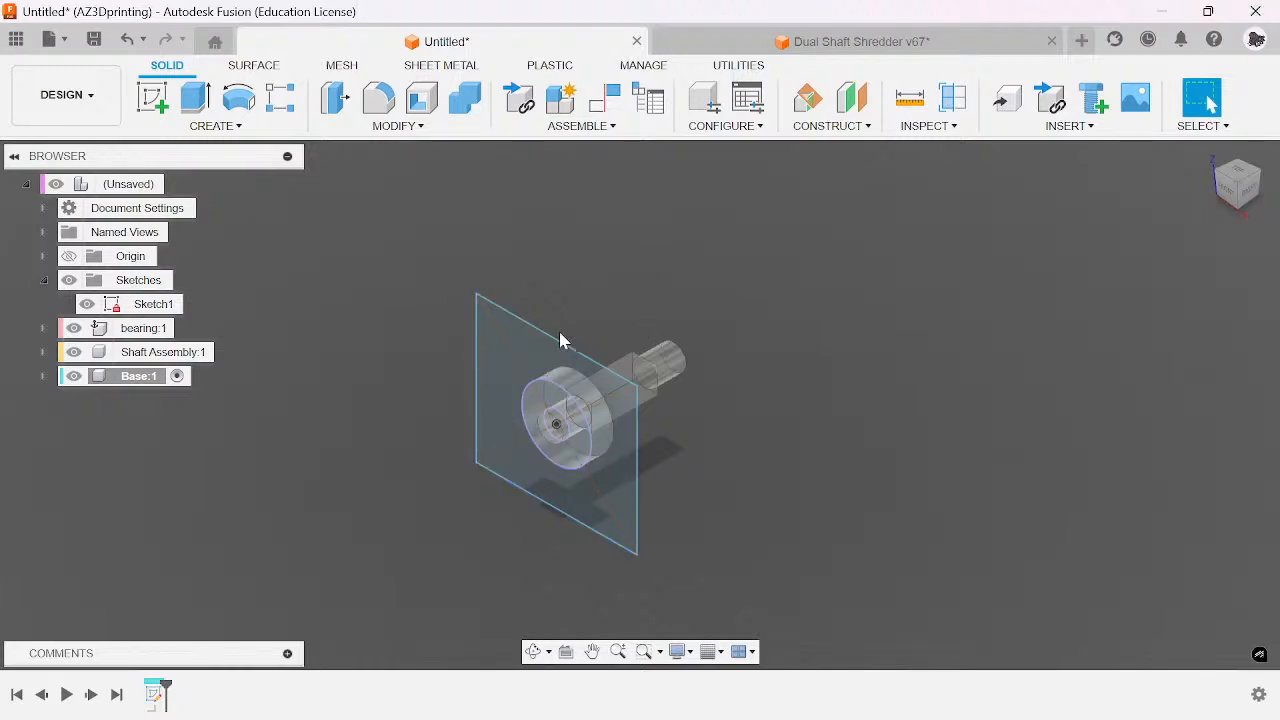
- Activate the Shaft Assembly component for editing
scroll(580, 429, up, 3)
scroll(634, 457, down, 2)
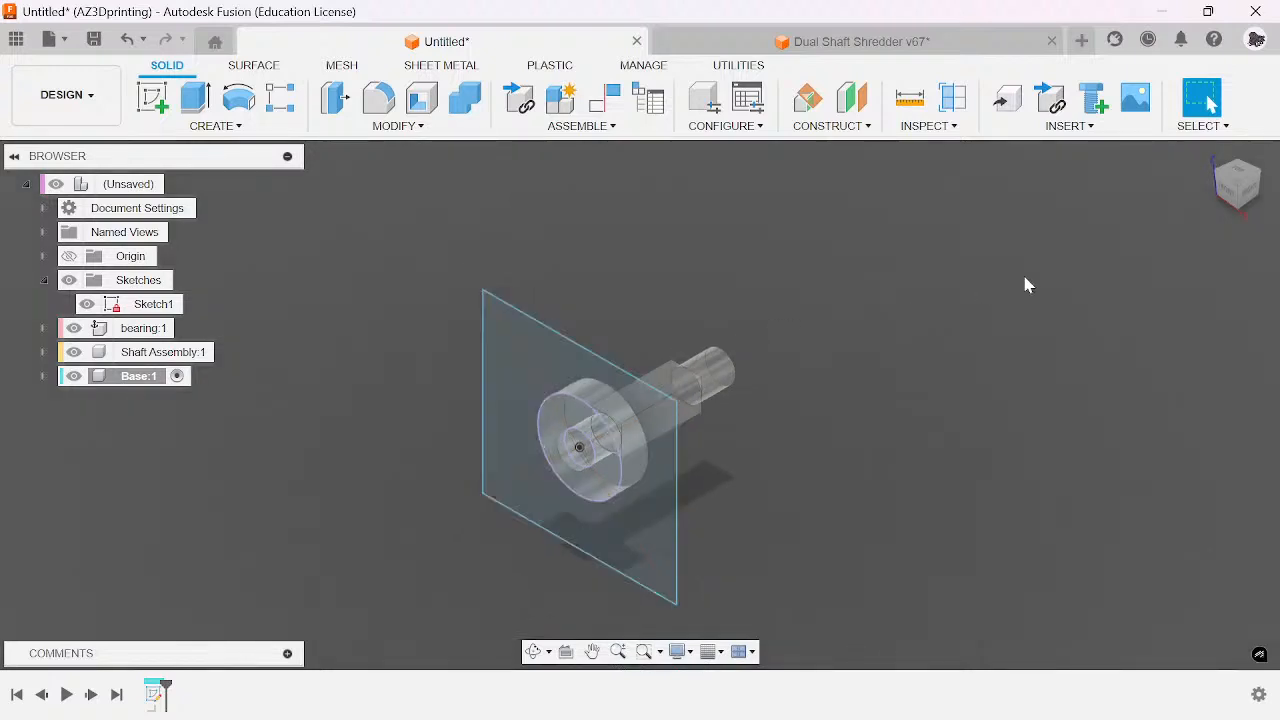
drag(1238, 187, 1220, 178)
scroll(636, 388, up, 3)
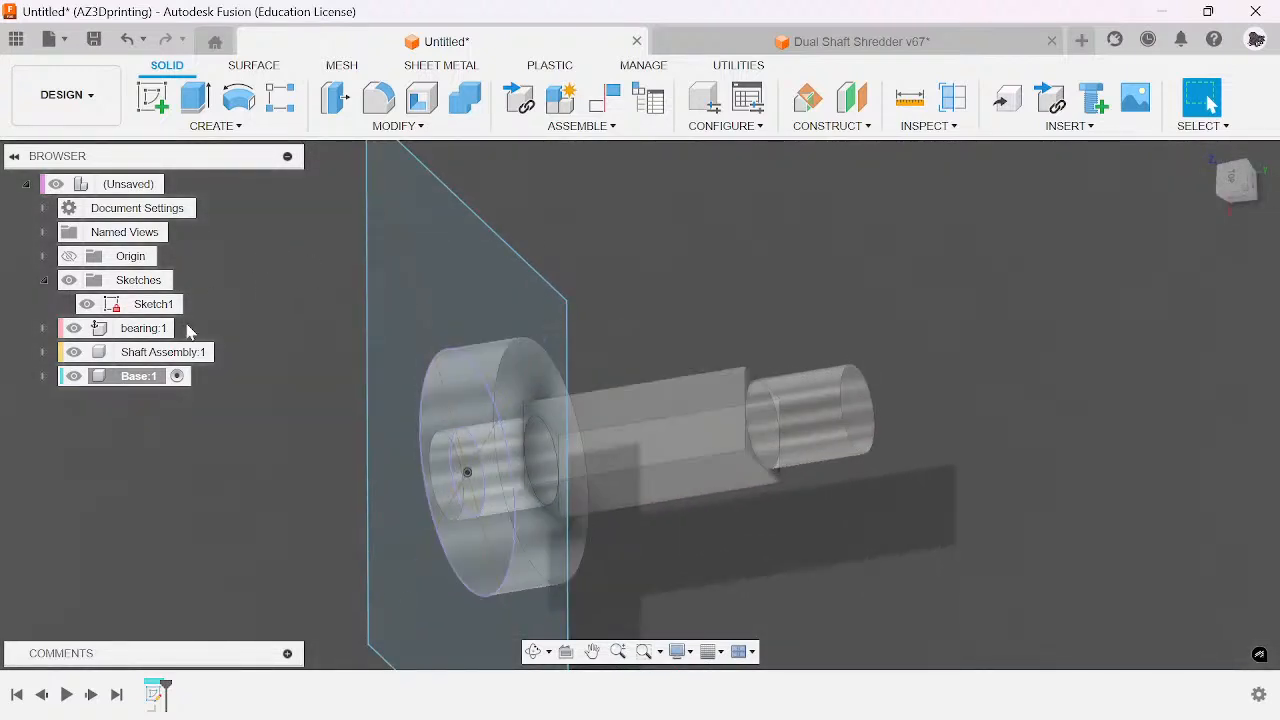
click(226, 353)
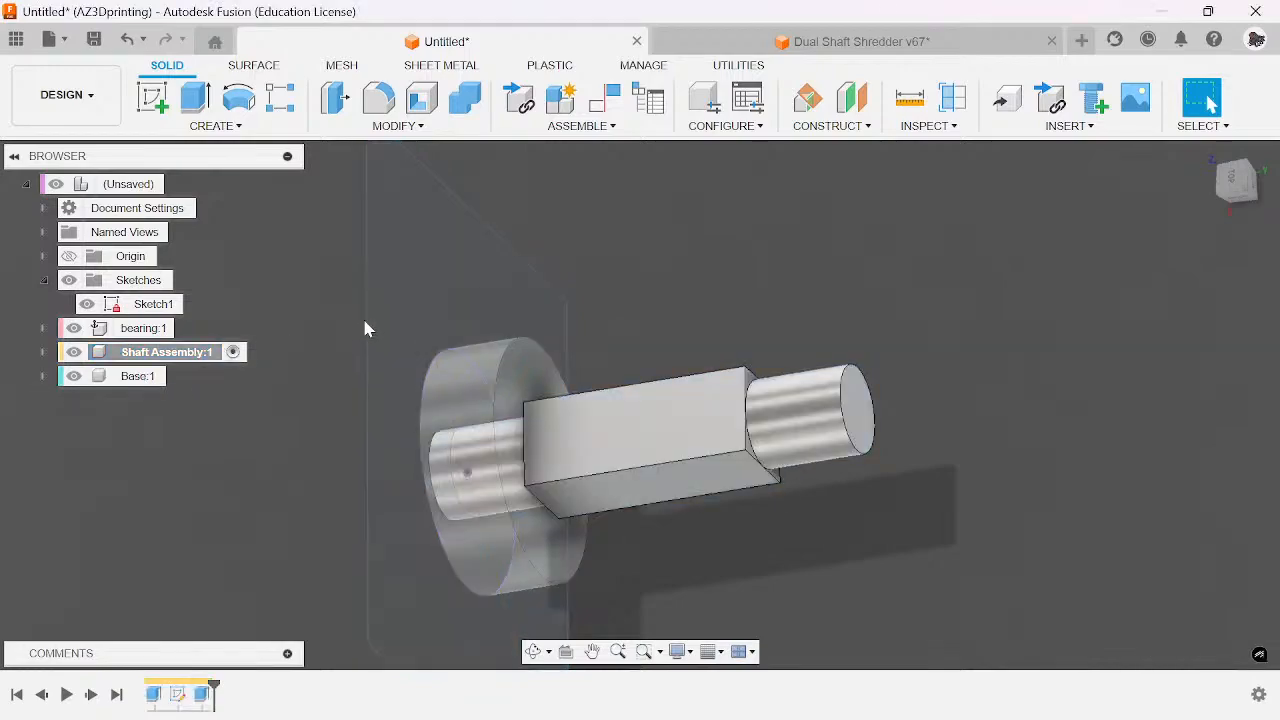
click(152, 97)
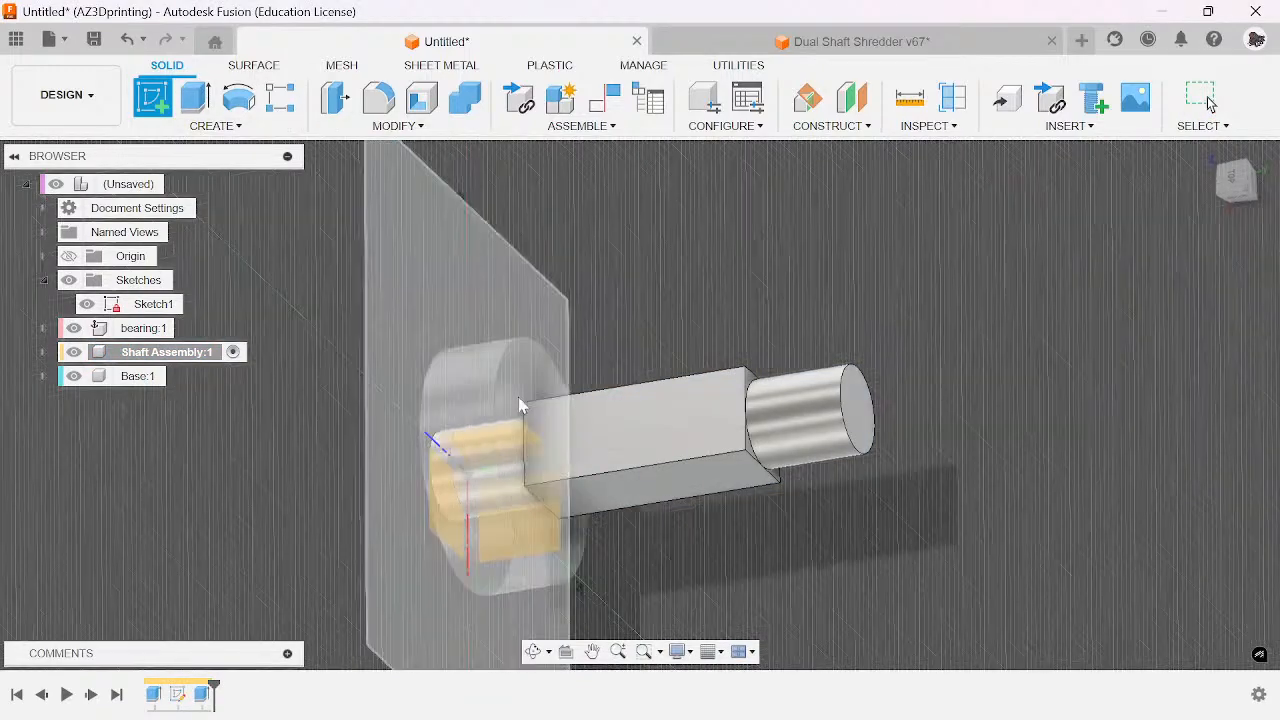
click(530, 403)
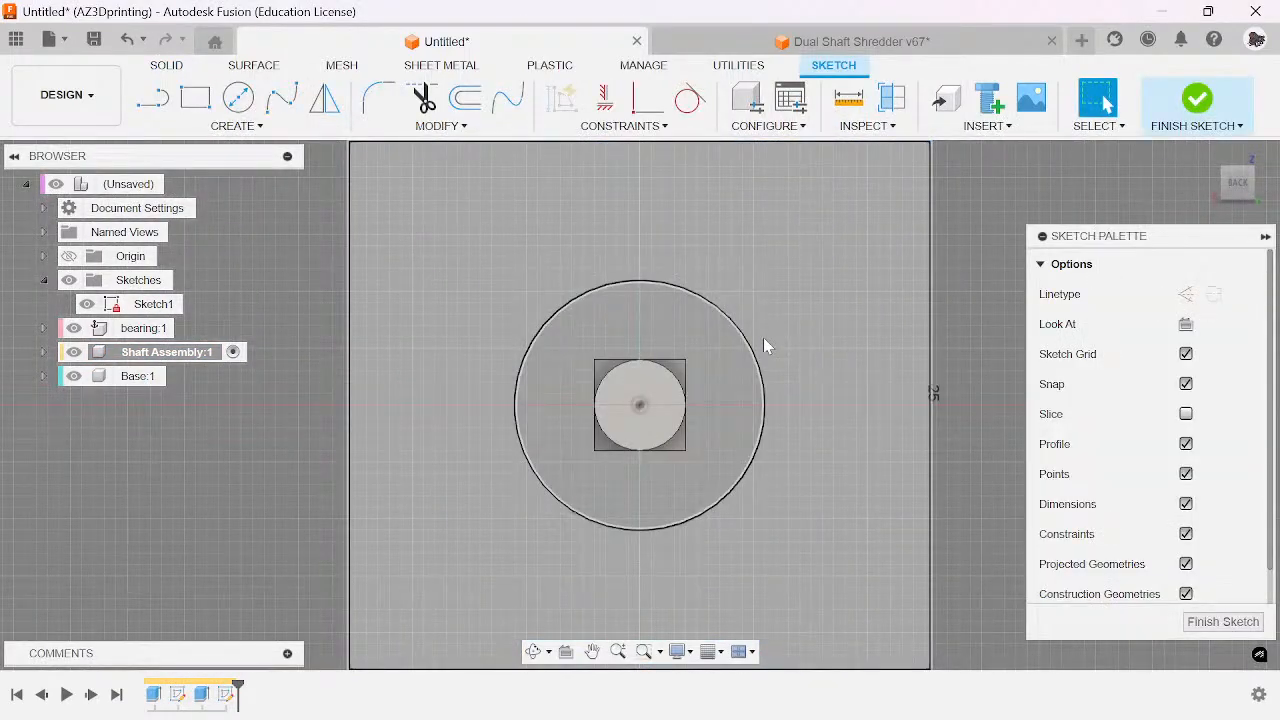
key(ctrl+z)
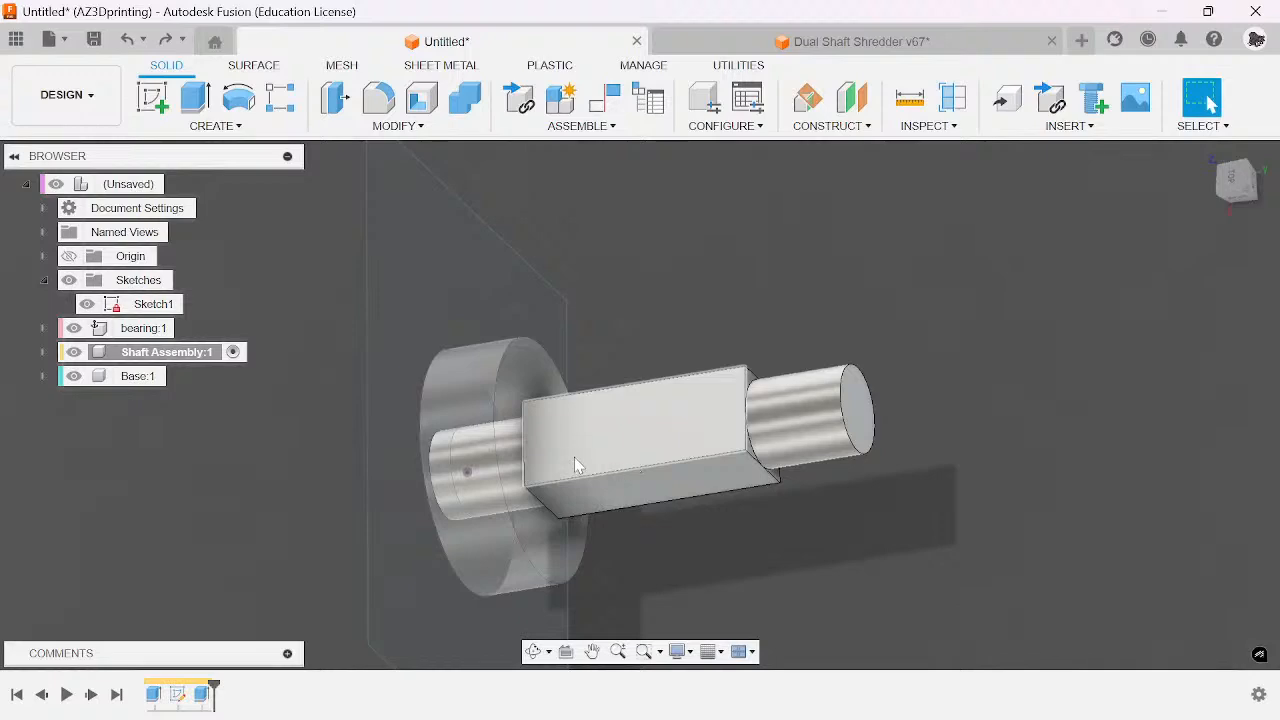
- Start a sketch on the bearing face where the square shaft section begins
right_drag(574, 457, 557, 432)
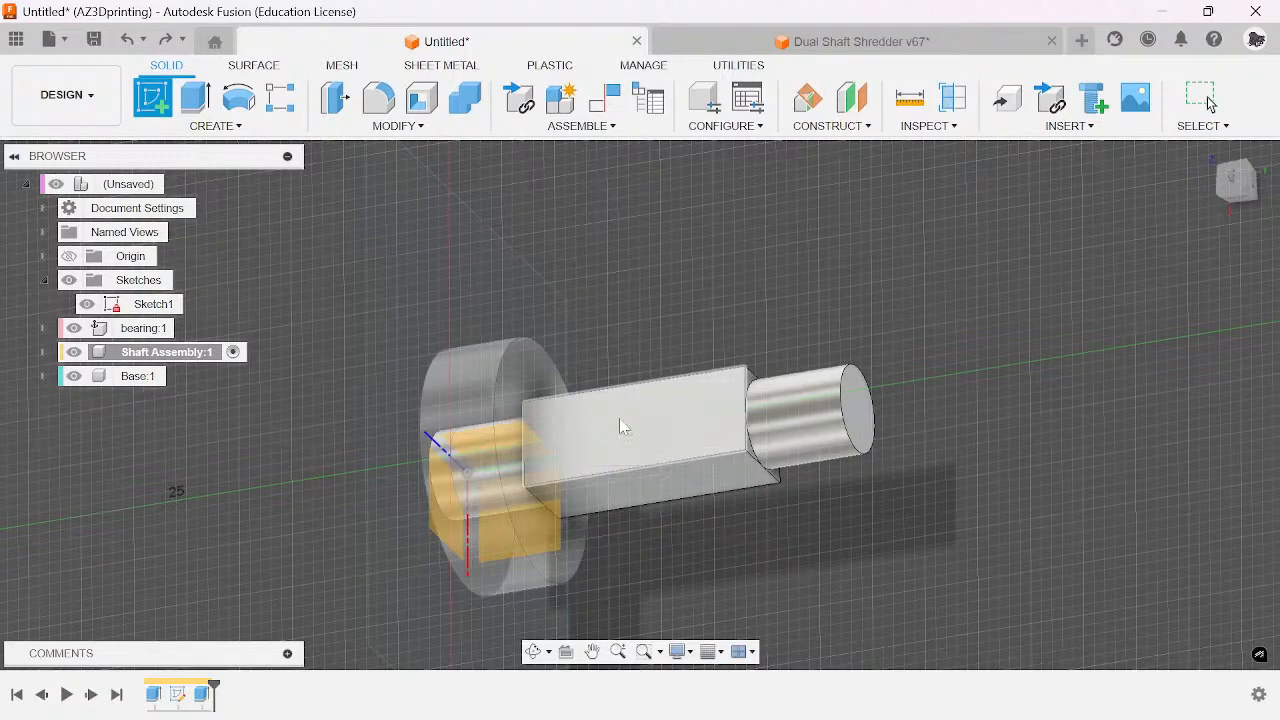
click(537, 400)
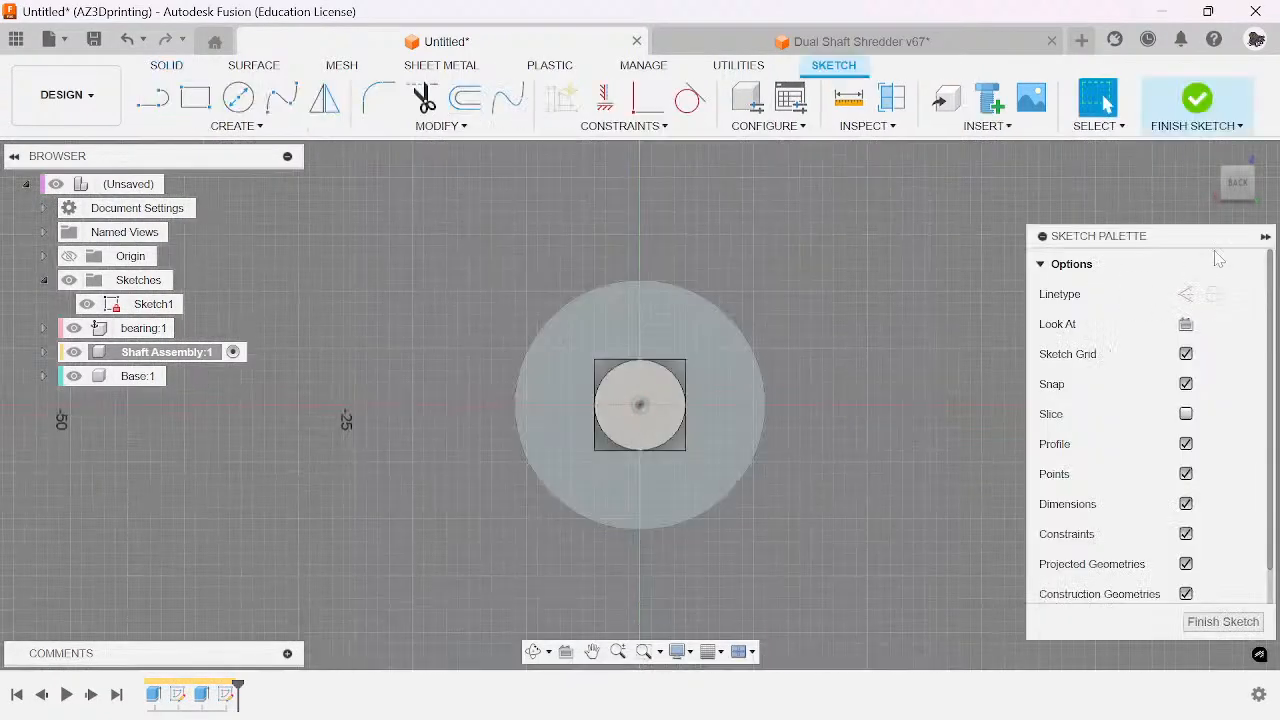
click(1238, 188)
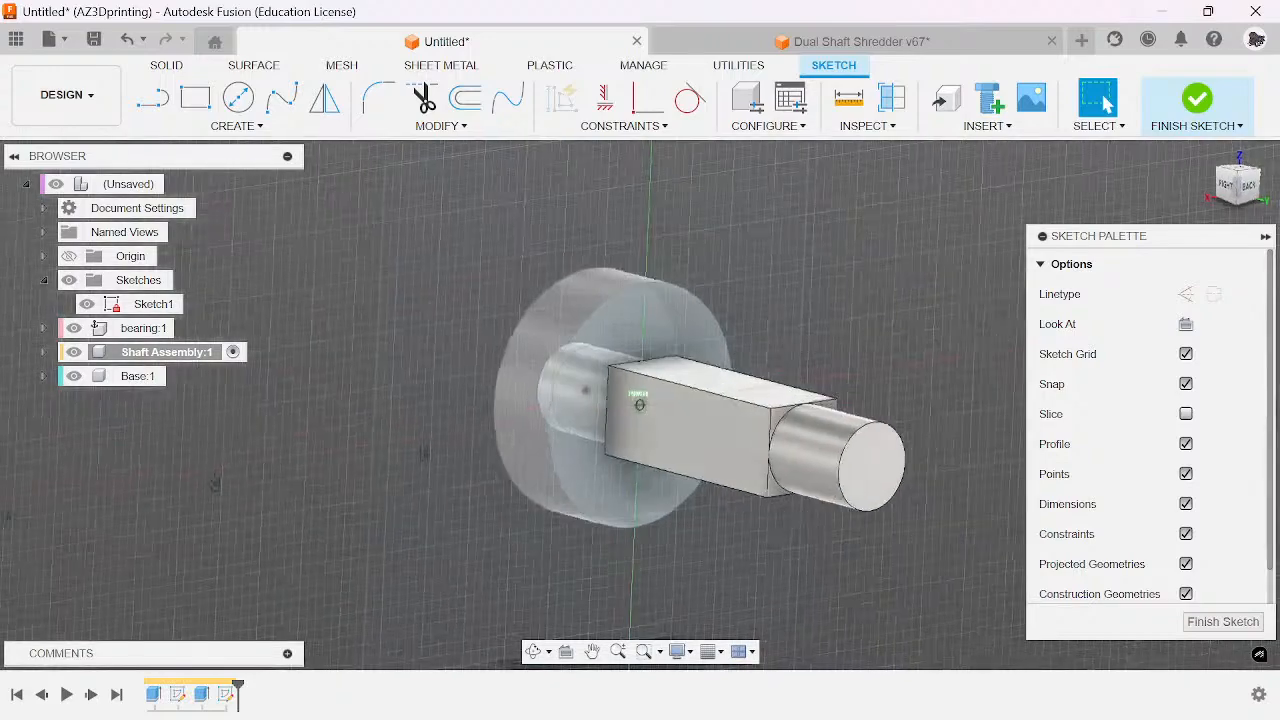
- Project the bearing's face outline and the sides of the square shaft section into the sketch with Projection Link on
key(p)
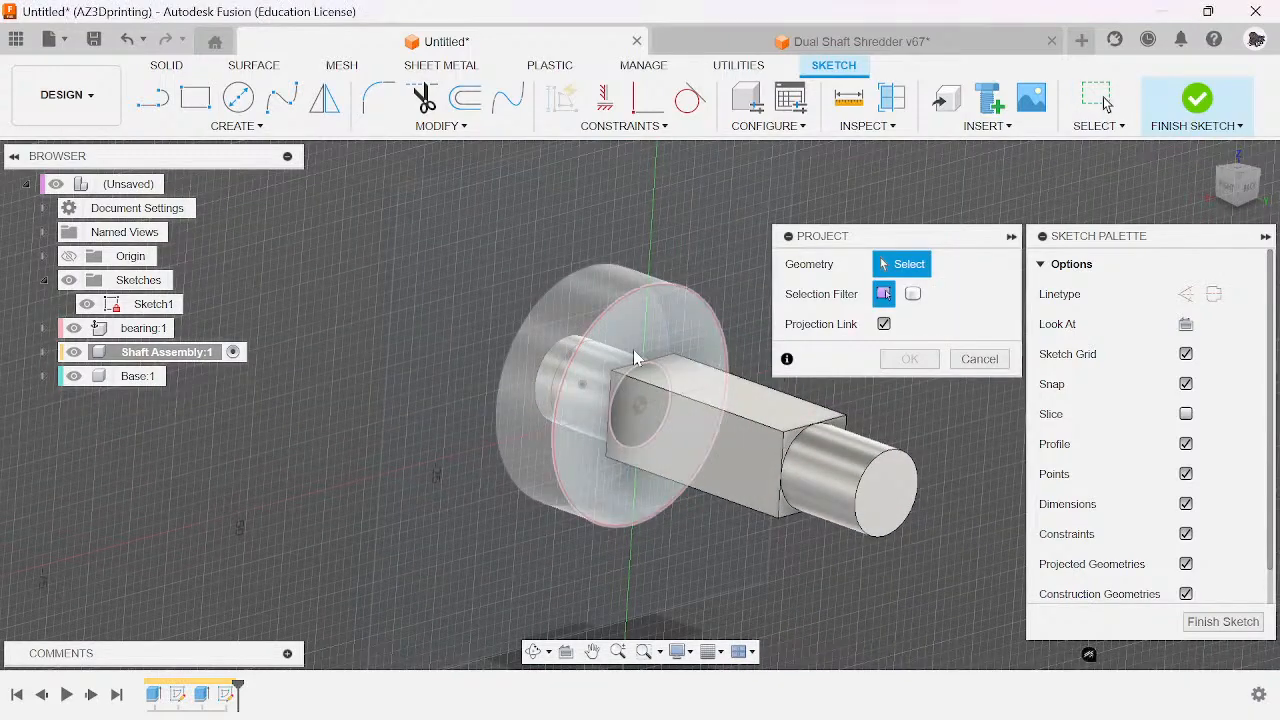
click(633, 349)
click(694, 373)
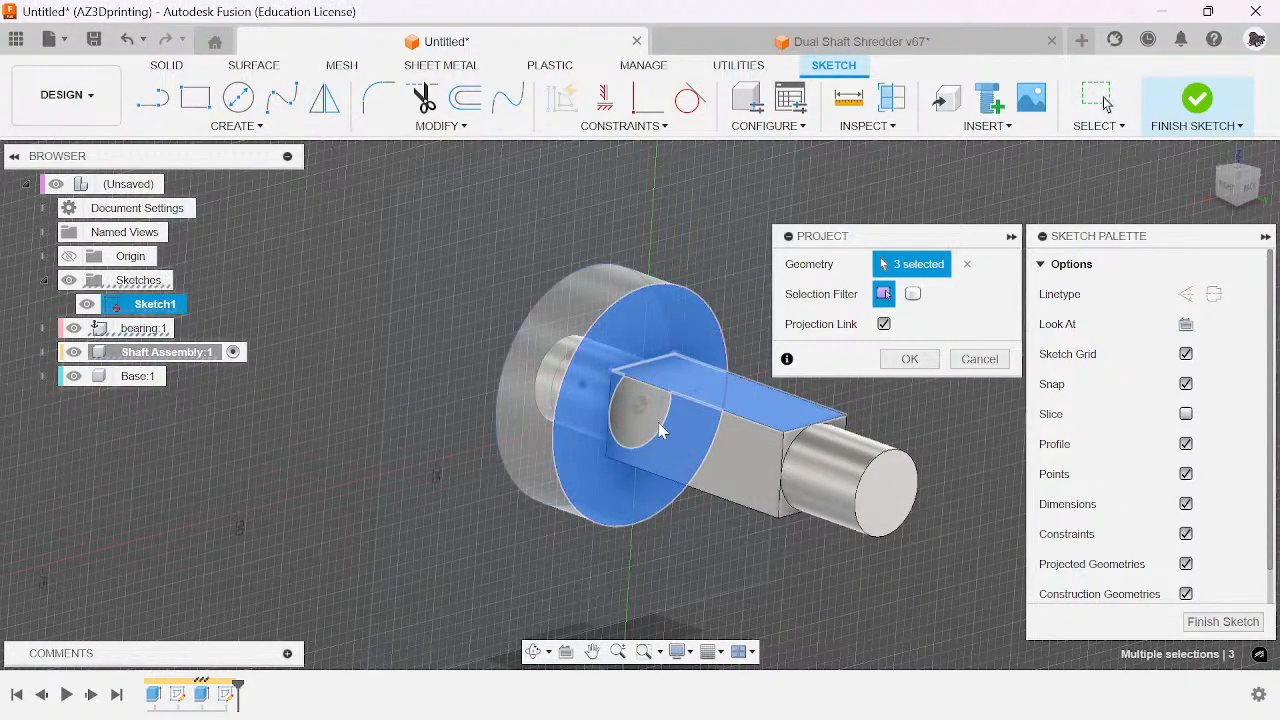
click(658, 443)
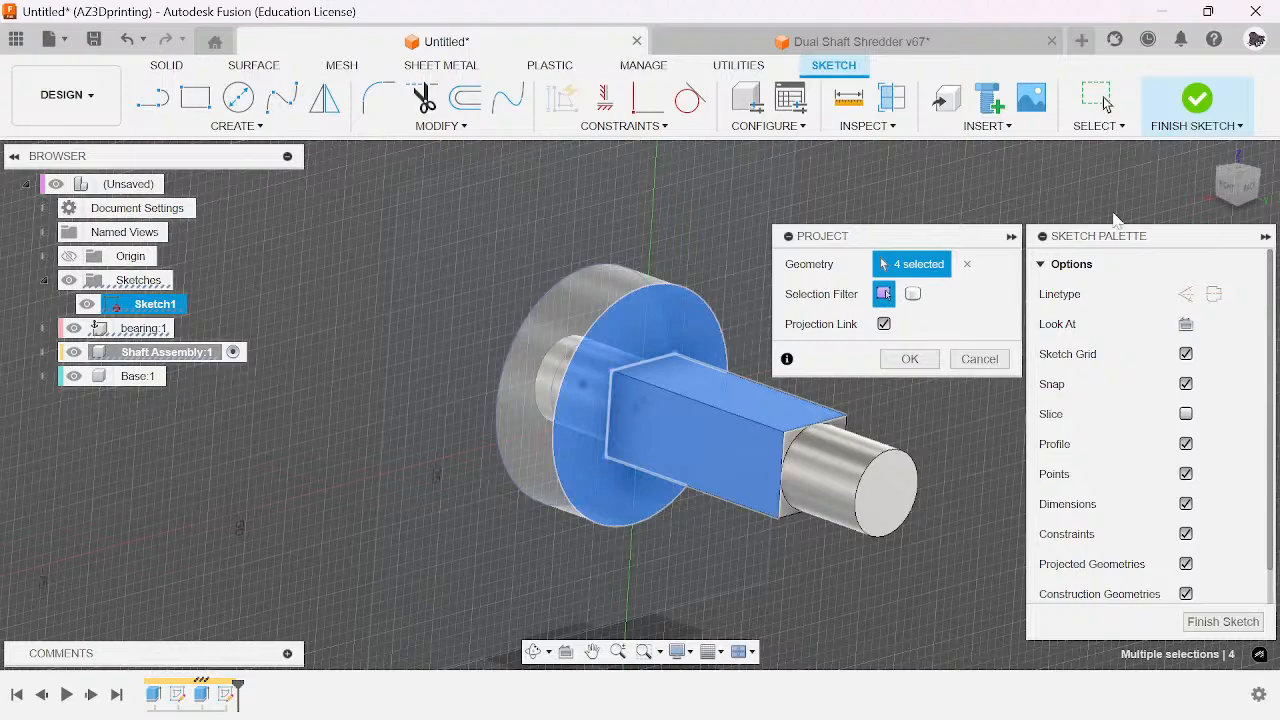
click(1238, 172)
click(640, 370)
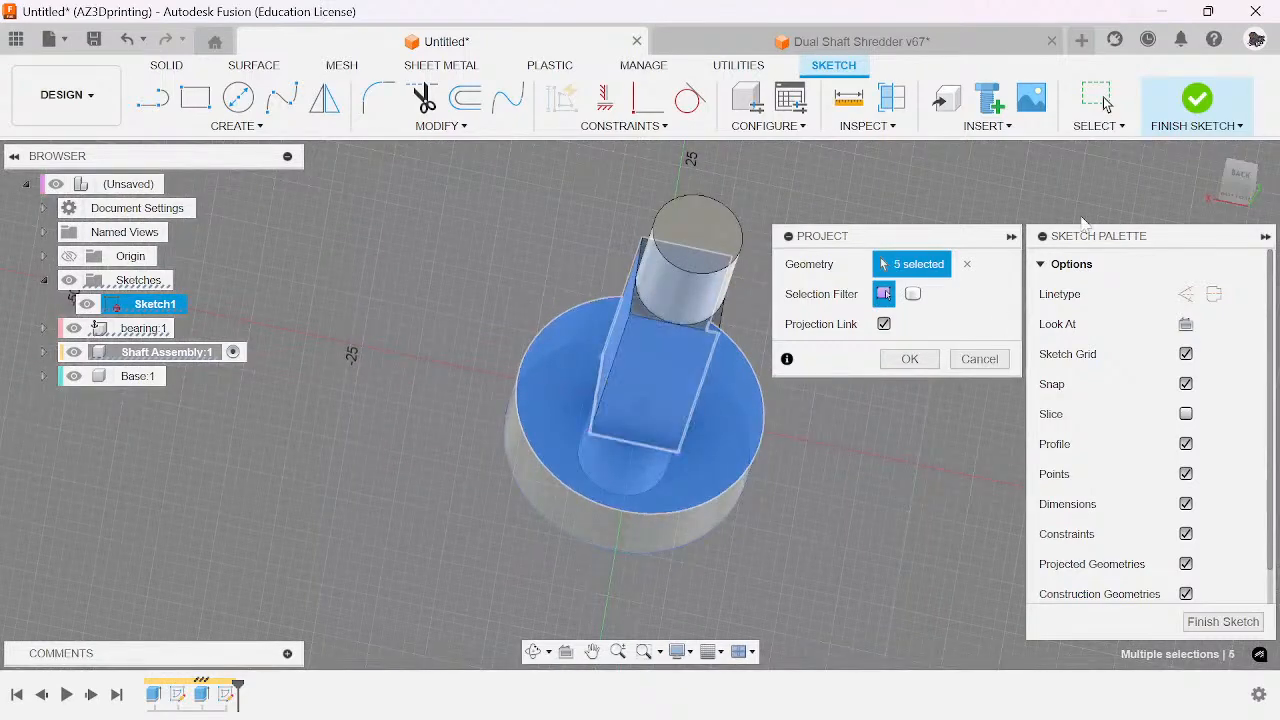
click(1252, 205)
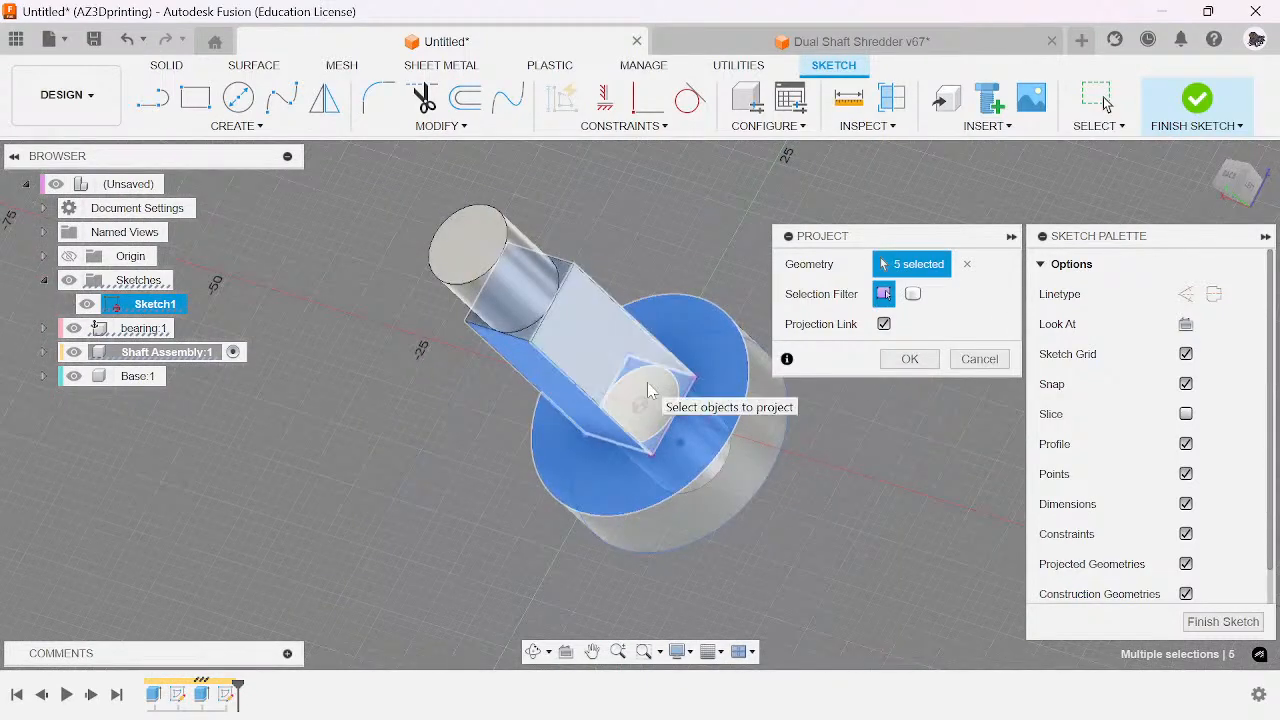
click(908, 358)
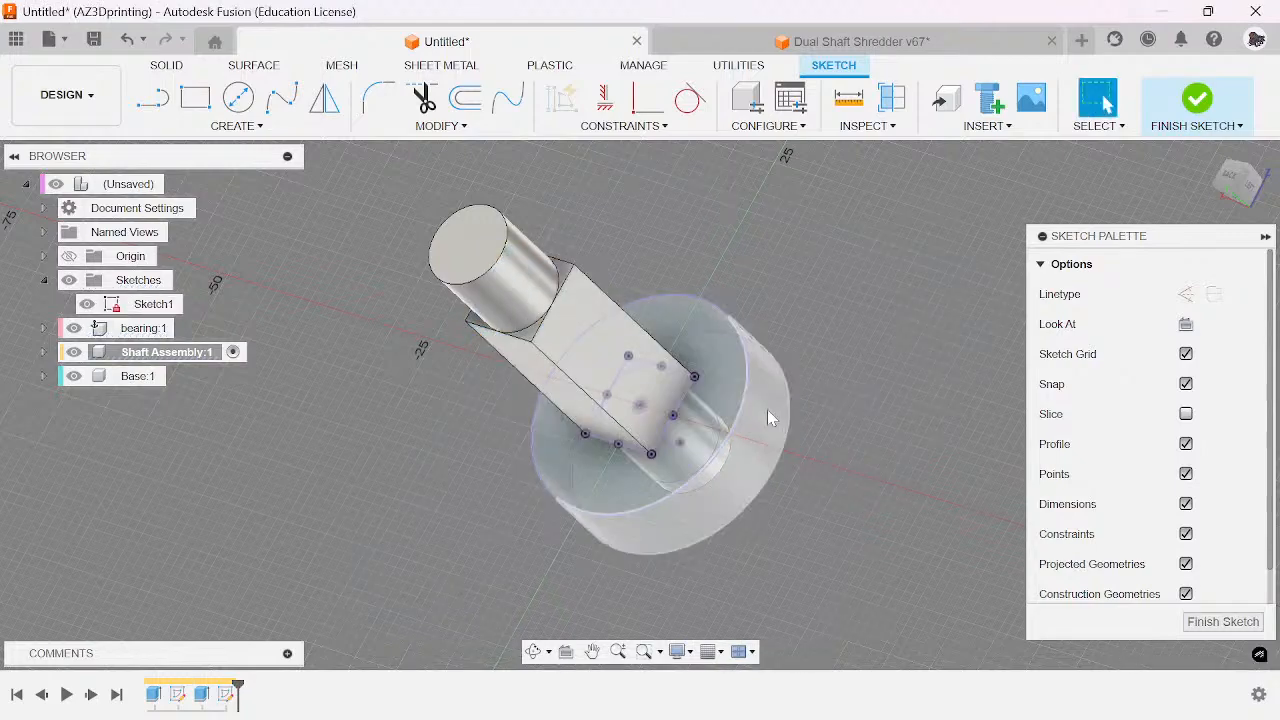
- Sketch a circle about 15.3 mm in diameter centred on the shaft axis
scroll(767, 409, up, 5)
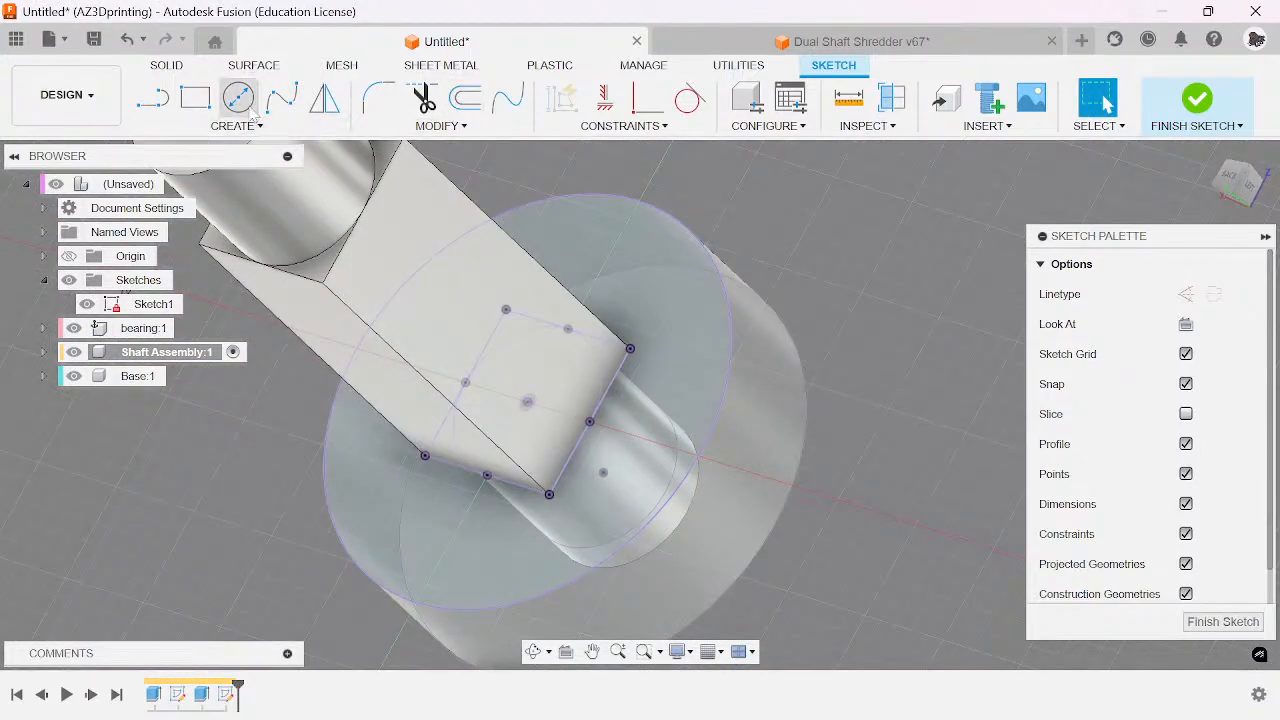
click(246, 108)
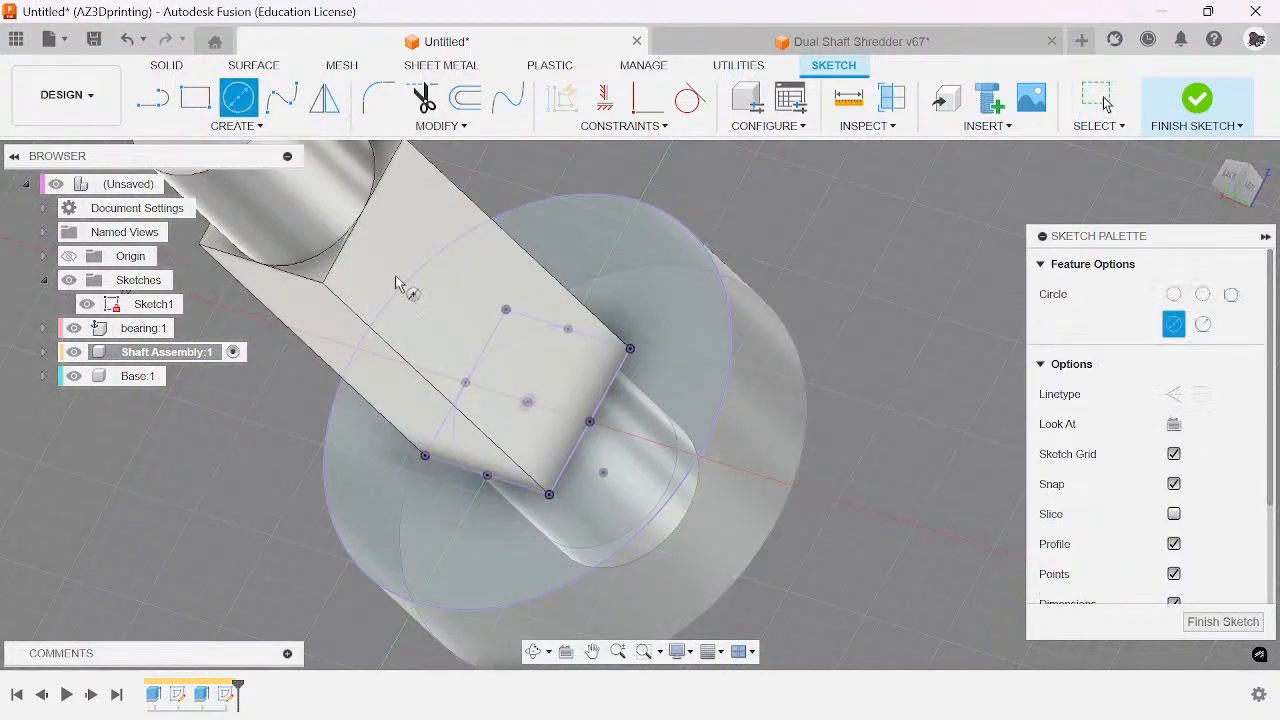
click(529, 402)
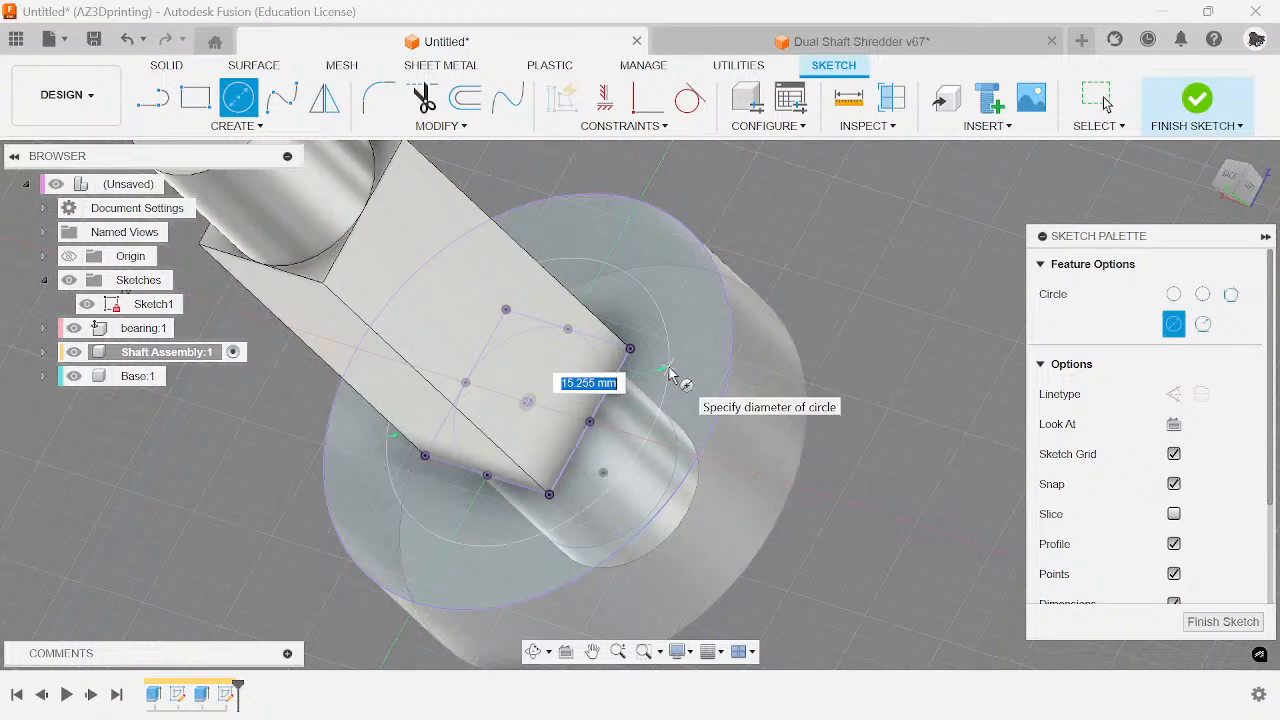
click(670, 375)
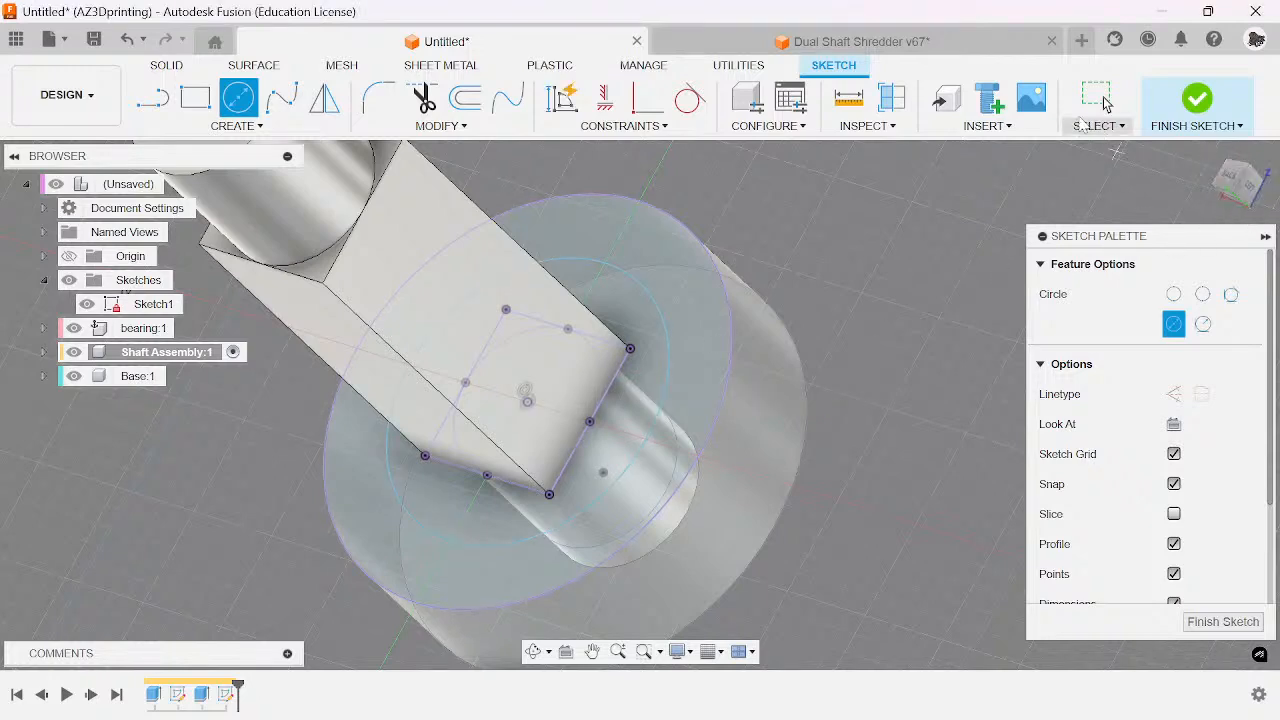
- Measure the length of a long edge of the square shaft section
click(848, 98)
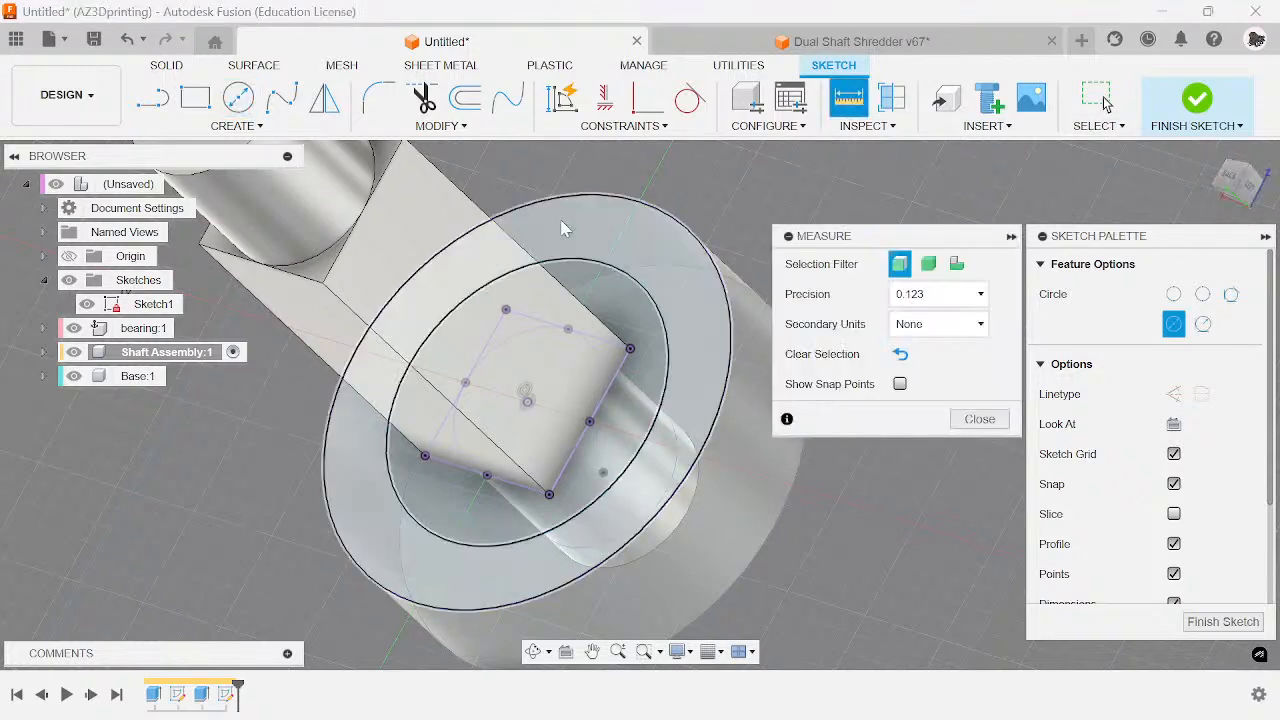
click(510, 236)
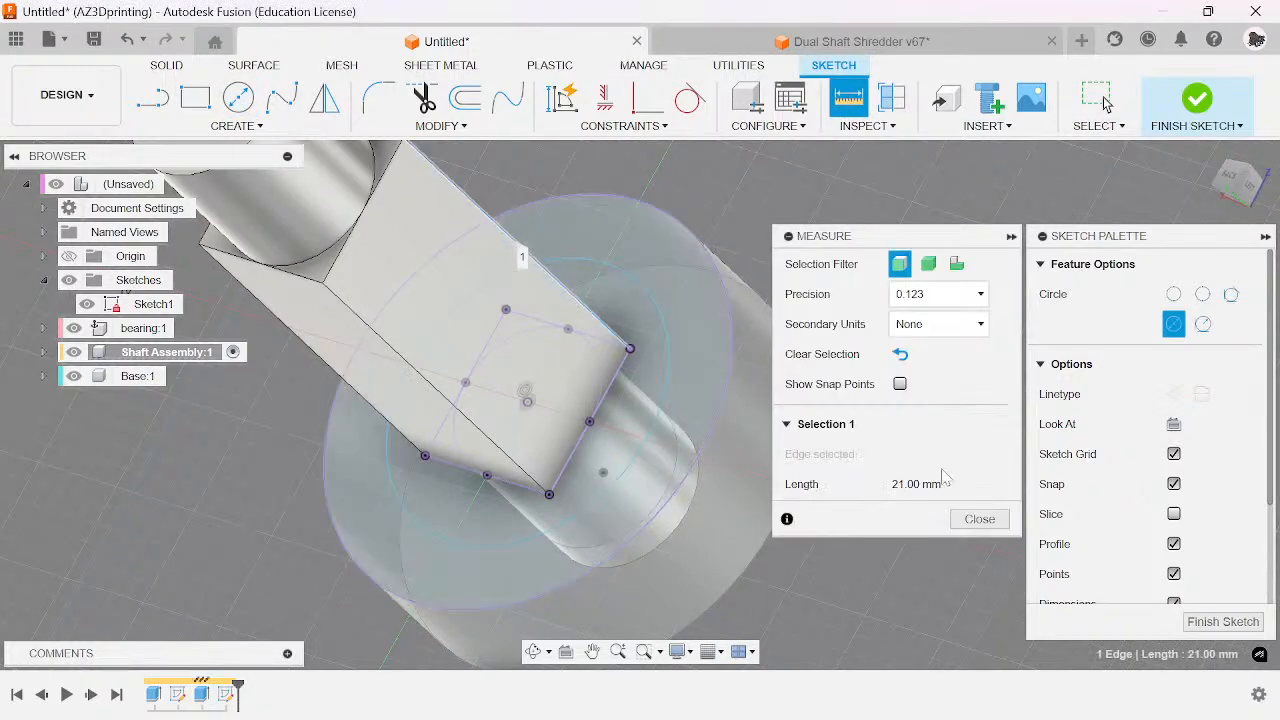
click(980, 519)
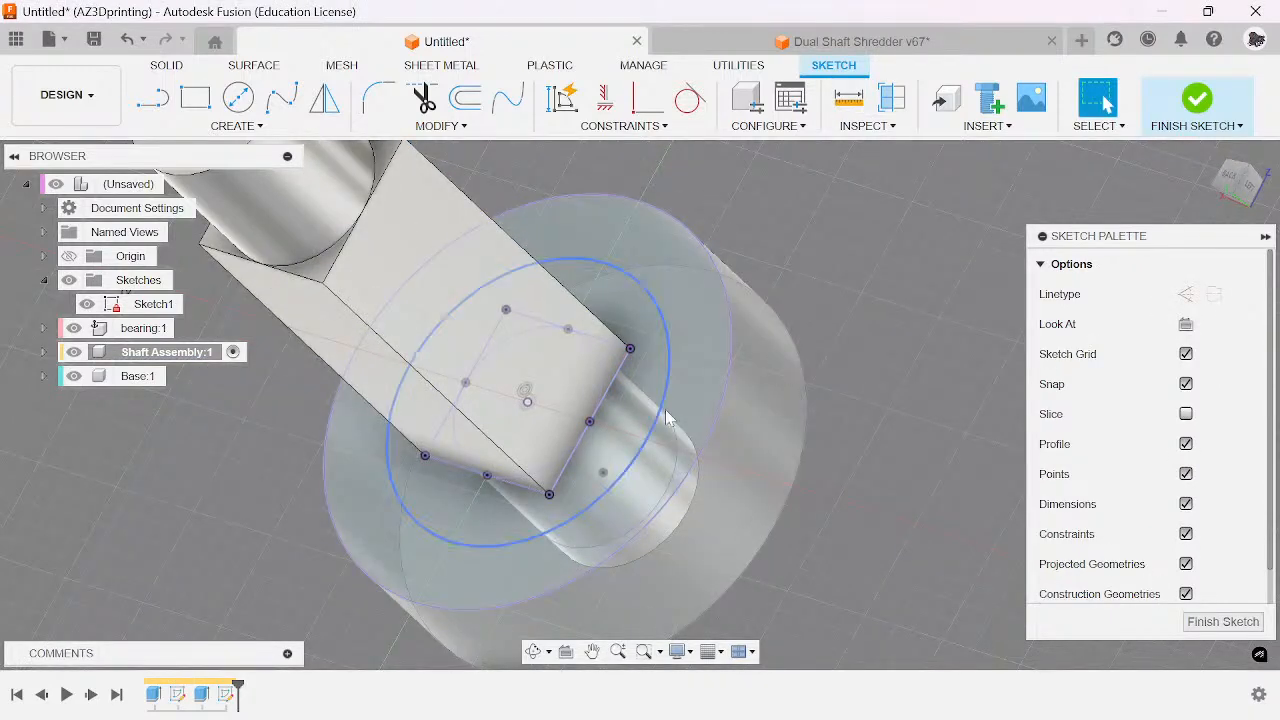
- Check the minimum distance between the sketched circle and the bearing's projected outer circle
key(d)
key(Escape)
click(668, 413)
shift+click(723, 403)
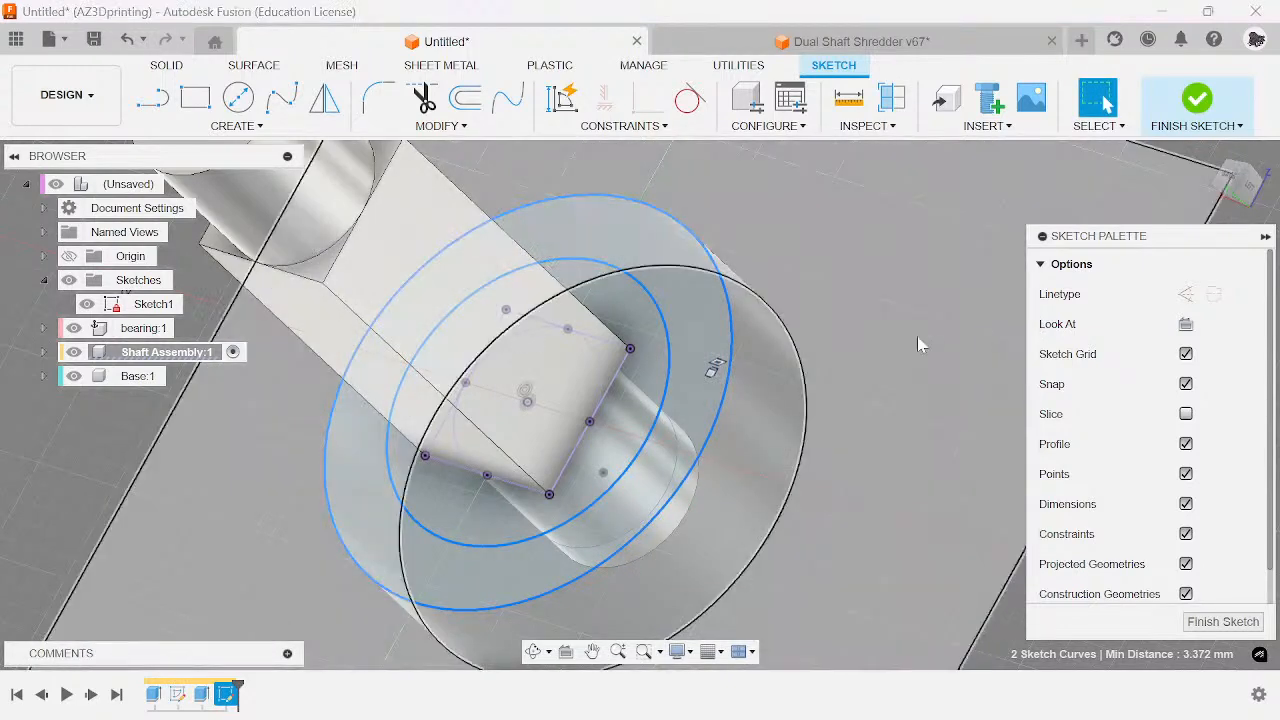
click(848, 344)
key(d)
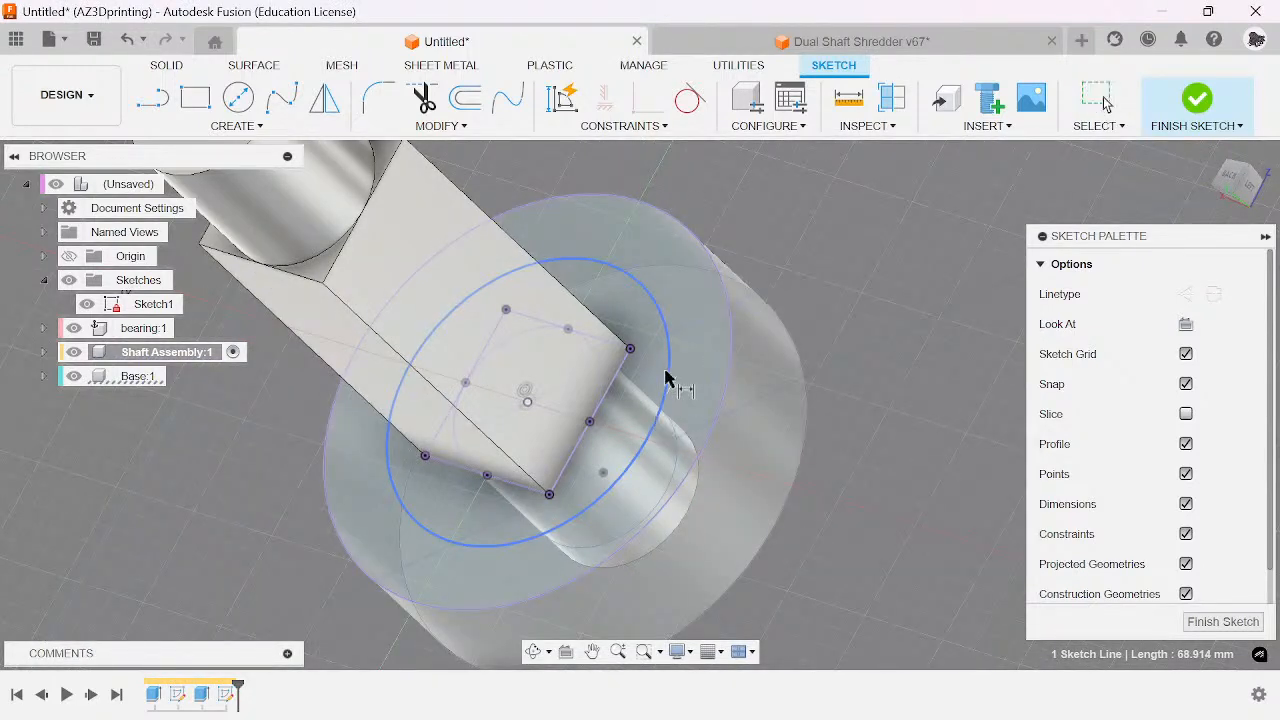
click(667, 373)
click(707, 350)
key(Escape)
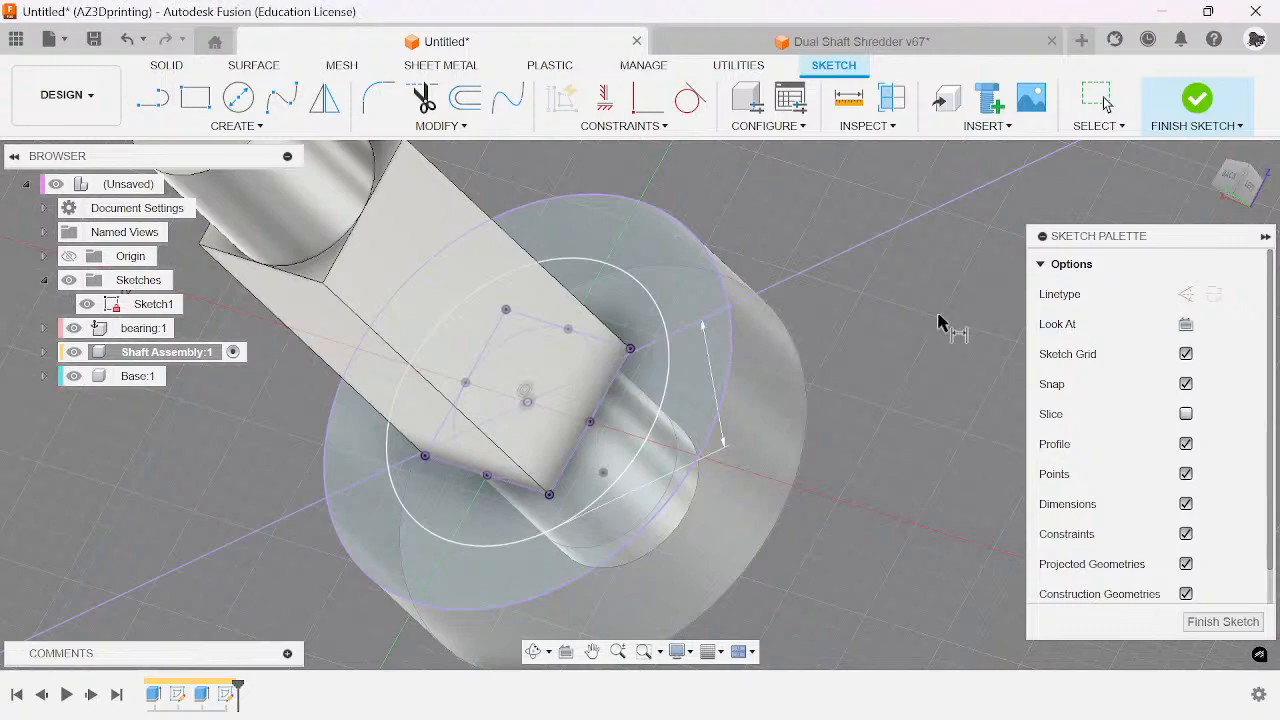
key(Escape)
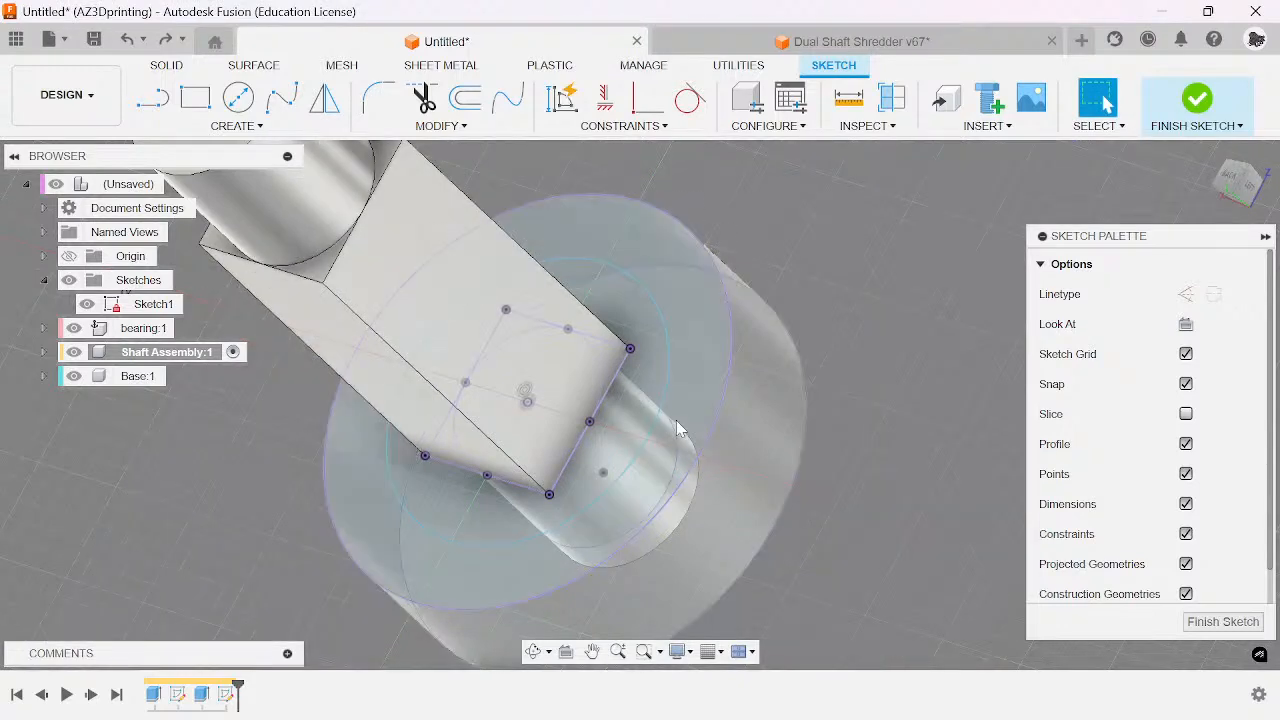
- Dimension the sketched circle's diameter to 15 mm
key(d)
click(659, 423)
click(694, 406)
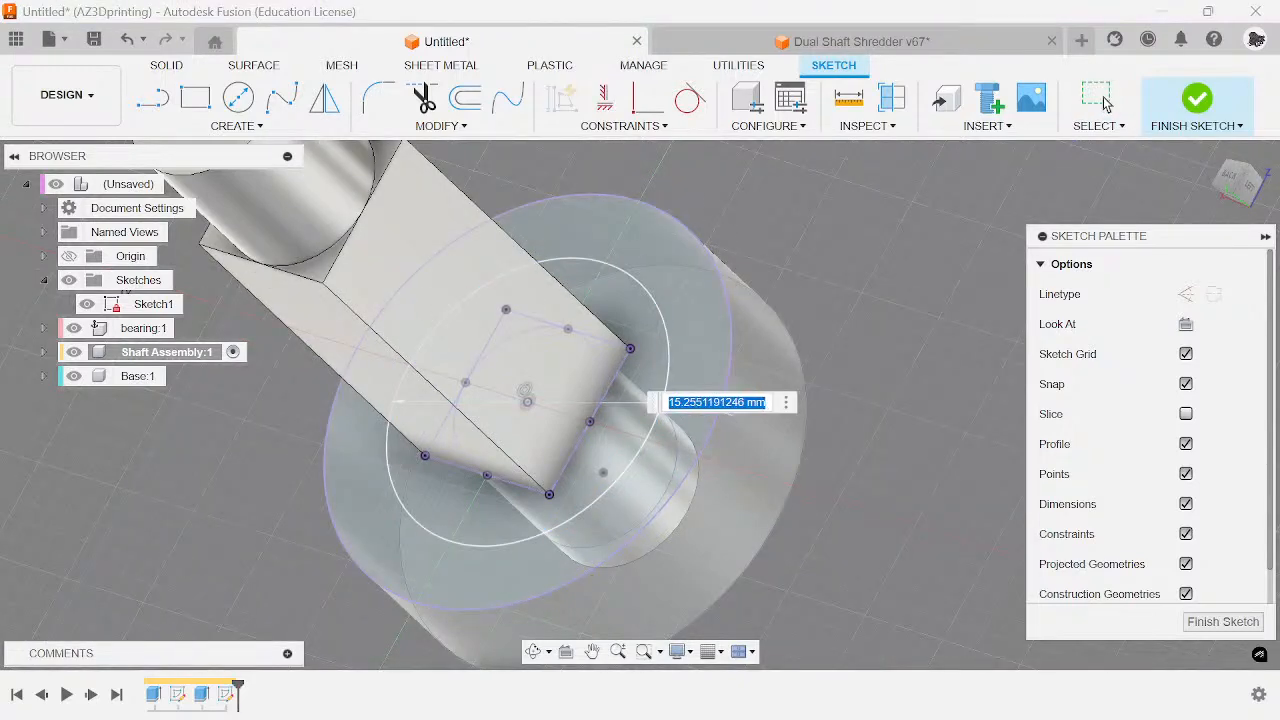
text(16)
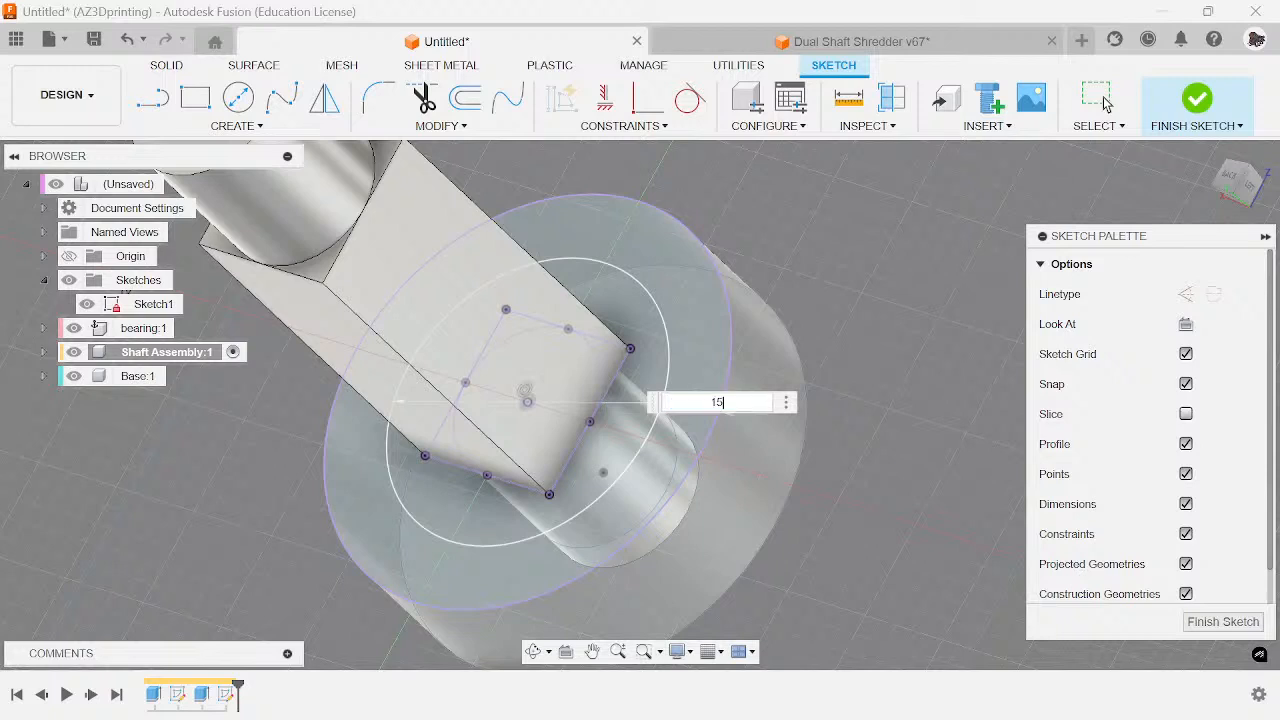
key(Return)
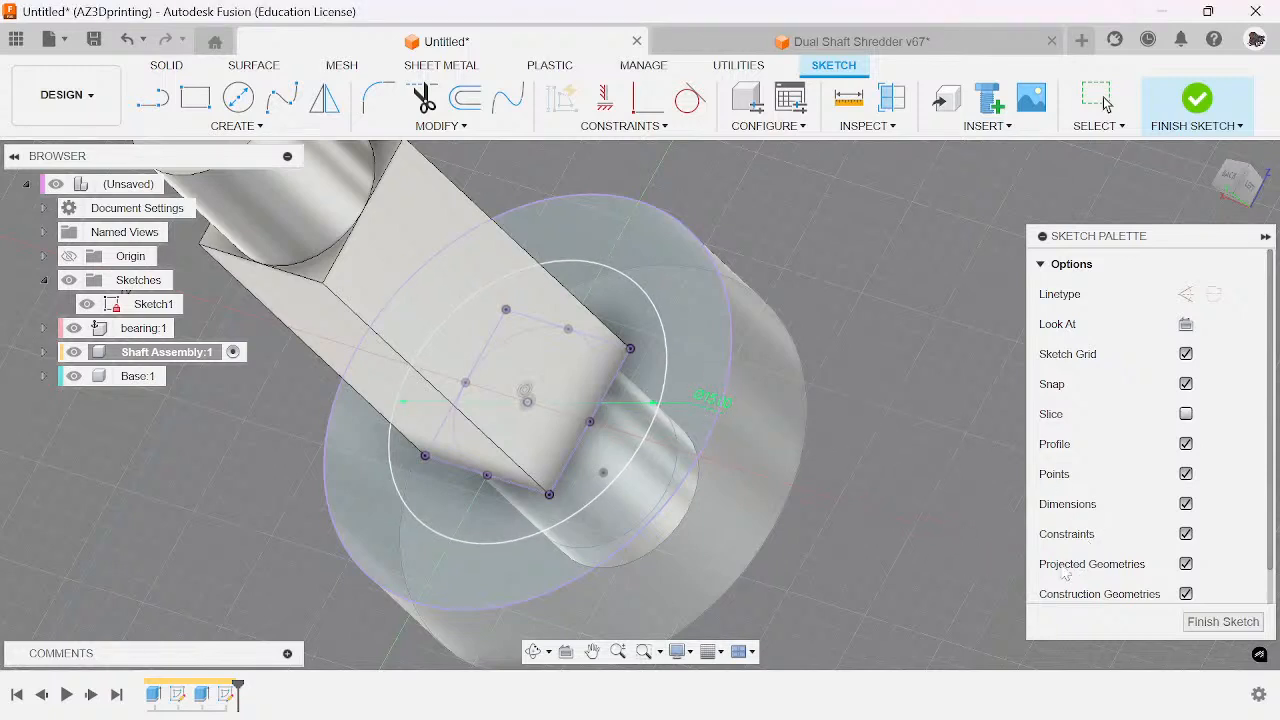
click(465, 97)
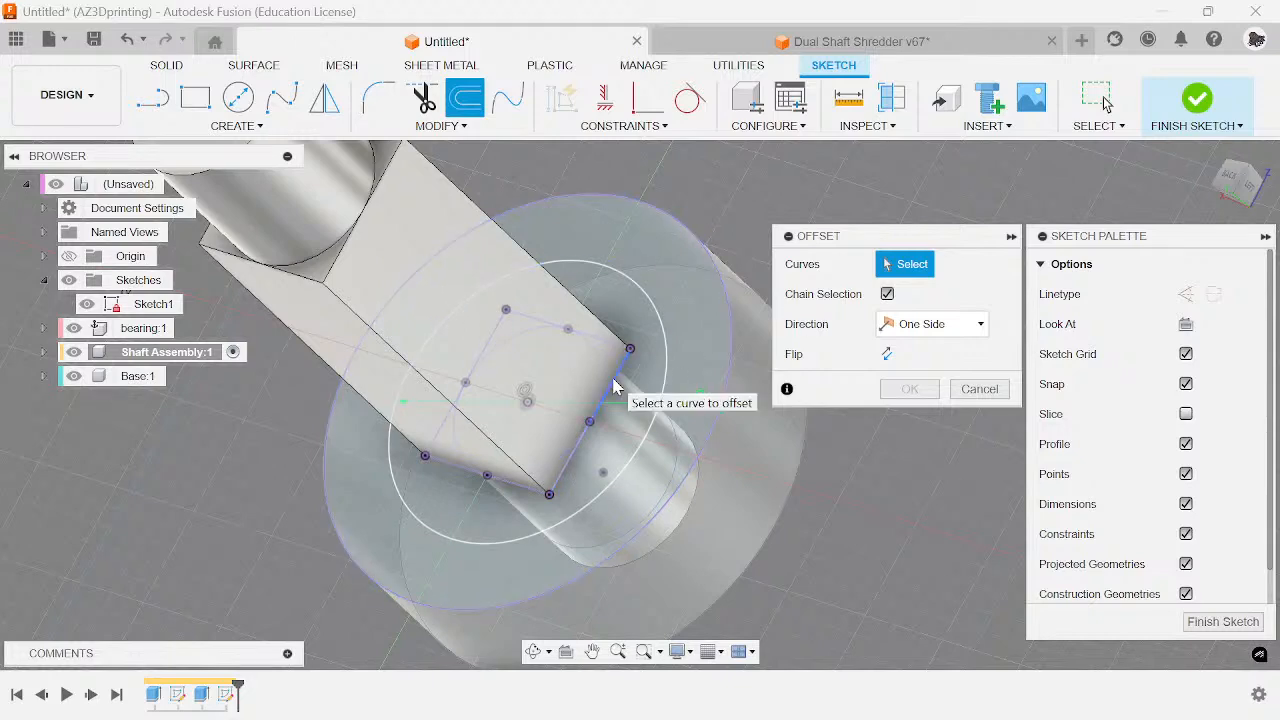
click(978, 389)
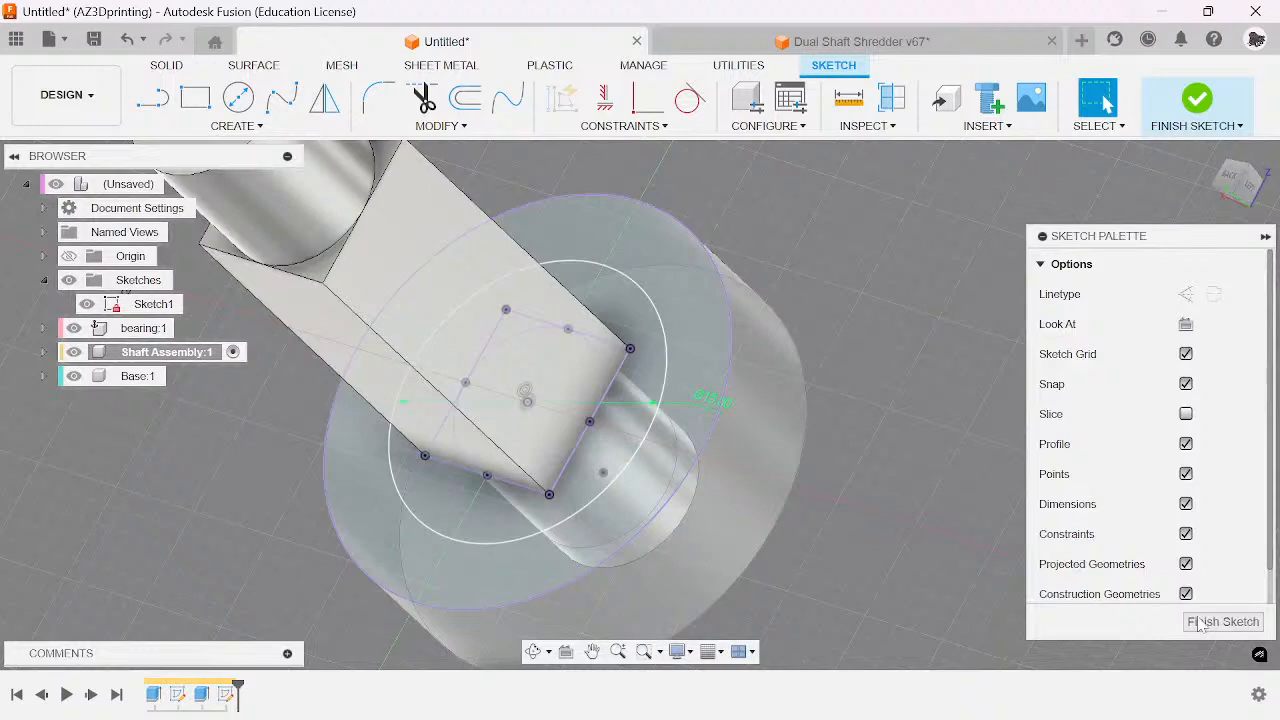
- Finish the sketch and extrude the area between the circle and the square section 0.5 mm, joined to the shaft
click(1210, 622)
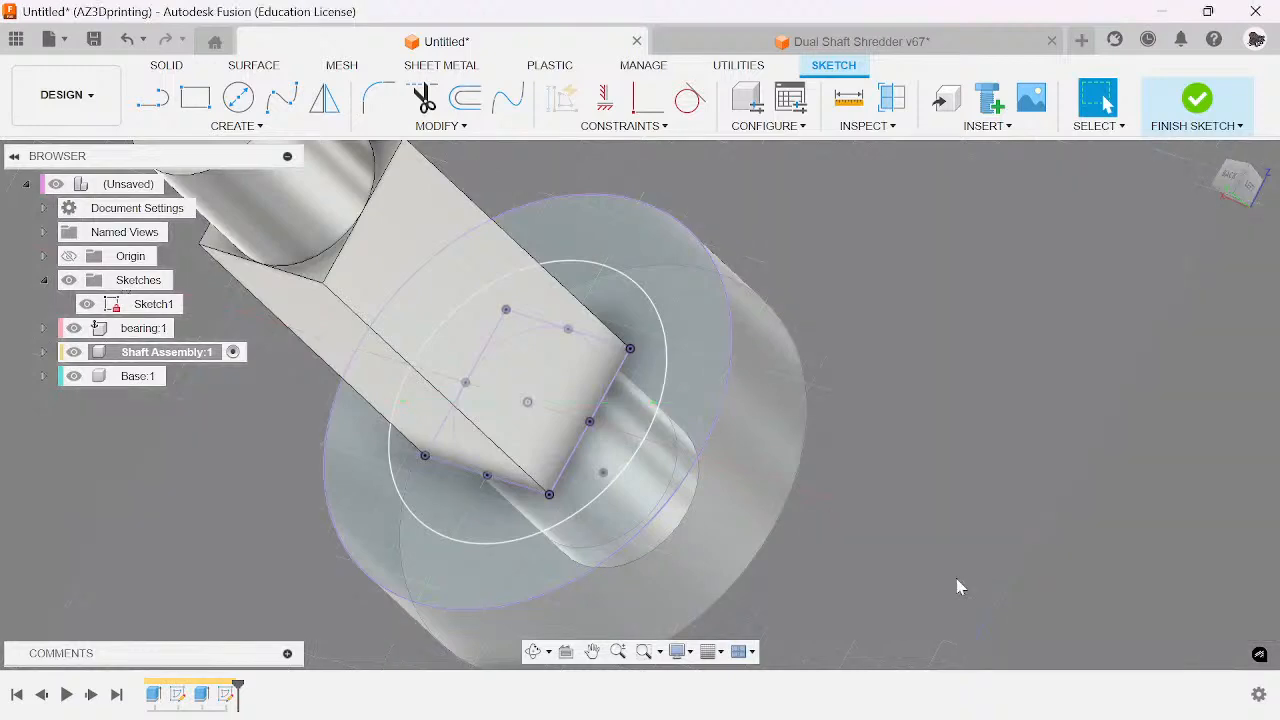
key(e)
click(645, 428)
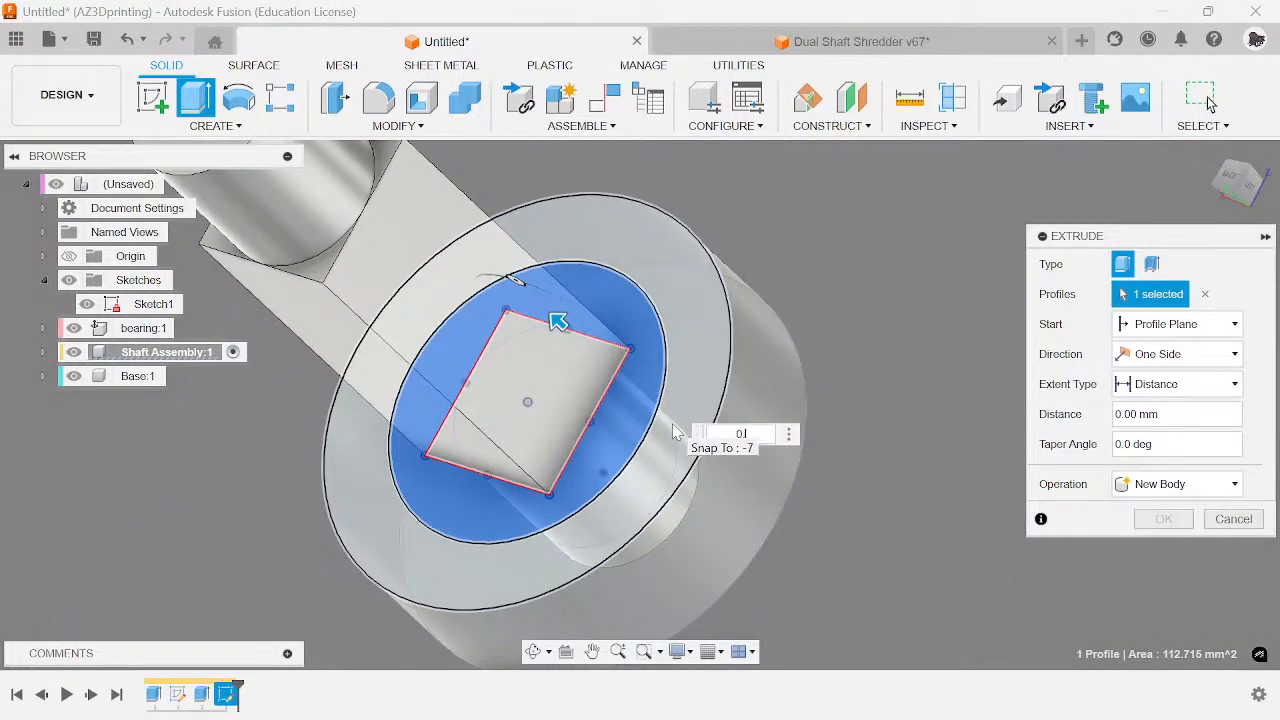
text(.5)
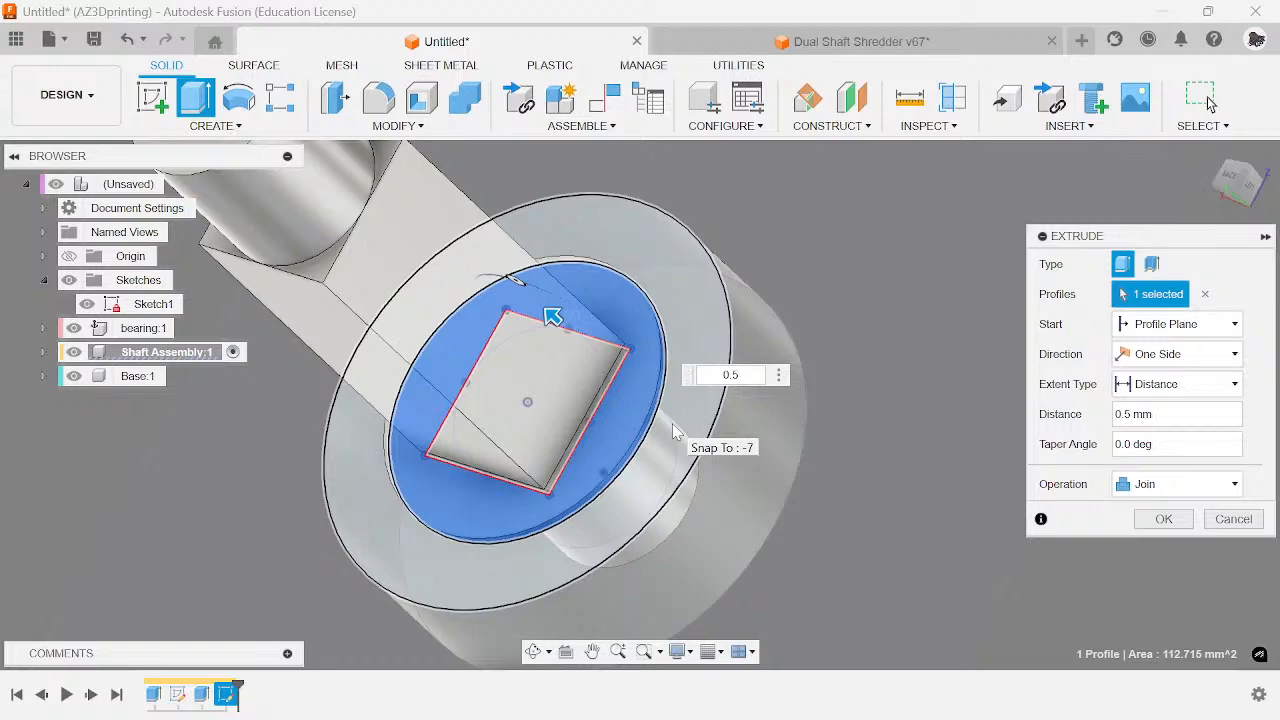
key(Return)
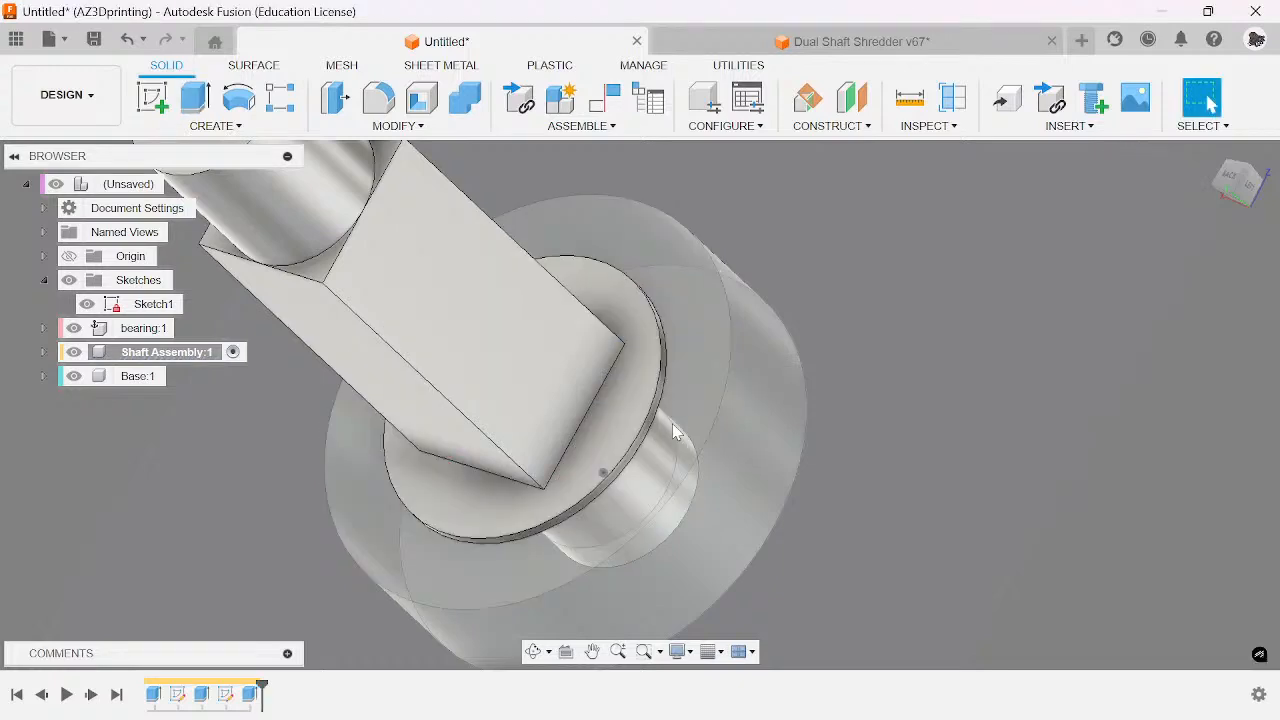
- Set up an extrusion of the bearing-side collar's face that starts from the square section's far end face as the start object
drag(1250, 200, 1230, 218)
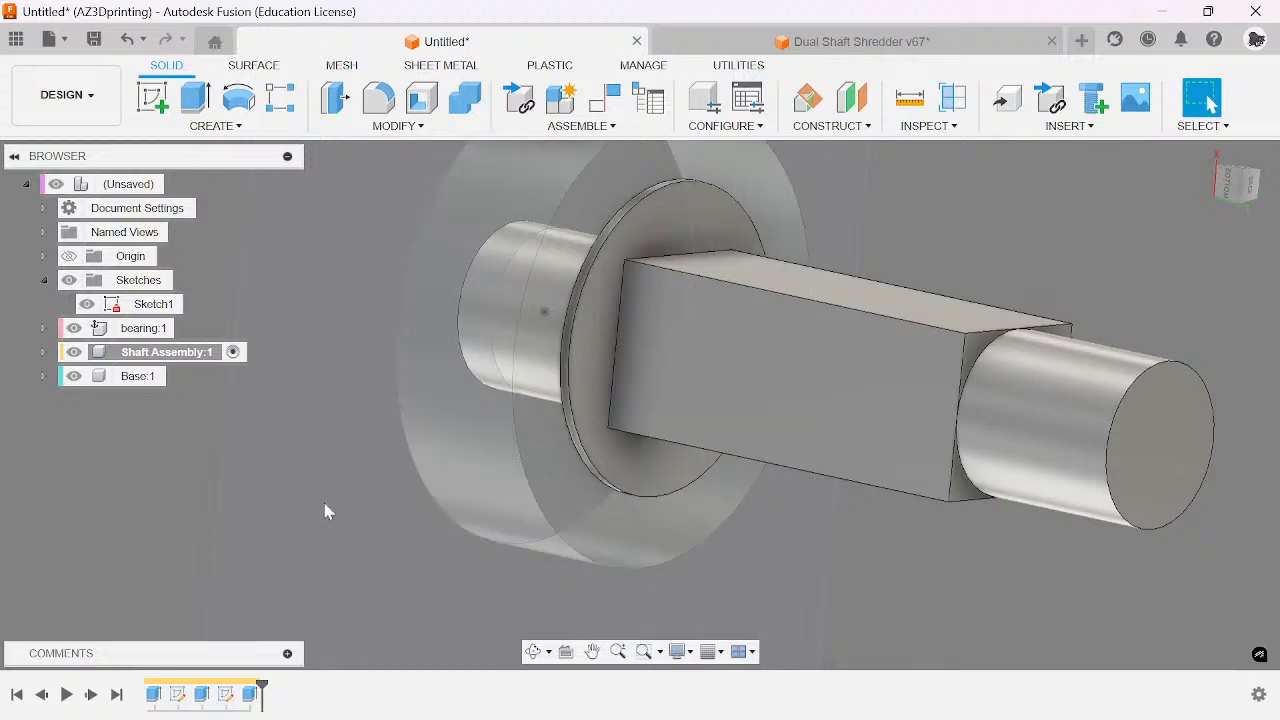
right_click(284, 512)
click(284, 450)
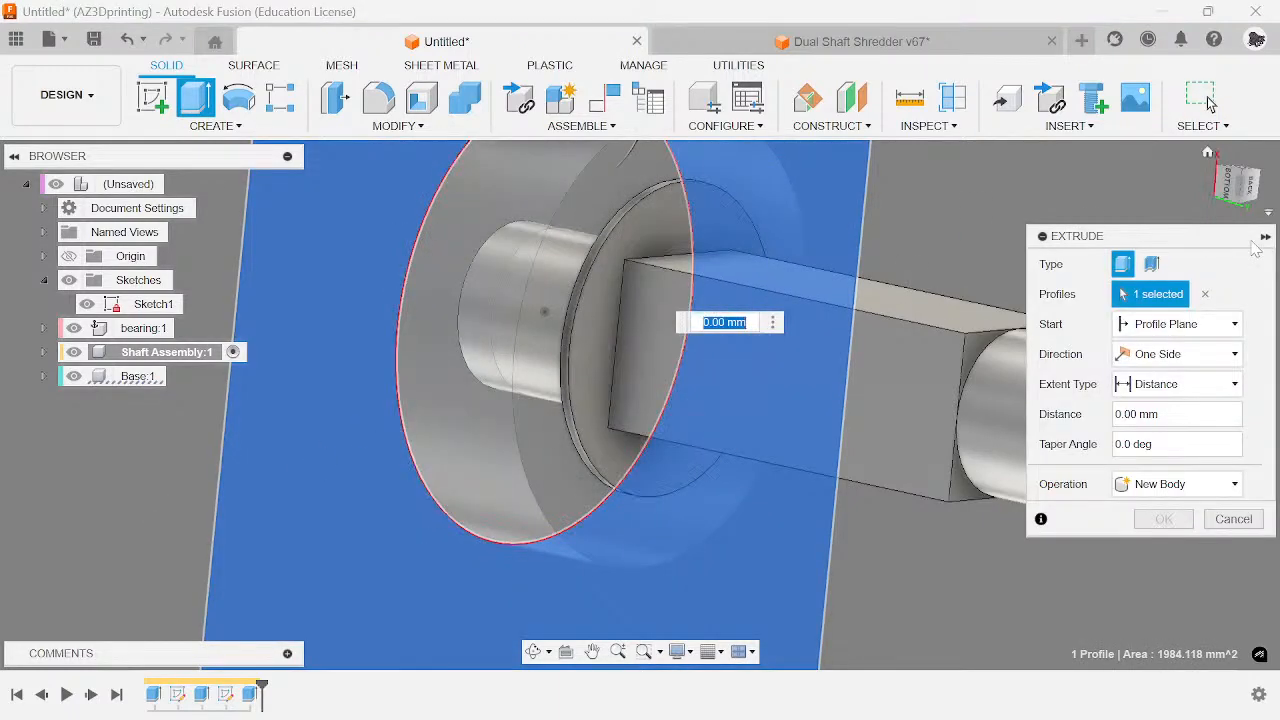
click(1213, 293)
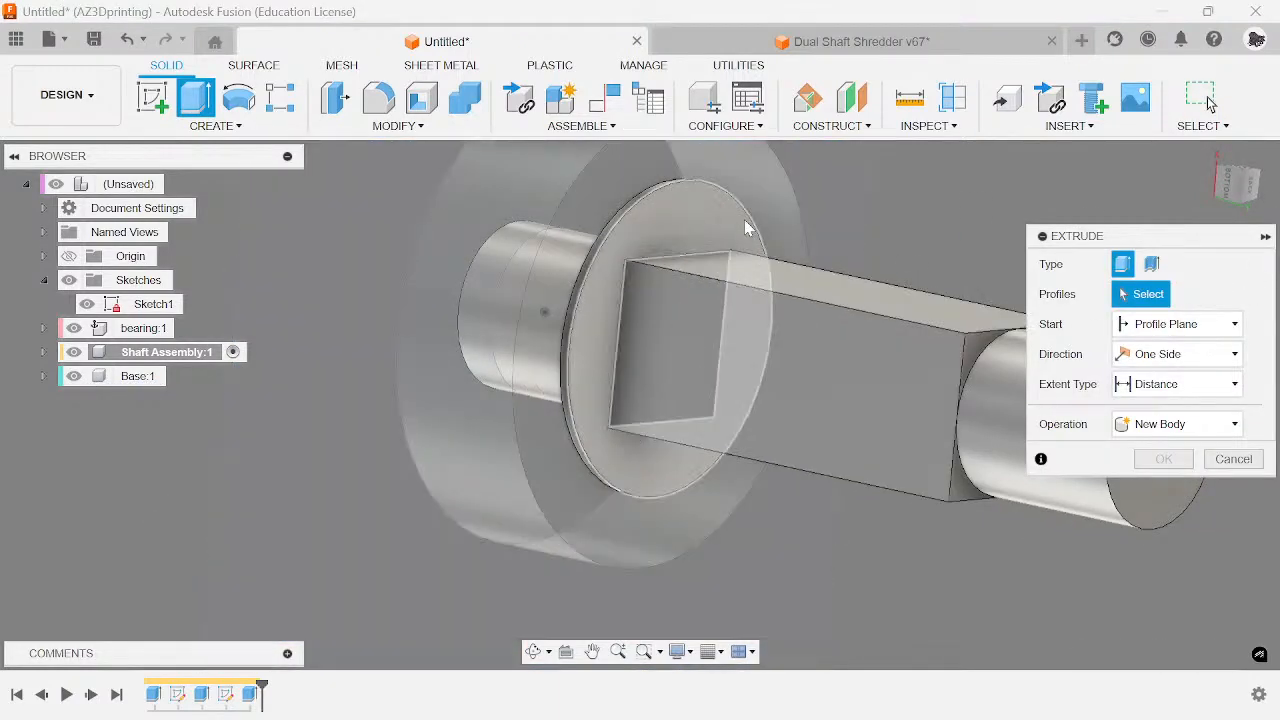
click(746, 232)
click(1145, 323)
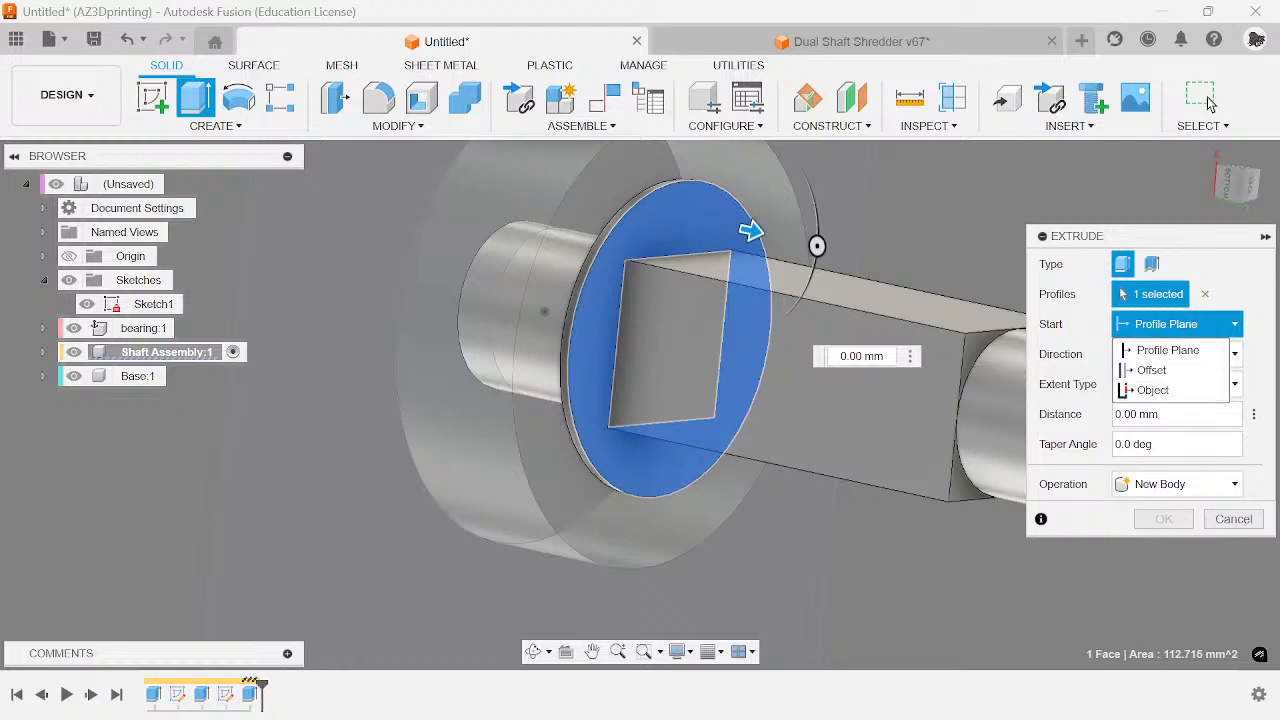
click(1148, 348)
click(1145, 320)
click(1152, 390)
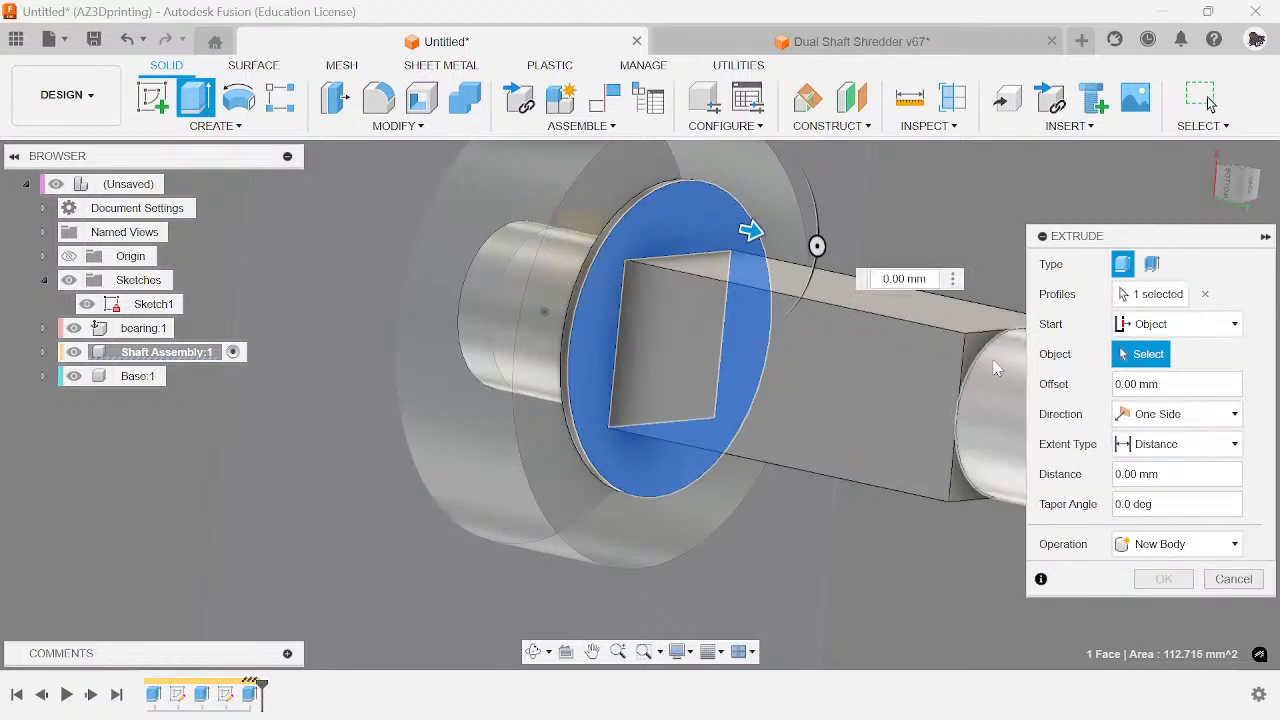
click(983, 353)
scroll(887, 388, down, 2)
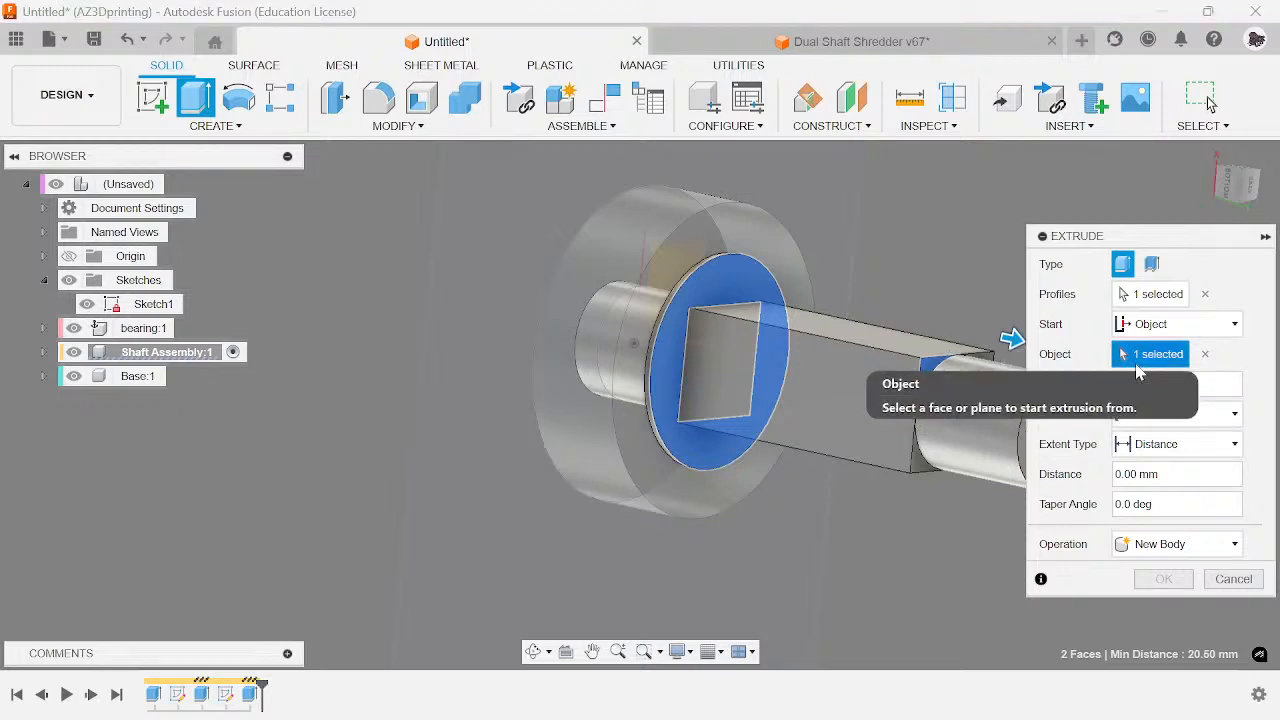
- Extrude the second collar -0.5 mm back towards the bearing, joined to the shaft
scroll(935, 300, up, 5)
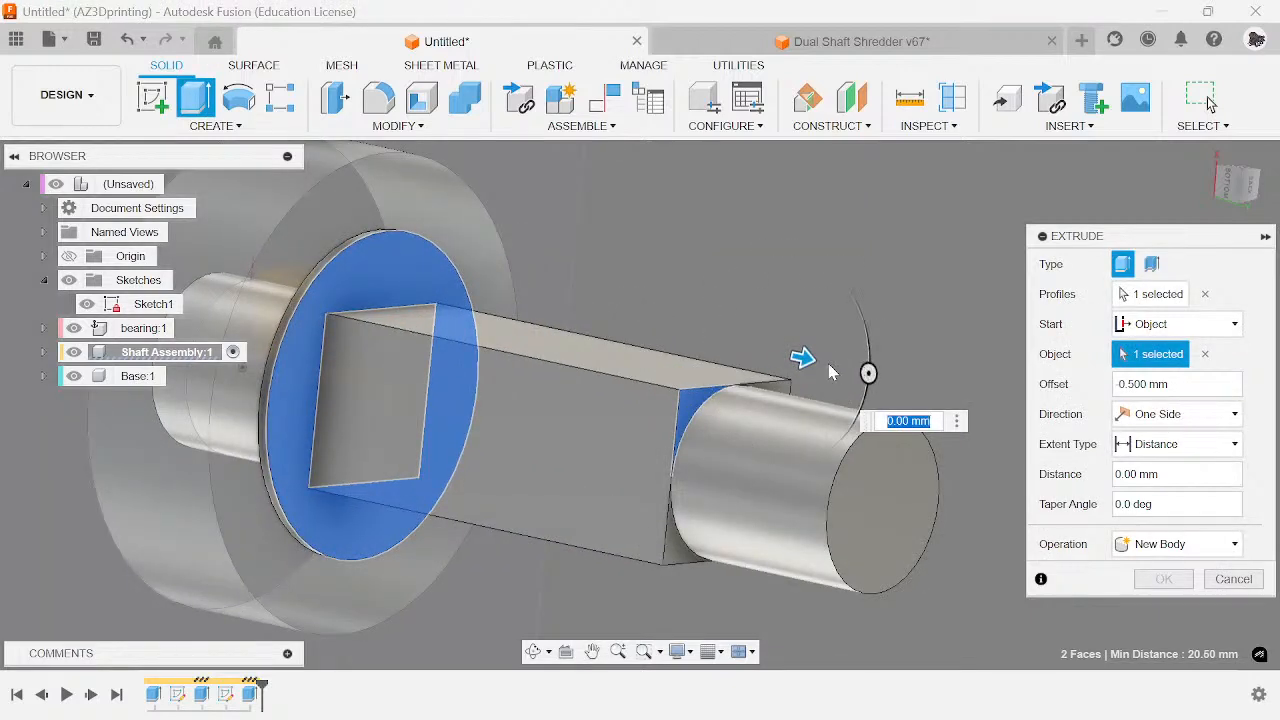
drag(805, 358, 757, 348)
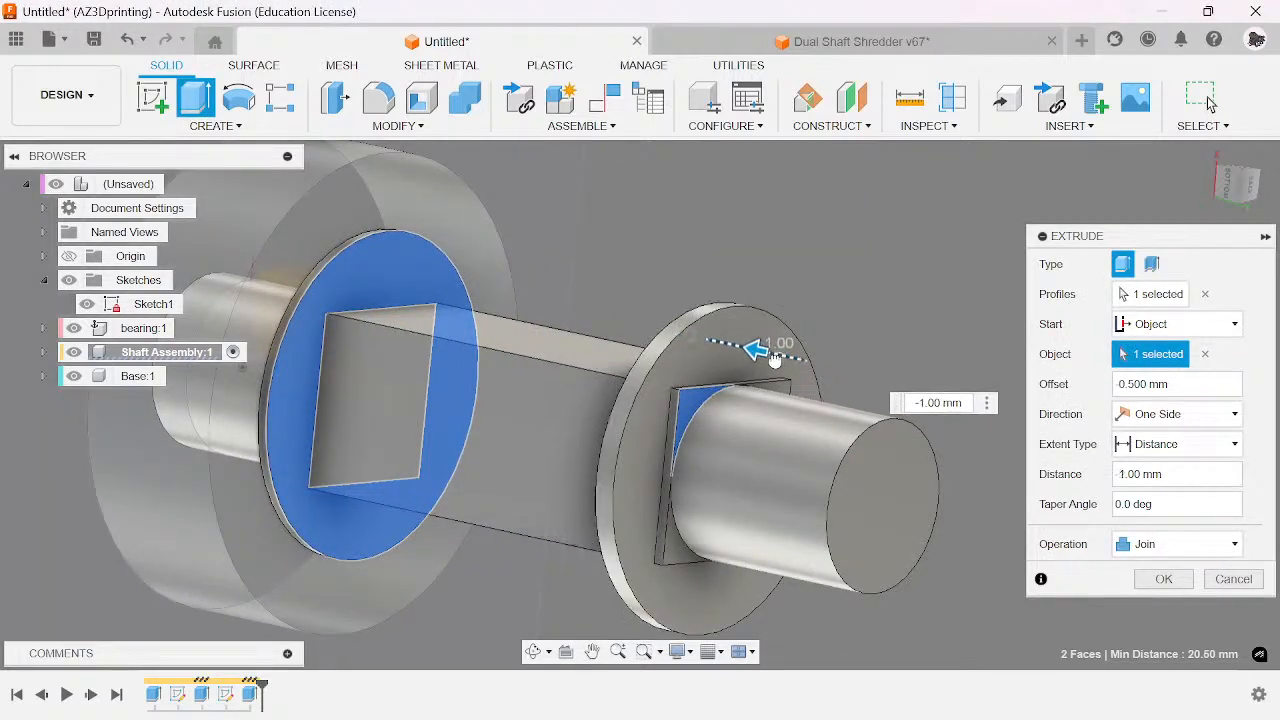
text(-0.5)
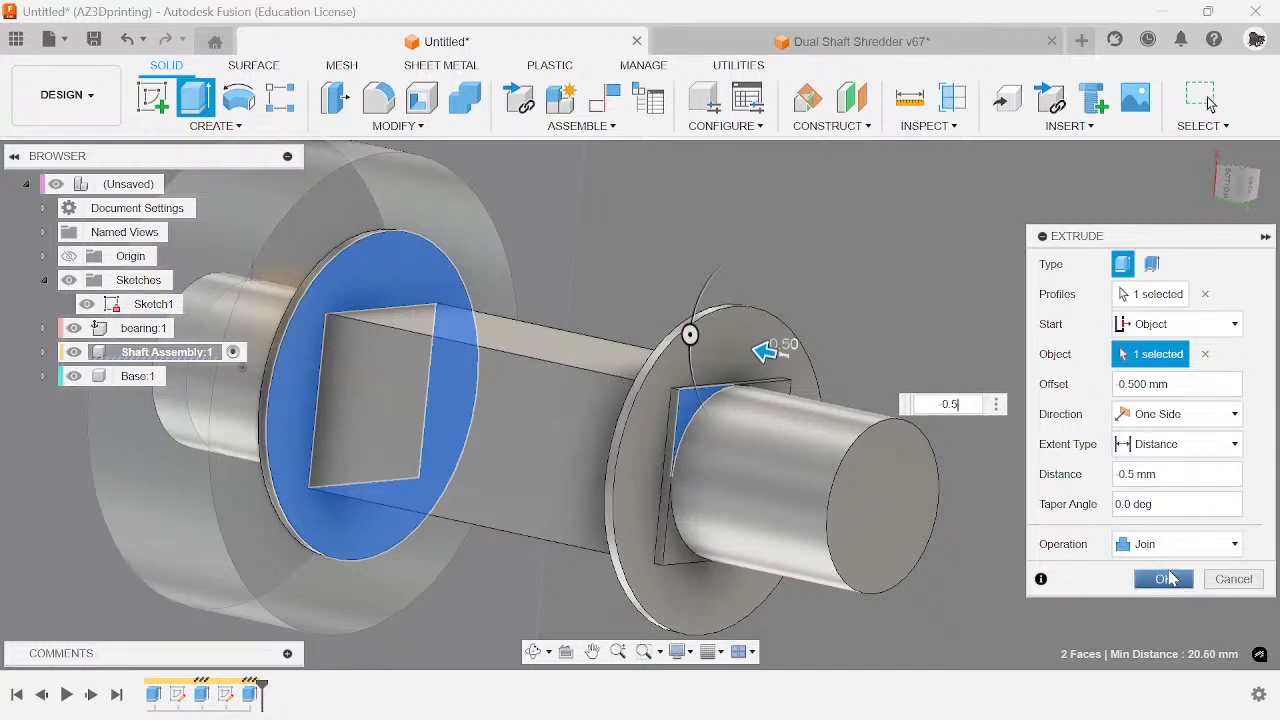
click(1163, 579)
- Edit the second collar's extrusion and set its start offset to 0 mm
scroll(1140, 552, down, 3)
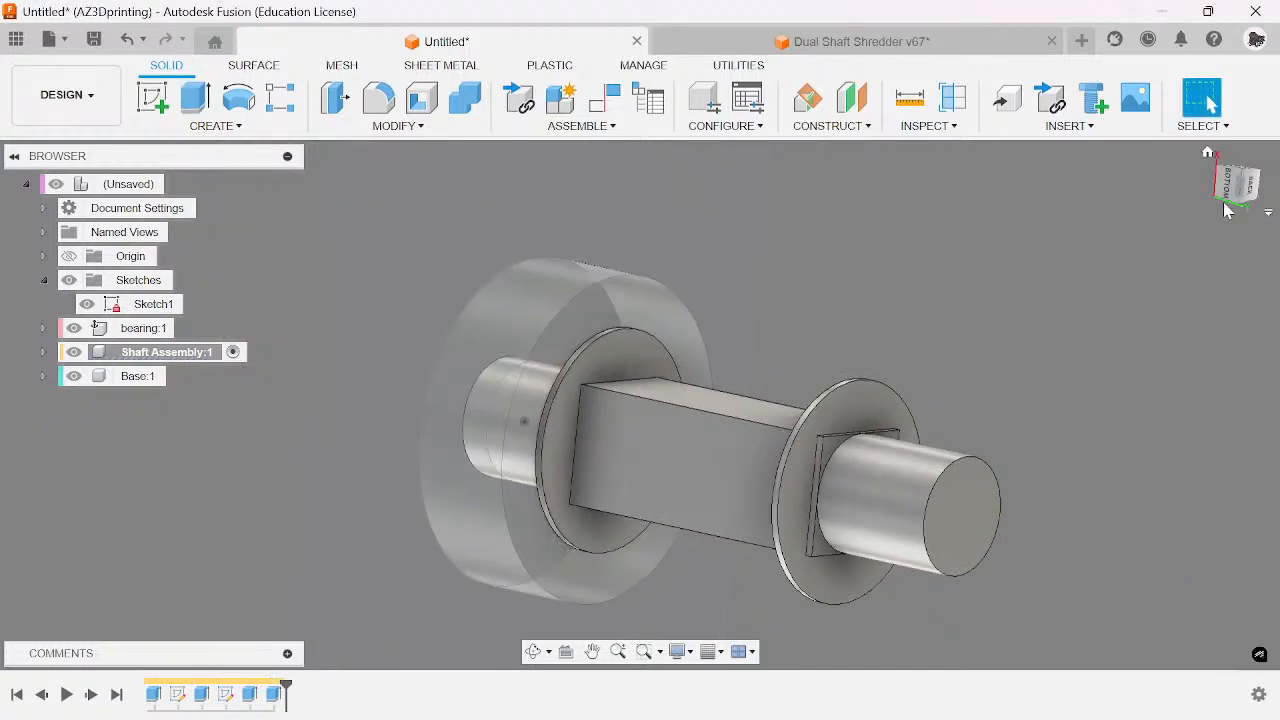
drag(1238, 195, 1274, 196)
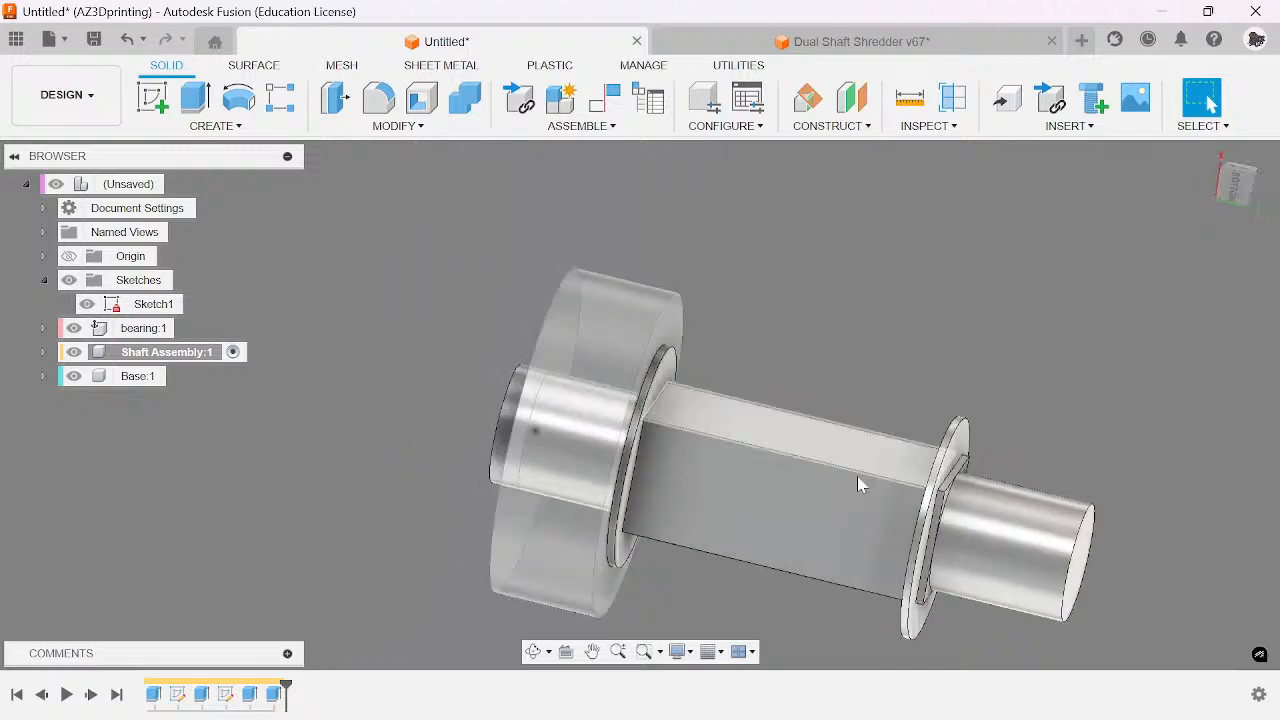
right_click(284, 697)
click(312, 503)
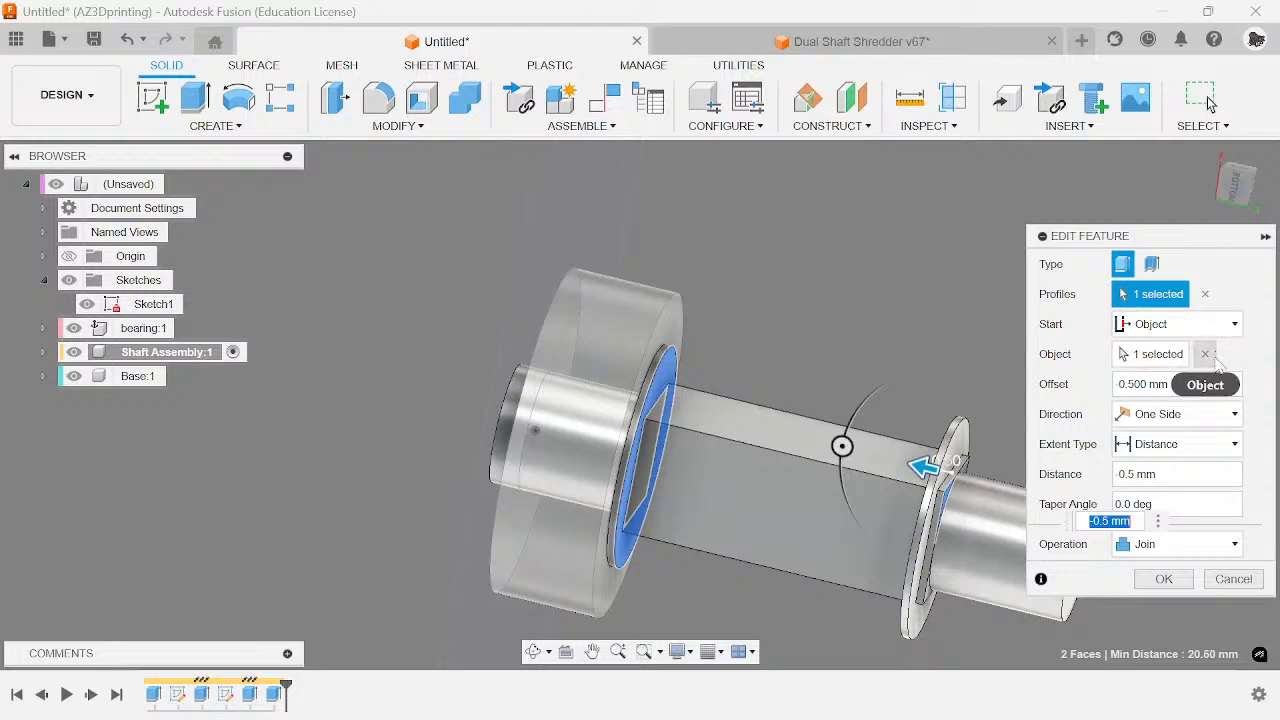
click(1140, 384)
text(0)
key(Return)
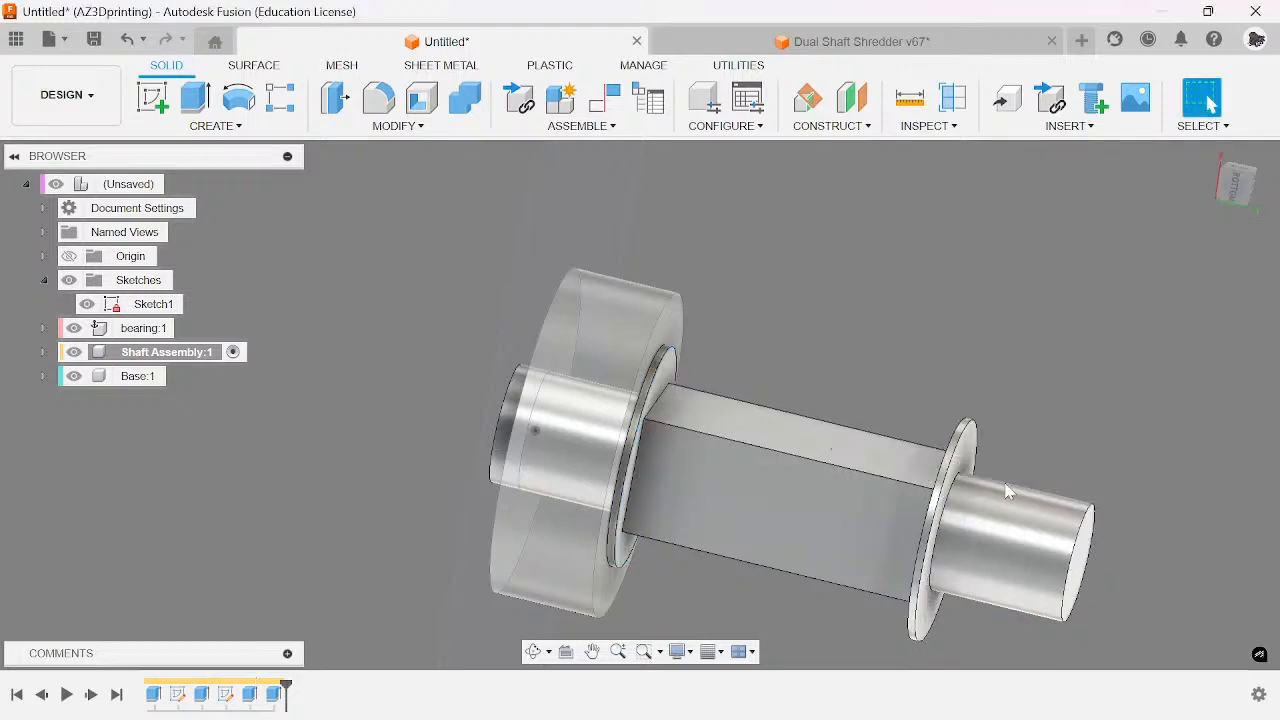
- Edit the round shaft's two-sided extrusion and set its Side 1 distance to 40 mm
mouse_move(186, 717)
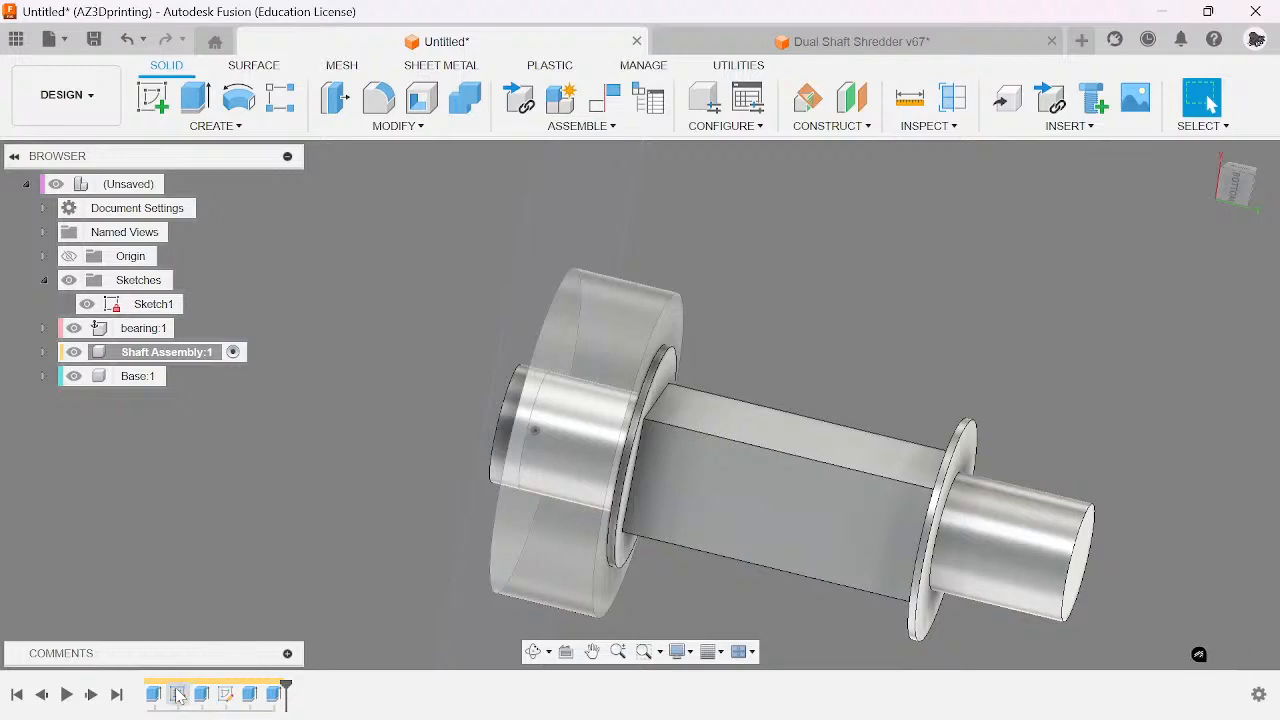
right_click(201, 694)
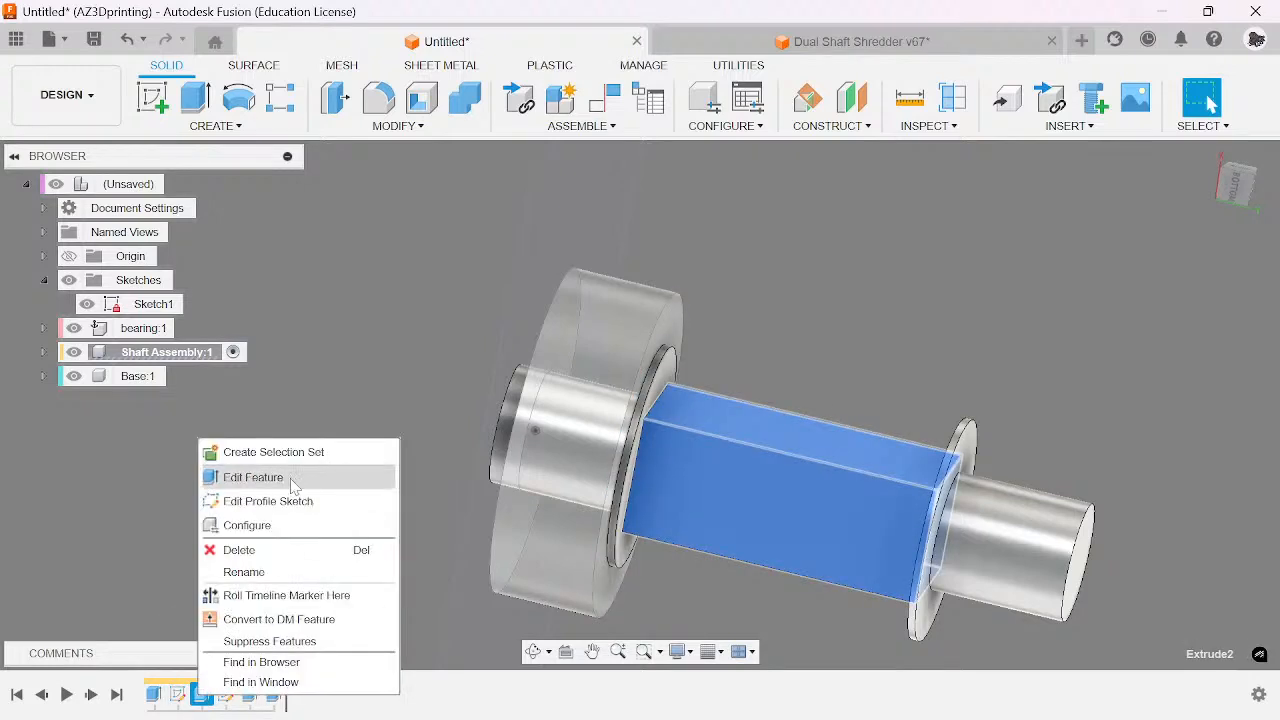
click(153, 694)
right_click(153, 694)
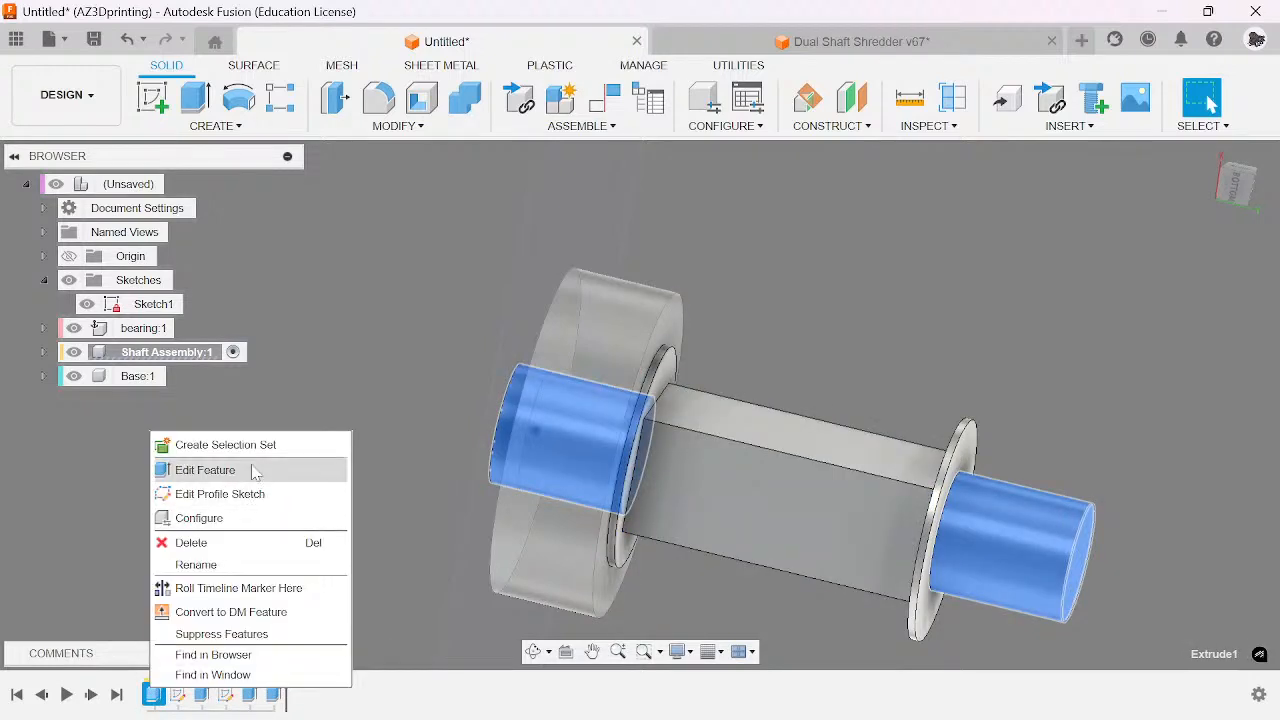
click(205, 470)
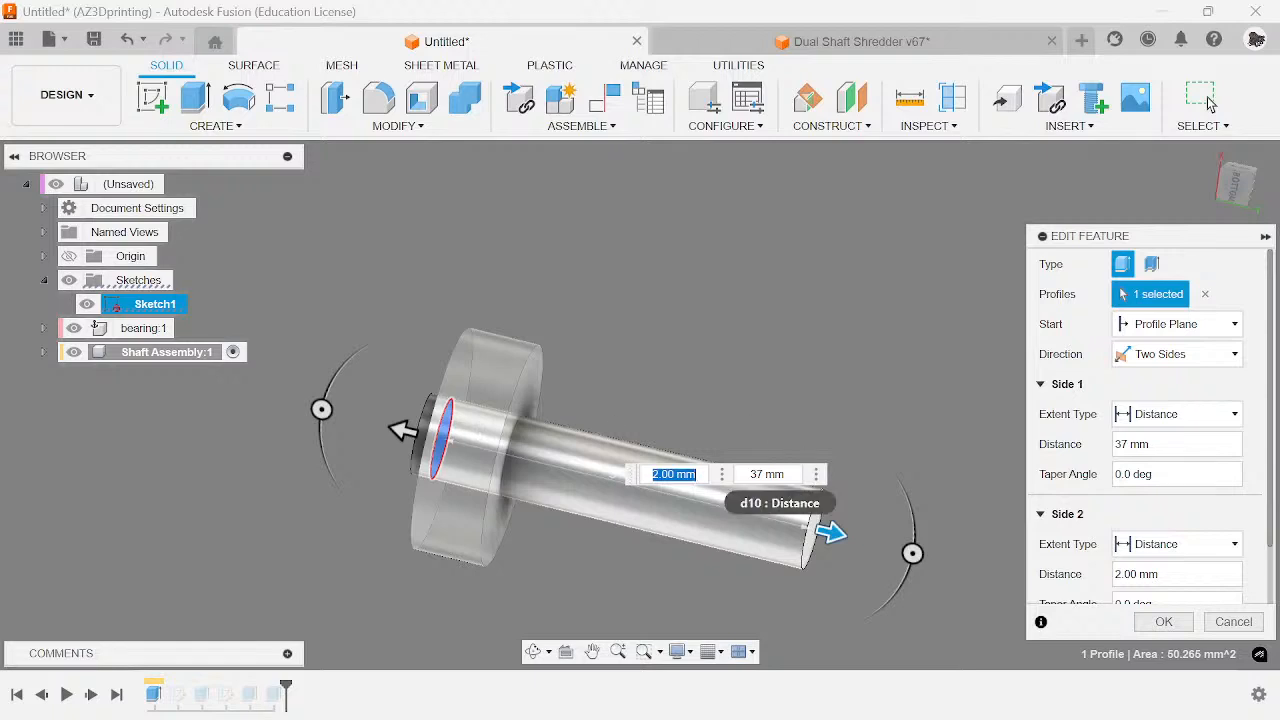
key(Tab)
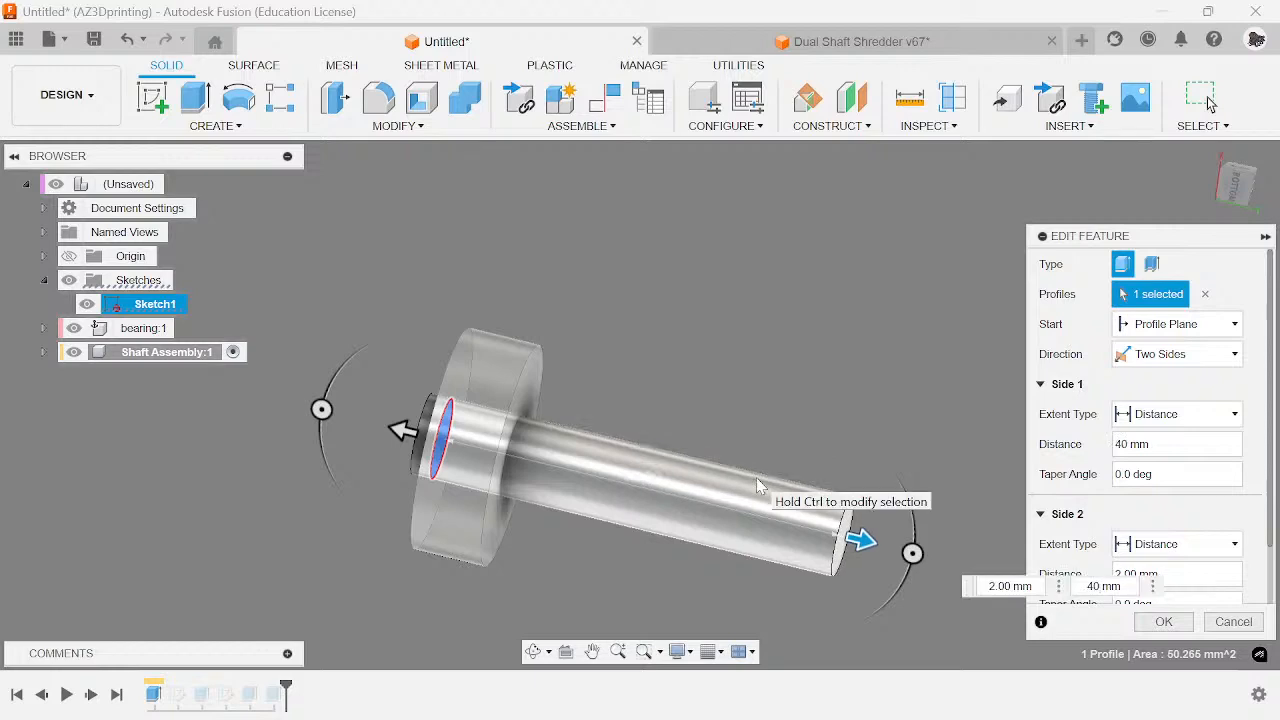
key(Return)
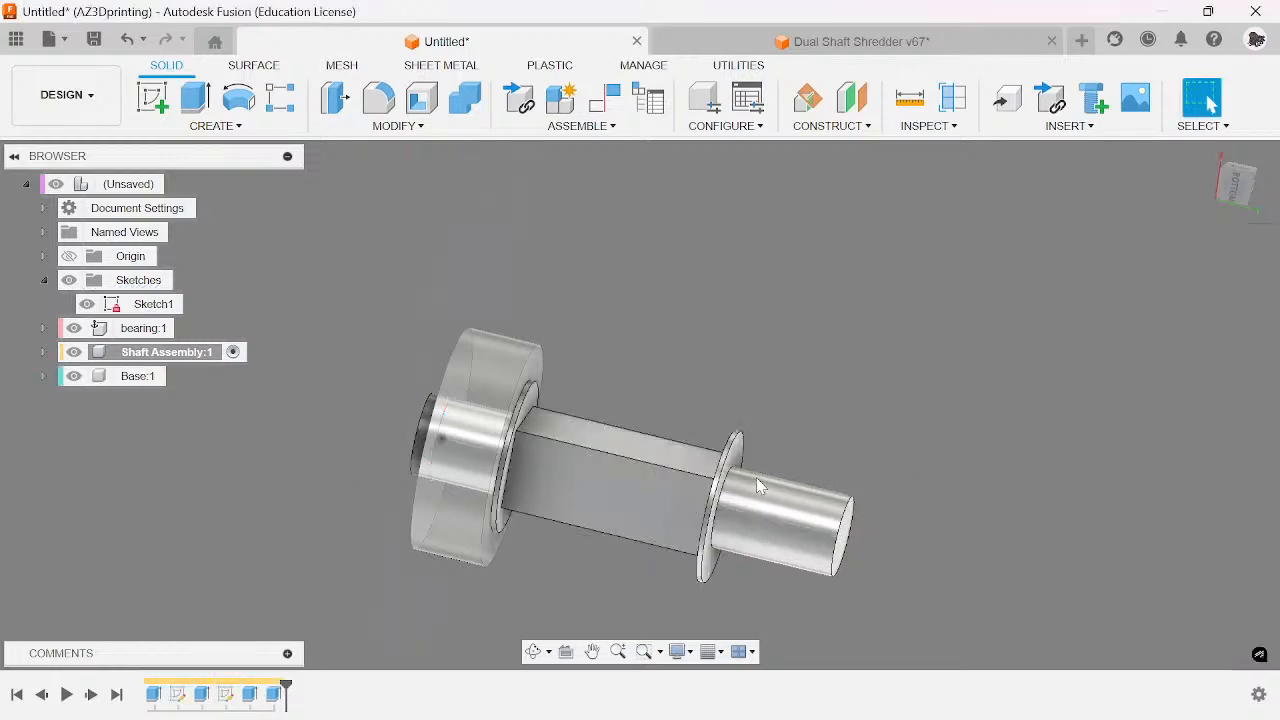
- Edit the square section's extrusion and lengthen it to 25 mm
right_click(200, 698)
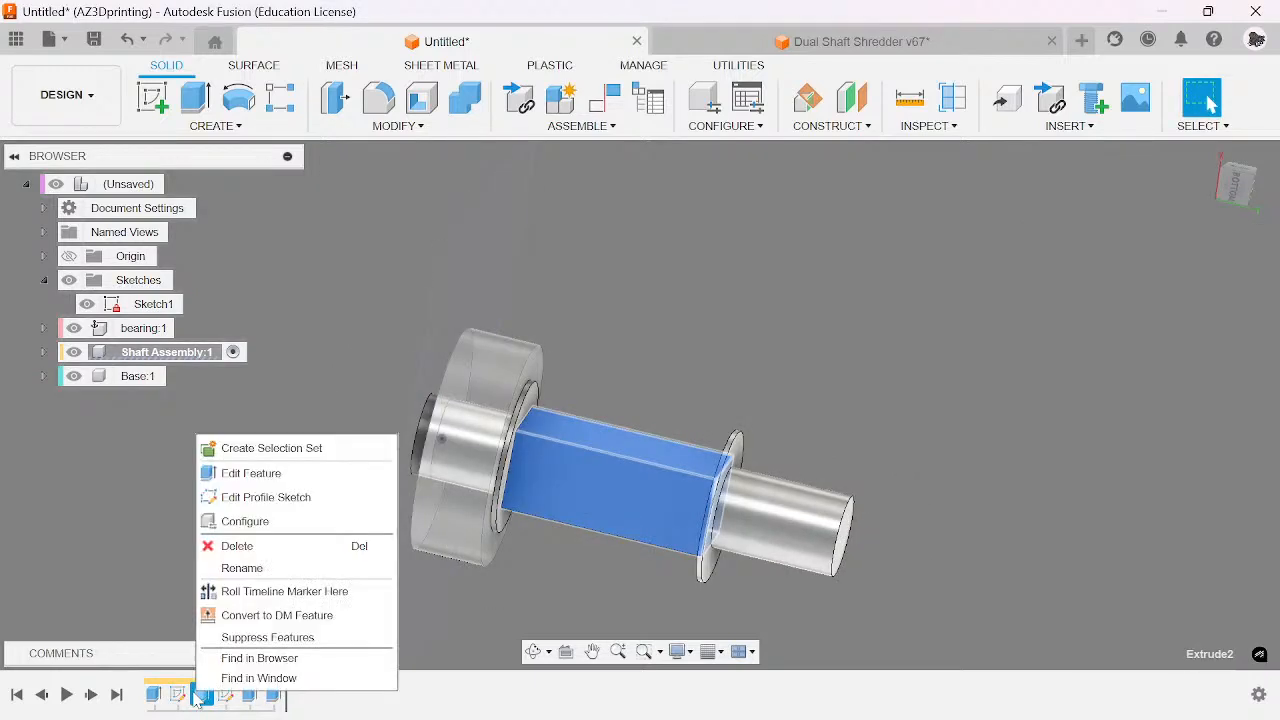
click(288, 474)
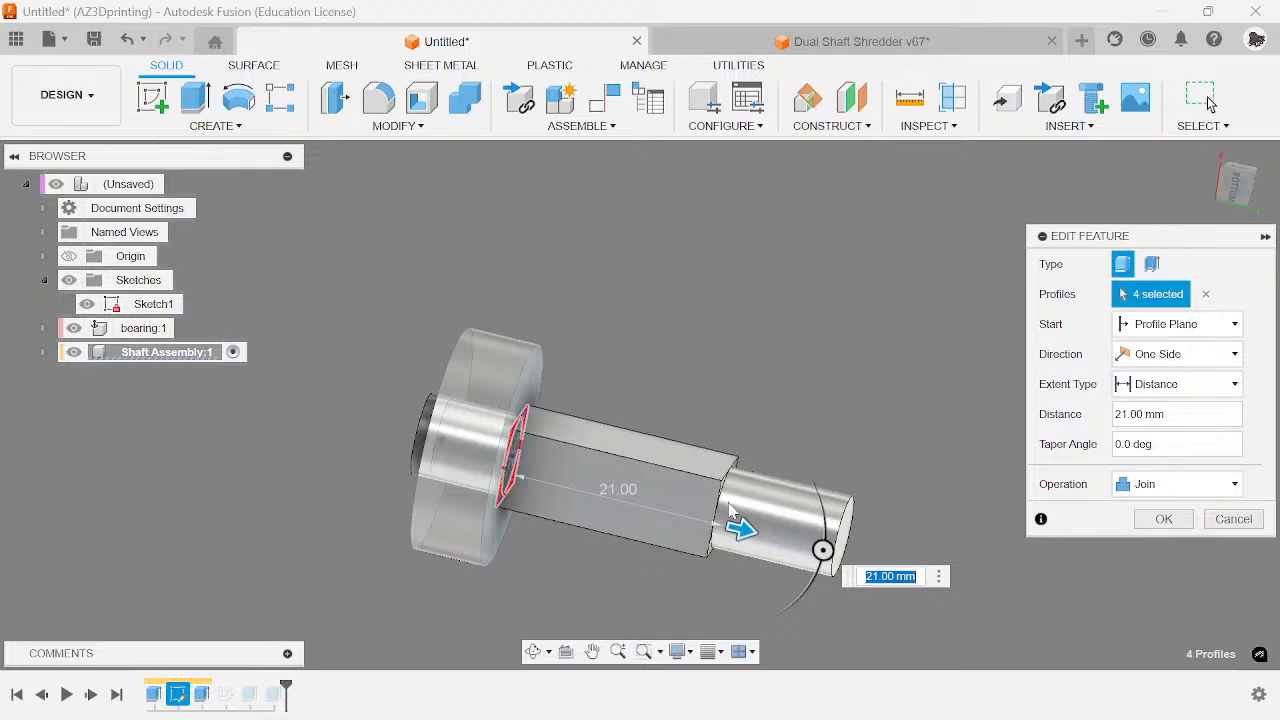
drag(740, 530, 793, 540)
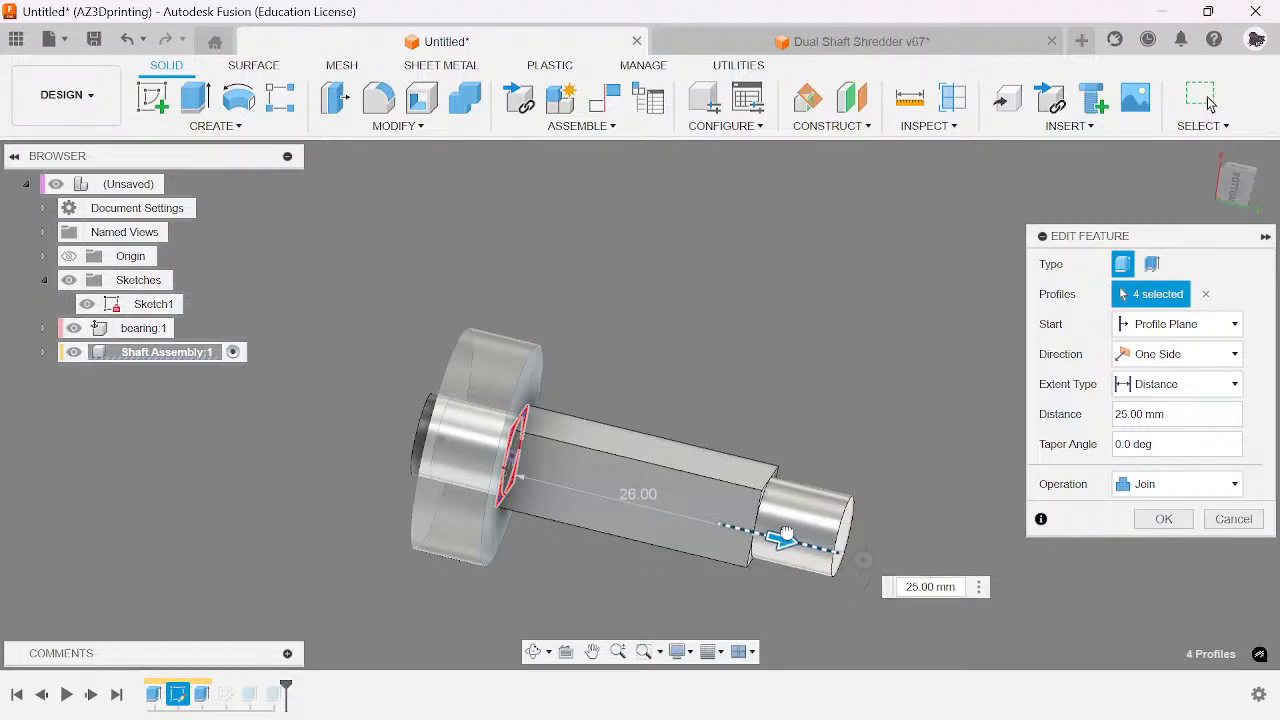
key(Return)
scroll(648, 584, up, 2)
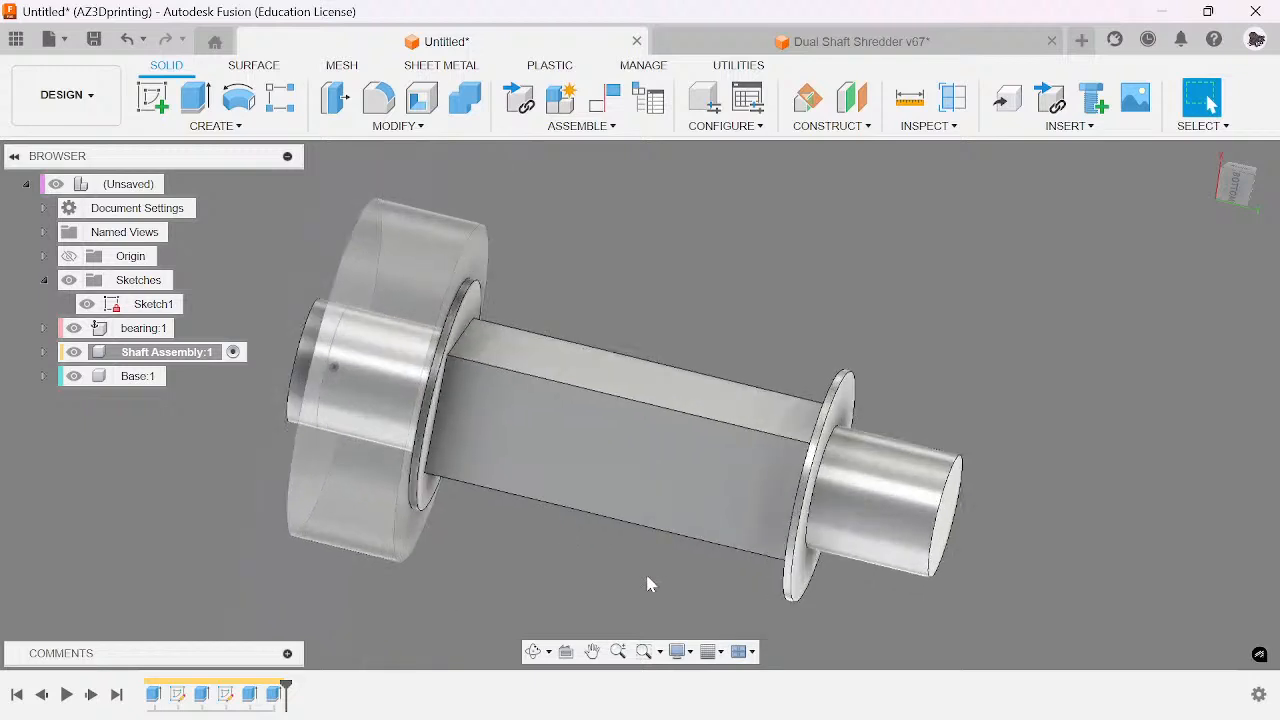
- Edit the bearing-side collar's extrusion and set its distance to 1.5 mm
right_click(248, 703)
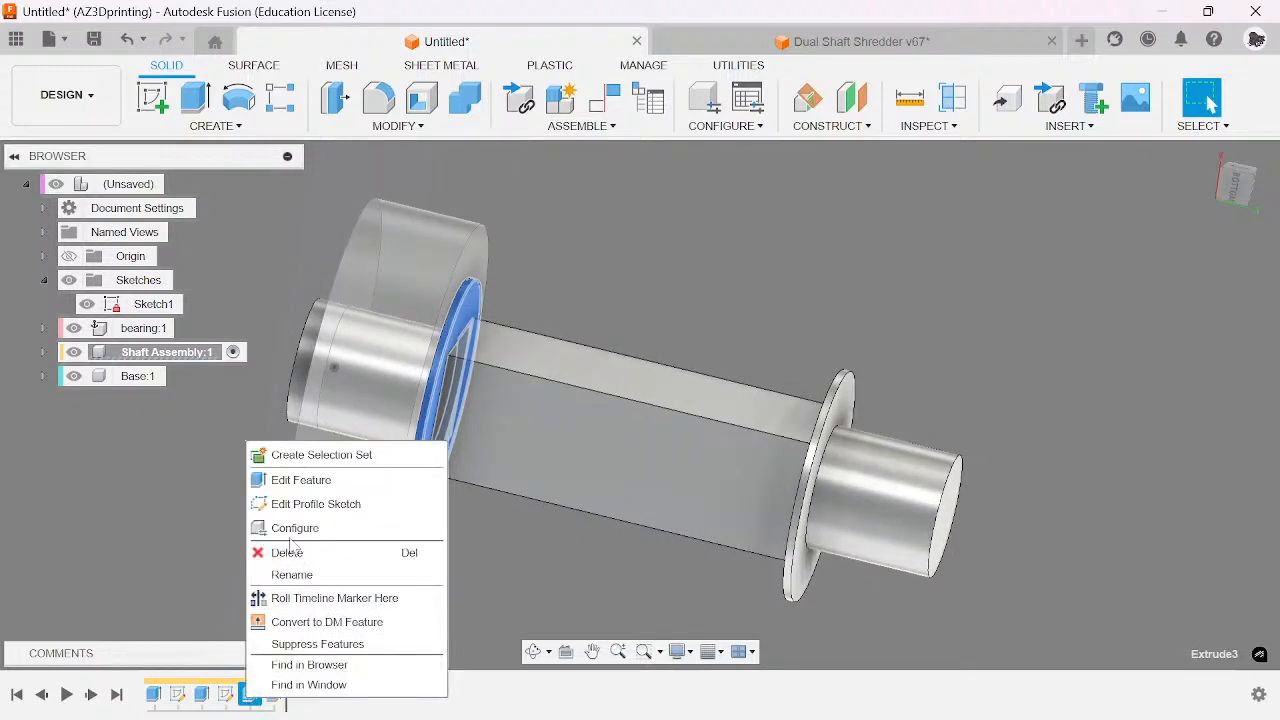
click(290, 481)
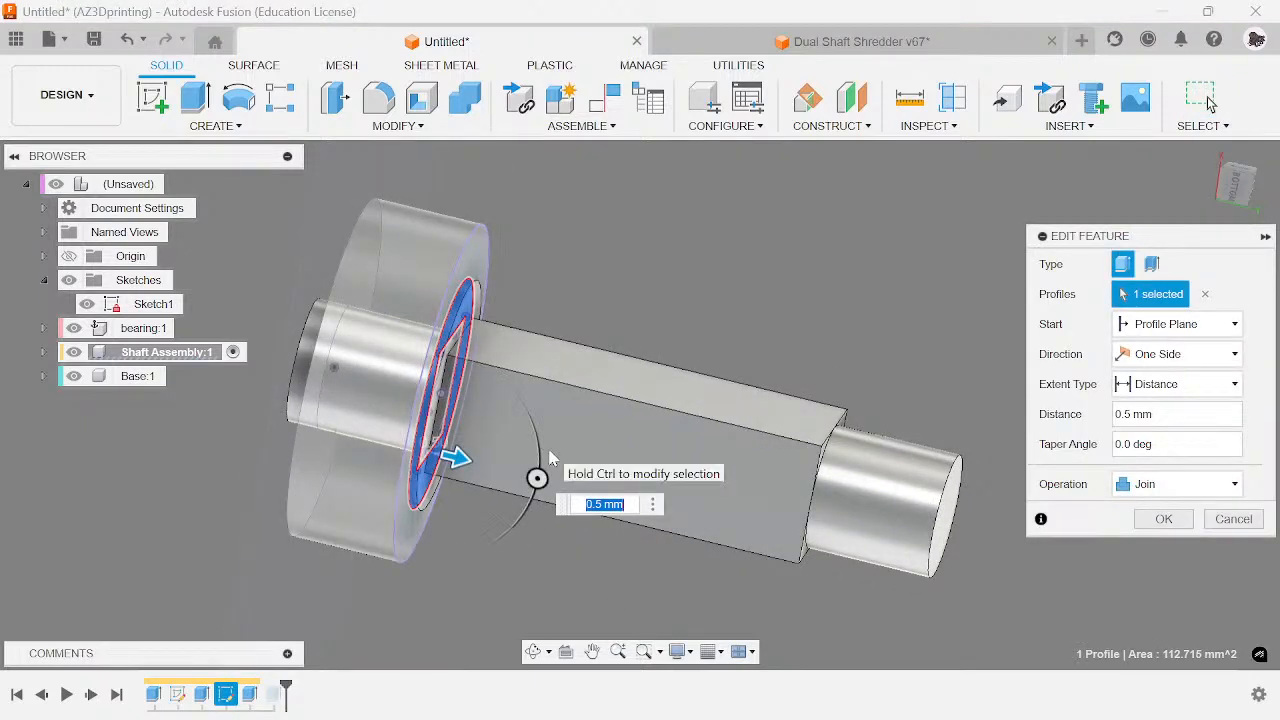
text(1.5)
key(Return)
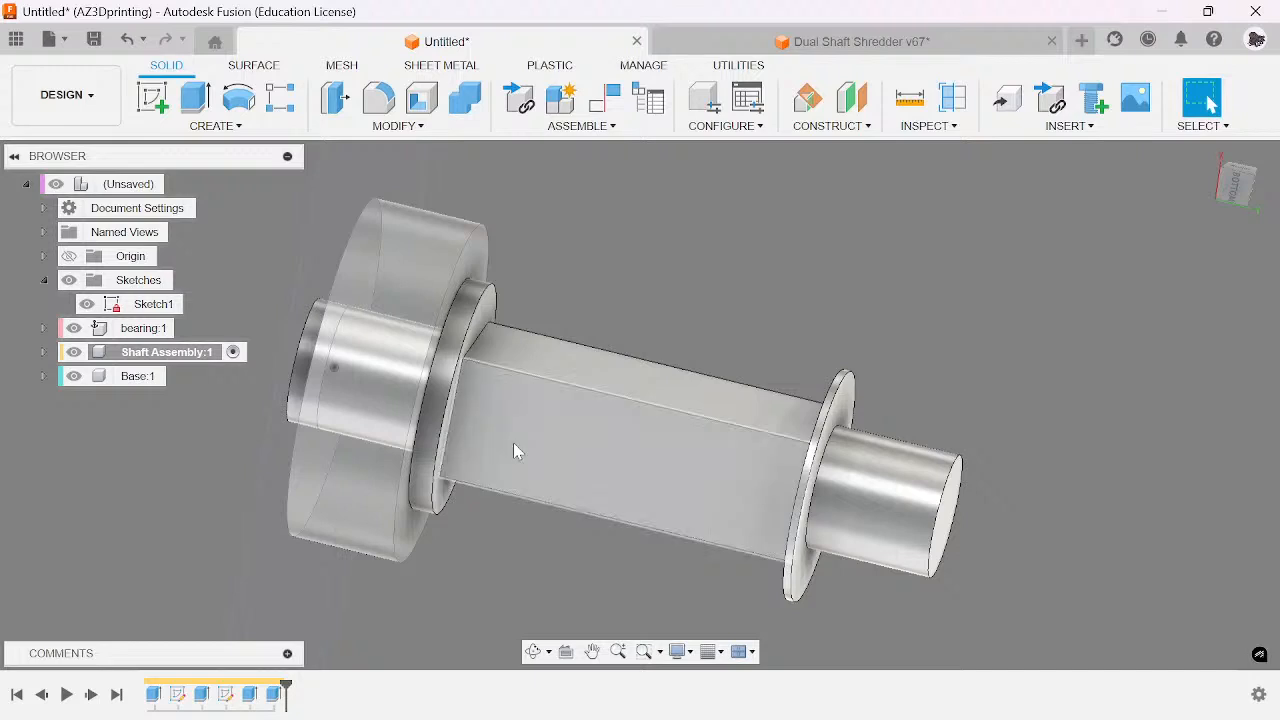
- Edit the far collar's extrusion and set its distance to -1.5 mm
right_click(273, 694)
click(331, 501)
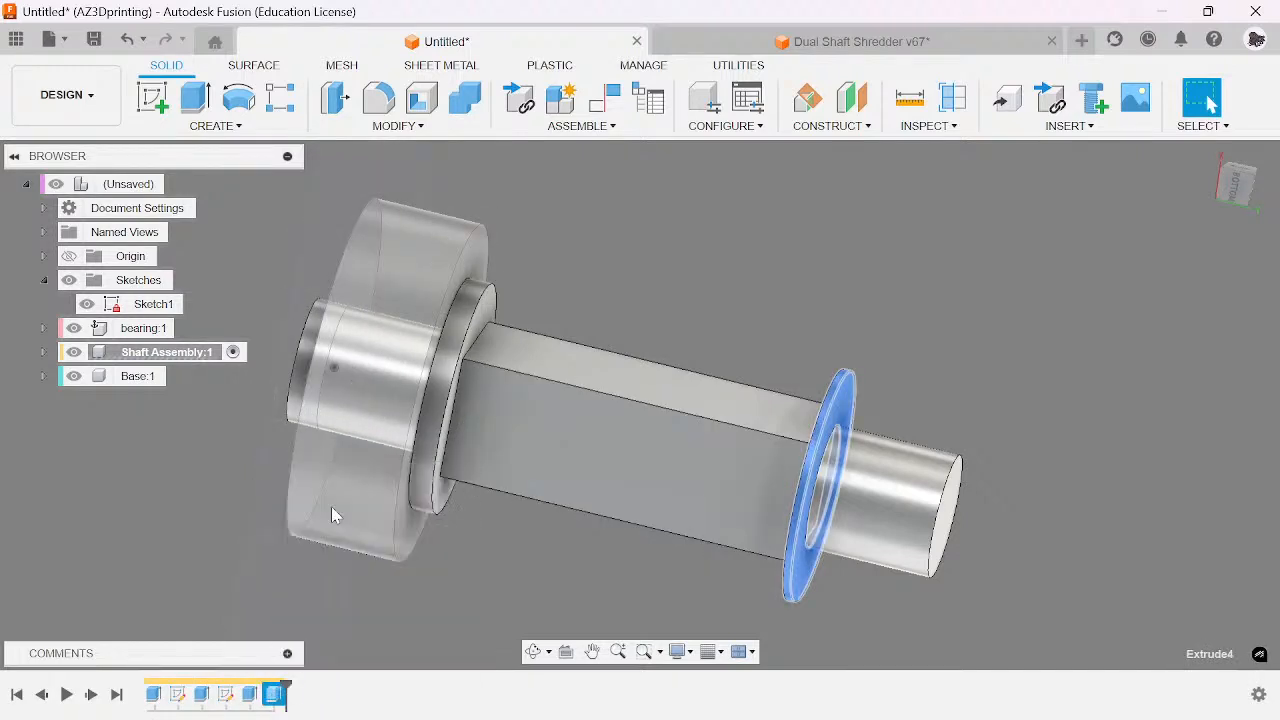
text(1)
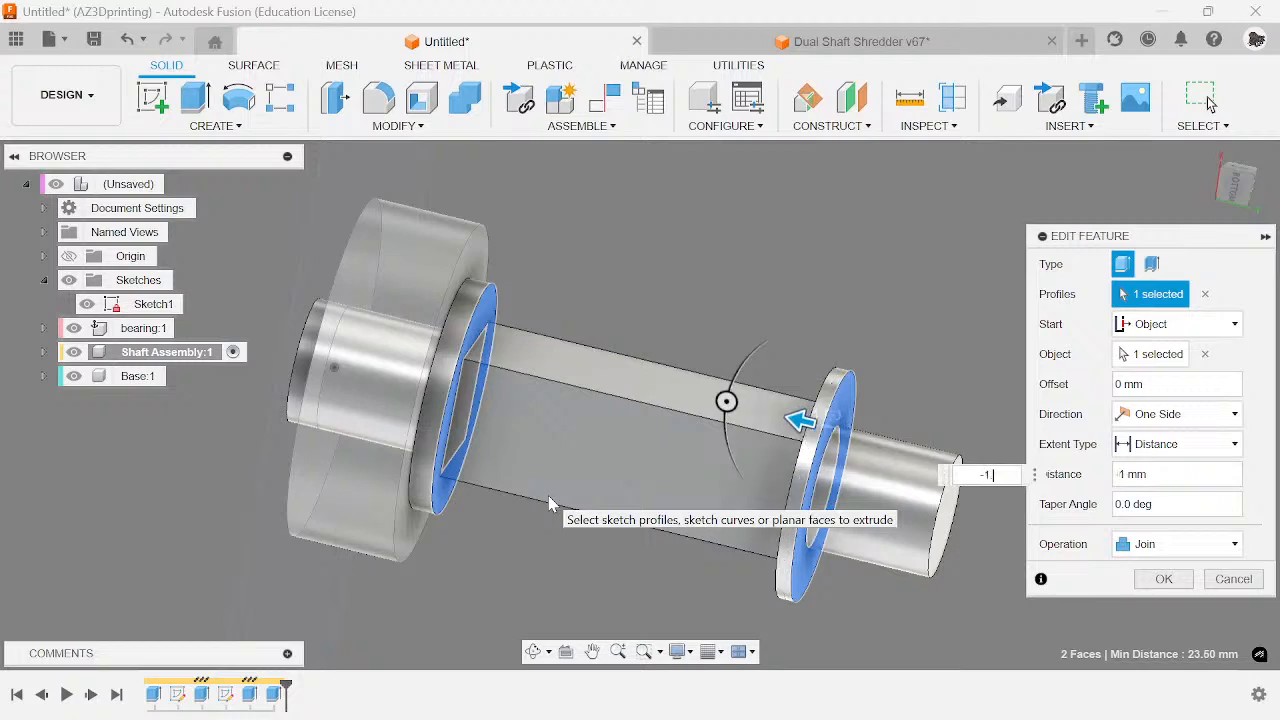
text(.5)
key(Return)
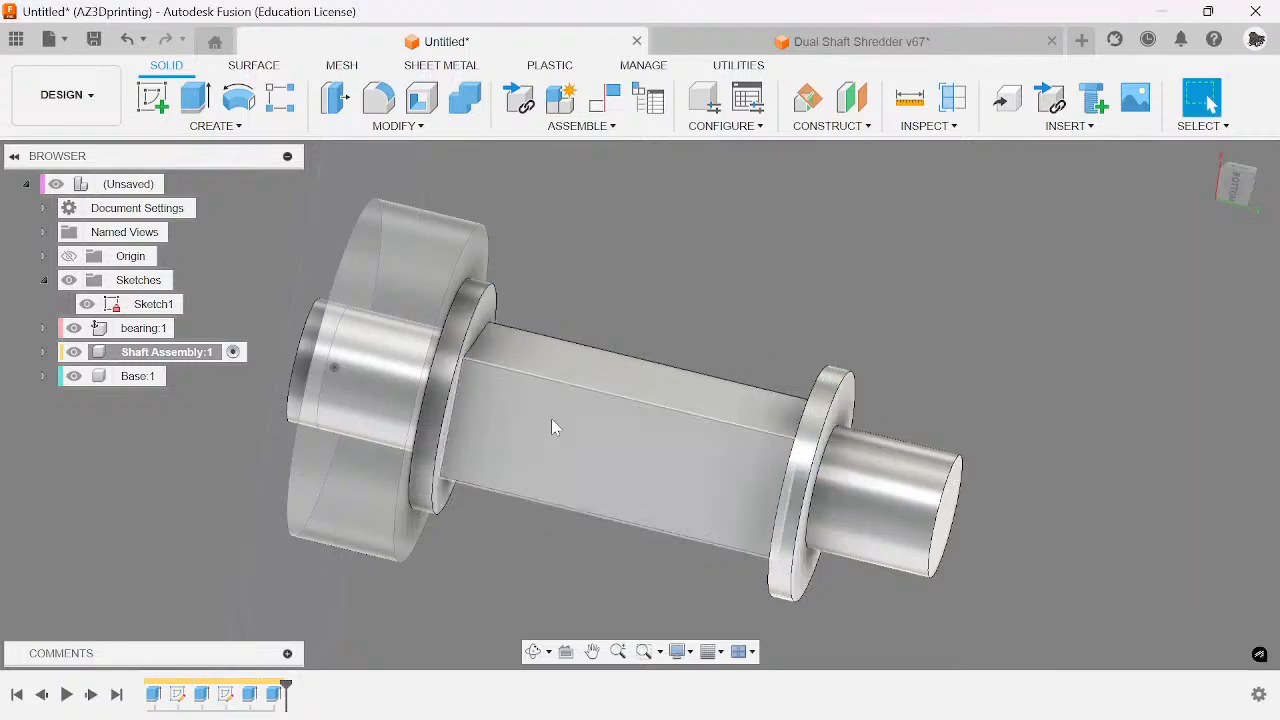
- Measure the distance between the facing outer edges of the two collars
key(i)
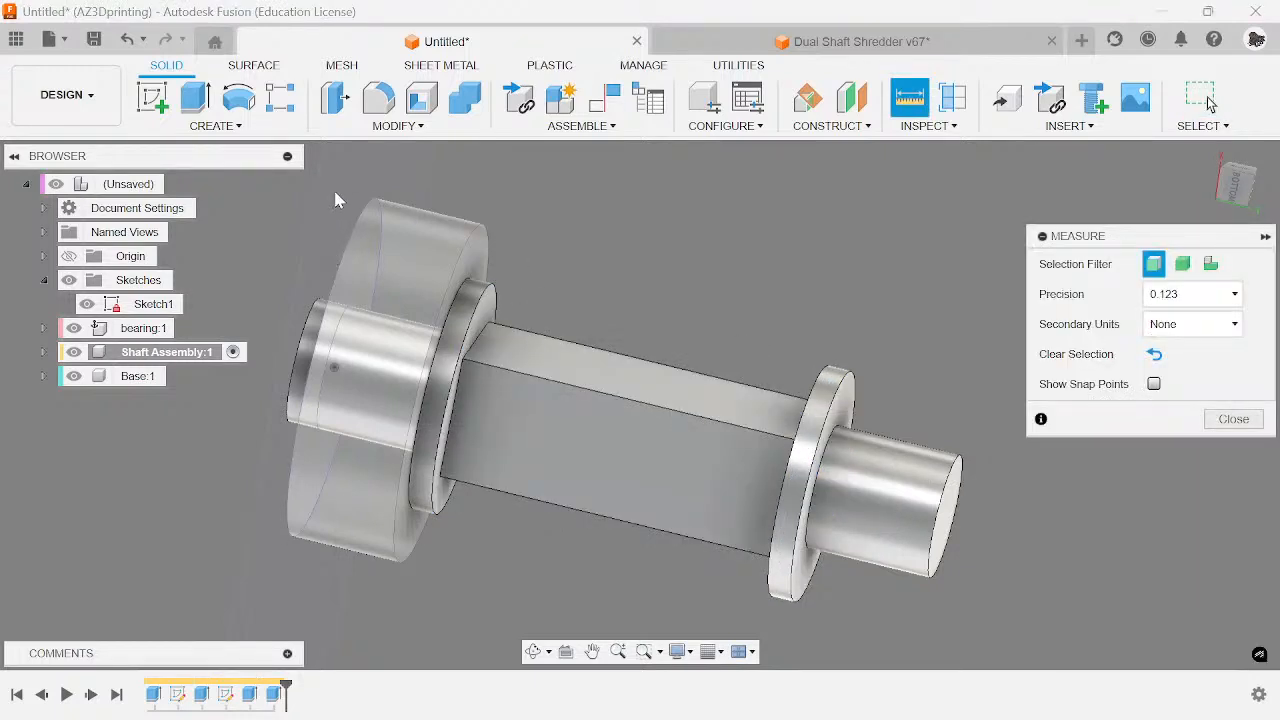
click(462, 400)
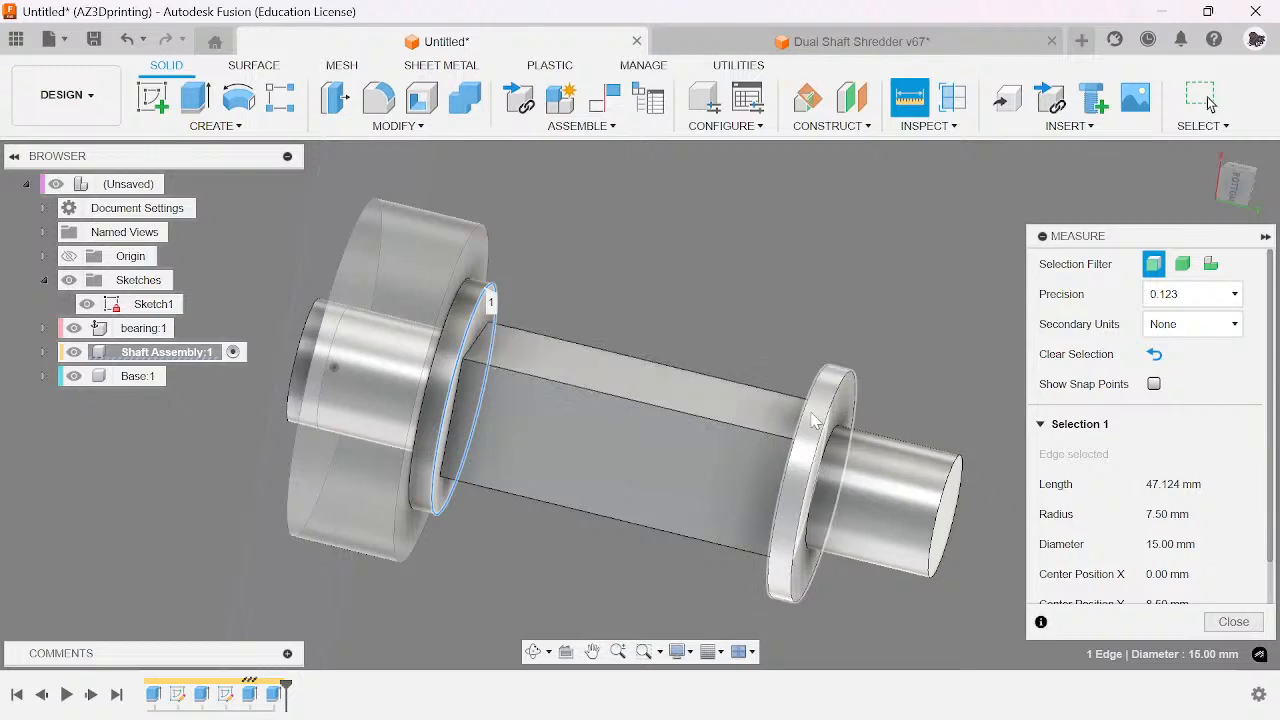
click(817, 421)
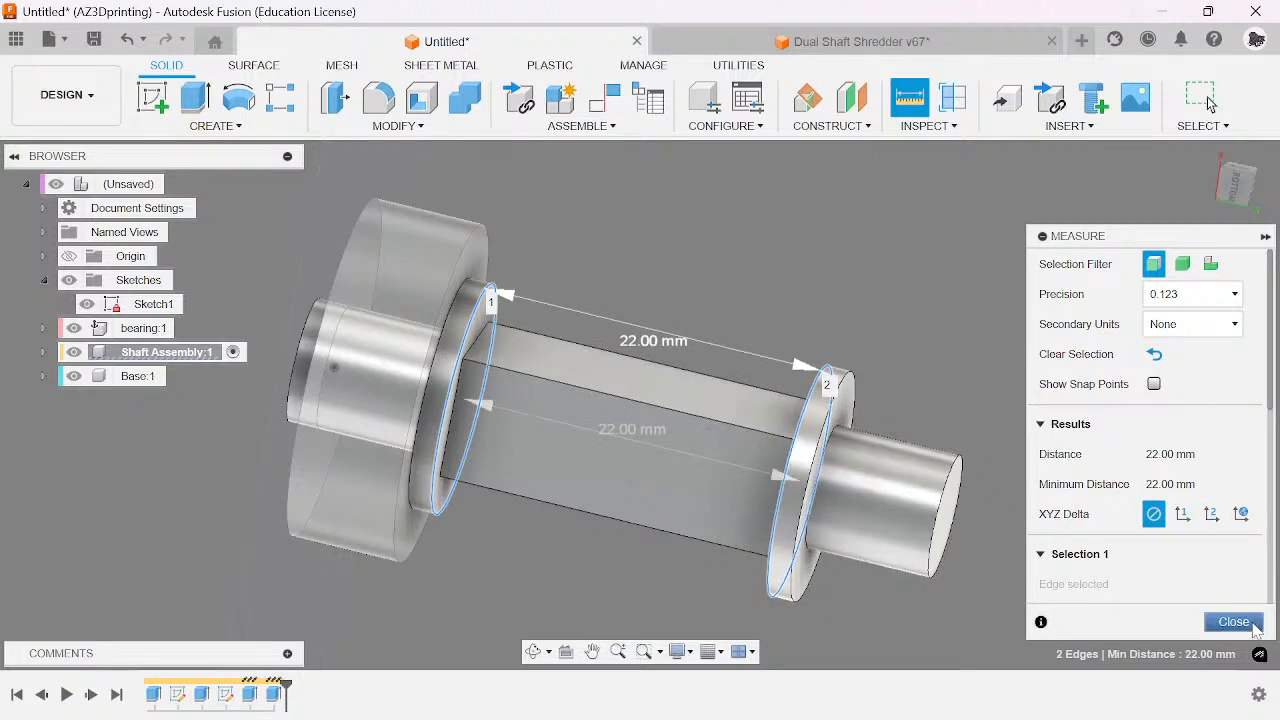
click(1253, 625)
- Edit the bearing-side collar's extrusion and set its distance to 2 mm
right_click(259, 700)
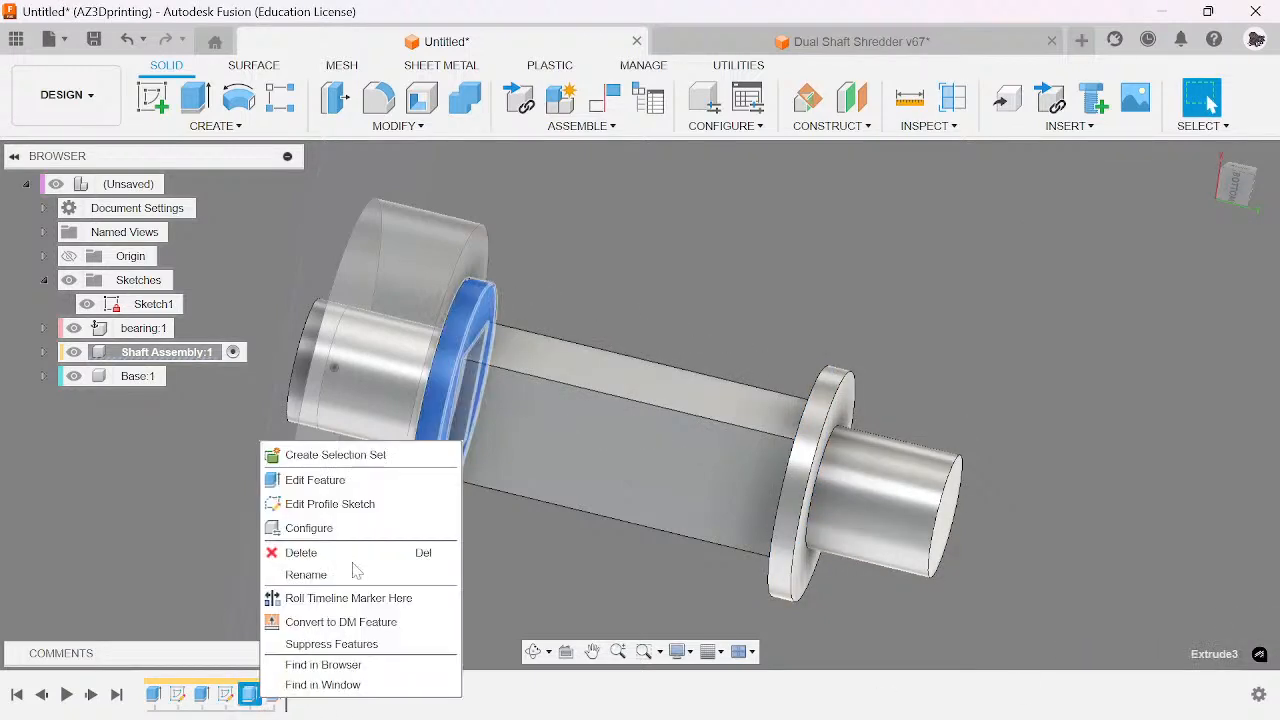
click(330, 480)
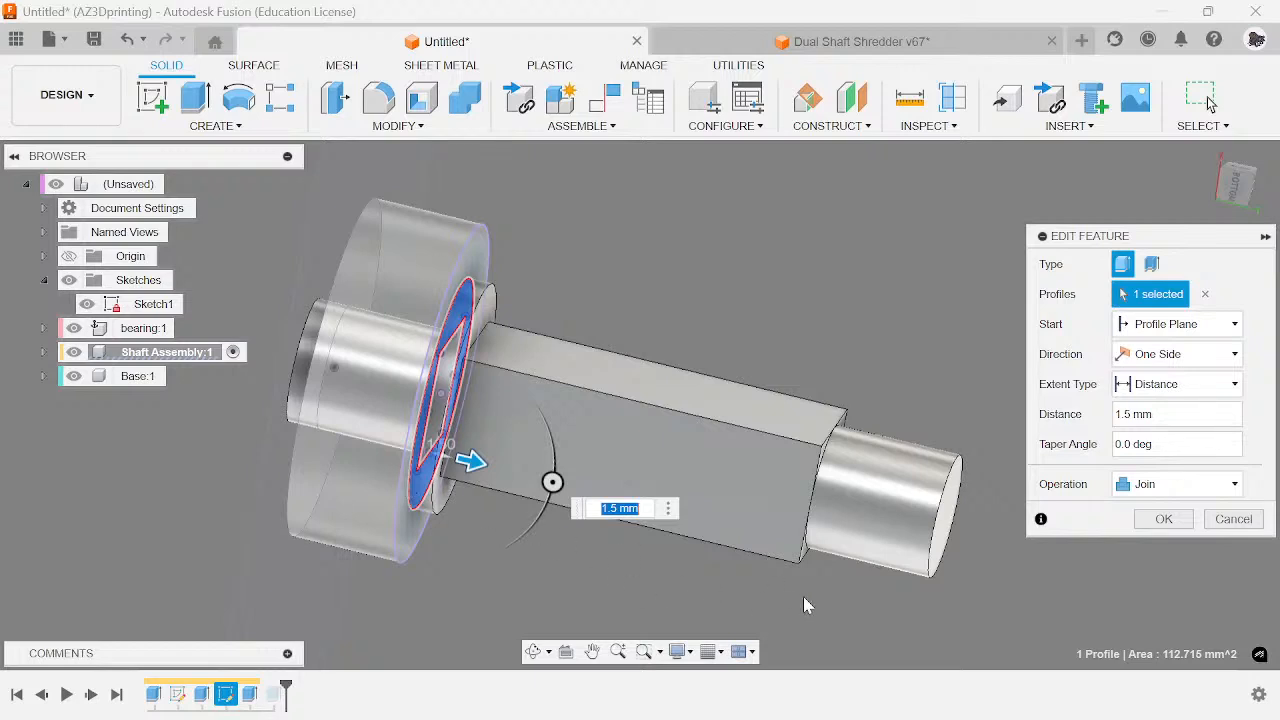
text(2)
click(1162, 519)
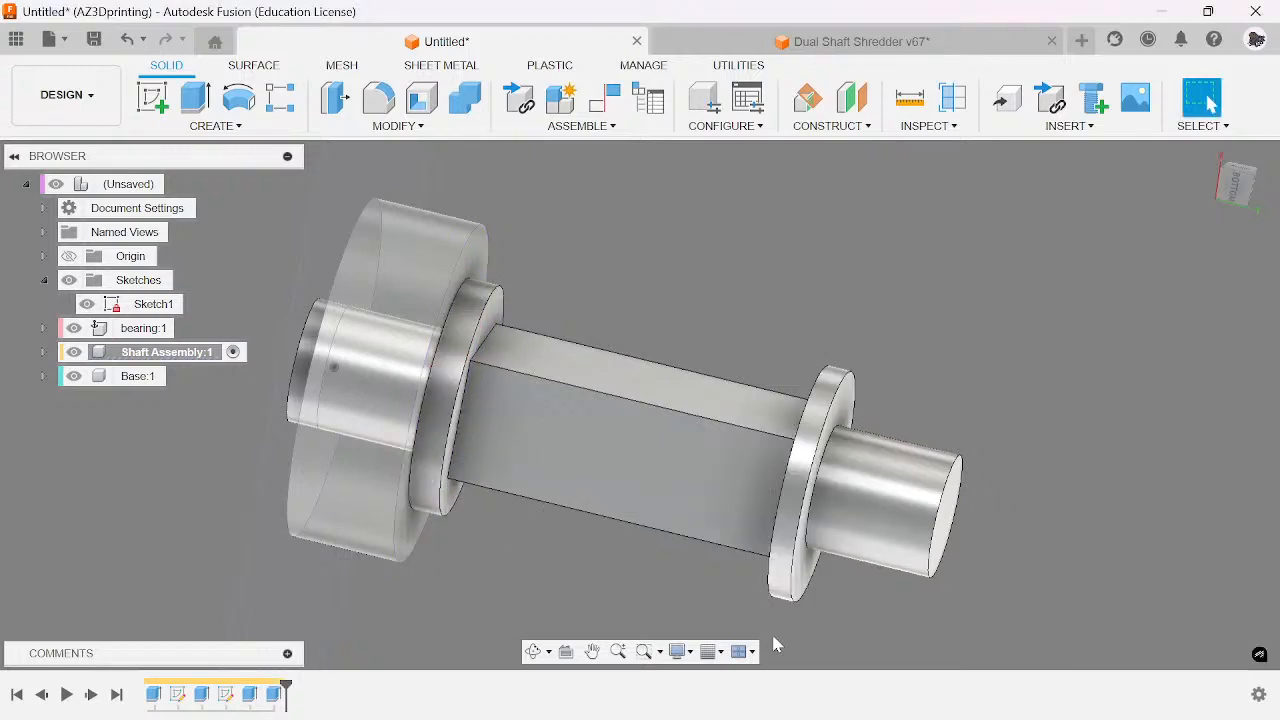
- Edit the far collar's extrusion and set its operation to New Body
right_click(273, 694)
click(330, 511)
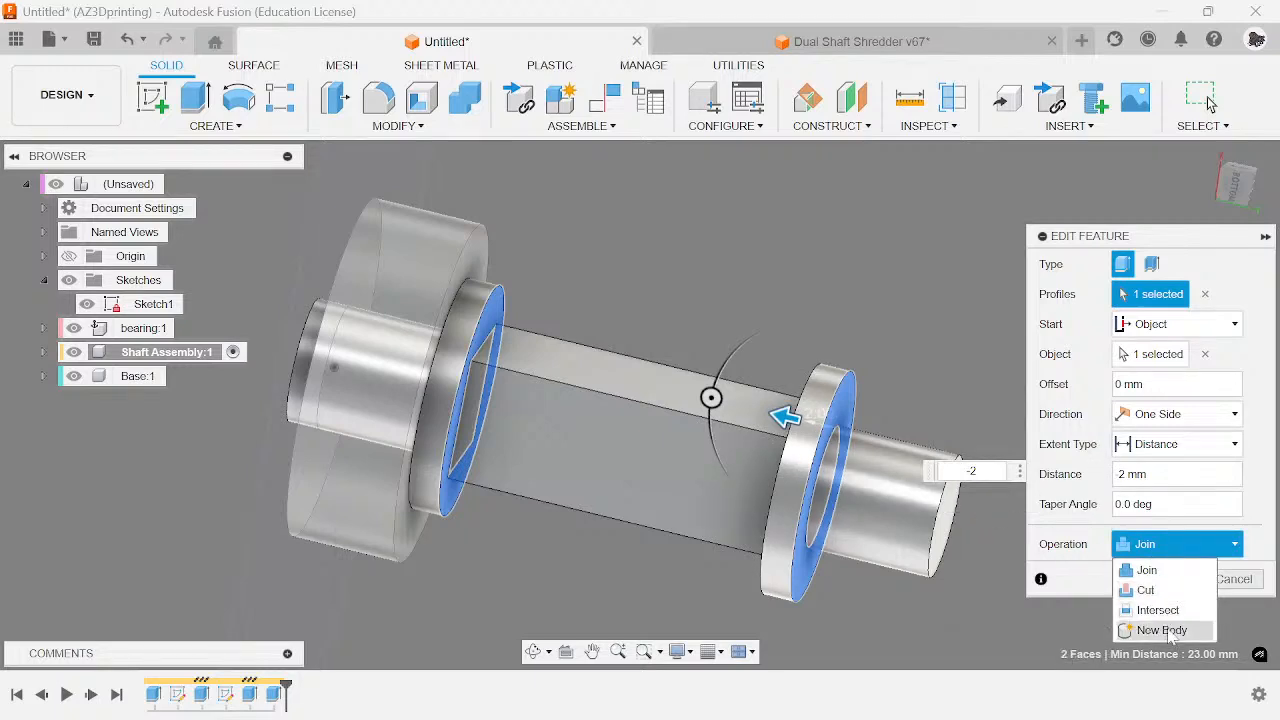
click(1160, 630)
click(1168, 576)
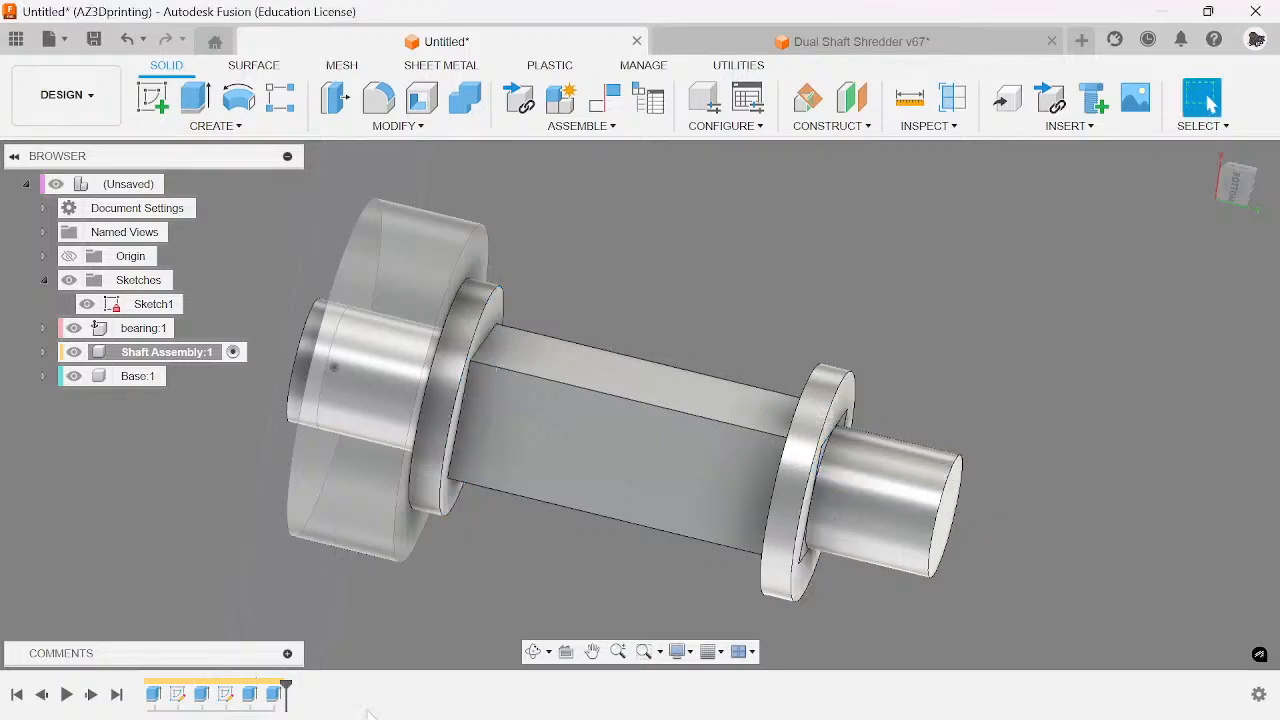
- Edit the bearing-side collar's extrusion and change its operation from Join to New Body
right_click(258, 698)
click(340, 475)
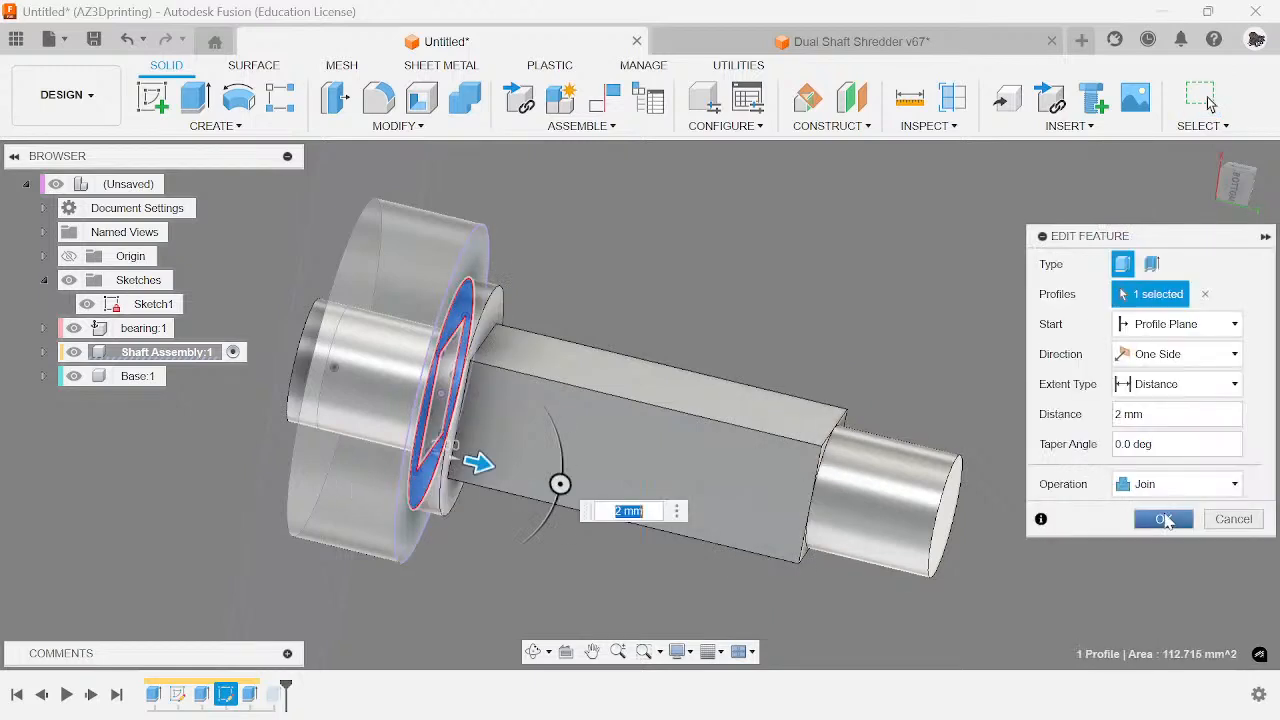
click(1170, 484)
click(1150, 569)
click(1163, 519)
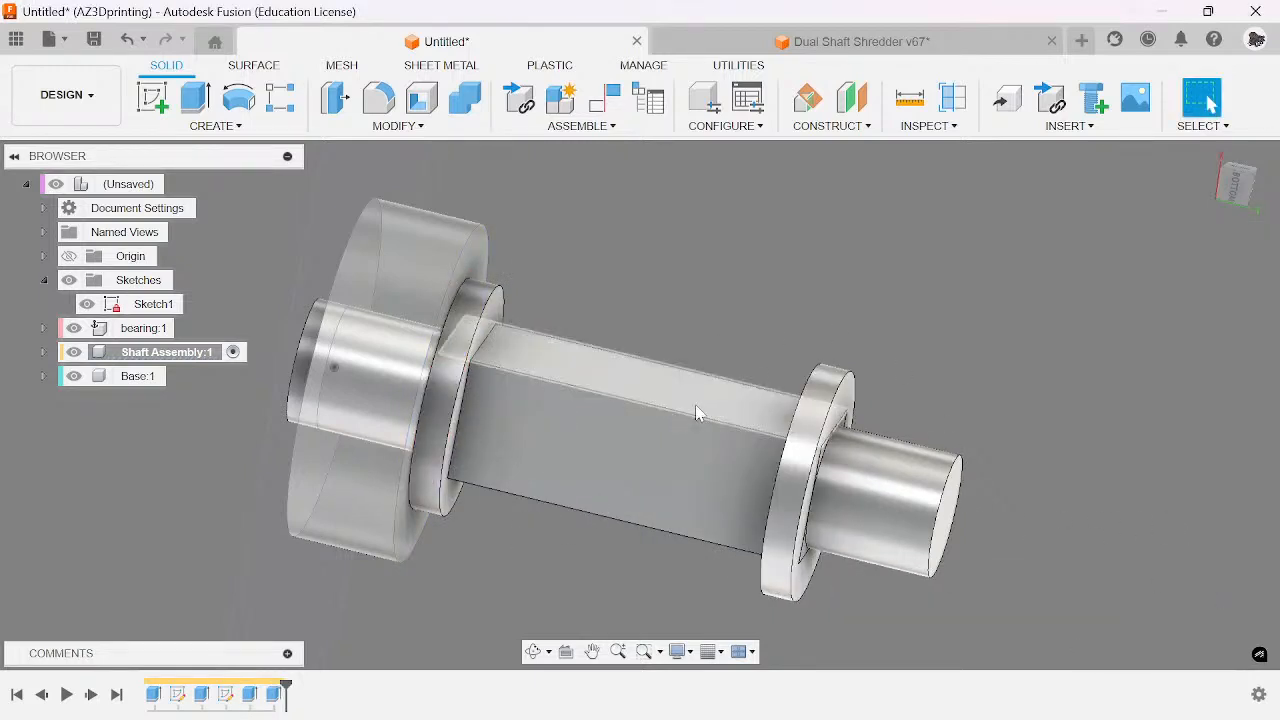
drag(697, 414, 790, 238)
click(1200, 126)
click(1212, 157)
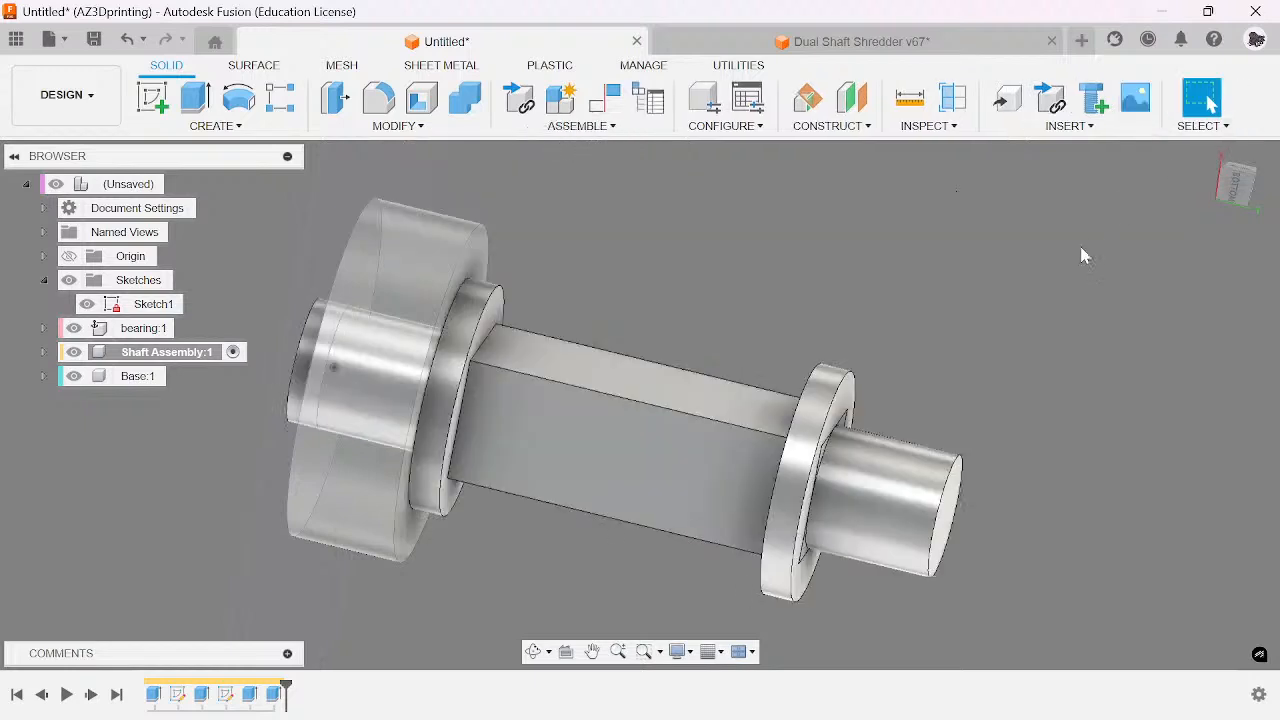
click(42, 352)
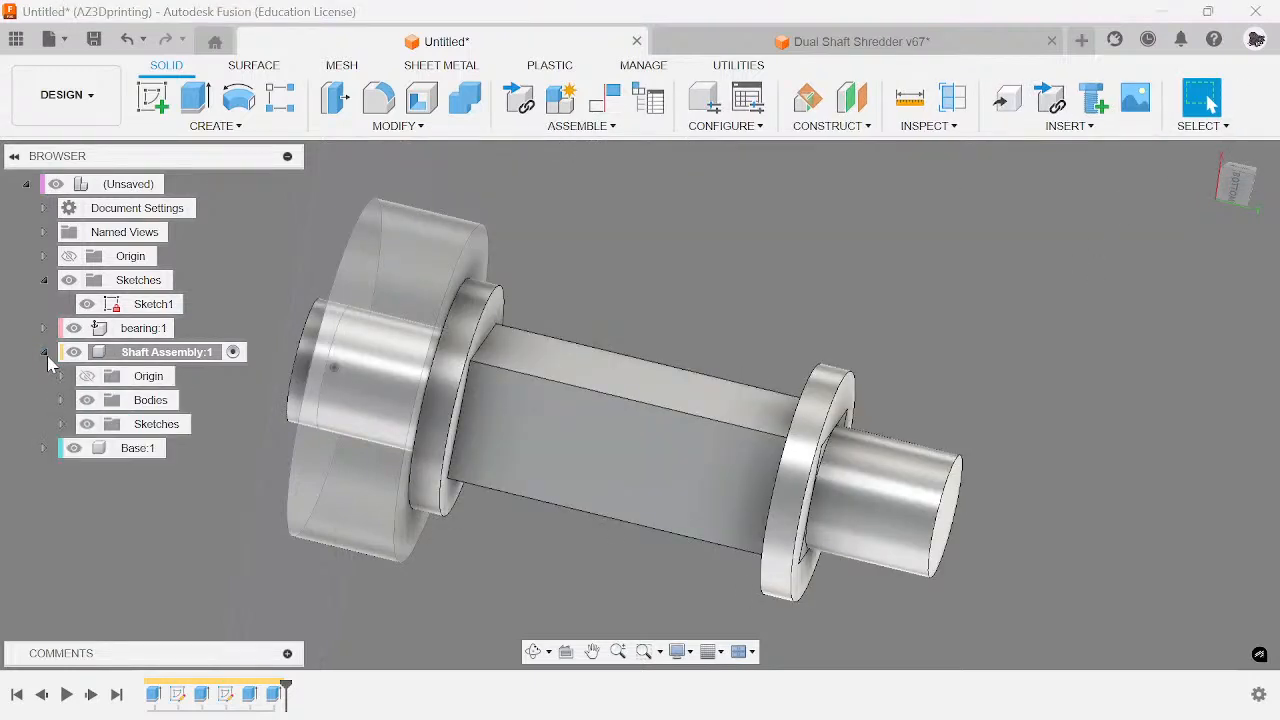
right_click(48, 362)
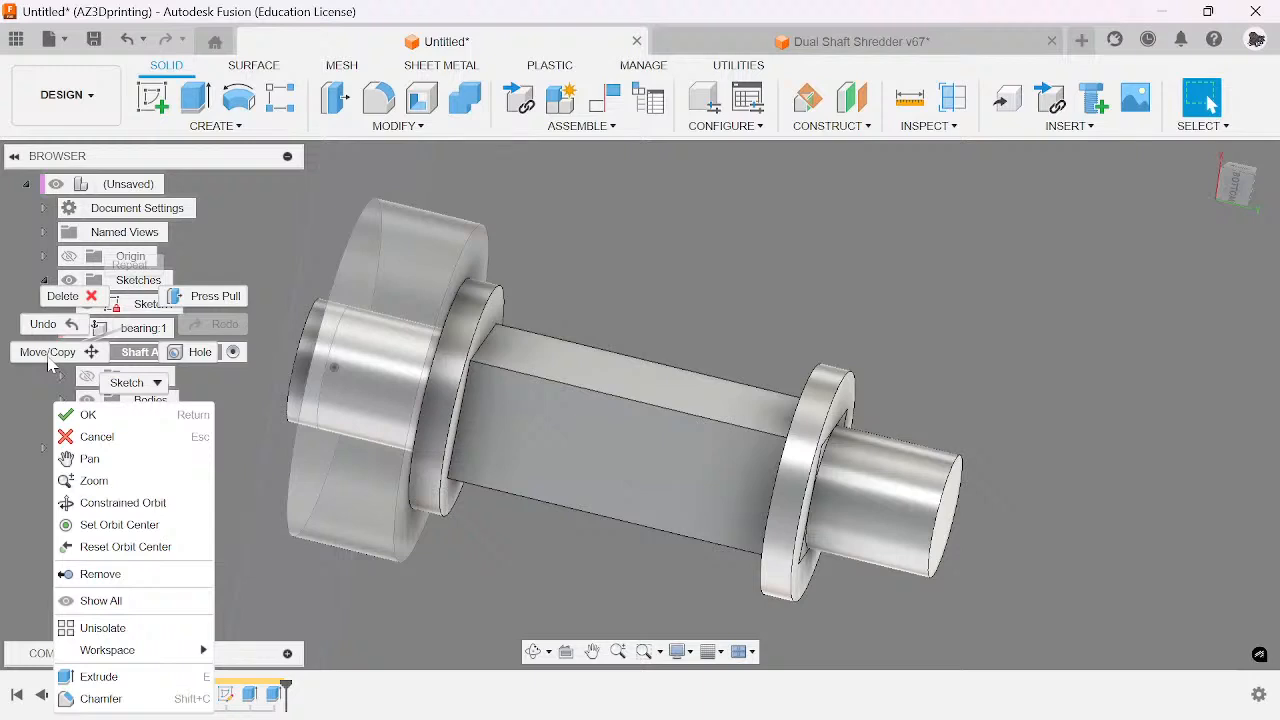
click(18, 388)
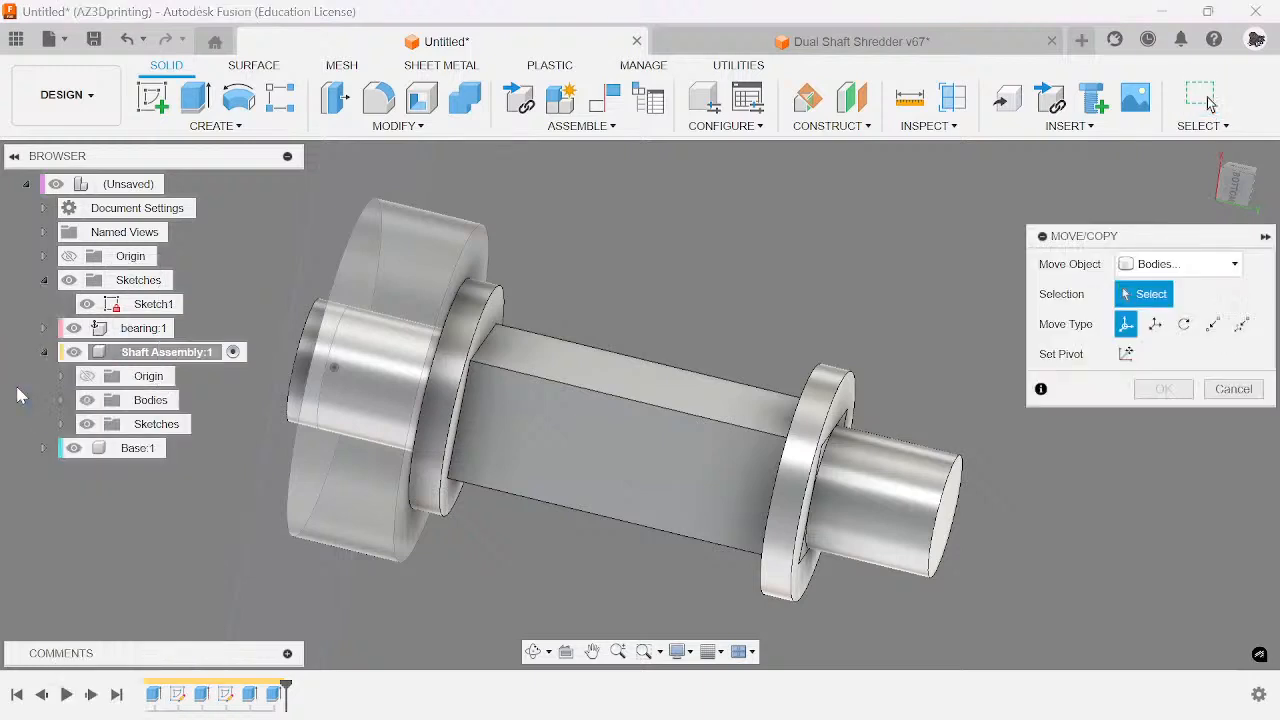
click(1234, 390)
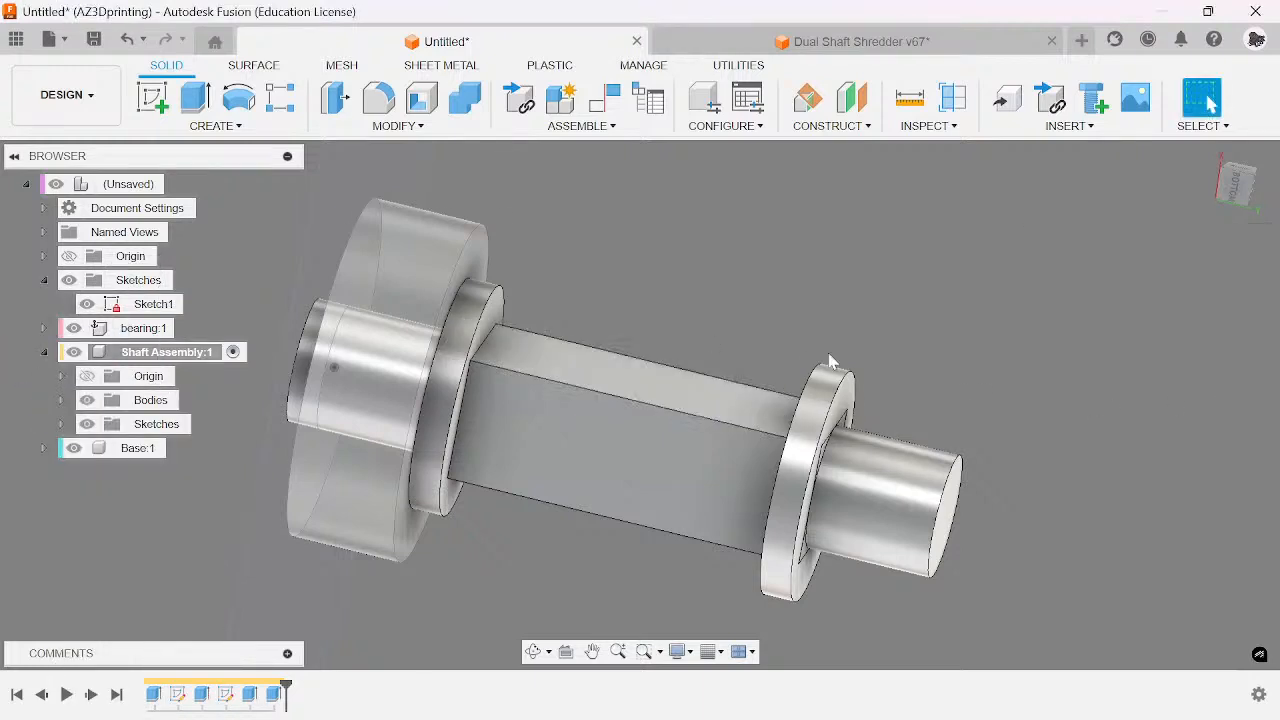
- Save the design as "New Gearbox" in the Shredder location
click(287, 654)
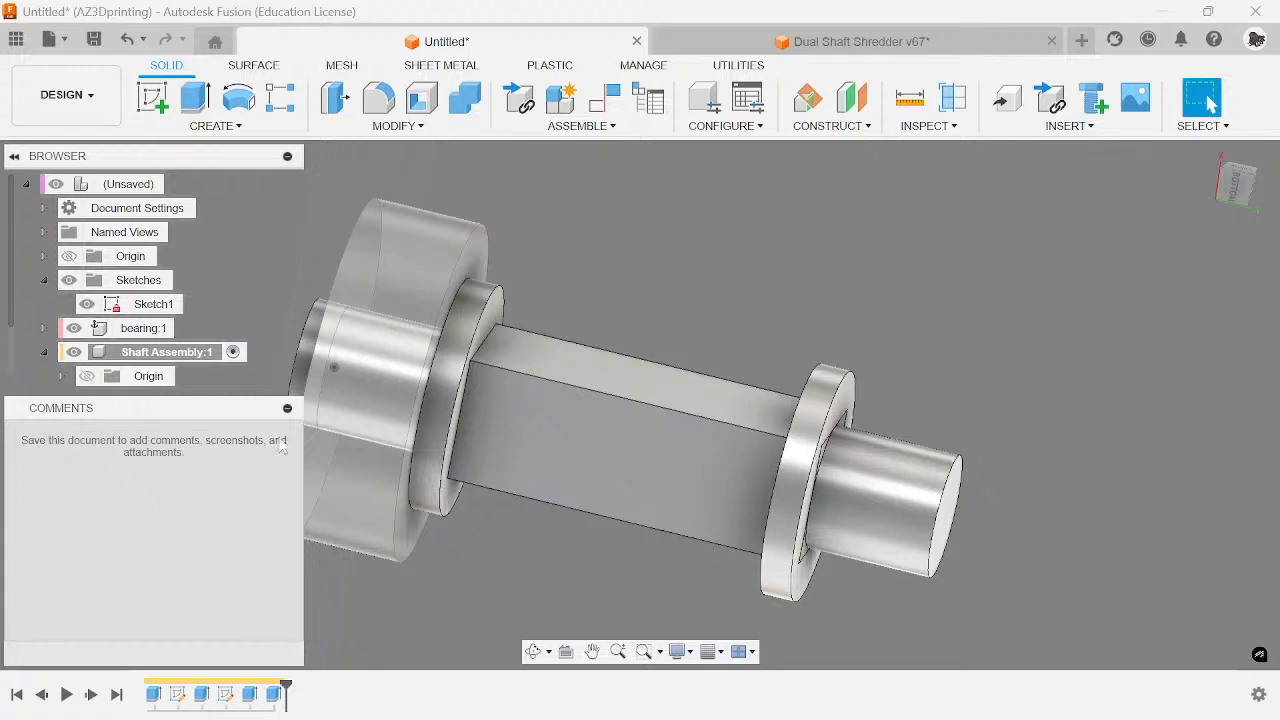
click(287, 409)
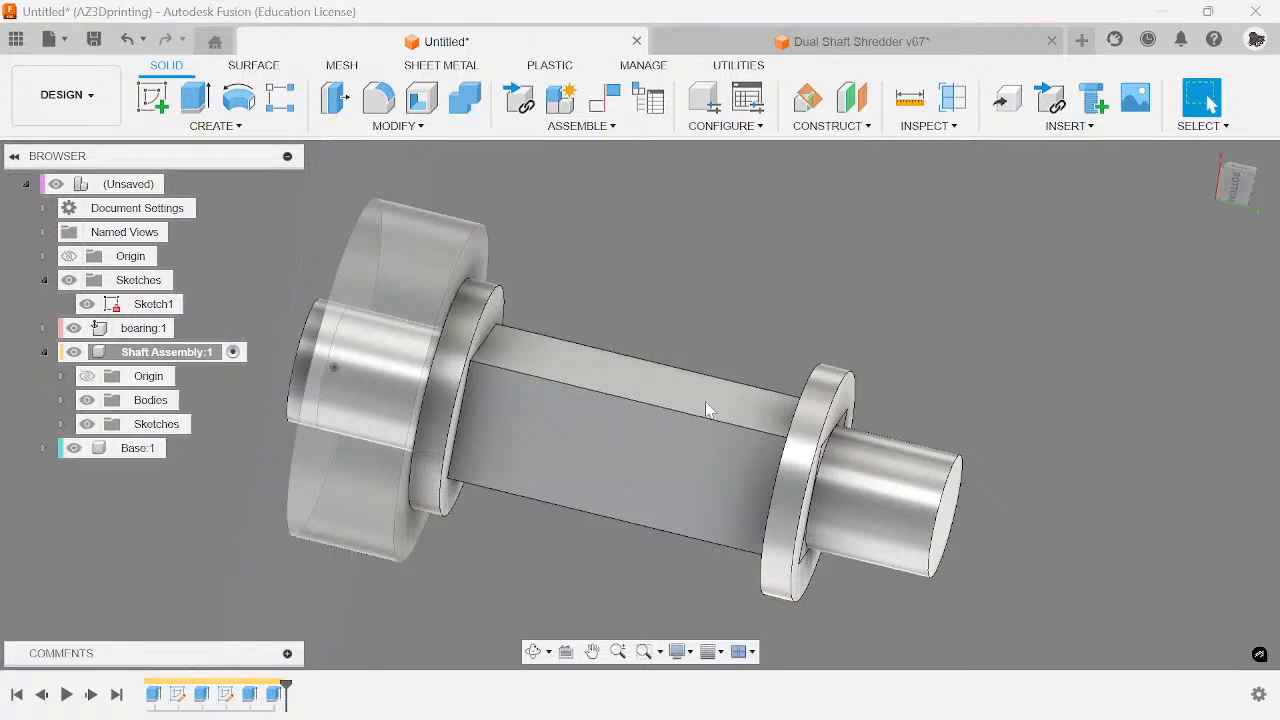
key(ctrl+s)
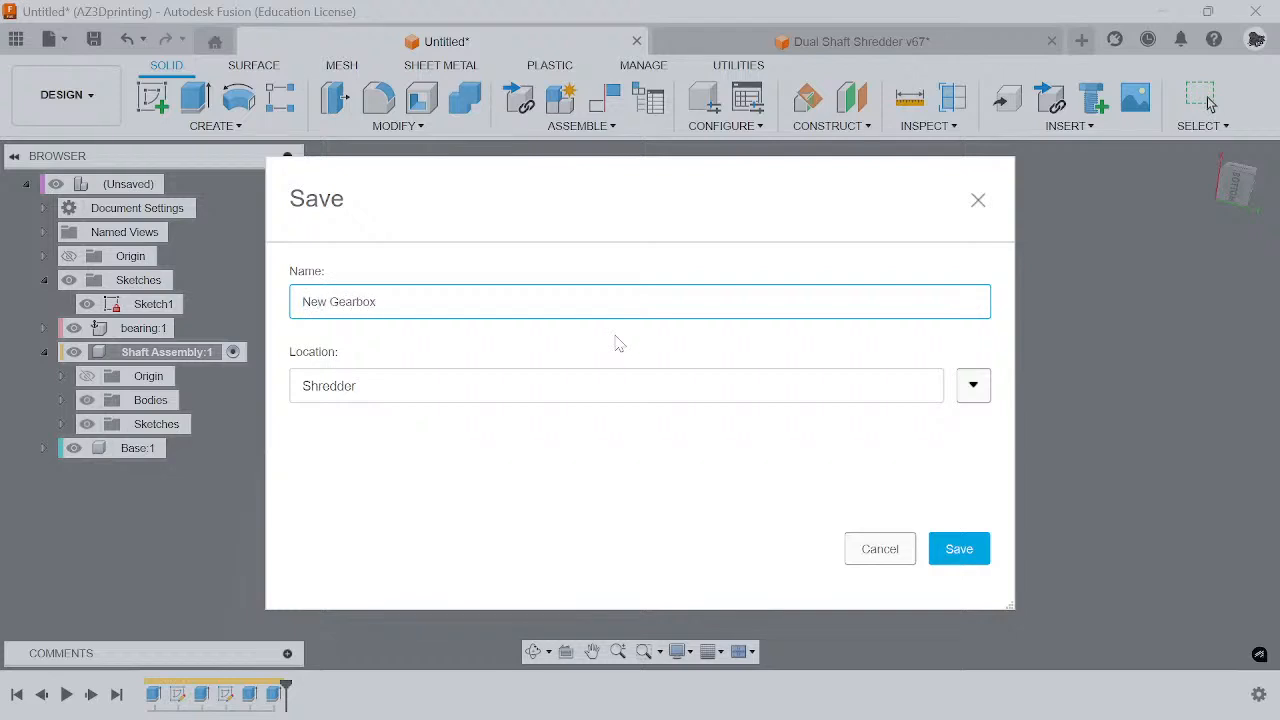
key(Return)
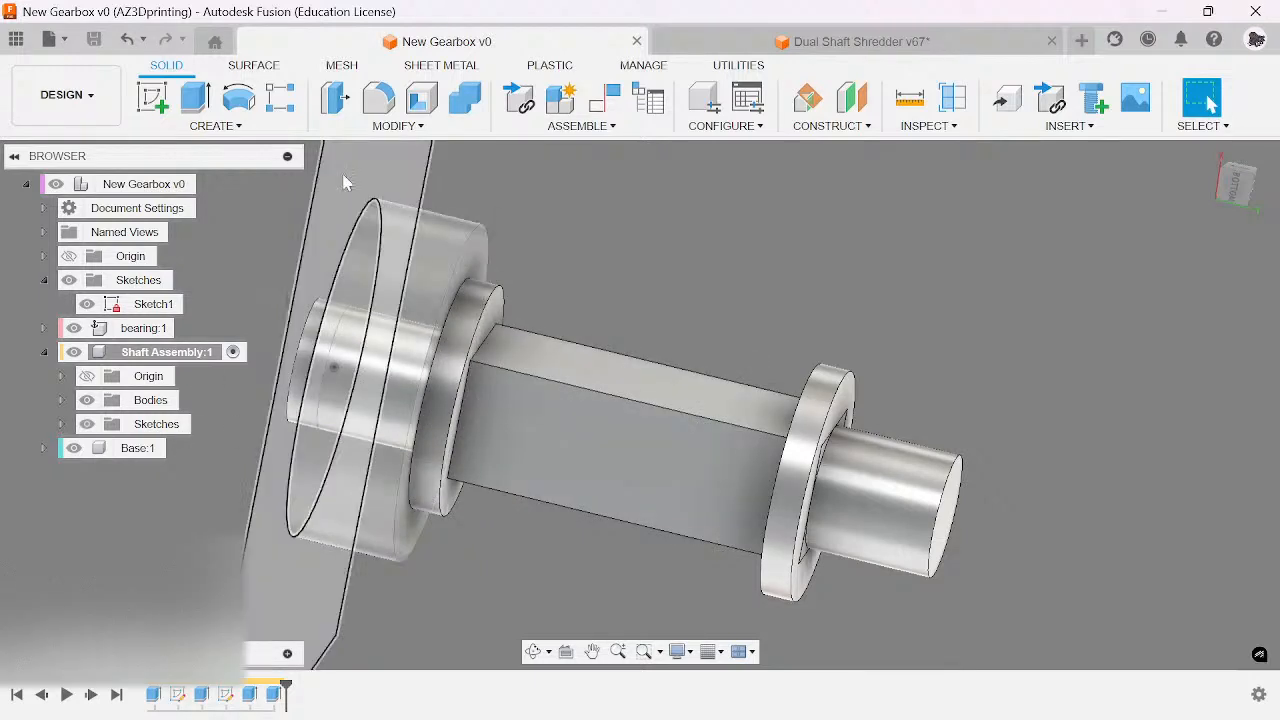
- Add the comment "offset for square shaft" to the saved design
right_click(1220, 175)
click(853, 211)
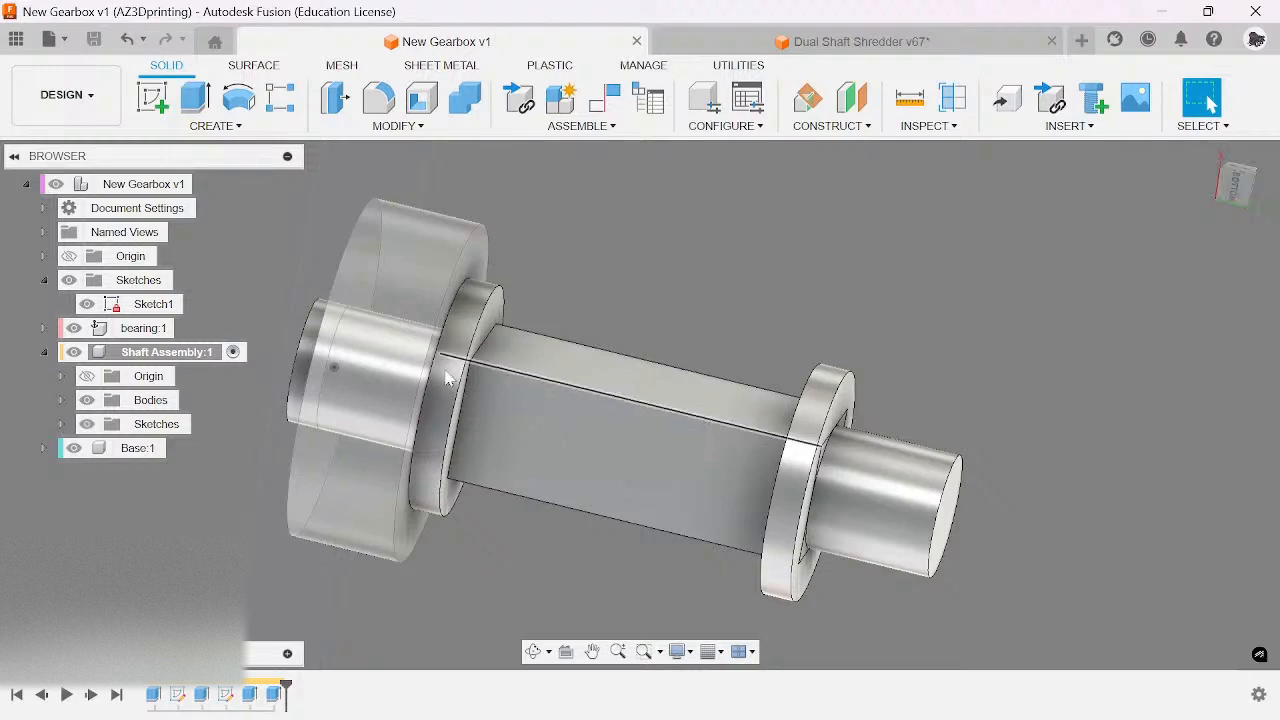
scroll(518, 383, up, 3)
scroll(518, 370, down, 2)
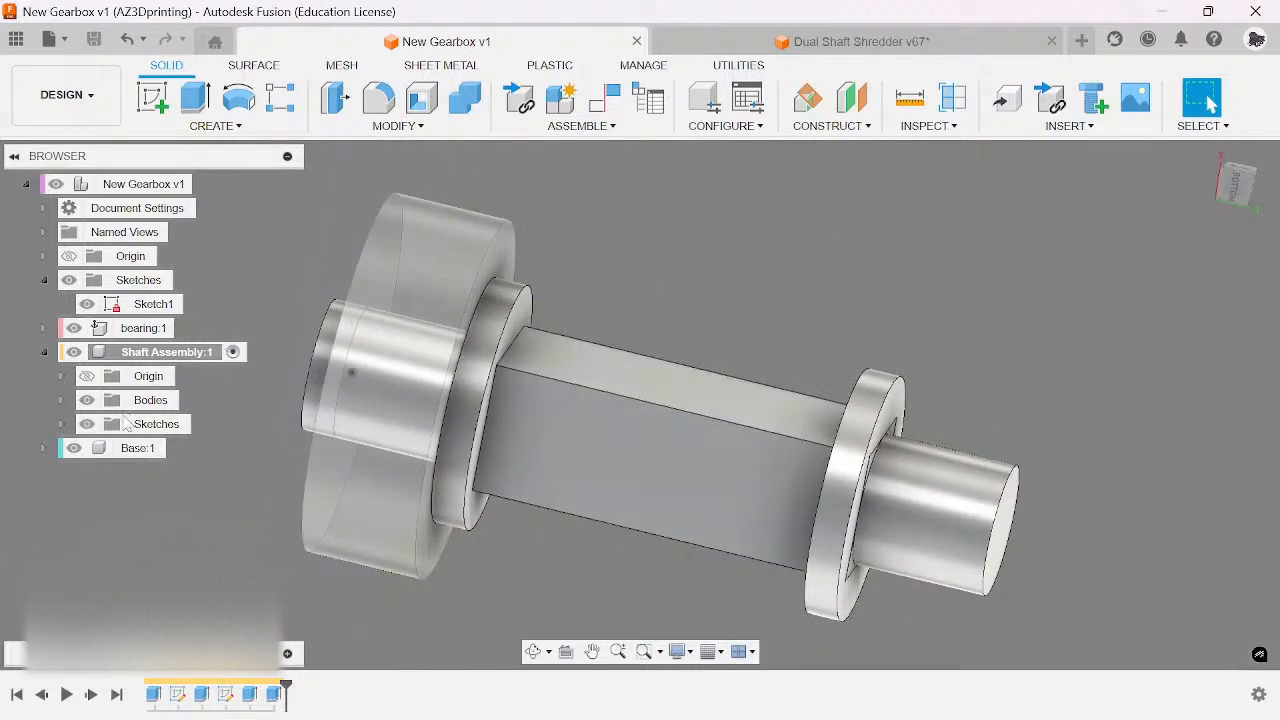
click(287, 653)
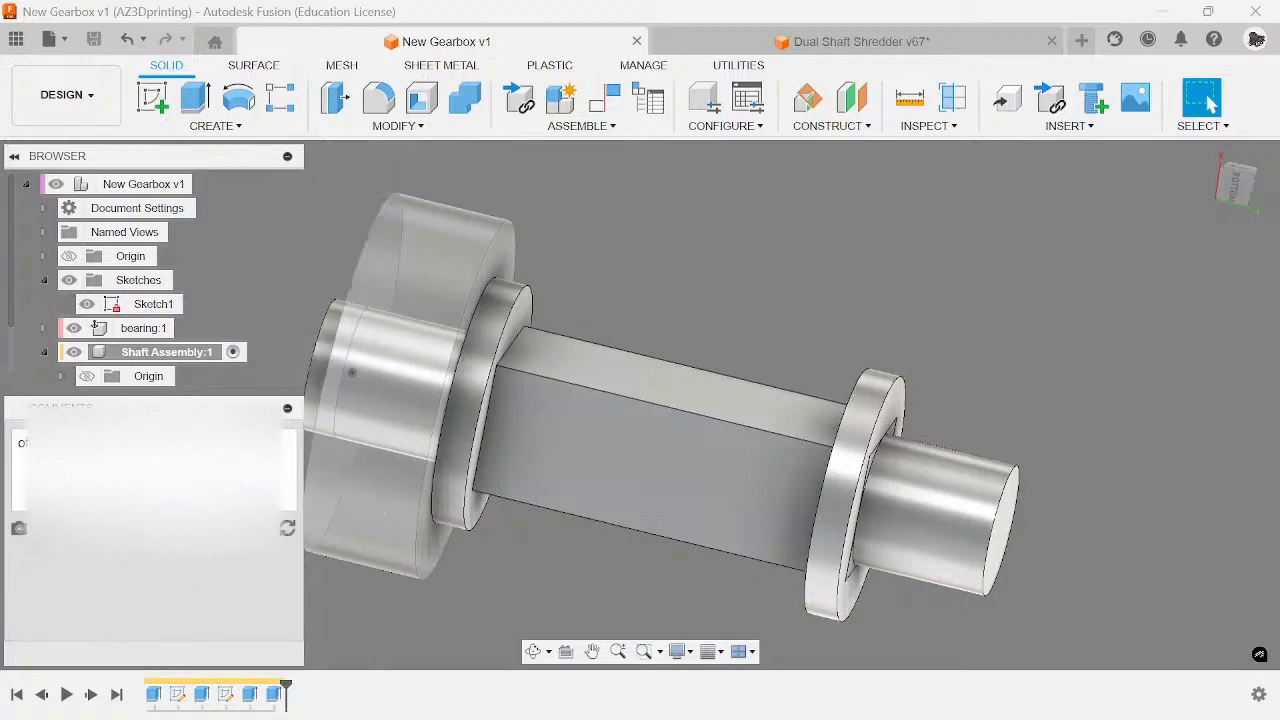
click(150, 528)
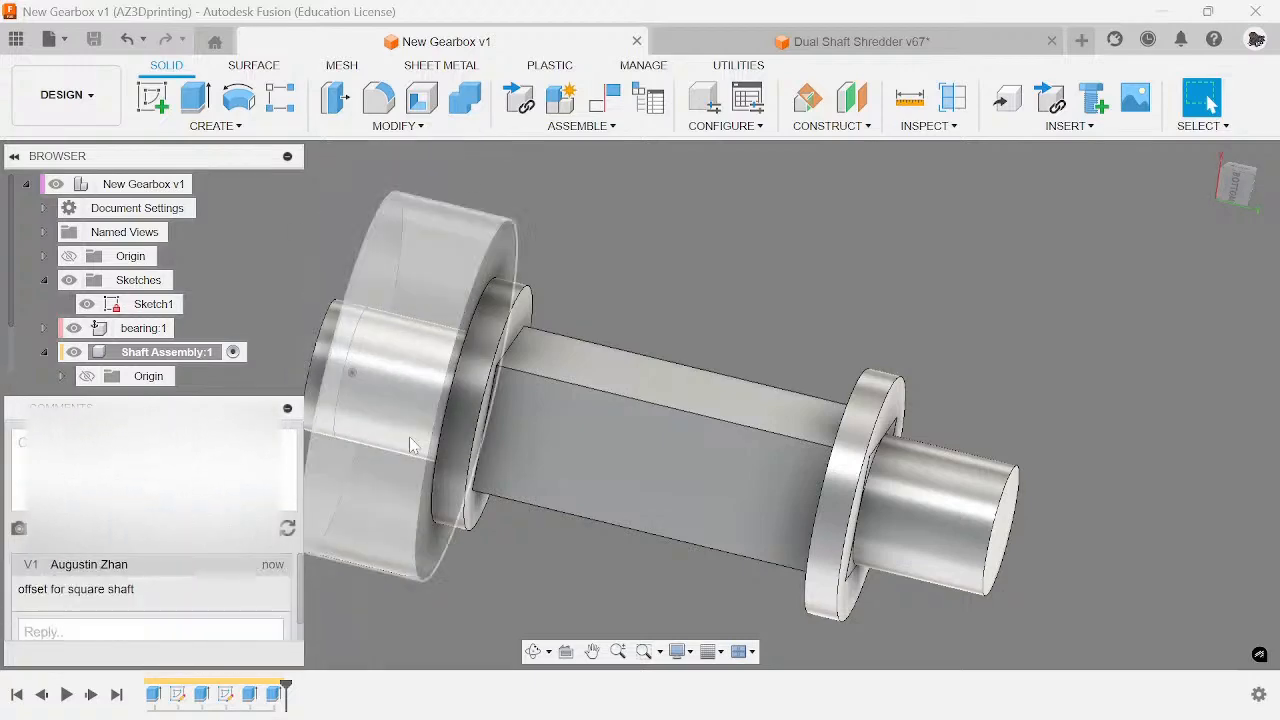
click(288, 411)
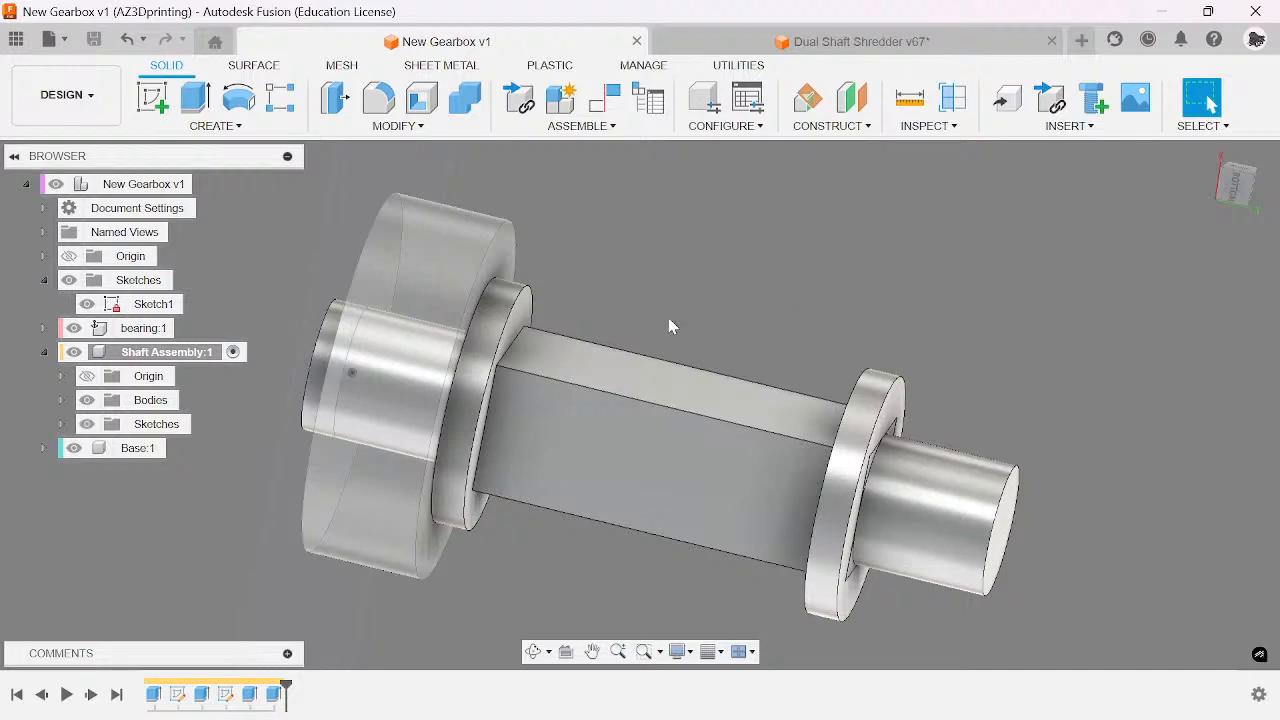
- Try to generate a single helical gear with a 1 mm module, 17 teeth and 10 mm gear height in the shaft assembly
mouse_move(1248, 198)
mouse_down()
mouse_move(1270, 182)
mouse_move(1228, 186)
mouse_up()
mouse_move(1150, 178)
mouse_down()
mouse_move(1190, 194)
mouse_move(1186, 206)
mouse_move(1262, 182)
mouse_move(1242, 182)
mouse_move(1237, 218)
mouse_move(1256, 196)
mouse_up()
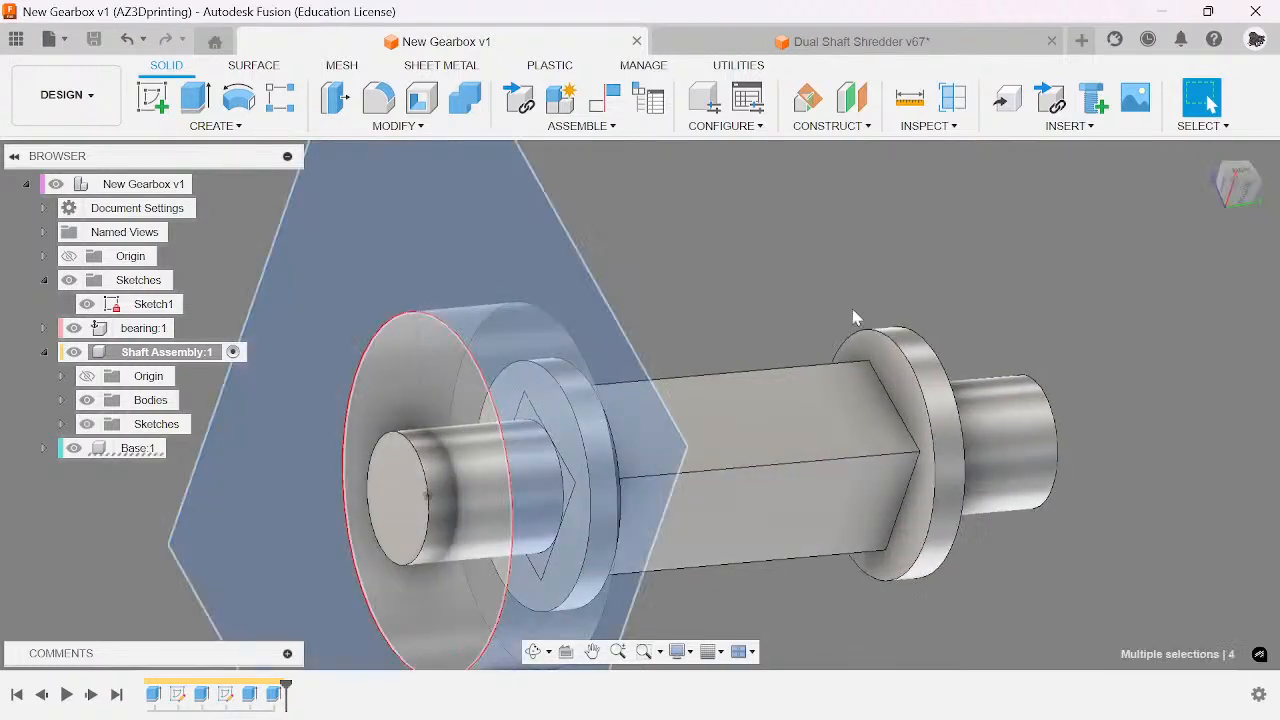
click(945, 307)
click(740, 66)
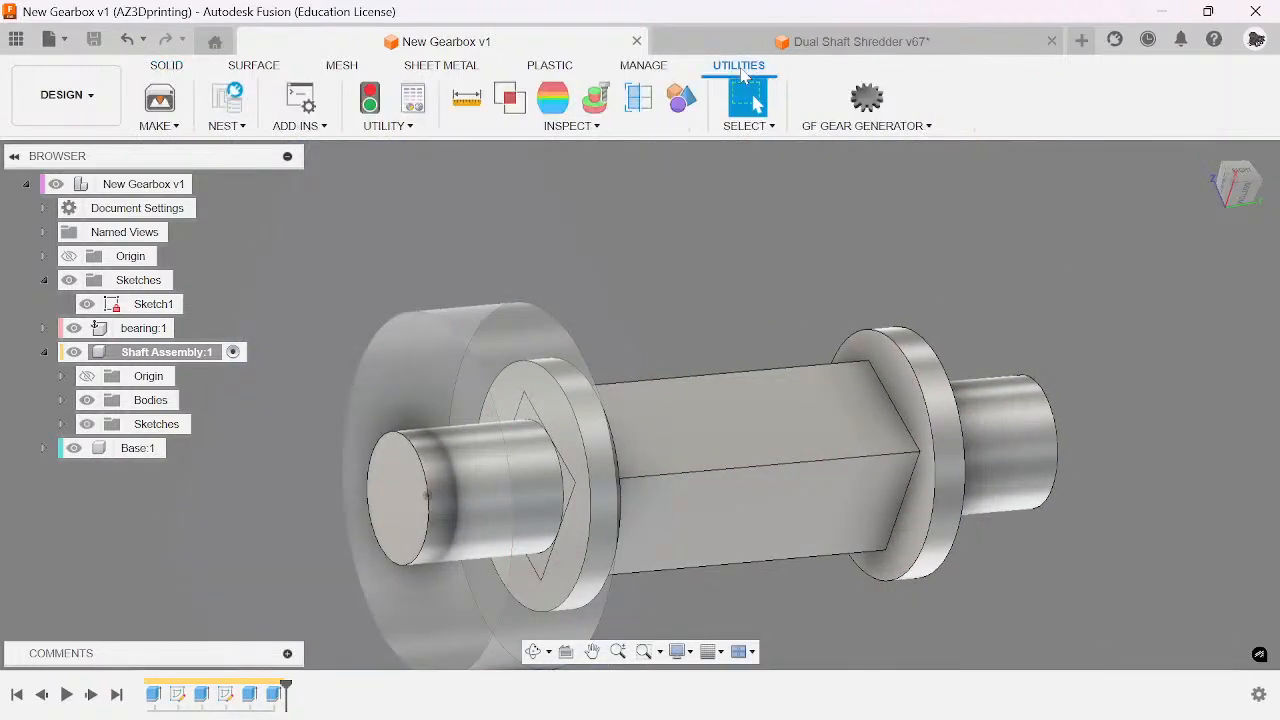
click(866, 127)
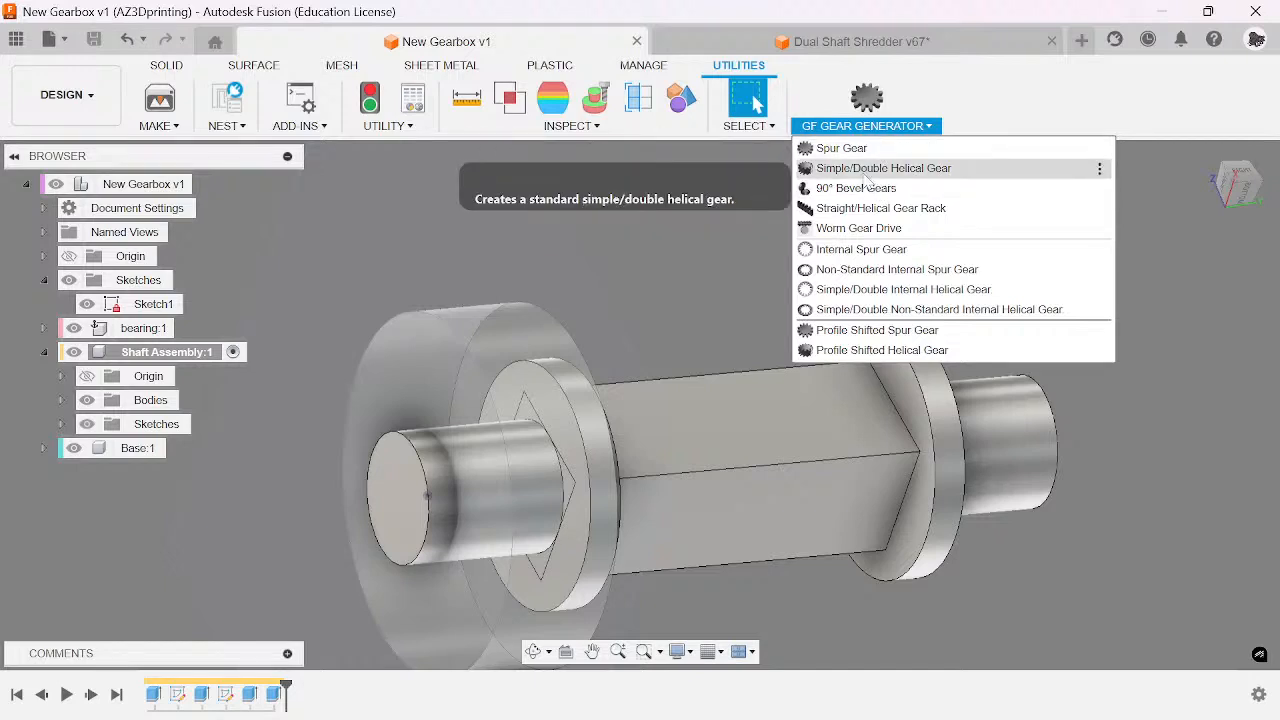
click(868, 168)
scroll(826, 198, down, 3)
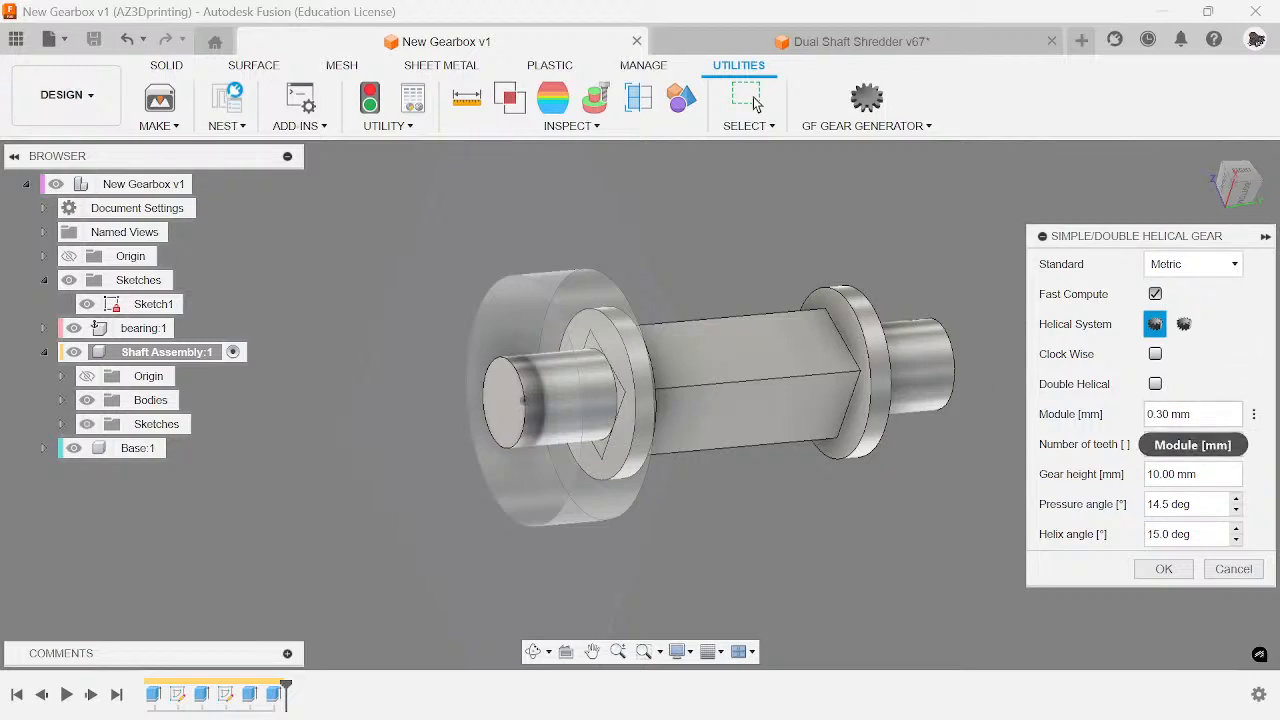
drag(1172, 414, 1143, 420)
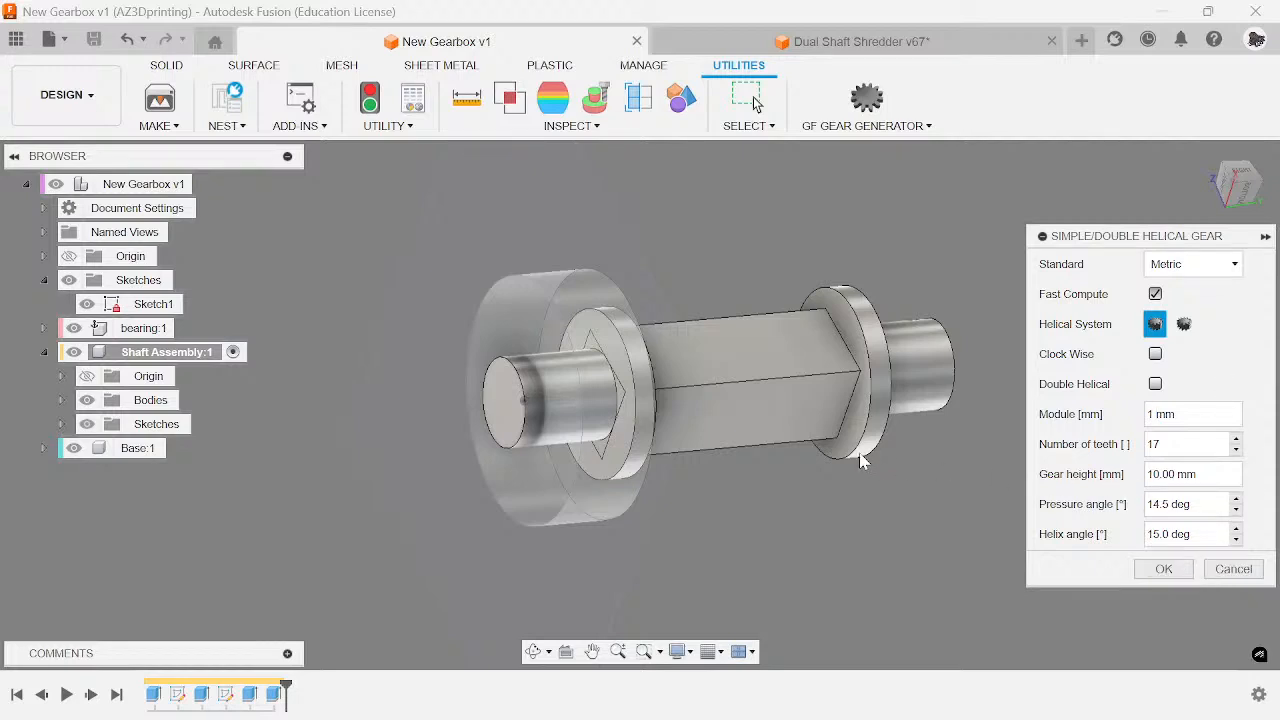
click(1160, 570)
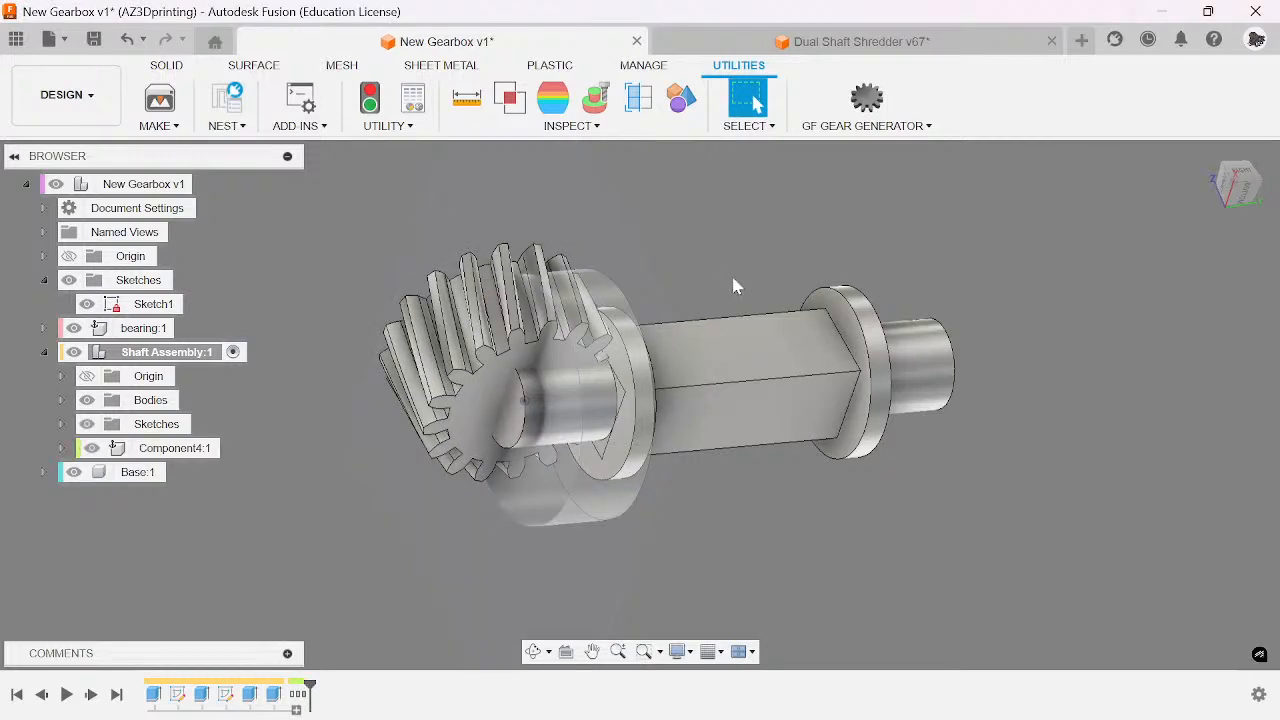
key(ctrl+z)
- Generate a double helical gear with a 1 mm module, 17 teeth, 10 mm gear height and 15° helix angle
click(866, 126)
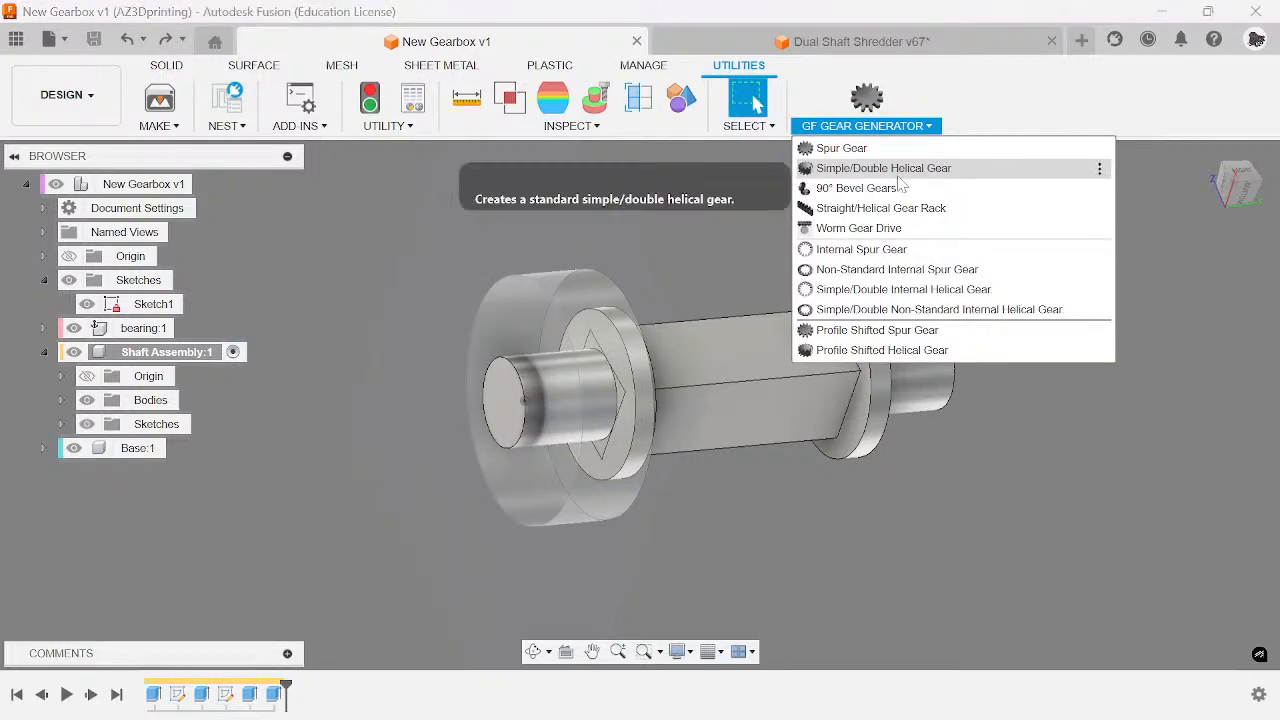
click(899, 176)
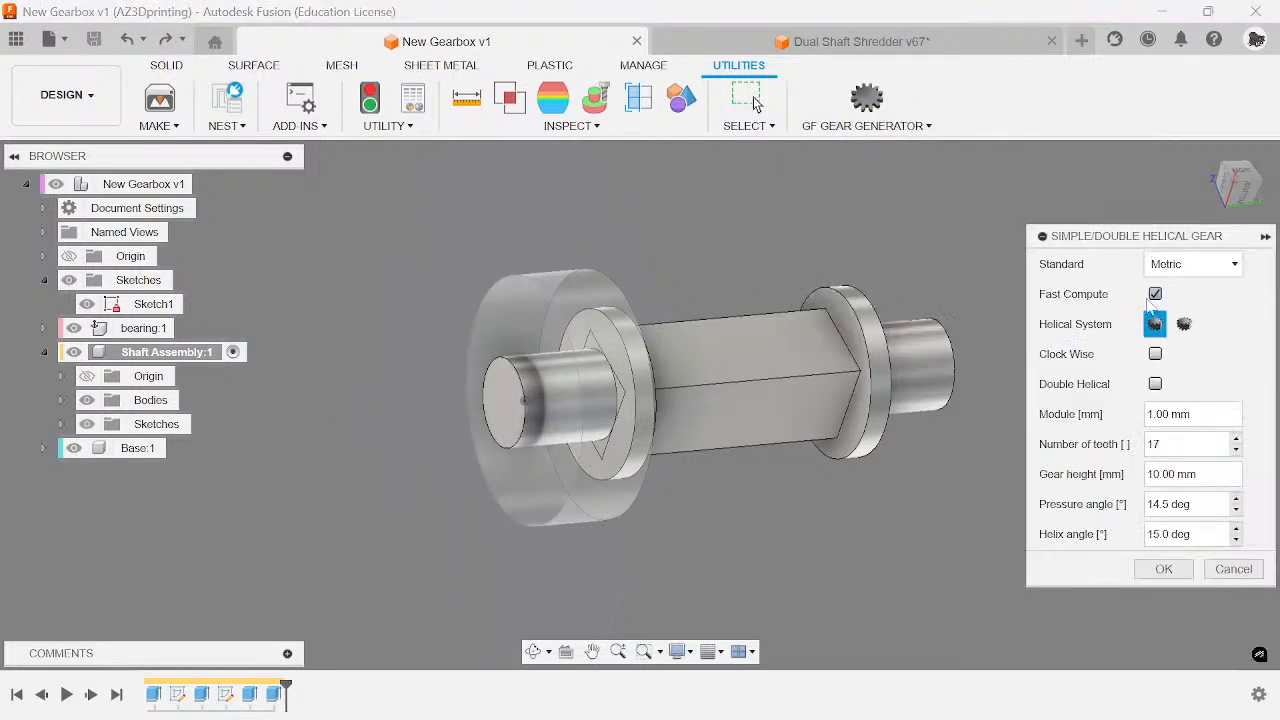
click(1164, 569)
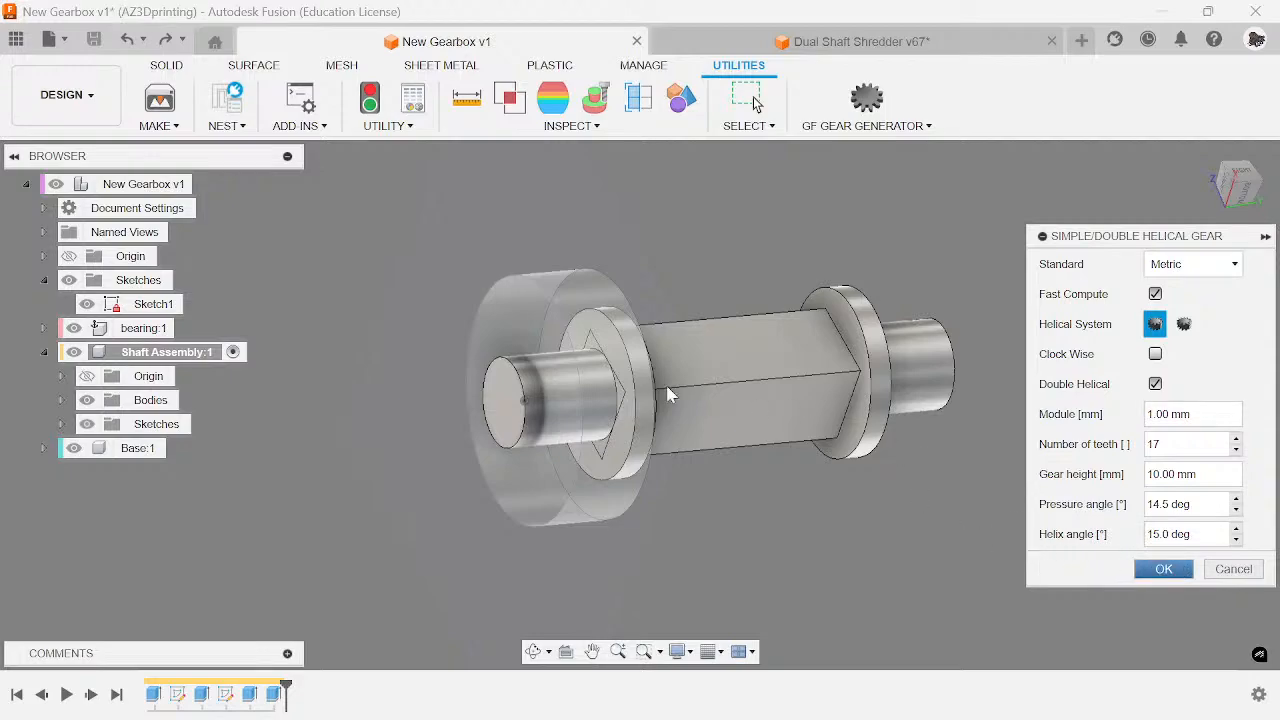
scroll(408, 330, up, 3)
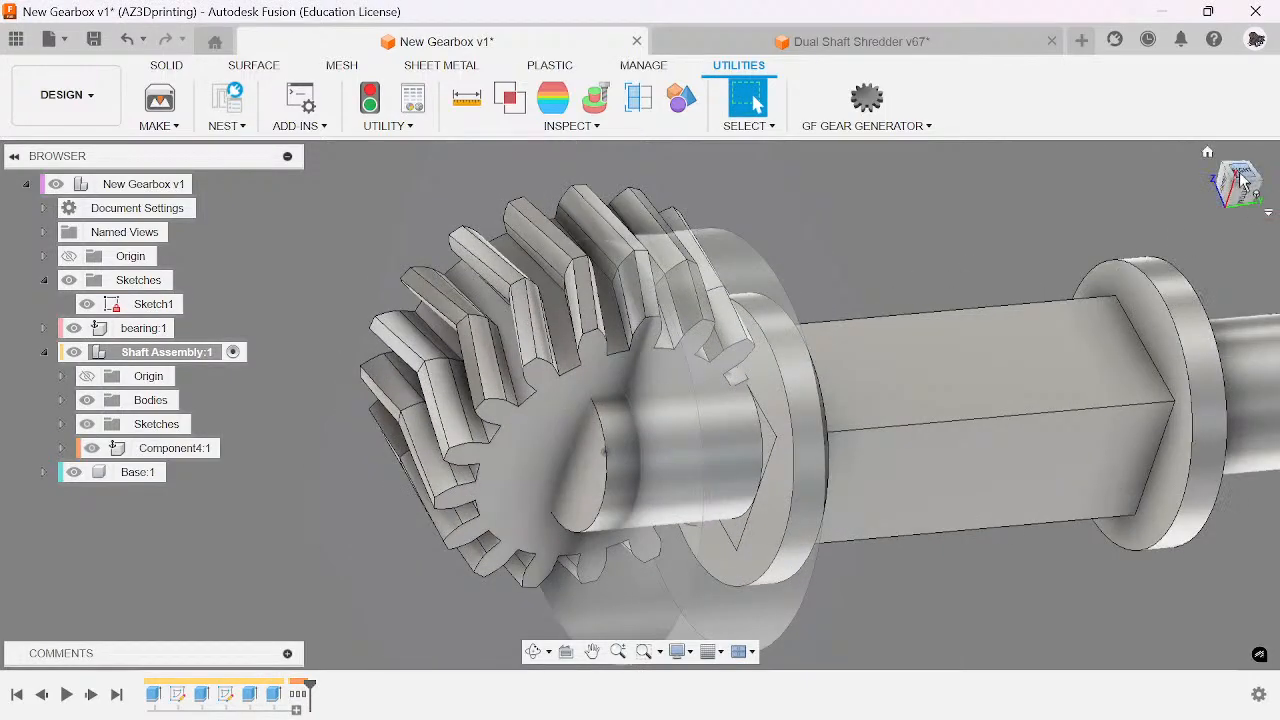
- Try to align the double helical gear's end face to the face and circular edge of the adjacent shaft collar
mouse_move(1241, 180)
mouse_down()
mouse_move(1240, 194)
mouse_move(1238, 180)
mouse_up()
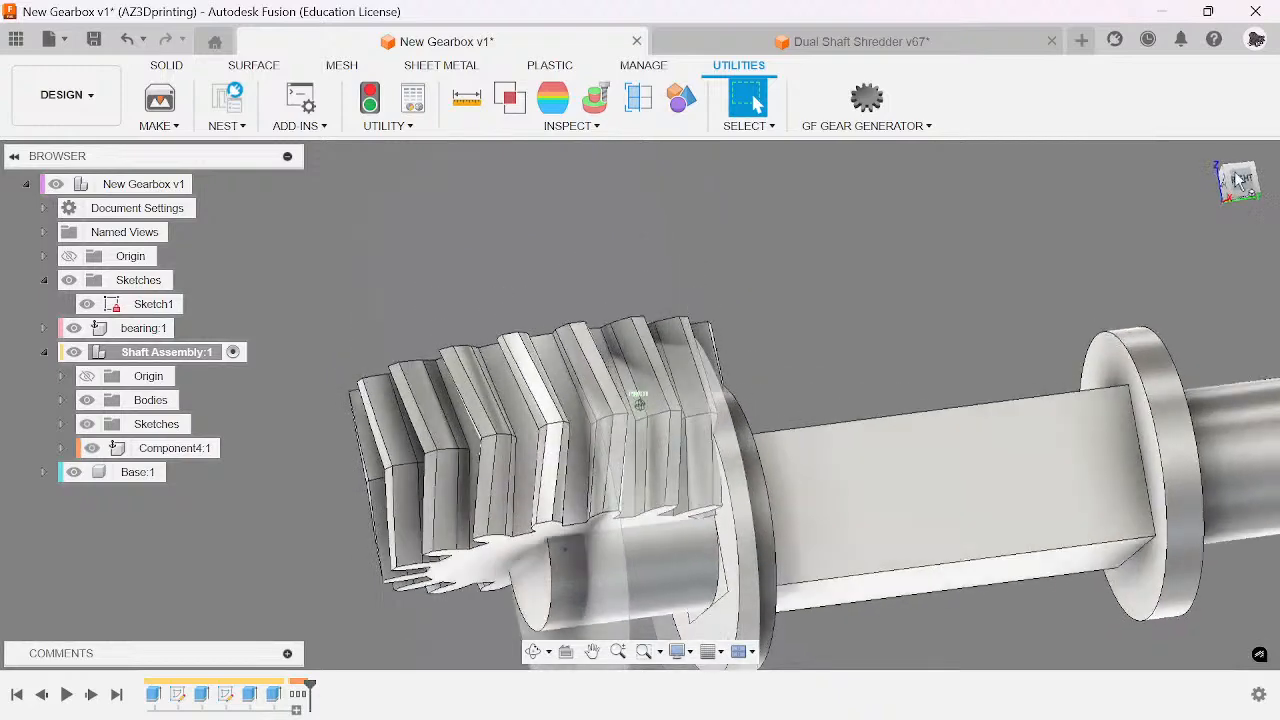
click(167, 65)
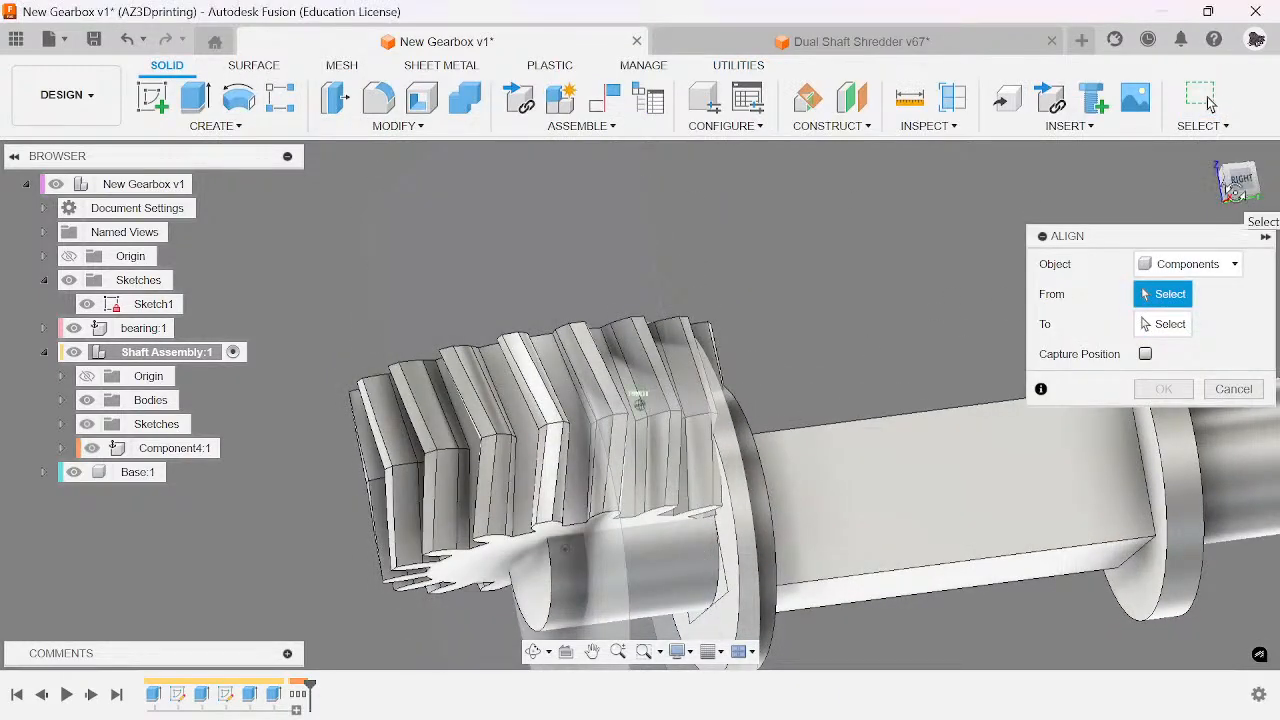
drag(1233, 186, 1236, 211)
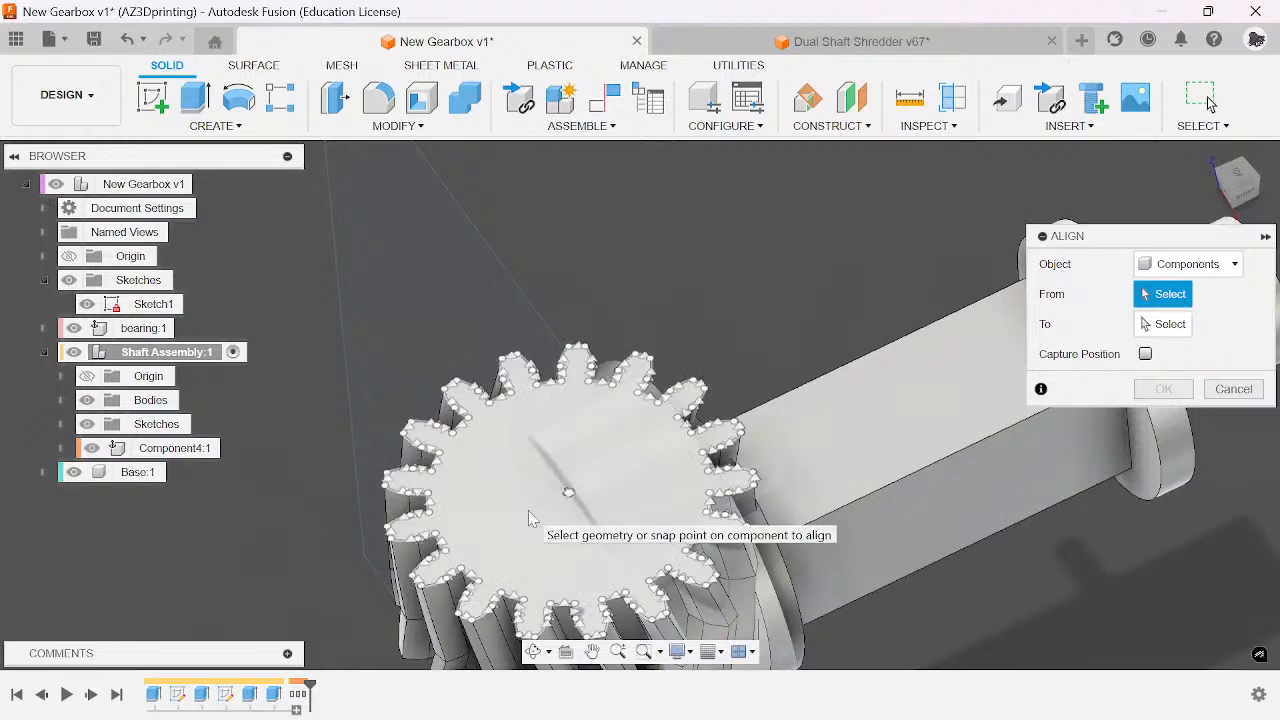
click(568, 492)
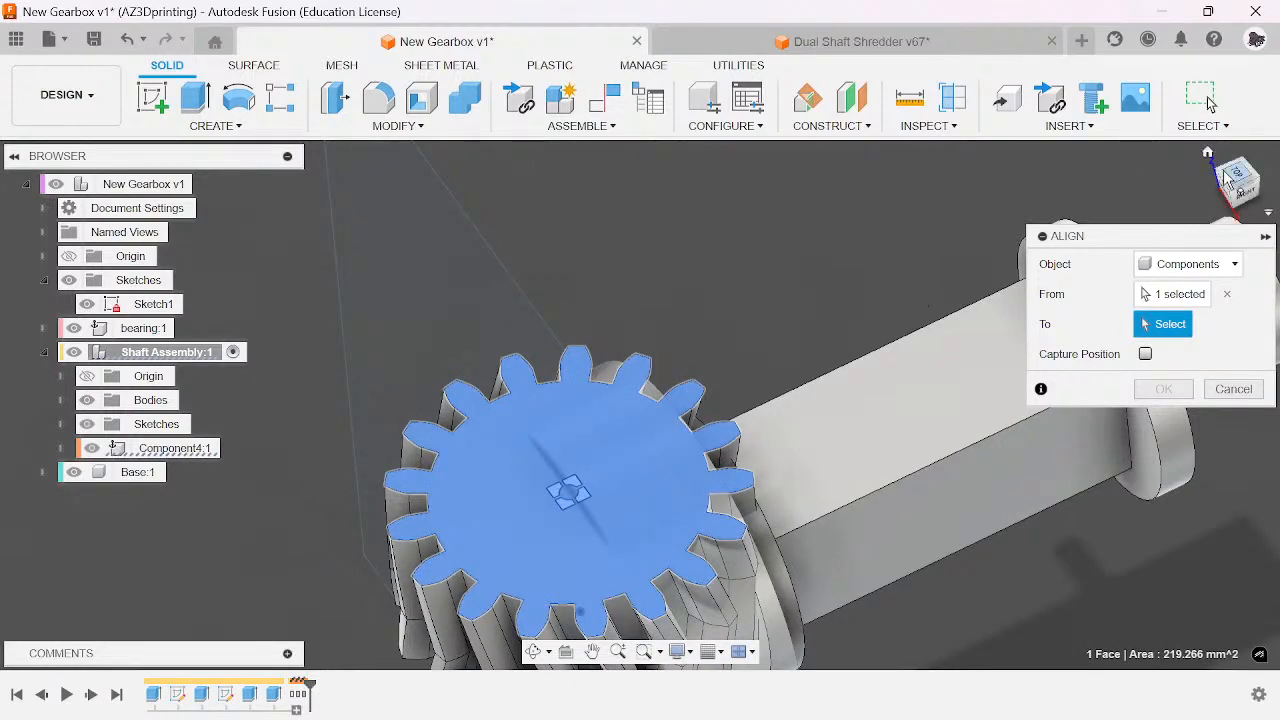
drag(1237, 186, 1205, 152)
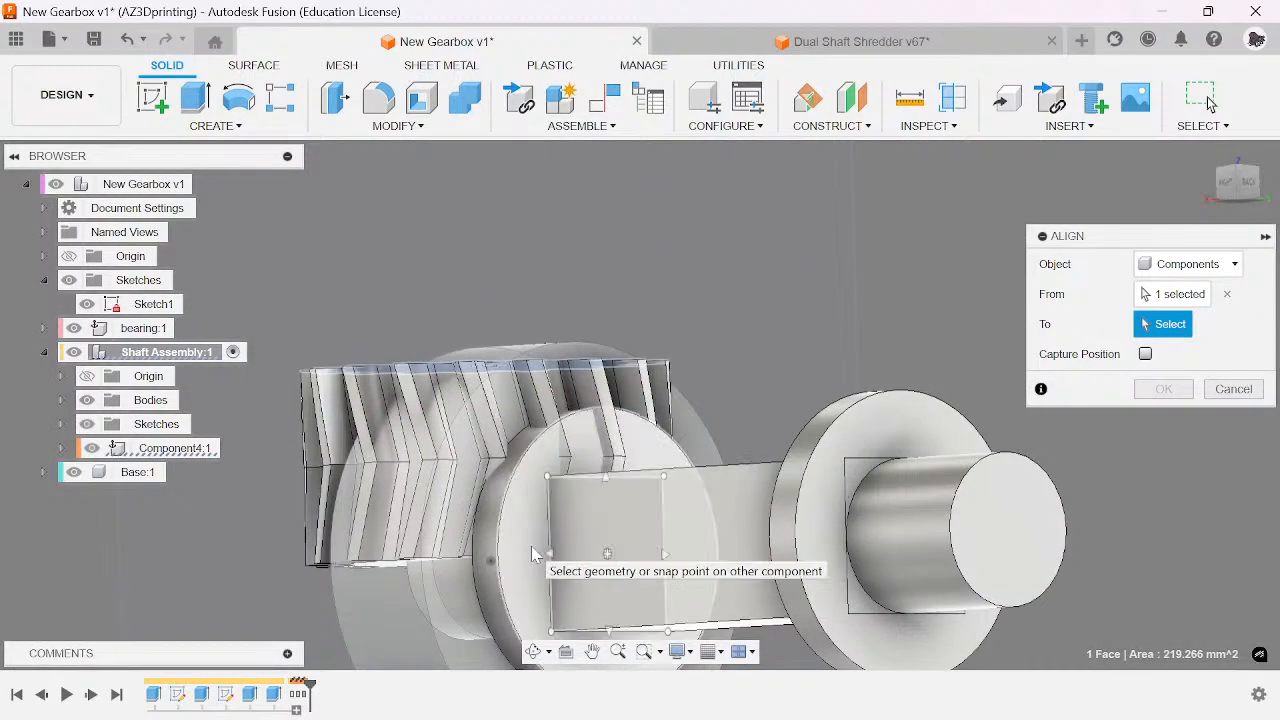
click(539, 553)
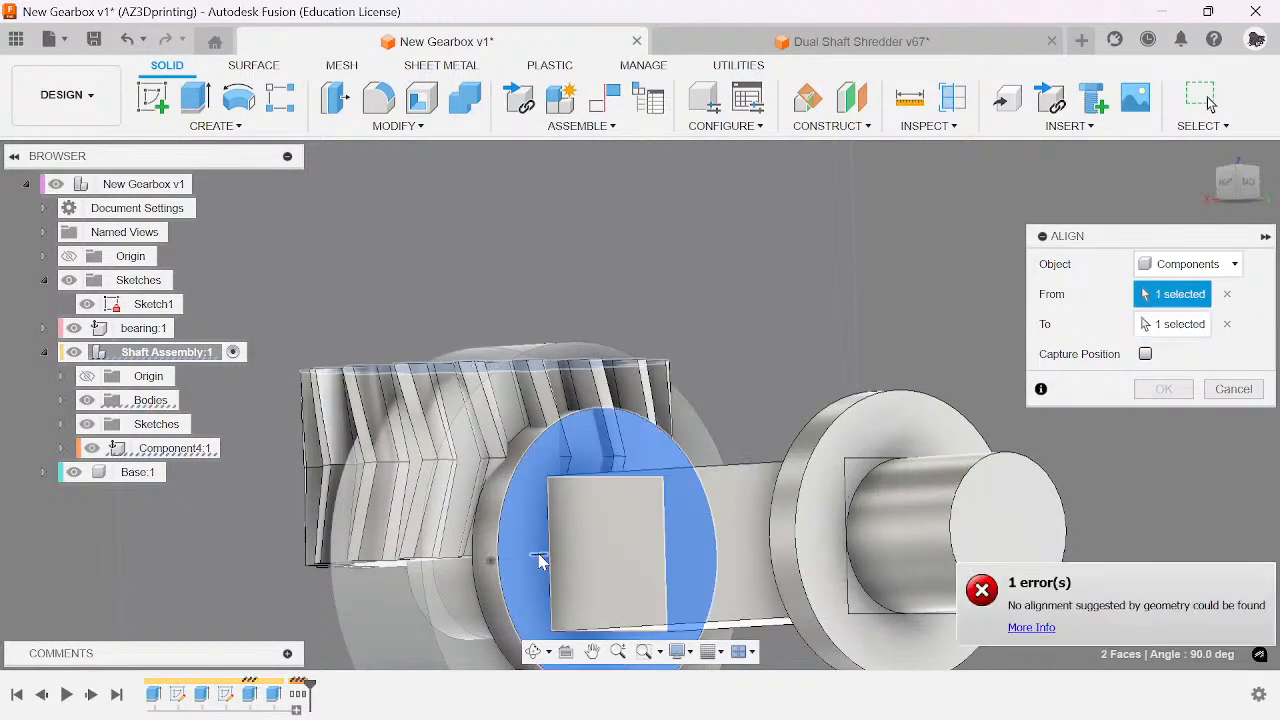
click(1227, 323)
click(498, 524)
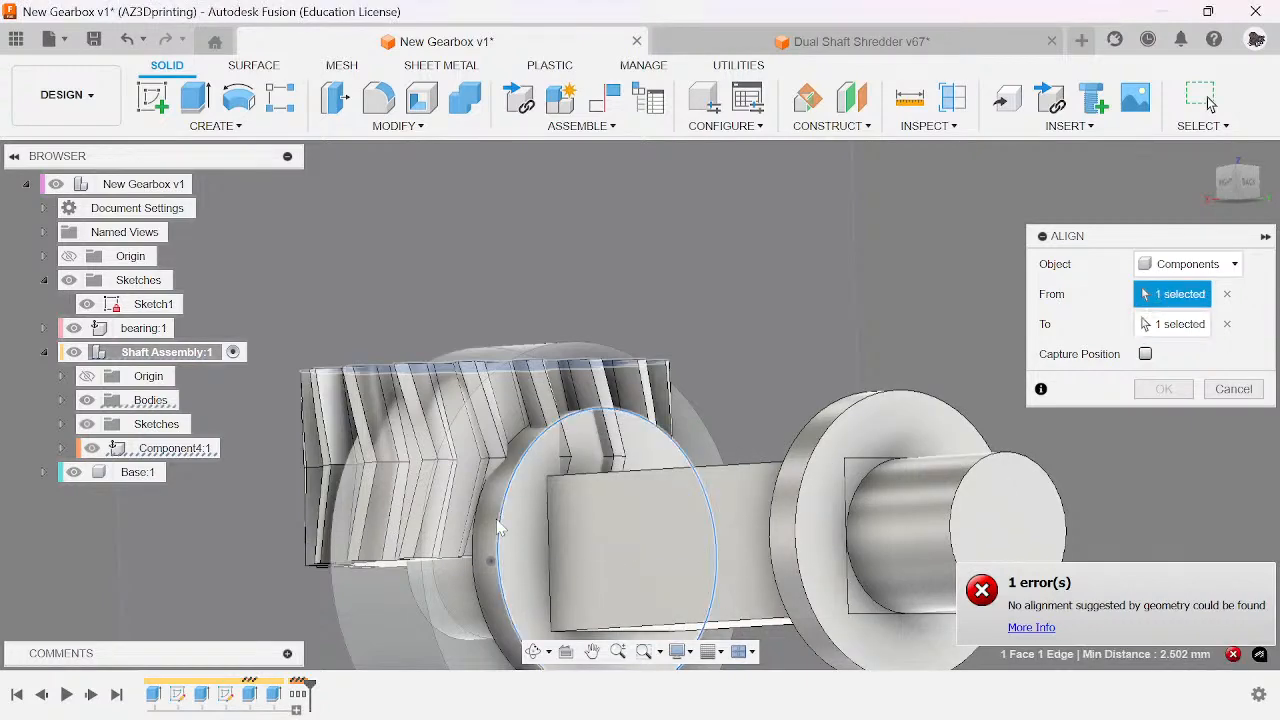
scroll(785, 312, down, 3)
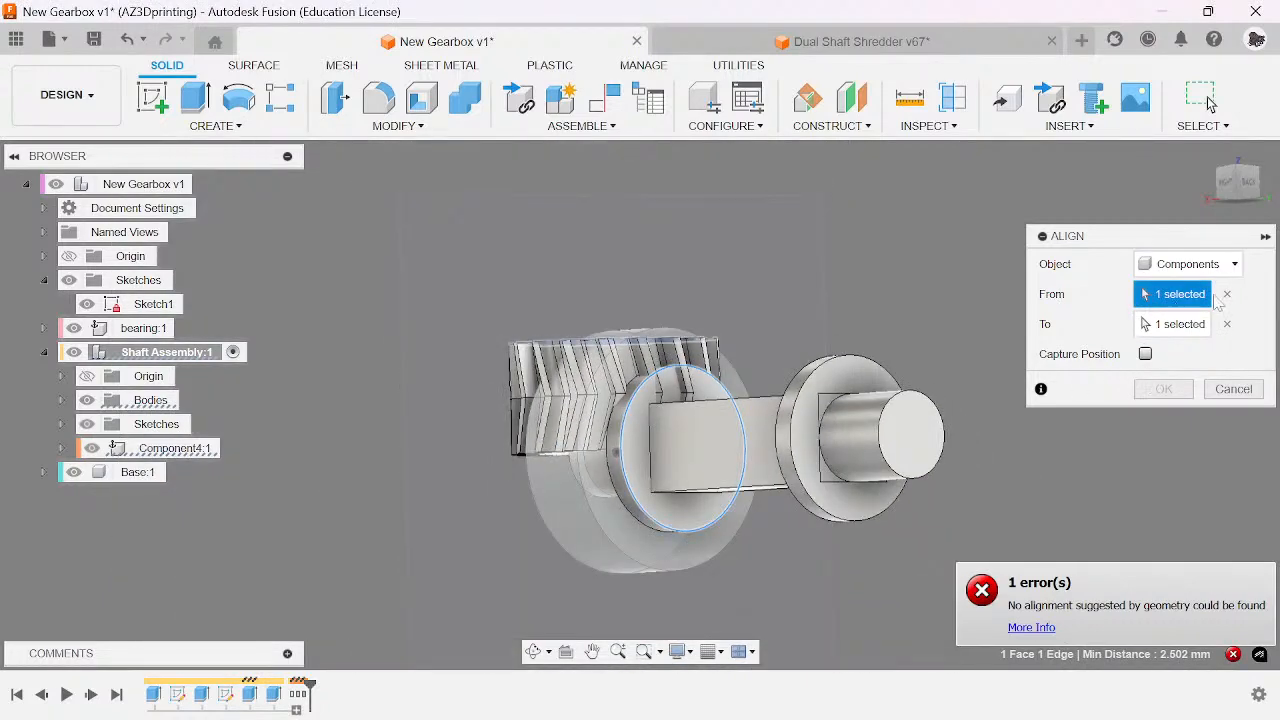
- Hide Sketch1 and the Base component, and retry aligning the gear's end face to the collar's circular edge
click(1227, 295)
click(1230, 169)
scroll(680, 254, up, 3)
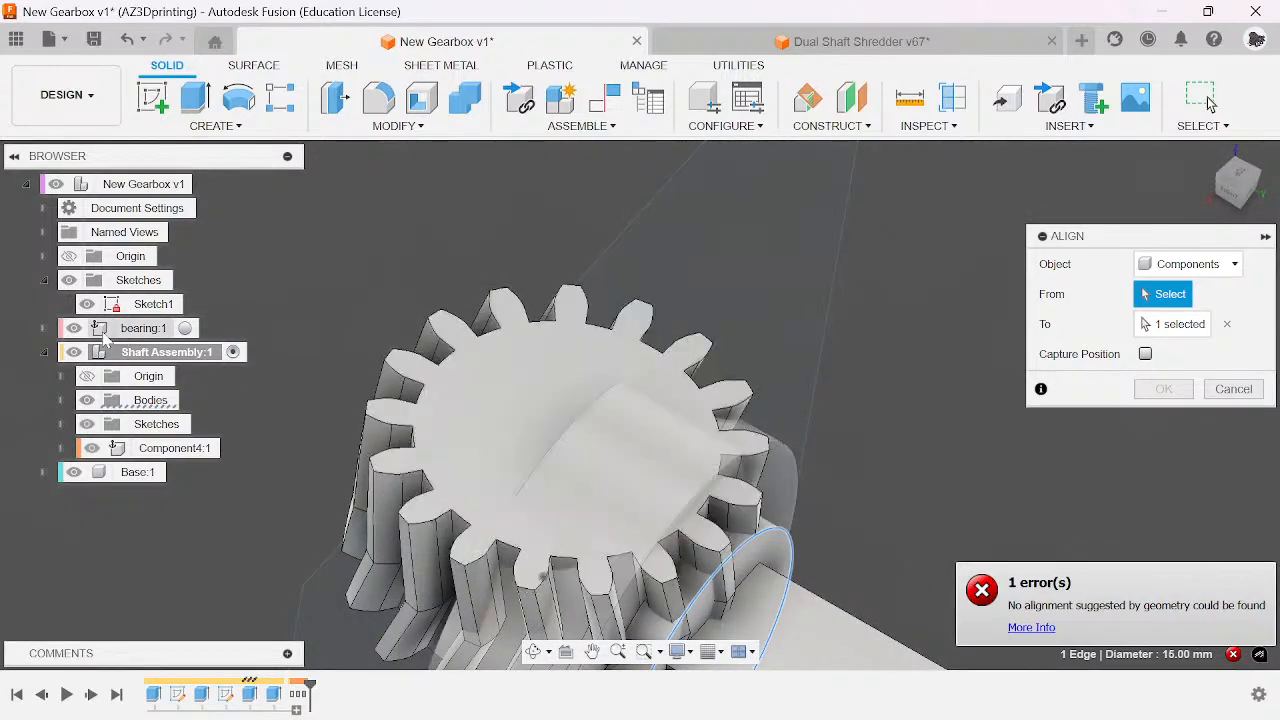
click(87, 304)
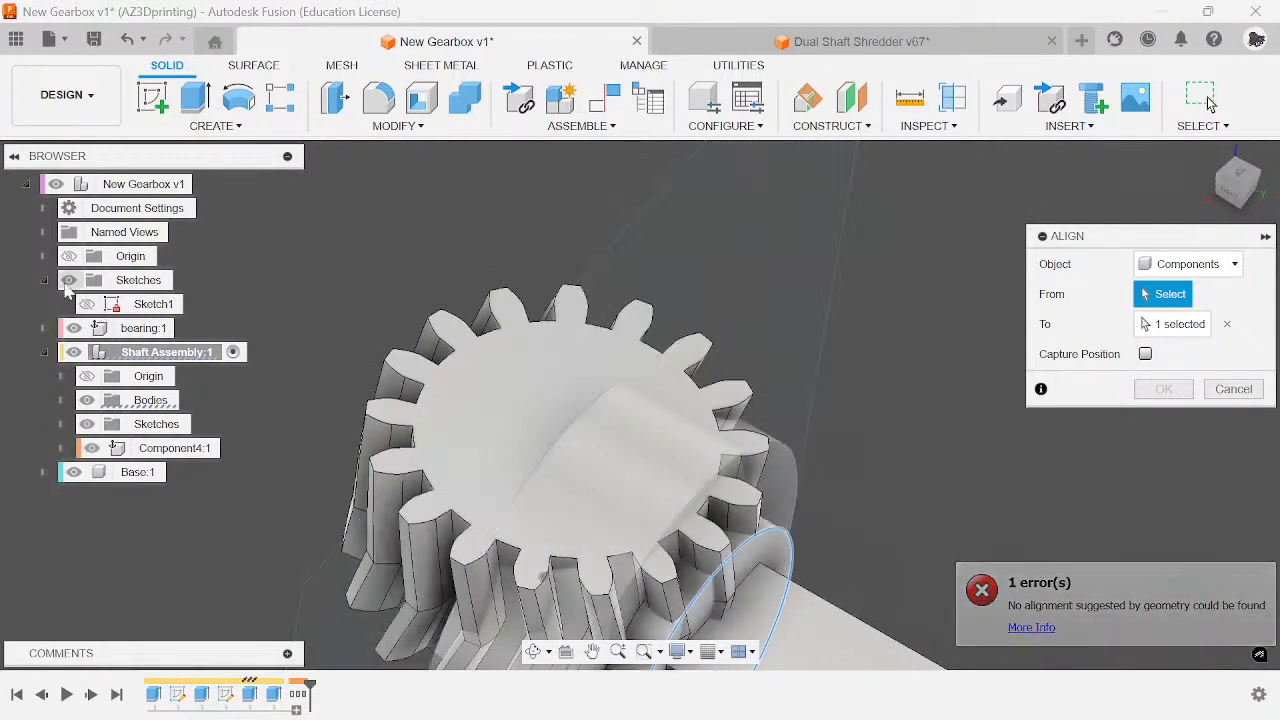
click(43, 280)
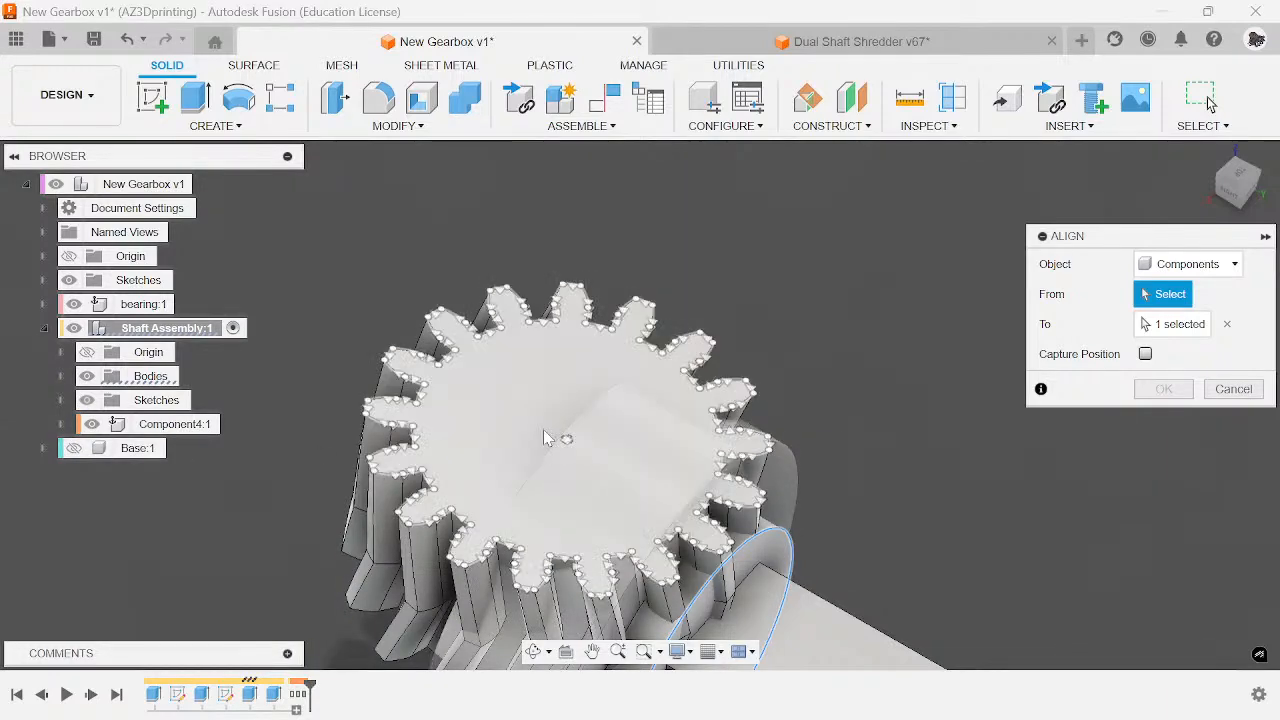
click(556, 440)
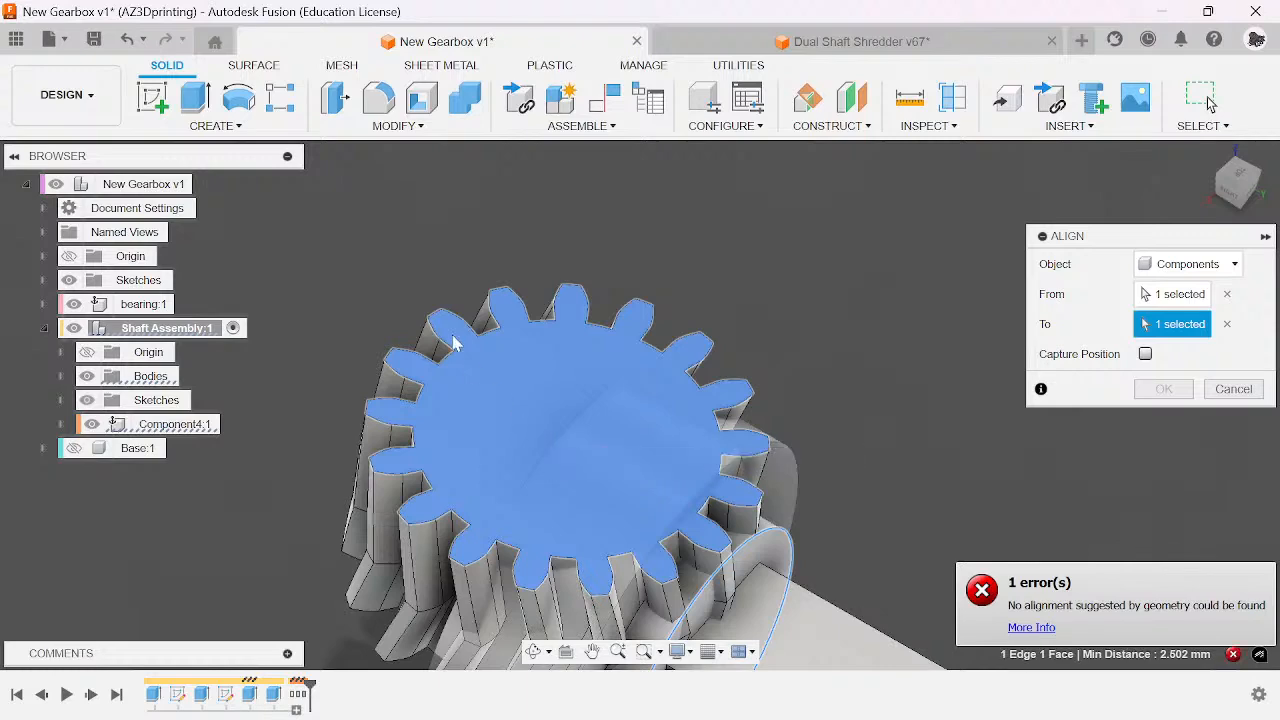
scroll(445, 305, down, 3)
click(1229, 324)
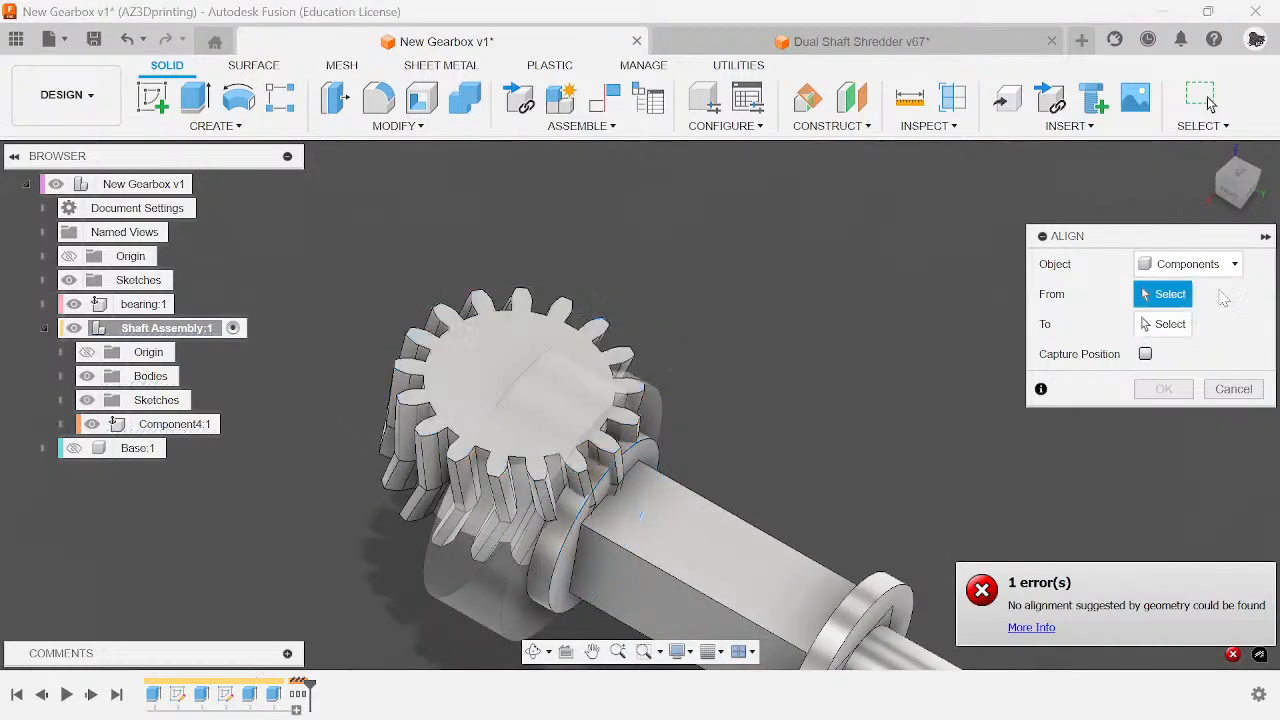
- Reselect the gear's end face, try to align it to the shaft collar, and abandon the alignment
click(1238, 180)
scroll(593, 403, up, 6)
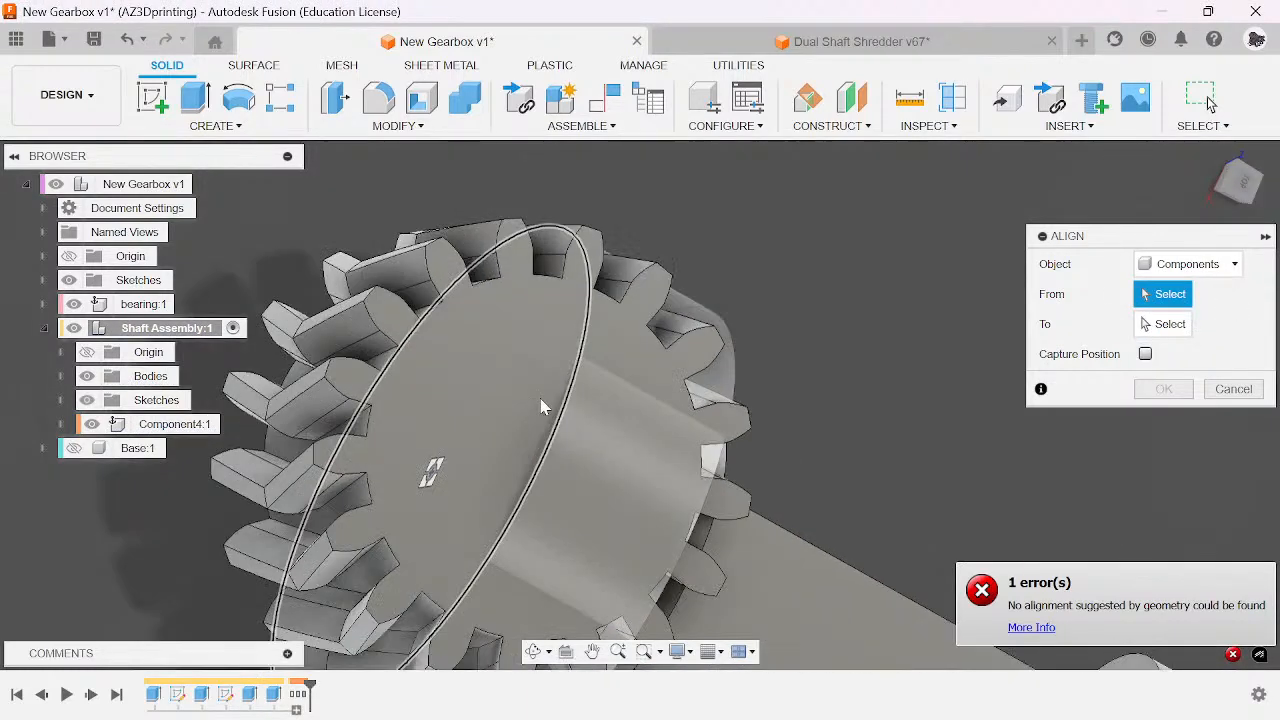
click(525, 487)
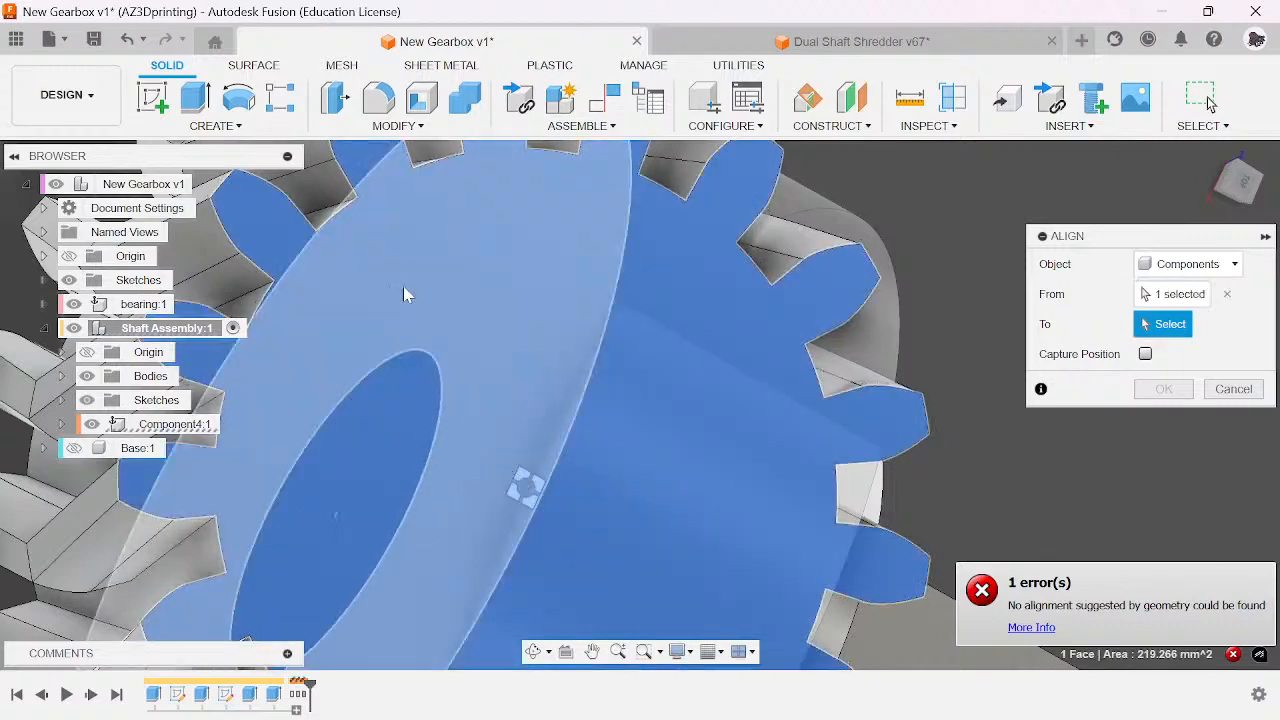
scroll(525, 487, down, 5)
scroll(640, 400, up, 1)
shift+middle_drag(640, 403, 560, 495)
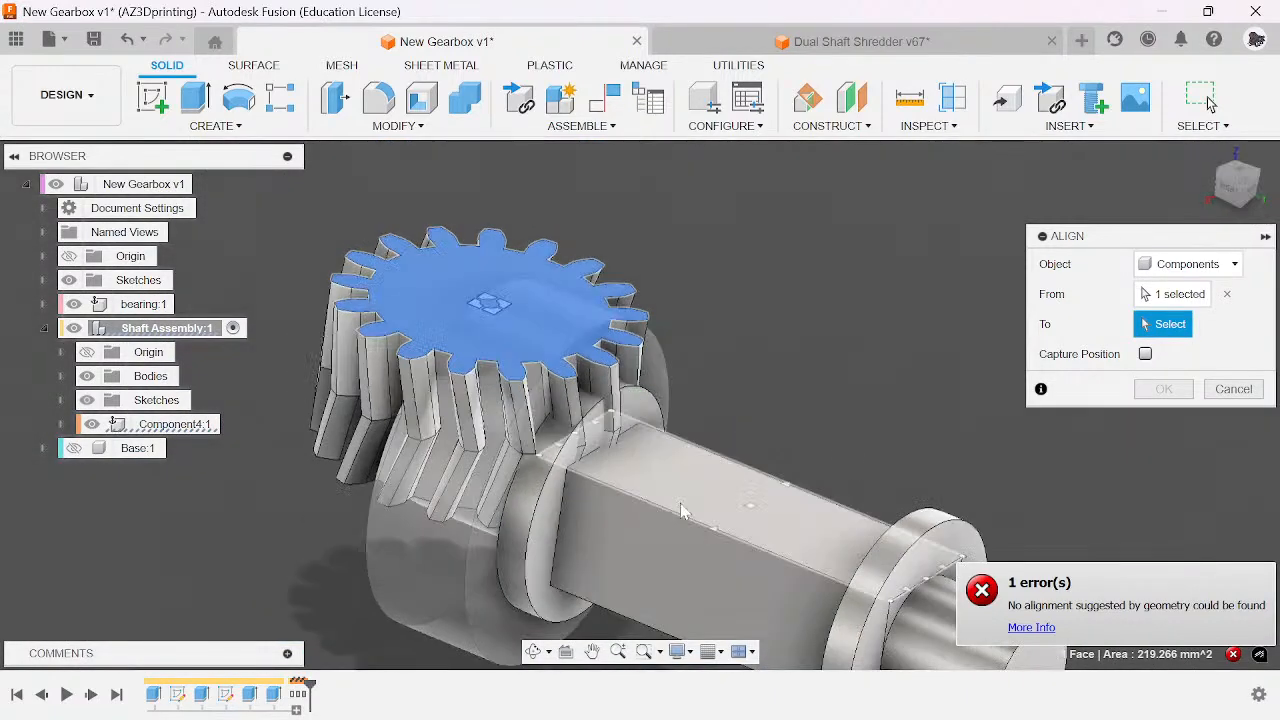
click(548, 505)
click(1227, 324)
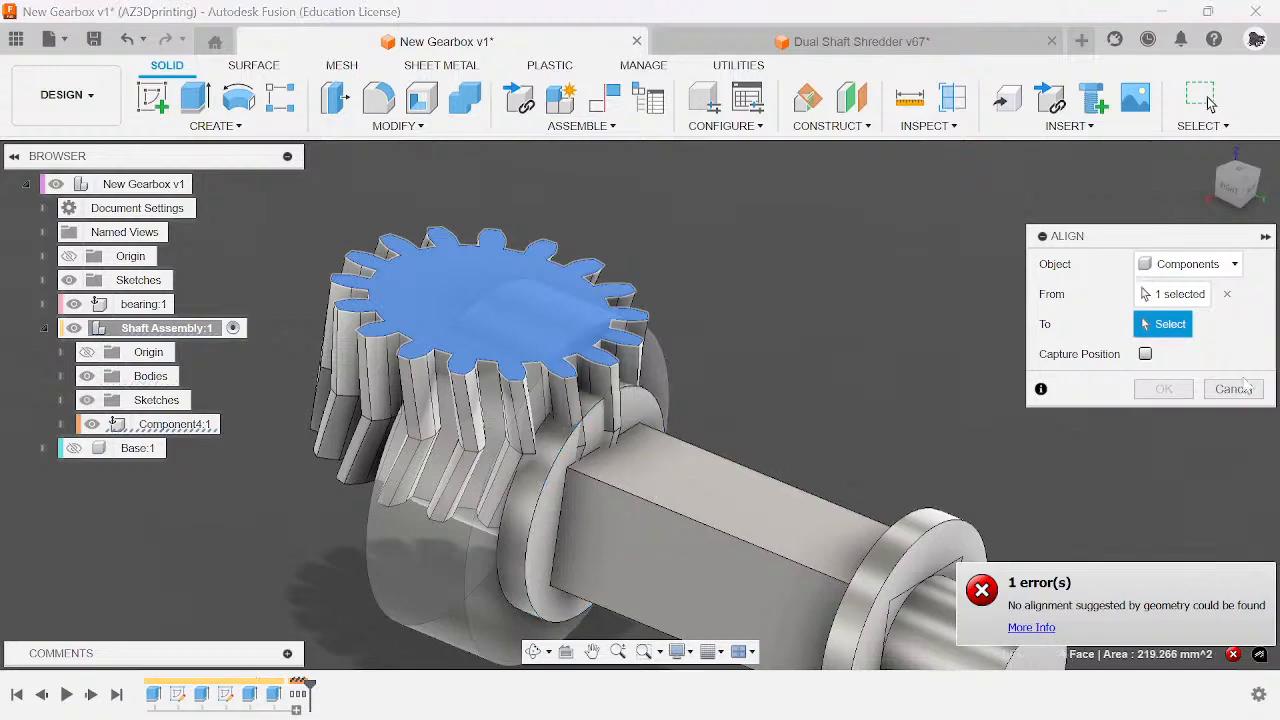
click(1233, 389)
- Try to shift the shaft assembly and its gear freely away from the bearing, and restore the original position
drag(352, 342, 345, 348)
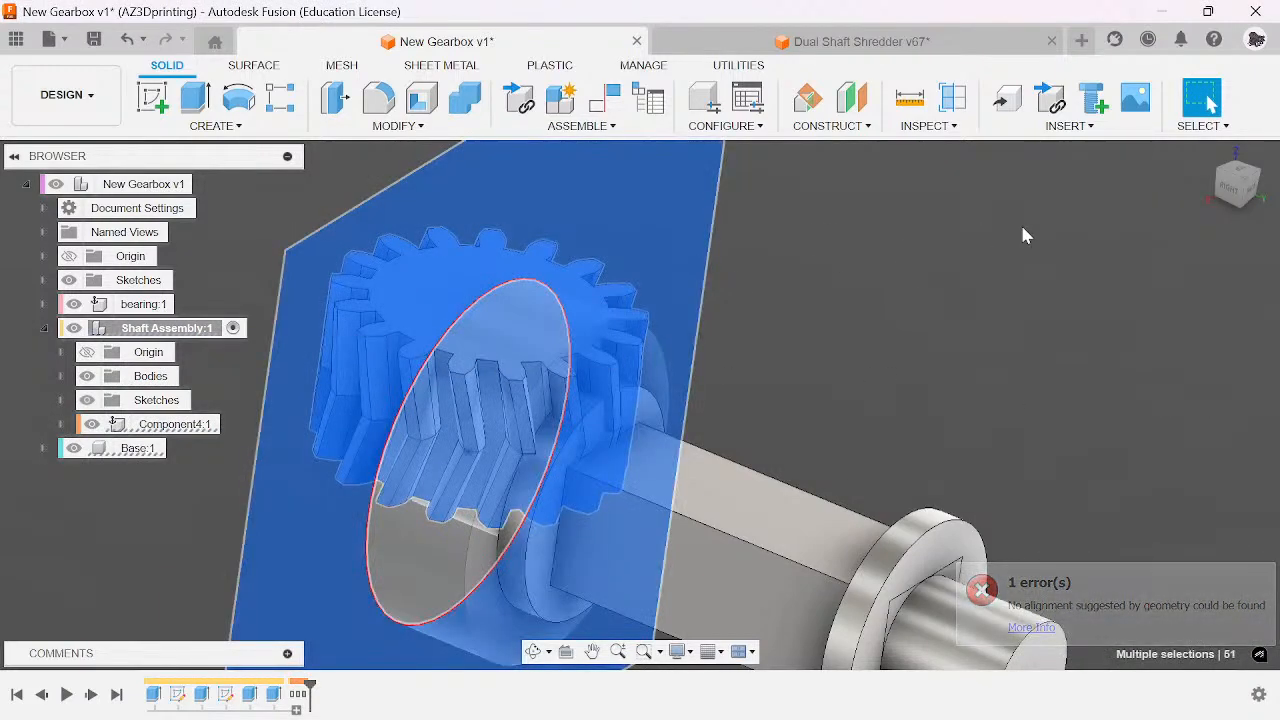
click(1024, 232)
mouse_move(1229, 188)
mouse_down()
mouse_move(1262, 95)
mouse_move(1240, 186)
mouse_up()
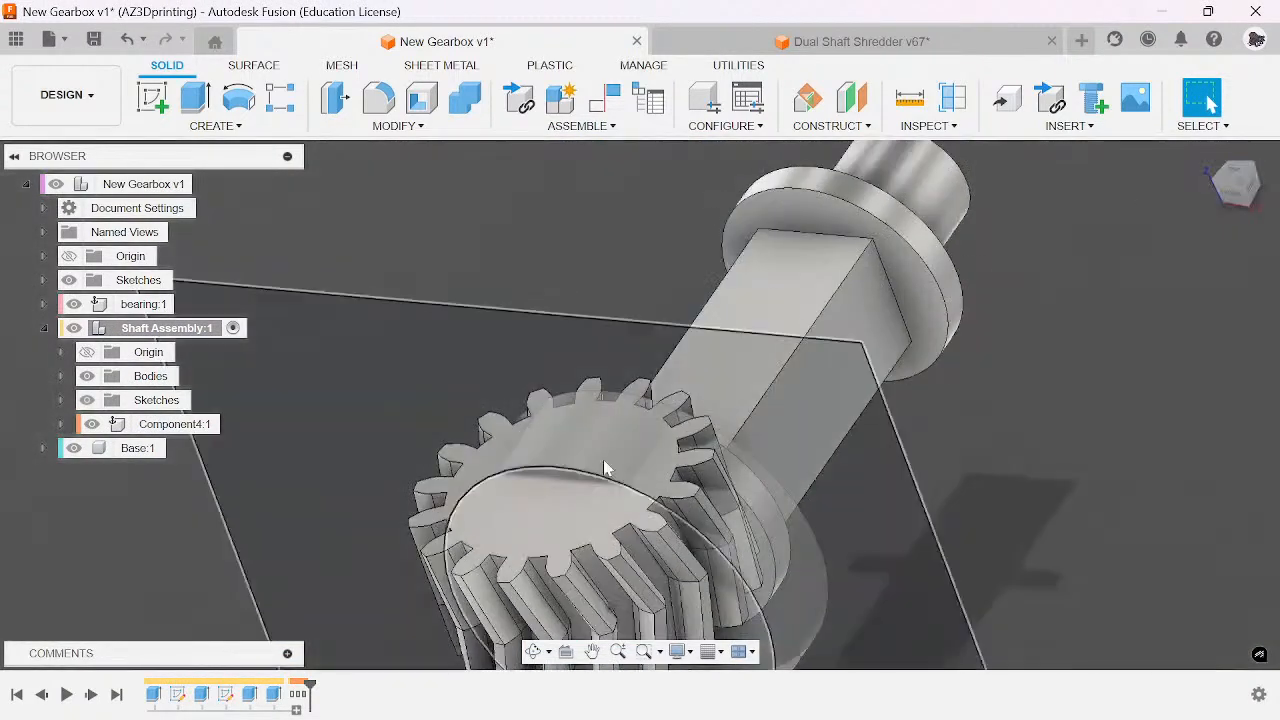
scroll(534, 354, down, 4)
drag(537, 497, 802, 488)
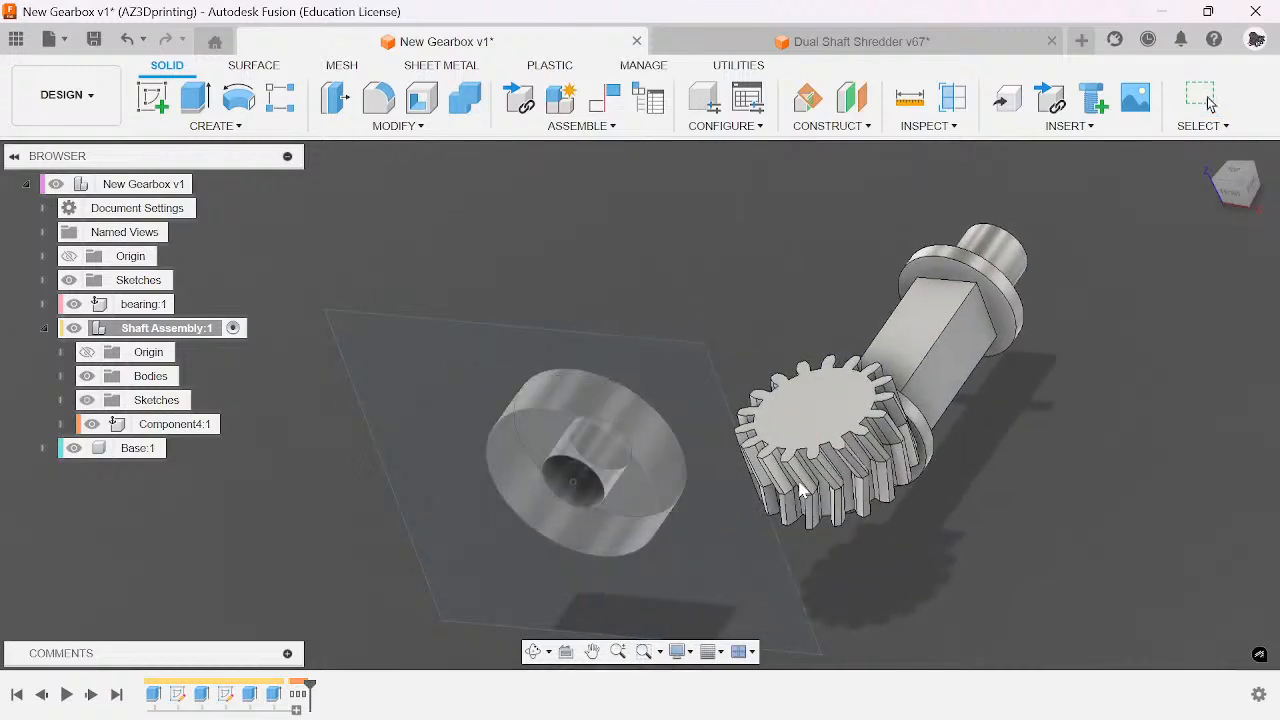
click(1225, 98)
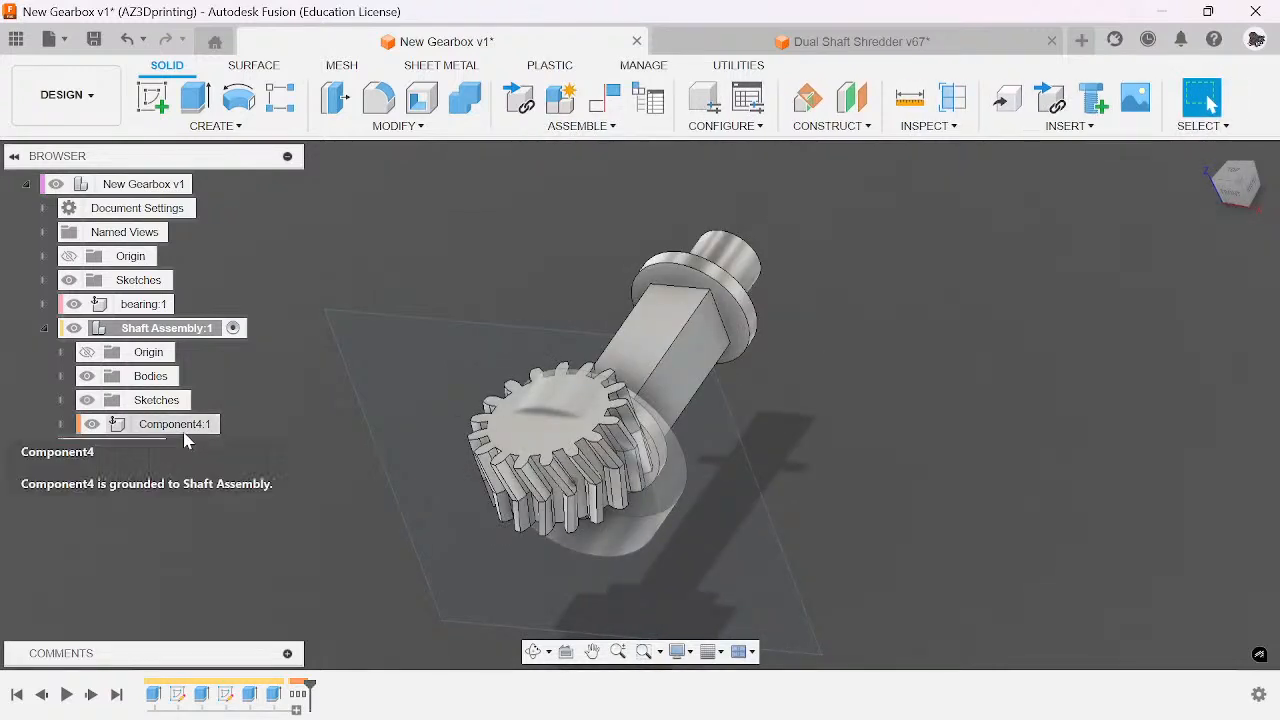
- Try to reposition the double helical gear component within the shaft assembly using Move/Copy
click(186, 429)
right_click(196, 428)
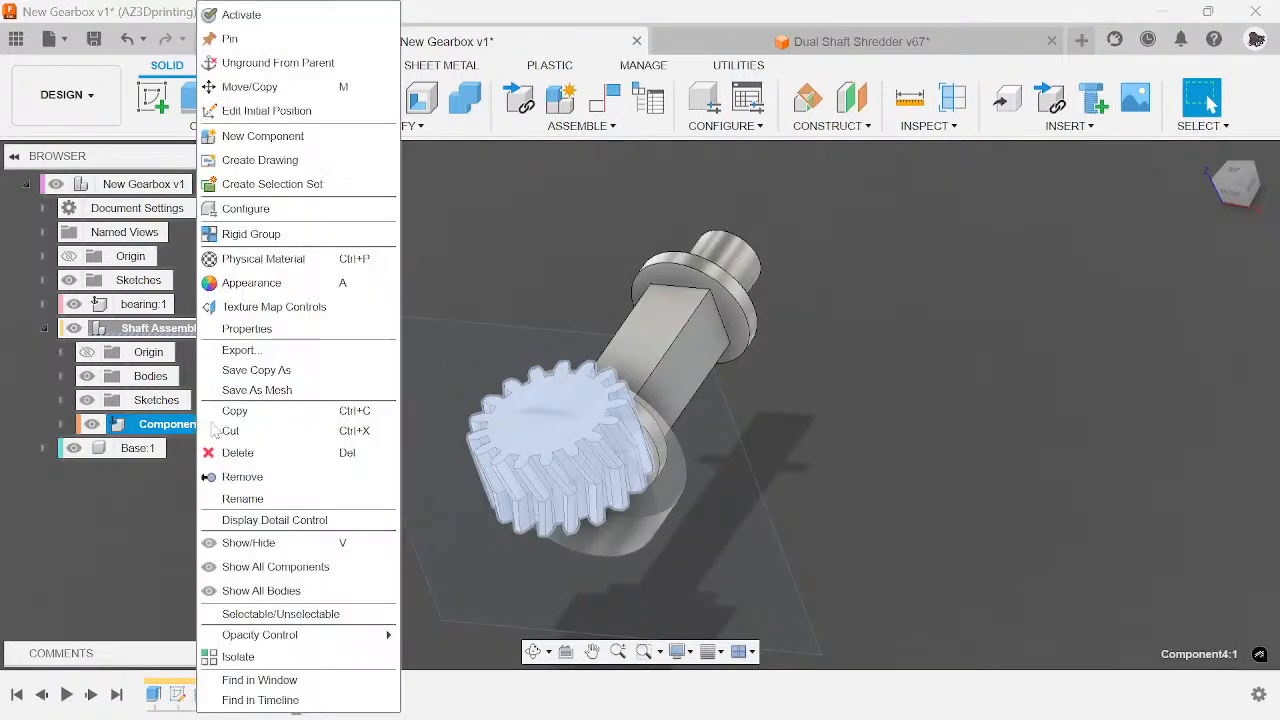
click(290, 90)
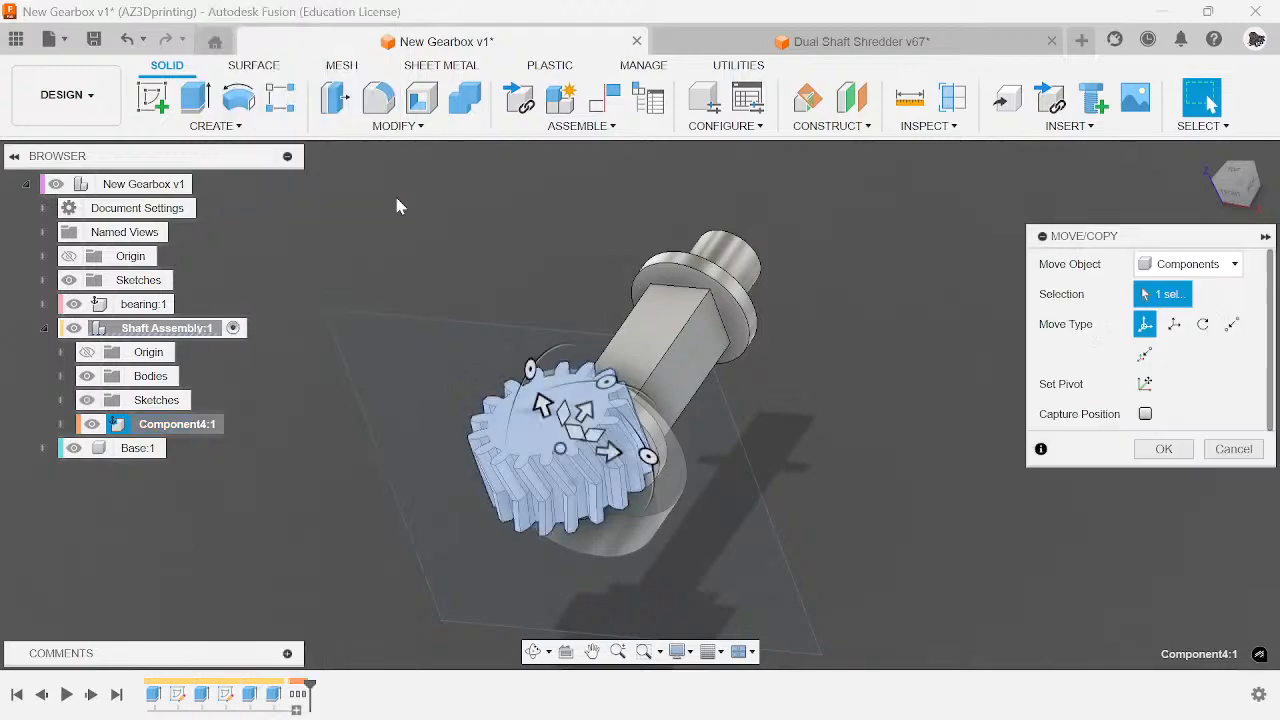
click(588, 364)
drag(588, 364, 617, 363)
click(1237, 629)
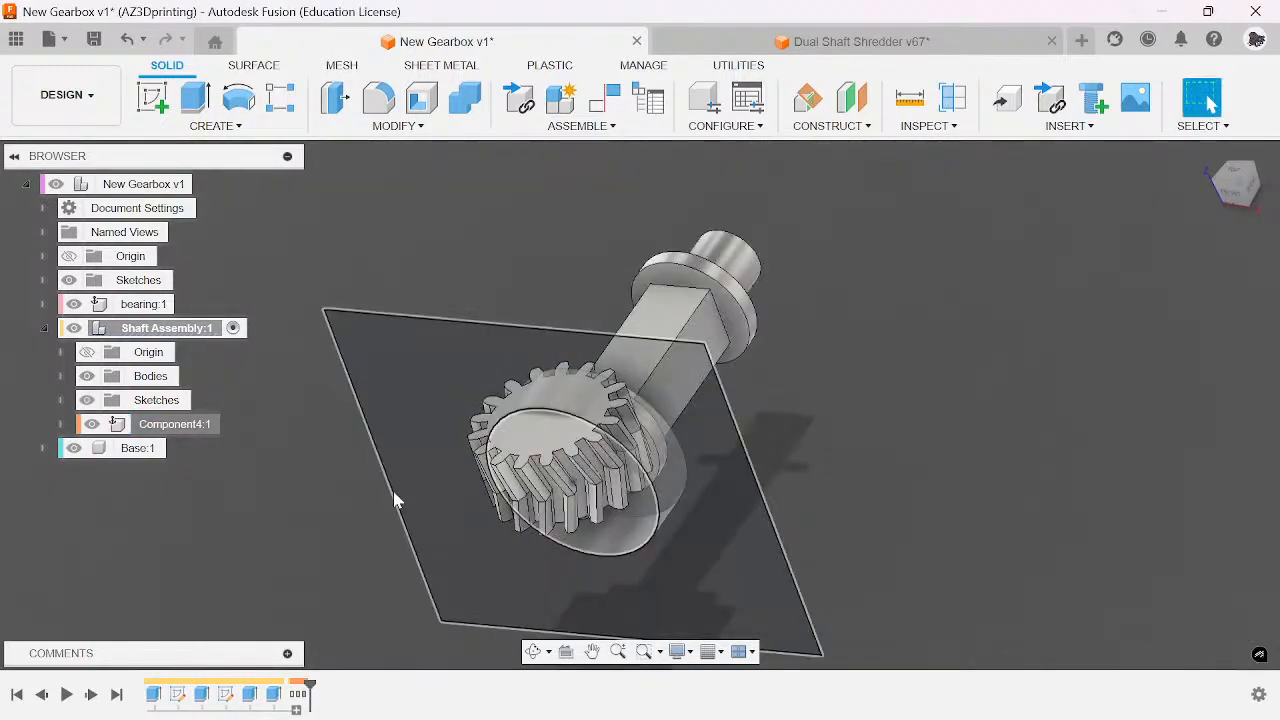
right_click(186, 437)
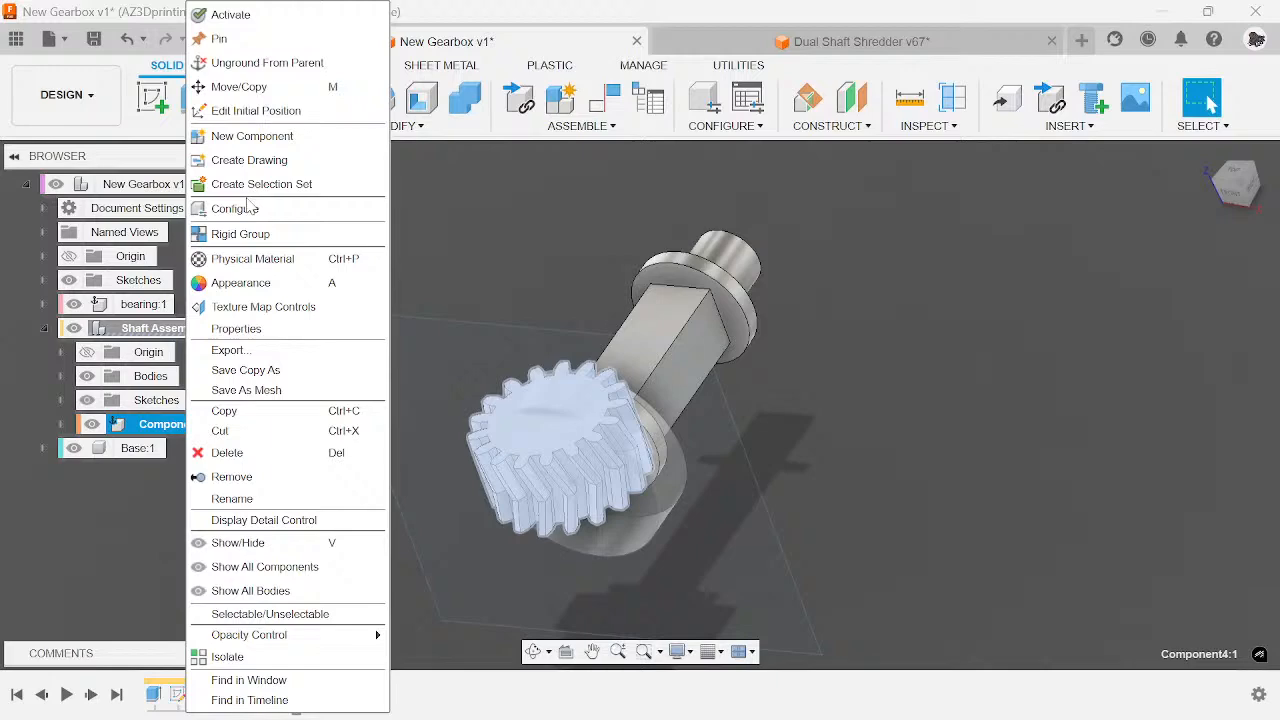
click(262, 87)
drag(530, 385, 615, 350)
click(1232, 622)
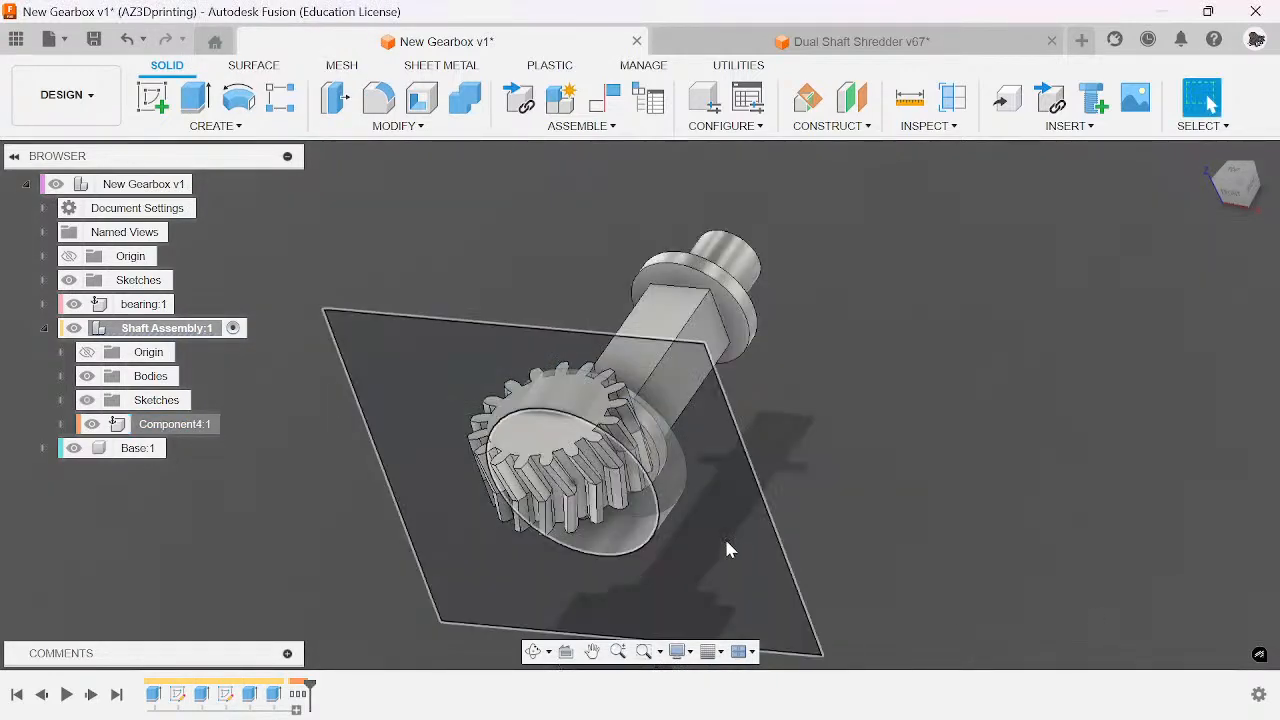
- Undo the gear generation and regenerate the double helical gear in the top-level component with 1 mm module, 17 teeth, 10 mm height and 15° helix angle
key(ctrl+z)
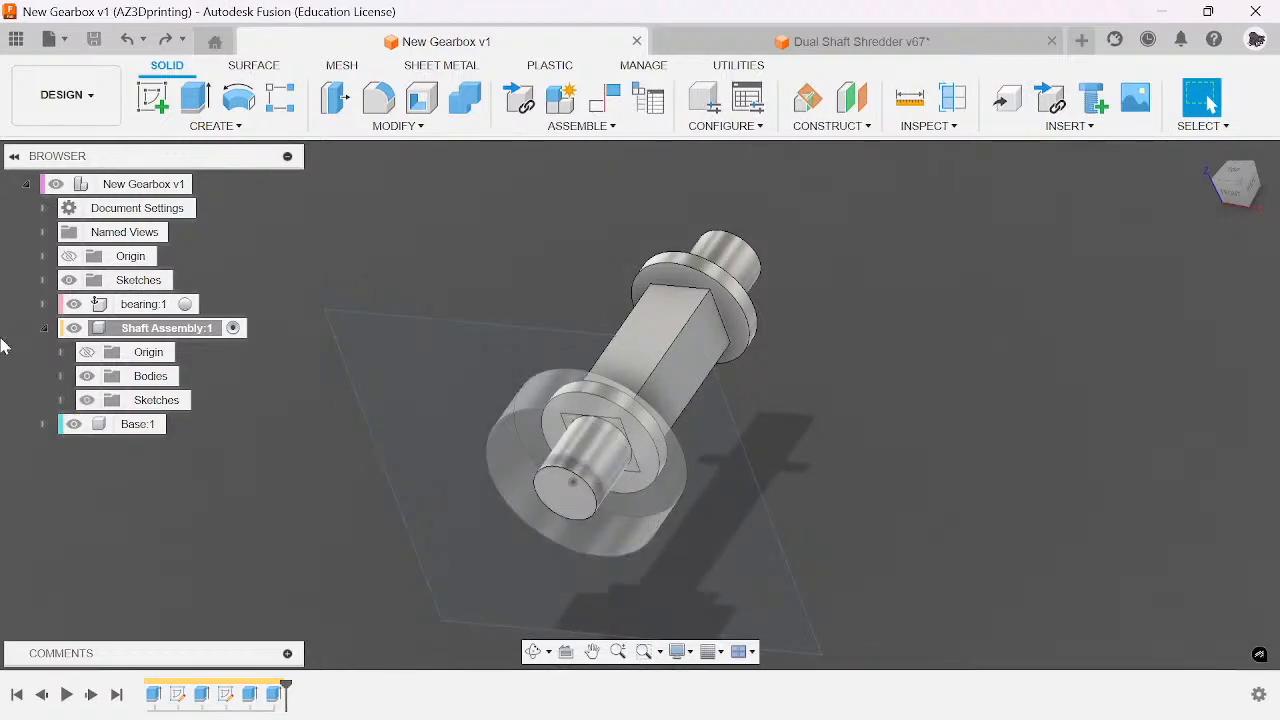
click(211, 184)
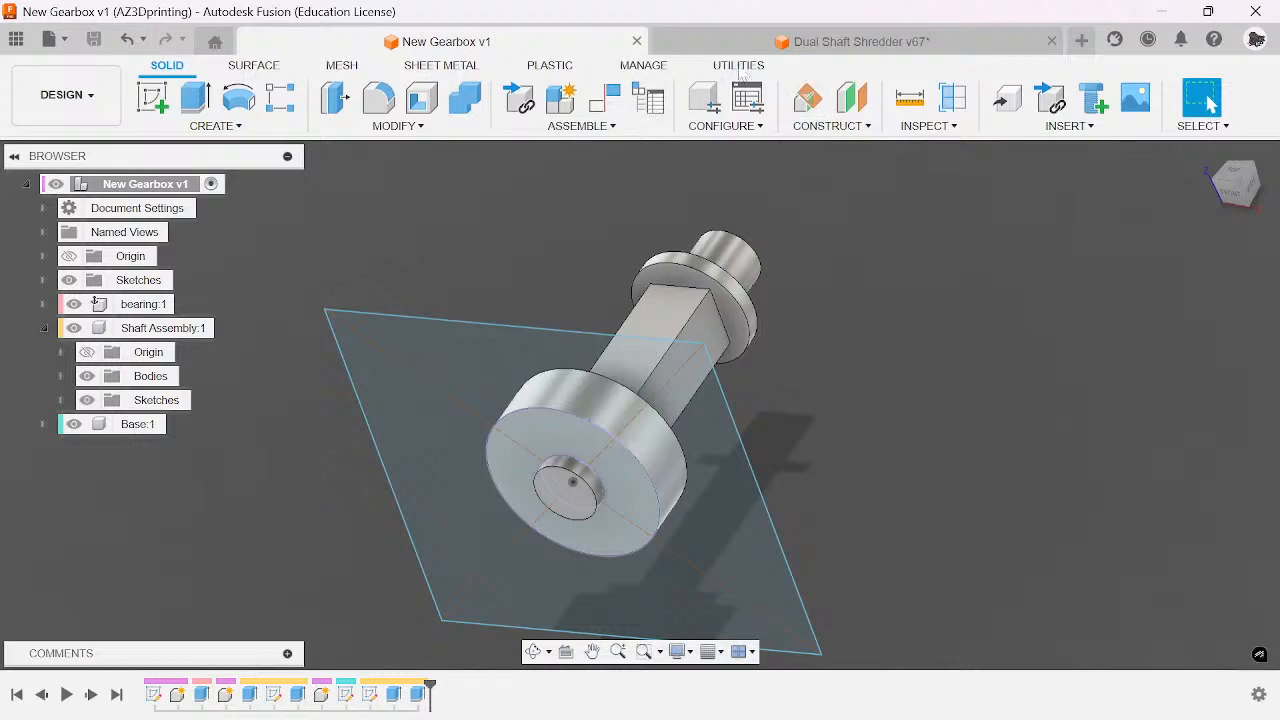
click(766, 66)
click(862, 126)
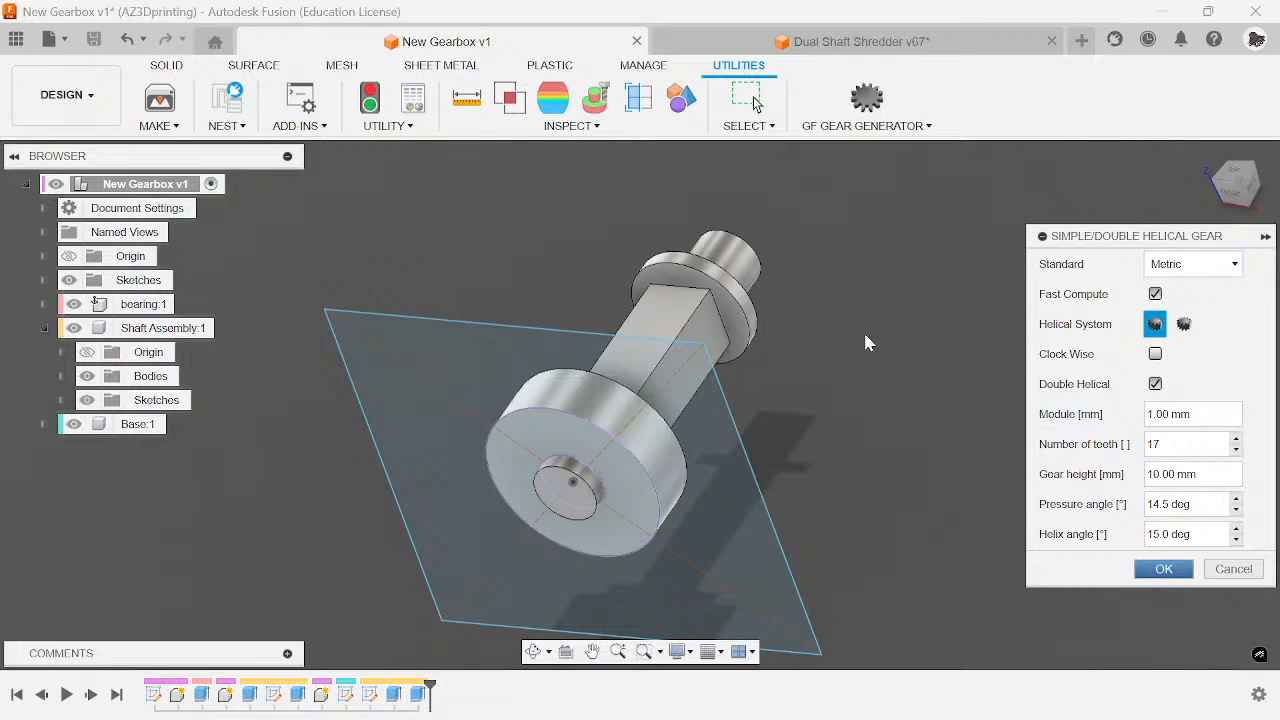
key(Return)
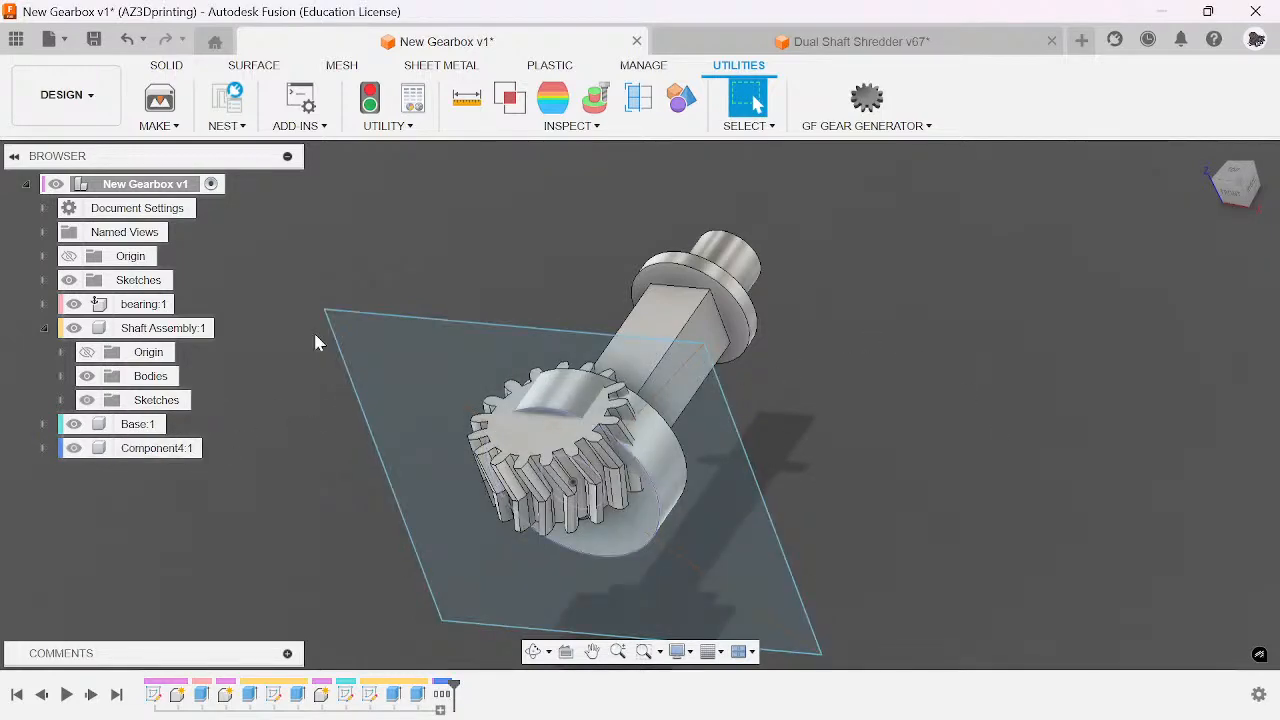
- Switch to the Dual Shaft Shredder v67 design and examine the shredder housing, blades and reduction gearbox
click(762, 36)
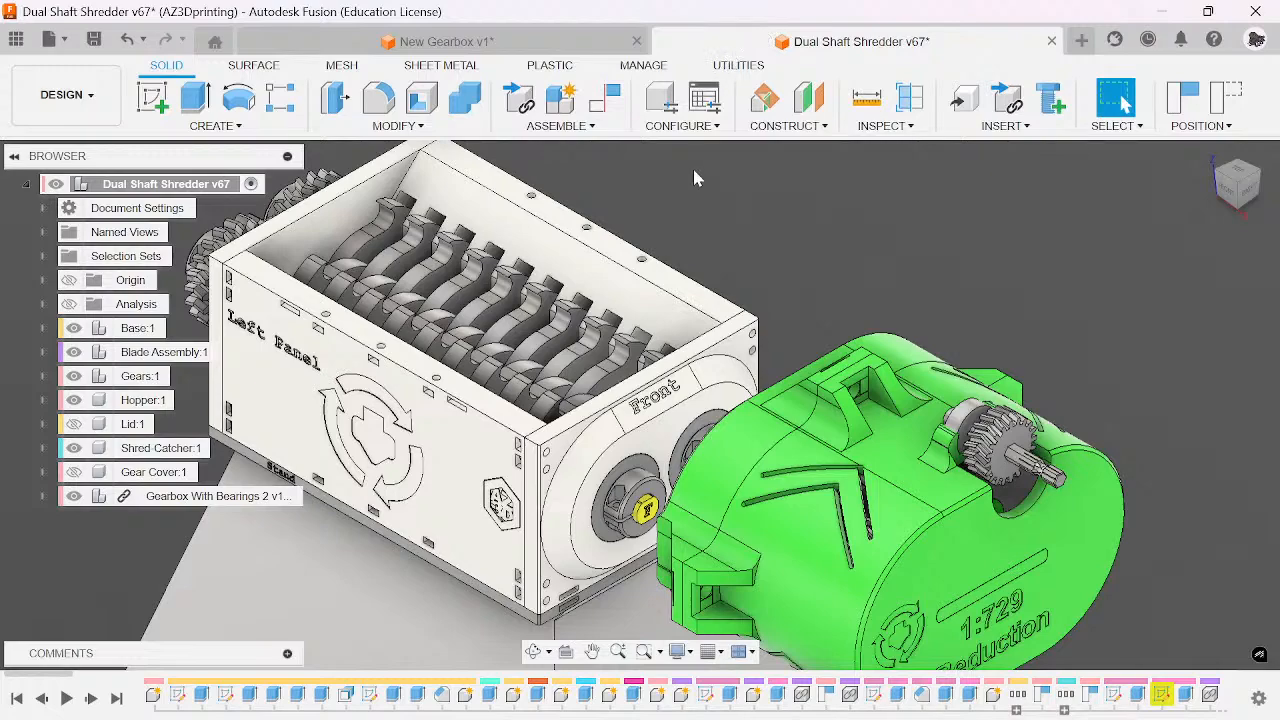
scroll(716, 183, down, 4)
scroll(664, 264, up, 4)
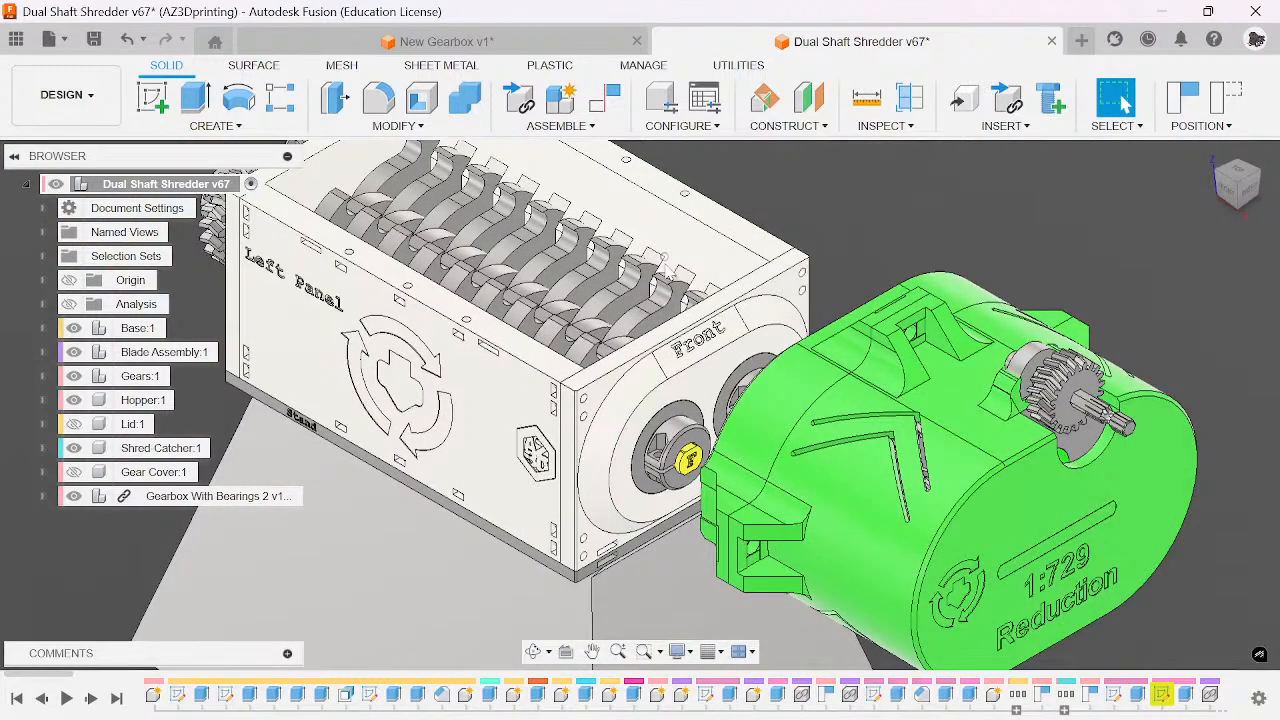
middle_drag(664, 262, 687, 371)
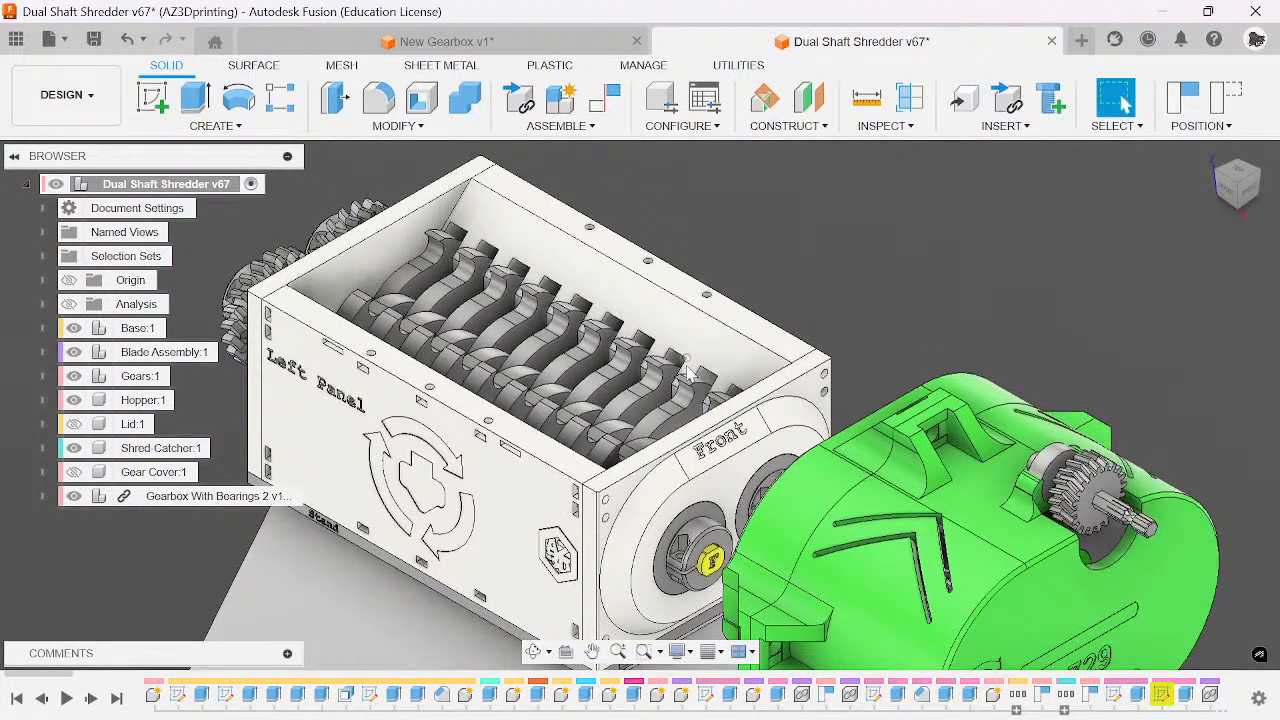
scroll(552, 405, down, 3)
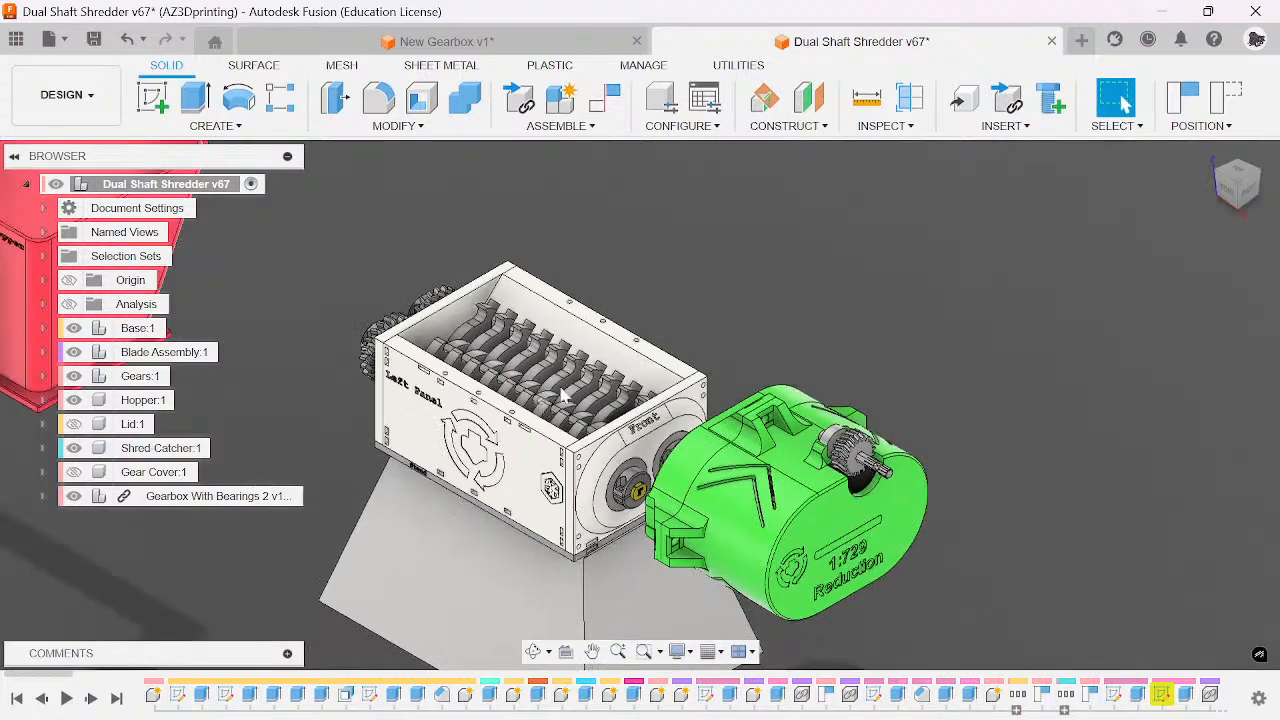
scroll(597, 367, up, 4)
scroll(658, 408, down, 4)
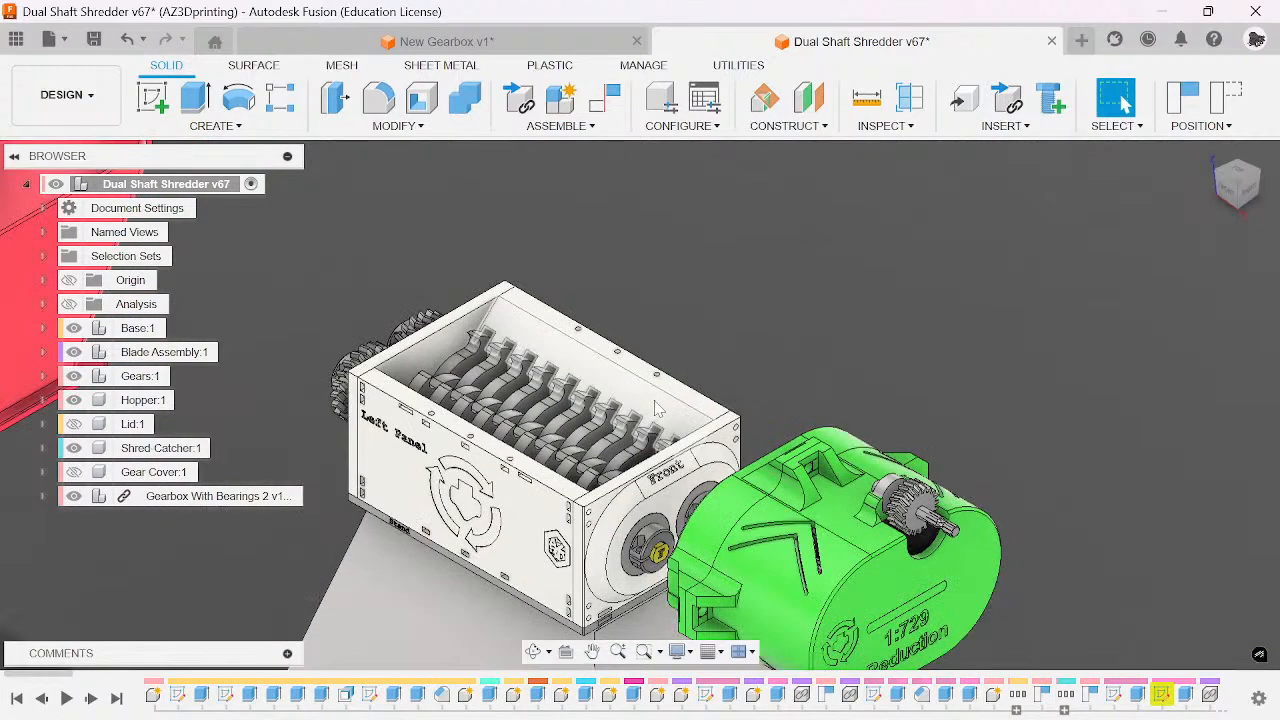
- Pull the two halves of the green reduction gearbox housing apart and examine the double helical gears and shafts inside
scroll(628, 283, up, 3)
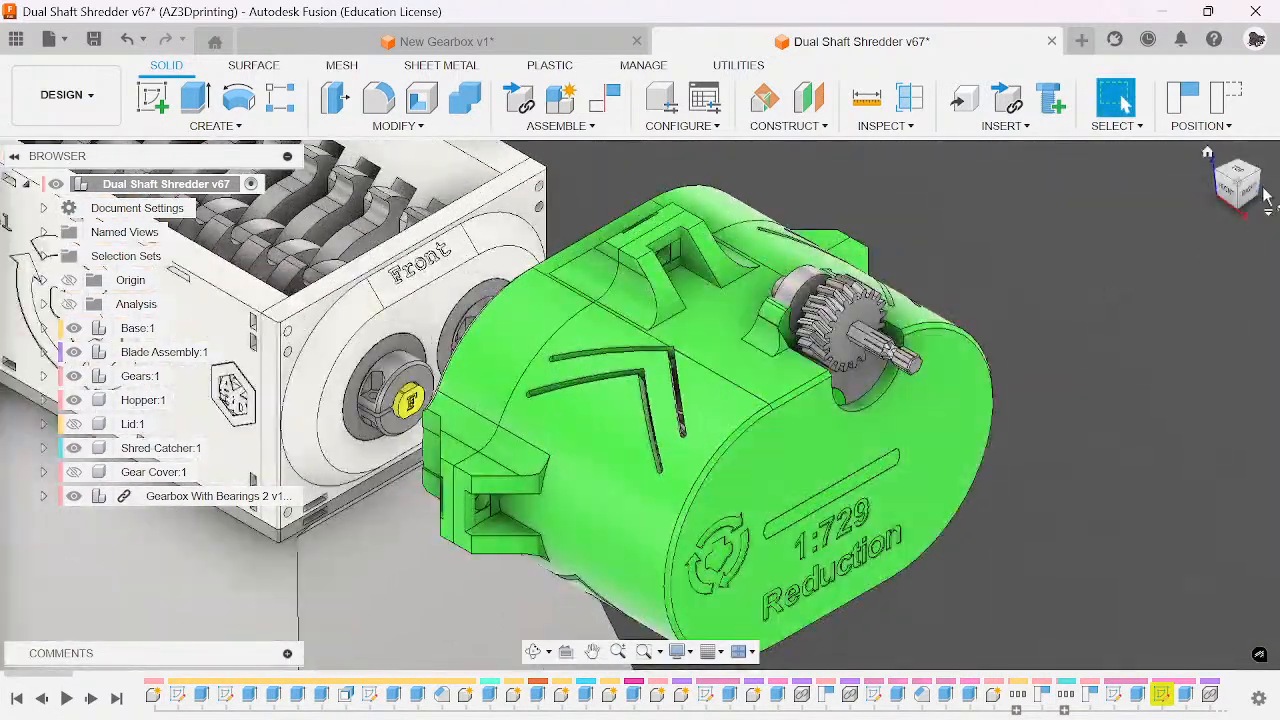
click(1254, 186)
shift+middle_drag(784, 240, 803, 511)
drag(714, 497, 802, 295)
drag(598, 520, 226, 375)
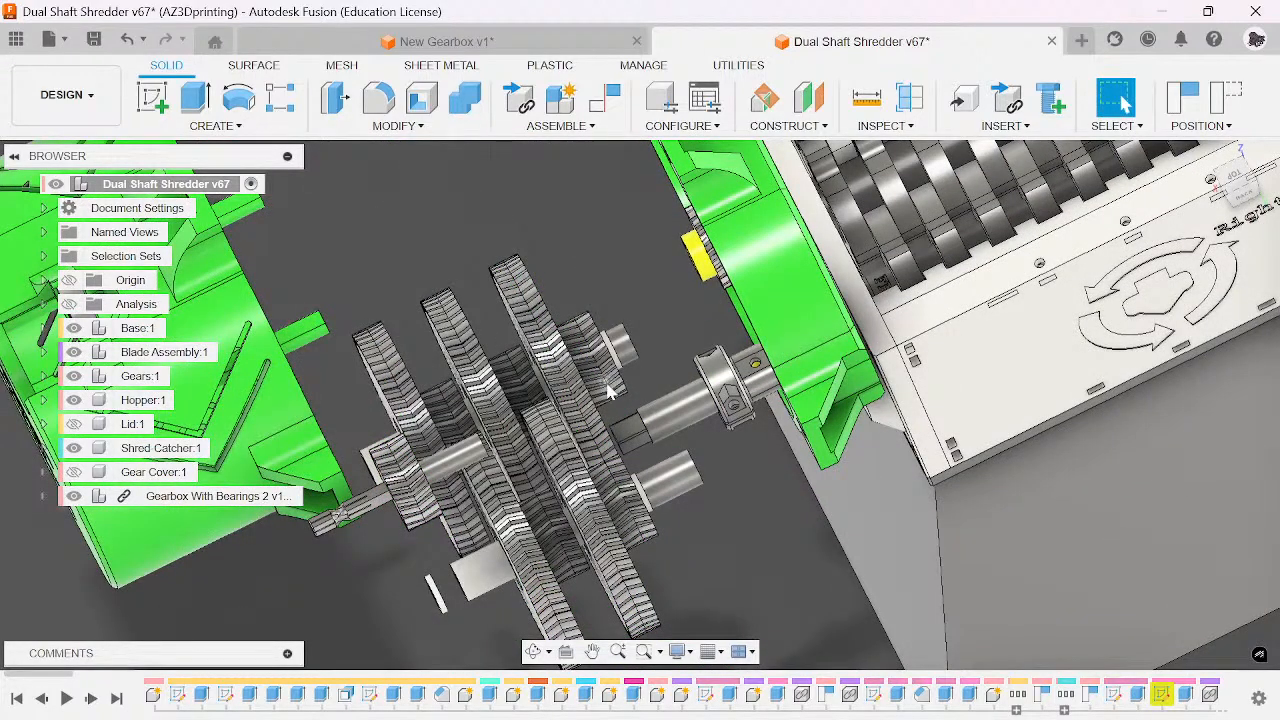
scroll(662, 475, down, 2)
scroll(588, 292, up, 3)
middle_drag(714, 391, 740, 208)
scroll(642, 448, down, 4)
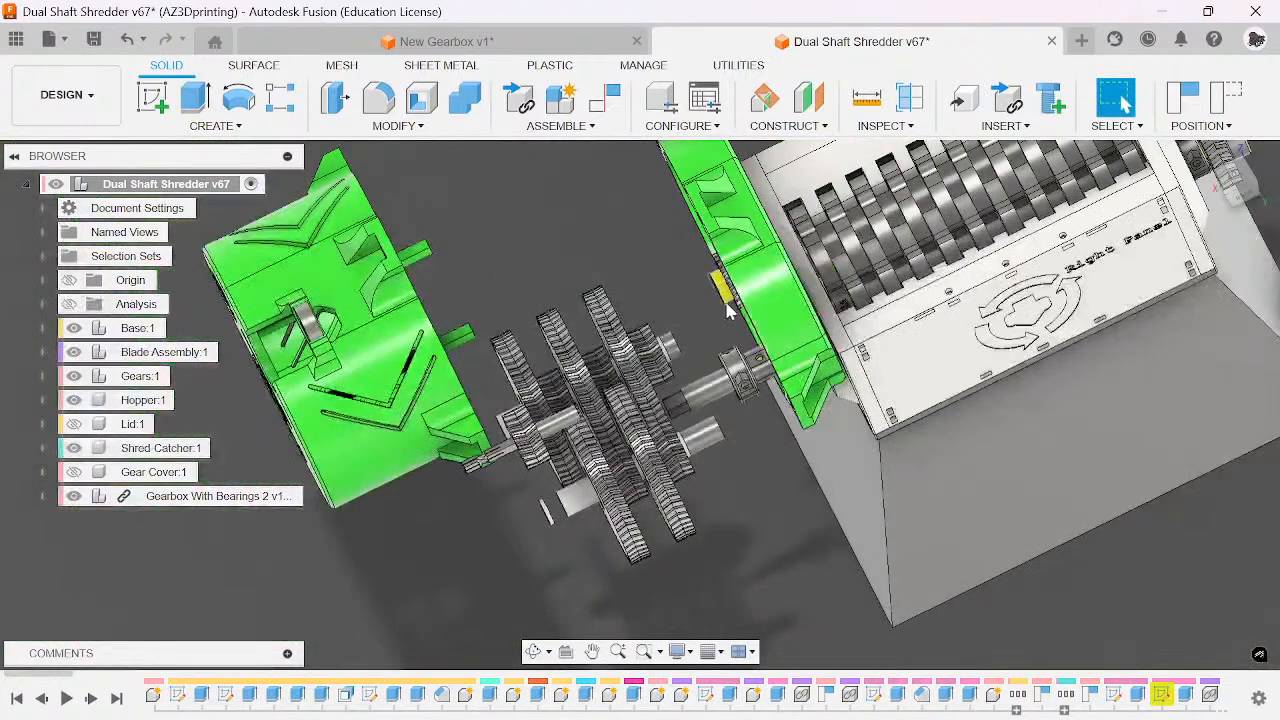
- Revert the shredder components to their original positions and save the Dual Shaft Shredder design
click(1226, 98)
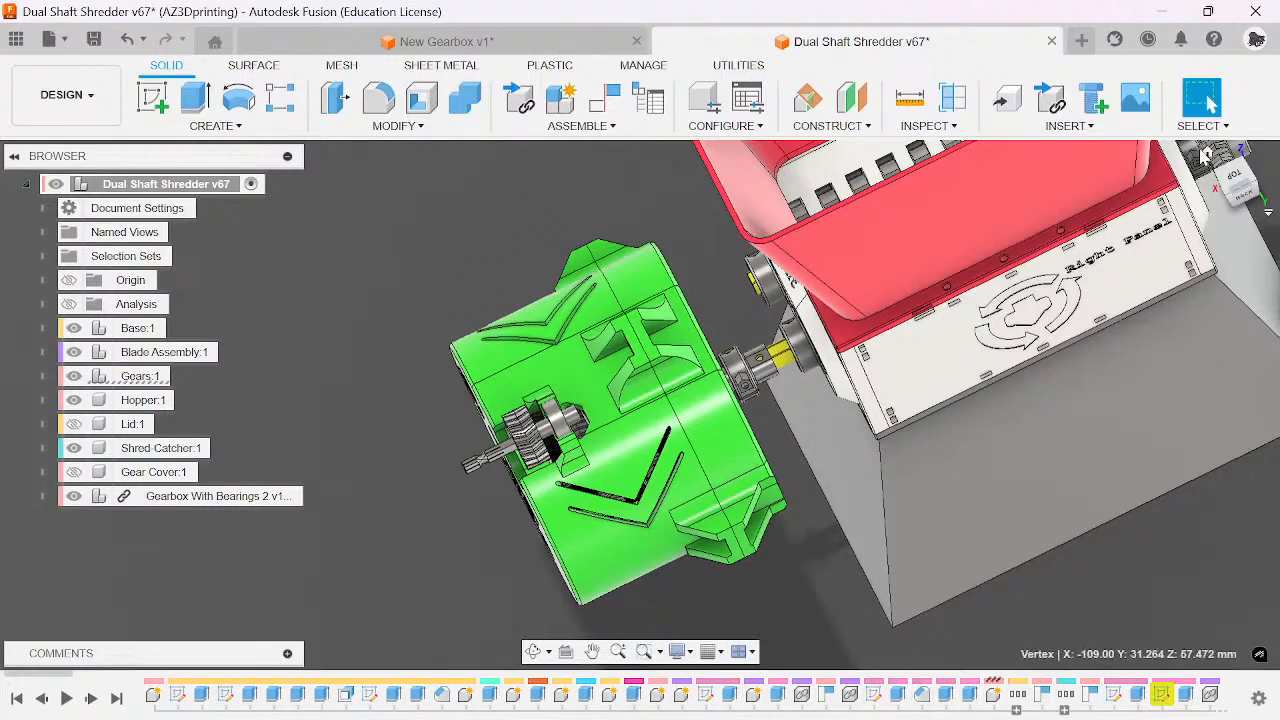
click(1205, 153)
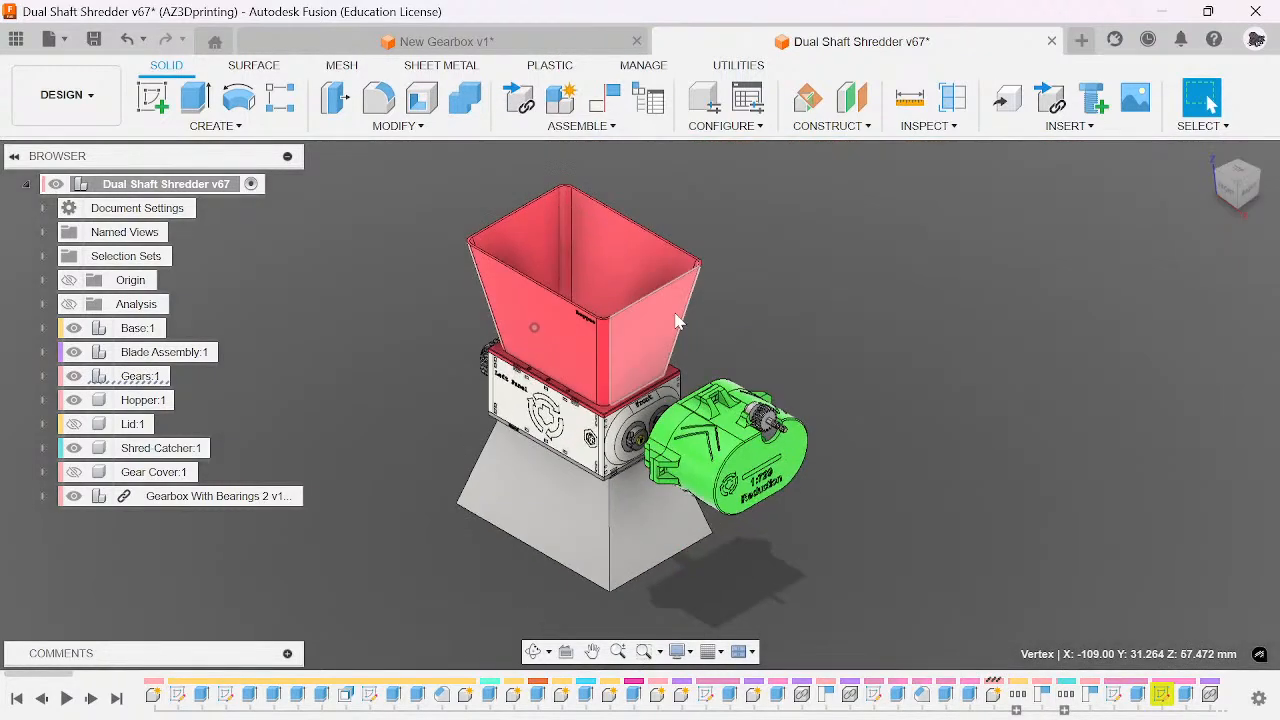
key(ctrl+s)
click(650, 404)
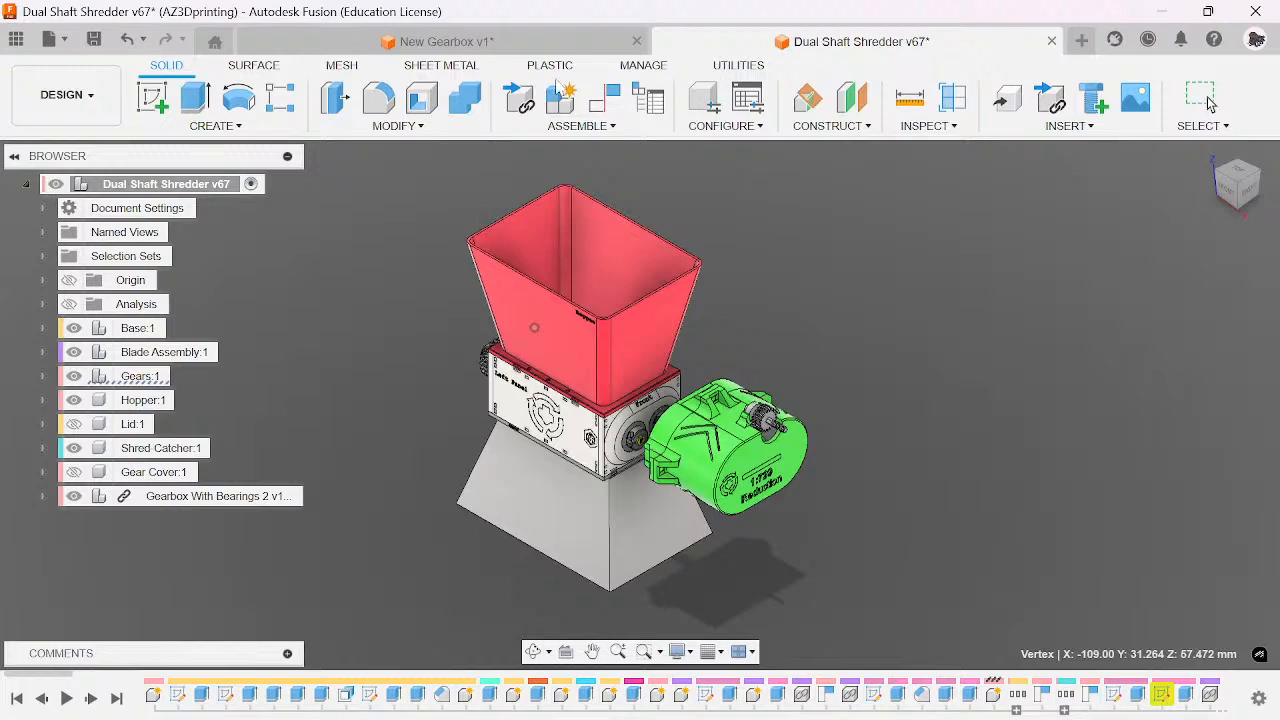
- Switch back to the New Gearbox design and rotate the double helical gear component with Move/Copy so its axis runs parallel to the shaft
click(503, 41)
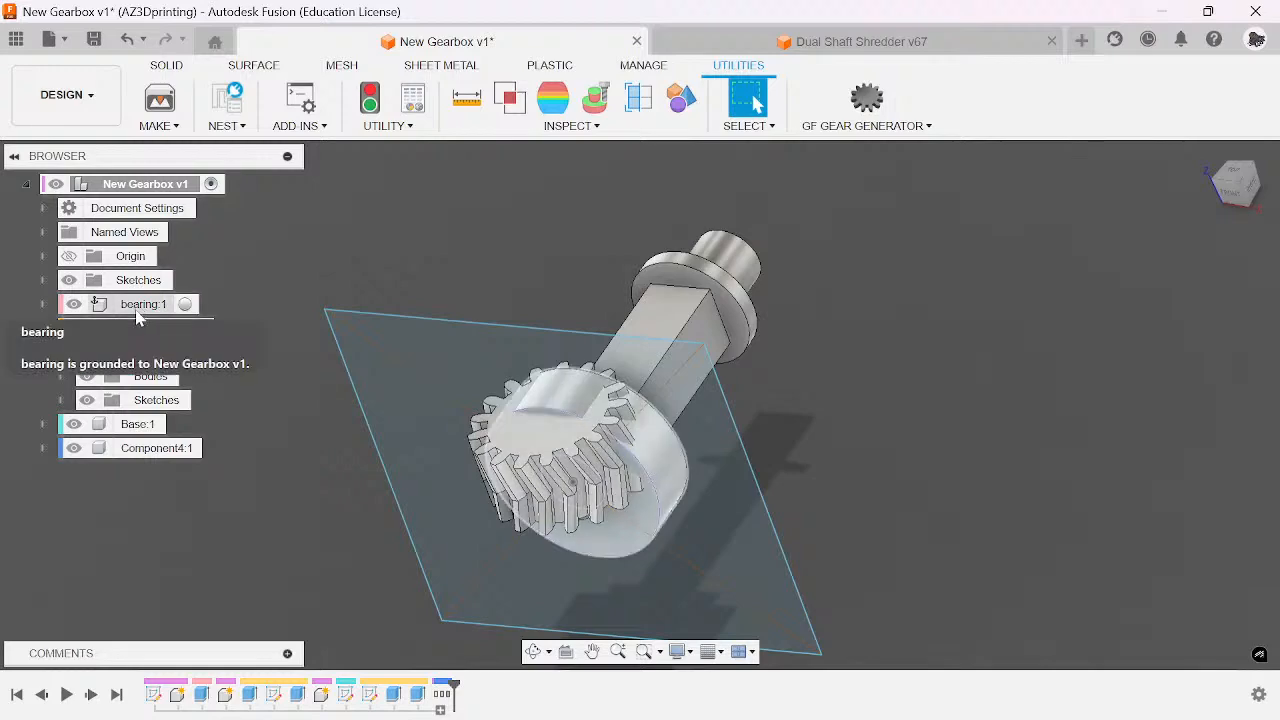
click(141, 452)
right_click(141, 459)
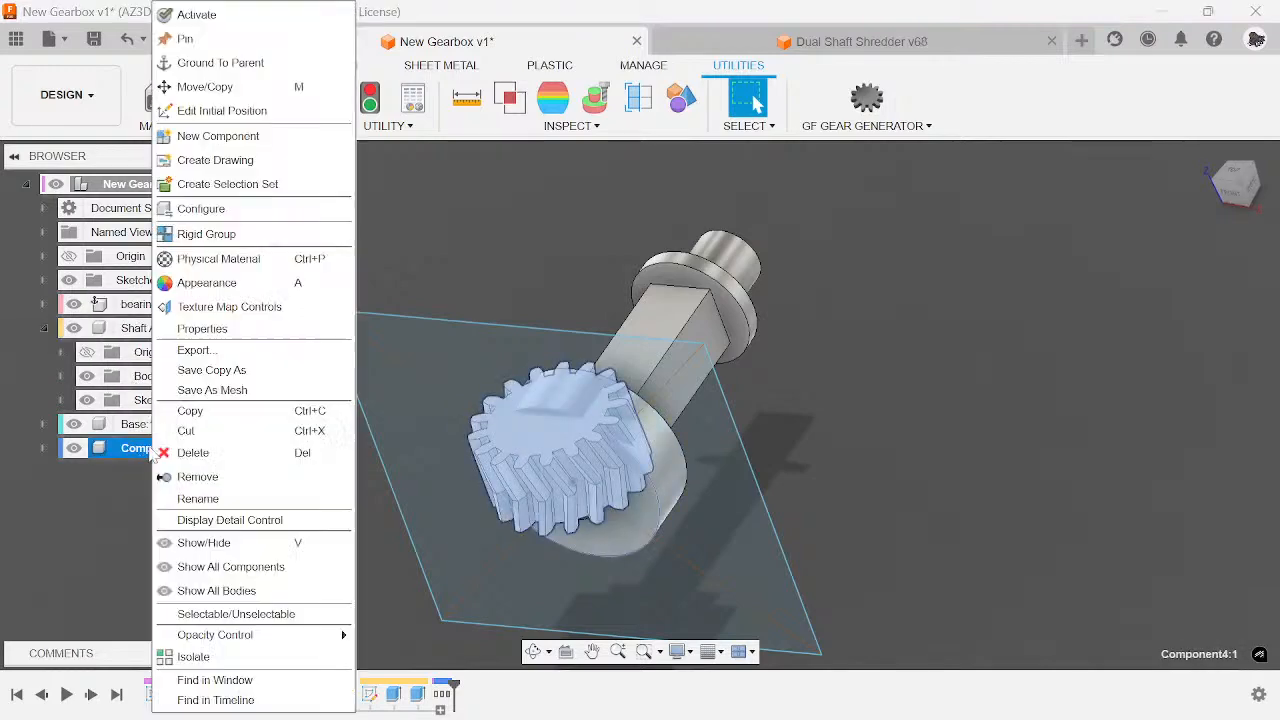
click(52, 497)
right_click(120, 457)
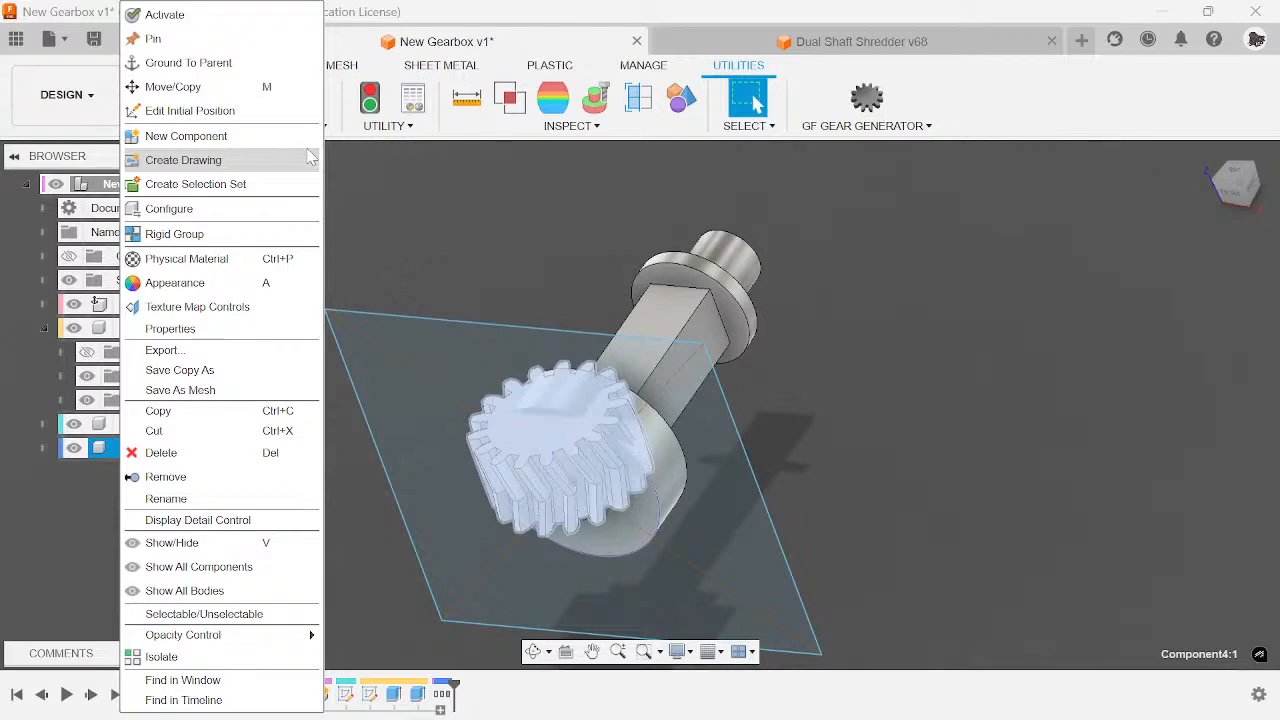
click(300, 87)
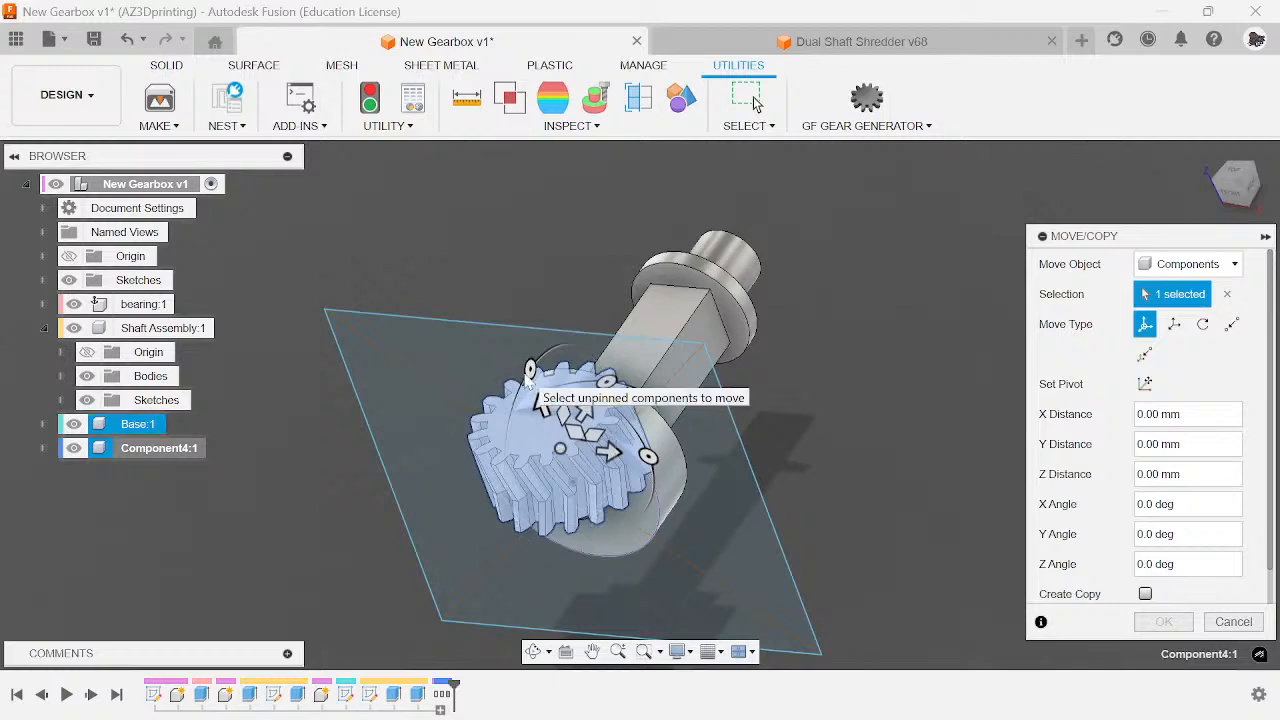
drag(530, 371, 617, 363)
click(1161, 621)
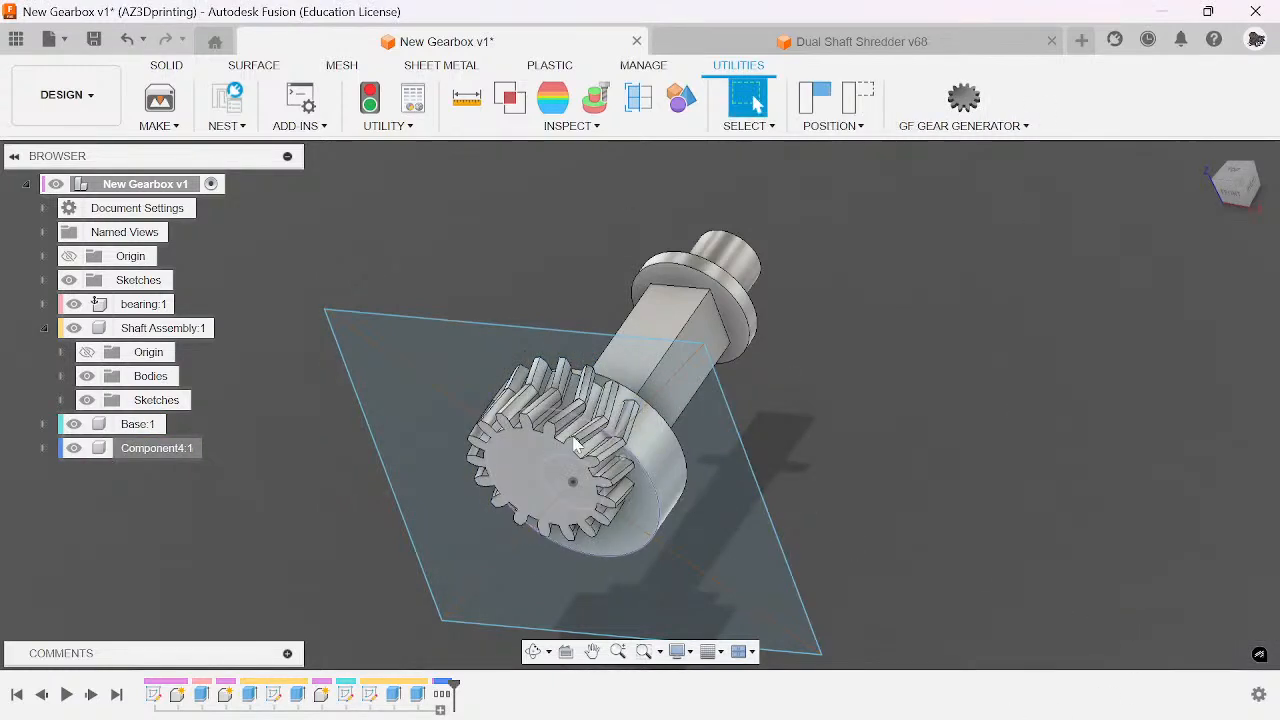
- Capture the rotated position of the double helical gear component
scroll(671, 380, up, 3)
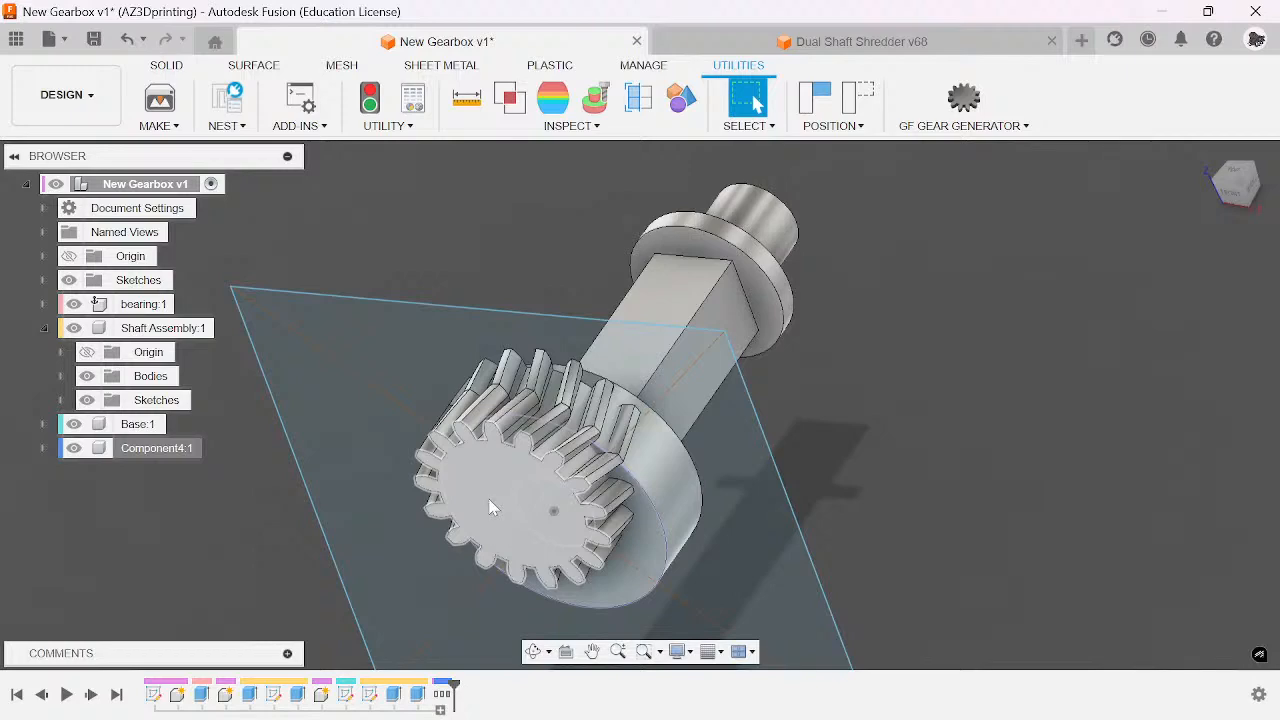
scroll(490, 508, up, 3)
scroll(480, 498, down, 3)
scroll(457, 466, up, 3)
scroll(457, 462, down, 3)
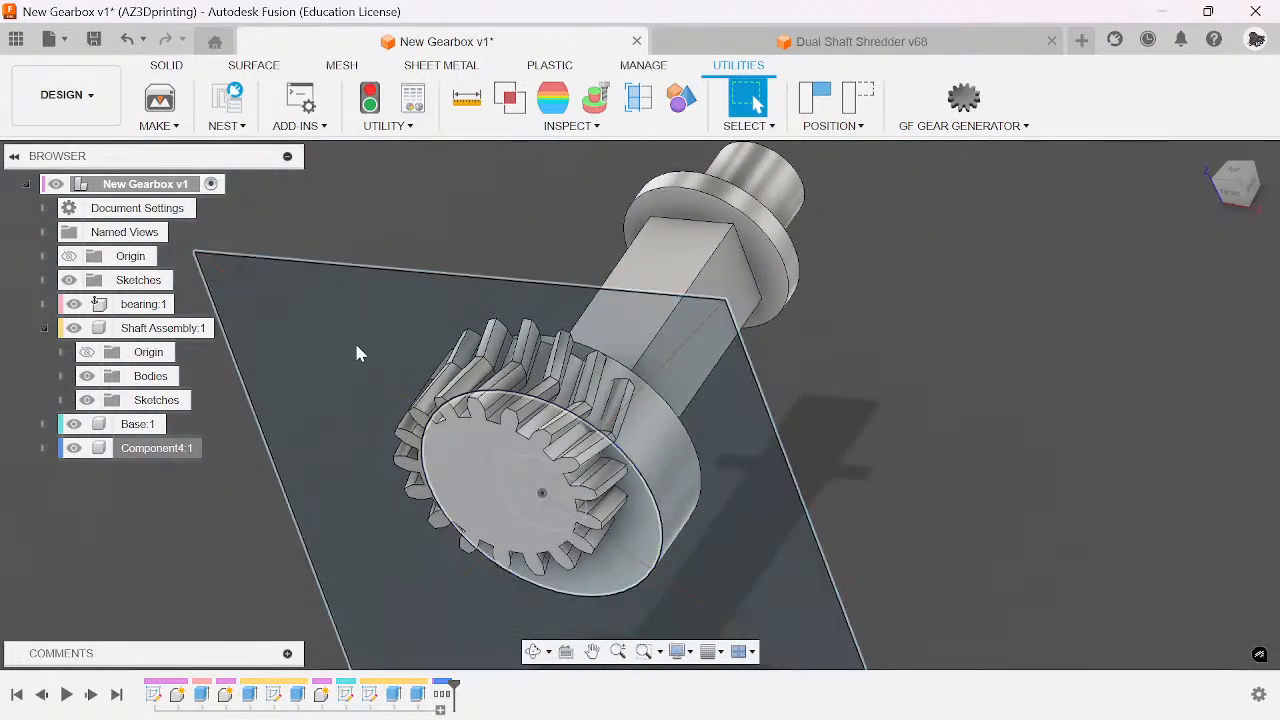
click(340, 377)
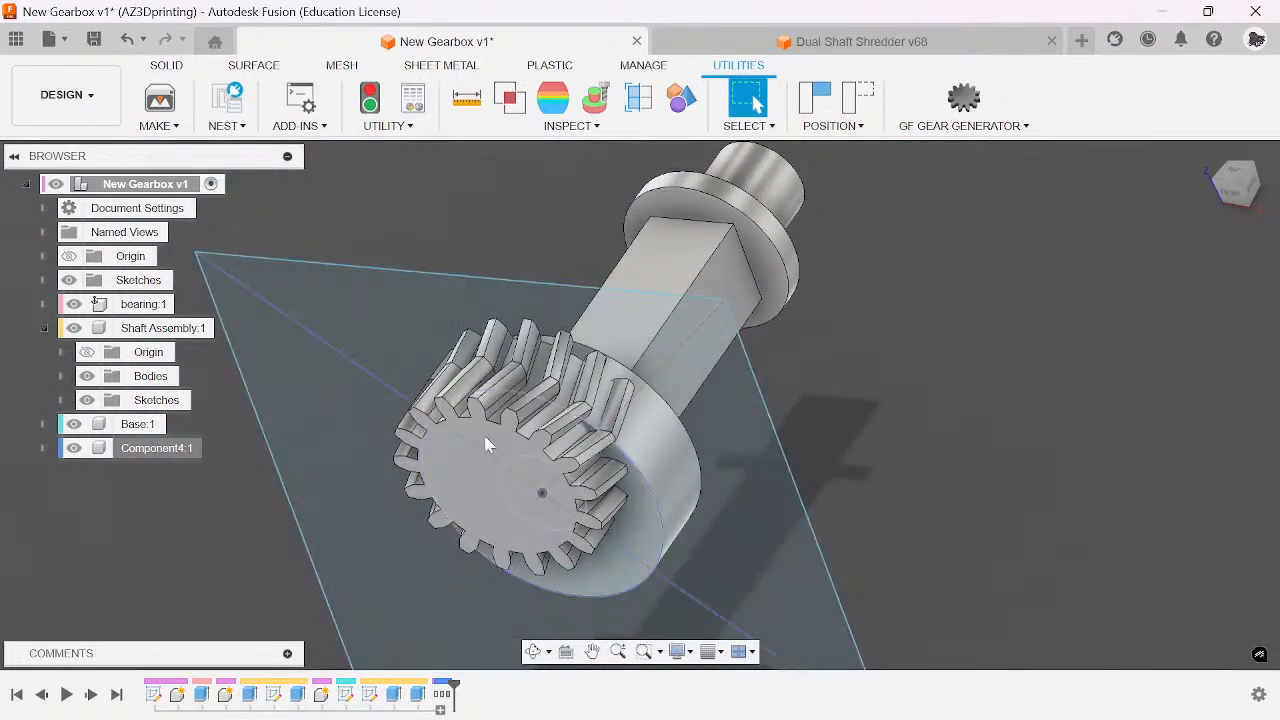
click(830, 125)
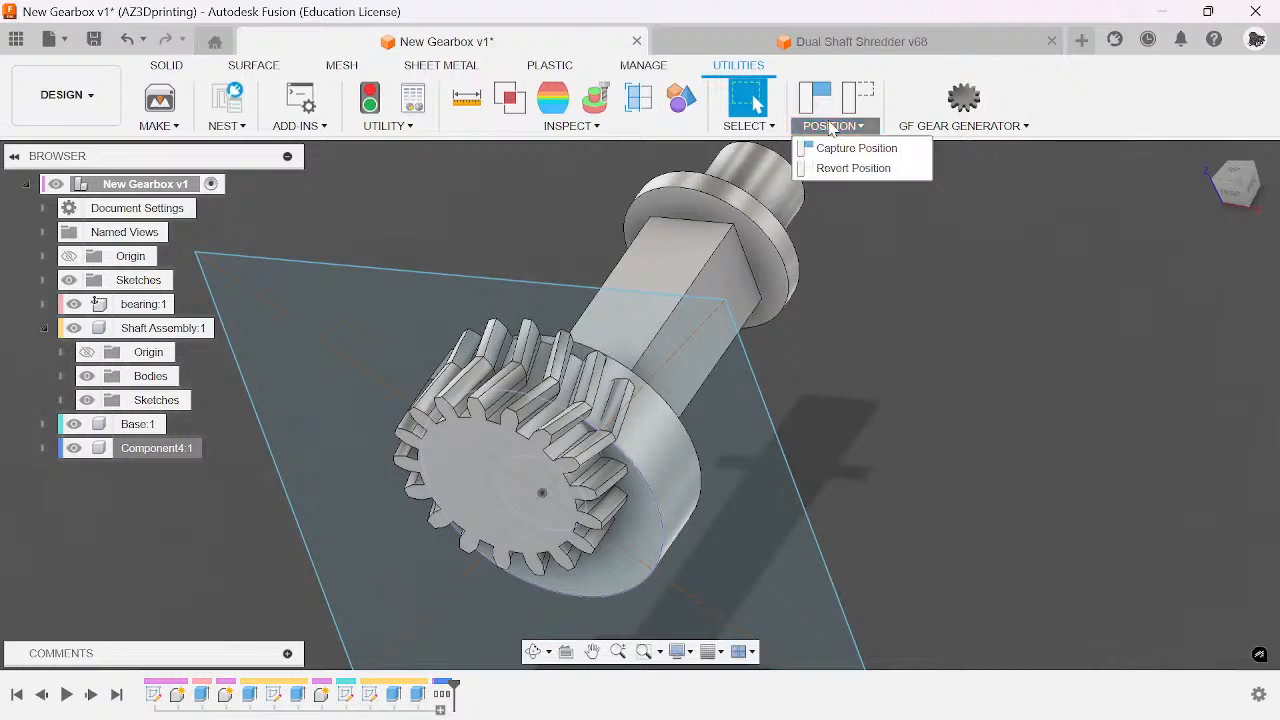
click(852, 146)
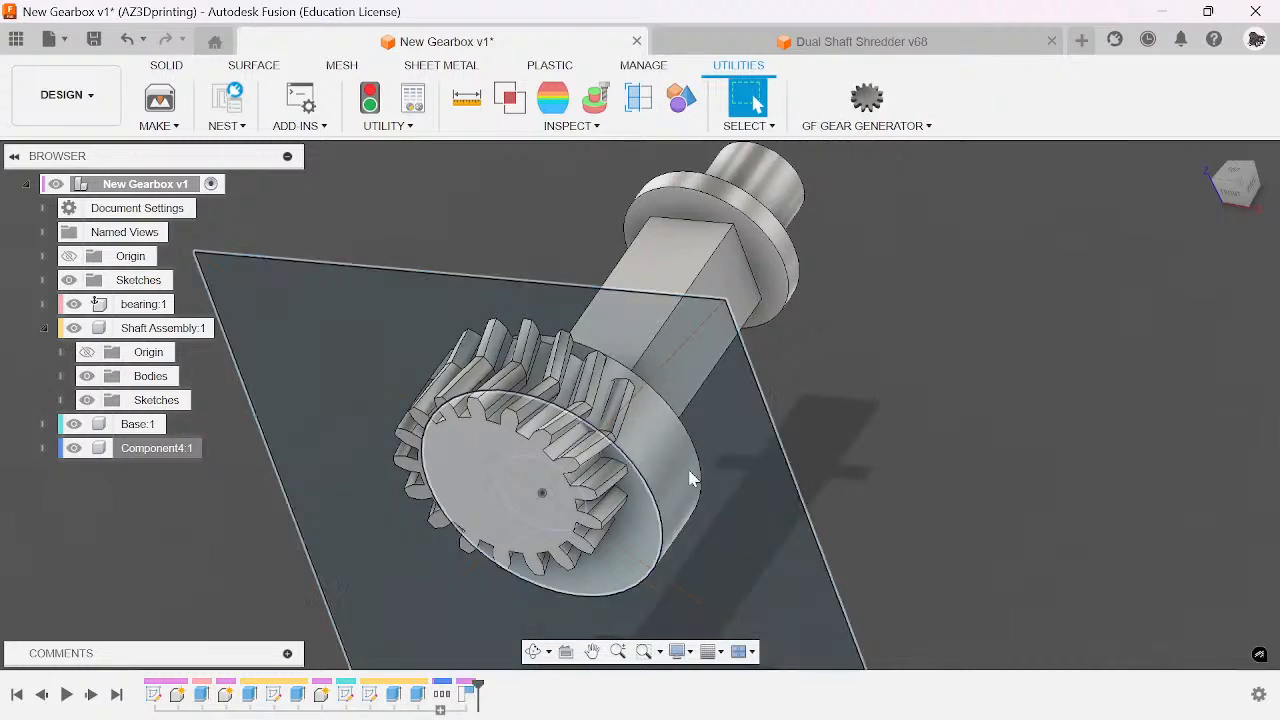
- Try to align the gear component's end face with the circular edge of the shaft collar beside the bearing
key(a)
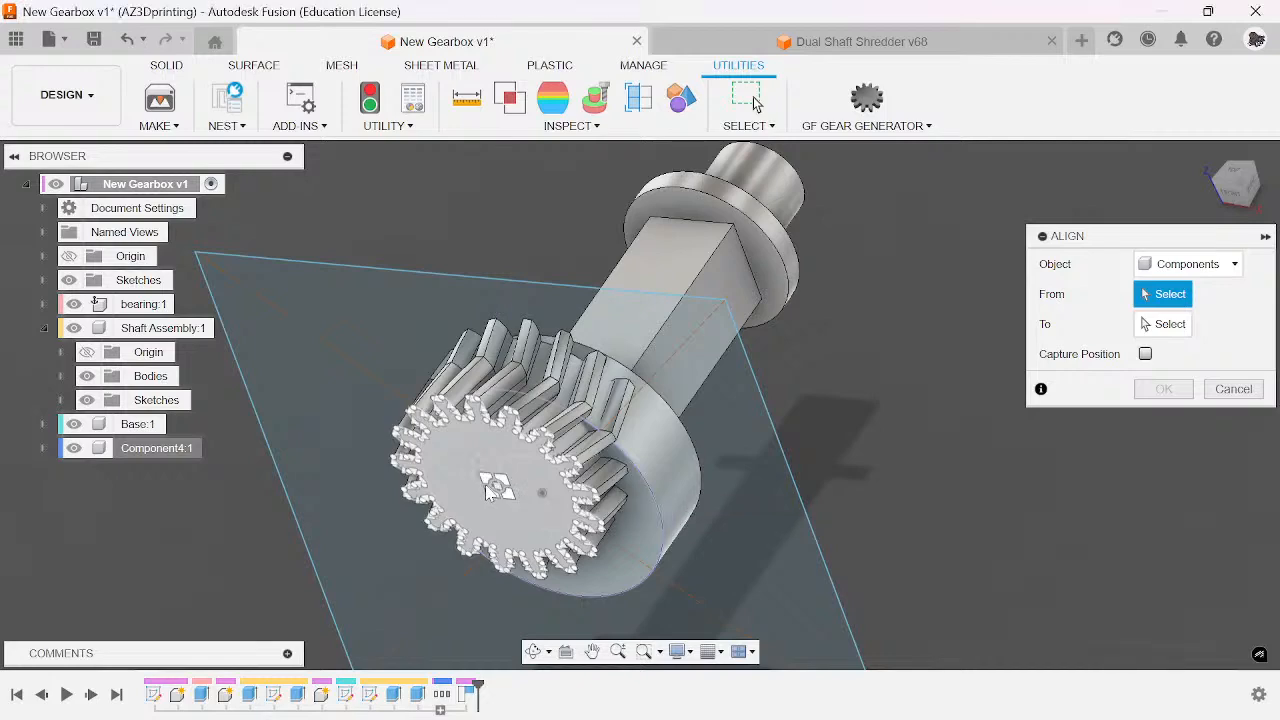
click(488, 486)
drag(1230, 183, 1135, 188)
scroll(645, 380, up, 4)
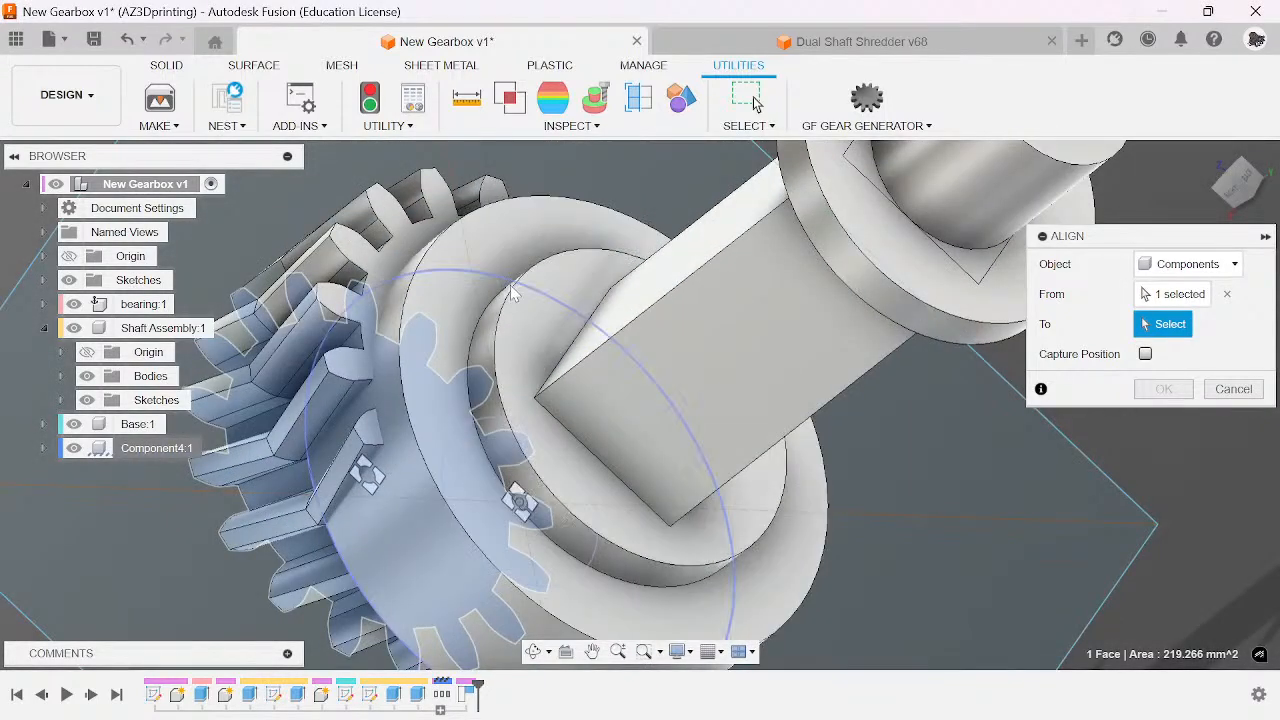
click(533, 283)
scroll(851, 367, down, 4)
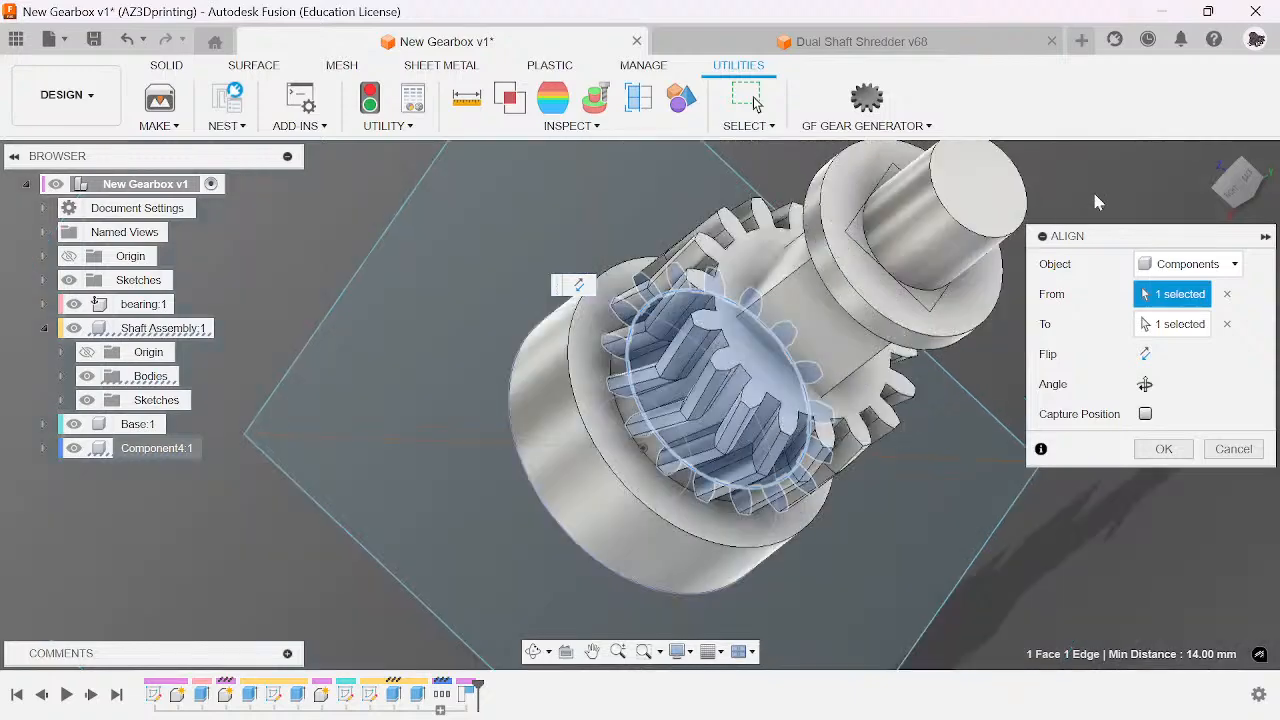
mouse_move(1260, 181)
mouse_down()
mouse_move(1276, 176)
mouse_move(1263, 179)
mouse_up()
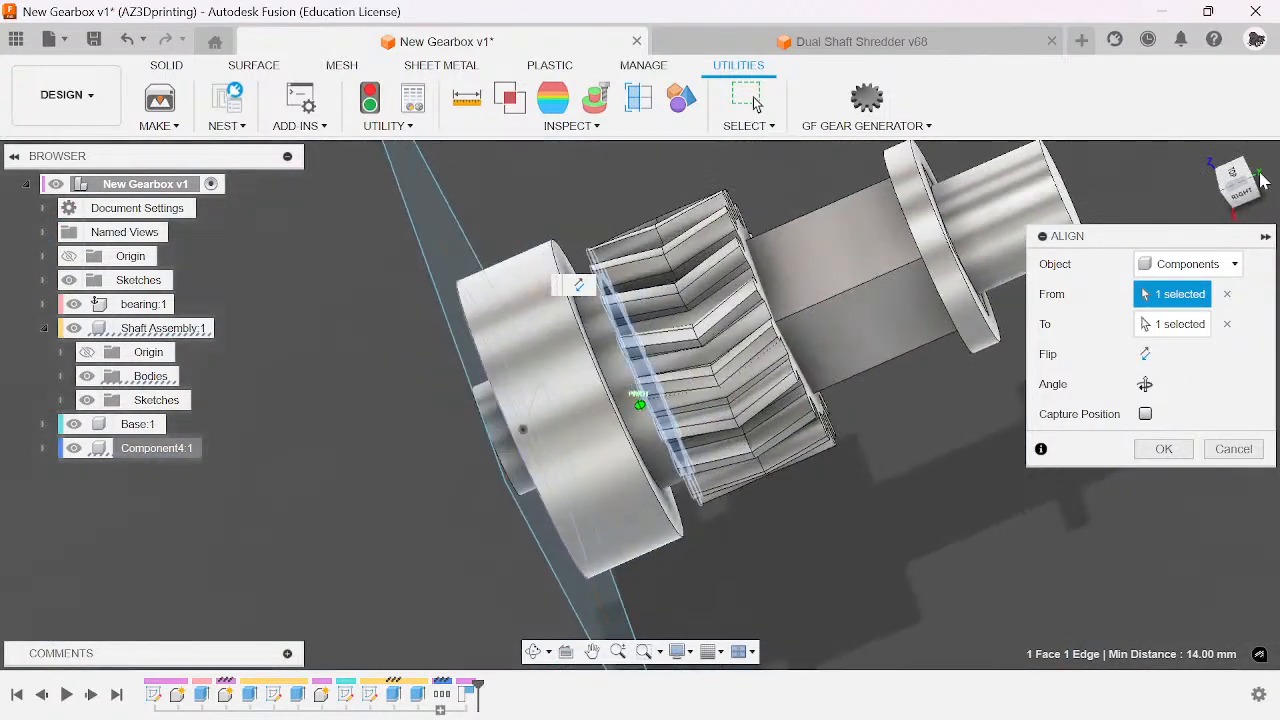
scroll(930, 208, up, 3)
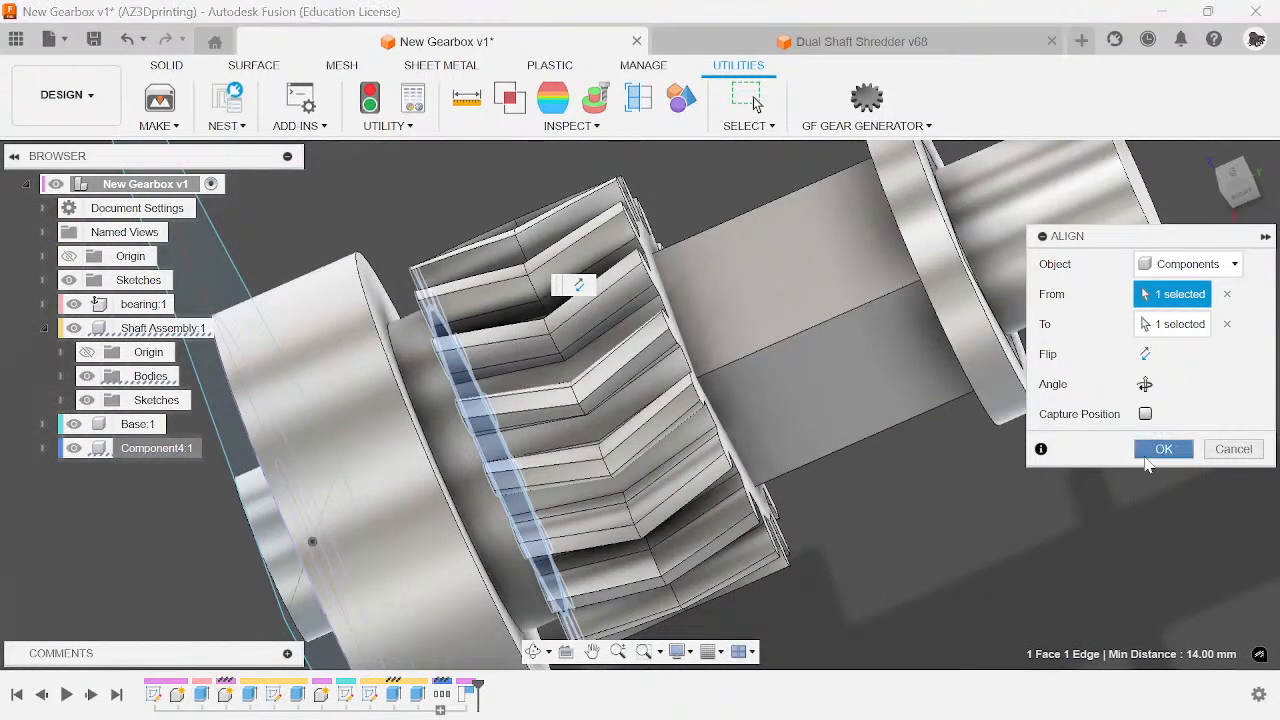
click(1164, 449)
scroll(931, 248, down, 3)
scroll(968, 395, up, 3)
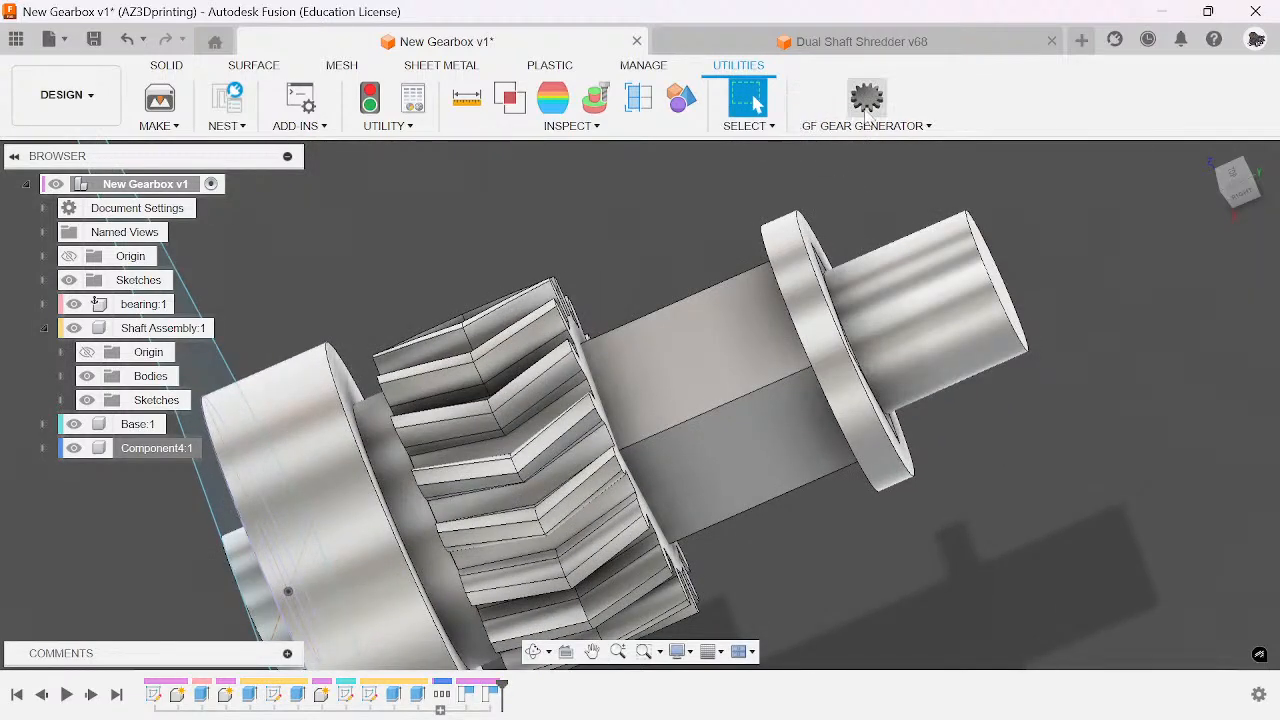
- Edit the captured gear position, aligning the gear's end face to the shaft collar's circular edge beside the bearing, and finish the position
right_click(467, 697)
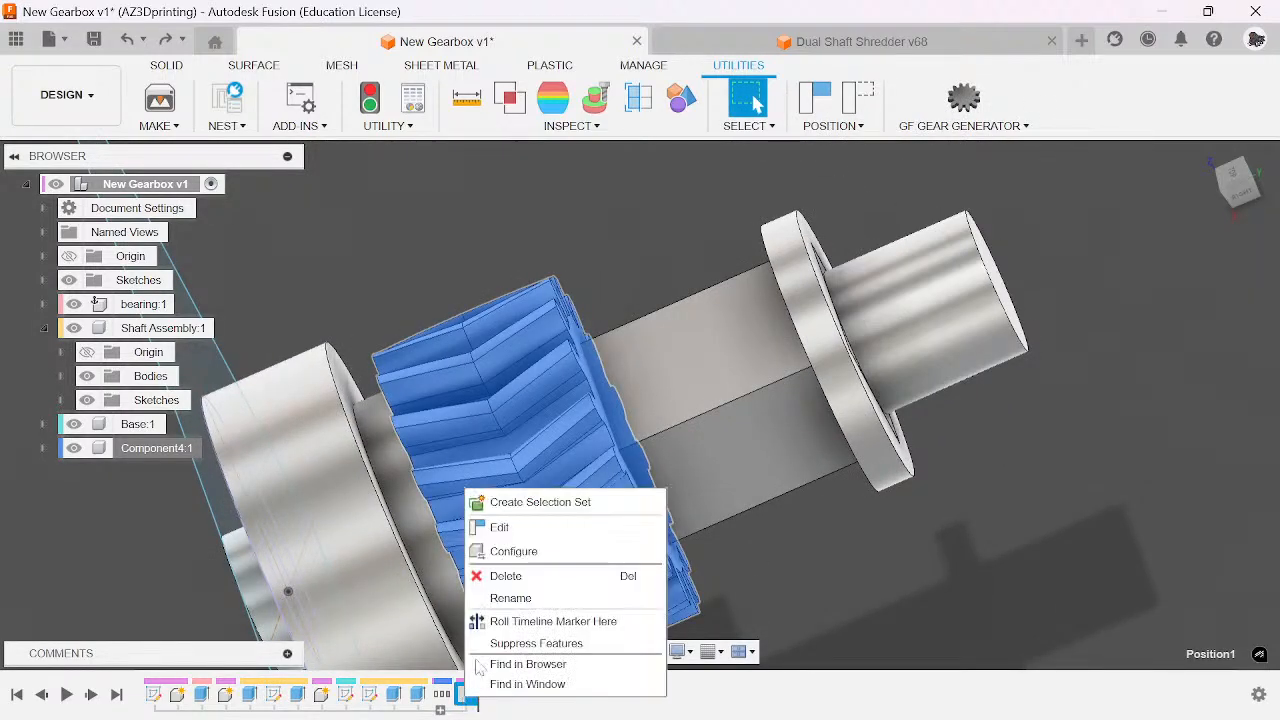
click(514, 526)
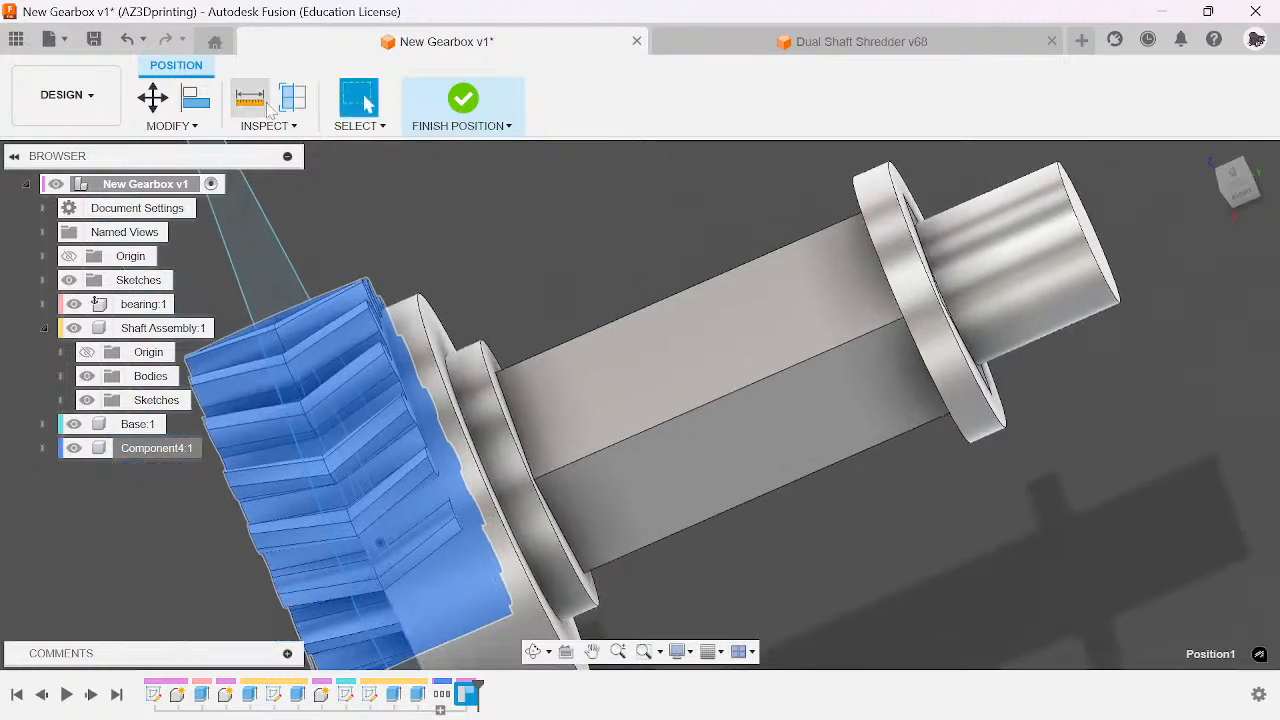
click(196, 97)
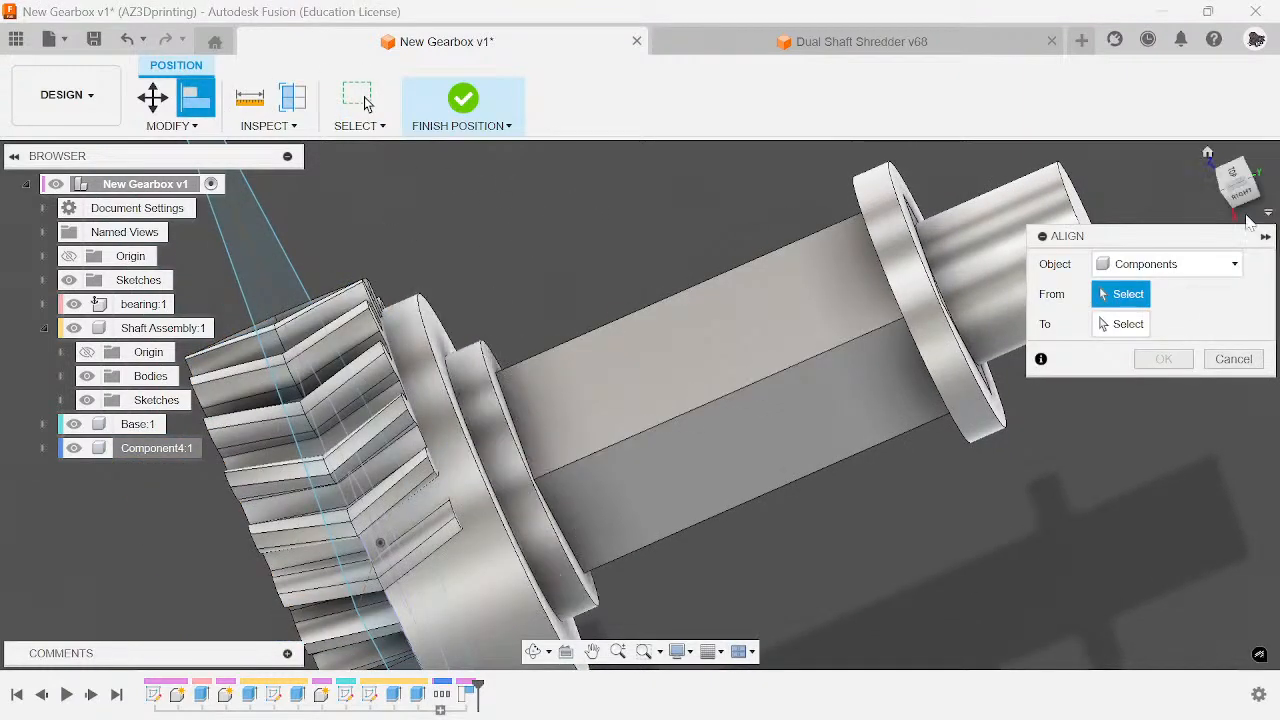
click(1234, 185)
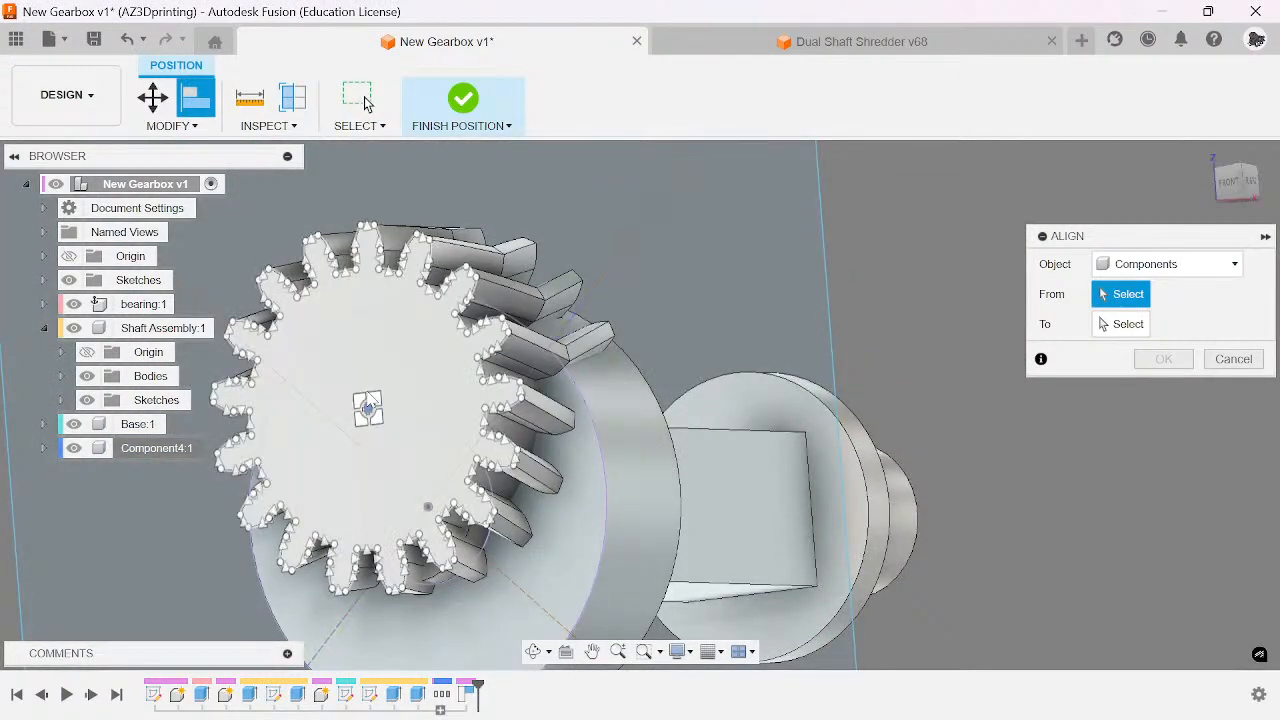
click(370, 406)
click(1220, 172)
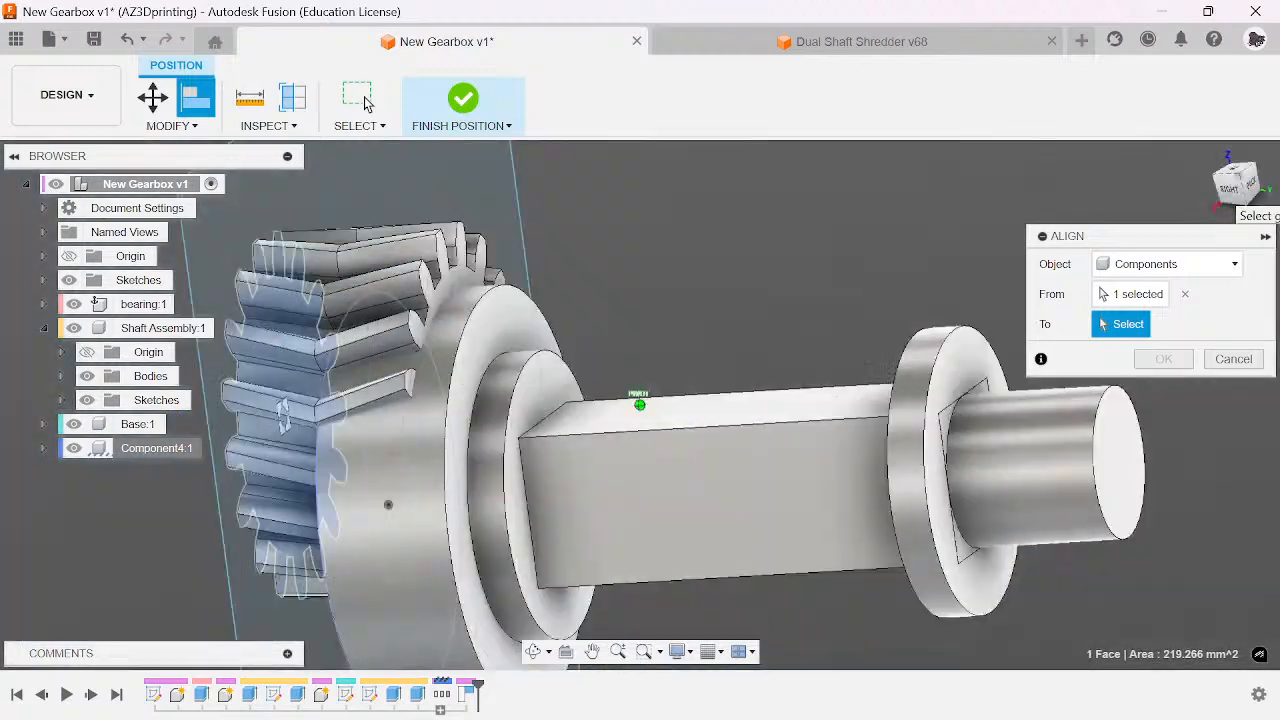
click(508, 435)
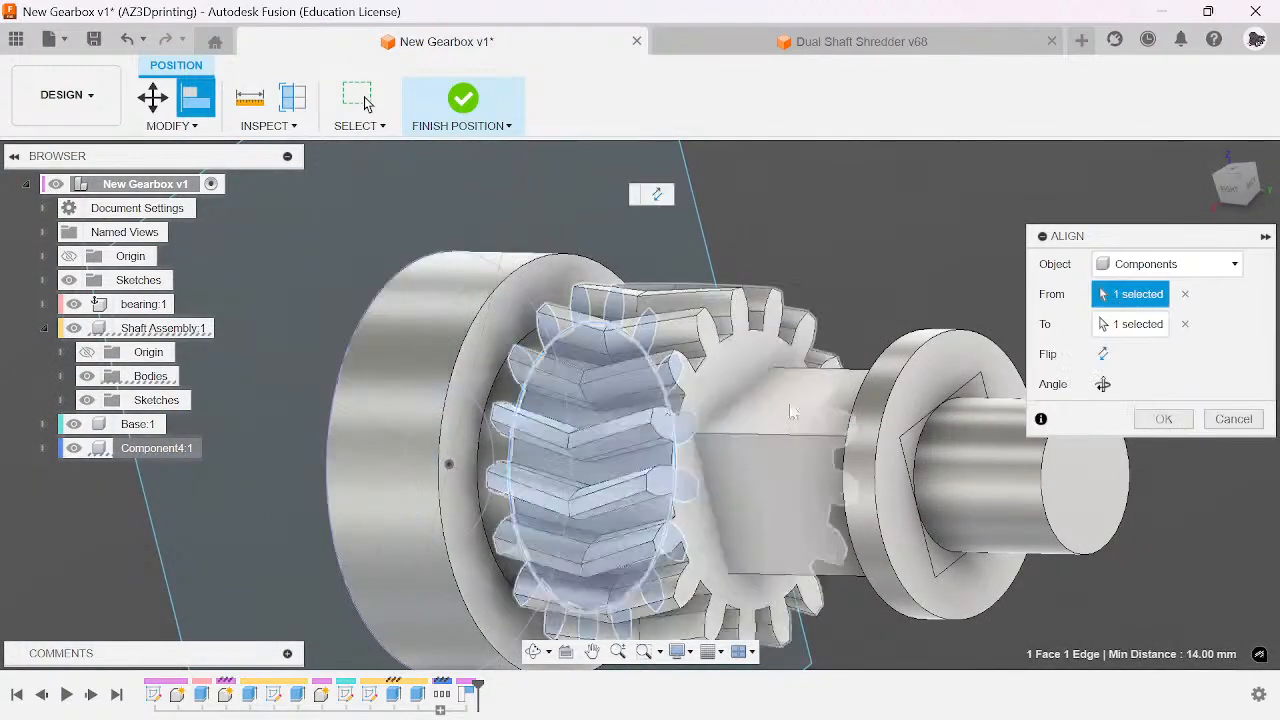
click(1163, 417)
scroll(800, 240, down, 3)
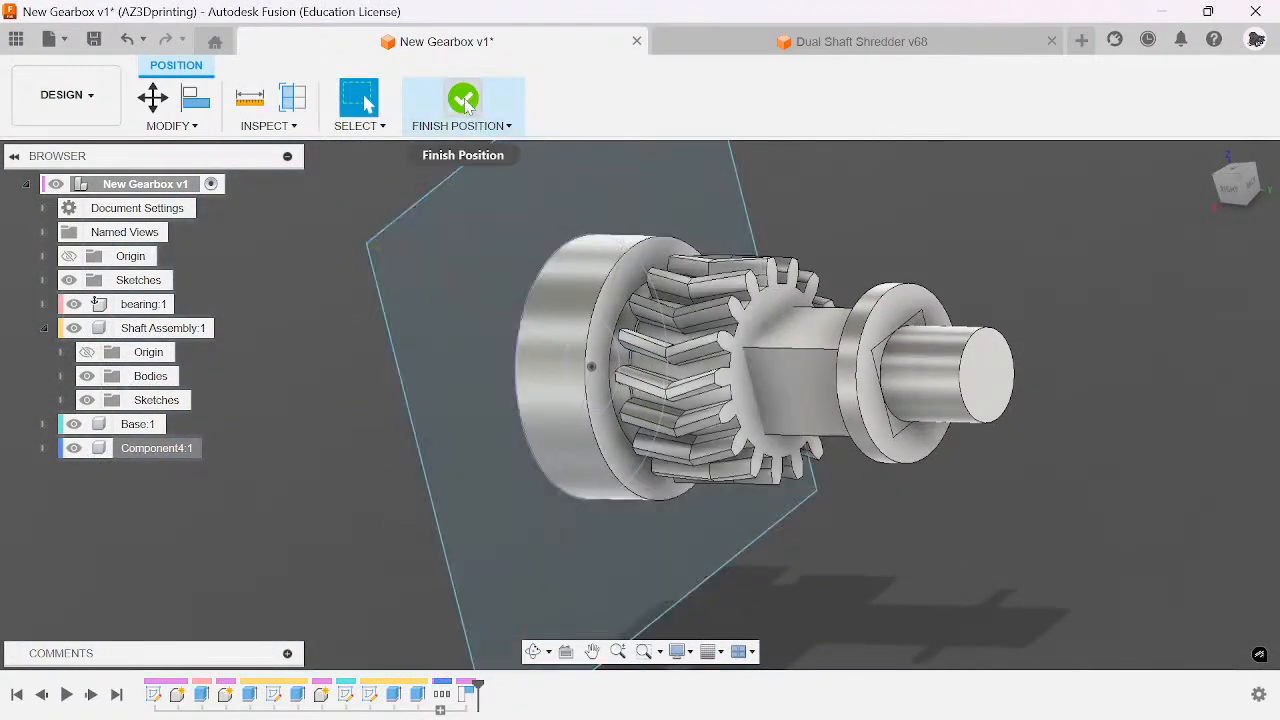
click(463, 100)
- Offset the small double helical gear's end face 2 mm along the shaft, away from the bearing
scroll(840, 268, up, 5)
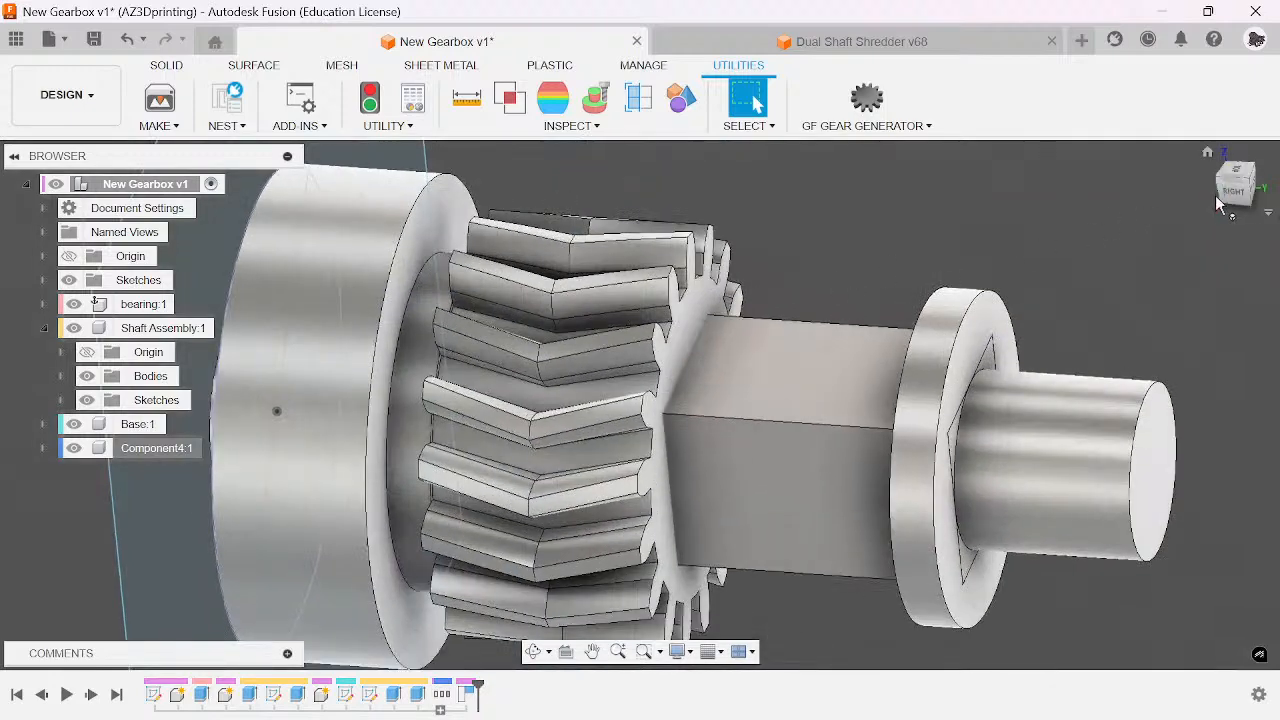
click(1217, 202)
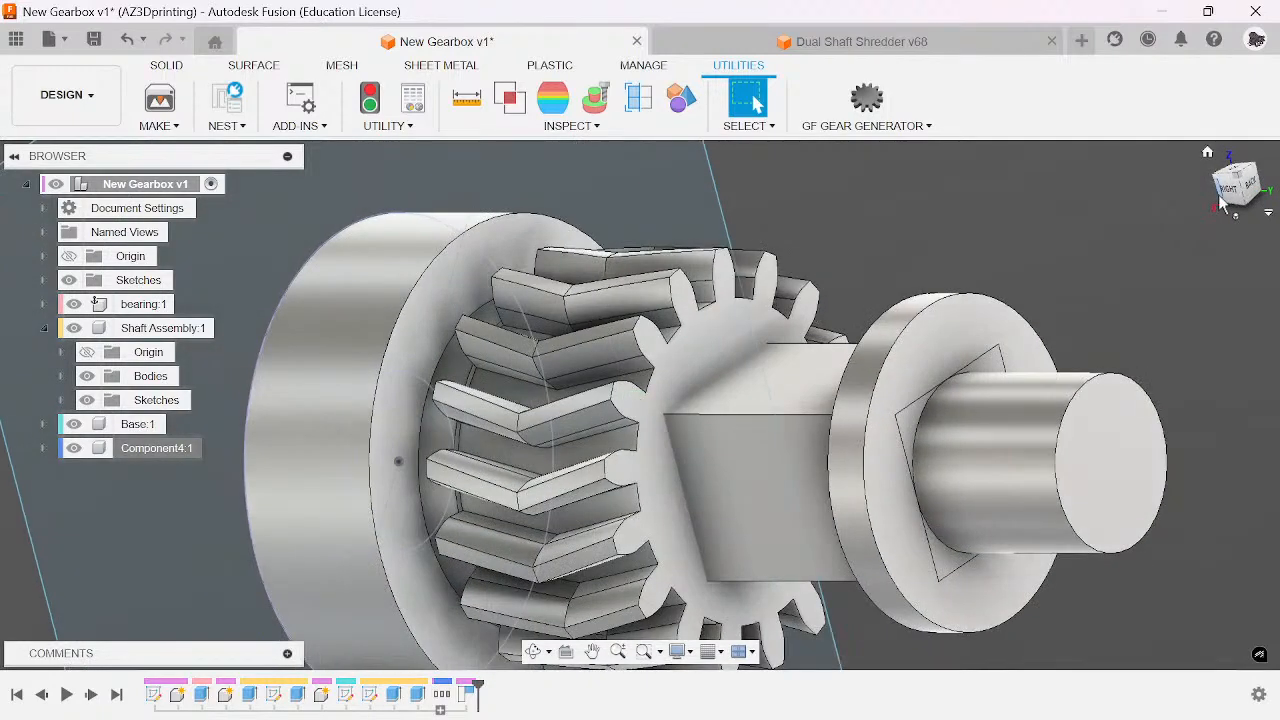
drag(1219, 203, 1250, 214)
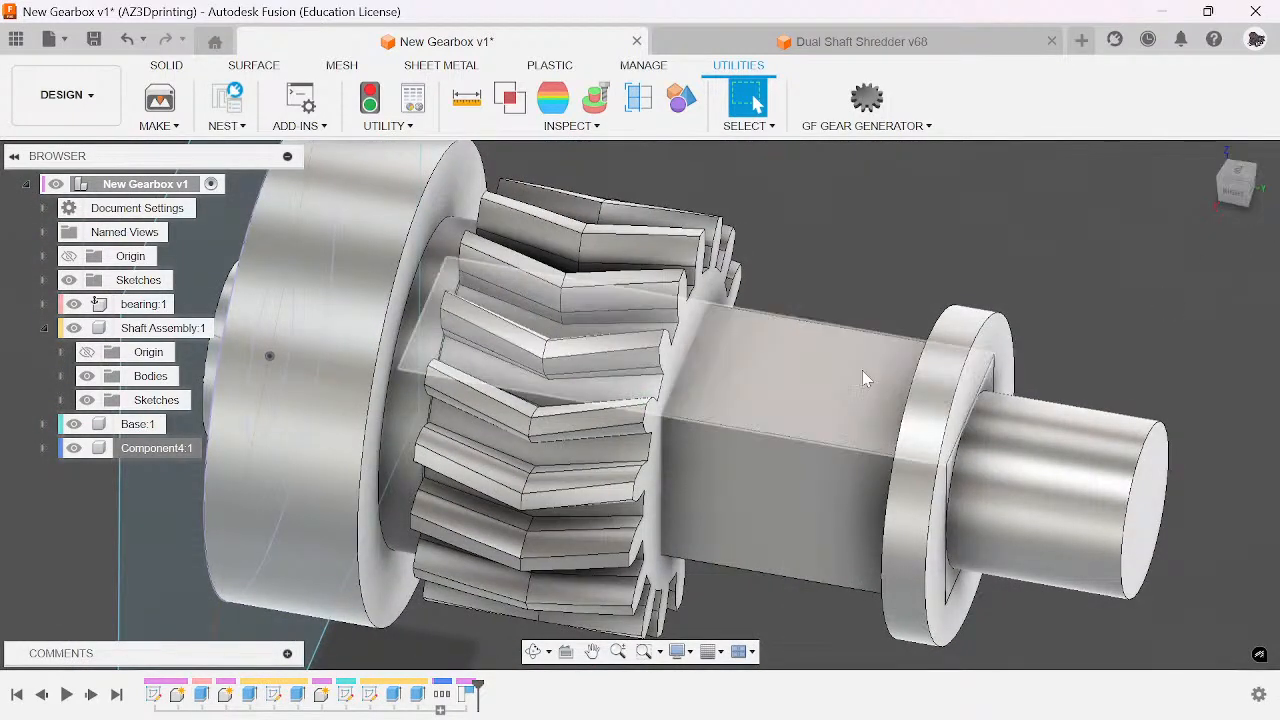
key(q)
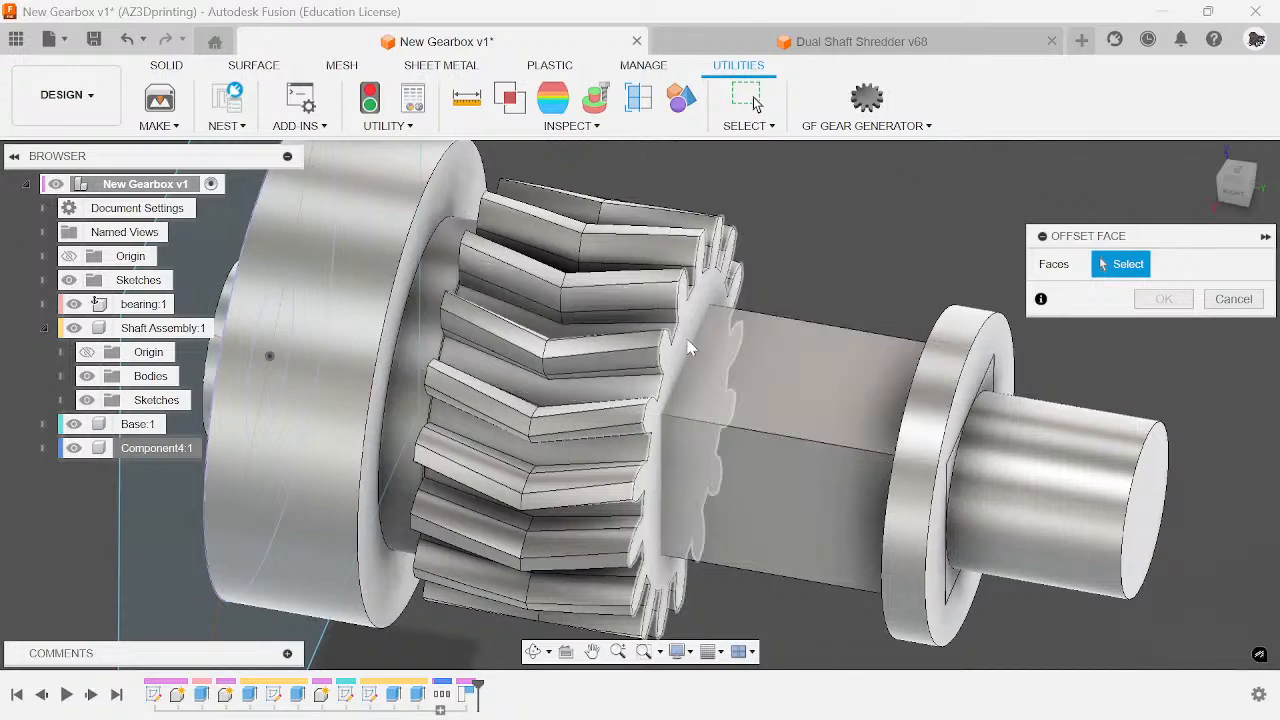
click(690, 341)
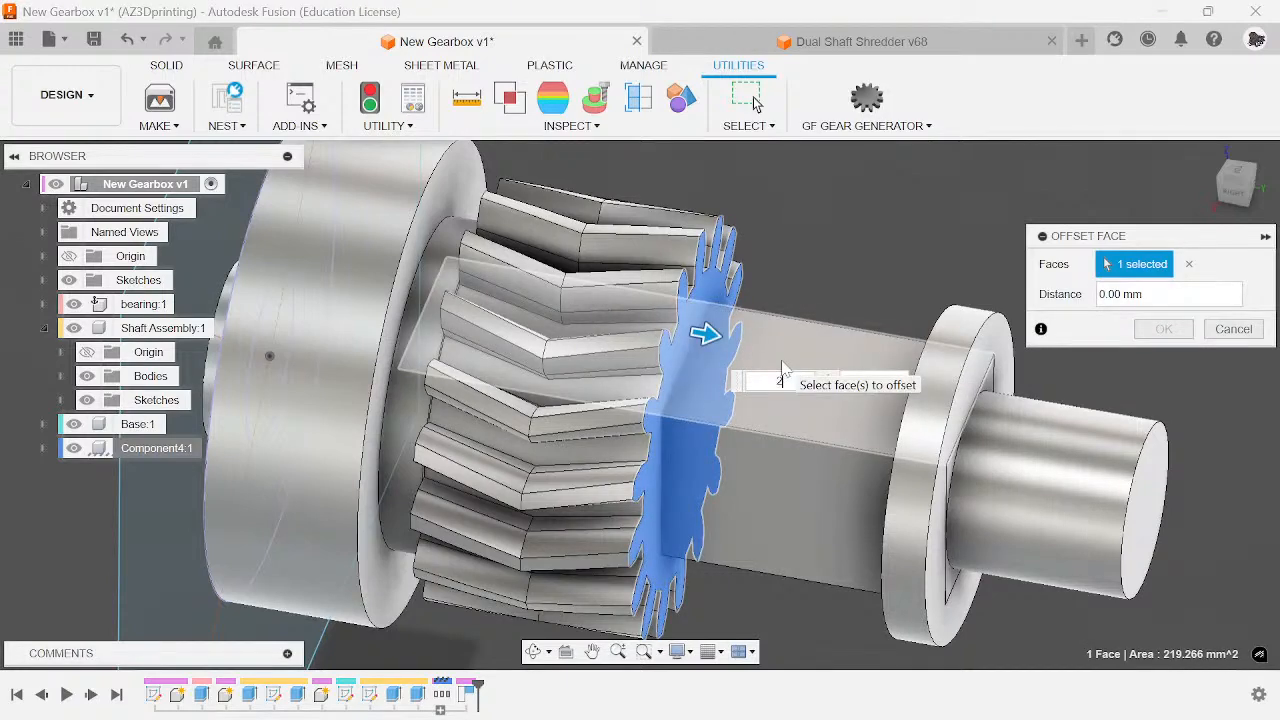
text(2)
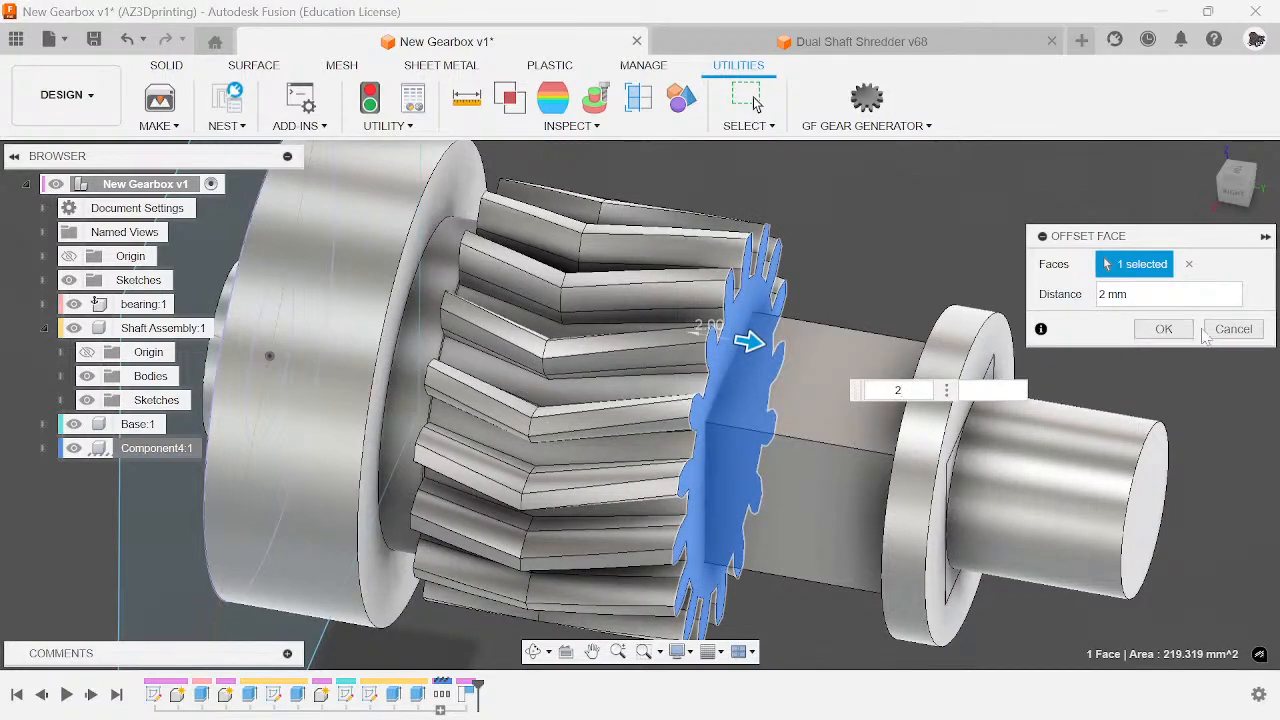
click(1142, 336)
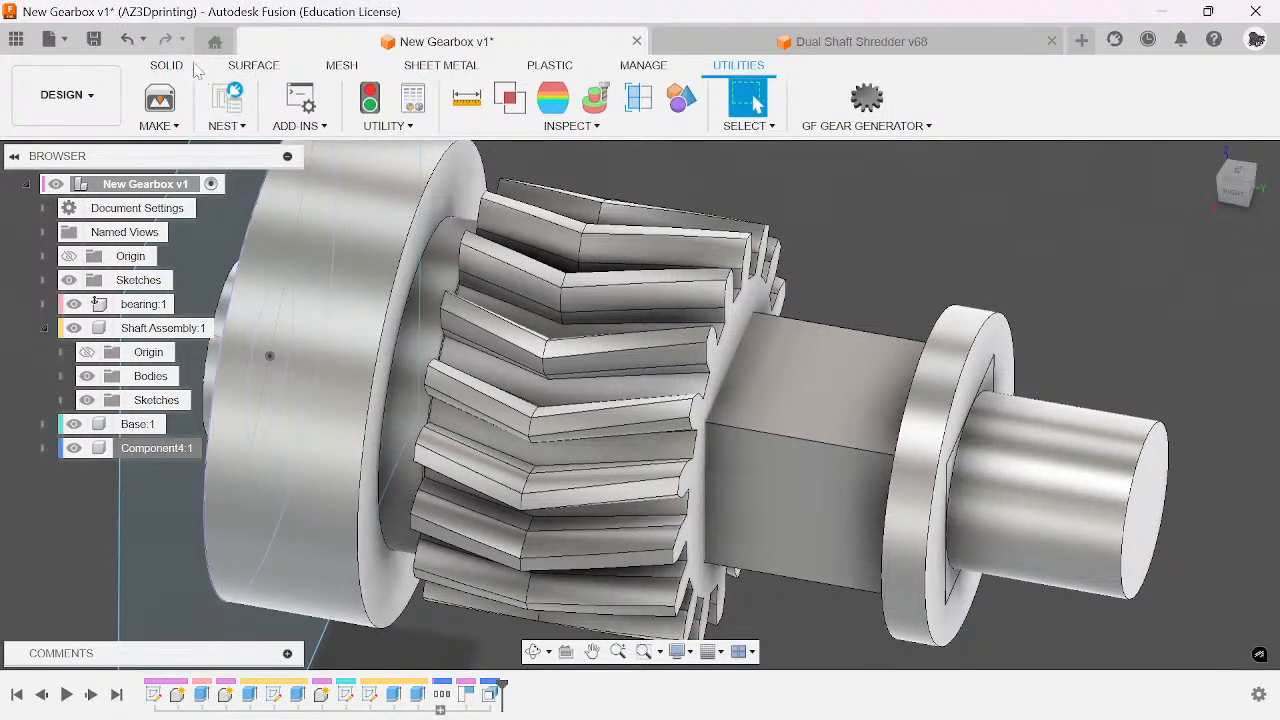
- Generate a metric double helical gear with module 1.00 mm, 51 teeth, 10 mm height, 14.5° pressure angle and 15° helix angle
click(866, 126)
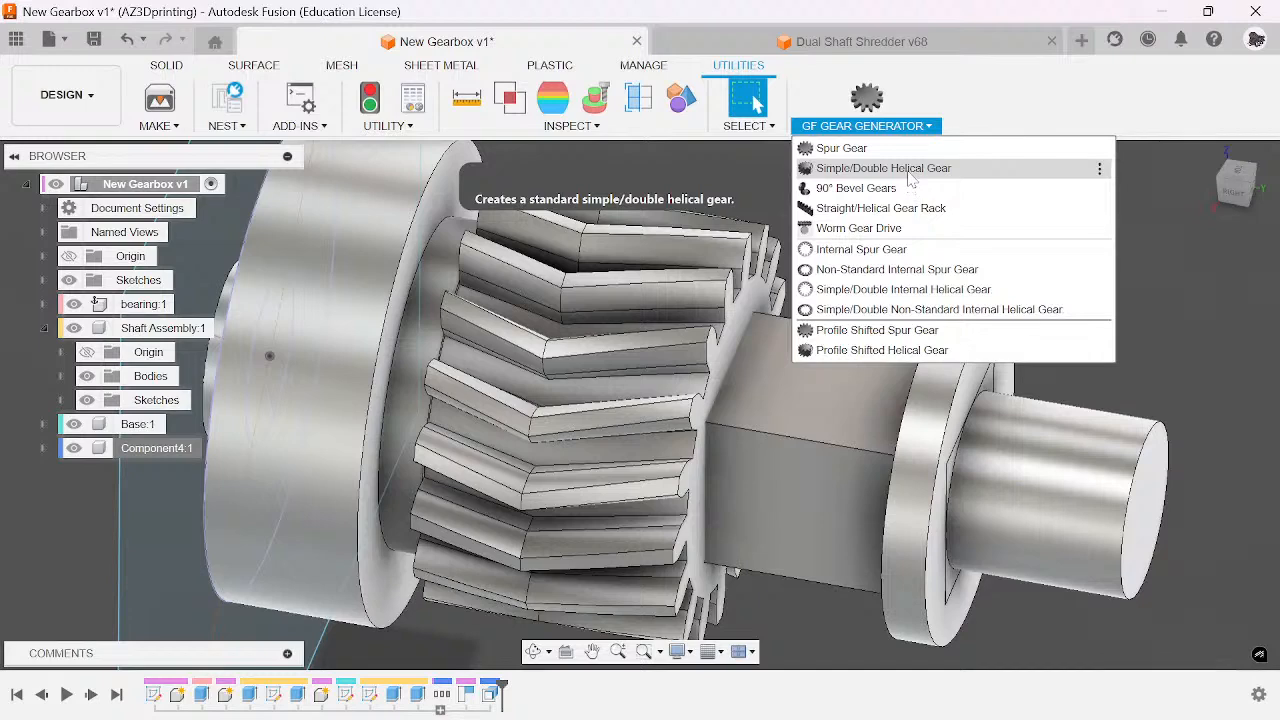
click(906, 168)
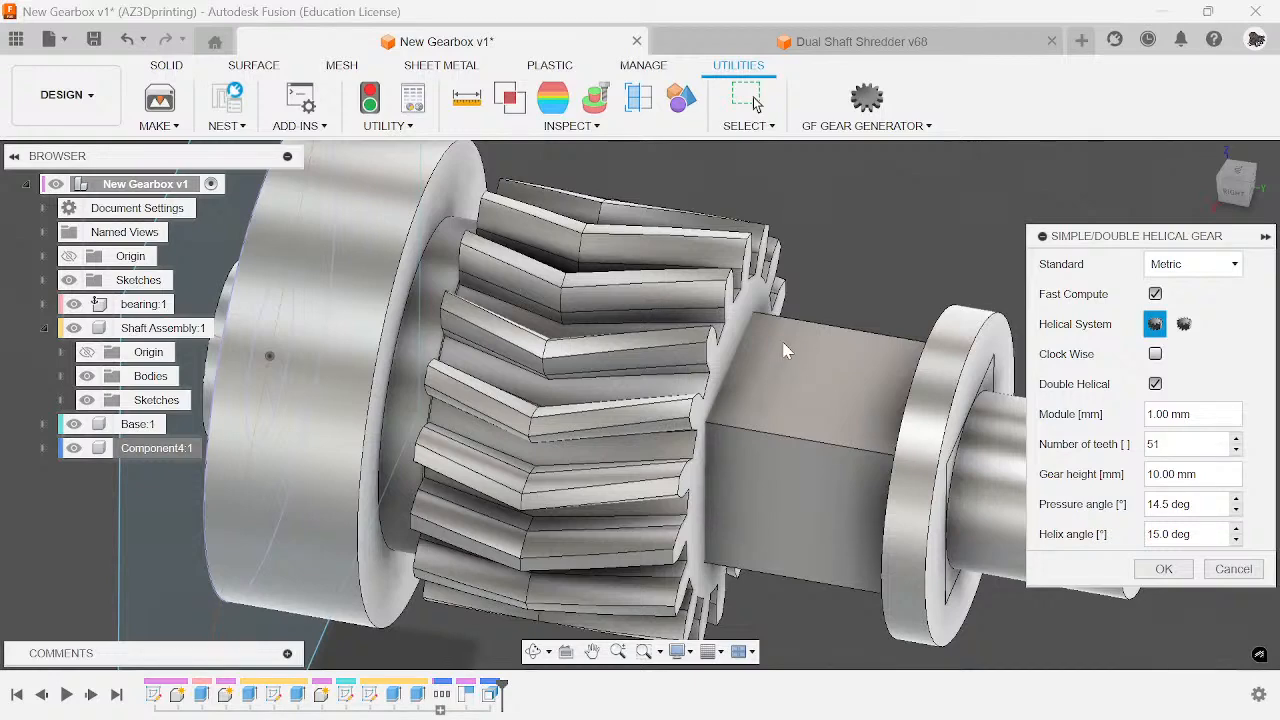
key(Return)
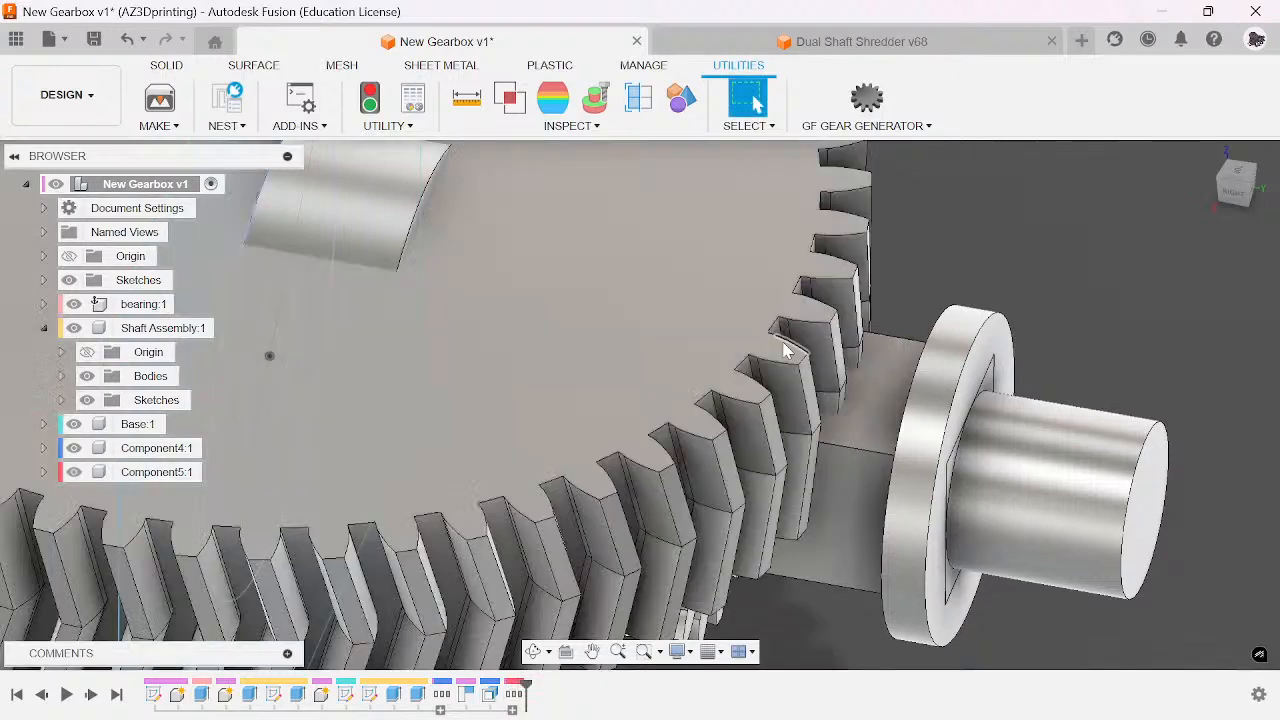
scroll(800, 360, down, 6)
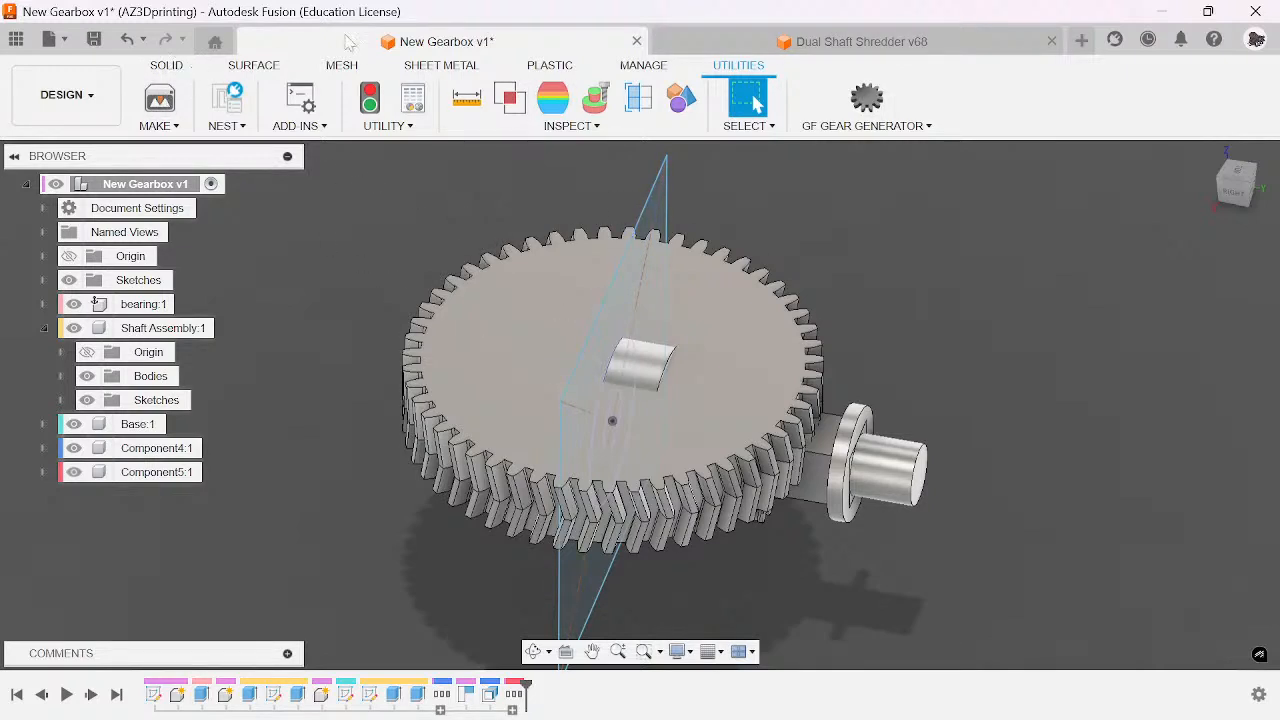
- Move the new 51-tooth gear aside, clear of the shaft, and revert its position
drag(720, 392, 499, 370)
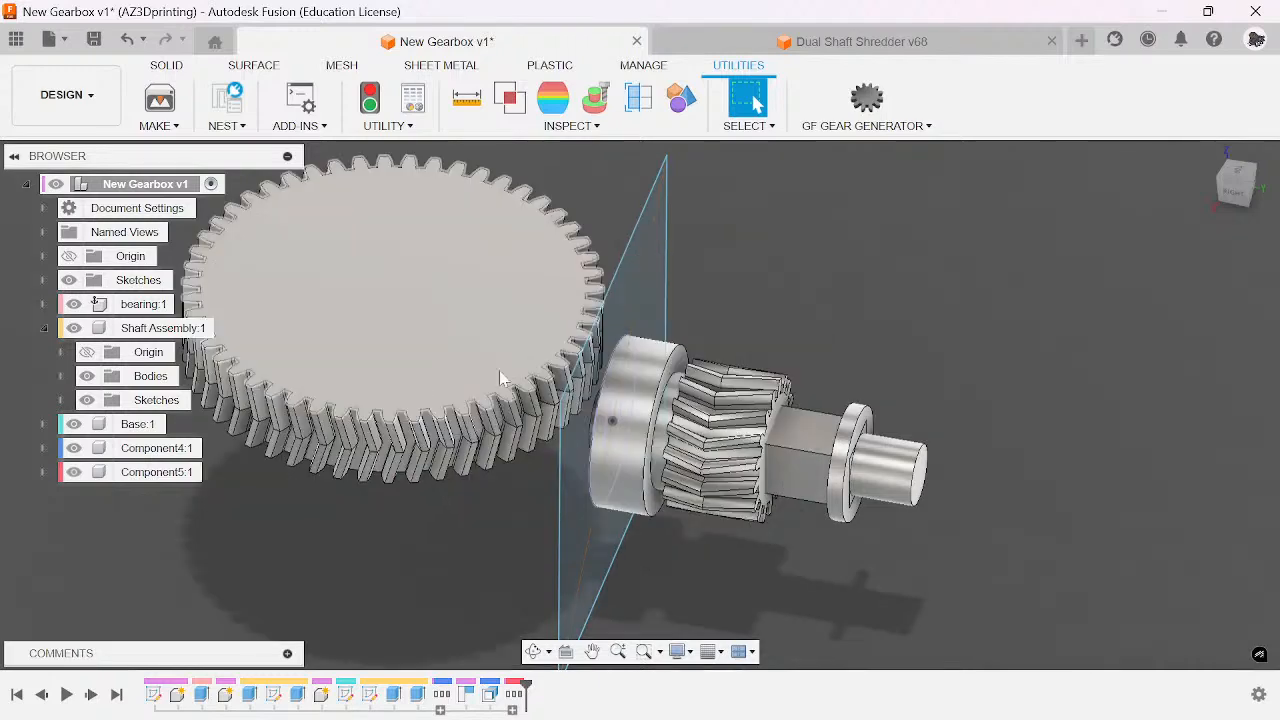
click(858, 97)
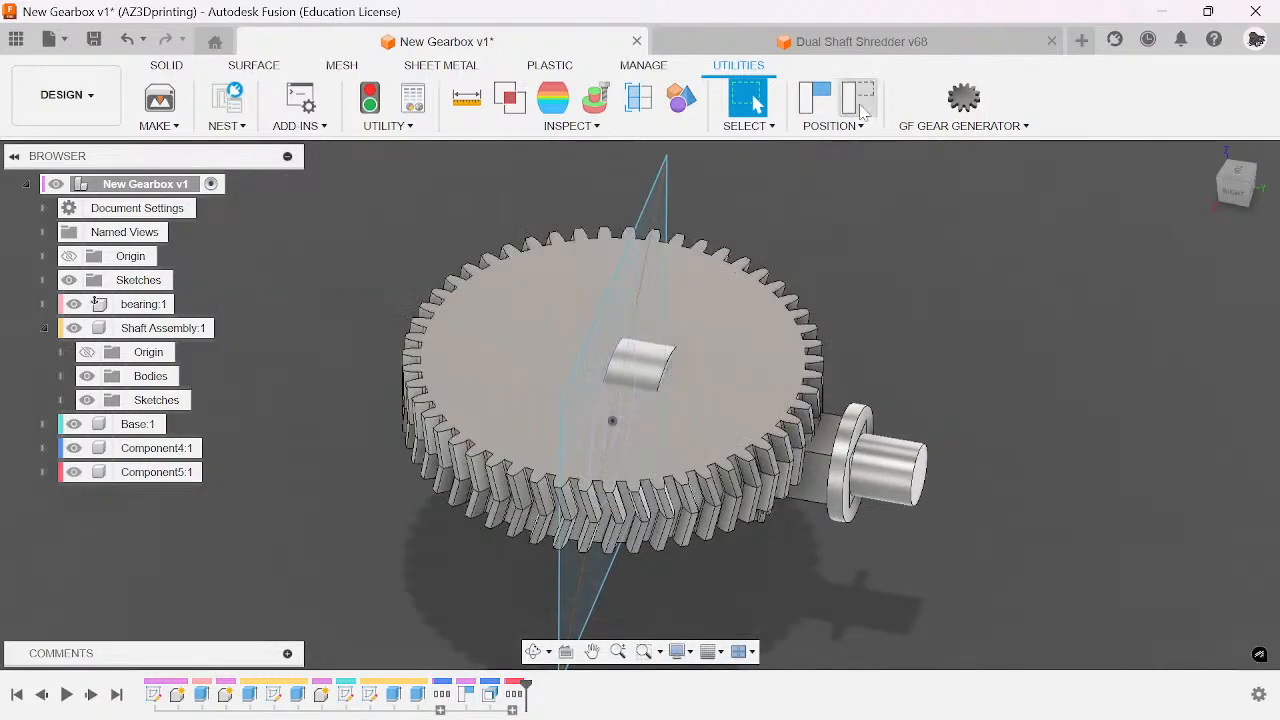
scroll(475, 385, up, 3)
scroll(495, 387, down, 3)
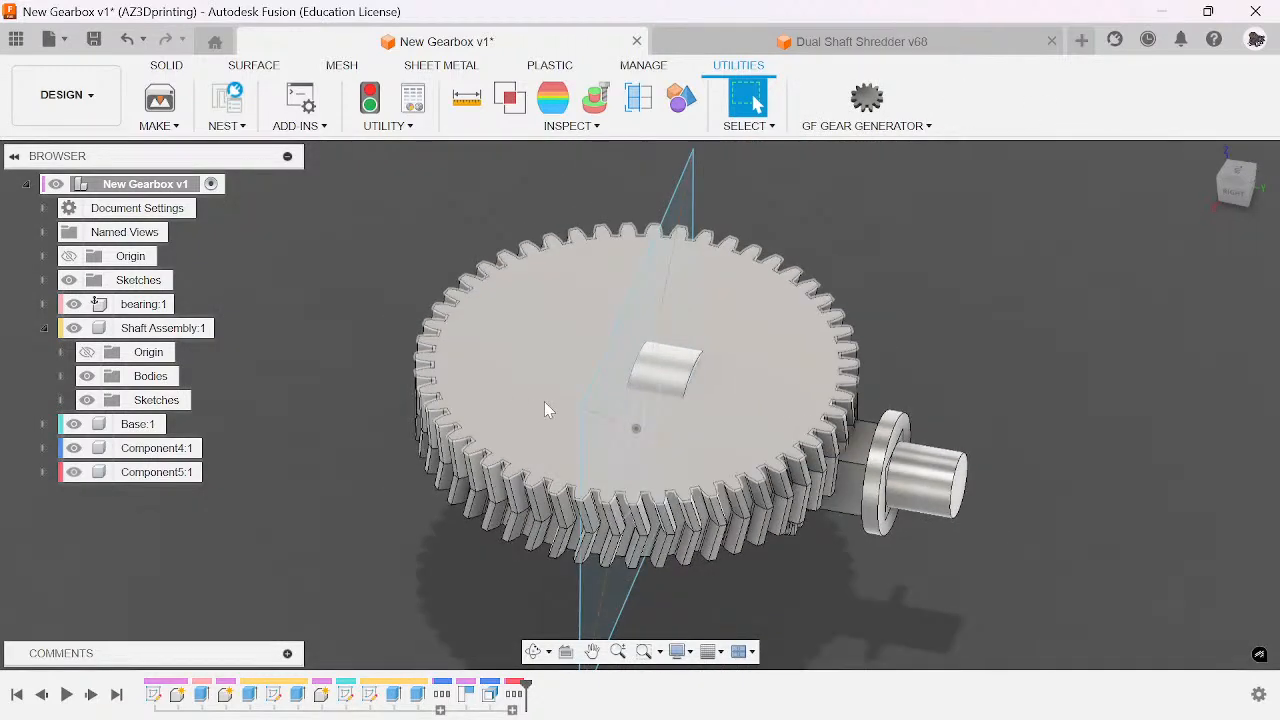
click(160, 472)
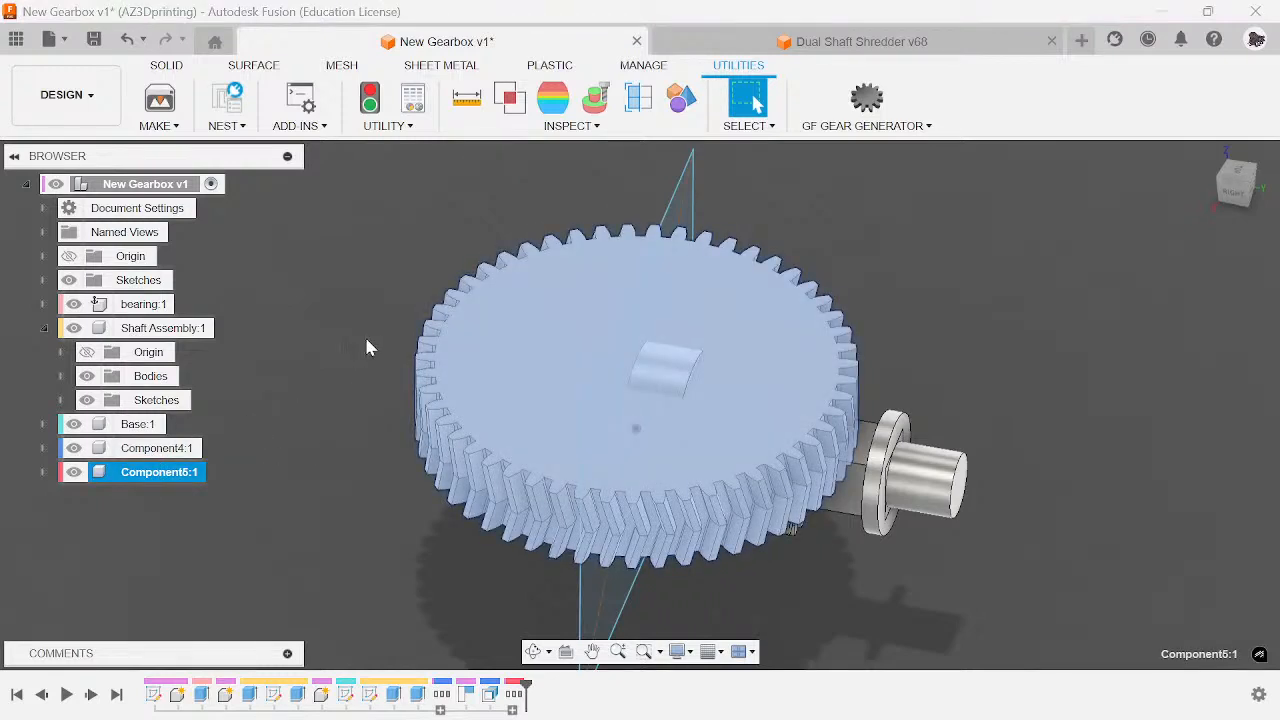
key(a)
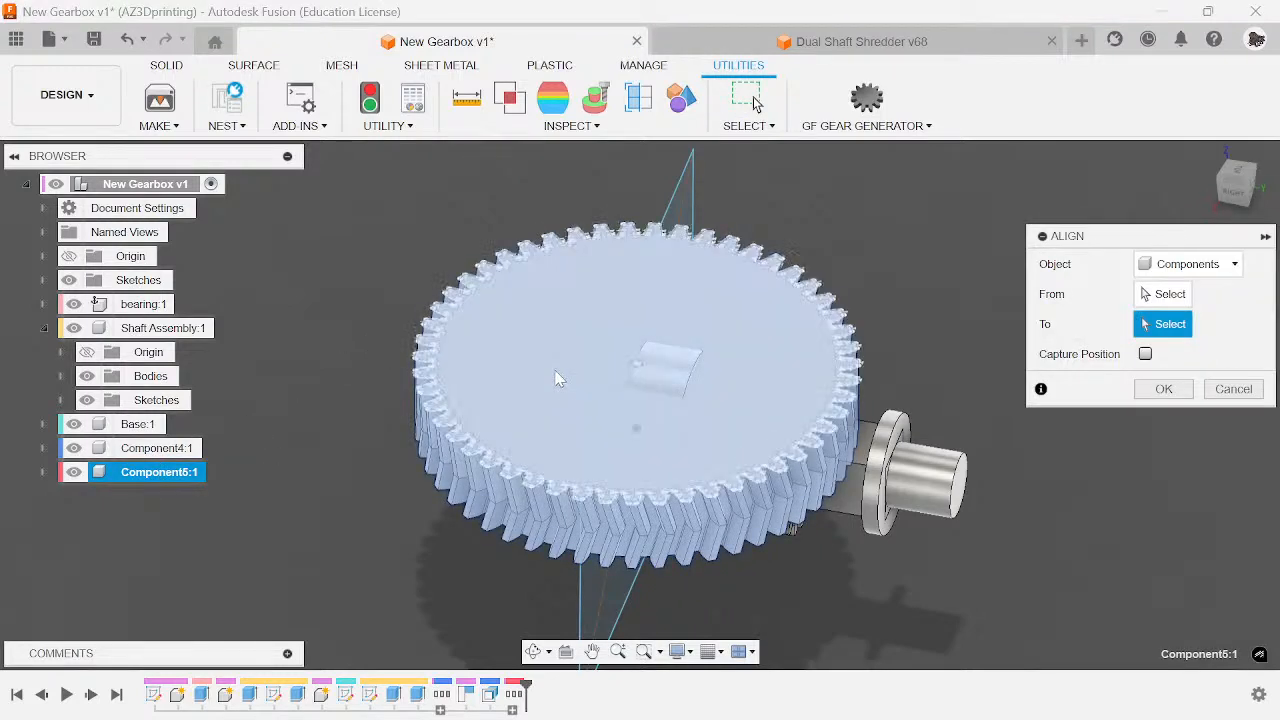
click(617, 363)
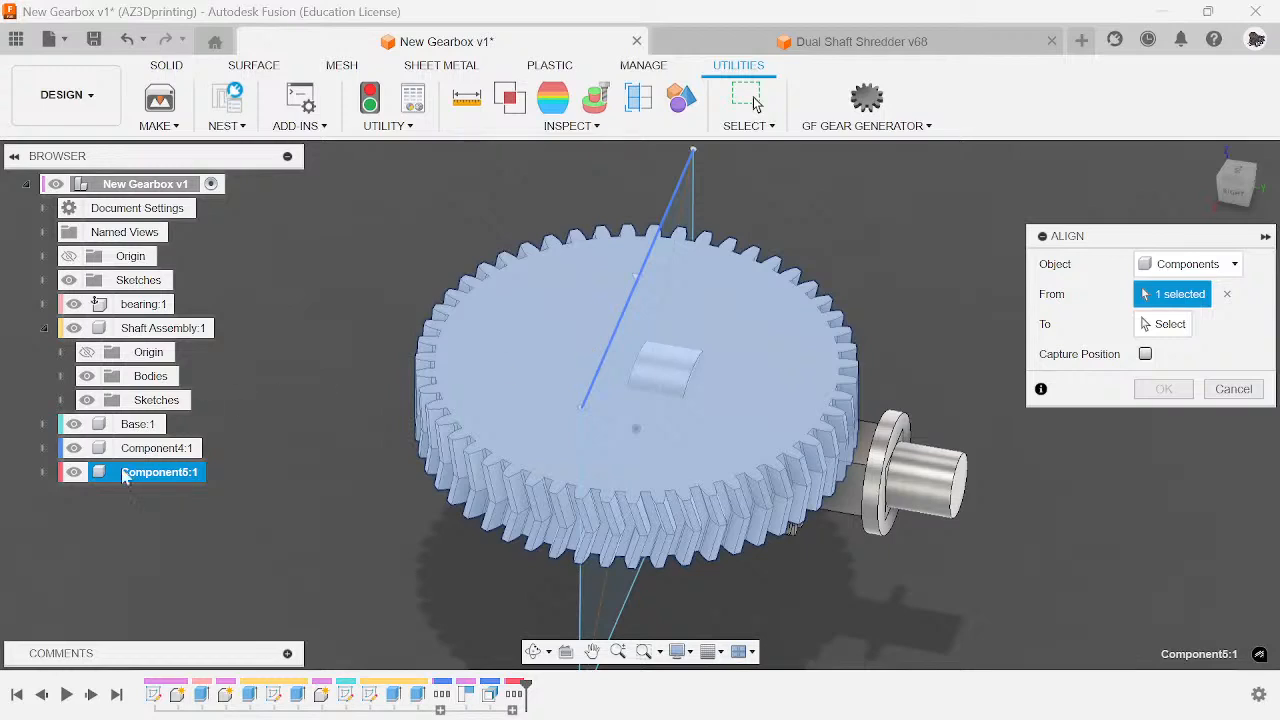
click(74, 424)
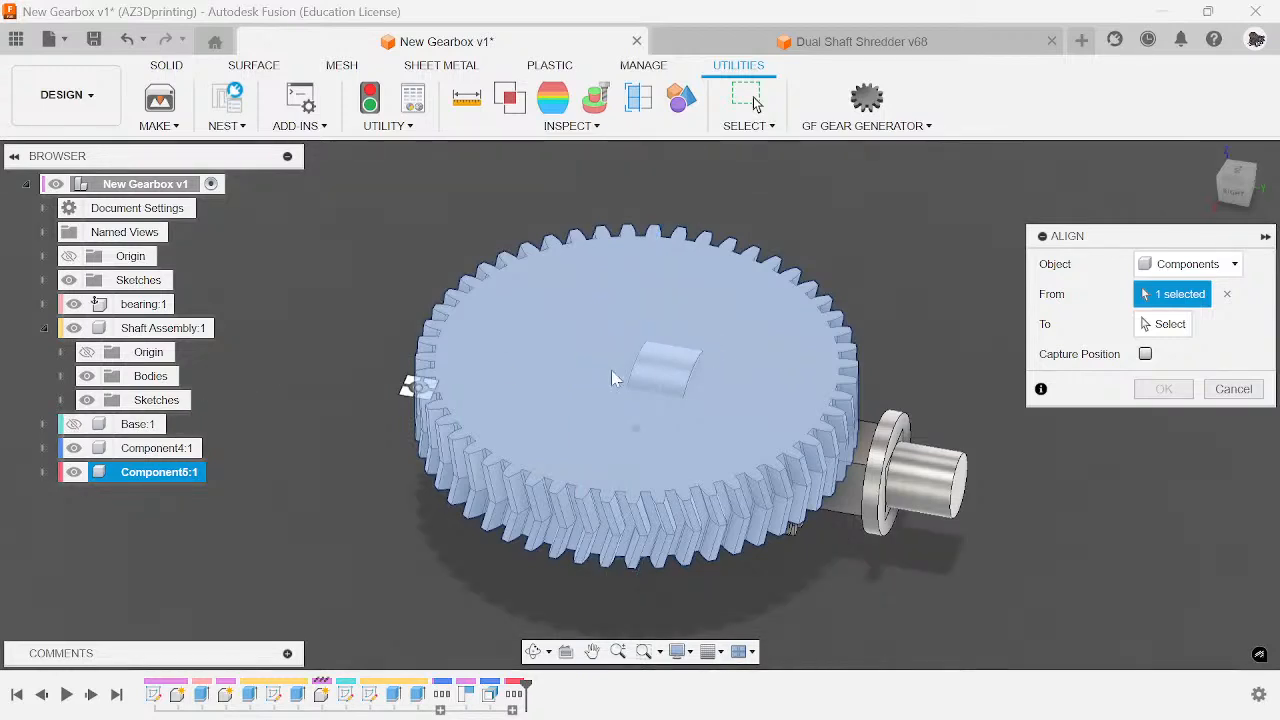
click(1235, 390)
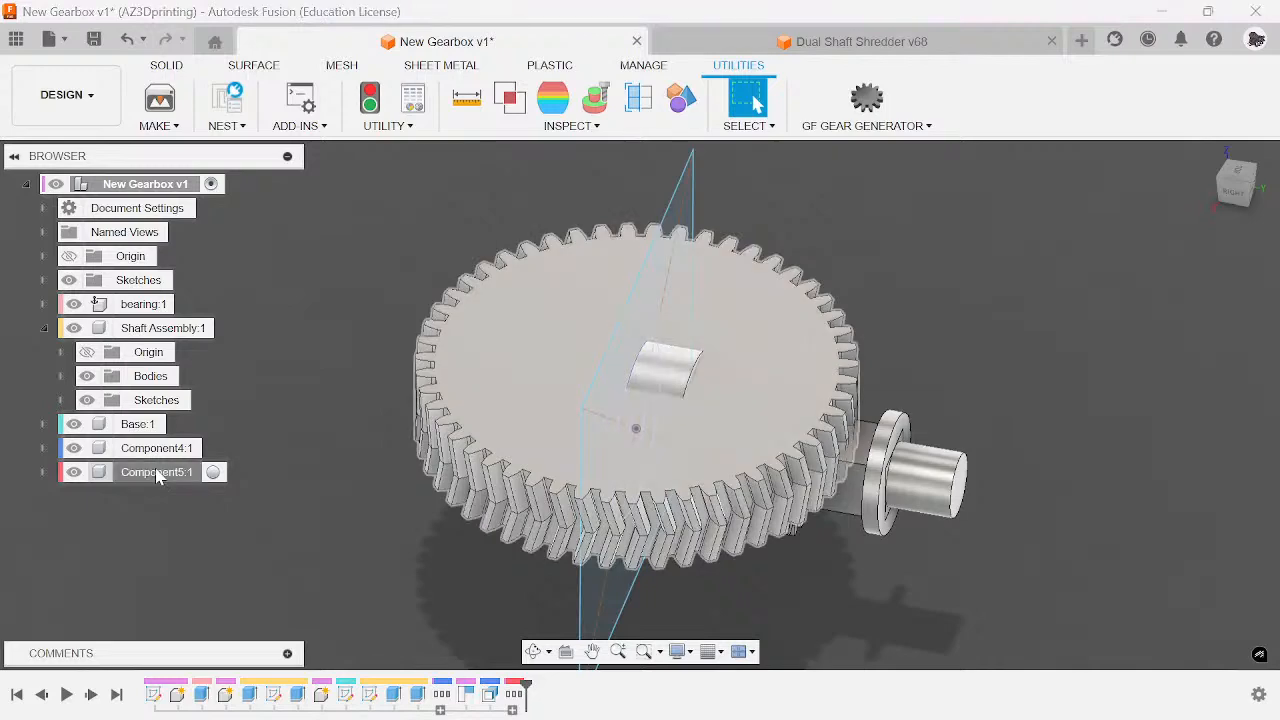
- Rotate the large gear component -90° about X with Move/Copy and shift it 34 mm in Z along the shaft
click(157, 472)
key(m)
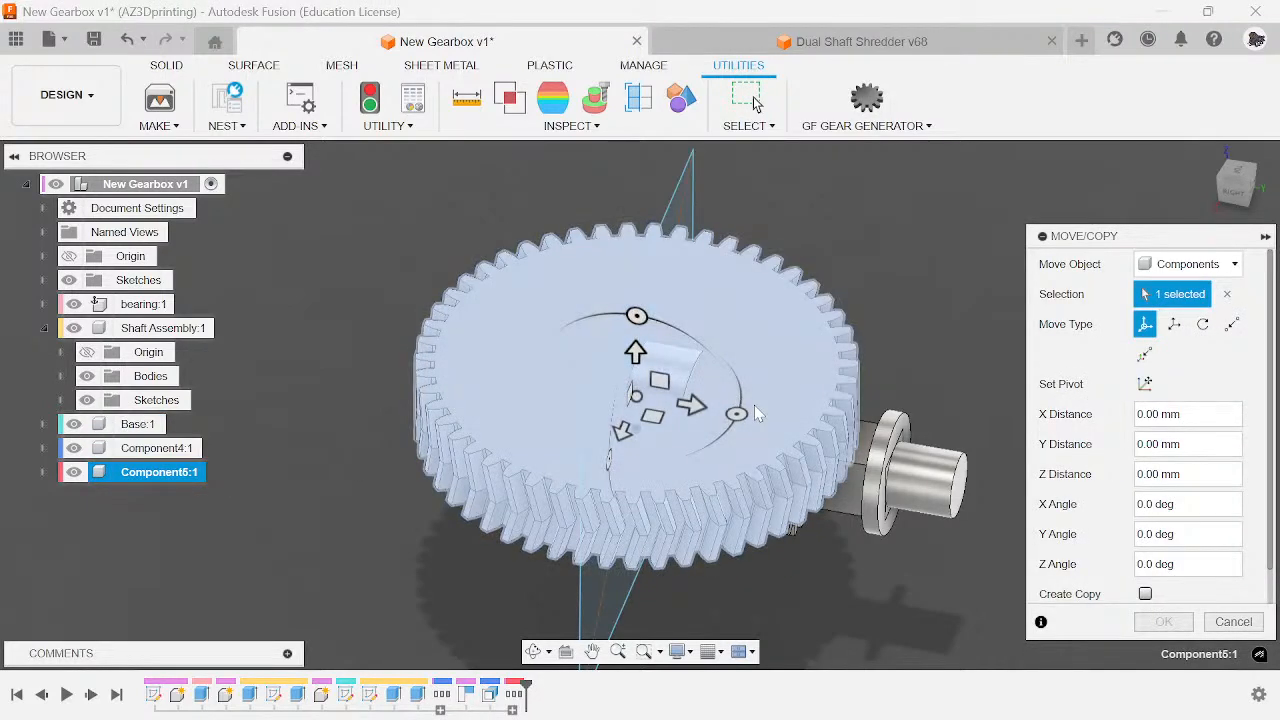
mouse_move(736, 413)
mouse_down()
mouse_move(686, 450)
mouse_move(620, 461)
mouse_move(690, 462)
mouse_move(753, 414)
mouse_up()
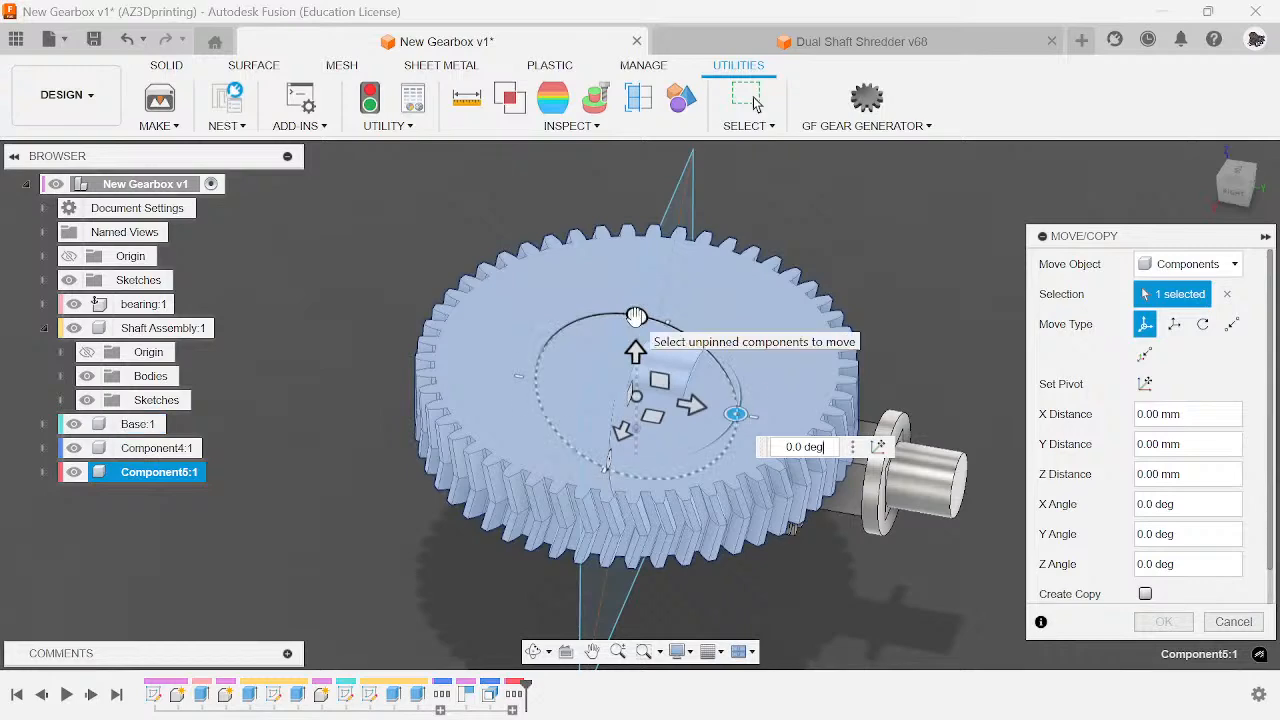
drag(636, 314, 768, 425)
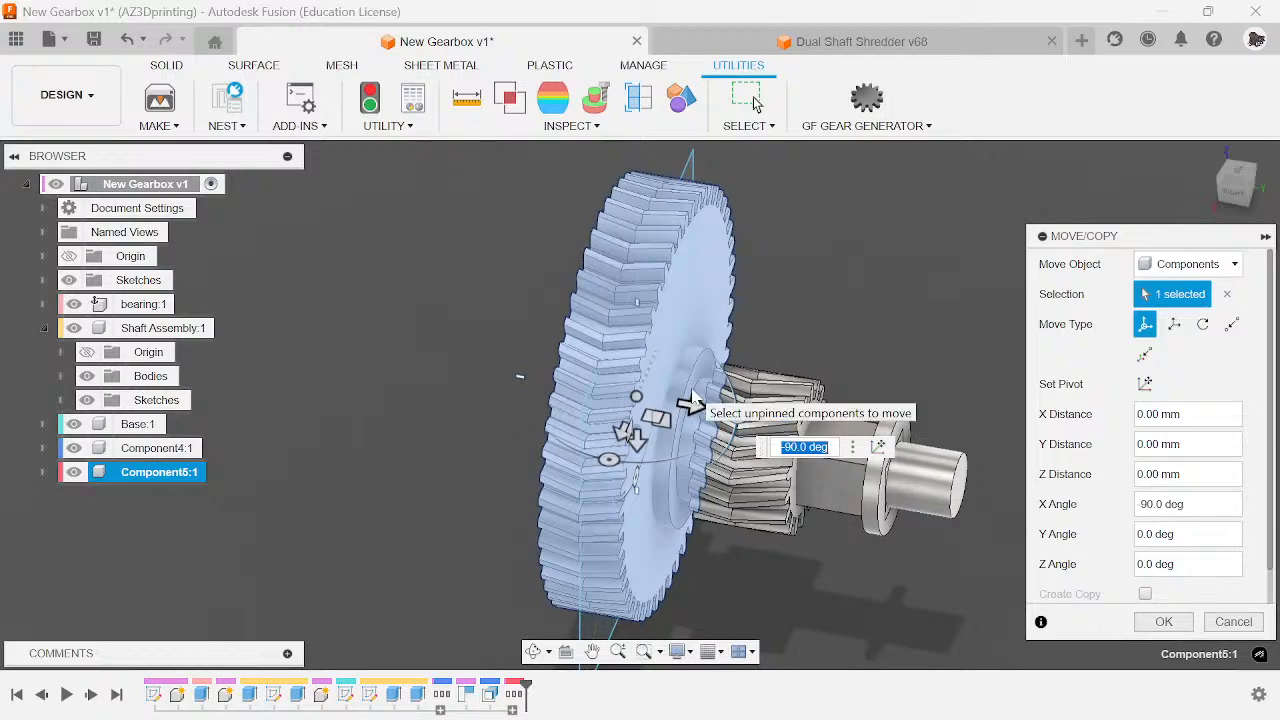
drag(690, 398, 966, 452)
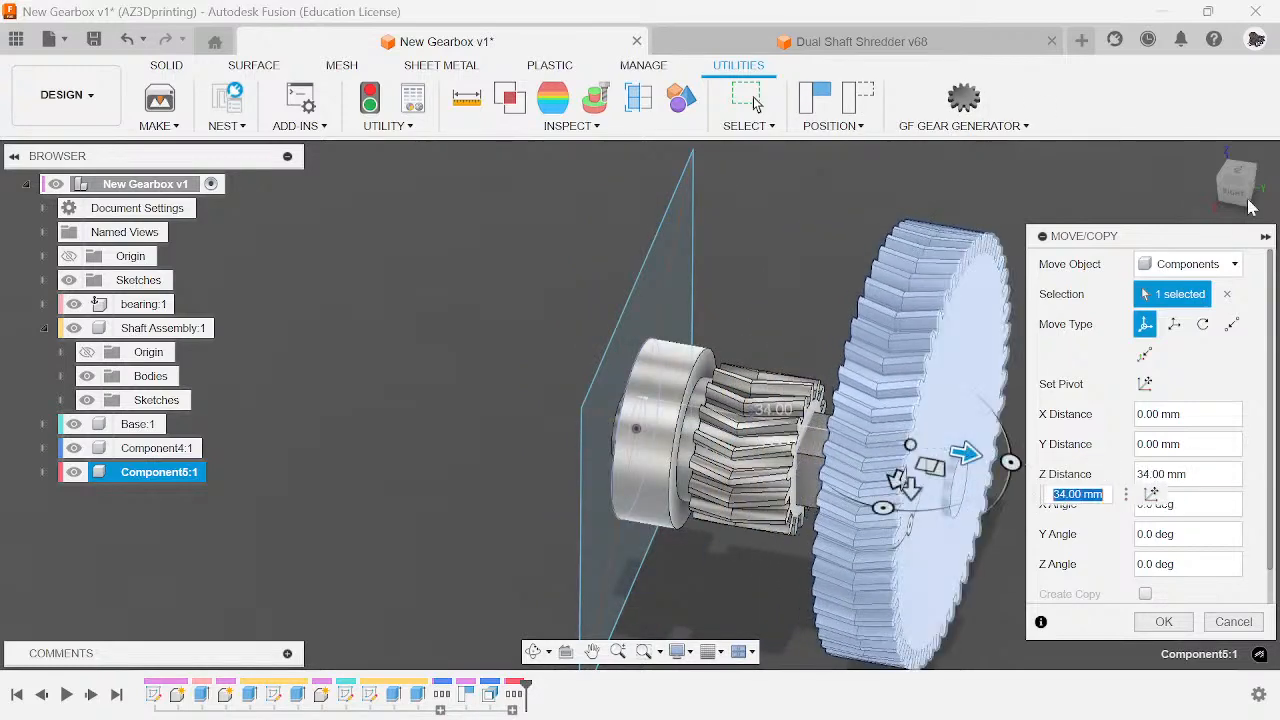
drag(1240, 195, 1009, 197)
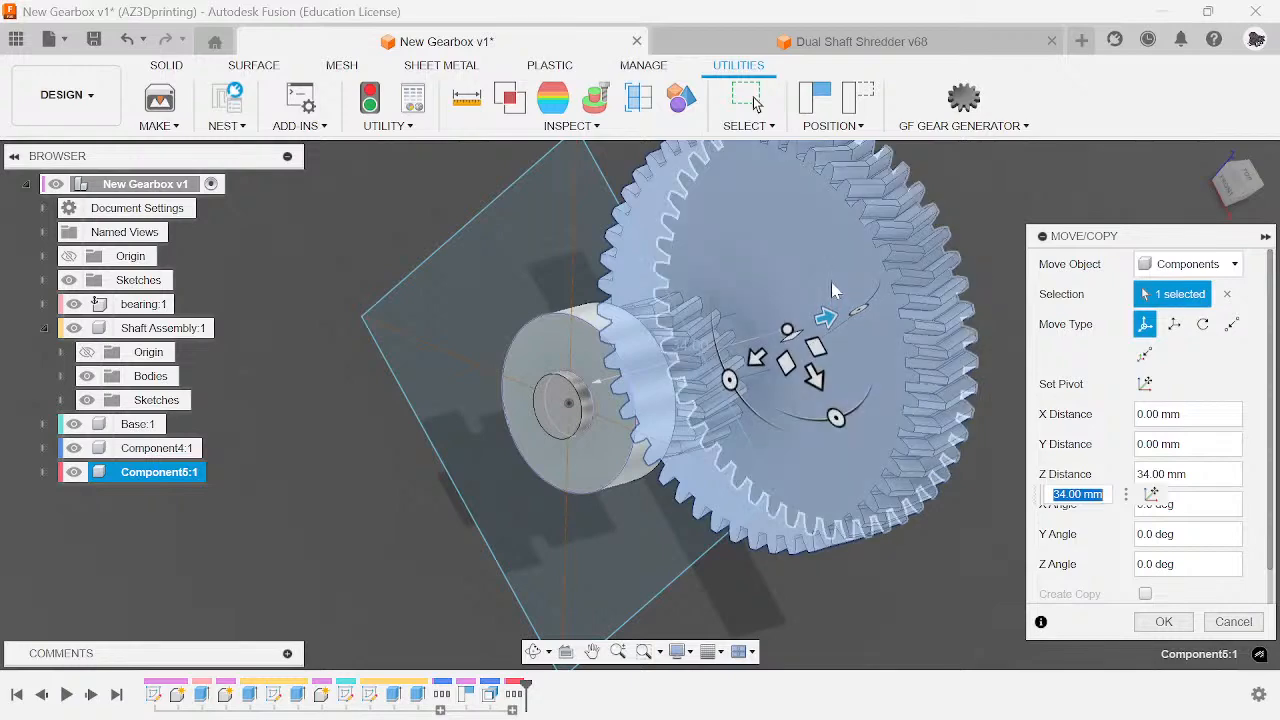
scroll(760, 400, up, 3)
scroll(648, 460, down, 2)
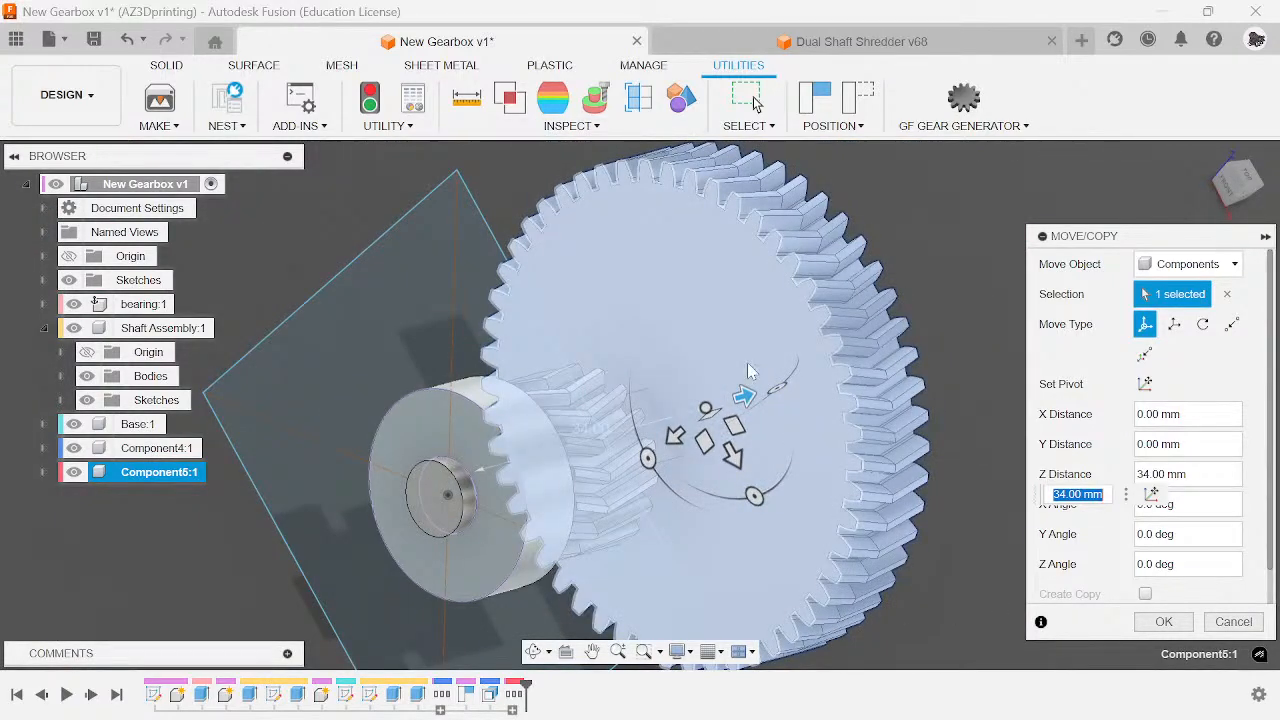
scroll(760, 475, up, 2)
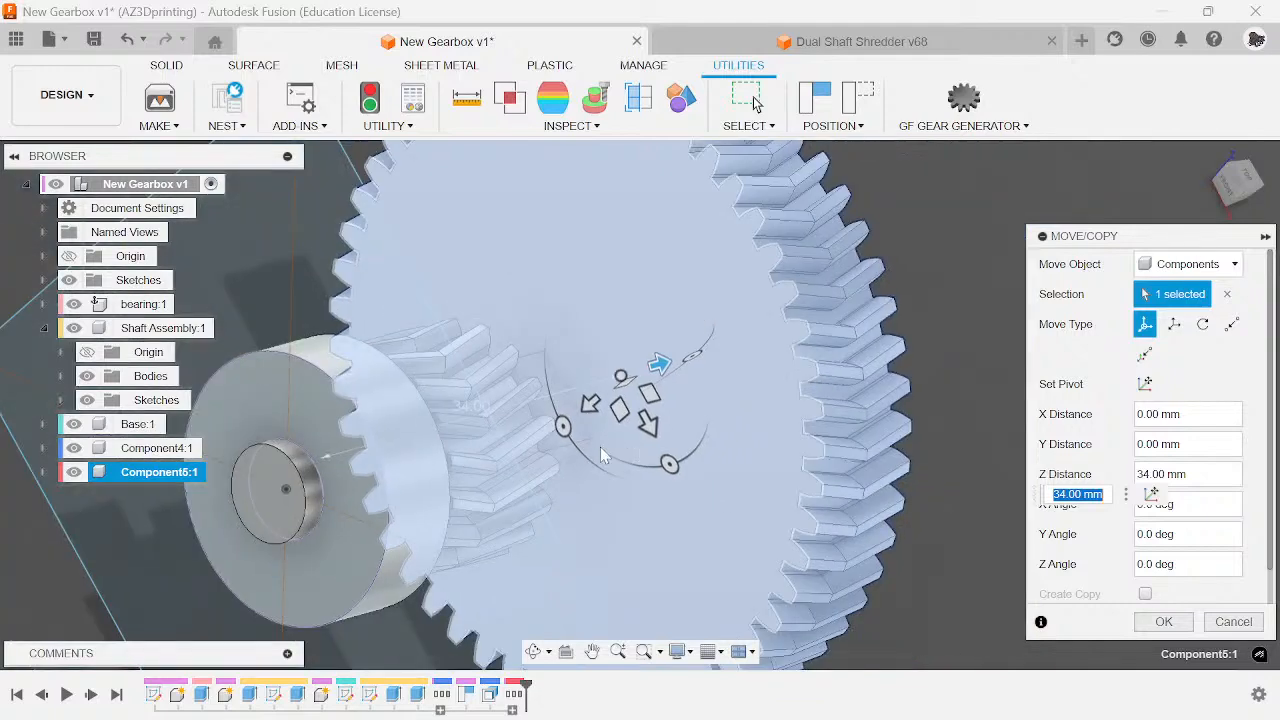
click(1150, 627)
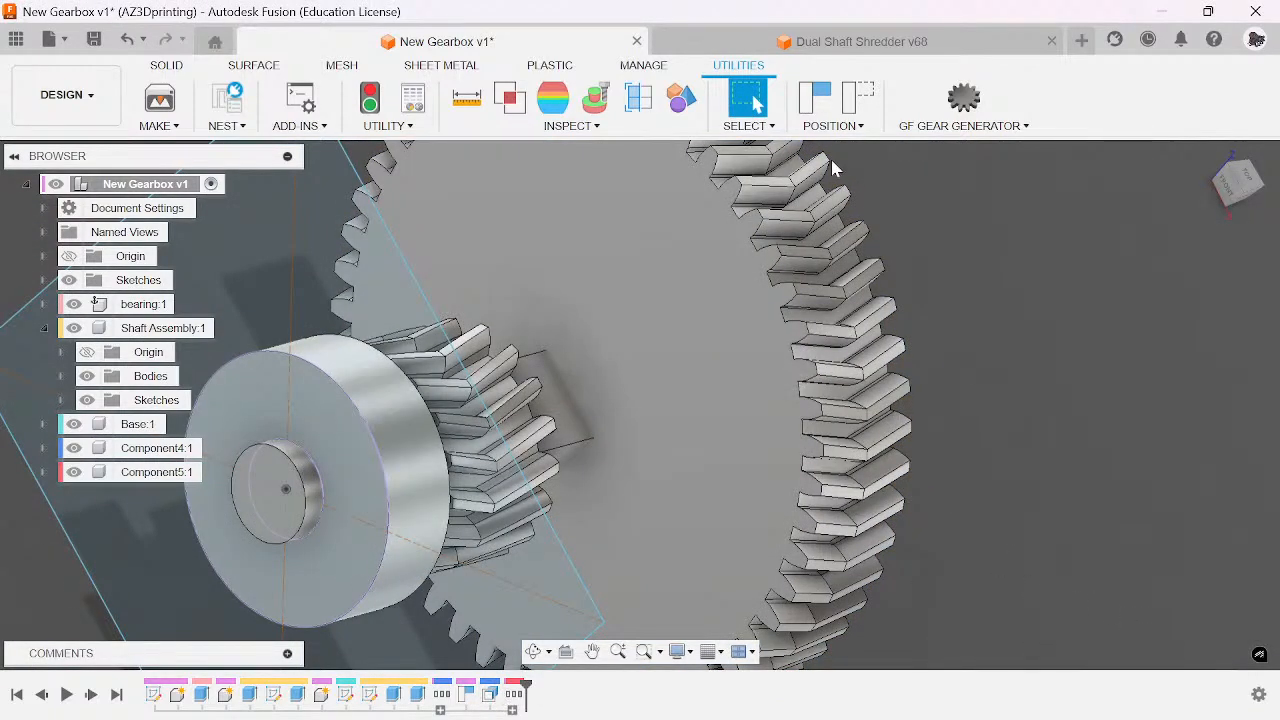
- Capture the large gear's position and open that captured position for editing
click(830, 125)
click(850, 146)
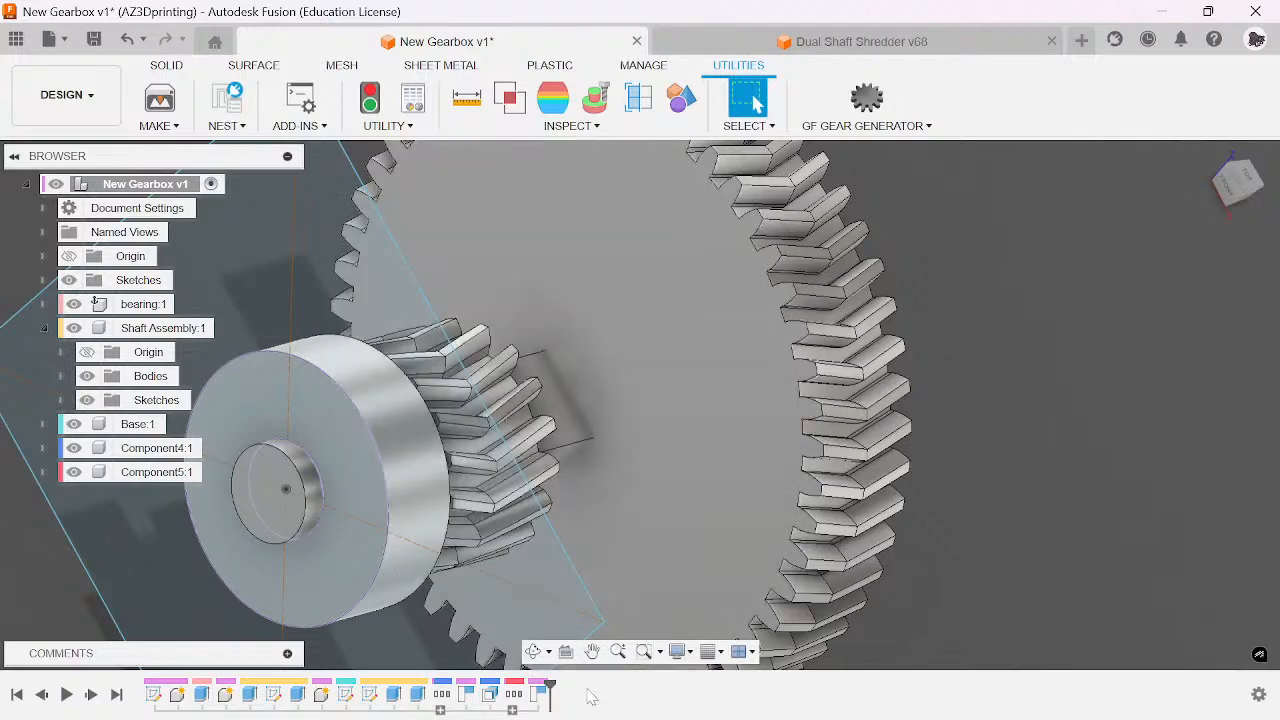
right_click(538, 695)
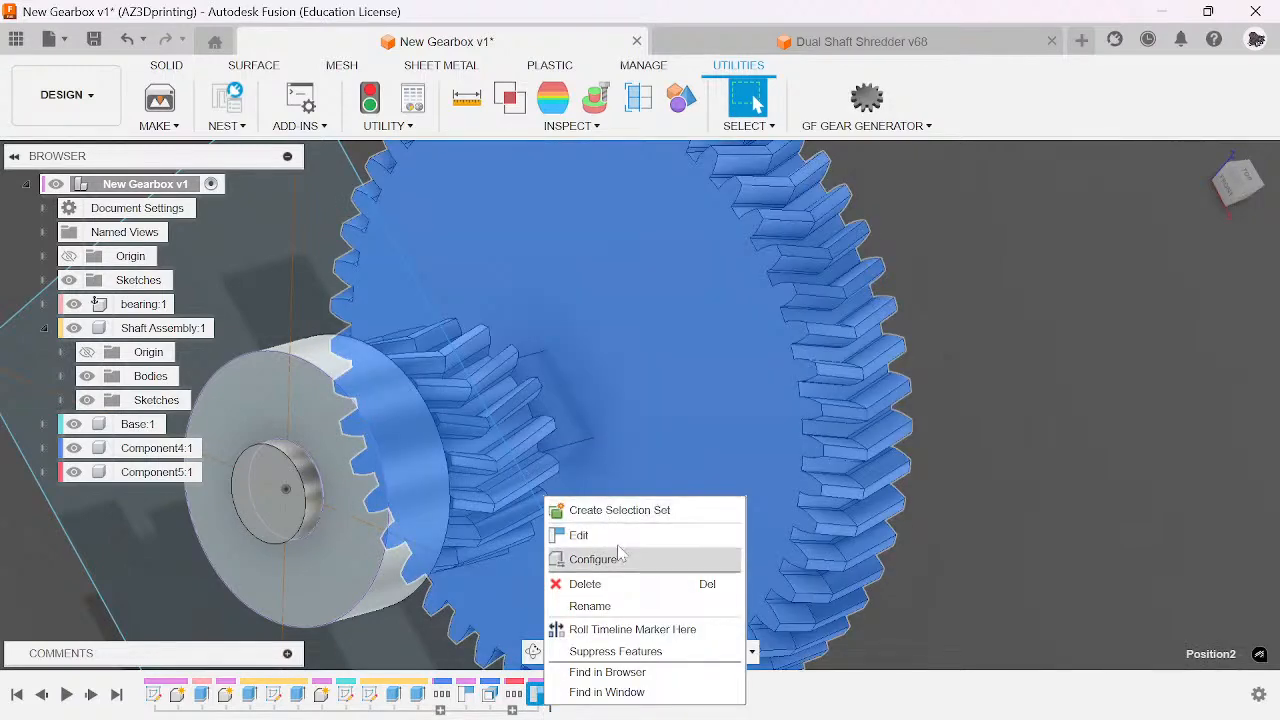
click(615, 537)
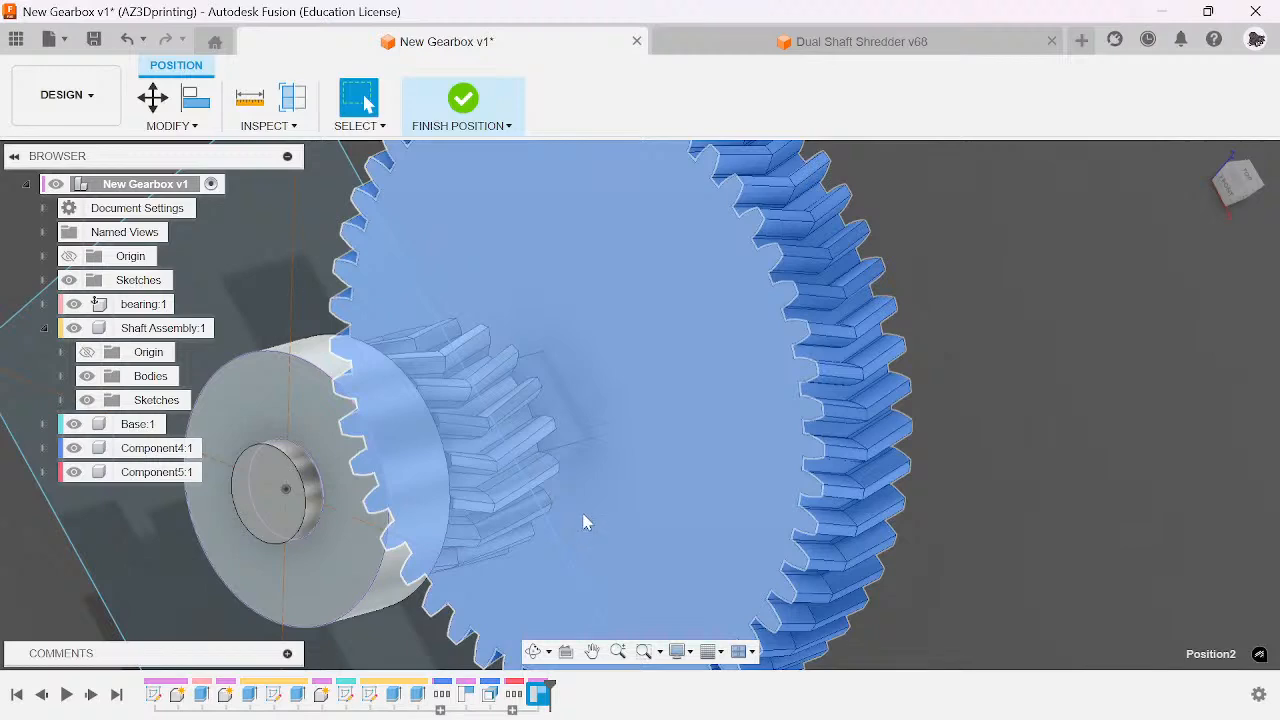
- Align the large gear's inner face with the small gear's end face so both gears sit against each other on the shaft
key(a)
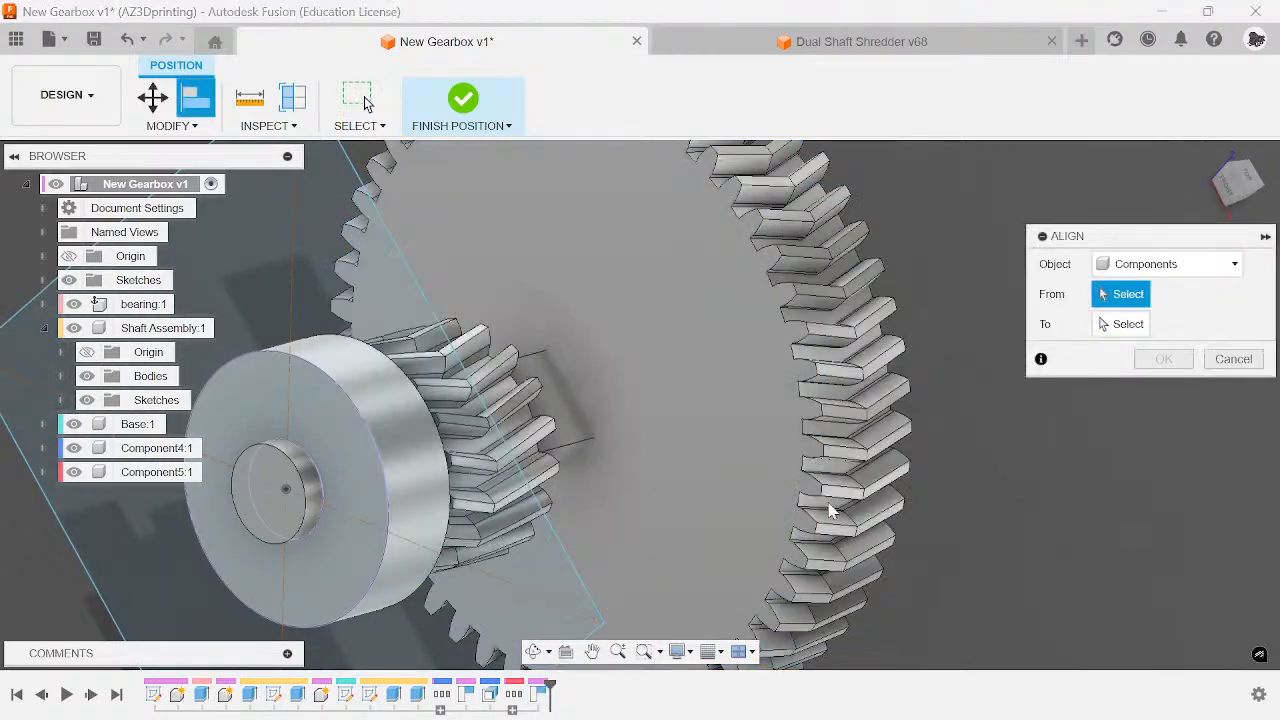
click(576, 388)
drag(1261, 188, 1255, 181)
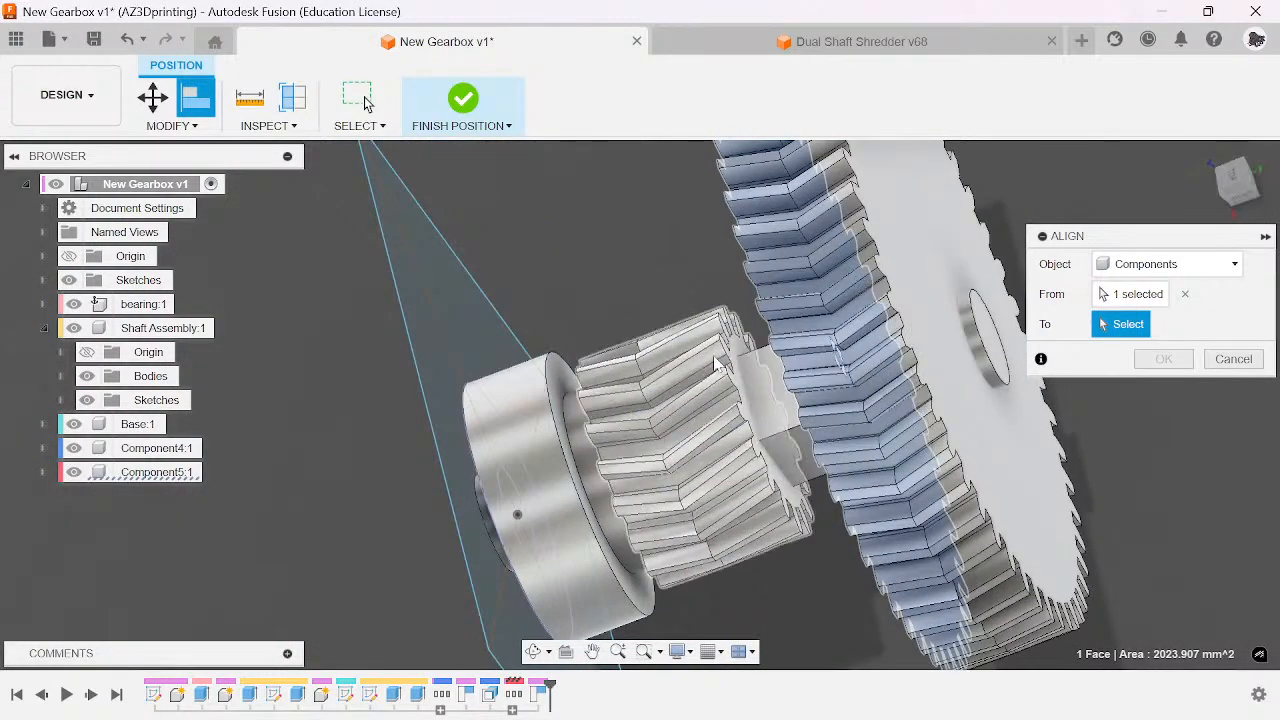
scroll(783, 491, up, 5)
click(783, 491)
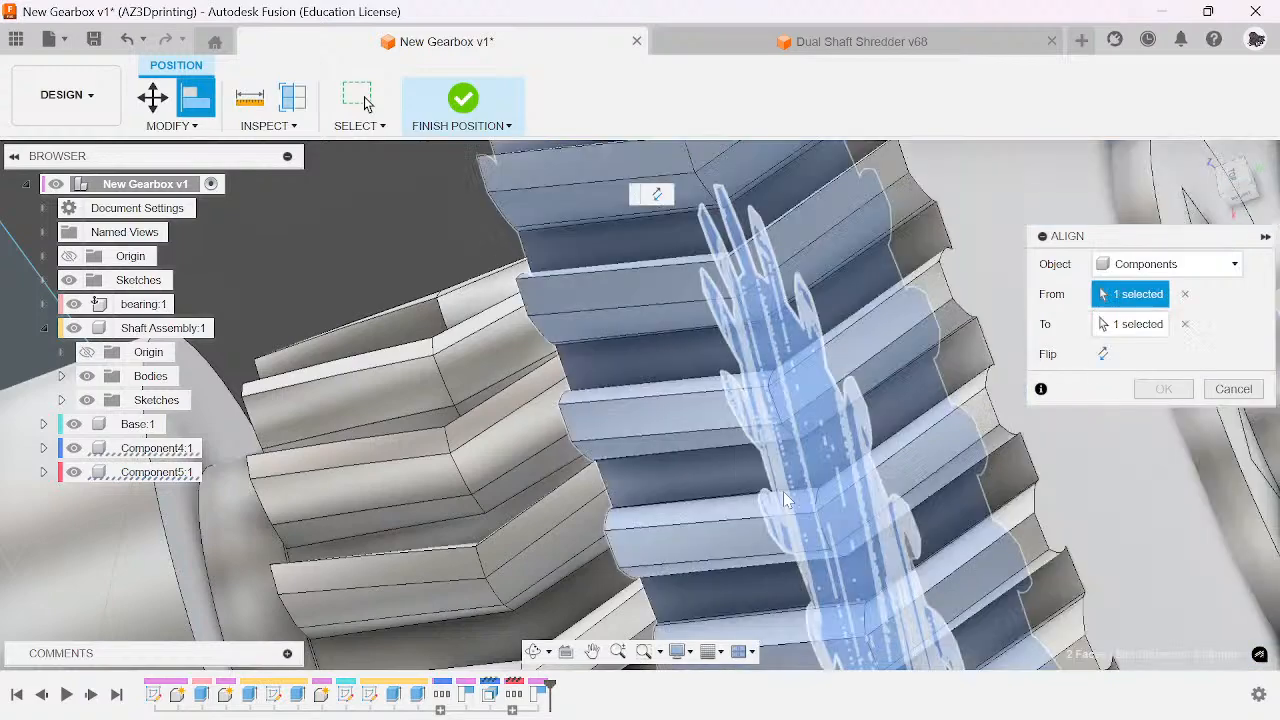
scroll(783, 491, down, 5)
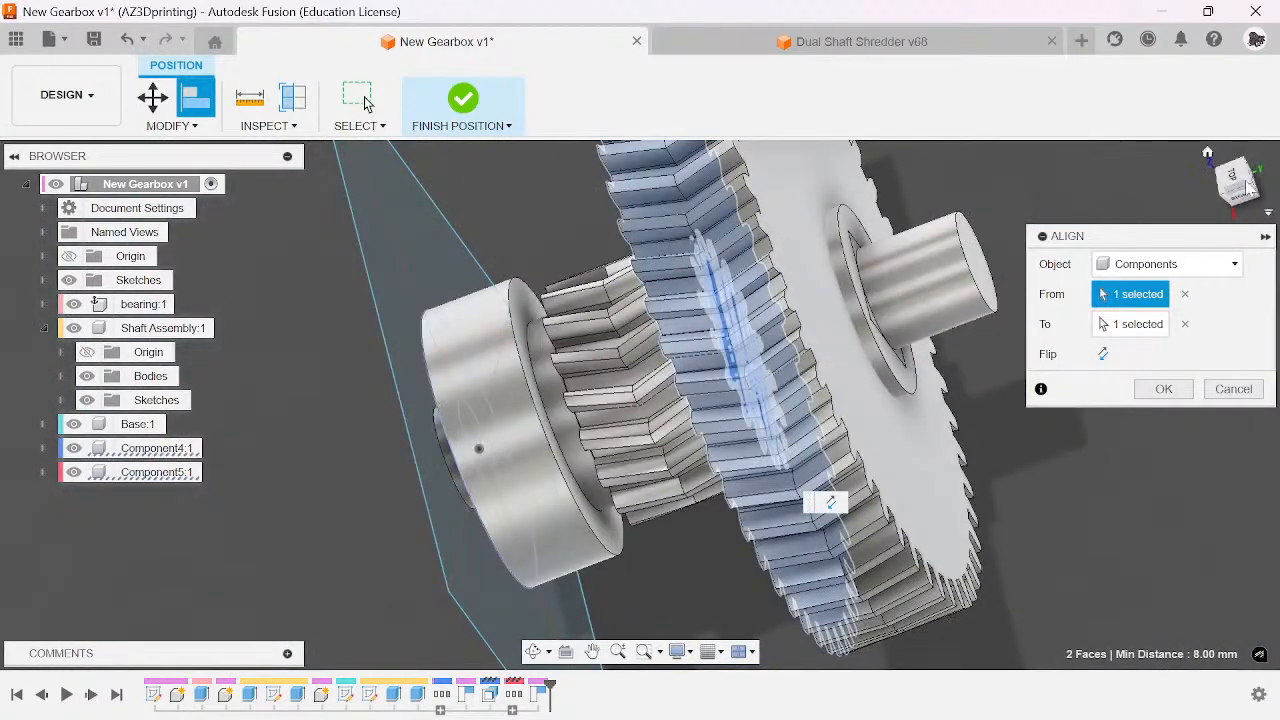
mouse_move(1247, 184)
mouse_down()
mouse_move(1278, 196)
mouse_move(1228, 189)
mouse_move(1196, 212)
mouse_up()
click(1162, 391)
scroll(718, 290, down, 3)
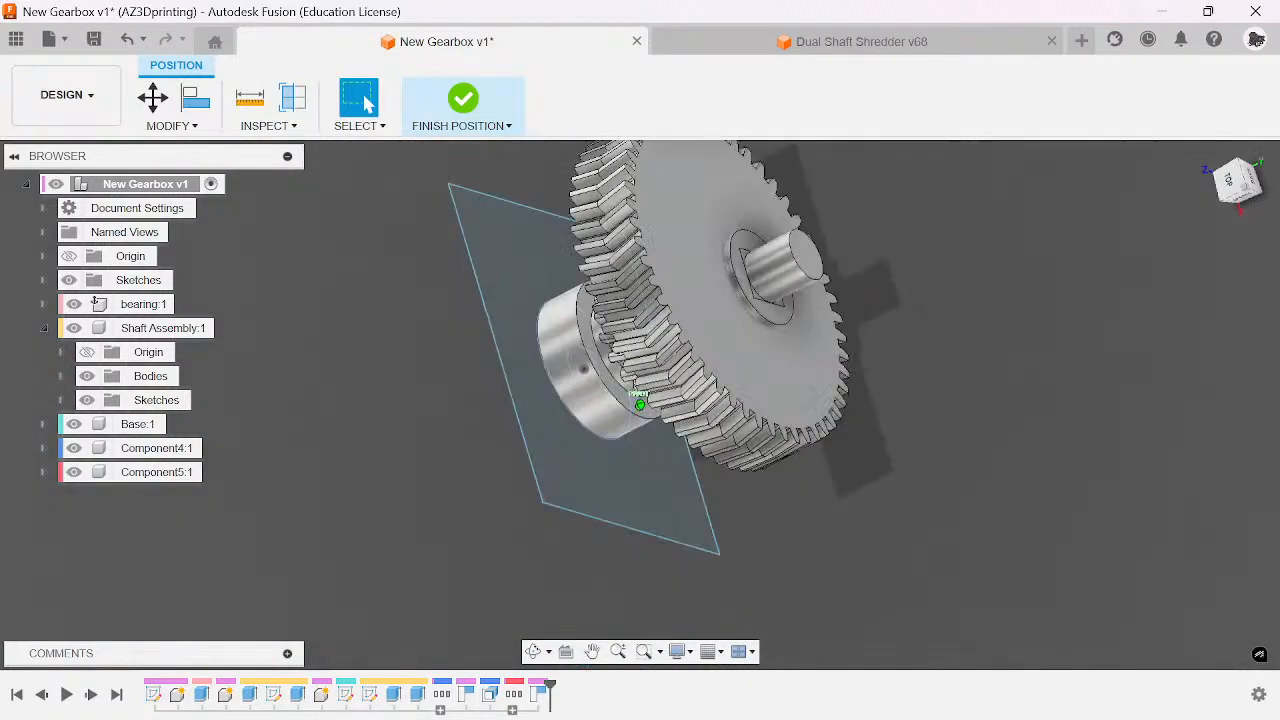
- Align the large gear's outer face with the inner face of the shaft's end collar, hiding the shaft or gear as needed to reach each face
scroll(868, 212, up, 4)
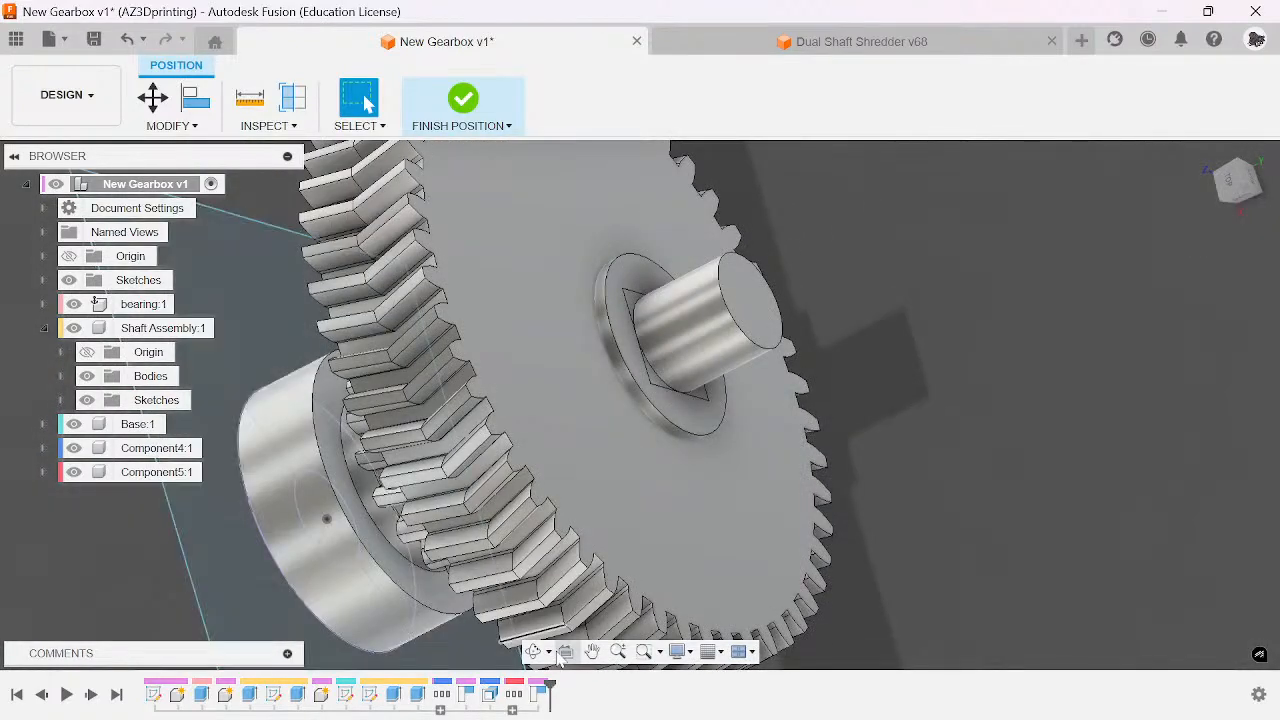
click(196, 97)
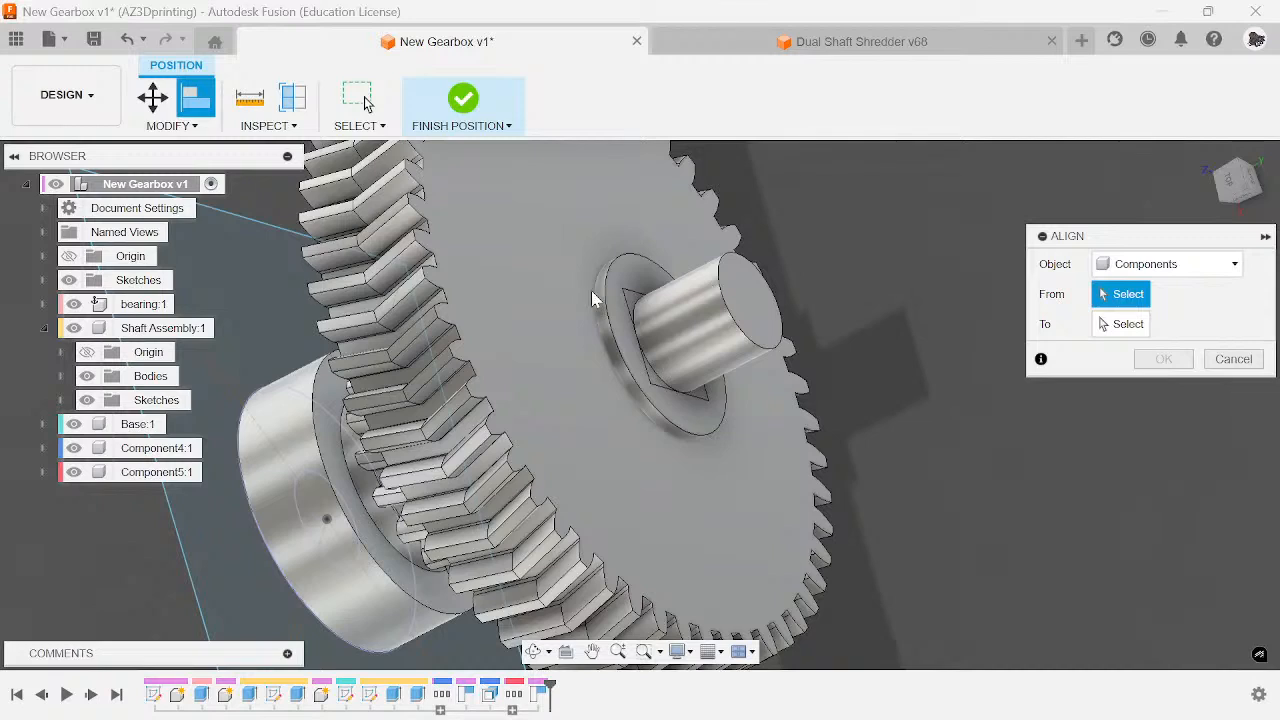
click(74, 329)
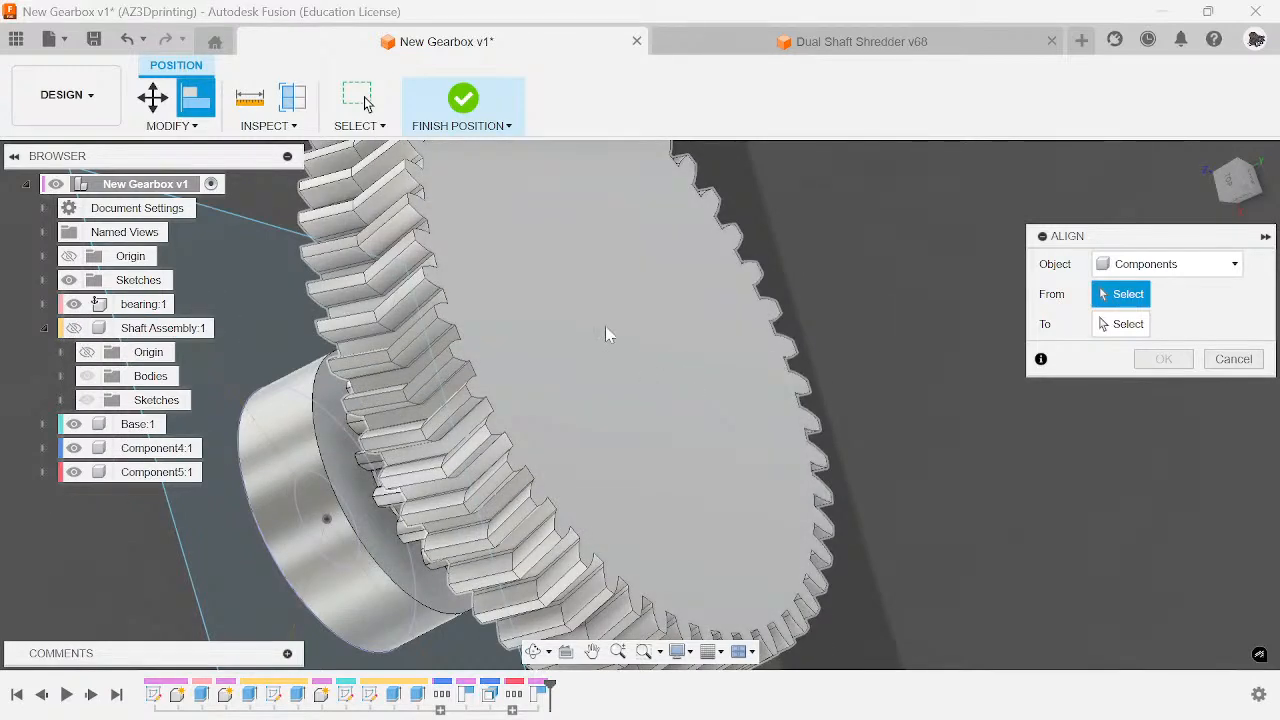
click(345, 362)
click(74, 329)
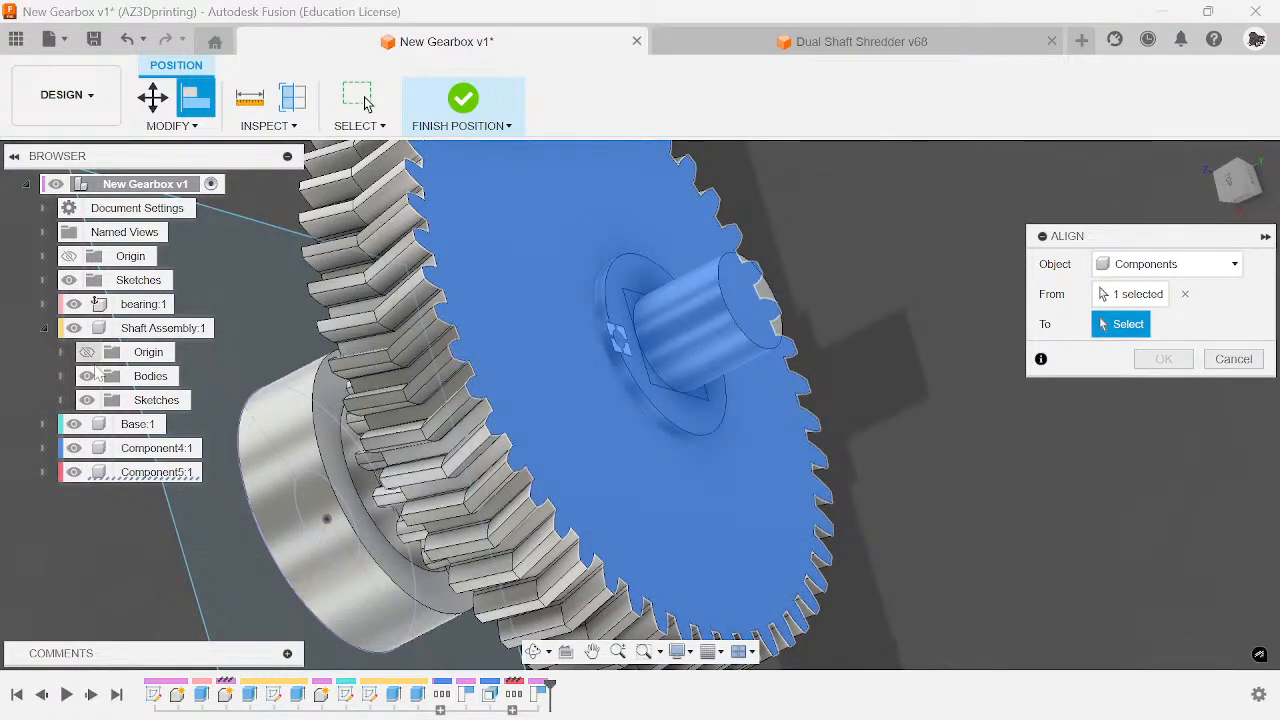
click(74, 472)
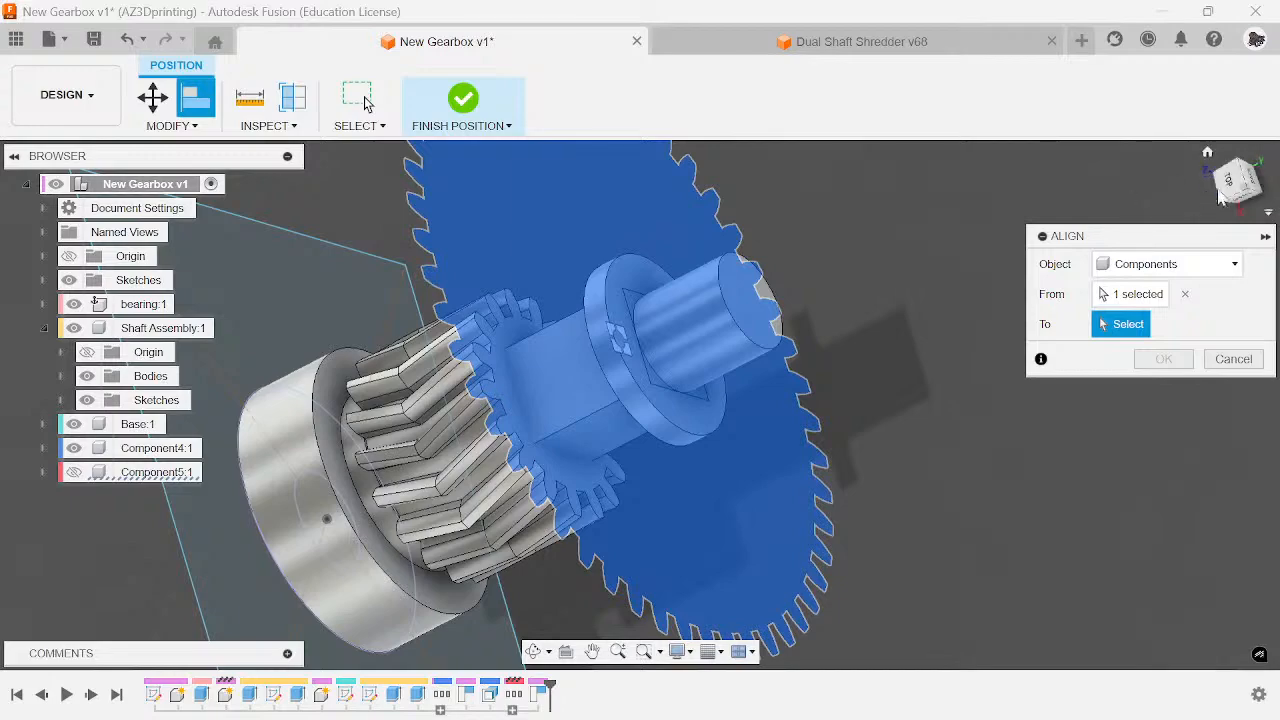
drag(1218, 190, 1165, 238)
scroll(649, 363, up, 5)
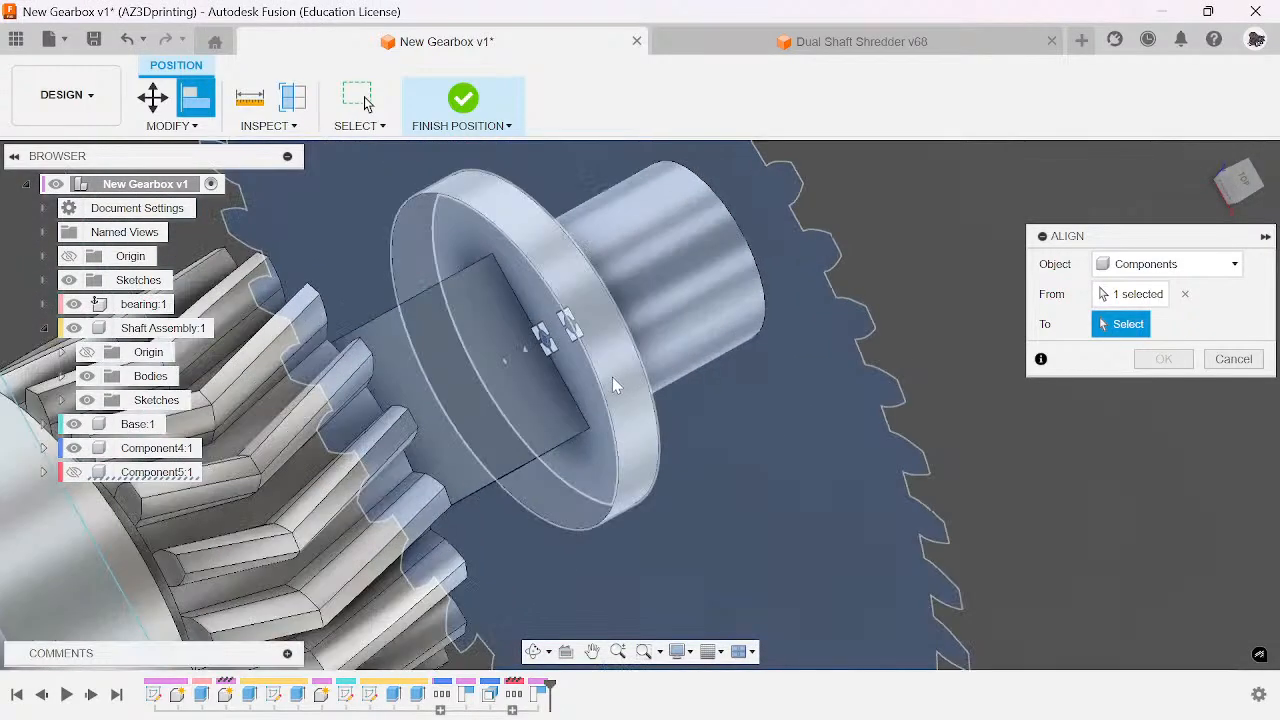
click(602, 393)
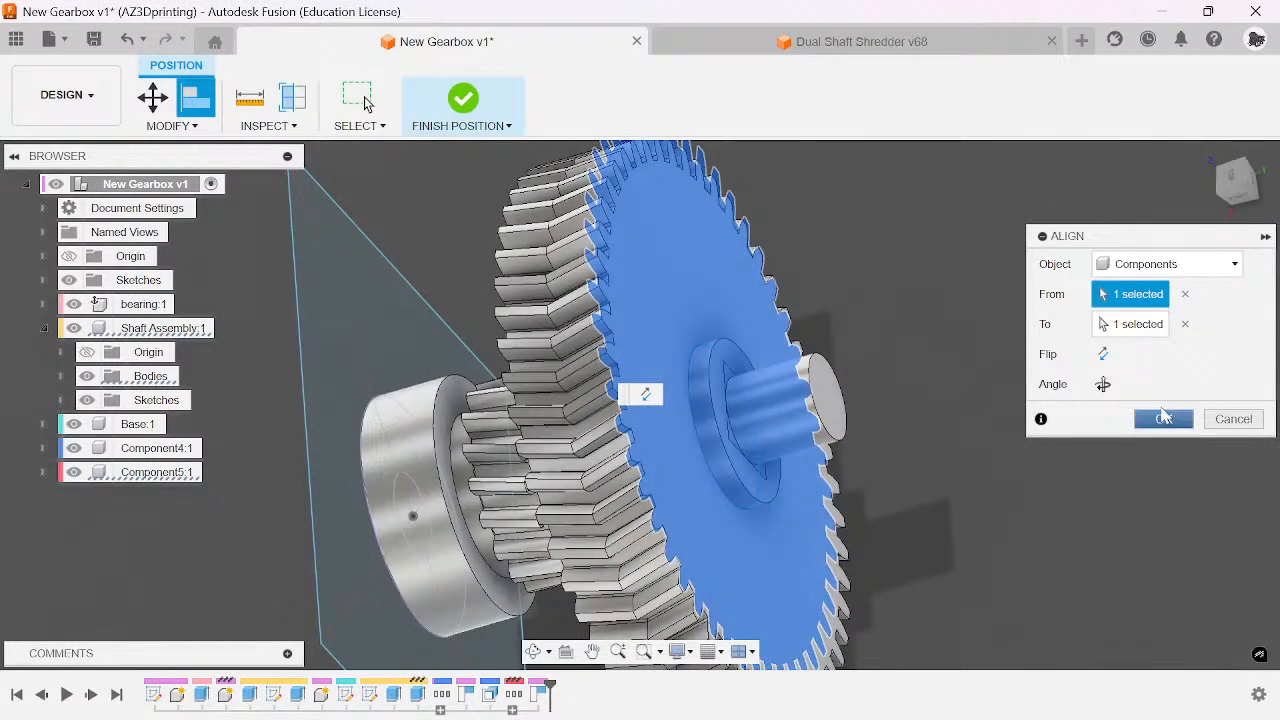
click(1253, 201)
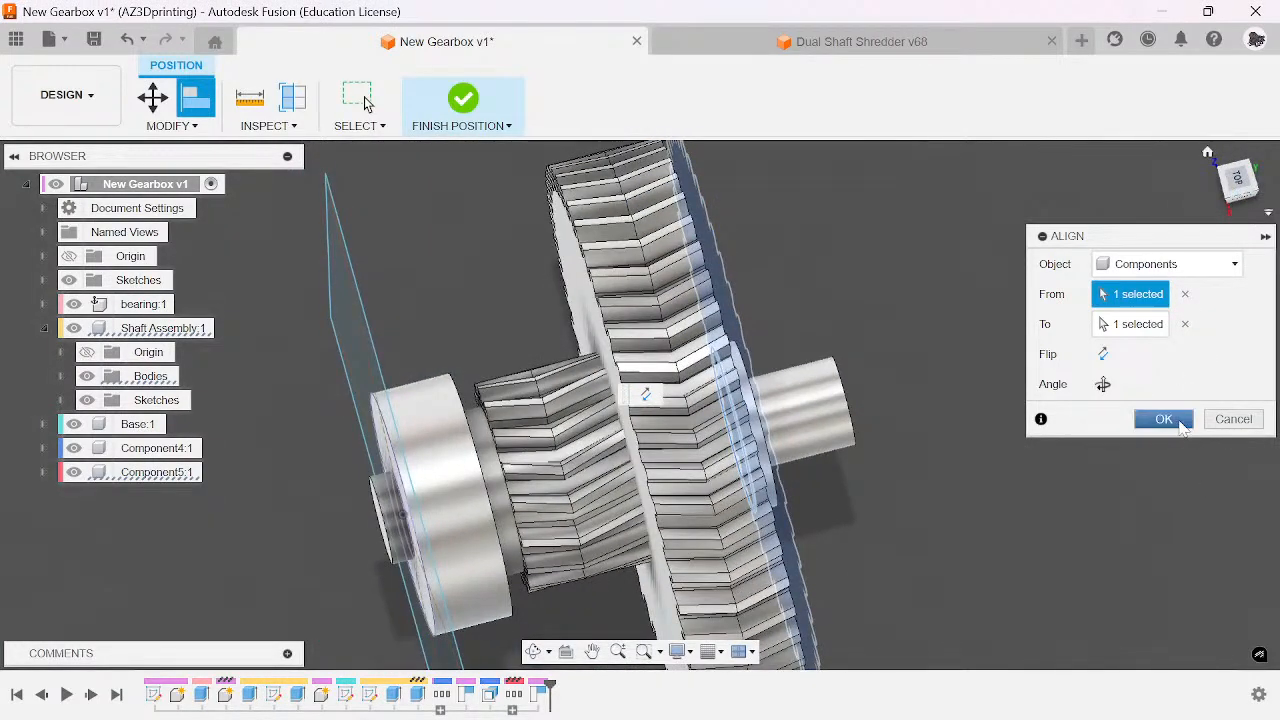
click(1163, 419)
- Check the large gear's fit against the shaft collar and finish the position edit
mouse_move(1203, 161)
mouse_down()
mouse_move(1150, 178)
mouse_move(1236, 172)
mouse_move(1208, 150)
mouse_move(1166, 166)
mouse_move(1224, 170)
mouse_move(1186, 188)
mouse_move(1214, 186)
mouse_move(1215, 171)
mouse_move(1189, 176)
mouse_up()
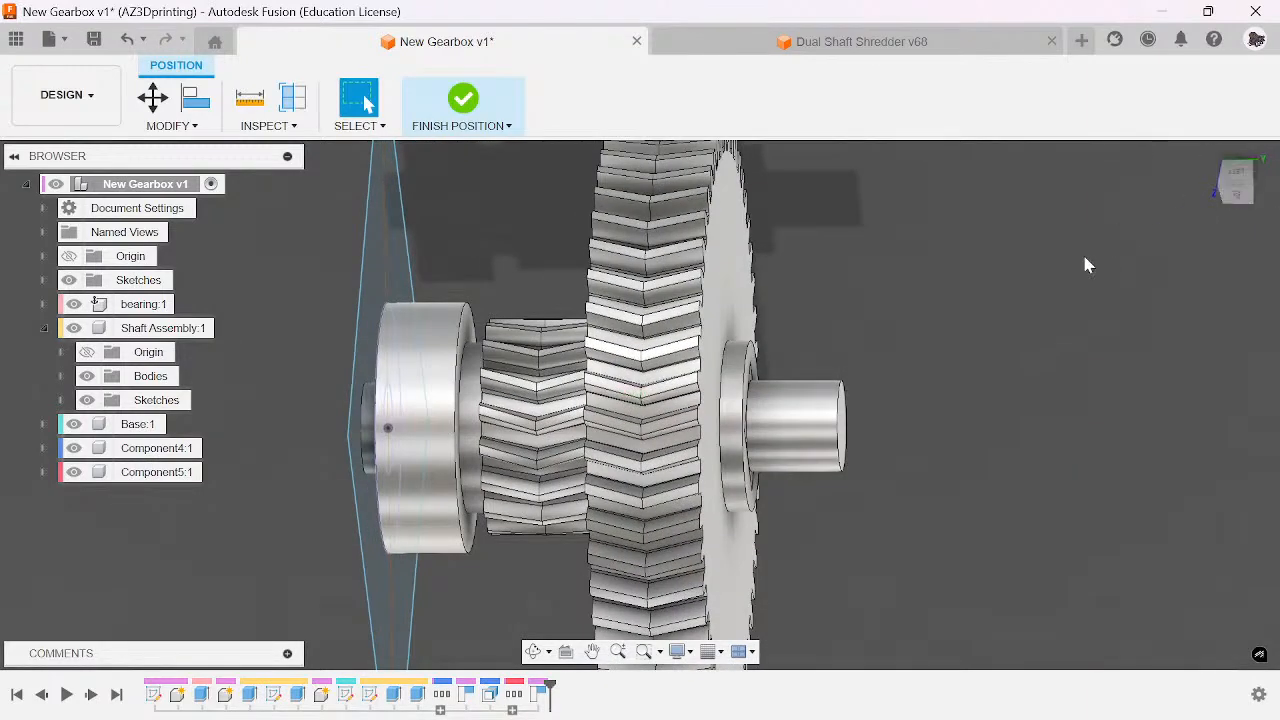
scroll(765, 412, up, 3)
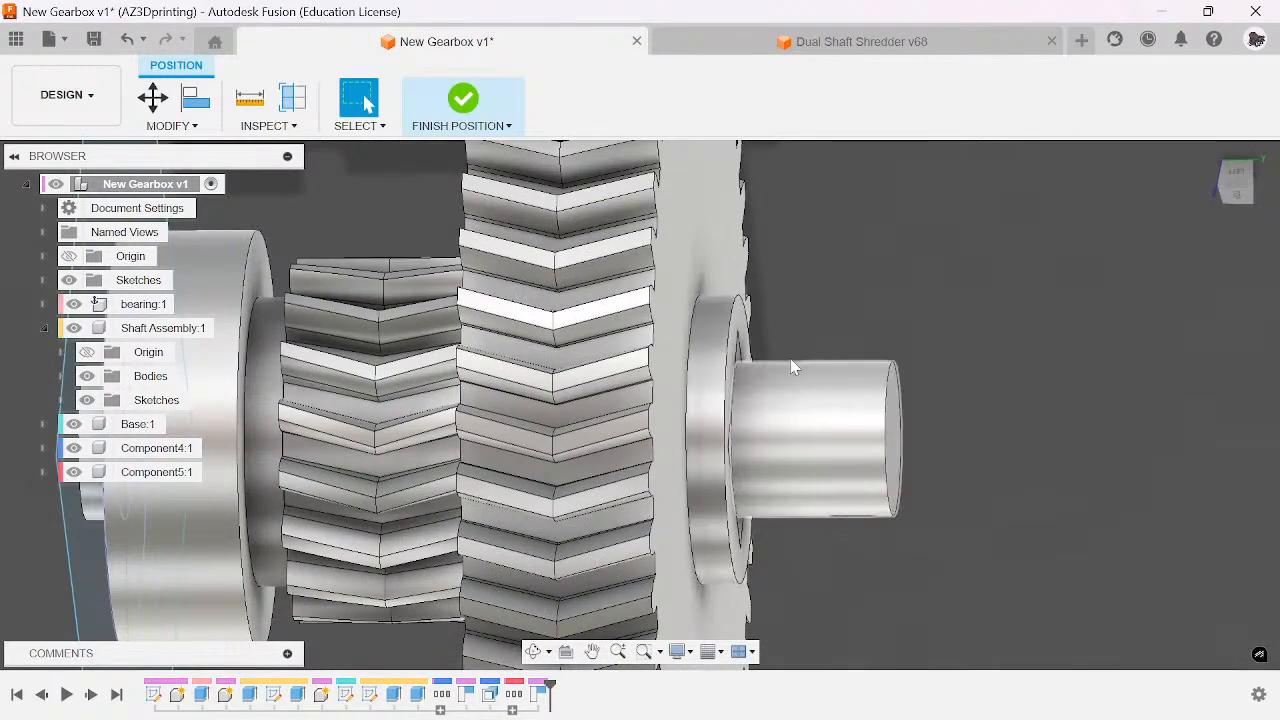
click(463, 100)
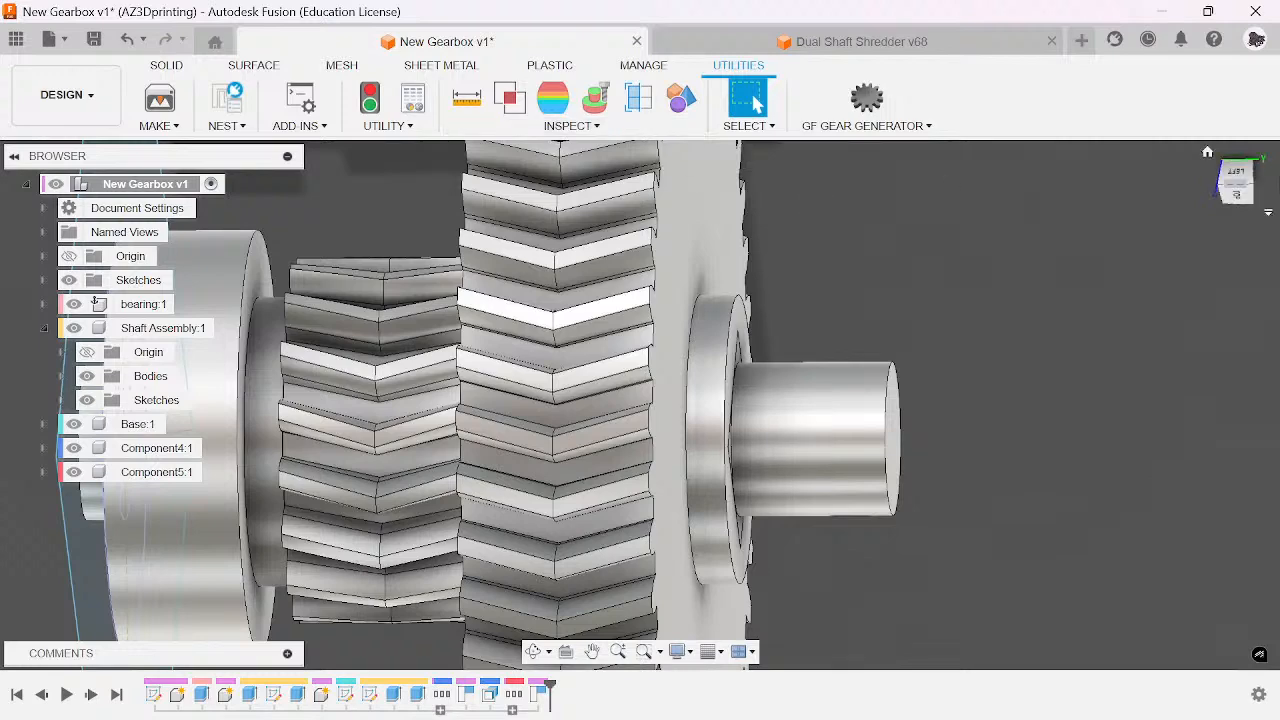
- Move the large gear and the shaft slightly in turn, reverting the position after each move
shift+middle_drag(640, 397, 607, 333)
drag(607, 333, 555, 323)
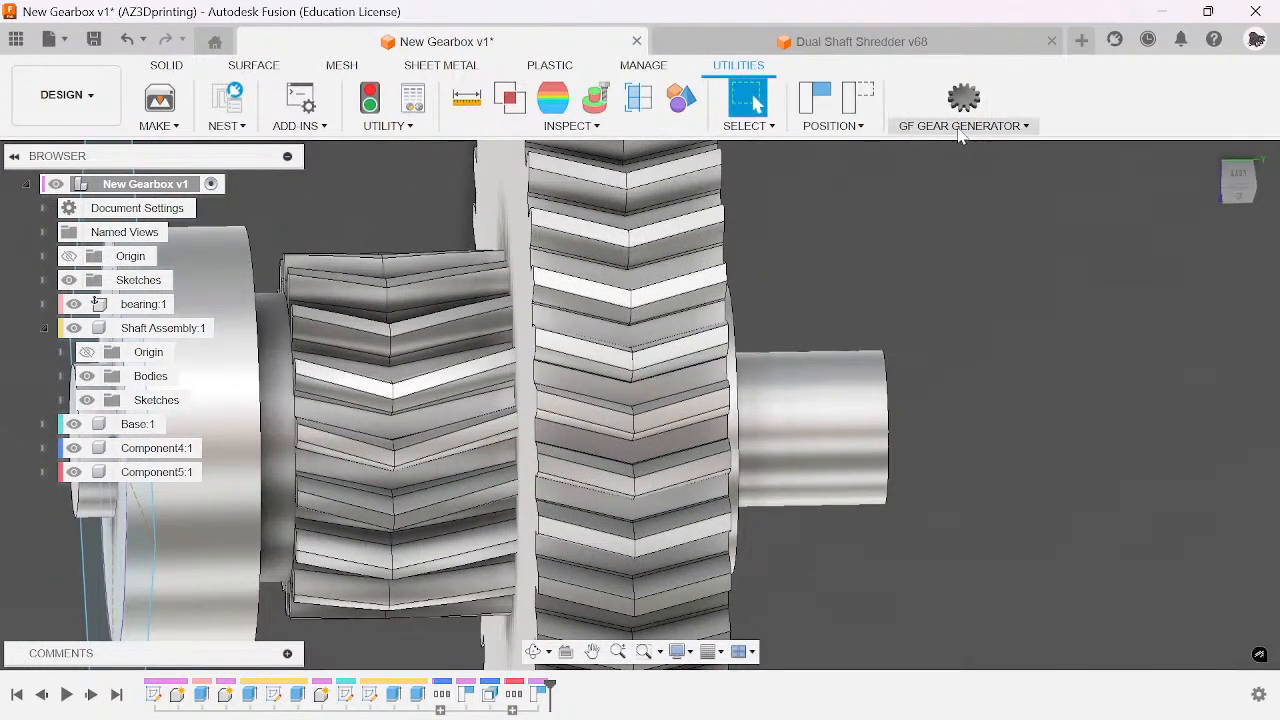
click(858, 100)
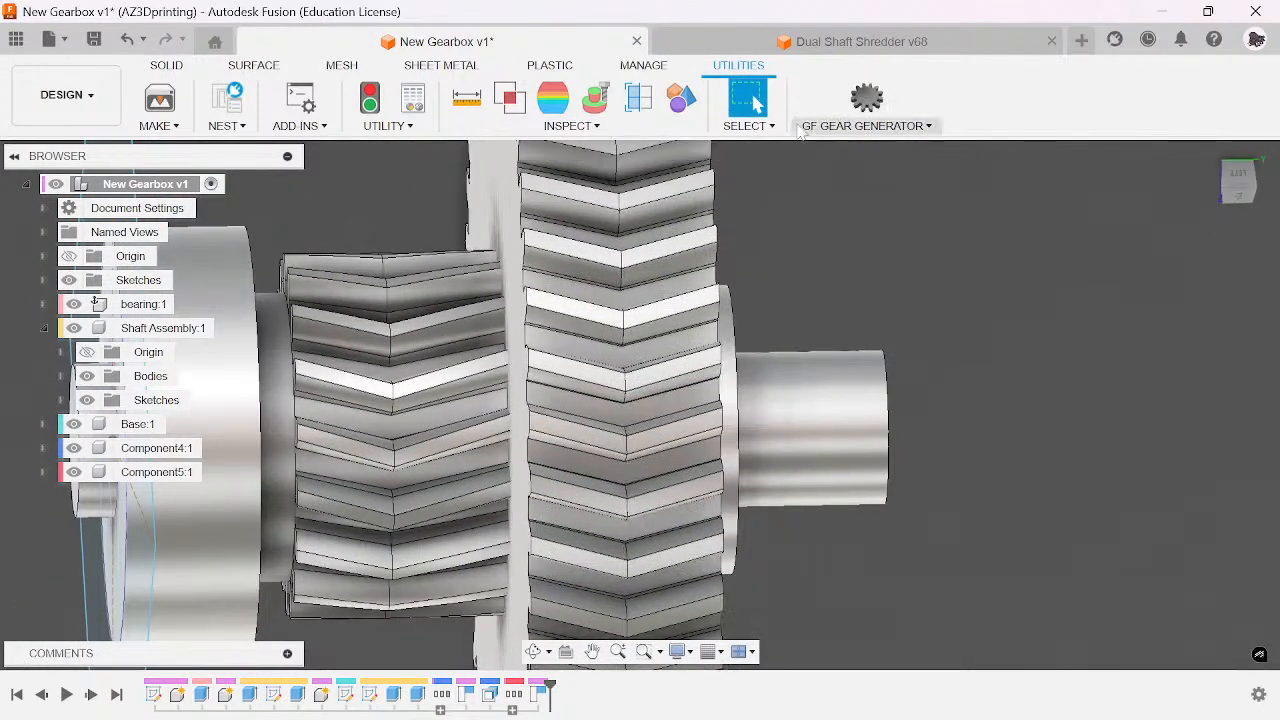
click(1239, 180)
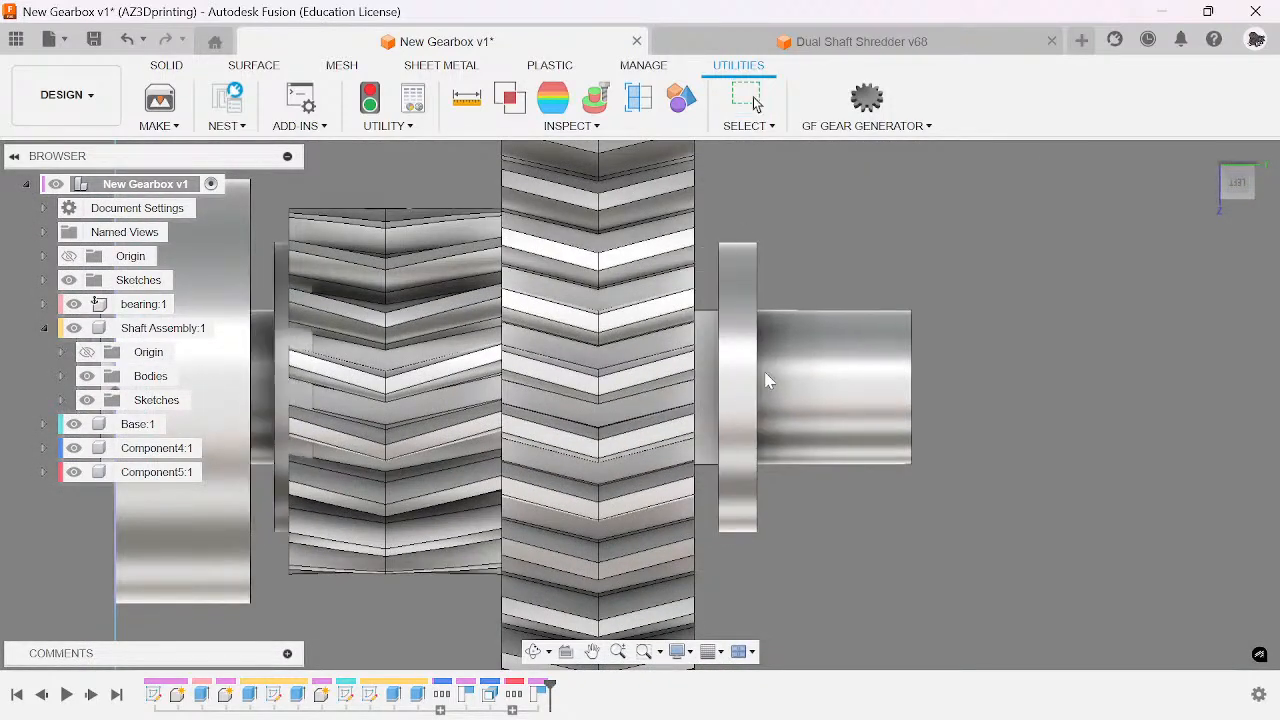
drag(765, 373, 772, 372)
click(857, 100)
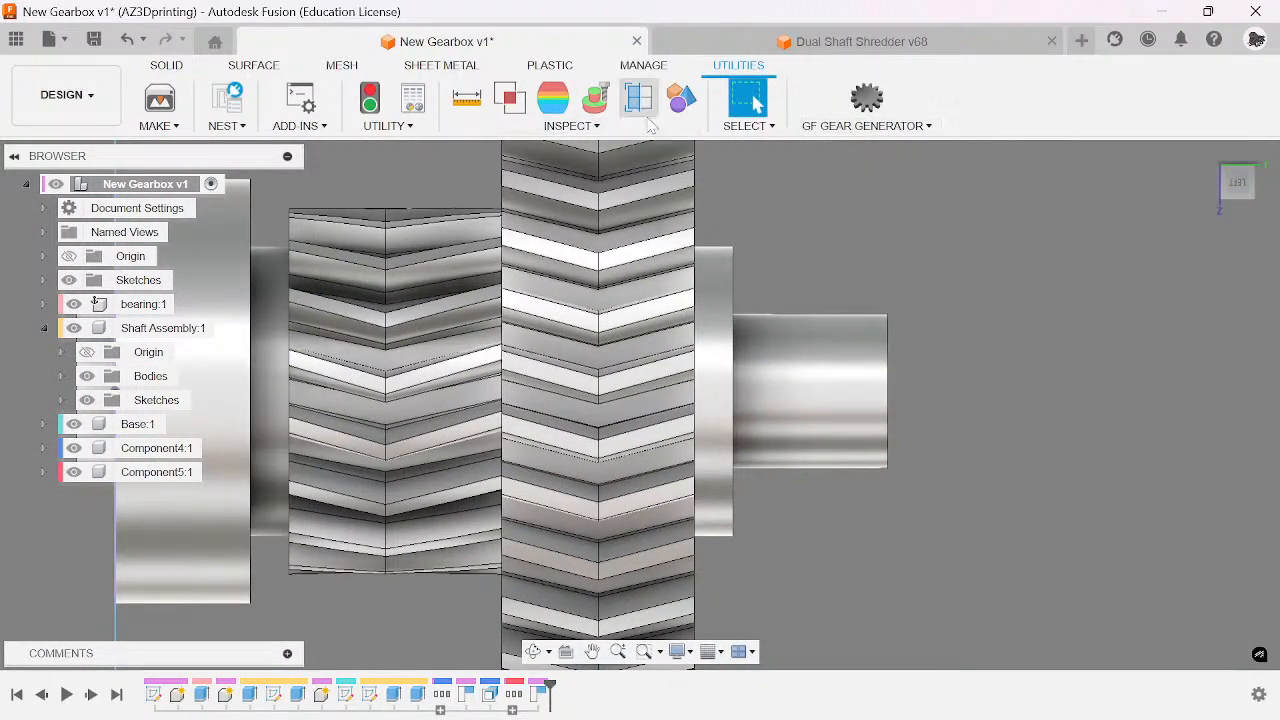
- Measure the distance between the small gear's end face on the bearing side and the large gear's face on the collar side
scroll(652, 318, down, 2)
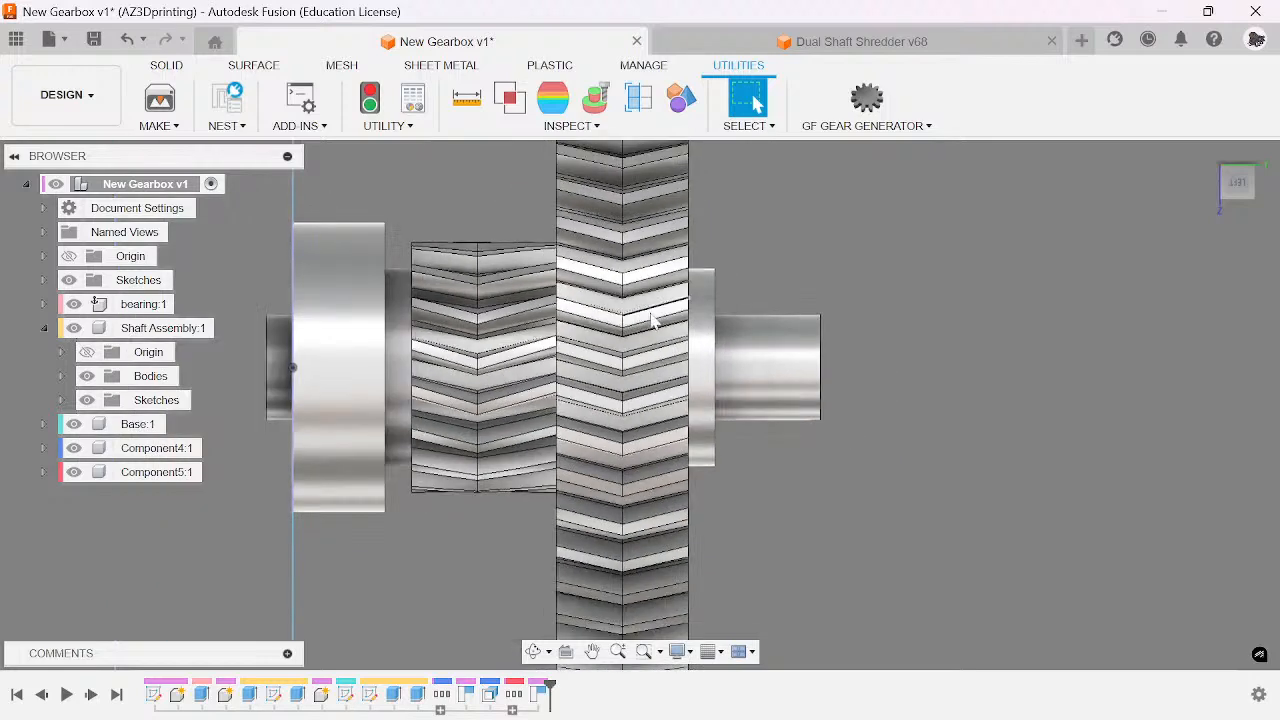
click(468, 100)
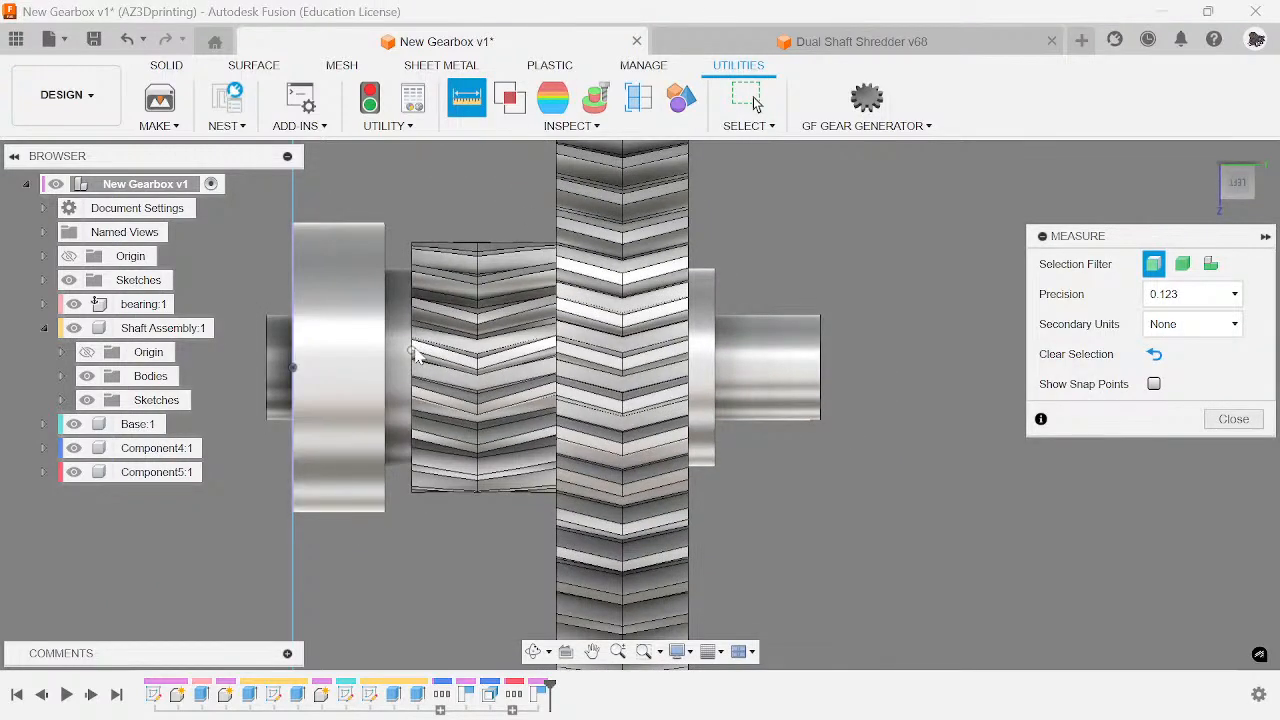
scroll(423, 350, up, 3)
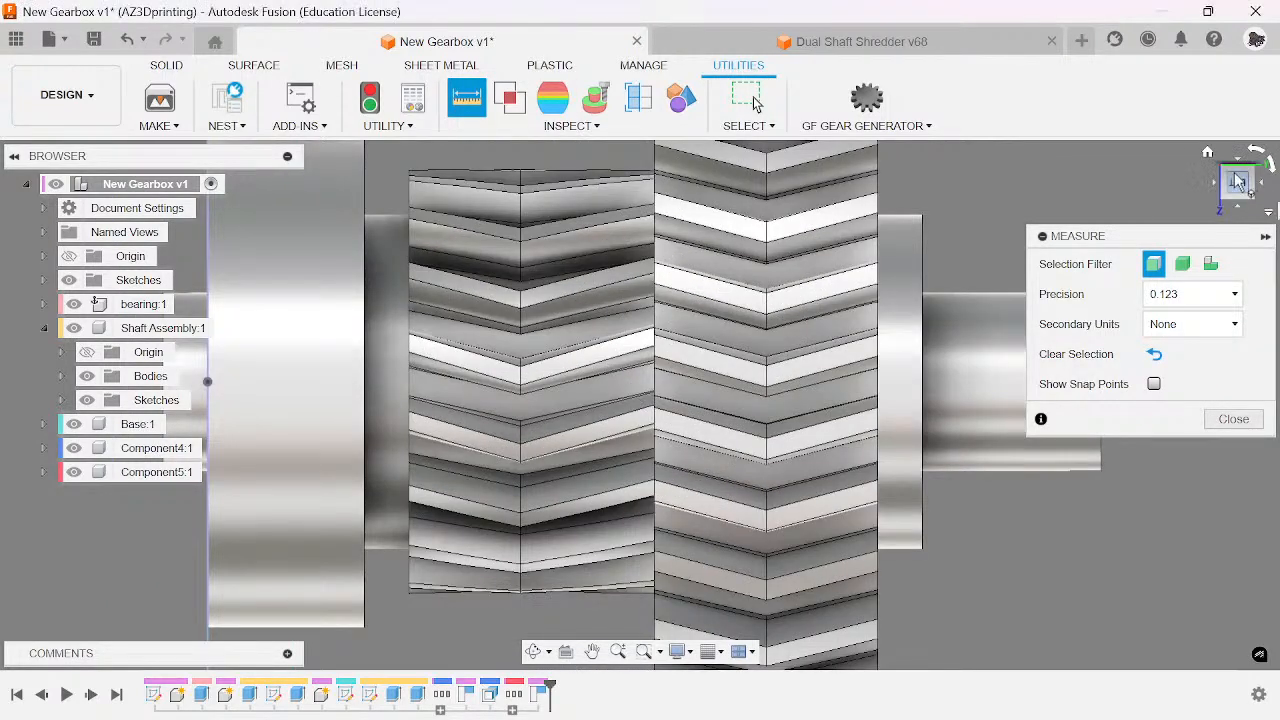
shift+middle_drag(415, 338, 453, 347)
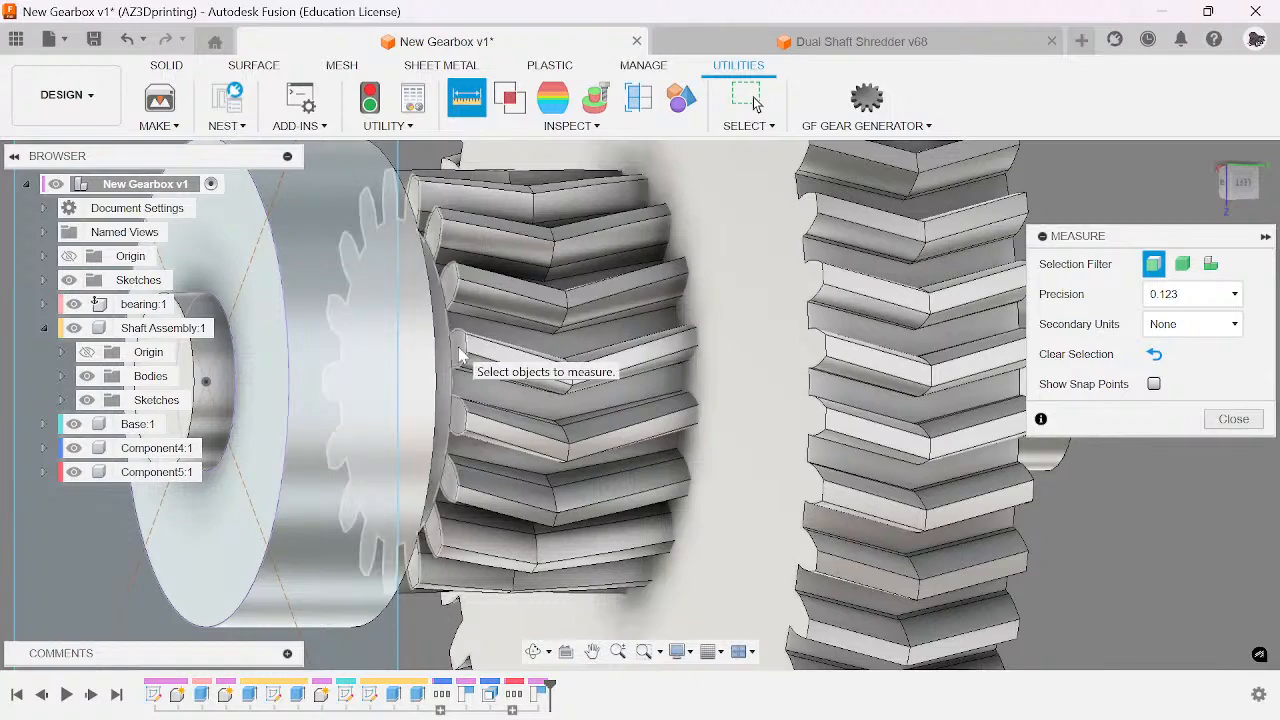
click(402, 395)
click(1256, 187)
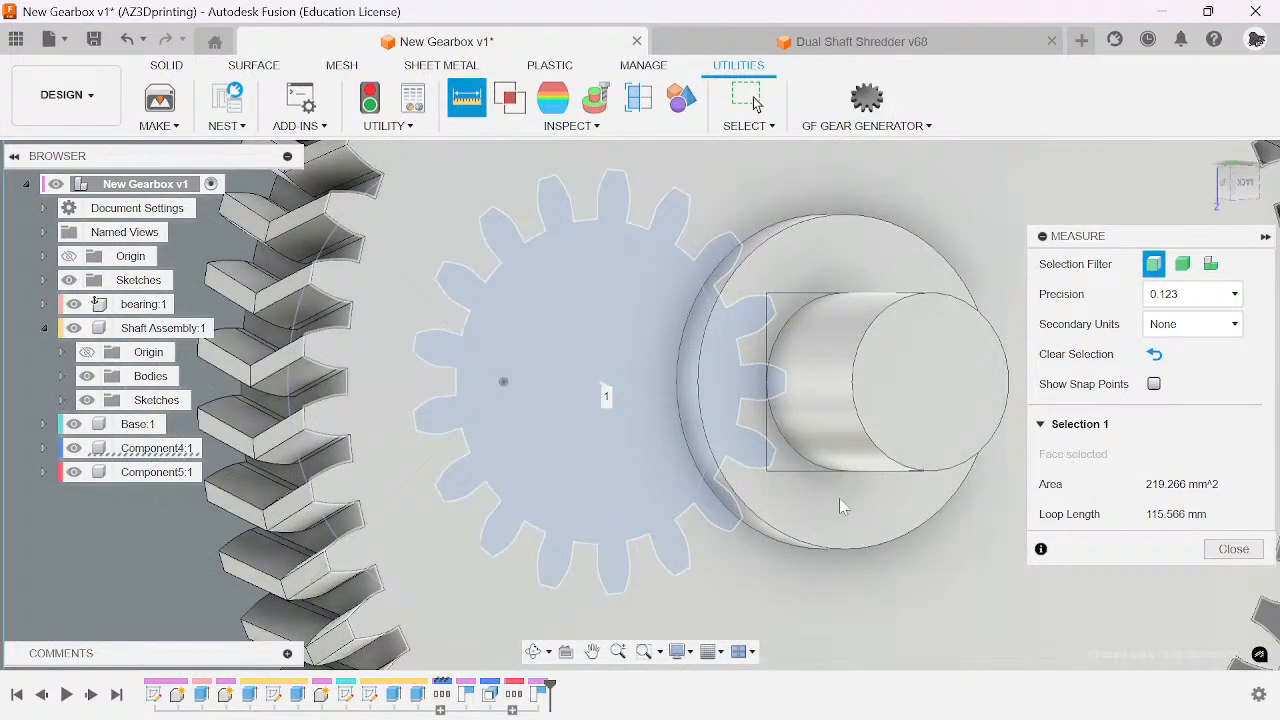
click(835, 400)
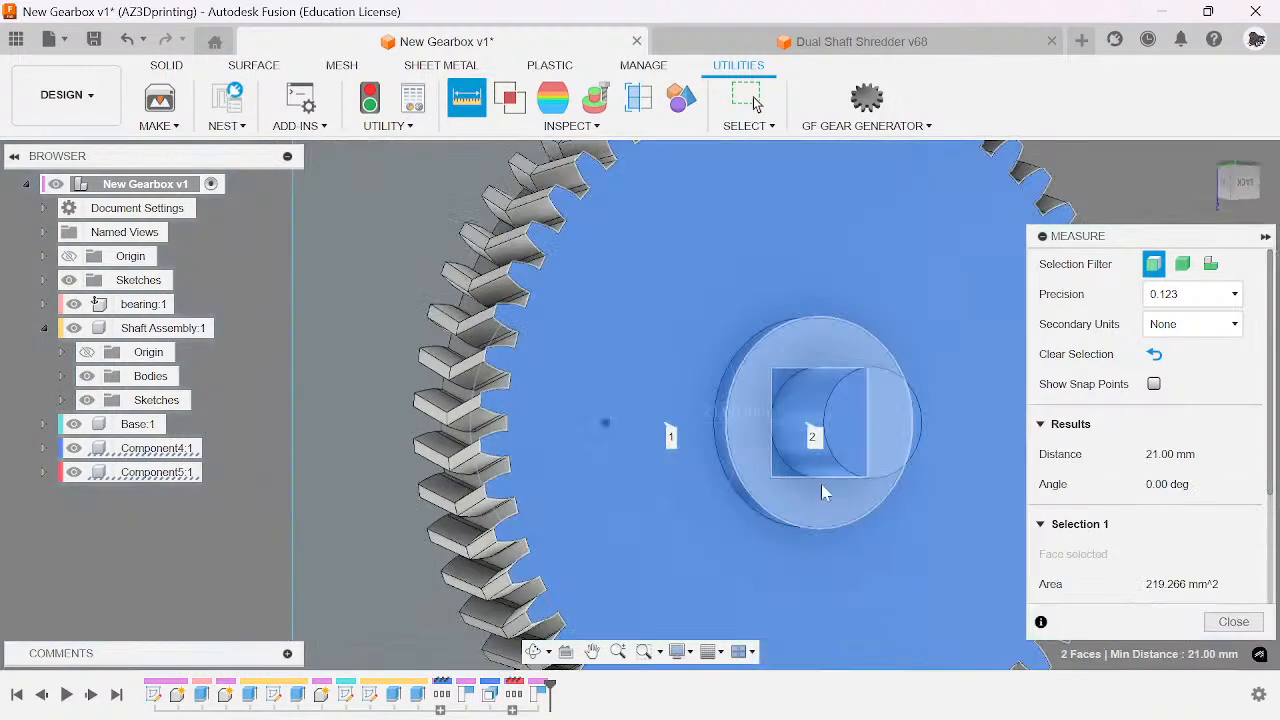
click(1234, 624)
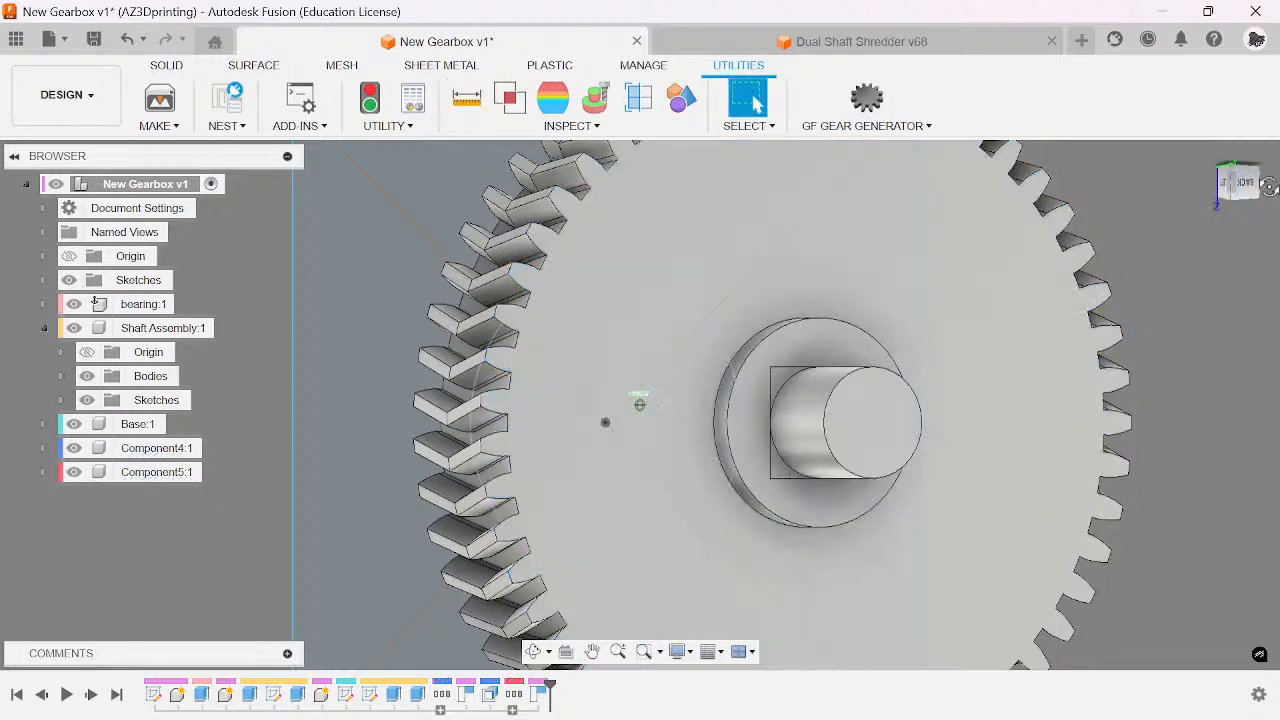
- Slide the large gear along the shaft away from the small gear, capture that position, and undo the change
drag(1246, 187, 1279, 187)
scroll(757, 333, up, 3)
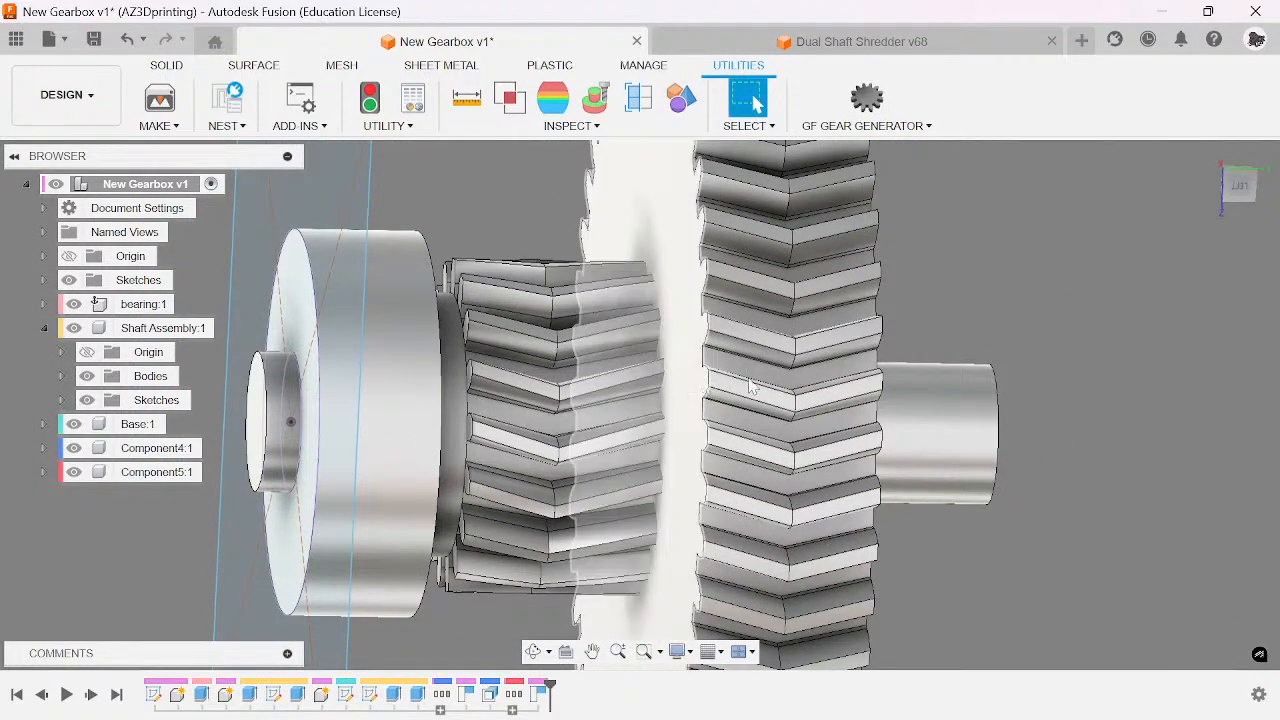
drag(752, 385, 912, 385)
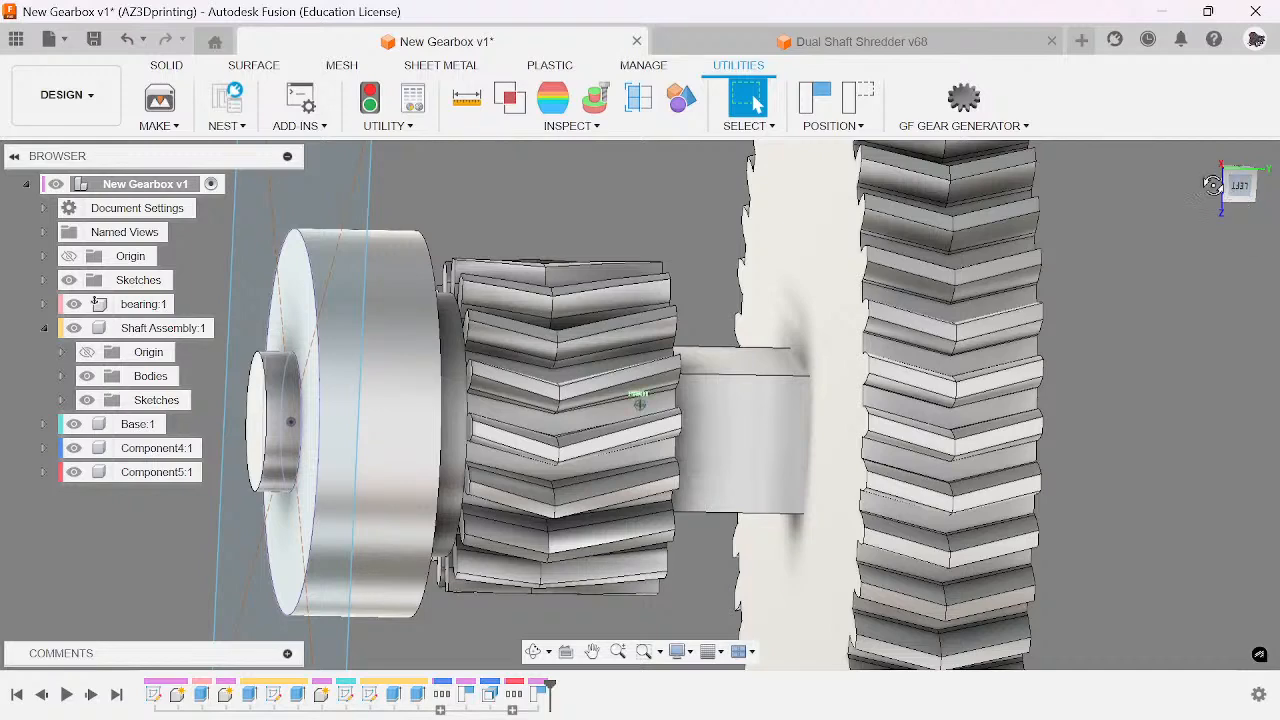
drag(1212, 185, 1192, 186)
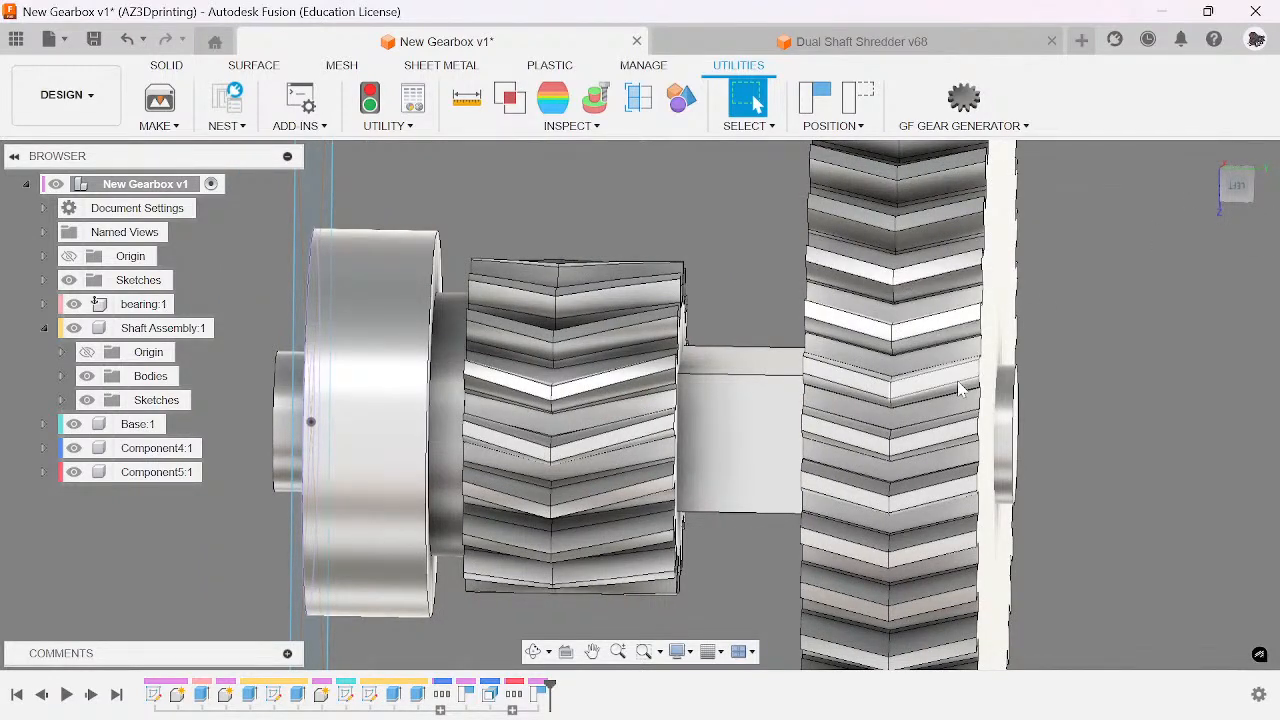
click(830, 96)
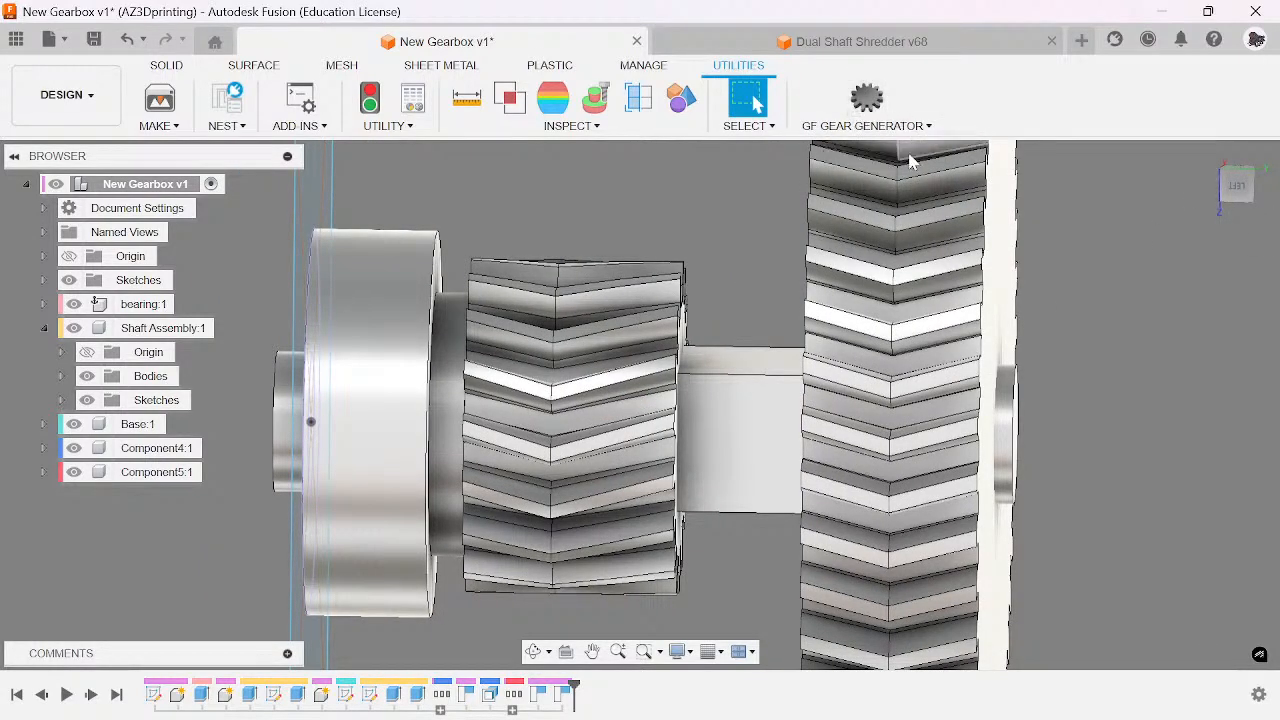
key(ctrl+z)
key(ctrl+y)
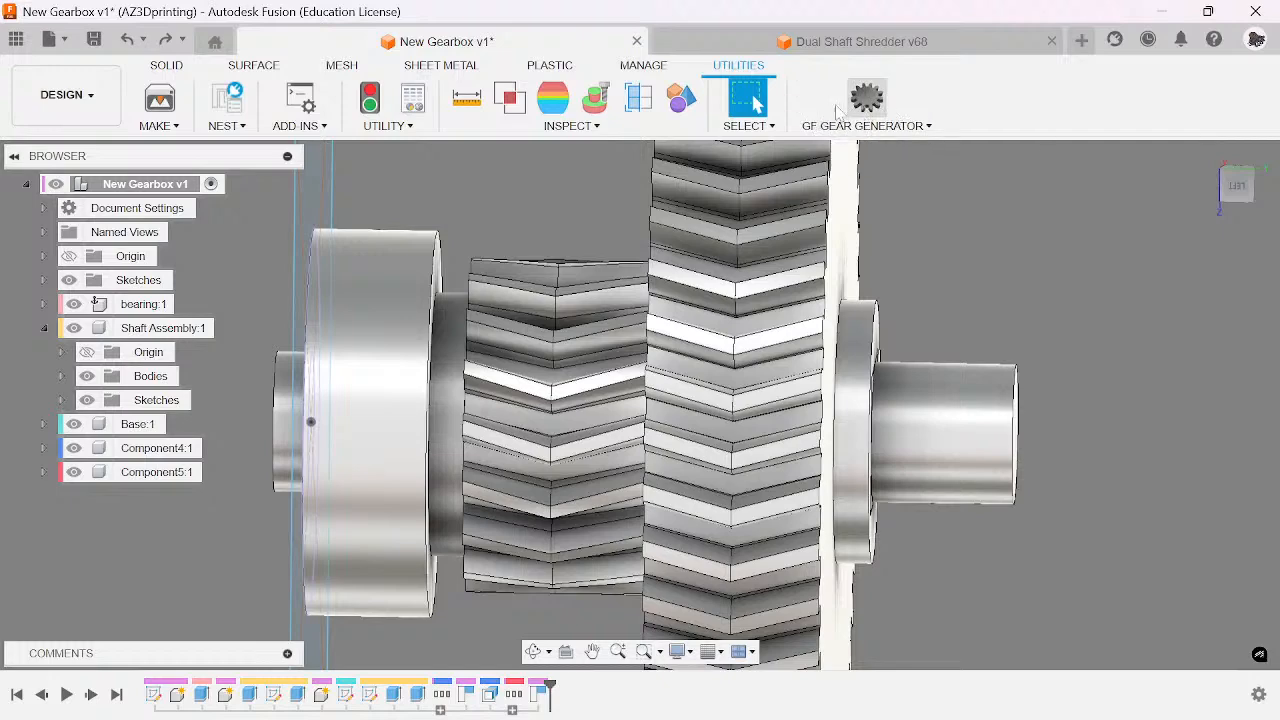
- Create a section analysis on a plane running lengthwise through the shaft and examine how the gears, shaft and bearing overlap
click(638, 97)
scroll(673, 295, down, 3)
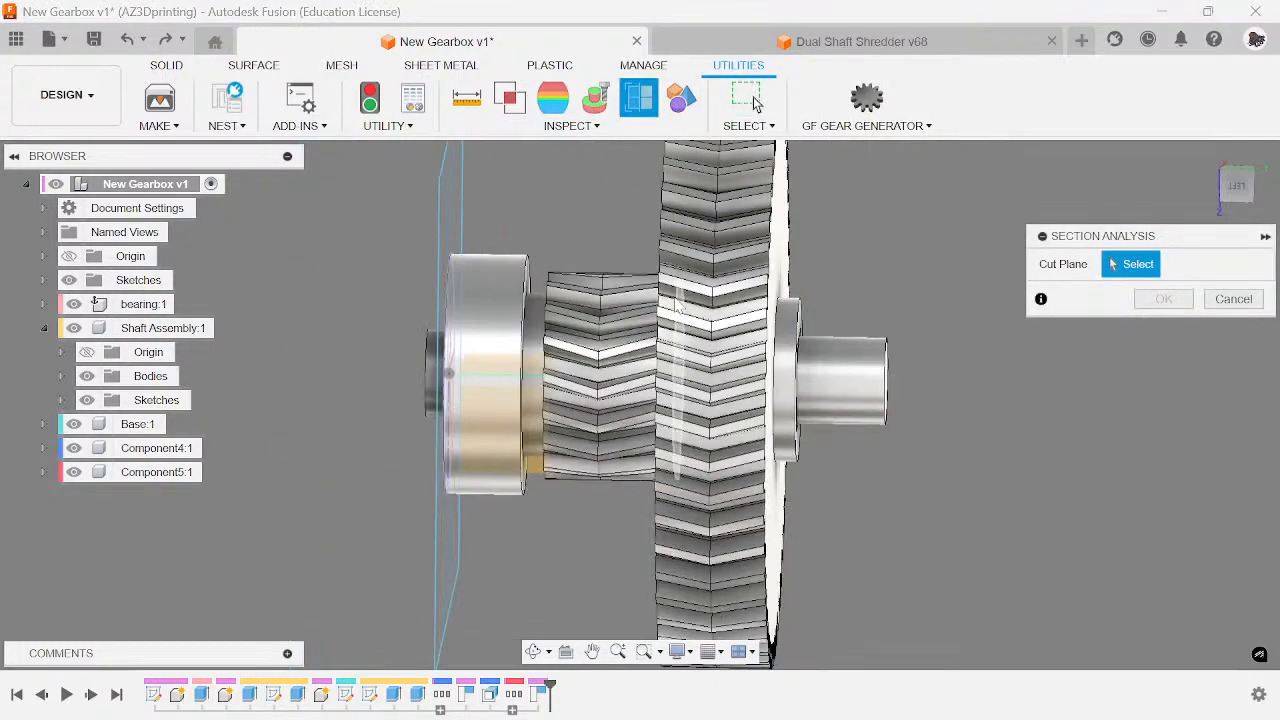
click(495, 440)
click(1163, 477)
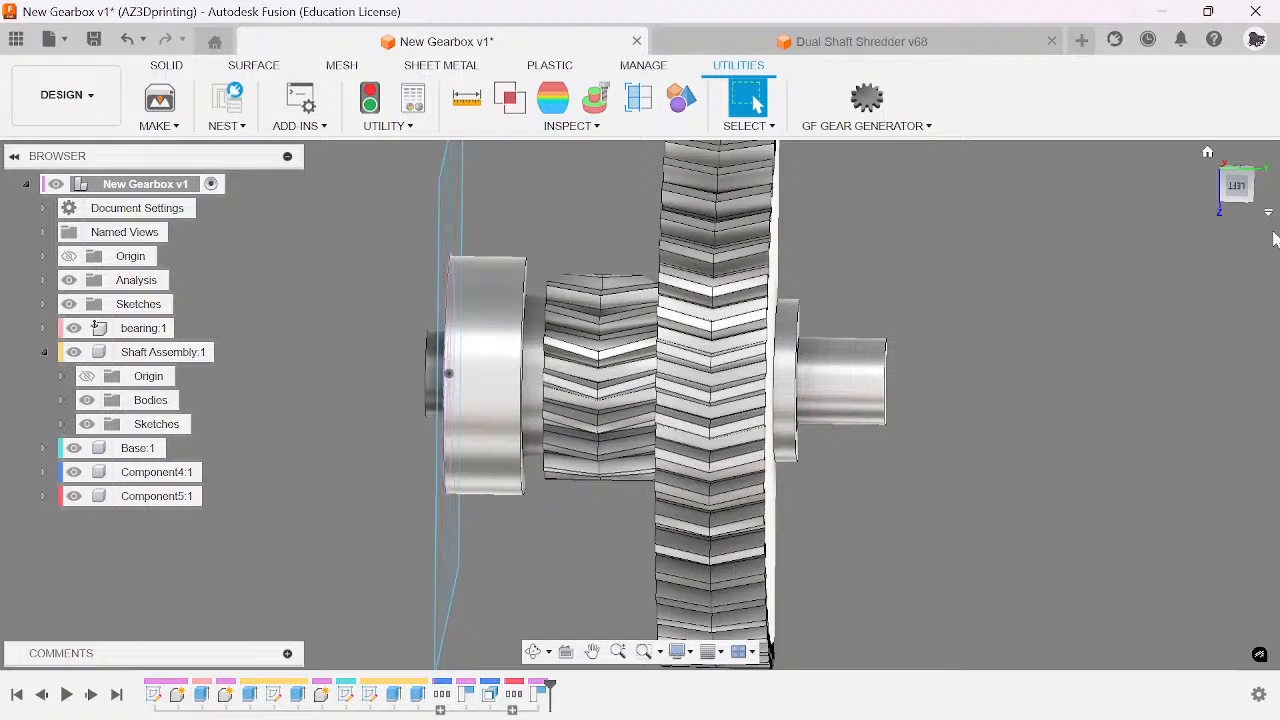
click(1226, 197)
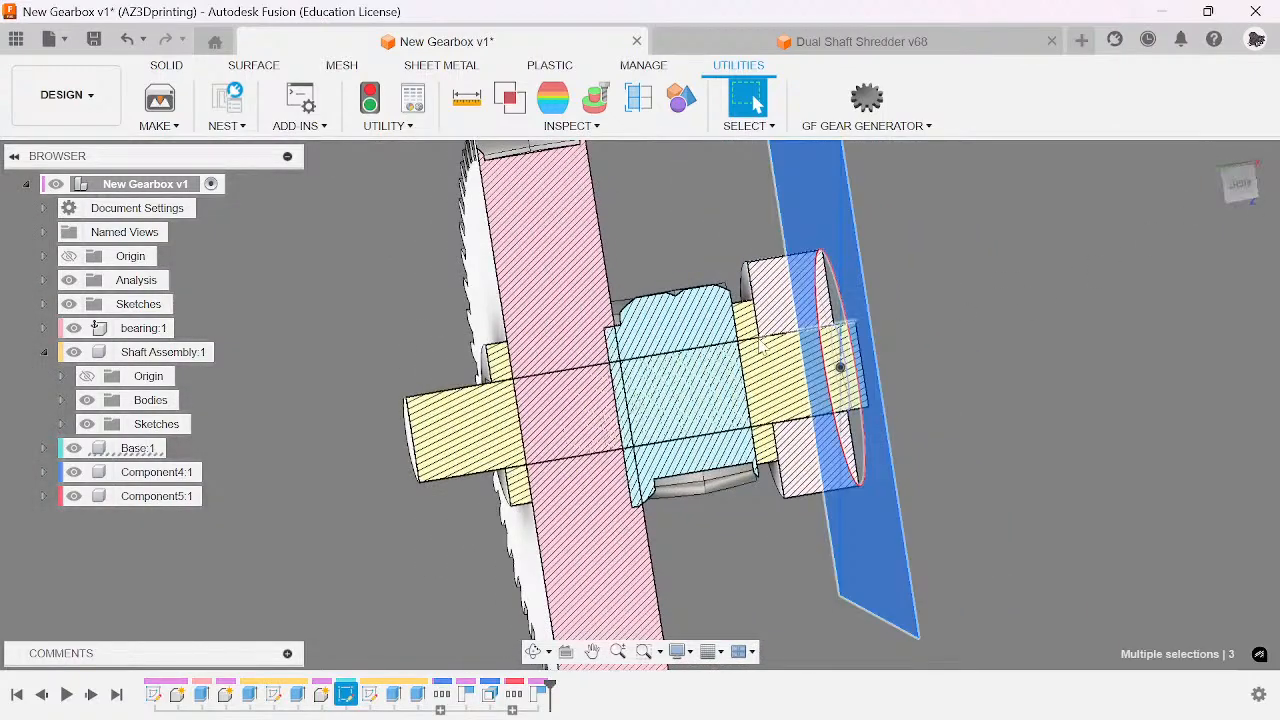
scroll(720, 335, up, 2)
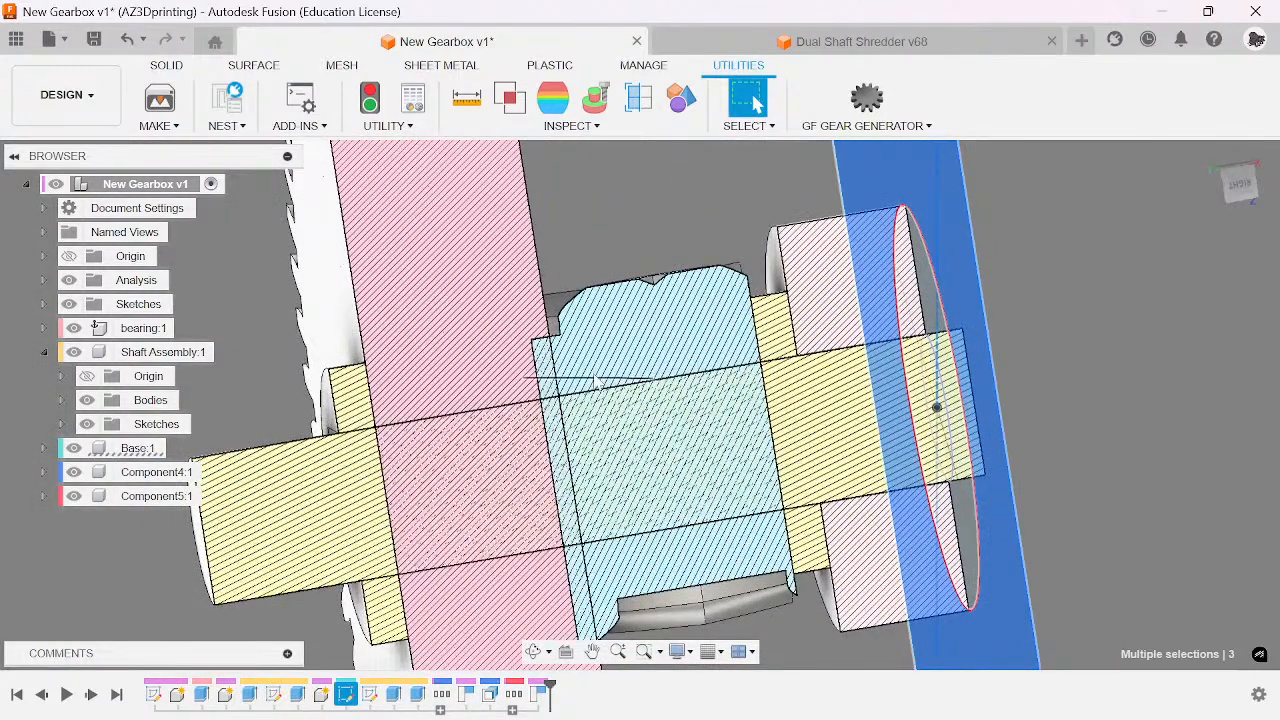
scroll(598, 339, down, 2)
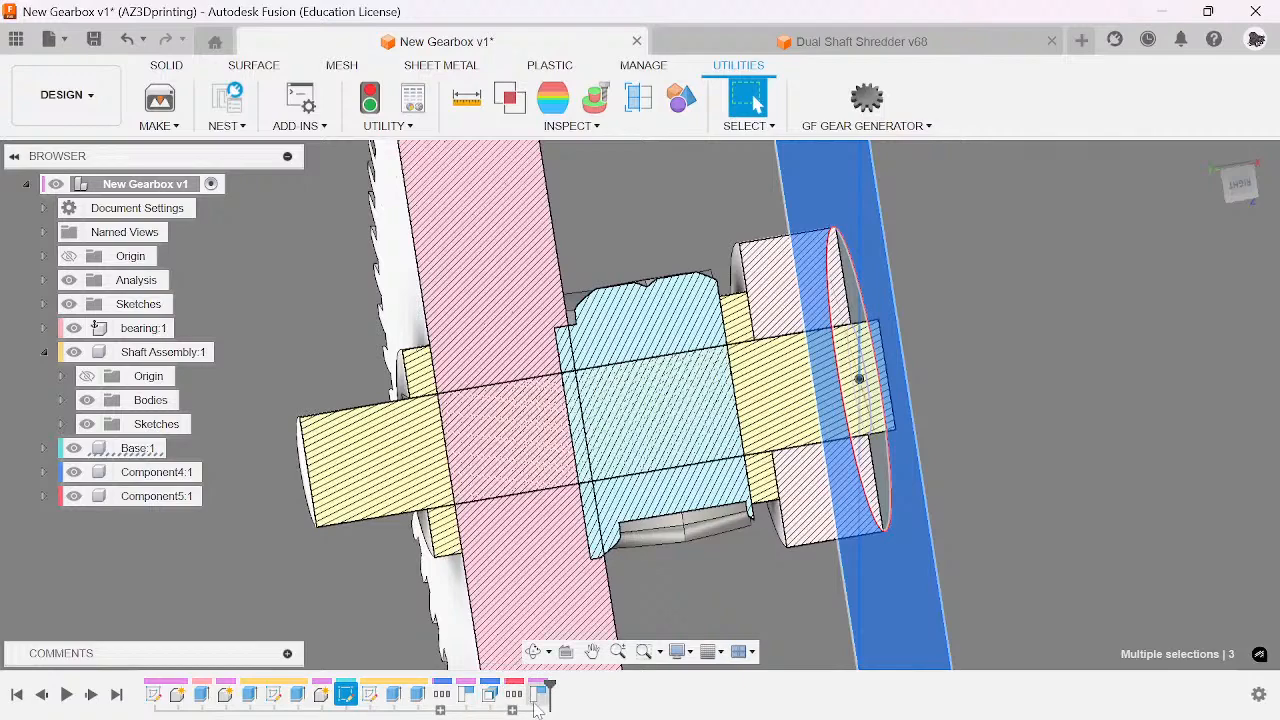
click(540, 695)
click(1103, 503)
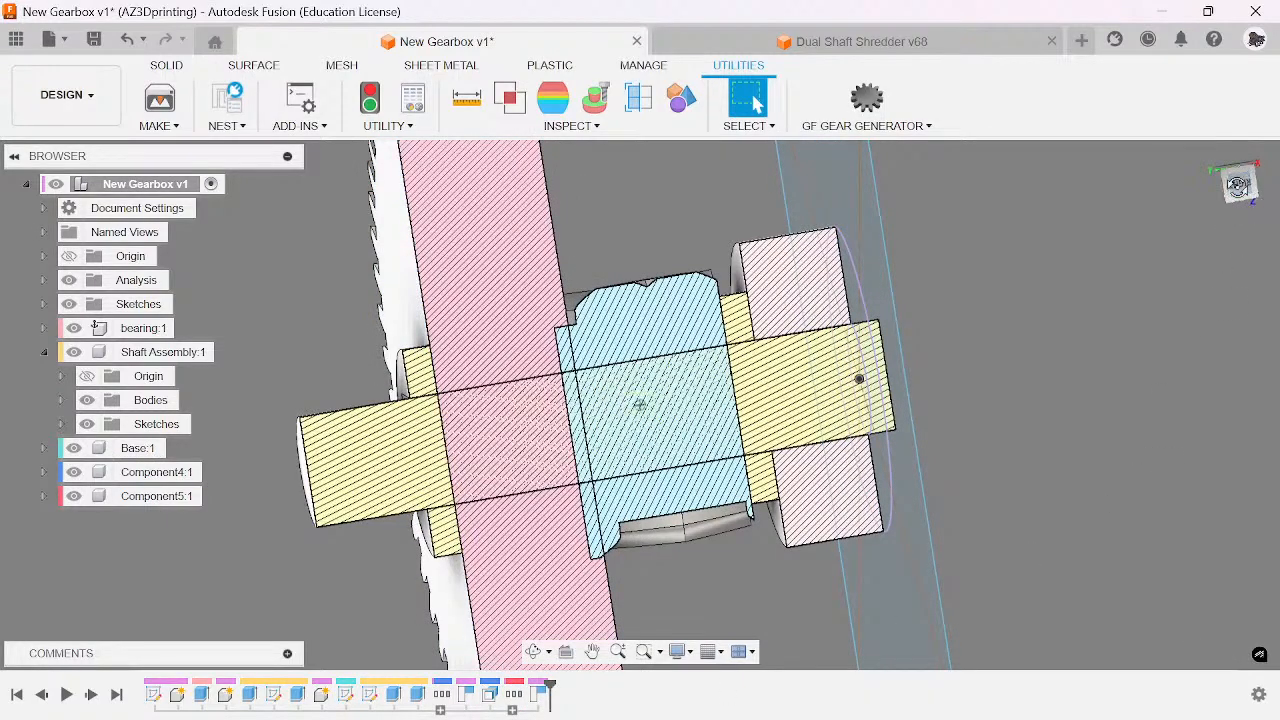
- Offset the large gear's end face on the small gear side by -1 mm
mouse_move(1085, 470)
shift+middle_down()
mouse_move(1060, 605)
mouse_move(1085, 610)
mouse_move(1092, 525)
shift+middle_up()
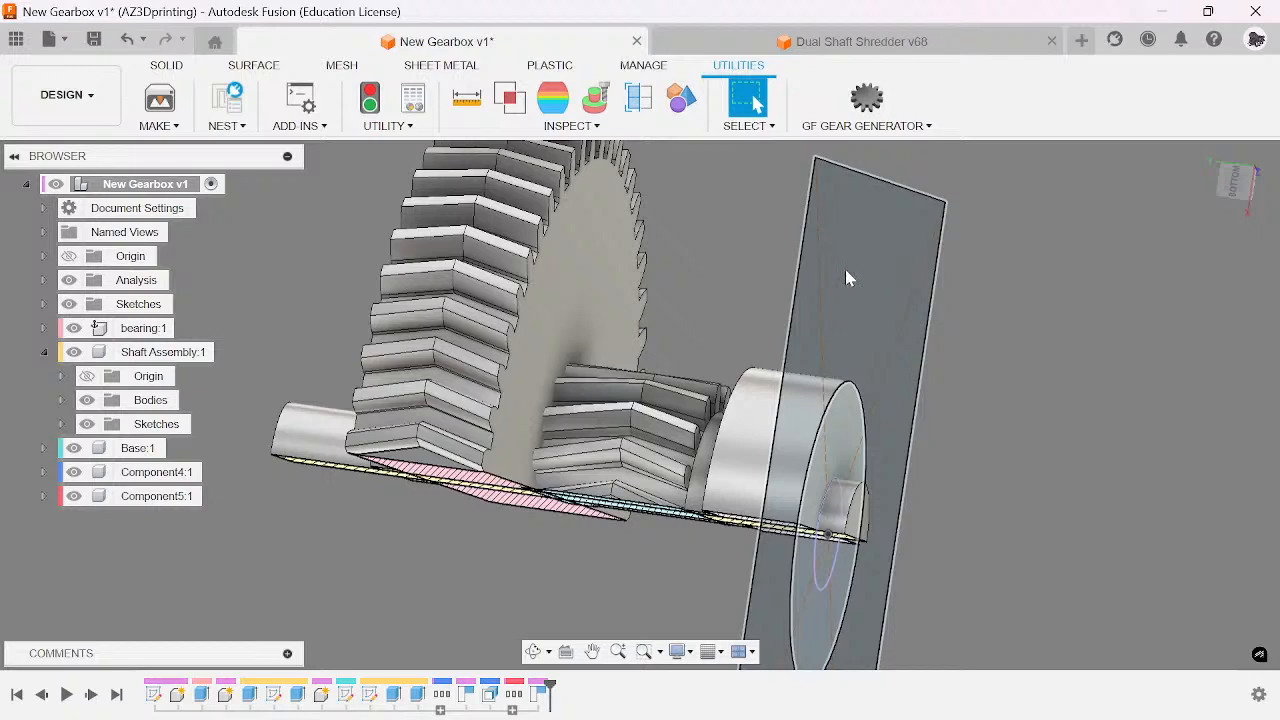
key(q)
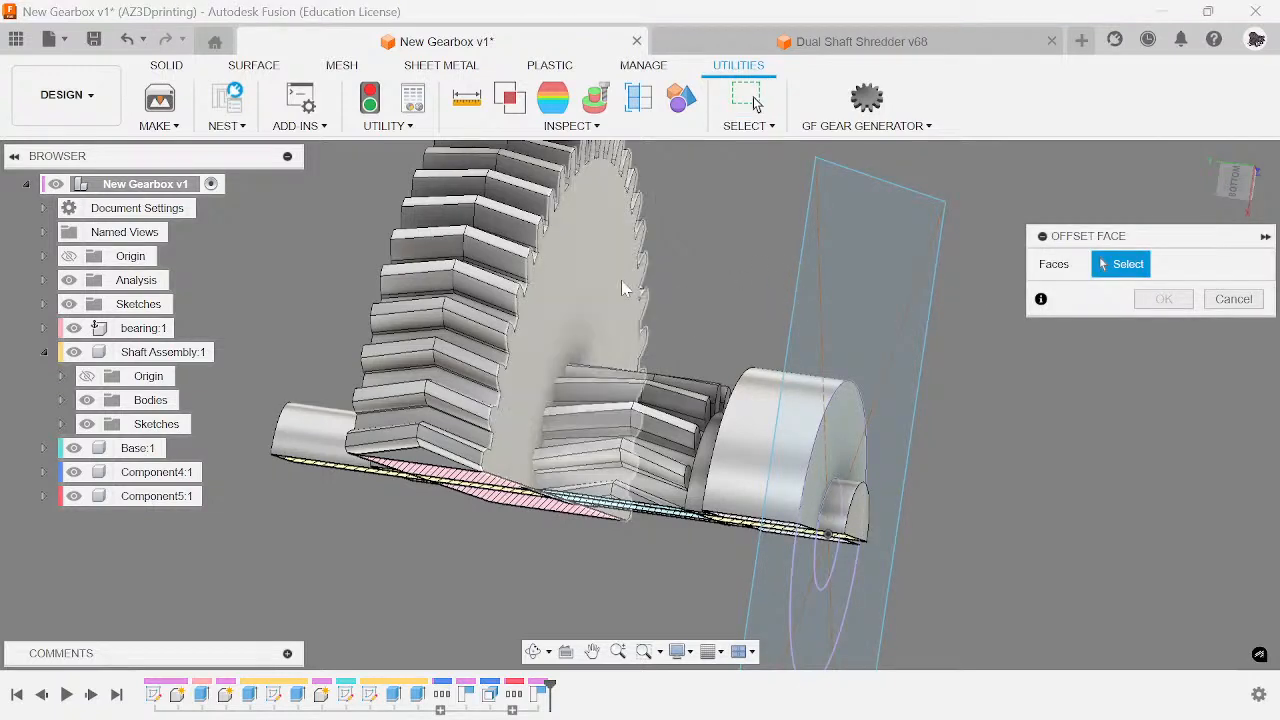
click(620, 291)
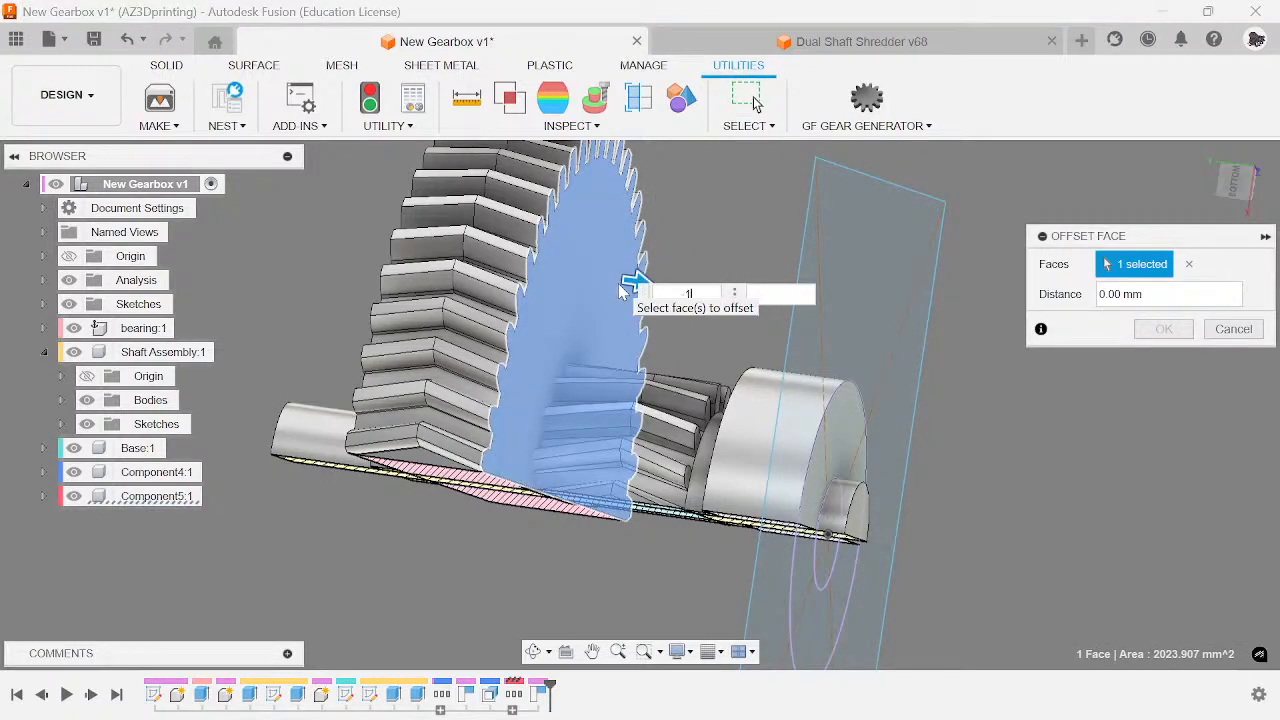
text(1)
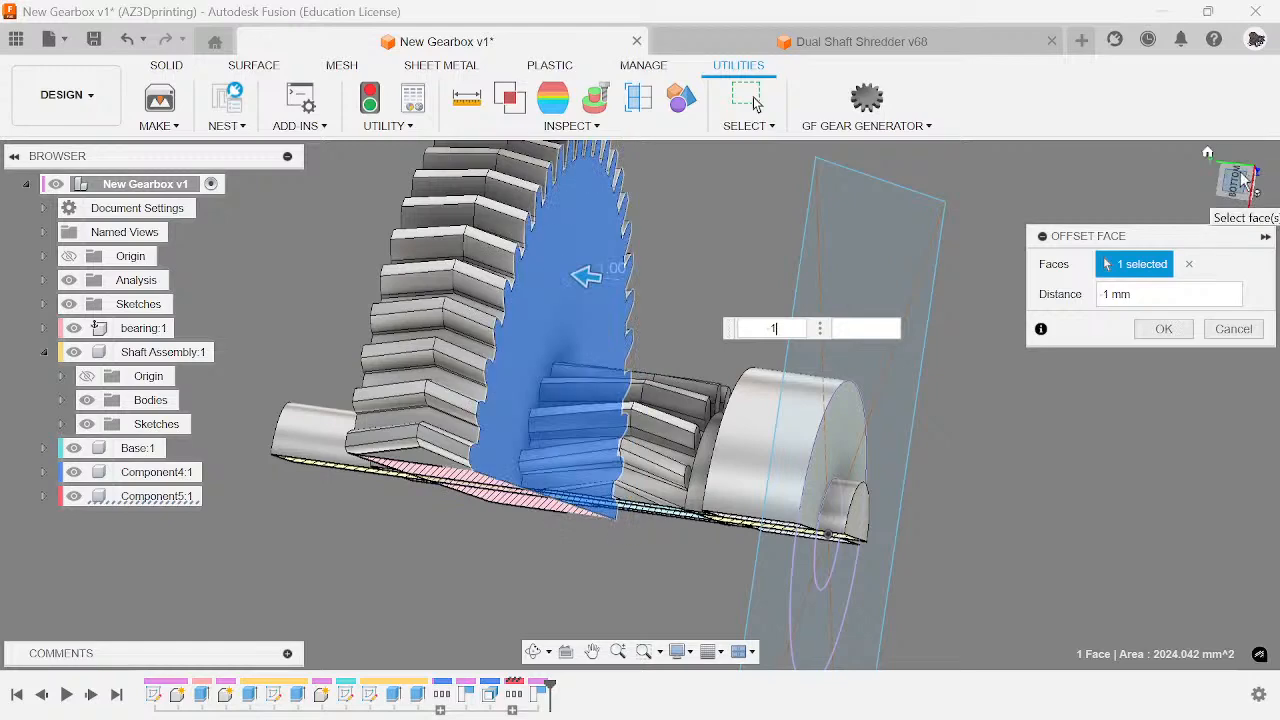
click(1240, 185)
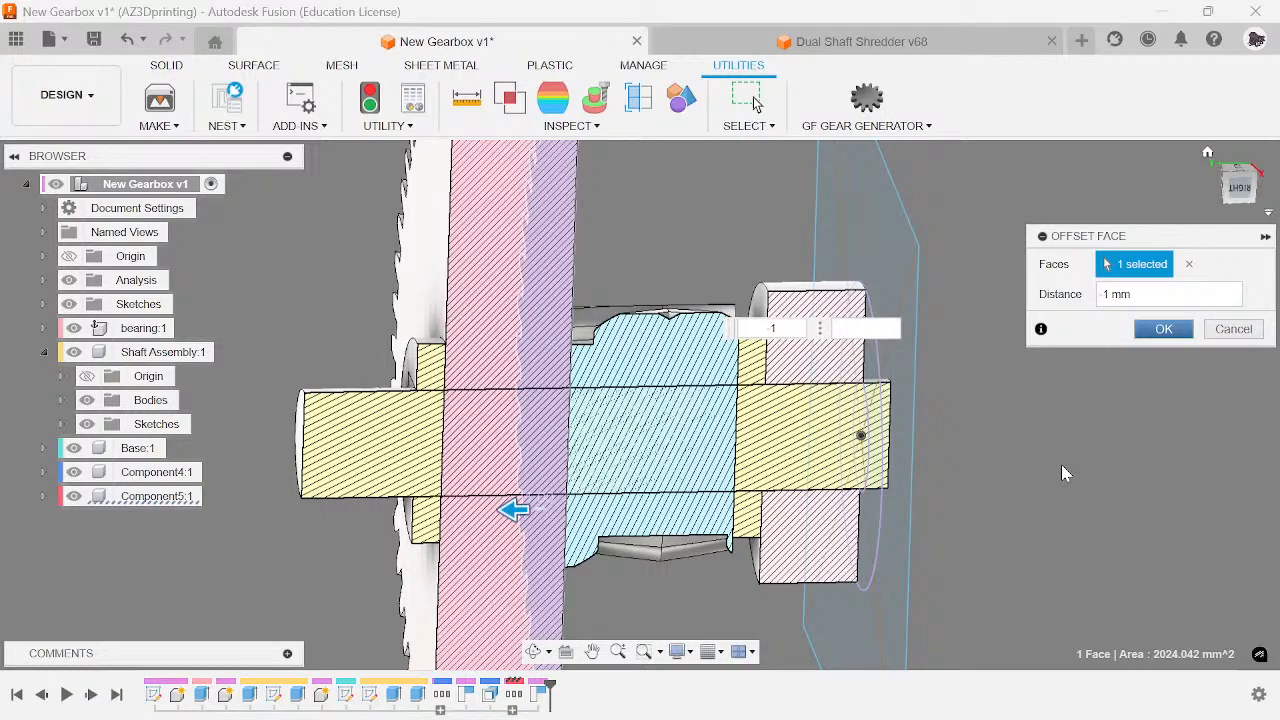
key(Return)
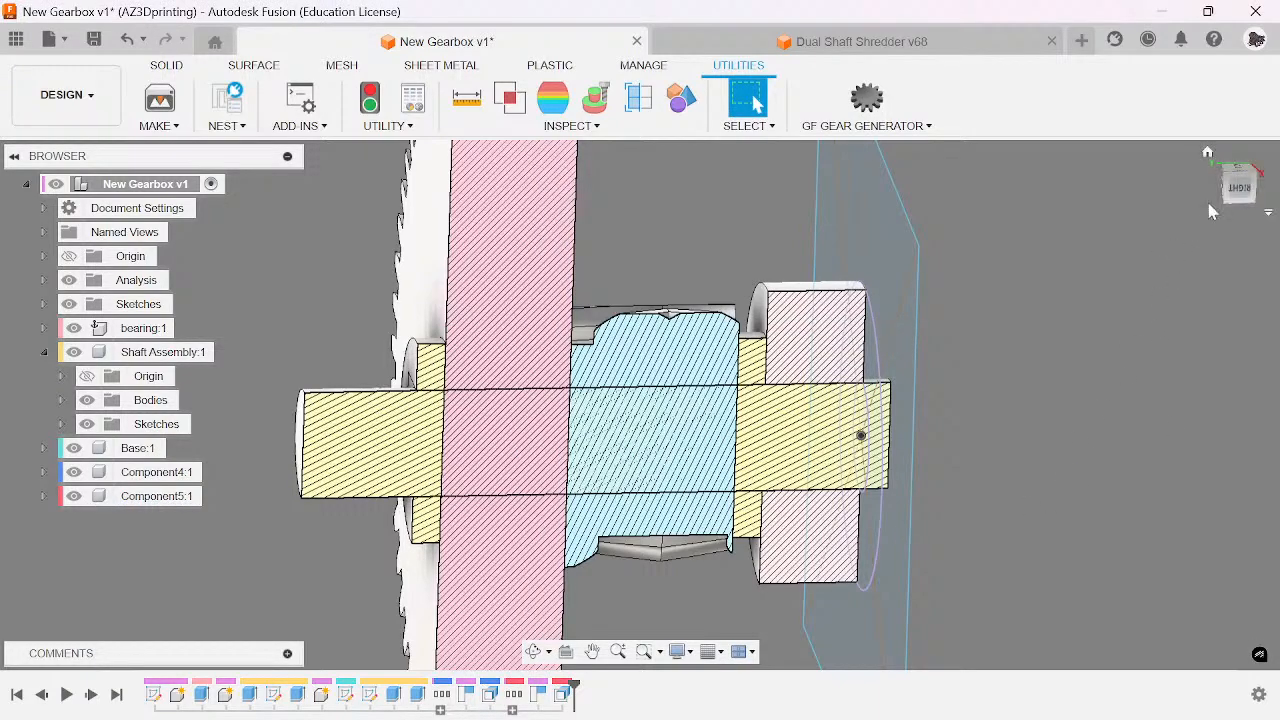
- Inspect the adjusted gears from several angles and hide the section analysis
mouse_move(1237, 203)
mouse_down()
mouse_move(1215, 330)
mouse_move(1180, 420)
mouse_move(1100, 400)
mouse_move(1060, 340)
mouse_move(912, 408)
mouse_up()
scroll(912, 408, down, 2)
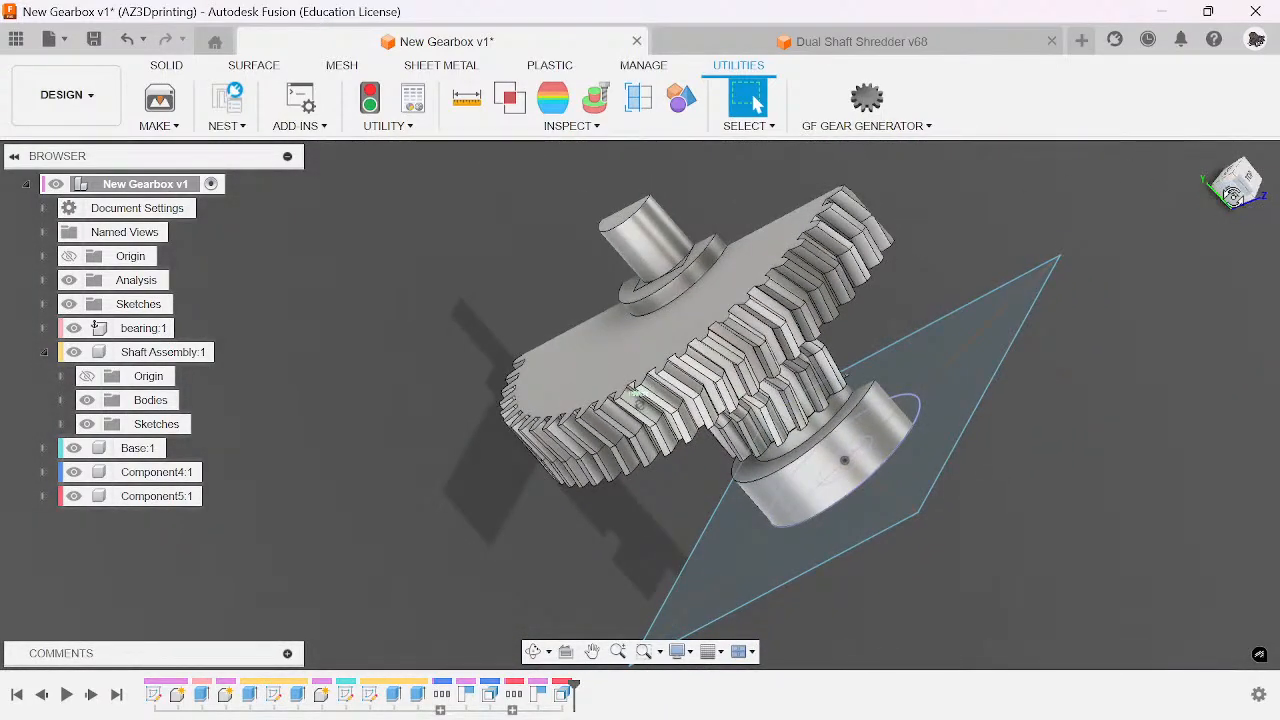
mouse_move(1234, 197)
mouse_down()
mouse_move(1240, 172)
mouse_move(1246, 187)
mouse_up()
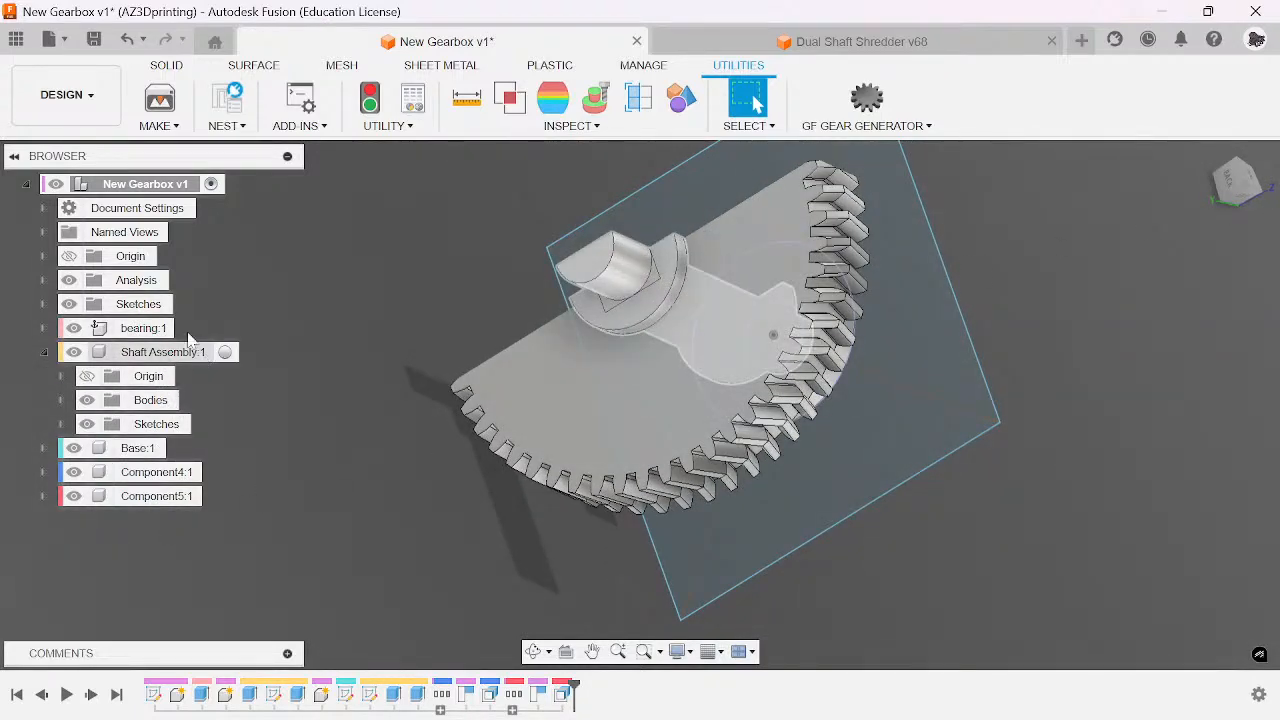
click(70, 281)
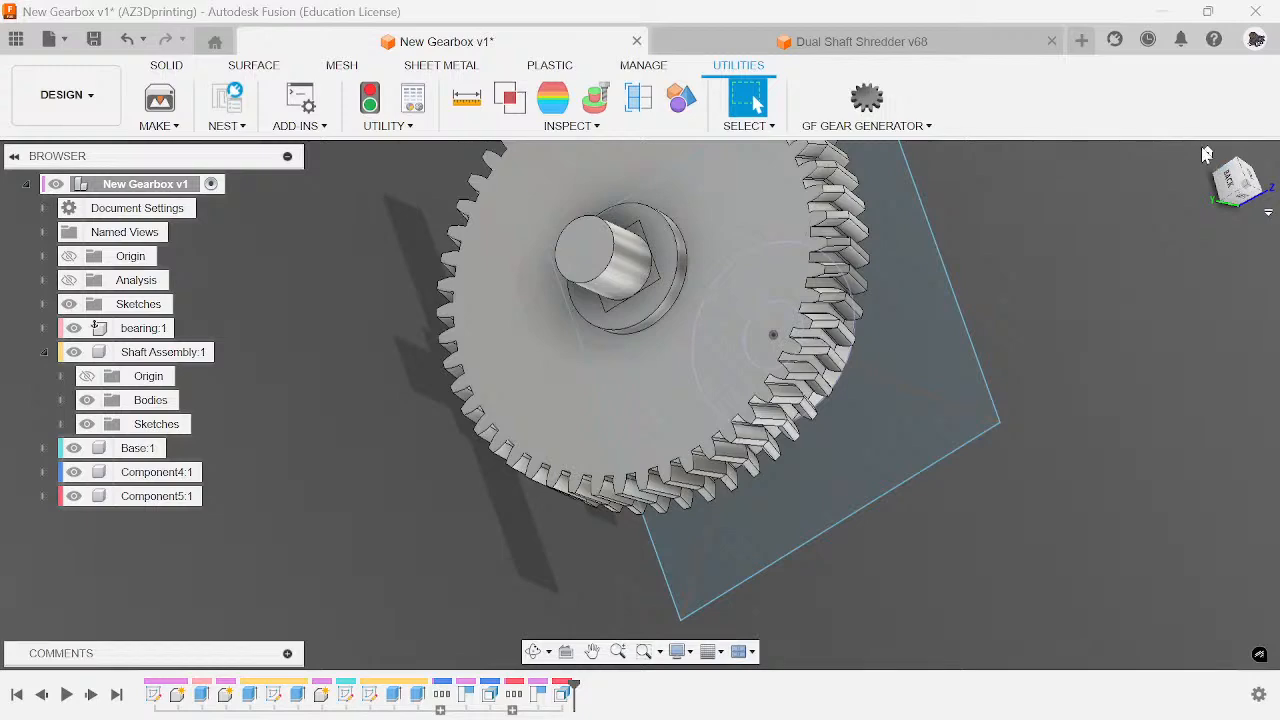
click(1206, 155)
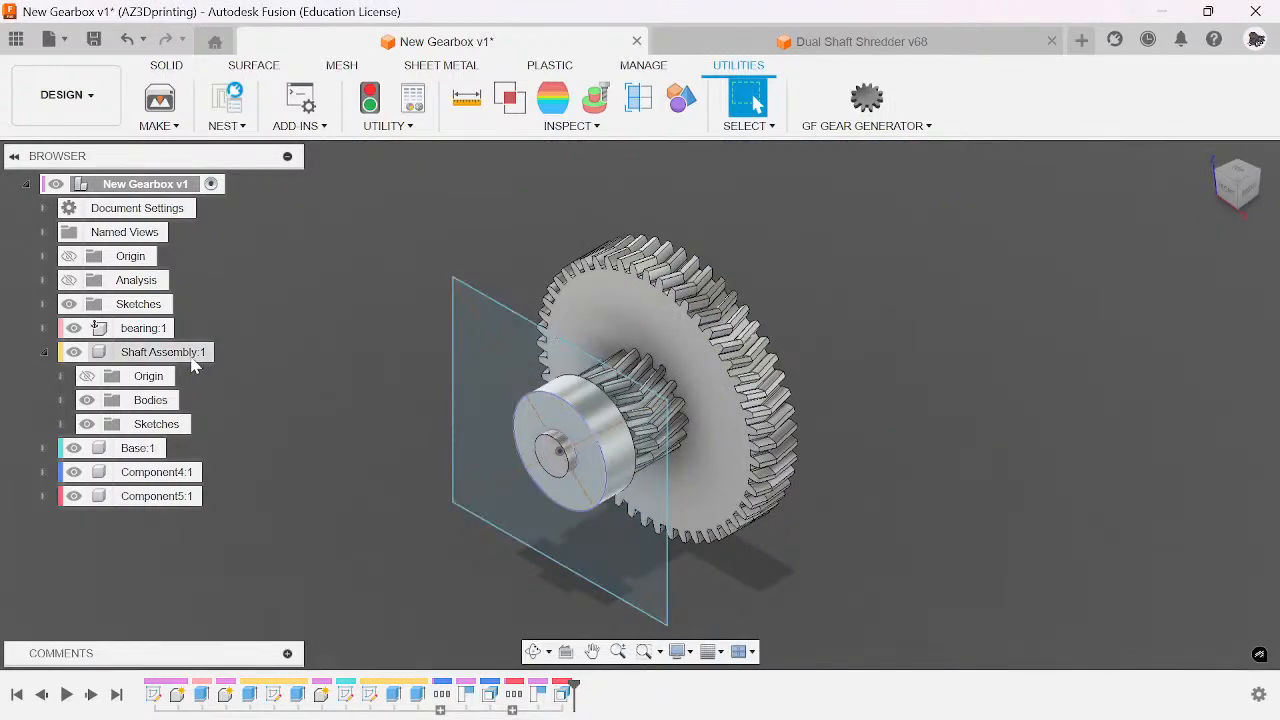
- In the bearing component, extrude the bearing's ring profile 7 mm as a new body, starting from the outer face of the shaft collar
click(155, 331)
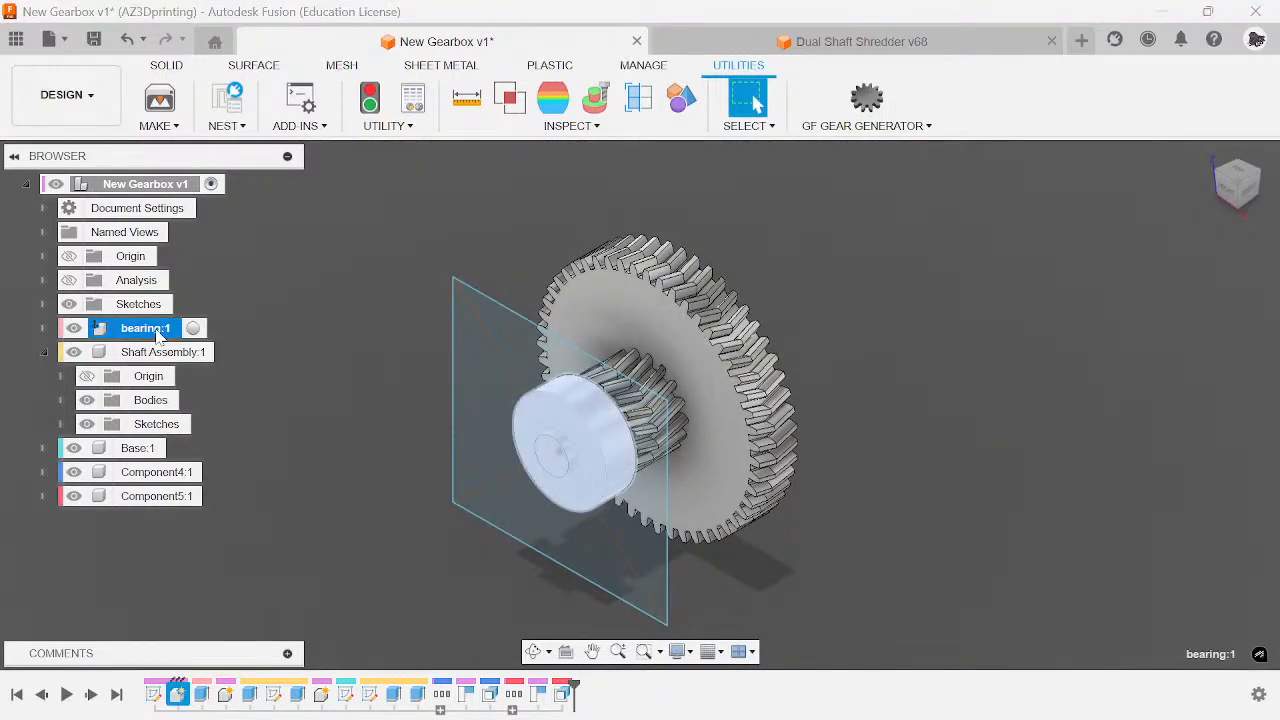
click(301, 364)
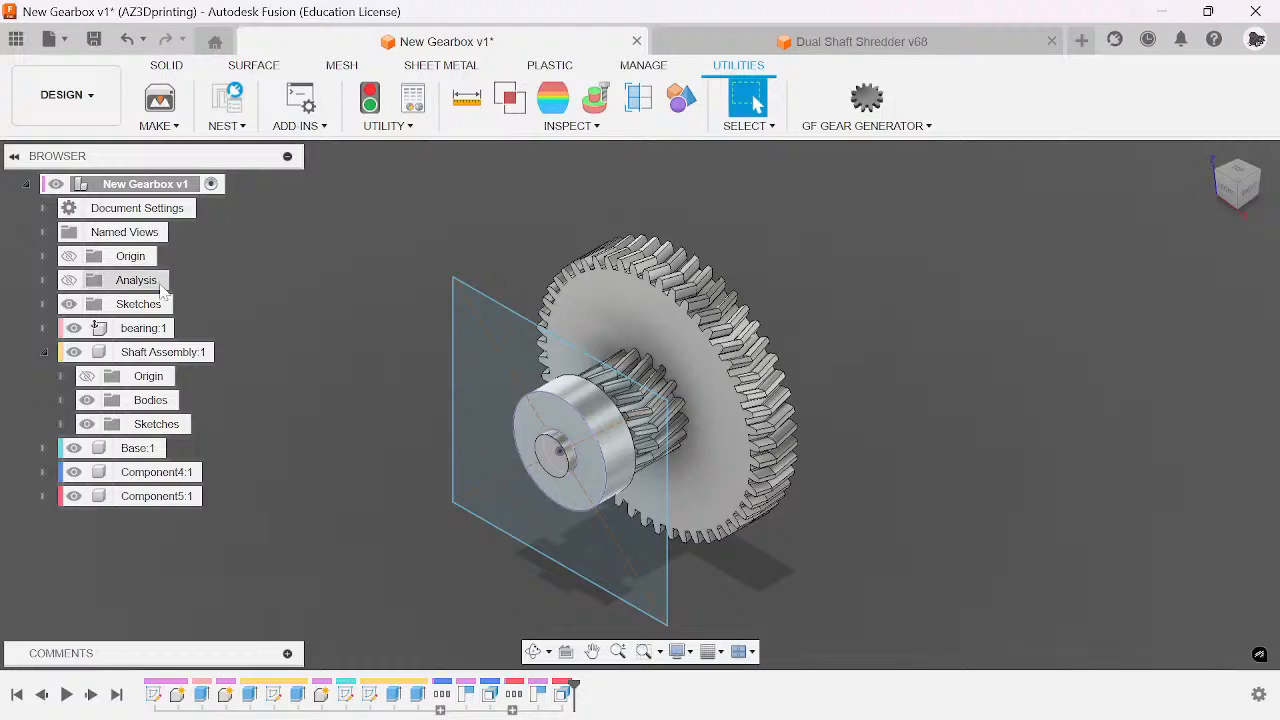
click(173, 336)
key(e)
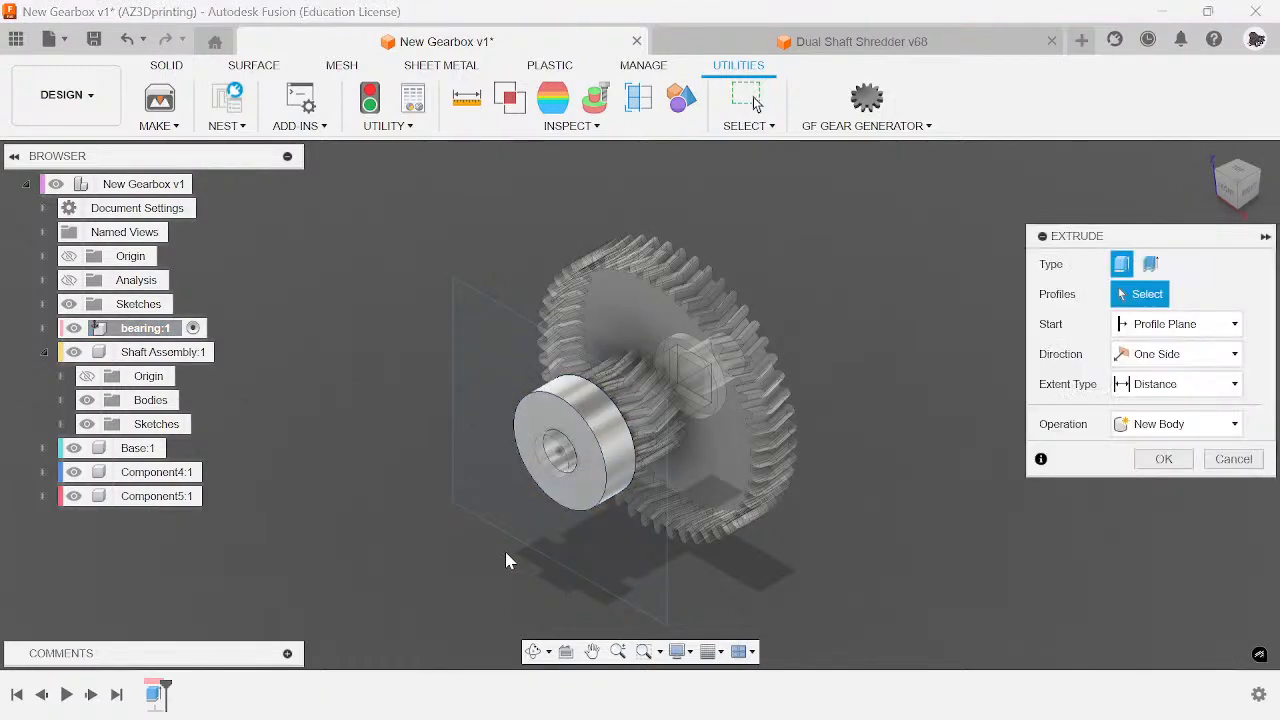
click(575, 470)
drag(1237, 183, 1180, 210)
scroll(957, 287, up, 4)
click(1200, 324)
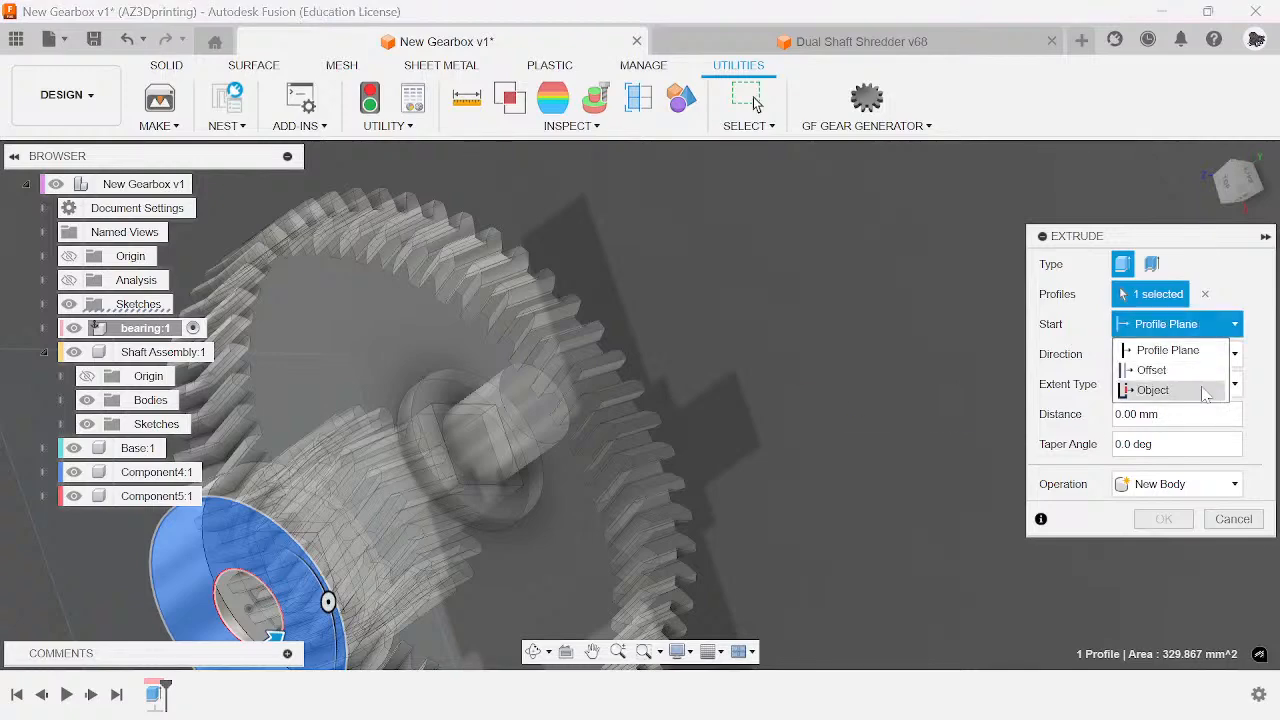
click(1145, 389)
click(510, 503)
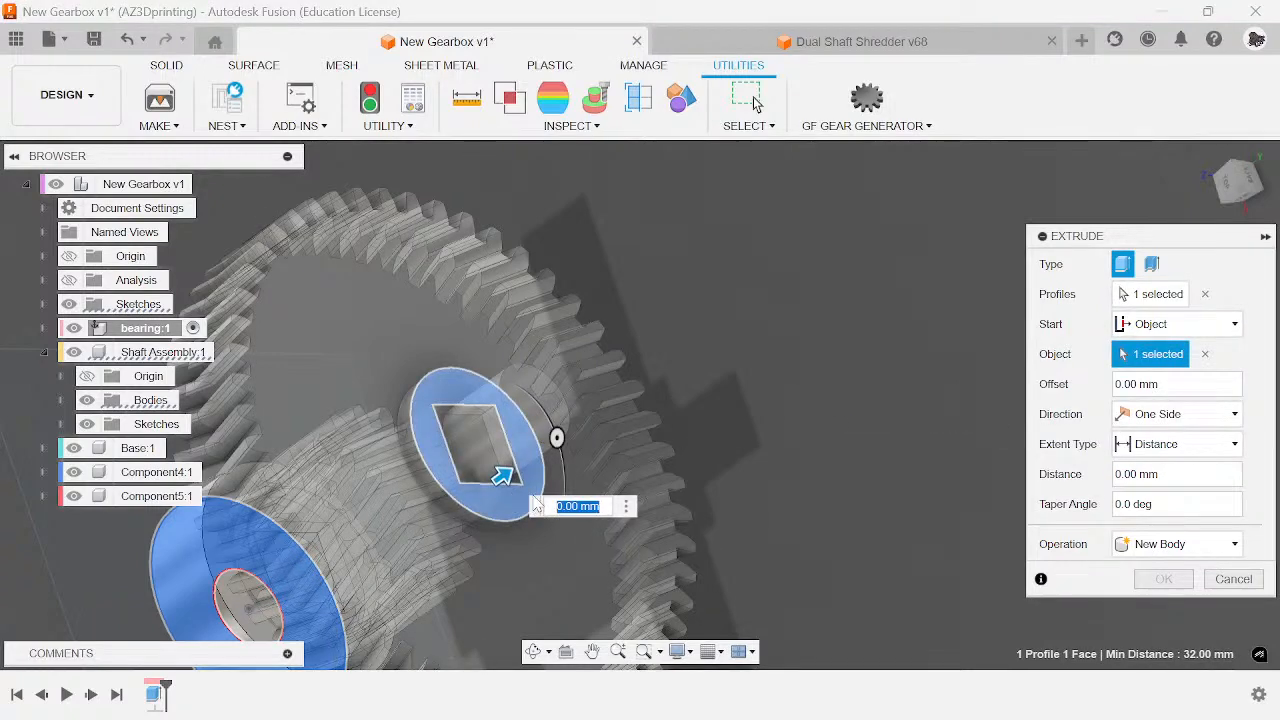
text(7)
click(1162, 580)
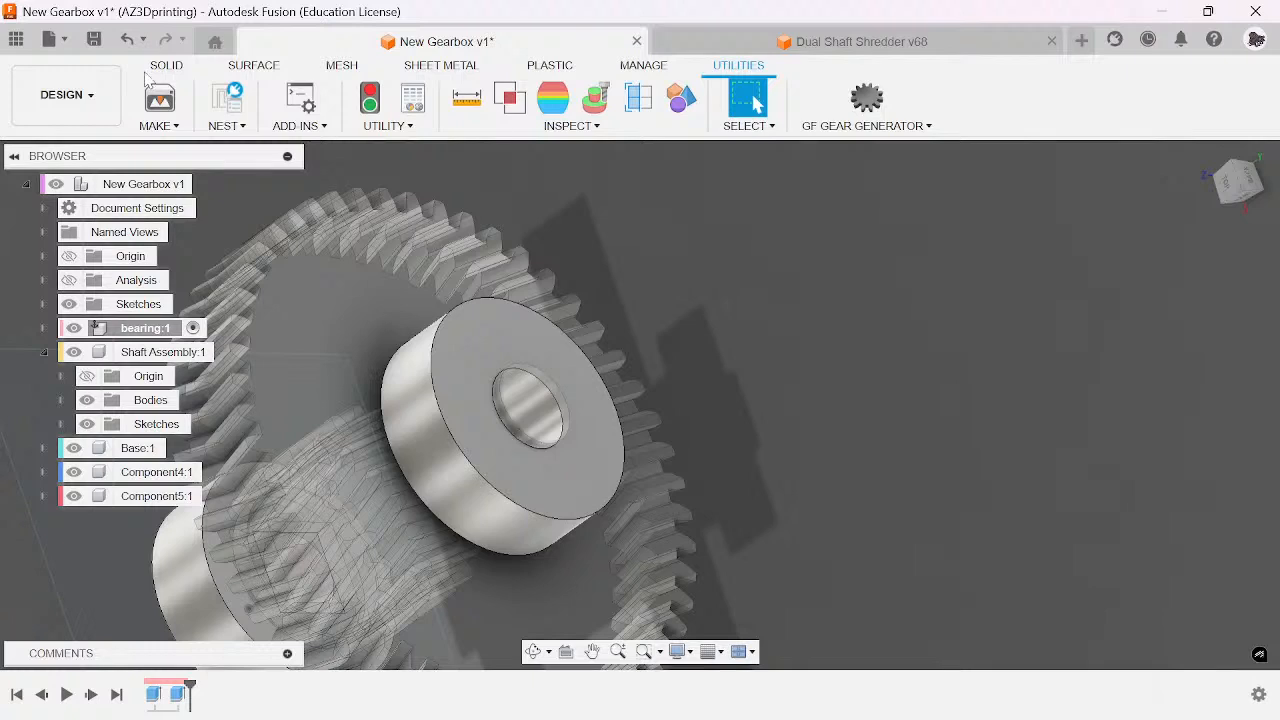
- Check both bearings against the shaft and make the top-level assembly the active component again
scroll(664, 300, down, 3)
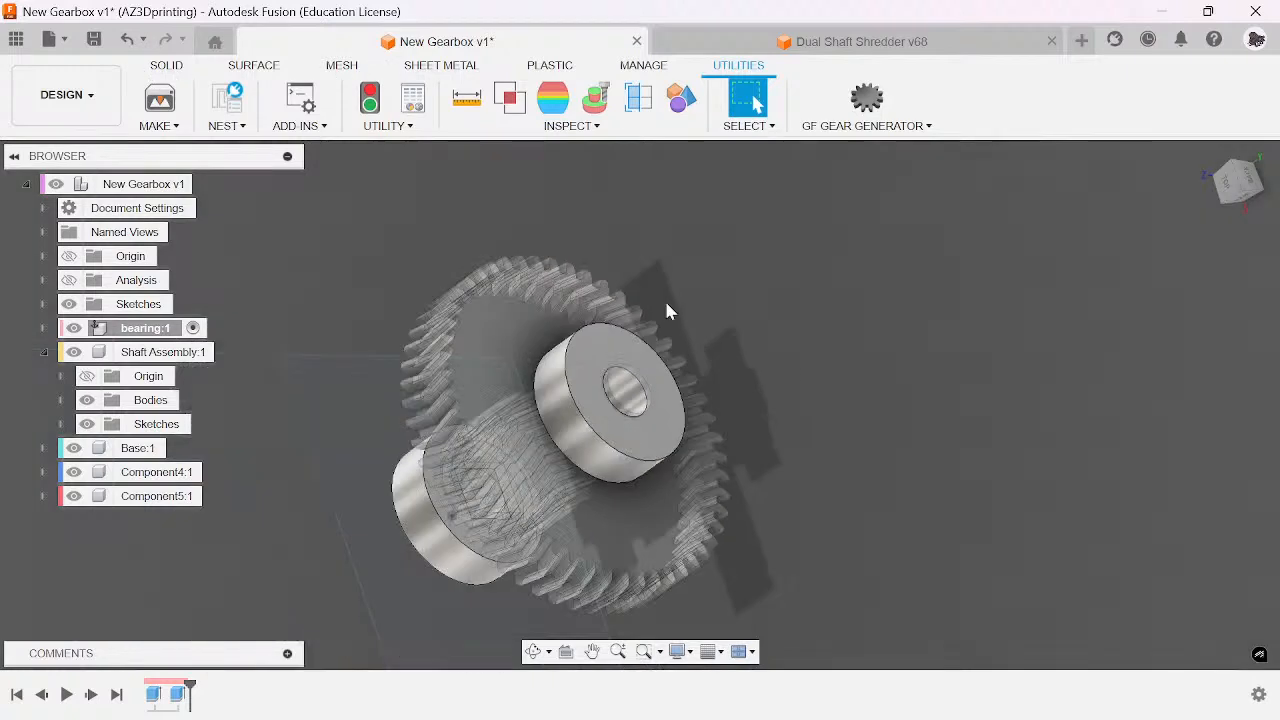
click(170, 68)
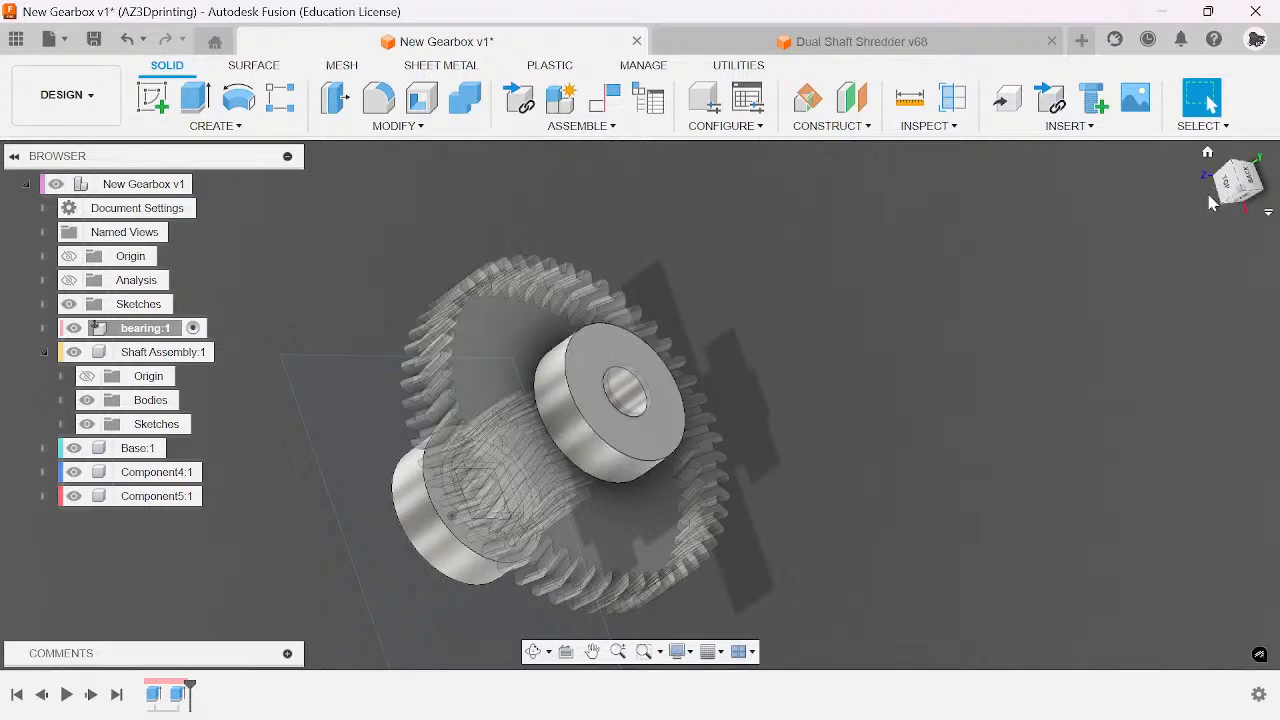
click(1210, 155)
scroll(930, 342, up, 5)
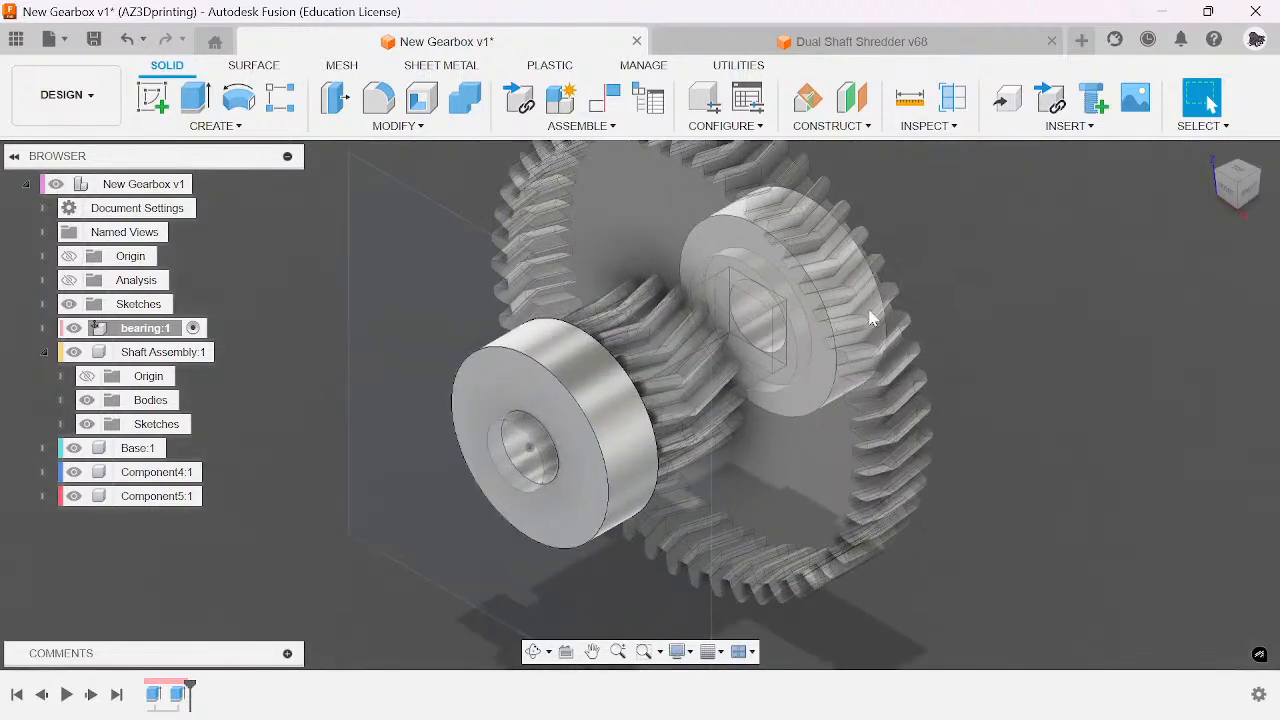
scroll(930, 342, down, 3)
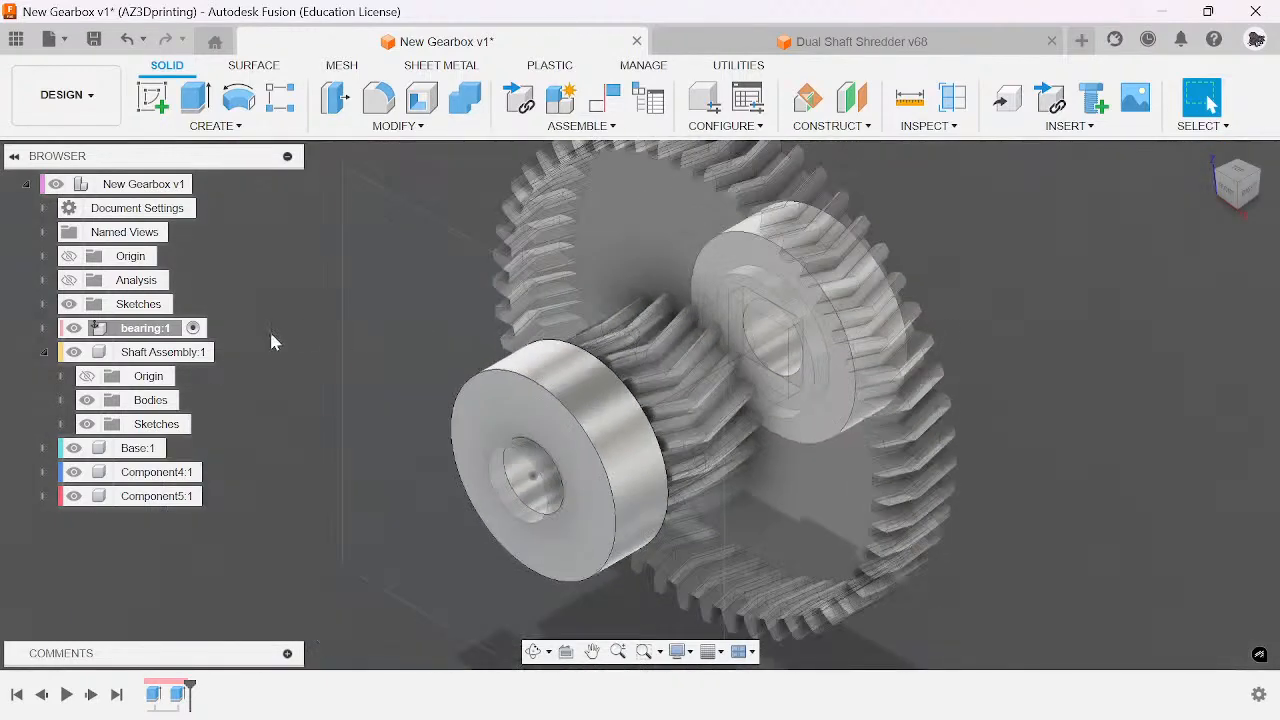
click(211, 184)
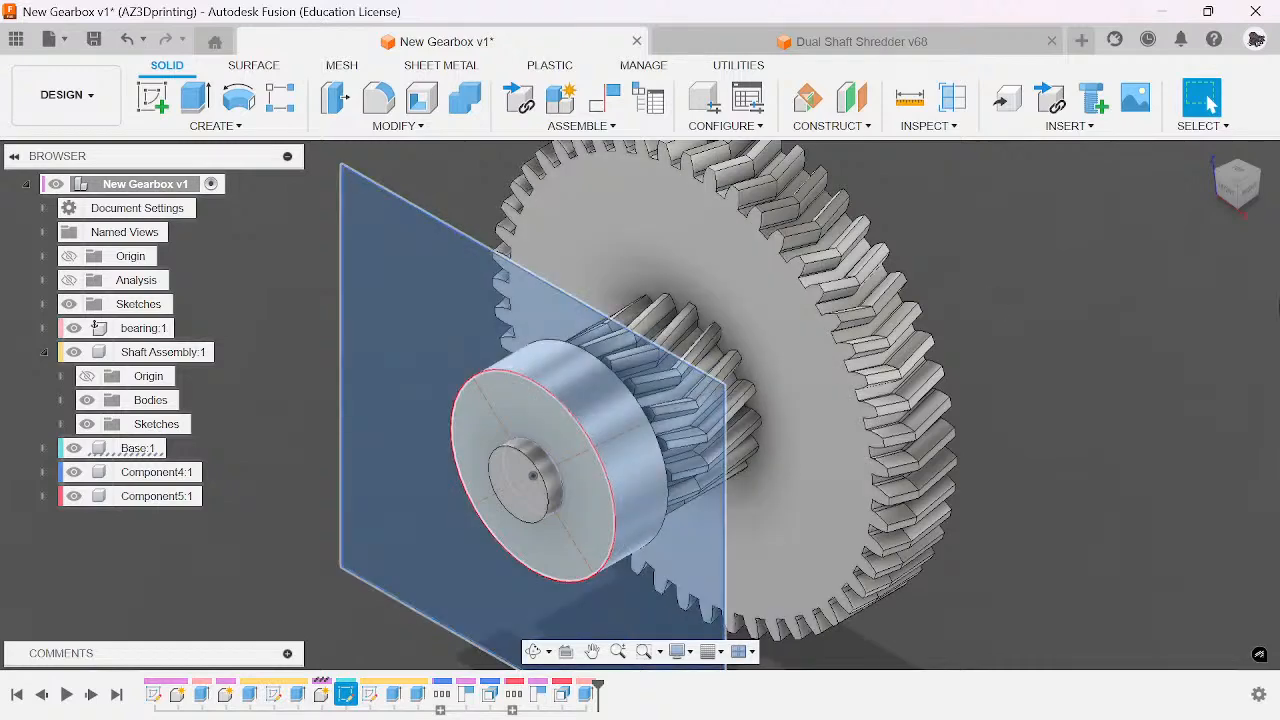
click(1149, 263)
scroll(912, 400, down, 3)
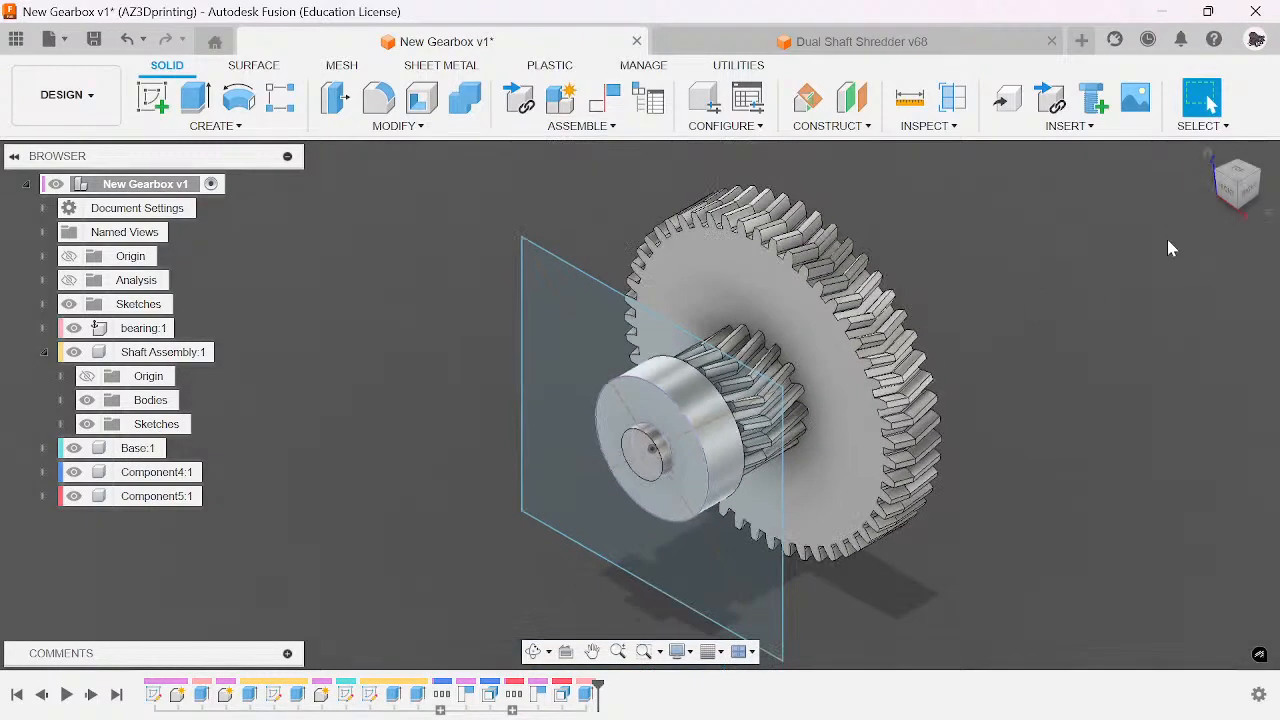
- Activate the Base component and face the gear assembly straight on from the front
click(1238, 195)
click(1238, 200)
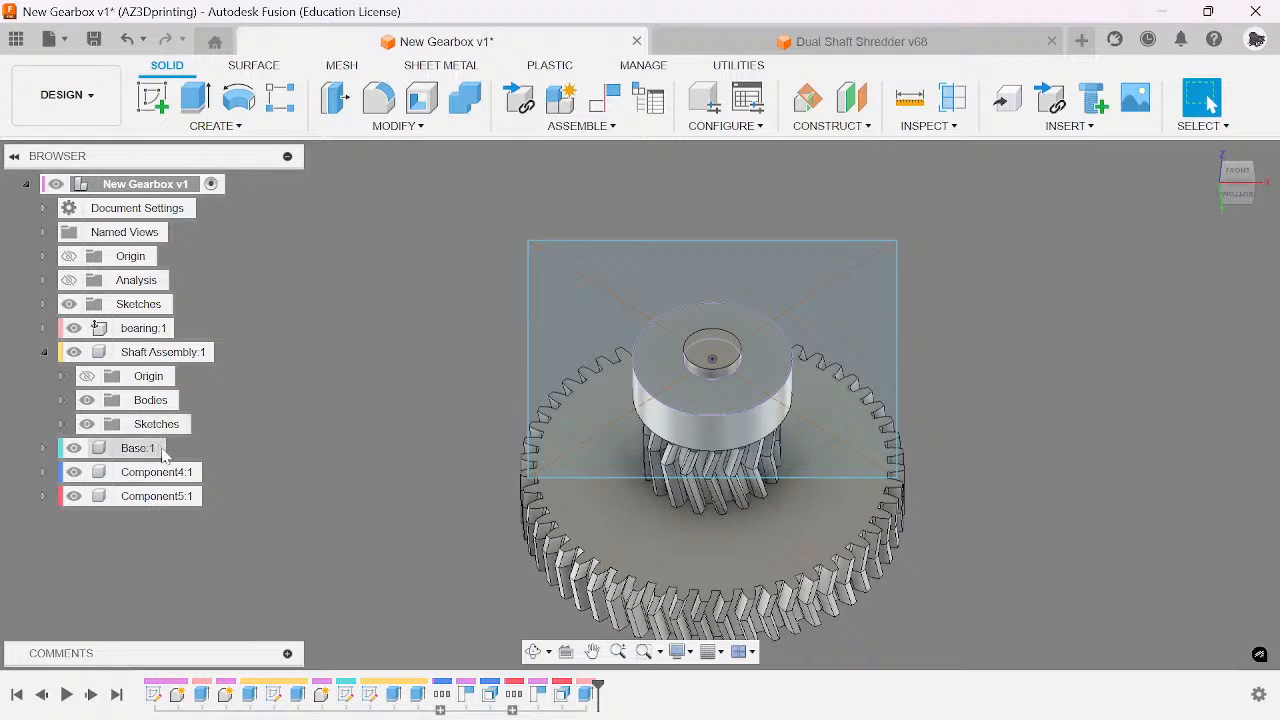
click(176, 448)
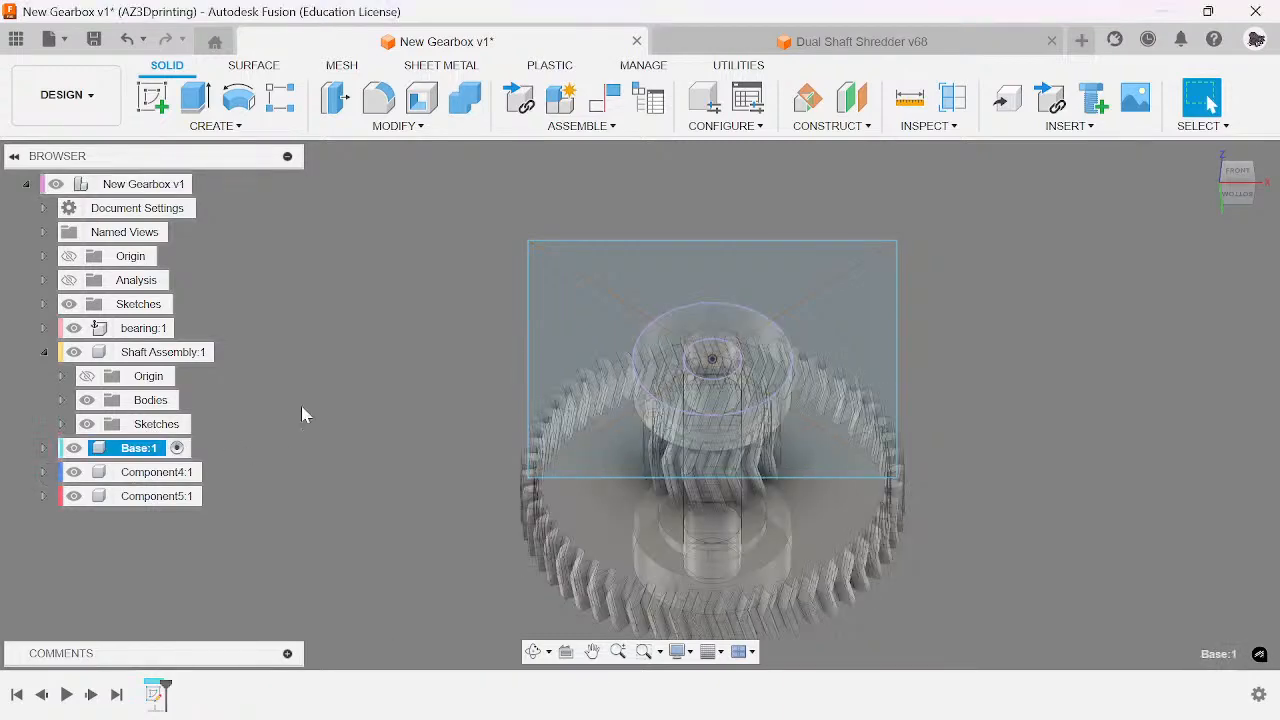
click(1238, 207)
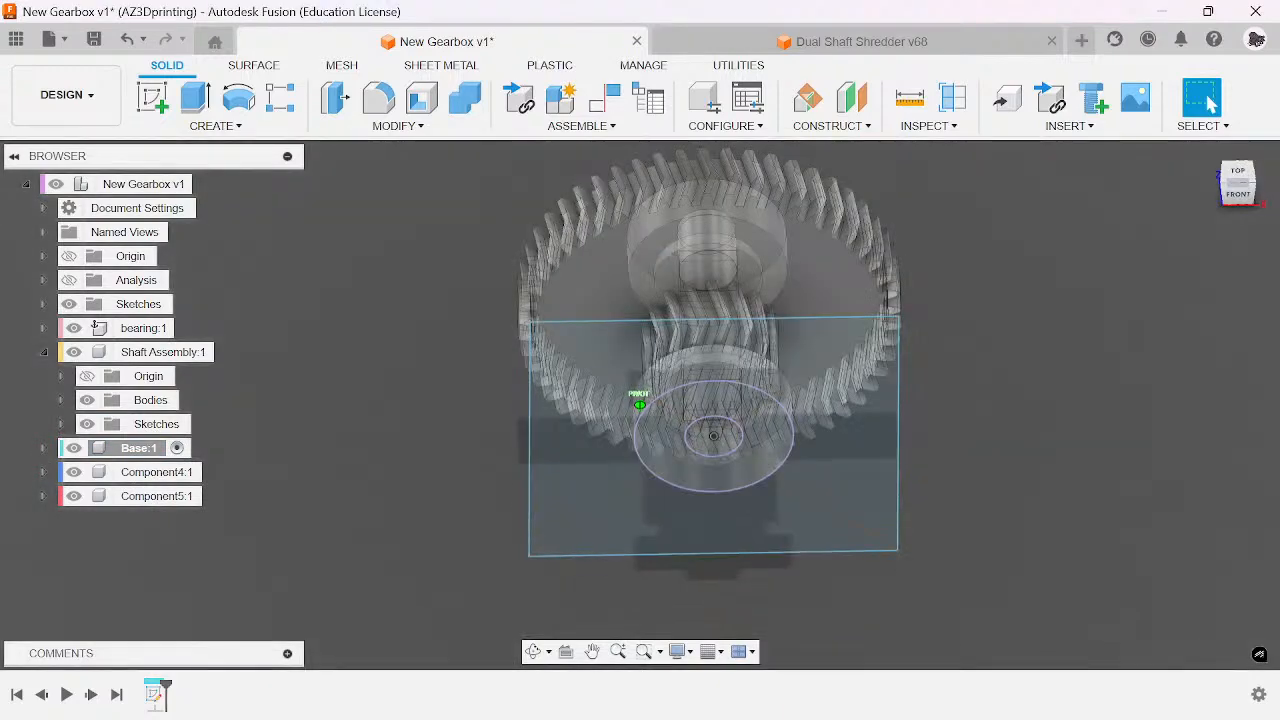
click(1238, 190)
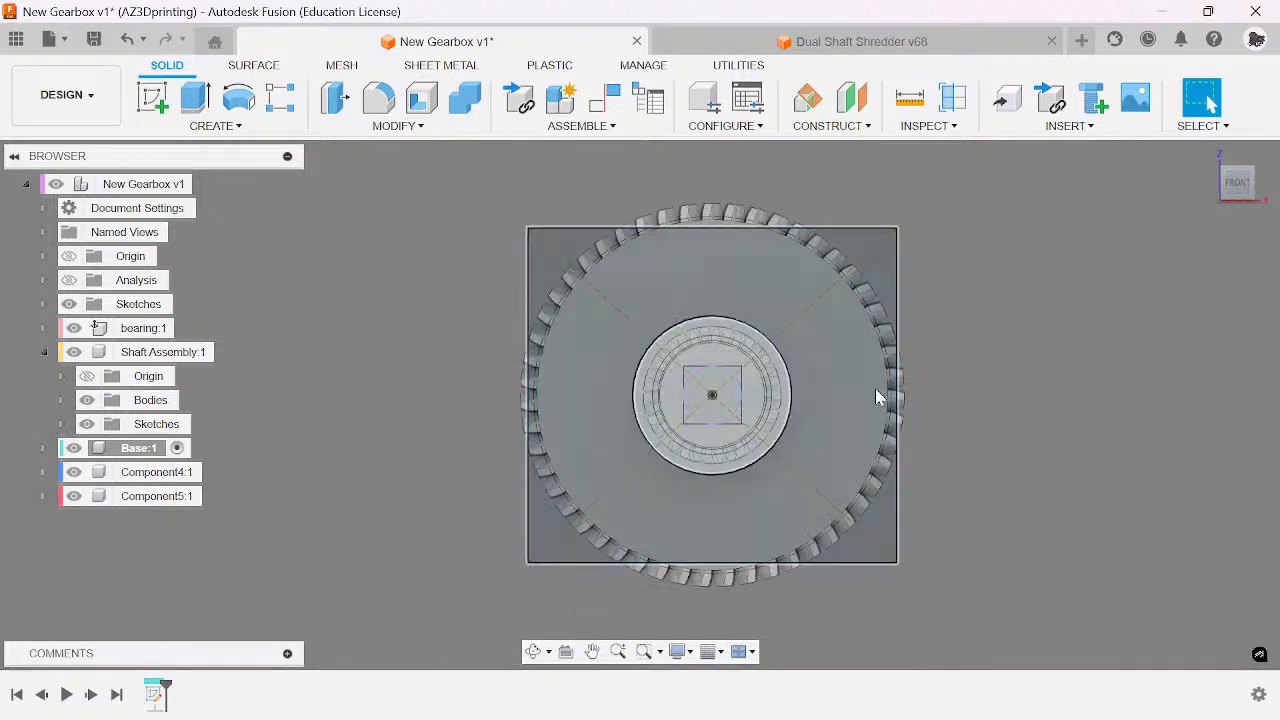
key(c)
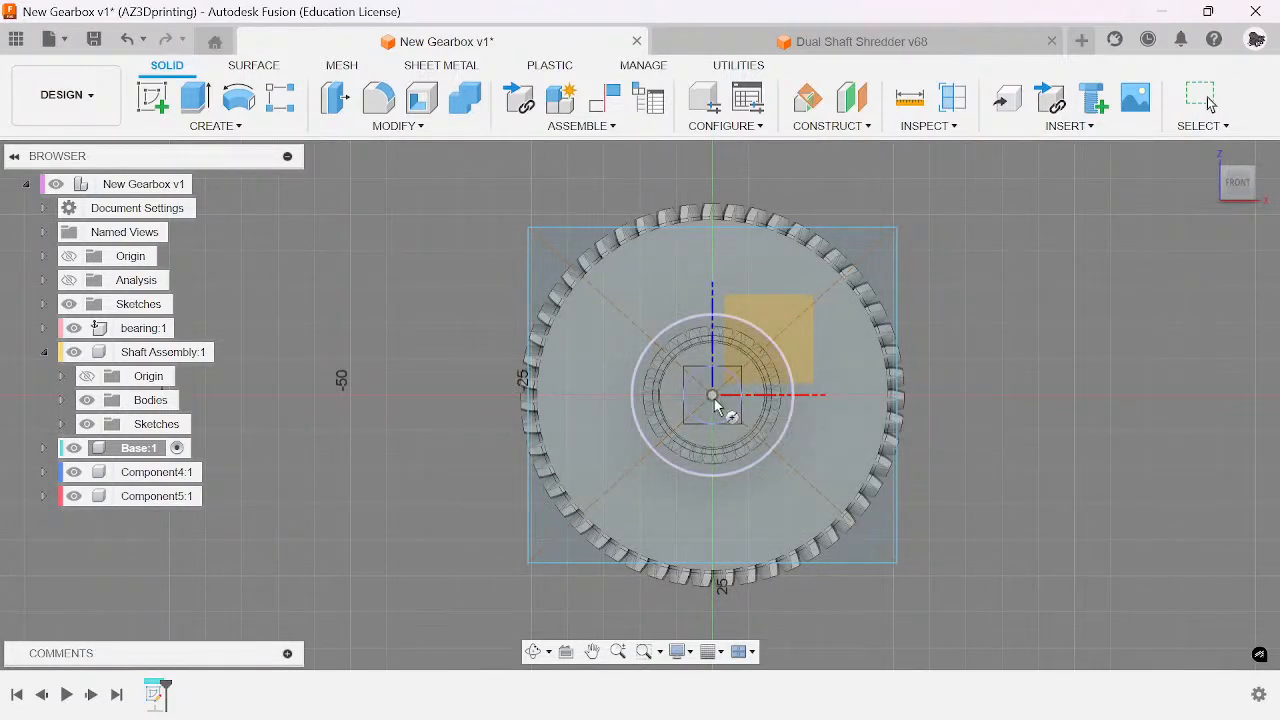
click(711, 399)
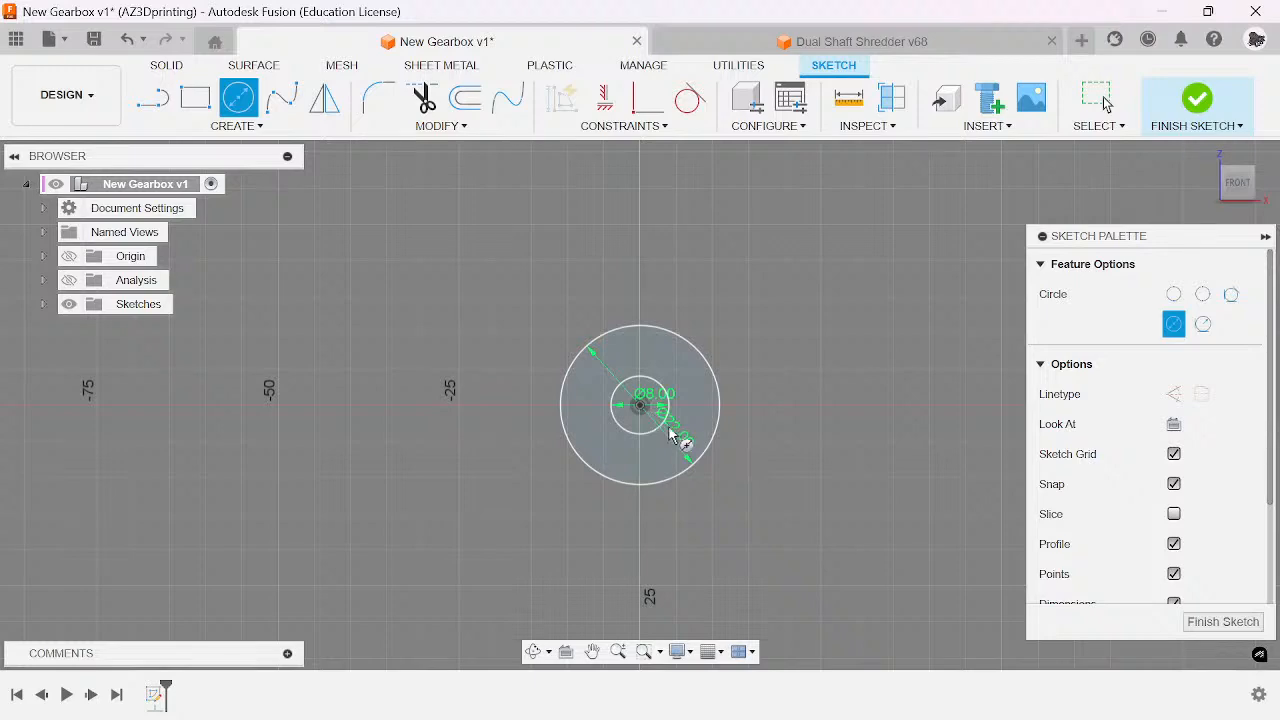
key(Escape)
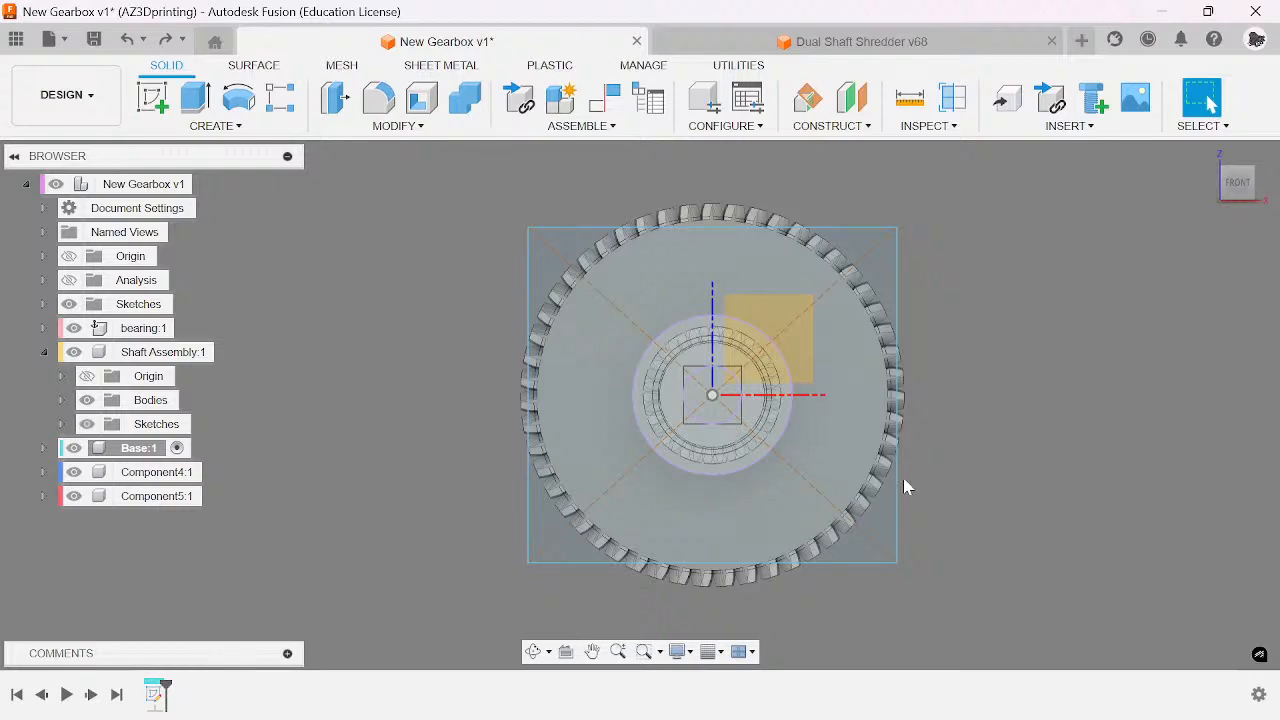
- Create a new front-facing sketch in the Base component and draw a 53 mm diameter circle around the large gear, centred on the shaft axis
key(d)
click(795, 489)
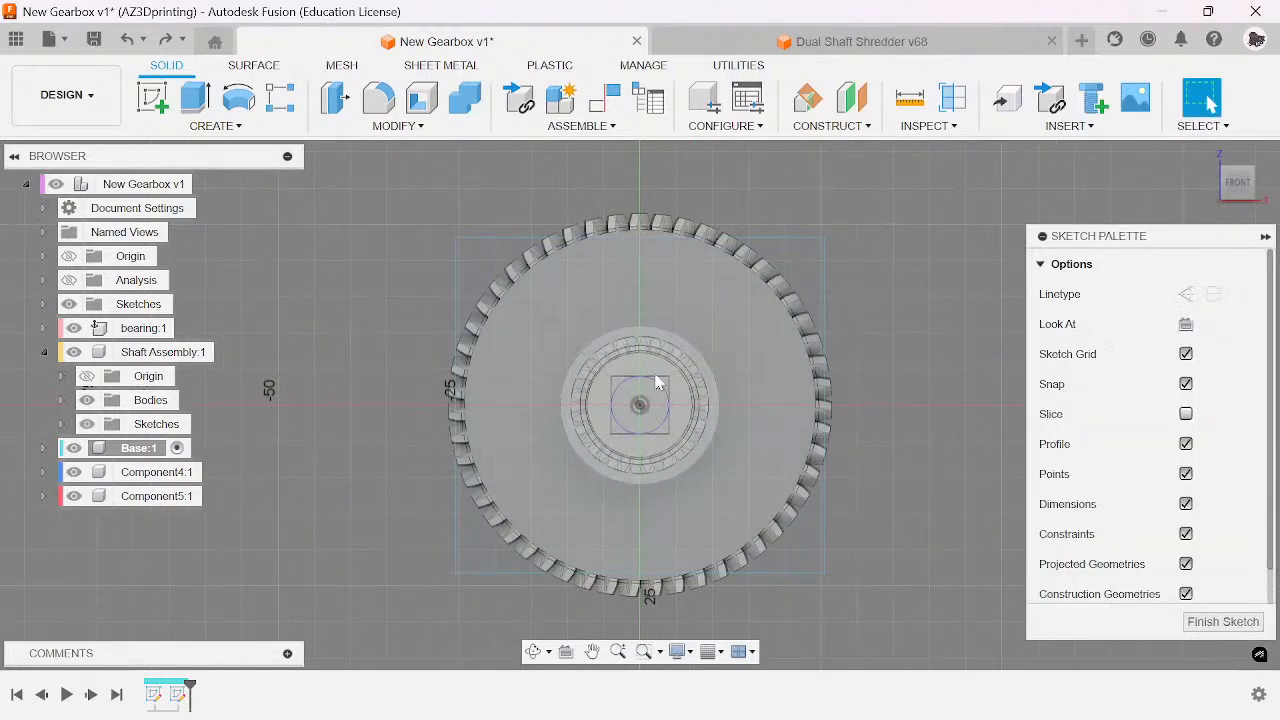
key(c)
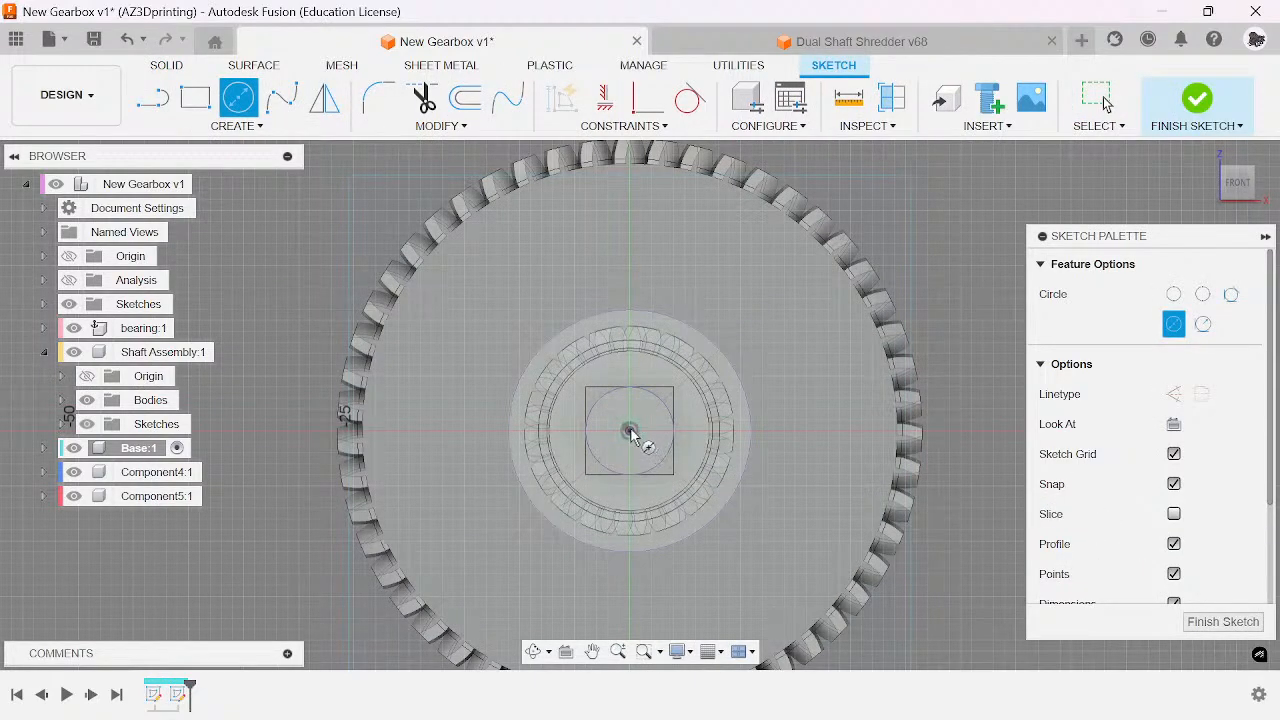
click(640, 433)
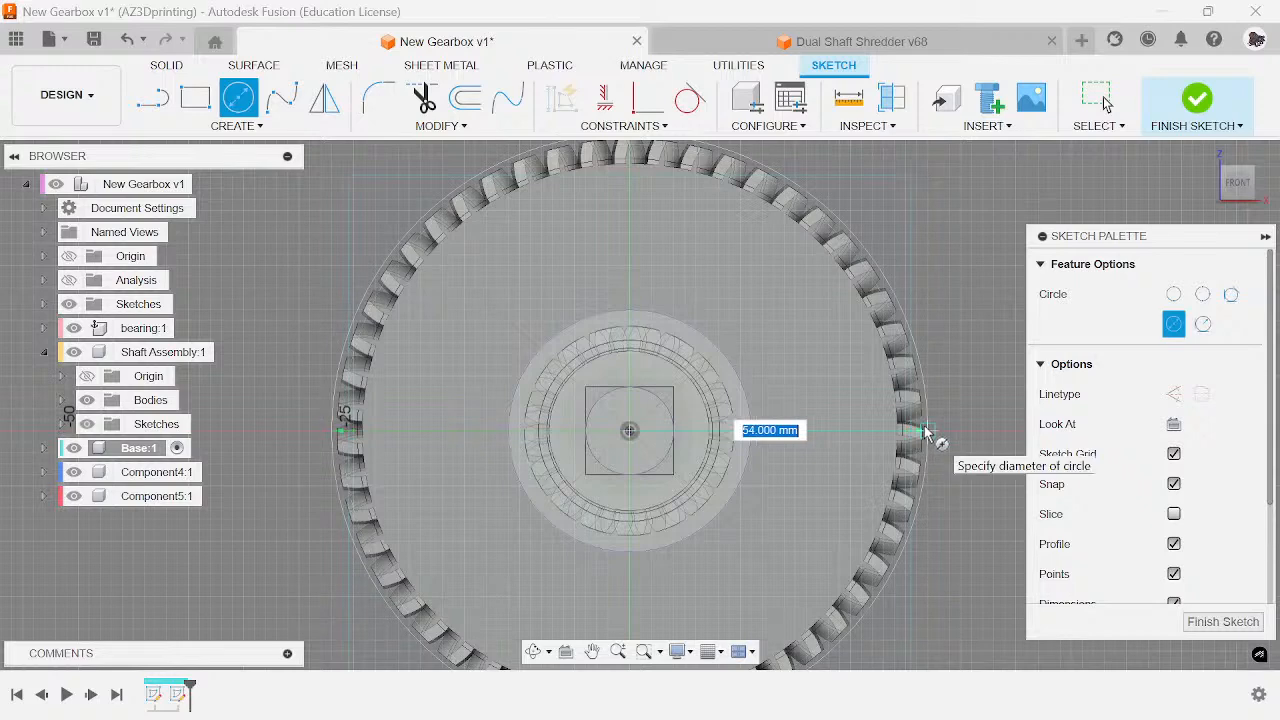
scroll(925, 432, up, 8)
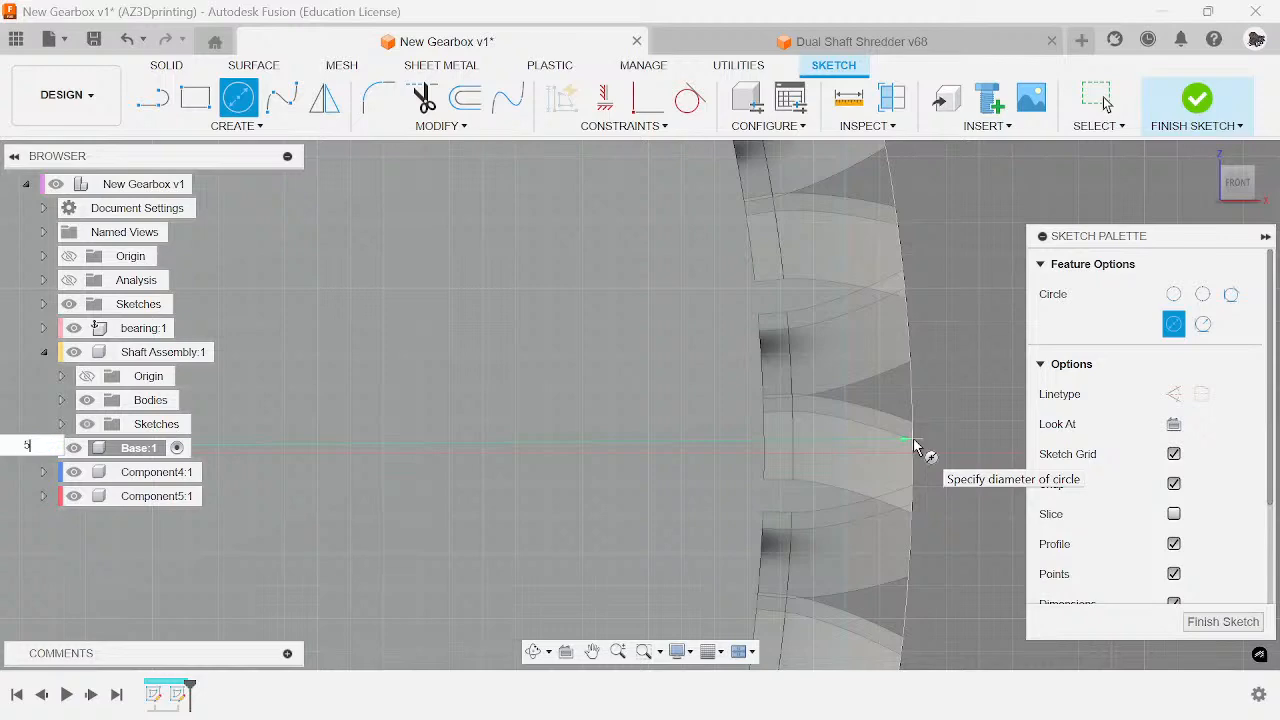
key(Return)
key(Escape)
scroll(913, 439, down, 8)
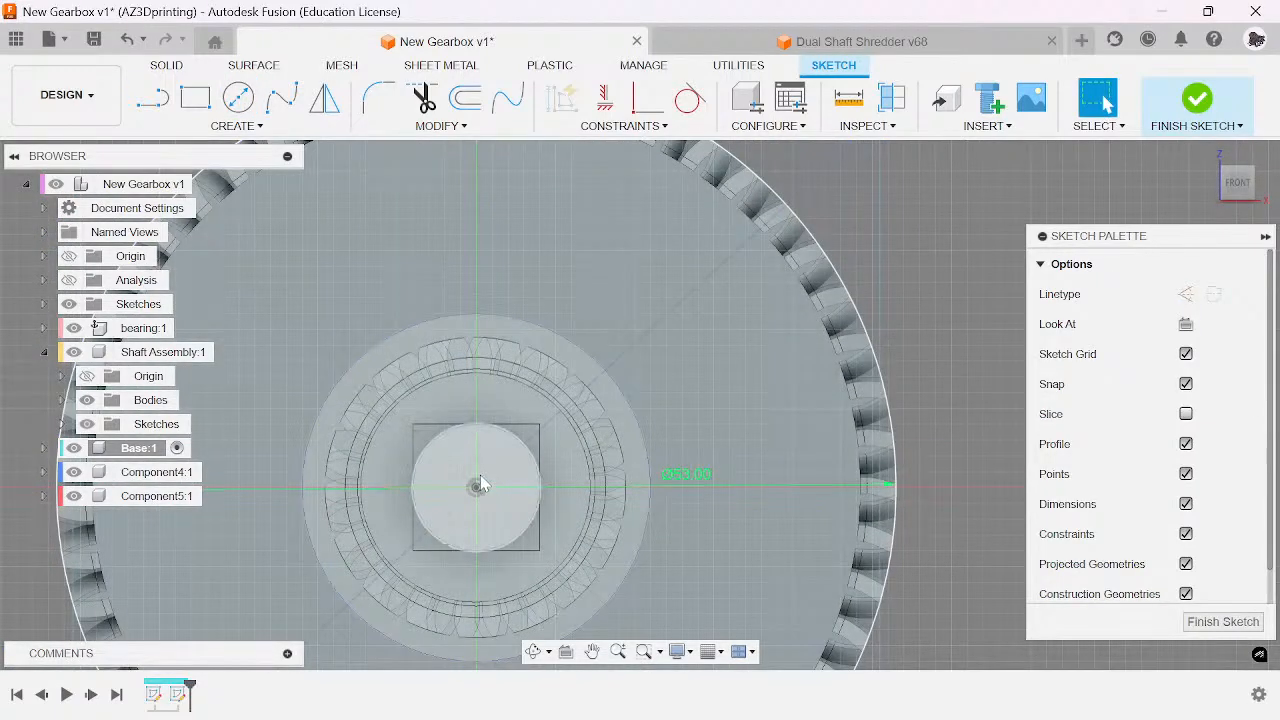
- Draw a 19 mm diameter circle centred on the shaft axis, inside the 53 mm circle
key(c)
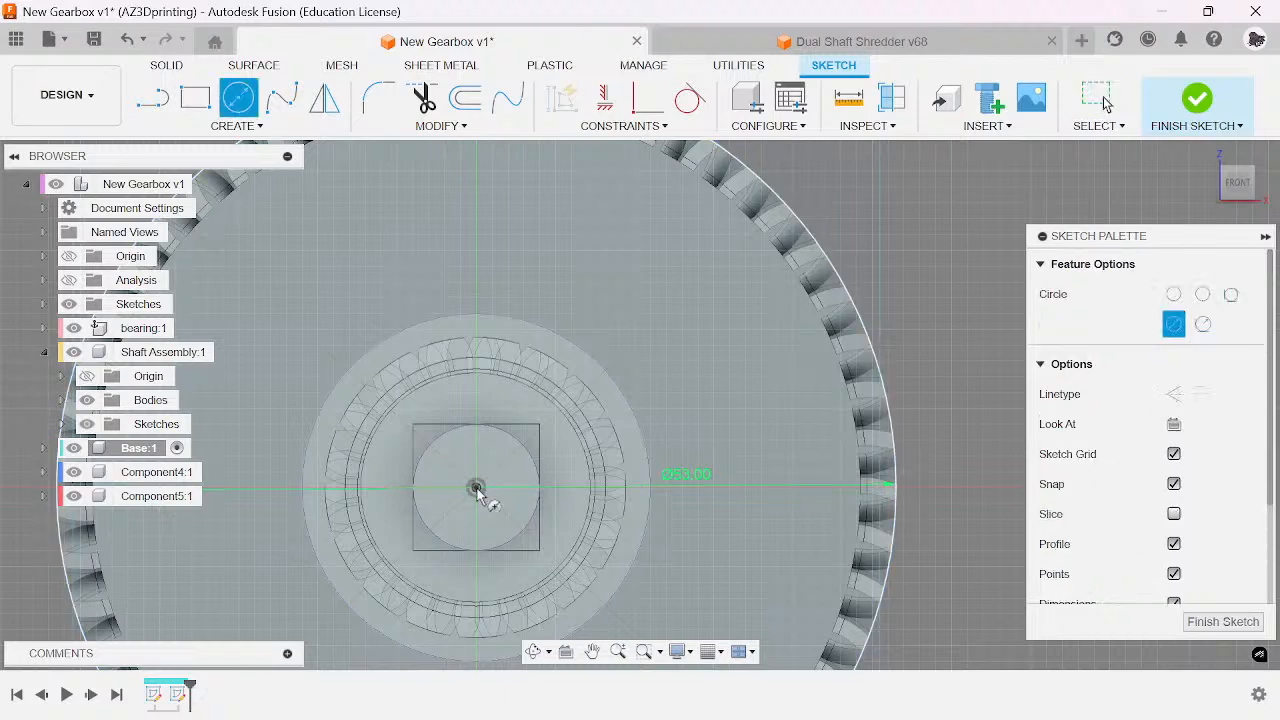
click(476, 488)
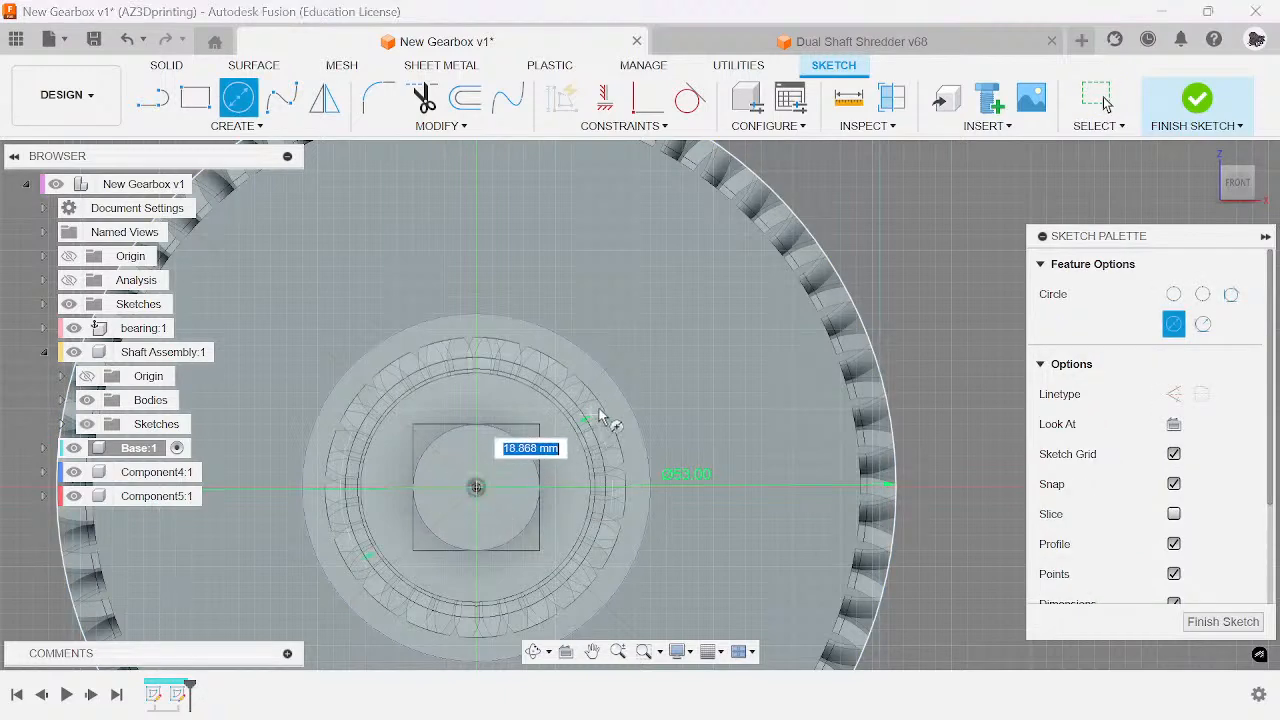
scroll(592, 405, up, 2)
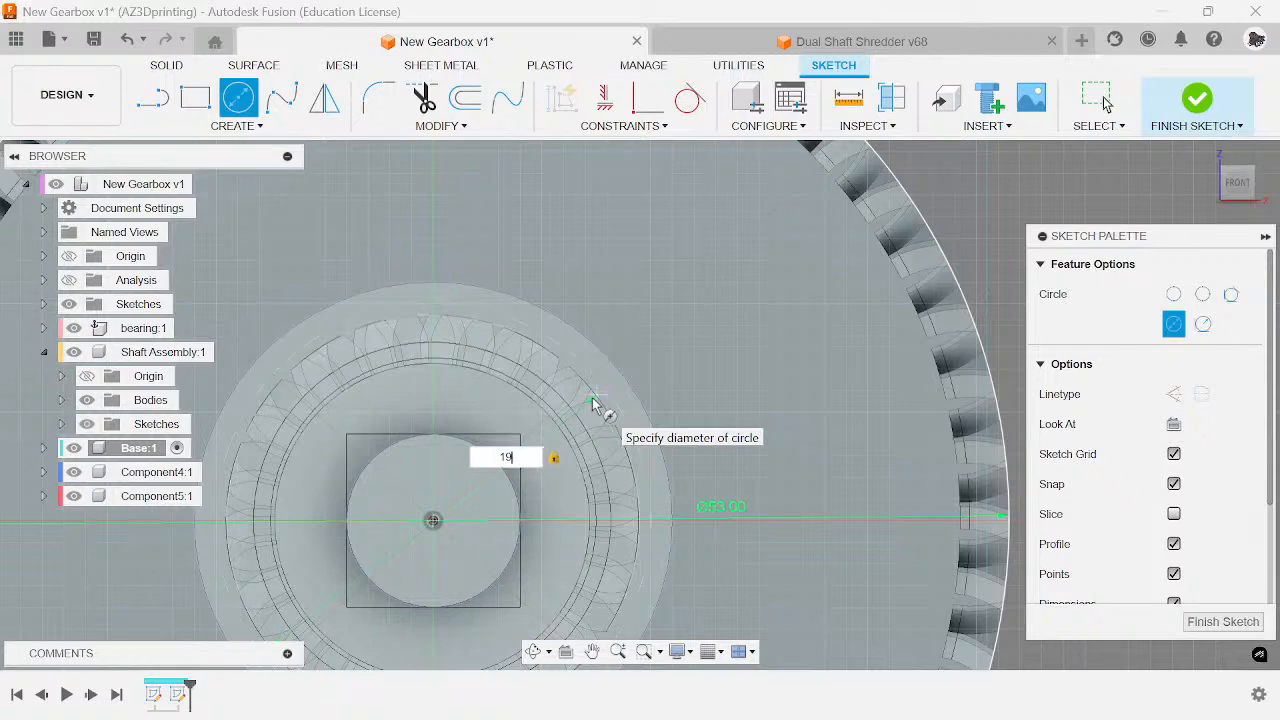
key(Return)
key(Escape)
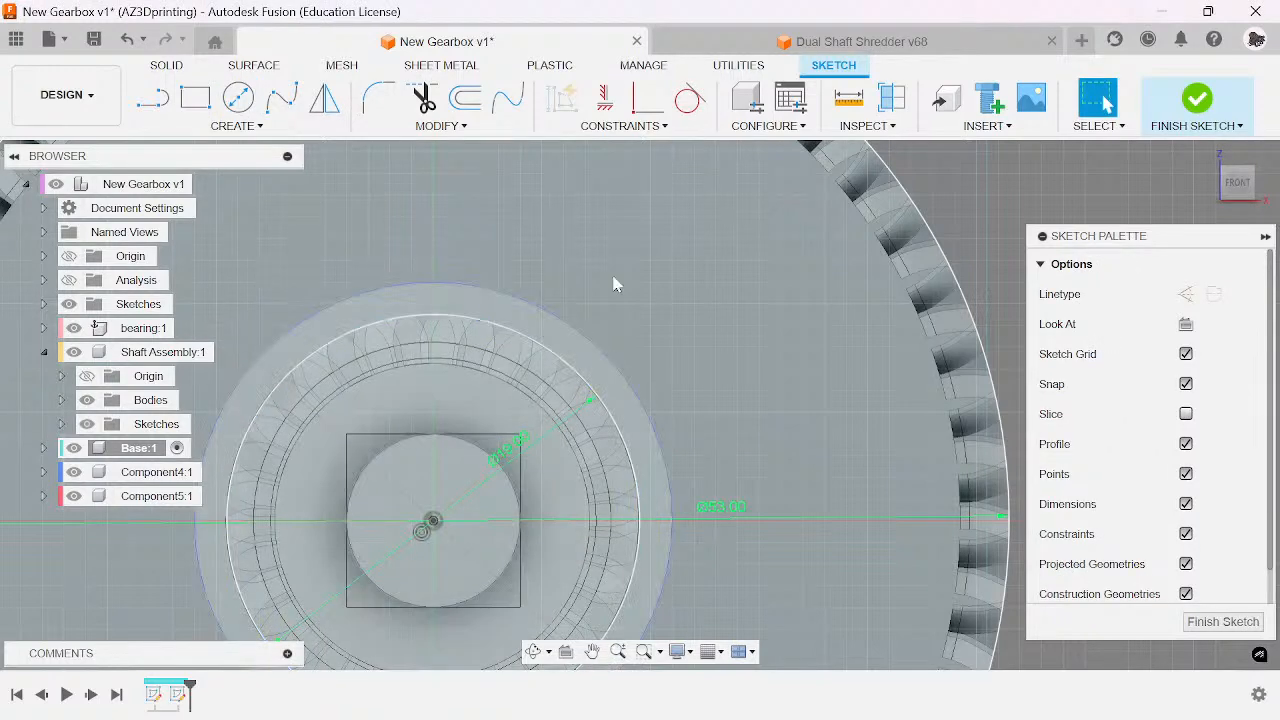
- Draw a horizontal line about 14 mm long from the shaft axis outward towards the large gear's rim
scroll(813, 381, down, 3)
middle_drag(852, 406, 837, 414)
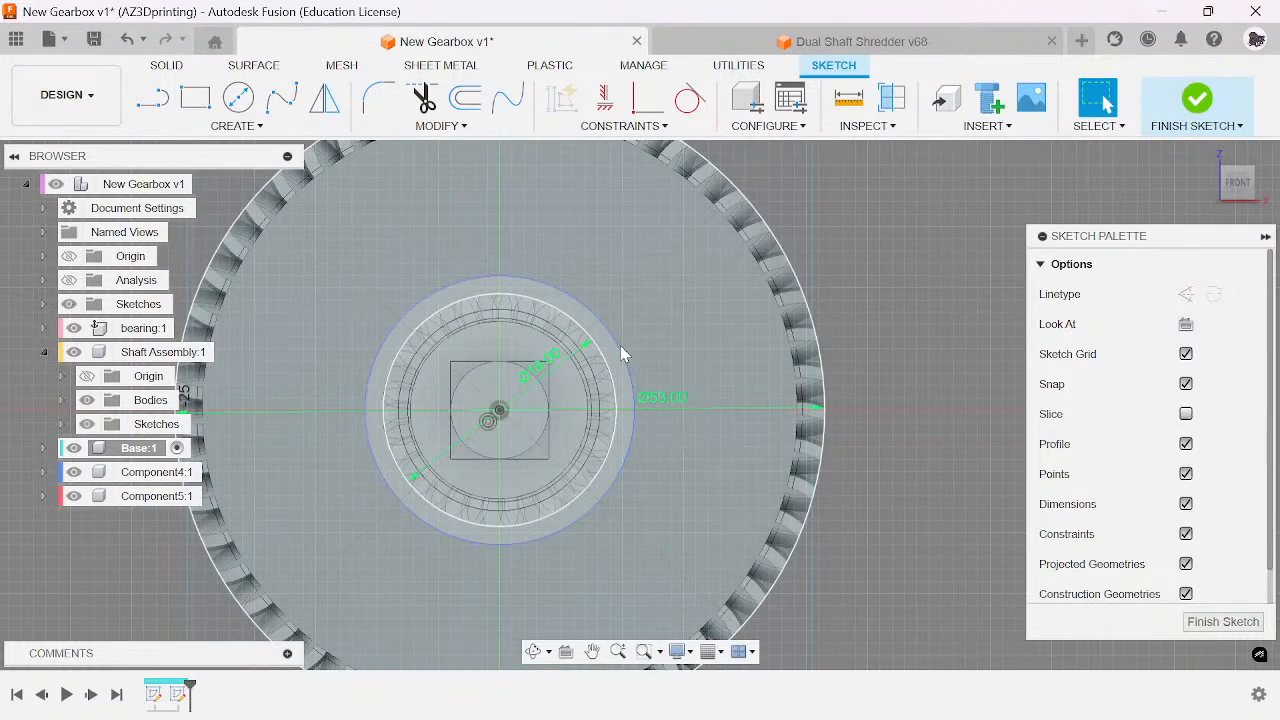
scroll(591, 420, up, 3)
scroll(608, 430, down, 4)
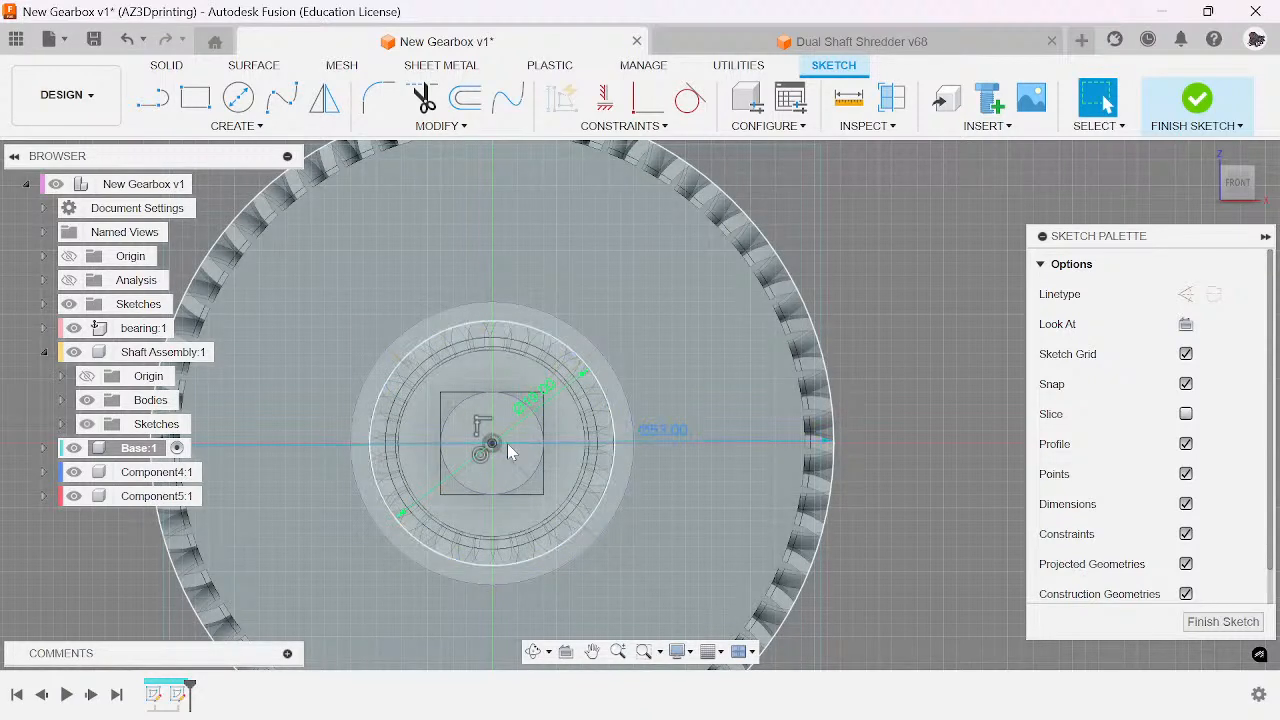
key(l)
click(491, 443)
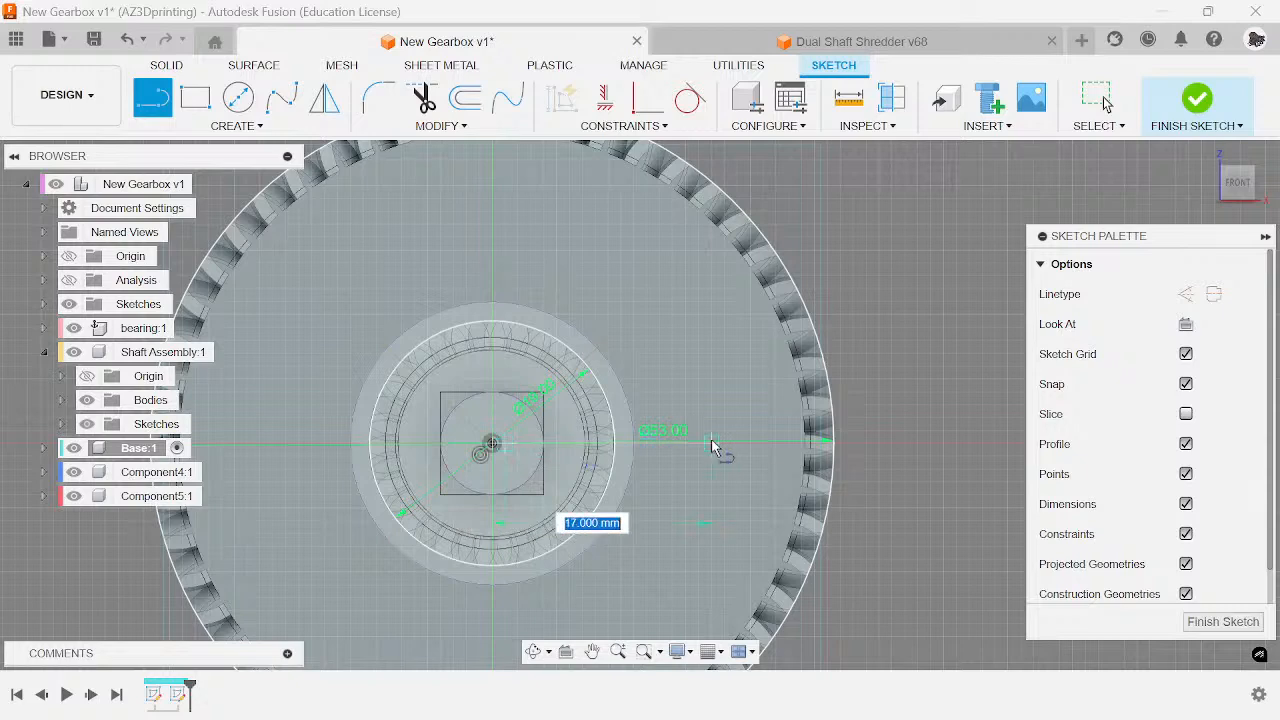
click(674, 444)
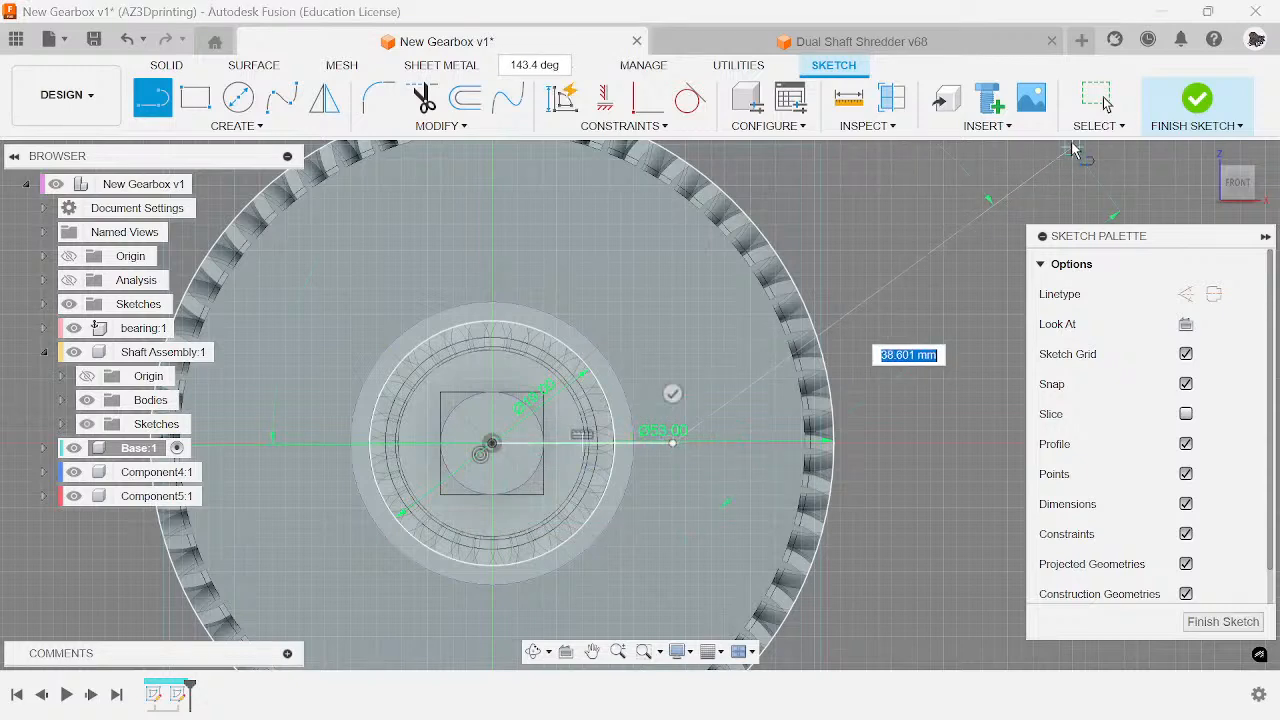
click(1097, 97)
- Switch to Chrome, open a new tab and close the taskbar search tab
mouse_move(477, 718)
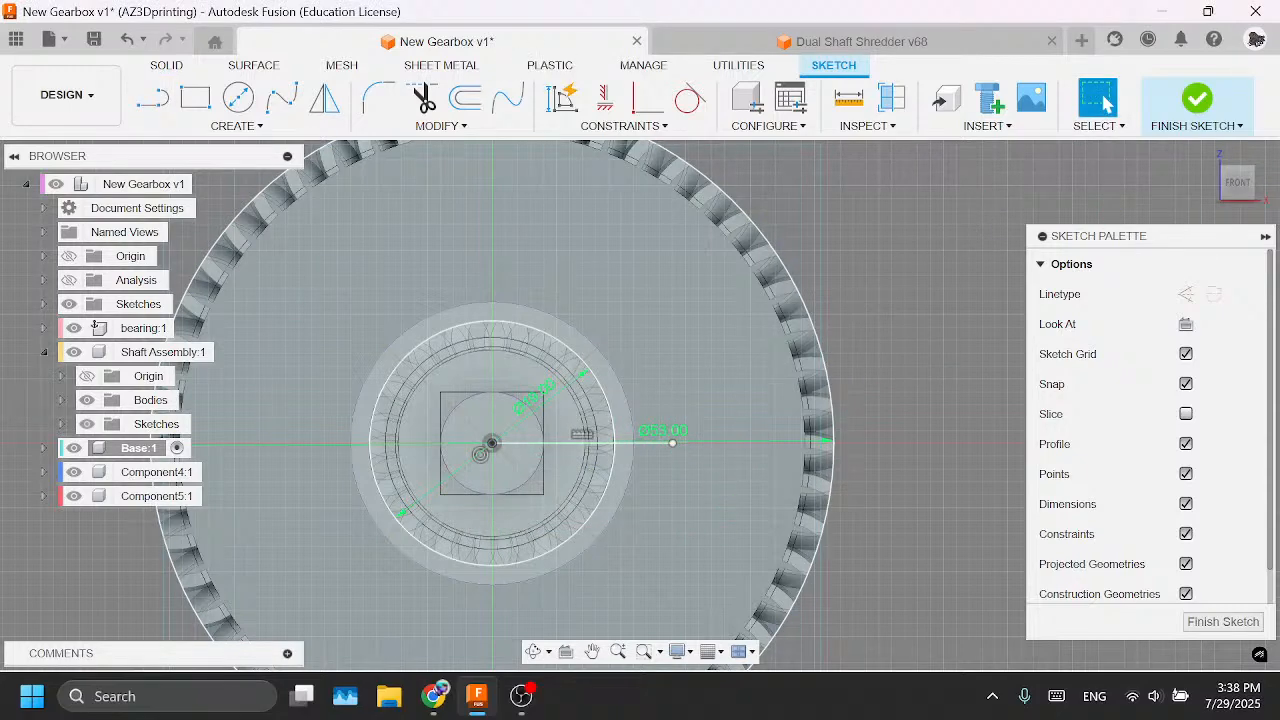
click(434, 696)
click(503, 20)
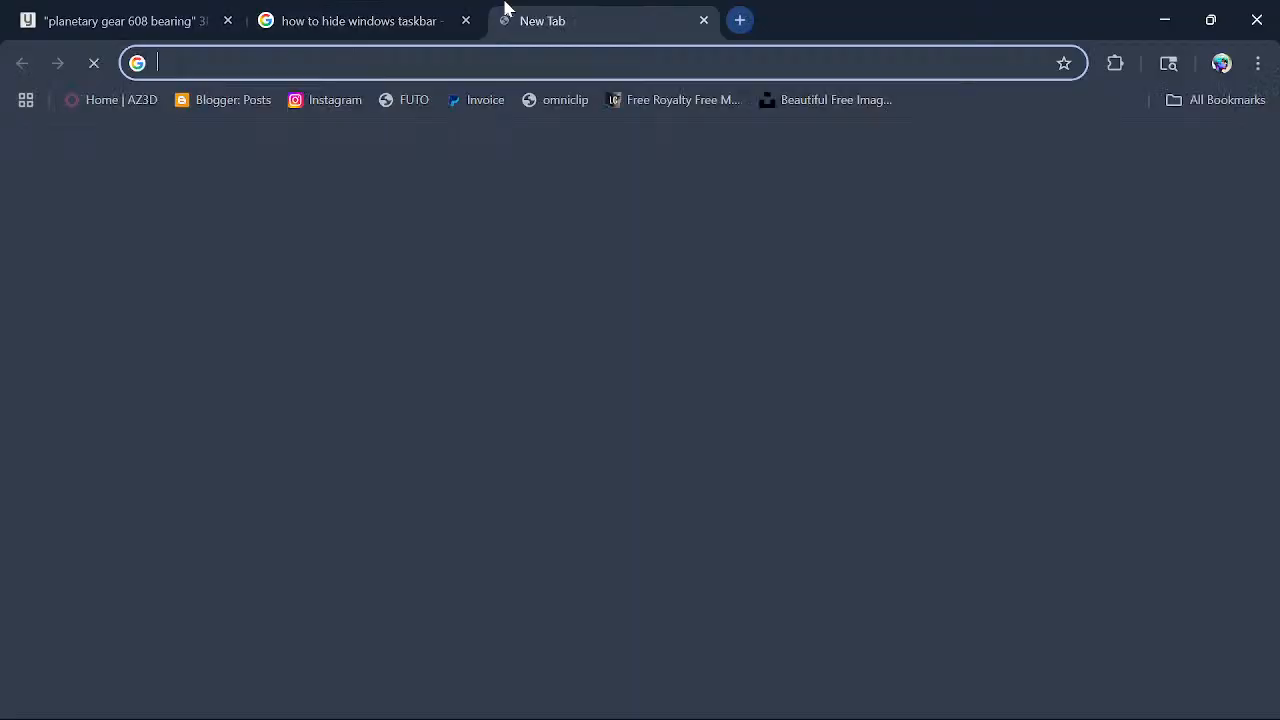
click(465, 20)
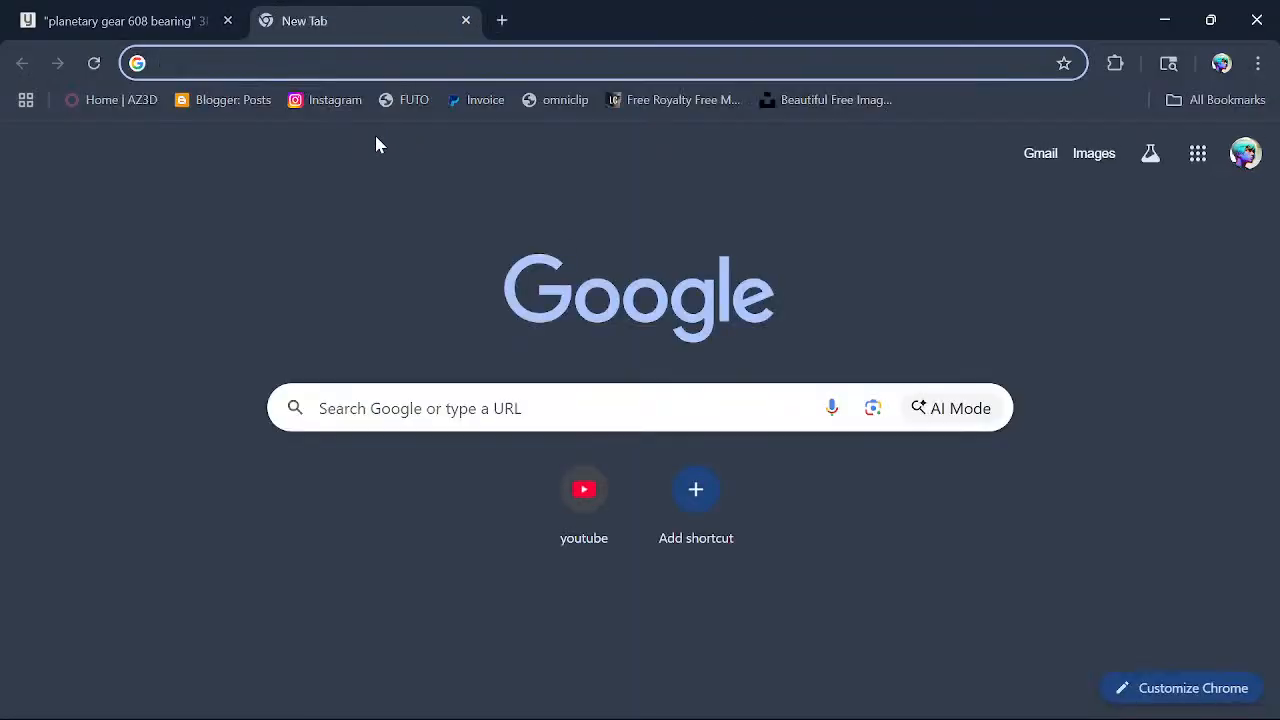
text(how to get)
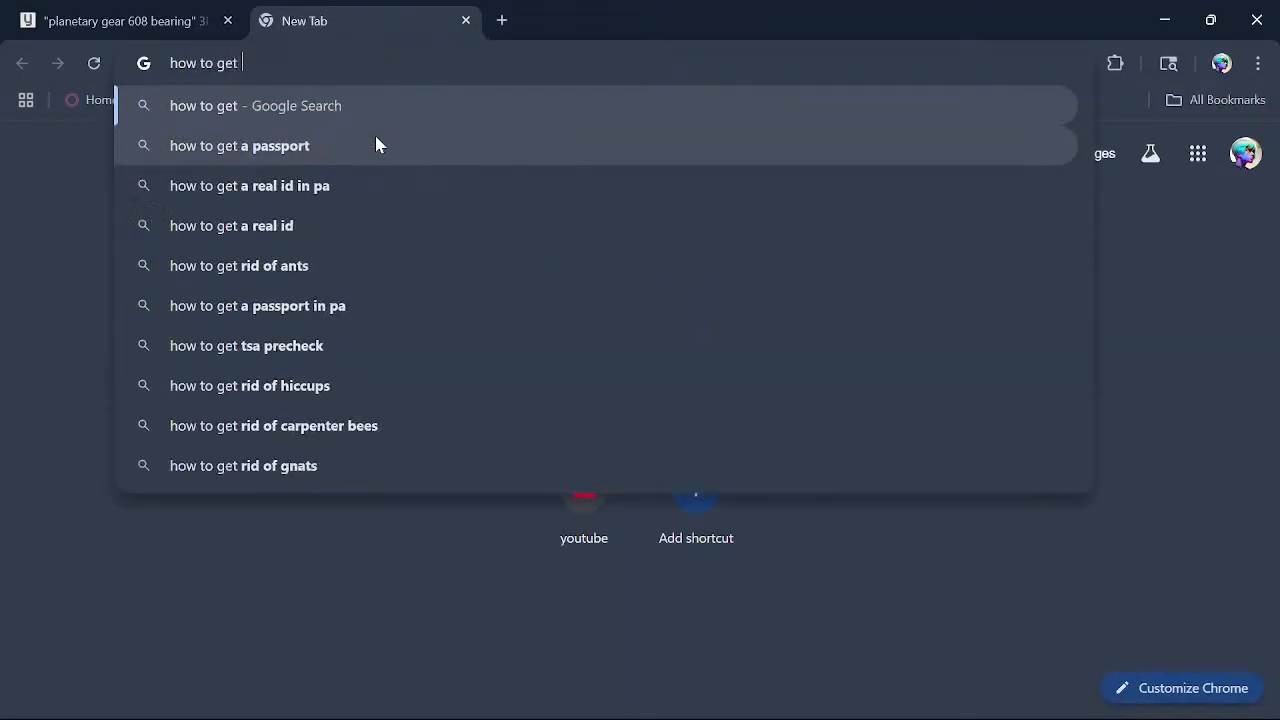
text( gears)
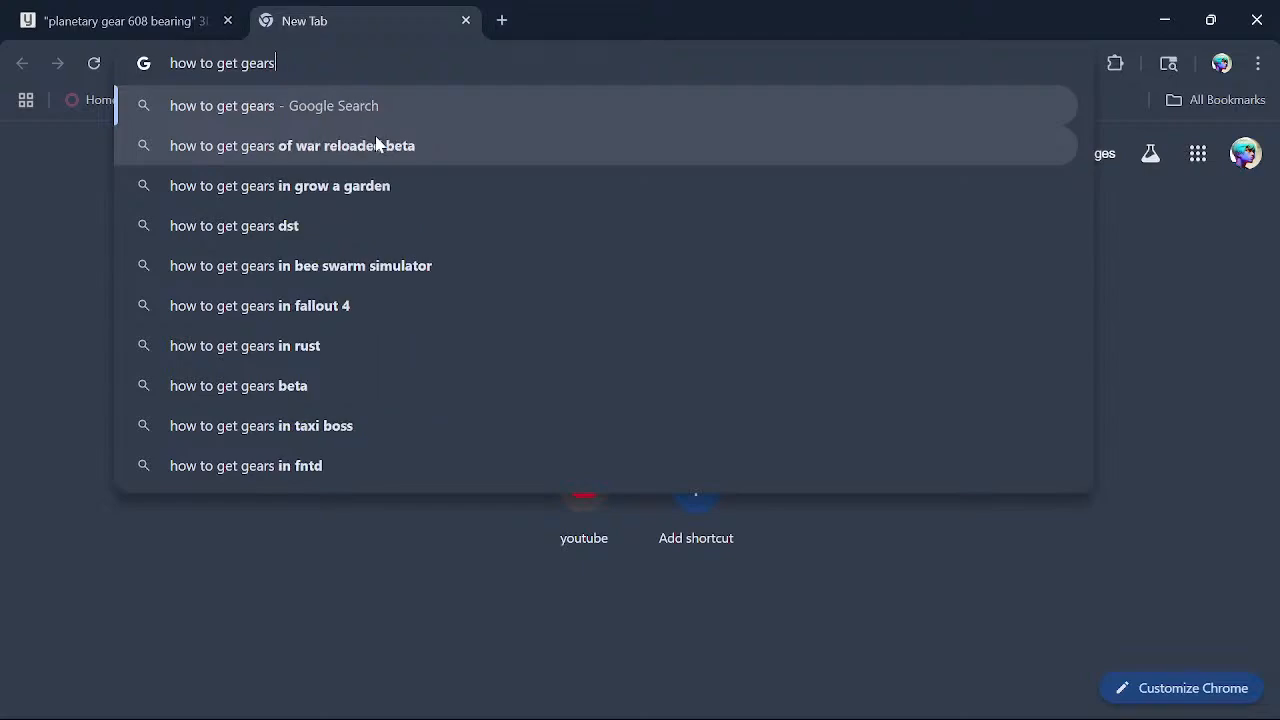
text( to mesh fusion)
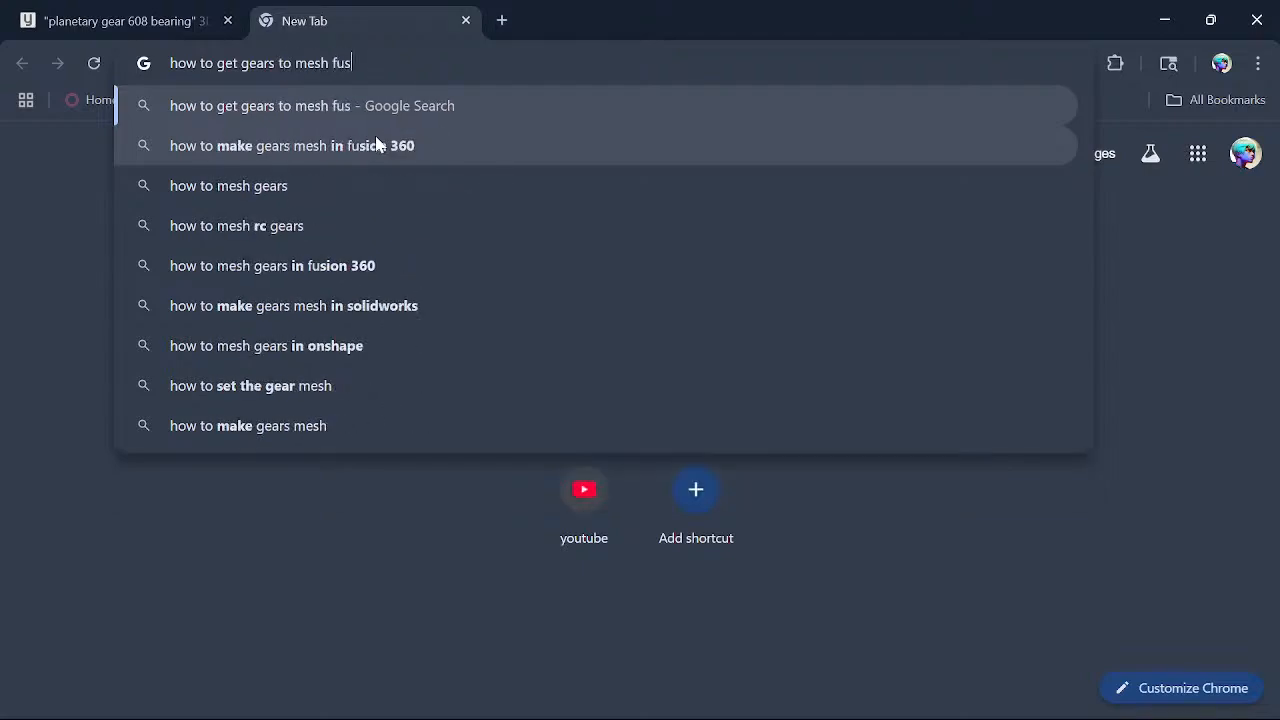
key(BackSpace)
key(BackSpace)
key(BackSpace)
key(BackSpace)
key(BackSpace)
key(BackSpace)
key(BackSpace)
key(BackSpace)
key(BackSpace)
key(BackSpace)
key(BackSpace)
key(BackSpace)
key(BackSpace)
key(BackSpace)
key(BackSpace)
key(BackSpace)
key(BackSpace)
key(BackSpace)
key(BackSpace)
key(BackSpace)
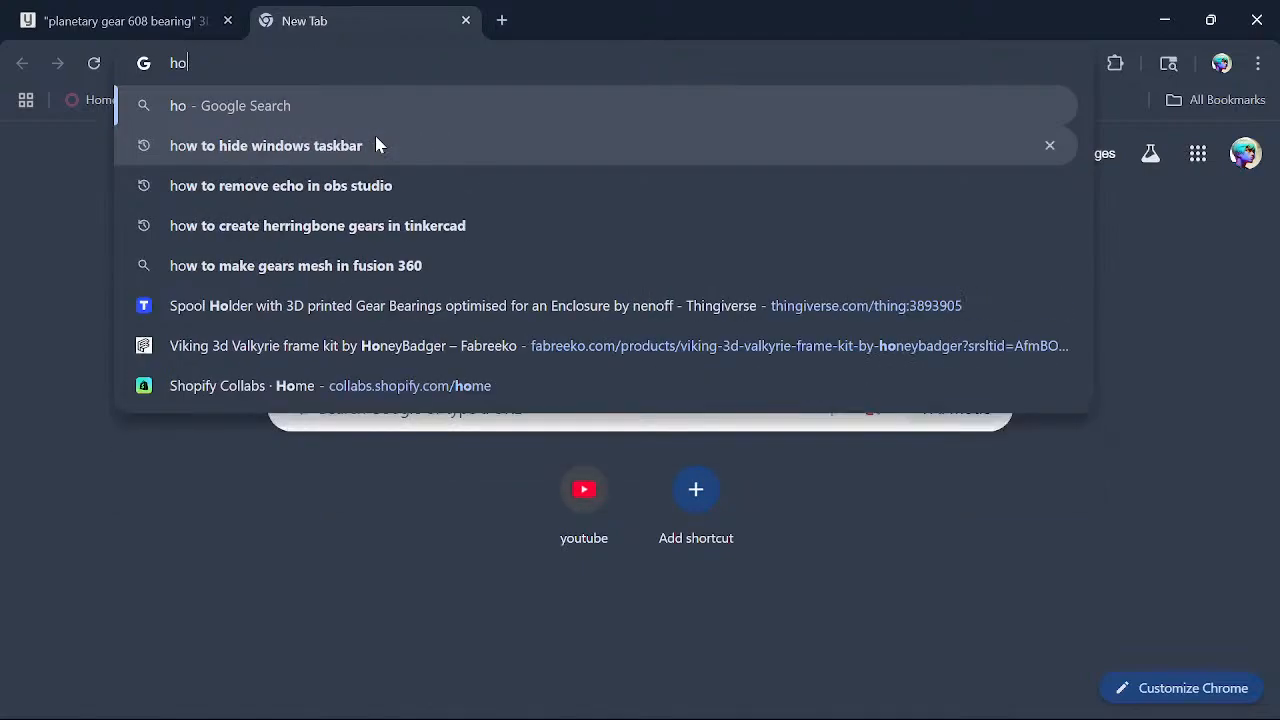
- Search the web for "spacing of gears" and read the centre distance formula and example on the KHK Gears page
text(spacing of gears)
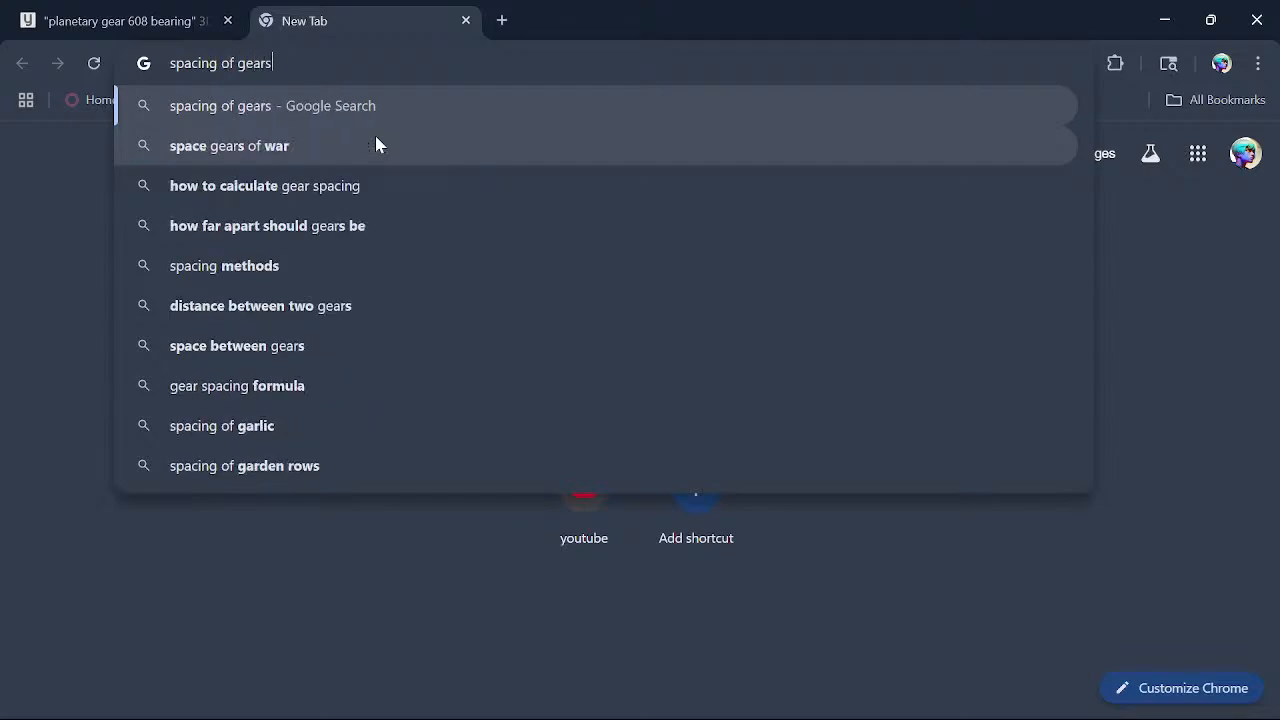
key(Return)
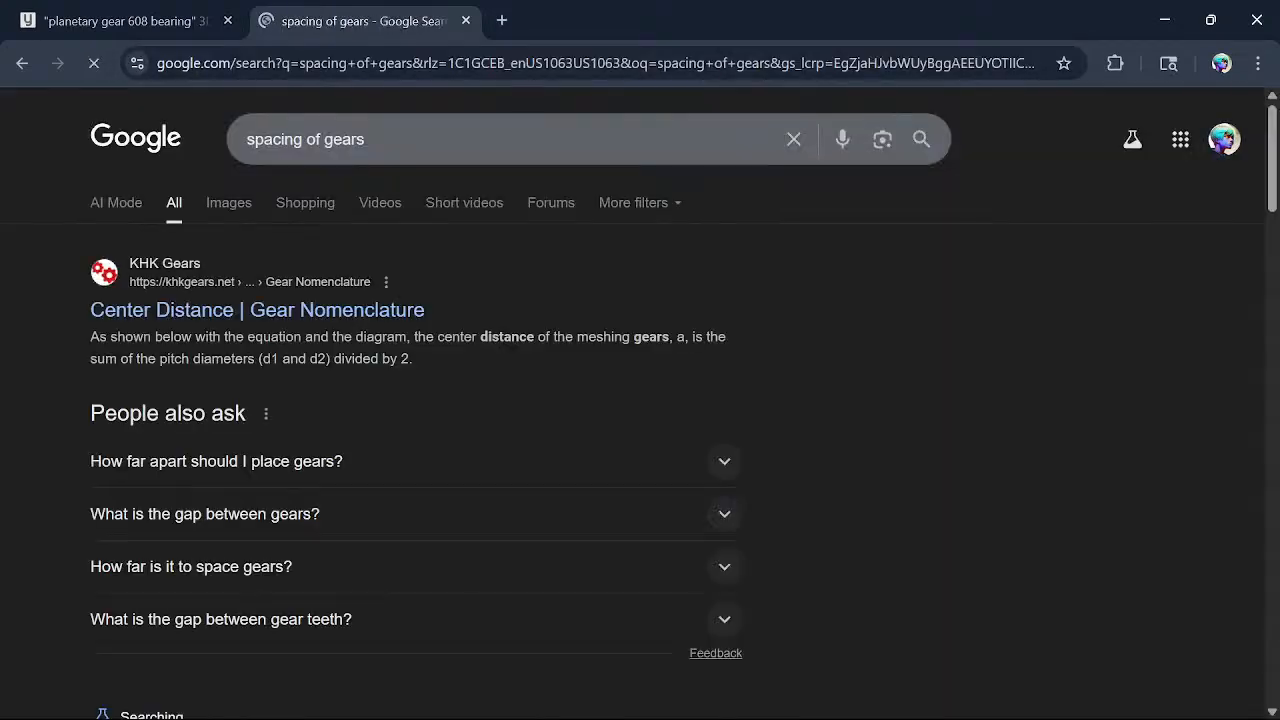
click(298, 309)
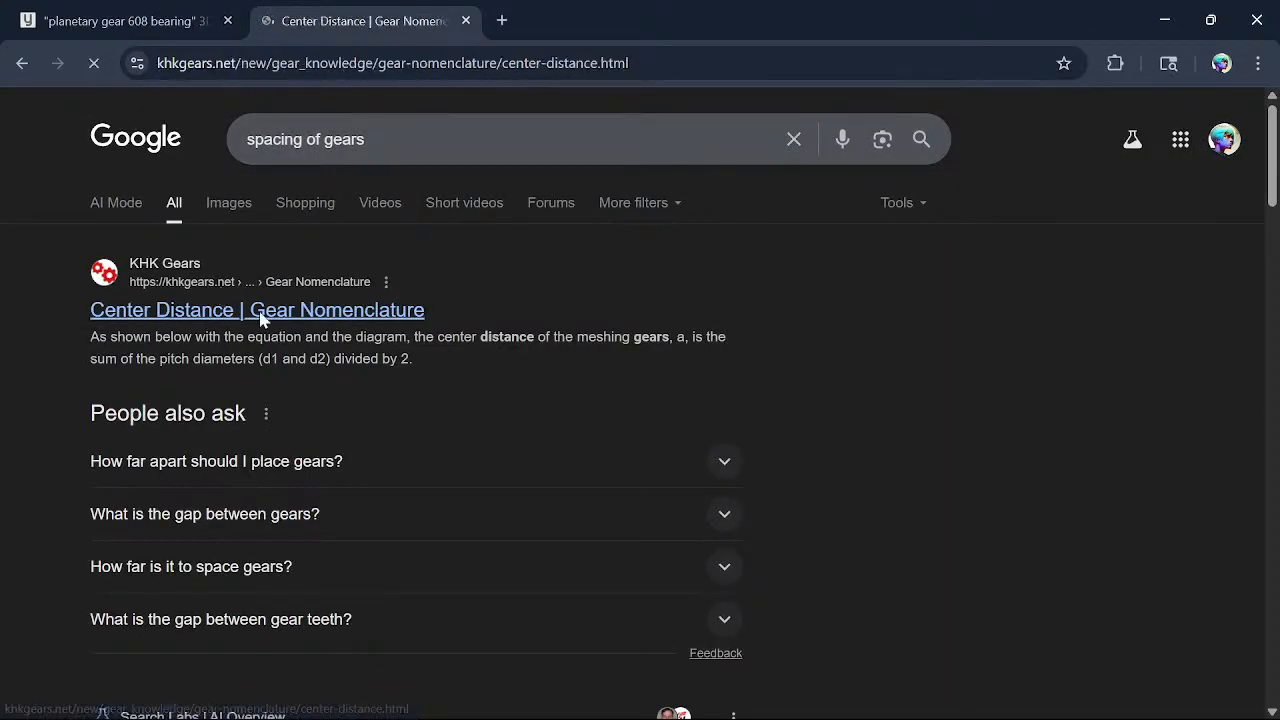
scroll(617, 544, down, 3)
scroll(644, 567, down, 3)
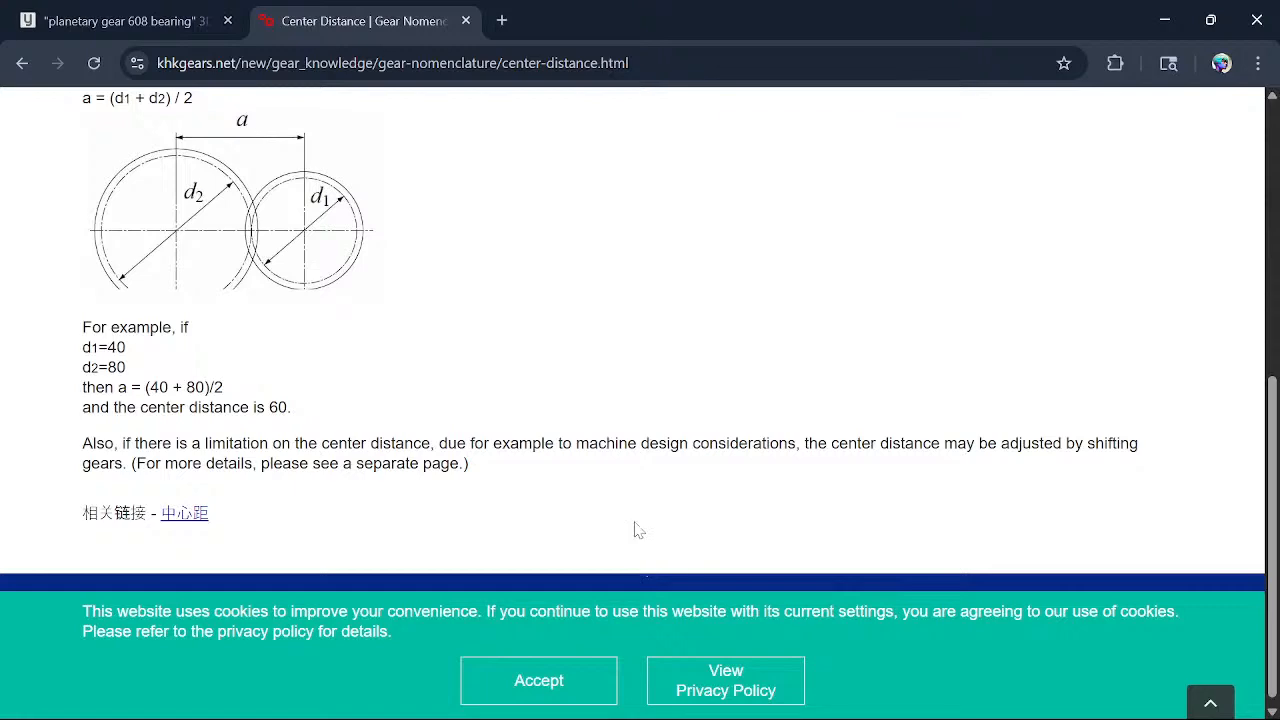
scroll(637, 530, up, 1)
scroll(637, 530, up, 1)
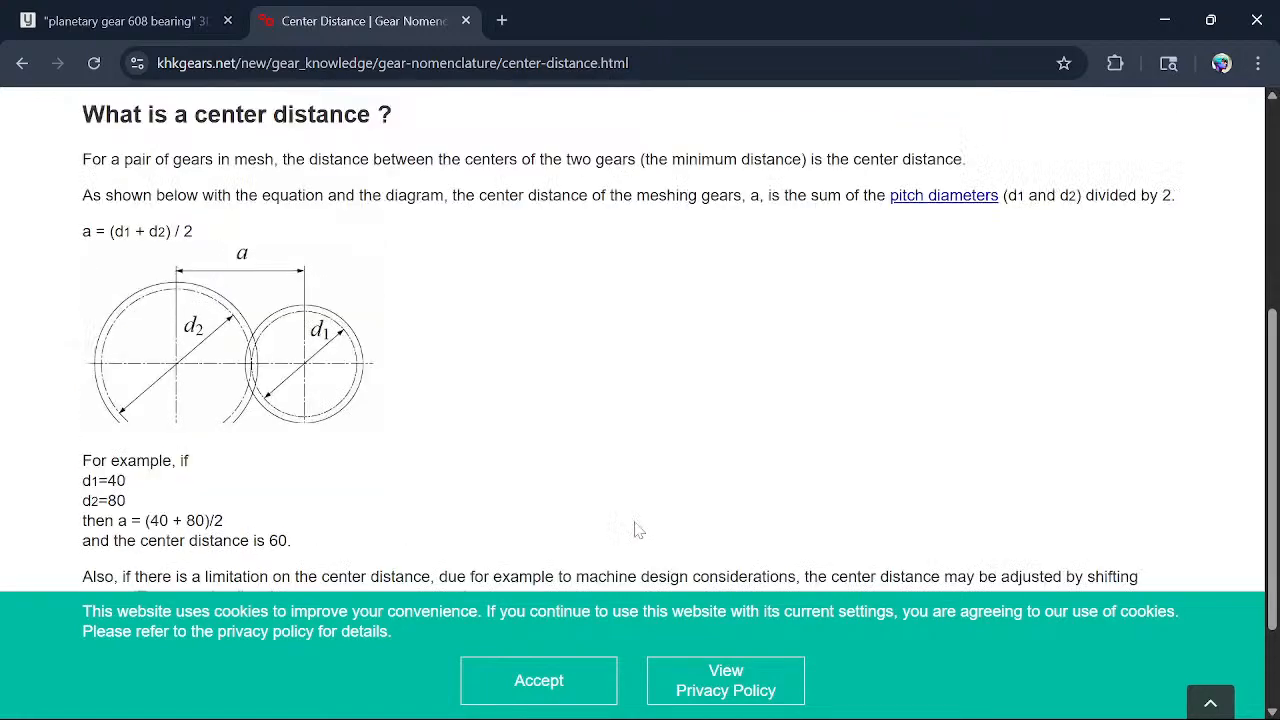
scroll(637, 530, down, 2)
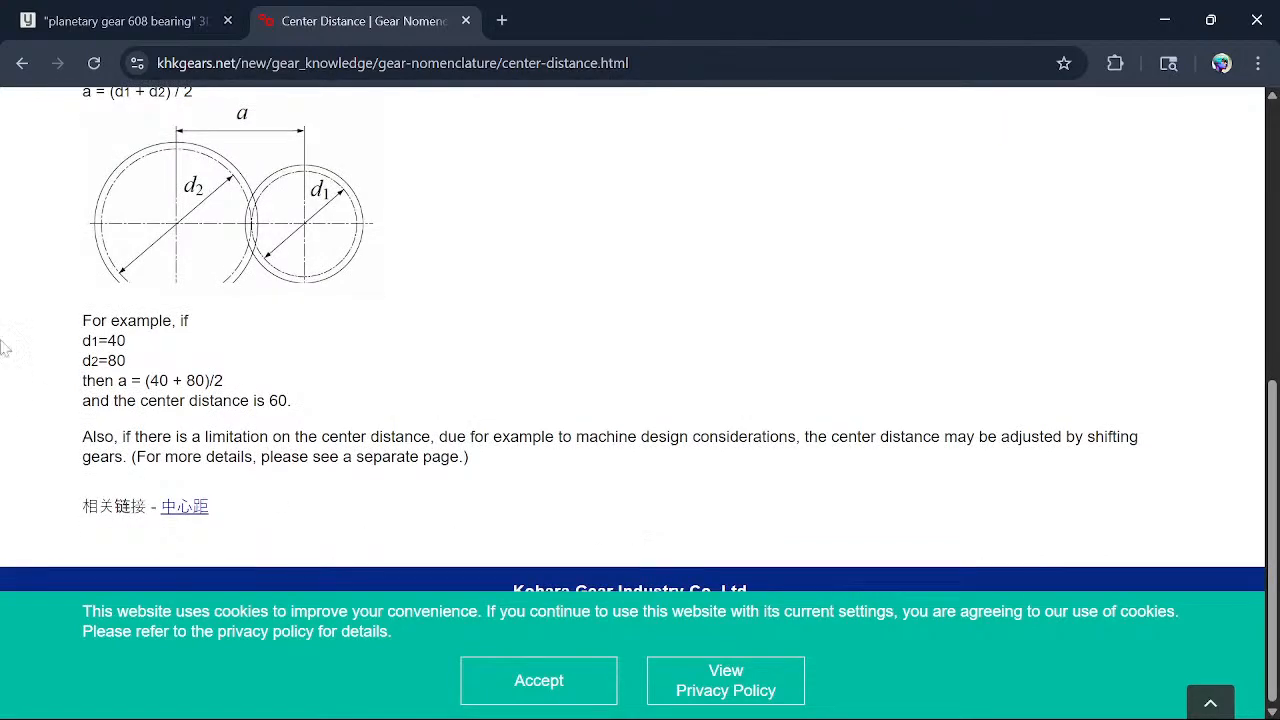
- Return to the search results and preview the MISUMI diagram on centre-to-centre spacing for spur gear shafts
click(22, 63)
scroll(309, 514, down, 3)
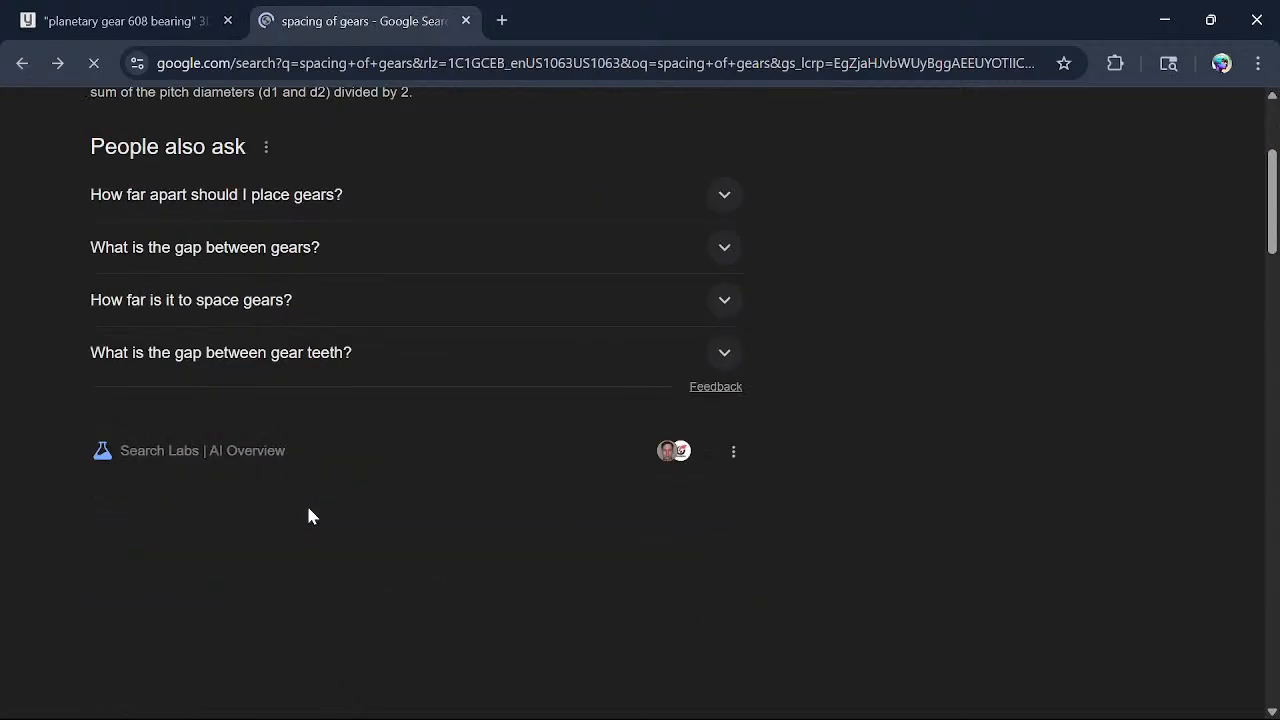
scroll(314, 514, down, 8)
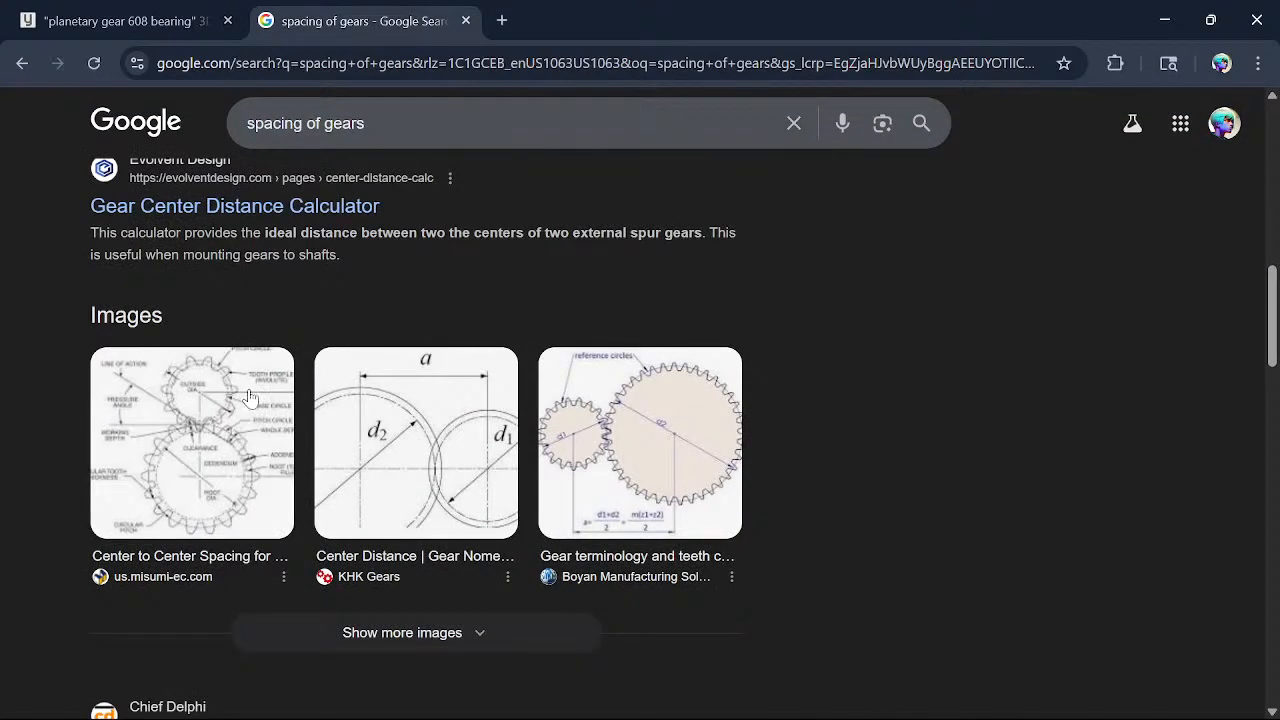
click(250, 398)
scroll(268, 340, up, 1)
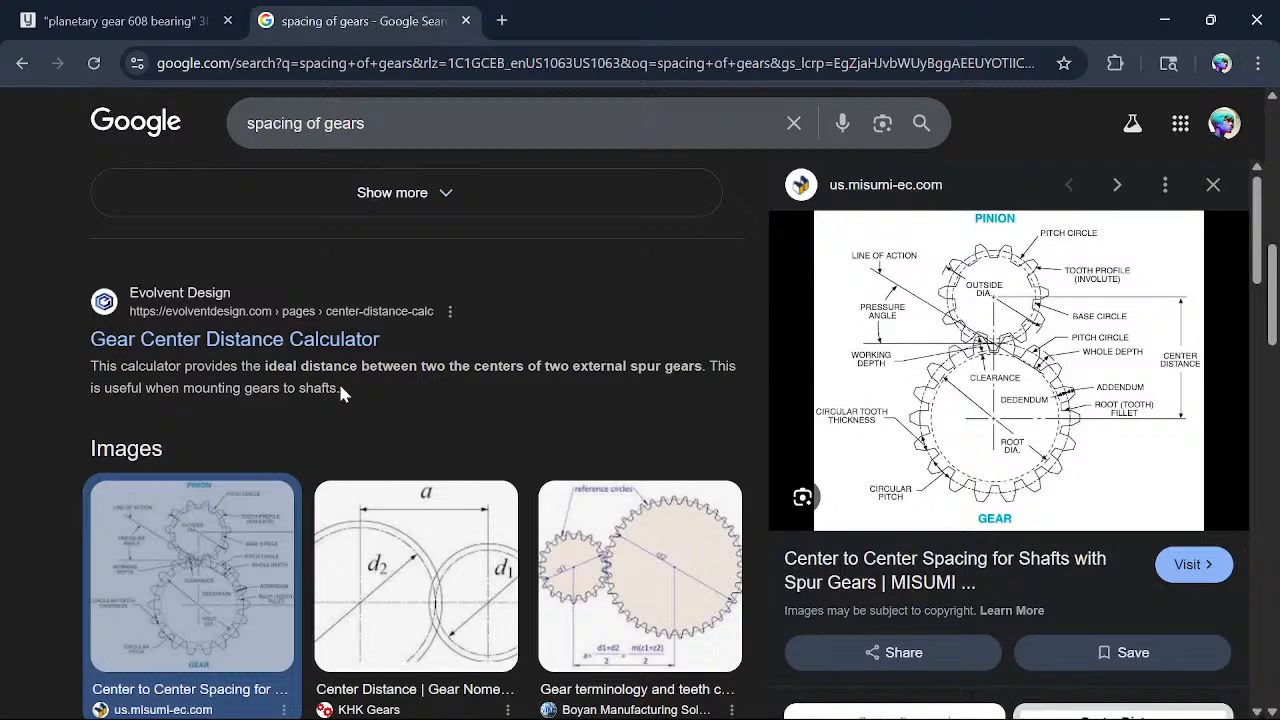
- Open Evolvent Design's Gear Center Distance Calculator and calculate the distance for 17 and 51 teeth, module 1 and pressure angle 15.4 degrees
click(268, 340)
scroll(385, 330, down, 3)
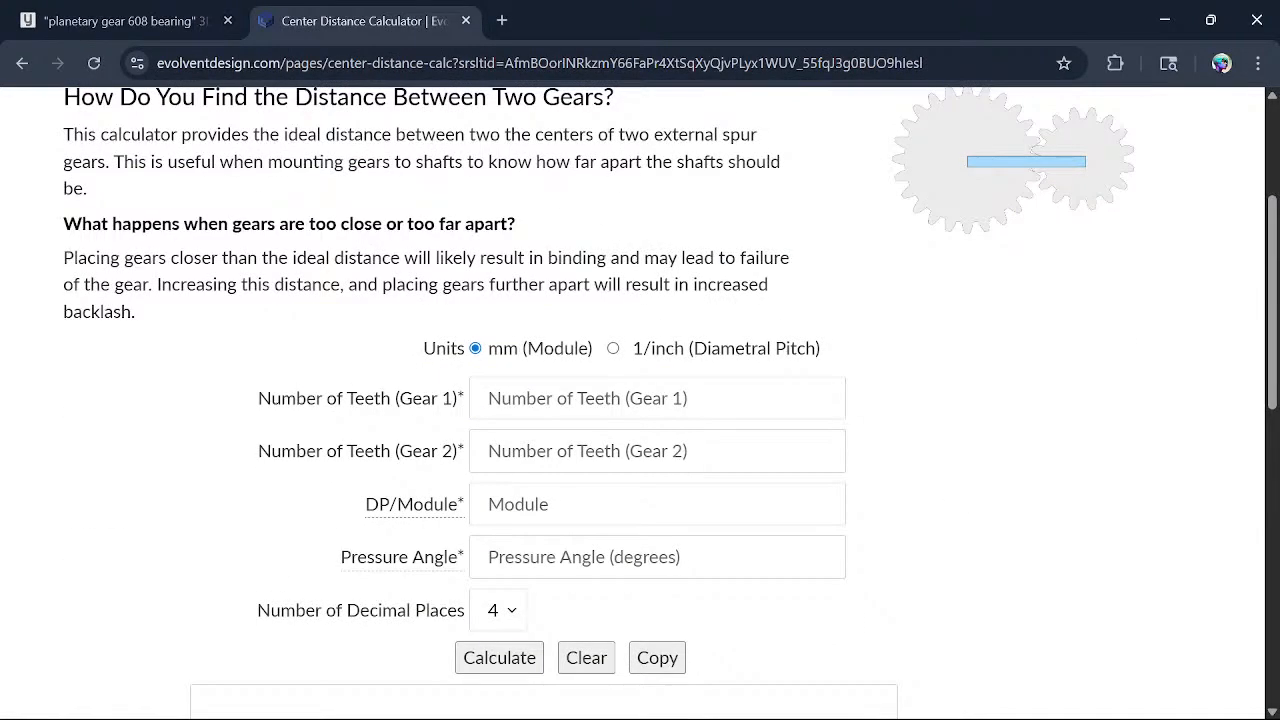
click(657, 398)
text(17)
key(Tab)
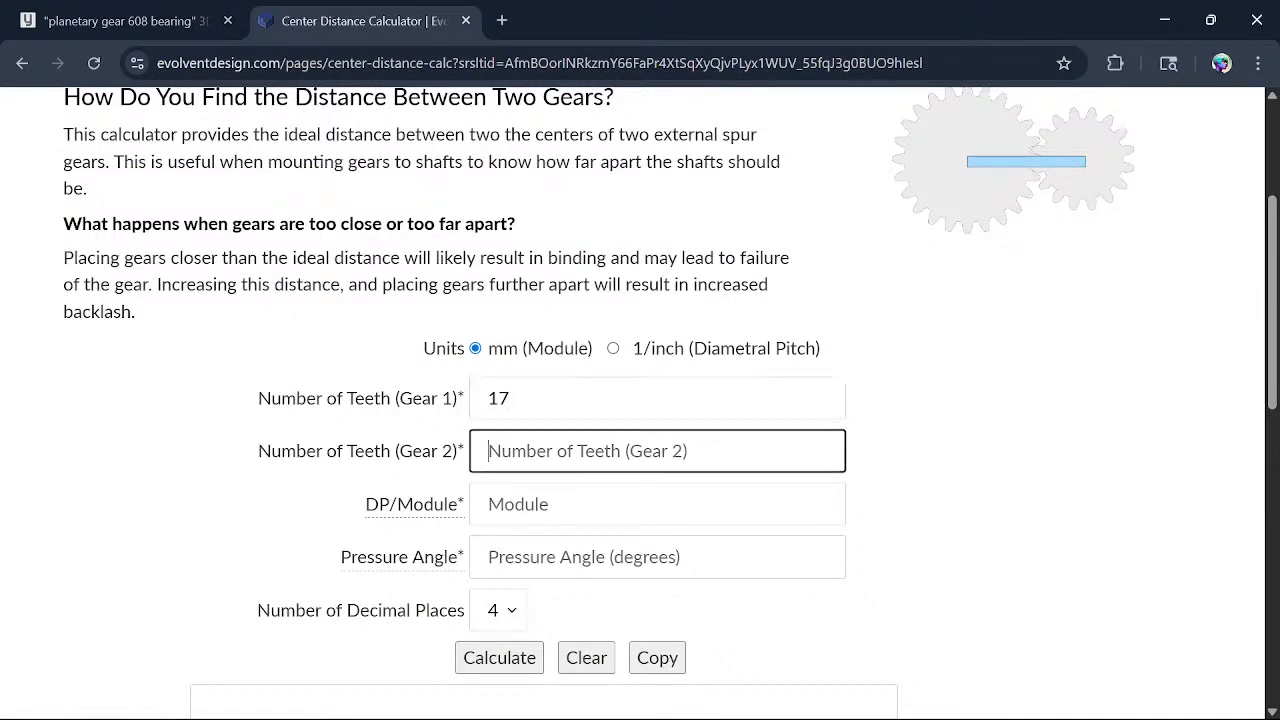
text(51)
key(Tab)
text(1)
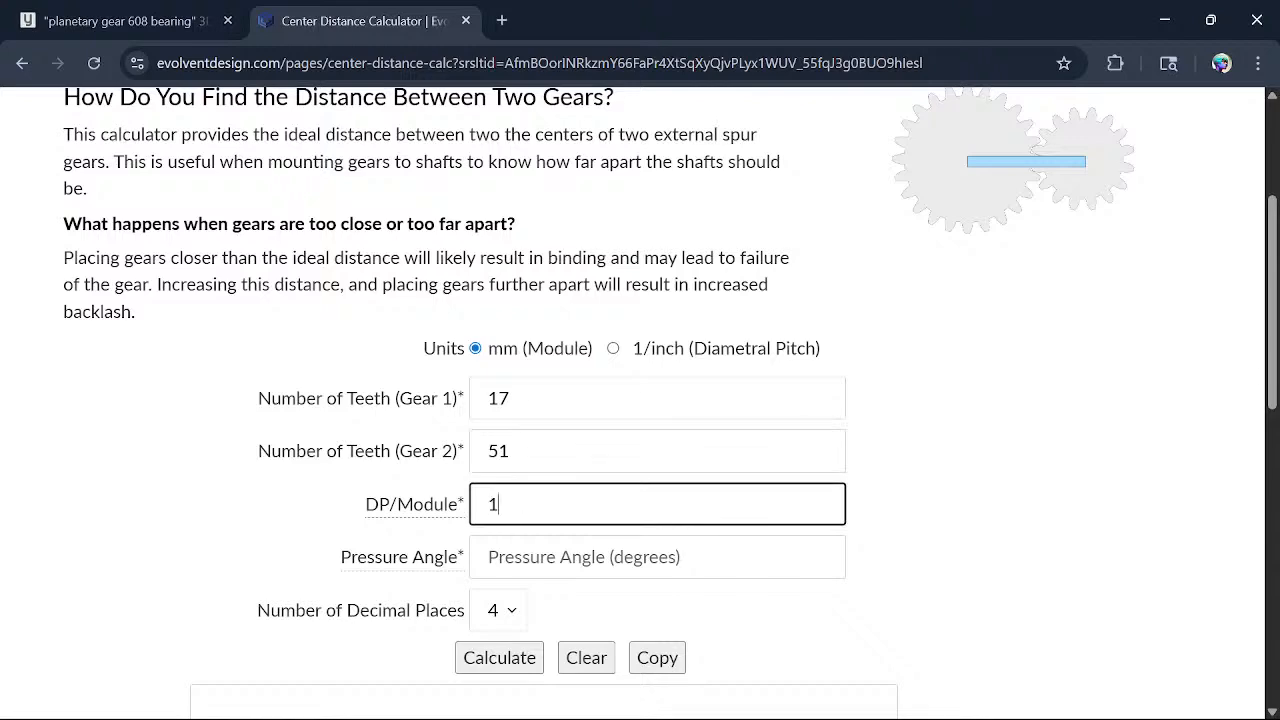
key(Tab)
text(15)
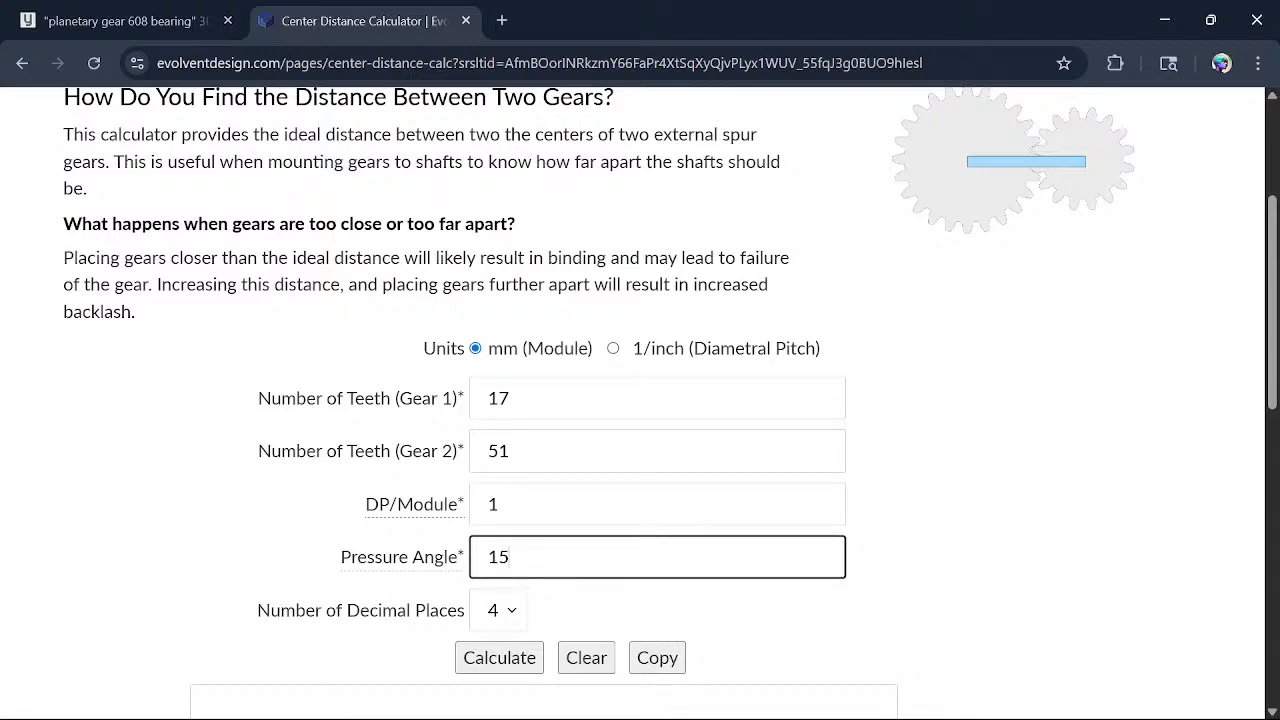
text(.4)
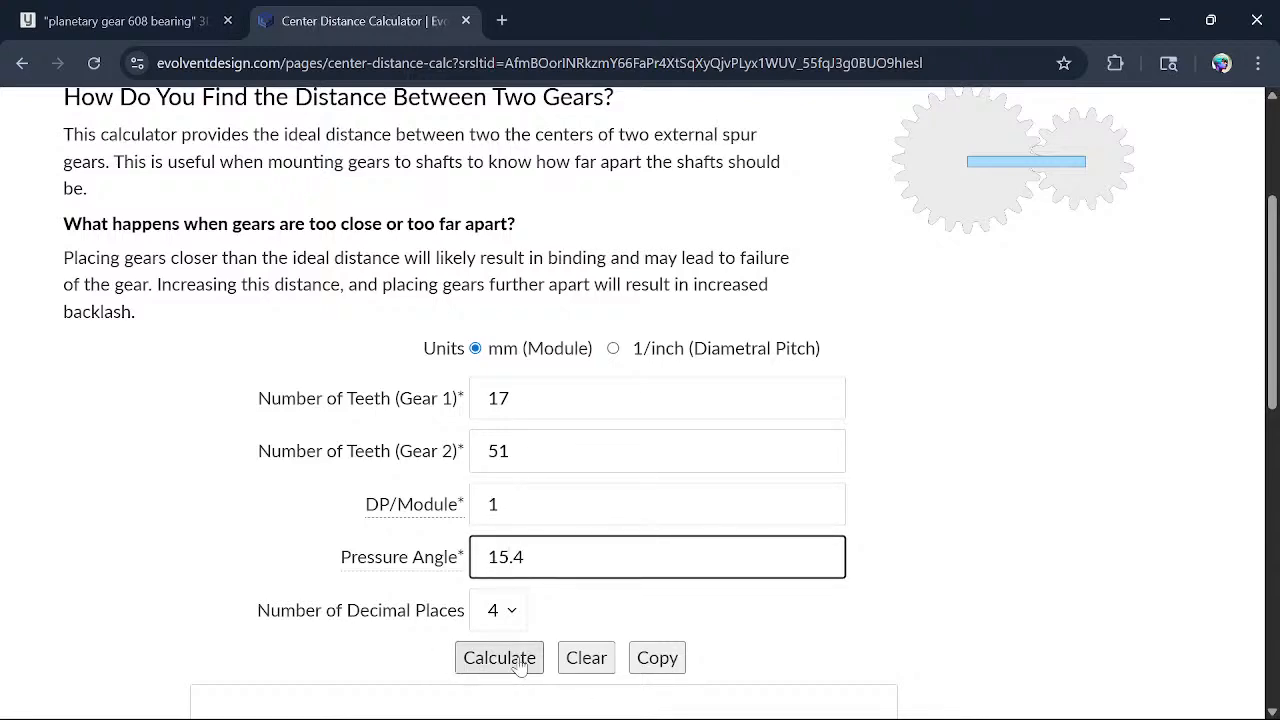
click(534, 655)
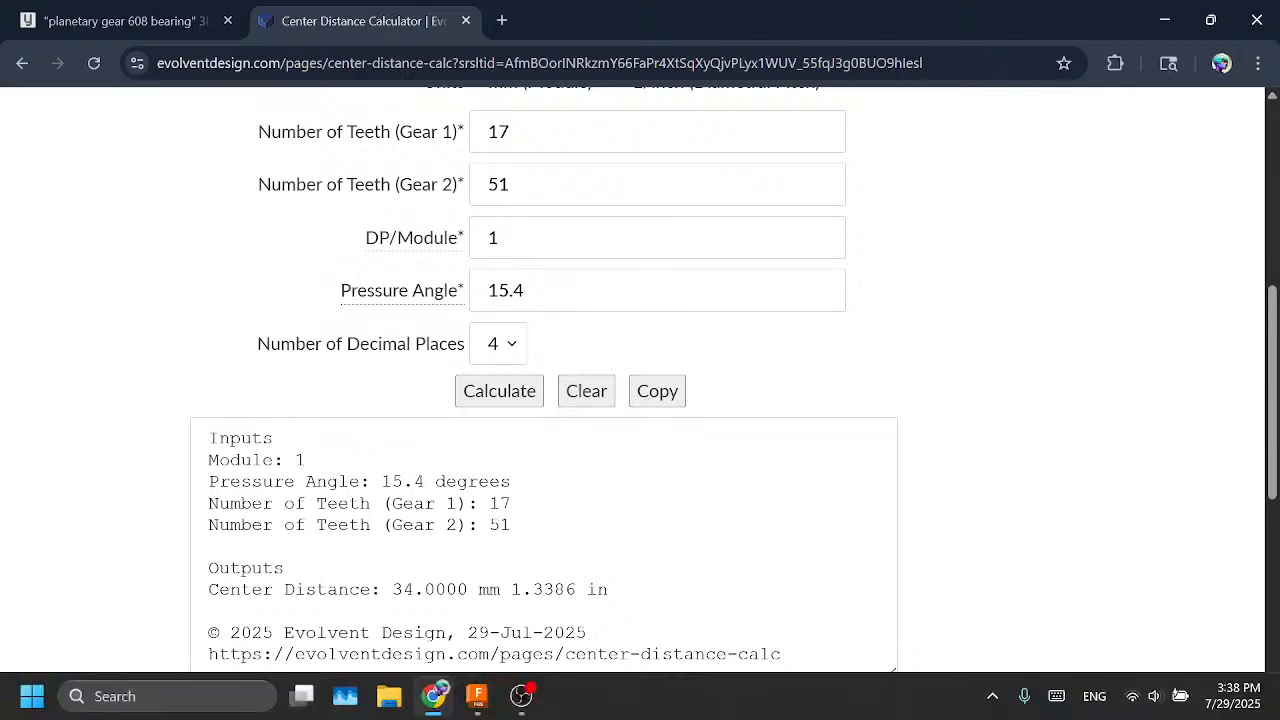
- Switch back to Fusion and dimension the horizontal line from the shaft axis to 34 mm
mouse_move(477, 696)
click(500, 552)
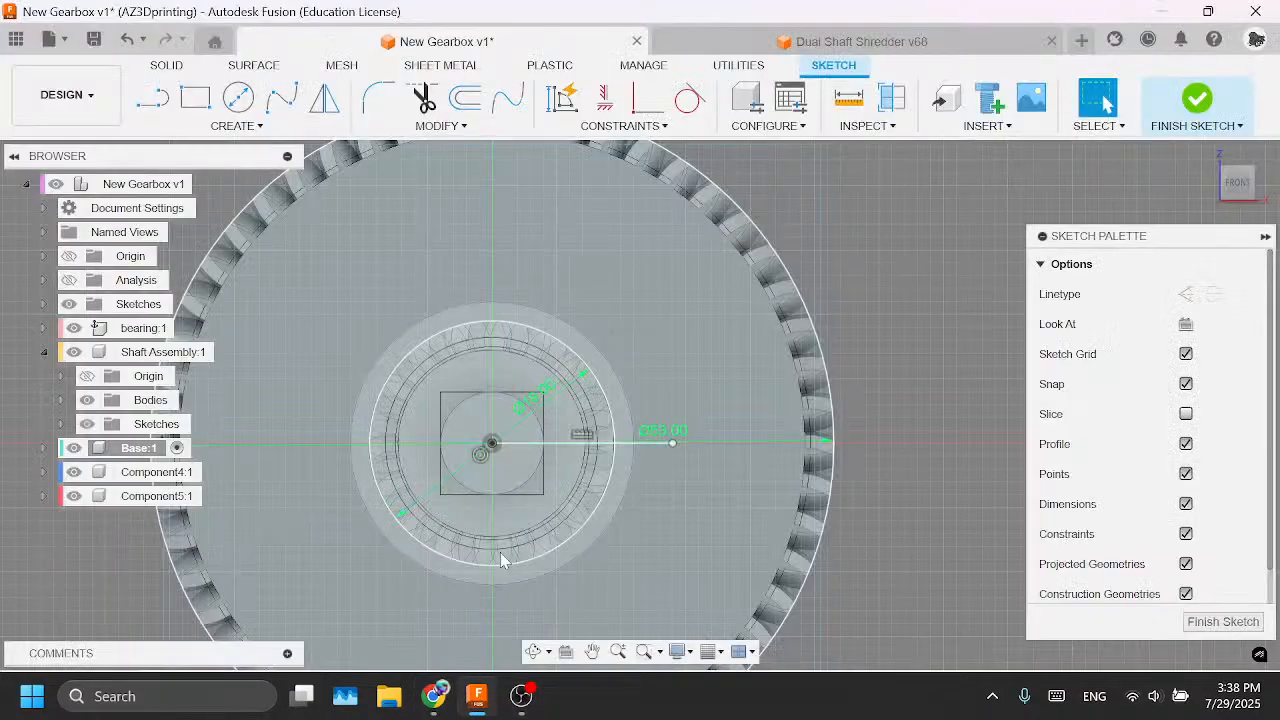
click(664, 442)
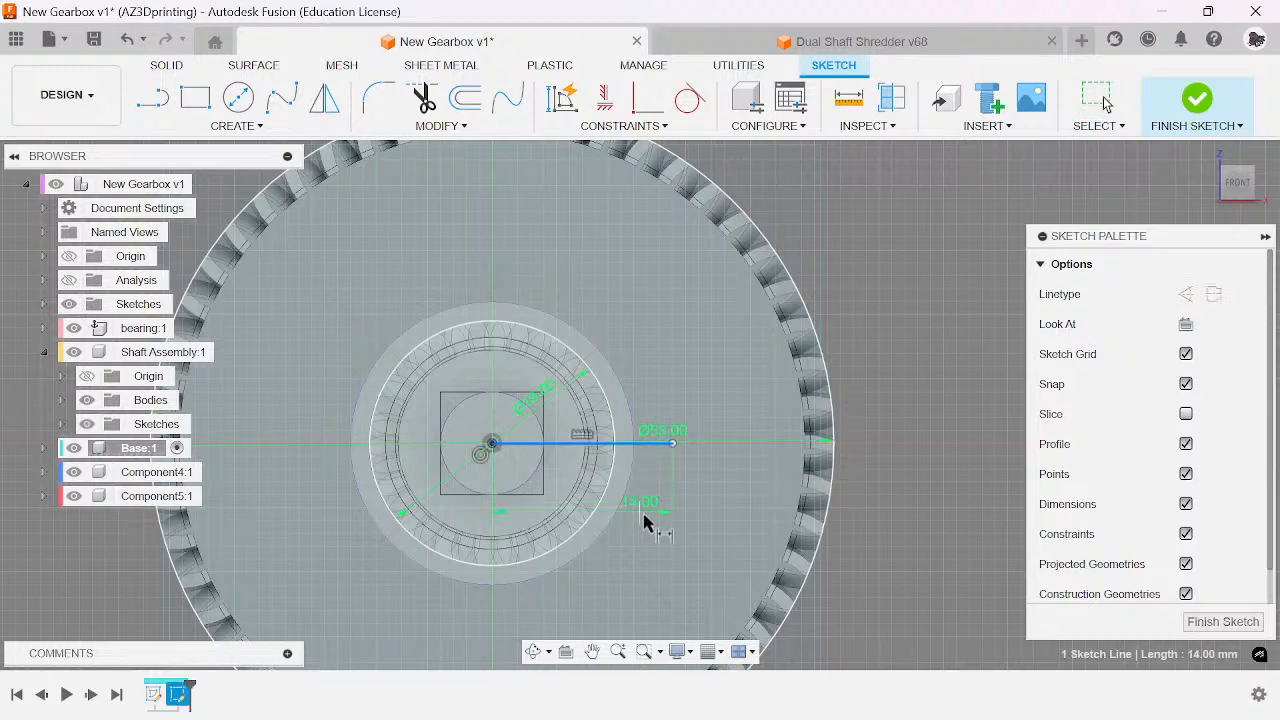
click(654, 518)
text(34)
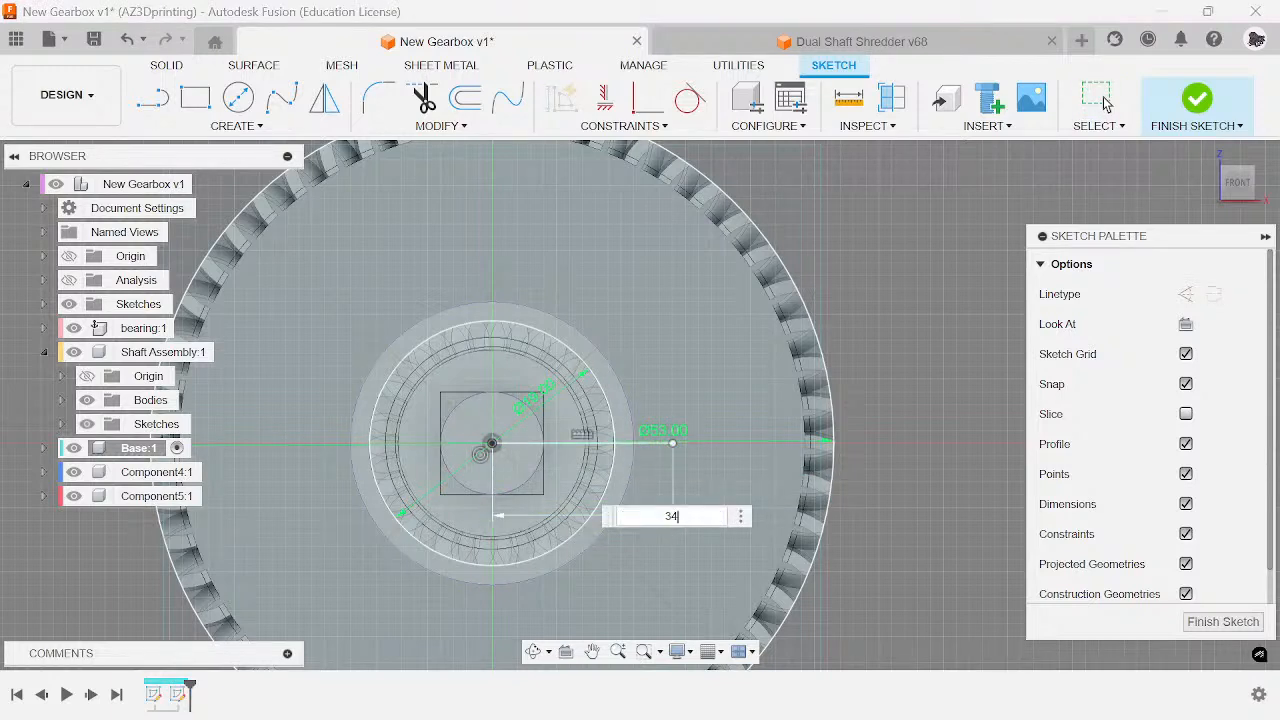
key(Return)
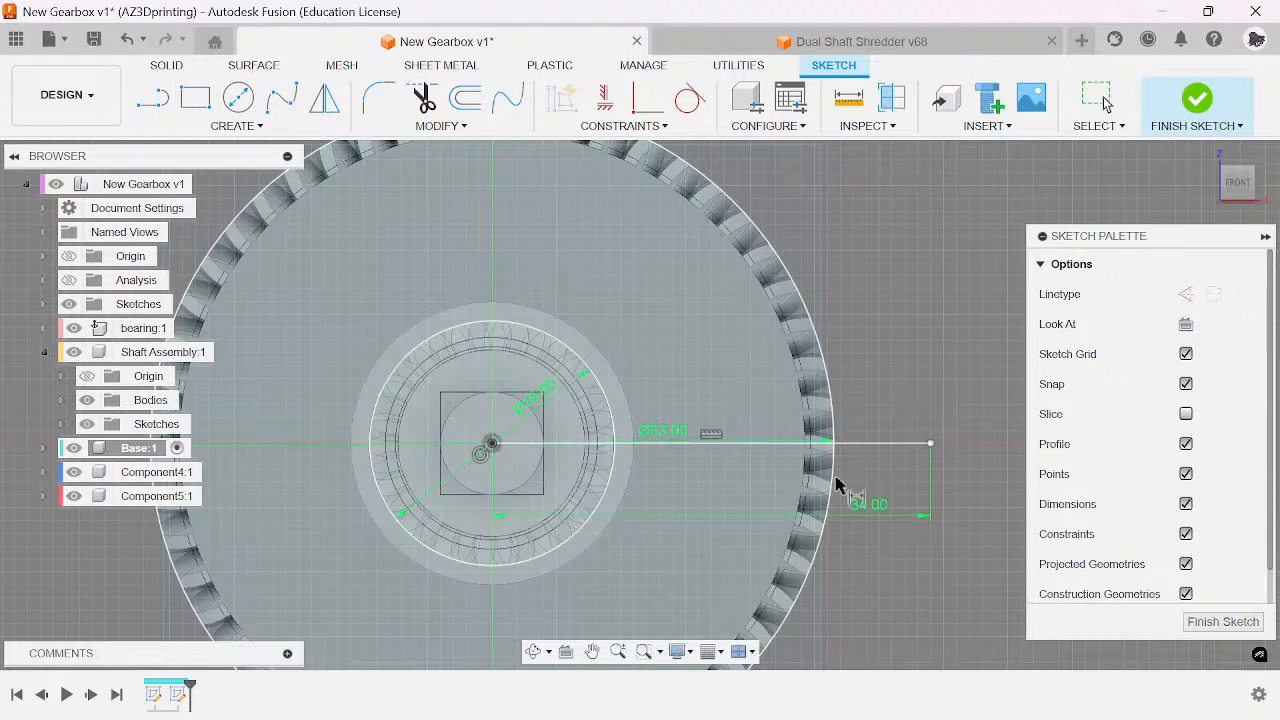
- Draw a 53 mm diameter circle centred on the far end of the 34 mm line
middle_drag(901, 440, 786, 528)
key(c)
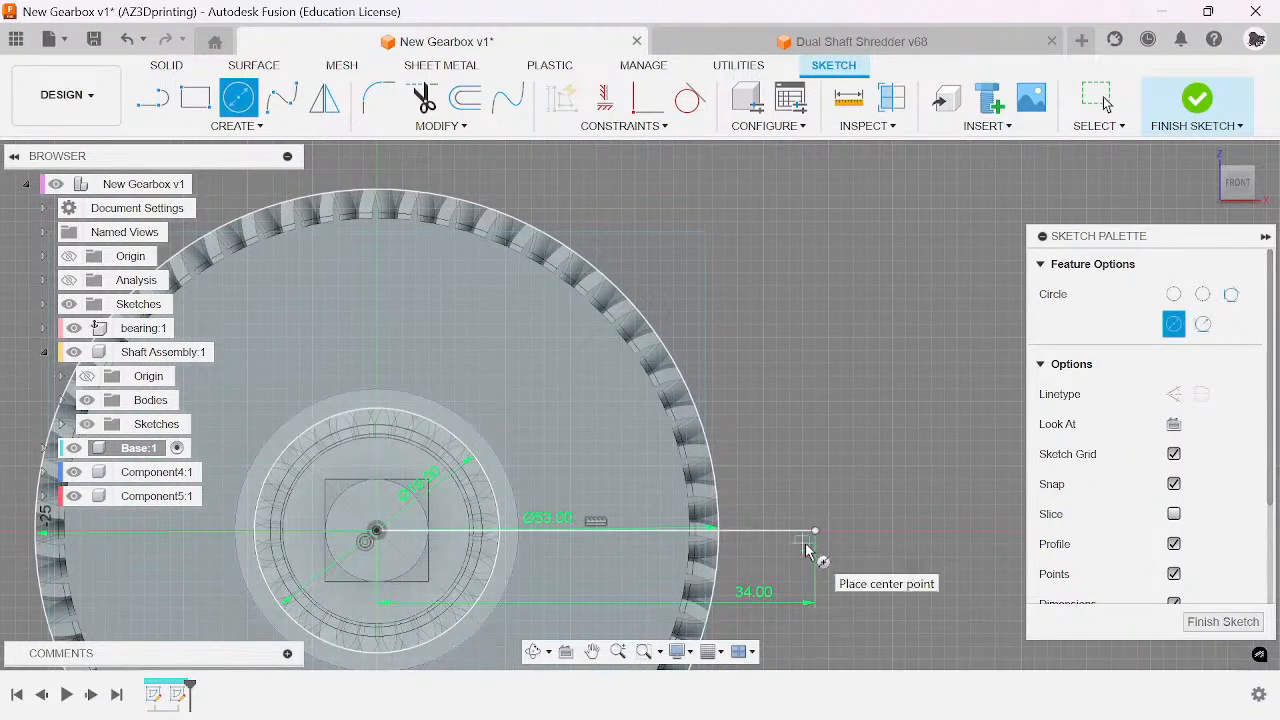
click(815, 531)
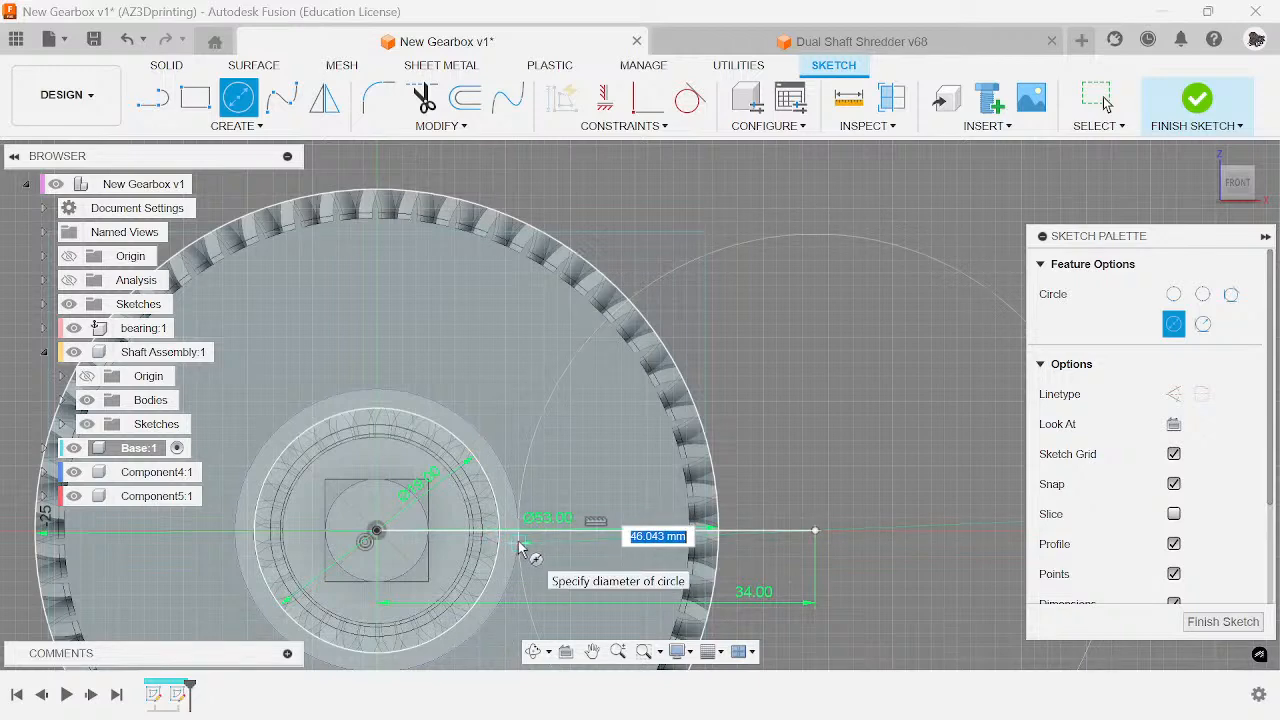
key(Tab)
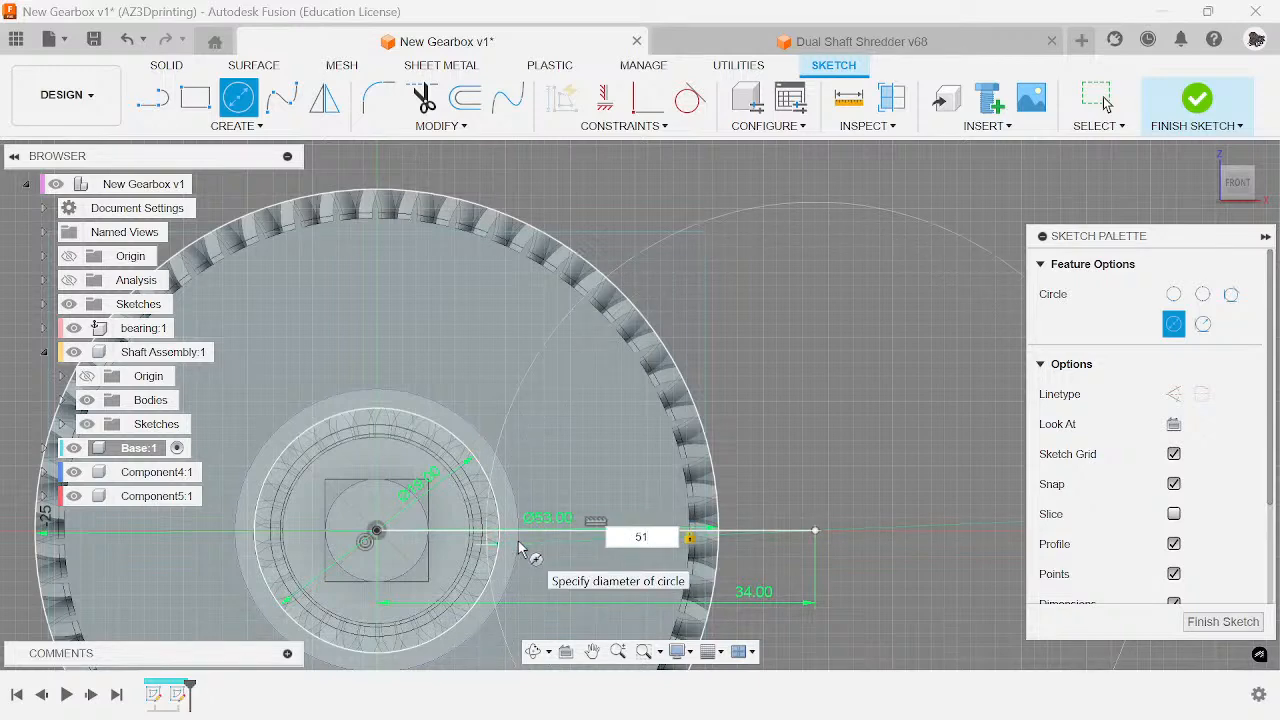
scroll(519, 548, down, 3)
scroll(470, 440, down, 2)
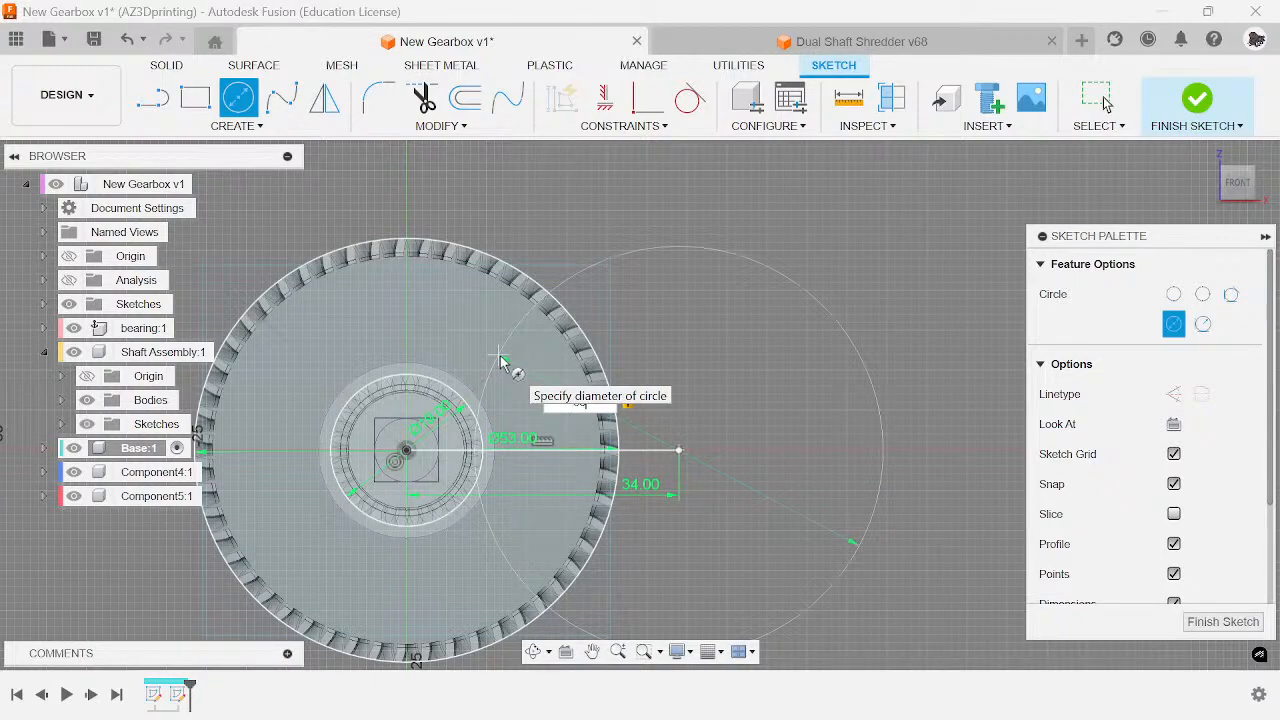
scroll(521, 436, up, 4)
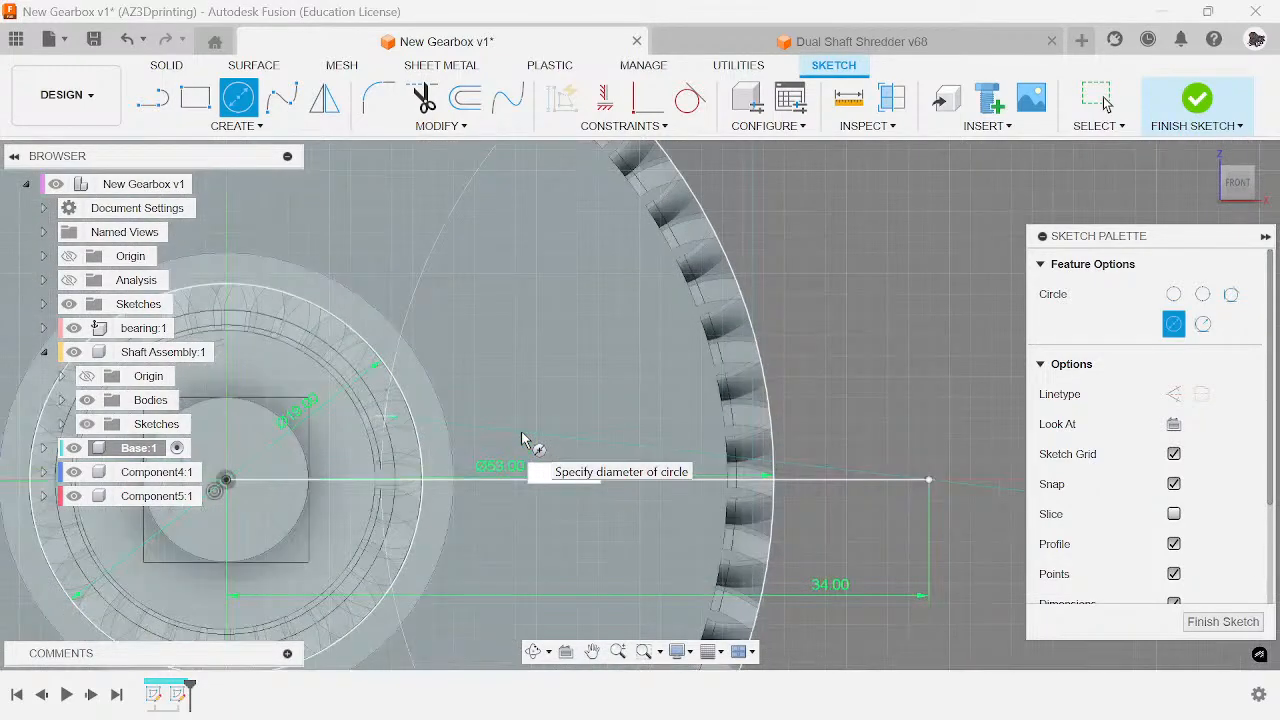
click(648, 455)
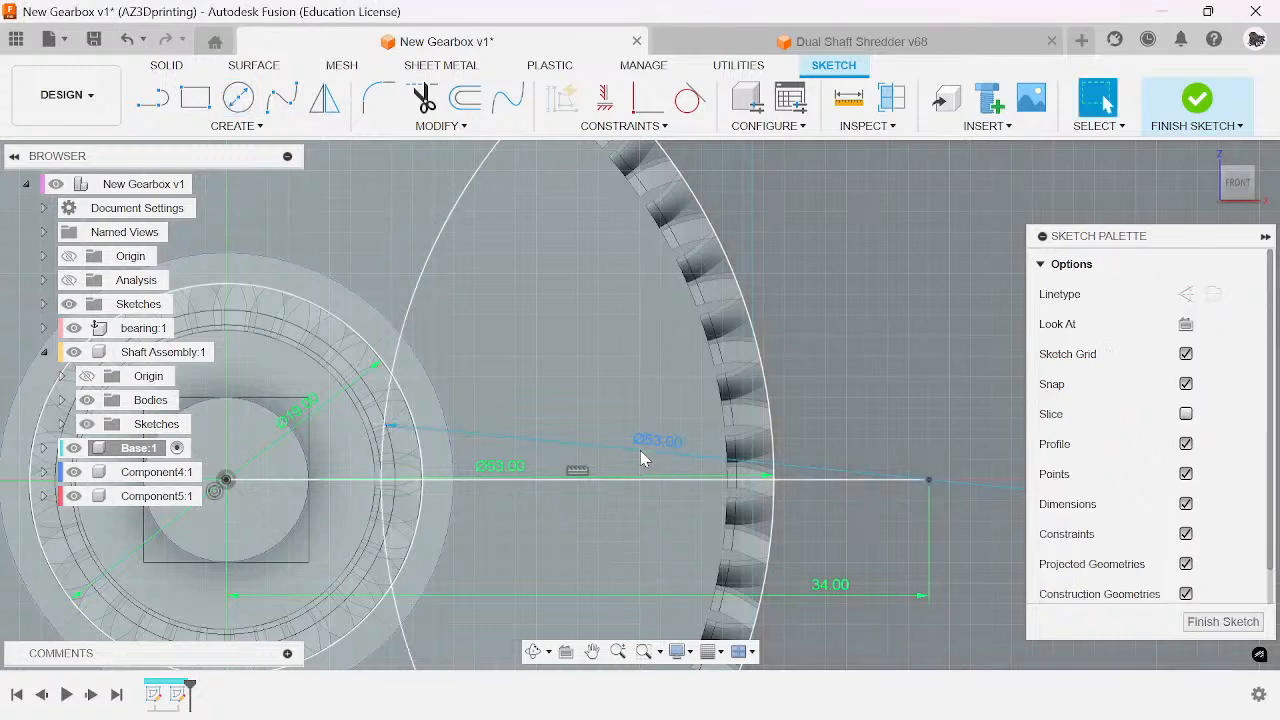
- Try a diameter of 53.15 mm on the circle around the existing large gear, and undo the change
double_click(500, 466)
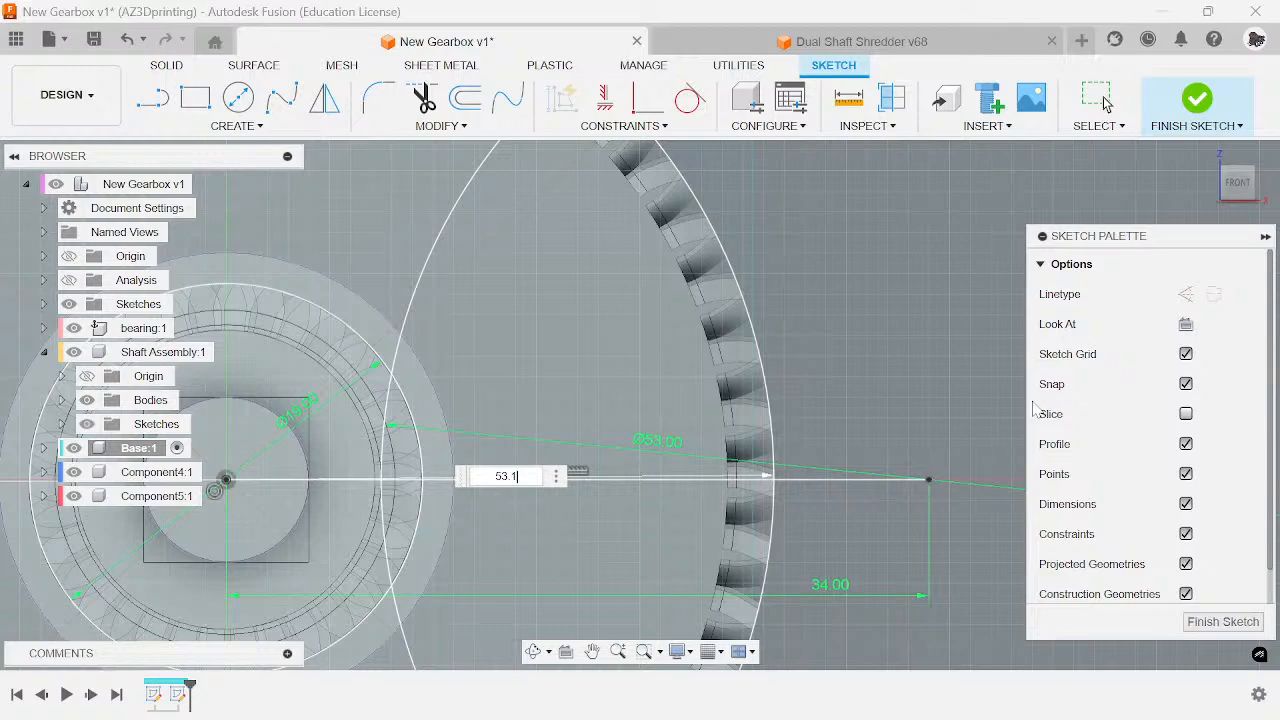
key(Return)
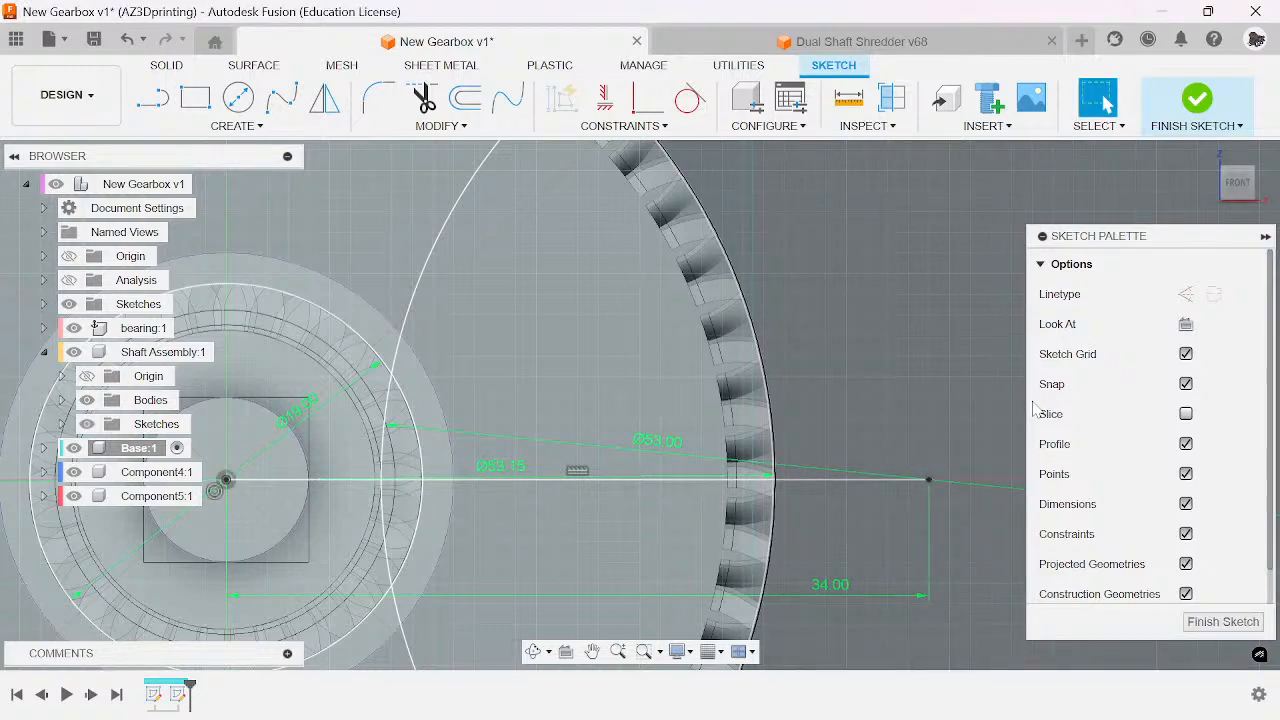
scroll(408, 477, up, 3)
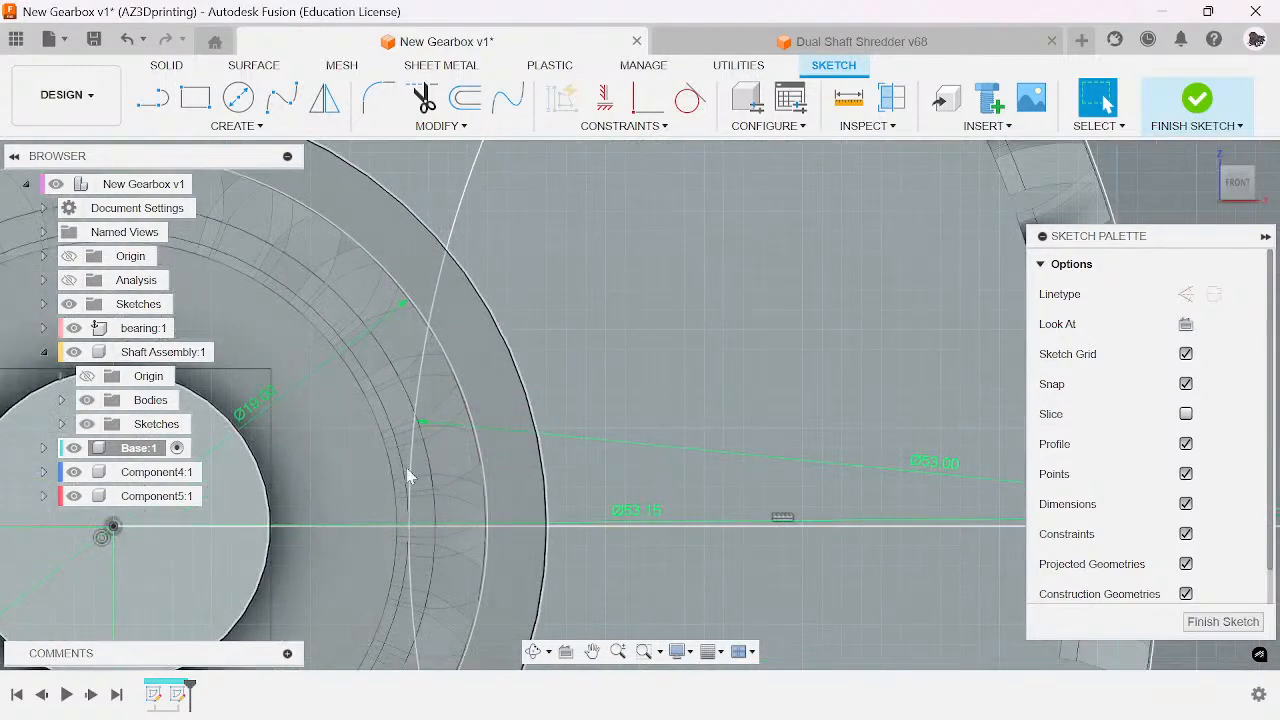
key(ctrl+z)
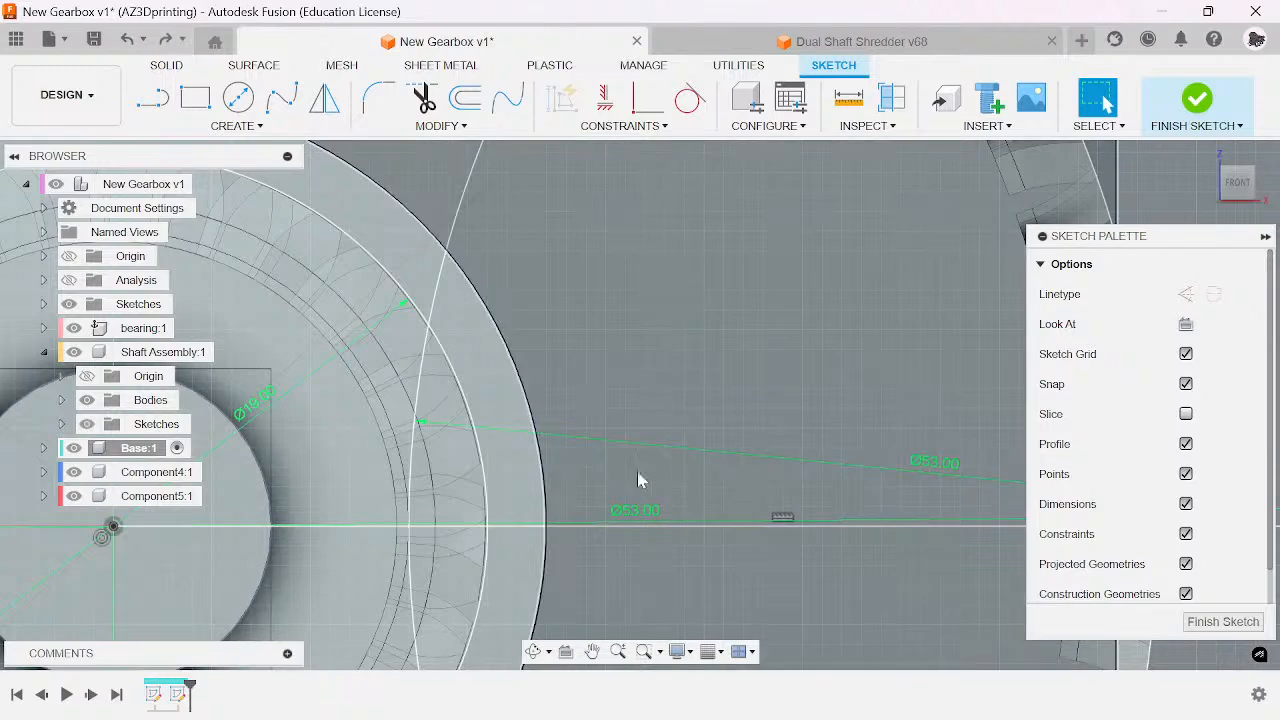
scroll(452, 417, down, 2)
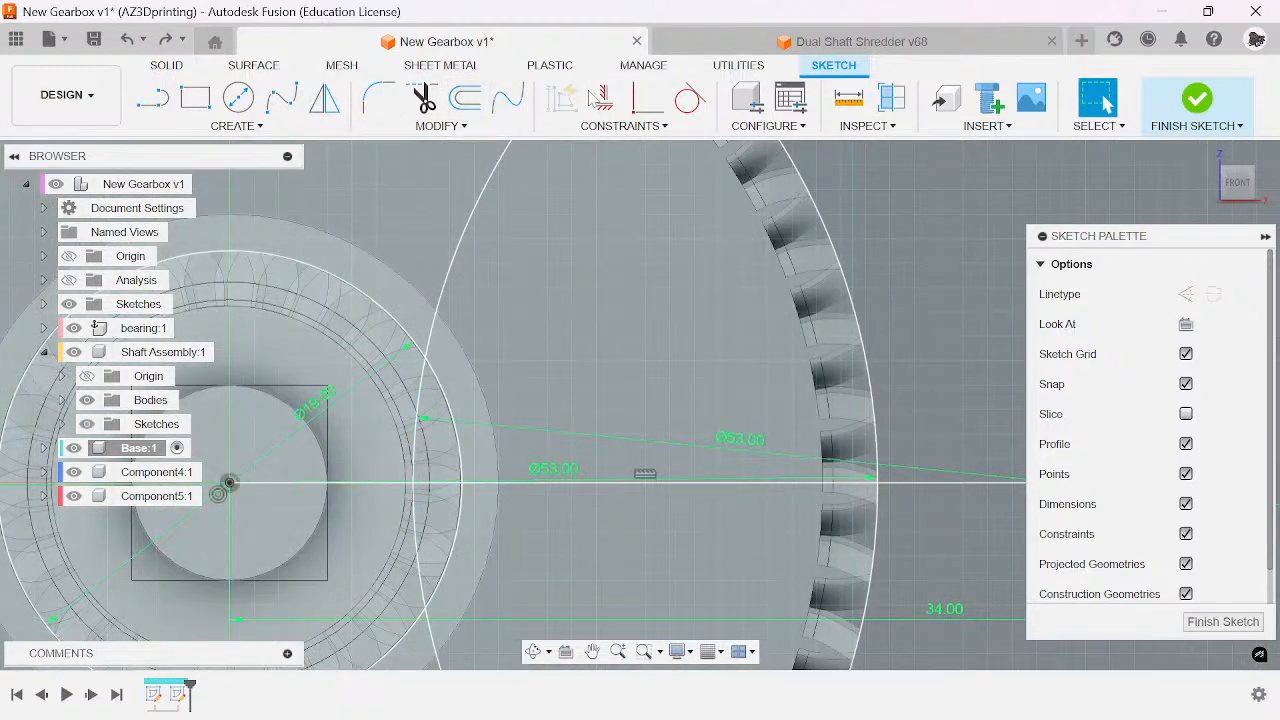
click(604, 97)
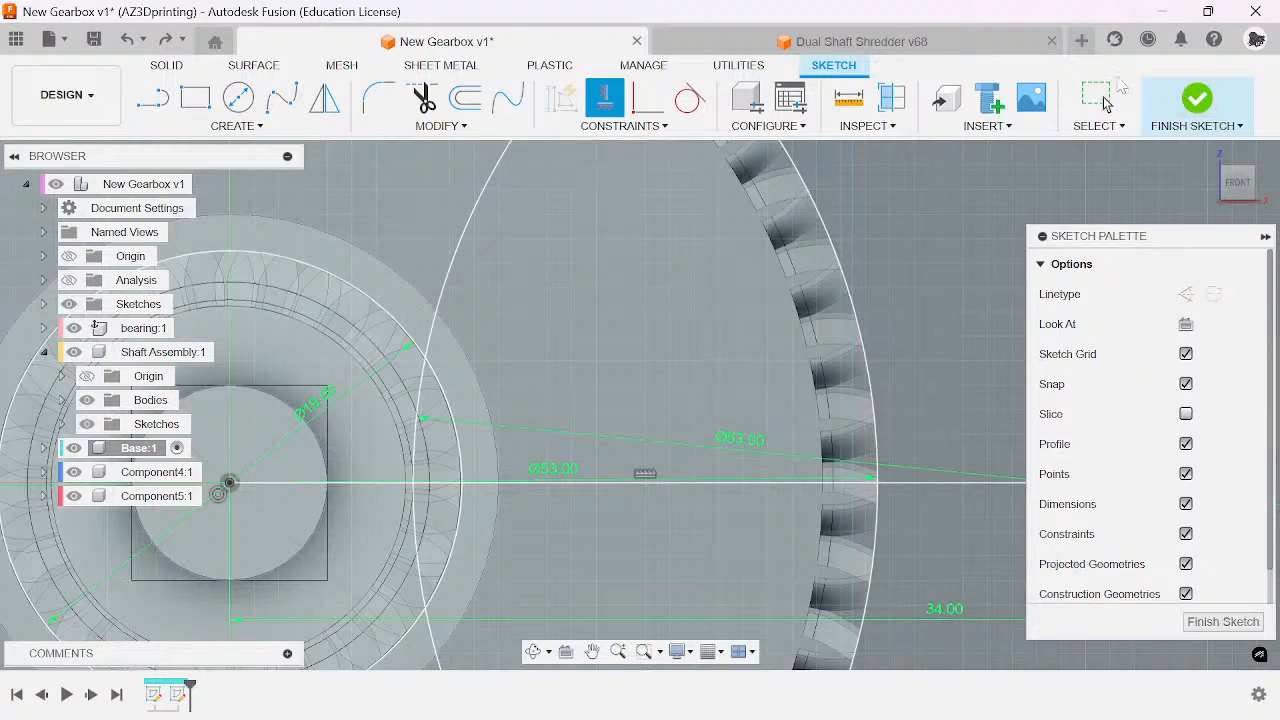
key(Escape)
scroll(619, 425, down, 2)
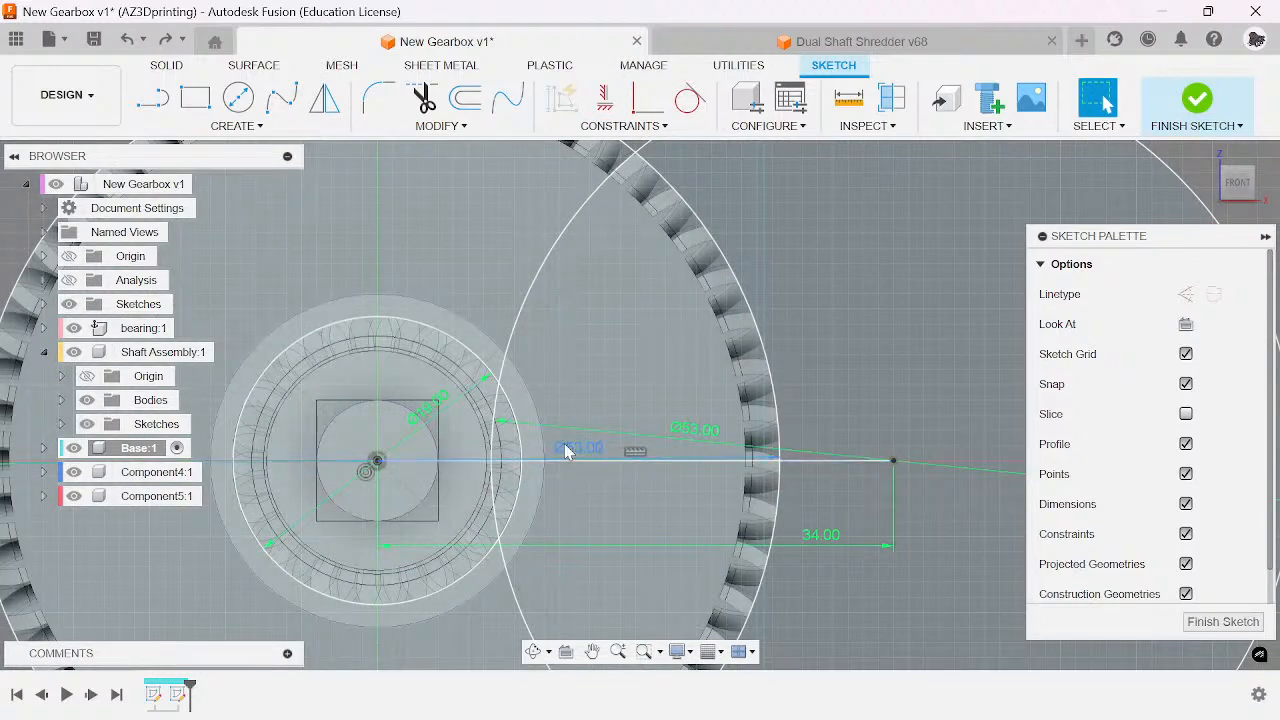
double_click(578, 448)
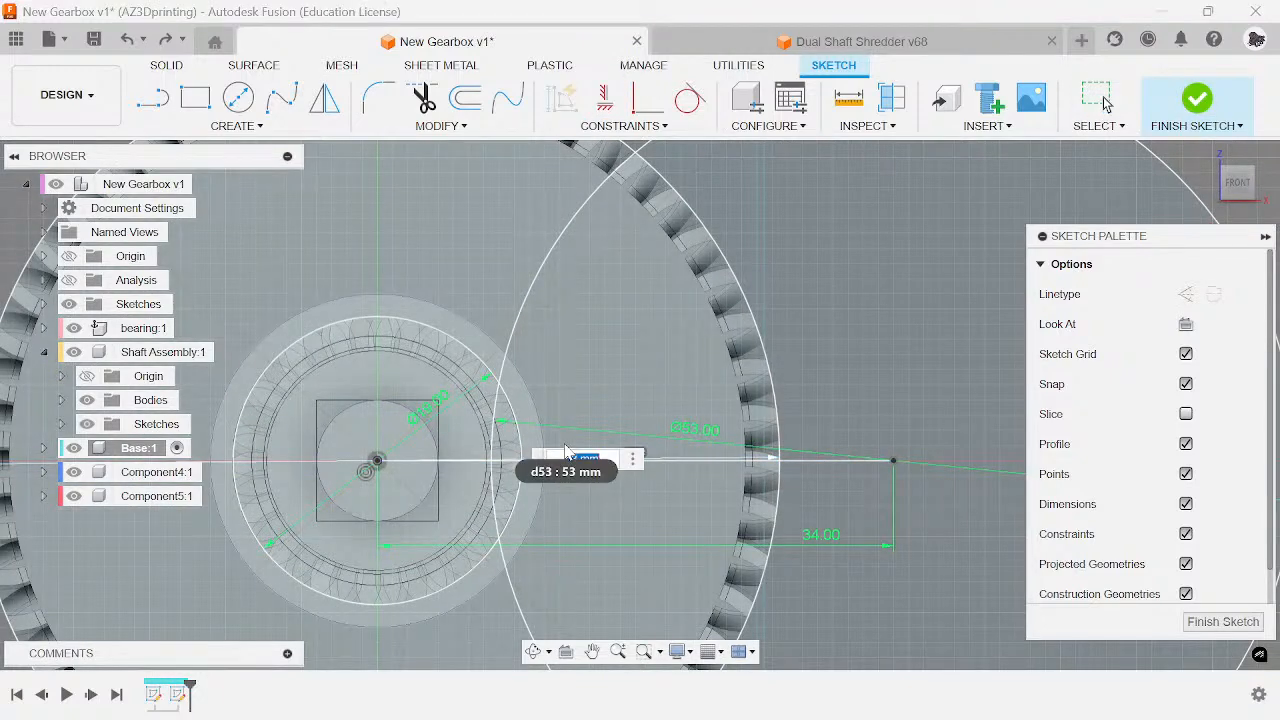
key(Escape)
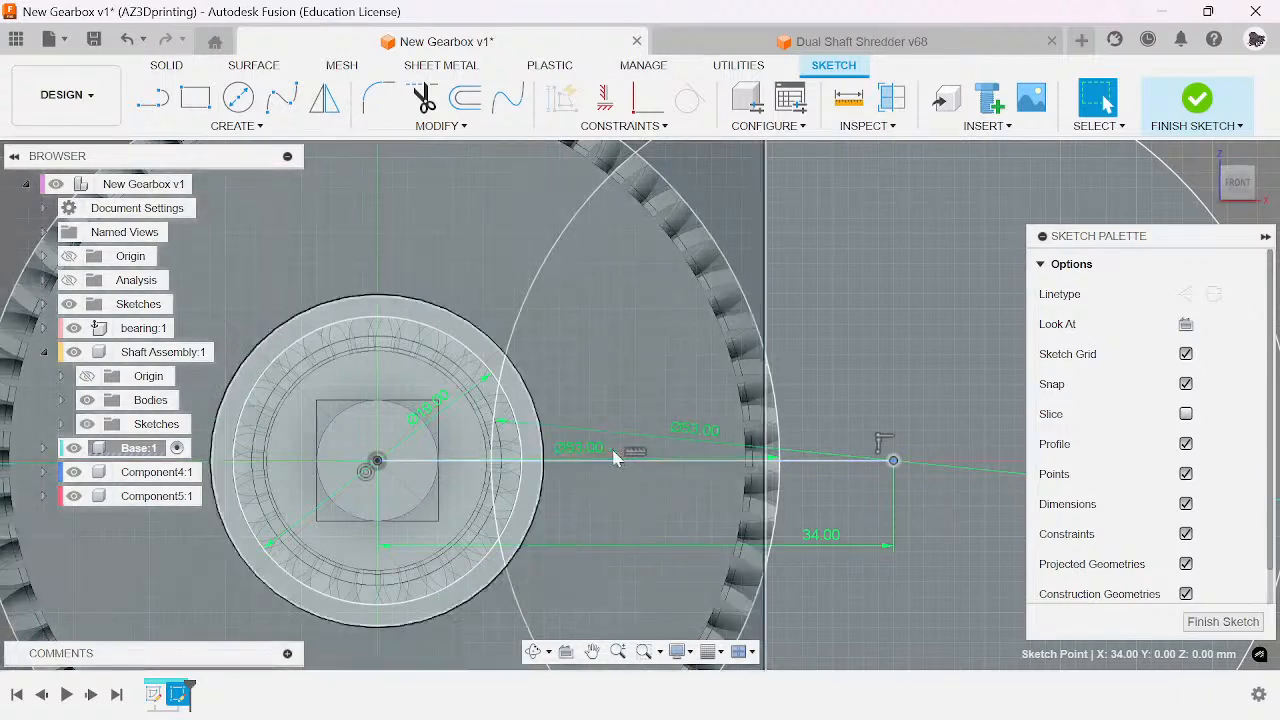
- Move the existing gear circle's diameter dimension below the centre line and set the gear centre distance to 34.15 mm
drag(578, 447, 560, 540)
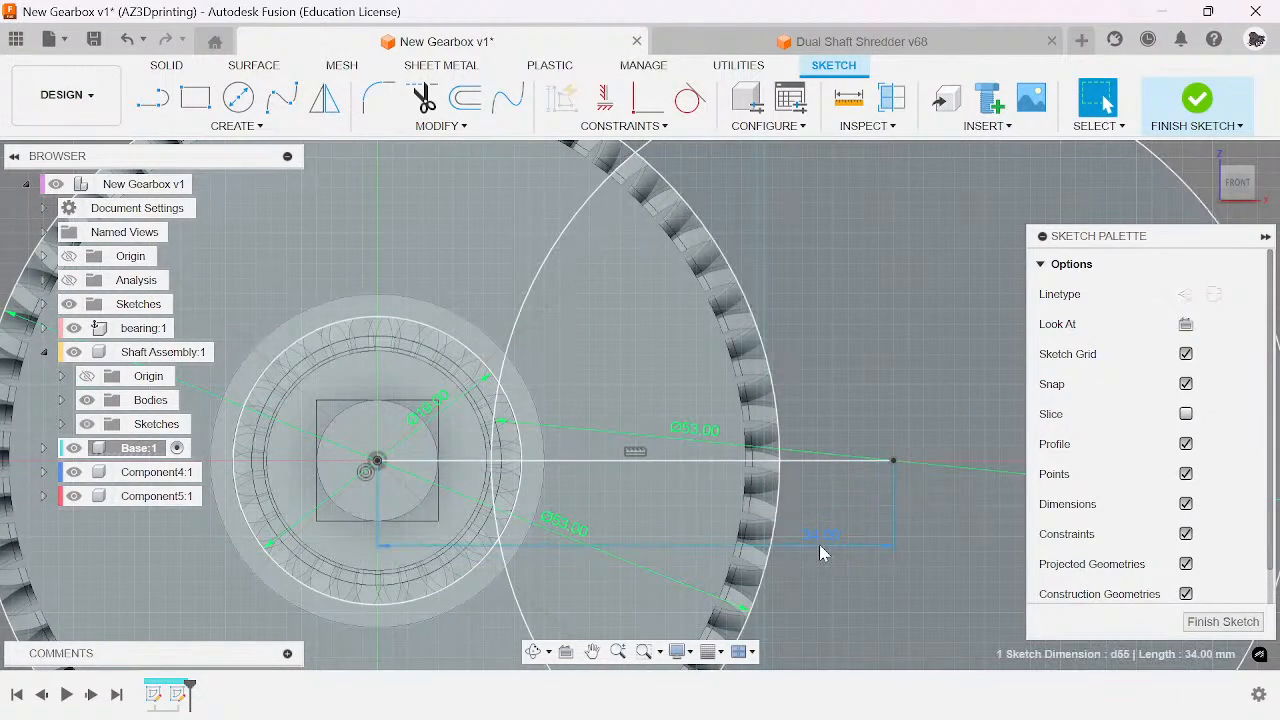
double_click(819, 544)
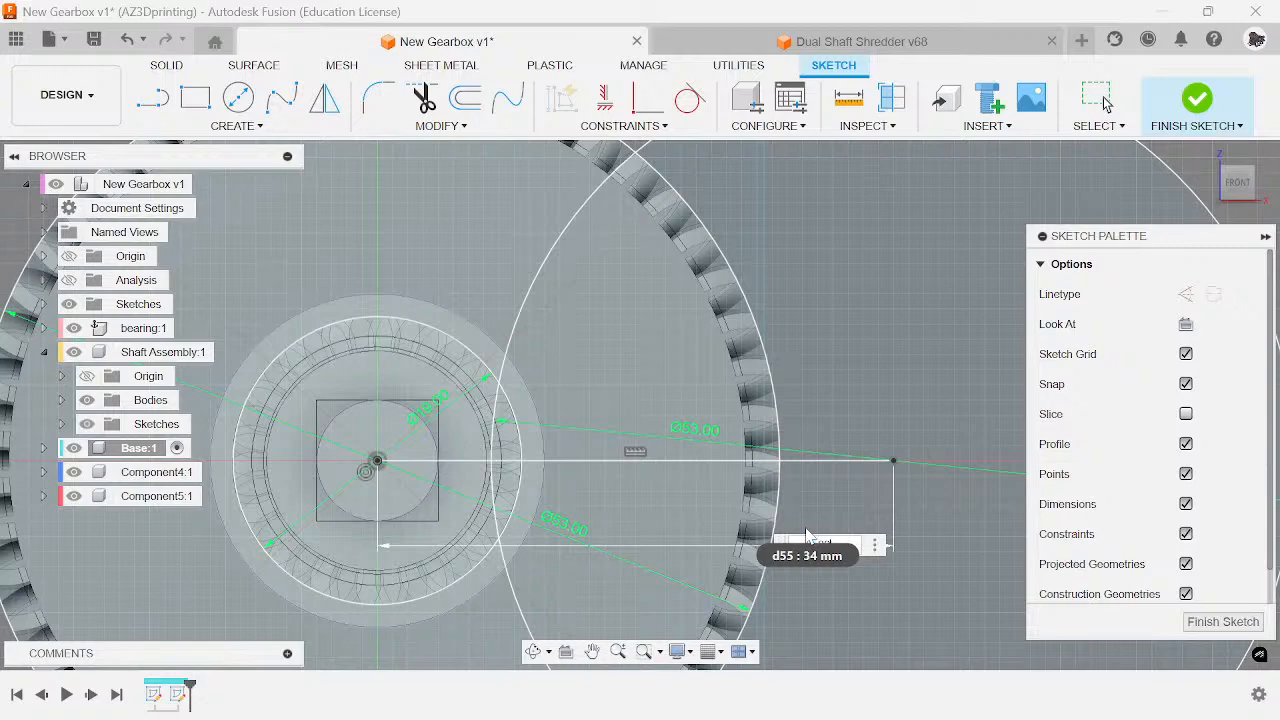
text(32.15)
key(Return)
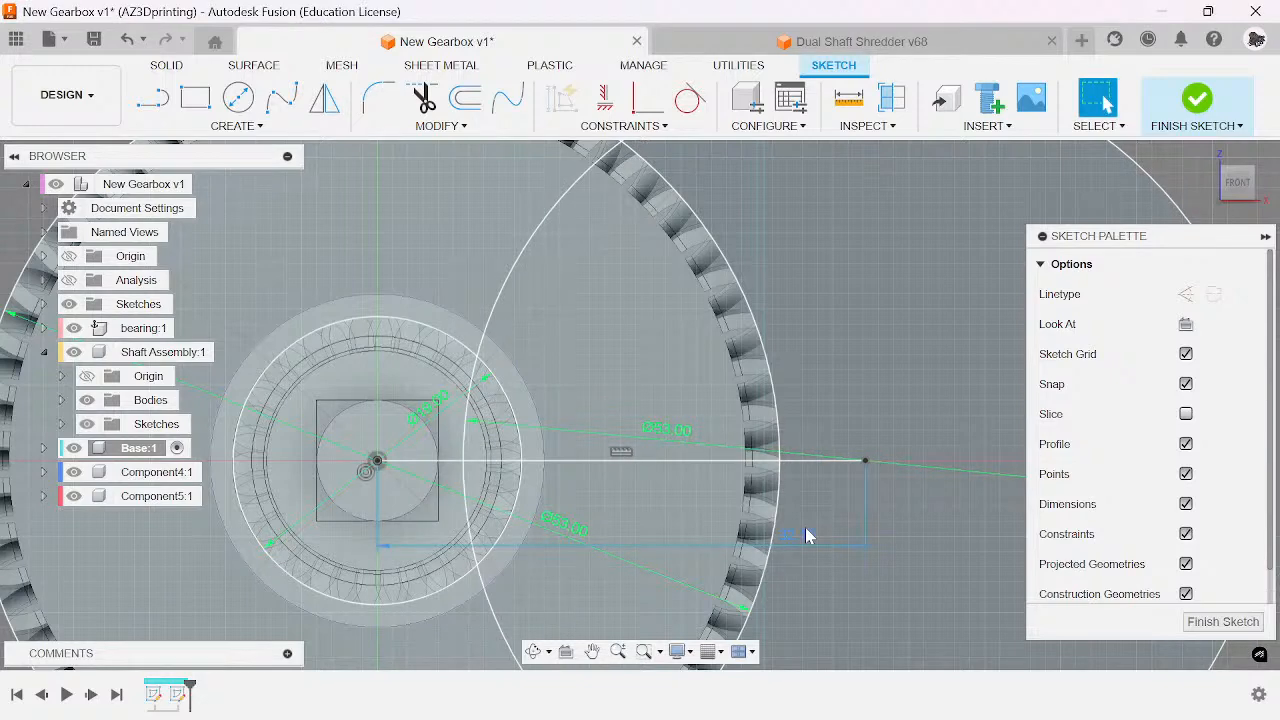
double_click(798, 536)
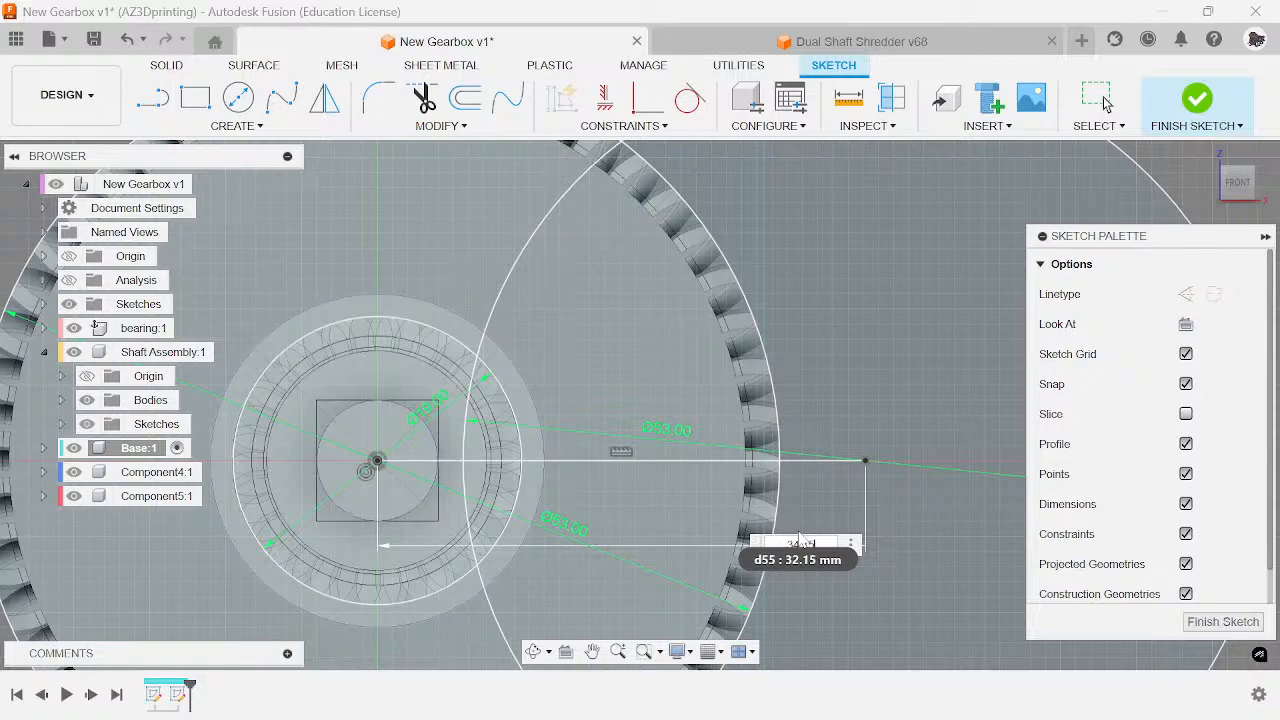
text(34.15)
key(Return)
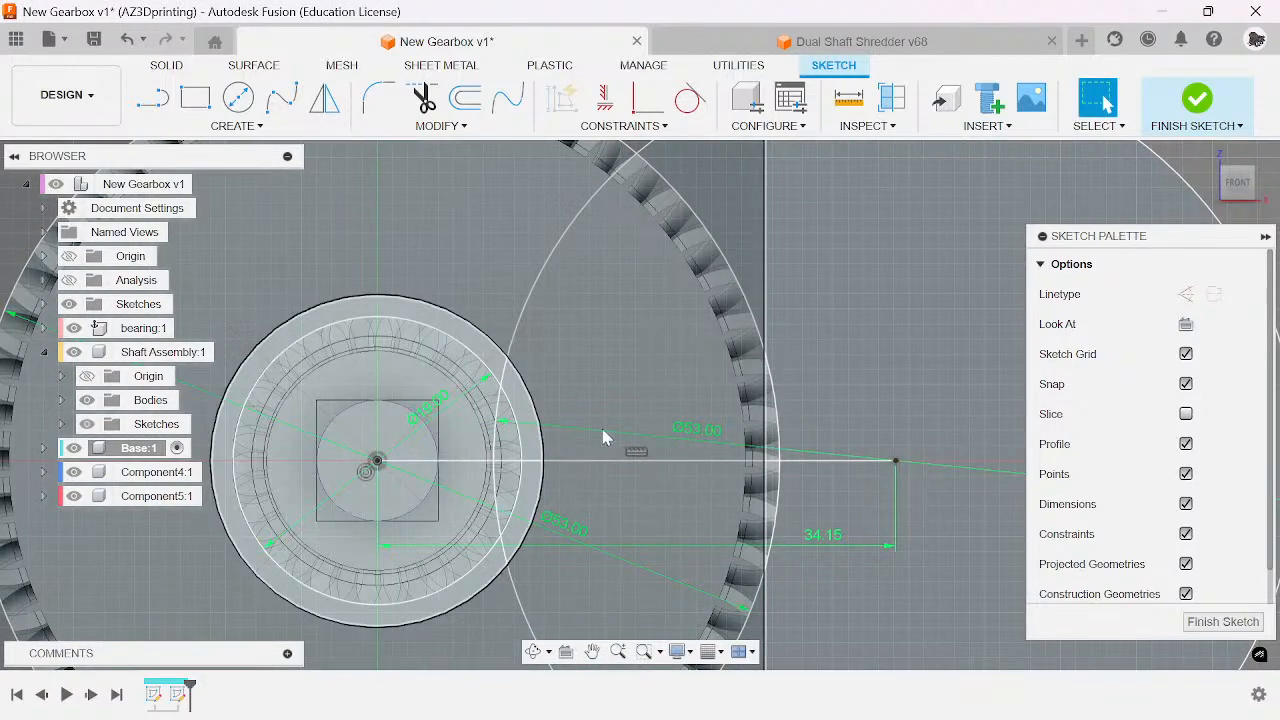
scroll(594, 380, up, 1)
scroll(620, 371, down, 3)
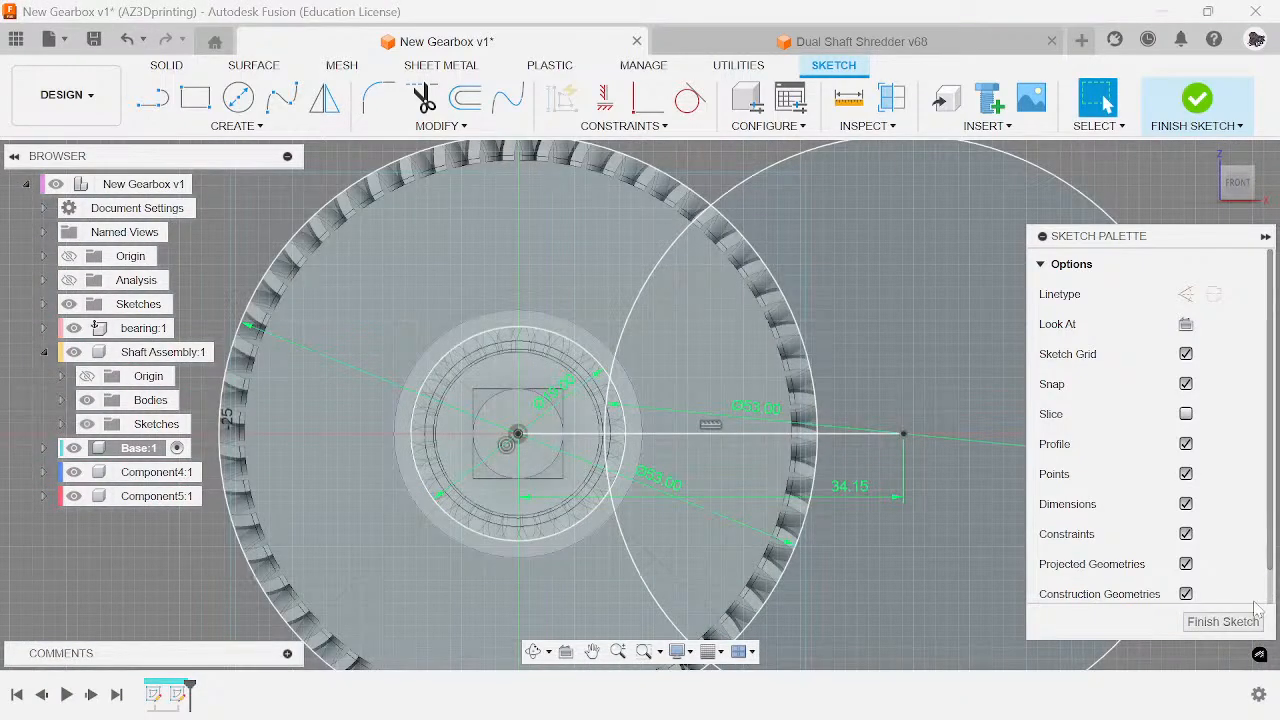
- Finish the base sketch and activate the top-level New Gearbox component
click(1238, 622)
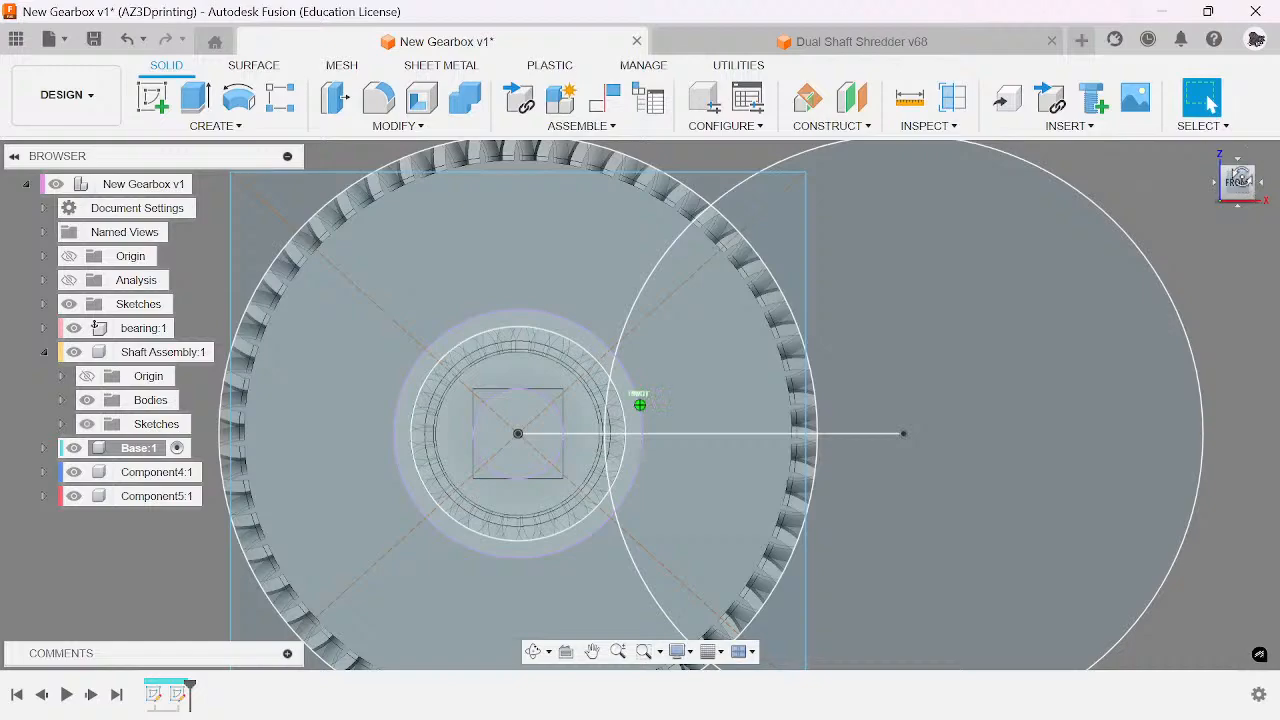
shift+middle_drag(640, 404, 740, 500)
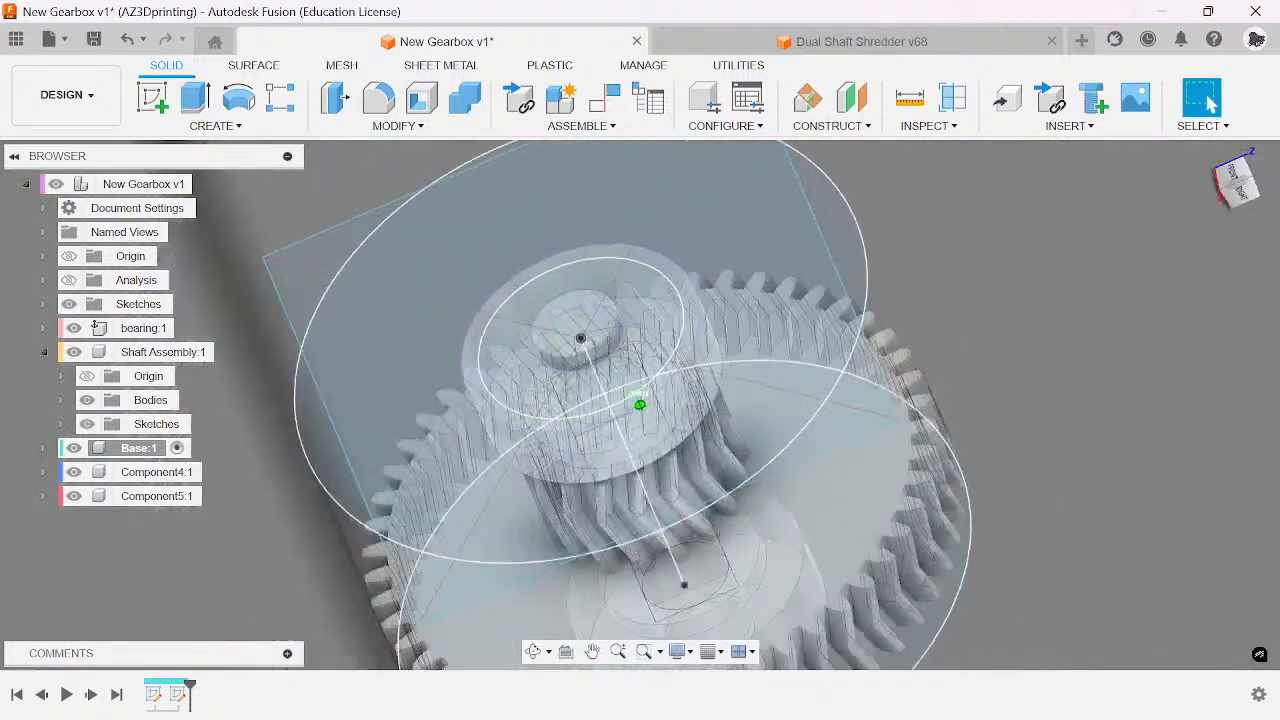
click(1233, 183)
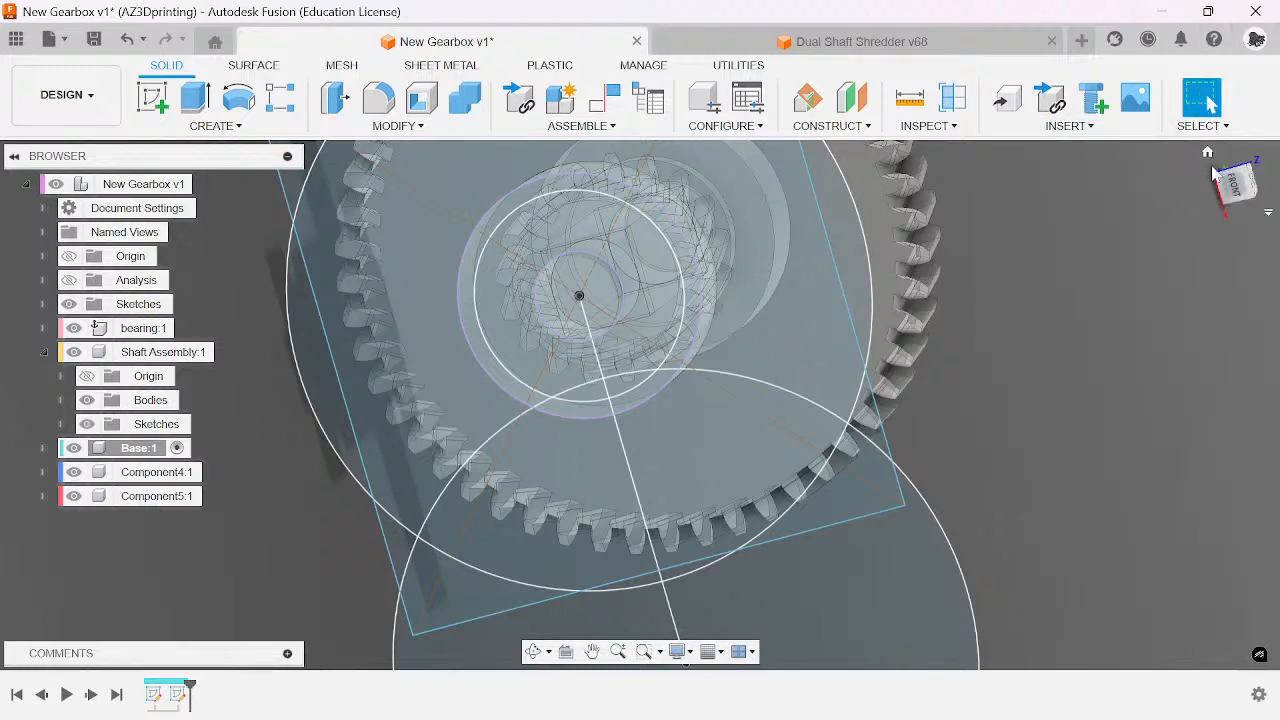
click(1208, 154)
shift+middle_drag(1000, 251, 398, 268)
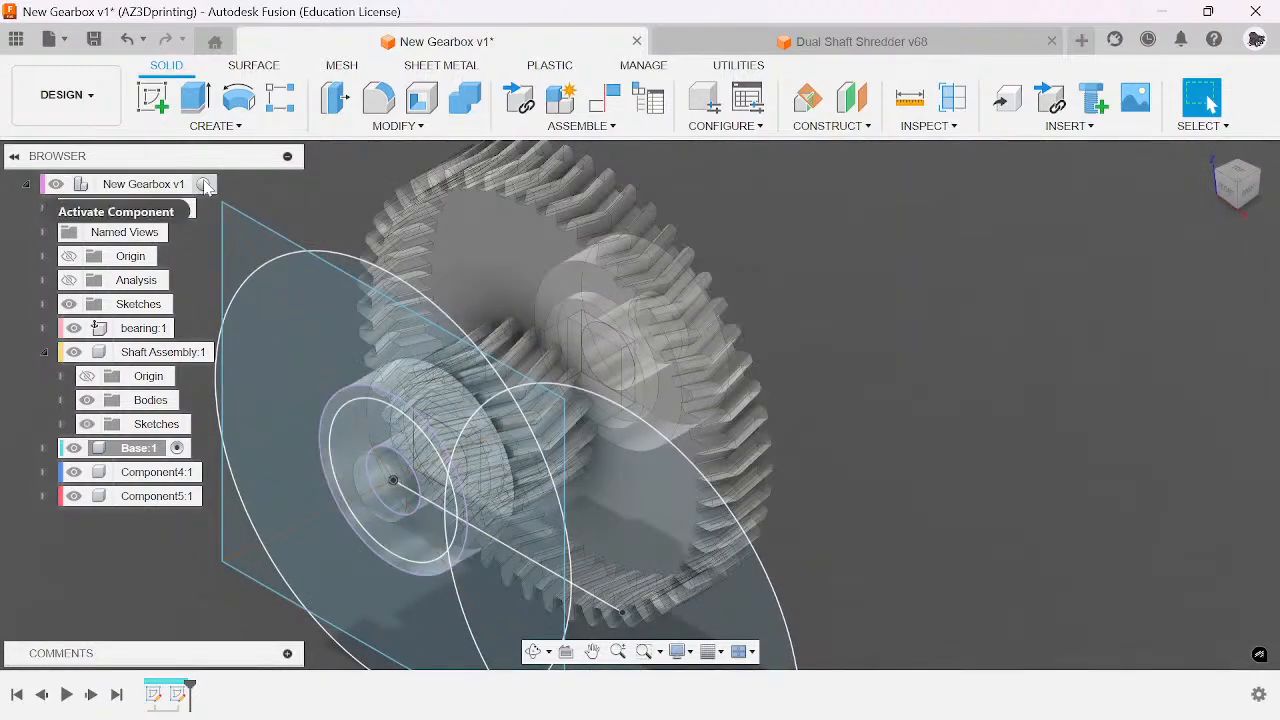
click(211, 184)
- Reopen the base sketch with the two 53 mm gear circles for editing
click(1226, 190)
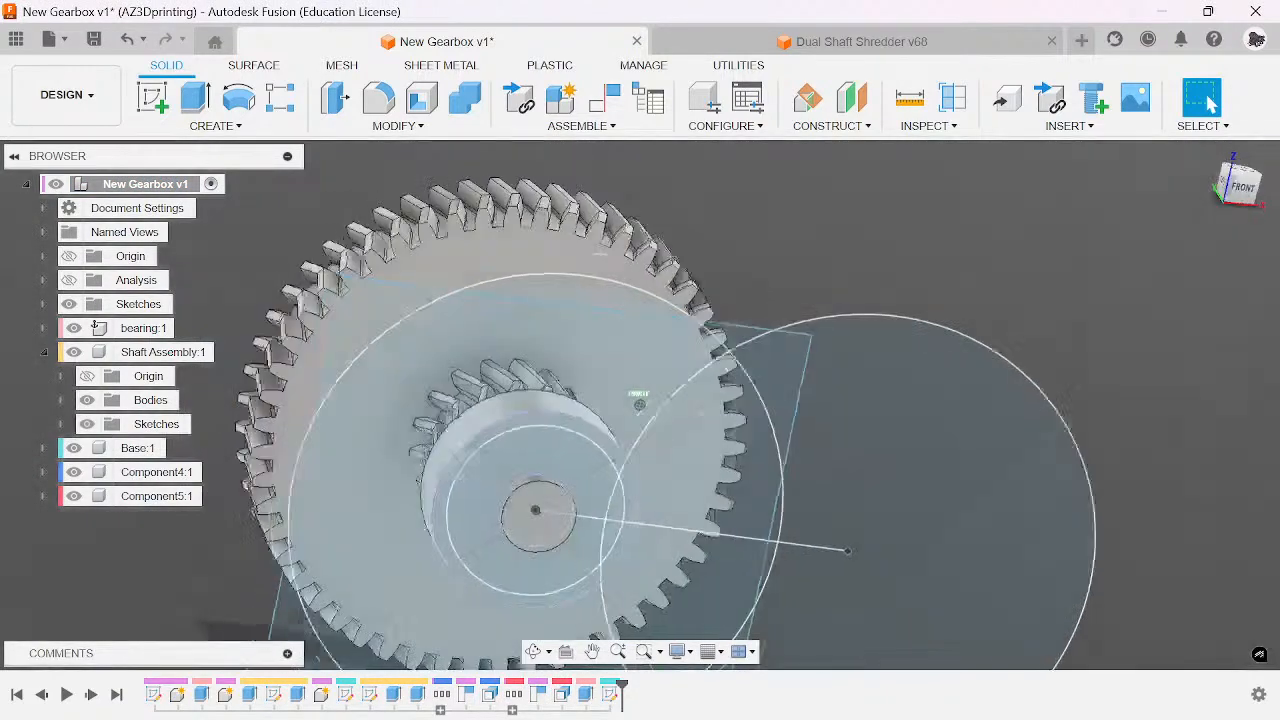
mouse_move(1228, 190)
mouse_down()
mouse_move(1242, 186)
mouse_move(1228, 204)
mouse_move(1236, 290)
mouse_move(1236, 178)
mouse_move(1236, 210)
mouse_up()
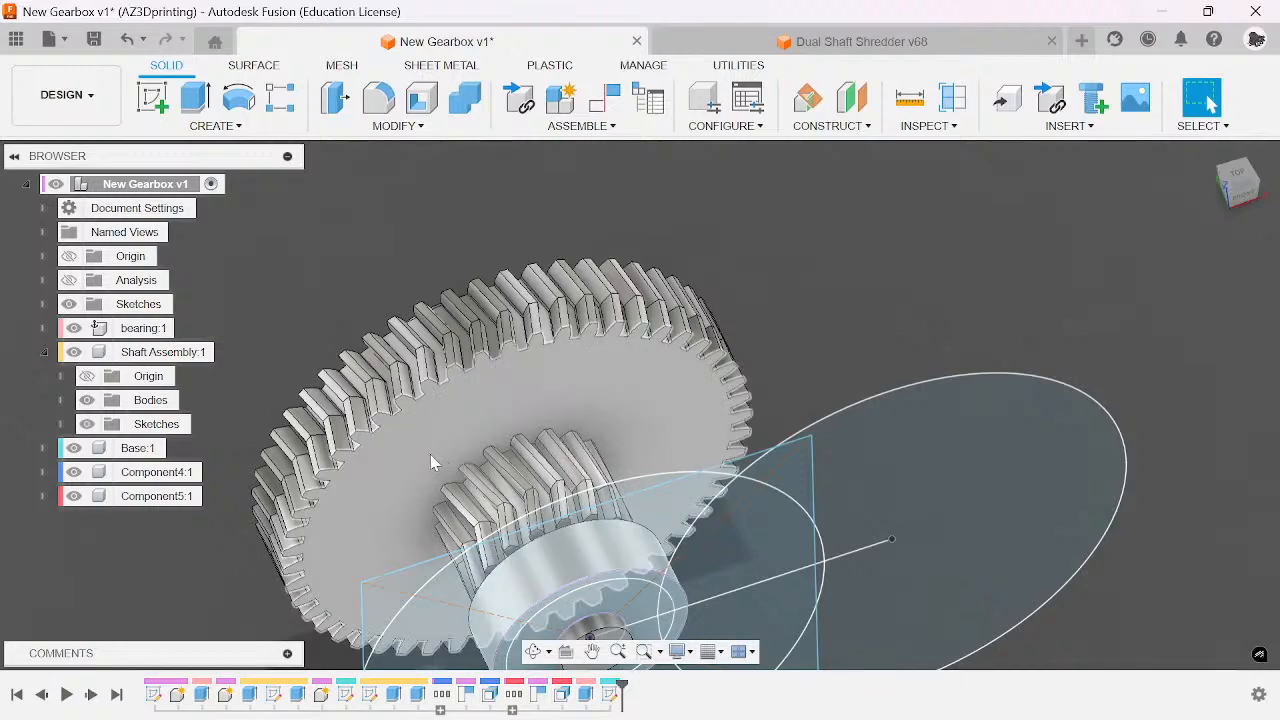
scroll(730, 392, down, 2)
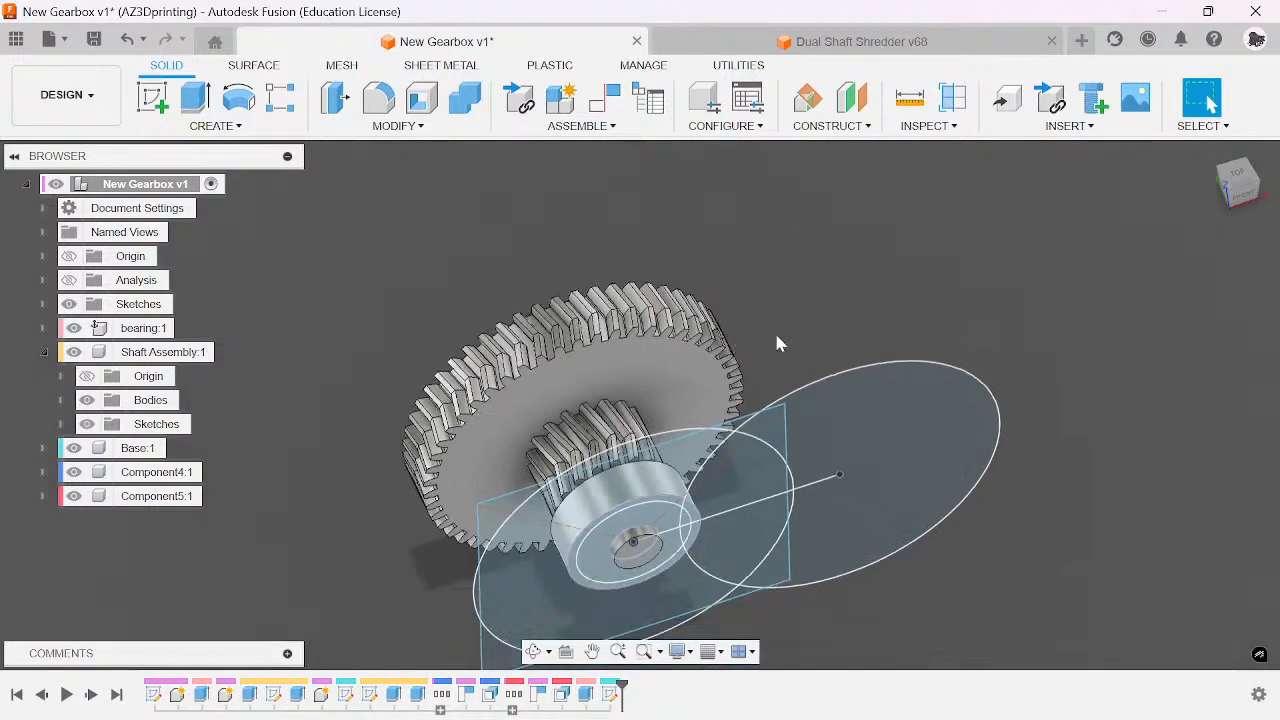
right_click(612, 696)
click(685, 501)
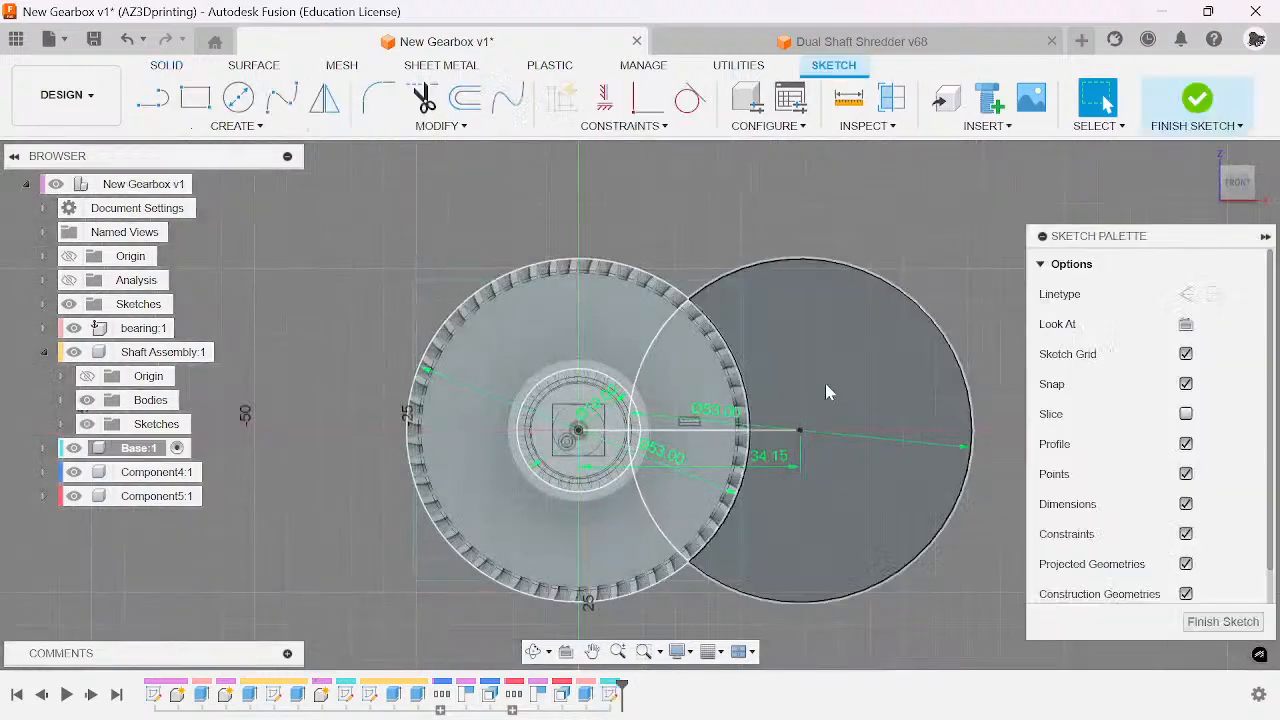
- Draw a 22 mm diameter circle centred on the end point of the 34.15 mm centre line
scroll(825, 392, up, 2)
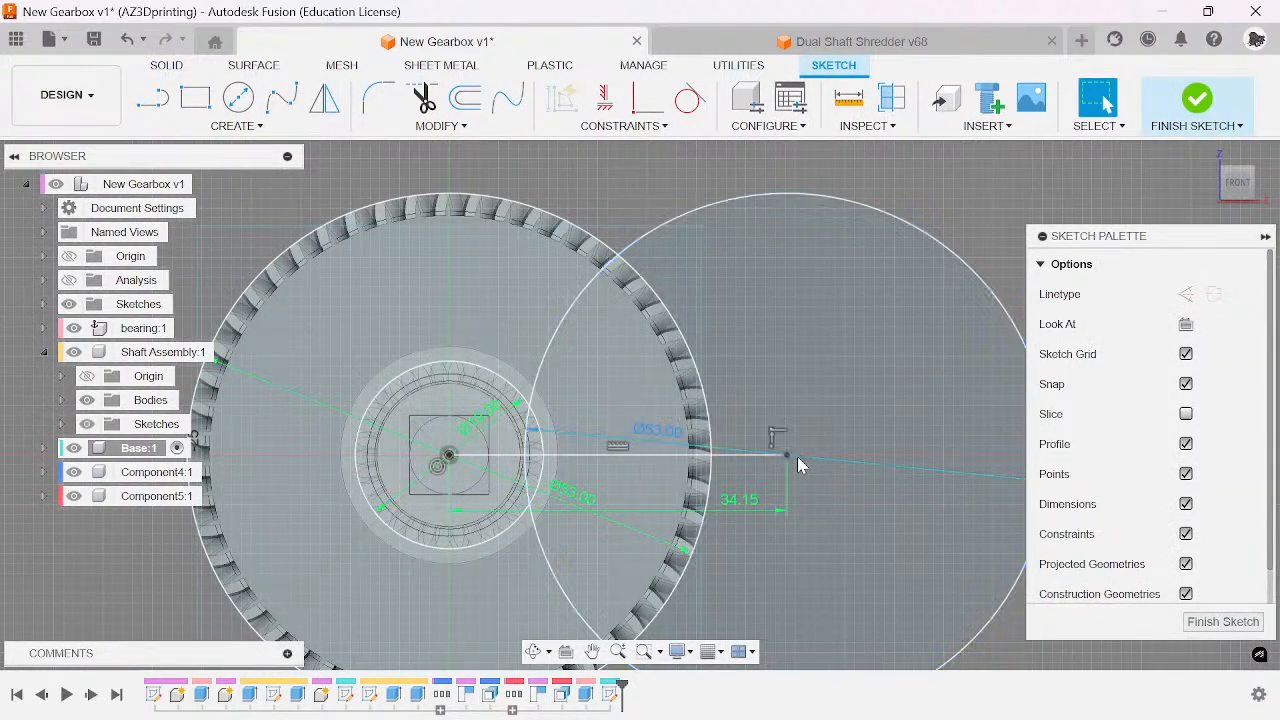
key(c)
click(786, 455)
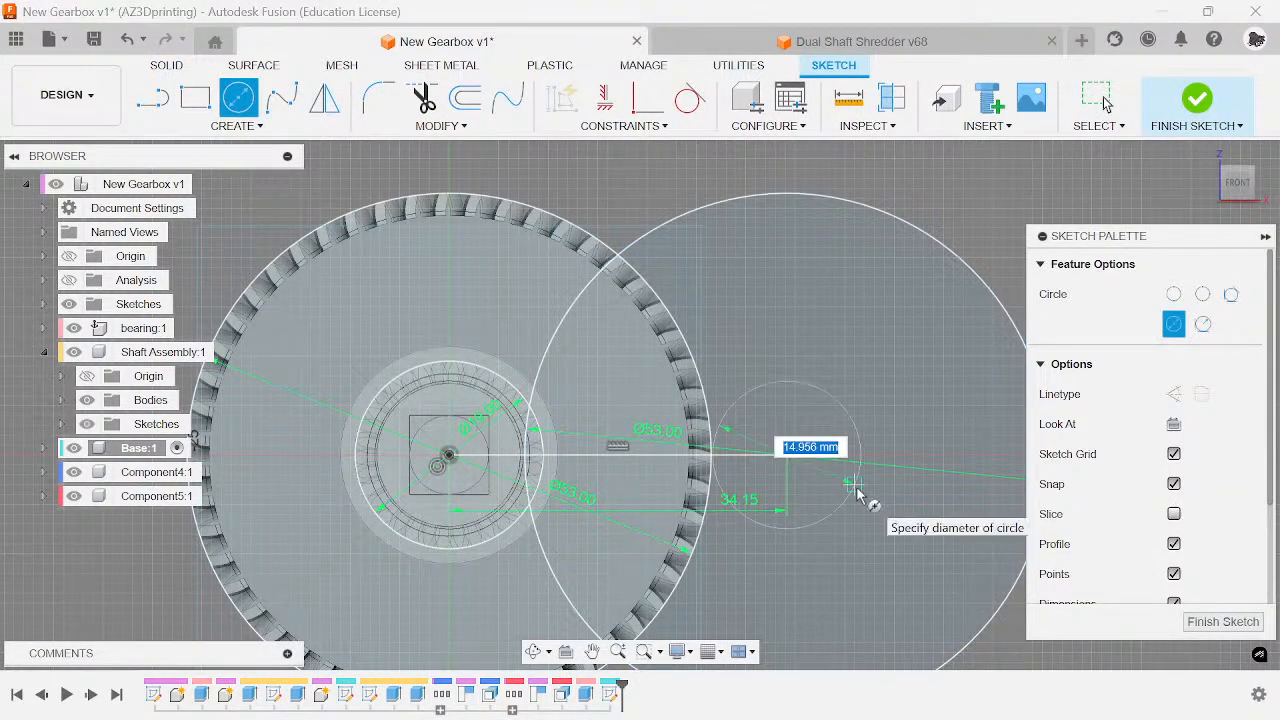
text(22)
key(Return)
key(Return)
- Add an 8 mm diameter circle concentric with the 22 mm circle and finish the sketch
scroll(821, 418, up, 3)
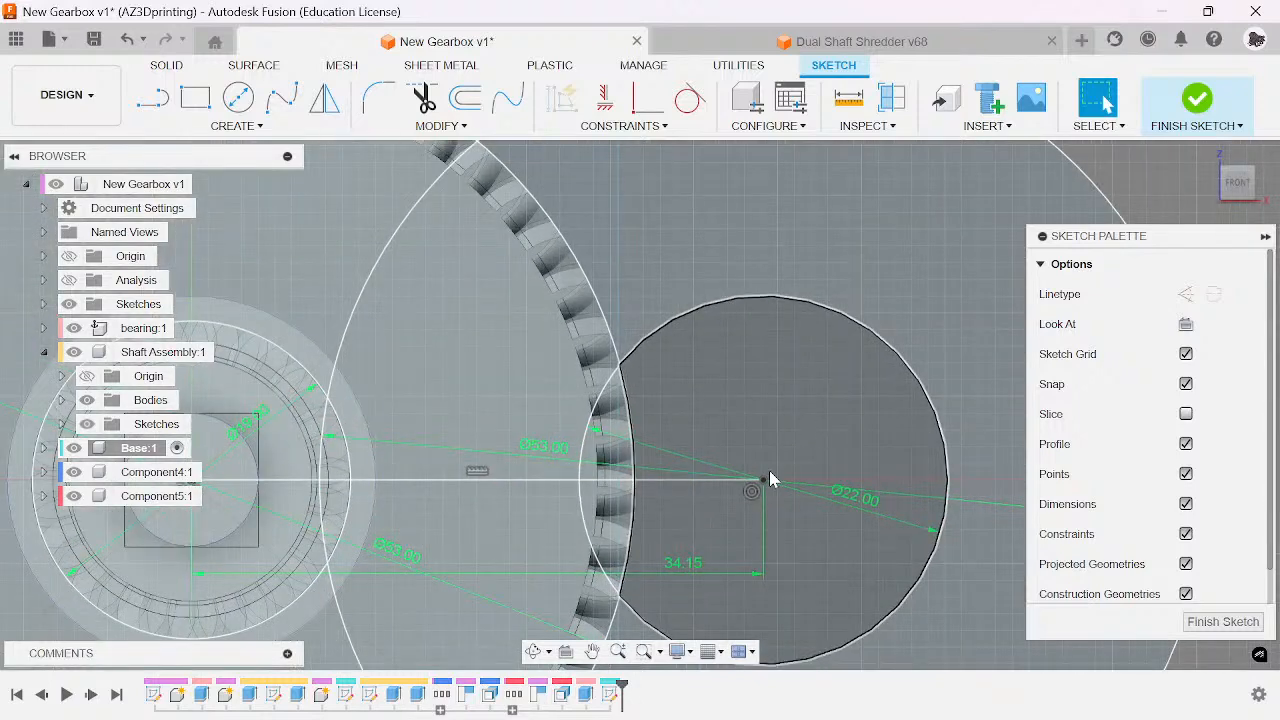
key(c)
click(764, 484)
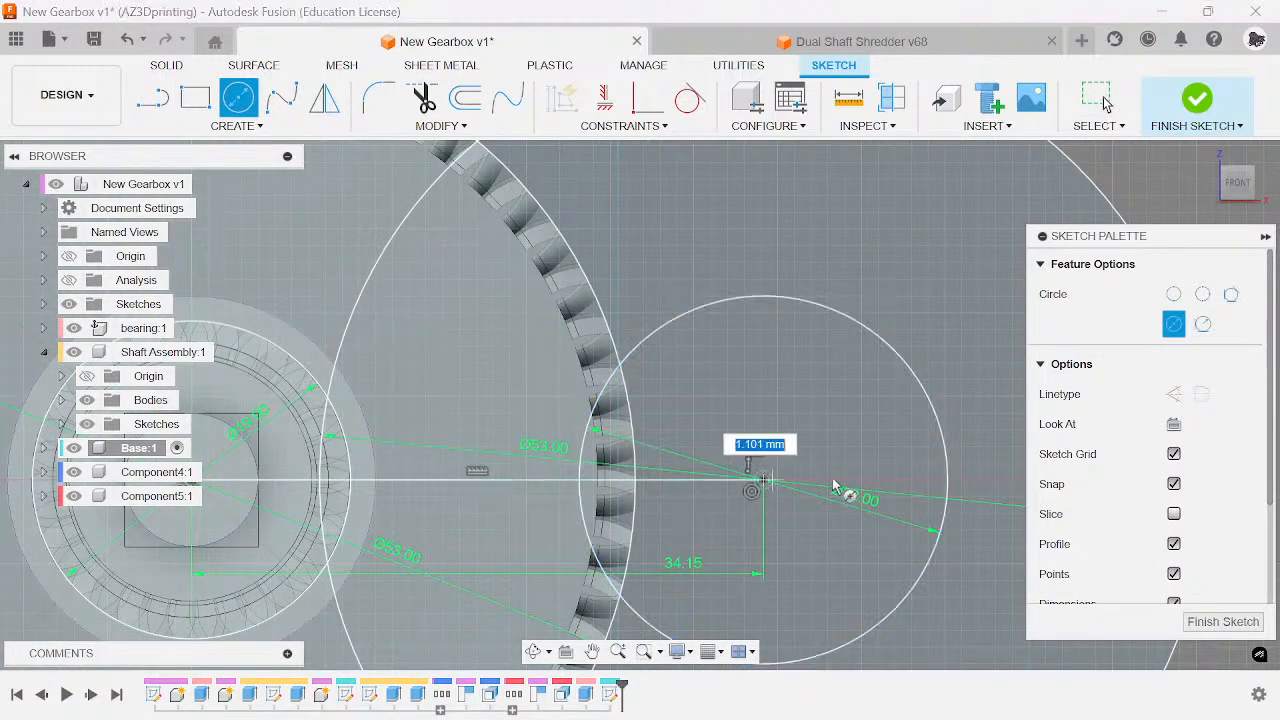
key(Return)
key(Return)
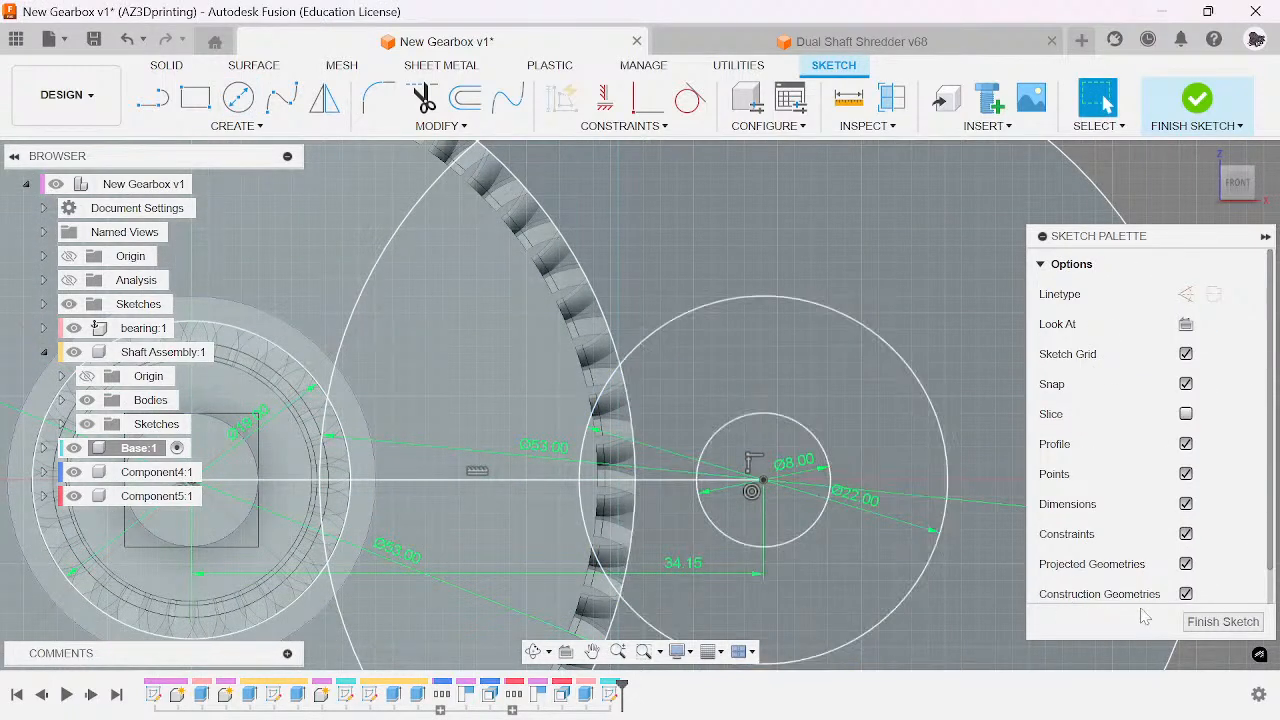
click(1237, 622)
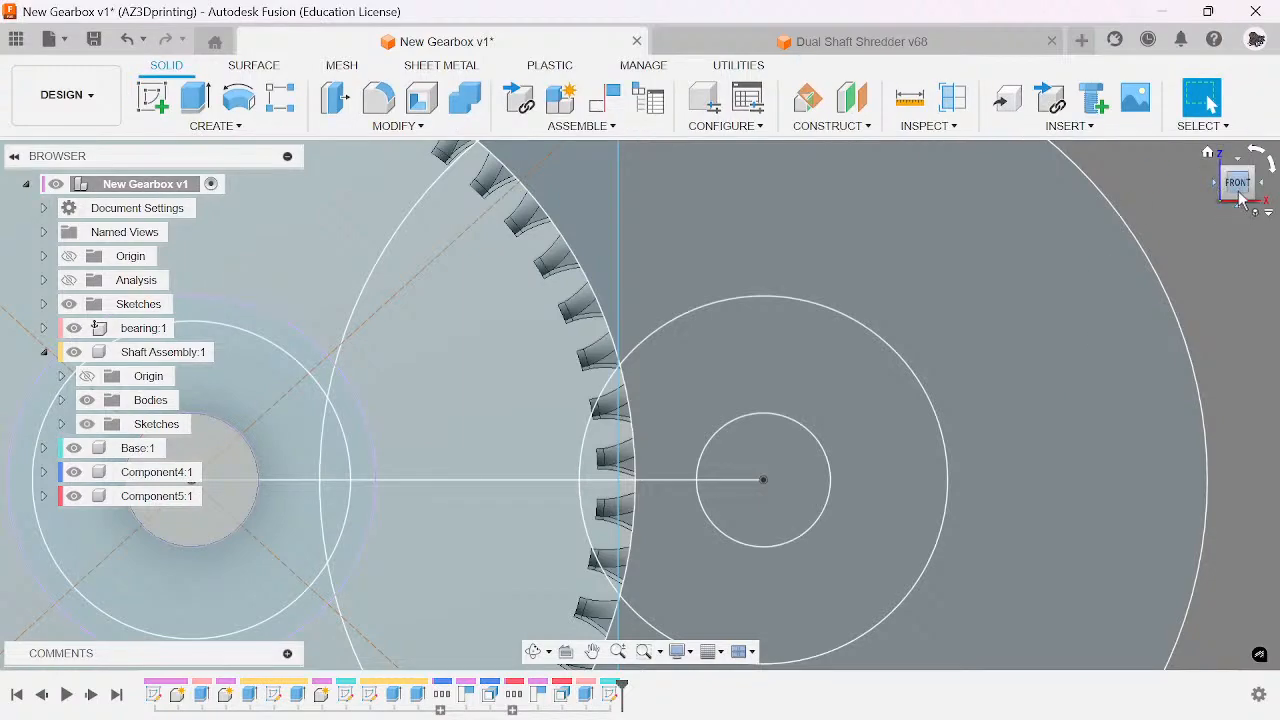
- Try to extrude the ring between the 22 mm and 8 mm circles by 4 mm, and clear the profile selection
drag(1240, 198, 1120, 280)
scroll(889, 397, down, 4)
middle_drag(763, 477, 746, 366)
scroll(746, 366, down, 1)
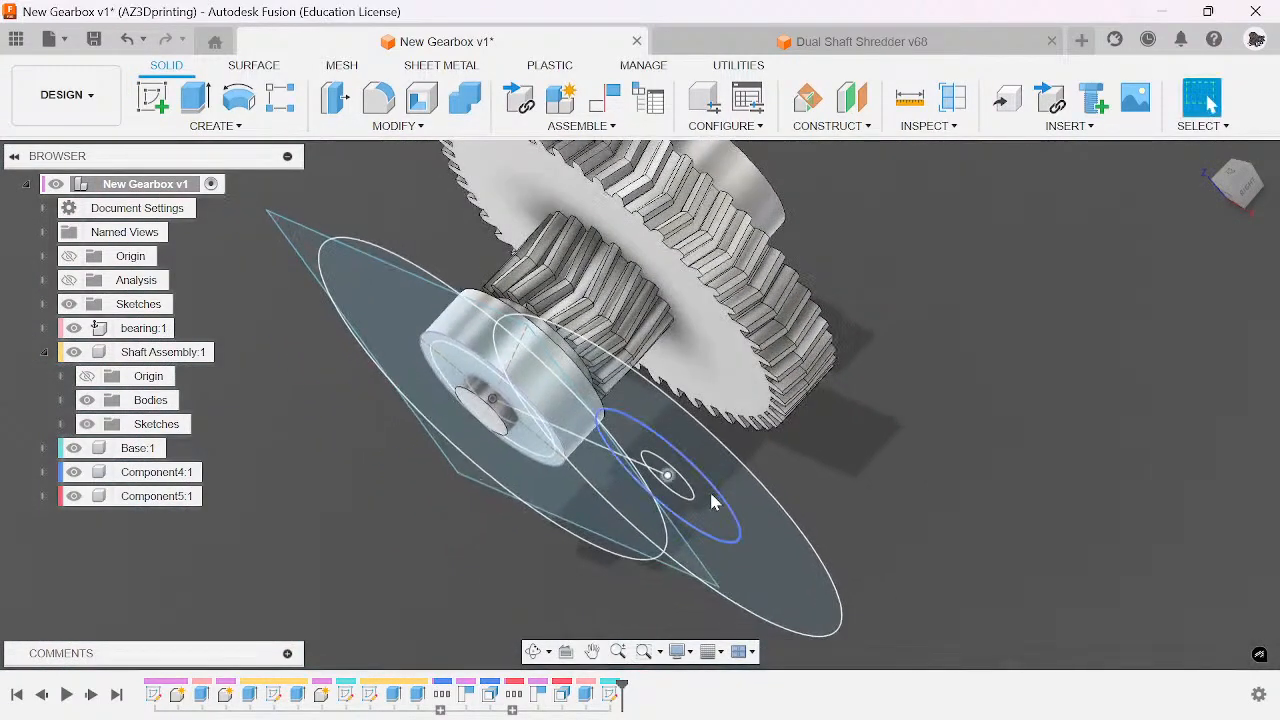
scroll(714, 502, up, 3)
mouse_move(1240, 194)
mouse_down()
mouse_move(1090, 250)
mouse_move(1026, 326)
mouse_up()
key(e)
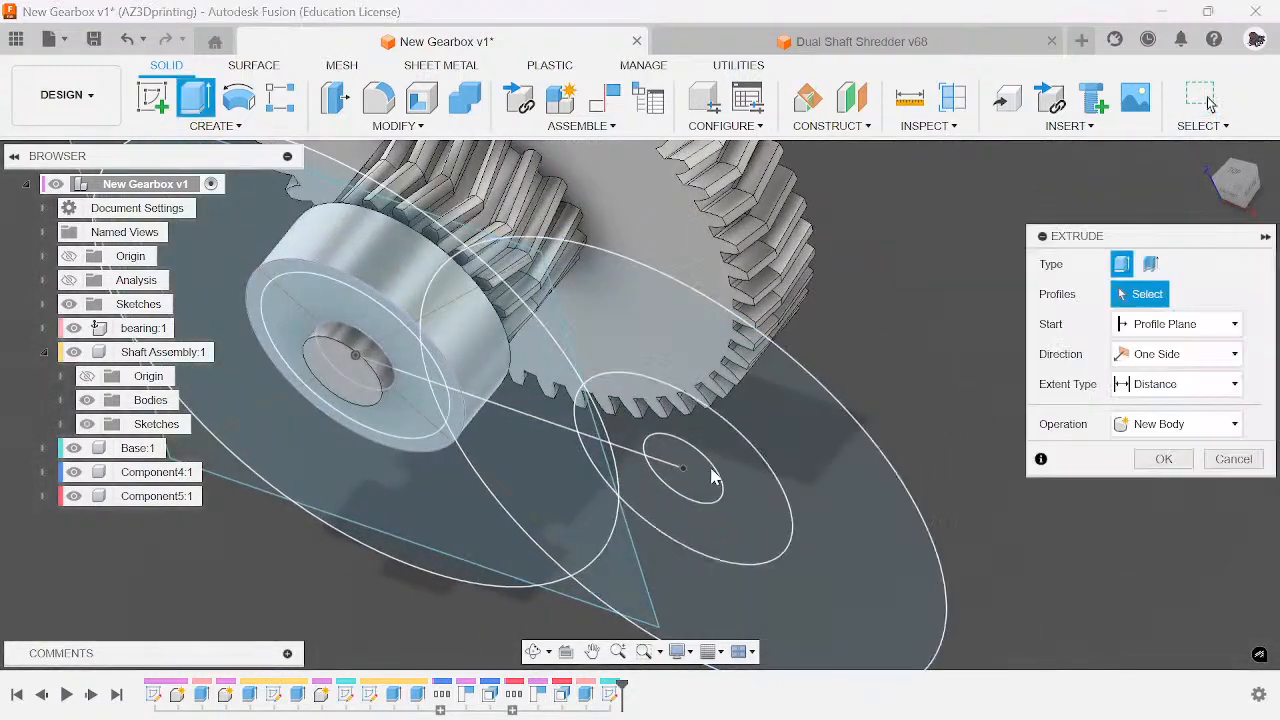
click(716, 458)
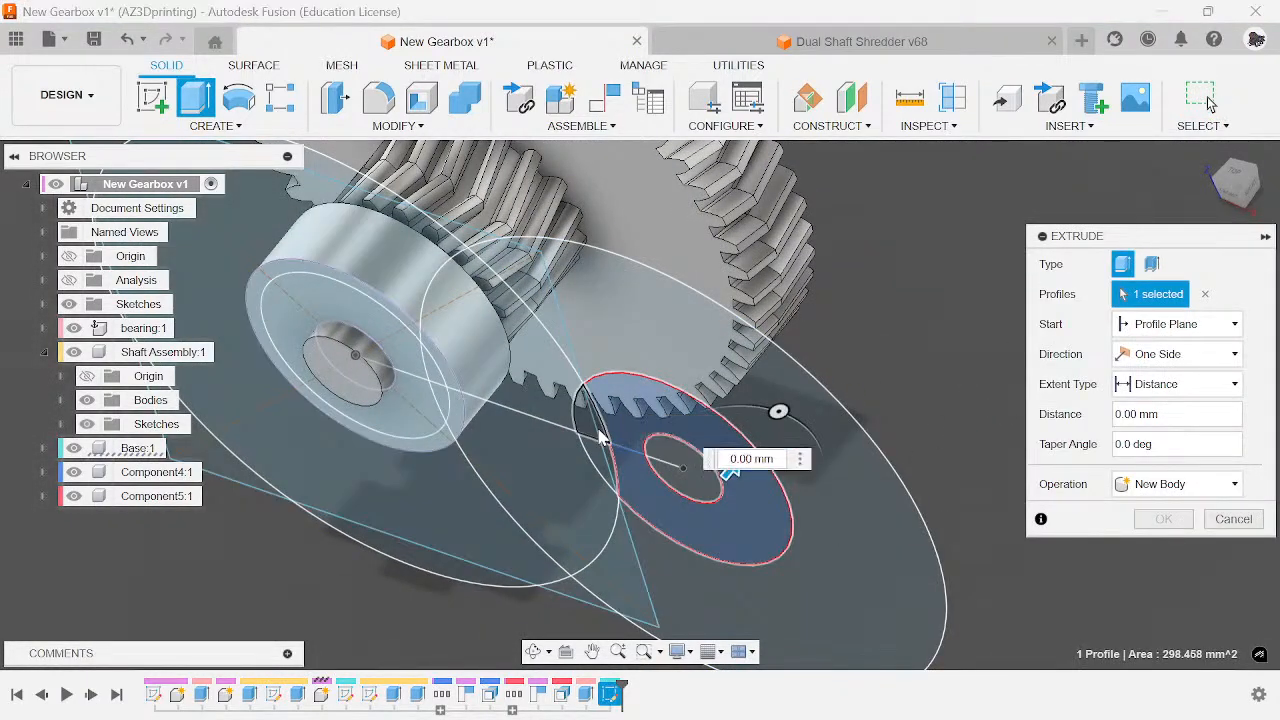
click(600, 440)
click(600, 450)
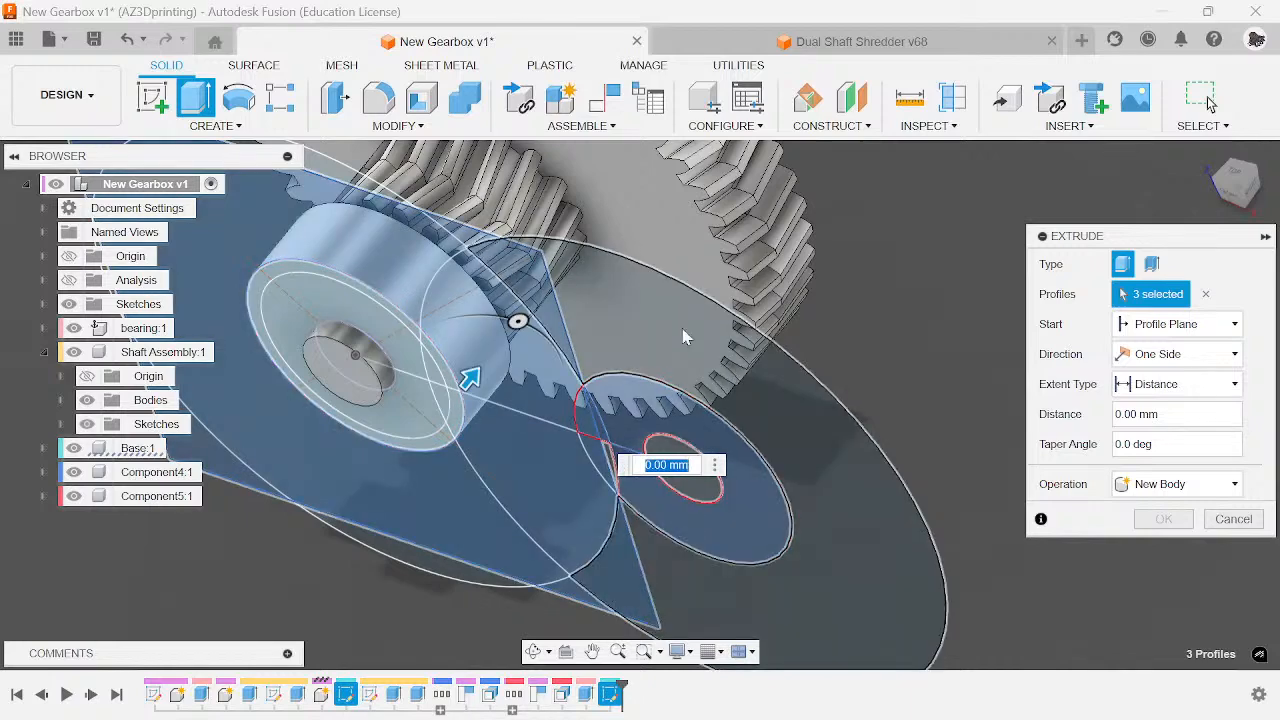
click(42, 449)
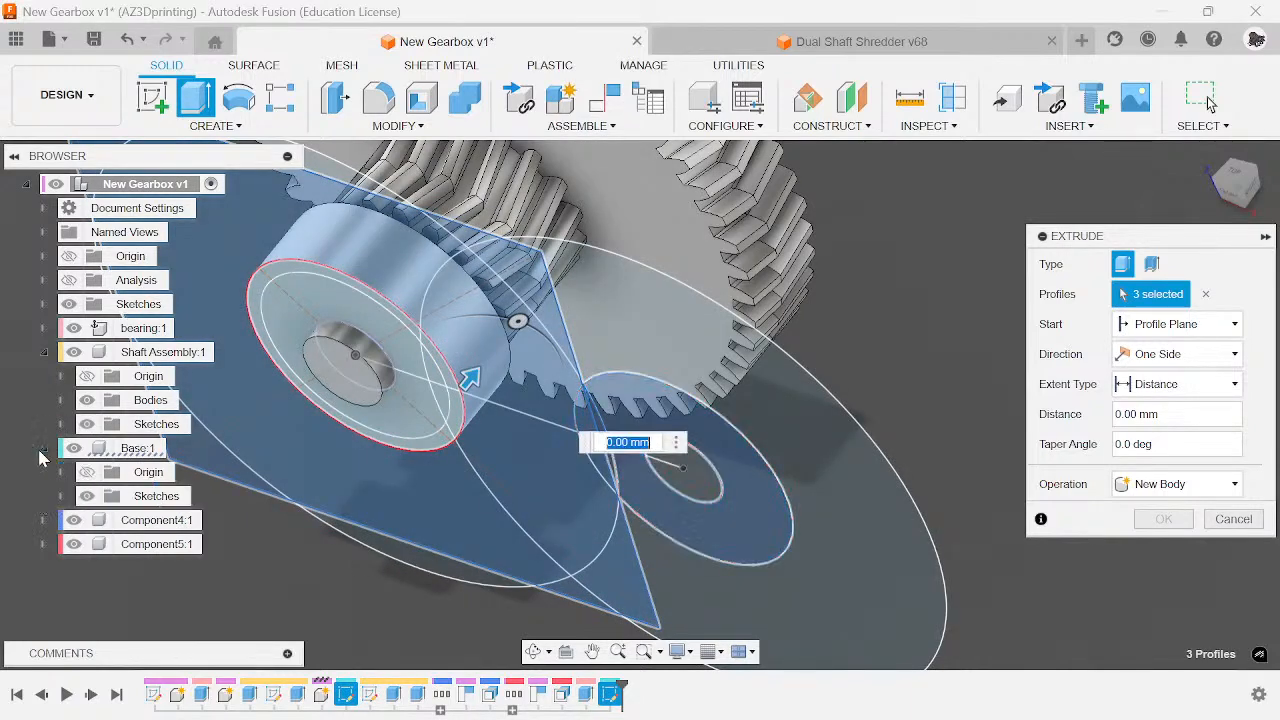
click(61, 497)
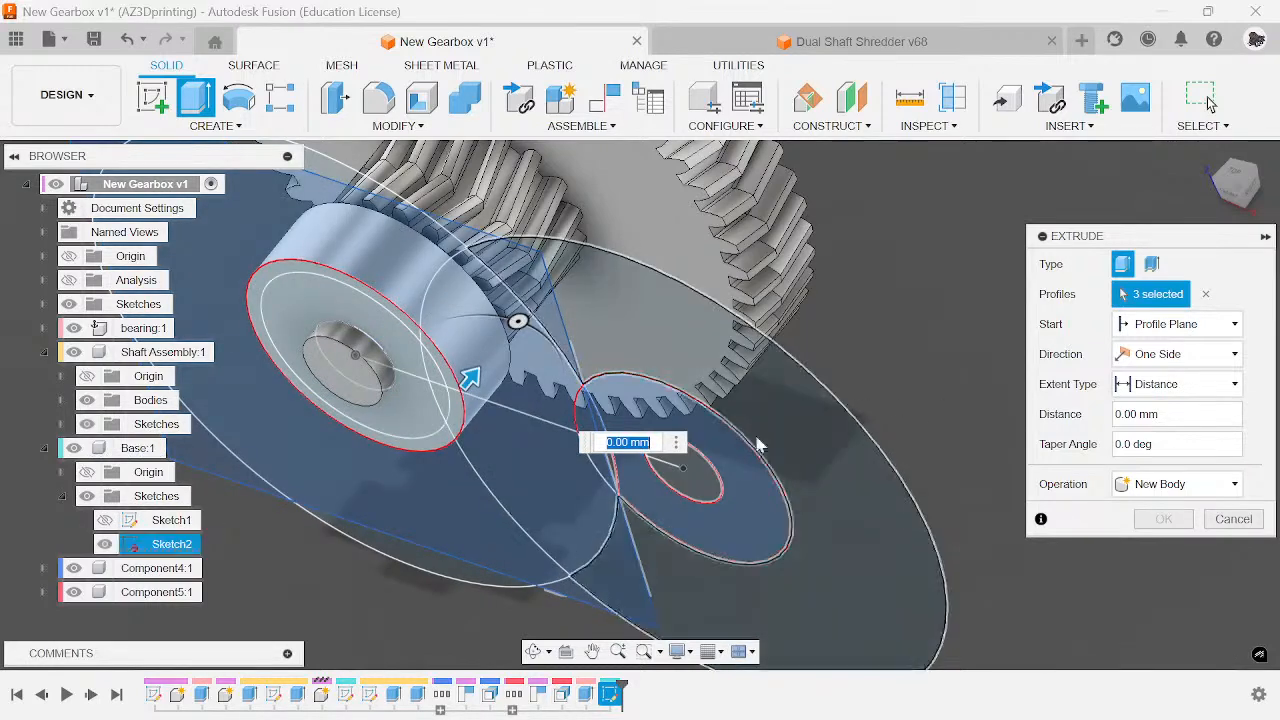
drag(468, 376, 523, 366)
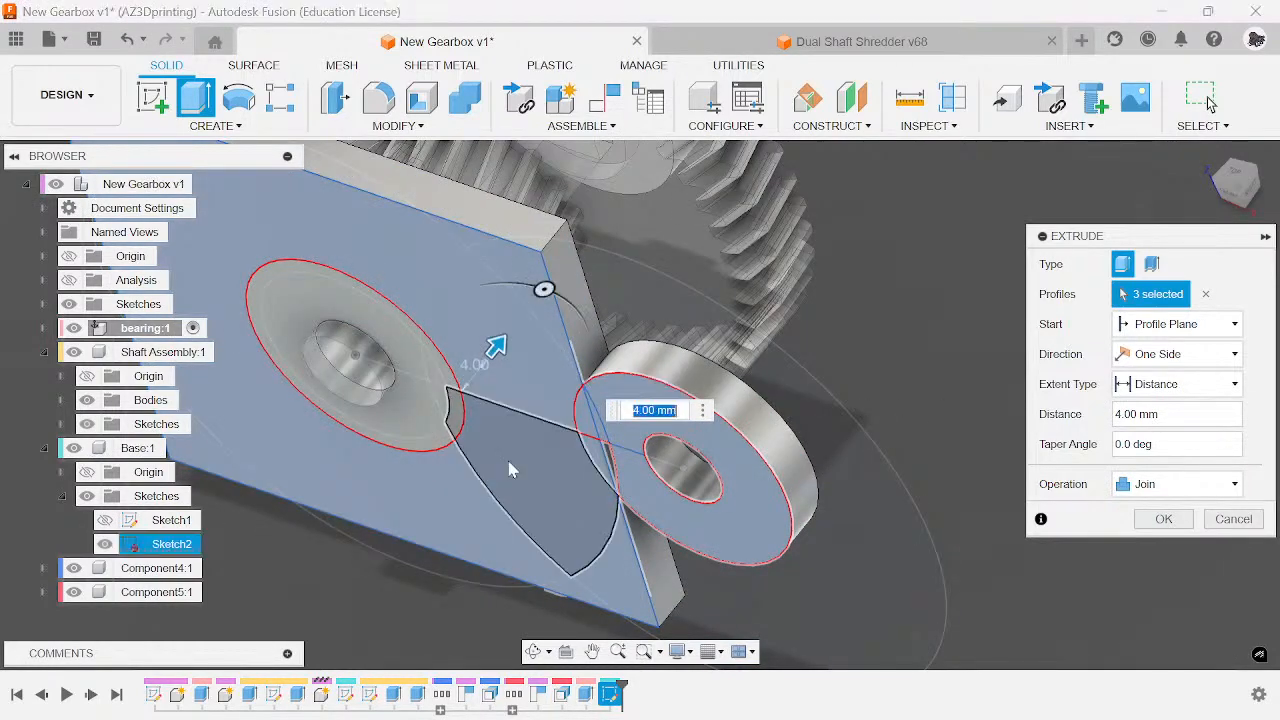
click(1205, 294)
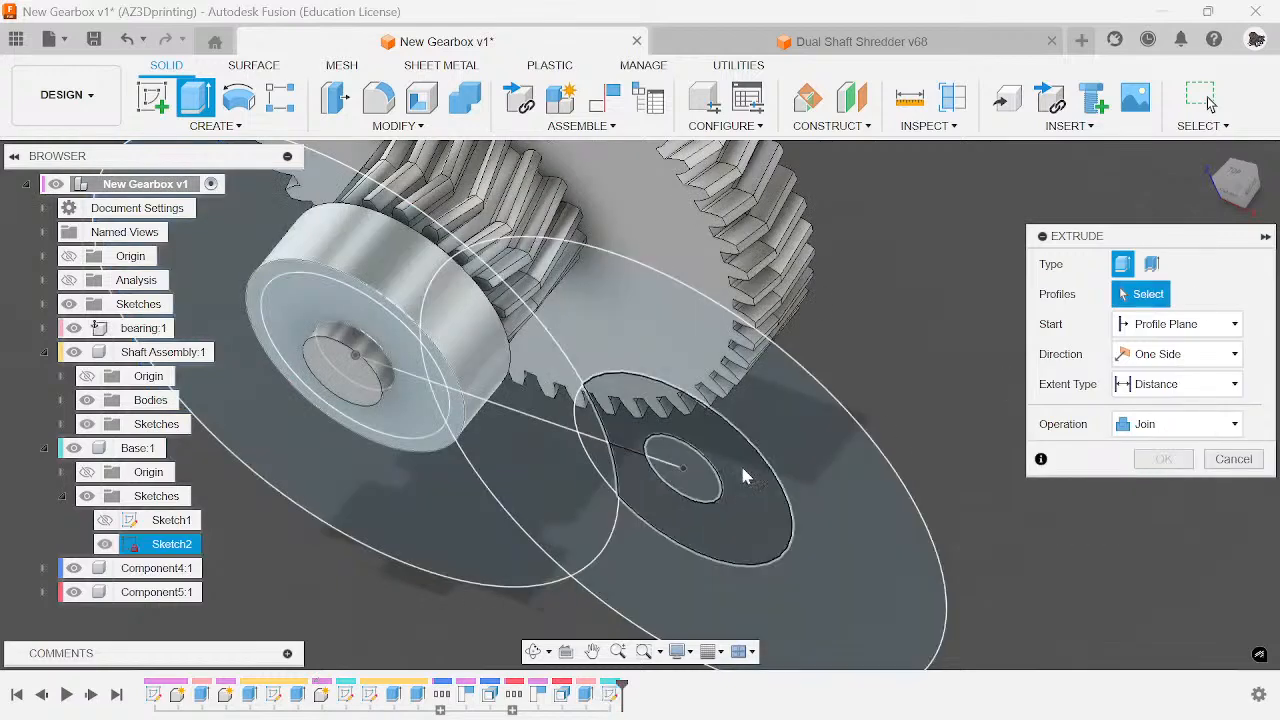
- Try extruding the three profiles of the 22 mm ring by 7 mm as a new body in the top-level component, and undo it
click(725, 518)
click(605, 464)
click(603, 420)
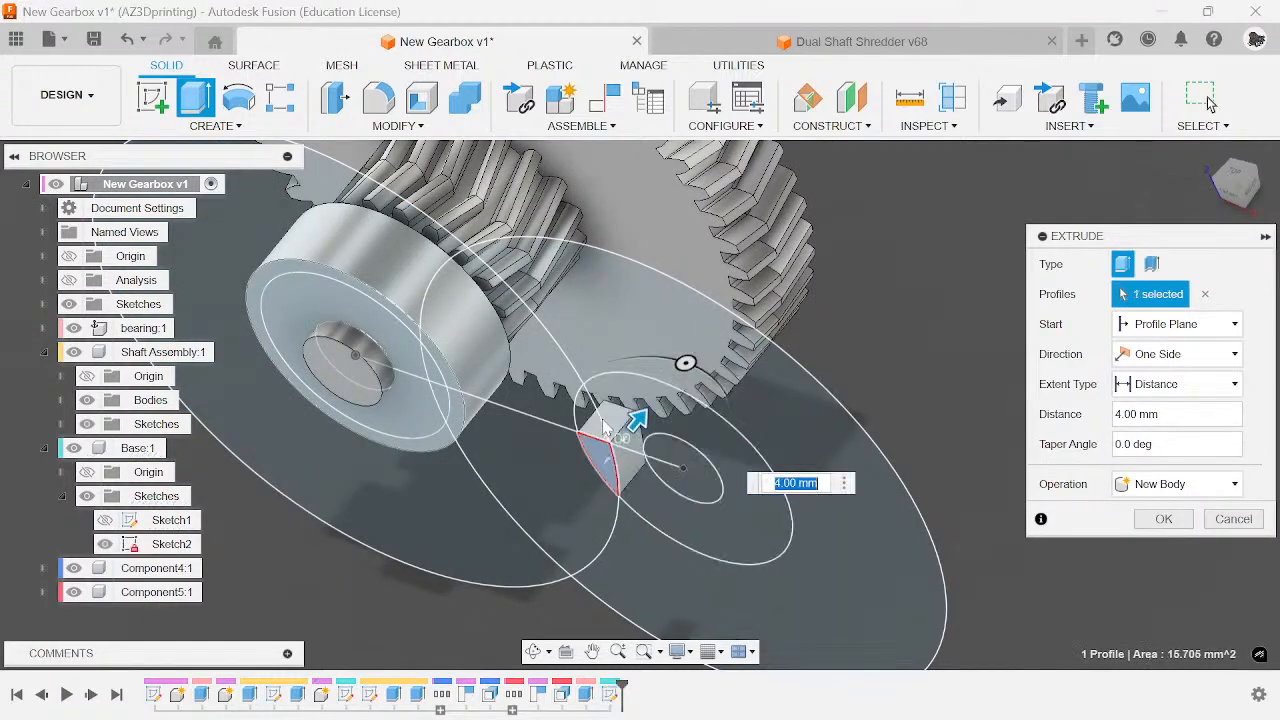
click(640, 424)
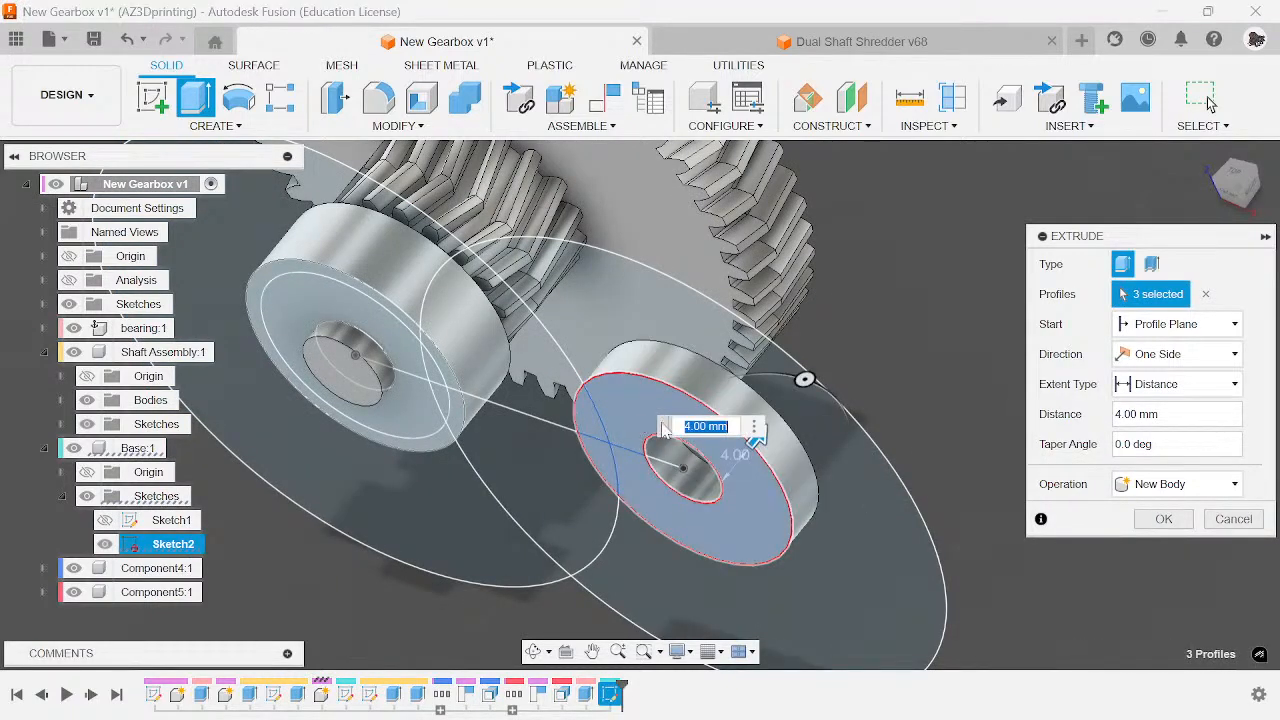
text(7)
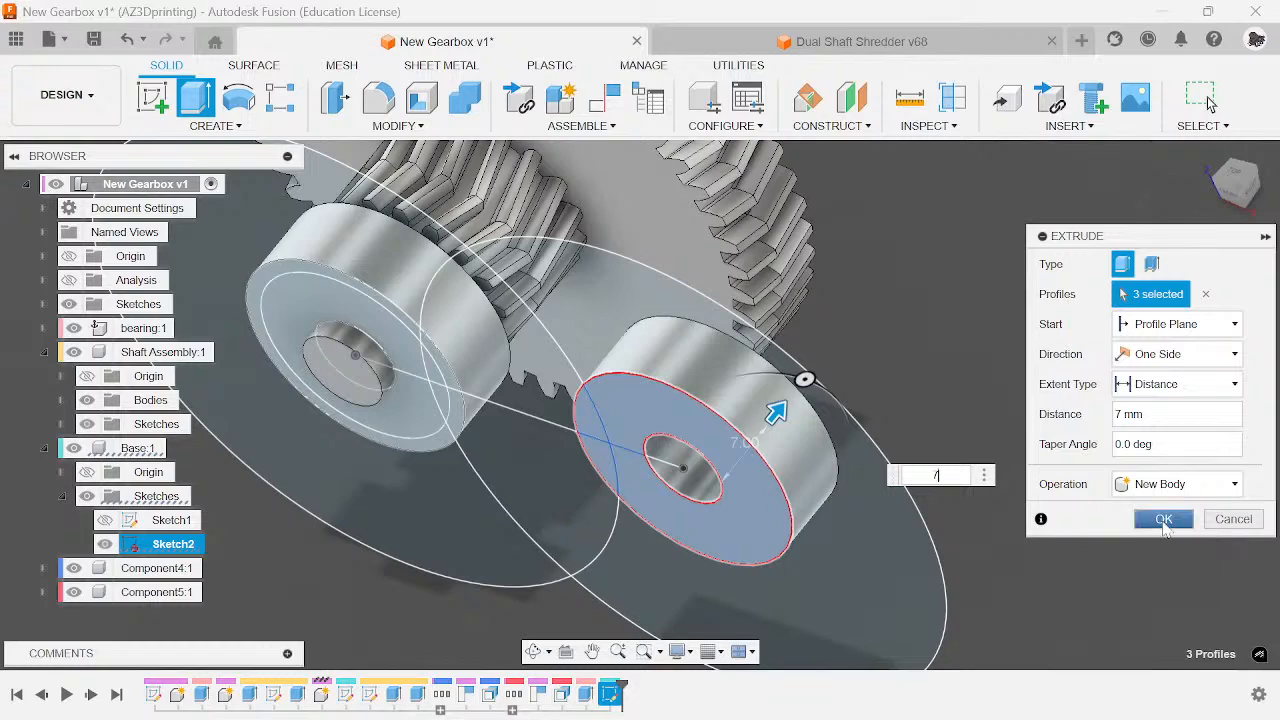
click(1164, 520)
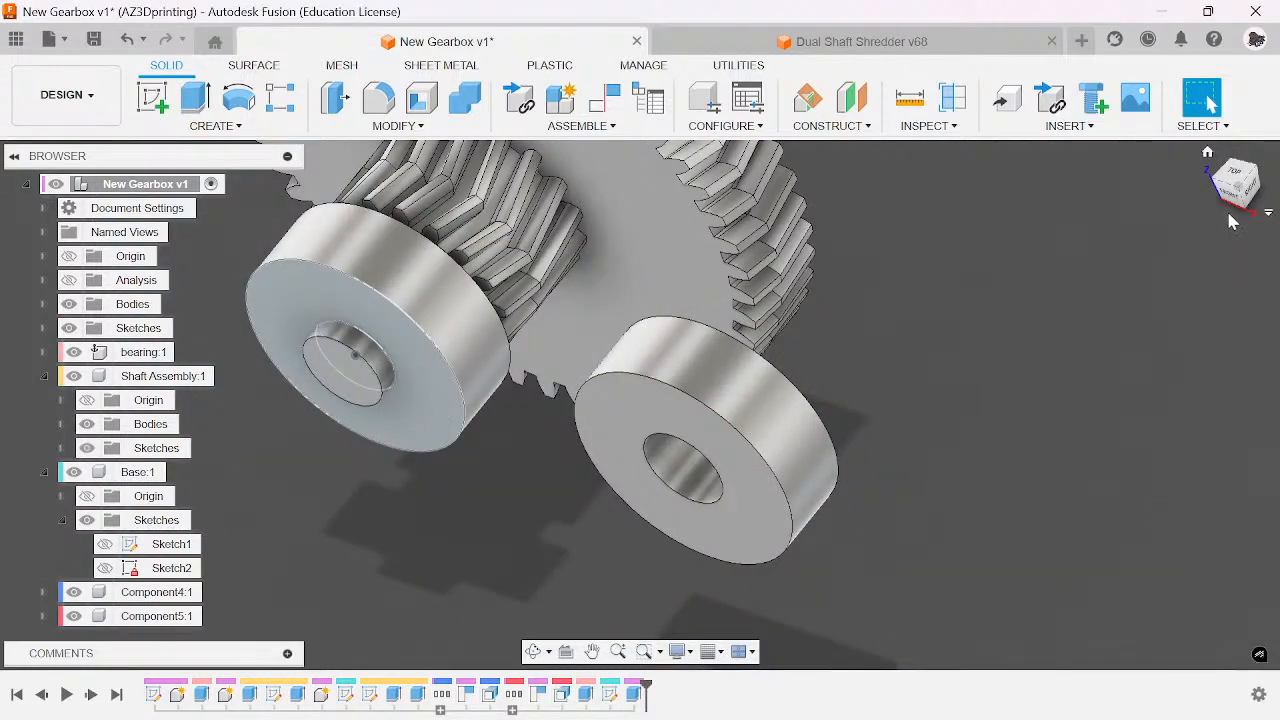
key(ctrl+z)
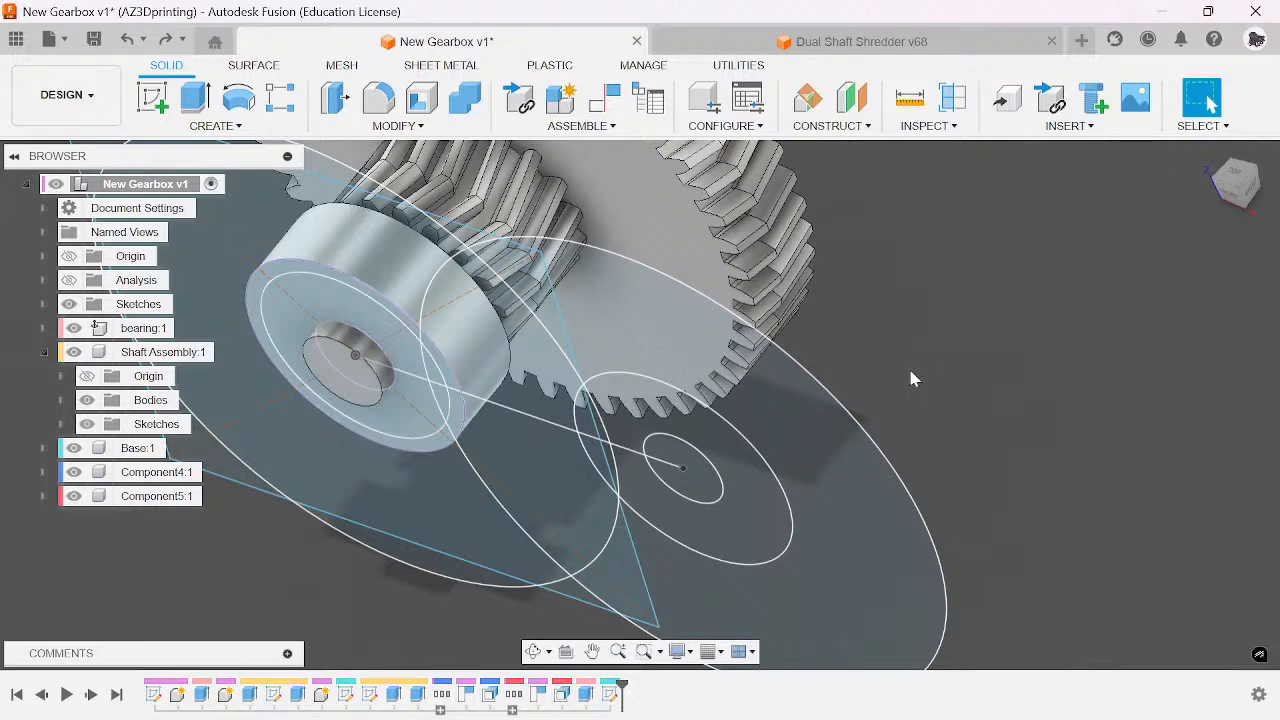
- Make the bearing component active for editing
click(191, 328)
key(e)
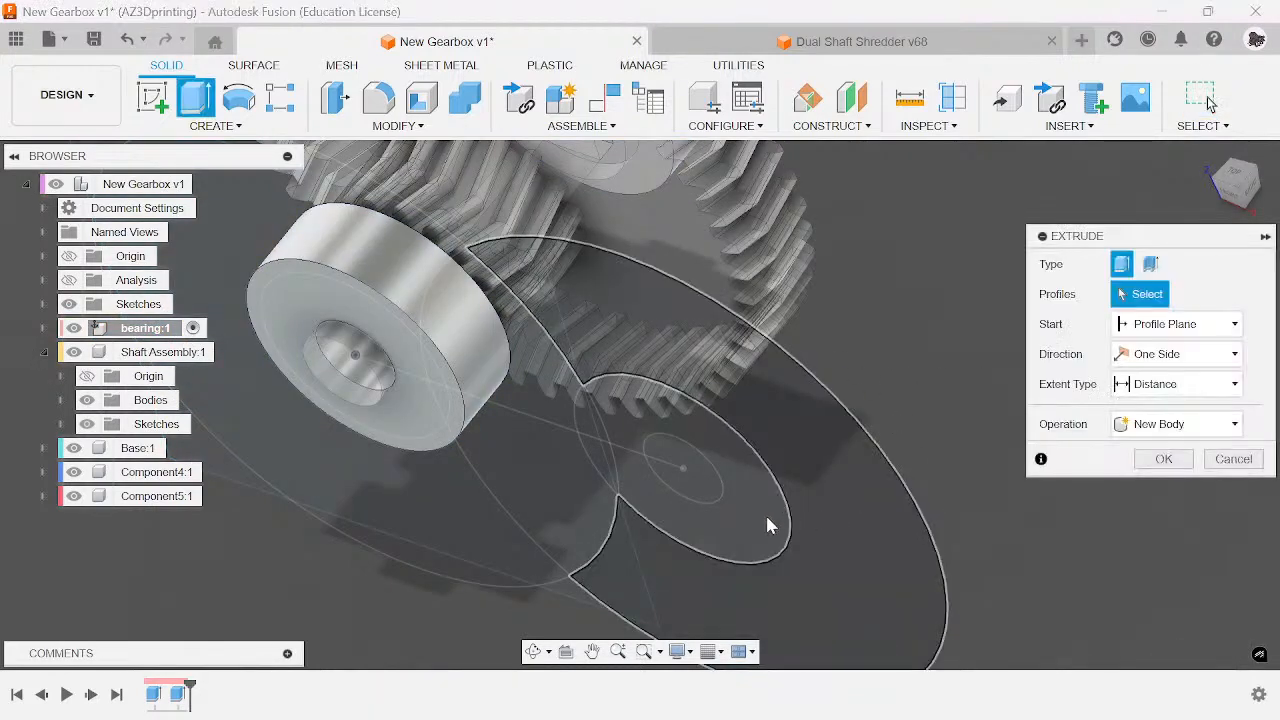
click(1250, 466)
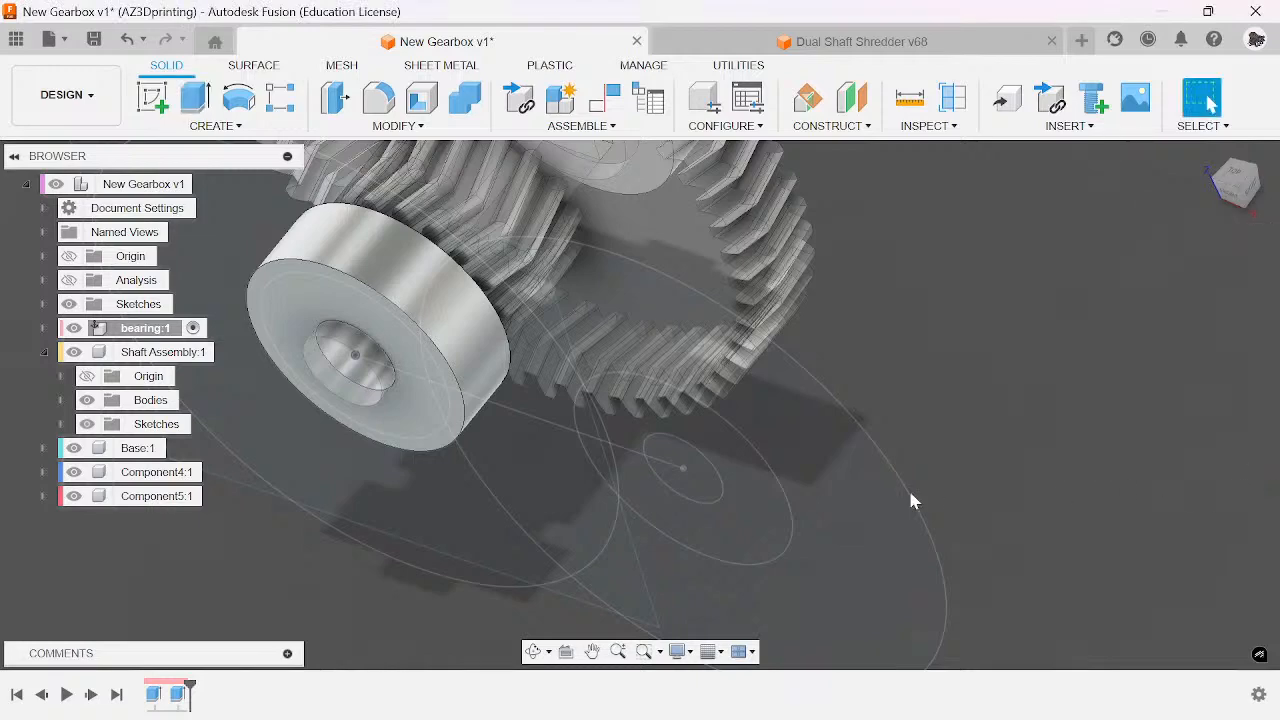
- Extrude the three profiles forming the ring between the 22 mm and 8 mm circles by 7 mm as a new body
key(e)
click(740, 522)
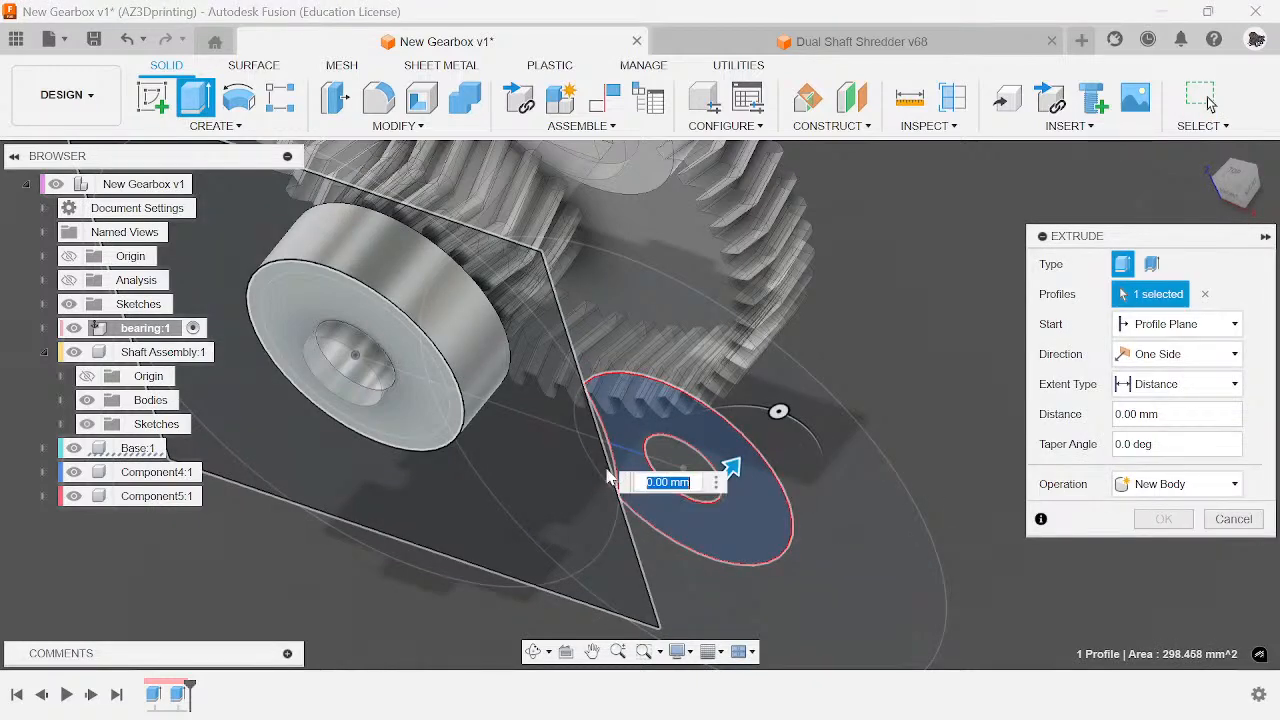
click(608, 444)
click(600, 430)
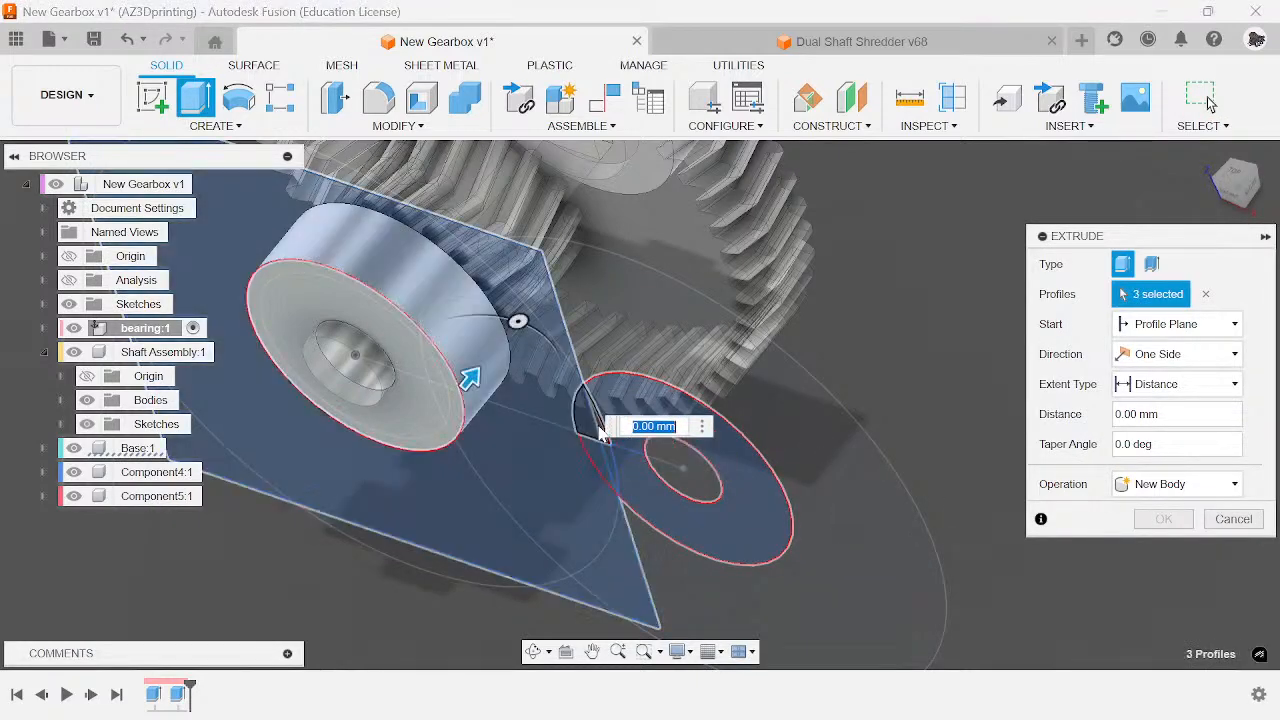
click(599, 427)
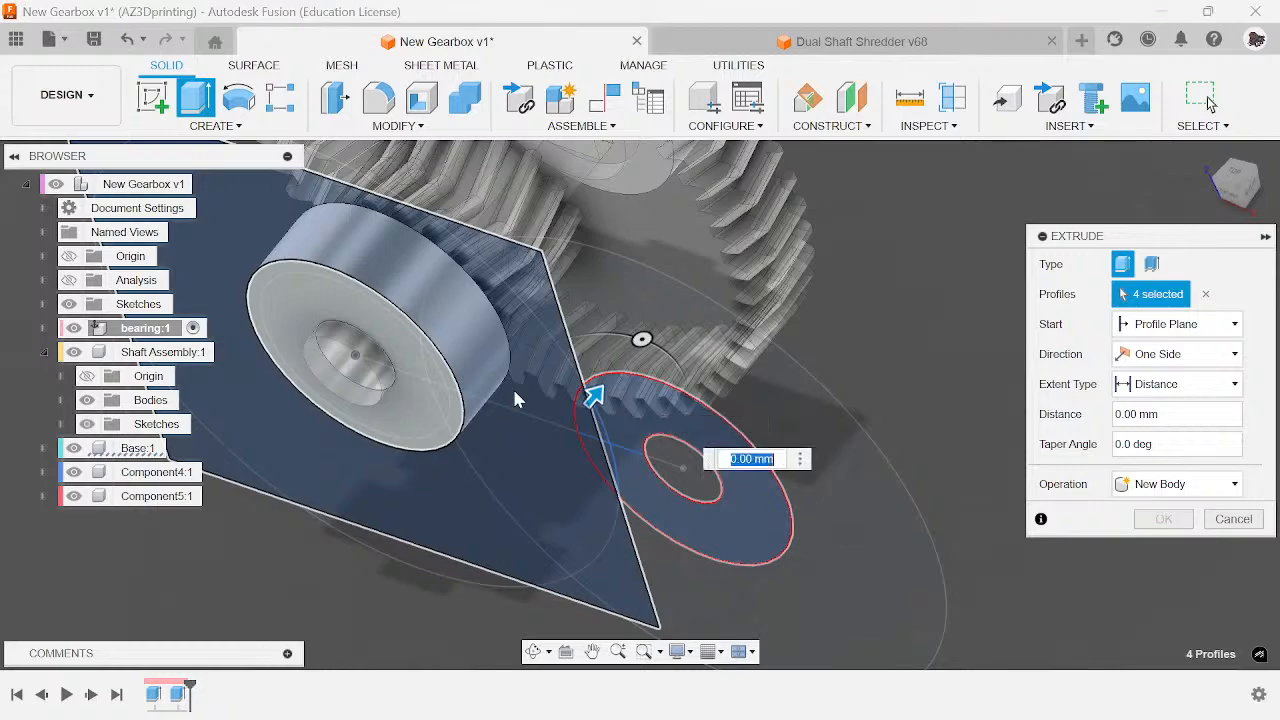
click(516, 398)
text(7)
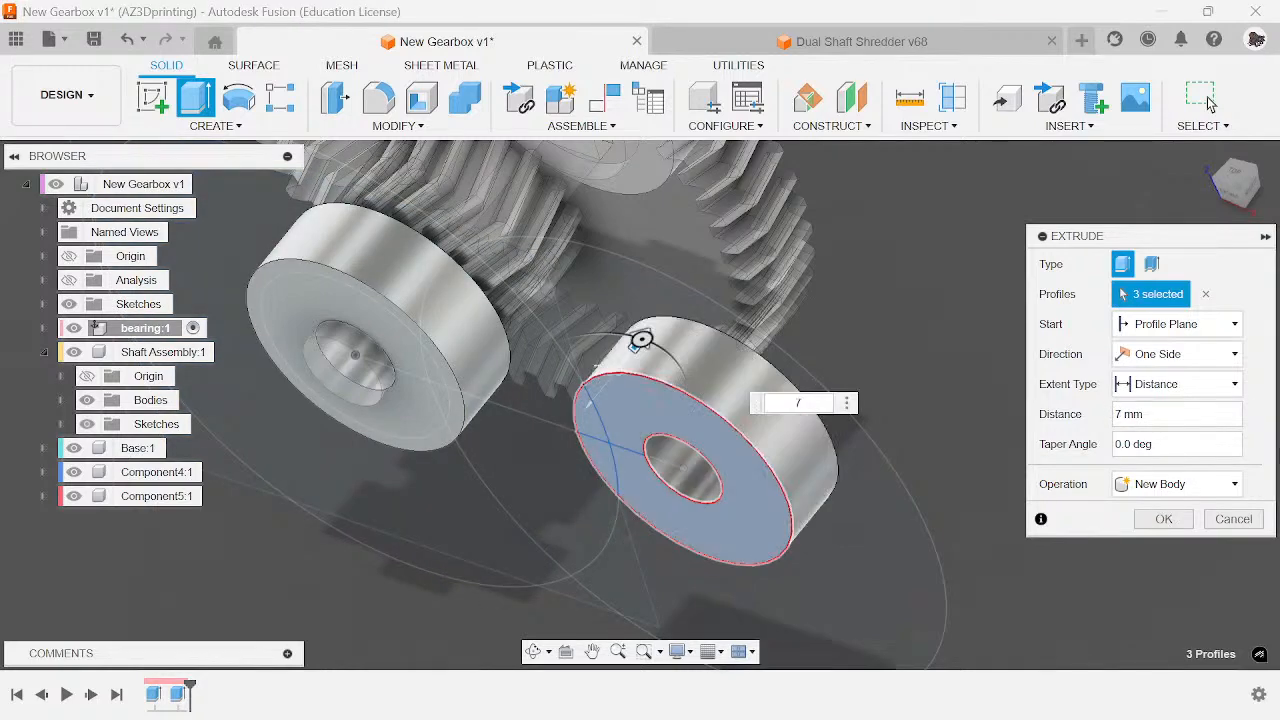
click(1163, 519)
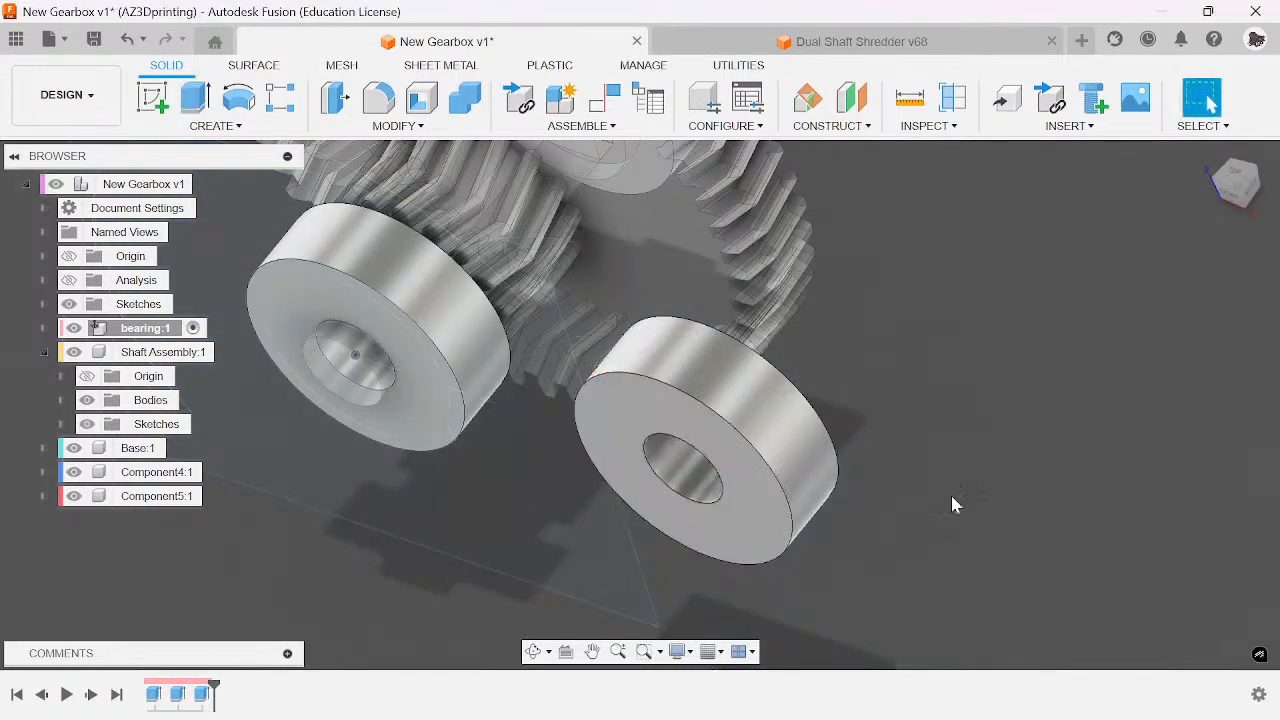
- Extrude the new bearing's ring face by 7 mm, starting from the outer face of the bearing beside the large gear
key(e)
click(757, 471)
scroll(832, 460, down, 3)
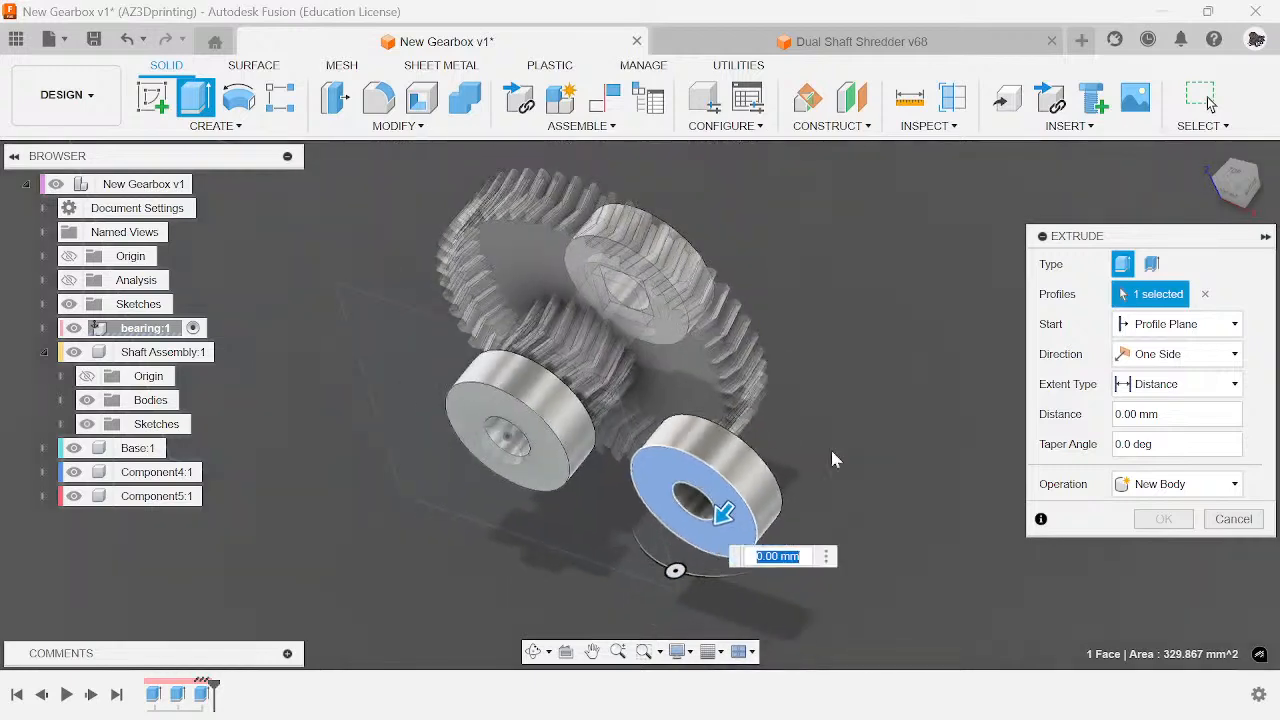
click(1233, 191)
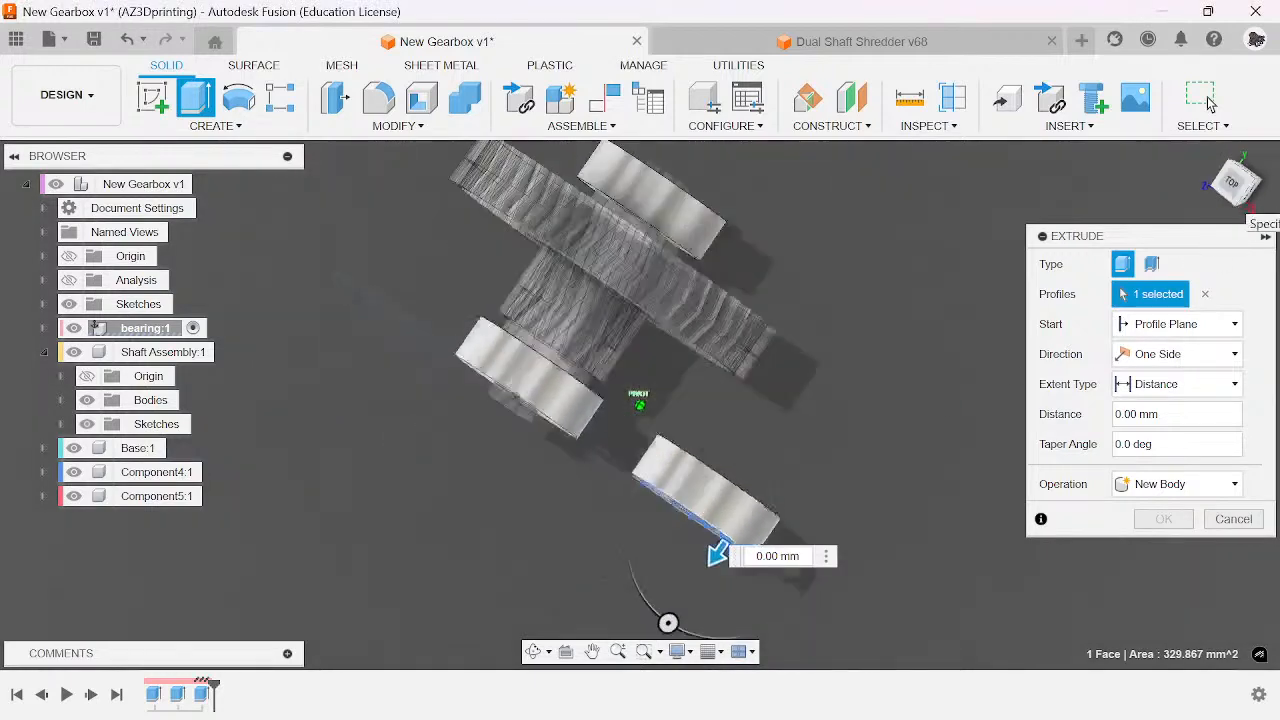
click(1178, 324)
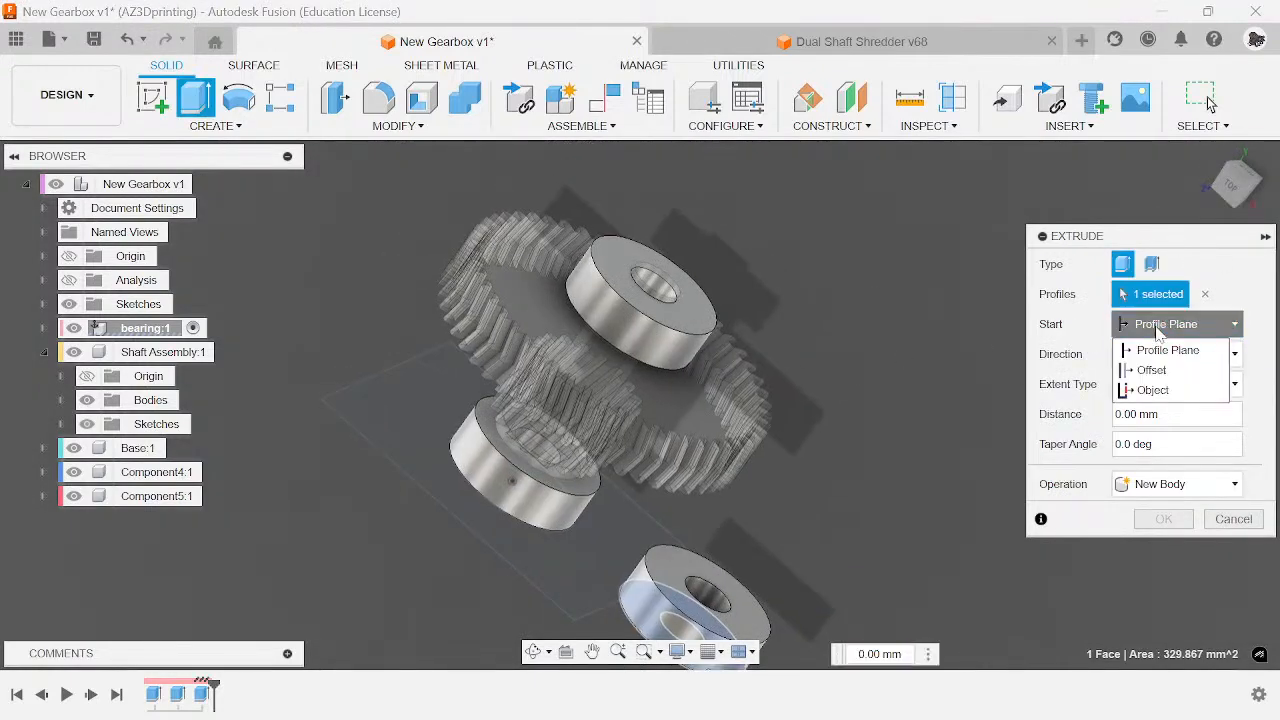
click(1150, 390)
click(665, 305)
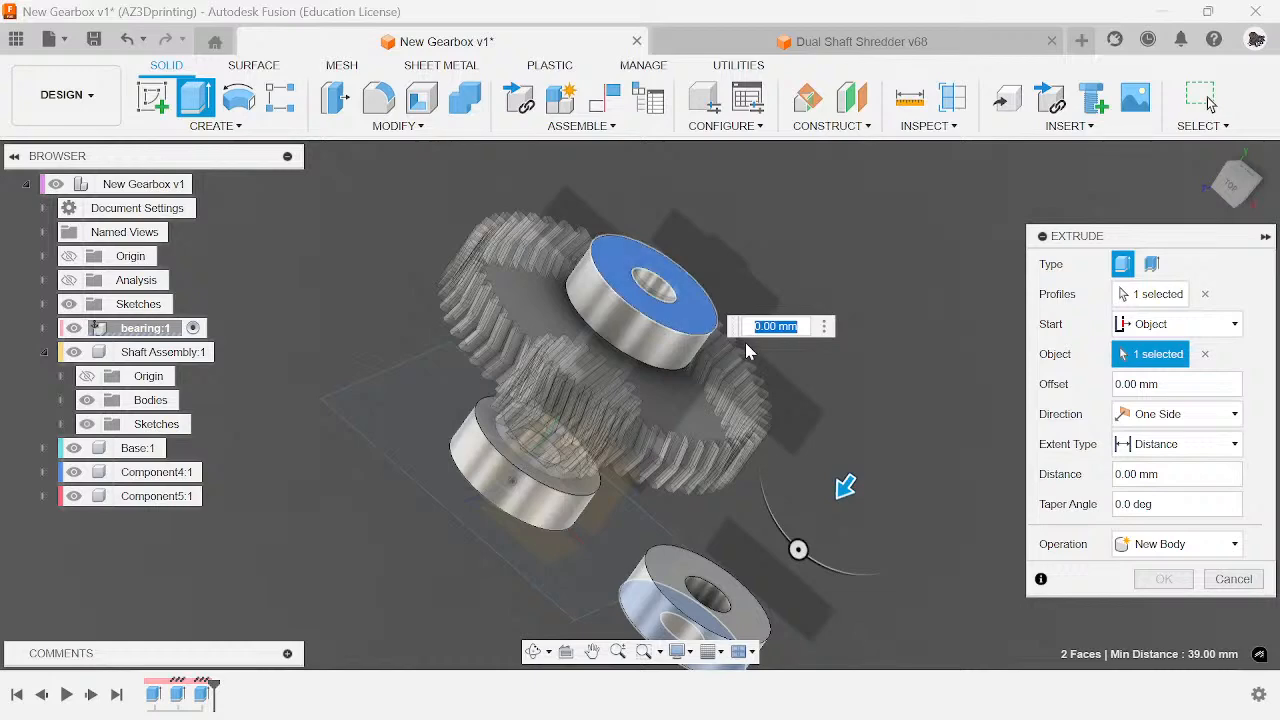
text(78)
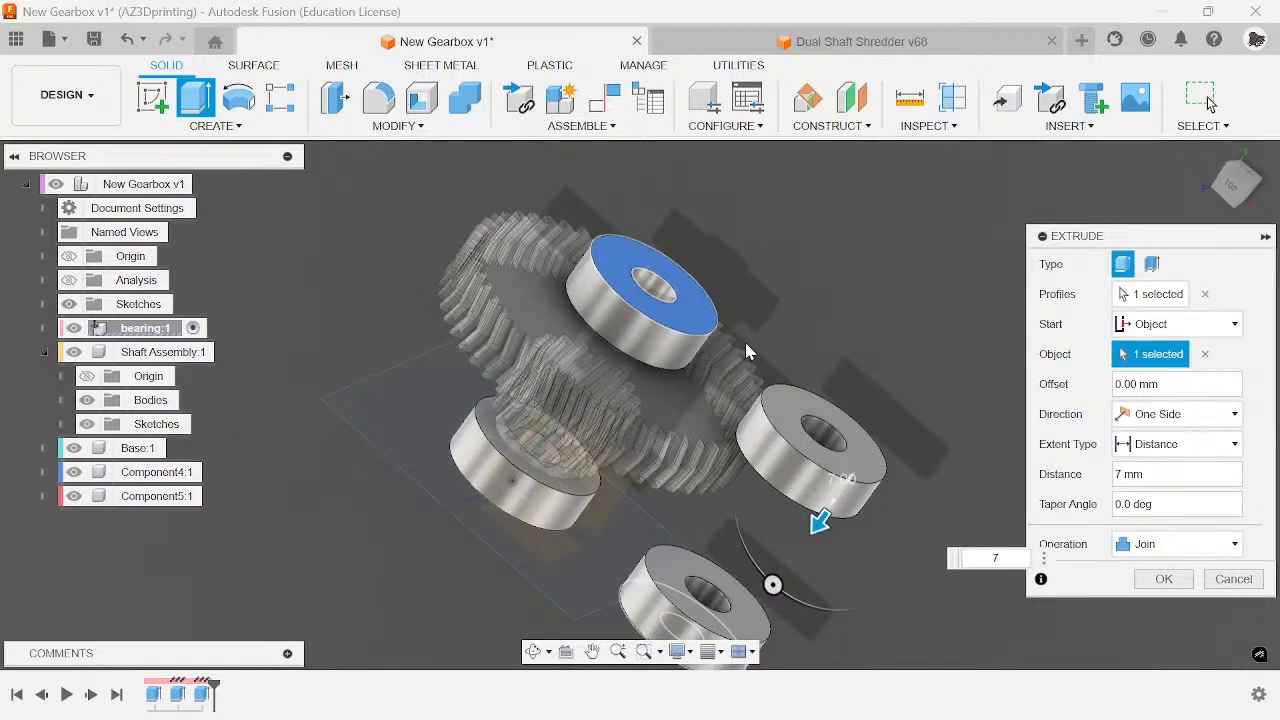
key(Return)
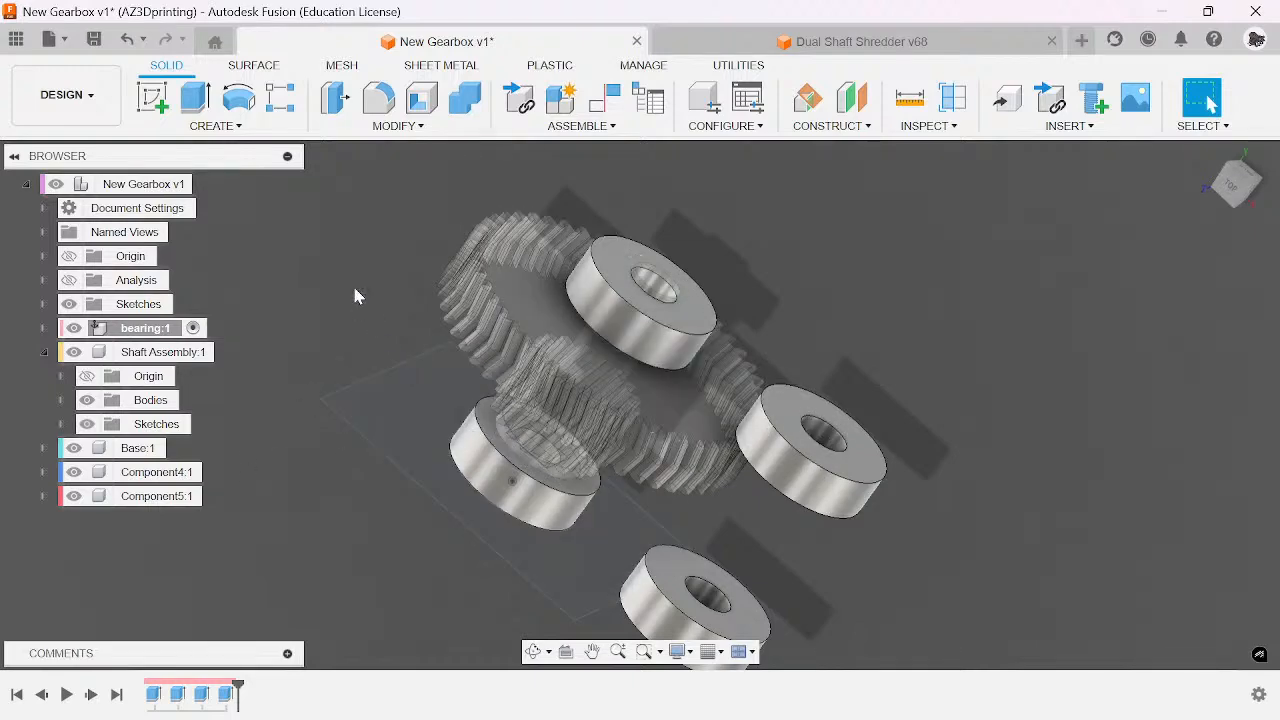
- Make the Shaft Assembly component active for editing
mouse_move(1238, 183)
mouse_down()
mouse_move(1256, 115)
mouse_move(1165, 150)
mouse_move(1270, 96)
mouse_move(1262, 145)
mouse_move(1274, 158)
mouse_move(1252, 122)
mouse_move(1250, 150)
mouse_move(1228, 118)
mouse_move(1228, 164)
mouse_move(1218, 114)
mouse_move(1230, 168)
mouse_up()
scroll(964, 436, up, 3)
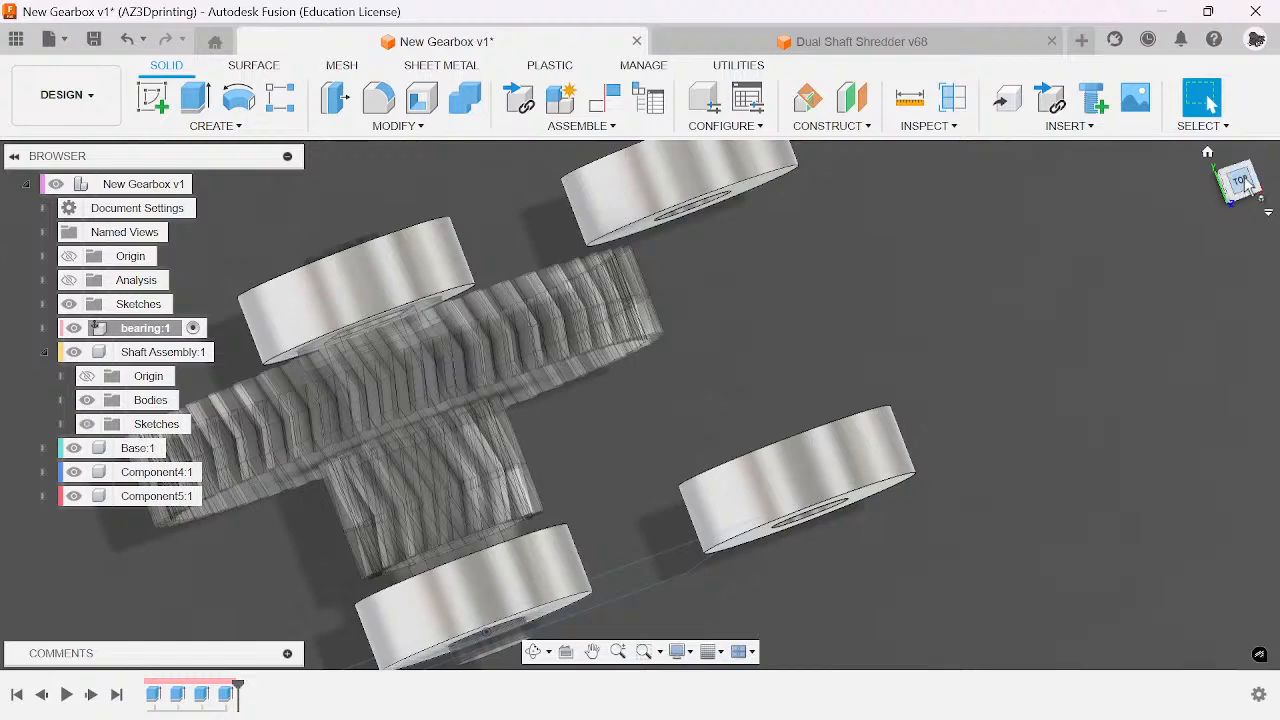
mouse_move(1247, 188)
mouse_down()
mouse_move(1243, 163)
mouse_move(1246, 187)
mouse_up()
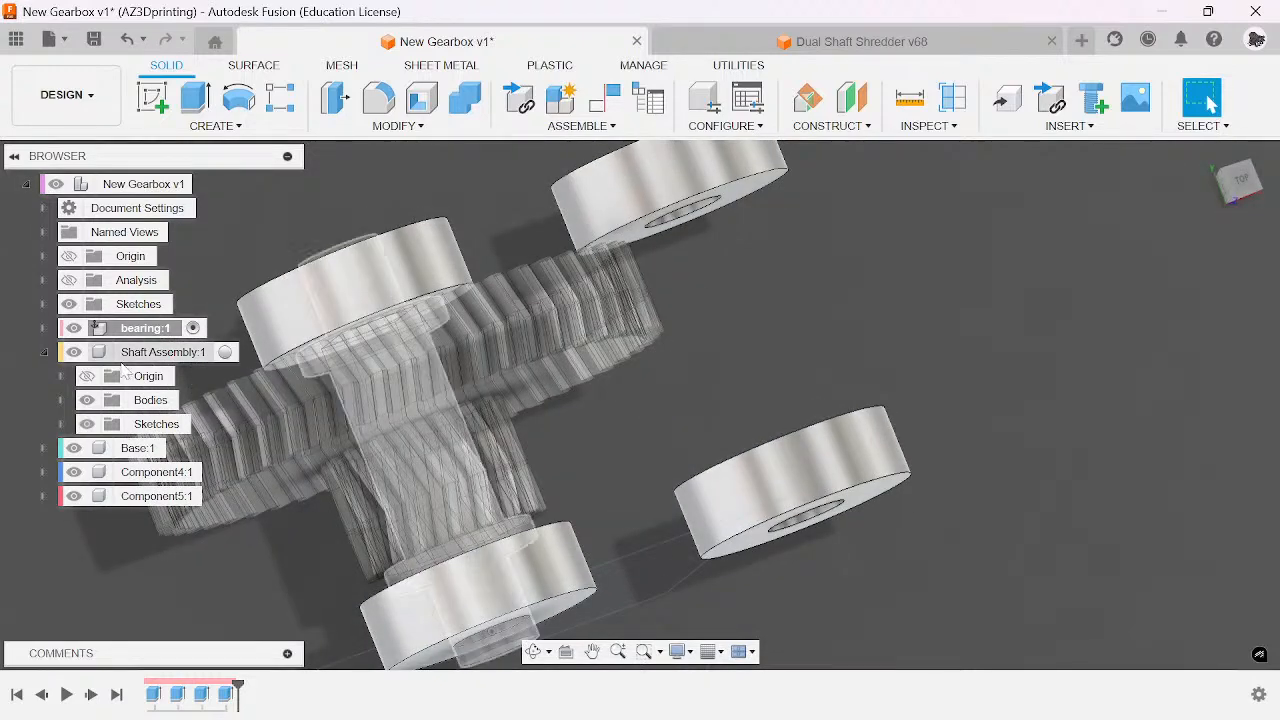
click(226, 352)
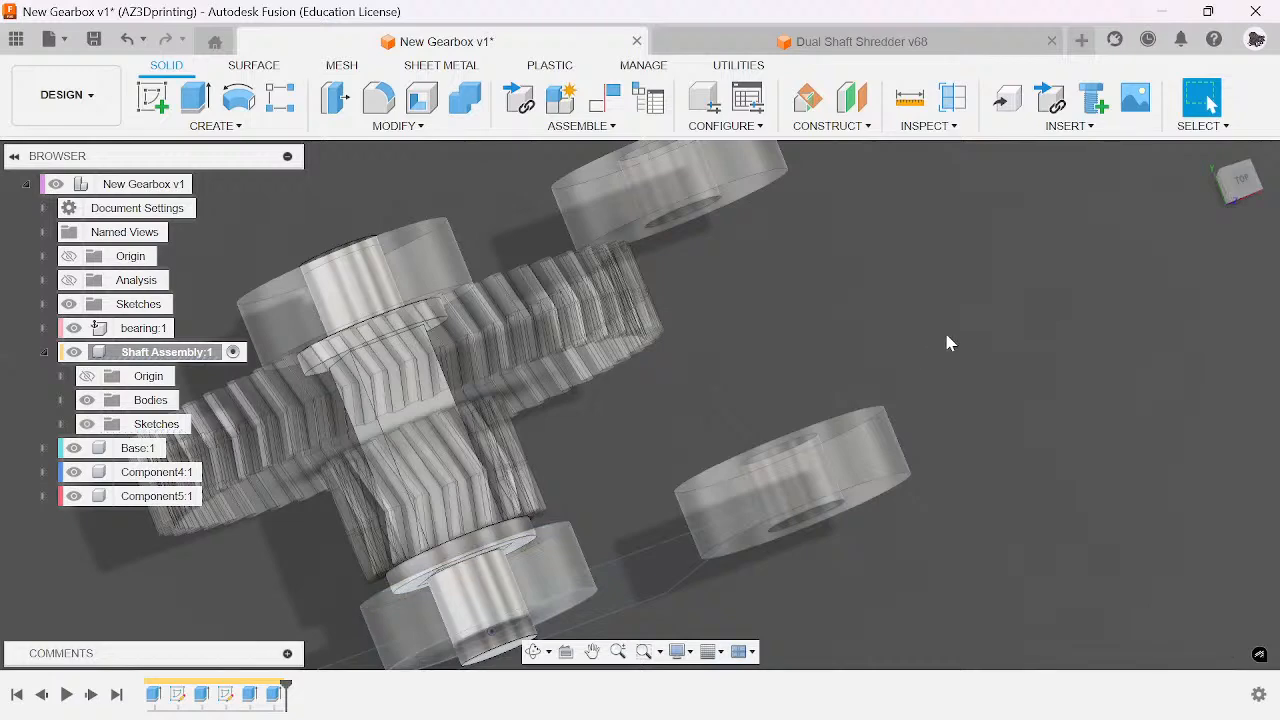
- Undo the Shaft Assembly activation and both extrusions of the second bearing pair
drag(1246, 188, 1237, 168)
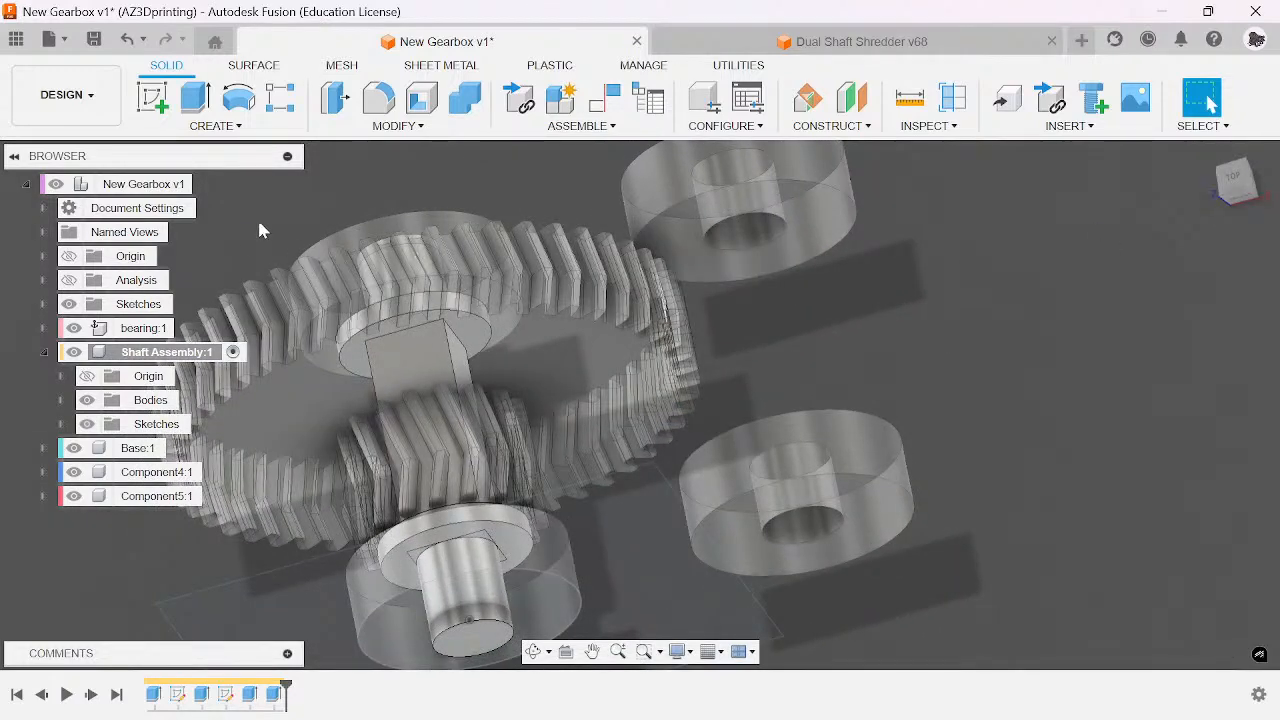
key(ctrl+z)
key(ctrl+z)
key(ctrl+z)
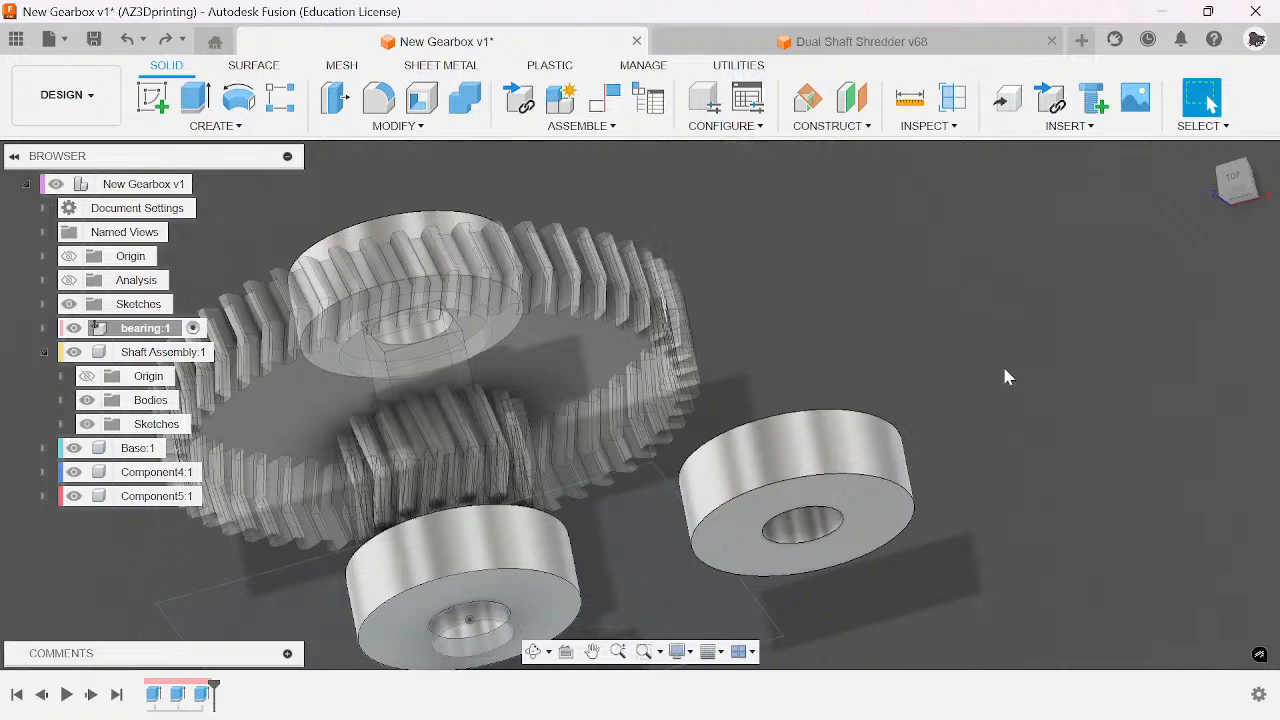
scroll(976, 376, down, 3)
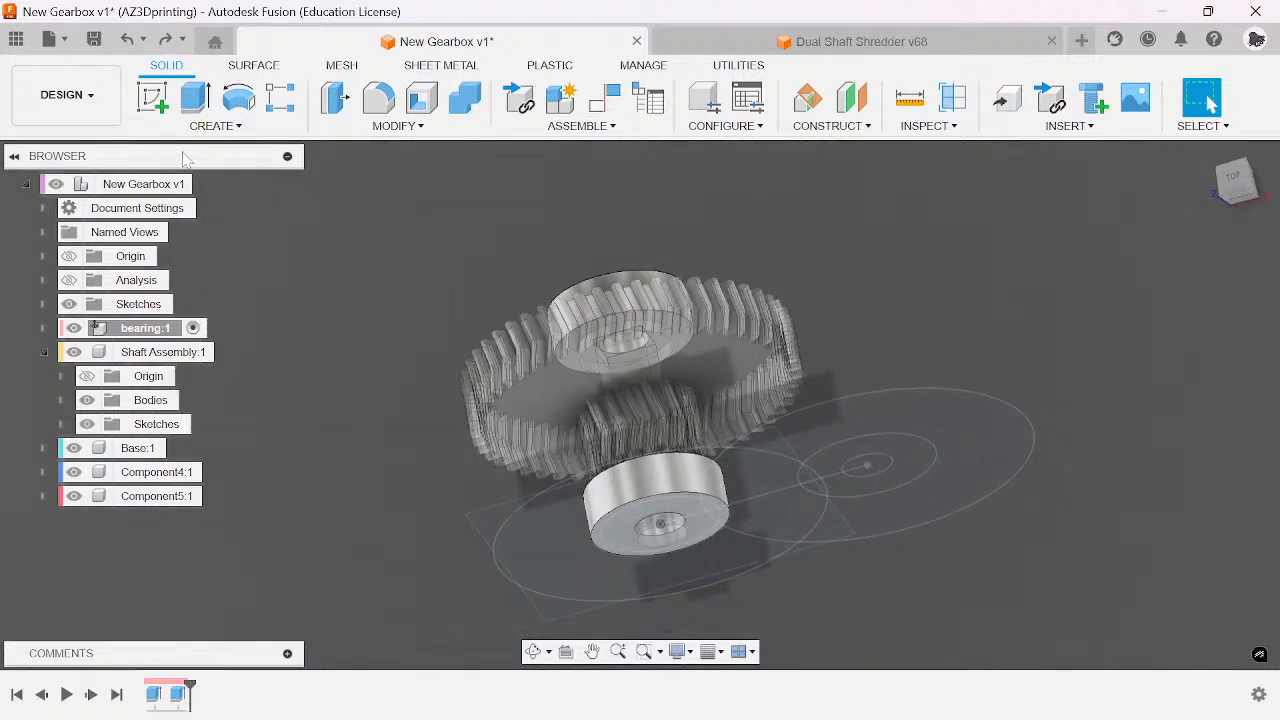
- Set up a rectangular pattern of both bearing bodies along the sketch line between the circle centres, using Spacing distribution
click(281, 97)
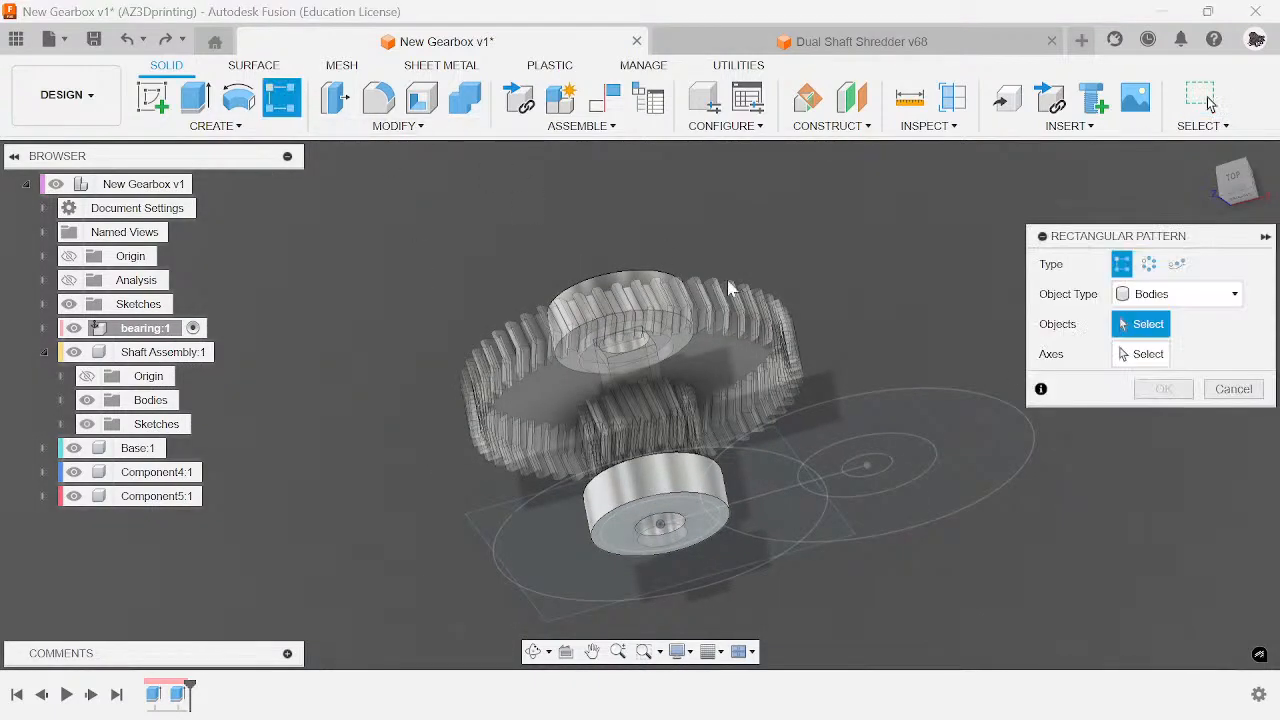
click(680, 467)
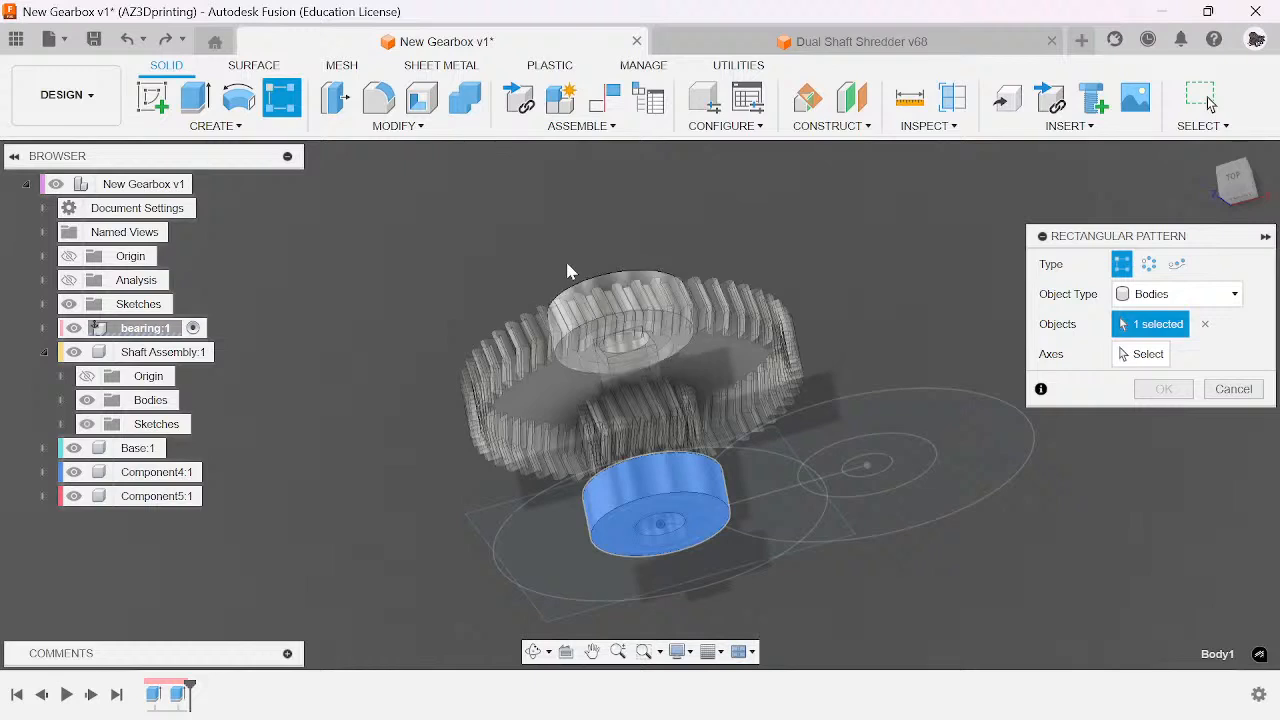
click(615, 300)
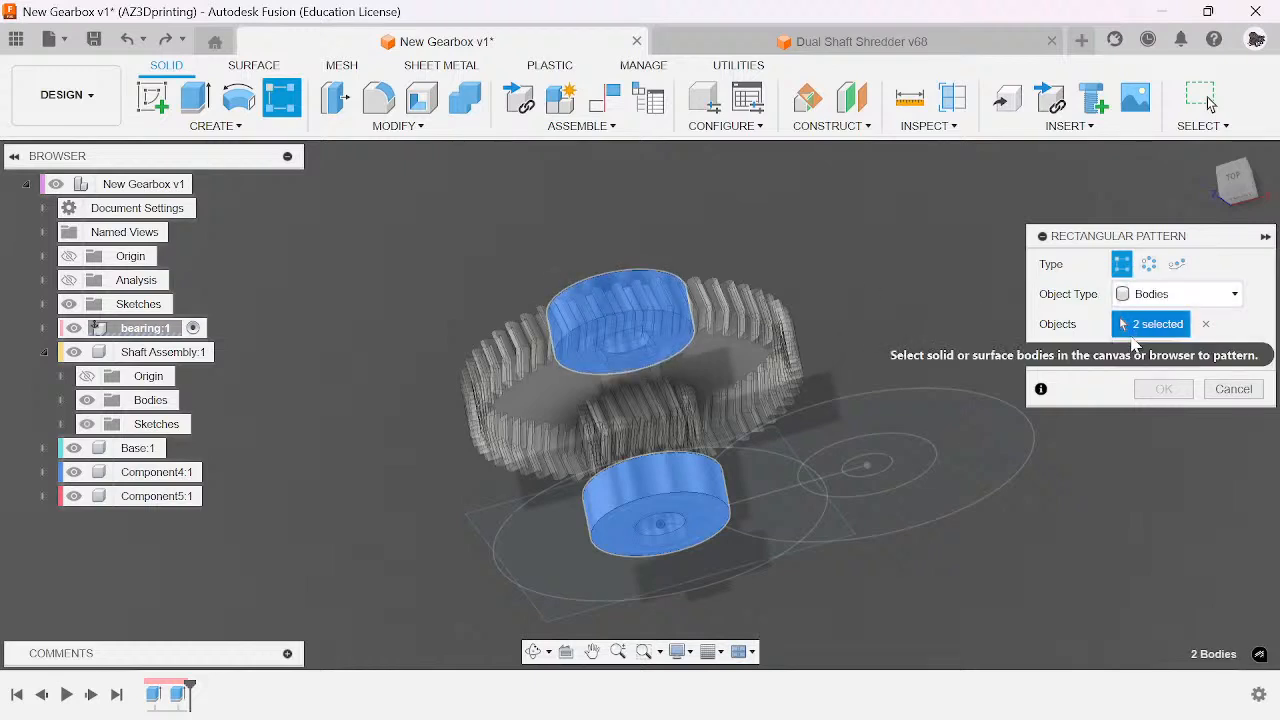
click(1140, 356)
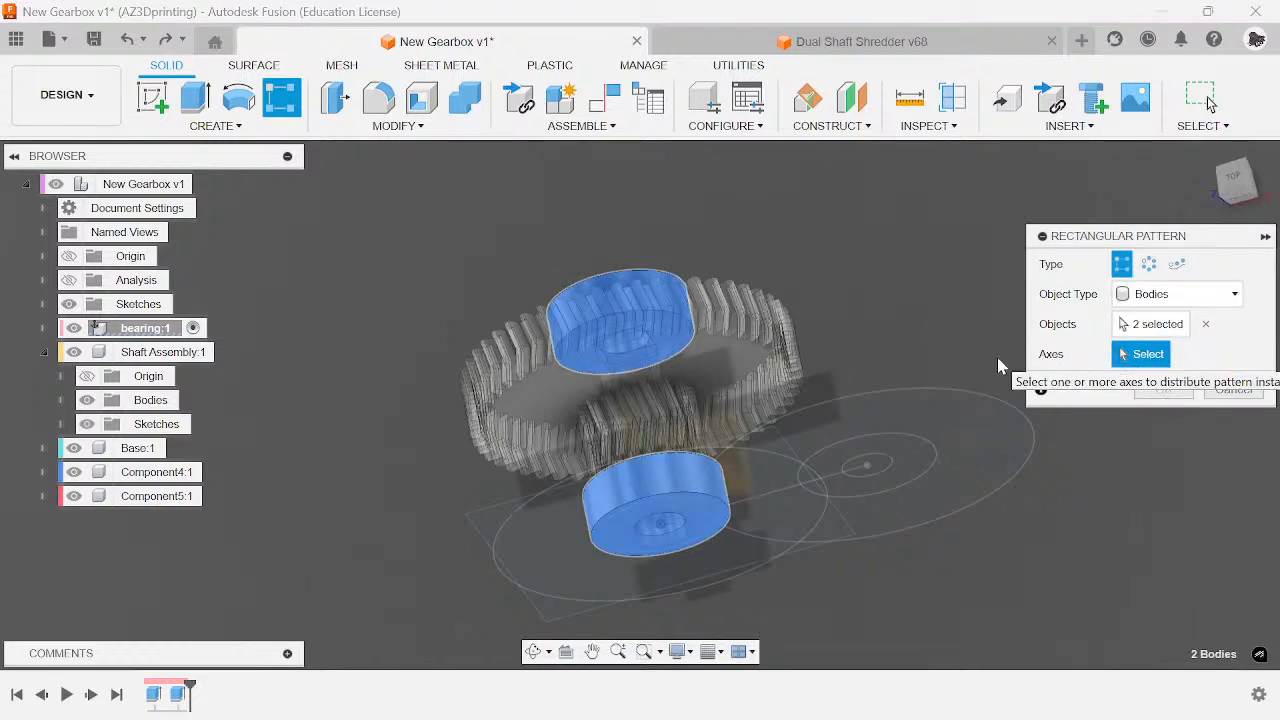
scroll(700, 514, up, 5)
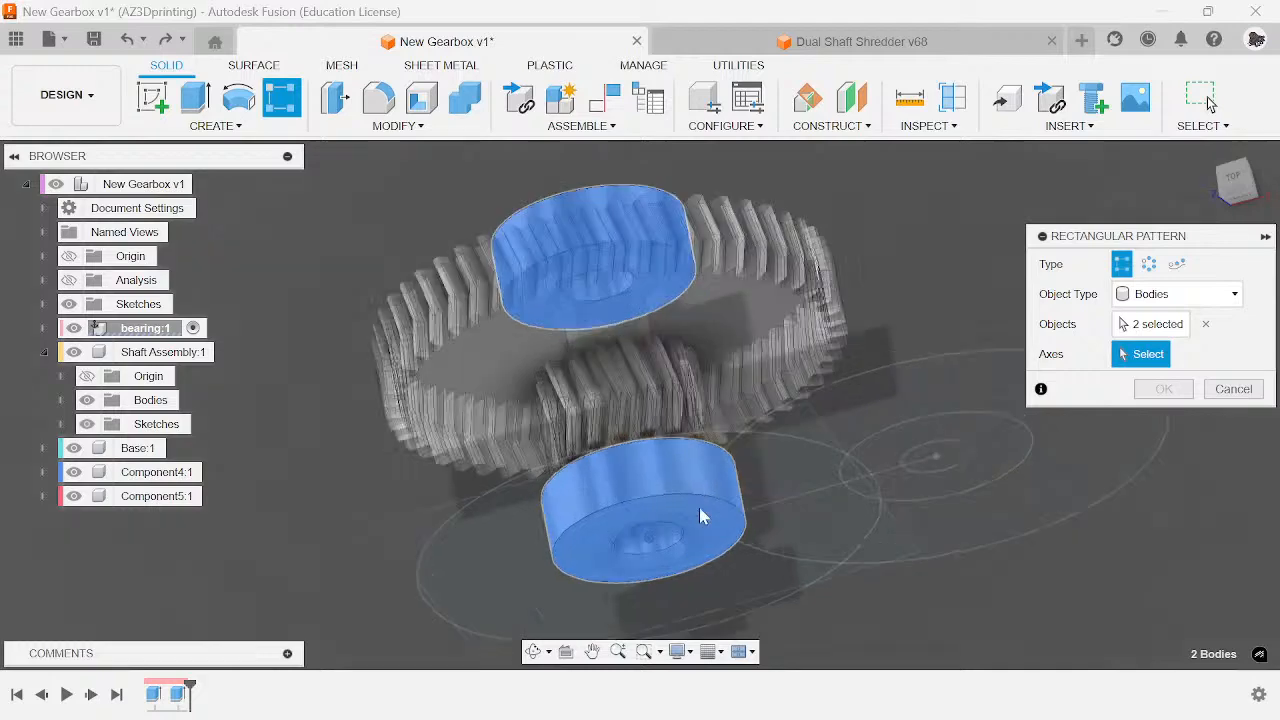
scroll(734, 566, down, 1)
scroll(760, 526, down, 2)
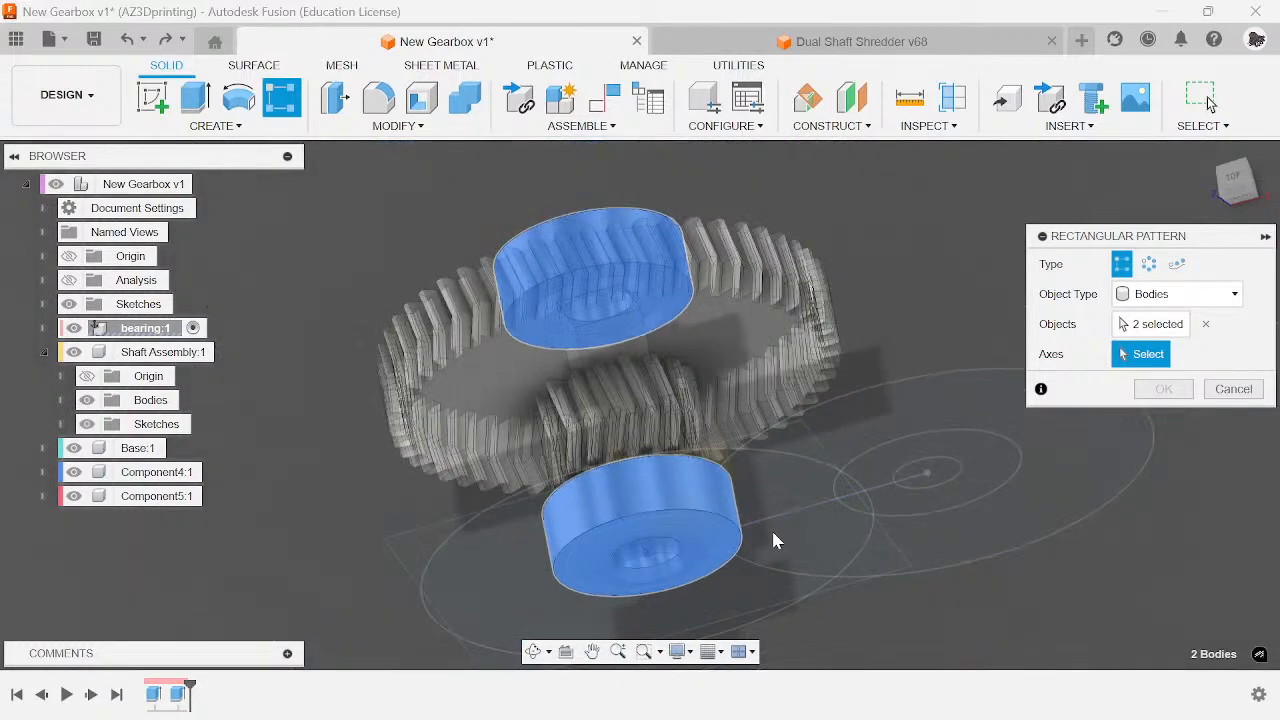
click(755, 524)
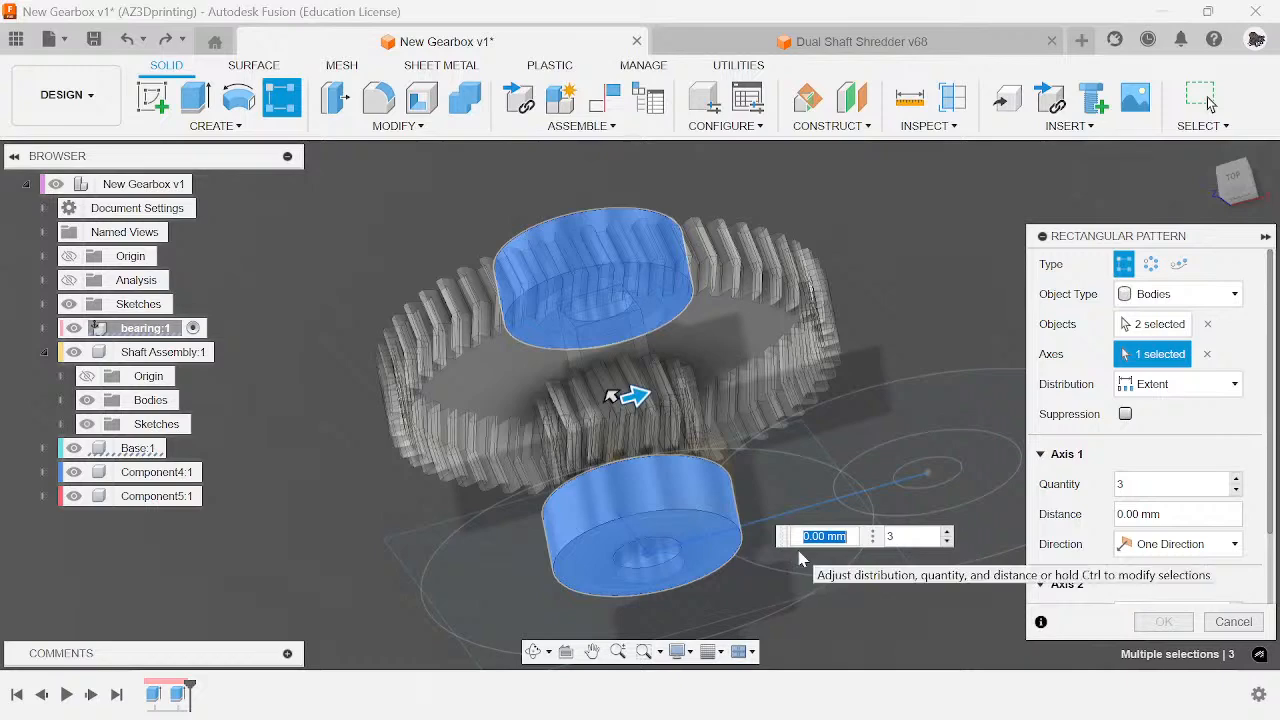
key(Tab)
scroll(757, 382, down, 2)
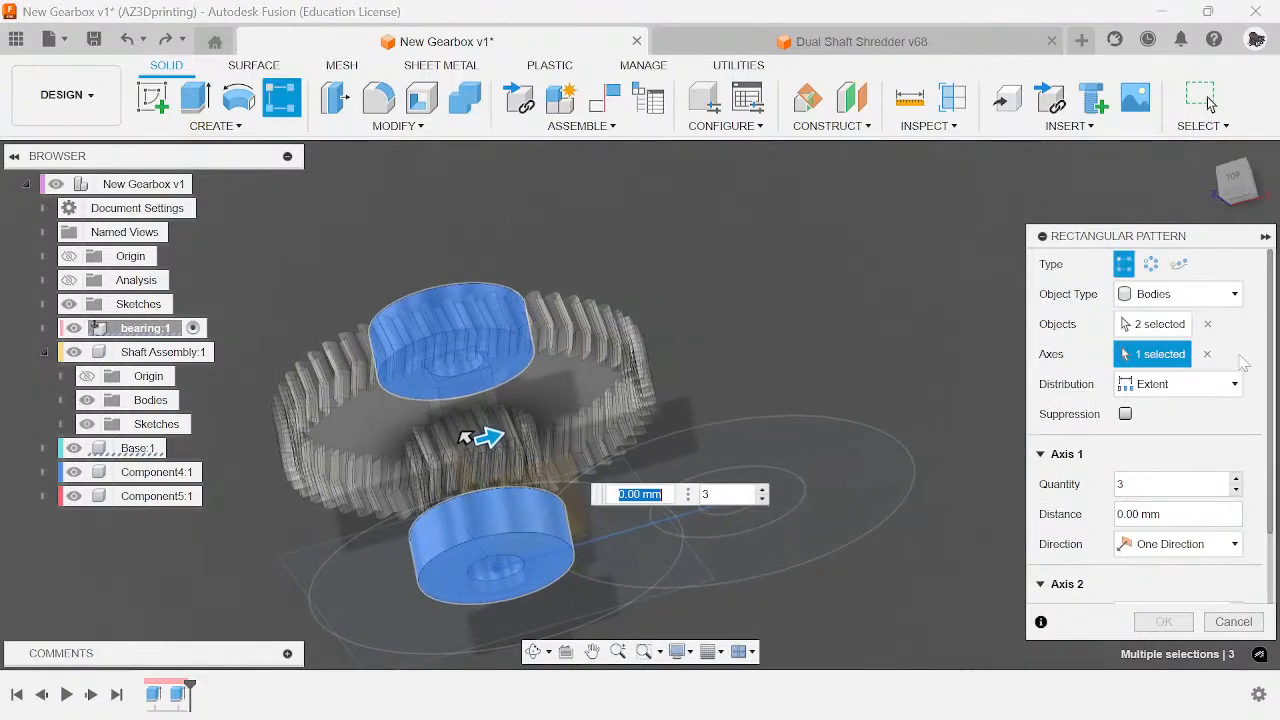
click(1198, 390)
click(1160, 432)
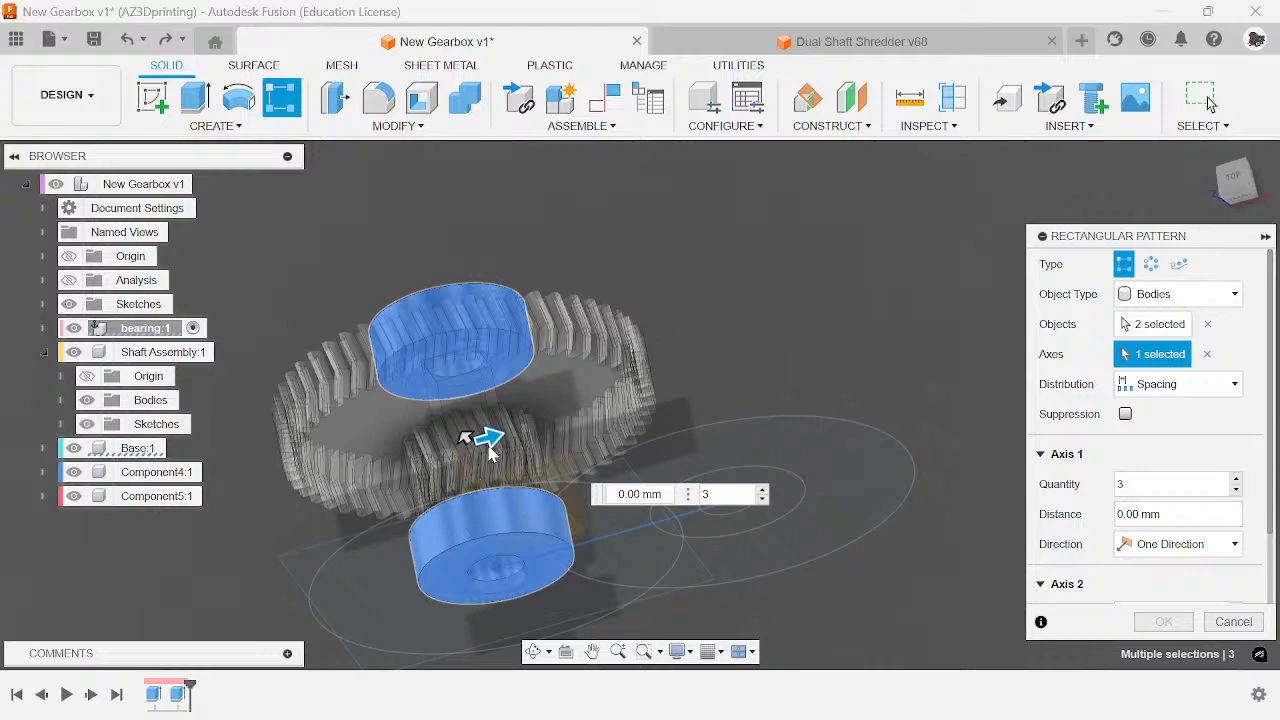
- Try distances of 30 mm and 40 mm and a quantity of 32 for the bearing pattern
drag(490, 442, 822, 393)
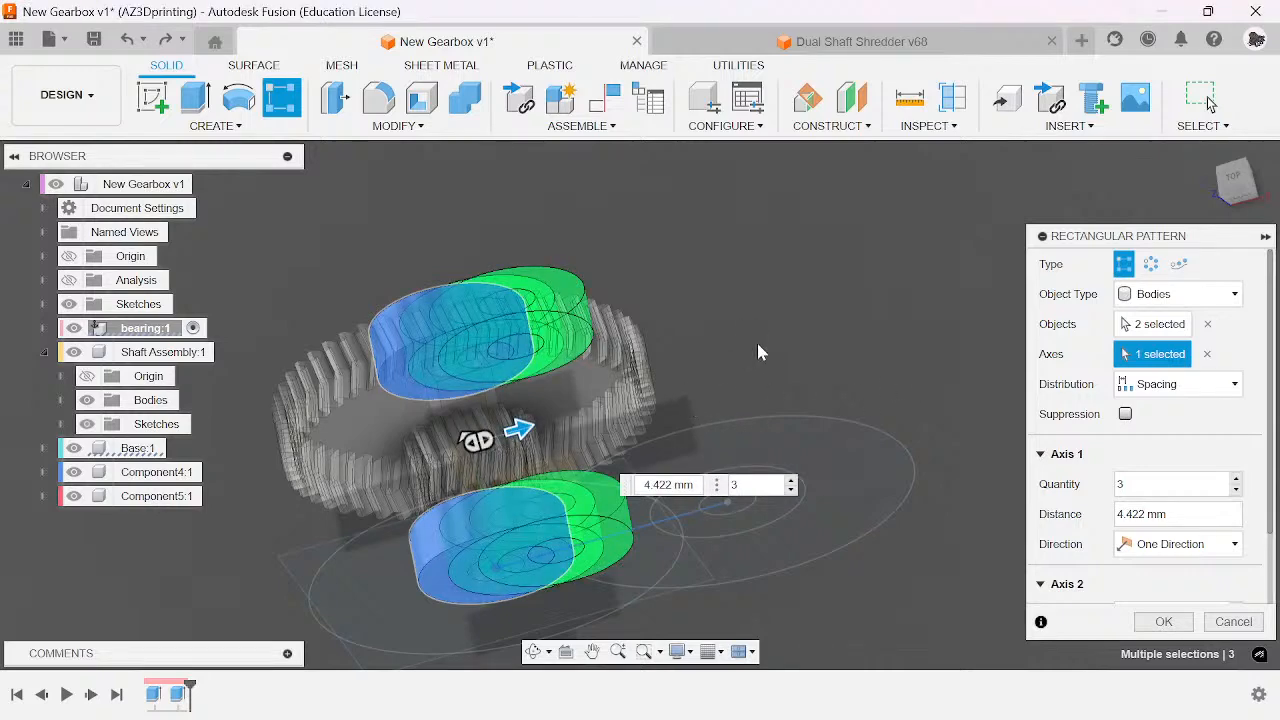
click(668, 484)
text(30)
key(Return)
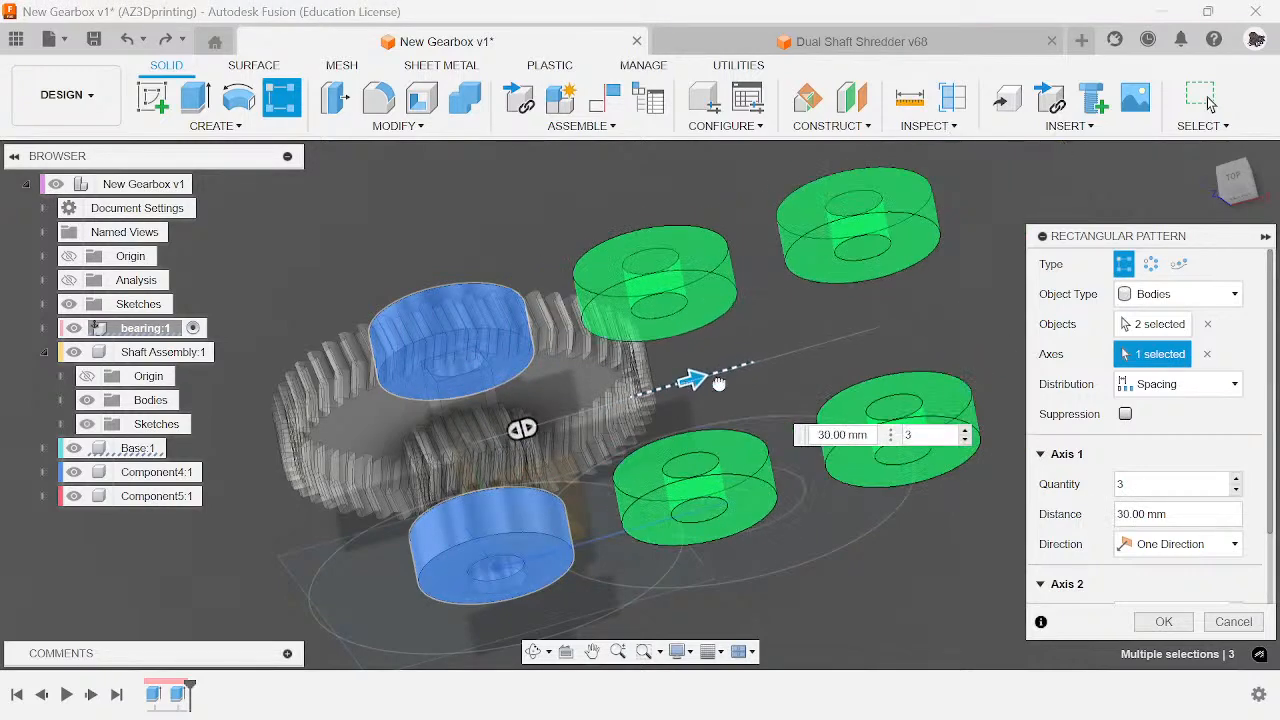
drag(718, 383, 755, 371)
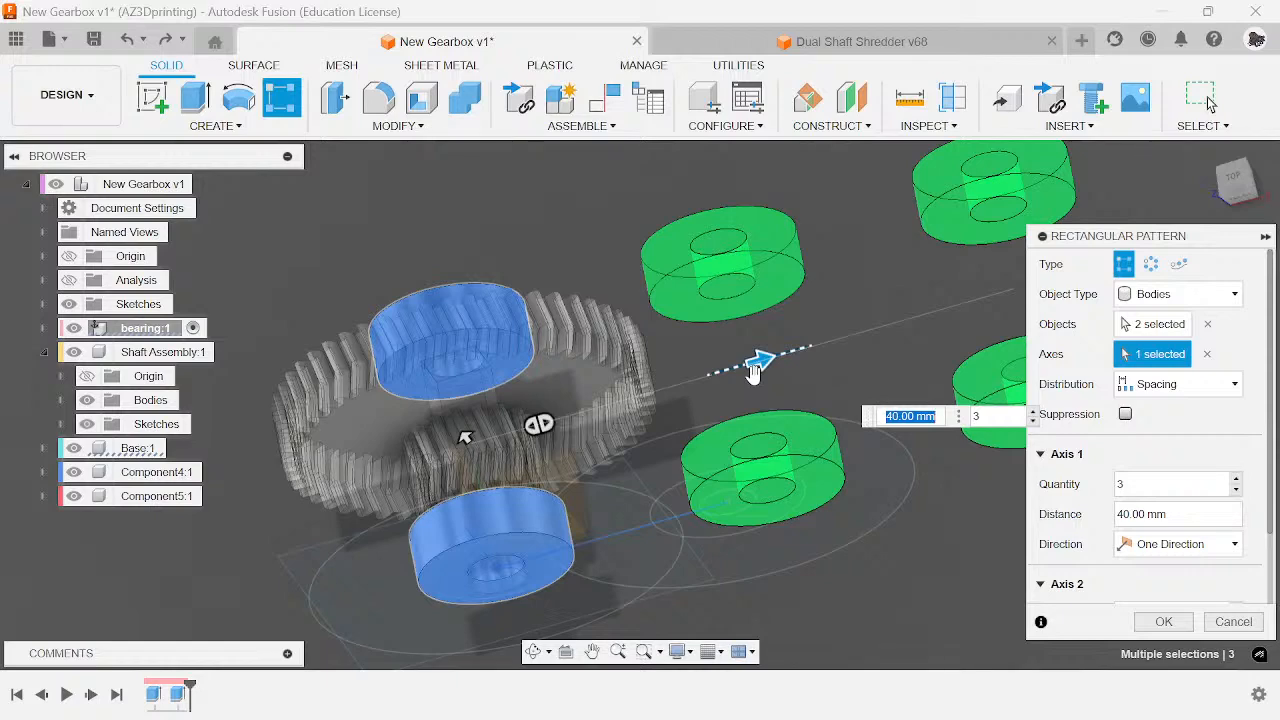
key(Tab)
text(32)
key(Return)
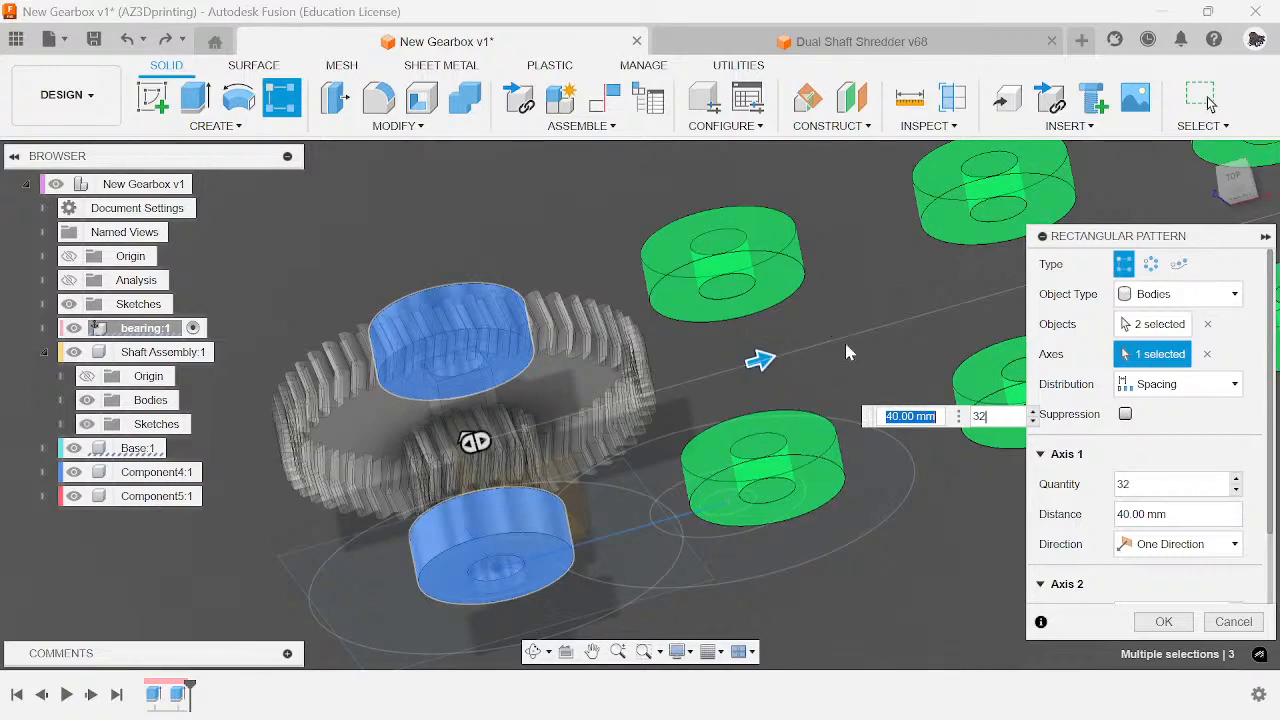
key(BackSpace)
key(BackSpace)
- Set the bearing pattern's quantity to shaft_number and its distance to 34.15 mm, and complete the pattern
text(n)
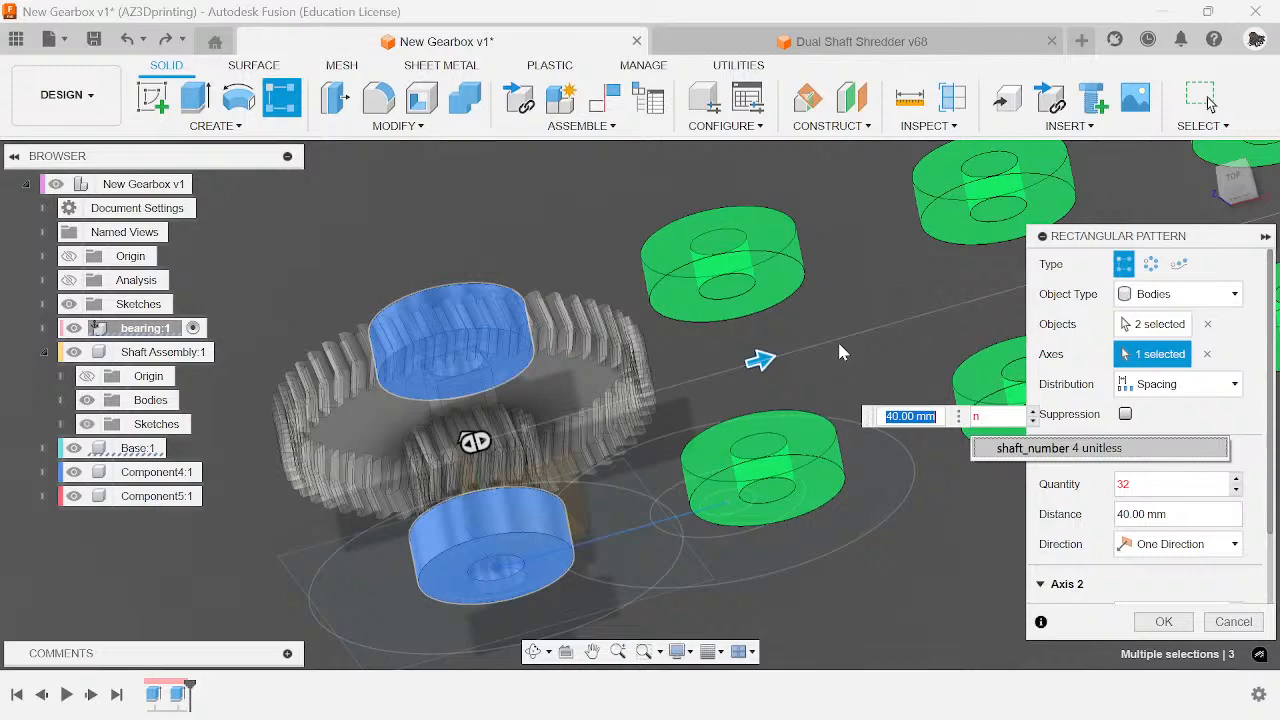
click(1003, 449)
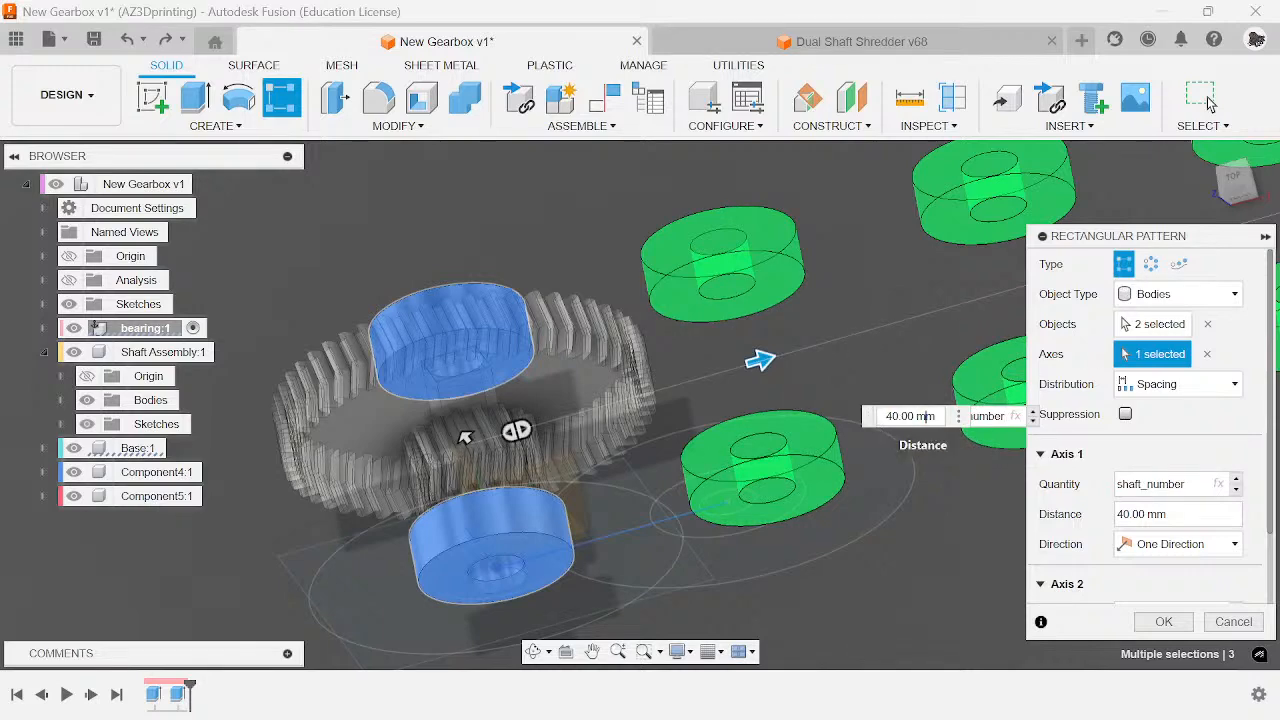
key(BackSpace)
key(BackSpace)
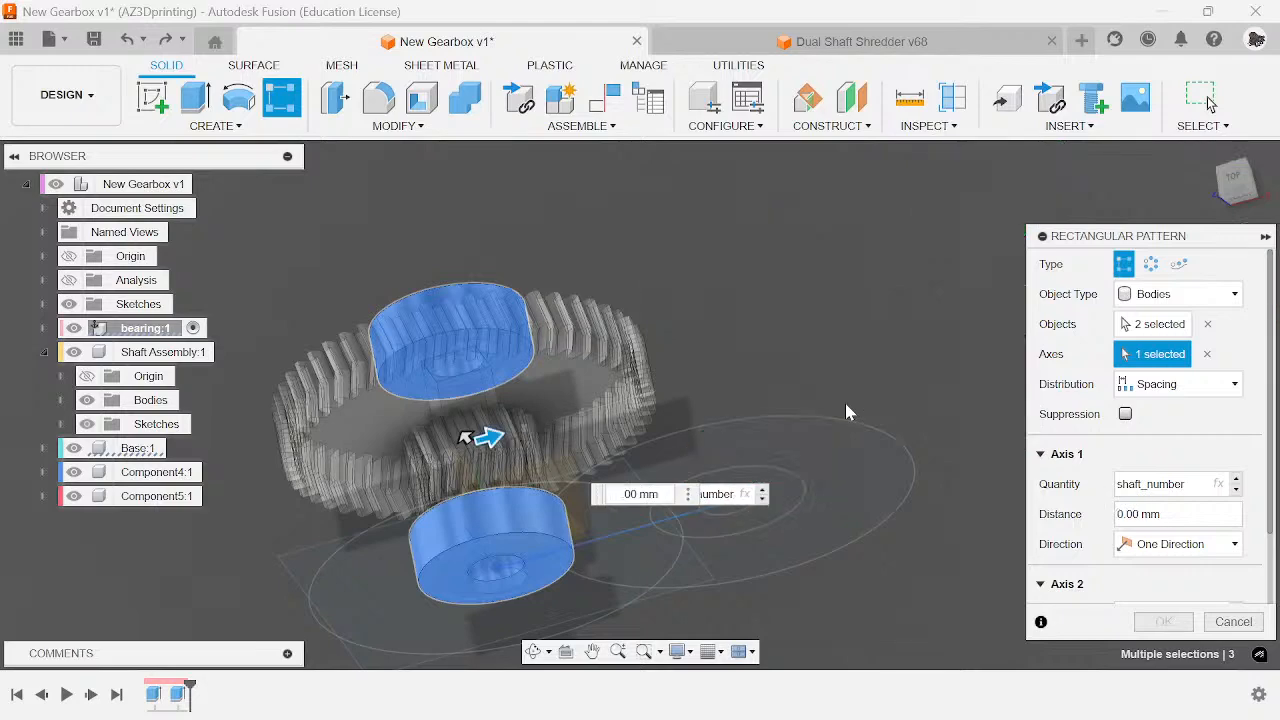
text(34.15)
key(Return)
key(Return)
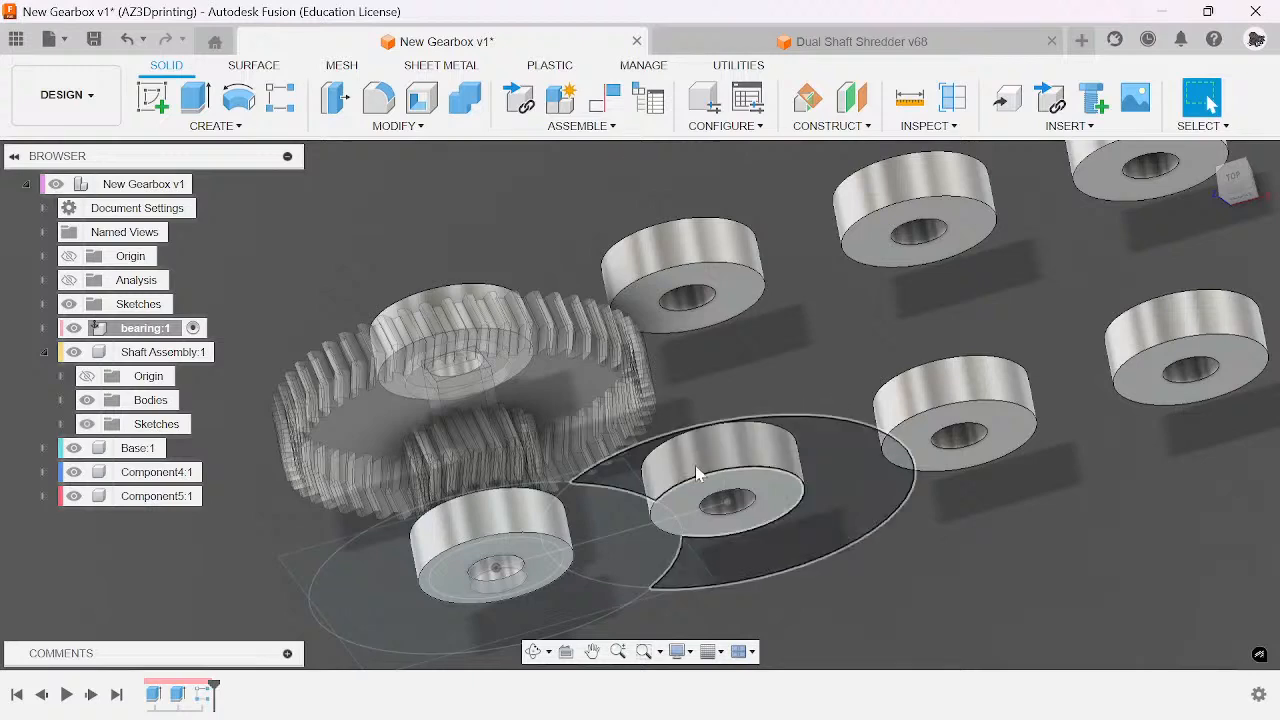
- Make the Shaft Assembly component active for editing
scroll(695, 467, down, 3)
scroll(682, 446, up, 4)
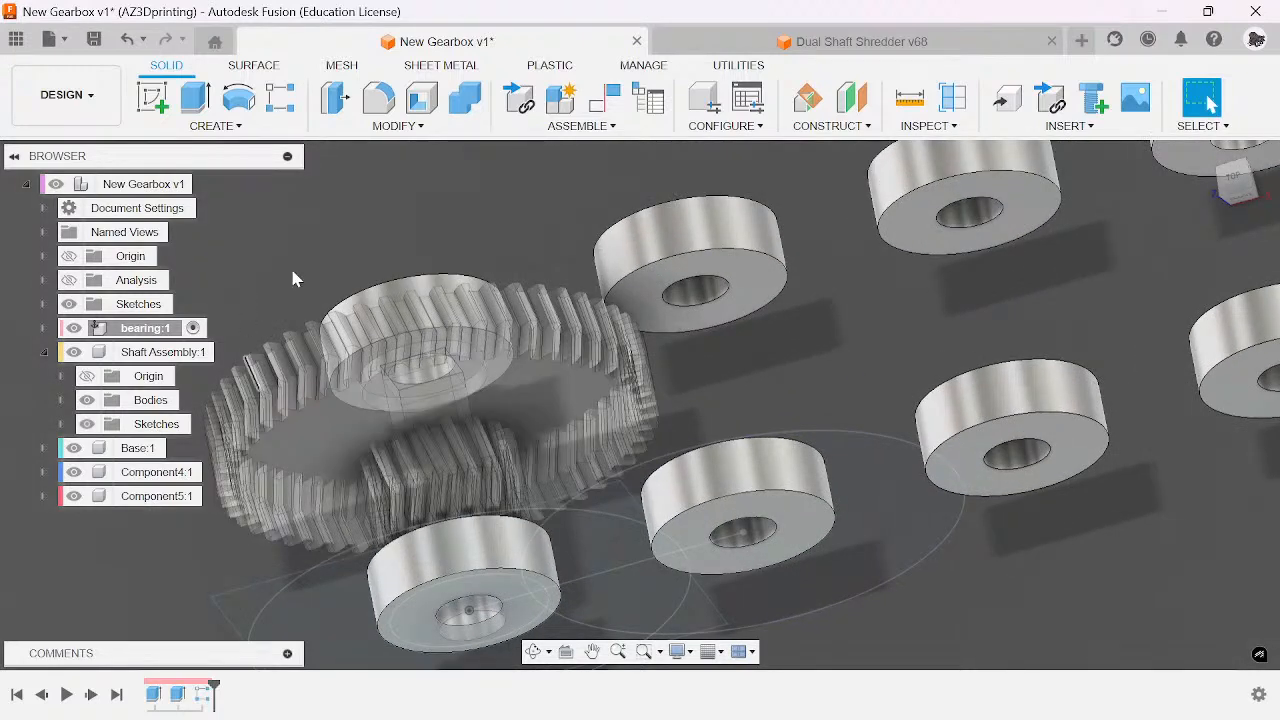
click(232, 352)
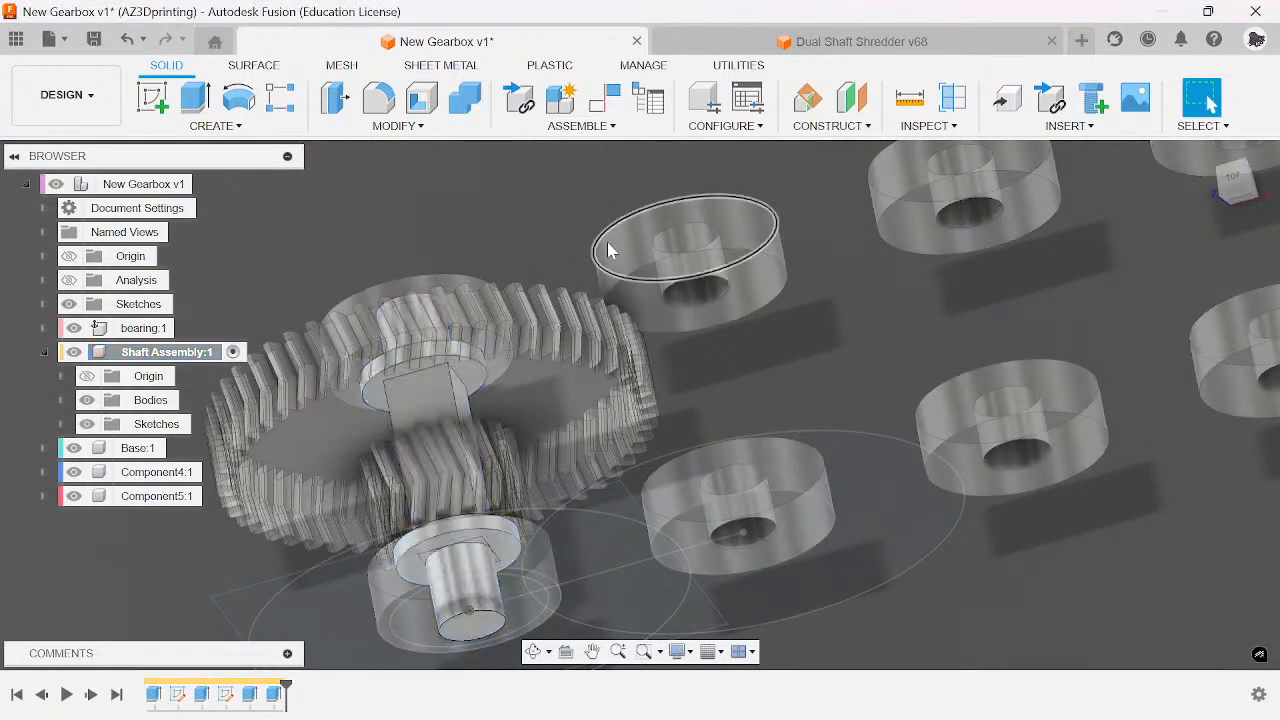
- Pattern the shaft body along the sketch line between the circle centres, with quantity shaft_number and 34.15 mm spacing
scroll(607, 250, down, 2)
click(281, 96)
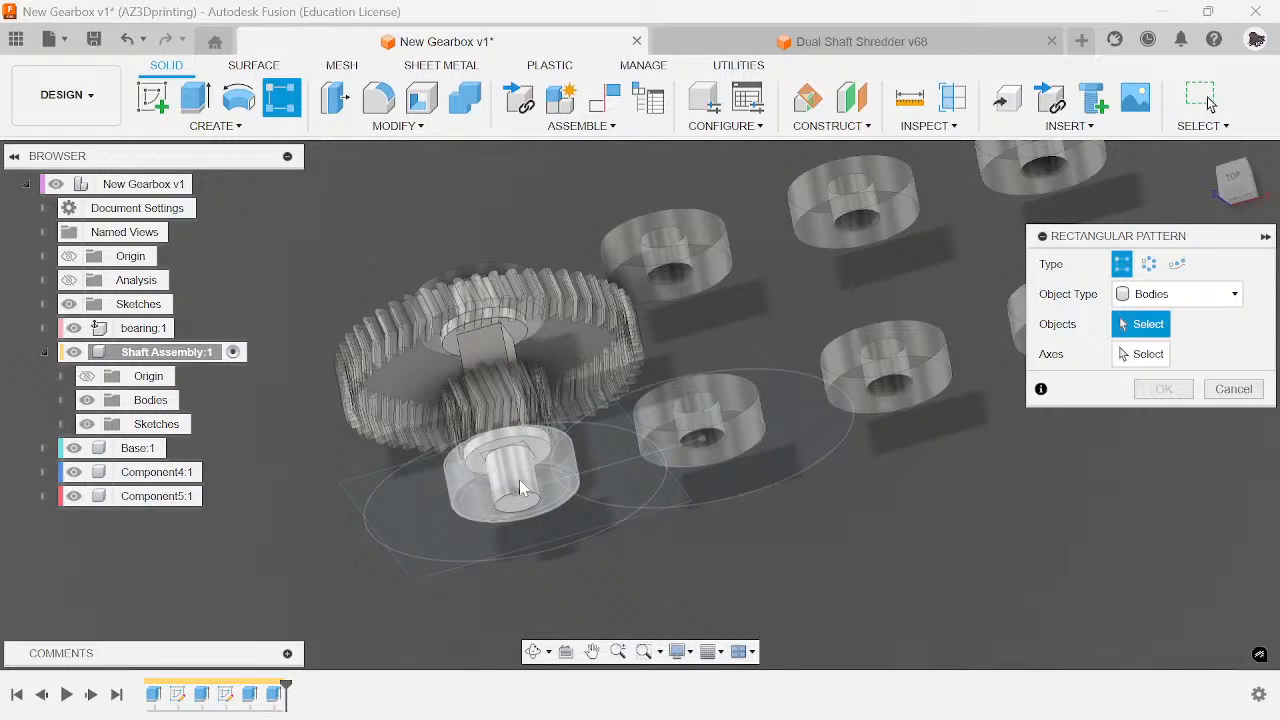
click(530, 502)
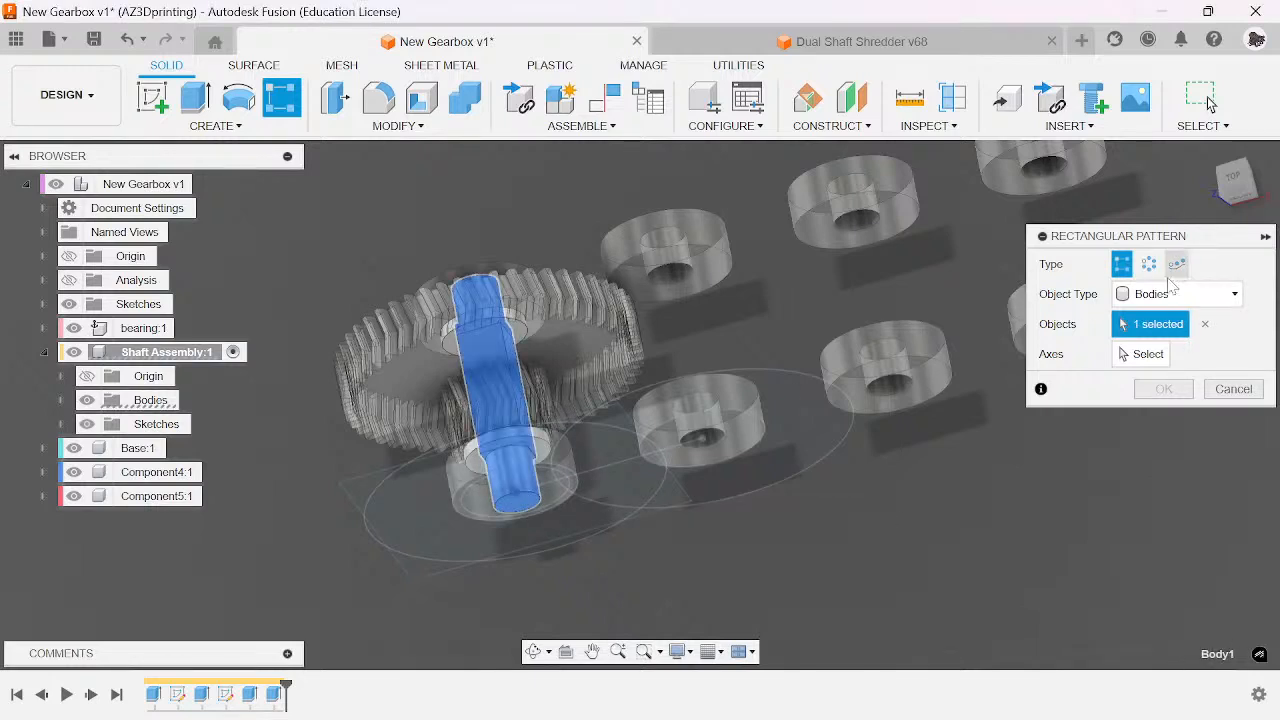
click(1143, 354)
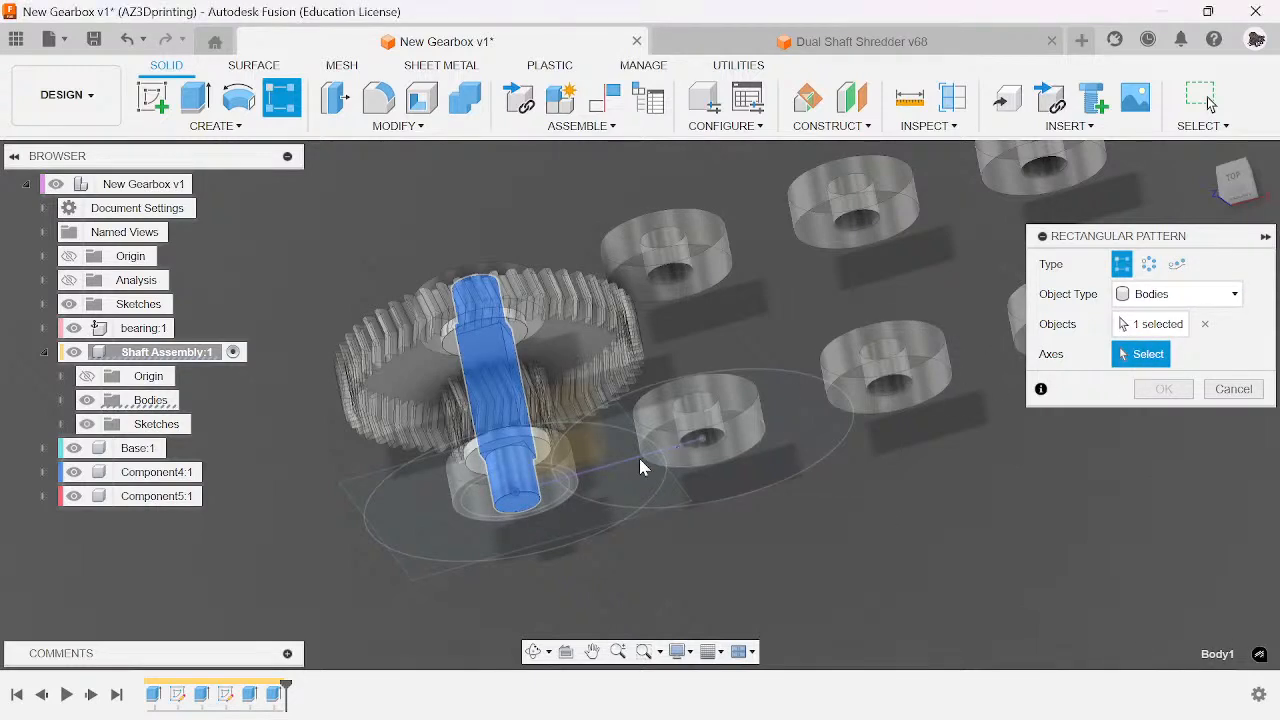
click(641, 467)
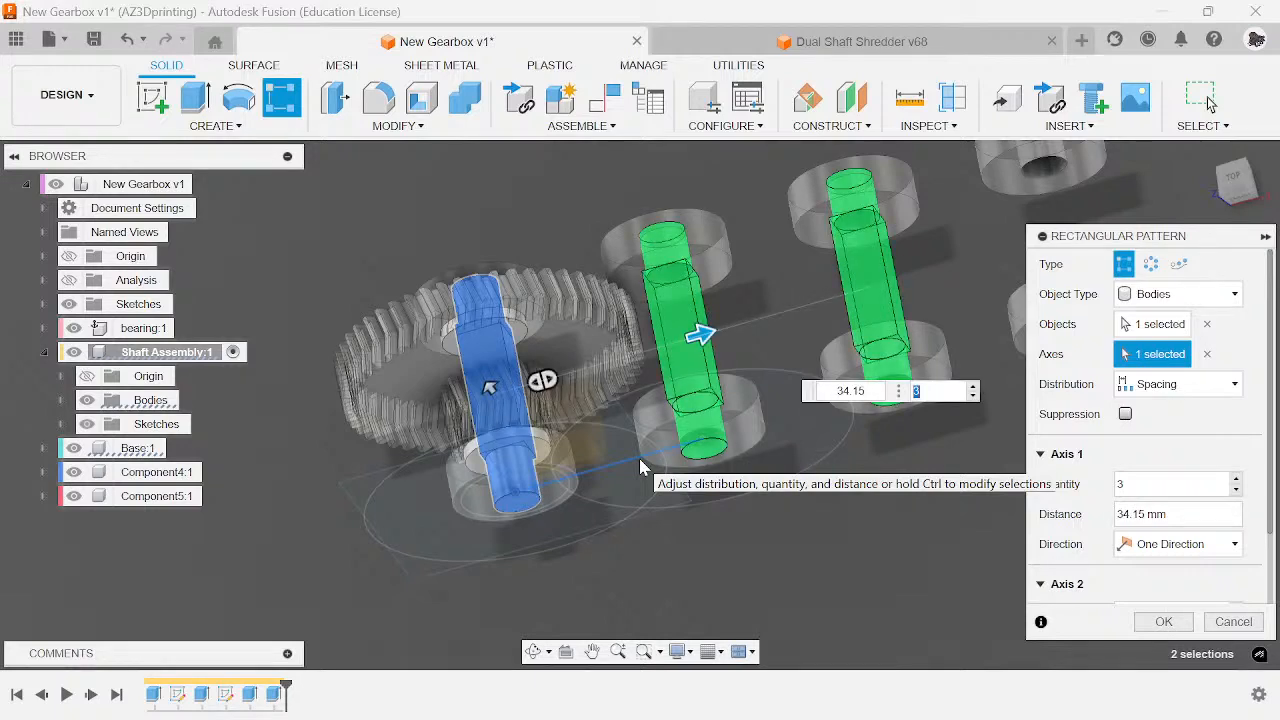
text(sh)
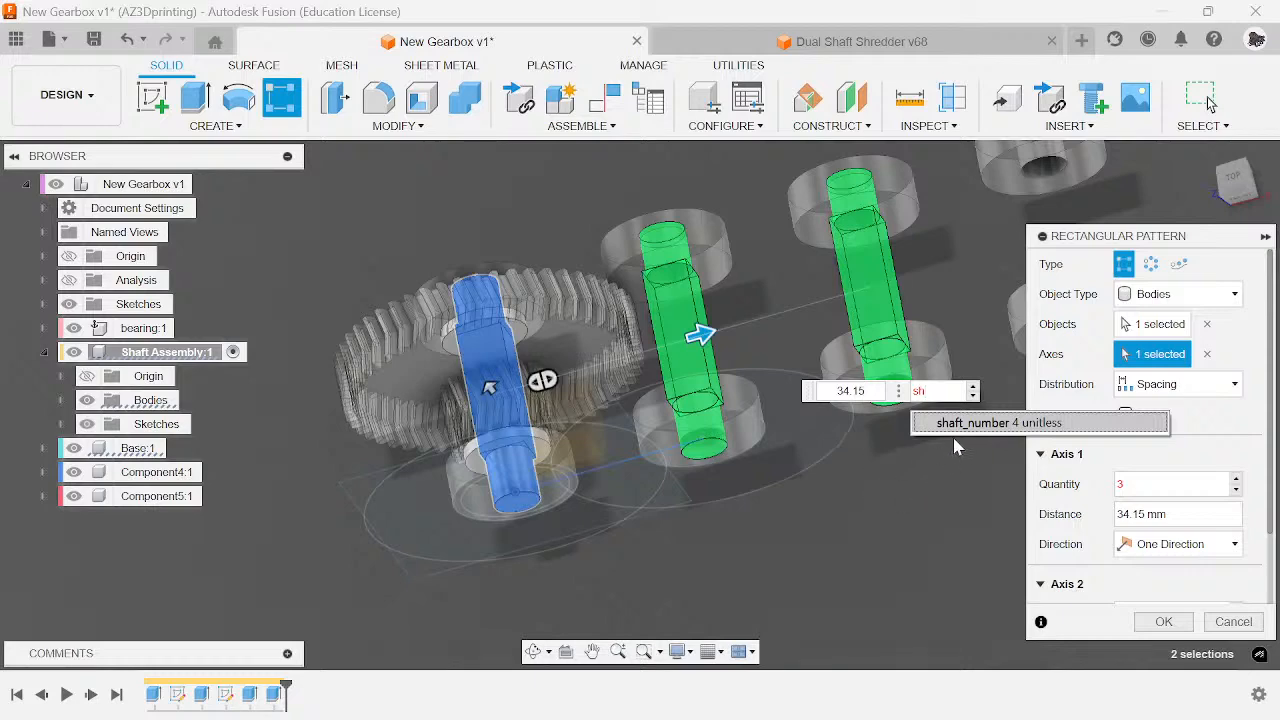
click(955, 424)
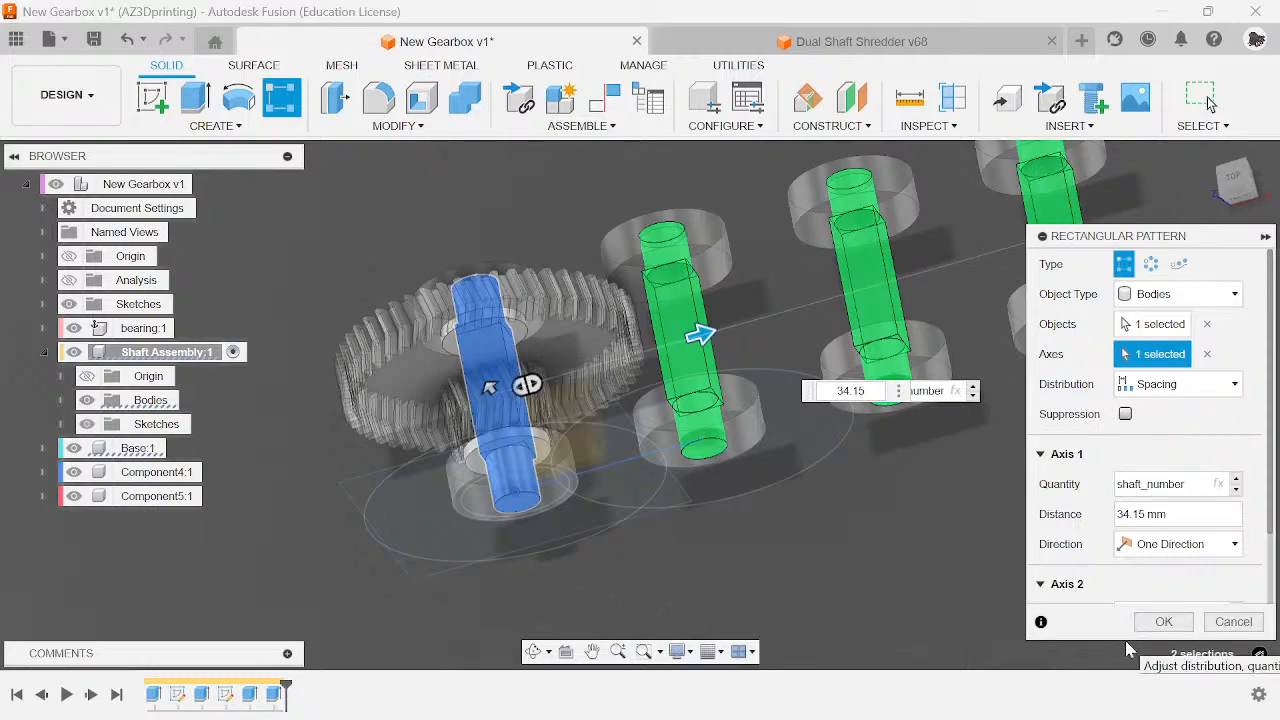
click(1164, 622)
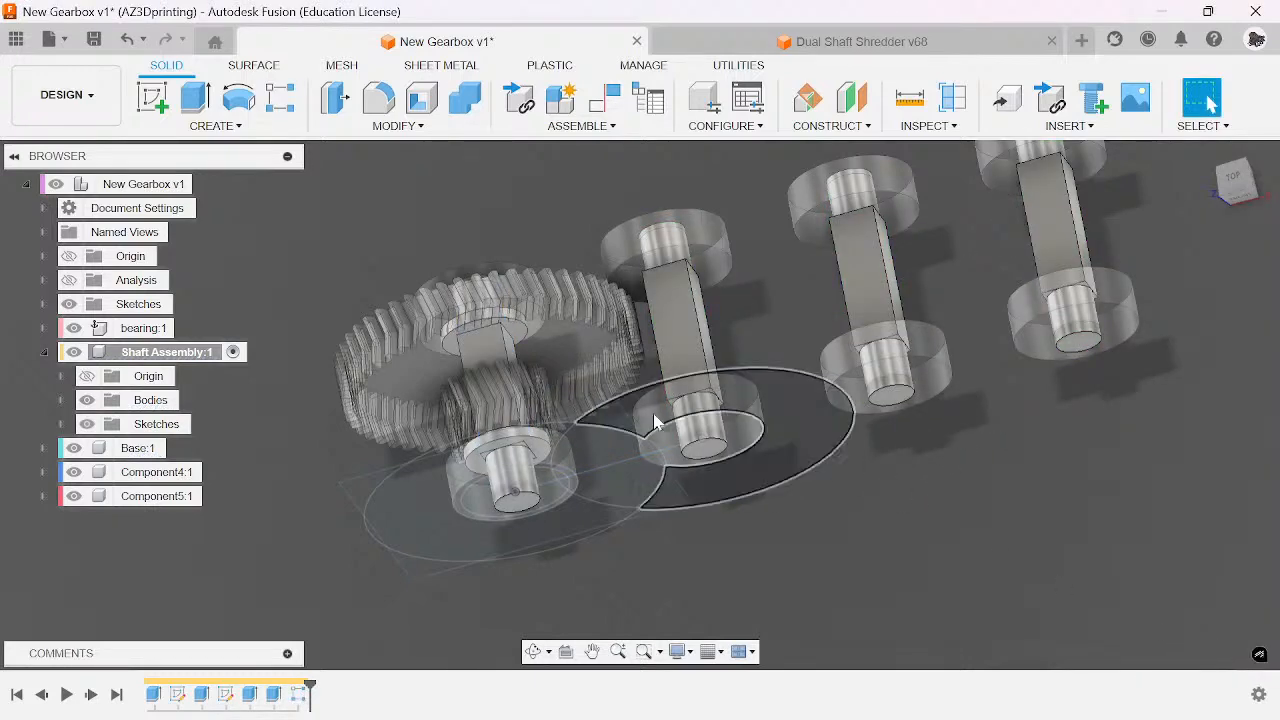
- Add a user parameter named Spacing in mm with the expression 34.15
middle_drag(657, 423, 623, 535)
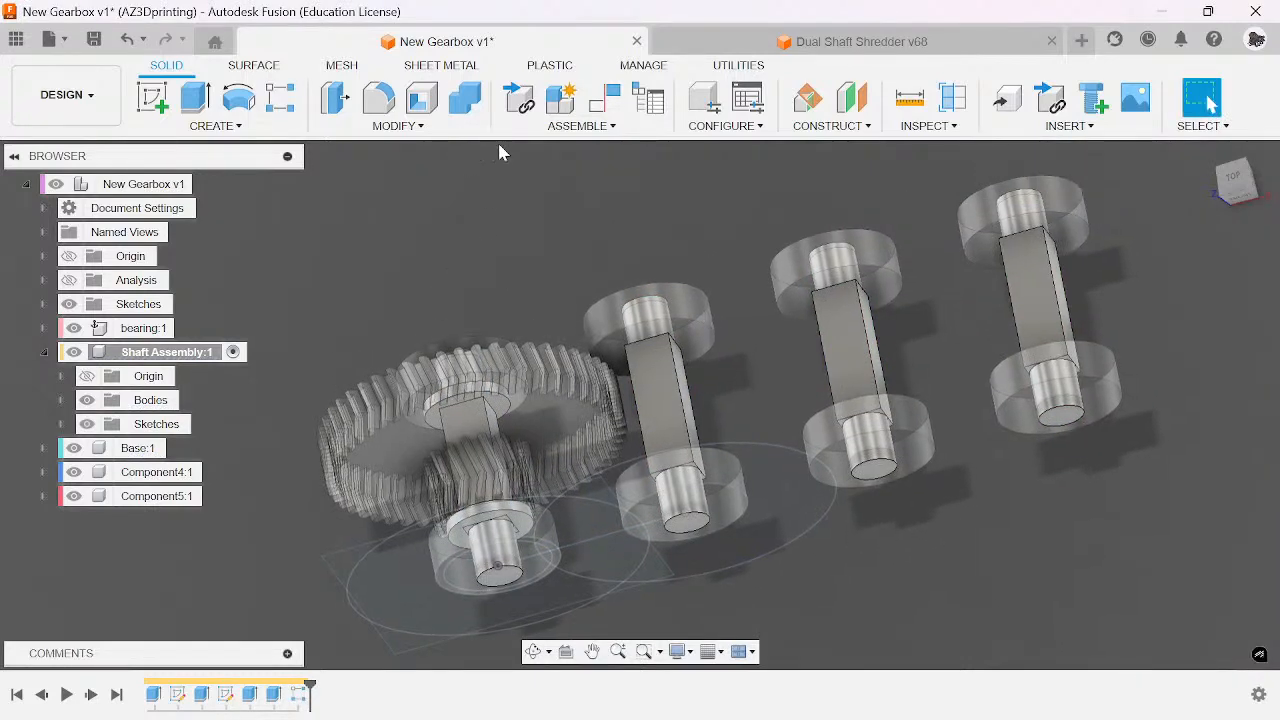
click(415, 138)
click(392, 596)
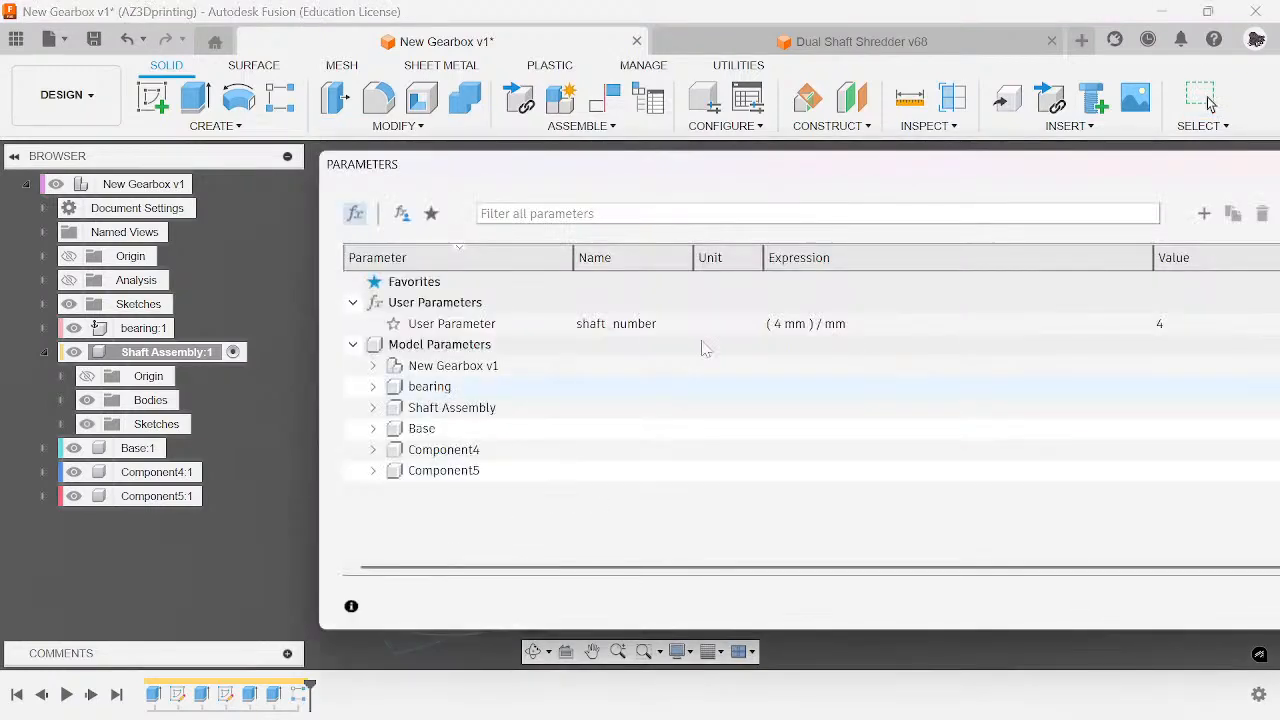
click(1205, 215)
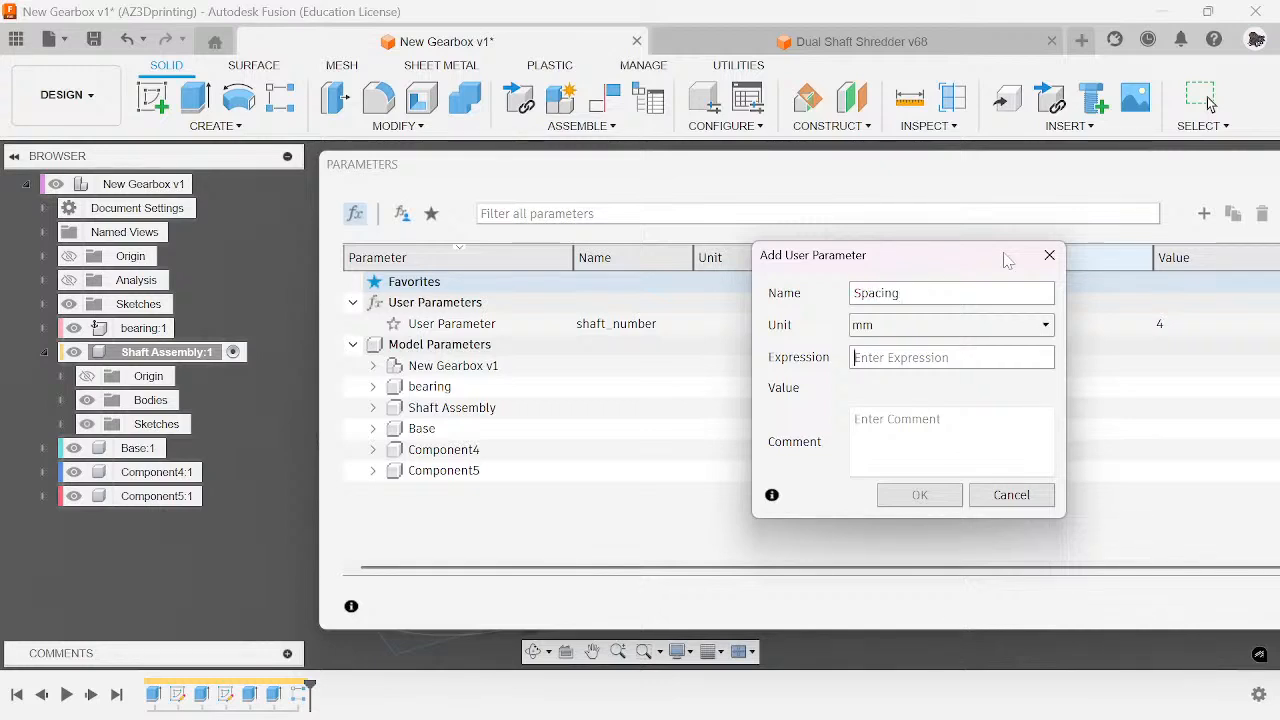
text(34.15)
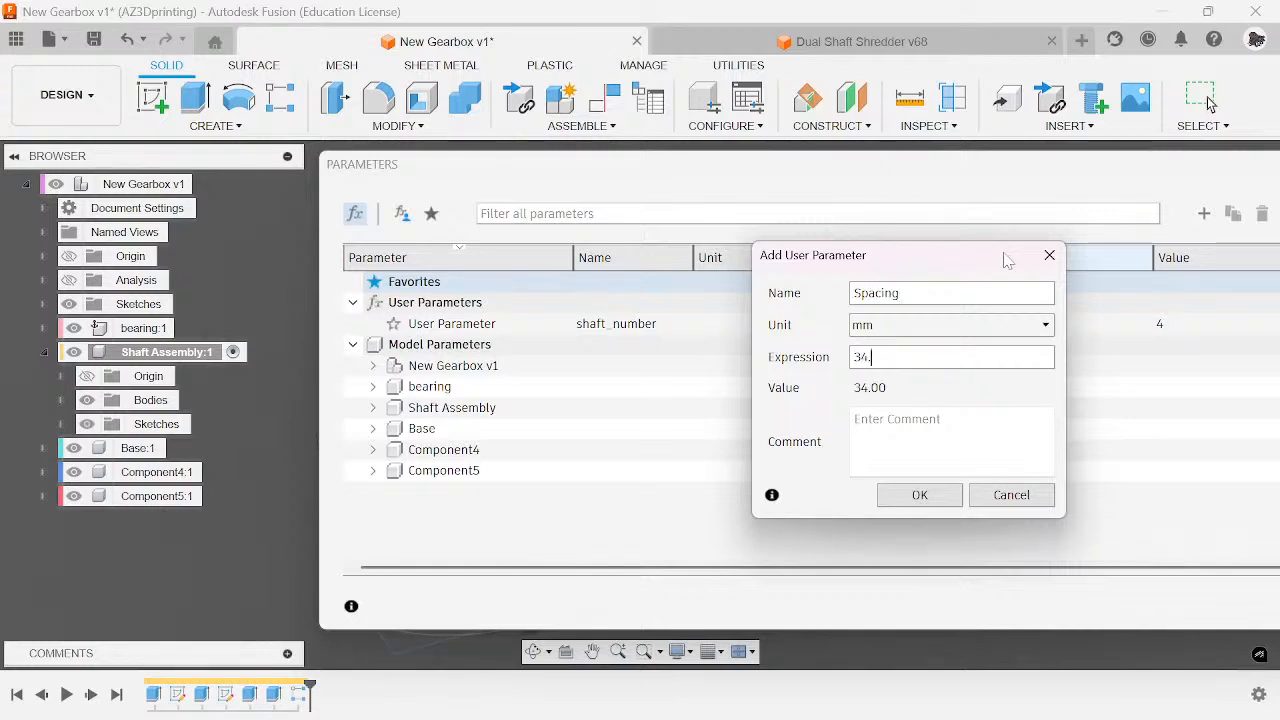
key(Return)
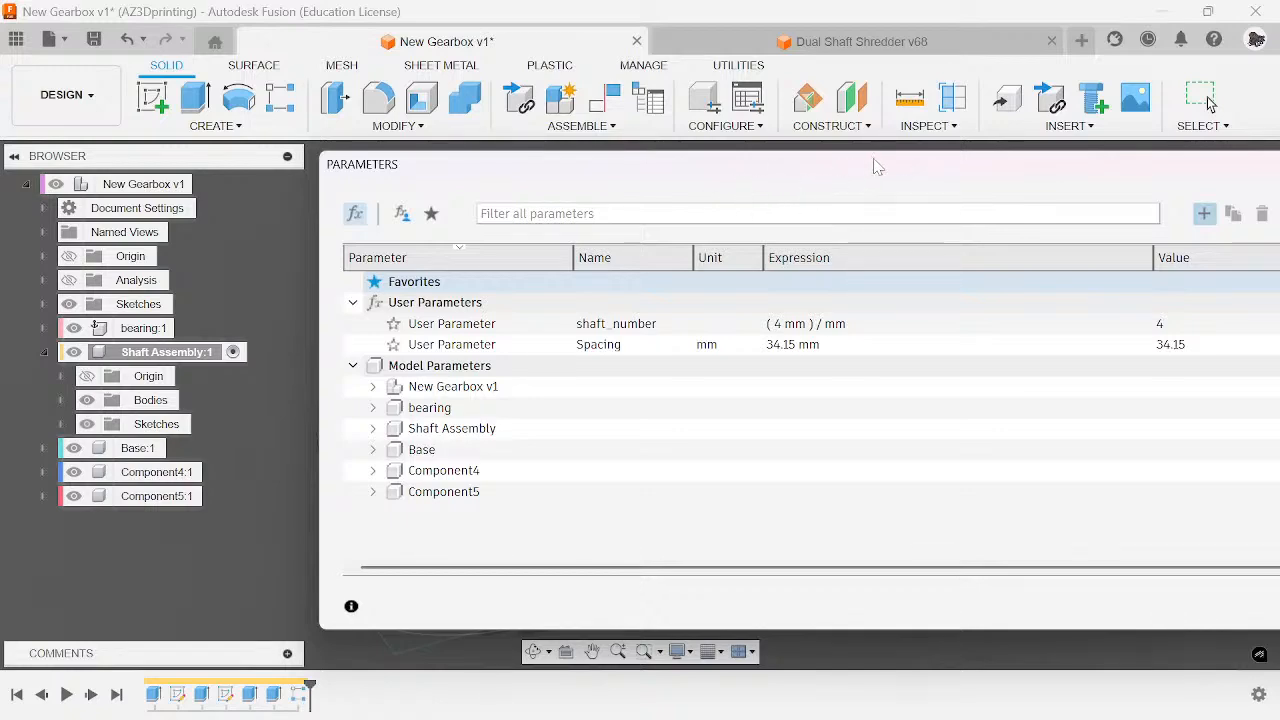
drag(876, 166, 673, 183)
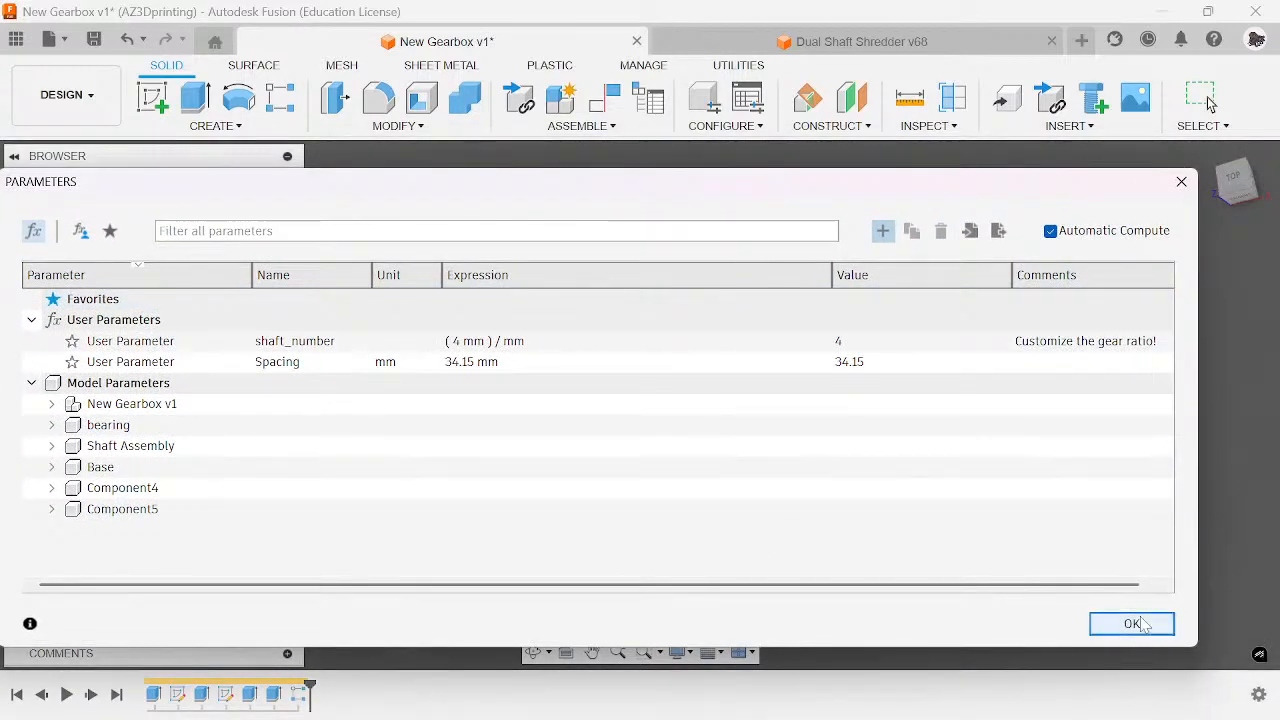
- Close the parameter list and set the shaft pattern's distance to the Spacing parameter
click(1131, 622)
right_click(302, 703)
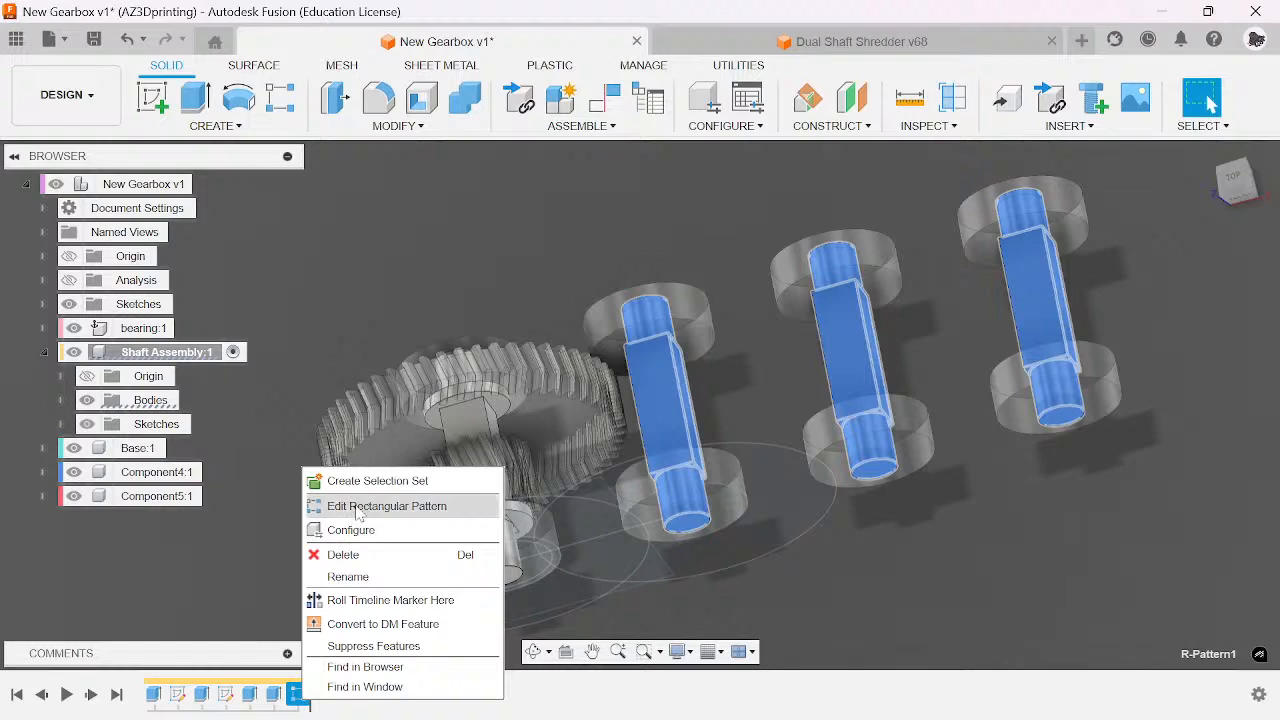
click(360, 505)
text(Spacing)
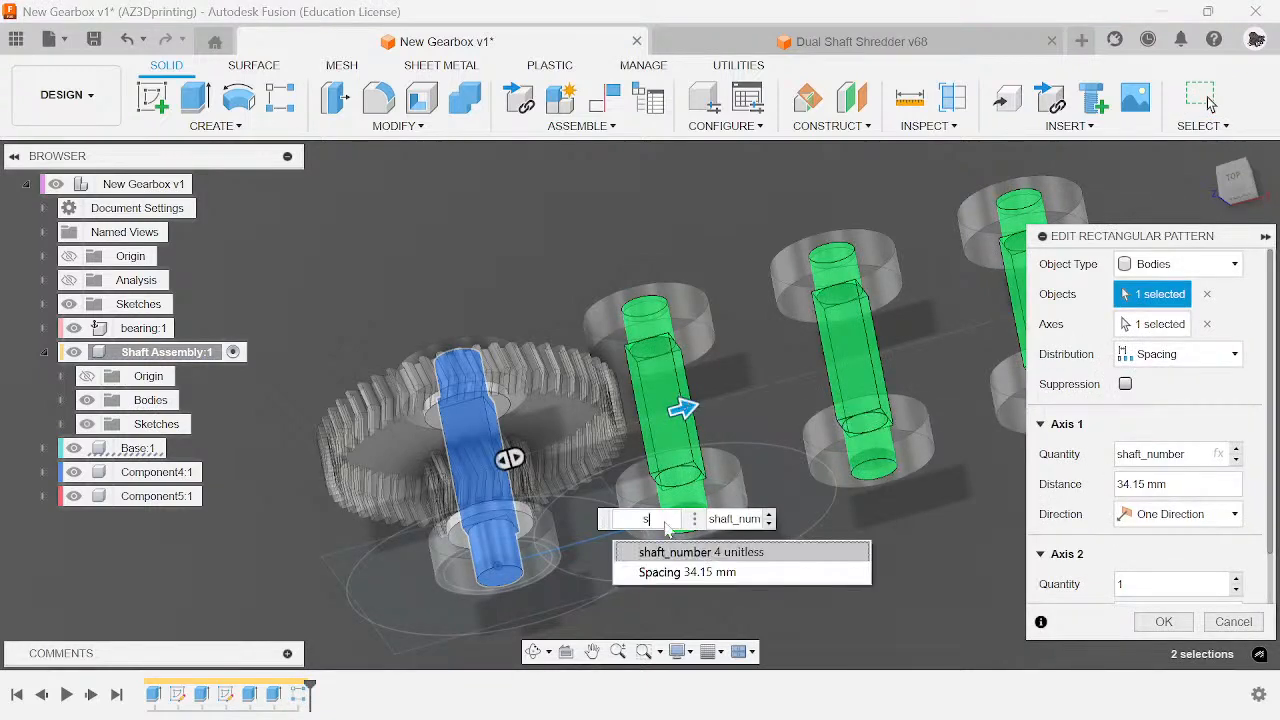
click(1140, 618)
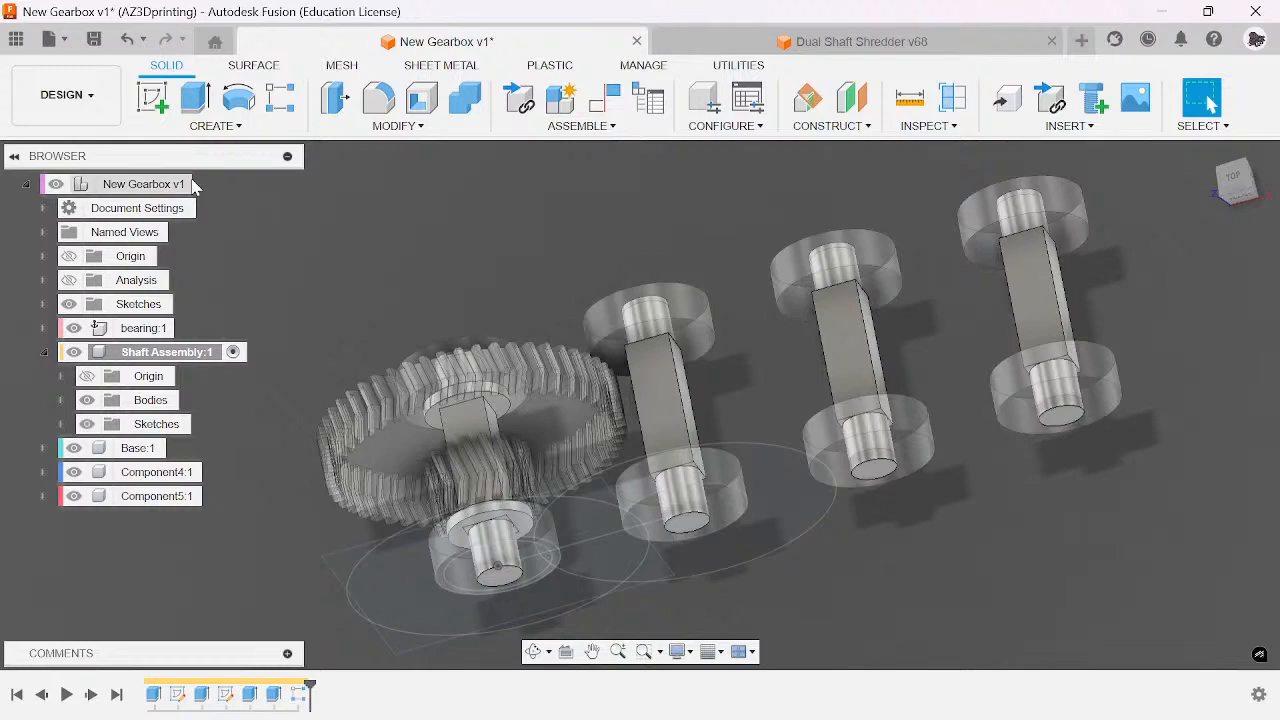
- Activate the top-level component and set the bearing pattern's distance to the Spacing parameter
click(211, 184)
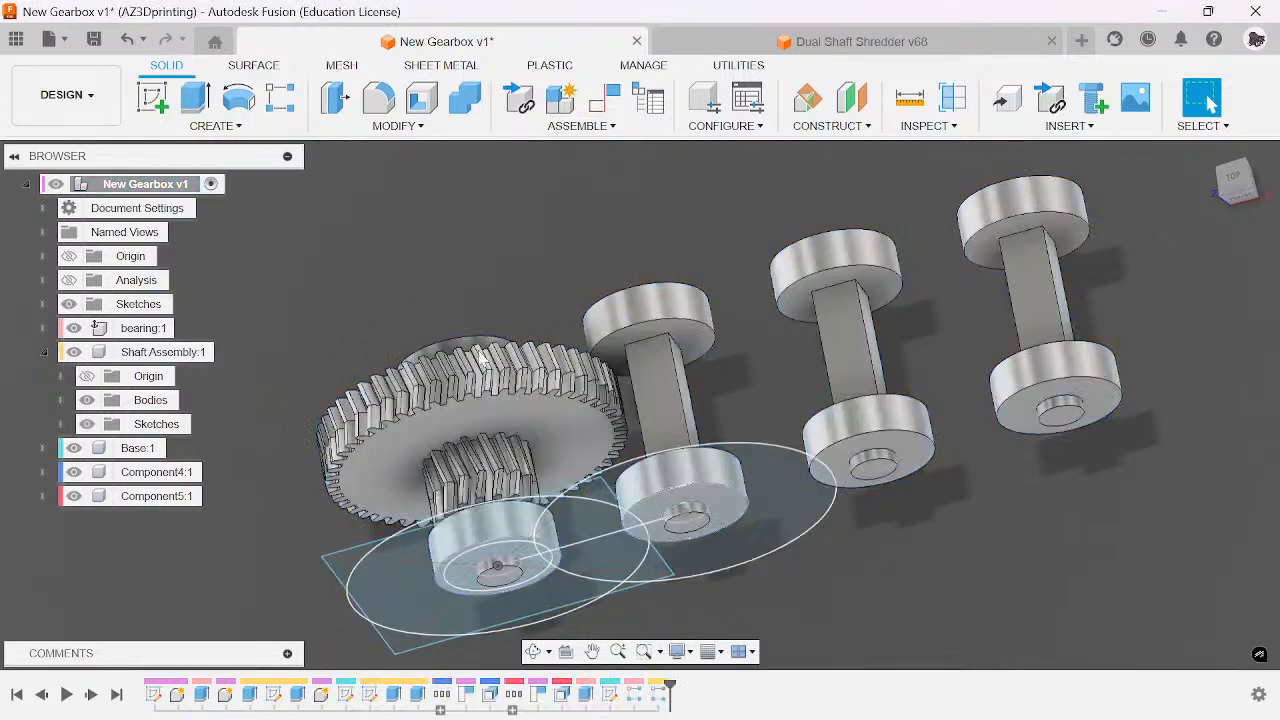
right_click(633, 697)
click(690, 507)
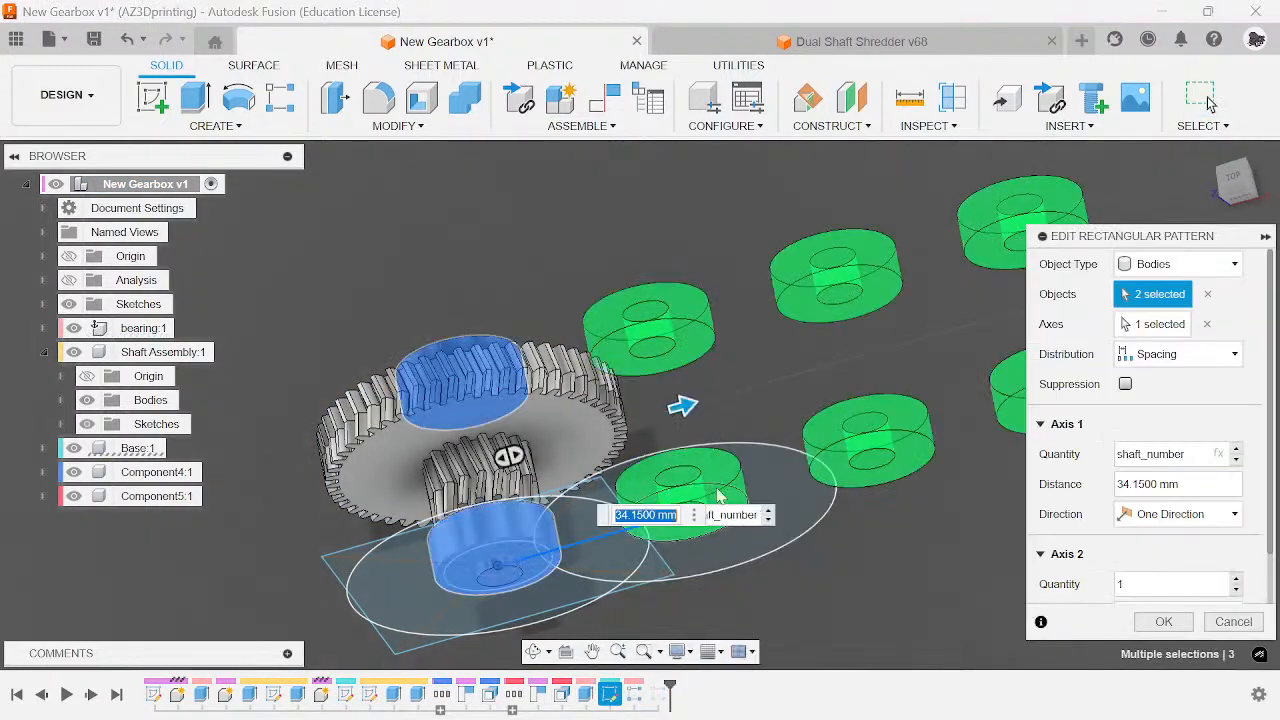
text(s)
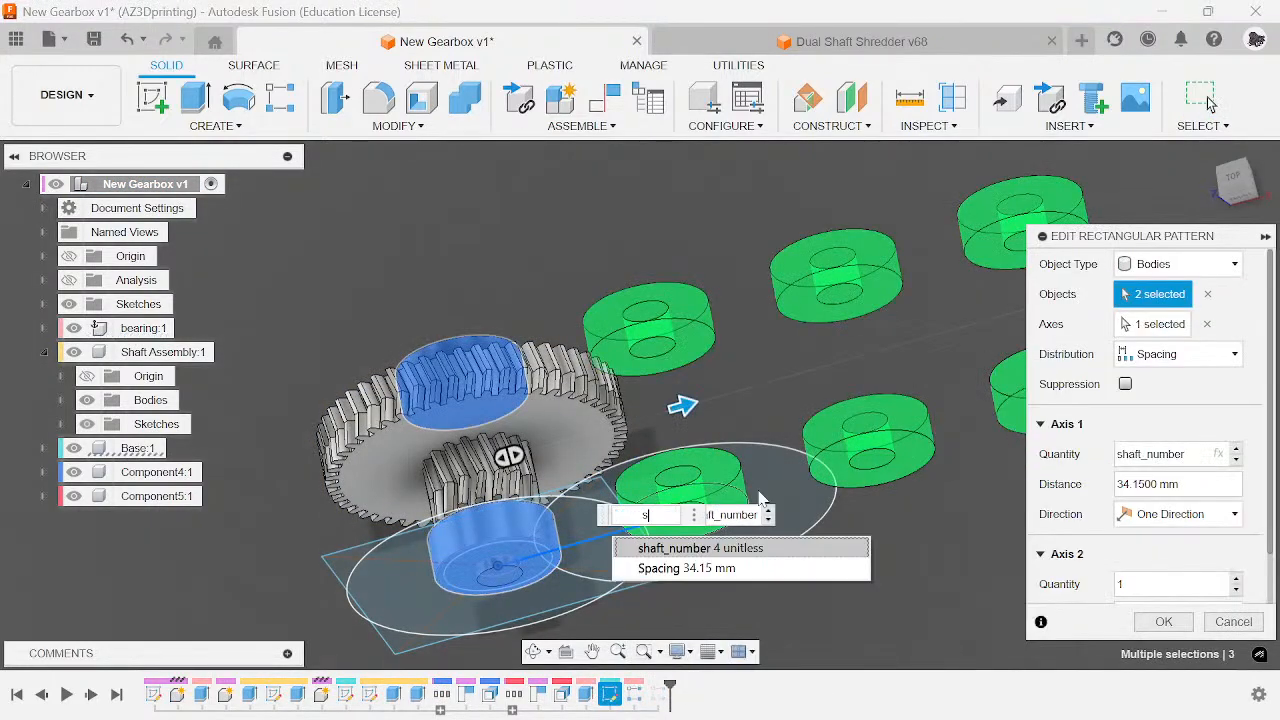
click(686, 568)
click(1164, 621)
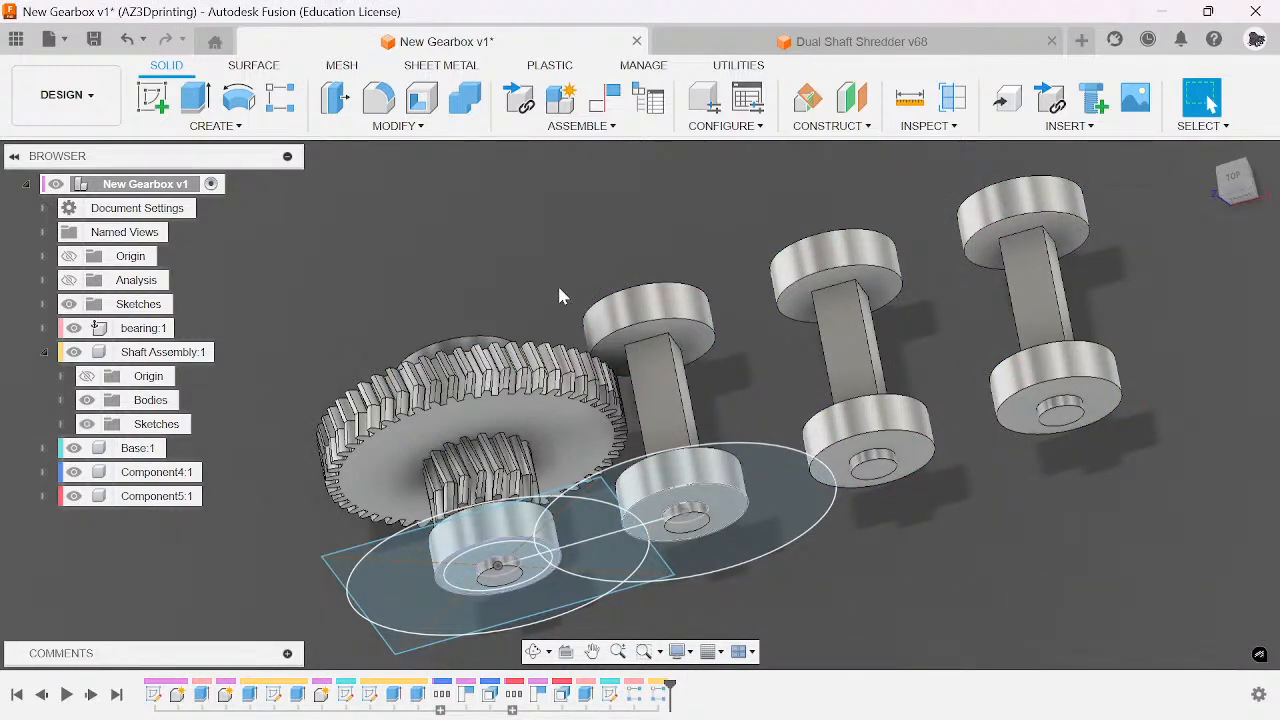
scroll(672, 516, down, 2)
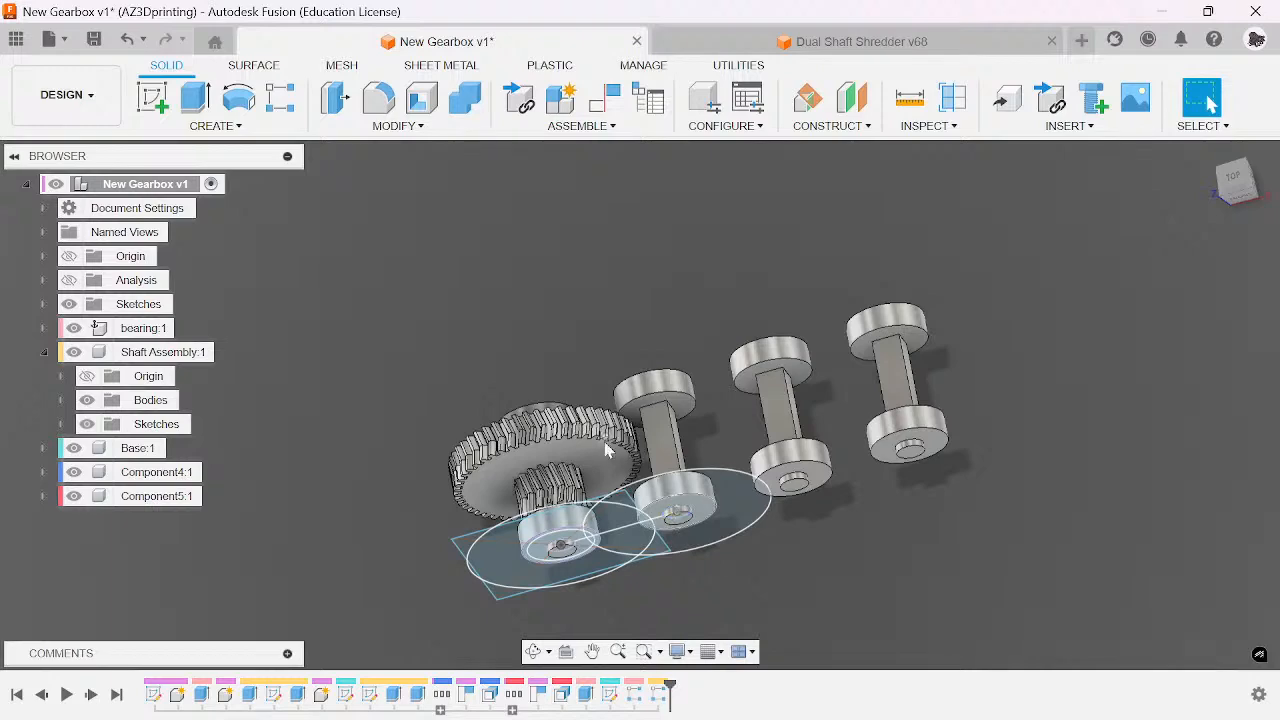
scroll(610, 420, up, 5)
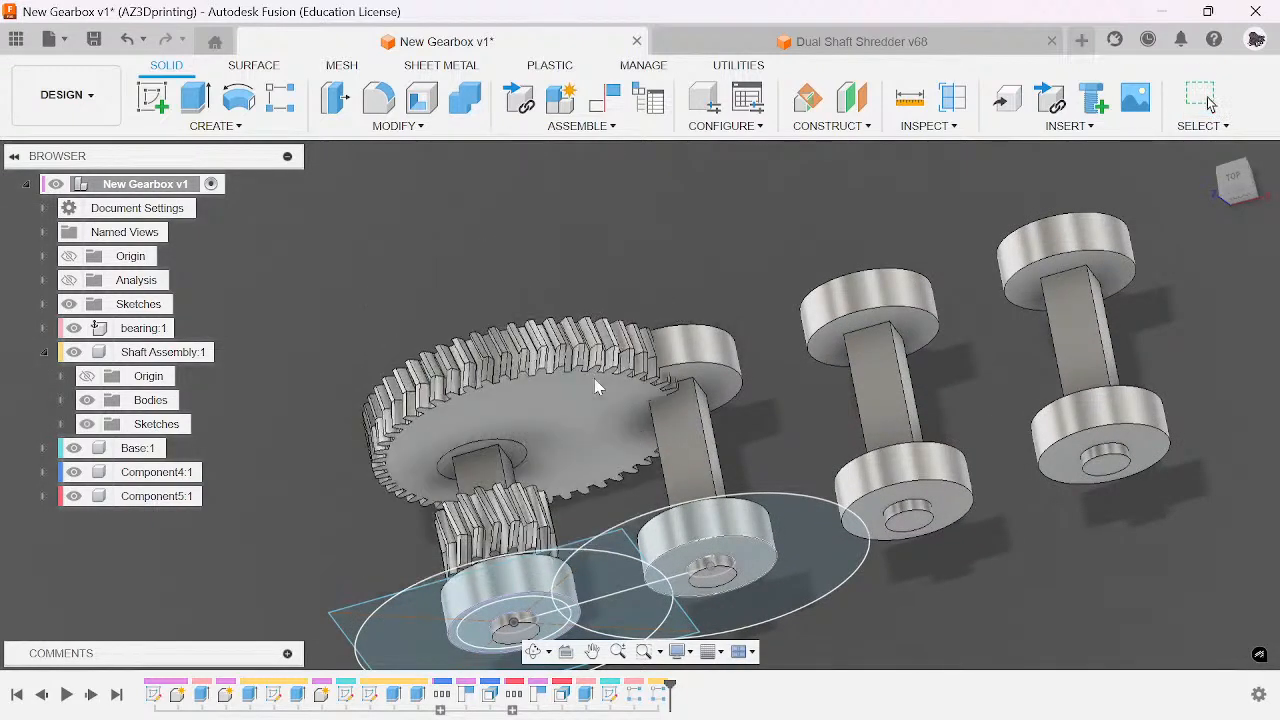
click(1227, 97)
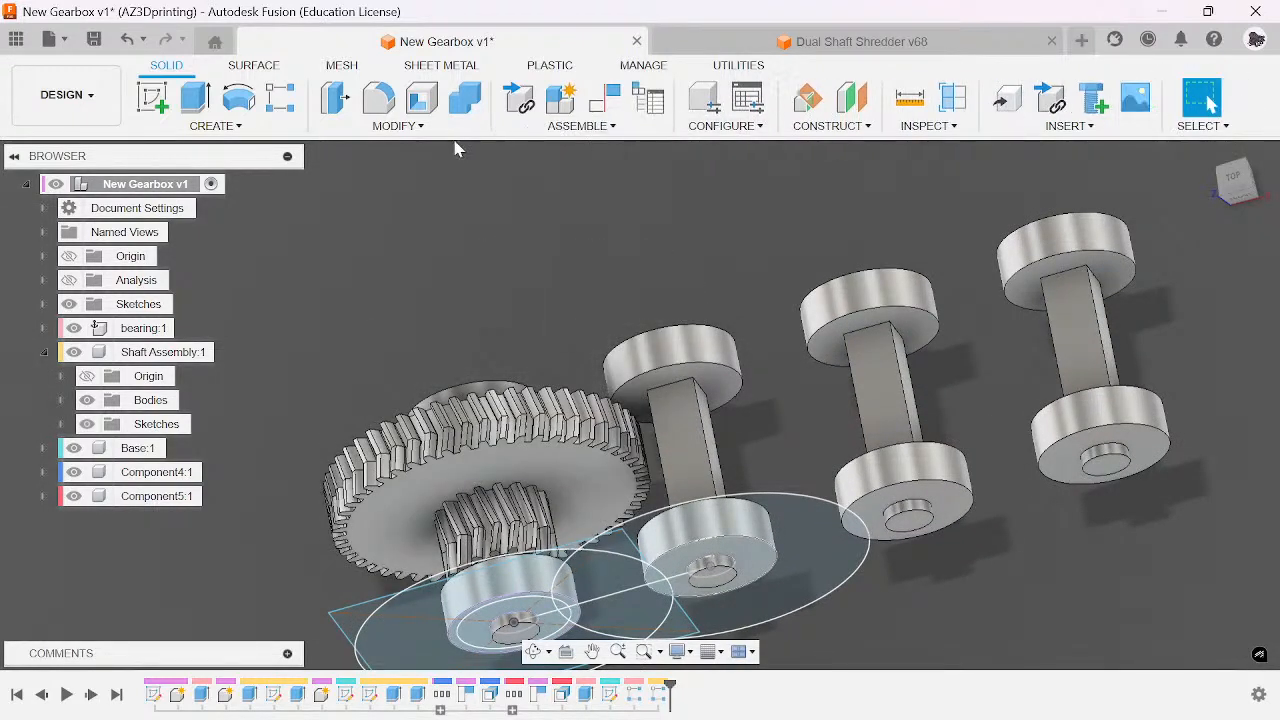
click(341, 65)
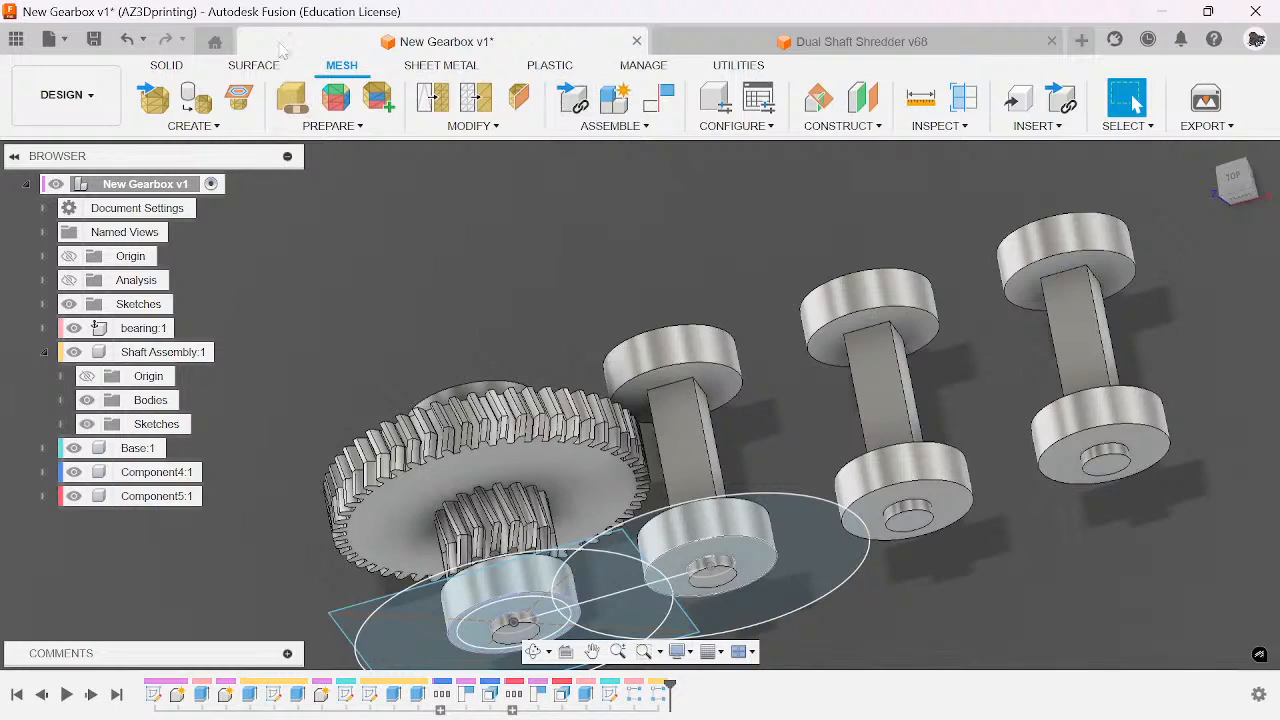
click(167, 65)
click(281, 97)
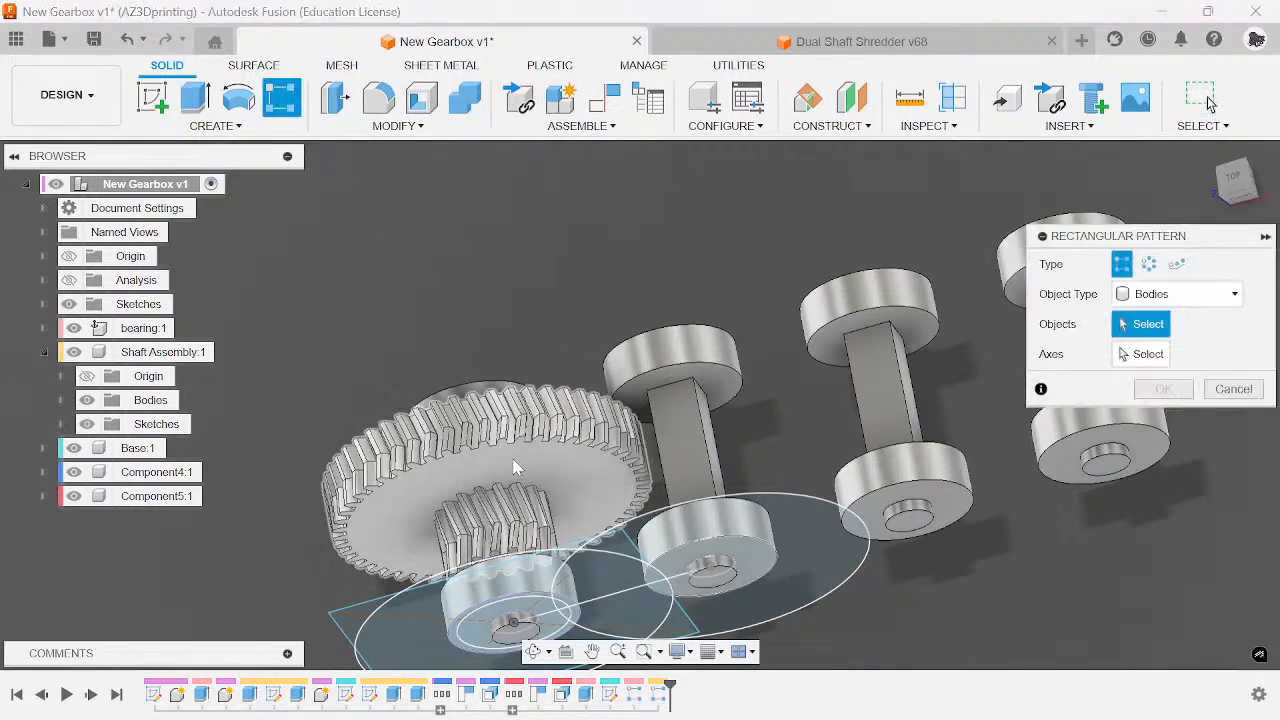
click(1233, 388)
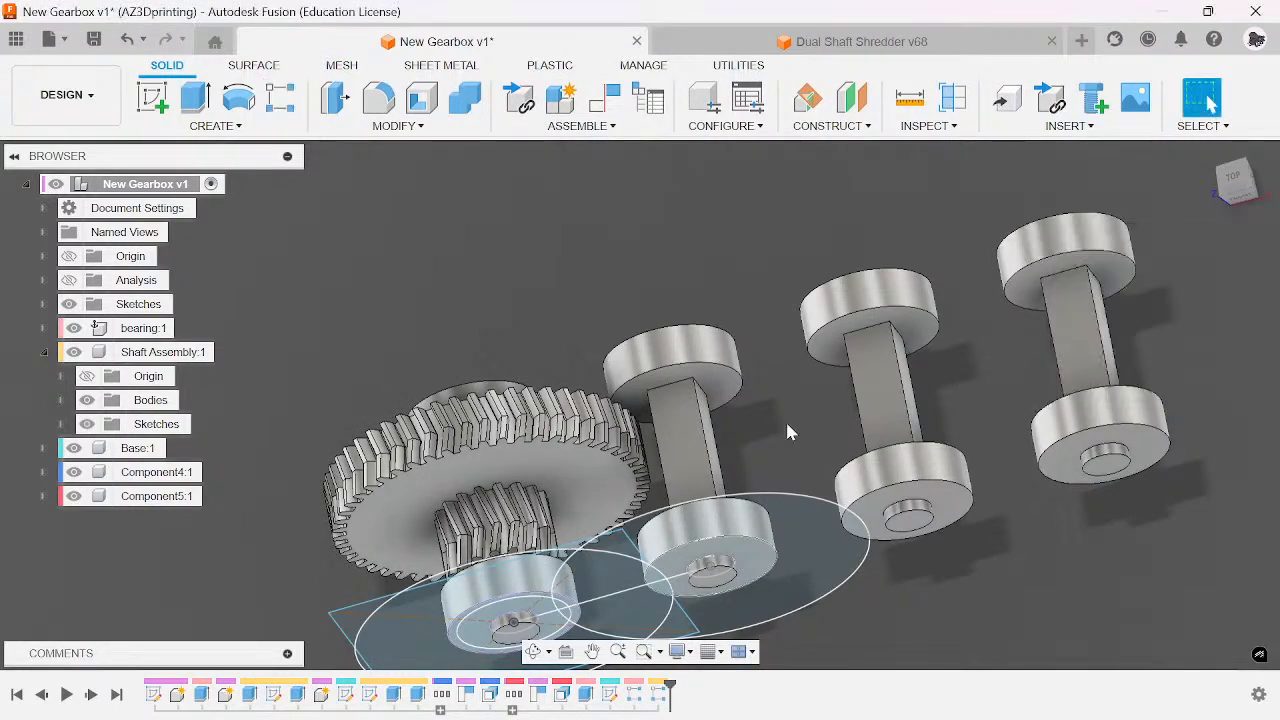
- Combine the large gear and the small gear into one body with a join operation
click(465, 97)
click(474, 486)
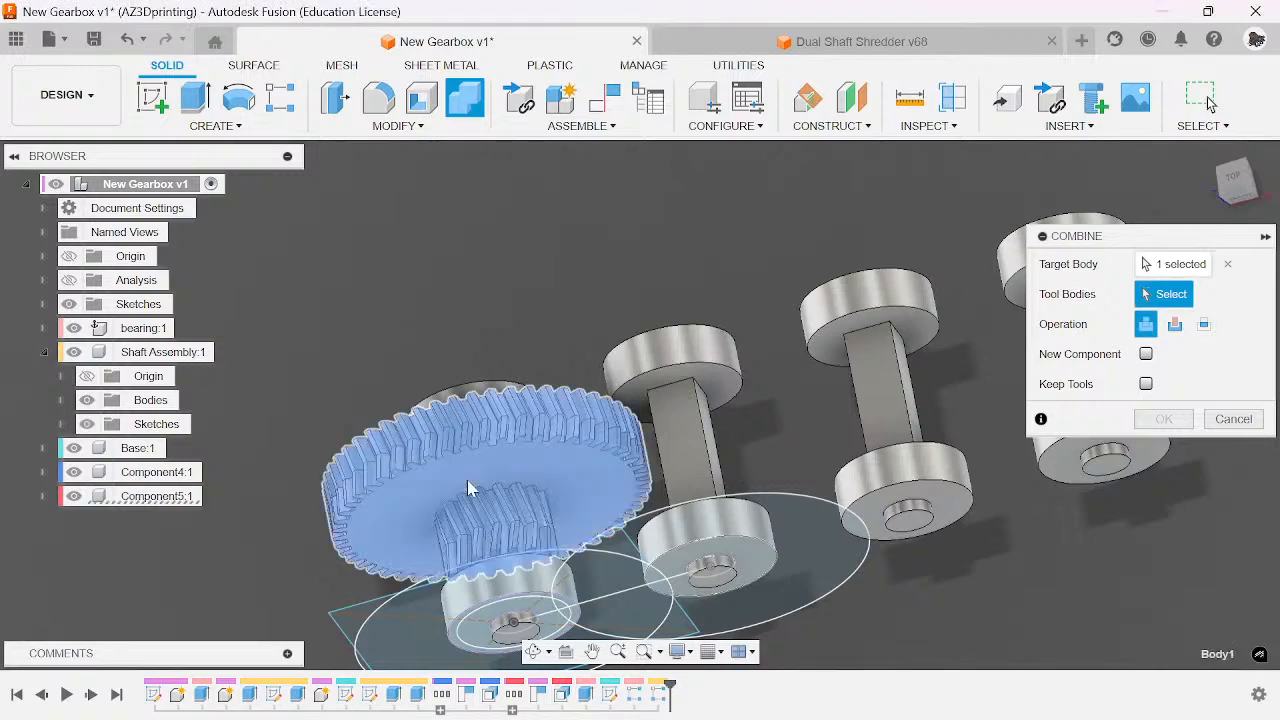
click(468, 532)
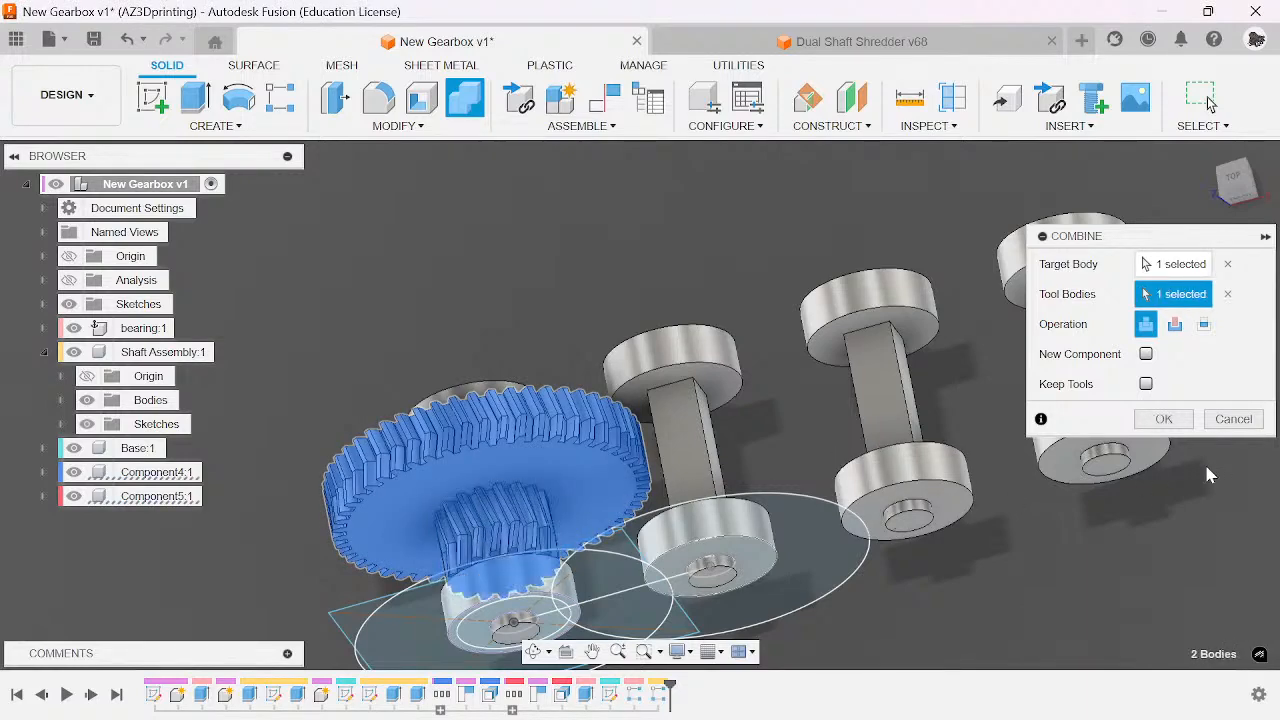
click(1166, 419)
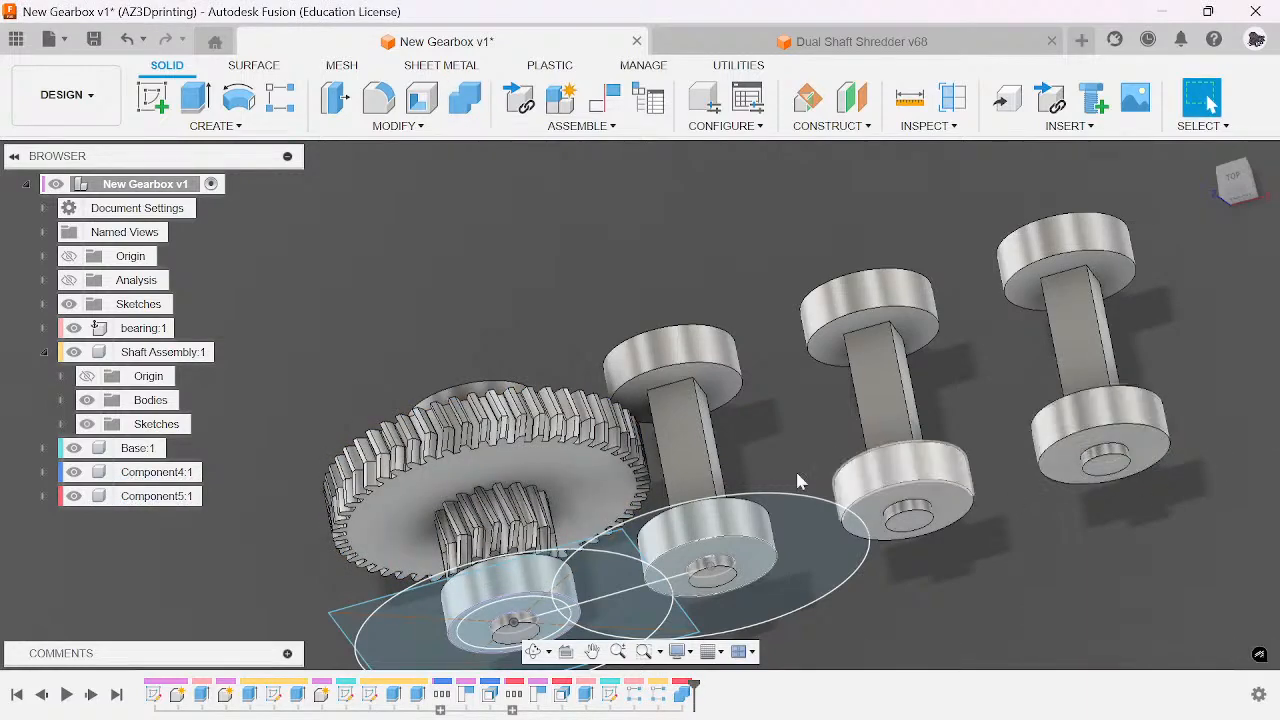
- Move the combined gear off its shaft, activate Component4 and Component5 in turn to inspect them, and return to the top-level component
drag(416, 548, 246, 406)
click(182, 475)
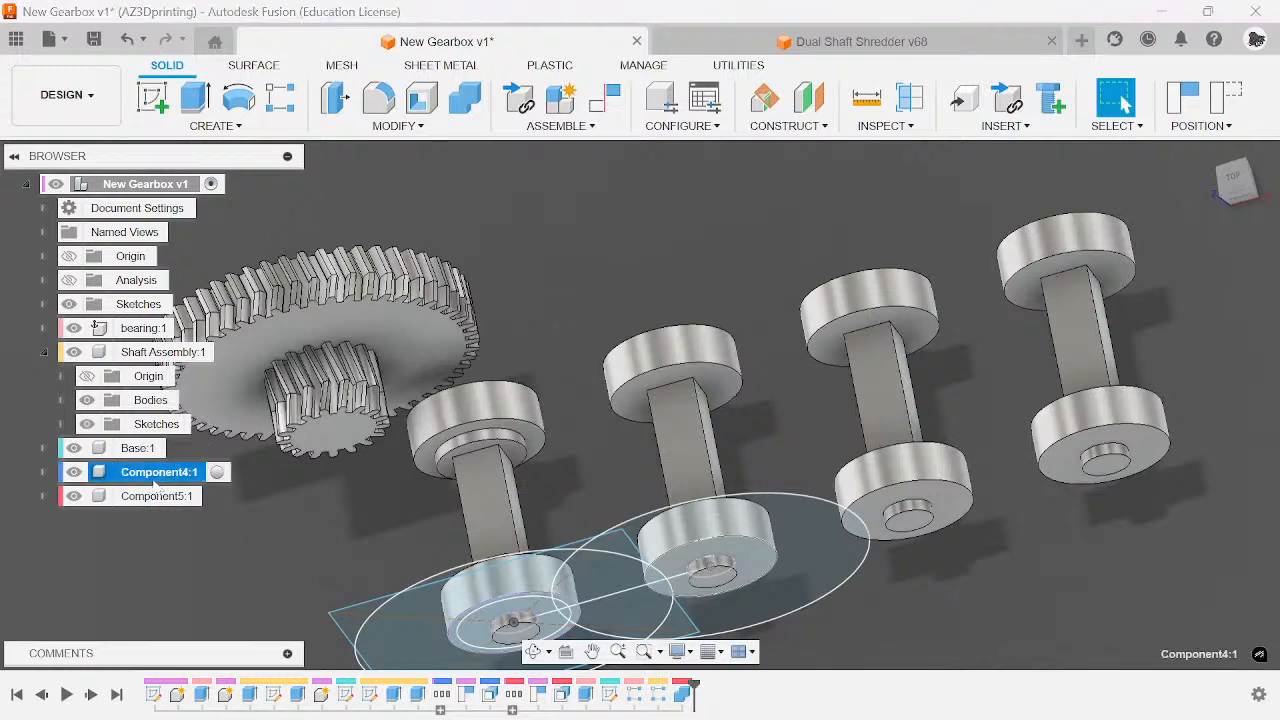
click(218, 473)
click(177, 500)
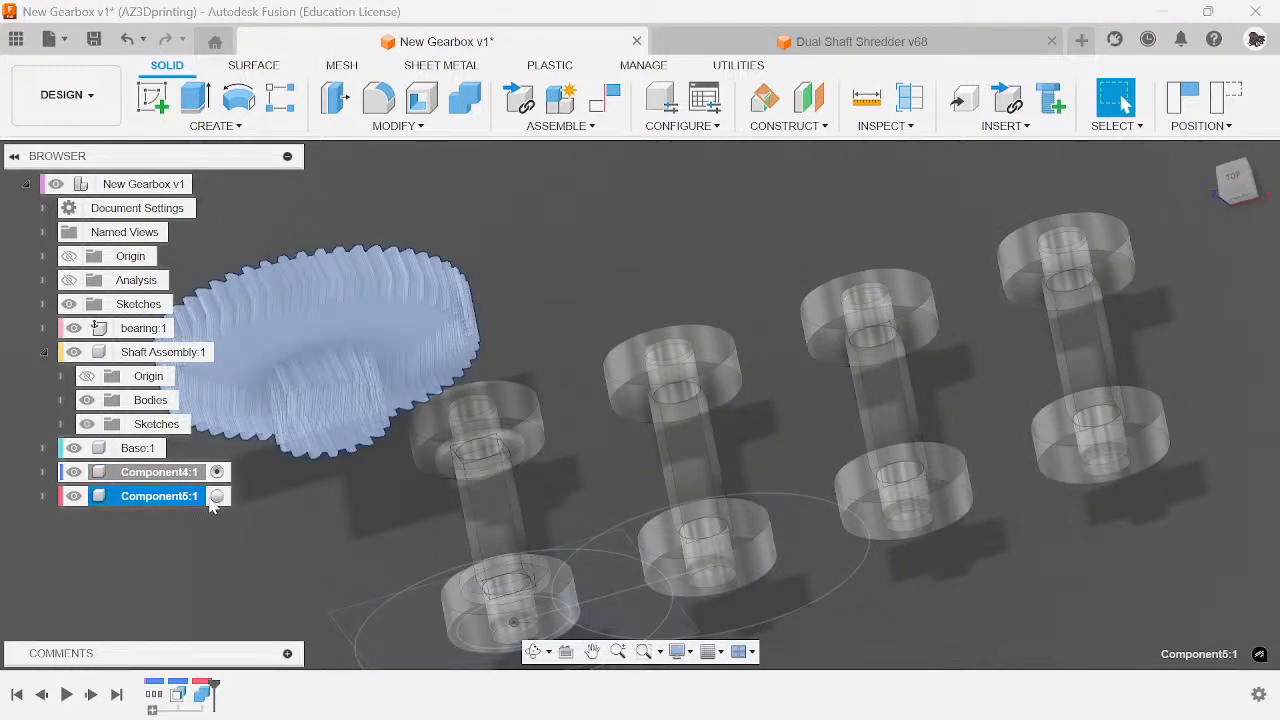
click(216, 497)
click(258, 523)
click(1226, 97)
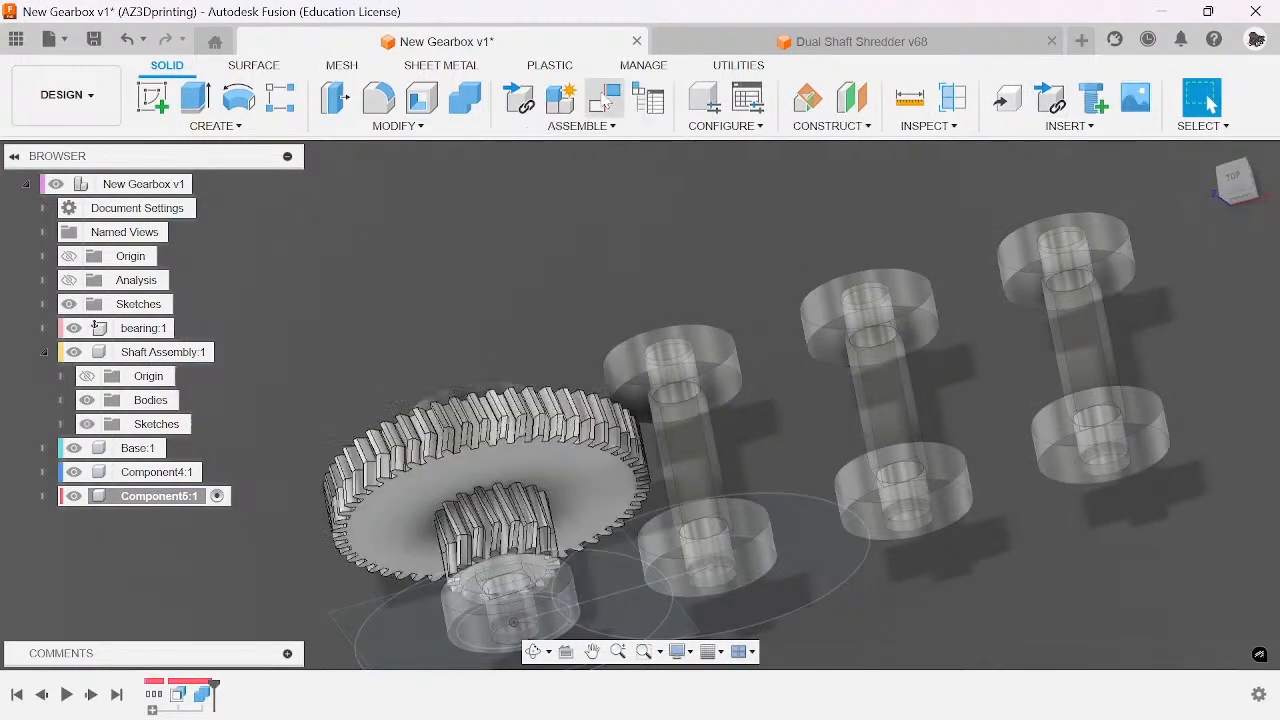
click(211, 184)
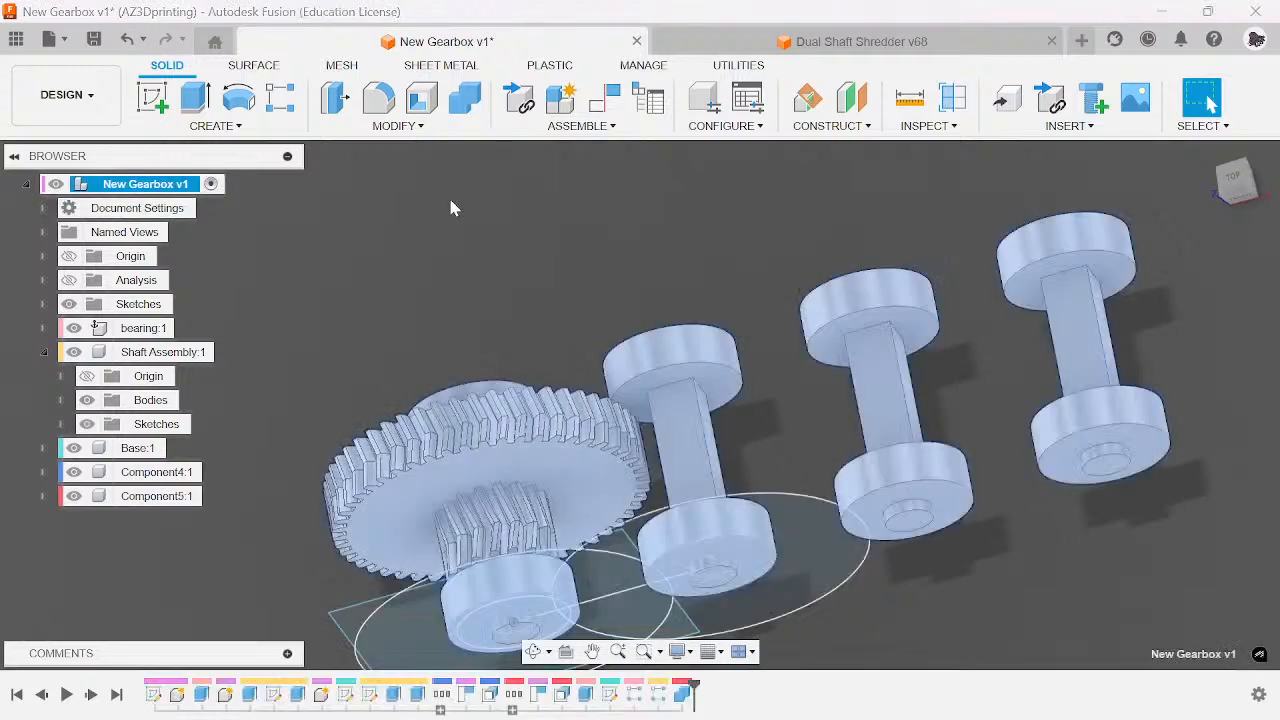
- Remove Component4 from the design
click(142, 476)
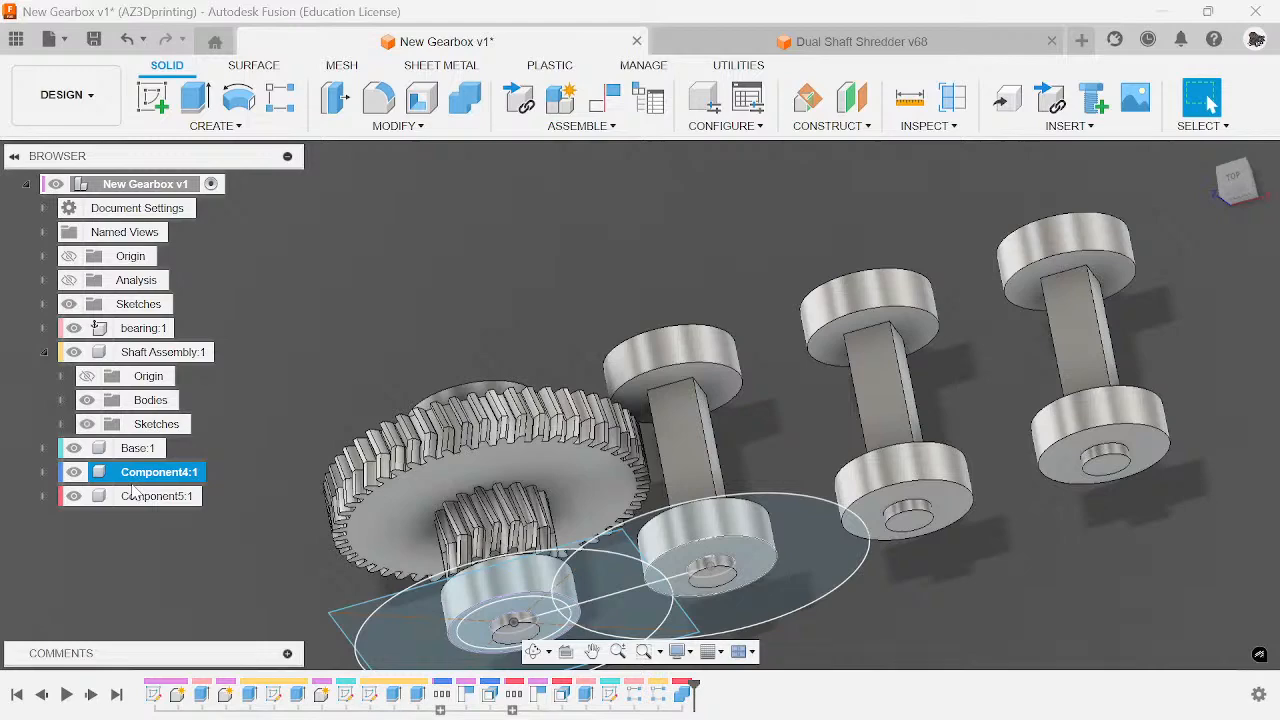
right_click(156, 475)
click(195, 437)
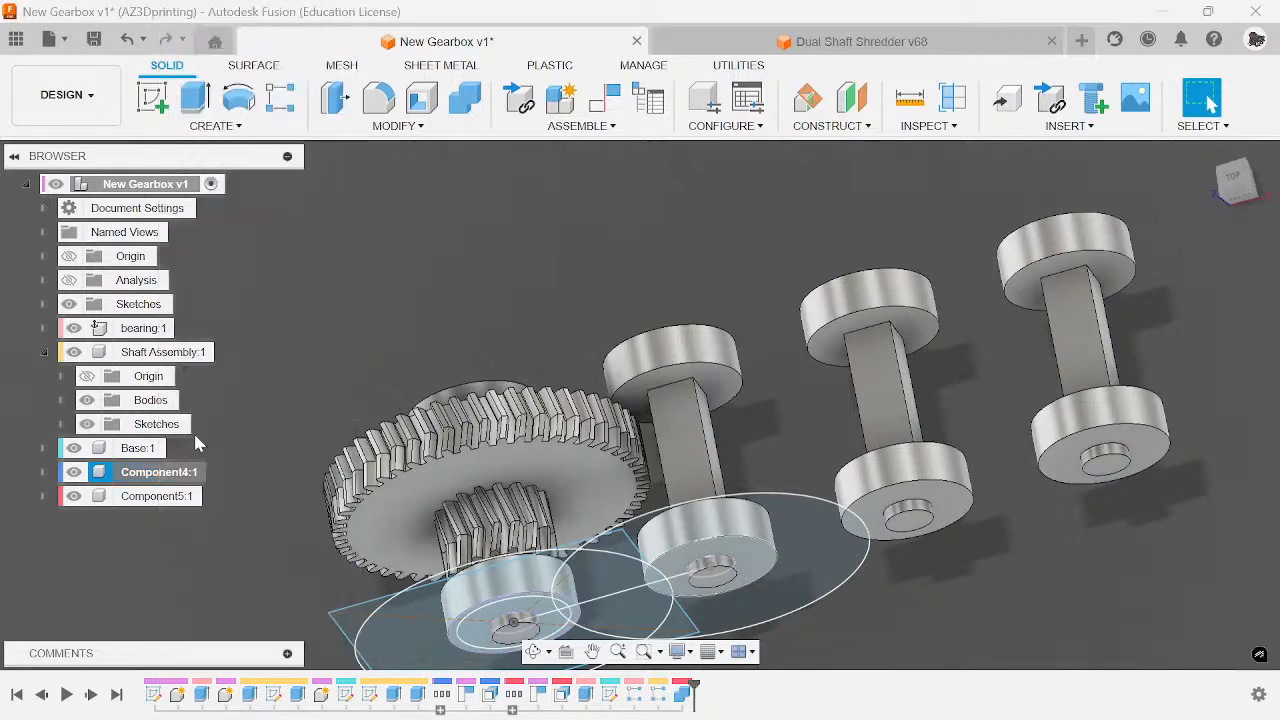
- Rename Component5 as Clockwise Gear 1:3
click(137, 474)
right_click(138, 474)
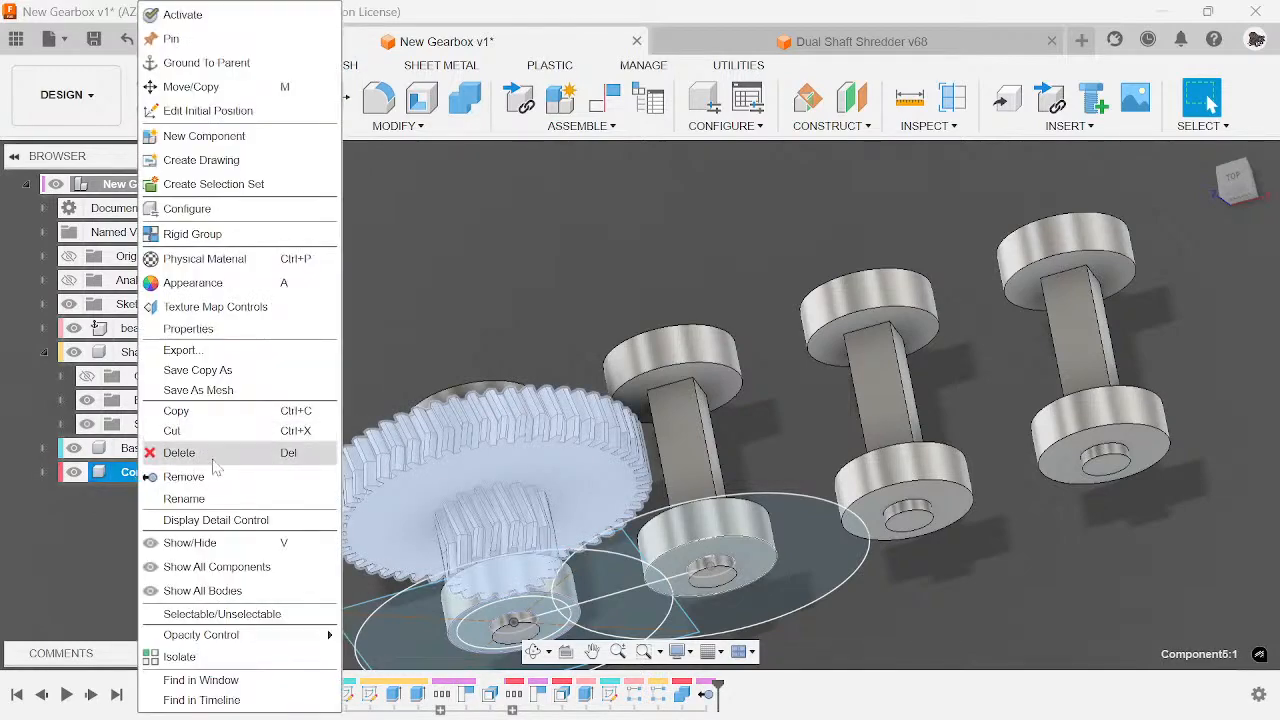
click(184, 498)
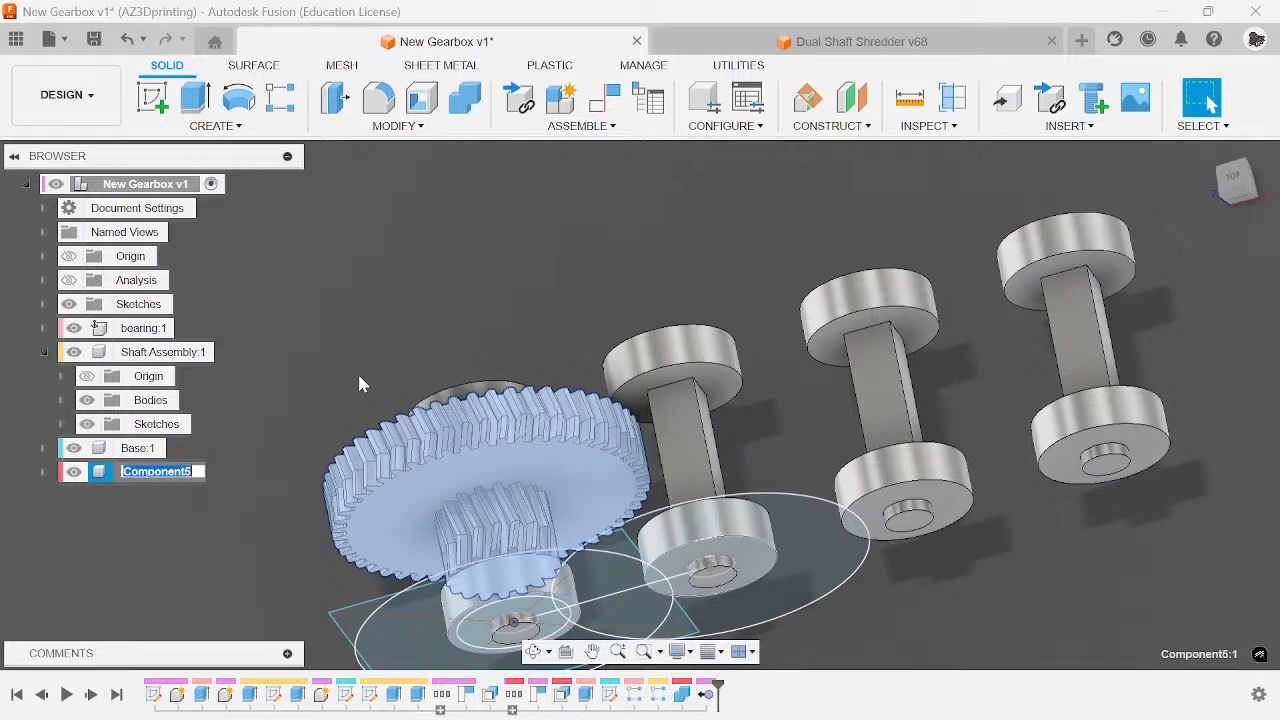
text(Clockwise)
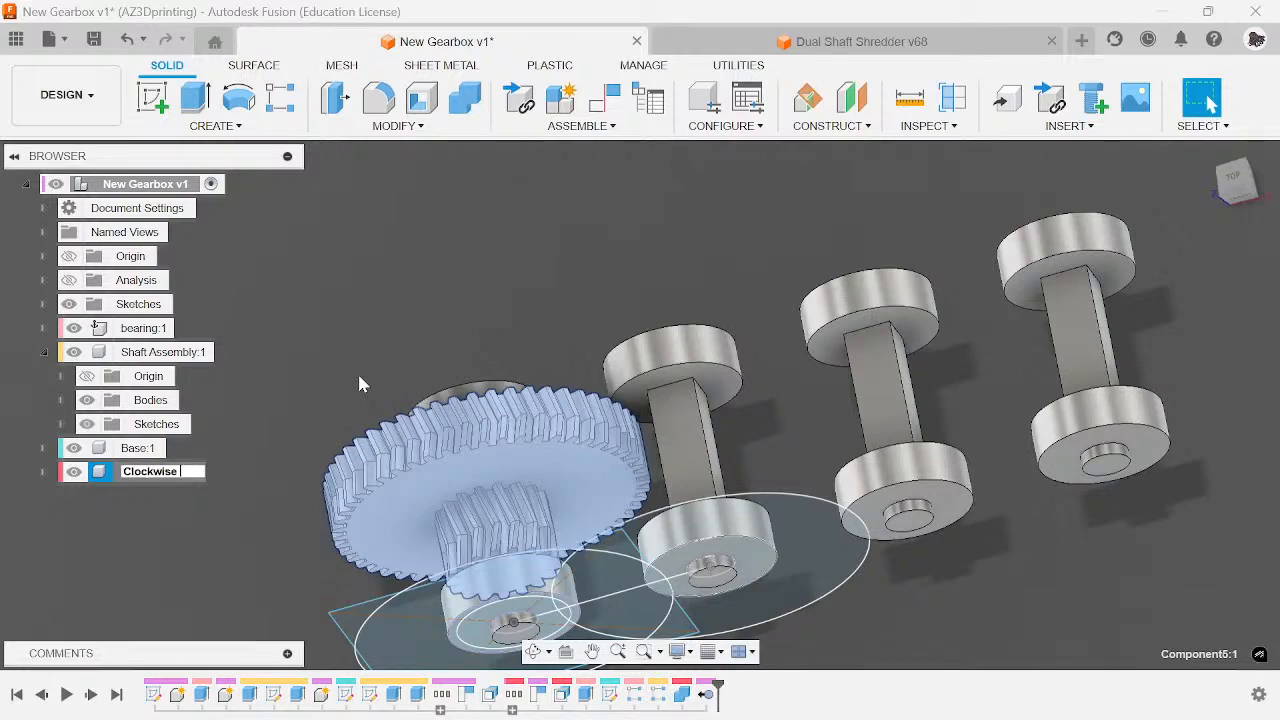
text( Gear 1:3:1)
key(Return)
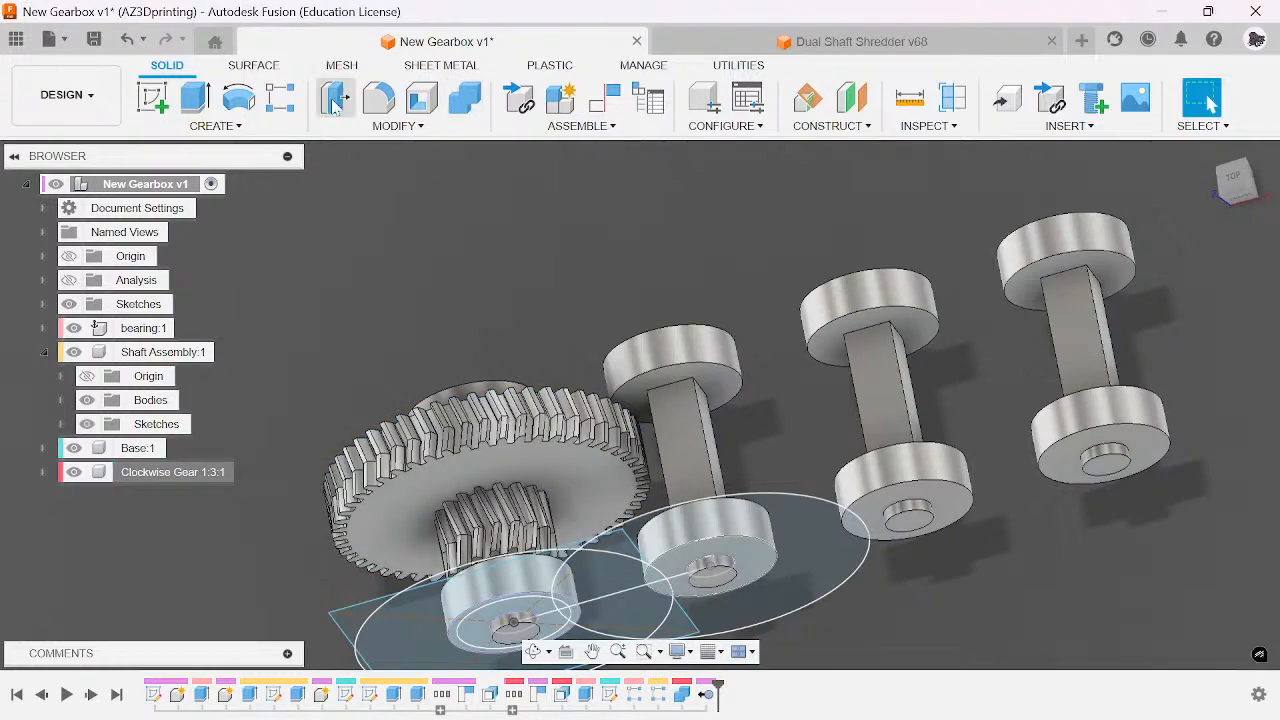
- Set up a rectangular pattern of the combined gear body along the sketch line between the circle centres, with distance Spacing*2
click(281, 98)
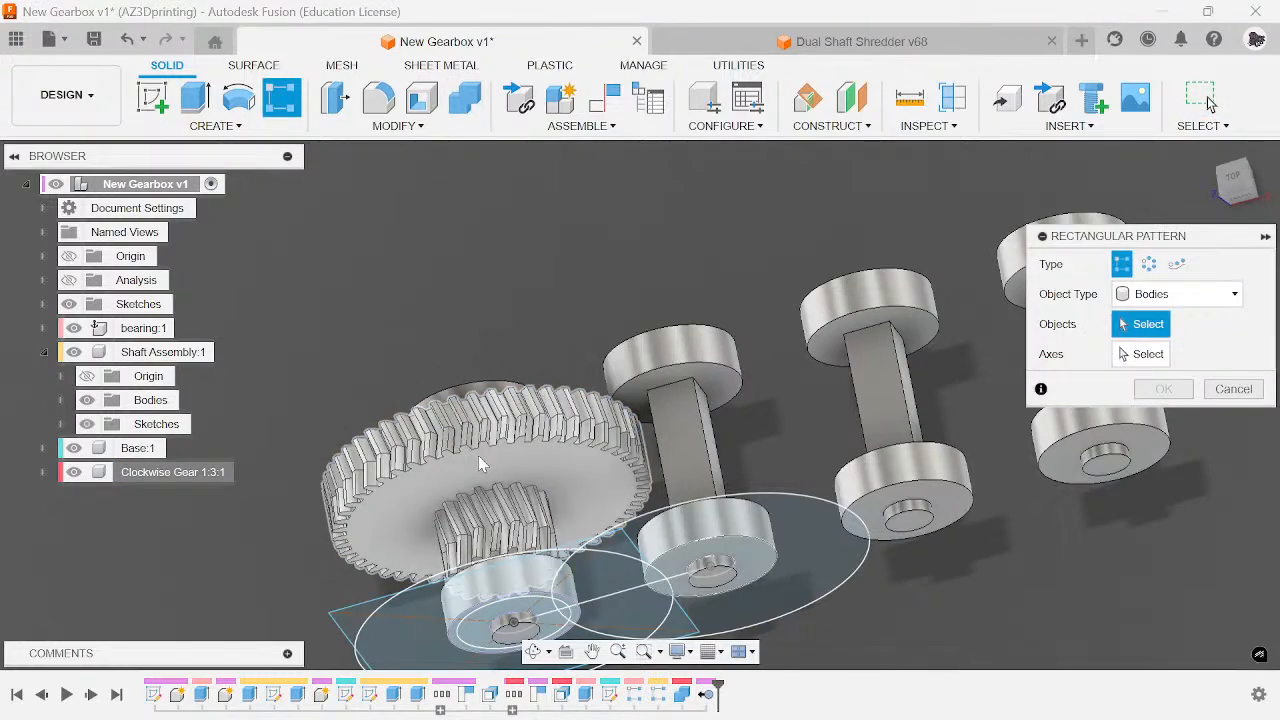
click(480, 463)
scroll(735, 390, down, 5)
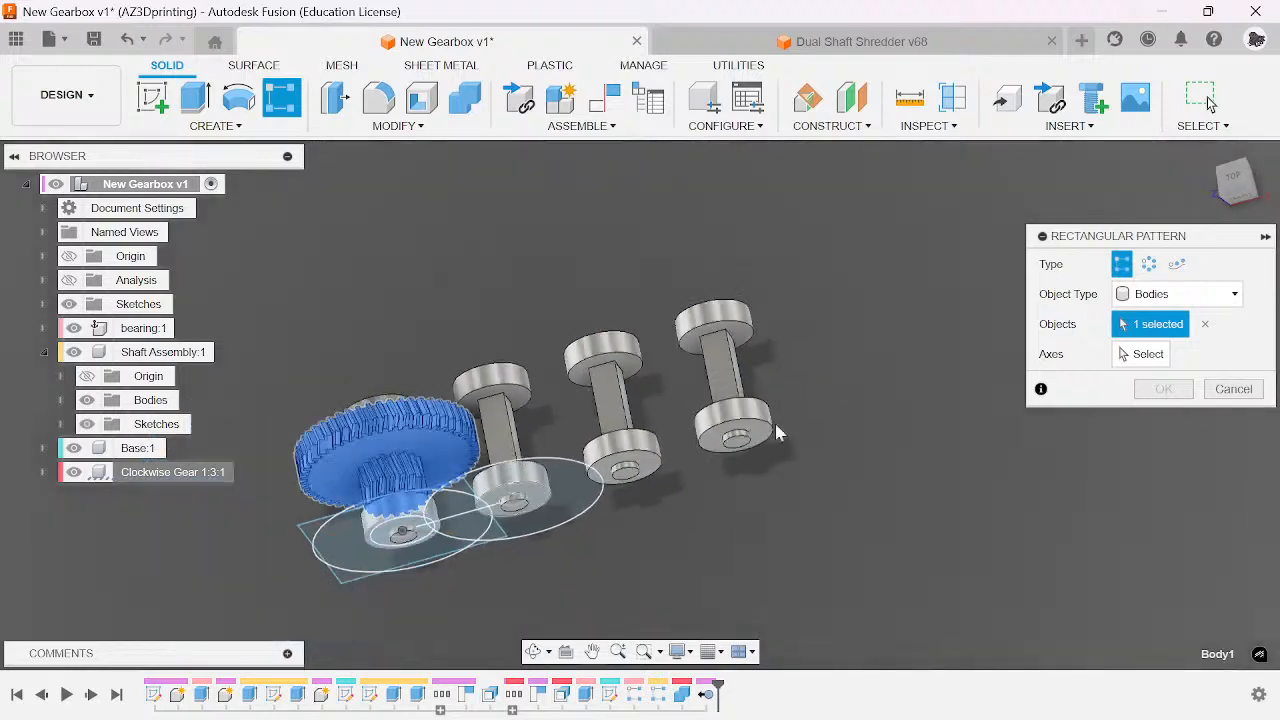
click(1146, 358)
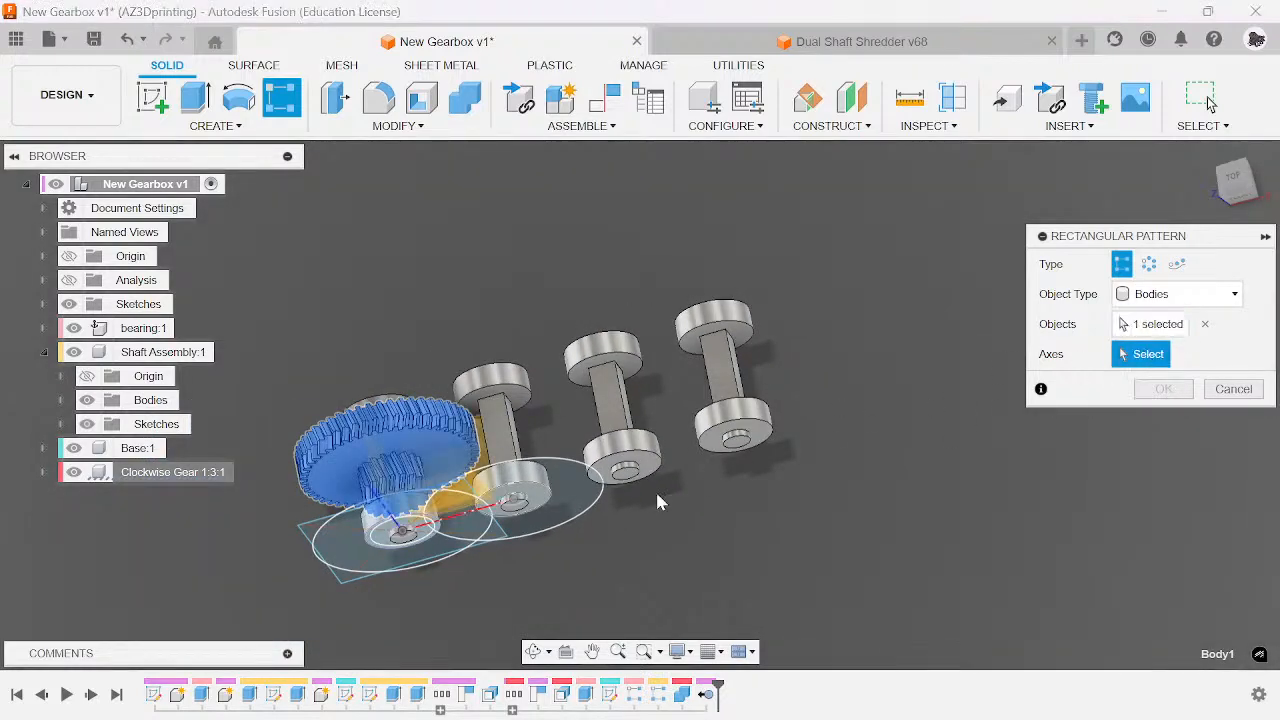
scroll(482, 509, up, 5)
click(449, 524)
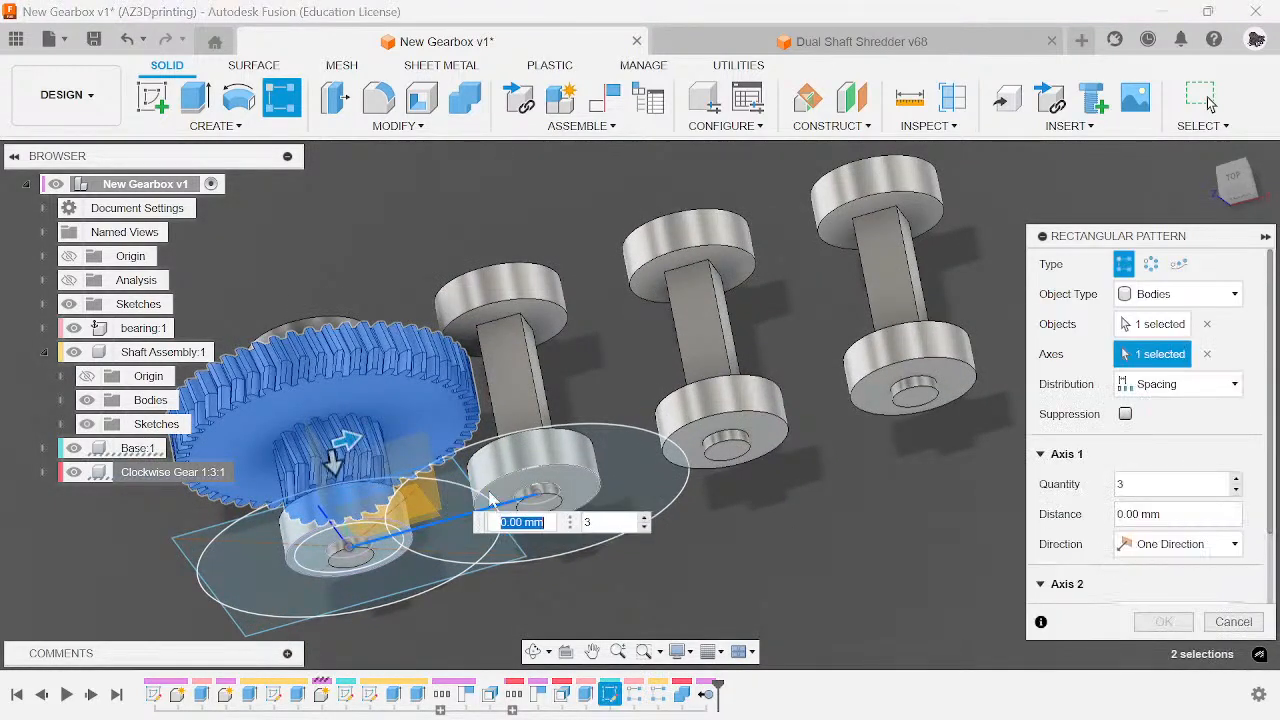
text(sp)
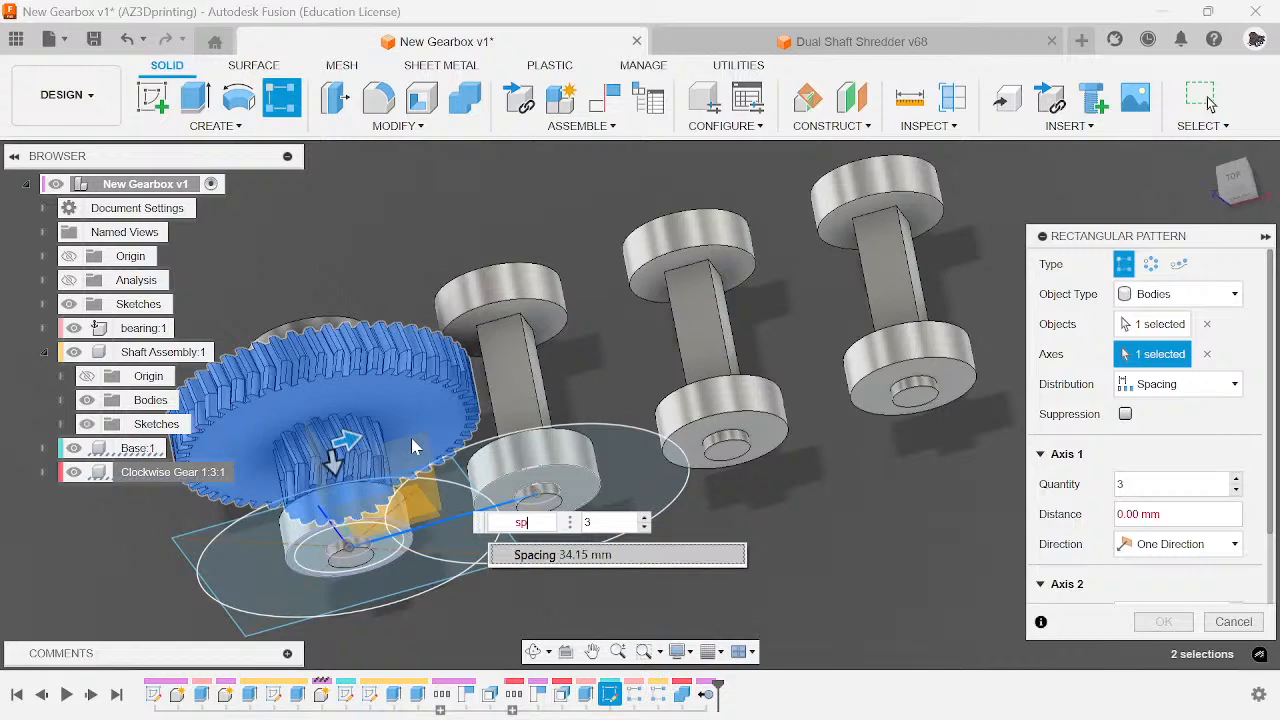
click(603, 556)
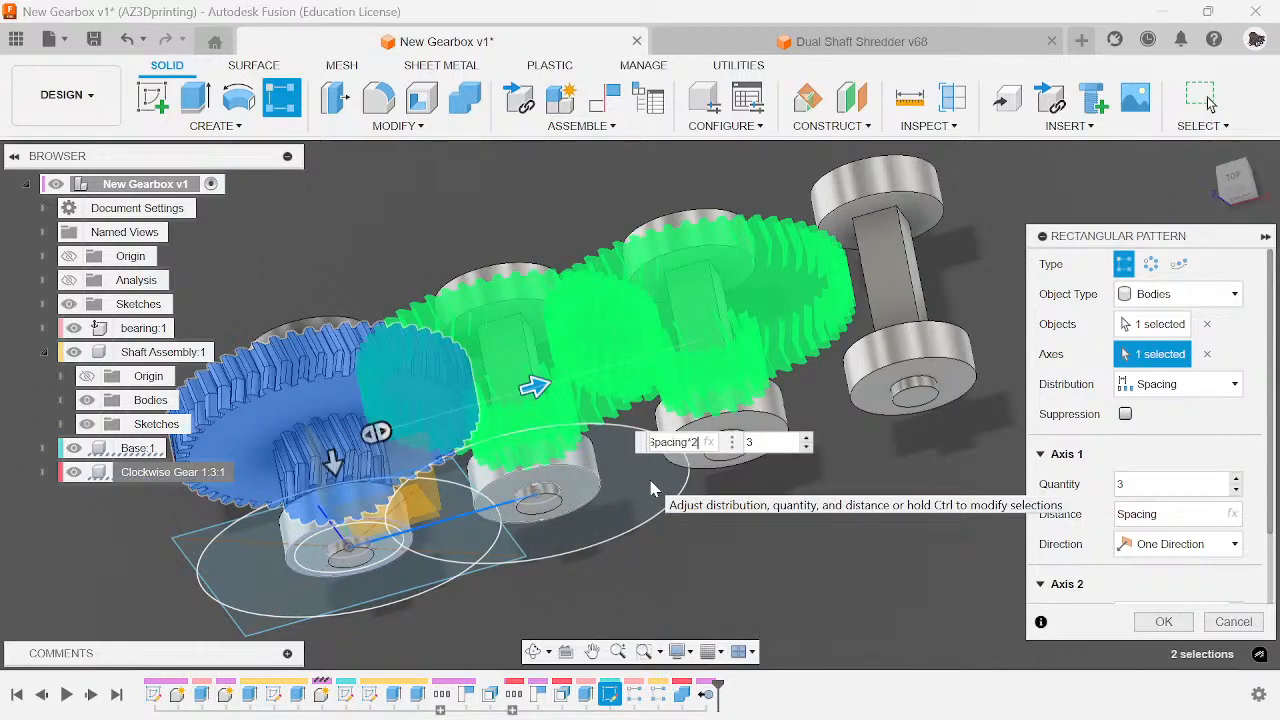
- Set the combined gear pattern's quantity to shaft_number/2 and create the pattern
scroll(592, 536, down, 3)
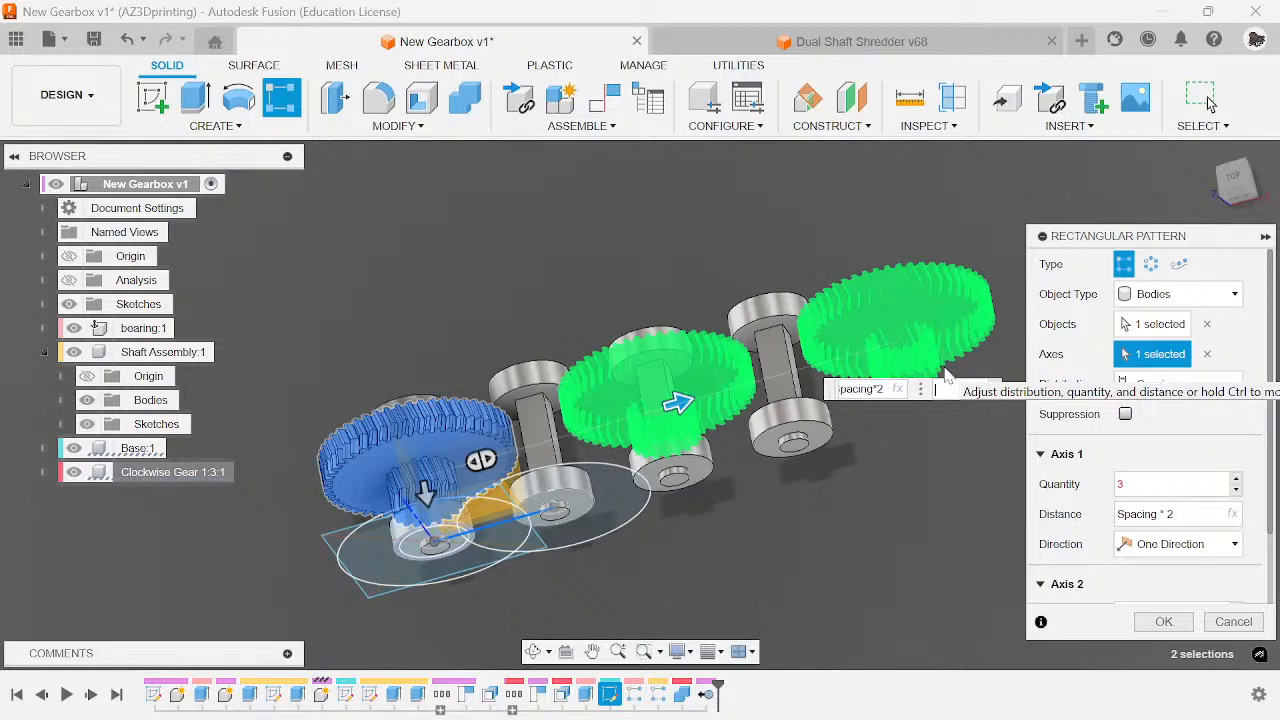
text(s)
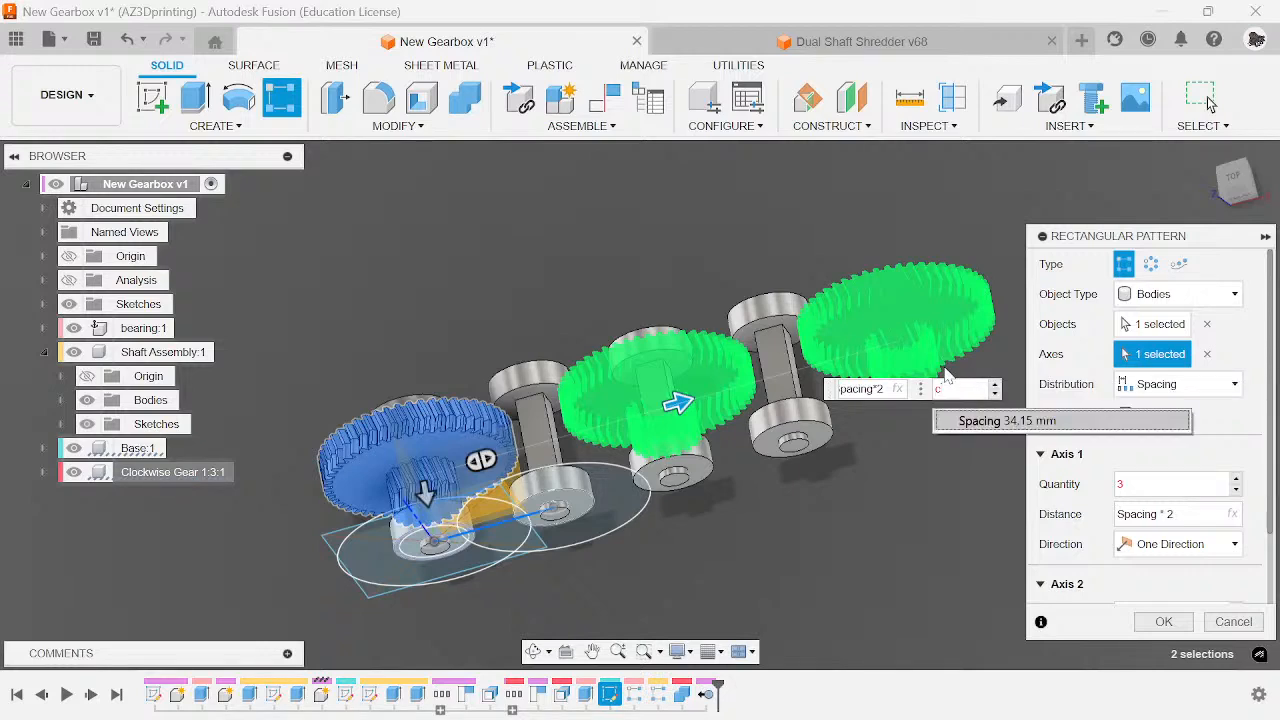
key(BackSpace)
text(m)
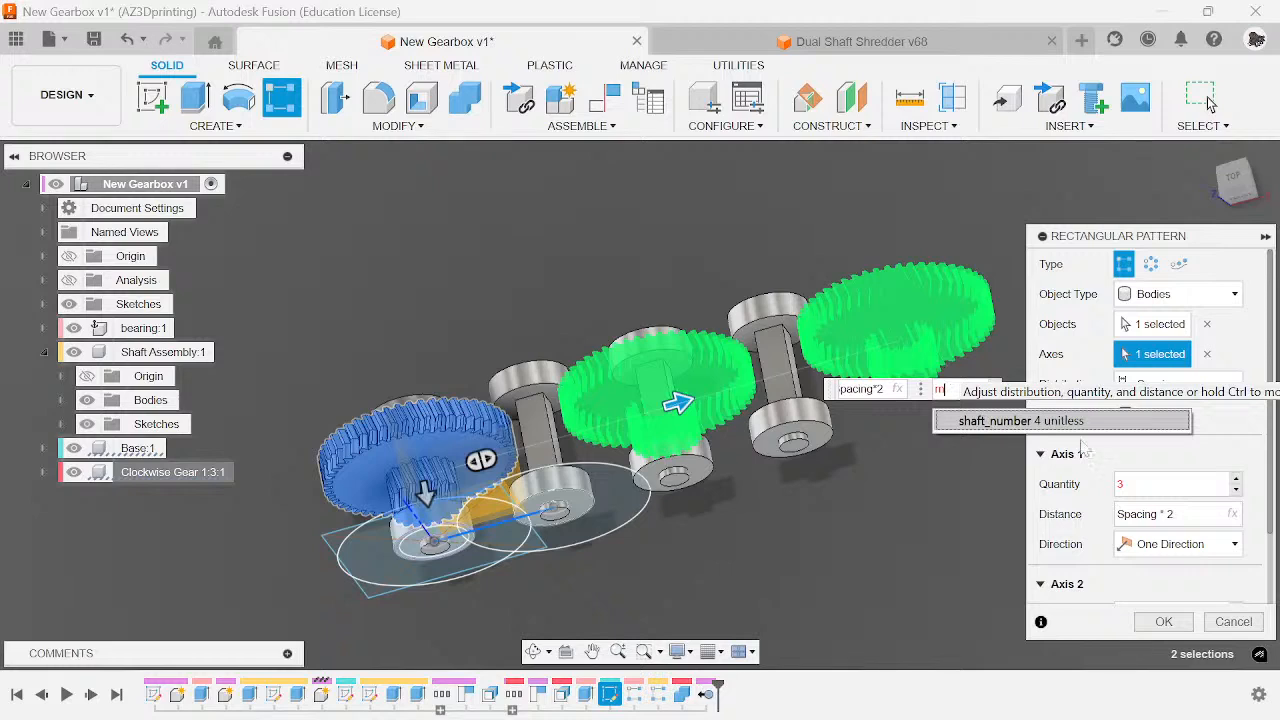
click(1078, 424)
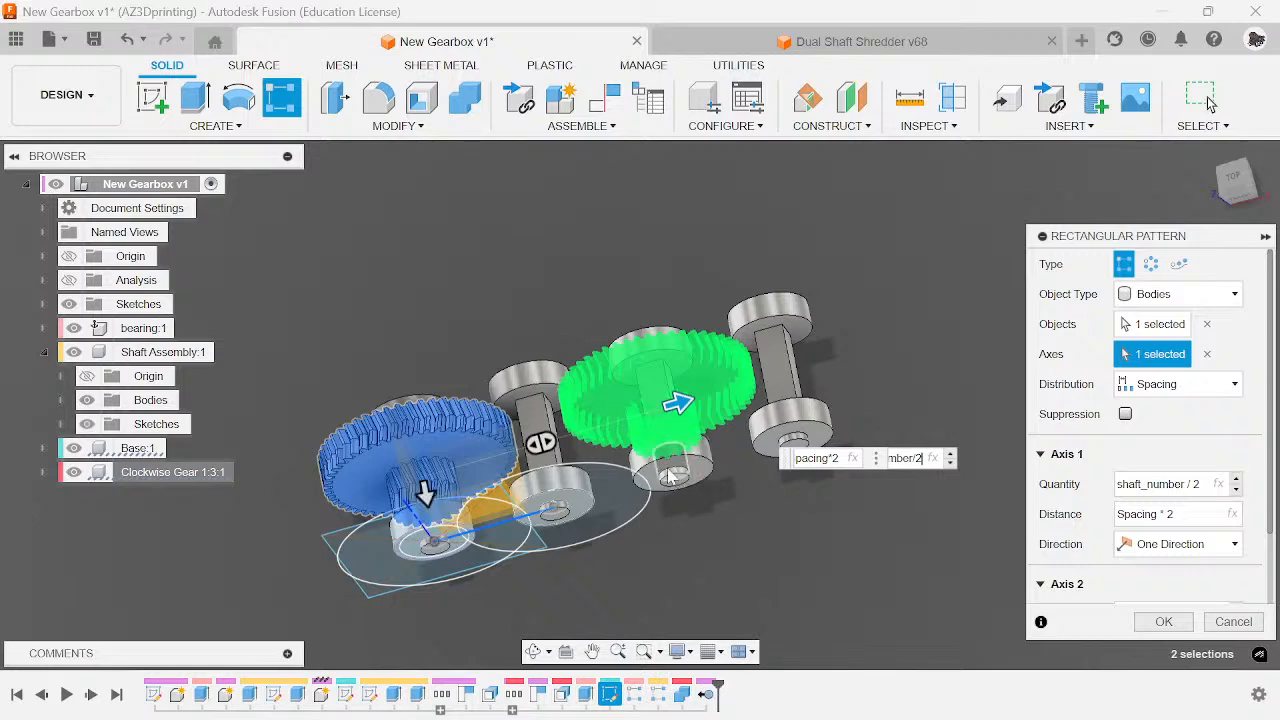
scroll(668, 477, up, 2)
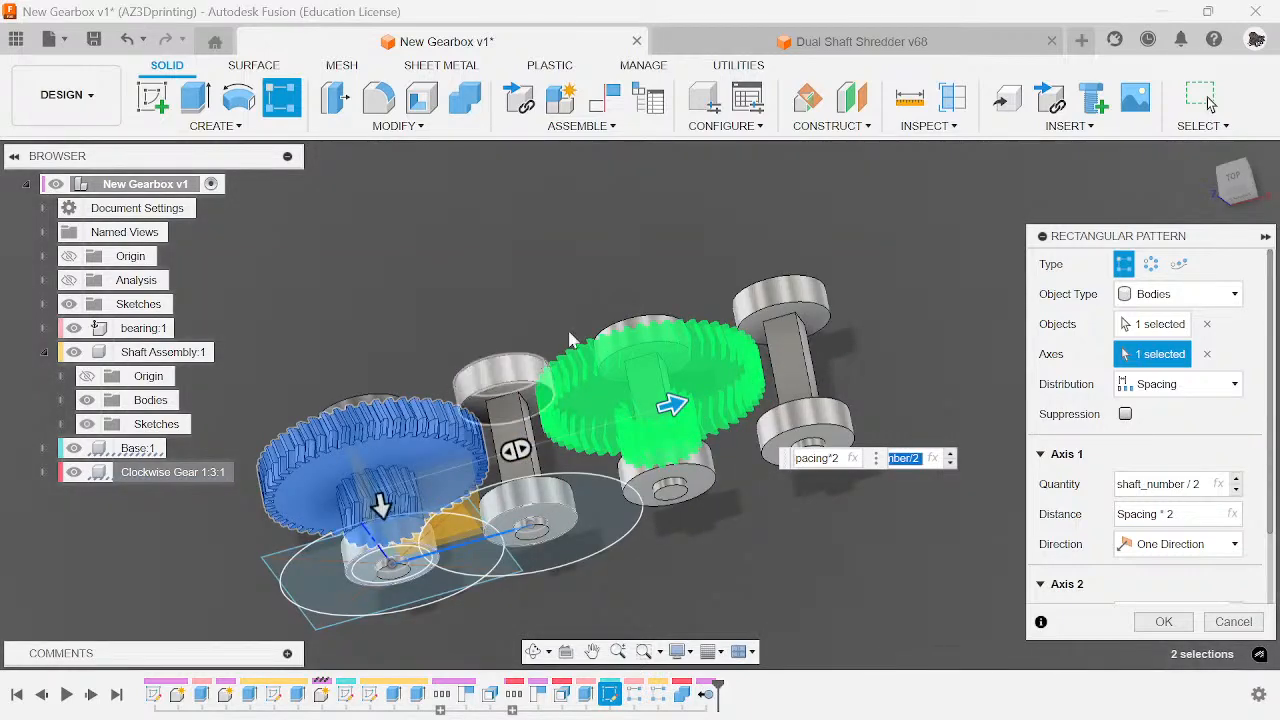
scroll(660, 400, up, 2)
scroll(855, 320, down, 2)
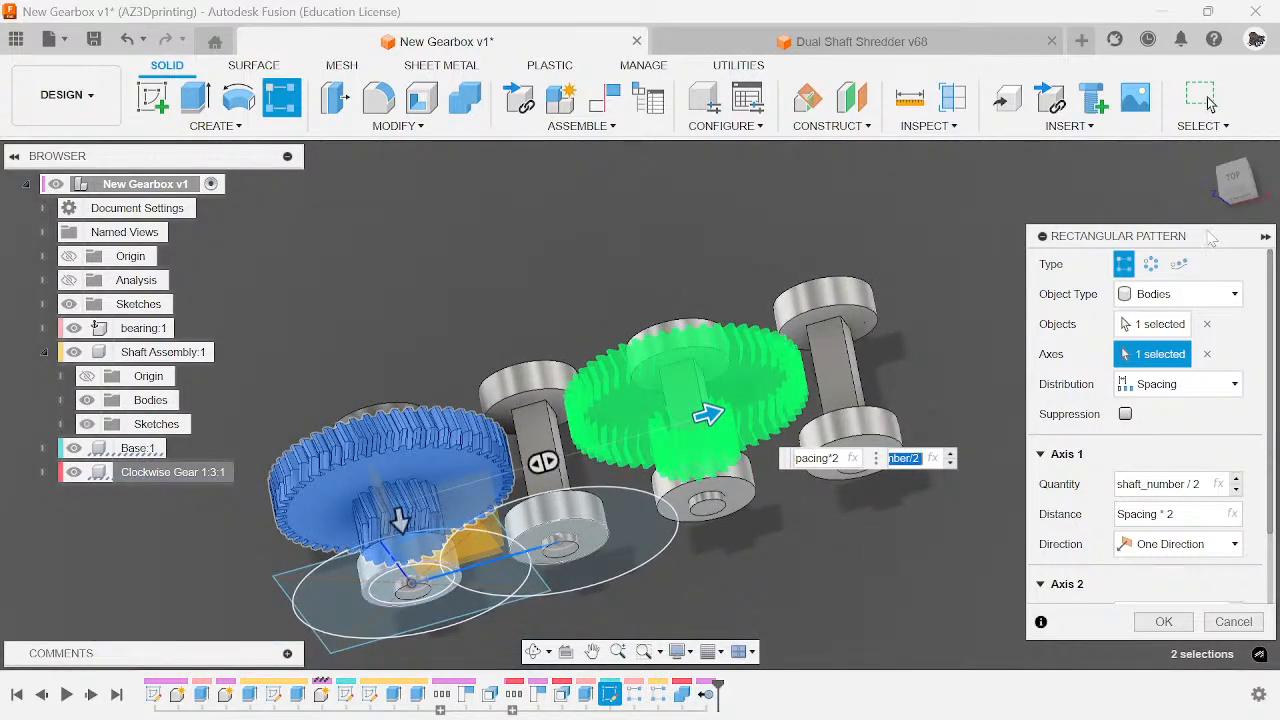
mouse_move(1247, 190)
mouse_down()
mouse_move(1244, 250)
mouse_move(1240, 212)
mouse_up()
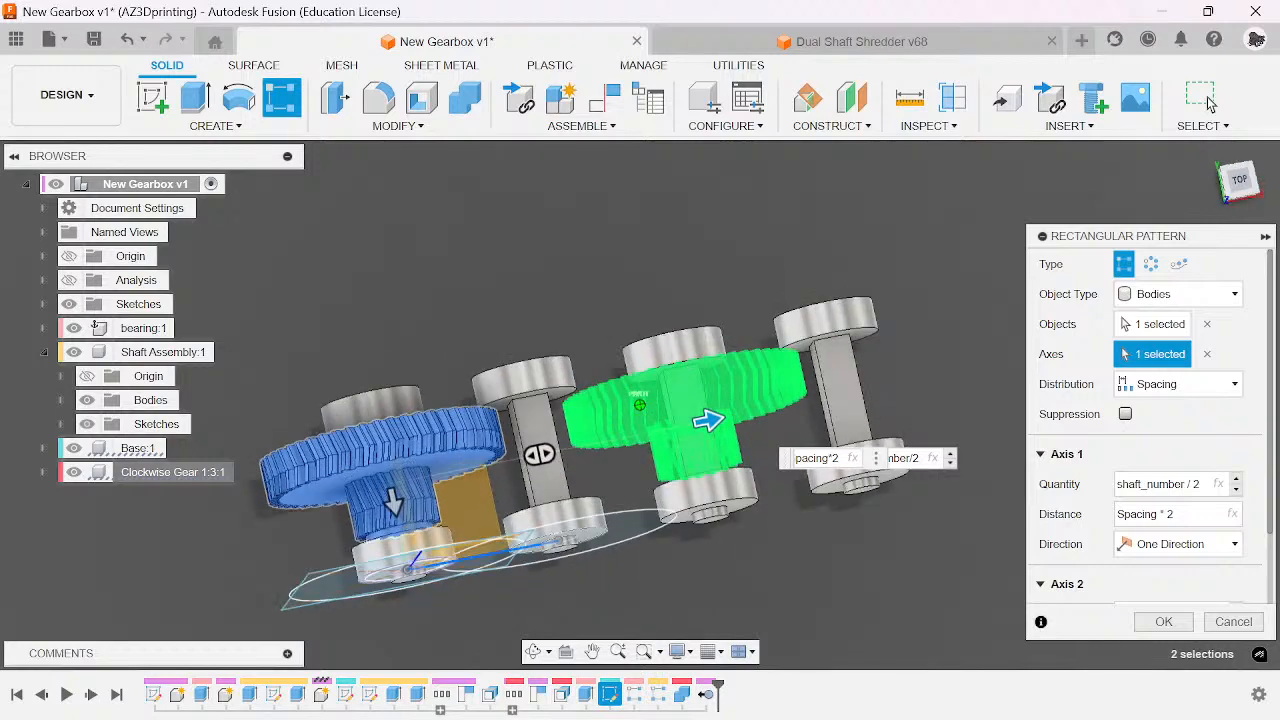
click(1164, 621)
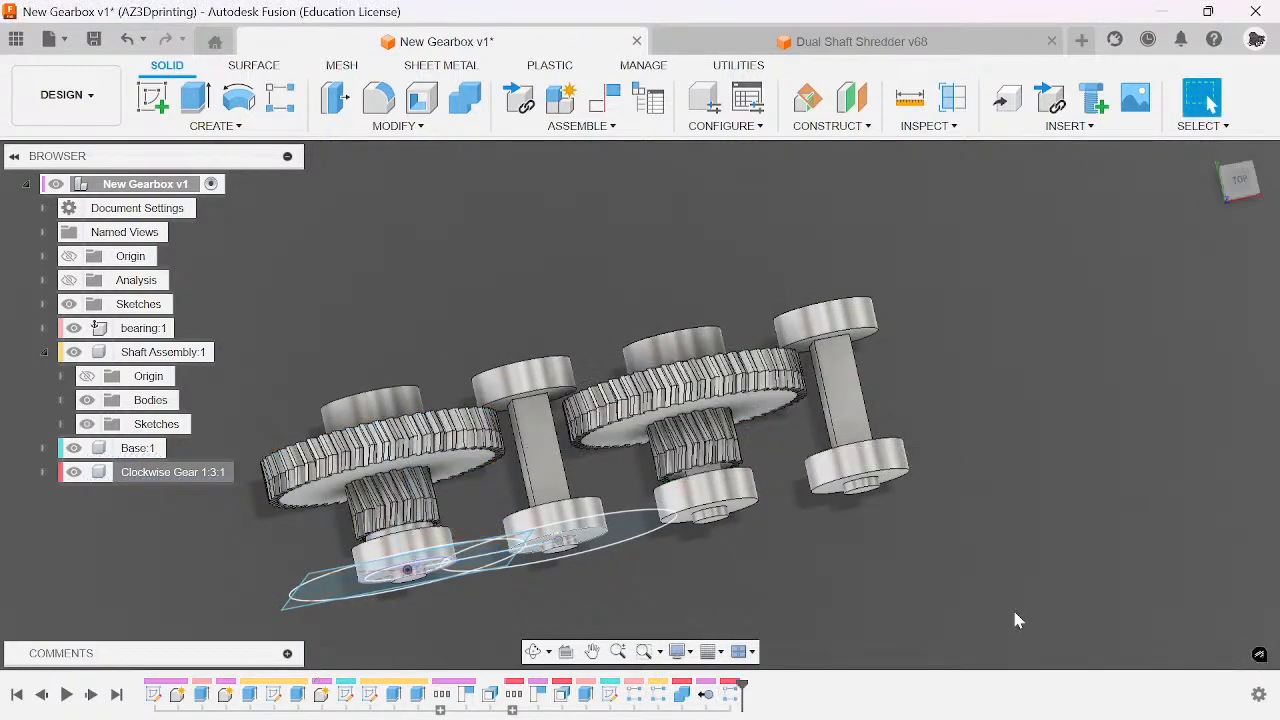
- Set the shaft_number user parameter to 3 and close the parameters dialog
right_click(657, 693)
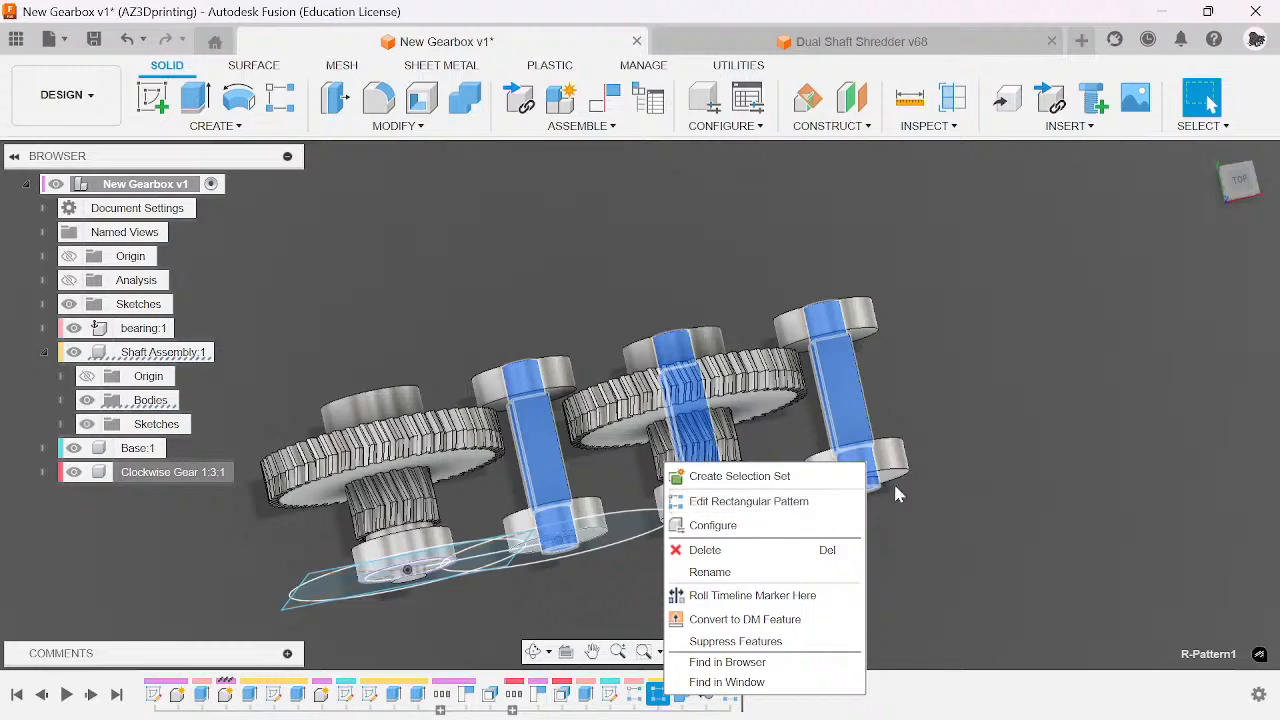
click(966, 482)
click(466, 138)
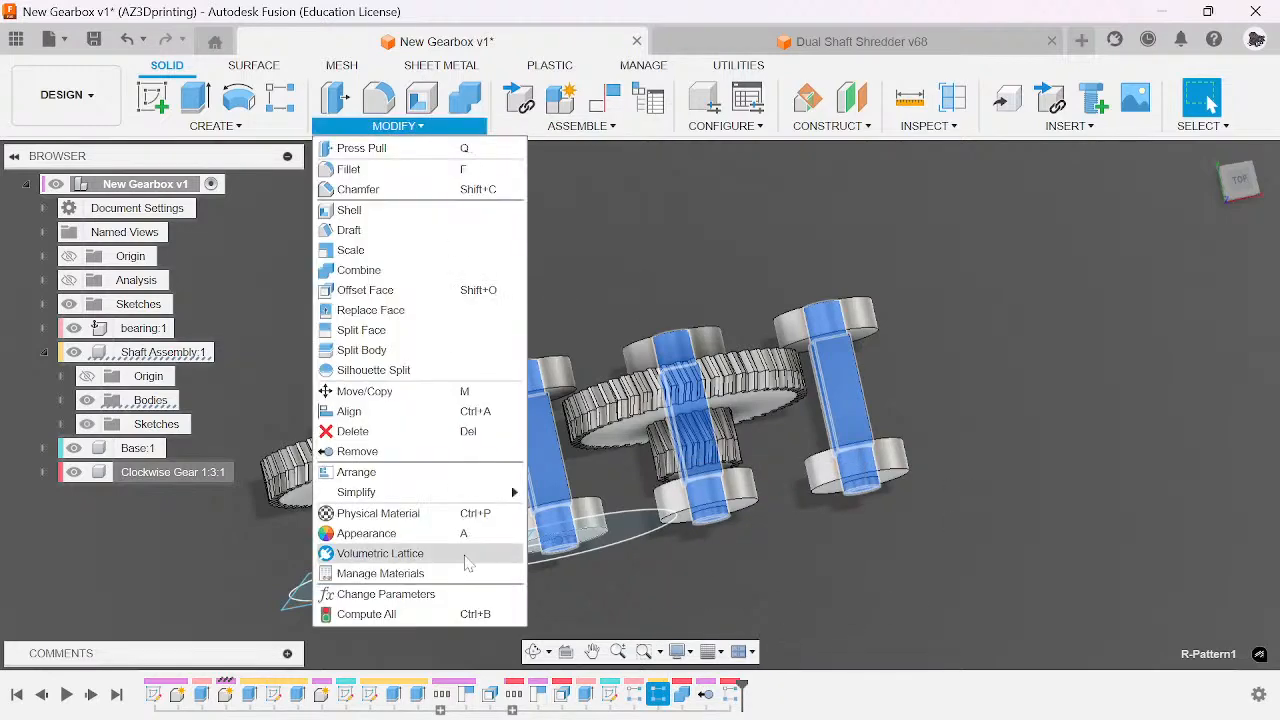
click(430, 517)
click(838, 345)
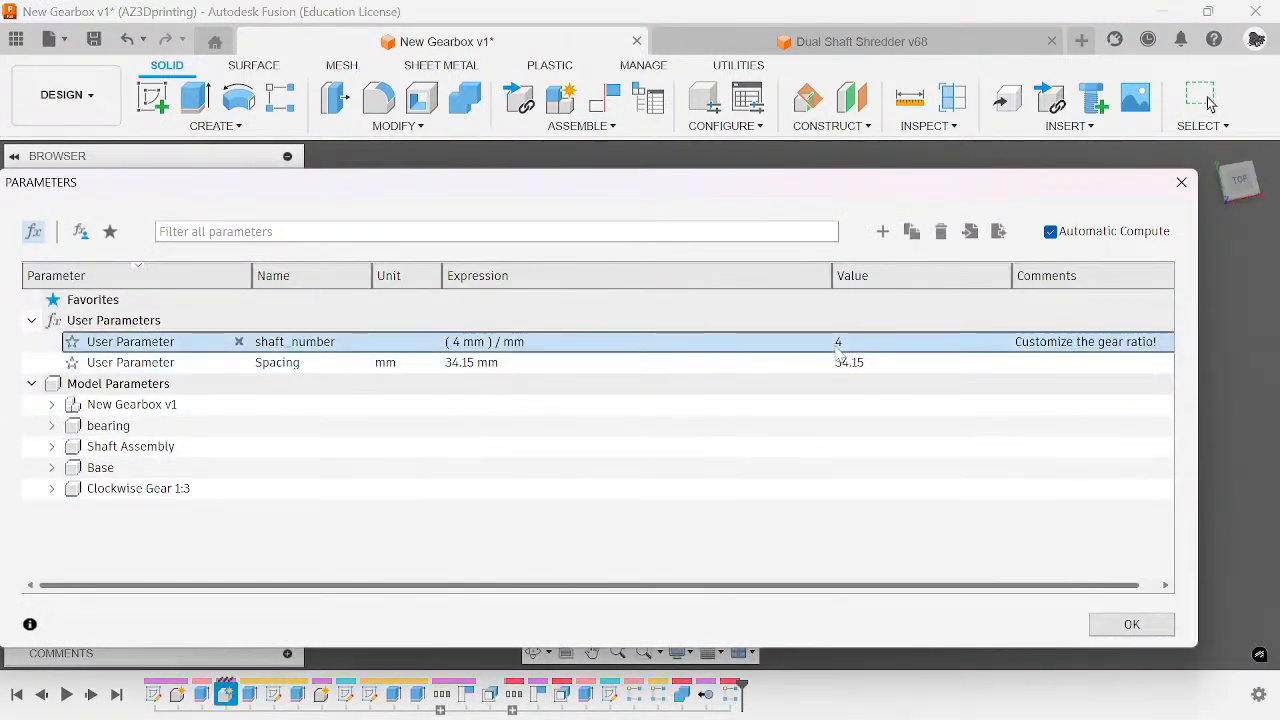
click(491, 341)
click(491, 341)
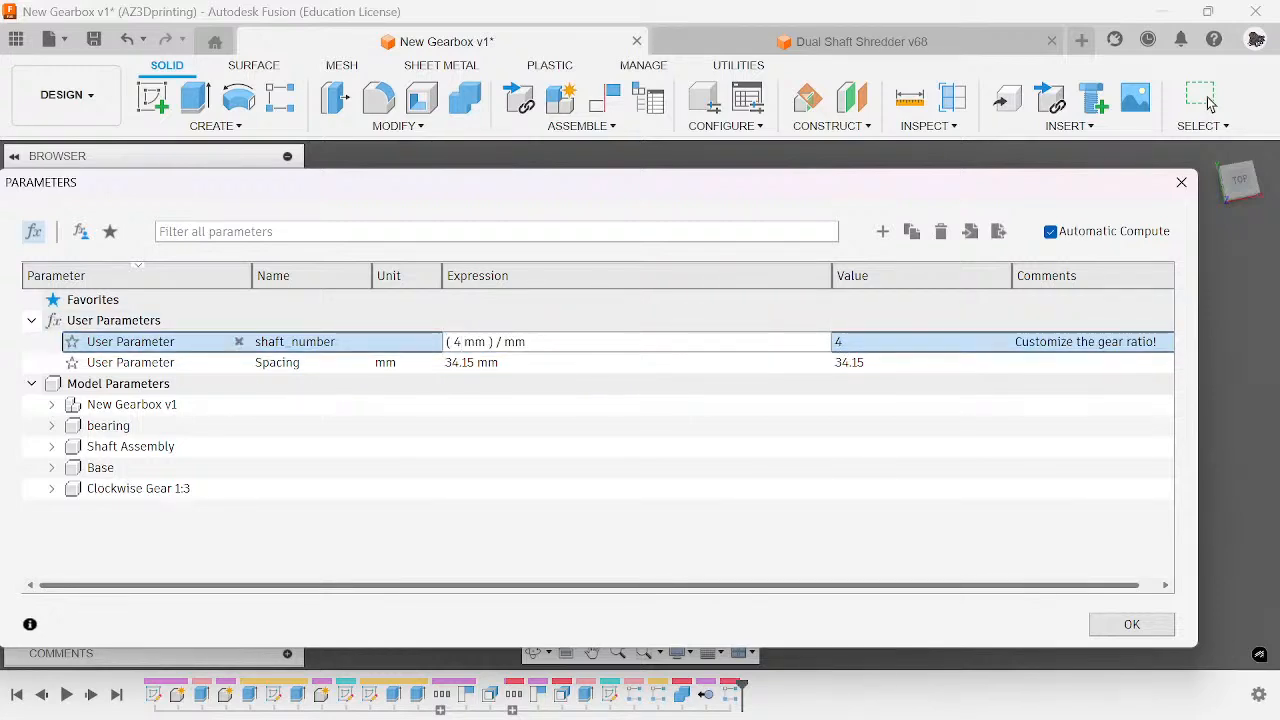
text(3)
key(Return)
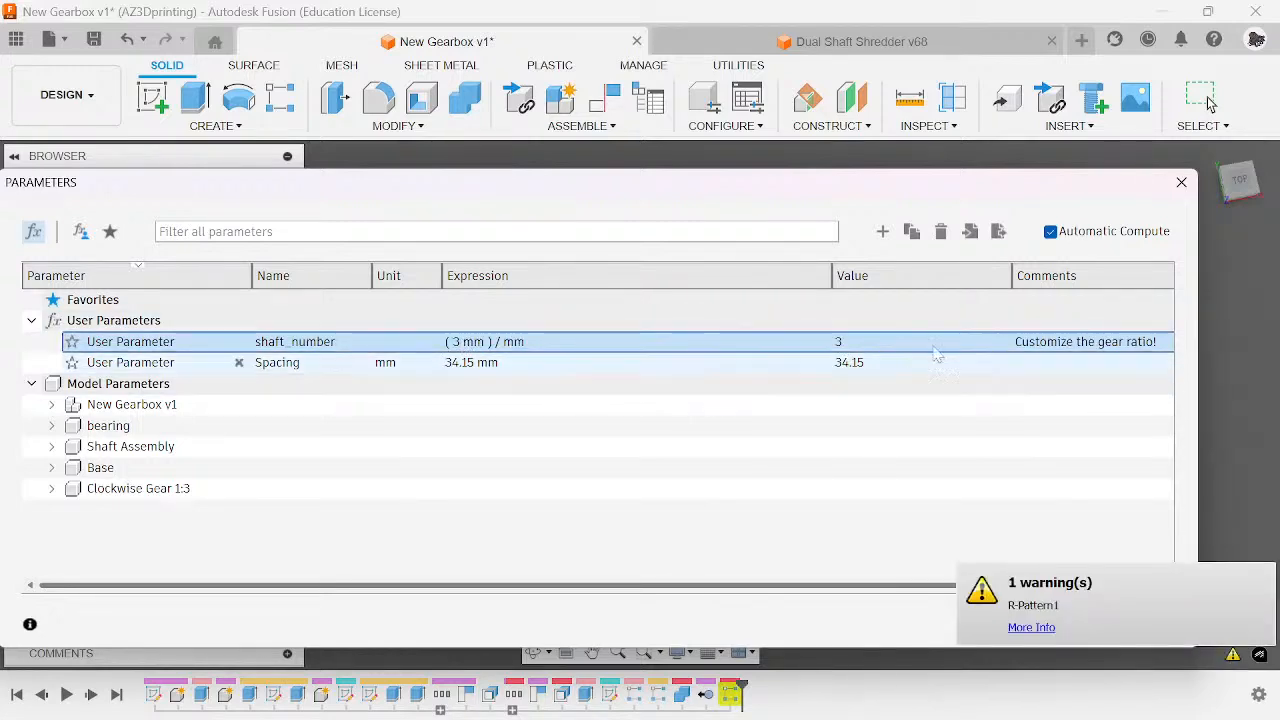
click(1179, 186)
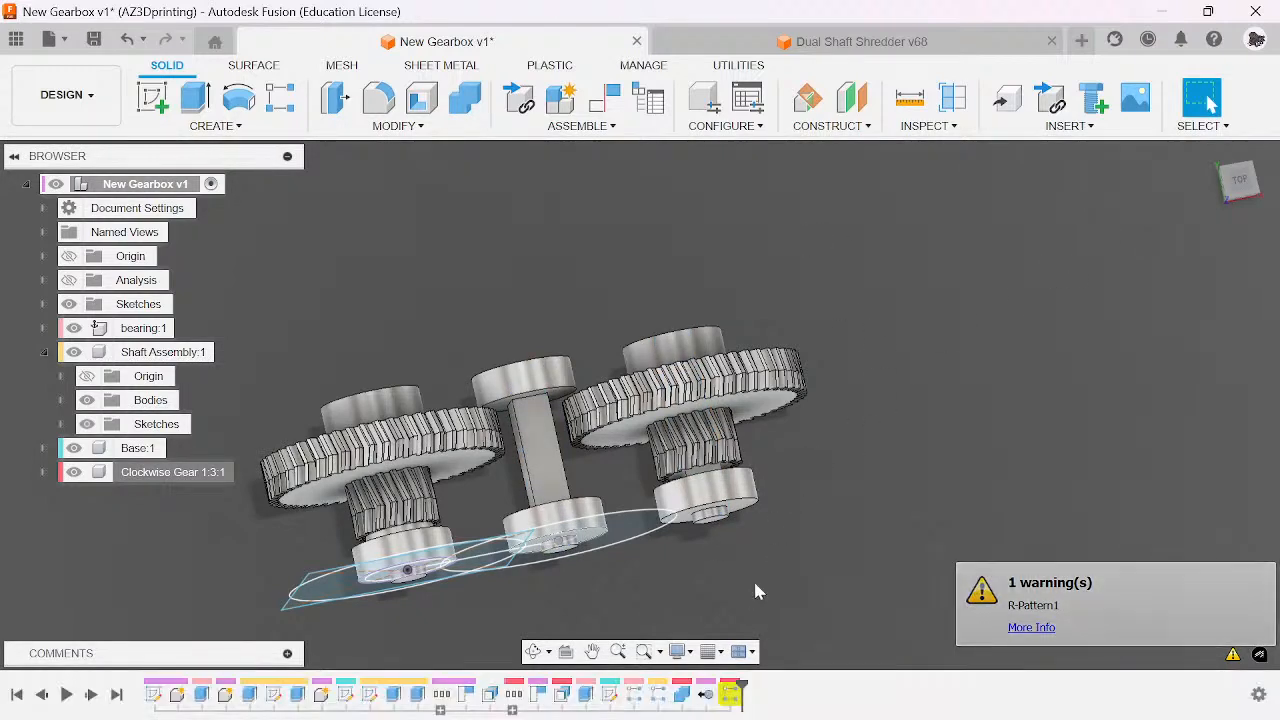
right_click(736, 697)
click(862, 481)
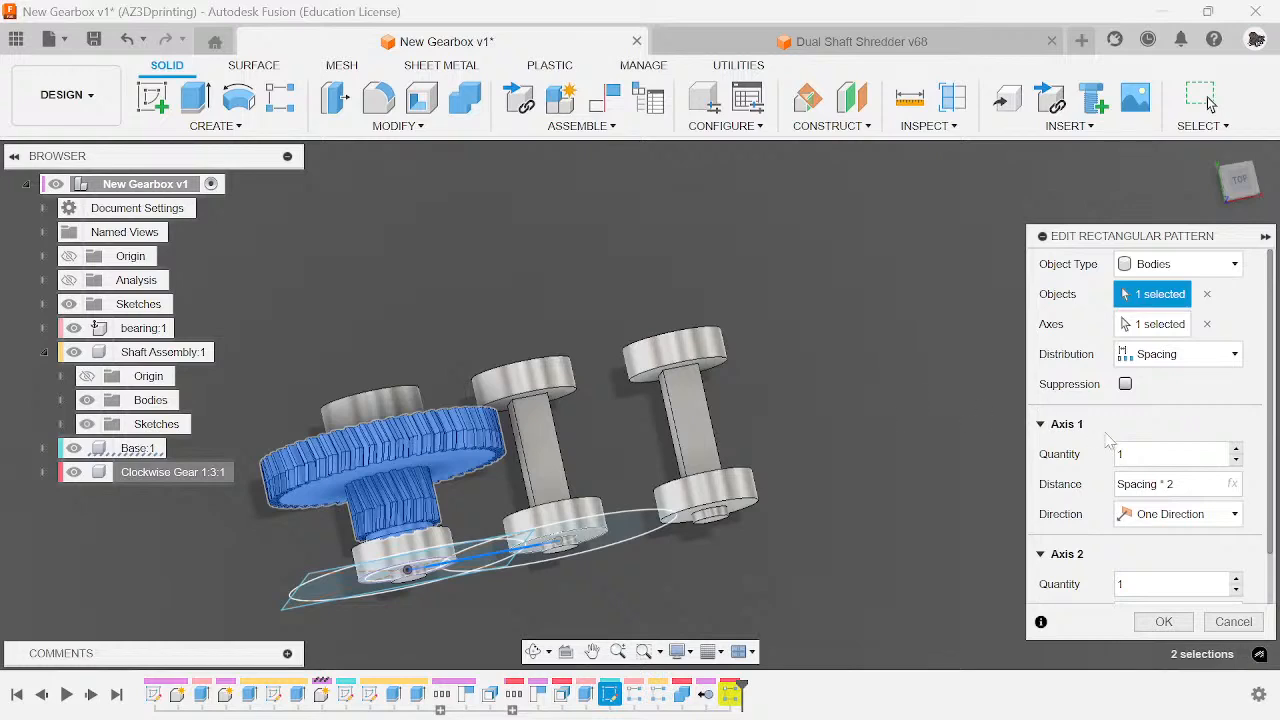
click(1137, 484)
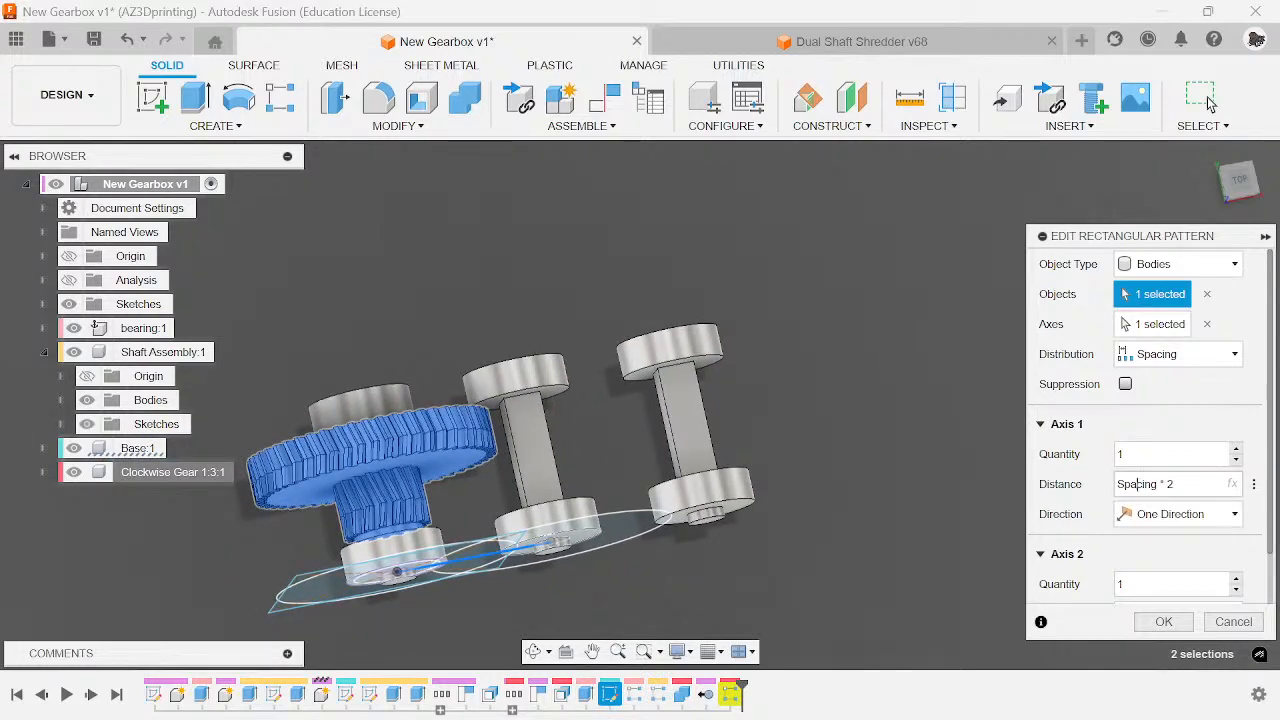
key(Escape)
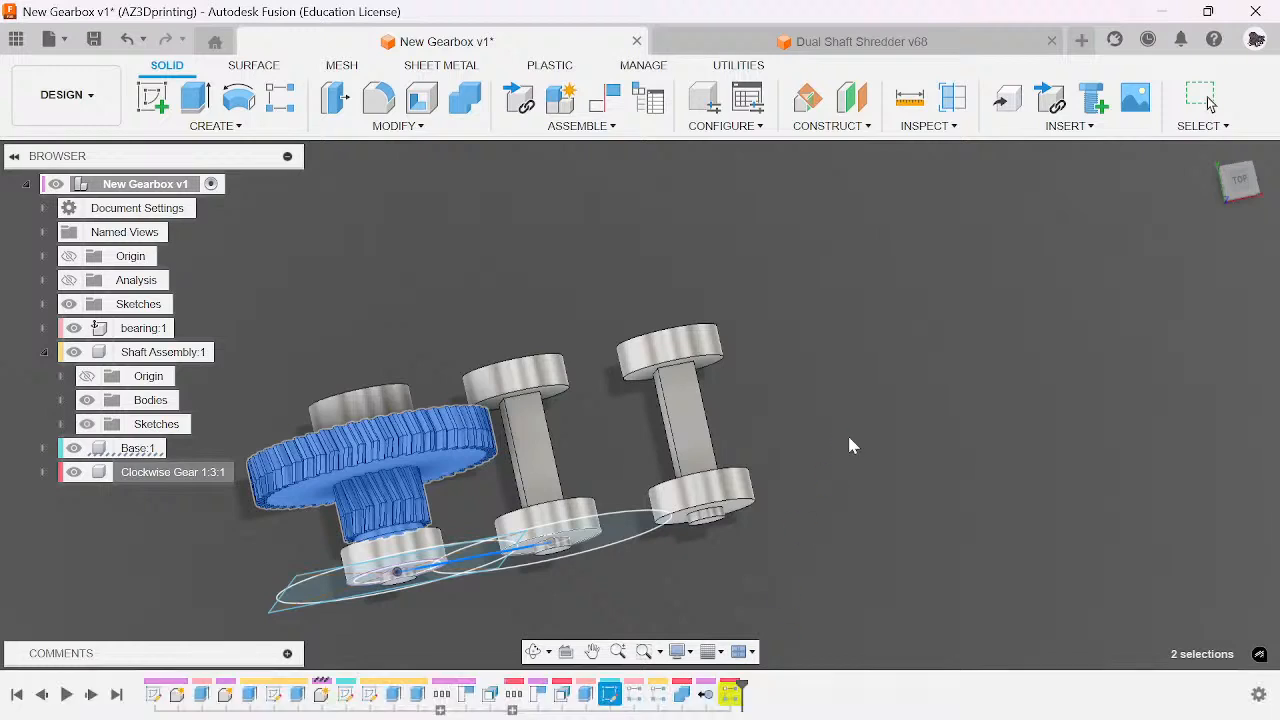
right_click(730, 694)
click(815, 481)
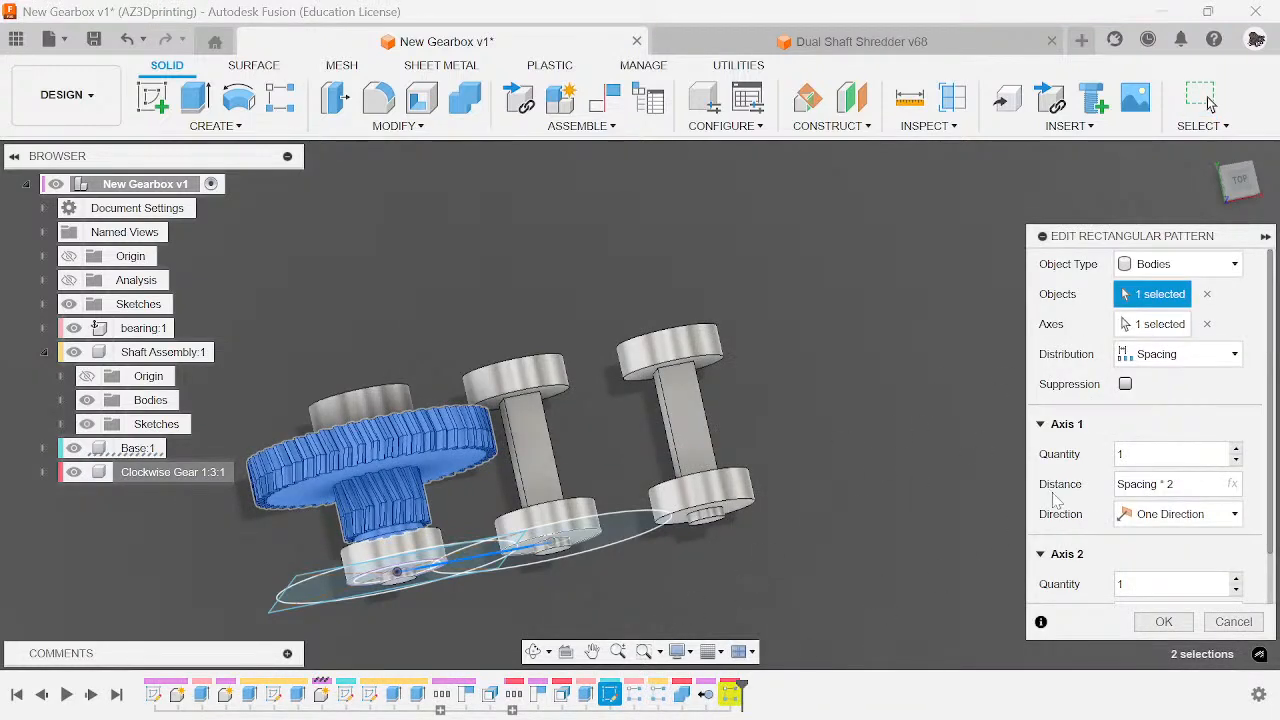
scroll(1056, 500, down, 2)
- Switch to Chrome, search Google for "can you round in fusion parameters", and read about the available rounding functions
click(433, 696)
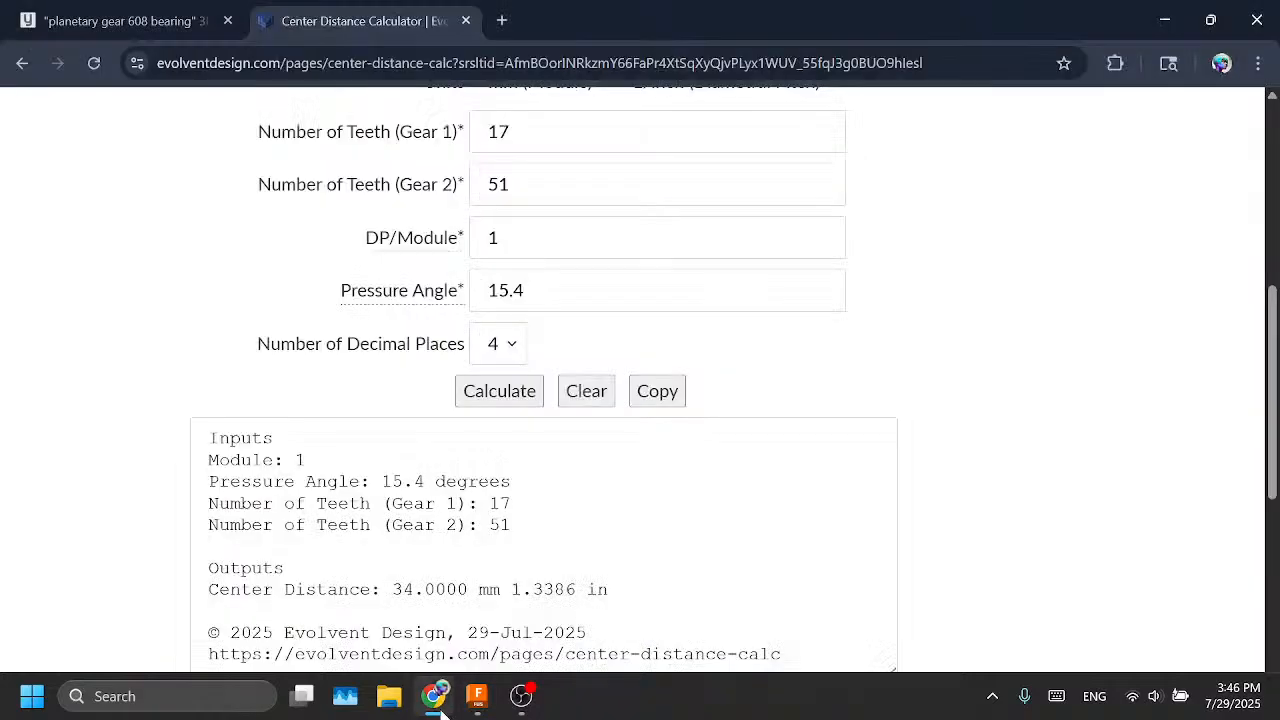
click(501, 20)
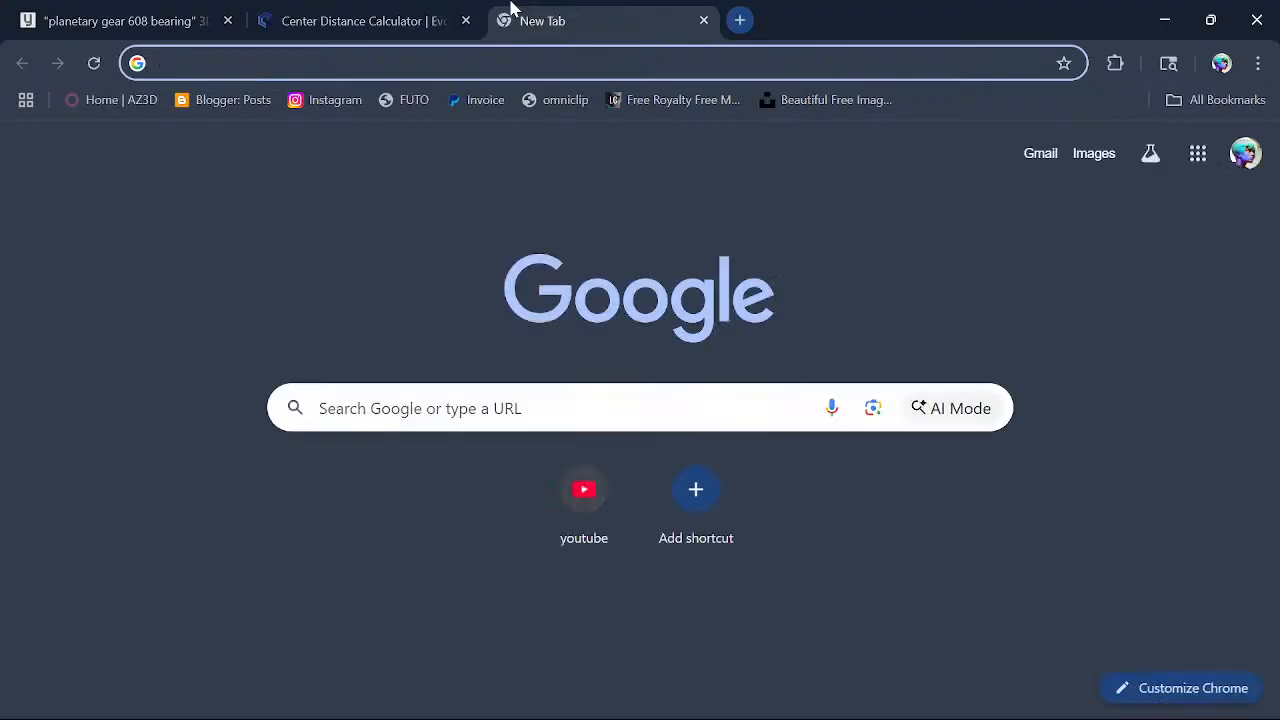
text(can you round in fu)
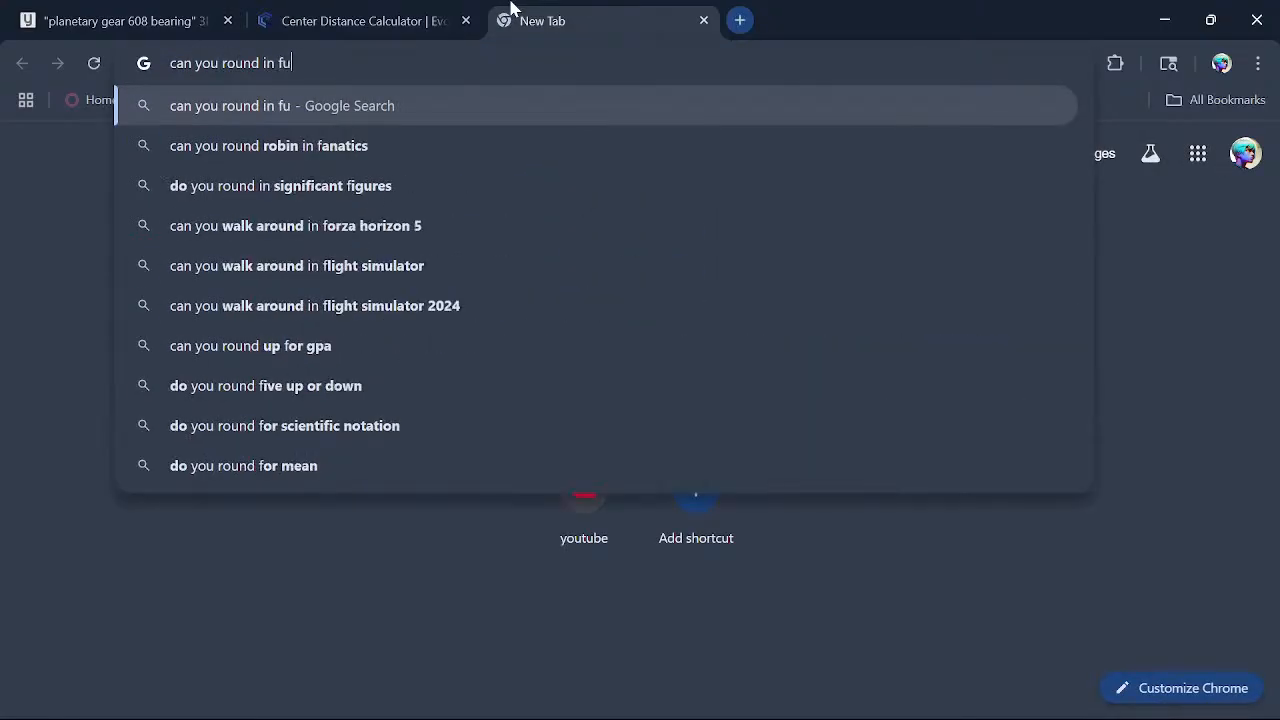
text(sion param)
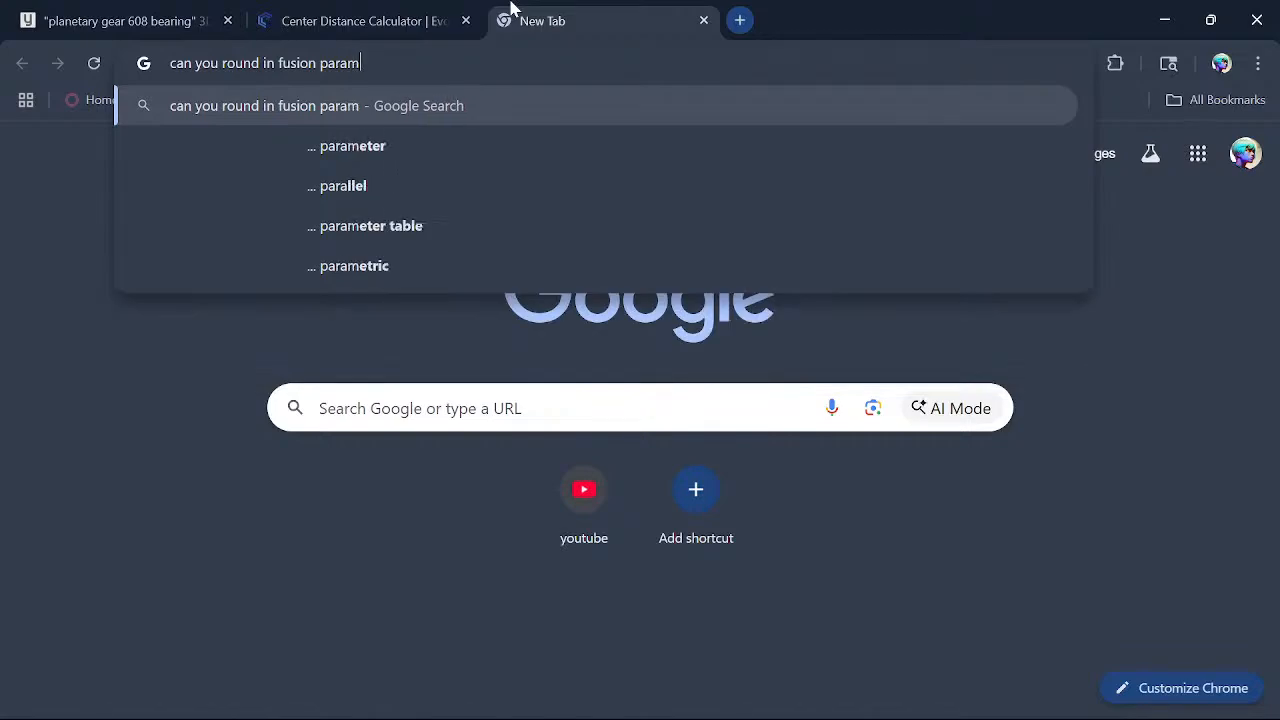
text(eters)
key(Return)
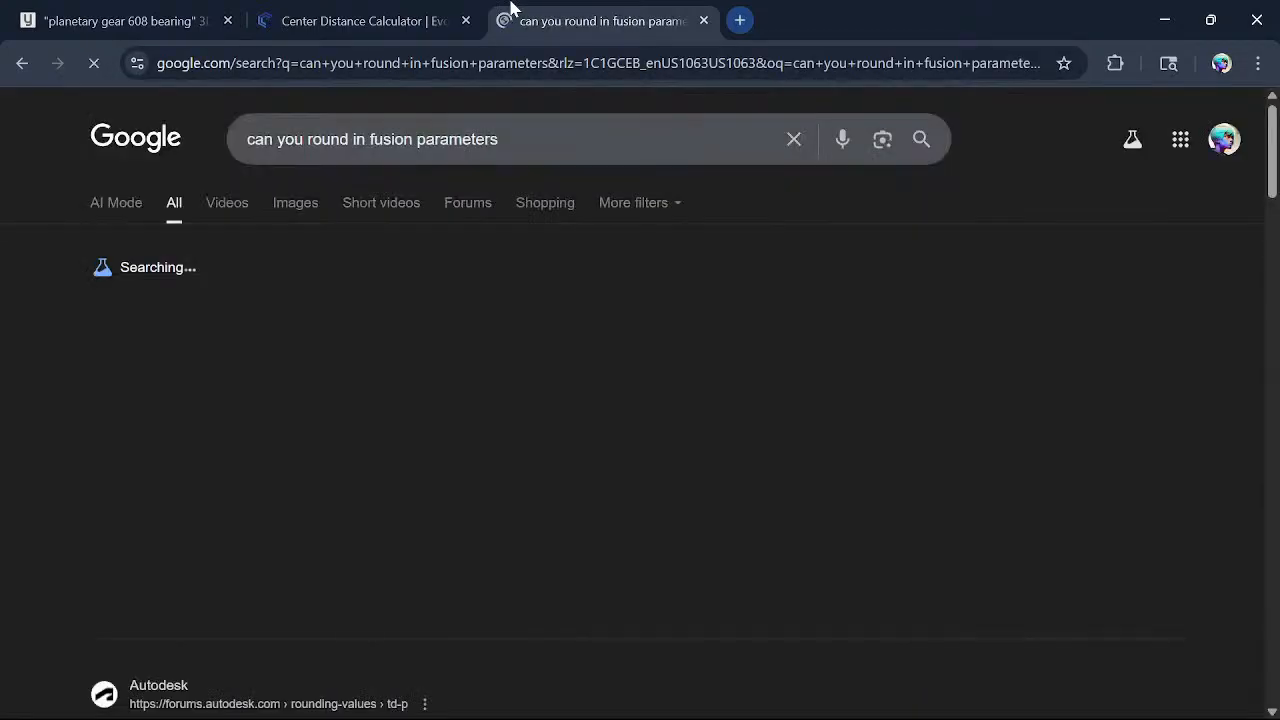
scroll(500, 391, down, 5)
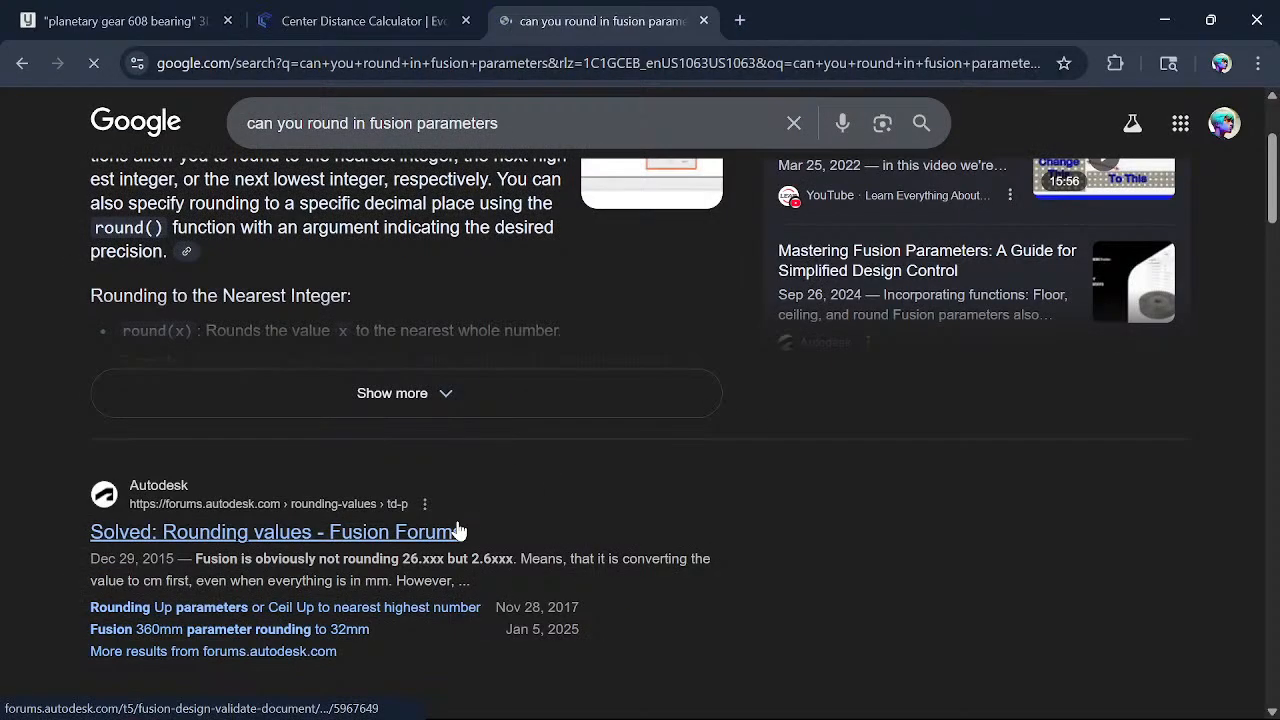
scroll(458, 530, up, 2)
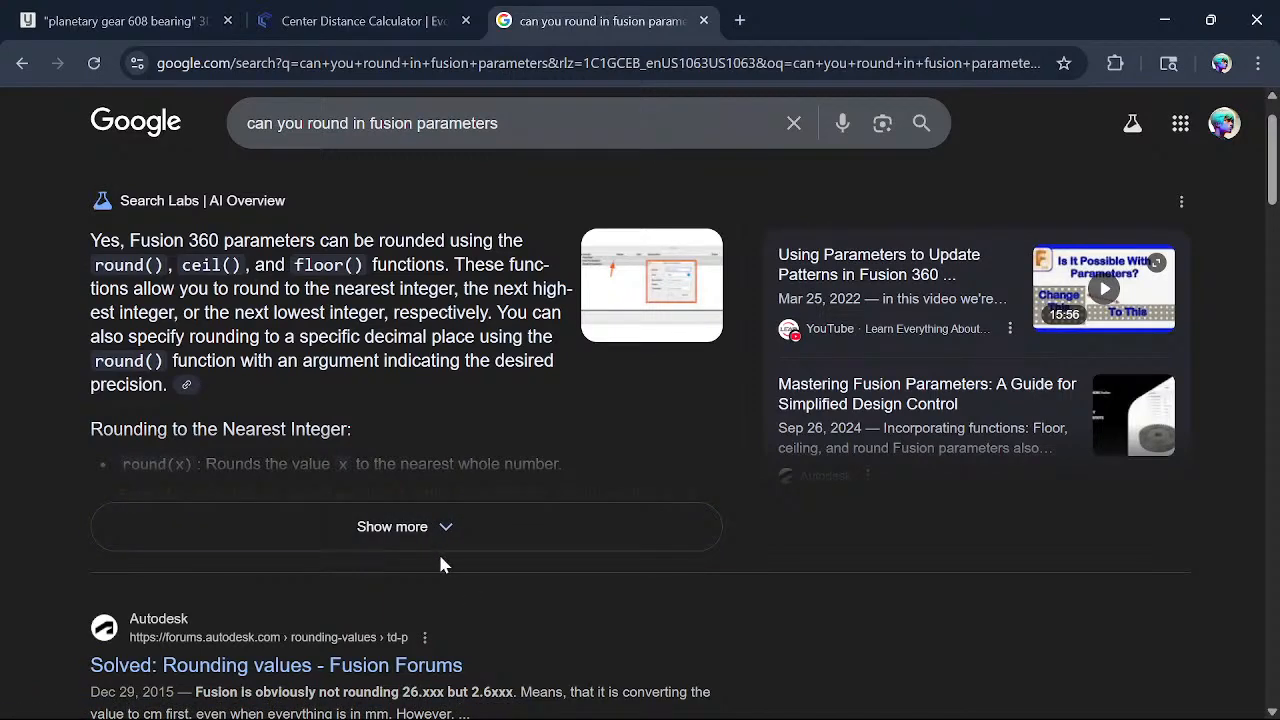
scroll(525, 588, up, 1)
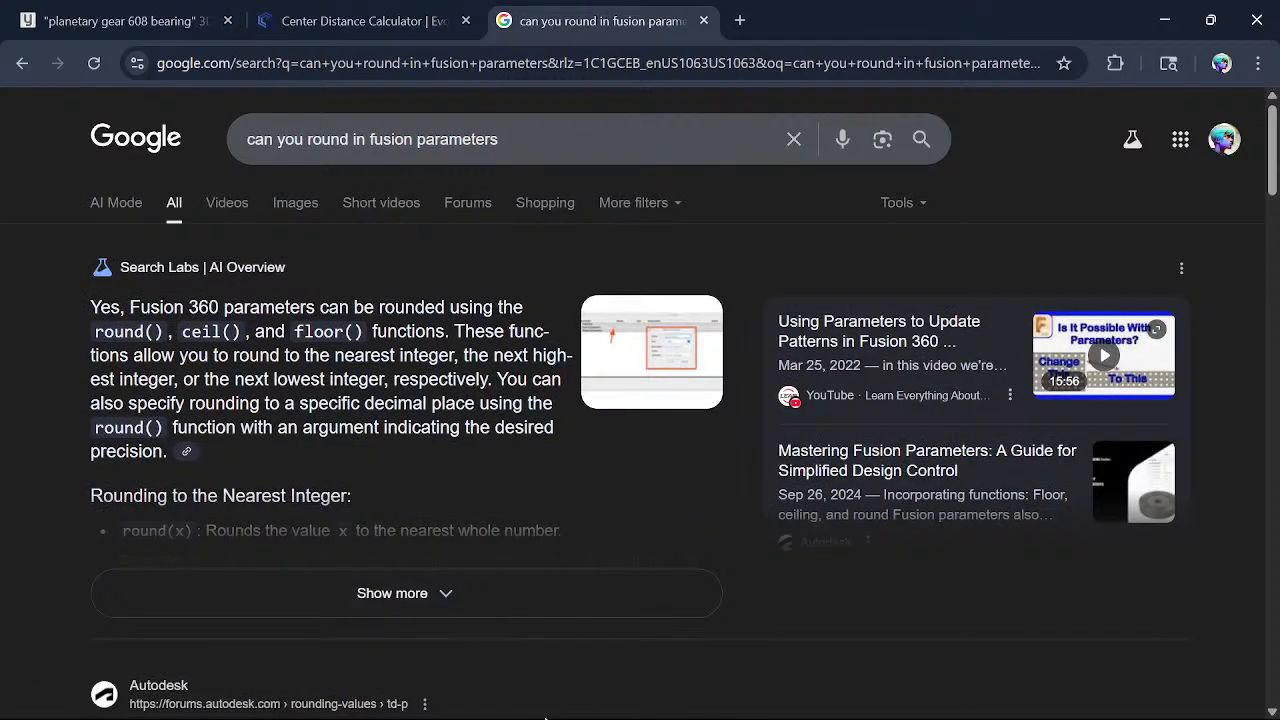
mouse_move(545, 718)
- Switch back to Fusion and reopen the combined gear pattern, setting its Axis 1 distance to Spacing *2 and quantity to shaft_number
click(479, 692)
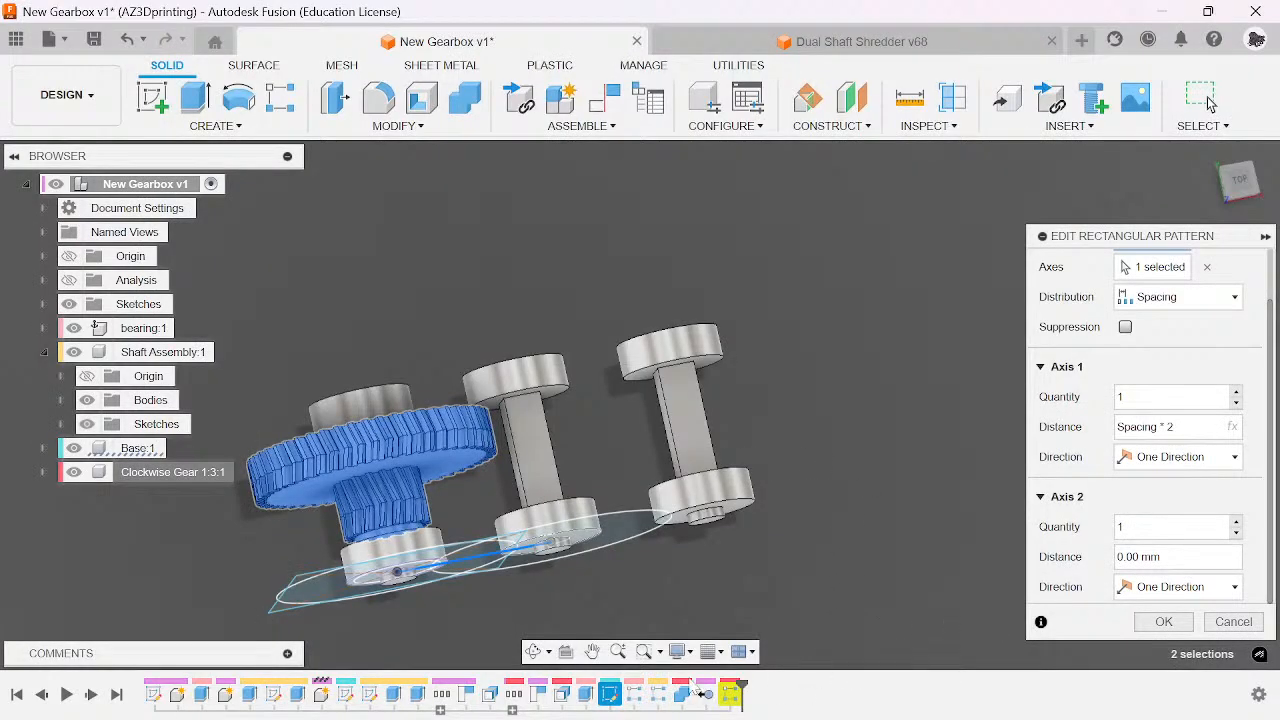
click(1233, 621)
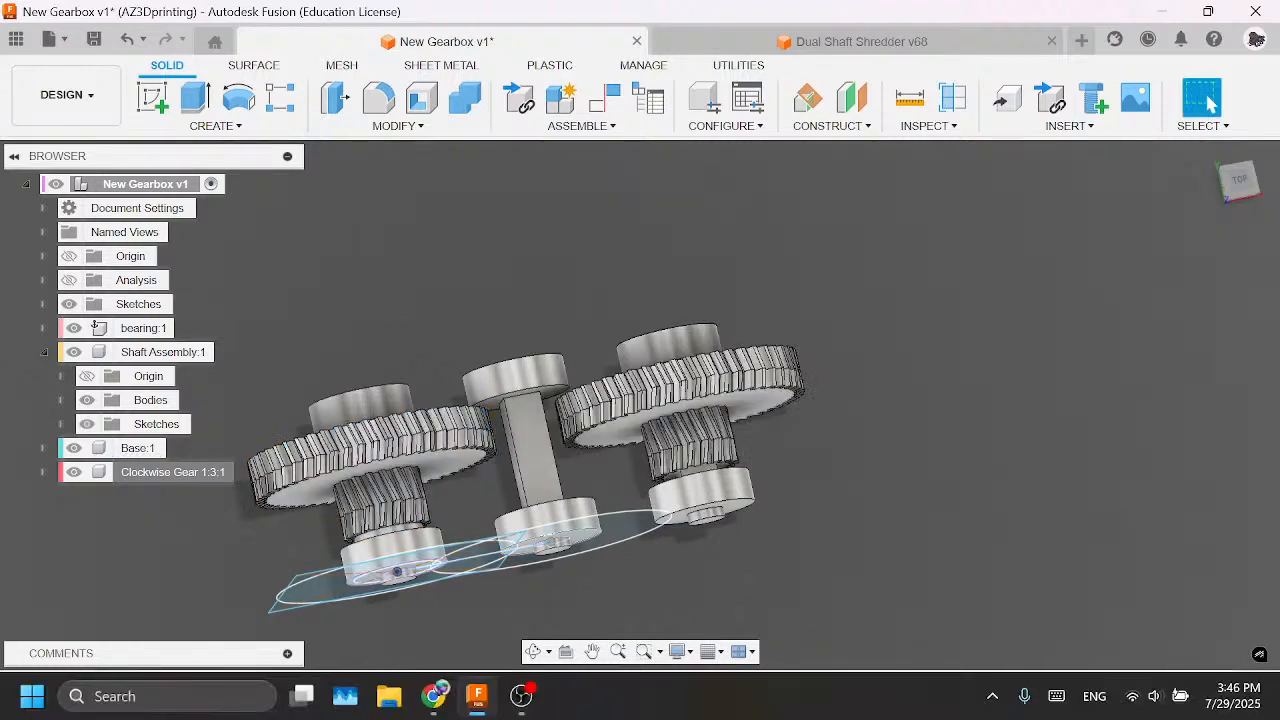
right_click(731, 694)
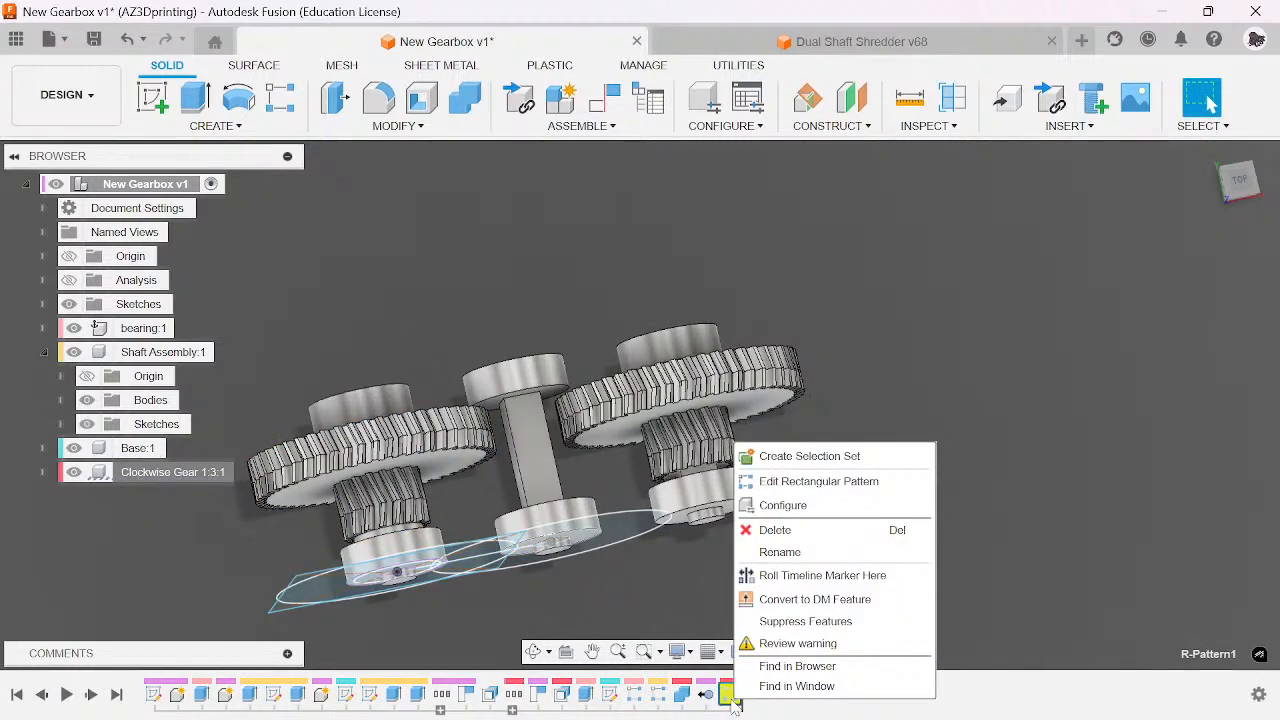
click(766, 482)
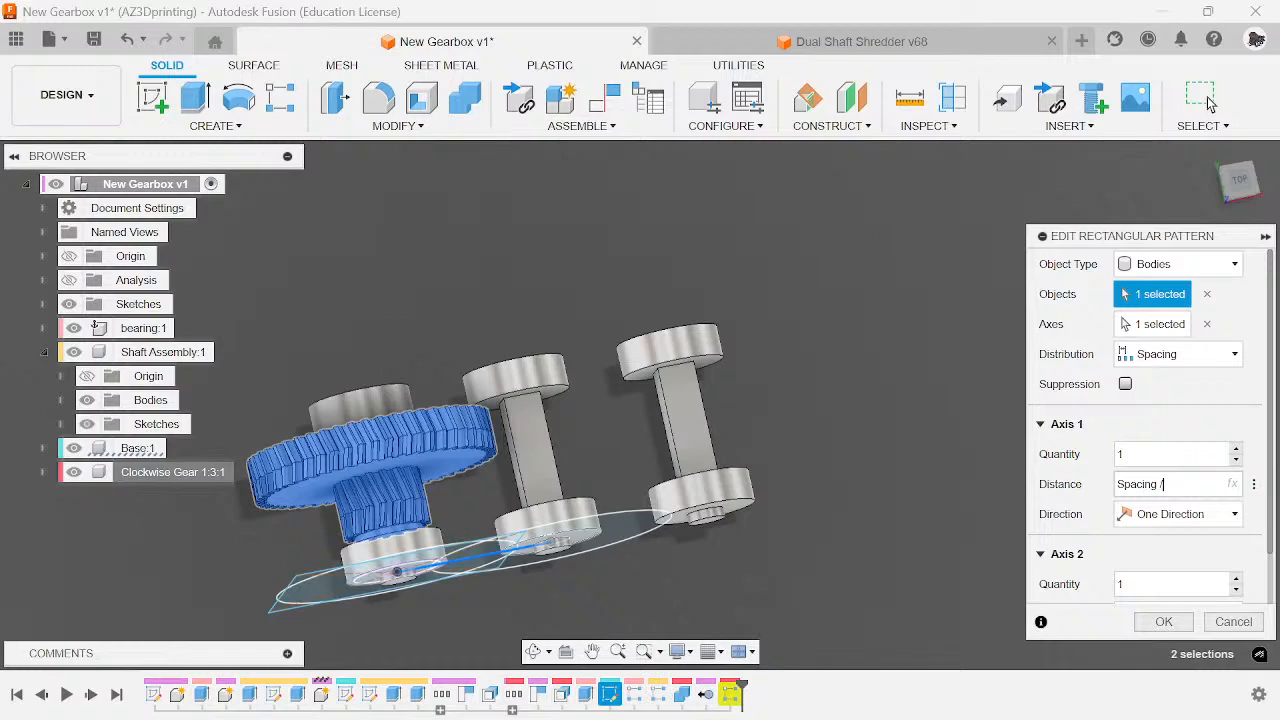
text(*2)
double_click(1156, 456)
text(nu)
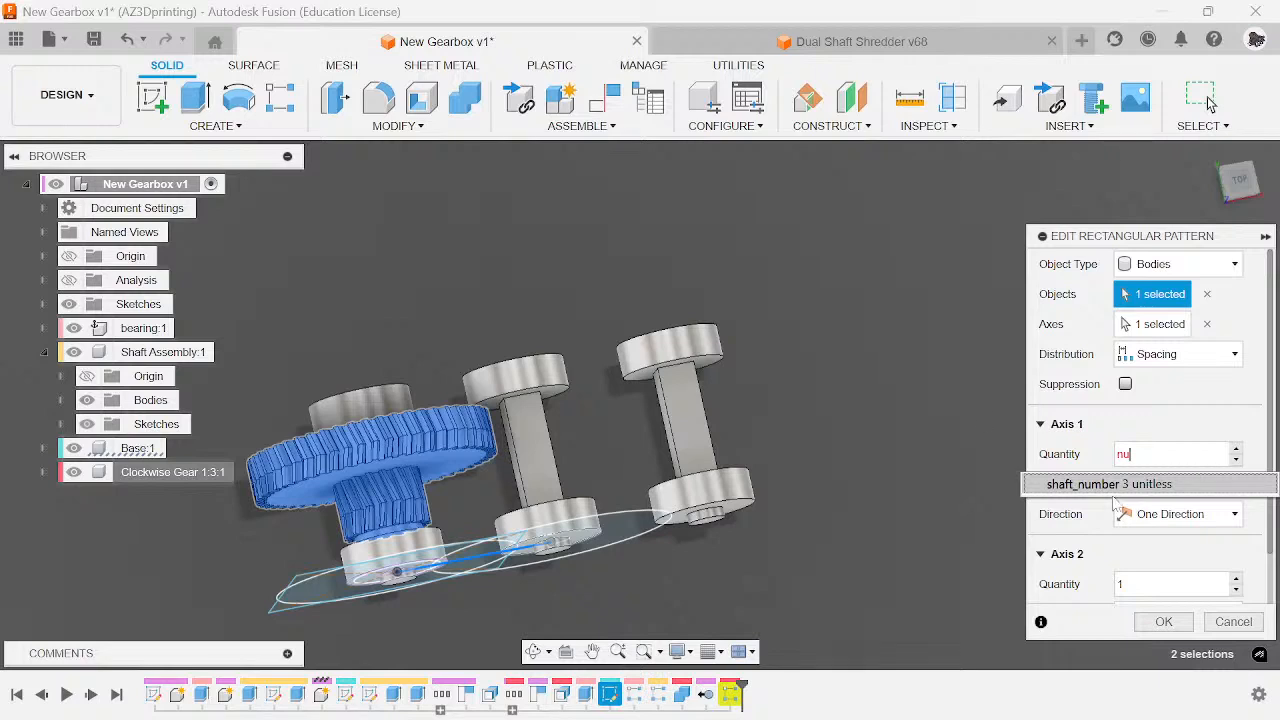
key(Return)
key(Tab)
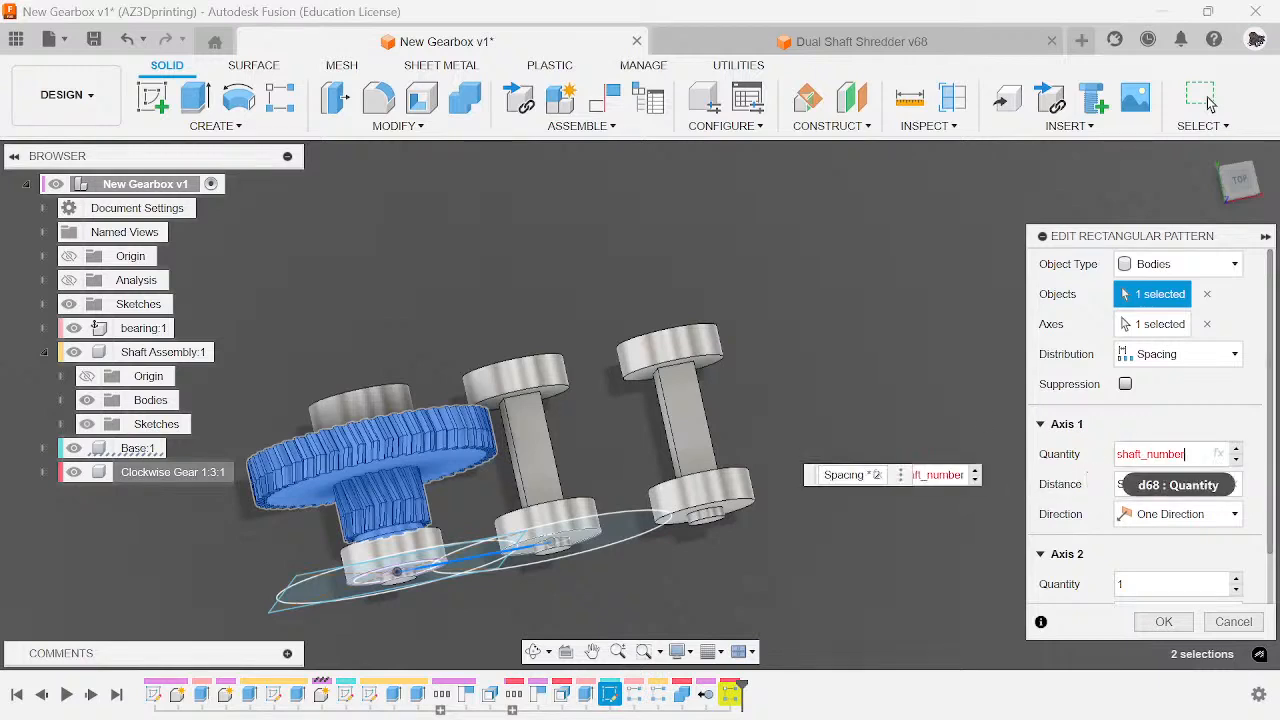
key(shift+Tab)
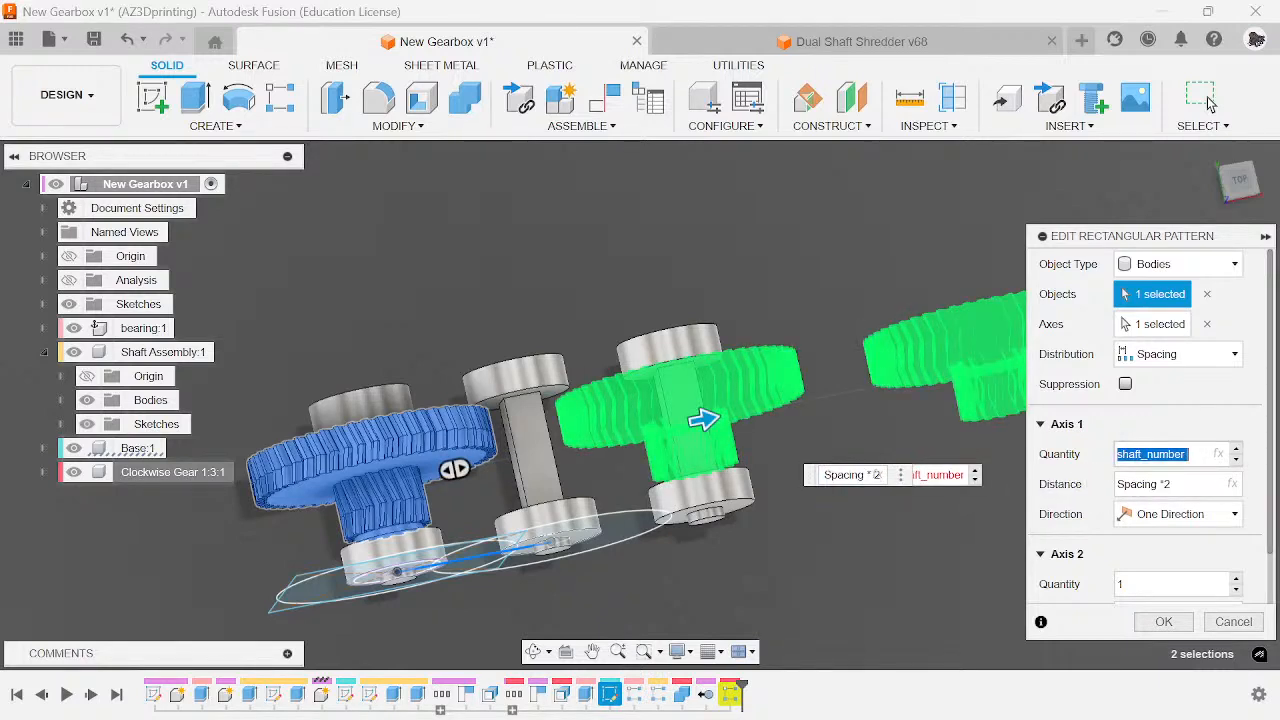
- Set the combined gear pattern's Axis 1 quantity to floor(shaft_number/2)
click(1187, 454)
key(Left)
key(Left)
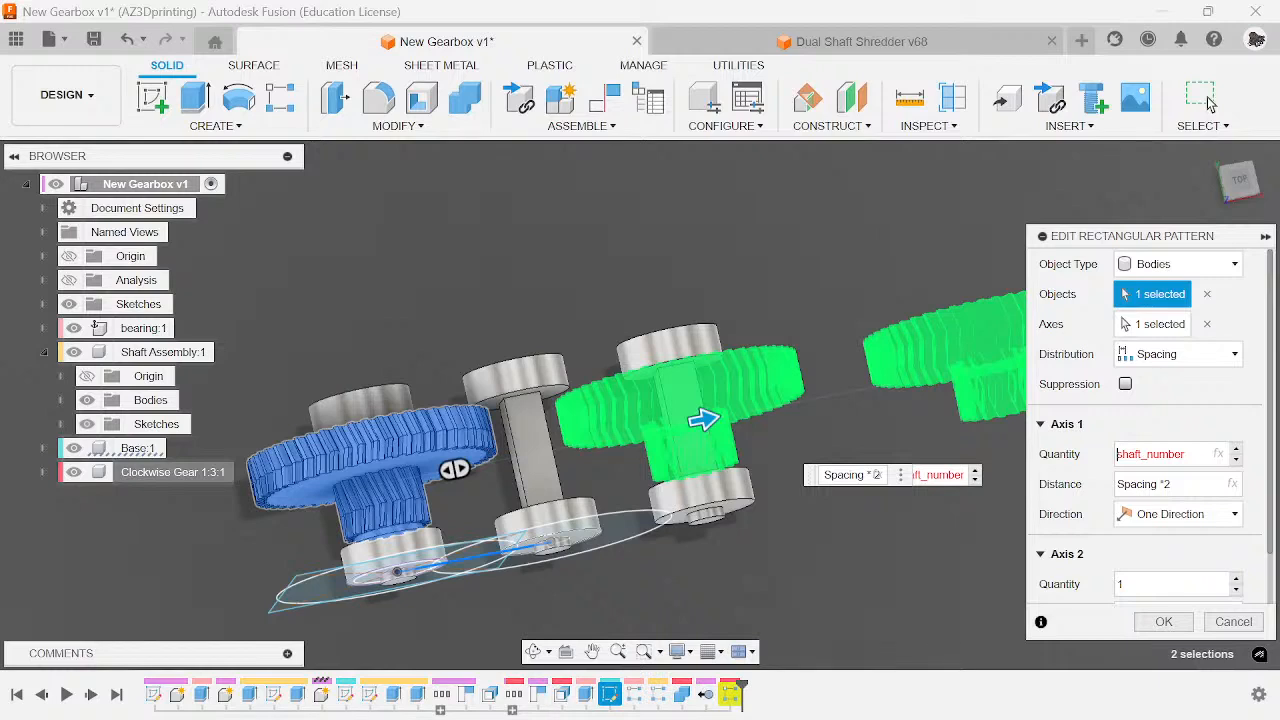
text(floor()
key(End)
click(1114, 456)
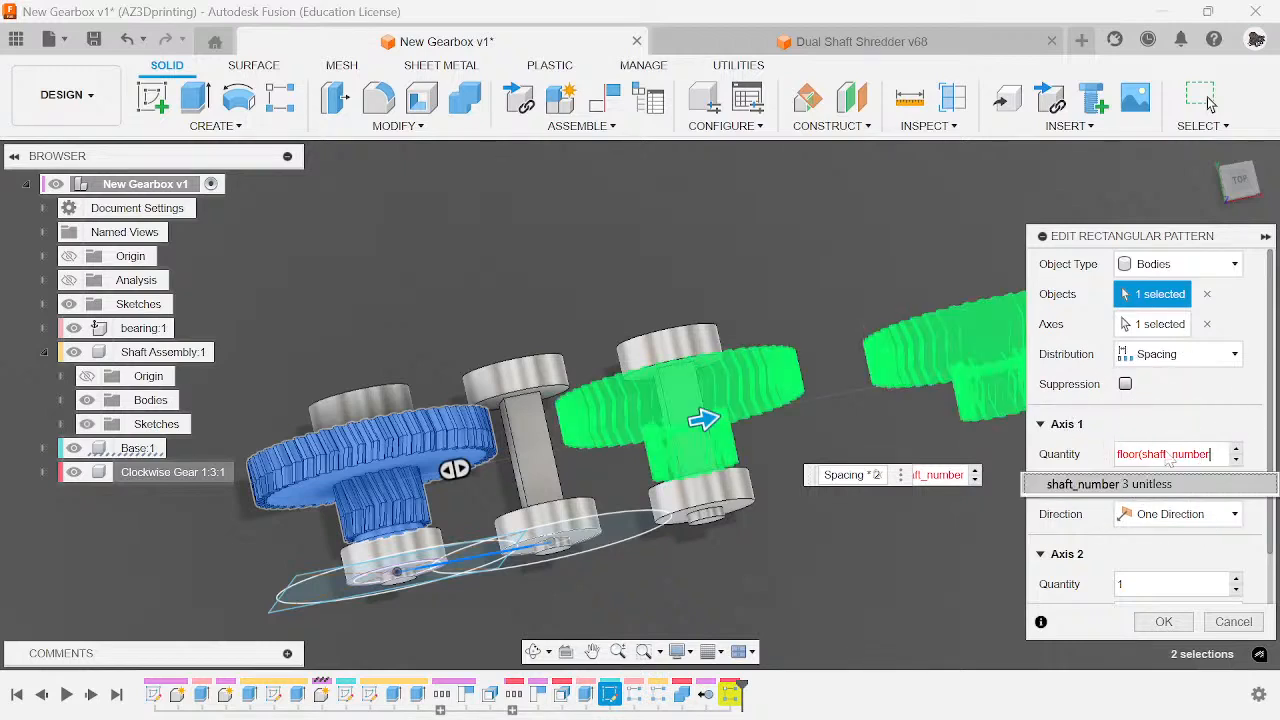
text())
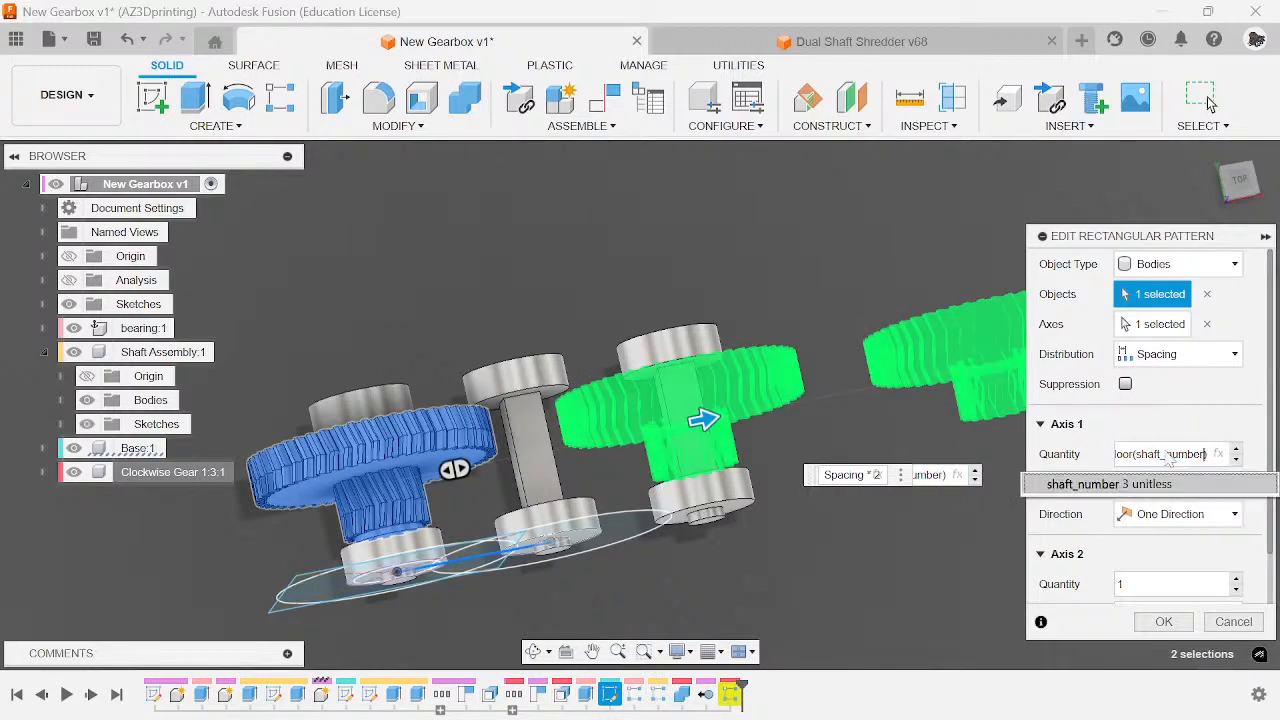
text(/2)
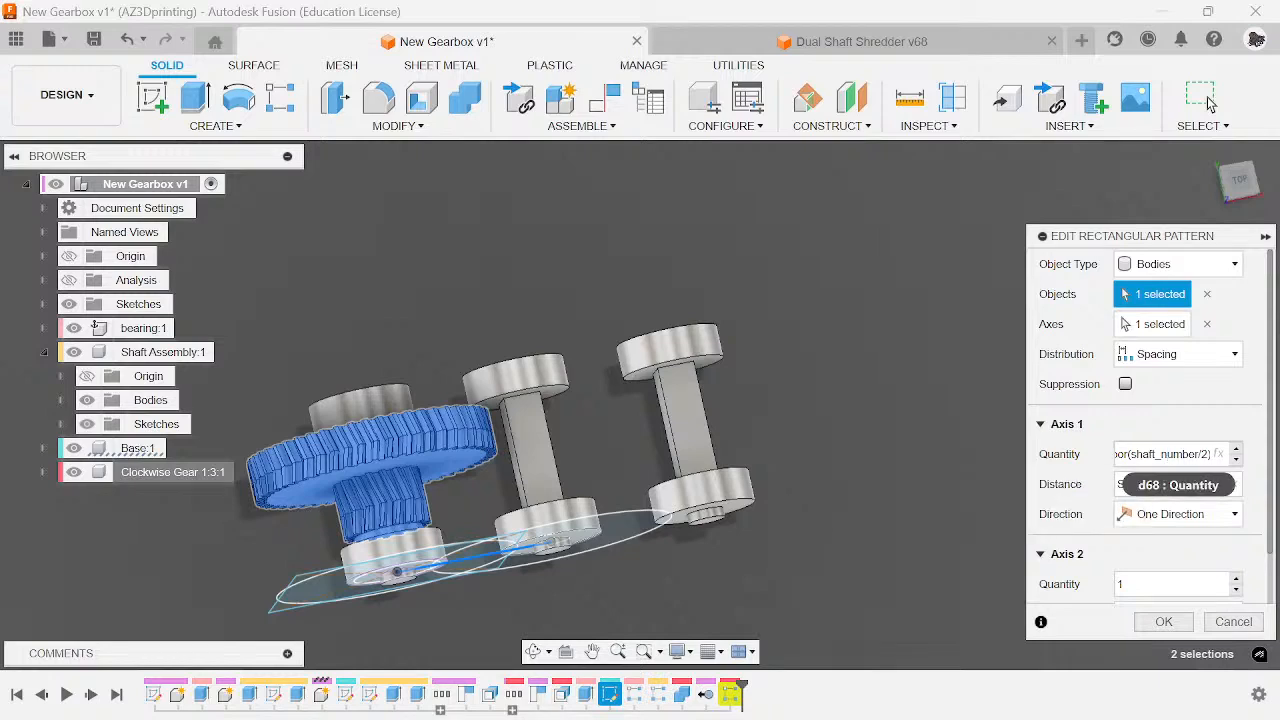
- Replace the rounding function in the pattern quantity so it reads ceil(shaft_number/2), and apply the gear pattern
click(1155, 455)
click(1128, 455)
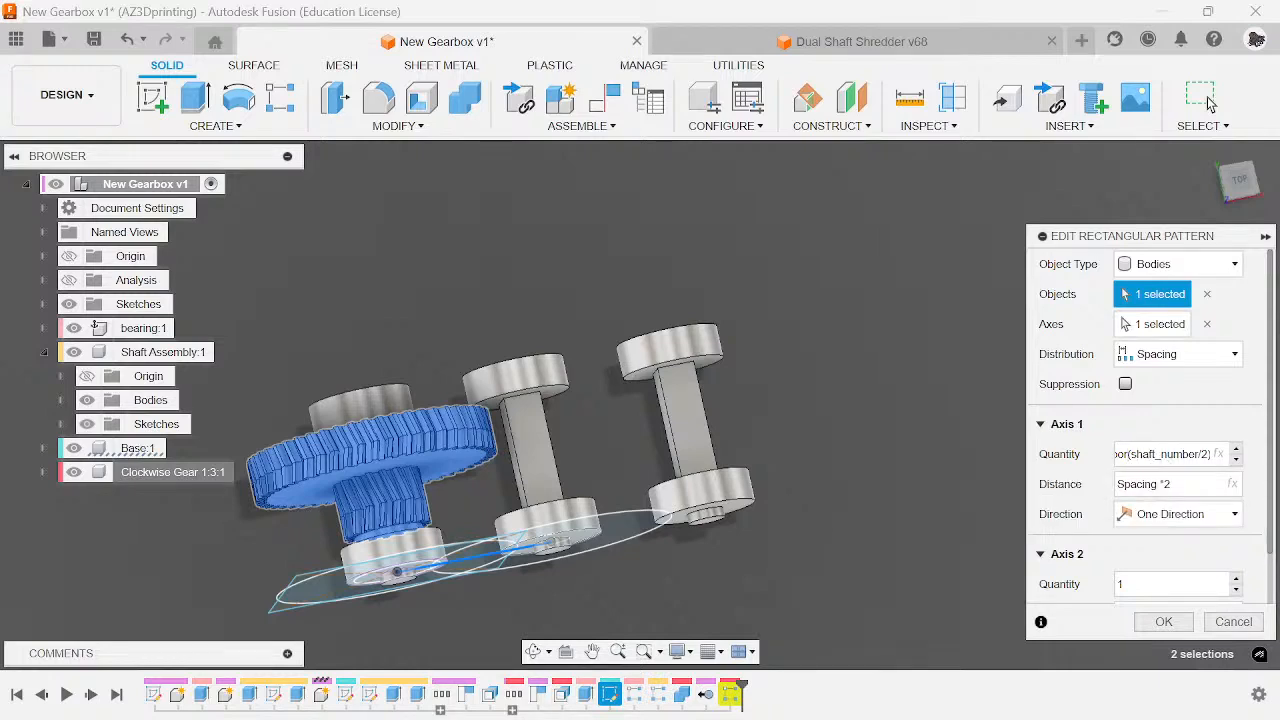
key(BackSpace)
key(BackSpace)
key(BackSpace)
key(BackSpace)
key(Delete)
text(ceil)
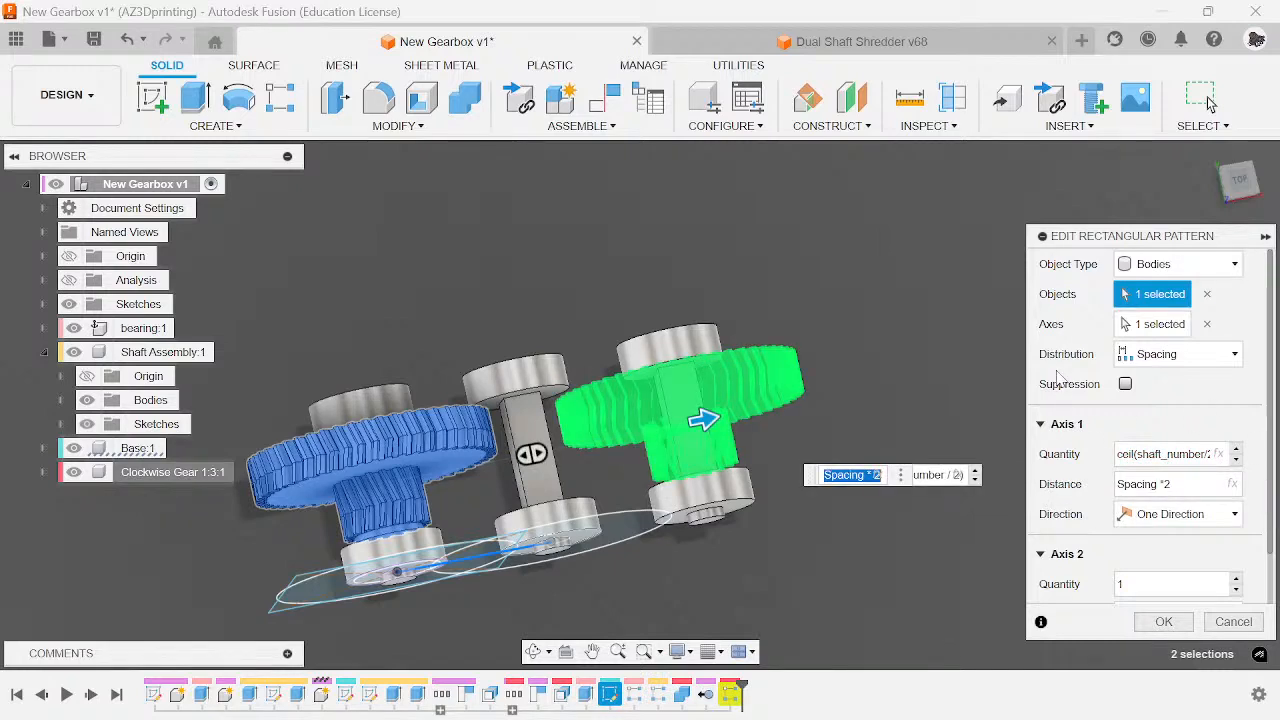
click(1160, 622)
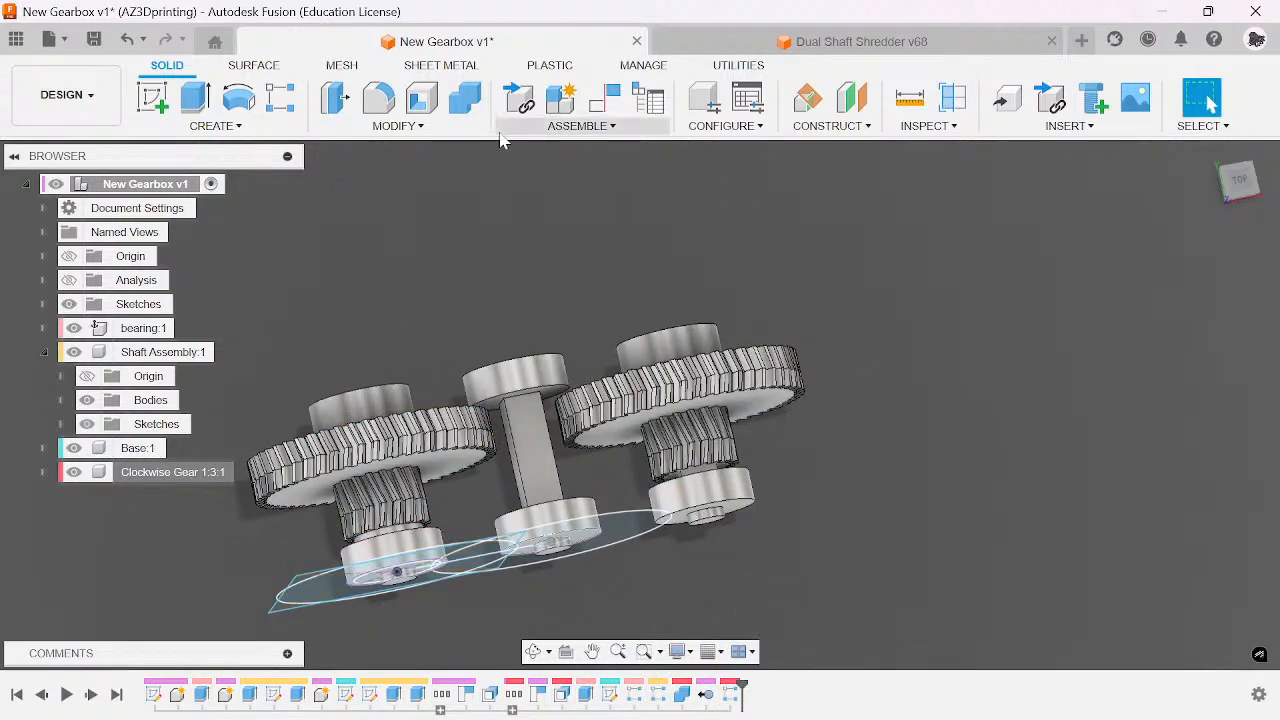
- Bring up the user parameters, move the dialog clear of the gears, and set shaft_number to 5
click(397, 126)
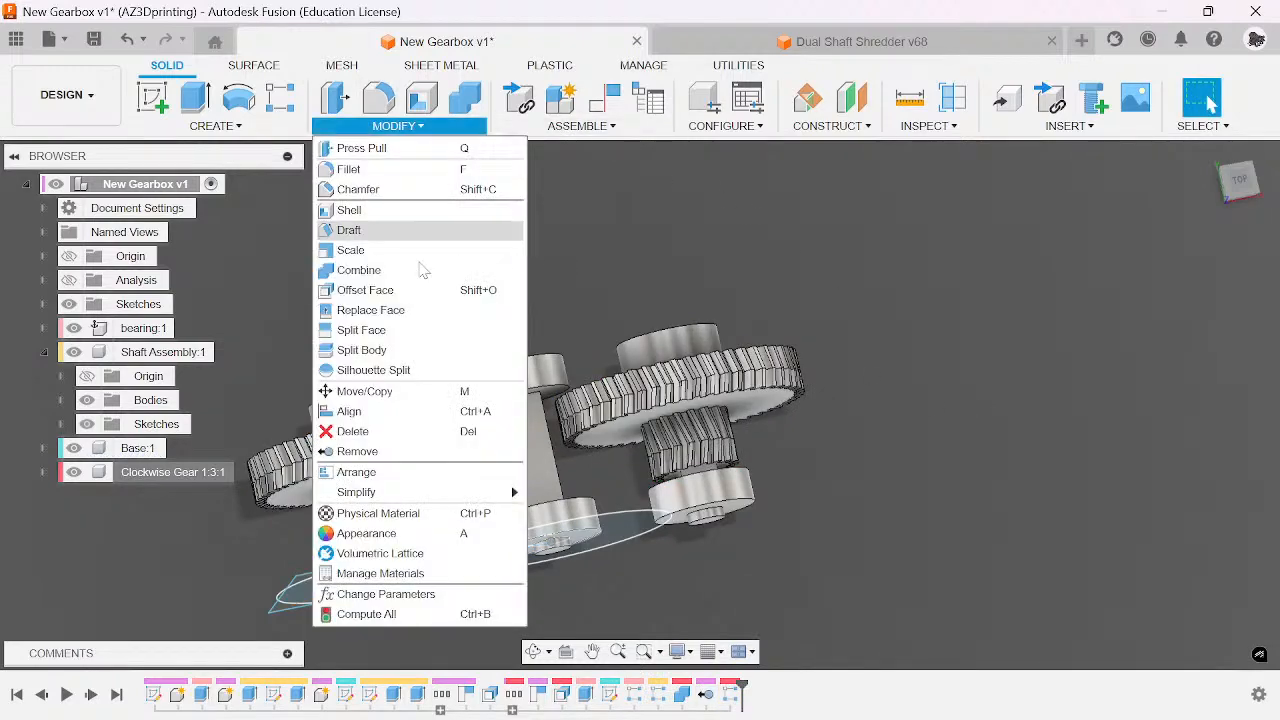
click(386, 596)
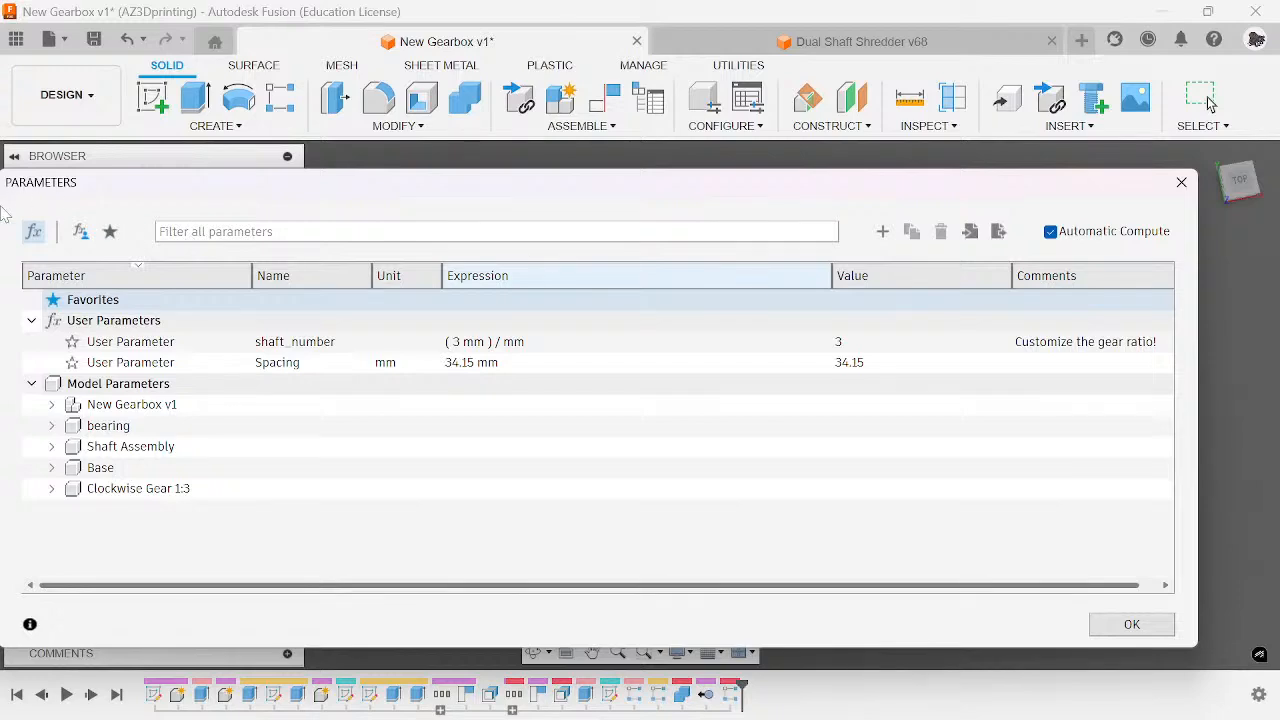
drag(1203, 299, 434, 300)
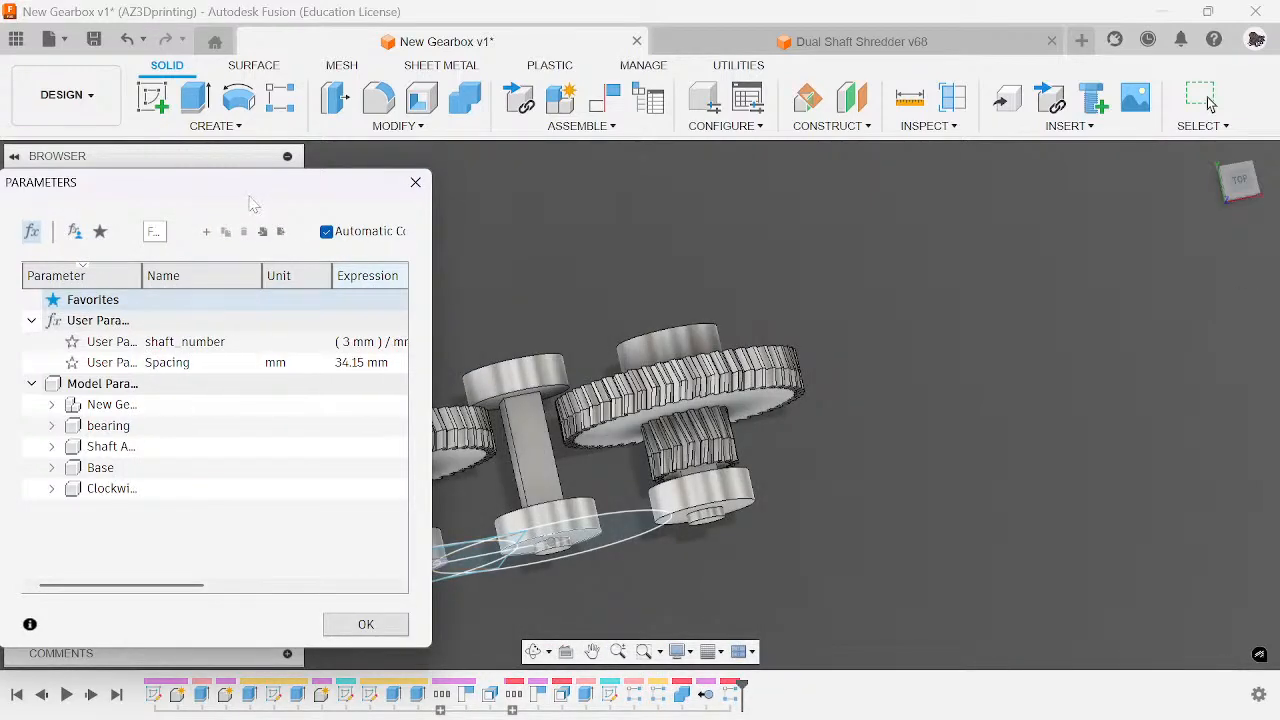
drag(254, 204, 1077, 180)
click(1184, 353)
right_click(1184, 354)
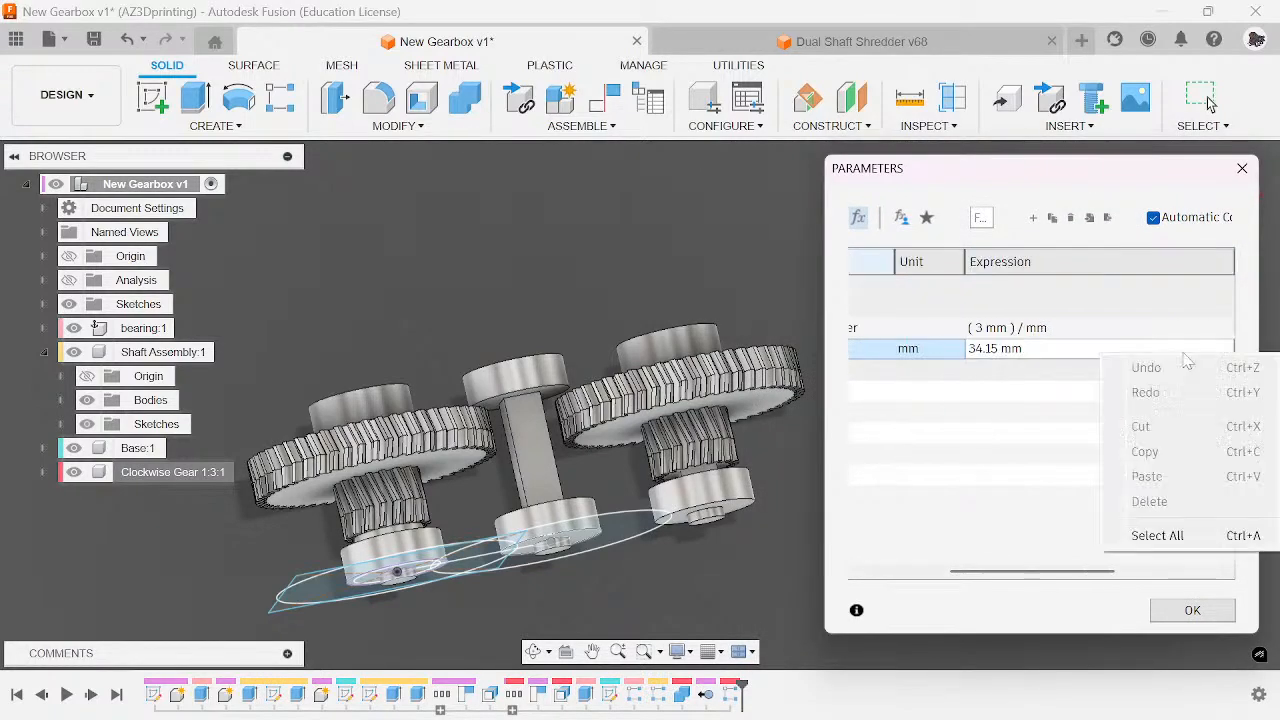
click(983, 352)
click(981, 330)
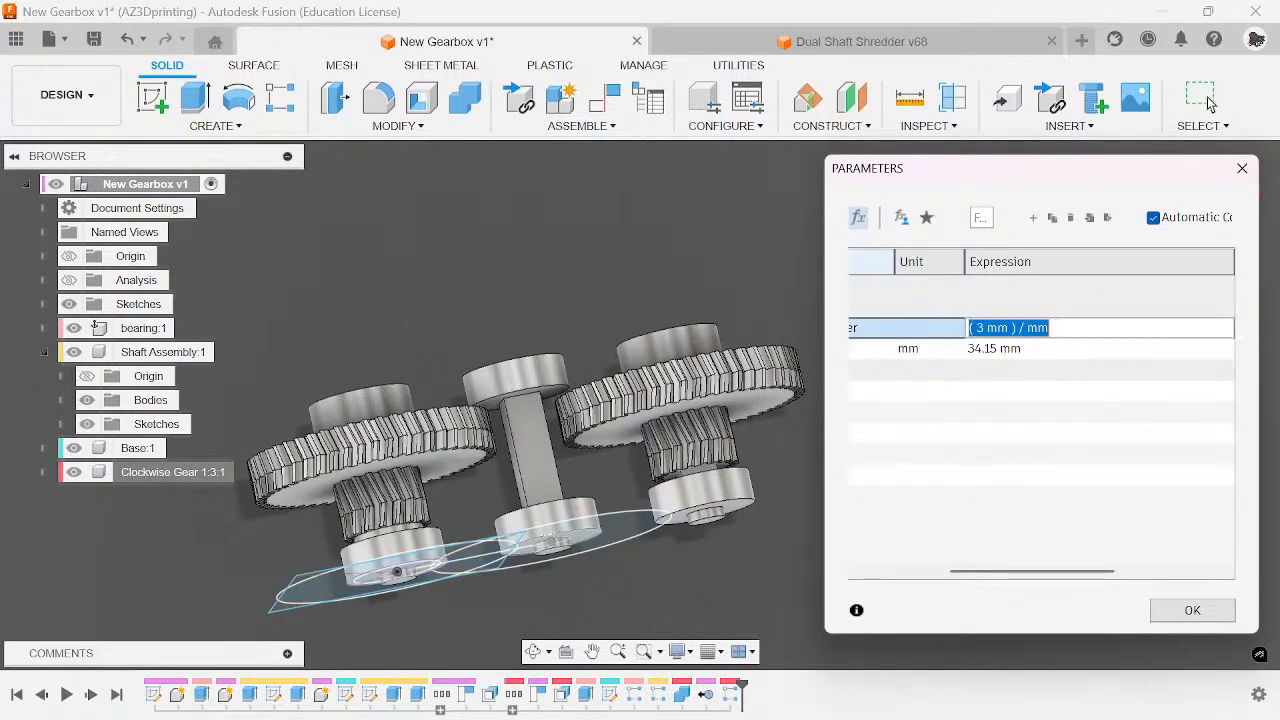
click(978, 329)
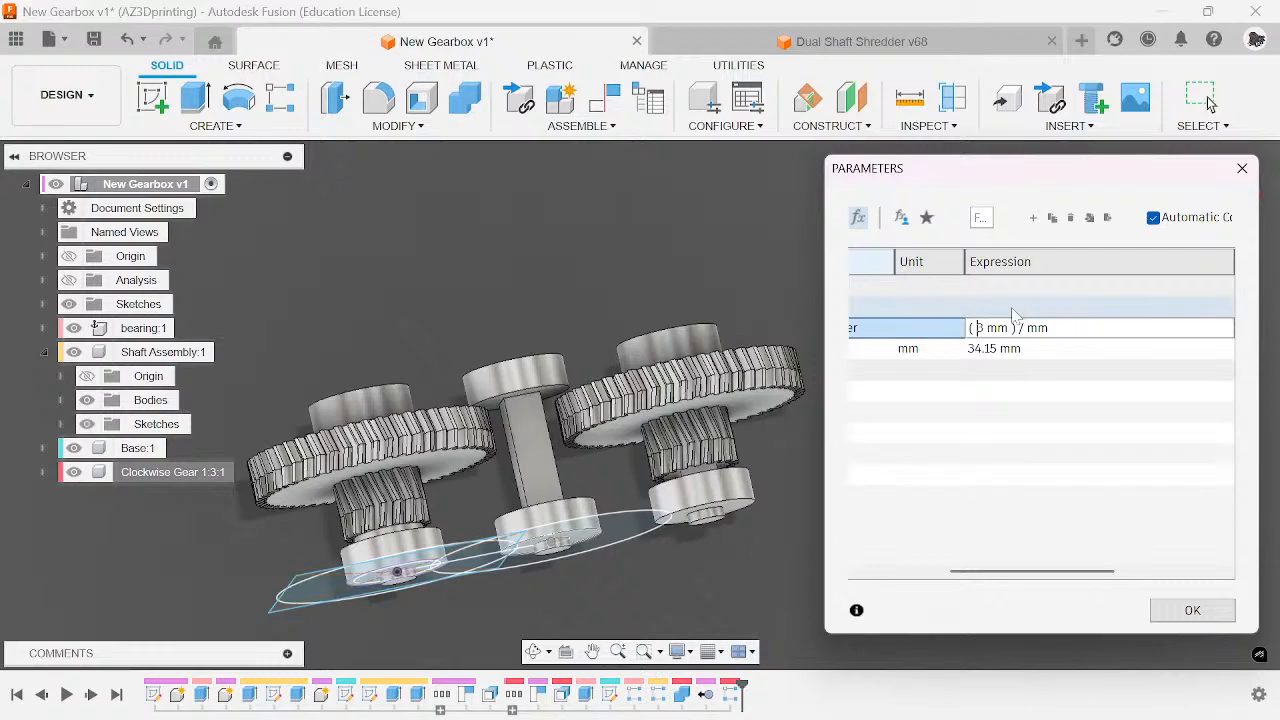
key(BackSpace)
text(5)
key(Return)
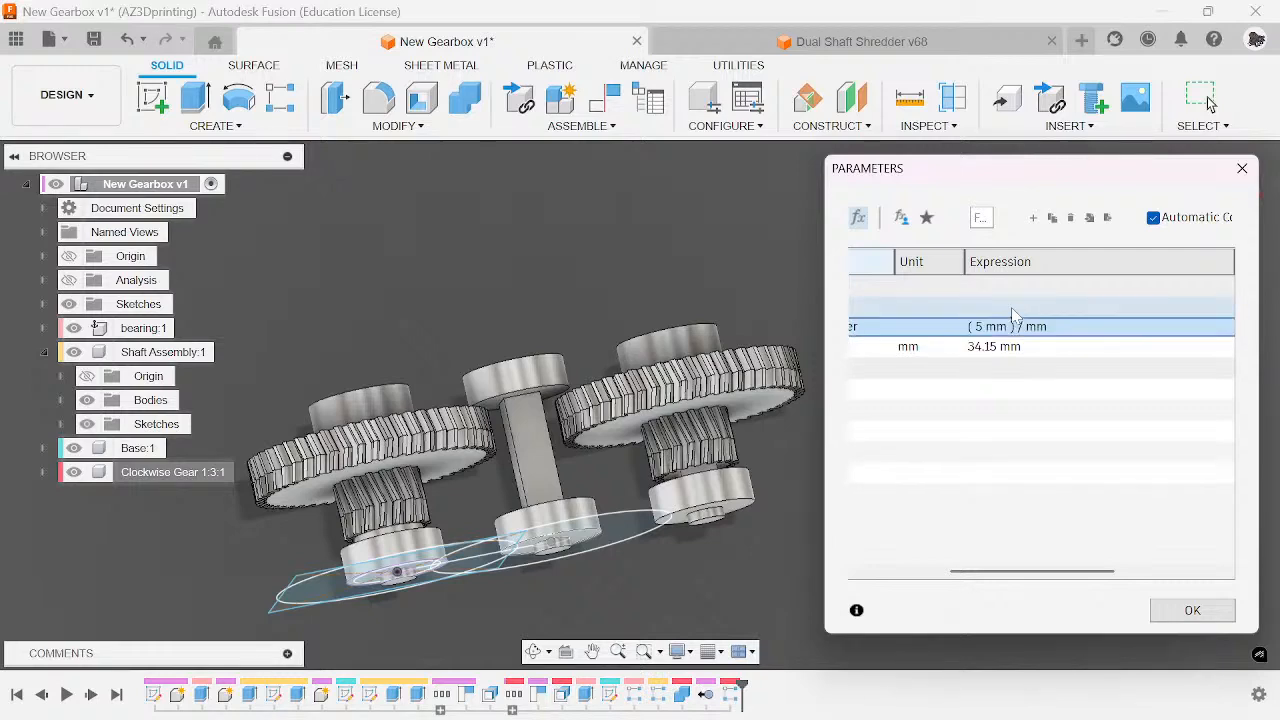
scroll(677, 306, down, 3)
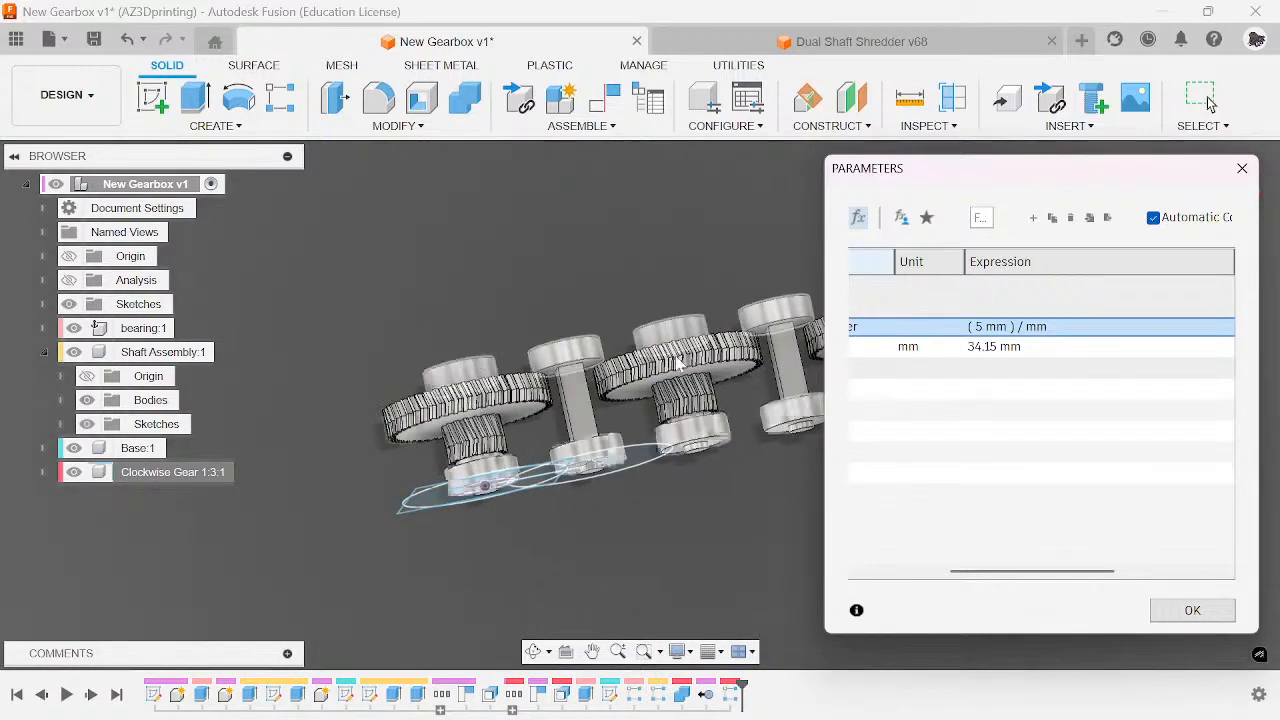
- Set the shaft_number user parameter to 4 and close the parameters dialog
click(975, 327)
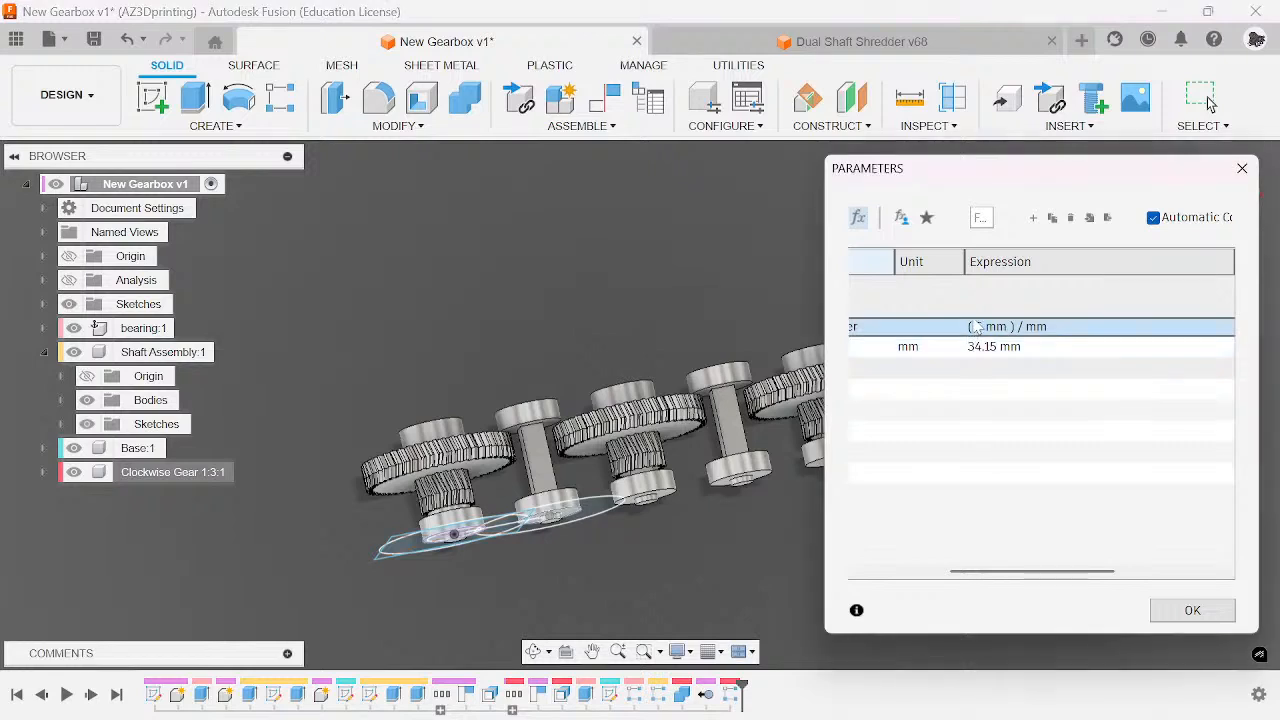
double_click(980, 328)
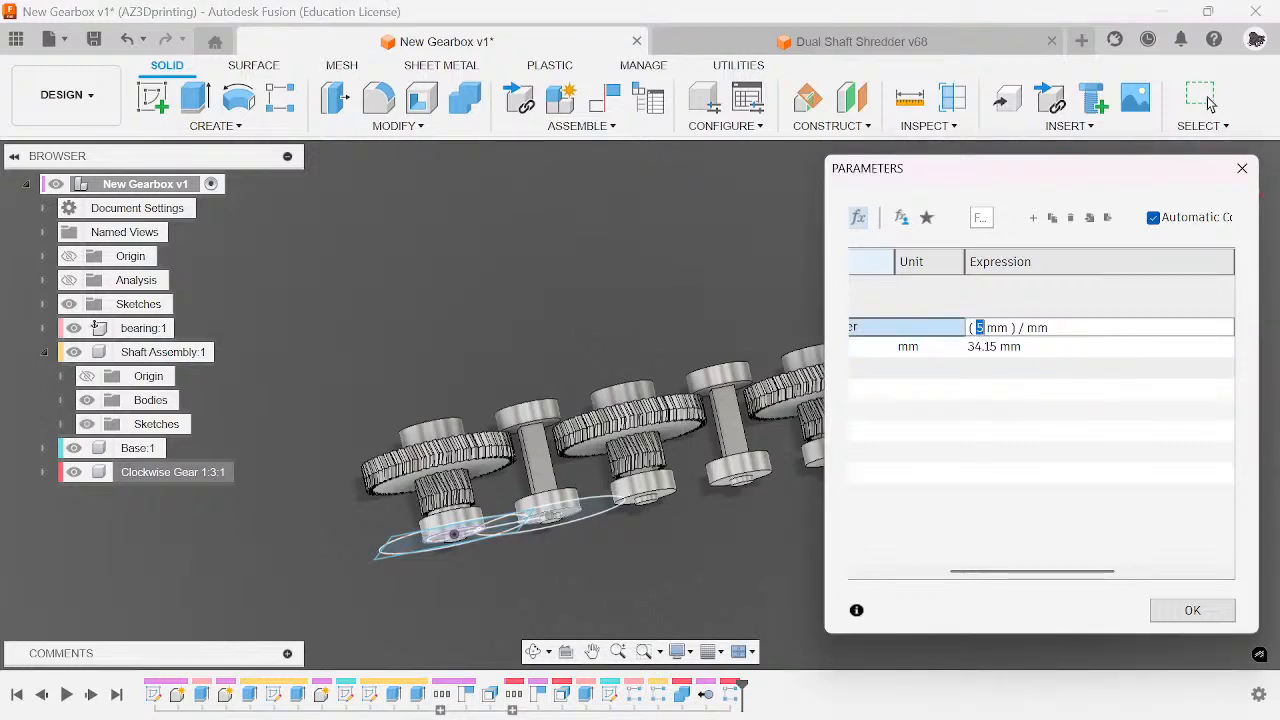
key(Return)
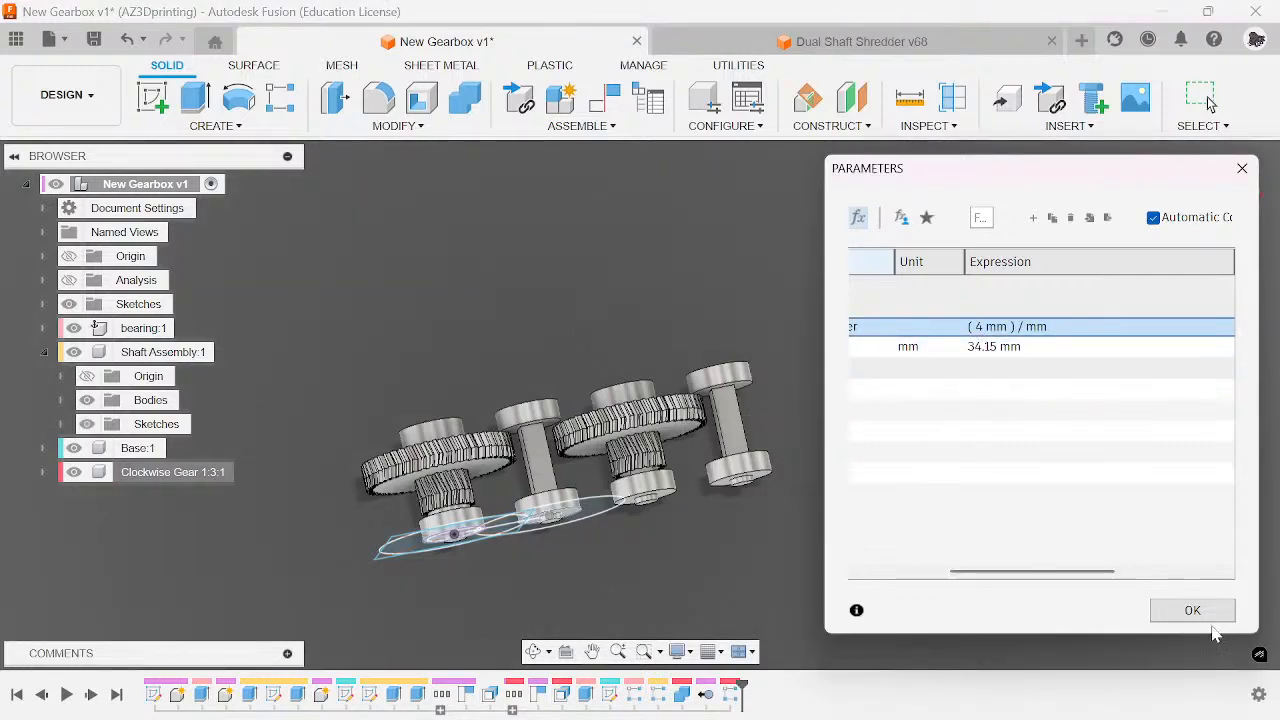
click(1193, 610)
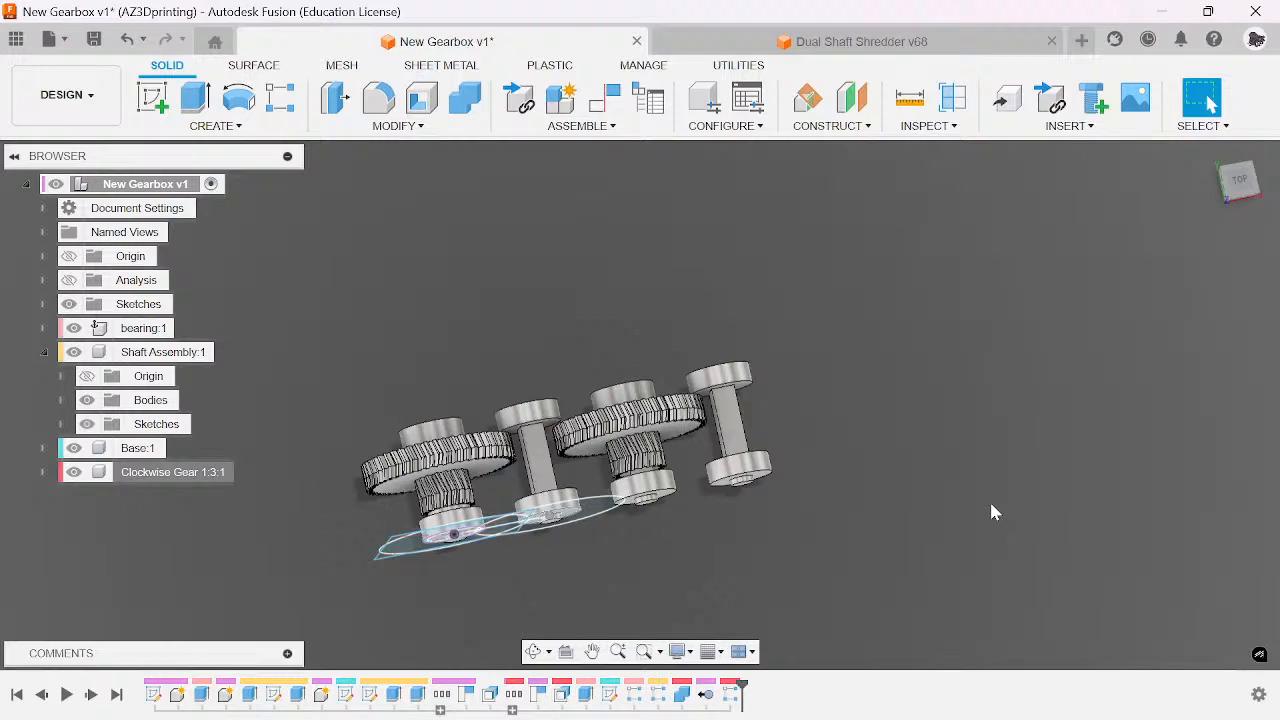
scroll(548, 460, up, 5)
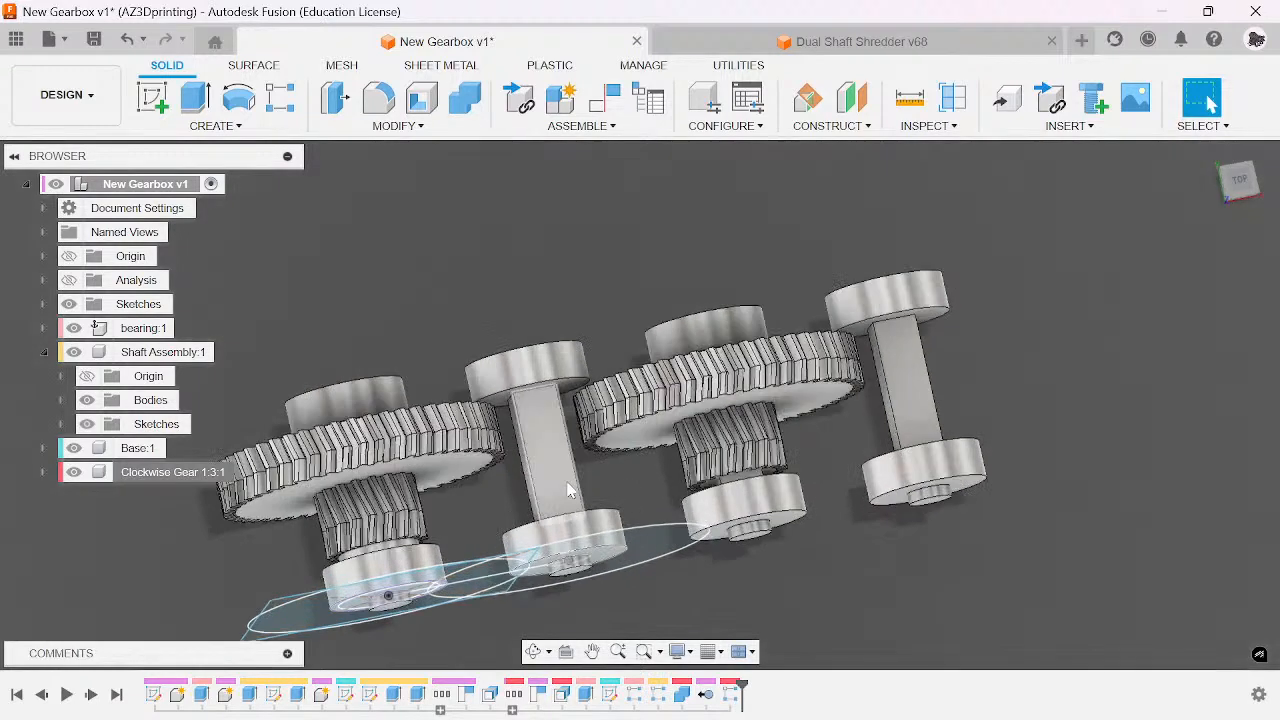
scroll(613, 479, down, 3)
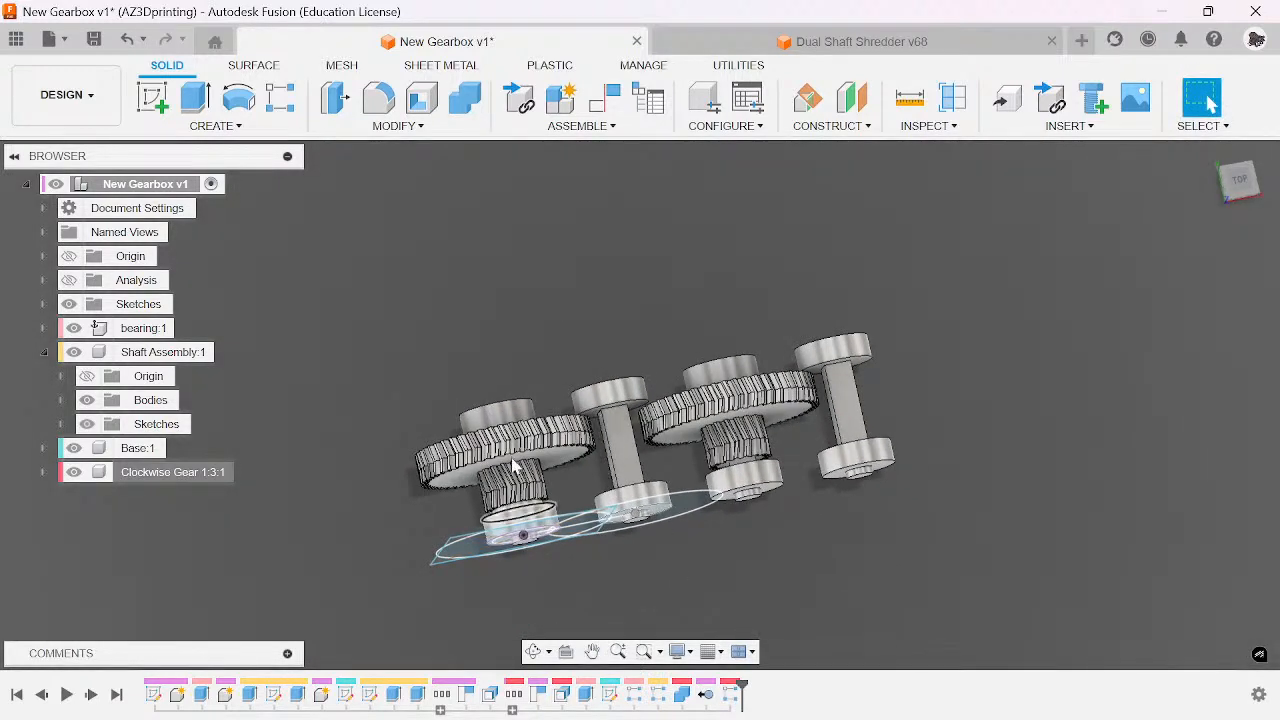
scroll(497, 439, up, 3)
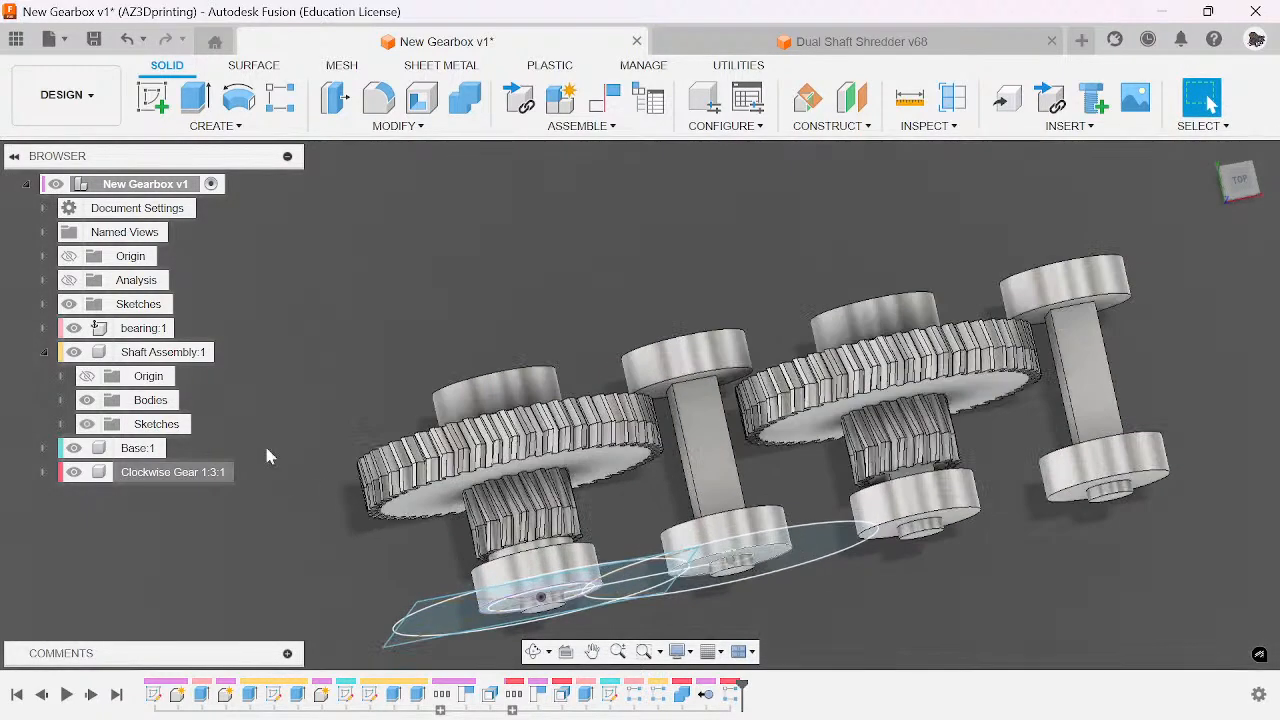
- Edit the shaft's rectangular pattern to also include the two round collar bodies next to the bearings, and apply it
right_click(660, 696)
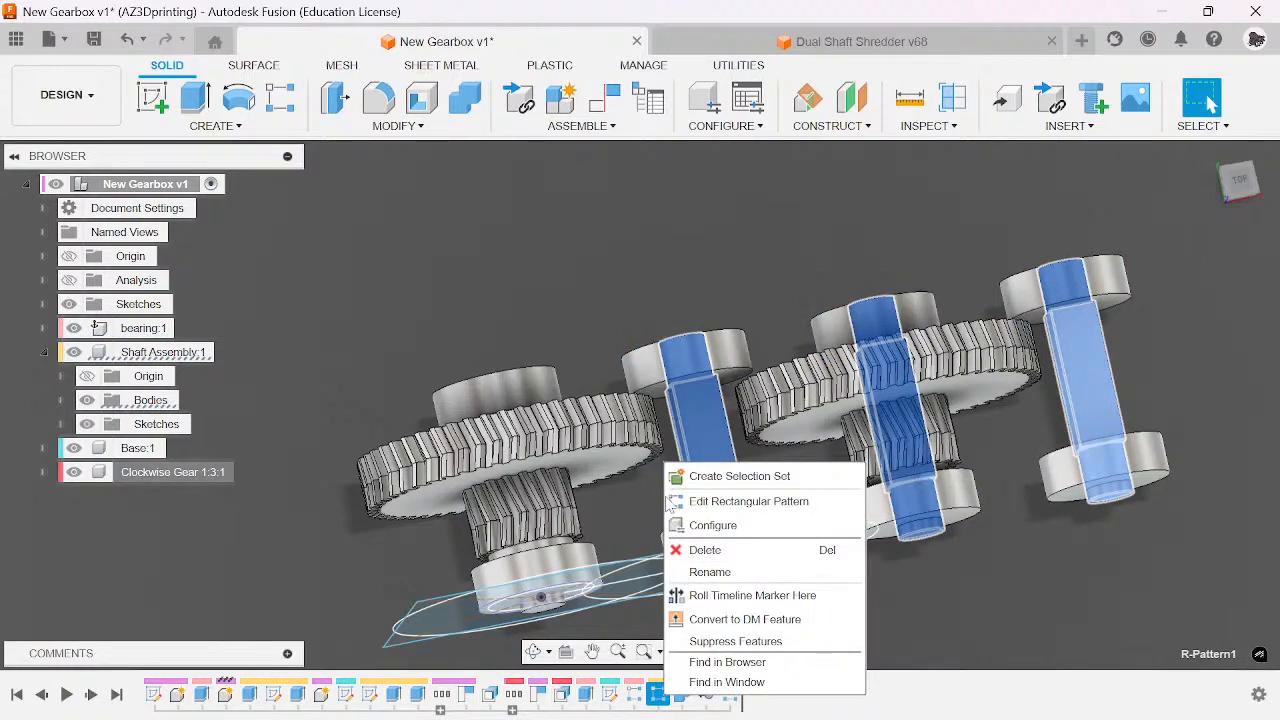
click(710, 502)
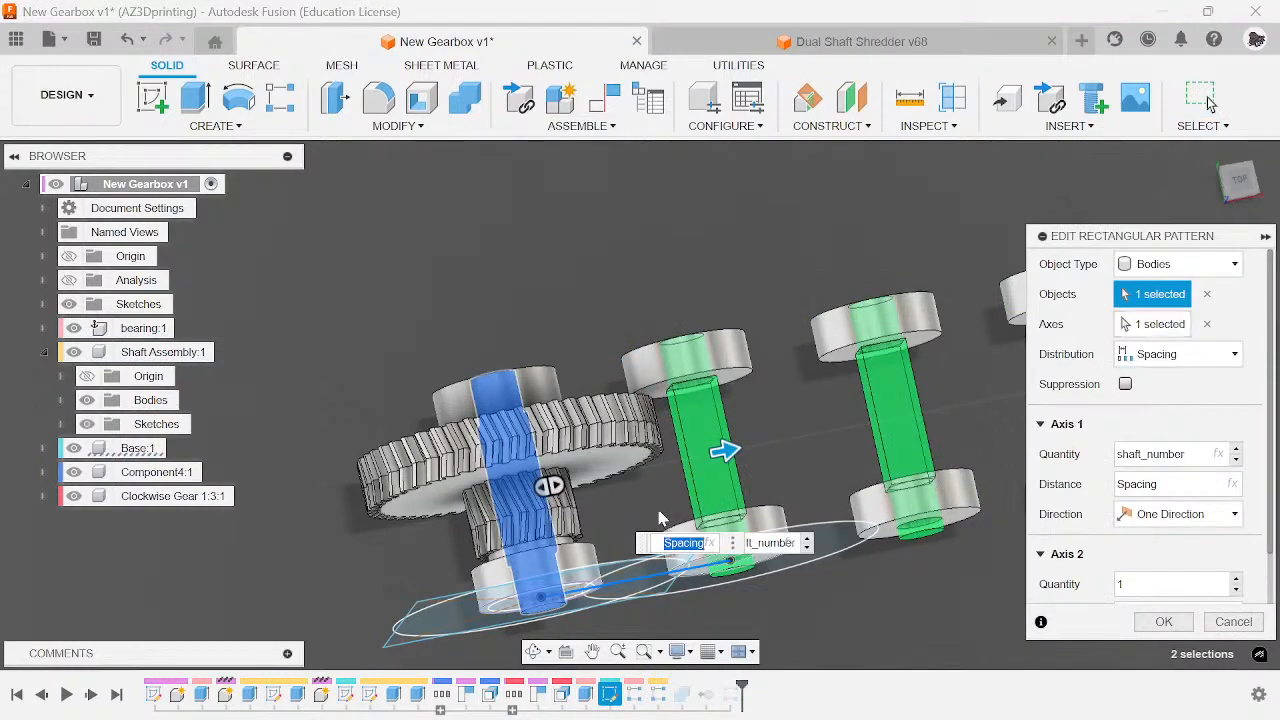
click(551, 549)
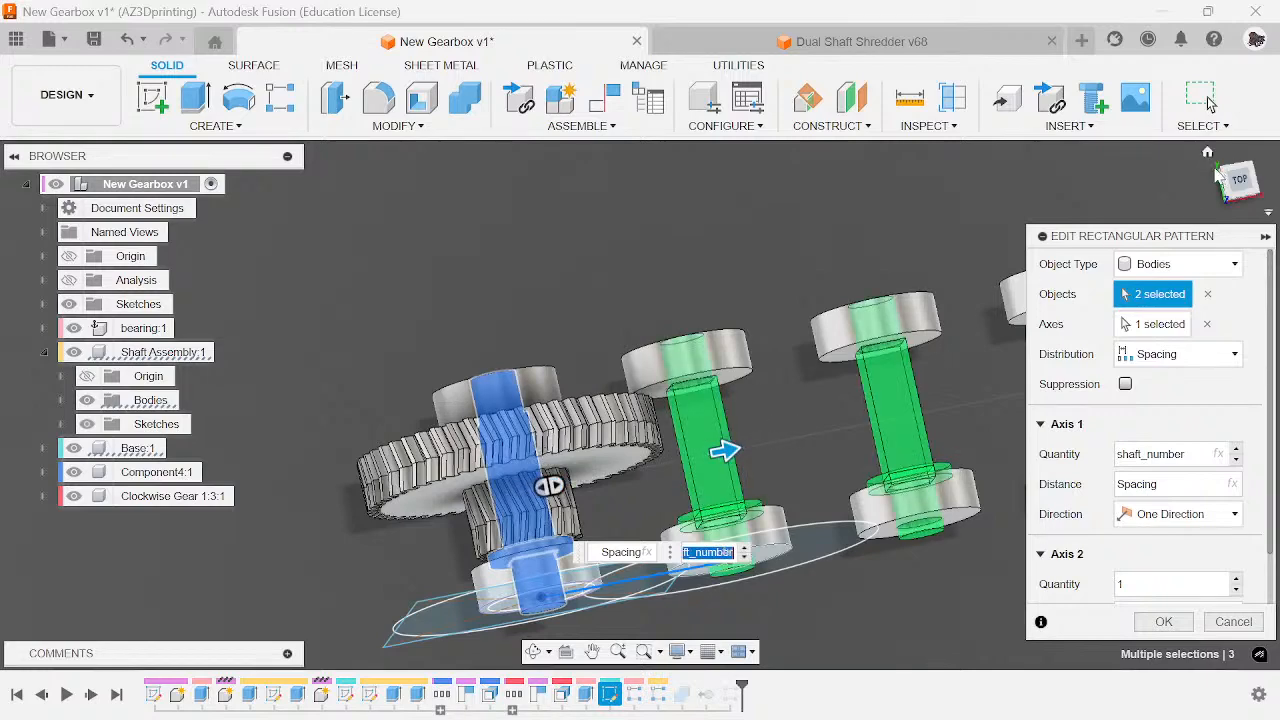
scroll(447, 455, up, 6)
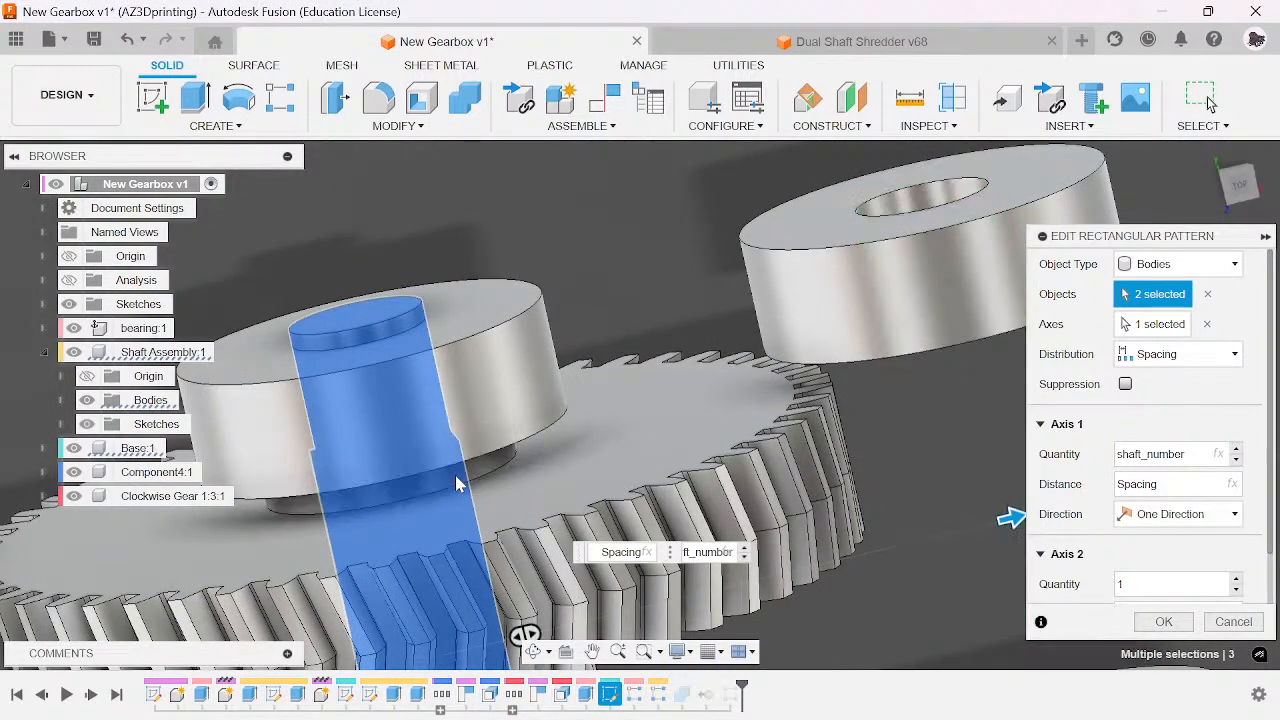
click(455, 484)
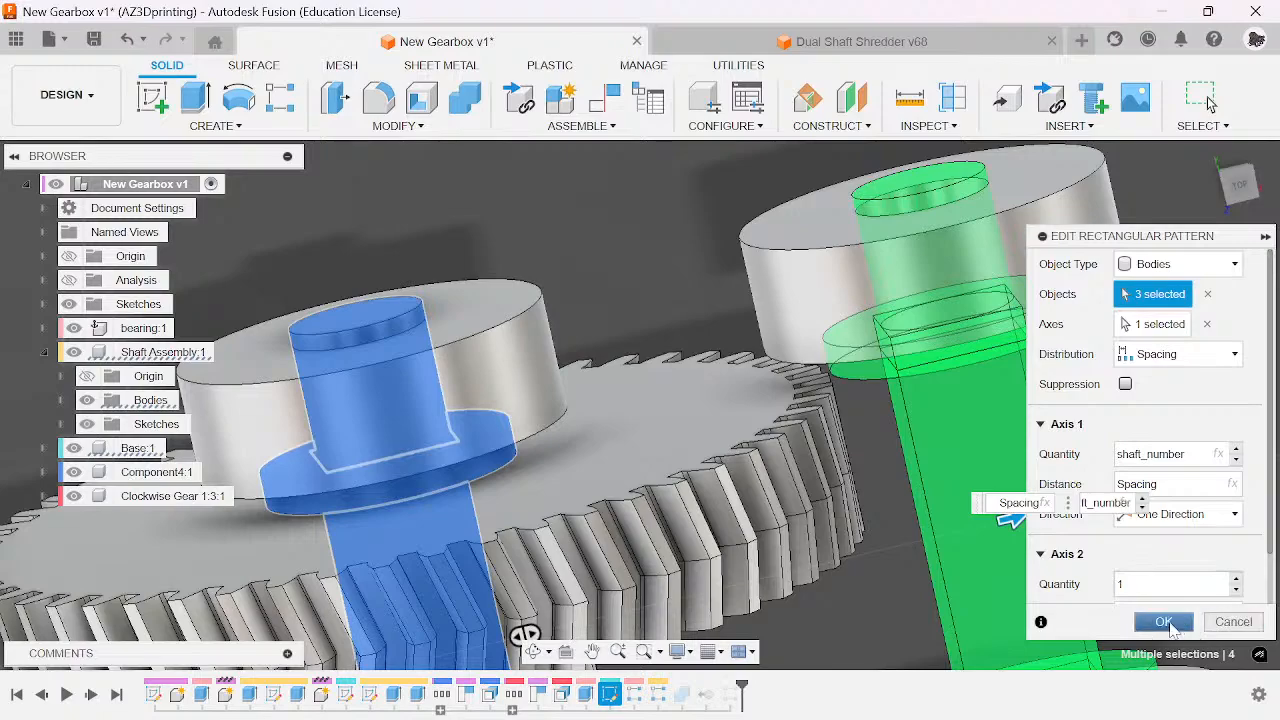
key(Return)
scroll(677, 417, down, 6)
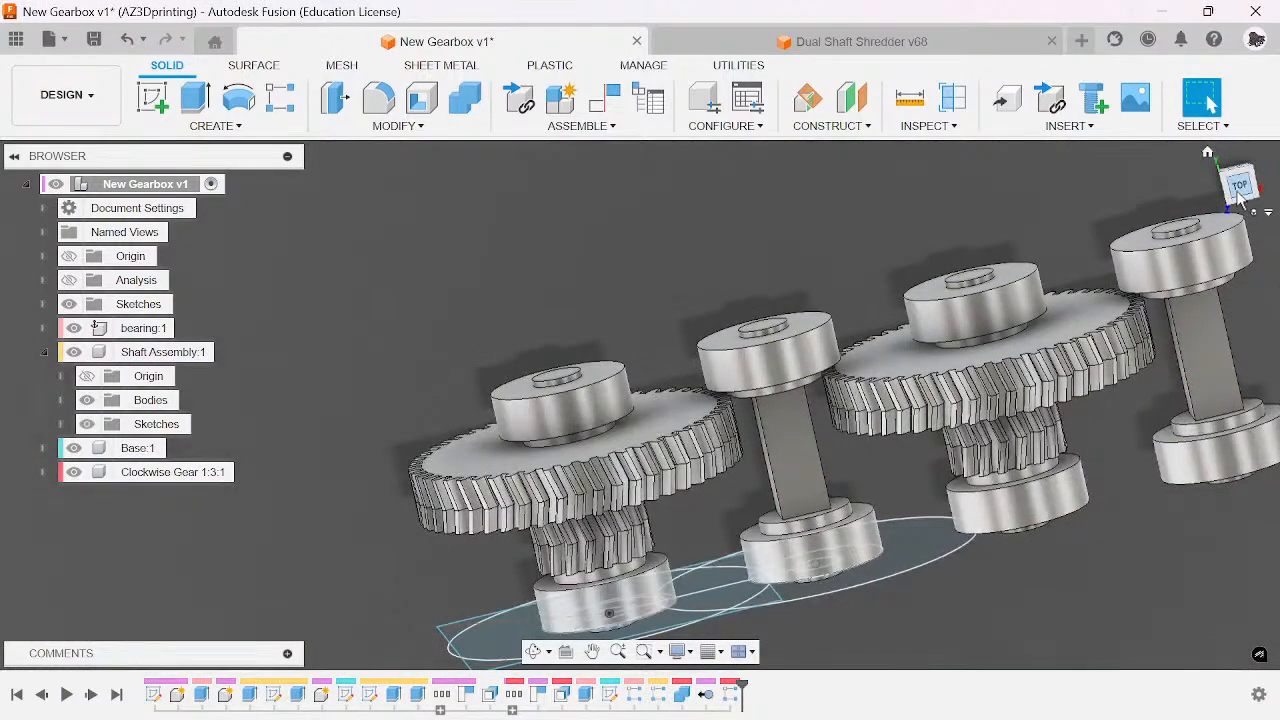
mouse_move(1240, 191)
mouse_down()
mouse_move(1230, 108)
mouse_move(1220, 147)
mouse_move(1194, 154)
mouse_move(1205, 72)
mouse_move(1242, 112)
mouse_move(1205, 168)
mouse_move(1228, 170)
mouse_move(1090, 235)
mouse_move(1015, 193)
mouse_up()
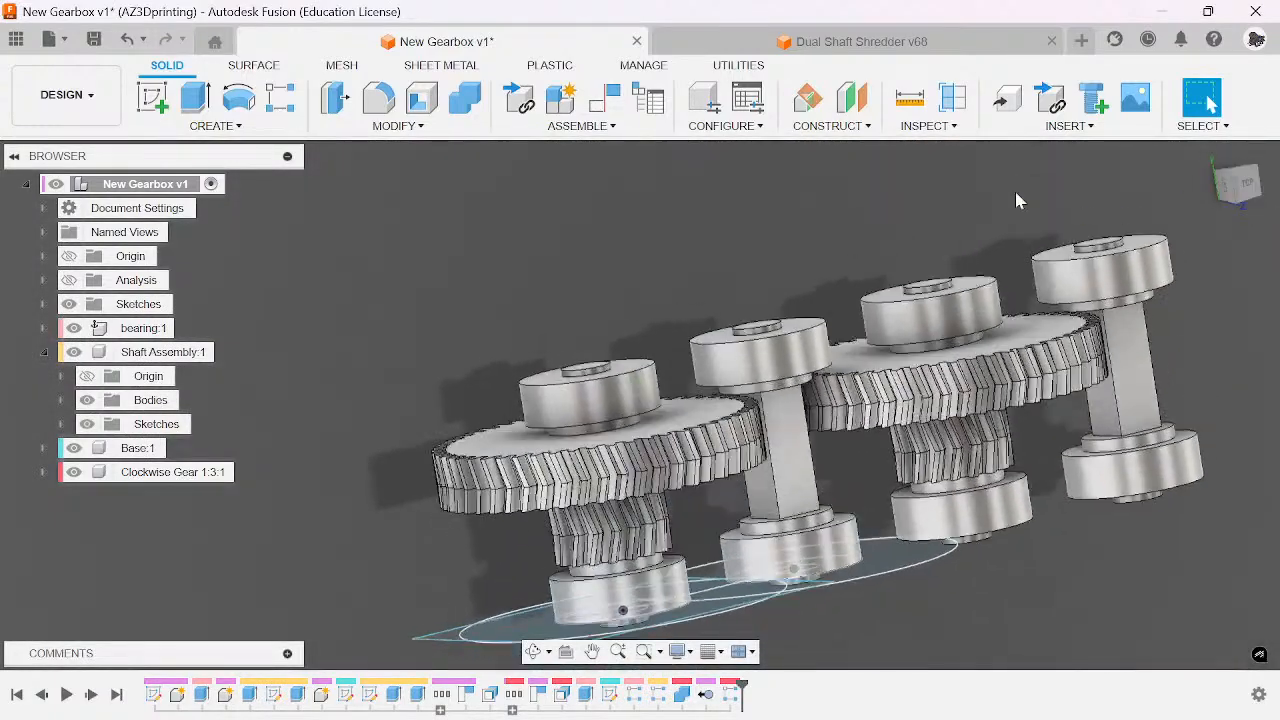
- Generate a clockwise double helical metric gear with module 1 mm, 51 teeth, 10 mm height, 14.5° pressure angle and 15° helix angle
click(735, 66)
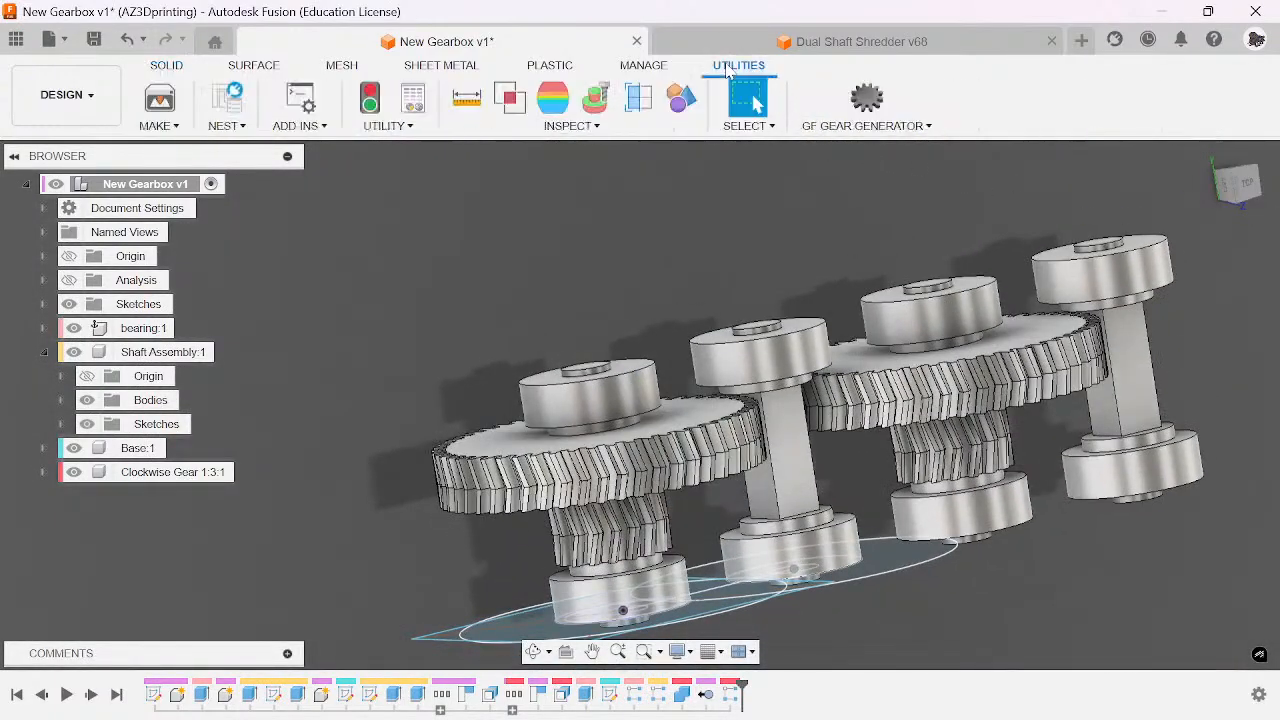
click(860, 126)
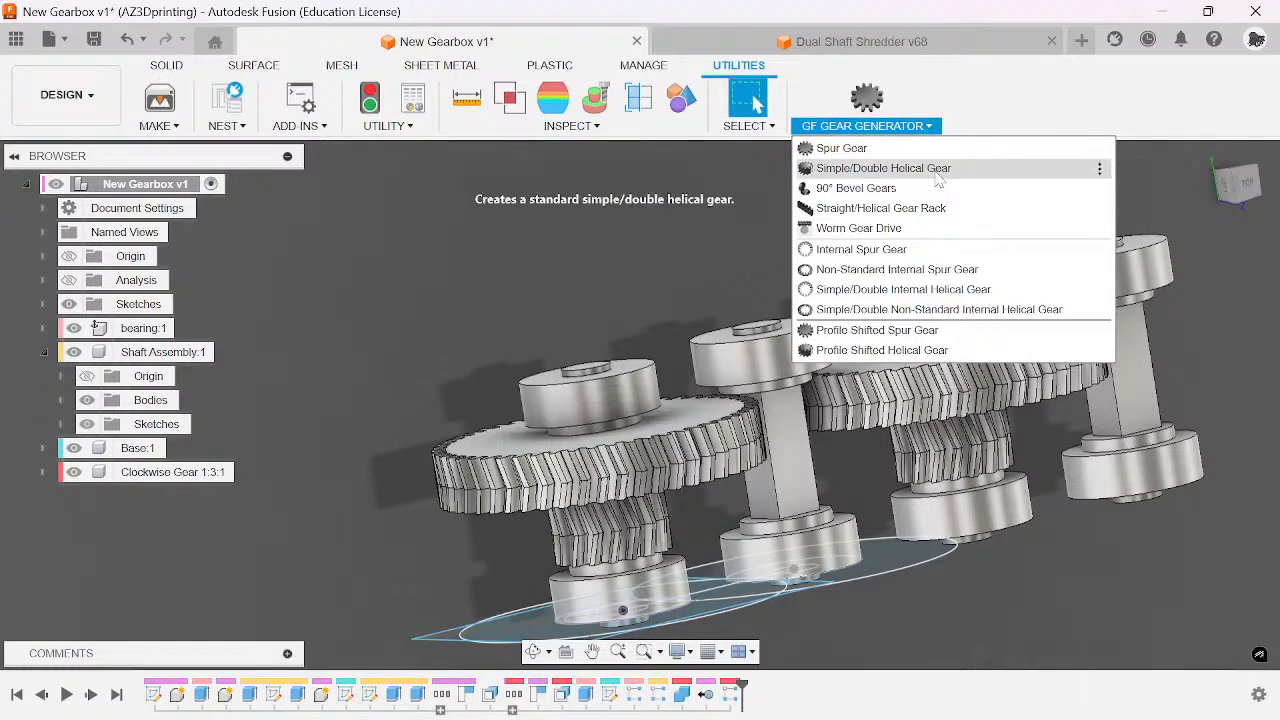
click(938, 178)
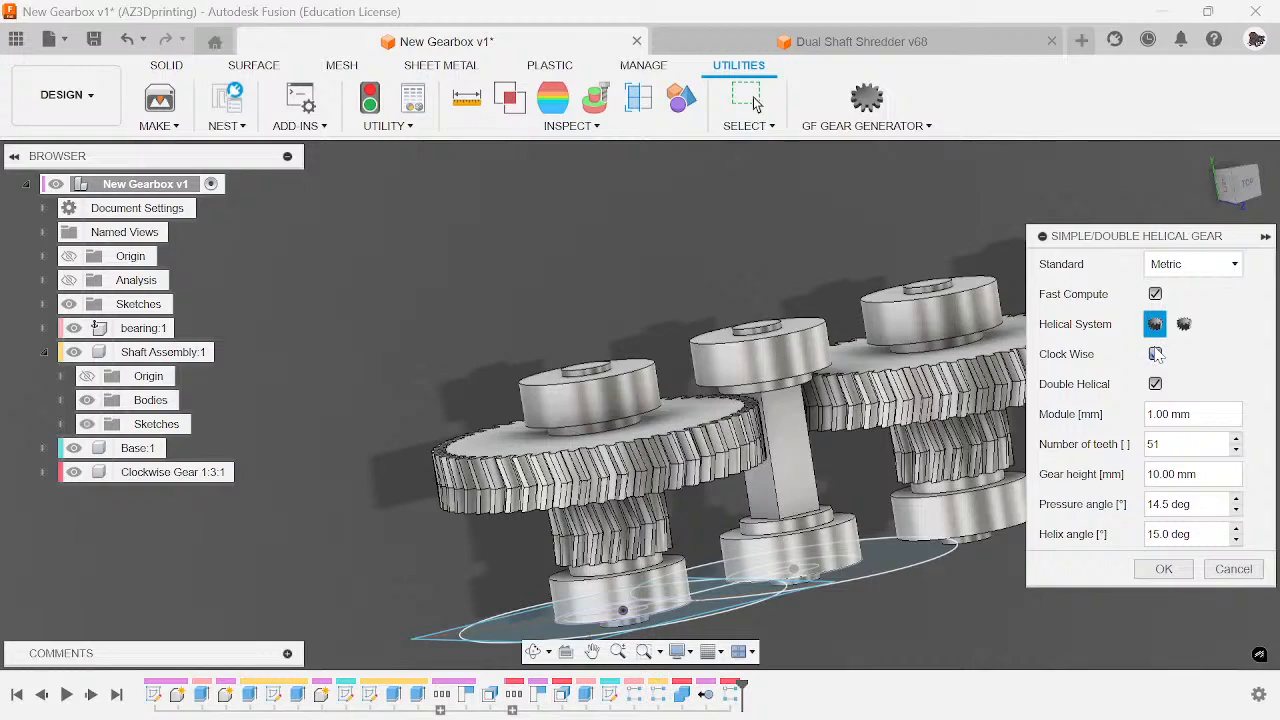
scroll(527, 430, down, 2)
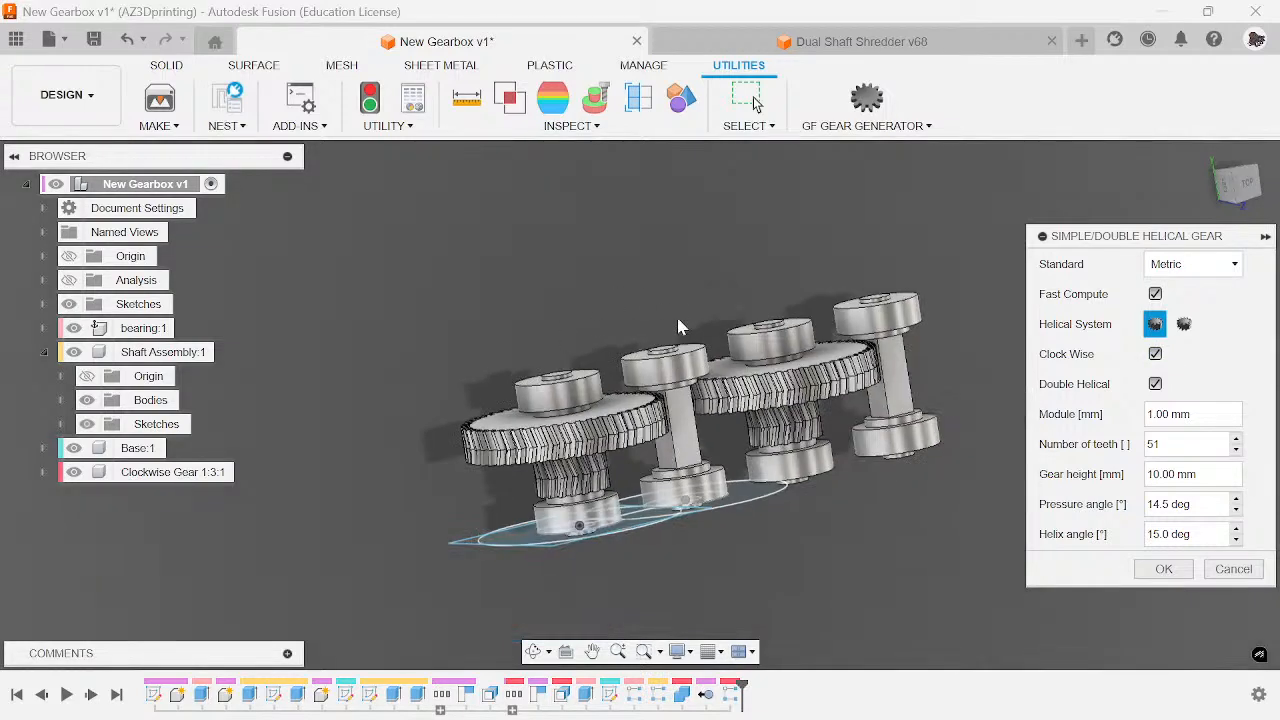
scroll(750, 385, up, 2)
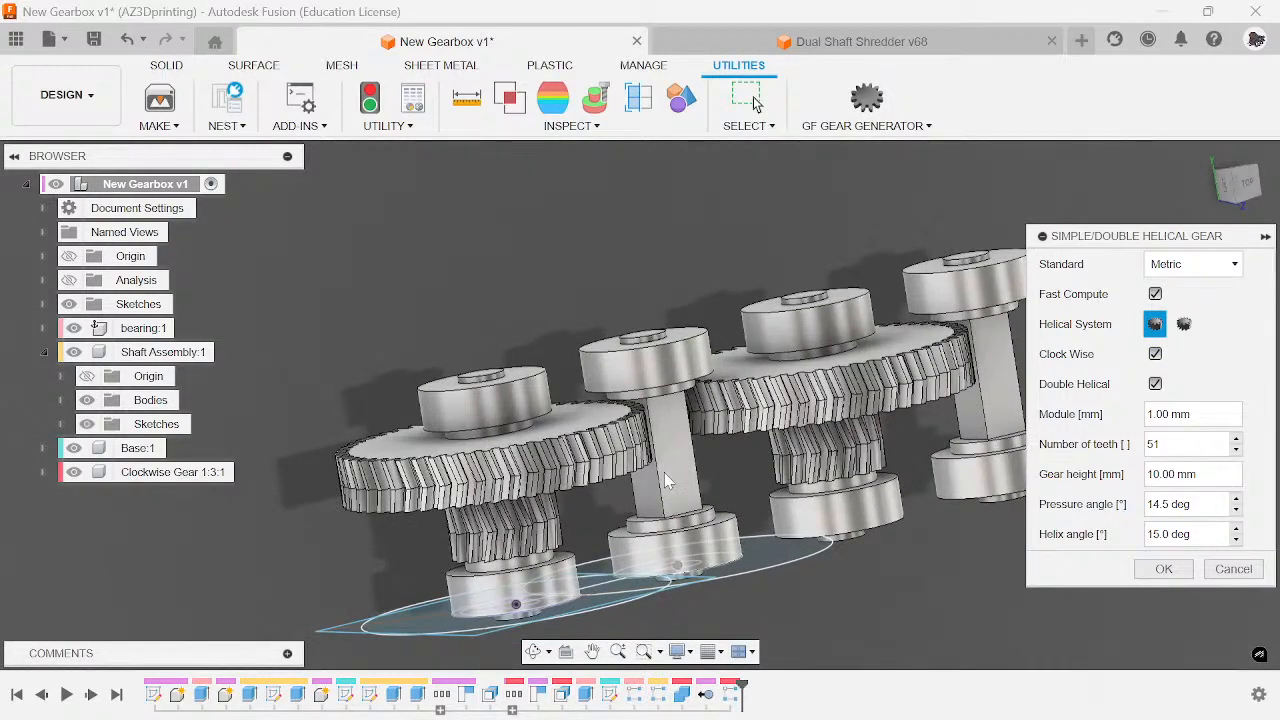
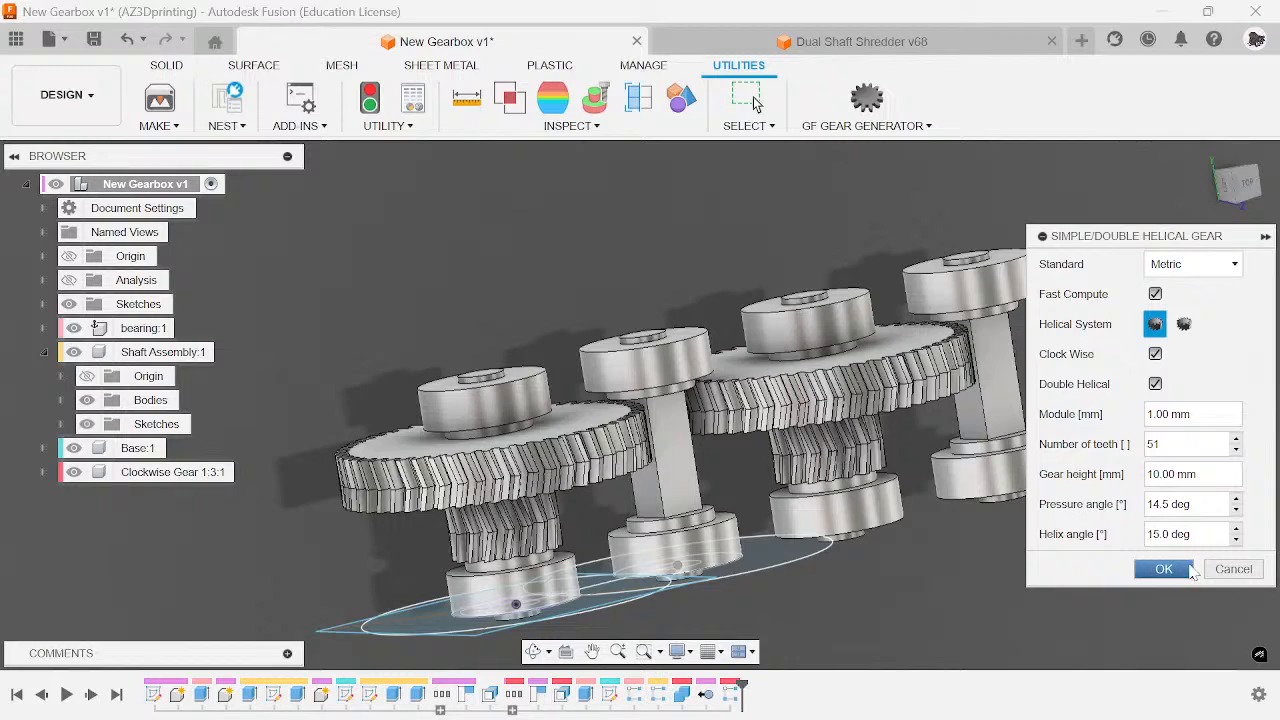
click(1170, 570)
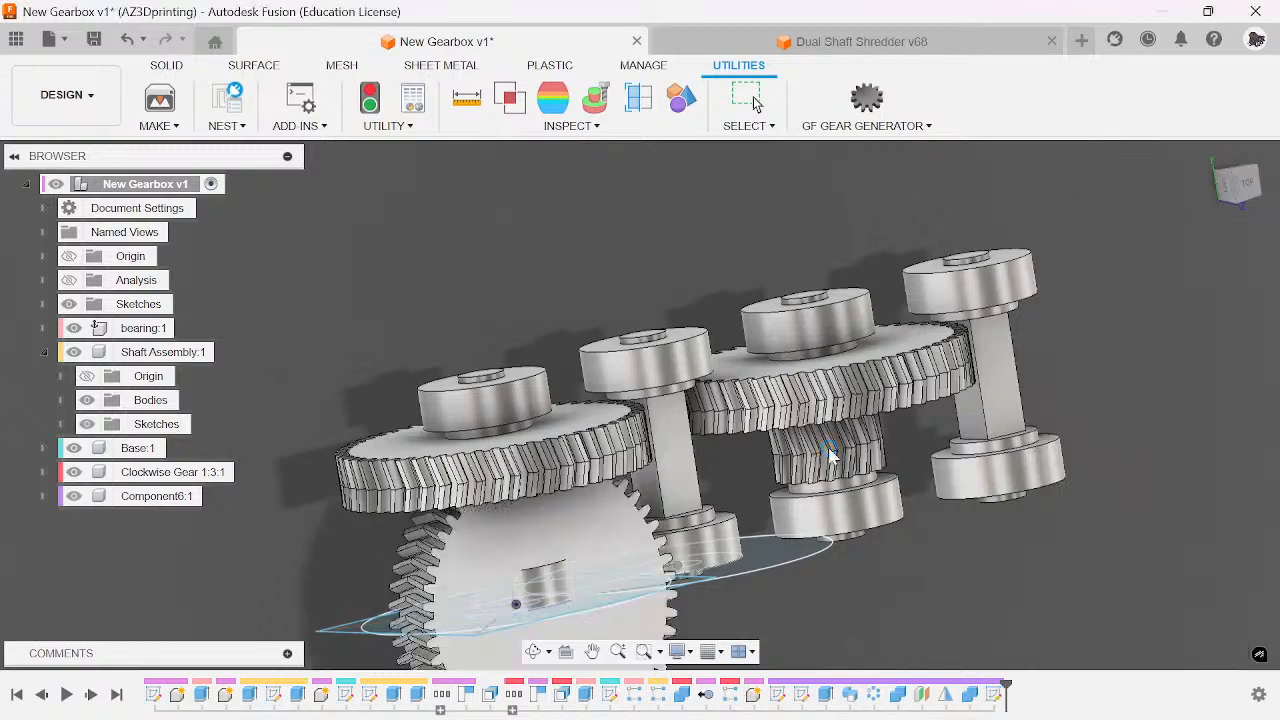
- Rename the existing patterned gear component to C-Clockwise Gear 1:3
right_click(173, 481)
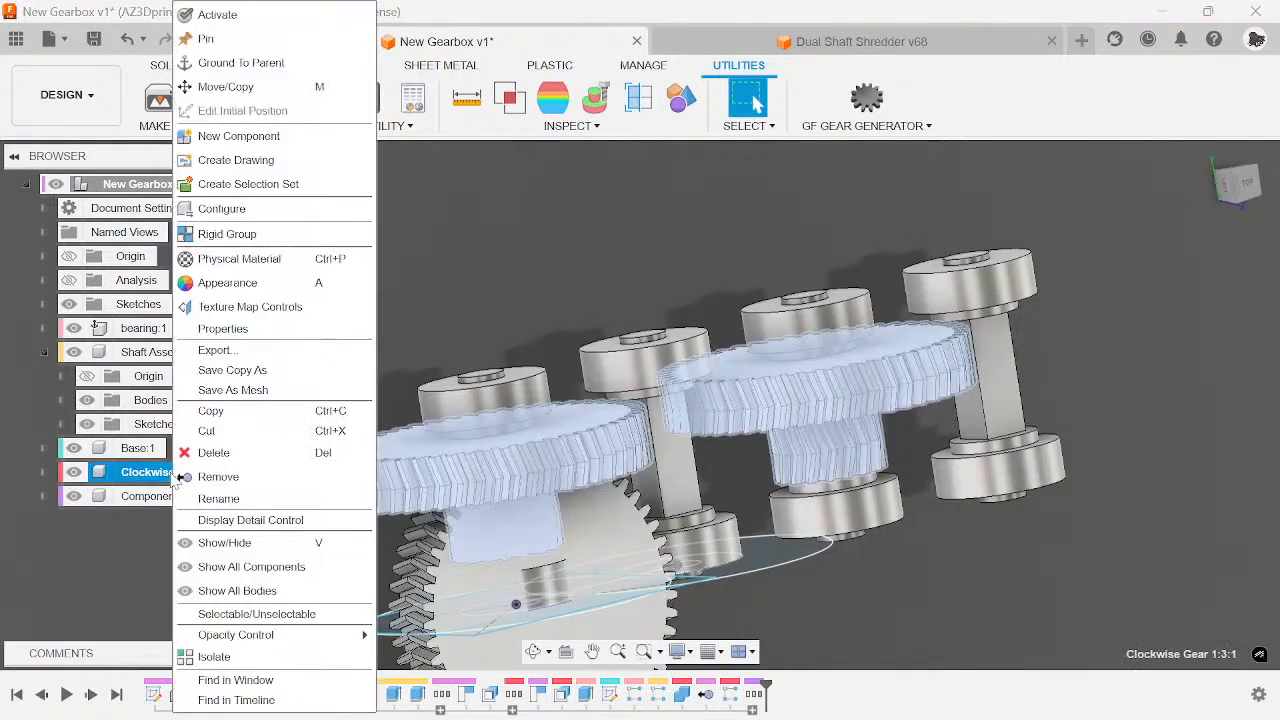
click(190, 492)
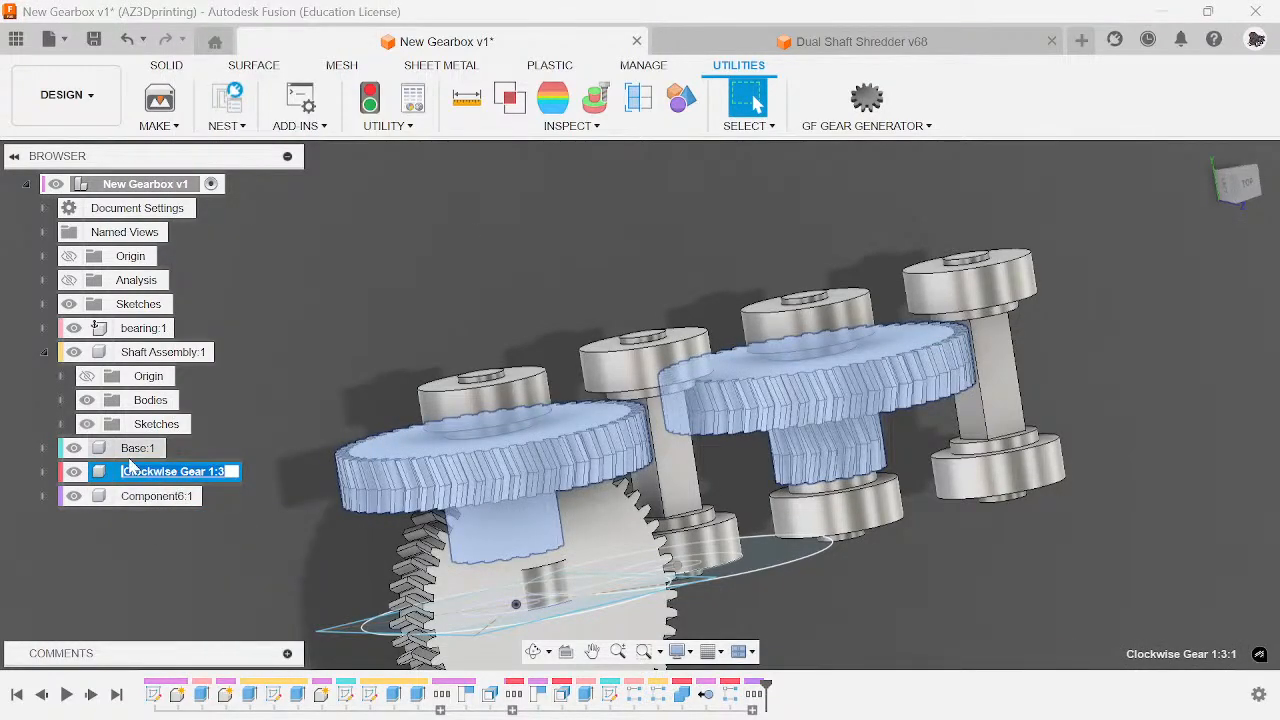
key(Return)
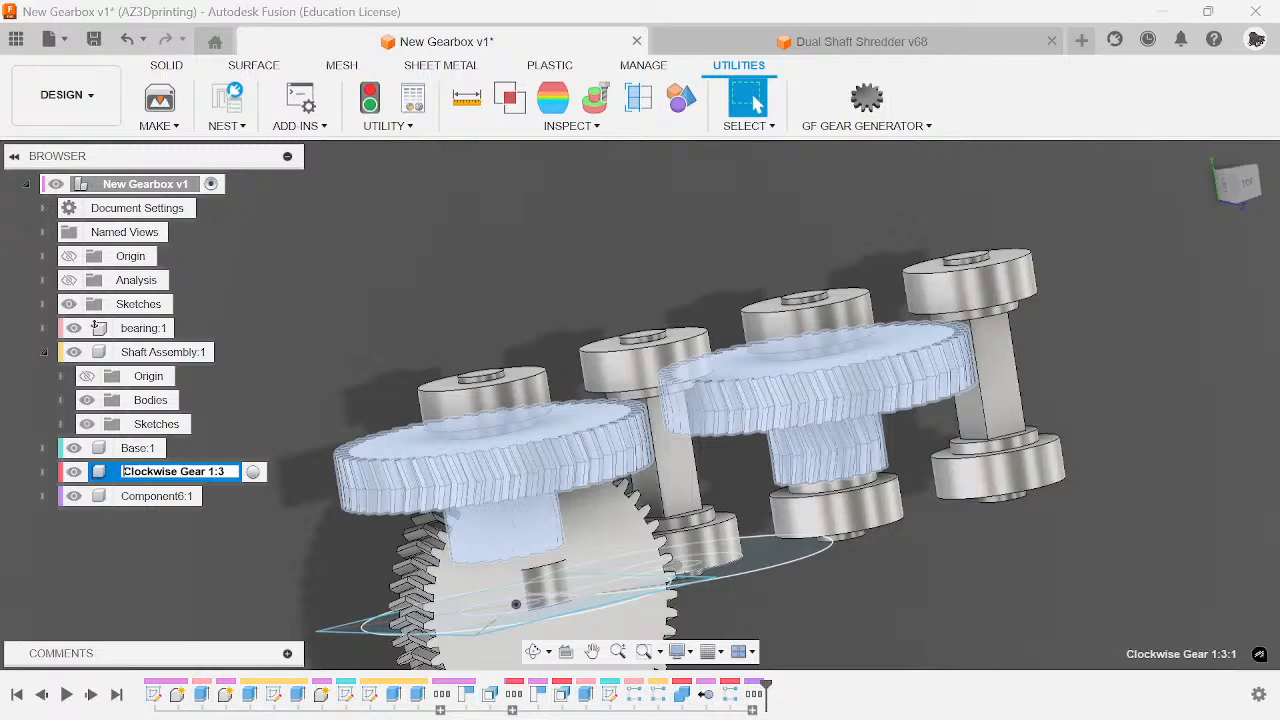
text(C-)
key(Return)
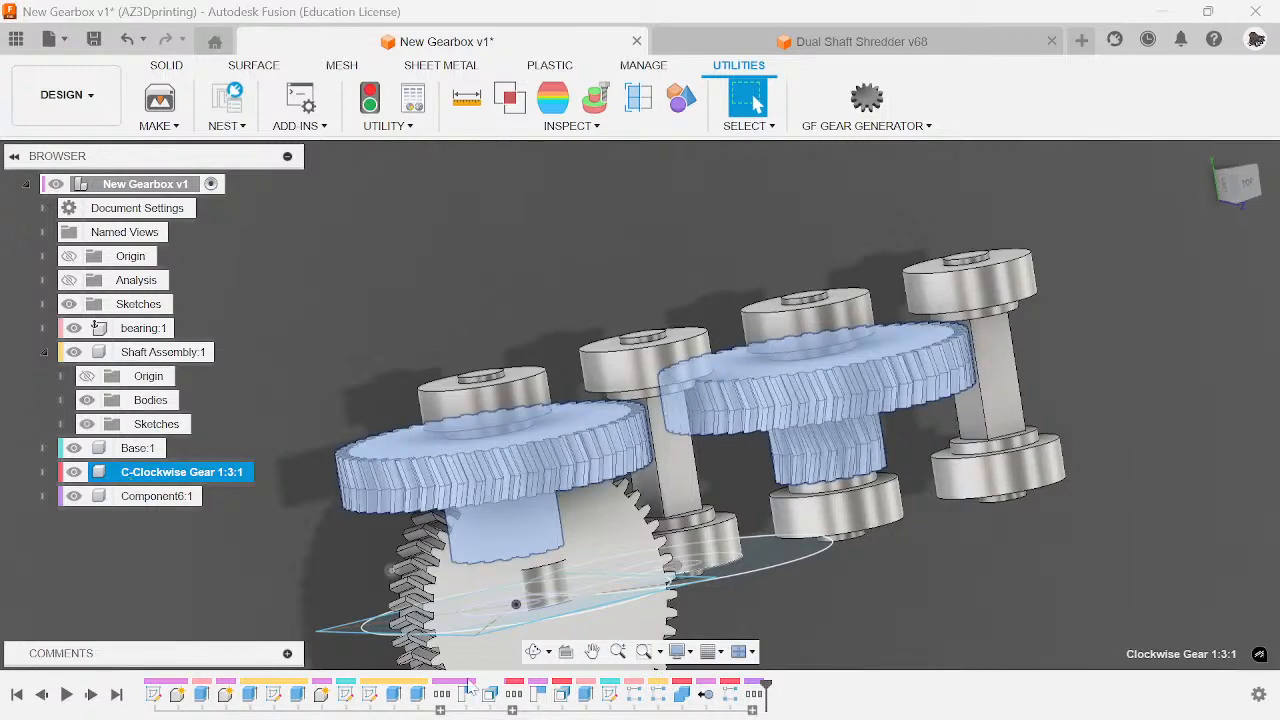
- Rotate the newly generated gear component 270° about the X axis so it lies parallel to the other gears
middle_drag(755, 357, 617, 155)
click(600, 420)
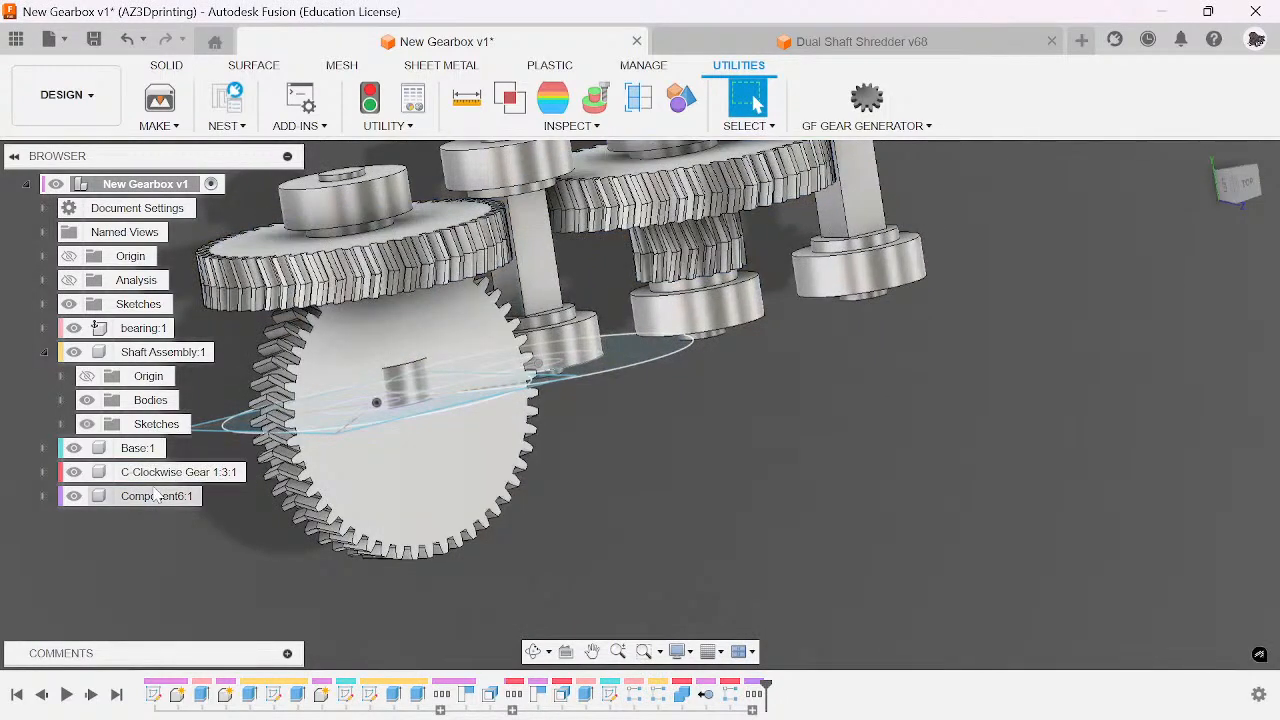
click(157, 496)
key(m)
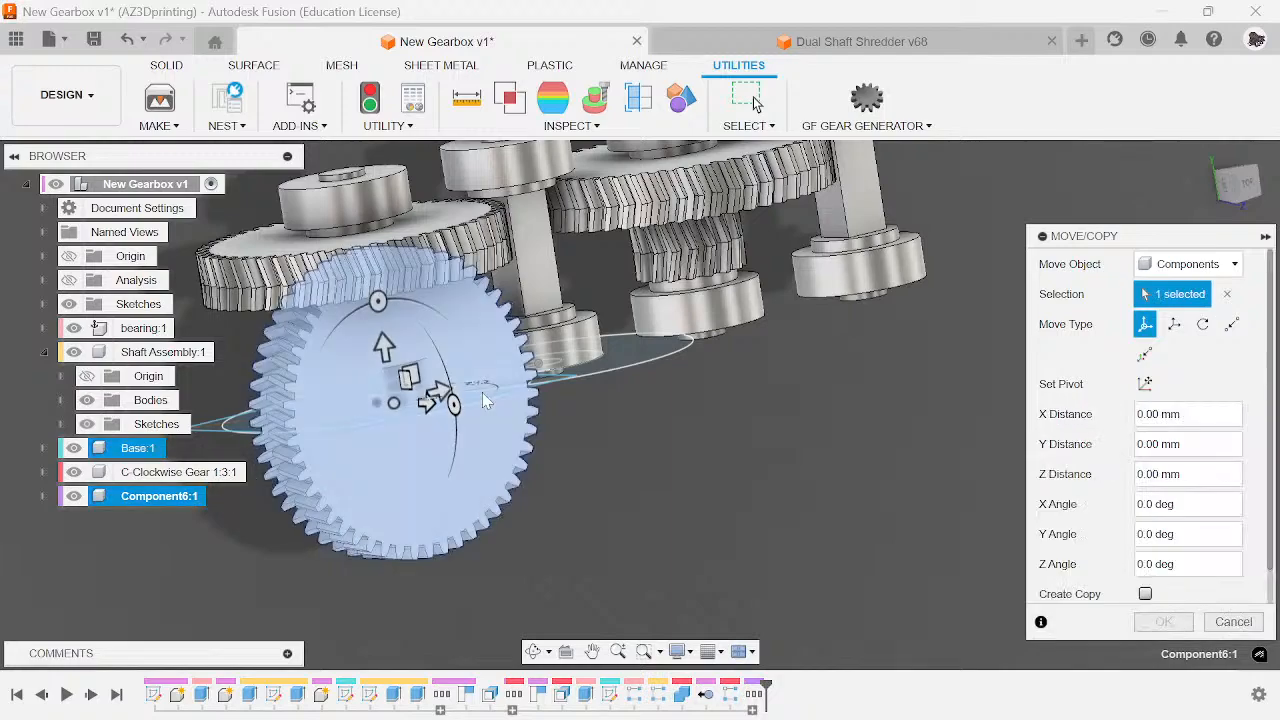
drag(429, 398, 375, 313)
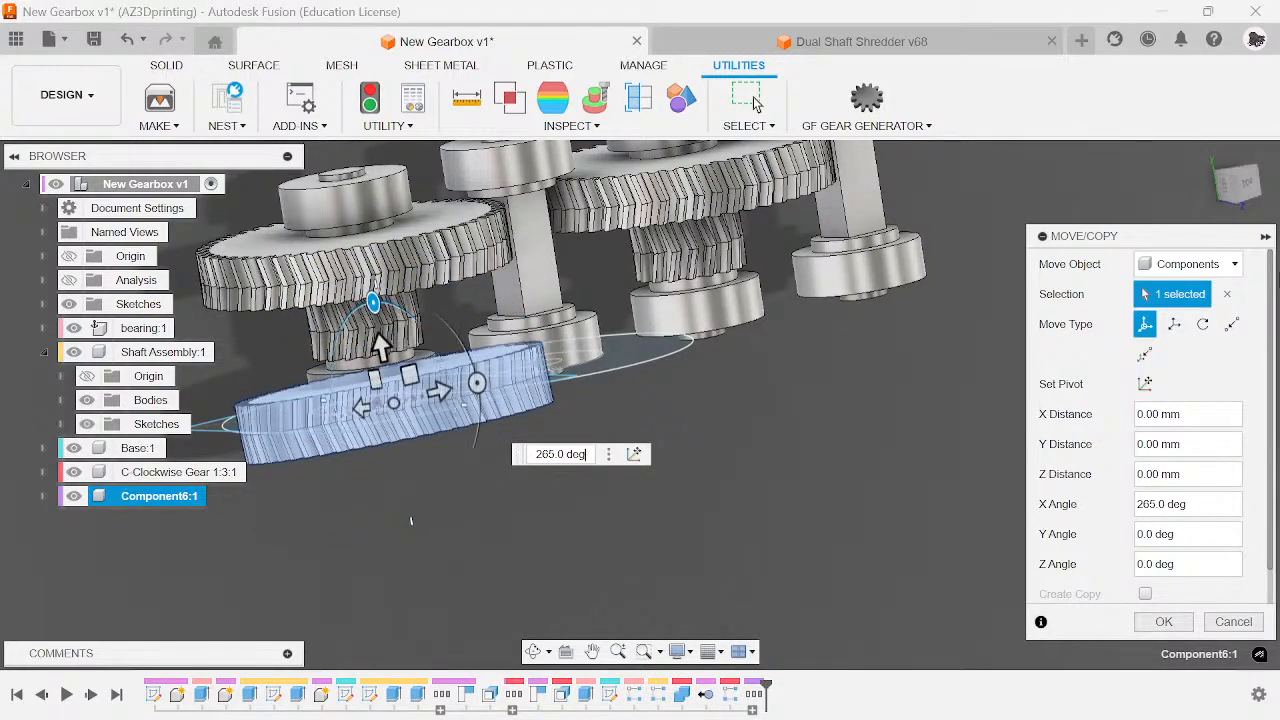
click(1240, 204)
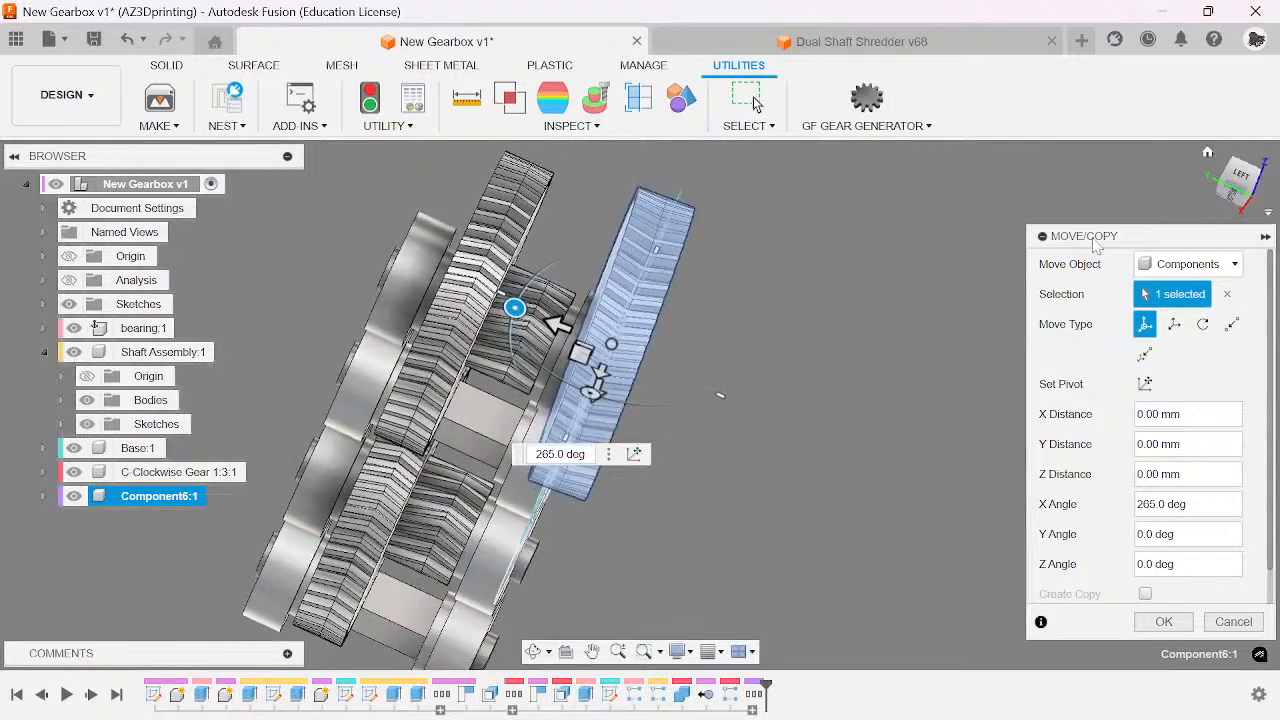
drag(513, 307, 519, 300)
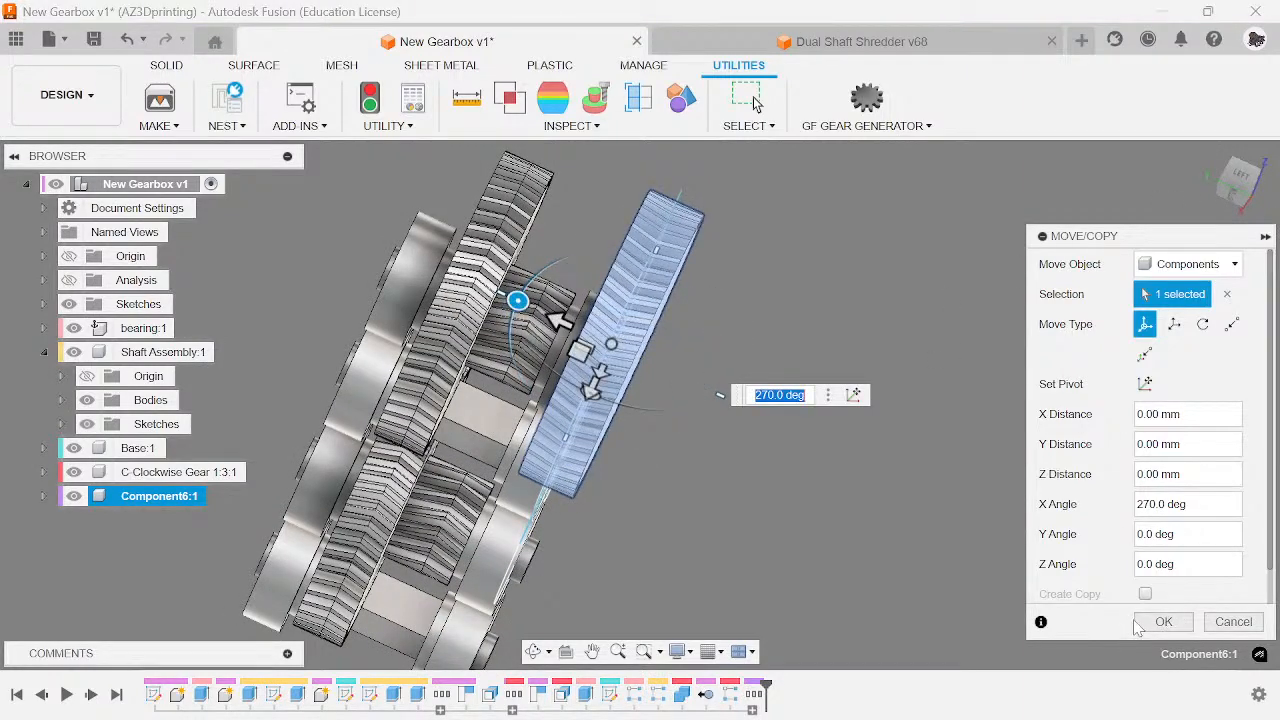
click(1163, 622)
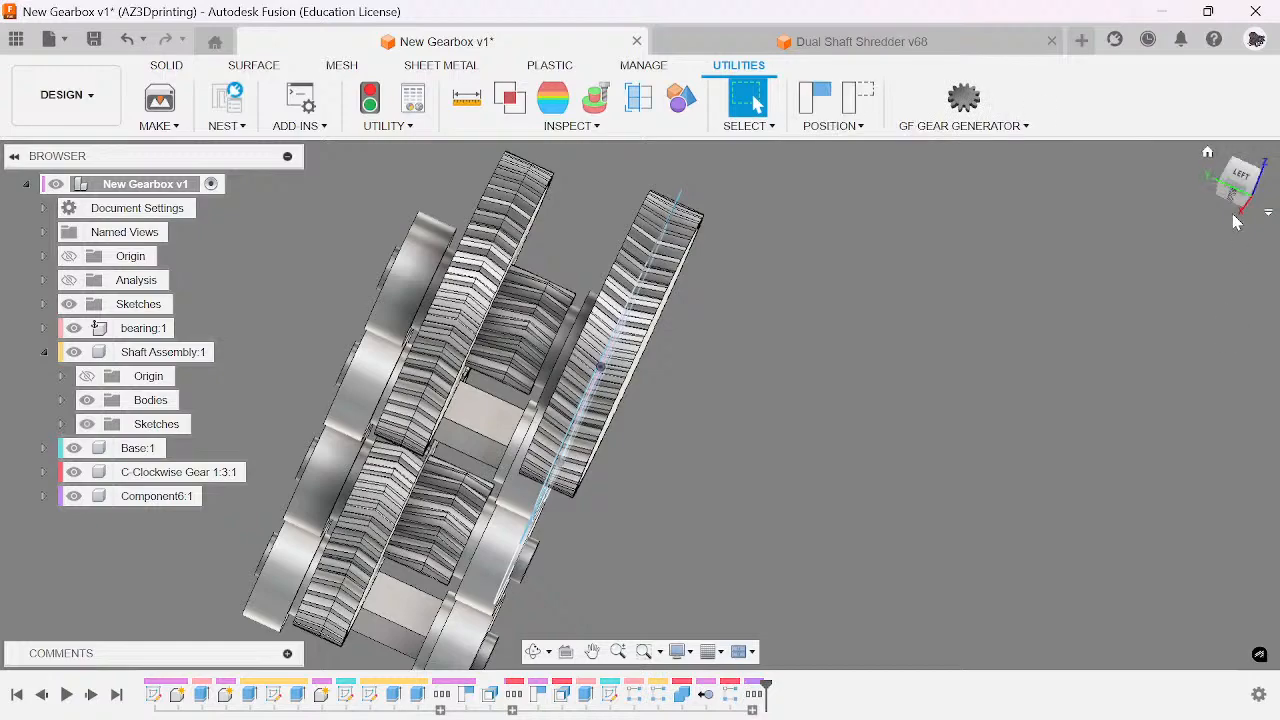
- Move the new gear freehand onto the second shaft, beside the large gears and in line with the neighbouring pinions, and check its placement
scroll(840, 350, down, 3)
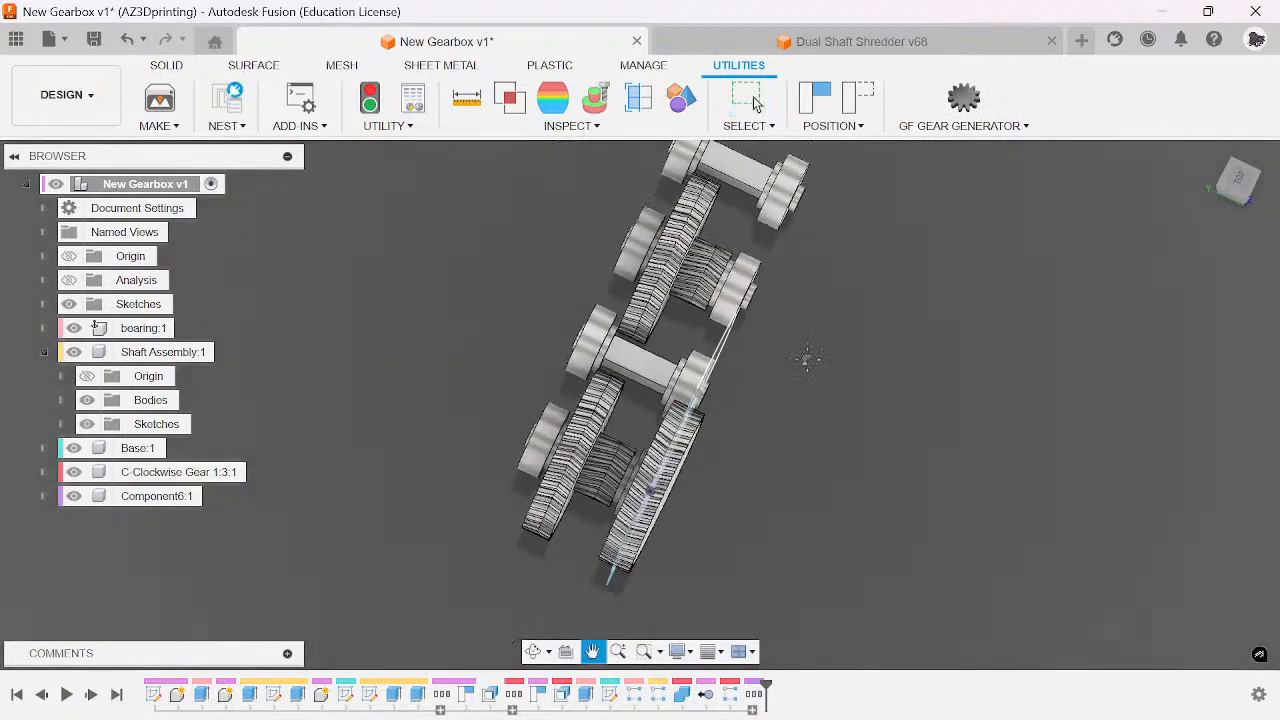
scroll(806, 360, up, 4)
scroll(816, 413, up, 2)
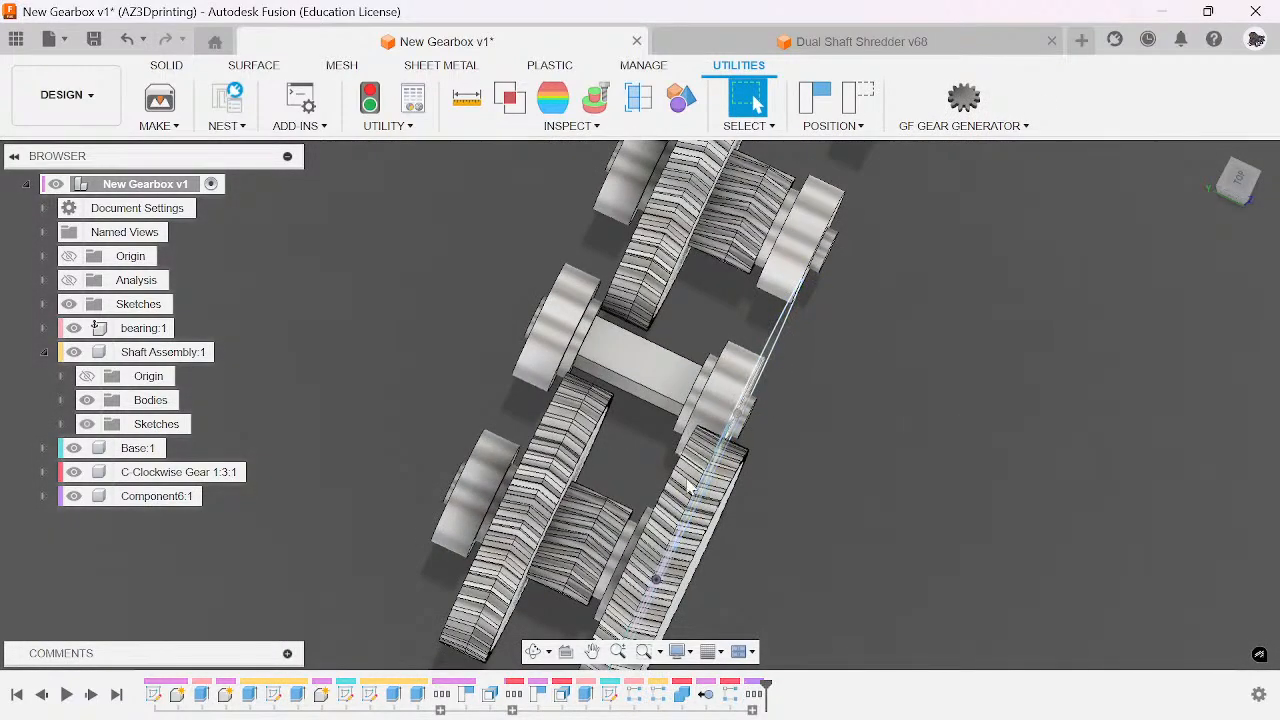
drag(705, 400, 665, 285)
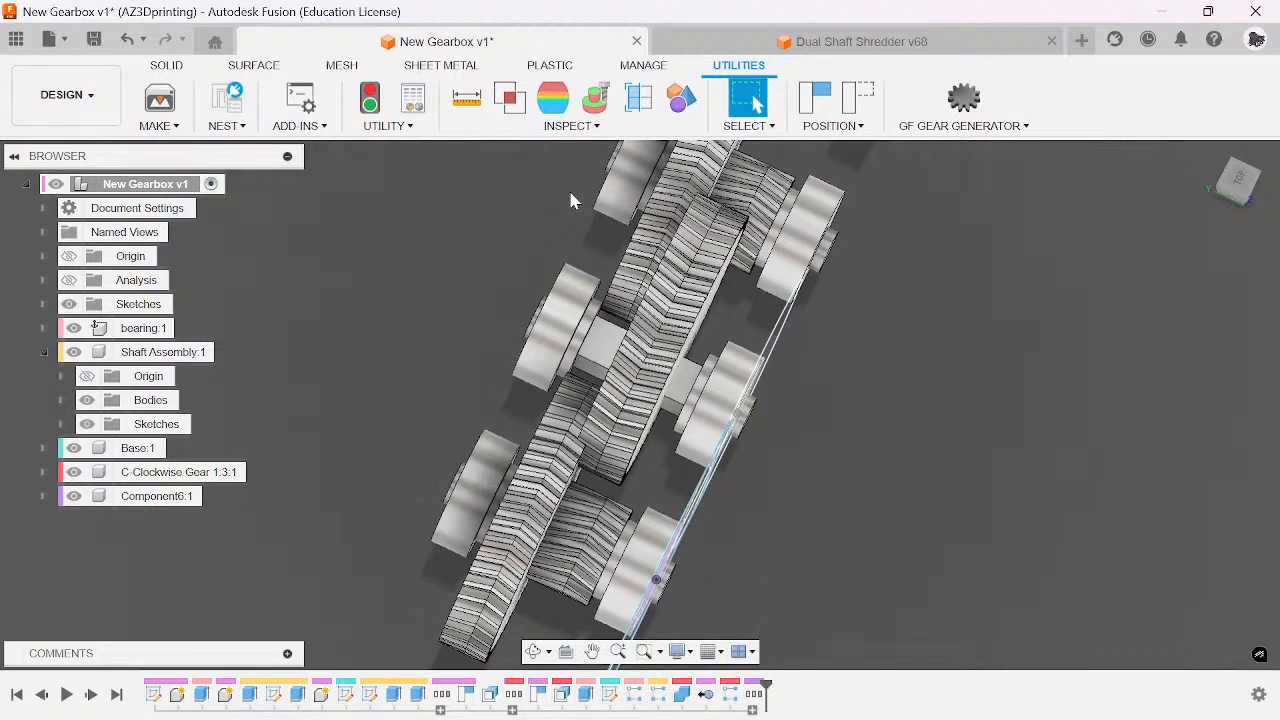
scroll(762, 305, up, 3)
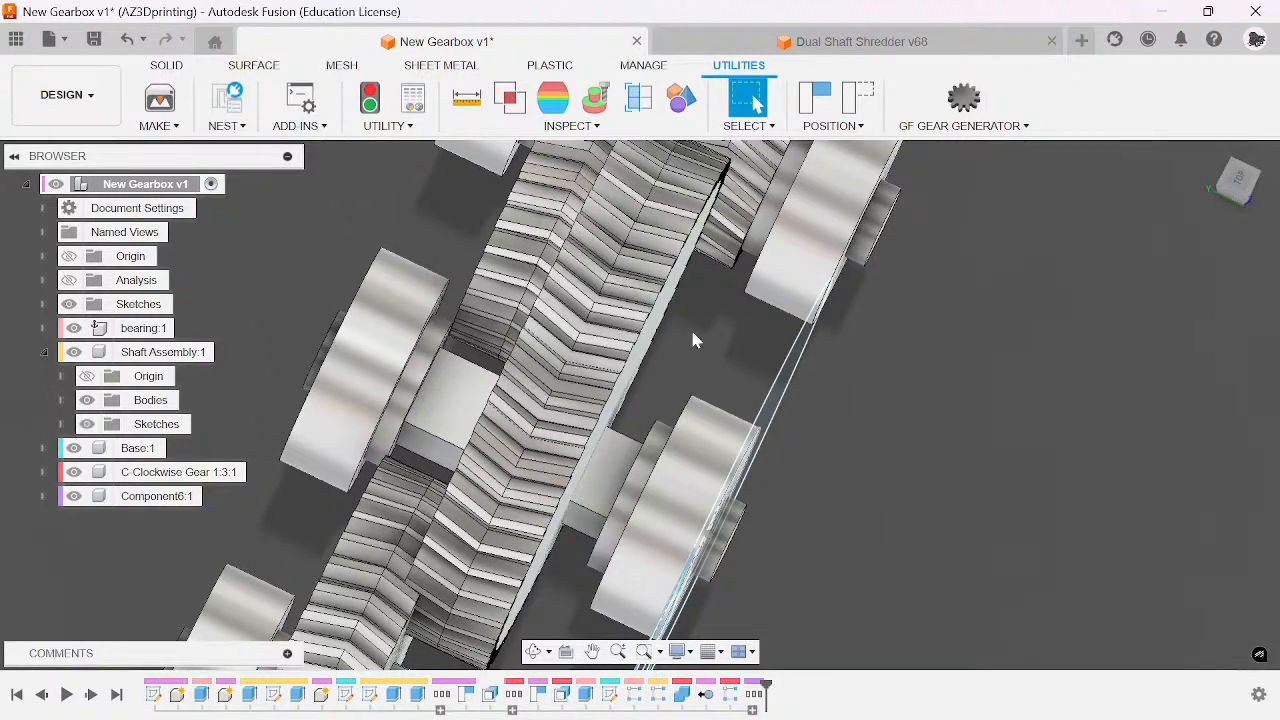
scroll(727, 275, down, 5)
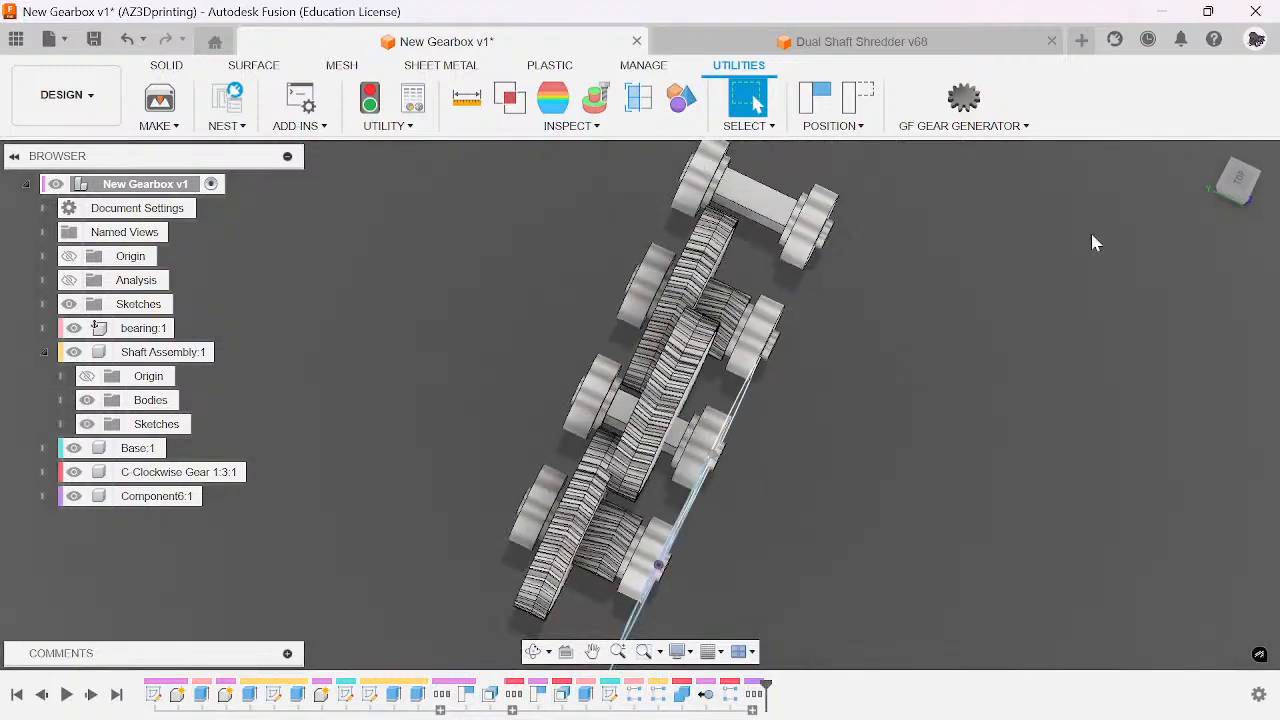
click(1247, 190)
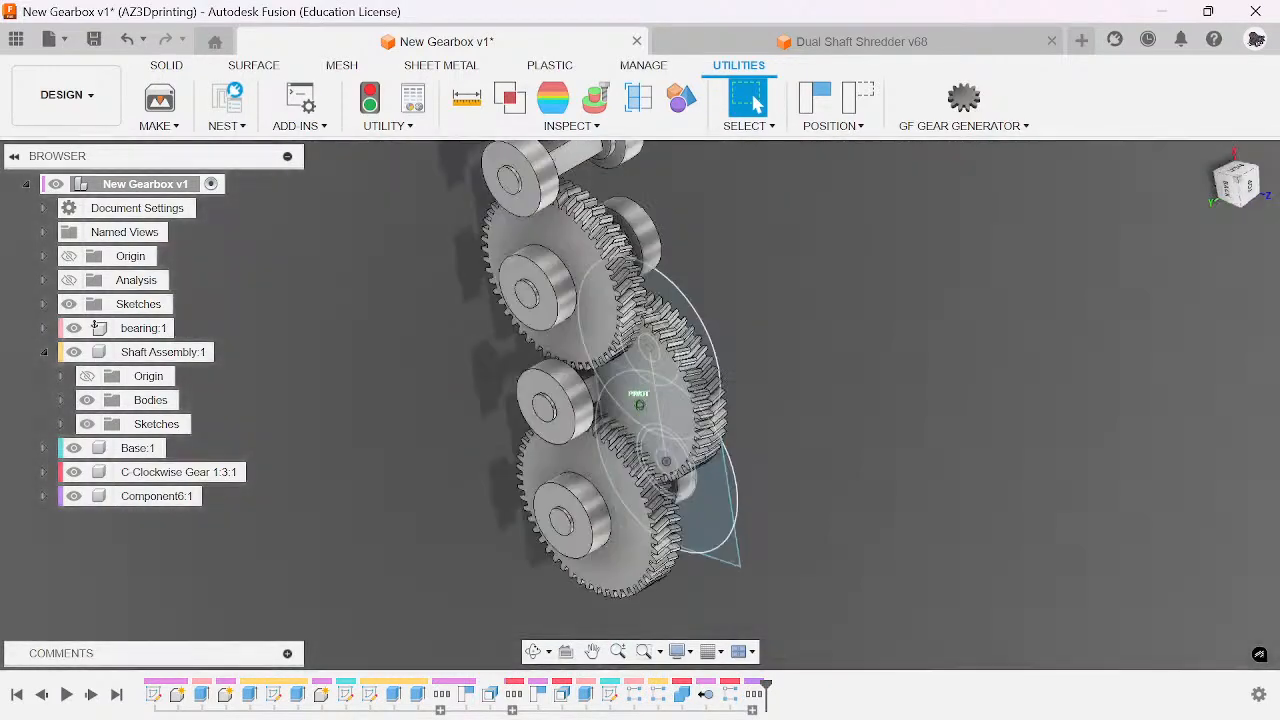
mouse_move(1247, 190)
mouse_down()
mouse_move(1228, 205)
mouse_move(1215, 195)
mouse_move(1207, 212)
mouse_move(1205, 198)
mouse_up()
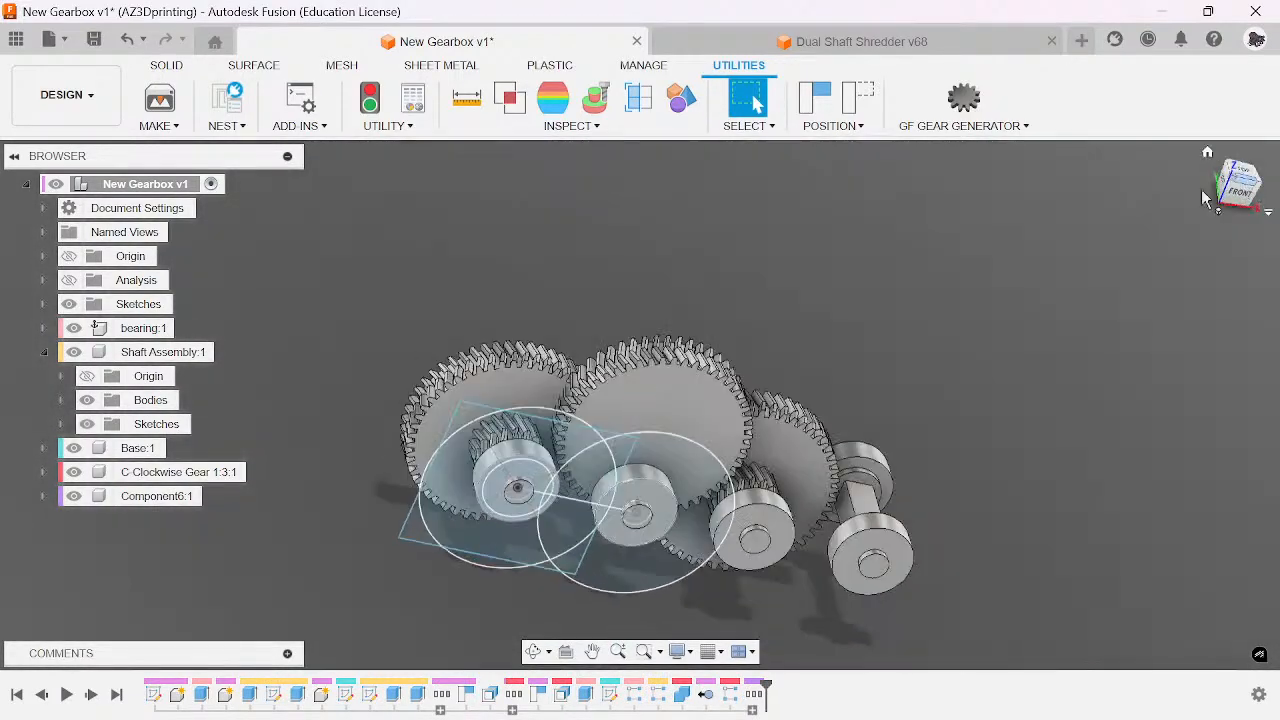
- Switch to the Dual Shaft Shredder v68 design, slide off the green gearbox cover to examine the gear stages, and revert the moved parts
click(862, 41)
scroll(708, 440, up, 5)
scroll(708, 437, up, 4)
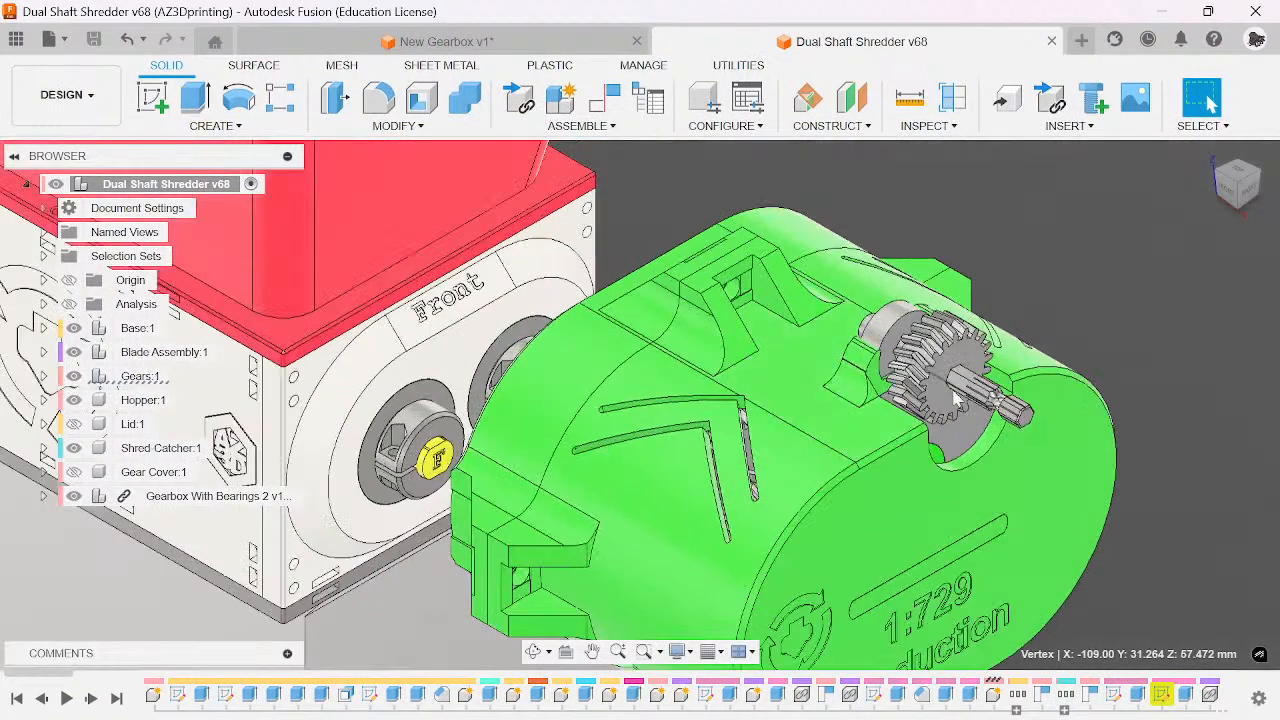
middle_drag(330, 365, 690, 357)
scroll(690, 357, down, 3)
scroll(688, 355, down, 4)
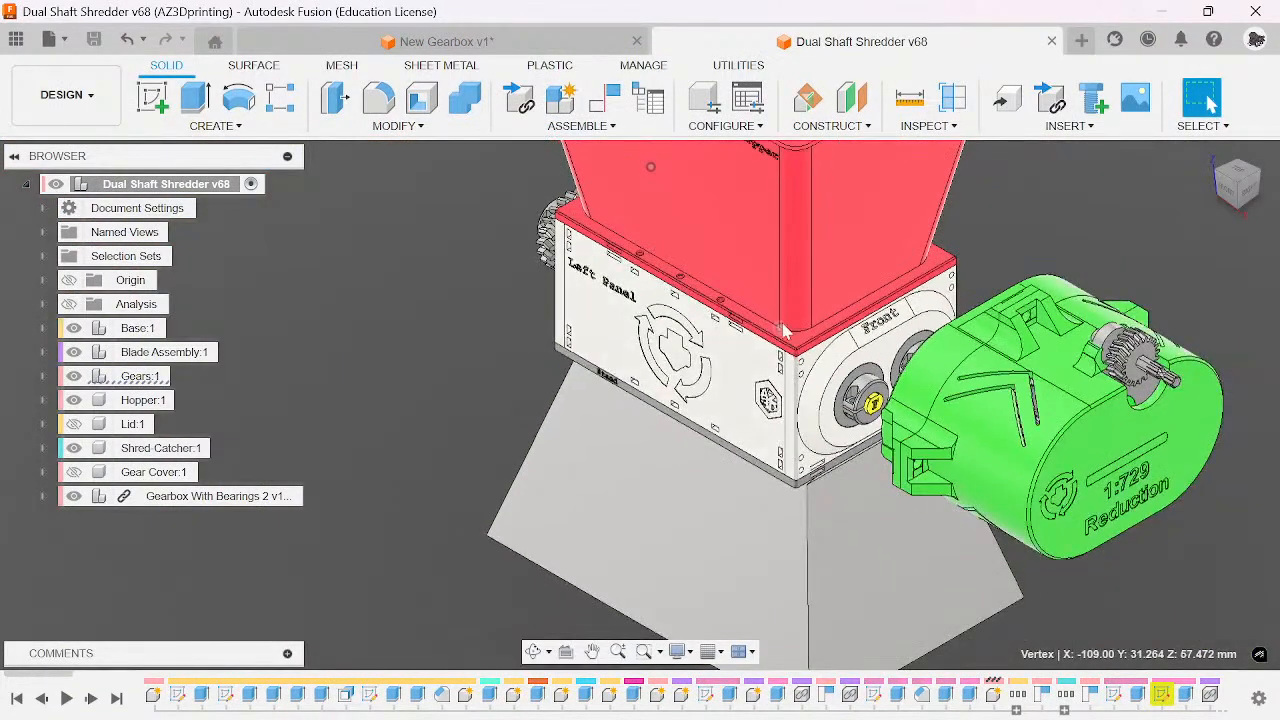
drag(762, 287, 374, 304)
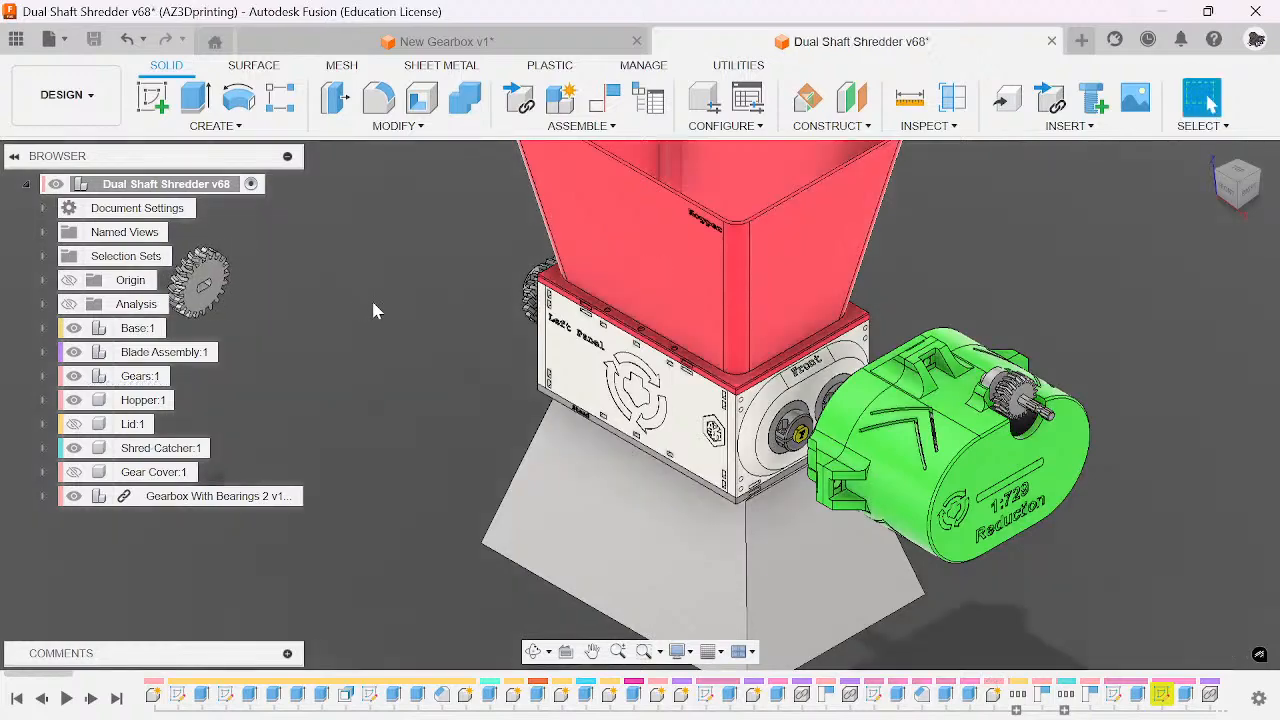
click(1229, 98)
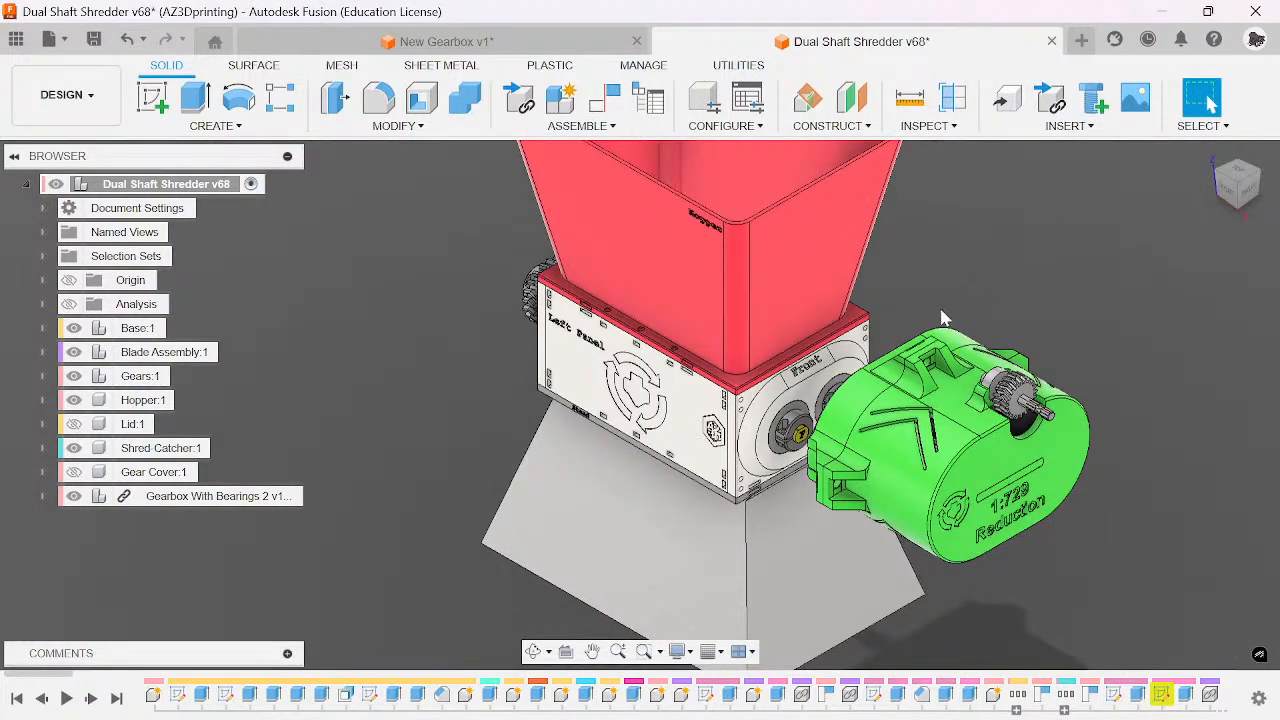
middle_drag(943, 318, 821, 390)
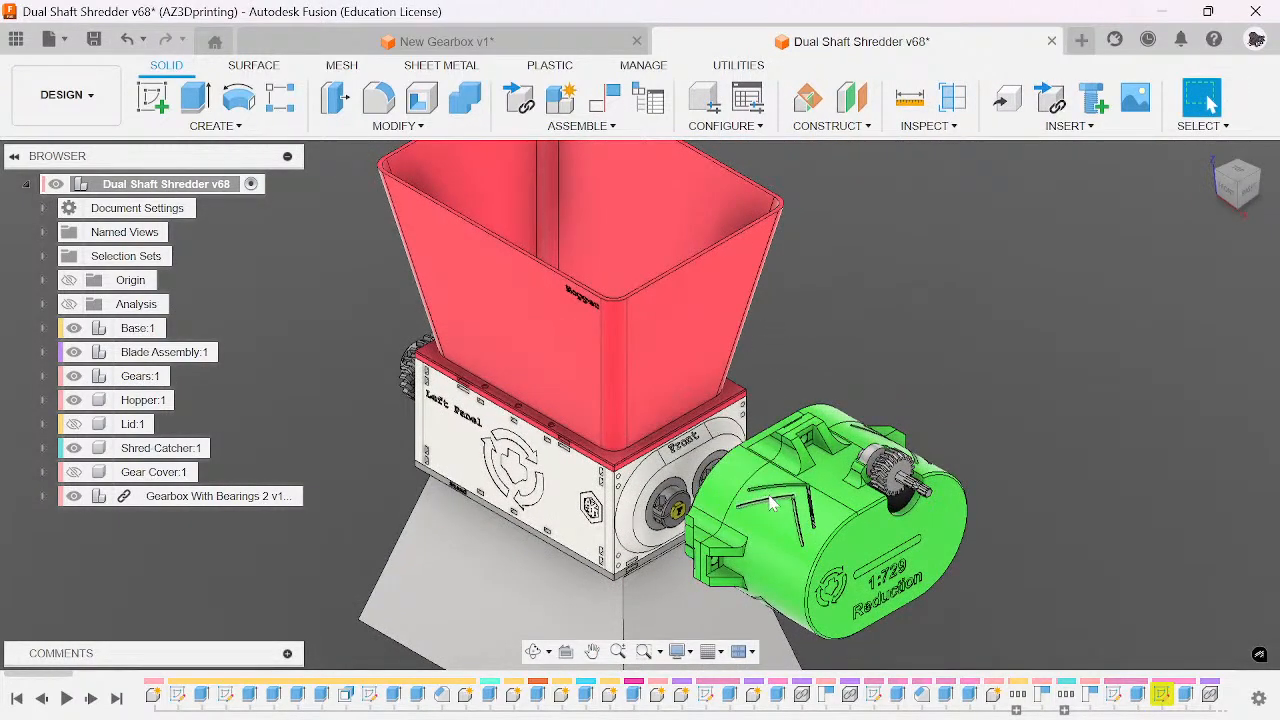
drag(770, 503, 1015, 470)
scroll(848, 355, up, 5)
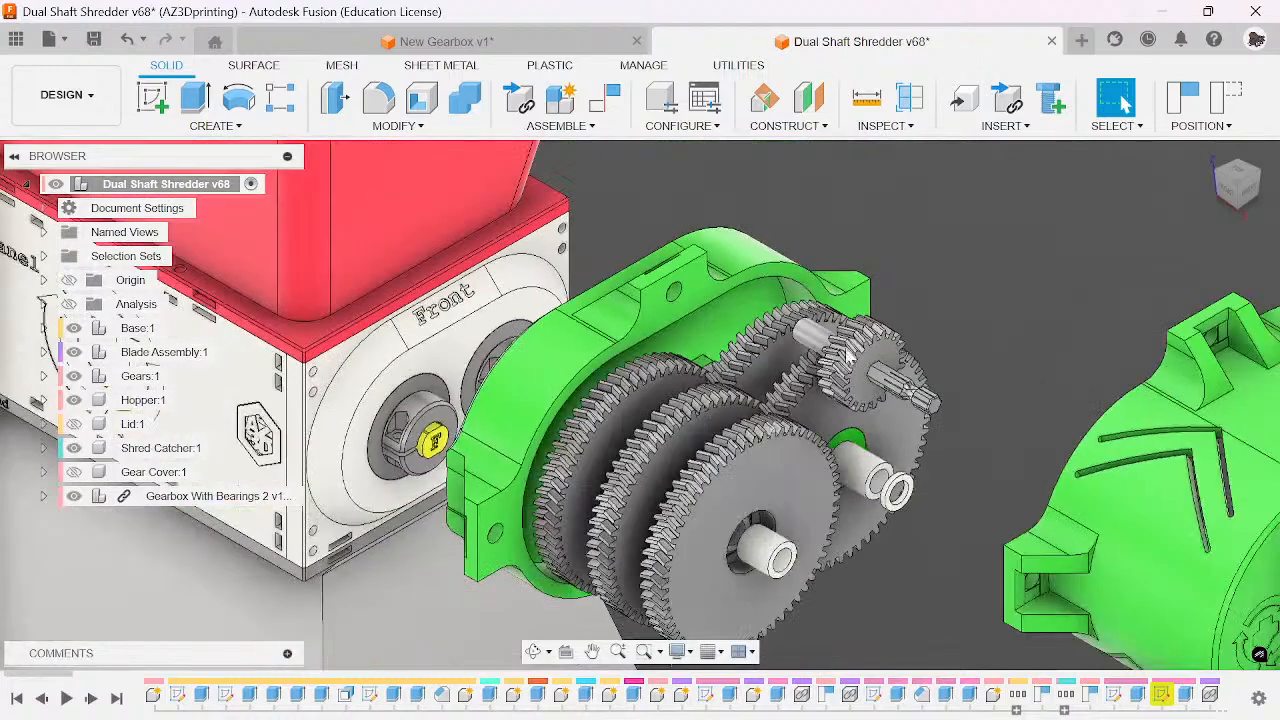
click(1226, 98)
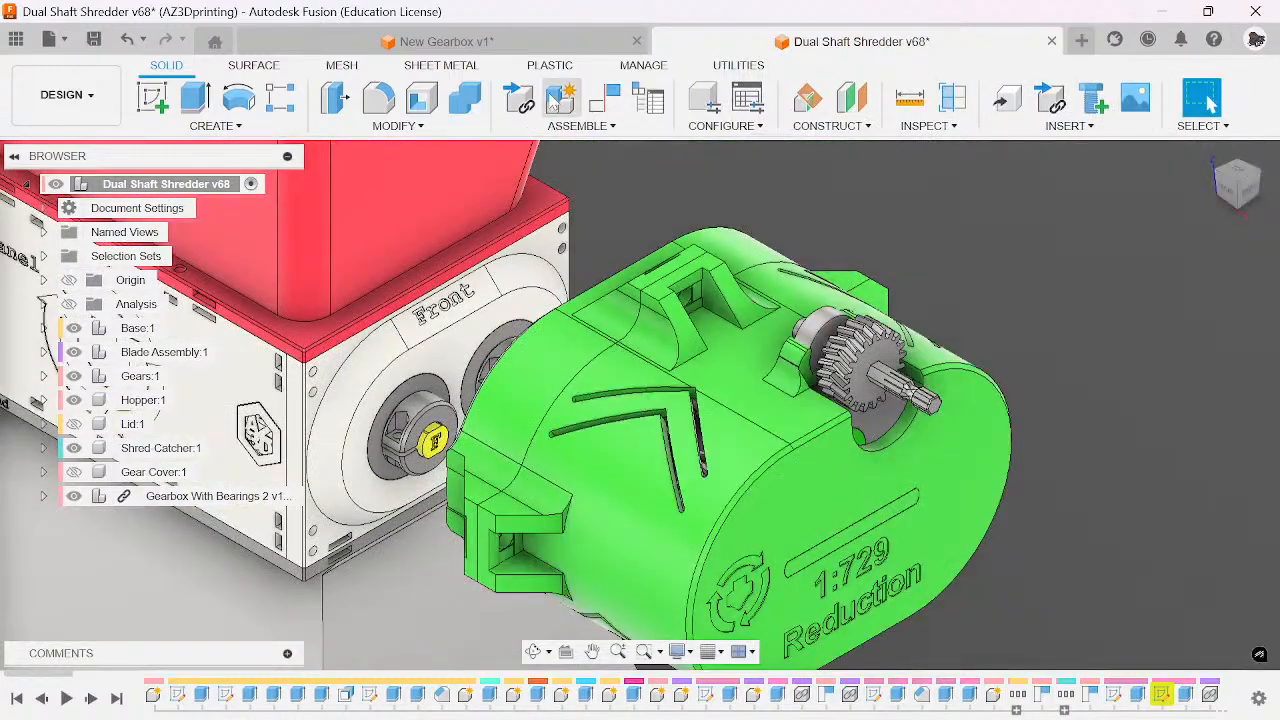
- Return to the New Gearbox design and capture the new gear's current position
click(480, 42)
scroll(700, 480, down, 3)
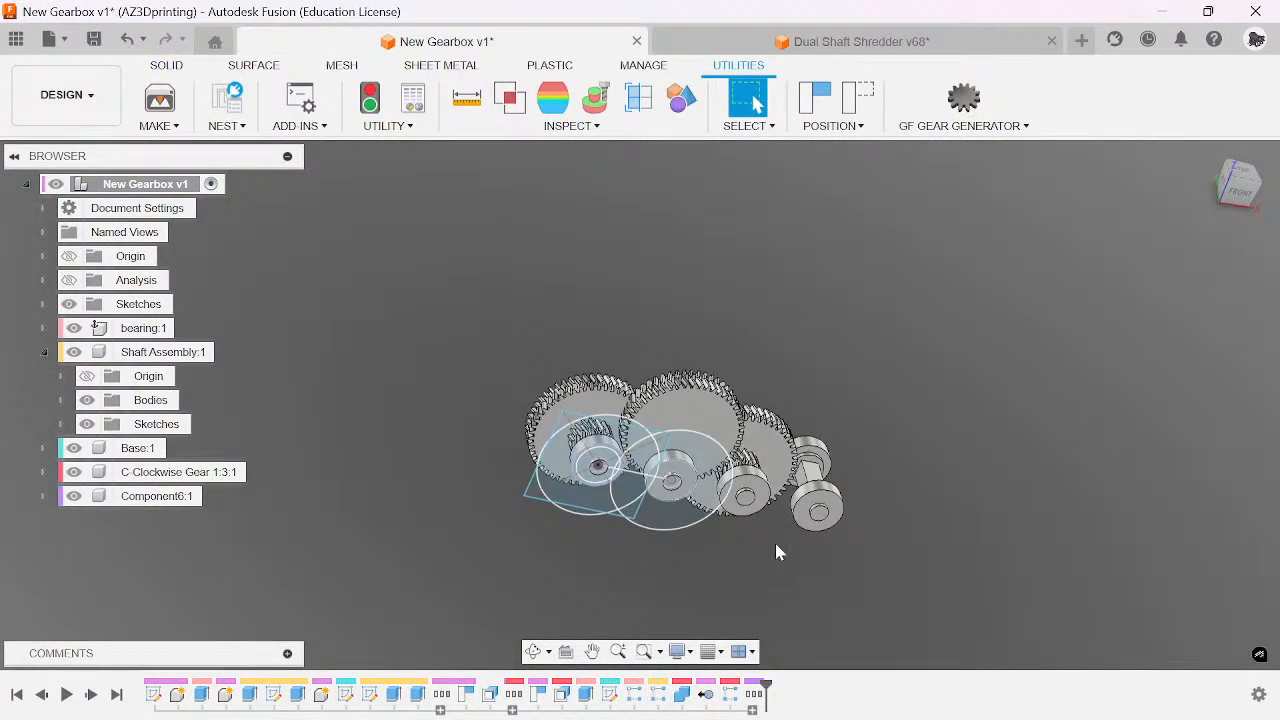
scroll(717, 539, up, 5)
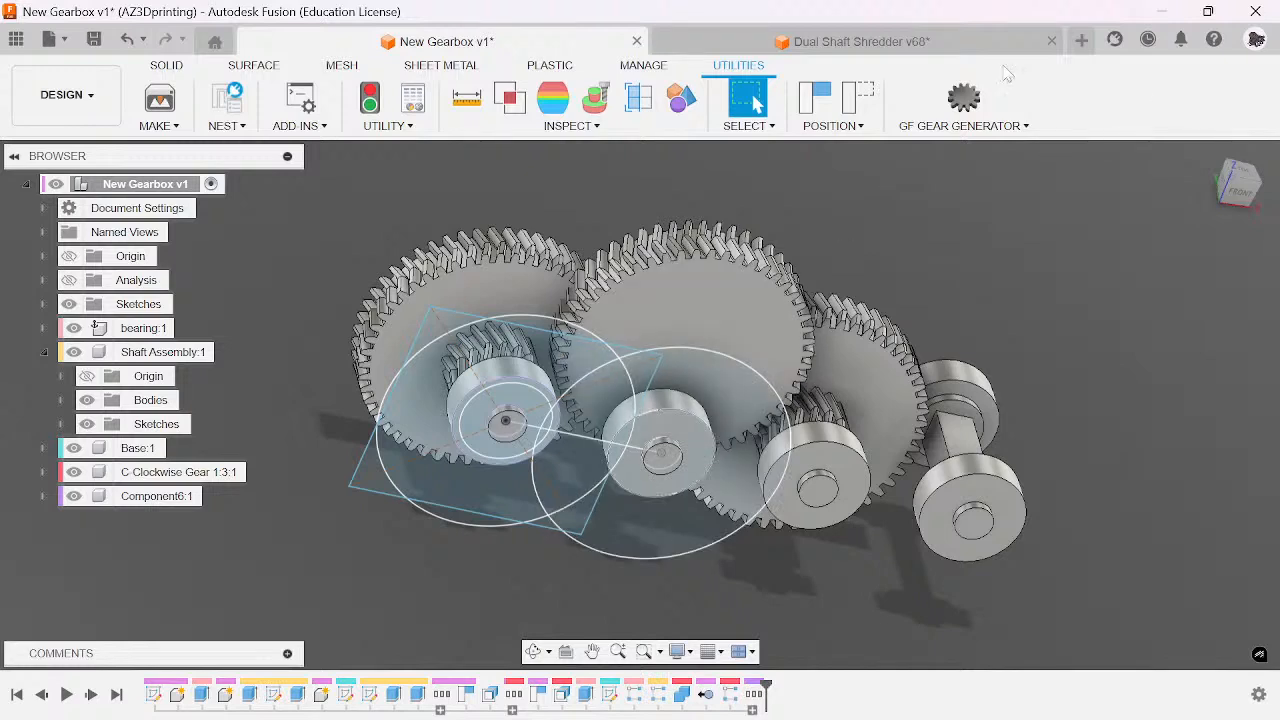
click(857, 97)
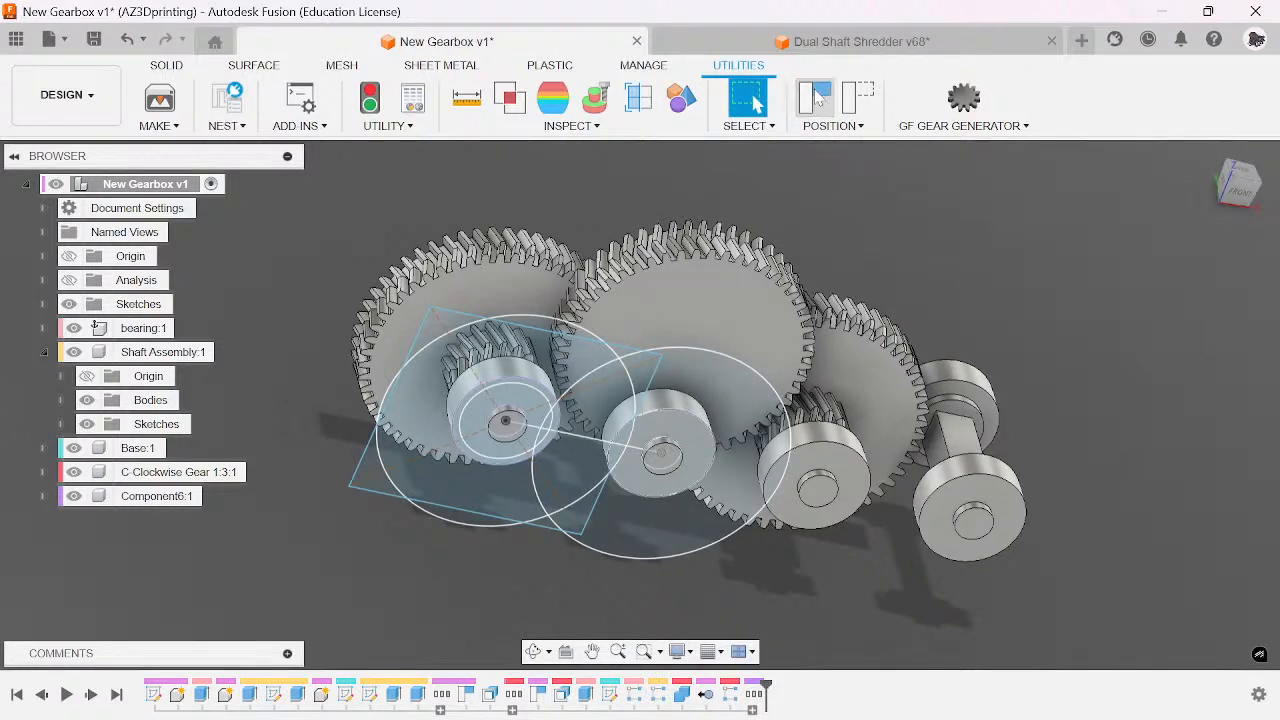
middle_drag(674, 254, 674, 262)
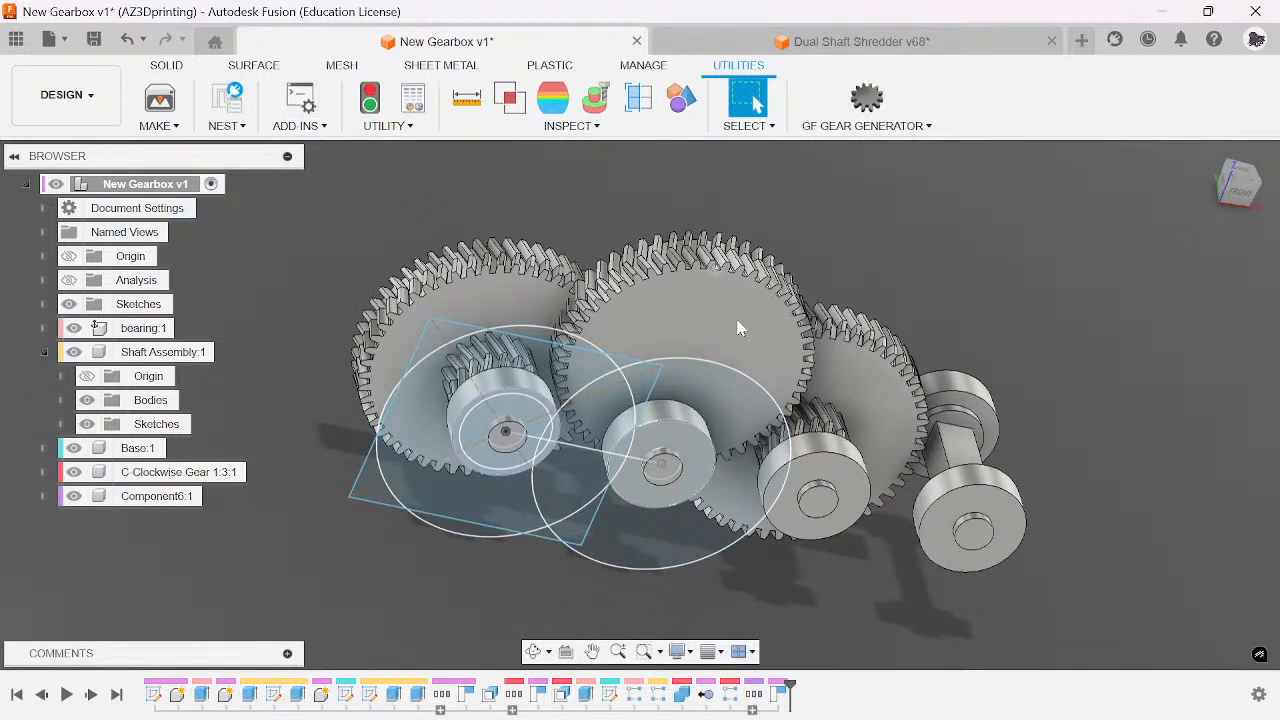
- Edit the new gear's captured position and align its front face to the square shaft's edge at the collar behind the front bearing
right_click(781, 692)
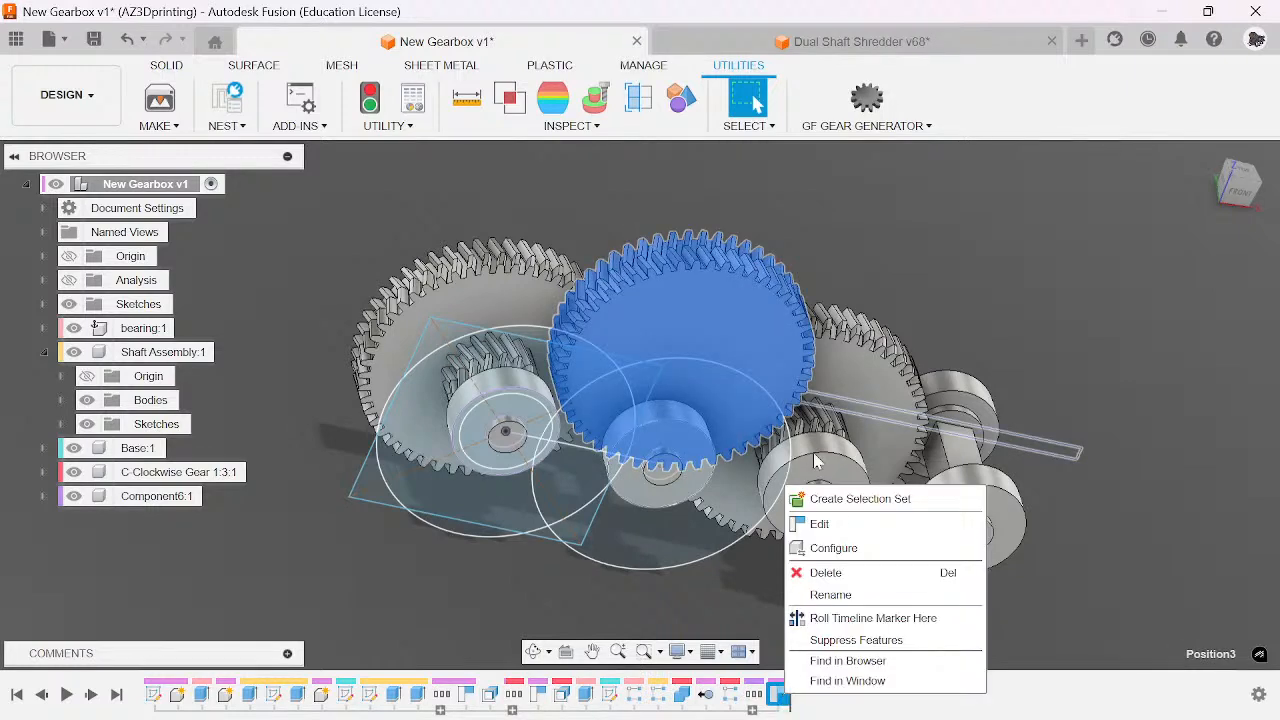
click(852, 527)
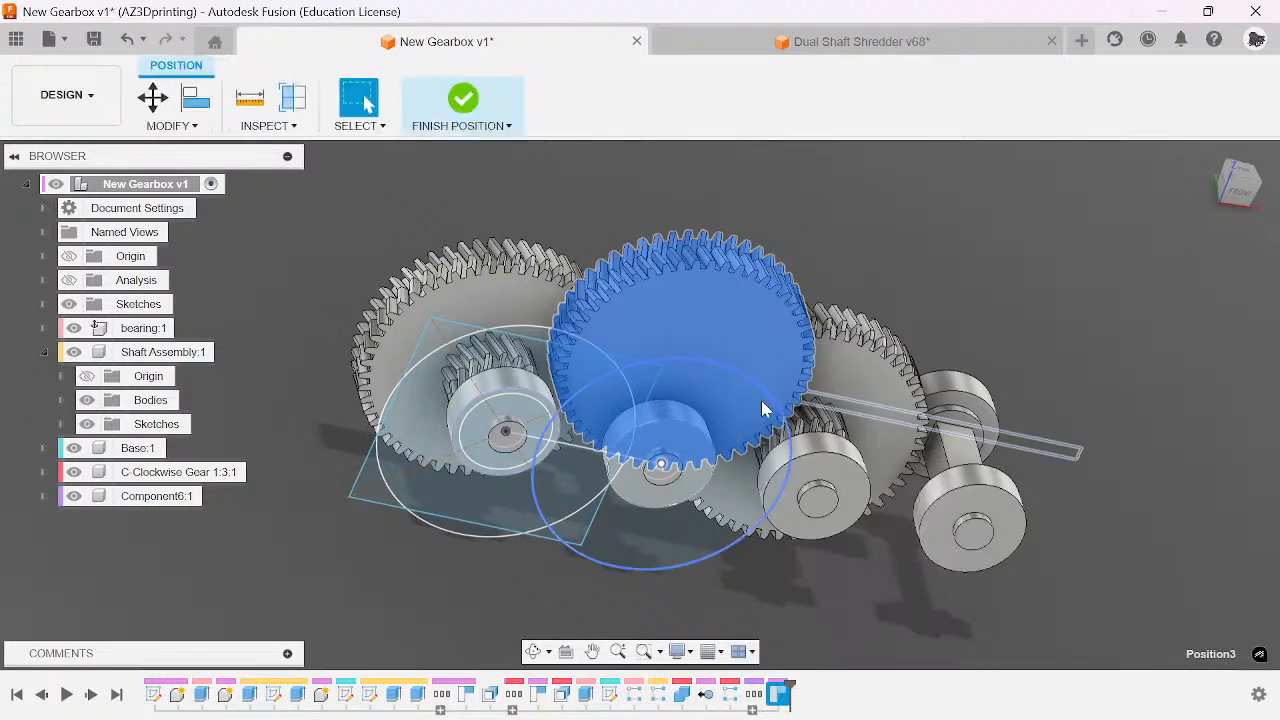
click(196, 97)
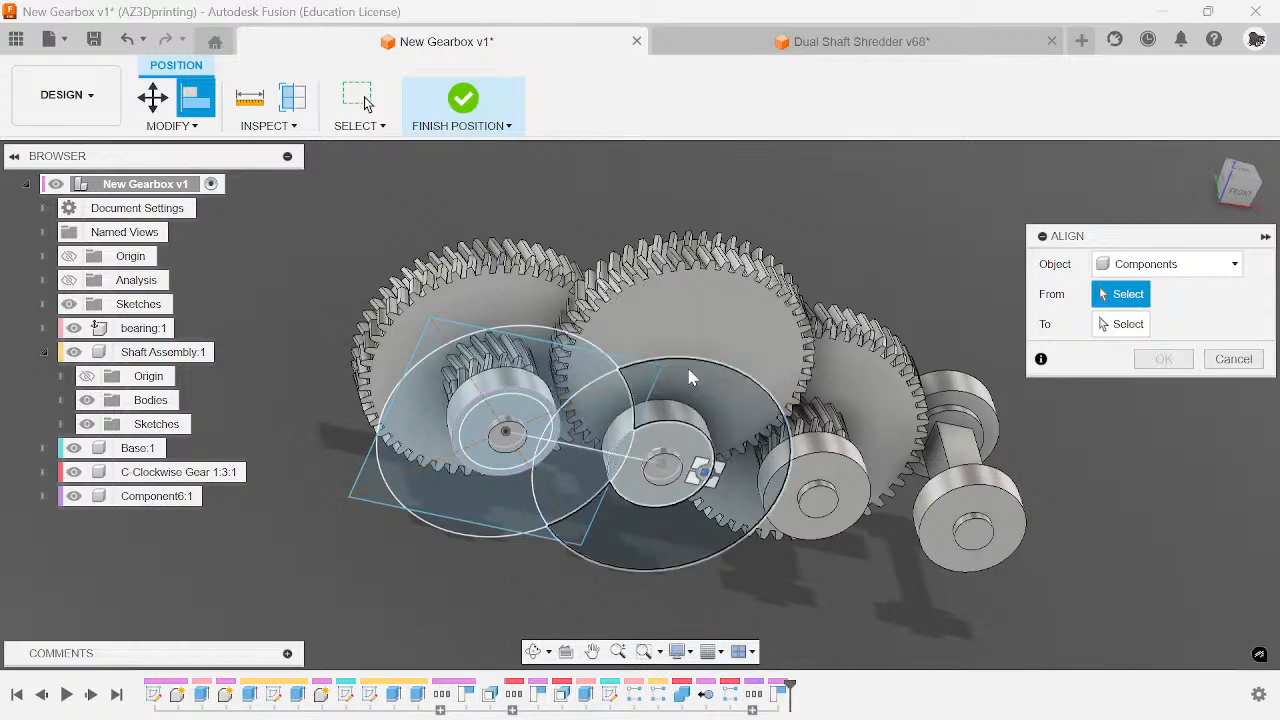
scroll(698, 360, up, 6)
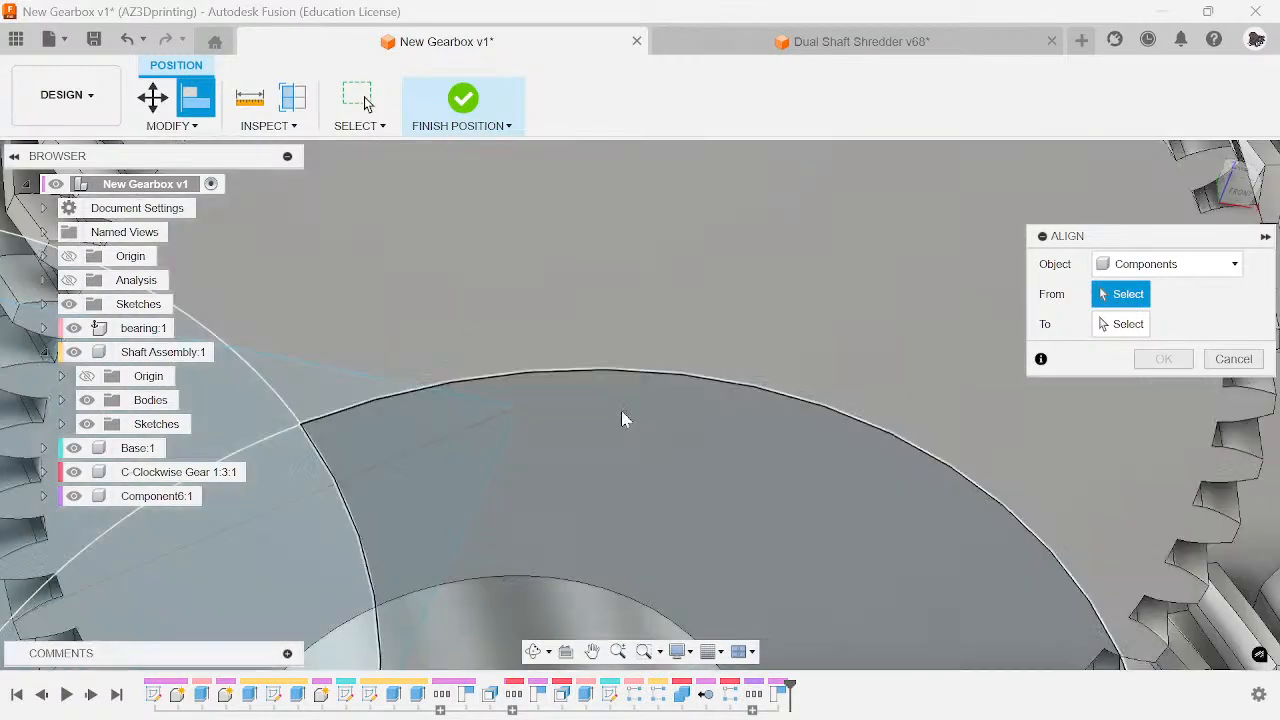
scroll(757, 312, down, 5)
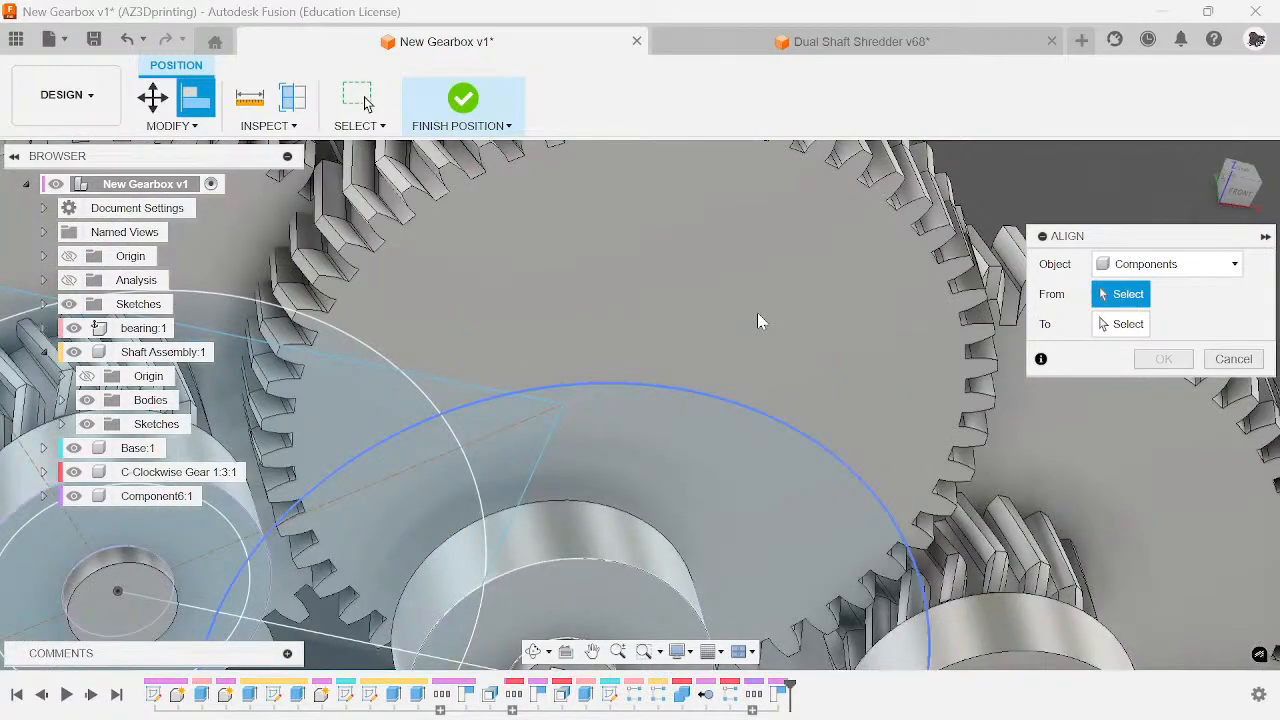
scroll(757, 312, up, 3)
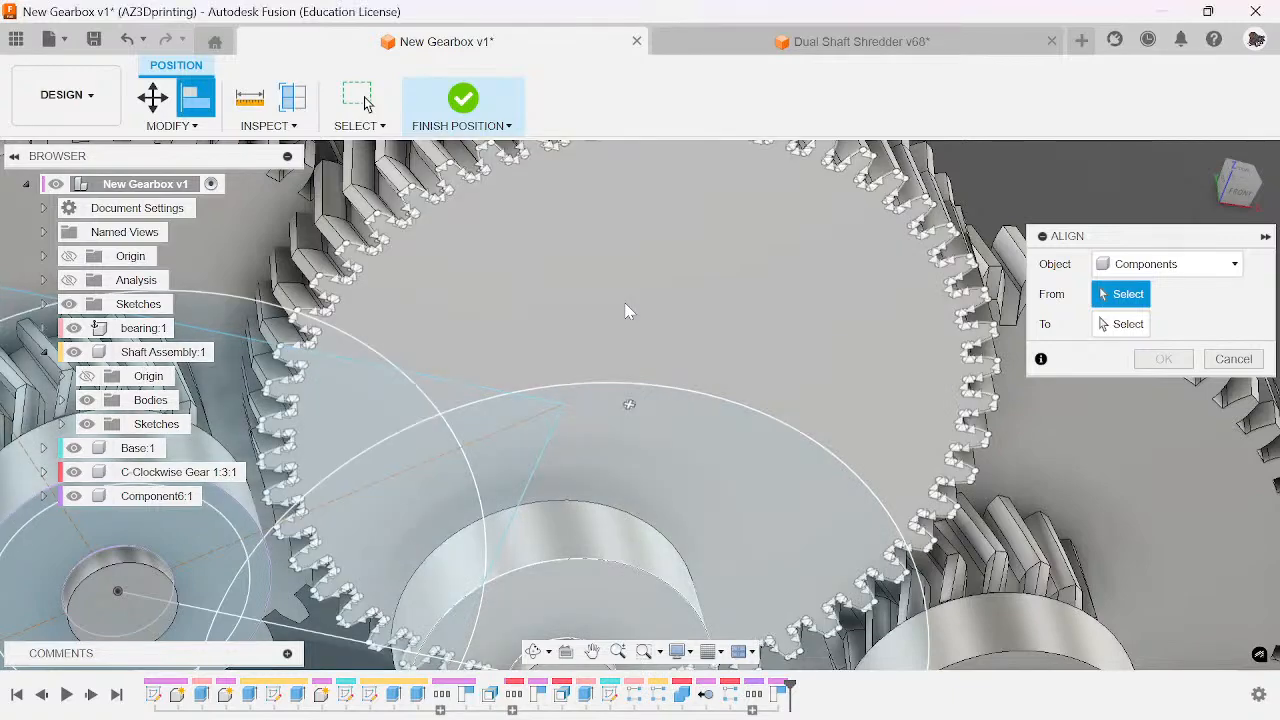
click(628, 311)
scroll(766, 371, down, 4)
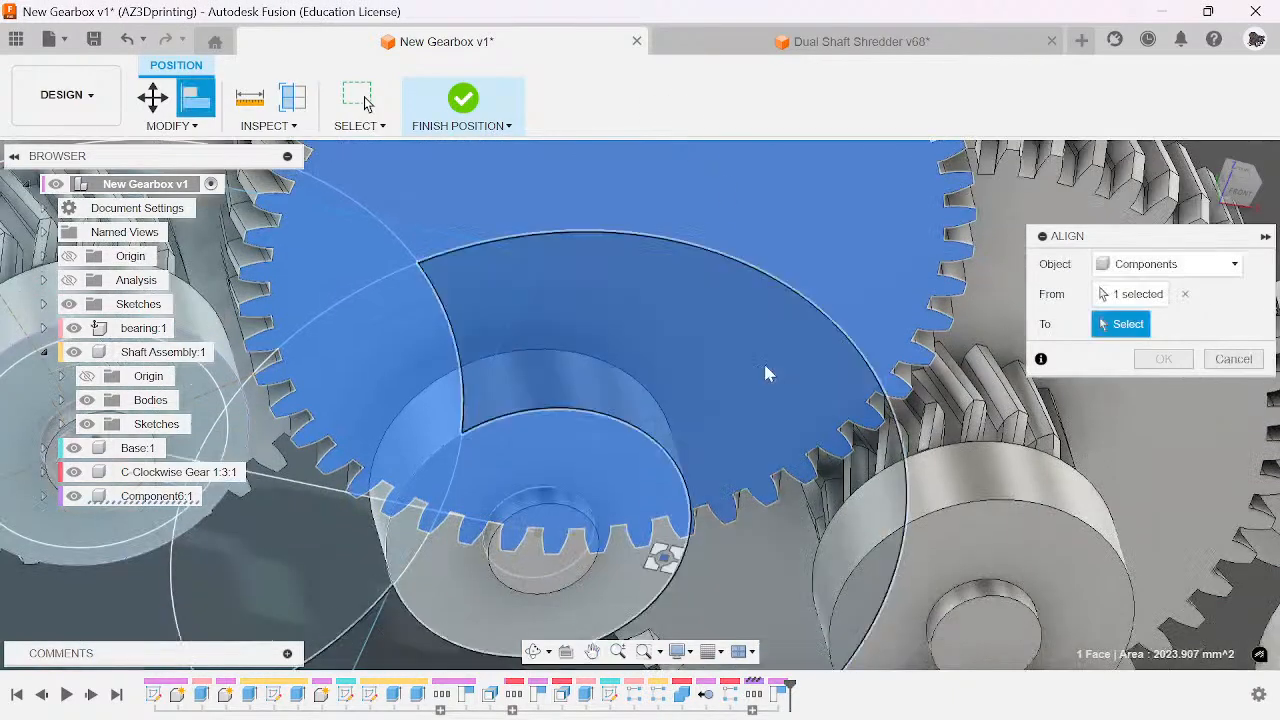
shift+middle_drag(860, 415, 705, 395)
scroll(705, 395, up, 5)
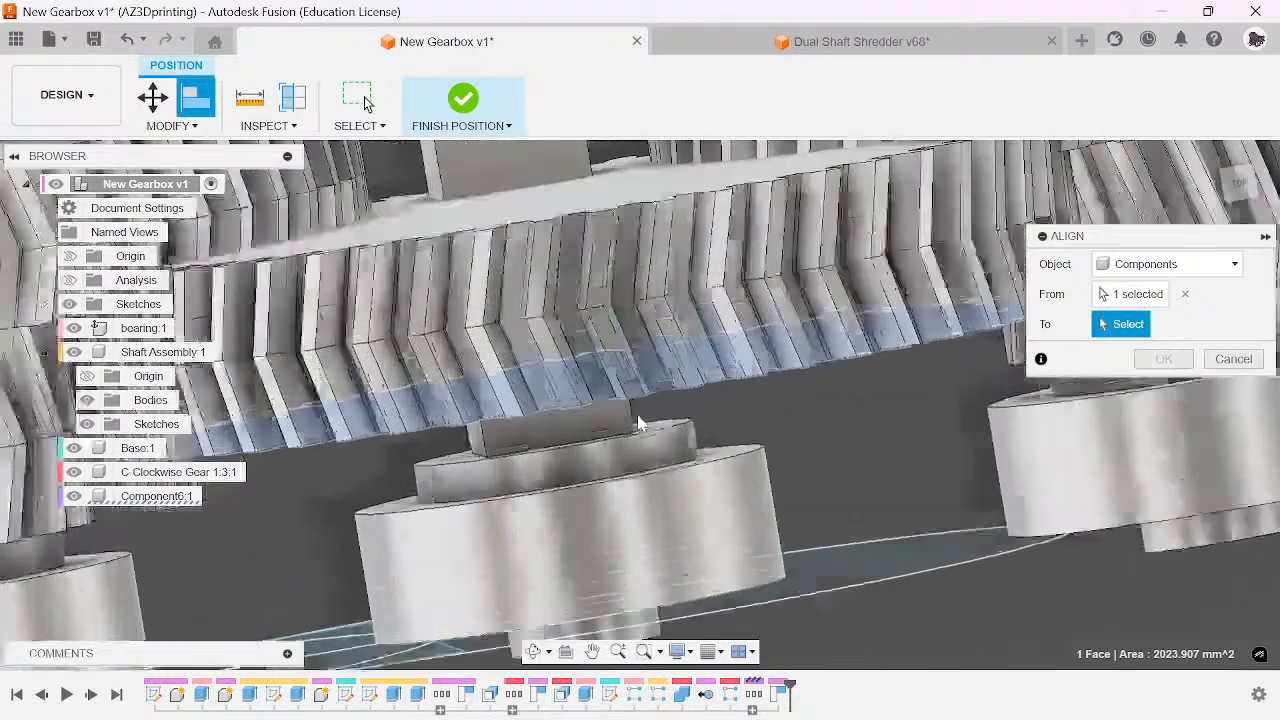
click(620, 415)
scroll(620, 415, down, 5)
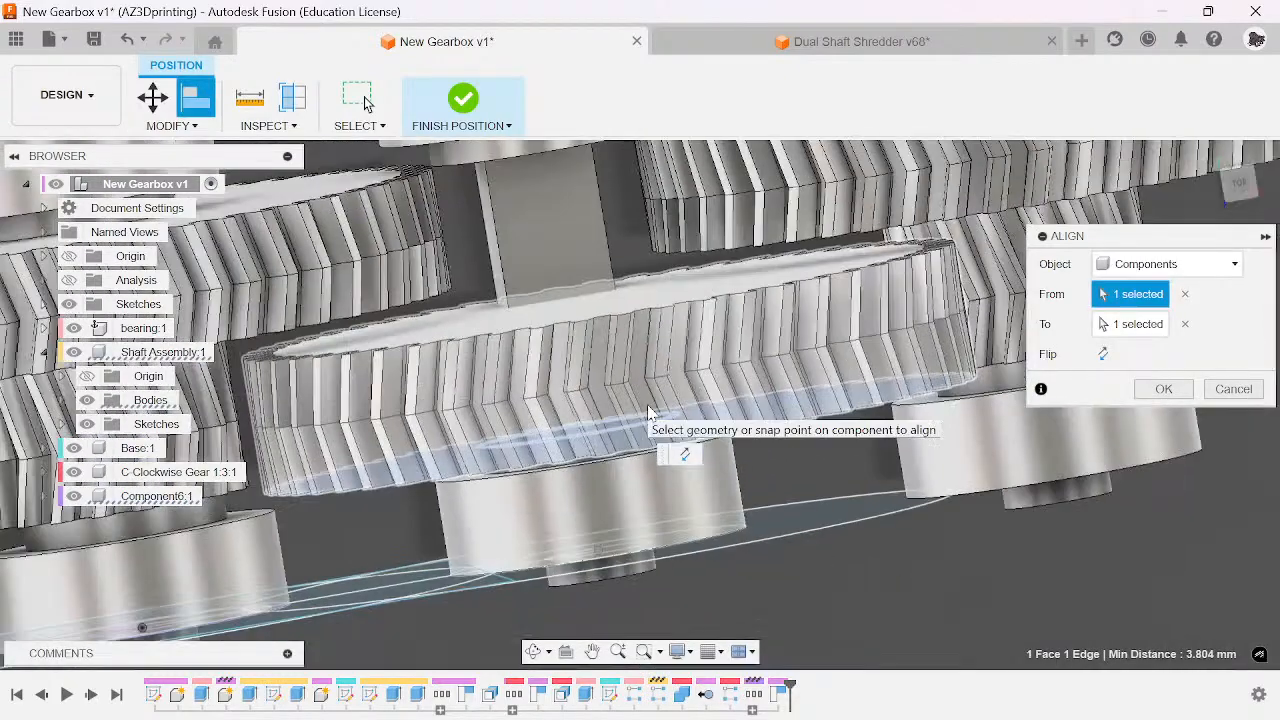
click(1238, 189)
click(1190, 392)
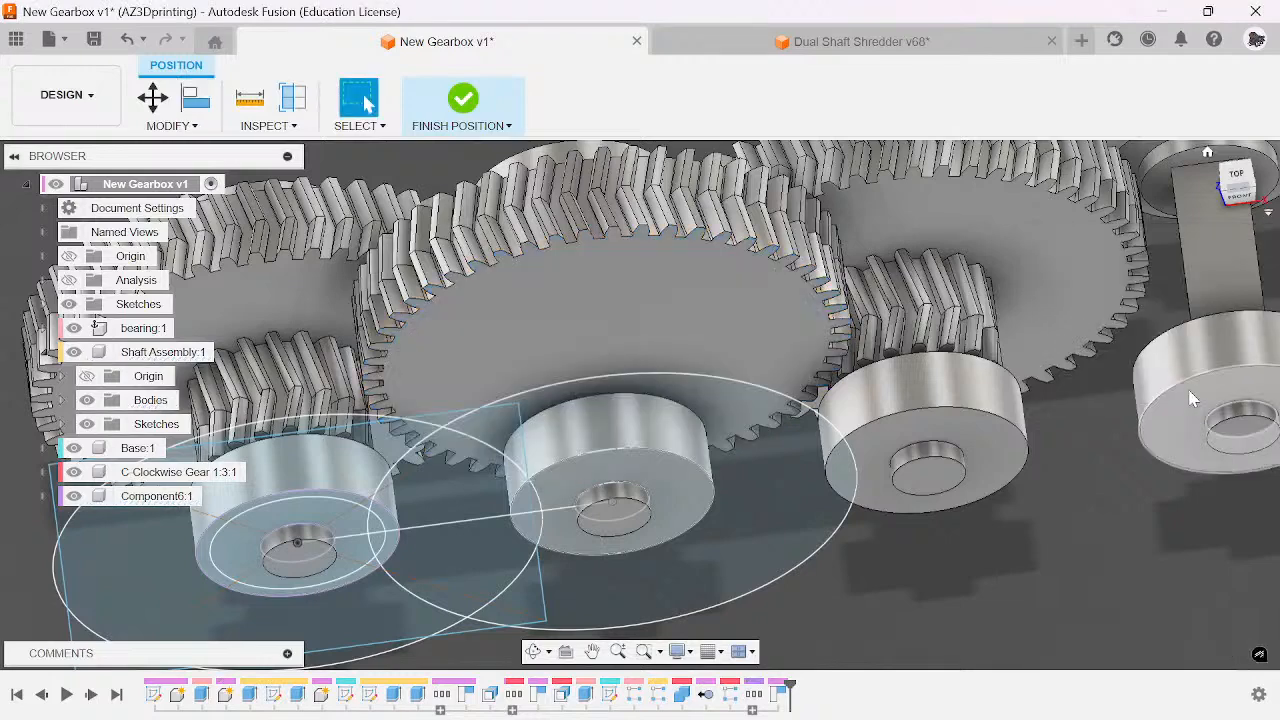
- Realign the new gear's front face to the circular edge of the second shaft's collar and finish the position edit
click(200, 95)
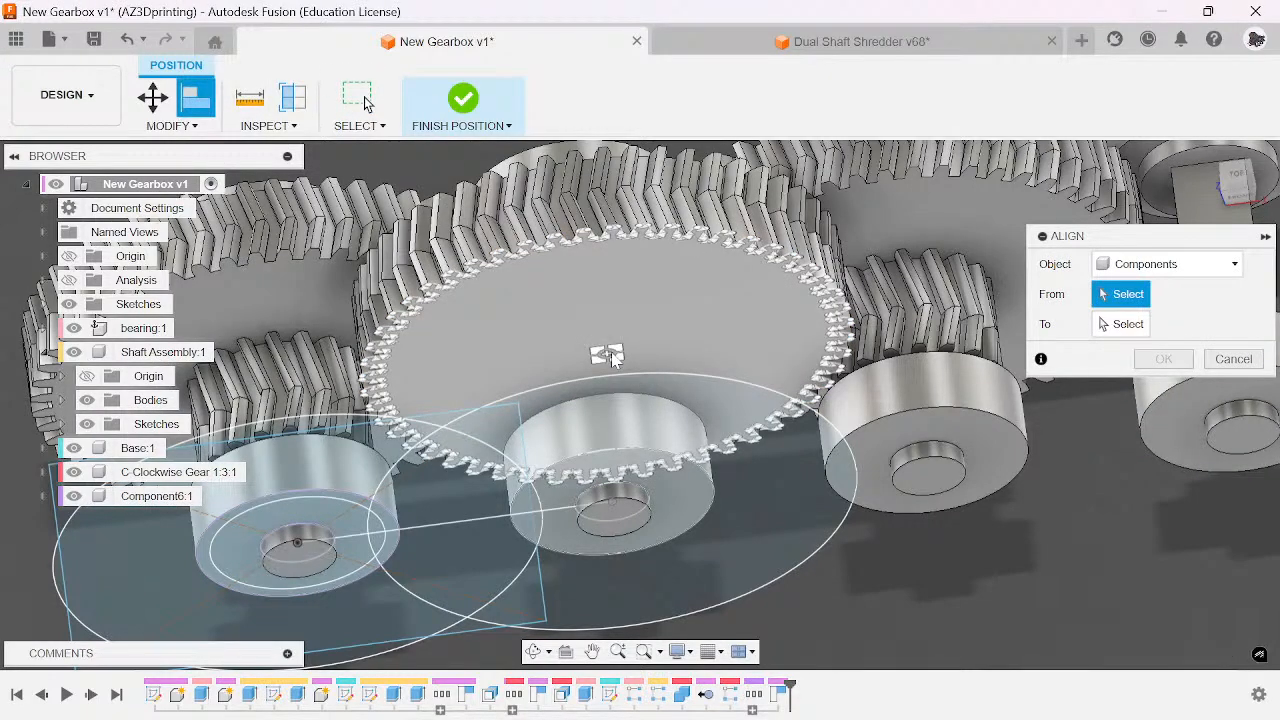
click(612, 358)
shift+middle_drag(612, 358, 607, 410)
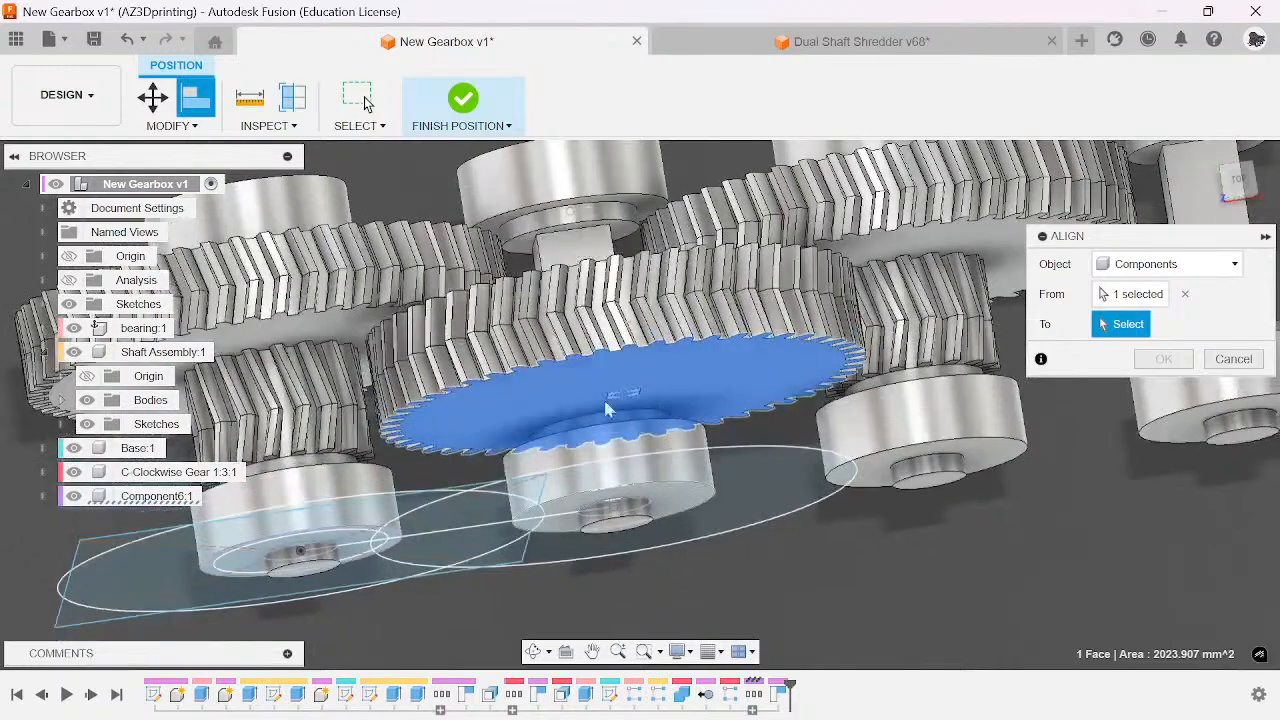
scroll(607, 410, up, 5)
click(614, 425)
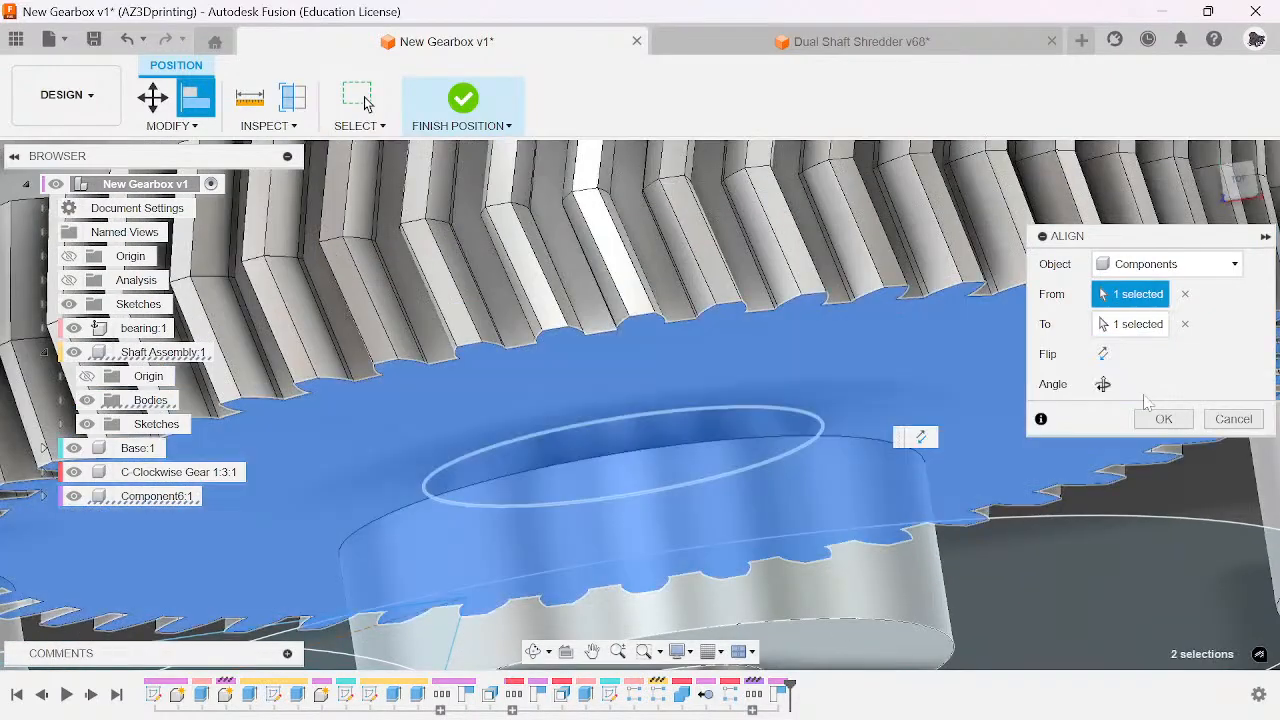
click(1163, 419)
scroll(957, 464, down, 6)
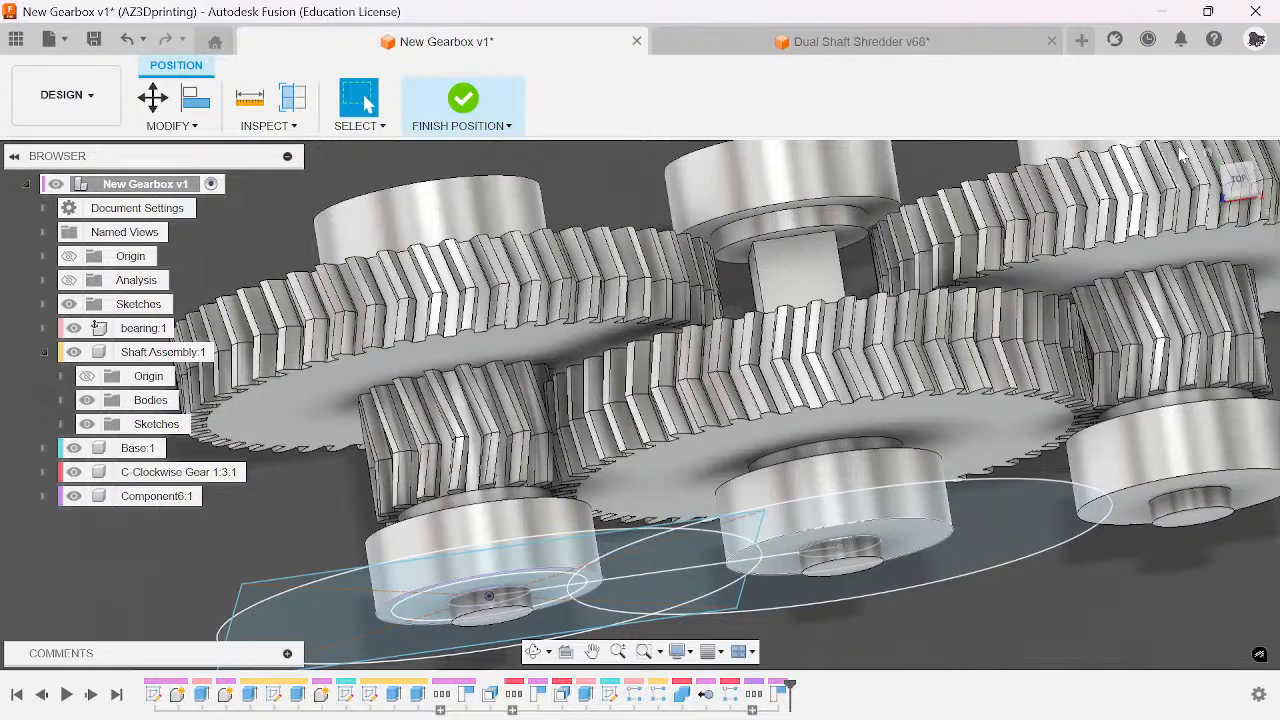
shift+middle_drag(640, 400, 637, 397)
scroll(837, 508, up, 3)
scroll(872, 512, down, 4)
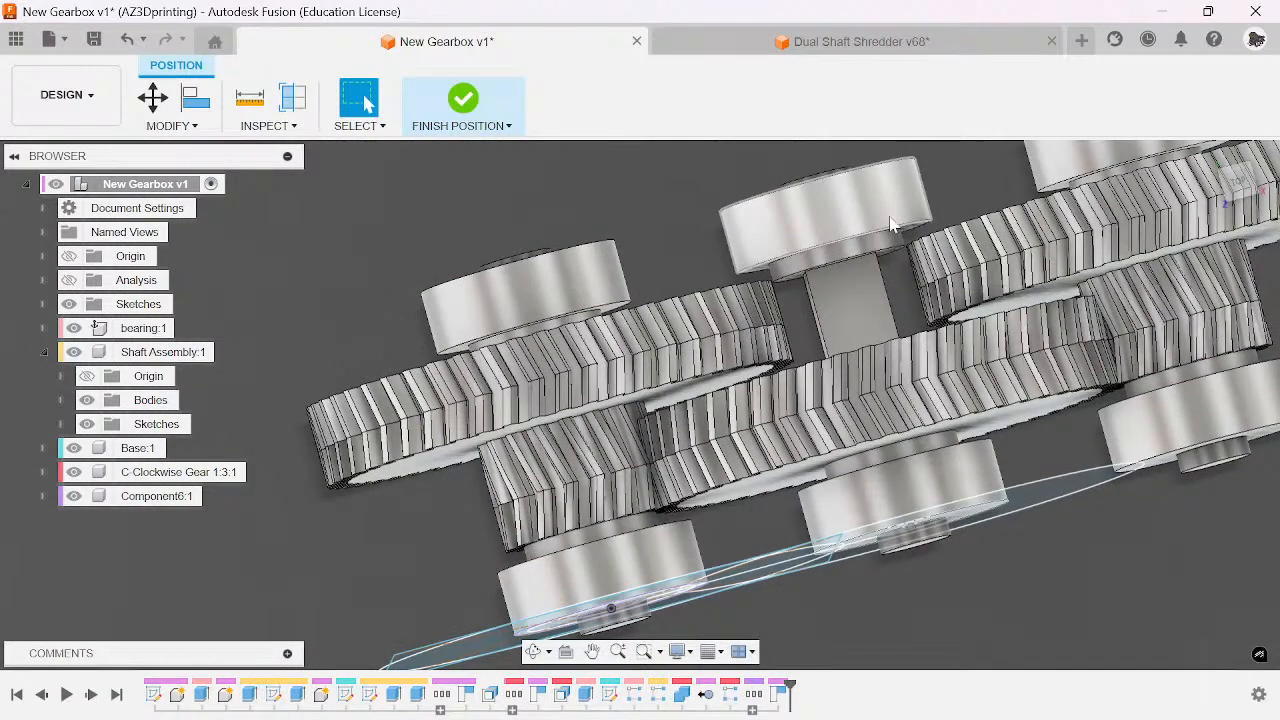
click(466, 102)
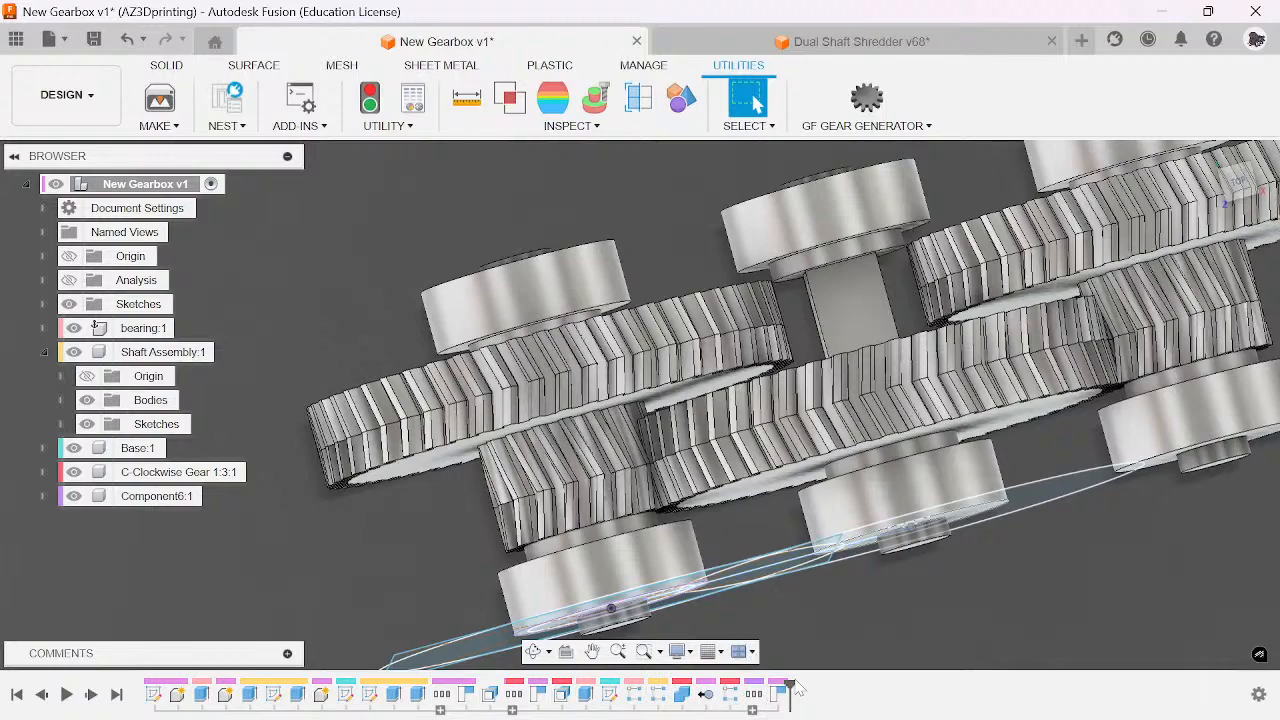
- Roll the timeline back to before the gear pattern, and slide the compound gear off its shaft to examine it before reverting it
drag(790, 682, 718, 684)
scroll(663, 513, up, 3)
drag(630, 504, 363, 321)
mouse_move(760, 359)
middle_down()
mouse_move(825, 360)
mouse_move(890, 328)
middle_up()
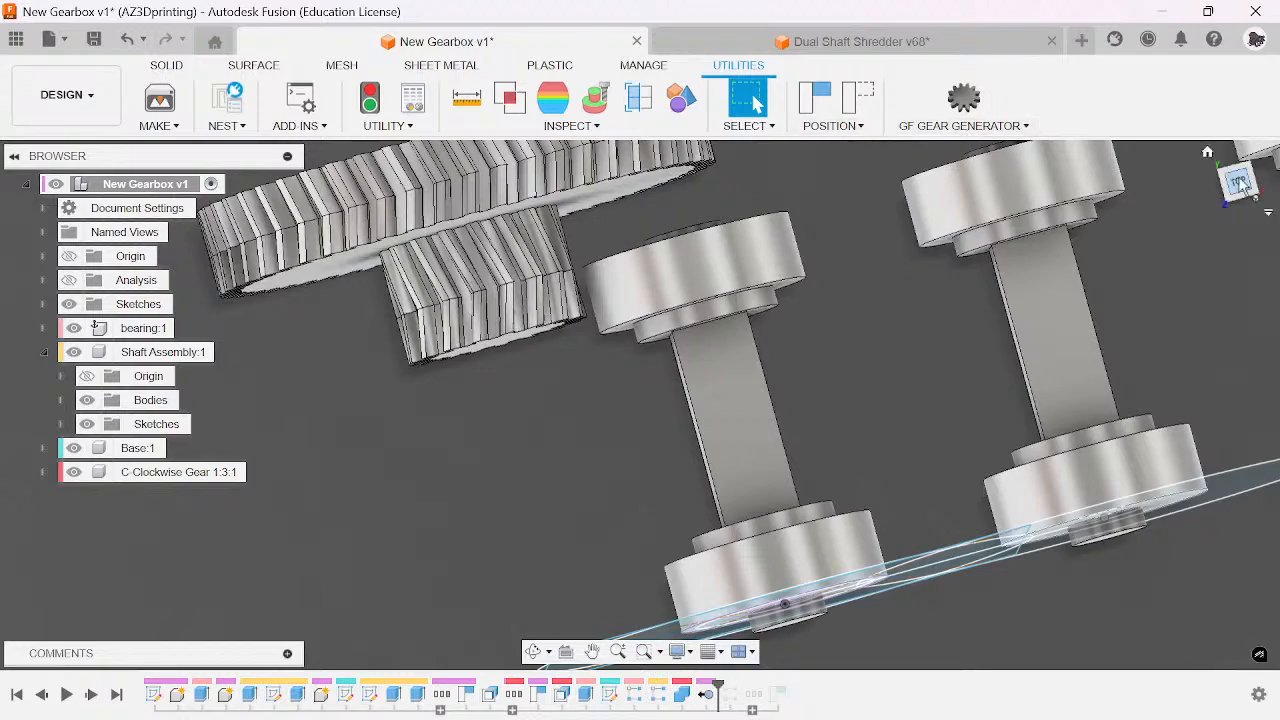
drag(1246, 190, 1243, 207)
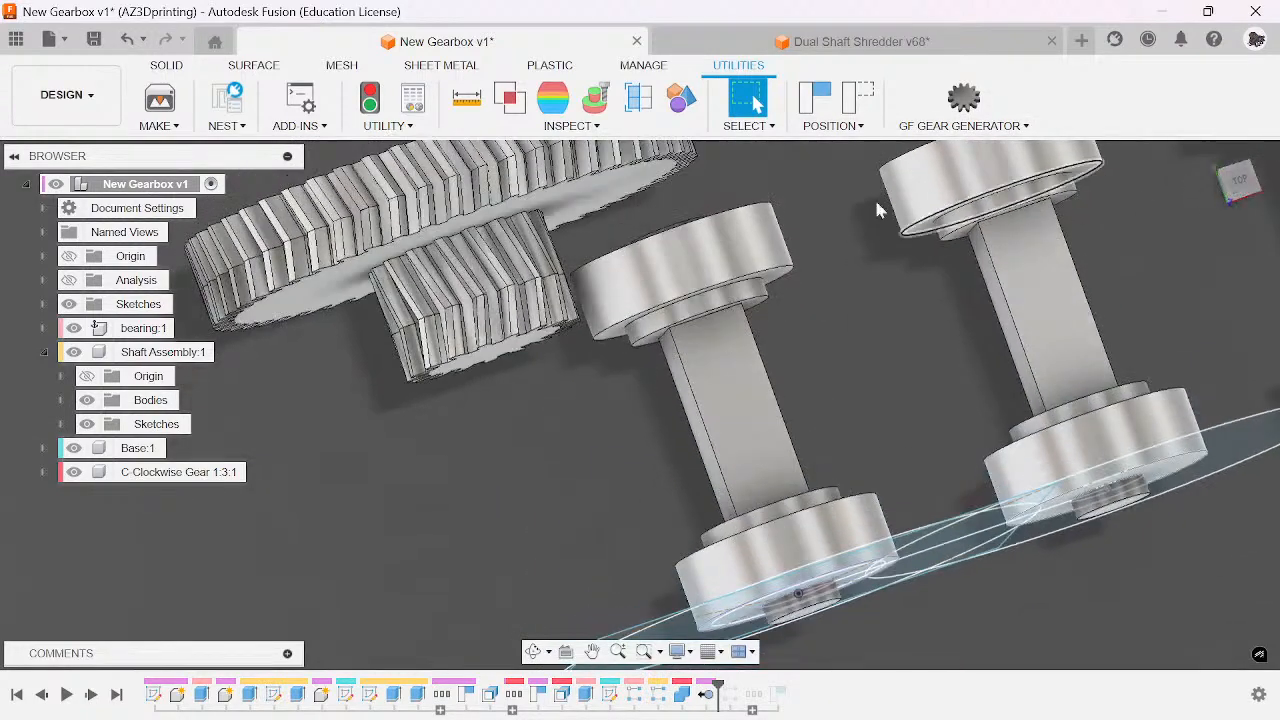
click(853, 110)
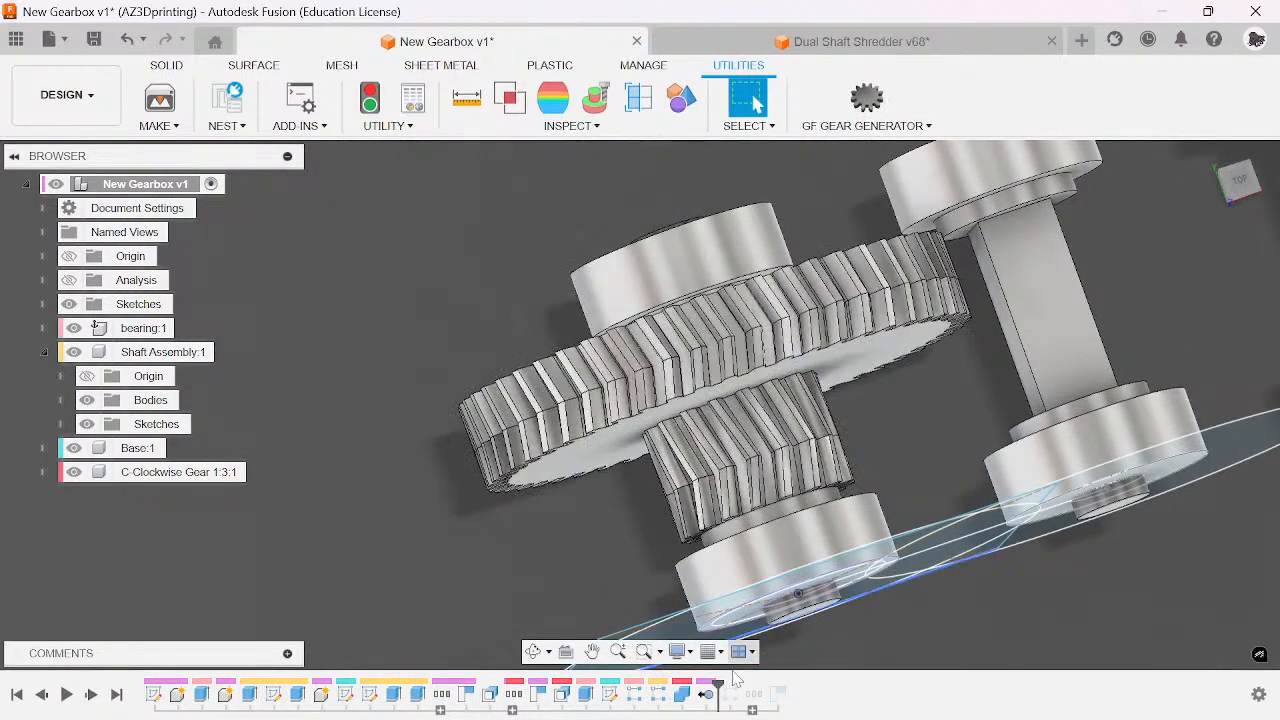
- Activate the C-Clockwise Gear 1:3 component and isolate it
scroll(787, 447, down, 3)
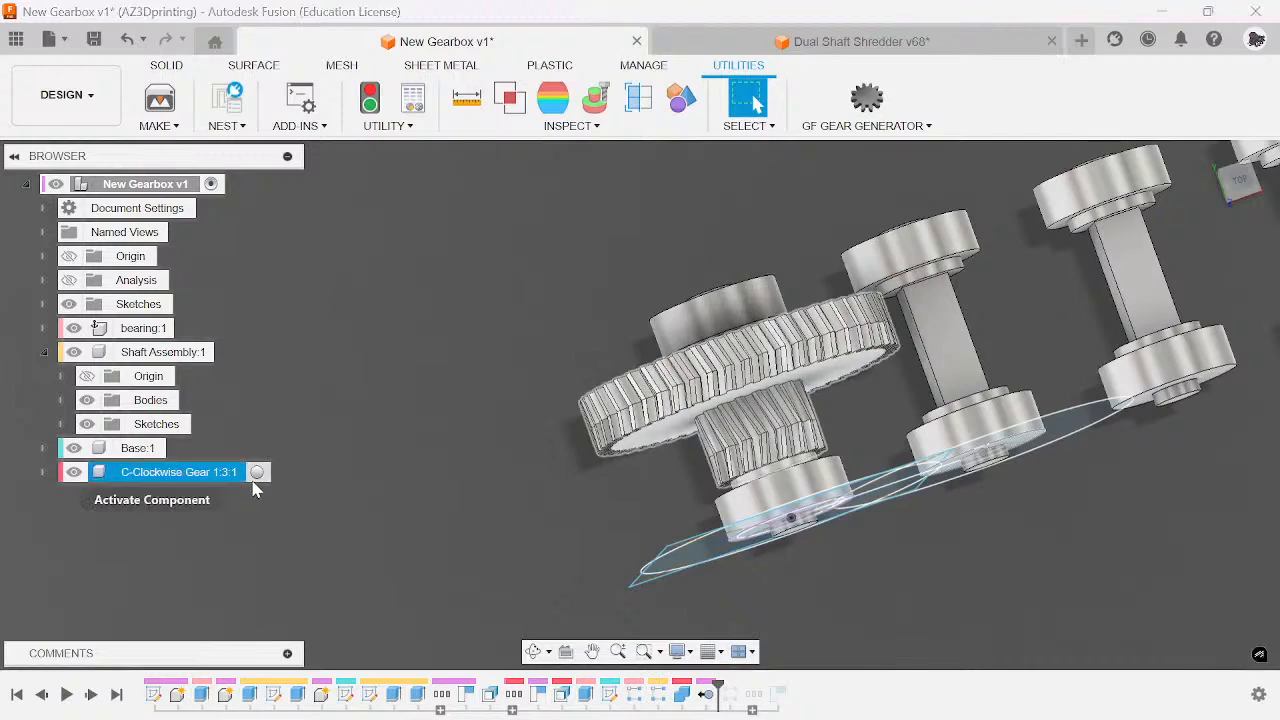
click(254, 472)
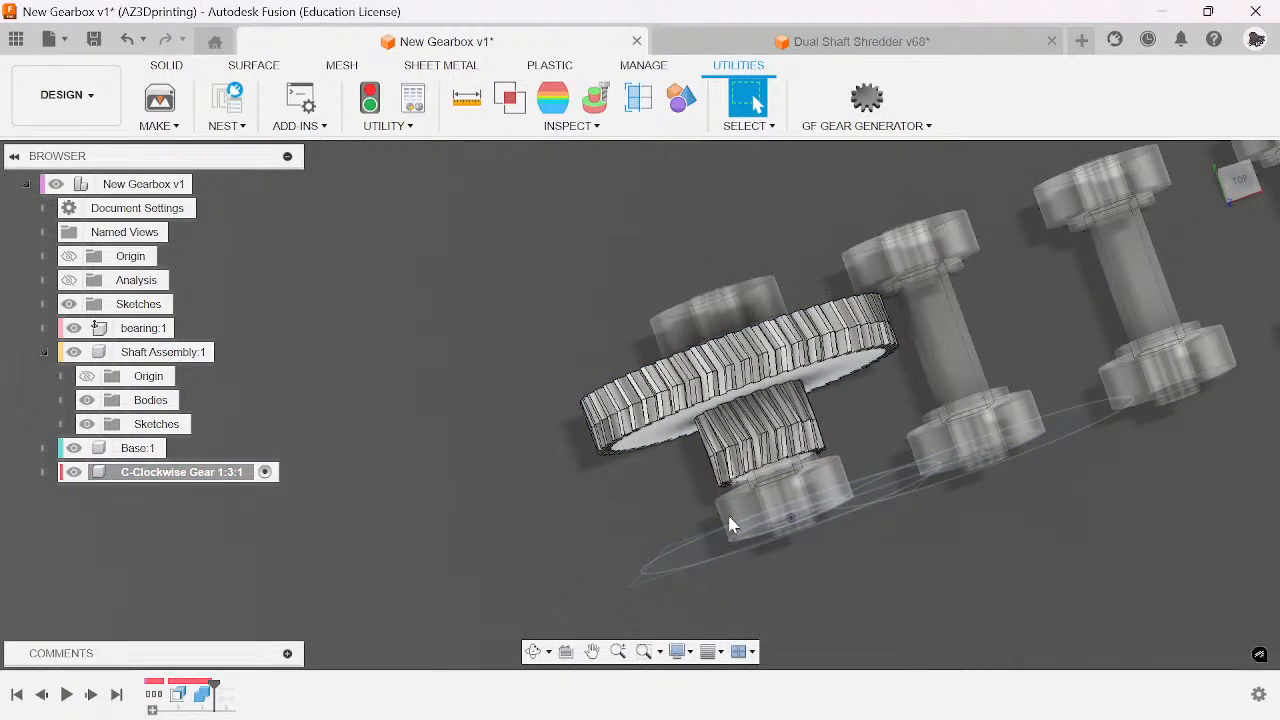
right_click(192, 481)
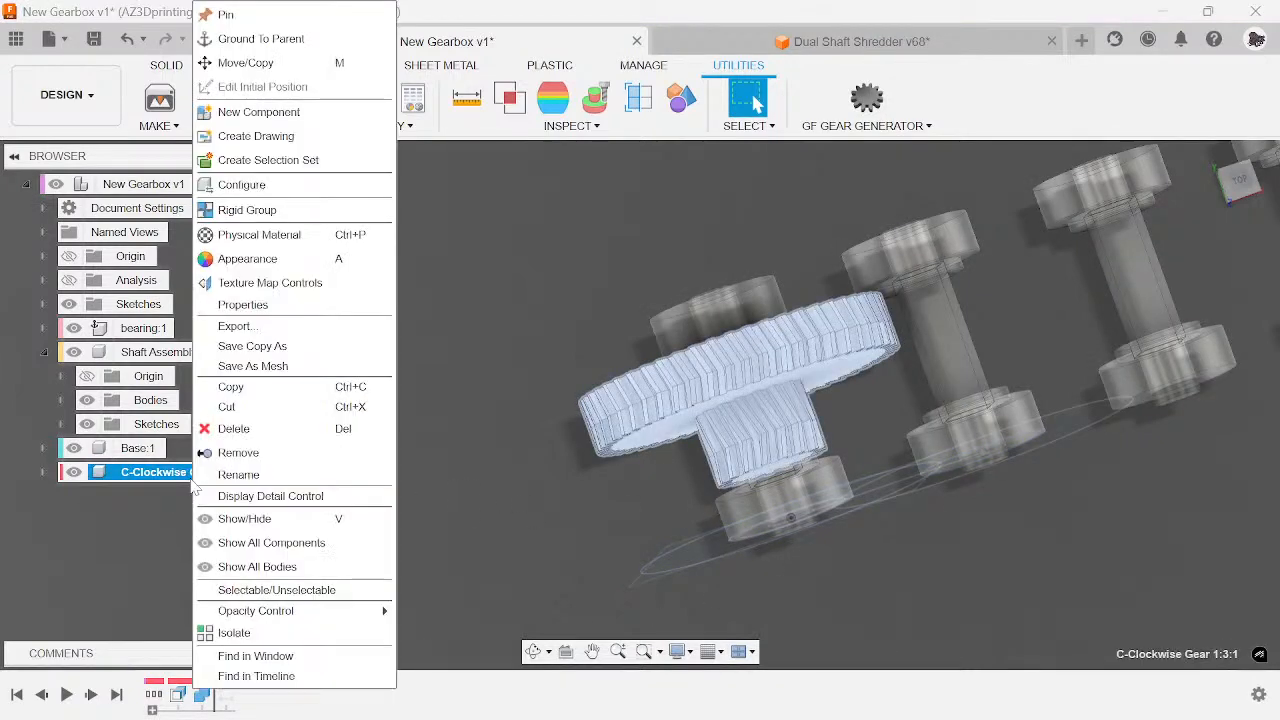
click(234, 632)
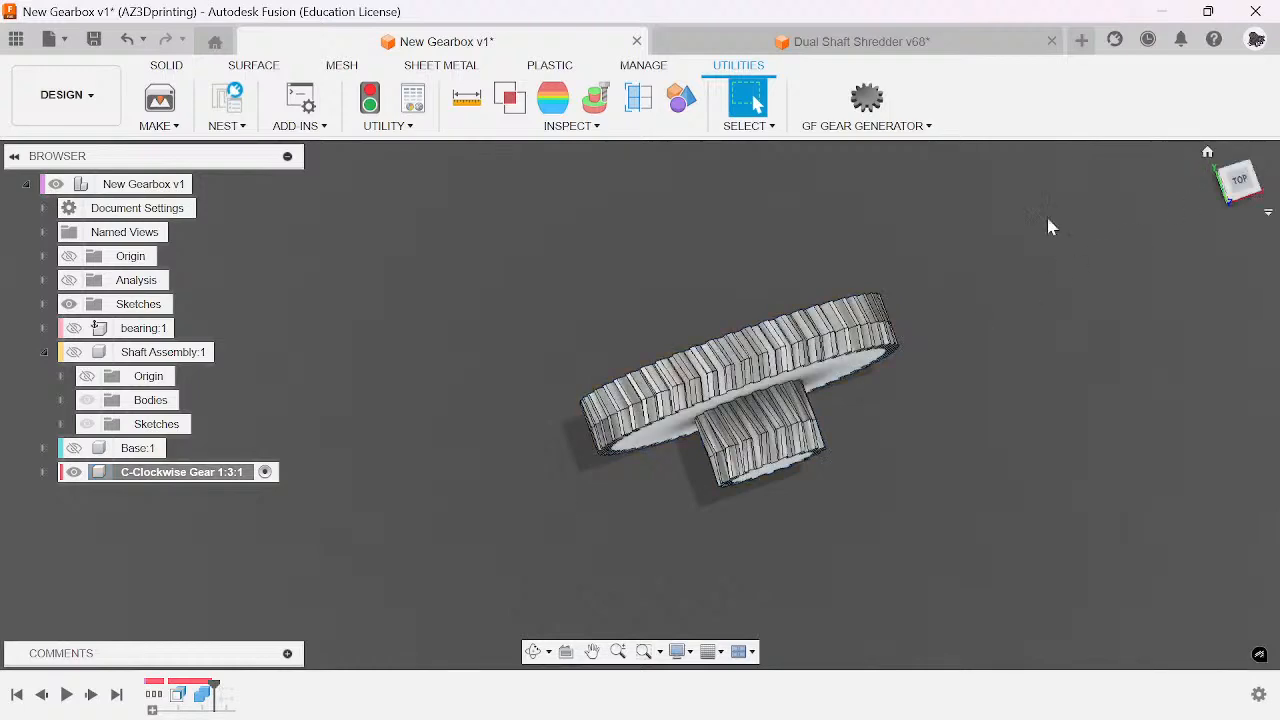
key(c)
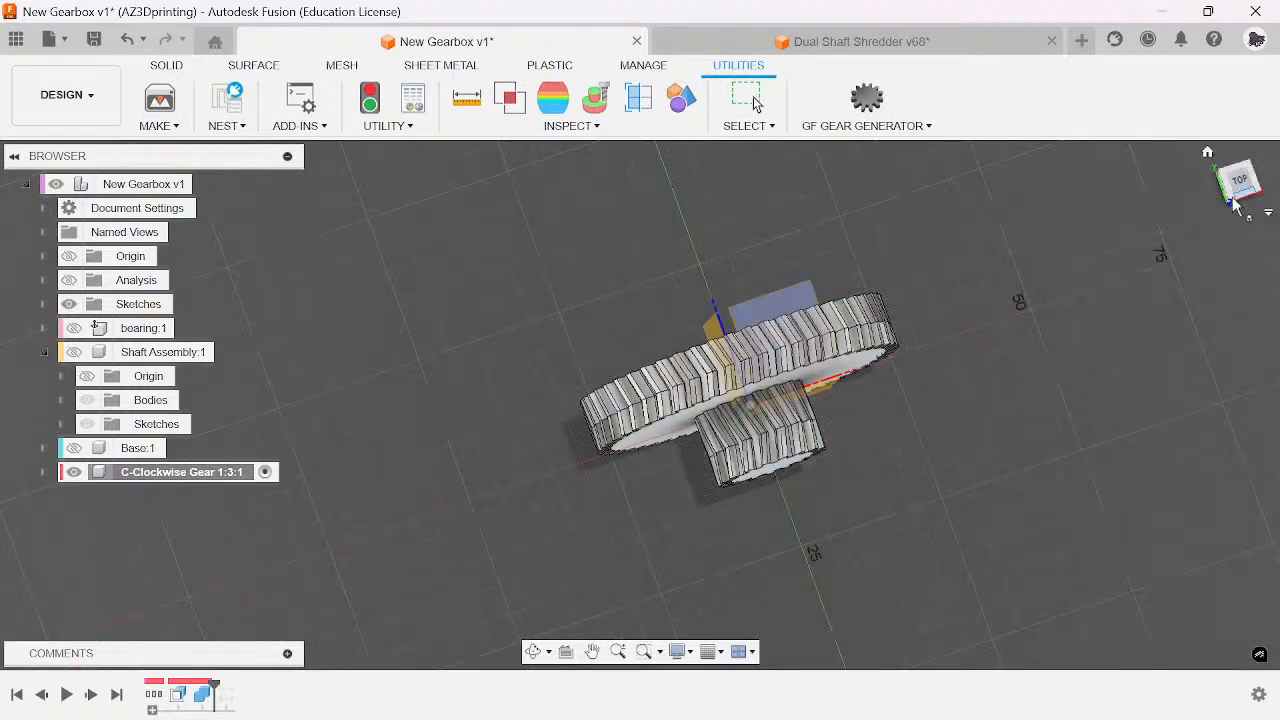
drag(1238, 193, 1236, 149)
click(767, 452)
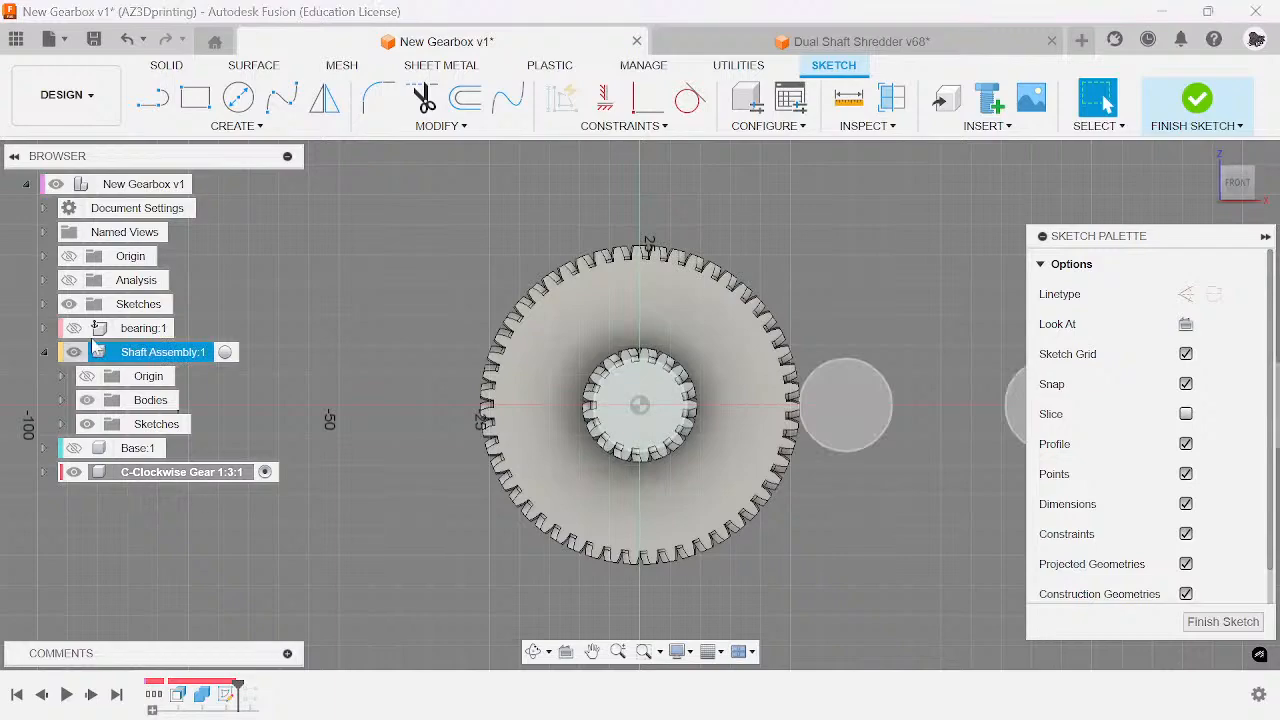
drag(1240, 200, 1238, 170)
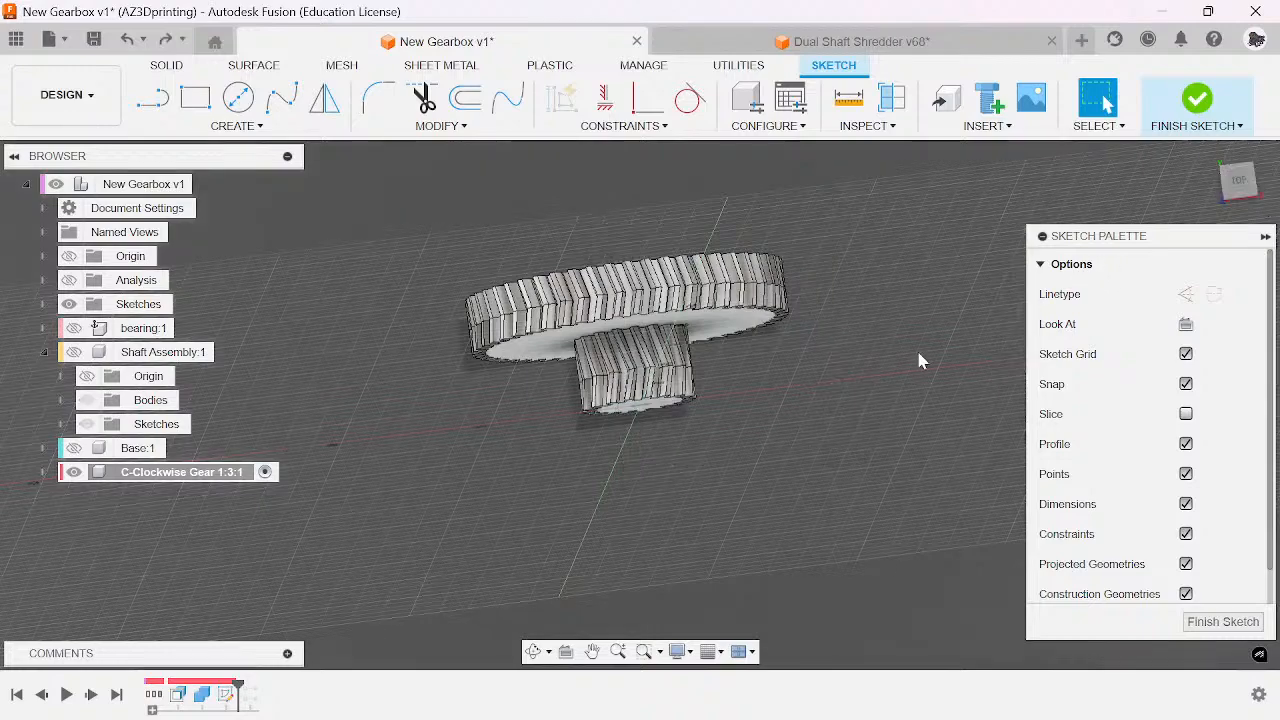
click(1197, 100)
- Reactivate the root assembly and reorder the timeline so the bearing and shaft patterns follow the gear's combine and remove features
double_click(178, 184)
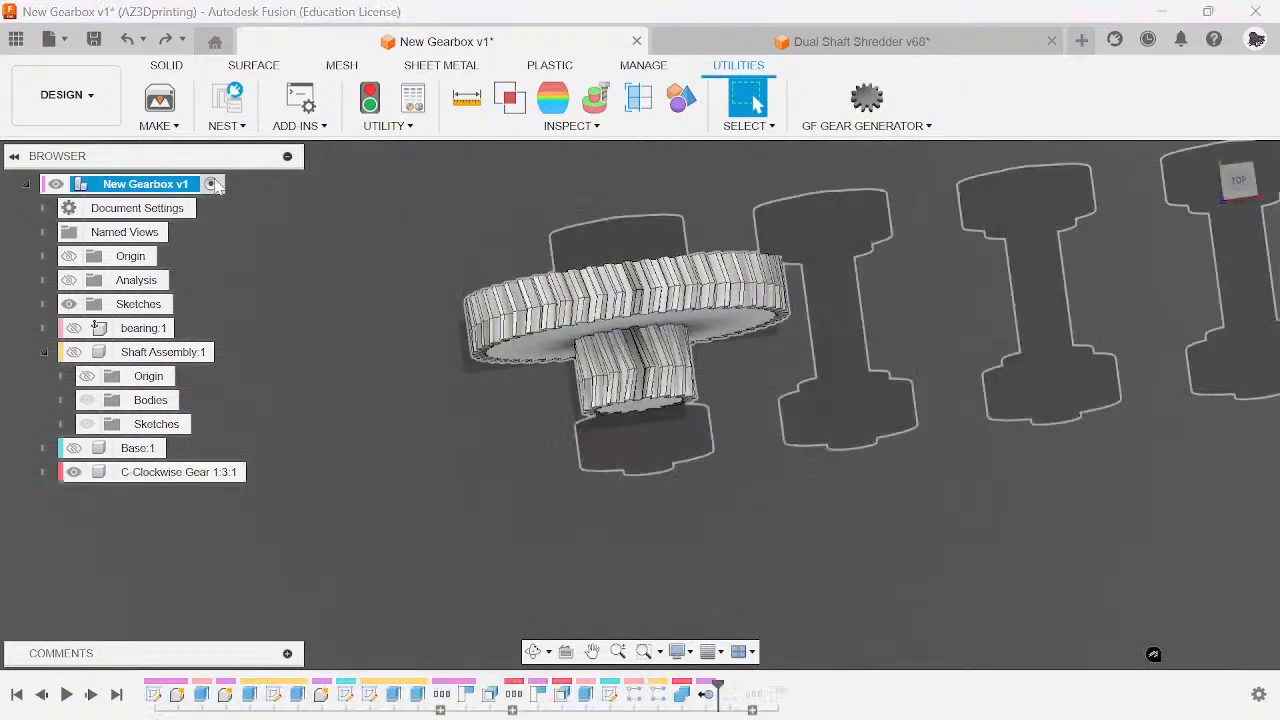
click(658, 695)
drag(709, 697, 727, 698)
drag(634, 697, 706, 698)
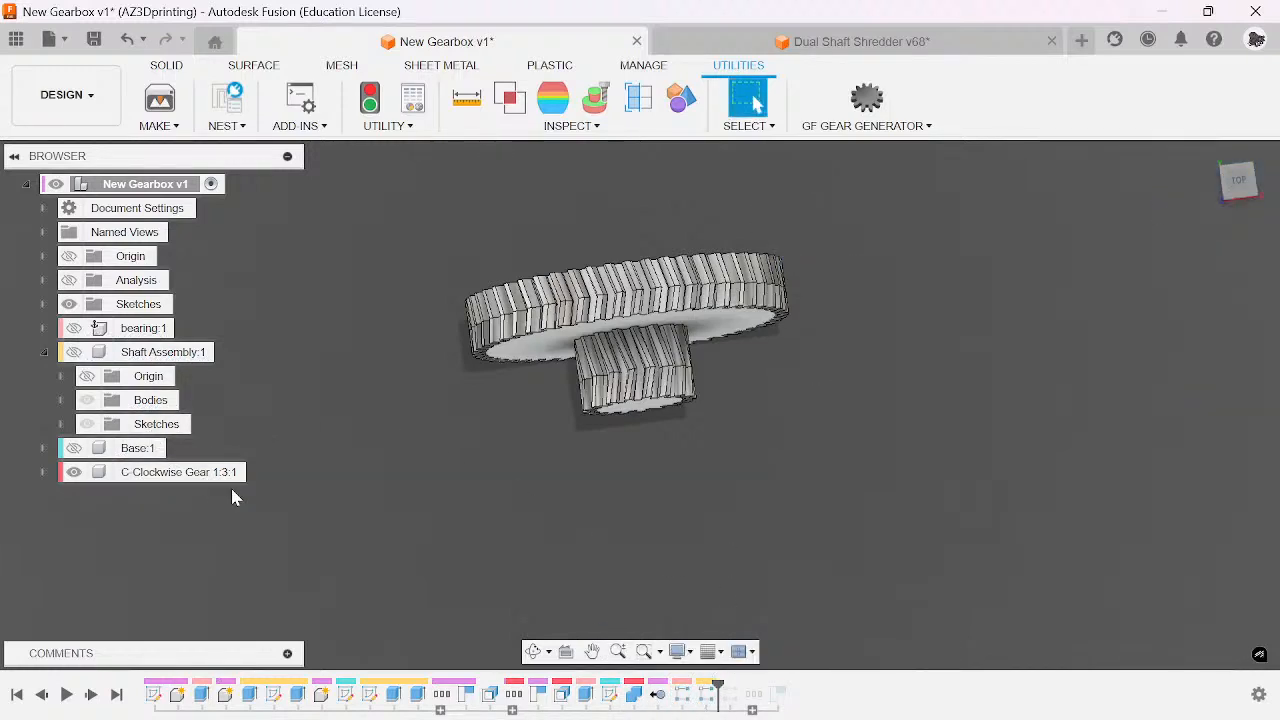
- Show the shaft assembly alongside the gear and roll the timeline back to before the bearing and shaft patterns
click(258, 474)
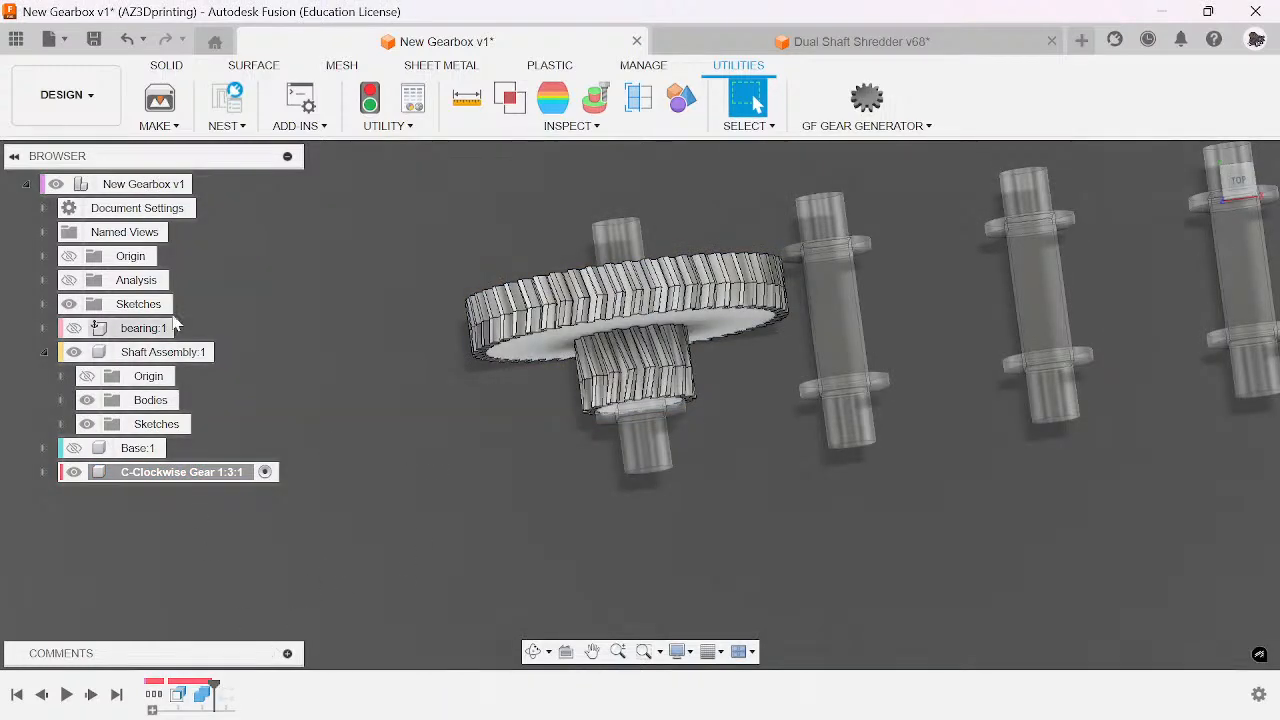
click(211, 184)
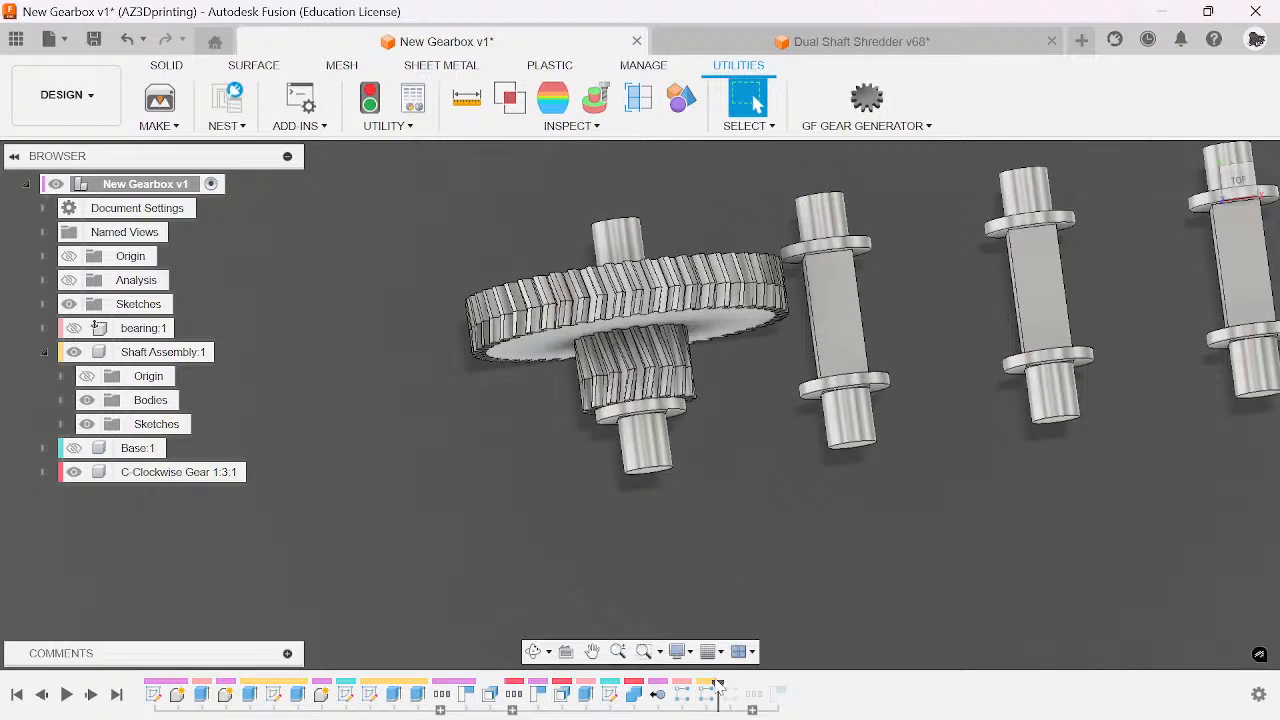
drag(717, 686, 670, 686)
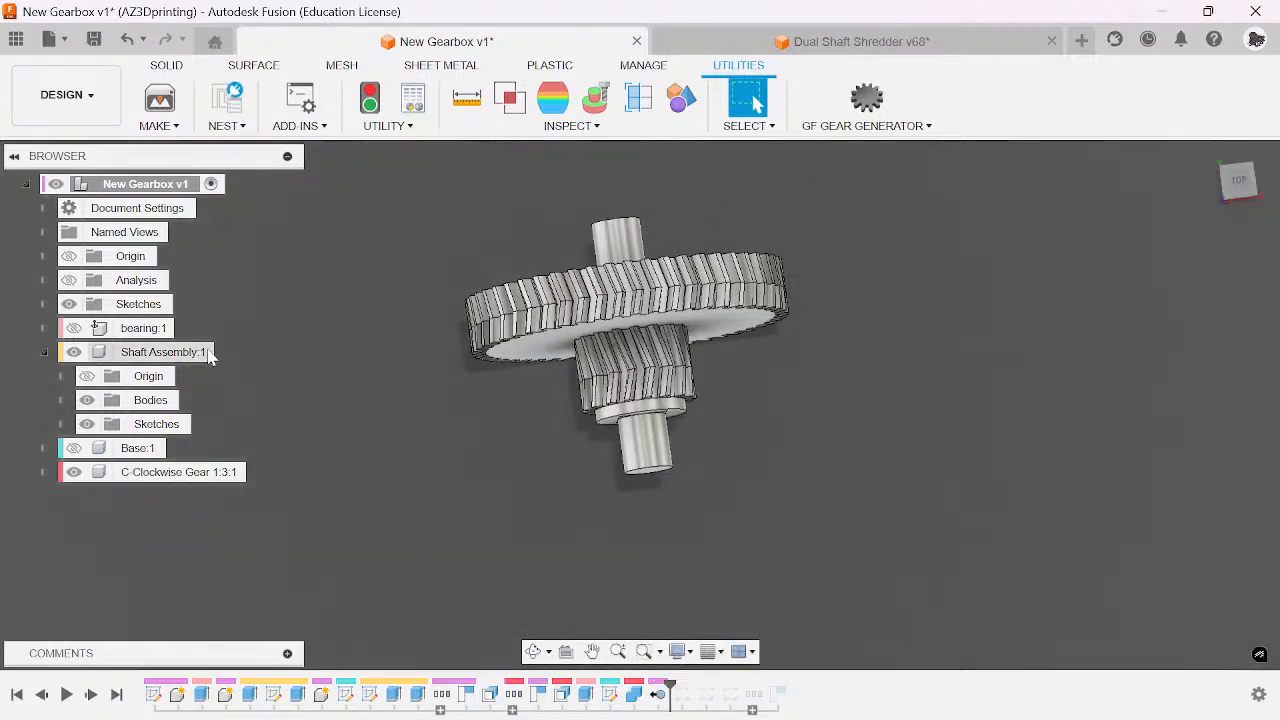
- Activate the C-Clockwise Gear 1:3 component and start a sketch on the end face of its small gear
click(257, 472)
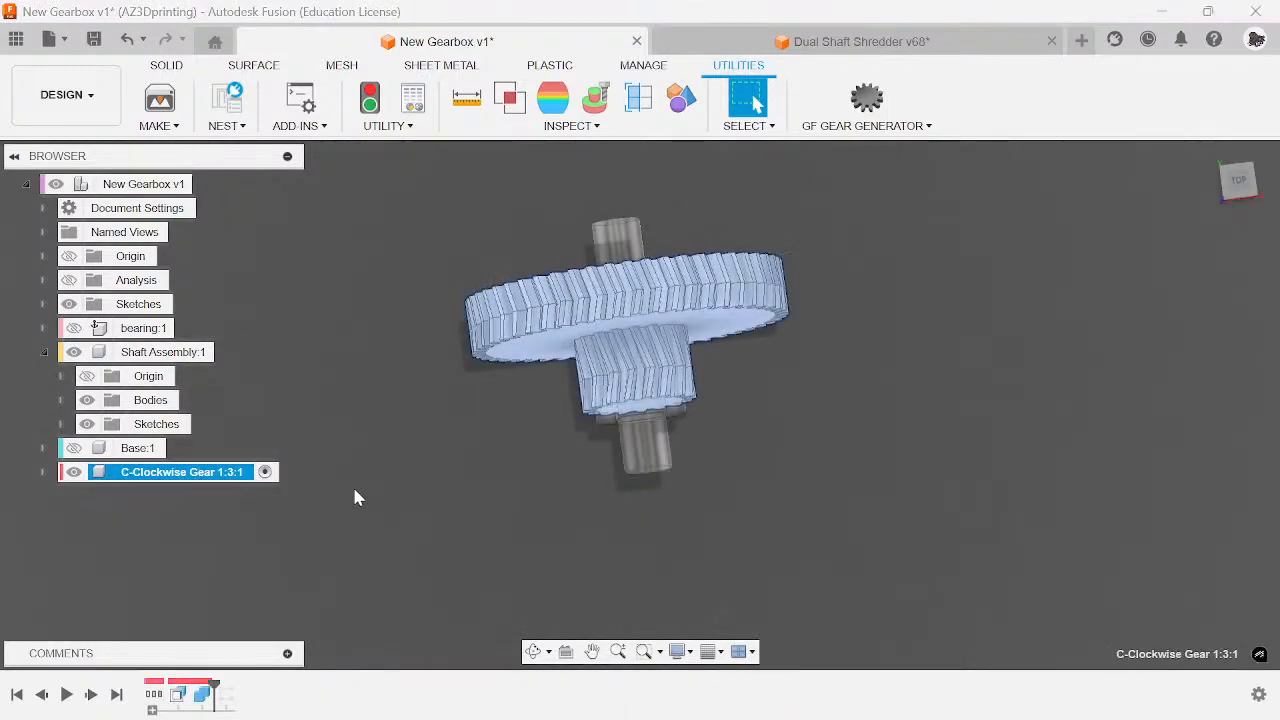
scroll(514, 458, up, 3)
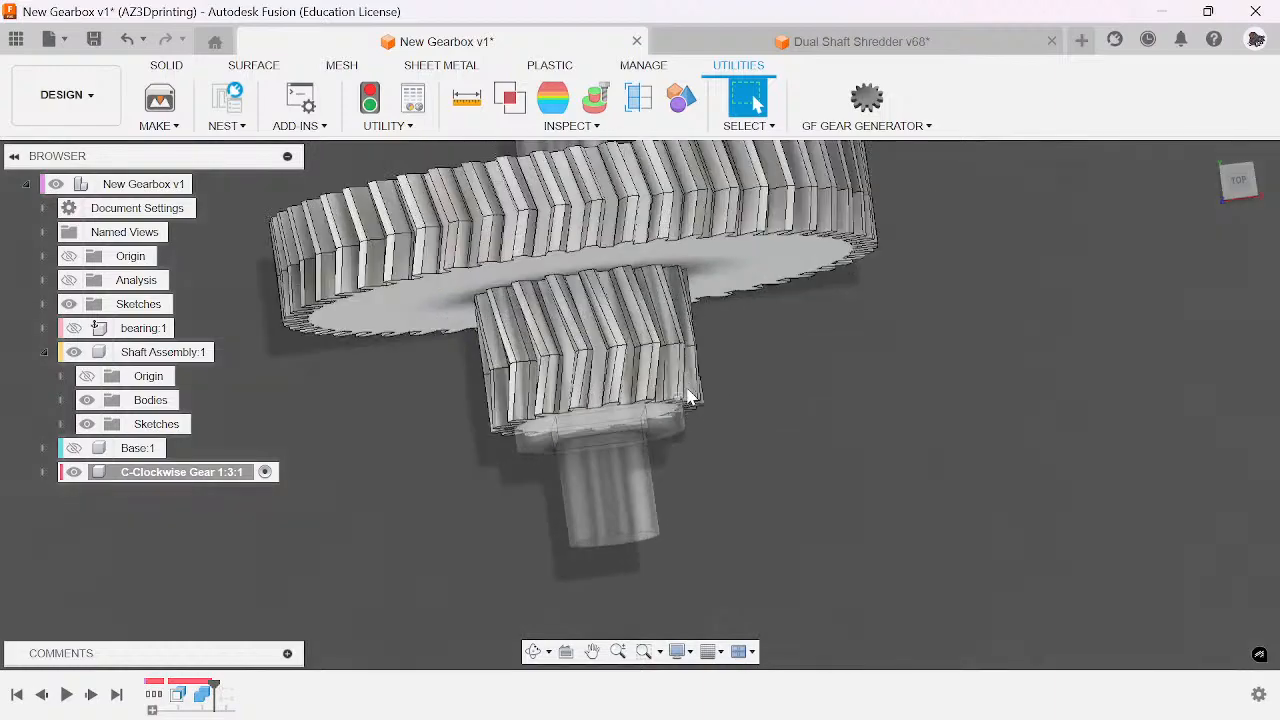
scroll(682, 425, up, 3)
scroll(922, 350, up, 3)
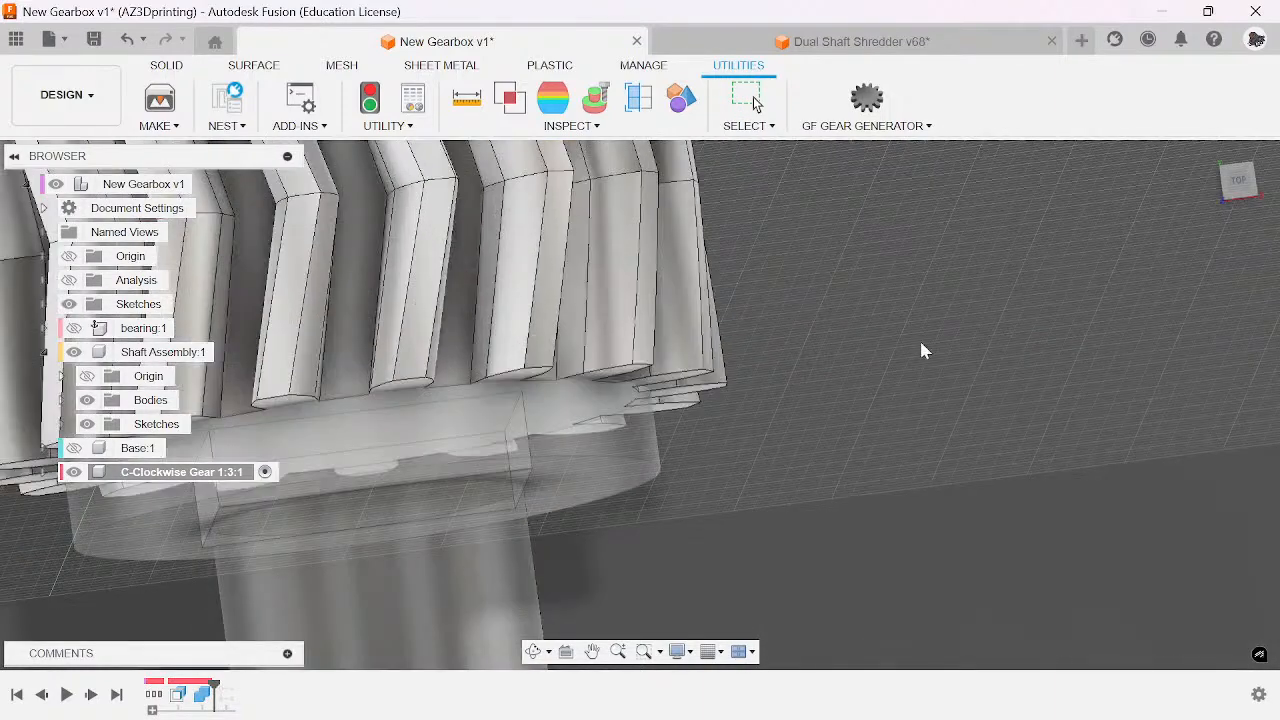
click(1240, 180)
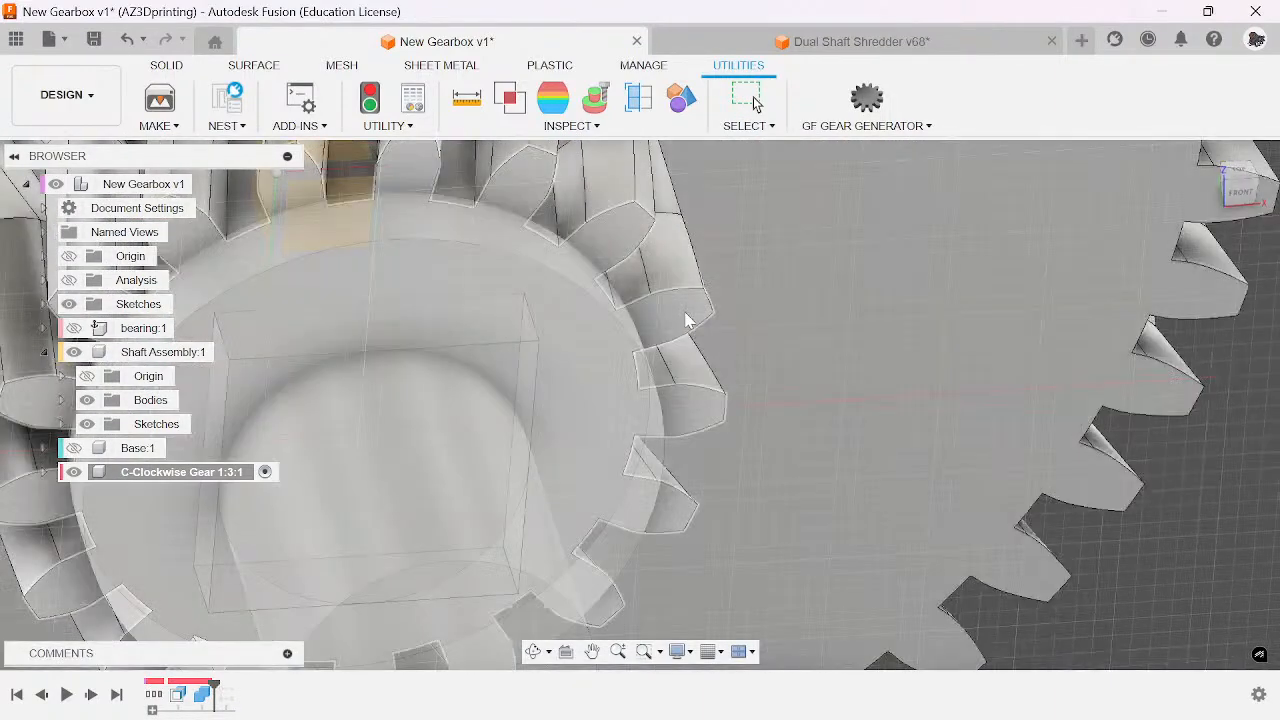
click(686, 320)
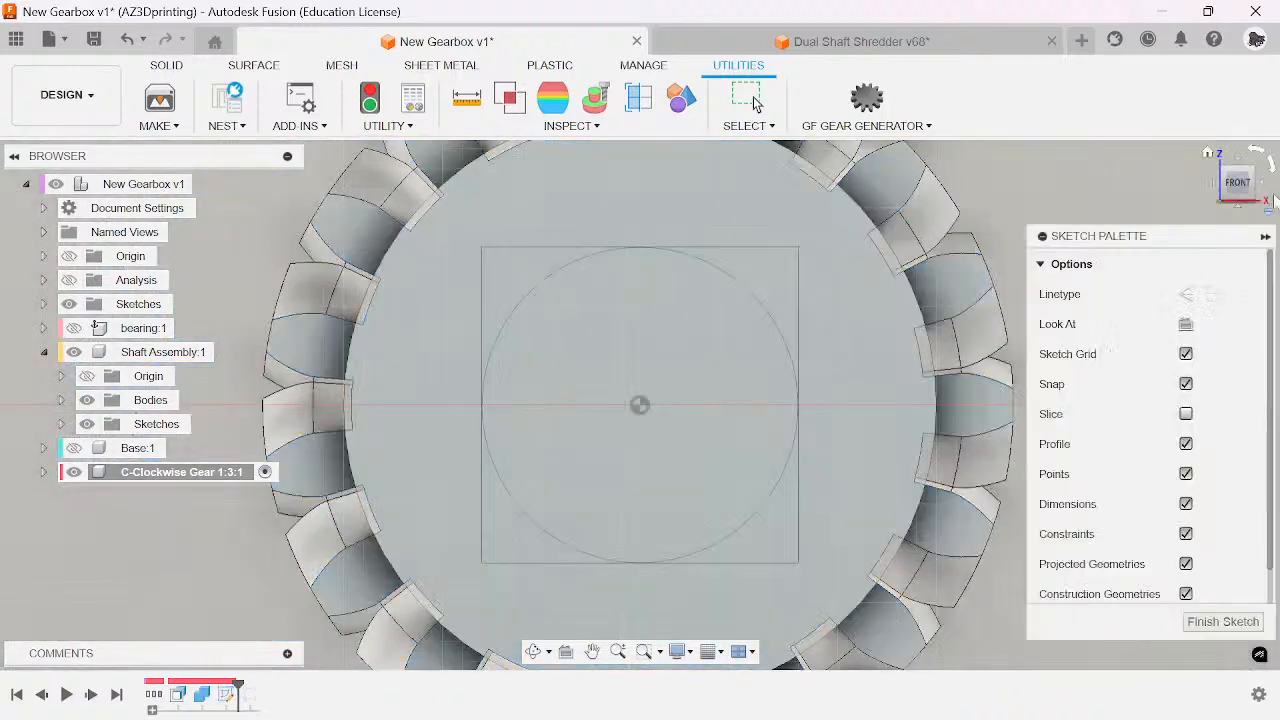
- Project the shaft collar's inner face, including its circle and square outline, into the sketch and finish the sketch
shift+middle_drag(1255, 174, 1265, 209)
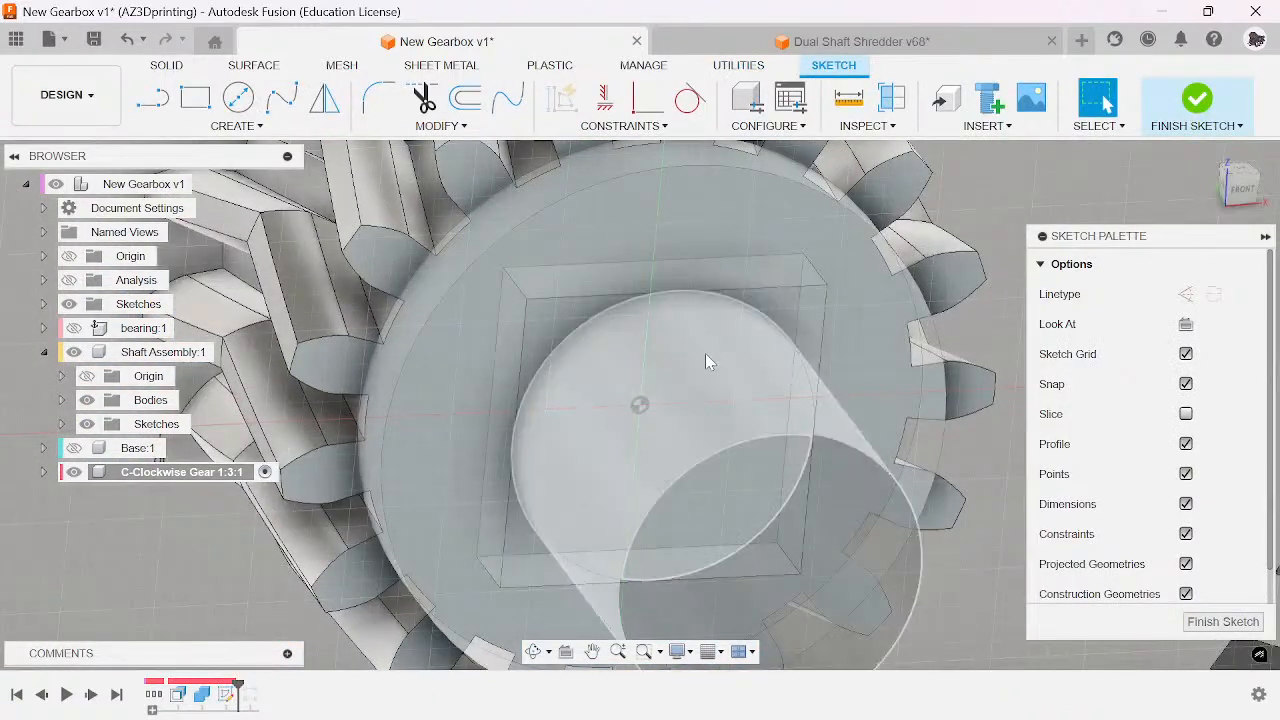
key(p)
click(559, 320)
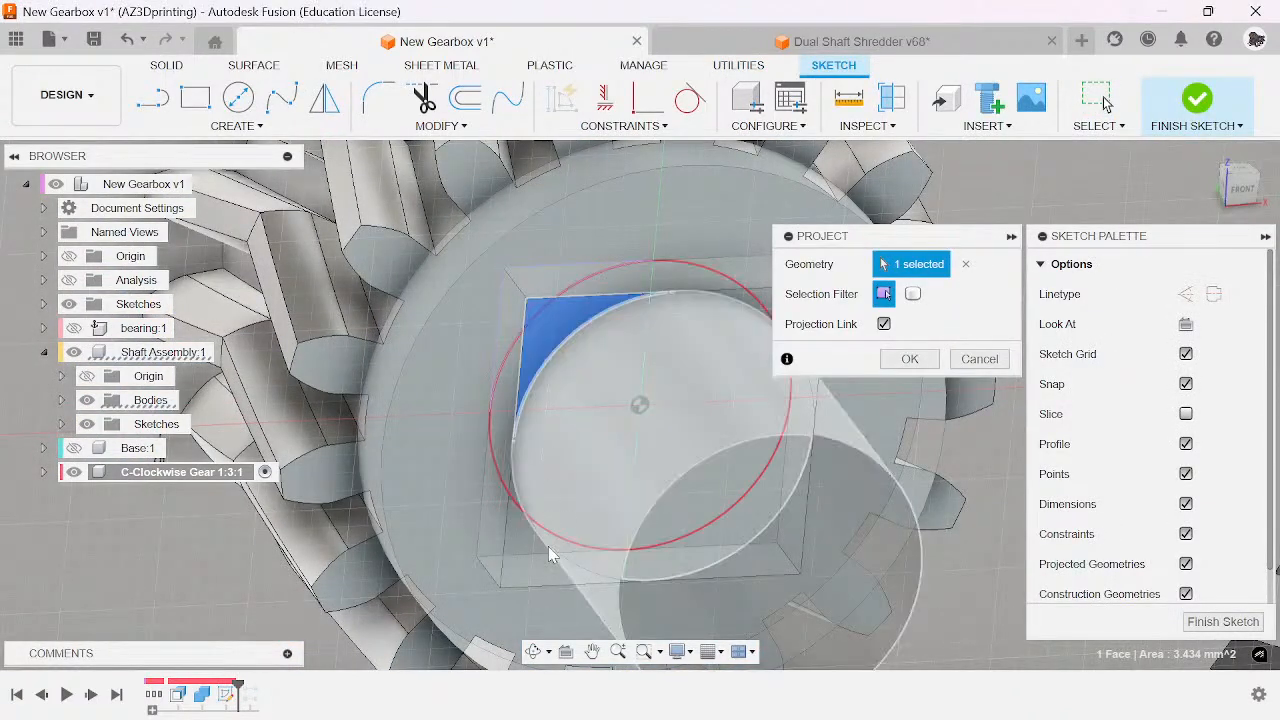
click(523, 573)
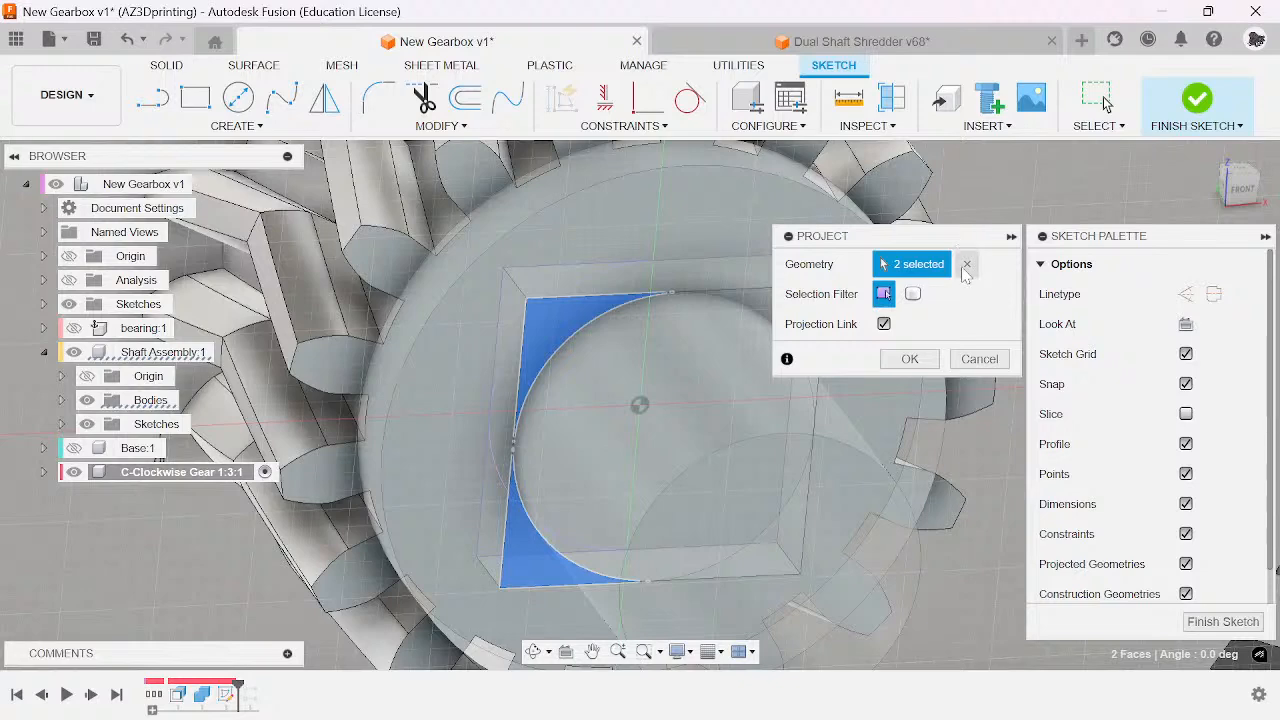
click(966, 264)
click(641, 282)
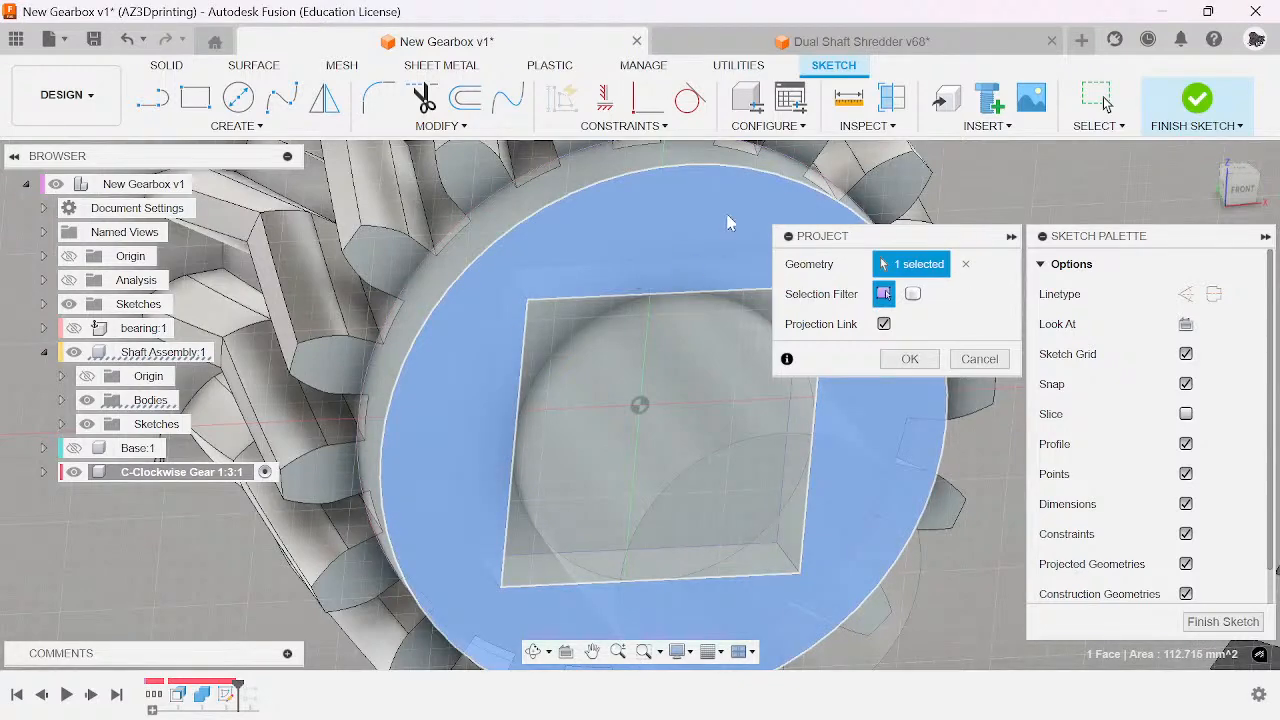
click(729, 222)
click(650, 228)
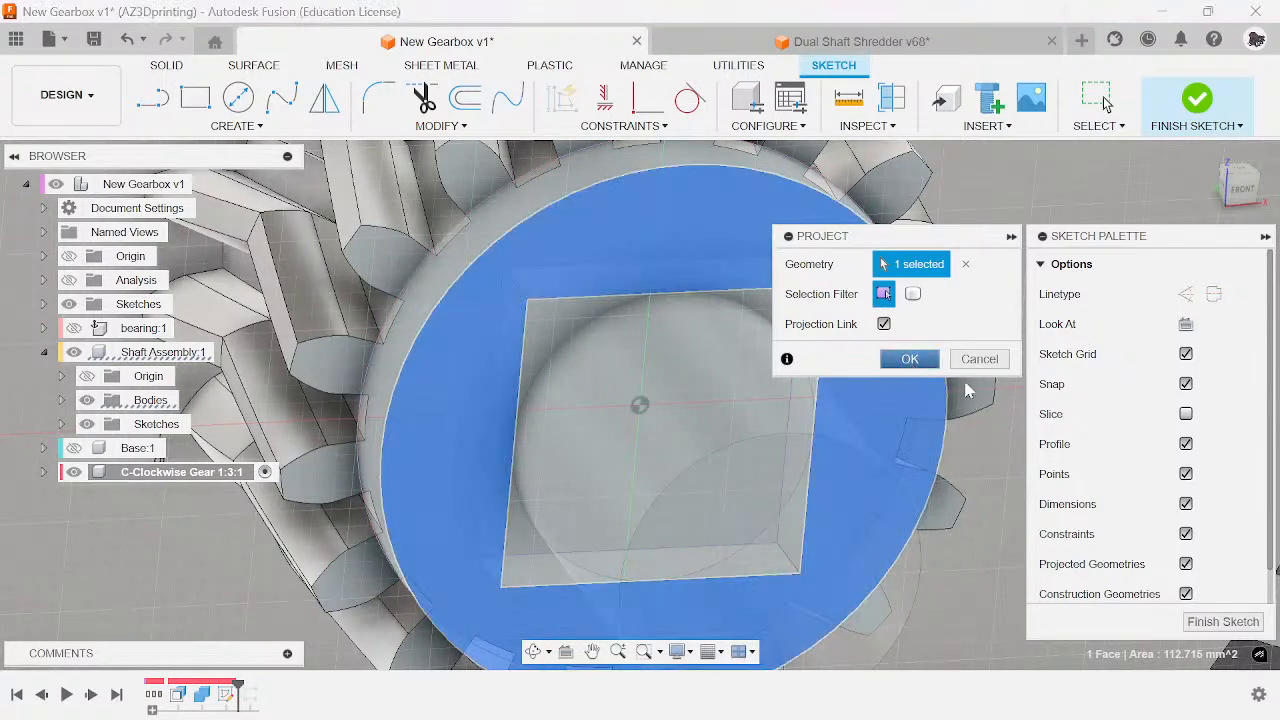
key(Return)
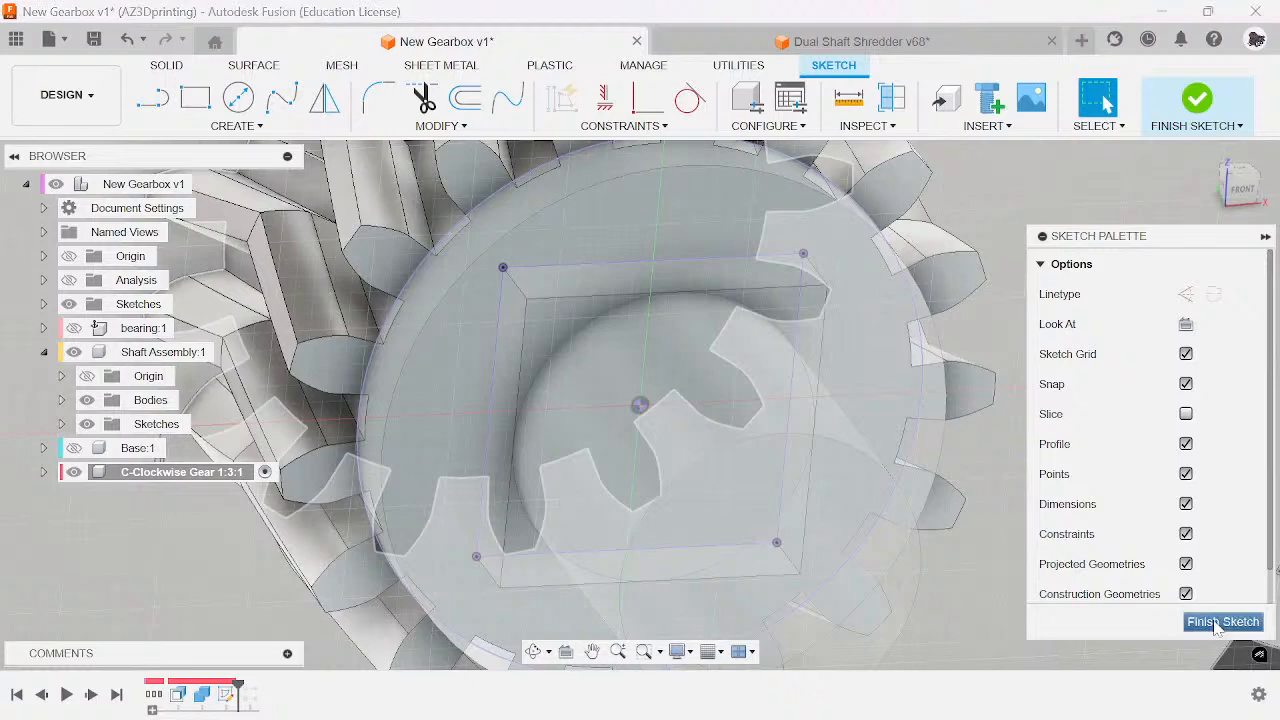
click(1222, 622)
- Cut the projected square through the compound gear with Extrude, using a To Object extent up to the large gear's far face
key(e)
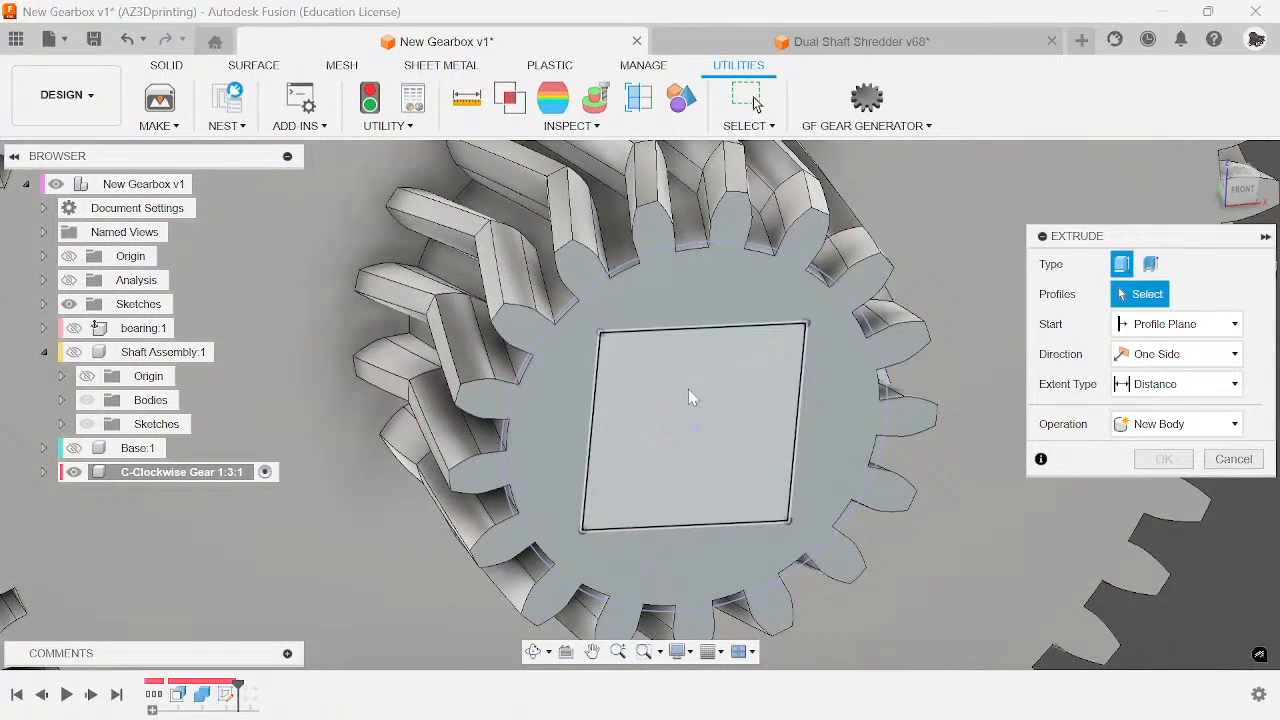
click(688, 389)
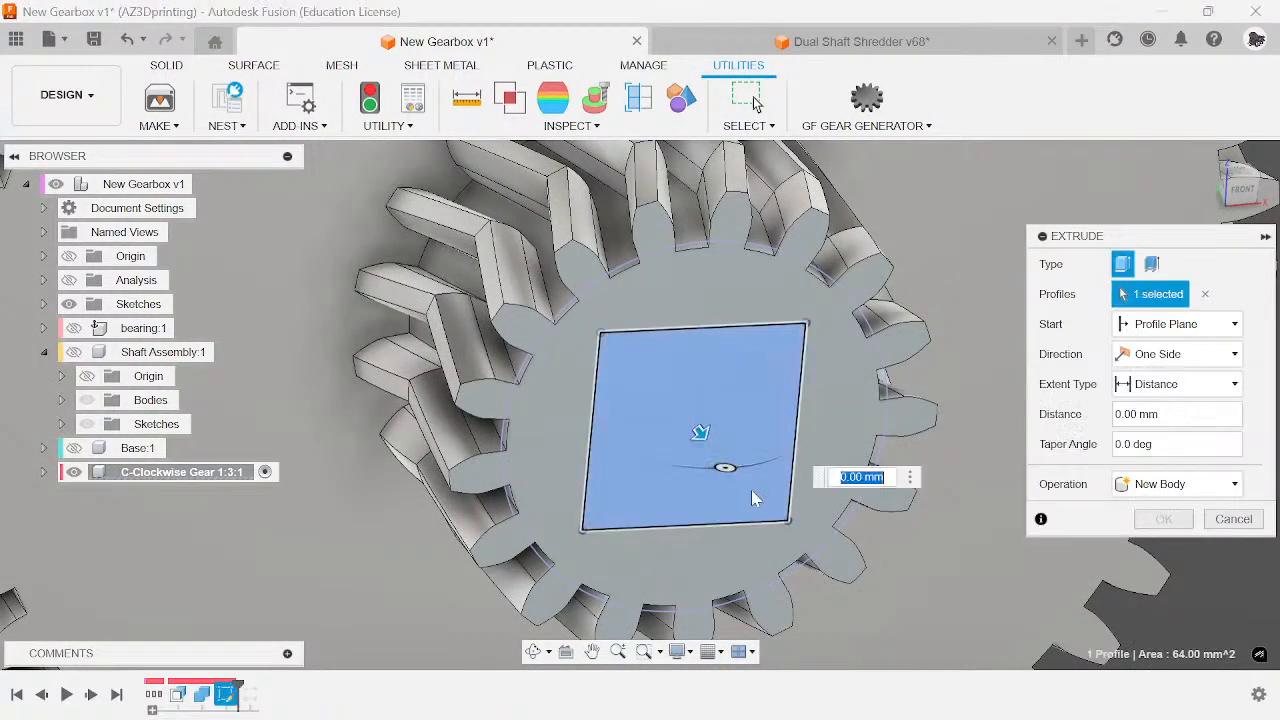
scroll(740, 497, down, 5)
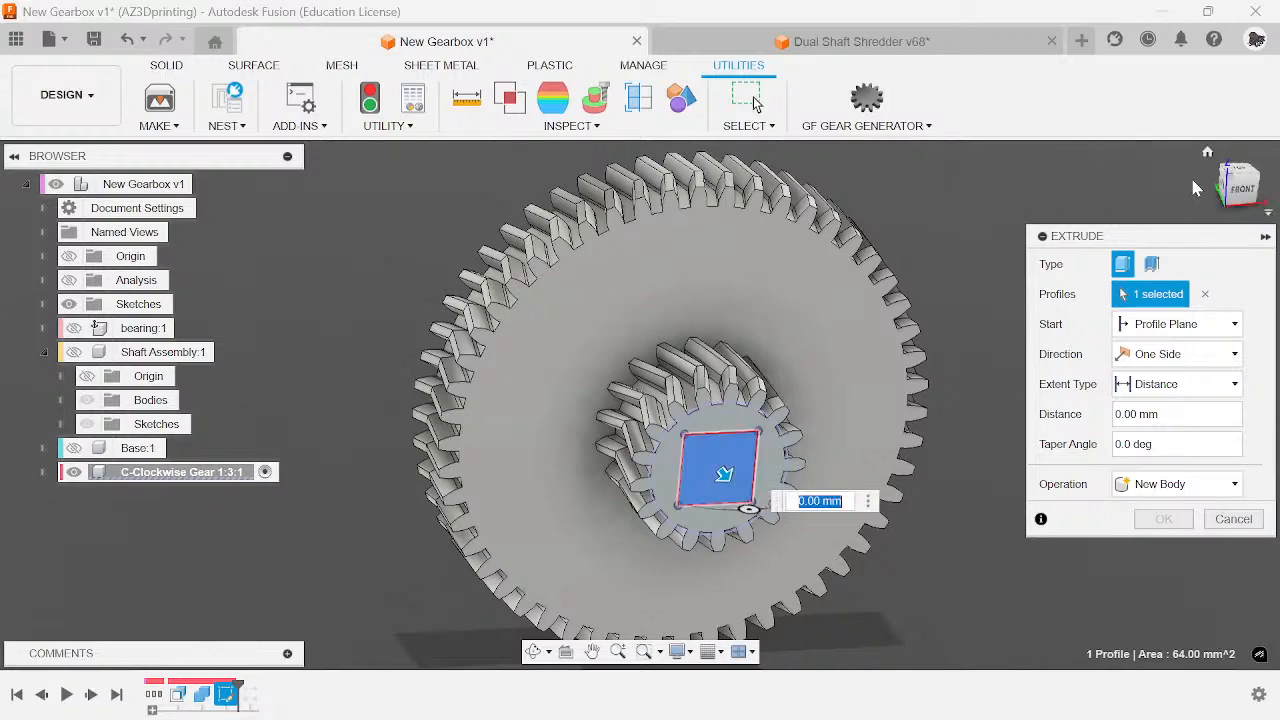
click(1237, 197)
click(1160, 384)
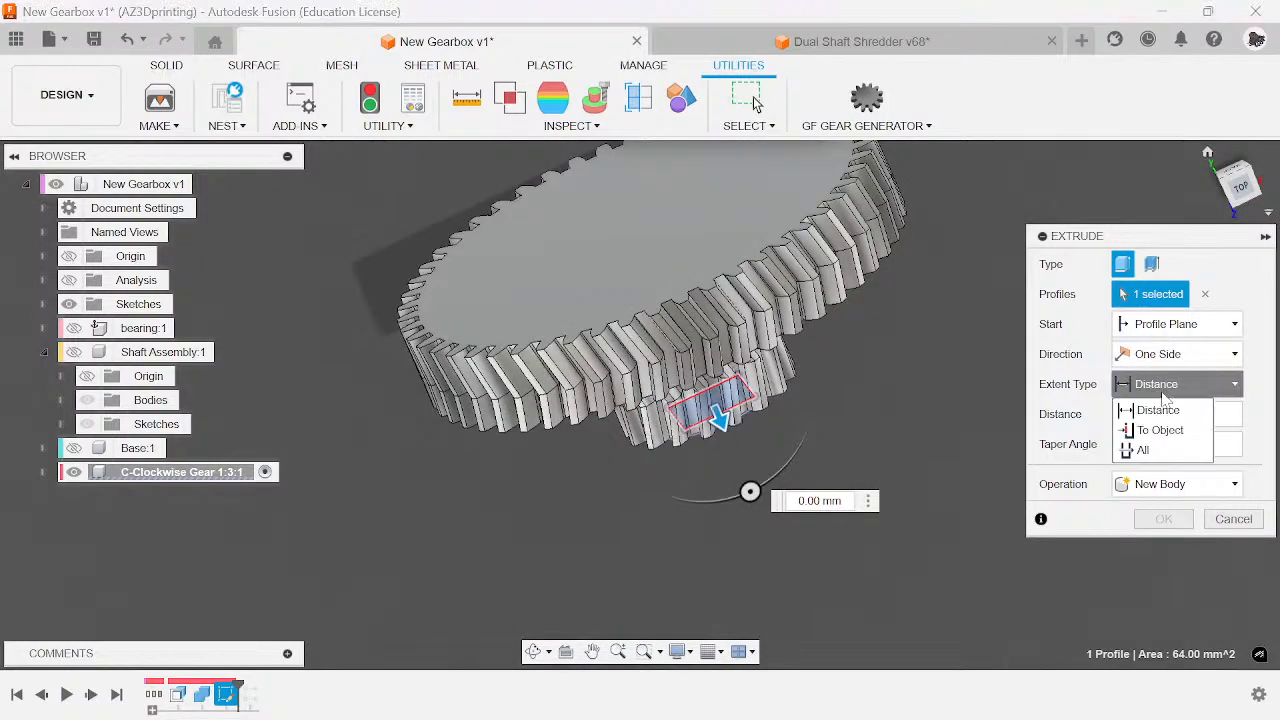
click(1088, 426)
click(654, 242)
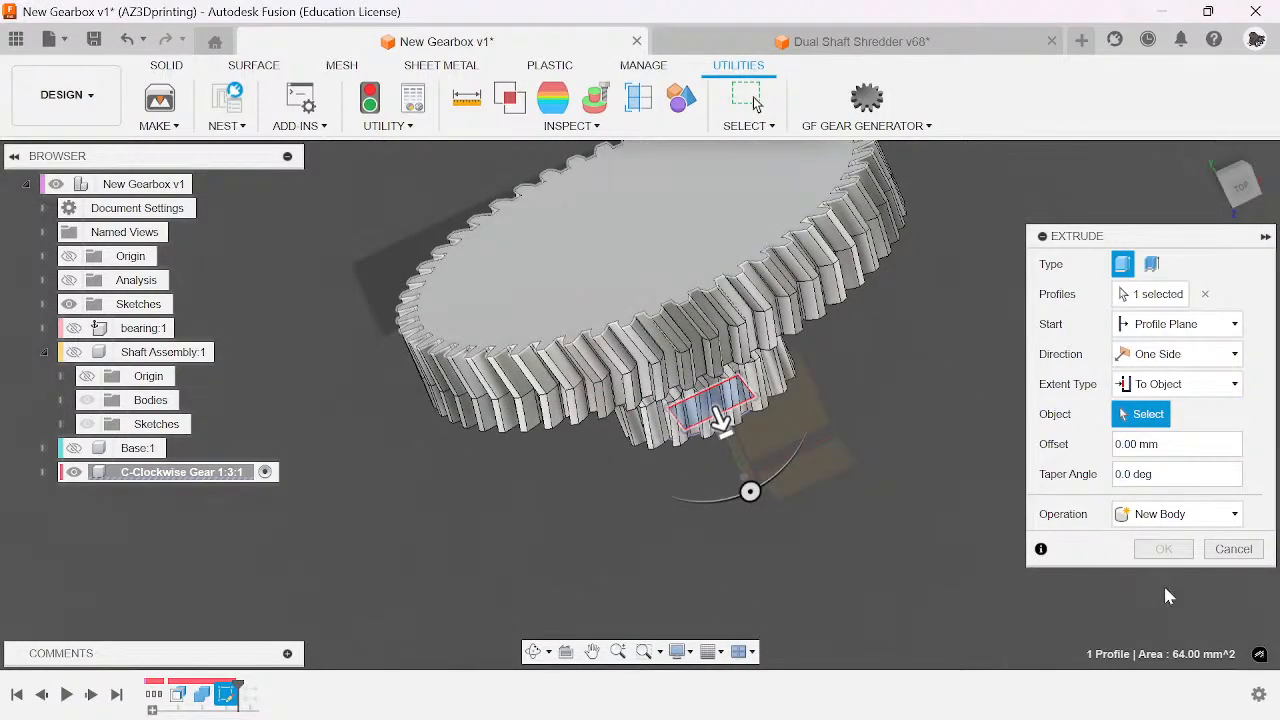
key(Return)
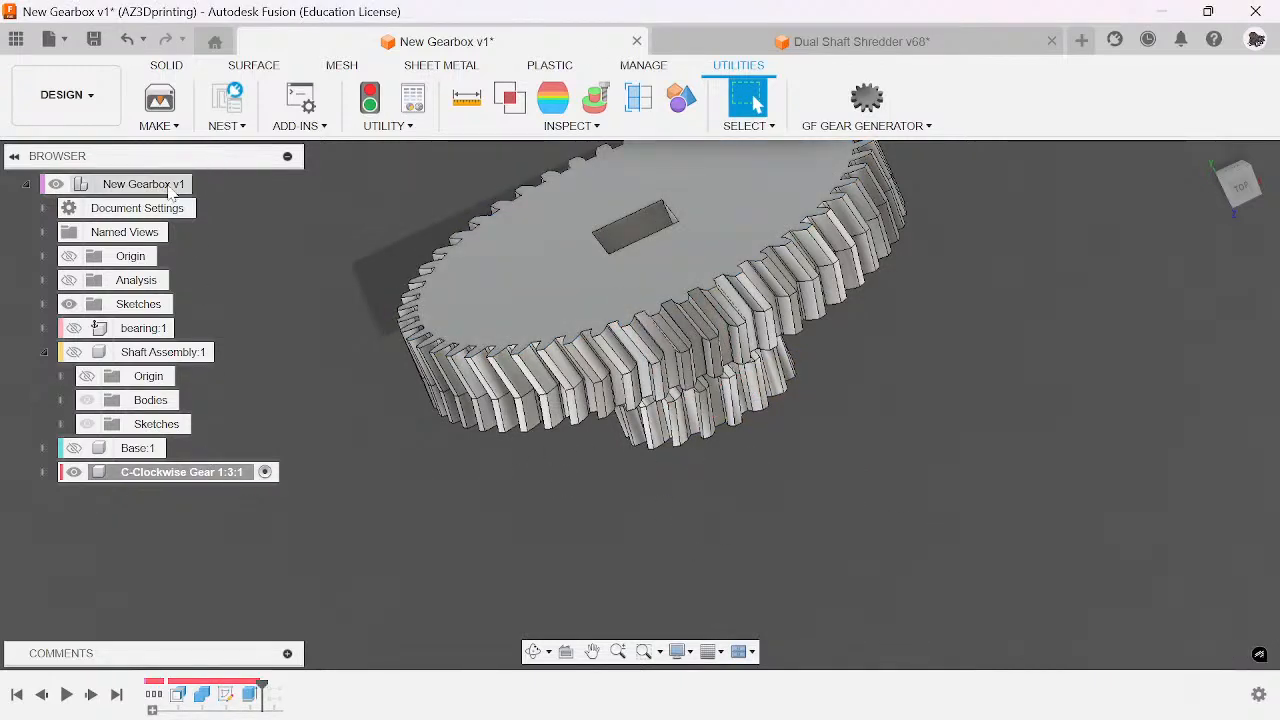
- Reactivate the root assembly and unisolate the C-Clockwise Gear 1:3 component
click(211, 184)
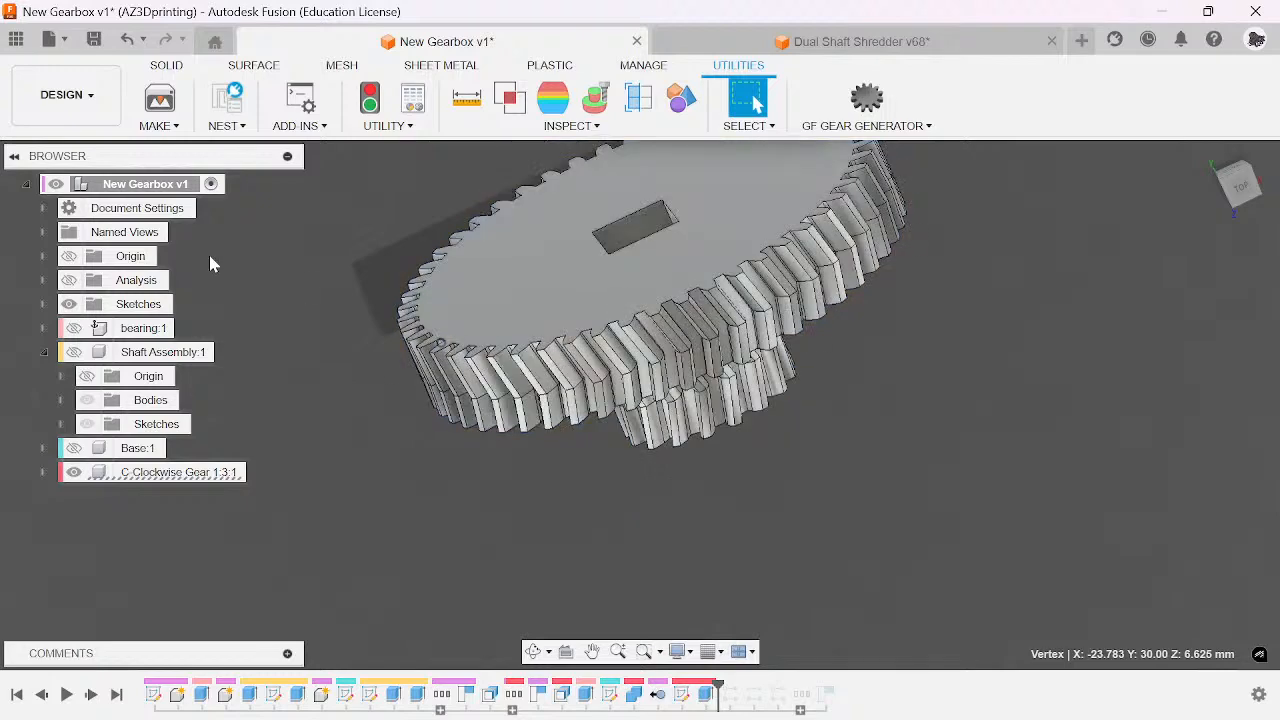
right_click(171, 472)
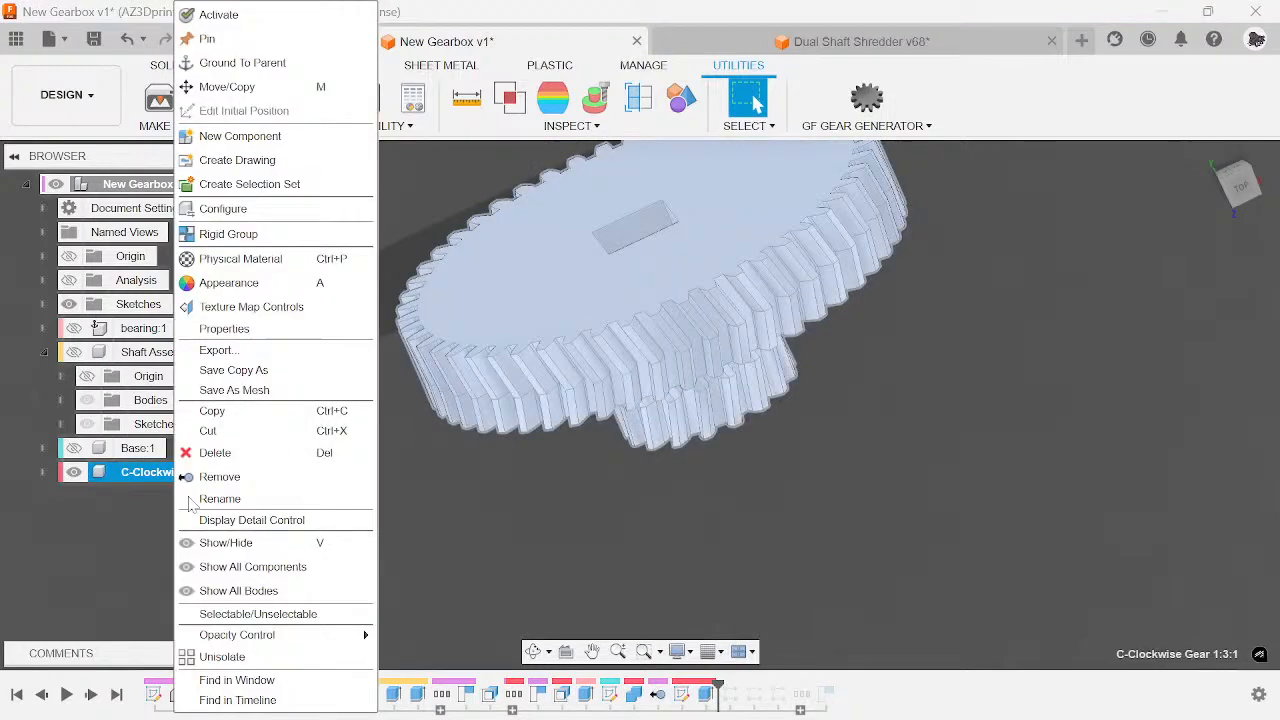
click(212, 655)
click(1143, 514)
scroll(822, 250, down, 2)
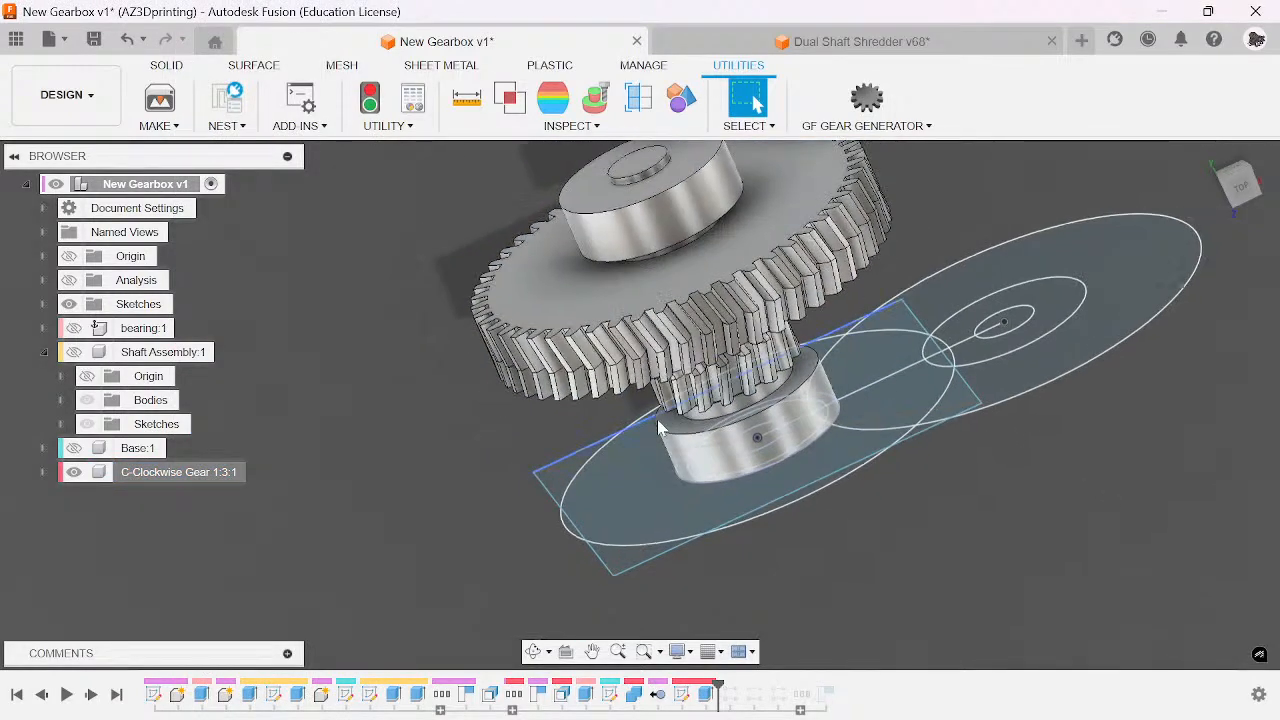
- Slide the compound gear along its axis off the shaft to expose its square bore
scroll(694, 365, up, 3)
scroll(660, 600, up, 4)
scroll(878, 524, down, 4)
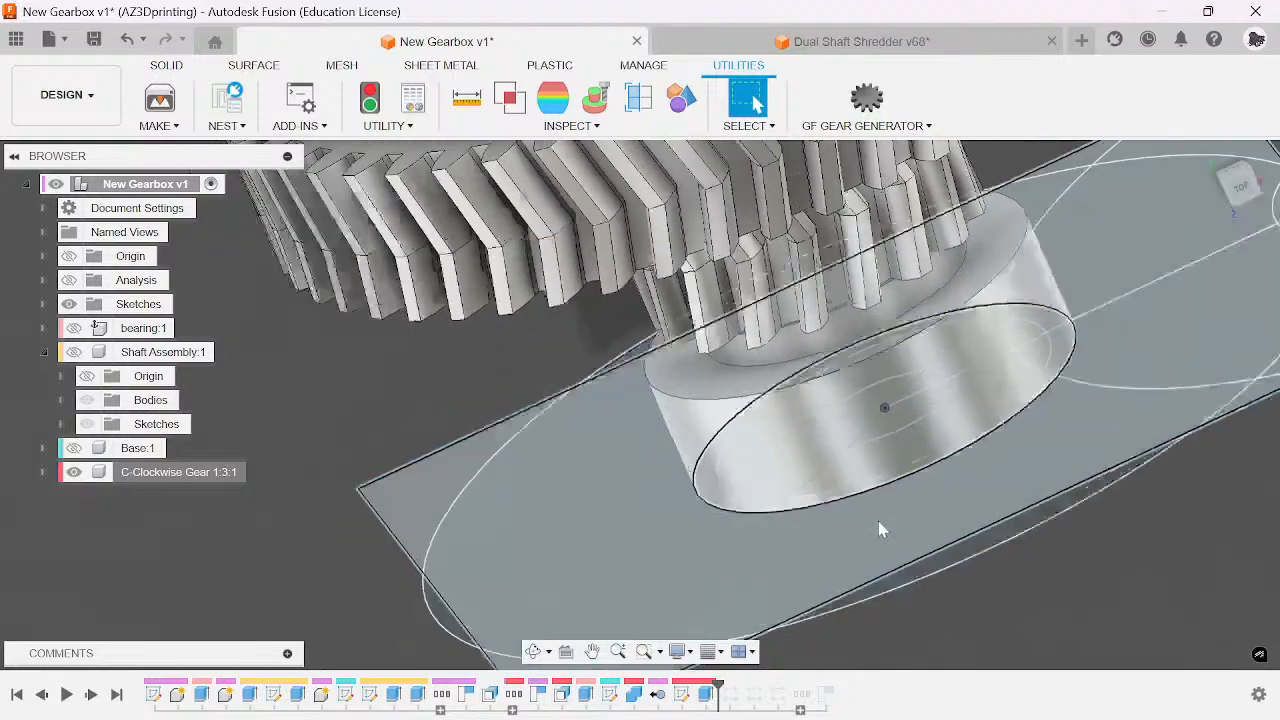
drag(1240, 187, 1232, 140)
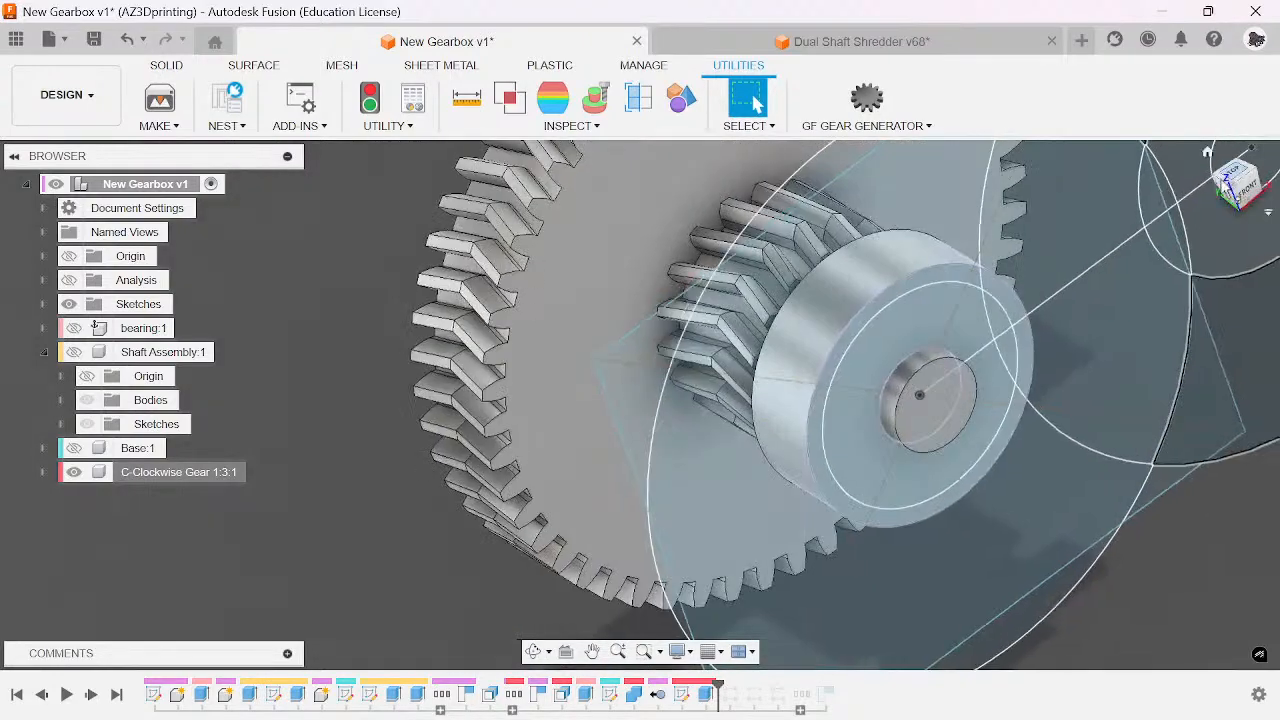
middle_drag(1003, 261, 1091, 375)
drag(1242, 180, 1117, 200)
scroll(884, 250, up, 3)
key(q)
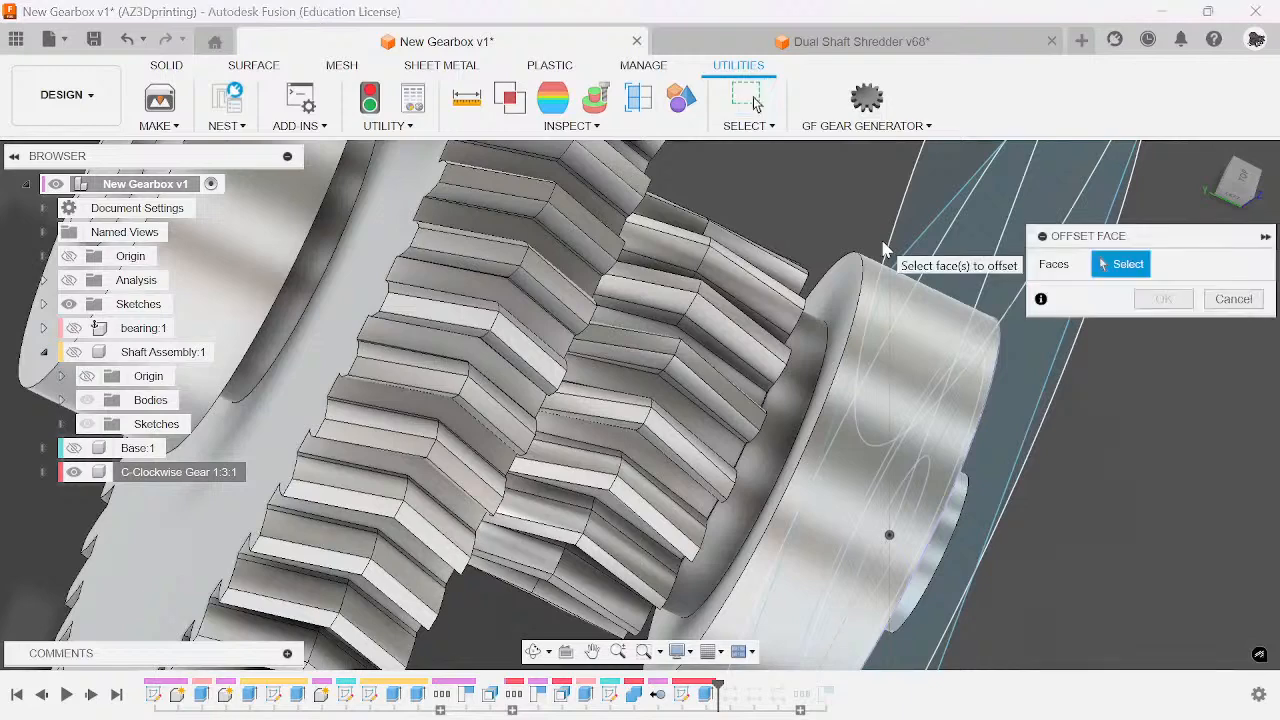
scroll(724, 440, down, 3)
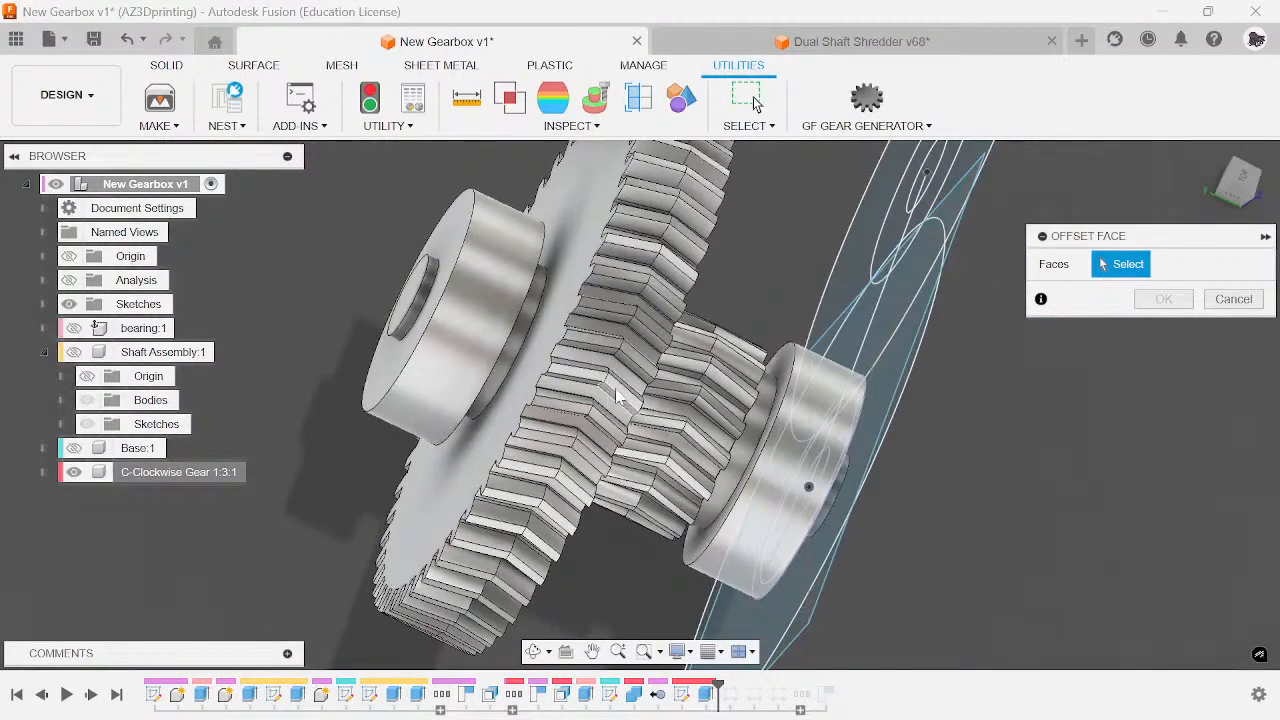
drag(628, 362, 364, 330)
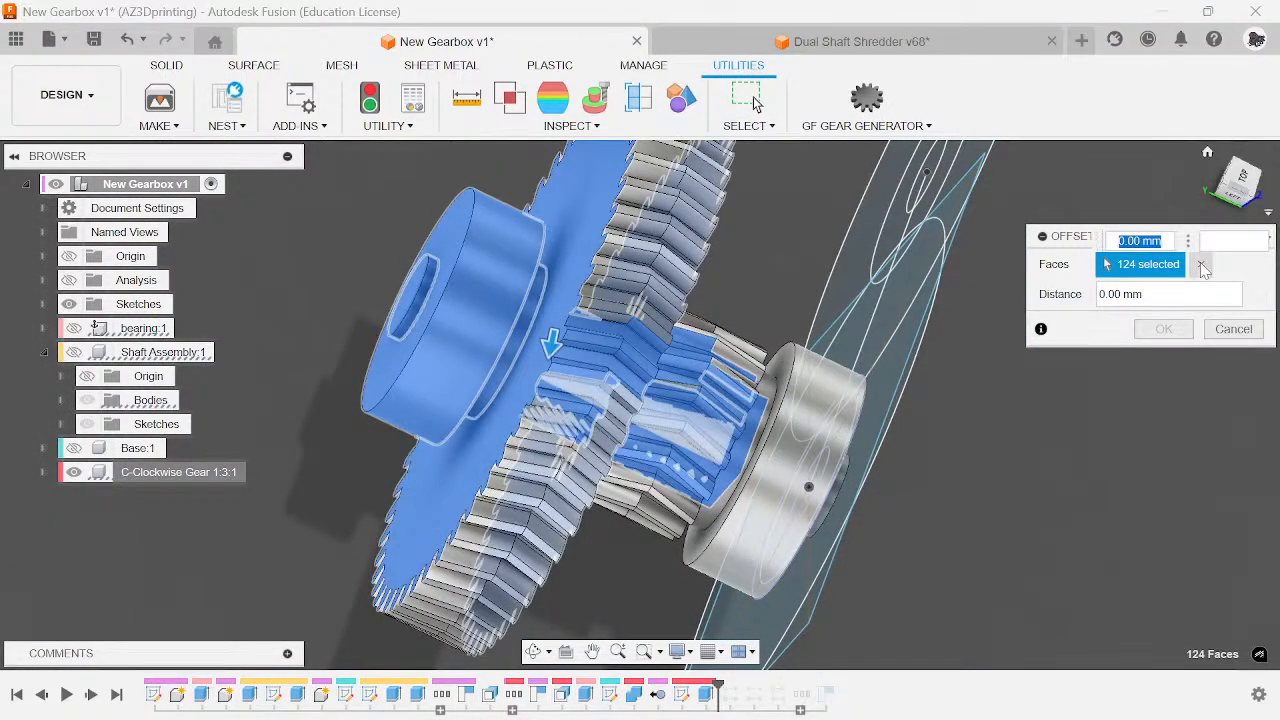
click(1202, 265)
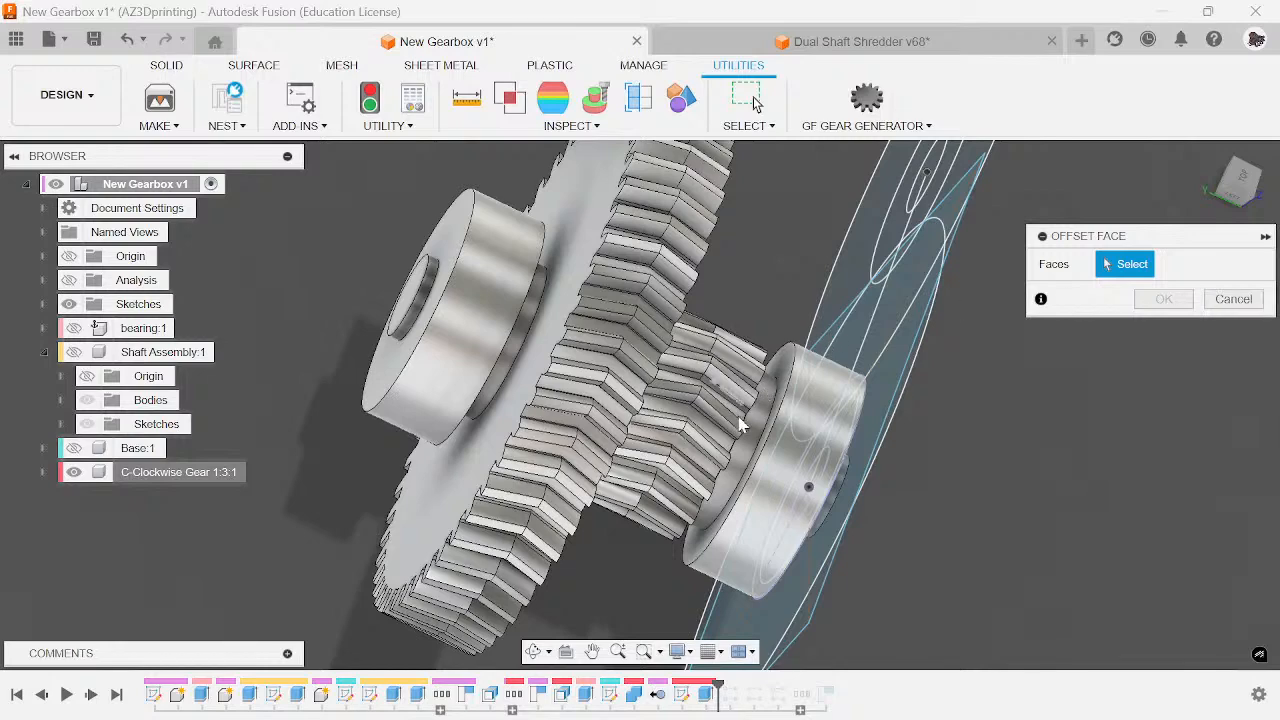
click(1234, 300)
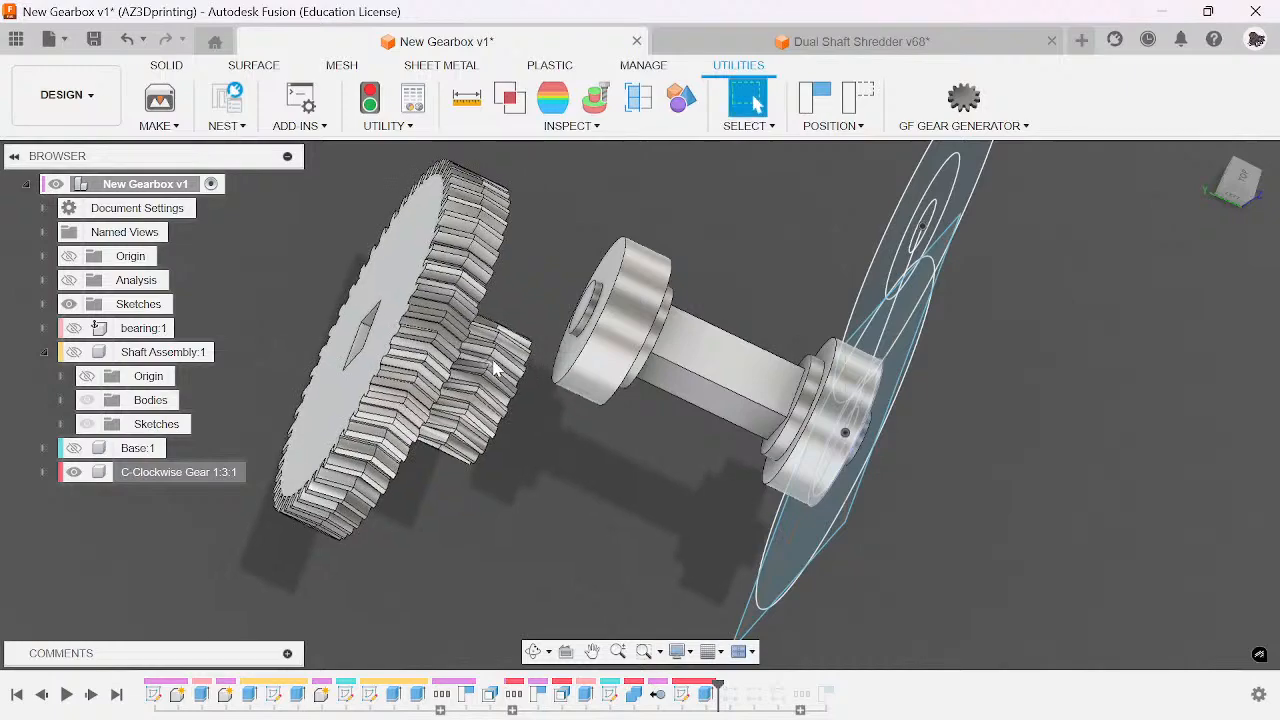
- Use Offset Face on the four inner faces of the compound gear's square bore with a distance of -0.2 mm
scroll(491, 363, up, 3)
key(q)
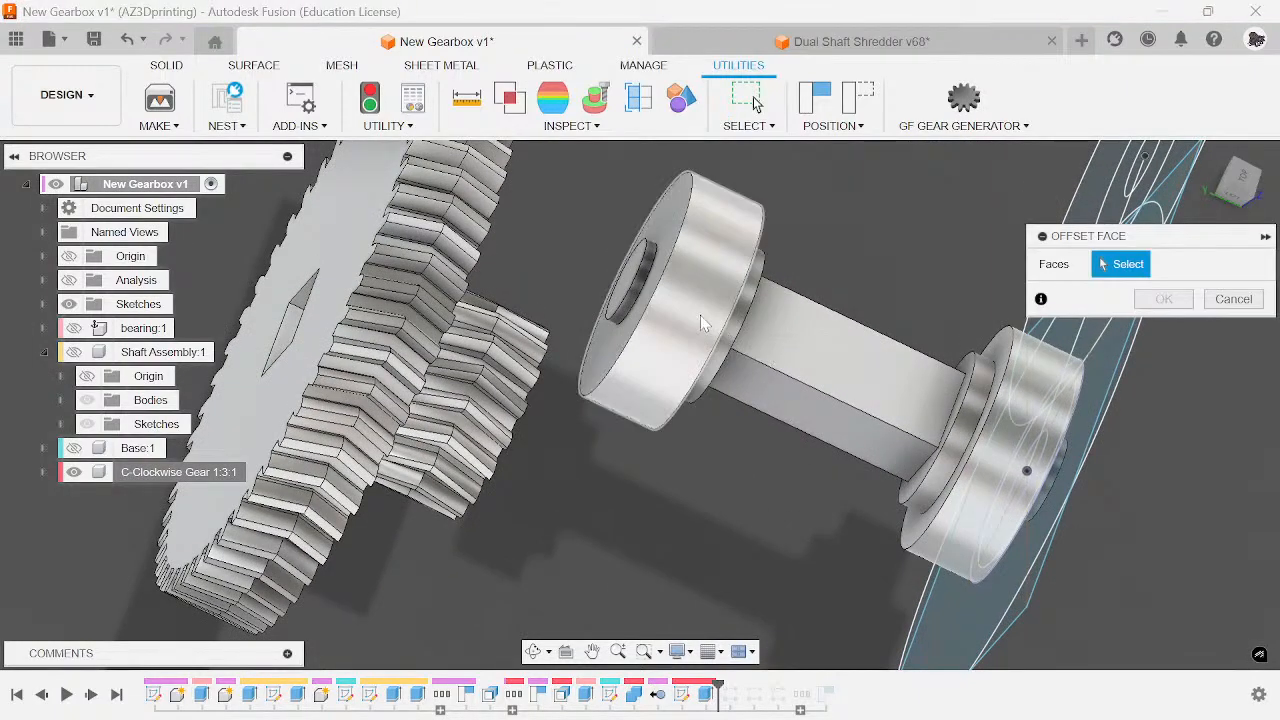
click(1216, 190)
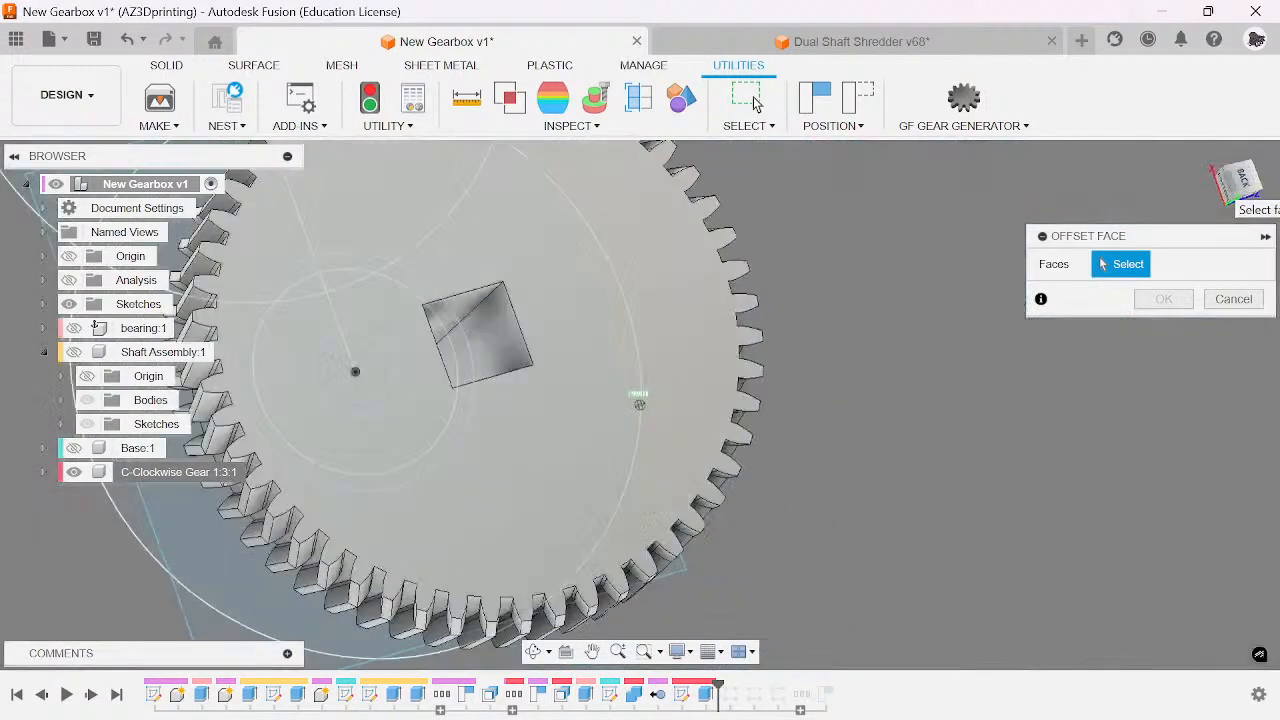
click(565, 309)
scroll(565, 309, up, 3)
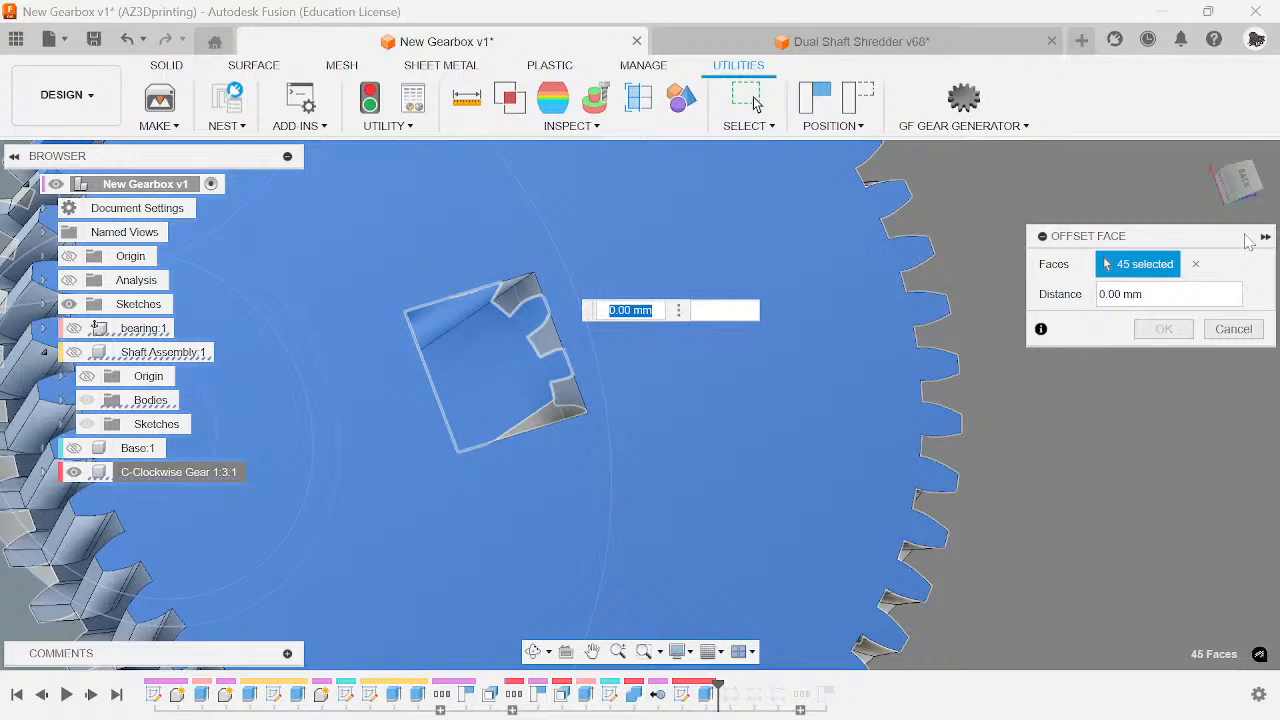
click(1195, 265)
click(509, 376)
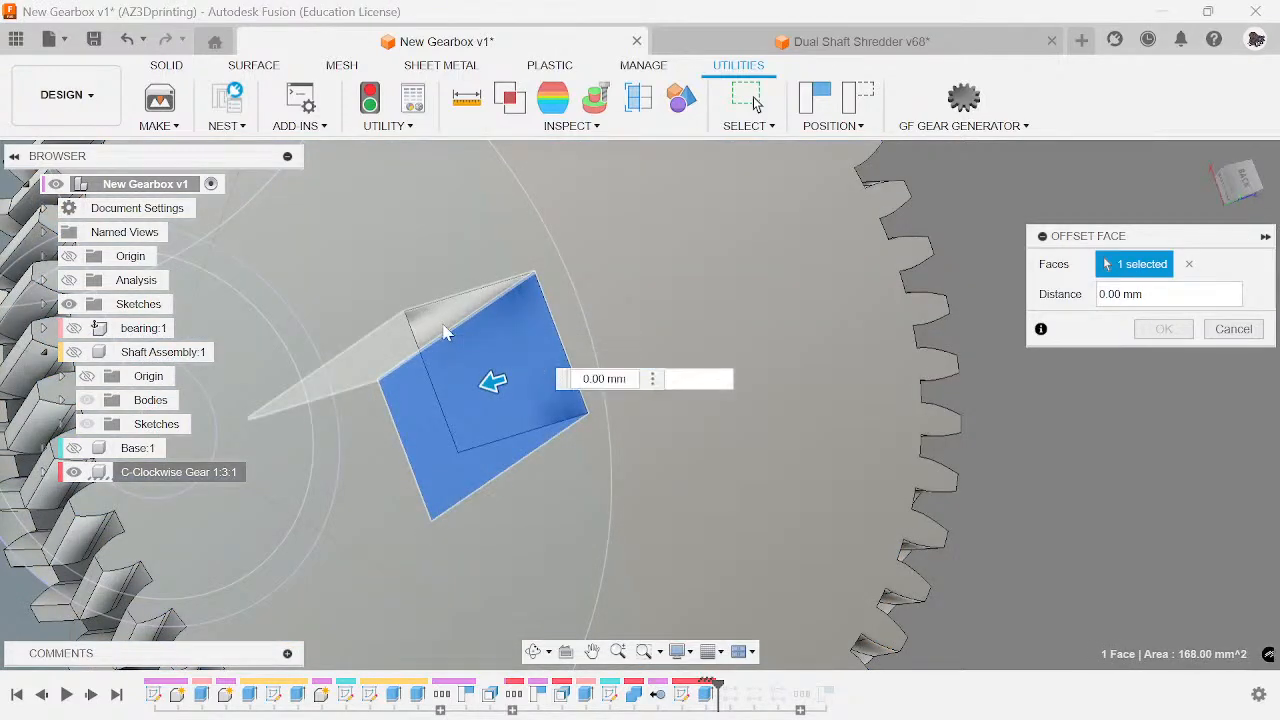
click(445, 333)
drag(1243, 182, 413, 417)
click(379, 446)
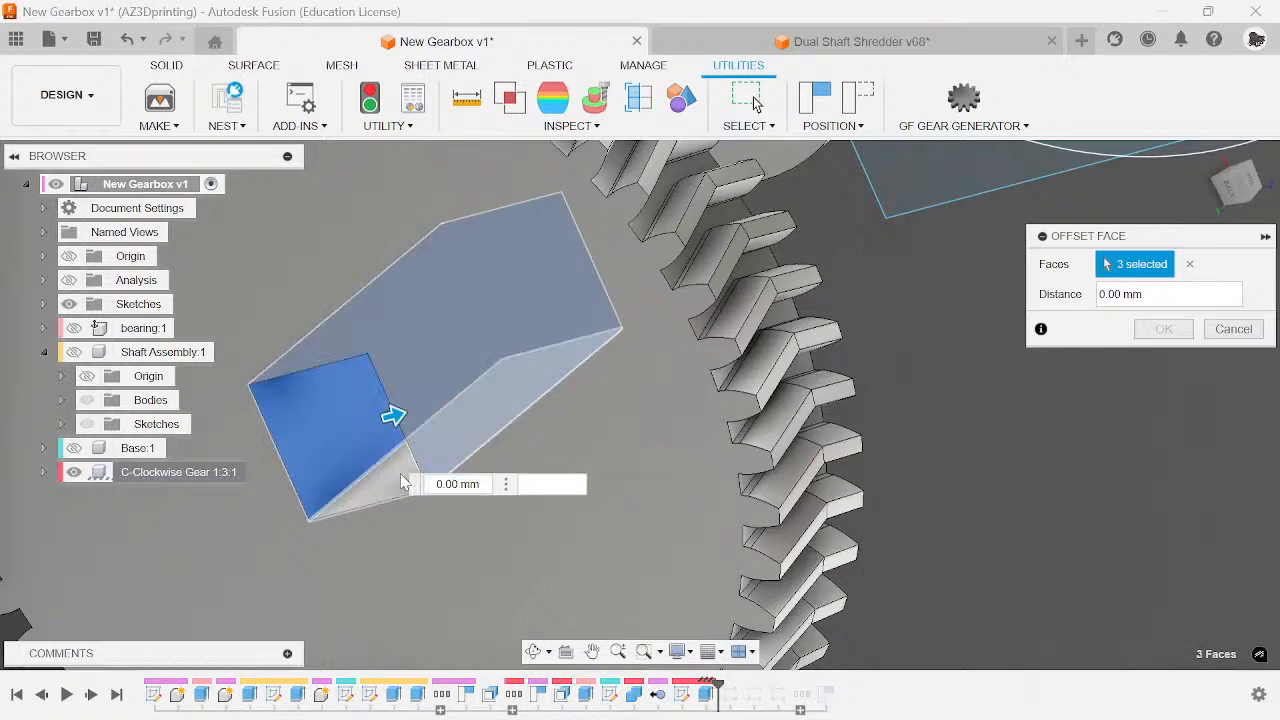
click(402, 475)
scroll(758, 252, down, 2)
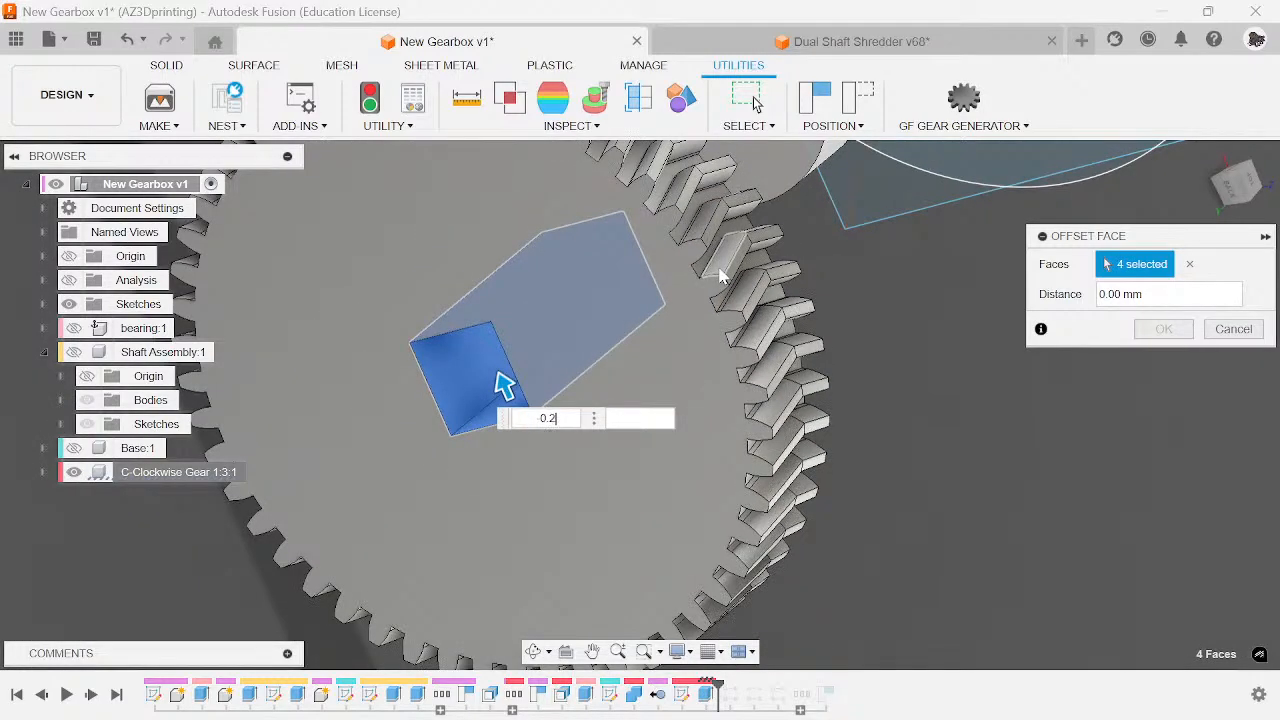
key(Return)
scroll(849, 523, down, 2)
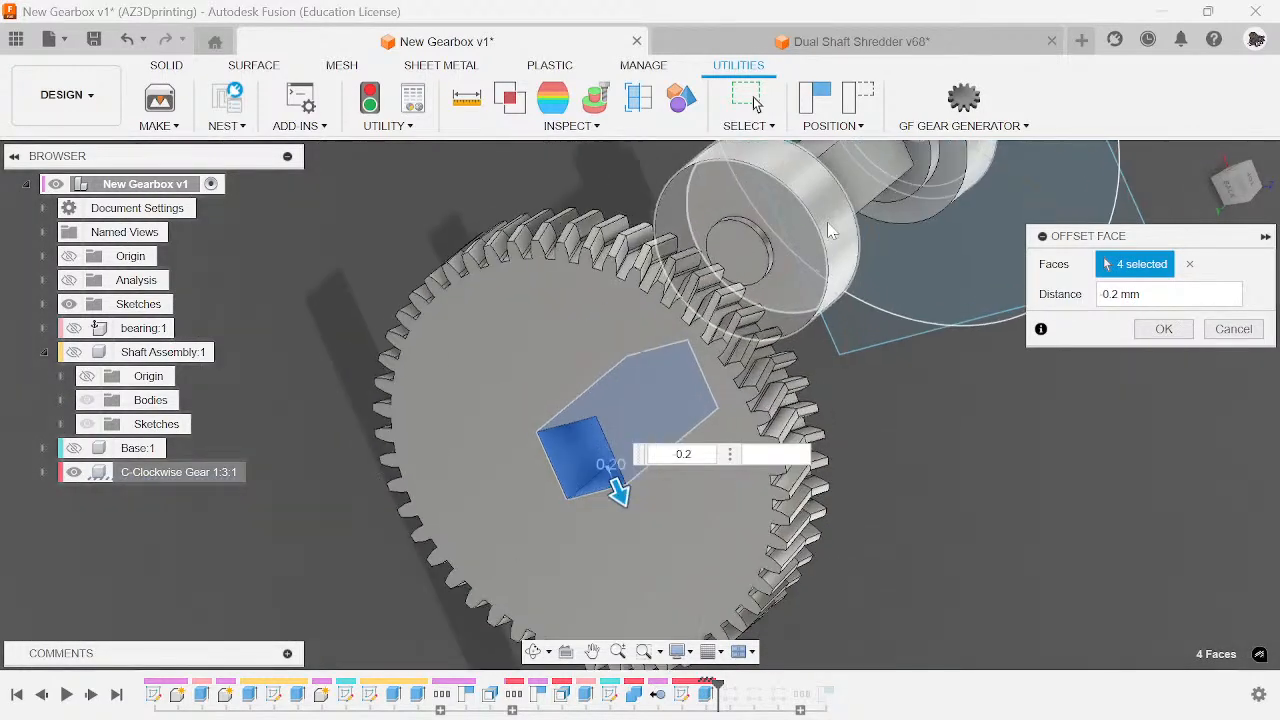
- Show the Shaft Assembly component and hide its shaft body, Body1, to expose the square holes in both collars
scroll(735, 381, up, 6)
scroll(700, 355, down, 4)
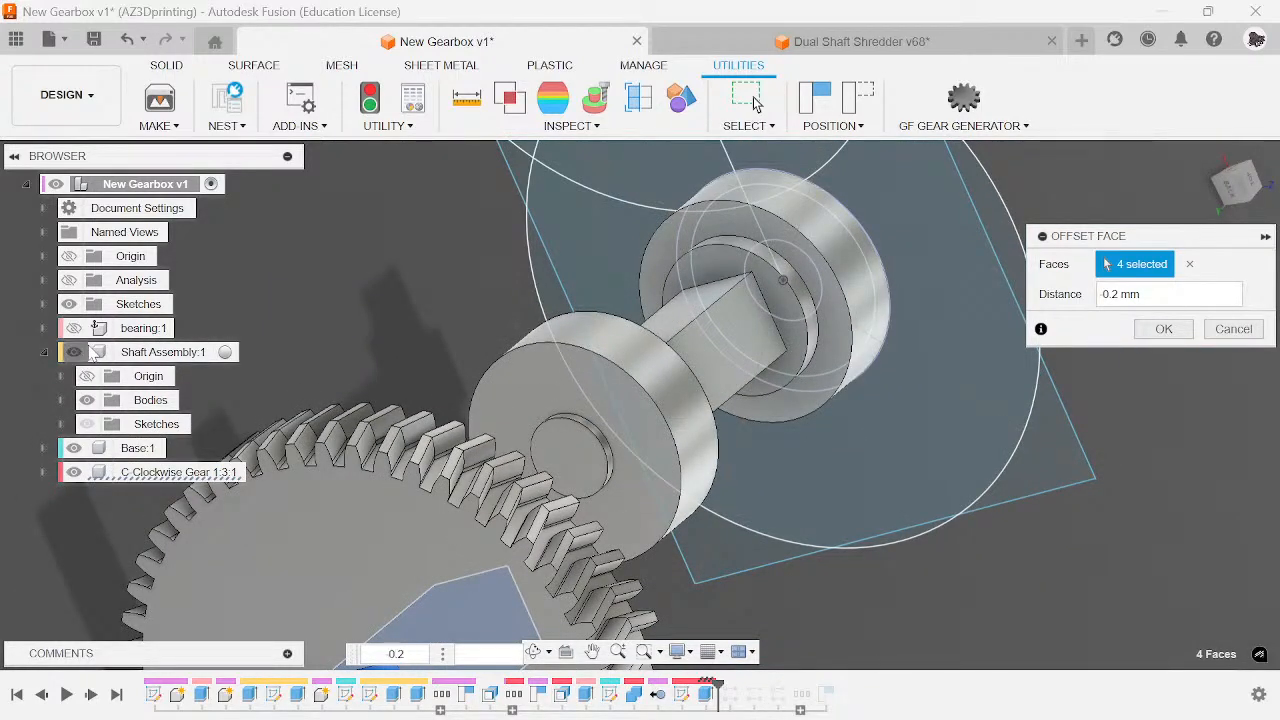
click(77, 352)
click(77, 352)
click(77, 352)
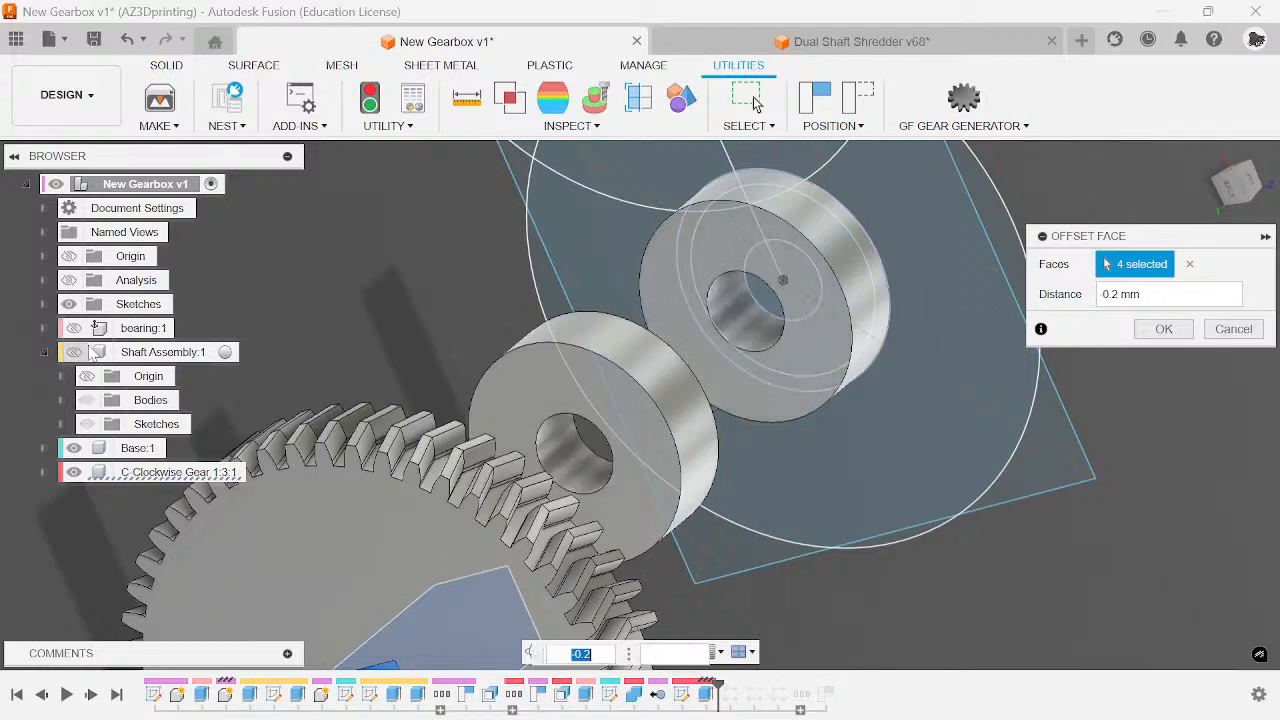
click(77, 352)
click(61, 400)
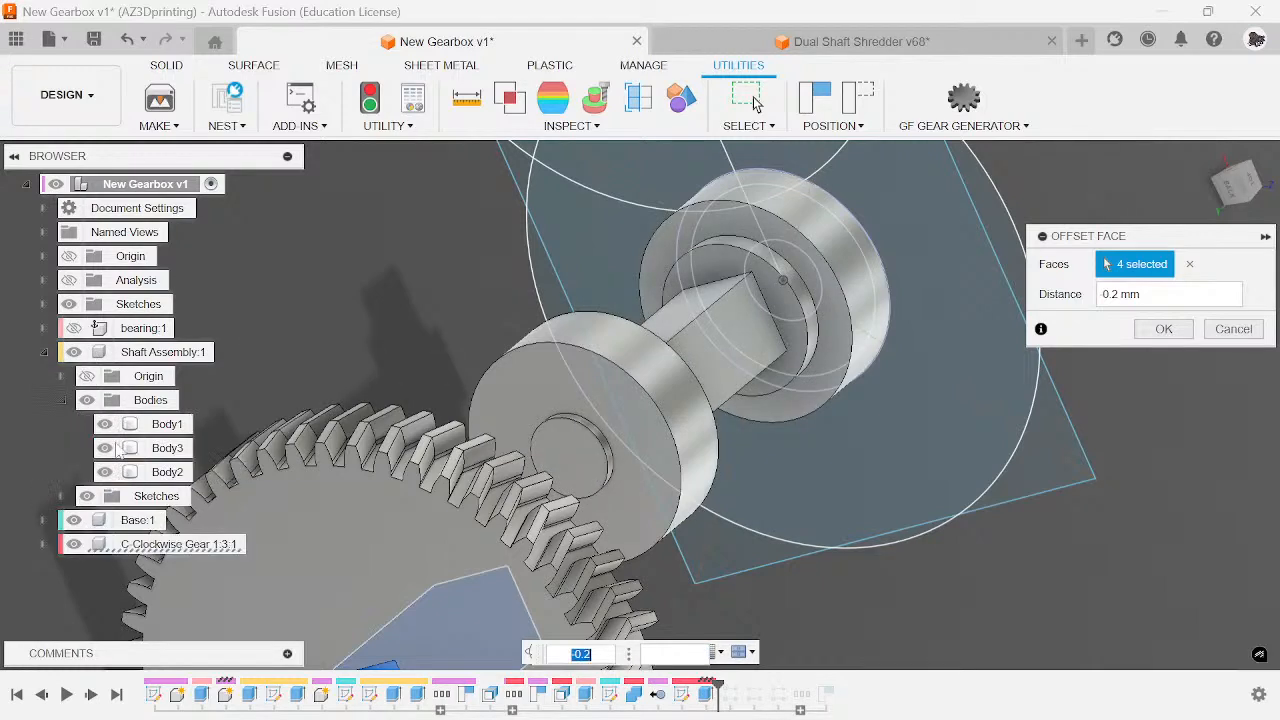
click(104, 448)
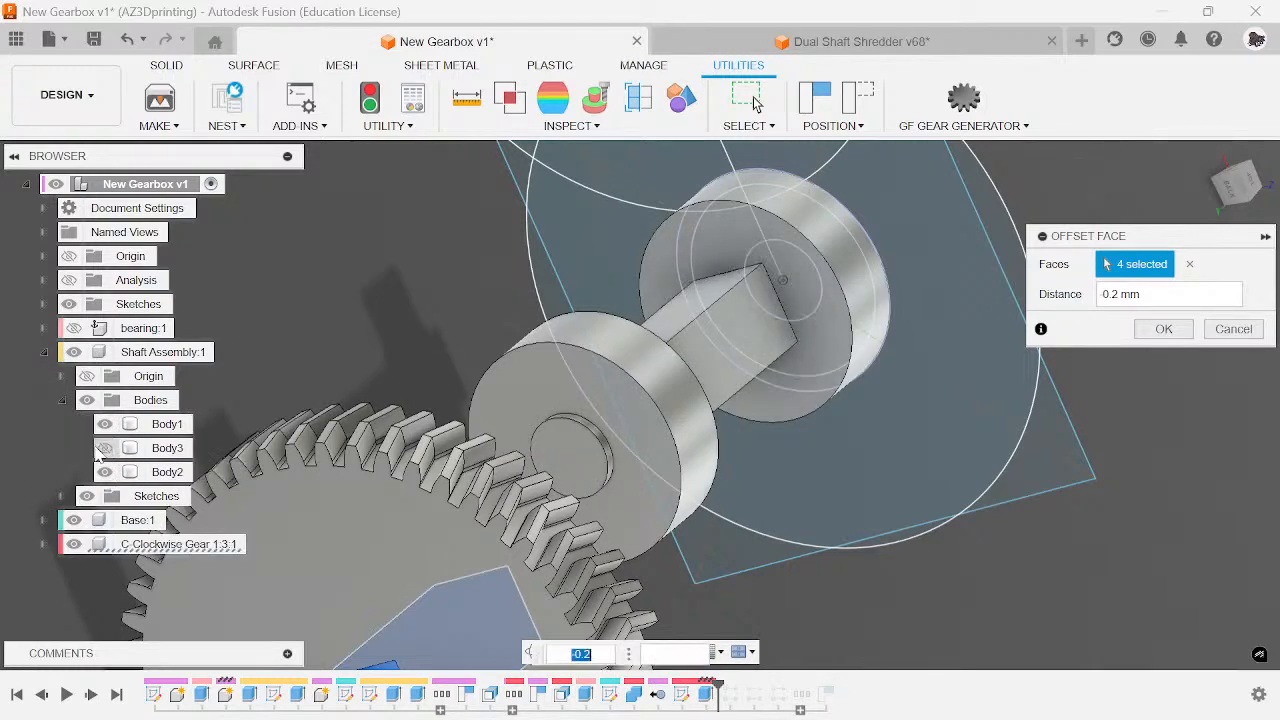
click(104, 448)
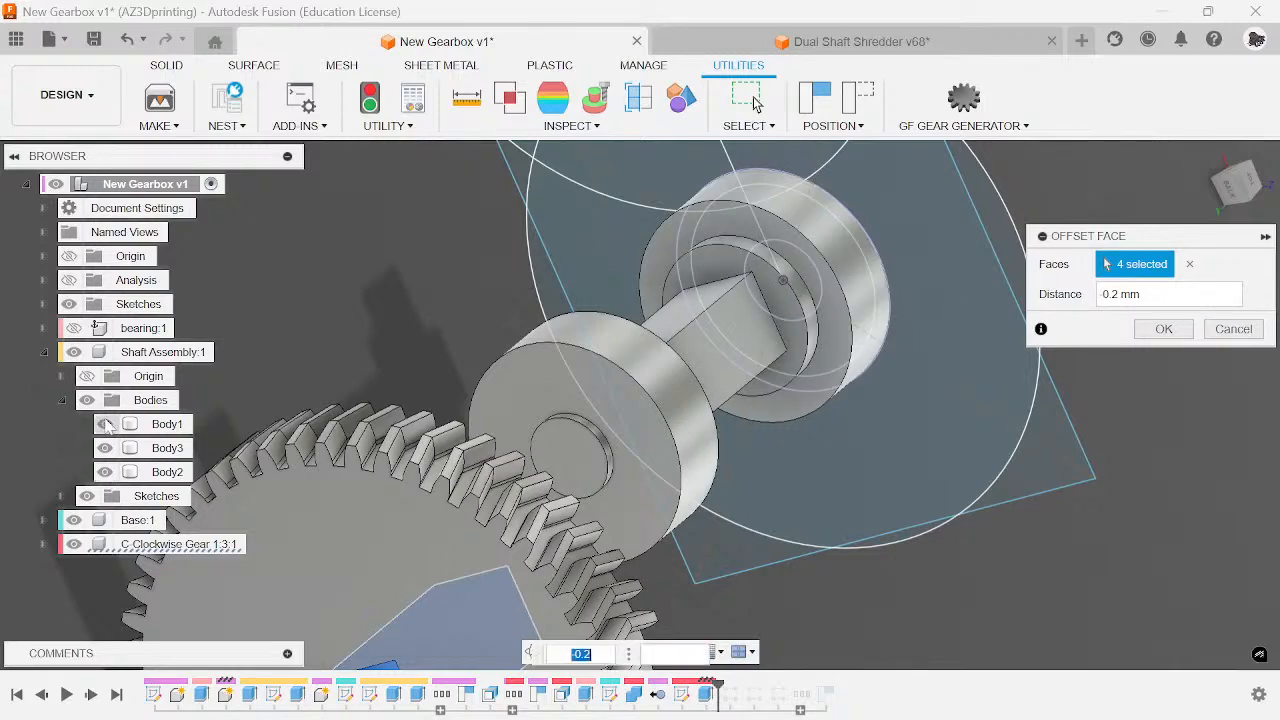
click(105, 424)
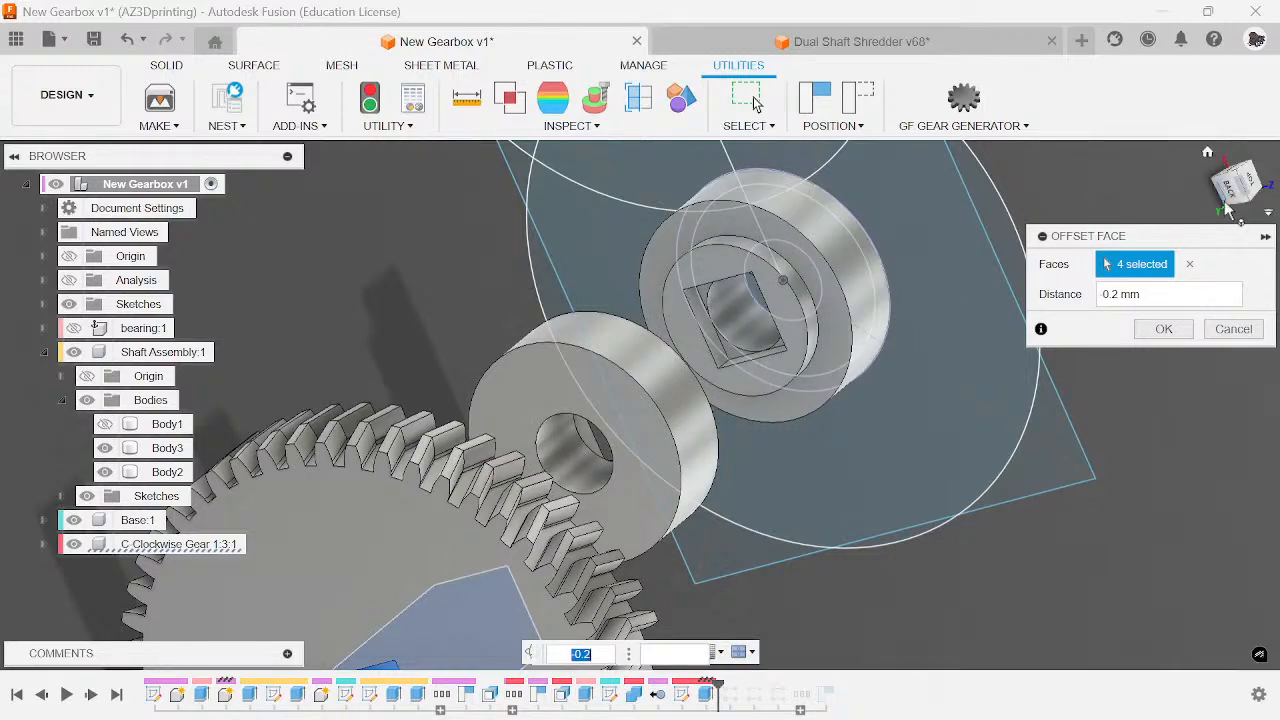
- Add the four inner faces of the square hole in collar Body3 to the -0.2 mm face offset
drag(1225, 203, 1223, 214)
shift+middle_drag(742, 389, 756, 344)
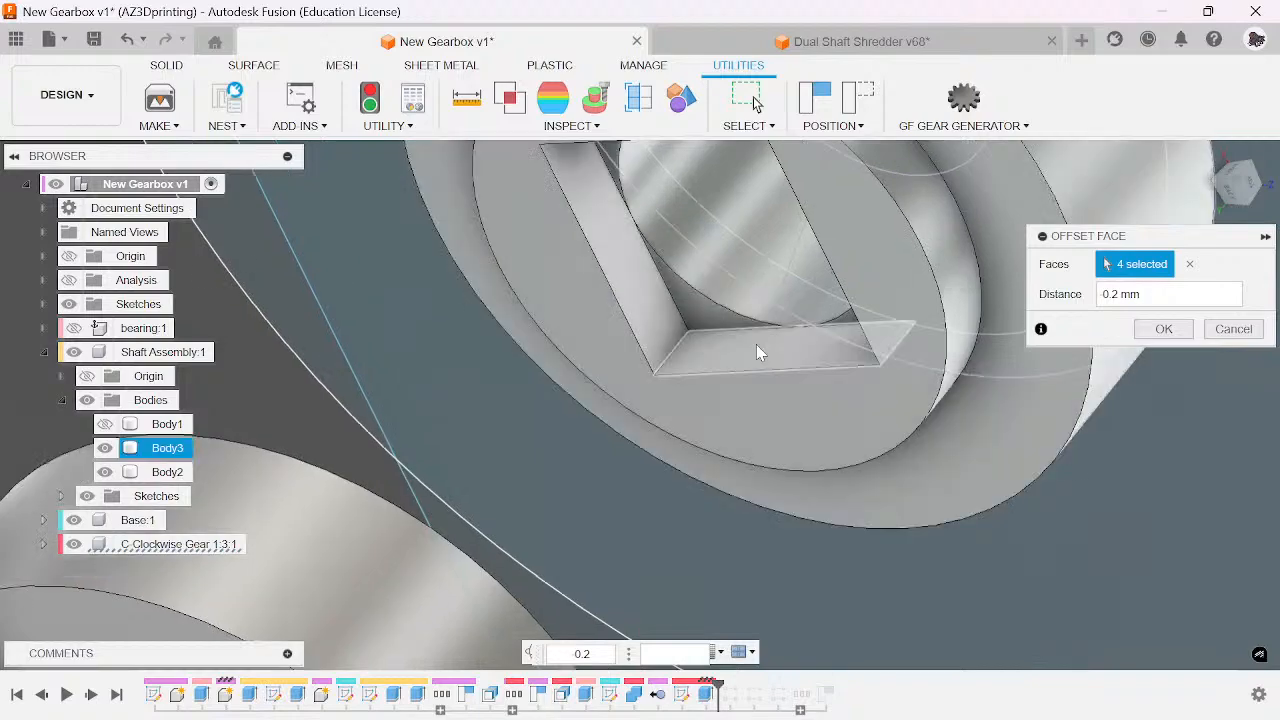
click(766, 358)
click(600, 230)
scroll(625, 503, down, 4)
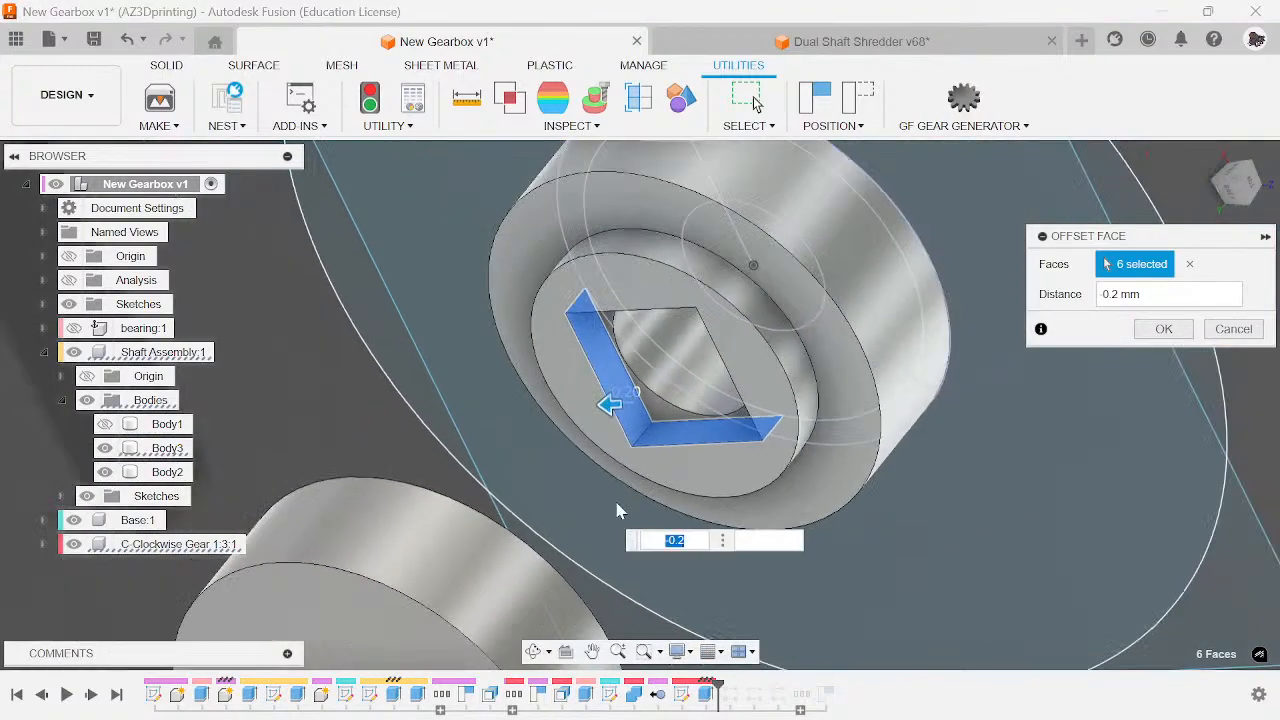
shift+middle_drag(617, 509, 686, 294)
click(1248, 185)
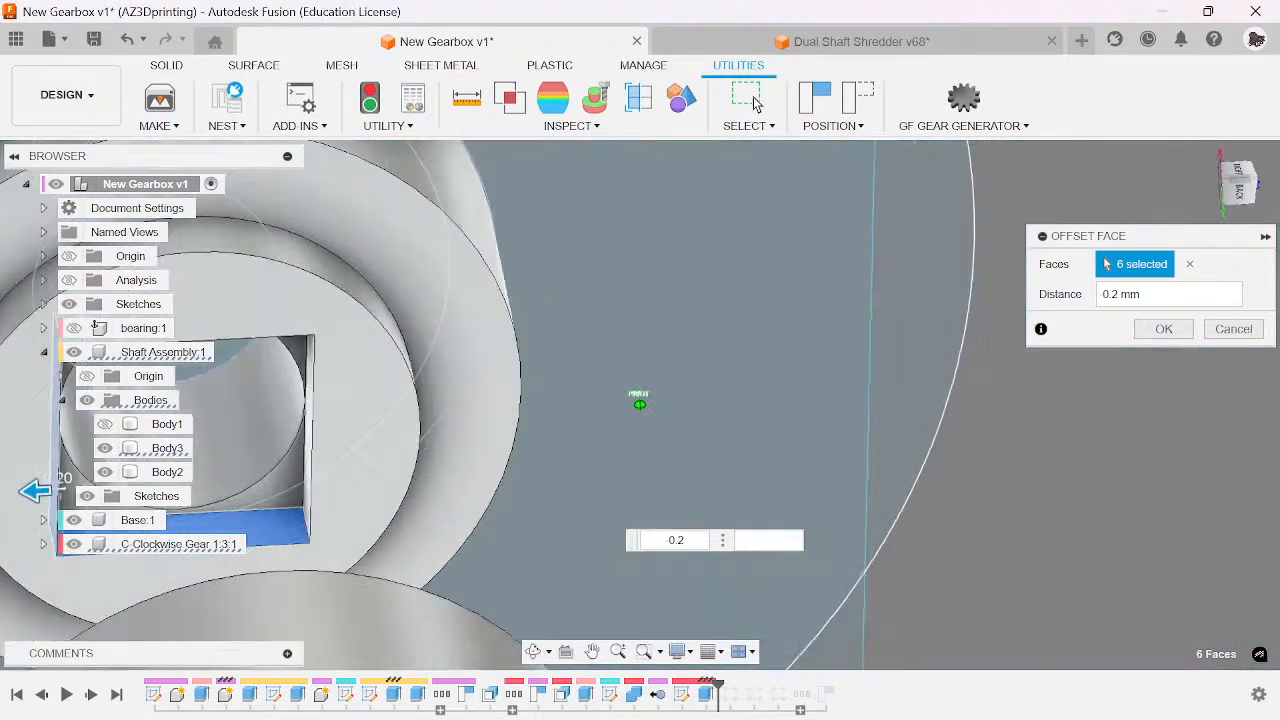
shift+middle_drag(637, 400, 610, 385)
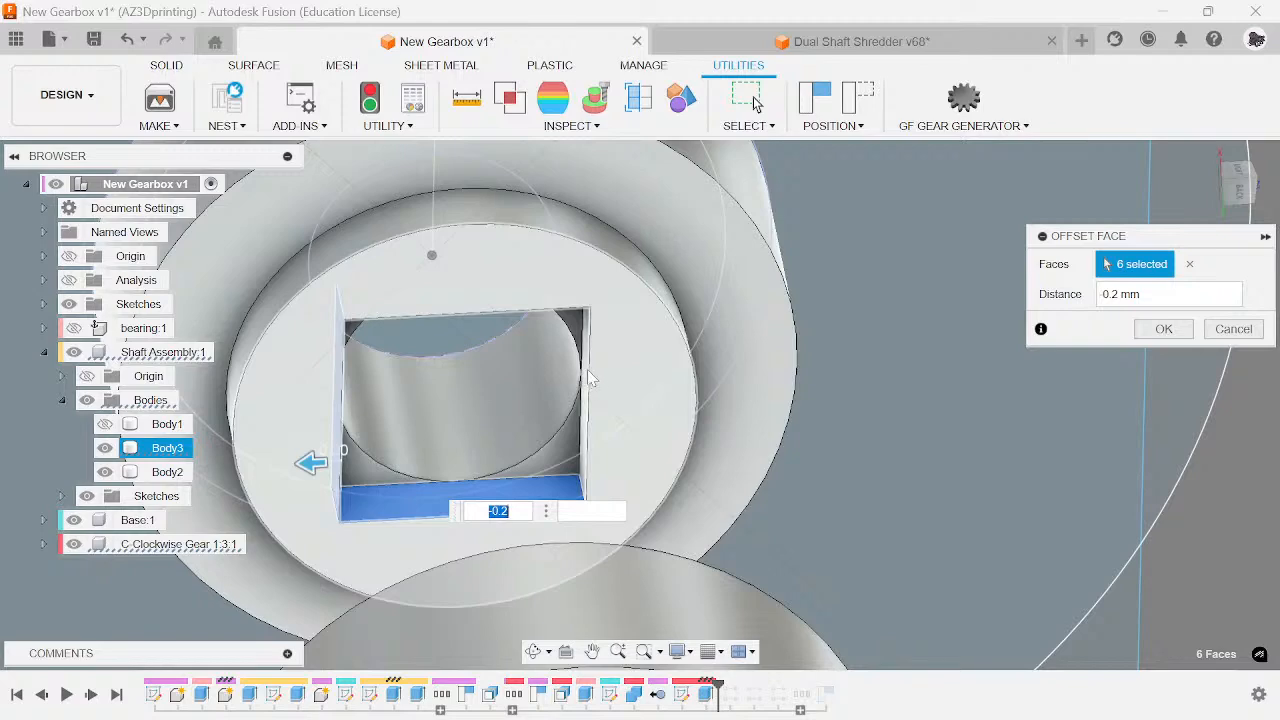
click(587, 369)
drag(1249, 197, 1092, 326)
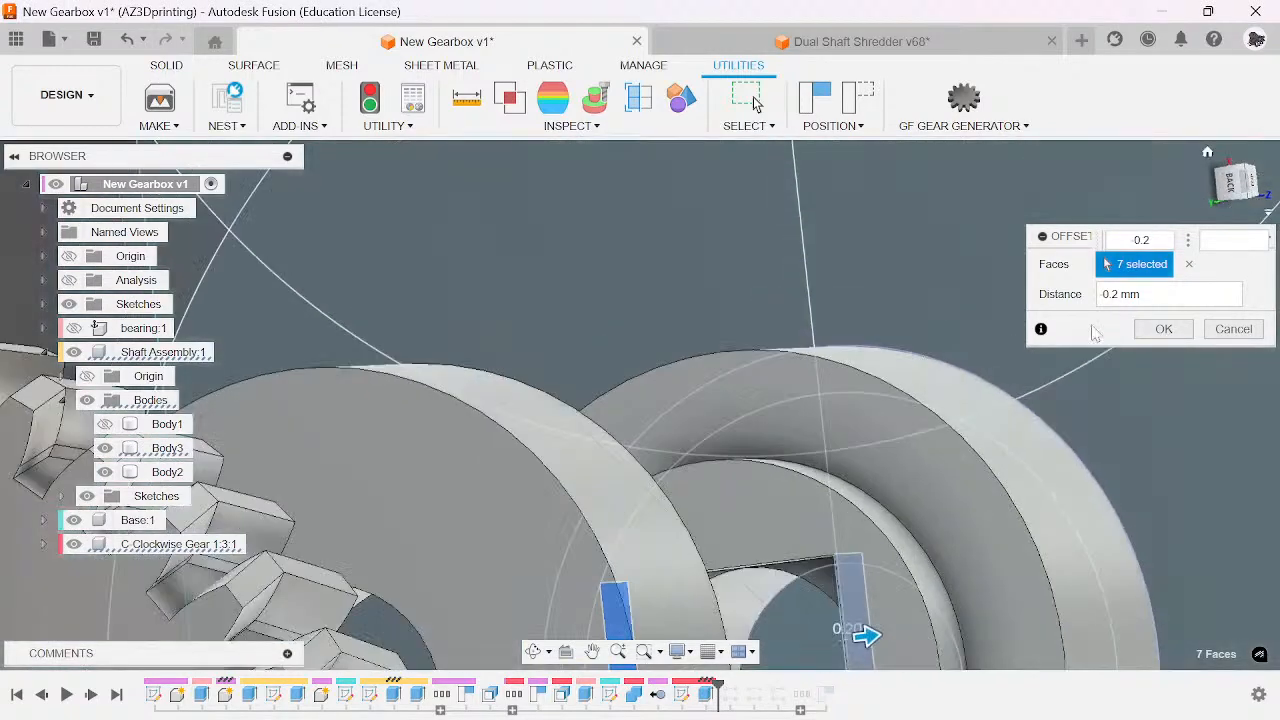
middle_drag(906, 472, 740, 300)
mouse_move(1243, 199)
mouse_down()
mouse_move(1203, 206)
mouse_move(1210, 230)
mouse_move(1050, 205)
mouse_up()
click(660, 594)
- Add the four square-hole faces of collar Body2 to the selection and apply the -0.2 mm face offset
middle_drag(662, 395, 708, 473)
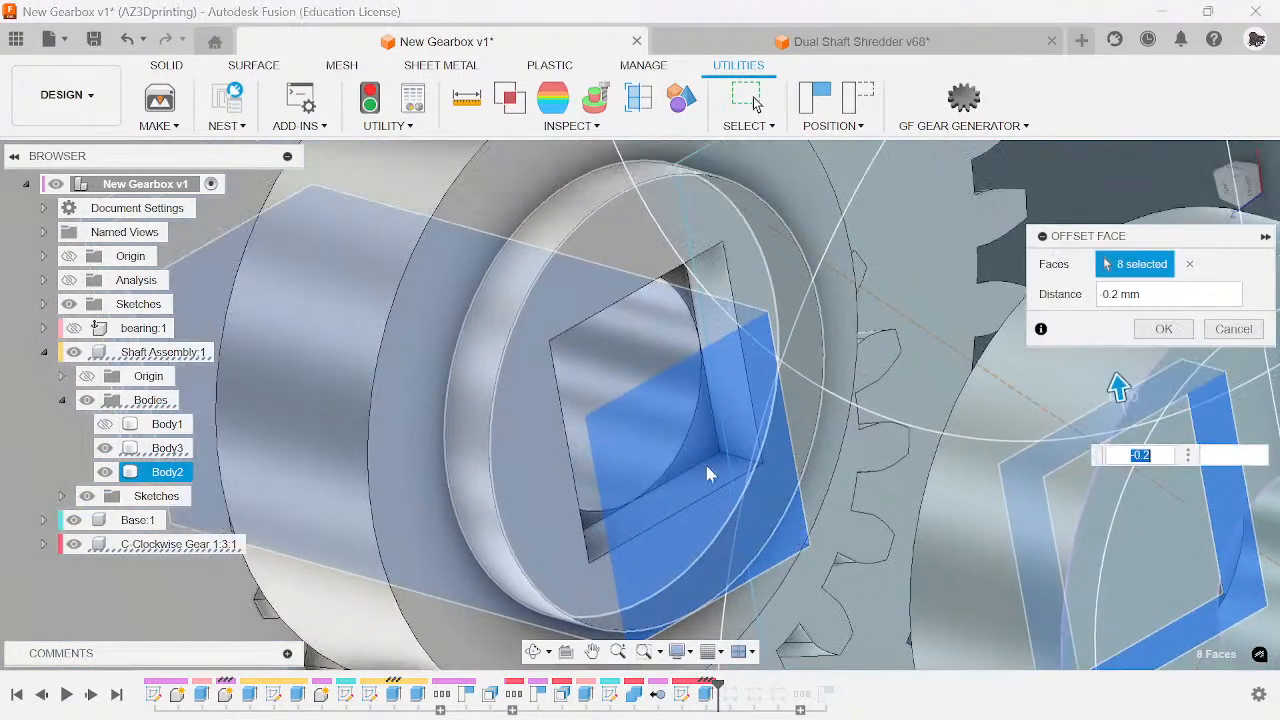
click(701, 474)
click(738, 352)
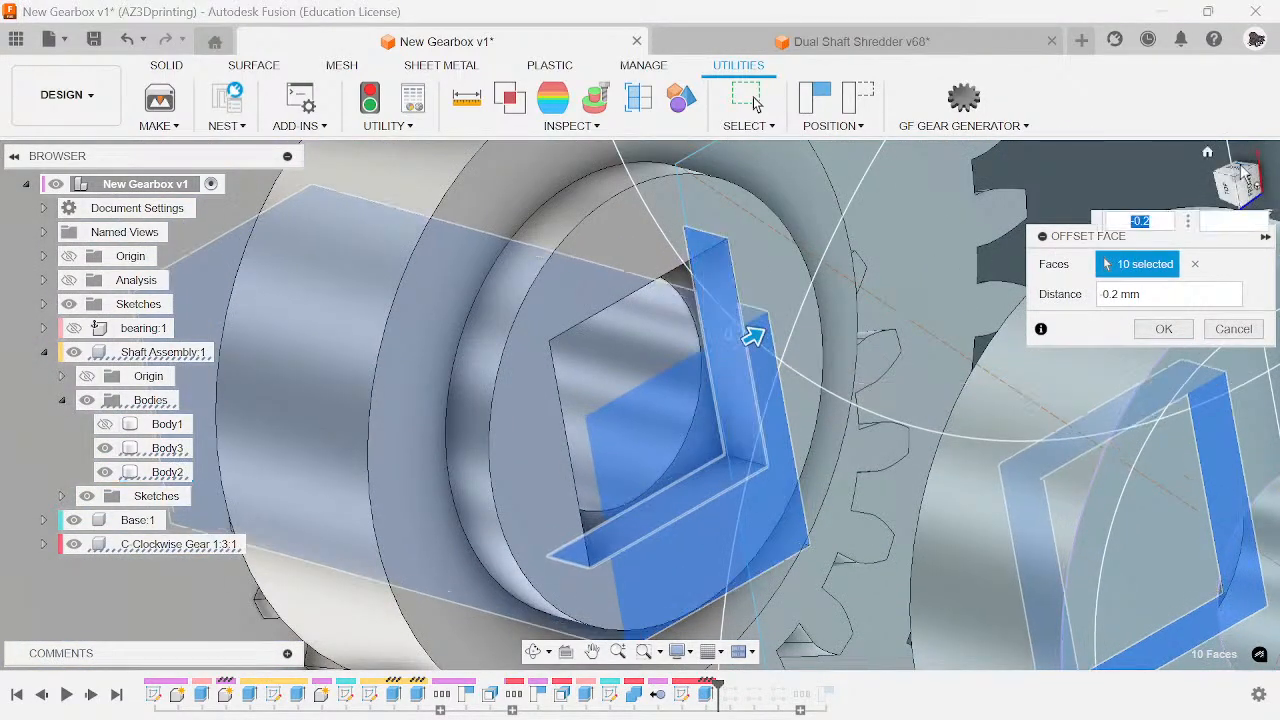
drag(1243, 172, 1075, 212)
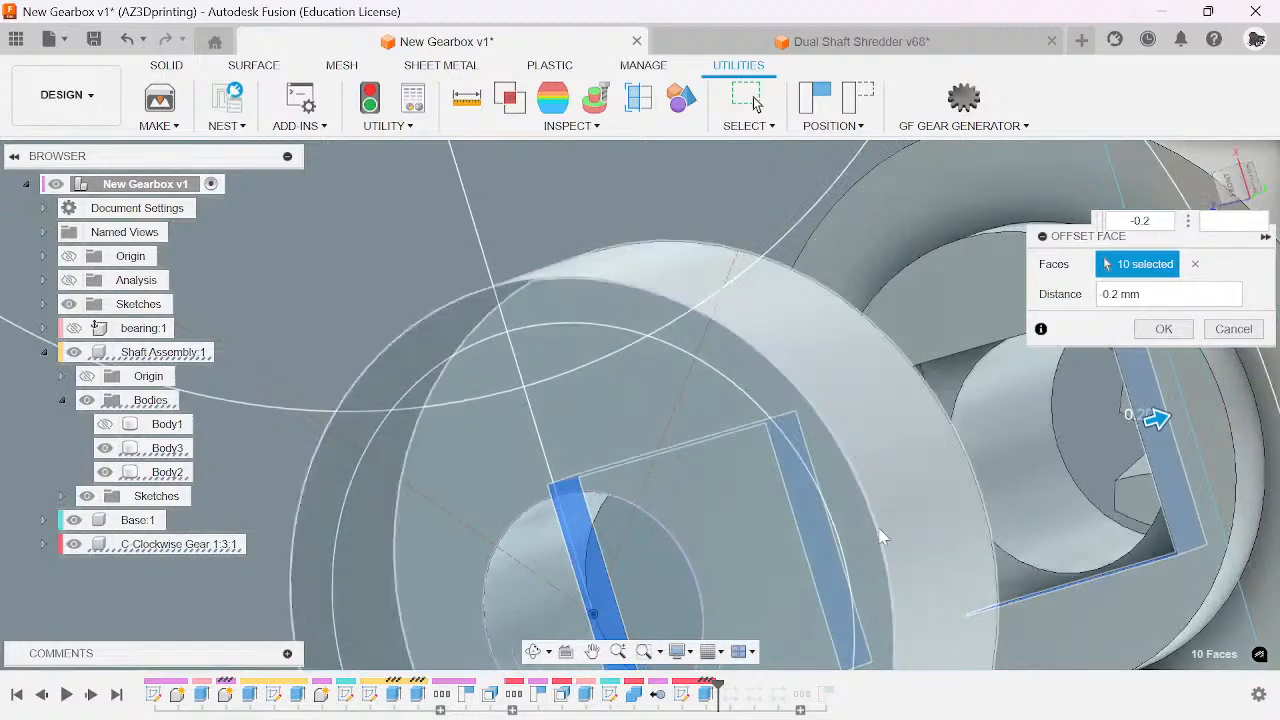
middle_drag(878, 530, 728, 534)
drag(1236, 188, 1166, 166)
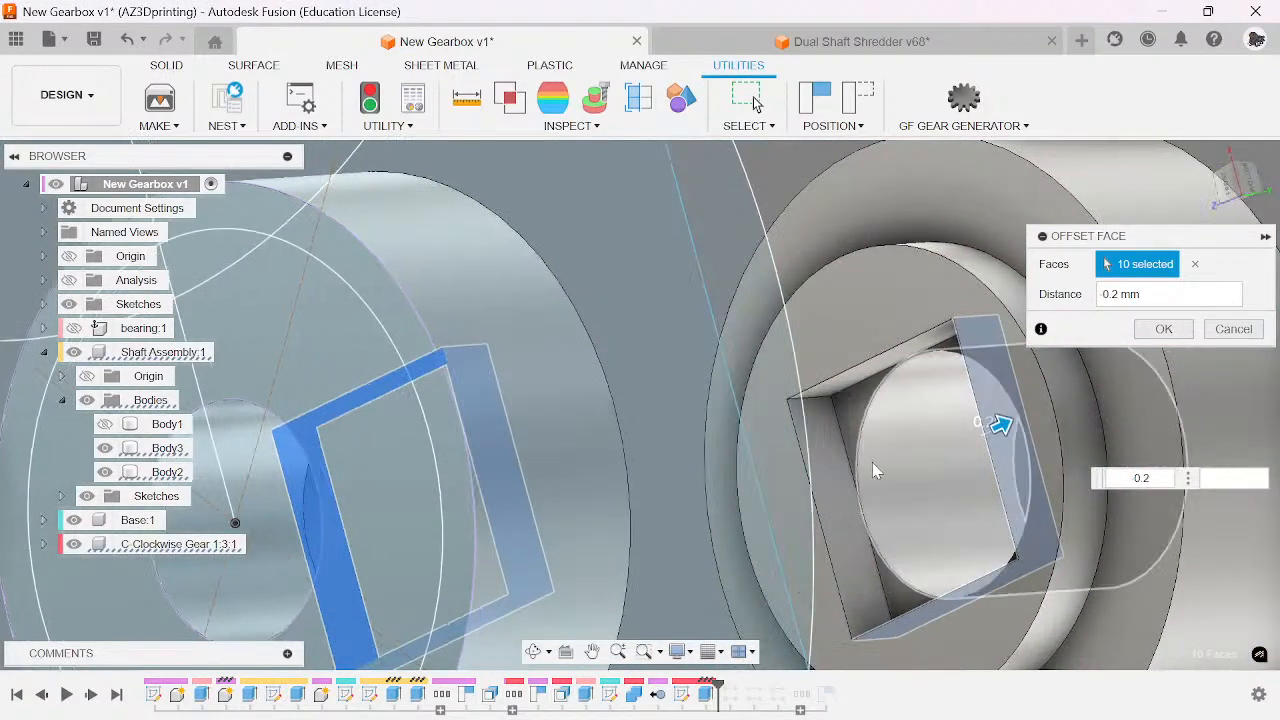
click(830, 463)
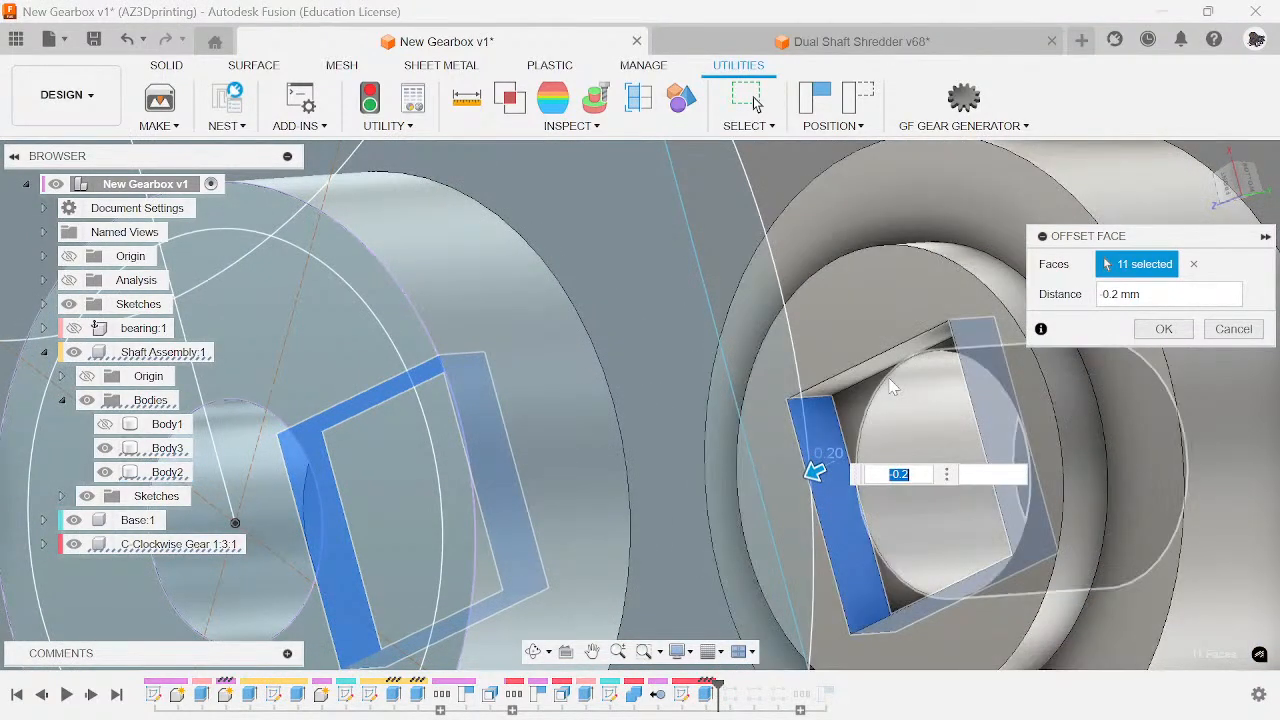
click(880, 365)
scroll(605, 295, down, 3)
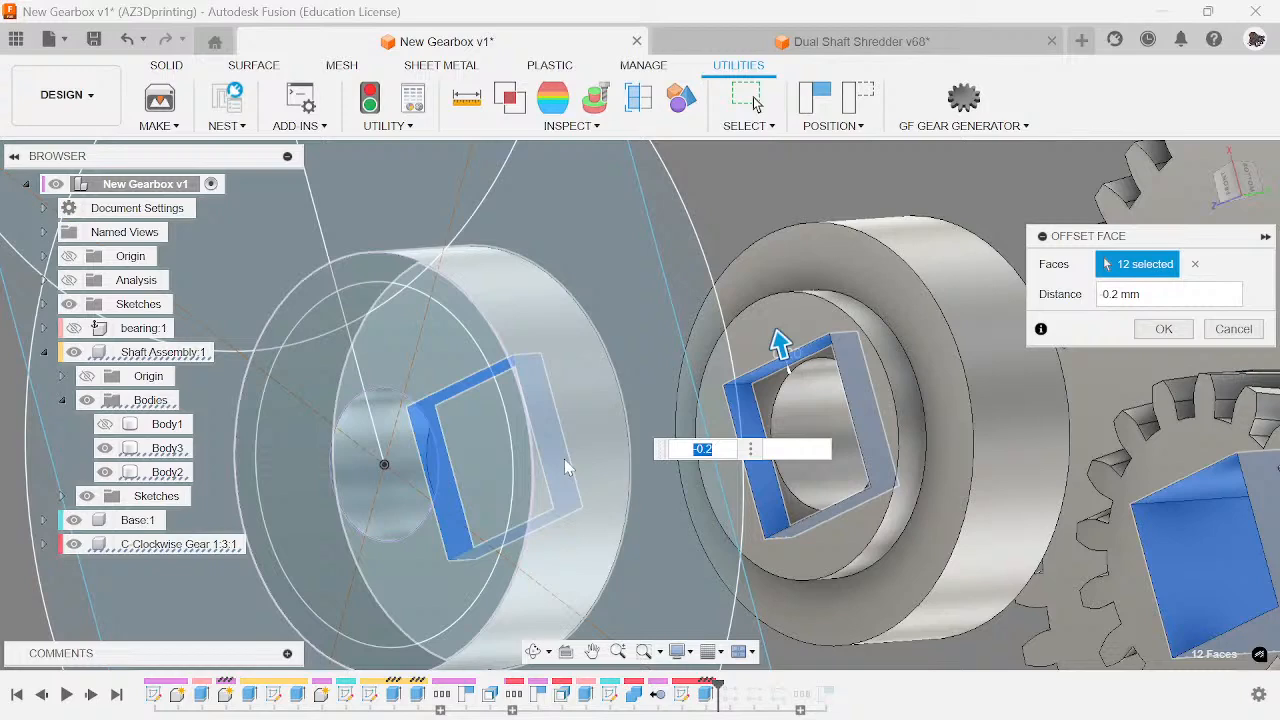
scroll(564, 467, down, 2)
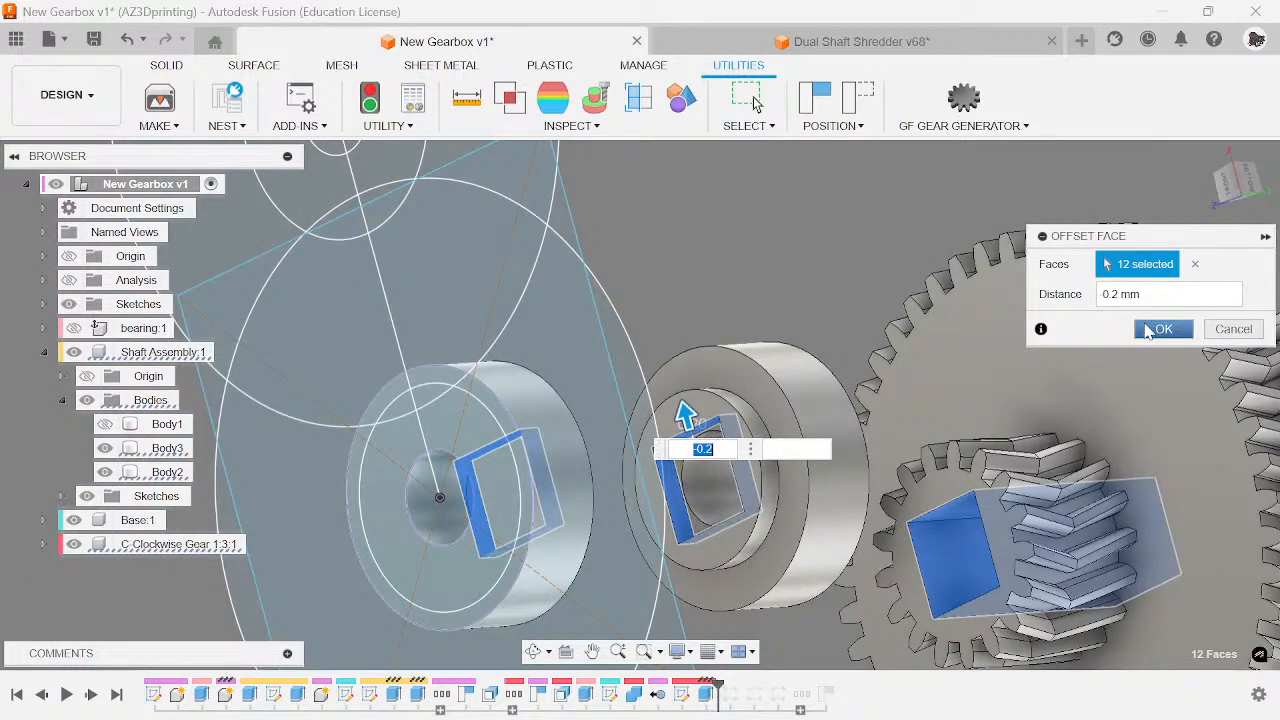
key(Return)
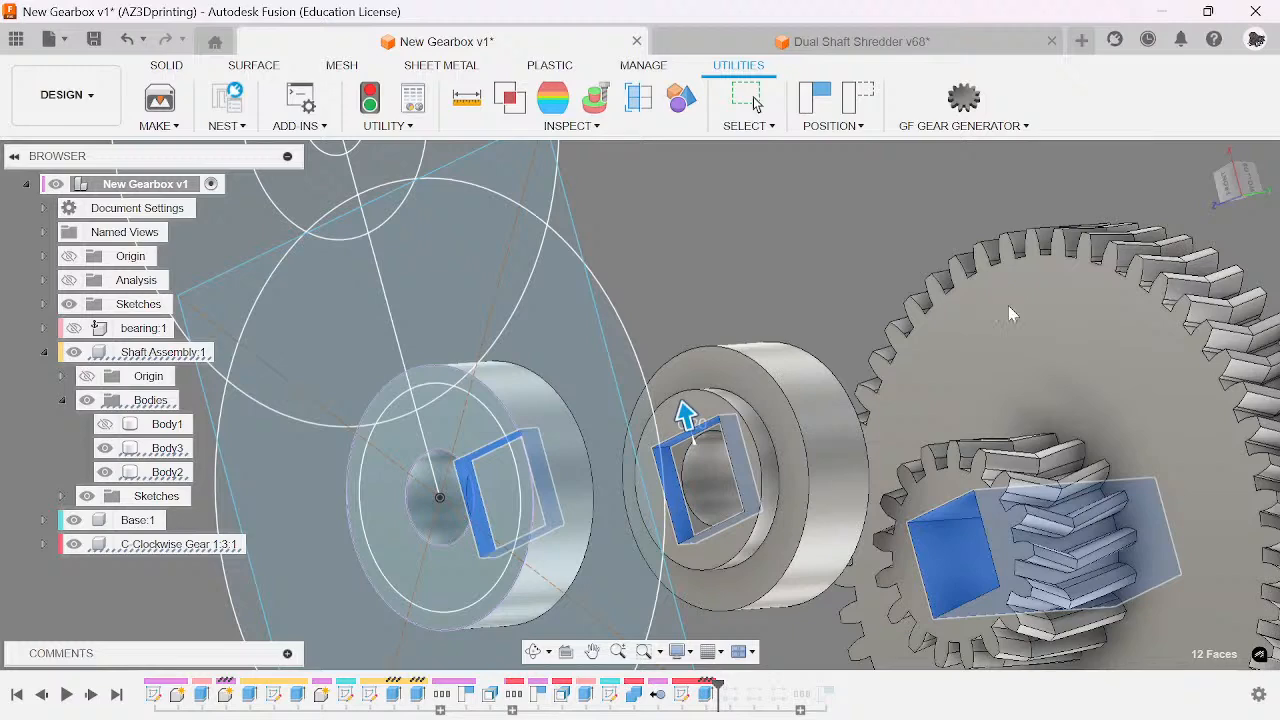
key(Escape)
- Revert the moved compound gear to its original position and roll the timeline forward to its end
click(857, 100)
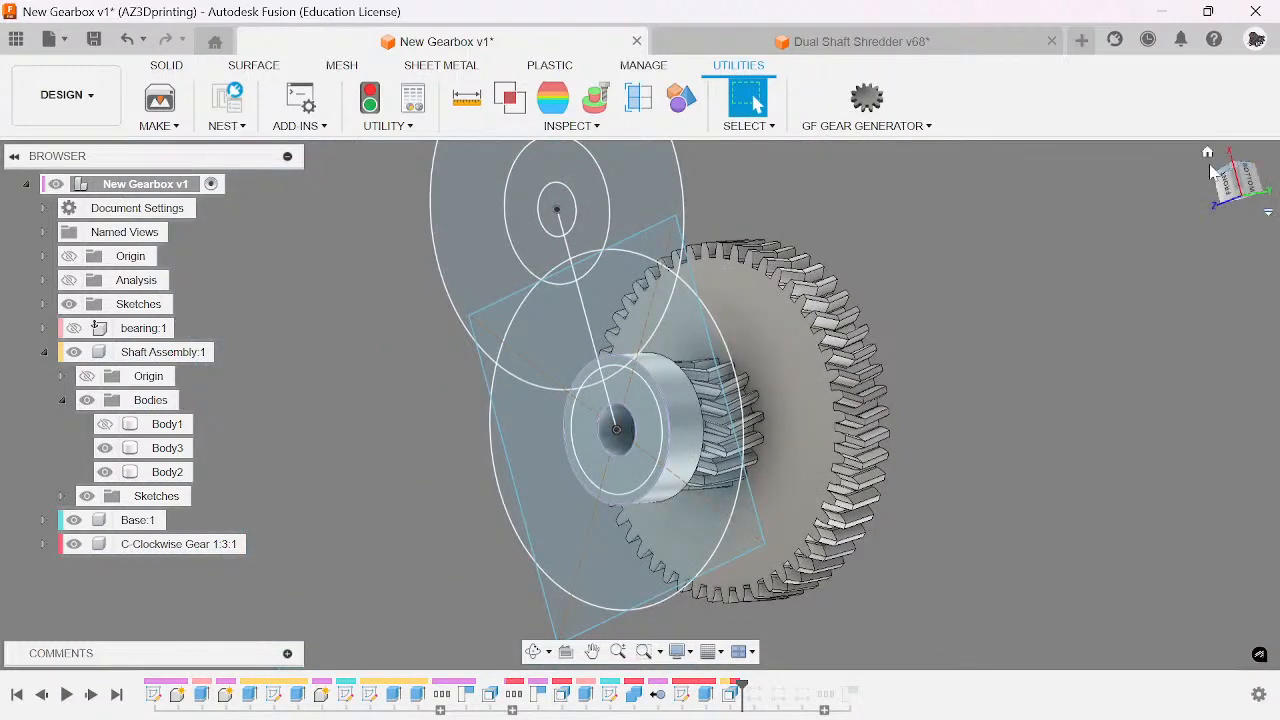
click(1208, 155)
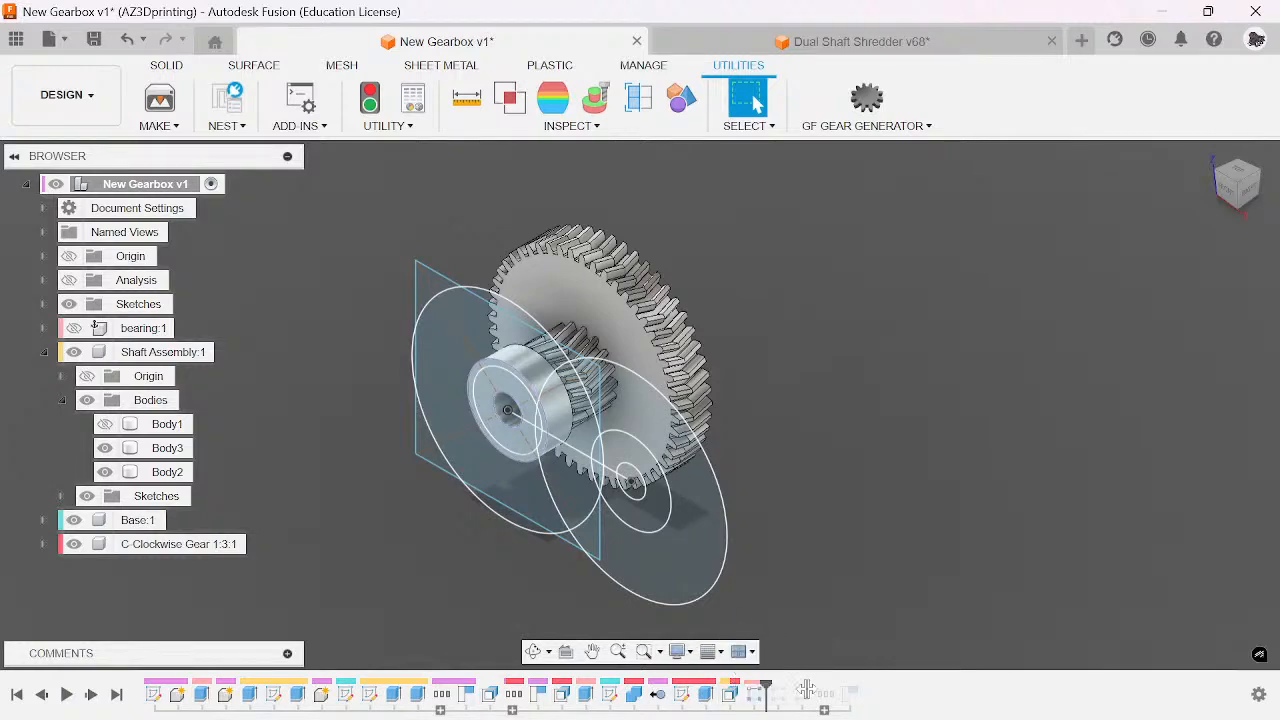
drag(806, 689, 884, 700)
scroll(588, 360, up, 1)
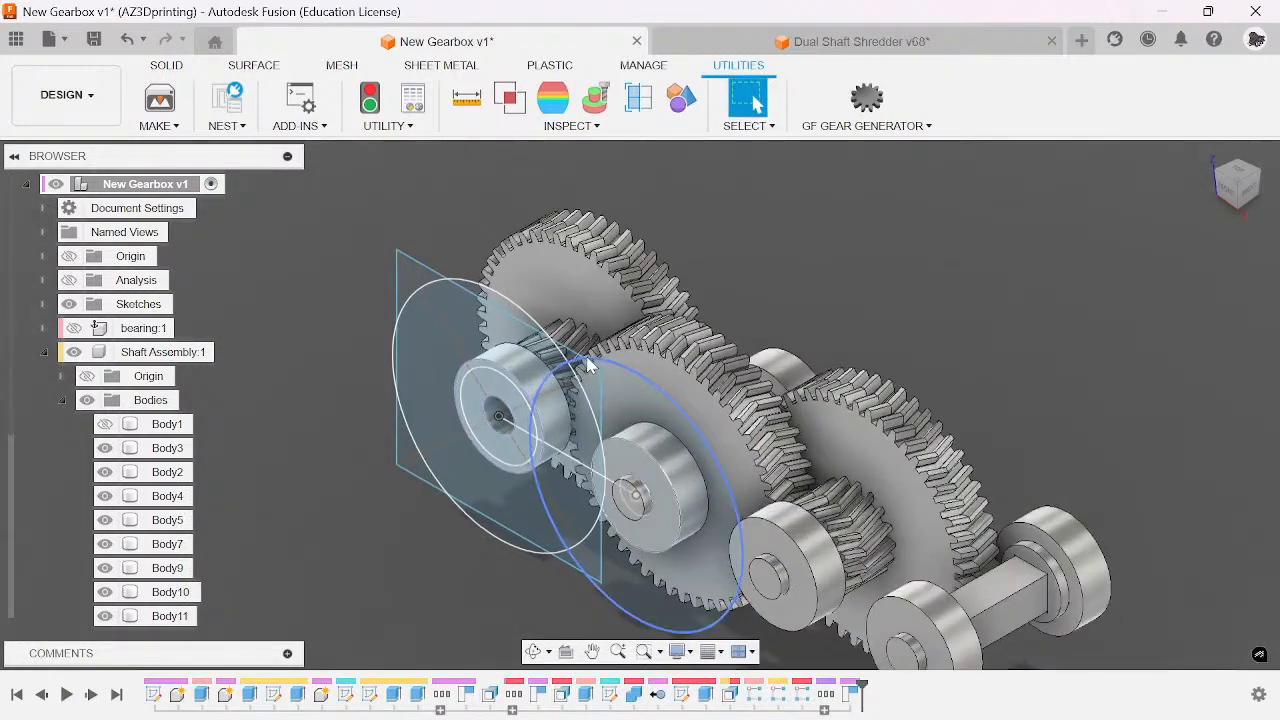
- Examine the patterned gear train and highlight Body7, Body10 and Body13 of the Shaft Assembly to locate them in the model
scroll(588, 361, up, 3)
scroll(772, 440, down, 3)
mouse_move(1252, 190)
mouse_down()
mouse_move(1236, 285)
mouse_move(1262, 312)
mouse_move(1246, 200)
mouse_up()
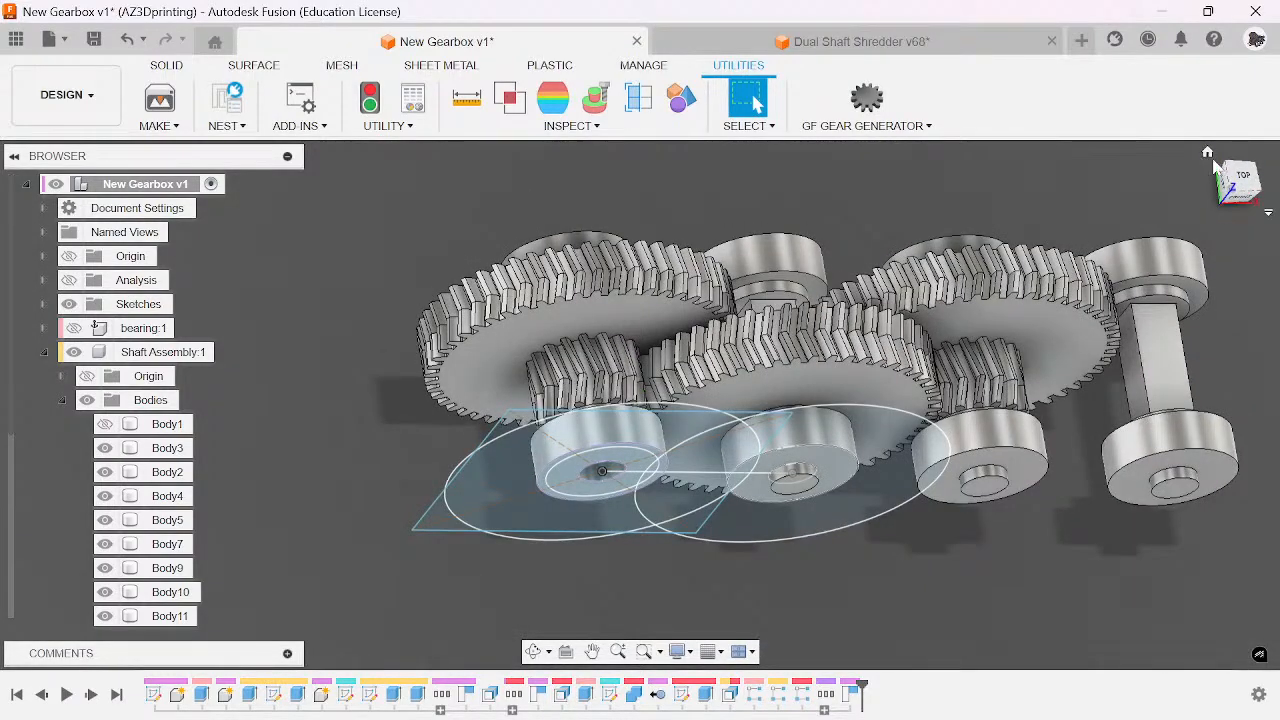
scroll(110, 440, down, 1)
click(163, 474)
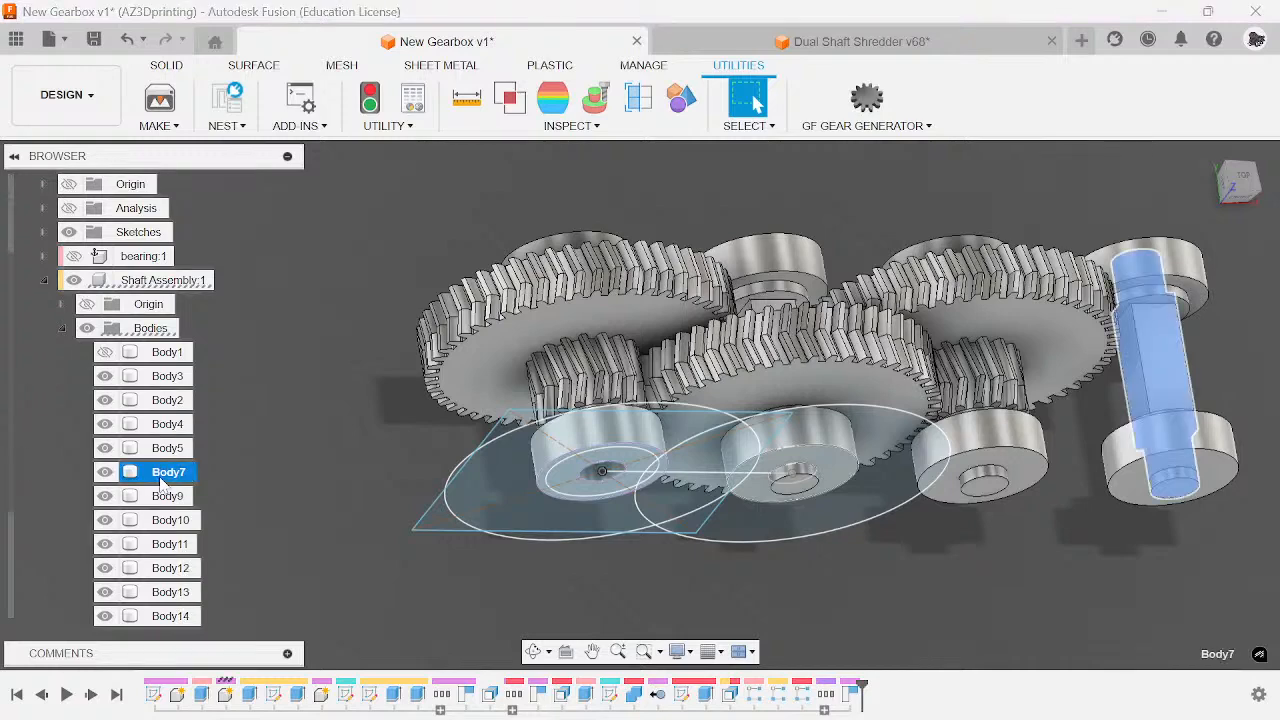
click(165, 520)
click(168, 592)
- Collapse the Shaft Assembly's contents, show the bearing component and return to the home view
click(62, 328)
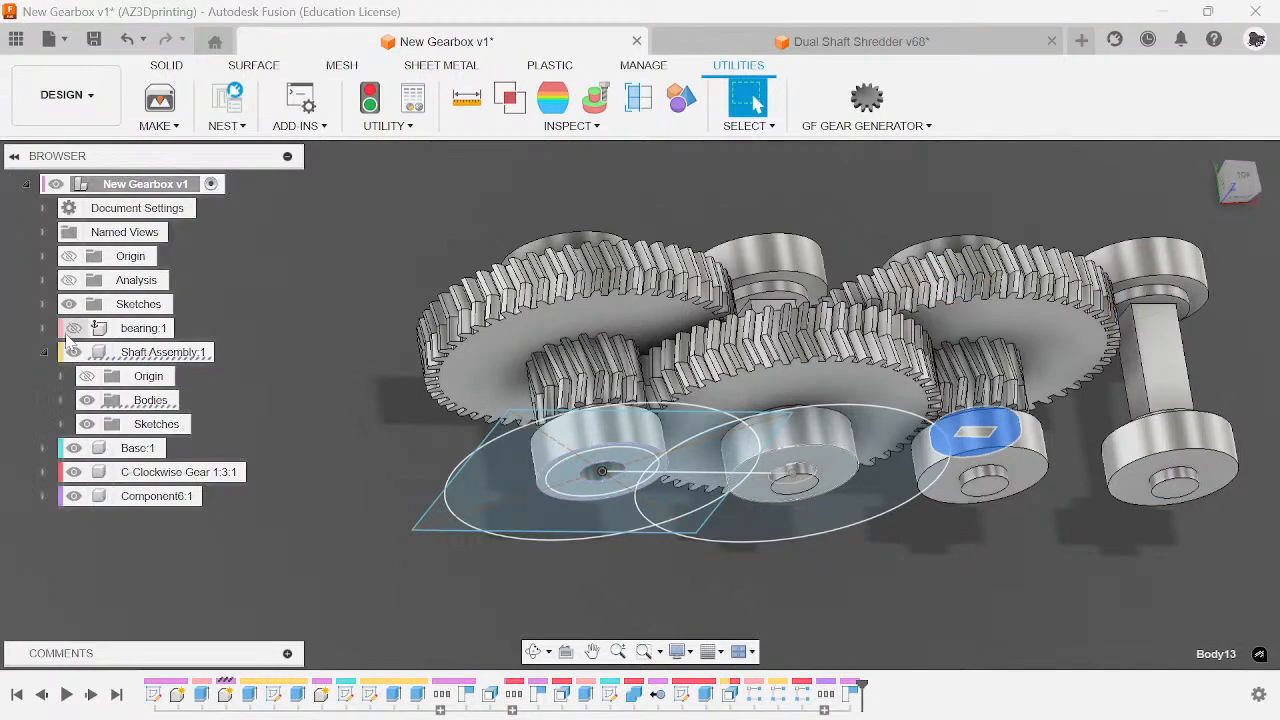
click(44, 352)
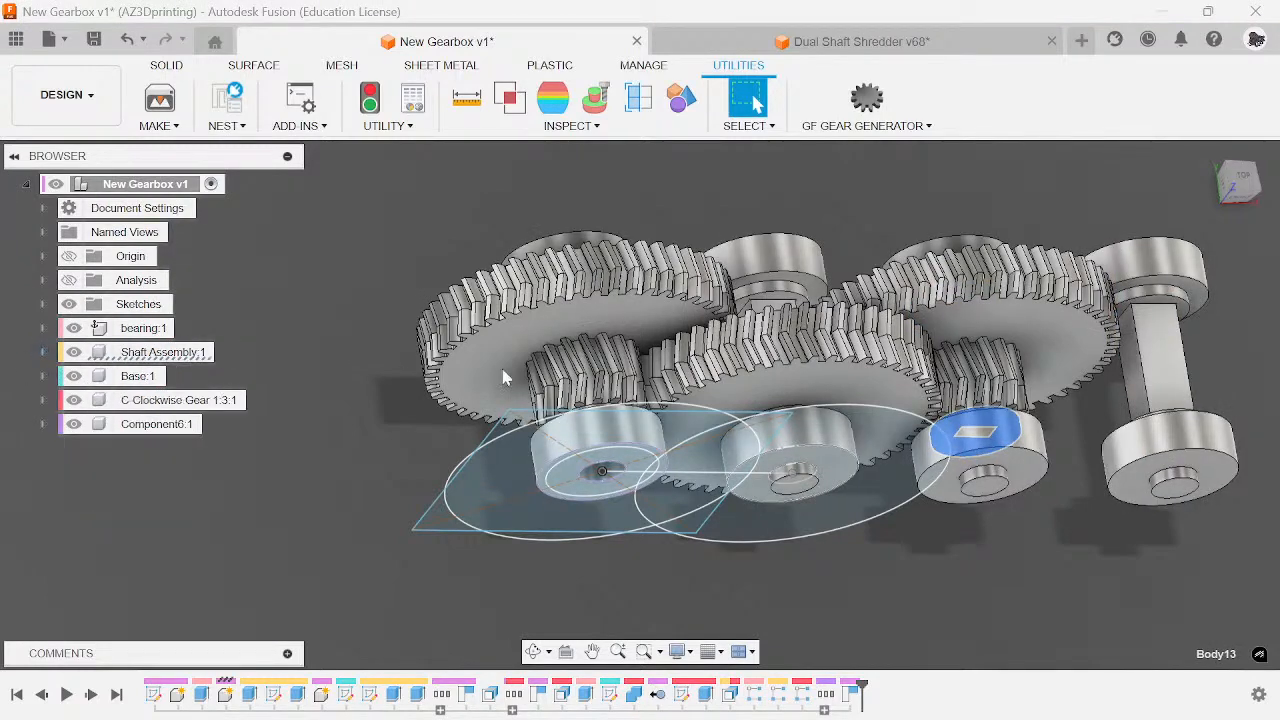
click(326, 390)
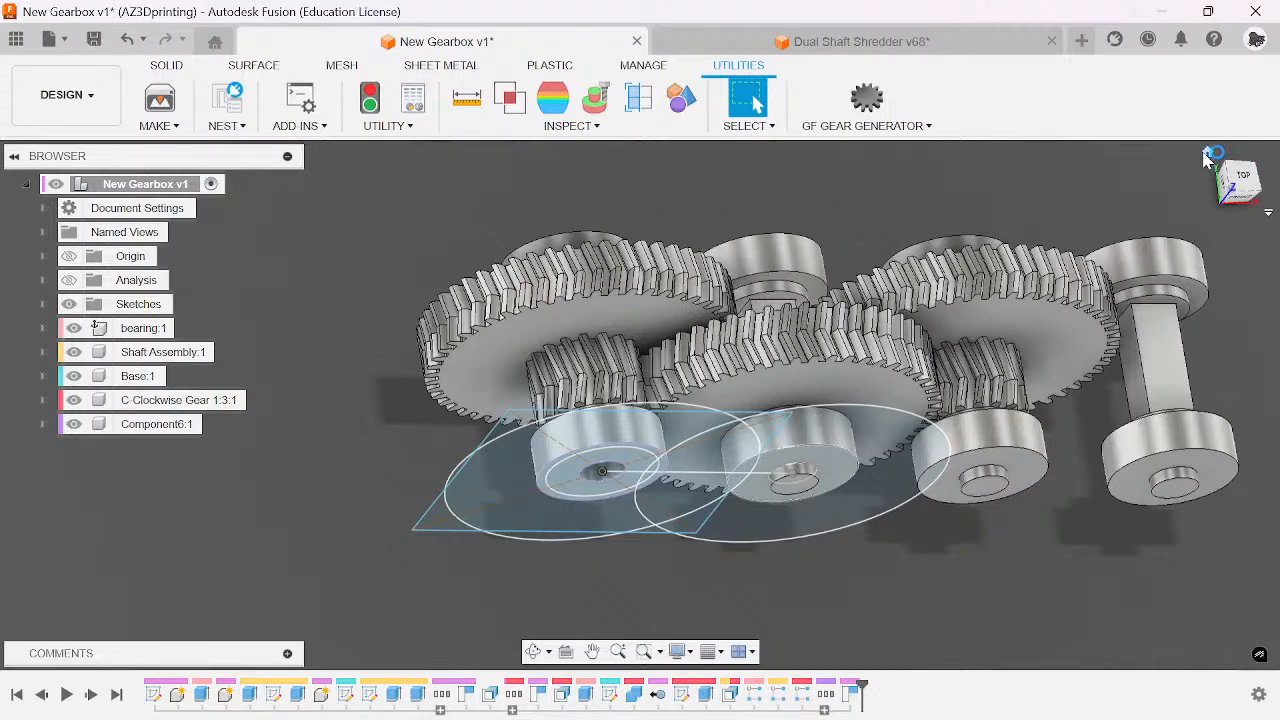
click(1210, 154)
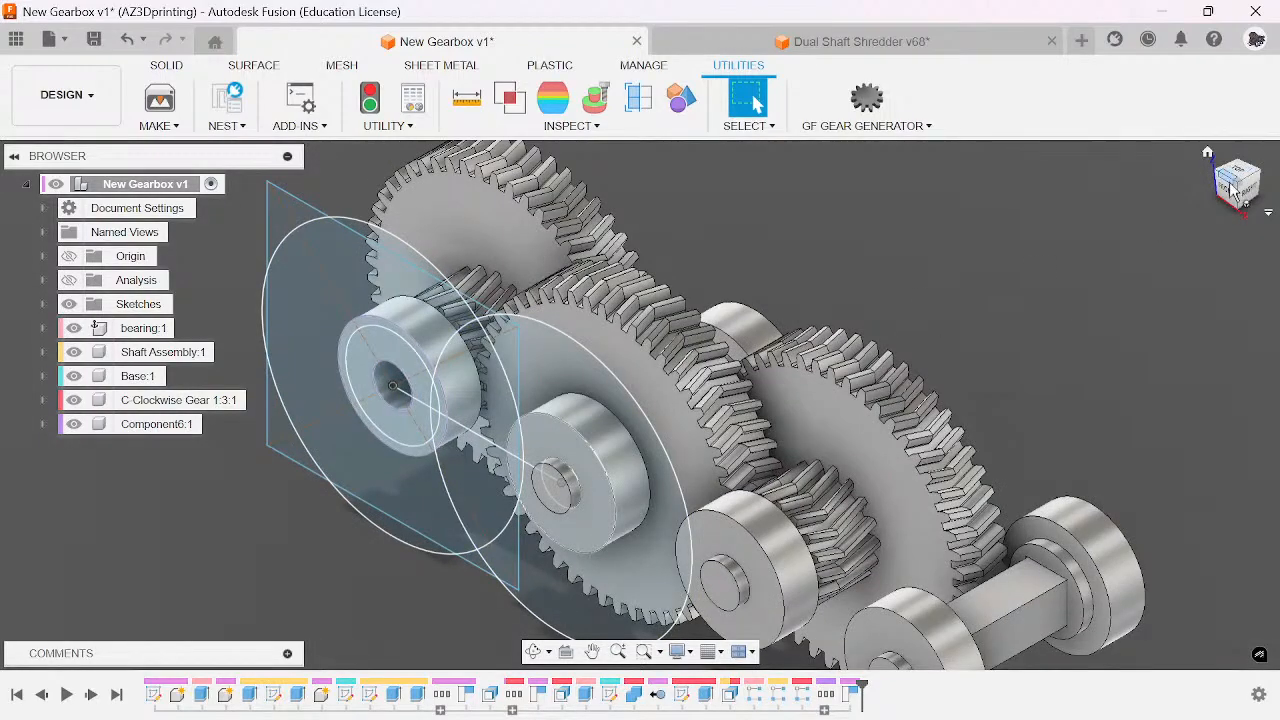
- Generate a metric clockwise double helical gear with module 1 mm, 17 teeth and 10 mm height
mouse_move(1232, 190)
mouse_down()
mouse_move(1238, 236)
mouse_move(1215, 150)
mouse_move(1205, 185)
mouse_move(1140, 170)
mouse_move(1048, 217)
mouse_up()
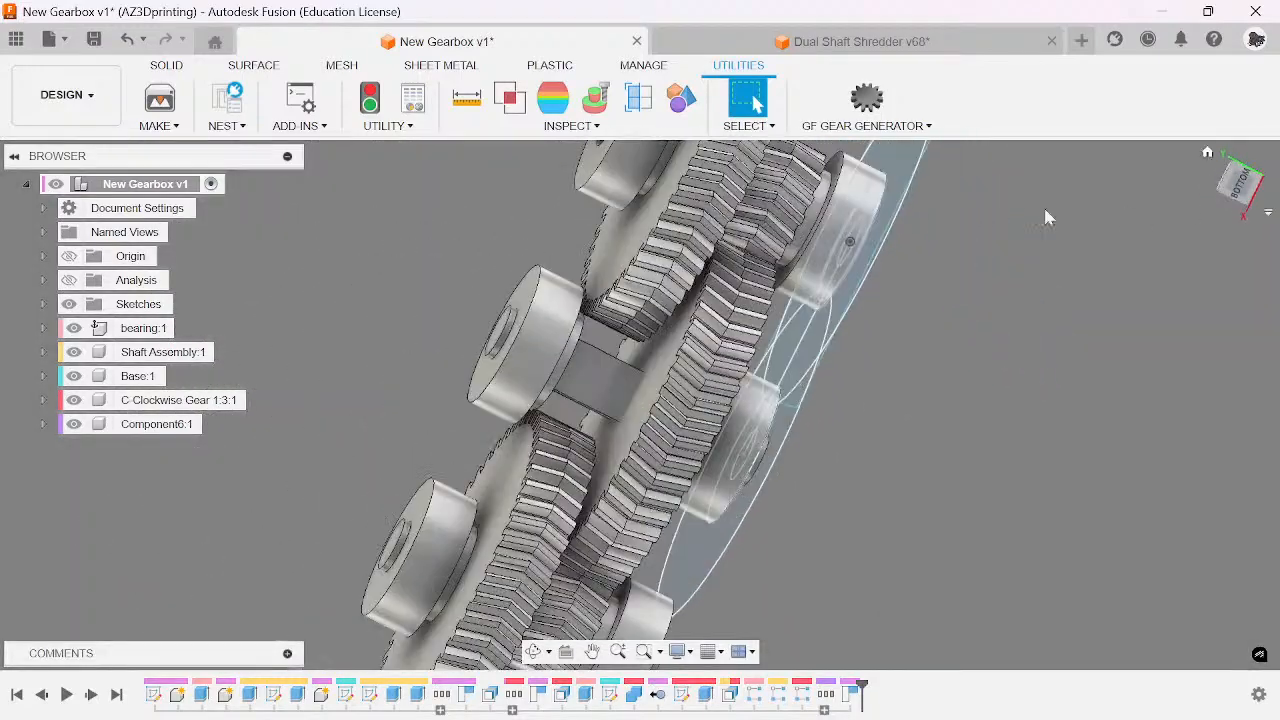
click(866, 125)
click(960, 166)
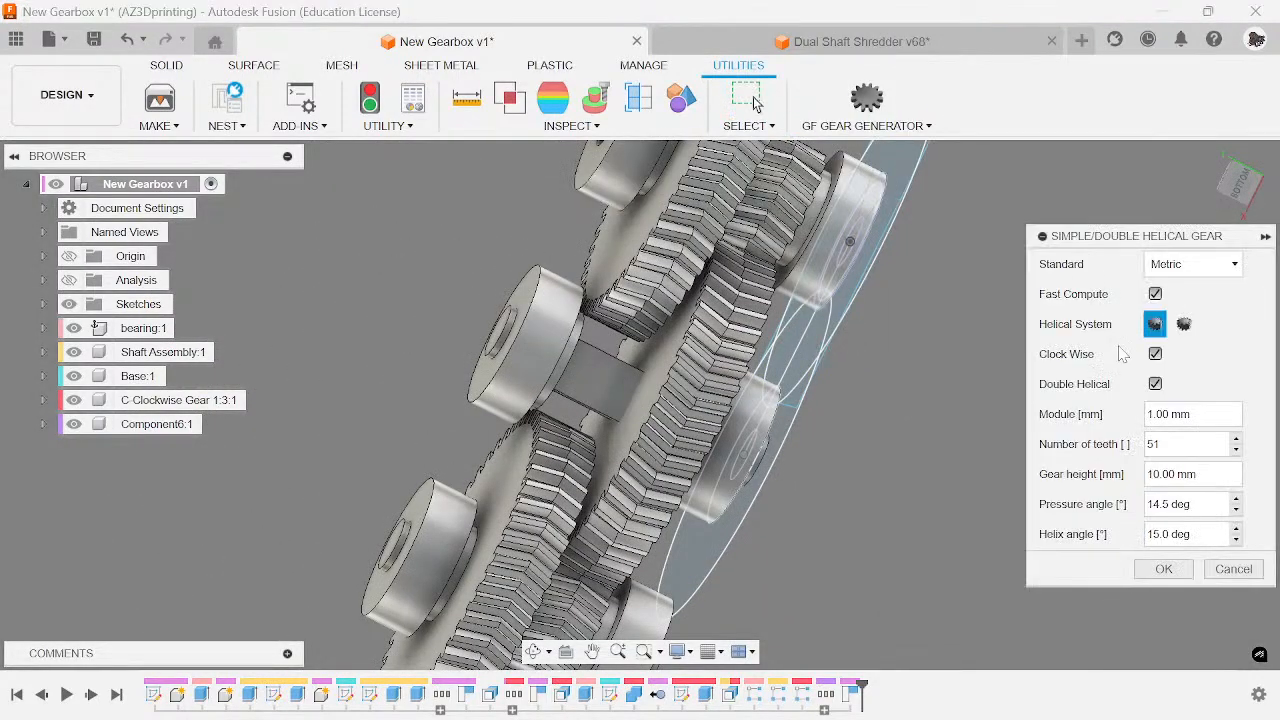
click(1185, 417)
click(1118, 412)
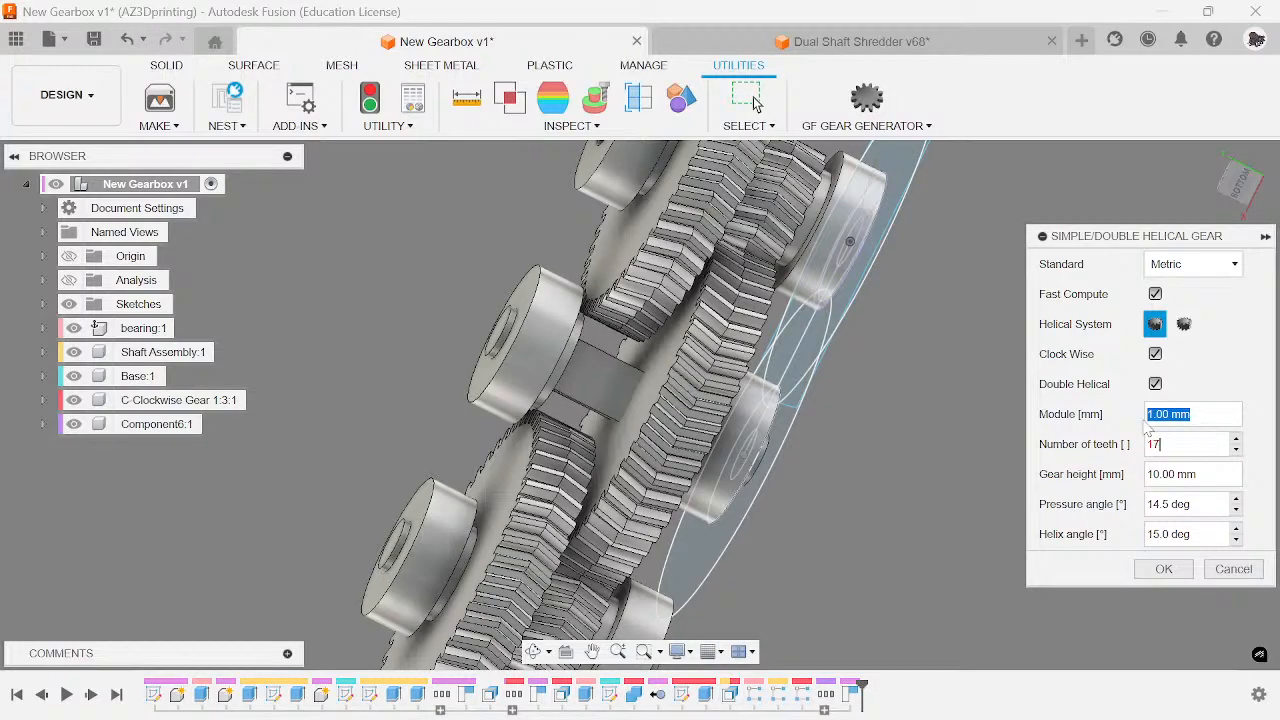
click(1140, 568)
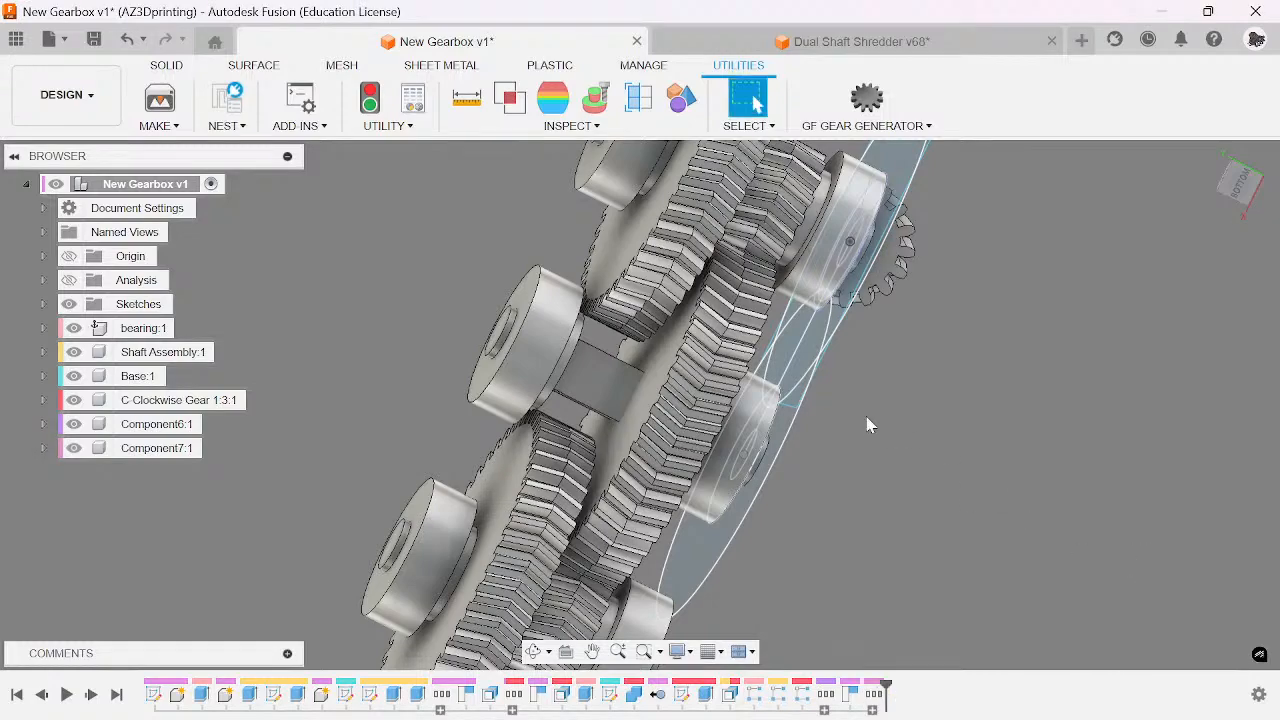
- Move the new 17-tooth gear clear of the bearing beside it and capture its position
scroll(914, 389, down, 2)
middle_drag(914, 389, 886, 366)
scroll(882, 395, up, 3)
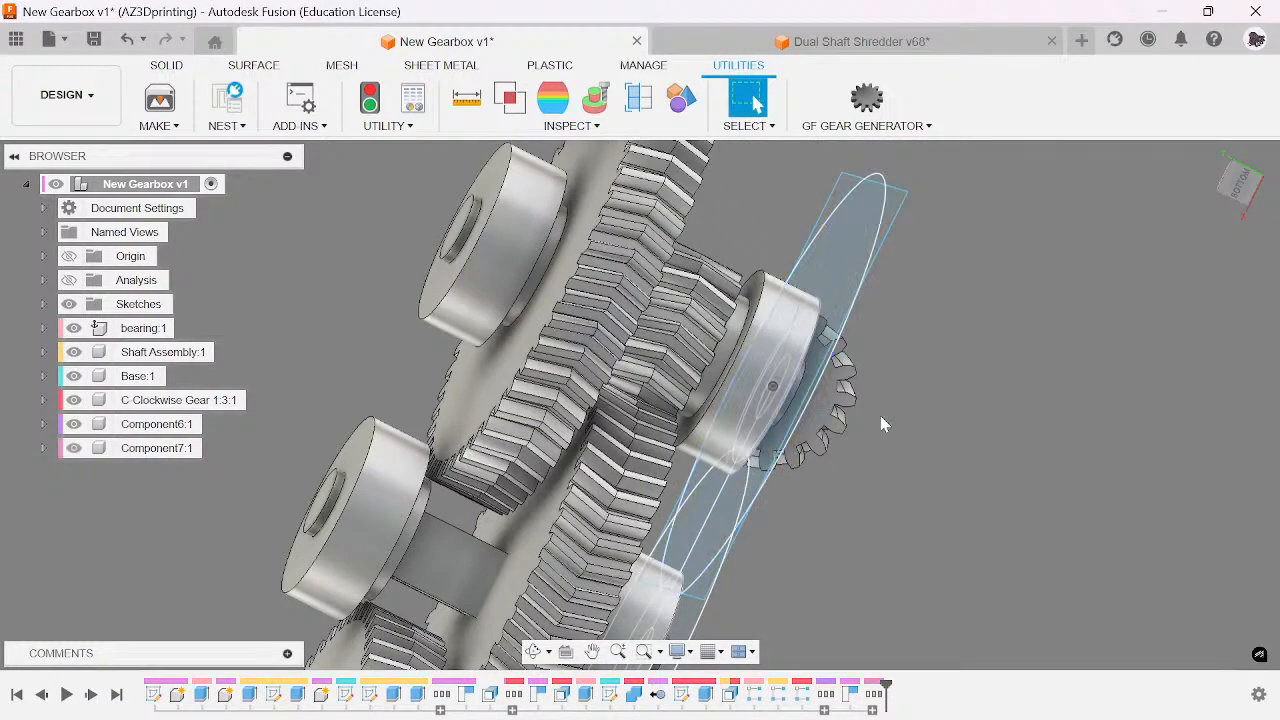
scroll(880, 415, up, 2)
click(1240, 192)
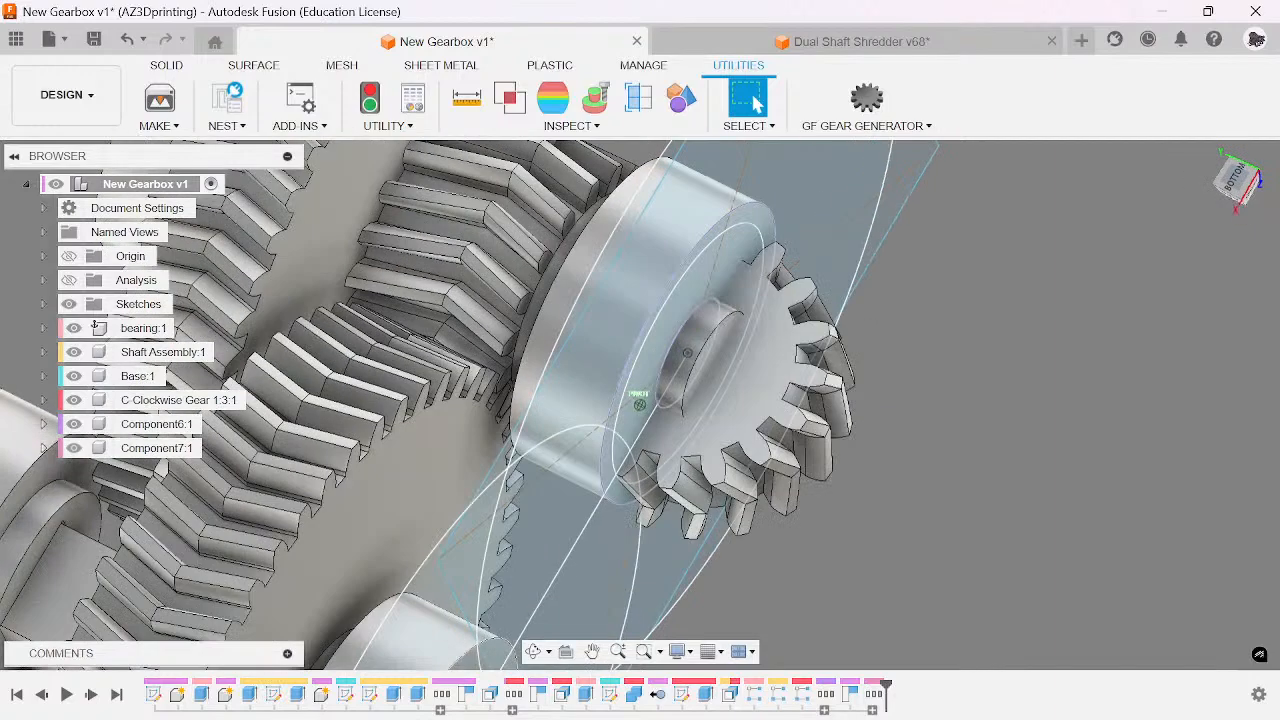
scroll(927, 351, up, 2)
drag(602, 388, 1045, 433)
click(815, 97)
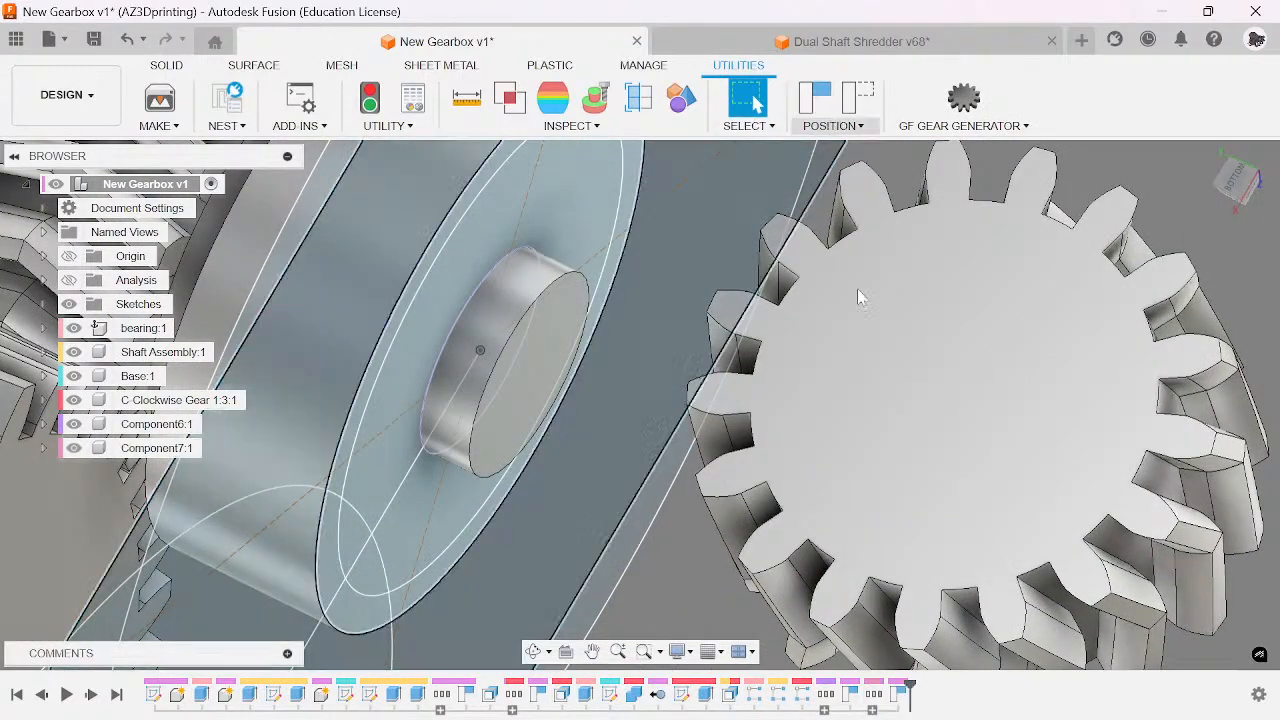
- Edit the captured position and align the 17-tooth gear's end face to the collar edge on the middle shaft
right_click(898, 694)
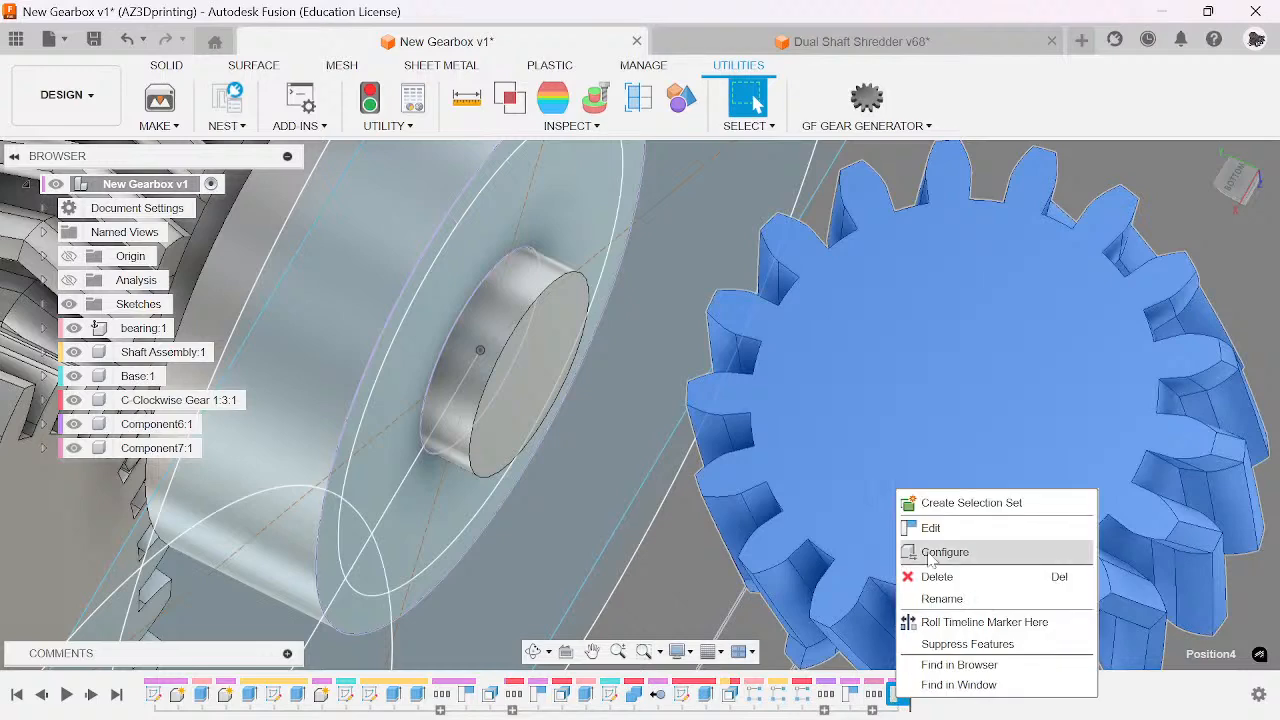
click(936, 530)
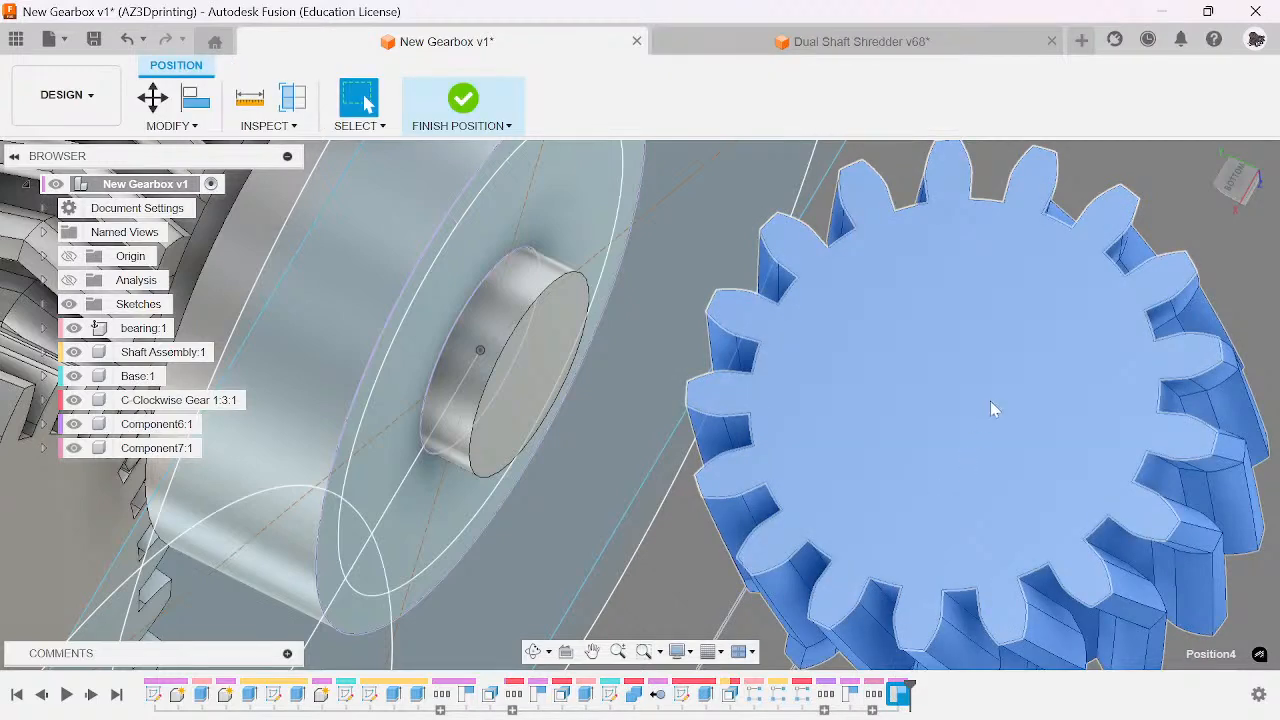
key(a)
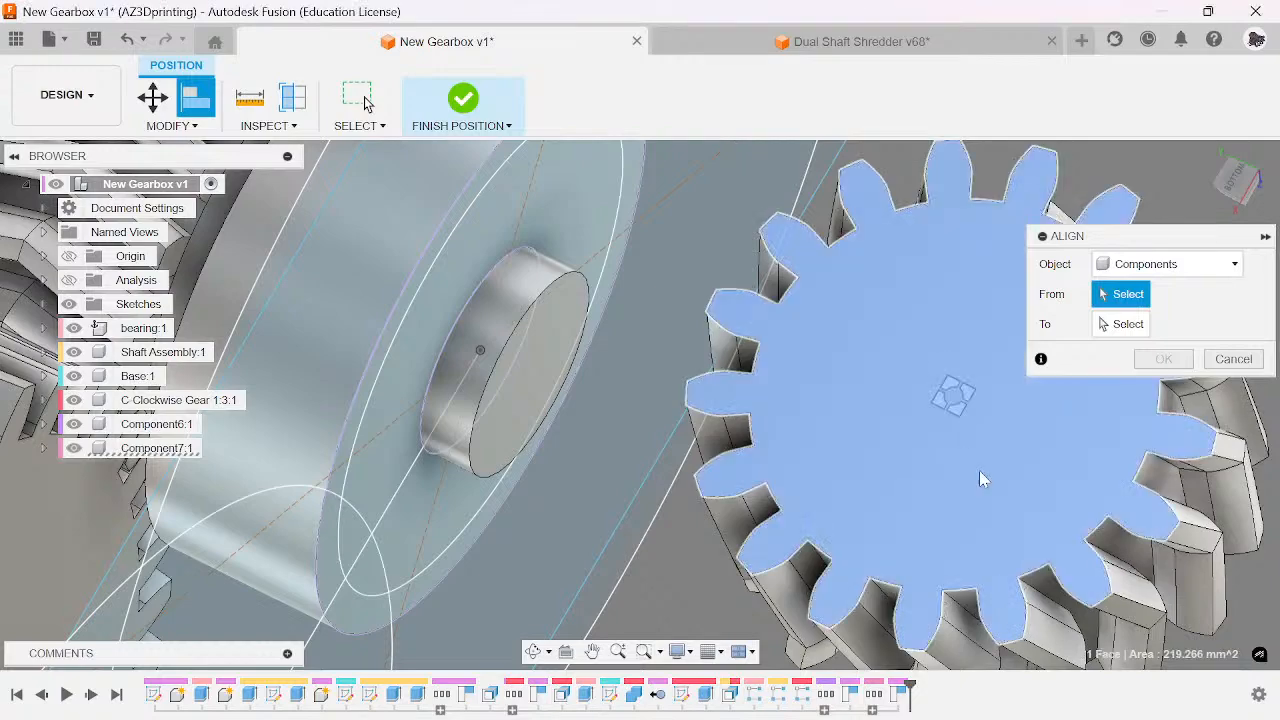
click(980, 470)
scroll(1000, 460, down, 5)
drag(1238, 192, 1267, 224)
middle_drag(762, 620, 706, 452)
scroll(653, 414, up, 2)
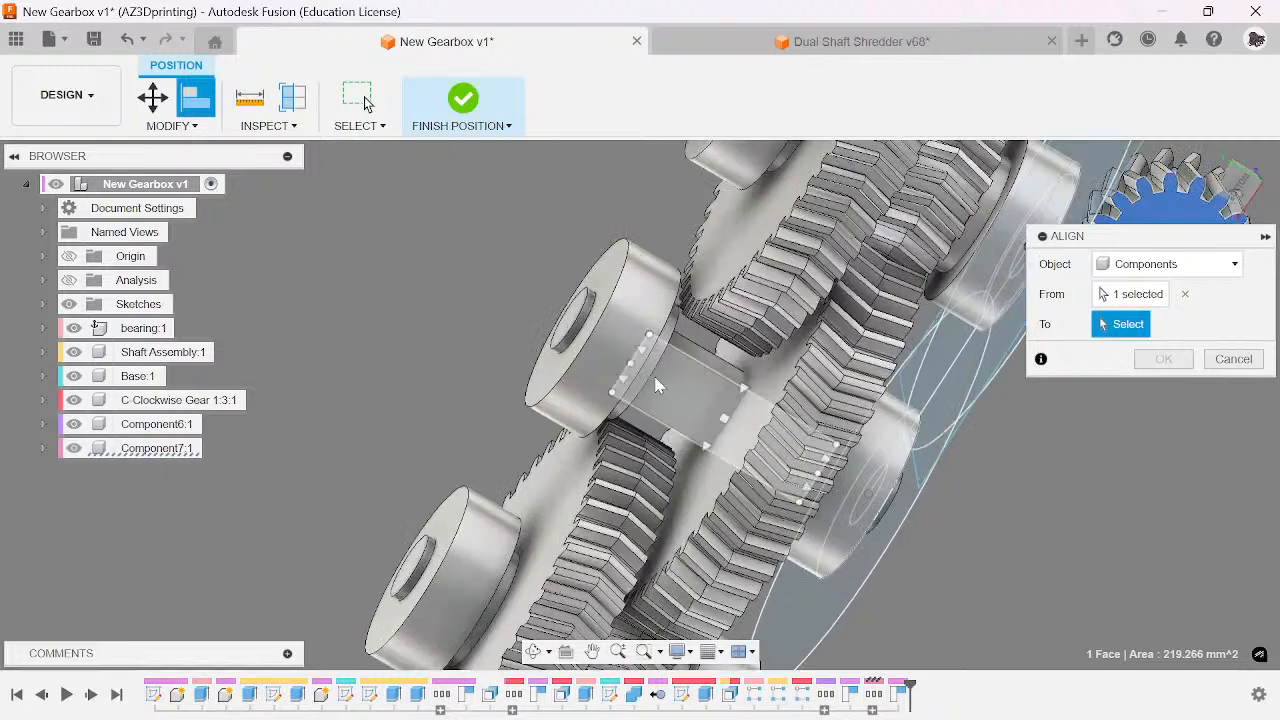
click(662, 358)
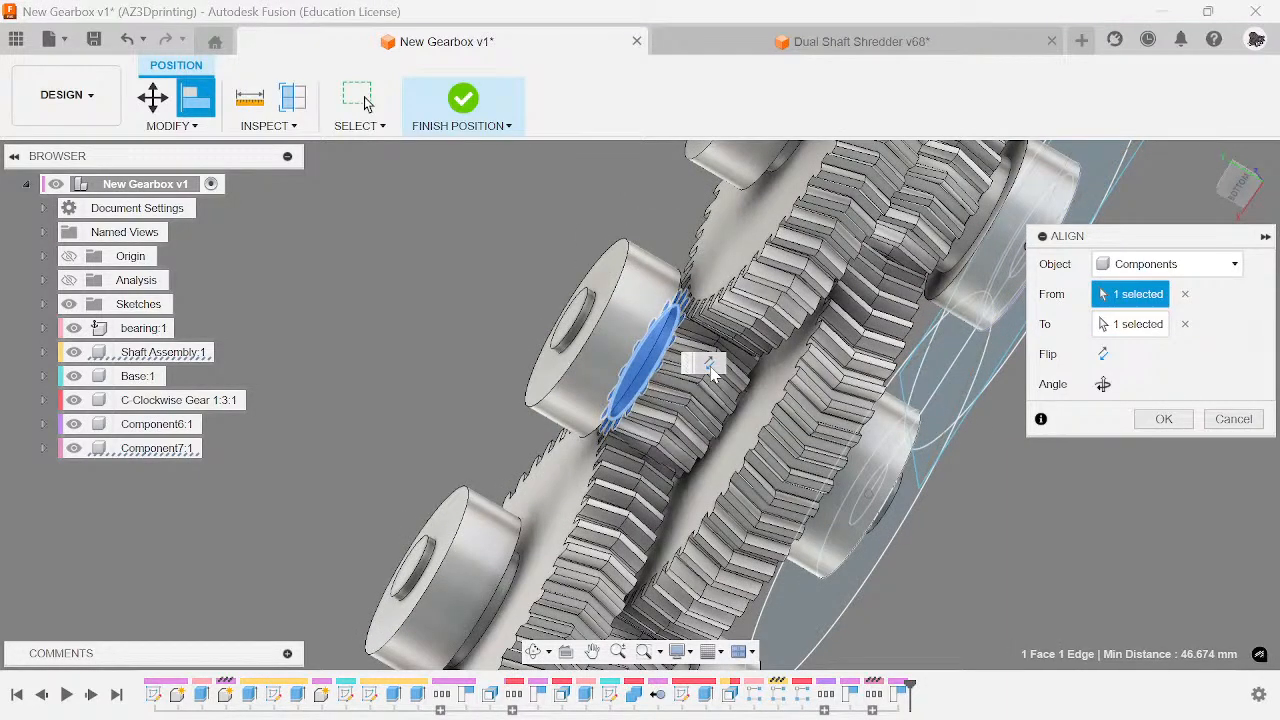
middle_drag(869, 322, 582, 448)
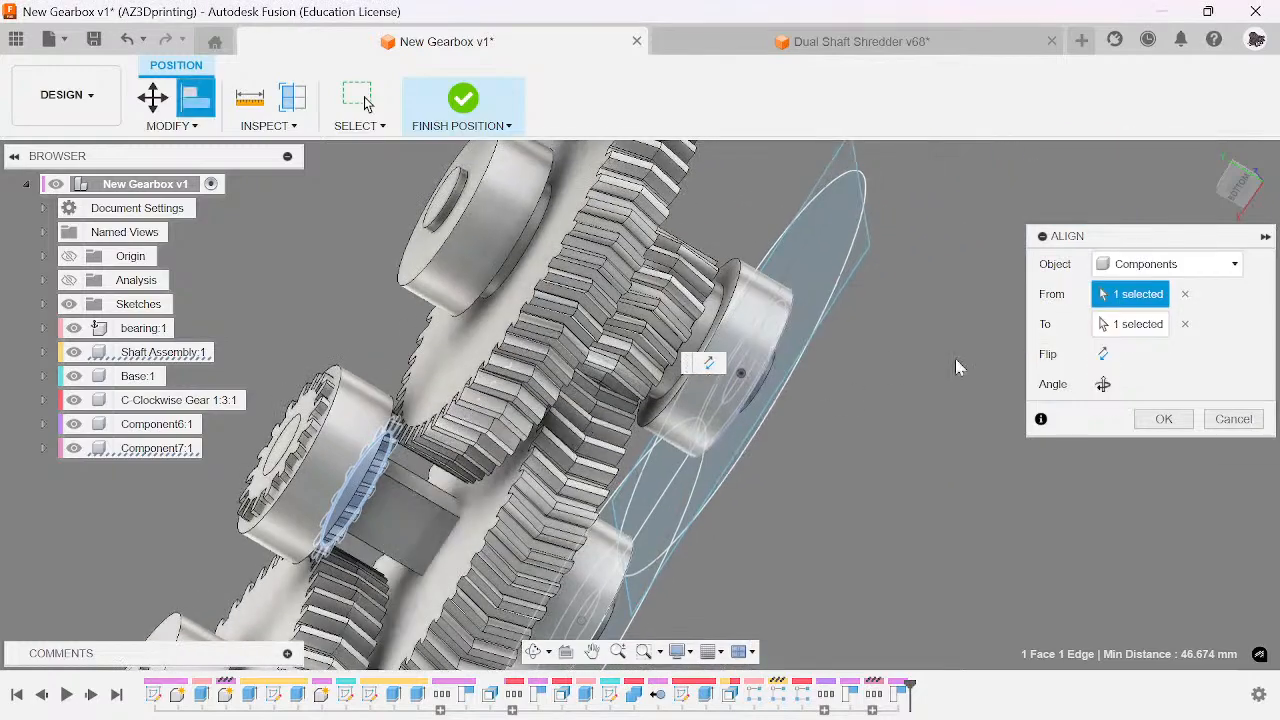
- Reselect the gear's alignment face, flip the gear to the shaft side of the collar and apply the alignment
click(1185, 295)
drag(1246, 215, 1075, 252)
click(851, 443)
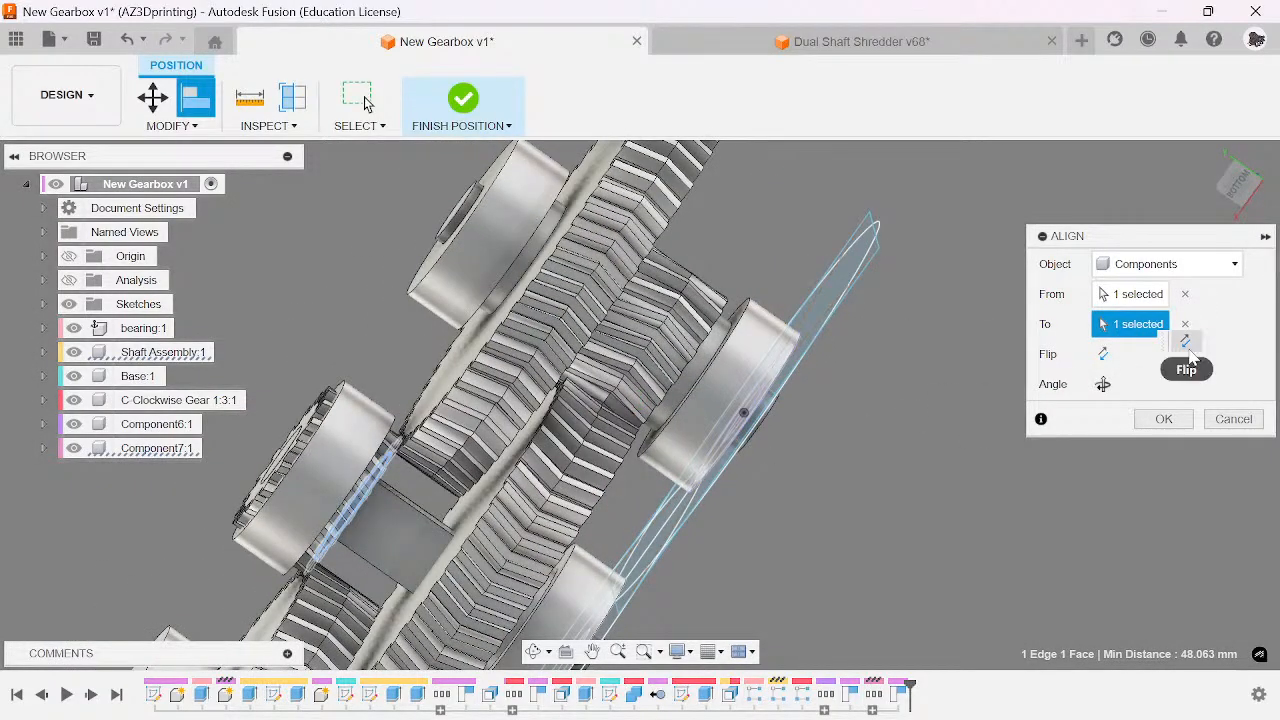
click(1184, 341)
middle_drag(660, 480, 856, 271)
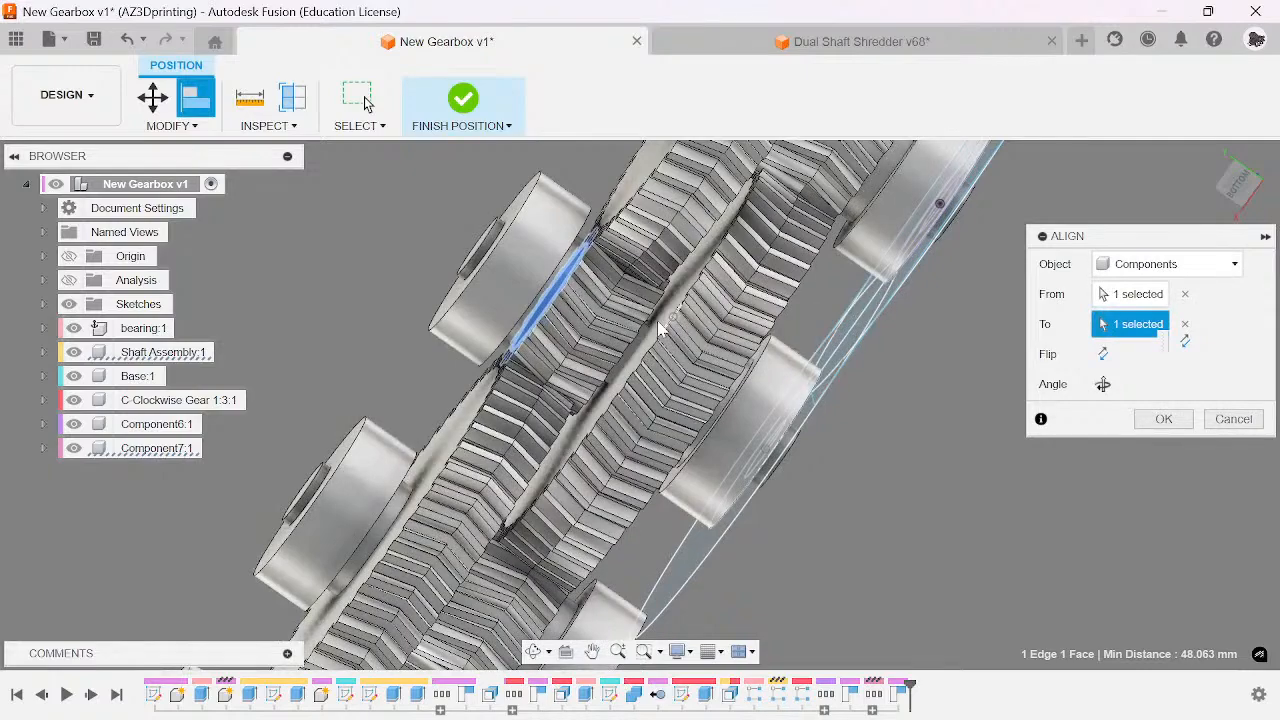
scroll(649, 333, up, 3)
scroll(935, 399, down, 3)
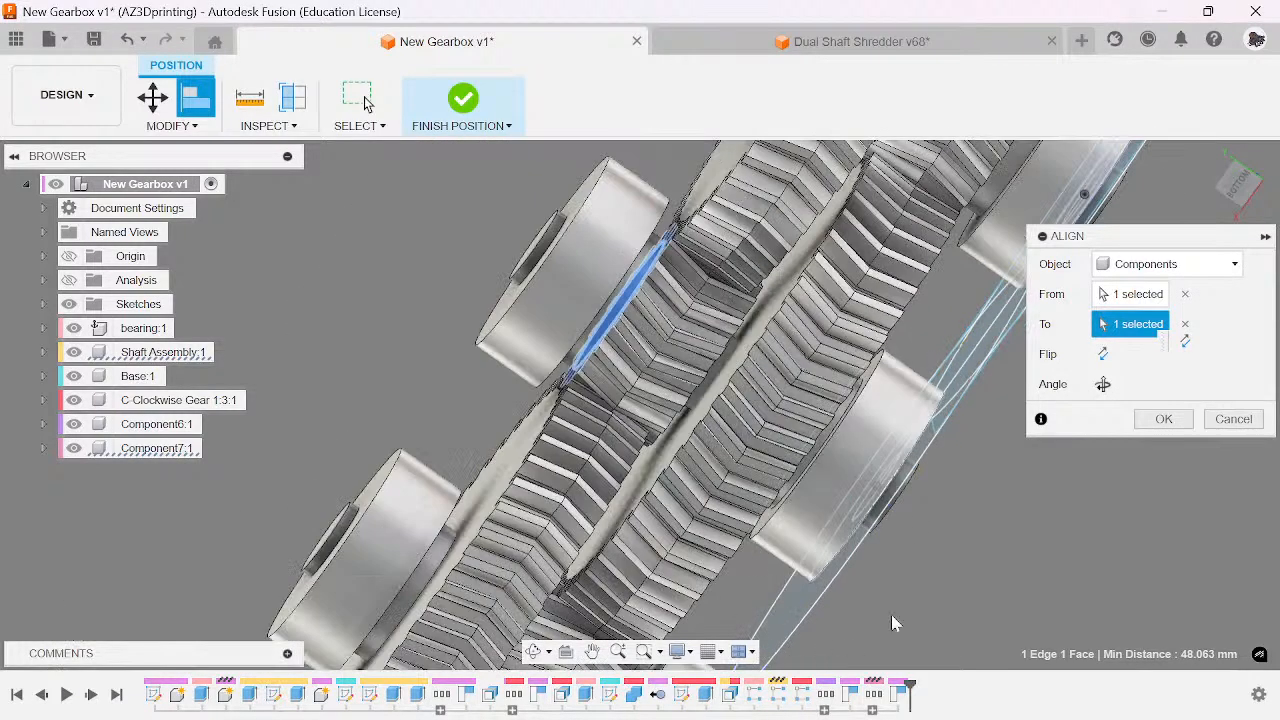
scroll(831, 380, up, 4)
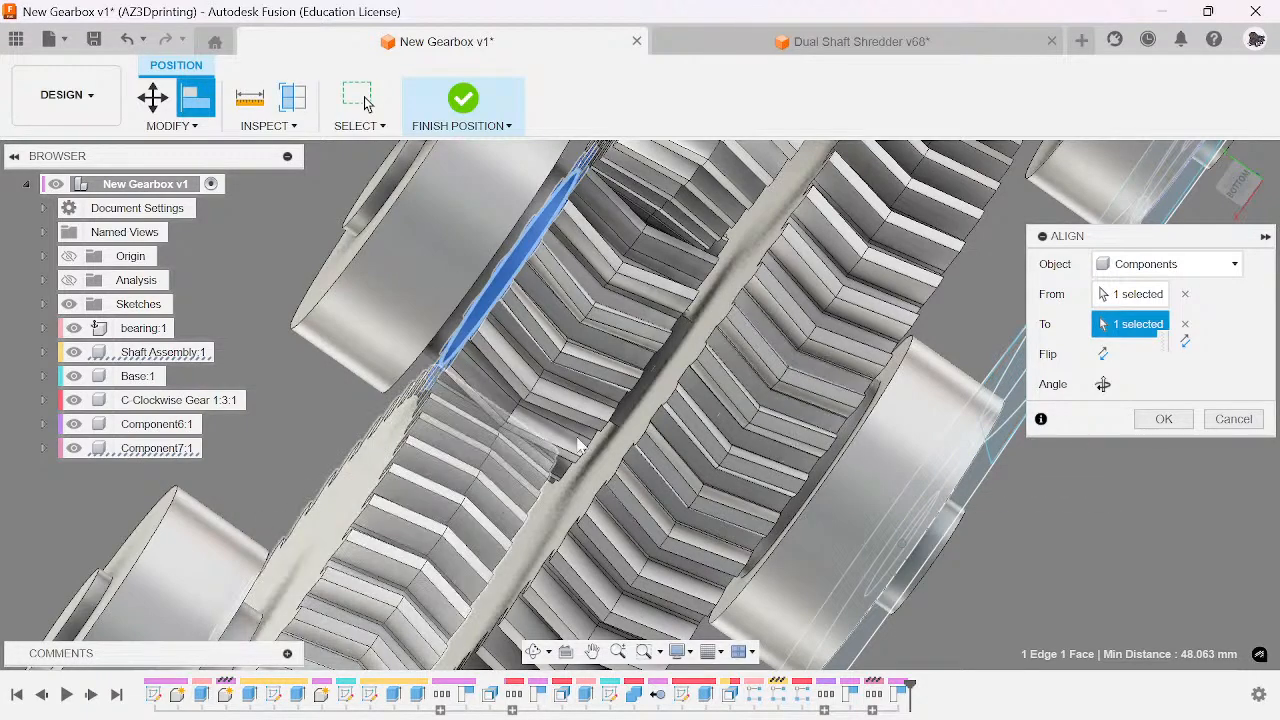
click(1162, 417)
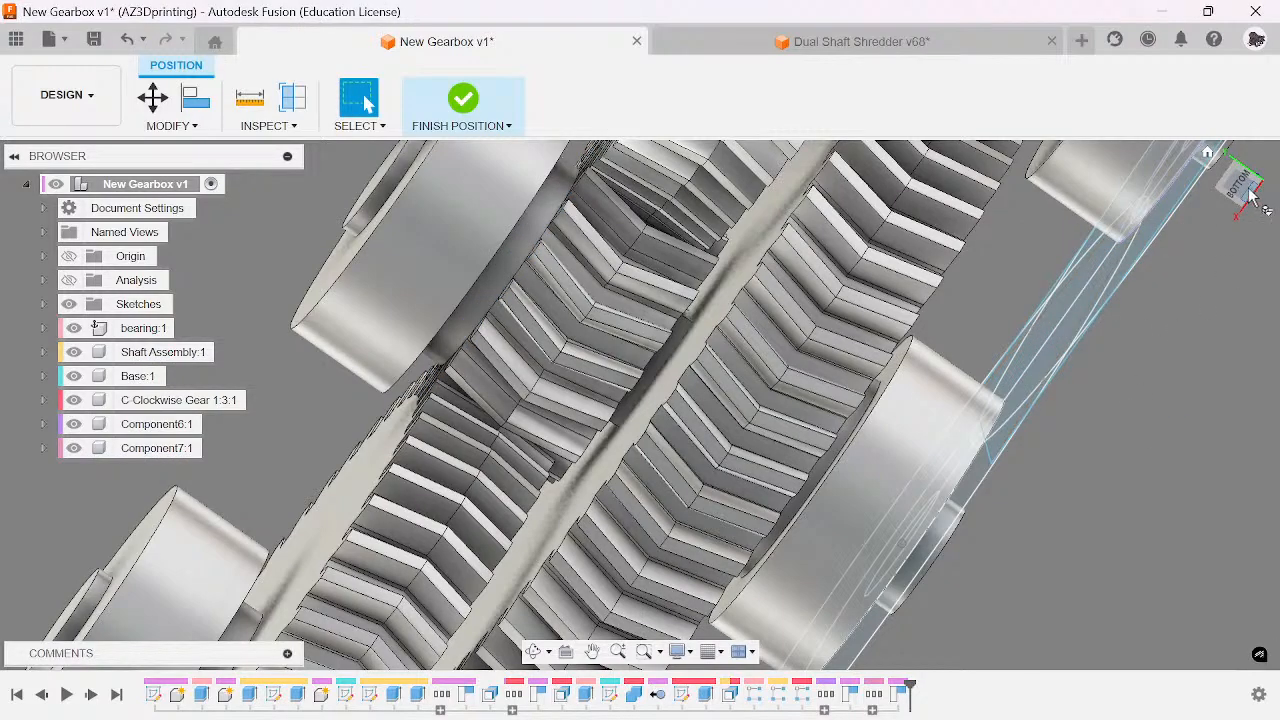
- Inspect the aligned gear's fit between the neighbouring gears and finish editing the position
drag(1248, 198, 1178, 228)
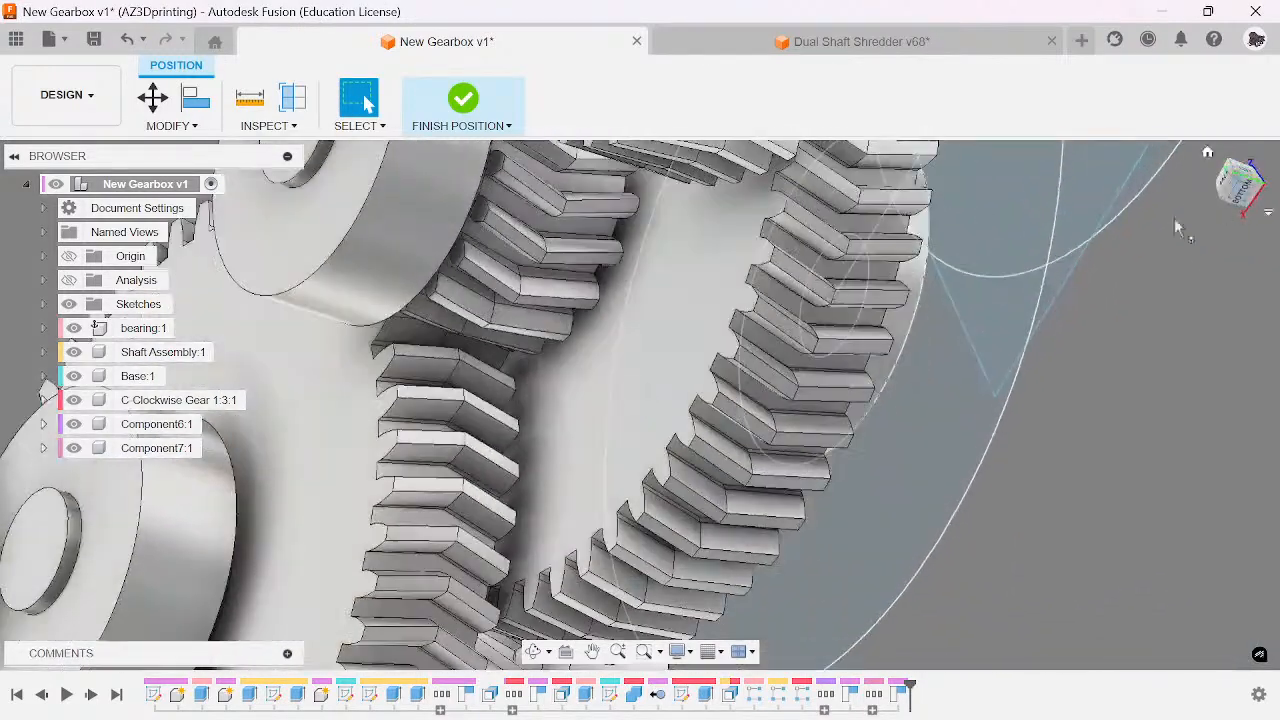
scroll(722, 467, down, 3)
drag(1228, 190, 1187, 183)
shift+middle_drag(640, 404, 628, 422)
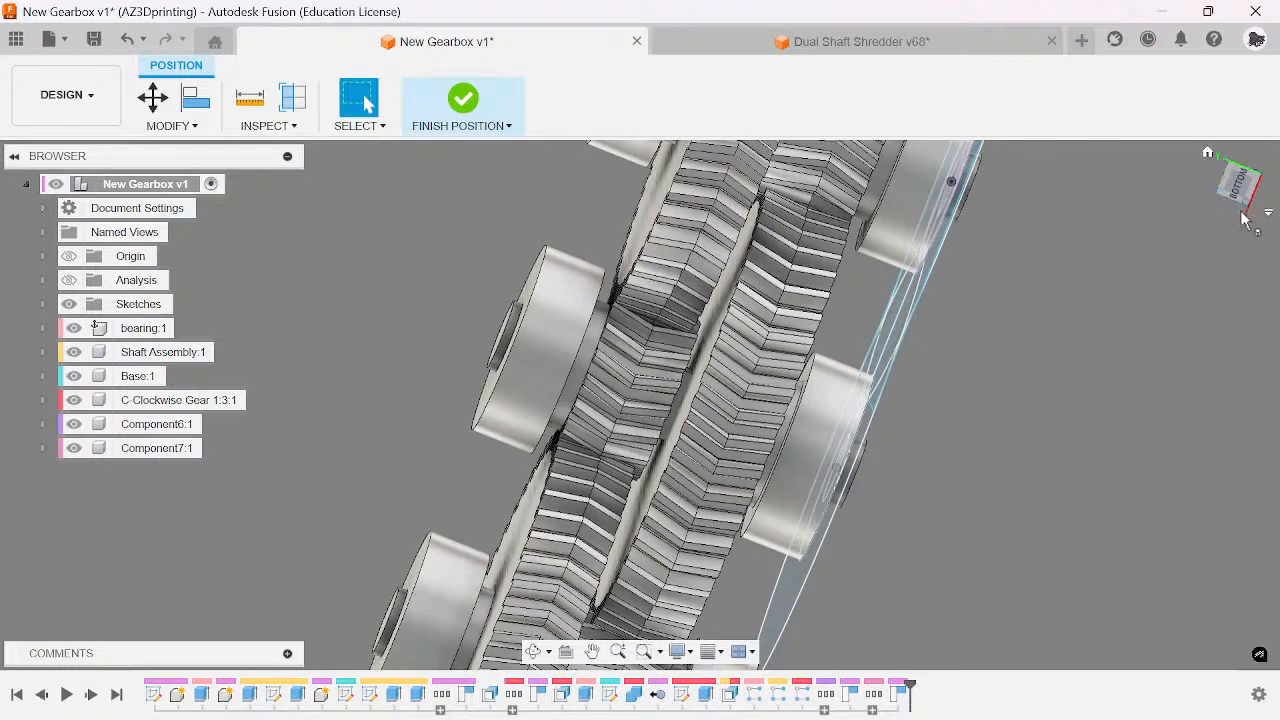
mouse_move(640, 404)
shift+middle_down()
mouse_move(660, 392)
mouse_move(630, 408)
mouse_move(717, 229)
shift+middle_up()
click(490, 92)
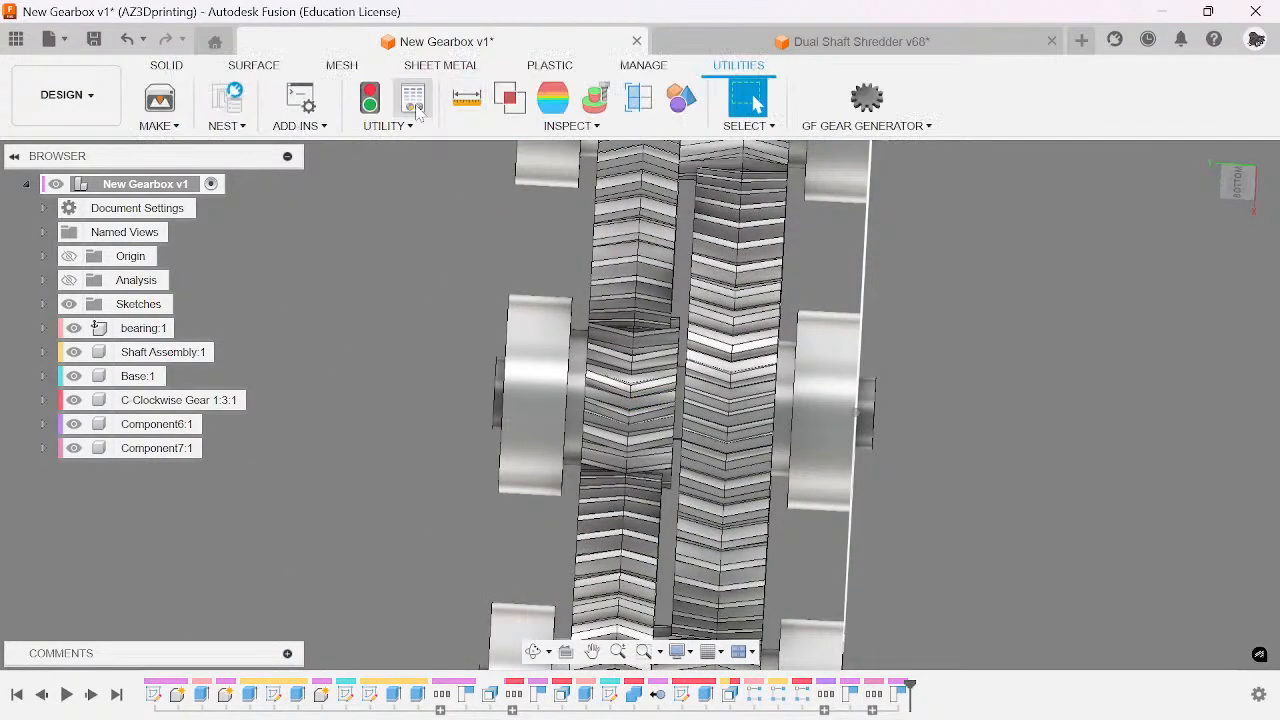
- Hide Component6 and set a 2 mm face offset on the 17-tooth gear's exposed inner end face
key(q)
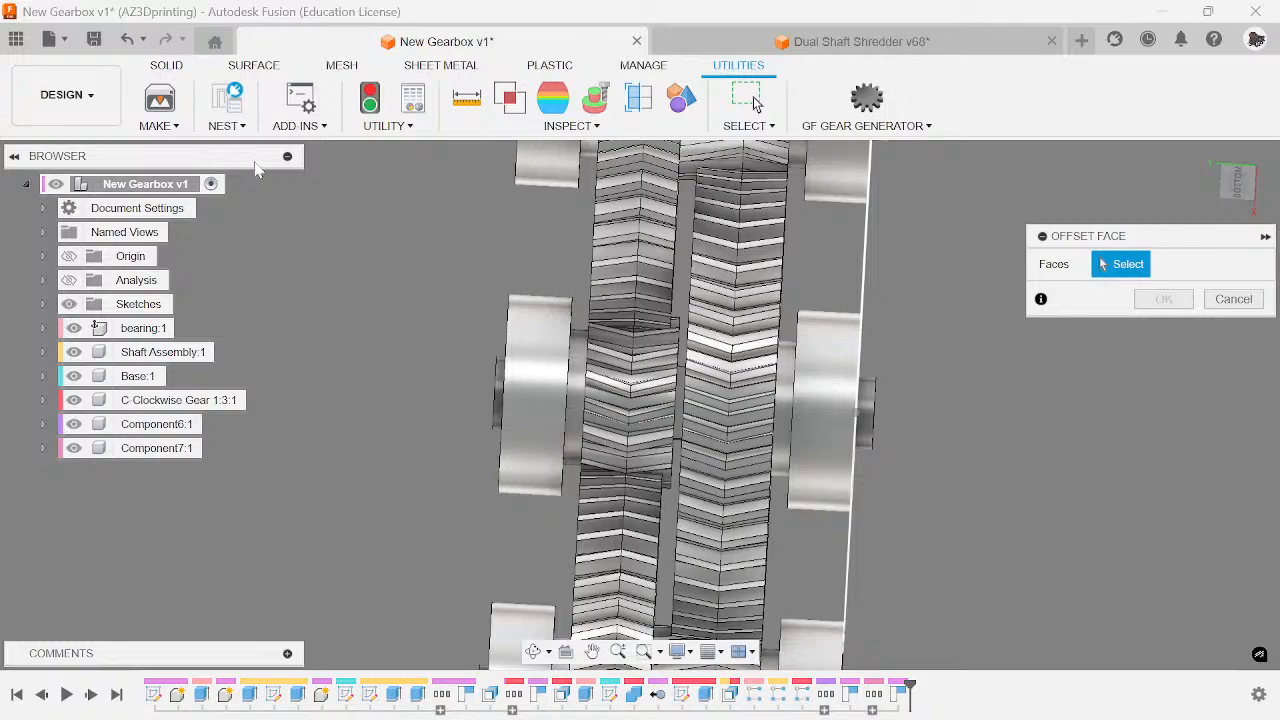
scroll(706, 186, up, 3)
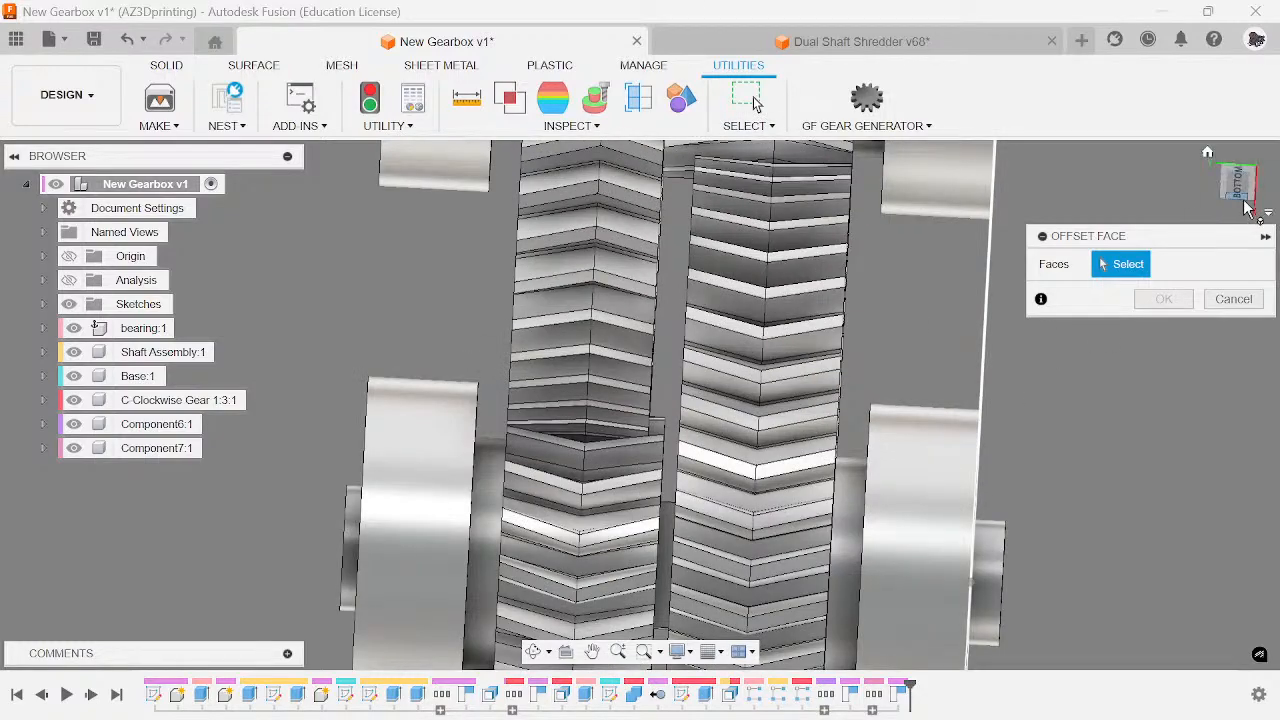
shift+middle_drag(1229, 180, 1250, 210)
shift+middle_drag(755, 100, 755, 100)
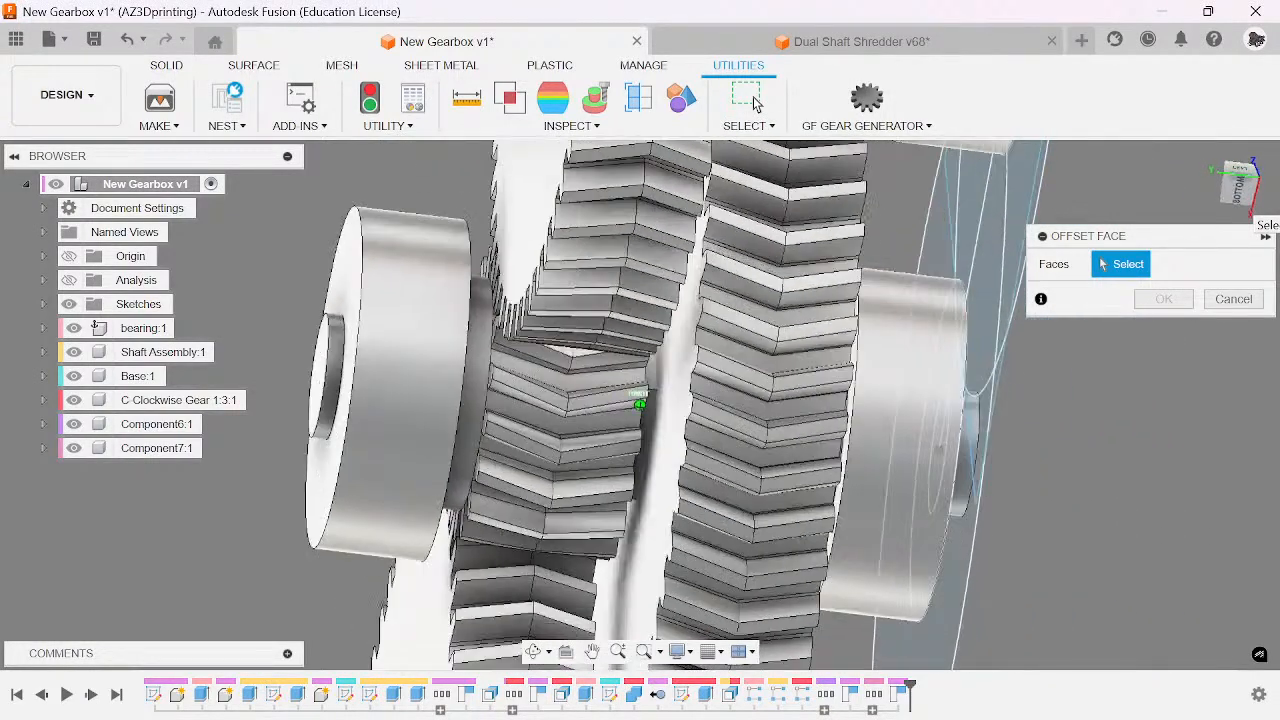
shift+middle_drag(640, 400, 690, 405)
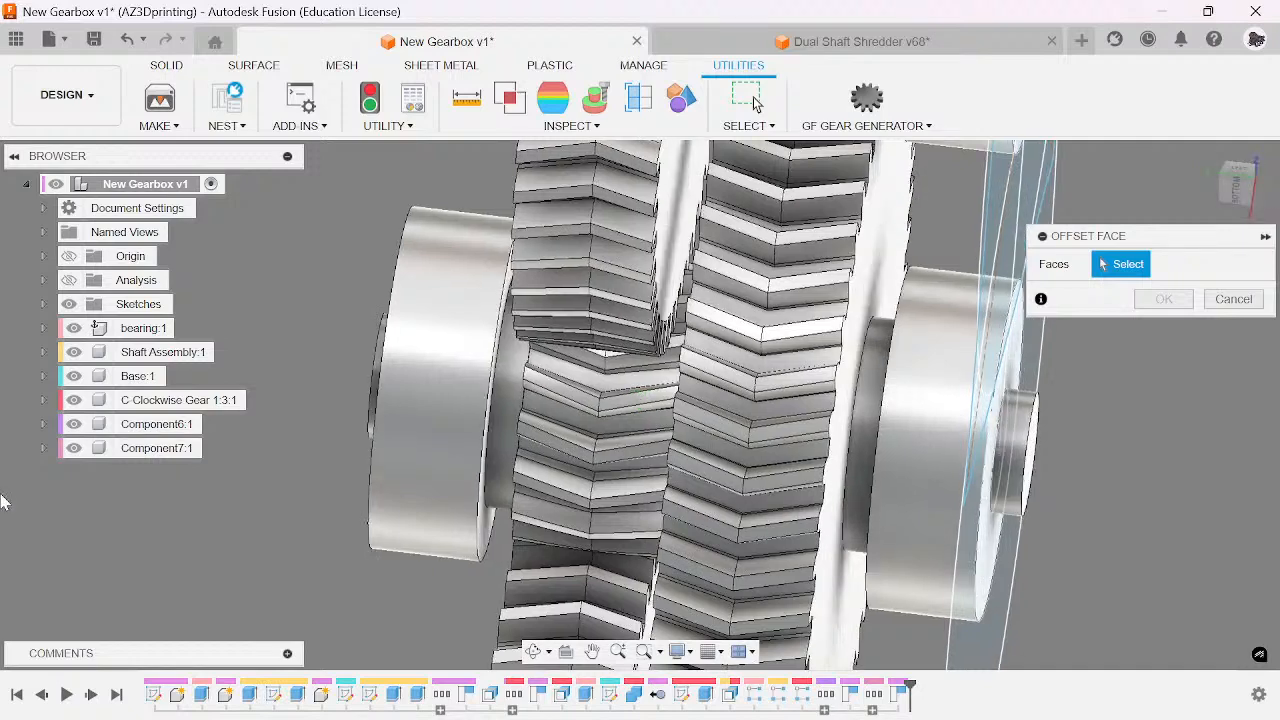
click(75, 424)
scroll(675, 332, up, 3)
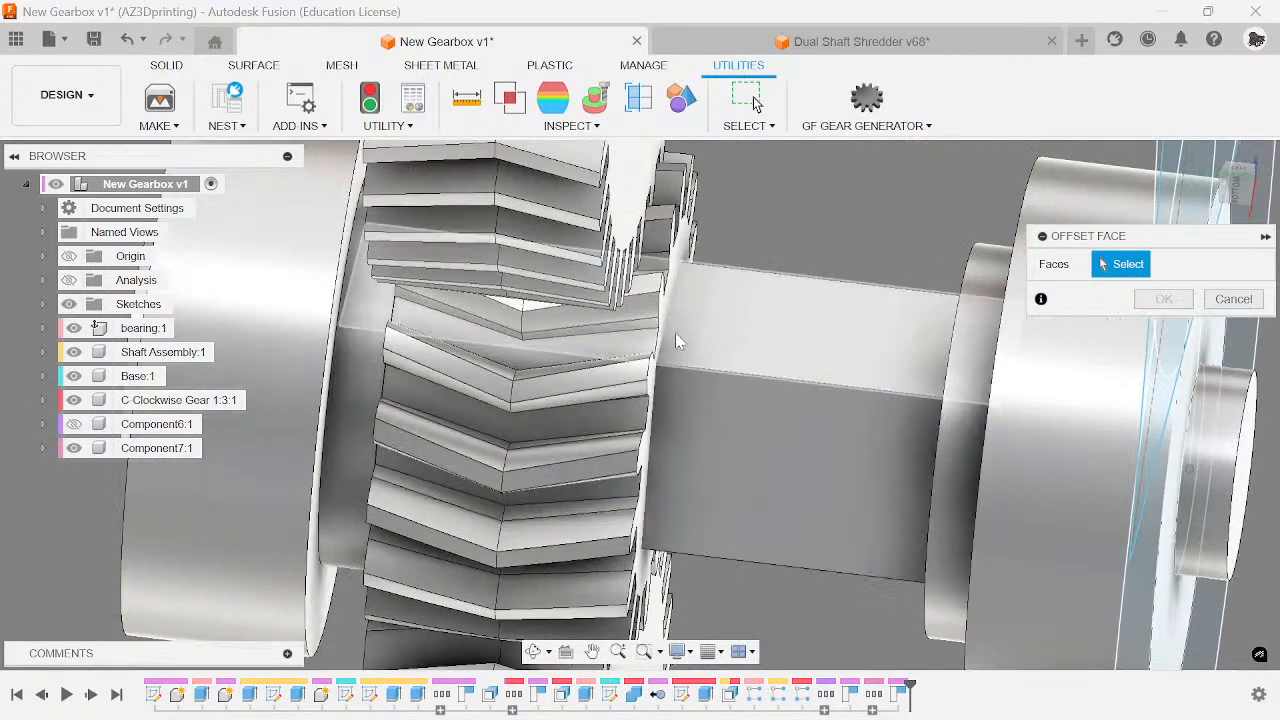
click(675, 276)
text(2)
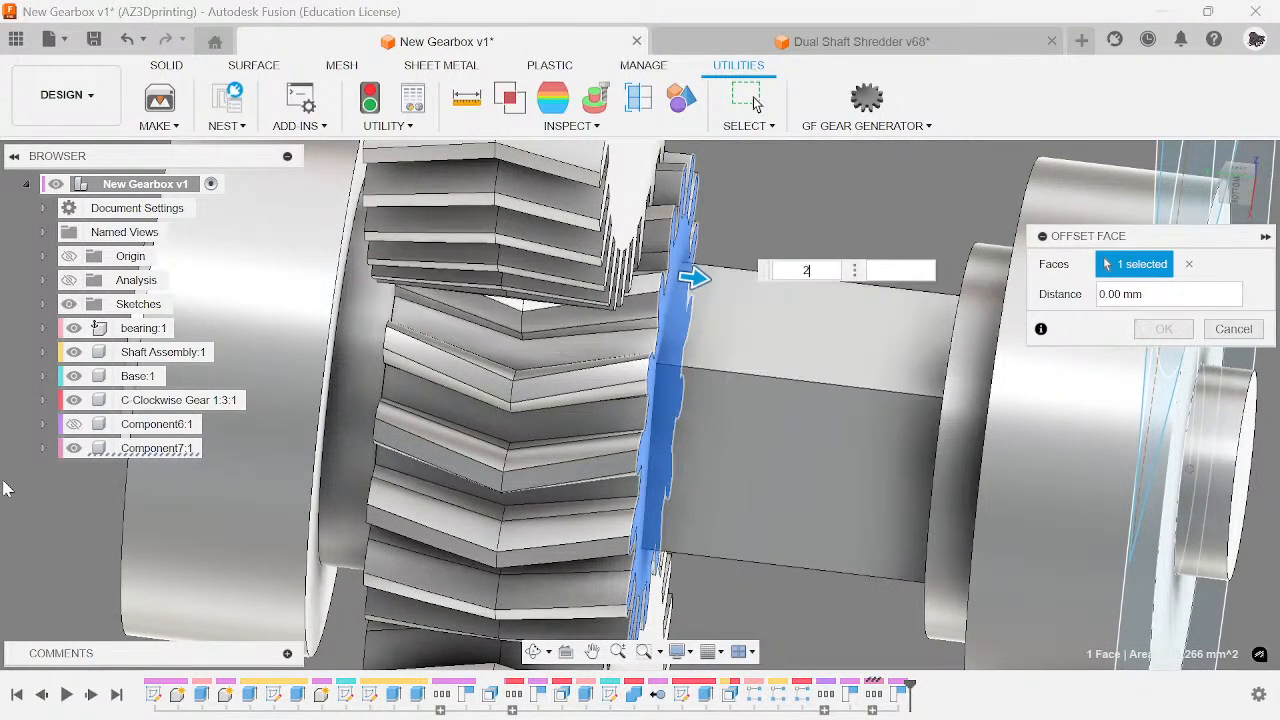
- Show Component6, check the extended gear against the adjacent large gear and apply the face offset
click(74, 424)
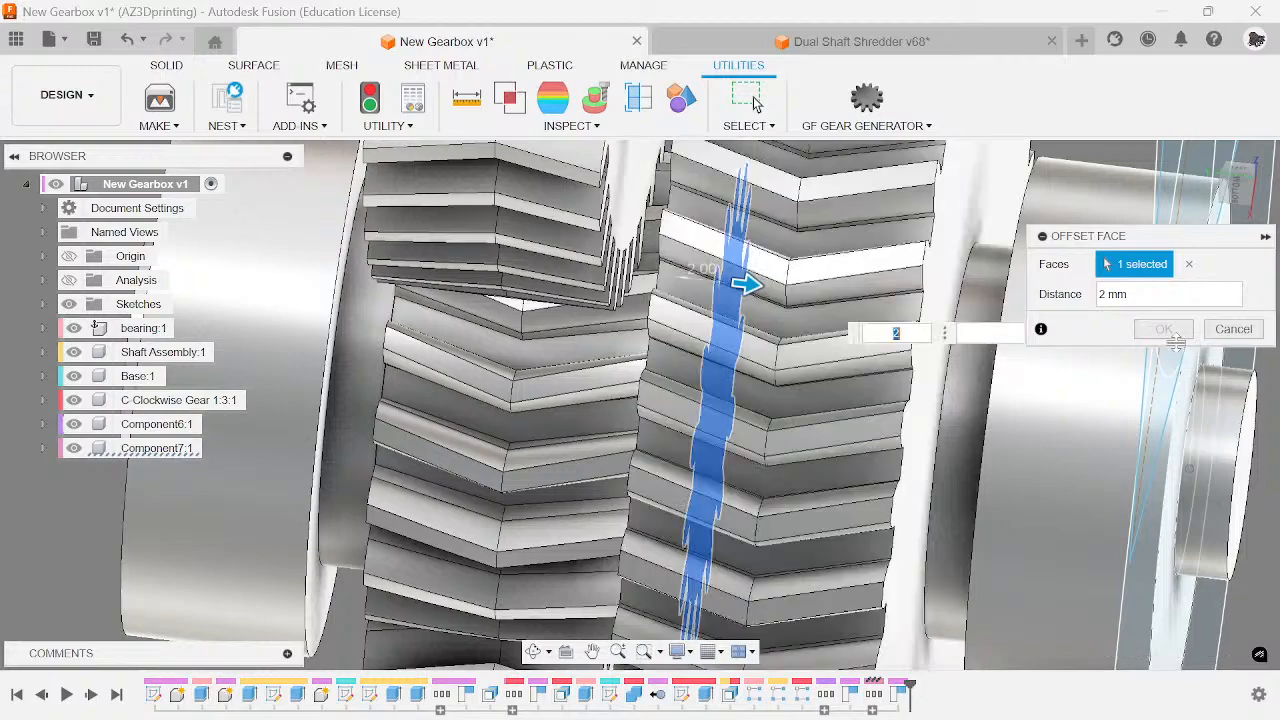
scroll(814, 399, down, 2)
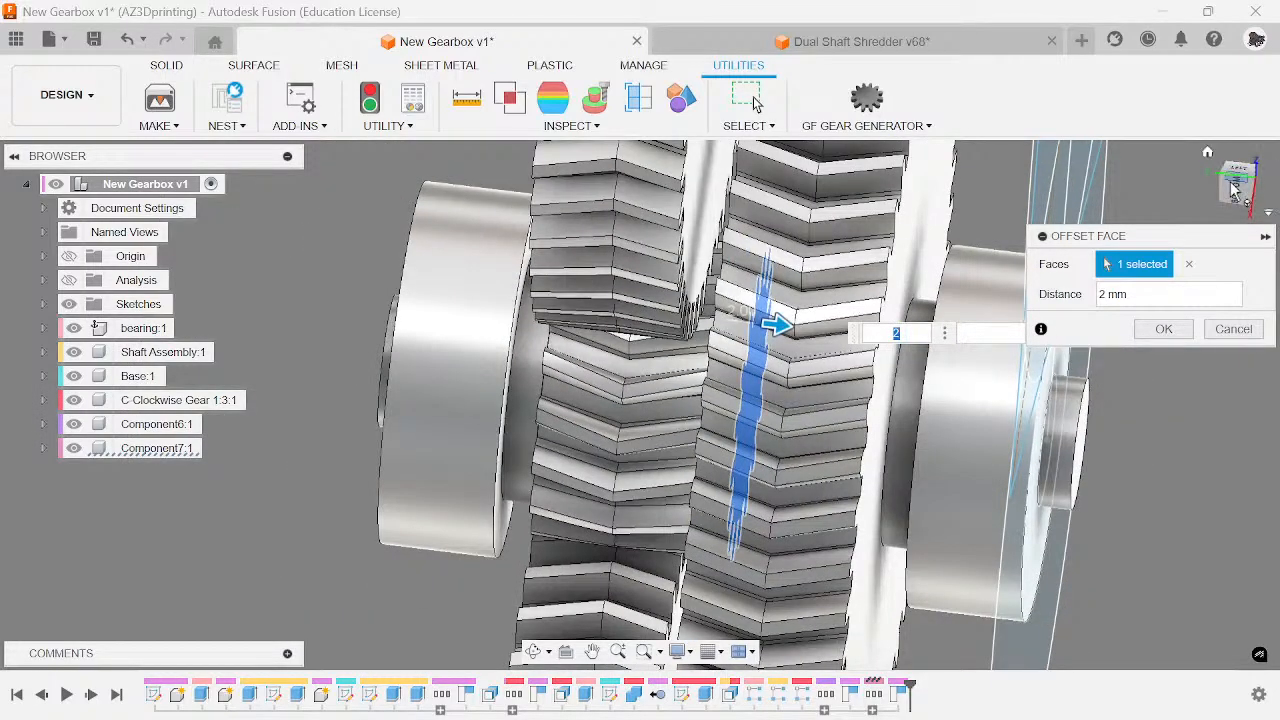
click(1238, 198)
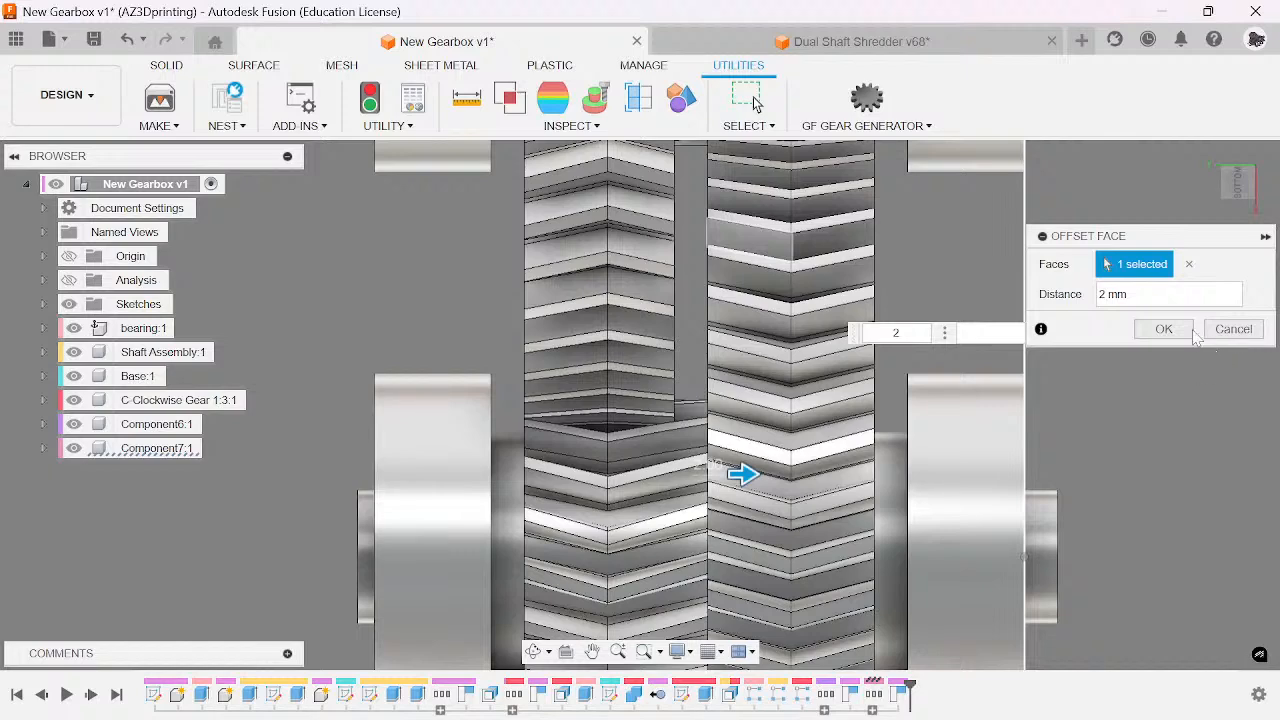
scroll(1191, 331, down, 3)
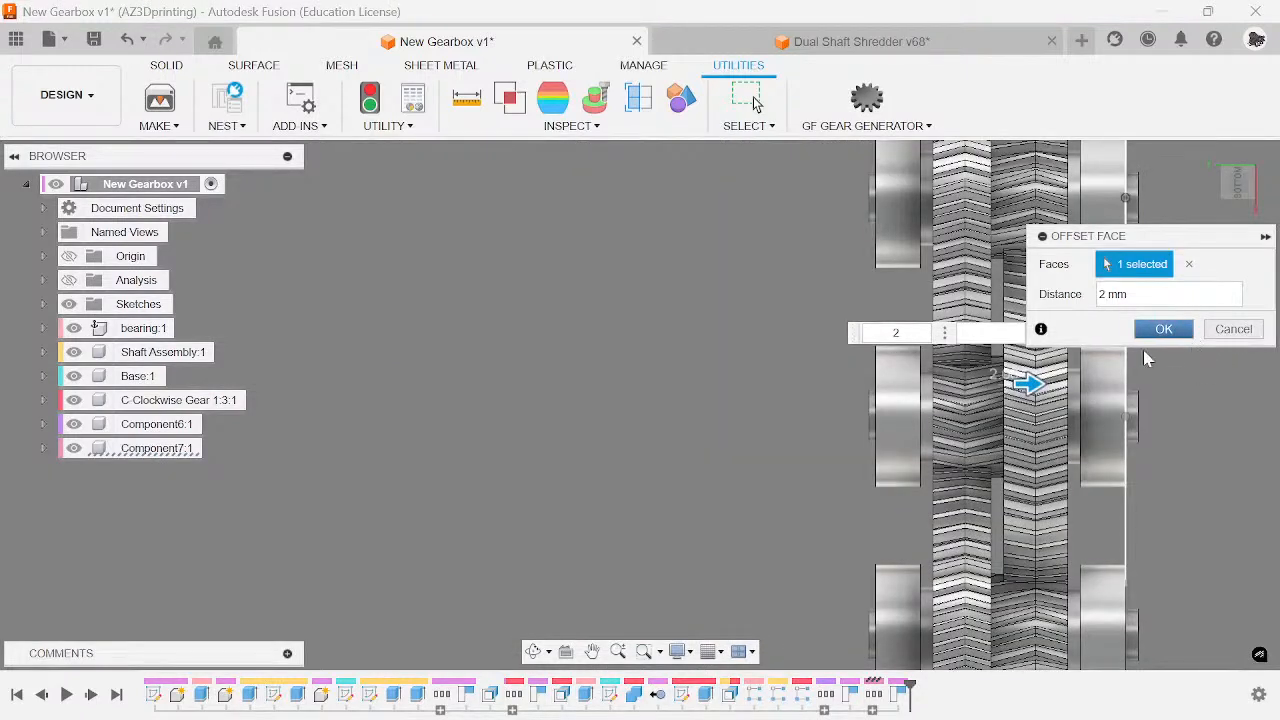
click(1163, 333)
- View the gear train from above and nudge the large gear nearest the bare shaft slightly
scroll(683, 330, down, 3)
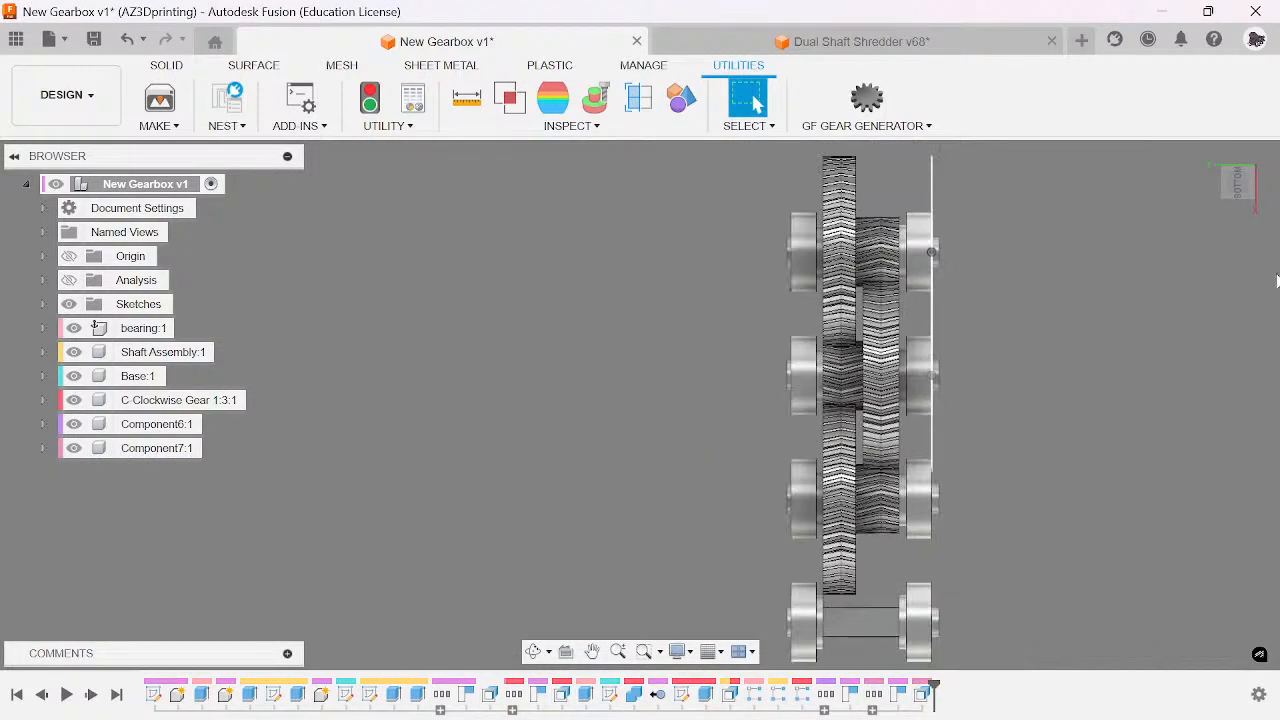
mouse_move(1245, 196)
mouse_down()
mouse_move(1274, 178)
mouse_move(1237, 218)
mouse_up()
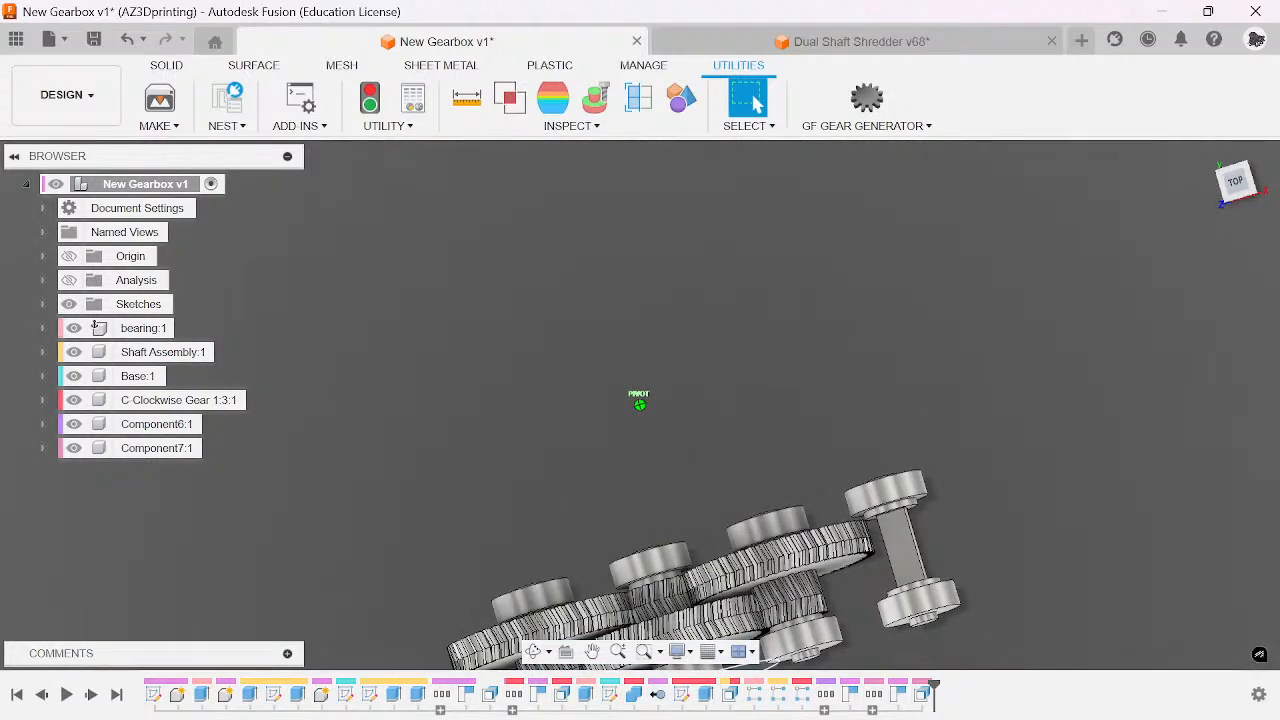
middle_drag(839, 377, 808, 266)
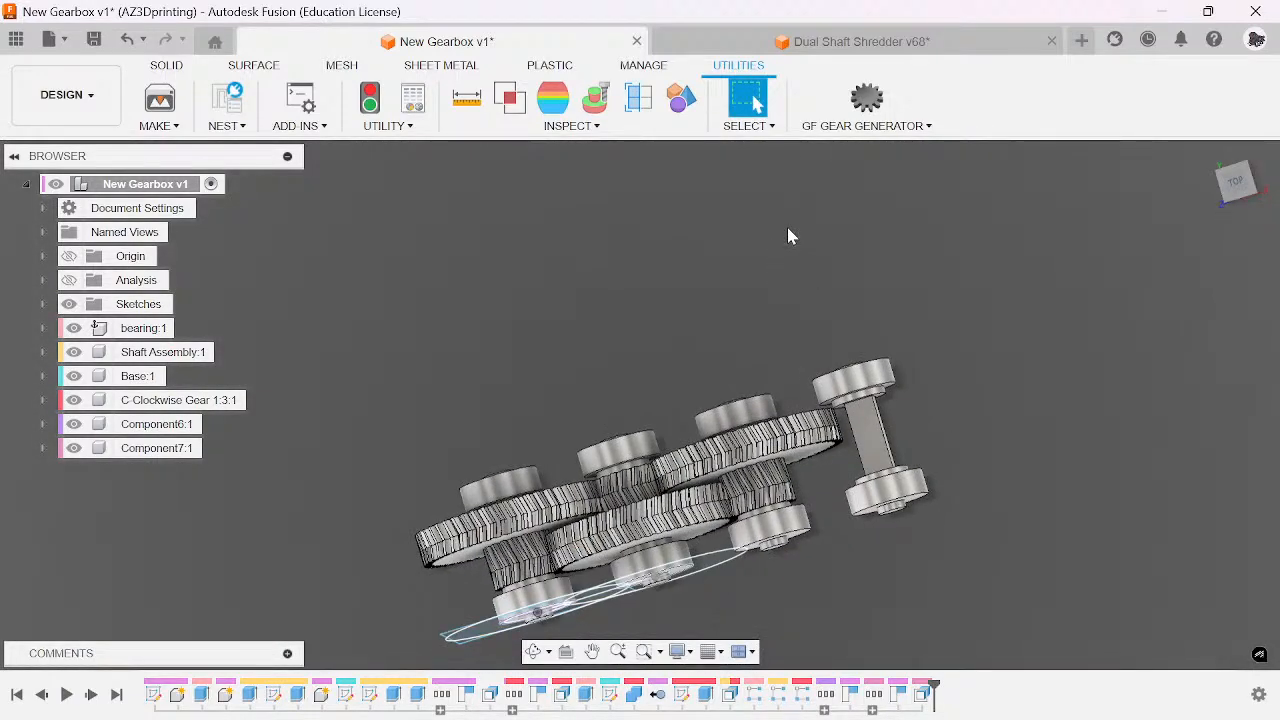
scroll(715, 549, up, 2)
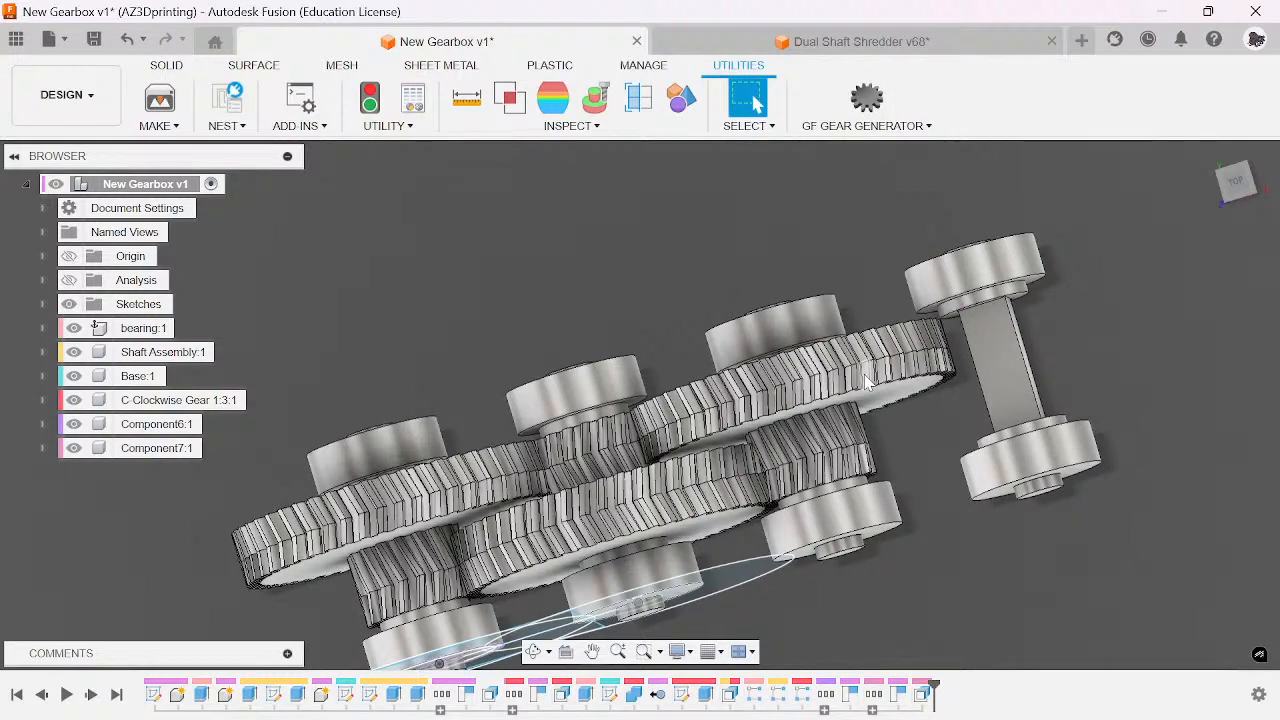
drag(864, 374, 899, 340)
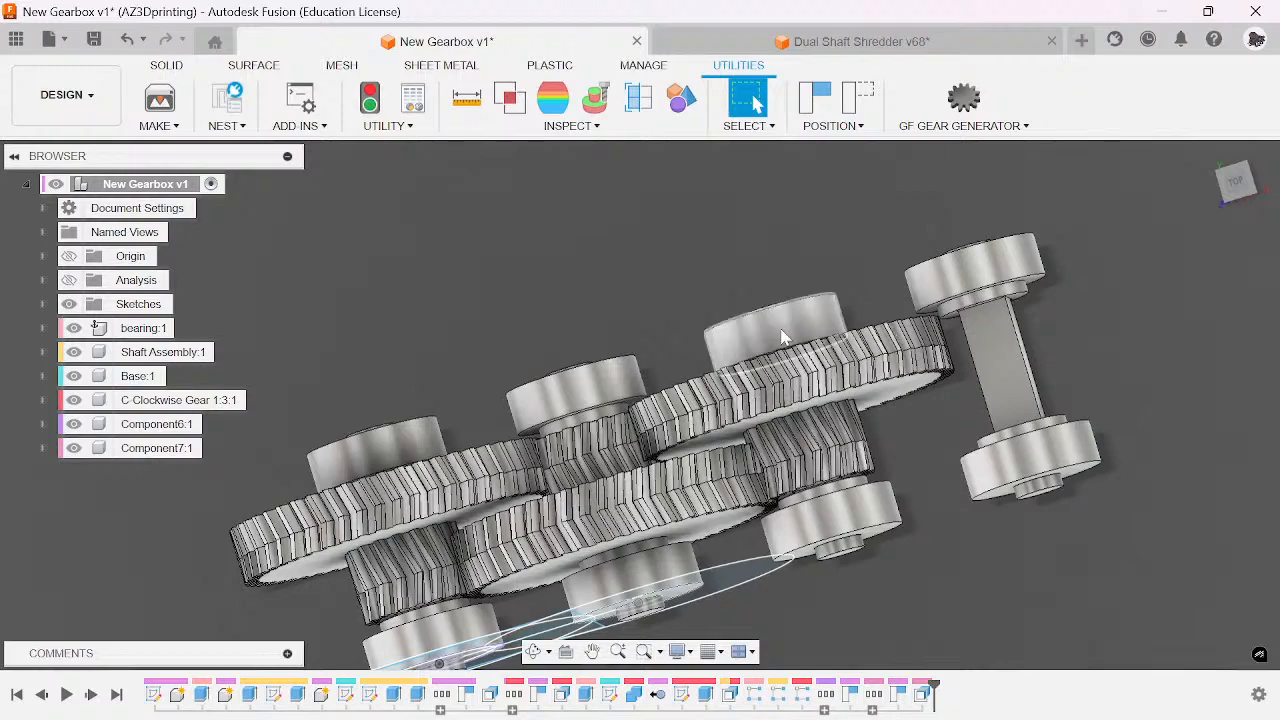
- Turn the large gear nearest the bare shaft to test the gear train's motion, and revert the component positions
mouse_move(797, 362)
mouse_down()
mouse_move(826, 448)
mouse_move(798, 361)
mouse_up()
drag(825, 398, 801, 366)
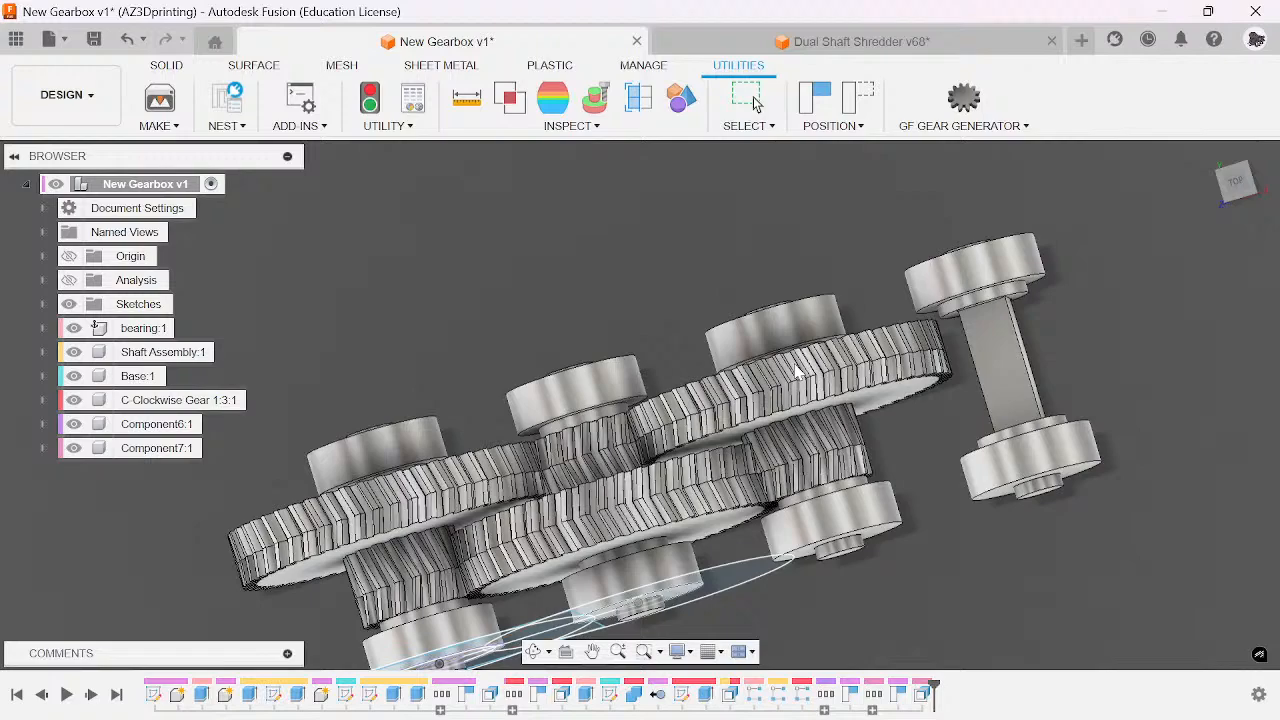
click(857, 95)
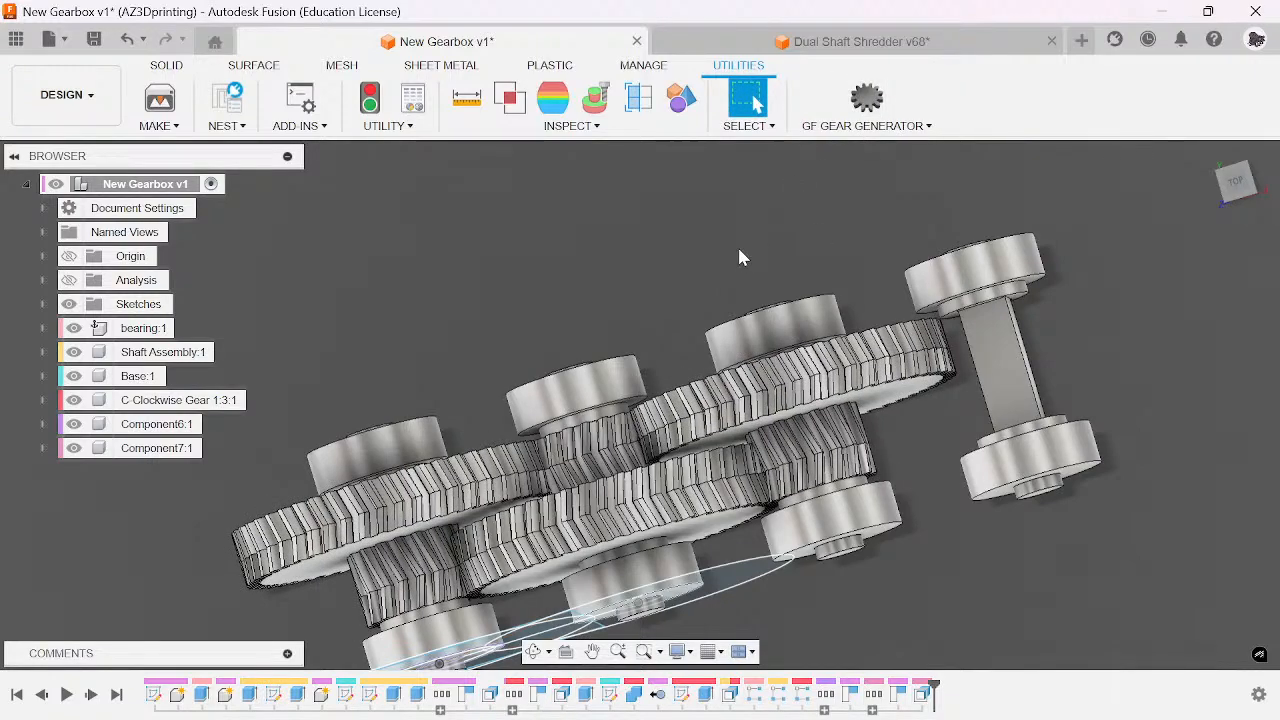
- Examine how the herringbone teeth of the large and small gears mesh along the gear train
scroll(836, 190, up, 4)
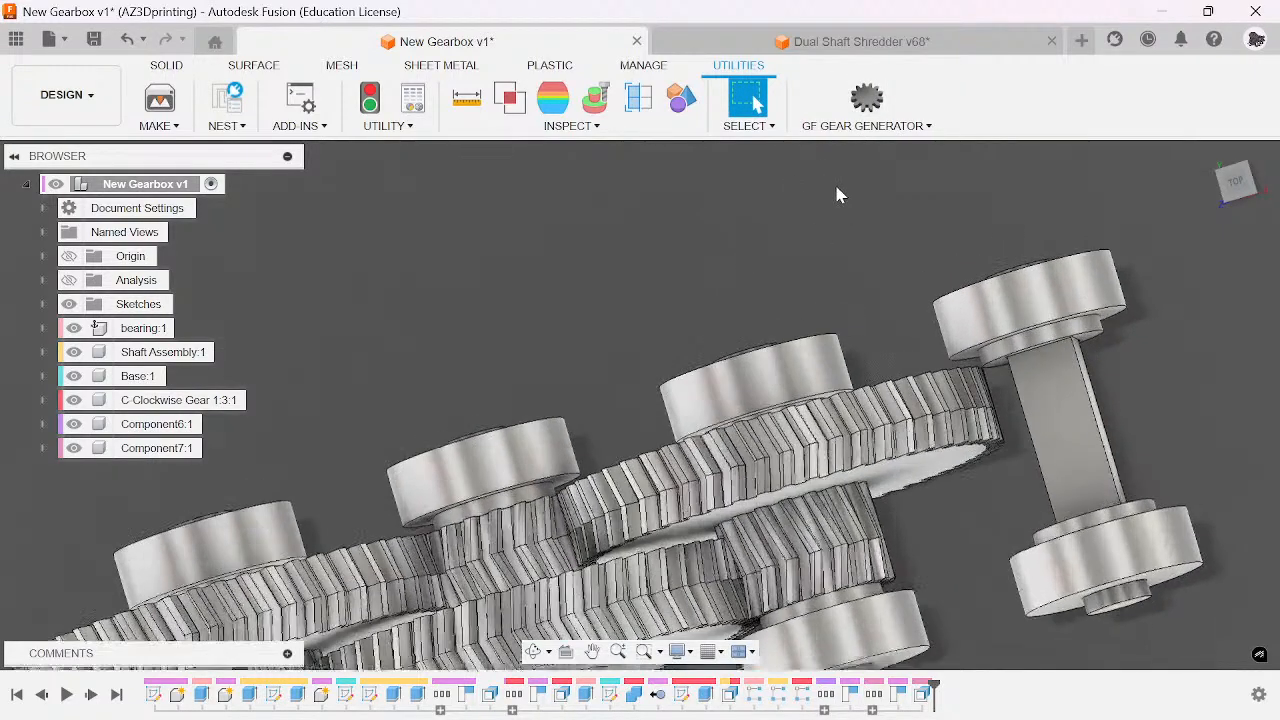
scroll(592, 238, down, 5)
middle_drag(404, 304, 837, 152)
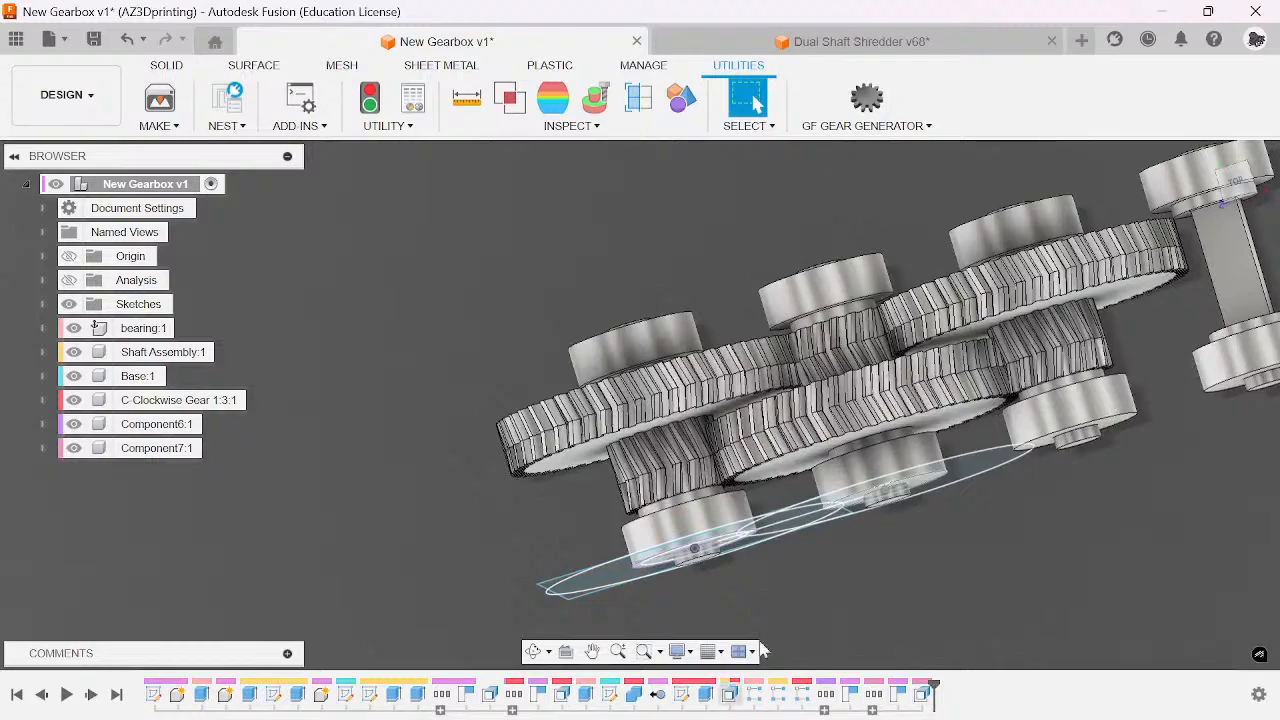
middle_drag(697, 368, 555, 448)
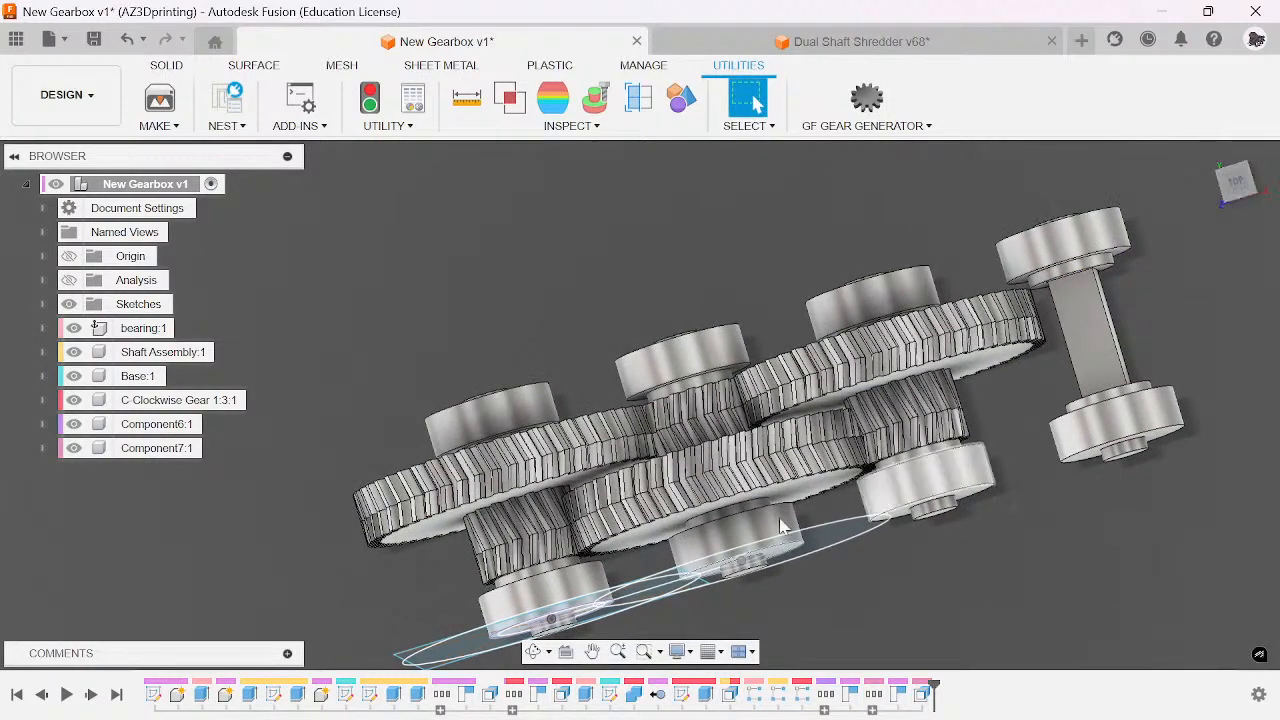
scroll(566, 397, up, 5)
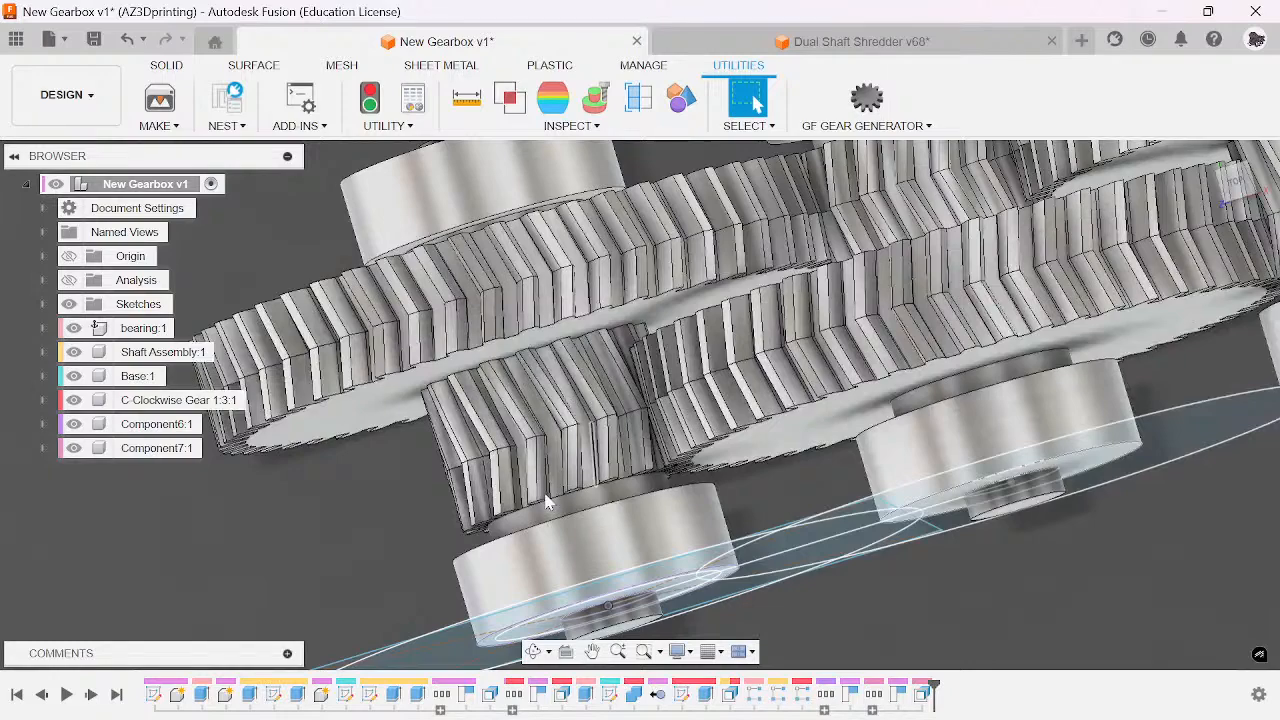
drag(497, 490, 640, 567)
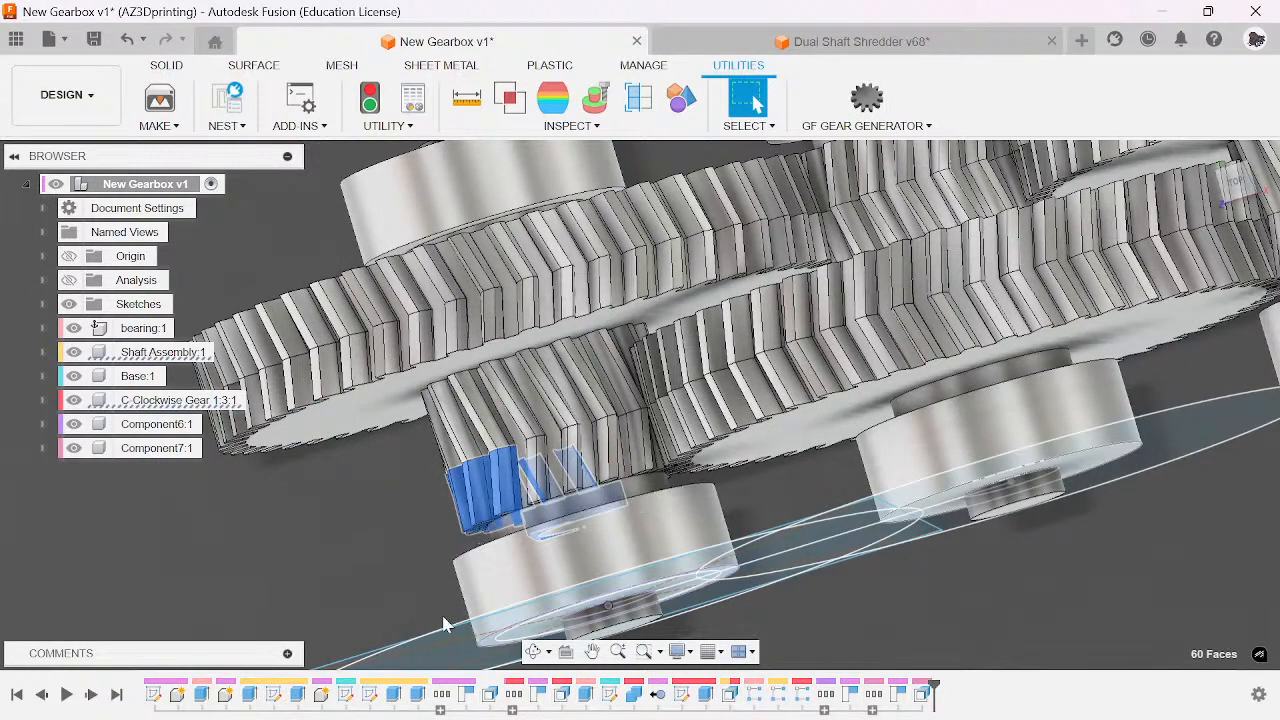
scroll(650, 543, down, 3)
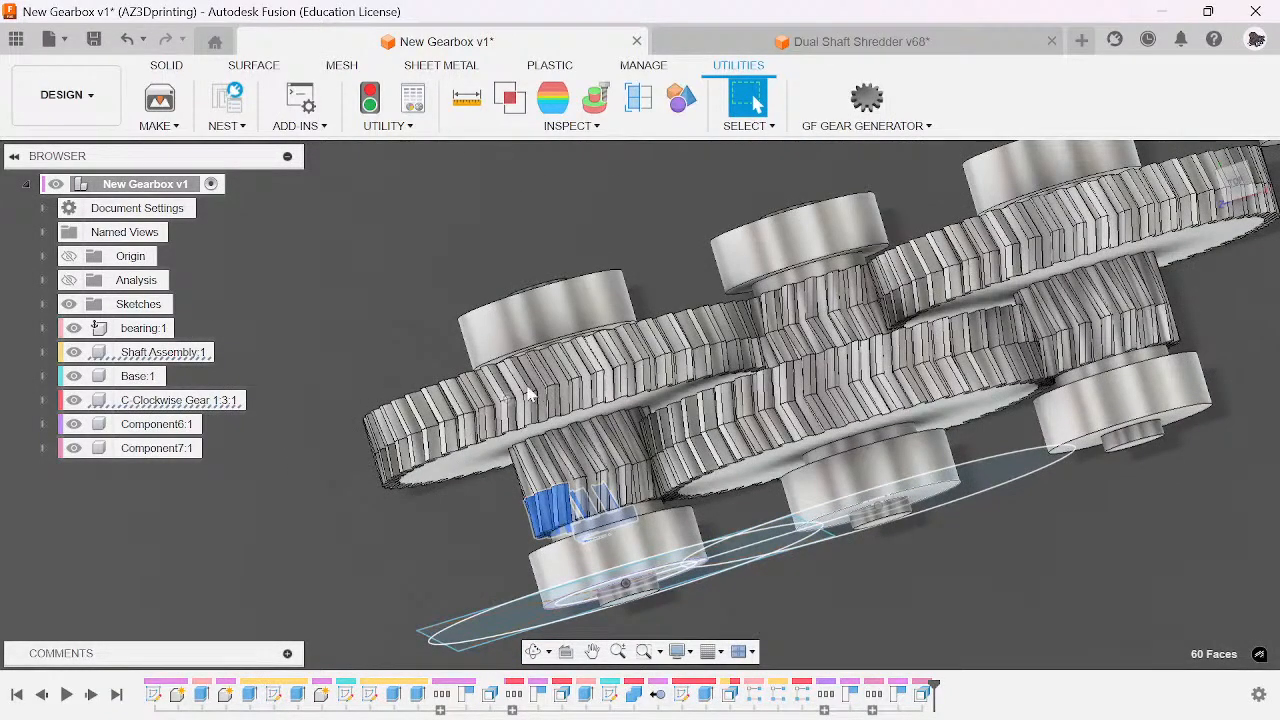
middle_drag(700, 325, 650, 397)
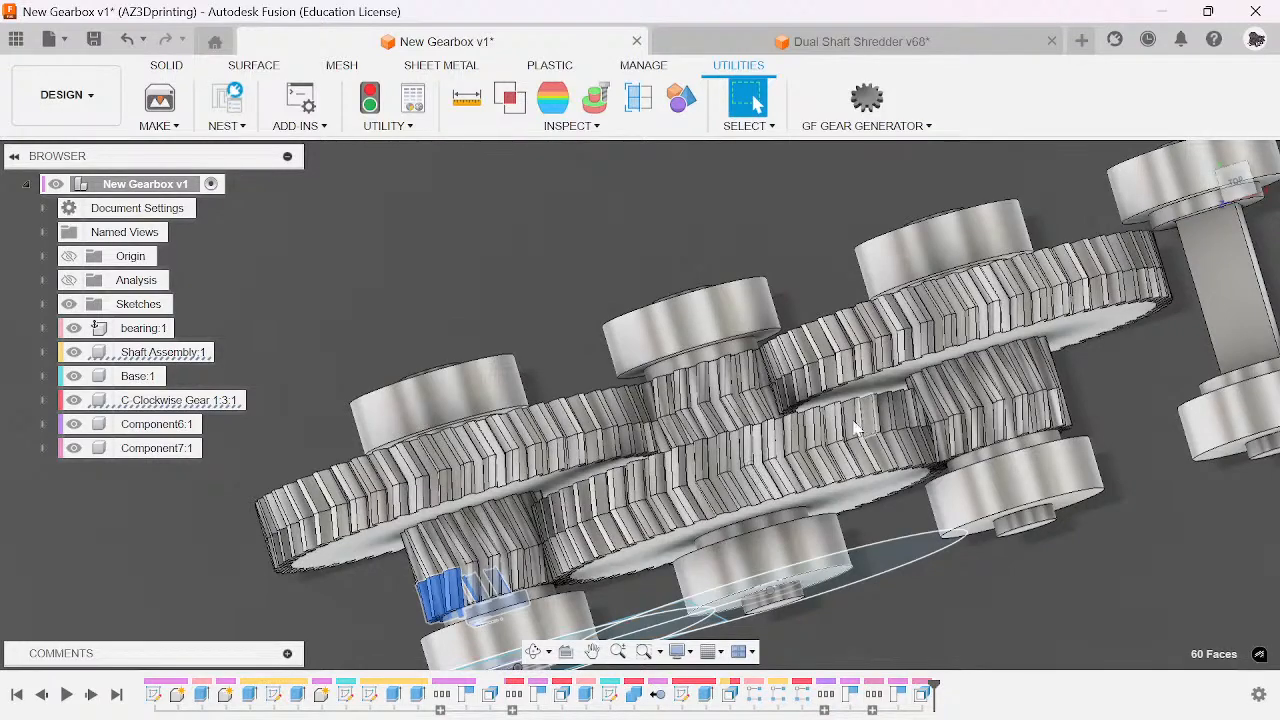
scroll(530, 585, up, 3)
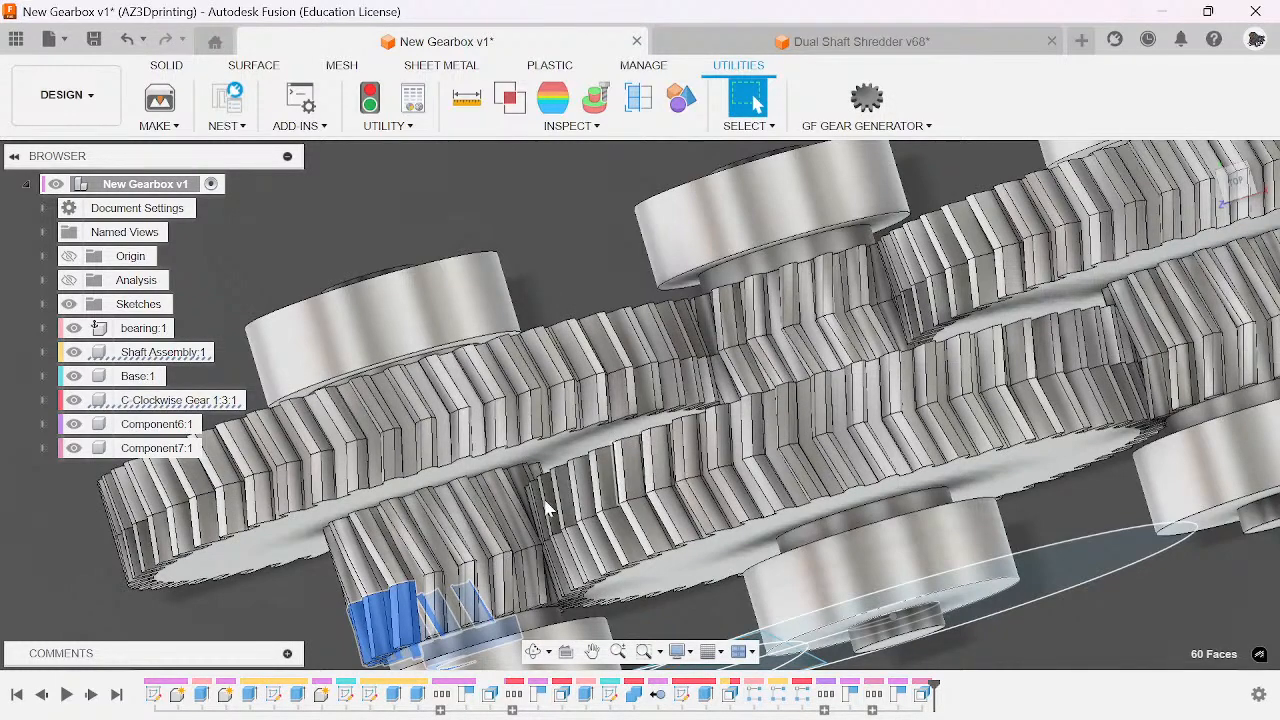
scroll(572, 489, up, 5)
scroll(572, 489, down, 6)
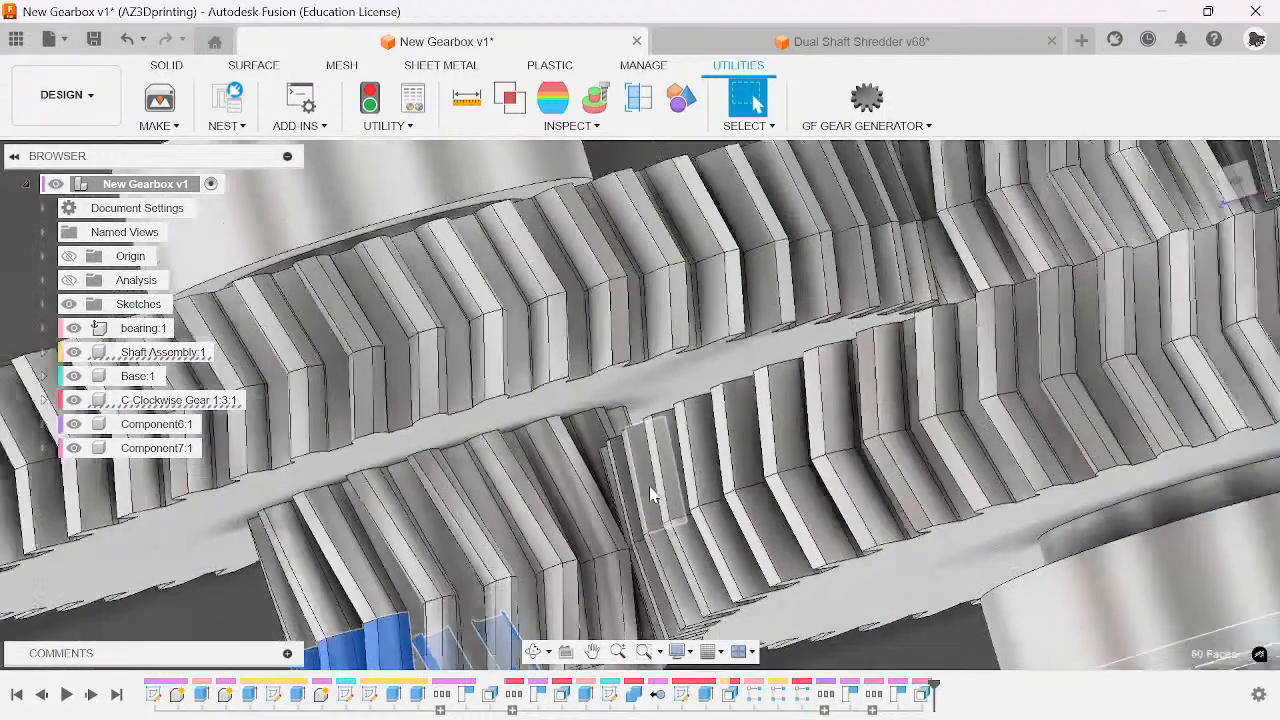
scroll(862, 412, down, 4)
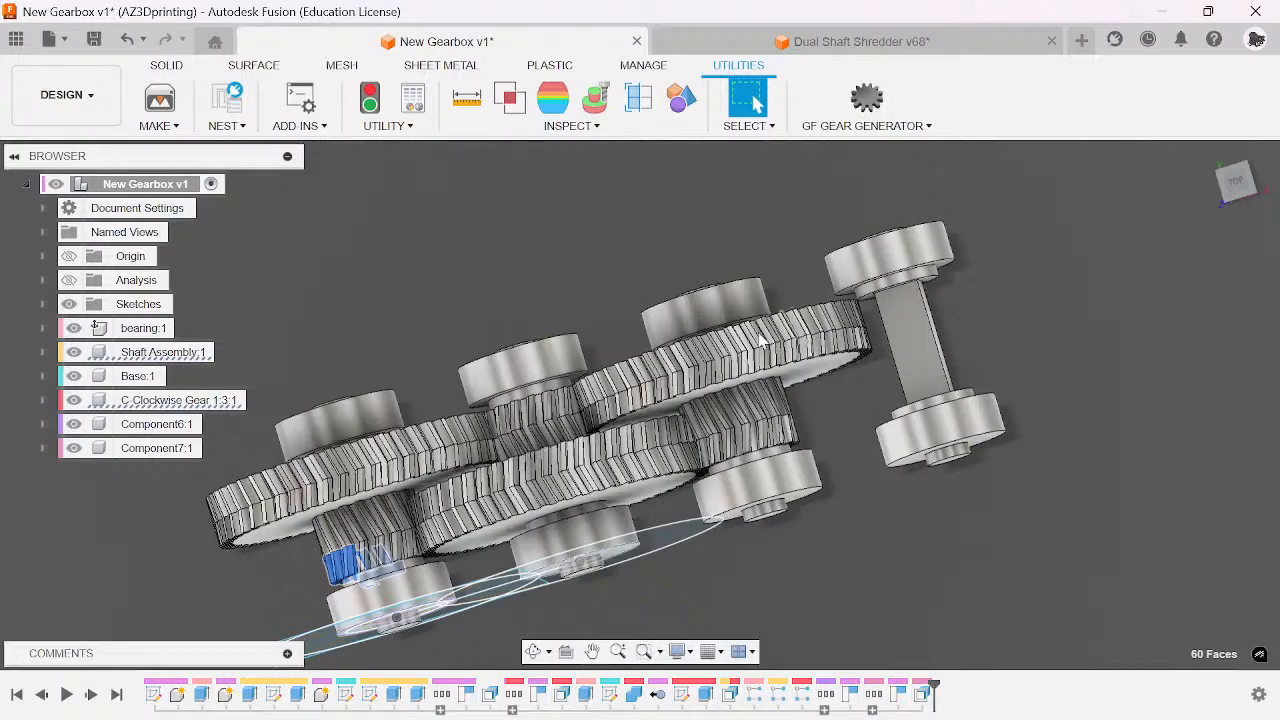
- Inspect the gear and bearing arrangement from the front and the top, including the shaft without gears
scroll(706, 326, up, 4)
mouse_move(1237, 176)
mouse_down()
mouse_move(1248, 194)
mouse_move(1238, 160)
mouse_move(1217, 198)
mouse_move(1219, 180)
mouse_move(1238, 212)
mouse_move(1230, 190)
mouse_up()
scroll(935, 350, down, 4)
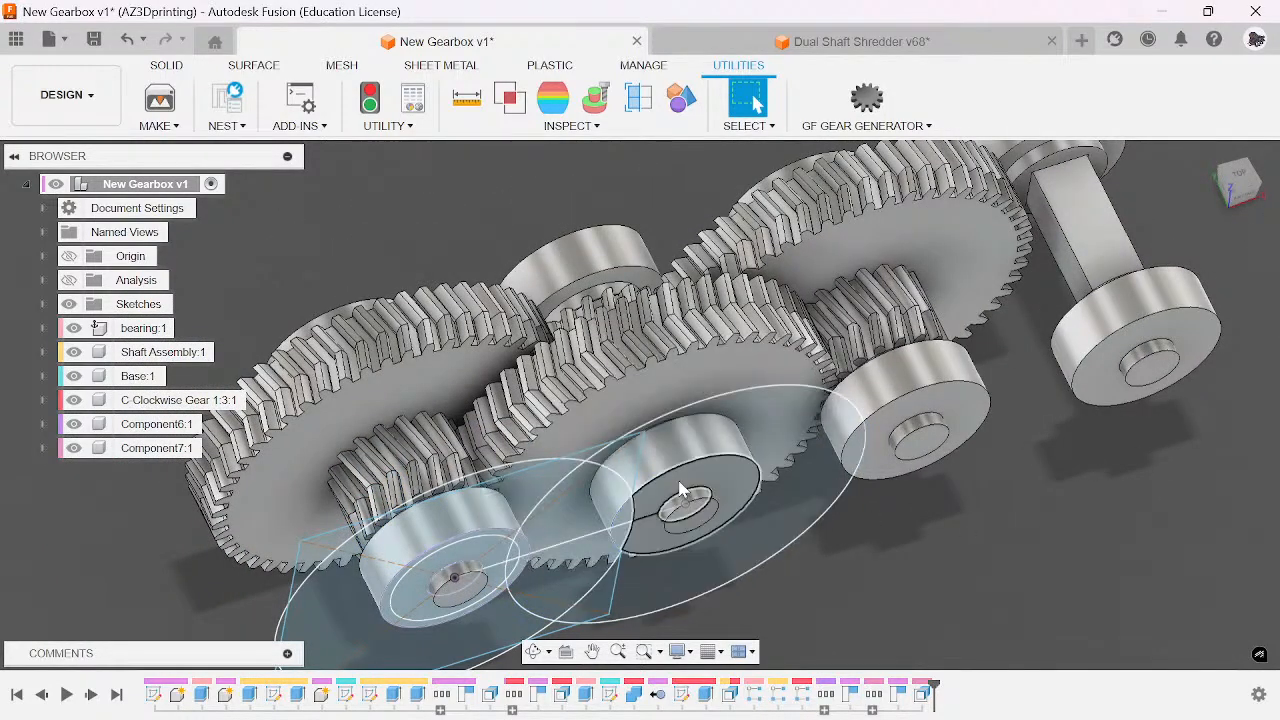
drag(1217, 198, 1223, 204)
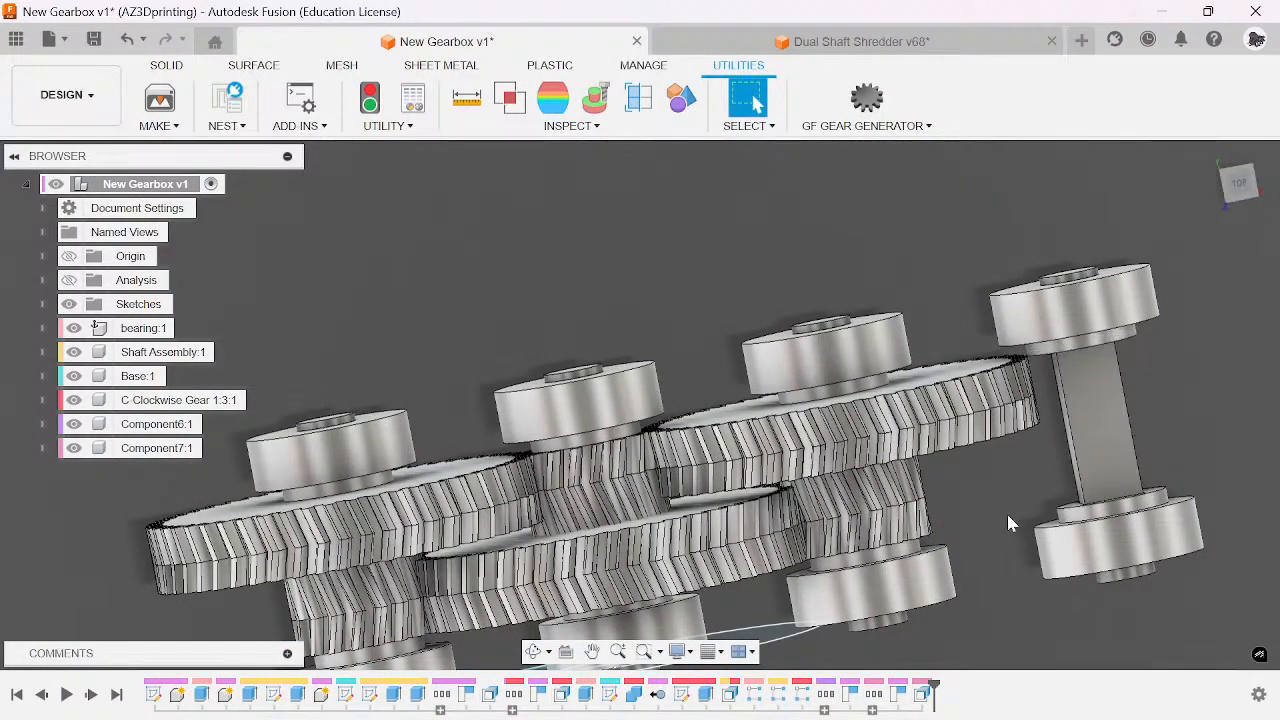
middle_drag(1022, 443, 690, 393)
scroll(662, 392, down, 3)
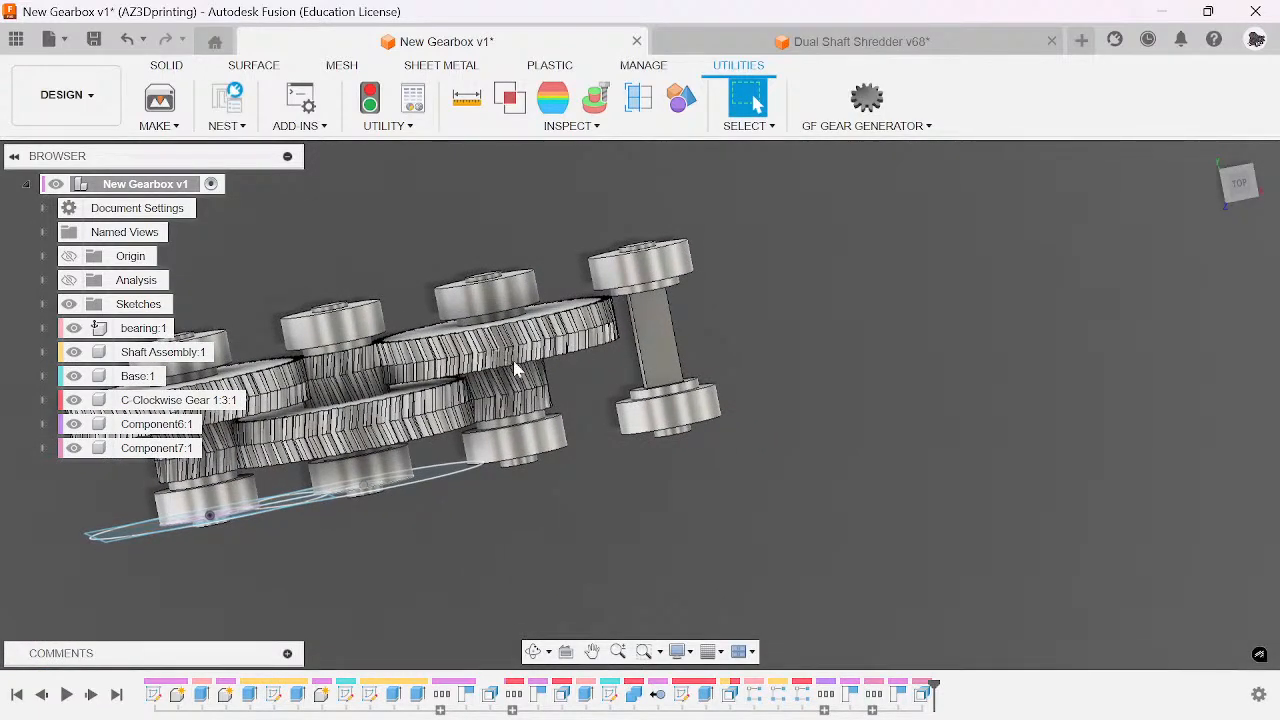
- Try moving the last large gear slightly and revert the components to their previous positions
mouse_move(505, 355)
mouse_down()
mouse_move(540, 455)
mouse_move(515, 347)
mouse_up()
click(861, 100)
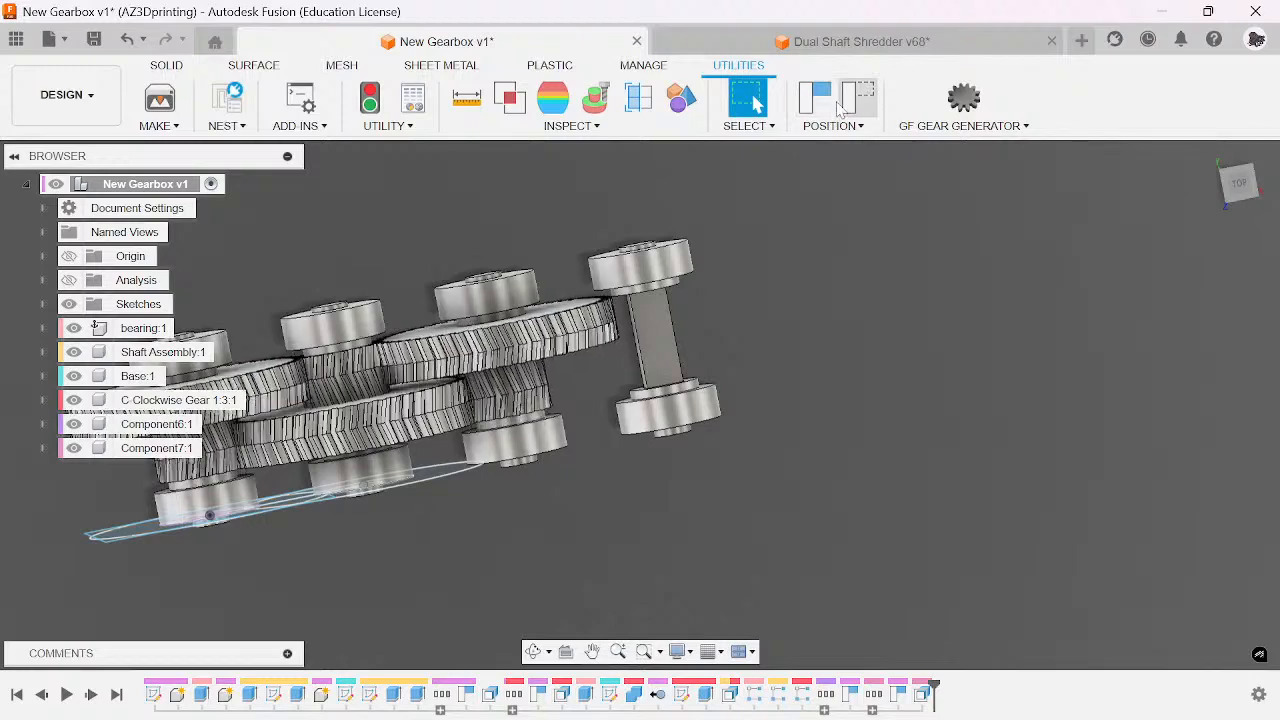
- Review the expressions of the shaft_number and Spacing user parameters in the Parameters dialog, and close it
click(166, 65)
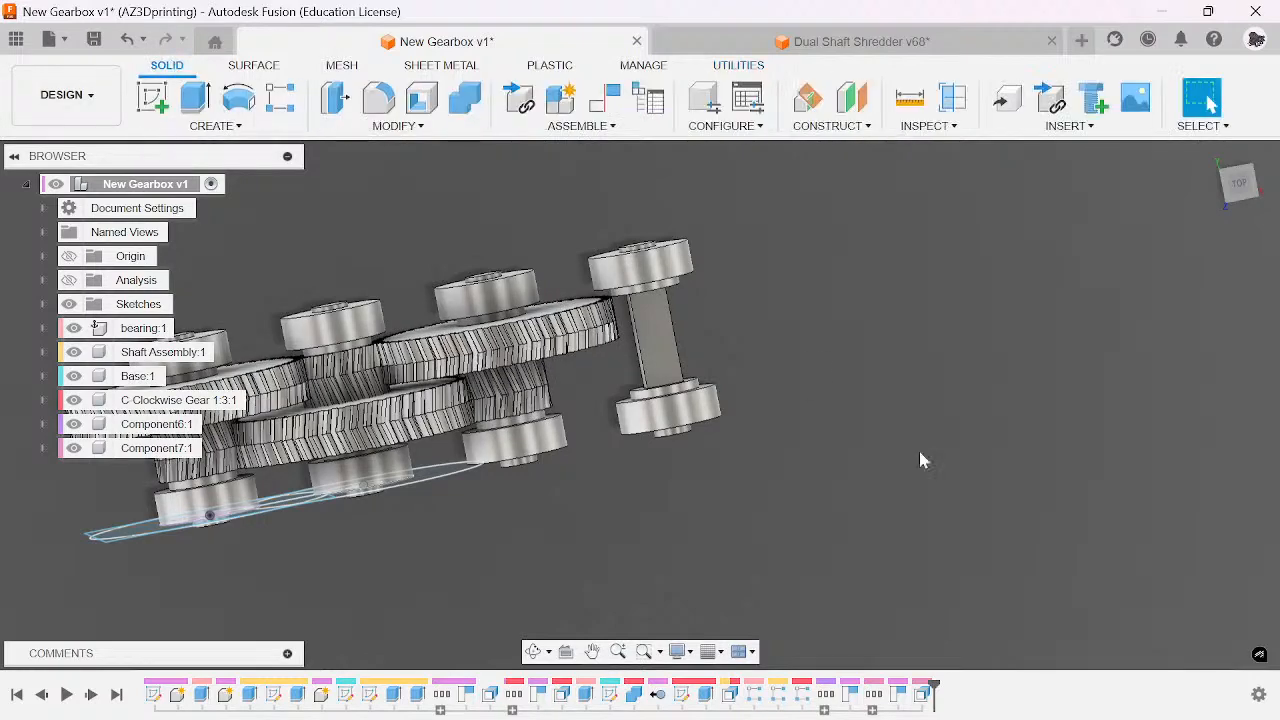
middle_drag(977, 304, 1199, 266)
scroll(630, 388, down, 2)
scroll(630, 390, up, 2)
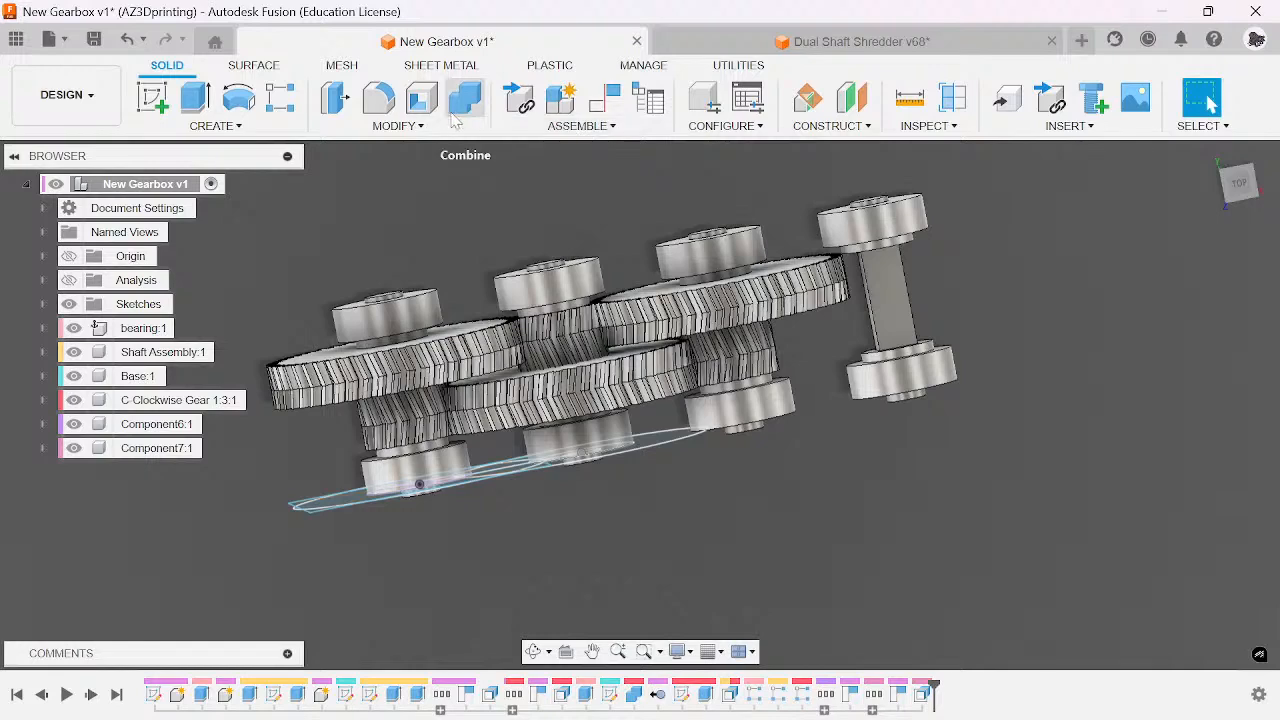
click(420, 127)
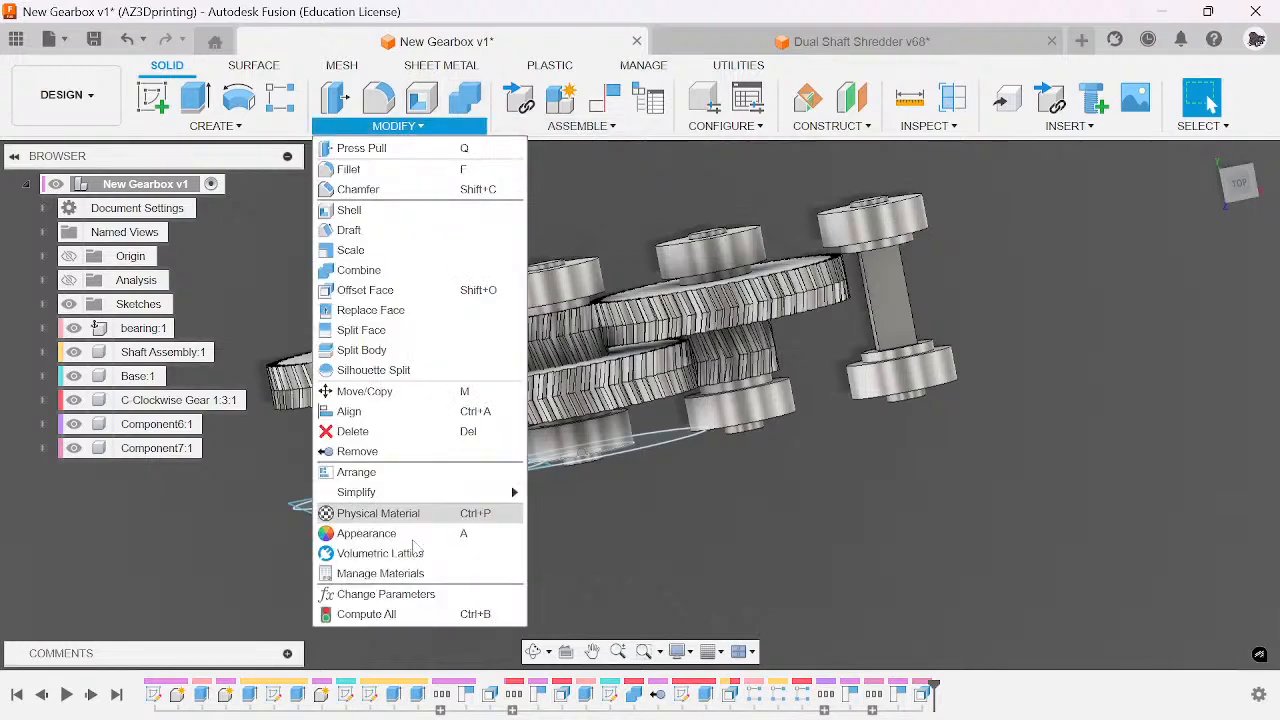
click(400, 596)
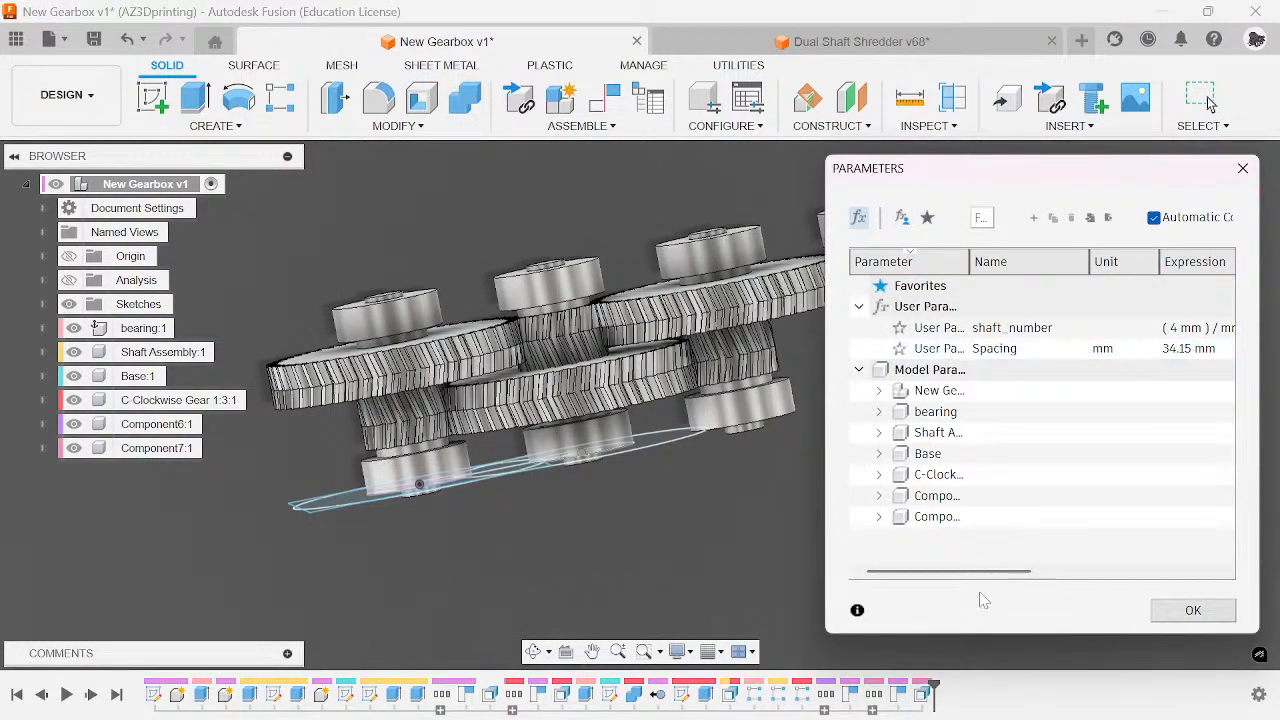
drag(1003, 573, 1090, 573)
right_click(1091, 573)
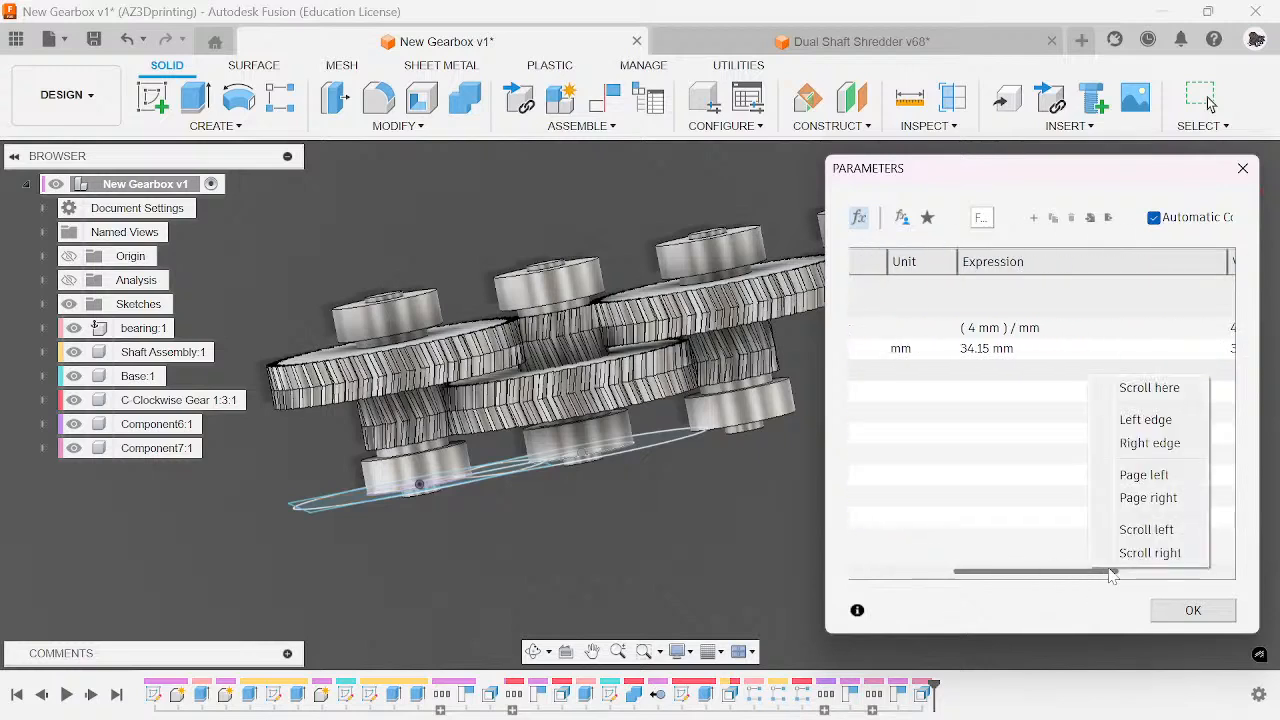
click(1017, 560)
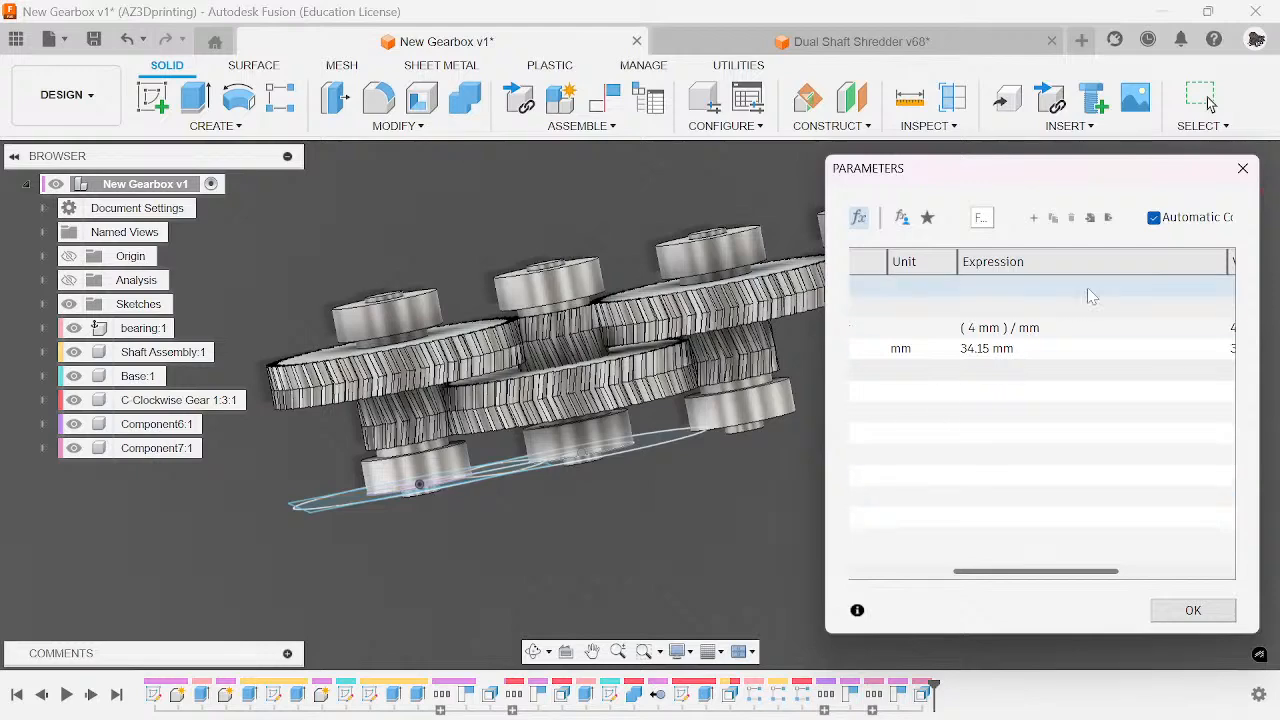
click(1193, 610)
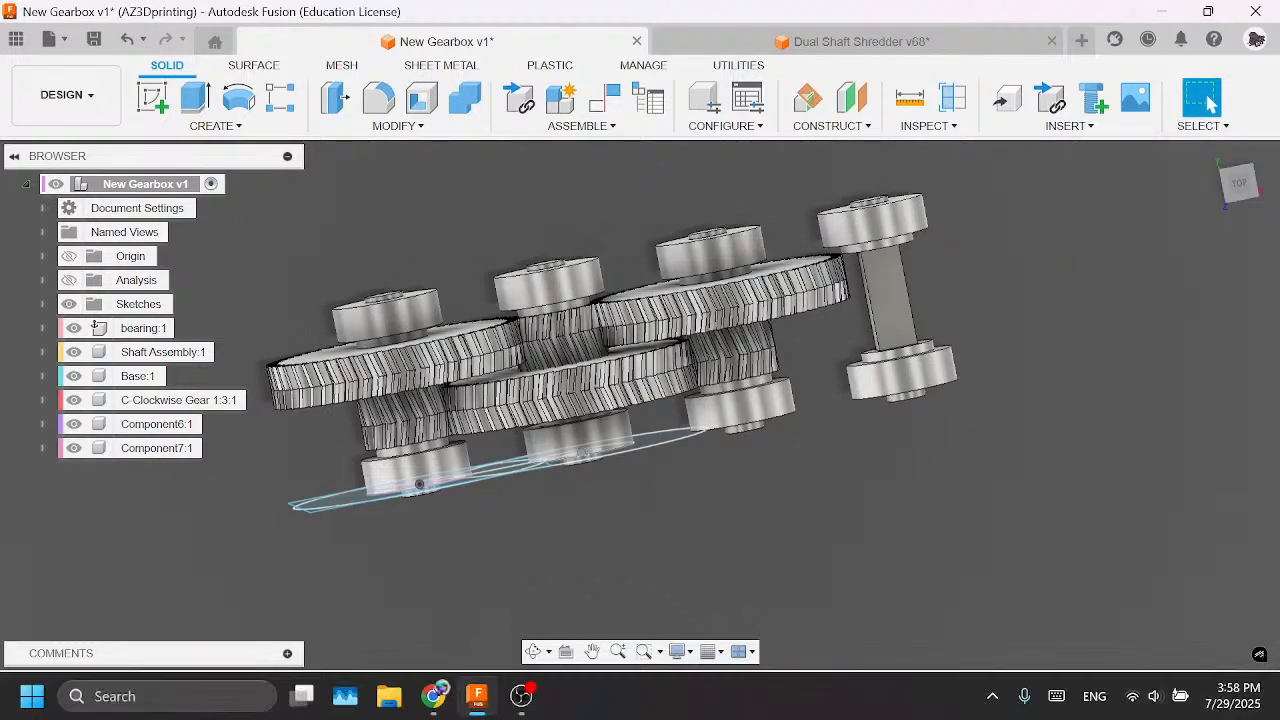
- Switch to Chrome and search Google Images for "3d printed gearbox" in a new tab
click(448, 696)
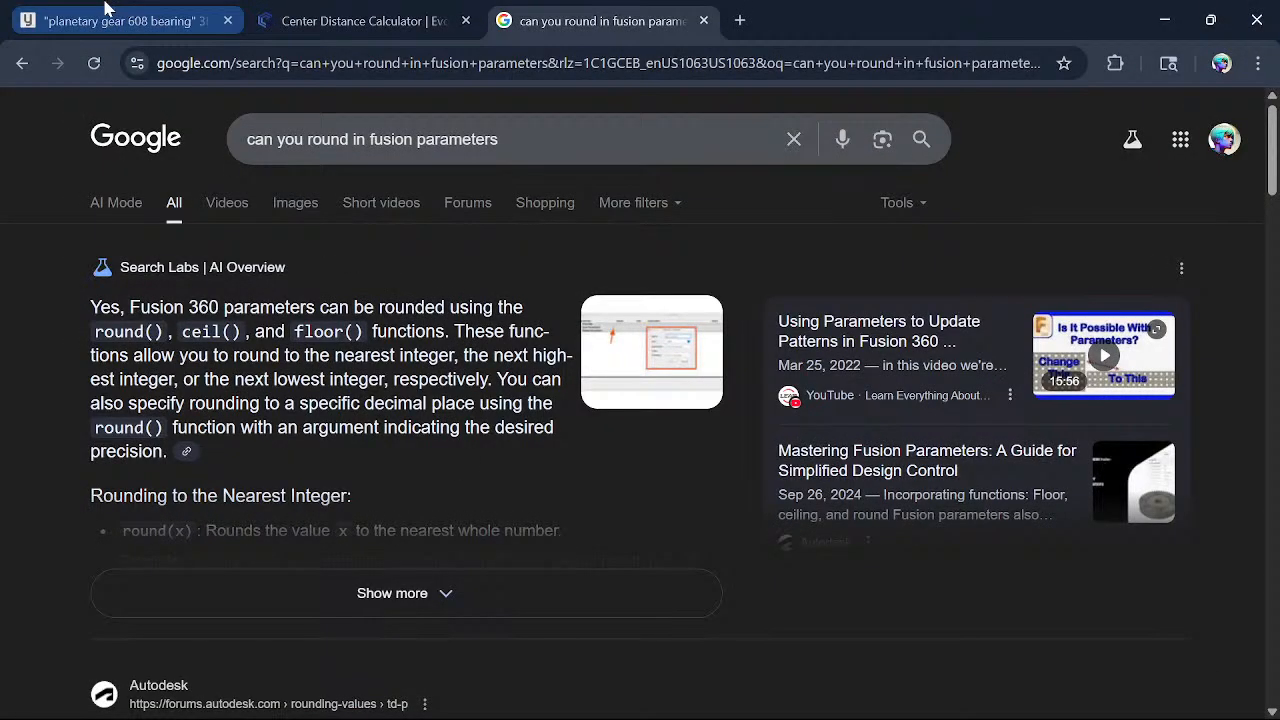
click(740, 12)
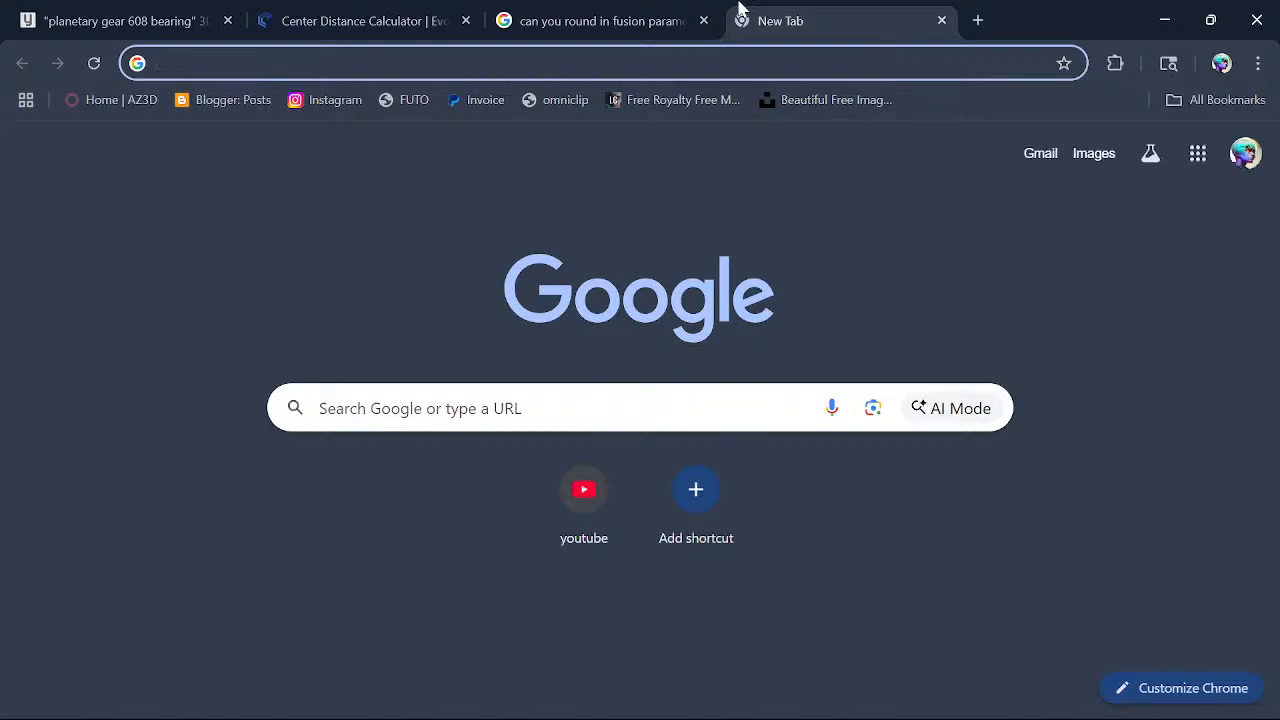
text(3d printed )
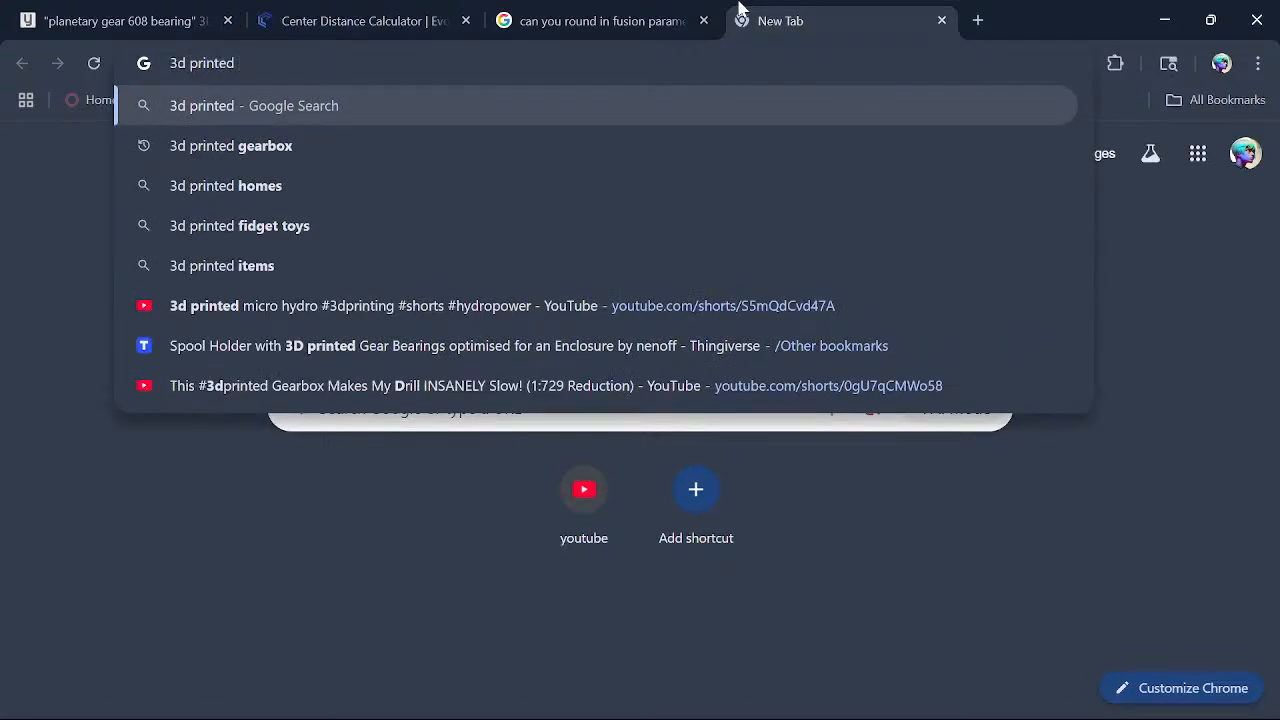
text(gearbox)
key(Return)
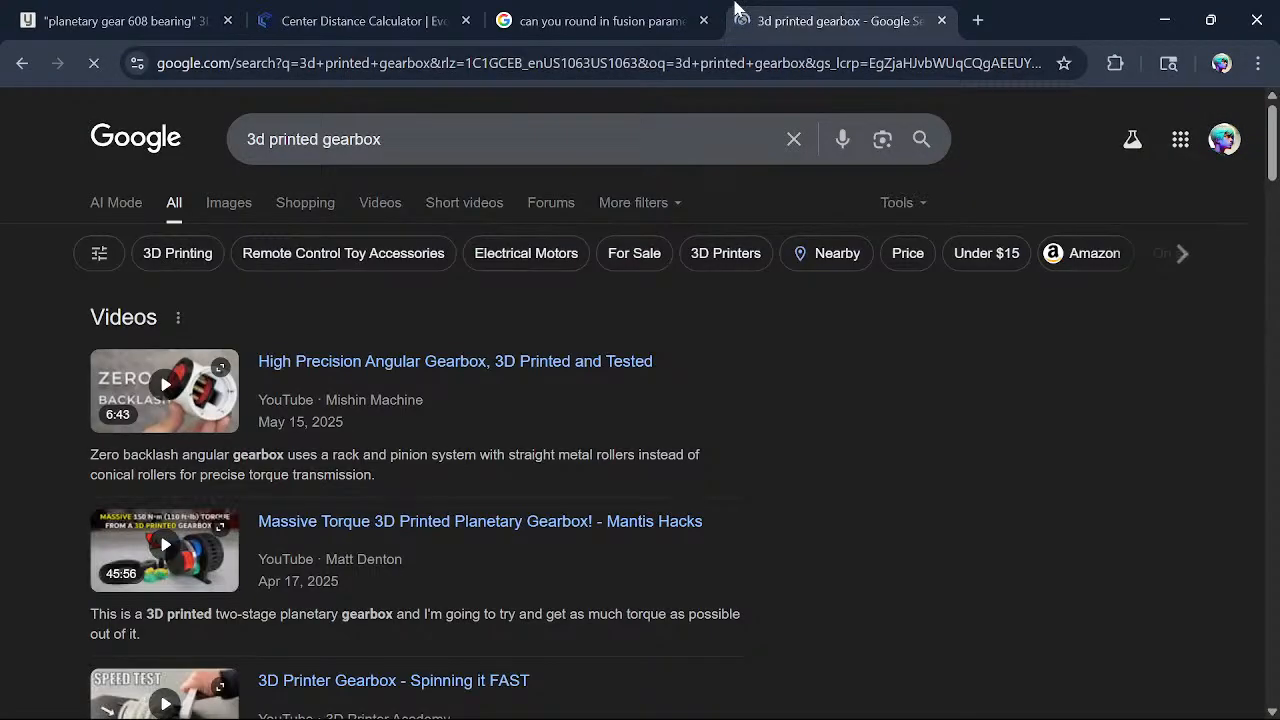
click(232, 196)
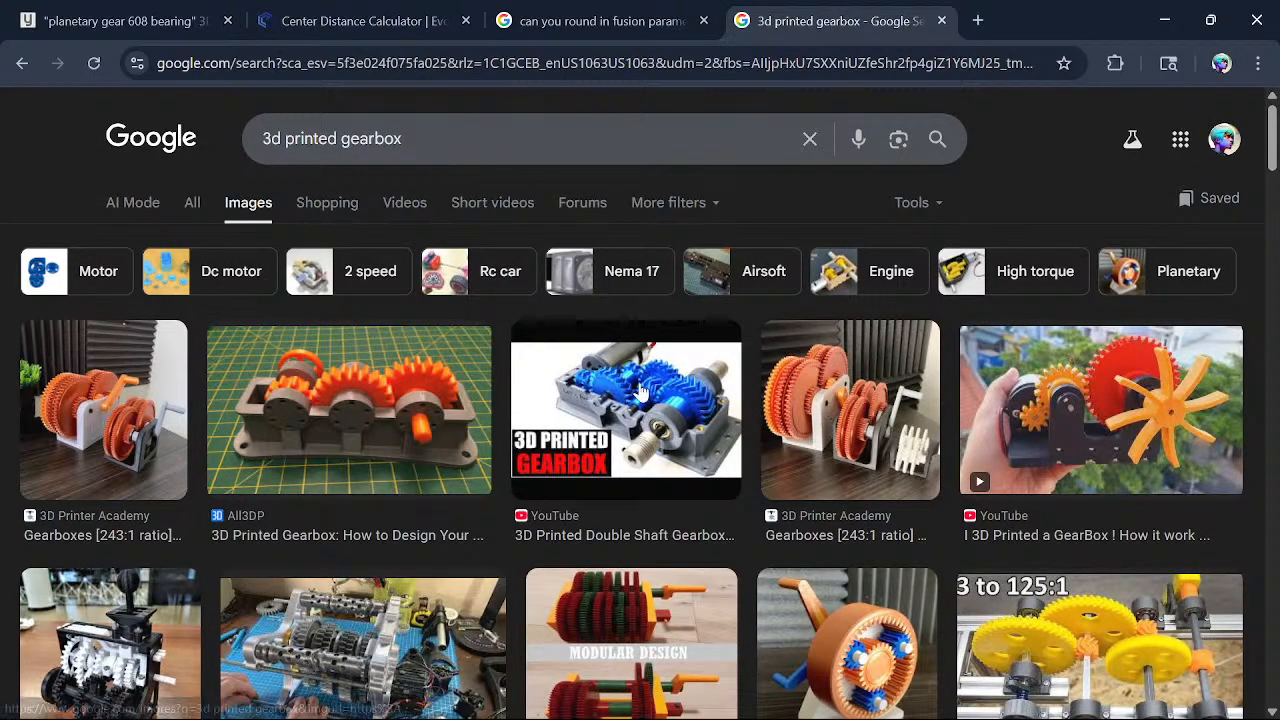
- Preview the "3D Printed Double Shaft Gearbox" image result and adjust the page zoom to inspect it
click(640, 393)
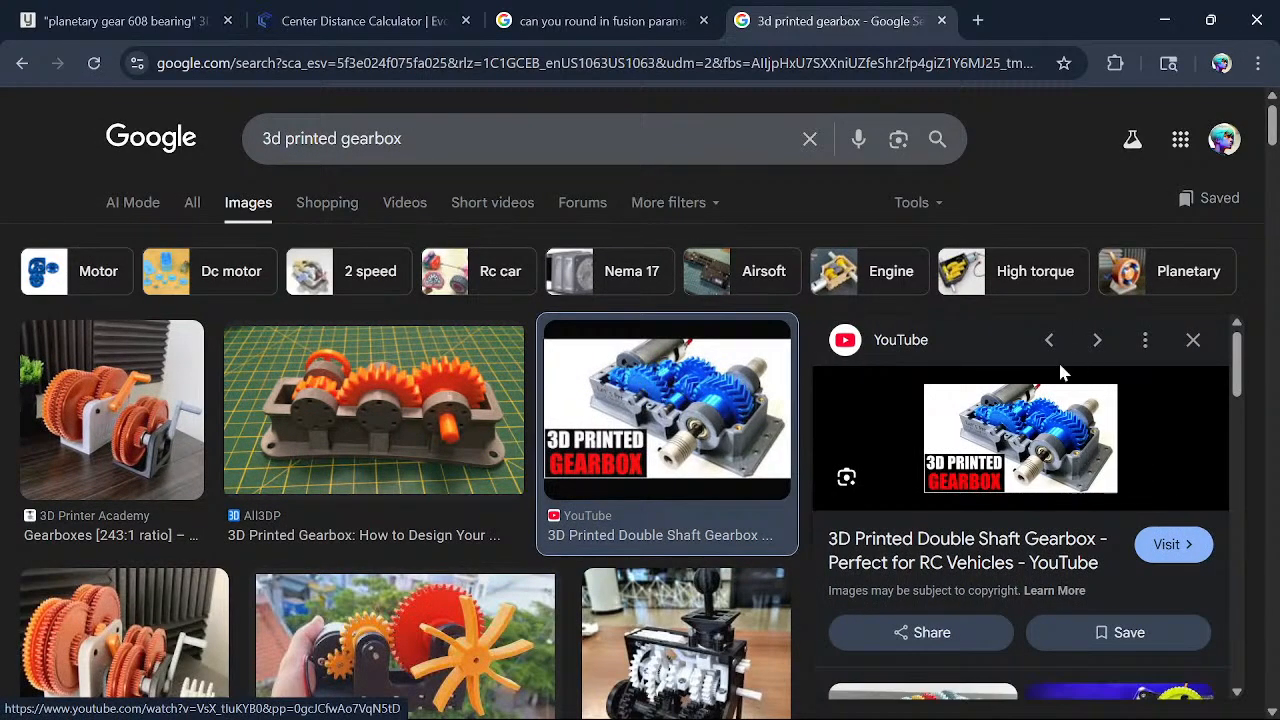
ctrl+scroll(1060, 457, up, 4)
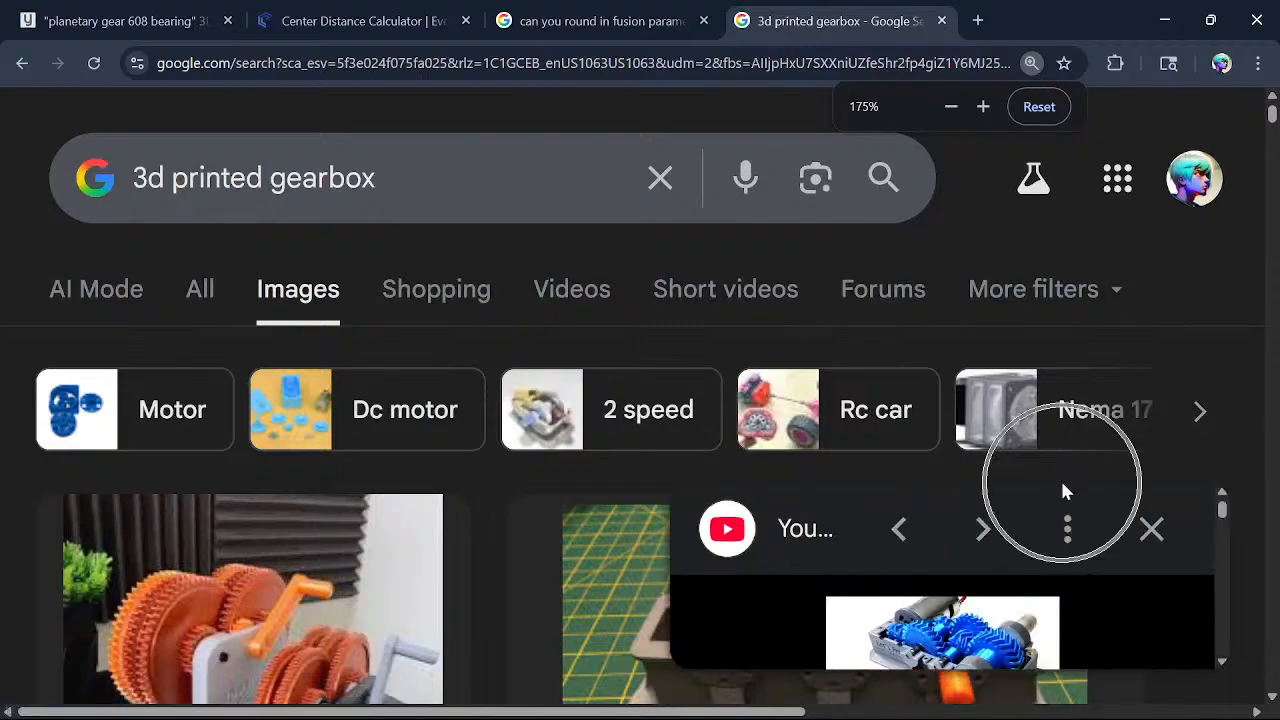
ctrl+scroll(980, 305, down, 3)
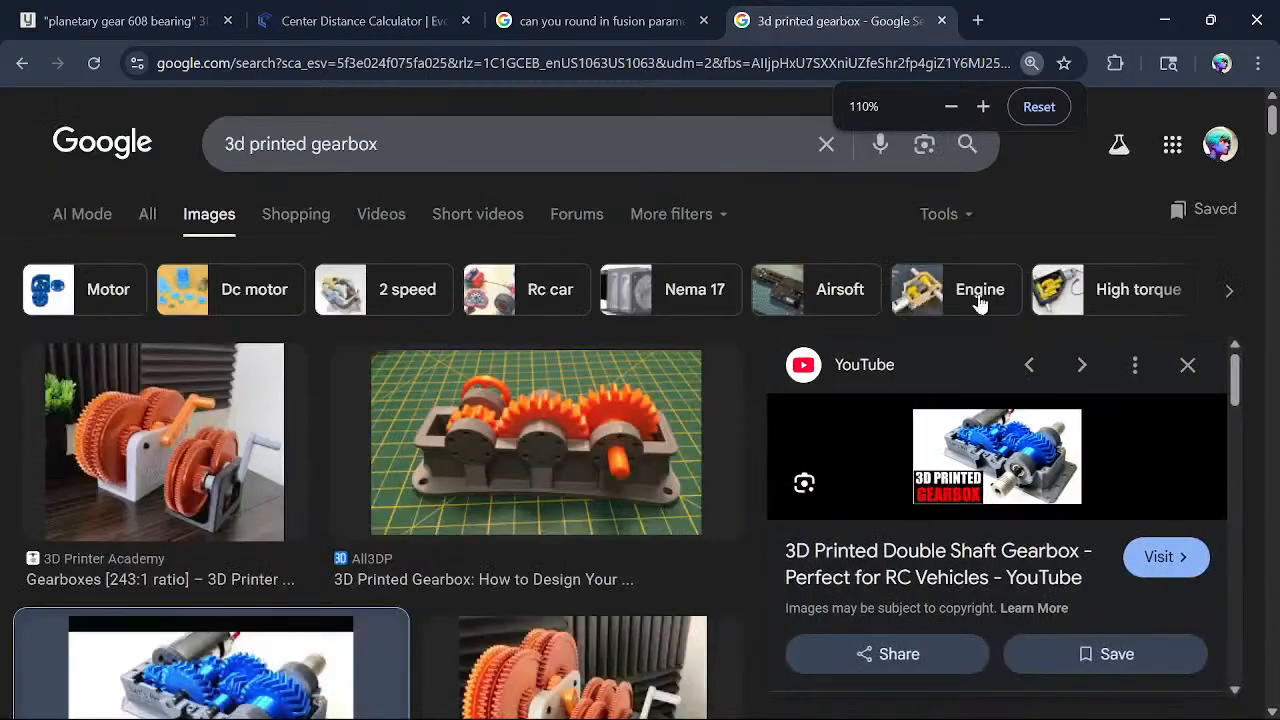
ctrl+scroll(980, 305, down, 2)
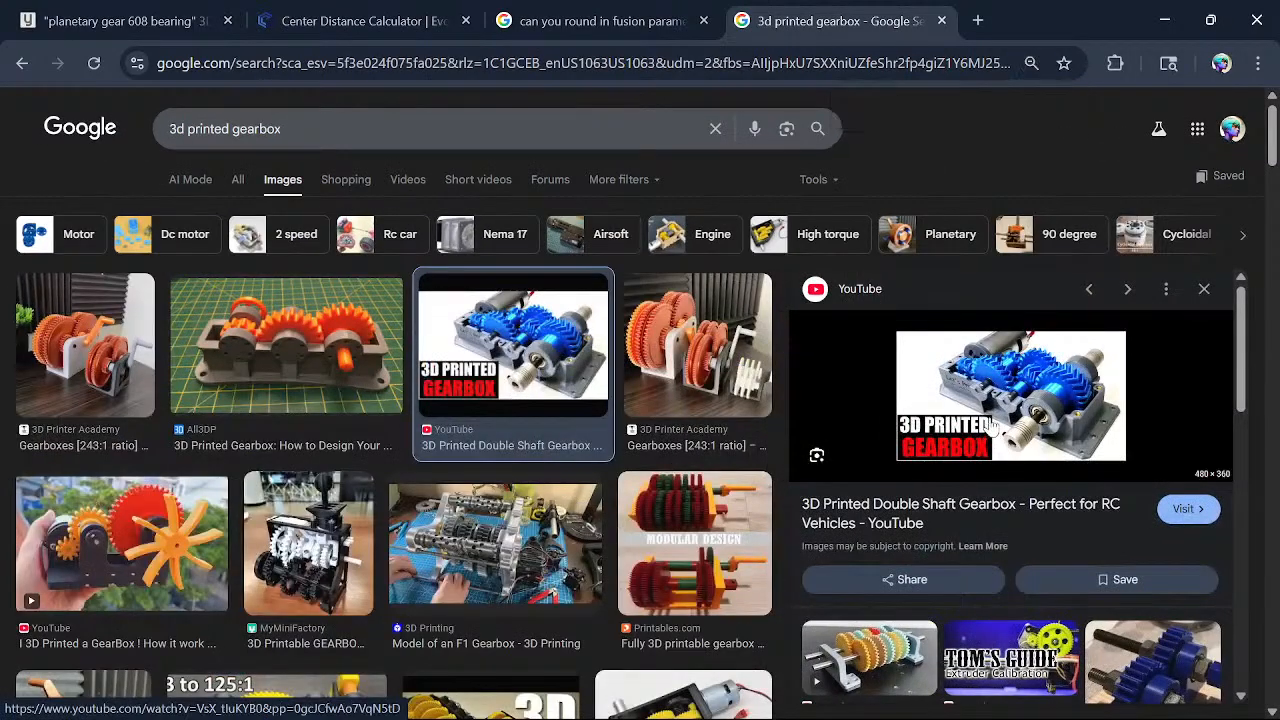
- Preview the bbprojects high torque servo/gearbox image and look through more gearbox examples
scroll(755, 570, down, 3)
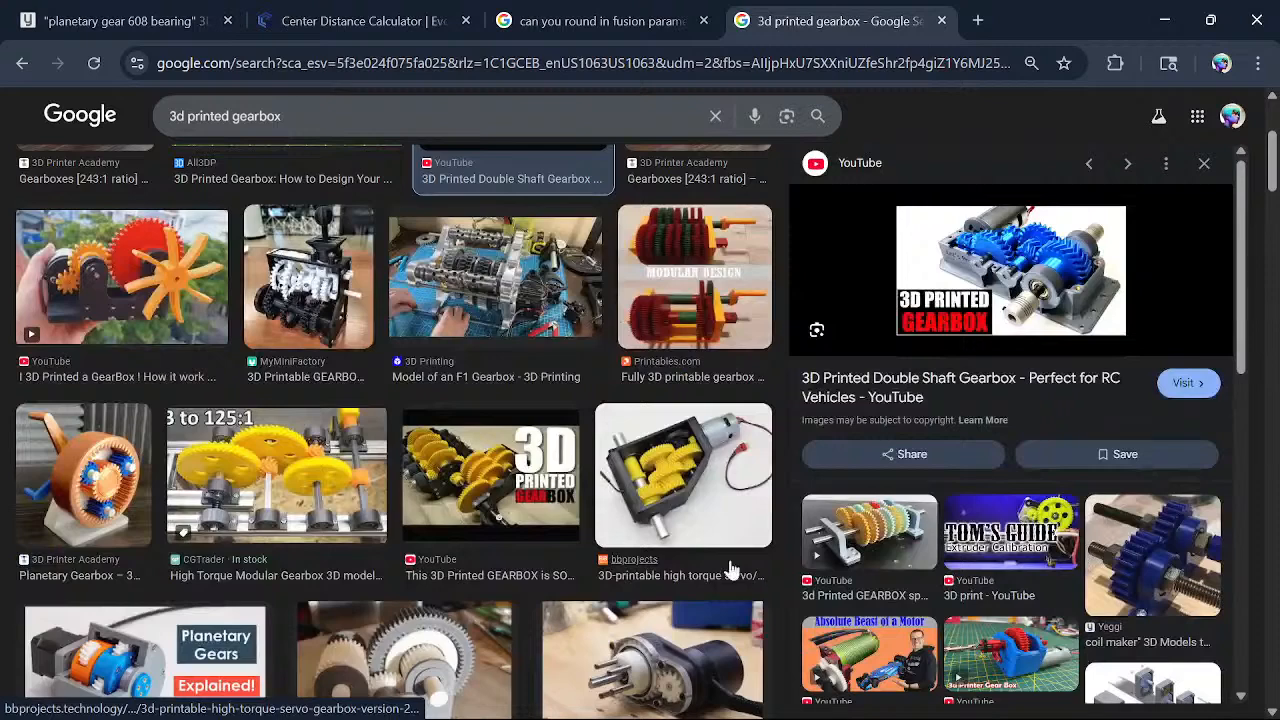
click(690, 490)
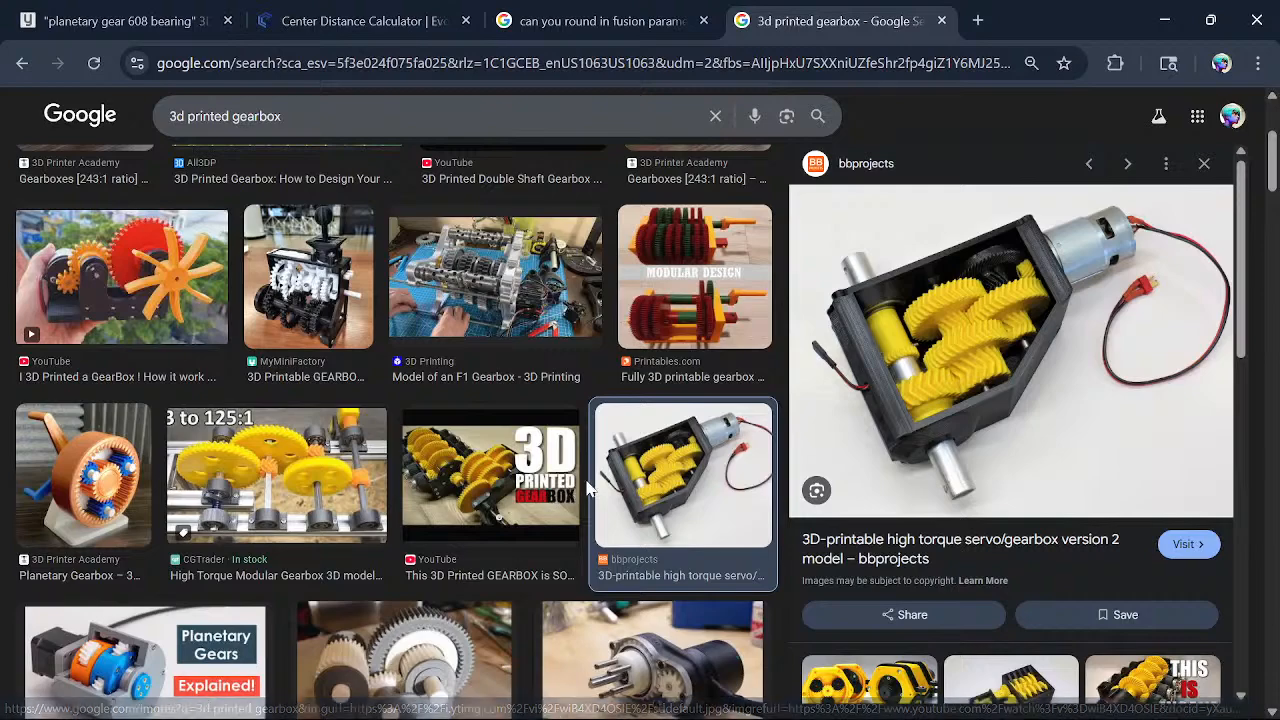
scroll(450, 440, down, 1)
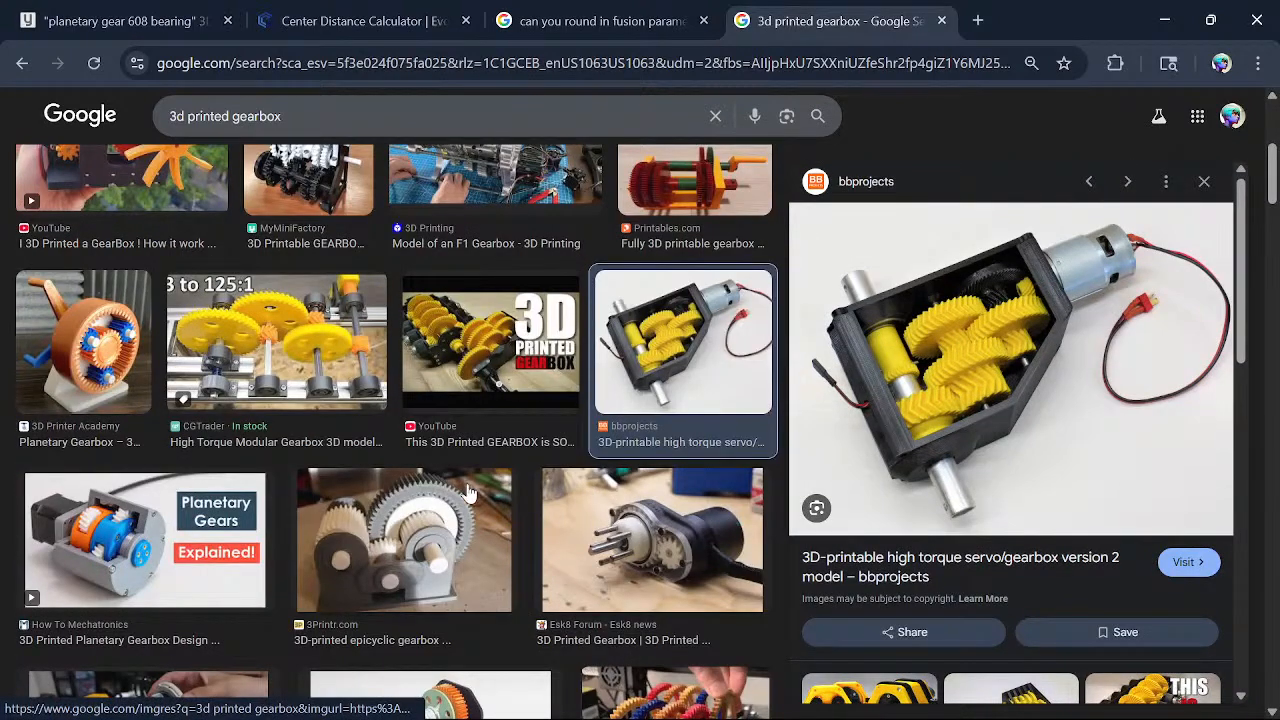
- Browse further through the 3D printed gearbox image results and preview the "GEARBOX by mijael08 - Thingiverse" image
scroll(471, 509, down, 1)
scroll(535, 490, down, 2)
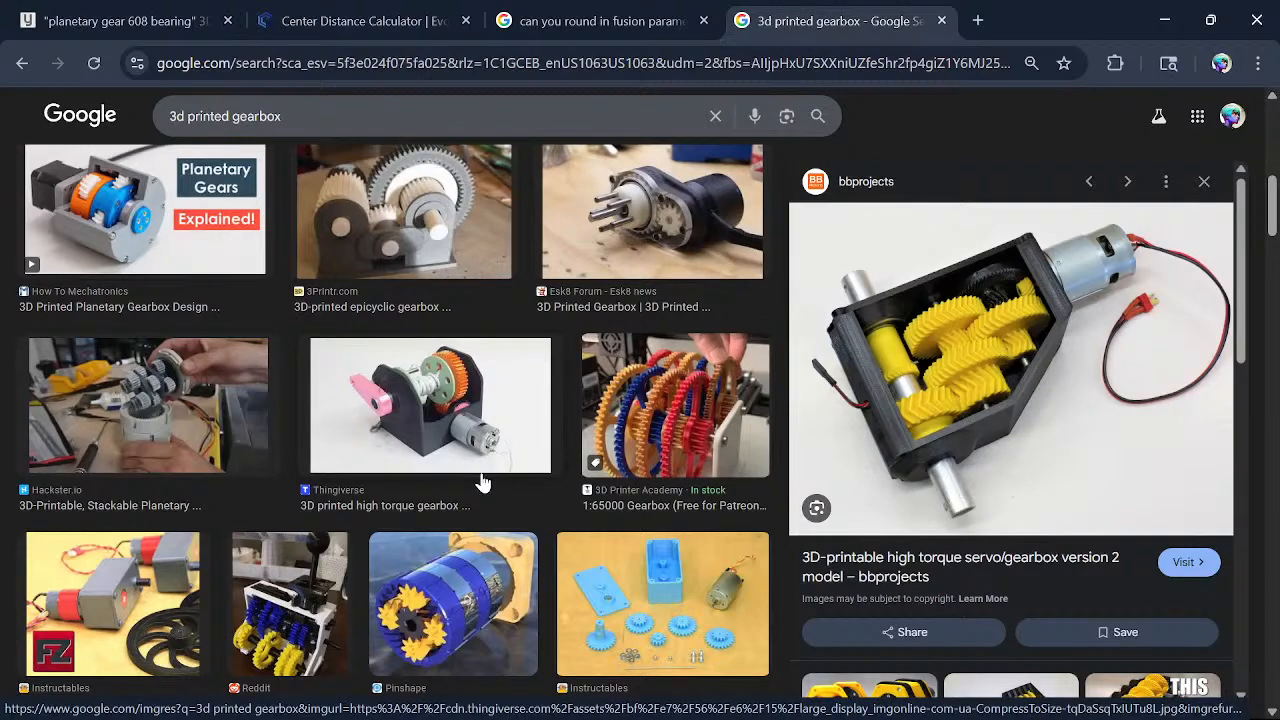
scroll(480, 485, down, 2)
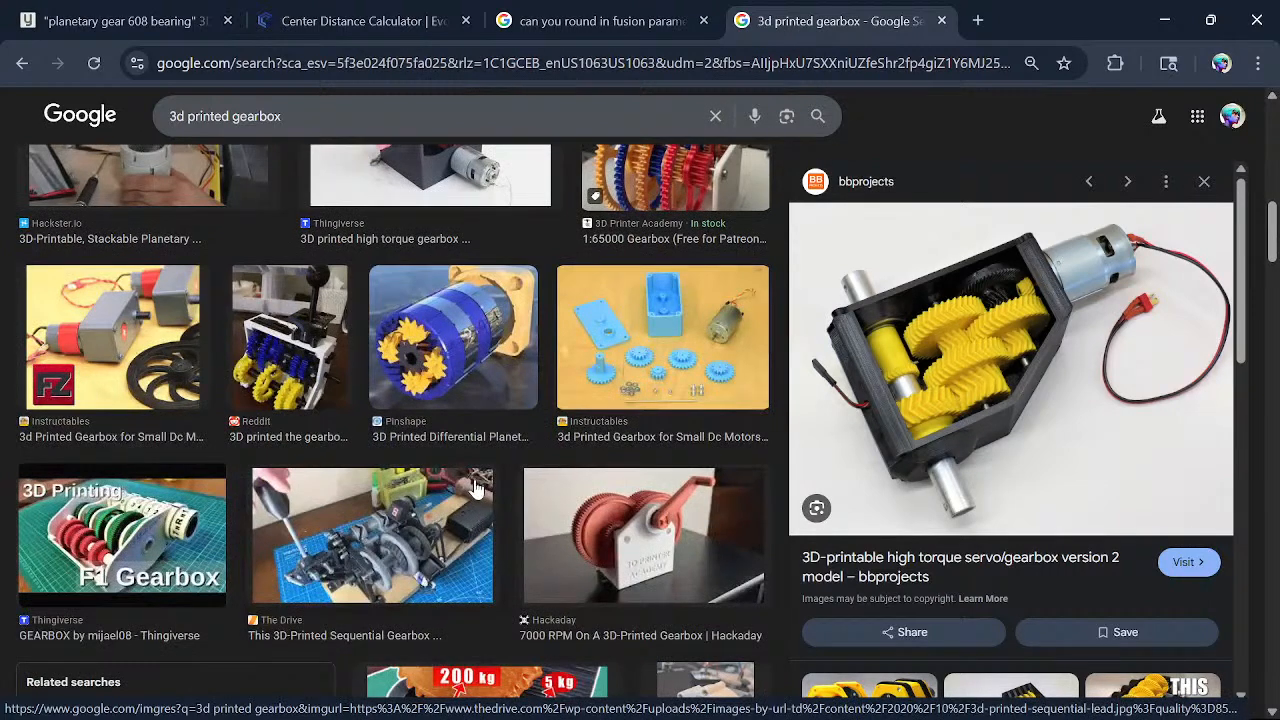
scroll(476, 488, down, 3)
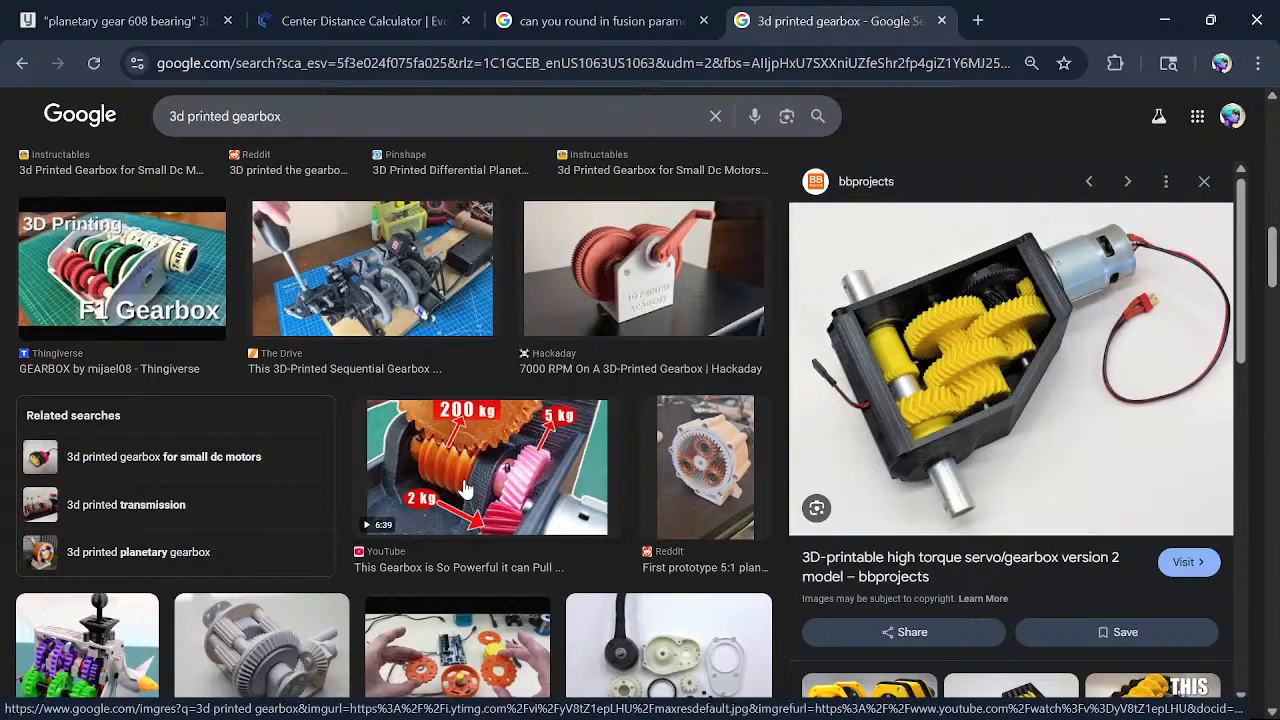
click(112, 302)
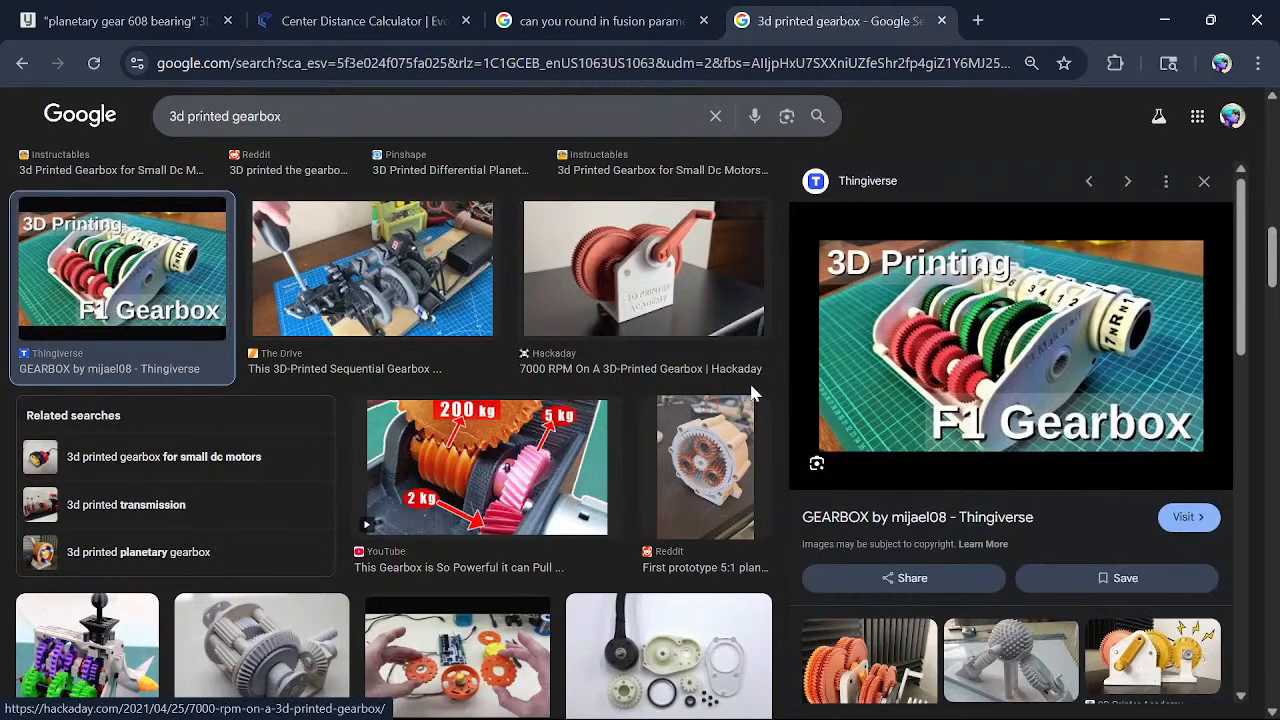
scroll(597, 393, down, 4)
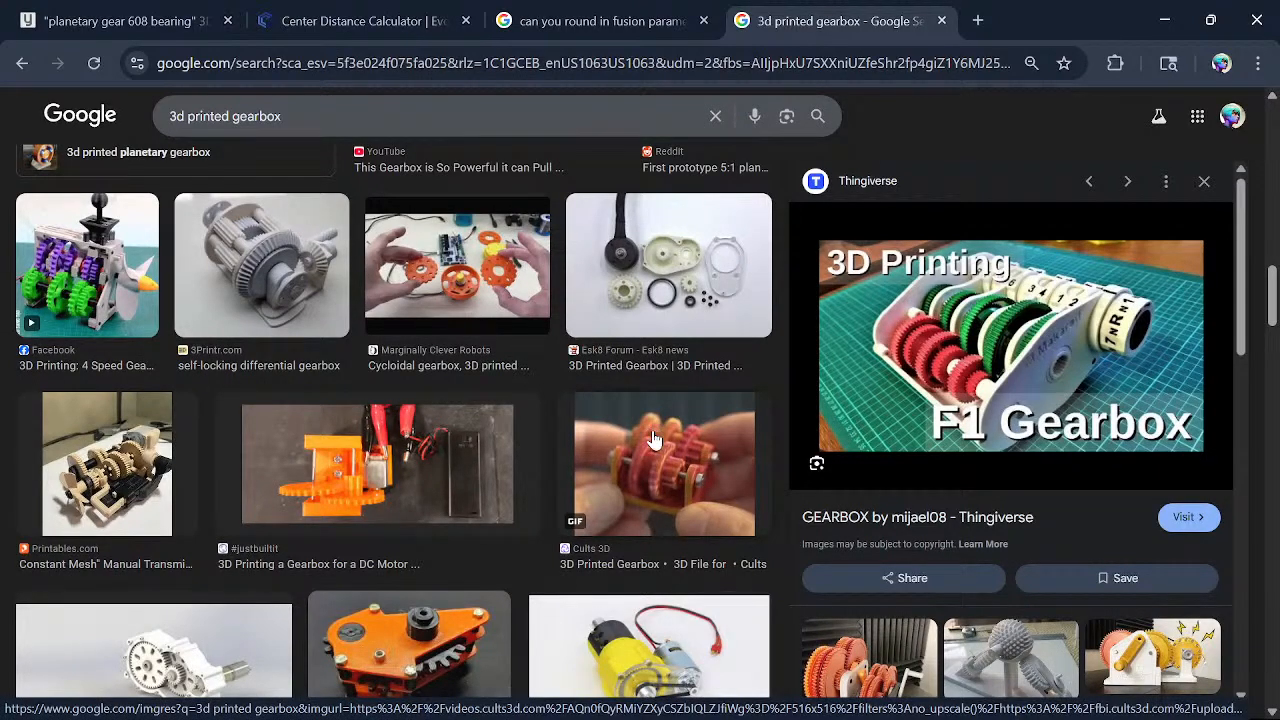
- Go back through the earlier image results and preview the 3Printr.com epicyclic gearbox image
scroll(678, 440, up, 2)
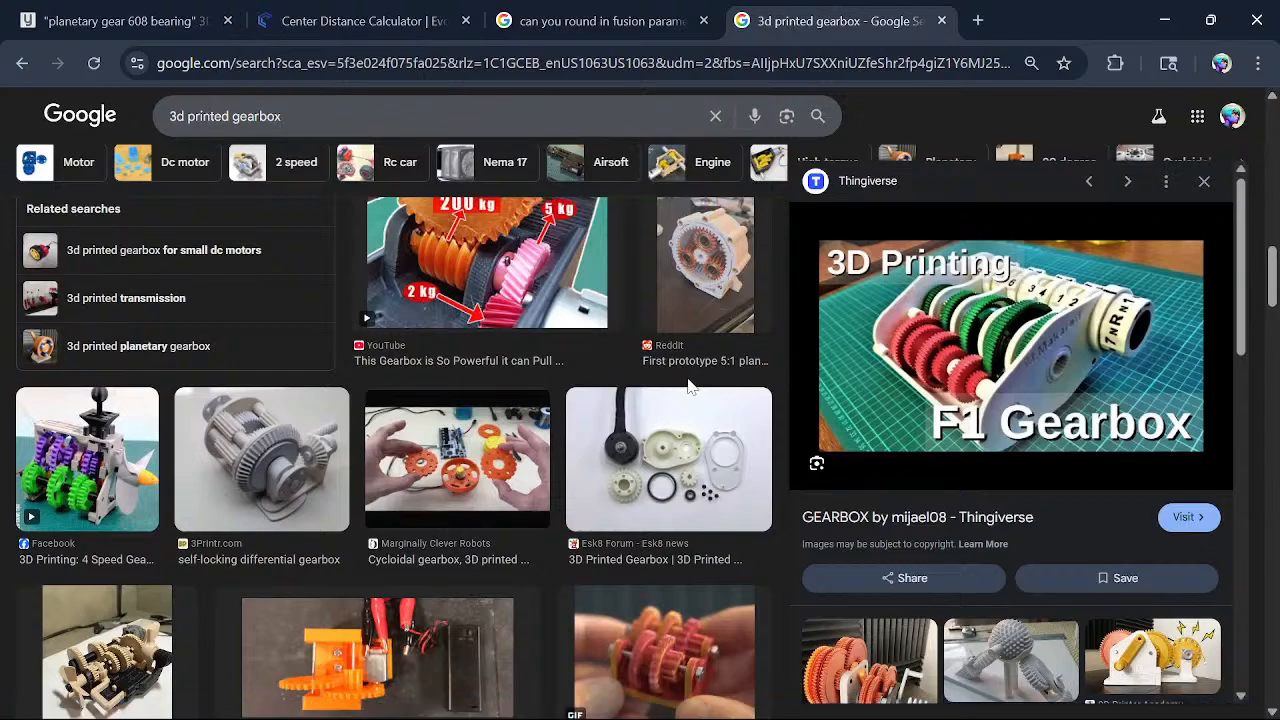
scroll(568, 600, up, 6)
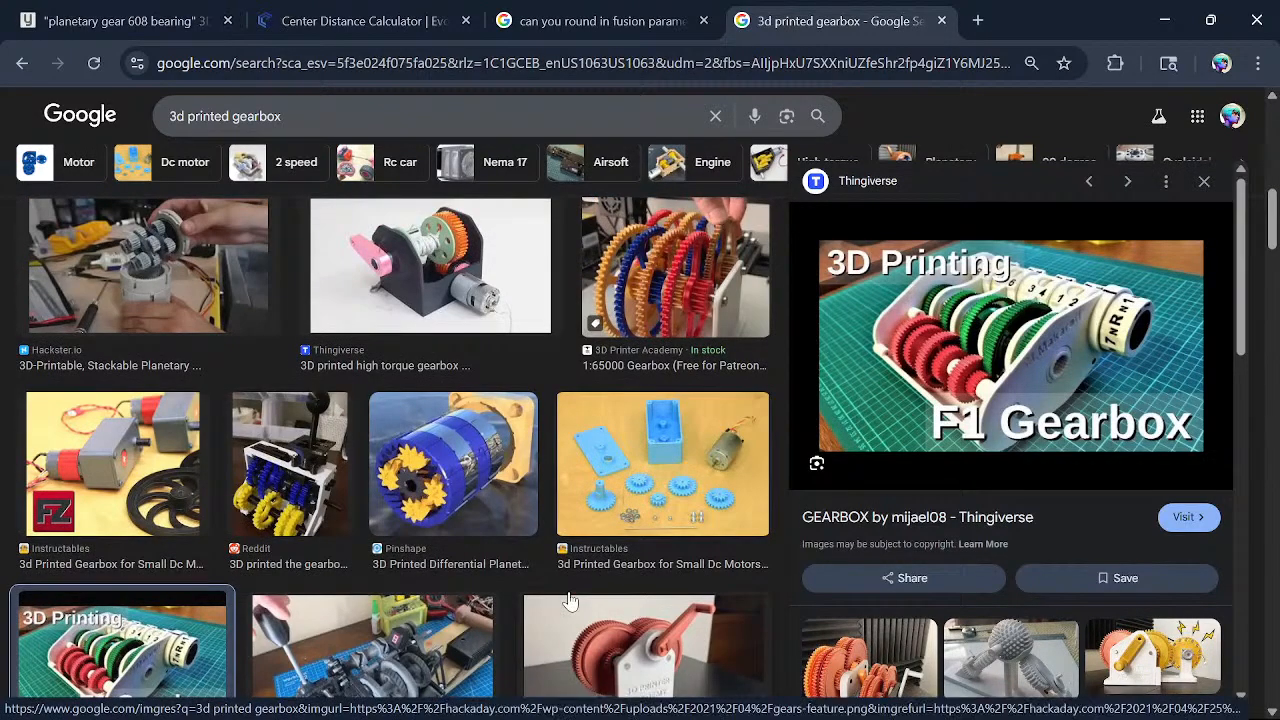
scroll(578, 352, up, 3)
scroll(577, 350, up, 1)
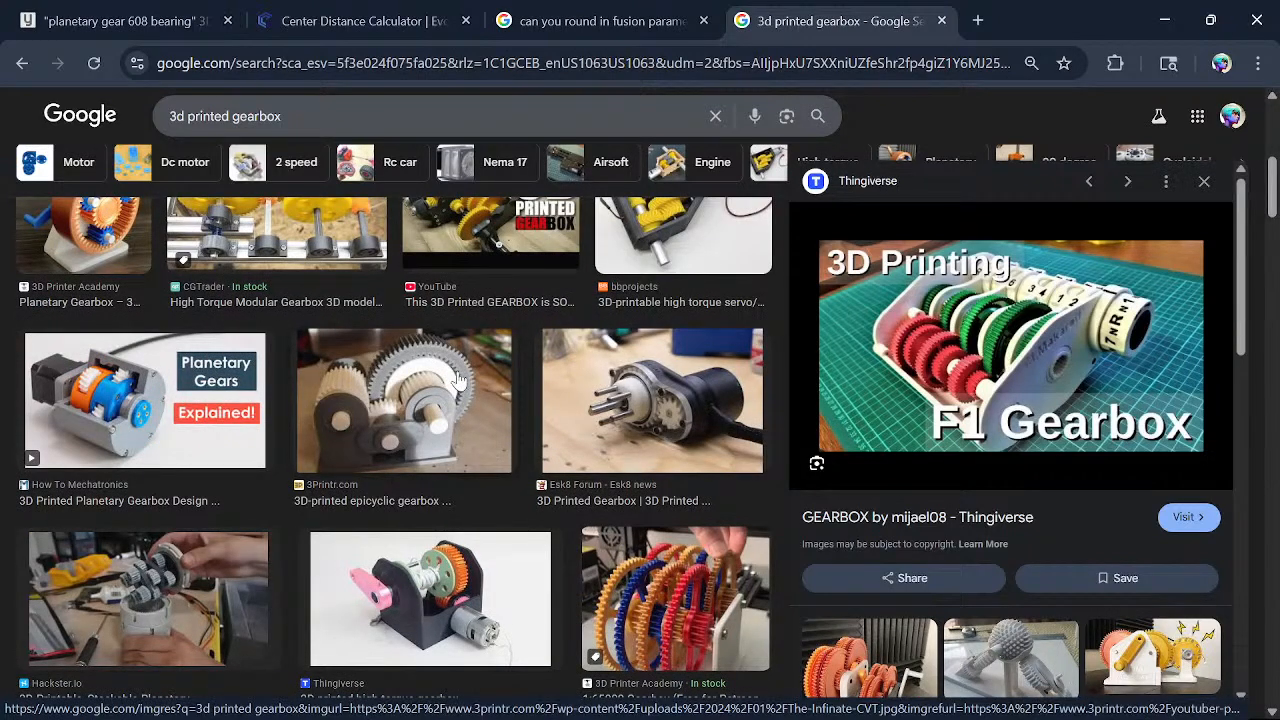
click(380, 395)
scroll(385, 395, up, 2)
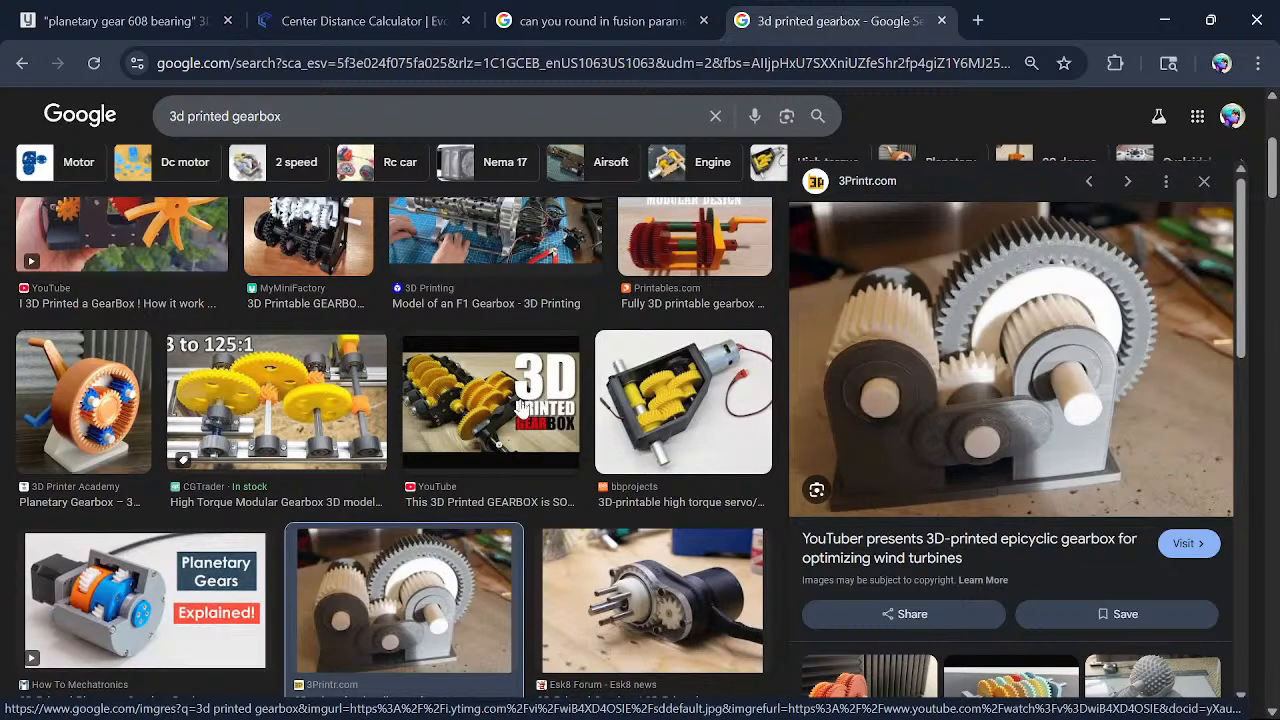
scroll(300, 430, up, 3)
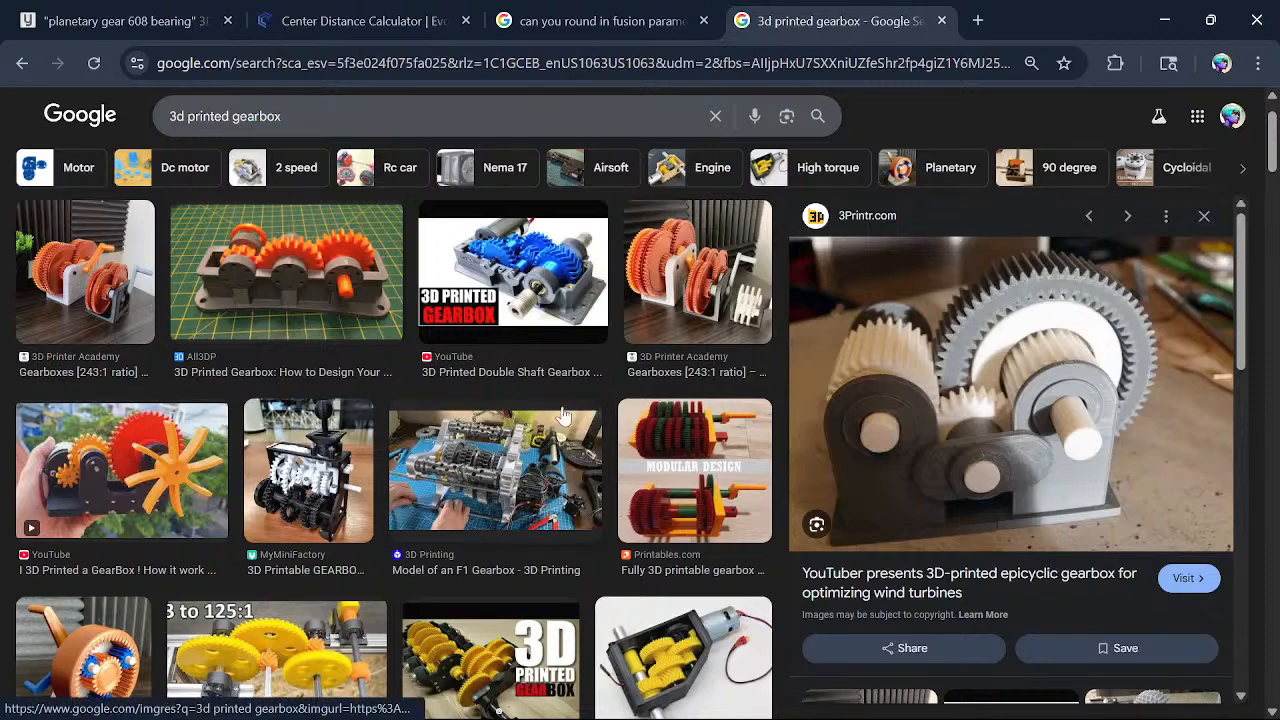
mouse_move(528, 718)
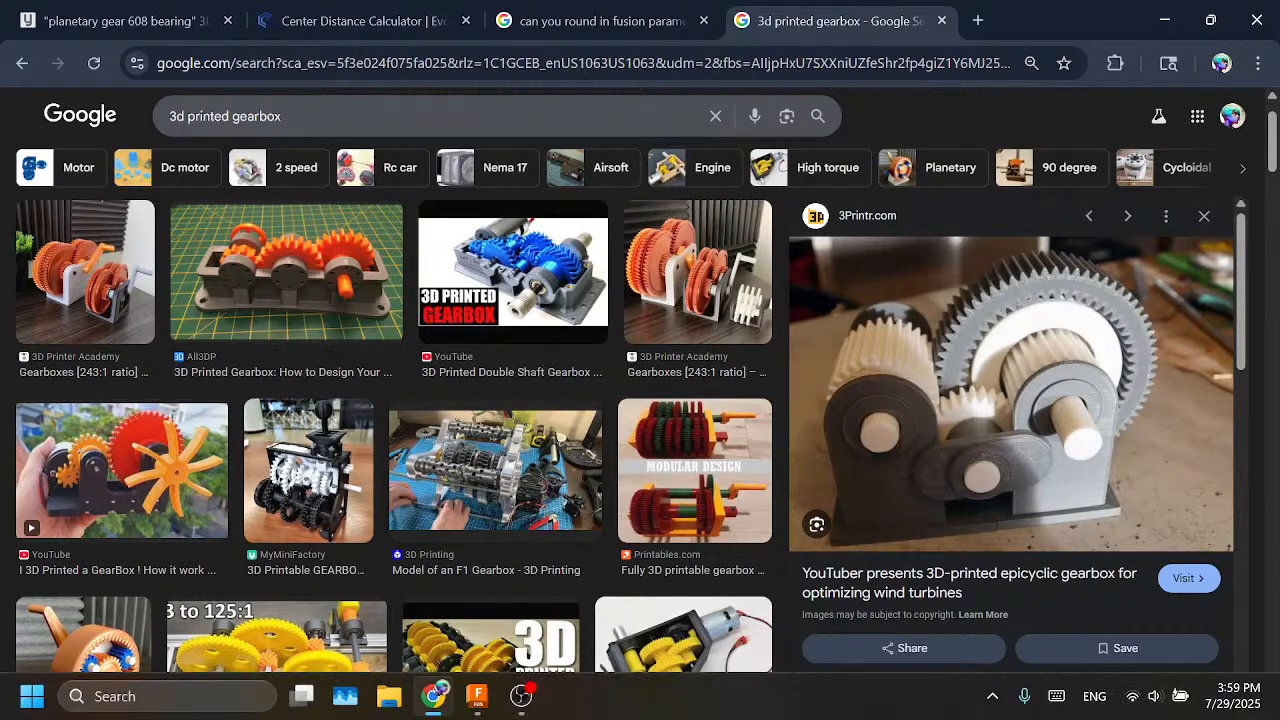
- Switch to Fusion and delete the rectangular pattern that places the double gear on the third shaft
click(478, 694)
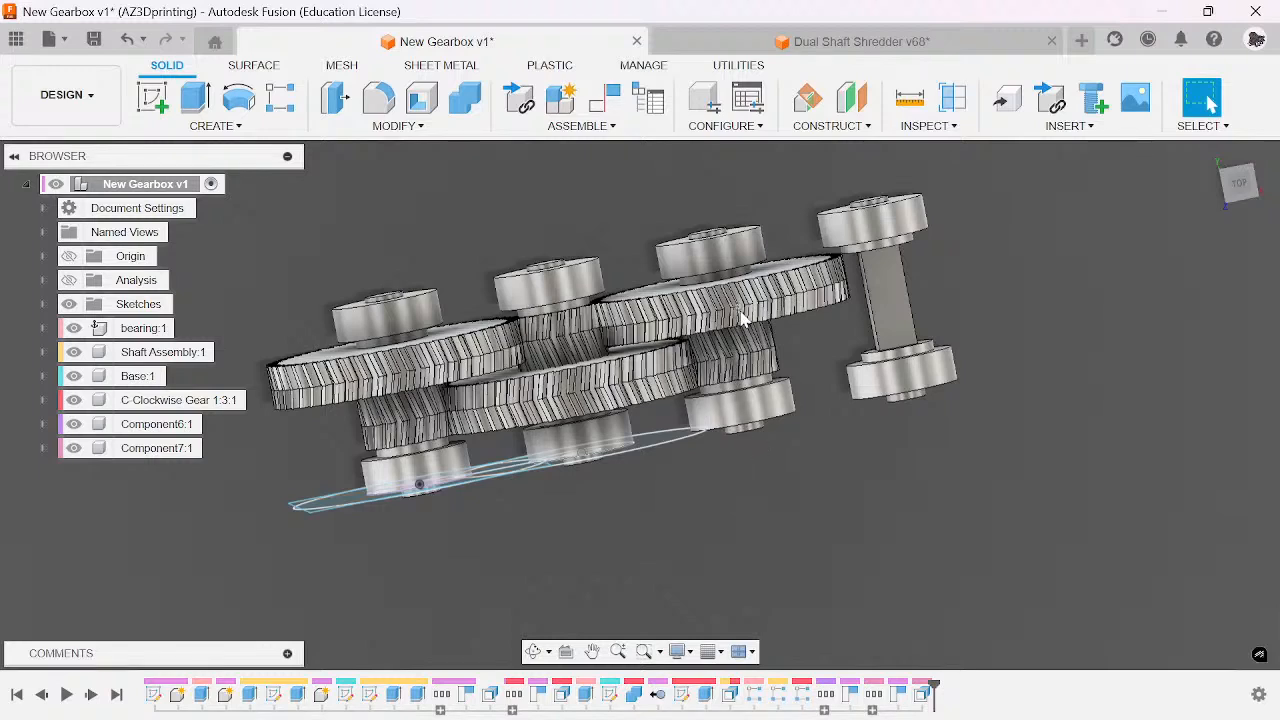
click(800, 700)
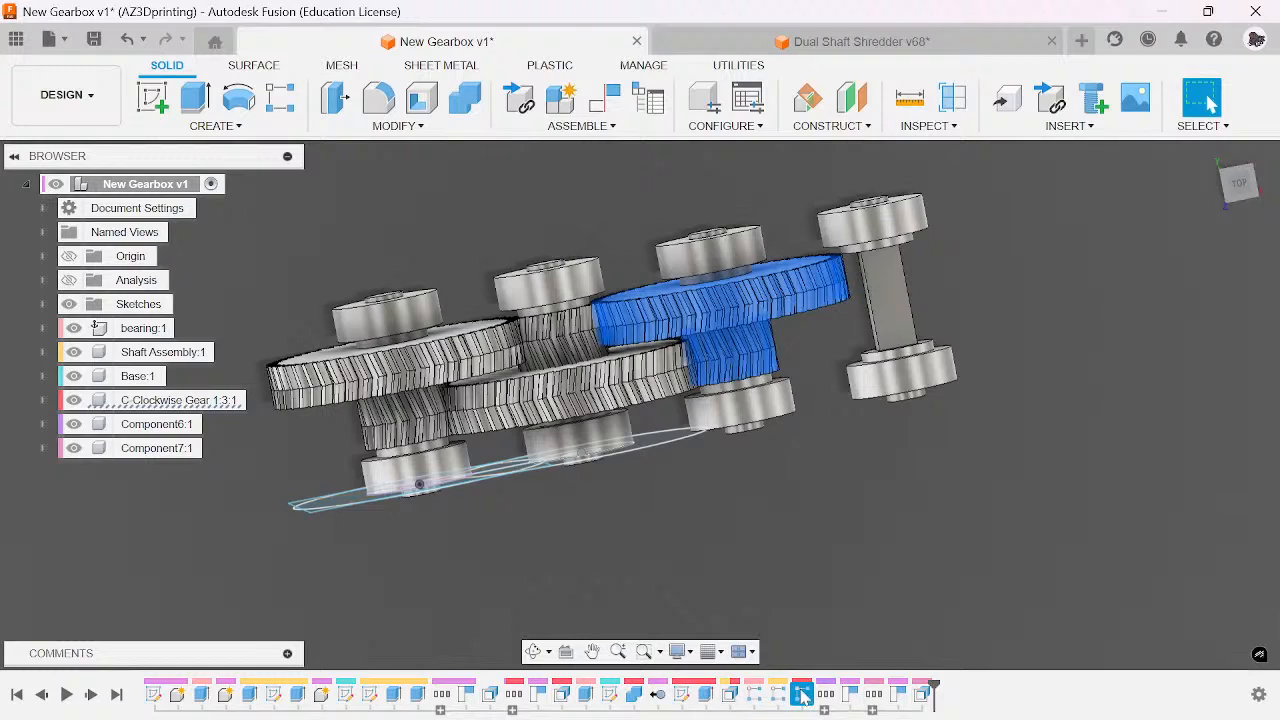
key(Delete)
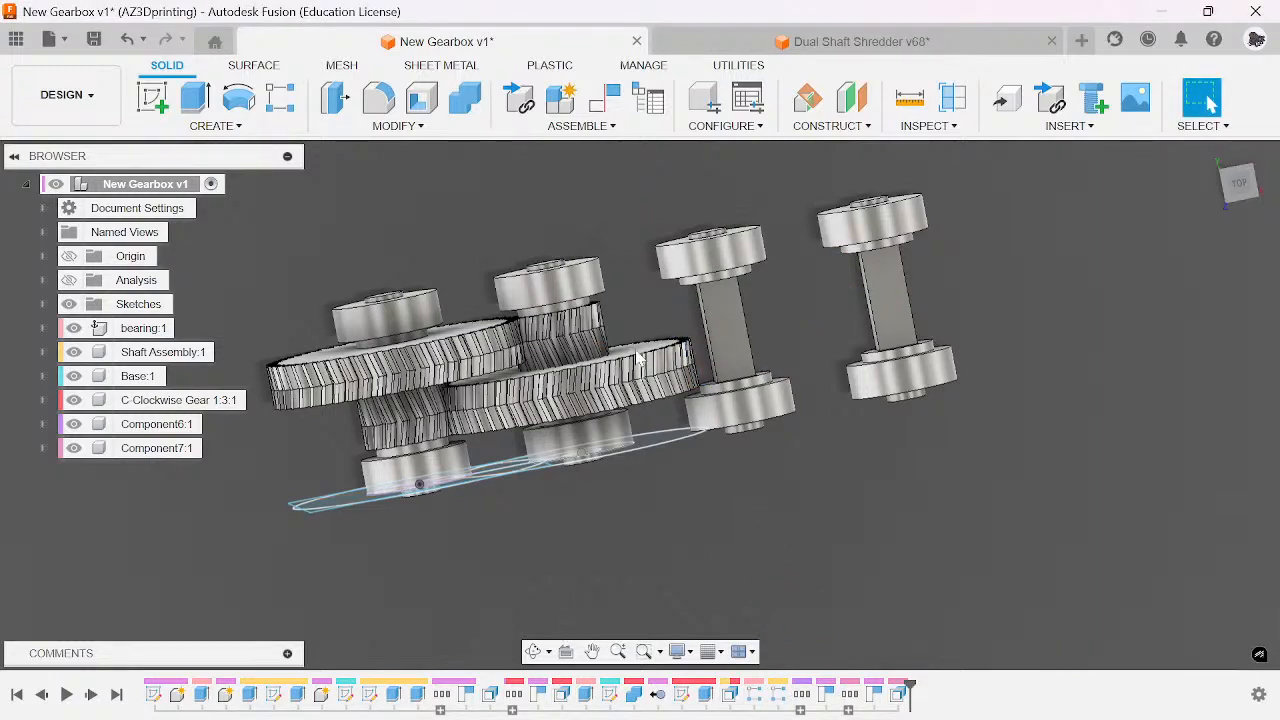
scroll(640, 355, up, 4)
click(778, 700)
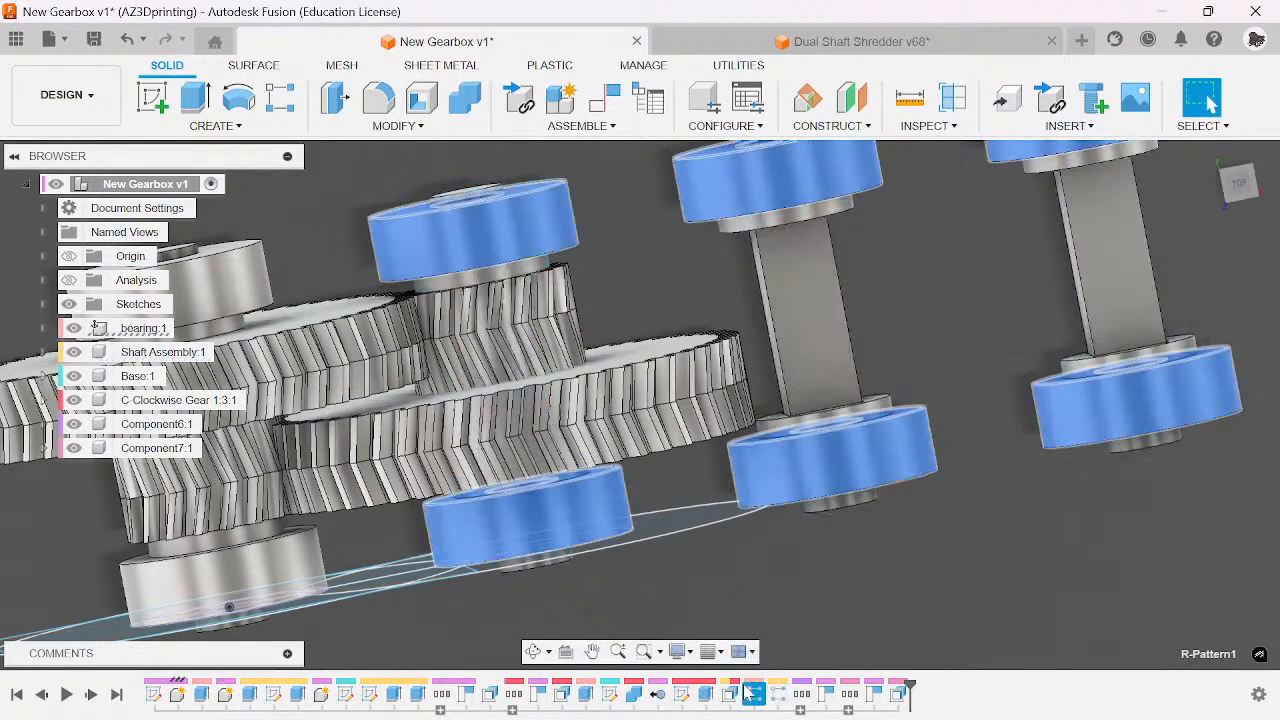
right_click(750, 693)
key(Escape)
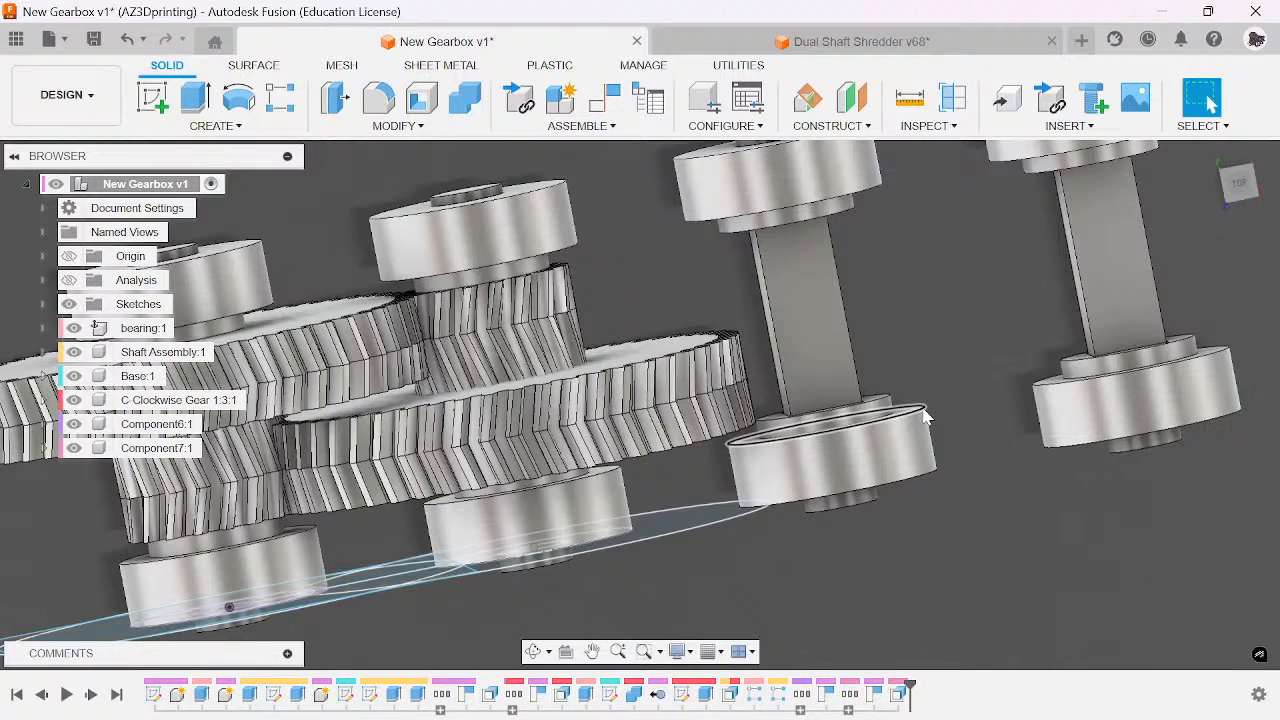
scroll(925, 418, down, 3)
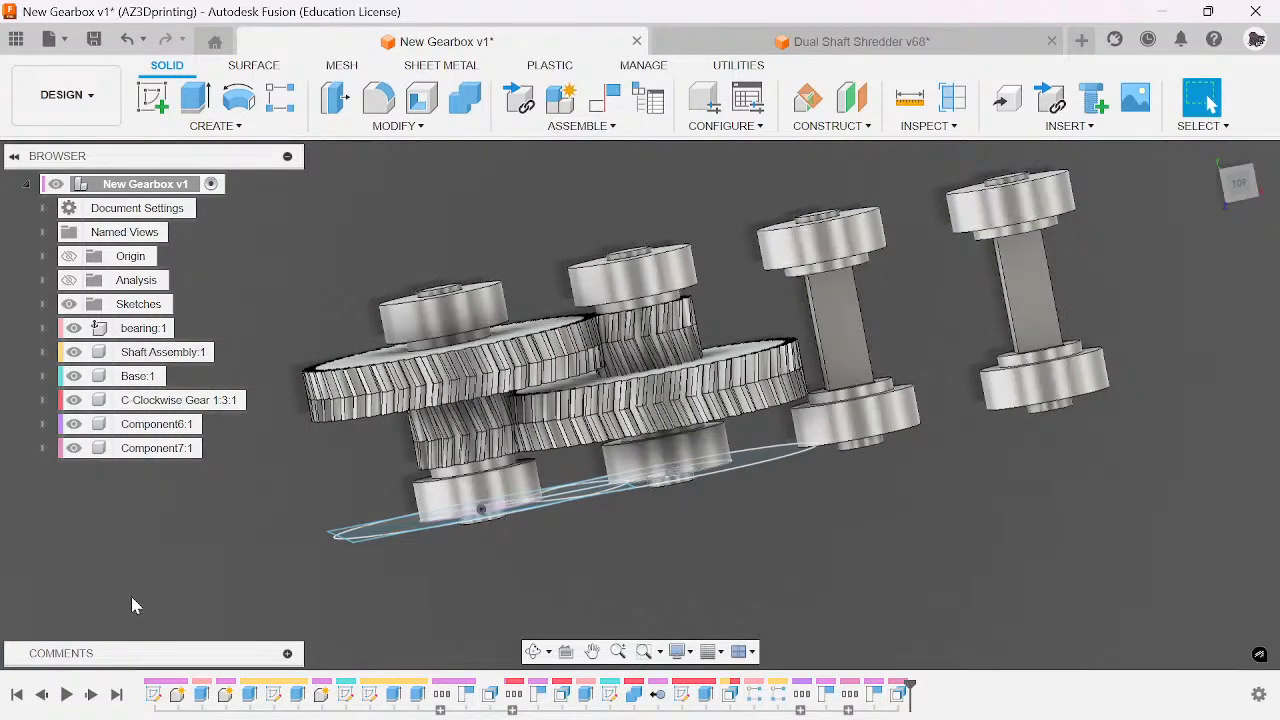
- Edit the round shaft's two-sided extrusion and set its longer side to 60 mm
right_click(251, 700)
click(300, 477)
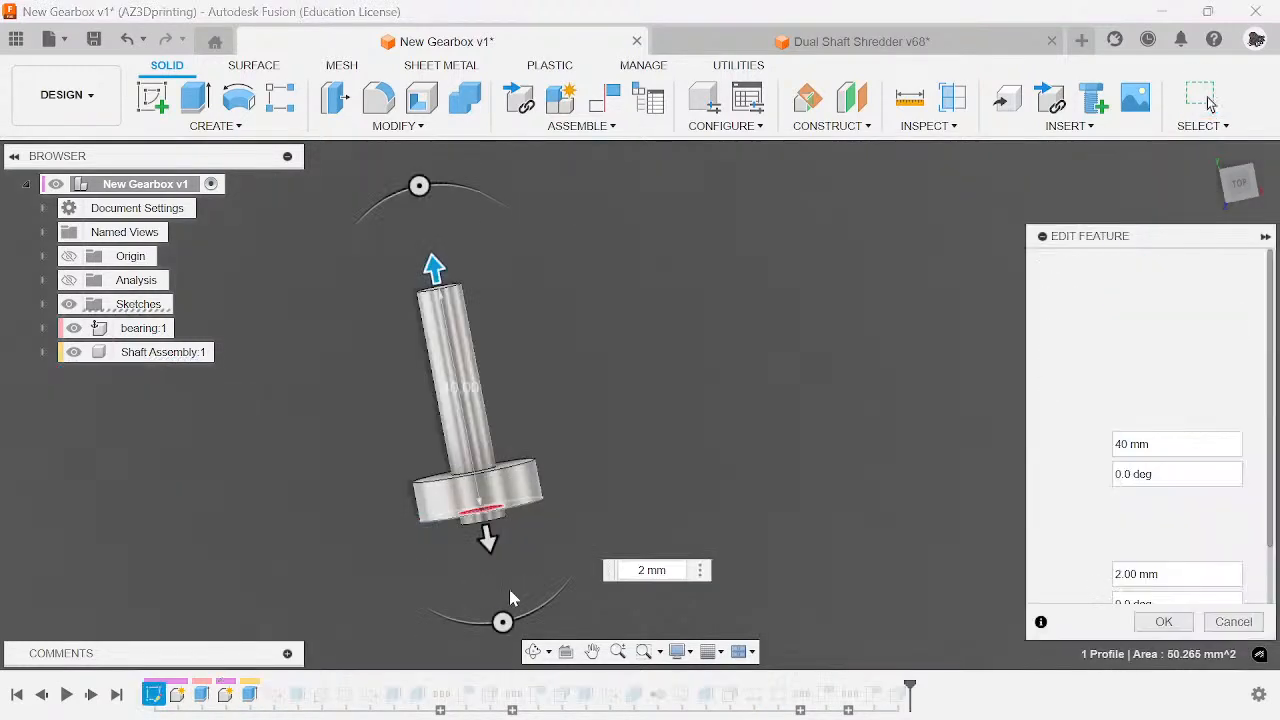
key(Tab)
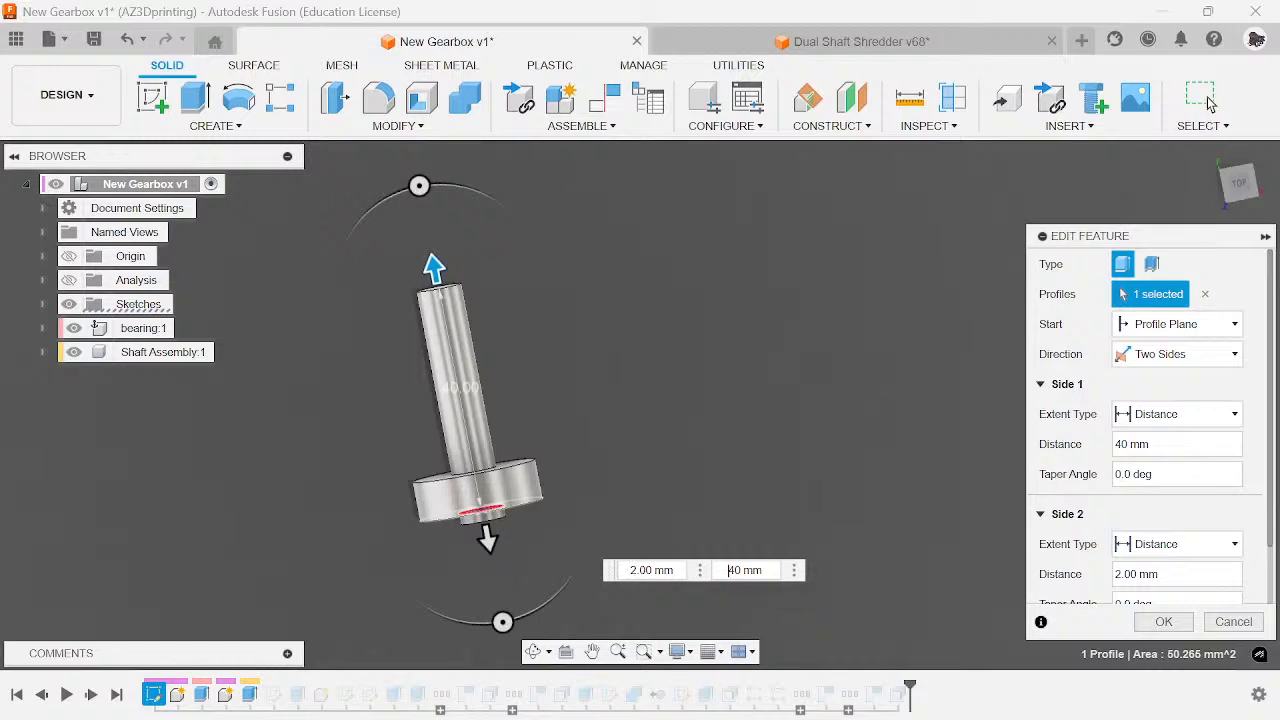
double_click(735, 570)
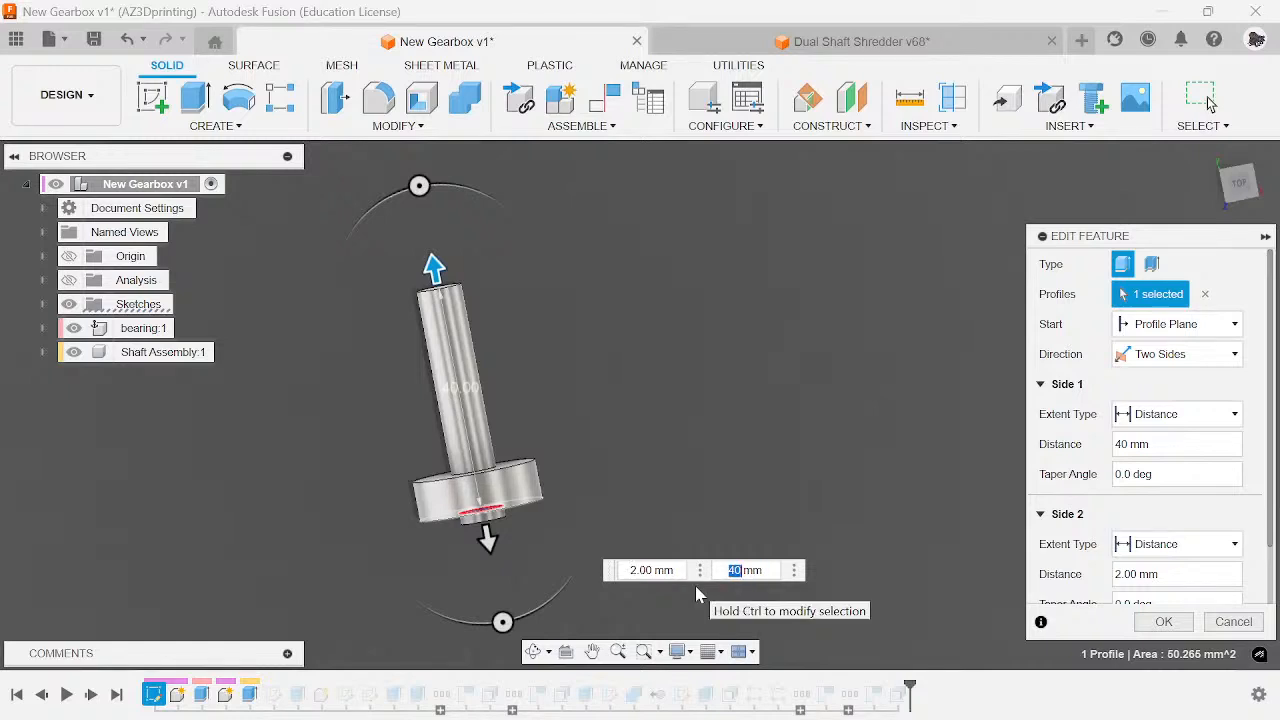
text(60)
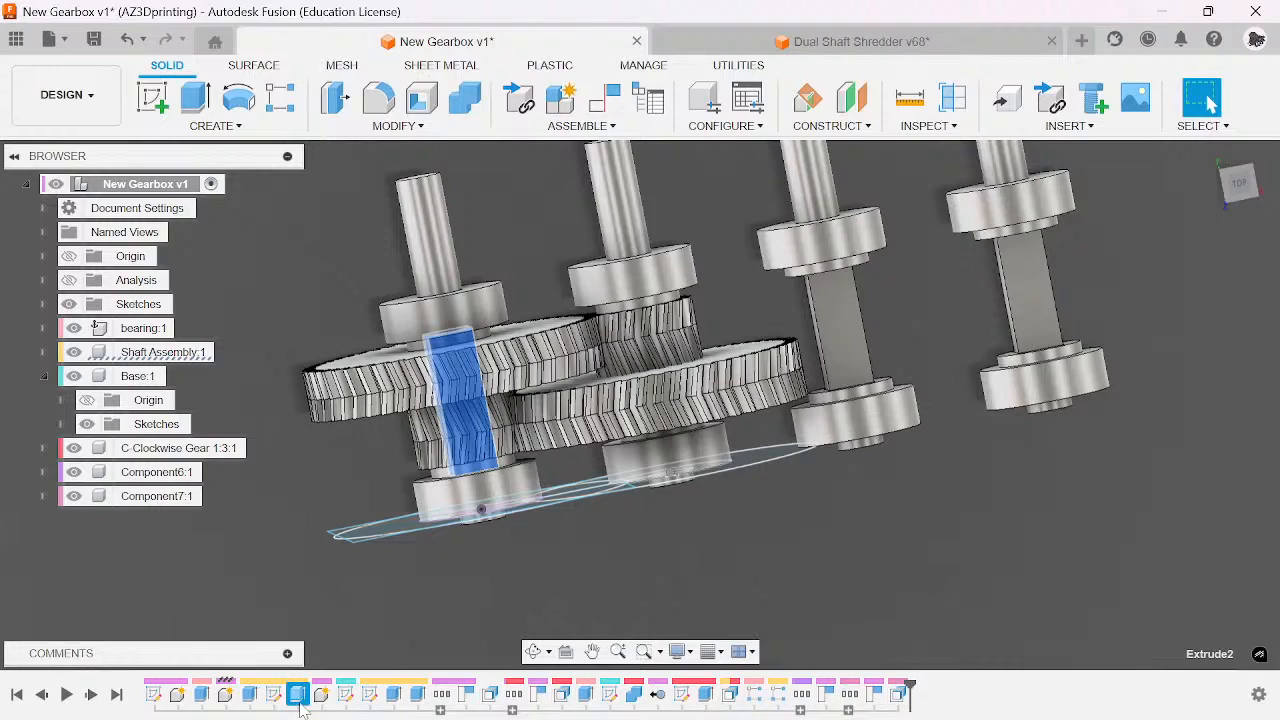
- Edit the extrusion of the shaft's square section and set its distance to 44 mm
right_click(297, 694)
click(350, 484)
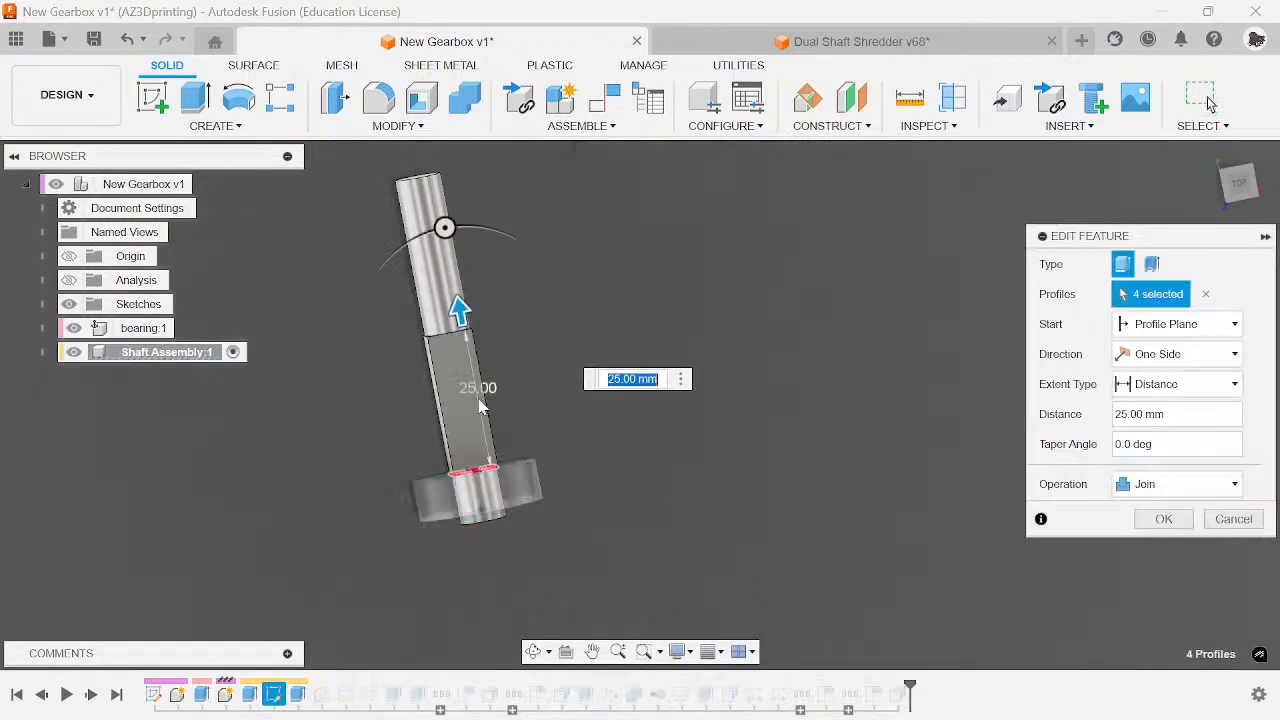
drag(457, 300, 441, 177)
scroll(439, 180, up, 6)
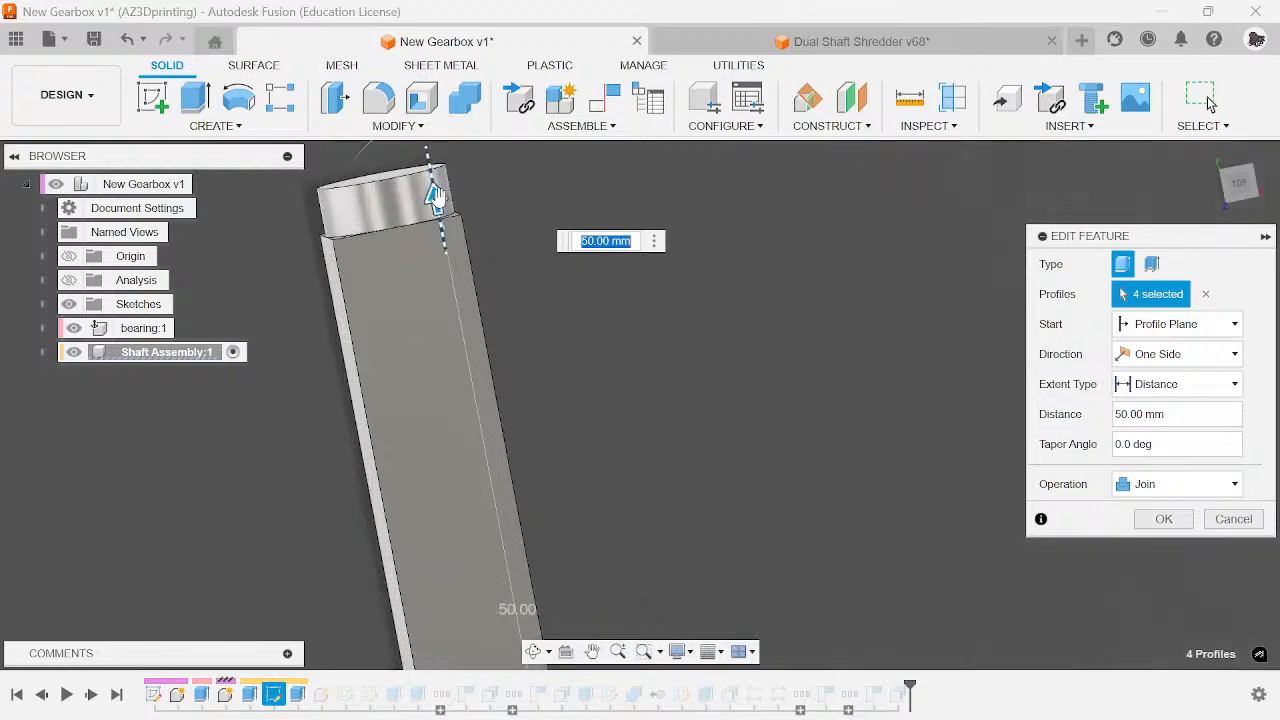
middle_drag(439, 182, 496, 324)
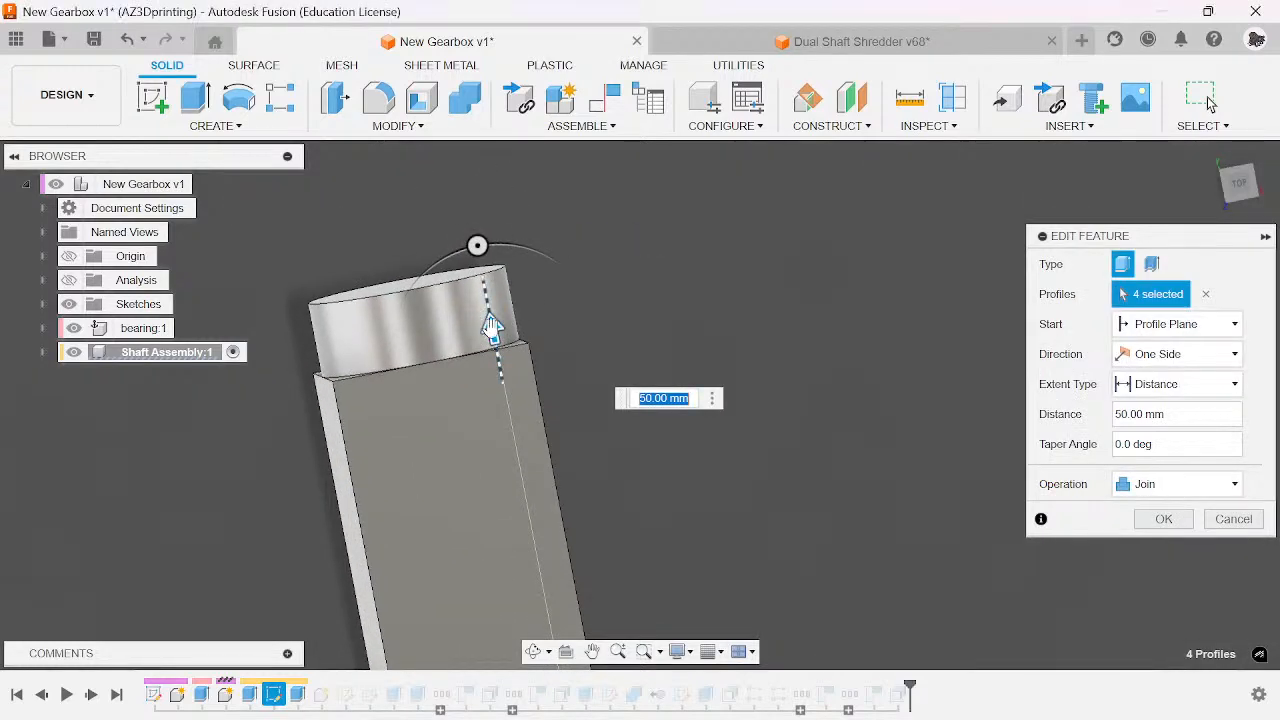
drag(488, 324, 476, 256)
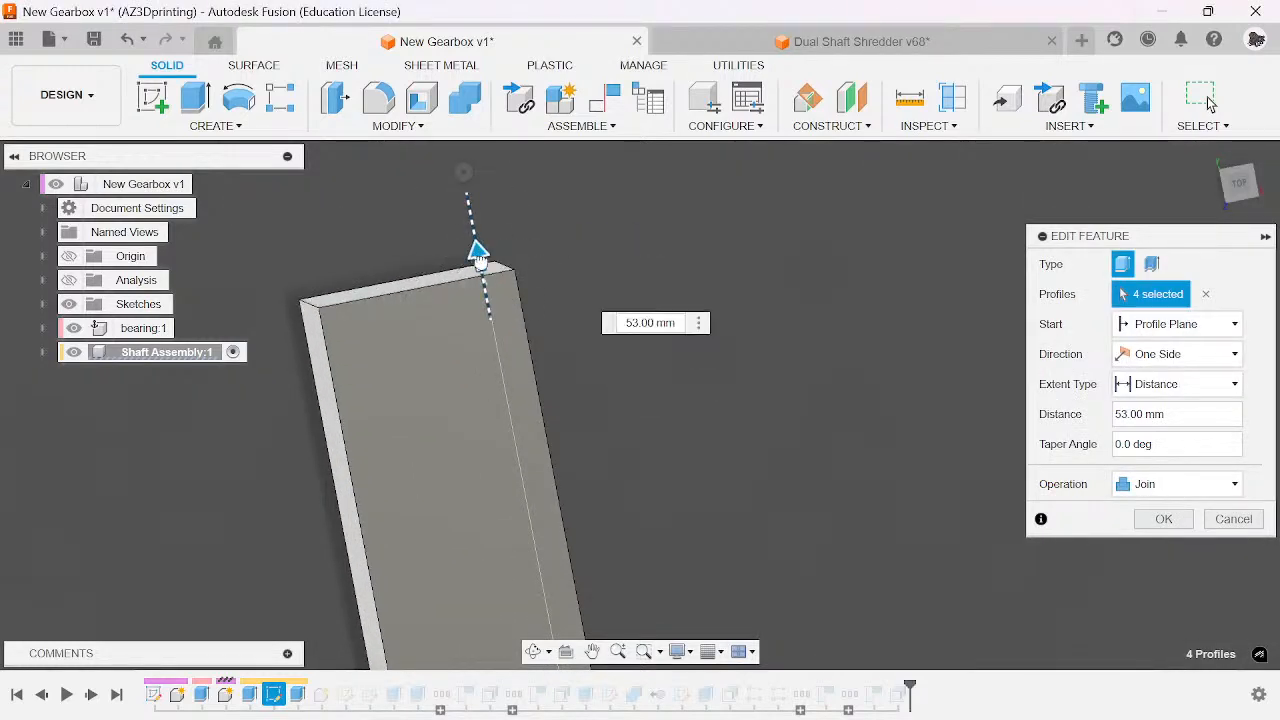
drag(480, 262, 478, 484)
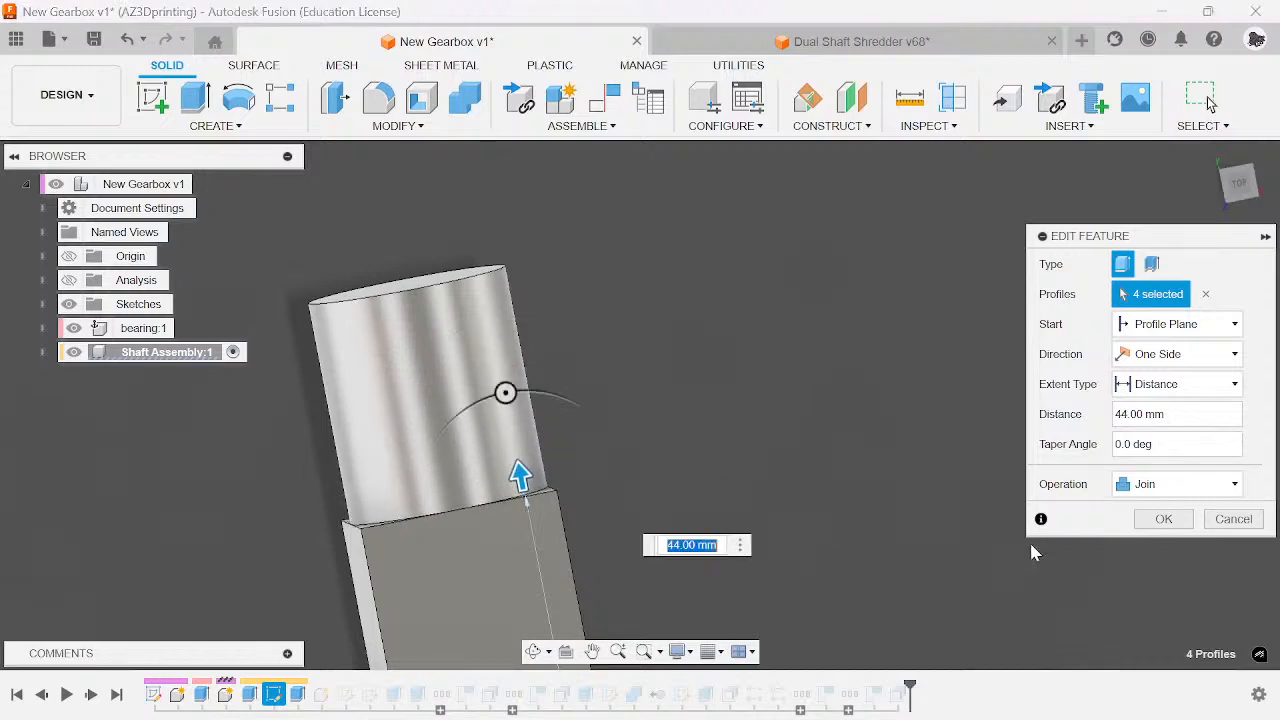
click(1164, 519)
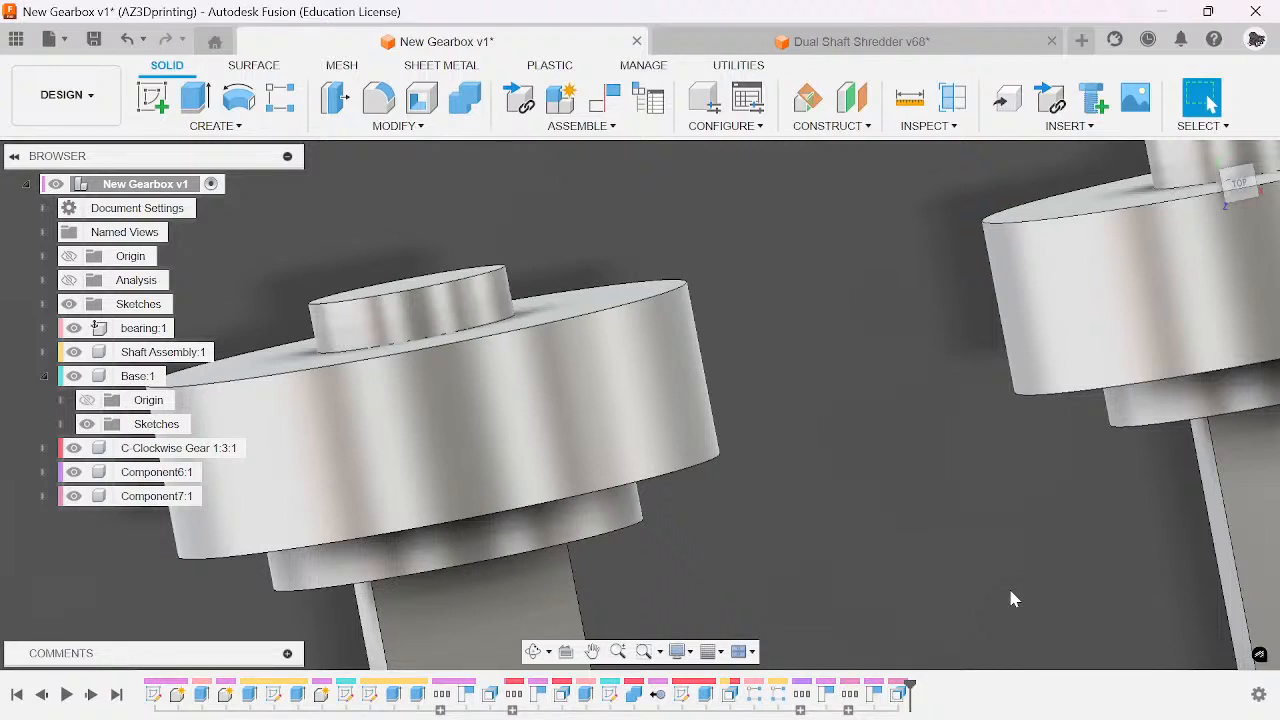
- Inspect the lengthened shaft assembly, review the Position3 feature of the second shaft's large gear, and exit position editing
scroll(786, 573, up, 2)
scroll(869, 576, down, 4)
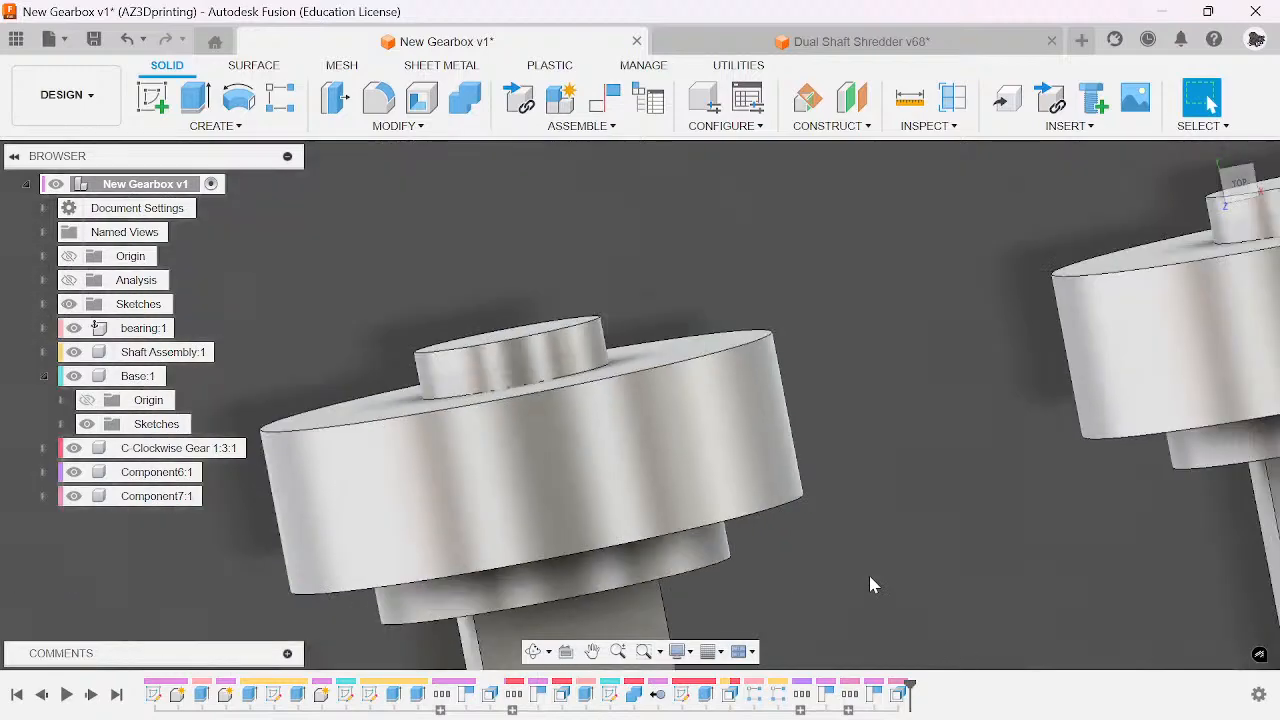
middle_drag(990, 573, 593, 217)
scroll(593, 216, down, 3)
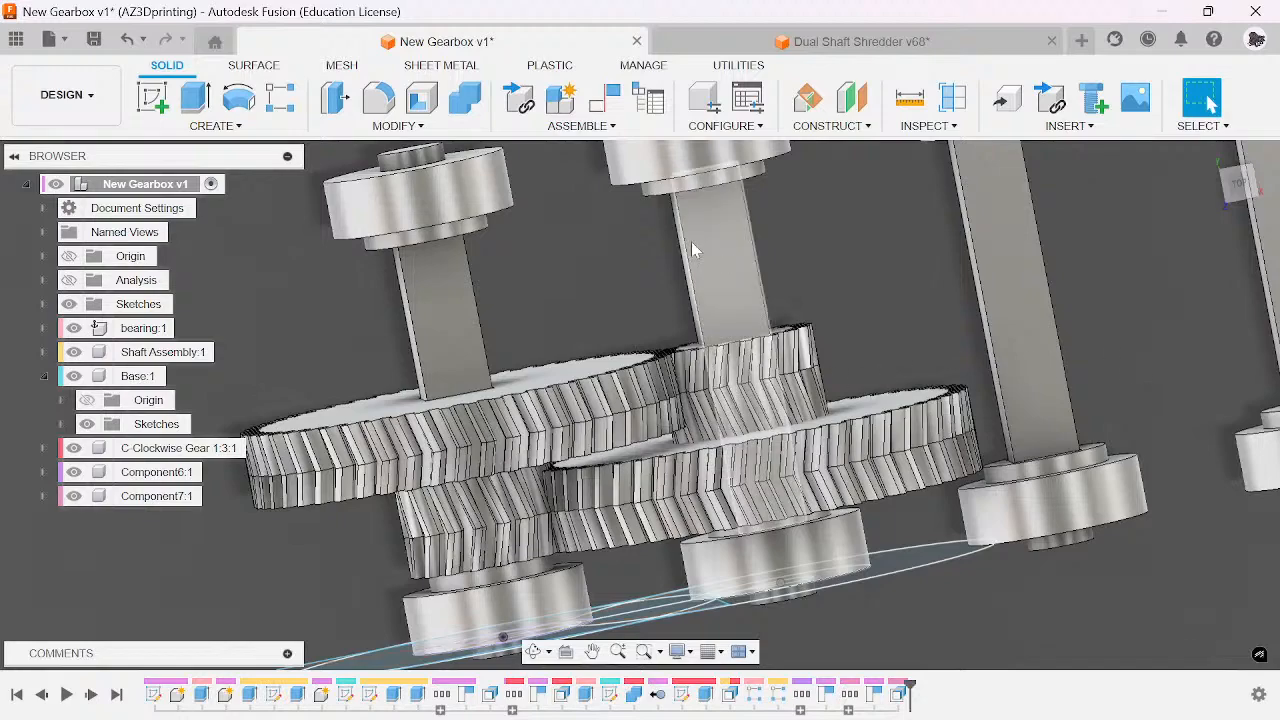
scroll(677, 295, up, 2)
scroll(800, 305, down, 3)
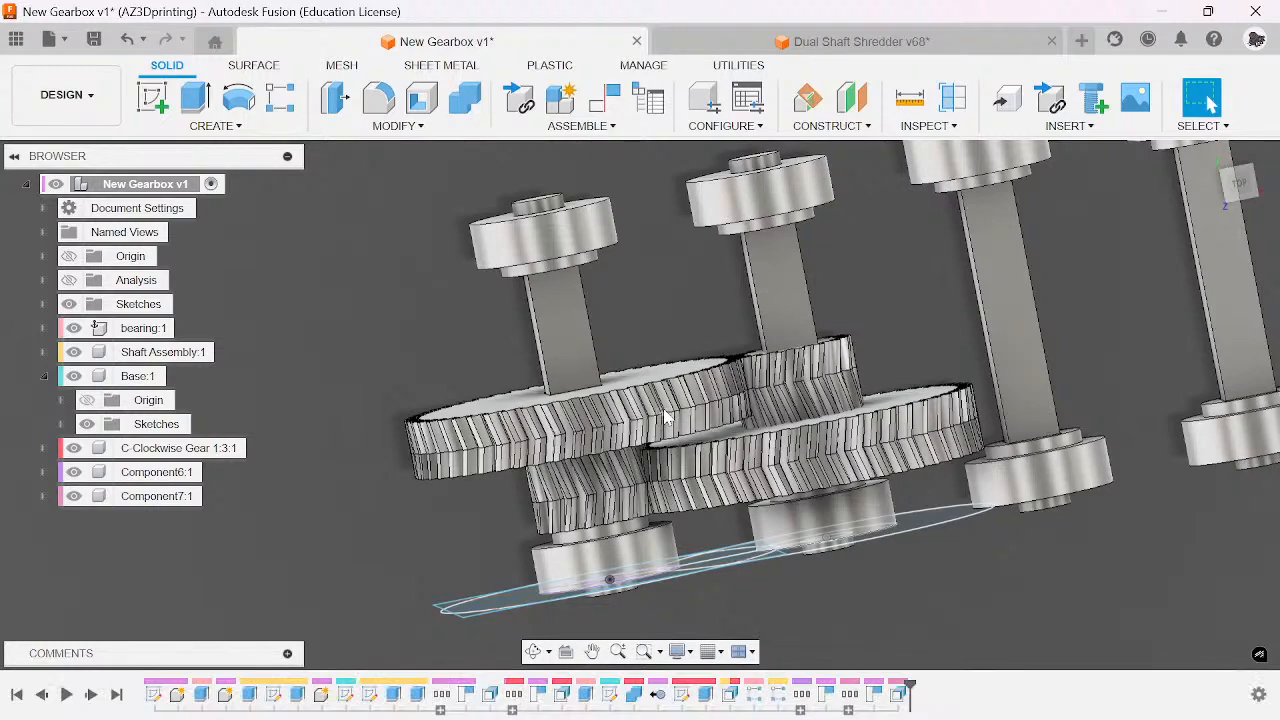
click(537, 693)
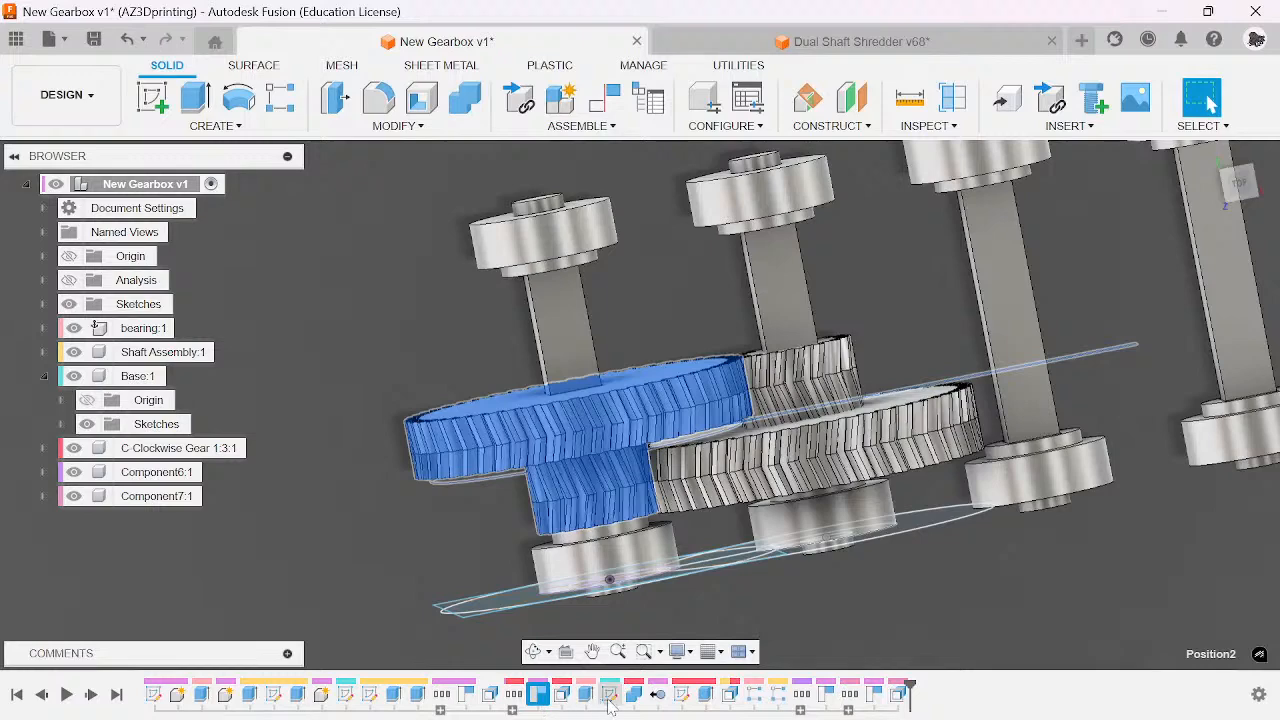
click(825, 693)
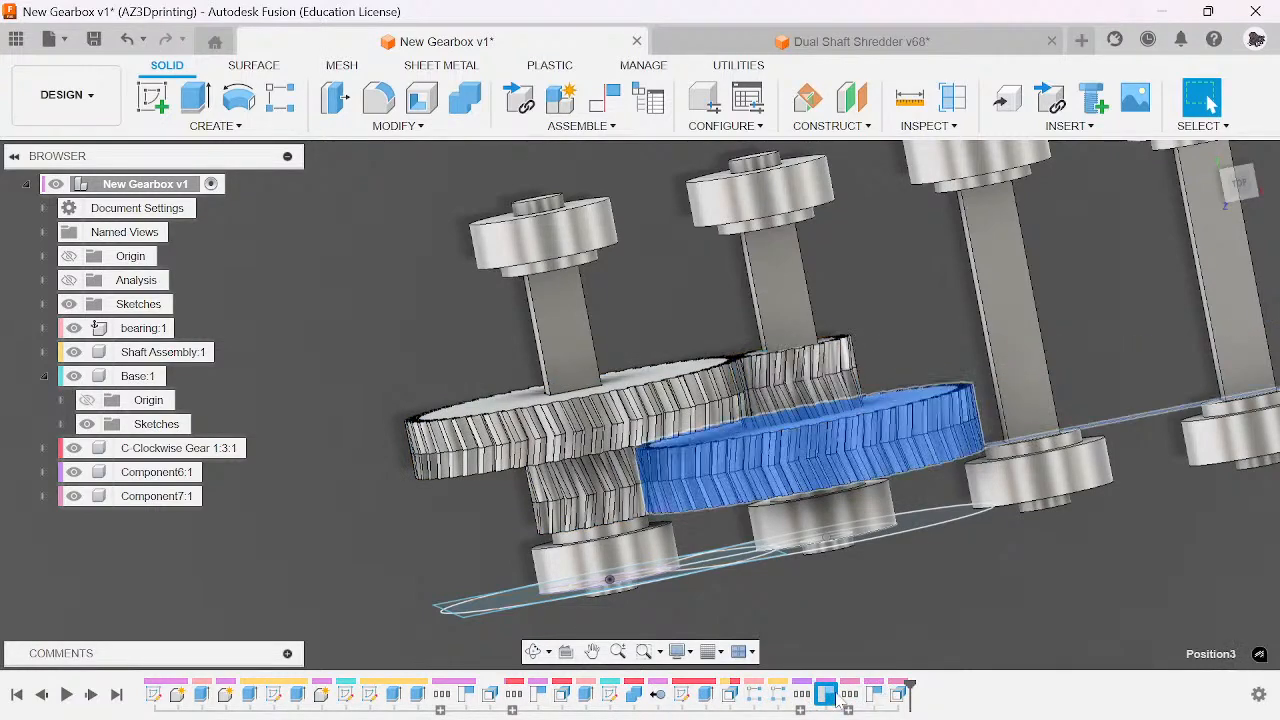
right_click(828, 694)
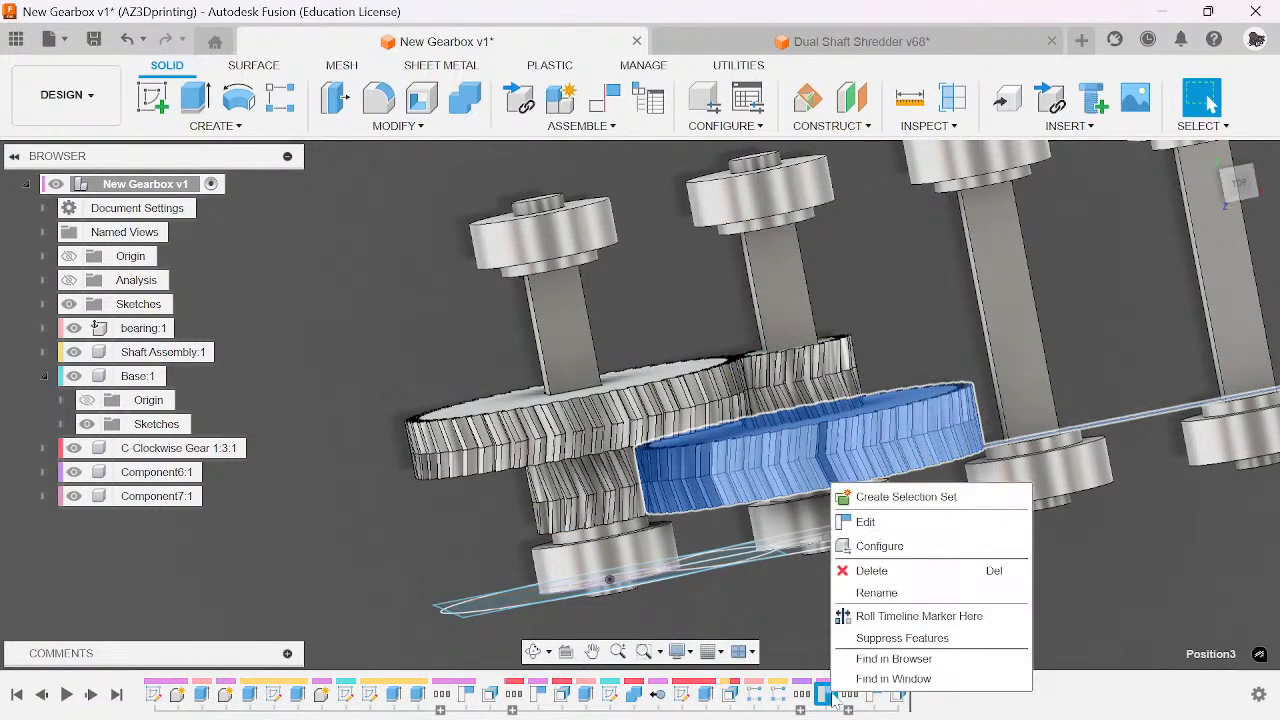
click(950, 530)
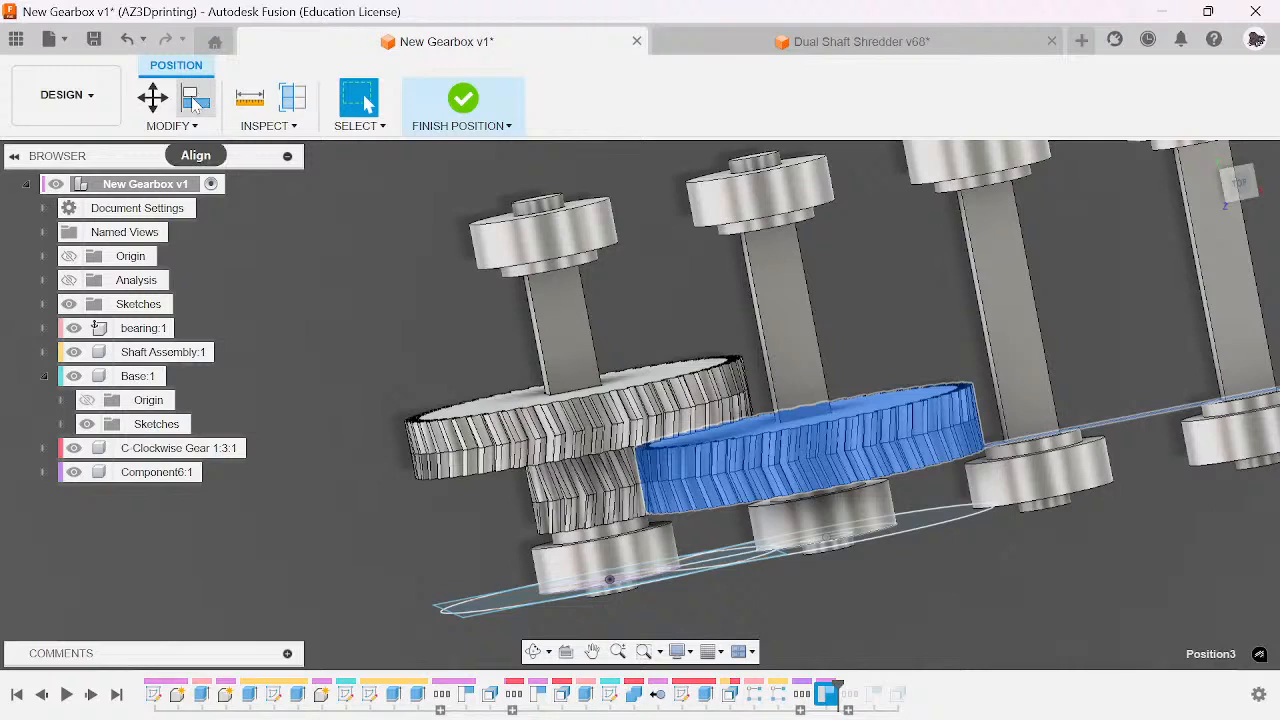
click(463, 100)
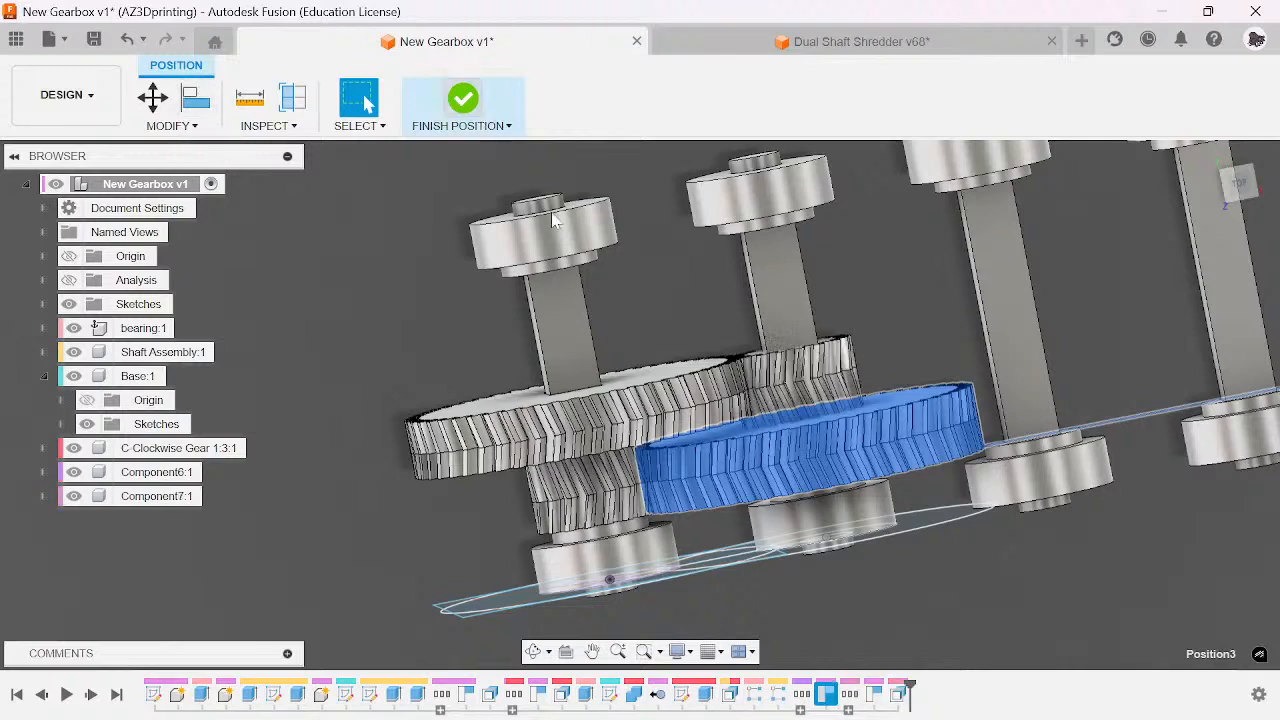
- Reorder the timeline so the large gear's creation and position features come after the small gear's position feature
click(803, 697)
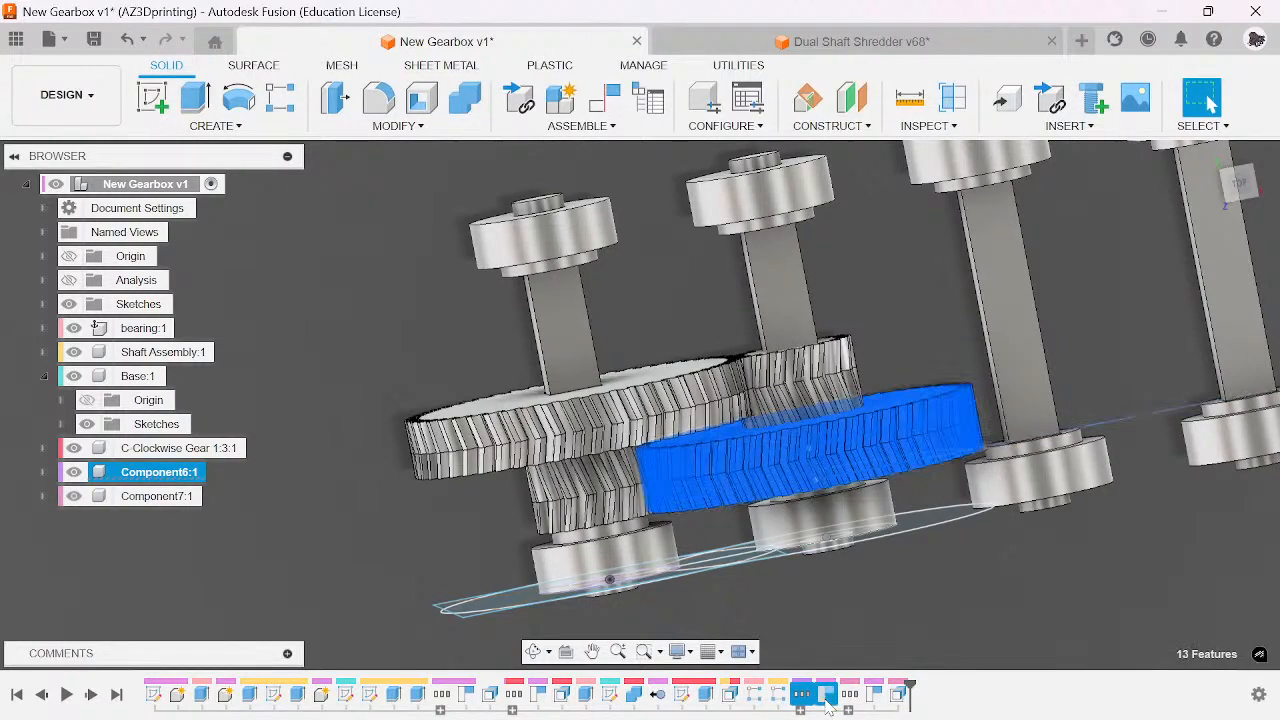
key(Delete)
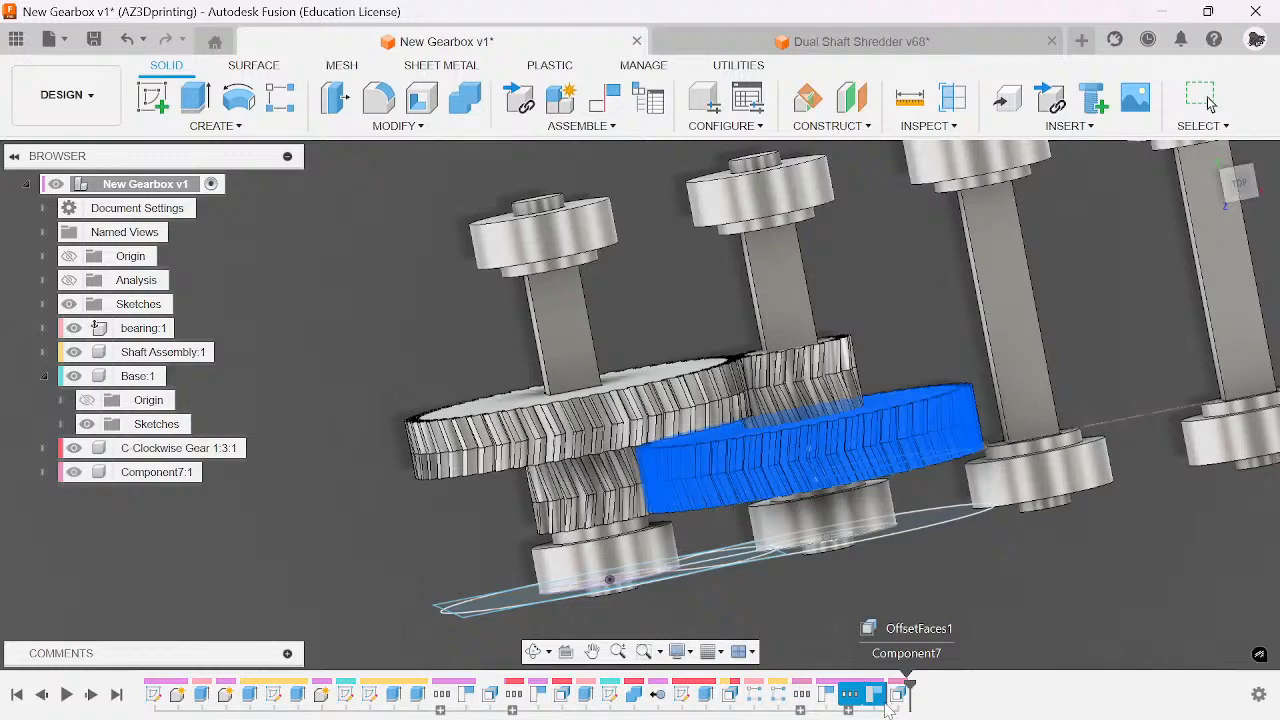
key(ctrl+z)
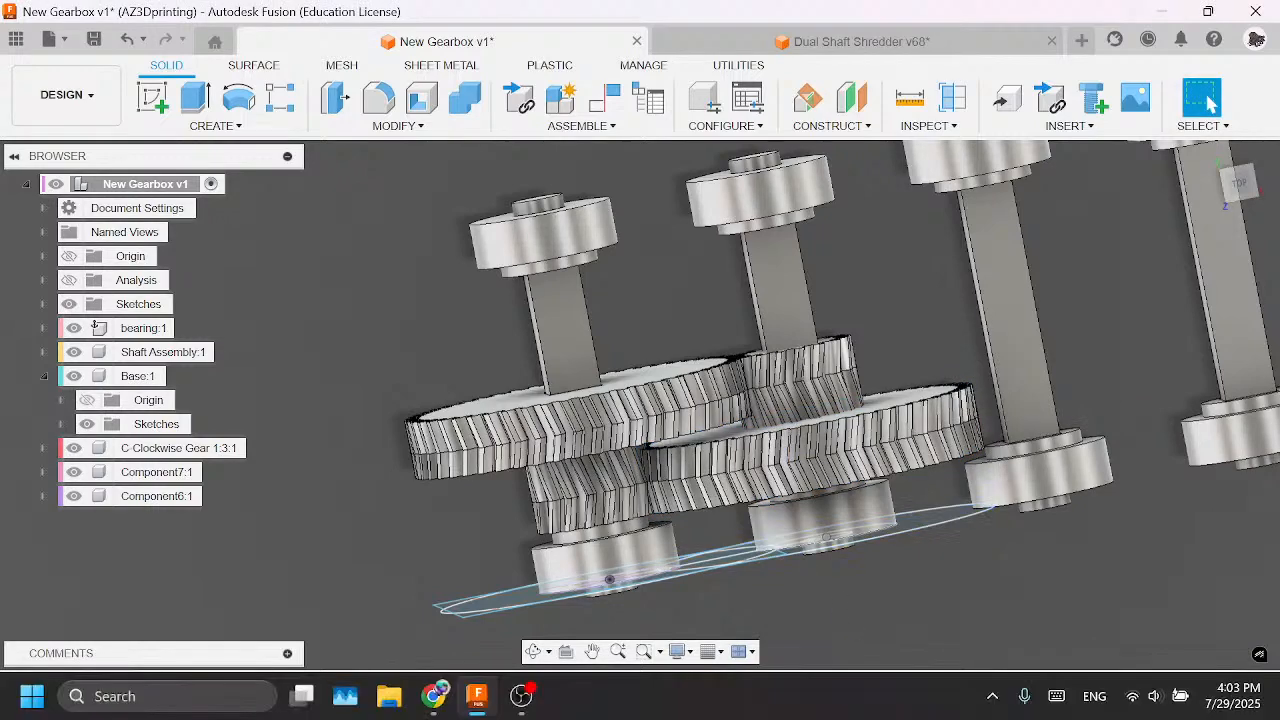
- Edit the large gear's Position3 feature and align its outer face to the circular shoulder edge at the second shaft's far bearing
right_click(876, 694)
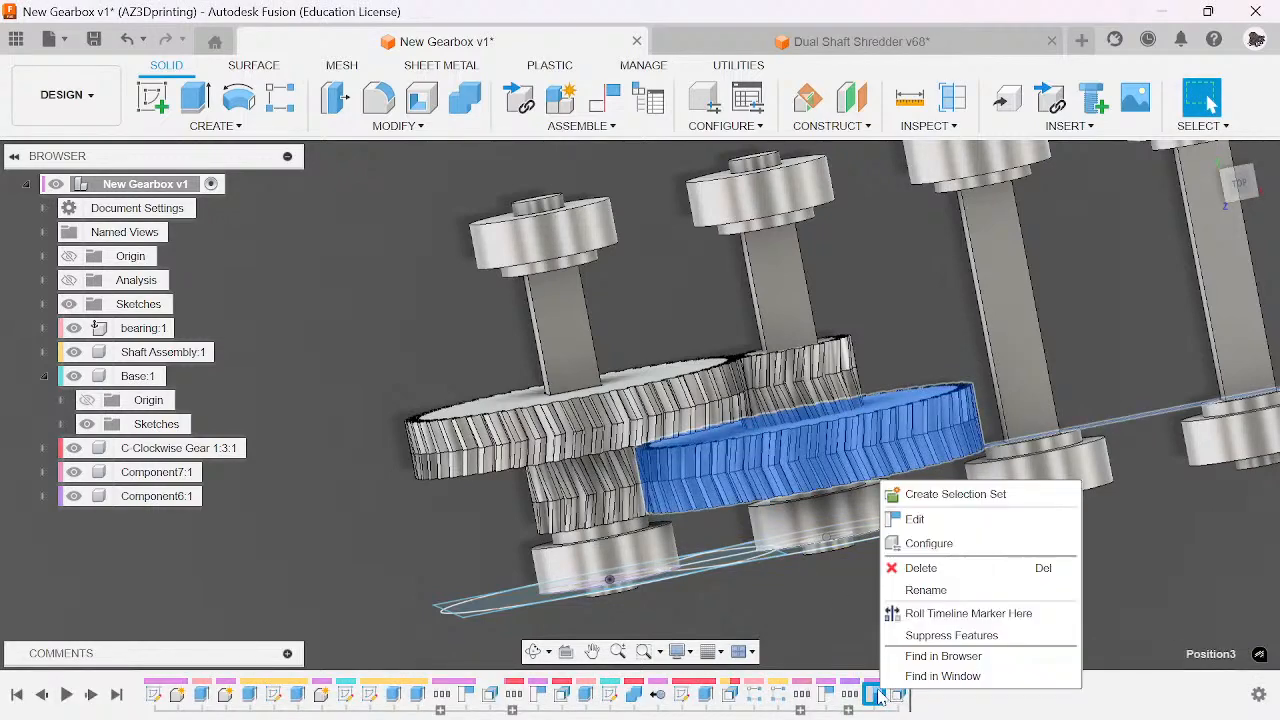
click(966, 526)
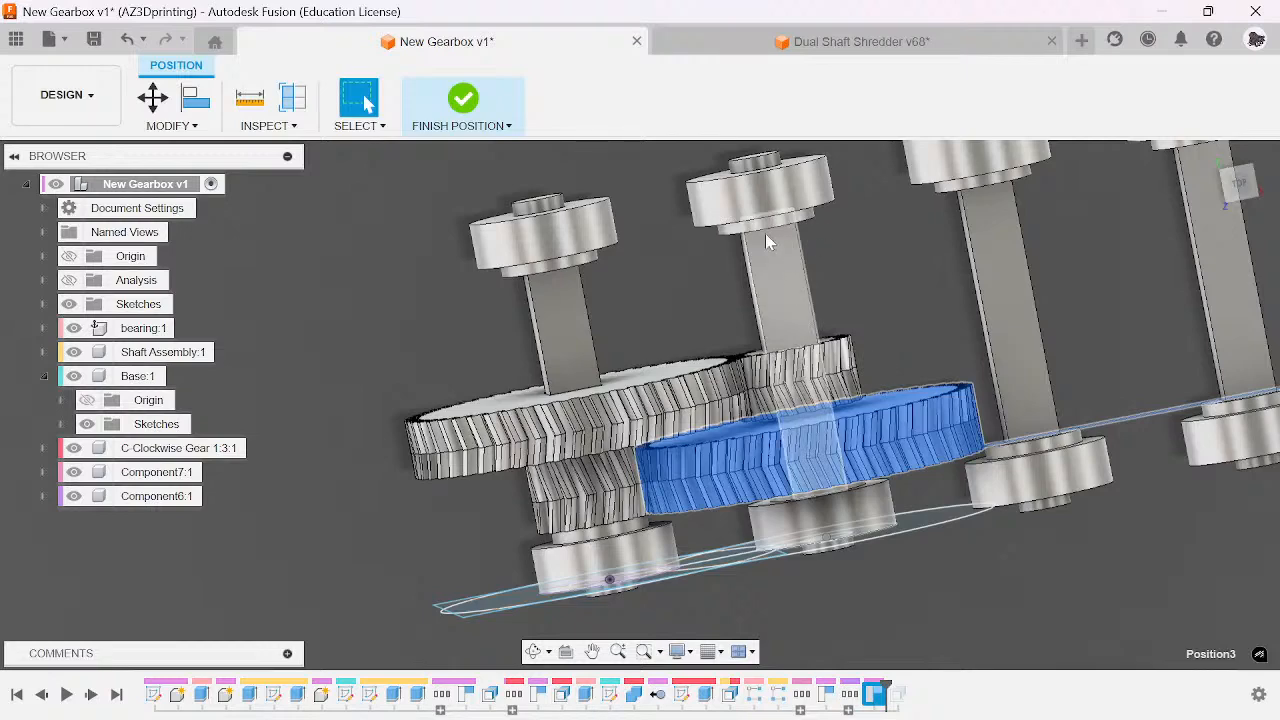
scroll(867, 203, up, 4)
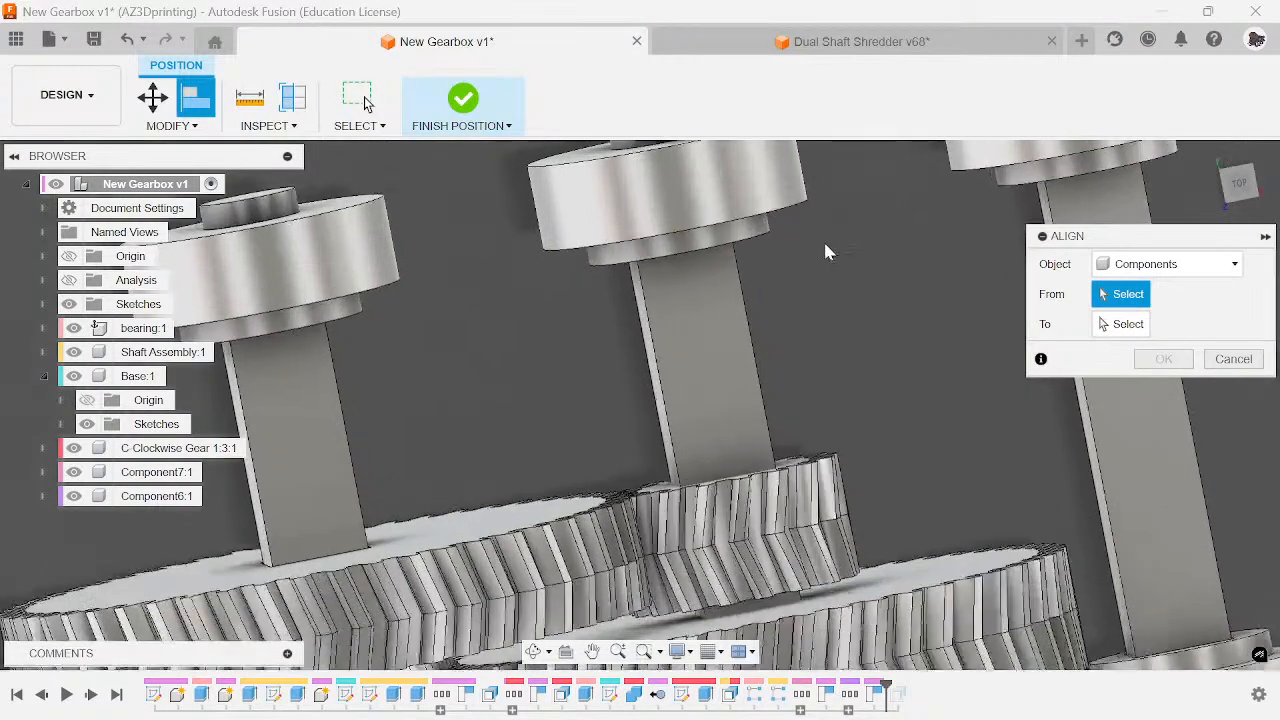
scroll(826, 251, up, 1)
click(740, 237)
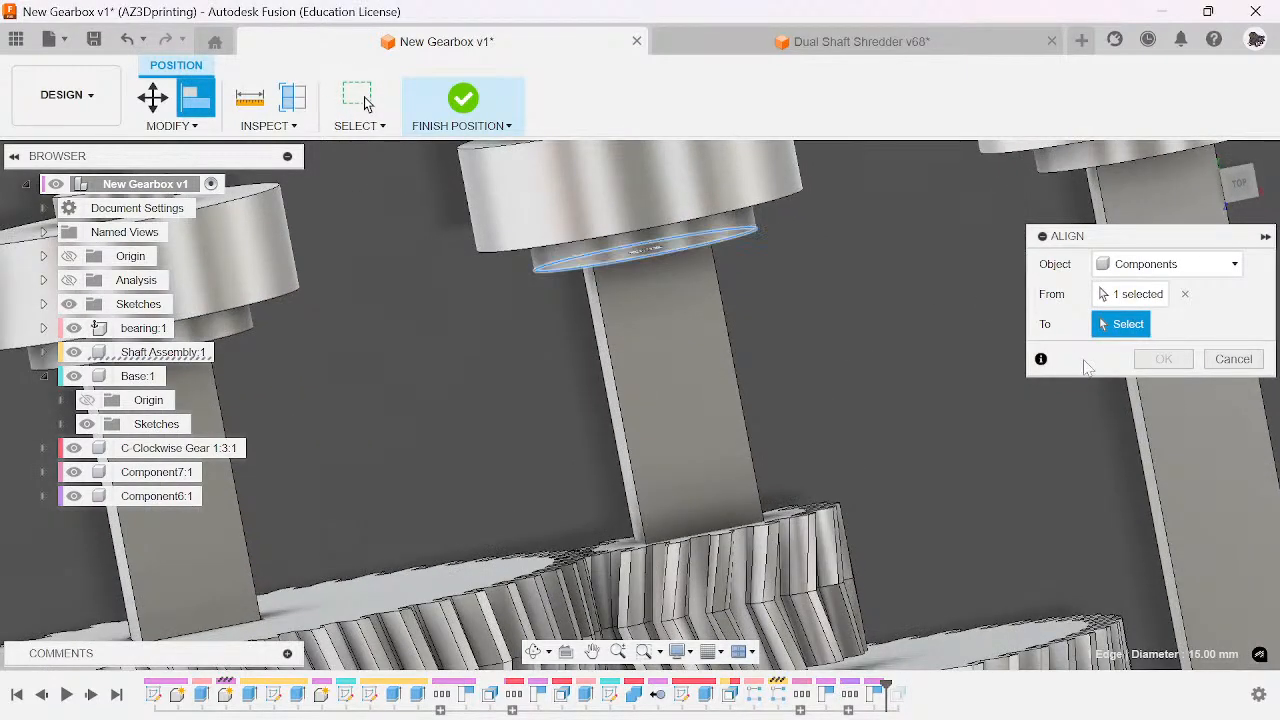
click(1185, 295)
scroll(806, 278, down, 3)
scroll(852, 452, up, 3)
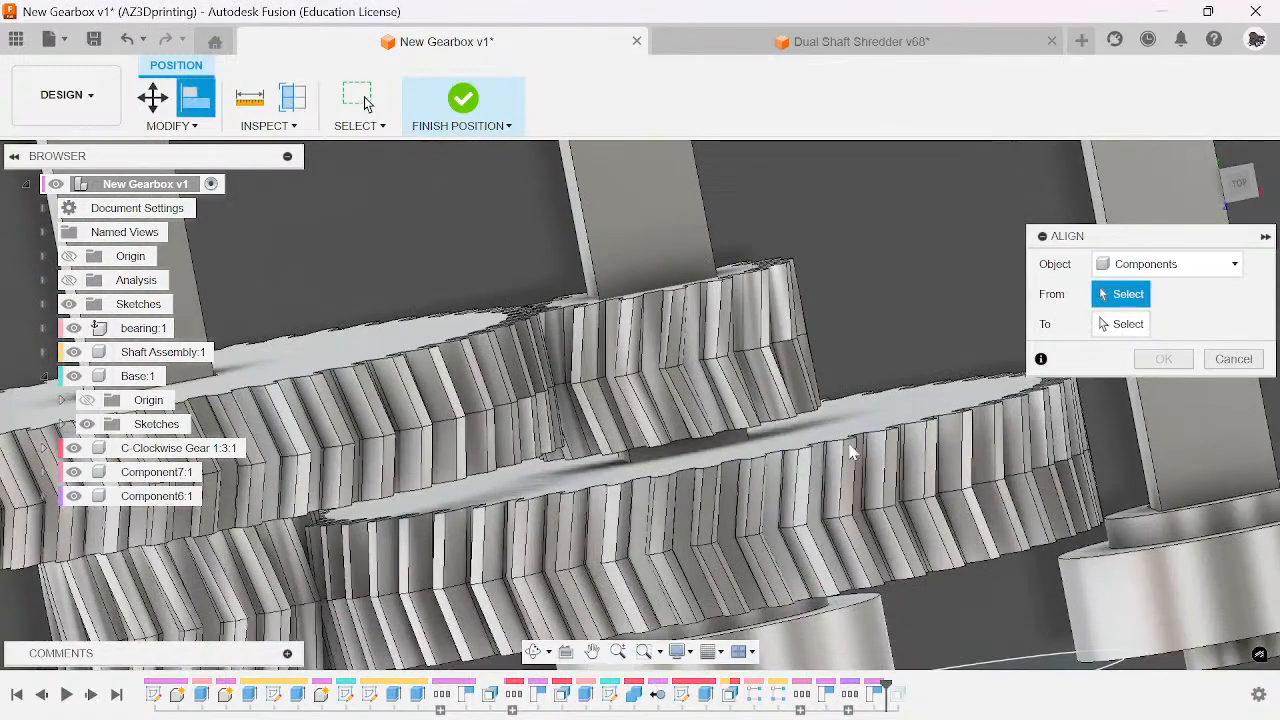
click(722, 460)
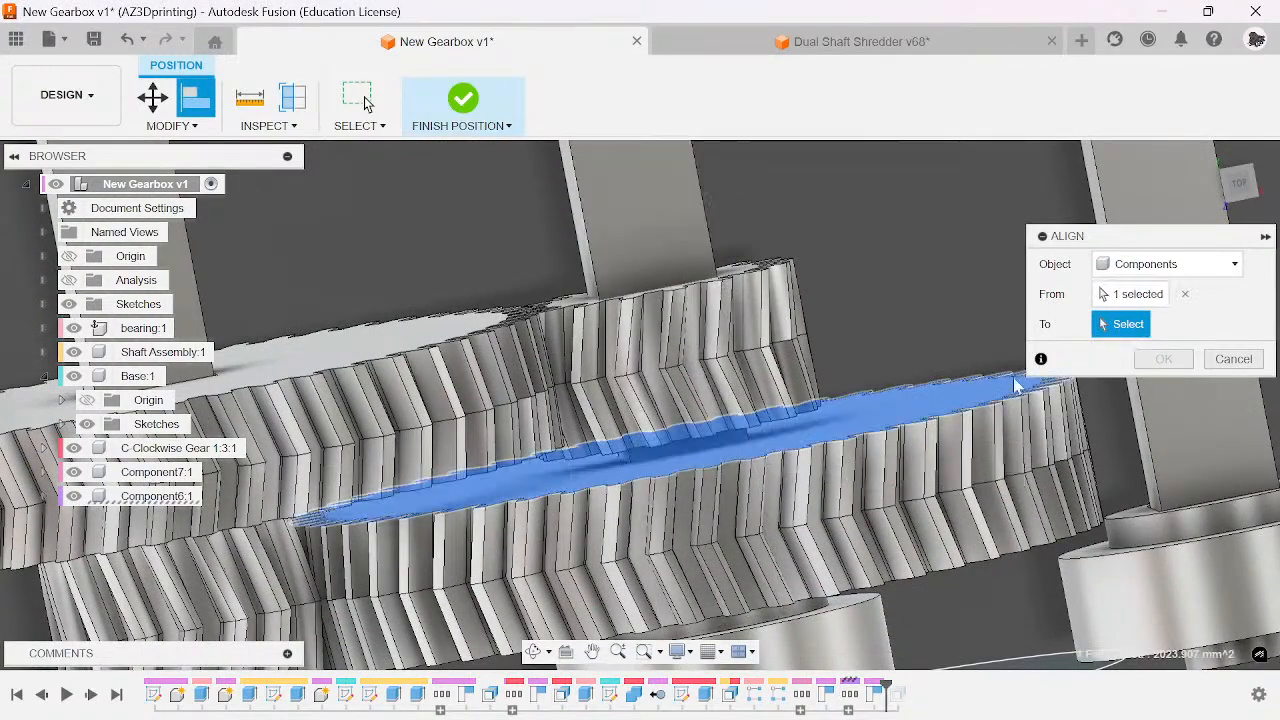
scroll(1015, 385, down, 3)
click(731, 188)
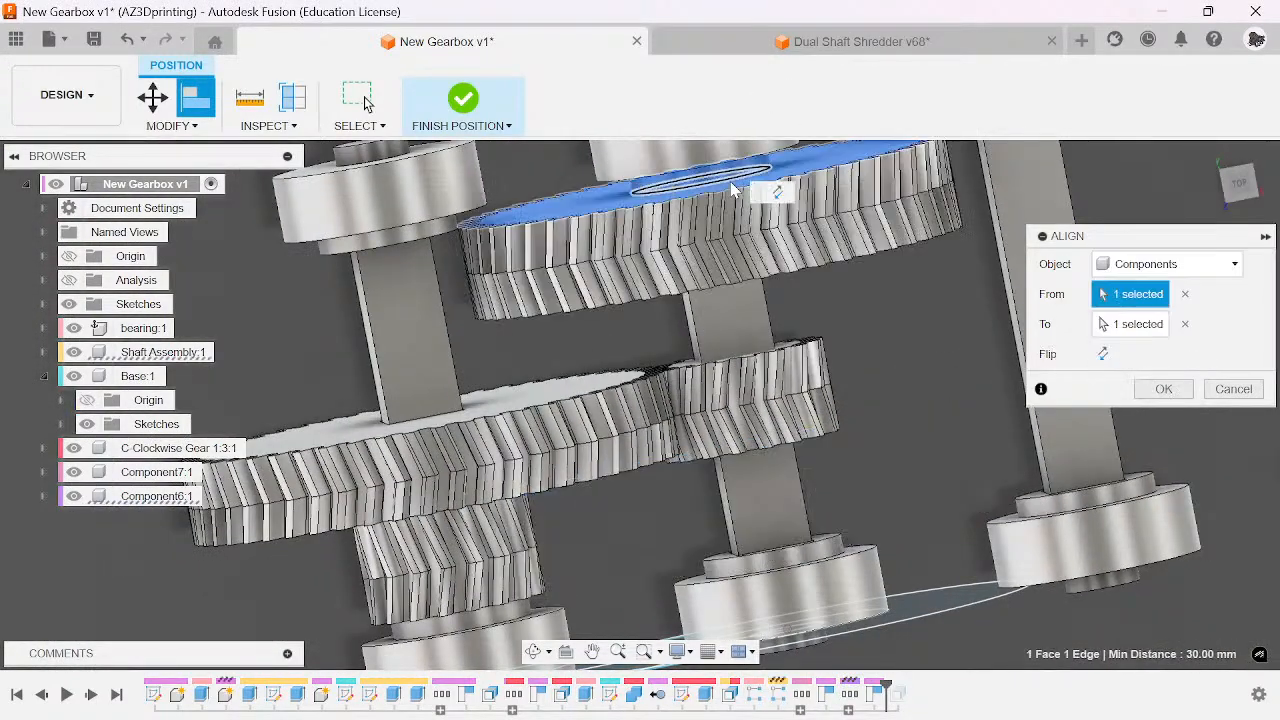
middle_drag(733, 190, 741, 318)
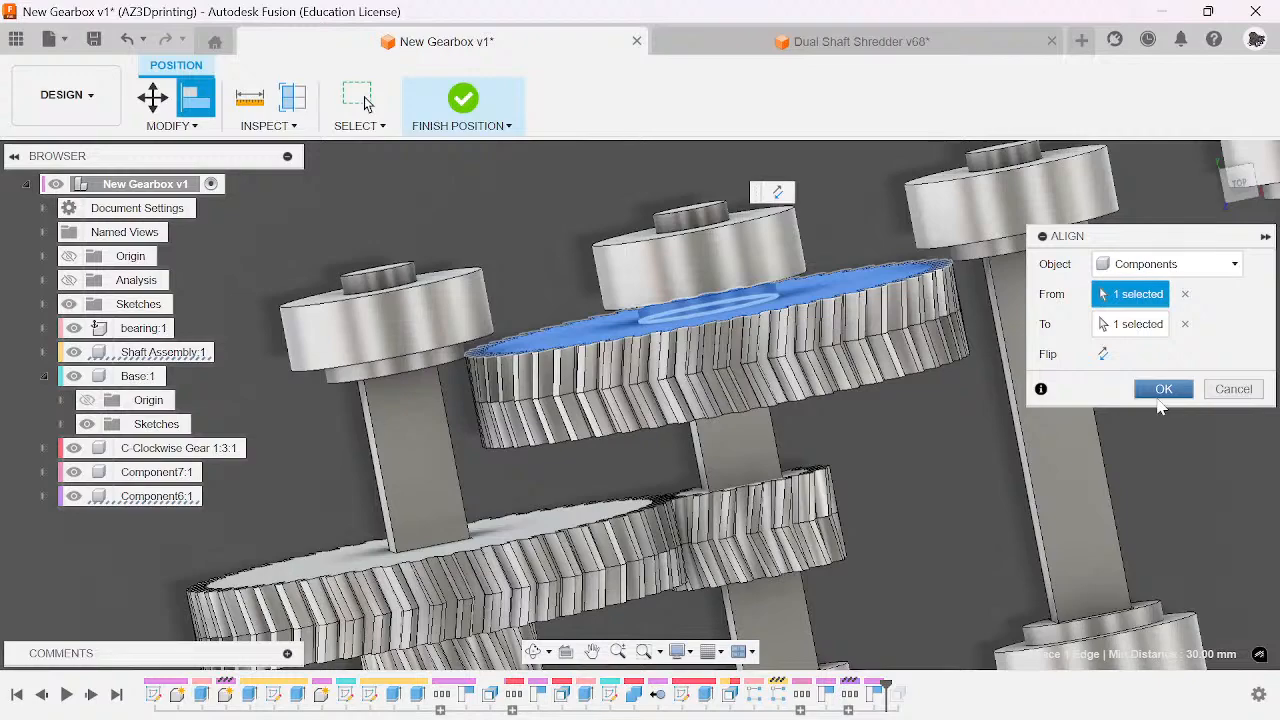
click(1162, 391)
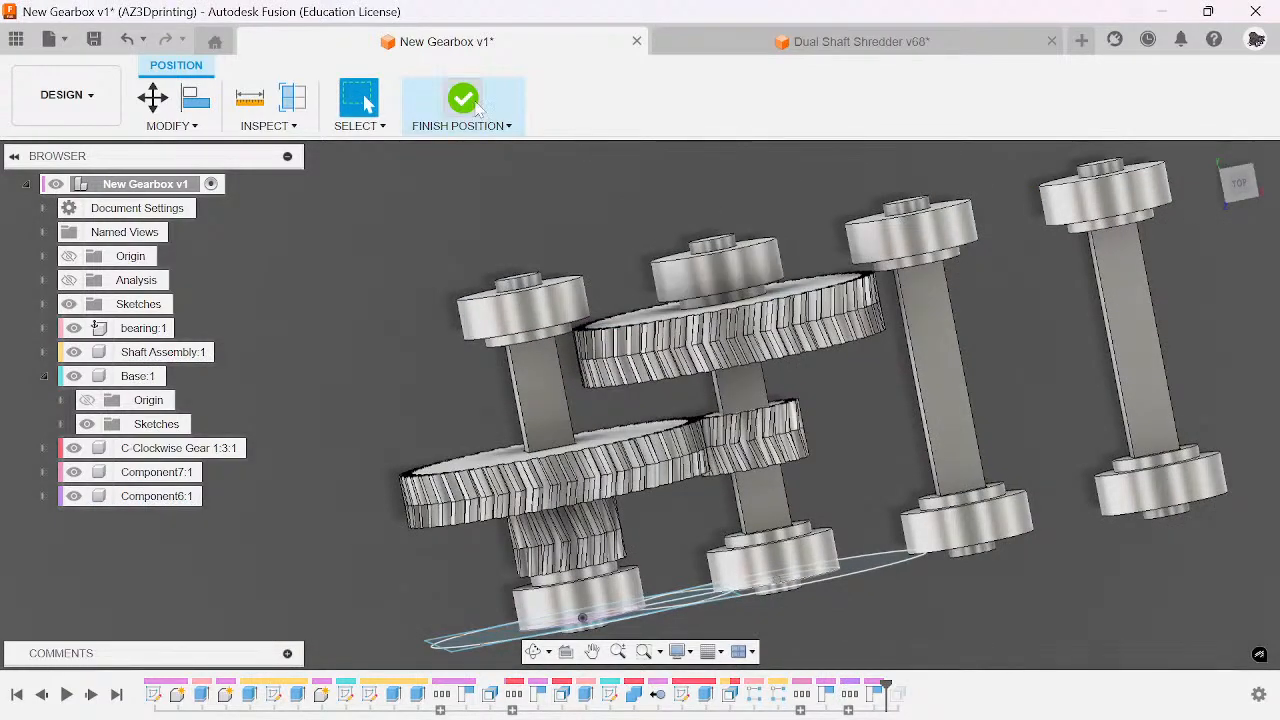
click(470, 104)
- Edit the OffsetFaces1 feature of the second shaft's small gear, replacing its face with the one facing the large gear, offset 13 mm
scroll(798, 420, up, 2)
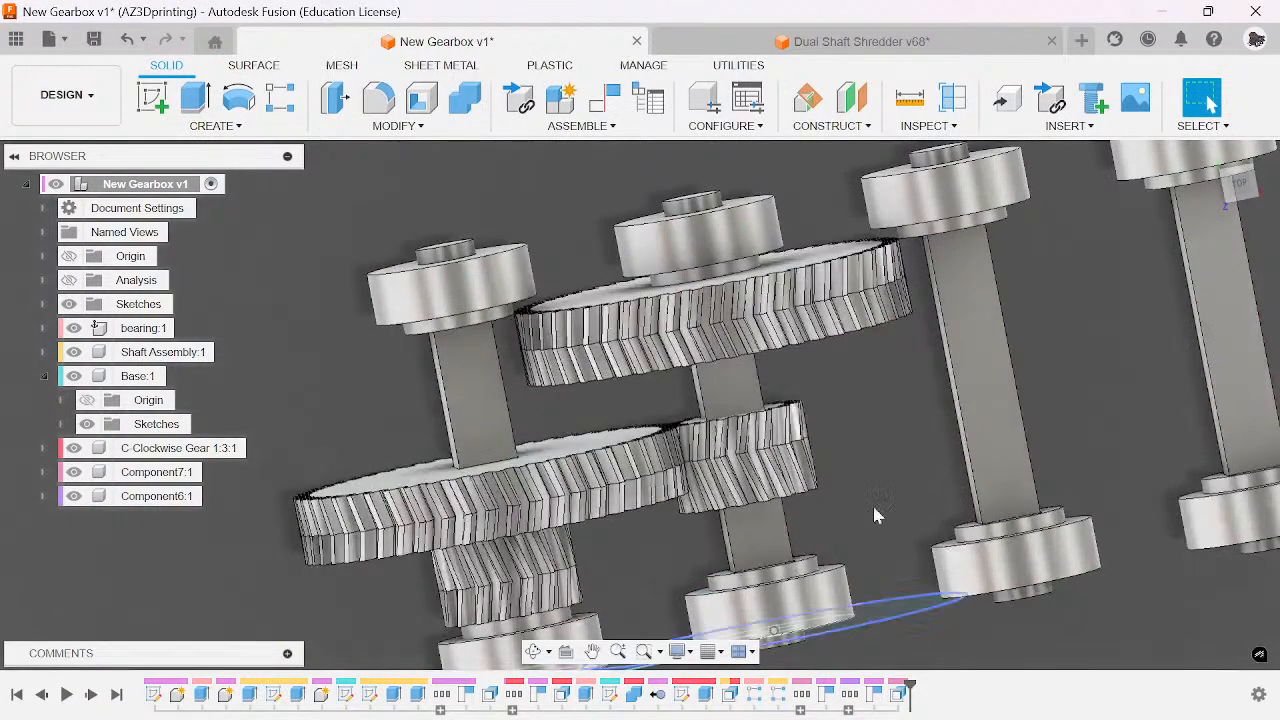
mouse_move(1243, 197)
mouse_down()
mouse_move(1235, 178)
mouse_move(1222, 197)
mouse_up()
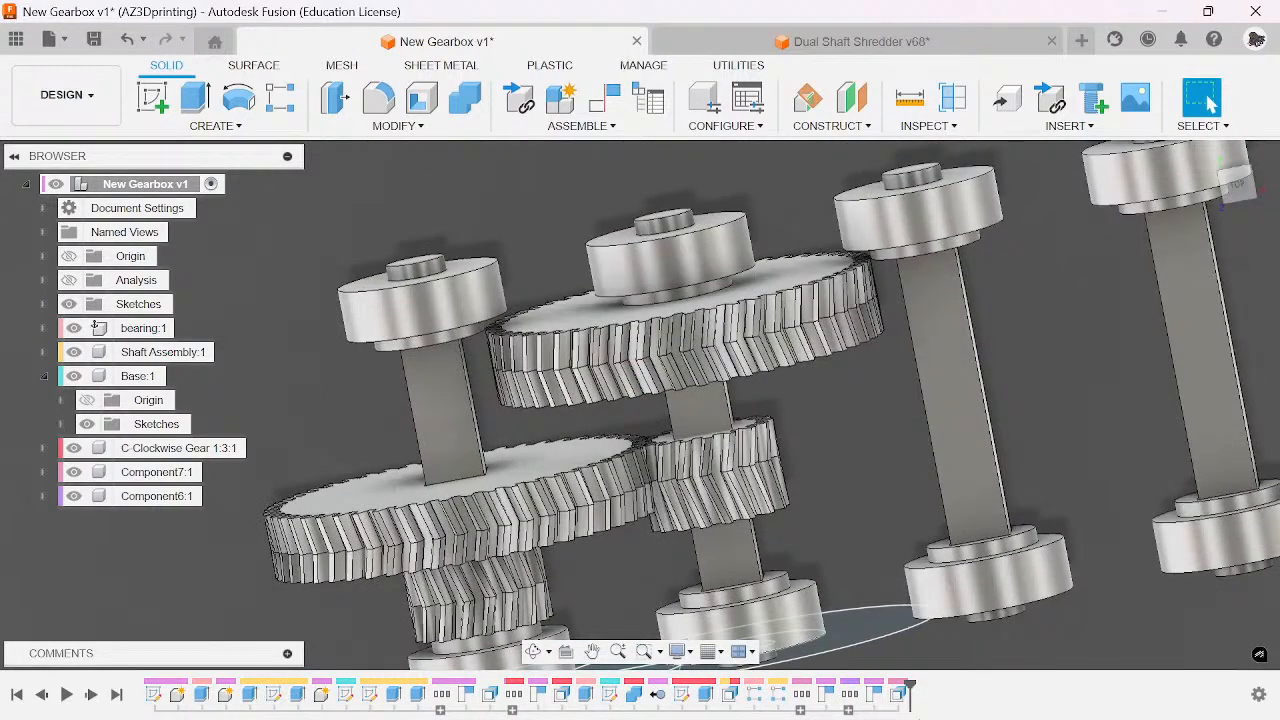
right_click(898, 696)
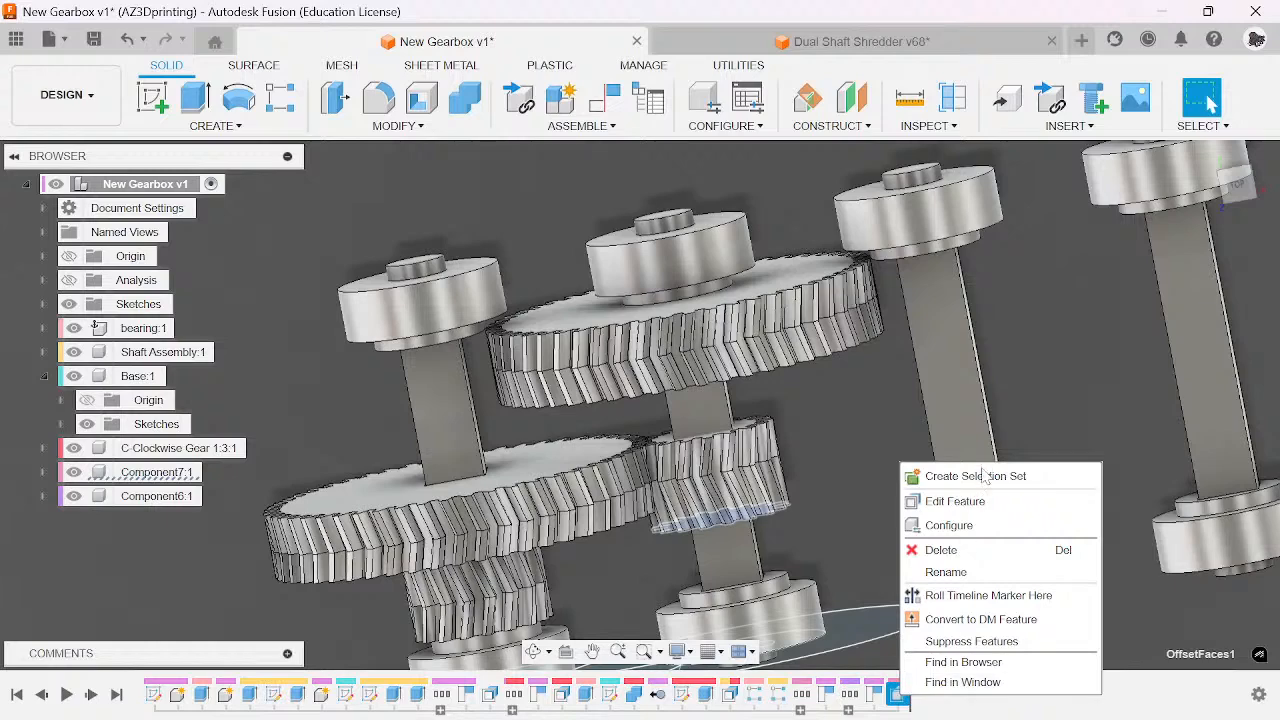
click(955, 501)
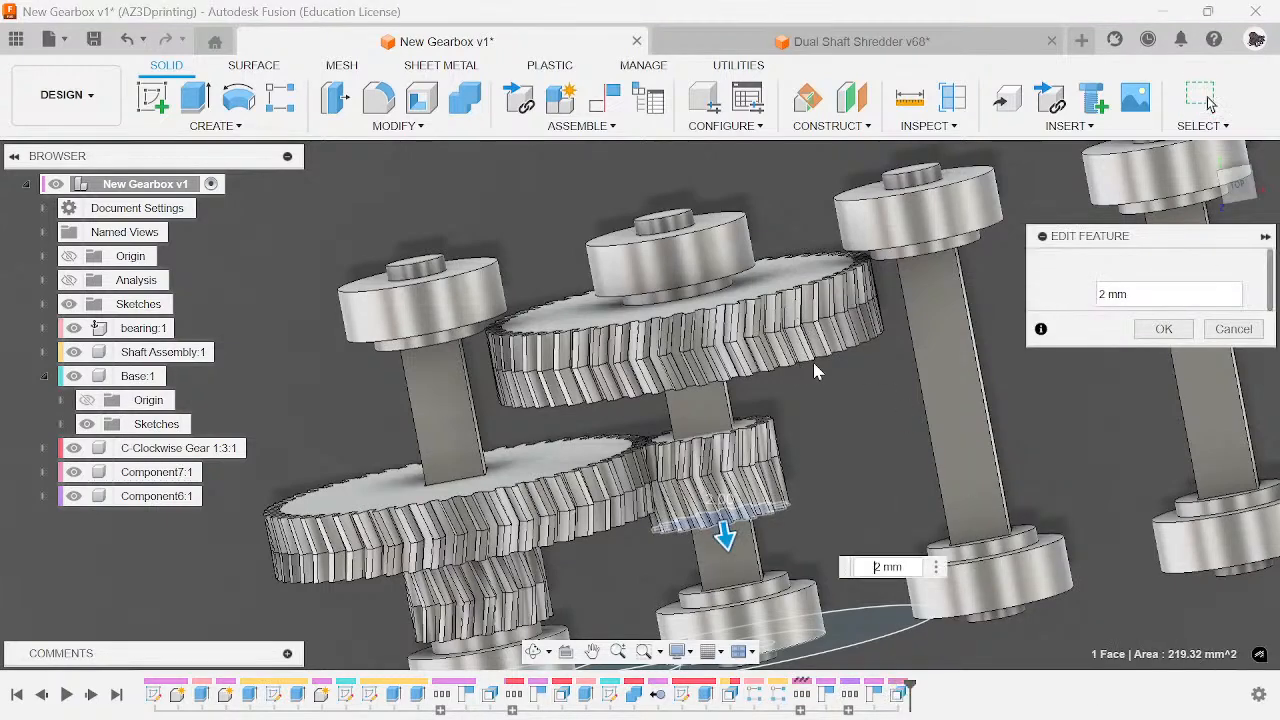
scroll(790, 375, up, 3)
click(1188, 264)
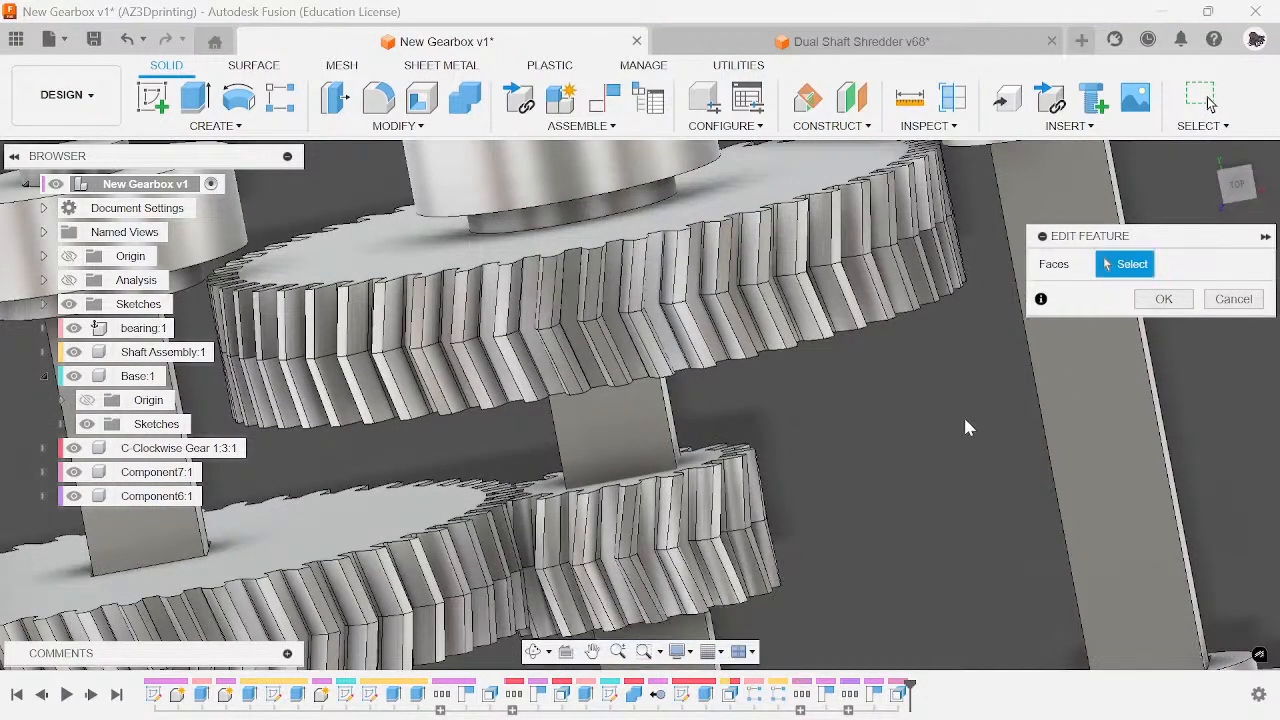
click(650, 466)
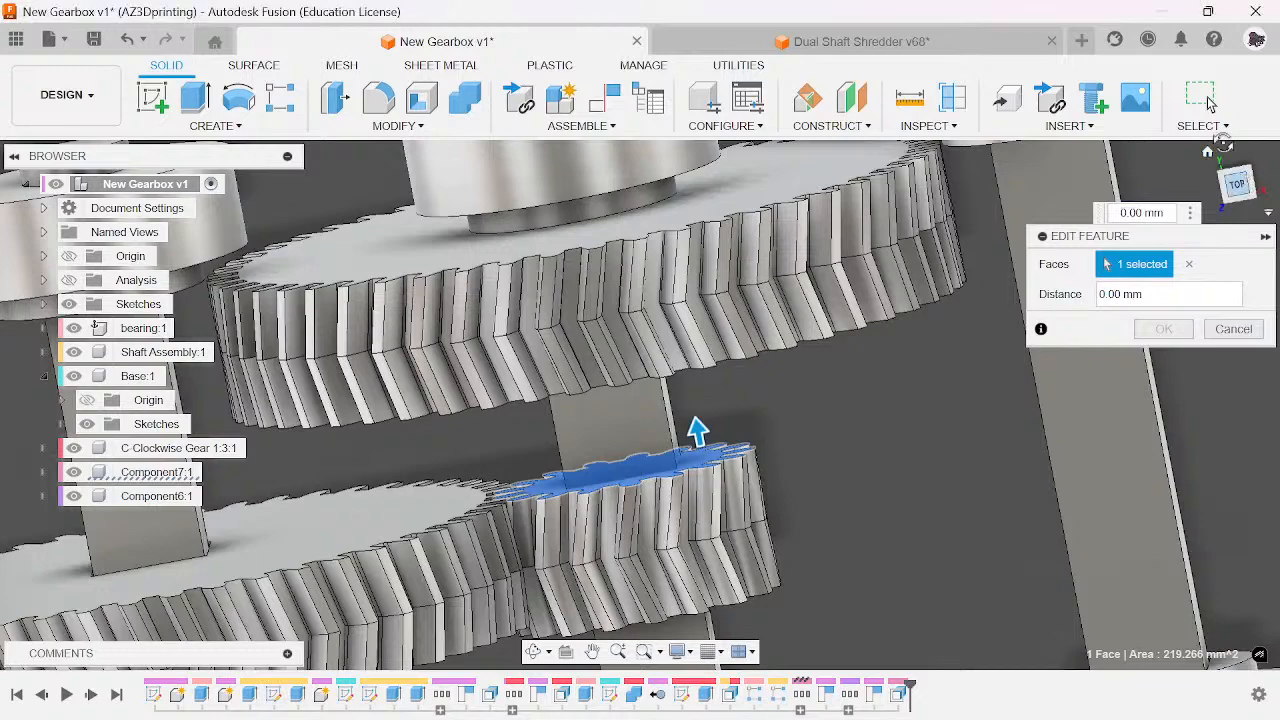
click(1207, 153)
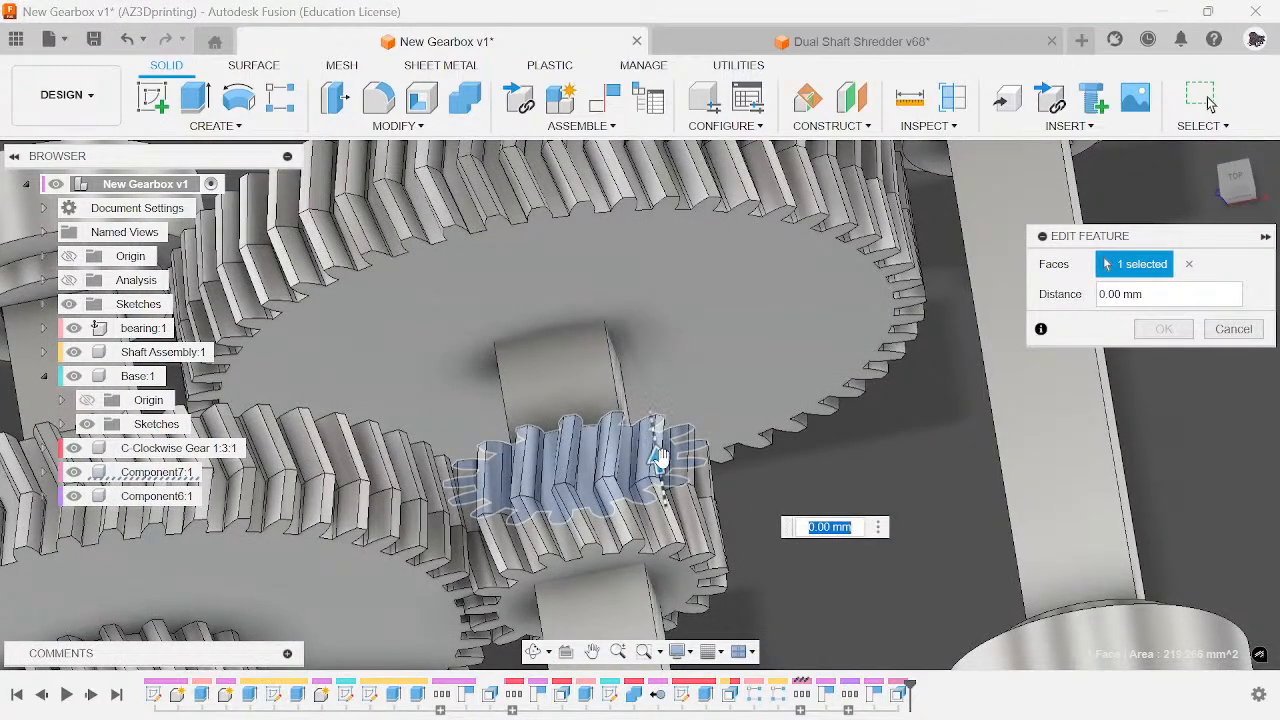
drag(614, 283, 645, 276)
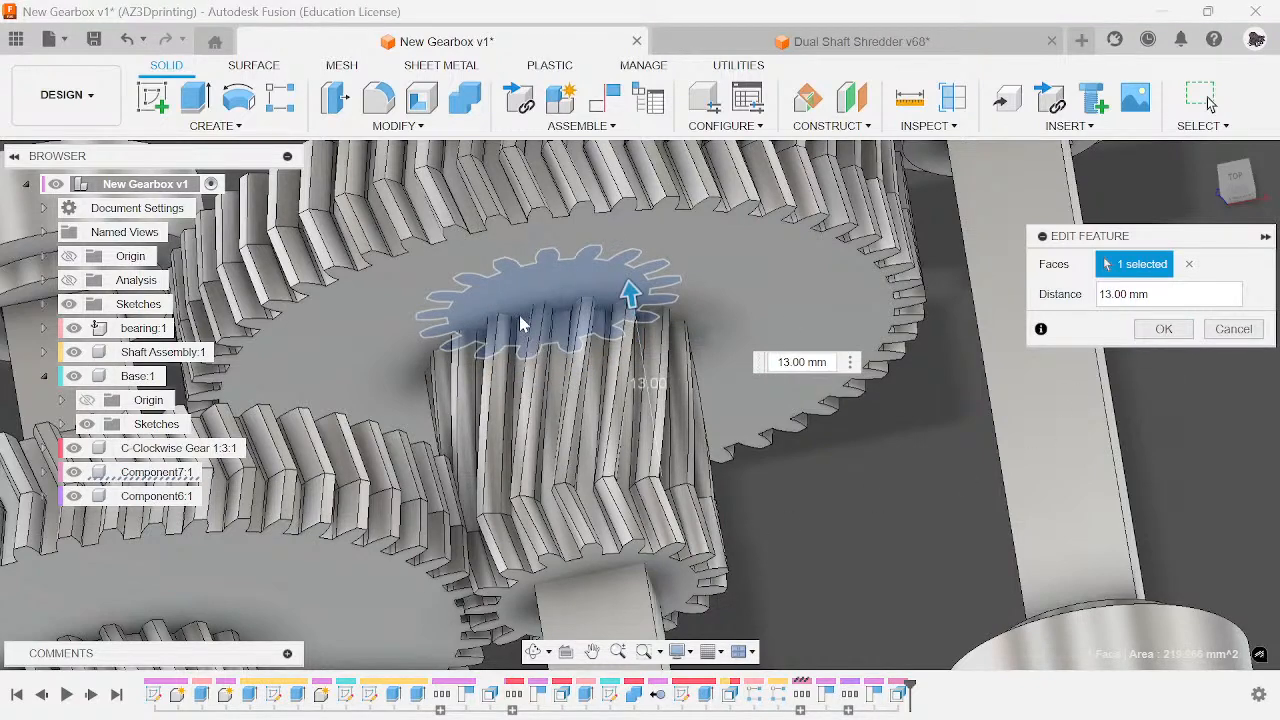
key(Return)
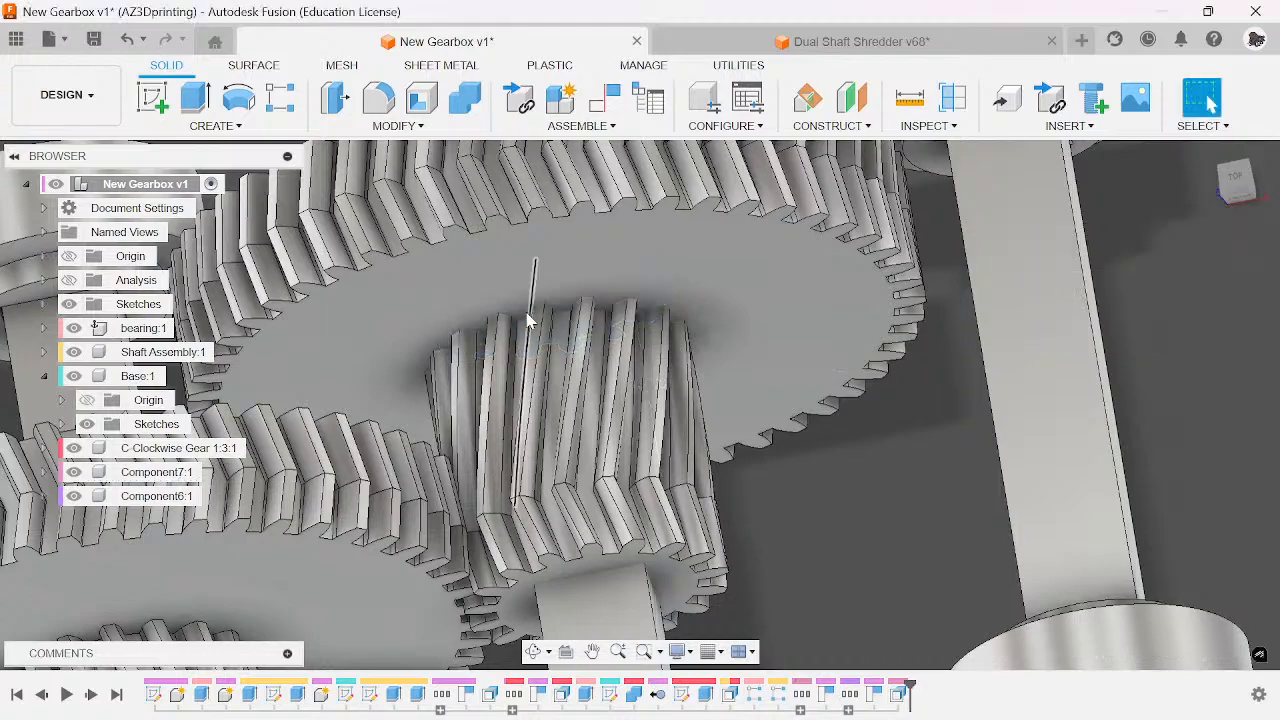
- Examine from several angles how the extended double gear on the second shaft sits relative to the neighbouring gears and shafts
scroll(528, 320, down, 5)
mouse_move(1238, 185)
mouse_down()
mouse_move(1234, 240)
mouse_move(1222, 192)
mouse_move(1215, 232)
mouse_move(1222, 200)
mouse_up()
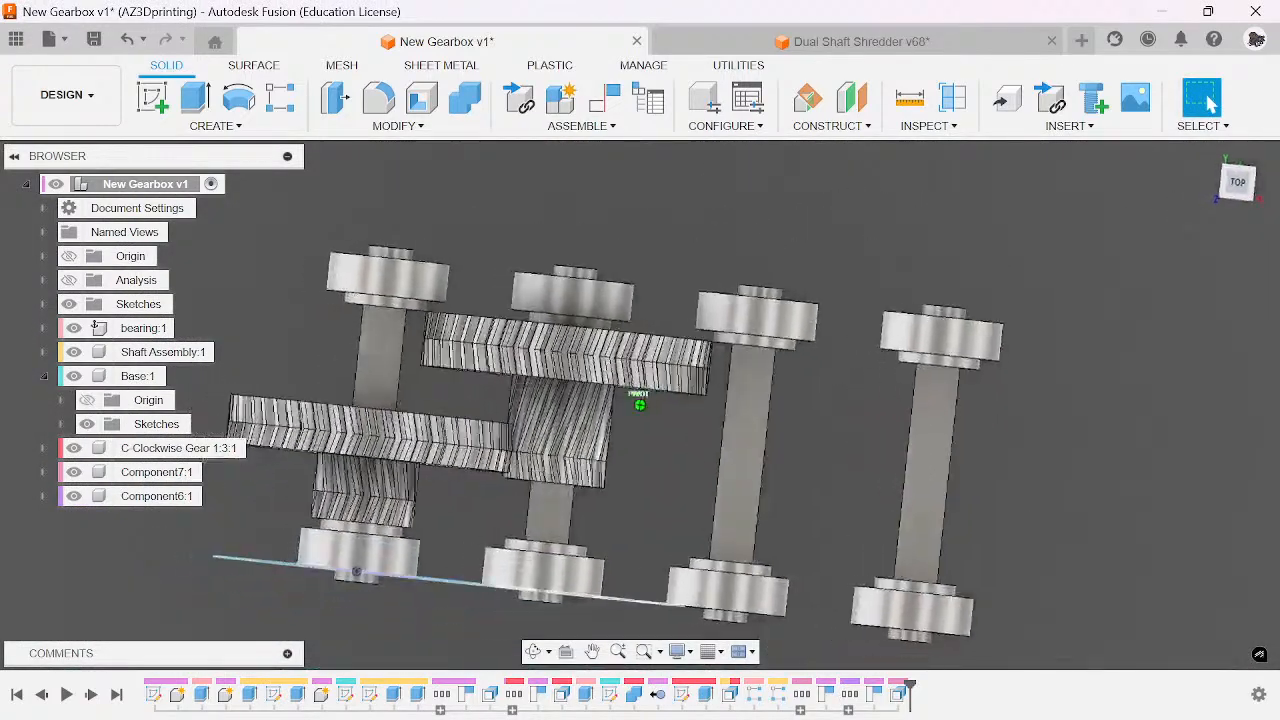
middle_drag(838, 377, 837, 314)
scroll(637, 453, up, 3)
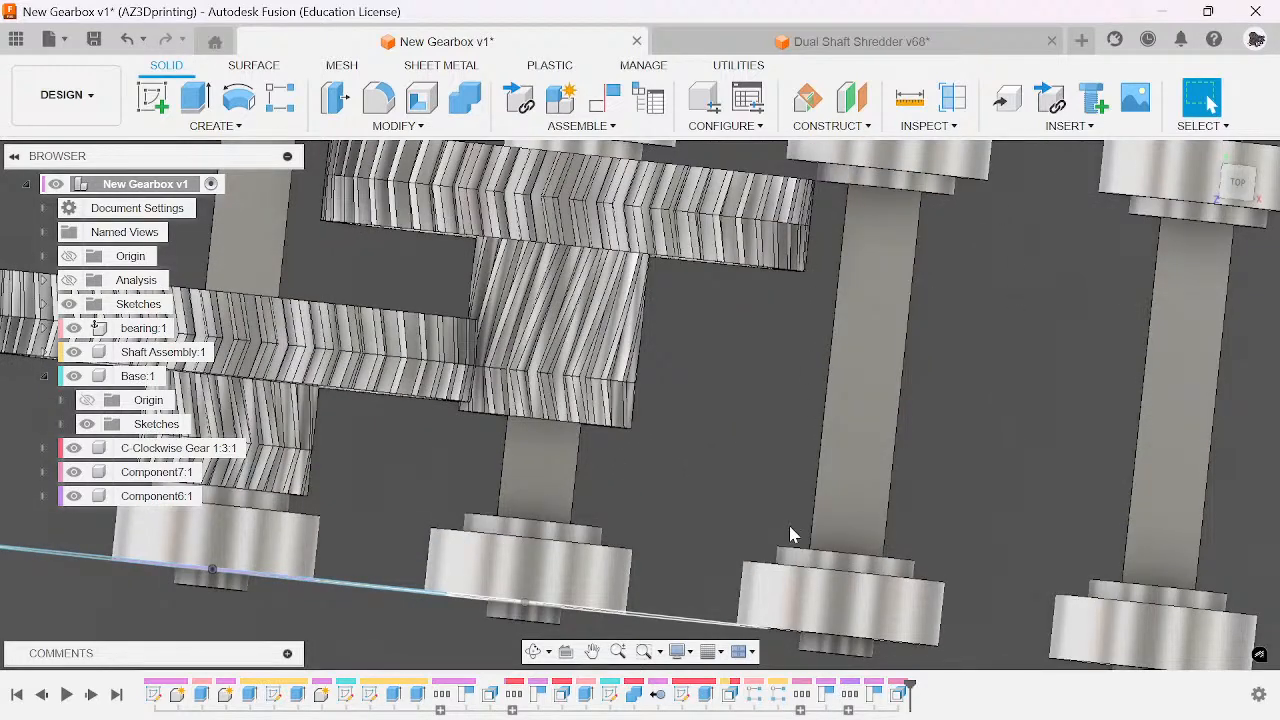
scroll(806, 363, down, 3)
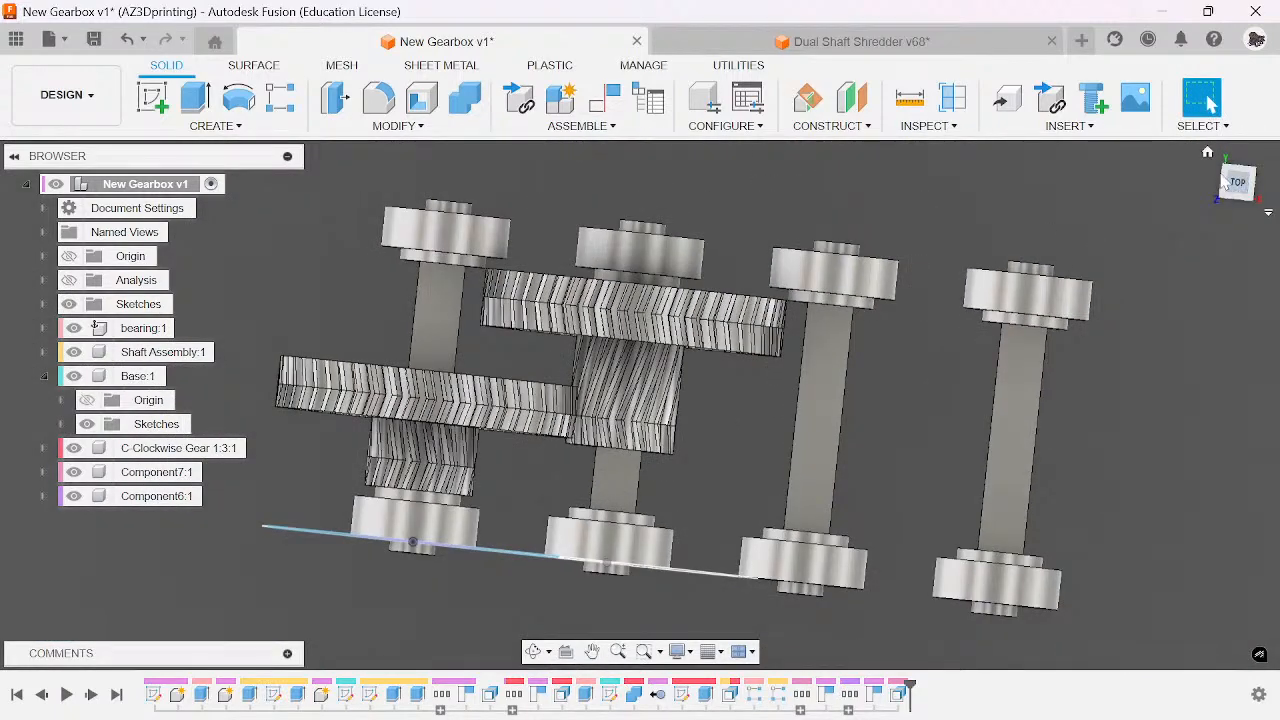
drag(1262, 166, 1246, 138)
middle_drag(911, 291, 904, 310)
scroll(877, 330, up, 5)
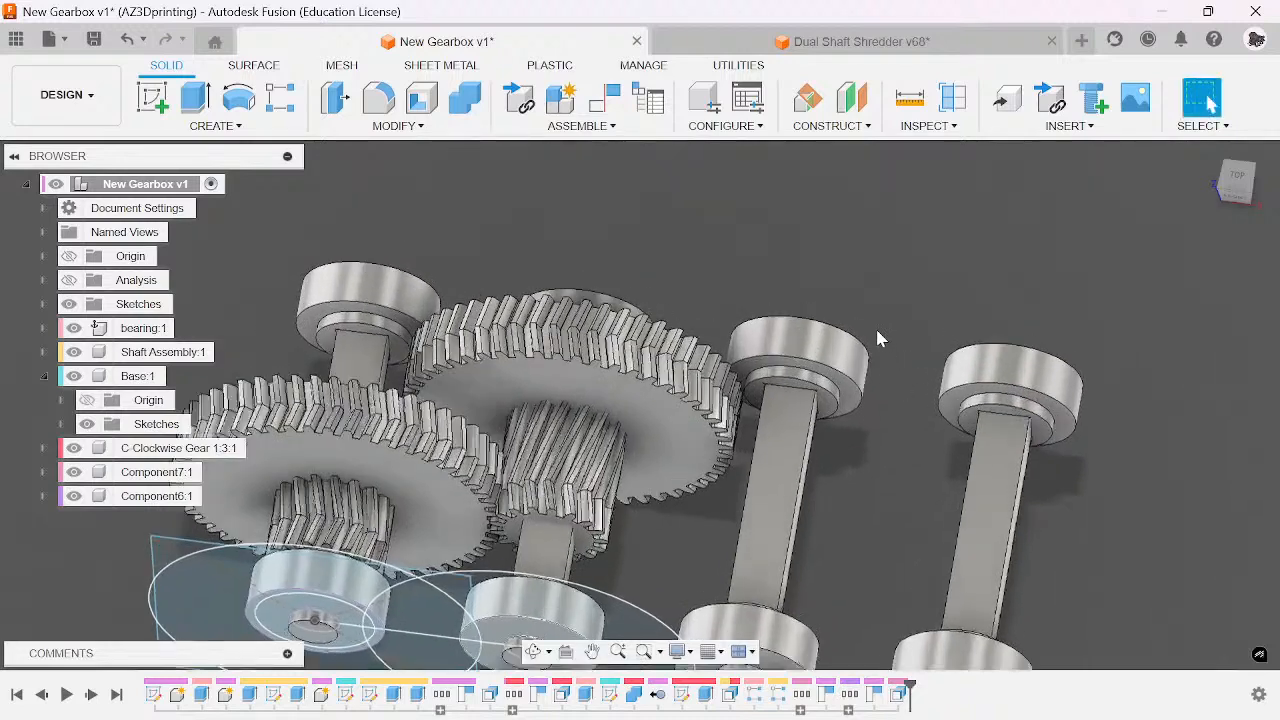
- Generate a counterclockwise double helical gear with module 1 mm, 17 teeth, 10 mm height, 14.5° pressure angle and 15° helix angle
click(739, 66)
click(845, 128)
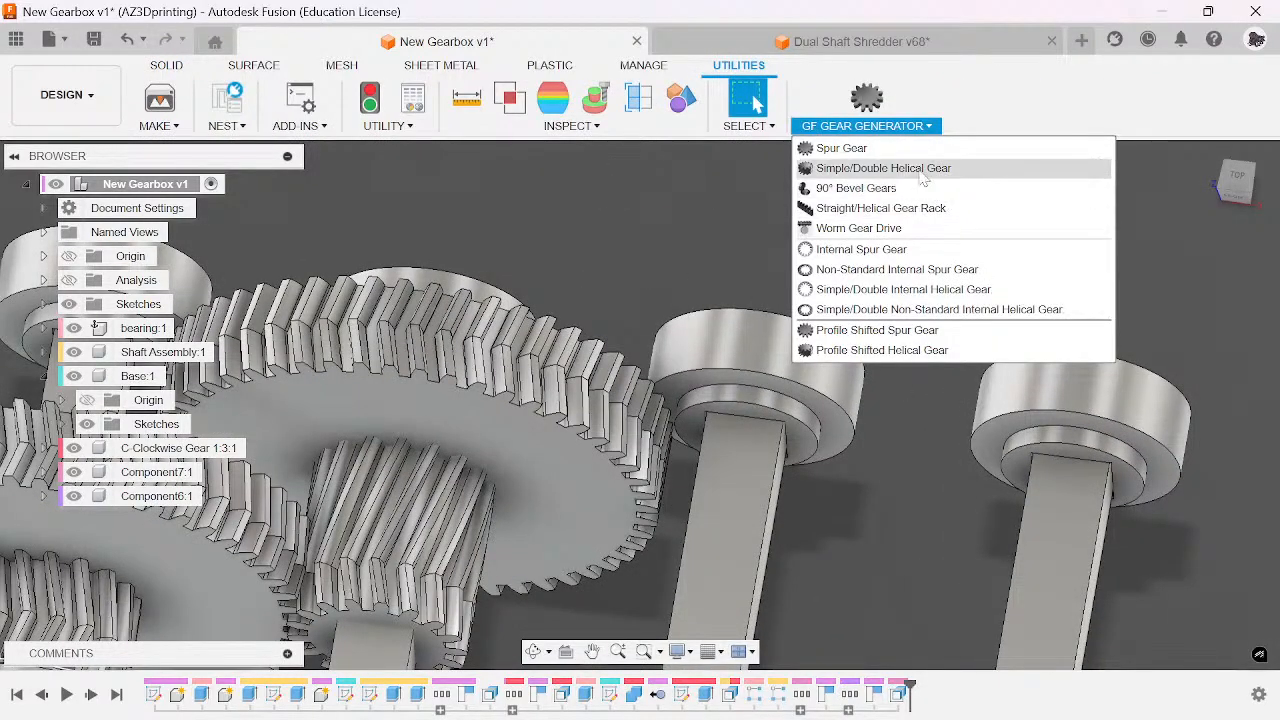
click(922, 172)
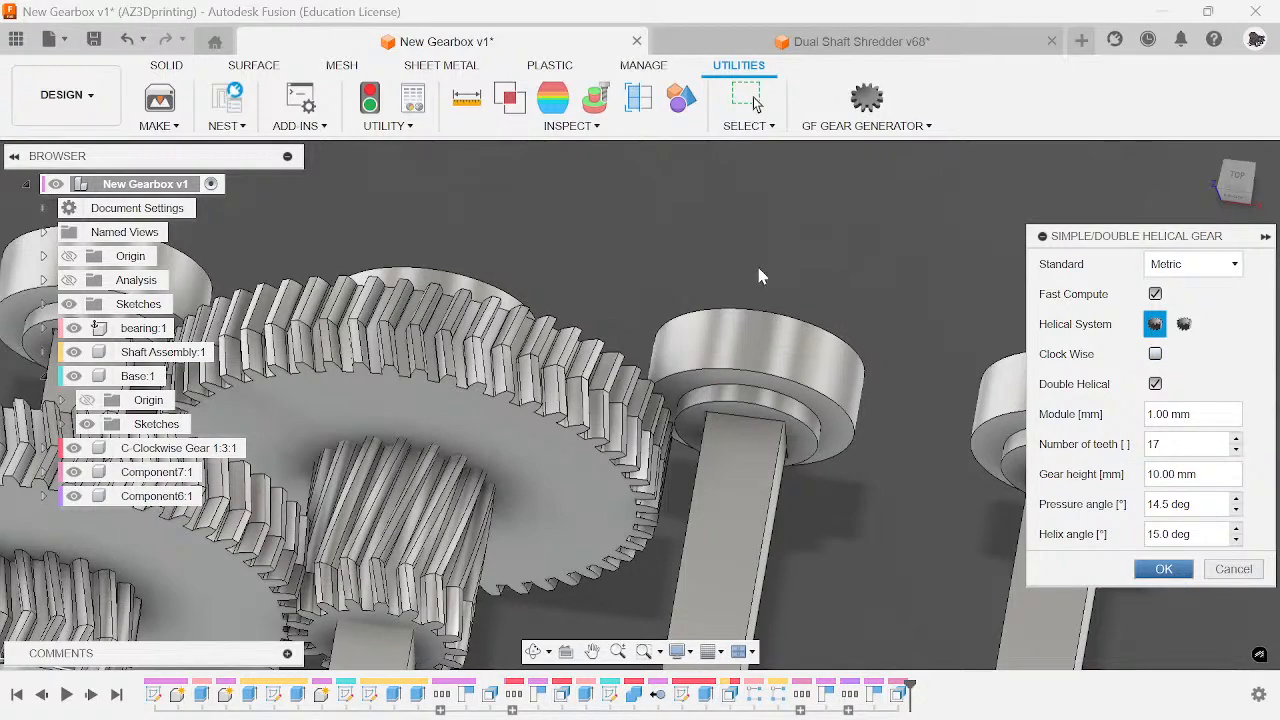
scroll(706, 286, down, 3)
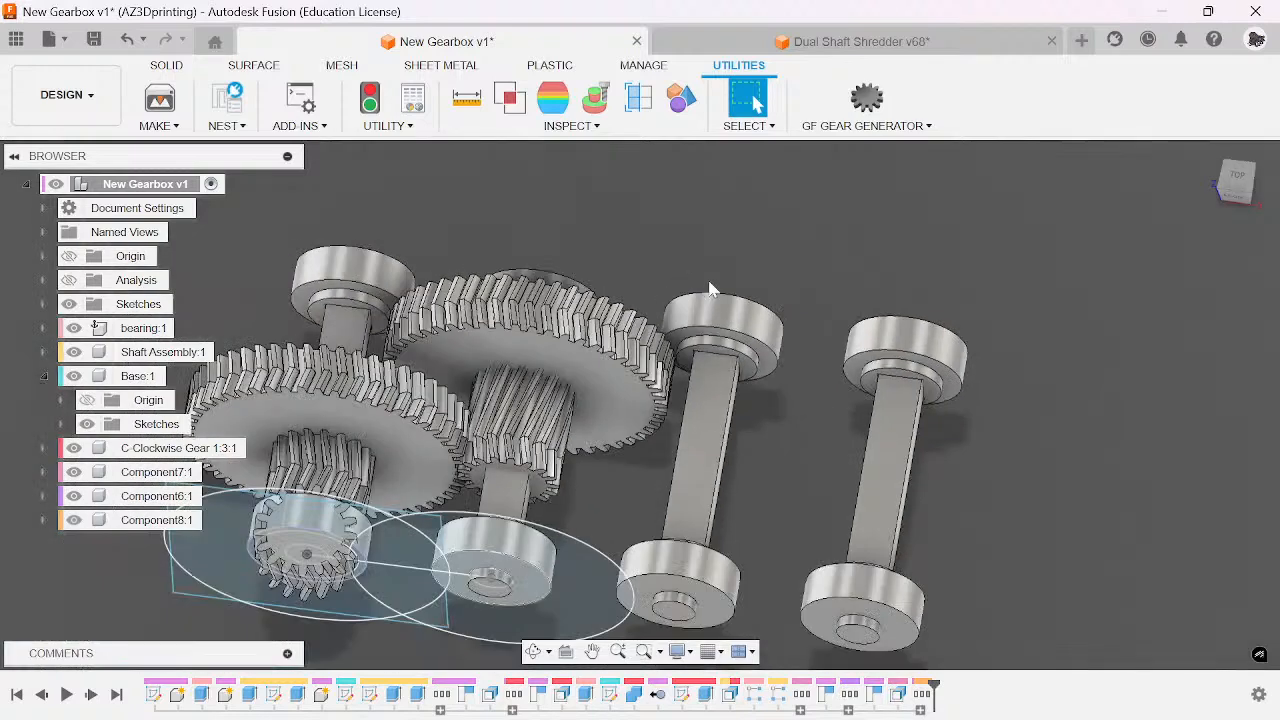
- Move the new 17-tooth gear away from the first shaft to the free space beside the fourth shaft's far bearing
scroll(783, 353, down, 3)
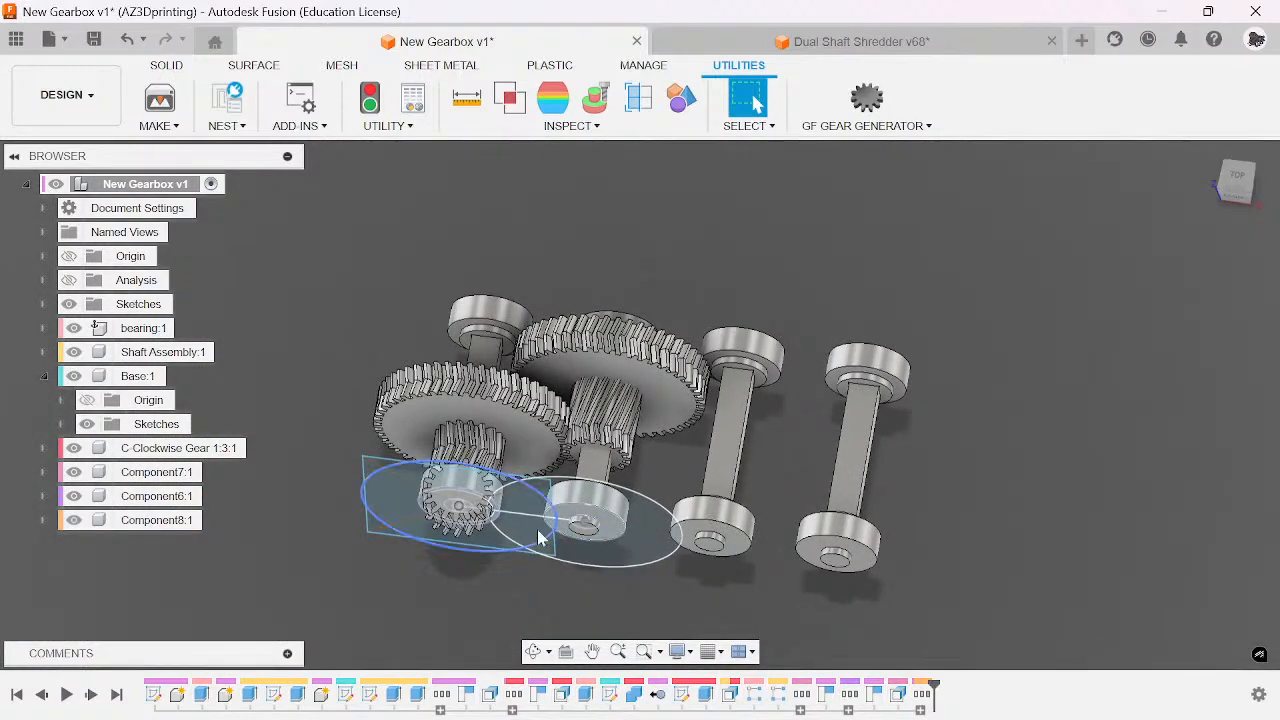
scroll(495, 527, up, 3)
drag(423, 538, 966, 197)
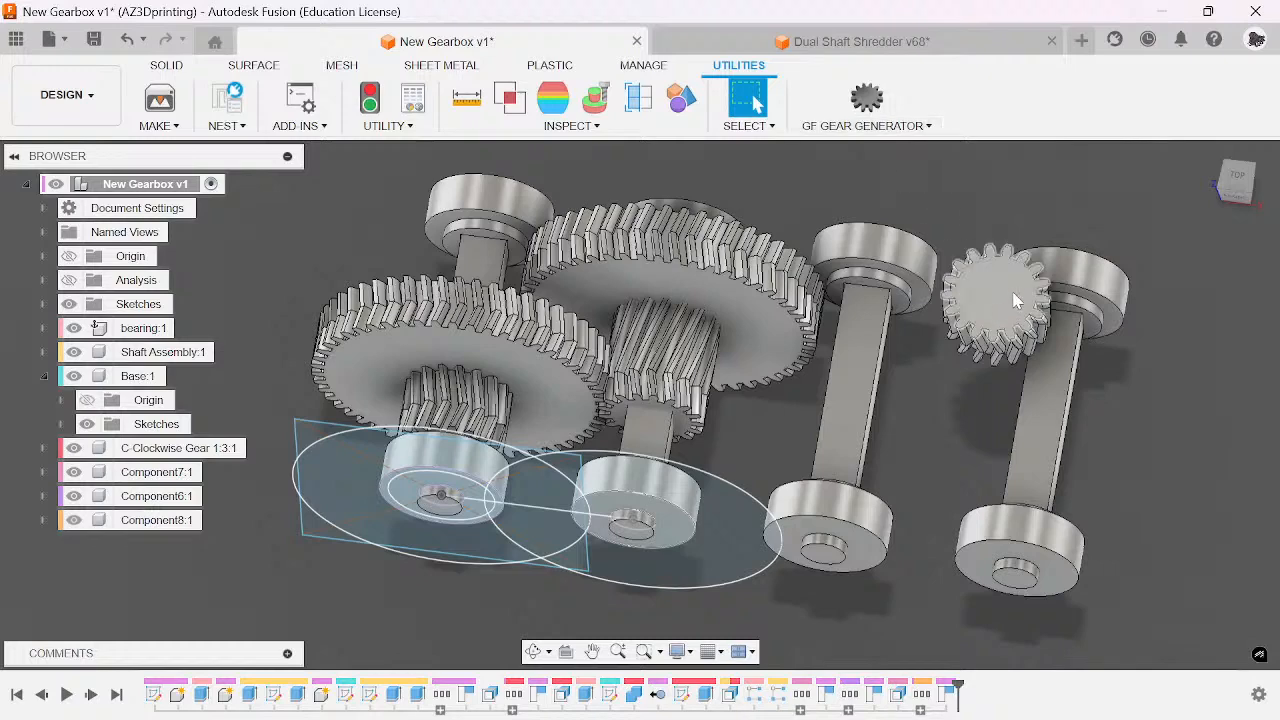
scroll(1020, 325, up, 4)
key(a)
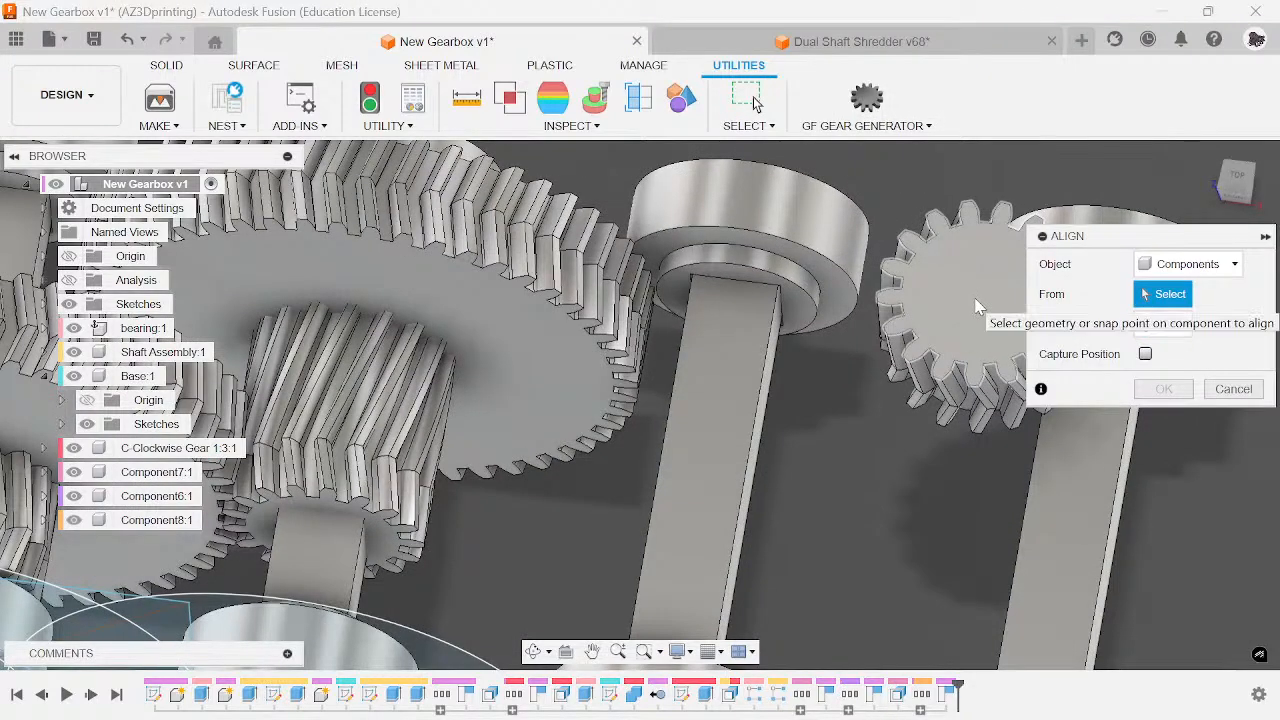
click(948, 284)
middle_drag(948, 284, 888, 344)
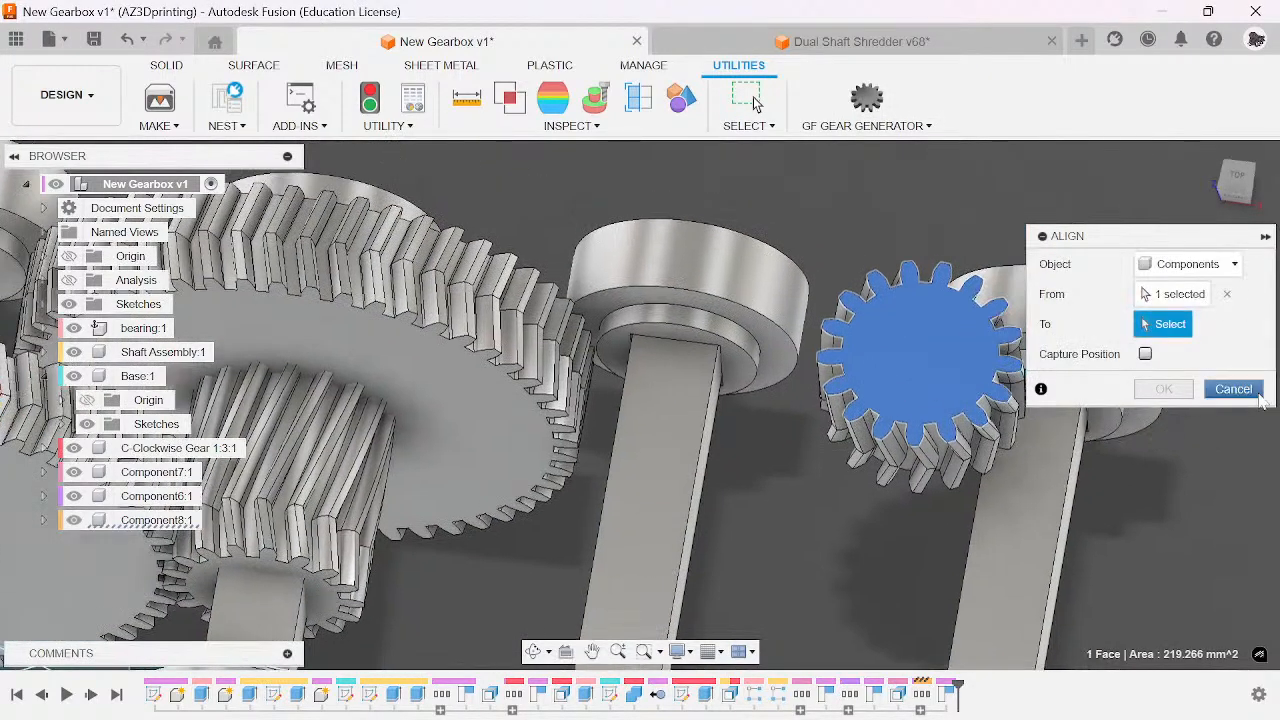
click(1239, 391)
- Align the centre of the 17-tooth gear's end face with the circular shoulder edge beside the third shaft's far bearing
key(a)
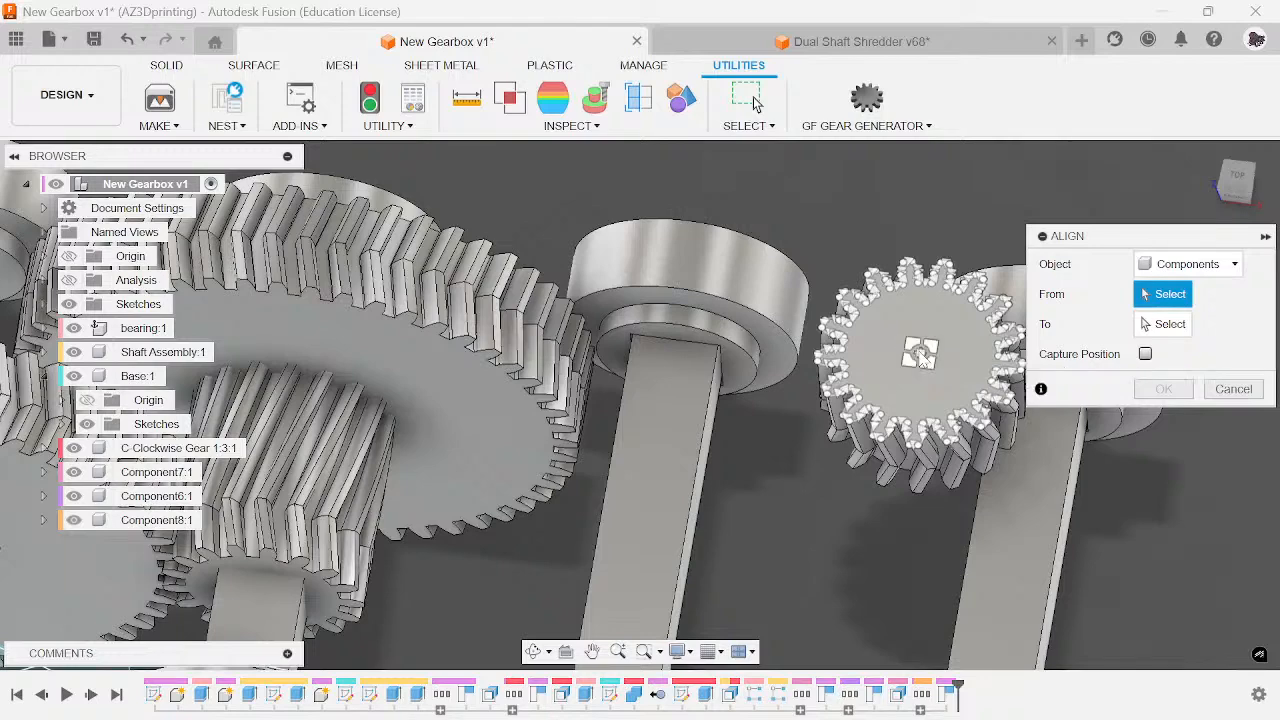
click(915, 352)
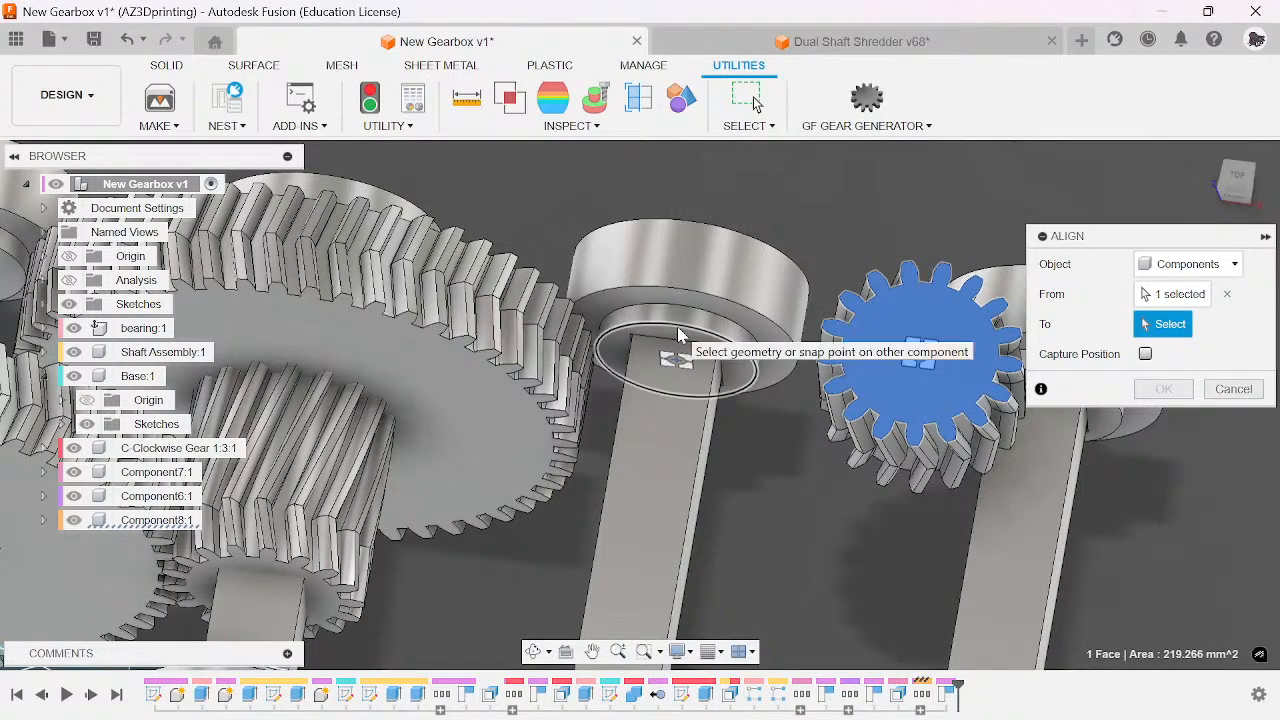
click(680, 345)
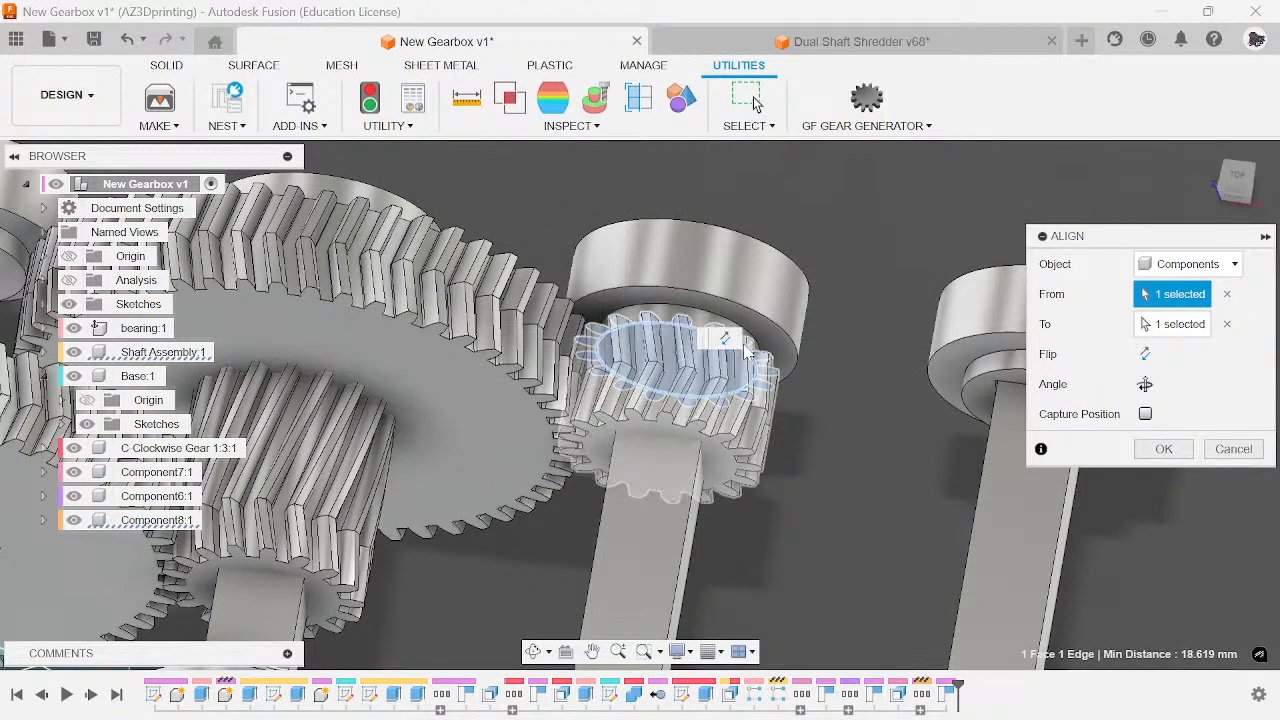
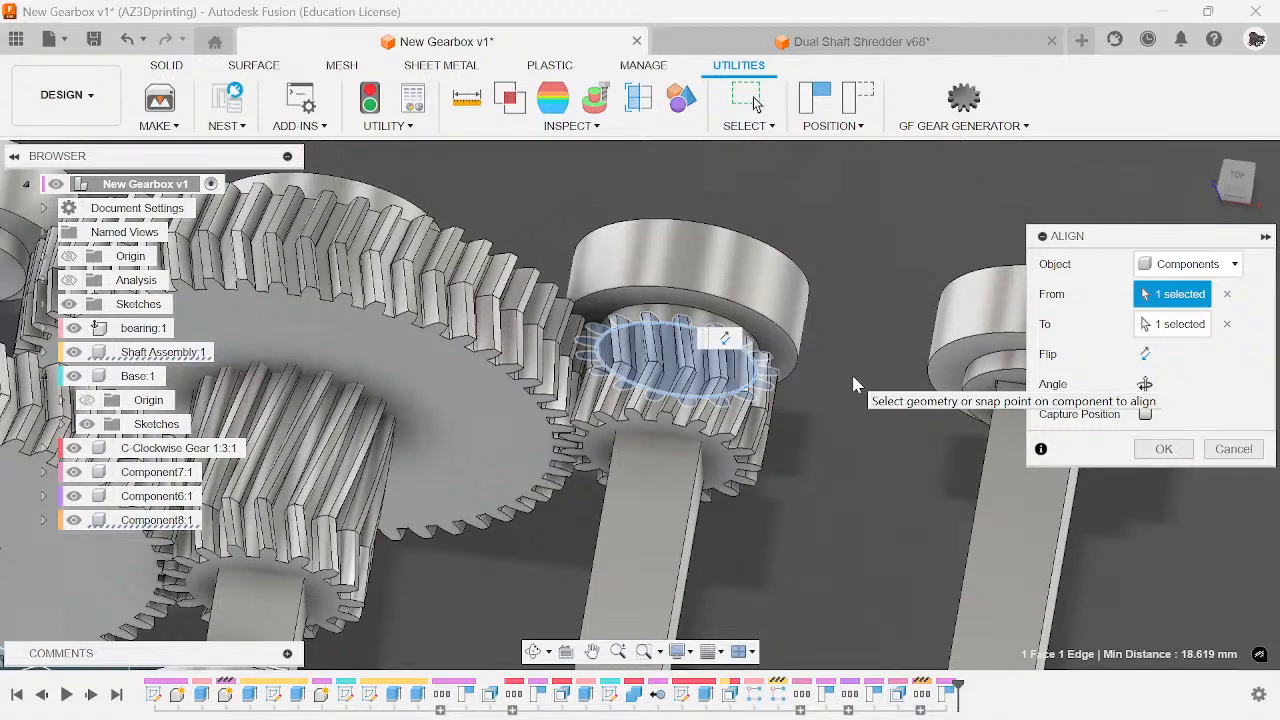
- Examine how the herringbone teeth of the third shaft's small gear mesh with the large gear, comparing them with the other gear pairs
scroll(632, 340, up, 4)
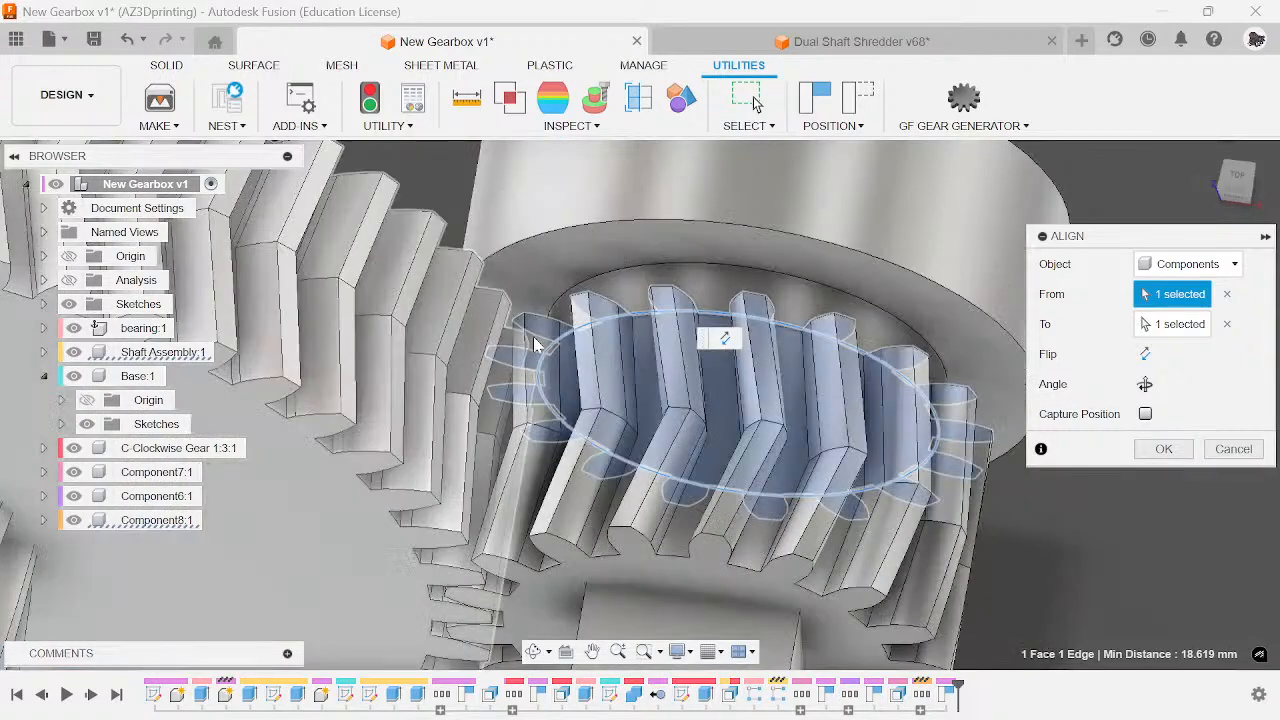
scroll(532, 345, down, 2)
drag(1239, 184, 1236, 201)
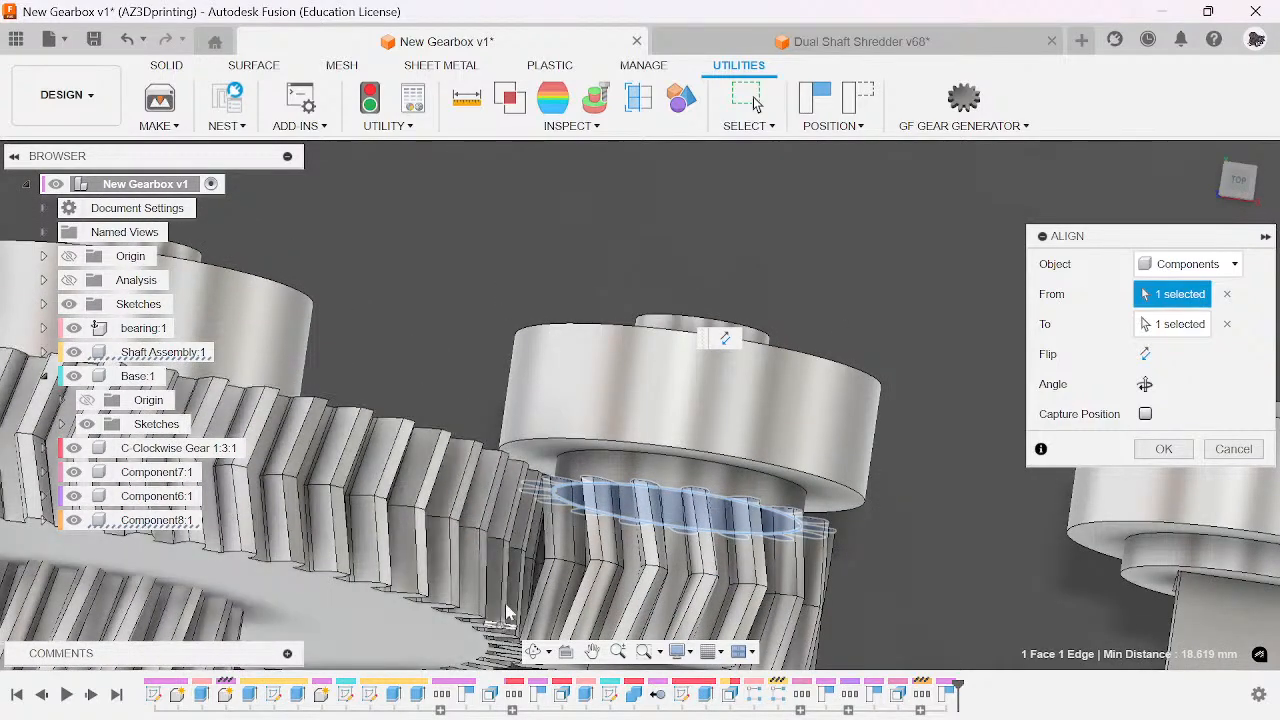
scroll(803, 356, down, 3)
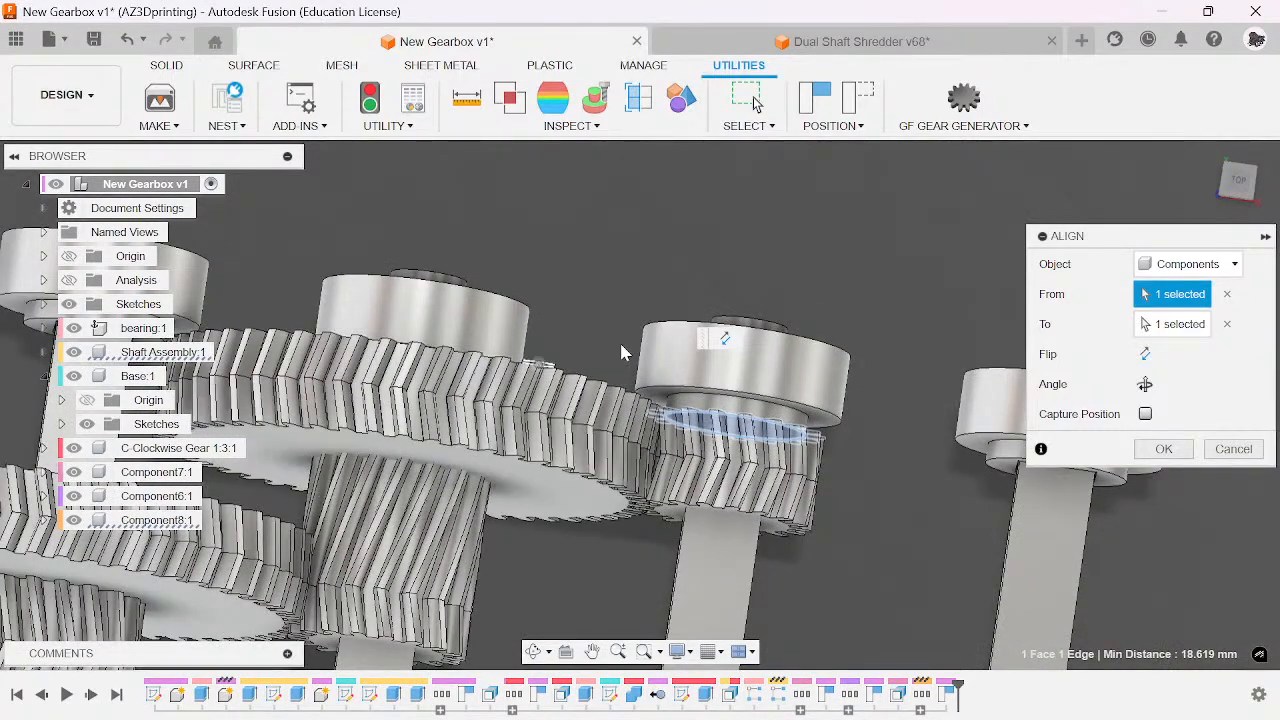
scroll(619, 340, up, 3)
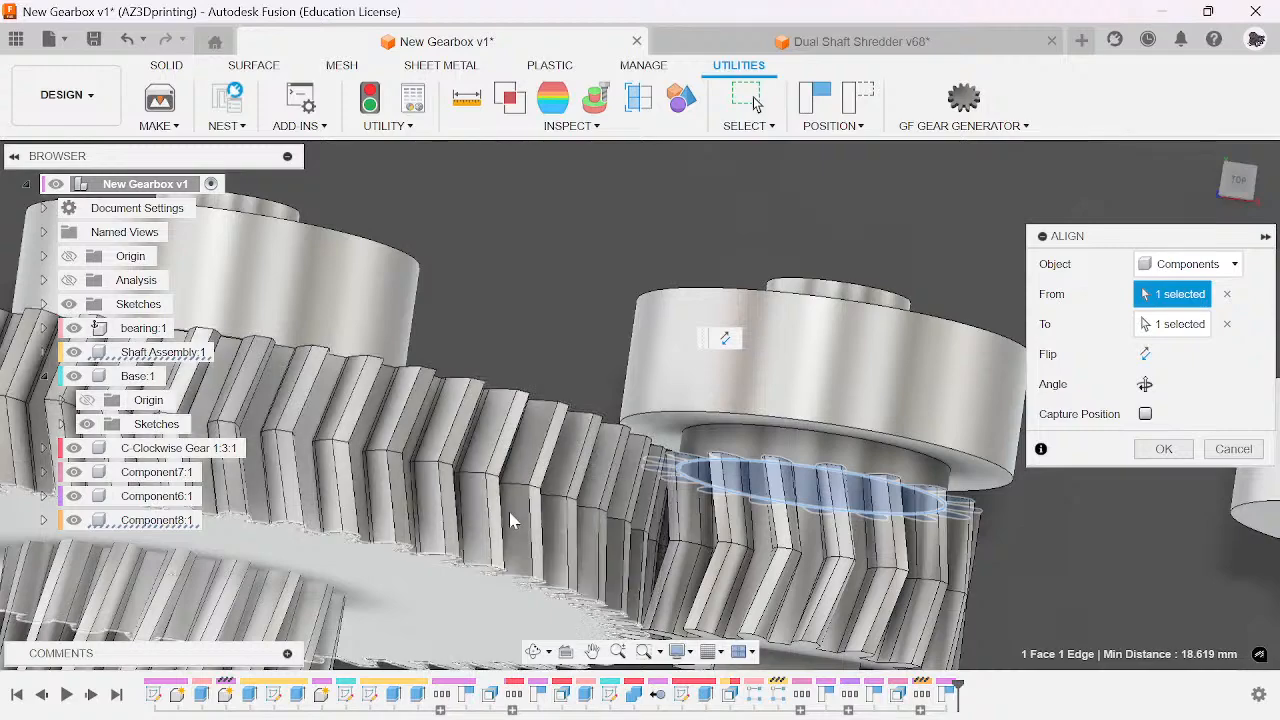
scroll(720, 320, down, 2)
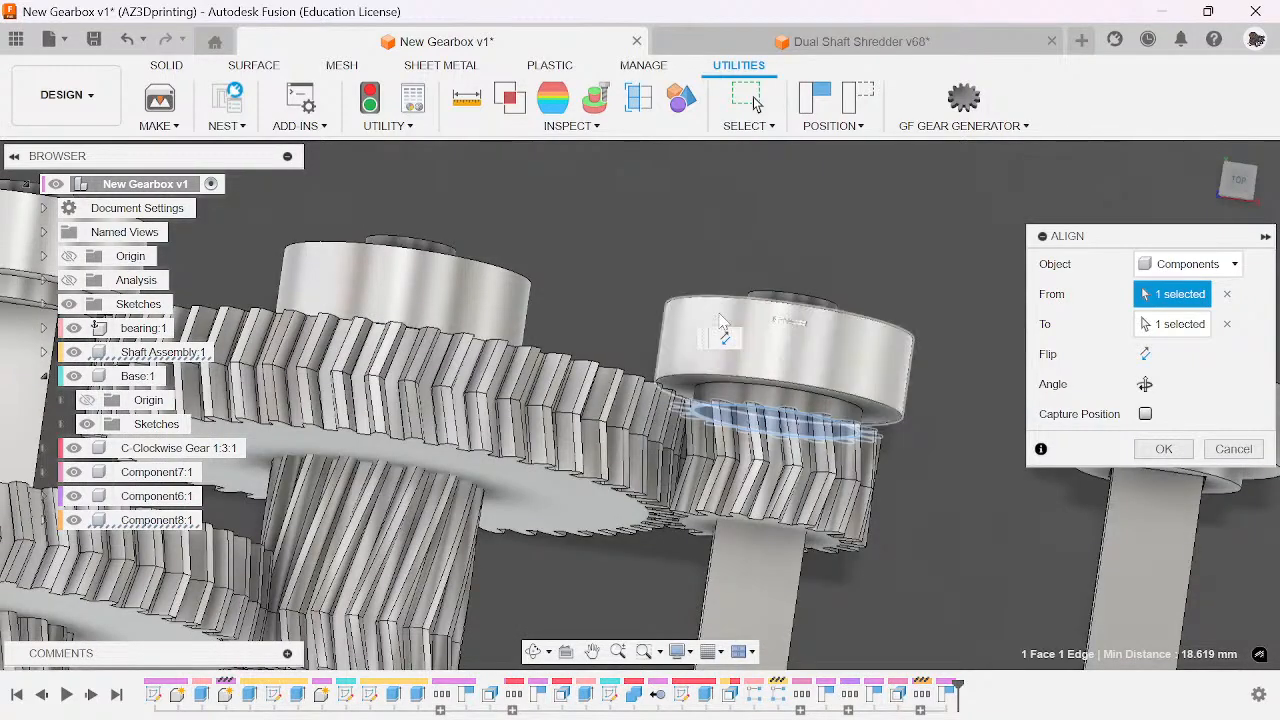
scroll(720, 320, down, 3)
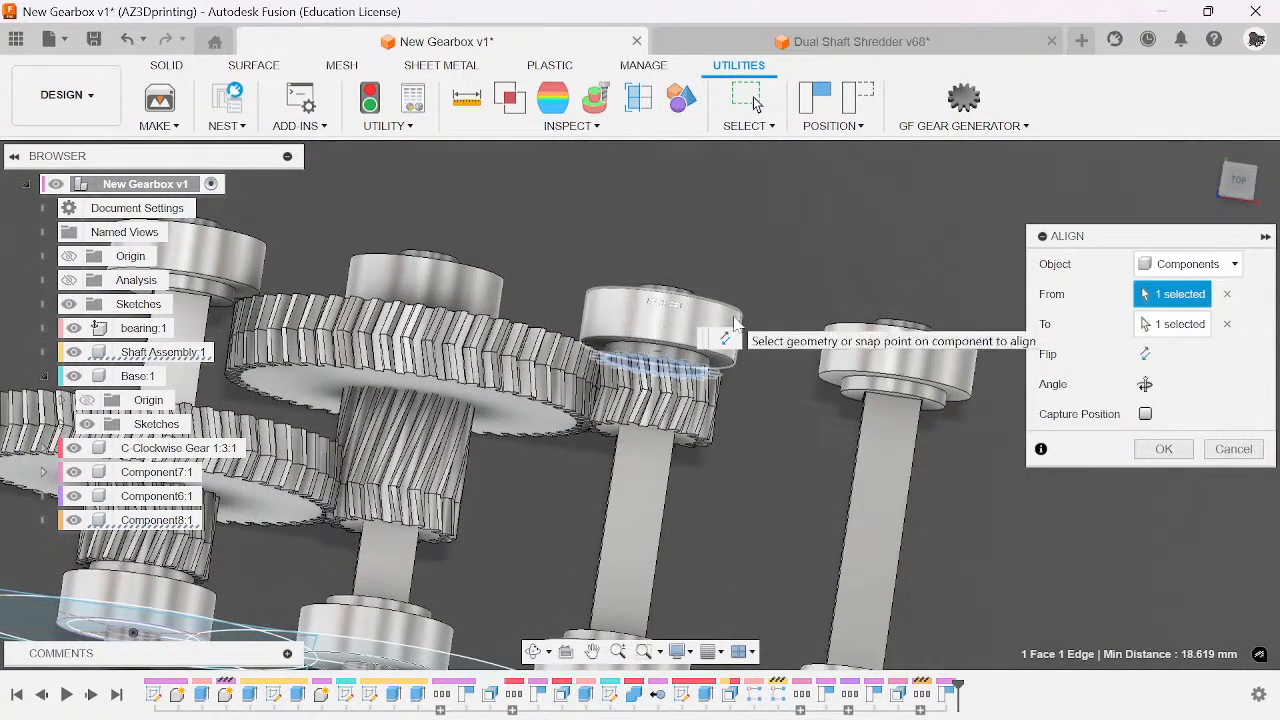
scroll(625, 320, up, 3)
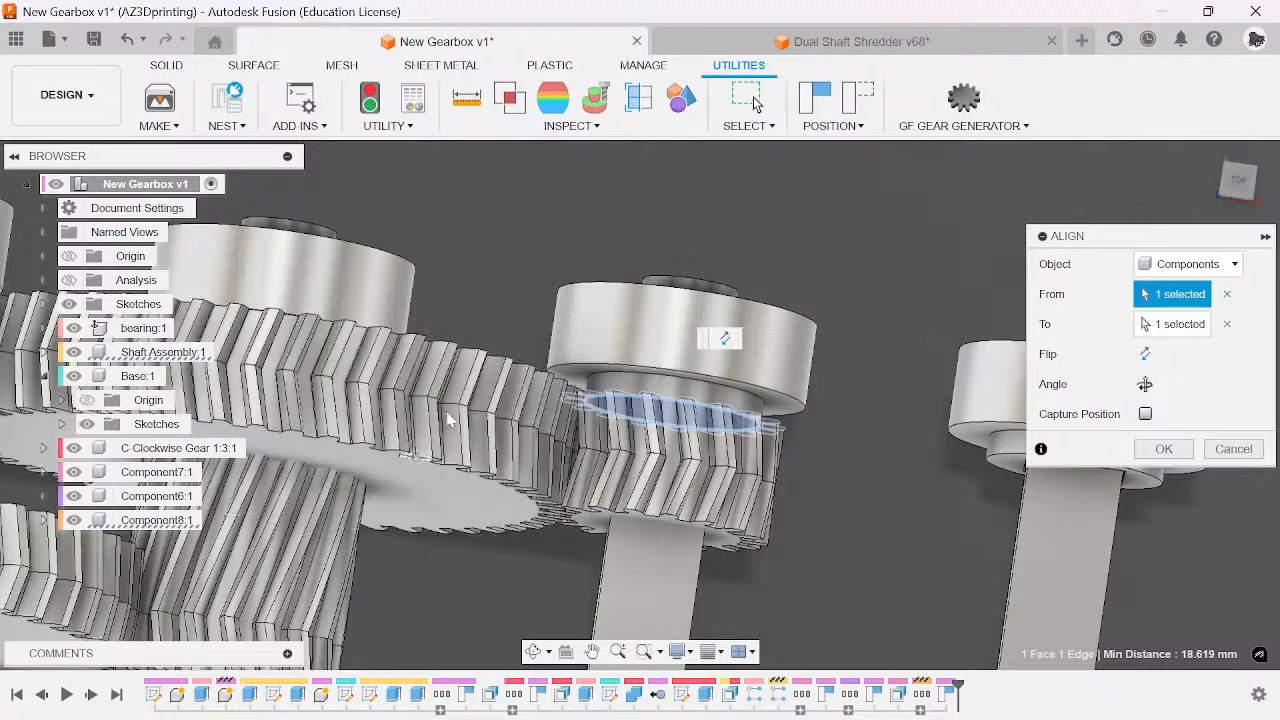
middle_drag(508, 318, 852, 135)
scroll(648, 600, up, 5)
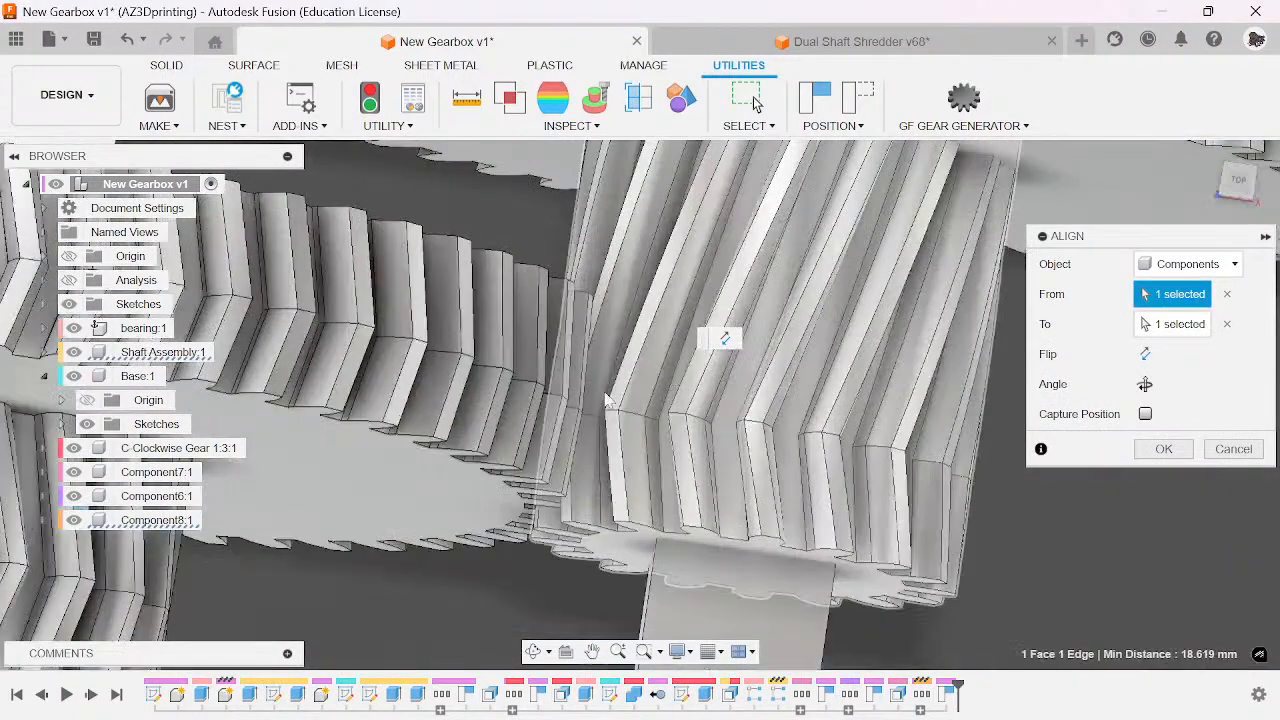
scroll(578, 316, down, 5)
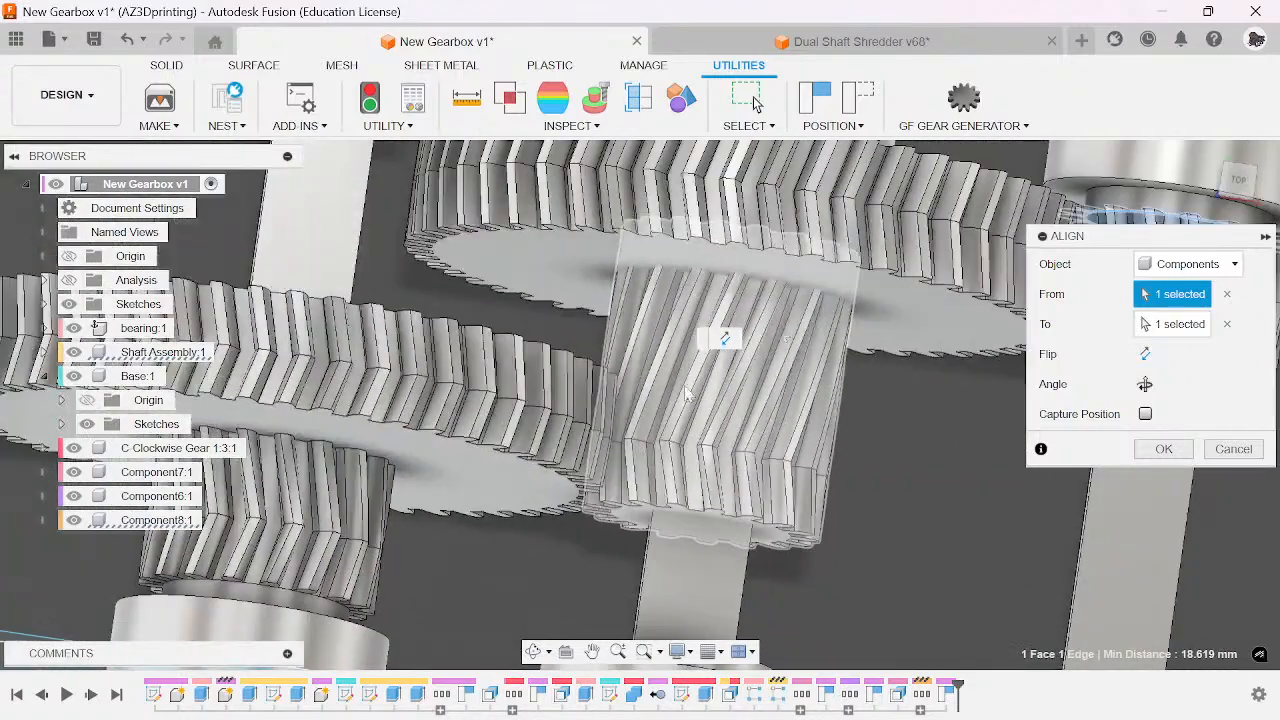
scroll(724, 505, down, 4)
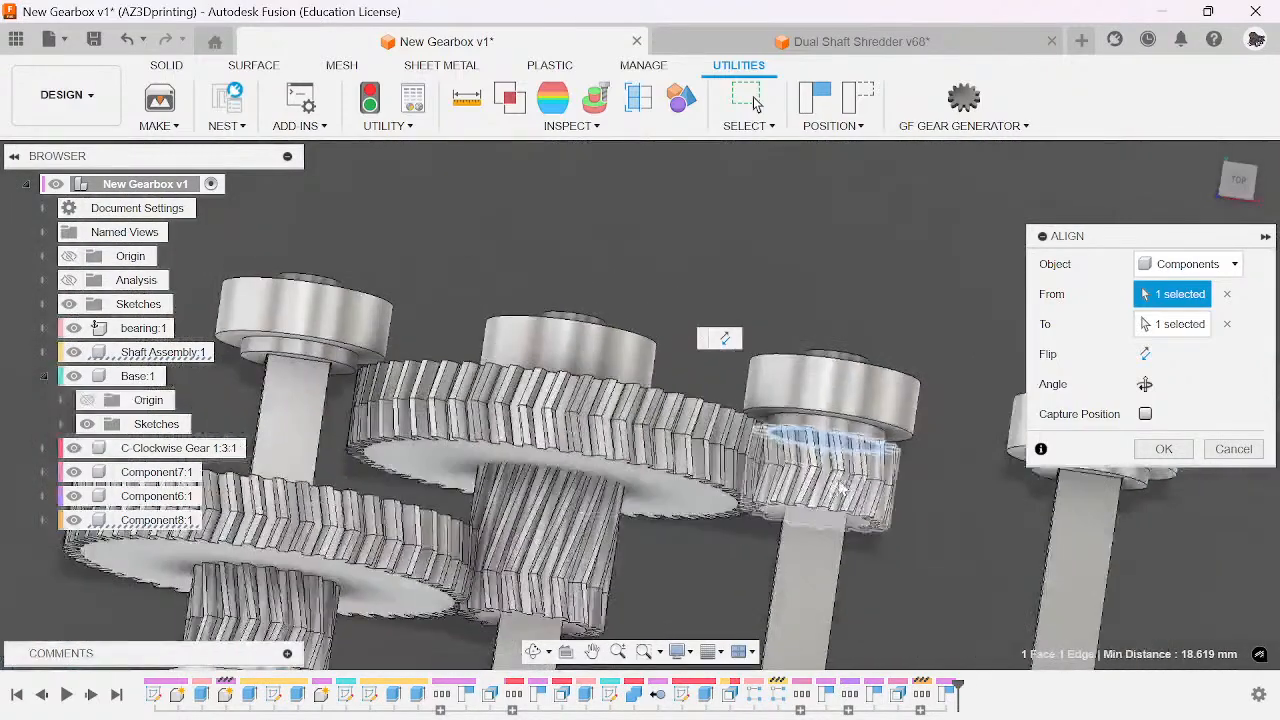
scroll(635, 419, up, 4)
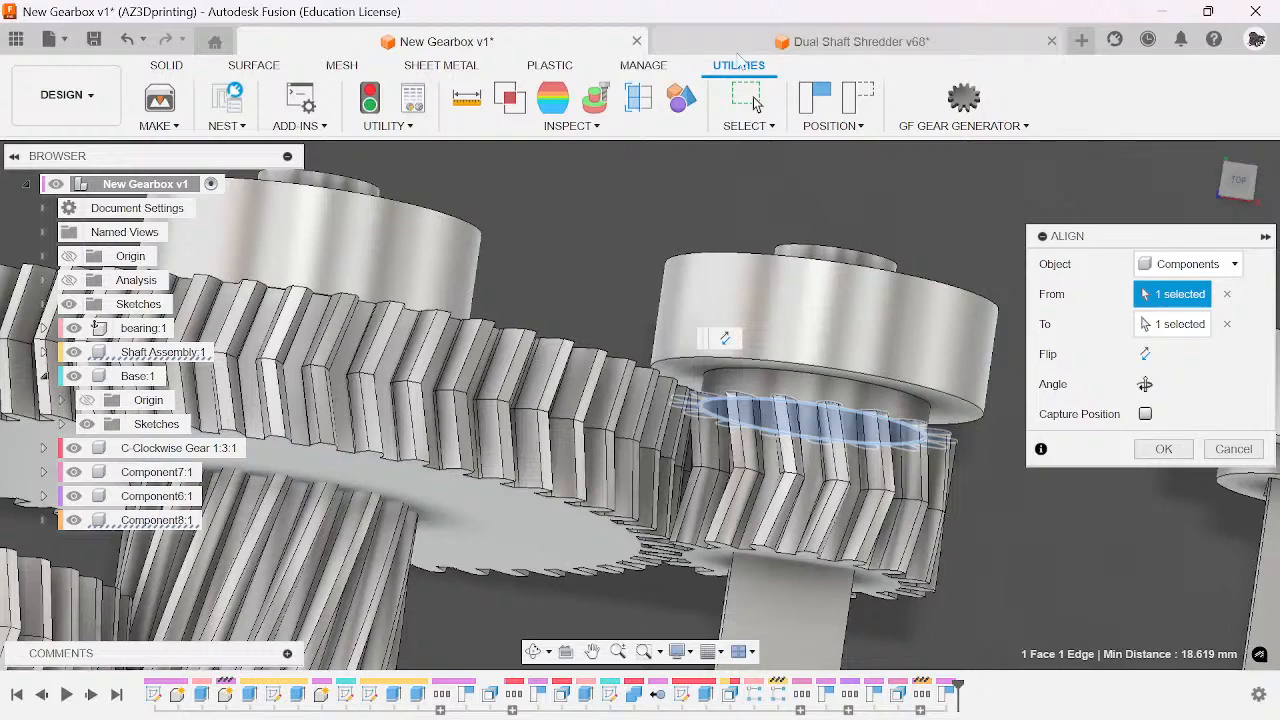
- Switch to the Dual Shaft Shredder design and examine the shredder body together with its green 1:729 gearbox
click(762, 44)
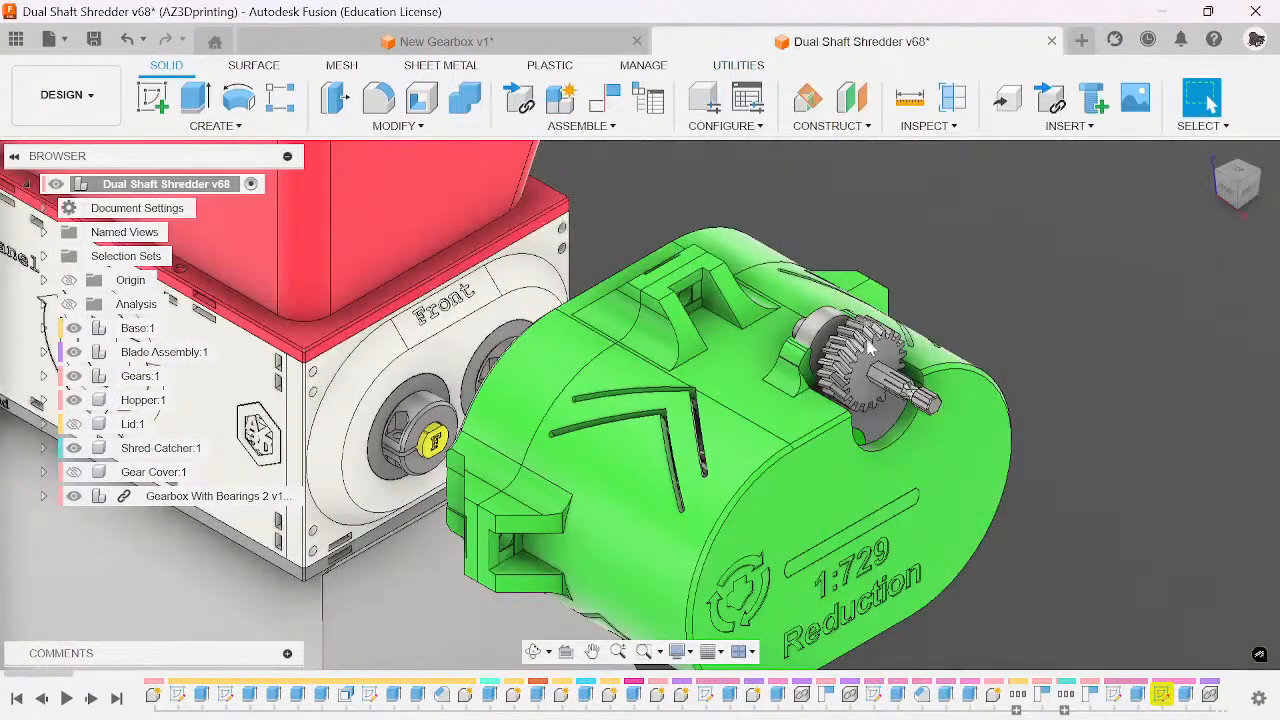
scroll(650, 420, down, 5)
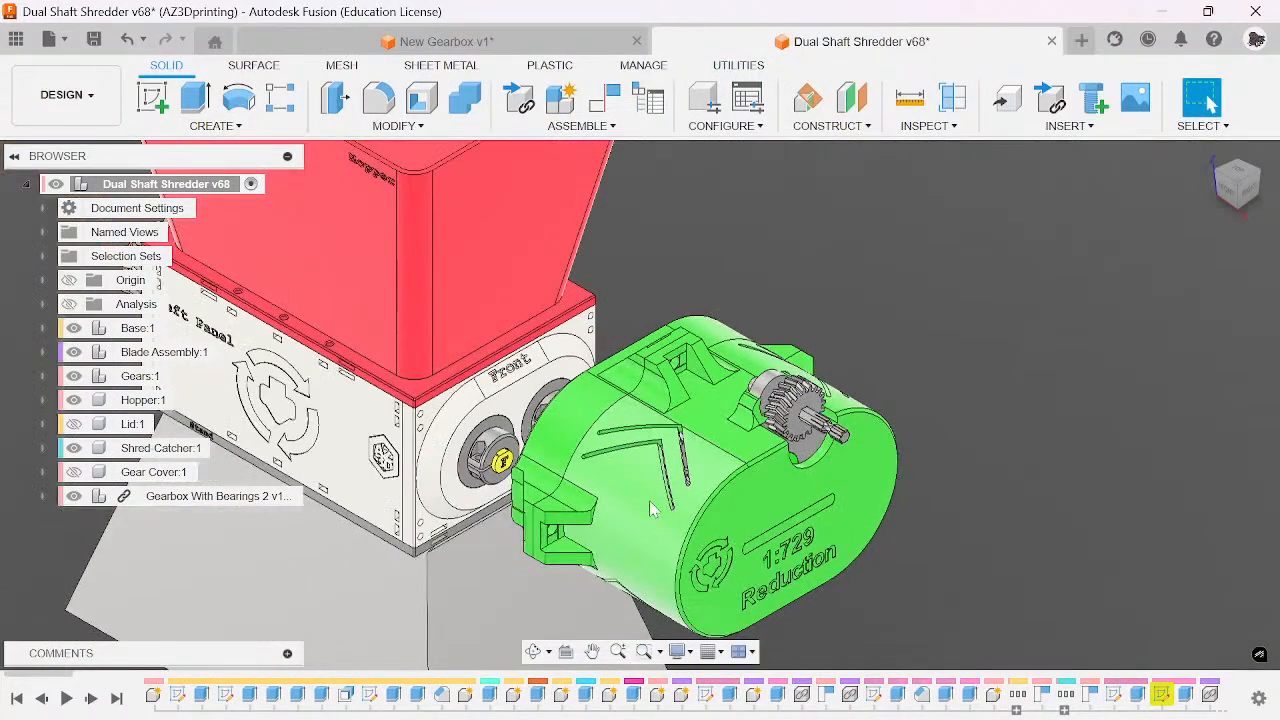
scroll(560, 438, up, 6)
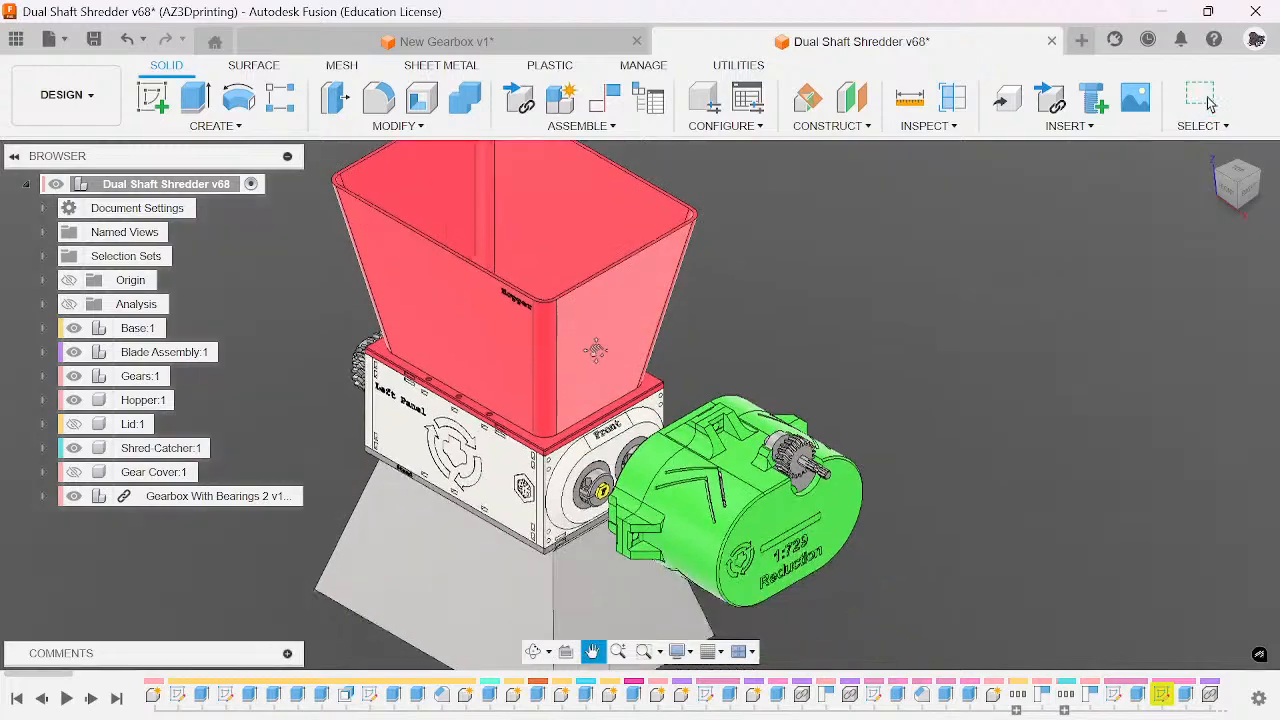
scroll(683, 478, down, 4)
scroll(612, 464, up, 5)
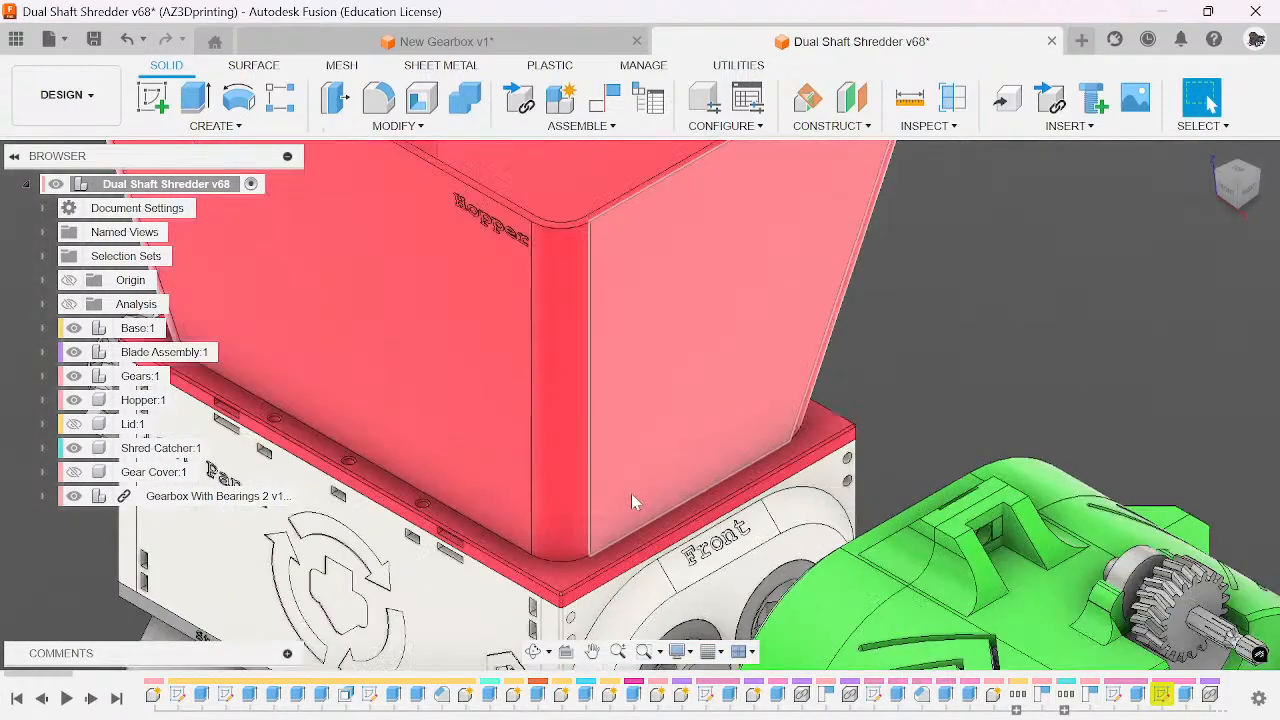
middle_drag(677, 442, 797, 425)
scroll(755, 412, down, 3)
scroll(790, 376, down, 1)
- Move the hopper aside temporarily to examine the two meshing herringbone gears at the shredder's back panel, reverting the hopper's position
drag(809, 303, 323, 208)
scroll(698, 405, up, 4)
scroll(556, 482, down, 1)
middle_drag(558, 488, 528, 352)
shift+middle_drag(712, 425, 637, 393)
shift+middle_drag(898, 198, 505, 378)
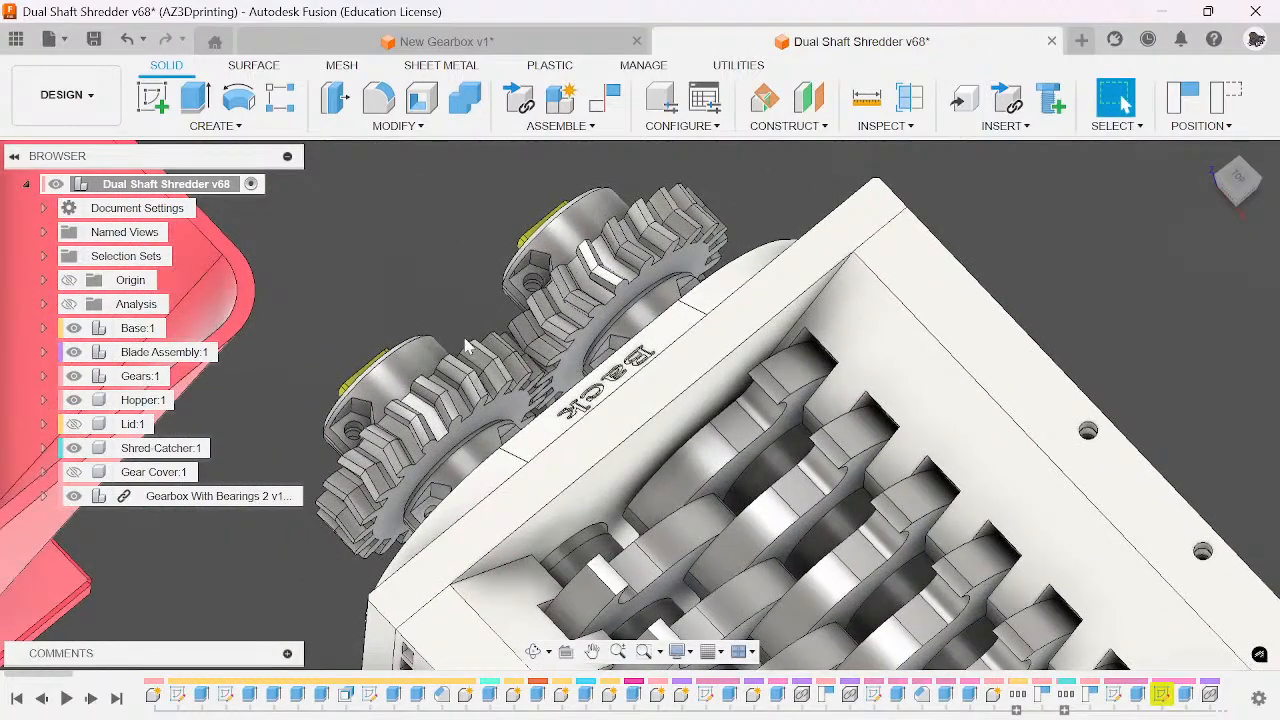
scroll(490, 453, down, 5)
scroll(566, 408, up, 5)
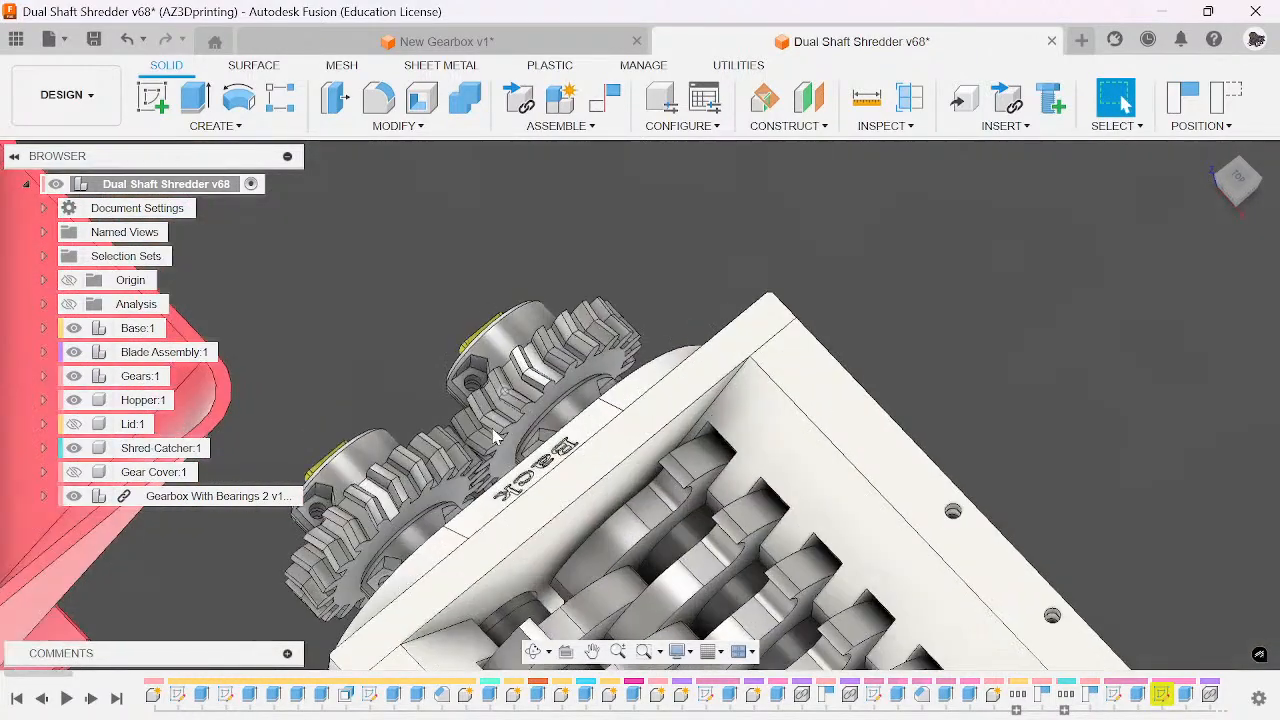
scroll(728, 294, down, 2)
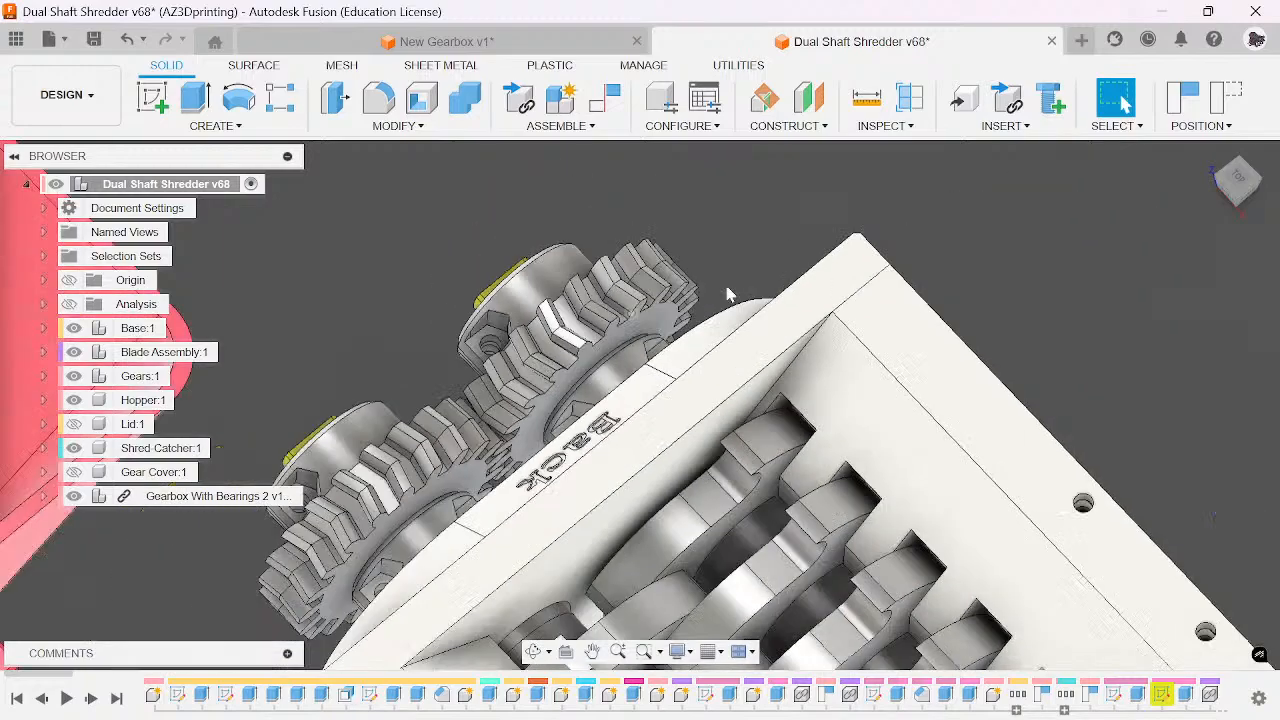
shift+middle_drag(640, 405, 660, 385)
scroll(660, 385, down, 3)
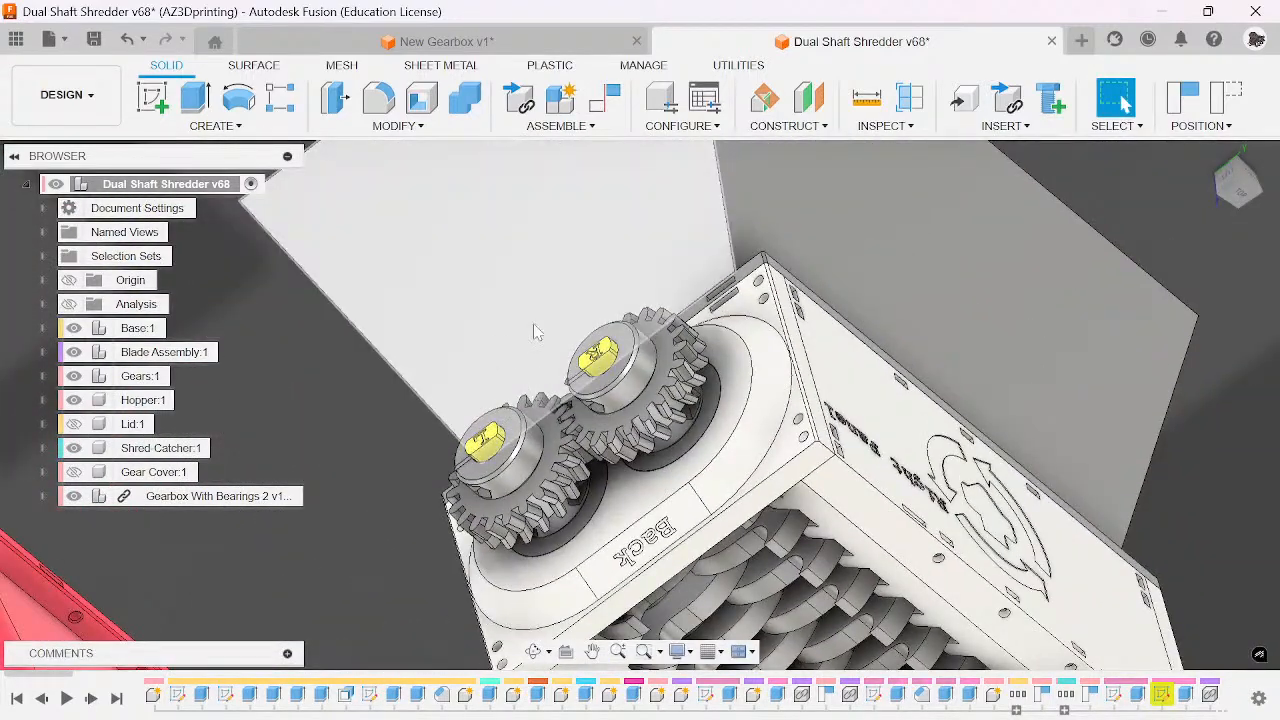
scroll(502, 323, up, 4)
scroll(627, 517, down, 3)
middle_drag(824, 541, 653, 130)
click(1225, 98)
- Move the hopper aside again to examine the shredder's blade shafts and the coupling between its front and the gearbox
scroll(806, 409, down, 3)
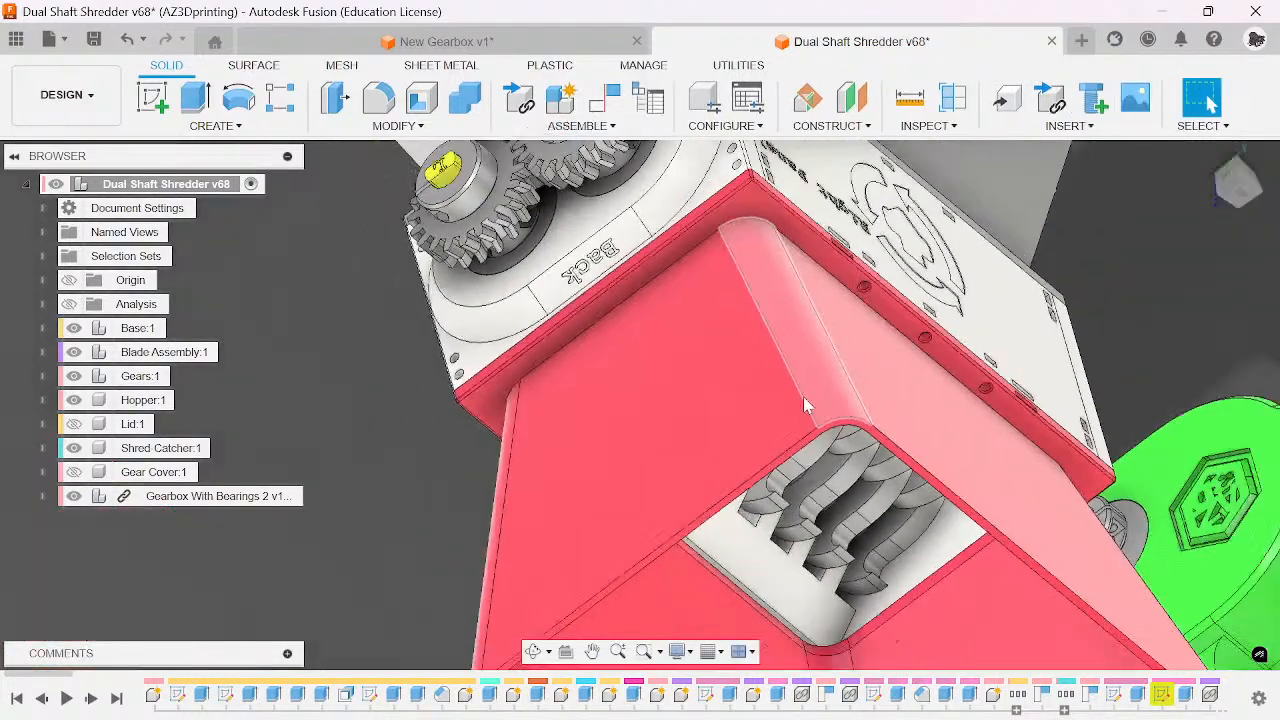
middle_drag(1060, 484, 821, 294)
drag(829, 437, 251, 263)
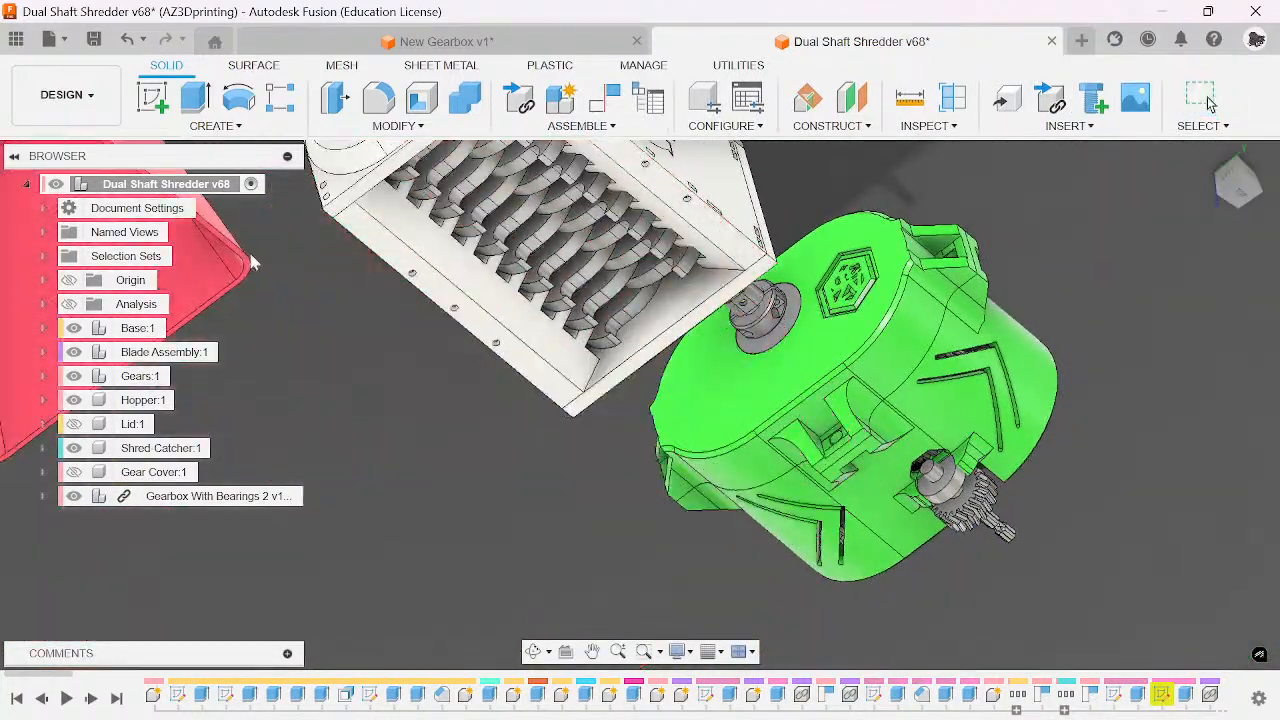
scroll(757, 328, up, 3)
scroll(757, 328, up, 2)
click(1245, 175)
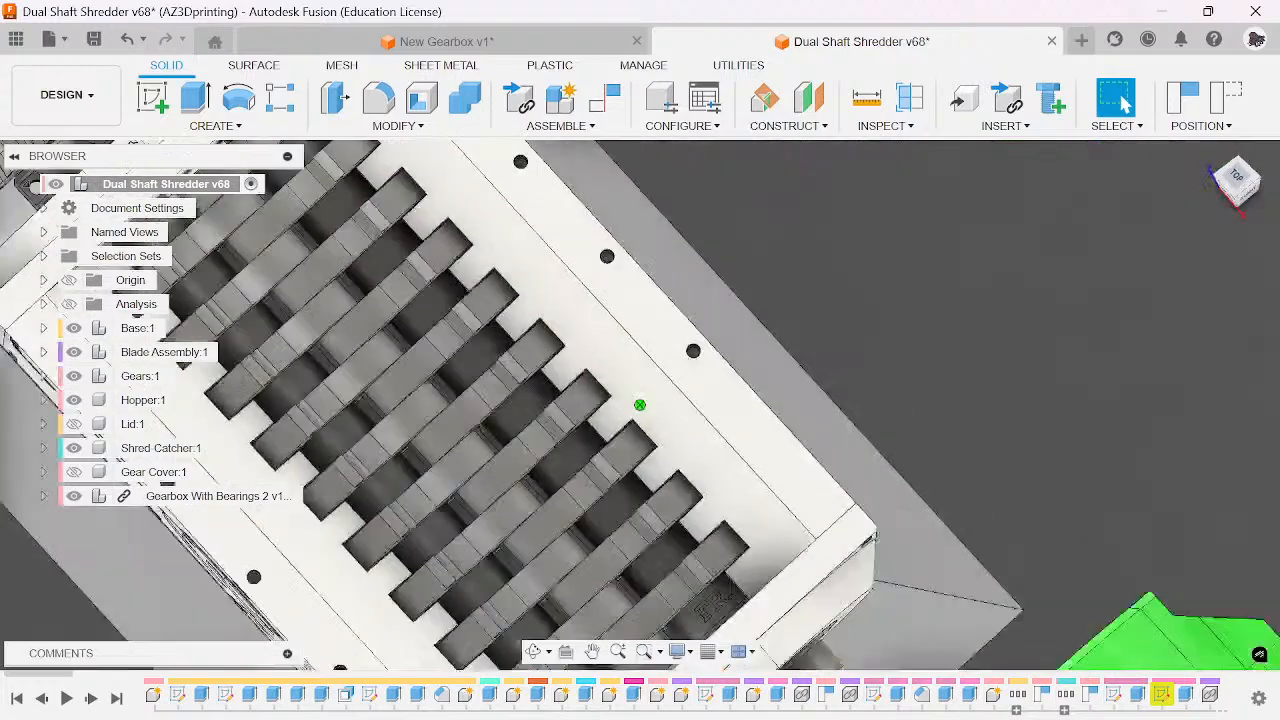
scroll(660, 220, down, 3)
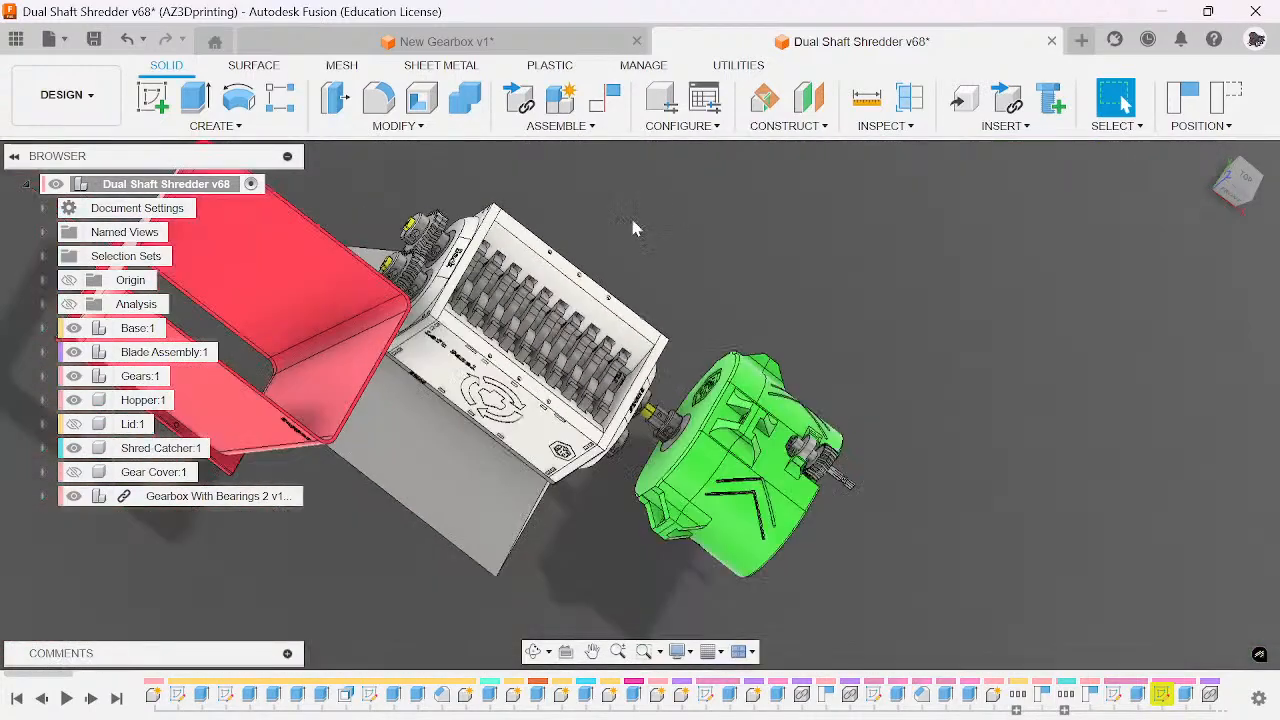
scroll(686, 279, up, 4)
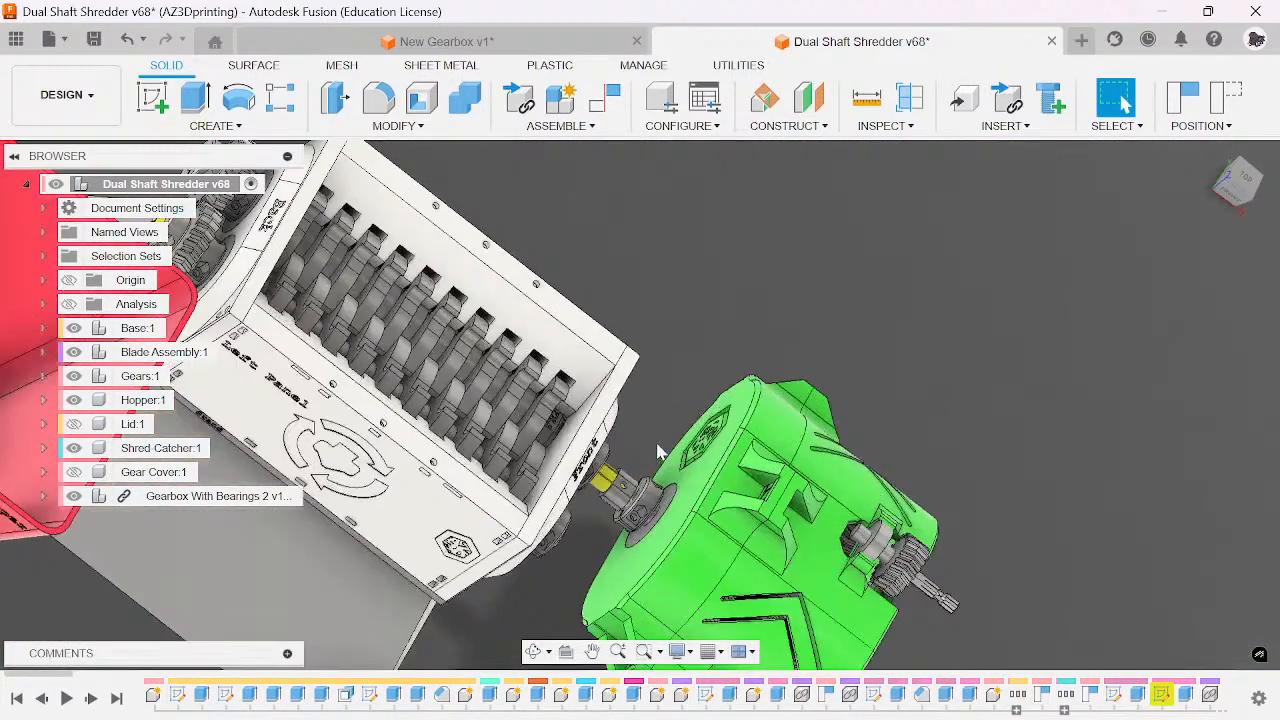
middle_drag(710, 331, 600, 335)
scroll(690, 420, up, 6)
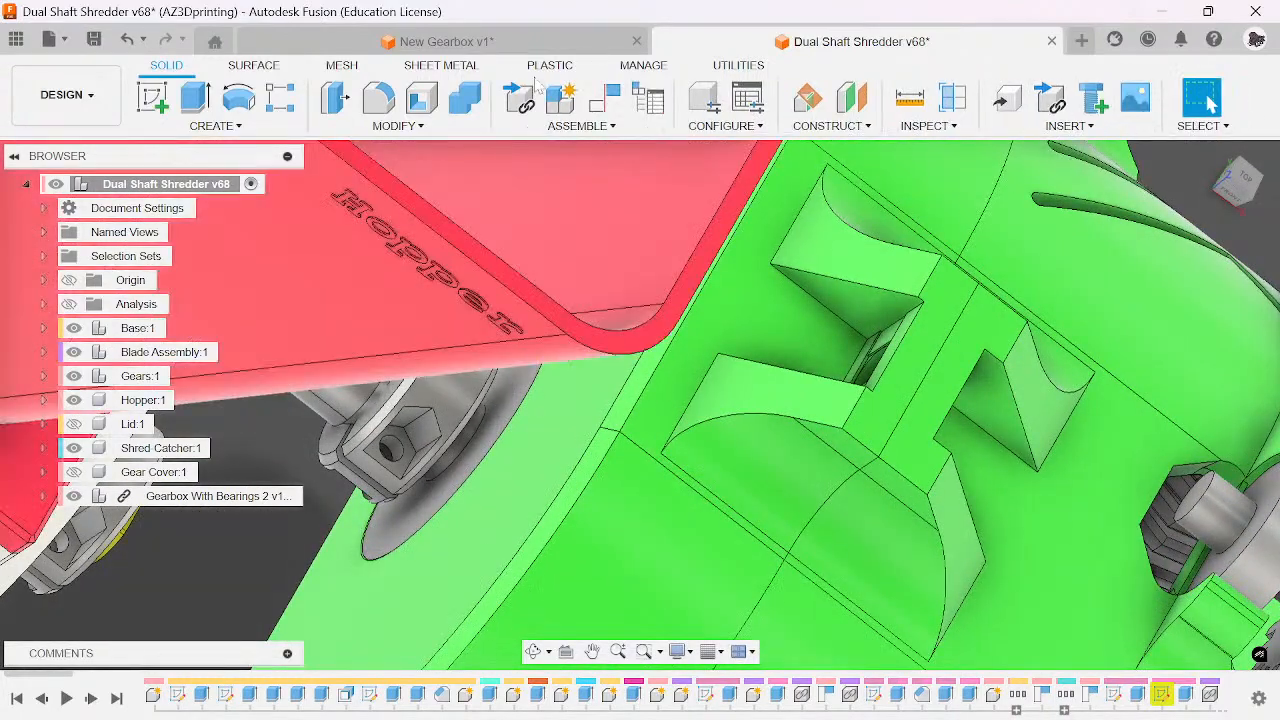
- Return to the New Gearbox design and capture the position of the small gear aligned on the third shaft
click(447, 41)
scroll(790, 468, down, 3)
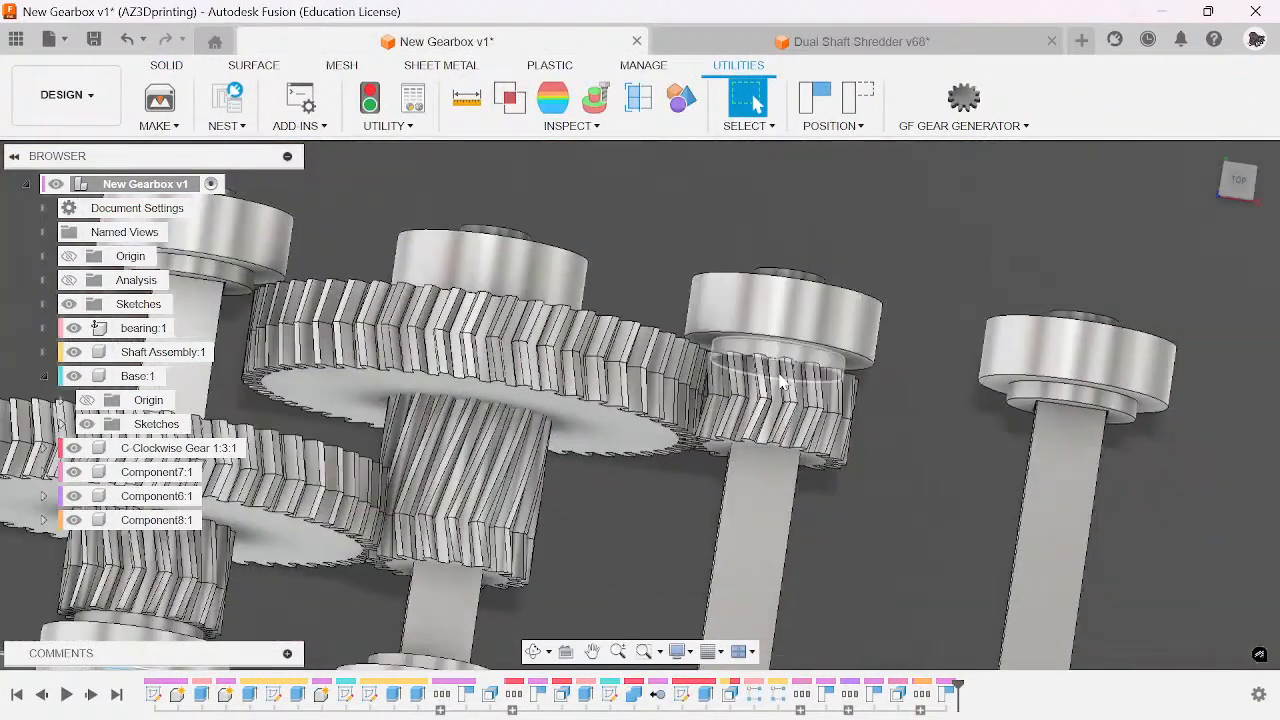
scroll(815, 430, down, 3)
scroll(843, 398, up, 5)
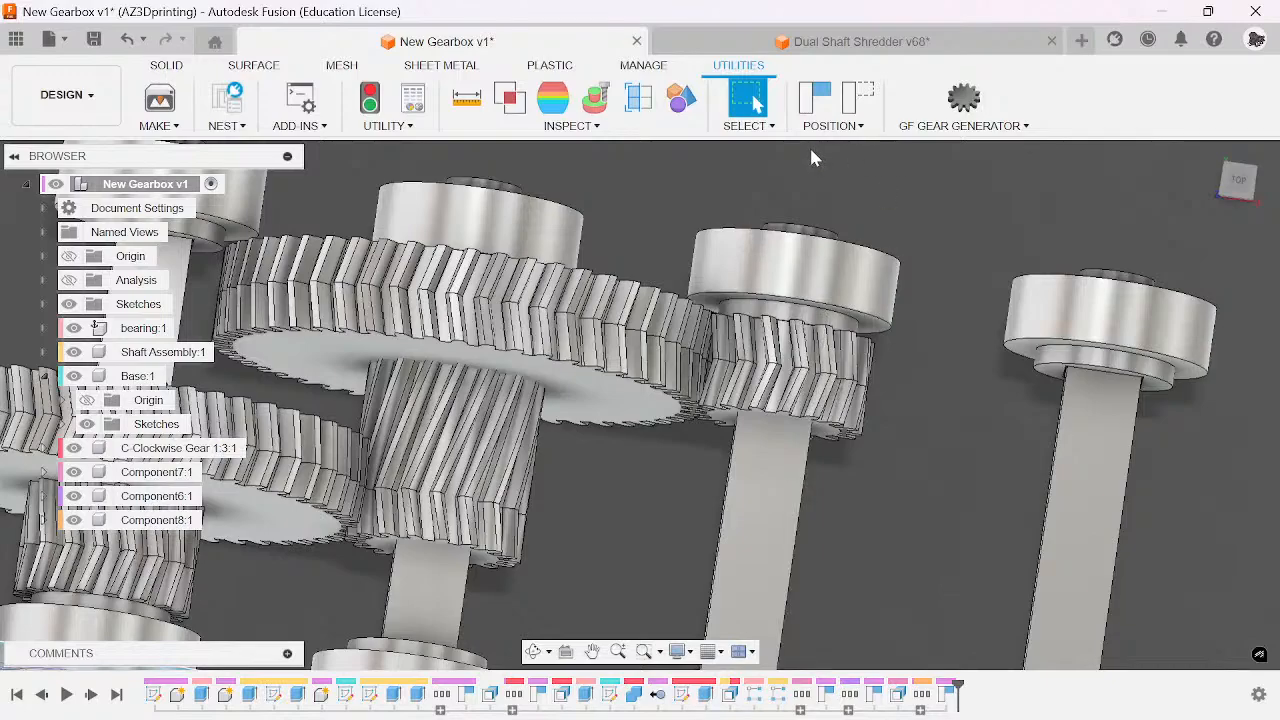
click(815, 98)
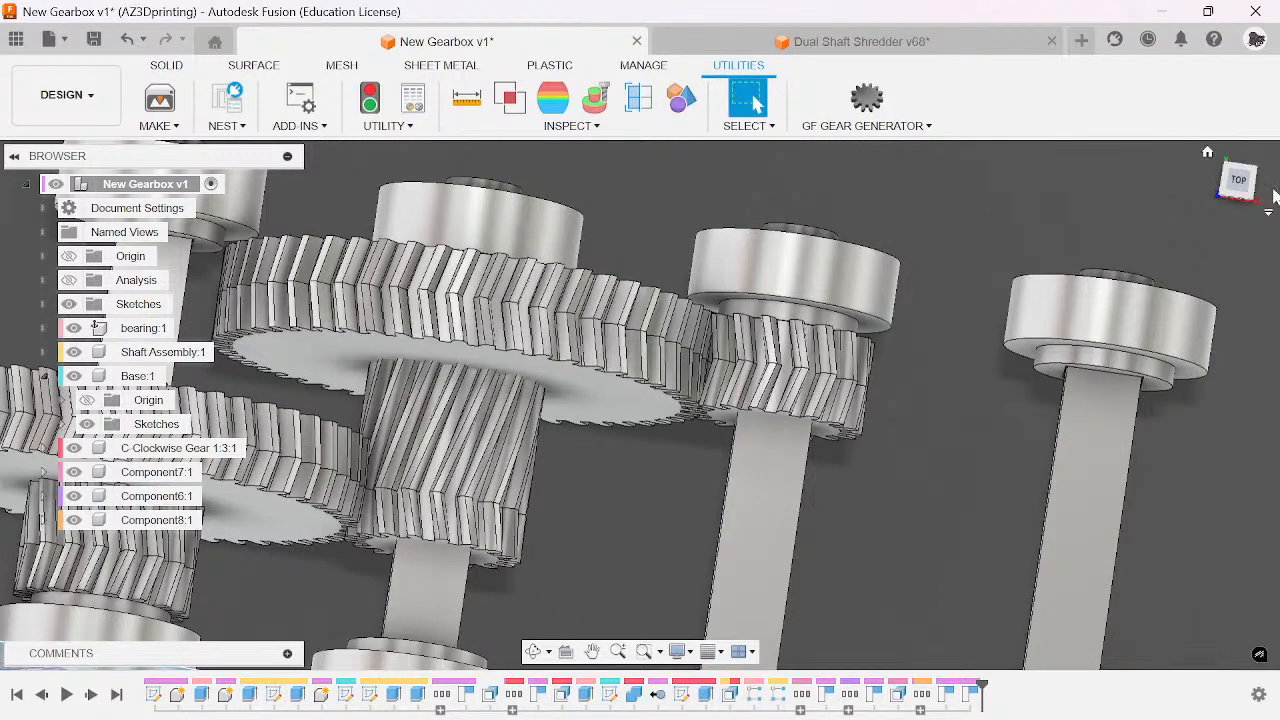
- Start a sketch on the front face of the small gear on the third shaft
drag(1240, 178, 1210, 192)
scroll(785, 330, down, 3)
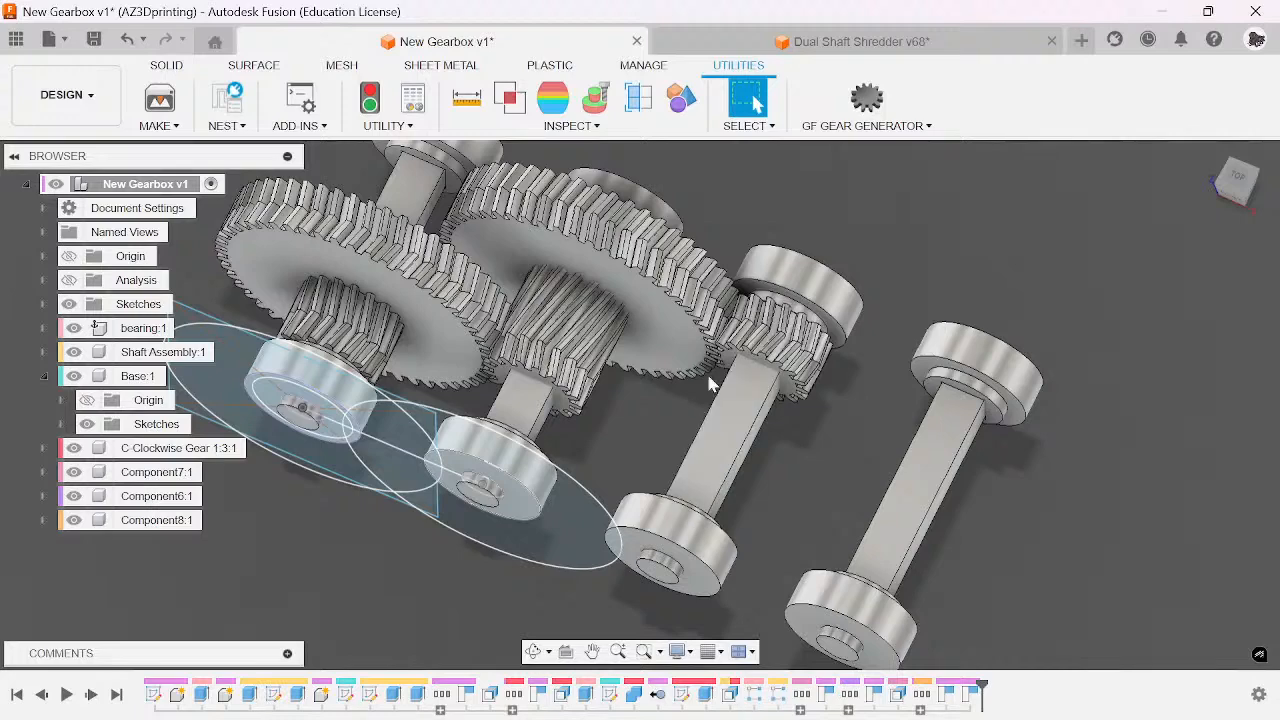
scroll(730, 375, up, 3)
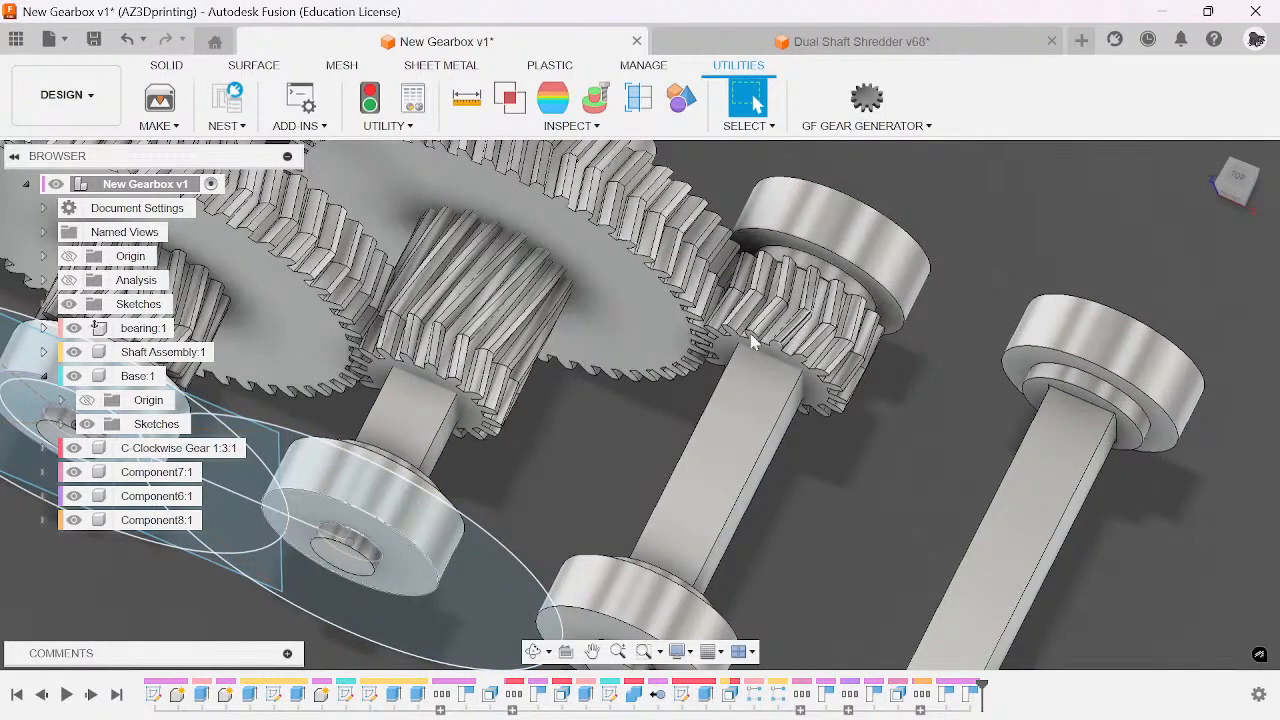
click(157, 72)
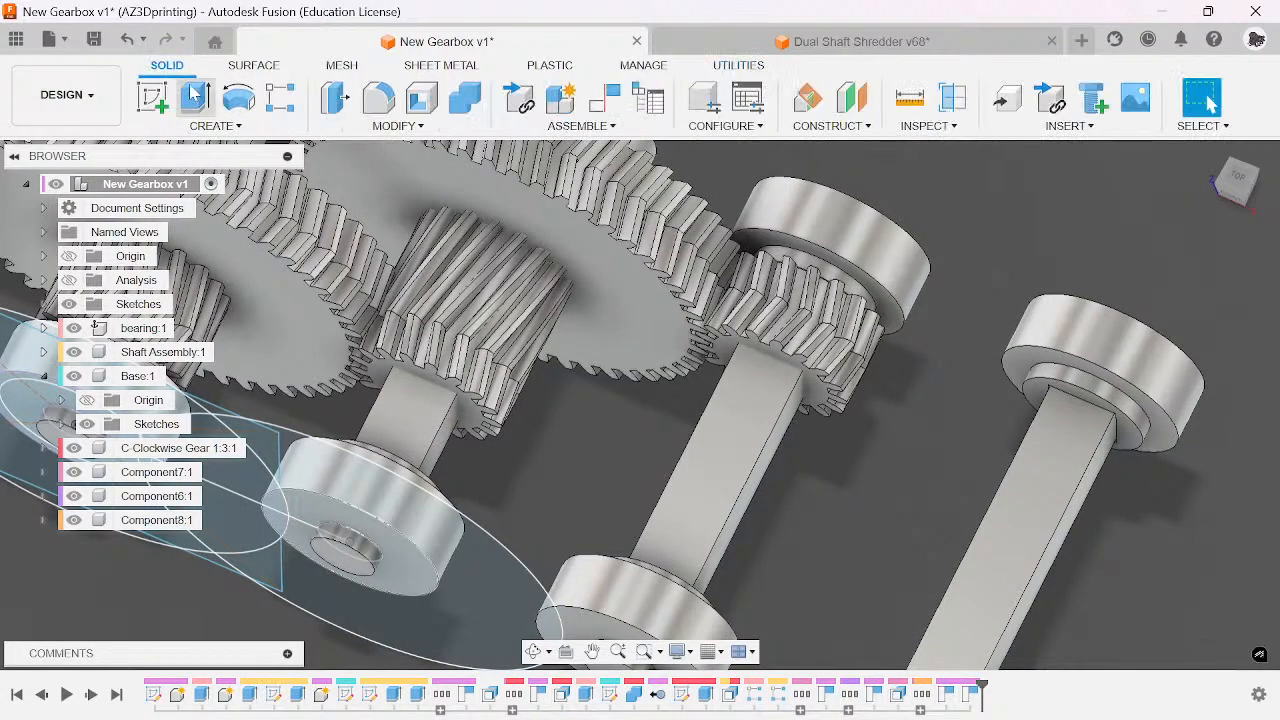
click(152, 97)
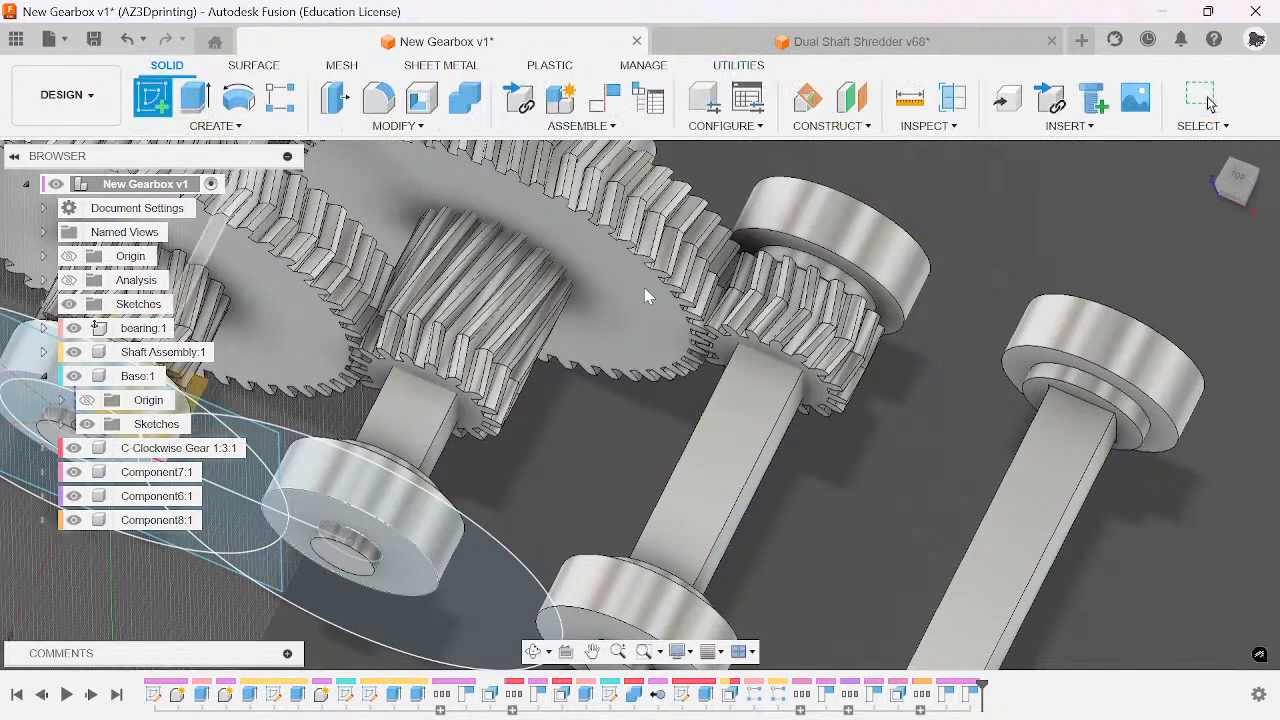
click(733, 342)
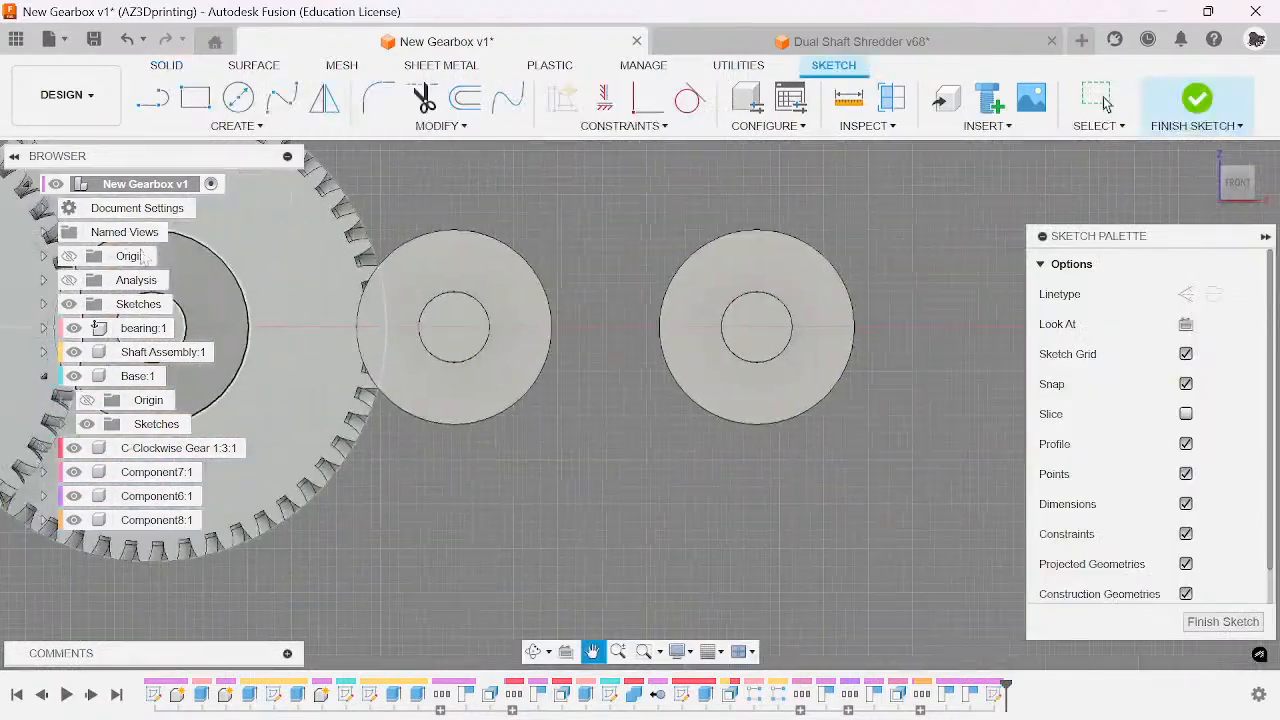
drag(1246, 188, 1217, 219)
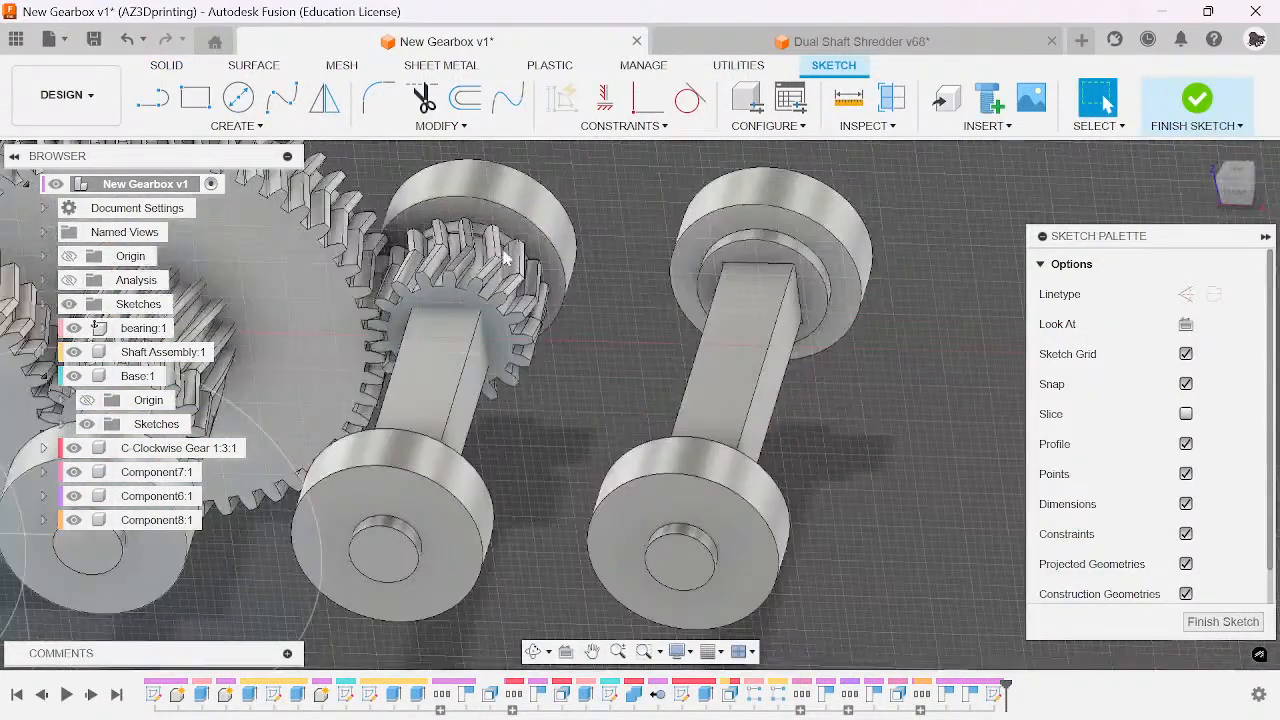
scroll(503, 262, up, 3)
scroll(465, 385, up, 3)
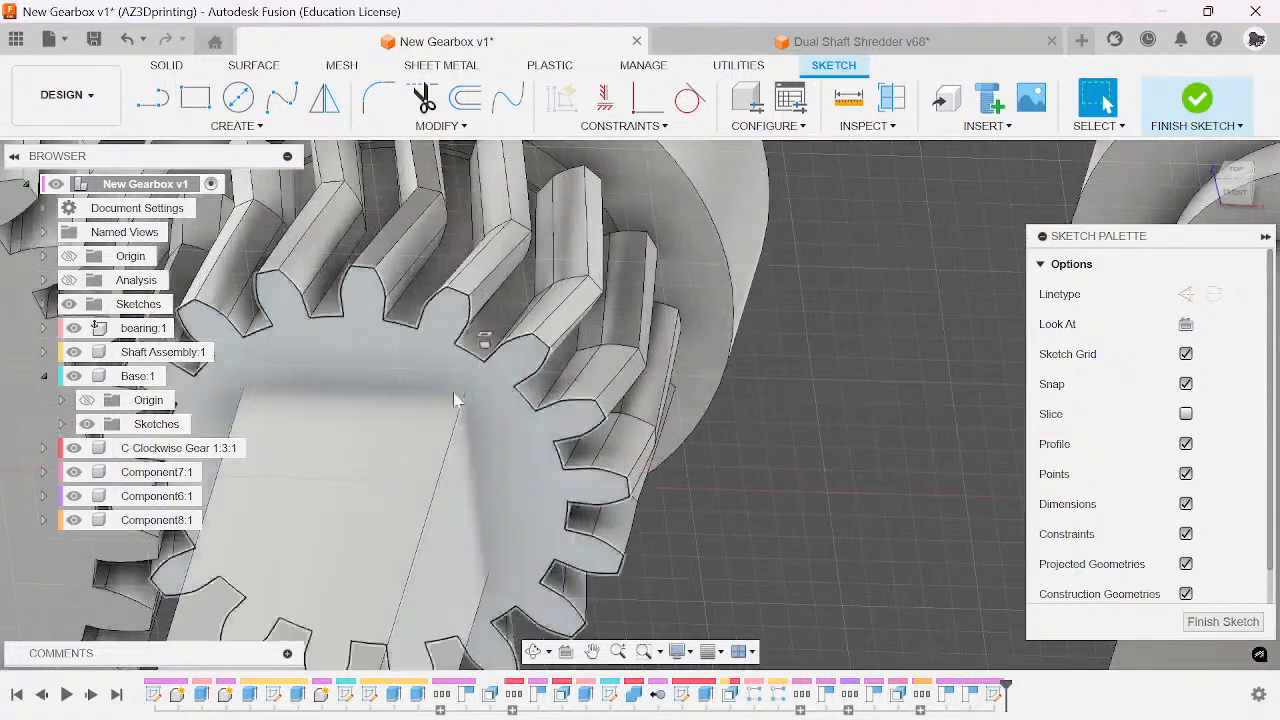
key(p)
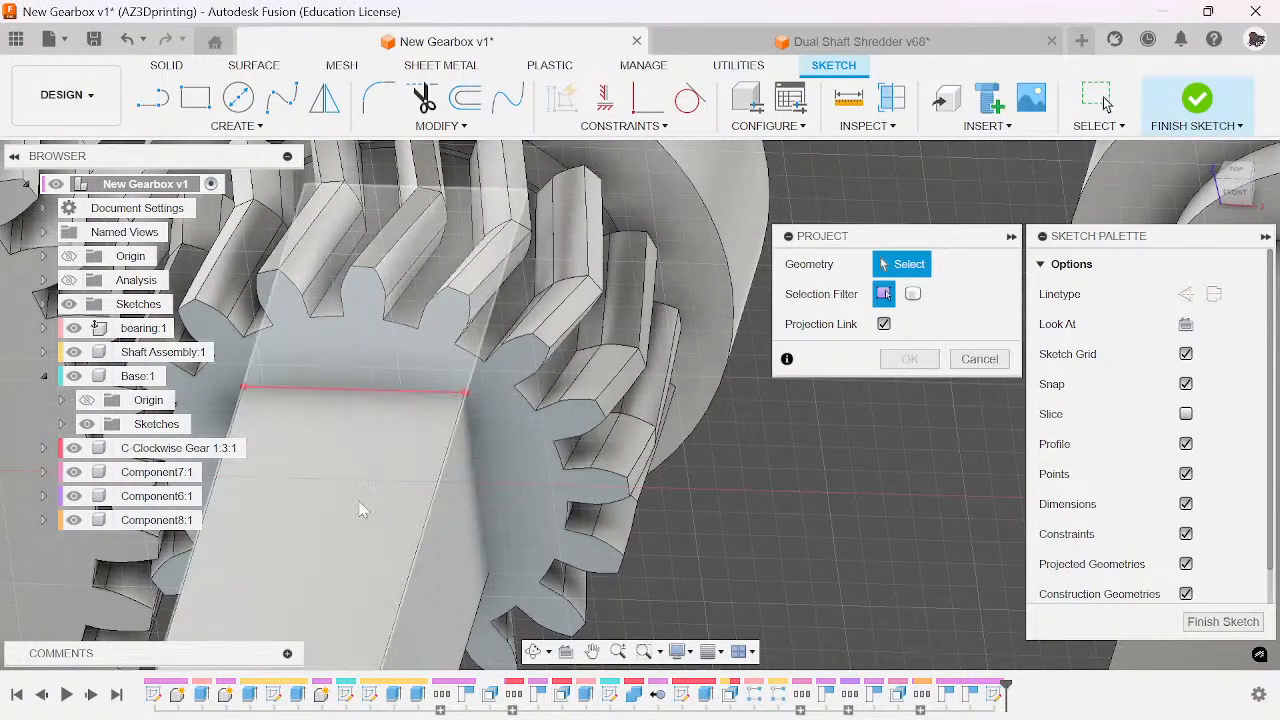
click(364, 515)
click(979, 359)
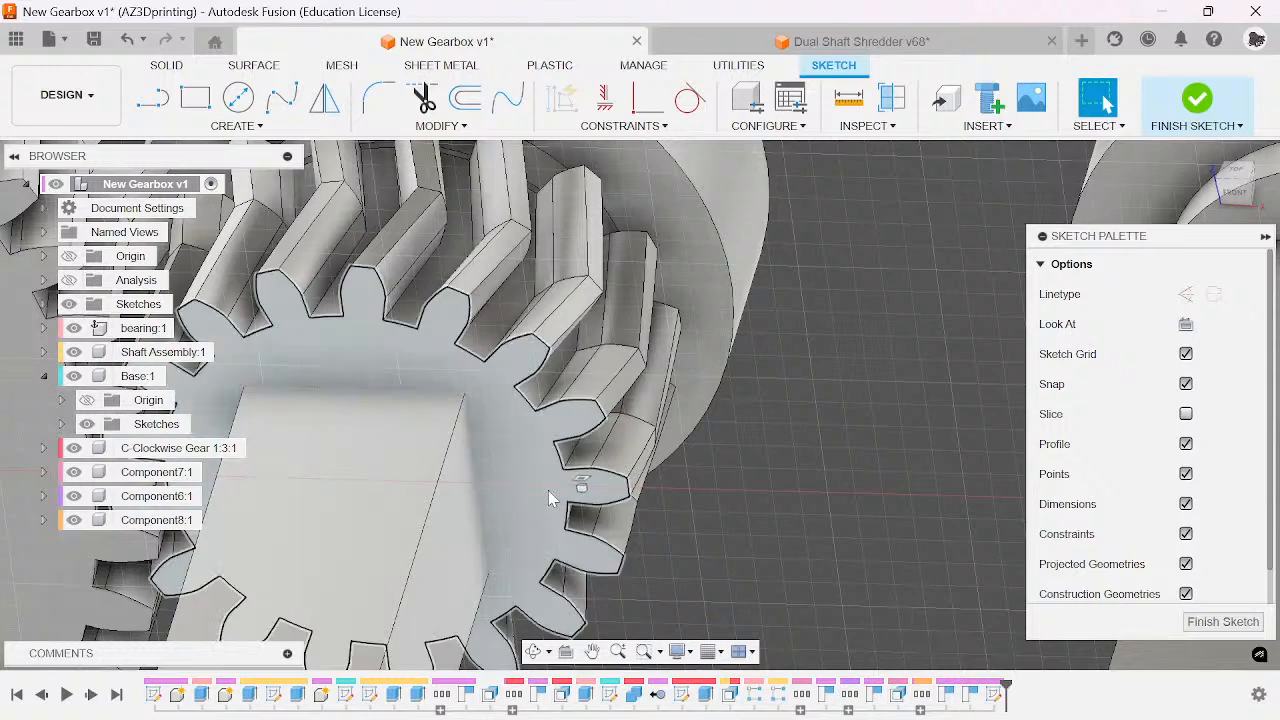
- Project the small gear's front face into the sketch and draw a concentric circle at its tooth roots, finishing the sketch
key(p)
click(531, 465)
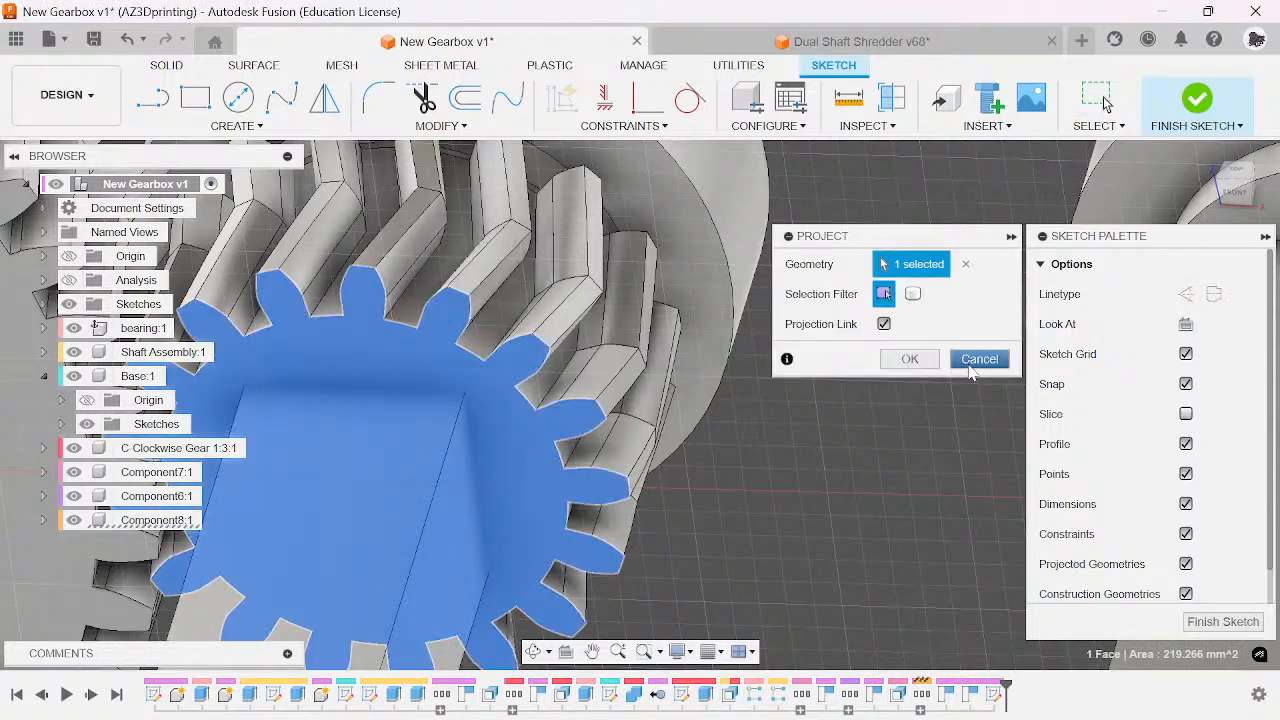
click(910, 359)
key(c)
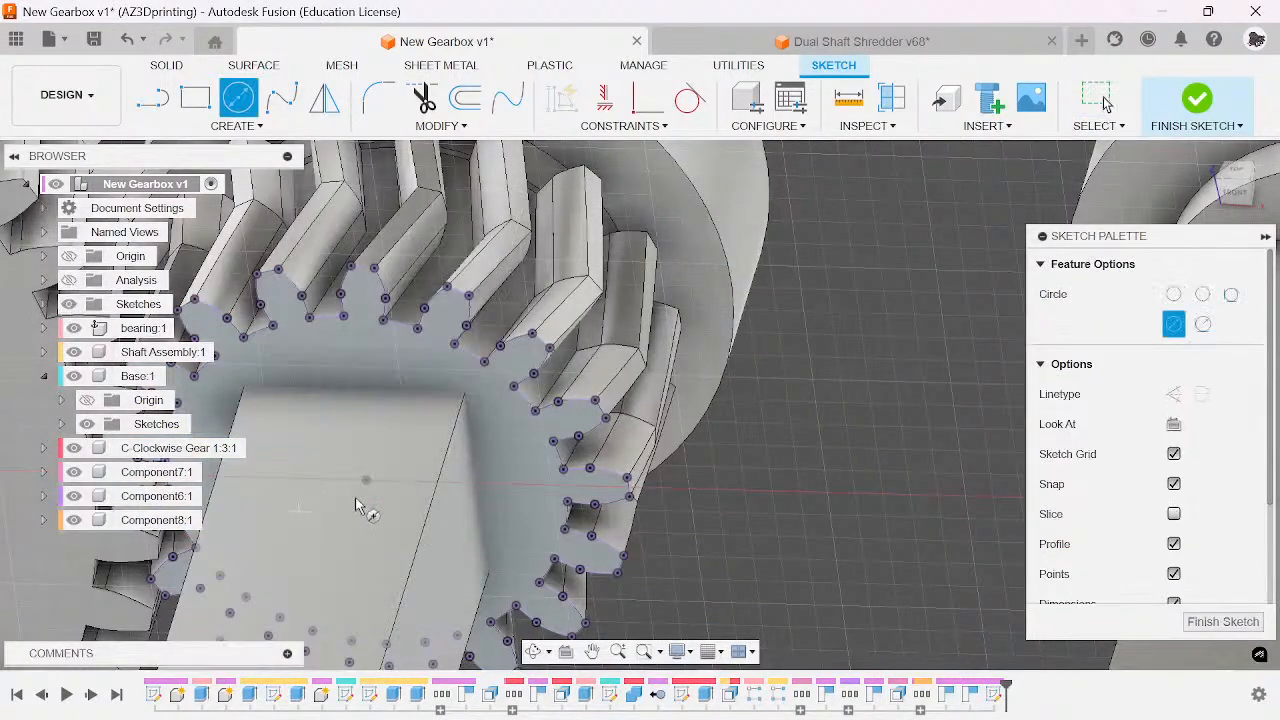
click(365, 481)
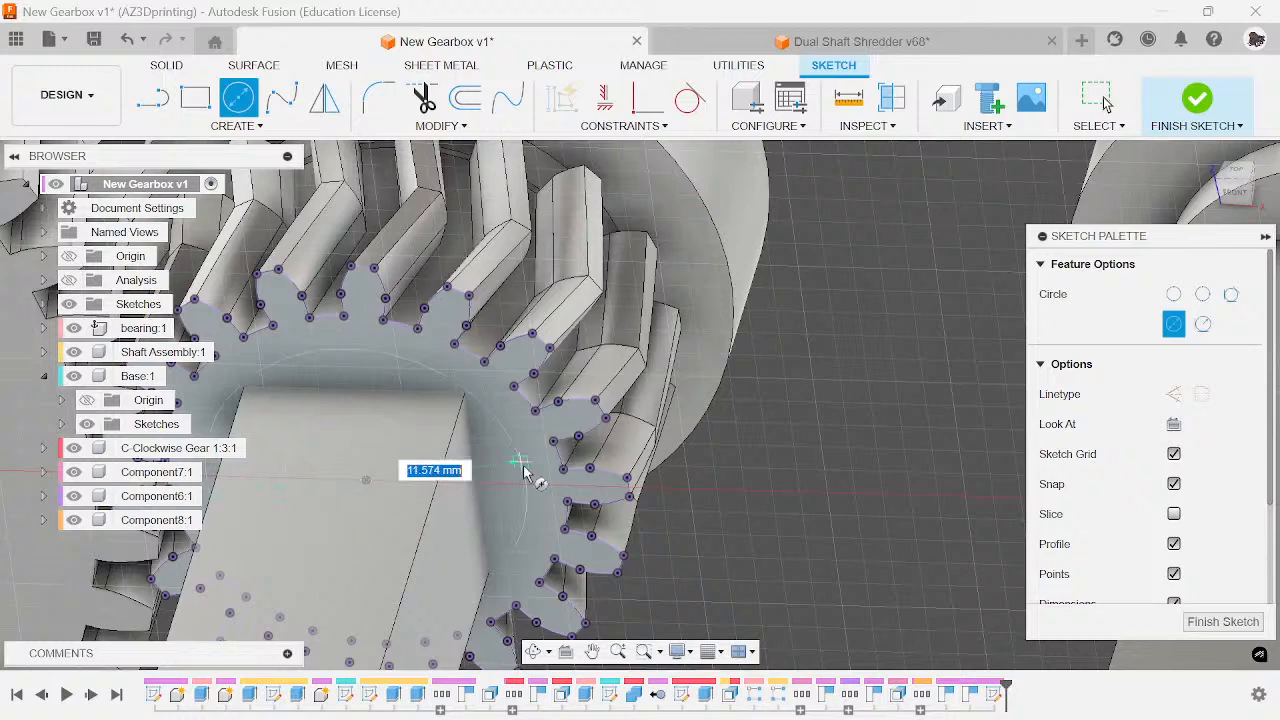
click(563, 505)
scroll(577, 508, down, 6)
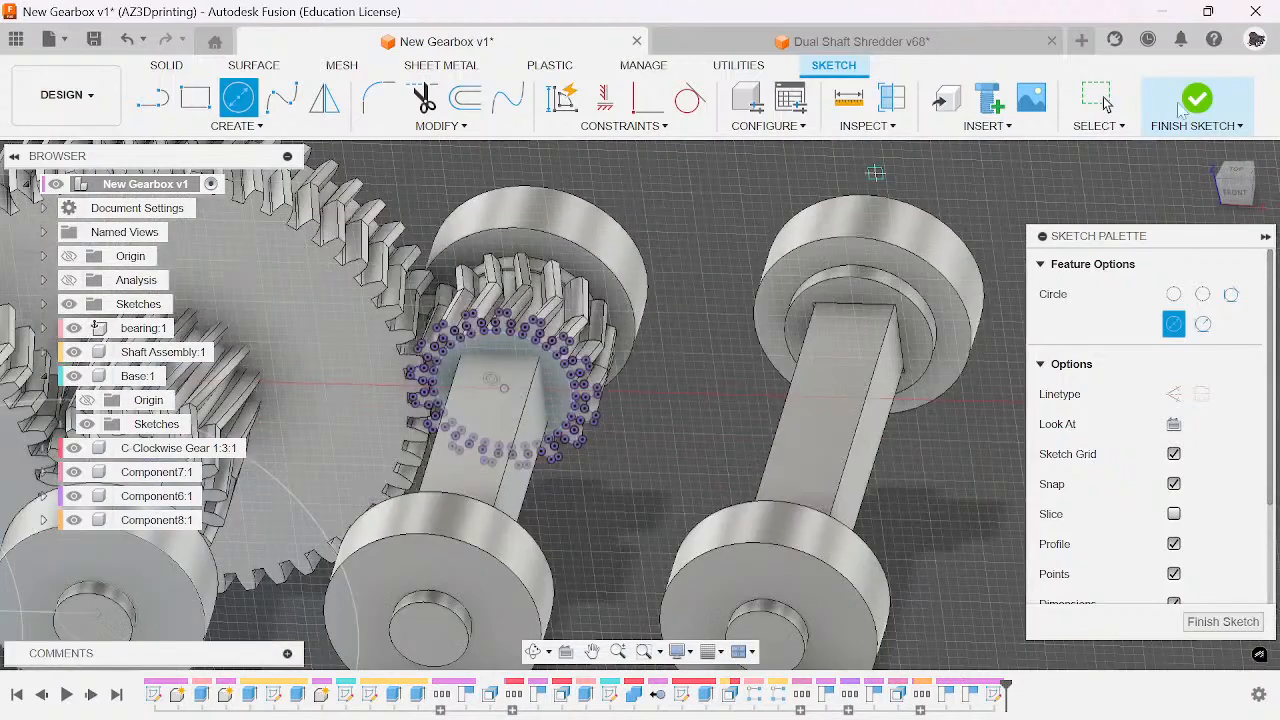
key(Escape)
click(1223, 621)
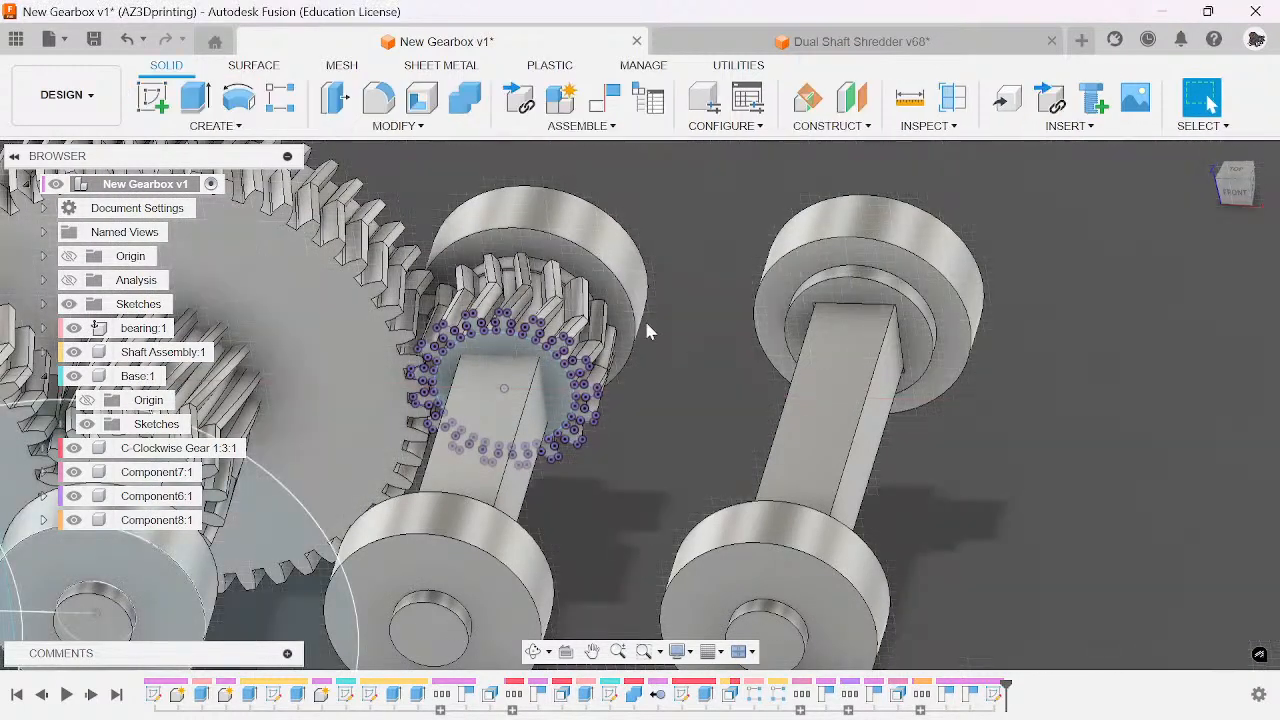
- Try to extrude the circle 16 mm along the third shaft with the Join operation, and undo the sketch
key(e)
click(537, 403)
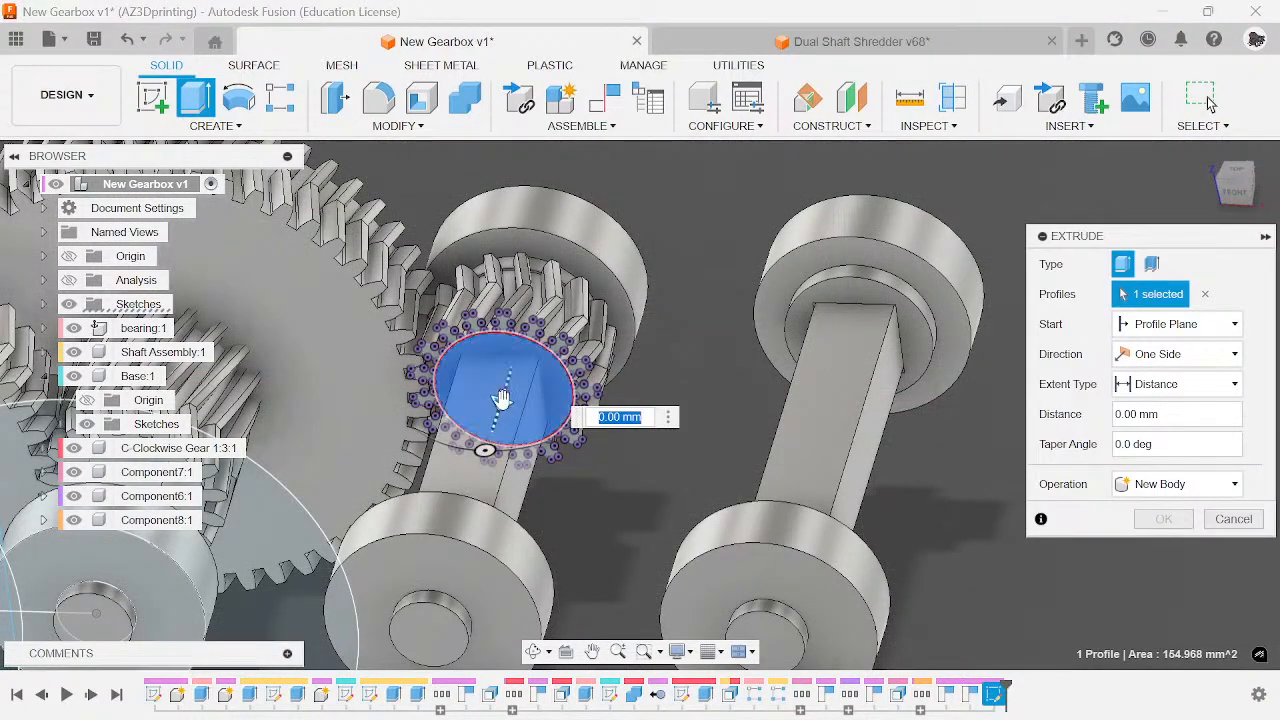
drag(518, 440, 488, 535)
click(1178, 484)
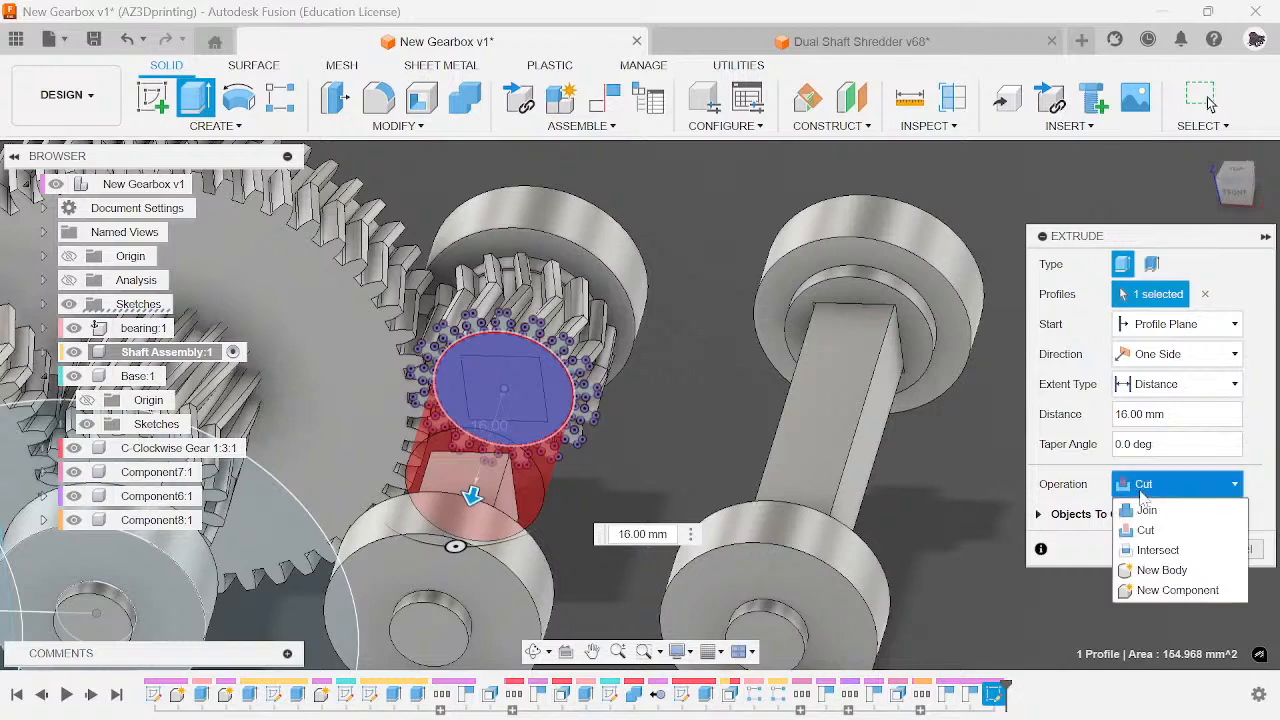
click(1146, 511)
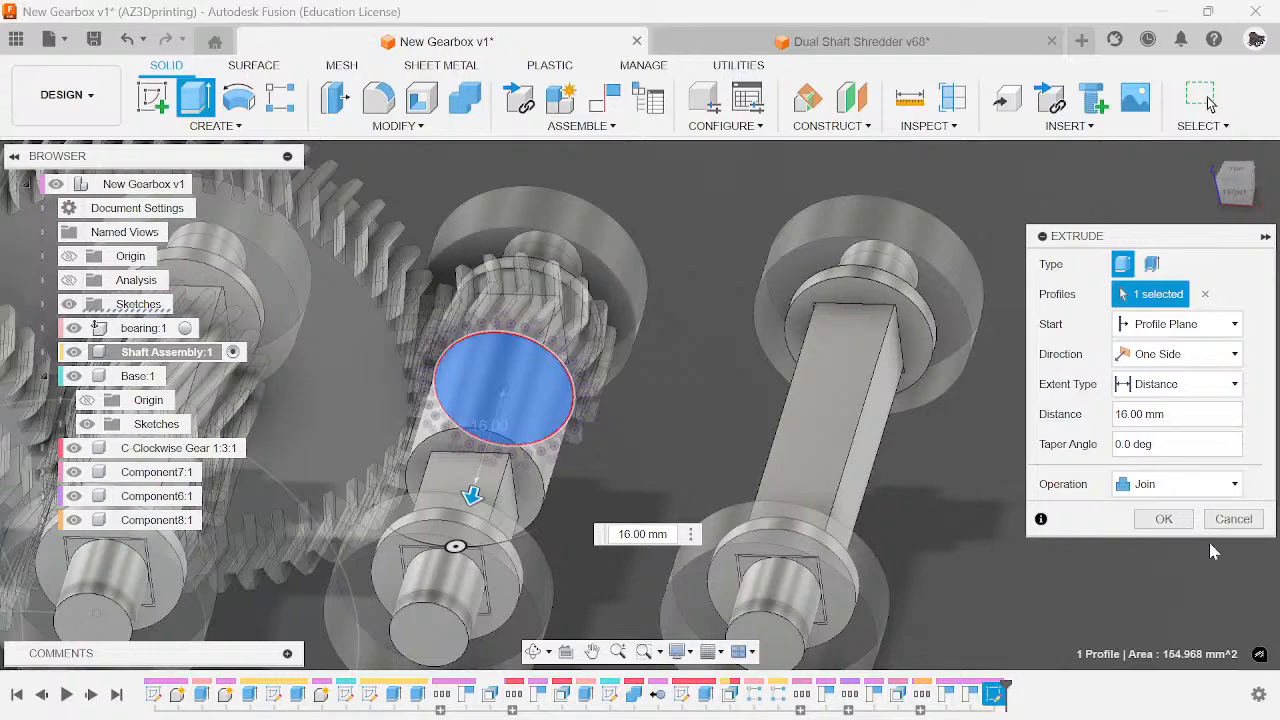
click(1250, 527)
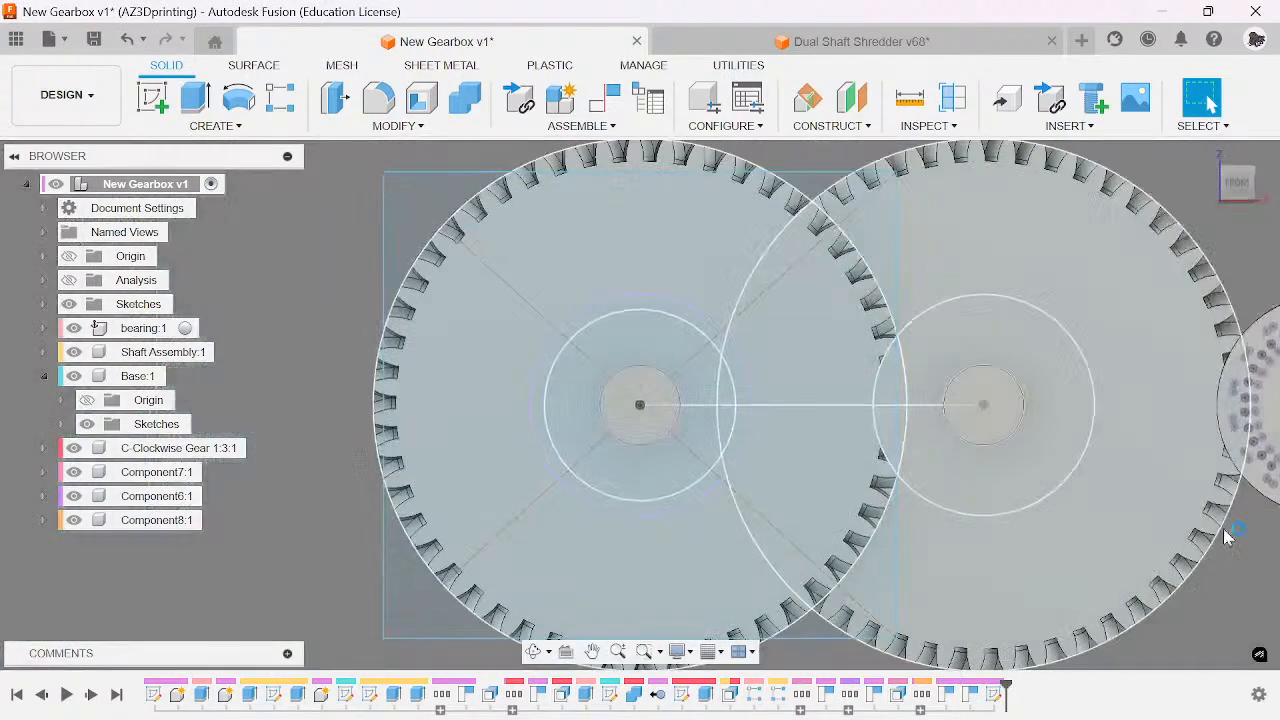
key(ctrl+z)
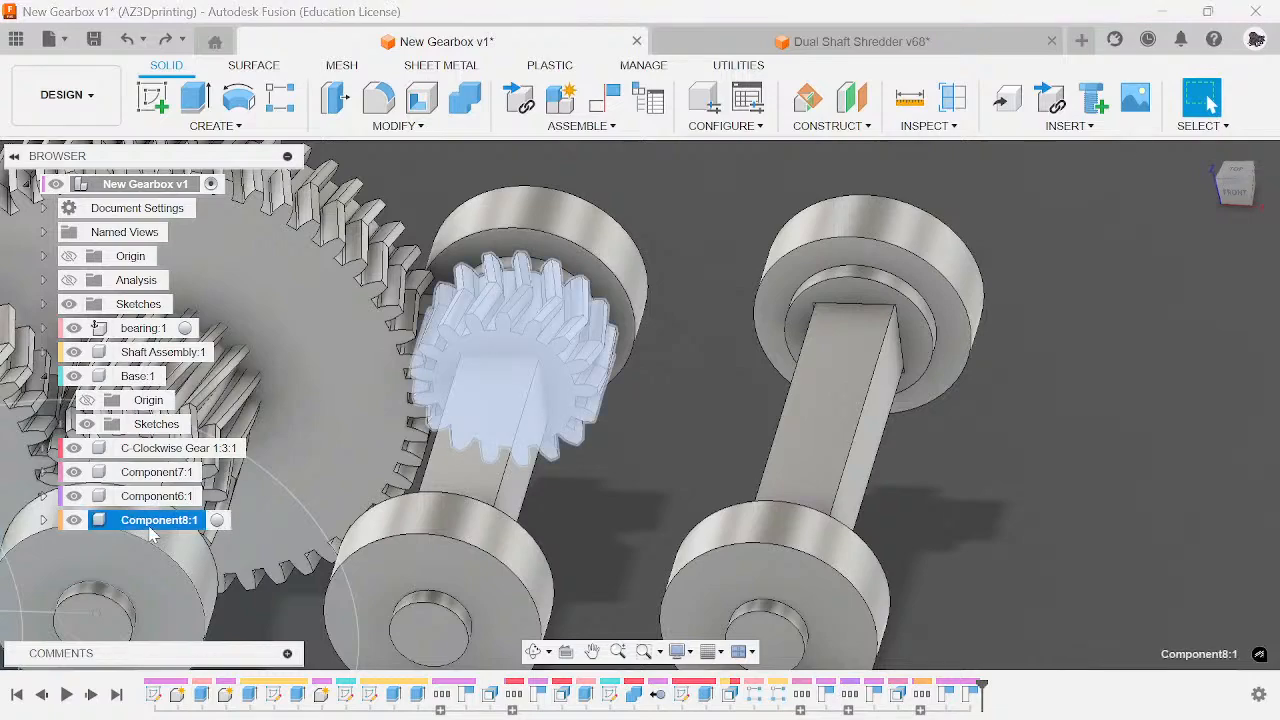
- Activate the small gear's Component8 and project its front face outline into a new sketch on that face
click(217, 520)
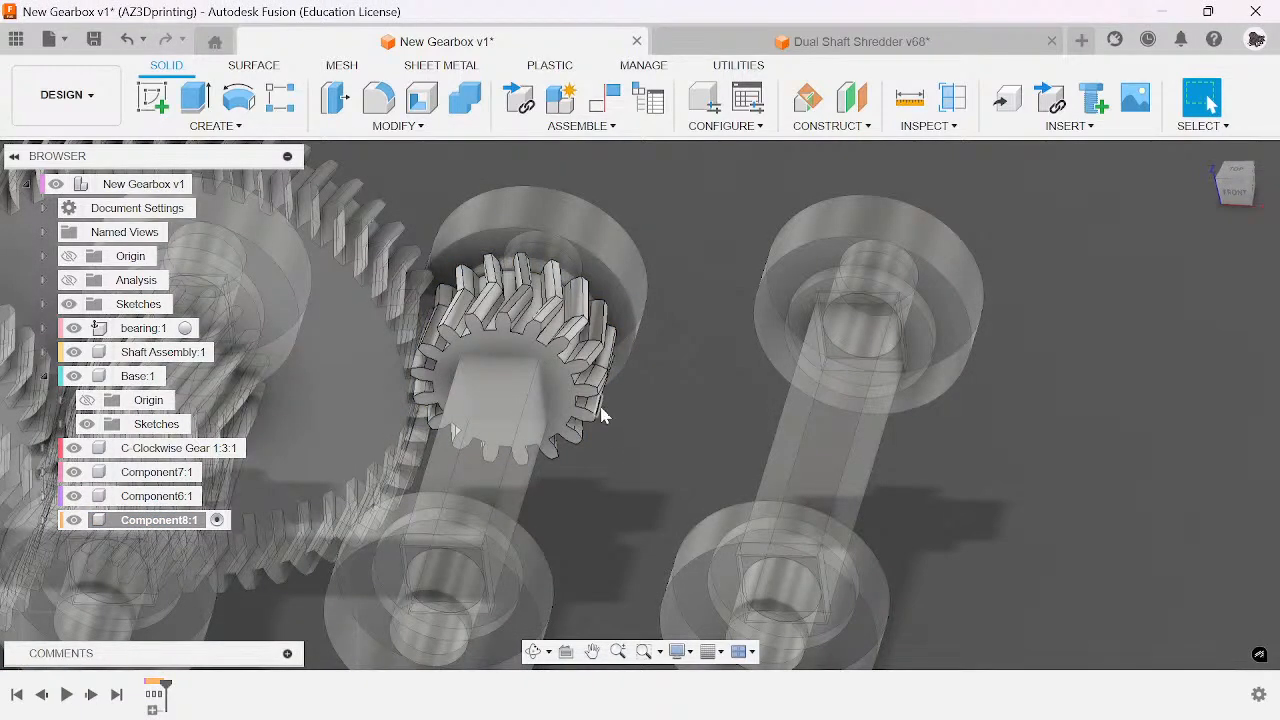
key(s)
click(537, 350)
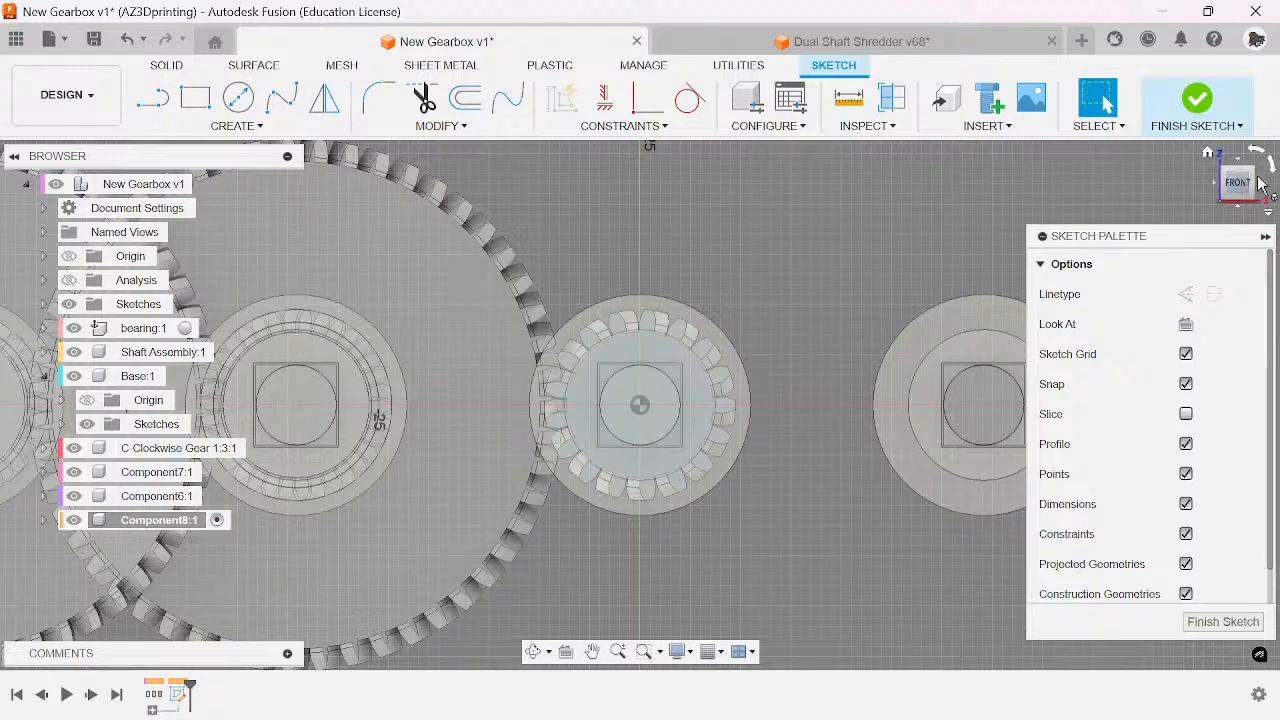
drag(1228, 190, 1234, 238)
scroll(836, 366, up, 1)
scroll(837, 372, up, 1)
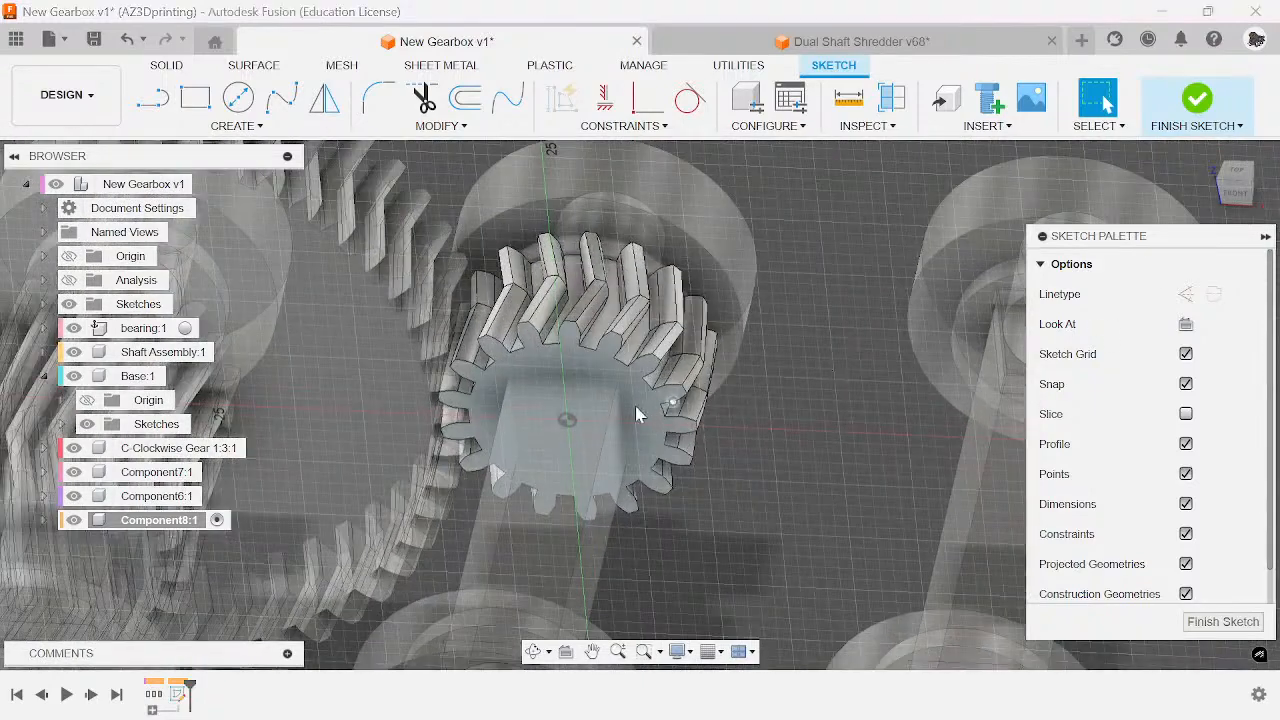
key(p)
click(608, 360)
click(912, 360)
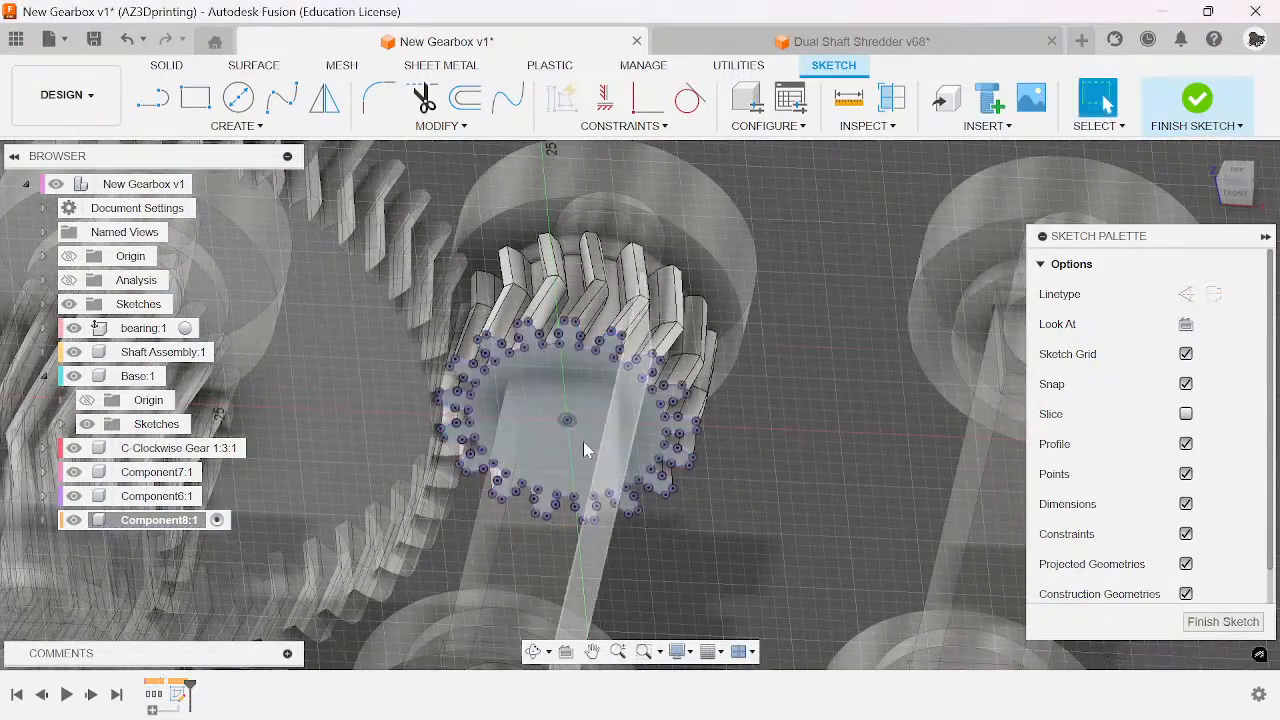
- Draw a circle centred on the small gear out to its tooth roots and finish the sketch
key(c)
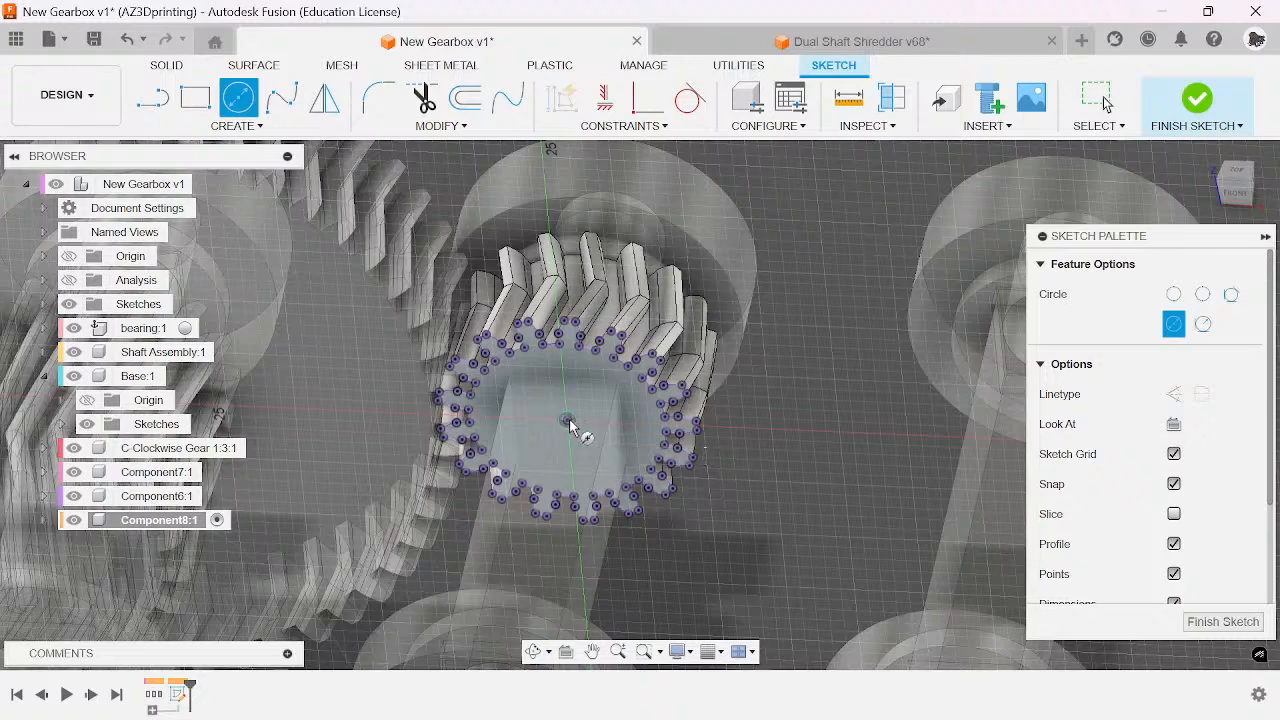
click(568, 420)
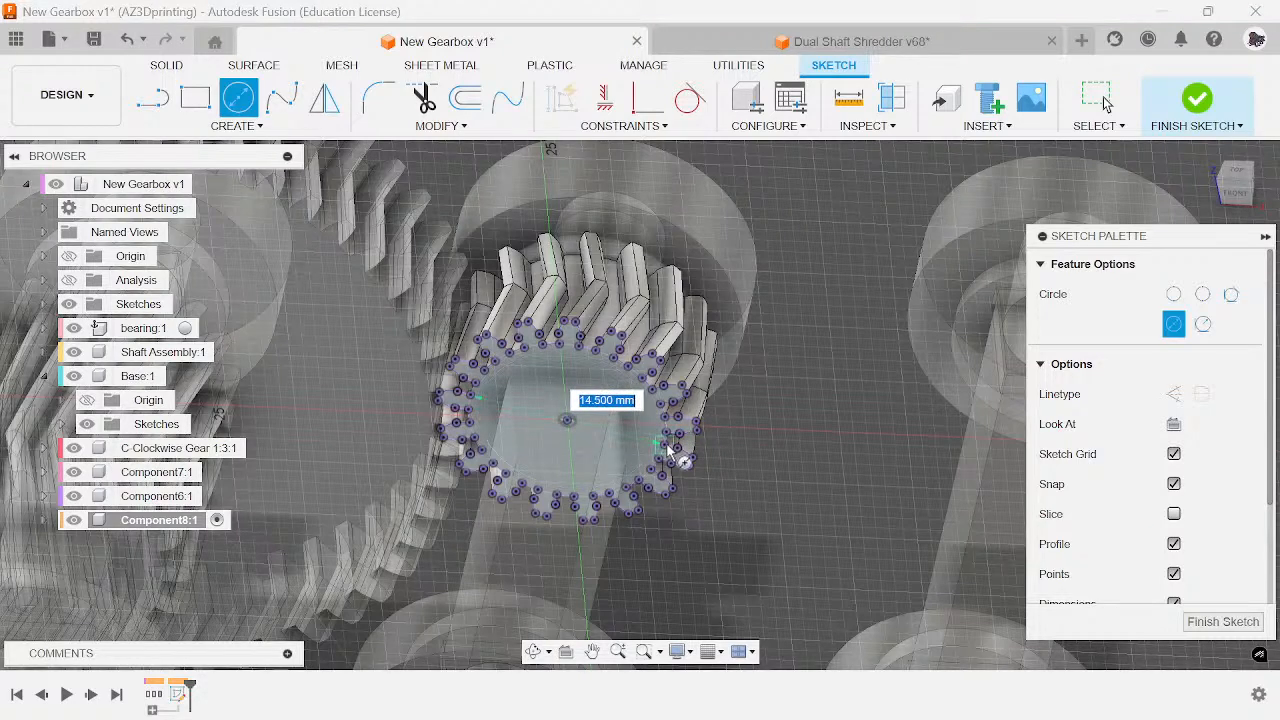
click(667, 452)
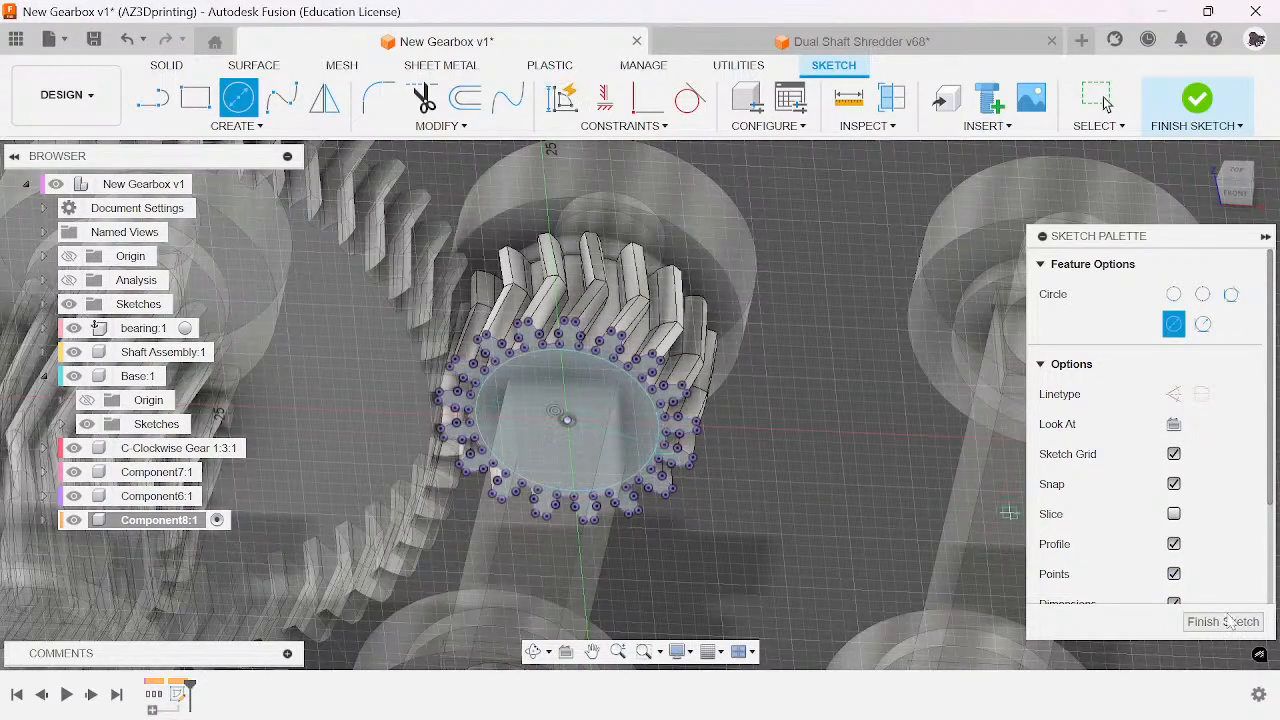
click(1215, 621)
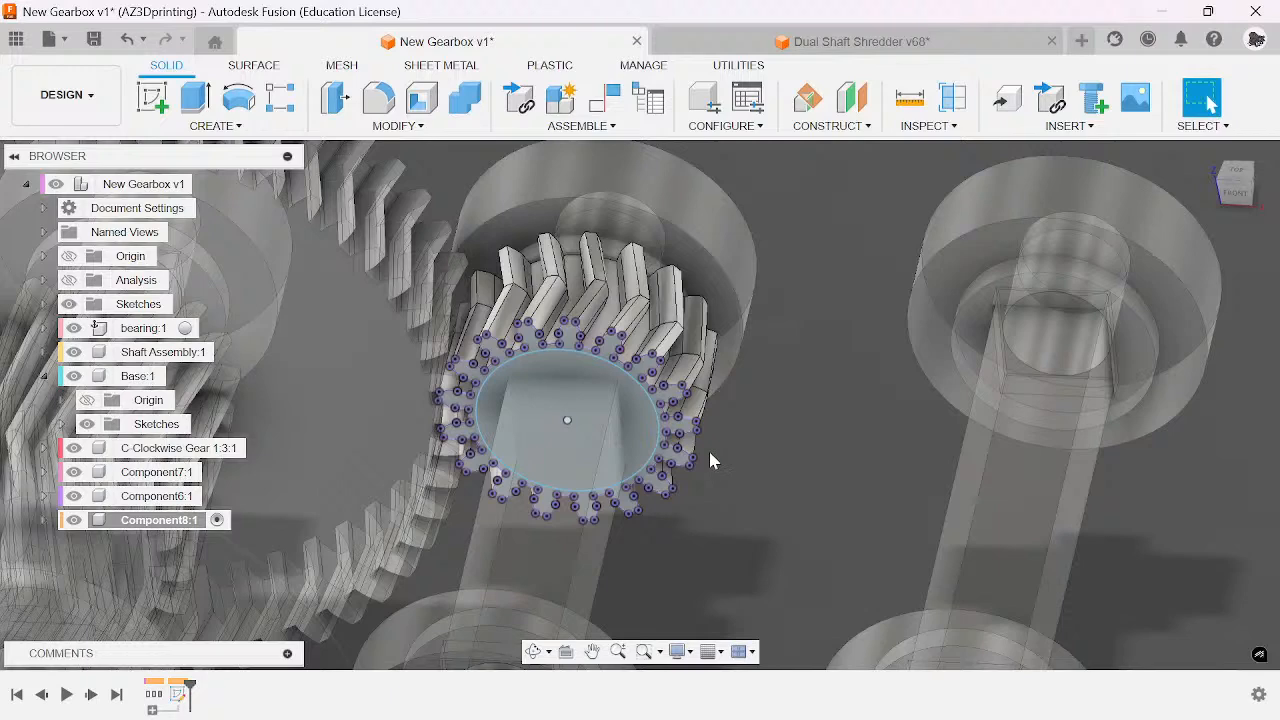
- Extrude the circular profile 21 mm along the third shaft, joining it to the small gear as a hub
key(e)
click(643, 443)
scroll(671, 346, down, 3)
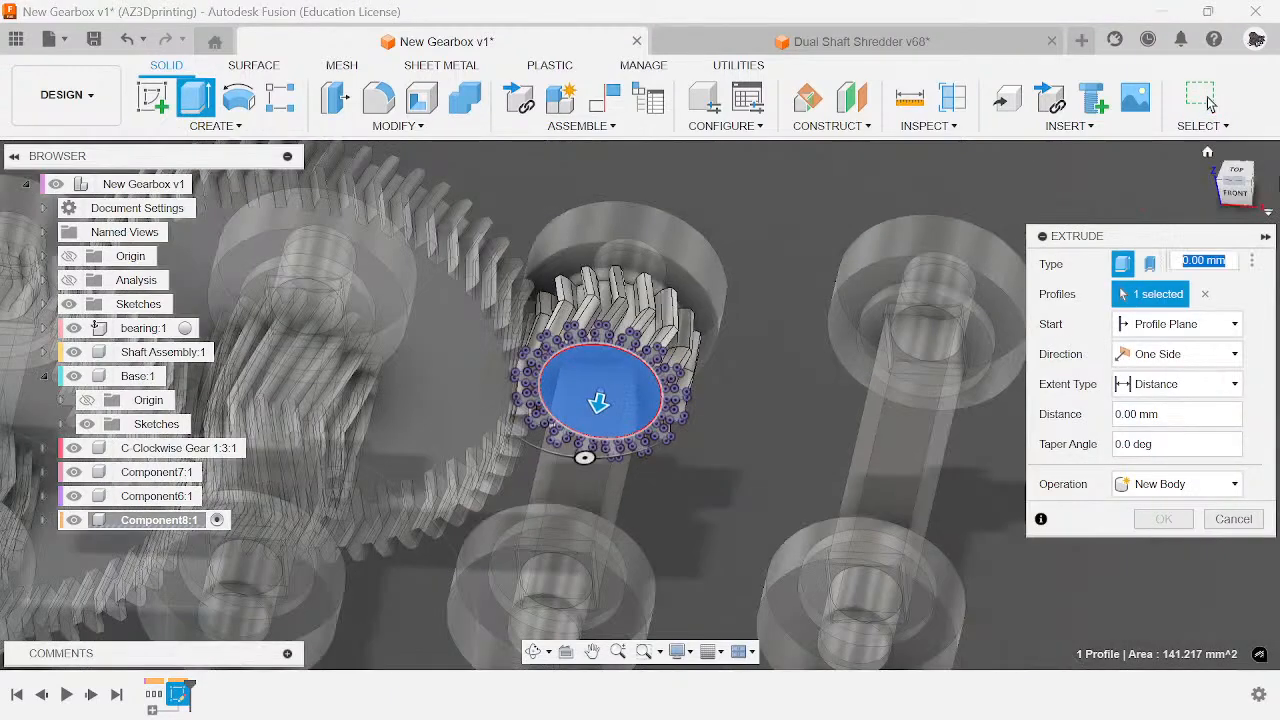
drag(1237, 178, 1237, 203)
scroll(732, 322, down, 3)
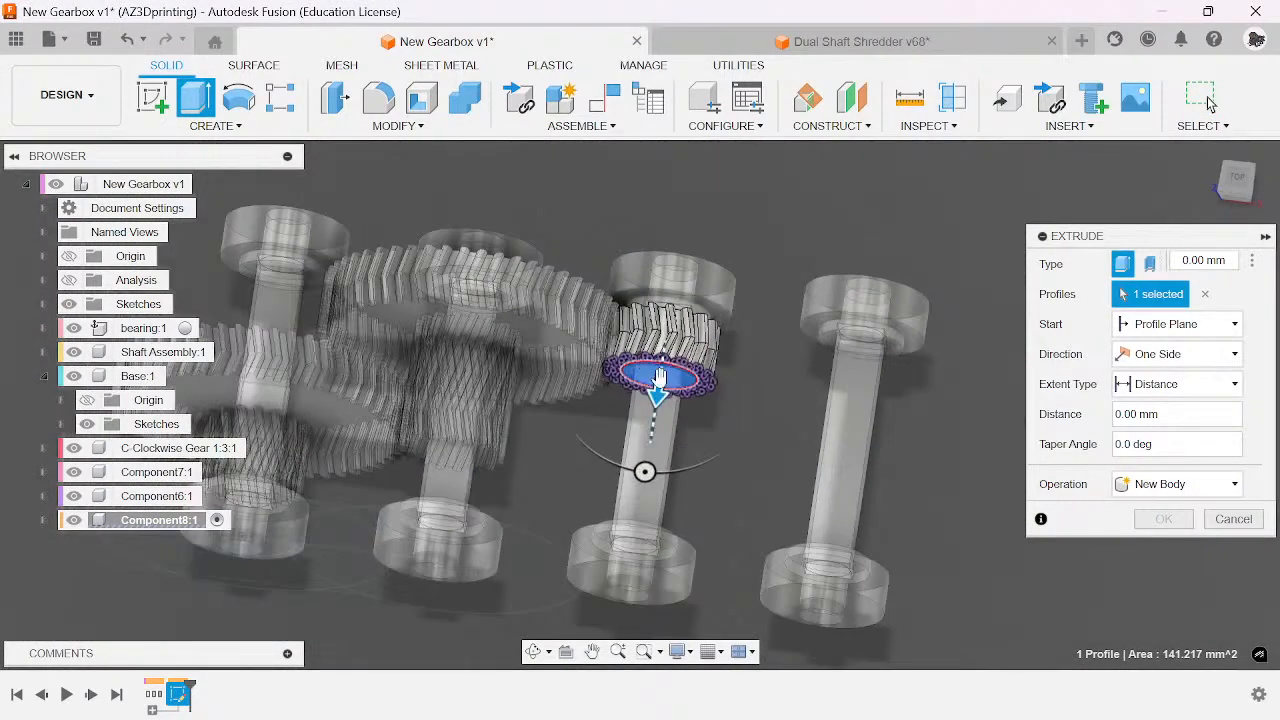
drag(660, 393, 643, 497)
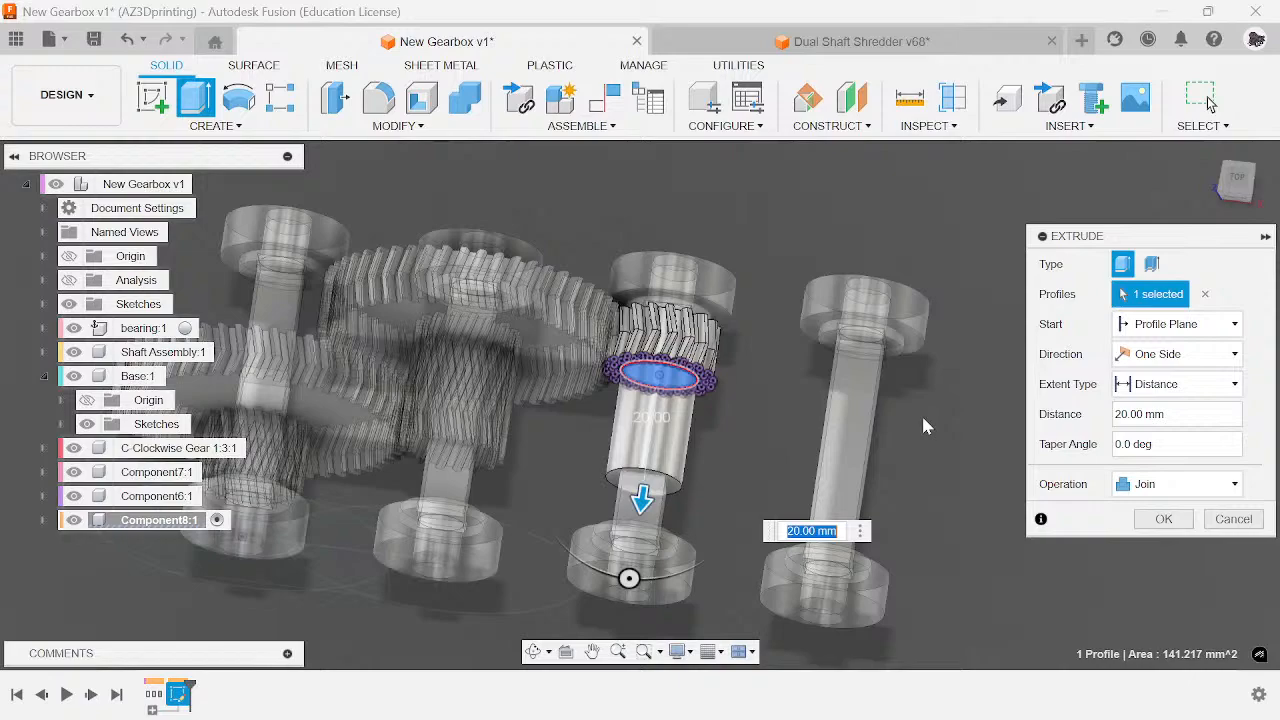
click(1240, 195)
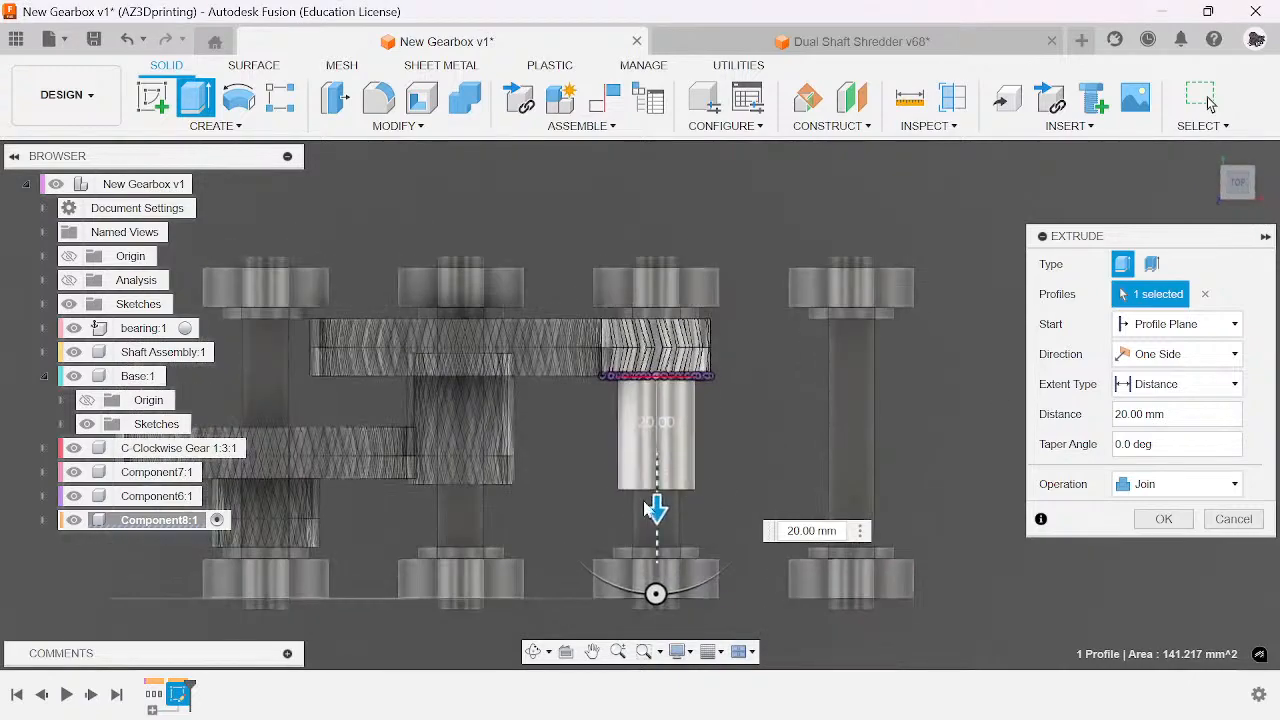
scroll(640, 500, up, 2)
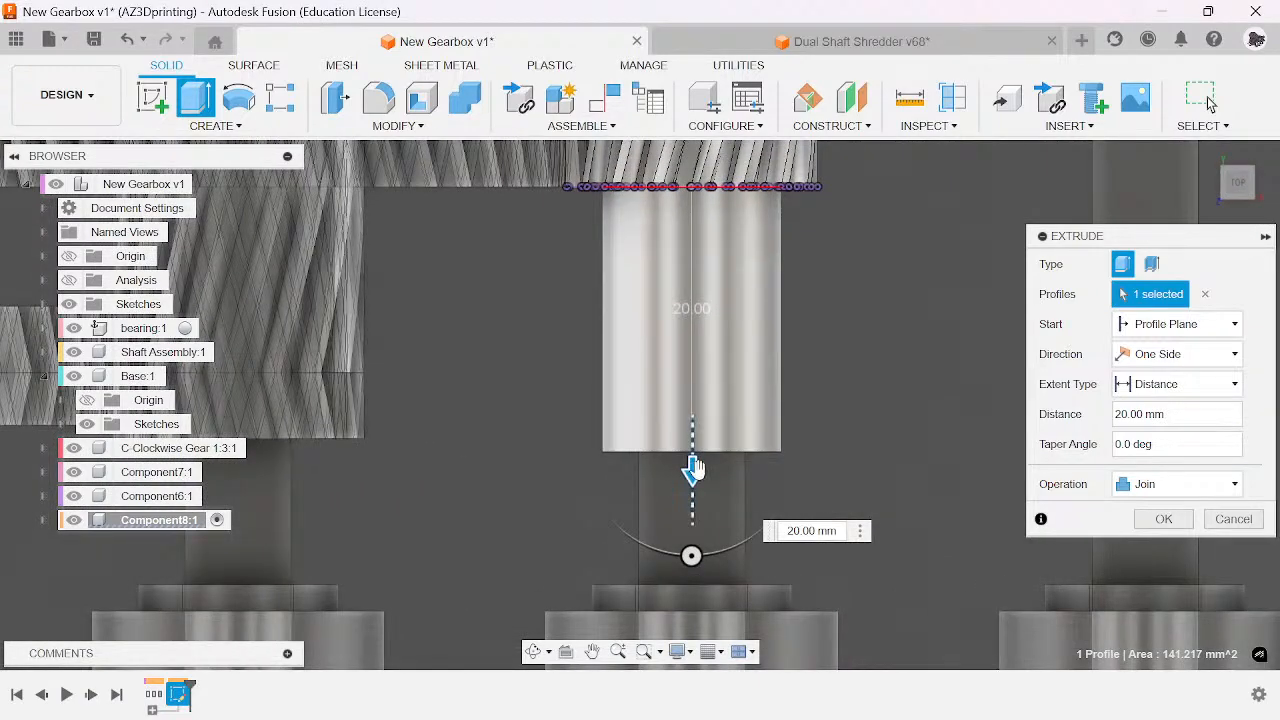
drag(694, 470, 740, 480)
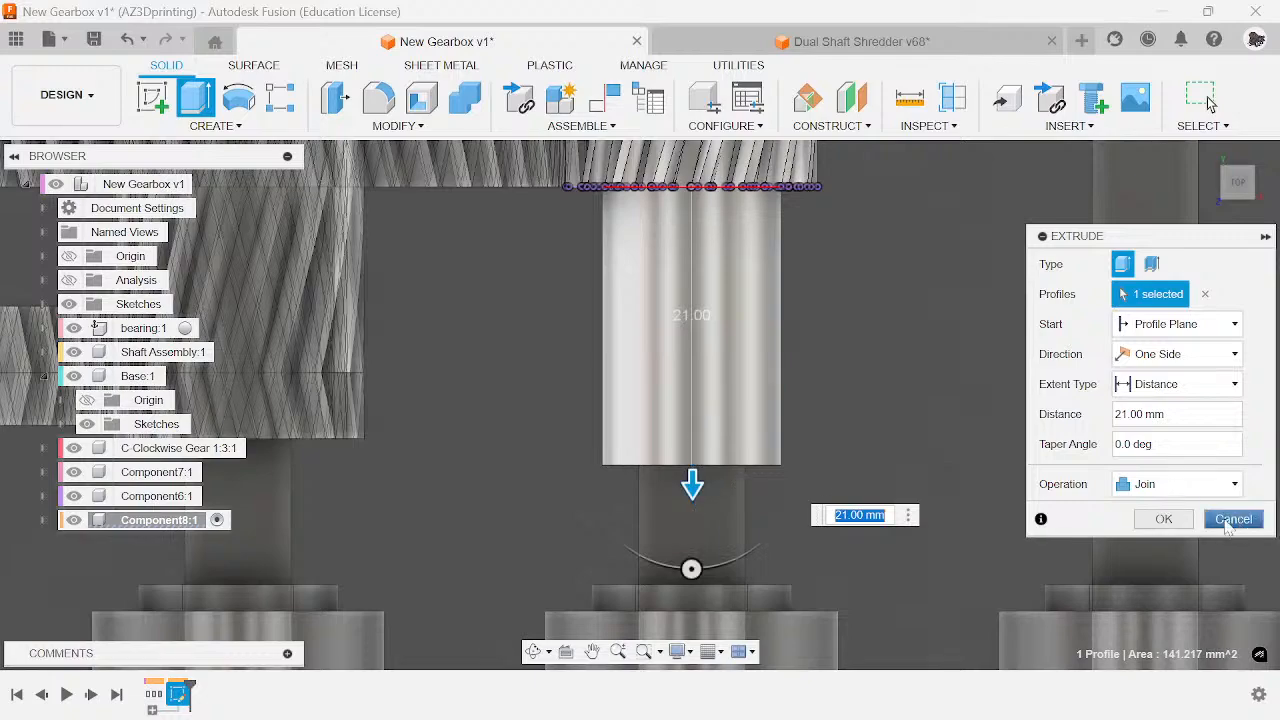
click(1164, 519)
- Switch to the Dual Shaft Shredder design
scroll(790, 396, down, 3)
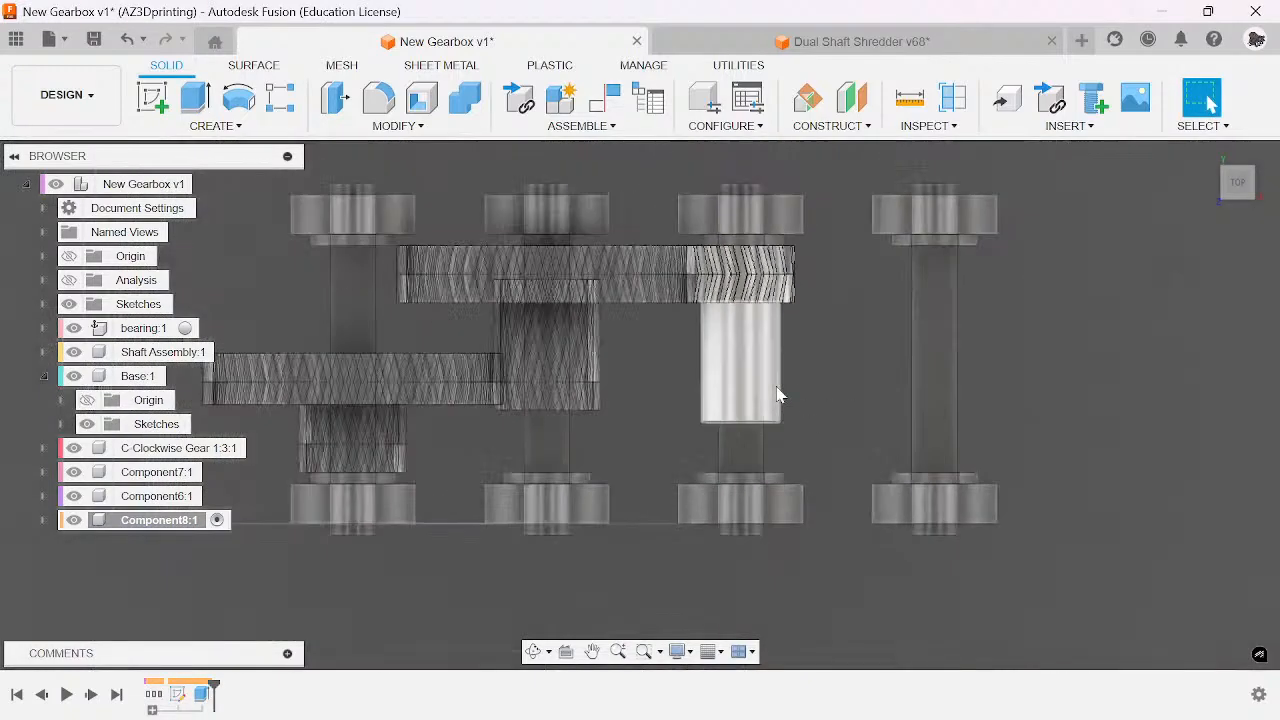
scroll(779, 395, down, 1)
click(730, 52)
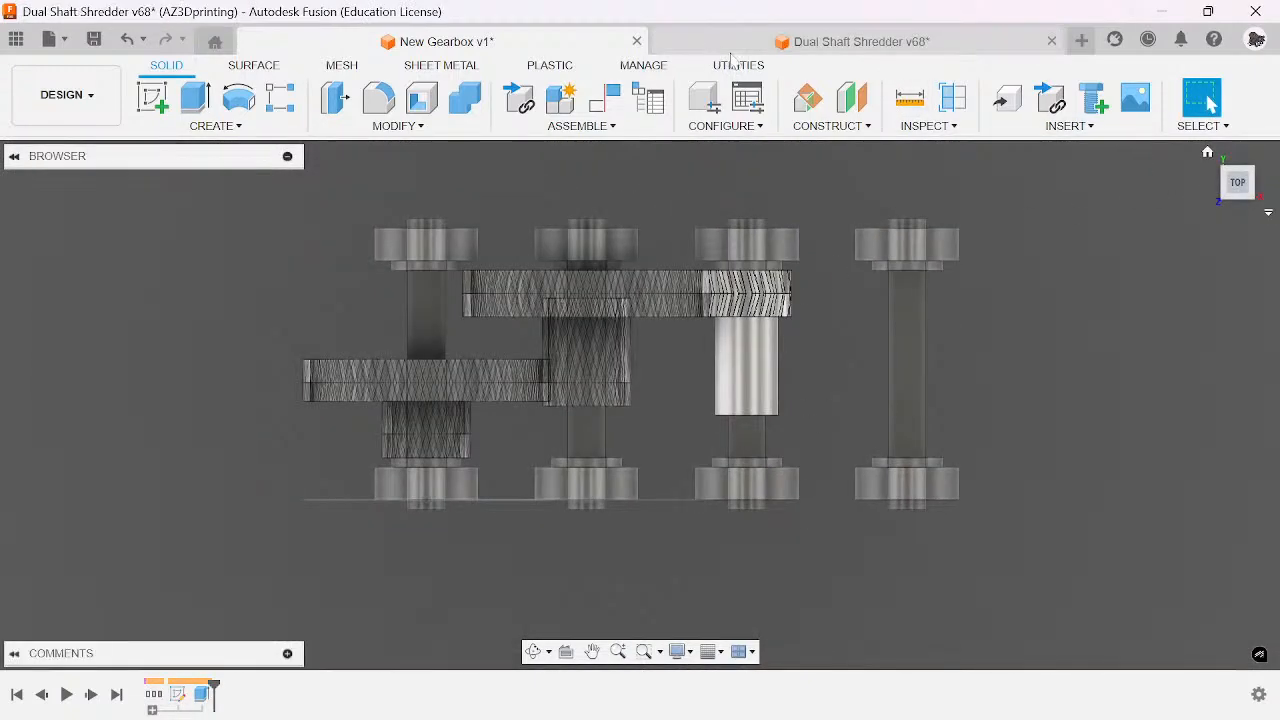
- Undo the latest position changes in the Dual Shaft Shredder design and return to the New Gearbox design
click(549, 42)
click(1000, 43)
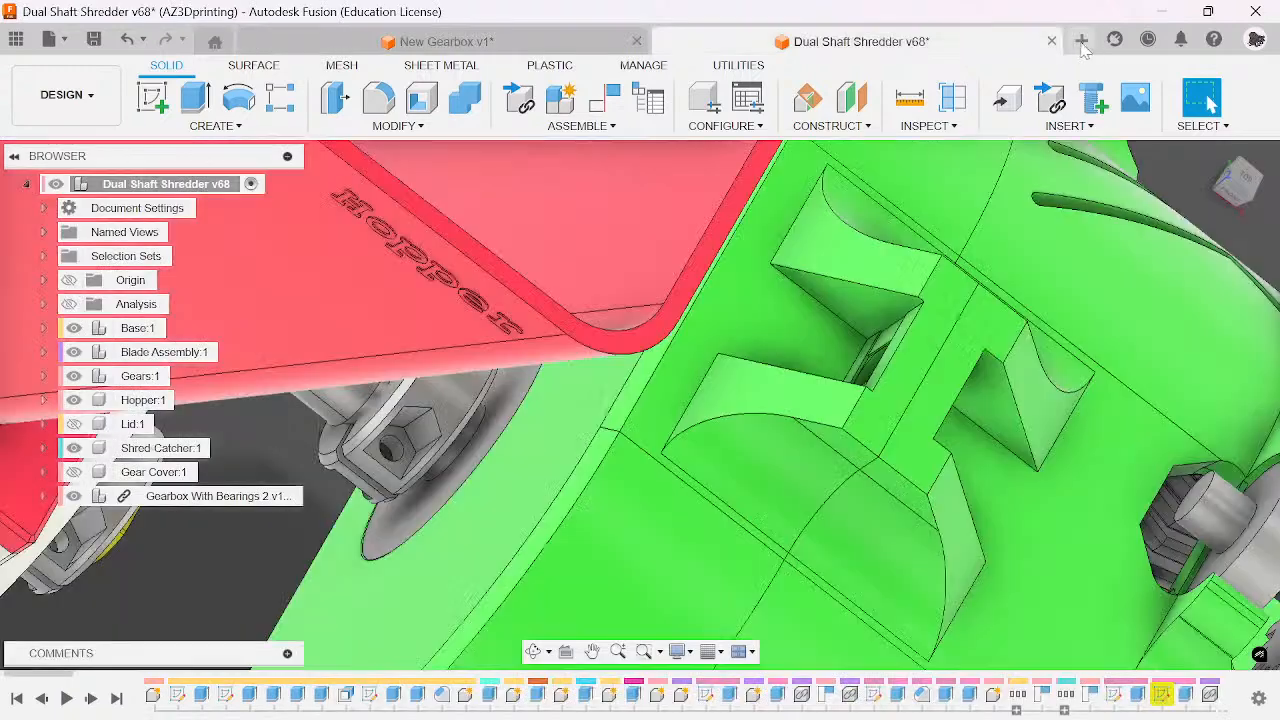
click(143, 39)
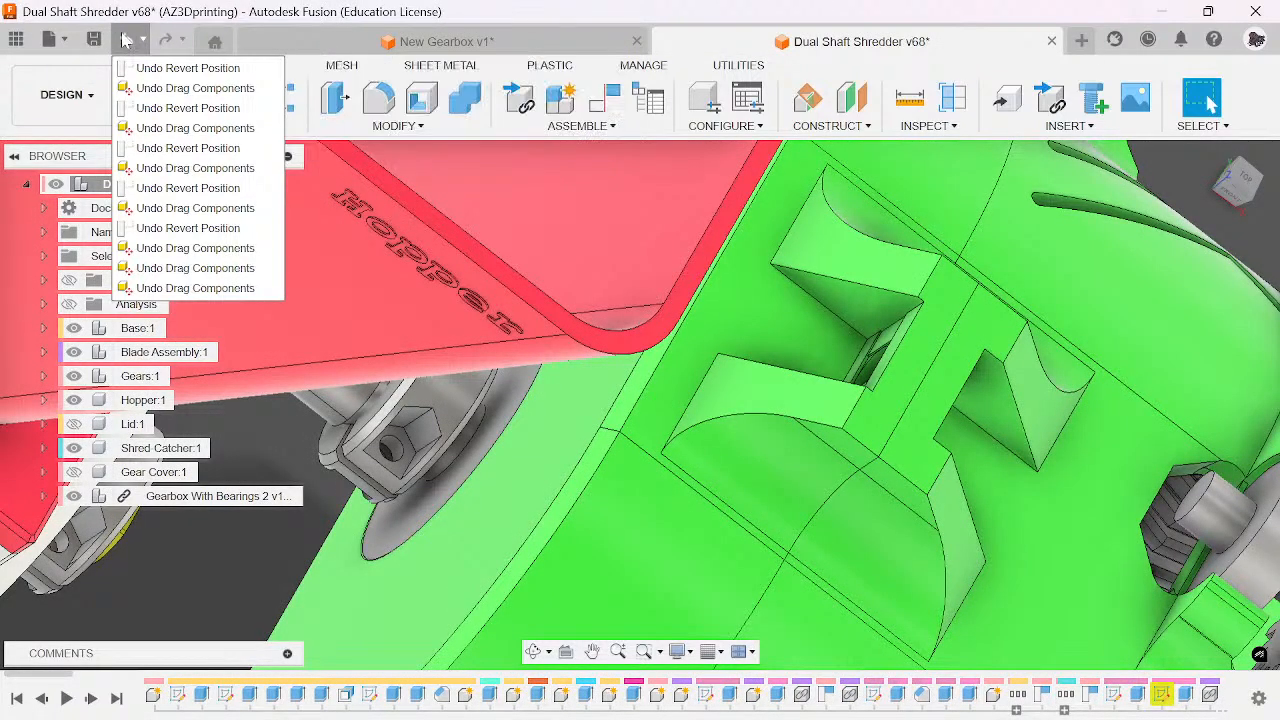
click(124, 39)
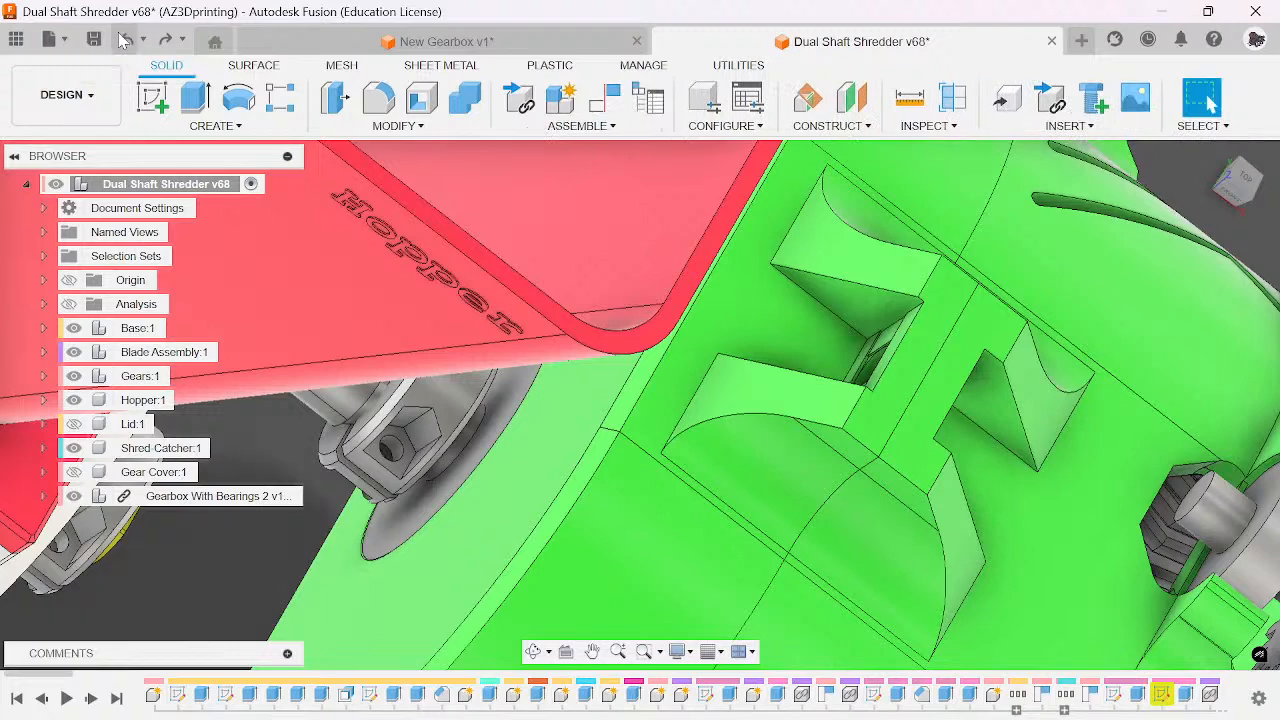
click(124, 39)
click(124, 39)
click(356, 48)
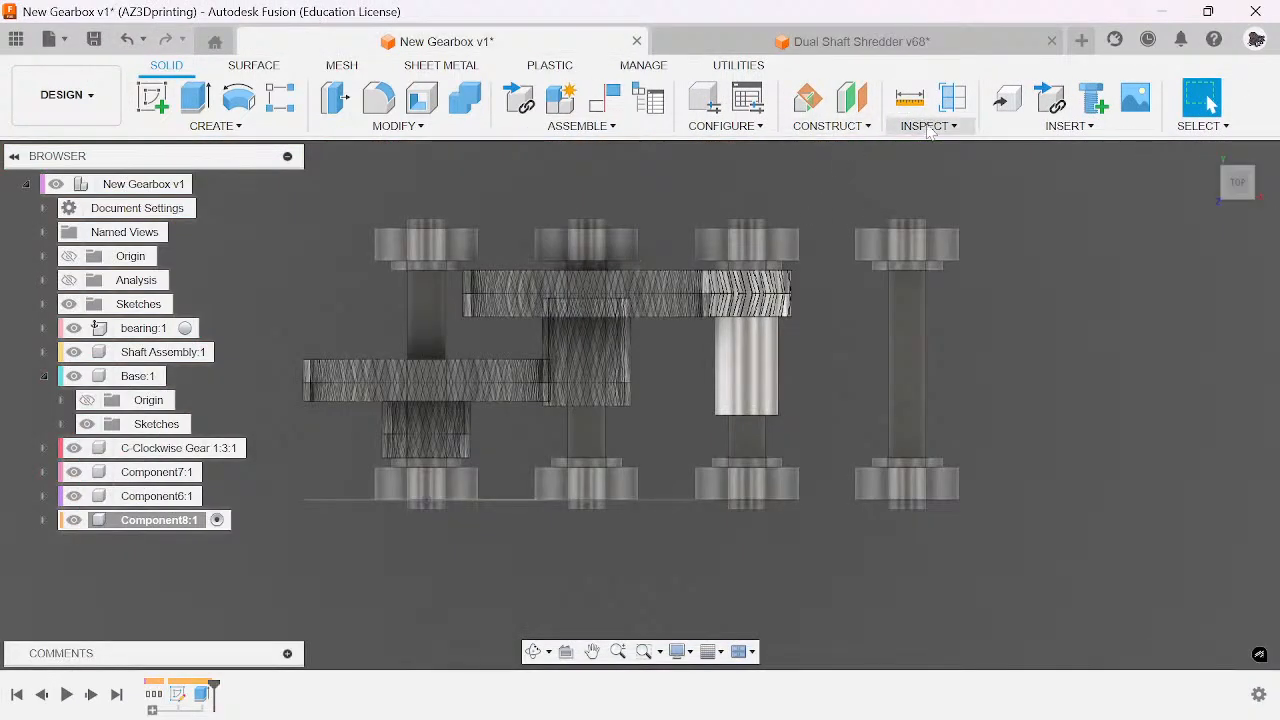
- Generate a double helical gear inside Component8 with 51 teeth, 1 mm module and 10 mm gear height
click(738, 66)
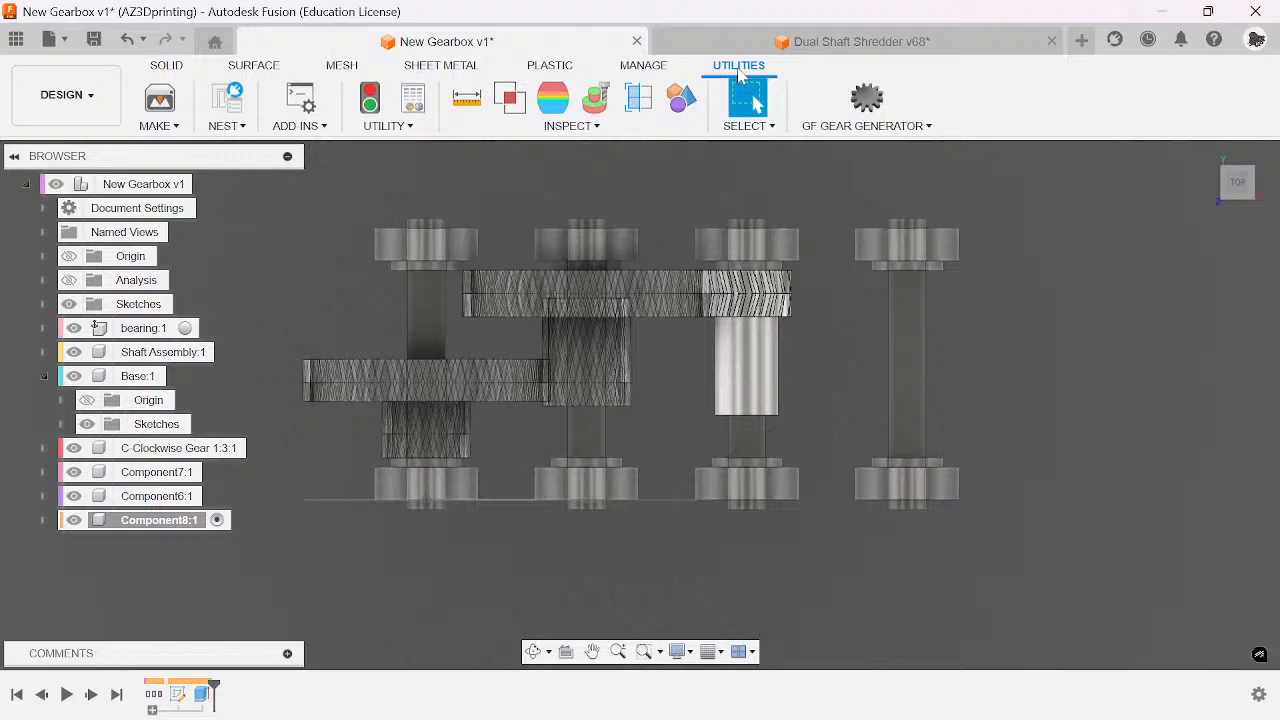
click(866, 126)
click(930, 168)
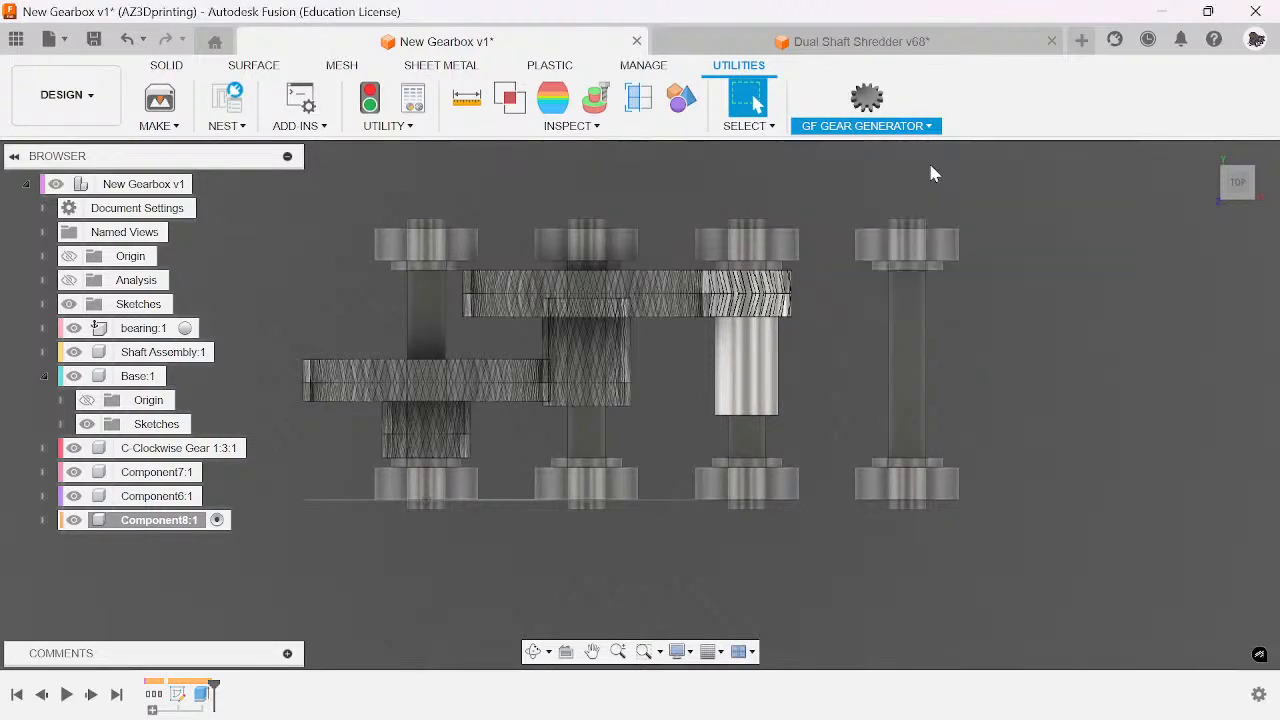
scroll(788, 398, up, 3)
click(1168, 450)
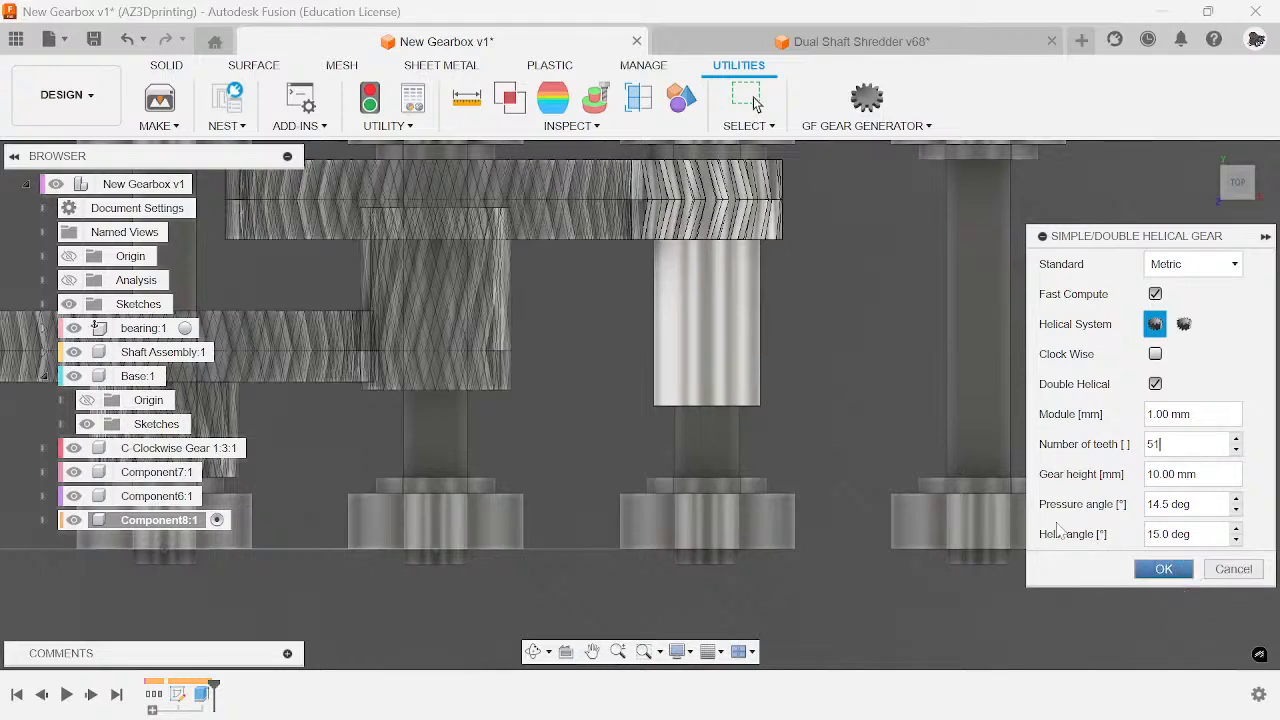
key(Return)
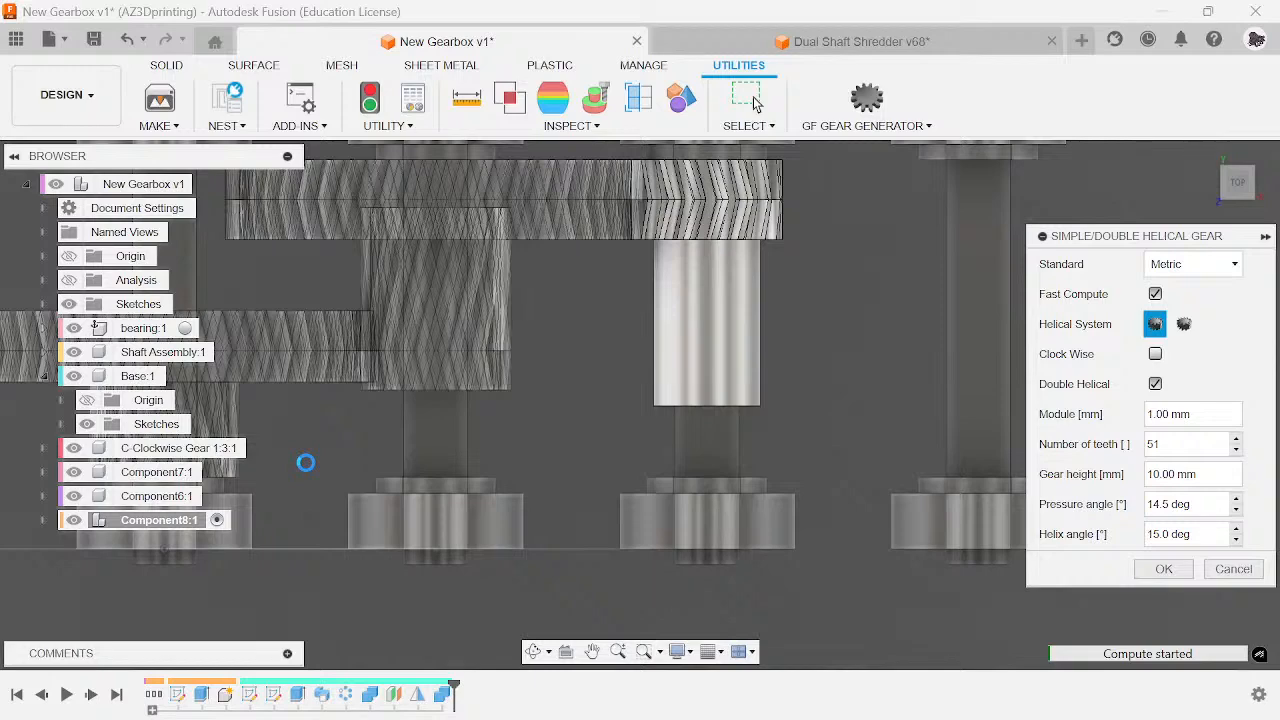
- Test moving the 51-tooth gear together with the hub, revert the position and examine how the two are connected
scroll(711, 409, down, 3)
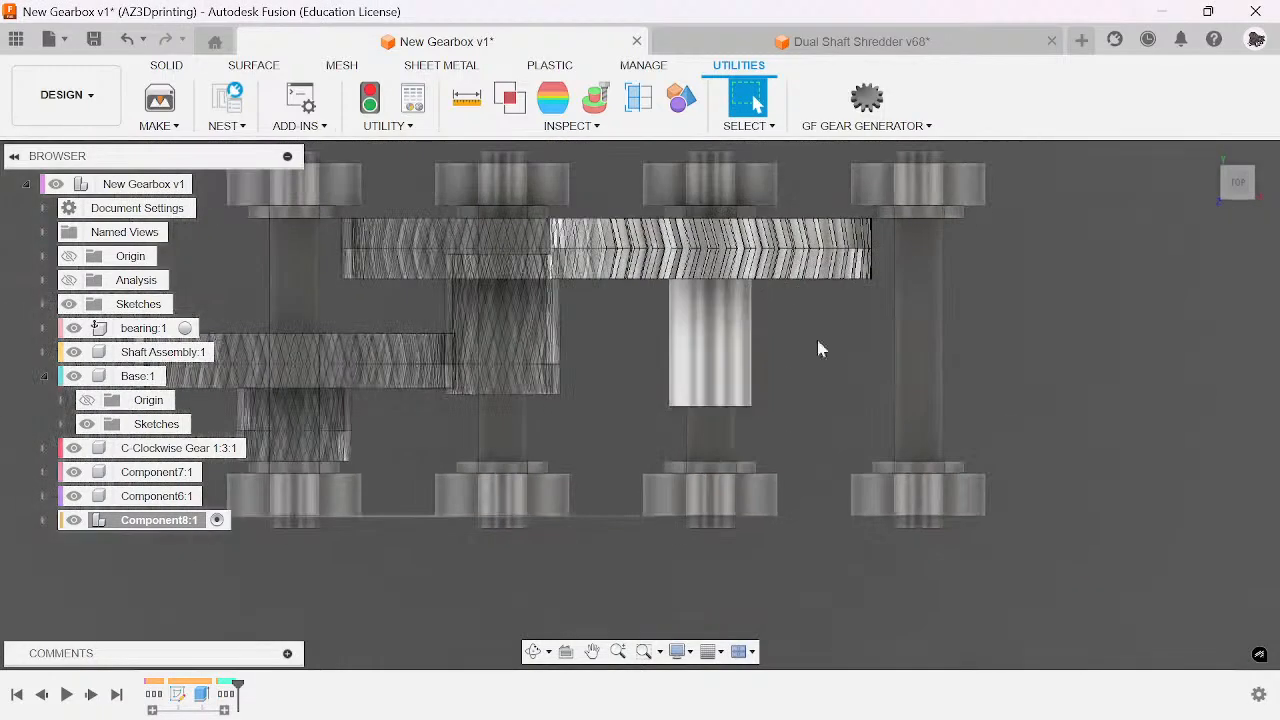
drag(818, 275, 818, 420)
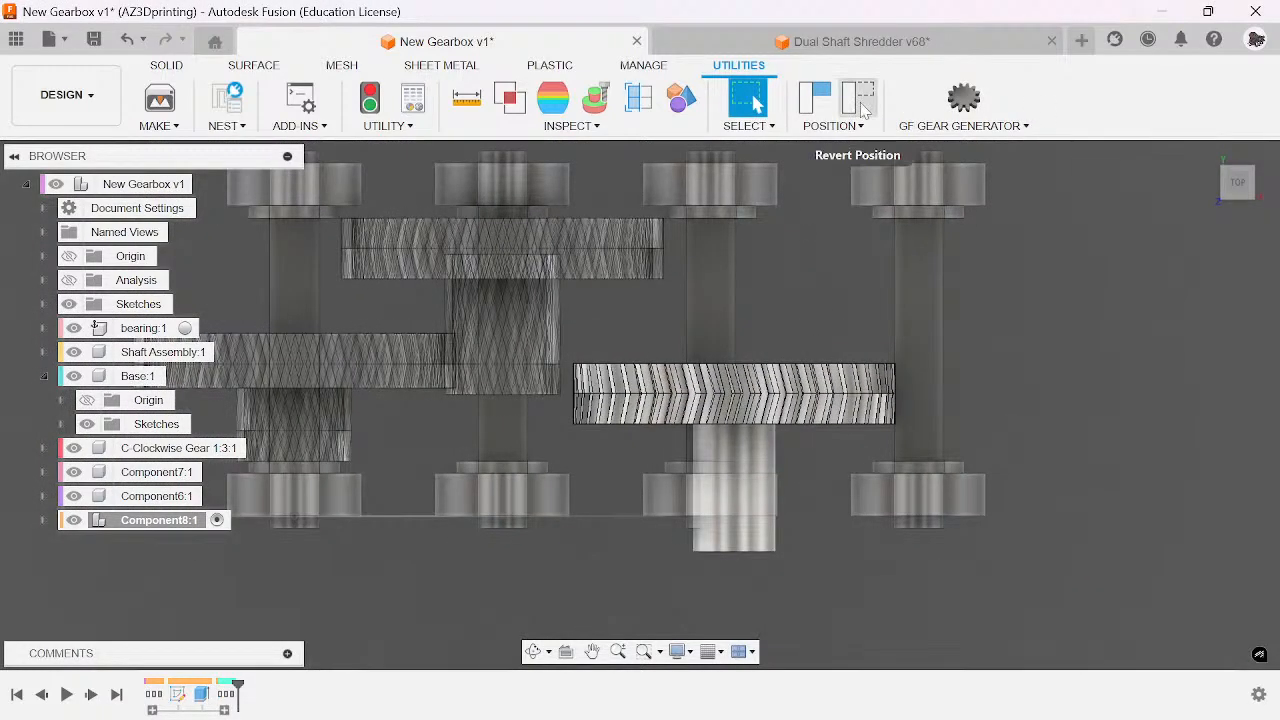
click(859, 100)
click(1220, 200)
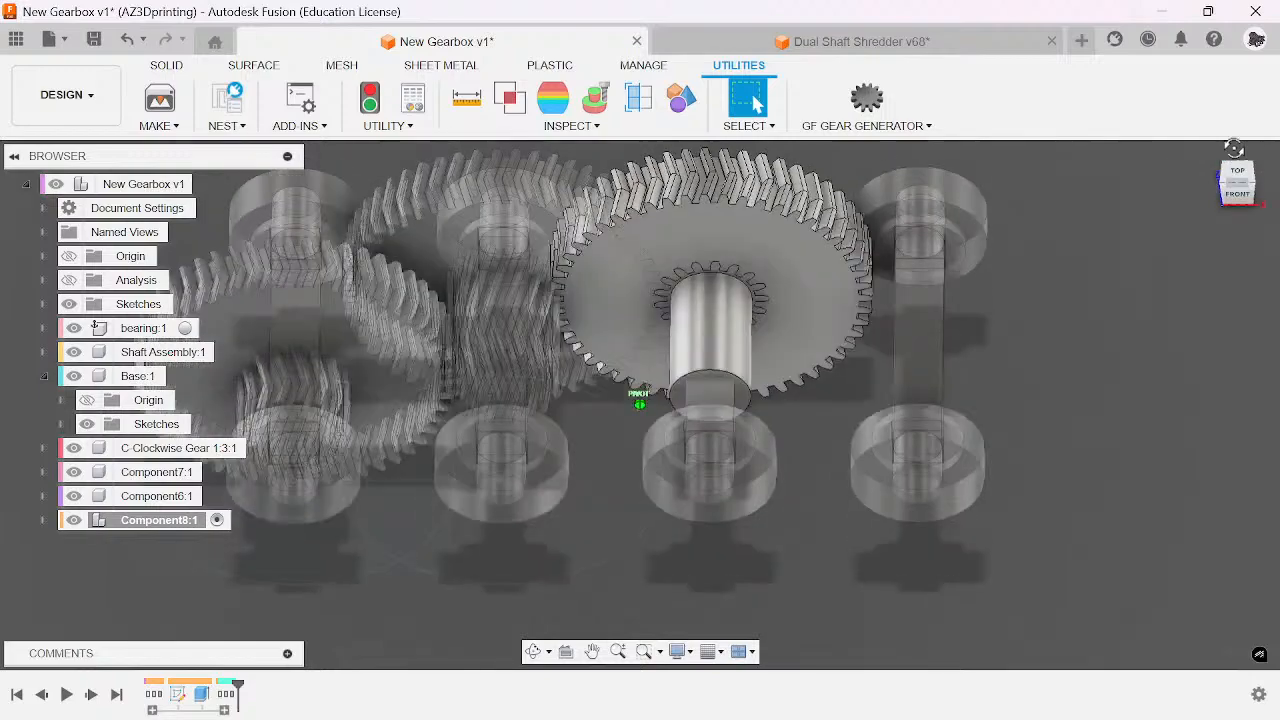
scroll(818, 240, up, 3)
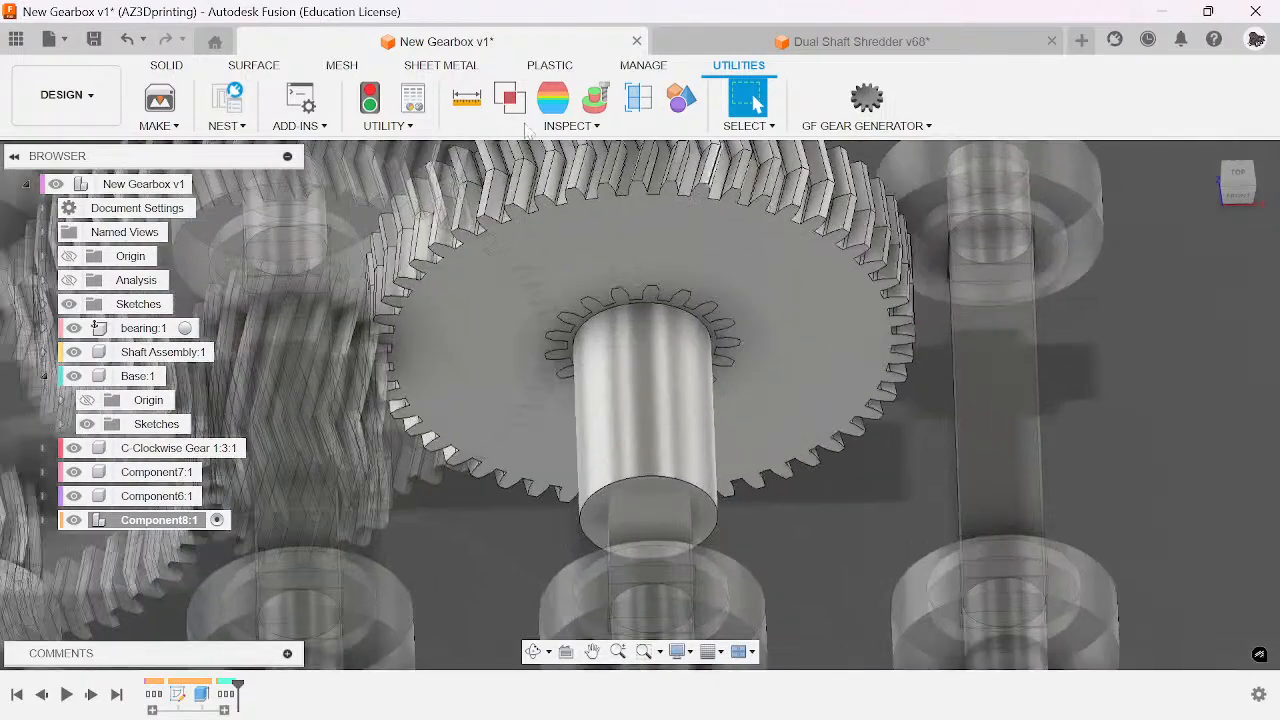
drag(1243, 175, 1238, 200)
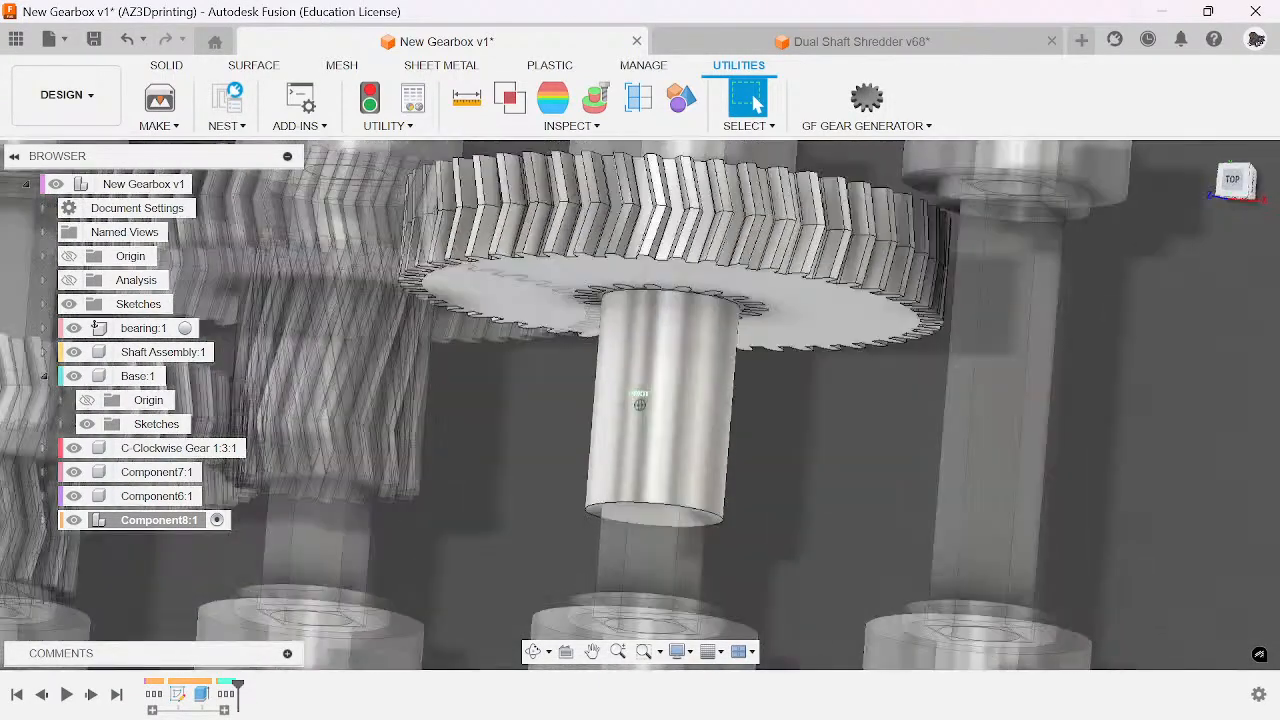
middle_drag(801, 253, 812, 368)
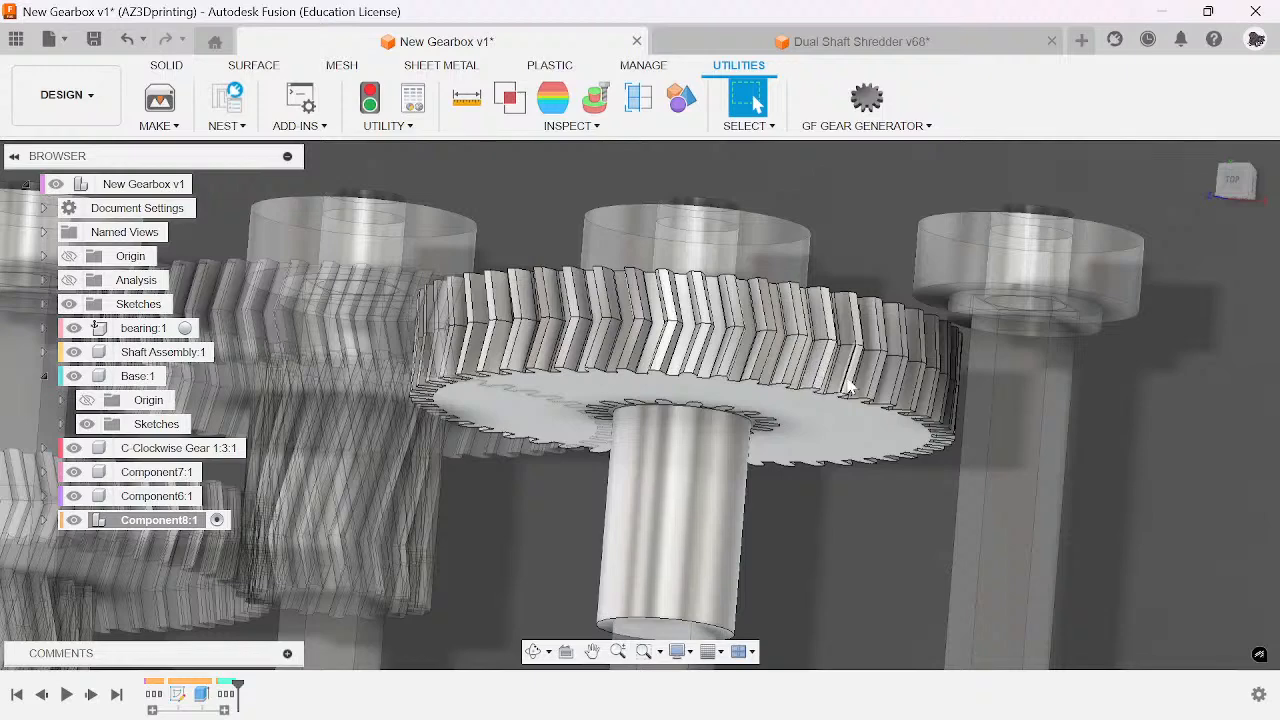
- Undo the 51-tooth gear created inside Component8 while keeping the hub extrusion
key(ctrl+z)
key(ctrl+z)
key(ctrl+z)
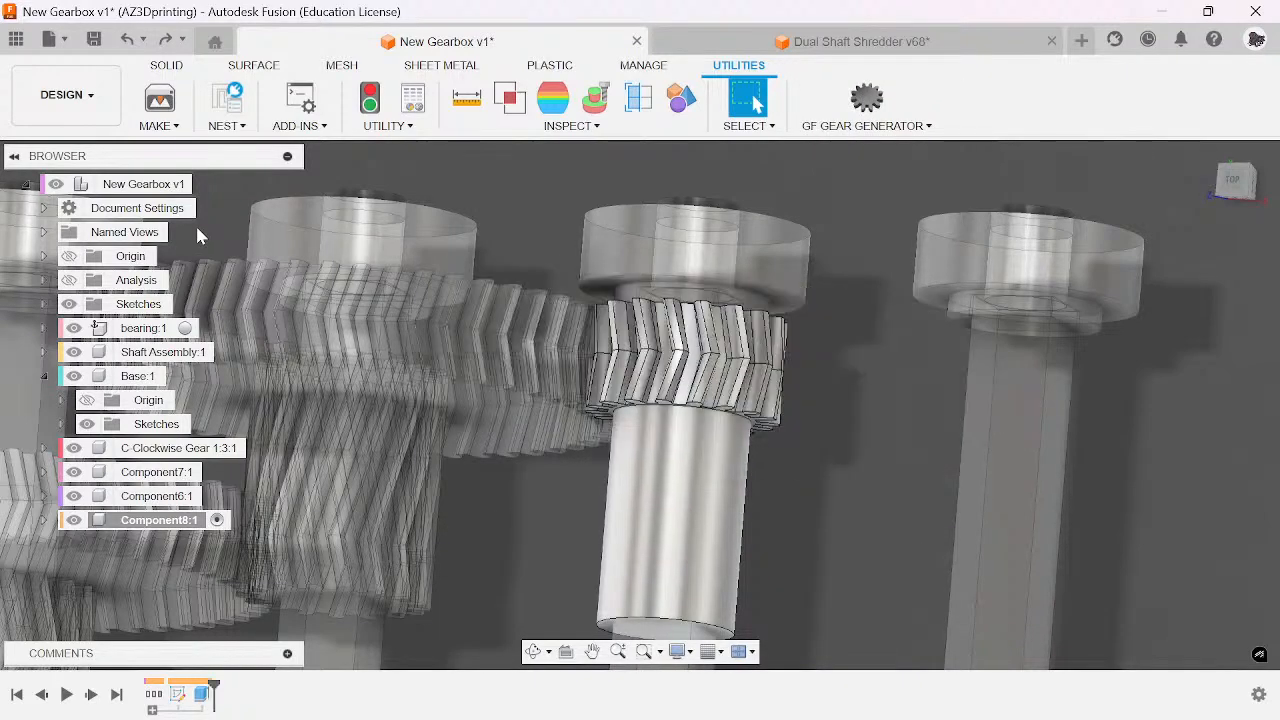
key(ctrl+y)
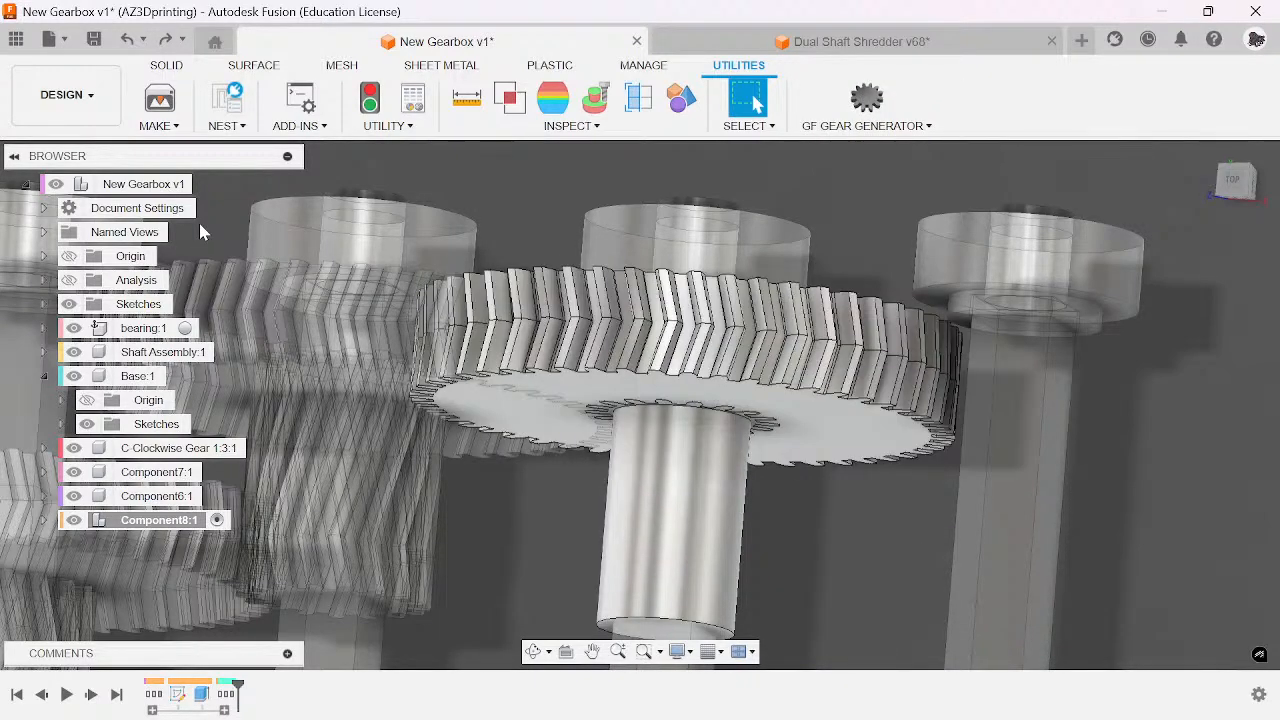
drag(637, 341, 565, 456)
key(ctrl+z)
key(ctrl+z)
key(ctrl+z)
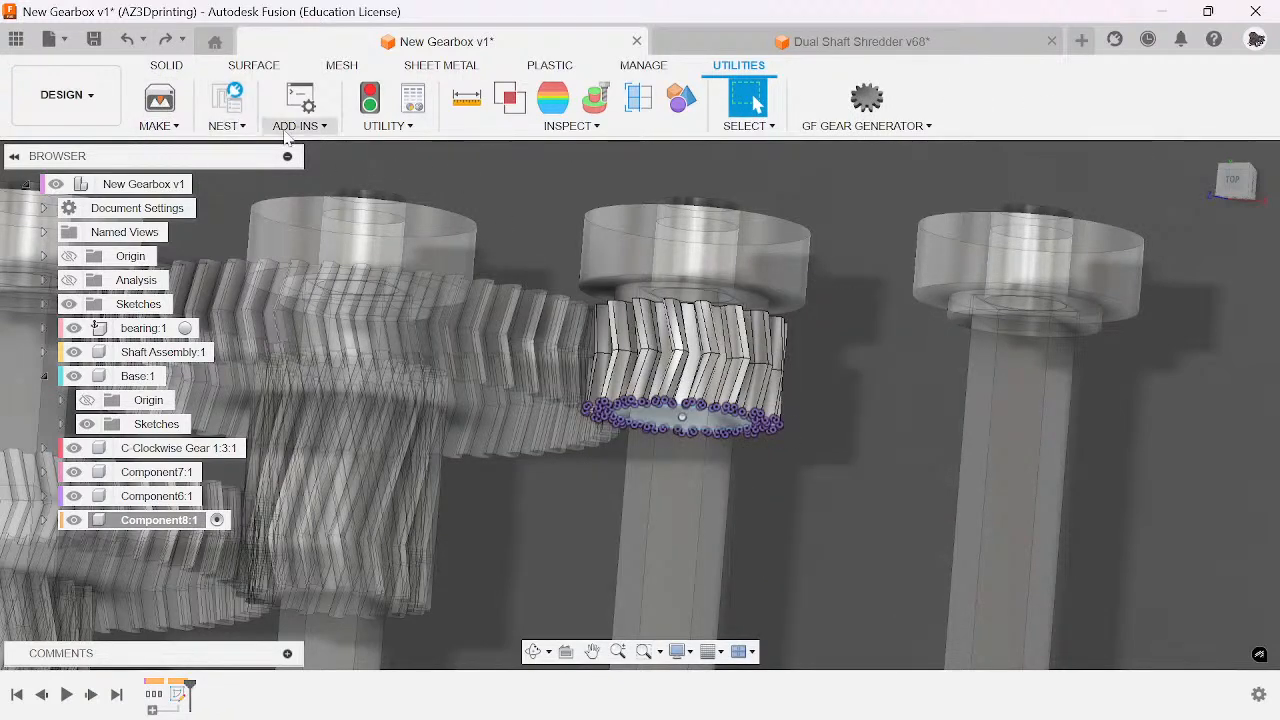
key(ctrl+y)
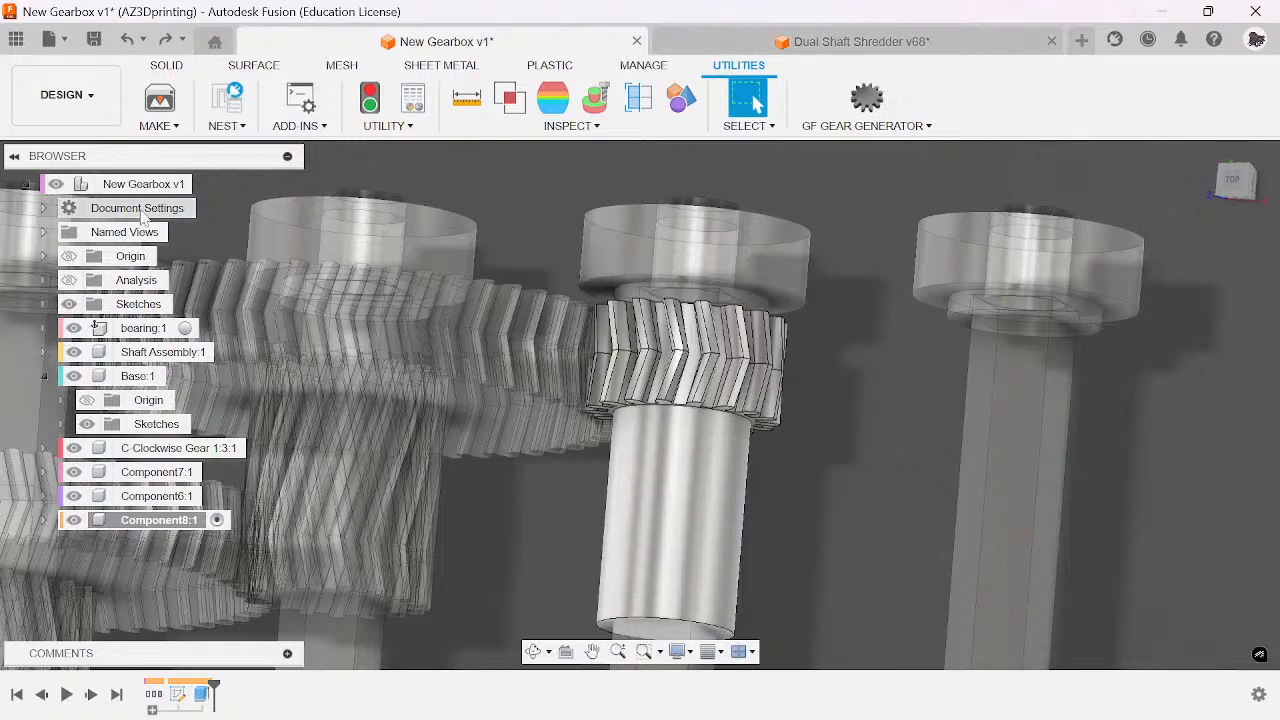
- Activate the top-level New Gearbox assembly and generate a 51-tooth double helical gear with 1 mm module and 10 mm height
click(210, 184)
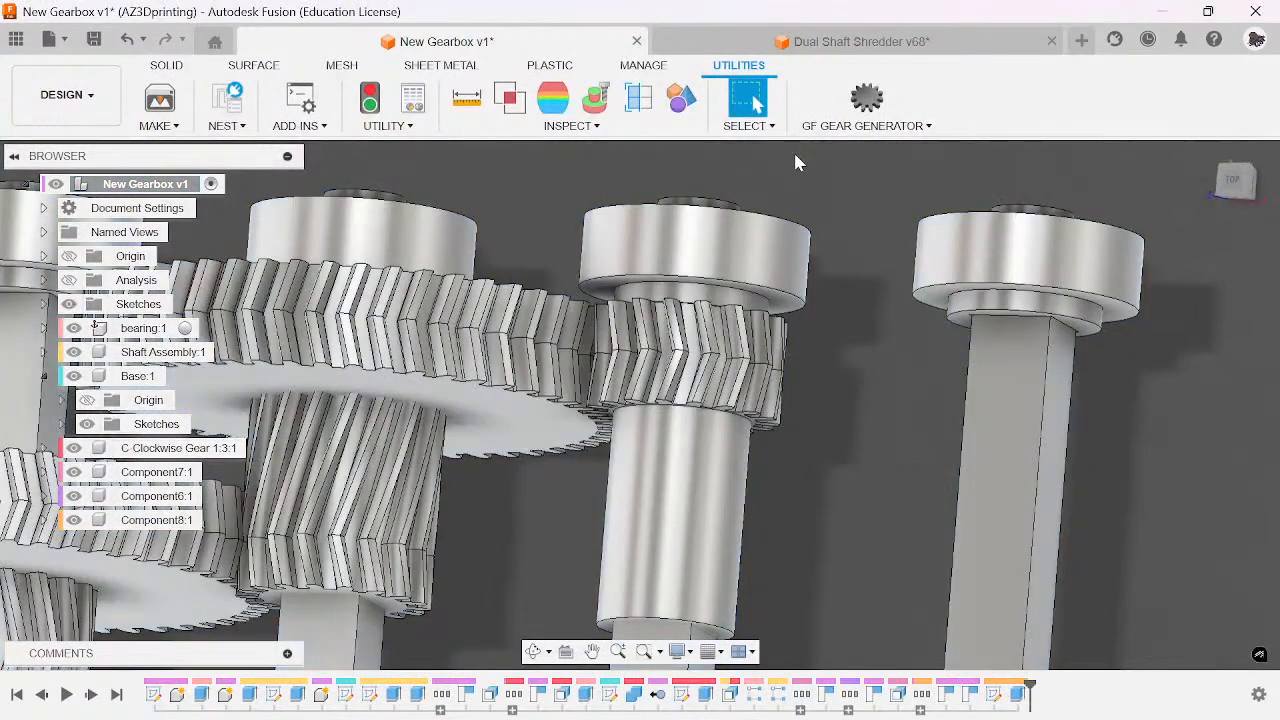
click(866, 125)
click(876, 165)
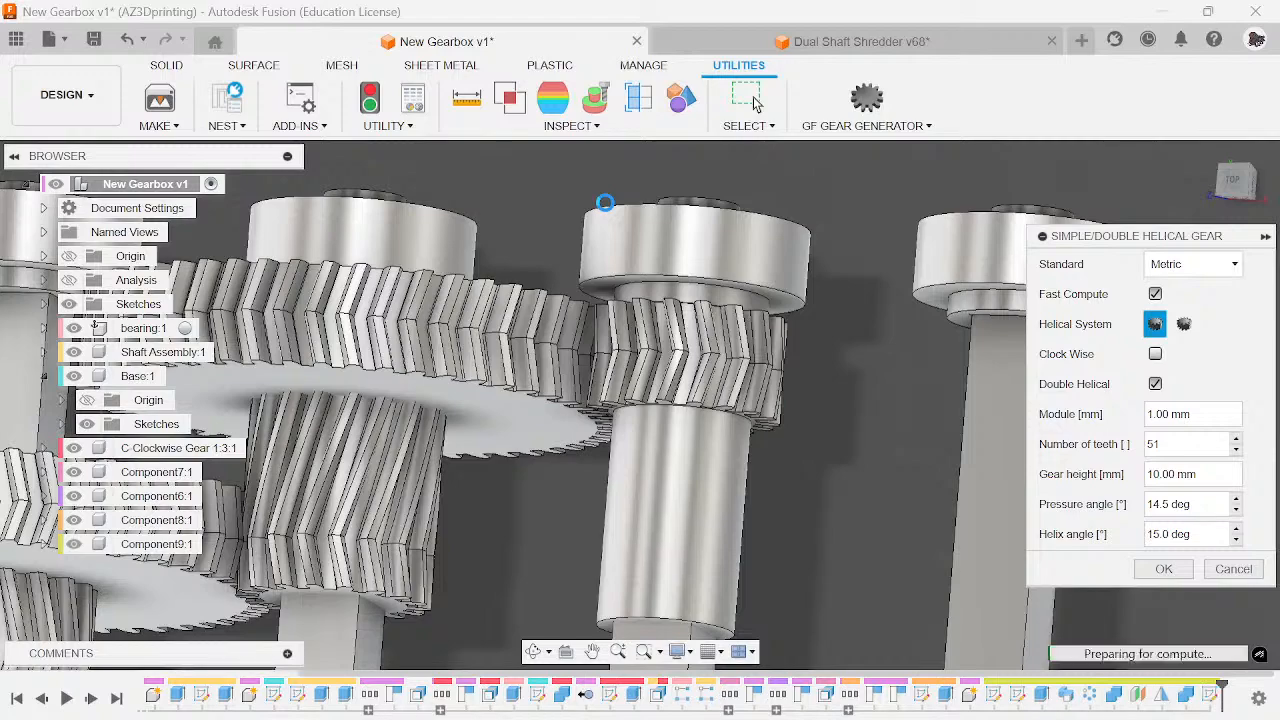
scroll(792, 317, down, 6)
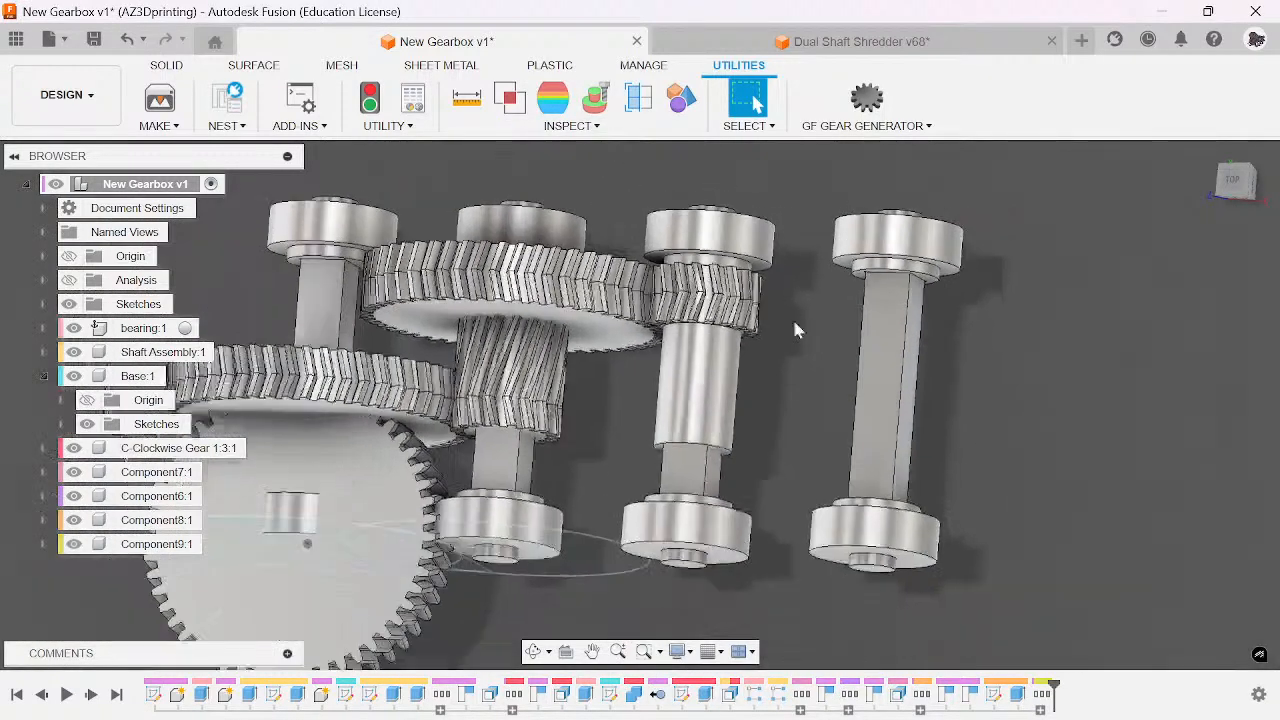
scroll(534, 518, up, 4)
scroll(520, 532, up, 3)
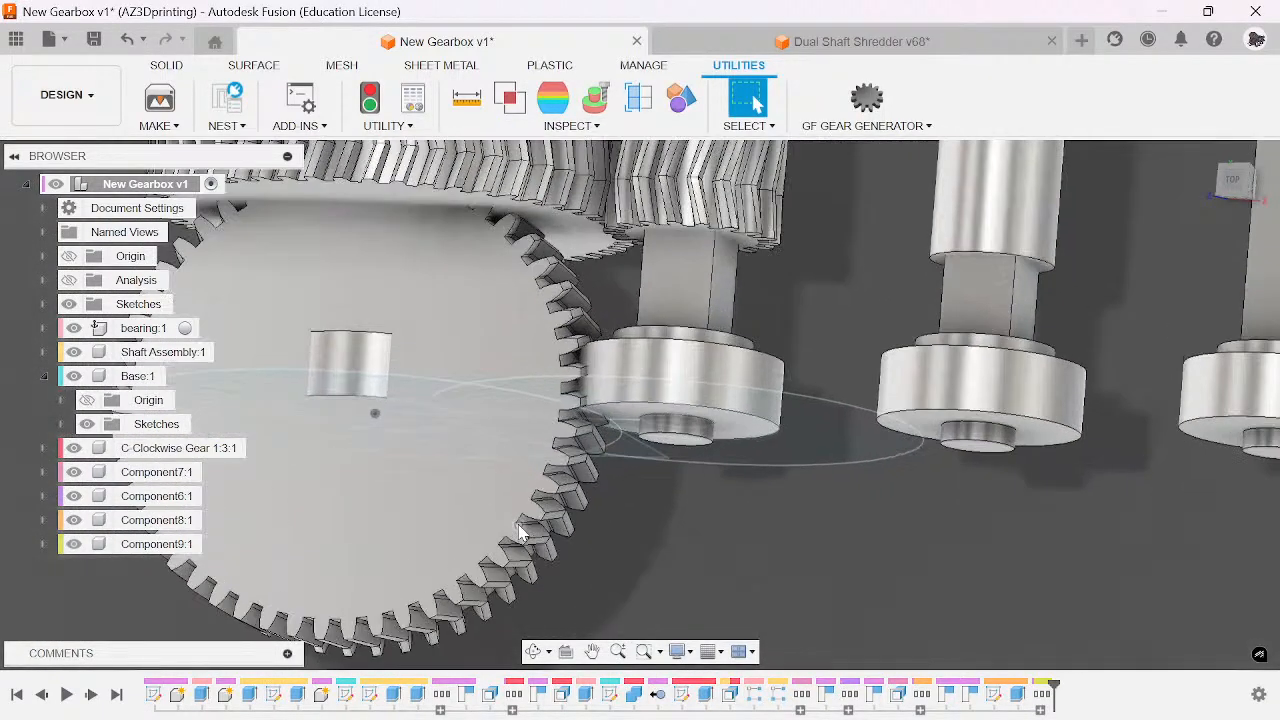
scroll(593, 510, down, 2)
key(a)
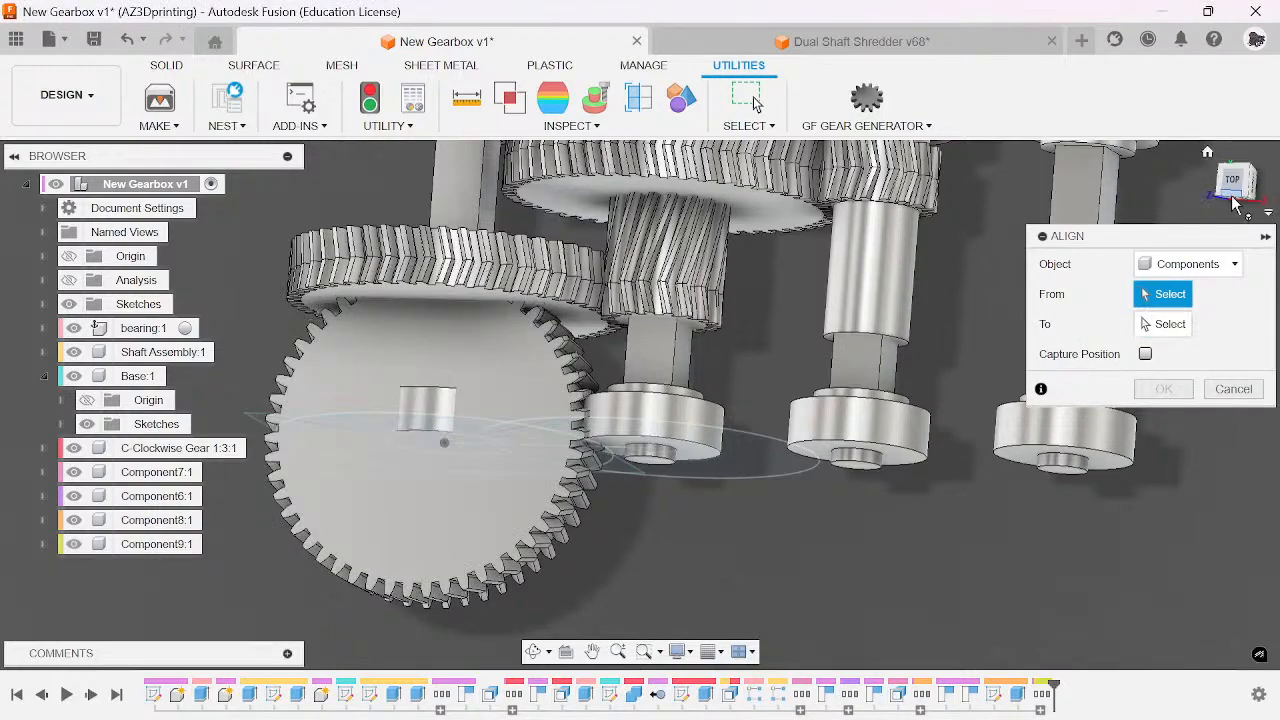
drag(1234, 200, 1244, 92)
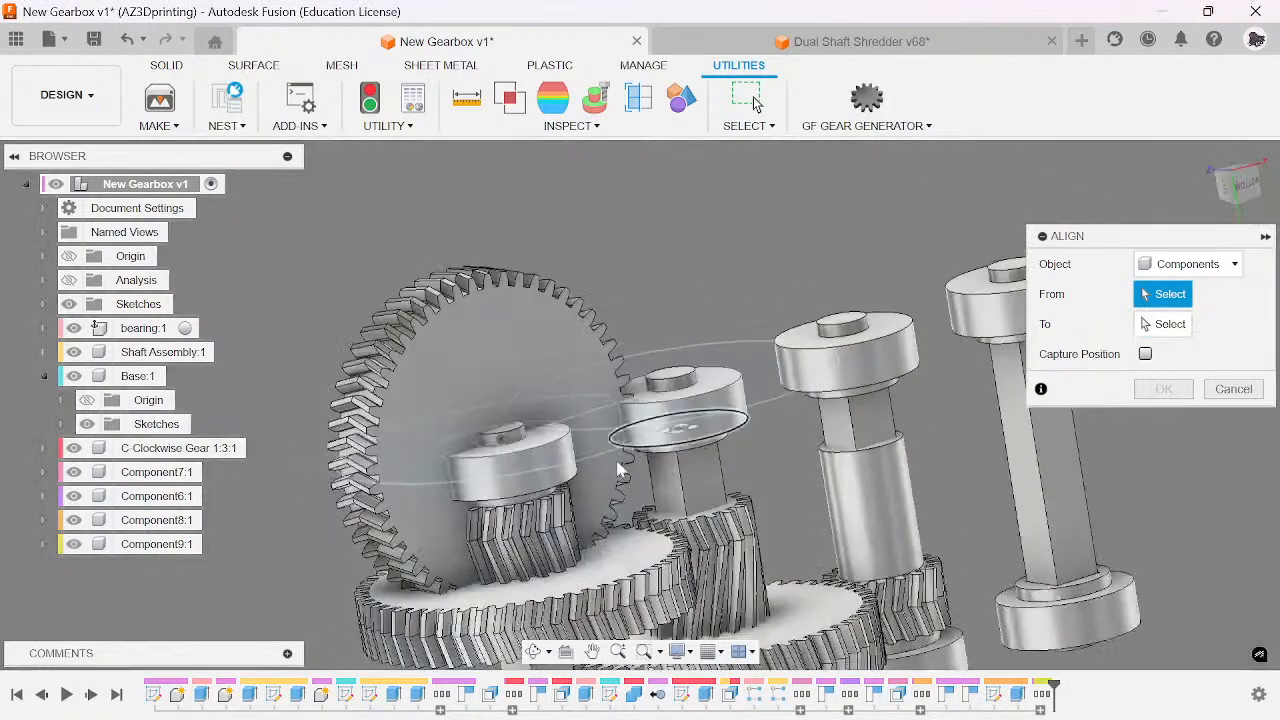
click(489, 406)
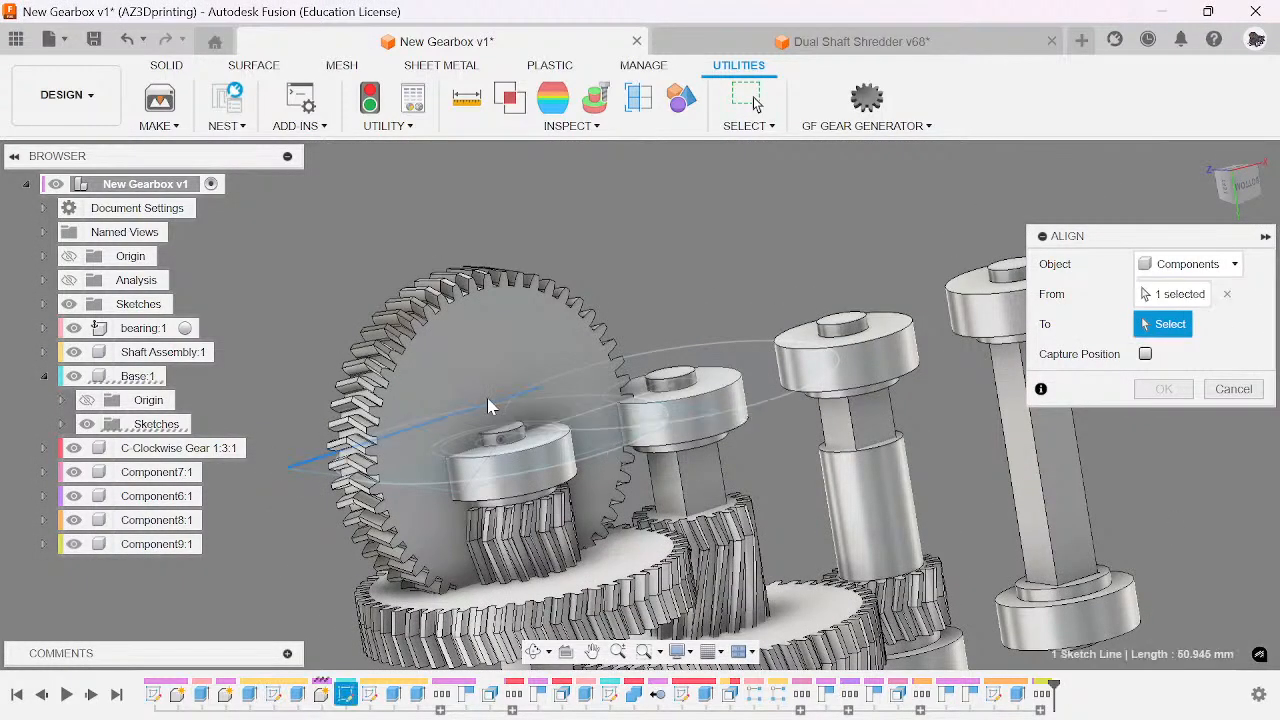
click(1226, 295)
click(1233, 388)
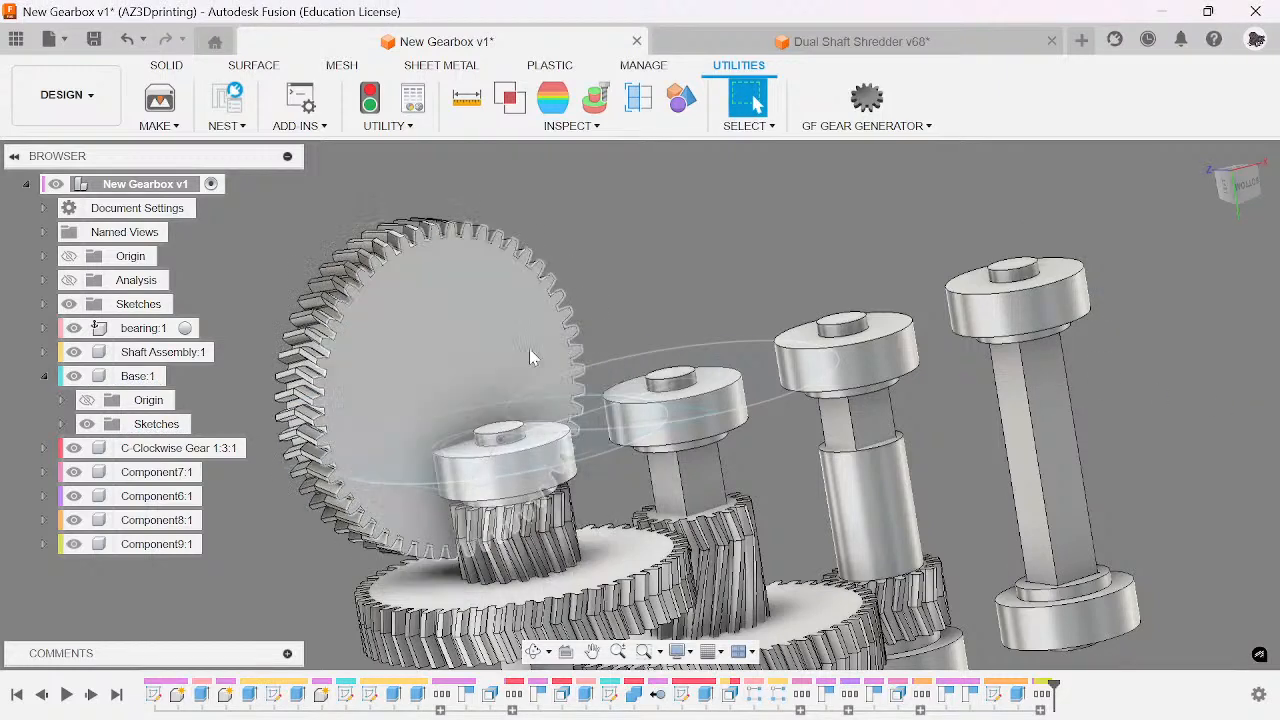
- Capture the new 51-tooth gear's current position and open that captured position for editing
click(828, 114)
key(a)
click(1220, 389)
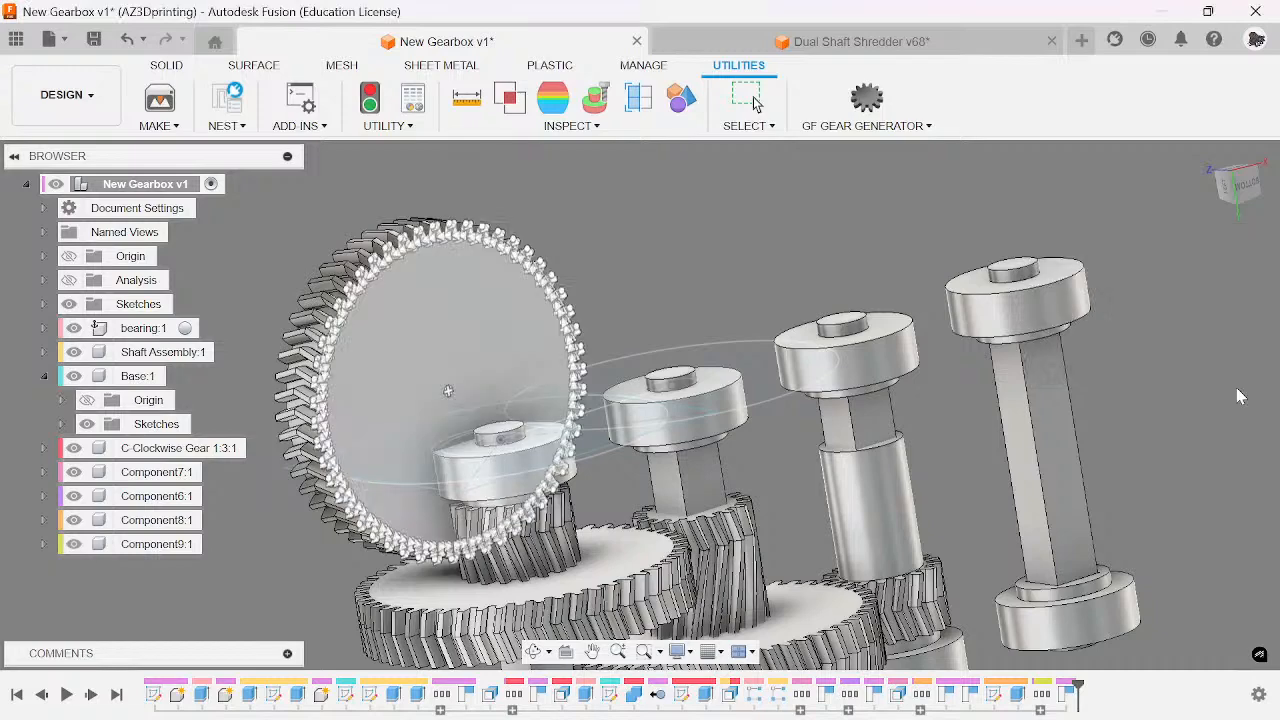
right_click(1068, 693)
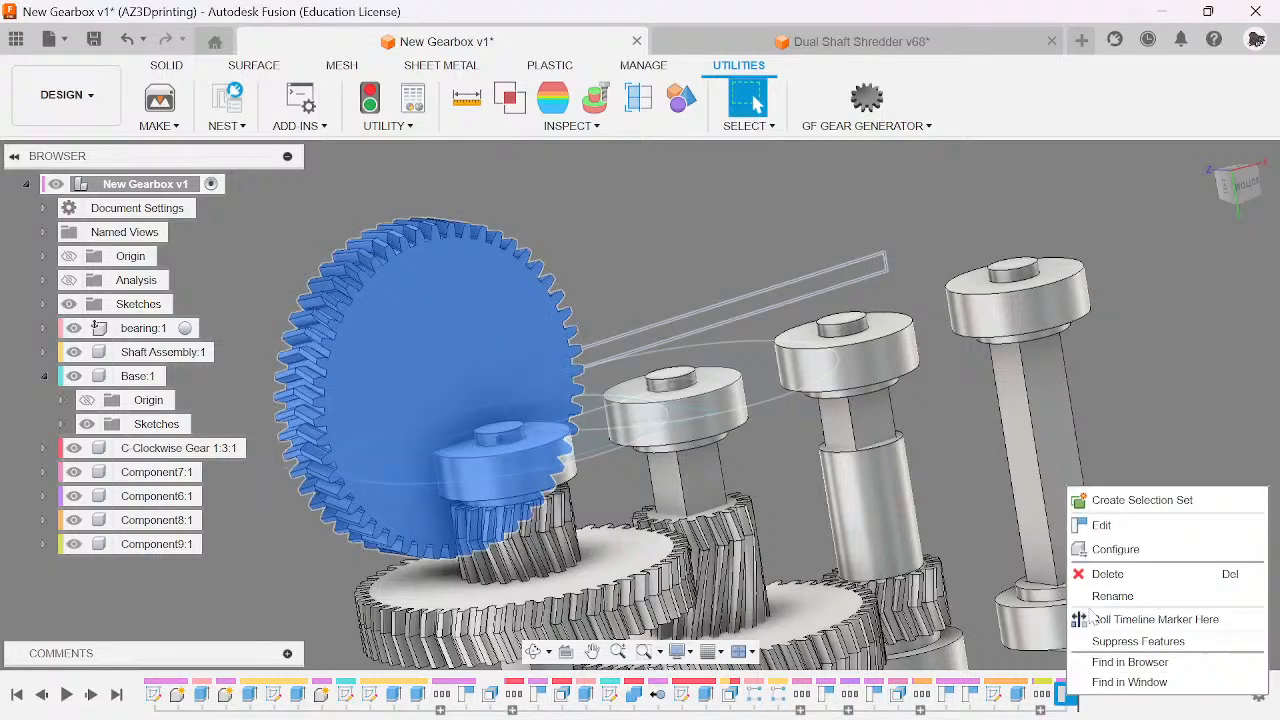
click(1100, 523)
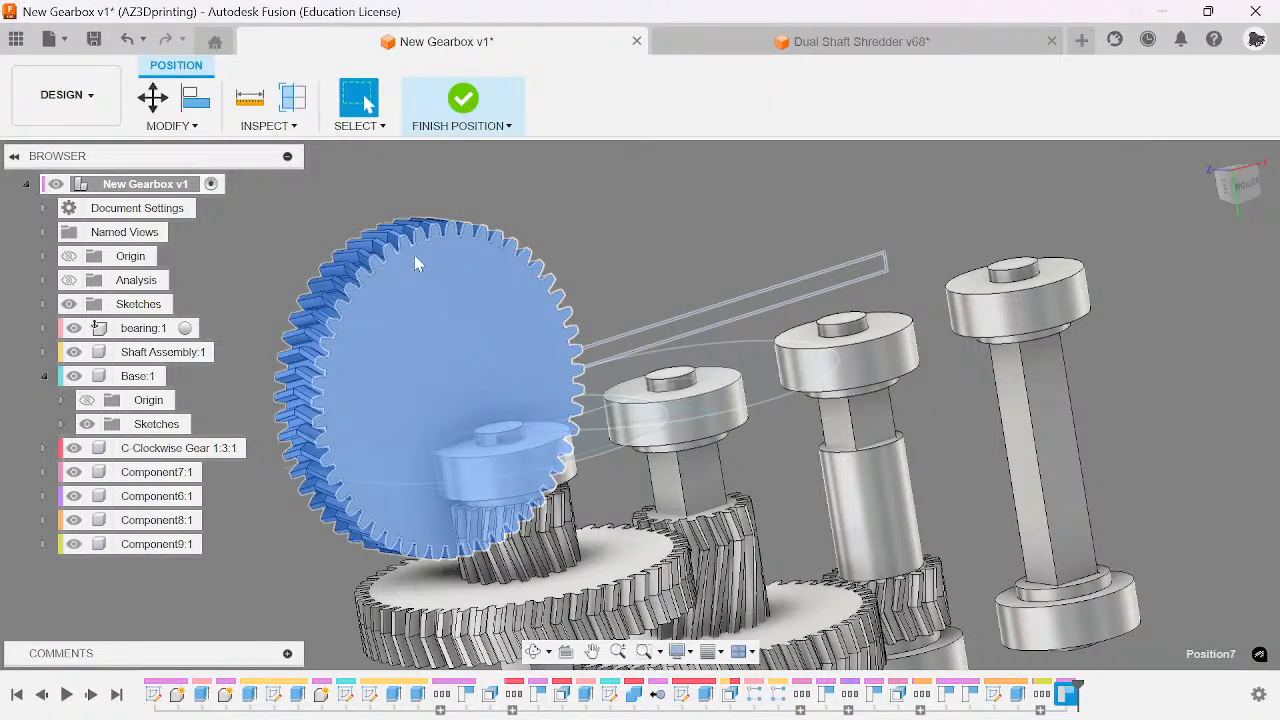
- Align the centre of the 51-tooth gear's flat face with the circular end edge of the third shaft's hub
key(a)
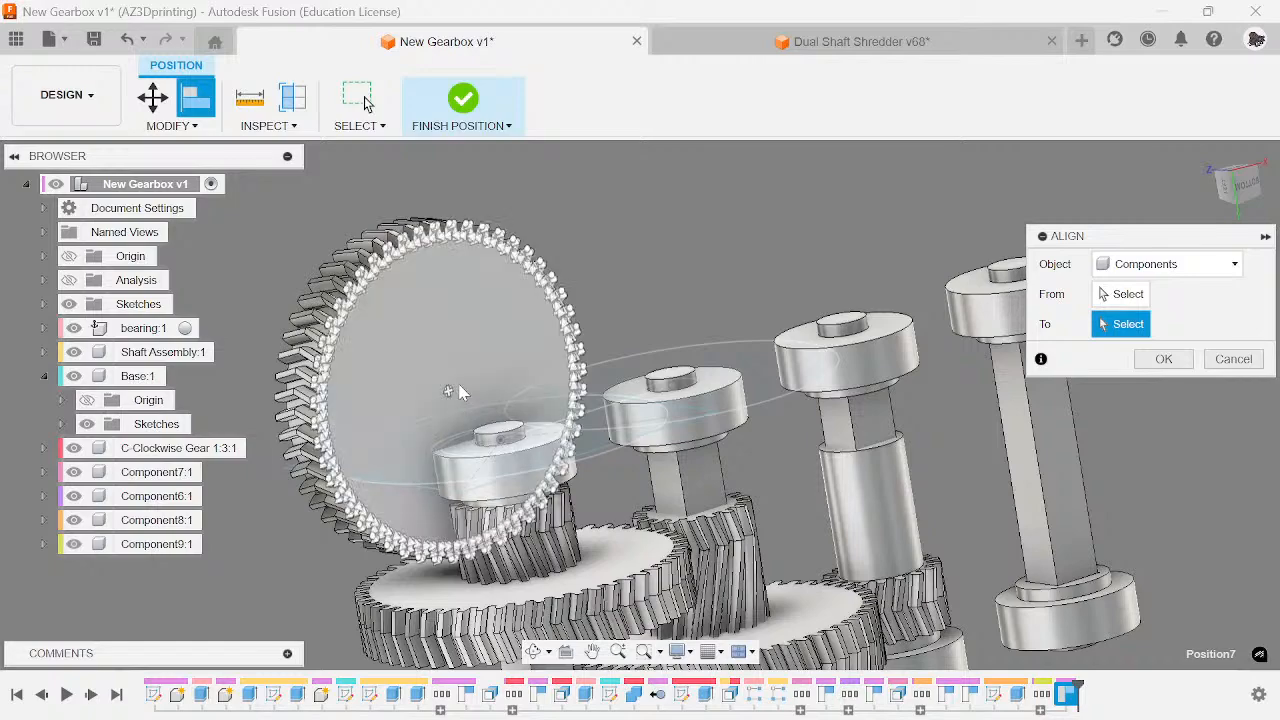
click(448, 393)
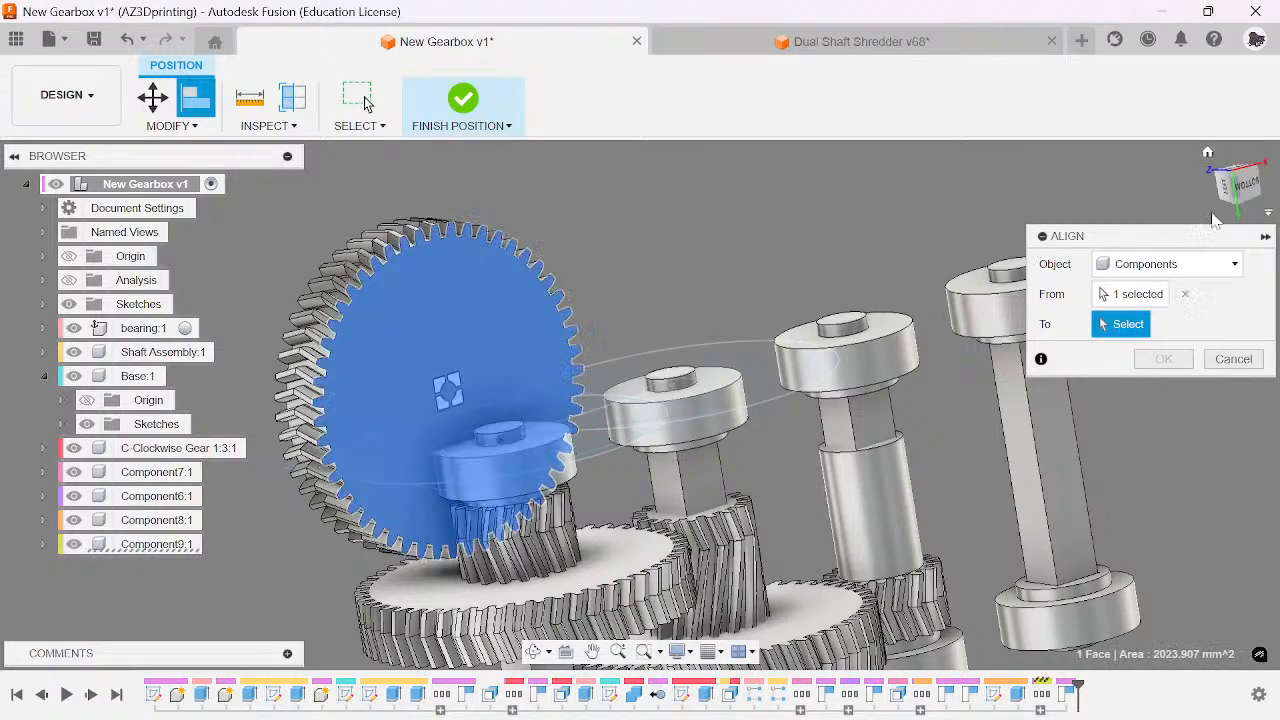
drag(1250, 195, 1240, 202)
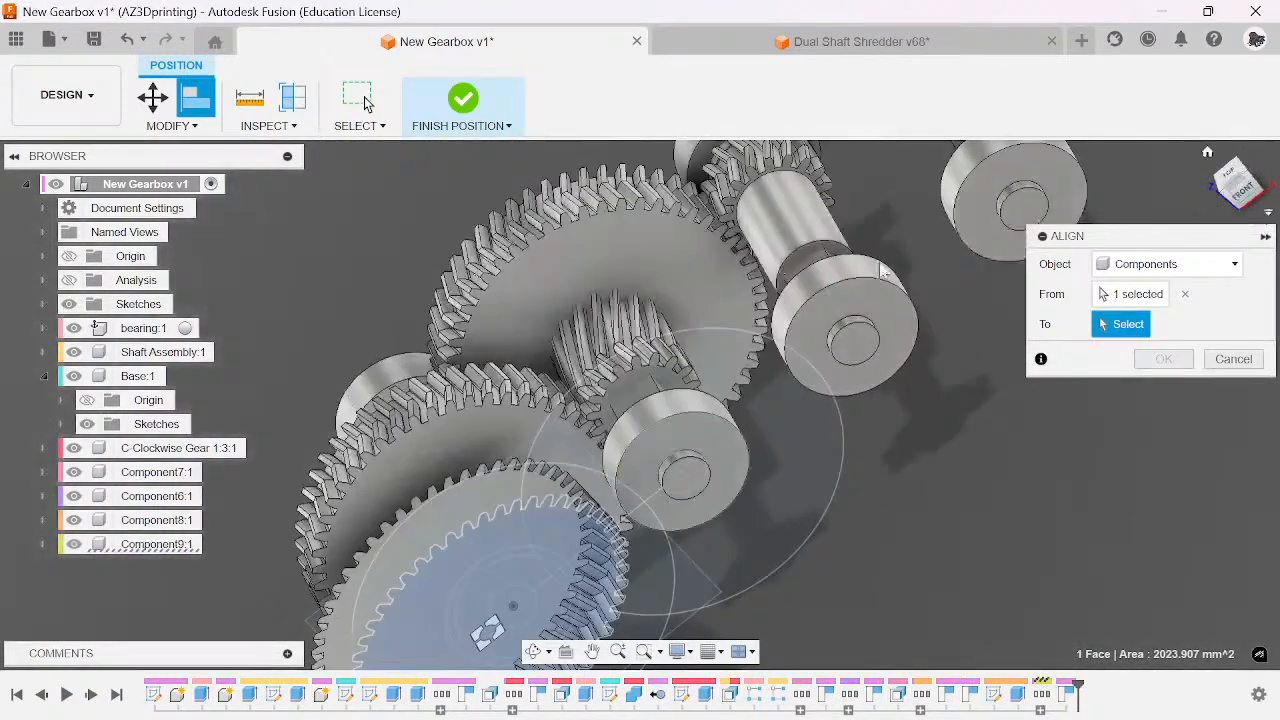
scroll(818, 246, up, 3)
click(818, 246)
scroll(821, 415, down, 2)
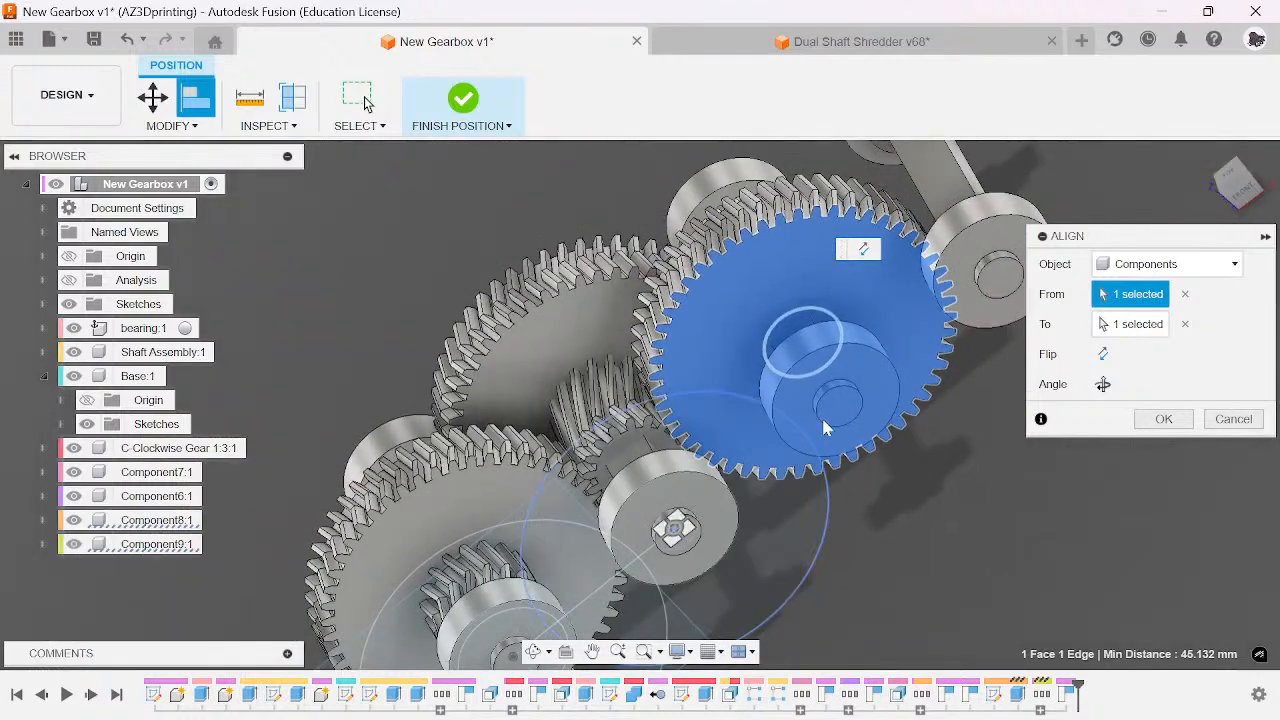
click(1162, 420)
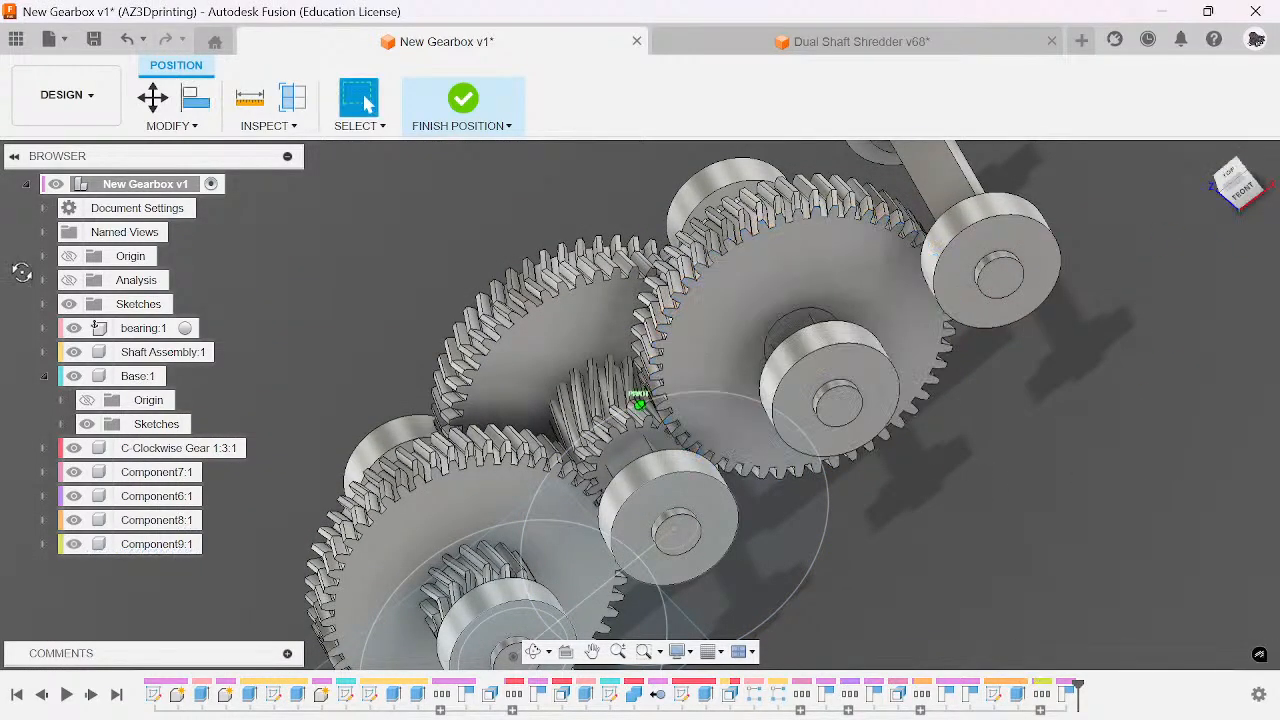
shift+middle_drag(1236, 186, 1259, 210)
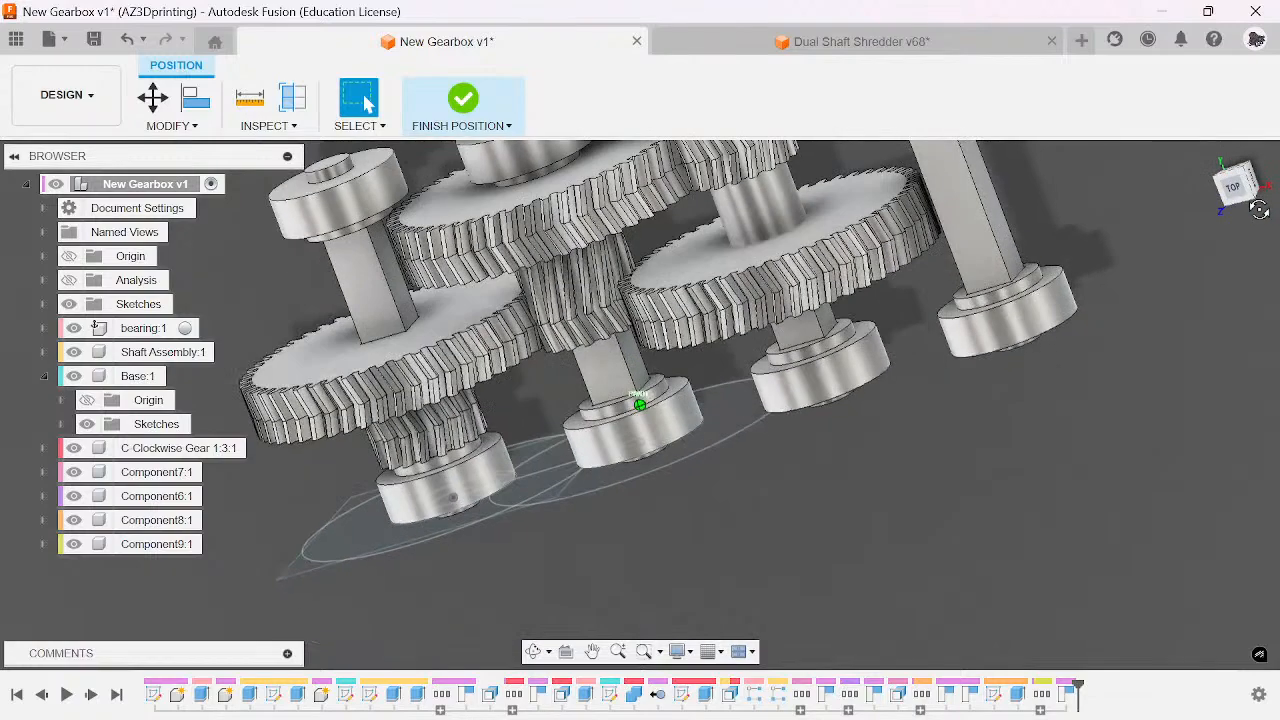
- Align the 51-tooth gear's flat face with the circular end edge of the third shaft's hub and finish the position edit
scroll(958, 265, up, 3)
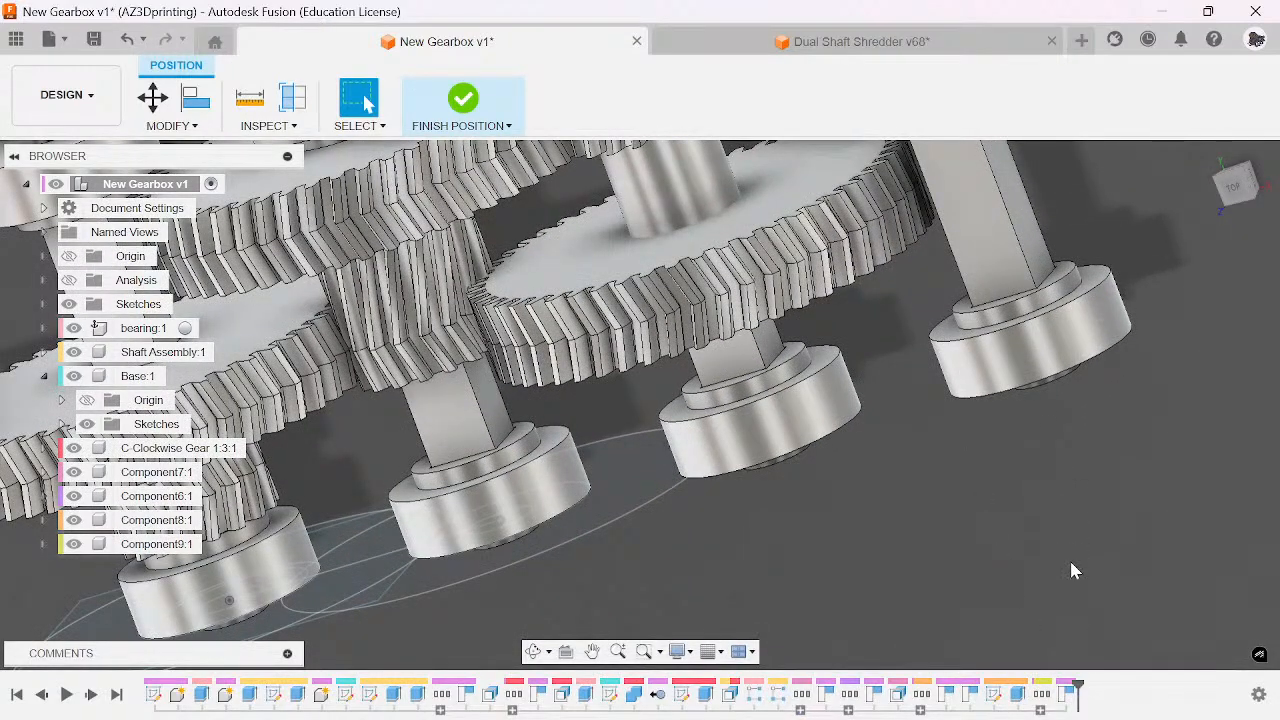
scroll(1072, 570, down, 2)
shift+middle_drag(1080, 300, 1107, 490)
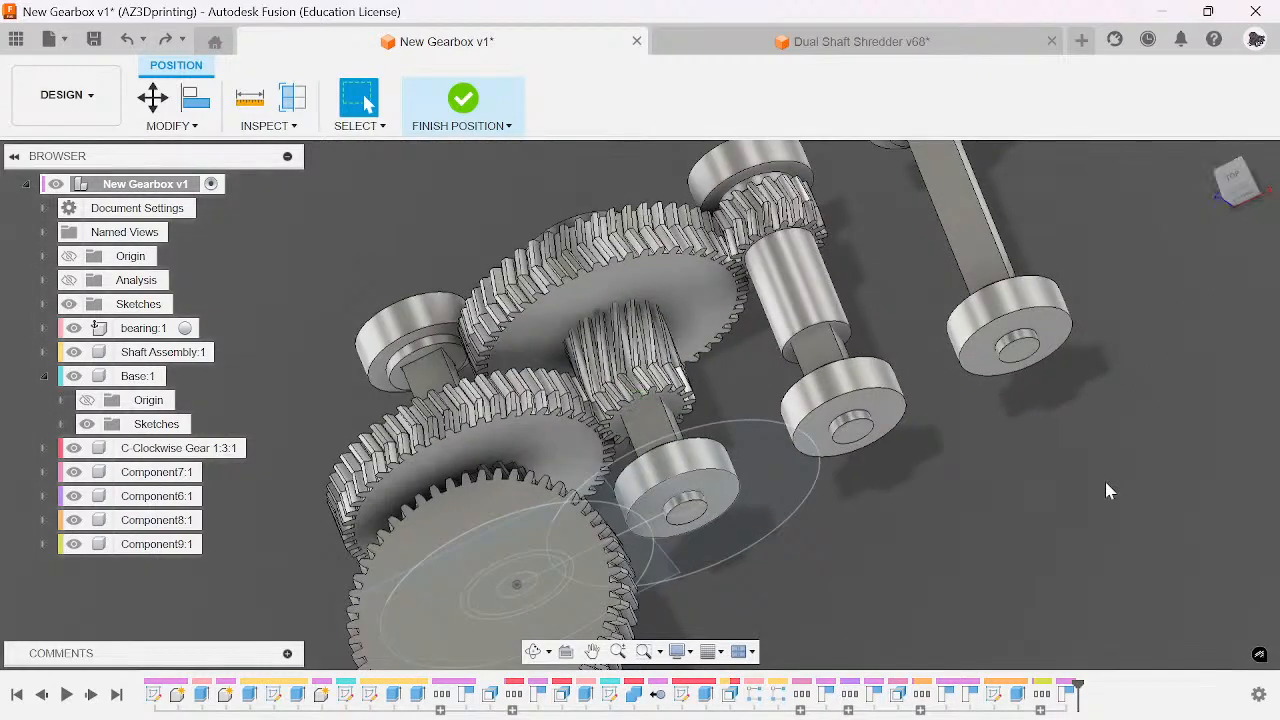
key(a)
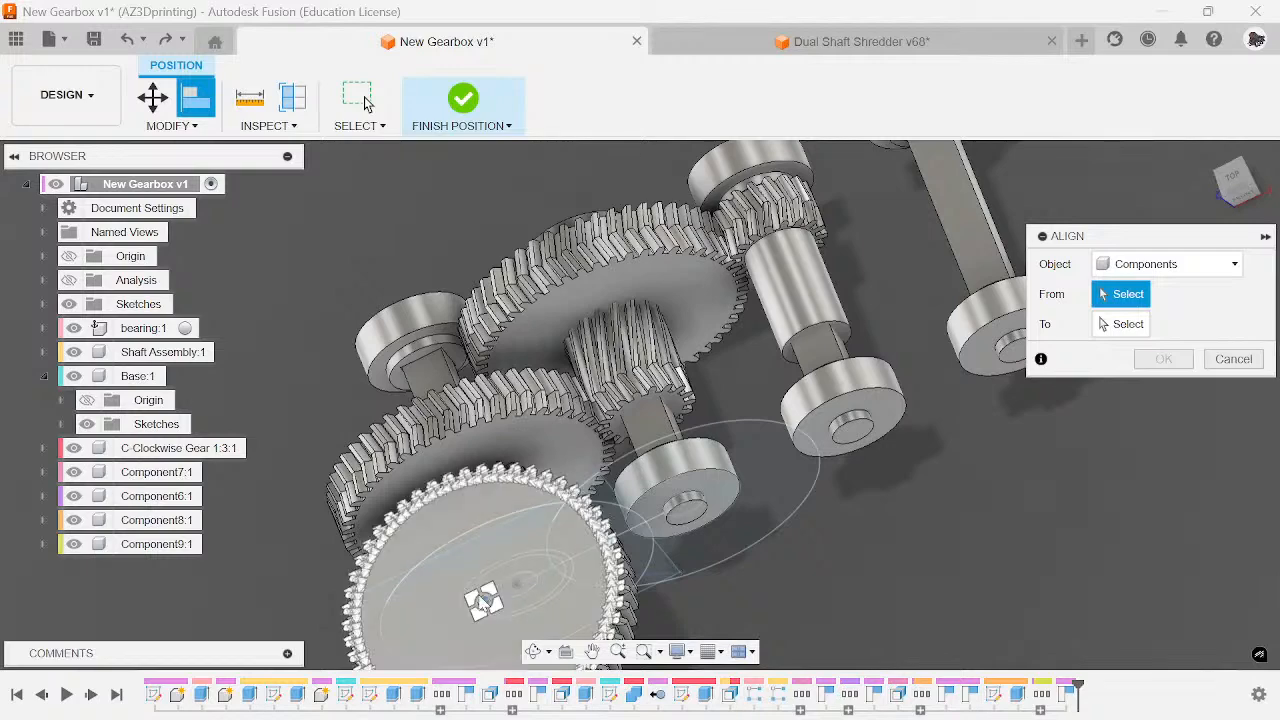
click(683, 428)
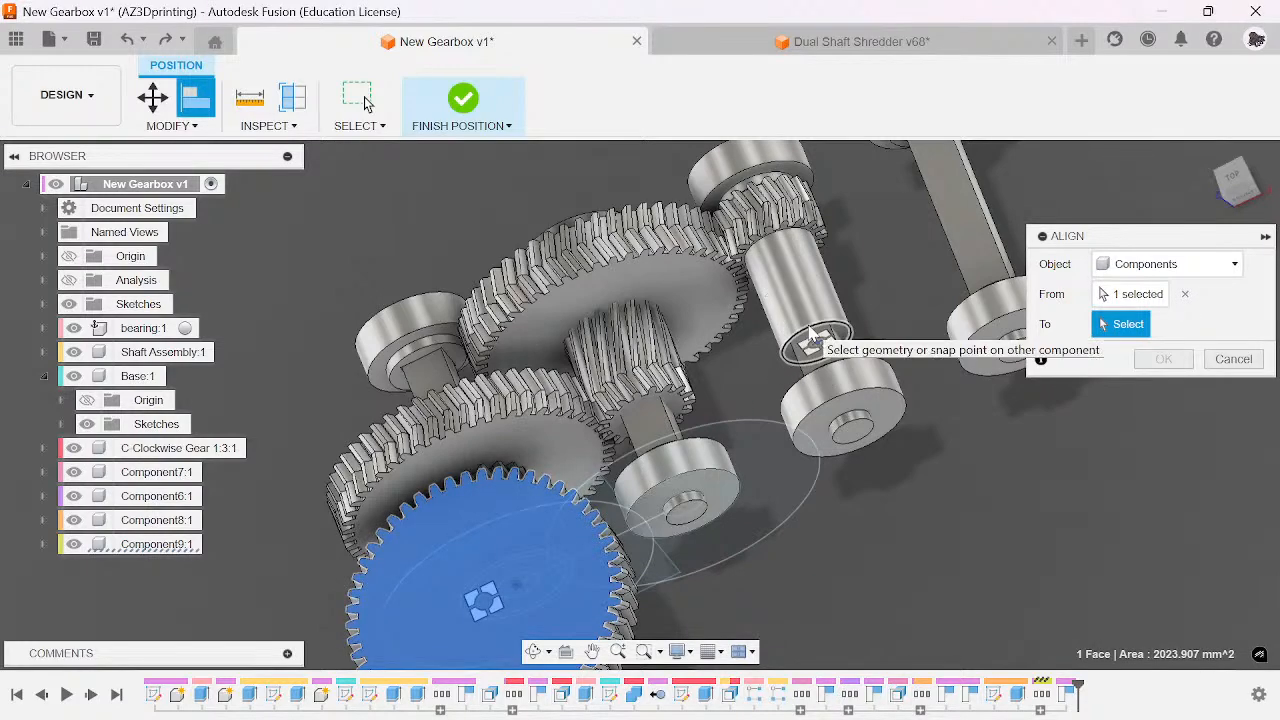
click(820, 346)
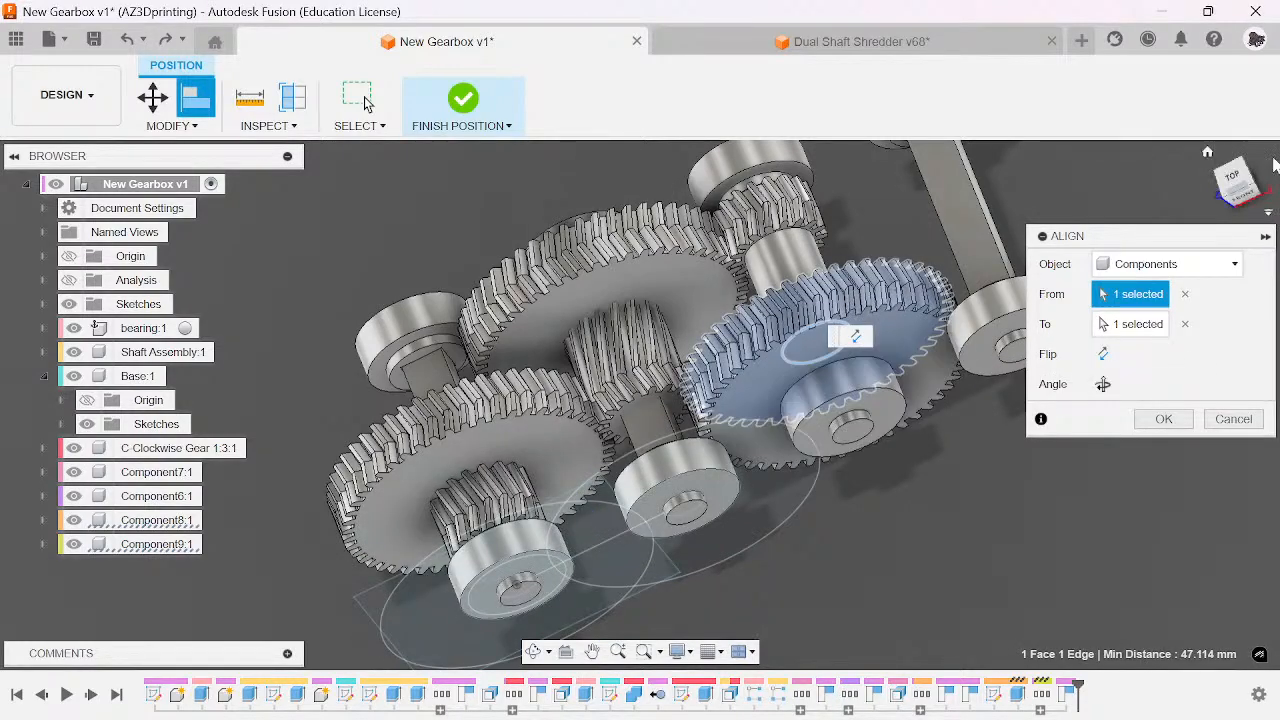
click(1228, 172)
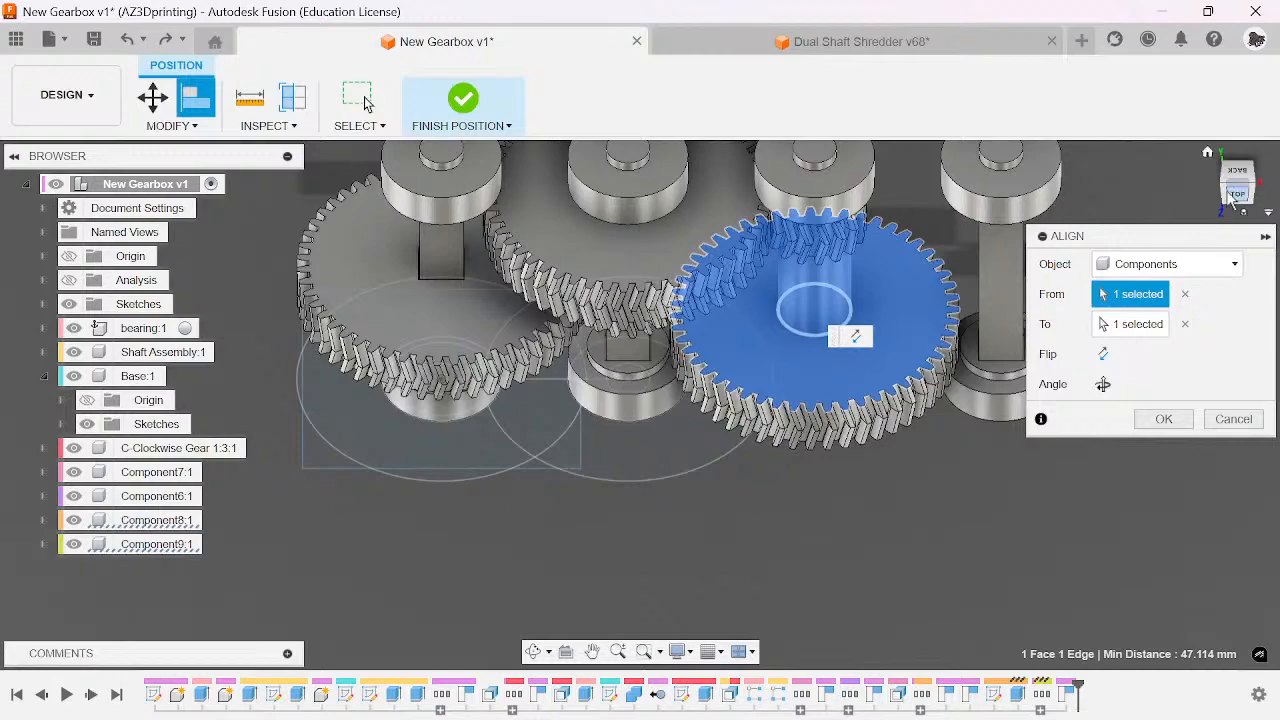
click(1232, 197)
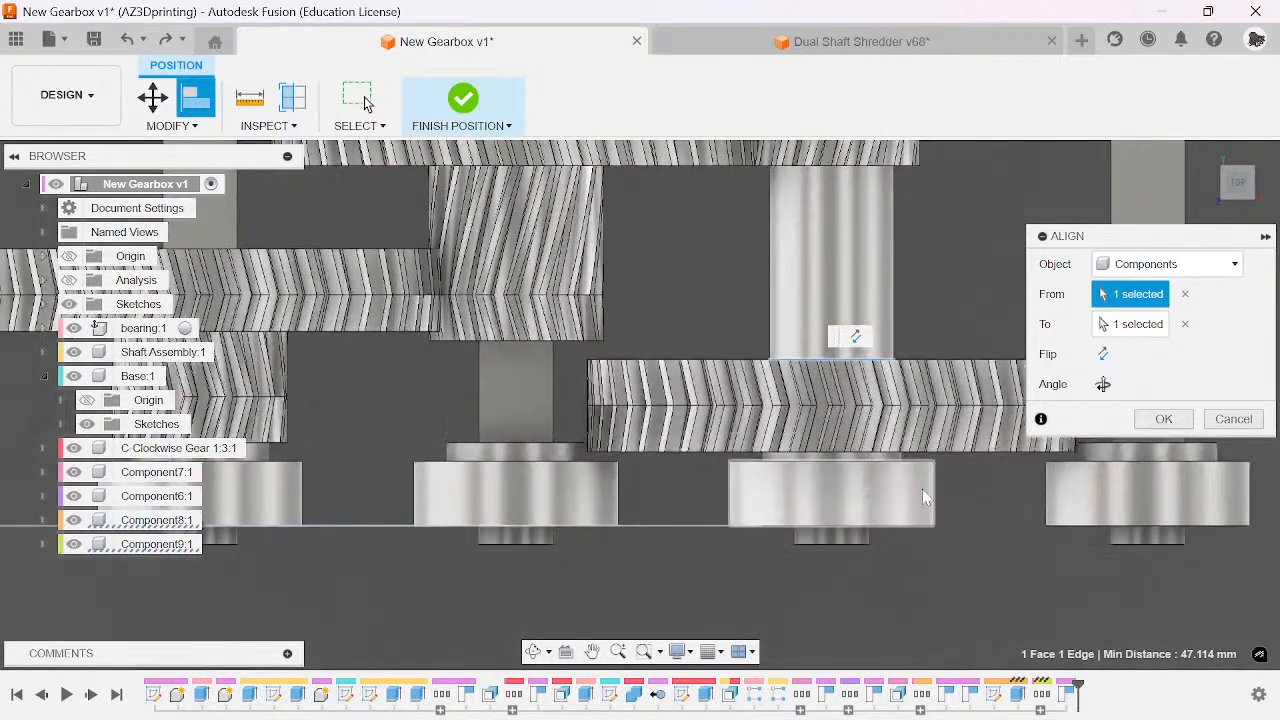
click(1165, 421)
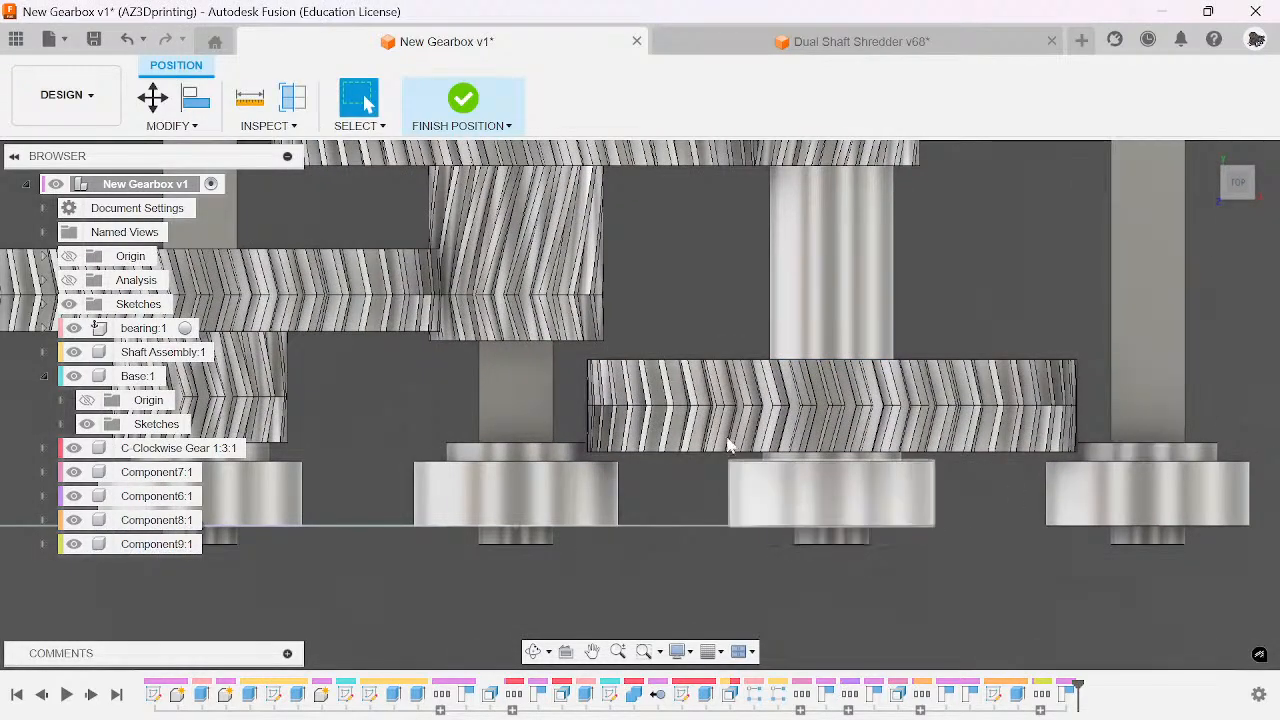
click(463, 103)
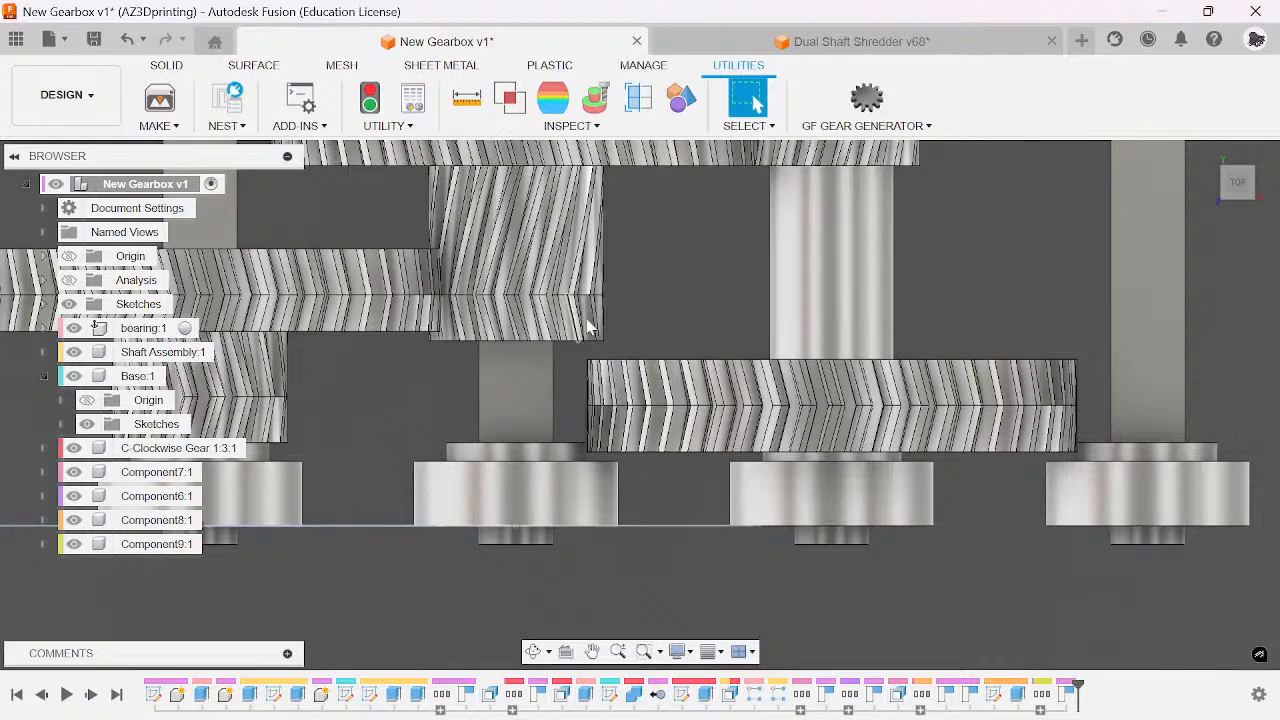
- Try shifting the 51-tooth gear slightly along the third shaft so it overlaps the hub's end
scroll(590, 328, up, 5)
scroll(786, 323, down, 3)
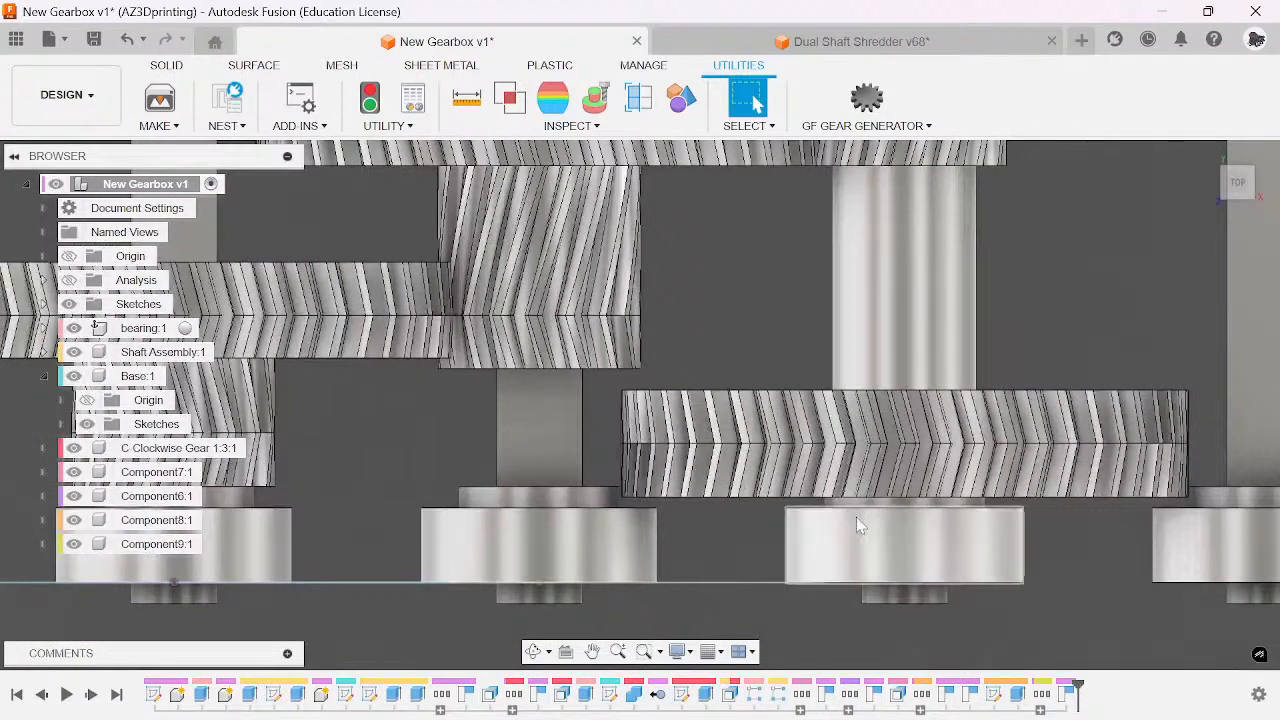
mouse_move(891, 445)
mouse_down()
mouse_move(891, 423)
mouse_move(908, 429)
mouse_move(891, 423)
mouse_up()
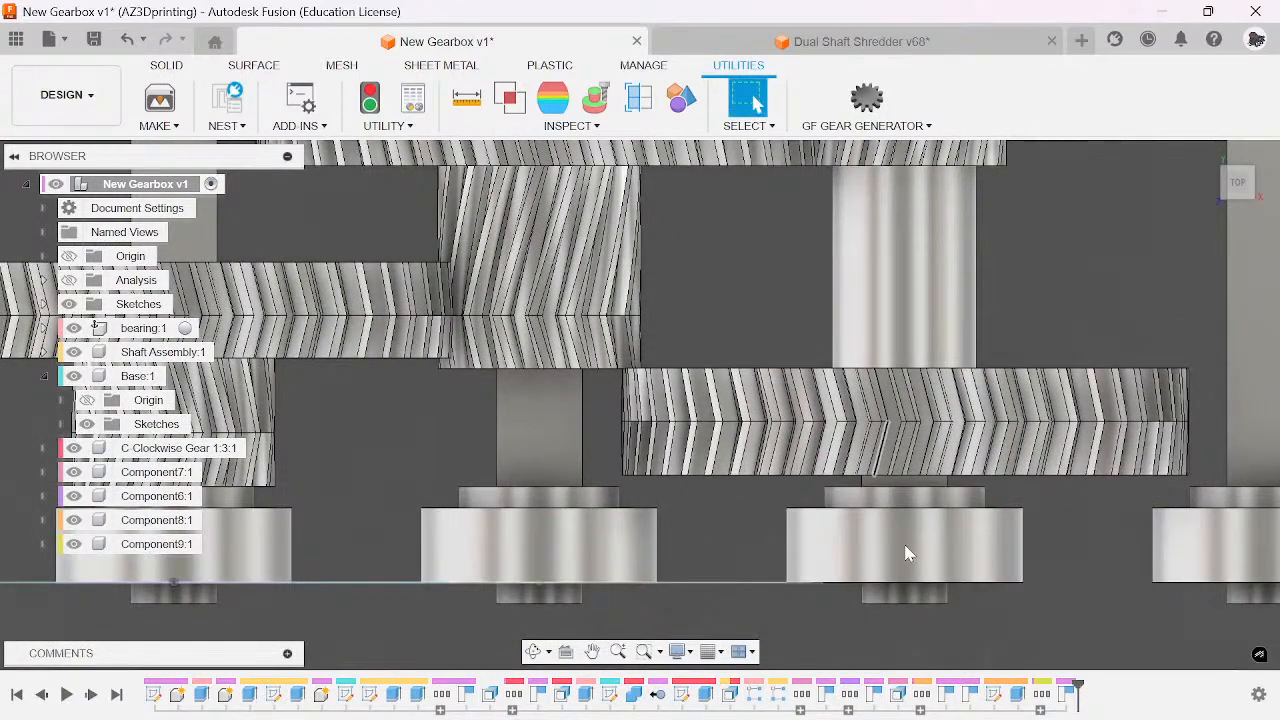
- Edit the third shaft's hub extrusion and set its distance to 20 mm
right_click(1000, 697)
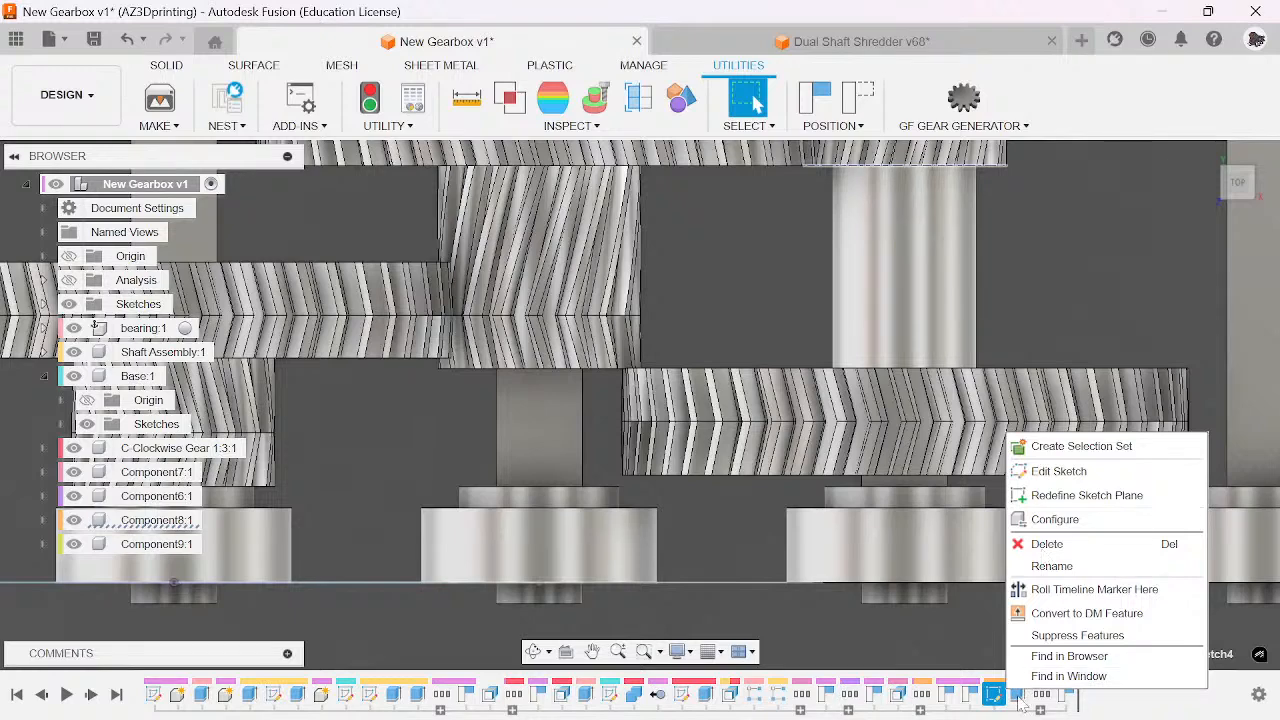
click(1018, 698)
right_click(1017, 696)
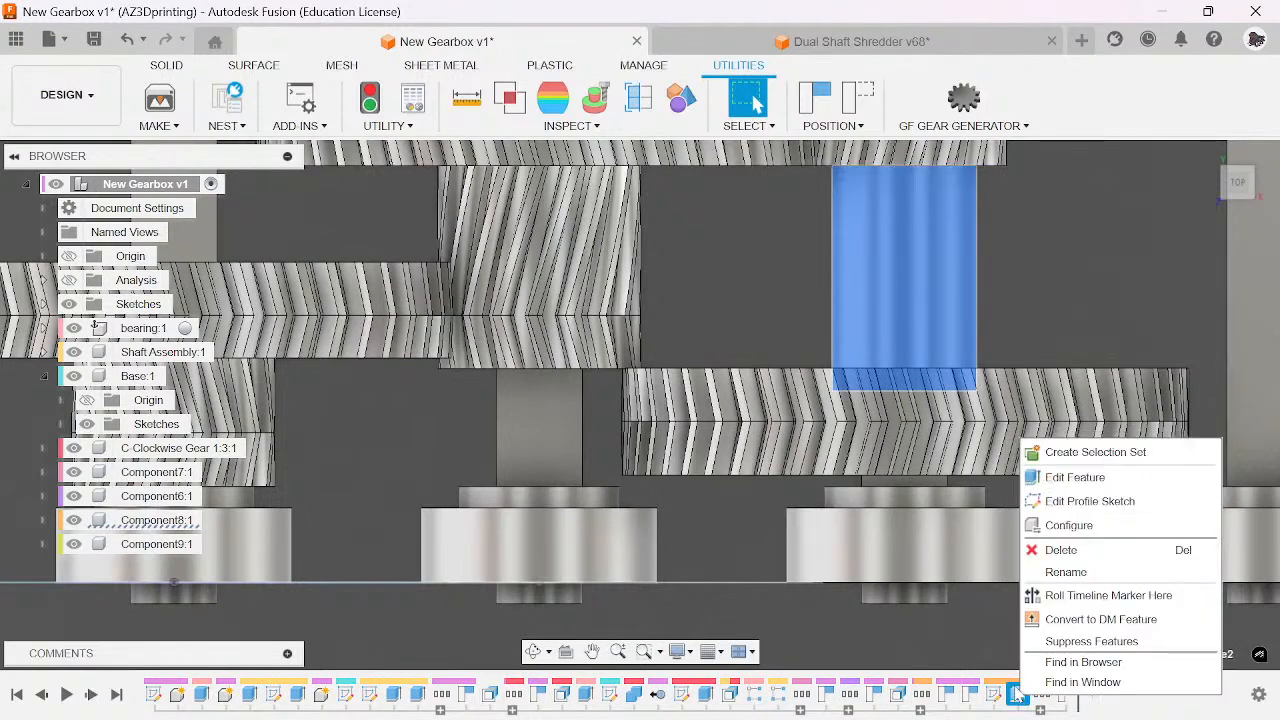
click(1073, 482)
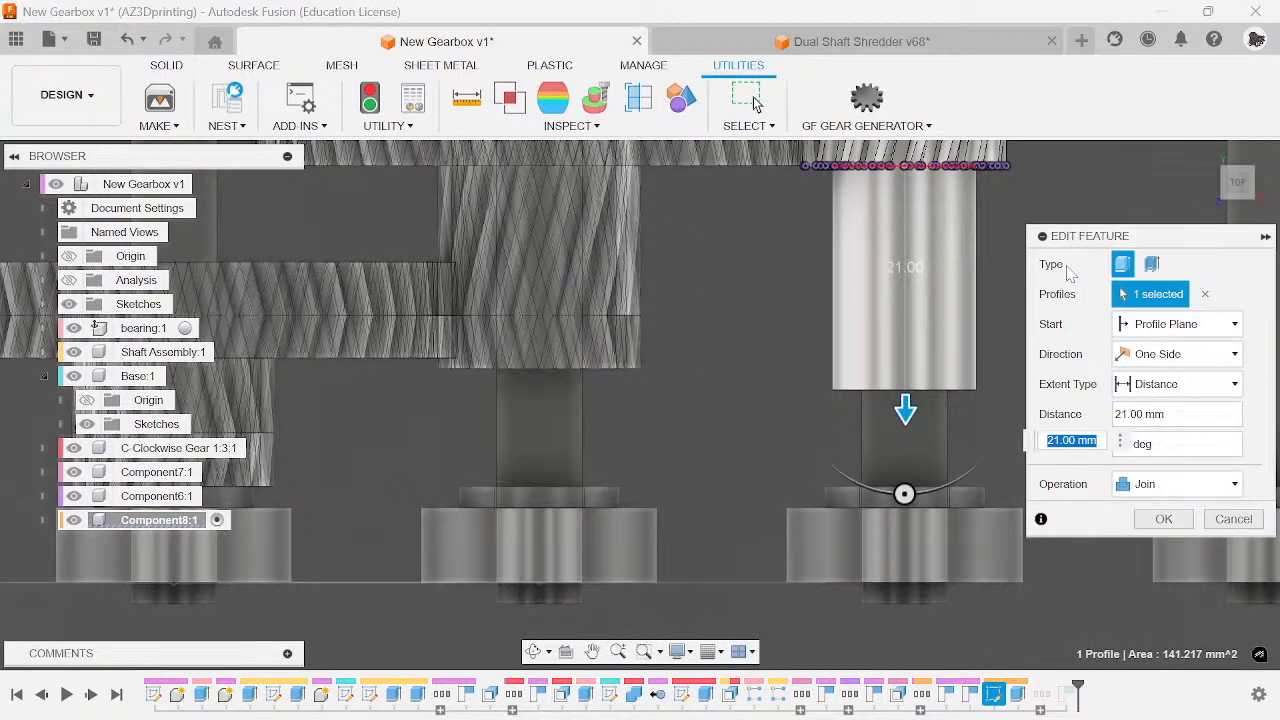
text(20)
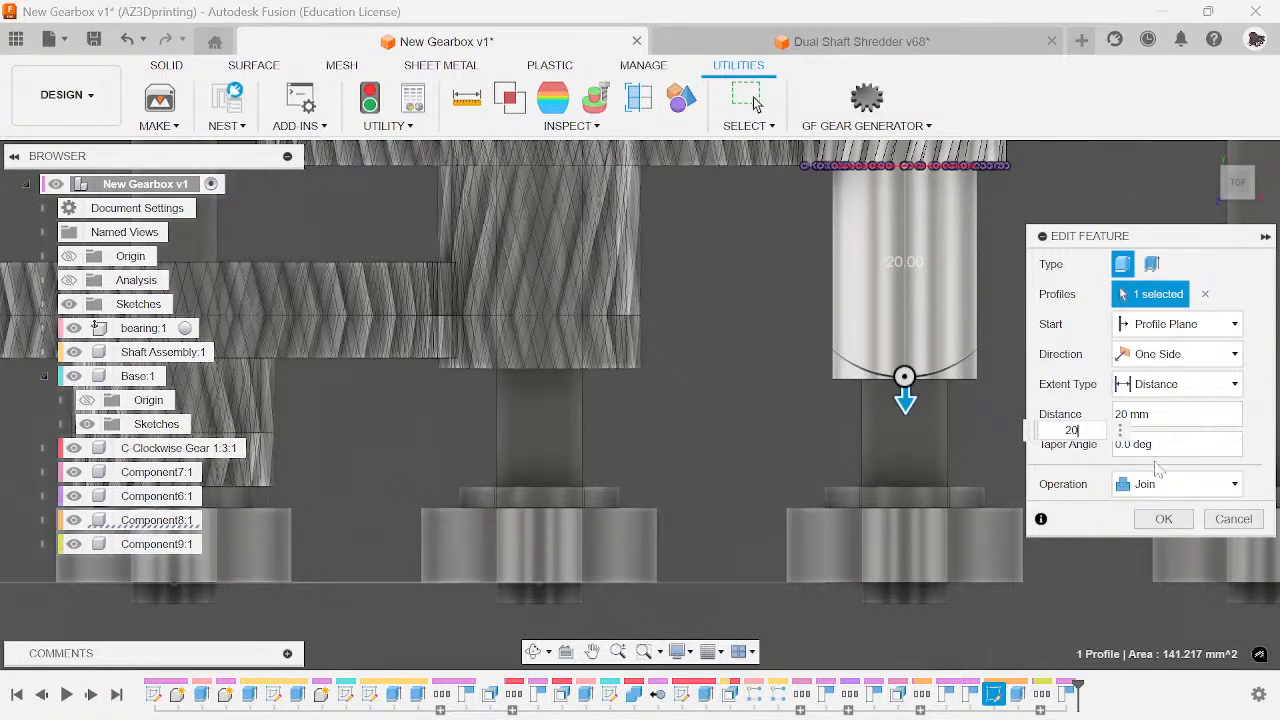
click(1162, 520)
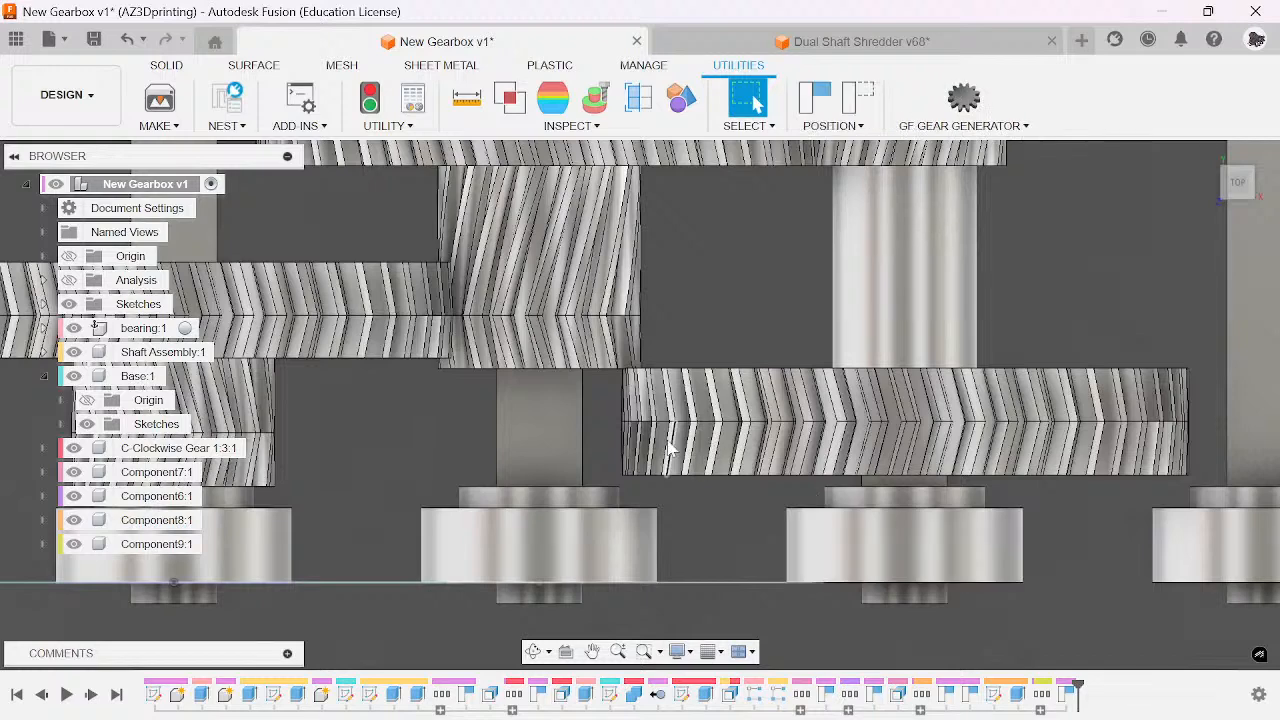
- Change the third shaft's hub extrusion distance to 21 mm
right_click(1016, 694)
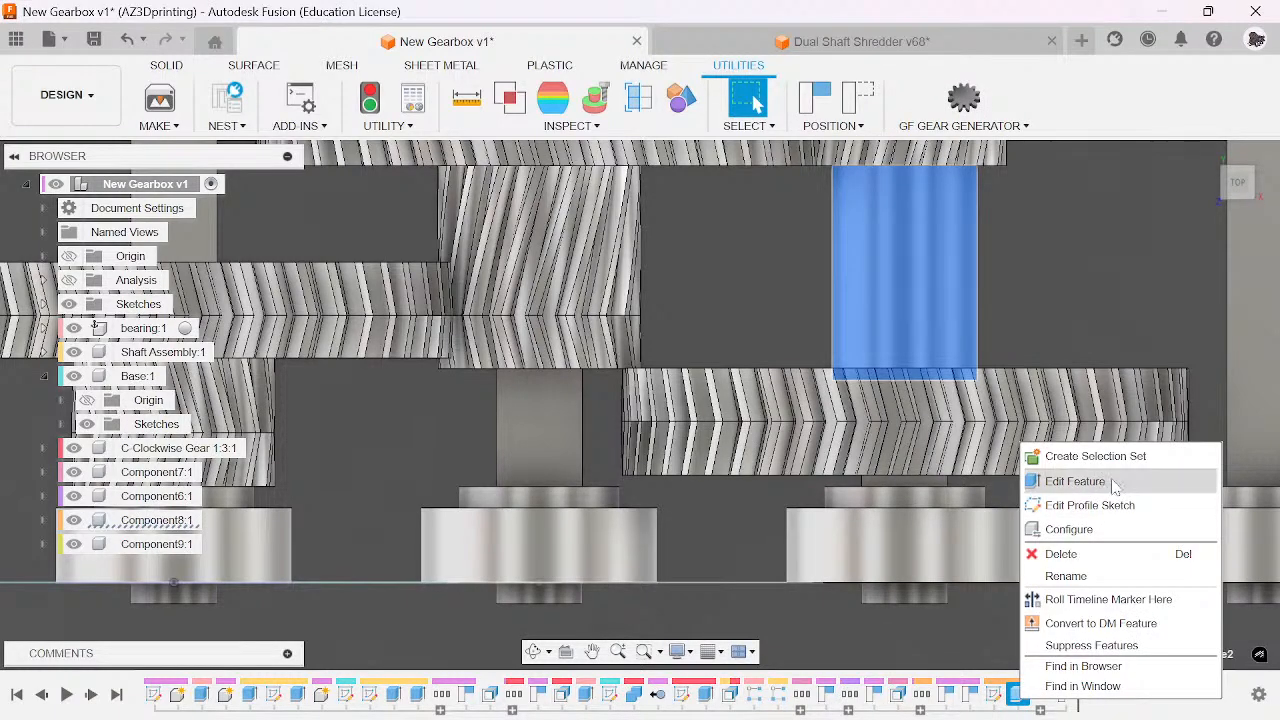
click(1113, 482)
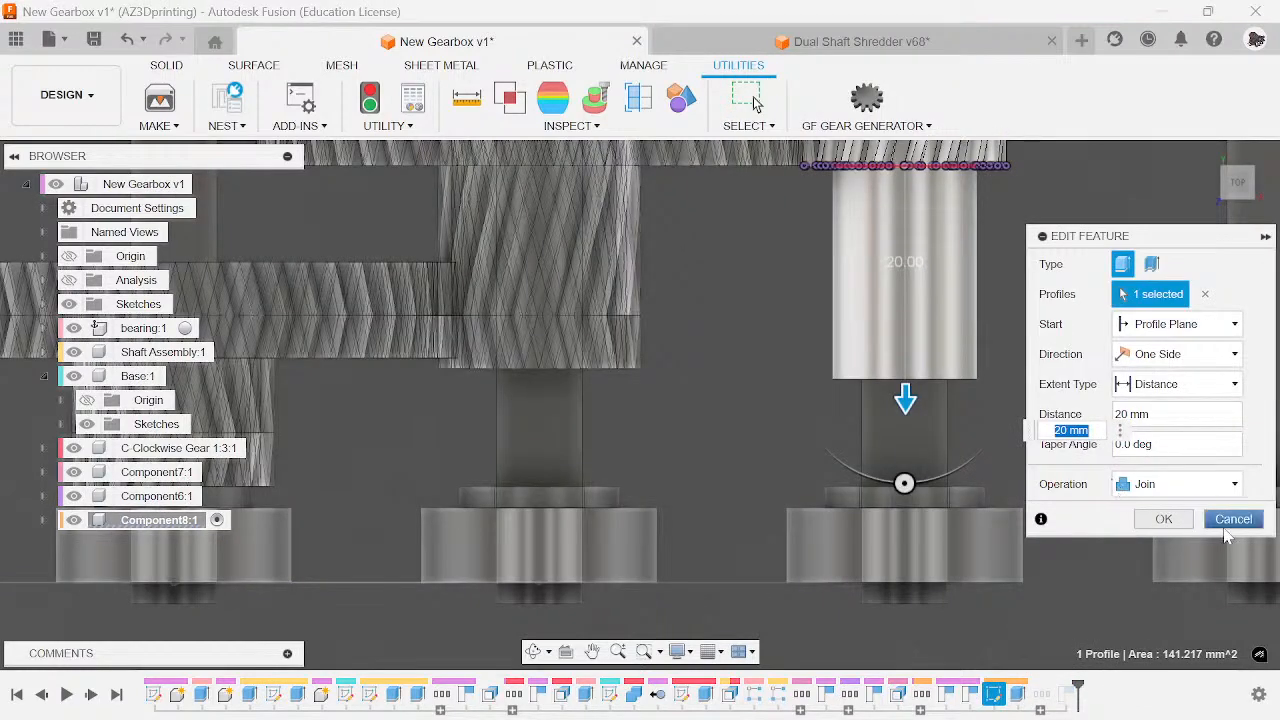
key(Return)
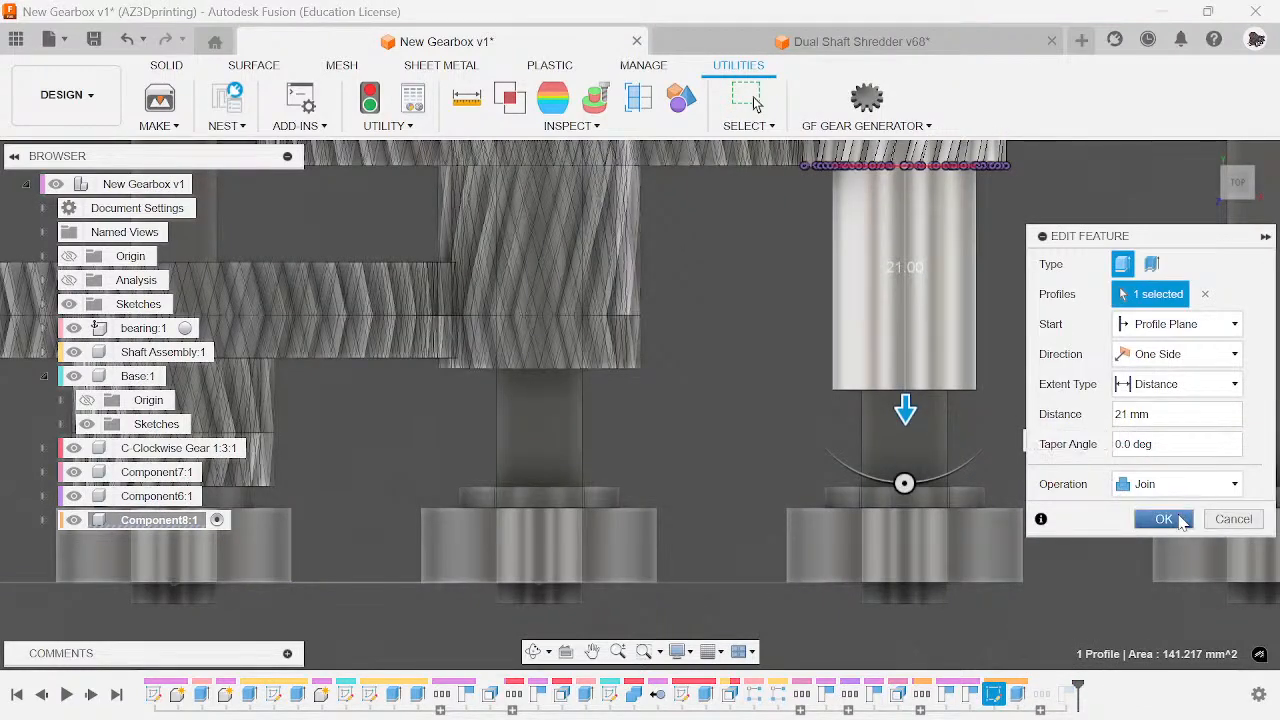
click(1181, 521)
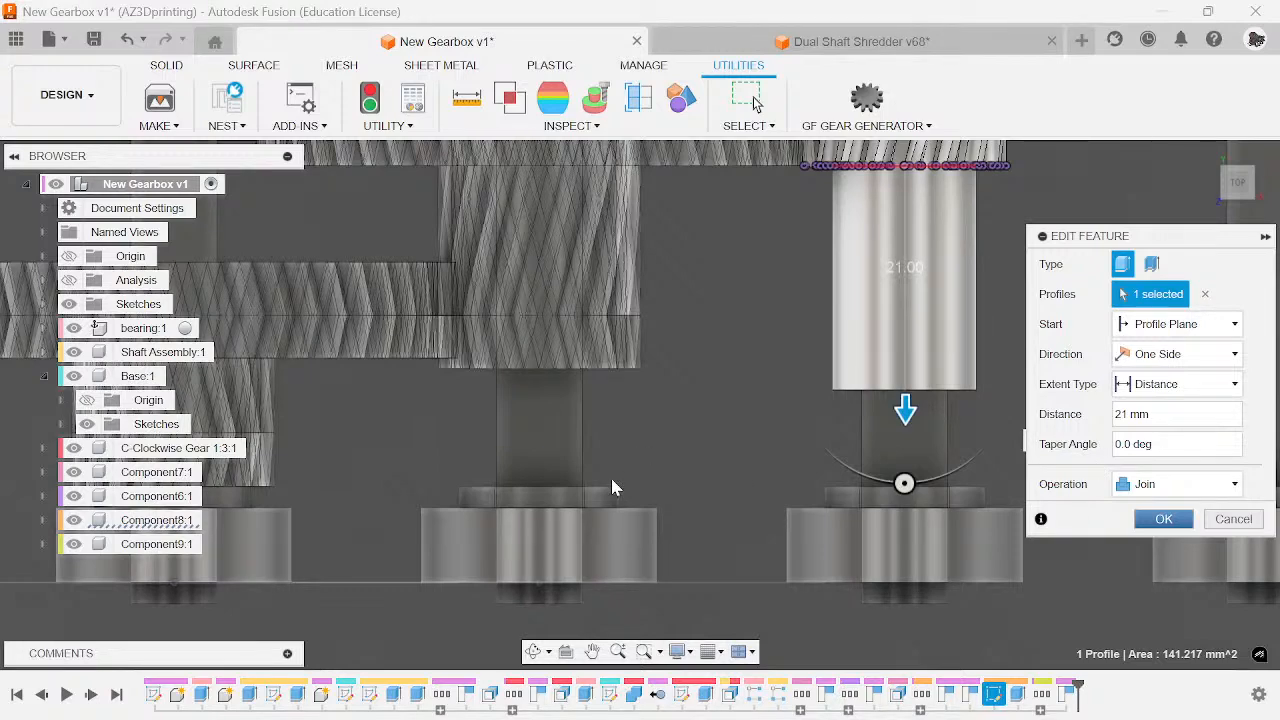
key(Return)
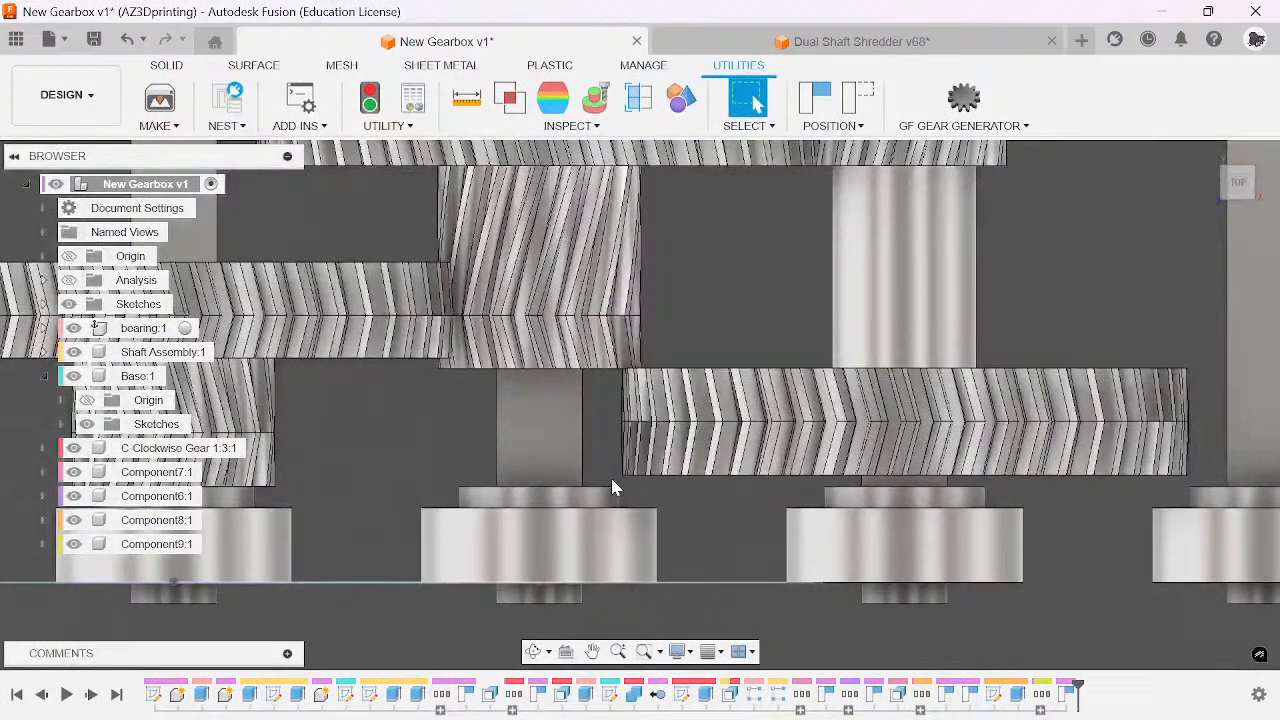
- Measure the gap between the hub's lower end edge and the bearing shoulder's upper edge on the third shaft
key(i)
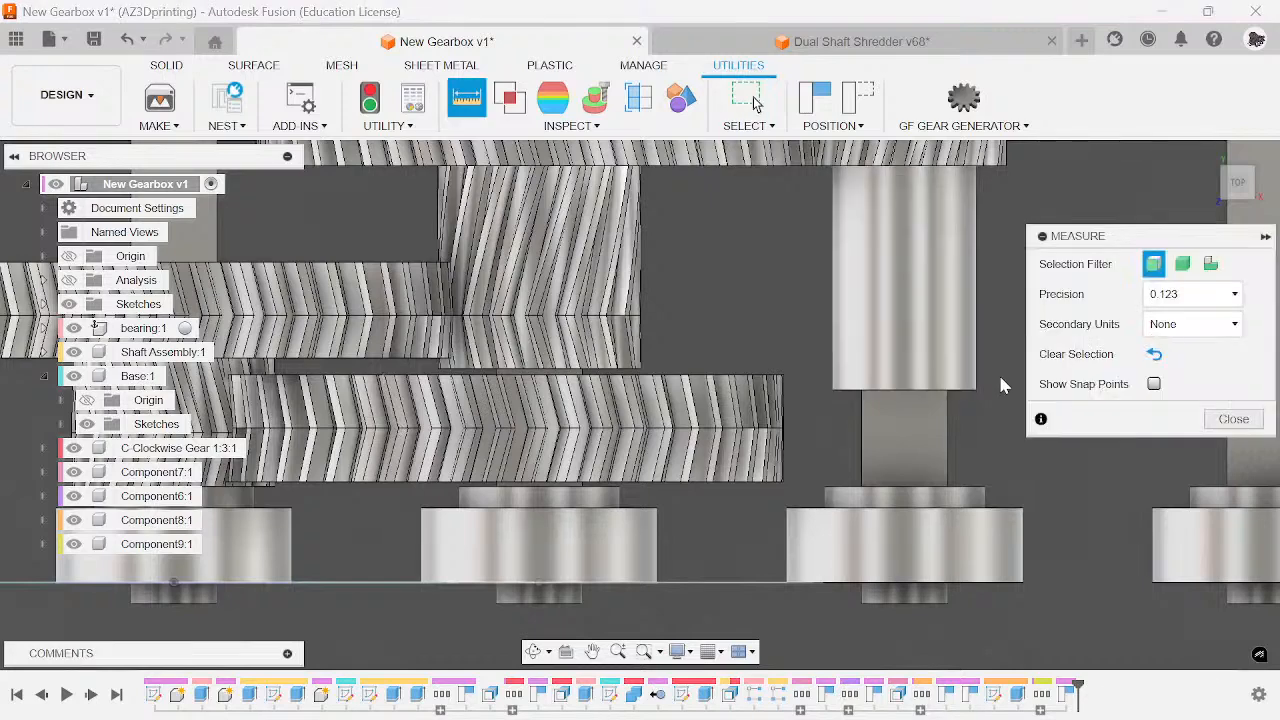
click(959, 392)
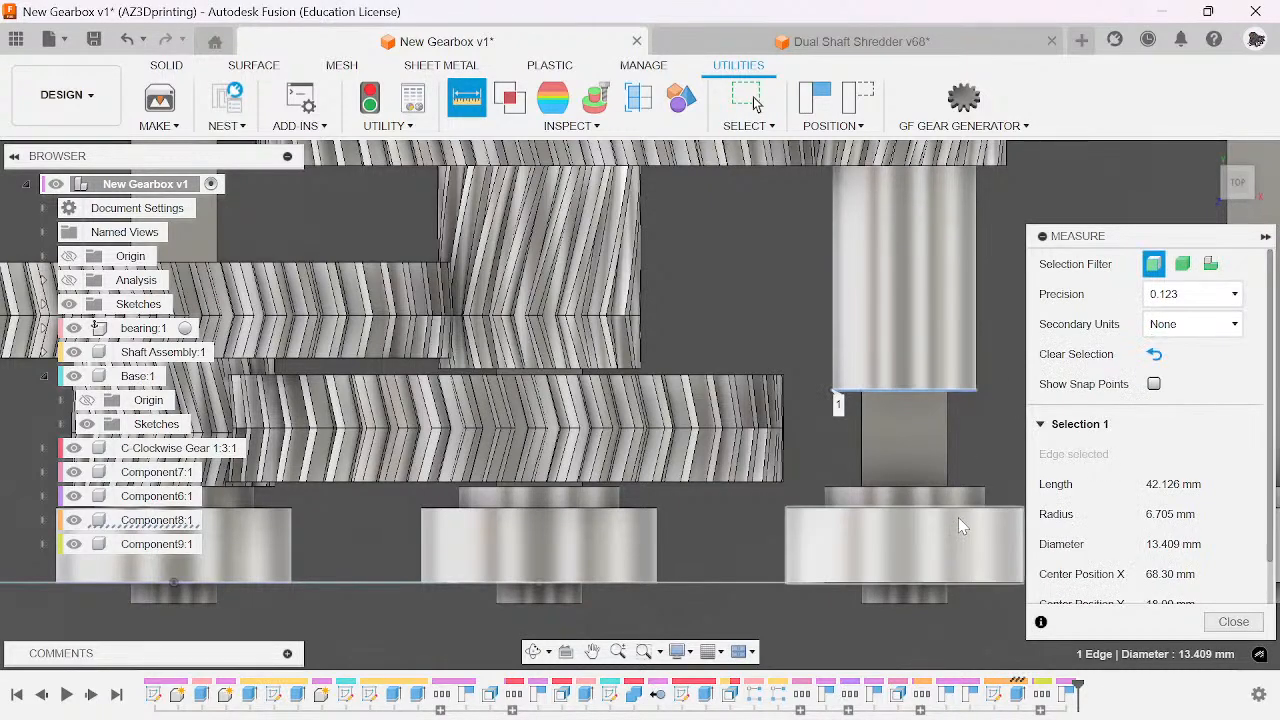
click(962, 490)
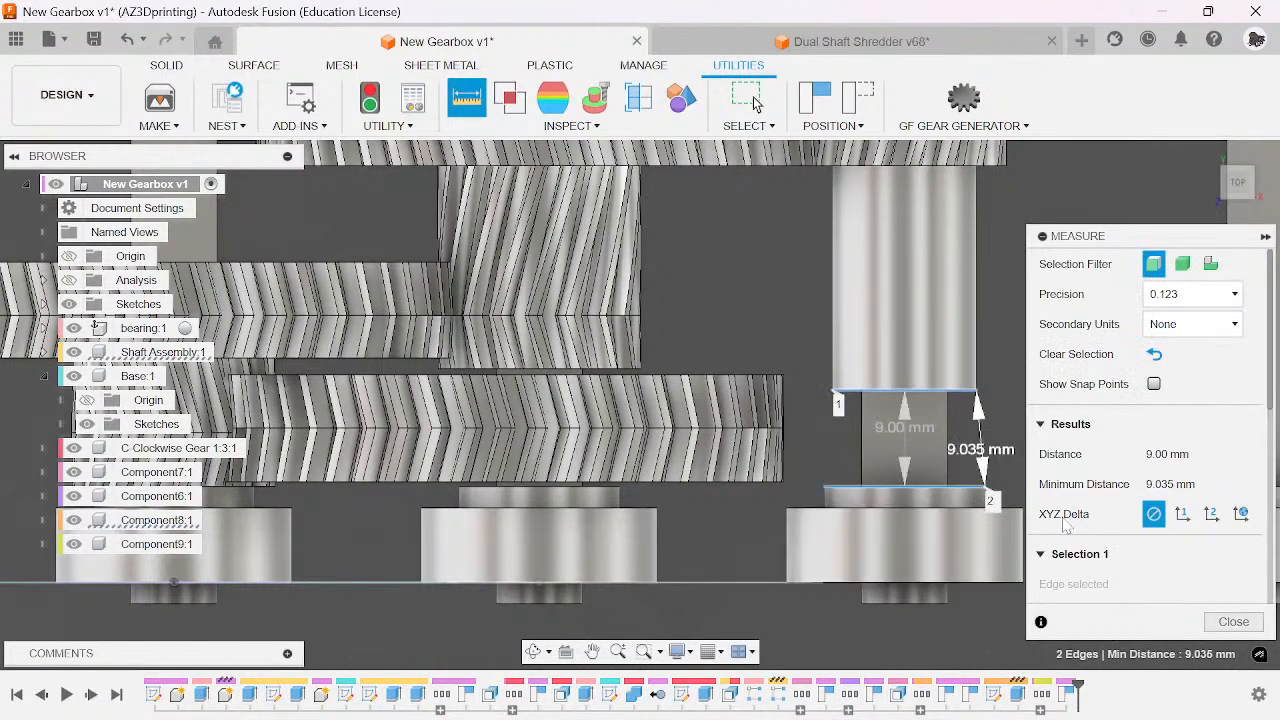
click(1233, 622)
- Shorten the third shaft's hub by setting its extrusion distance to 20 mm
right_click(1017, 700)
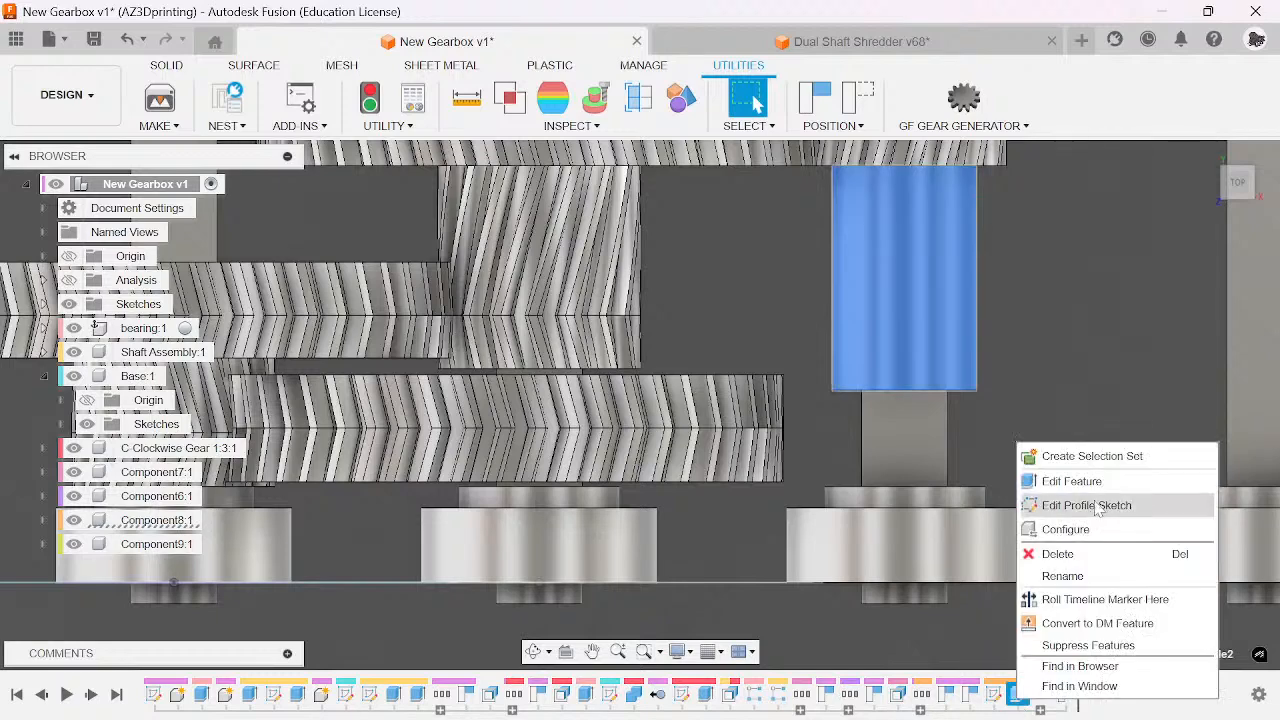
click(1096, 479)
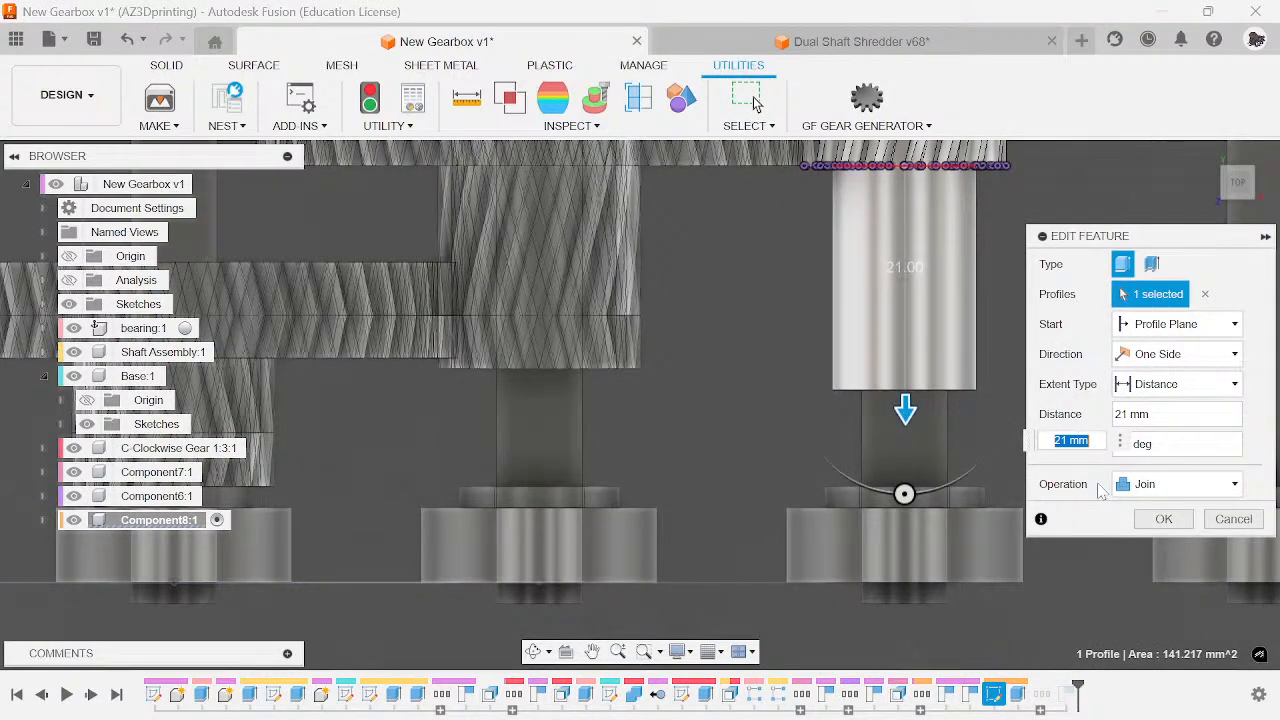
text(20)
key(Return)
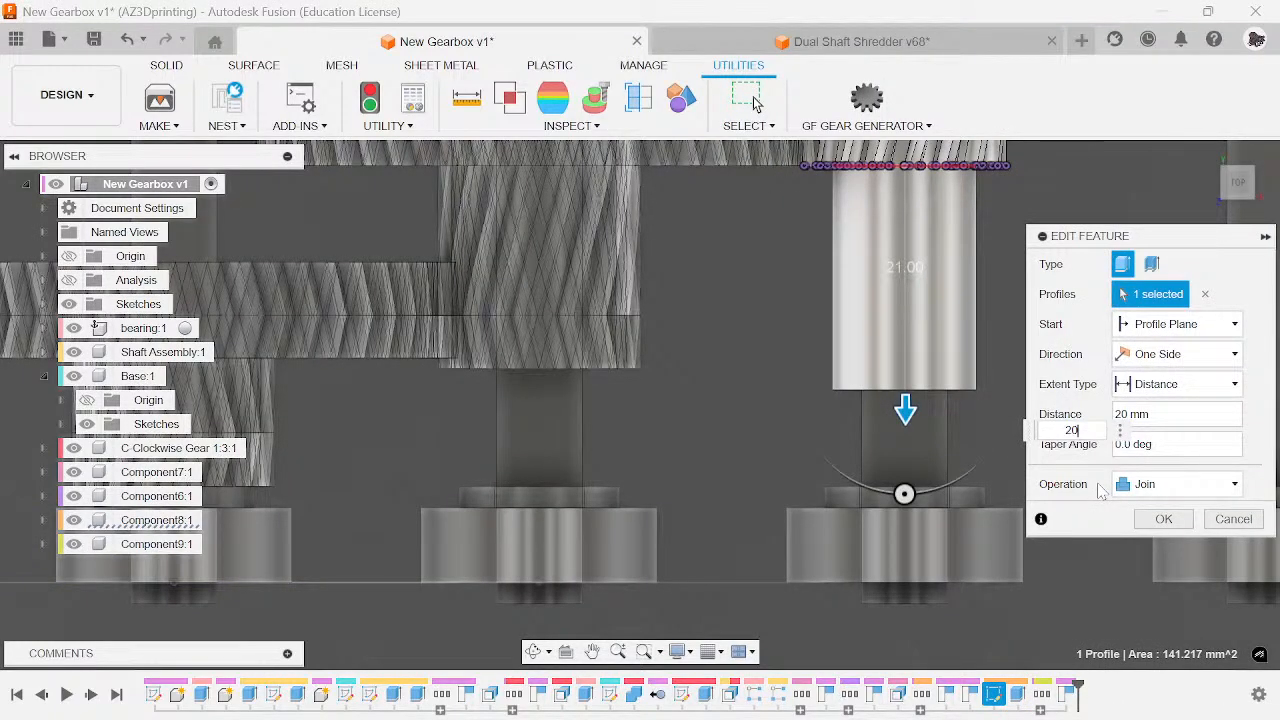
click(1176, 522)
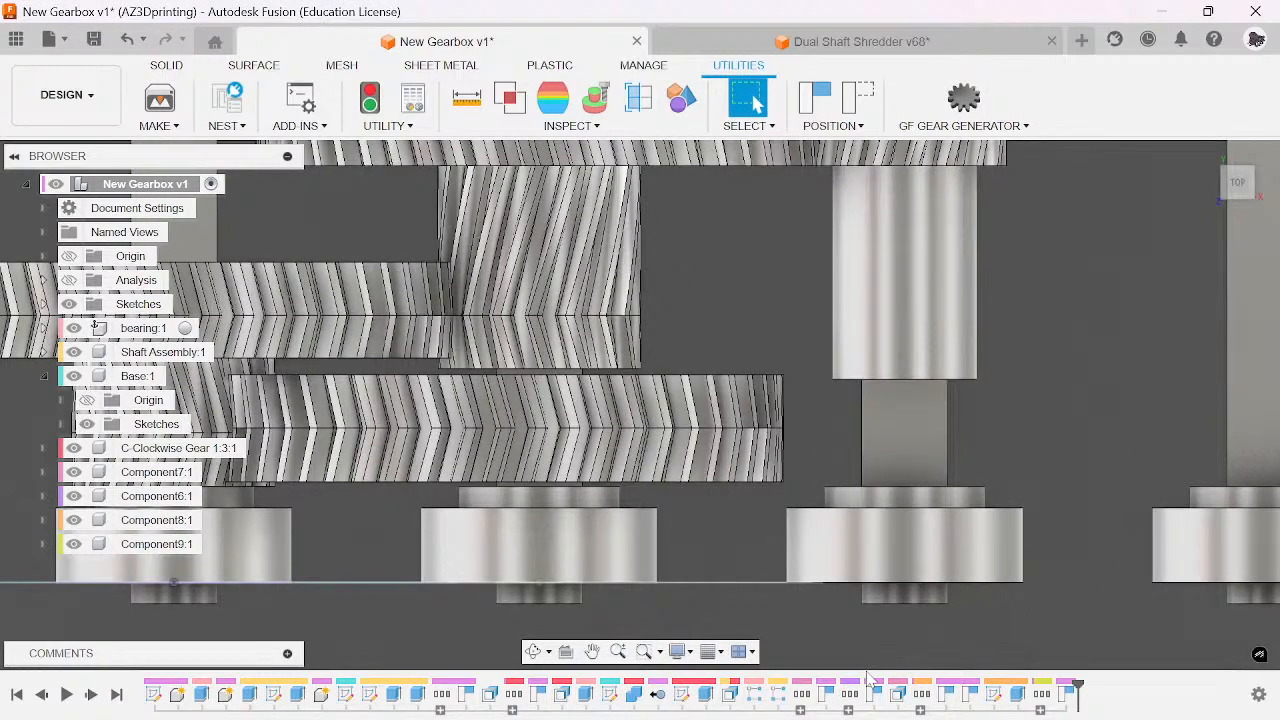
- Revert the uncaptured move of the 51-tooth gear, returning it to its captured position
click(1070, 692)
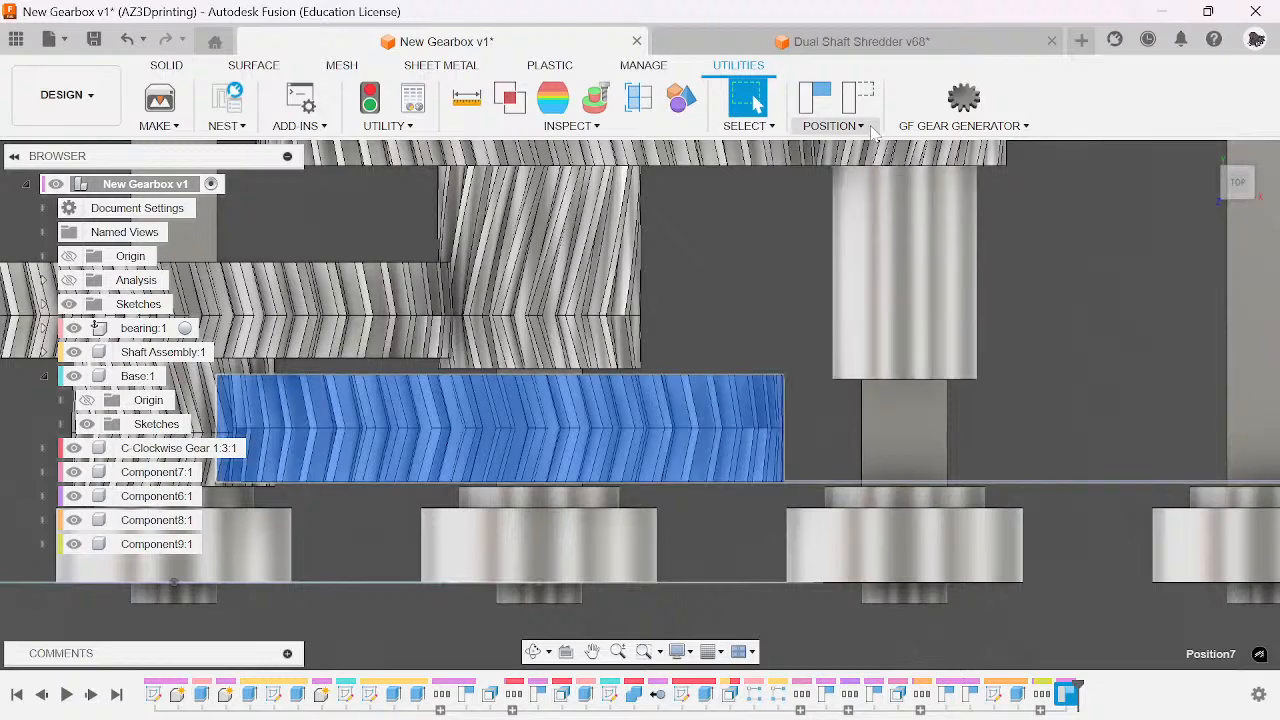
click(858, 100)
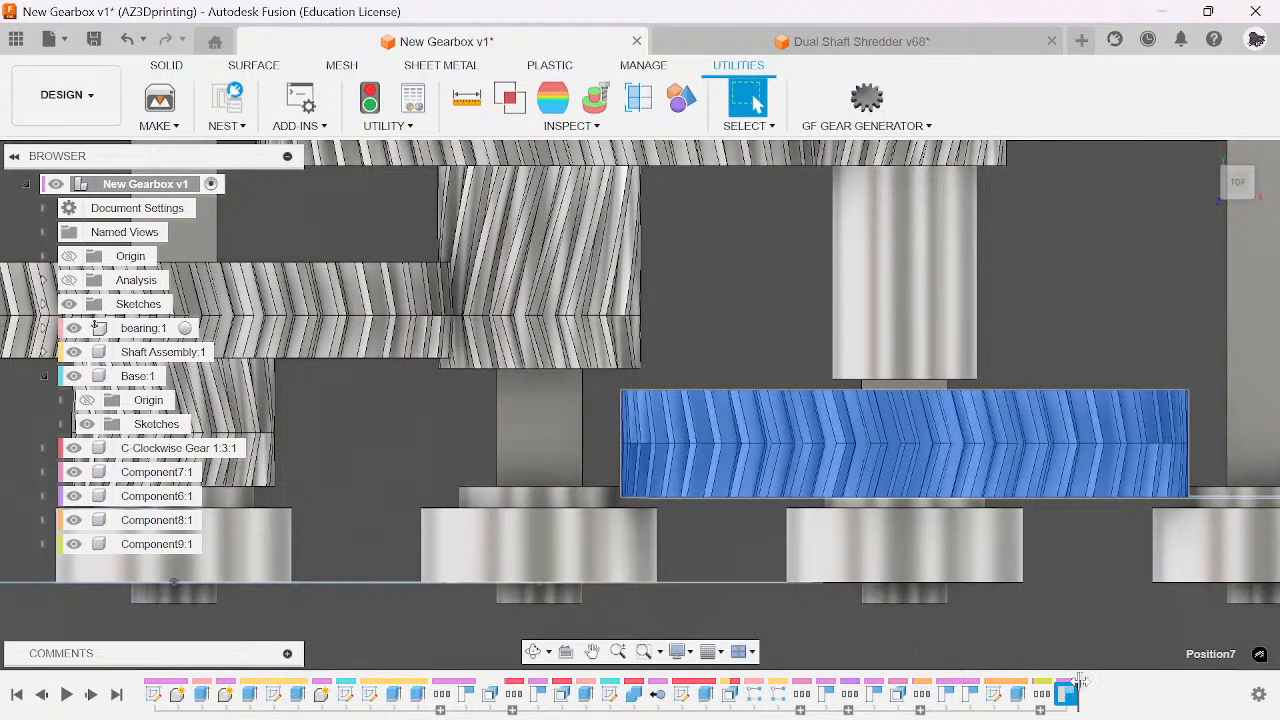
right_click(1068, 692)
click(1072, 690)
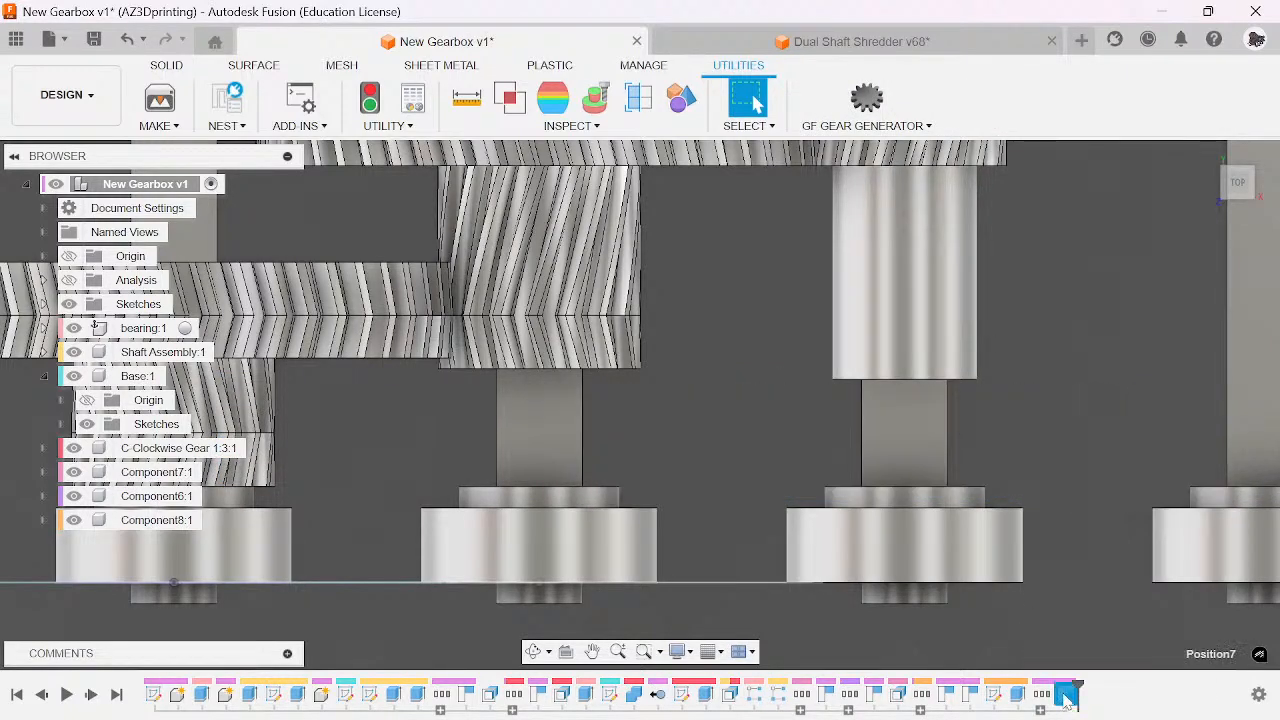
key(ctrl+z)
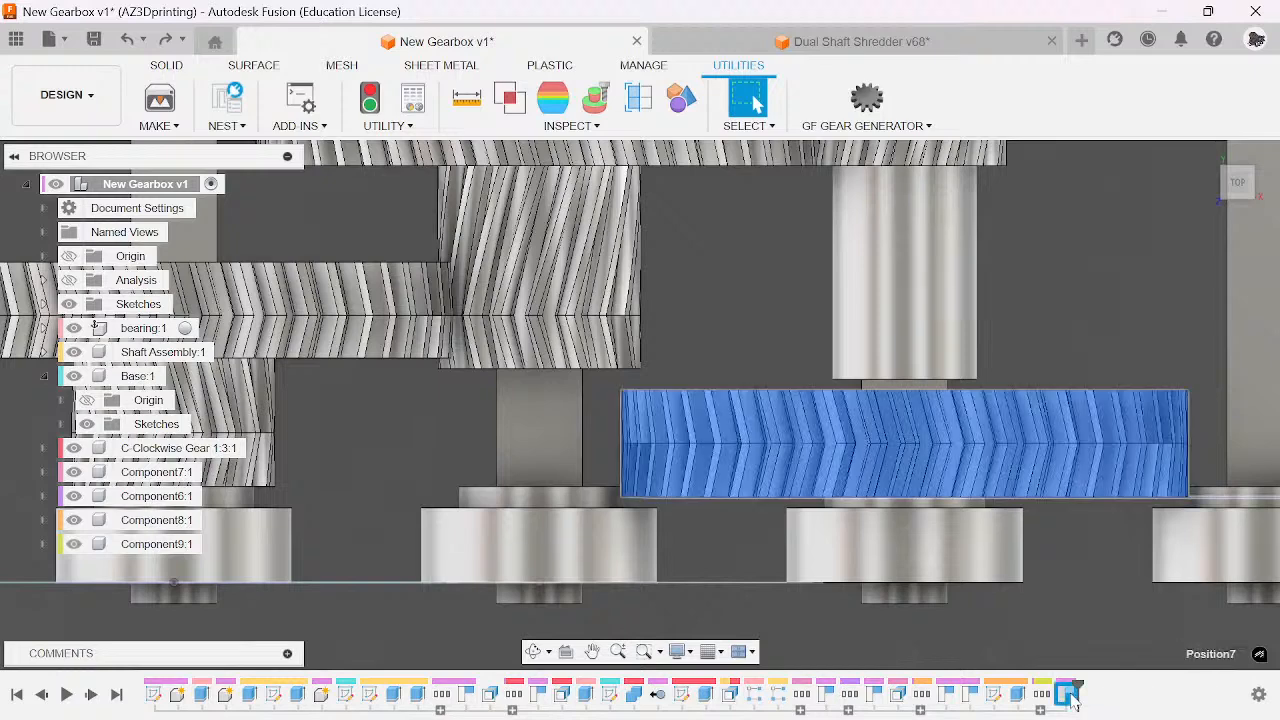
- Edit the captured position of the 51-tooth gear, aligning its upper face with the circular lower edge of the third shaft's hub
right_click(1068, 690)
click(1108, 524)
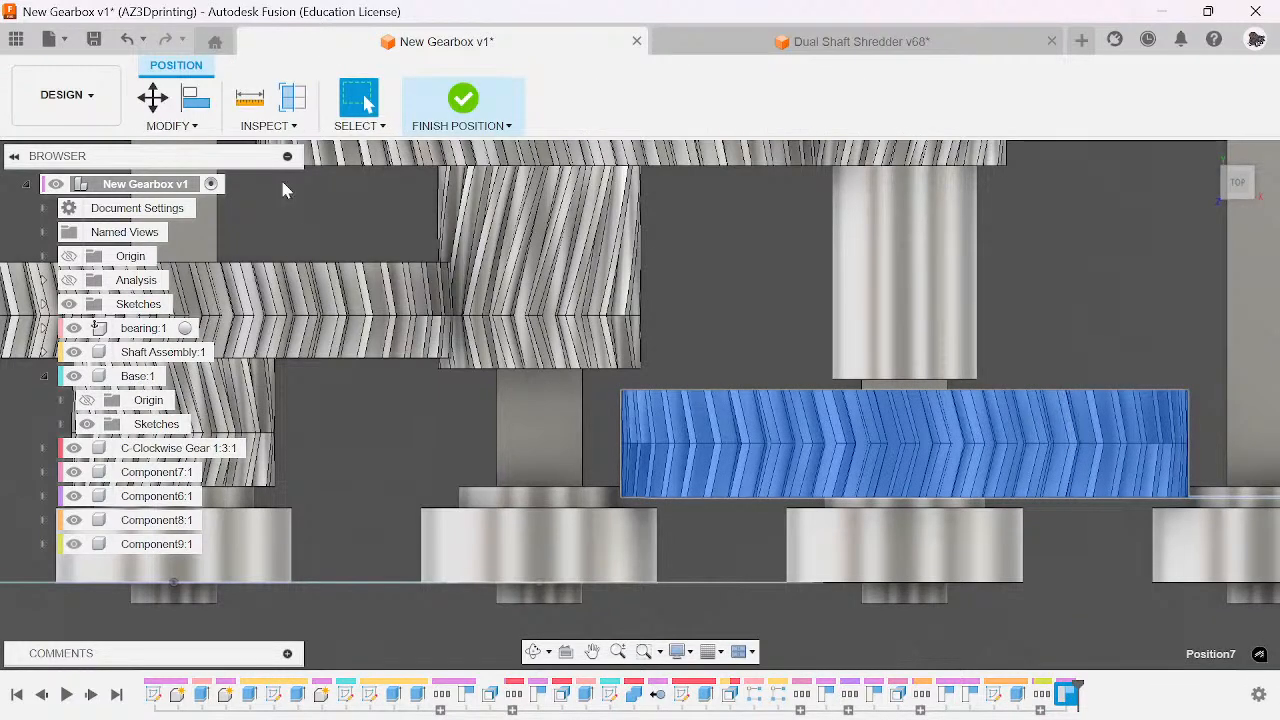
click(196, 97)
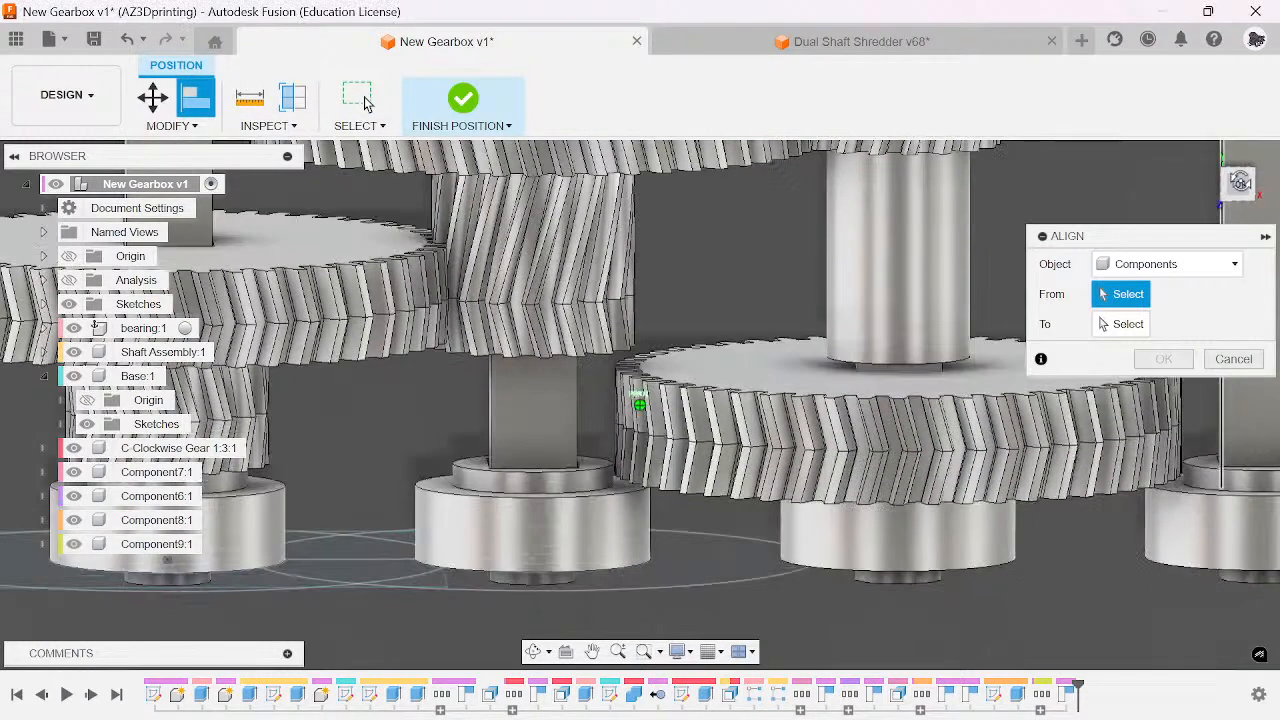
drag(1240, 182, 1237, 212)
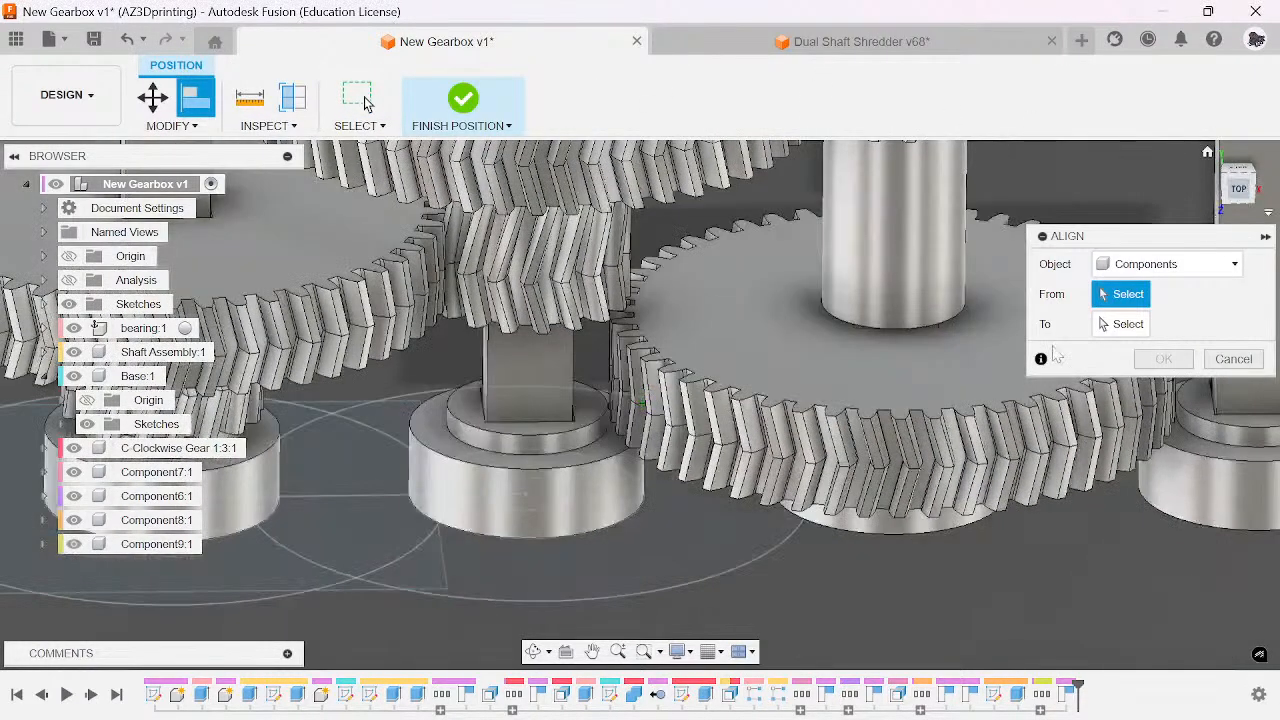
click(905, 338)
mouse_move(1240, 200)
mouse_down()
mouse_move(1241, 179)
mouse_move(1240, 196)
mouse_move(1231, 190)
mouse_up()
click(996, 346)
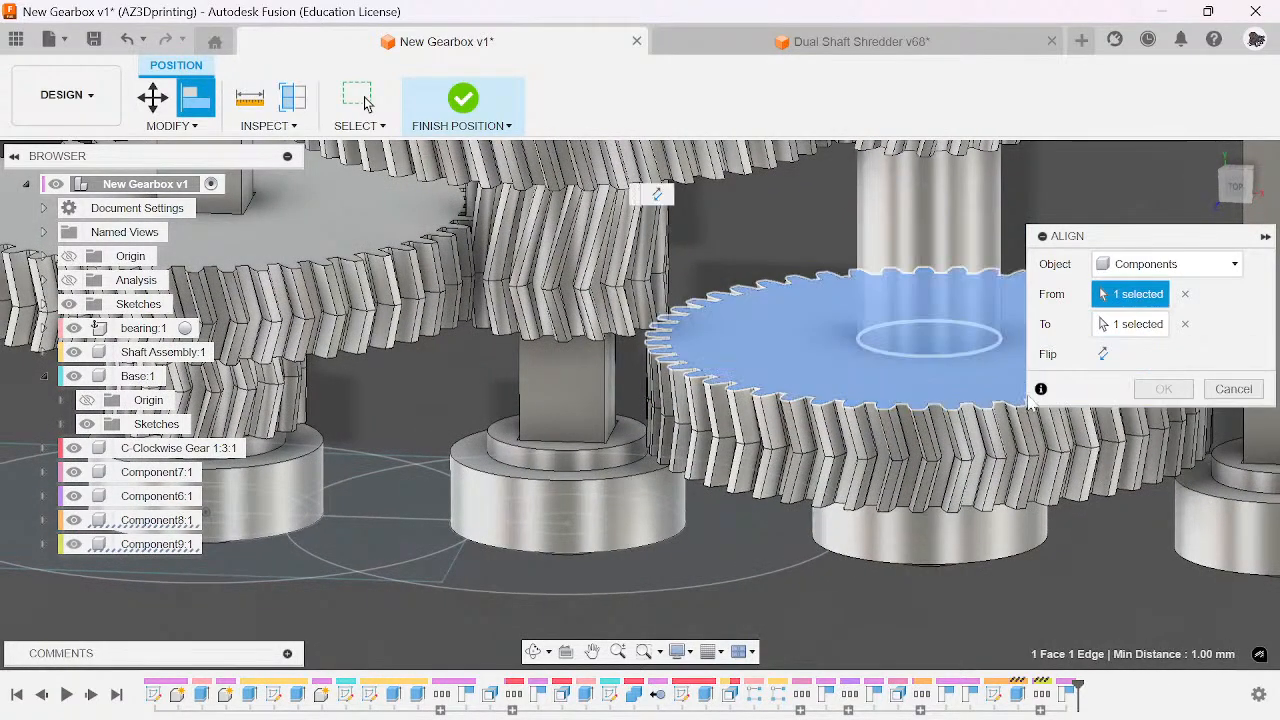
scroll(872, 409, down, 3)
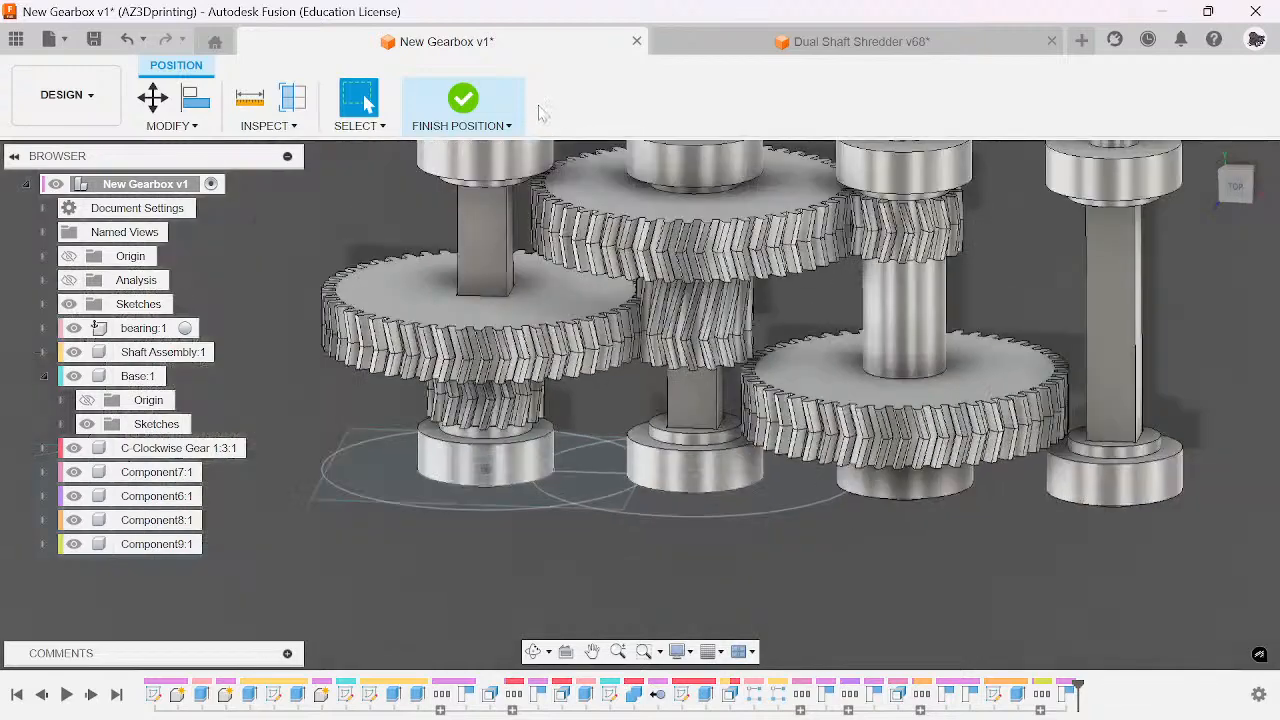
click(476, 108)
- Examine the herringbone gear stages, their meshing and the bearing clearances across the shafts from above, front and oblique angles
scroll(948, 327, down, 3)
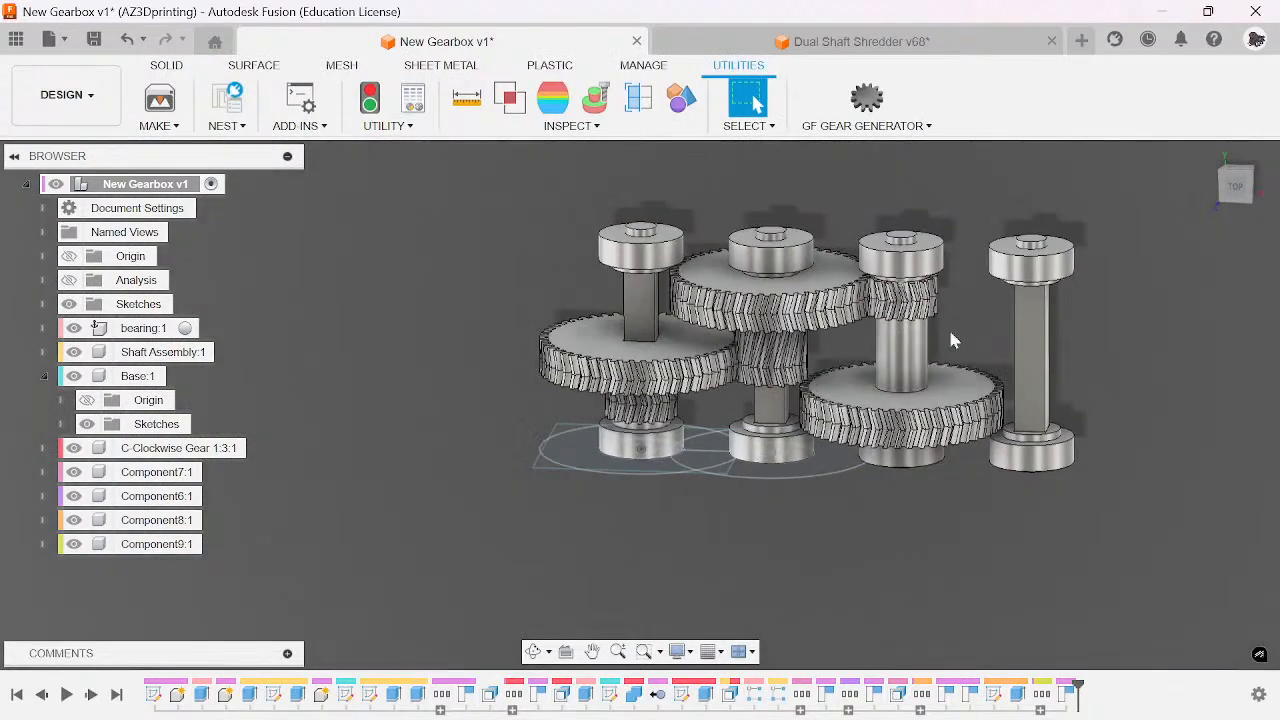
scroll(1055, 235, up, 3)
click(1234, 190)
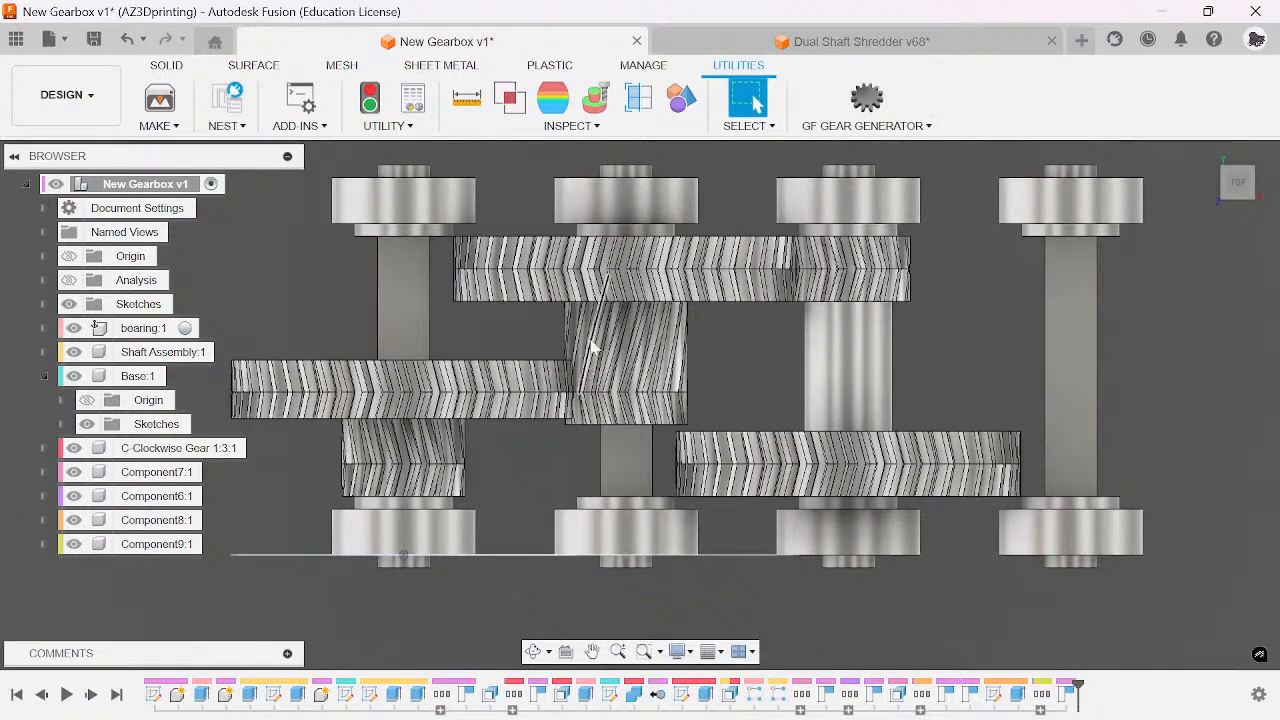
scroll(722, 352, down, 3)
scroll(1182, 288, up, 6)
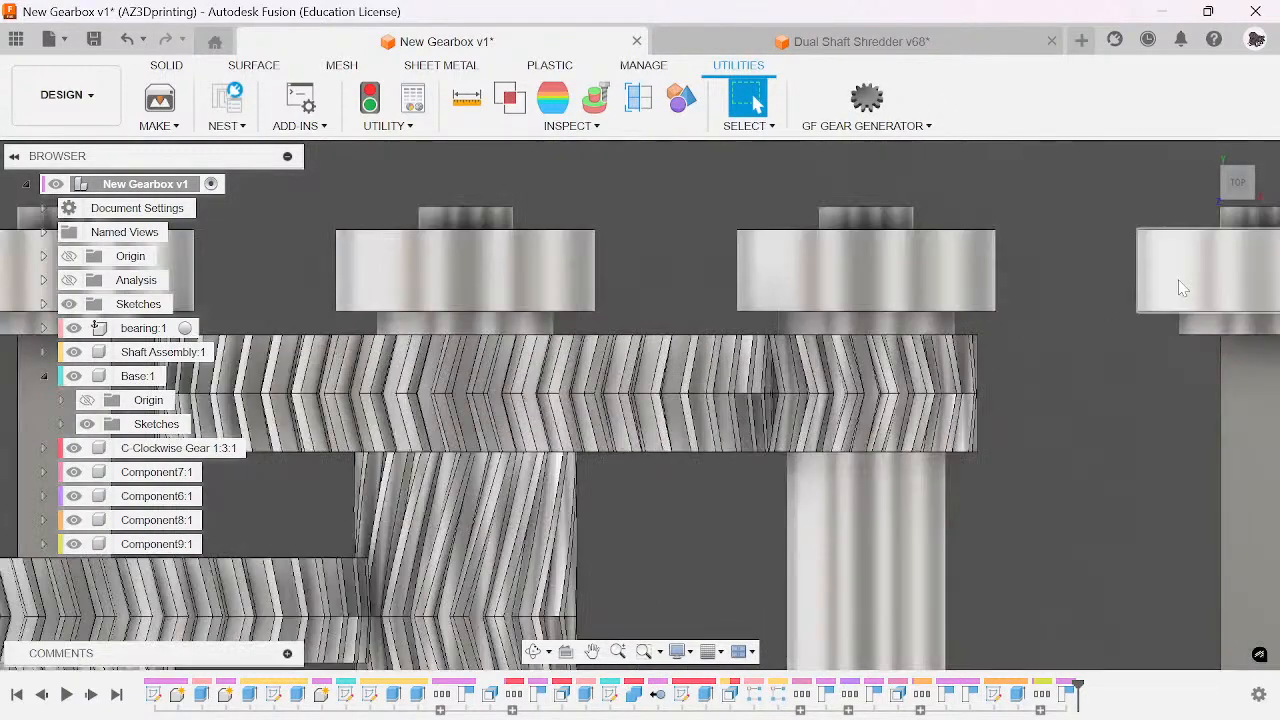
mouse_move(1246, 195)
mouse_down()
mouse_move(1212, 197)
mouse_move(1228, 232)
mouse_move(1228, 138)
mouse_move(1238, 150)
mouse_up()
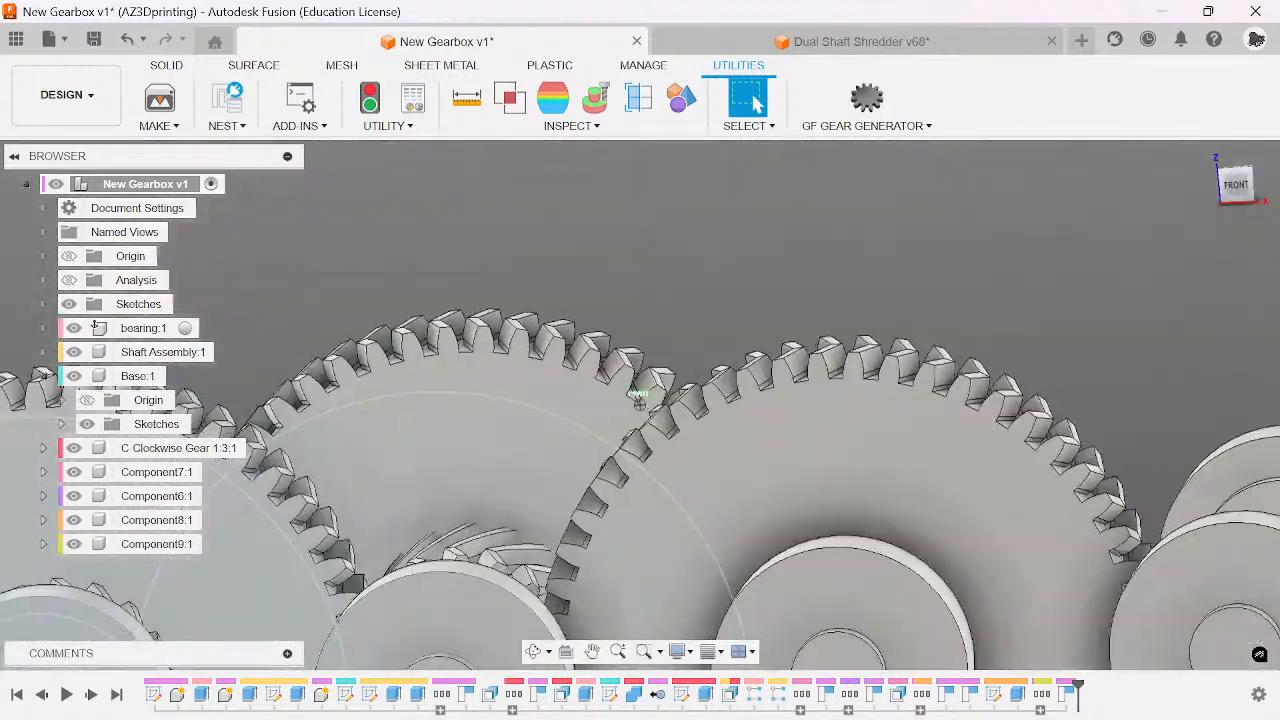
scroll(1066, 316, down, 5)
click(1236, 166)
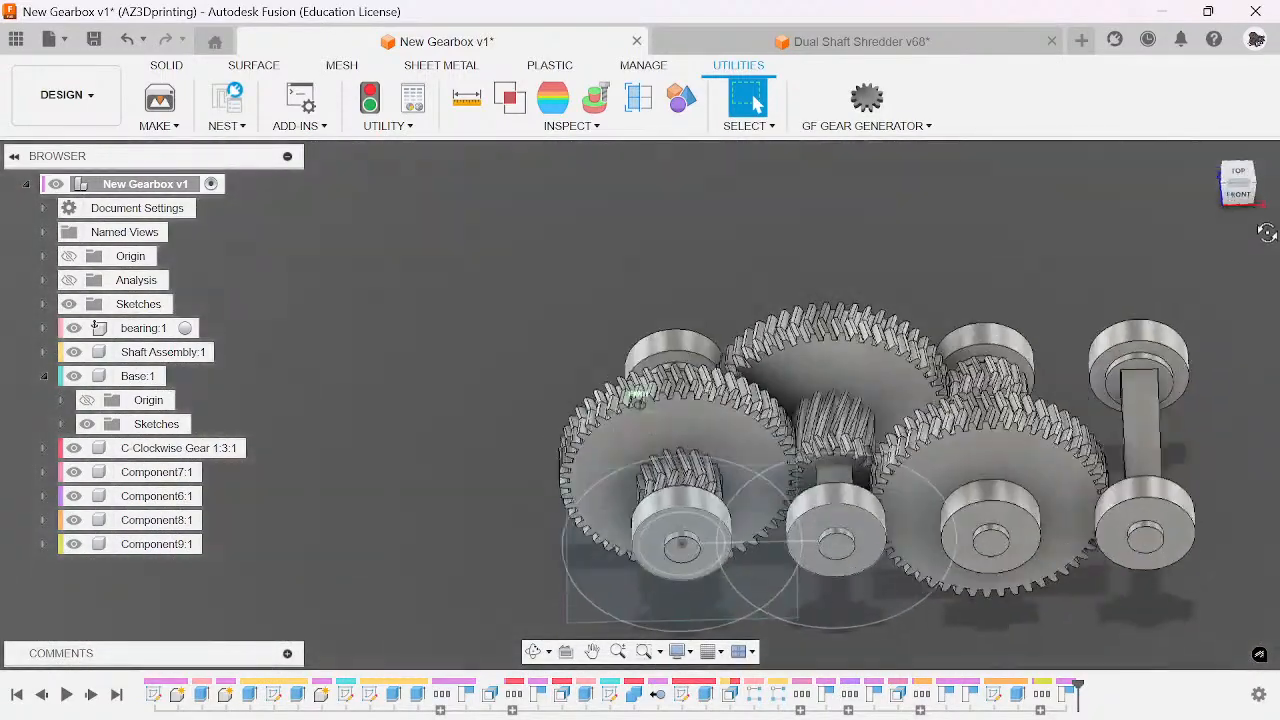
scroll(749, 514, up, 1)
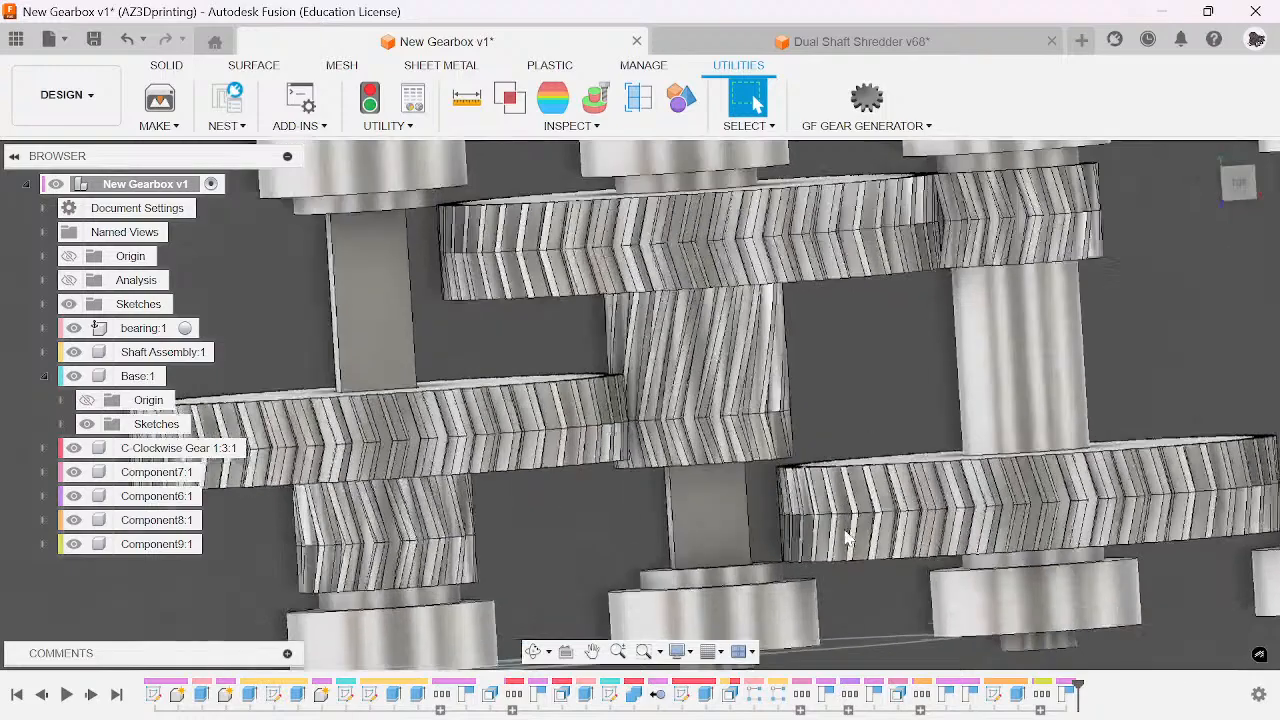
scroll(586, 423, up, 2)
scroll(665, 311, up, 1)
middle_drag(822, 282, 815, 336)
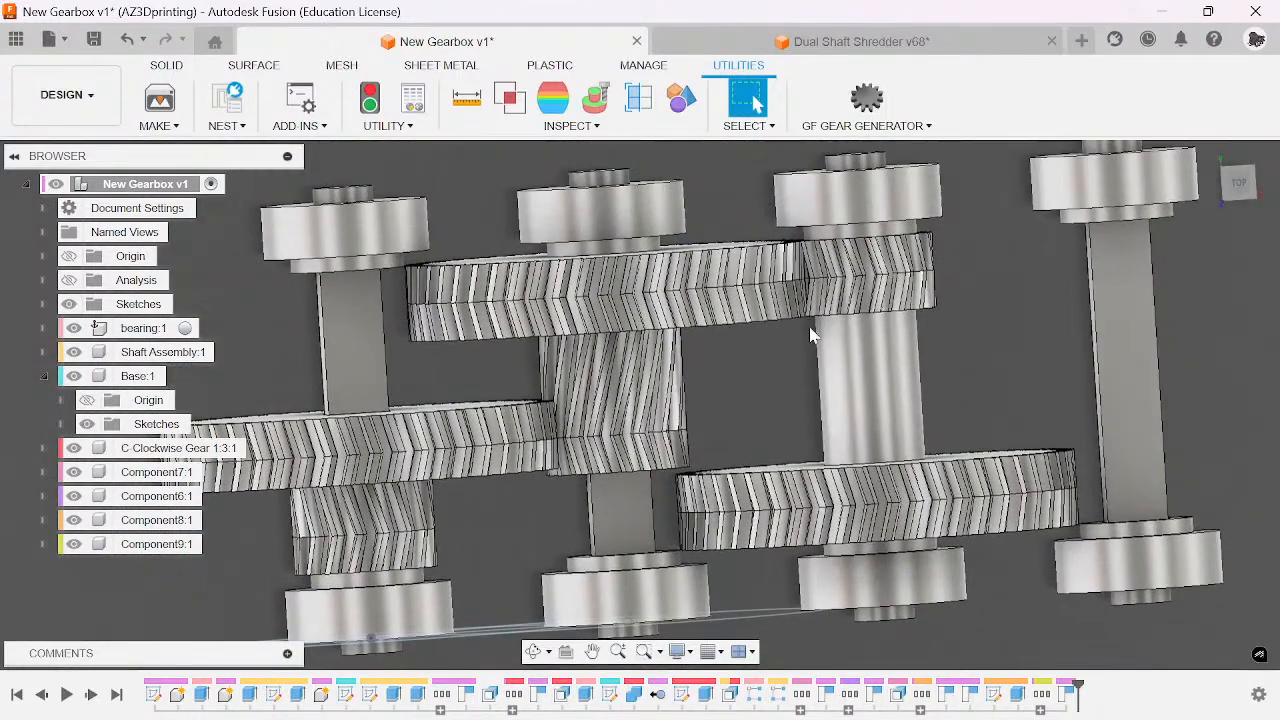
mouse_move(1228, 185)
mouse_down()
mouse_move(1229, 198)
mouse_move(1229, 184)
mouse_move(1208, 196)
mouse_up()
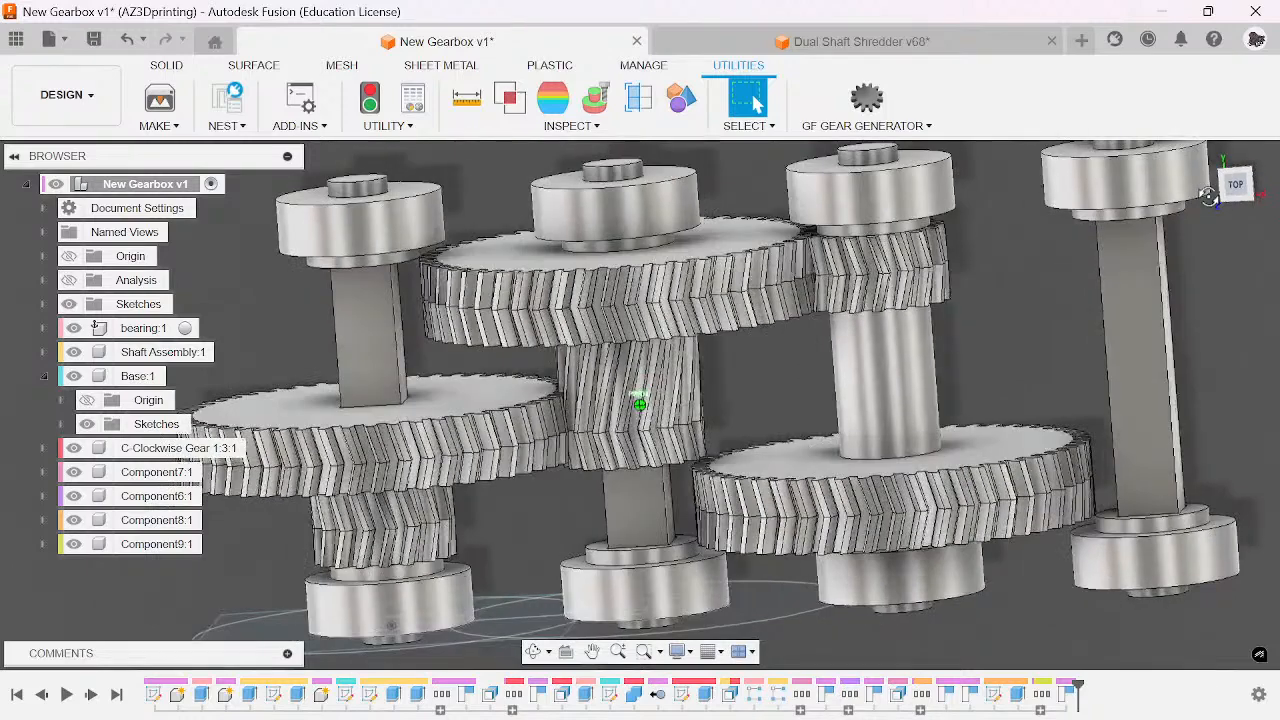
scroll(733, 222, up, 3)
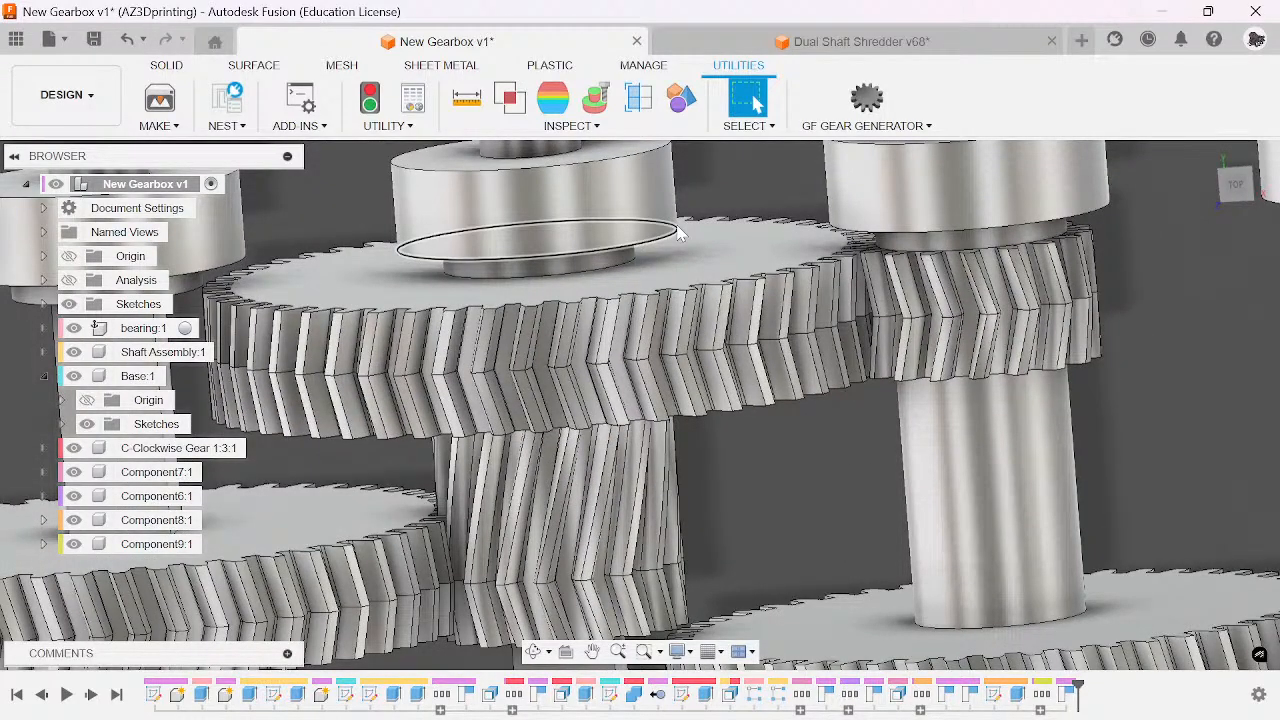
scroll(678, 232, down, 3)
scroll(697, 278, up, 4)
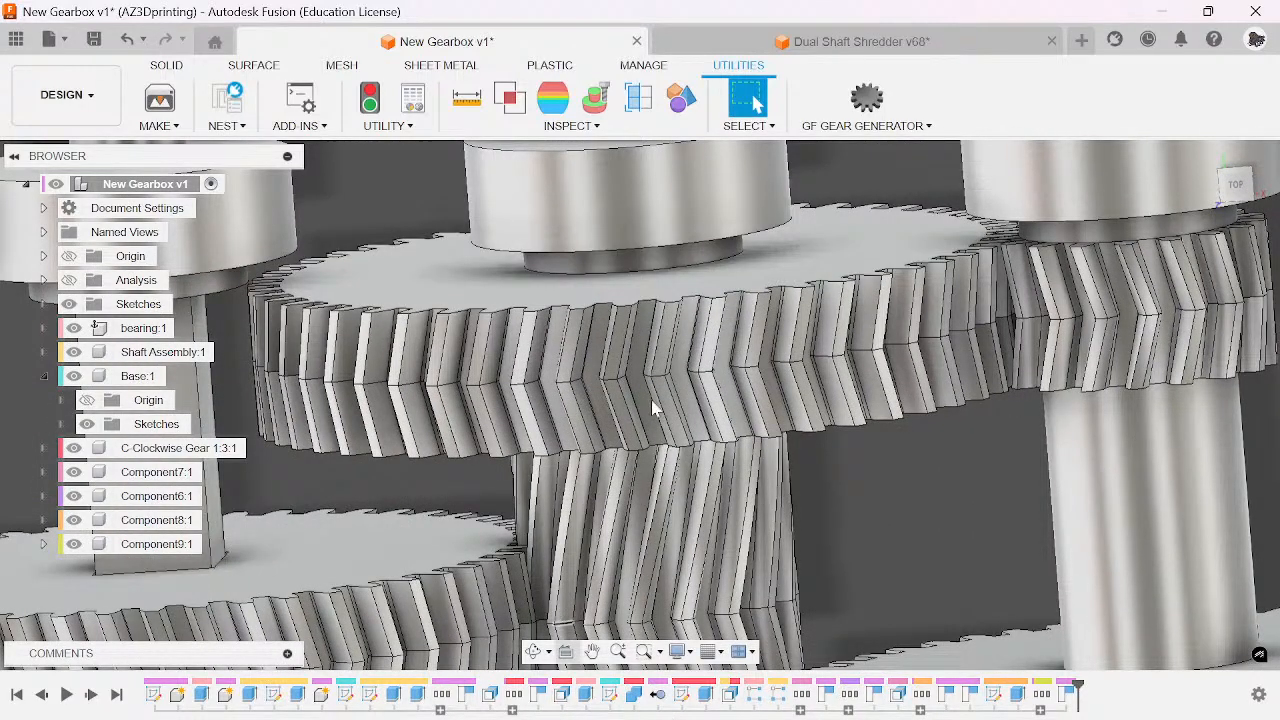
scroll(652, 408, down, 5)
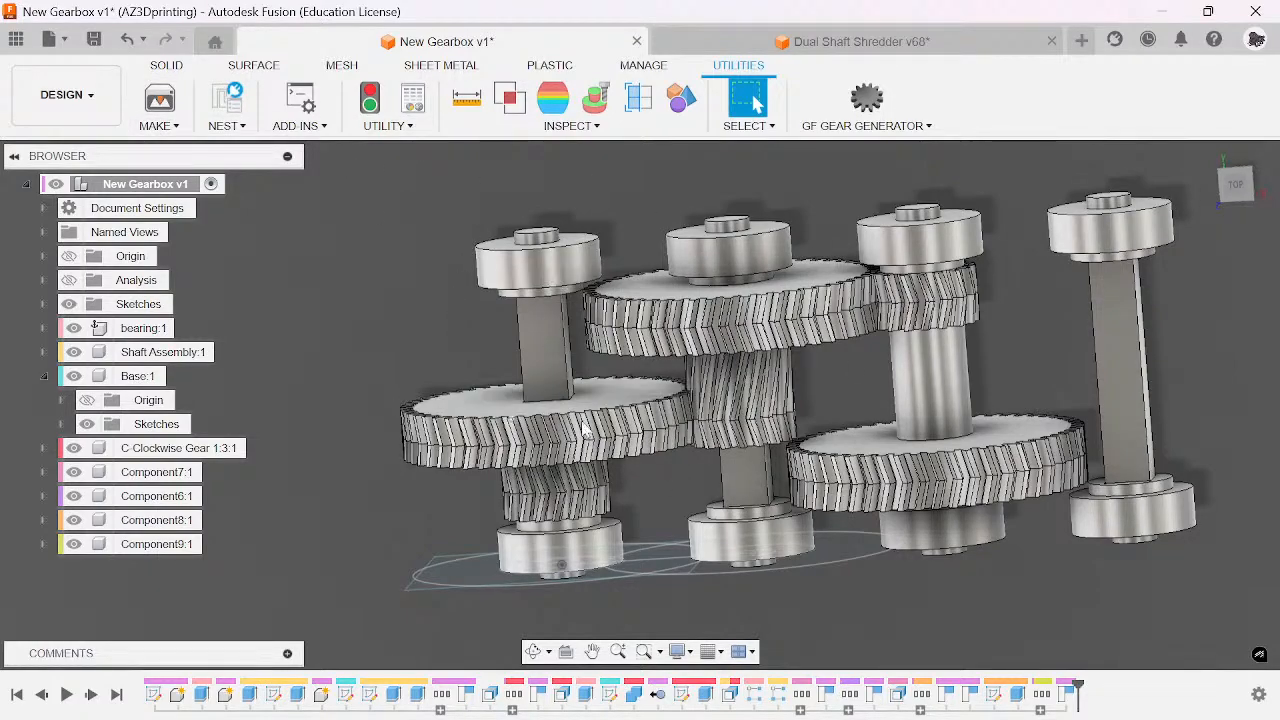
scroll(585, 428, up, 5)
scroll(722, 345, down, 3)
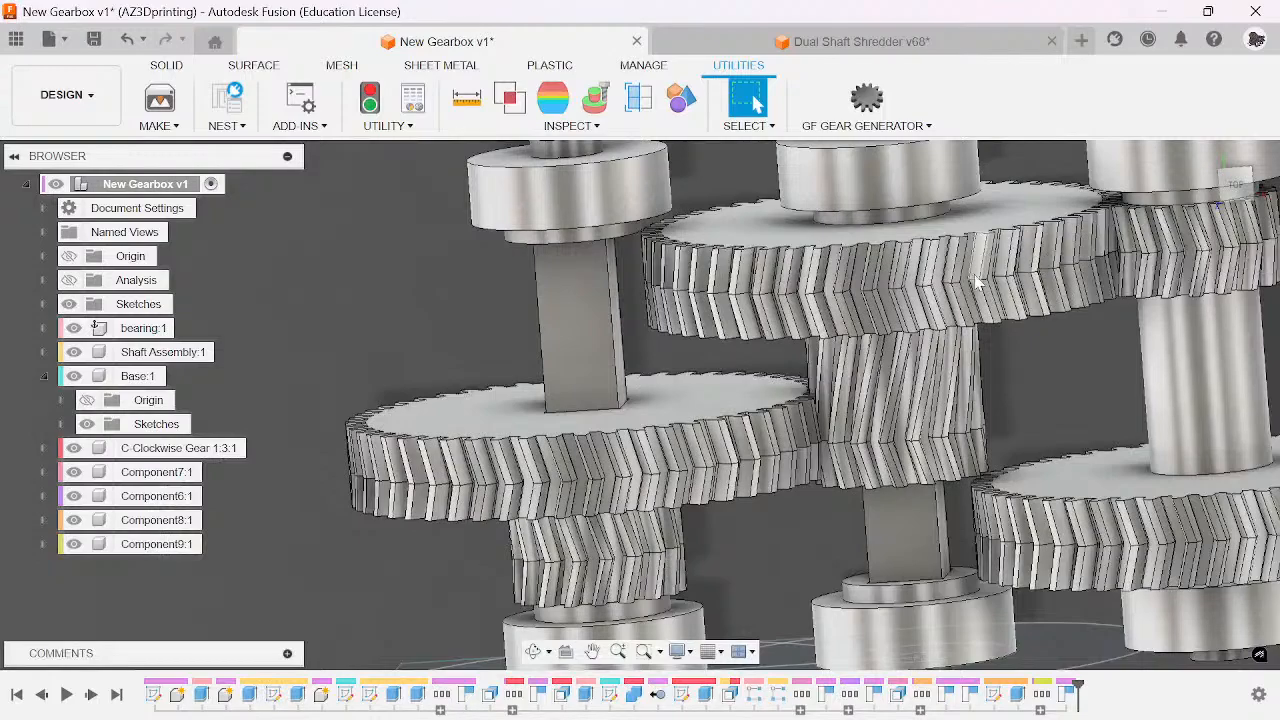
- Move the second shaft's large gear aside to examine the pinion's end, and revert the gear's position
drag(976, 282, 832, 468)
drag(1236, 188, 1202, 145)
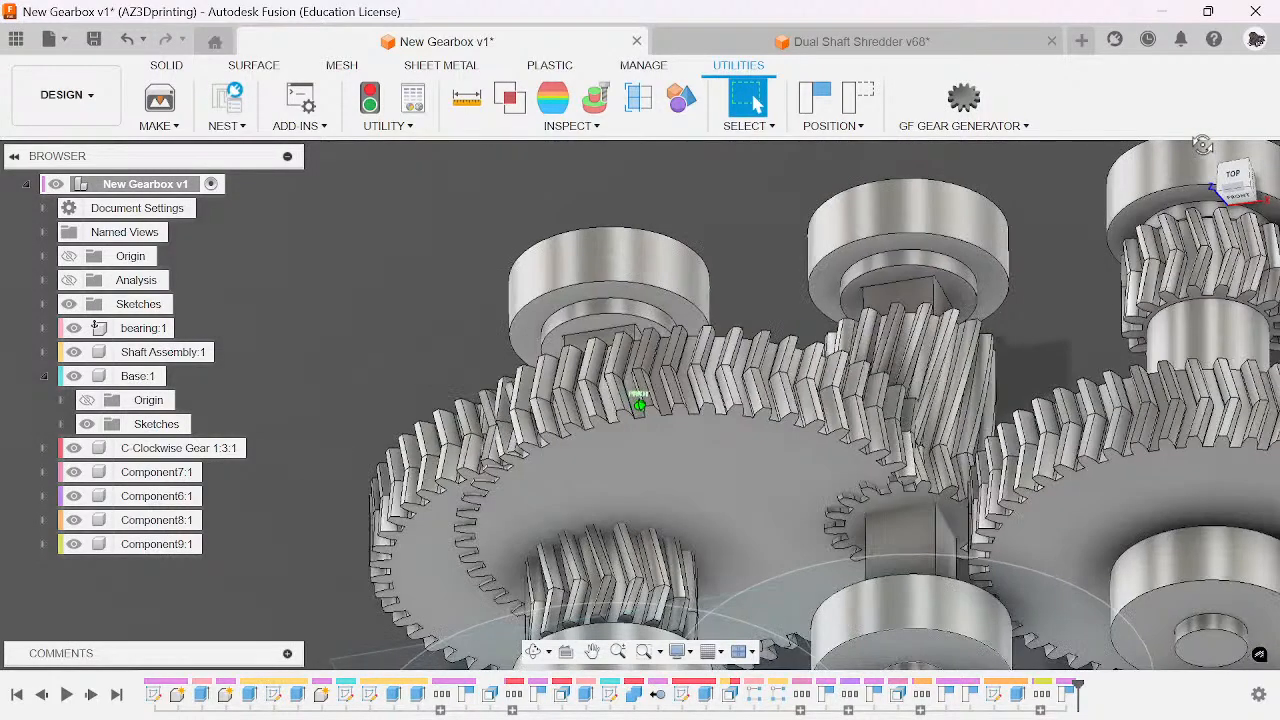
scroll(805, 357, up, 6)
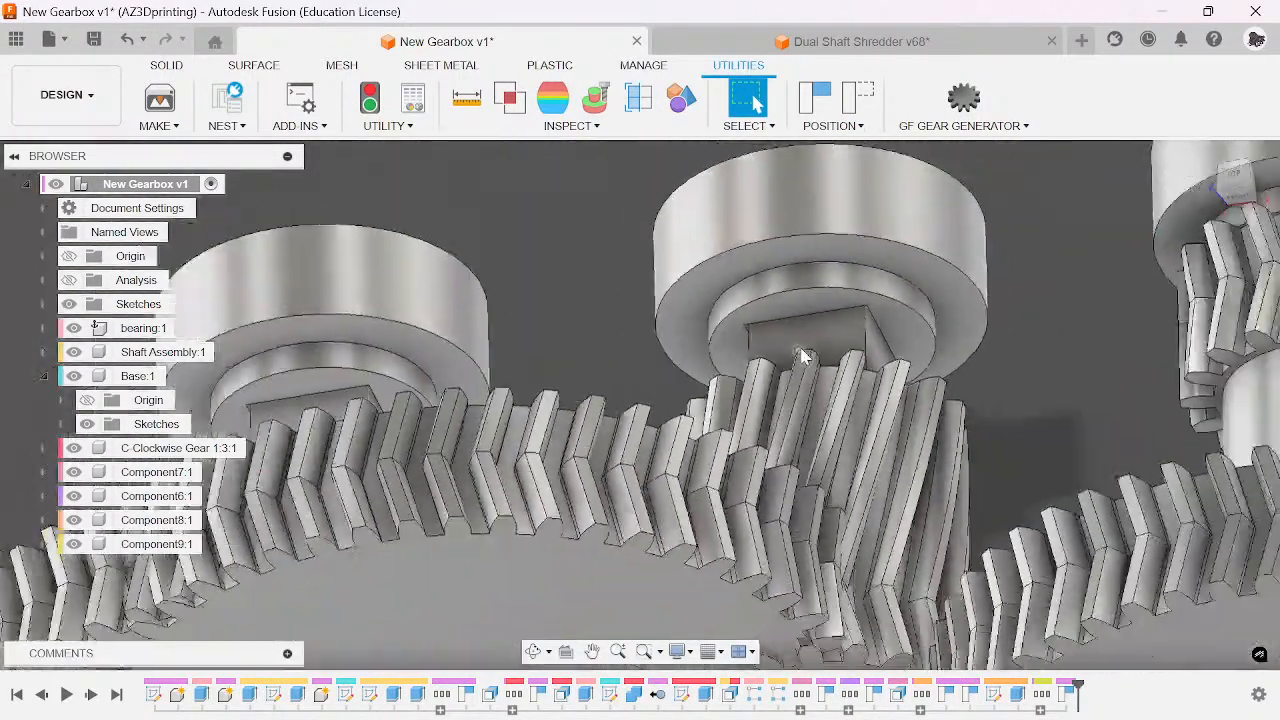
scroll(805, 357, down, 8)
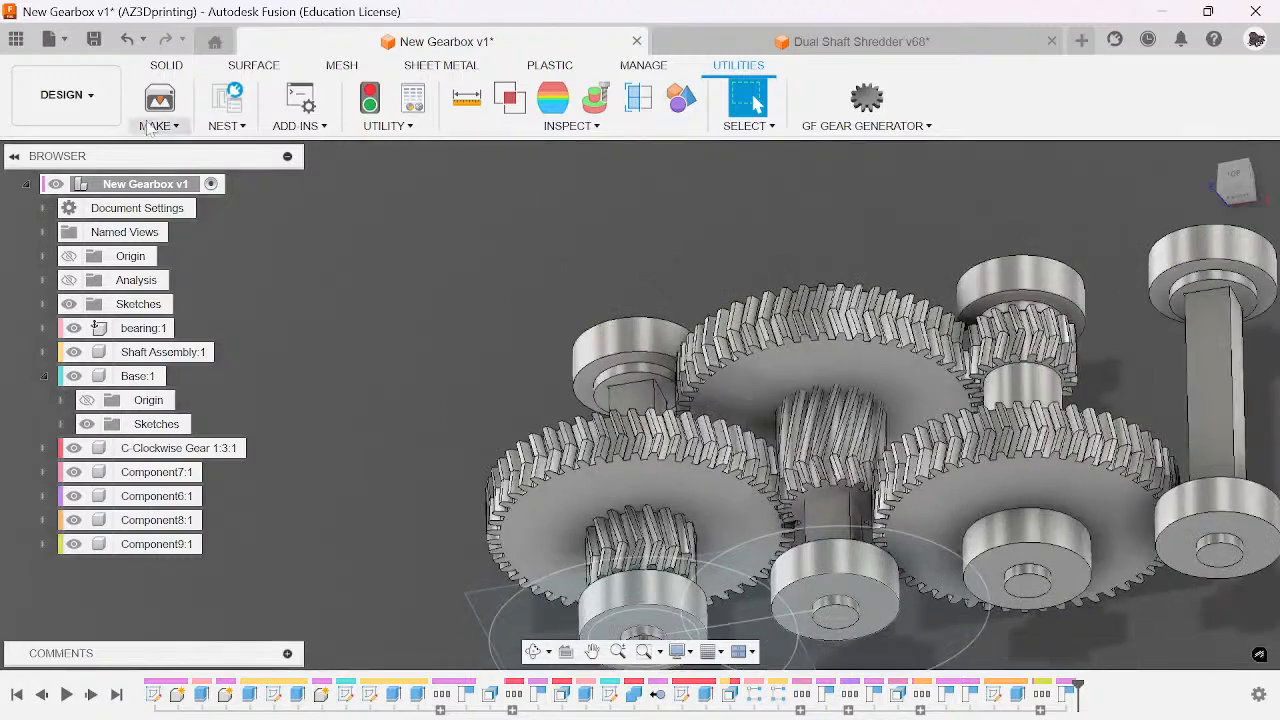
- Combine the second shaft's pinion with its large herringbone gear using the Join operation, without keeping the tool body
click(166, 65)
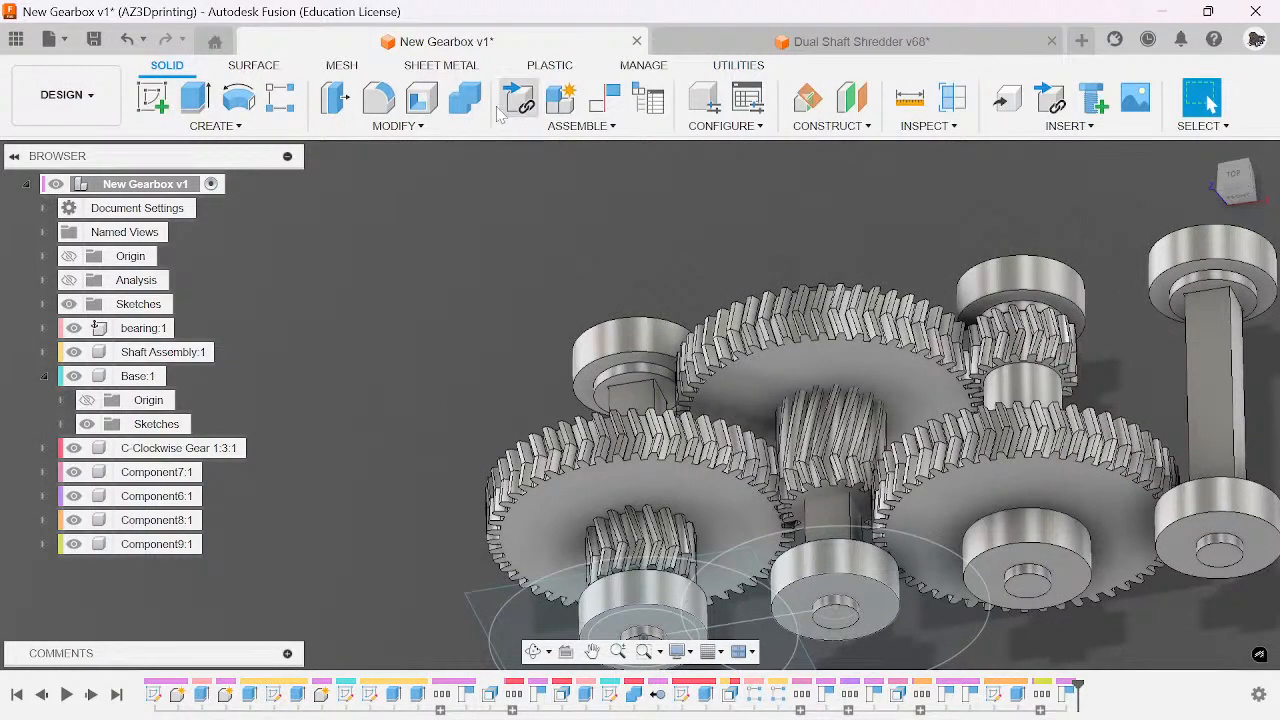
click(464, 97)
click(865, 460)
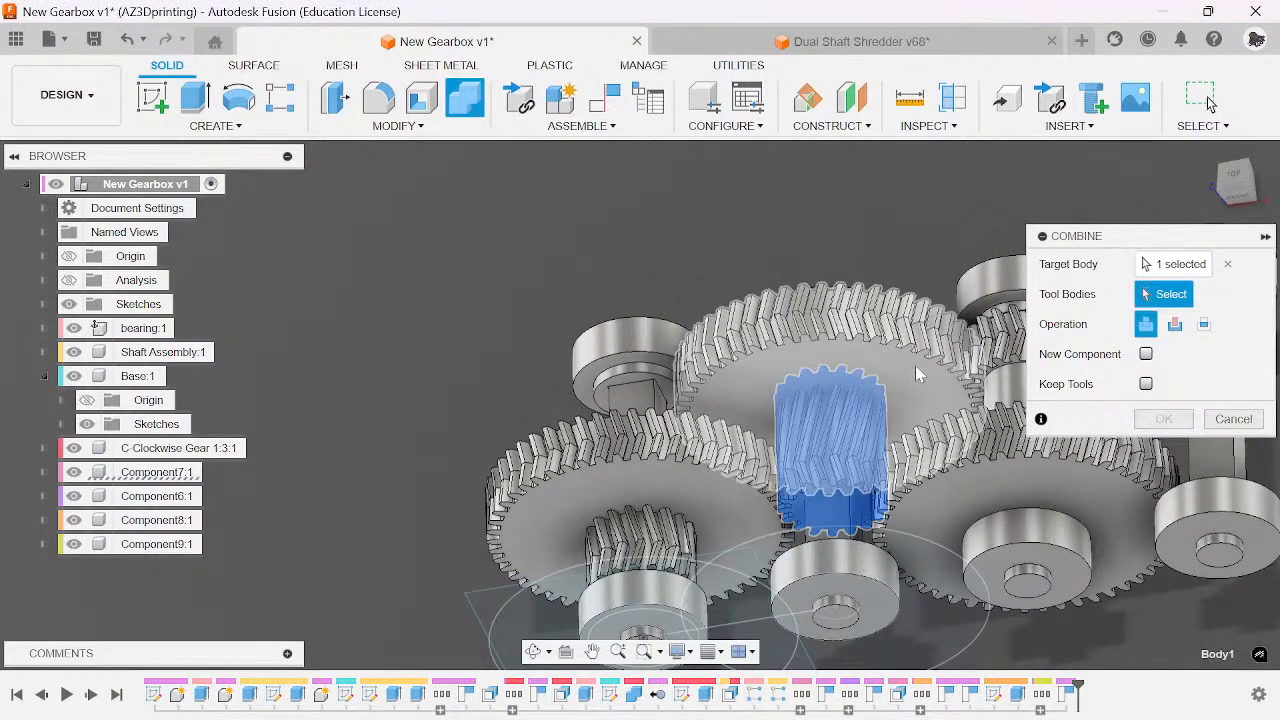
click(918, 374)
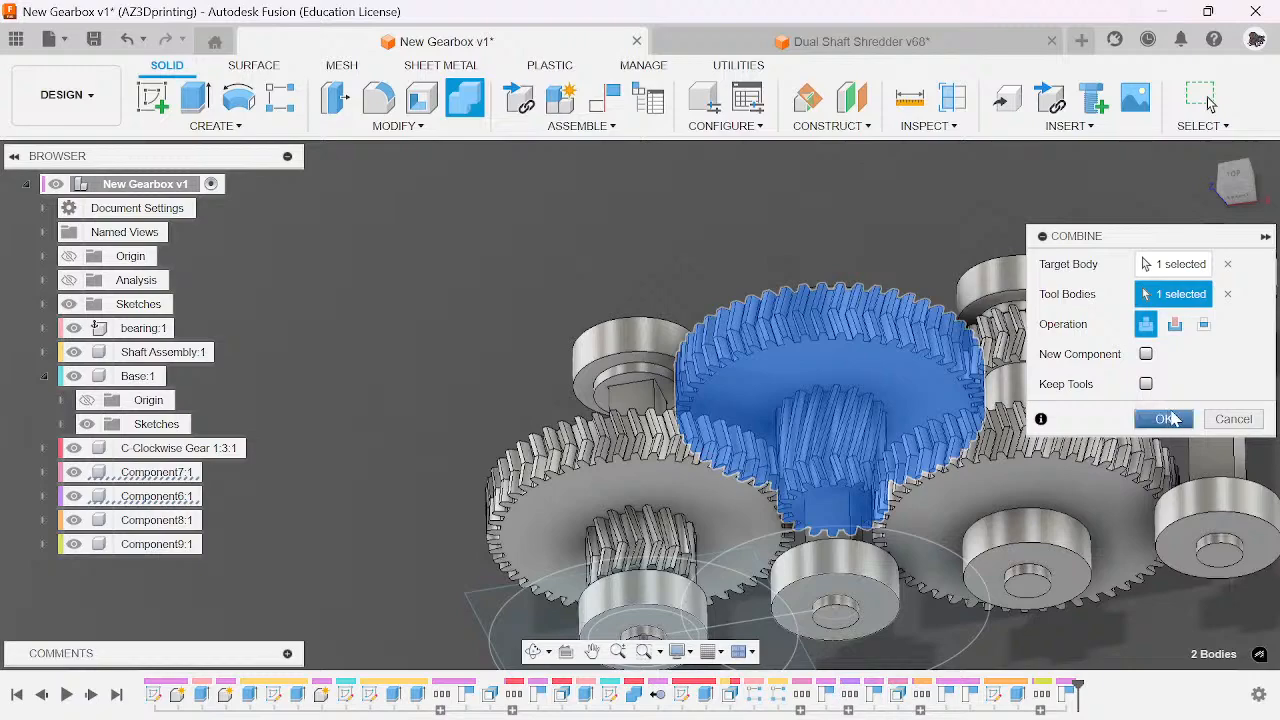
click(1168, 419)
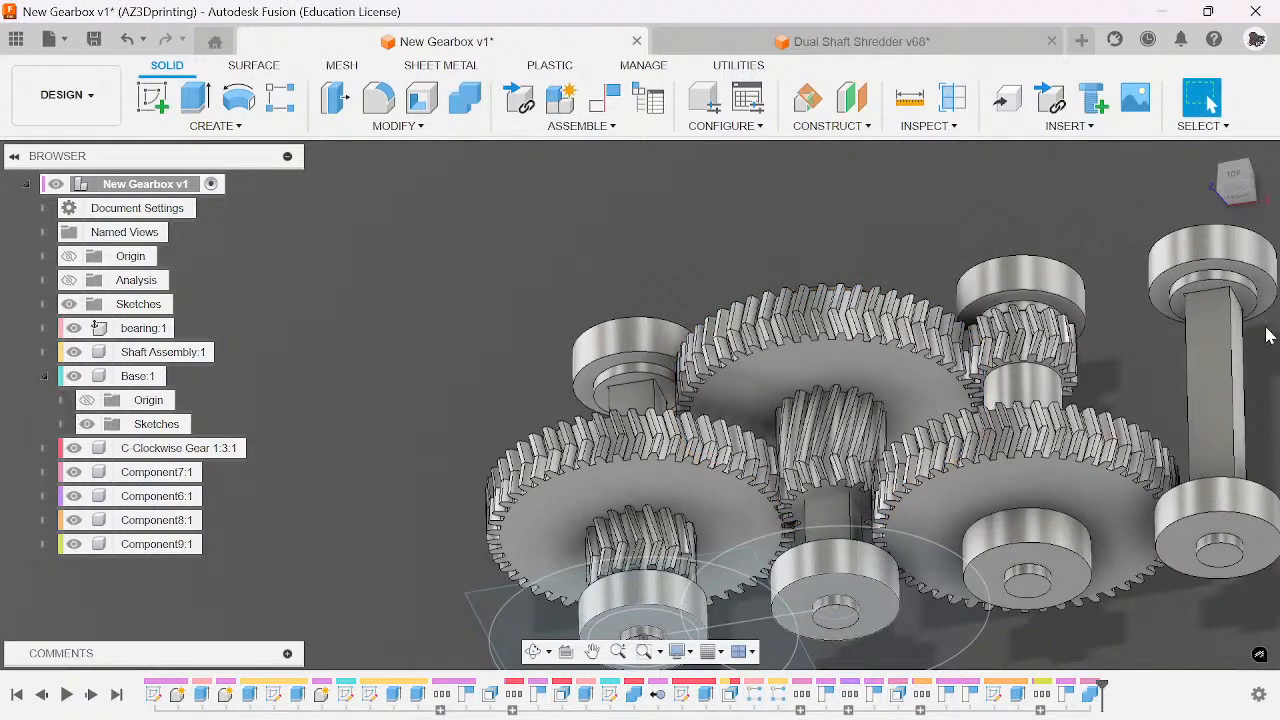
- Join the third shaft's 51-tooth gear with the hub and small gear body above it using Combine, without keeping the tool body
mouse_move(1230, 195)
mouse_down()
mouse_move(1237, 172)
mouse_move(1262, 214)
mouse_up()
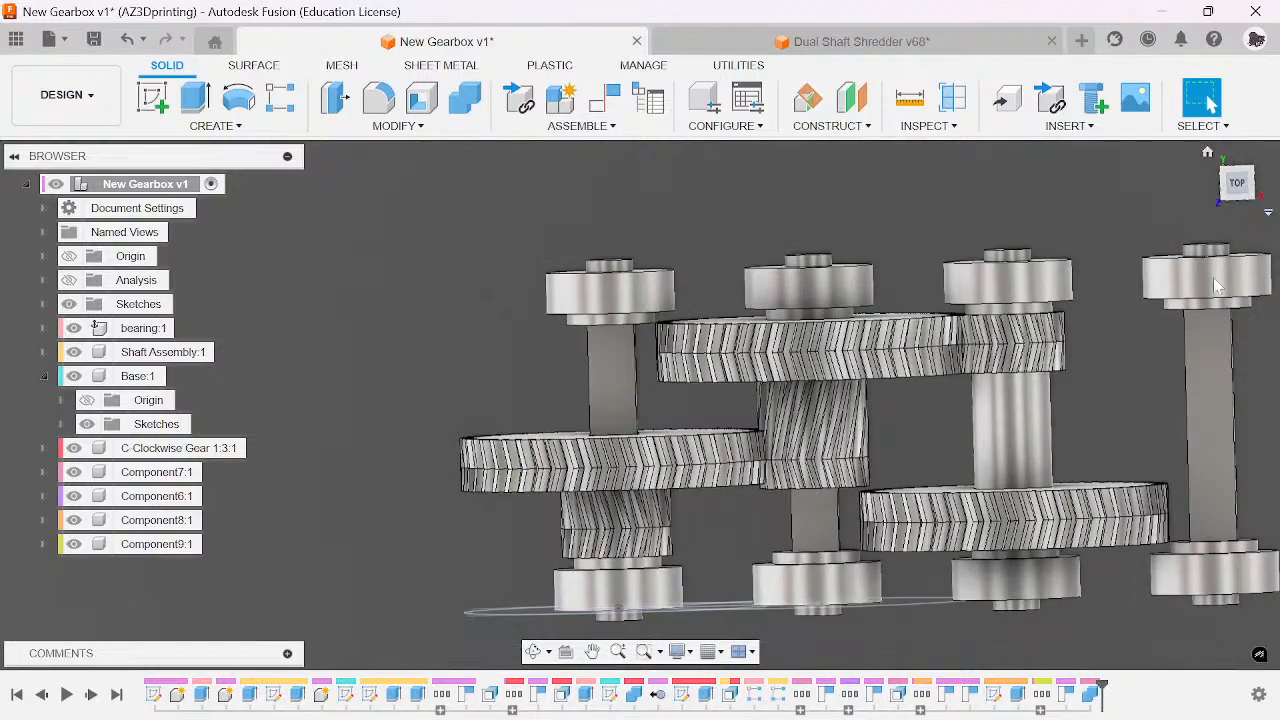
scroll(1122, 500, down, 1)
scroll(1121, 506, up, 3)
middle_drag(1110, 490, 873, 503)
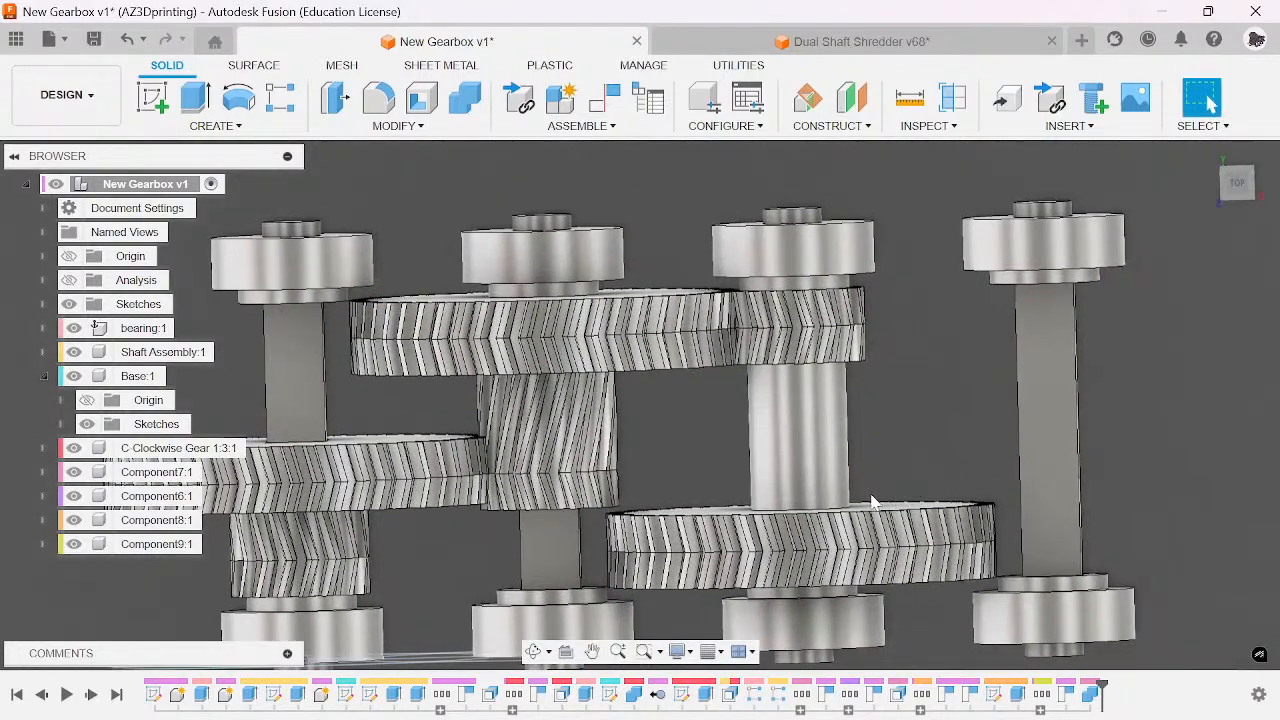
click(465, 97)
click(797, 513)
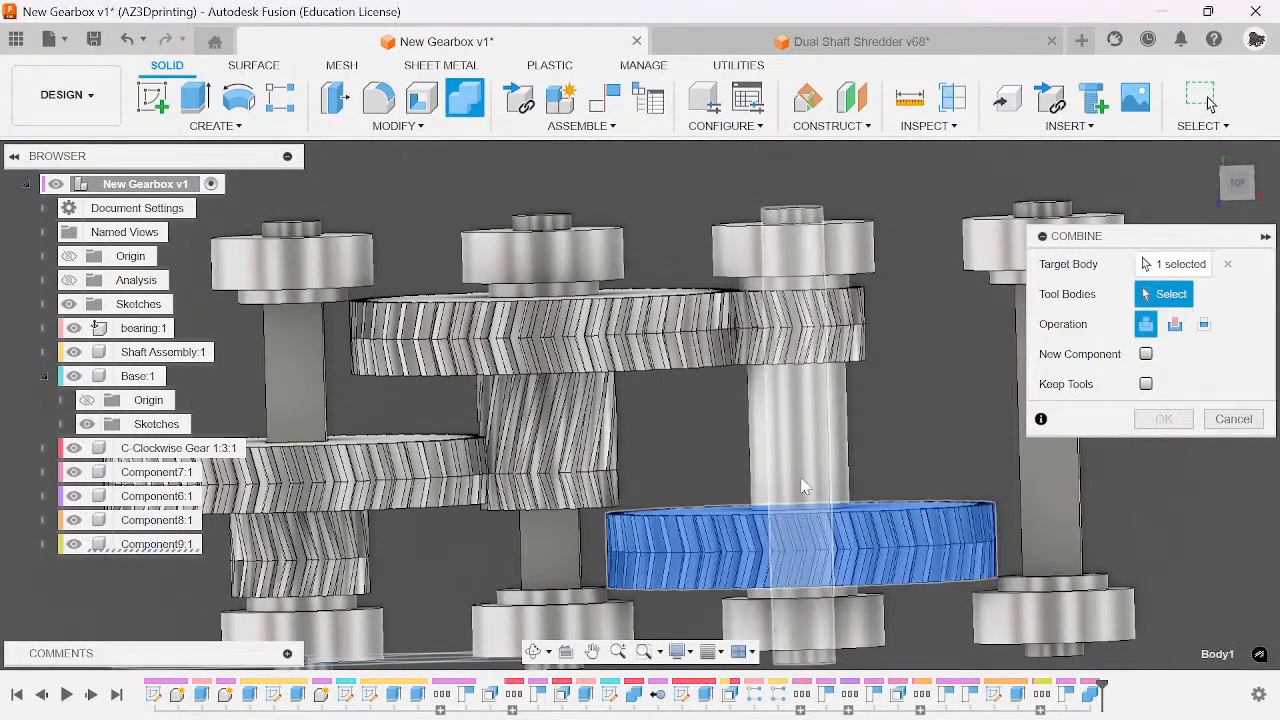
click(806, 452)
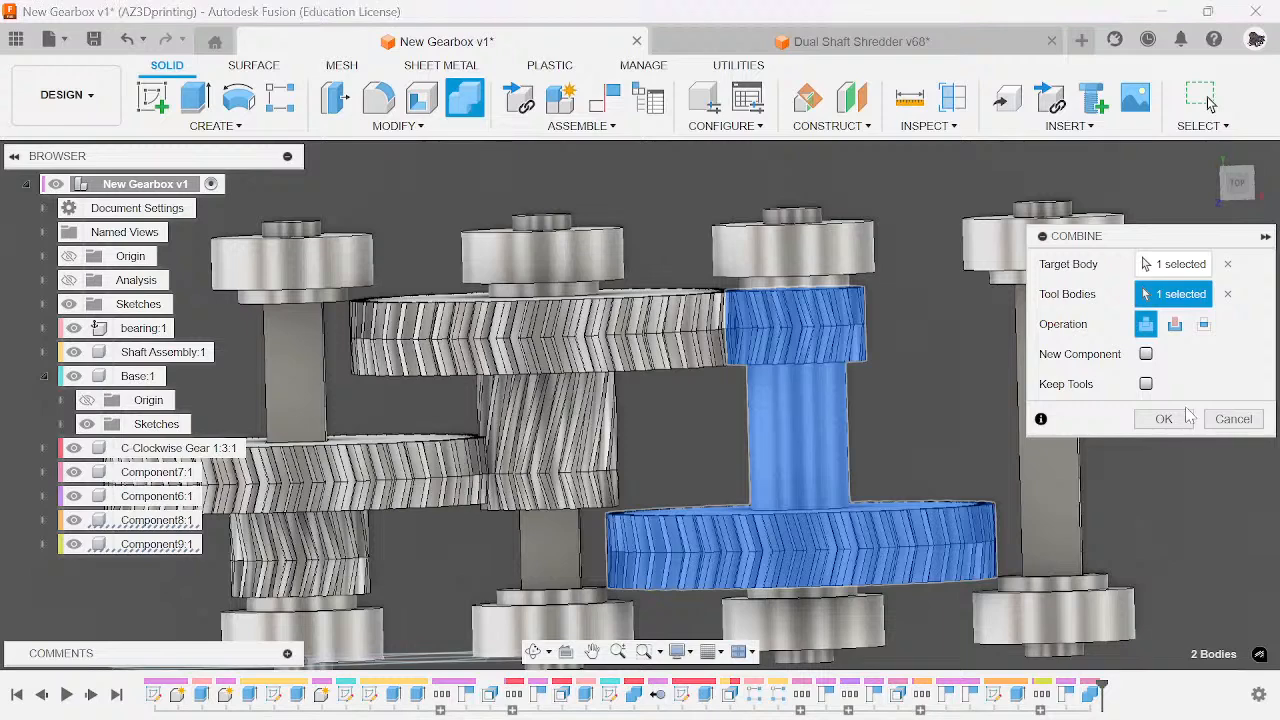
click(1165, 420)
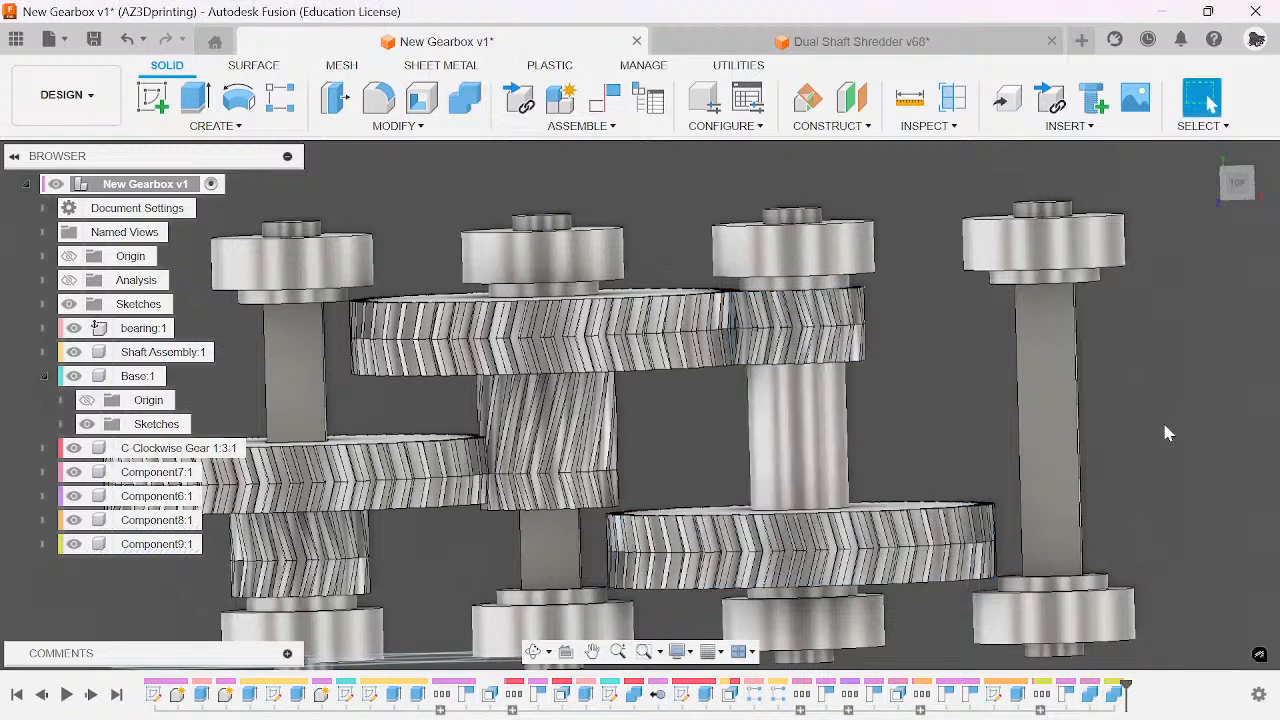
- Remove the emptied components Component8:1 and Component6:1 from the assembly
click(155, 520)
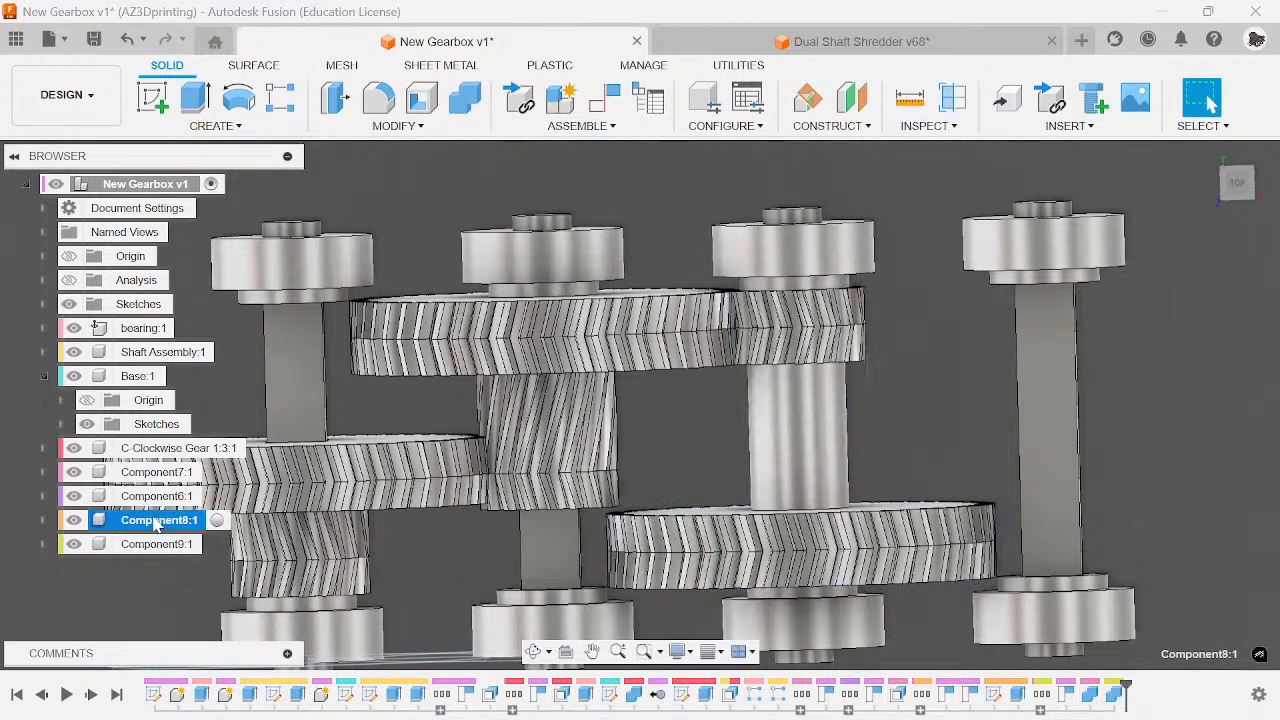
right_click(155, 520)
click(218, 430)
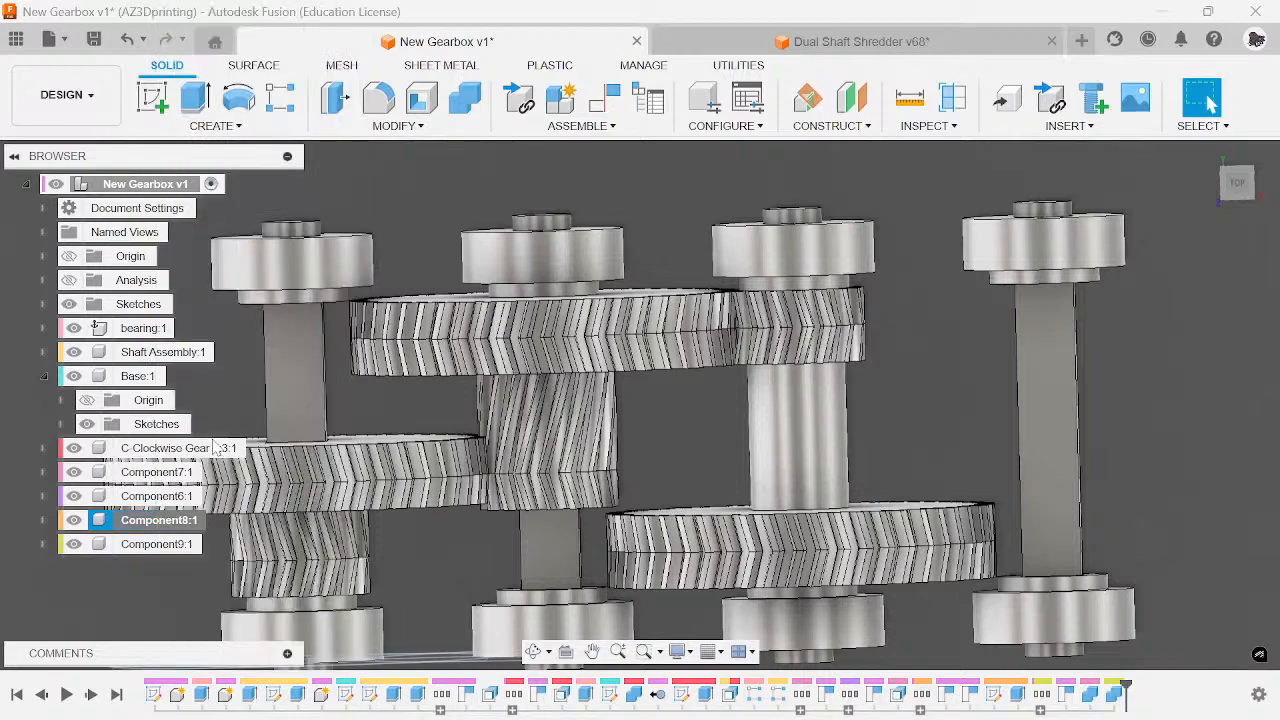
click(150, 478)
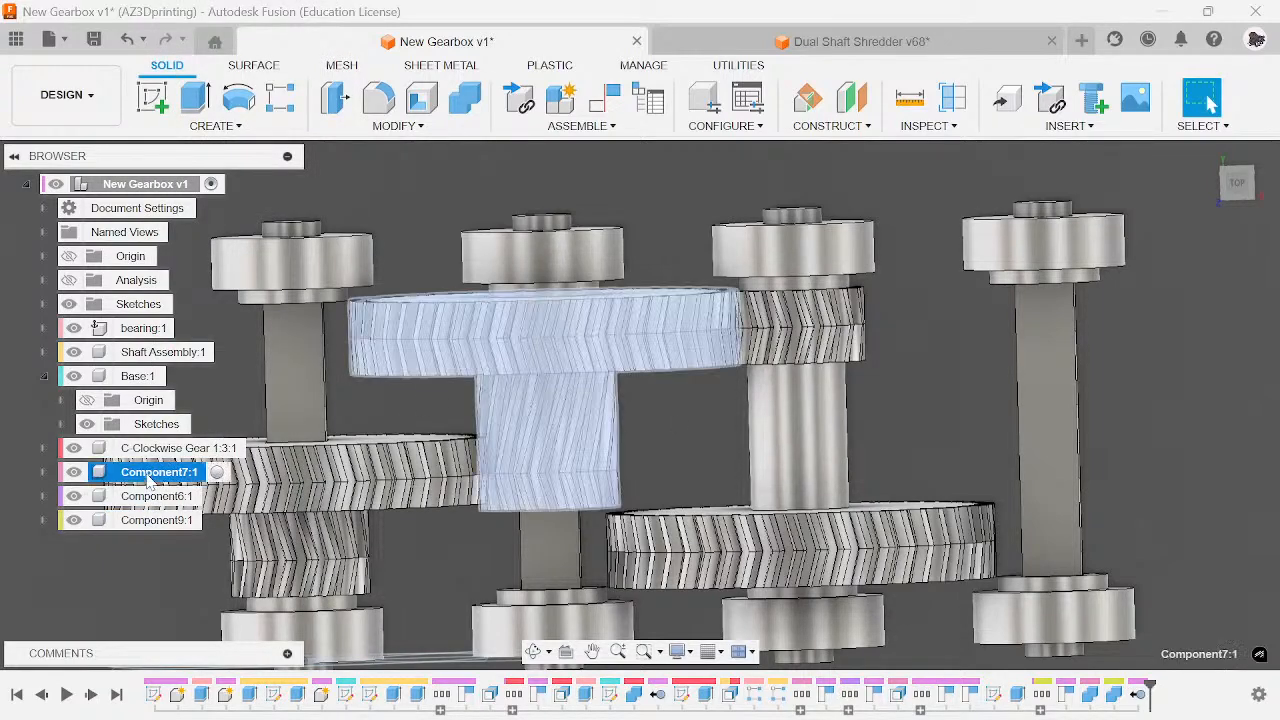
click(155, 496)
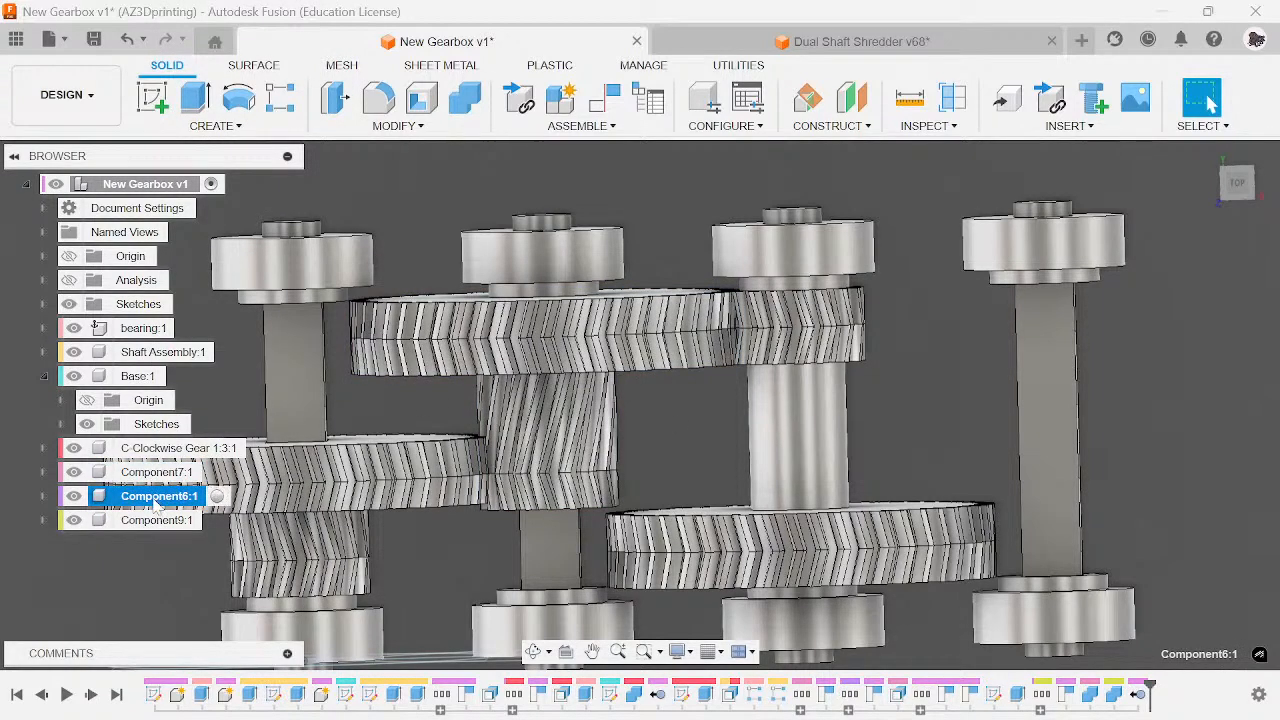
right_click(158, 498)
click(203, 433)
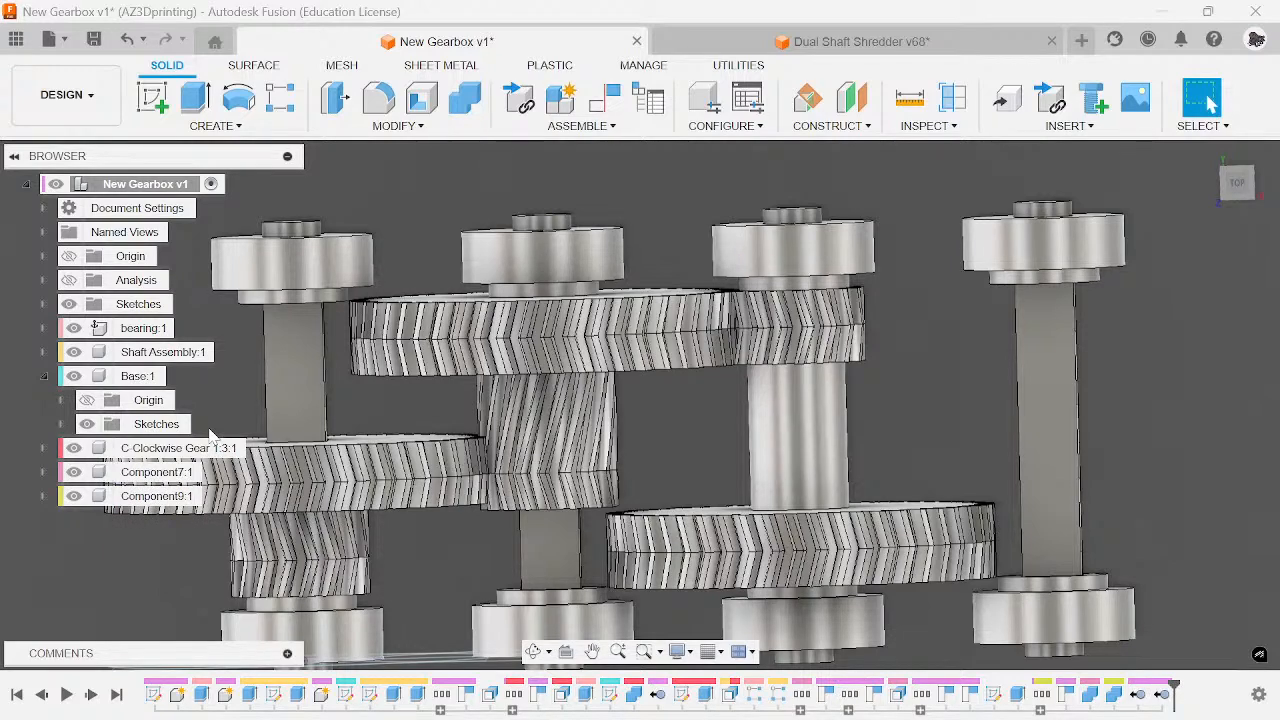
scroll(772, 453, down, 2)
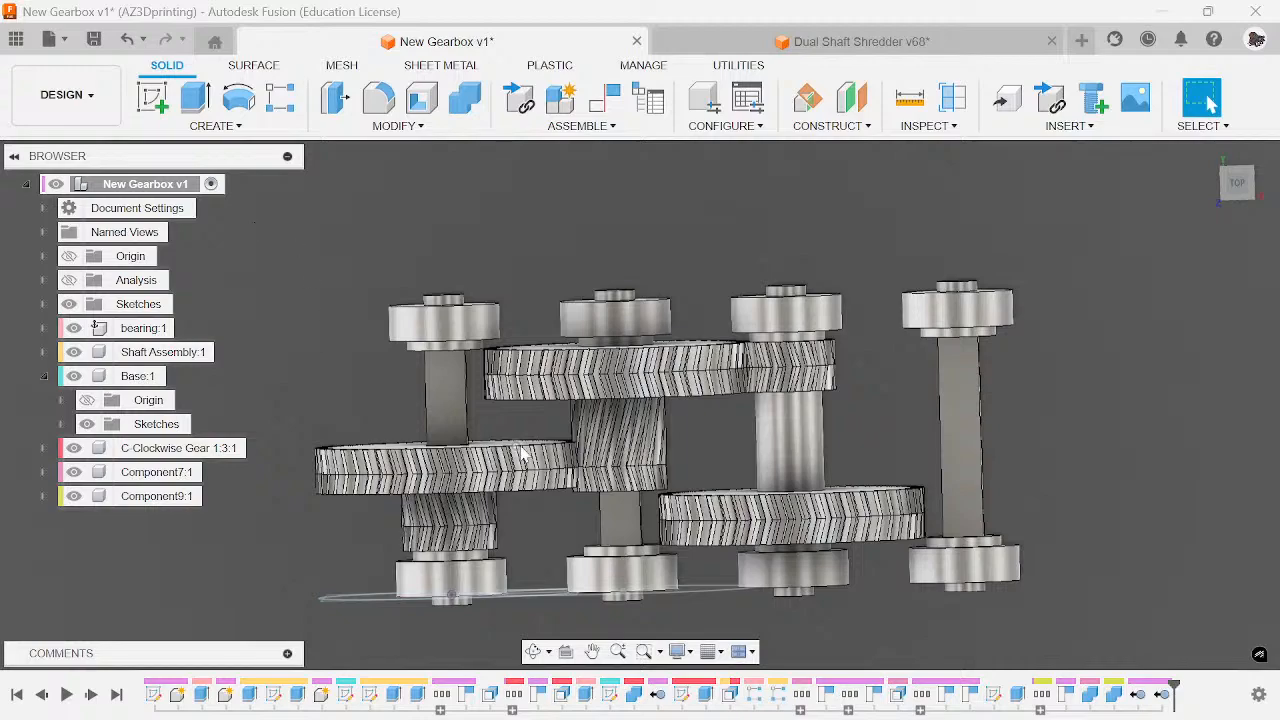
- Move the second shaft's joined gear aside to check it as a single body, and revert its position
scroll(510, 510, up, 5)
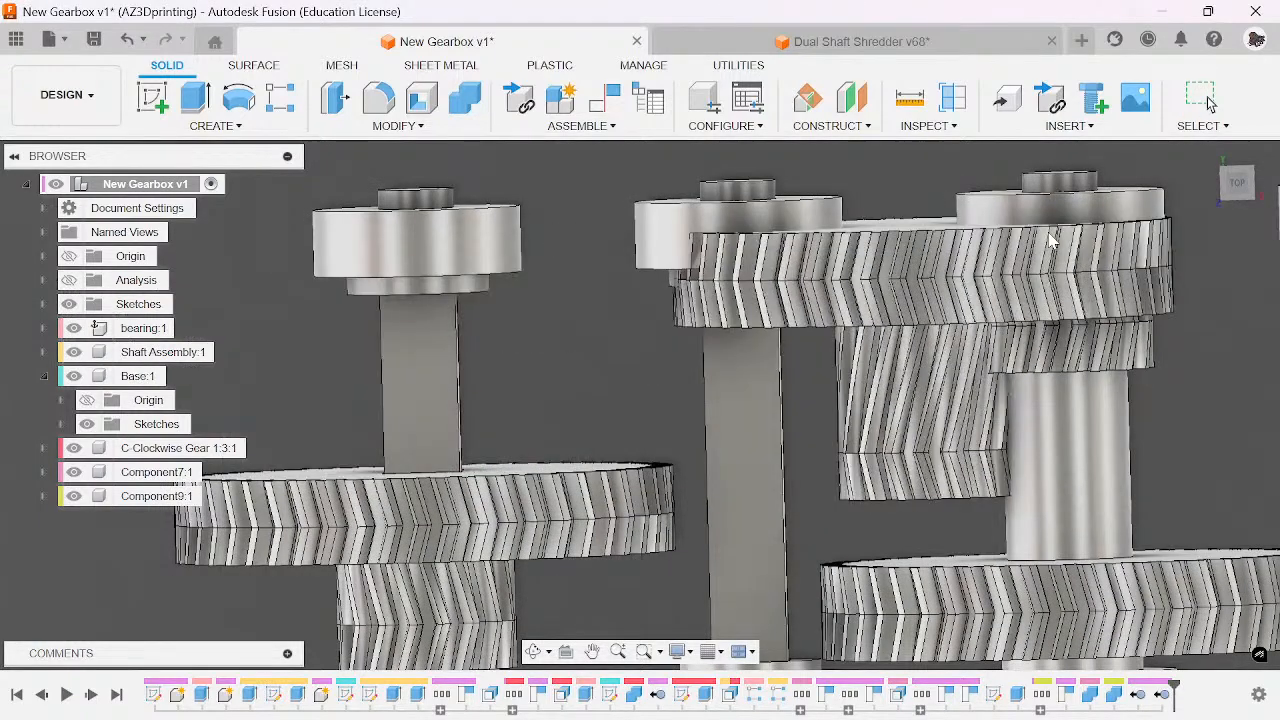
drag(798, 300, 3, 577)
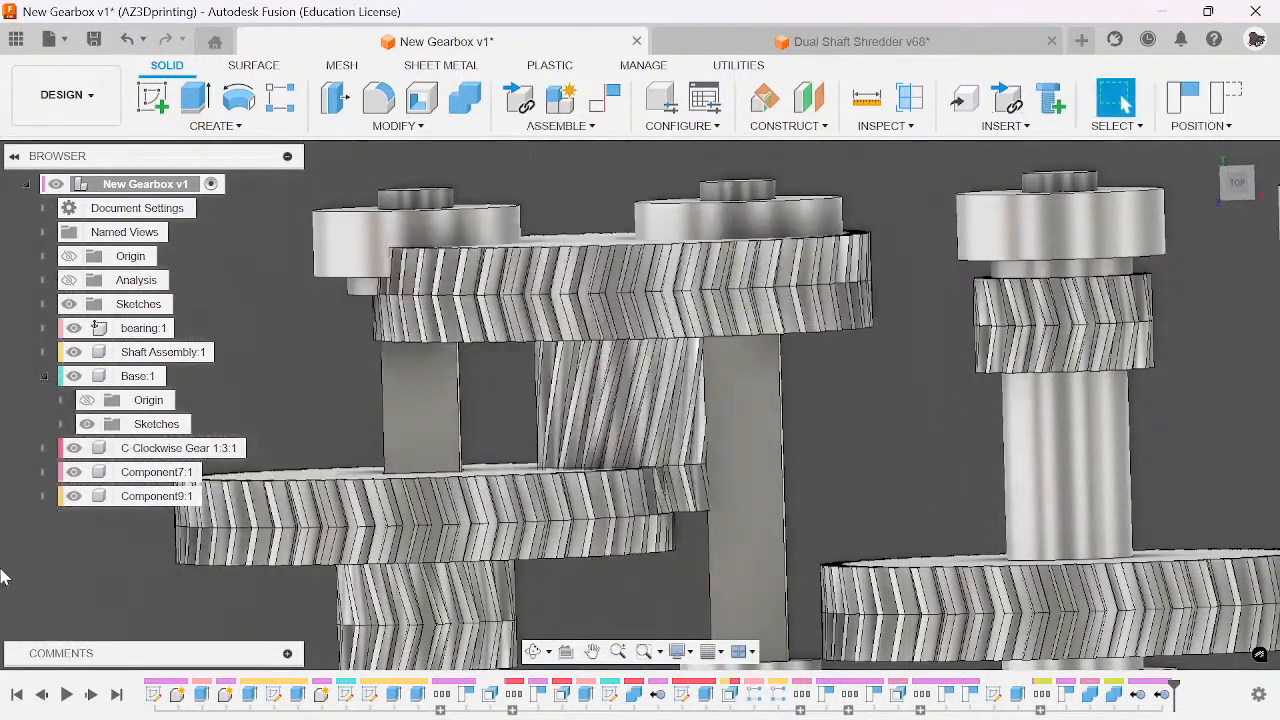
click(44, 497)
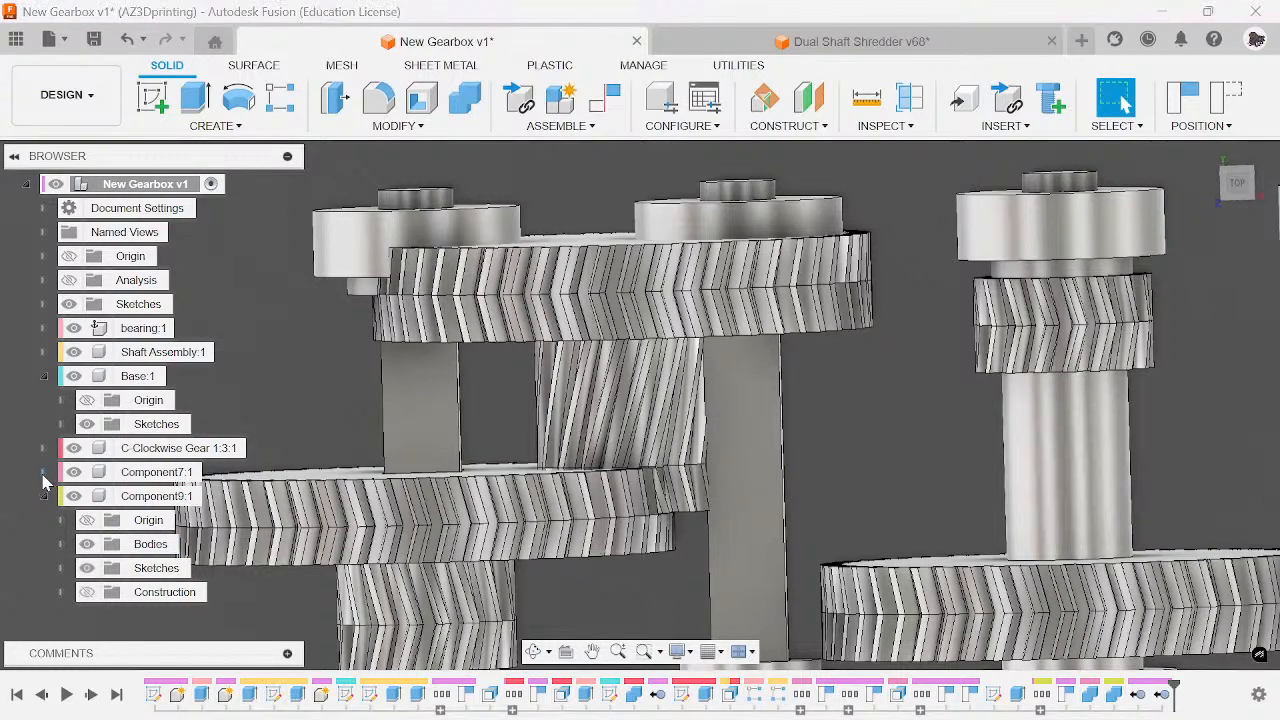
click(45, 473)
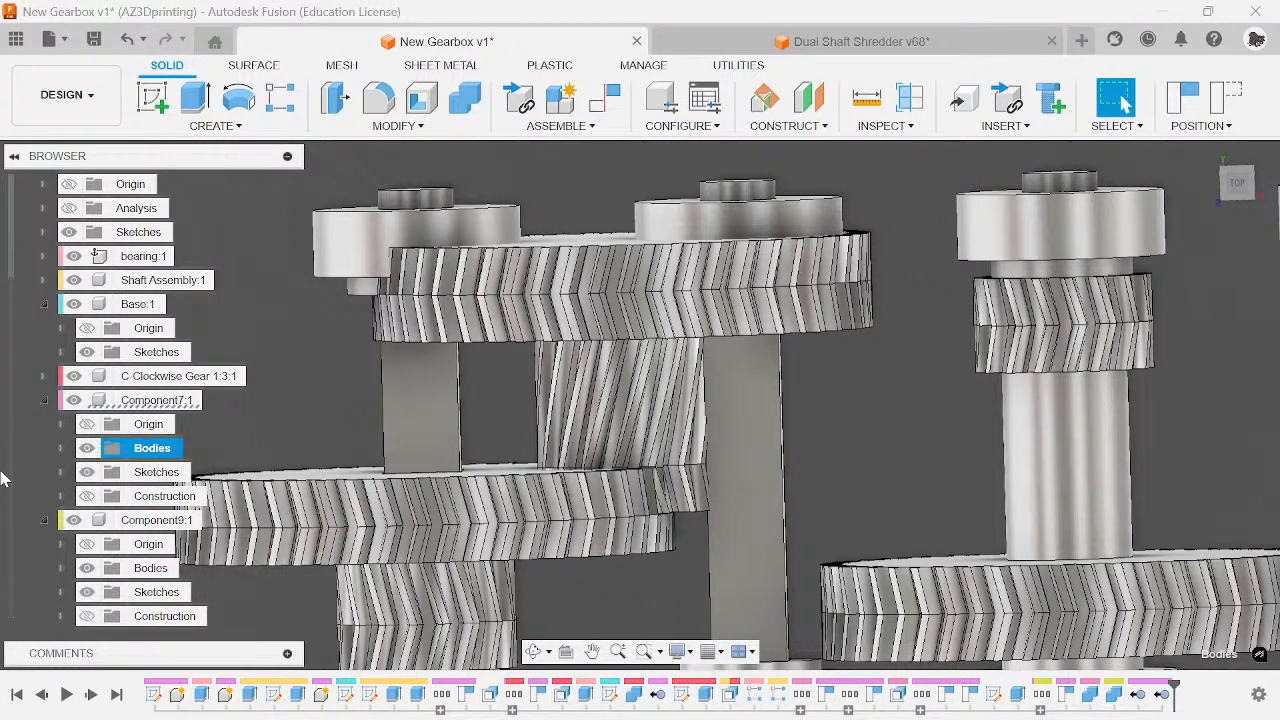
click(45, 400)
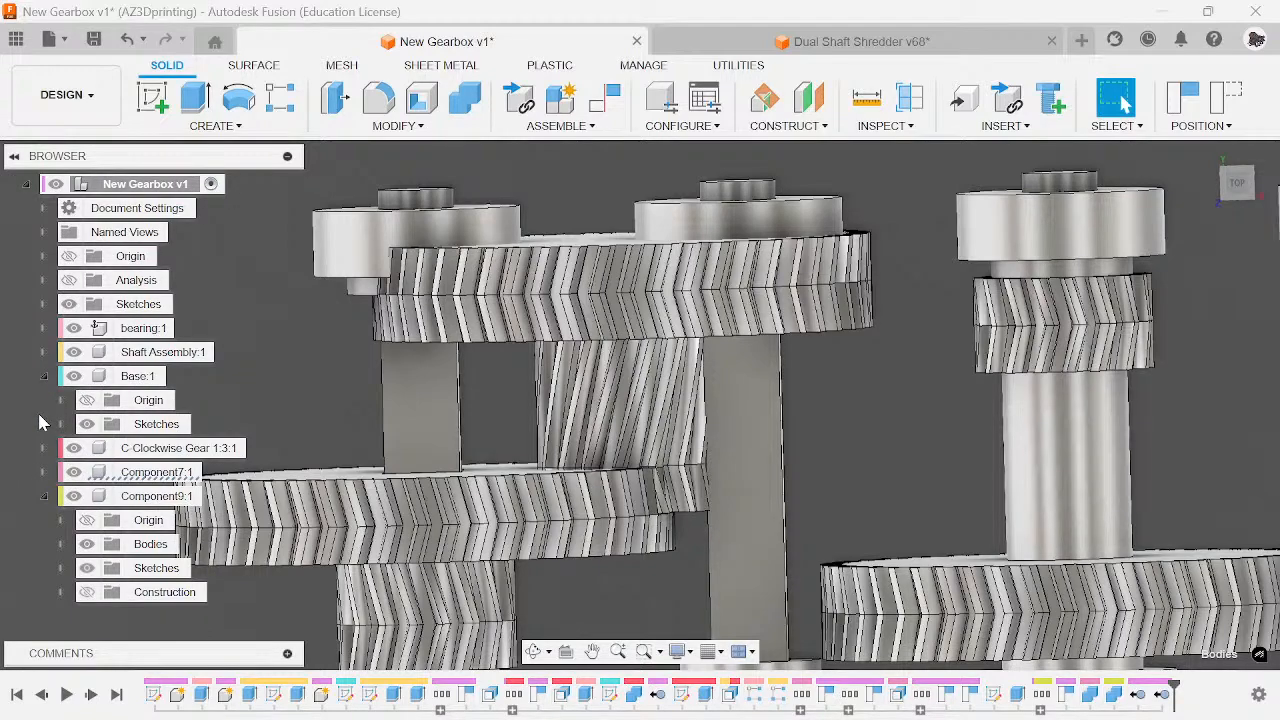
scroll(522, 293, down, 3)
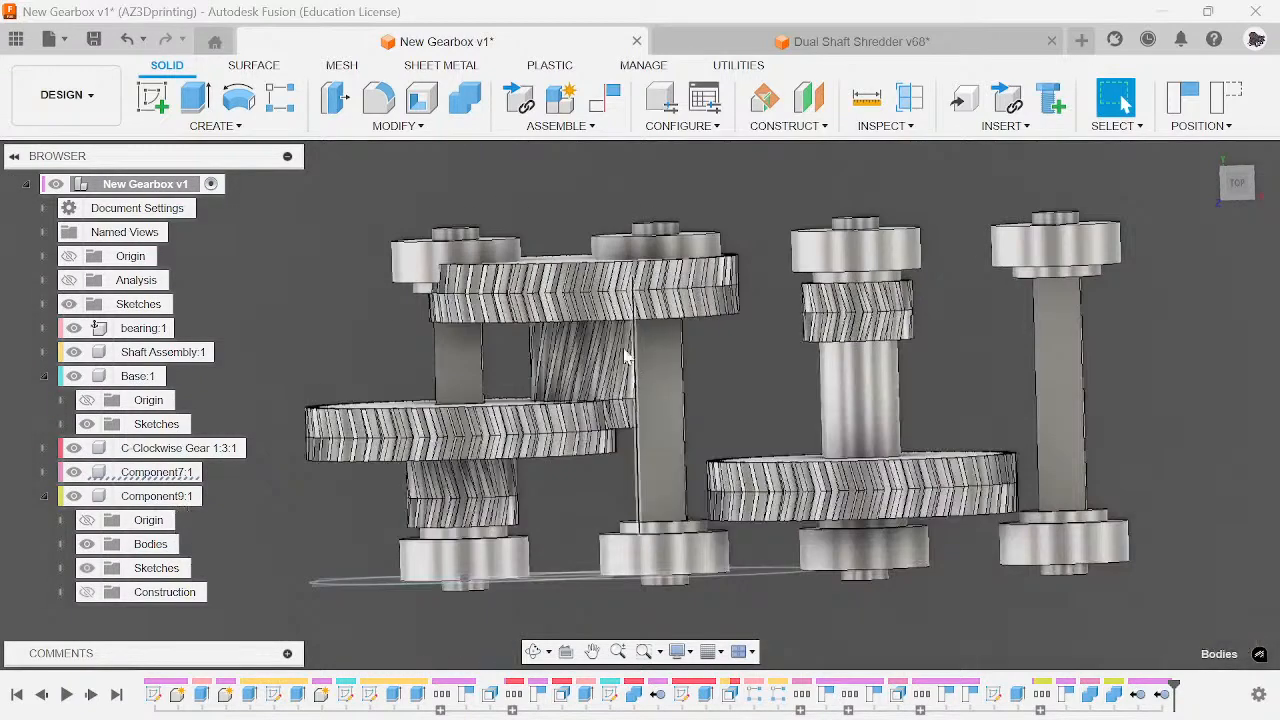
click(1222, 97)
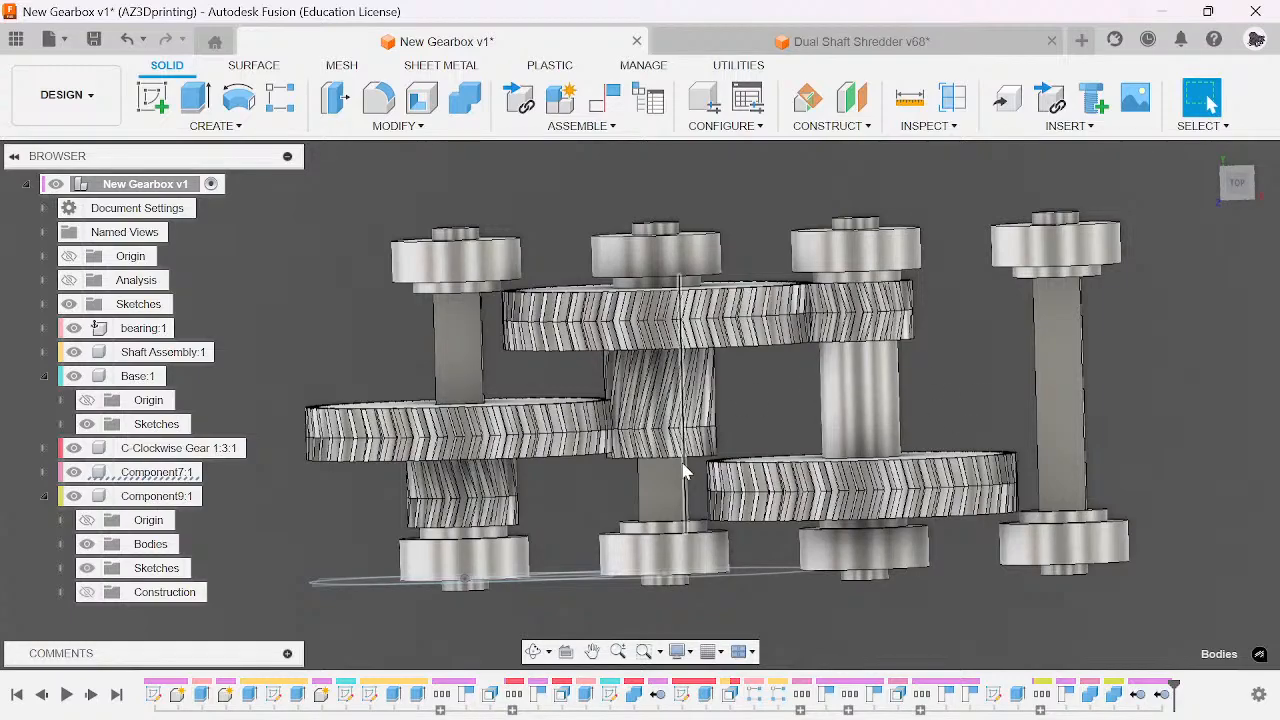
- Examine the third shaft's cylindrical hub, its lower edge at the large gear, and the base sketch in the timeline
scroll(686, 466, up, 2)
mouse_move(639, 404)
shift+middle_down()
mouse_move(600, 300)
mouse_move(639, 404)
mouse_move(998, 390)
shift+middle_up()
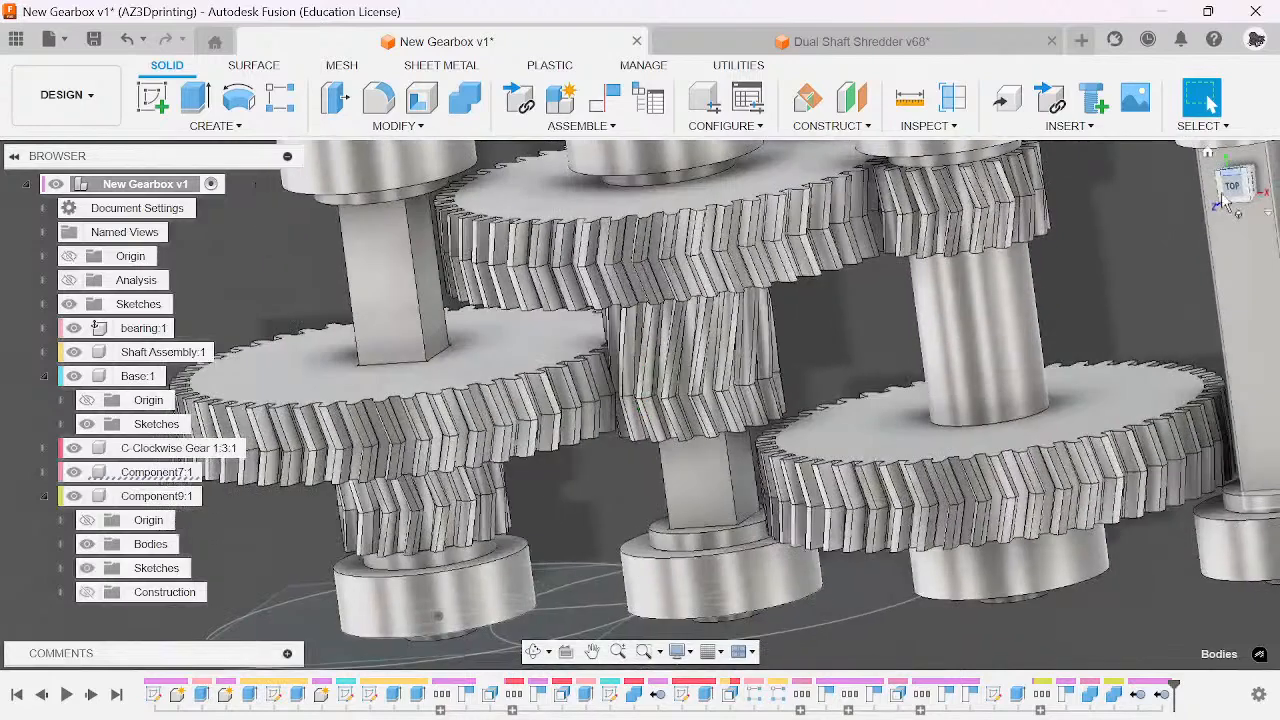
click(998, 390)
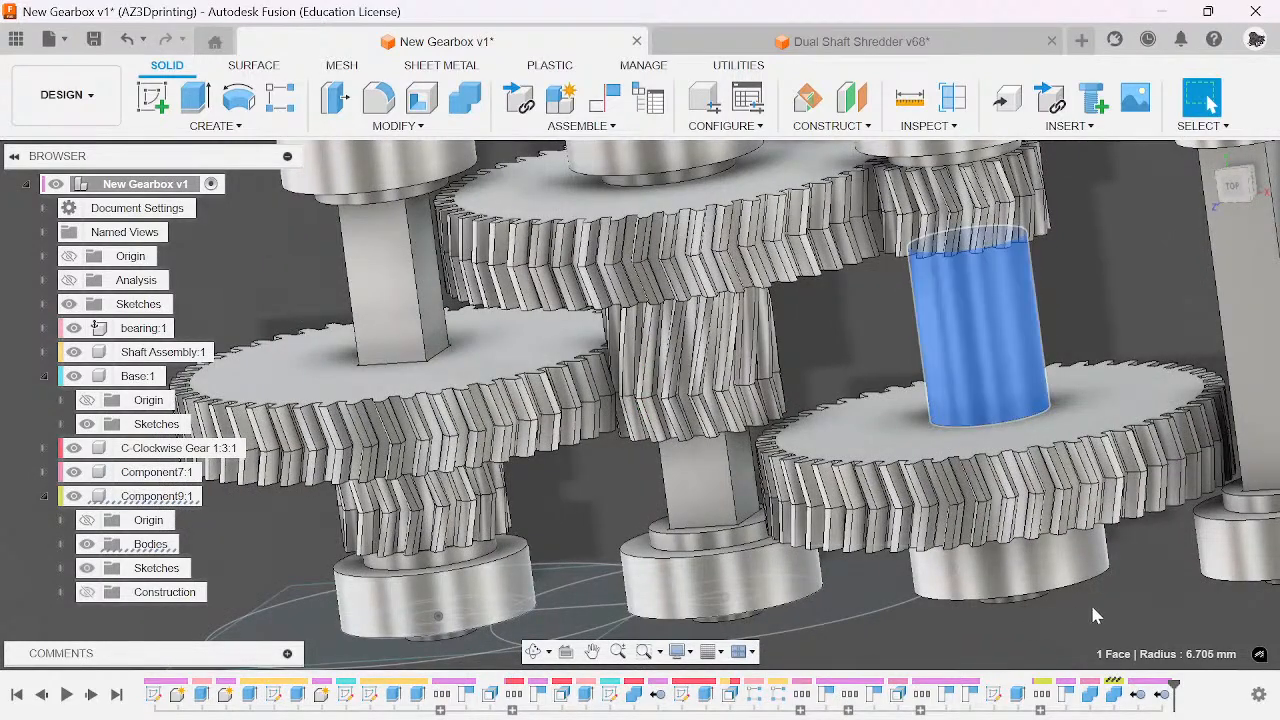
click(1136, 542)
scroll(1060, 500, up, 5)
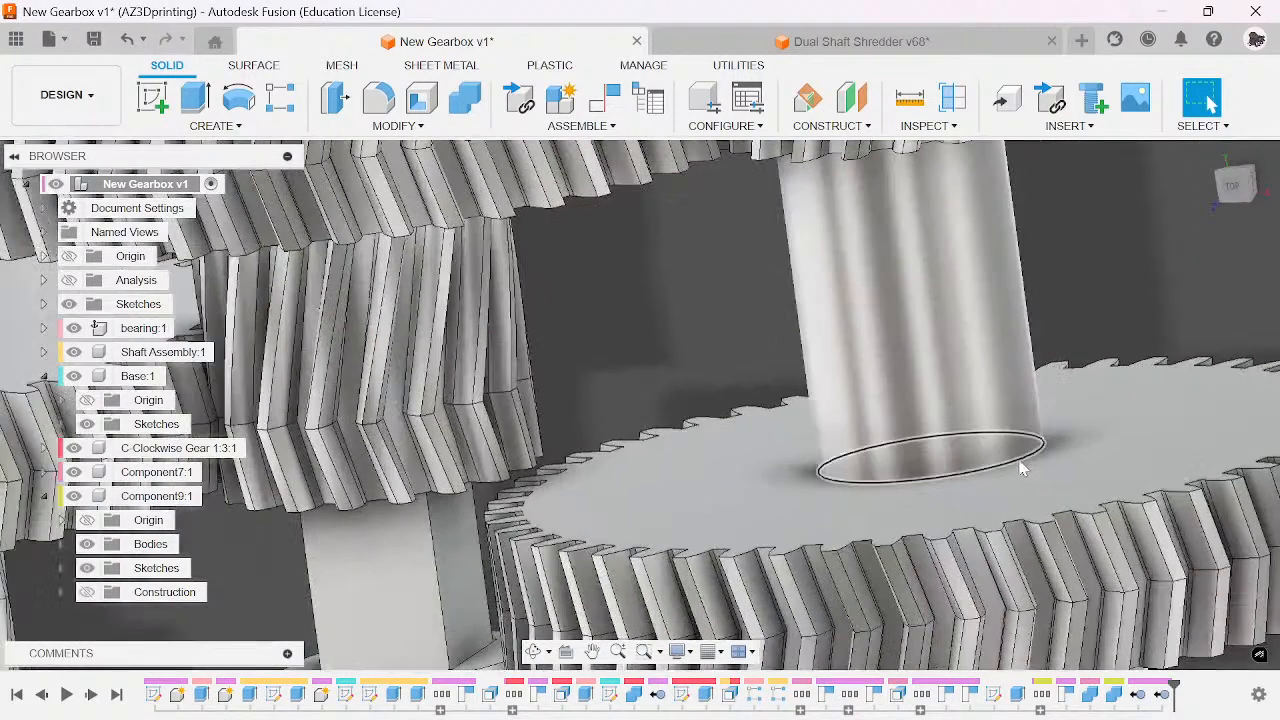
click(1024, 466)
scroll(1043, 468, down, 5)
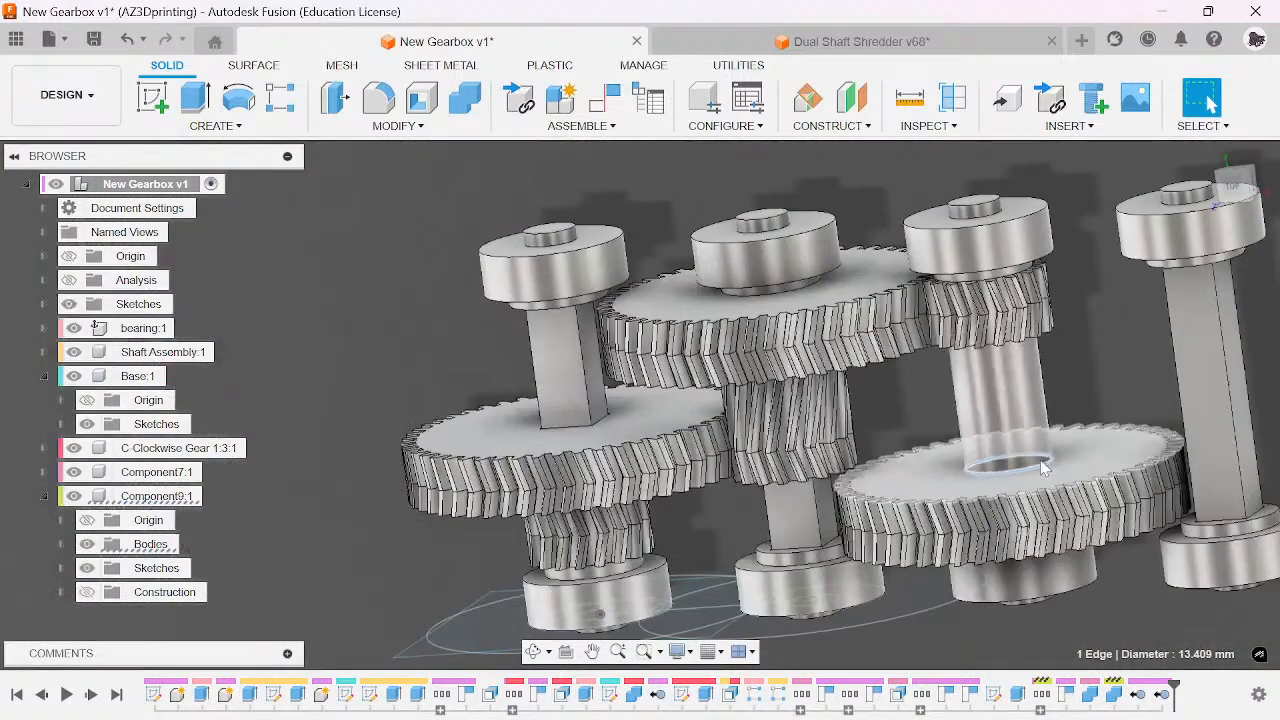
key(Escape)
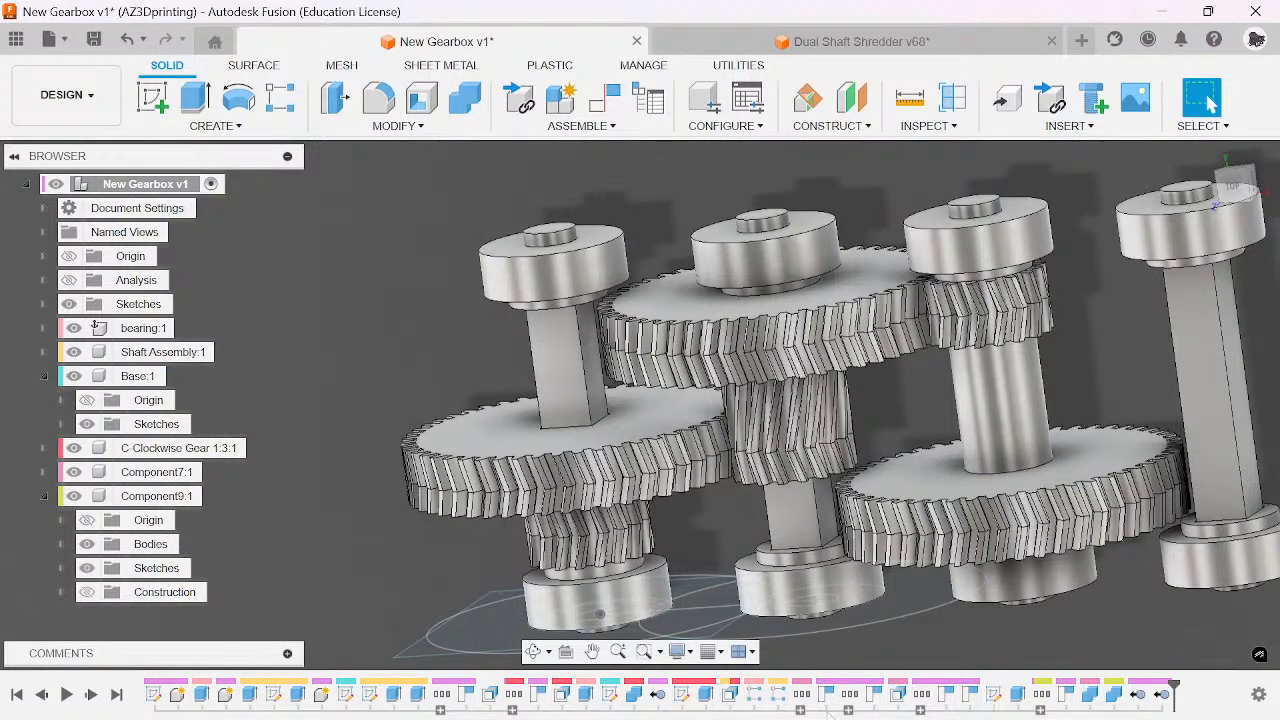
click(610, 693)
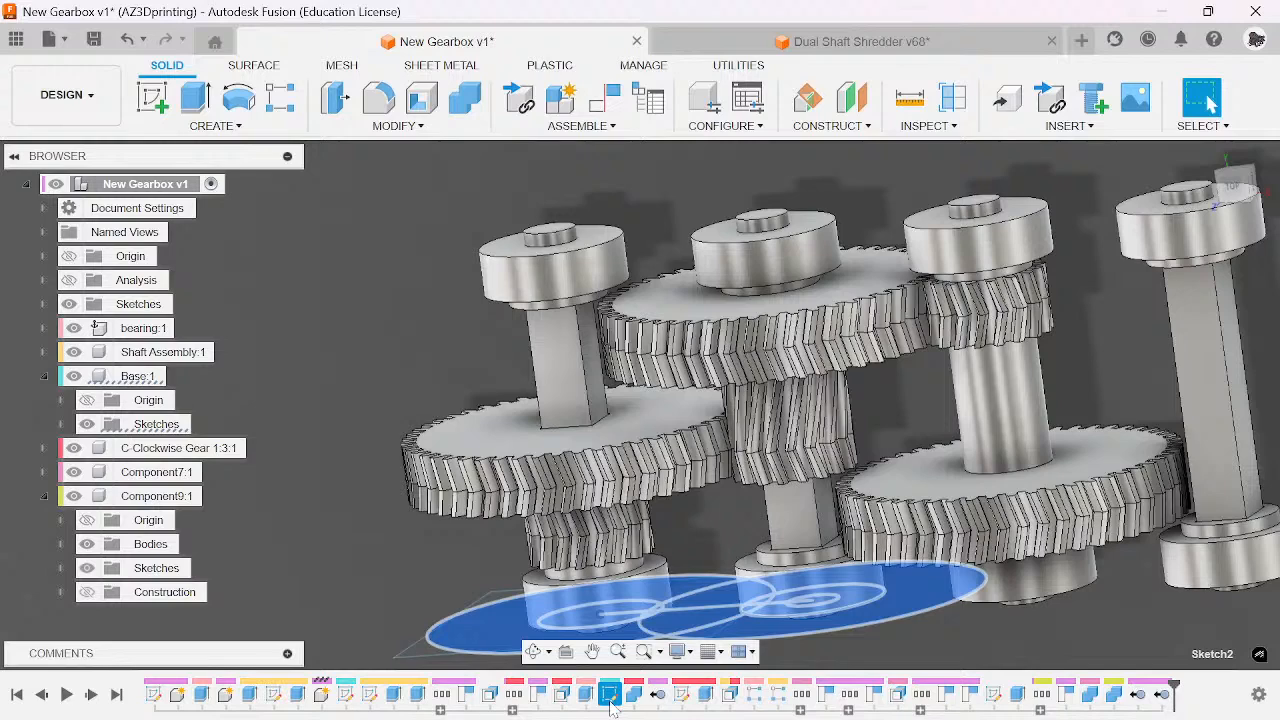
- Rename the second shaft's gear component, Component7, as "Clockwise Gear 2:3"
click(178, 448)
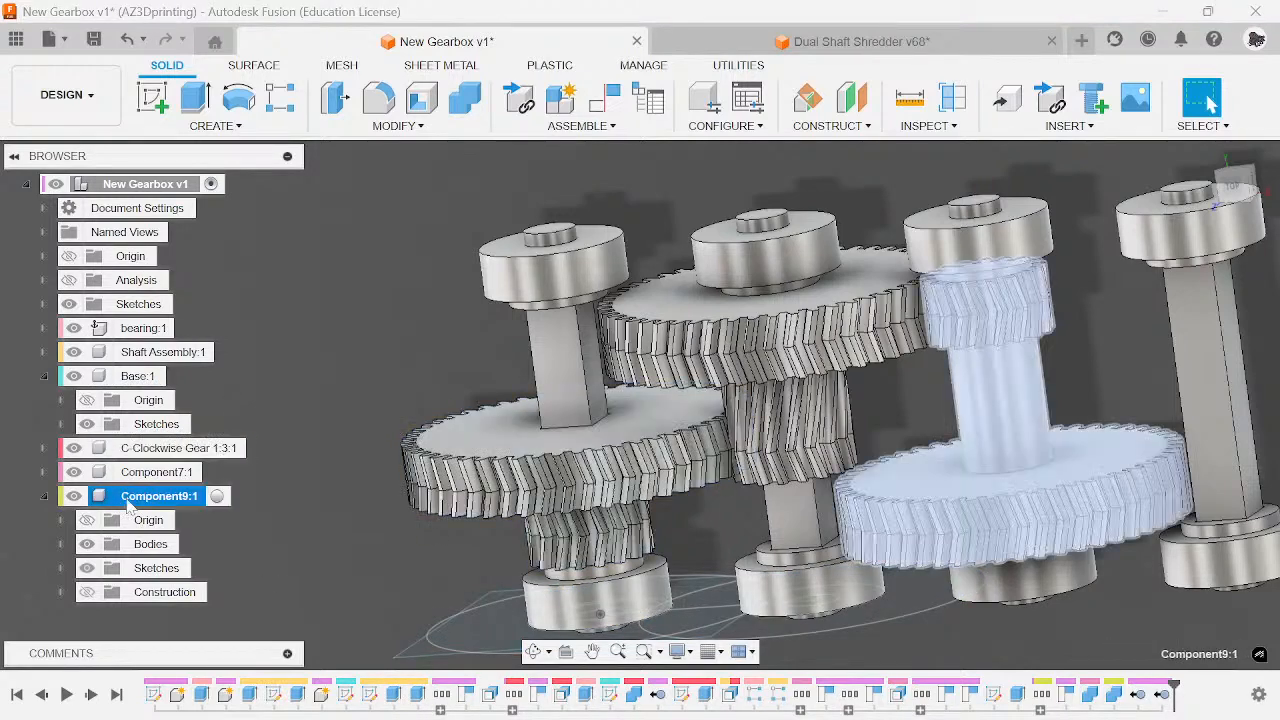
click(158, 472)
right_click(155, 480)
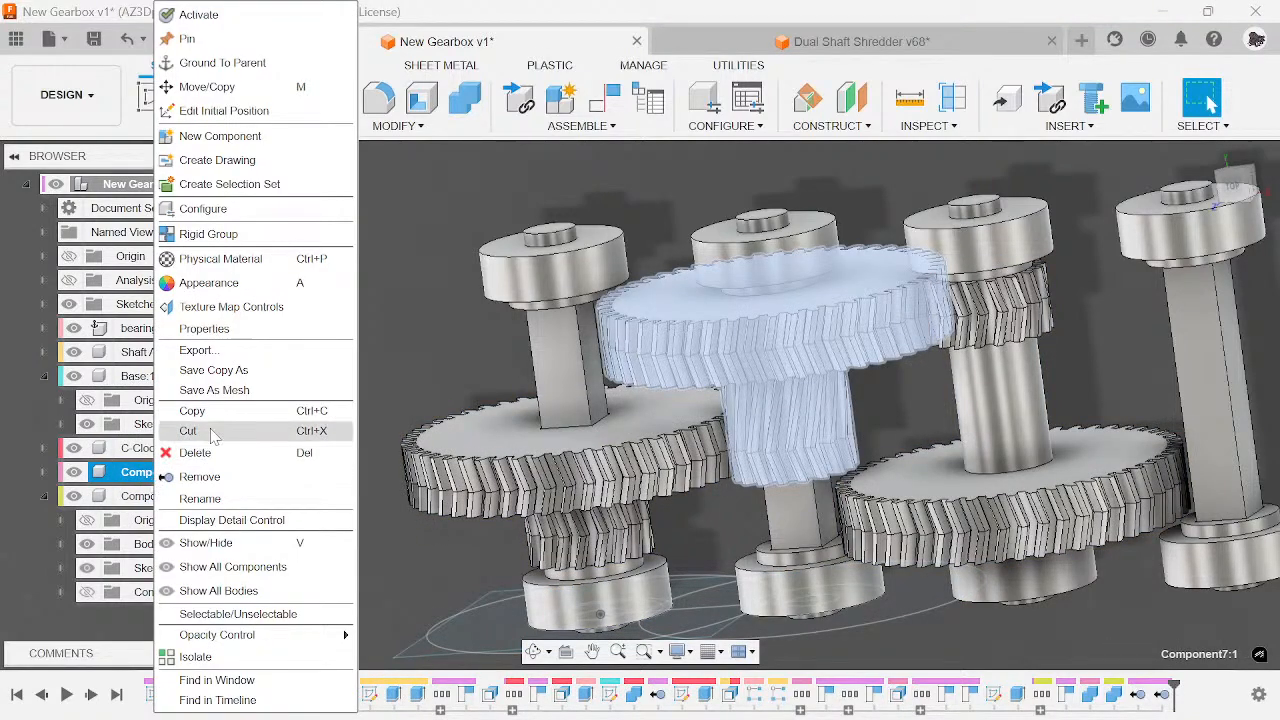
click(236, 499)
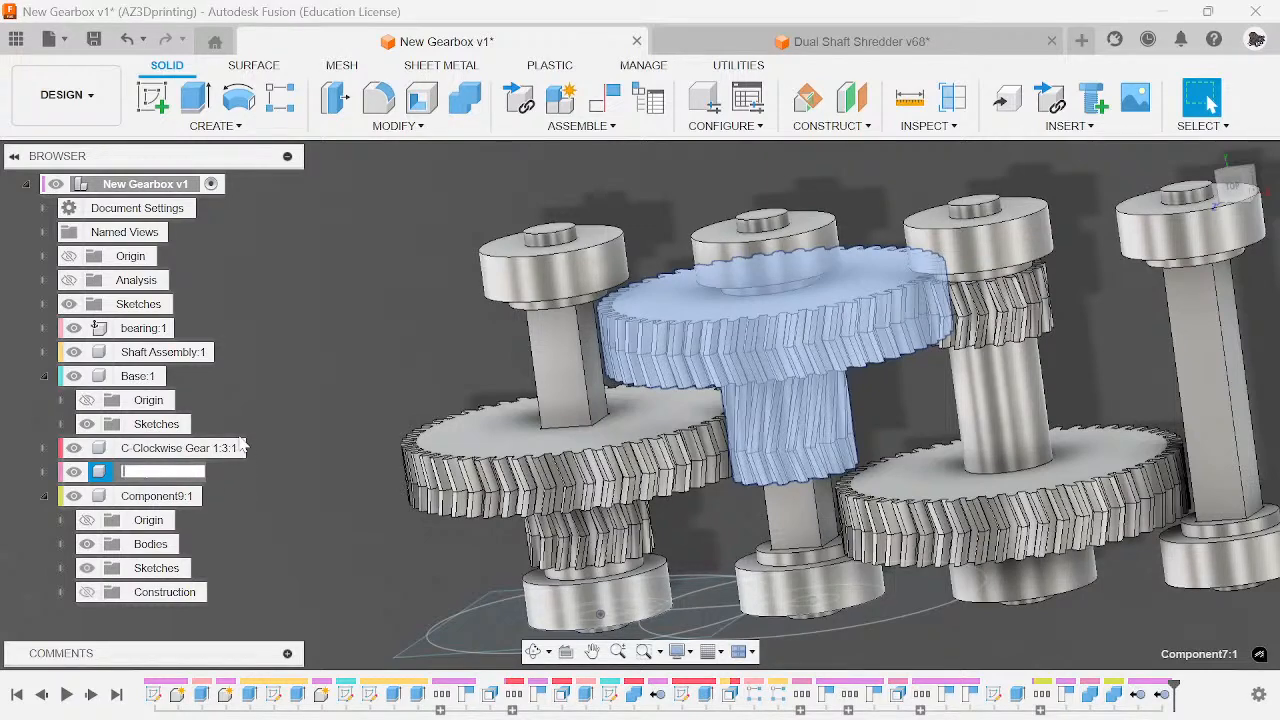
key(Caps_Lock)
text(Cl)
text(ockwise Gear 2:3:1)
key(Return)
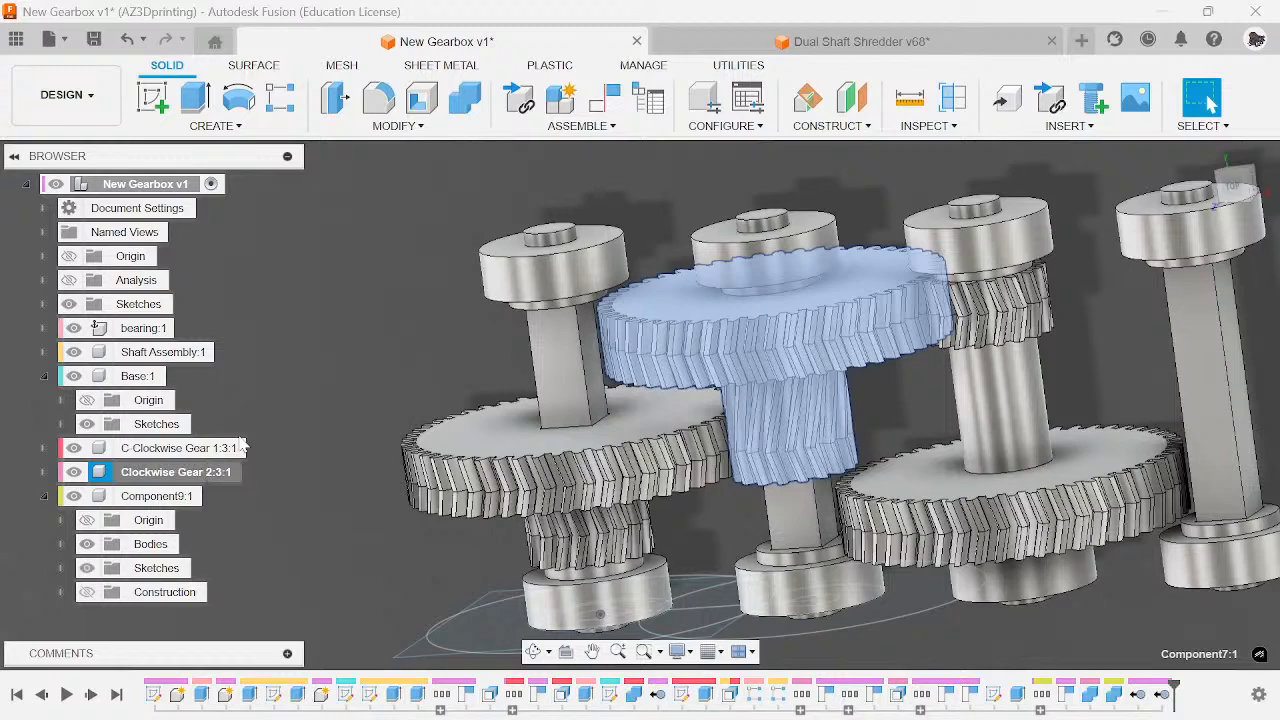
- Rename the third shaft's gear component, Component9, as "C-Clockwise 3:3"
right_click(165, 496)
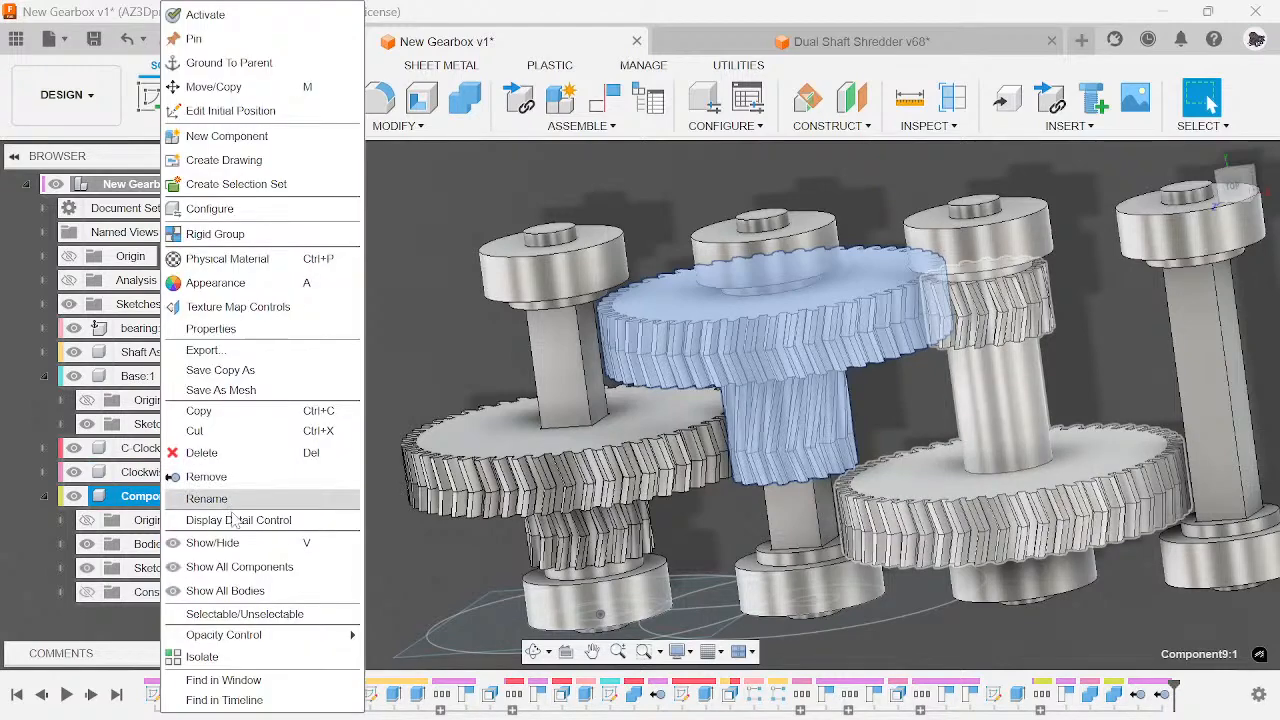
click(231, 499)
text(C-)
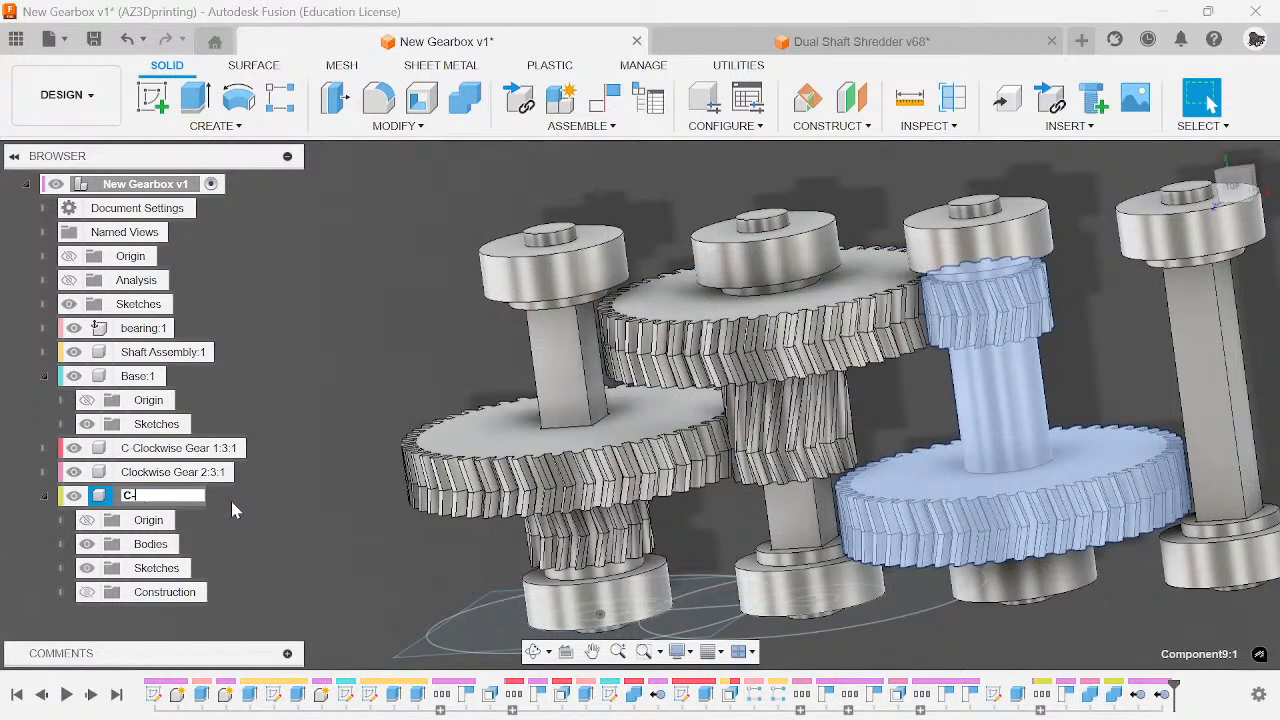
text(Clockwise 3:3)
key(Return)
click(488, 279)
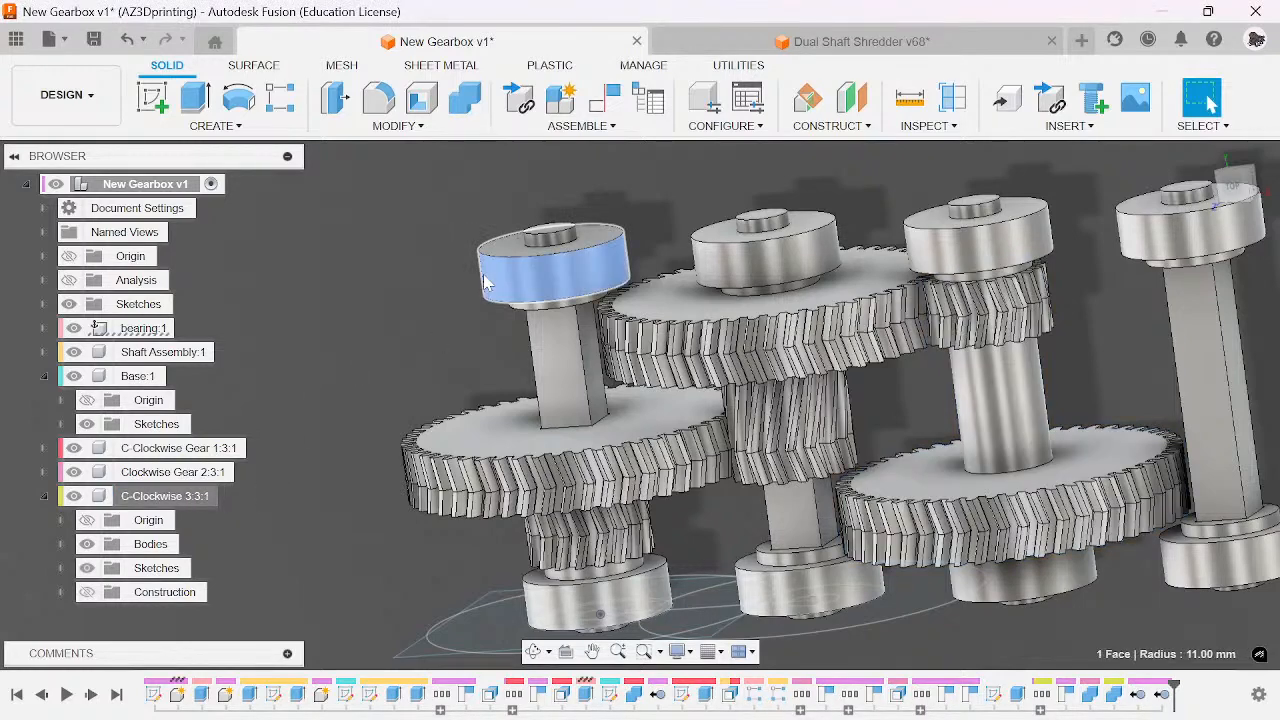
click(316, 242)
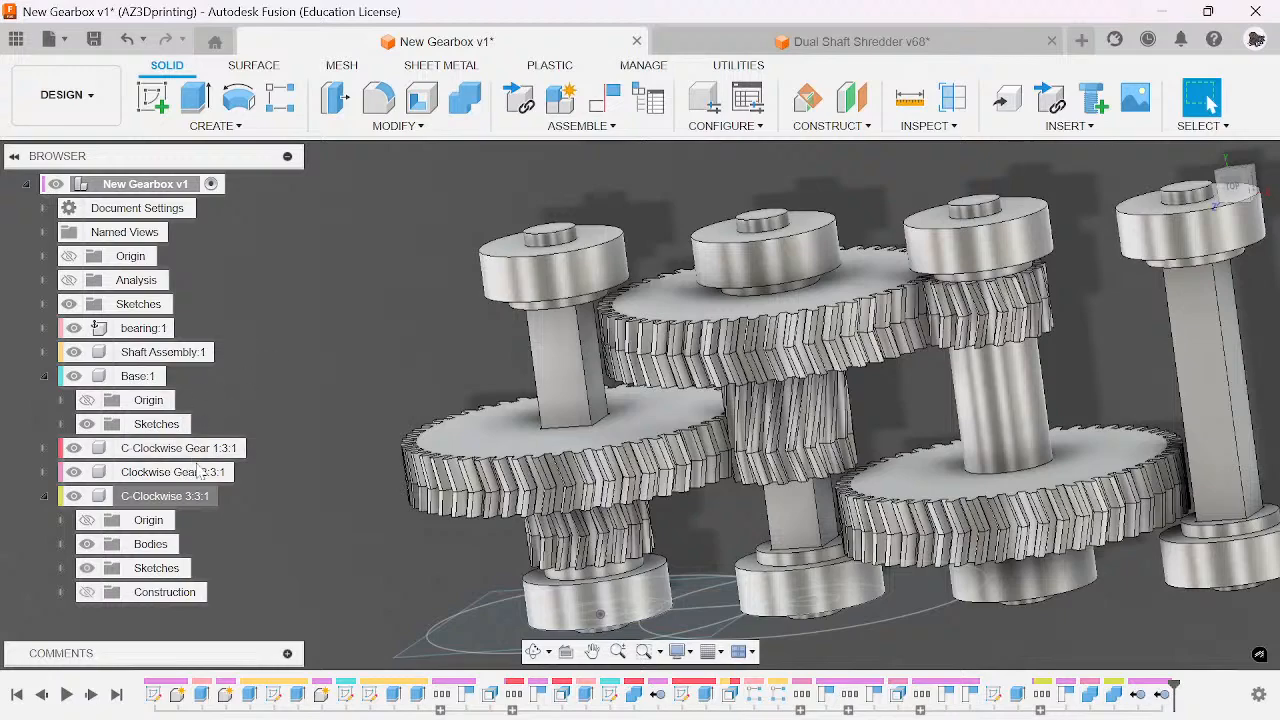
- Activate the C-Clockwise Gear 1:3 component to view it on its own, and reactivate the top-level gearbox assembly
click(262, 448)
scroll(549, 445, up, 3)
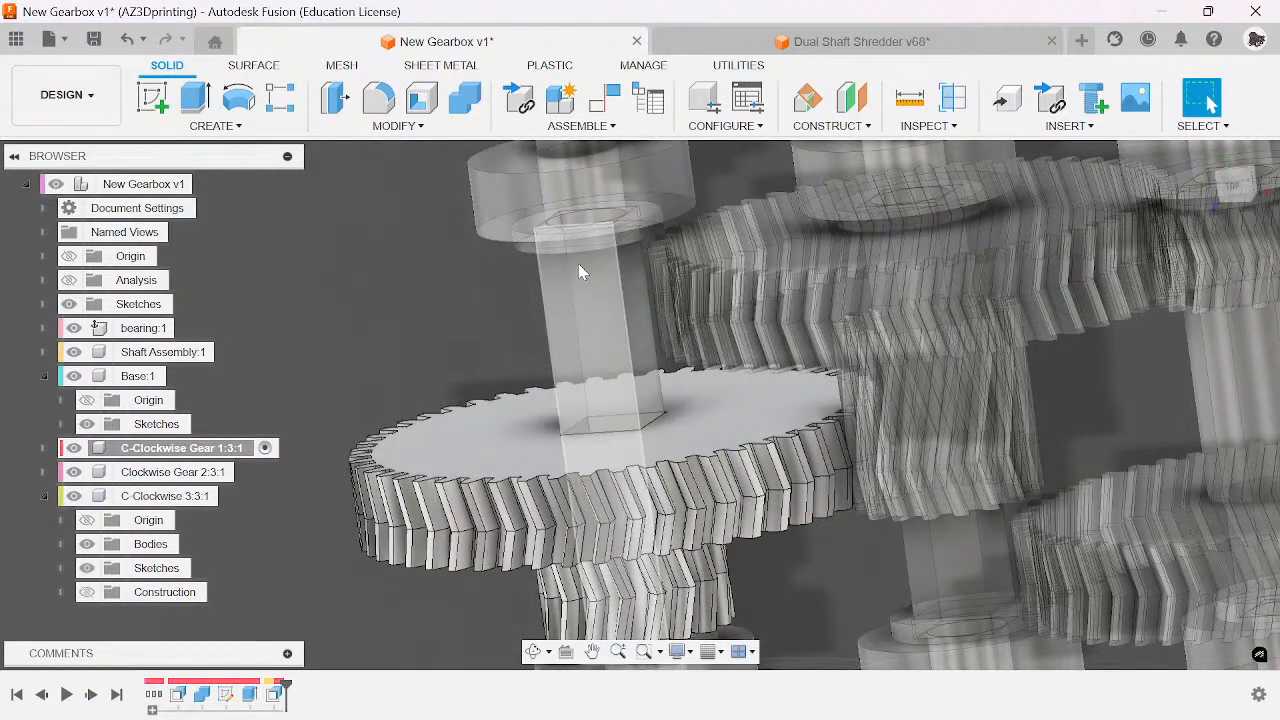
scroll(512, 243, down, 2)
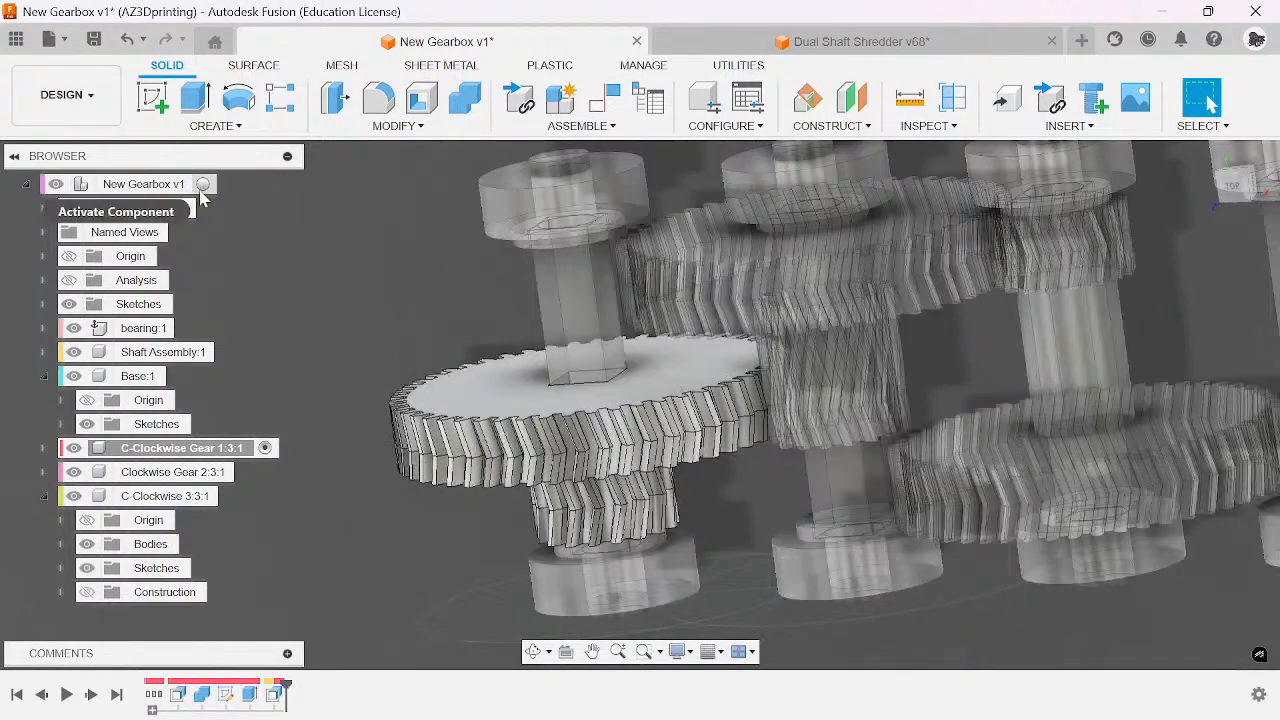
click(203, 185)
- Examine the meshing herringbone teeth and the spaces between the gears and bearings on the first three shafts
scroll(338, 315, down, 3)
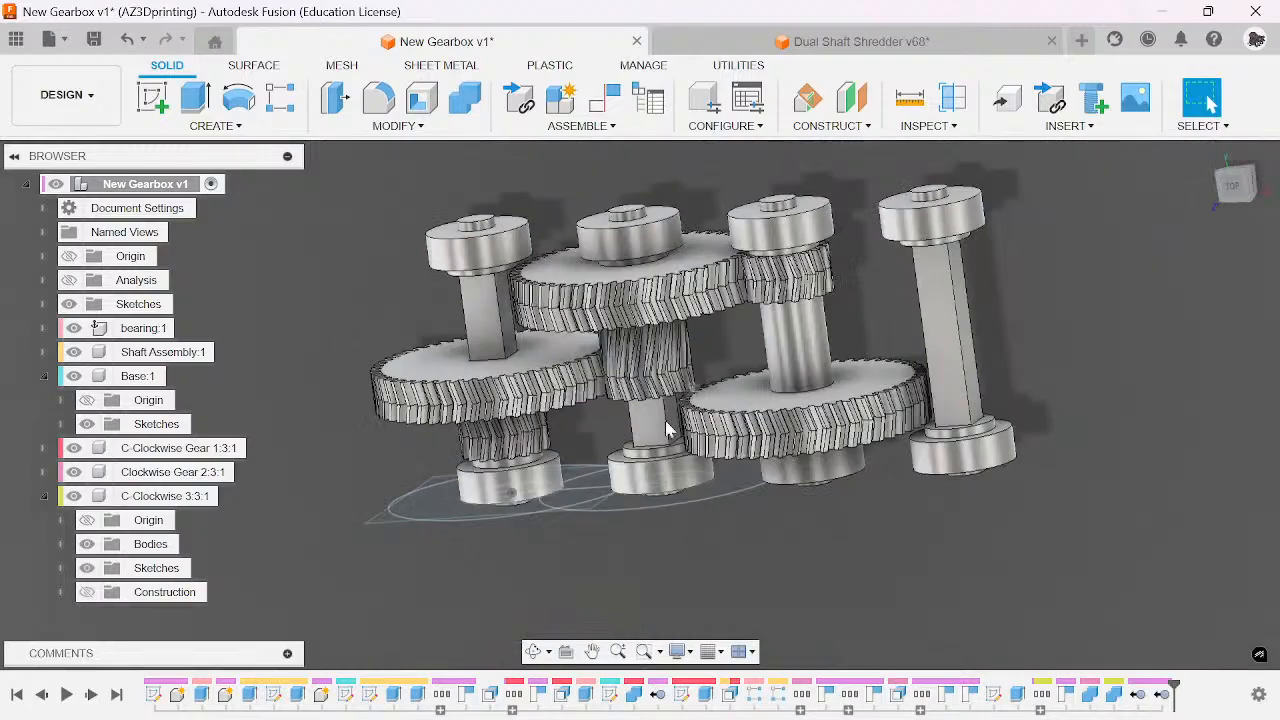
scroll(646, 343, up, 5)
scroll(646, 343, down, 3)
scroll(866, 224, up, 6)
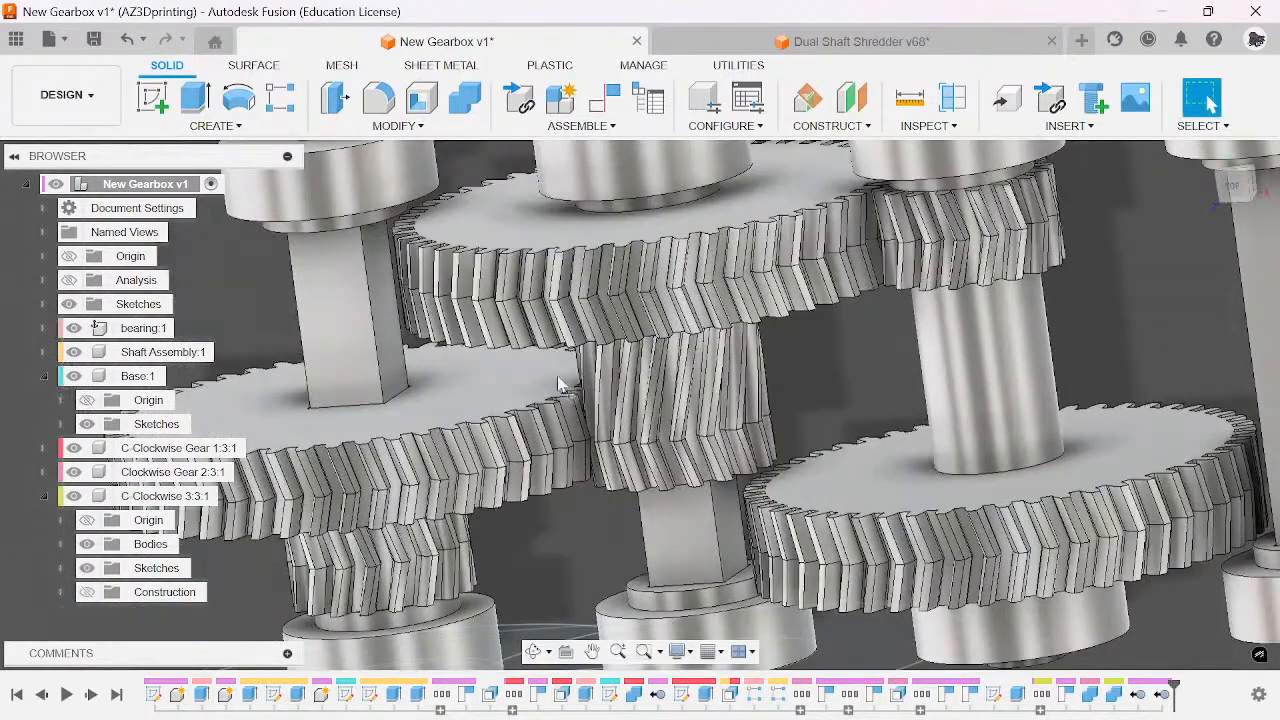
scroll(866, 224, up, 1)
scroll(634, 209, up, 2)
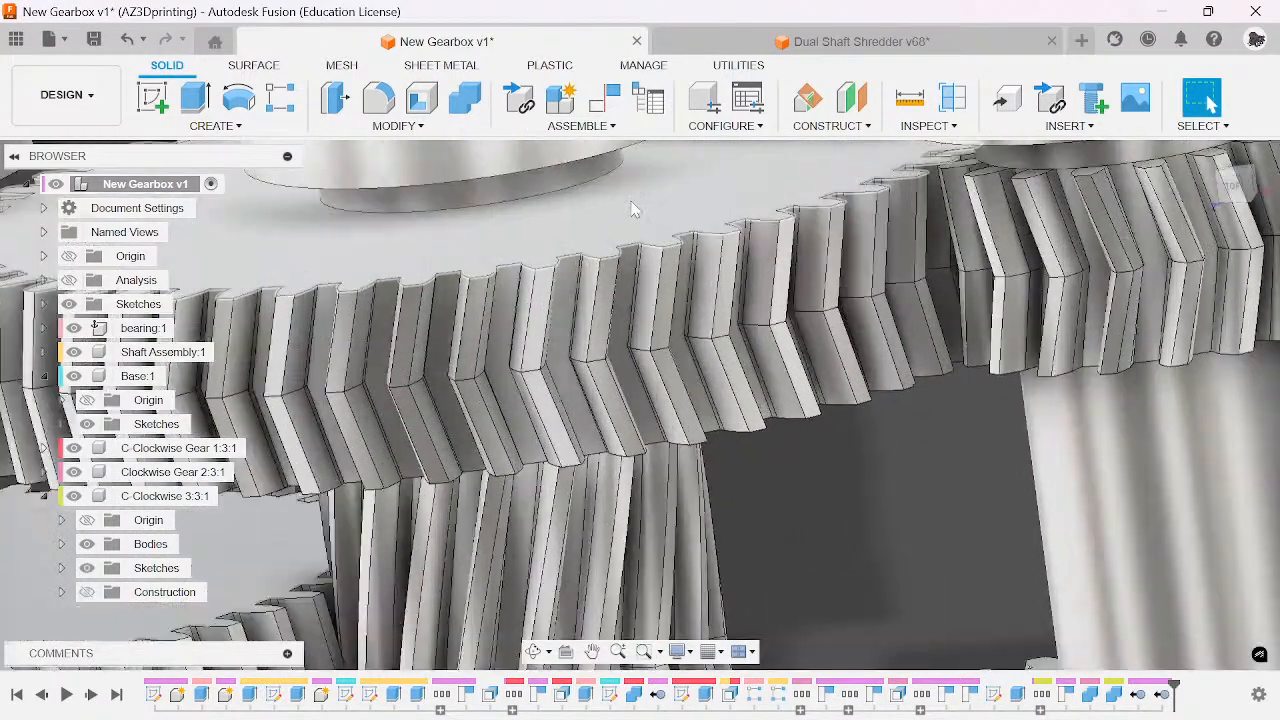
scroll(662, 276, down, 3)
scroll(662, 276, down, 3)
scroll(730, 361, up, 5)
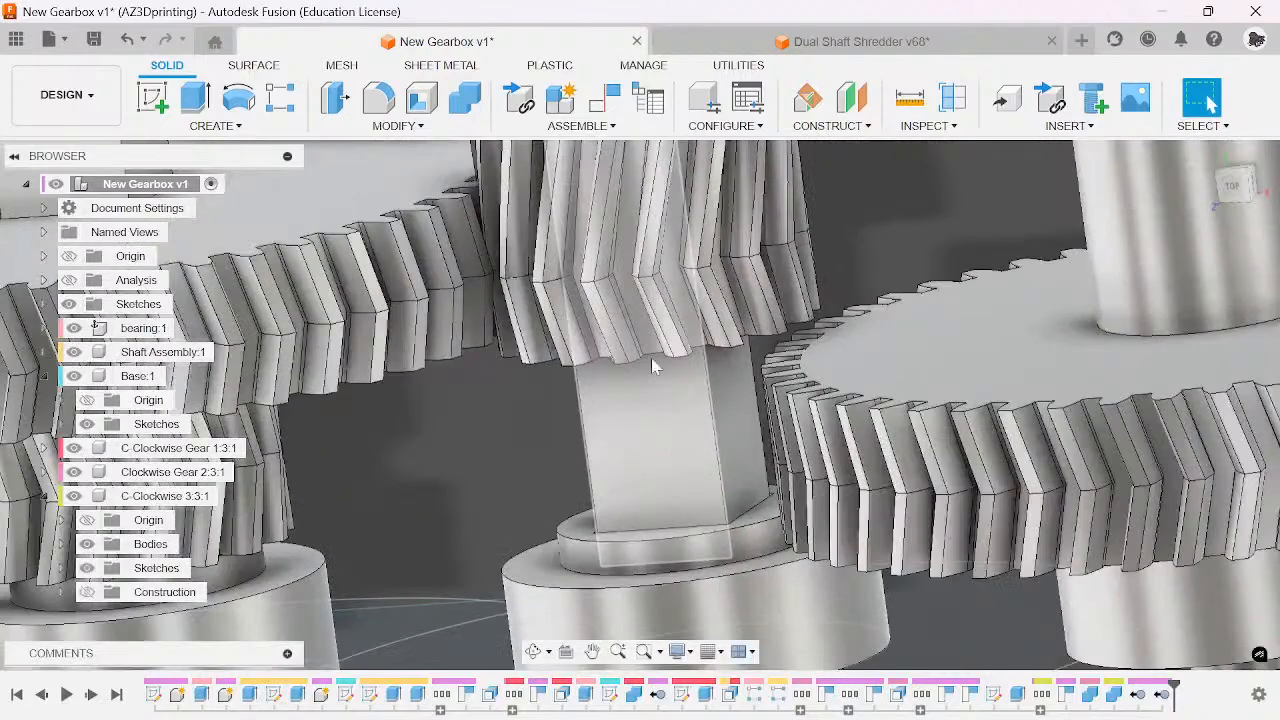
scroll(749, 284, down, 3)
scroll(811, 405, up, 3)
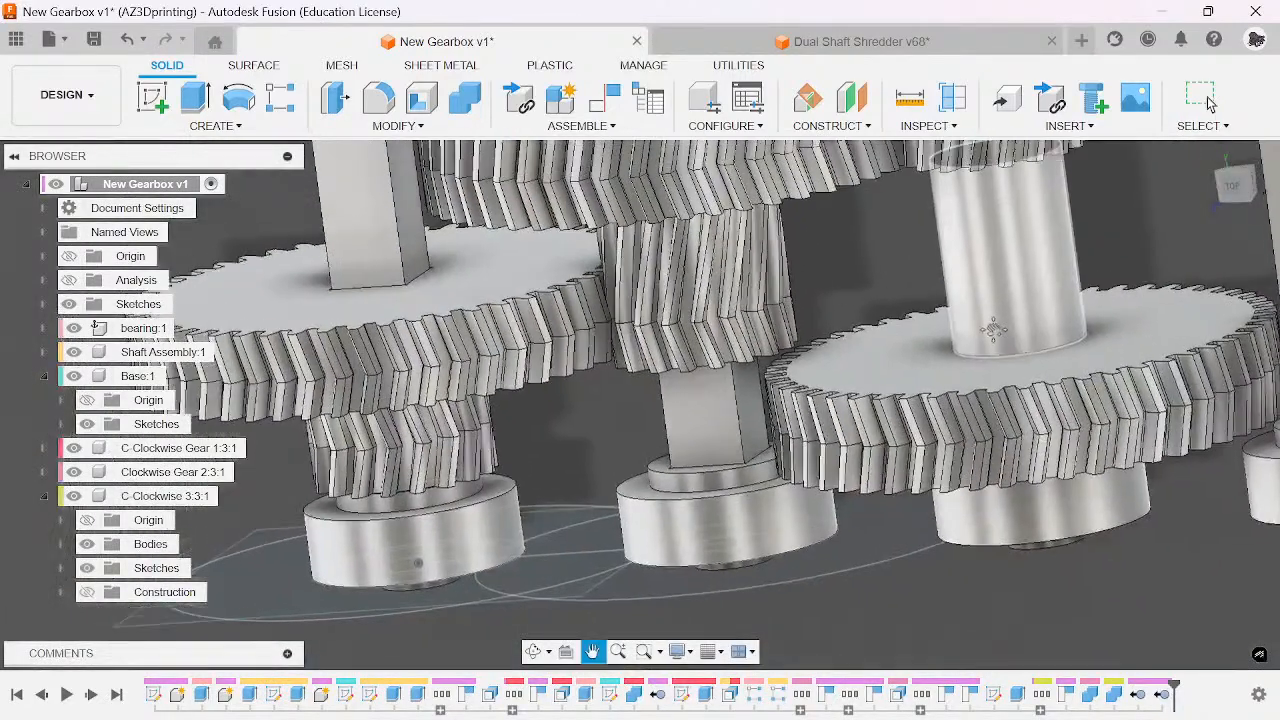
scroll(811, 405, down, 3)
scroll(567, 400, up, 2)
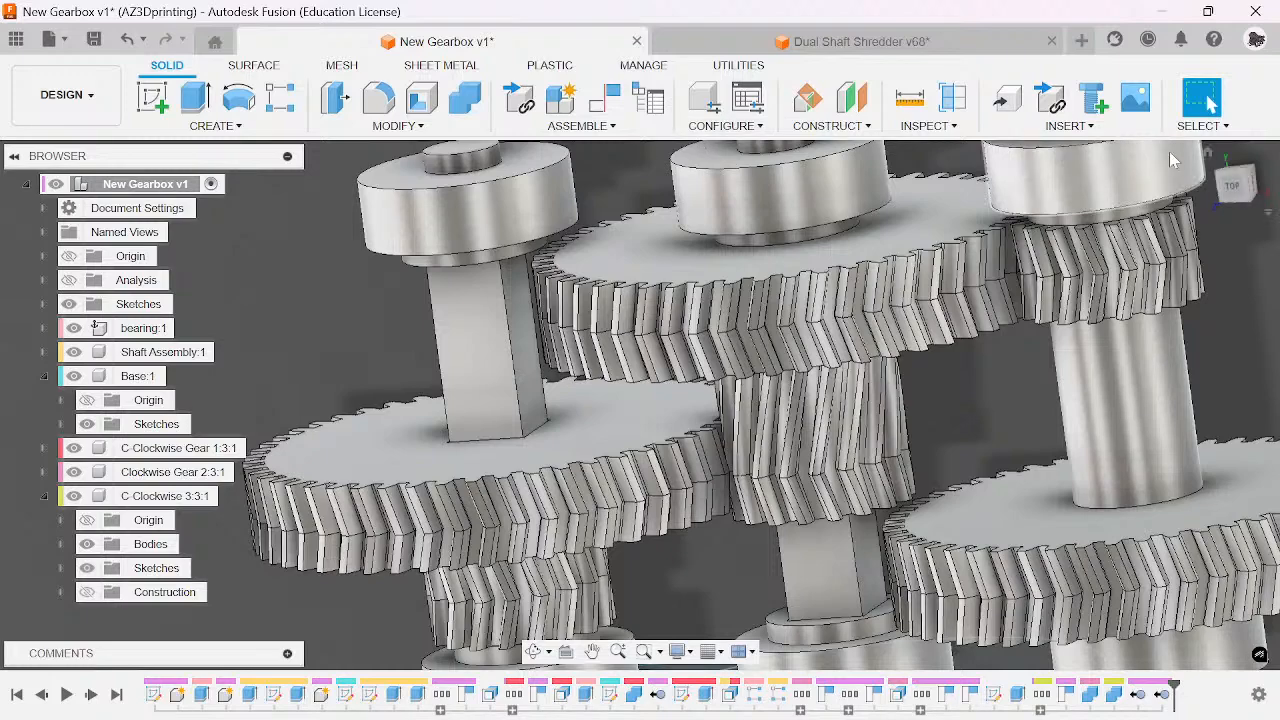
- In the C-Clockwise Gear 1:3 component, extrude the shoulder face below the first shaft's upper bearing to the large gear's top face, using Join
mouse_move(420, 580)
shift+middle_down()
mouse_move(385, 410)
mouse_move(378, 454)
shift+middle_up()
click(265, 448)
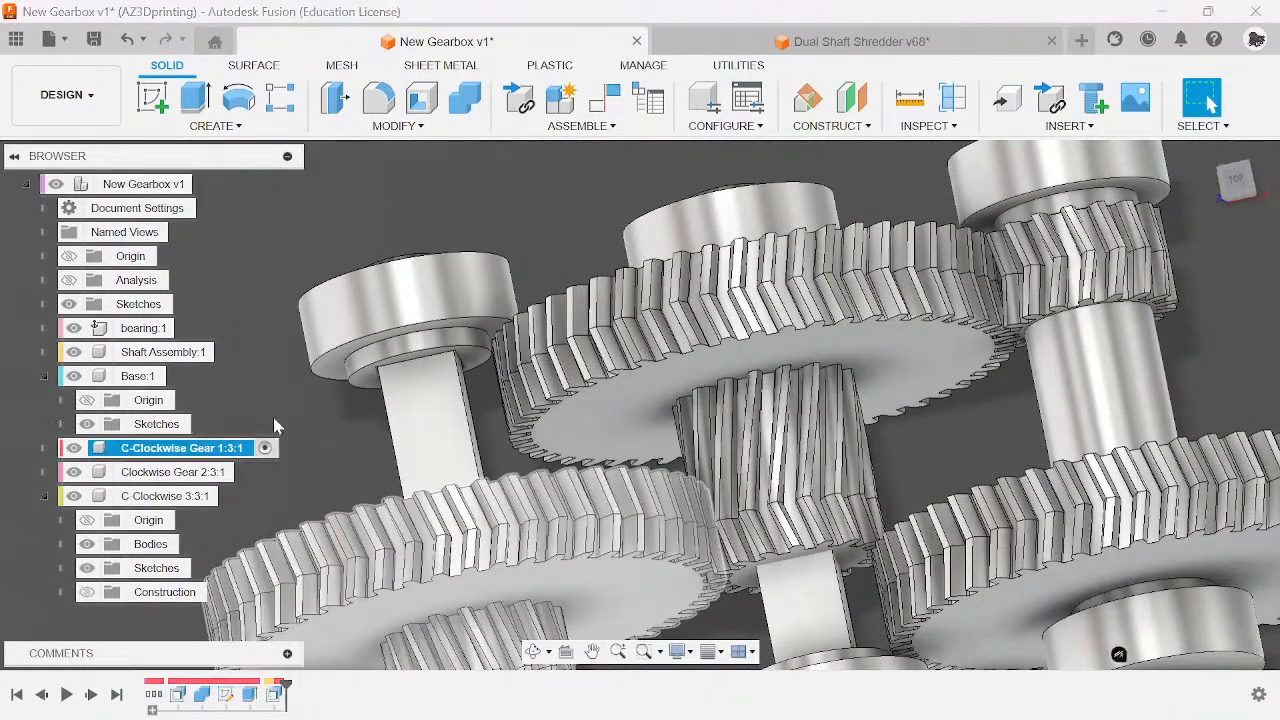
key(e)
scroll(386, 363, up, 3)
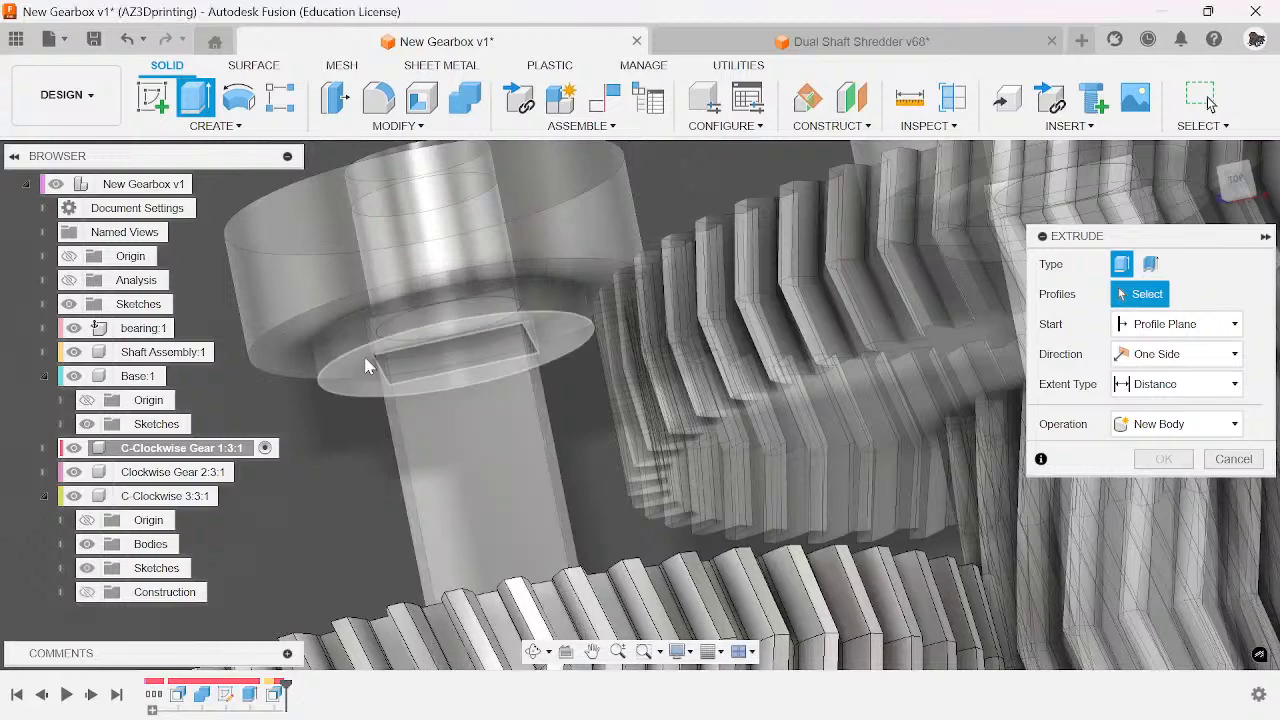
click(390, 360)
drag(1243, 186, 1240, 226)
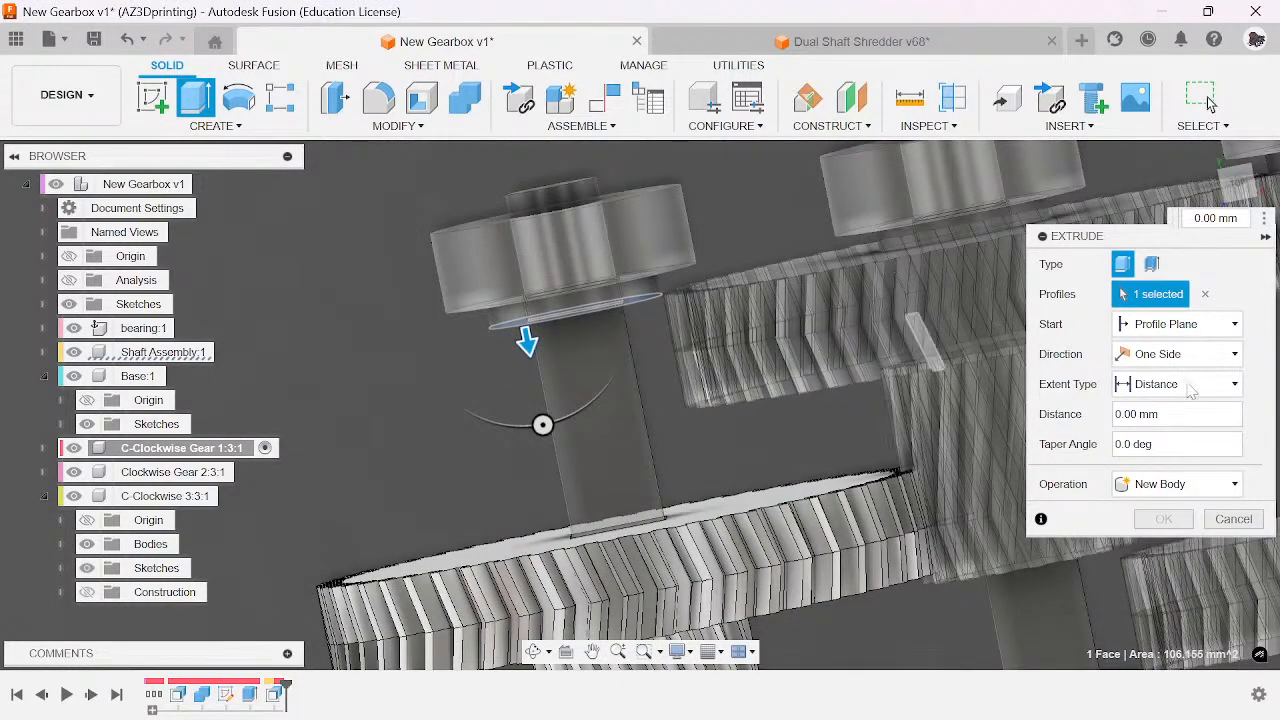
click(1190, 384)
click(1194, 435)
drag(1238, 184, 1239, 218)
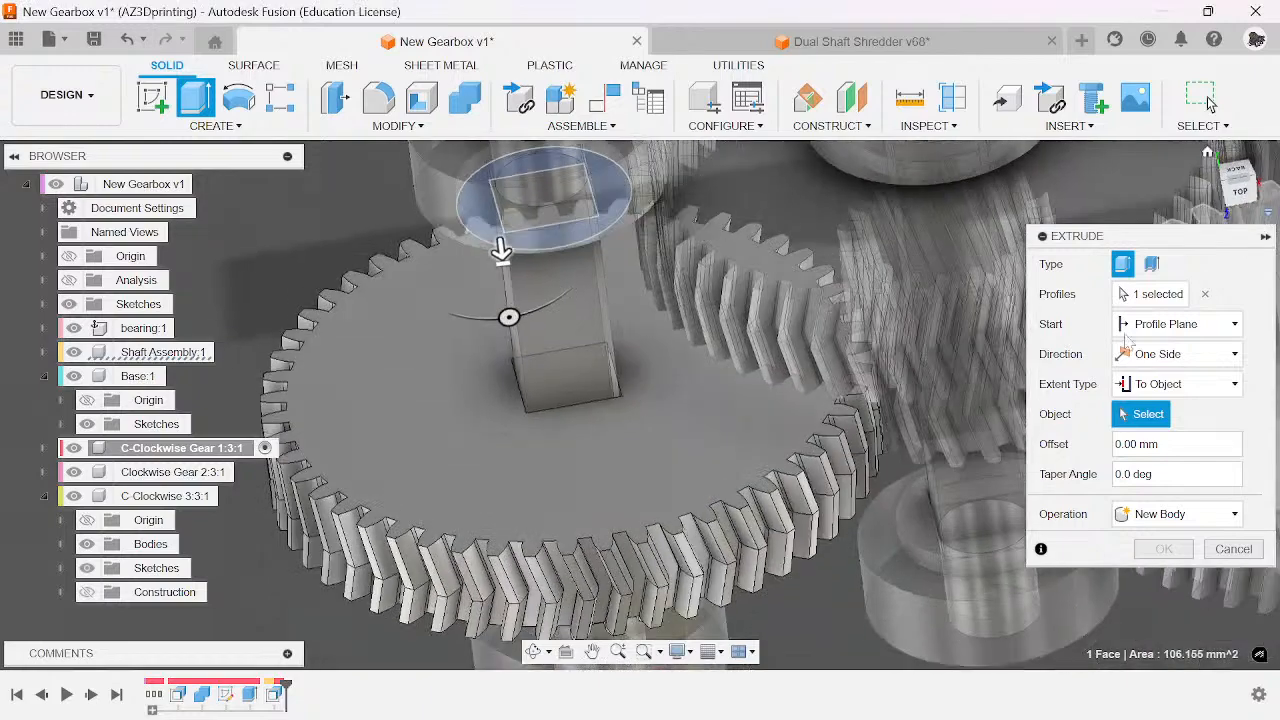
click(737, 473)
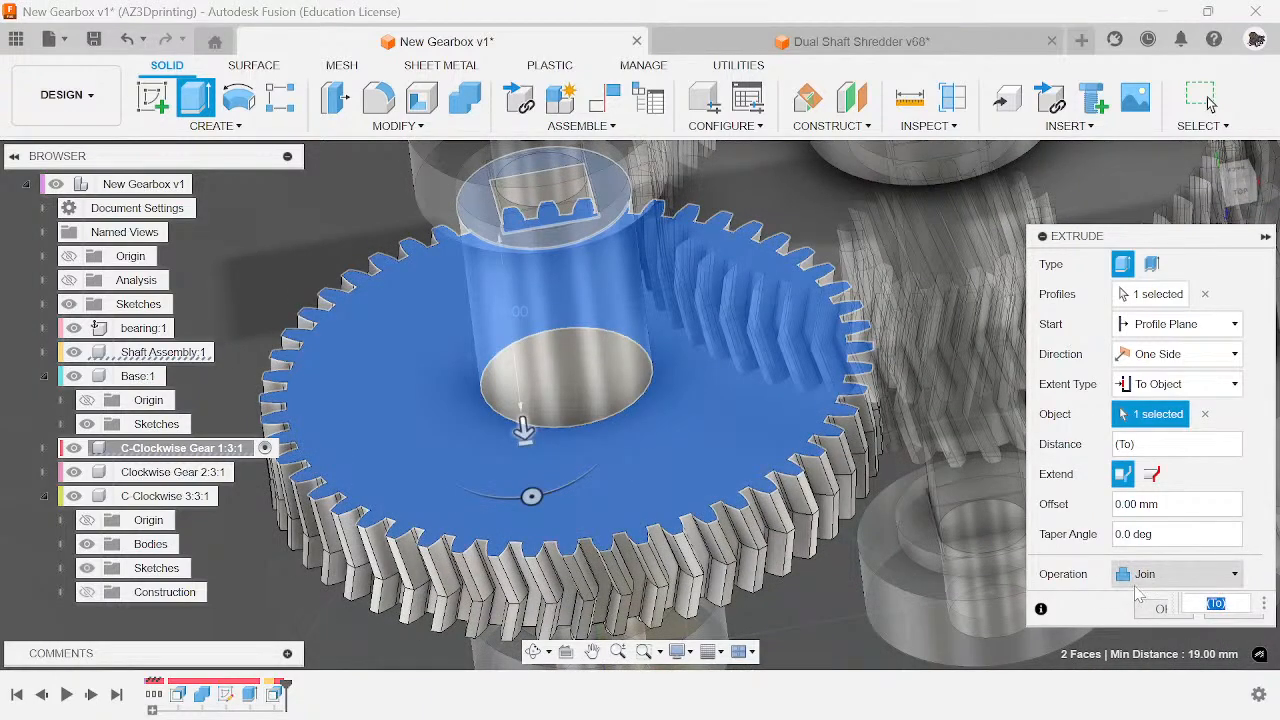
click(1152, 610)
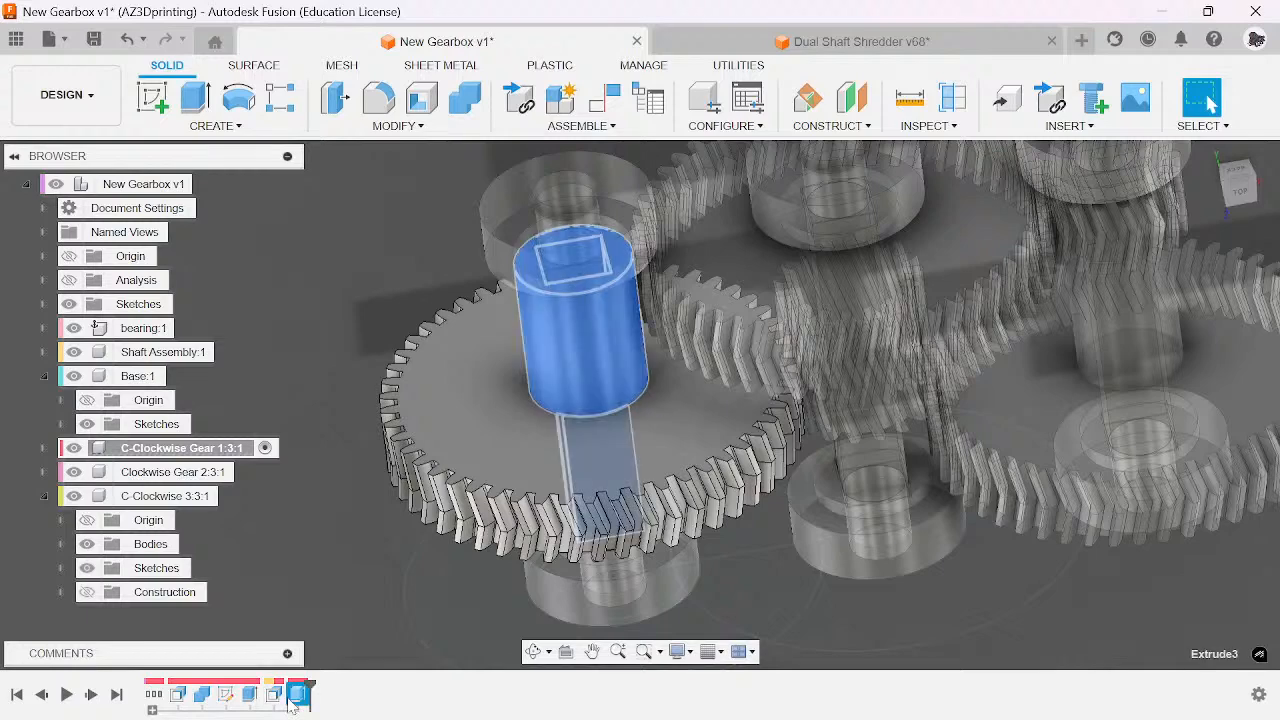
- Change the operation of the first shaft's spacer extrusion to New Body
right_click(297, 694)
click(345, 503)
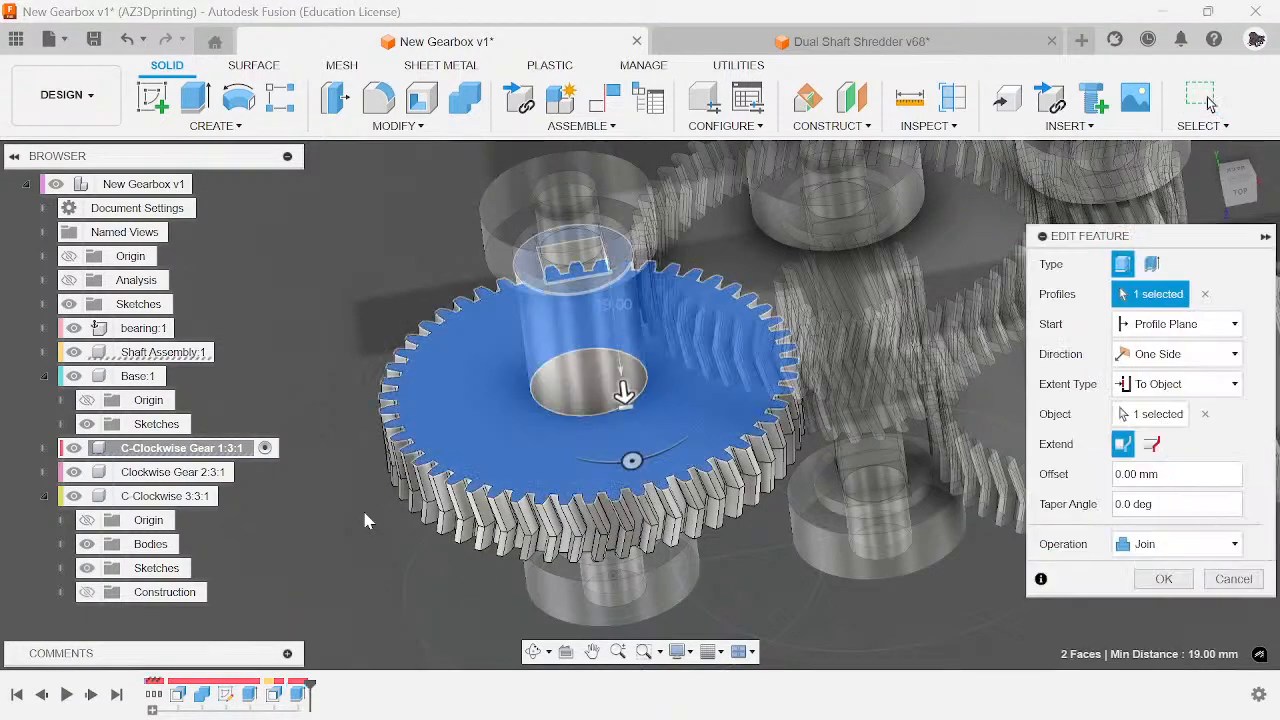
click(1180, 544)
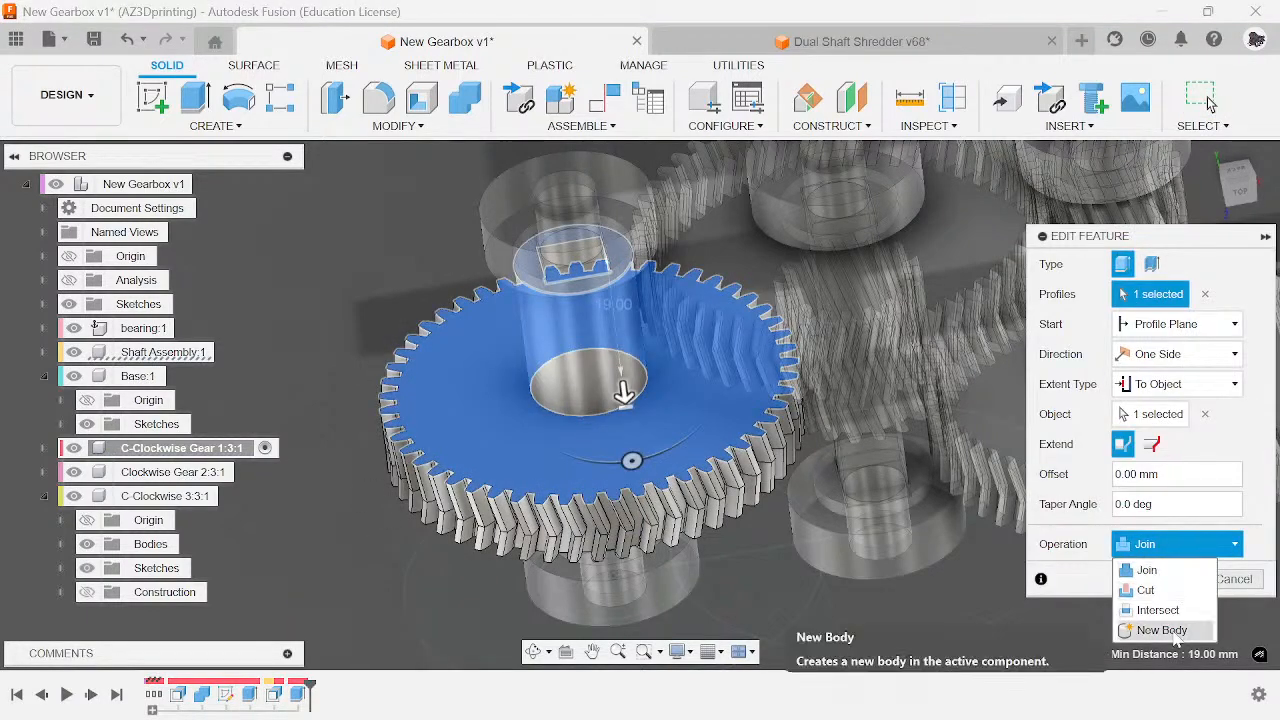
click(1155, 626)
click(1165, 580)
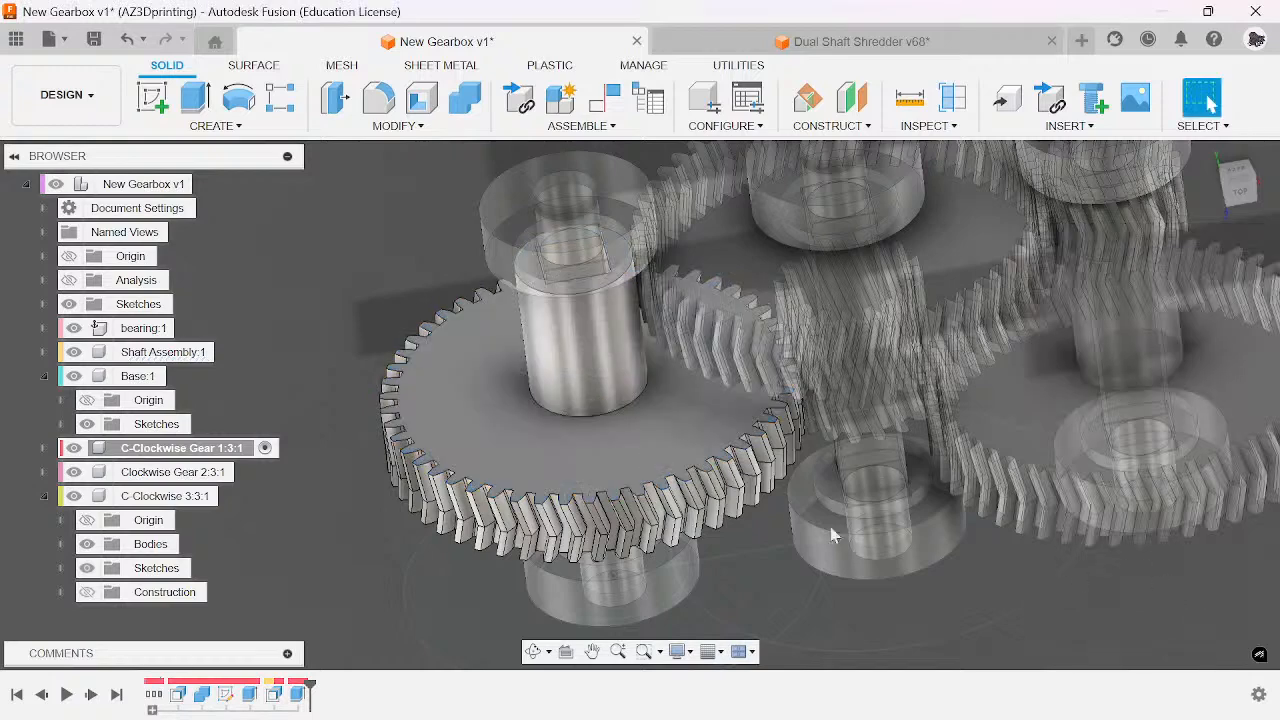
- Rename the gear body Body1 in the C-Clockwise Gear 1:3 component as "Gears"
click(43, 448)
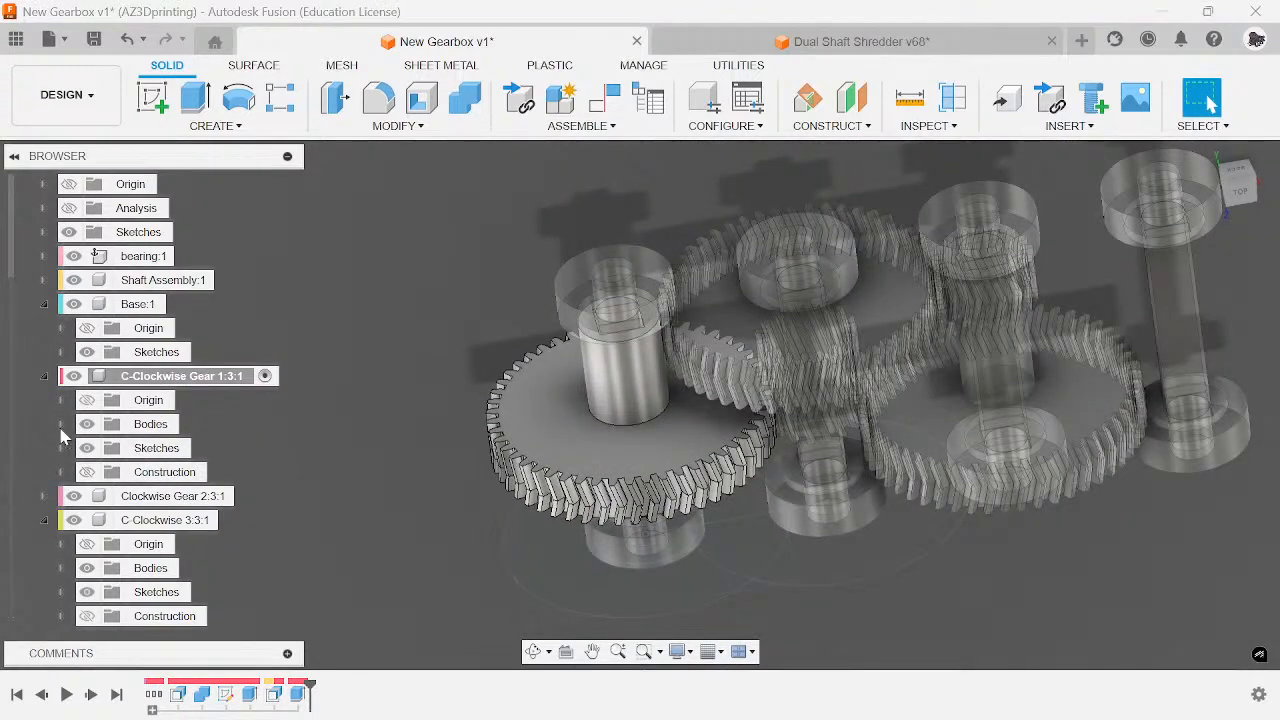
click(61, 424)
click(165, 450)
right_click(162, 451)
click(230, 340)
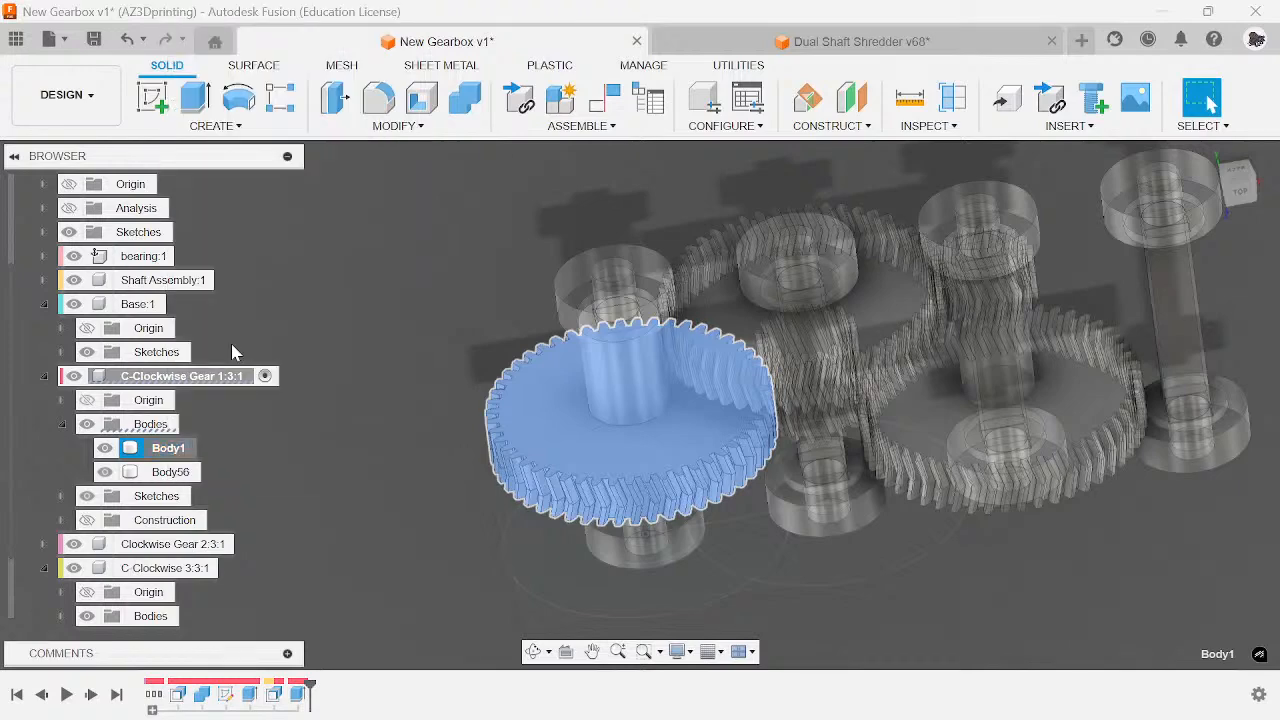
text(Gears)
key(Return)
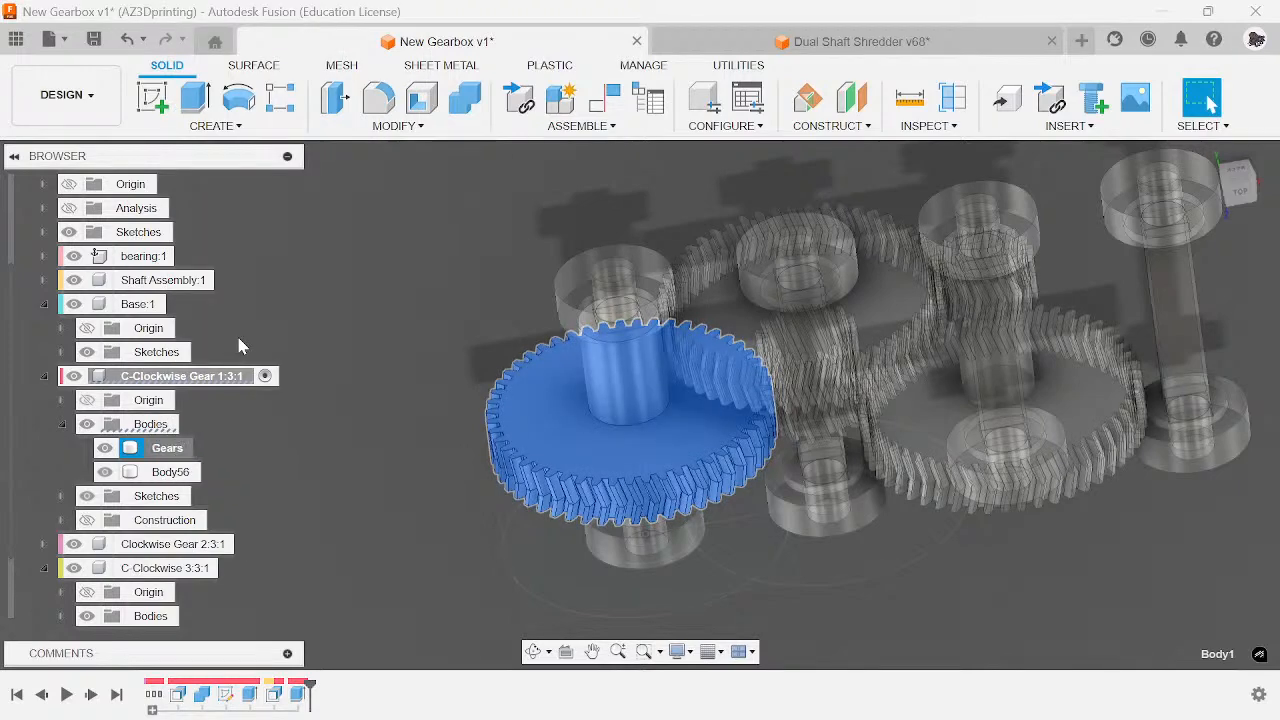
- Rename the cylindrical hub body Body56 in the C-Clockwise Gear 1:3 component as "Spacer"
right_click(186, 498)
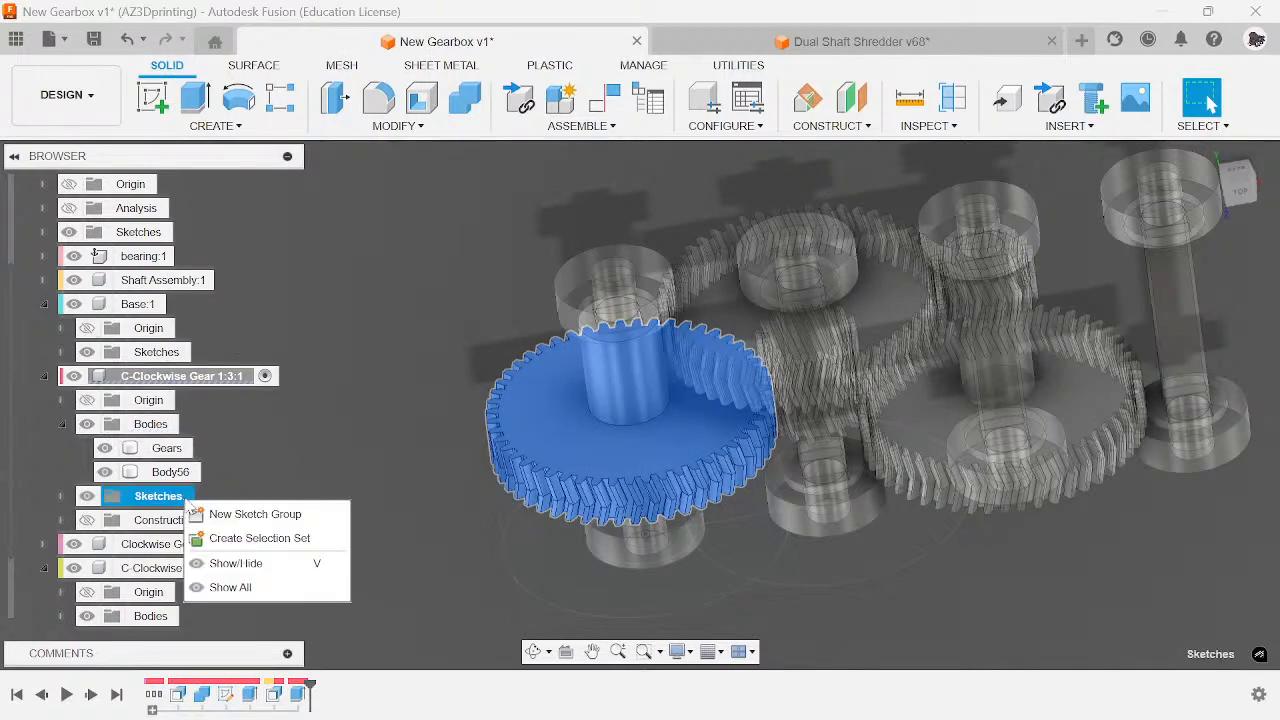
click(162, 473)
right_click(162, 473)
click(212, 329)
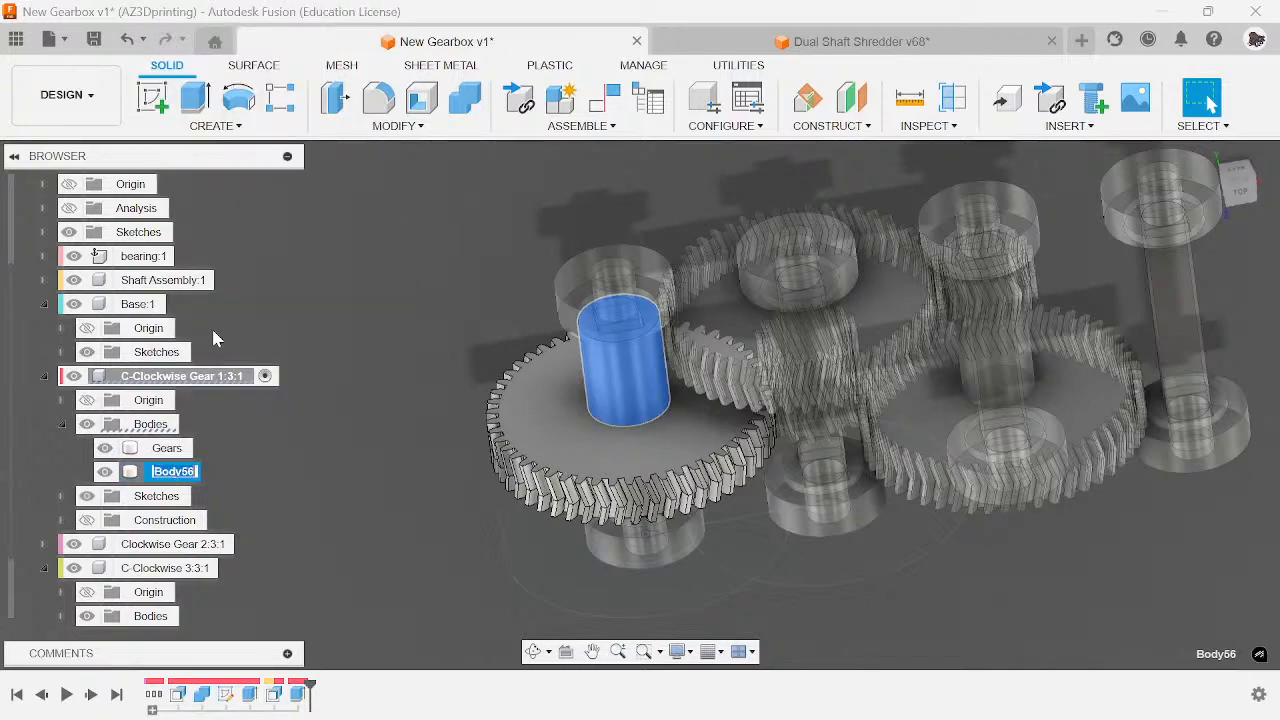
text(Spacer)
key(Return)
click(460, 420)
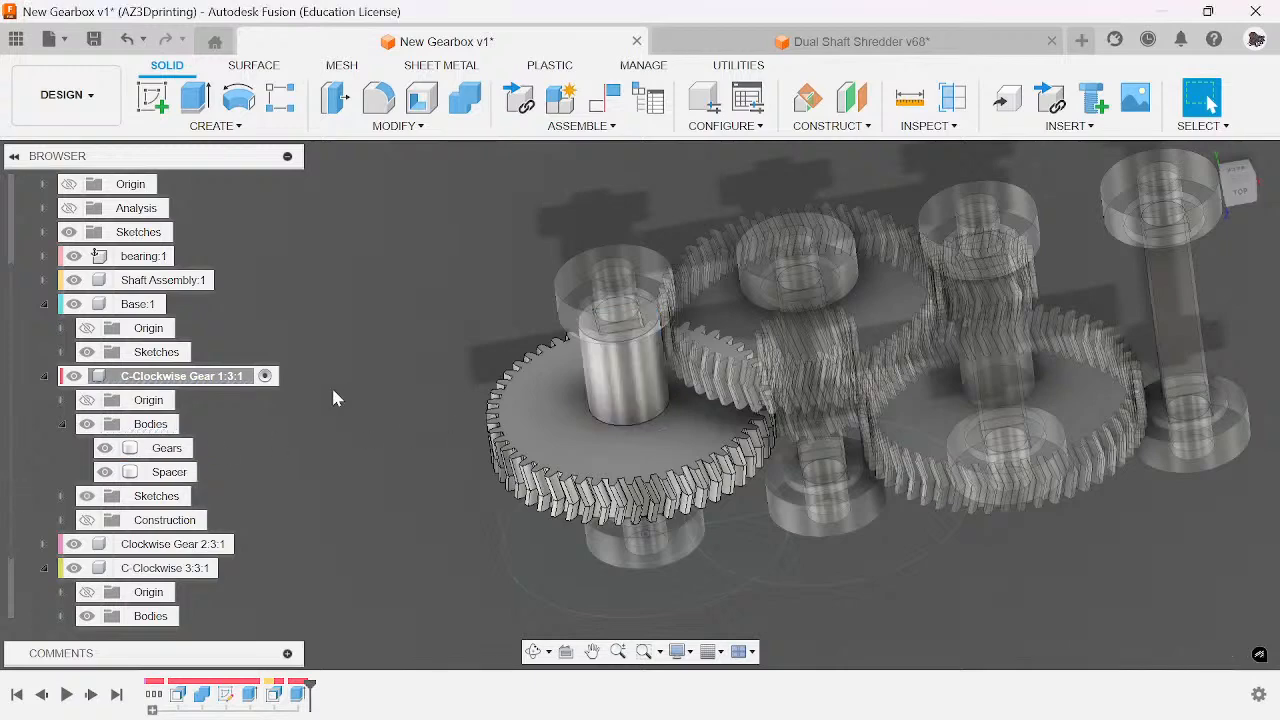
- Activate the Clockwise Gear 2:3 component for editing
click(44, 376)
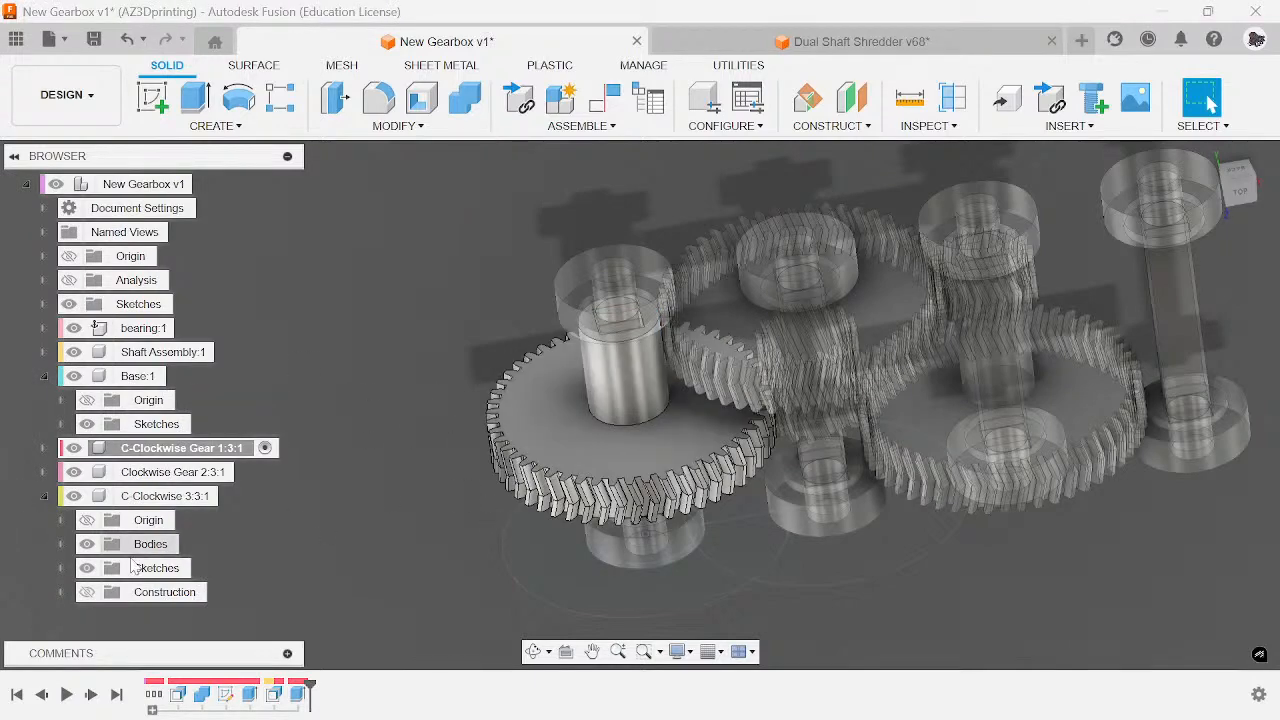
click(170, 472)
click(245, 472)
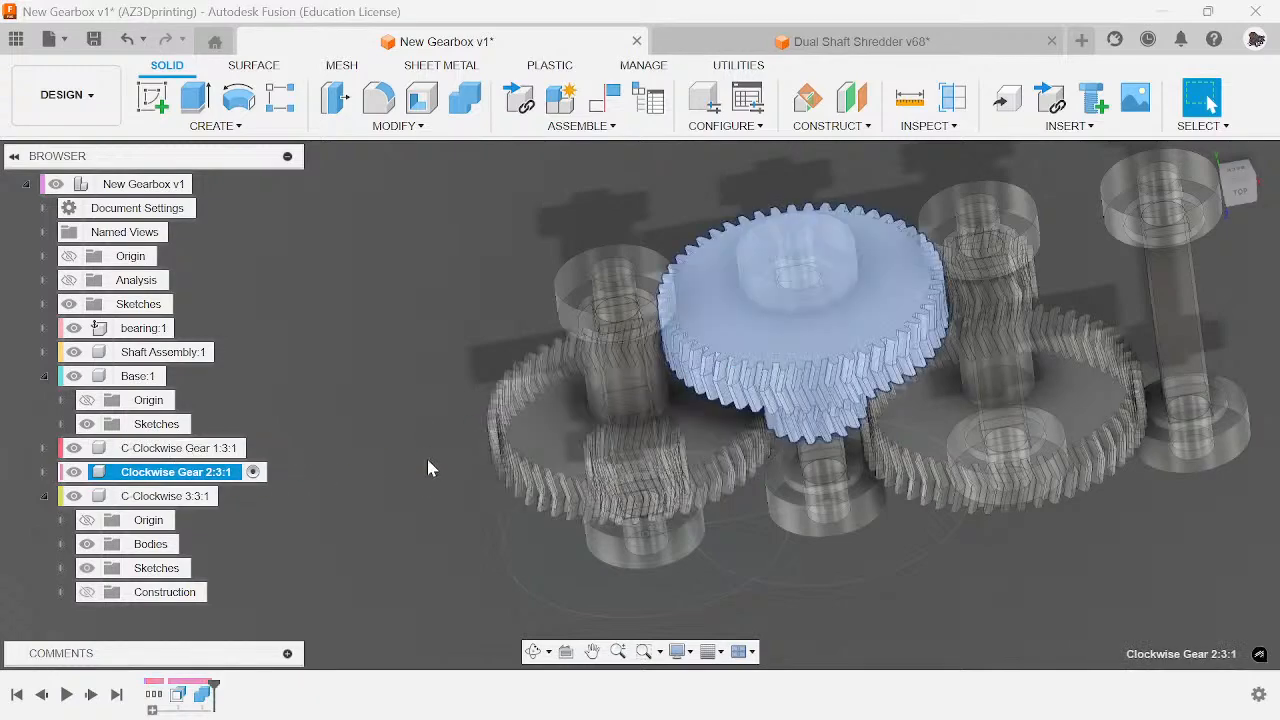
click(429, 461)
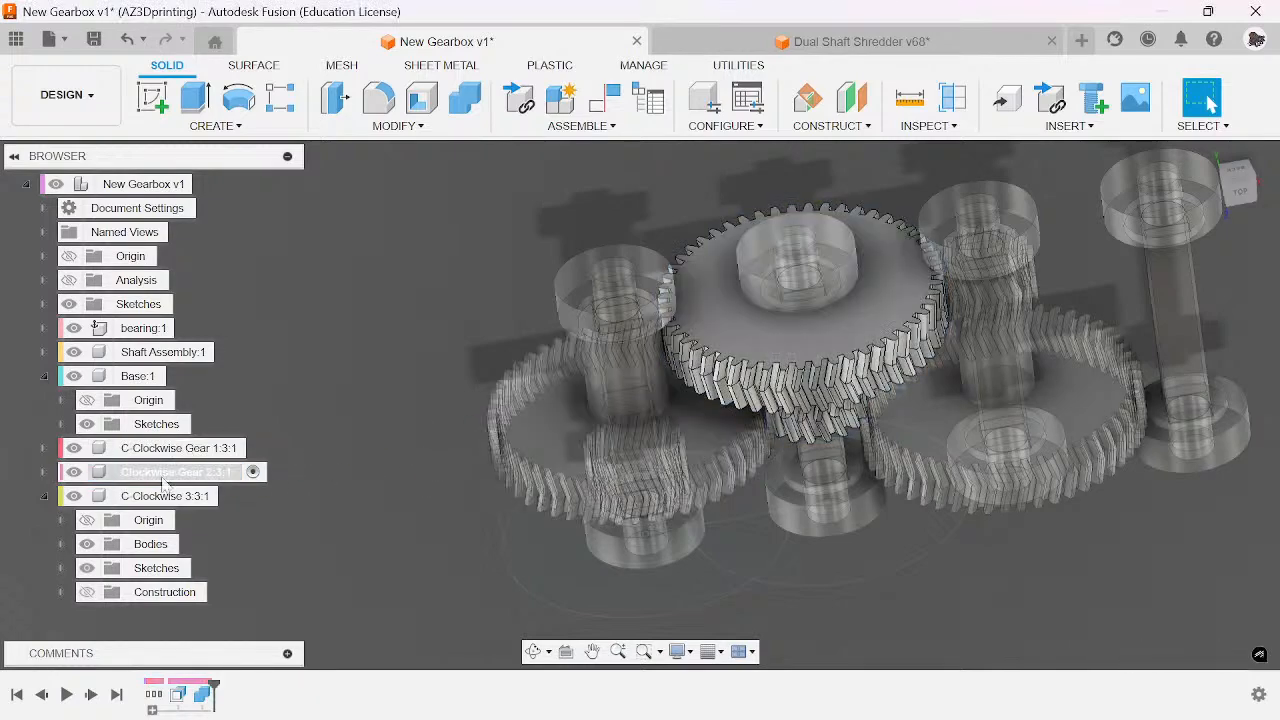
- Rename the body Body1 in the Clockwise Gear 2:3 component as "Gears"
click(43, 472)
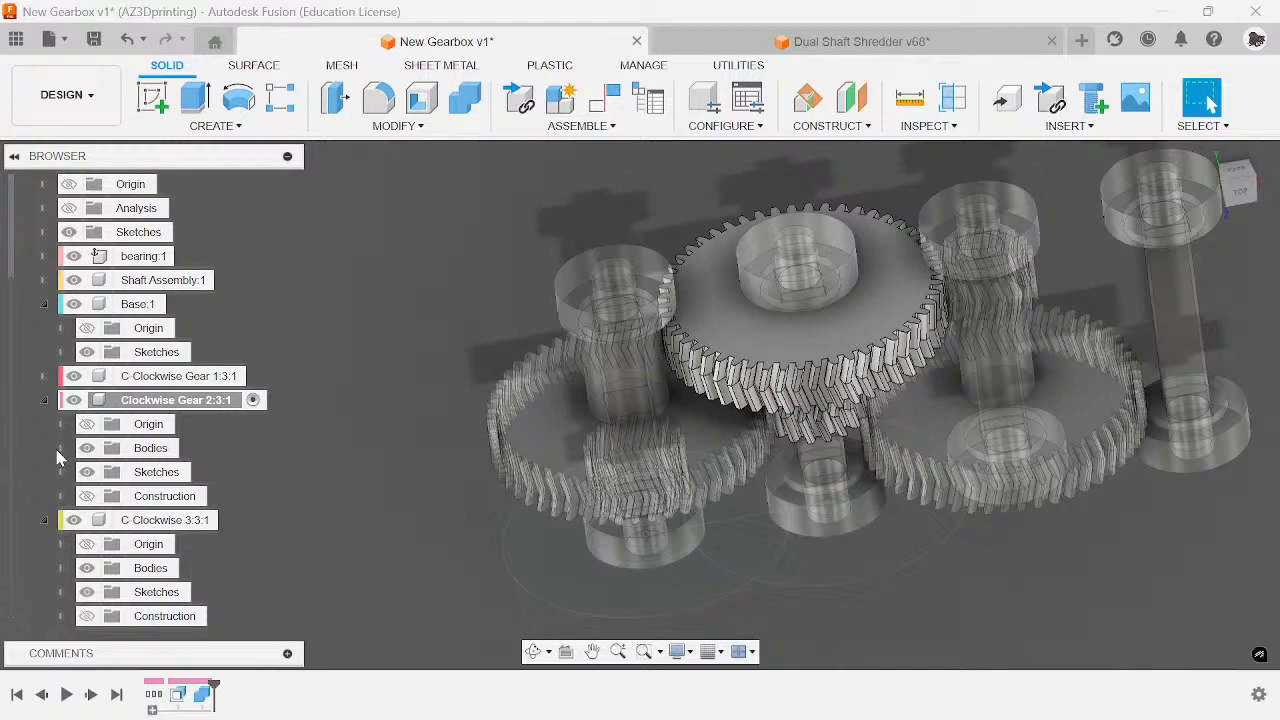
click(61, 449)
right_click(158, 472)
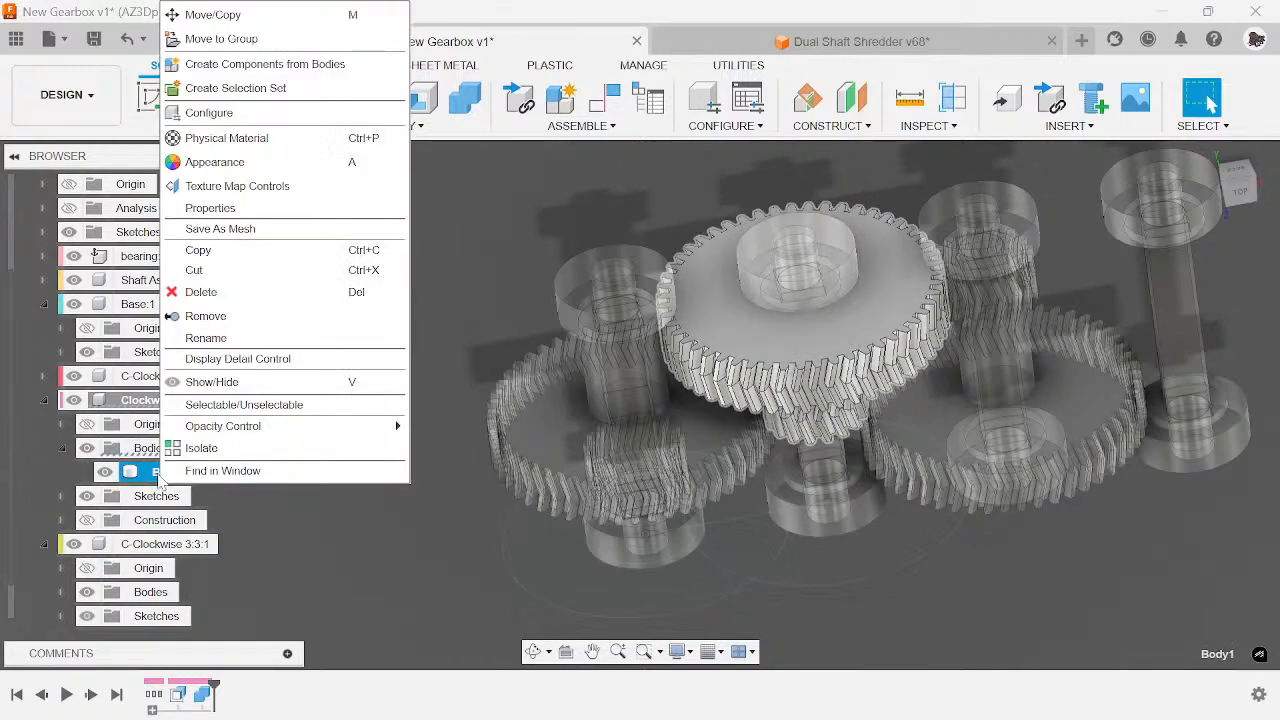
click(227, 339)
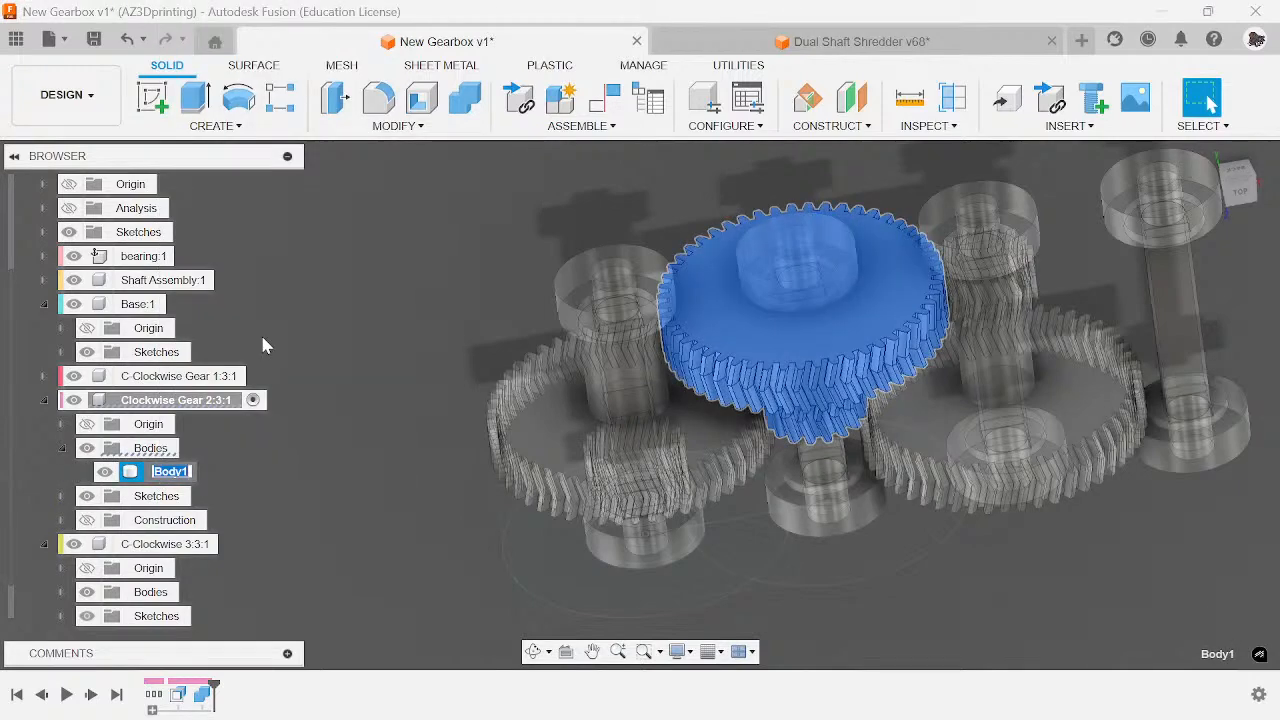
text(Gears)
click(532, 183)
- Set up a New Body extrusion with a To Object extent from the shoulder face above the second shaft's lower bearing
click(1244, 188)
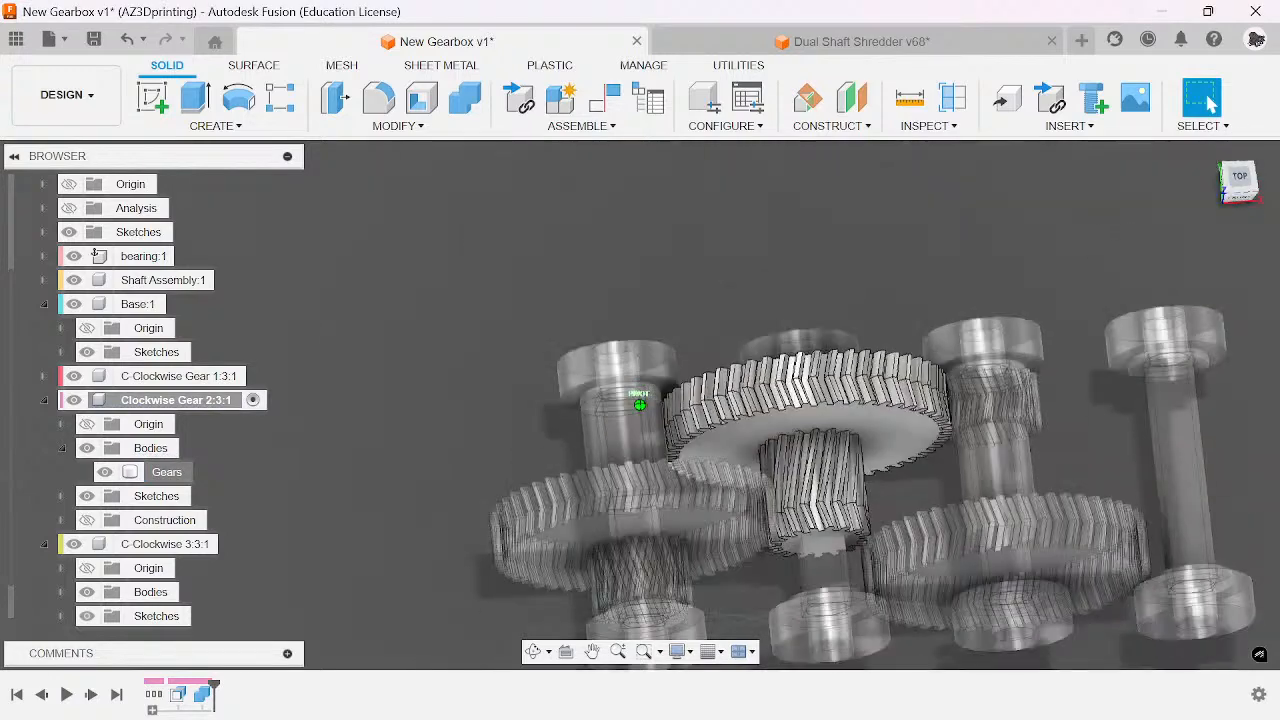
middle_drag(928, 417, 908, 260)
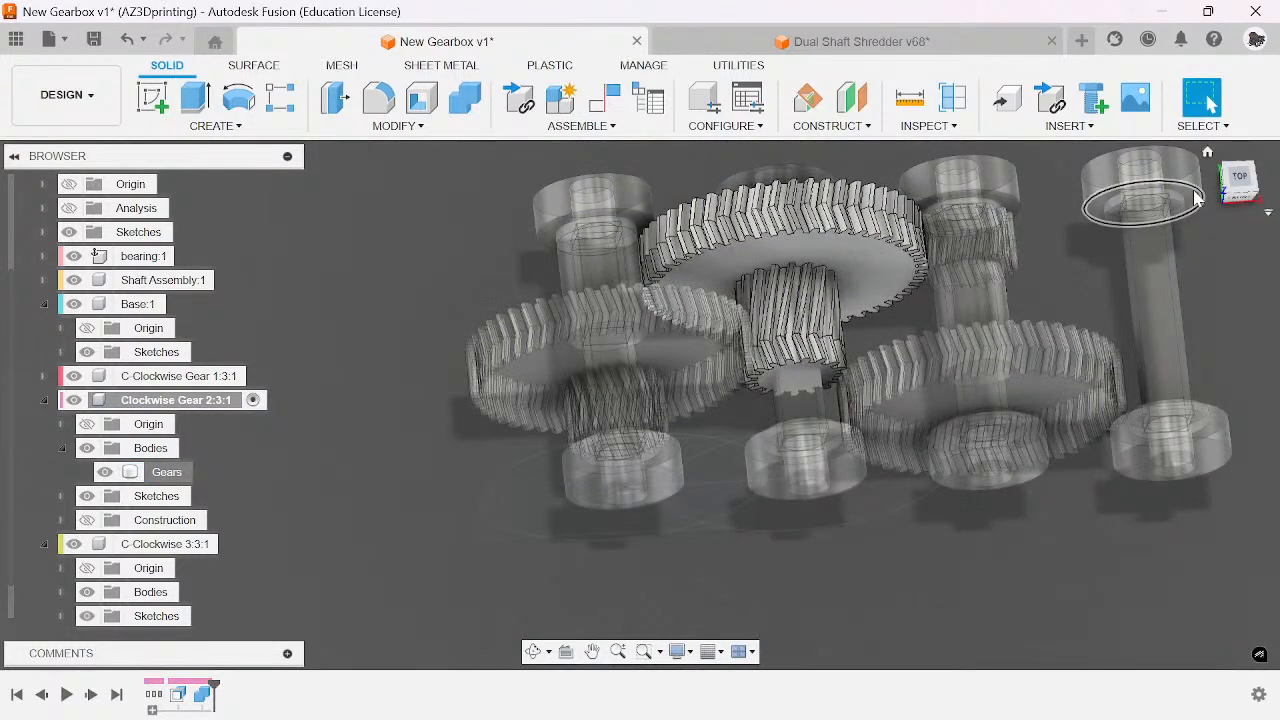
drag(1238, 179, 1242, 207)
scroll(821, 399, up, 5)
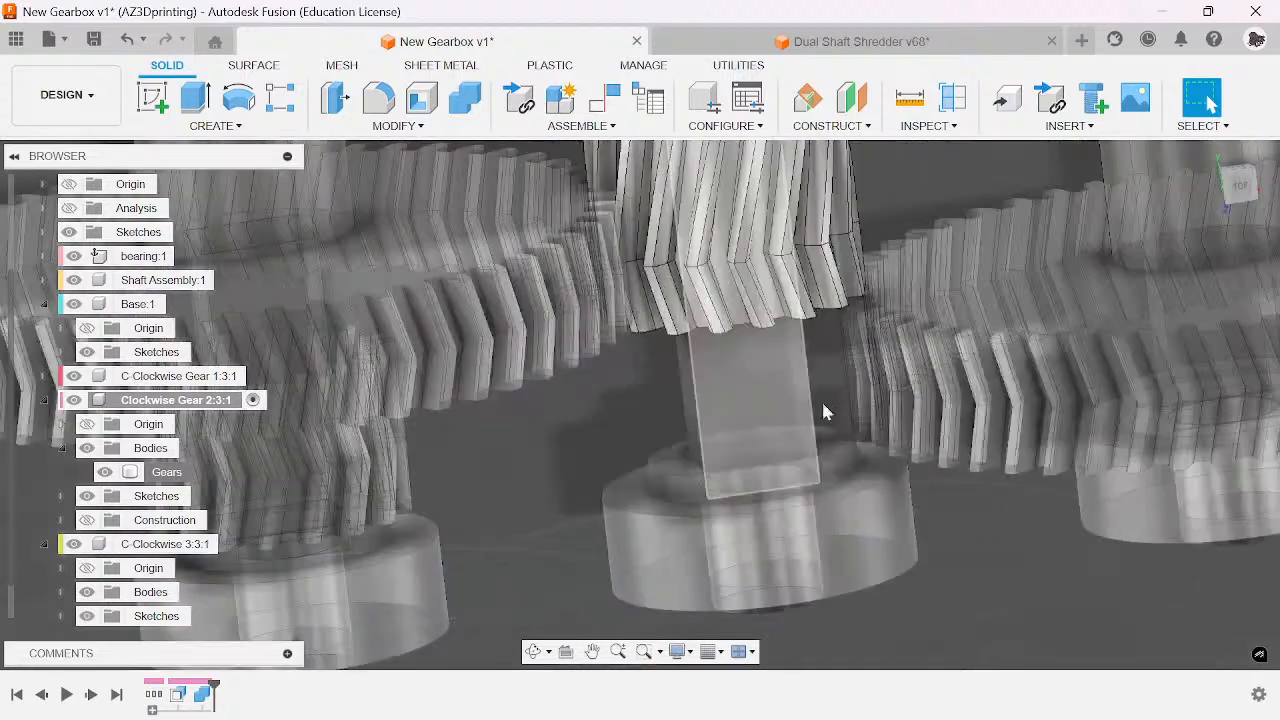
key(e)
click(834, 446)
drag(1240, 200, 1239, 148)
scroll(885, 415, up, 3)
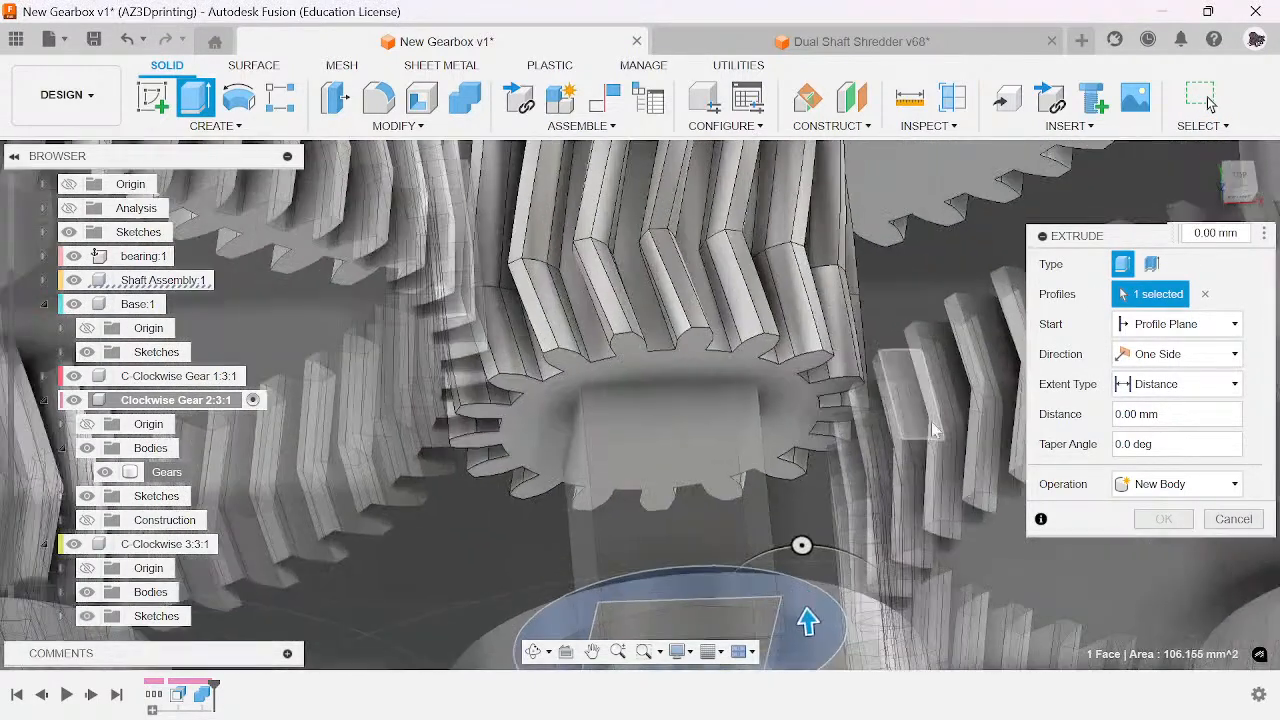
click(1185, 324)
click(1170, 351)
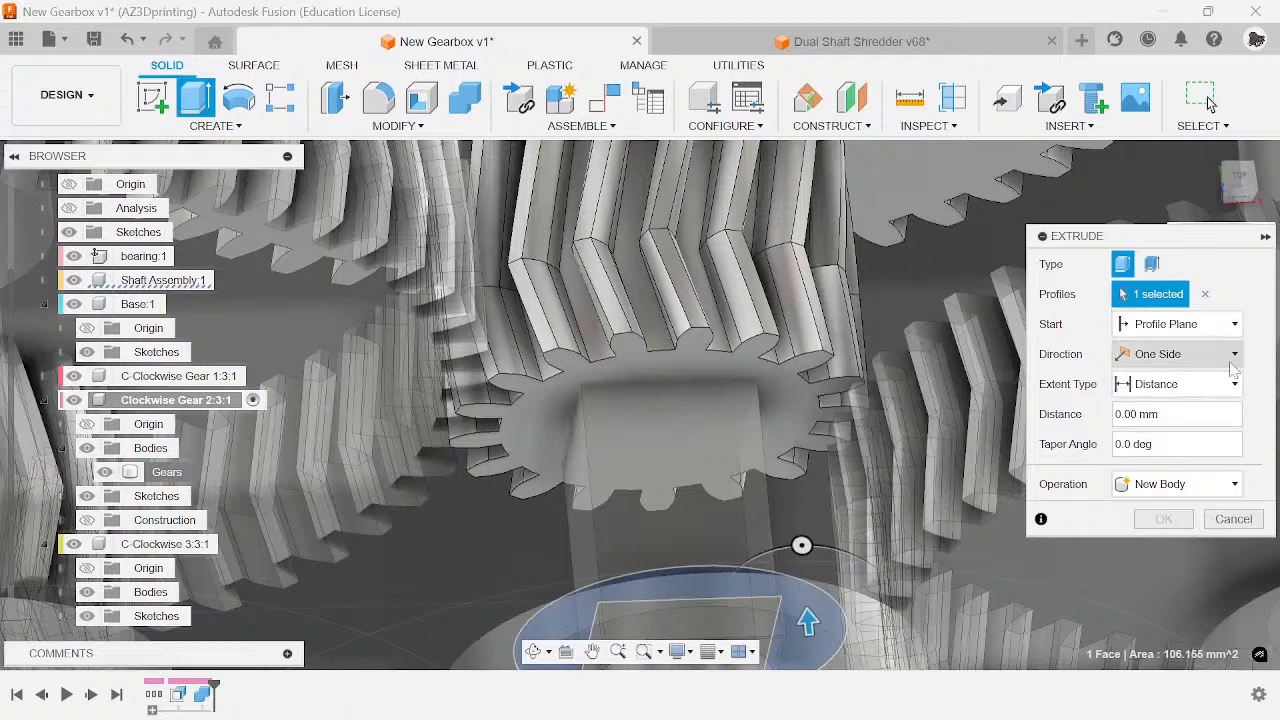
click(1185, 384)
click(1186, 432)
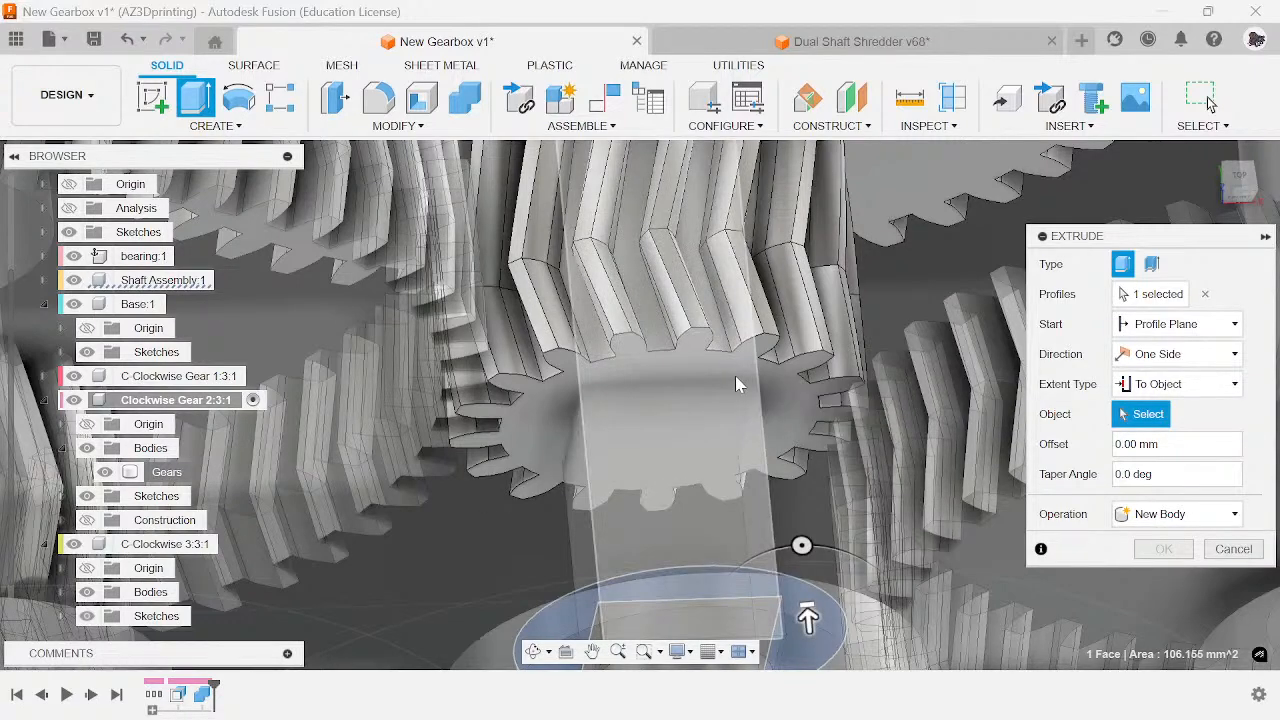
- Extrude the selected shaft shoulder face up to the small gear's end face as a new body in Clockwise Gear 2:3:1
click(727, 377)
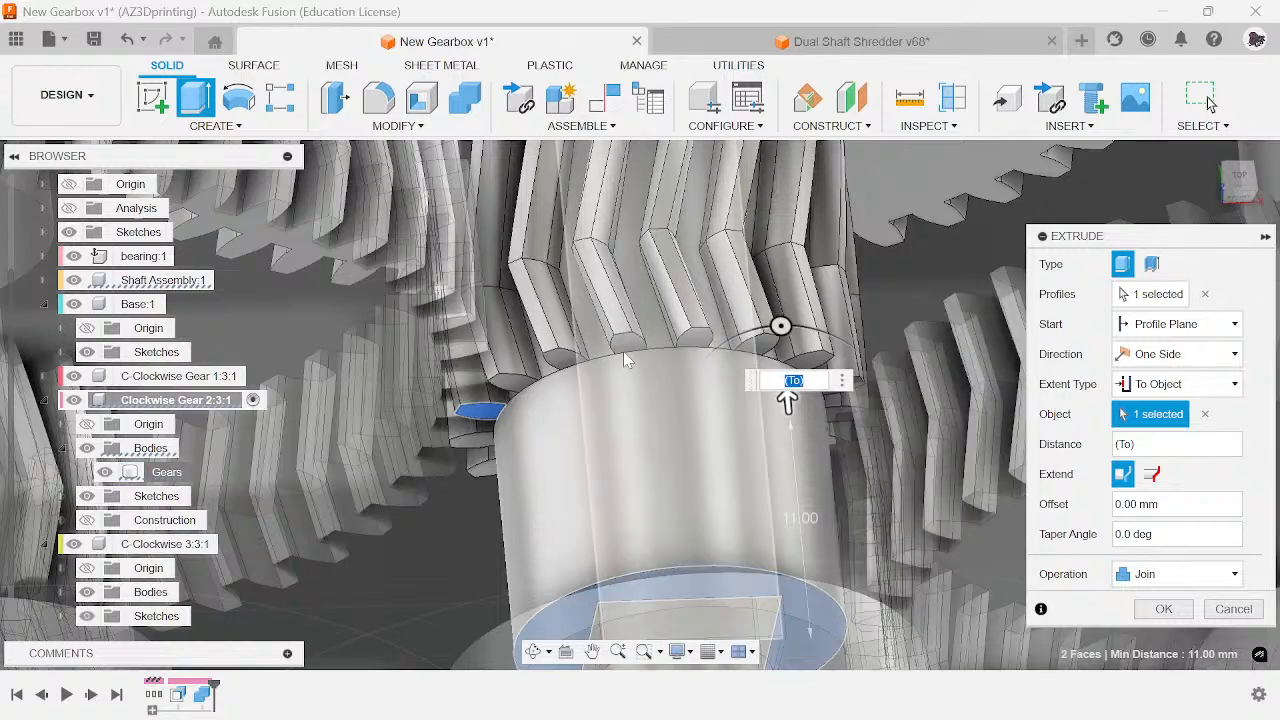
scroll(640, 358, up, 3)
scroll(753, 418, down, 2)
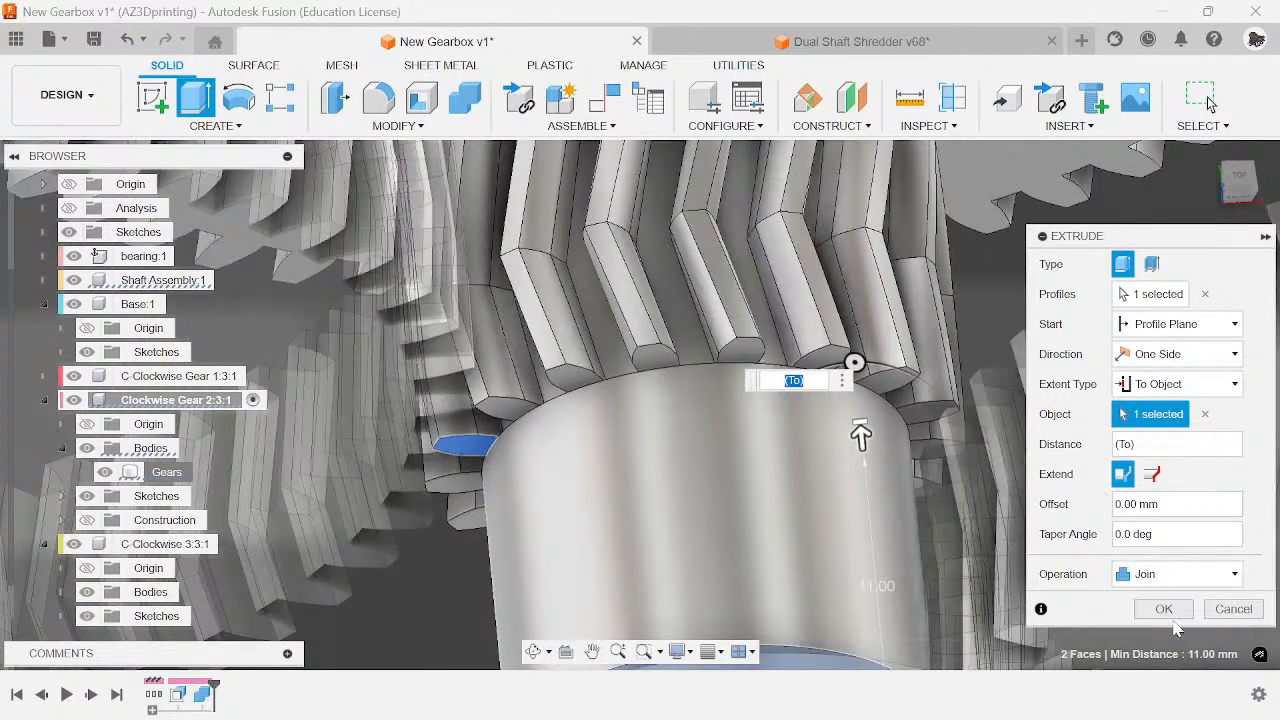
click(1180, 577)
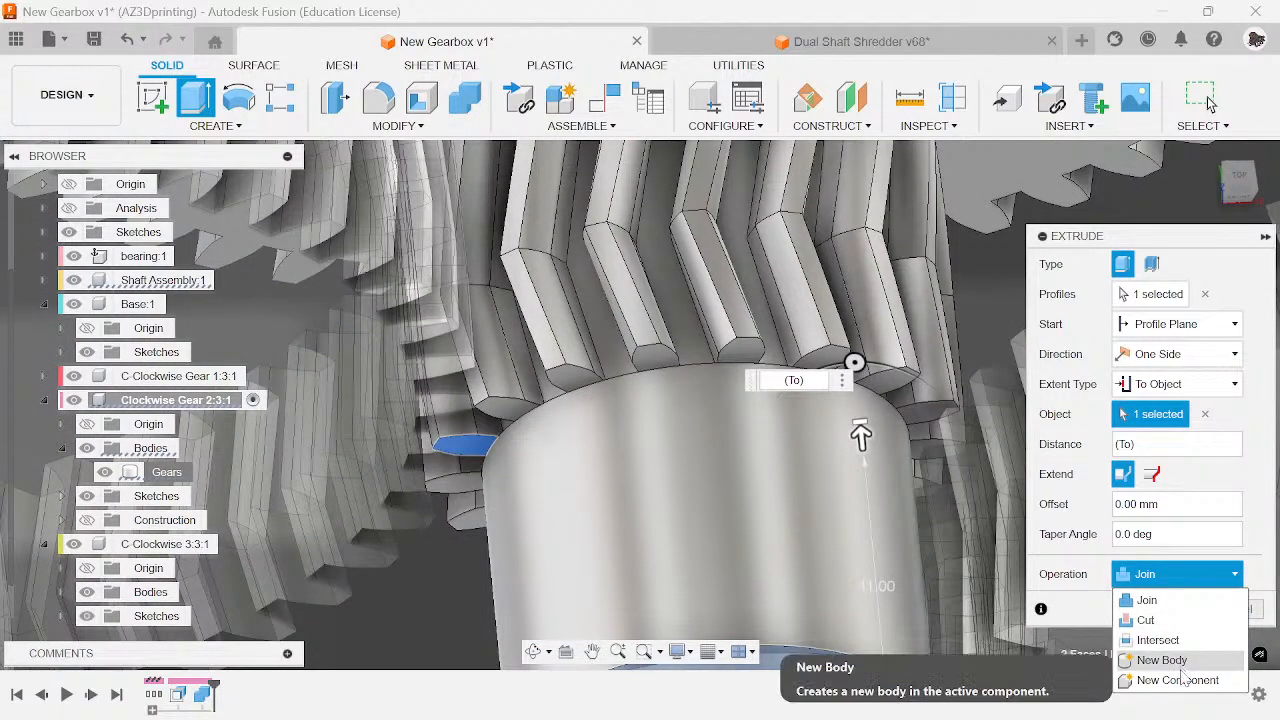
click(1182, 668)
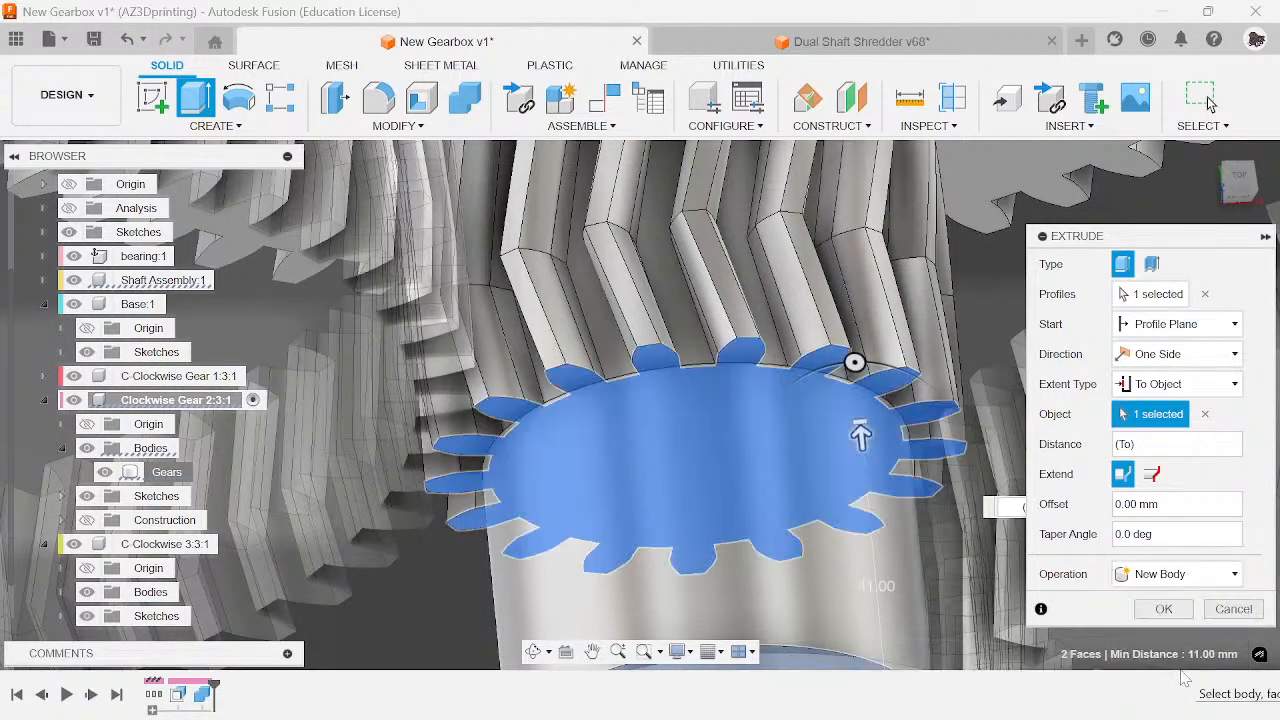
click(1170, 609)
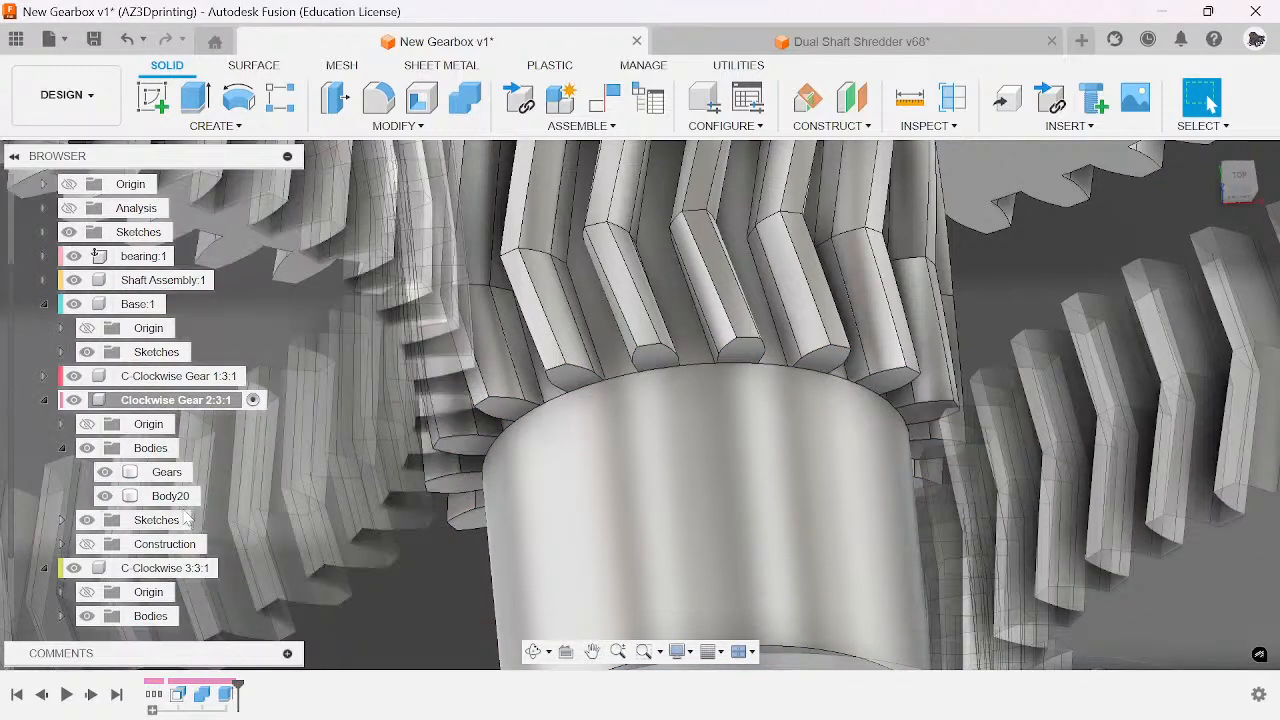
- Rename the newly extruded body in Clockwise Gear 2:3:1 as Spacer
right_click(185, 507)
click(250, 356)
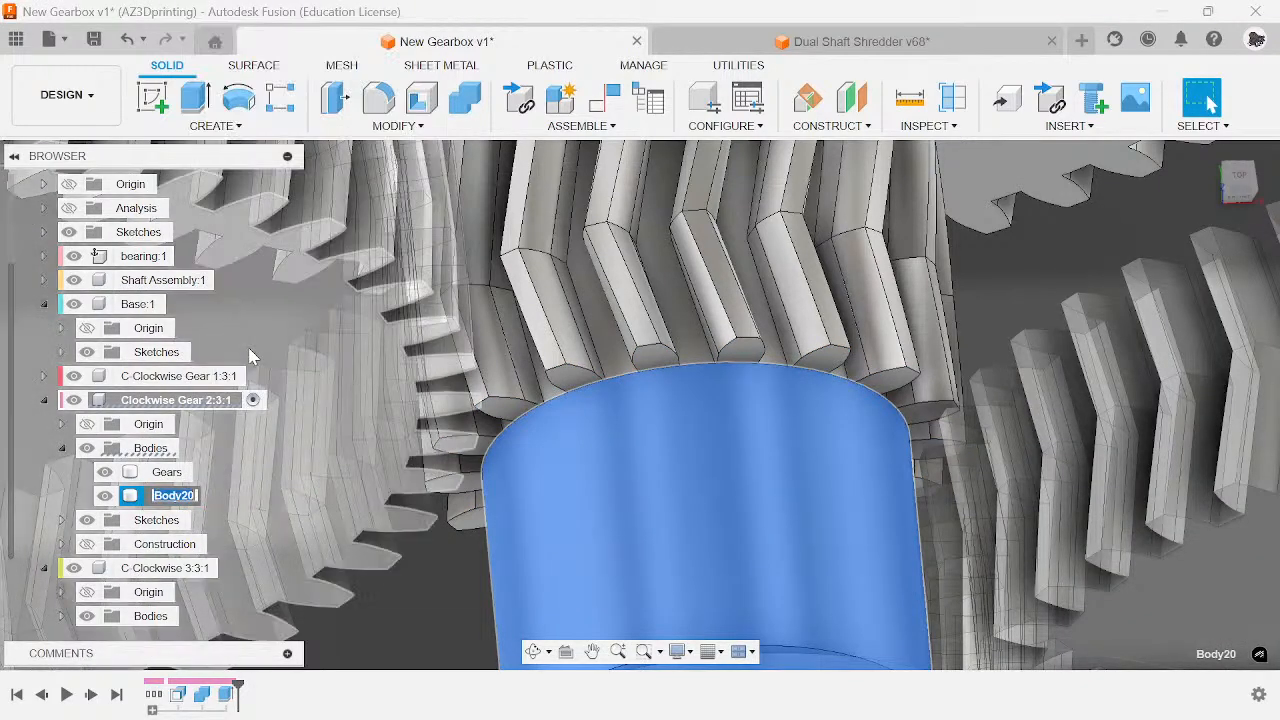
text(Spacer)
key(Return)
scroll(808, 534, down, 8)
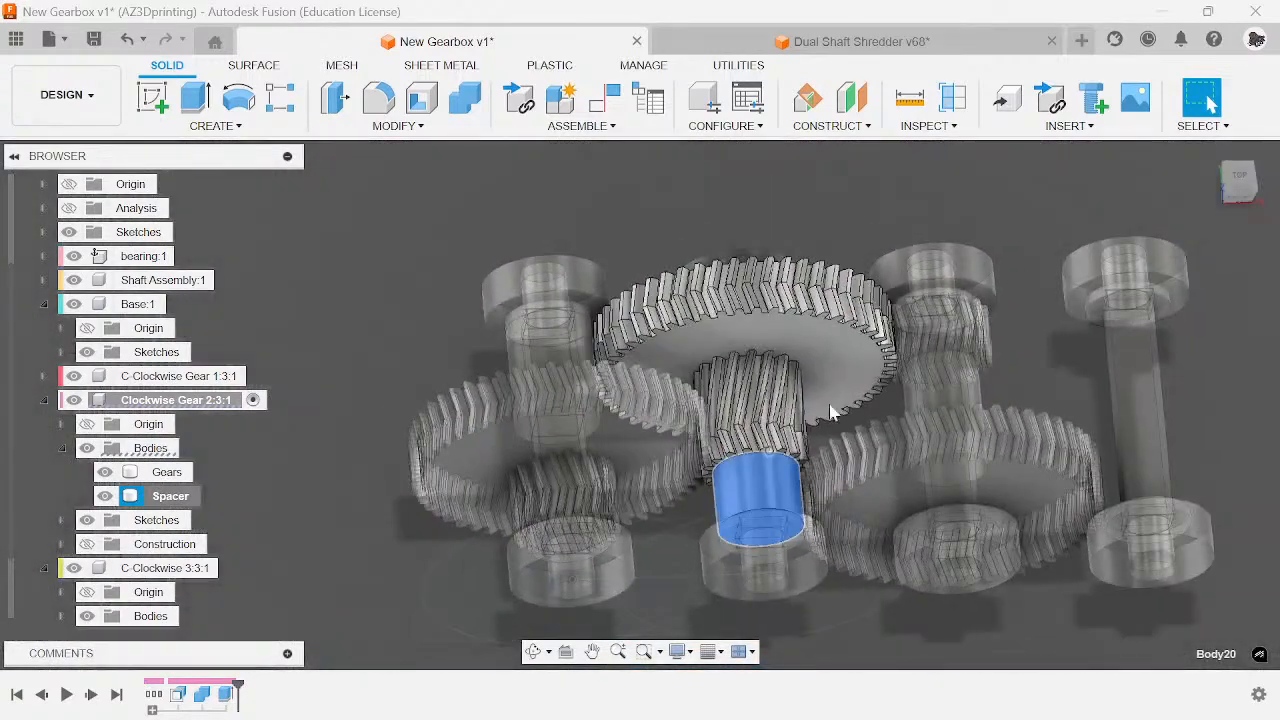
click(1216, 436)
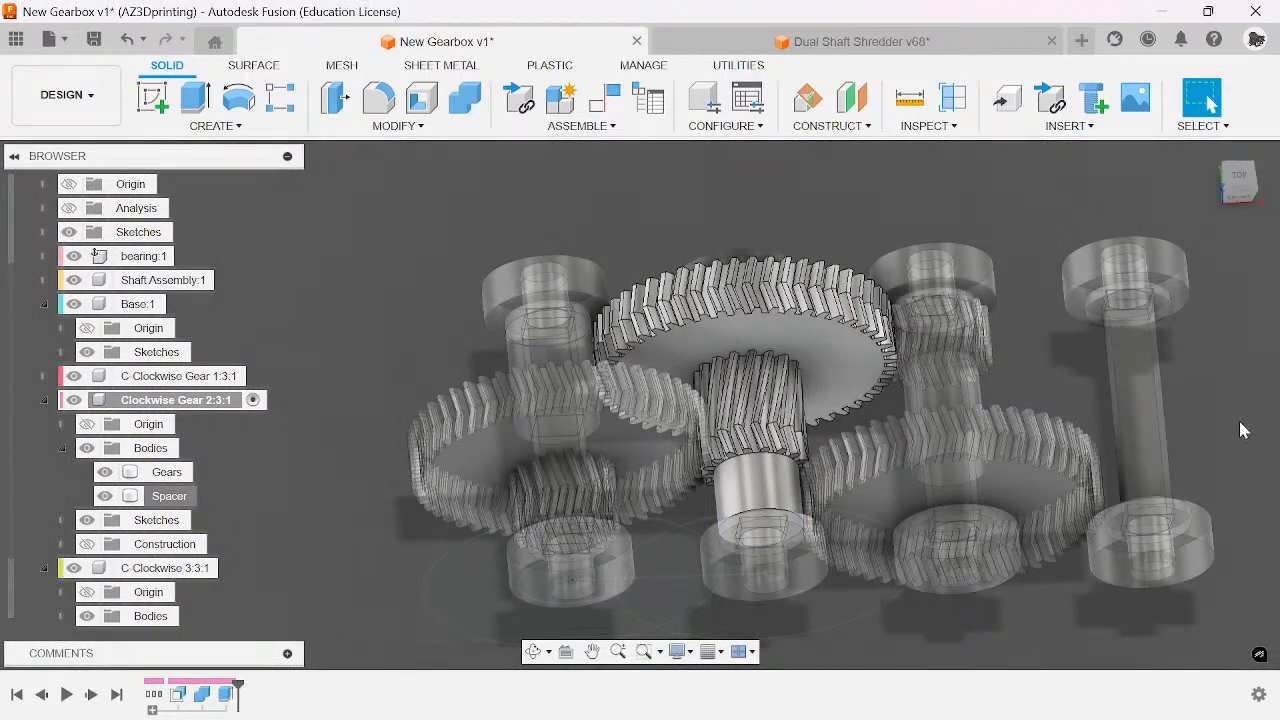
- Activate the C-Clockwise 3:3:1 component for editing
scroll(1005, 360, up, 4)
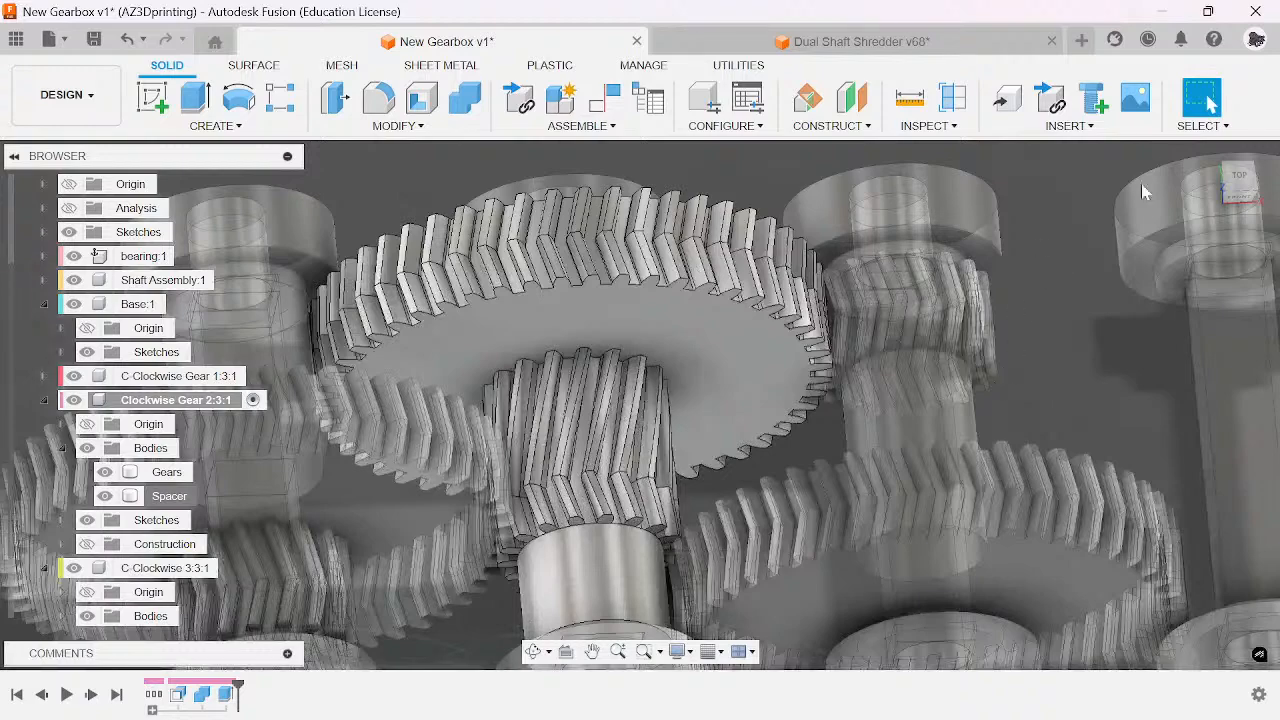
shift+middle_drag(1238, 196, 1236, 203)
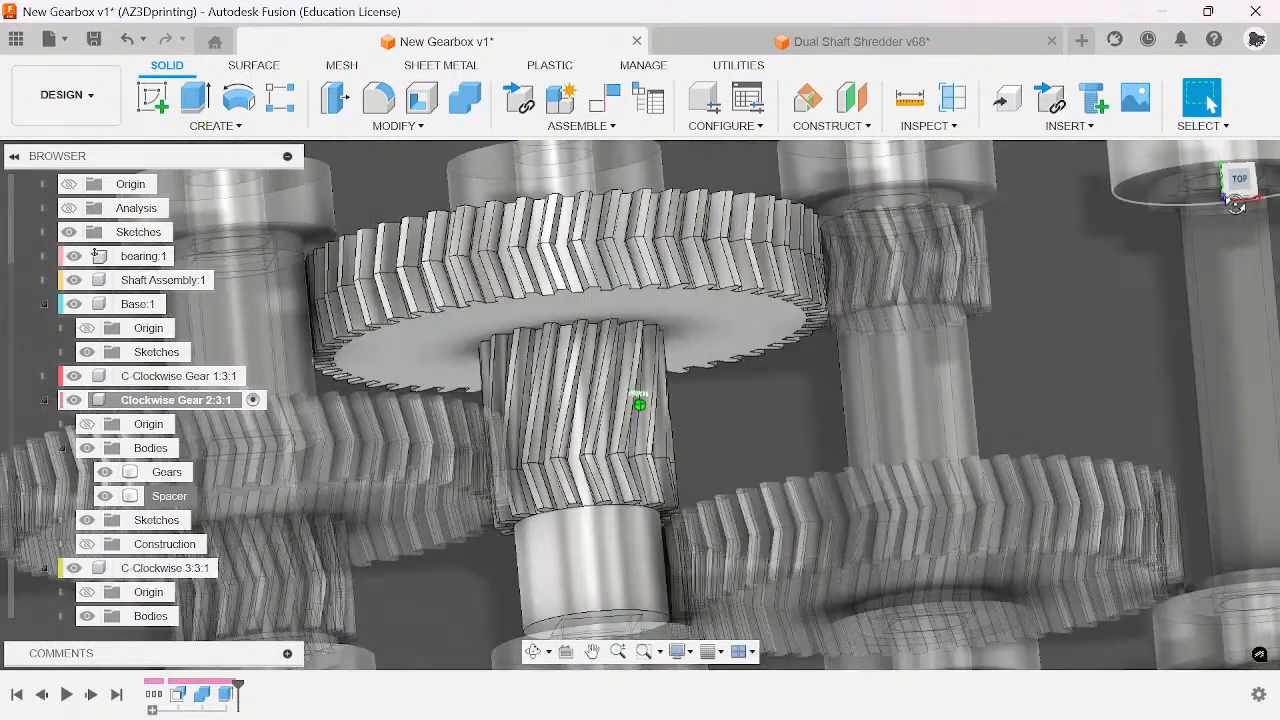
click(942, 379)
scroll(944, 240, up, 3)
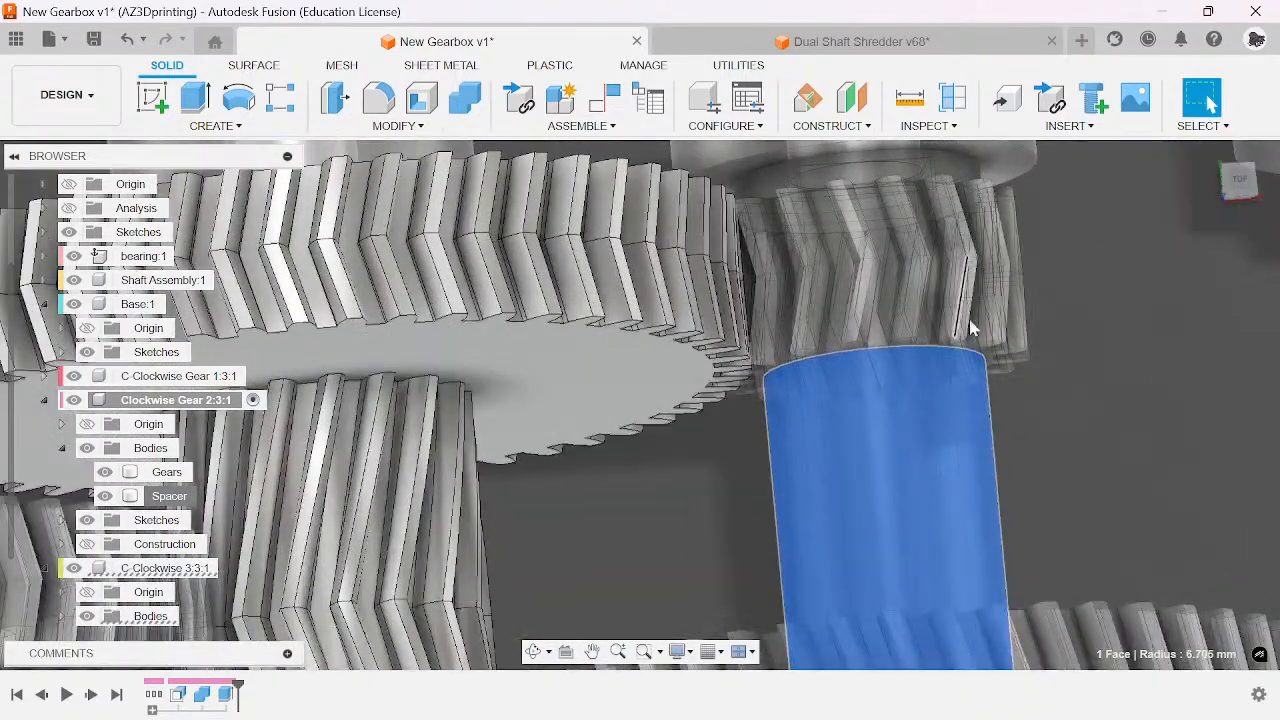
scroll(955, 360, up, 2)
scroll(943, 394, down, 3)
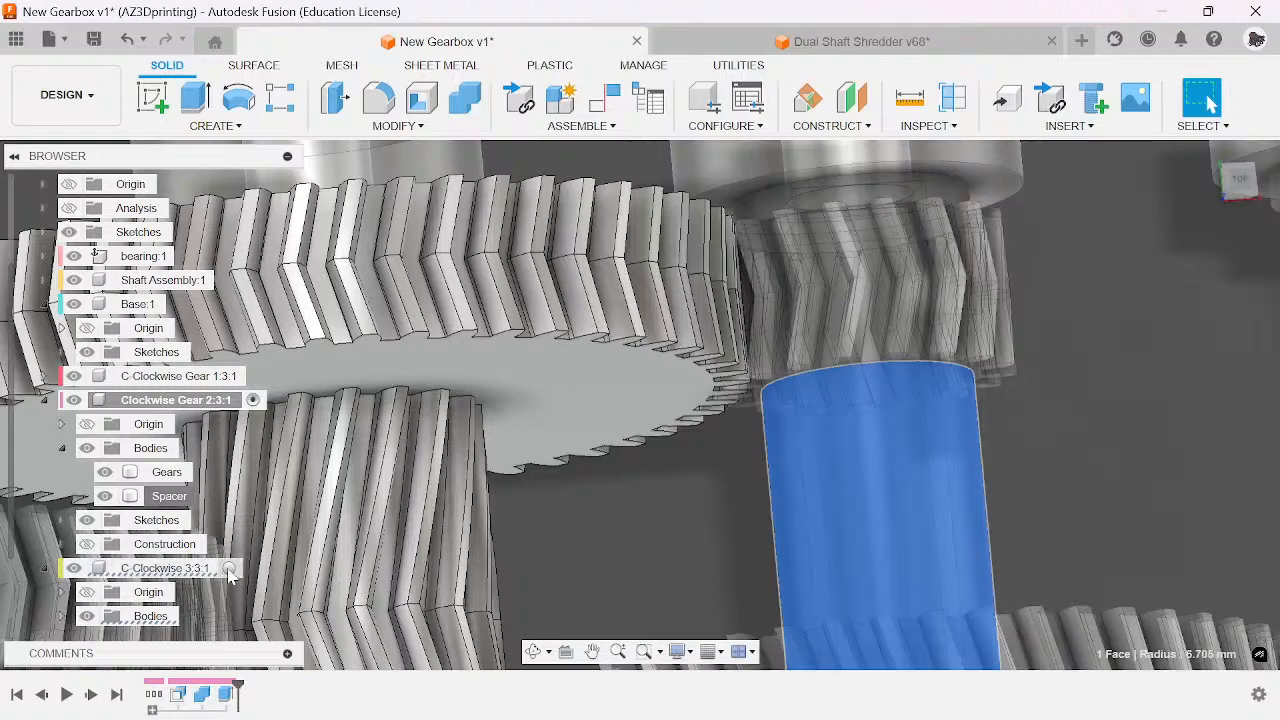
click(229, 568)
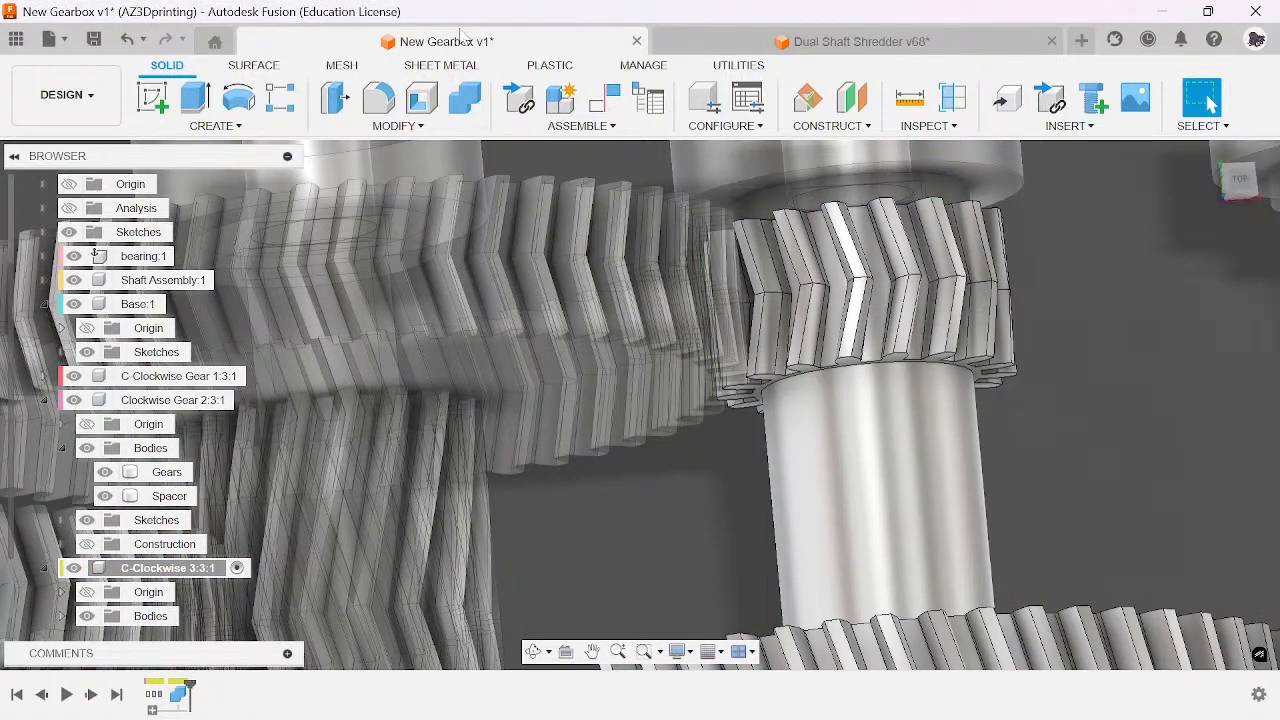
- Try to split the C-Clockwise 3:3:1 gear body, using the small gear's end face as the splitting tool
click(412, 126)
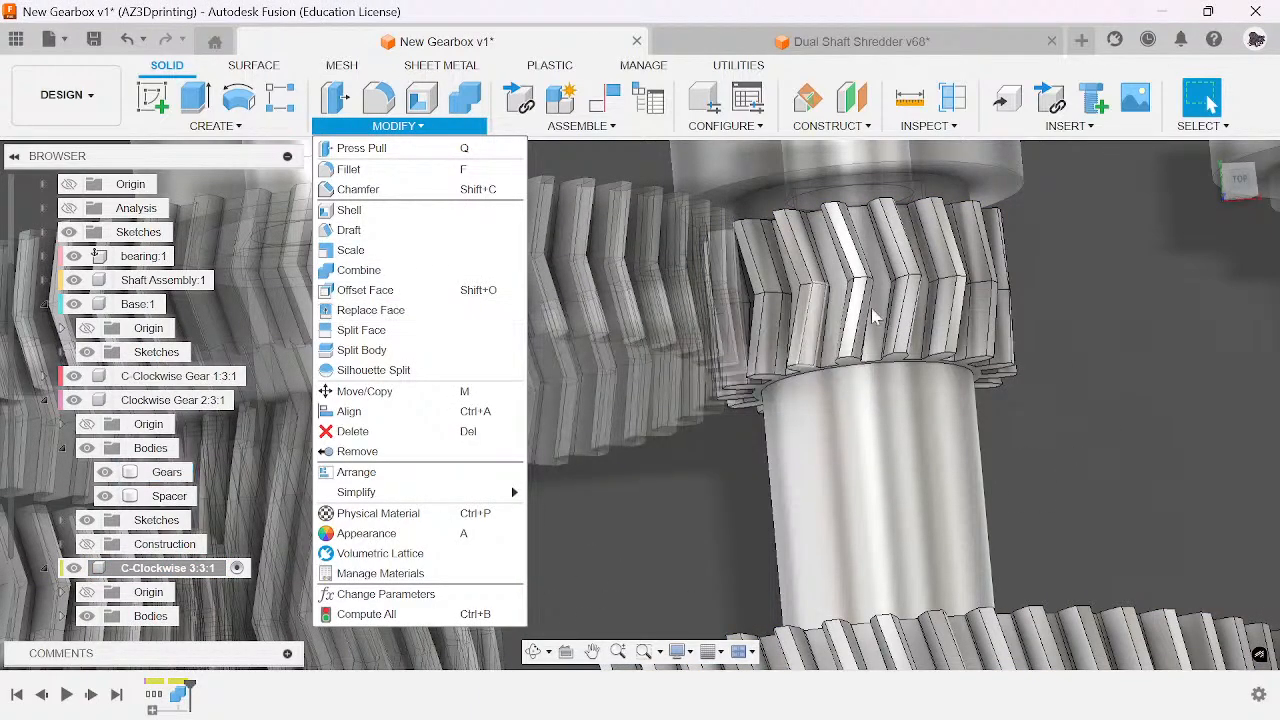
click(361, 350)
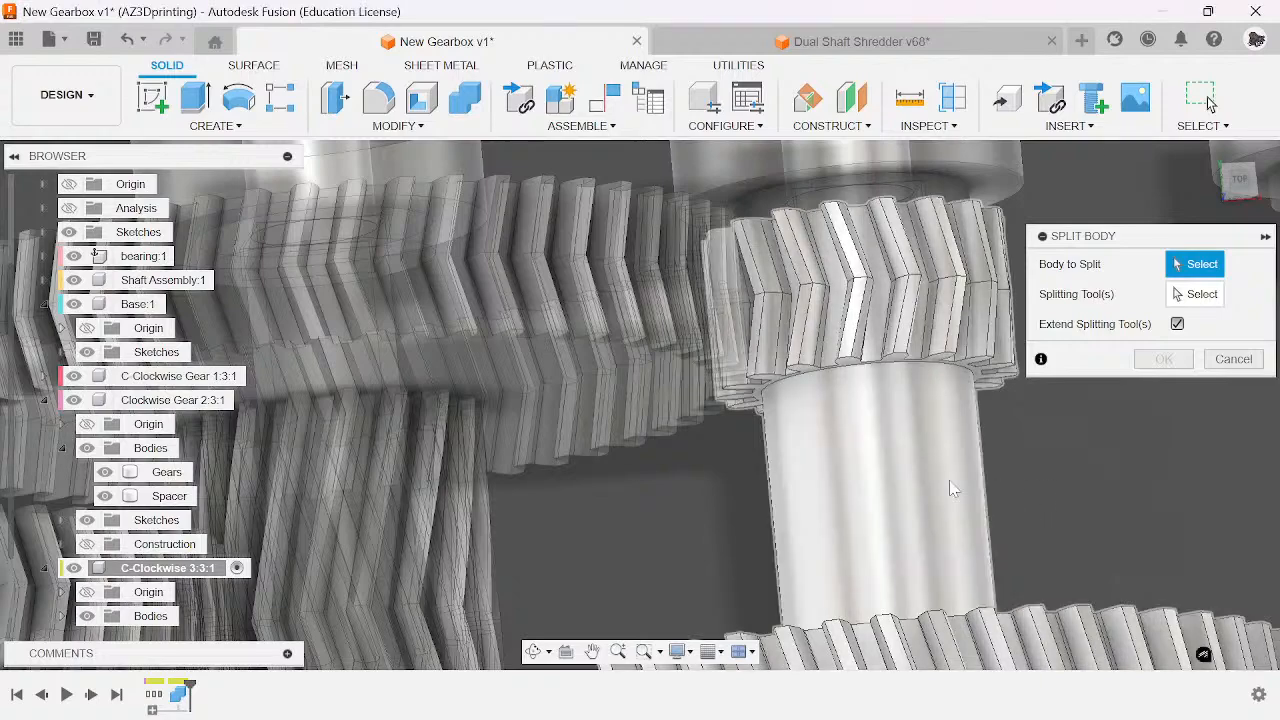
click(952, 488)
scroll(925, 365, up, 3)
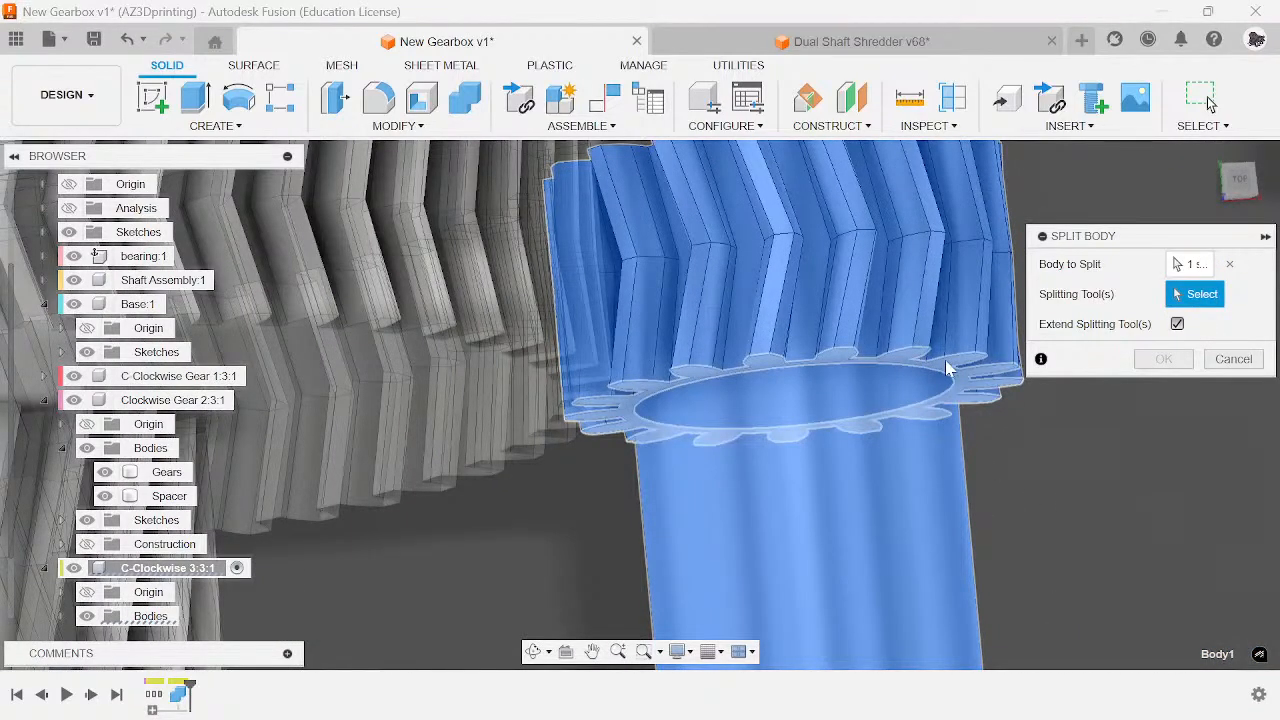
click(946, 361)
drag(1235, 196, 1242, 230)
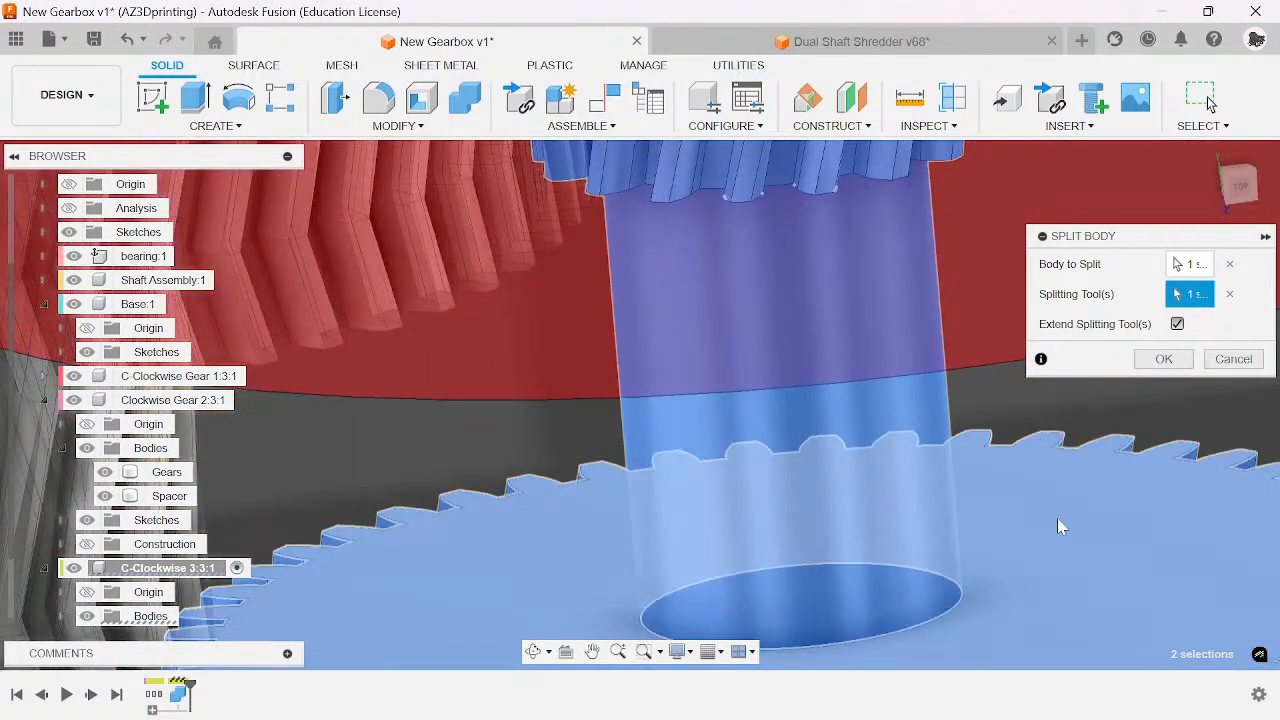
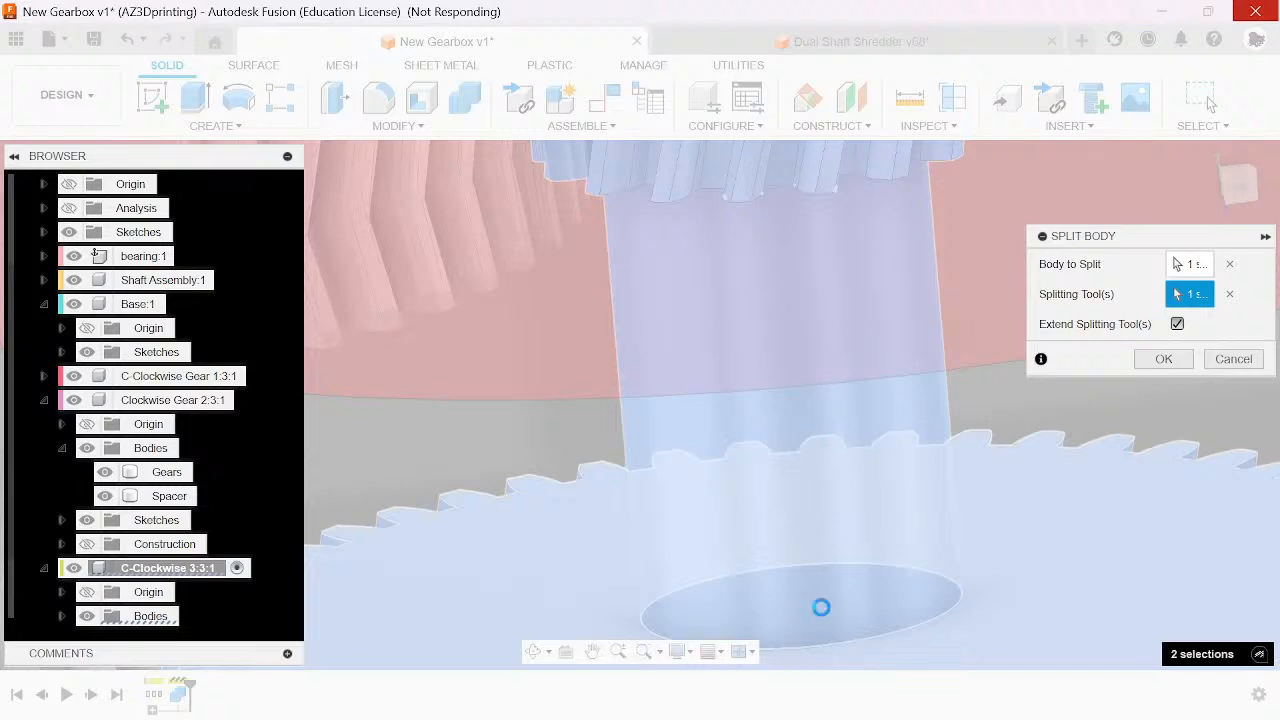
- Force the unresponsive Autodesk Fusion program to close
key(super)
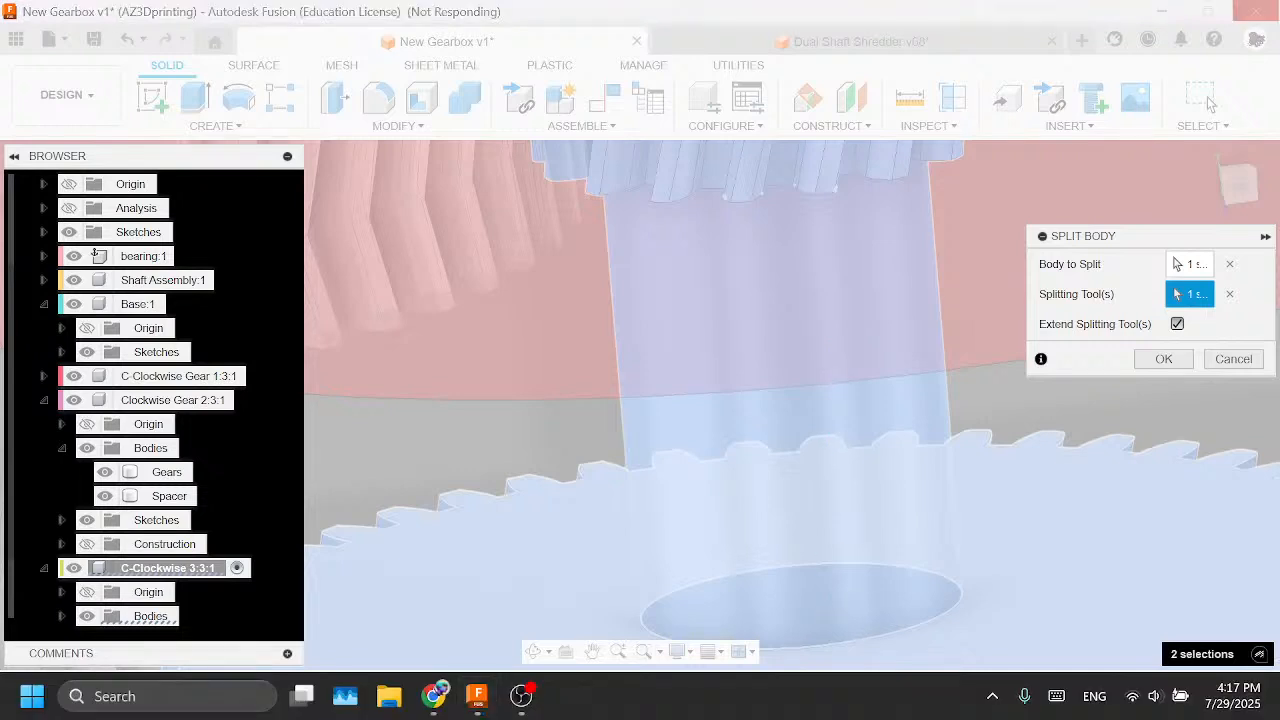
click(1255, 12)
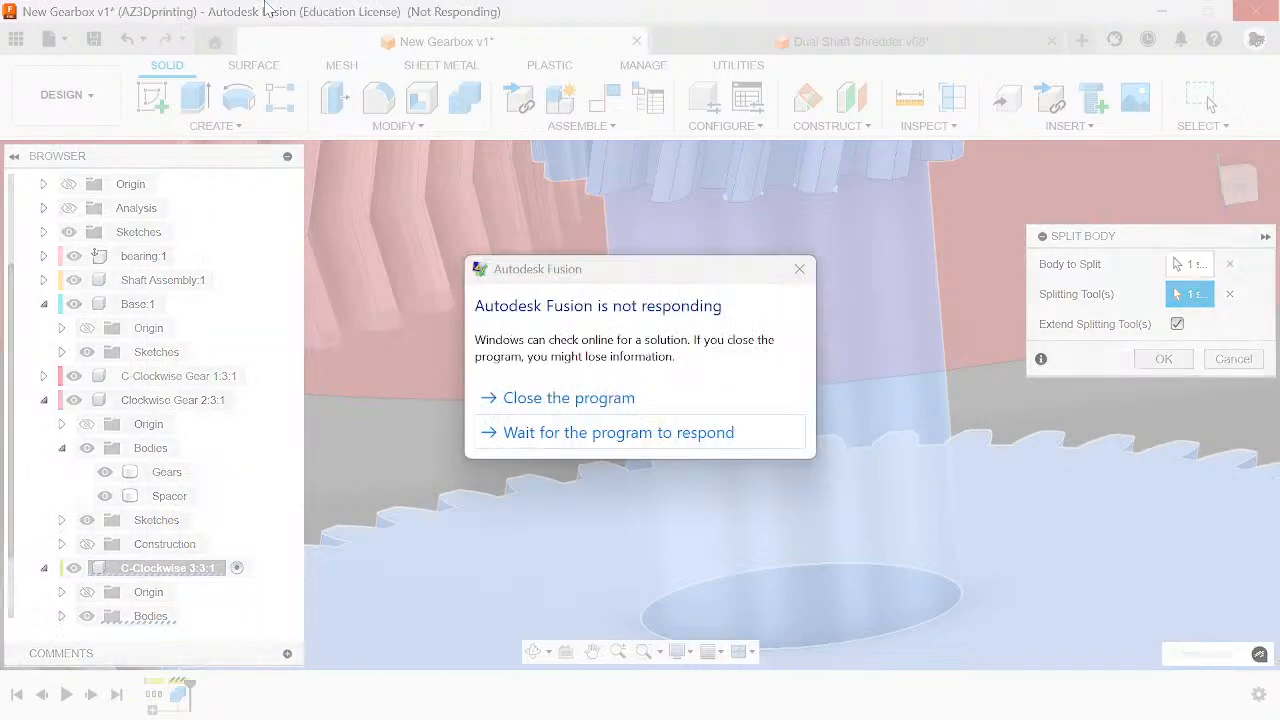
click(545, 399)
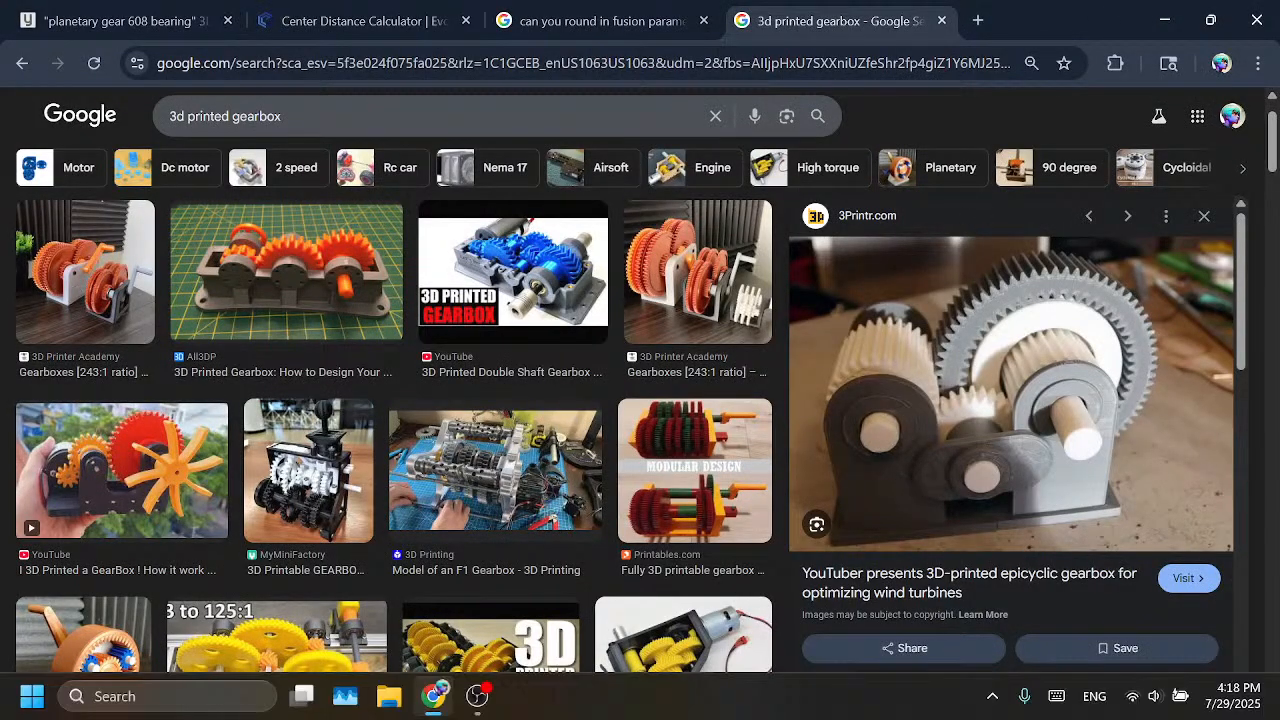
- Search Windows for fusion and launch Autodesk Fusion again
click(174, 696)
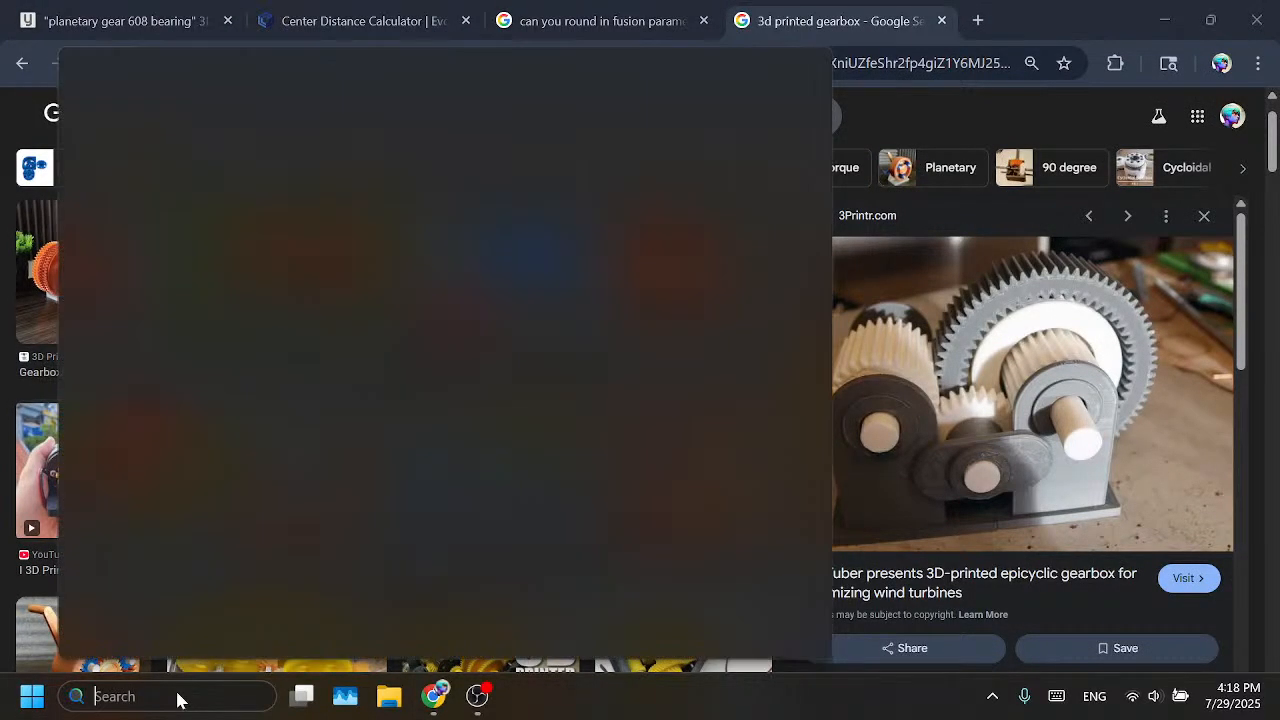
text(fusion)
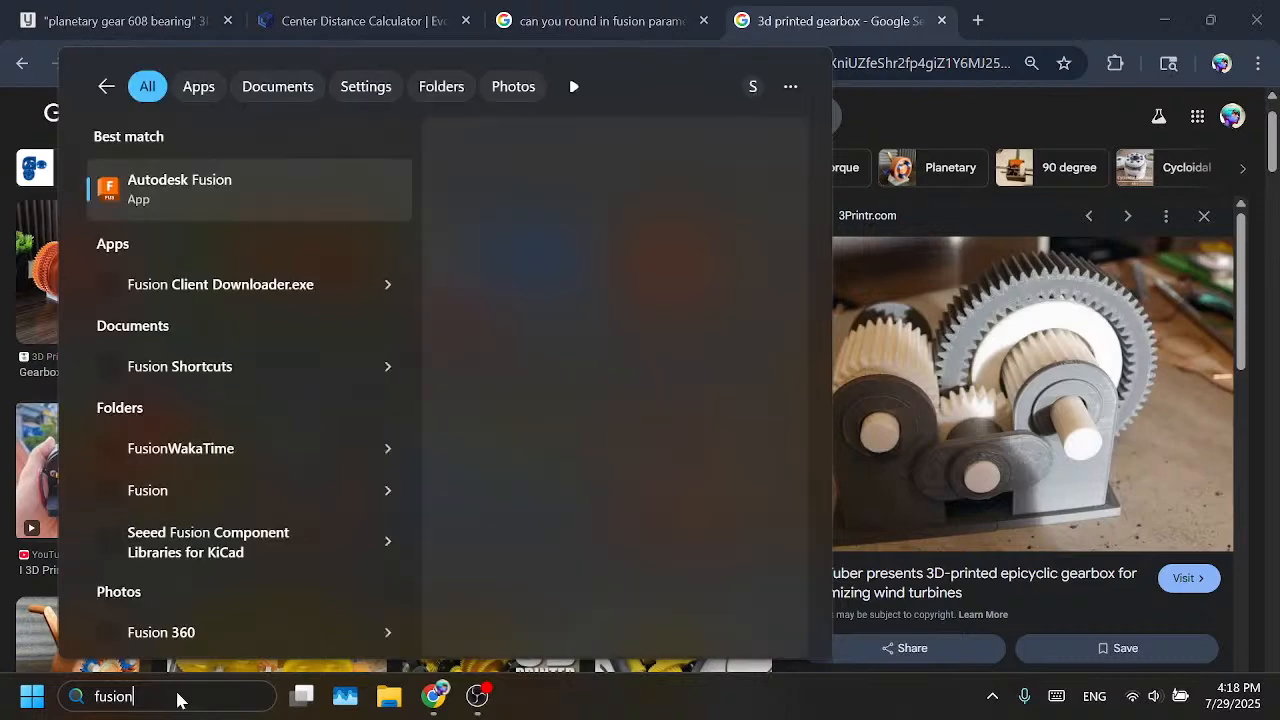
click(300, 190)
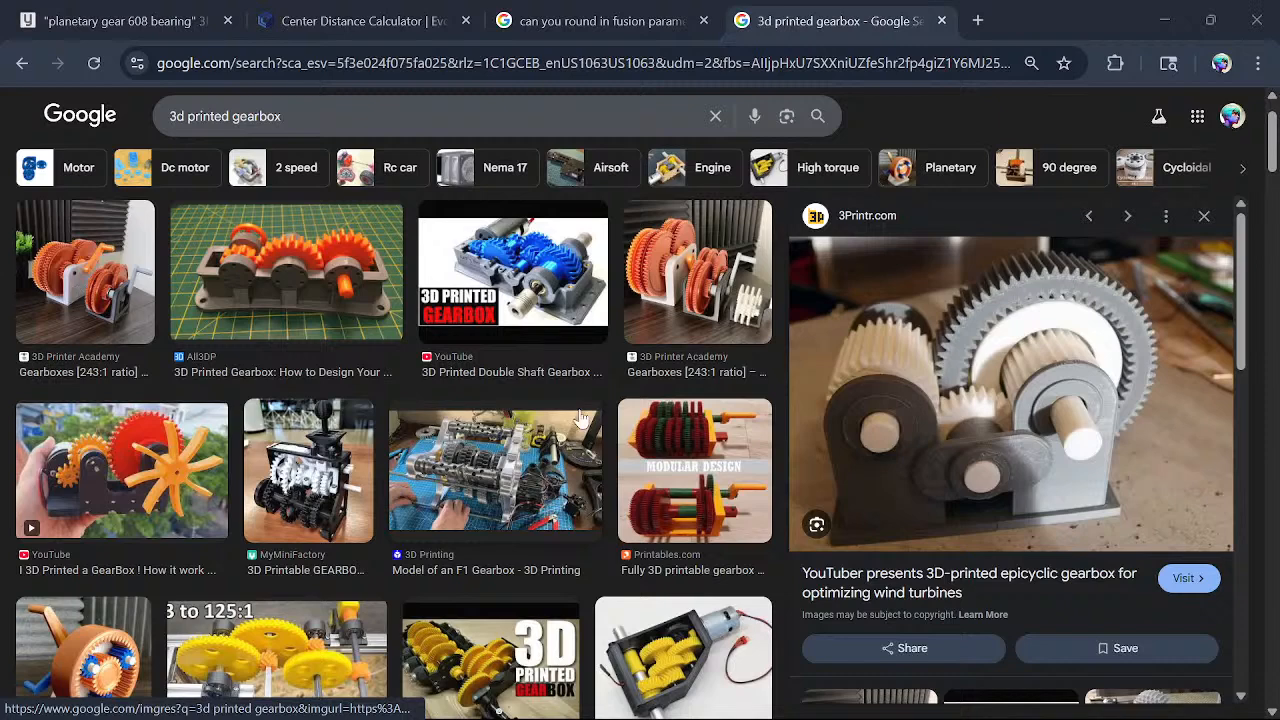
- Open the recovered document New Gearbox v1.f3d
mouse_move(825, 717)
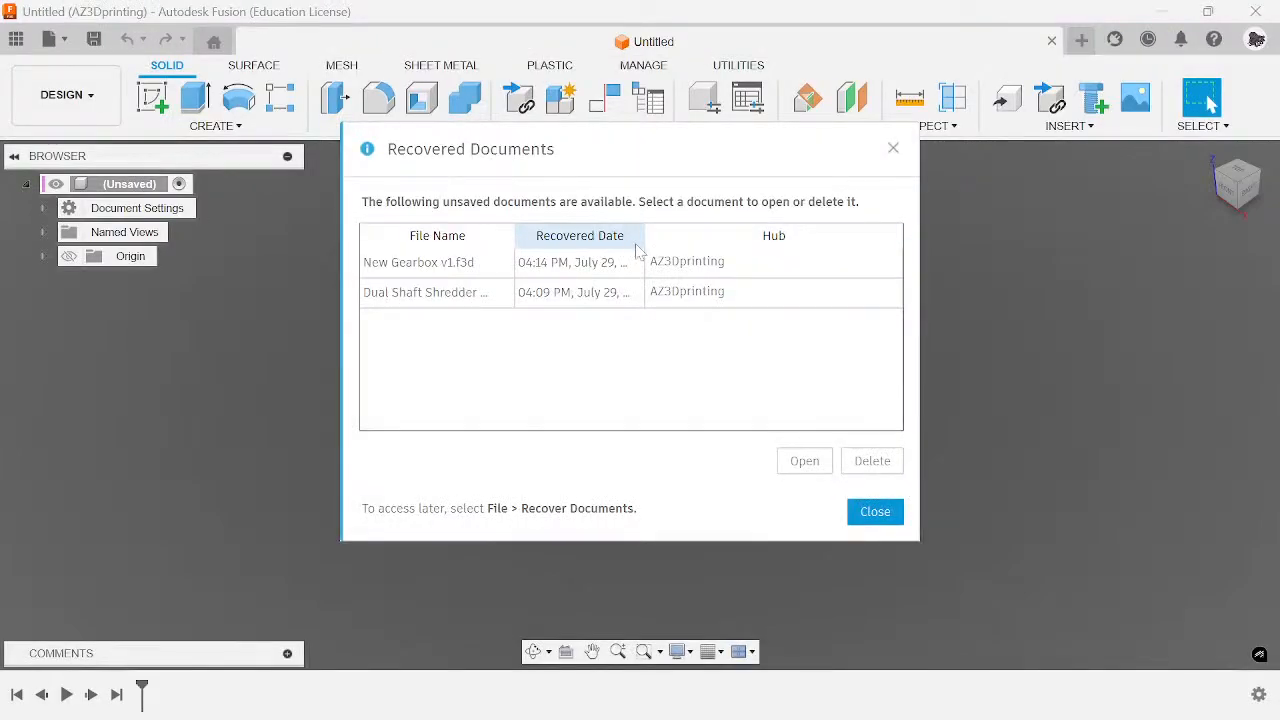
click(725, 264)
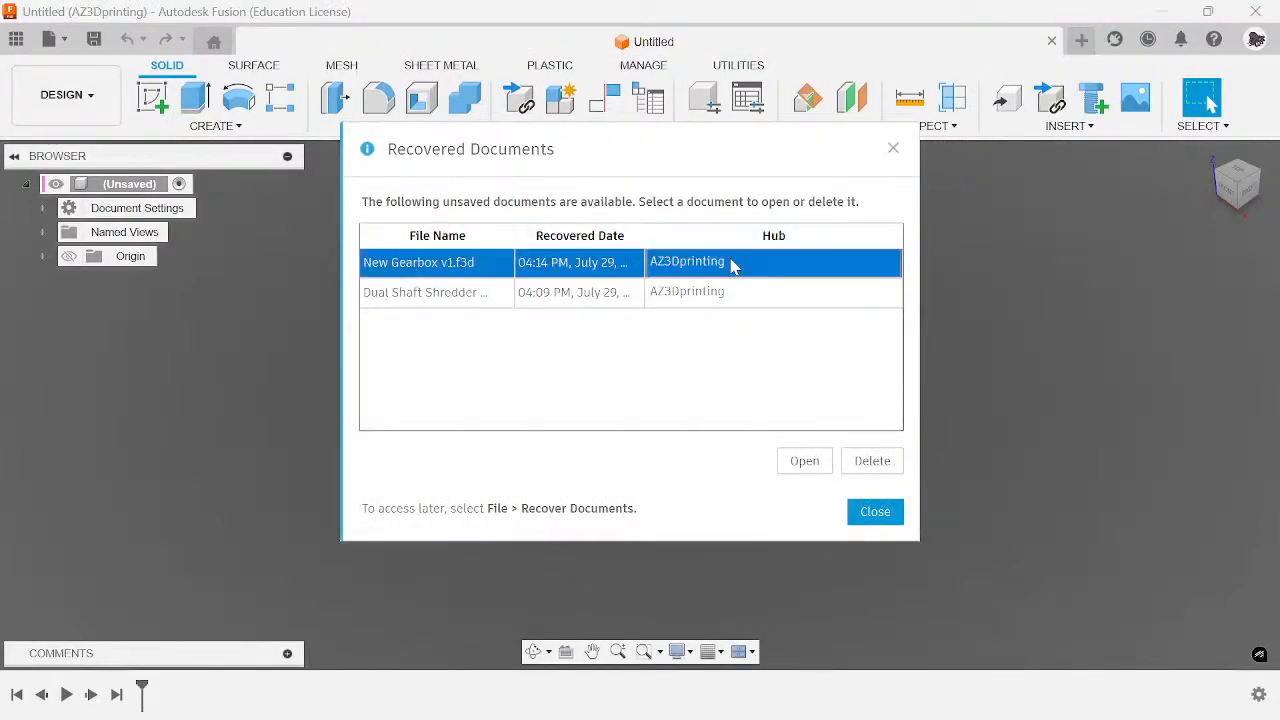
click(799, 468)
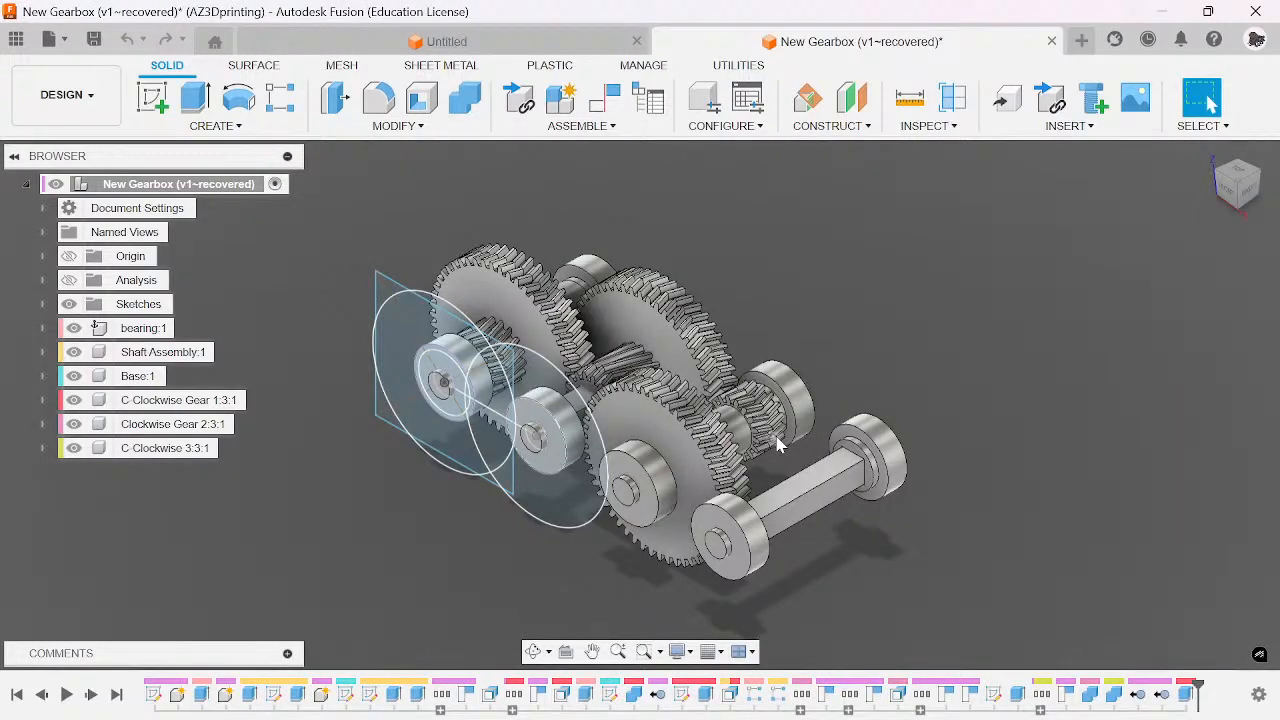
- Activate the Clockwise Gear 2:3:1 component in the recovered gearbox
scroll(590, 340, up, 3)
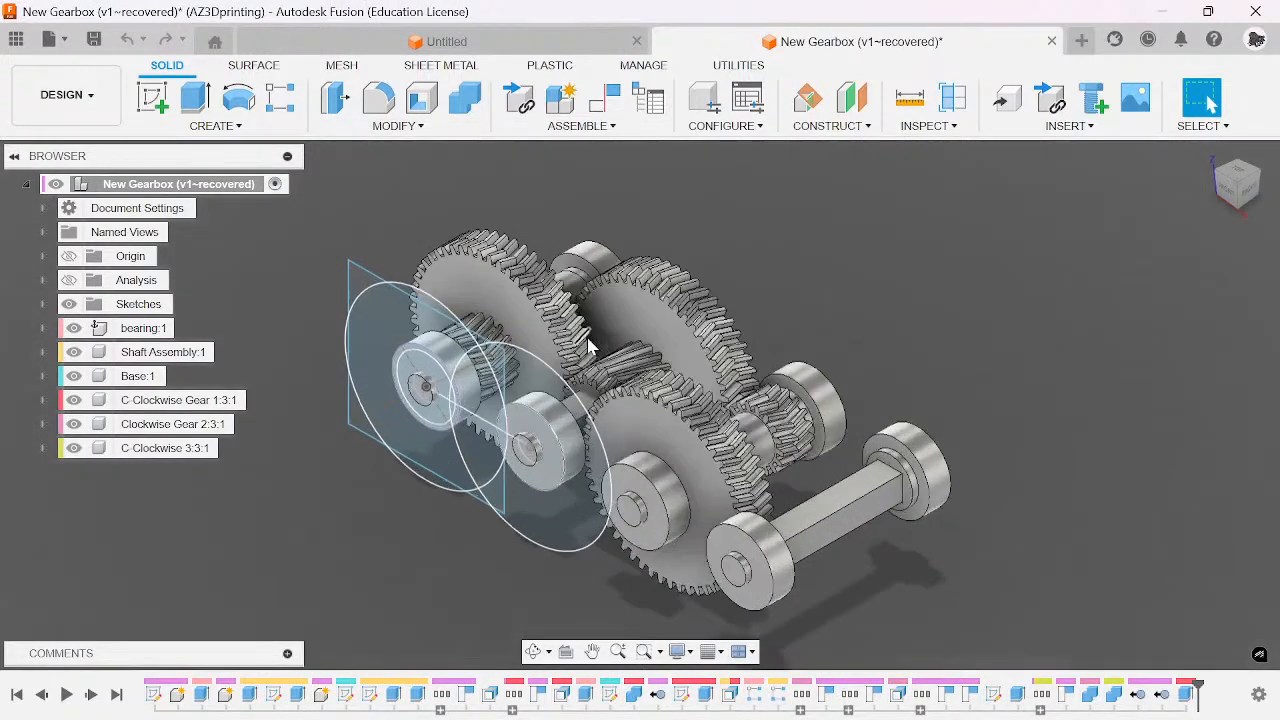
mouse_move(1234, 201)
mouse_down()
mouse_move(1230, 290)
mouse_move(1230, 240)
mouse_up()
scroll(600, 400, up, 5)
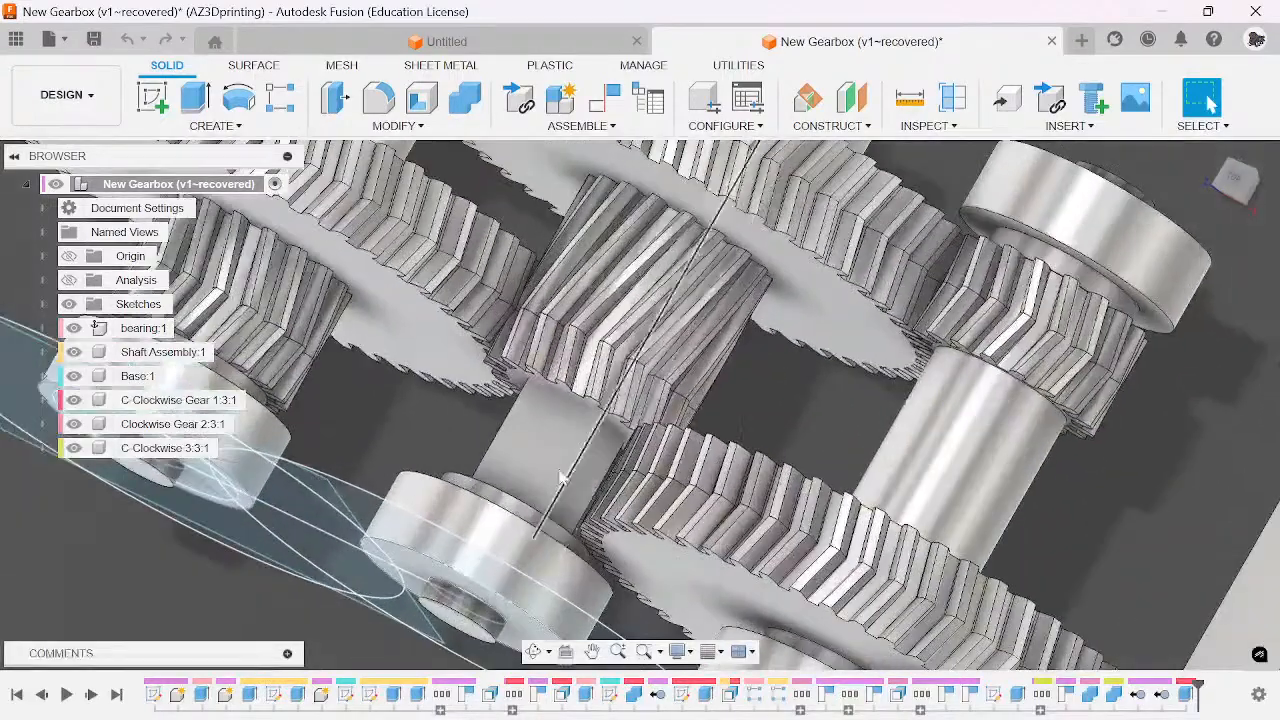
click(253, 424)
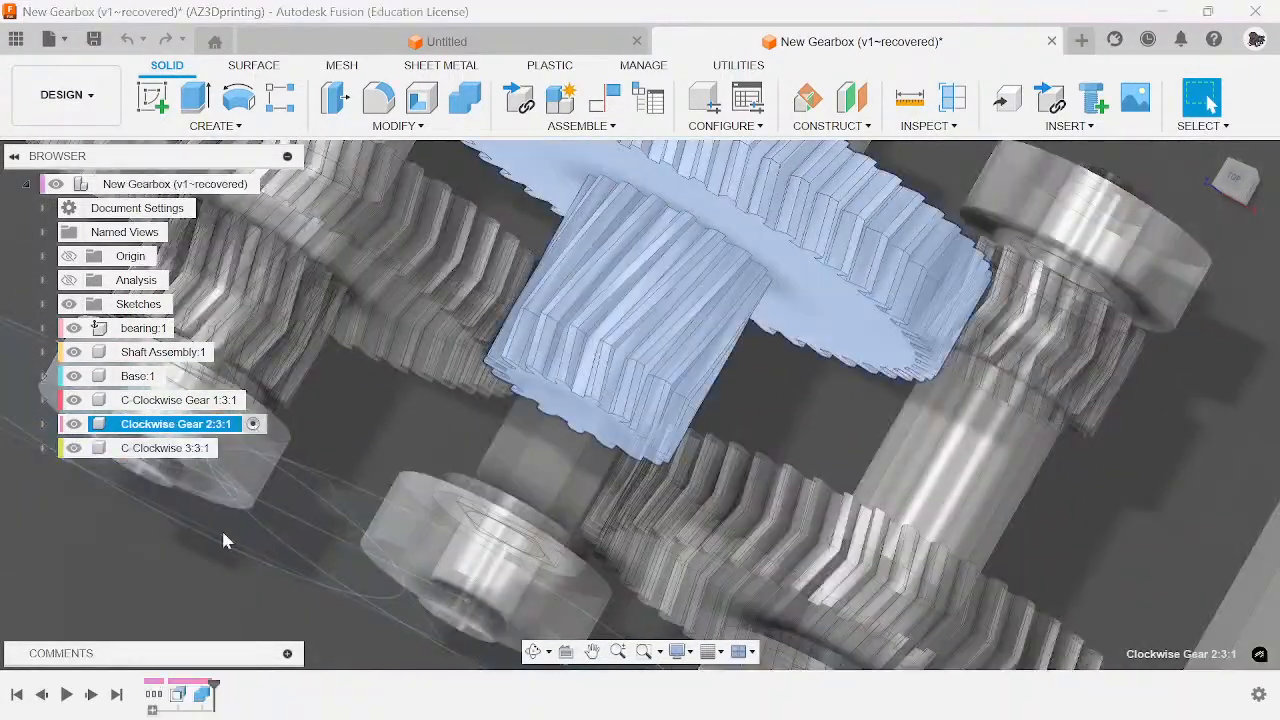
- Extrude the square-holed end face beside the bearing up to the small gear's end face as a new component
key(e)
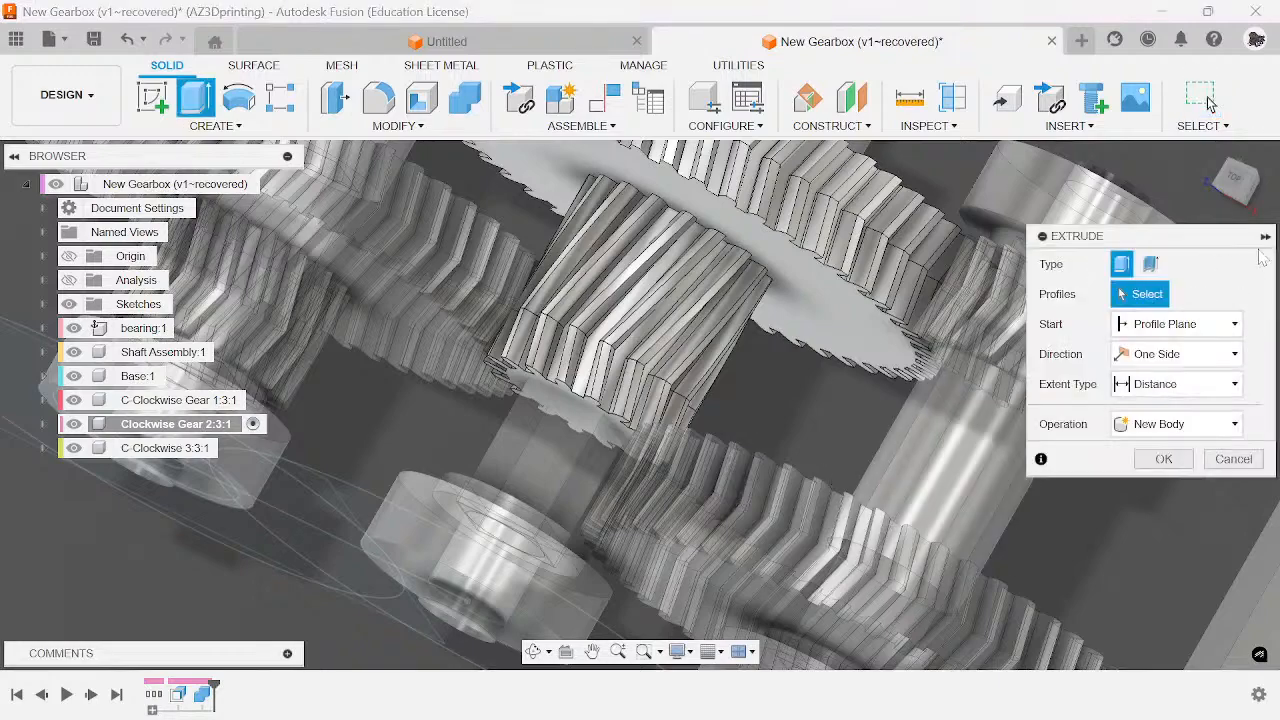
scroll(570, 545, up, 3)
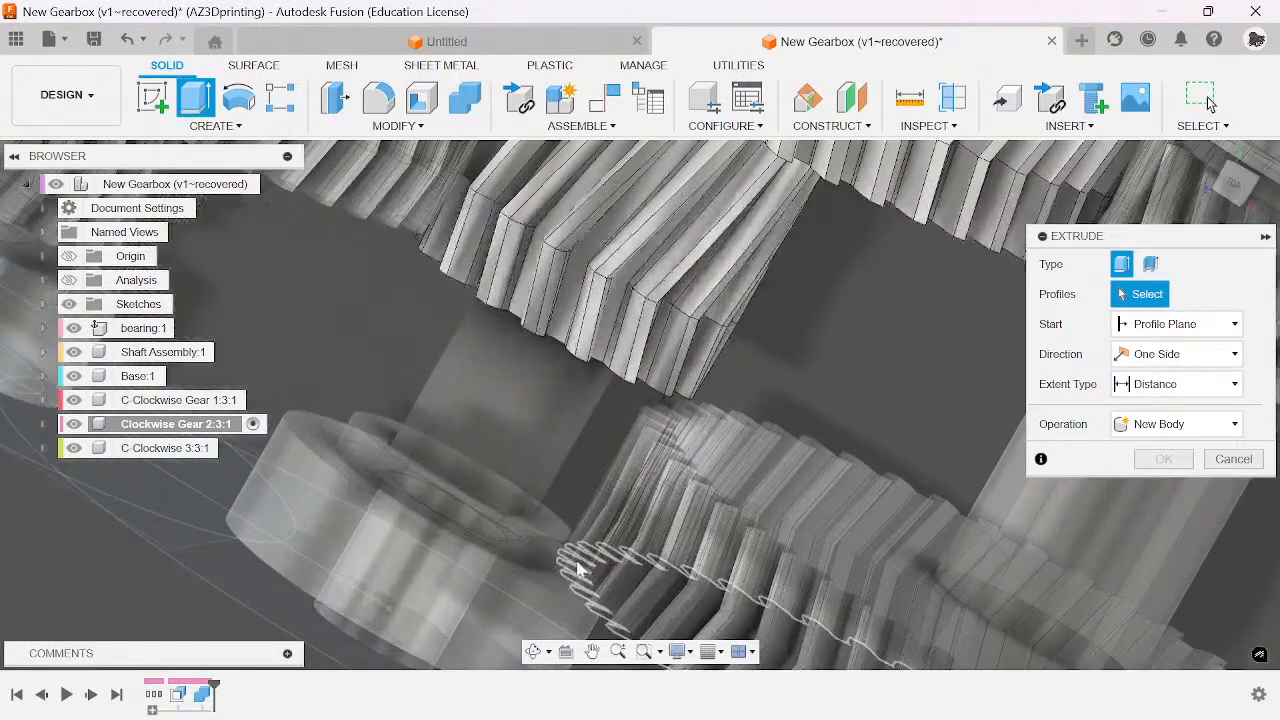
click(565, 532)
click(1180, 384)
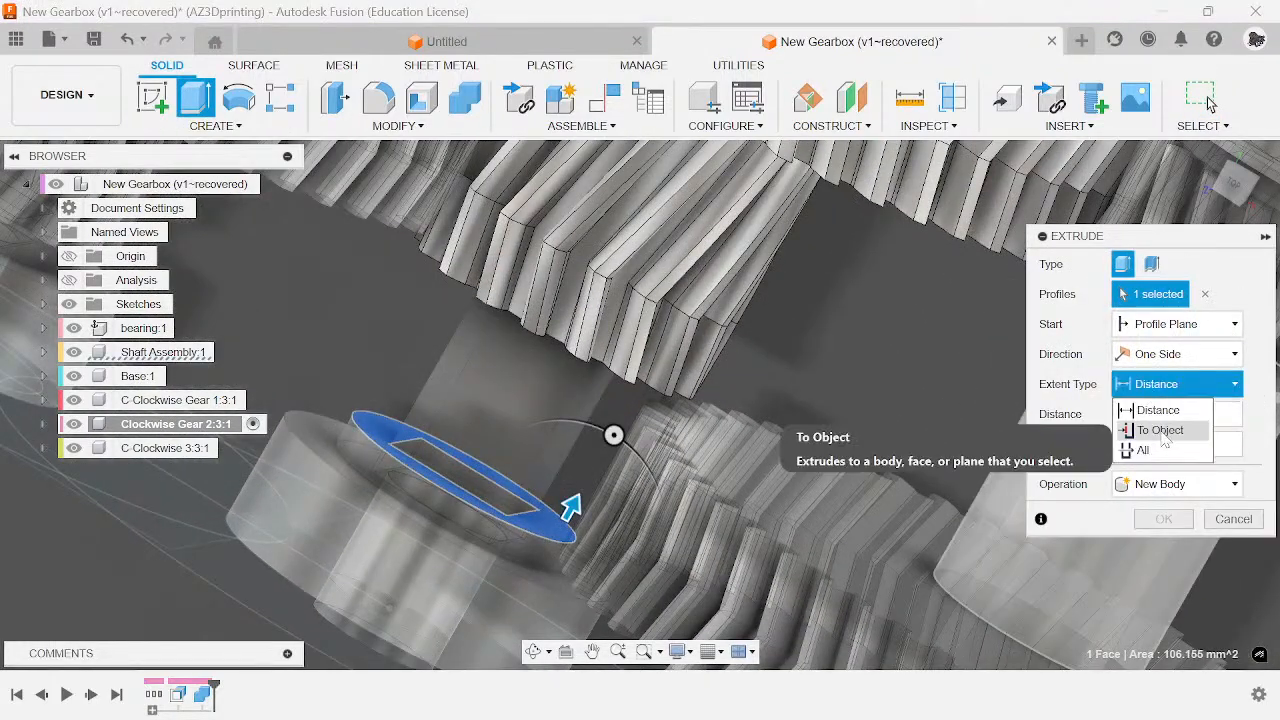
click(1160, 429)
click(1238, 215)
drag(1238, 200, 1233, 143)
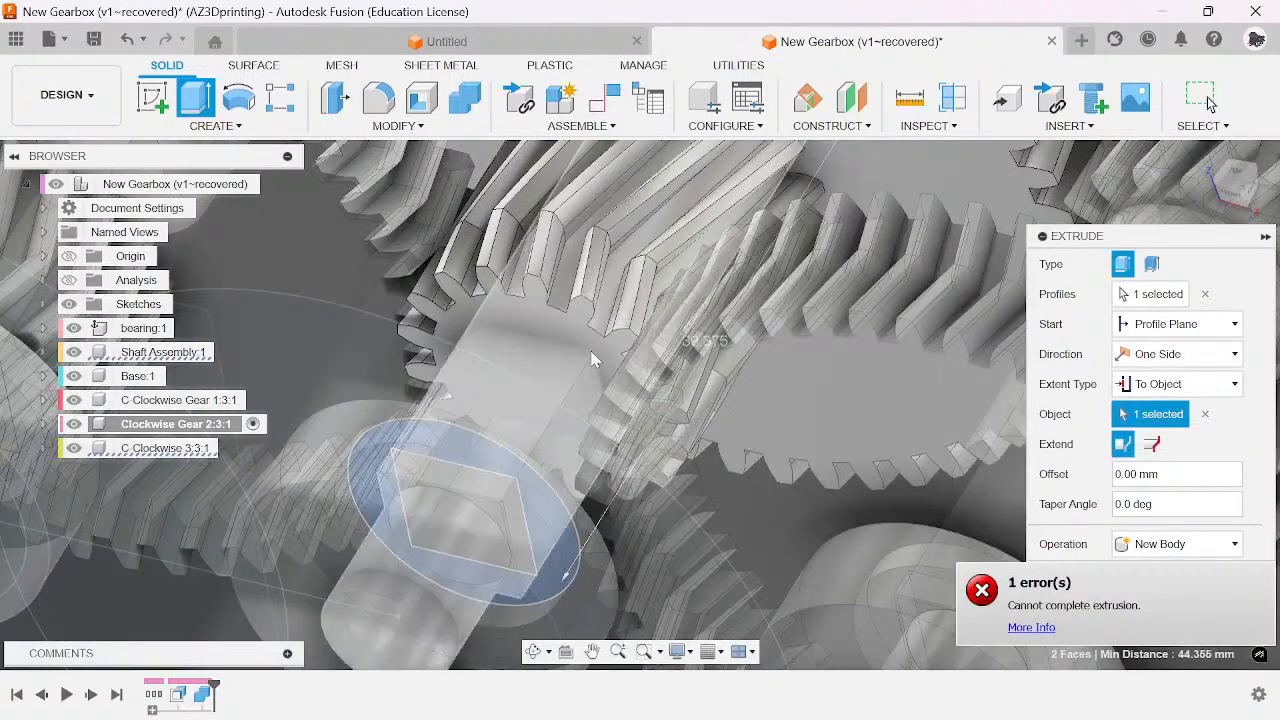
click(1205, 414)
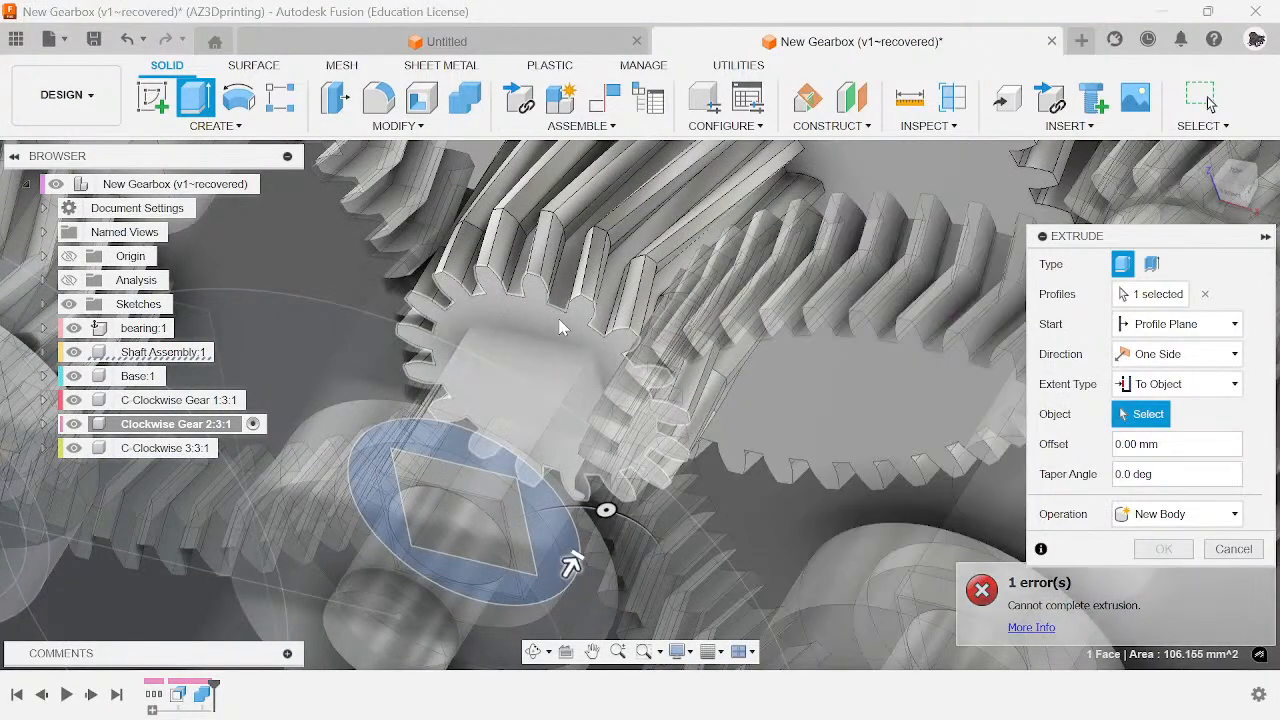
click(556, 340)
click(1178, 574)
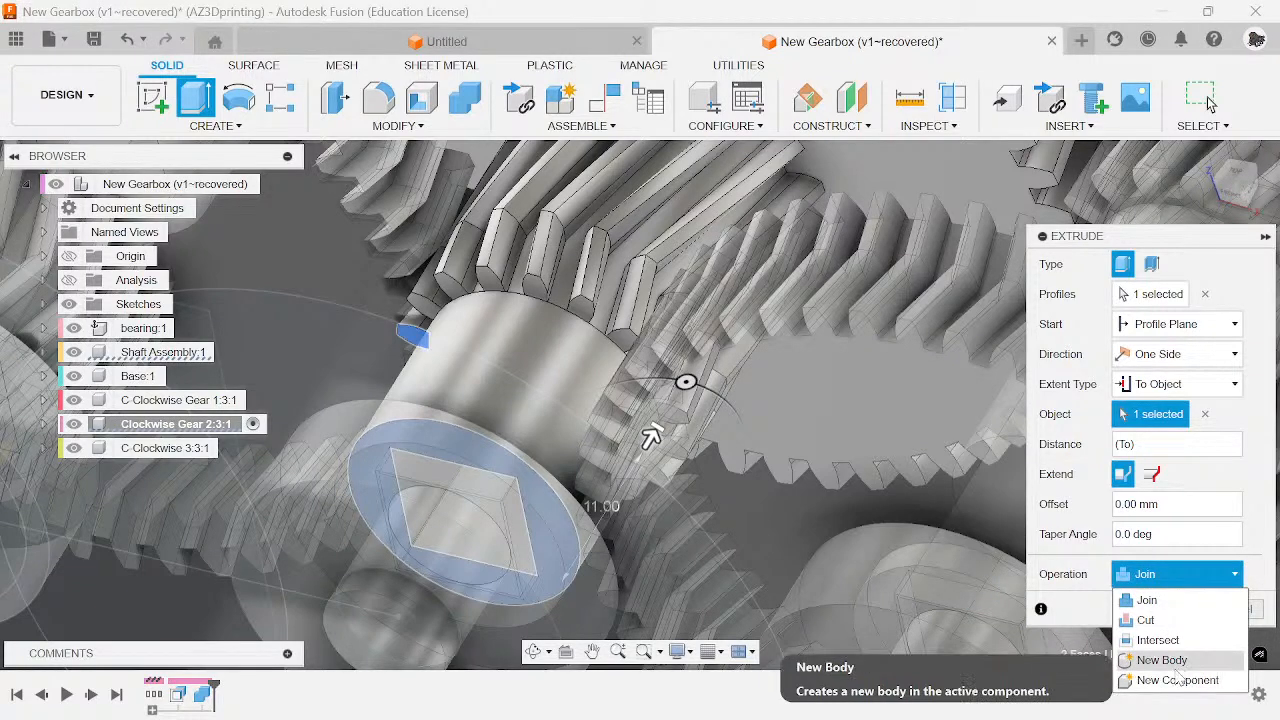
click(1185, 680)
click(1163, 609)
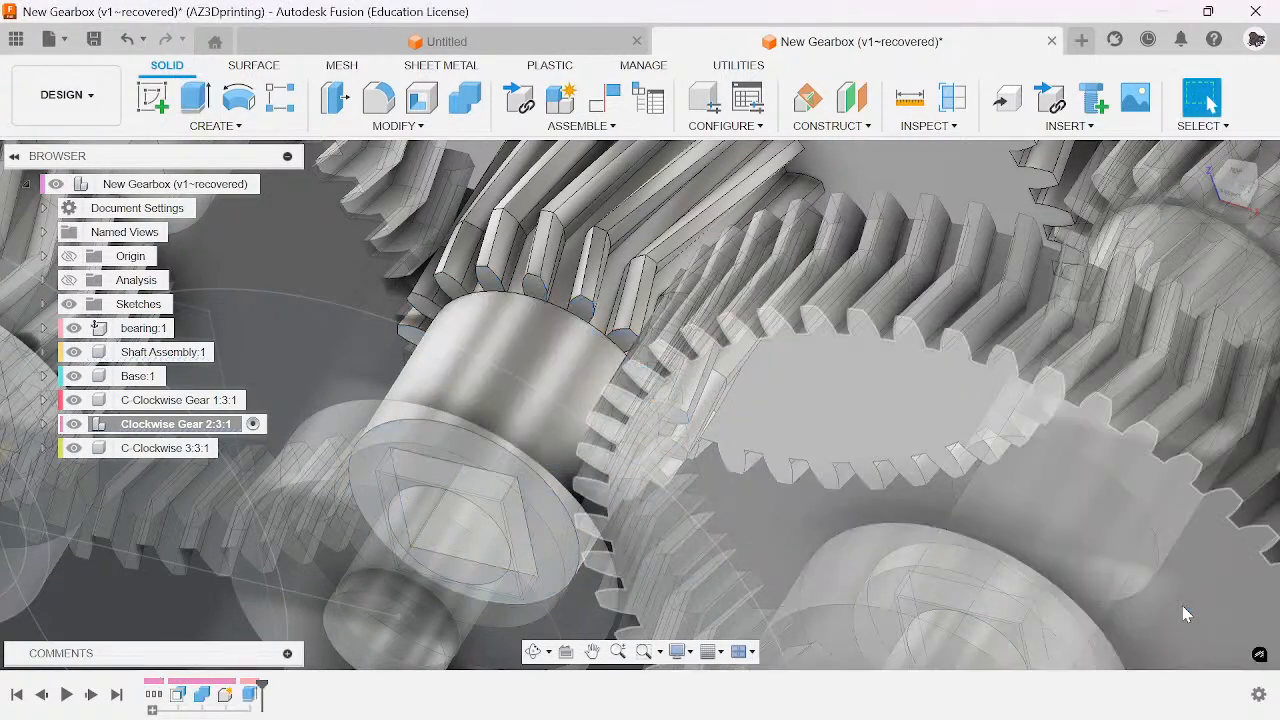
- Rename the new component inside Clockwise Gear 2:3:1 as Spacer
click(175, 424)
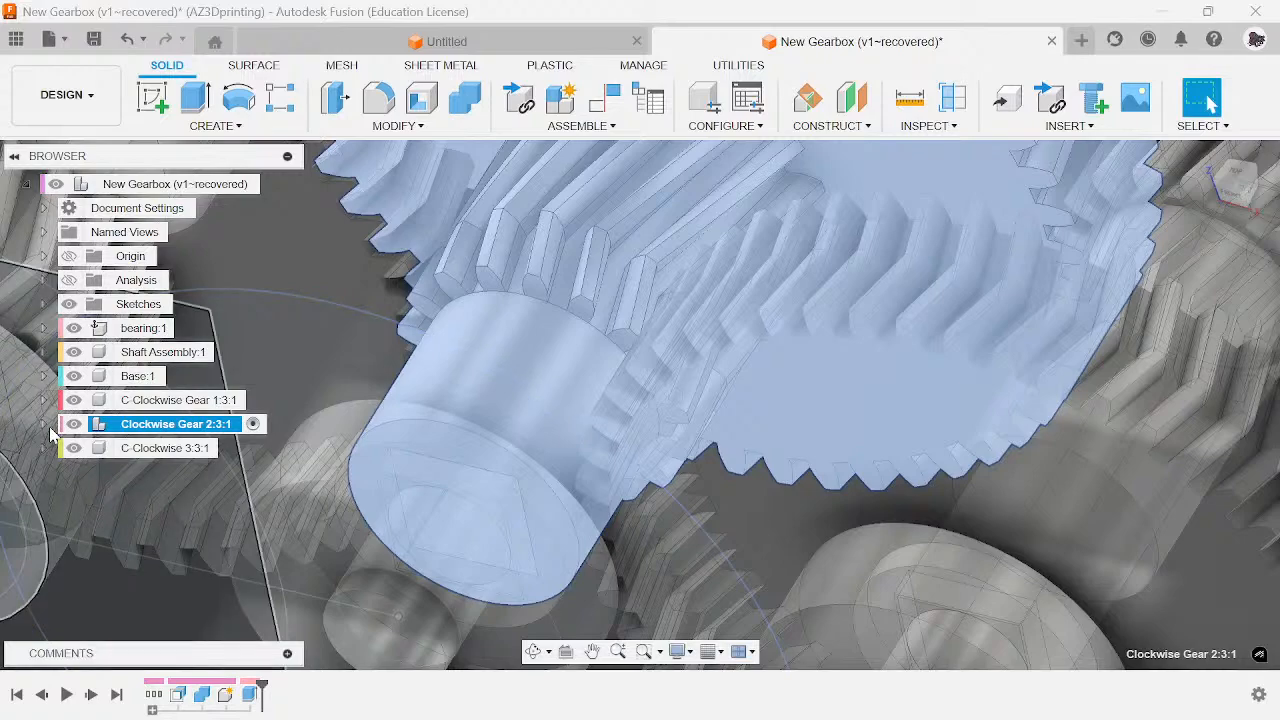
click(43, 424)
right_click(187, 550)
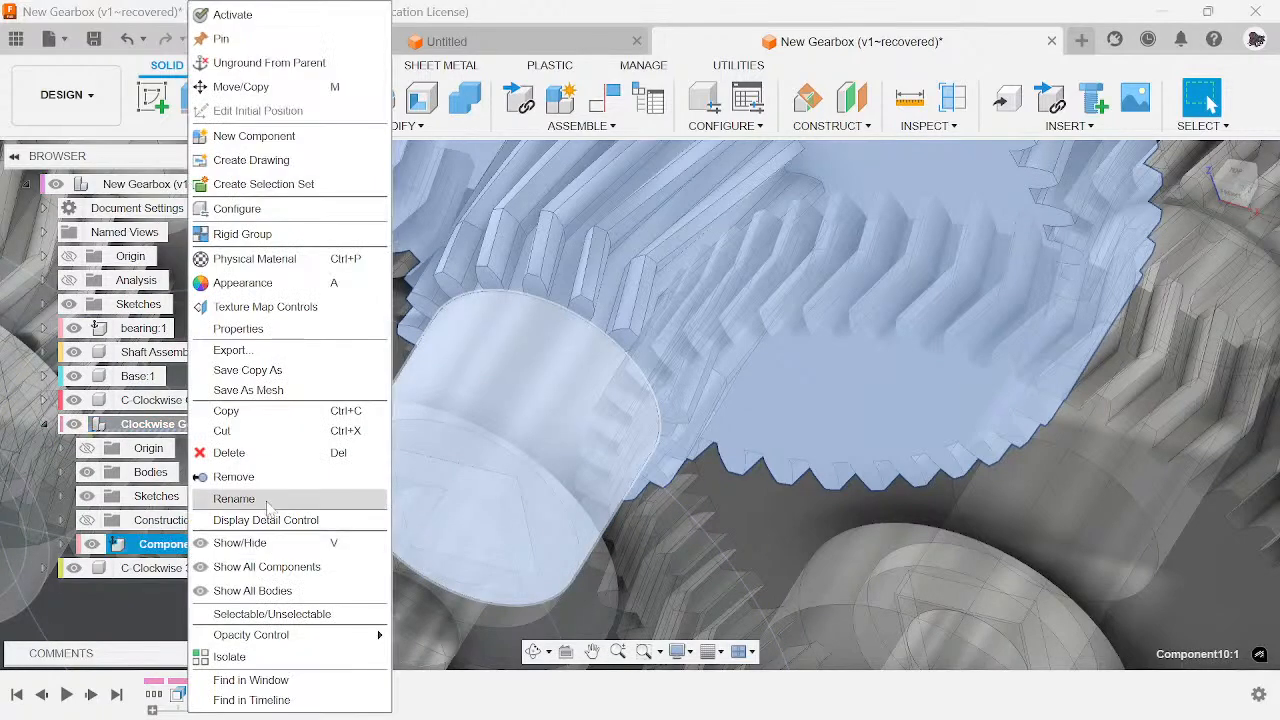
click(330, 489)
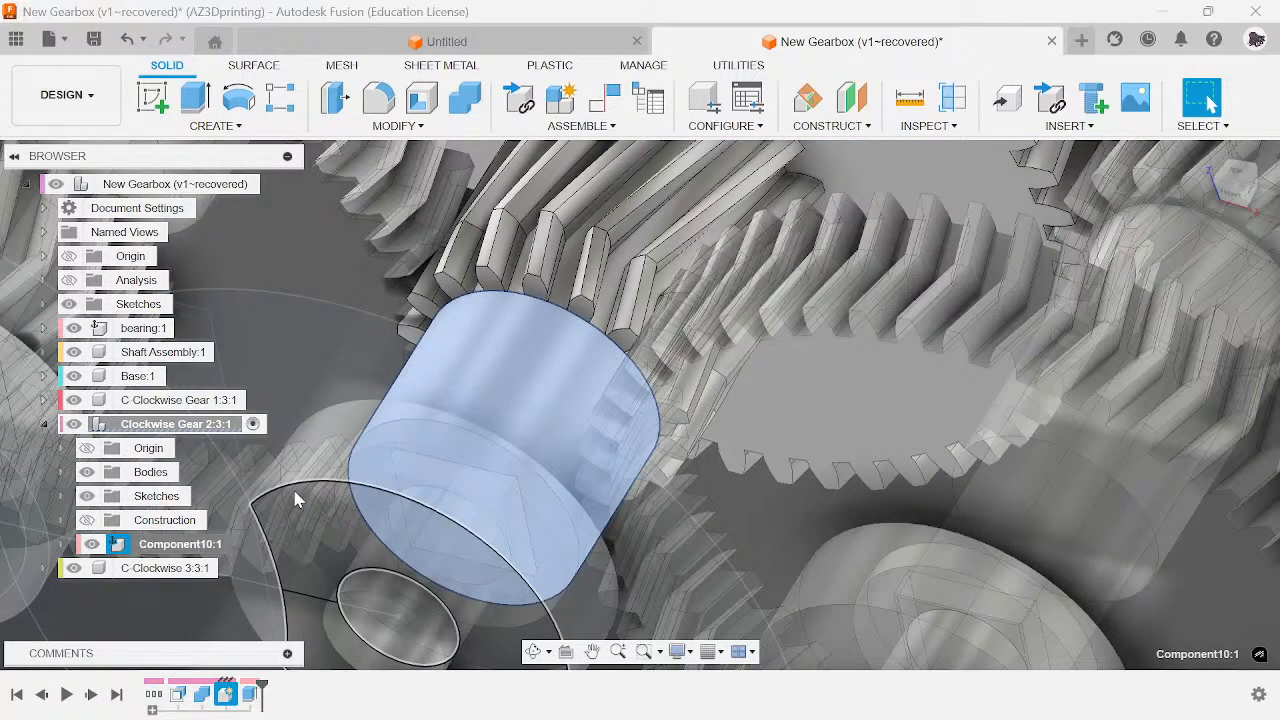
scroll(600, 480, down, 5)
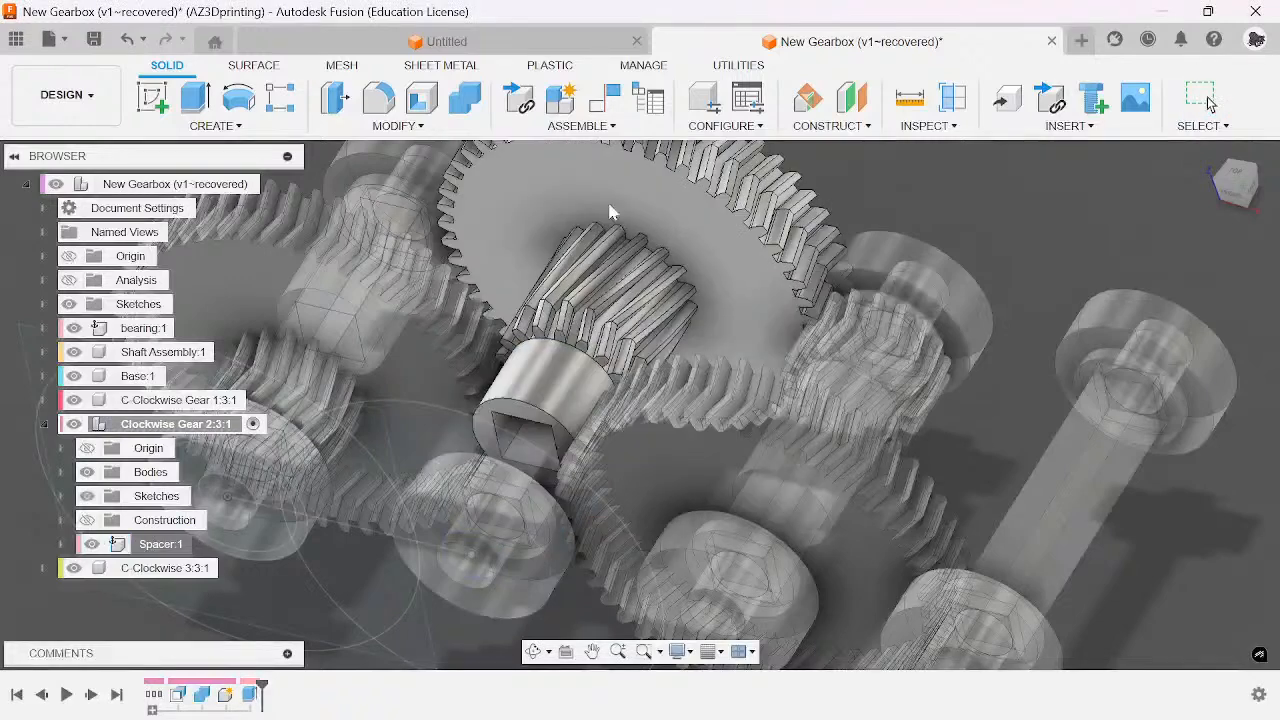
- Unground the spacer from its parent component, try moving it separately, and revert the test moves
drag(545, 365, 448, 352)
click(1236, 108)
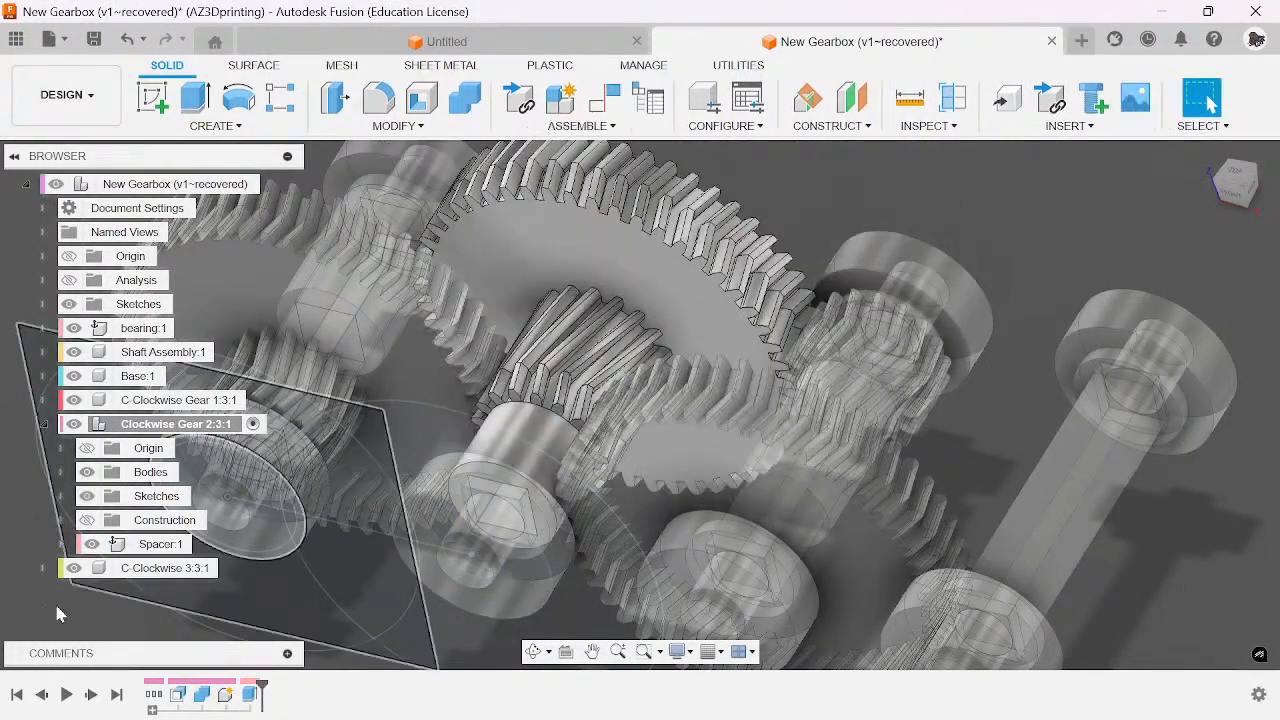
right_click(163, 545)
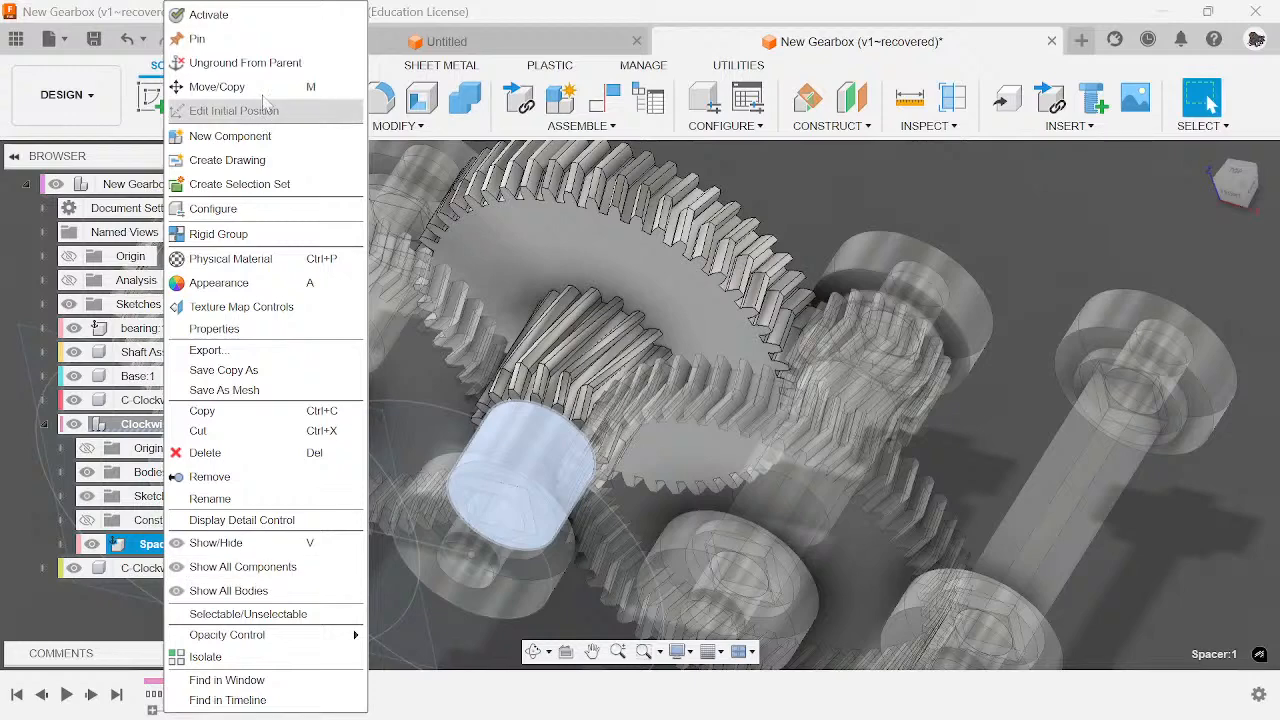
click(251, 66)
drag(504, 423, 700, 240)
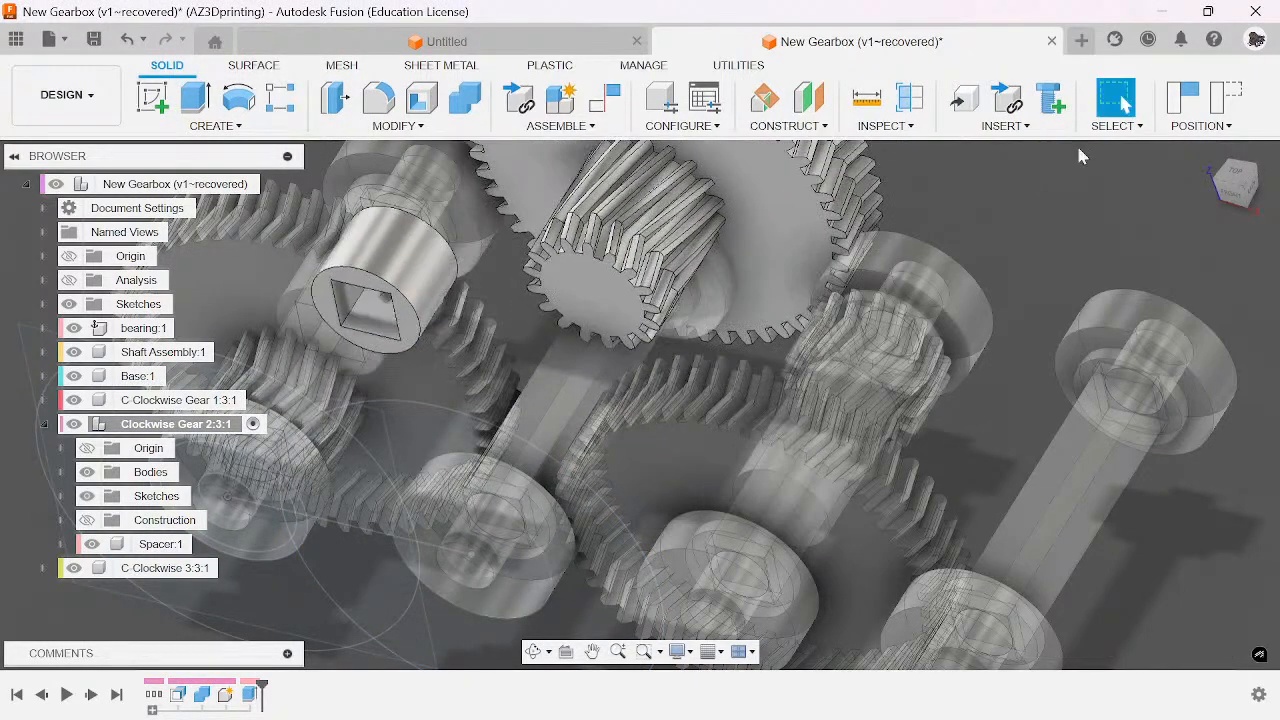
click(1233, 95)
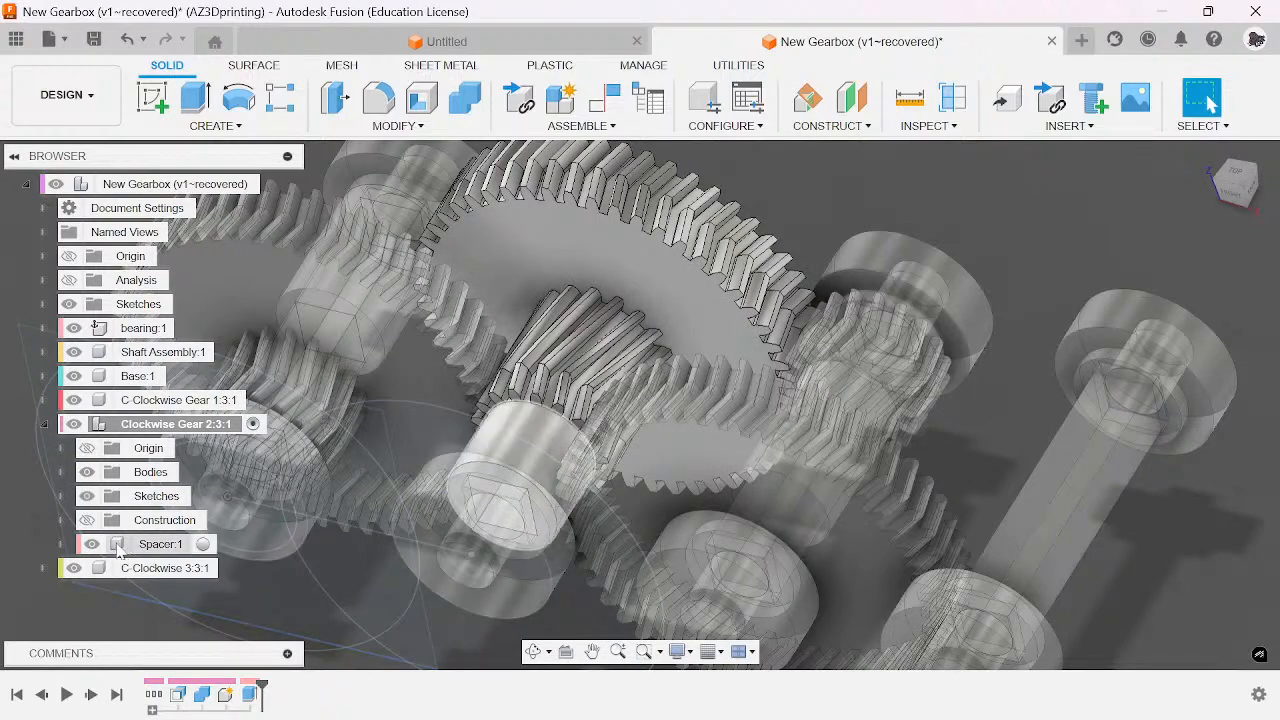
- Start a sketch on the small gear's end face with only Clockwise Gear 2:3:1 and Shaft Assembly:1 visible
key(s)
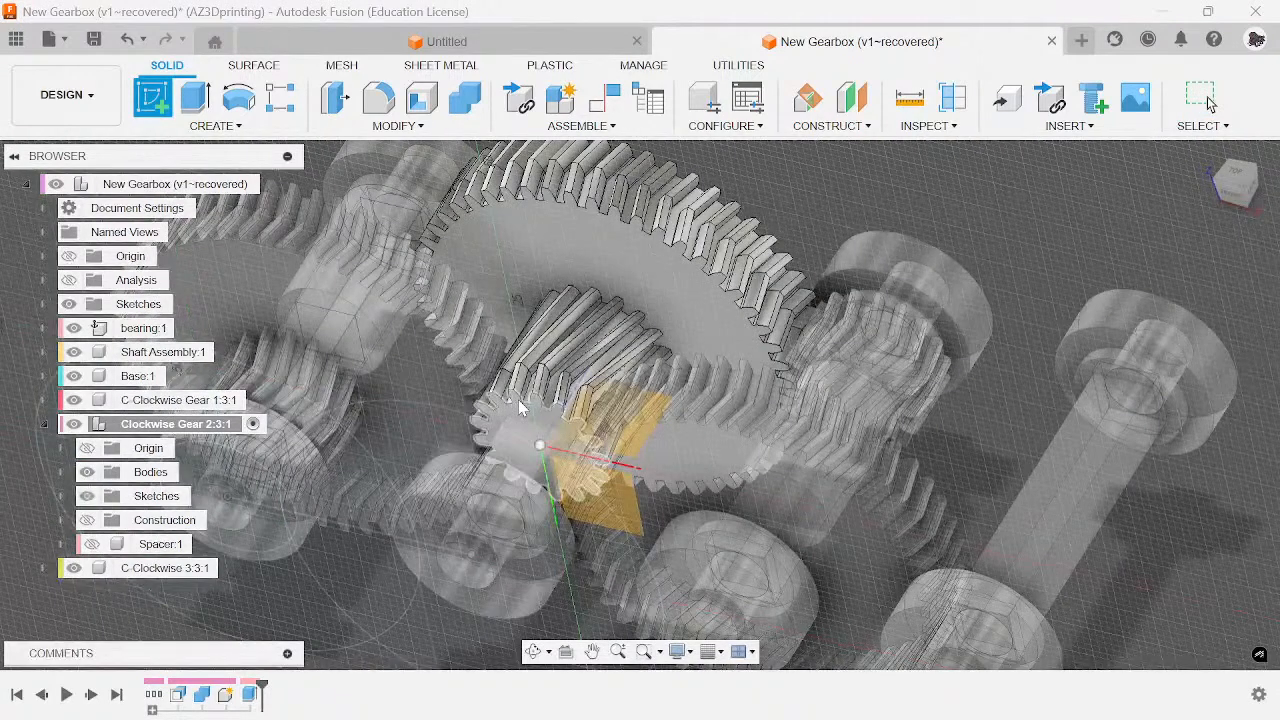
click(517, 410)
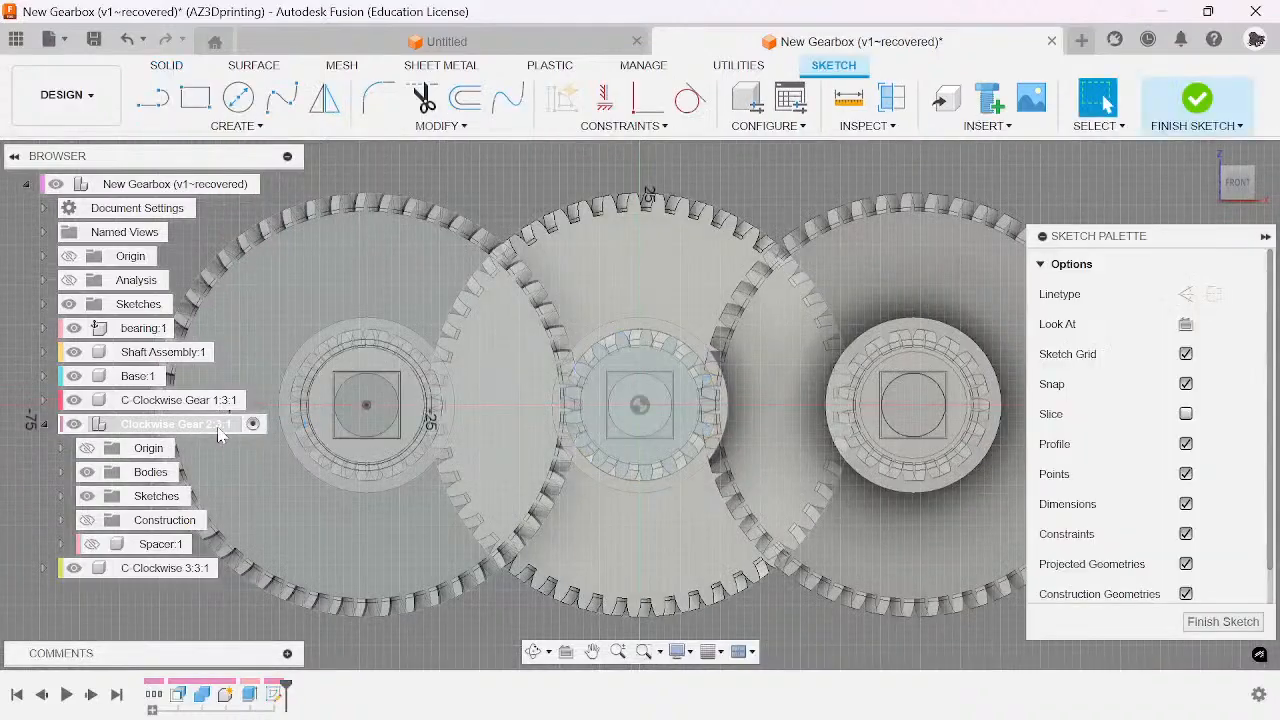
right_click(220, 426)
click(280, 607)
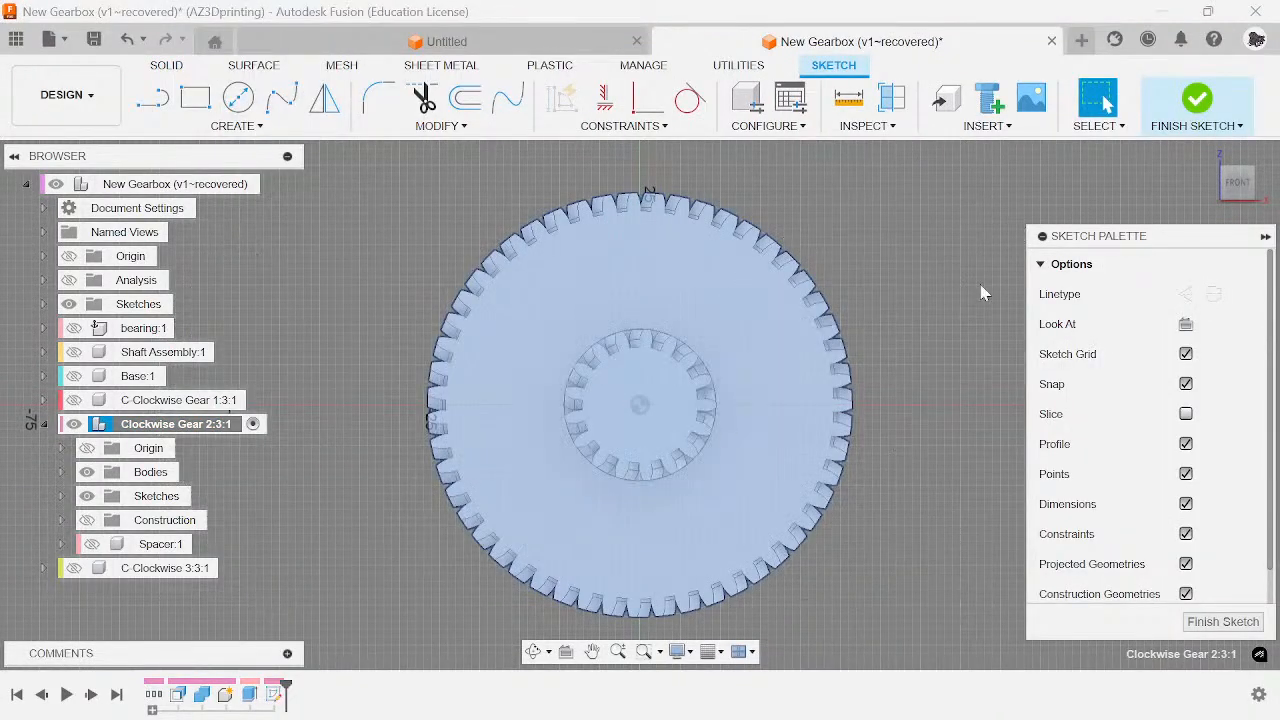
drag(1258, 200, 1268, 212)
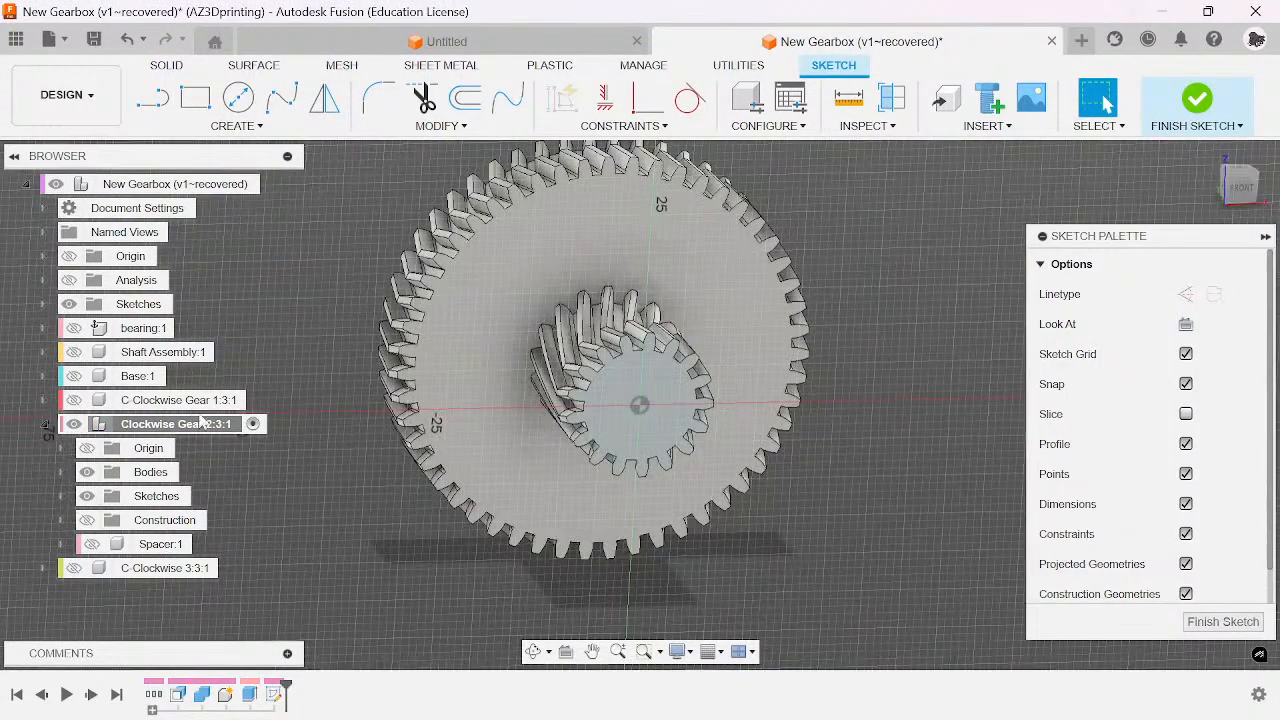
click(74, 352)
scroll(841, 365, up, 3)
- Project the four side faces of the square shaft into the sketch on the gear's end face
key(e)
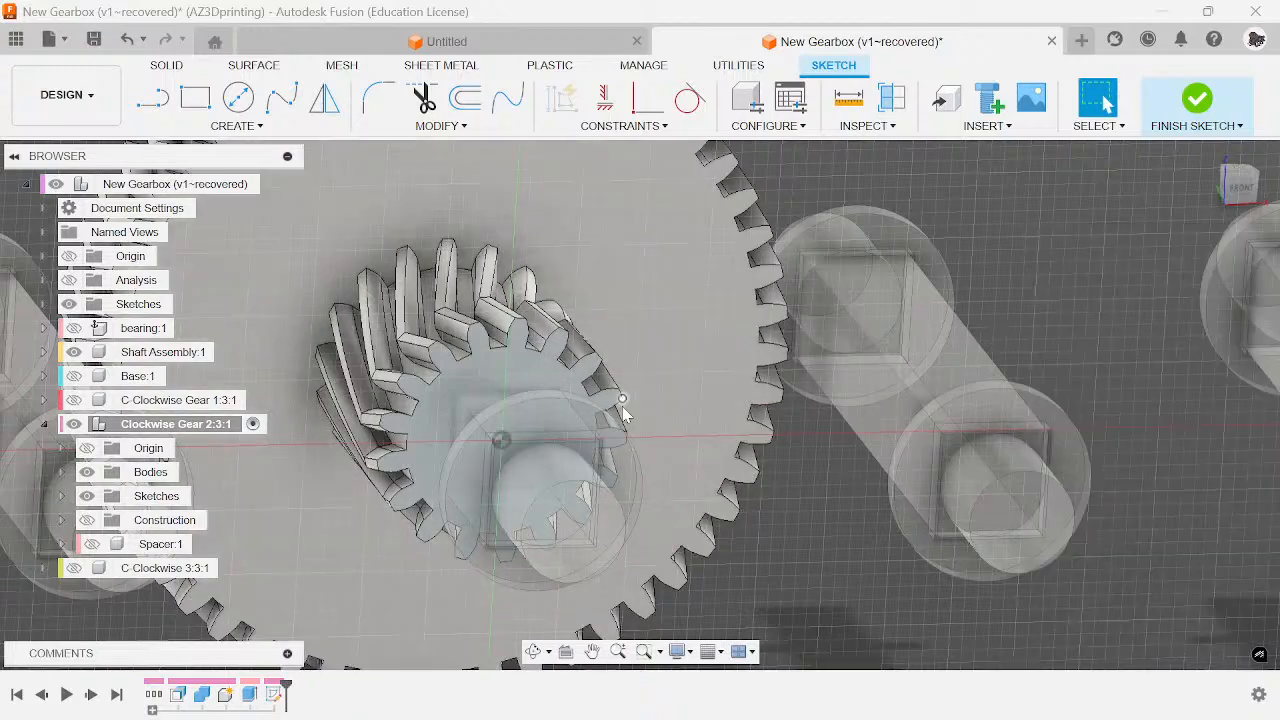
click(1232, 459)
key(p)
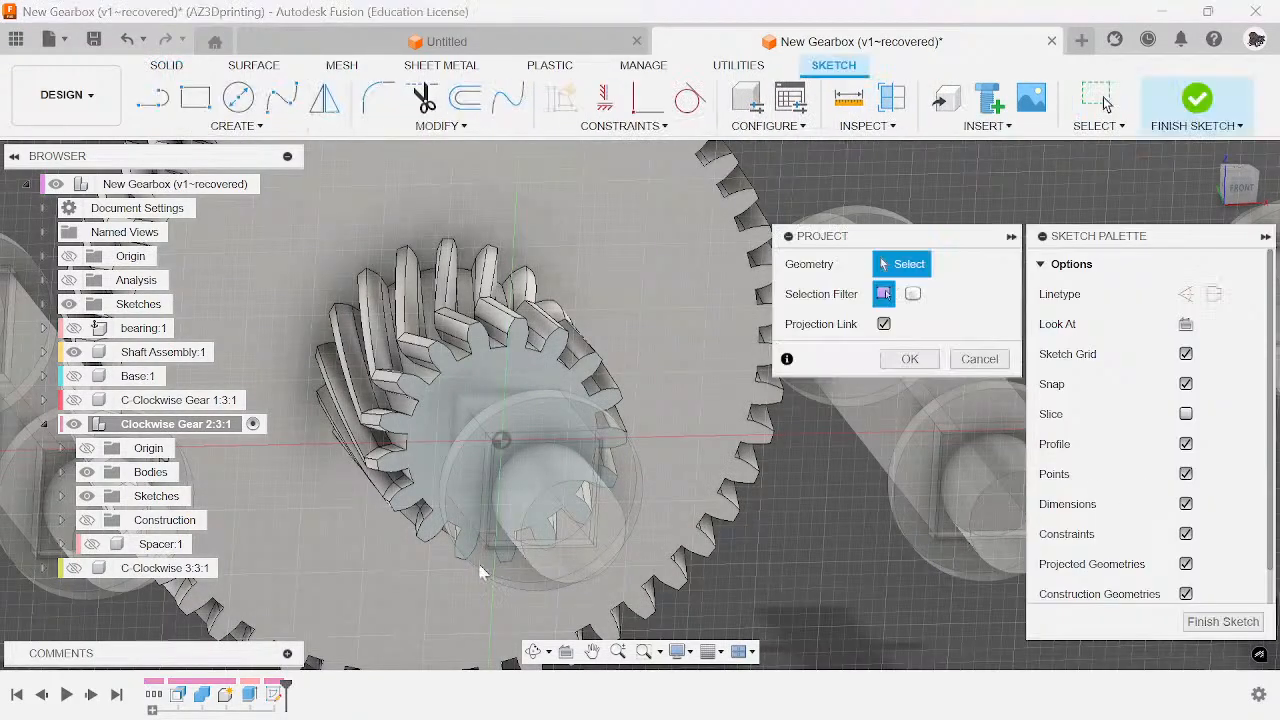
scroll(369, 449, up, 3)
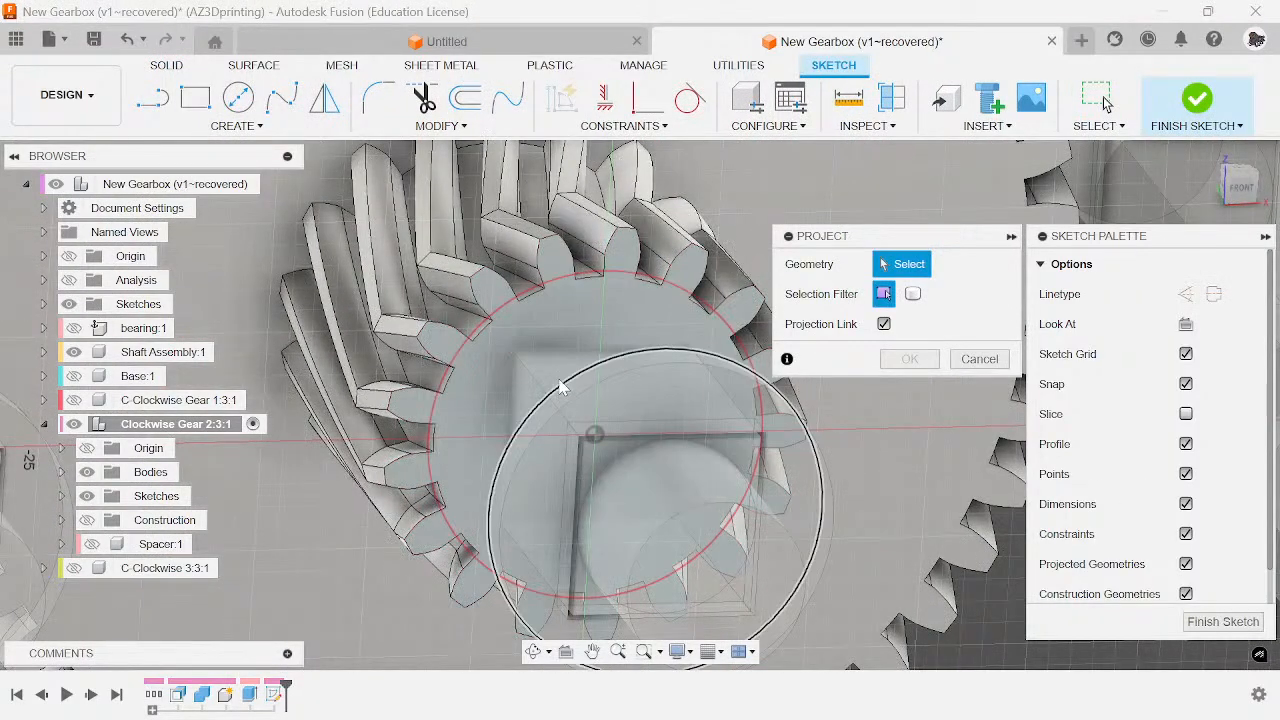
click(541, 381)
click(513, 384)
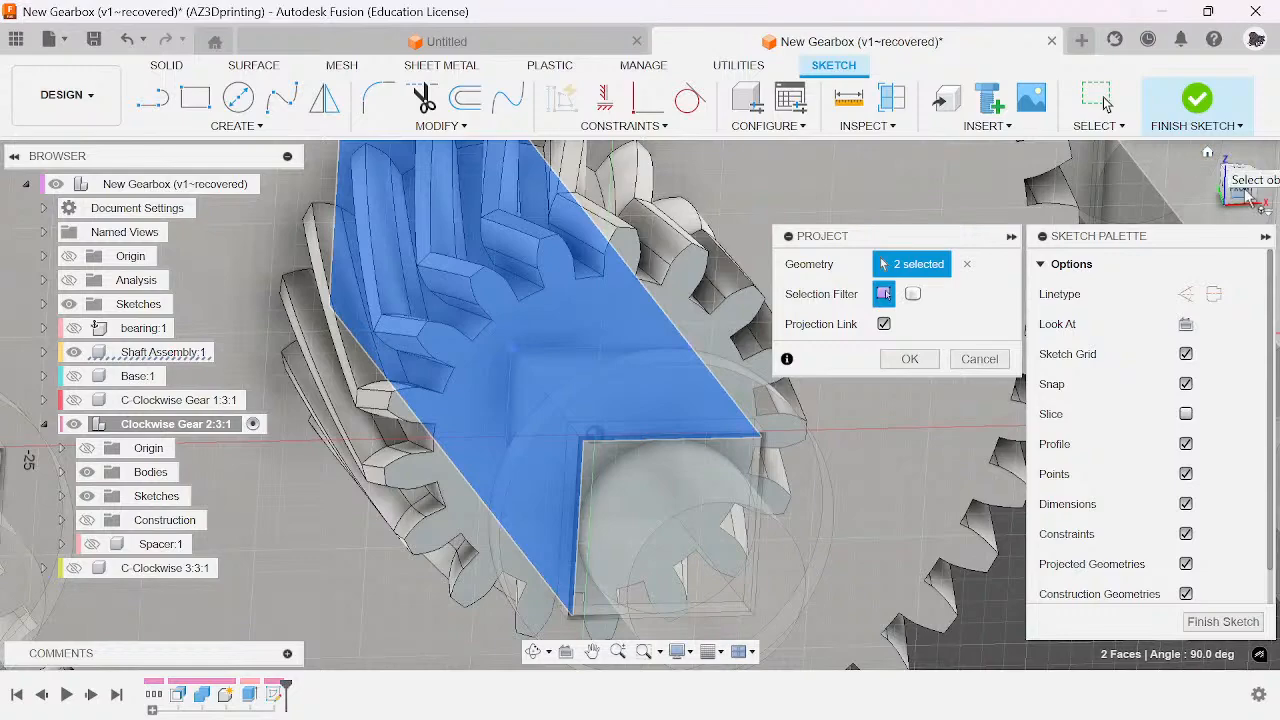
drag(1246, 194, 1205, 215)
click(582, 493)
click(618, 491)
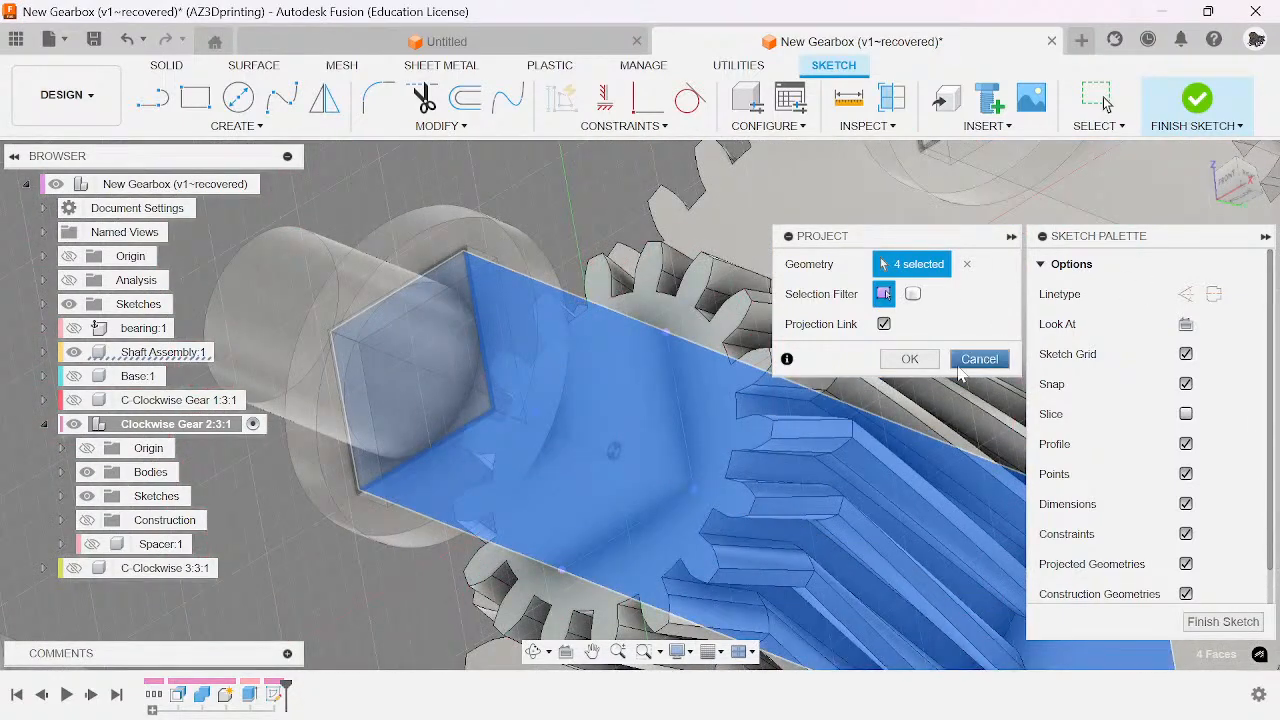
click(908, 360)
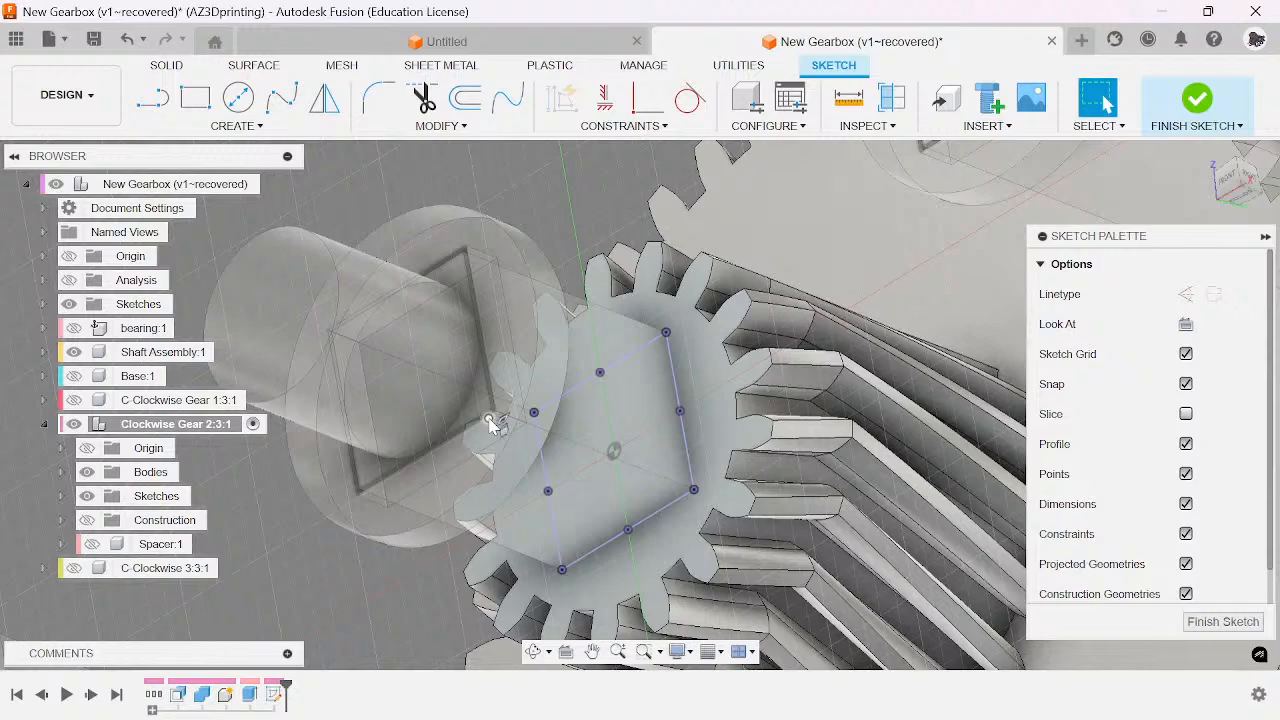
- Hide the shaft assembly and cut the projected square profile through the gear with an extrude distance of -45 mm
key(e)
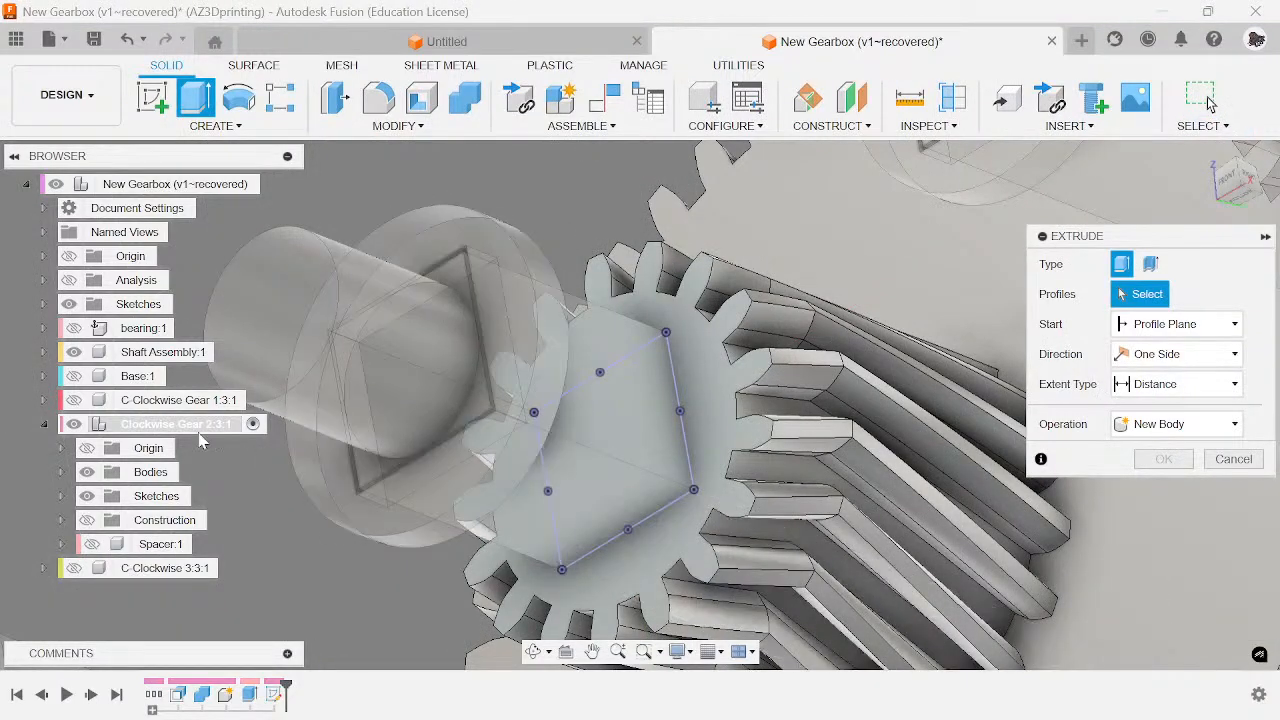
click(74, 353)
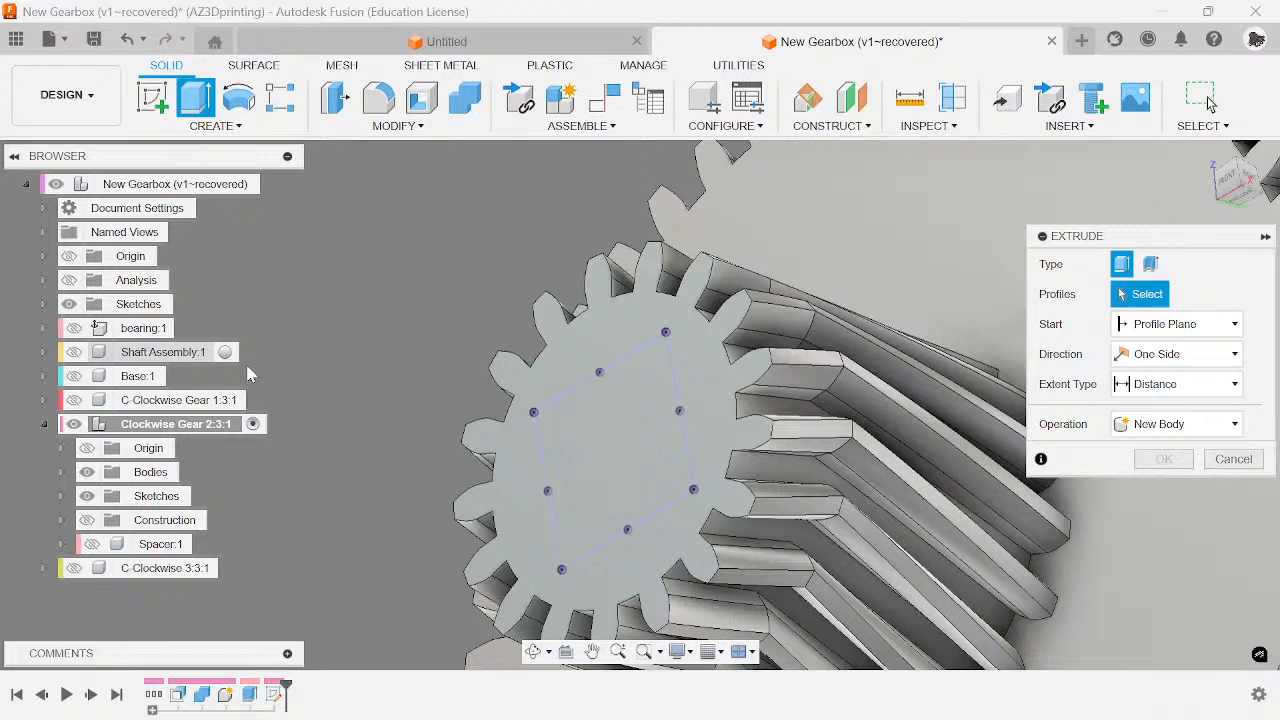
click(664, 470)
scroll(507, 505, down, 5)
scroll(496, 483, down, 2)
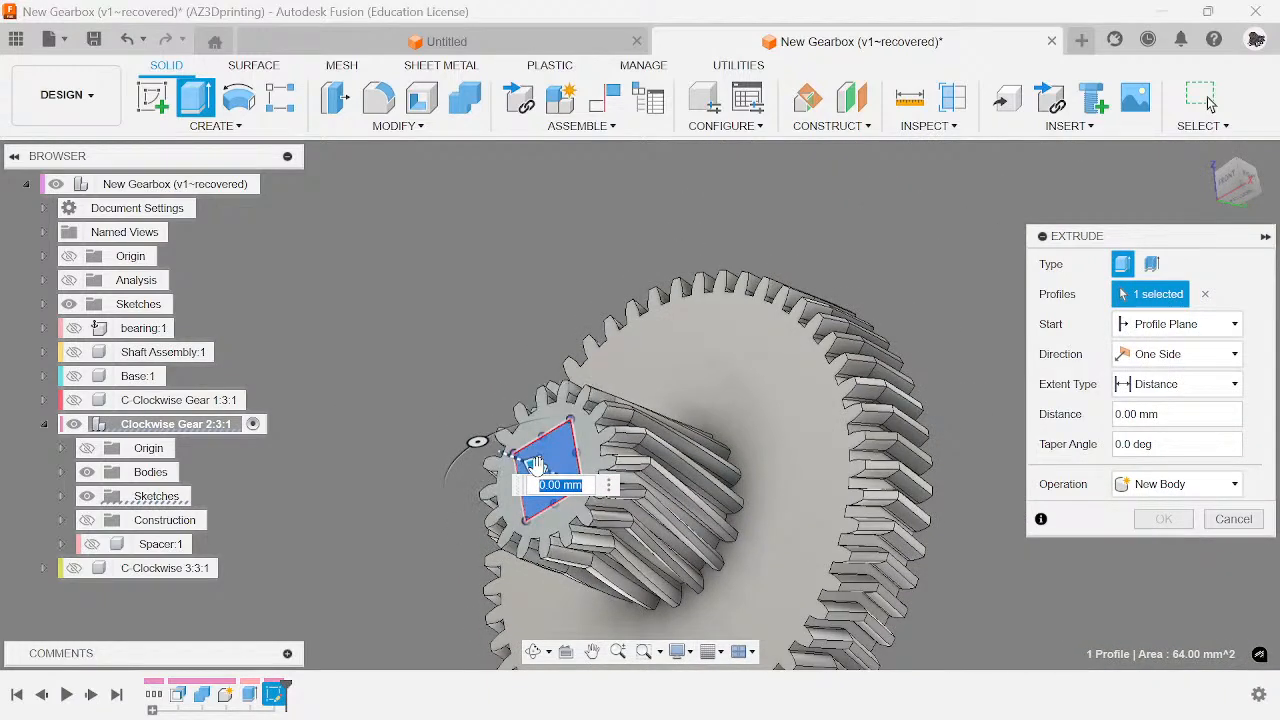
drag(534, 466, 879, 553)
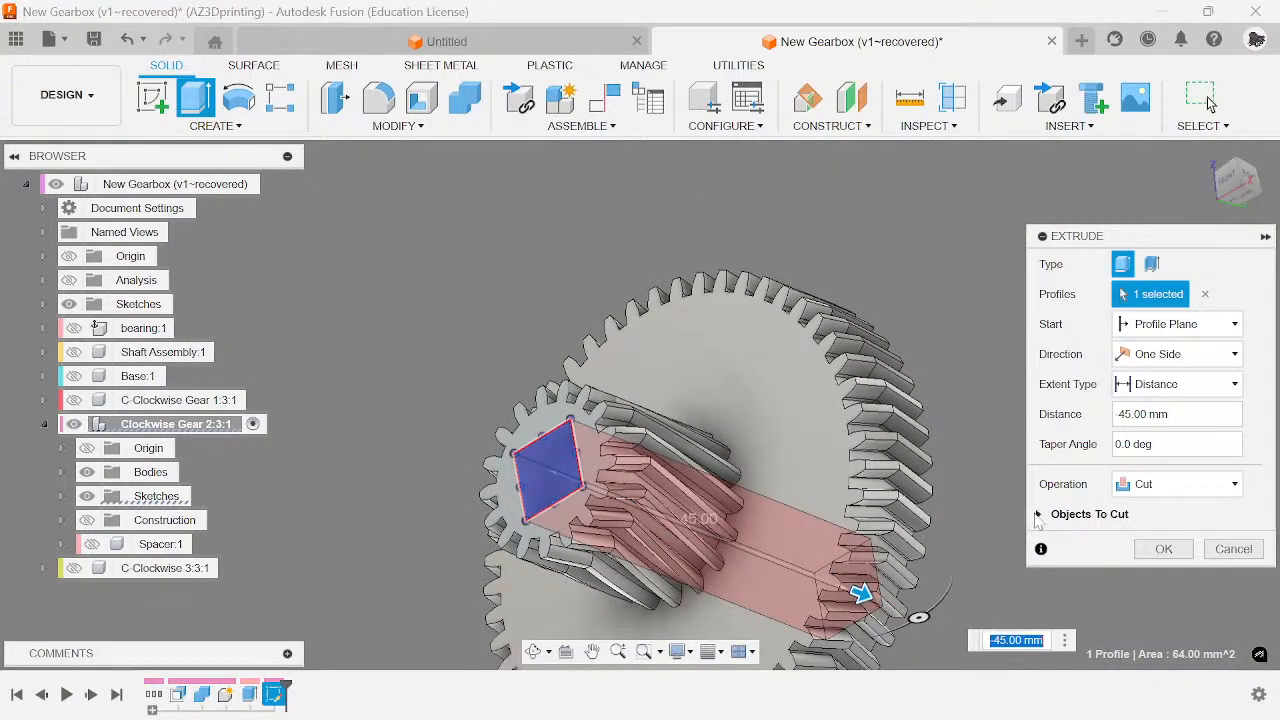
click(1038, 515)
click(1164, 615)
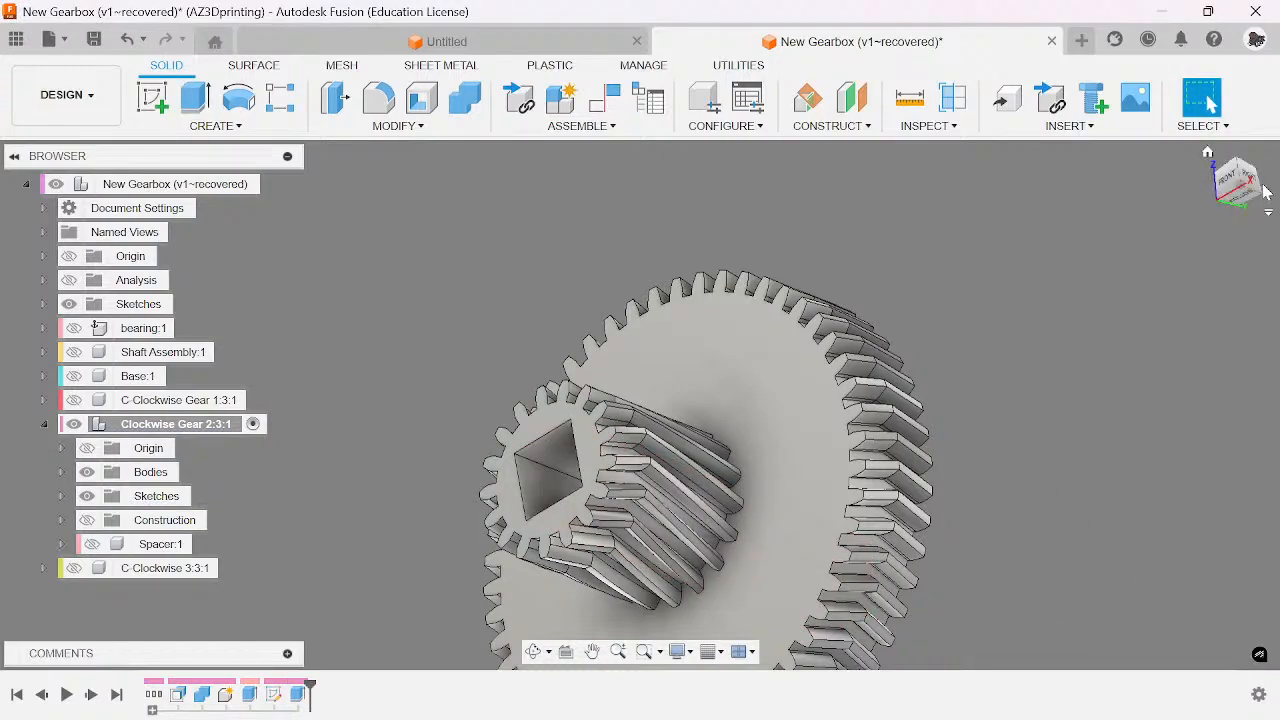
- Examine the square hole through Clockwise Gear 2:3:1 from several angles
mouse_move(1248, 184)
mouse_down()
mouse_move(1225, 190)
mouse_move(1255, 205)
mouse_move(1240, 250)
mouse_move(1205, 275)
mouse_up()
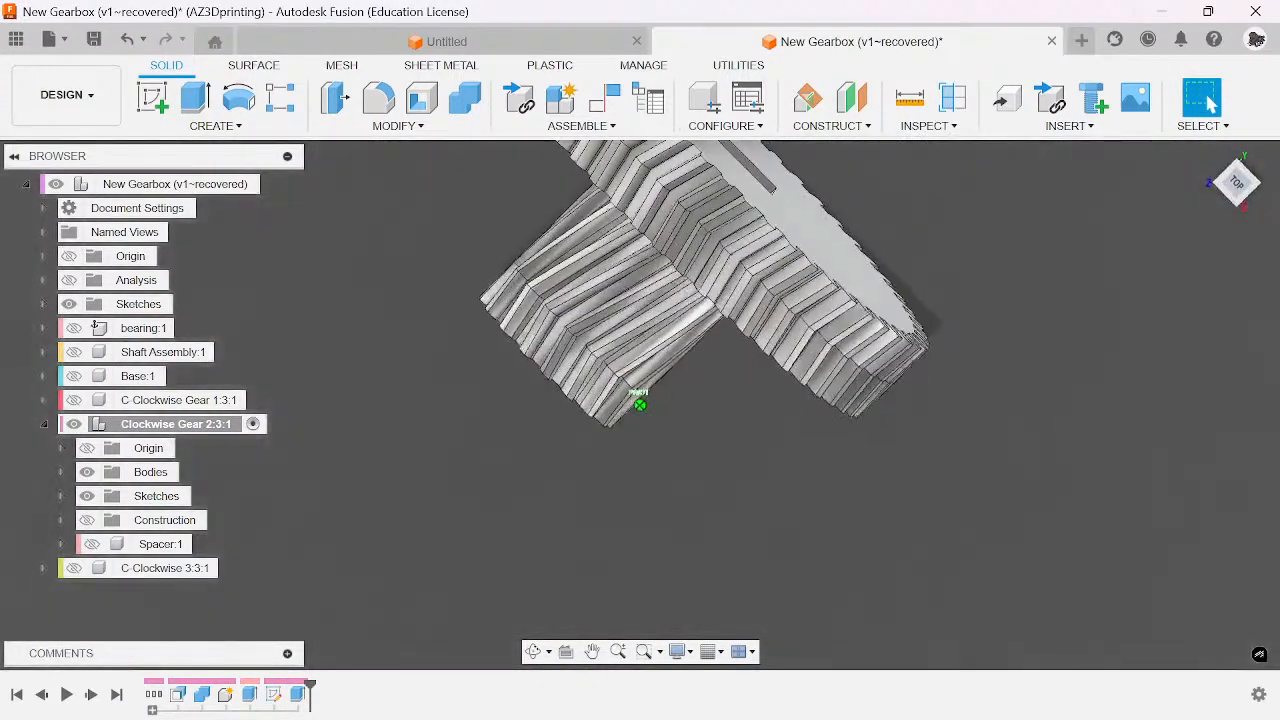
mouse_move(640, 450)
shift+middle_down()
mouse_move(610, 320)
mouse_move(570, 363)
shift+middle_up()
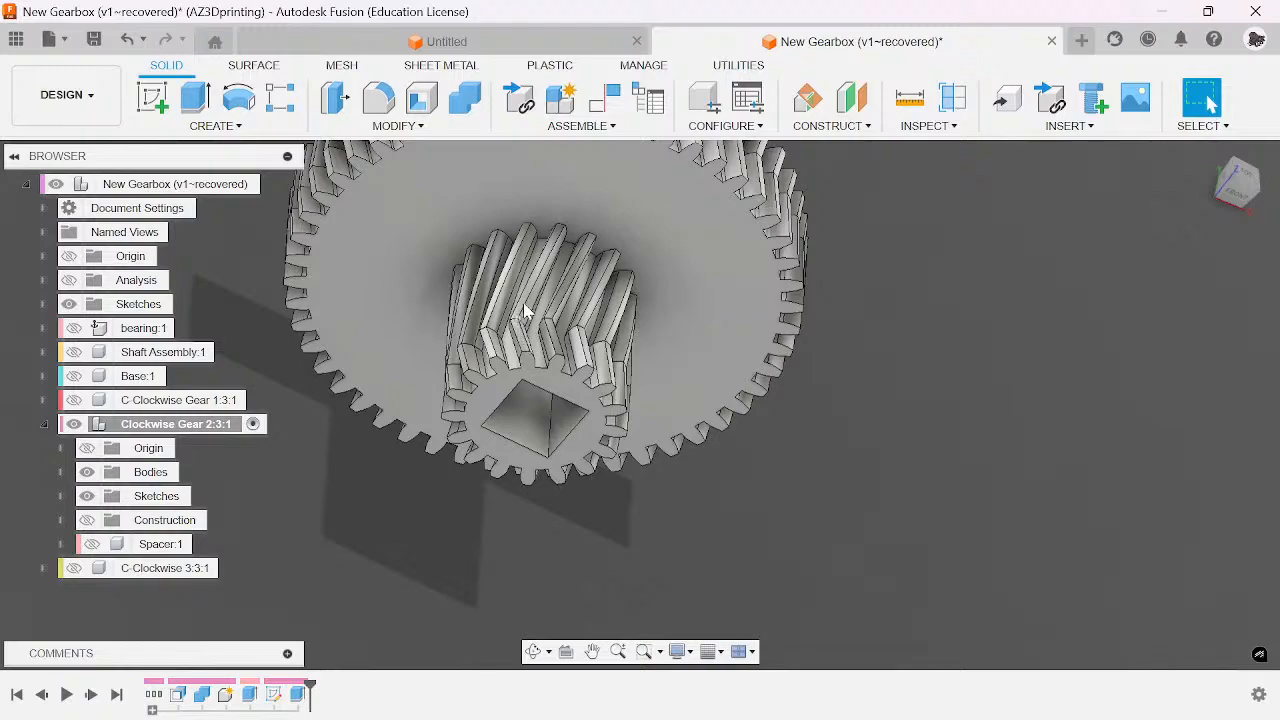
scroll(555, 352, up, 2)
middle_drag(588, 340, 625, 423)
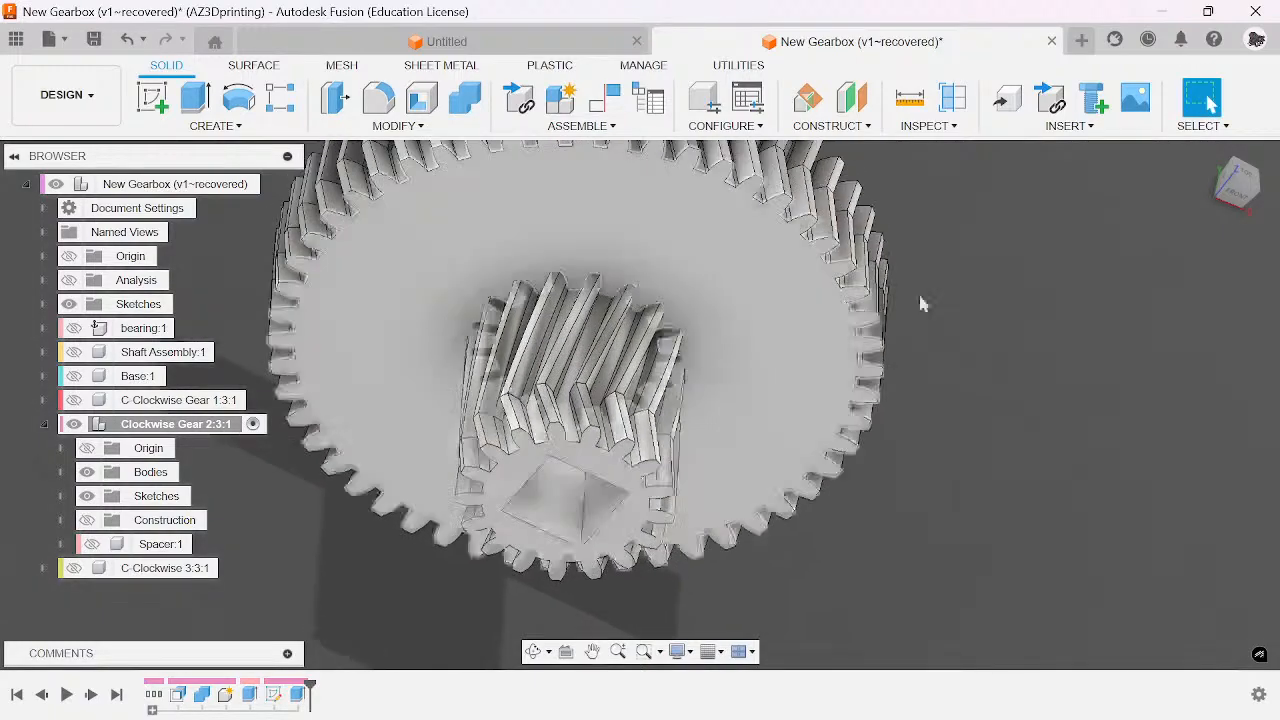
drag(1238, 200, 1260, 165)
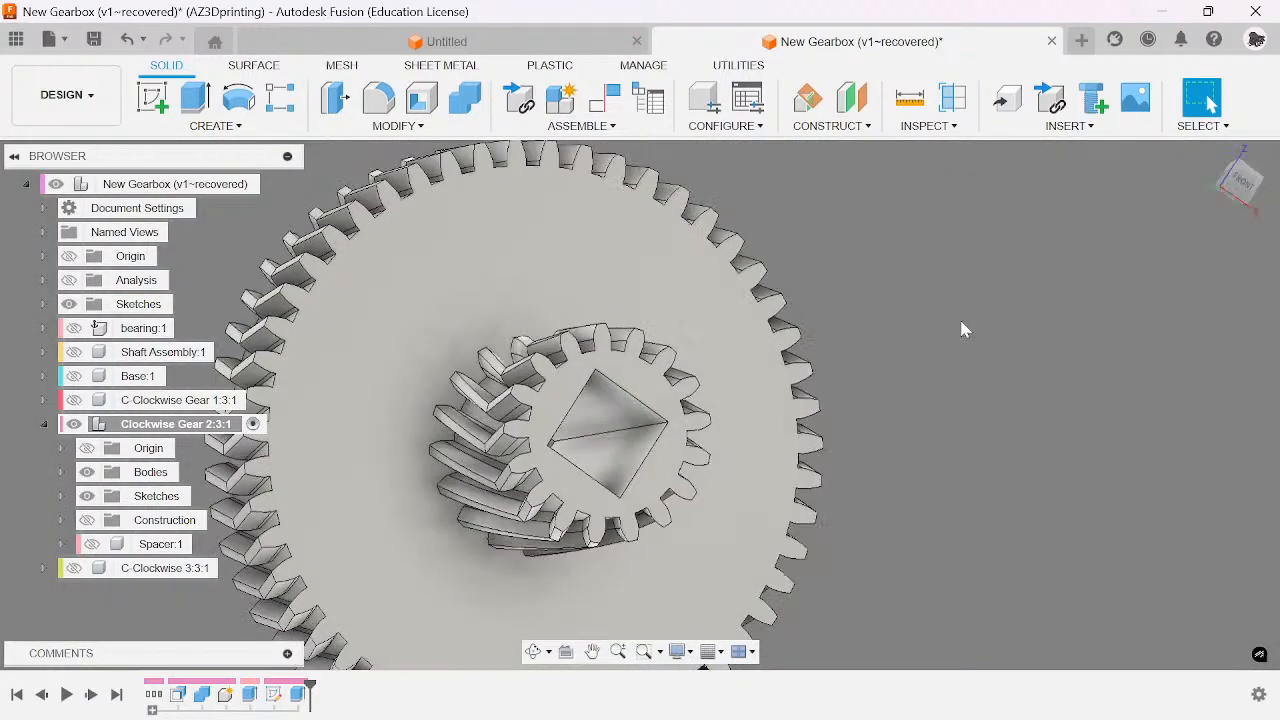
scroll(750, 340, up, 3)
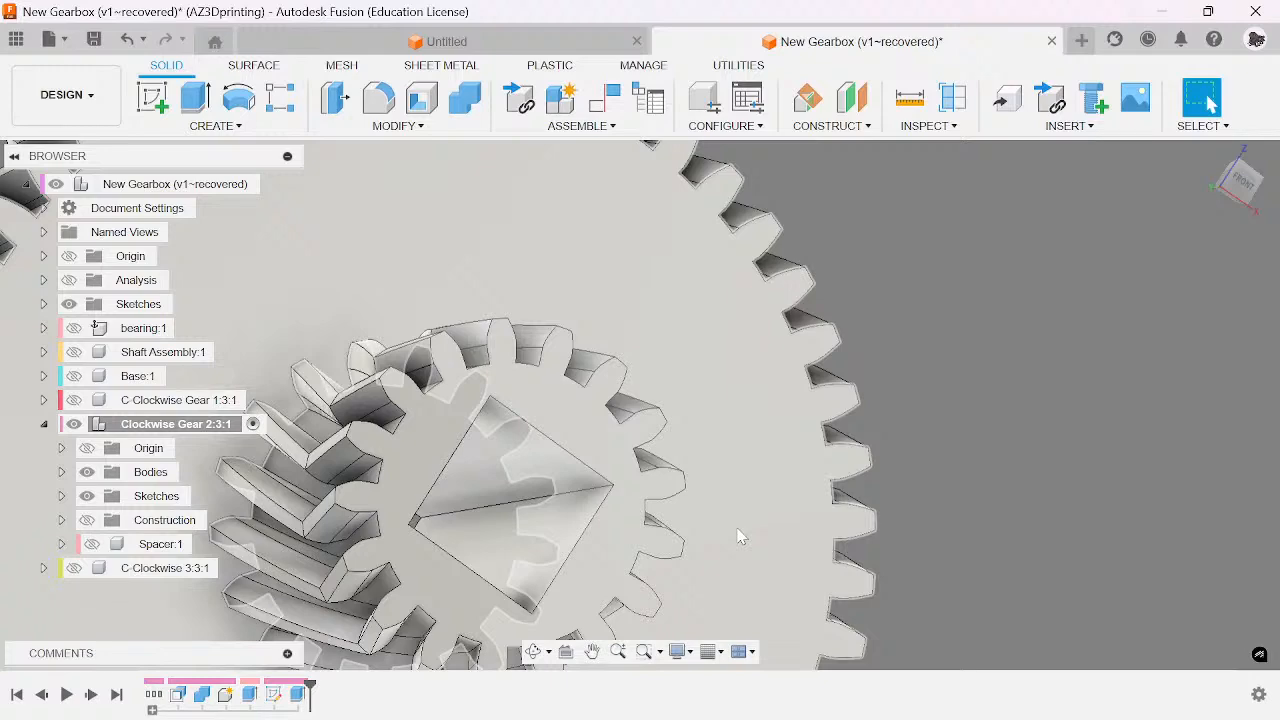
- Activate the top-level New Gearbox component and save the design as a new version
scroll(494, 411, down, 5)
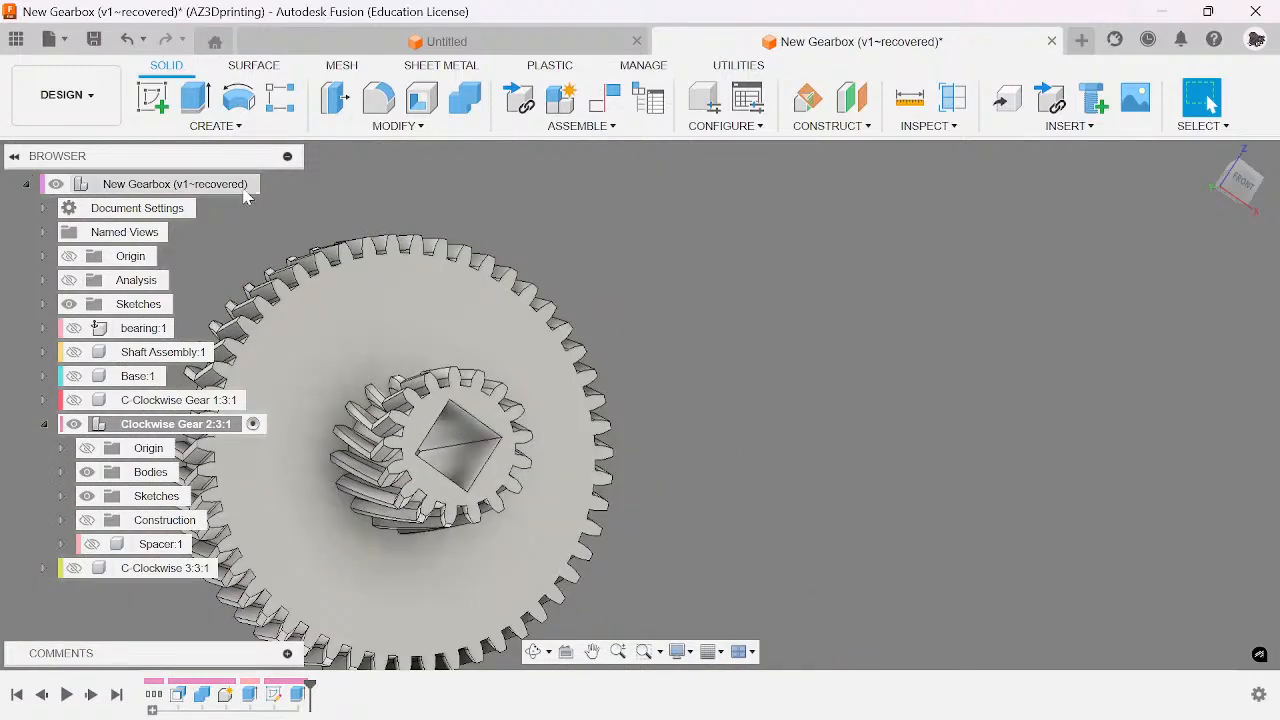
click(252, 186)
click(275, 184)
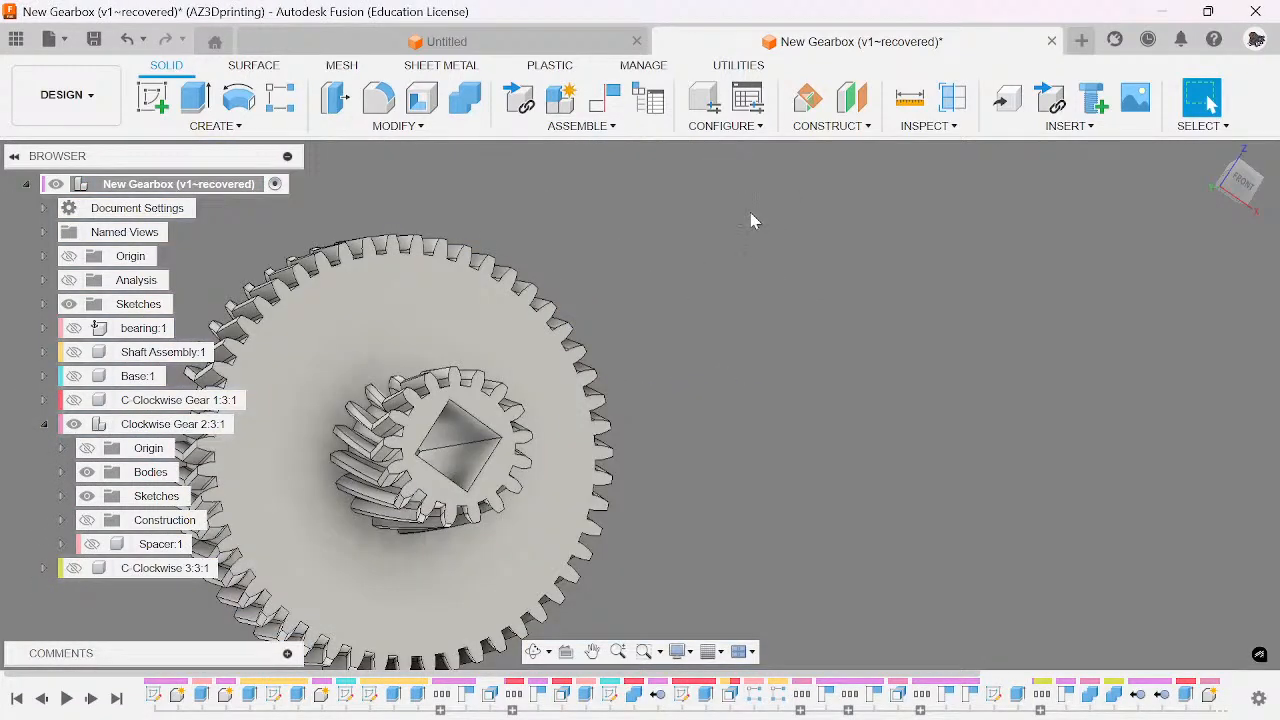
key(ctrl+s)
click(634, 408)
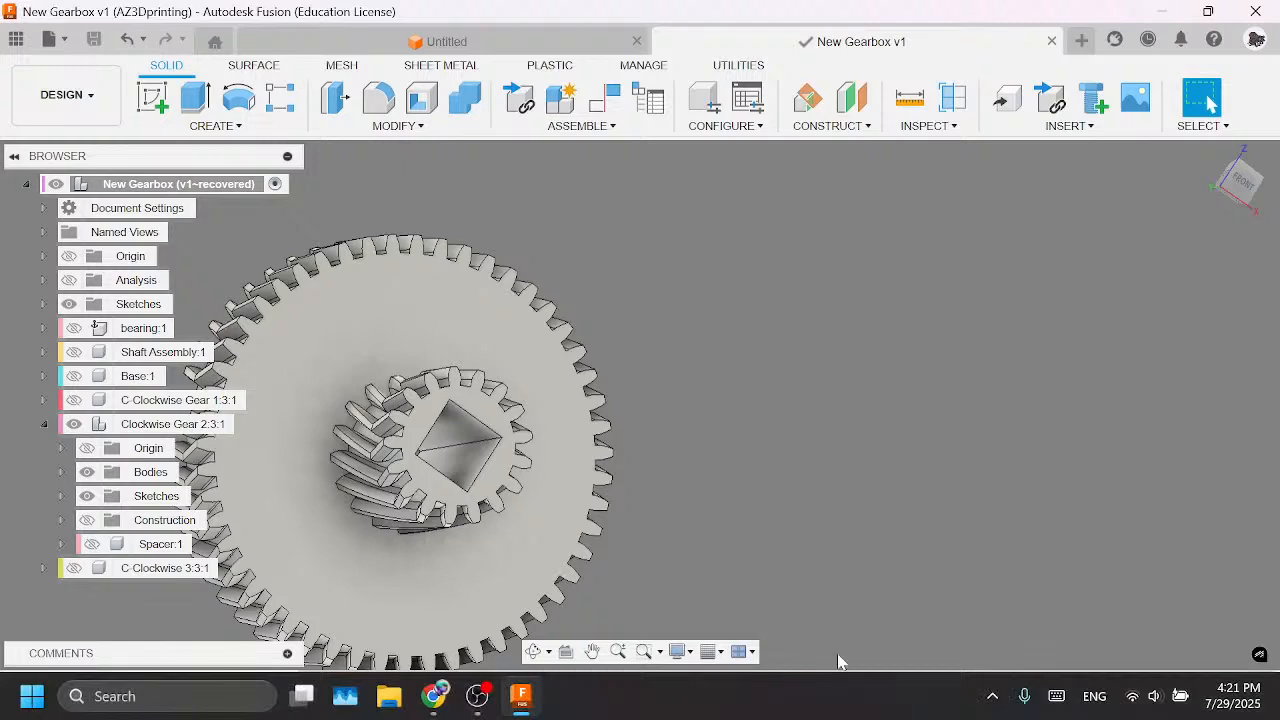
click(657, 694)
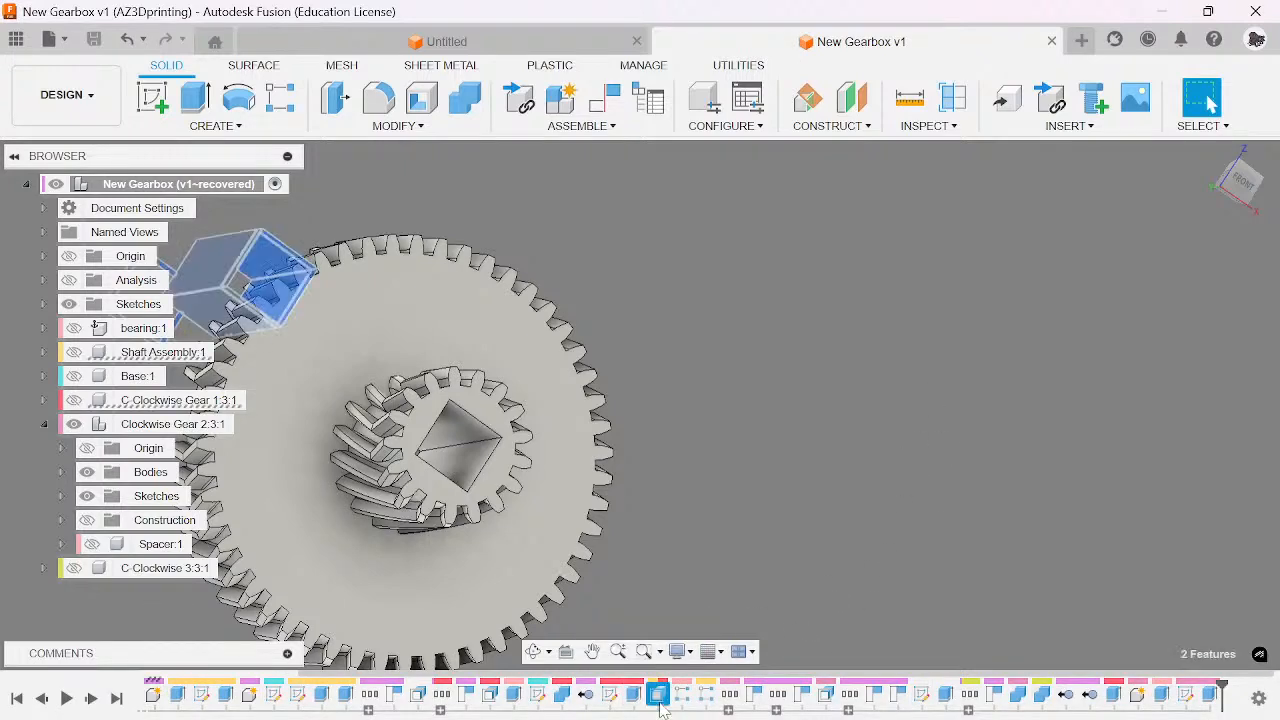
right_click(658, 696)
key(Escape)
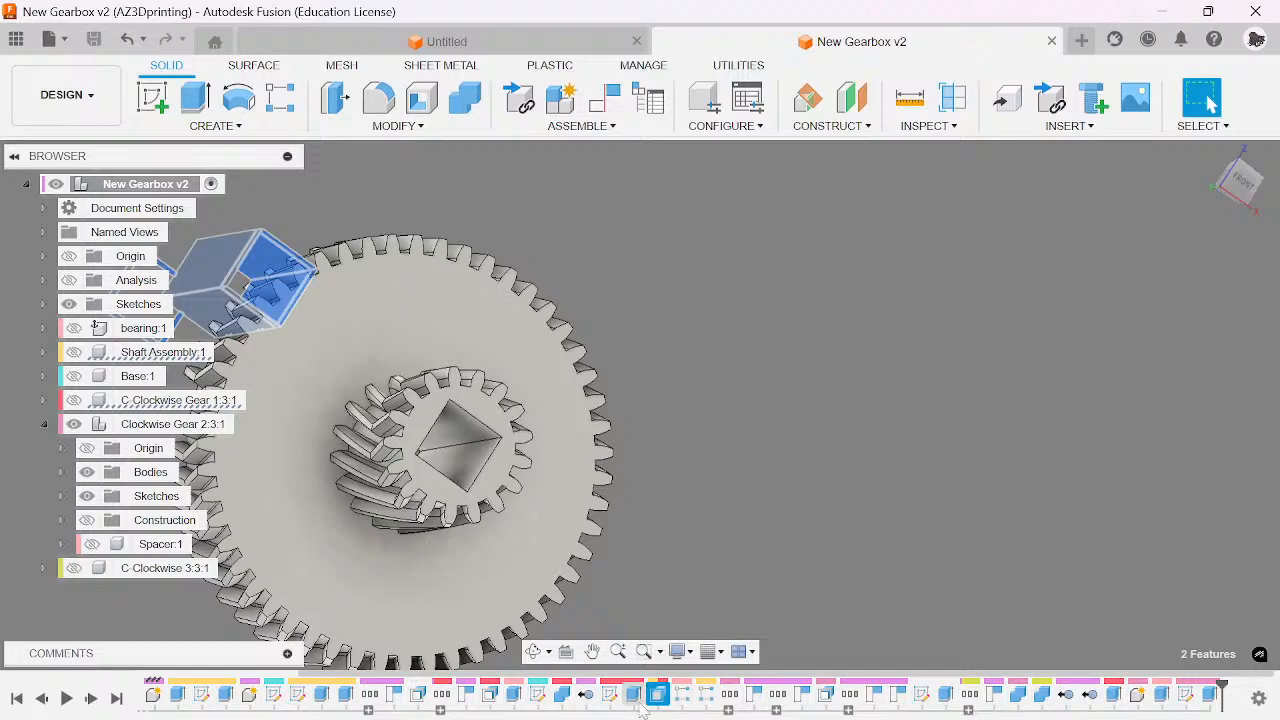
click(680, 435)
- Unisolate Clockwise Gear 2:3:1 so the rest of the gearbox is displayed
scroll(605, 427, down, 3)
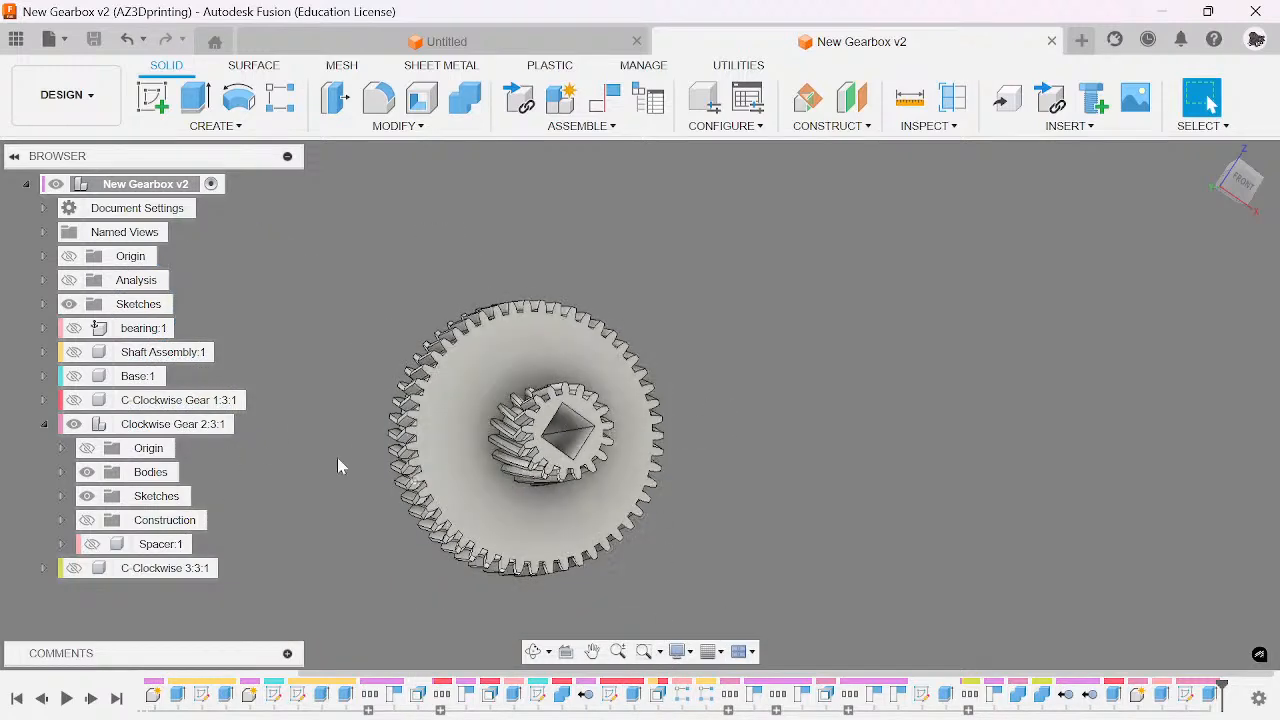
right_click(137, 427)
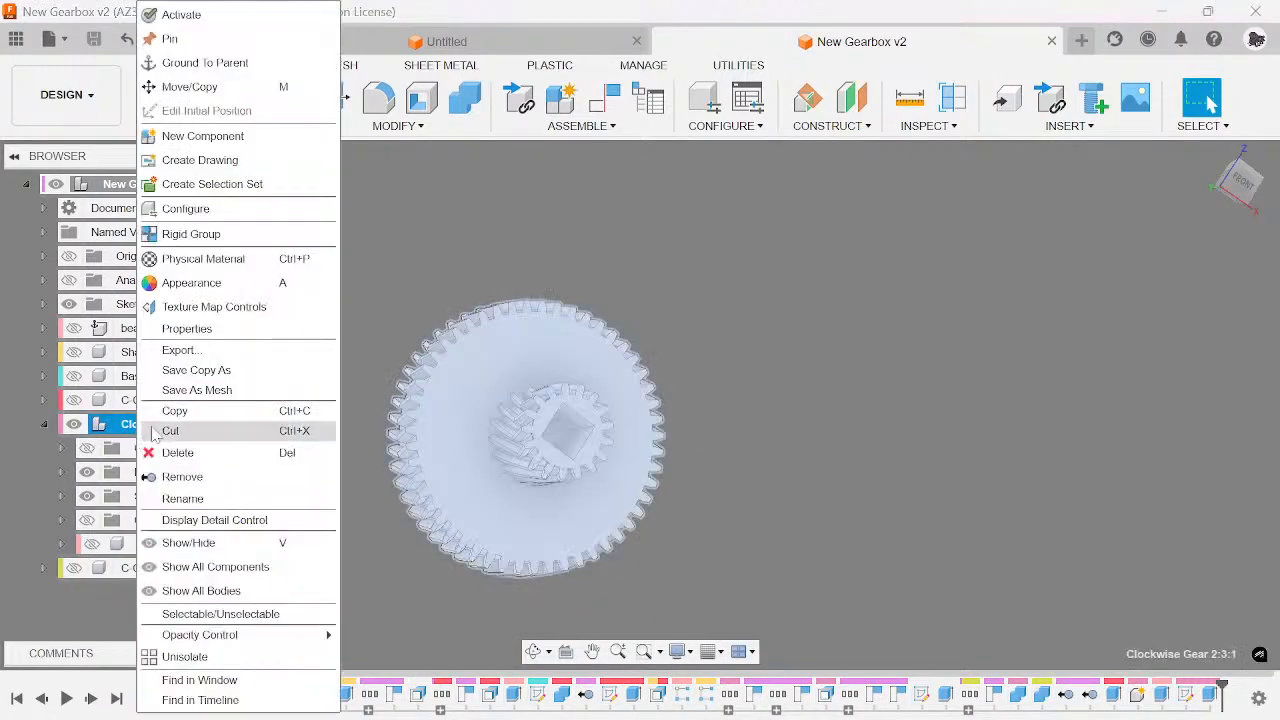
click(217, 656)
click(449, 583)
- Pull the C-Clockwise 3:3:1 gear off its shaft and examine its small gear, cylindrical hub and large gear
middle_drag(748, 335, 661, 224)
shift+middle_drag(640, 400, 855, 300)
drag(643, 352, 1033, 352)
scroll(1103, 318, up, 4)
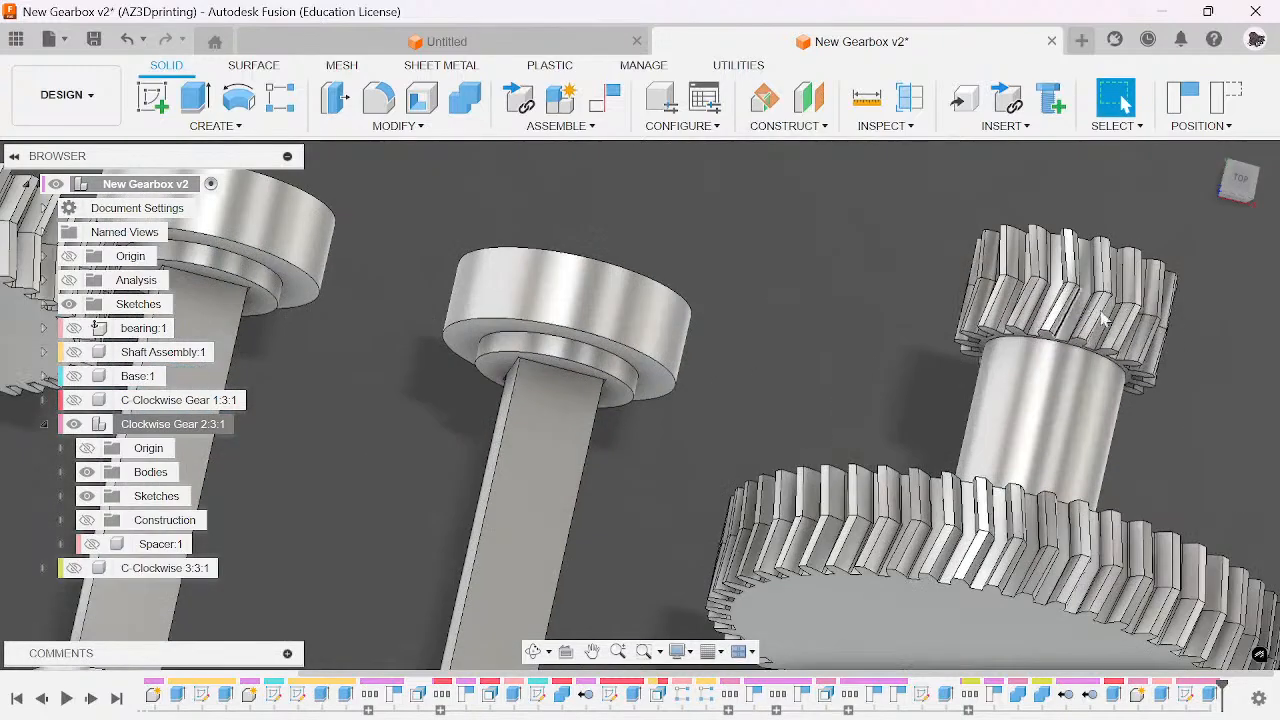
scroll(1040, 258, down, 4)
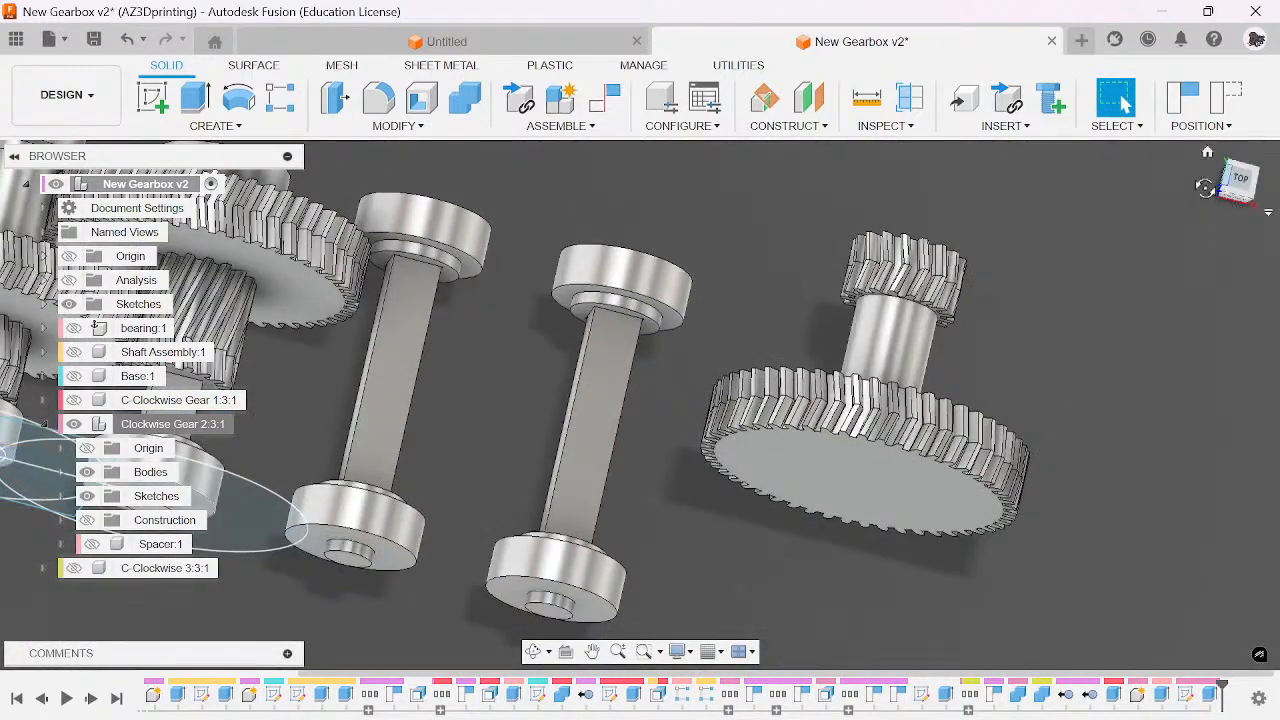
drag(1205, 188, 1204, 224)
scroll(952, 383, up, 3)
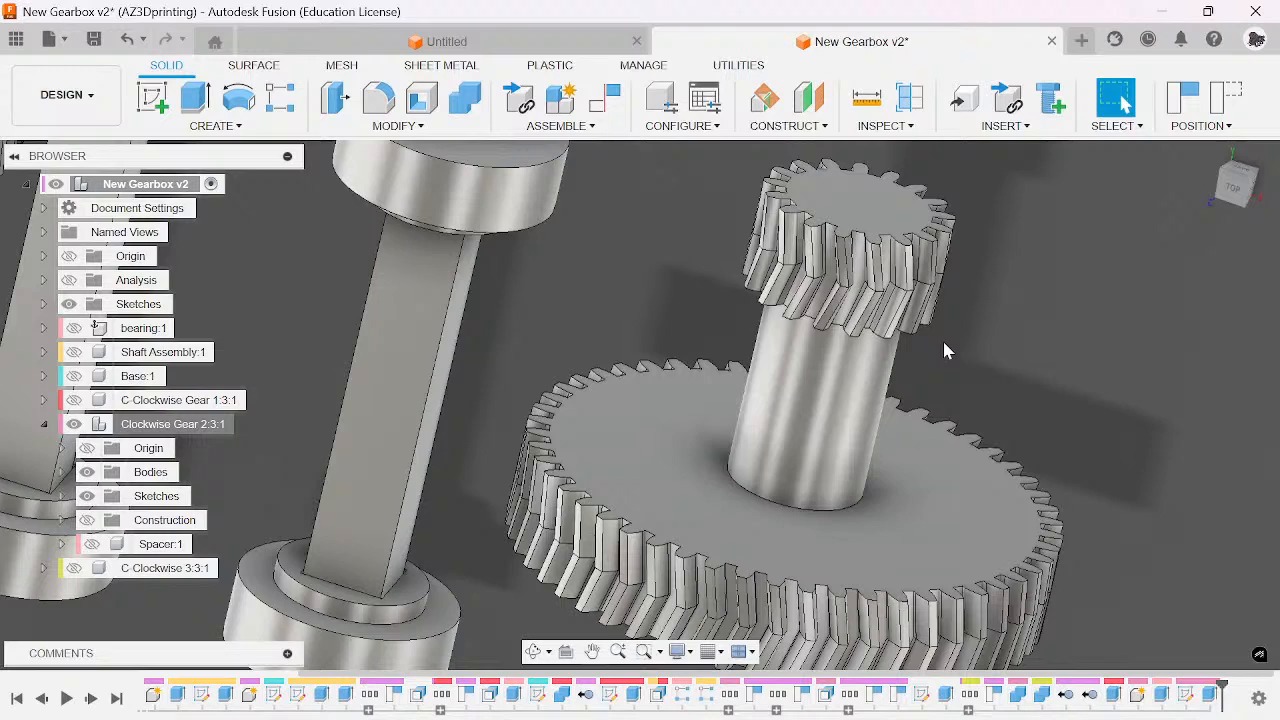
scroll(942, 338, down, 5)
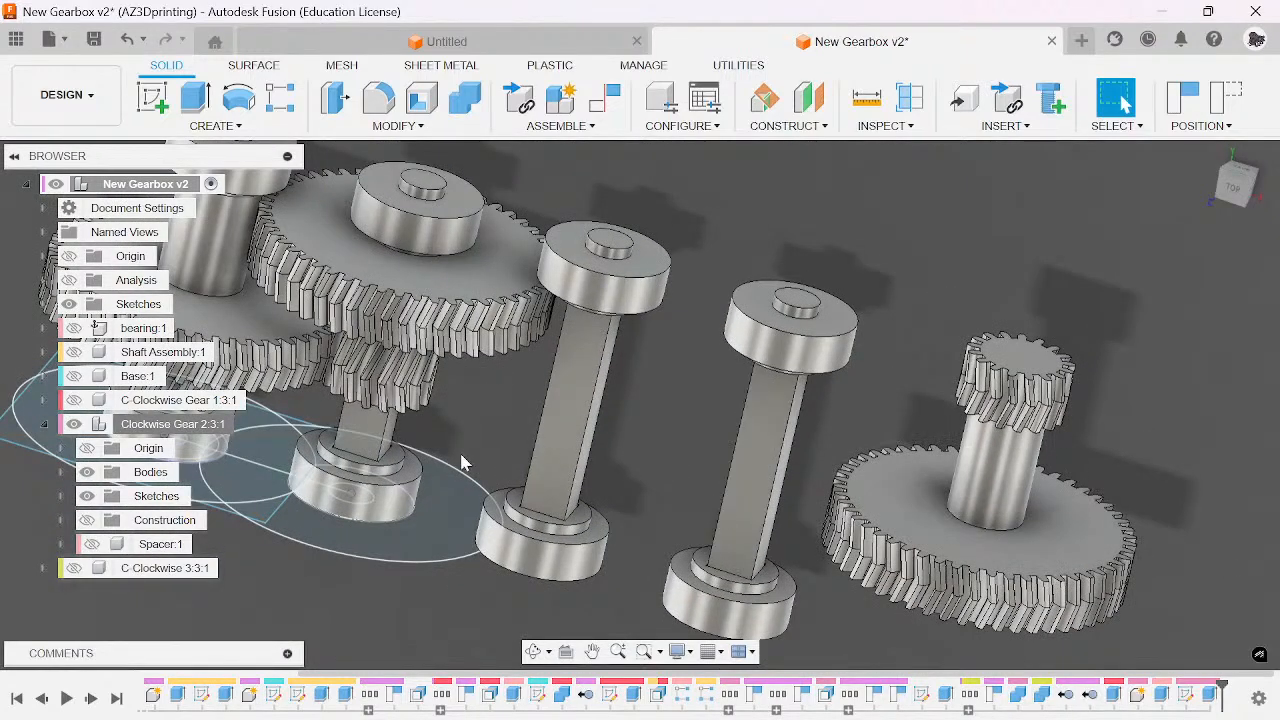
- Show the spacer of Clockwise Gear 2:3:1 and revert the moved gear to its previous position
click(91, 545)
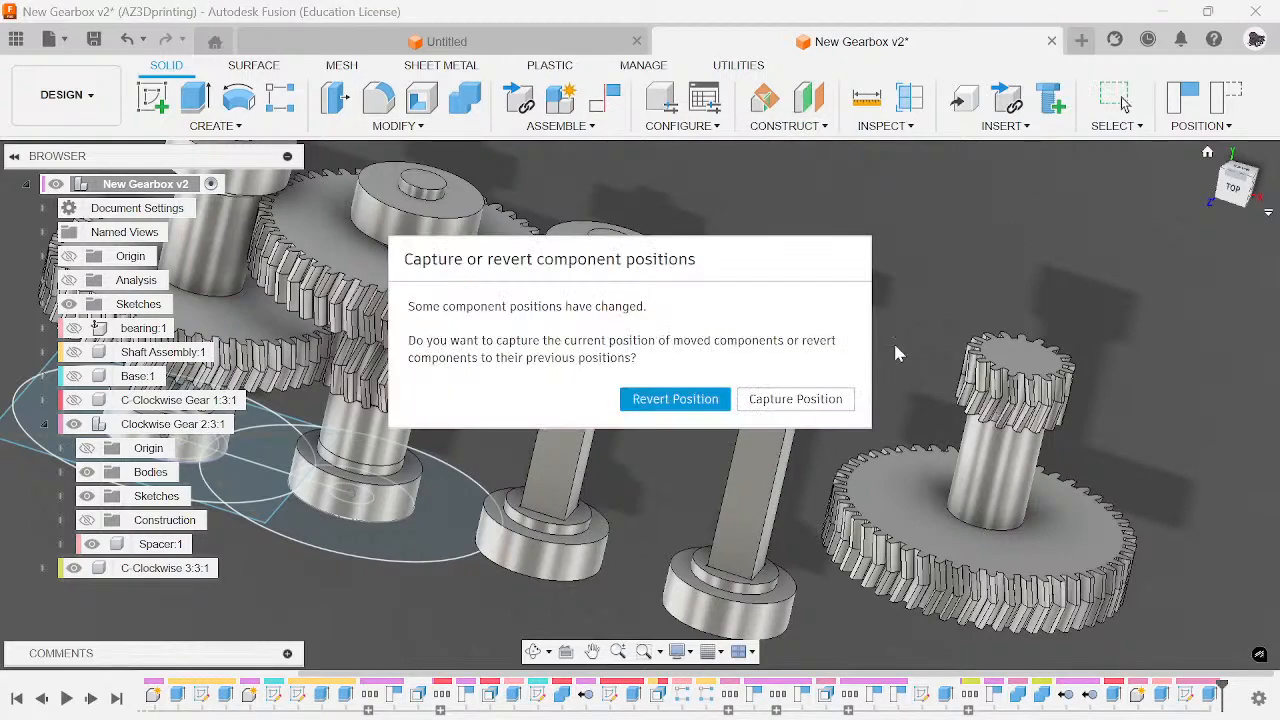
click(675, 399)
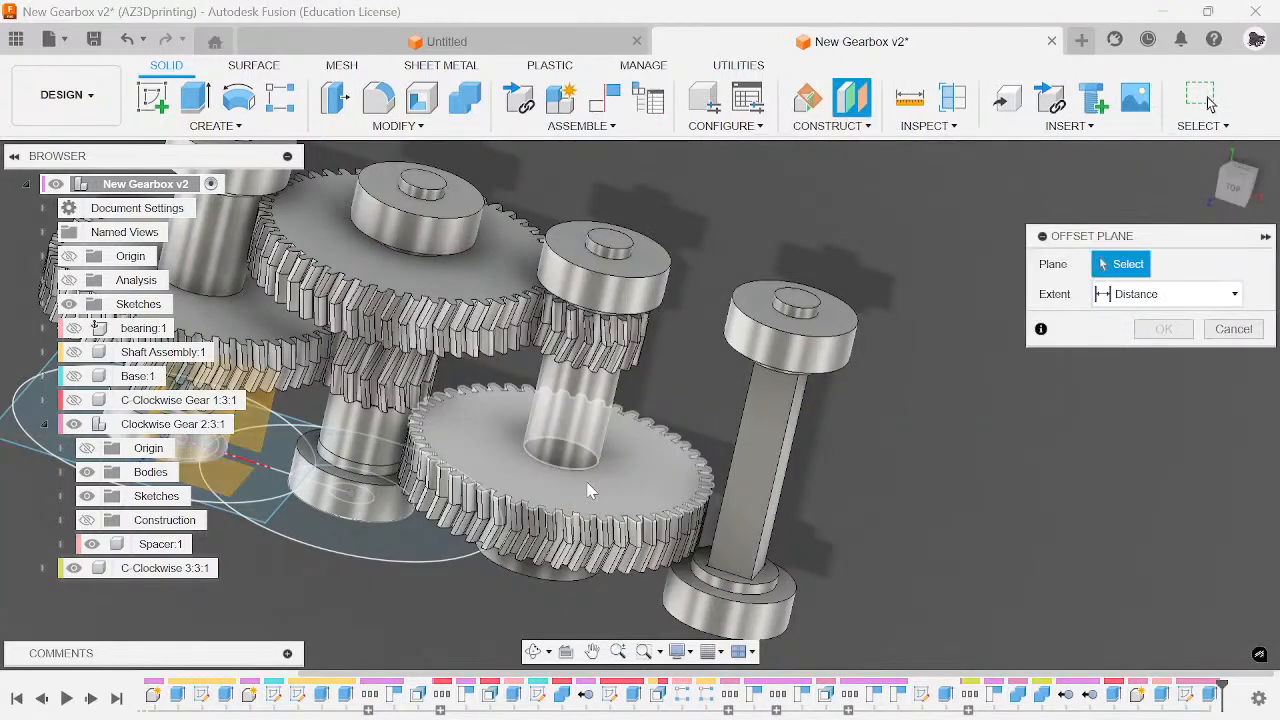
- Create two offset planes at 0.00 mm on C-Clockwise 3:3:1, on the large and small gear faces that meet the cylindrical hub
click(650, 482)
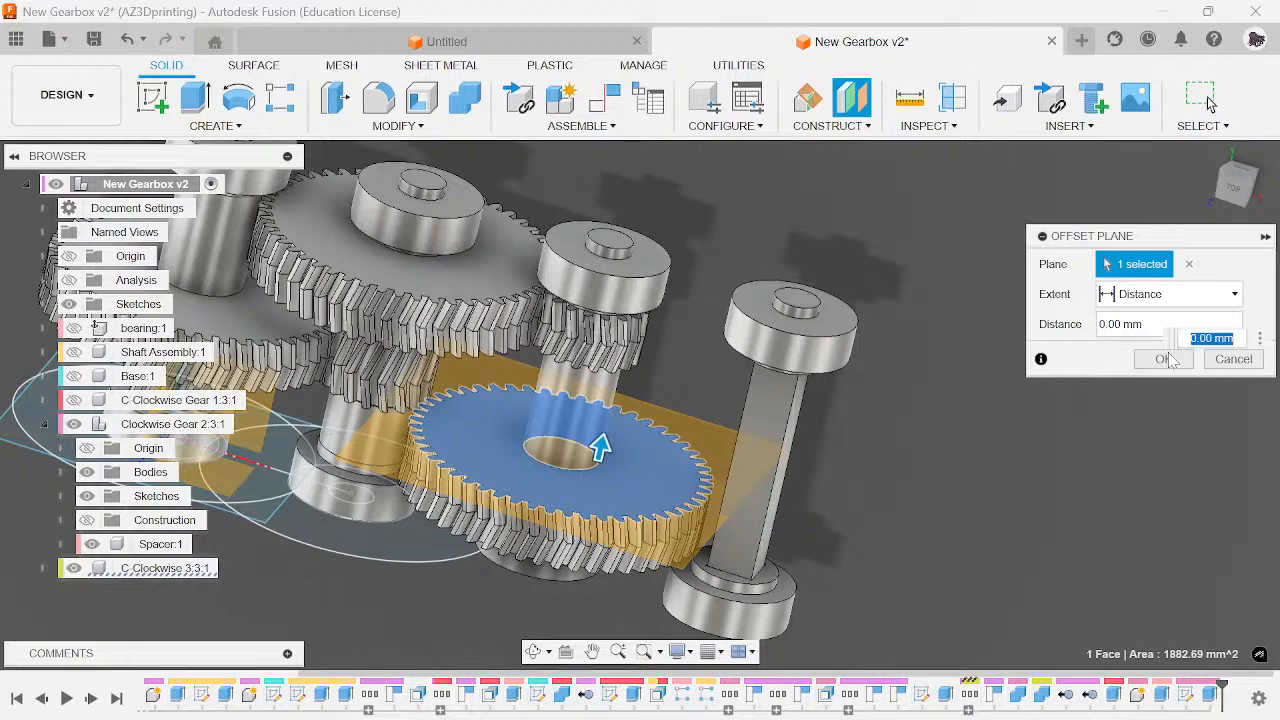
click(1145, 364)
drag(1238, 203, 1239, 168)
scroll(640, 312, up, 2)
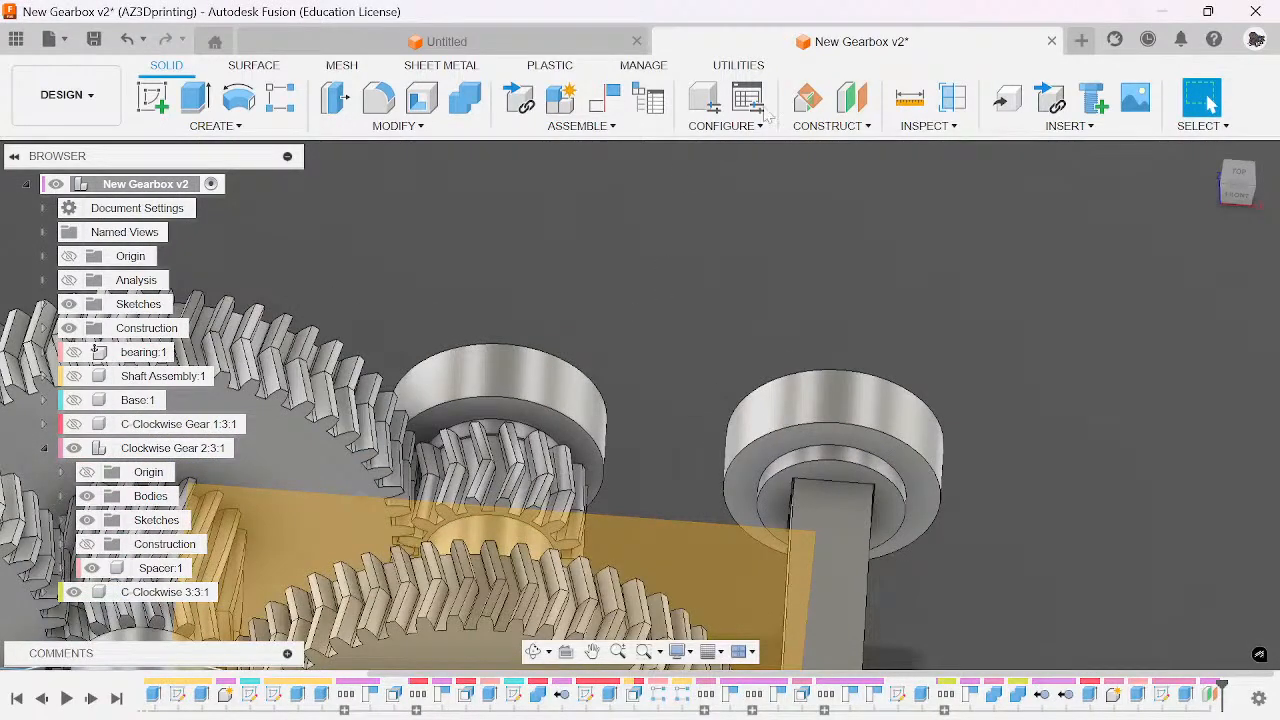
click(851, 98)
scroll(560, 435, up, 3)
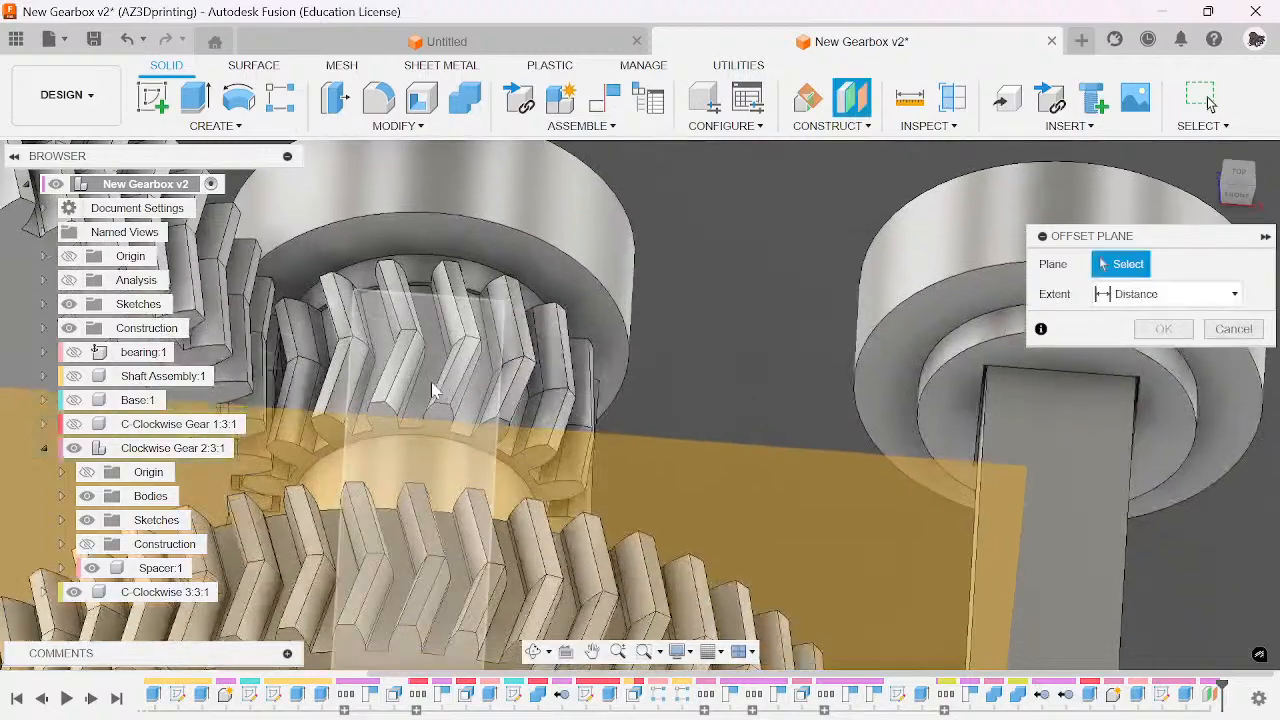
click(445, 420)
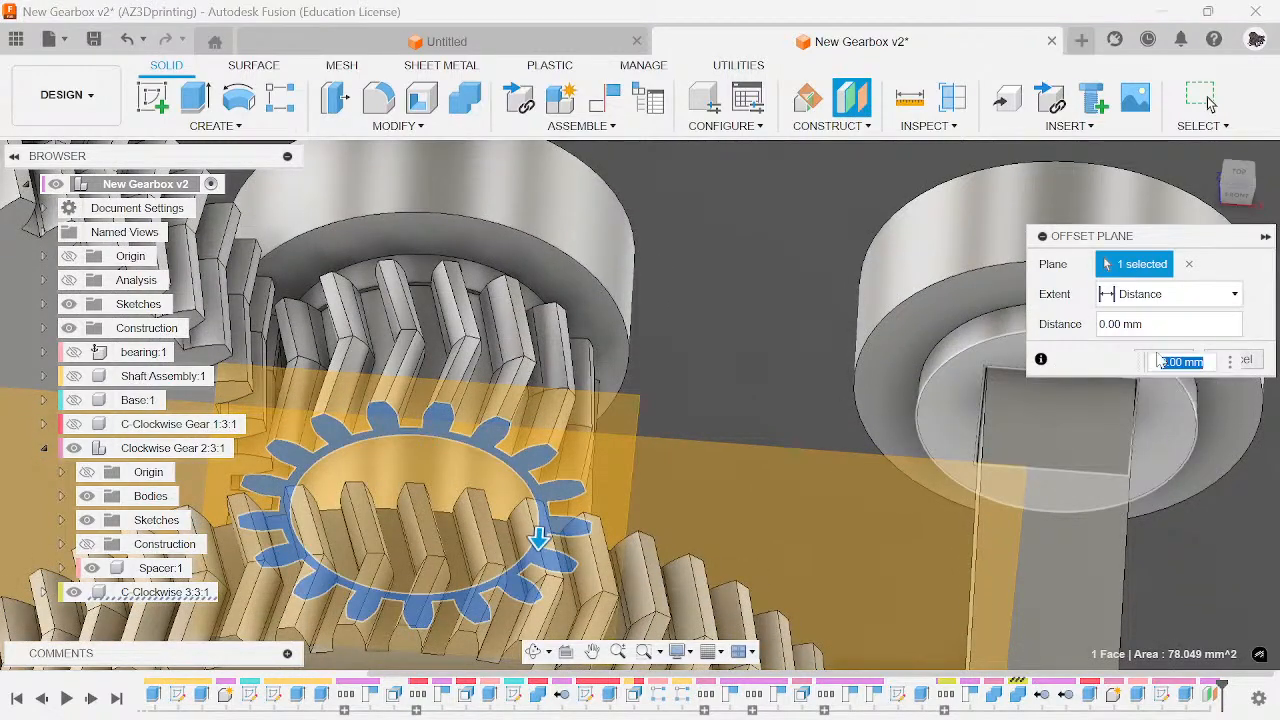
click(1157, 355)
scroll(745, 178, down, 2)
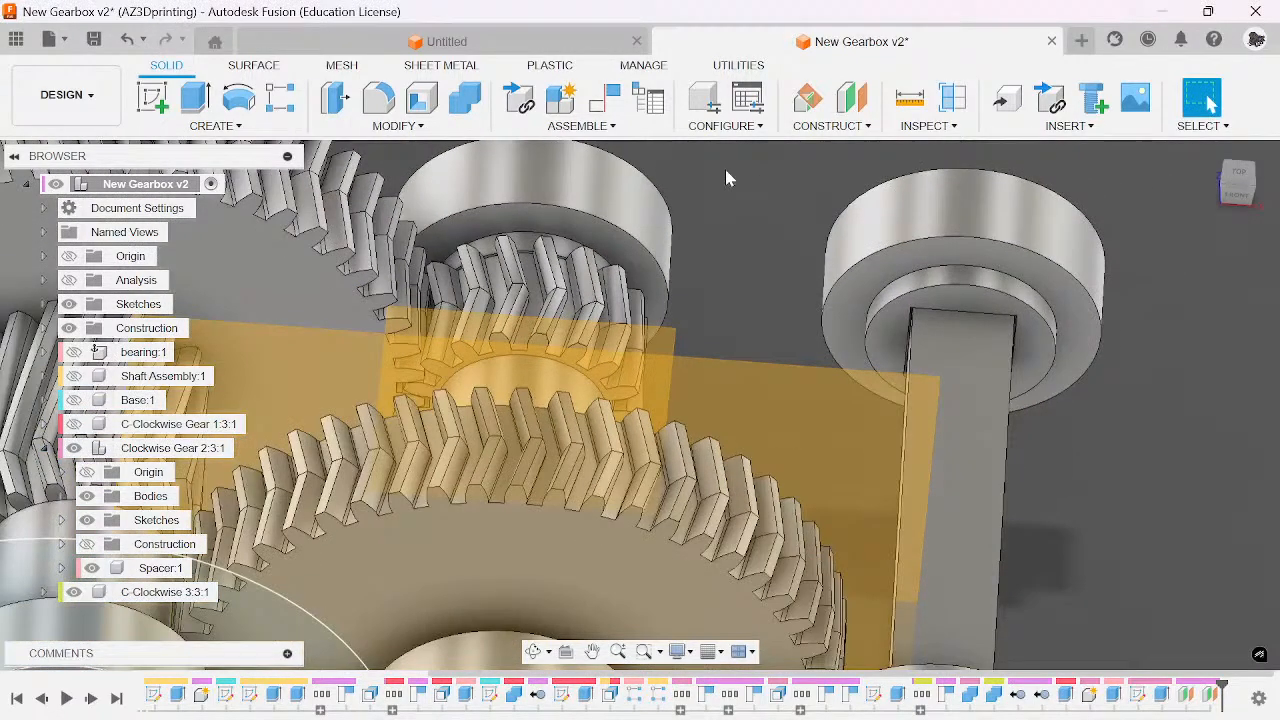
- Split the C-Clockwise 3:3:1 body with both construction planes as splitting tools to separate the hub from the two gears
click(396, 130)
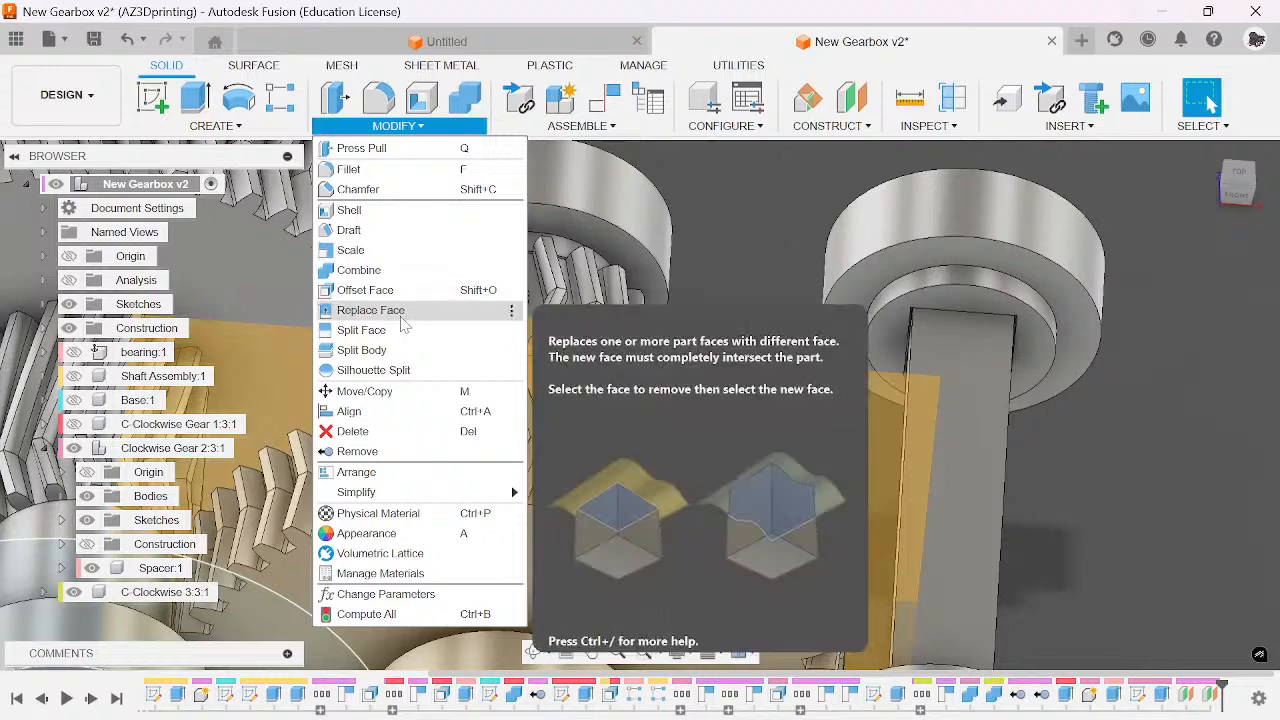
click(400, 350)
drag(1238, 183, 1238, 224)
click(551, 380)
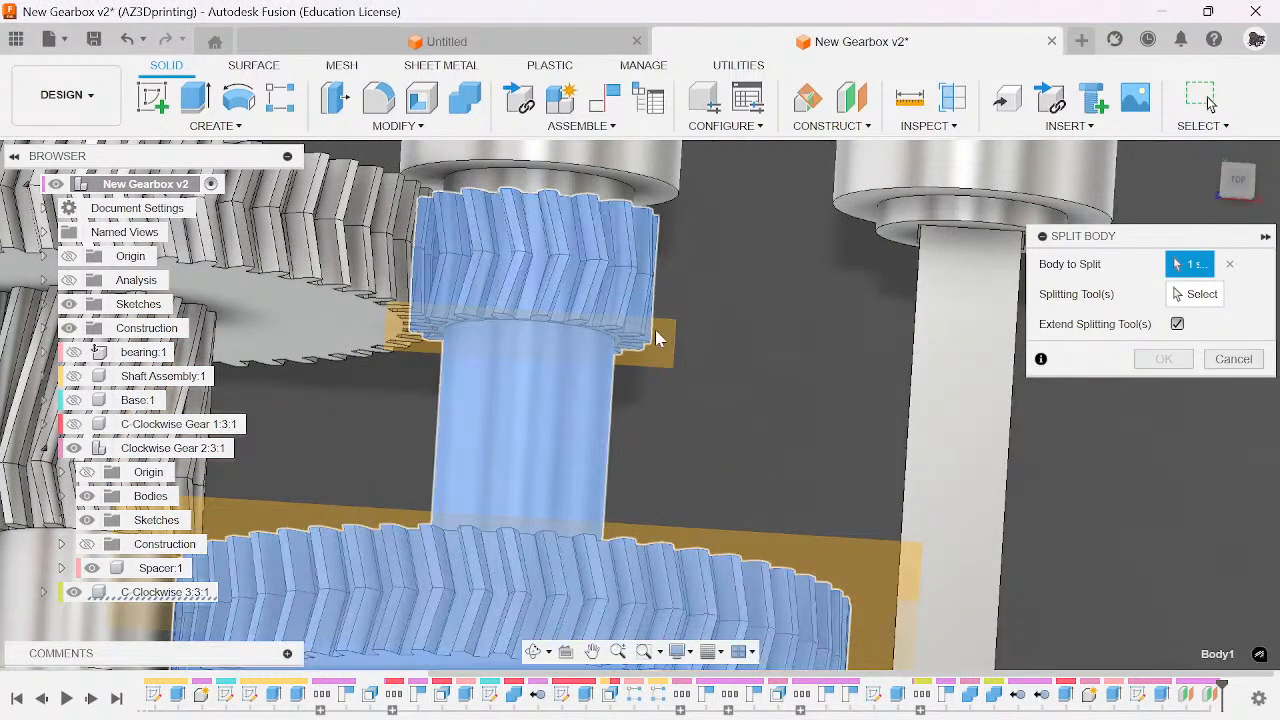
click(680, 355)
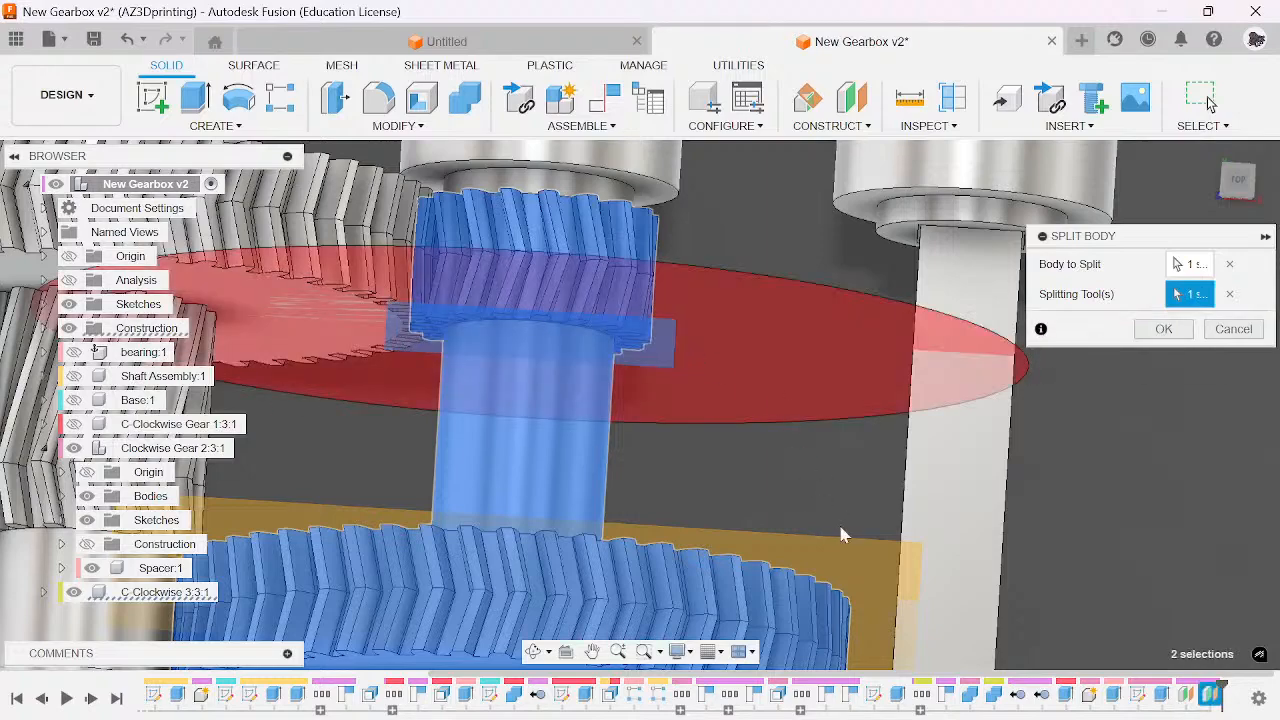
click(851, 558)
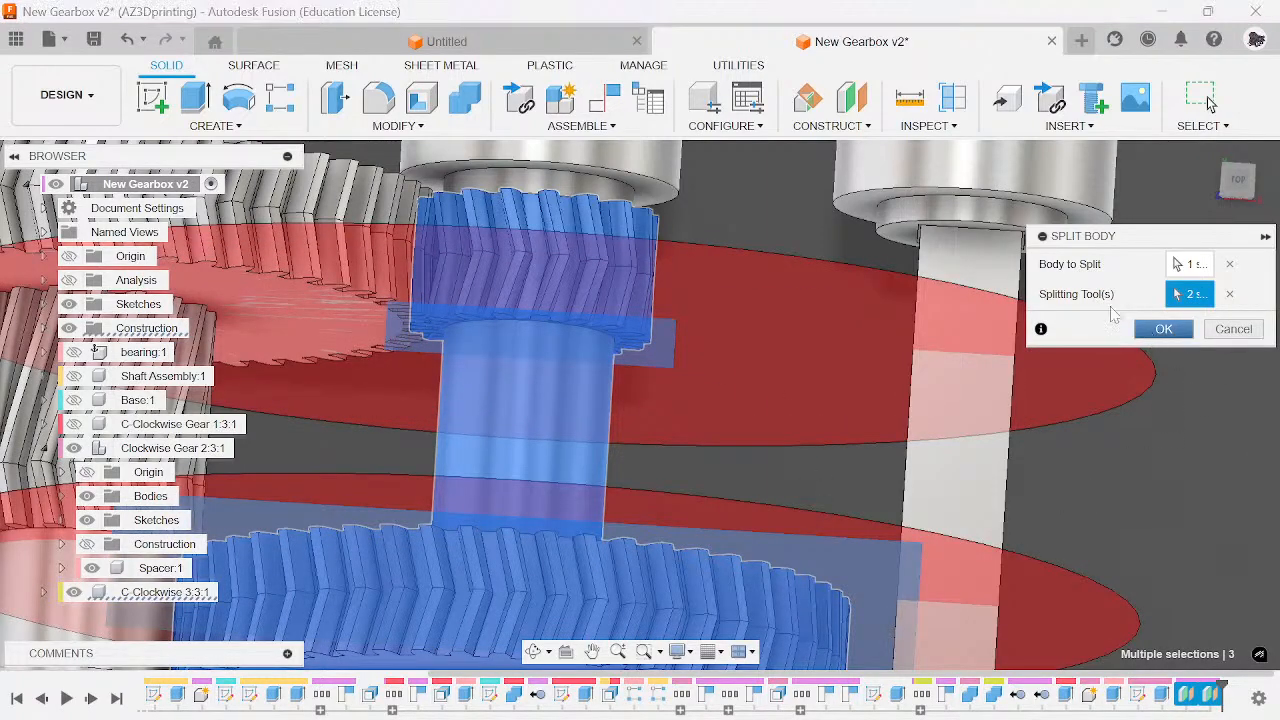
key(Return)
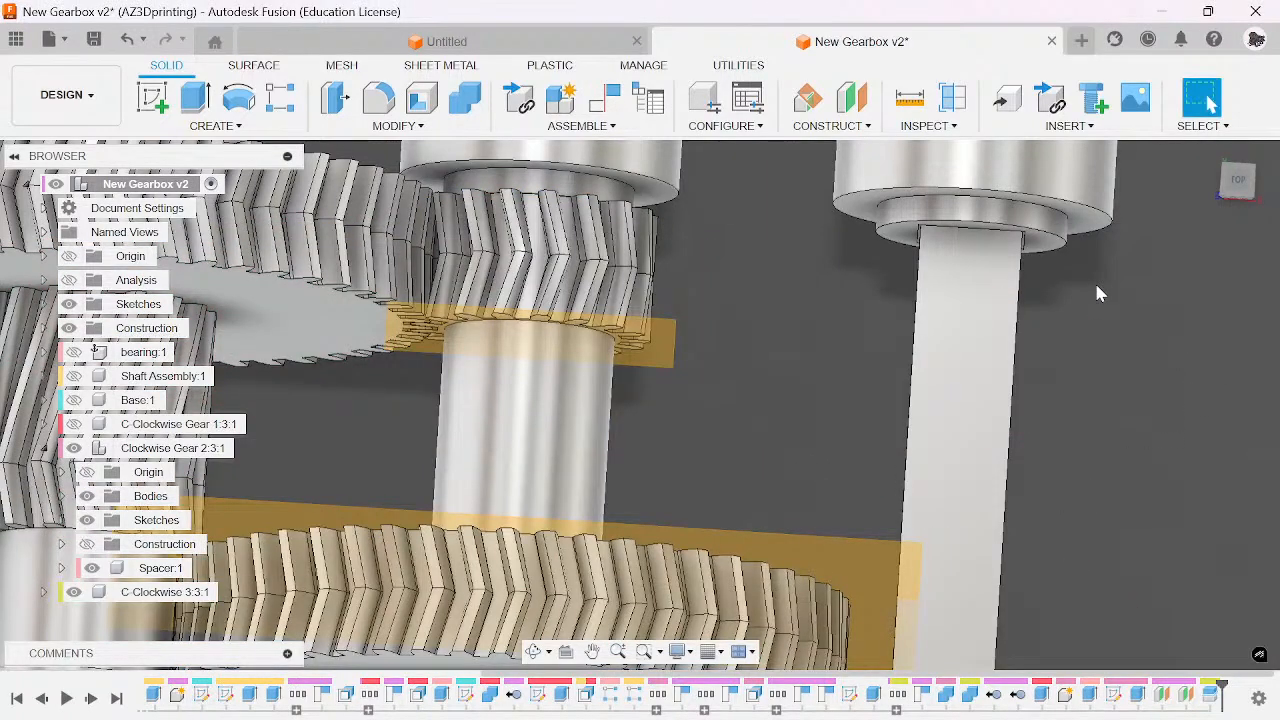
- Move the split gear component away from its shaft to check it, and revert its position
drag(686, 391, 828, 146)
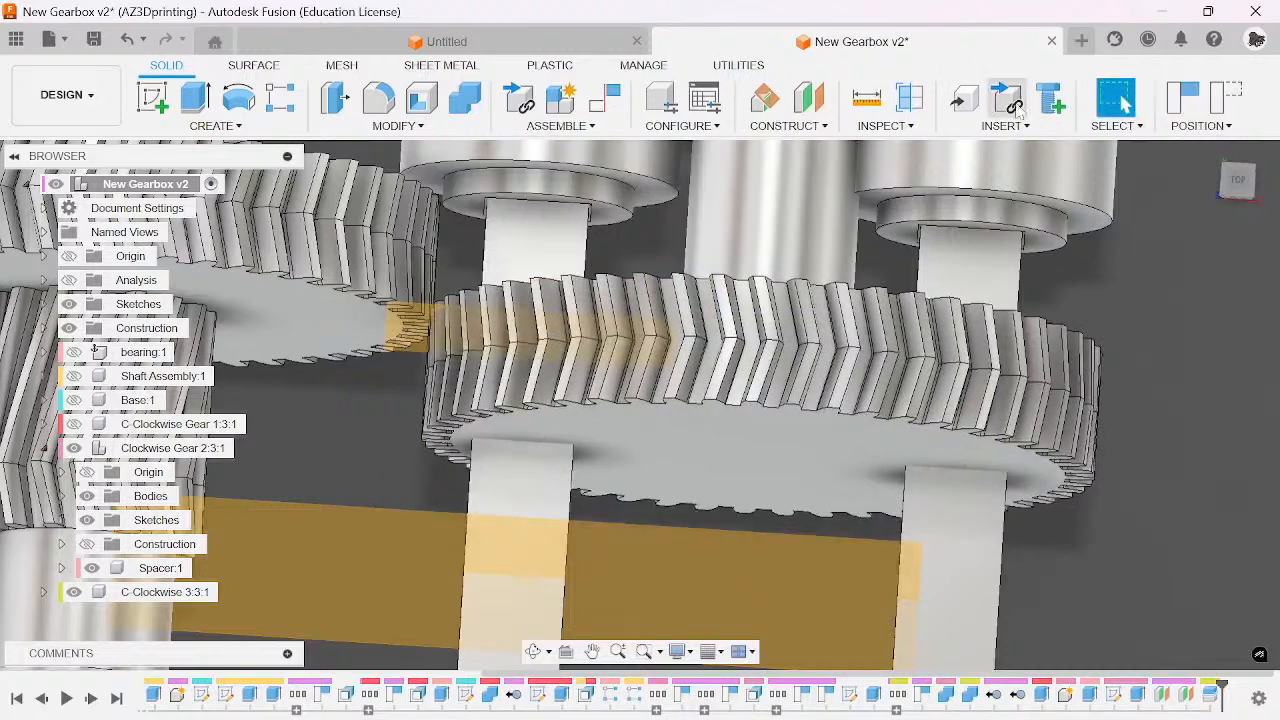
click(1240, 97)
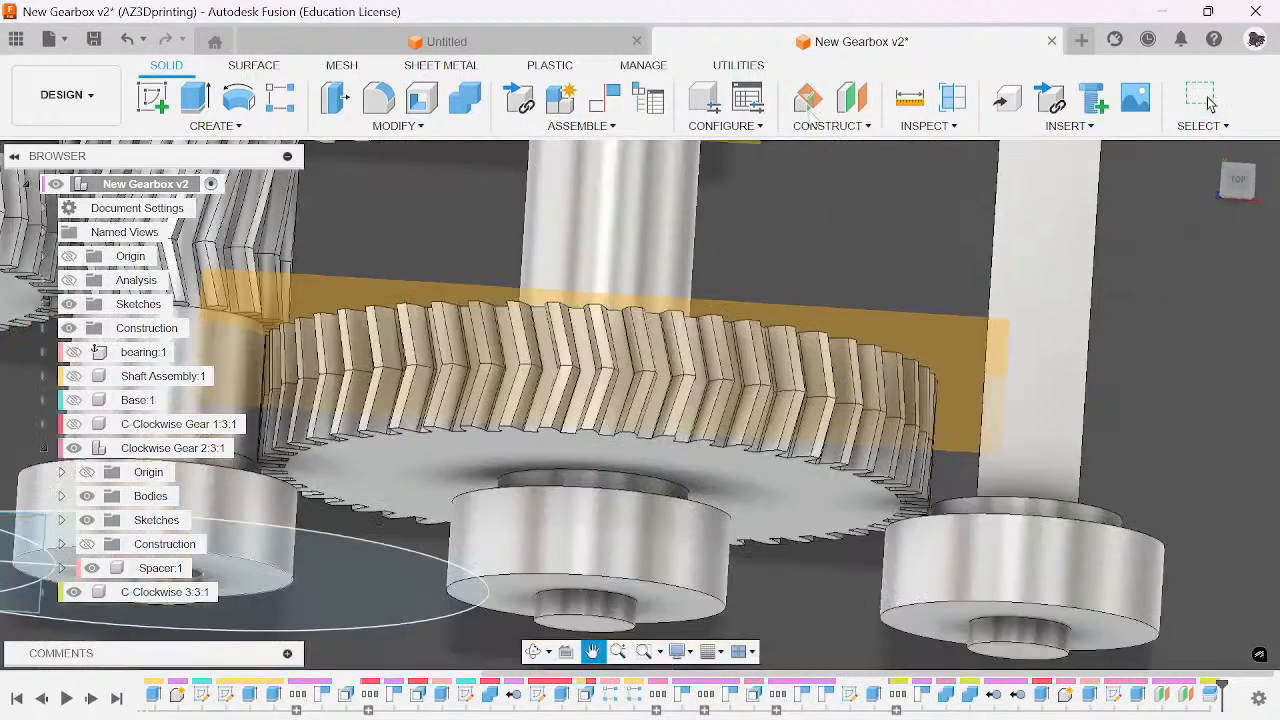
- Activate C-Clockwise 3:3:1 and start a sketch on the large gear's outer face
click(150, 567)
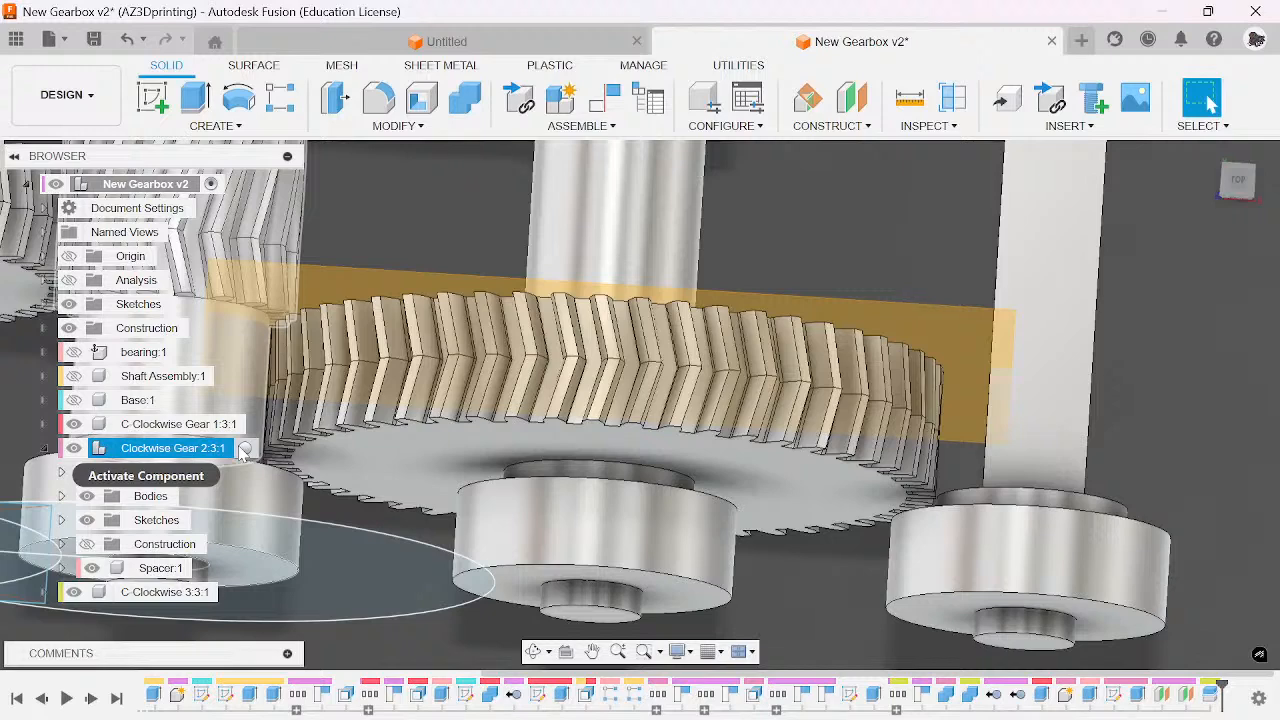
click(229, 593)
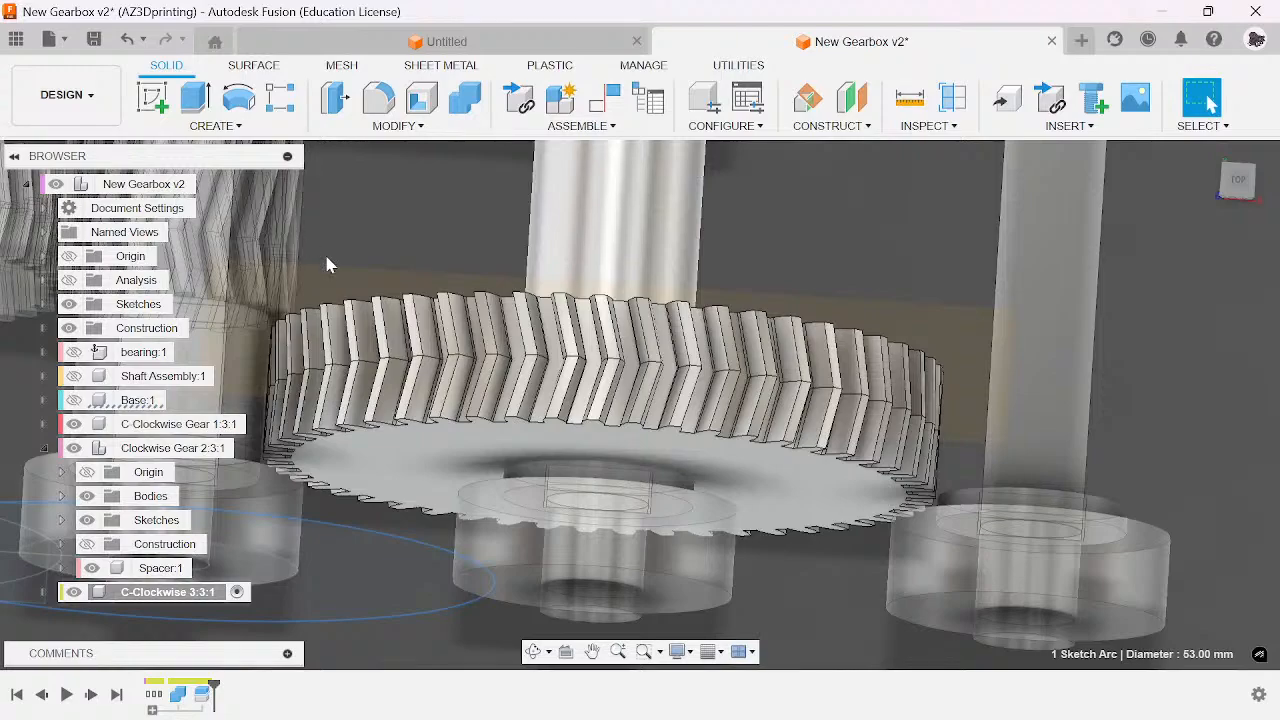
click(414, 367)
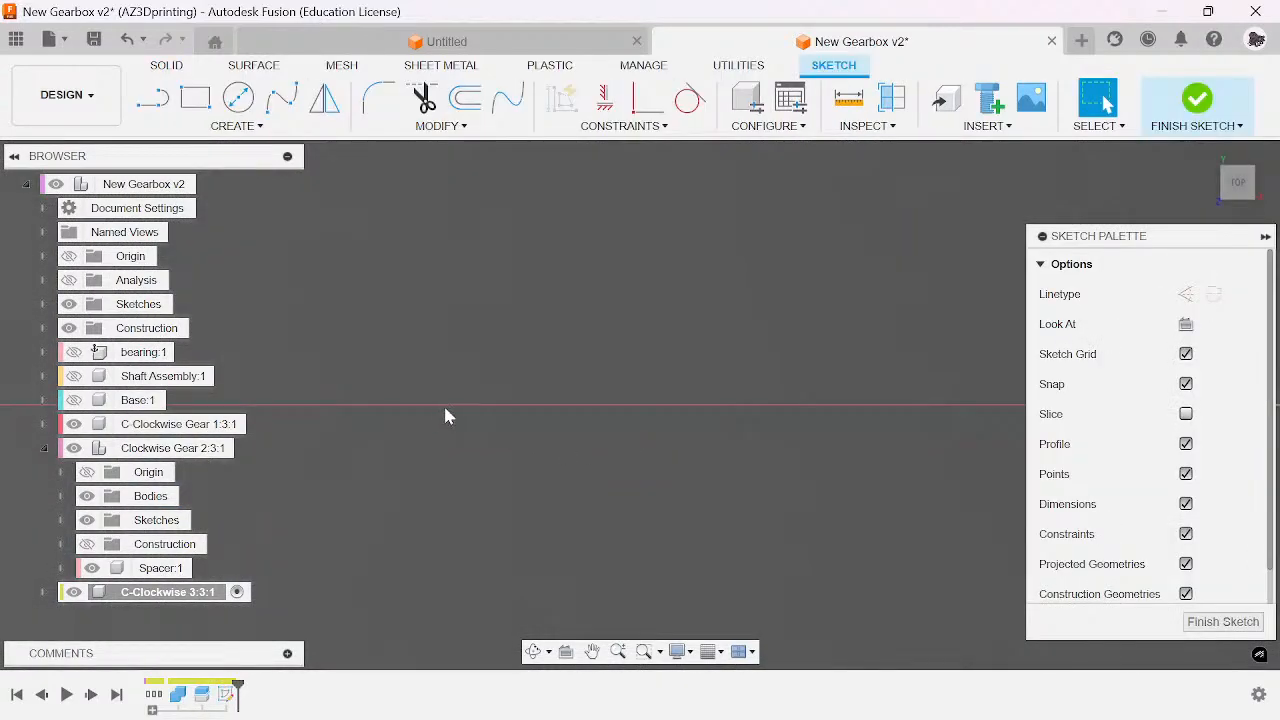
key(ctrl+z)
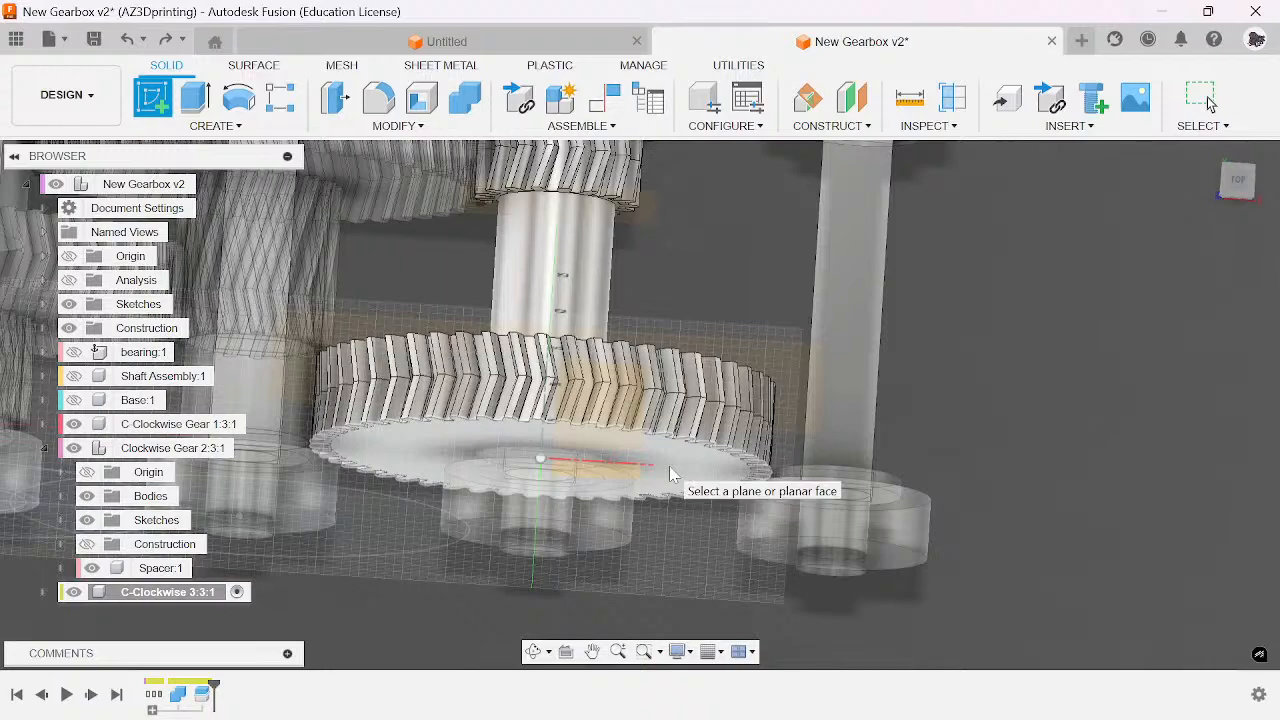
click(669, 466)
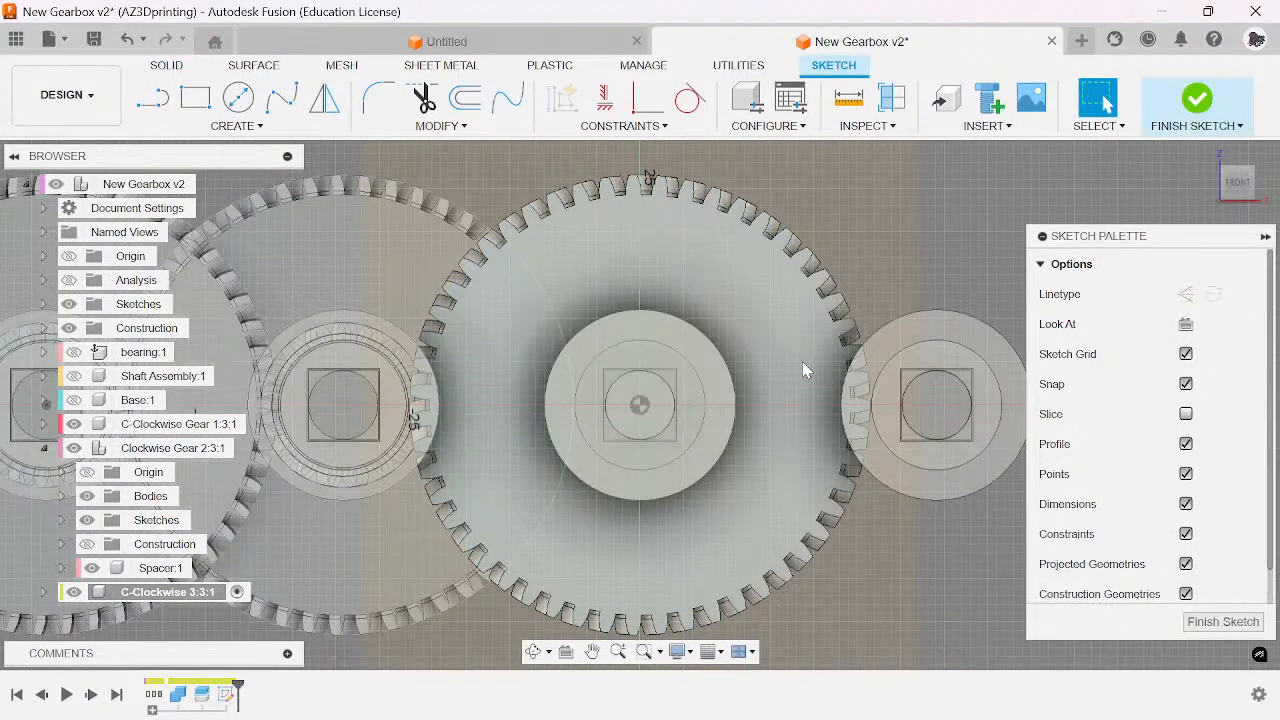
- Show Shaft Assembly:1 and hide bearing:1 to expose the square shaft at the large gear's face
click(1229, 196)
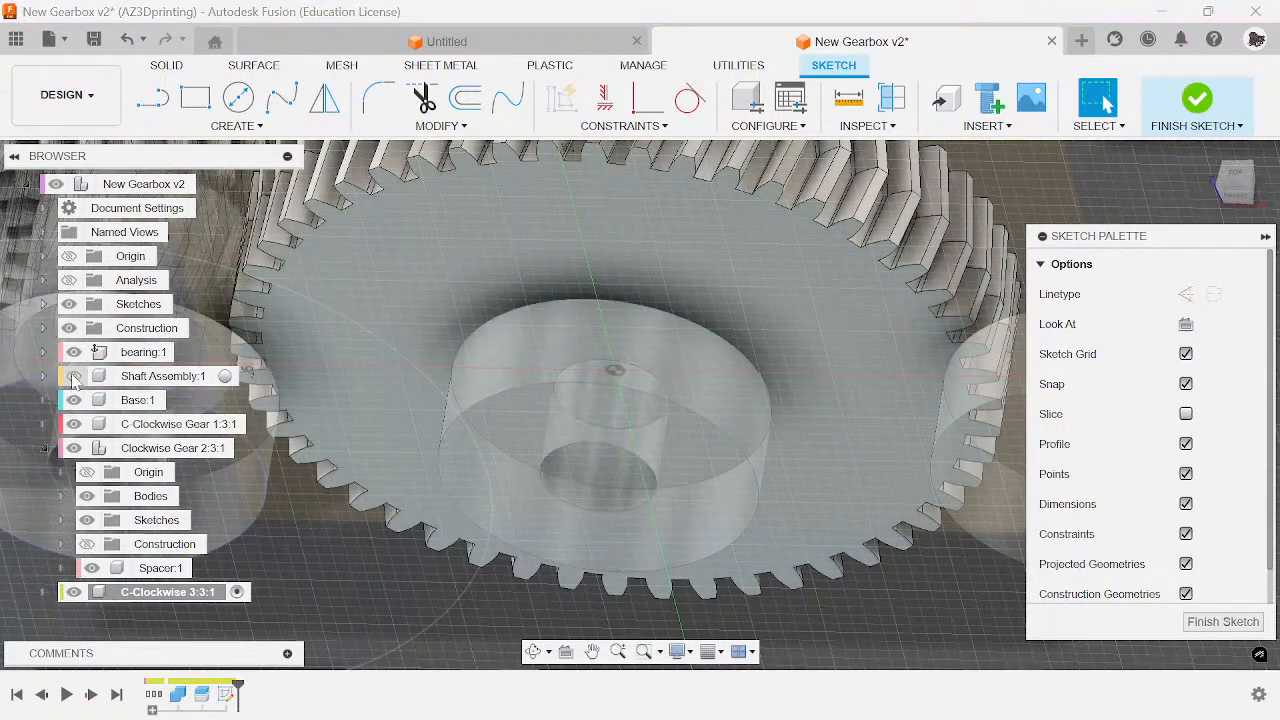
scroll(700, 385, up, 10)
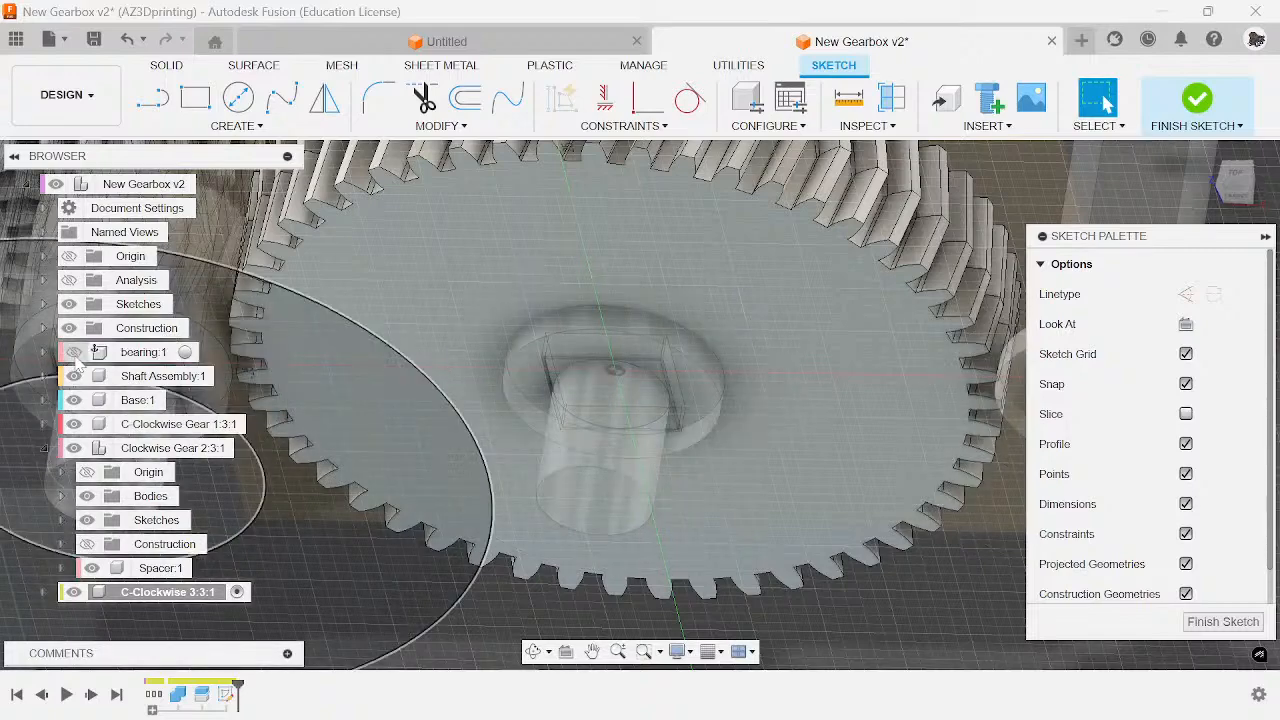
scroll(659, 375, up, 6)
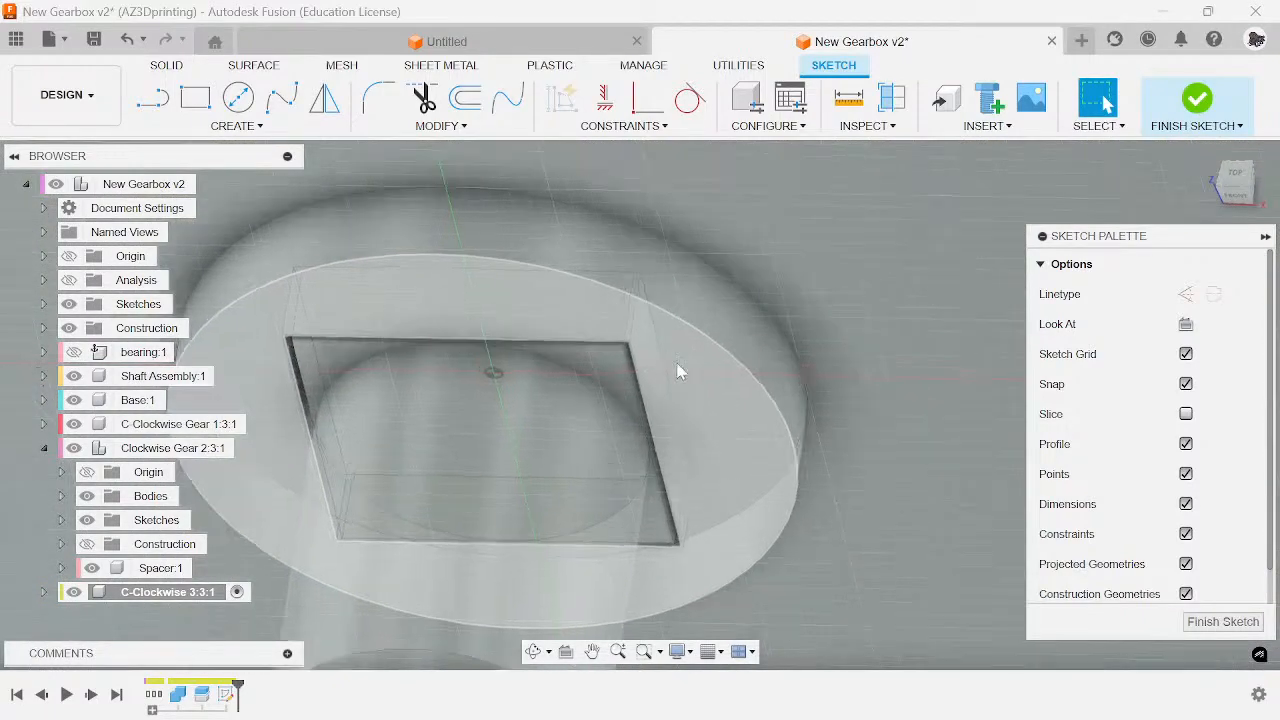
- Start projecting the square shaft into the sketch by picking its upper face and one adjacent side face
key(p)
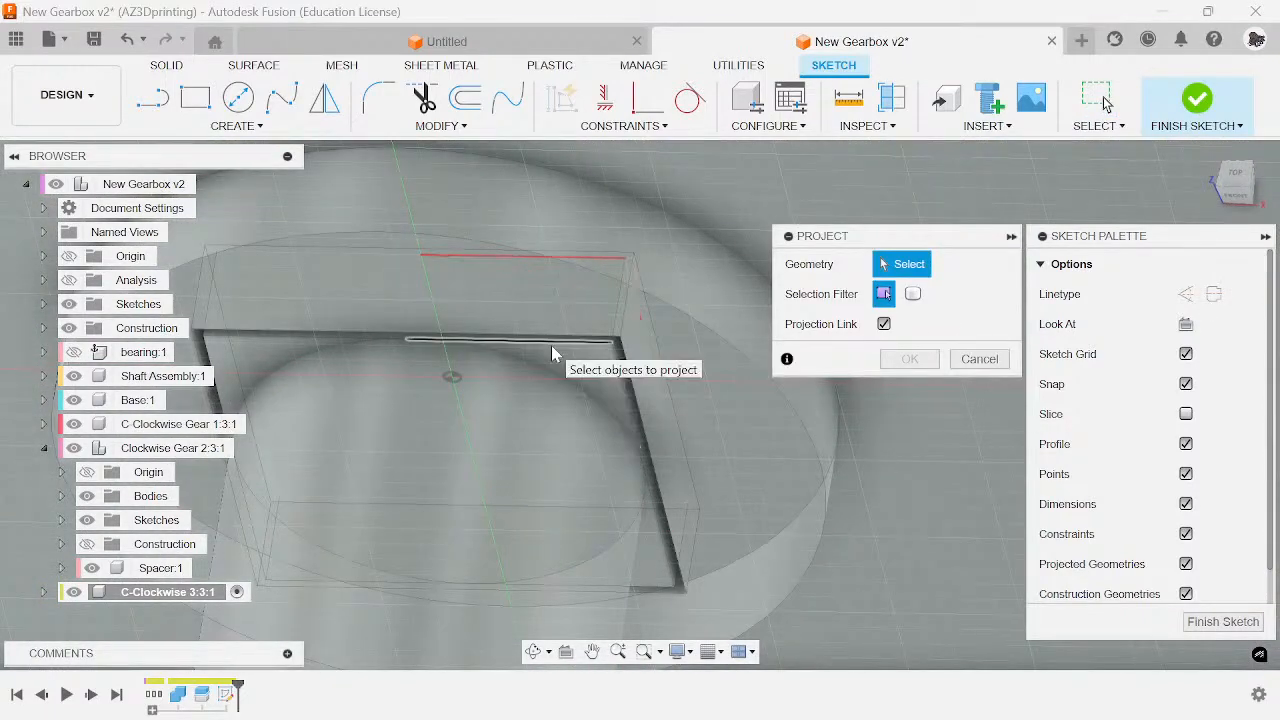
click(551, 350)
scroll(528, 350, up, 5)
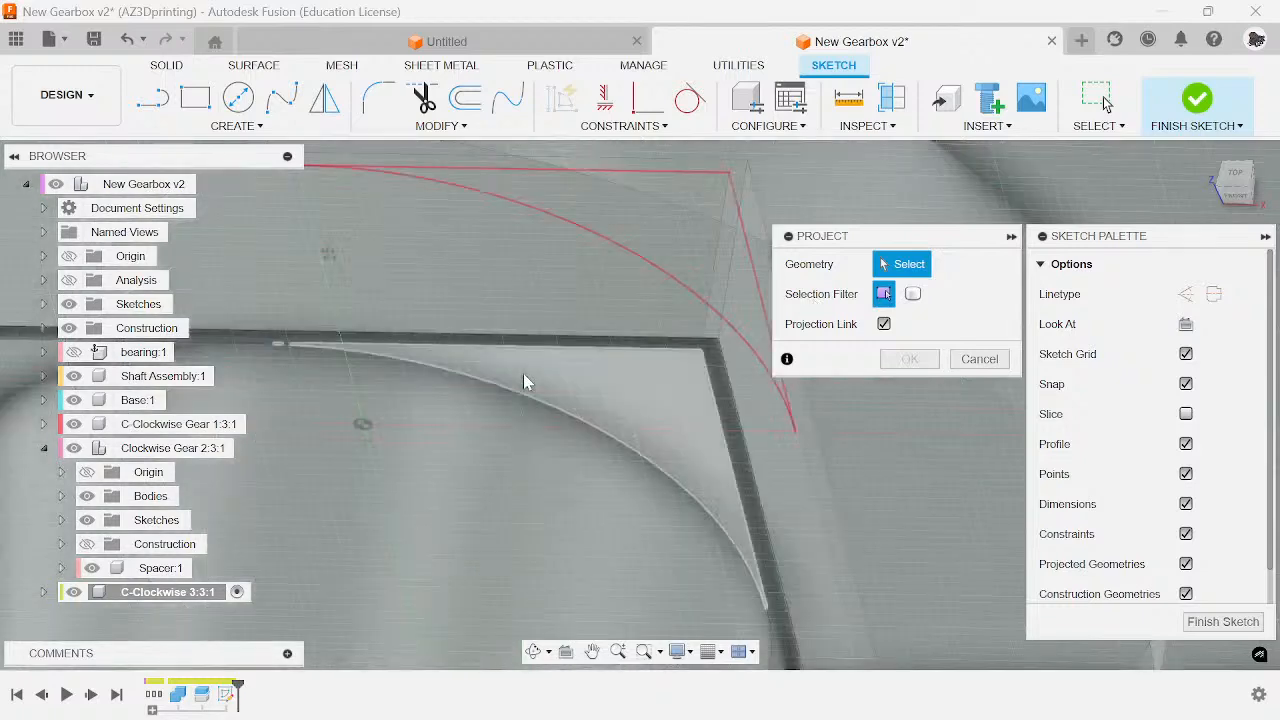
click(486, 321)
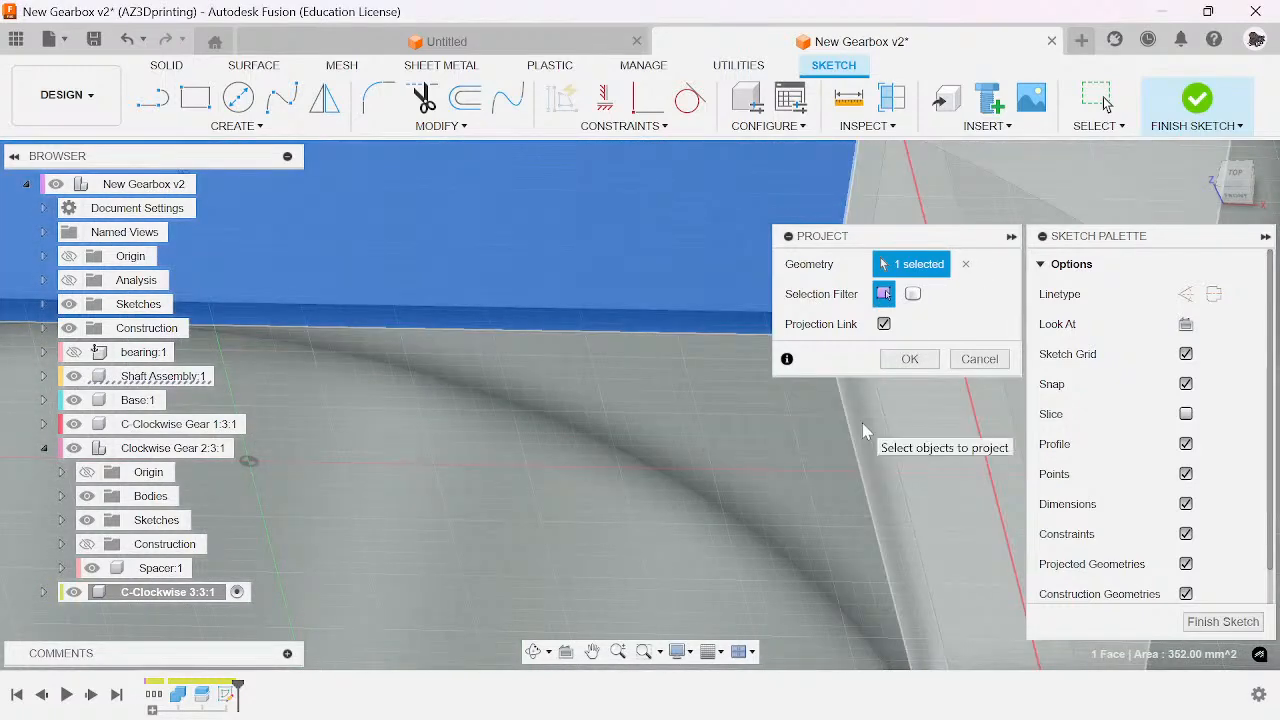
click(862, 423)
scroll(727, 293, down, 5)
scroll(727, 293, down, 3)
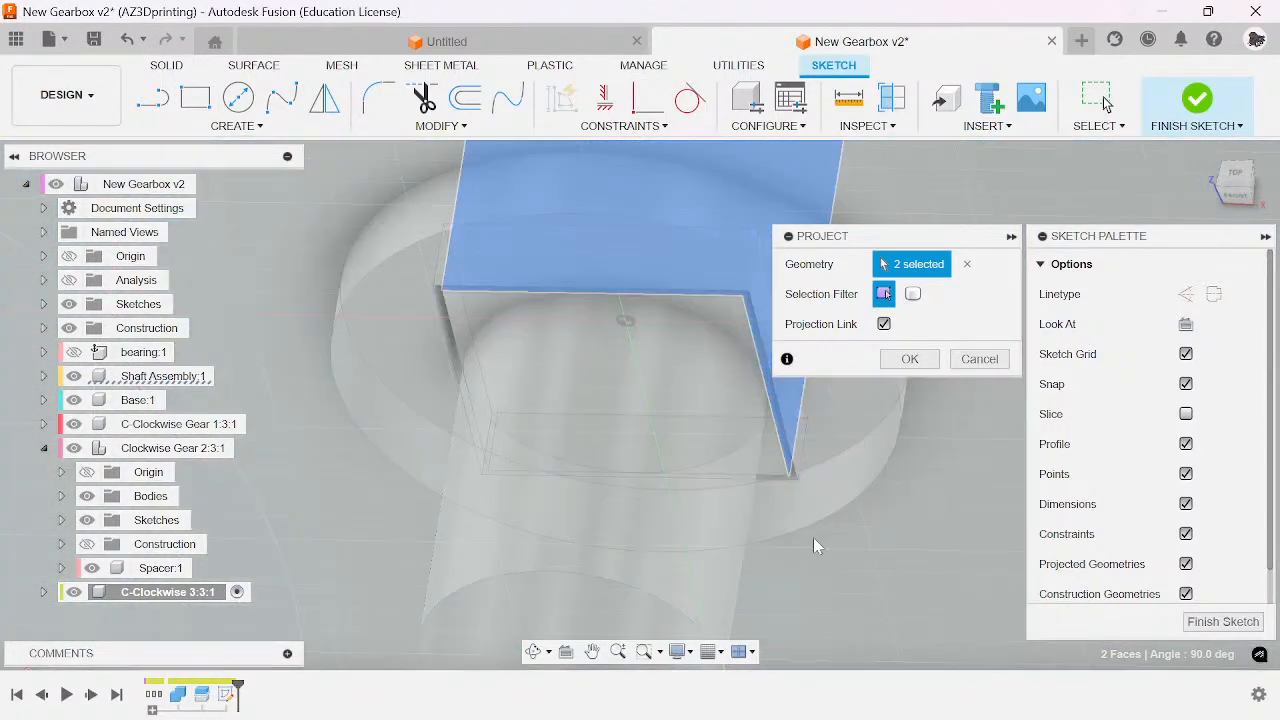
- Add the square shaft's two remaining side faces to the projection, complete the square outline and finish the sketch
scroll(796, 495, up, 4)
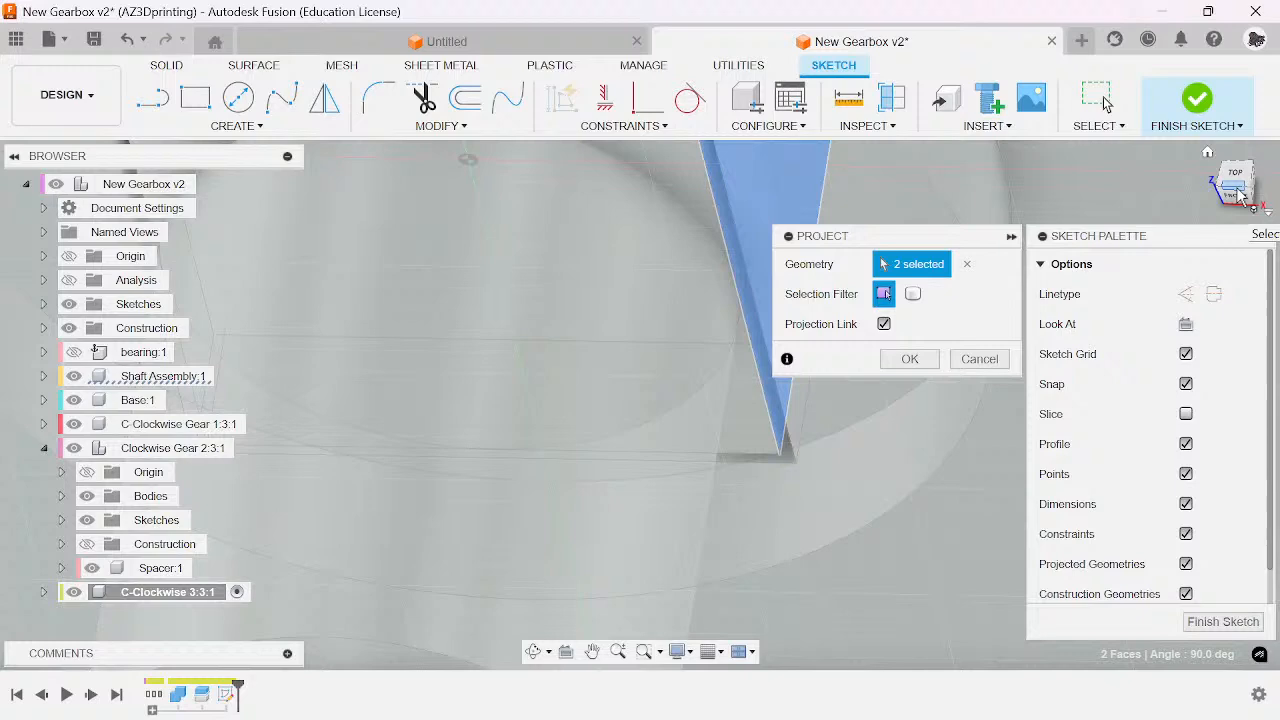
drag(1240, 196, 1235, 150)
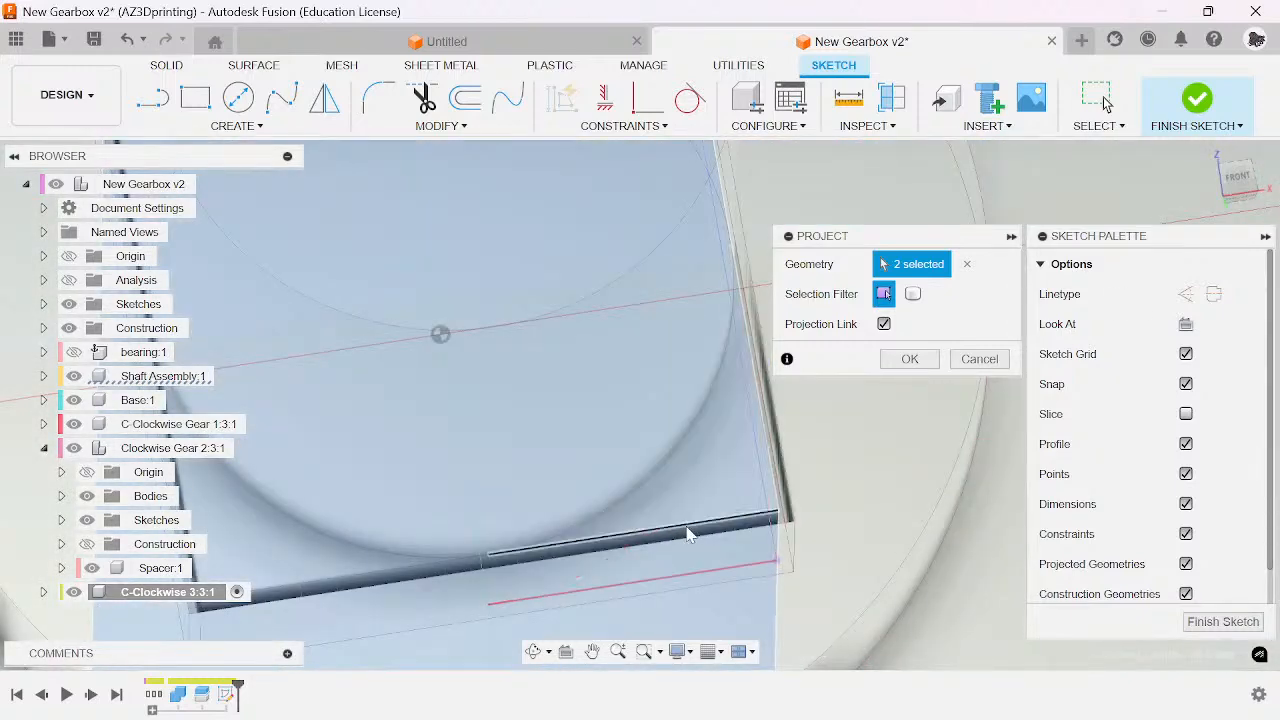
scroll(740, 550, up, 5)
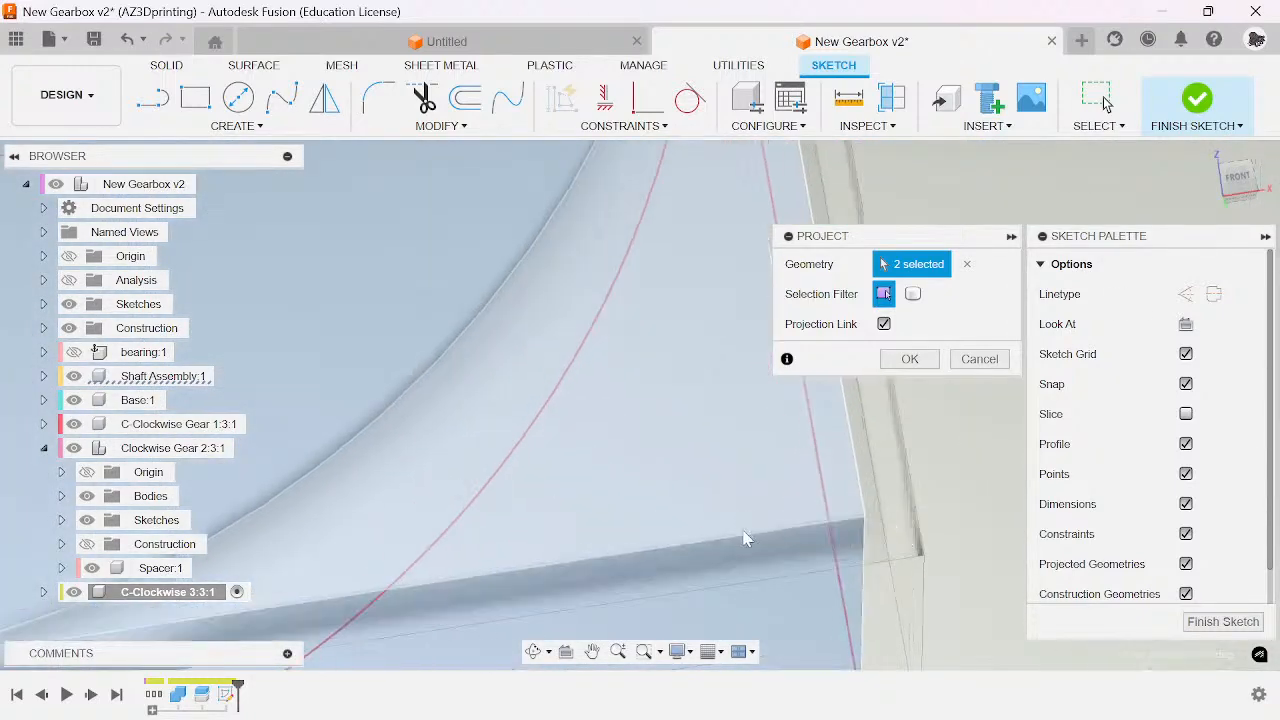
click(756, 544)
scroll(880, 524, down, 6)
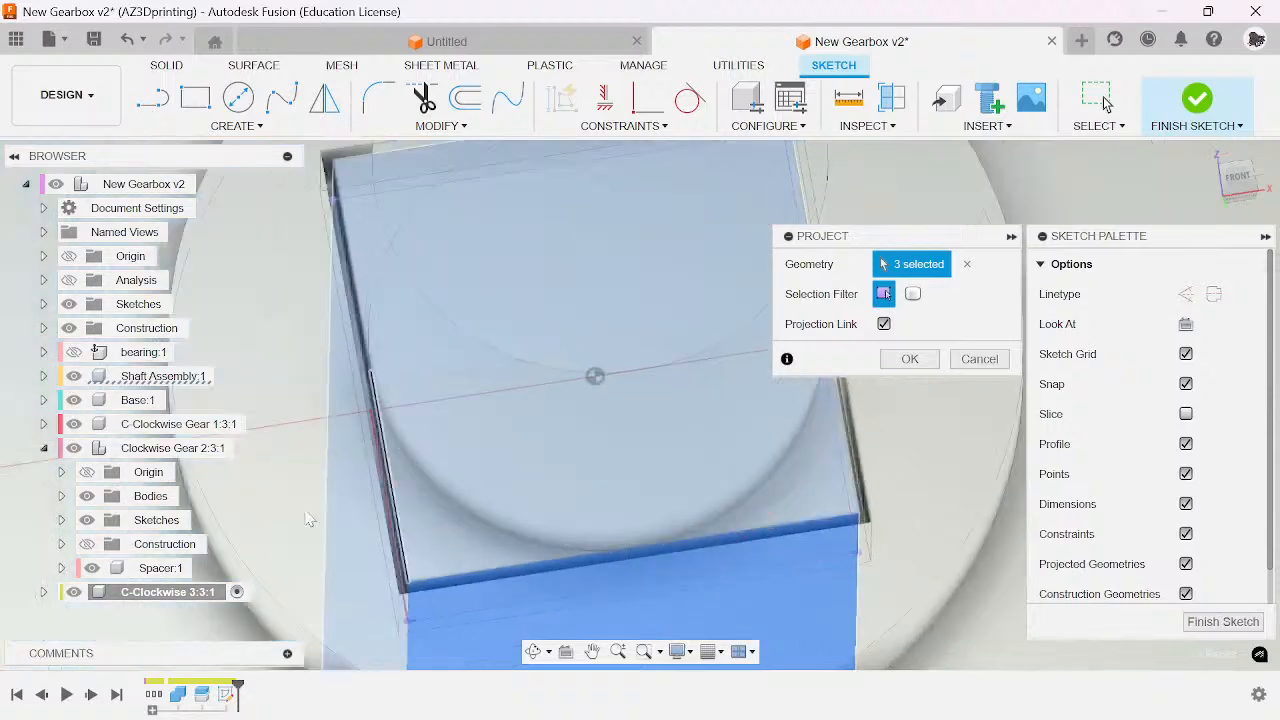
scroll(308, 520, up, 3)
scroll(394, 532, up, 4)
scroll(597, 523, down, 2)
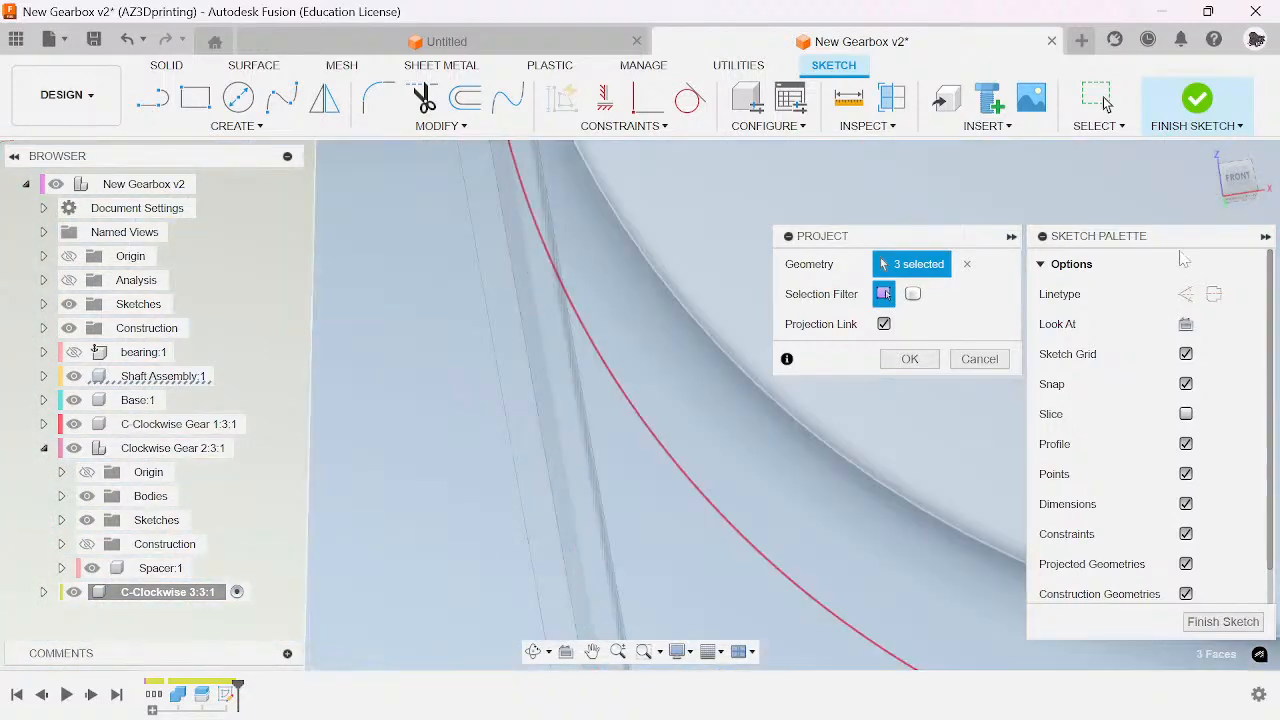
drag(1249, 187, 1271, 198)
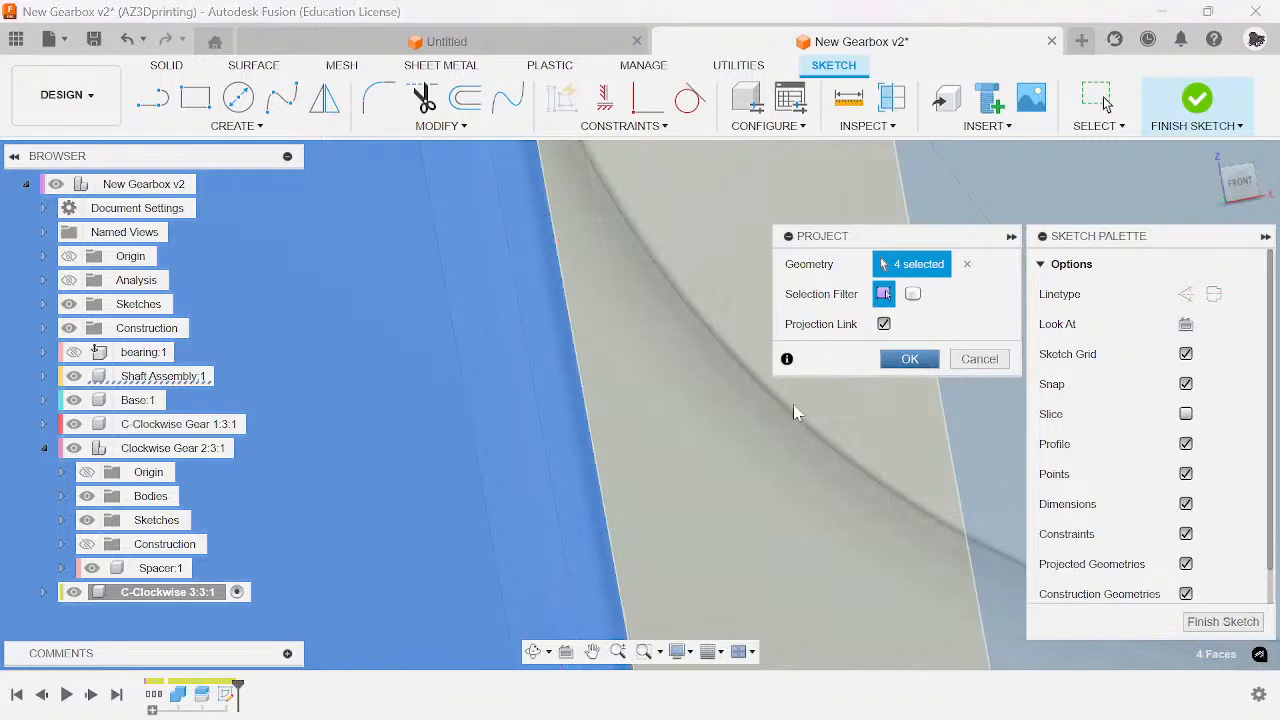
key(Return)
scroll(492, 383, down, 10)
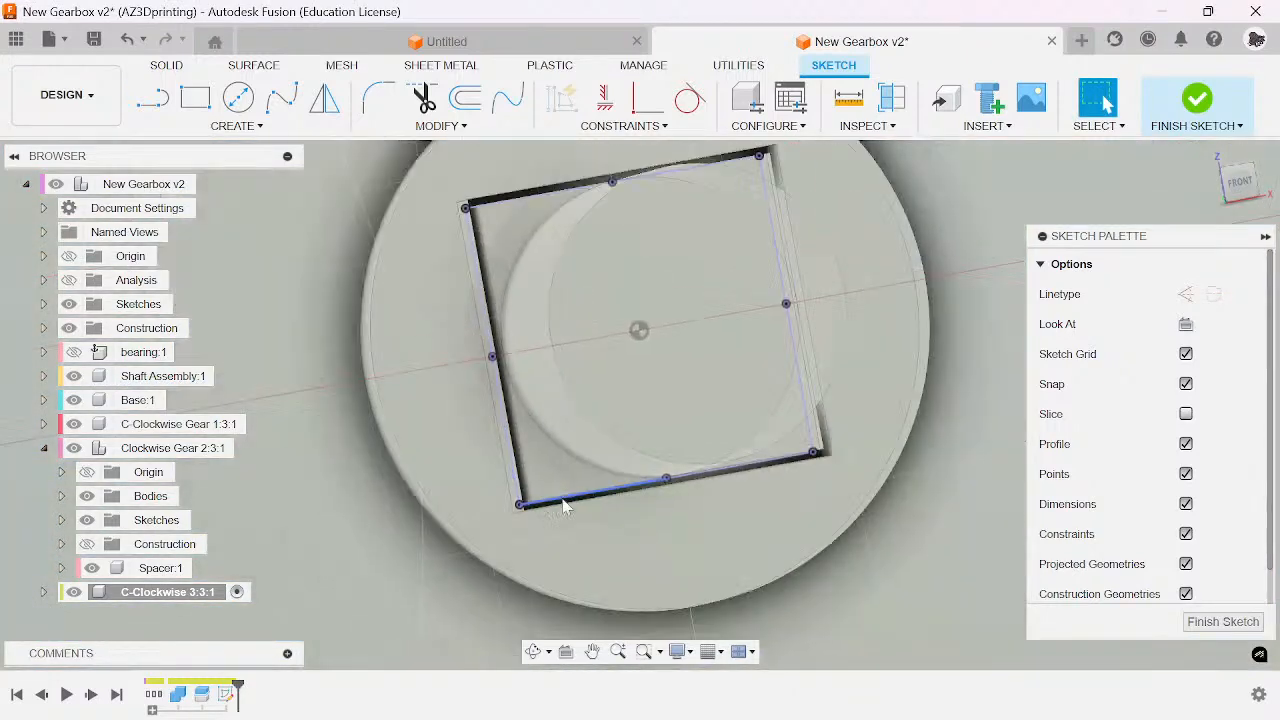
click(1222, 621)
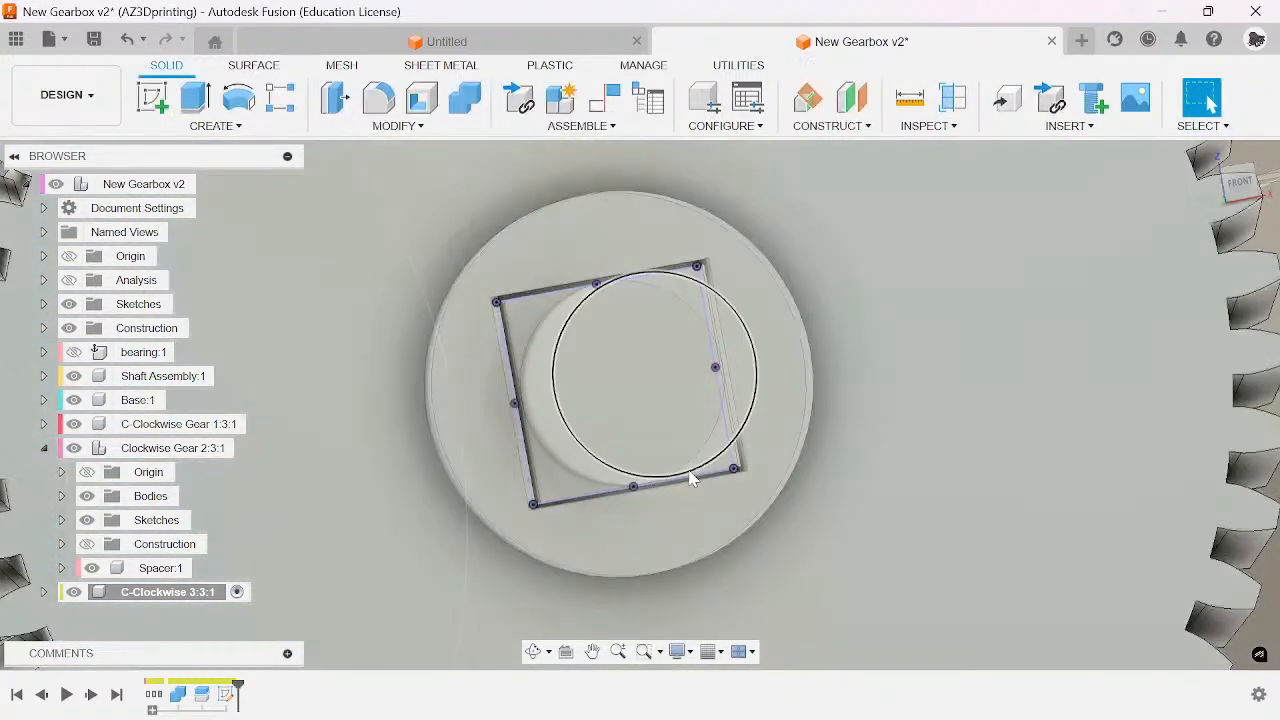
- Hide Shaft Assembly:1 and extrude the projected square as a -45 mm cut through both gears and the hub of C-Clockwise 3:3:1
key(e)
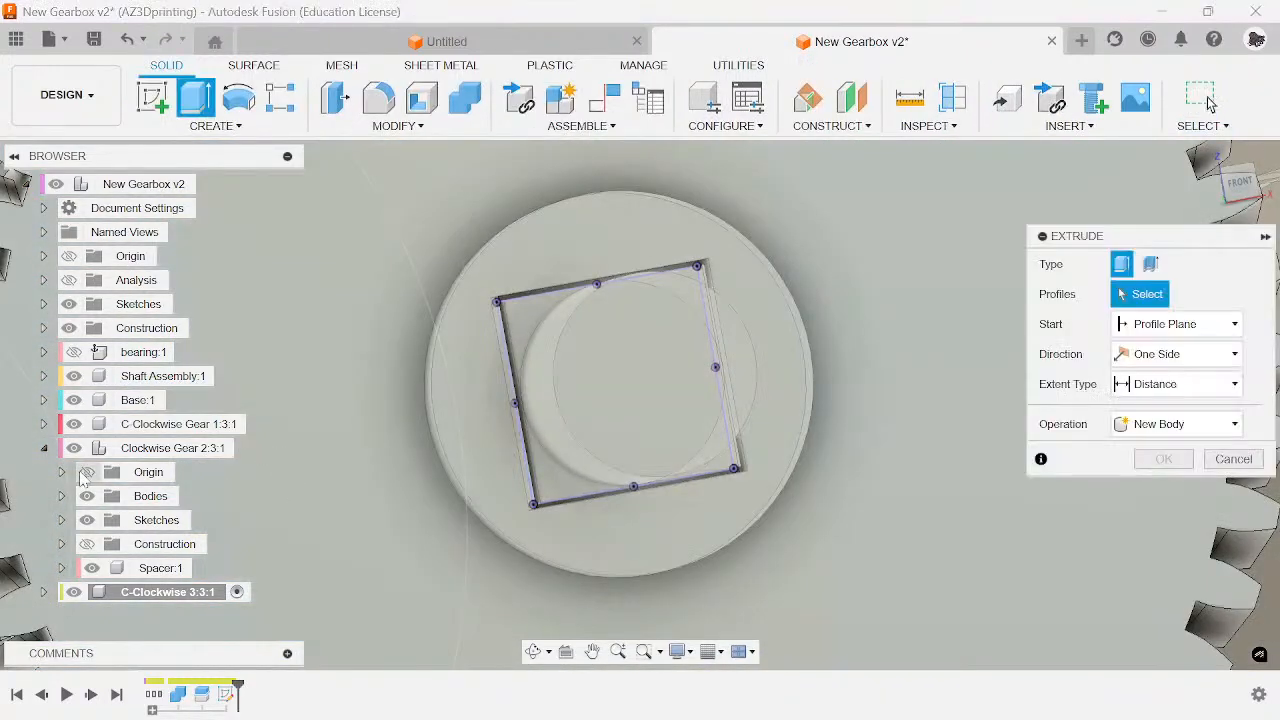
click(74, 376)
click(580, 358)
scroll(1240, 198, down, 5)
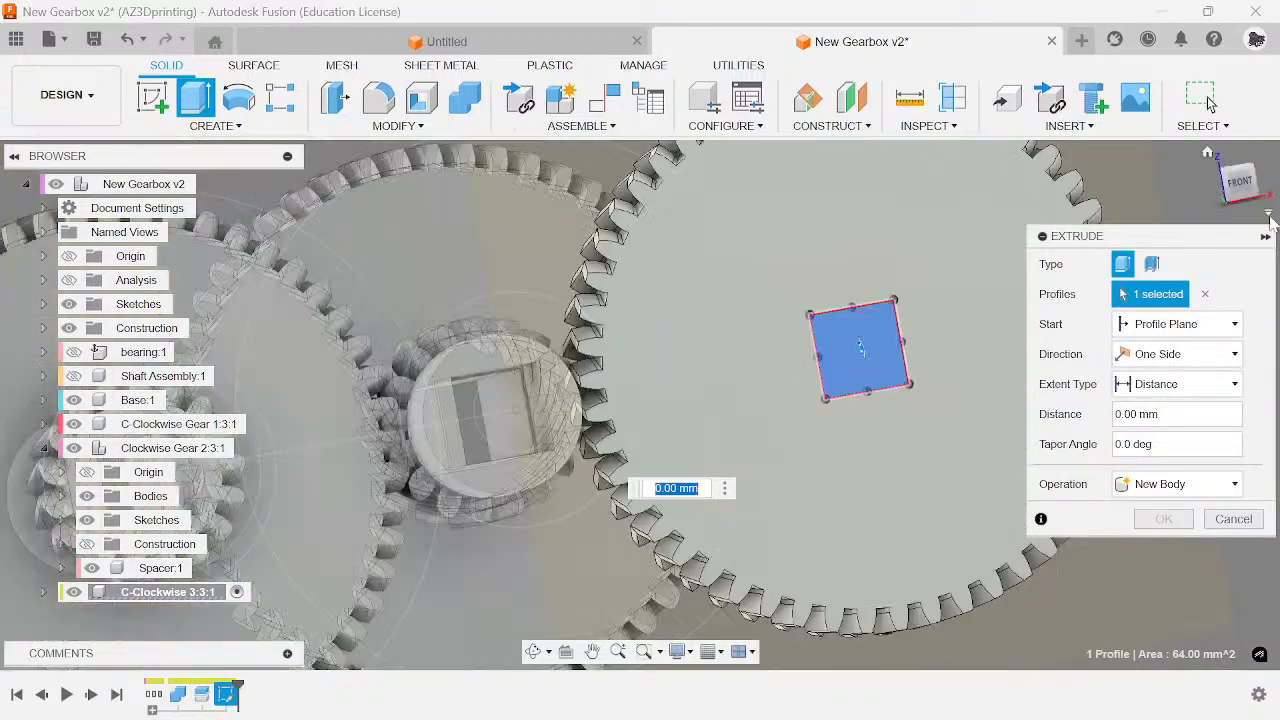
drag(1240, 198, 1250, 310)
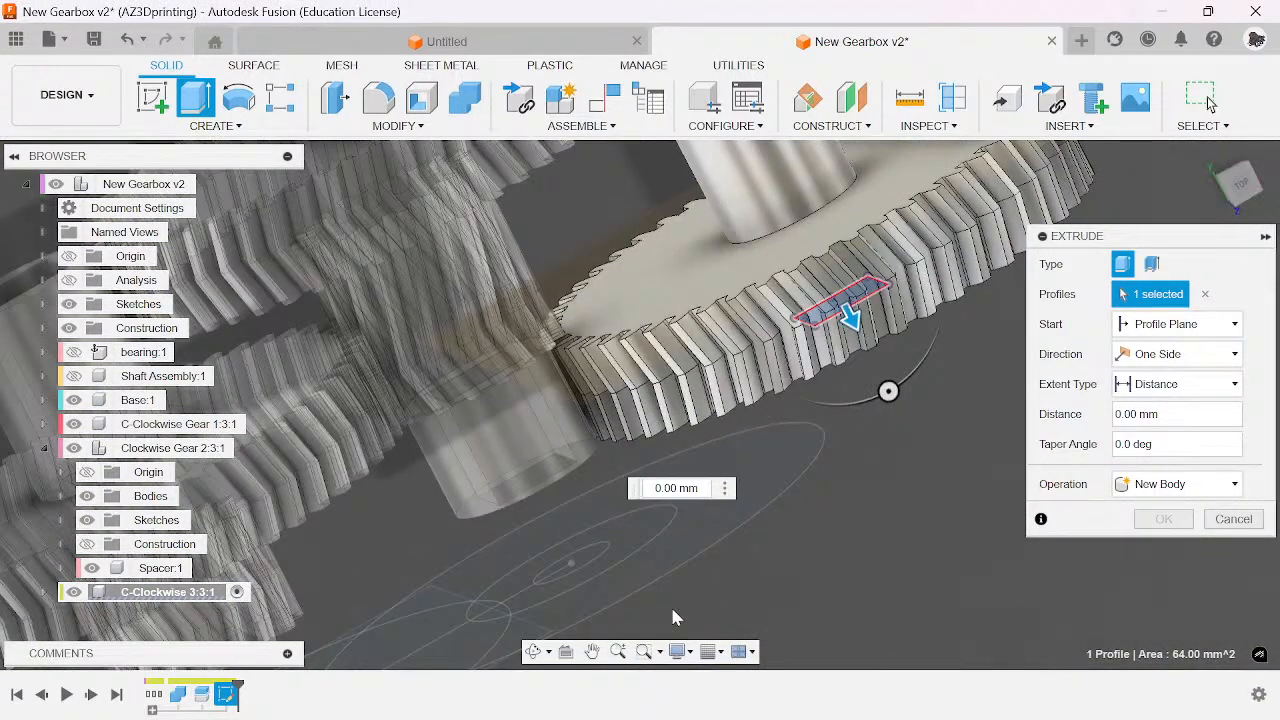
middle_drag(837, 346, 828, 527)
scroll(828, 527, down, 3)
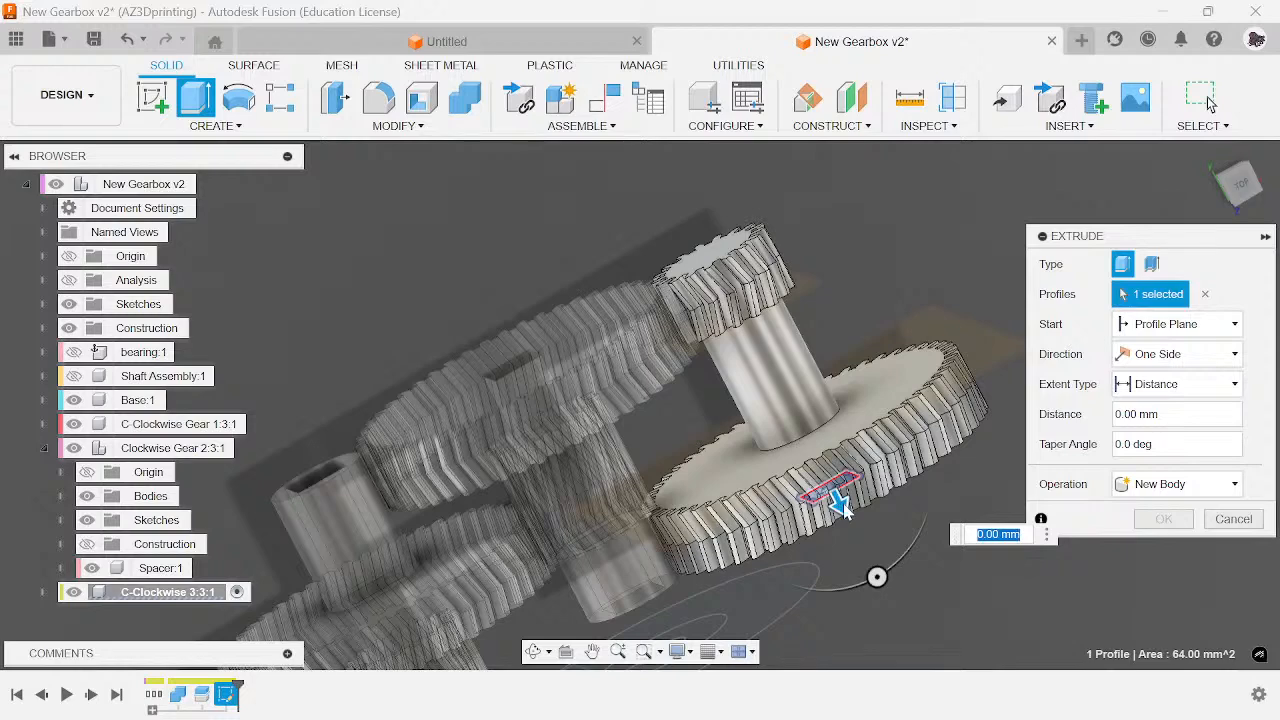
text(-45)
key(Tab)
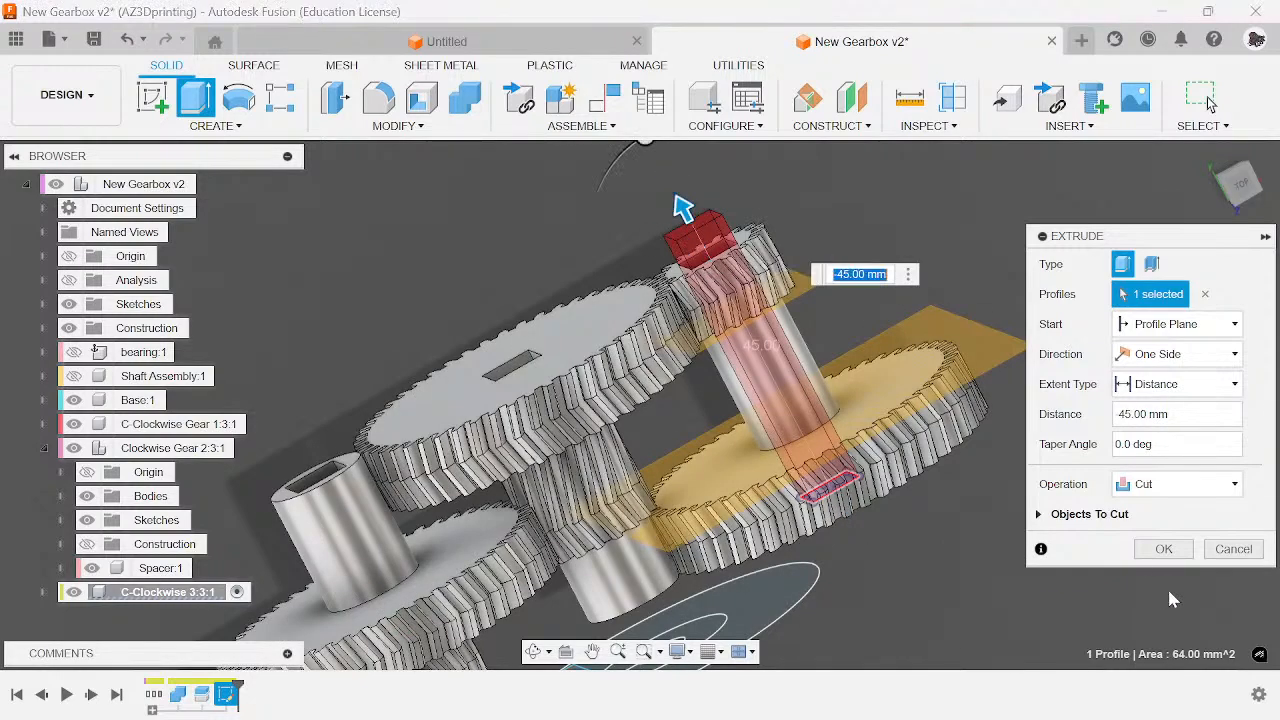
click(1040, 514)
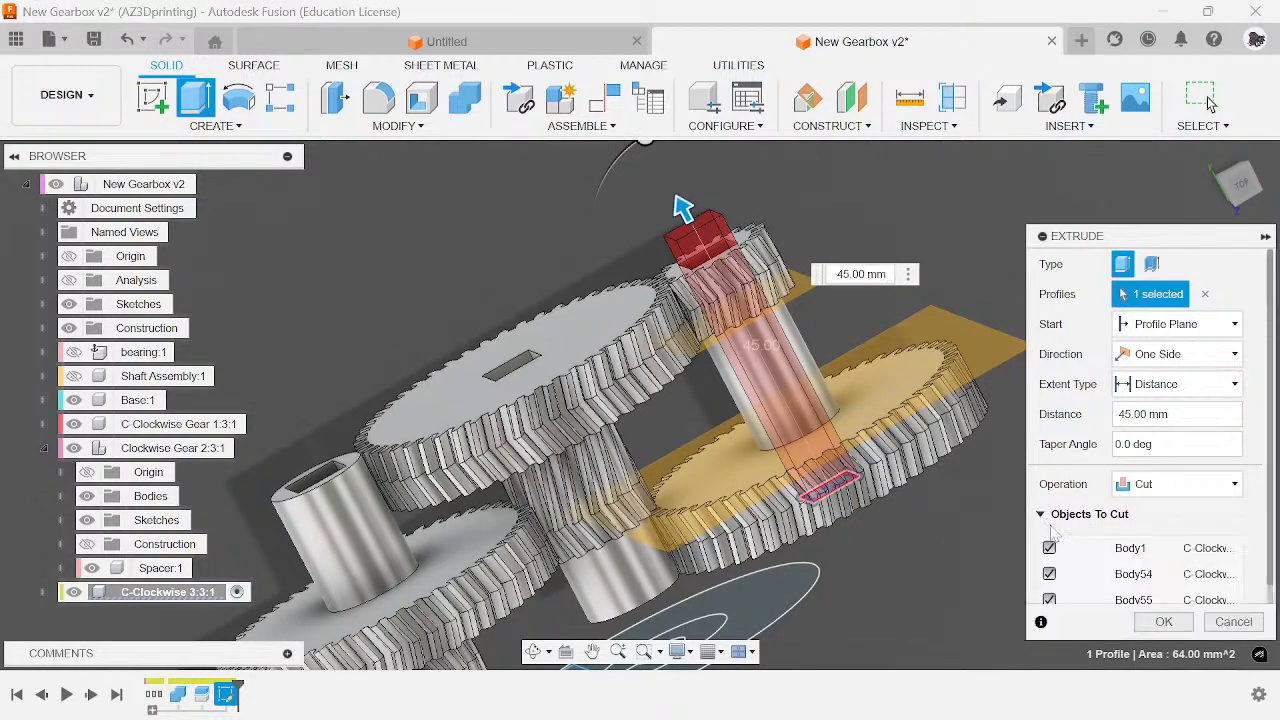
click(1160, 617)
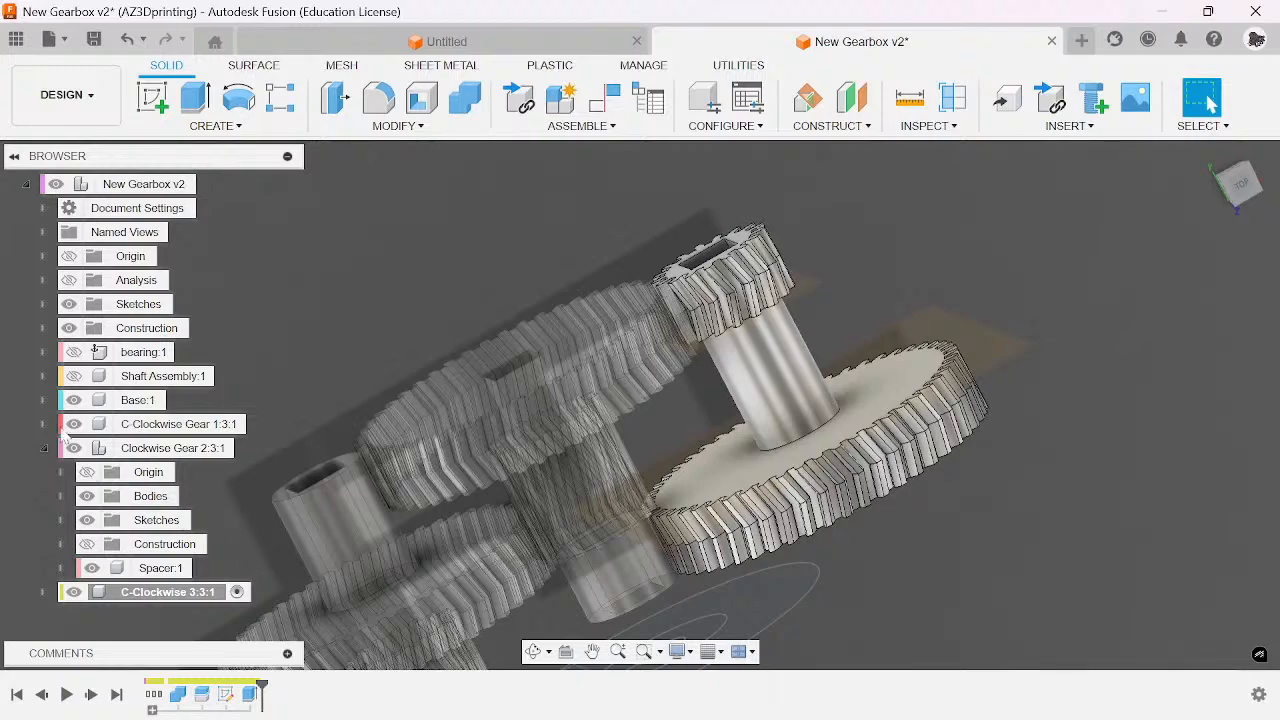
- Show Shaft Assembly:1 and bearing:1 again and activate the top-level component New Gearbox v2
click(74, 376)
click(74, 352)
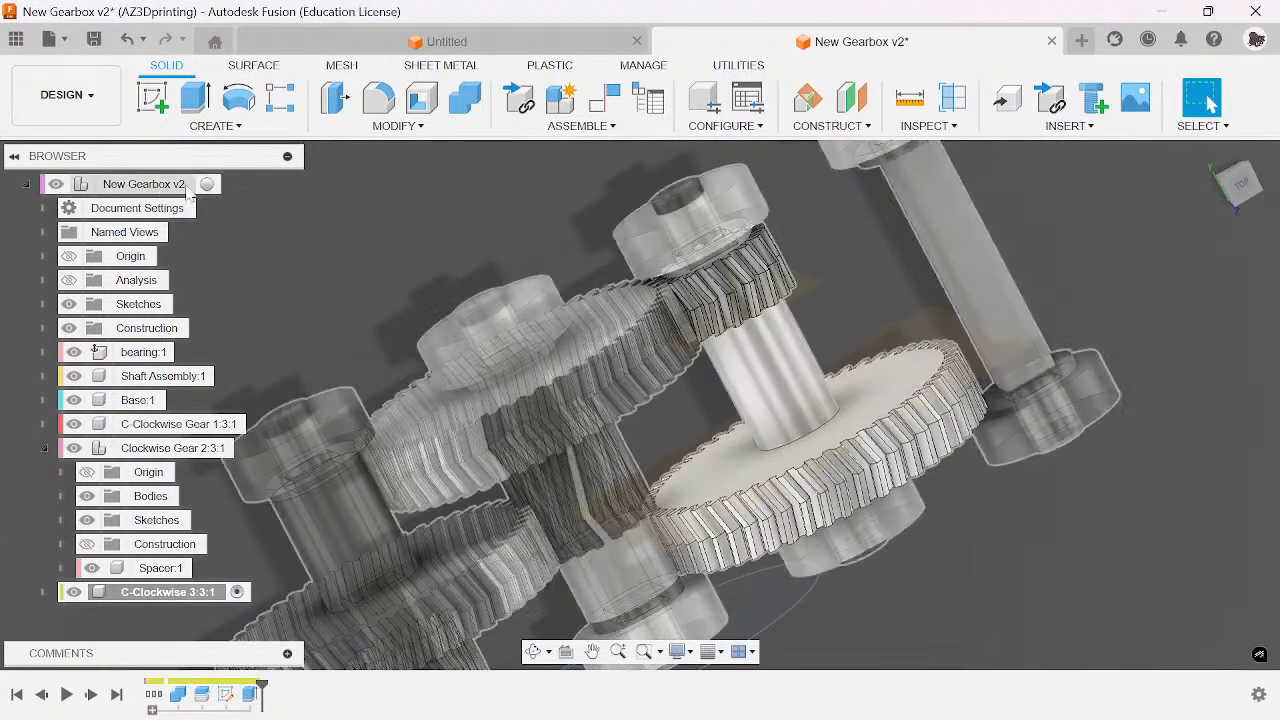
click(207, 184)
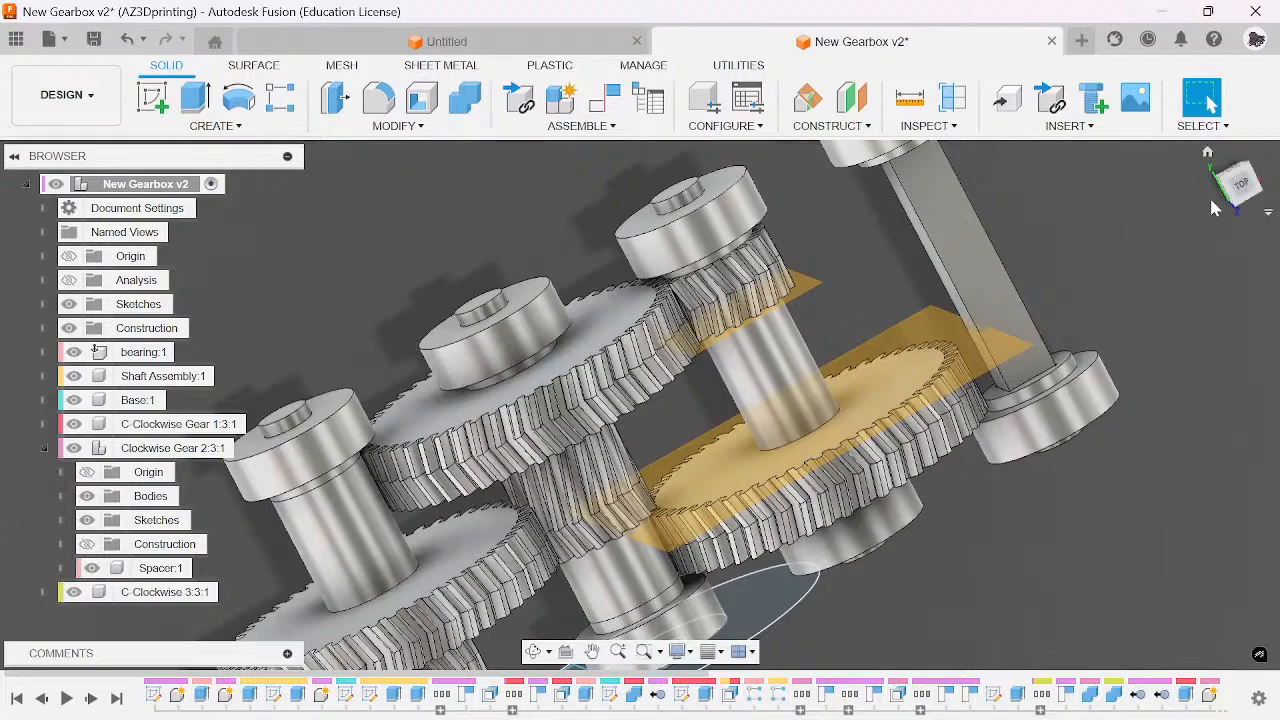
- Examine the gear meshes, spacers and bearing clearances along the shafts from the top and from several angles
click(1240, 186)
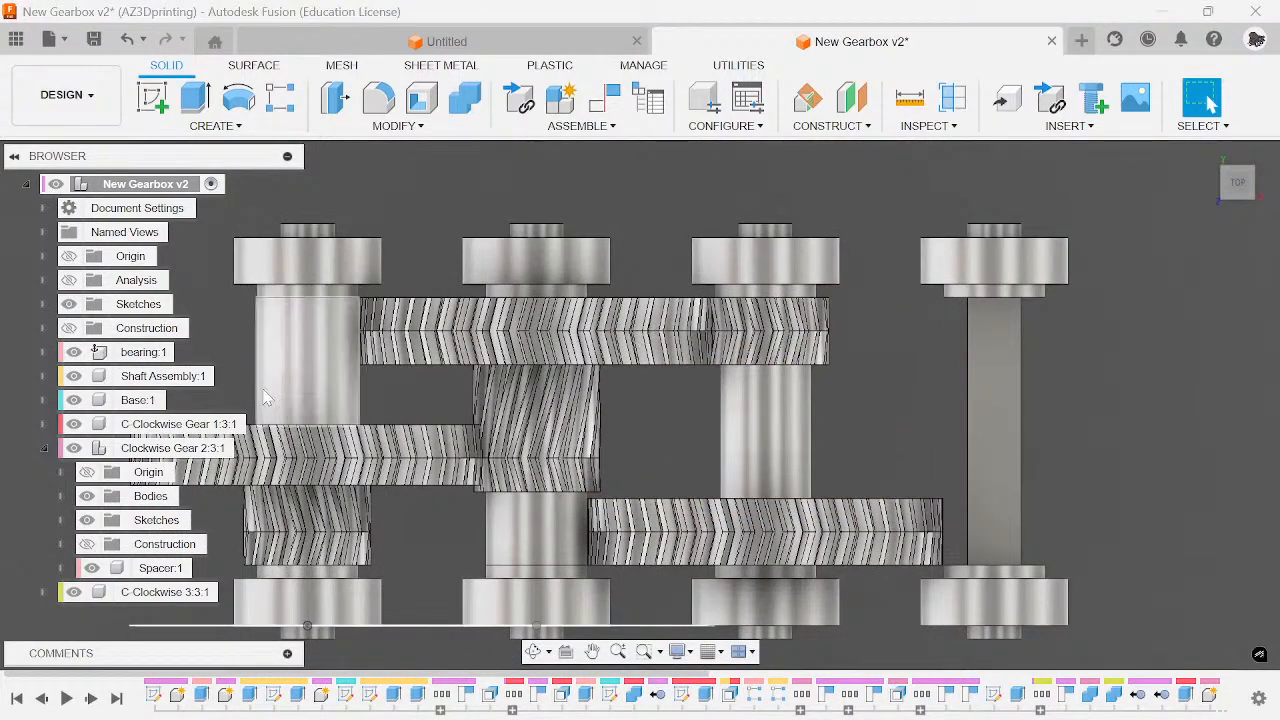
scroll(440, 300, up, 6)
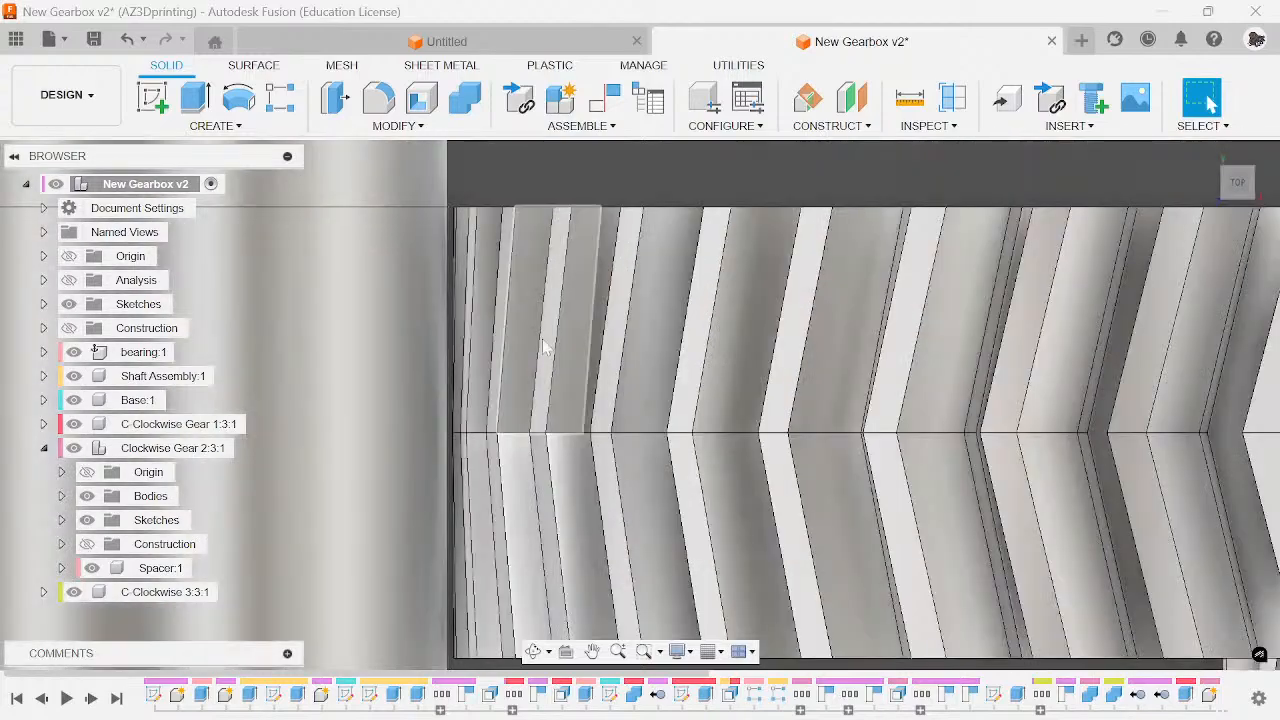
scroll(457, 357, down, 6)
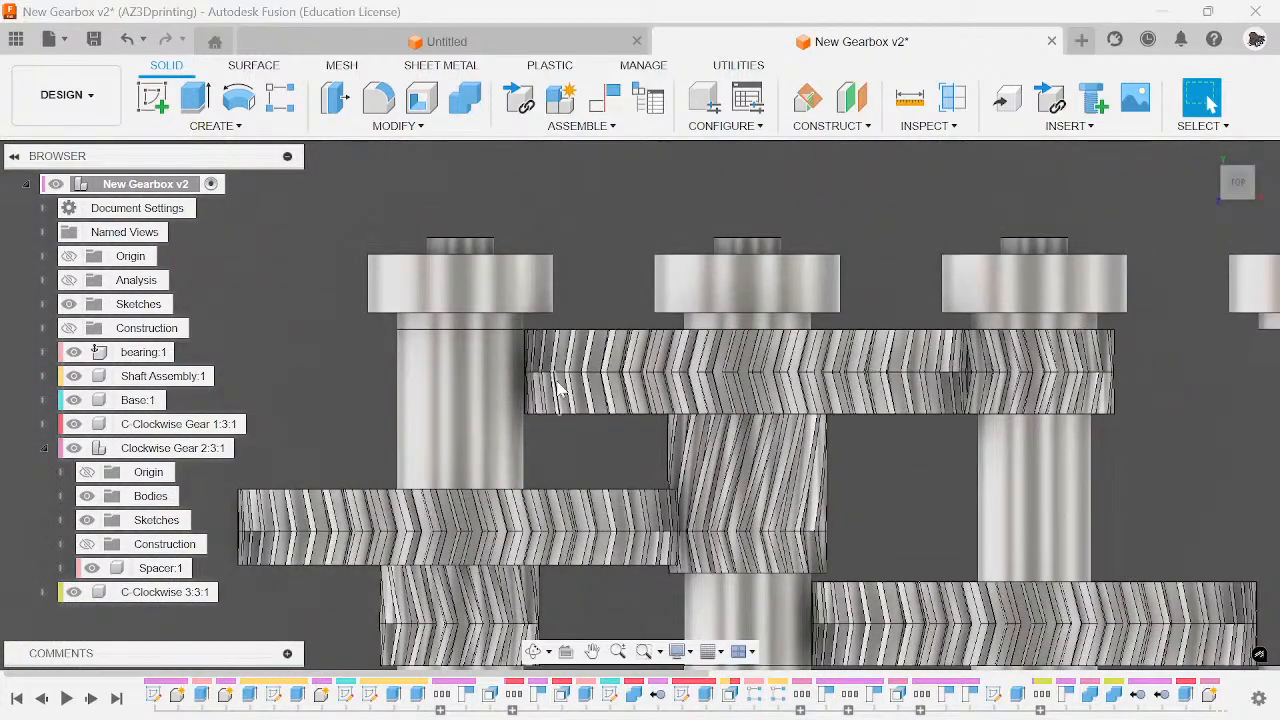
scroll(555, 330, up, 8)
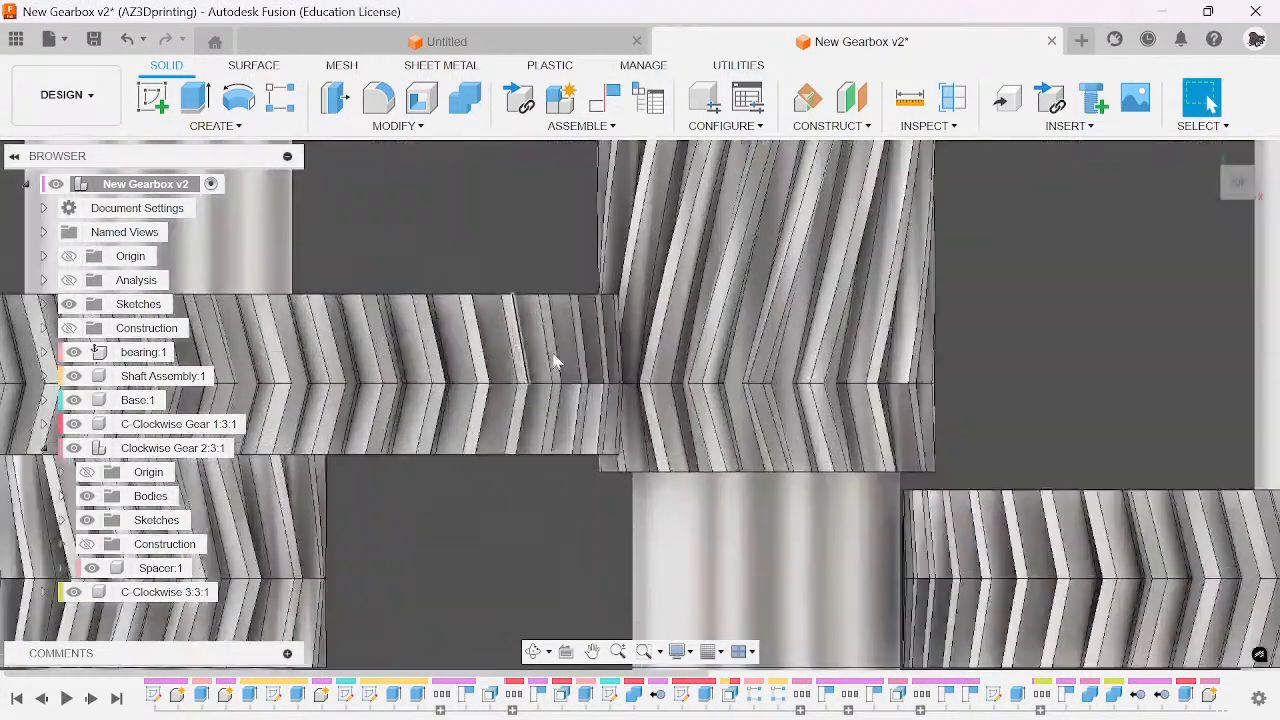
scroll(651, 434, down, 8)
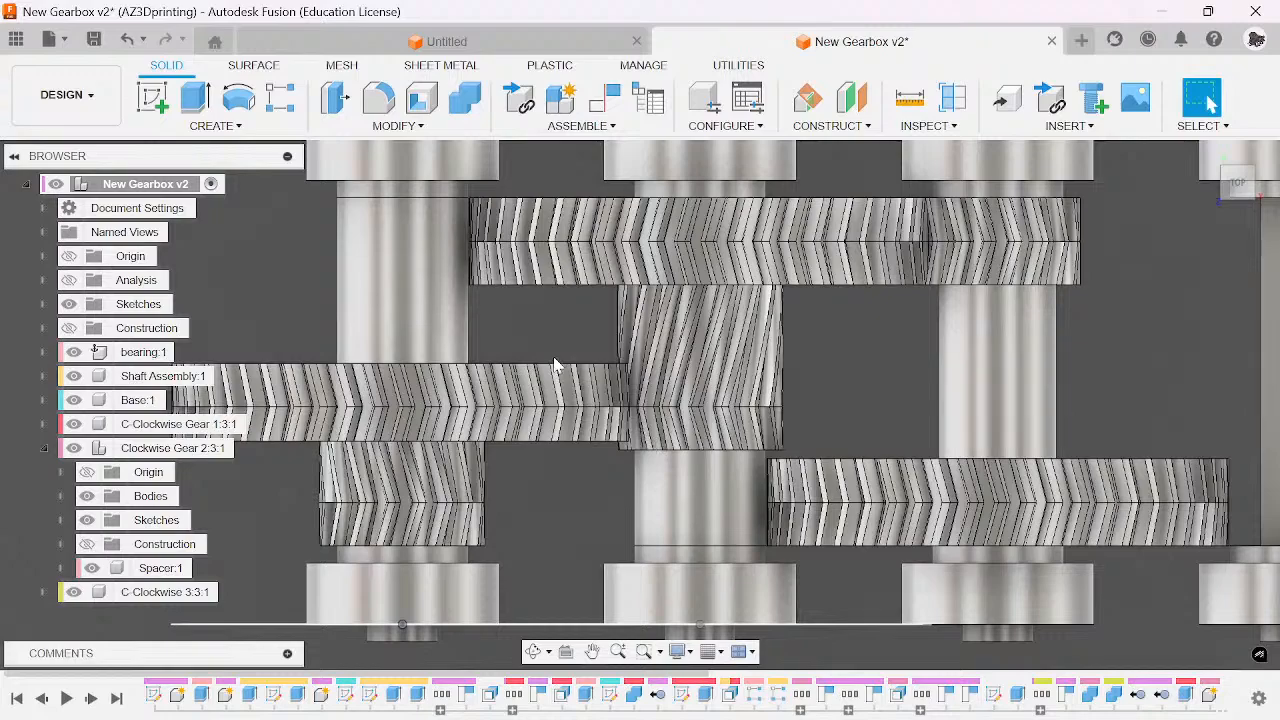
scroll(680, 400, up, 5)
scroll(742, 501, down, 6)
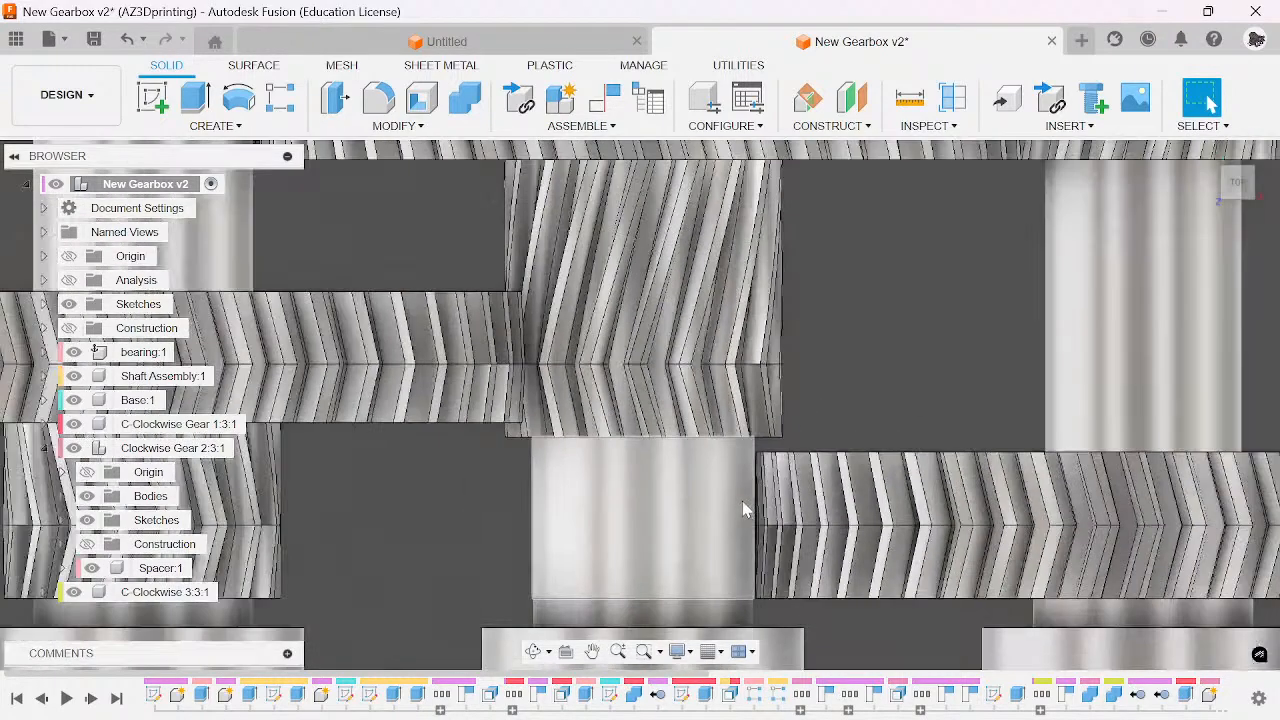
scroll(849, 367, down, 4)
scroll(948, 320, up, 3)
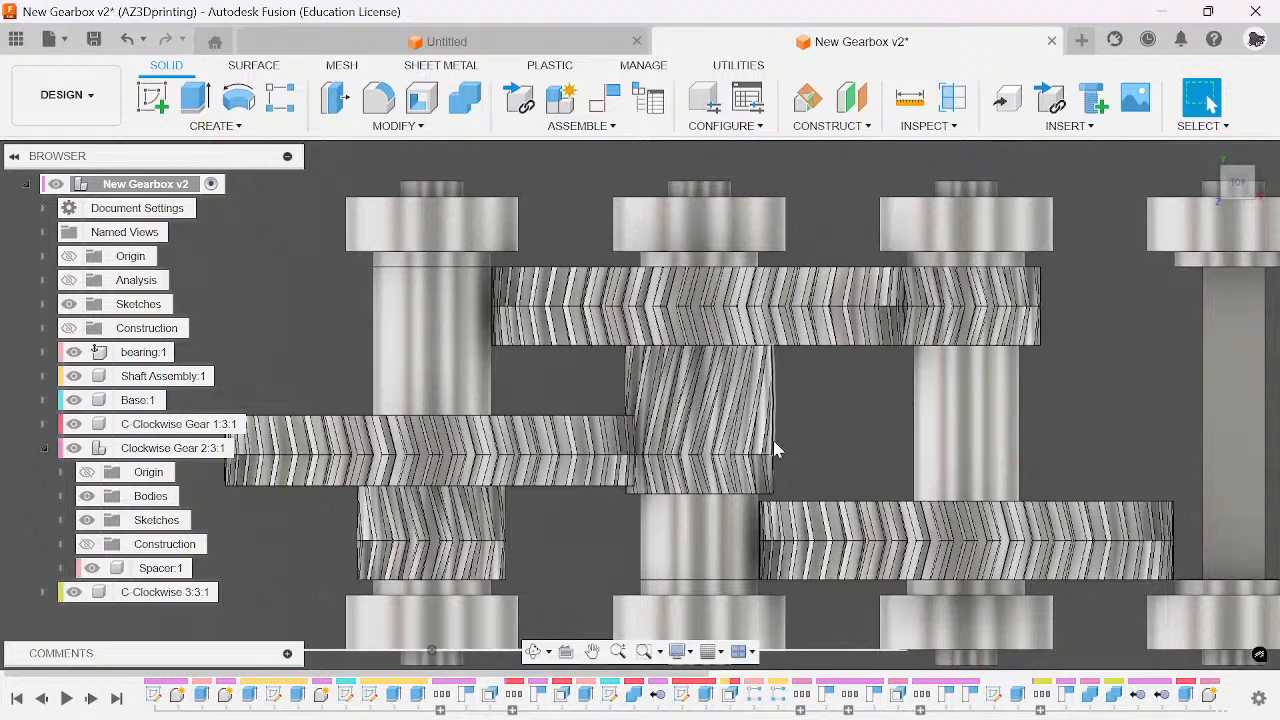
scroll(781, 470, up, 1)
scroll(800, 455, down, 3)
middle_drag(990, 418, 959, 363)
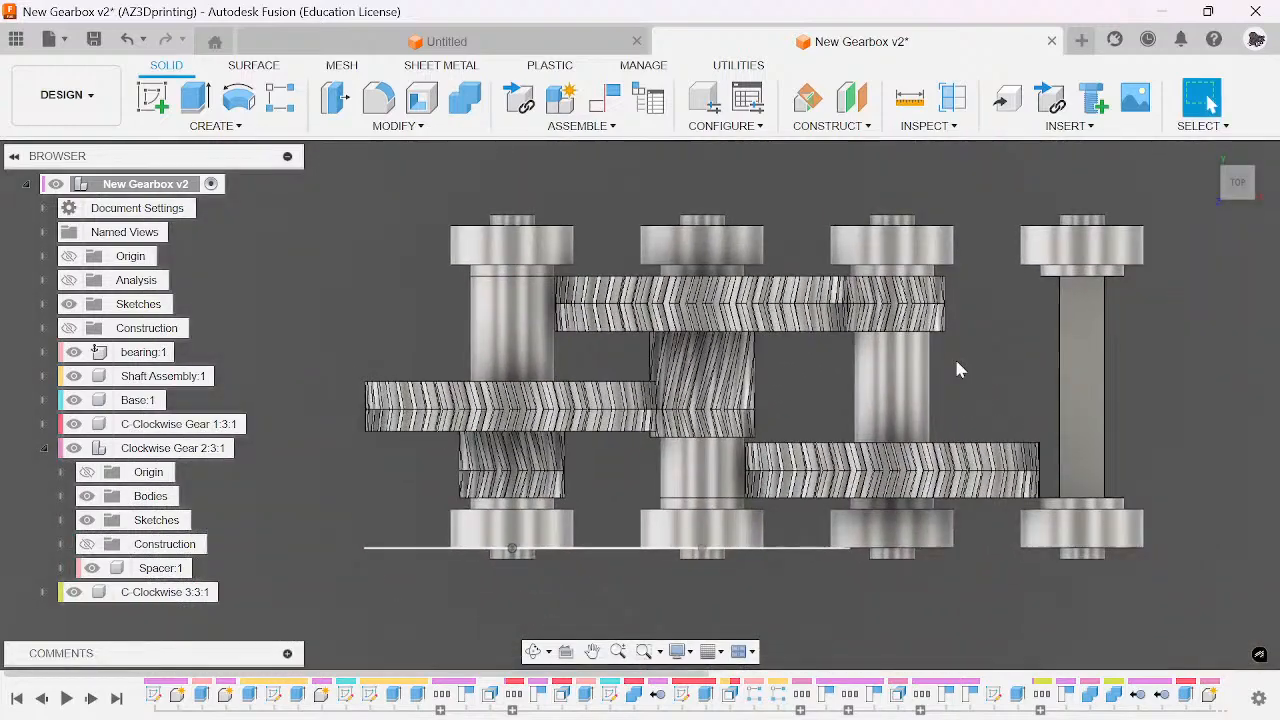
click(1238, 198)
mouse_move(640, 400)
shift+middle_down()
mouse_move(655, 290)
mouse_move(930, 390)
mouse_move(820, 430)
mouse_move(715, 385)
shift+middle_up()
middle_drag(775, 246, 748, 412)
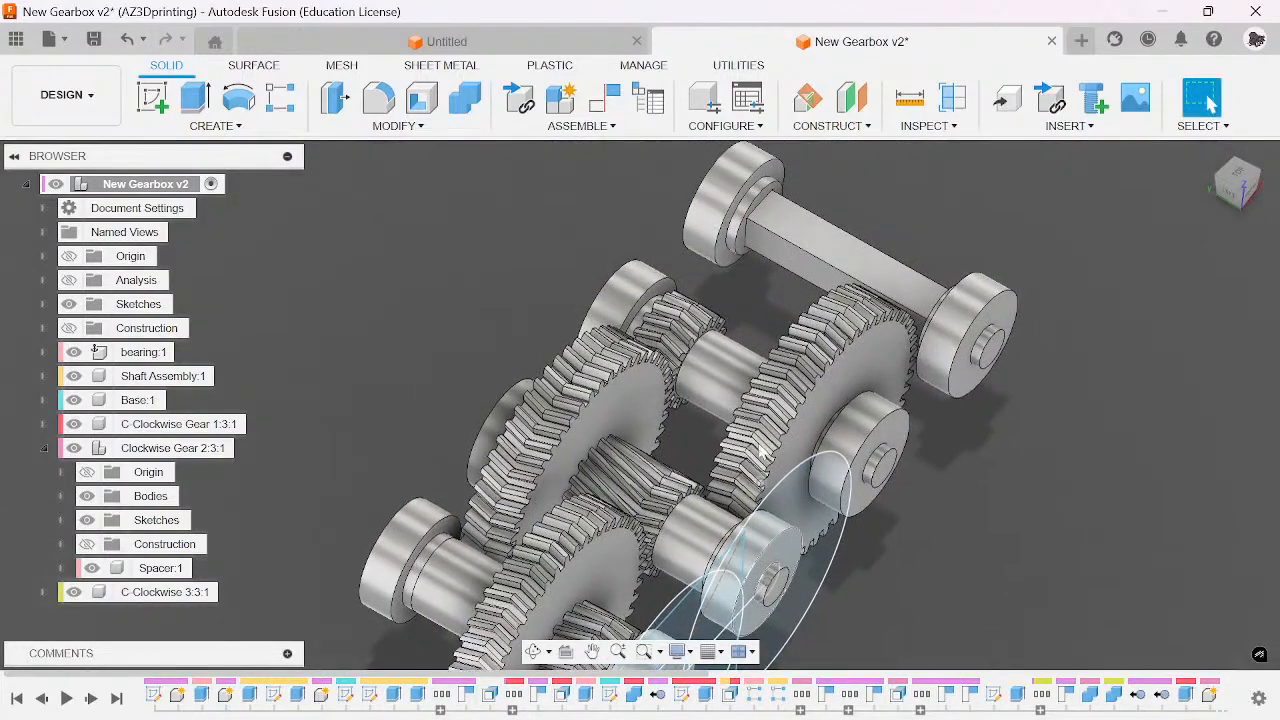
scroll(748, 412, down, 3)
click(1236, 188)
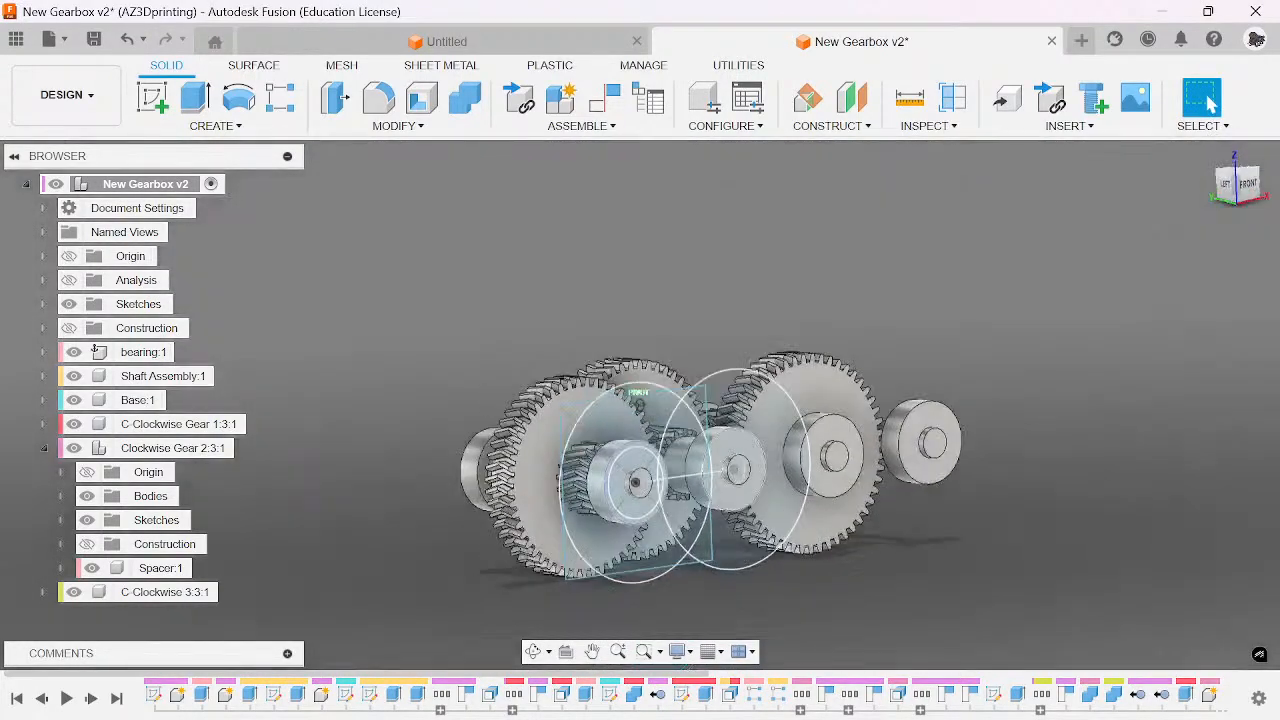
shift+middle_drag(835, 375, 821, 499)
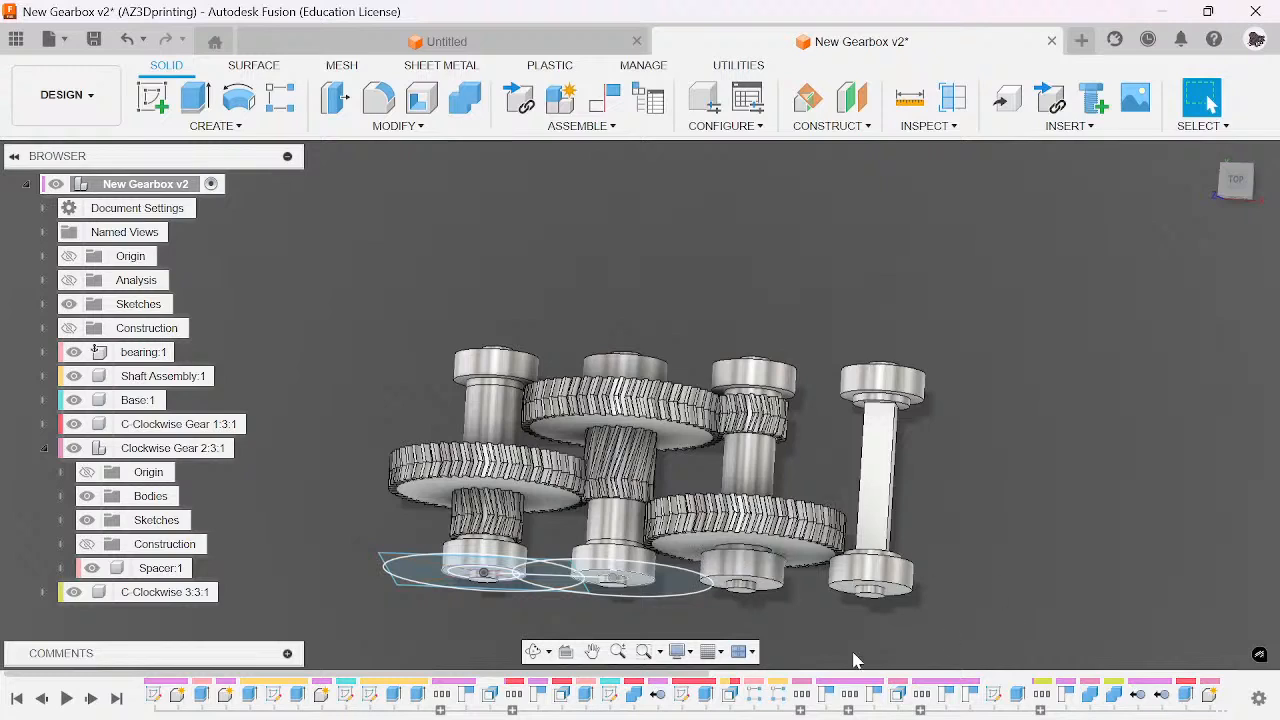
- Move the shaft and bearing rectangular patterns along the design history to just before the spacer's Extrude1 feature
scroll(363, 711, down, 3)
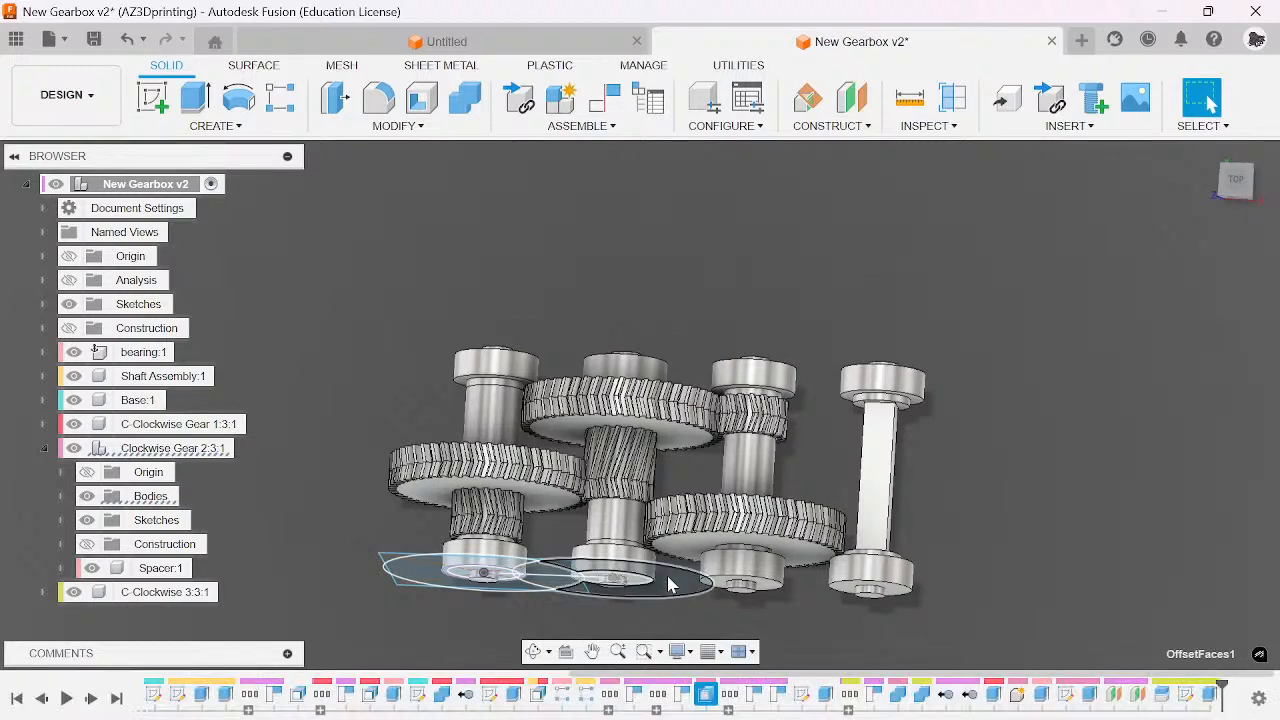
click(536, 697)
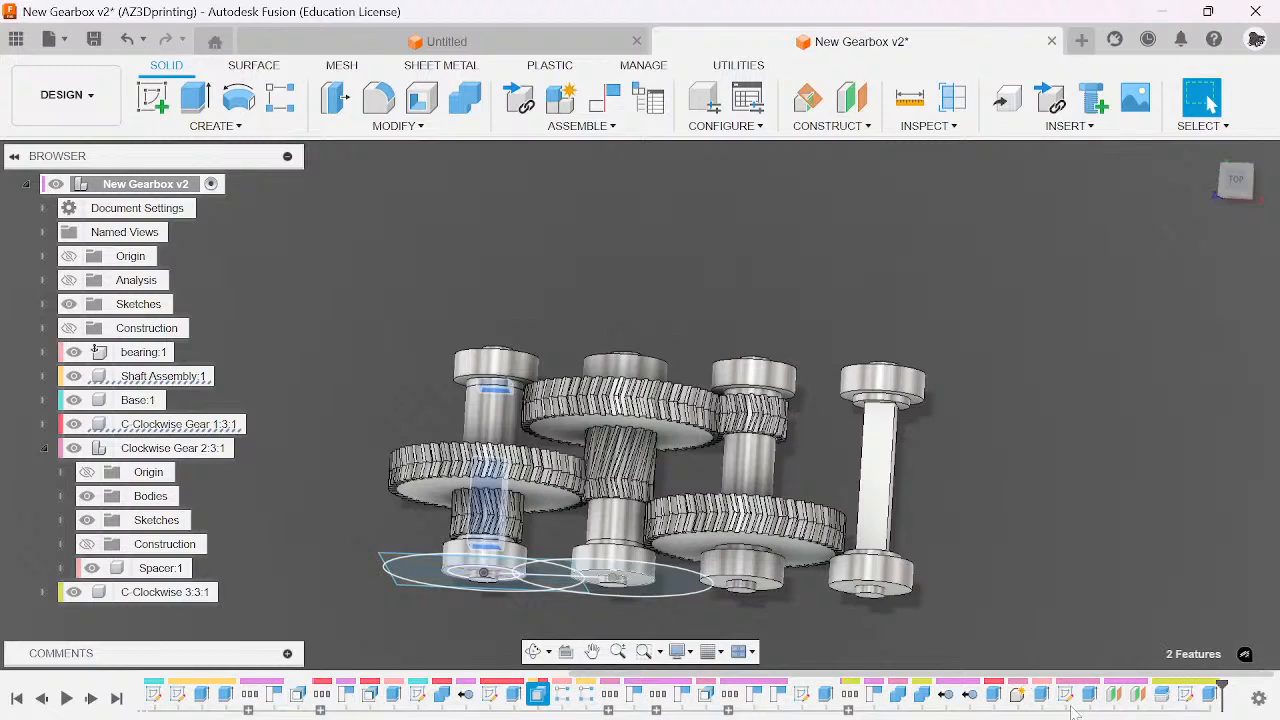
click(468, 702)
click(538, 695)
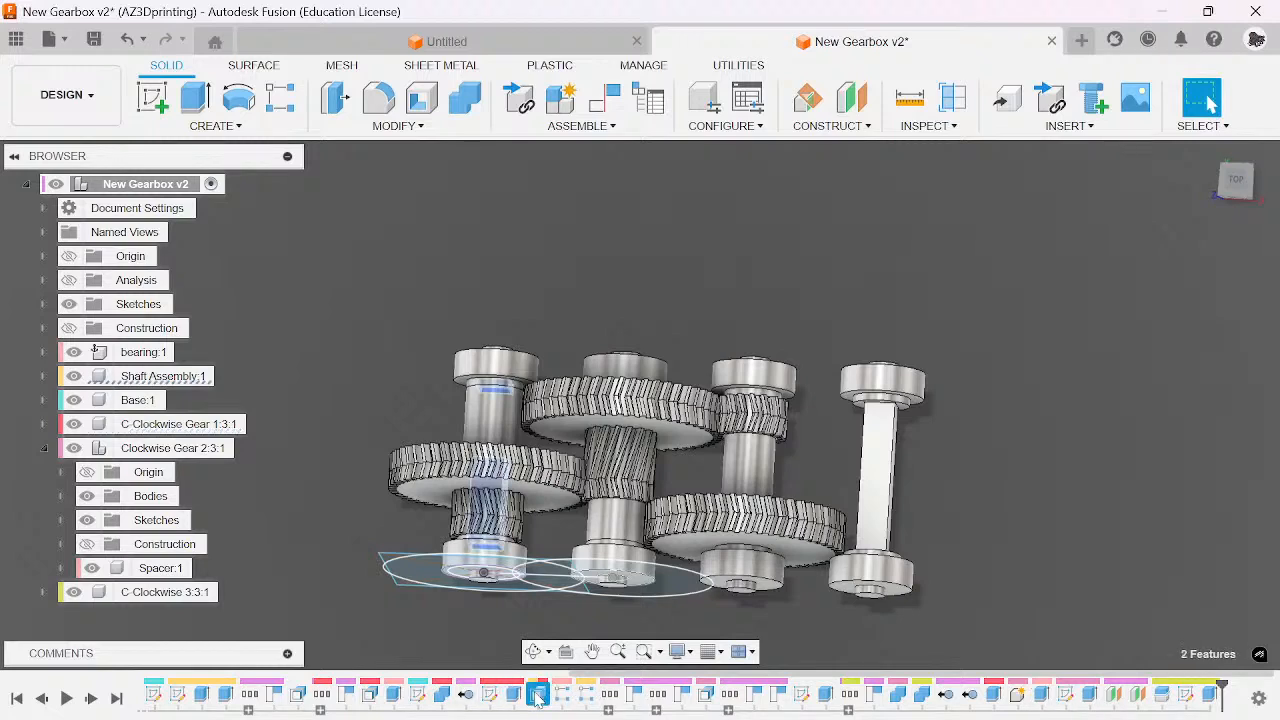
click(932, 714)
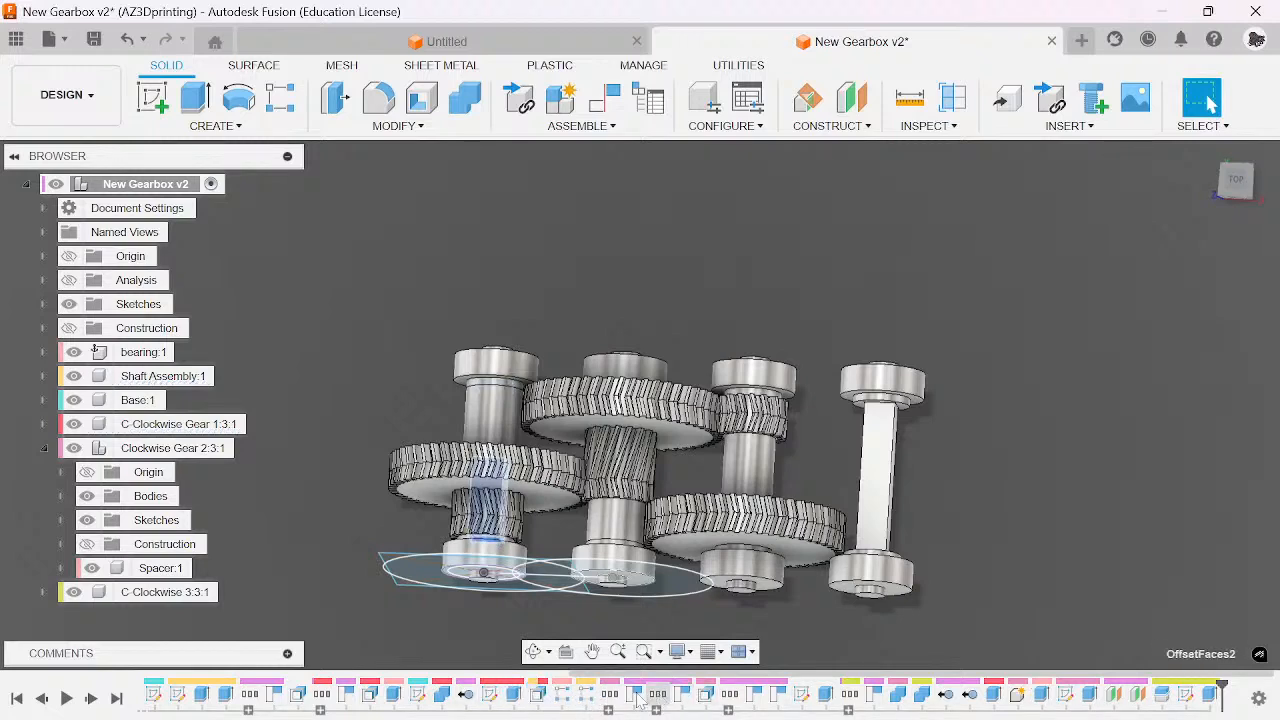
click(585, 696)
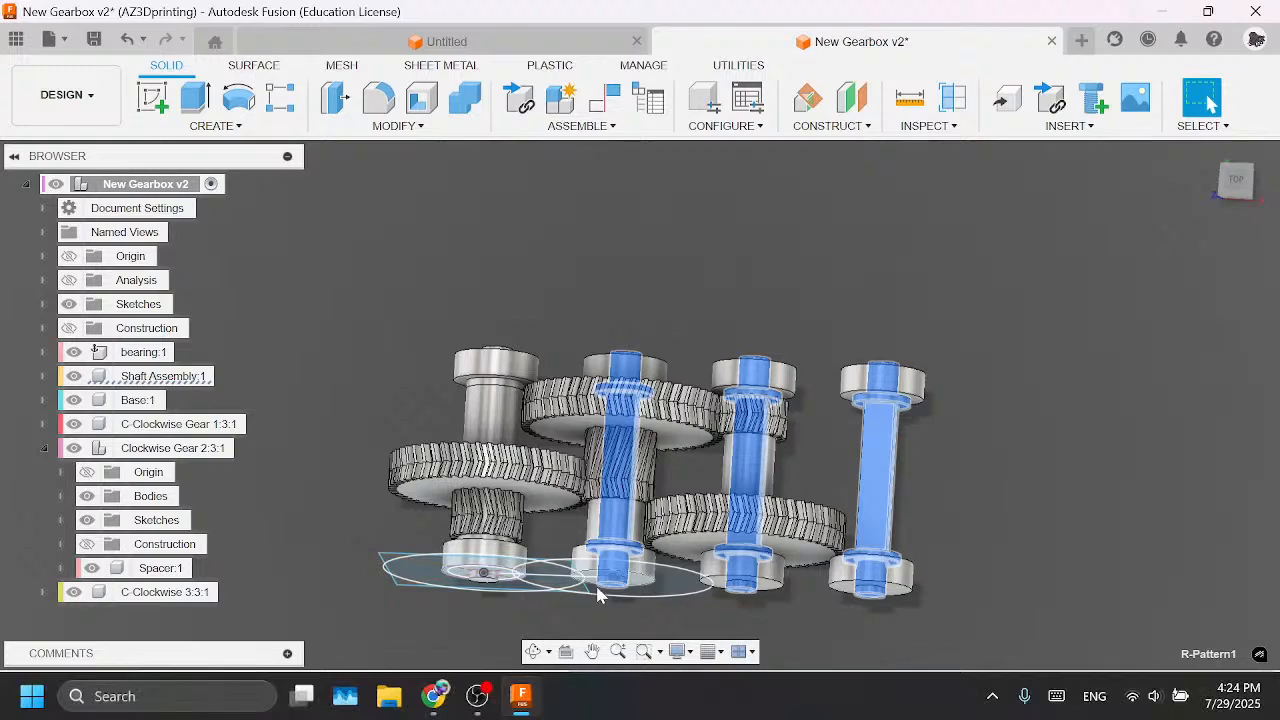
shift+click(562, 694)
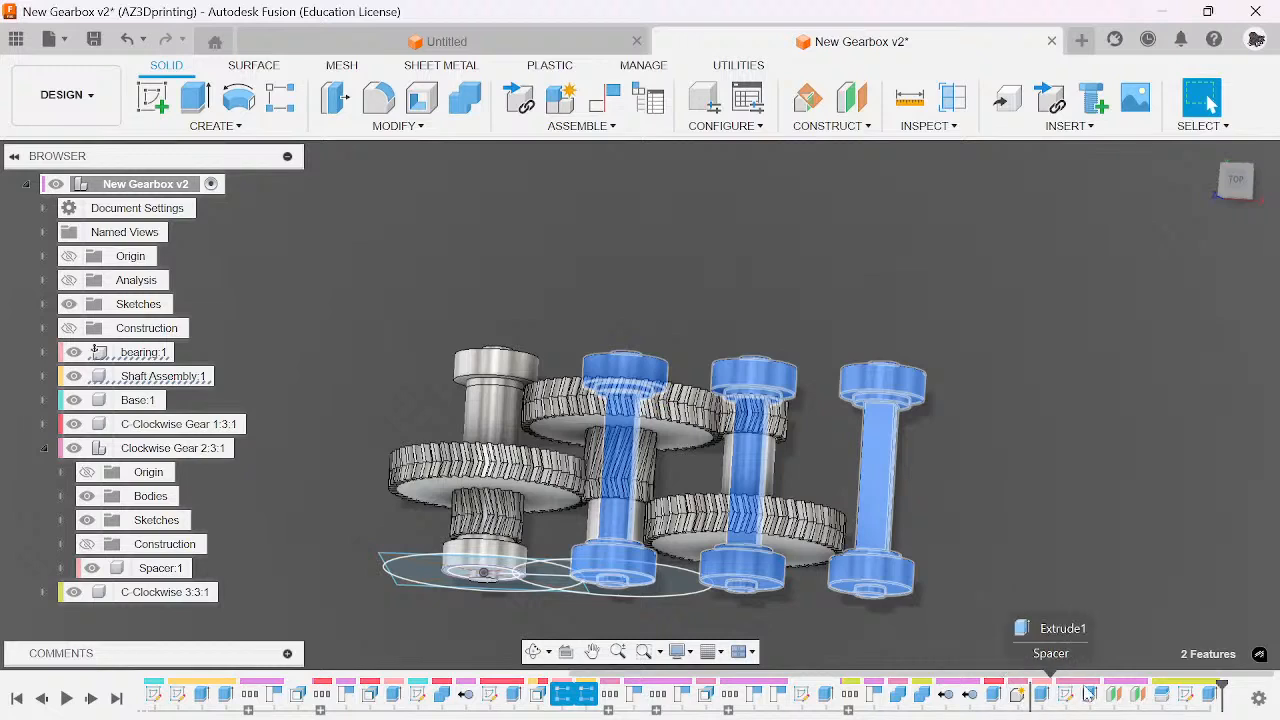
drag(1125, 690, 1035, 707)
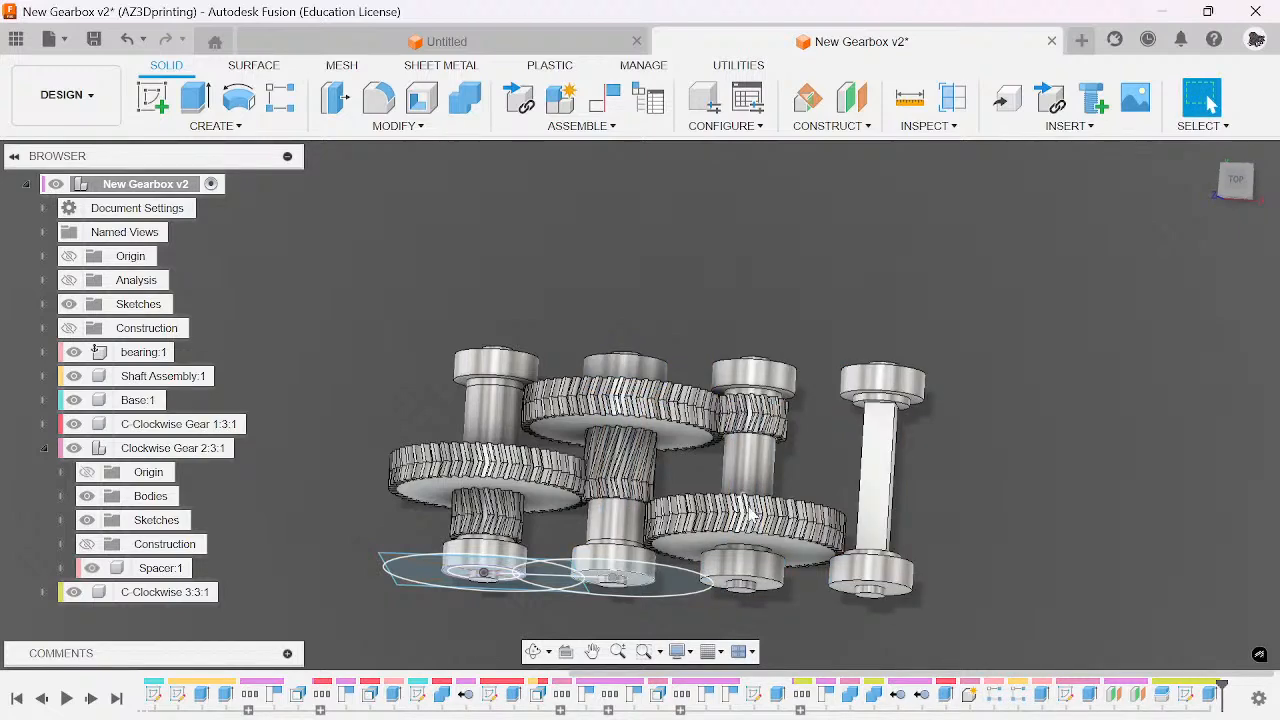
- Start an Offset Face operation and hide bearing:1, Shaft Assembly:1 and Base:1 to expose the gears' square holes
scroll(740, 430, up, 3)
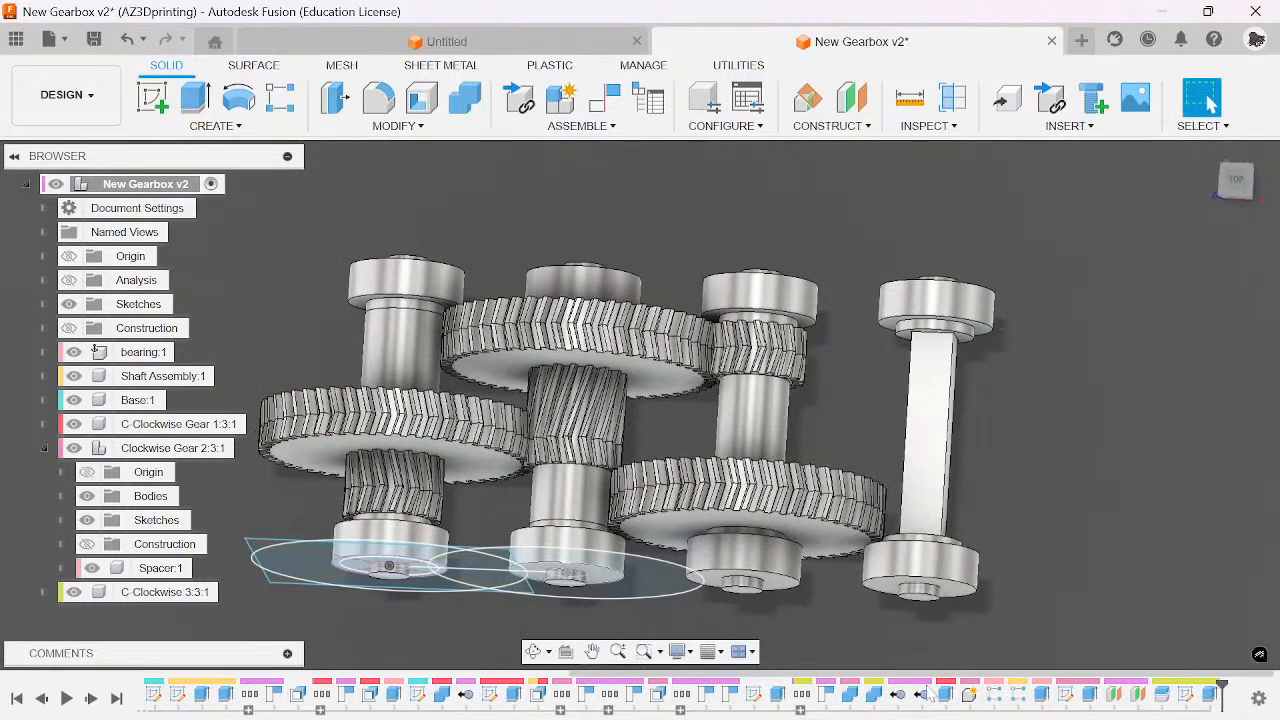
click(1041, 694)
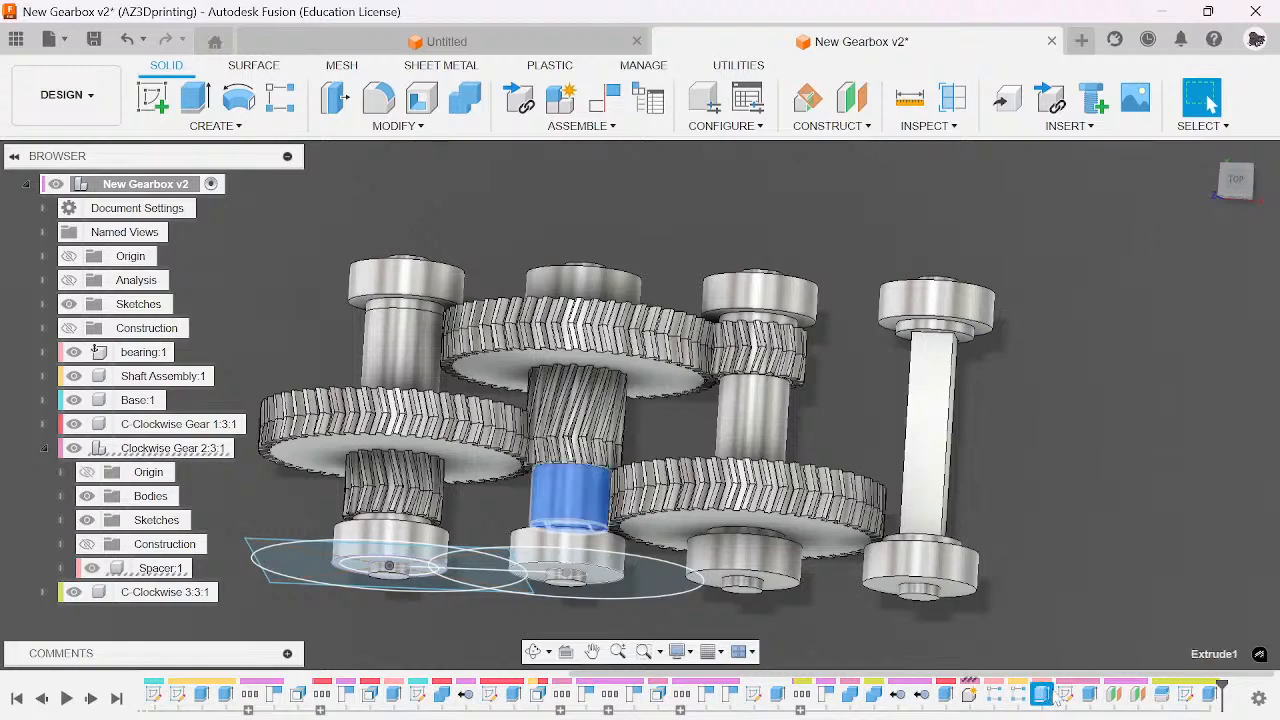
click(1112, 368)
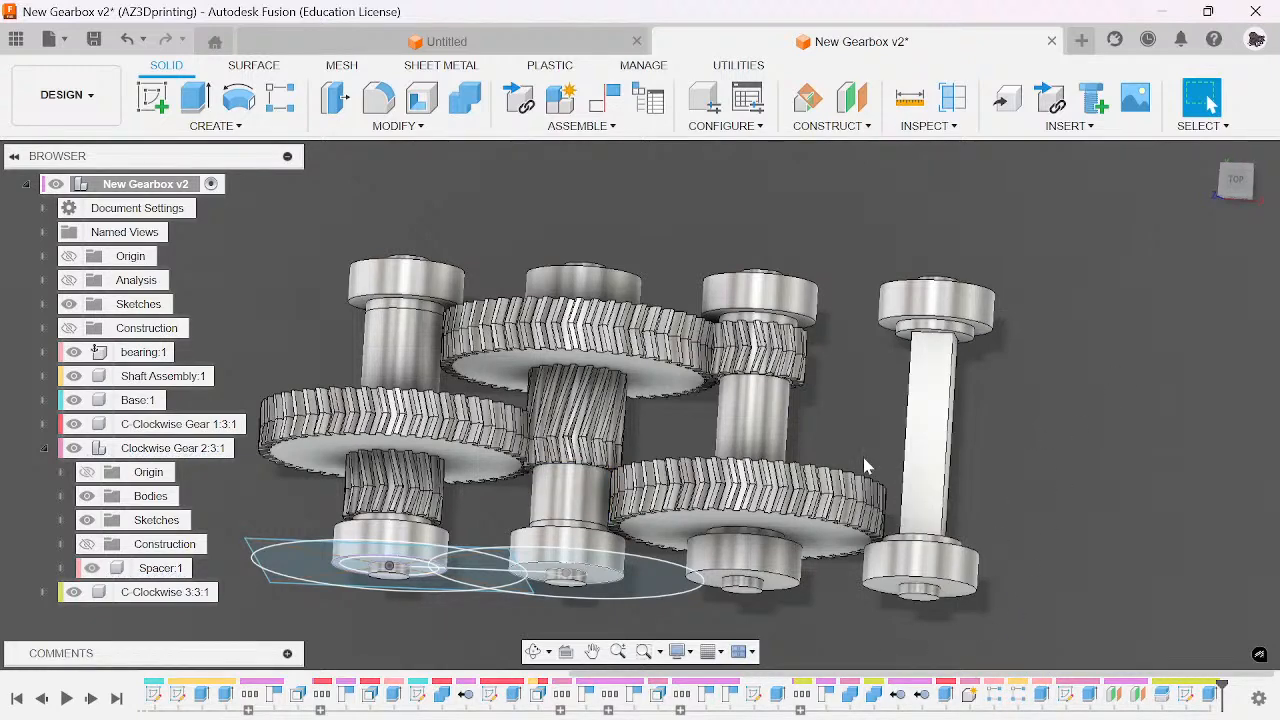
key(e)
click(1248, 456)
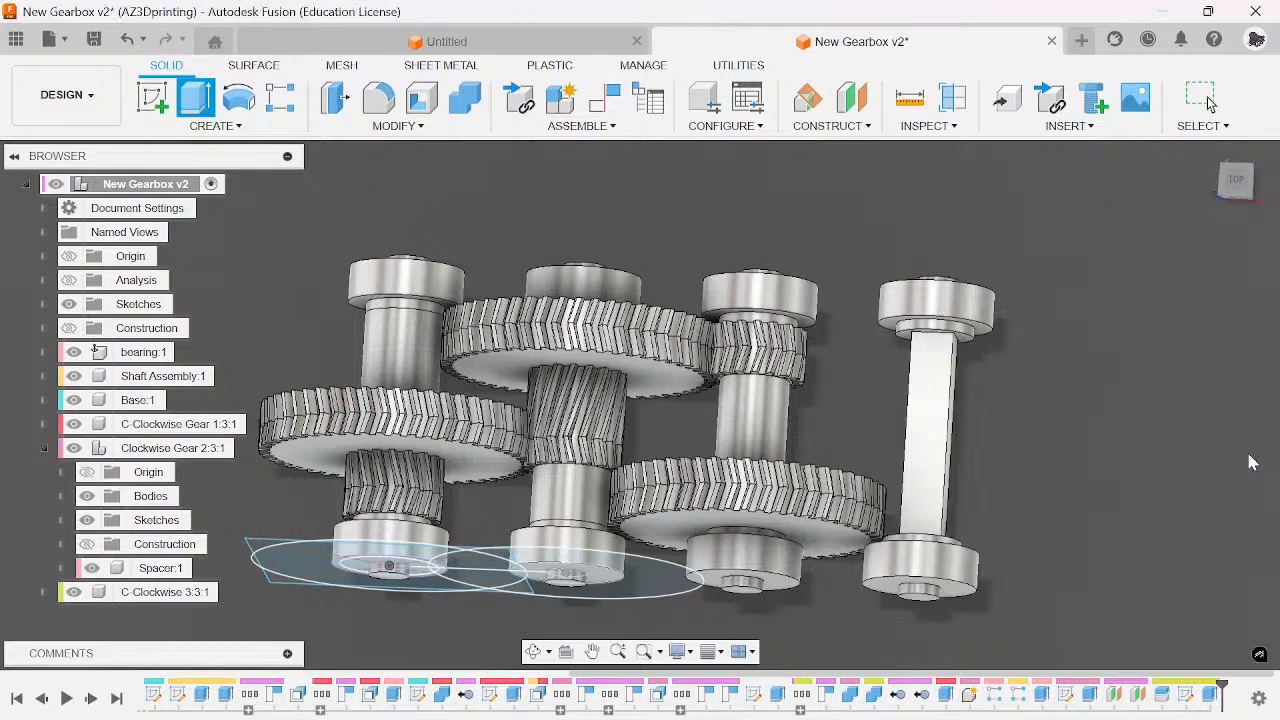
key(q)
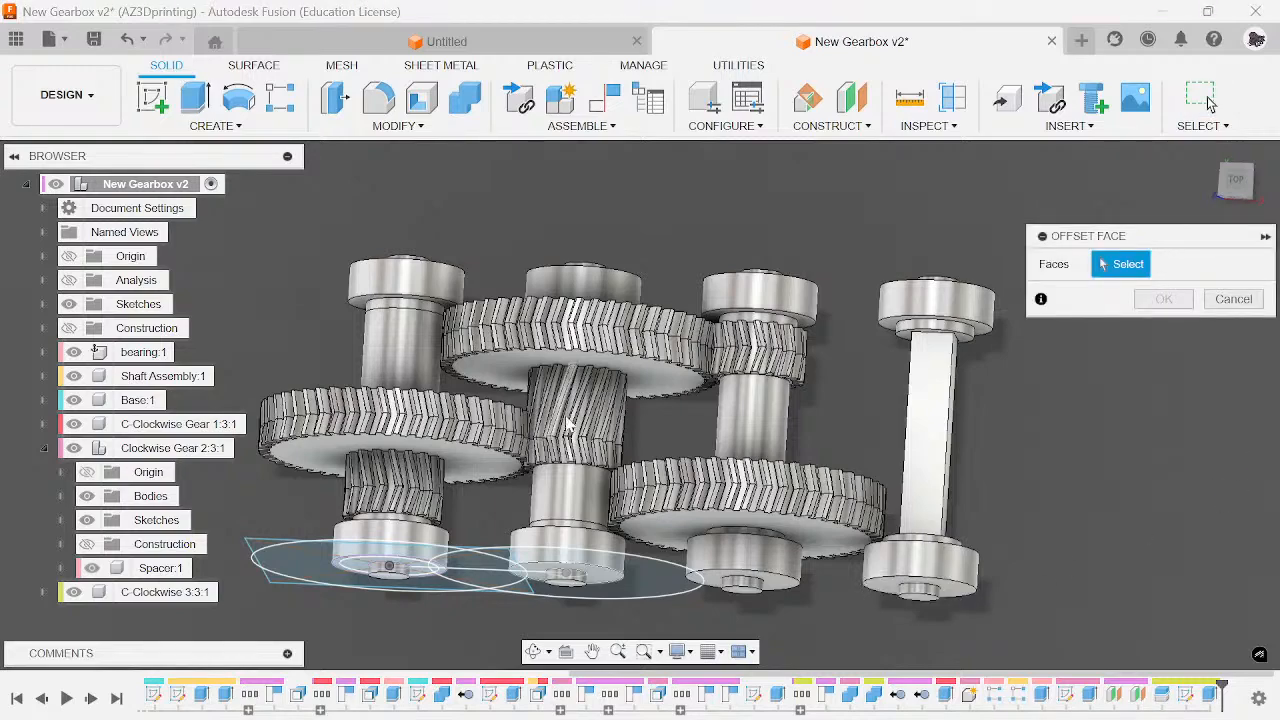
scroll(585, 585, up, 5)
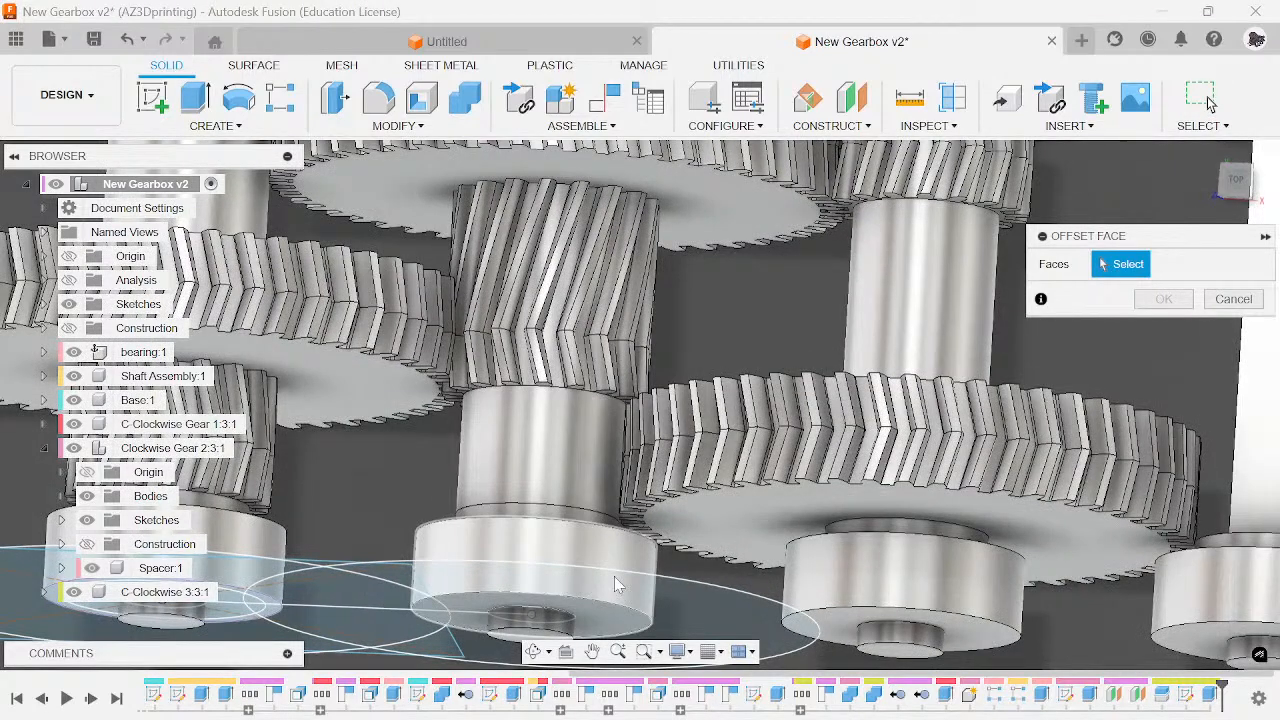
drag(614, 578, 214, 564)
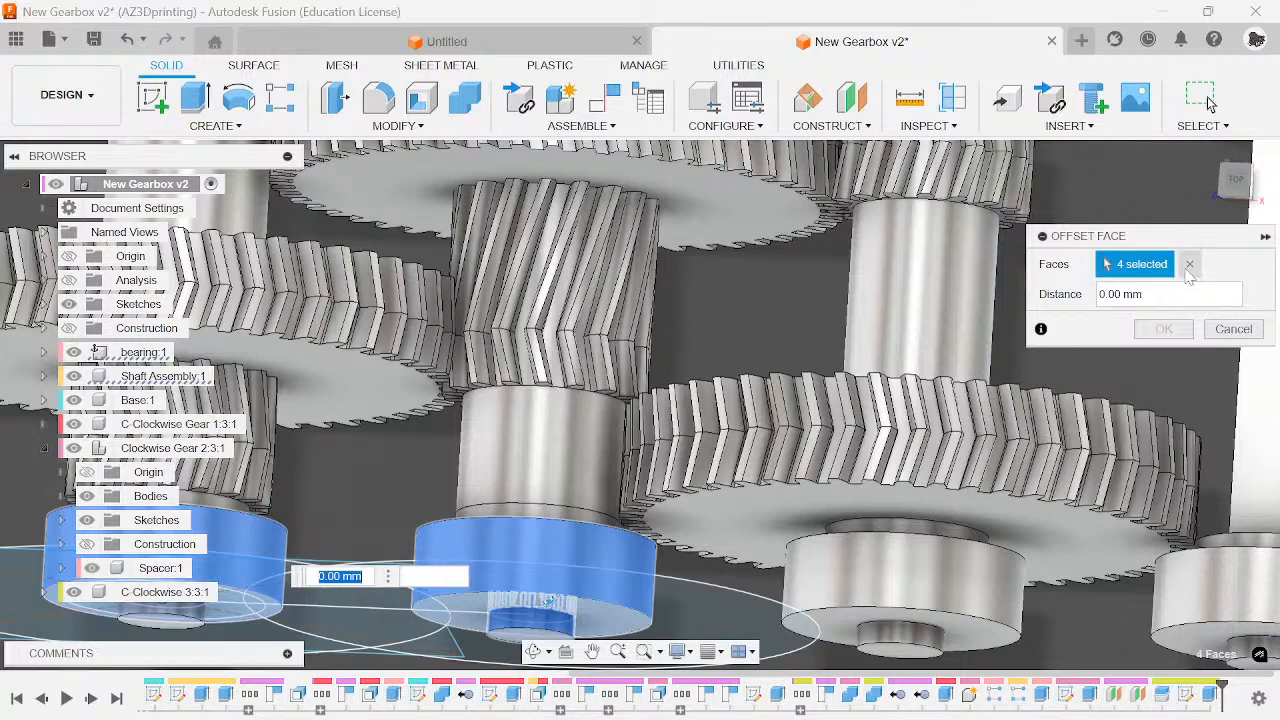
click(1189, 264)
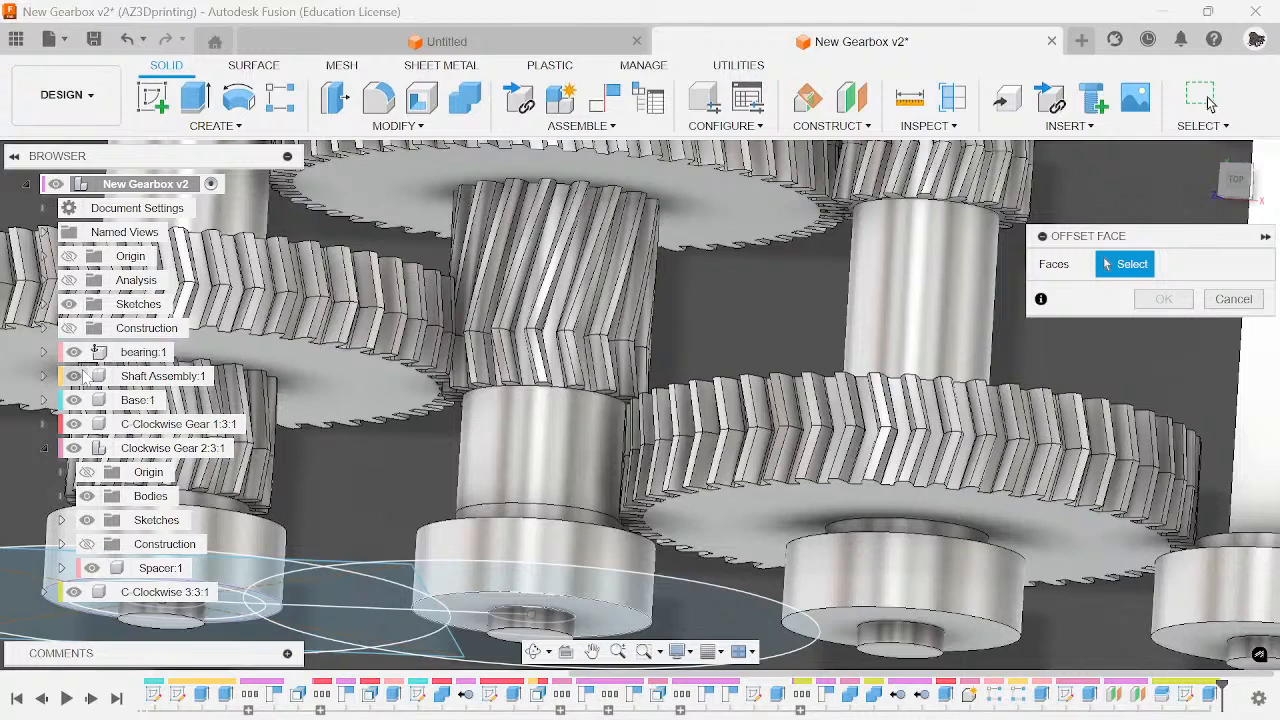
click(74, 354)
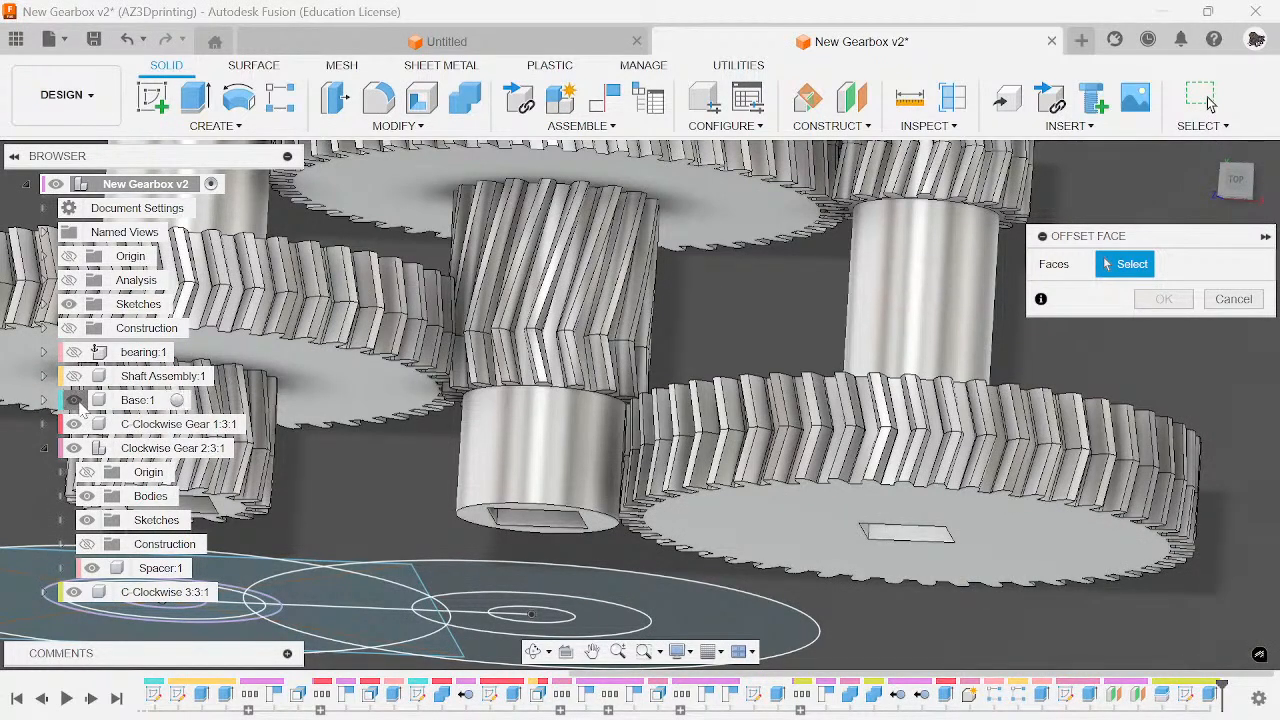
- Select the four side faces of the square hole in Clockwise Gear 2:3:1's spacer for the face offset
drag(1241, 197, 1256, 142)
scroll(670, 596, up, 5)
scroll(545, 390, up, 3)
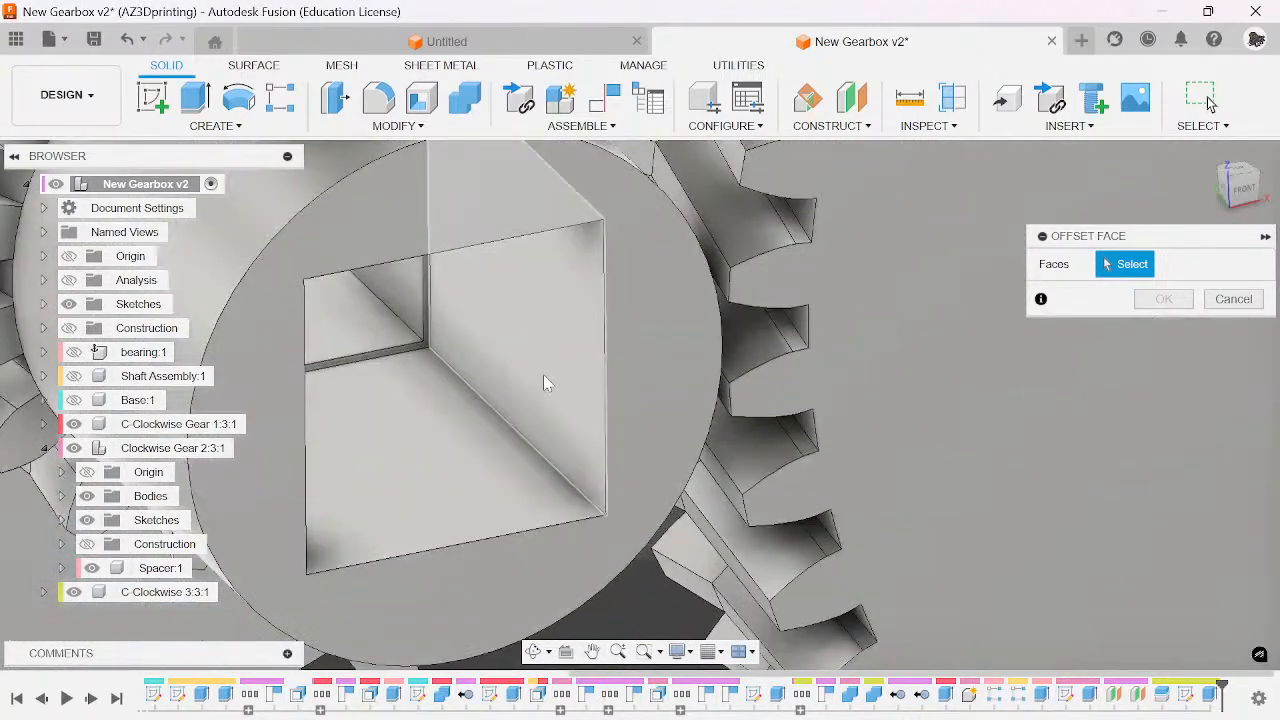
click(520, 375)
click(440, 520)
scroll(440, 520, down, 4)
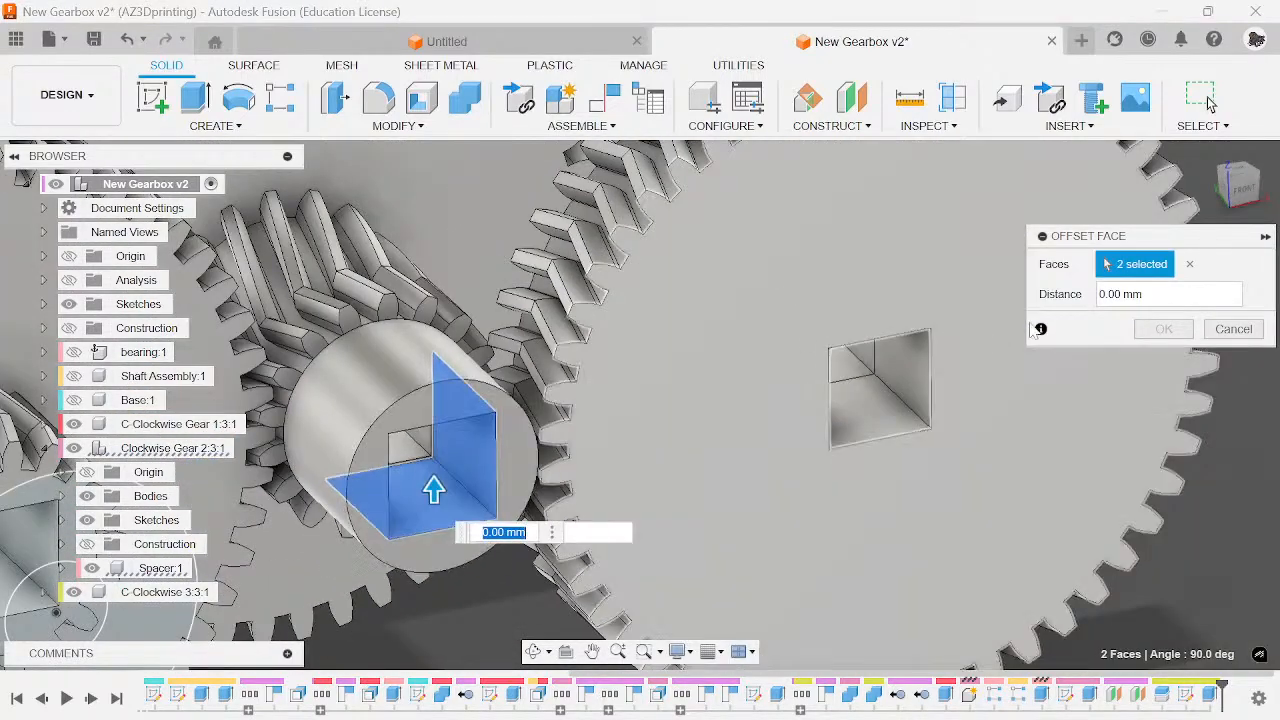
drag(1240, 187, 1200, 187)
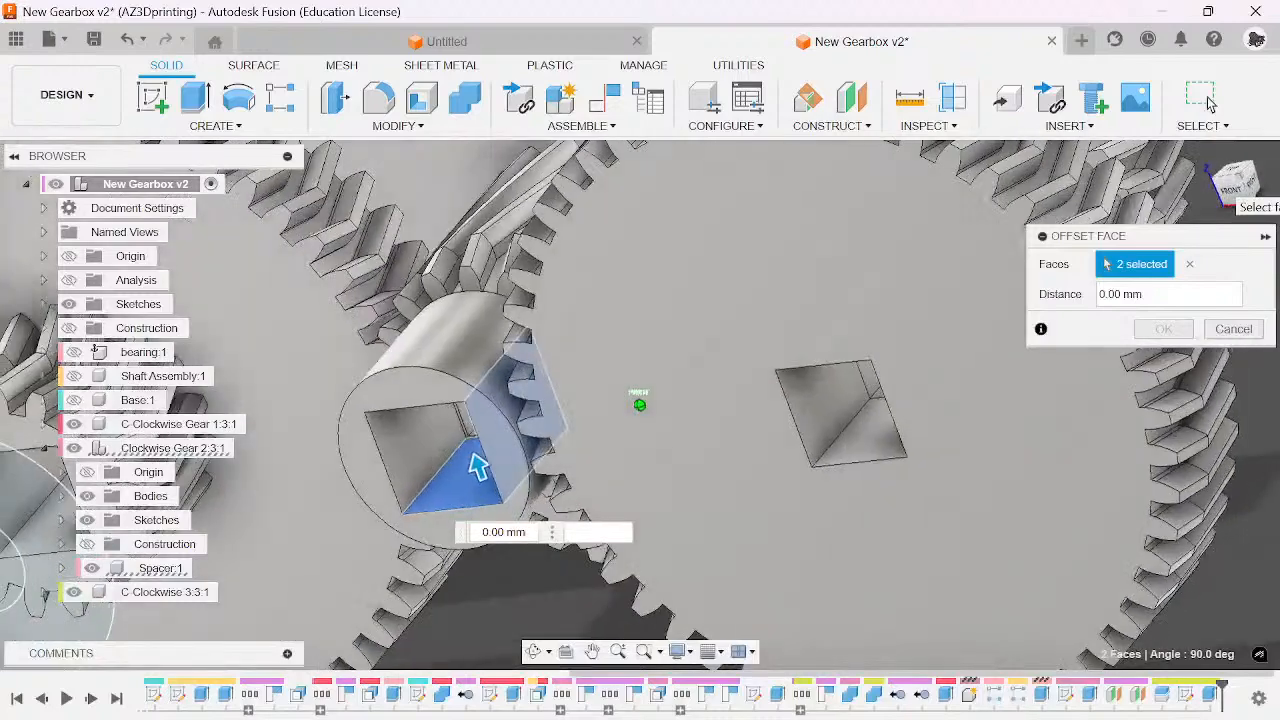
scroll(488, 378, up, 5)
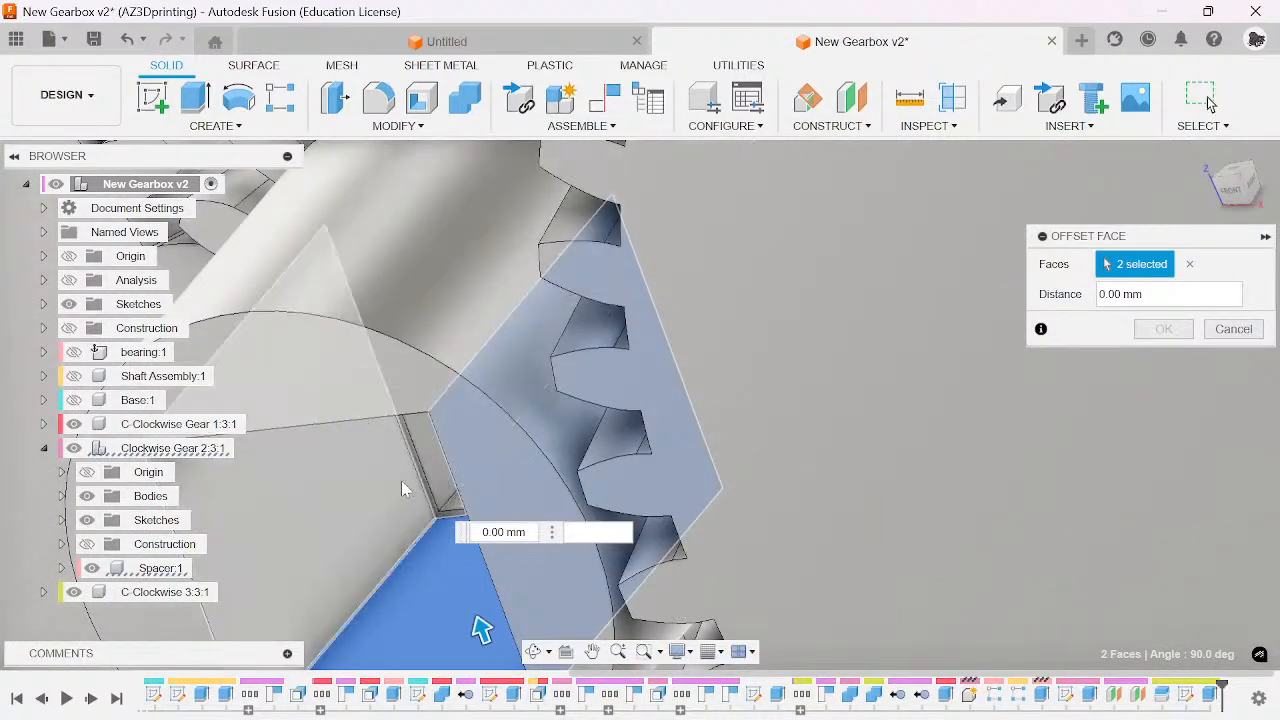
scroll(657, 520, down, 5)
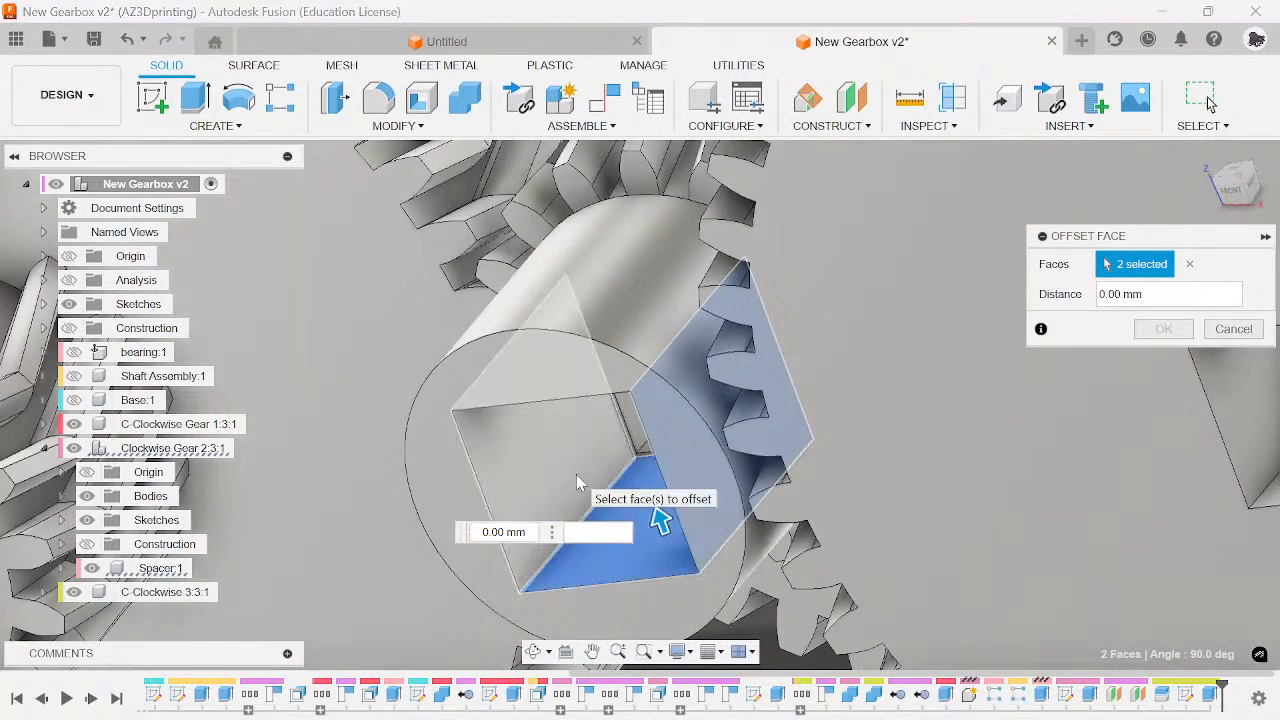
click(648, 495)
drag(1238, 188, 1222, 188)
shift+middle_drag(625, 500, 640, 535)
click(640, 536)
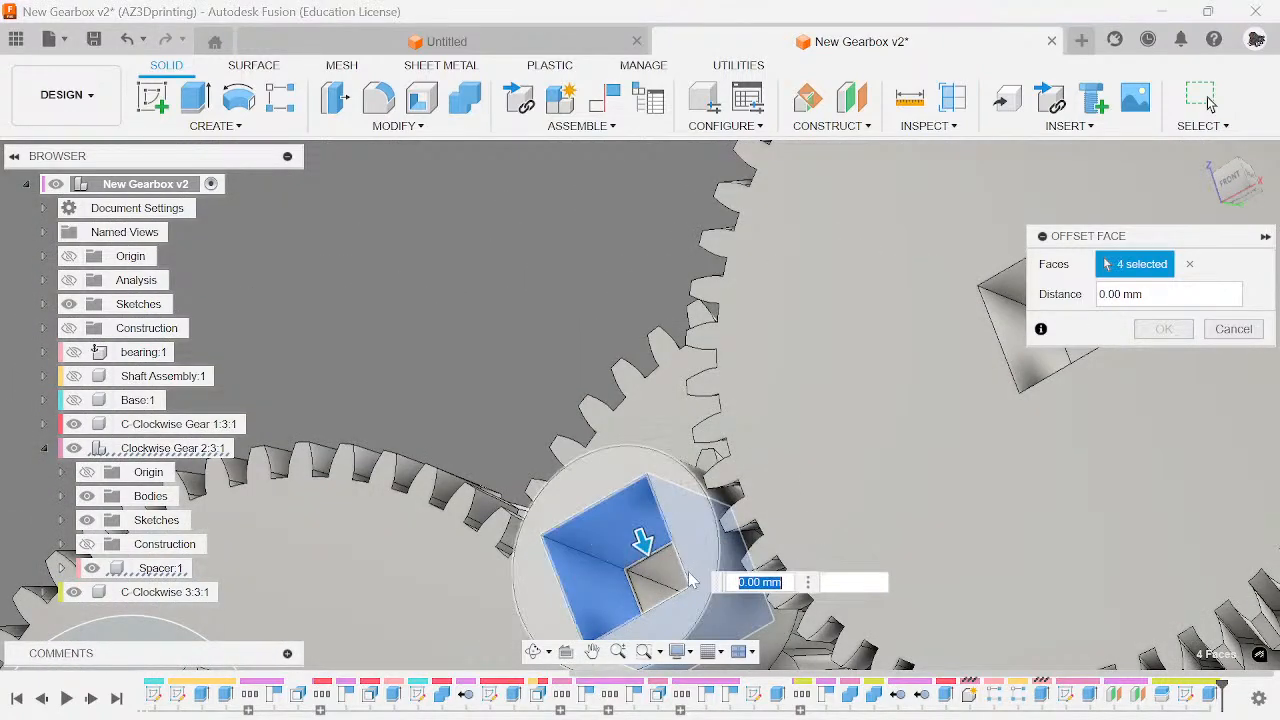
- Add the four side faces of the square hole in Clockwise Gear 2:3:1's gear body to the offset selection
click(669, 586)
click(658, 600)
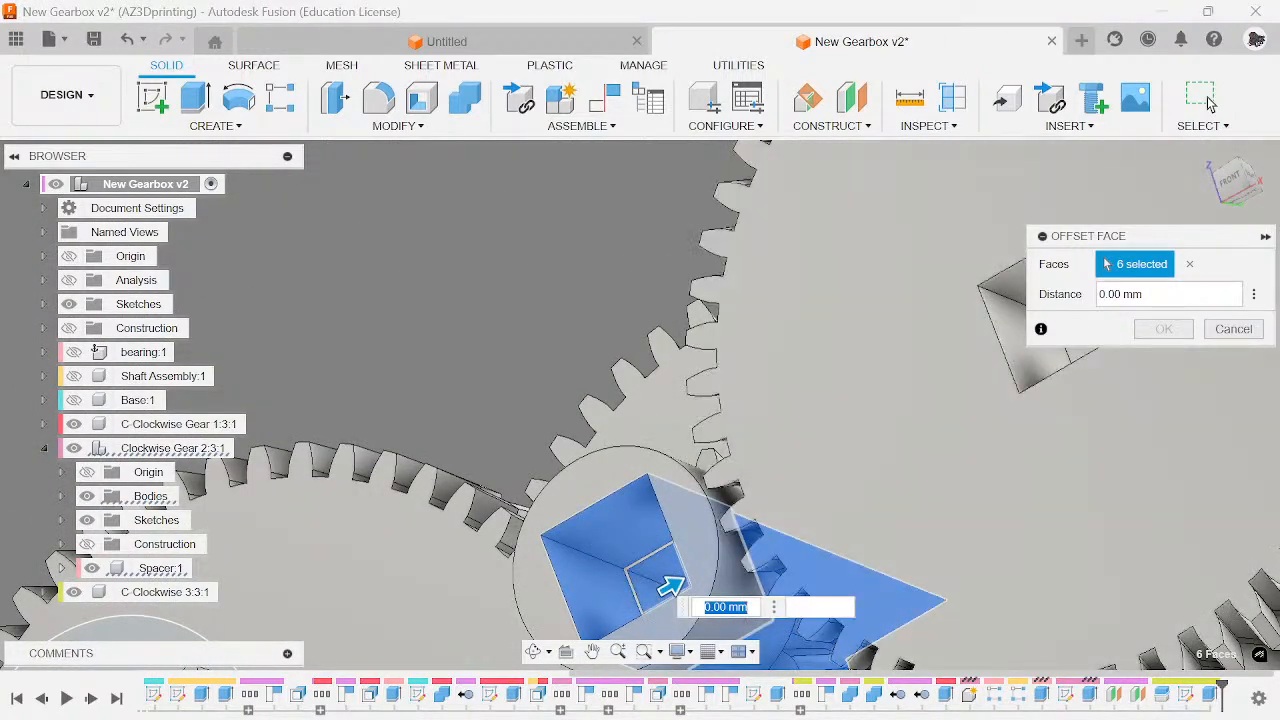
shift+middle_drag(658, 600, 640, 460)
shift+middle_drag(640, 404, 509, 594)
click(541, 558)
click(532, 535)
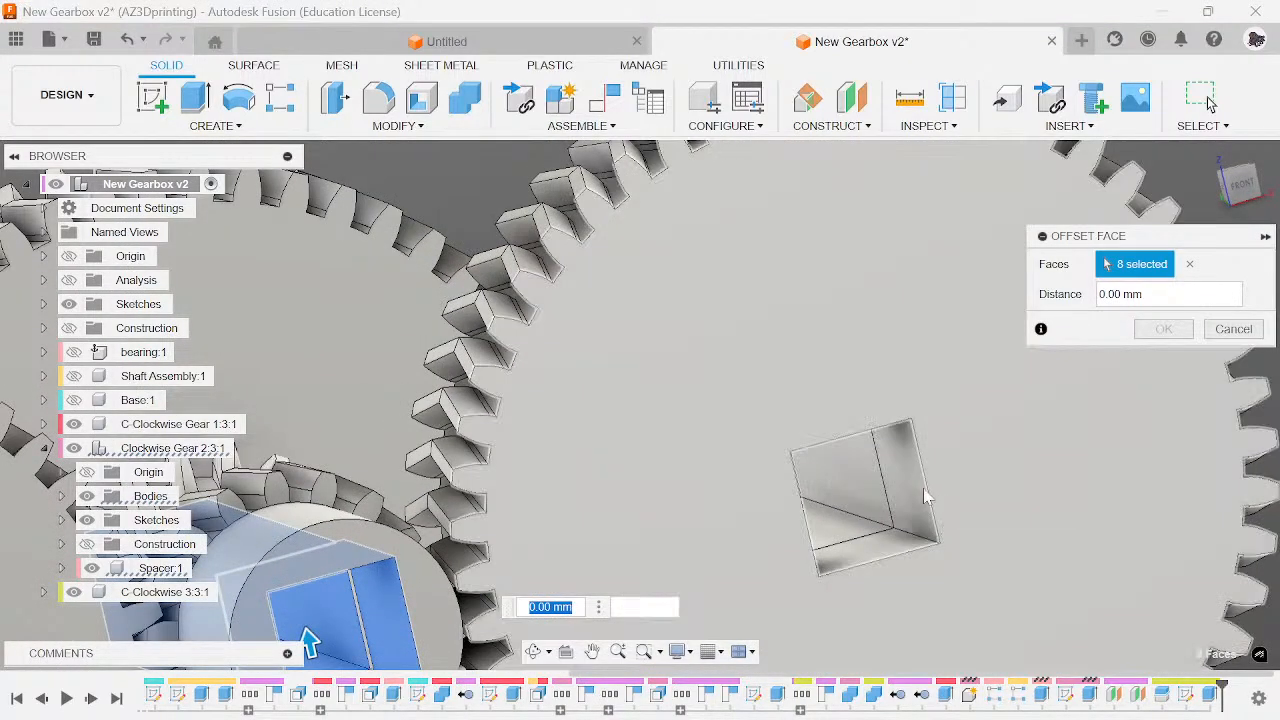
- Add four side faces of the square hole in C-Clockwise 3:3:1 and set the offset distance to -0.2 mm
click(915, 490)
click(830, 556)
text(-0.2)
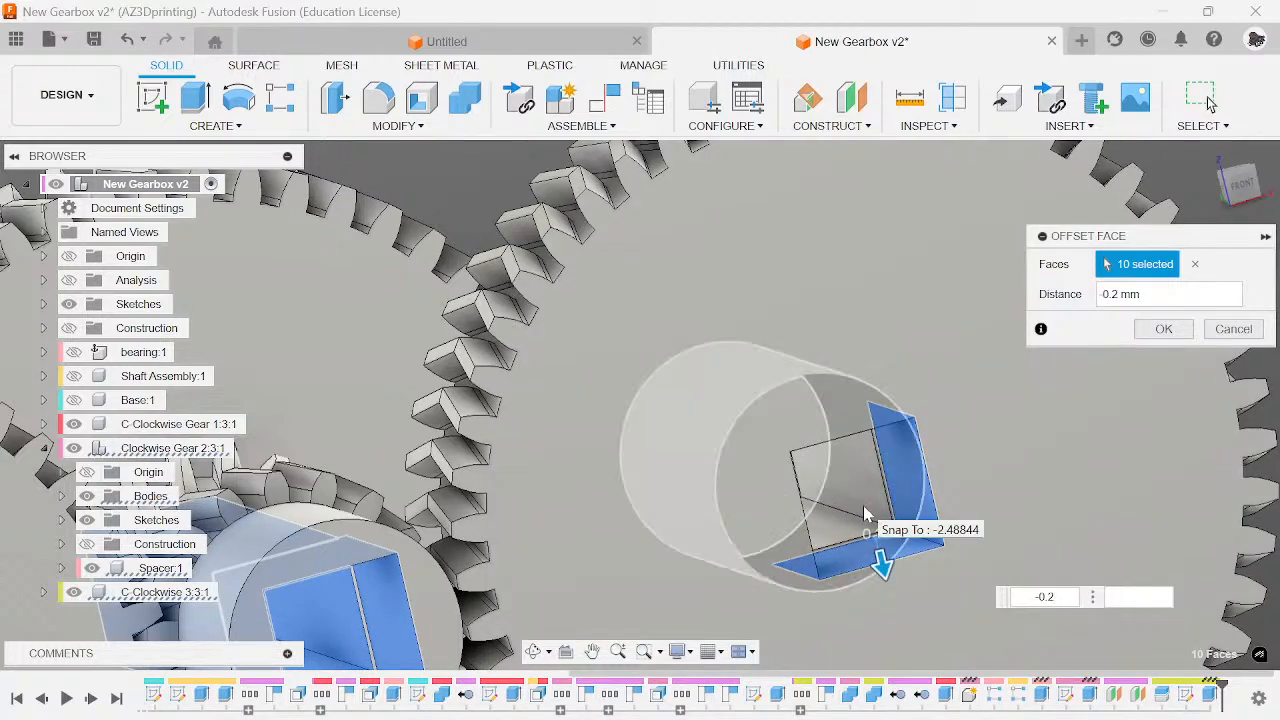
scroll(863, 505, up, 5)
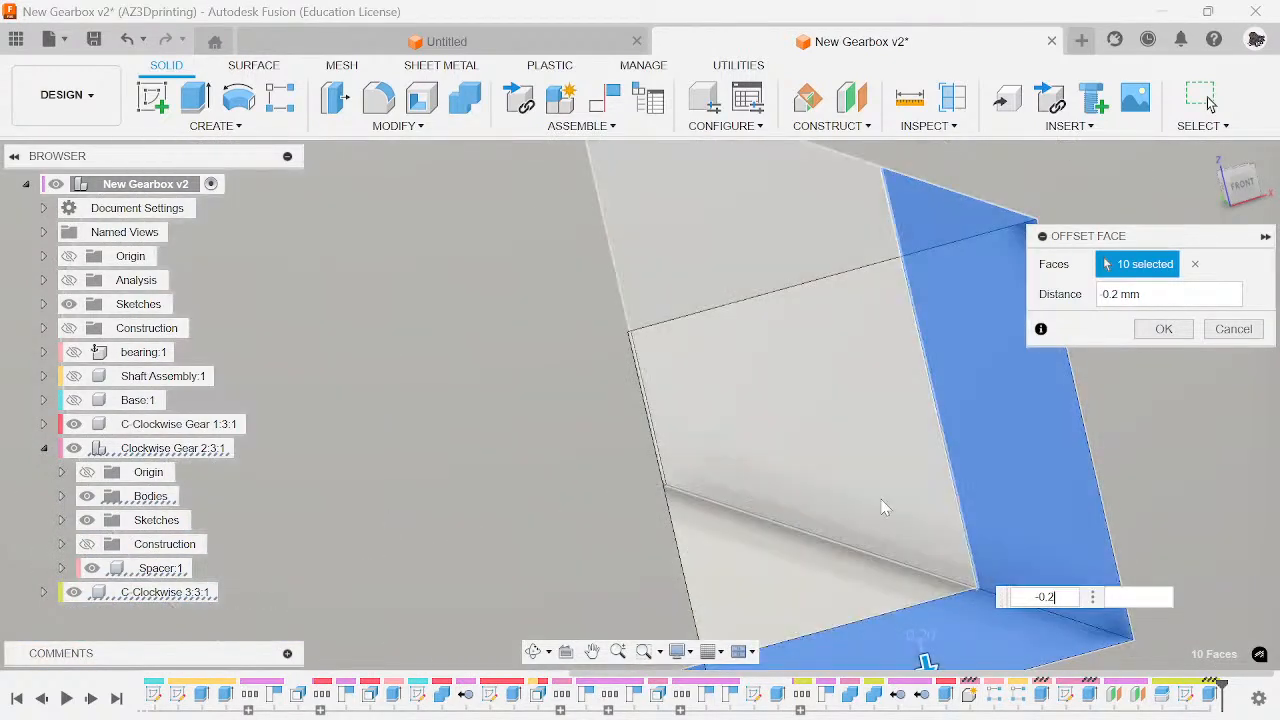
click(884, 505)
click(831, 578)
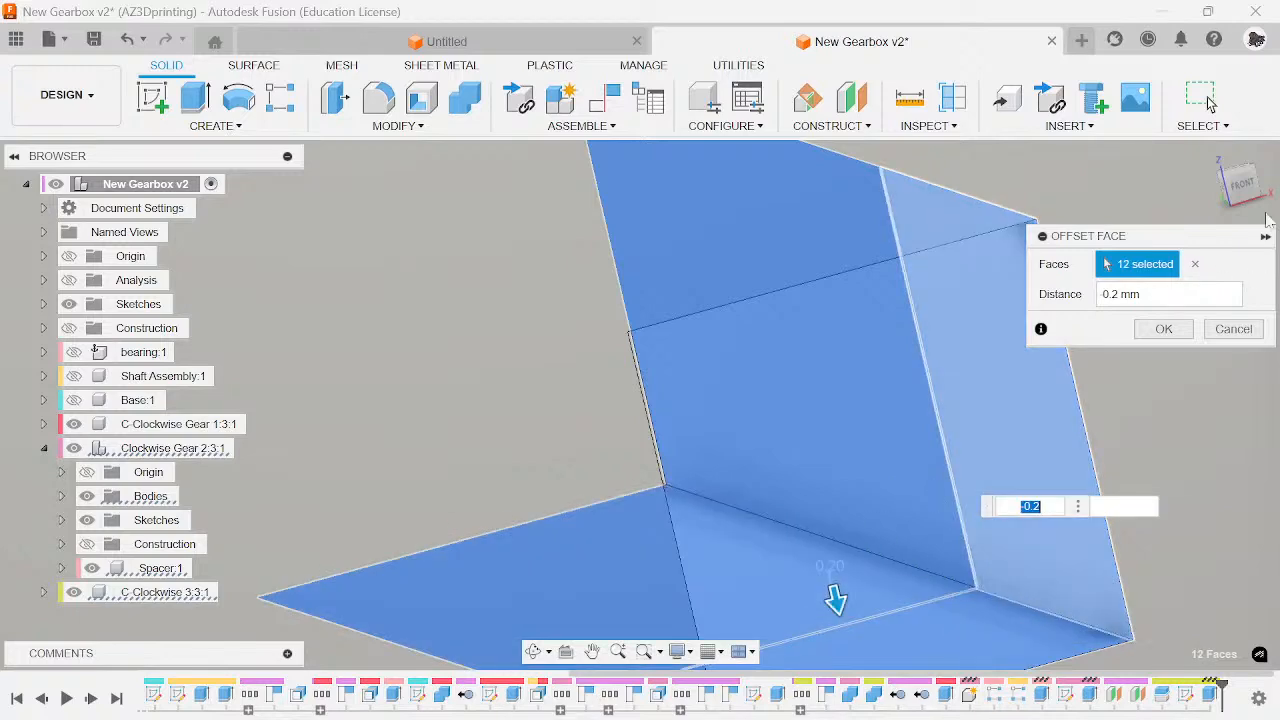
- Add the four remaining side faces of the square hole through C-Clockwise 3:3:1 to the offset selection
drag(1248, 192, 1228, 180)
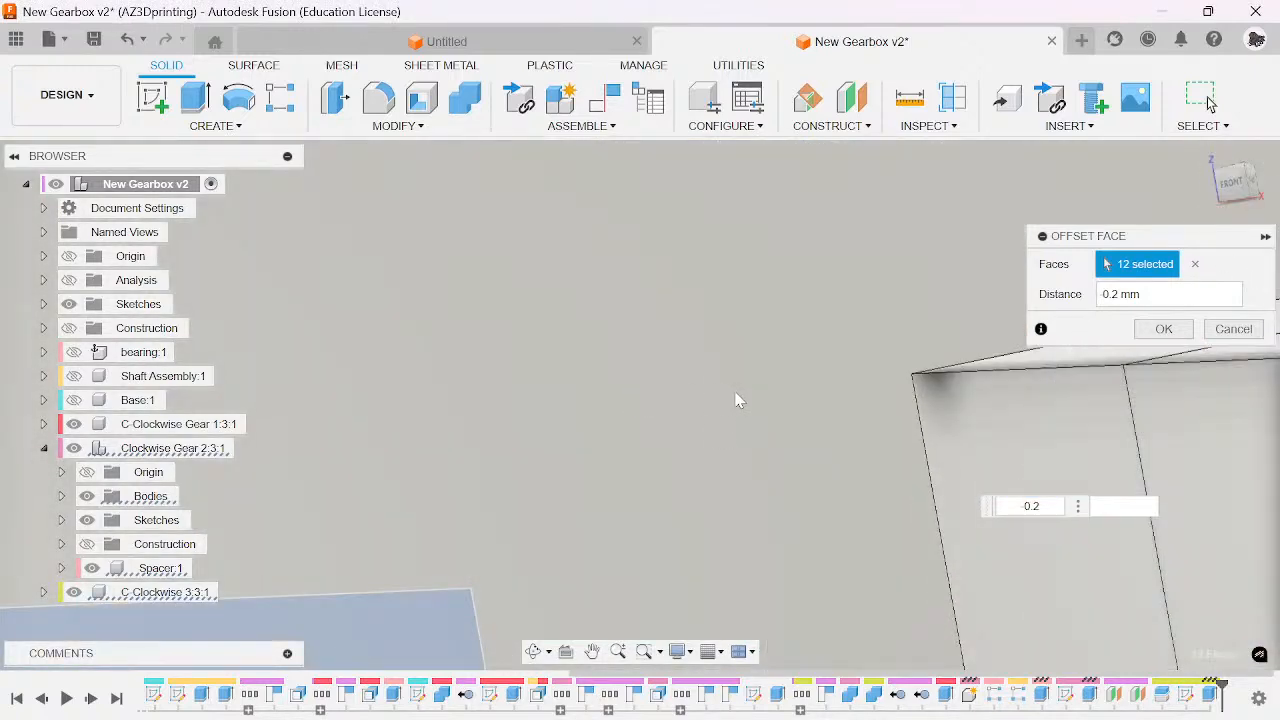
scroll(738, 397, down, 4)
click(903, 475)
click(953, 458)
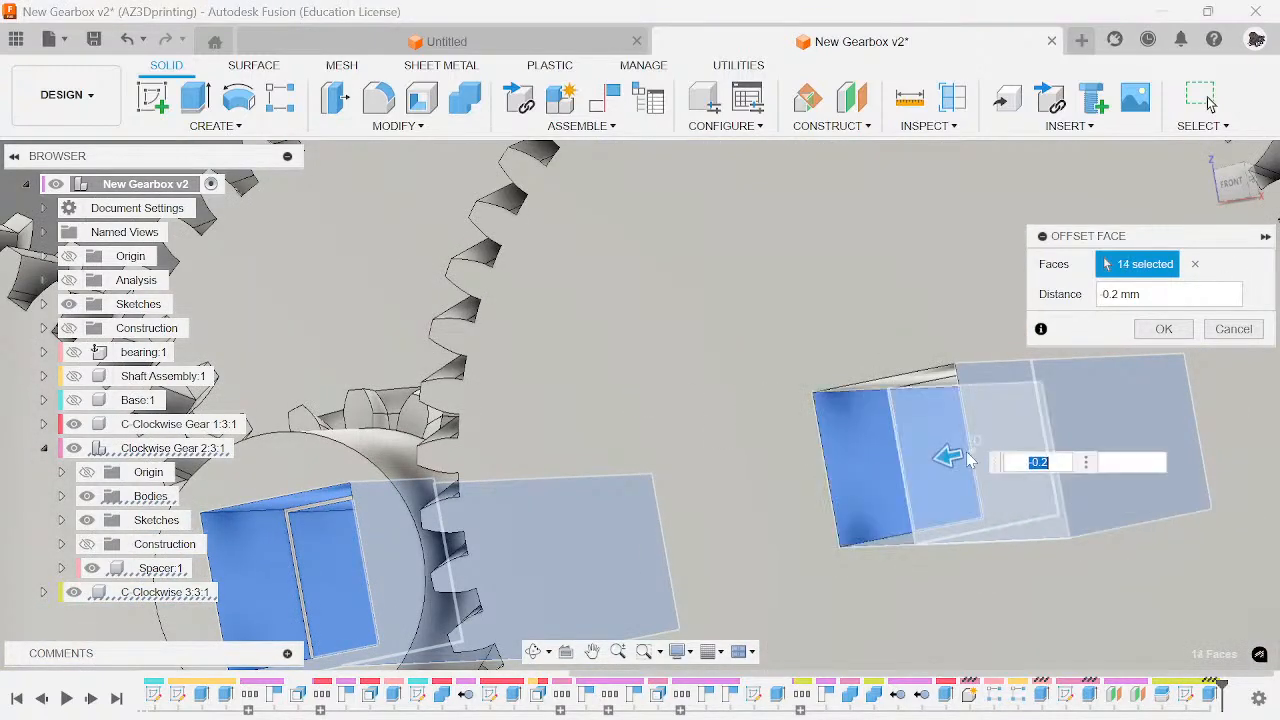
scroll(934, 384, down, 2)
scroll(934, 384, up, 2)
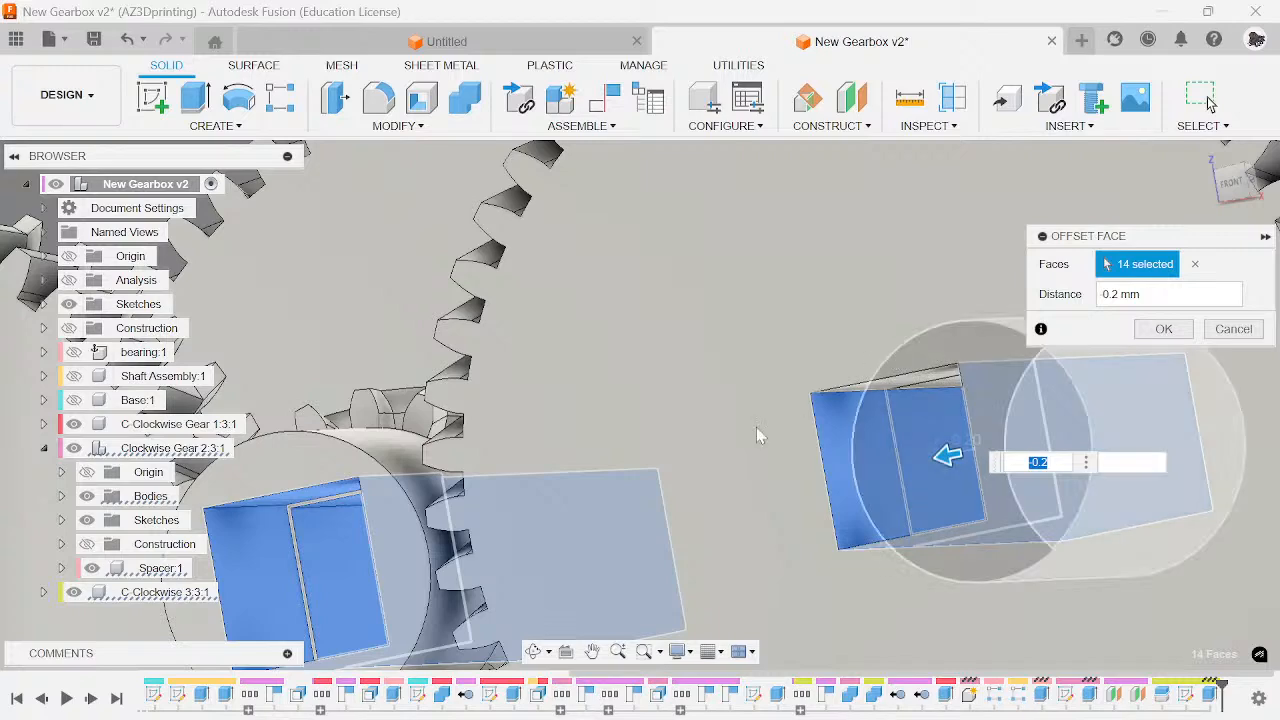
scroll(756, 435, up, 6)
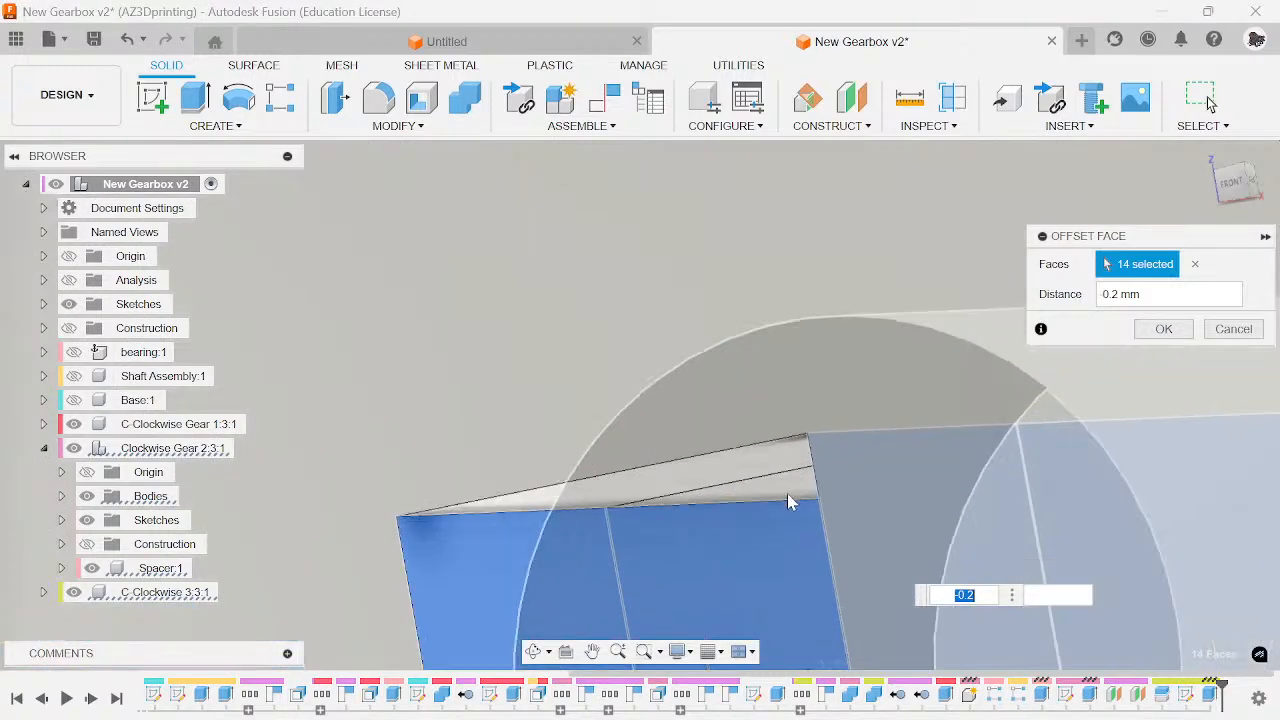
click(691, 487)
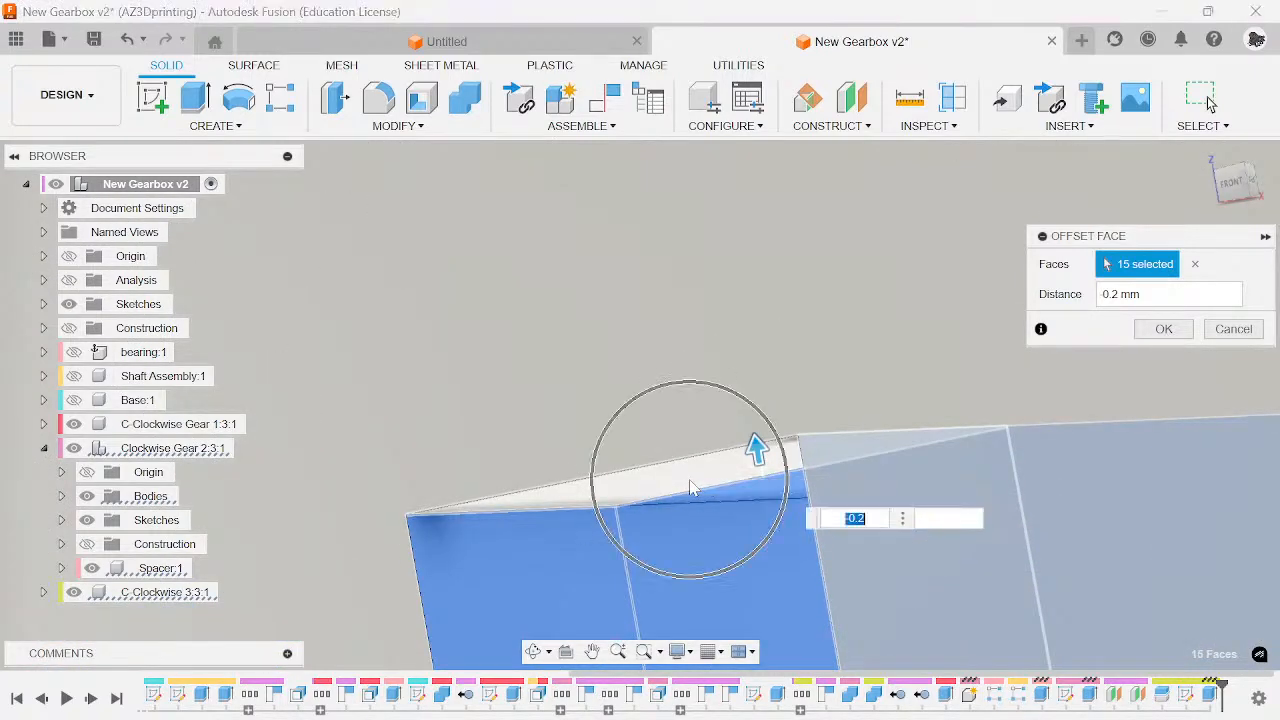
click(691, 487)
scroll(685, 460, down, 5)
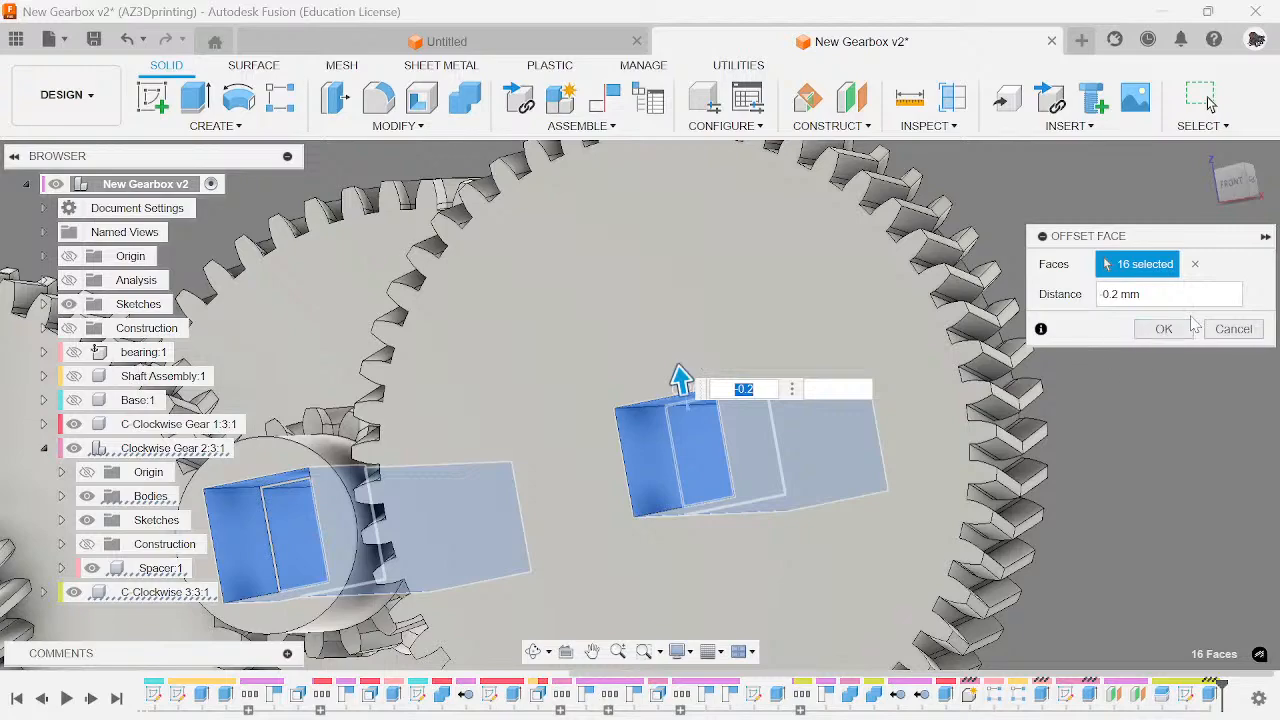
- Apply the -0.2 mm face offset to the 16 selected square-hole faces
shift+middle_drag(674, 371, 448, 428)
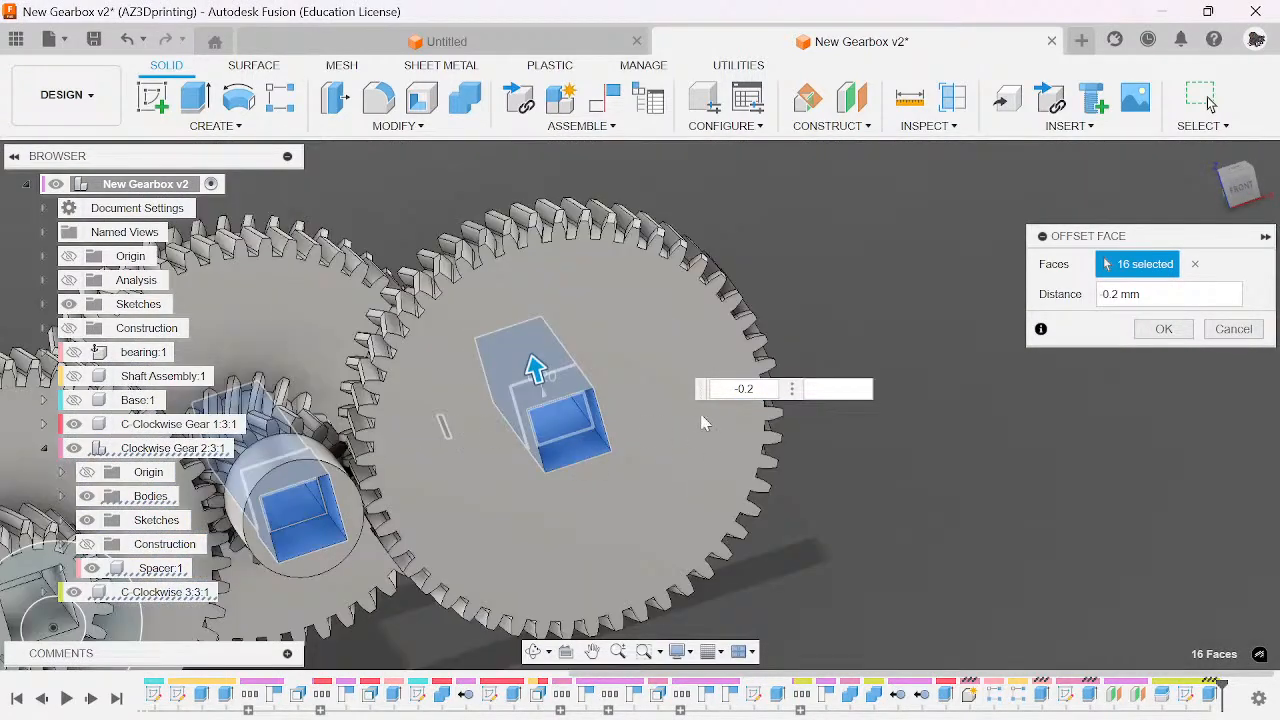
scroll(711, 324, down, 1)
middle_drag(711, 324, 1110, 212)
scroll(780, 460, up, 4)
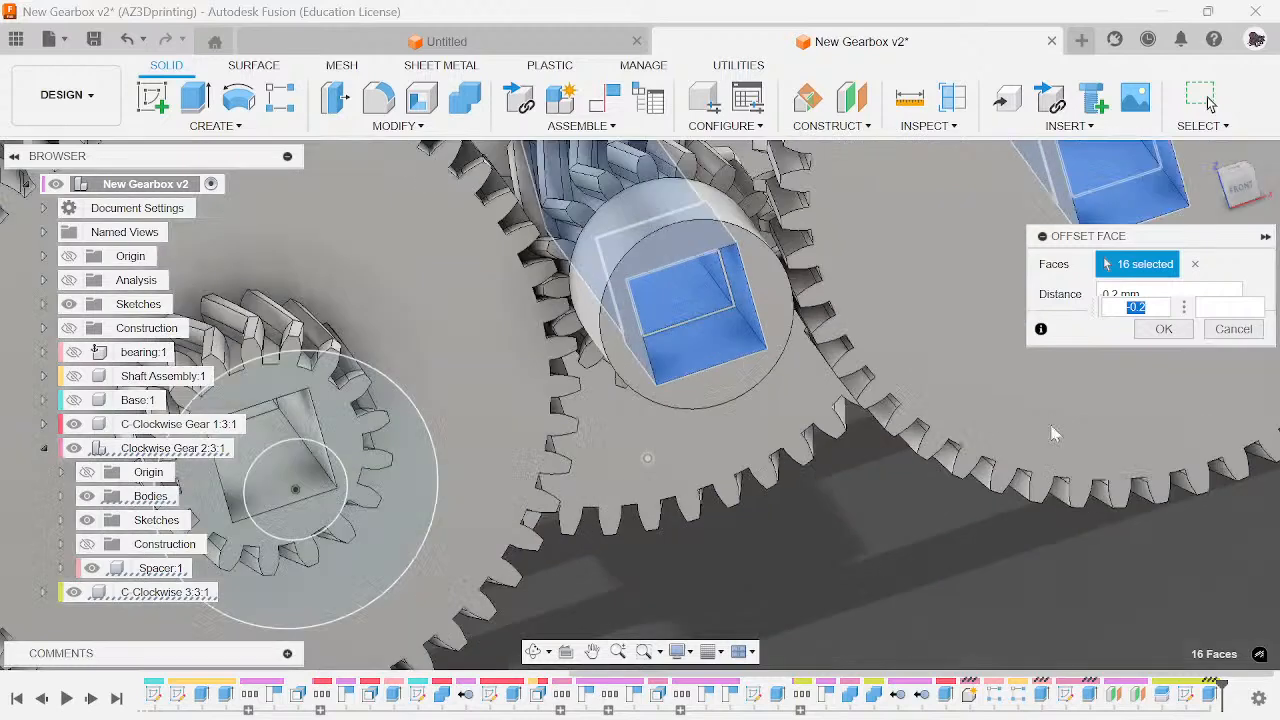
click(1170, 331)
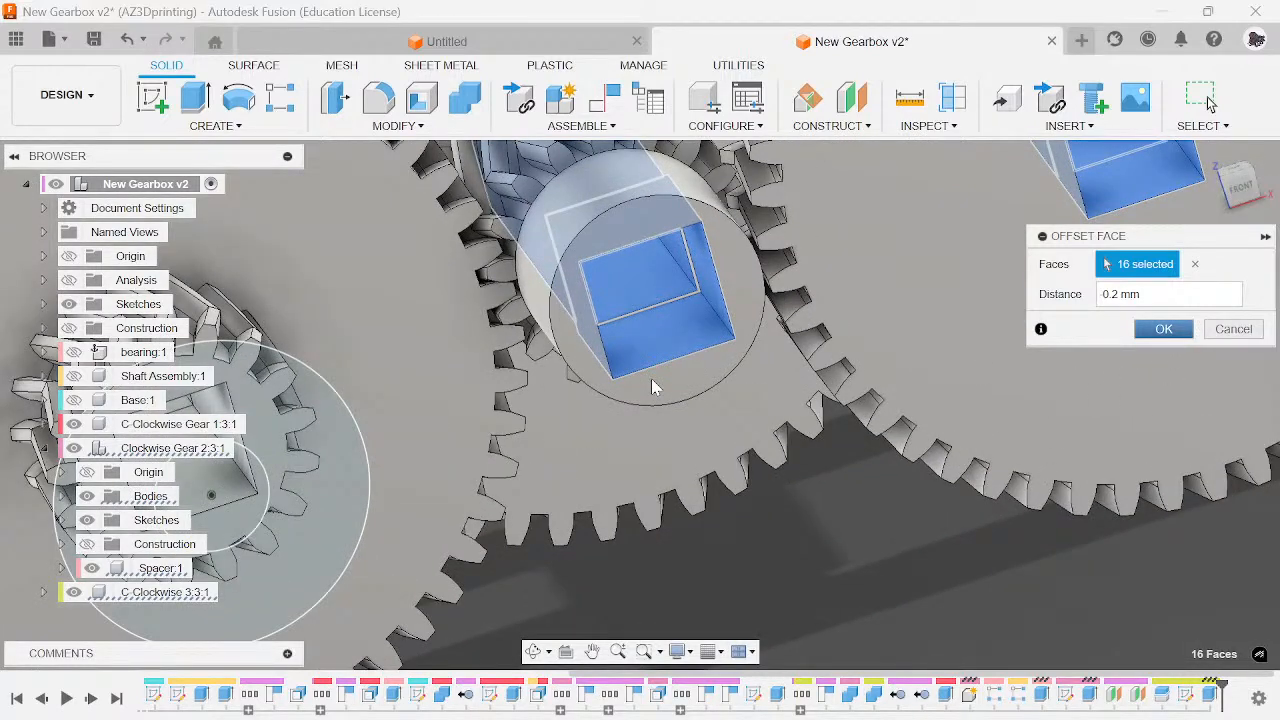
key(Return)
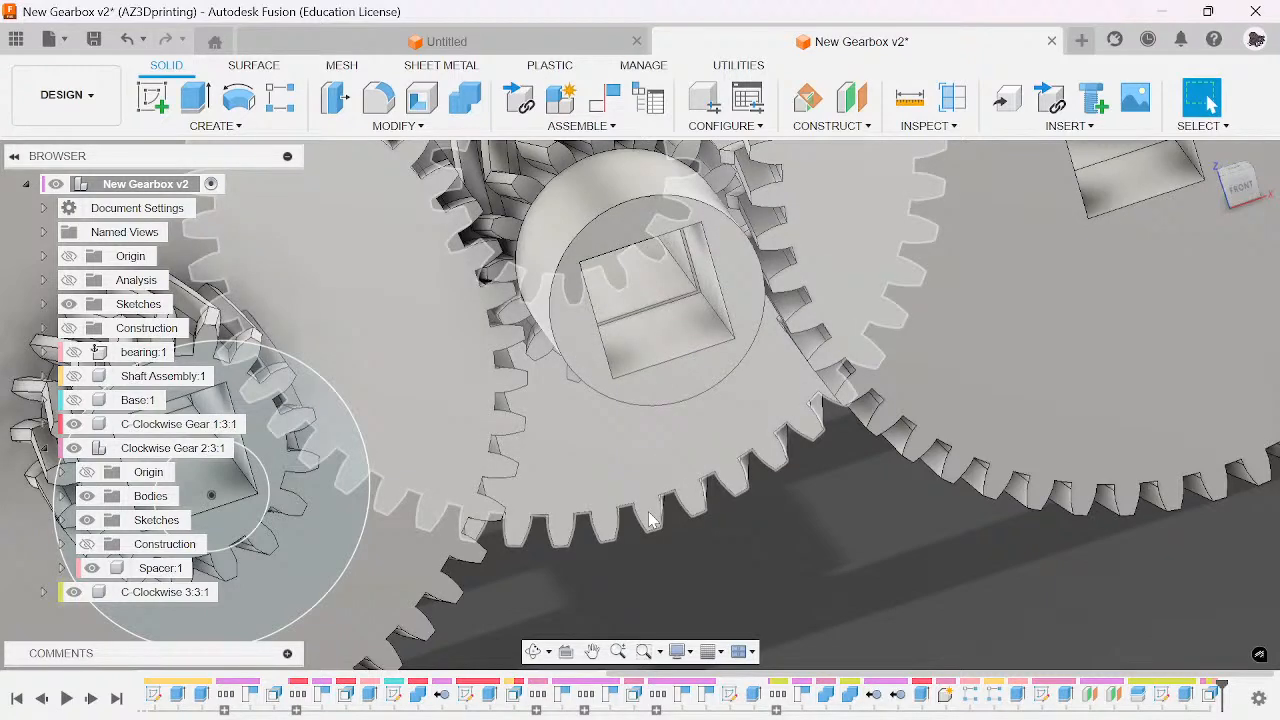
- Examine the square shaft holes and spacers of the three gears up close and from several angles
scroll(648, 511, down, 5)
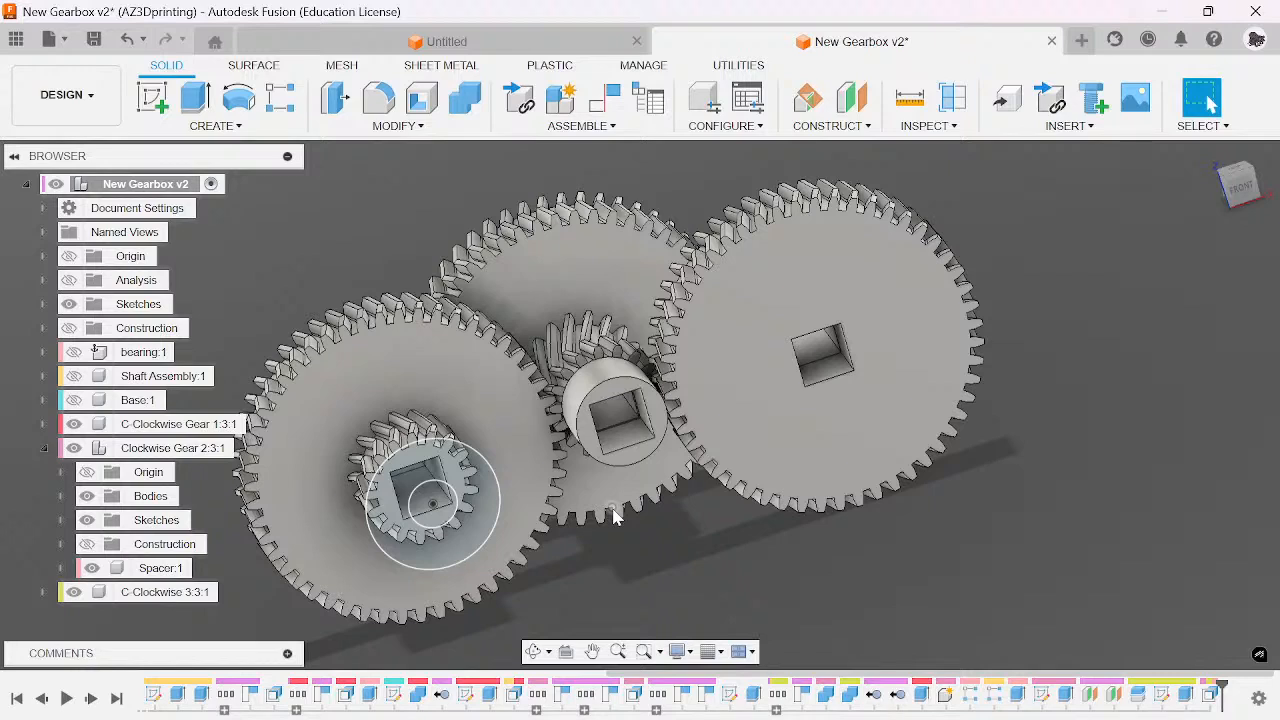
scroll(632, 462, up, 5)
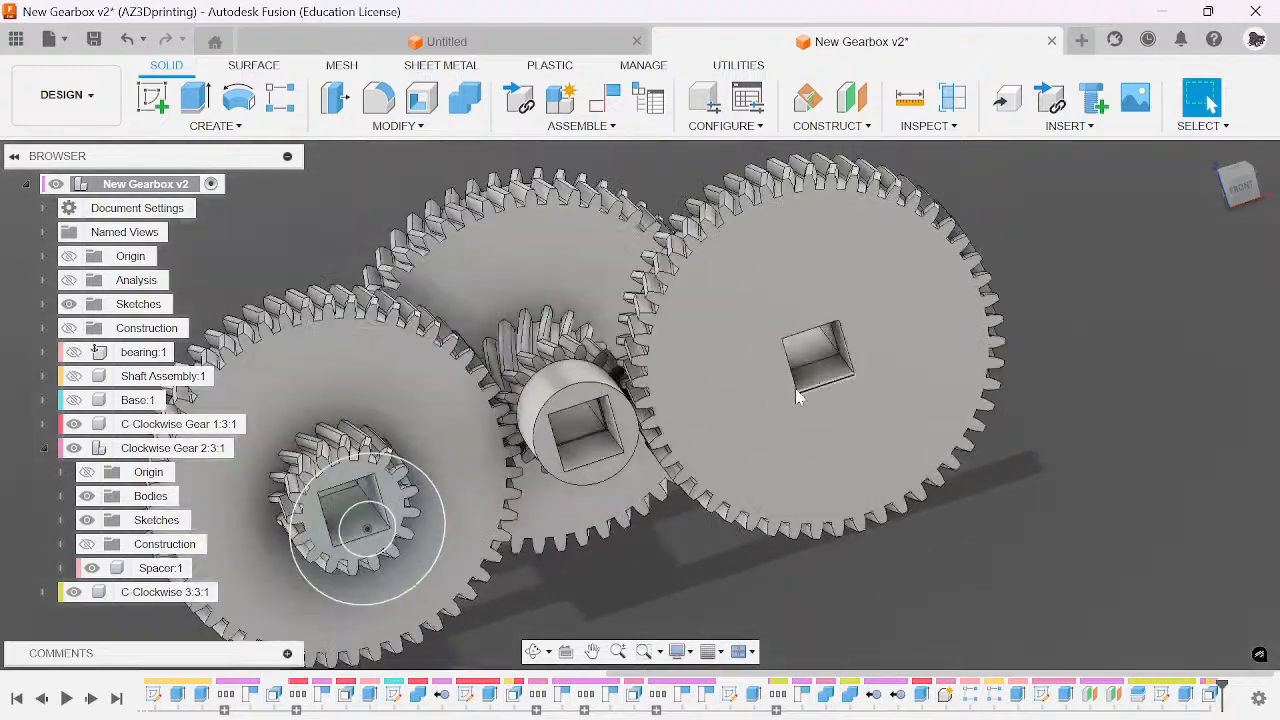
scroll(605, 432, down, 5)
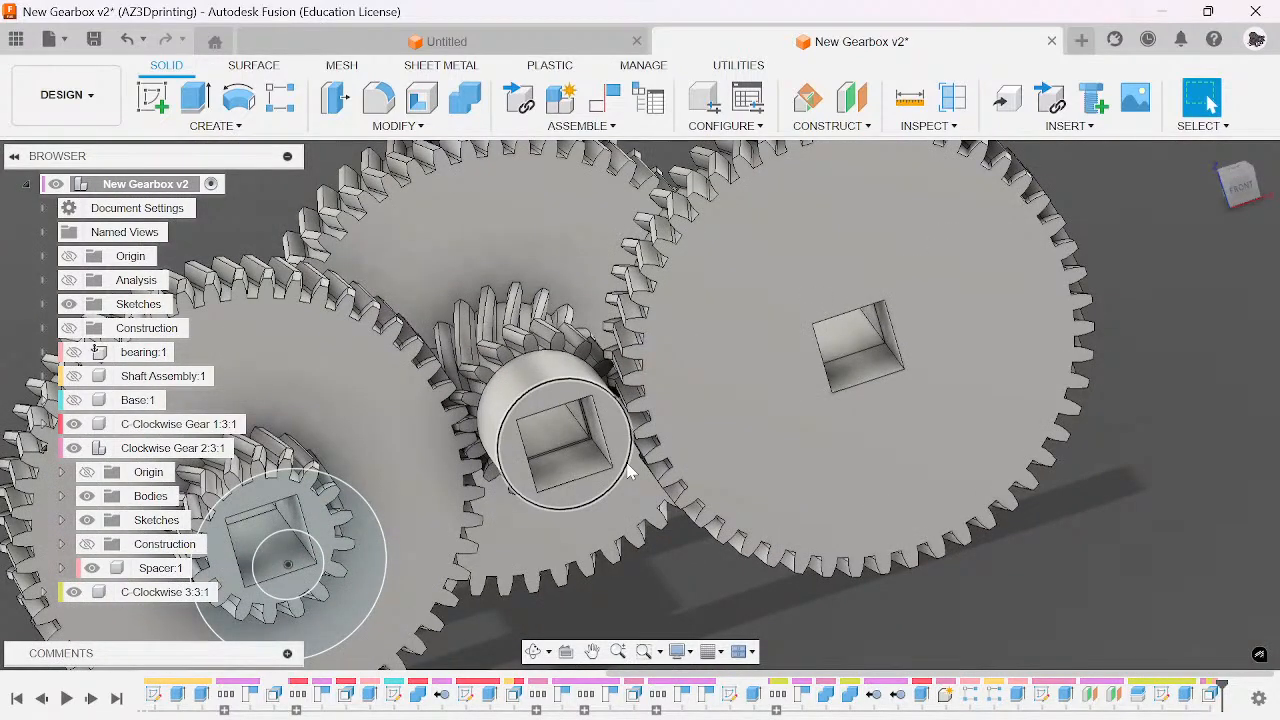
scroll(635, 478, down, 5)
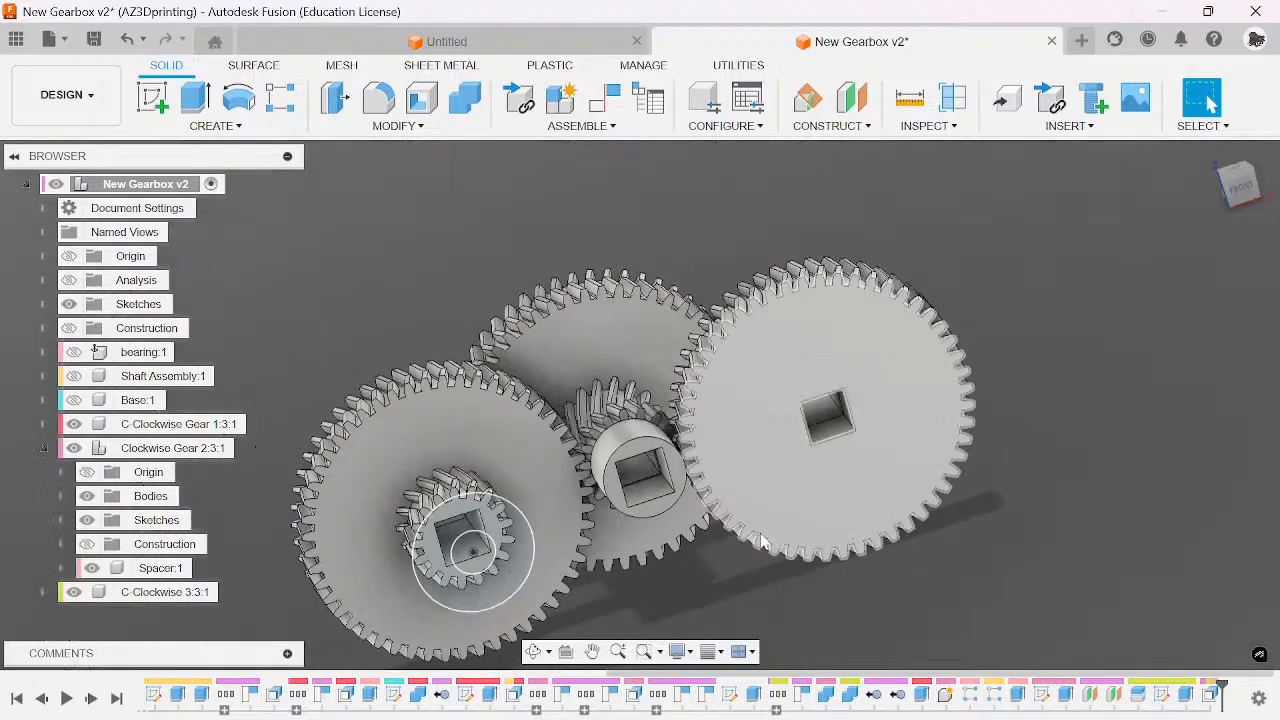
scroll(705, 530, up, 4)
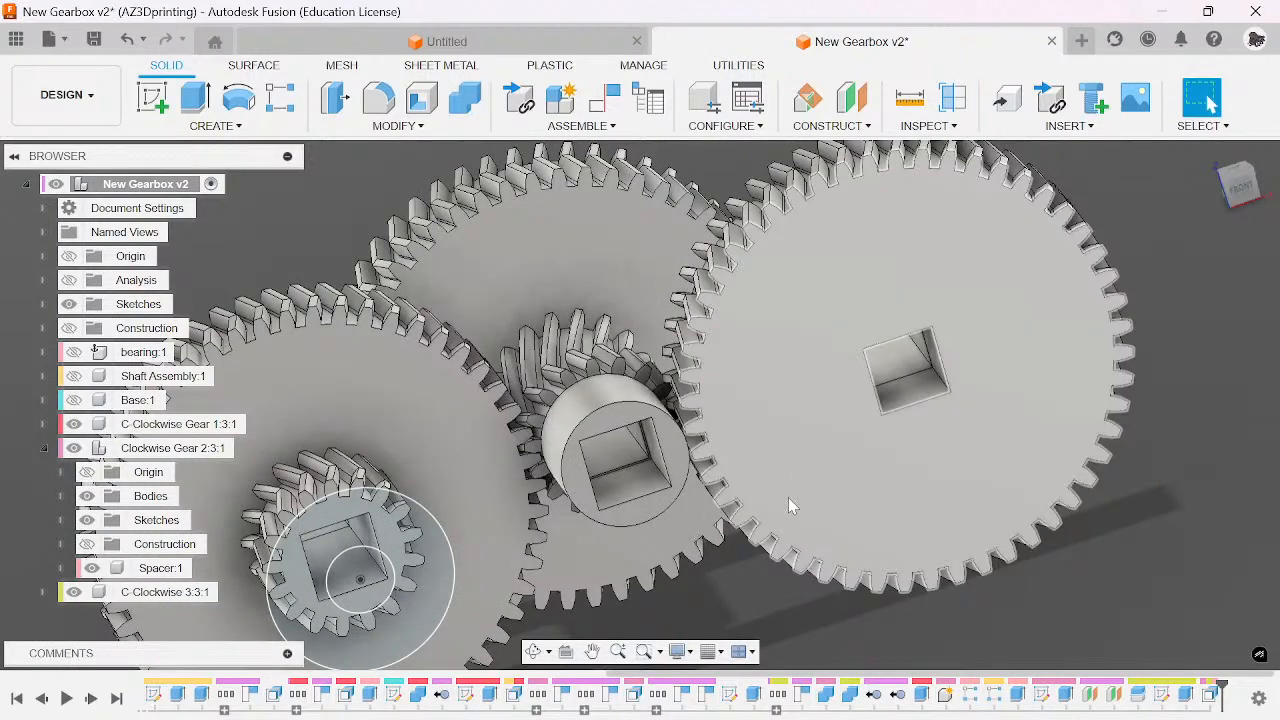
scroll(865, 470, down, 4)
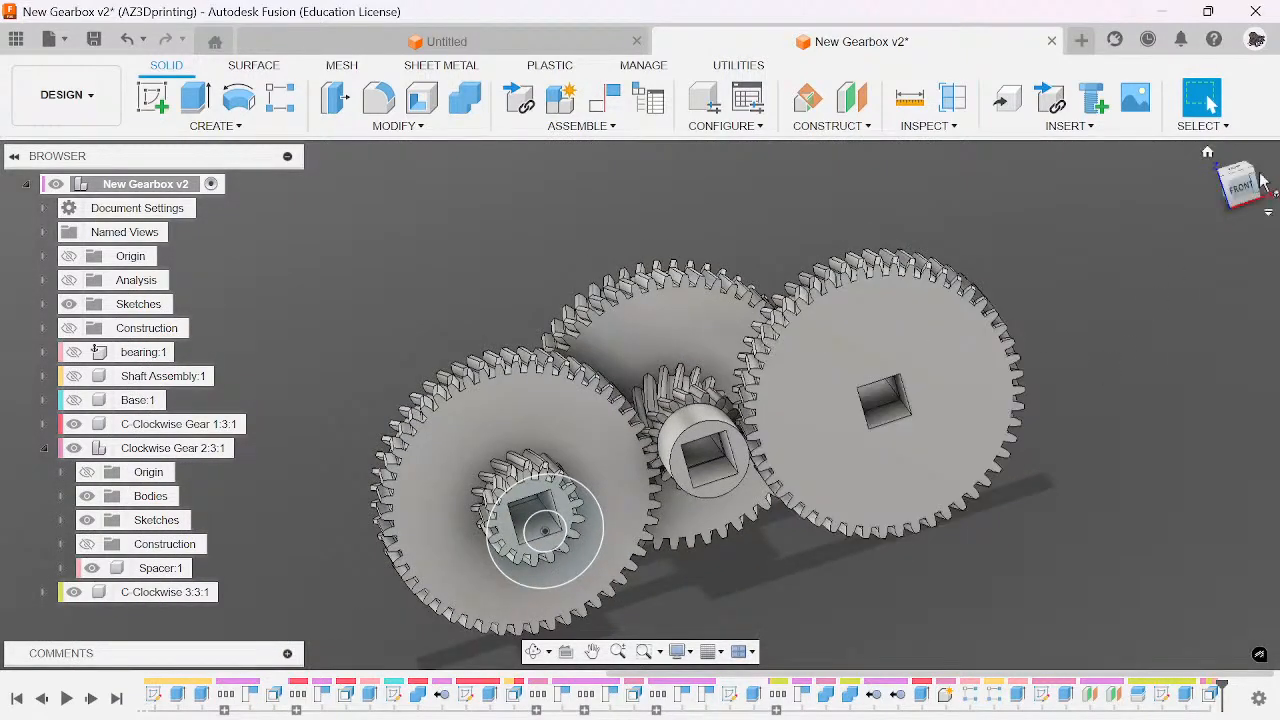
mouse_move(1246, 187)
mouse_down()
mouse_move(1190, 190)
mouse_move(1105, 225)
mouse_move(1144, 222)
mouse_up()
scroll(937, 523, up, 3)
middle_drag(911, 463, 888, 219)
drag(810, 297, 988, 261)
click(1228, 107)
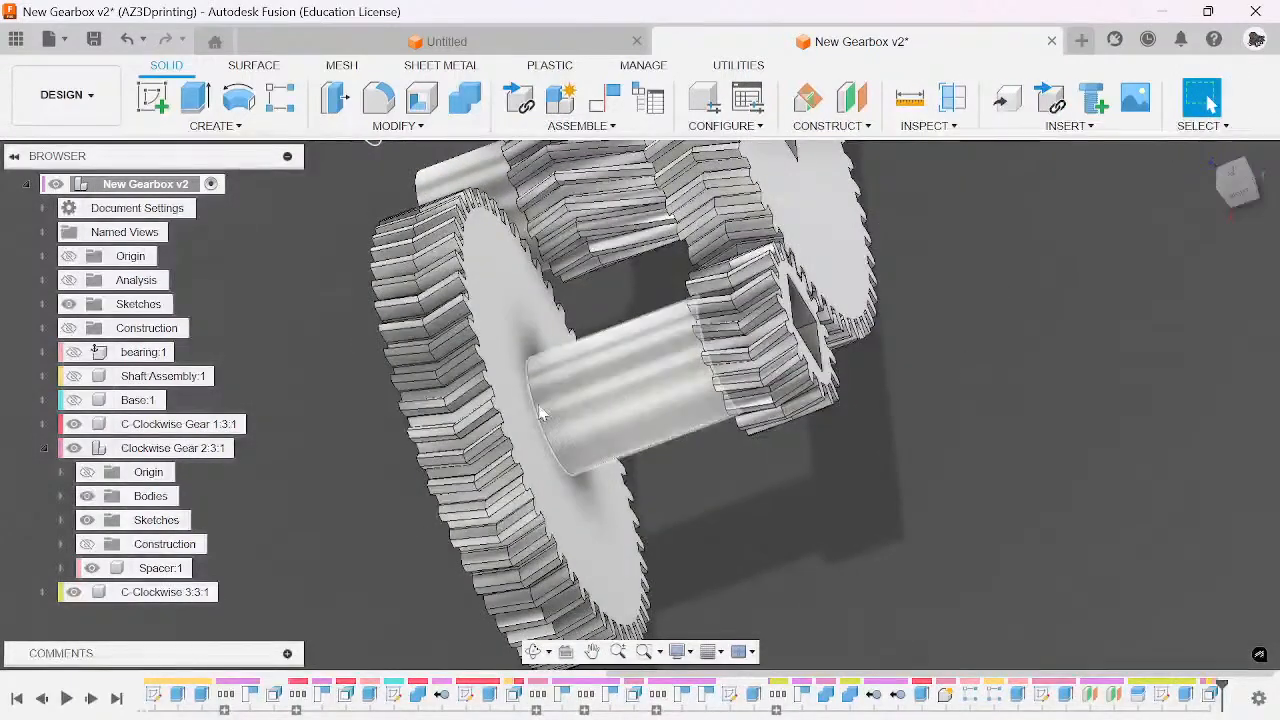
scroll(585, 353, down, 2)
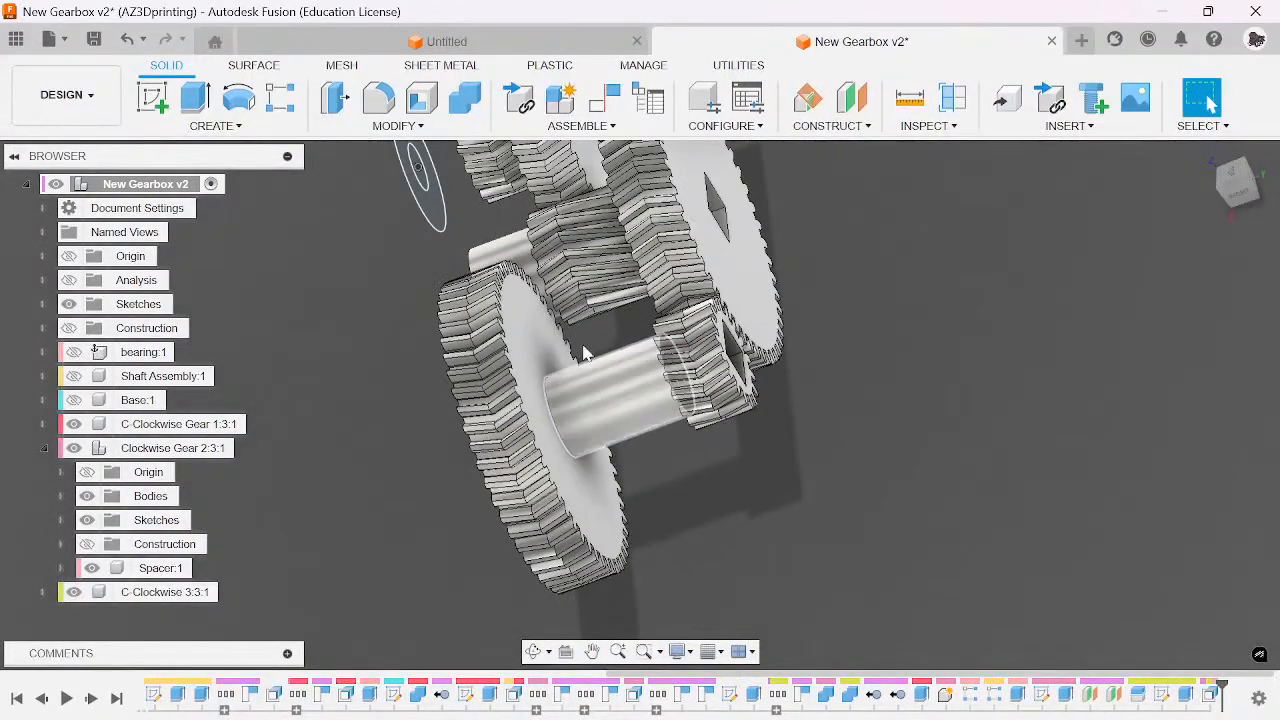
click(1211, 157)
scroll(524, 425, up, 3)
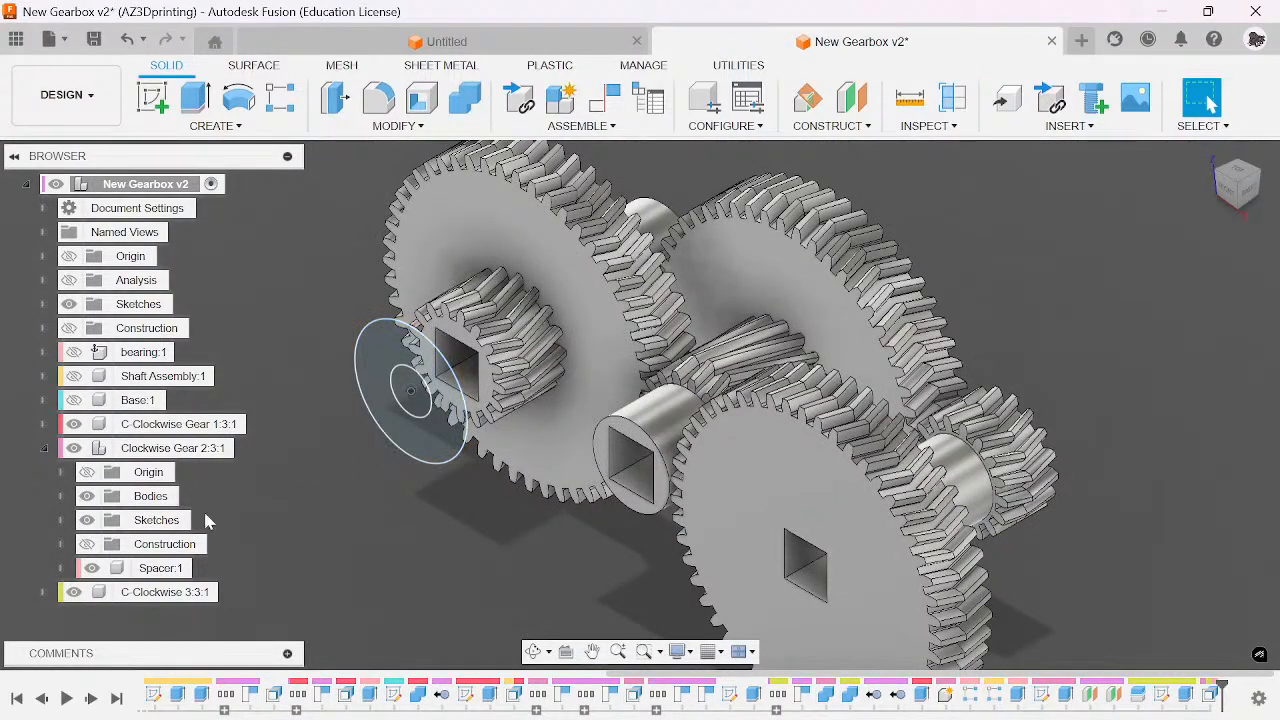
scroll(737, 449, up, 3)
scroll(490, 512, down, 3)
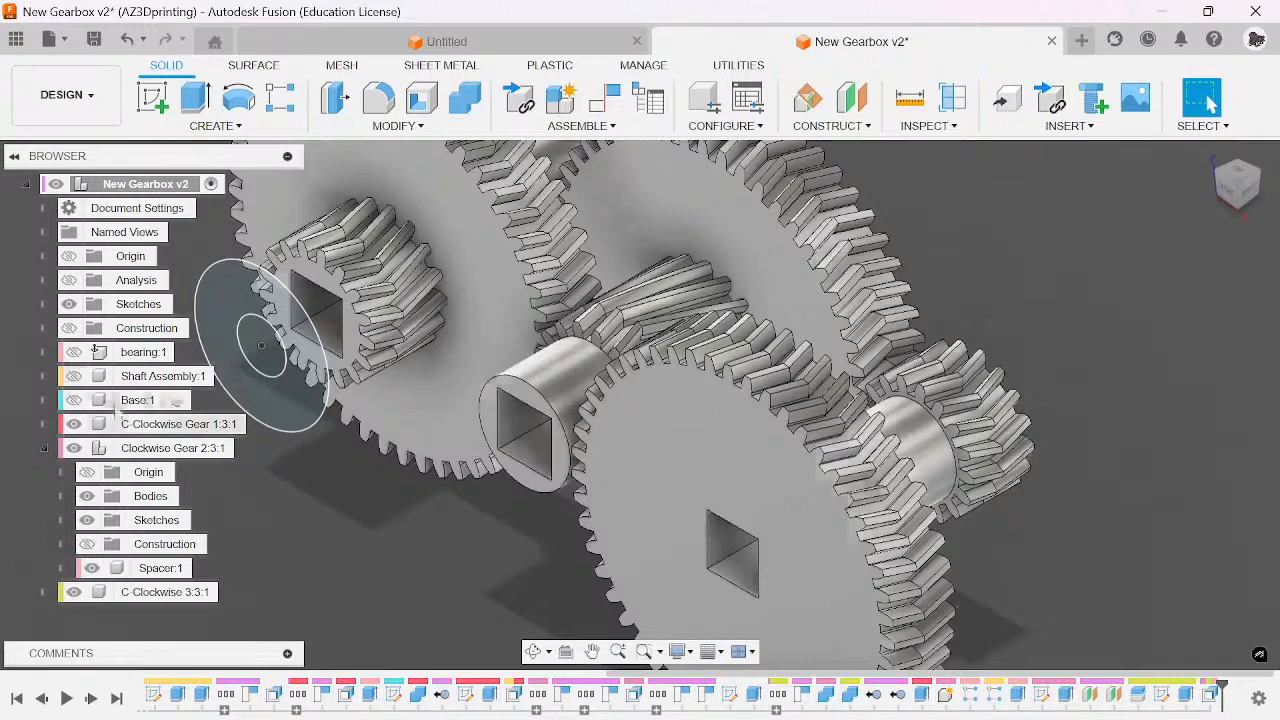
- Show the bearing and shaft assembly together with the gears, keep the base hidden, and collapse Clockwise Gear 2:3:1
click(74, 376)
click(74, 400)
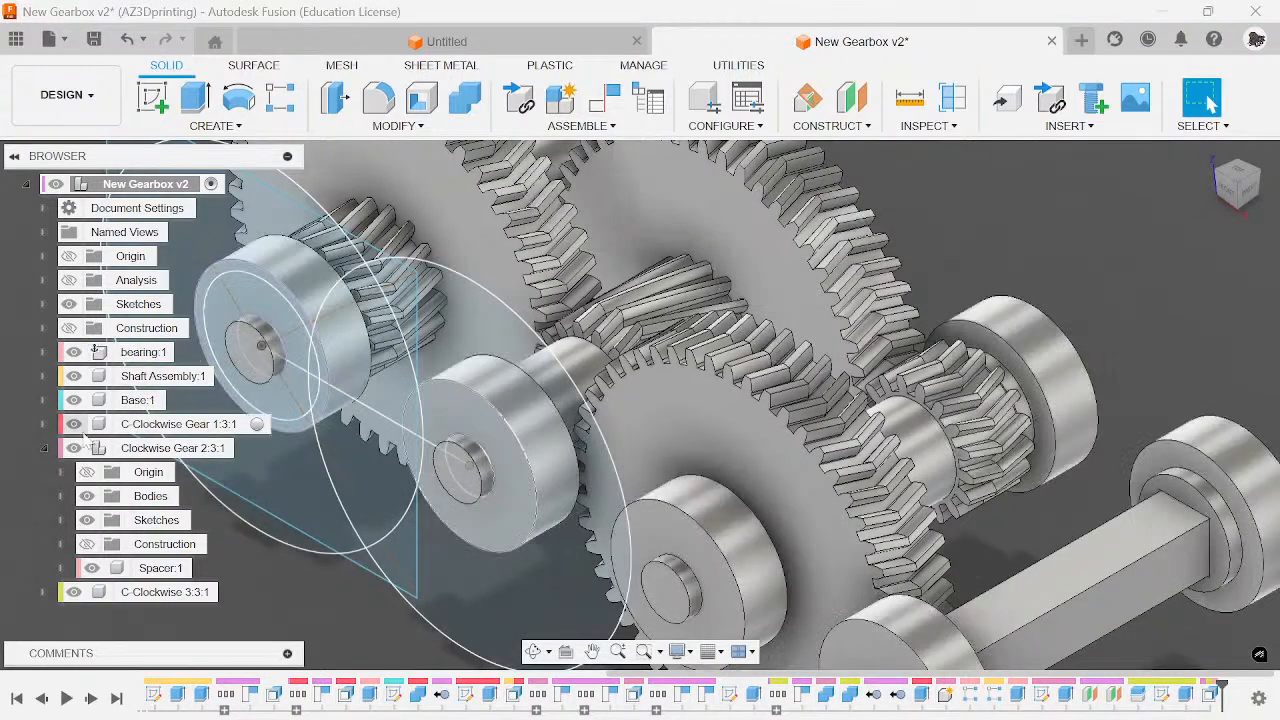
click(44, 448)
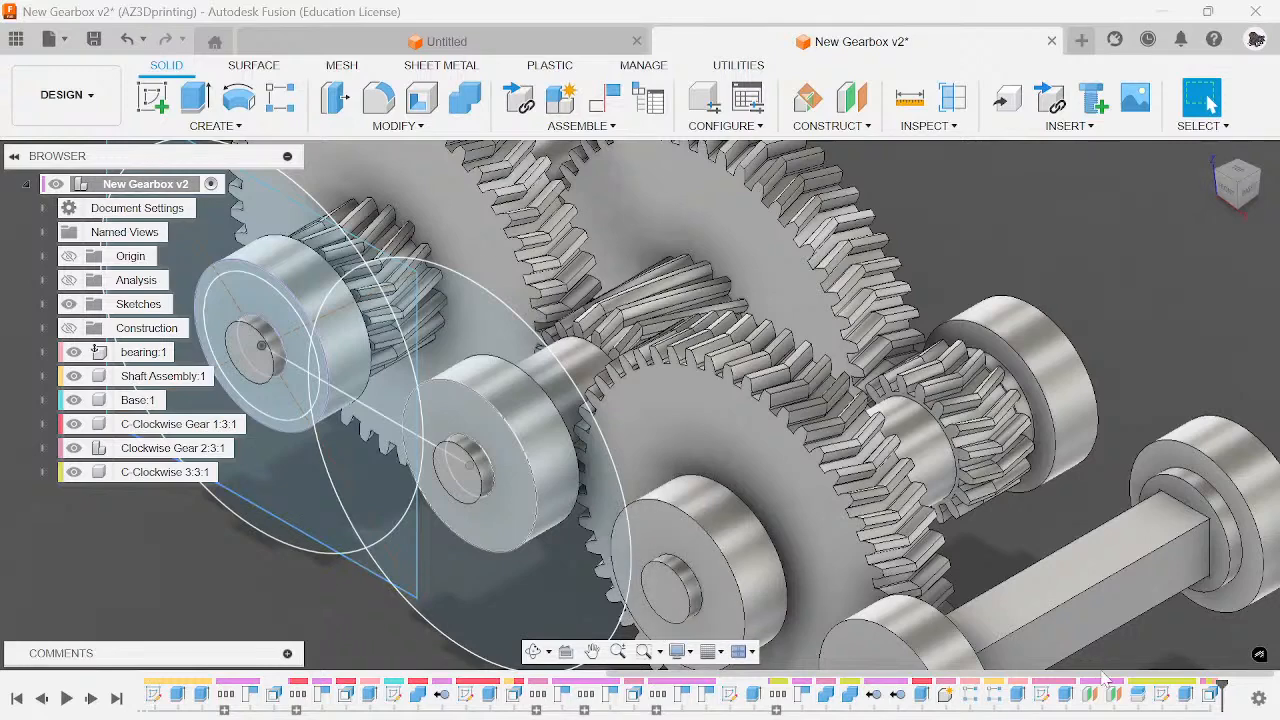
scroll(1013, 521, down, 3)
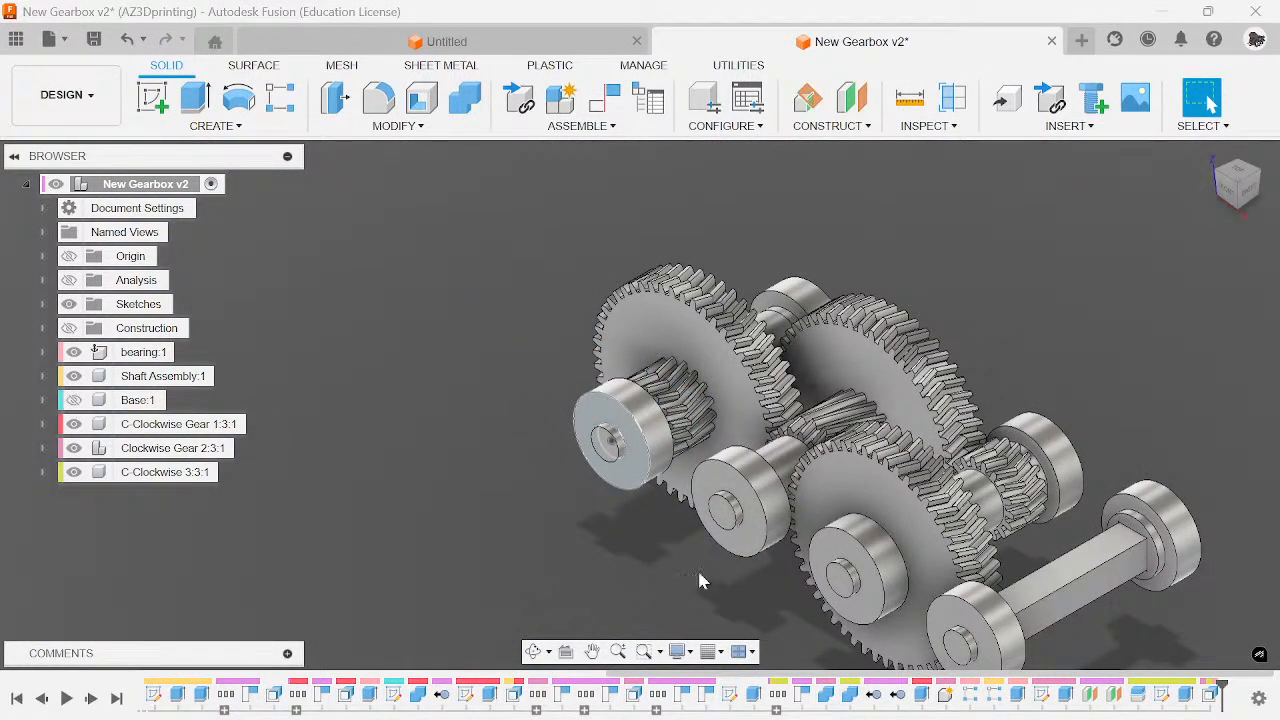
- Roll the timeline back to just after the shaft's extrusions and select three long edges of the square shaft for an equal-distance chamfer
drag(1222, 686, 196, 686)
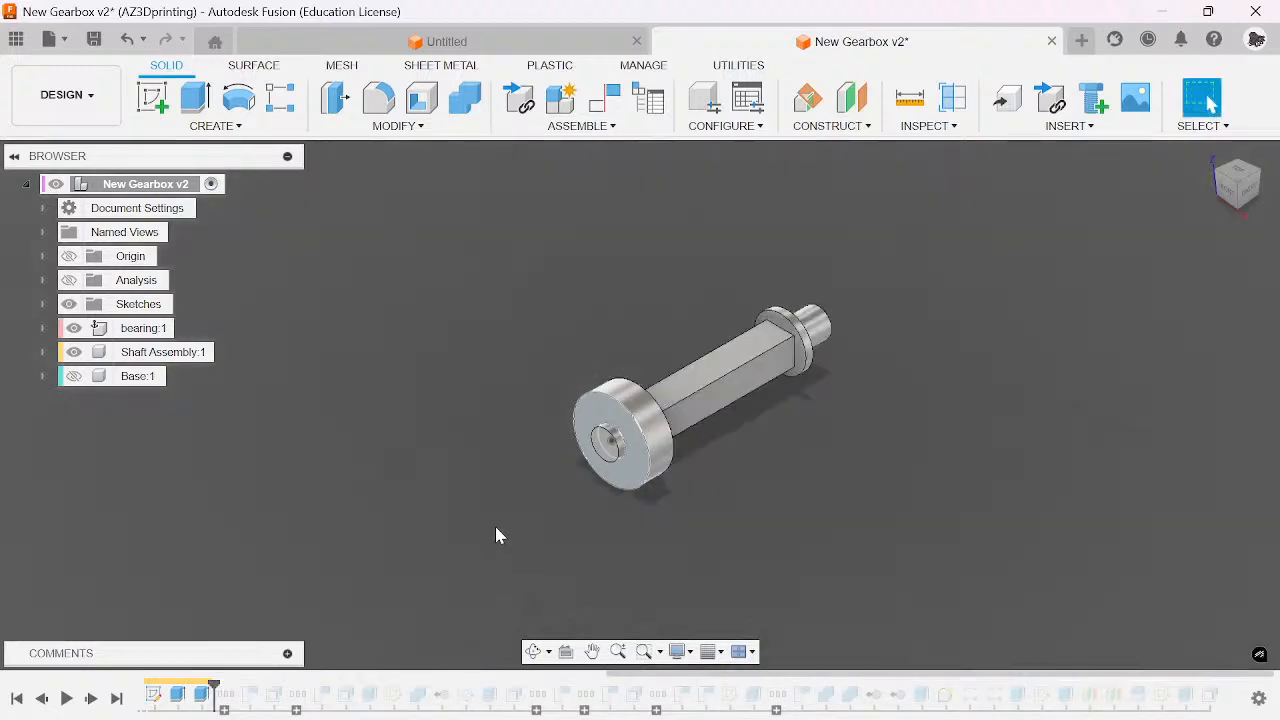
scroll(883, 389, up, 3)
key(c)
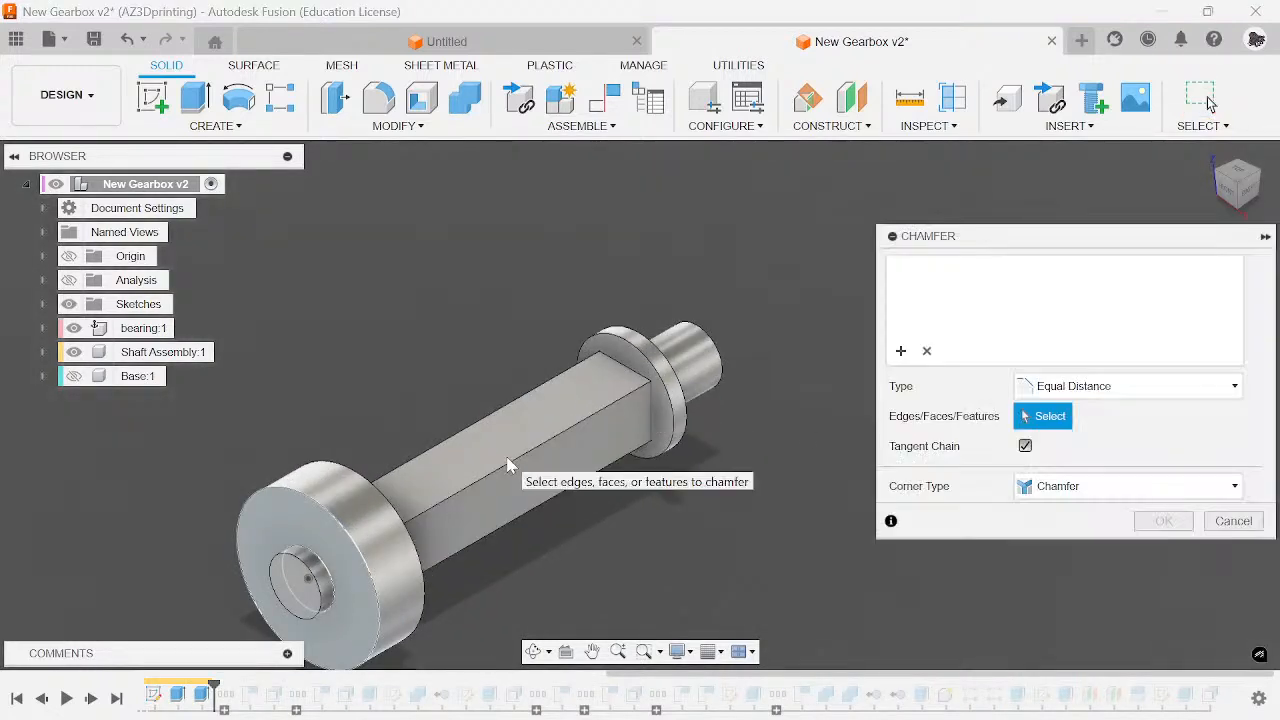
click(513, 460)
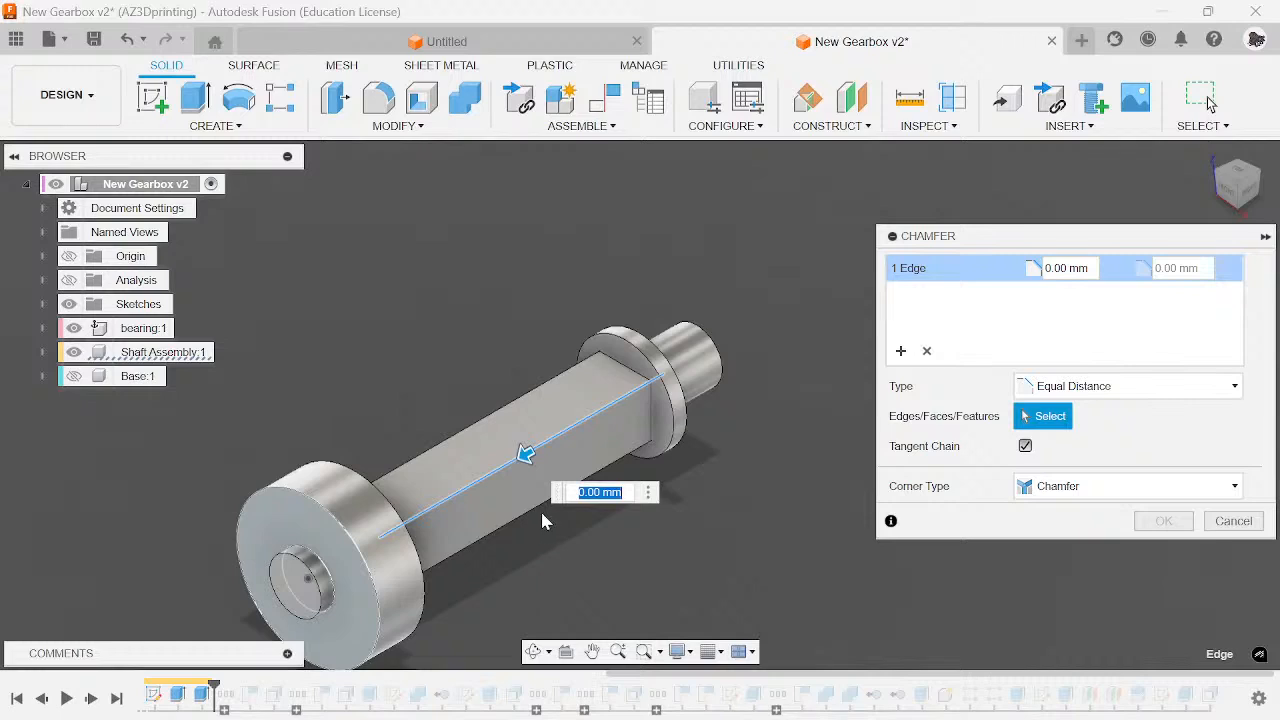
click(540, 509)
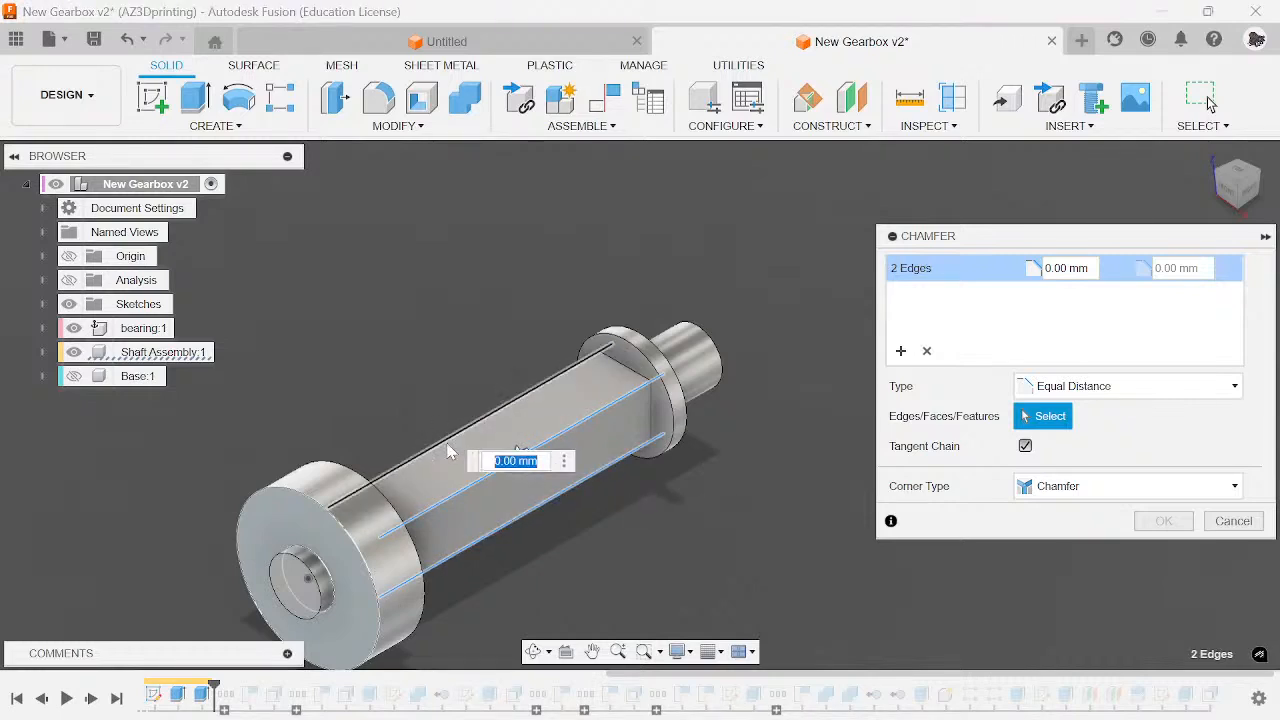
click(430, 447)
- Add the square shaft's fourth long edge and chamfer all four edges by 0.5 mm
drag(1203, 181, 1189, 171)
middle_drag(622, 397, 605, 222)
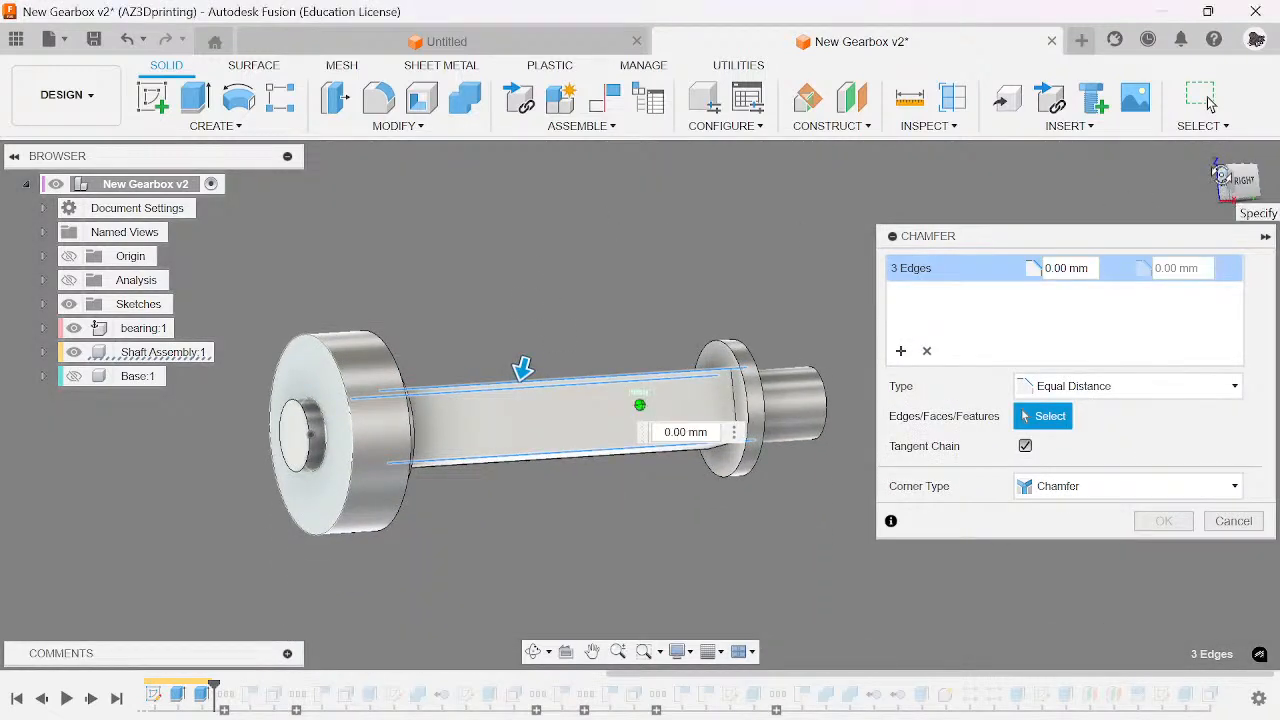
click(1225, 190)
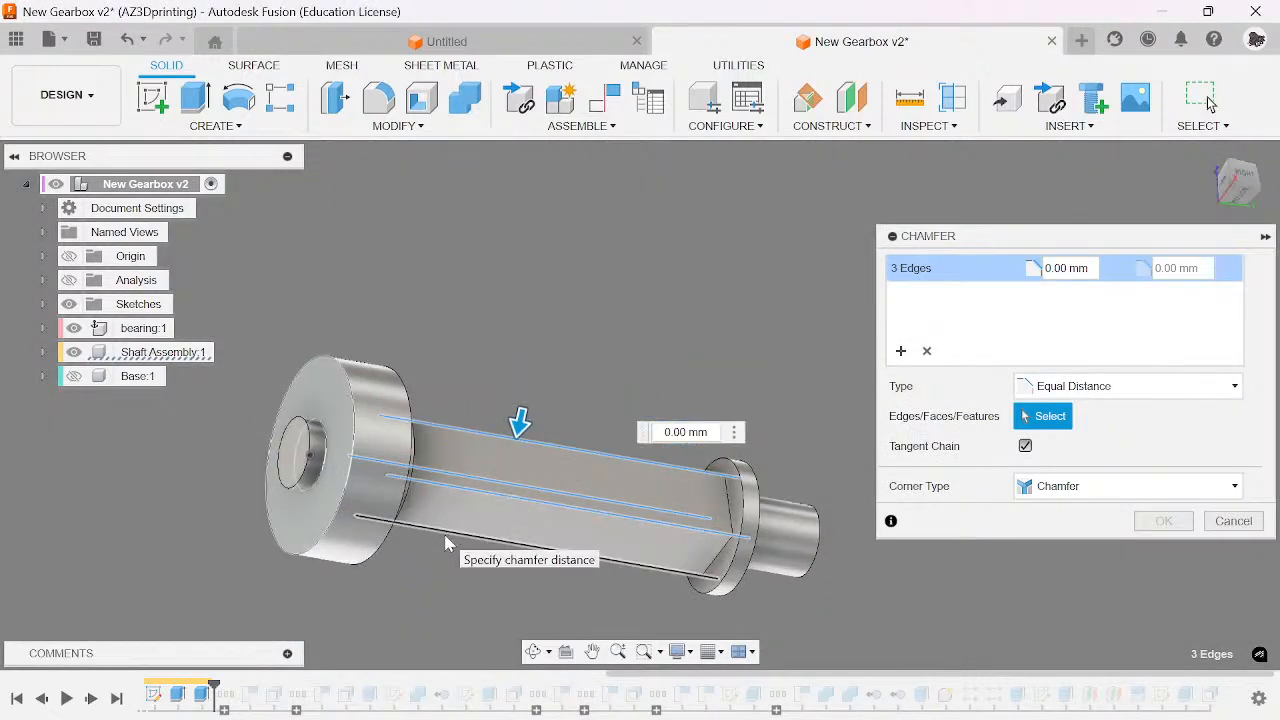
click(510, 547)
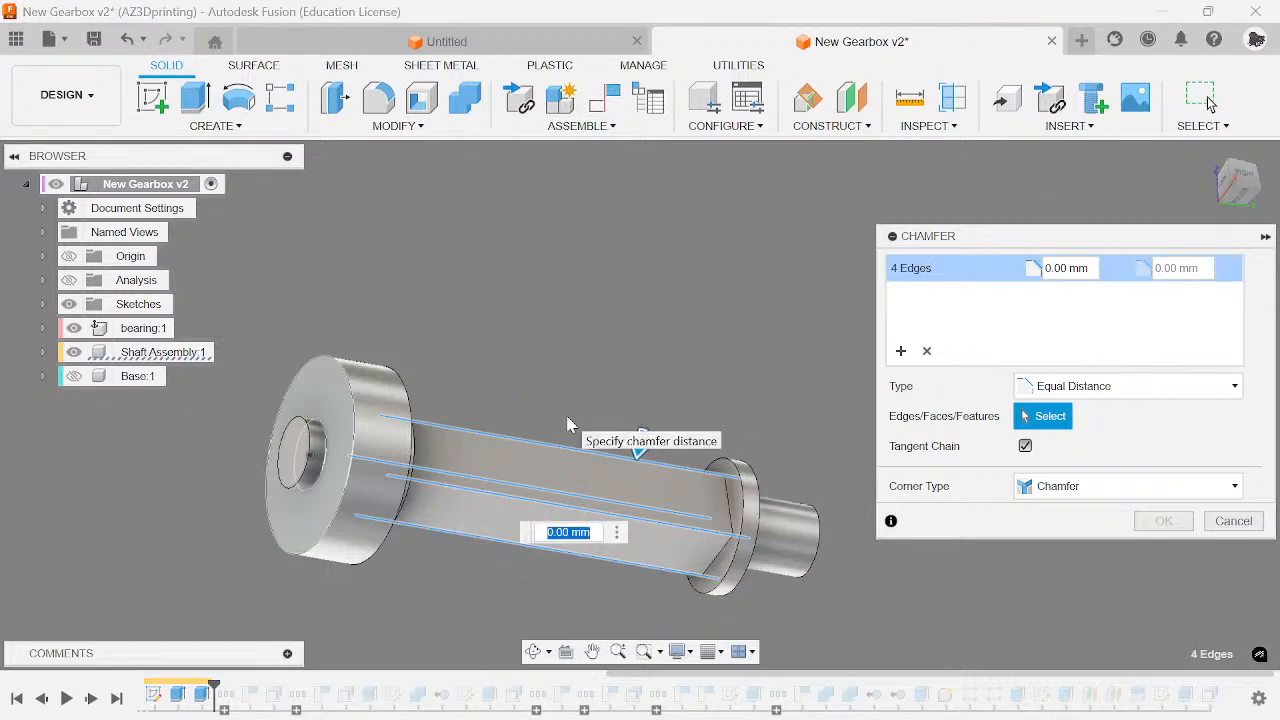
text(0.5)
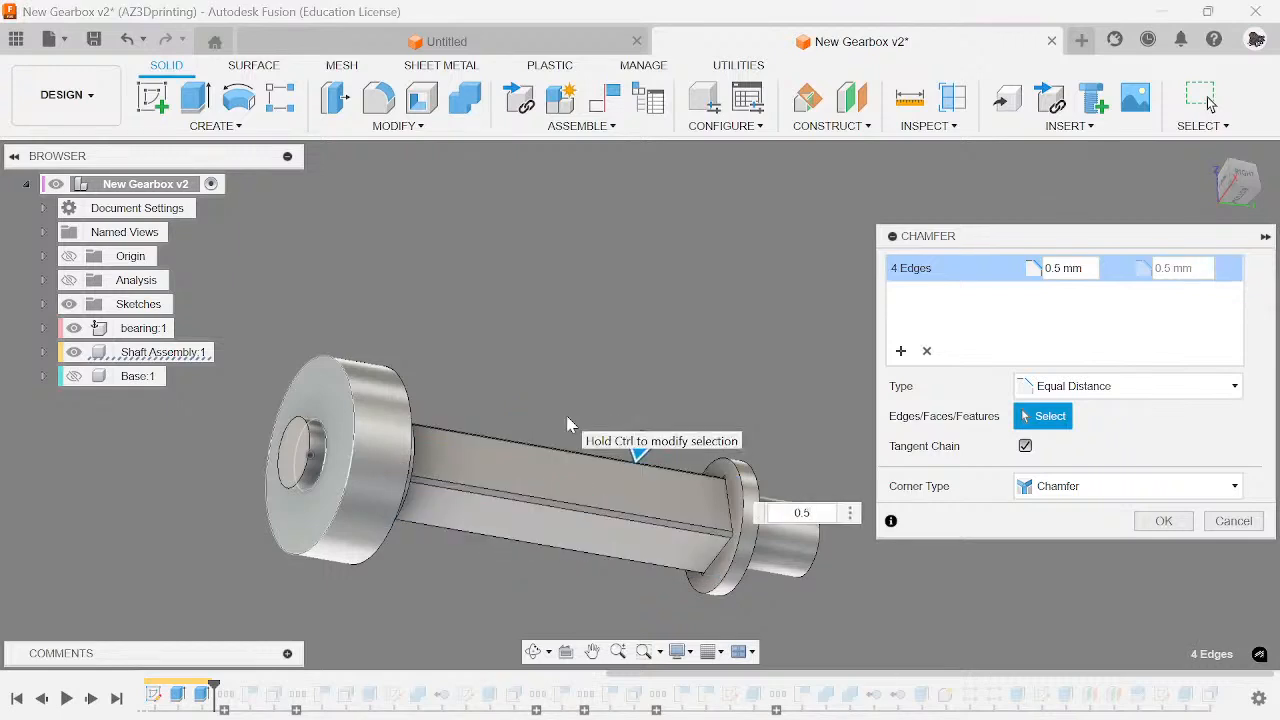
scroll(546, 548, up, 4)
scroll(446, 418, down, 3)
scroll(483, 378, up, 2)
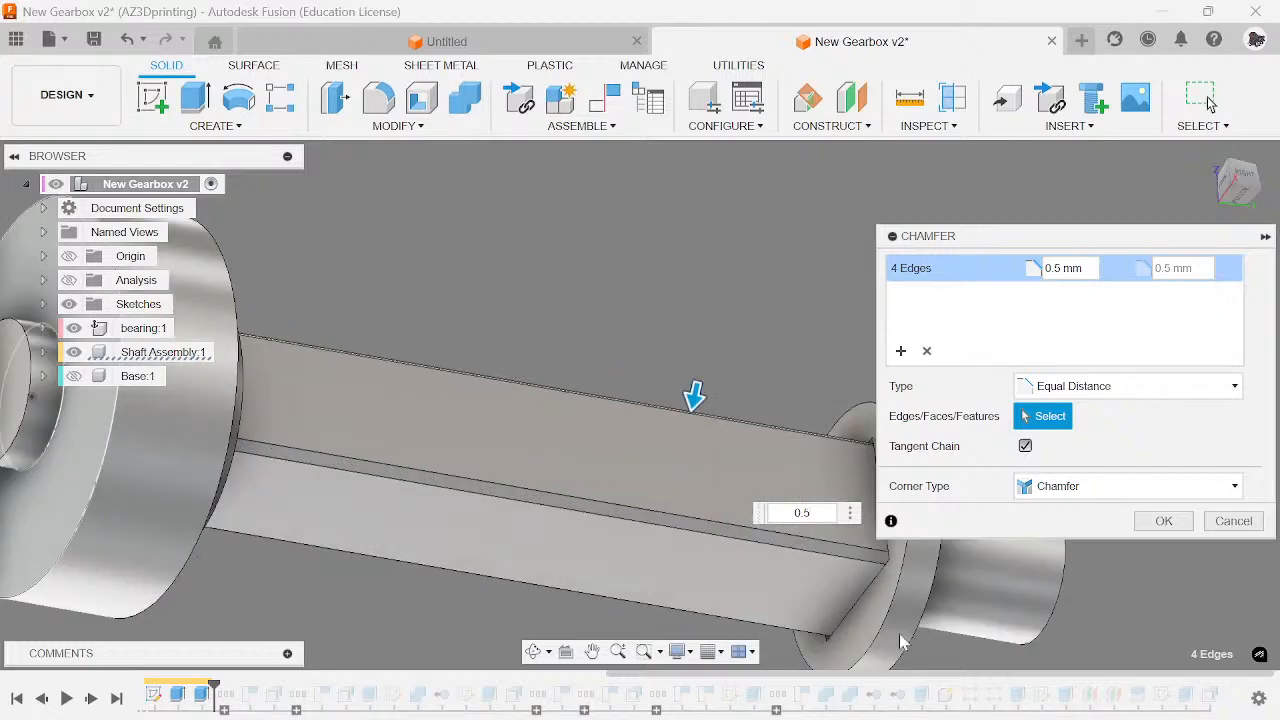
click(1170, 521)
scroll(742, 485, down, 3)
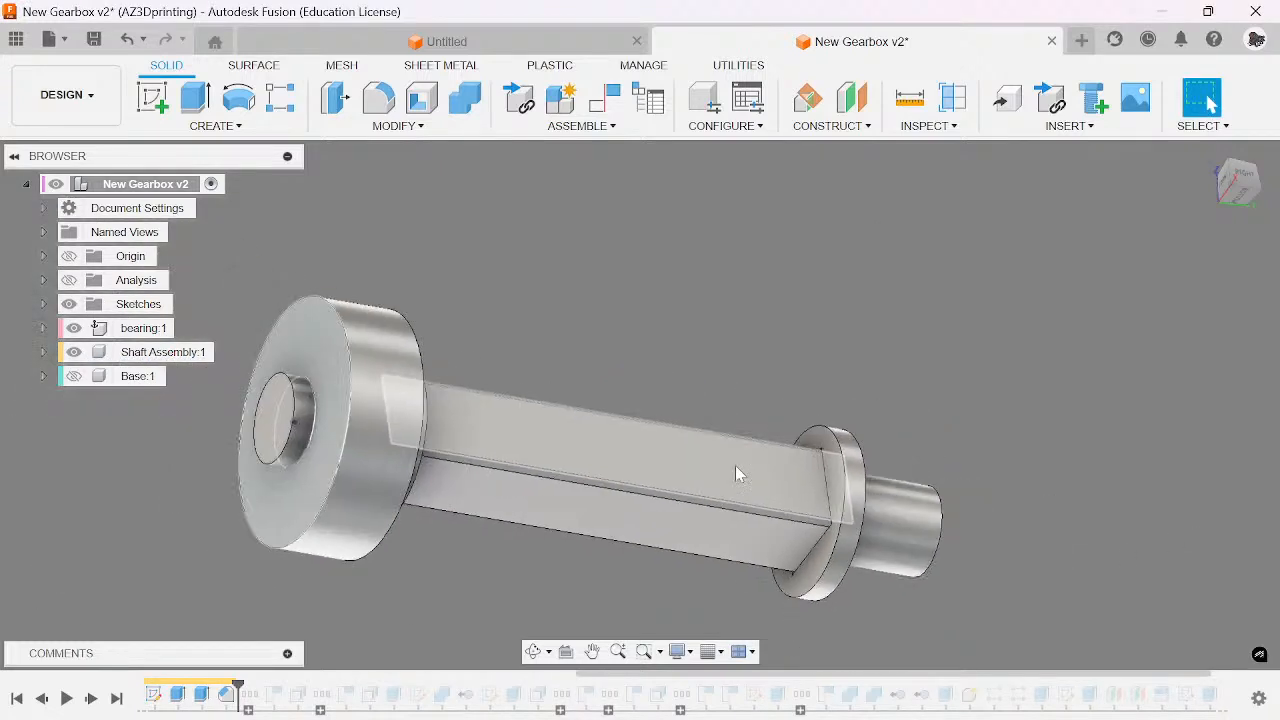
click(1232, 197)
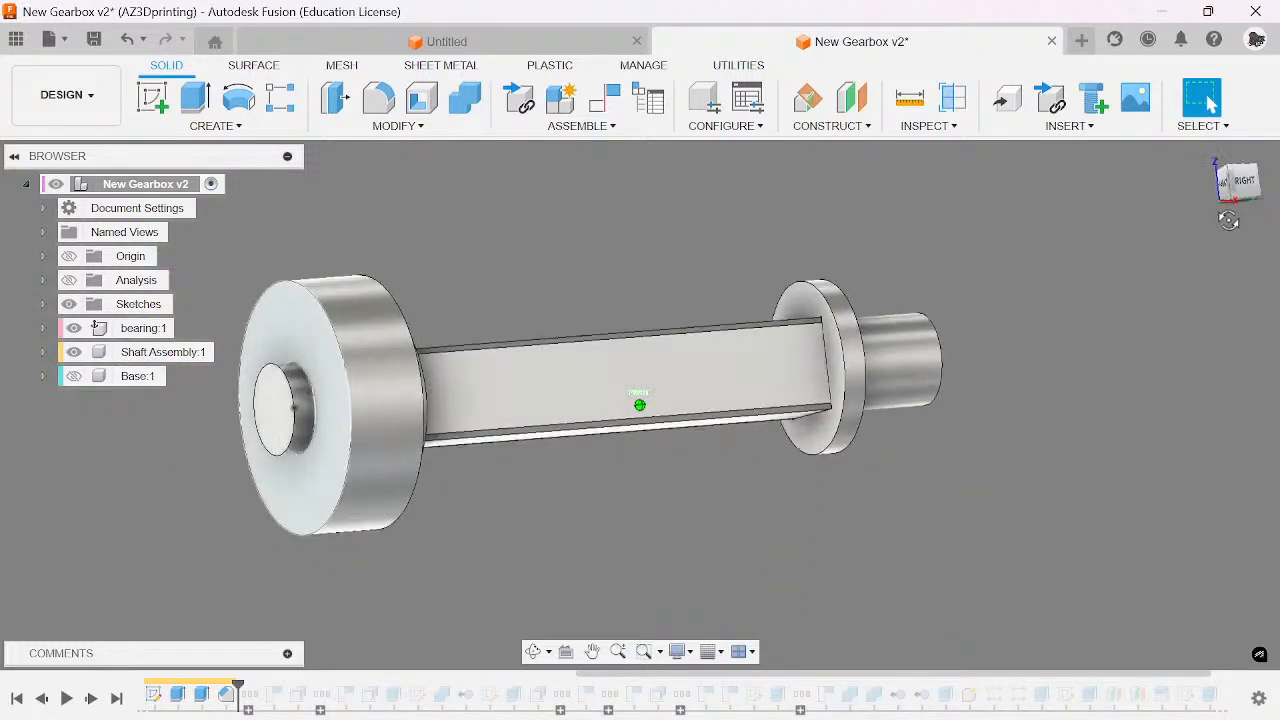
- Roll the timeline forward past the chamfer to its end so that all the gearbox features are recomputed
click(226, 694)
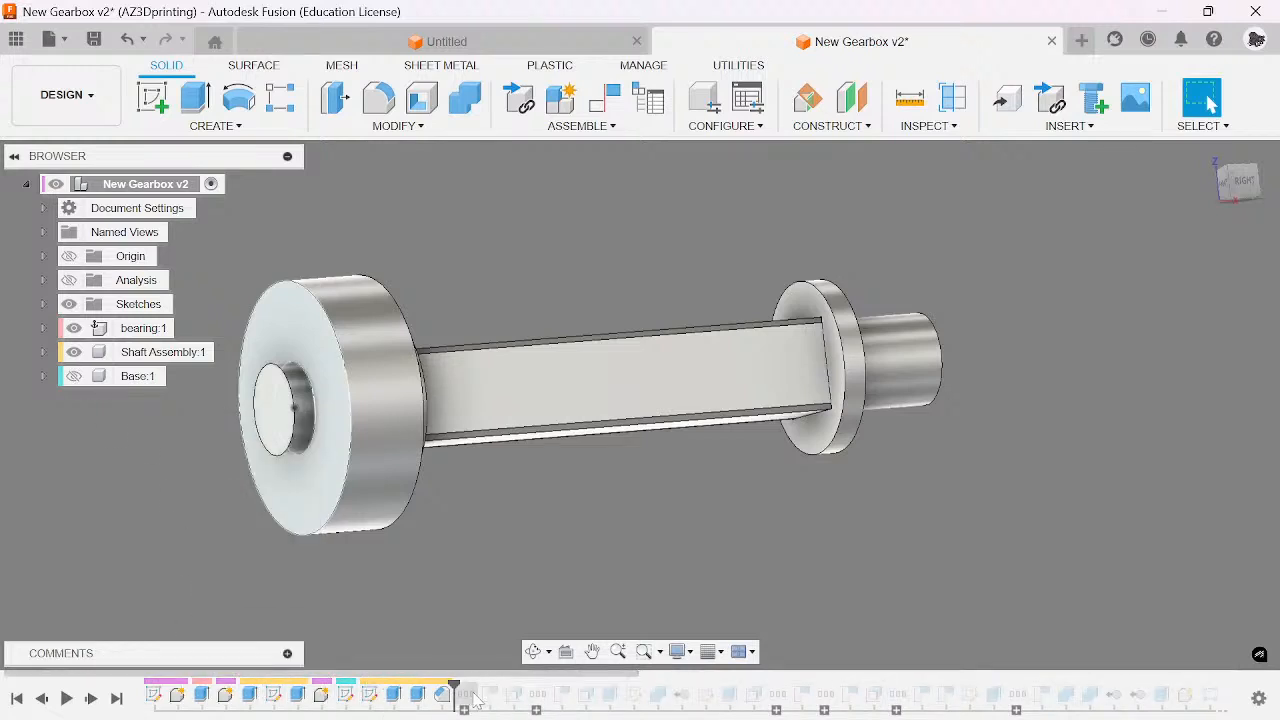
drag(453, 685, 1222, 688)
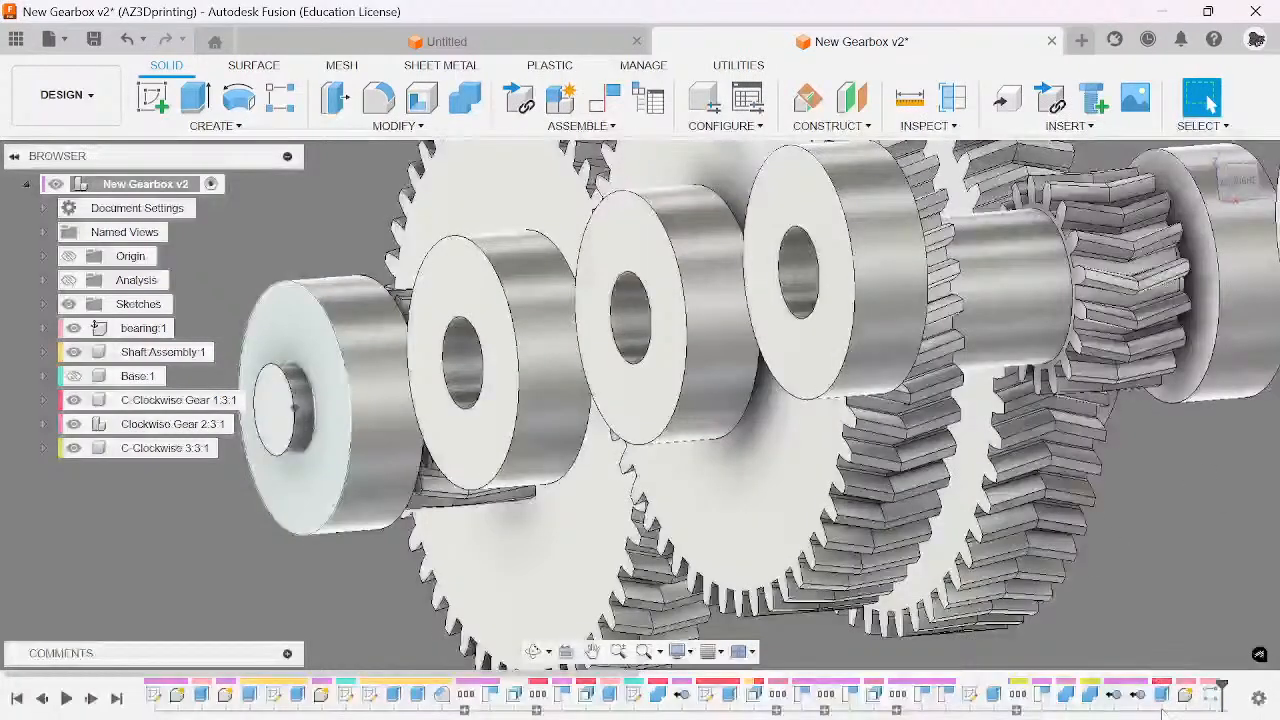
mouse_move(1222, 686)
mouse_down()
mouse_move(982, 688)
mouse_move(1220, 688)
mouse_up()
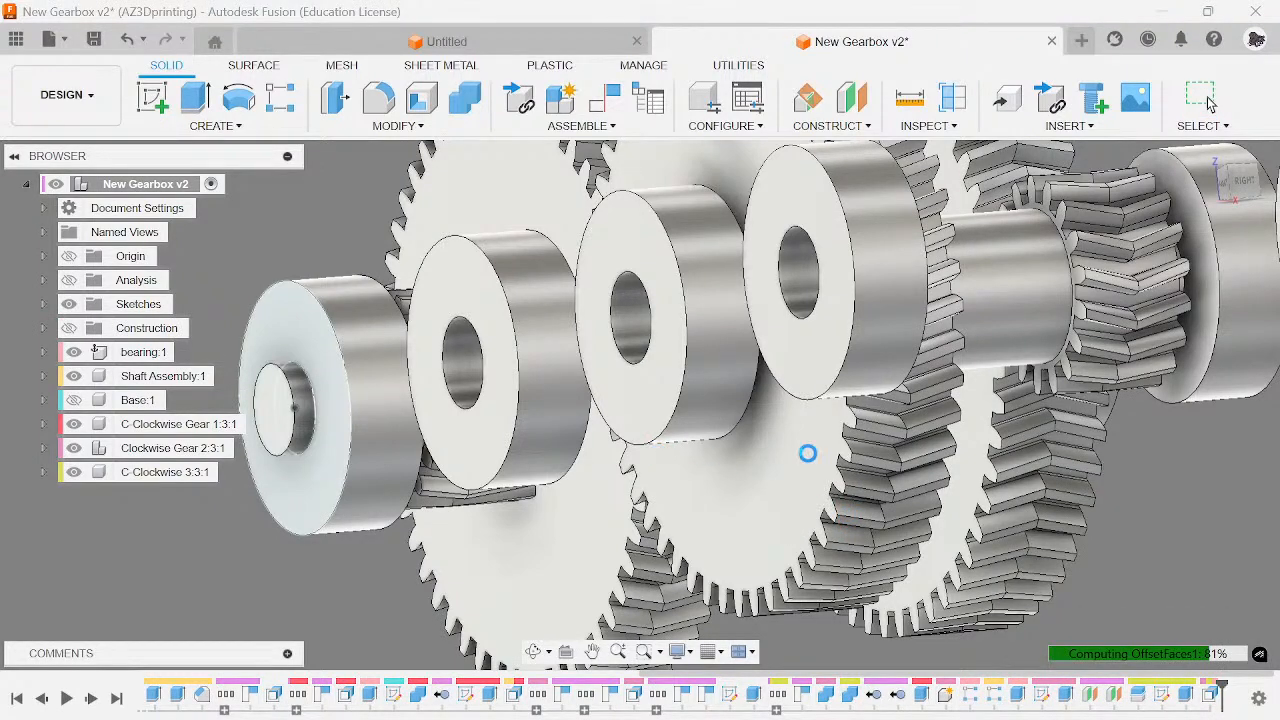
scroll(668, 493, down, 3)
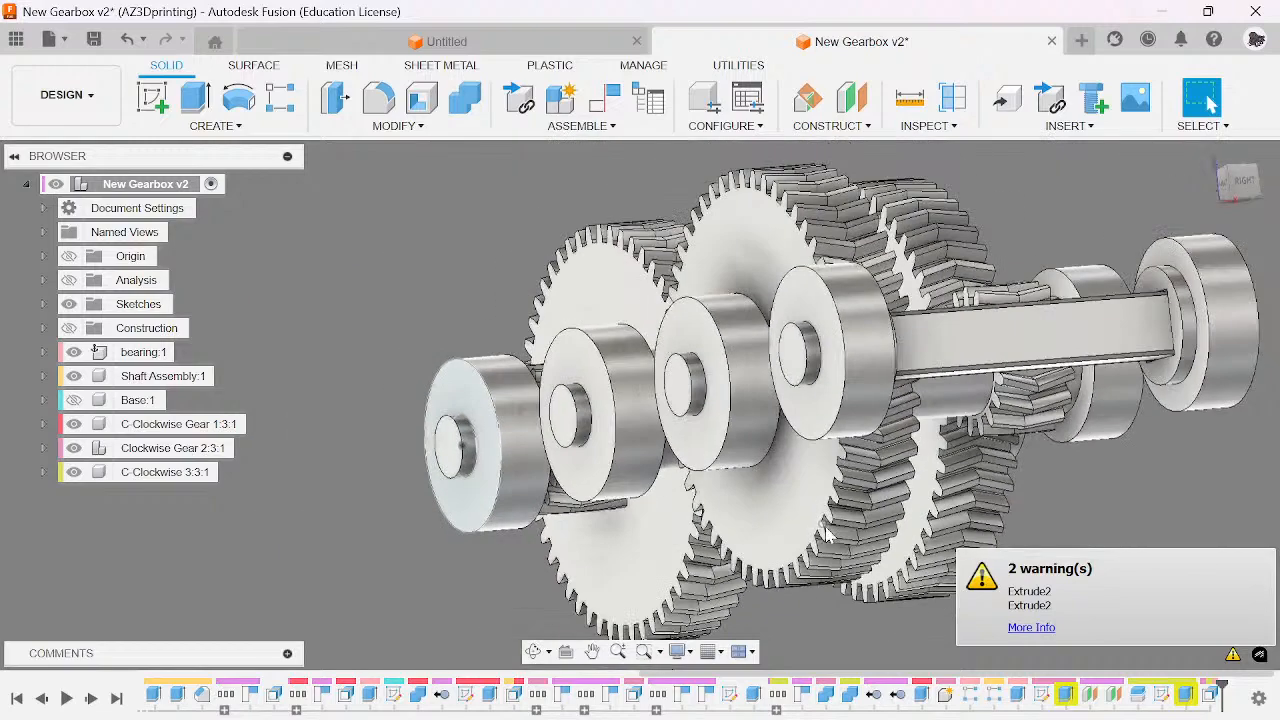
drag(1247, 184, 1269, 202)
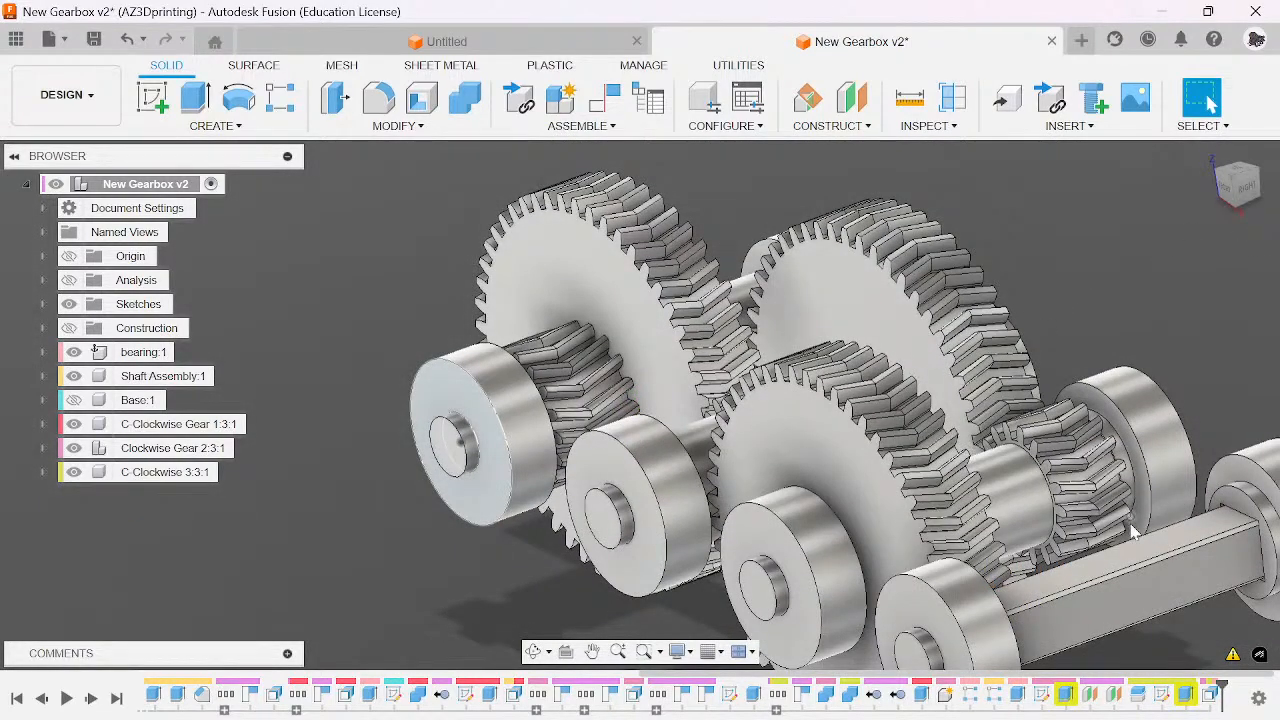
right_click(1068, 697)
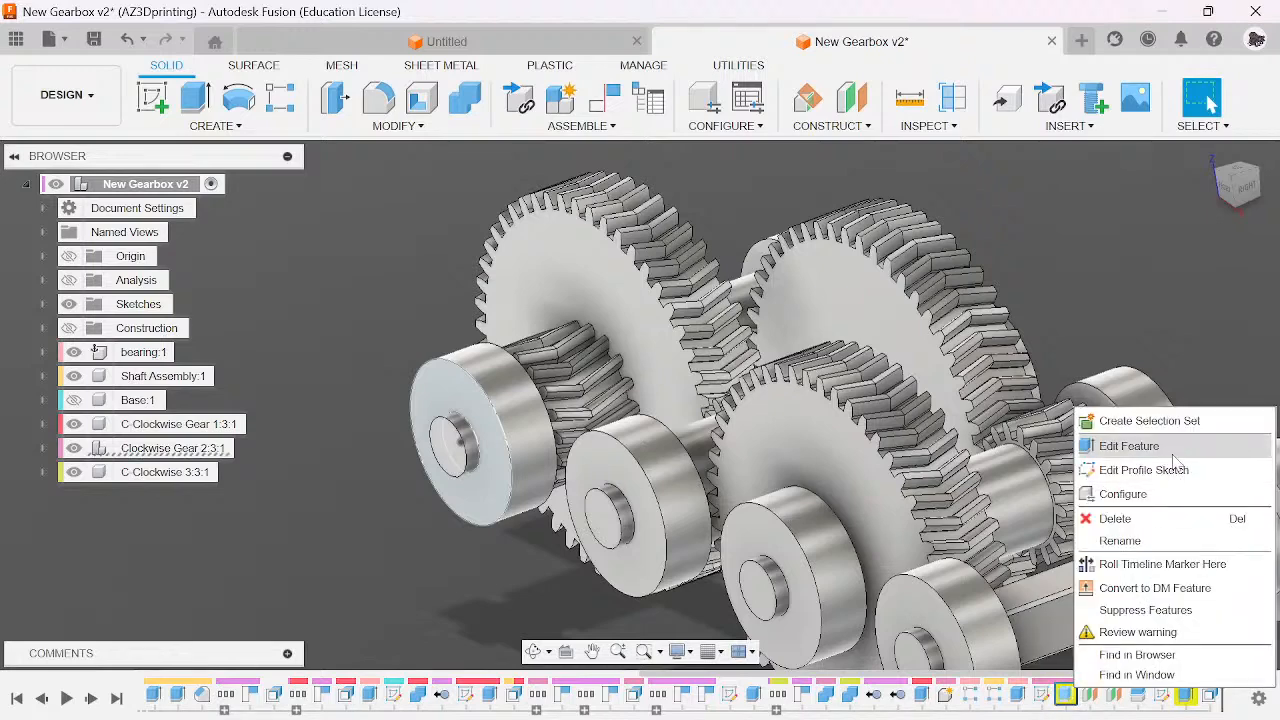
click(1050, 391)
scroll(721, 450, up, 6)
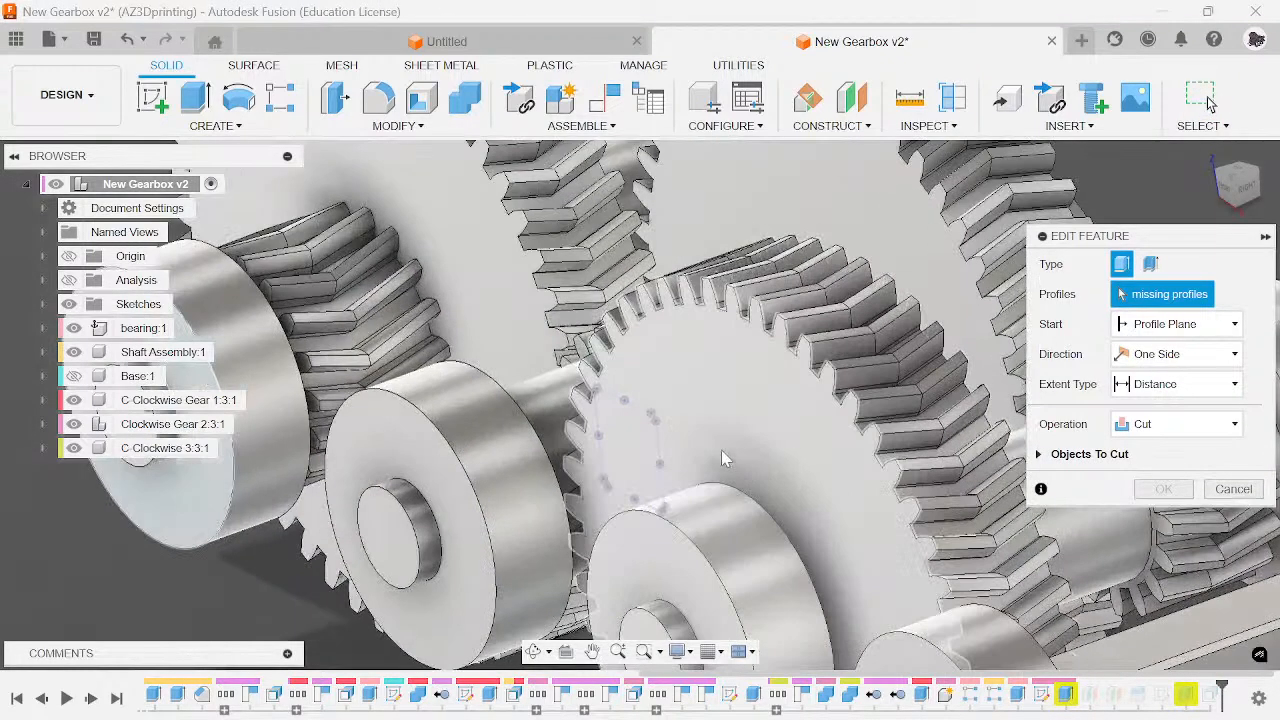
click(1230, 490)
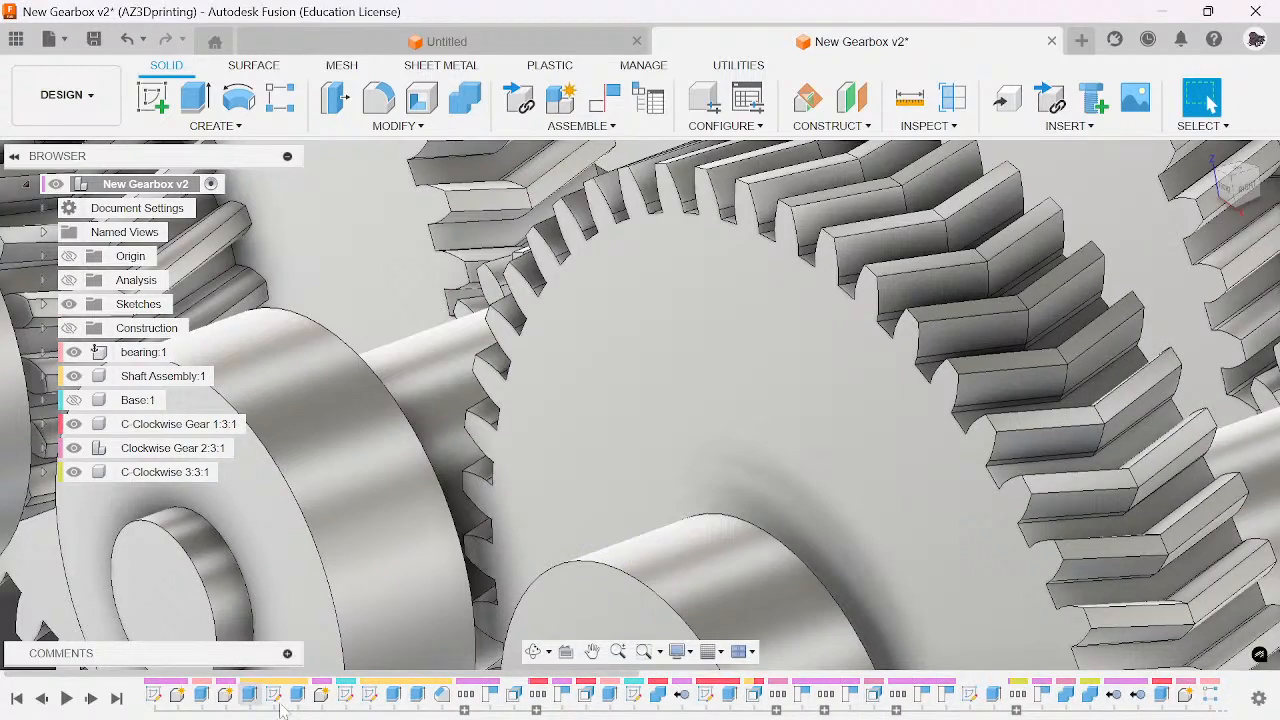
mouse_move(438, 712)
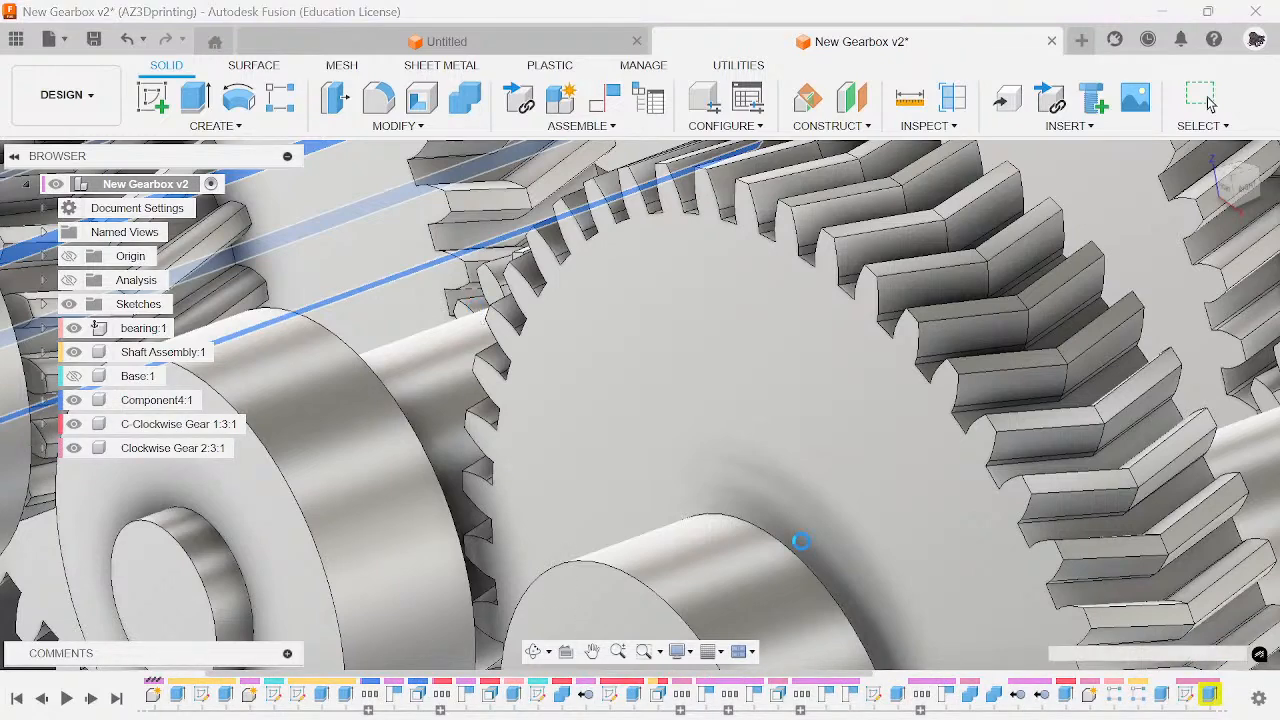
mouse_move(1050, 700)
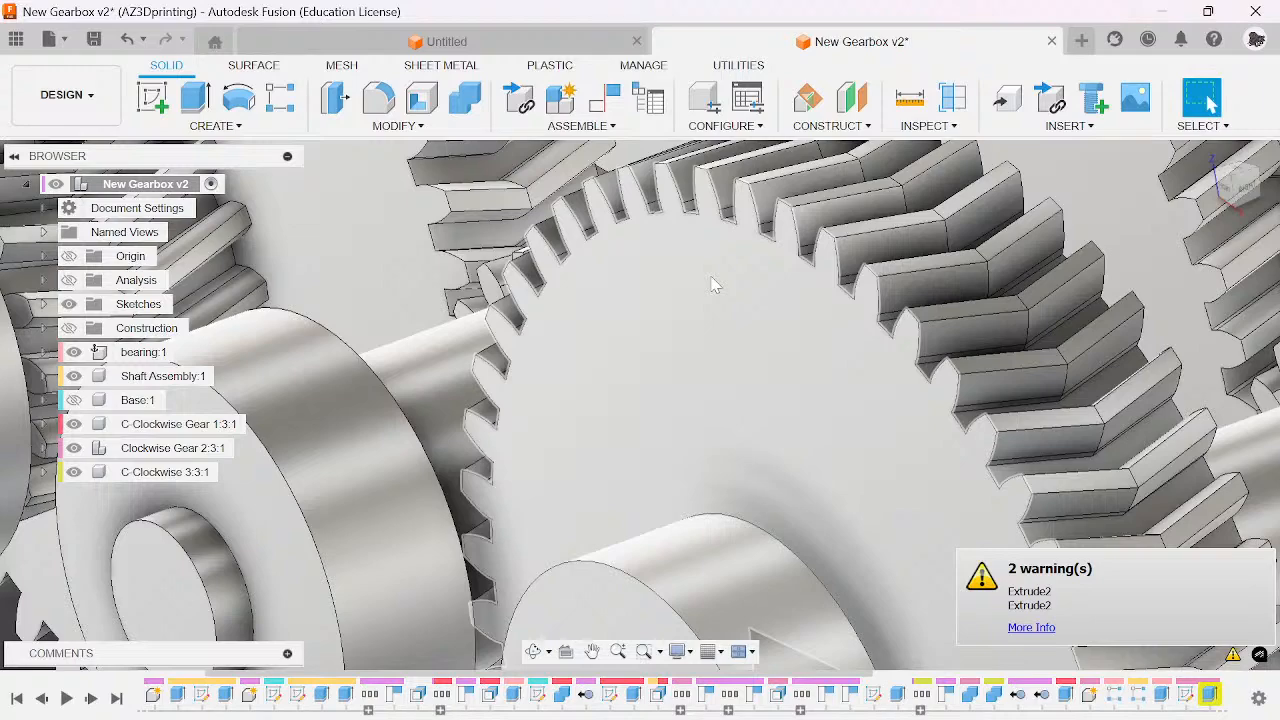
scroll(603, 378, down, 5)
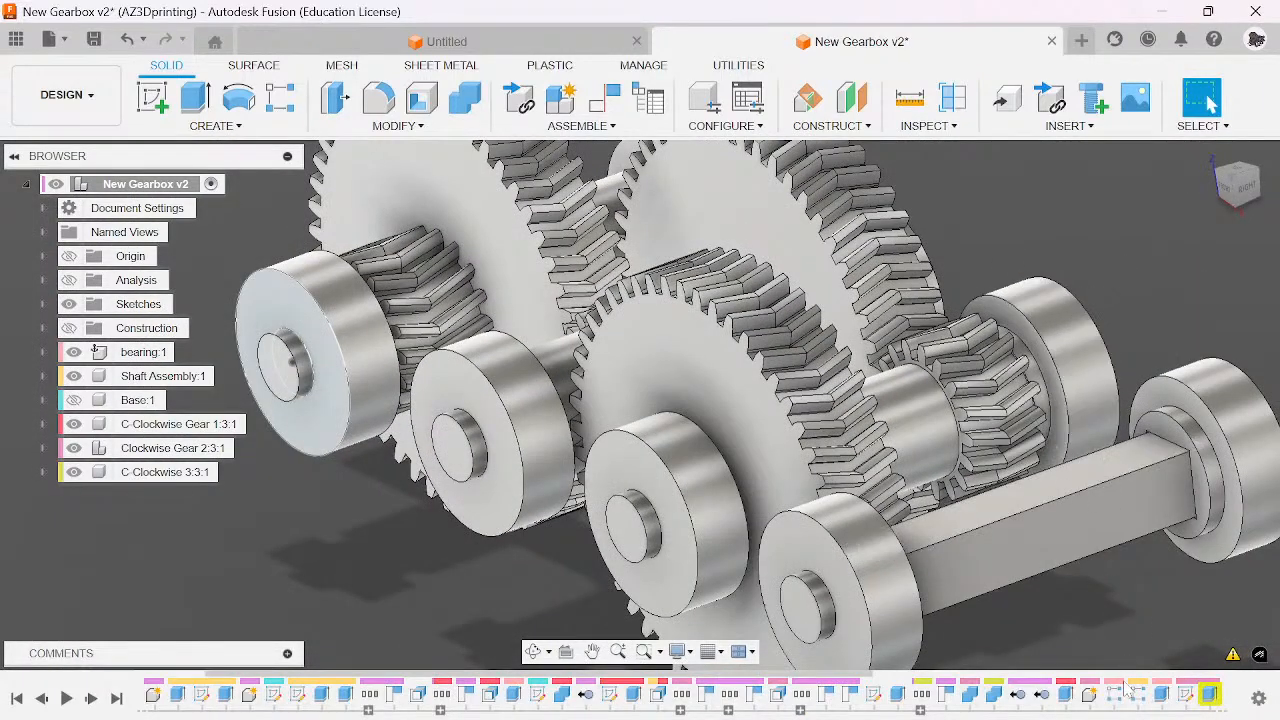
scroll(1052, 710, down, 3)
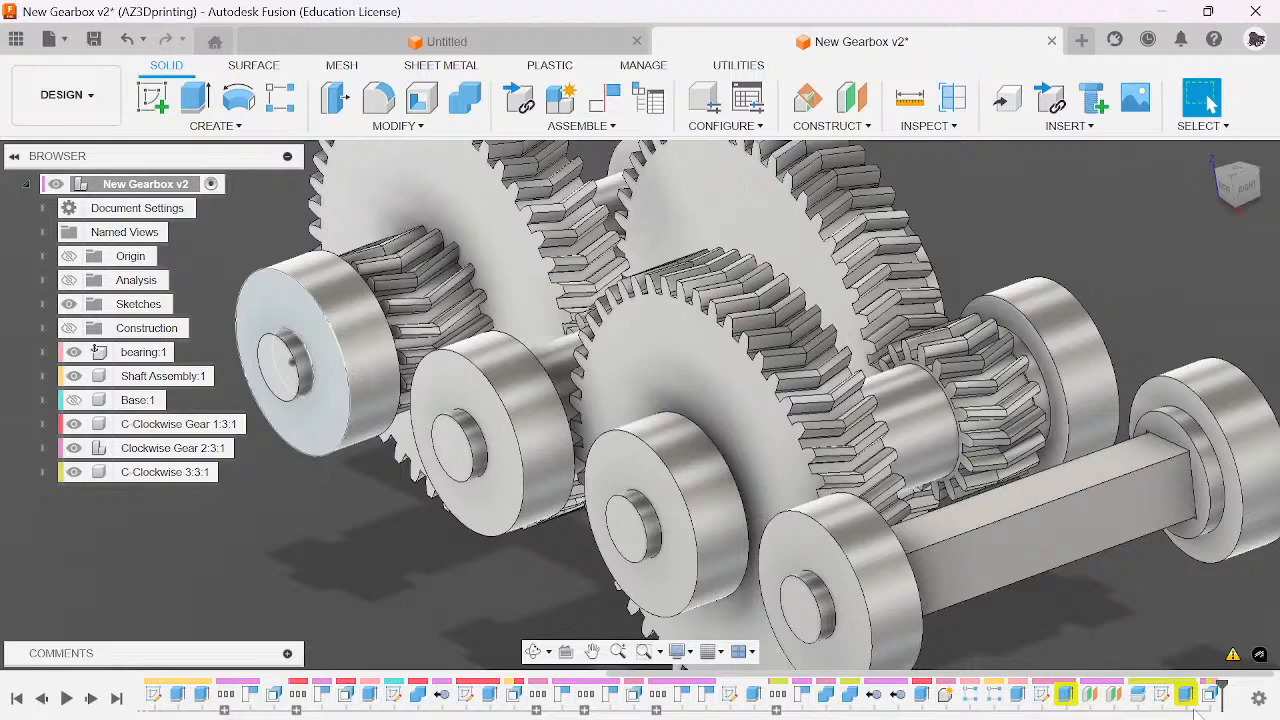
right_click(1065, 694)
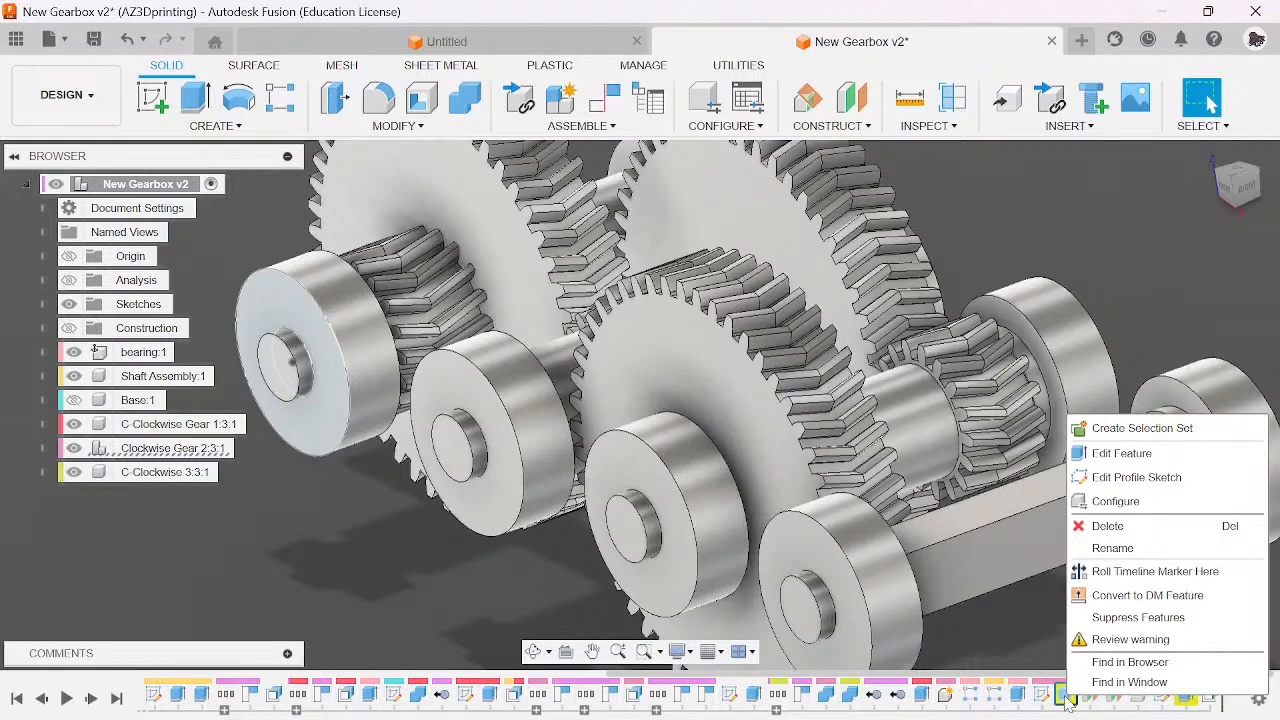
click(1122, 453)
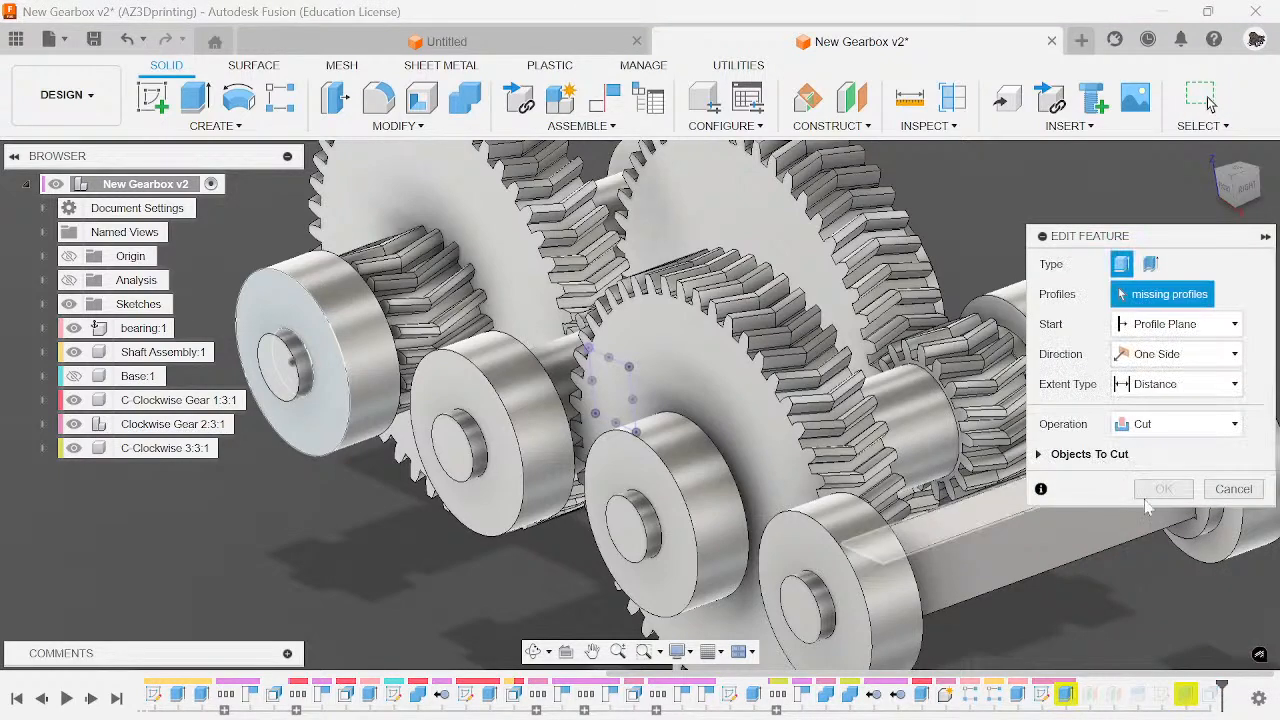
click(1050, 456)
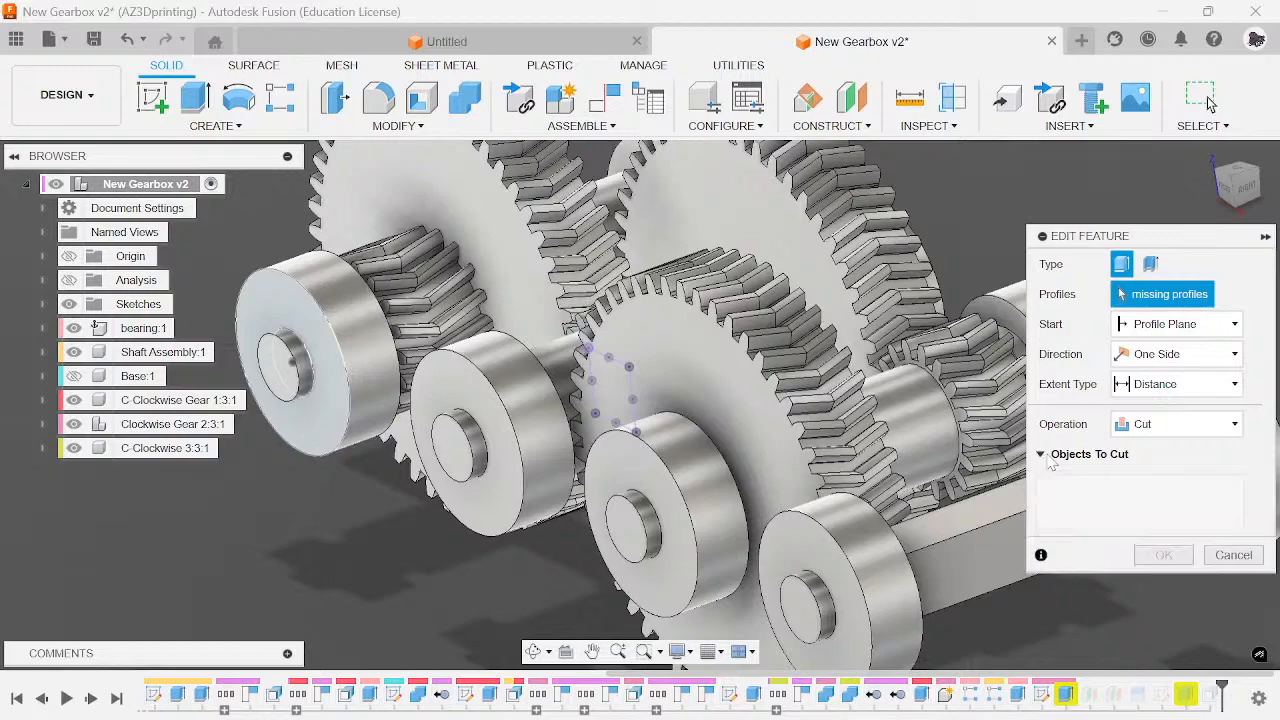
scroll(650, 394, up, 3)
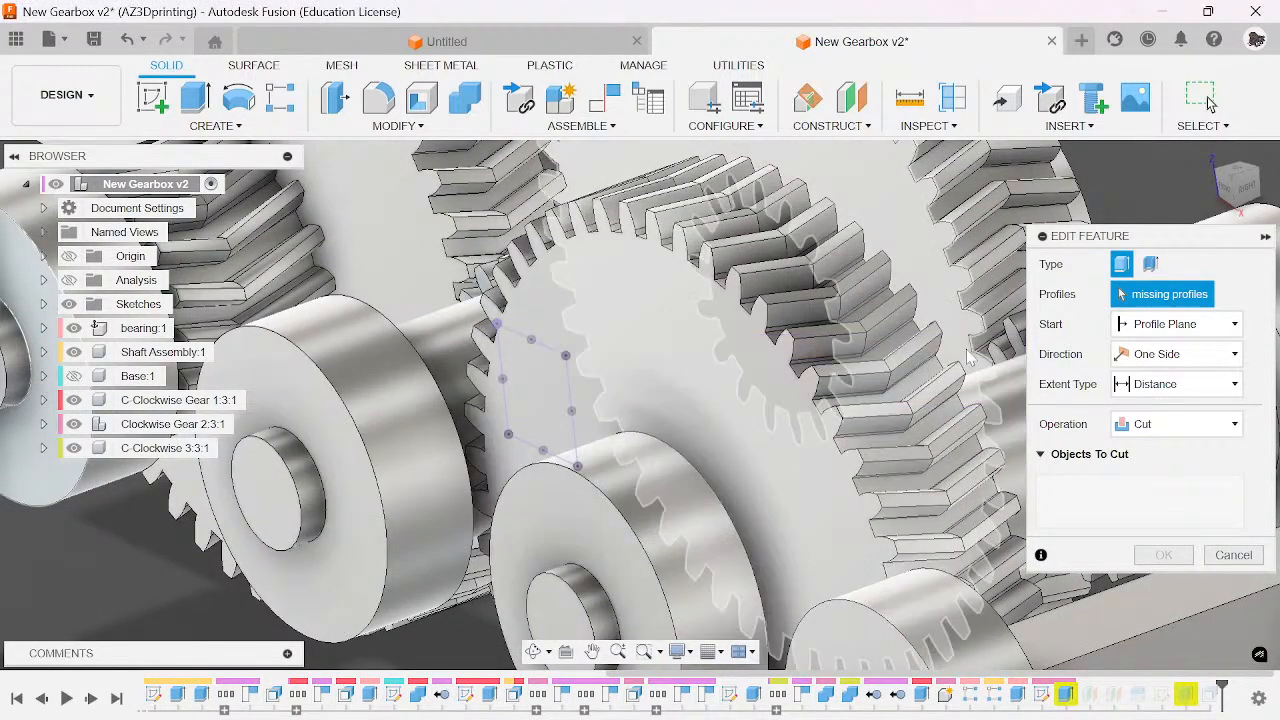
click(252, 424)
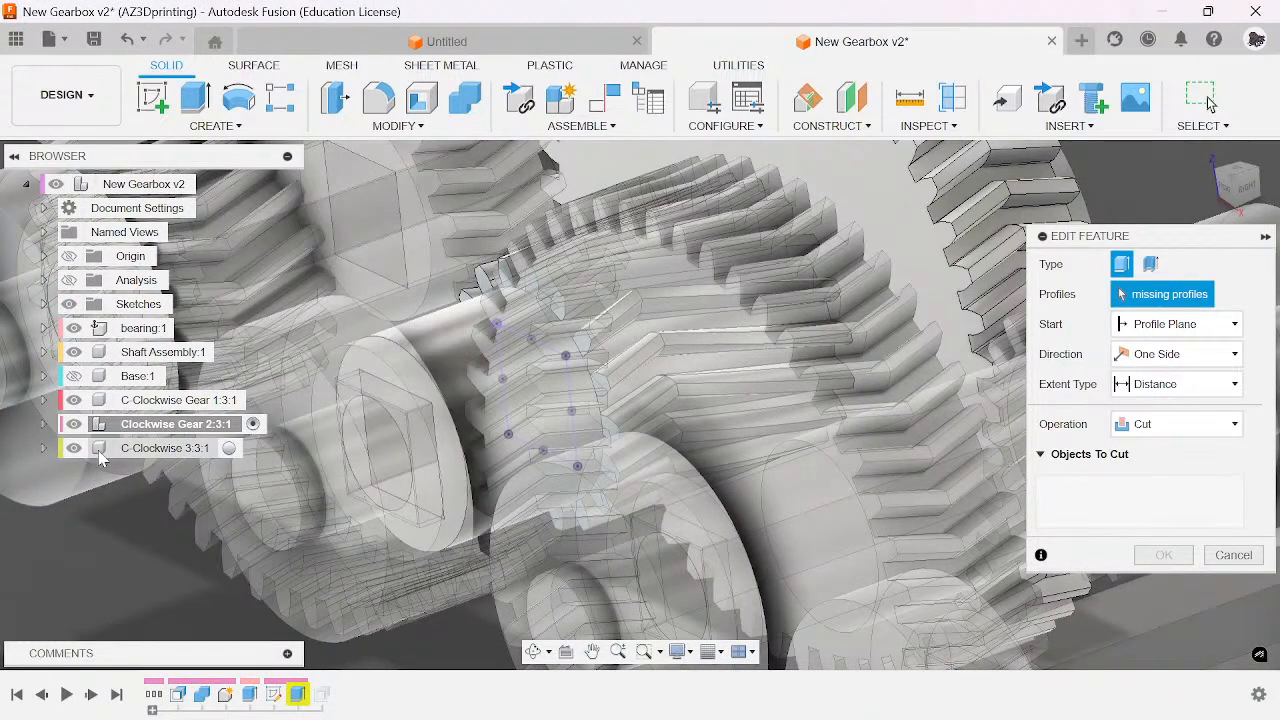
scroll(565, 368, up, 5)
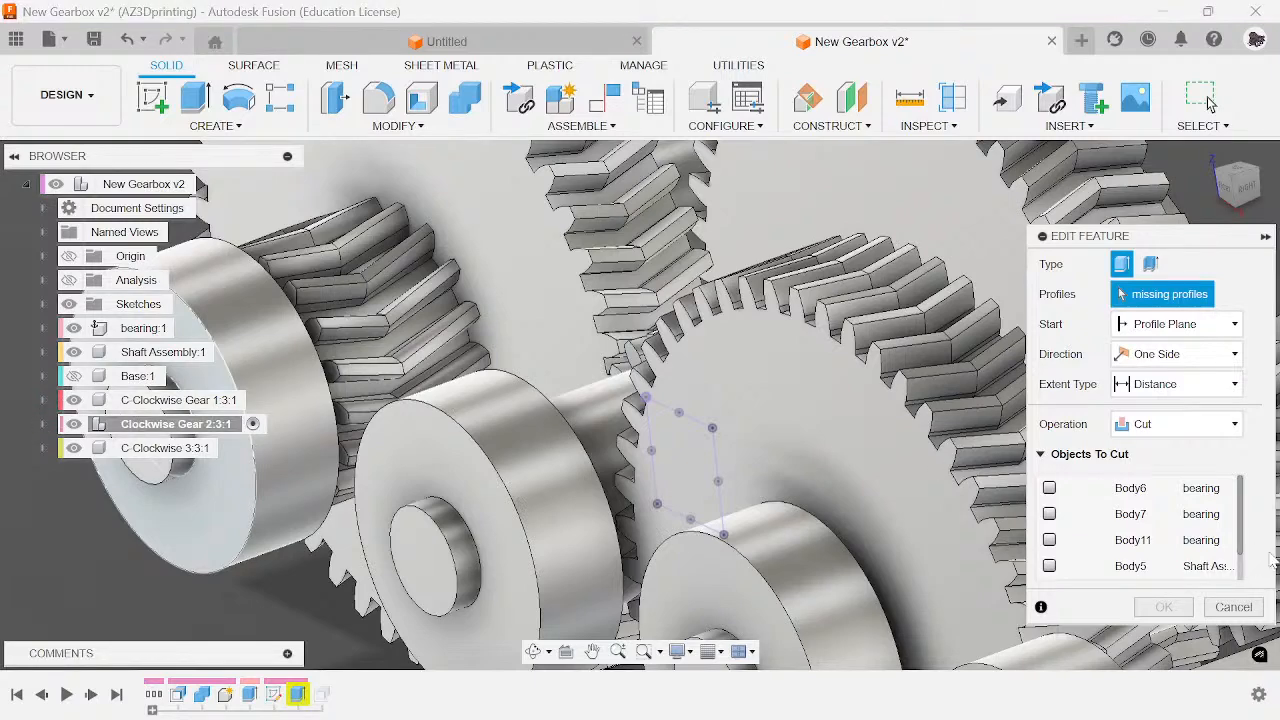
click(1238, 605)
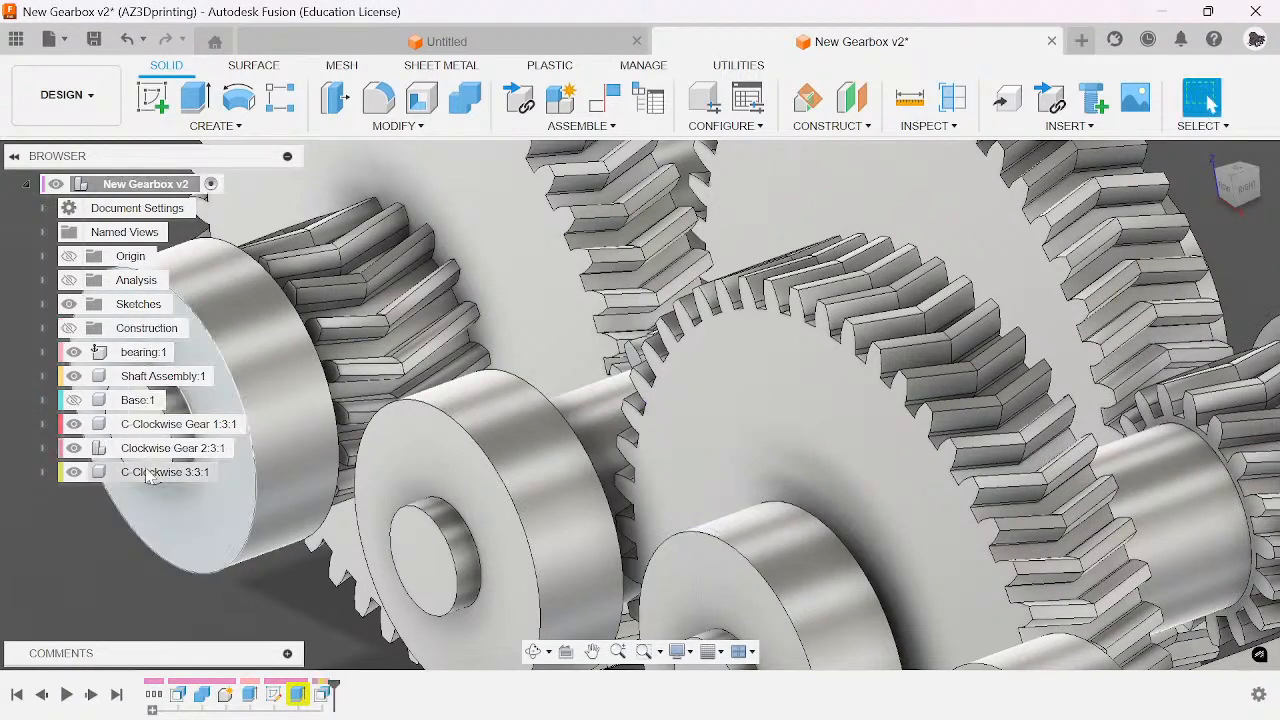
- Isolate Clockwise Gear 2:3:1 so that it is the only component shown, and clear the selection
right_click(150, 449)
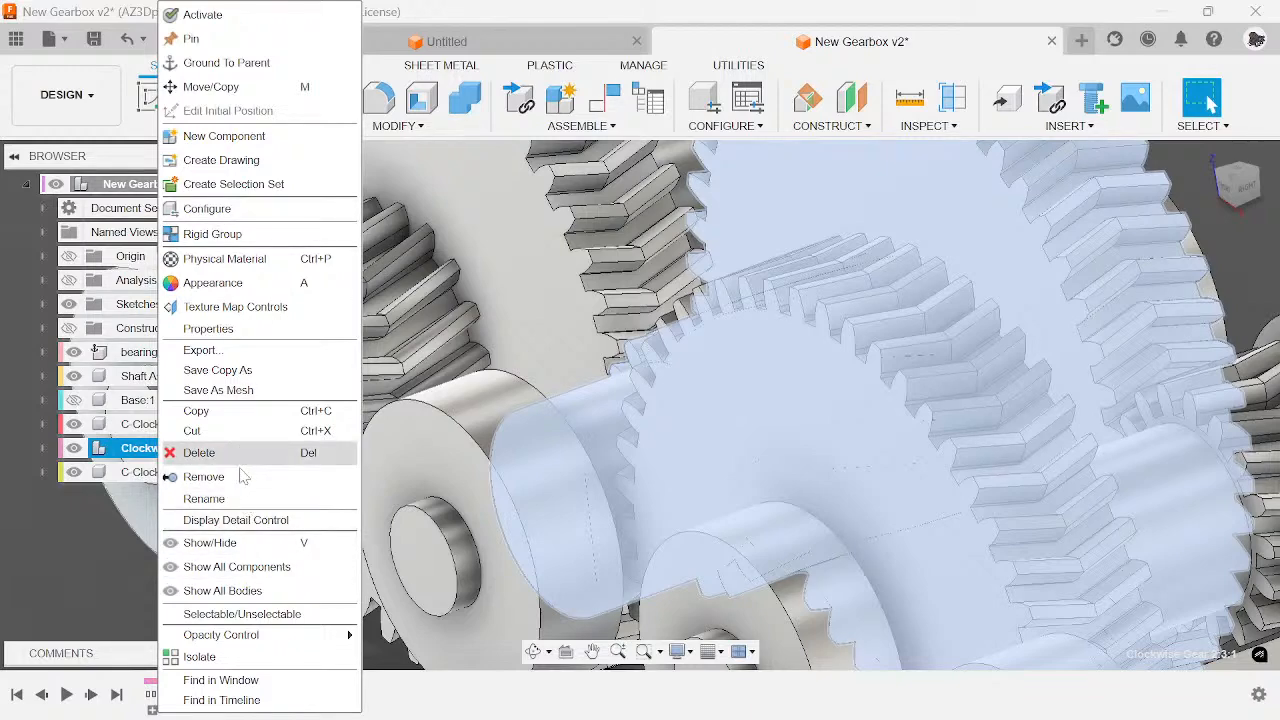
click(254, 660)
scroll(330, 535, down, 3)
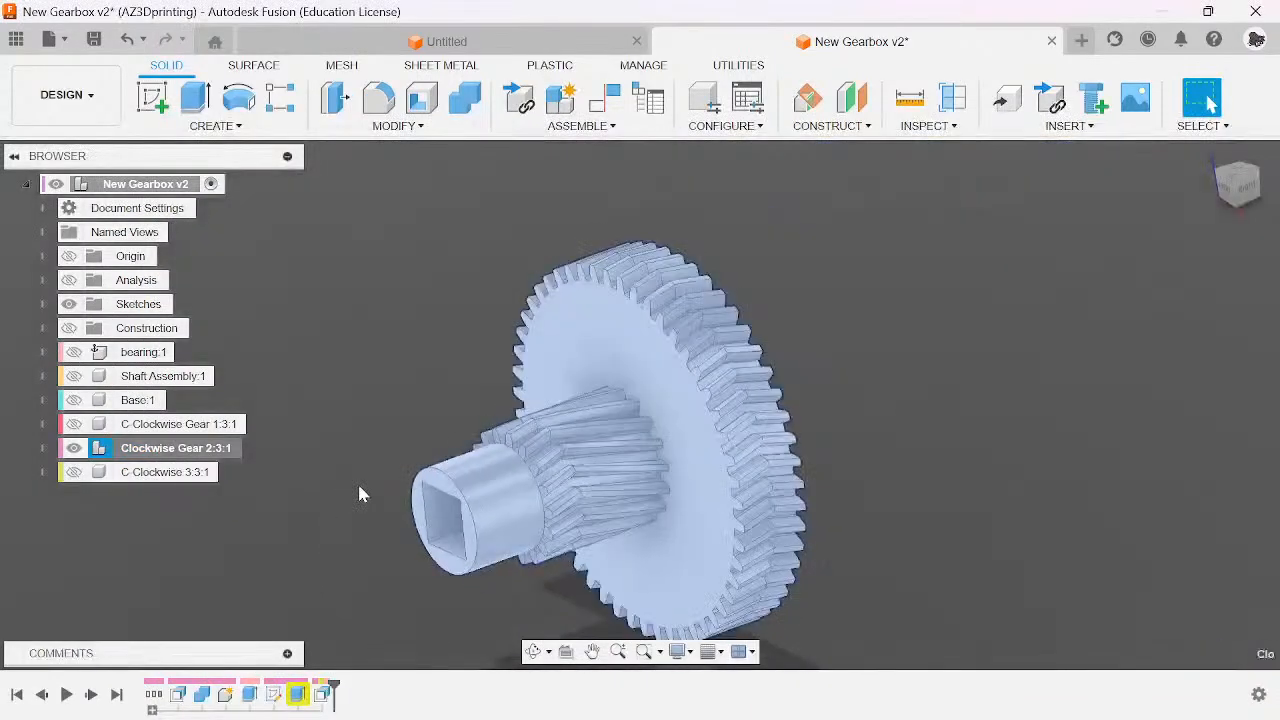
click(357, 481)
middle_drag(395, 459, 613, 351)
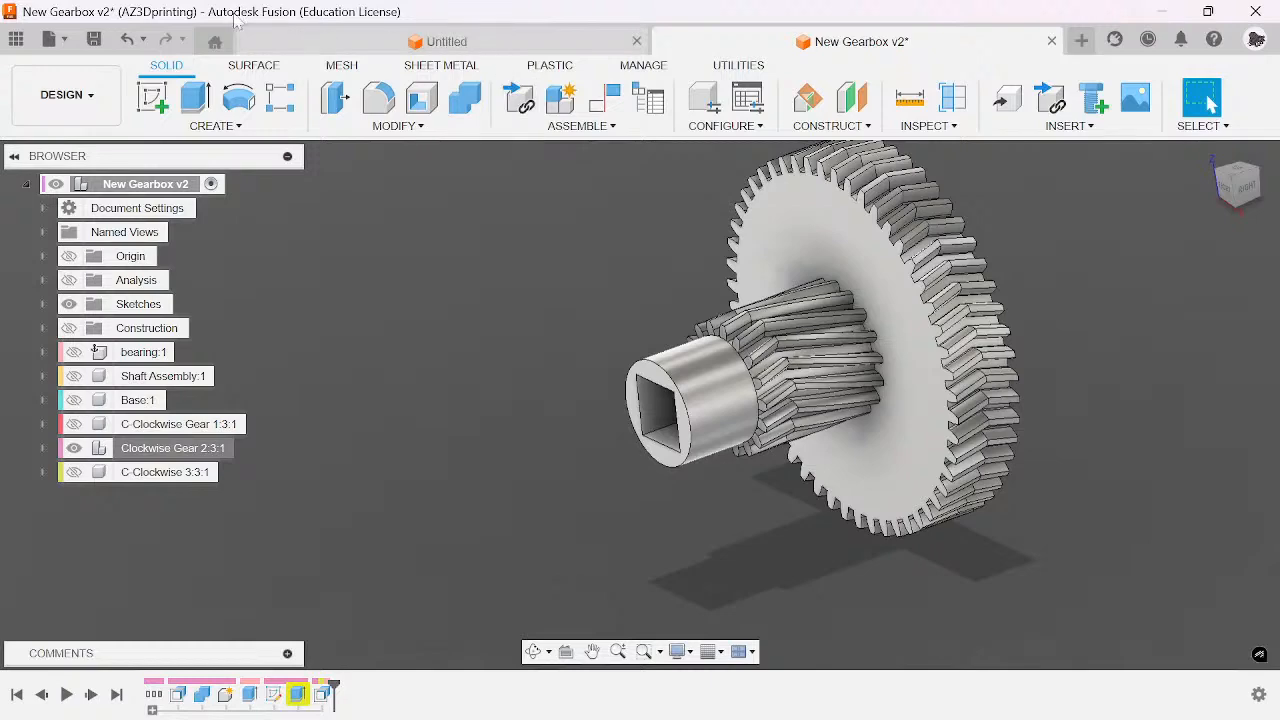
- Open the Dual Shaft Shredder design from the Shredder folder without using its recovery document, and close the data panel
click(16, 36)
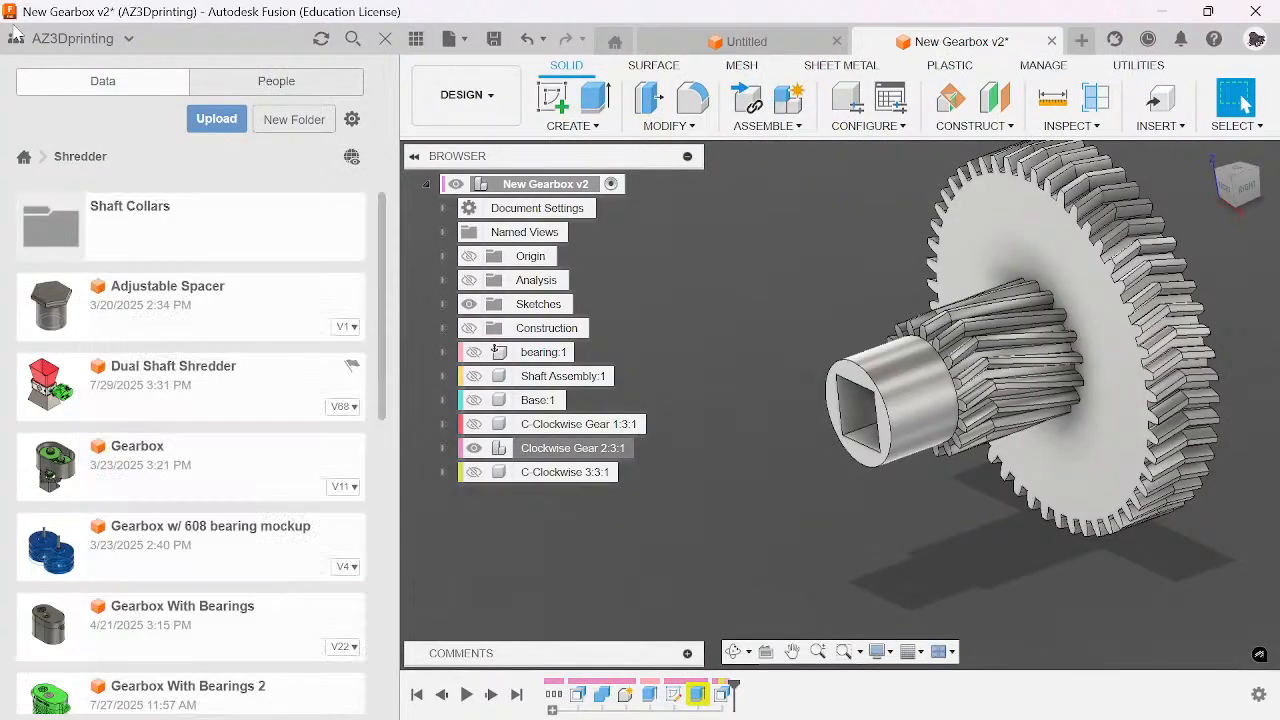
double_click(223, 418)
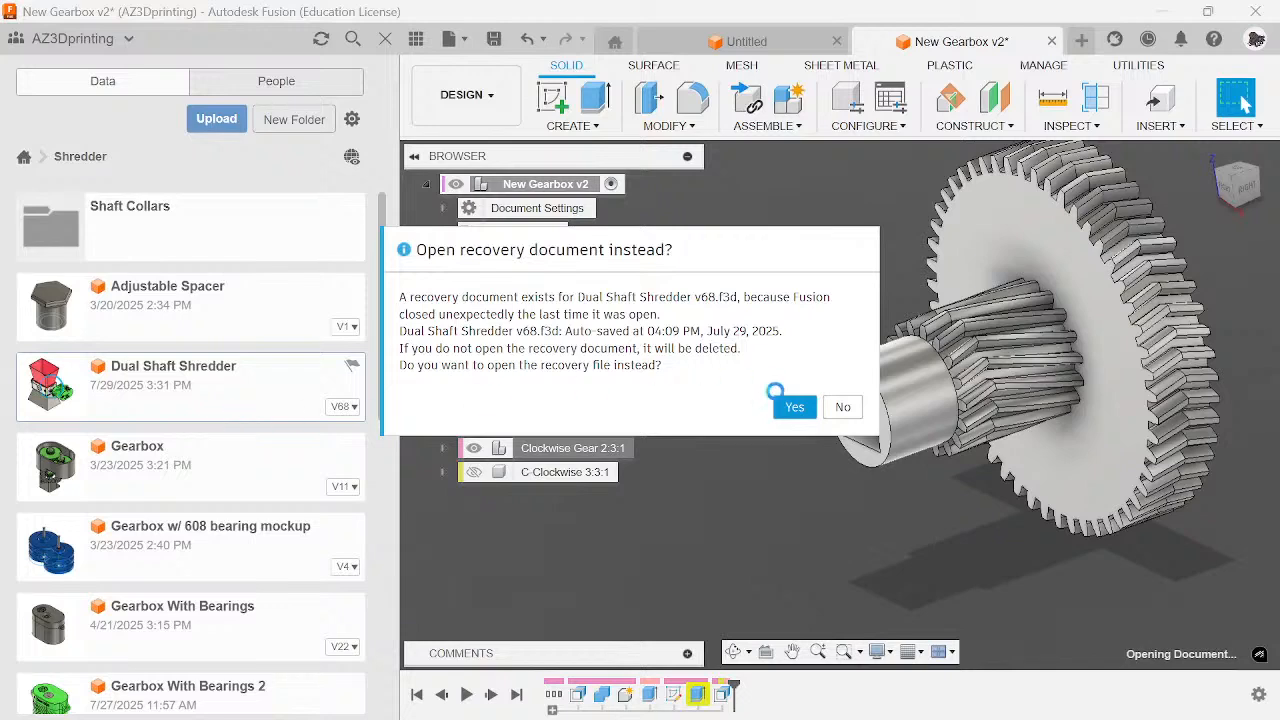
click(843, 407)
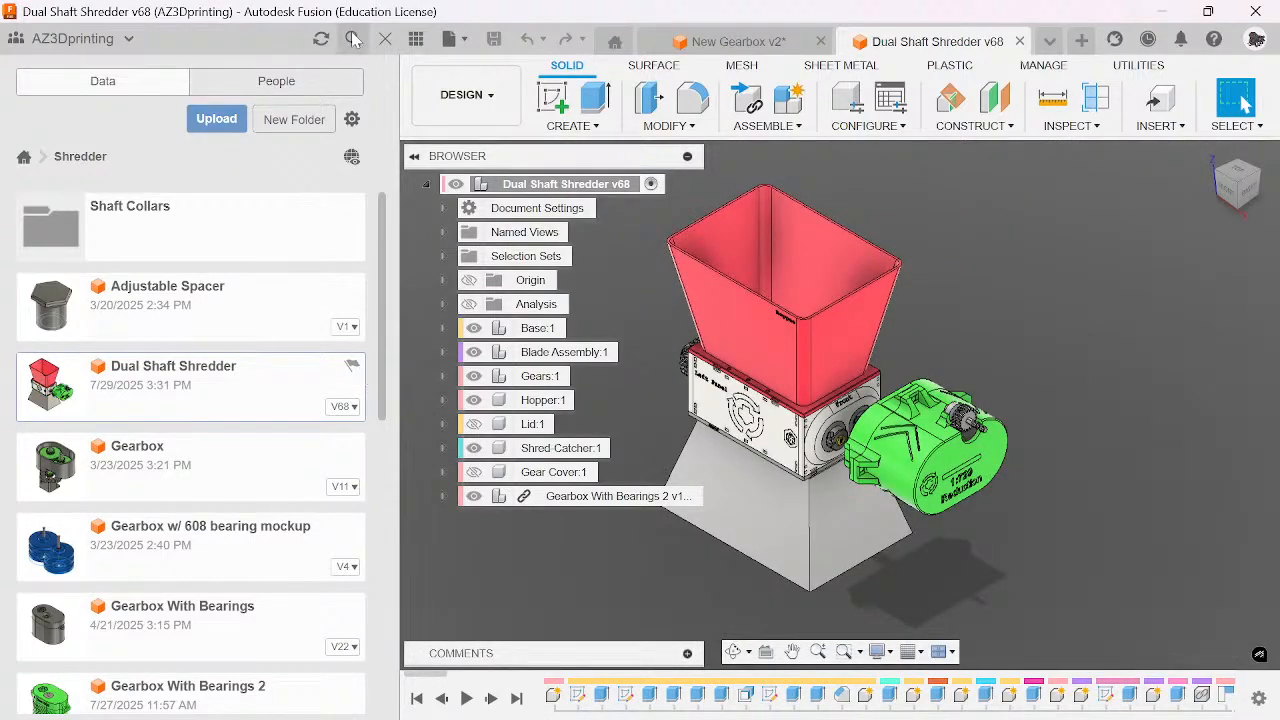
click(385, 38)
- Shift the shredder's base housing aside, move the red hopper away from the assembly, and put the housing back around the blades
scroll(530, 462, up, 5)
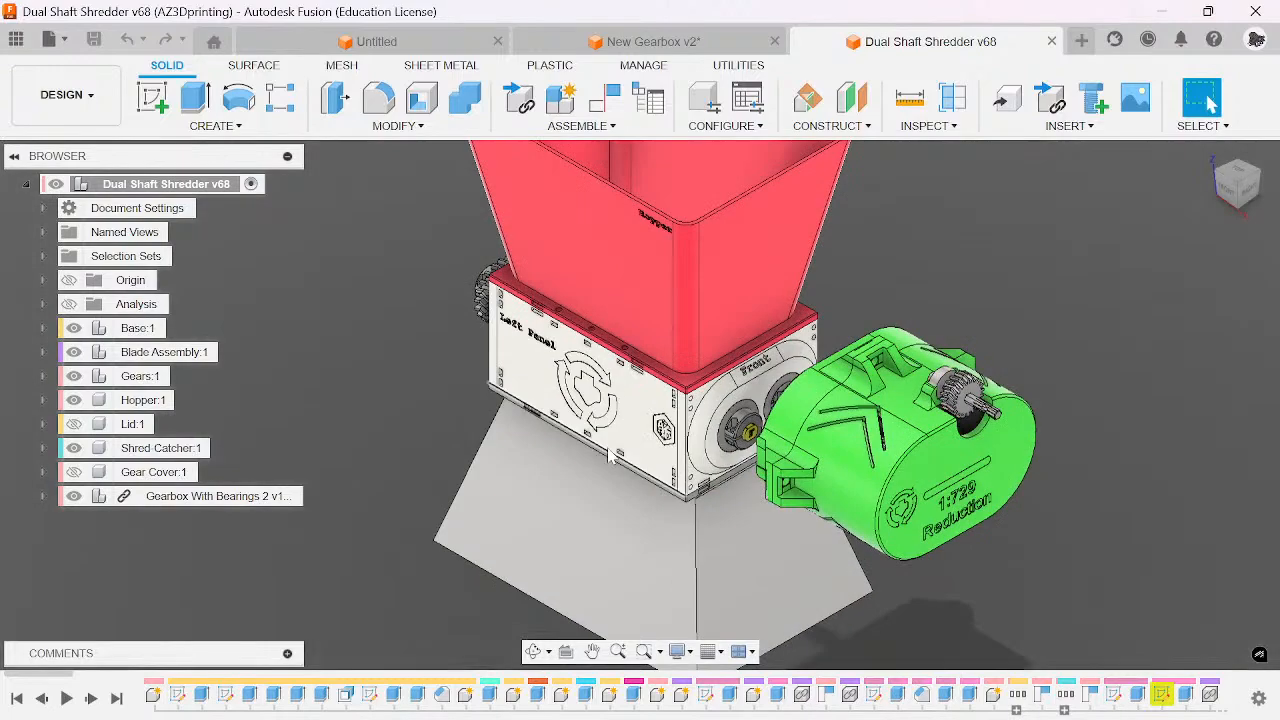
drag(651, 431, 297, 376)
scroll(705, 434, down, 5)
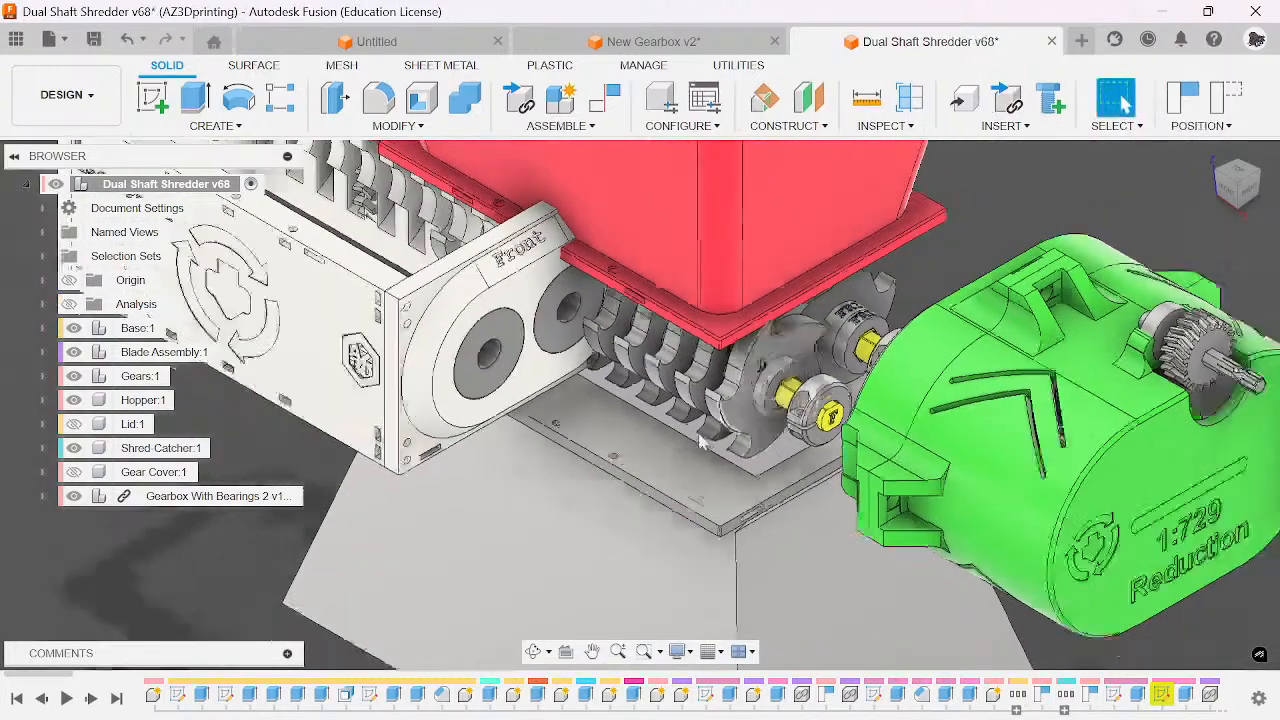
drag(808, 242, 116, 285)
drag(550, 308, 783, 355)
scroll(822, 436, down, 3)
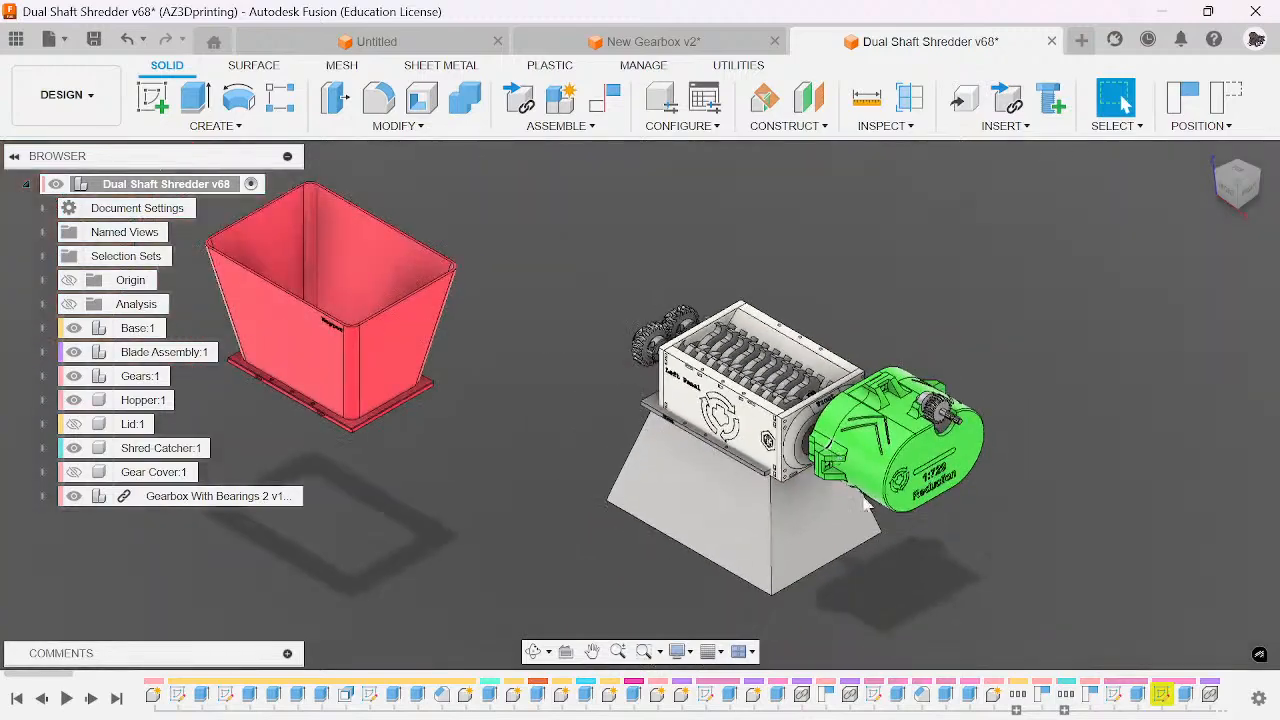
- Examine the shredder blades, the green 1:729 gearbox and the shaft coupling between them from above
scroll(868, 488, up, 4)
middle_drag(832, 333, 854, 476)
click(1239, 170)
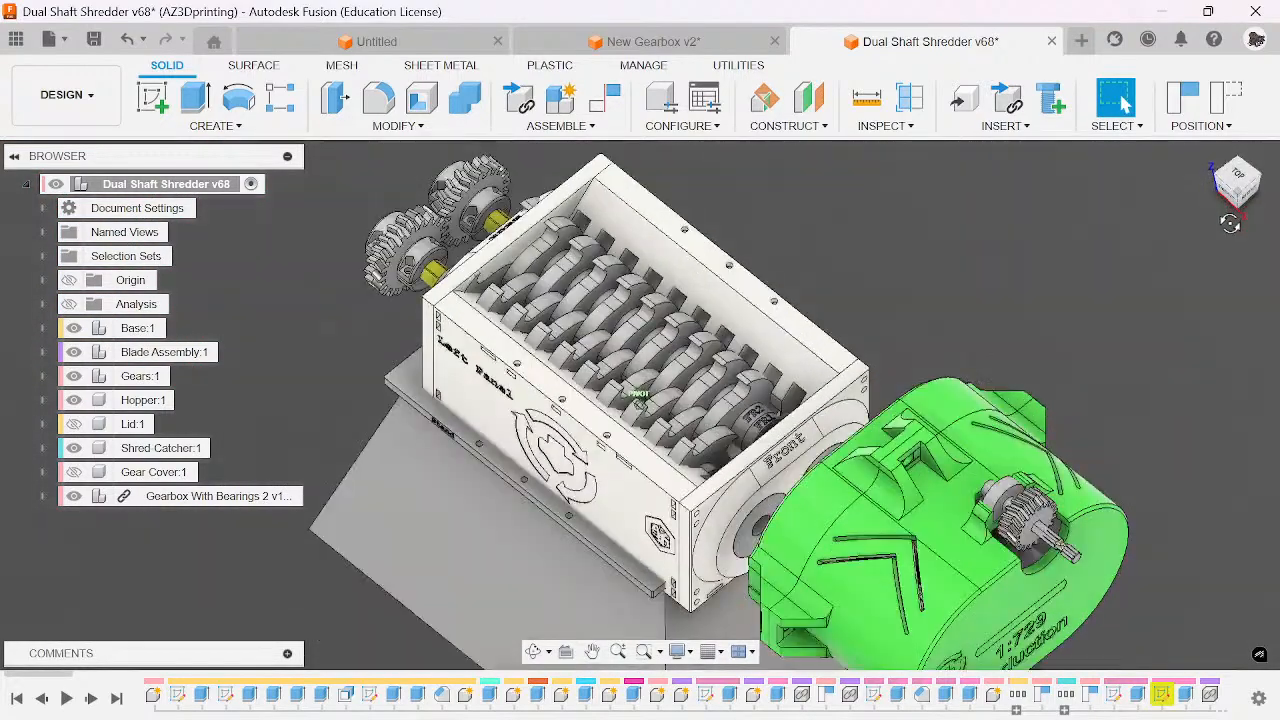
drag(832, 362, 790, 362)
middle_drag(1042, 571, 826, 362)
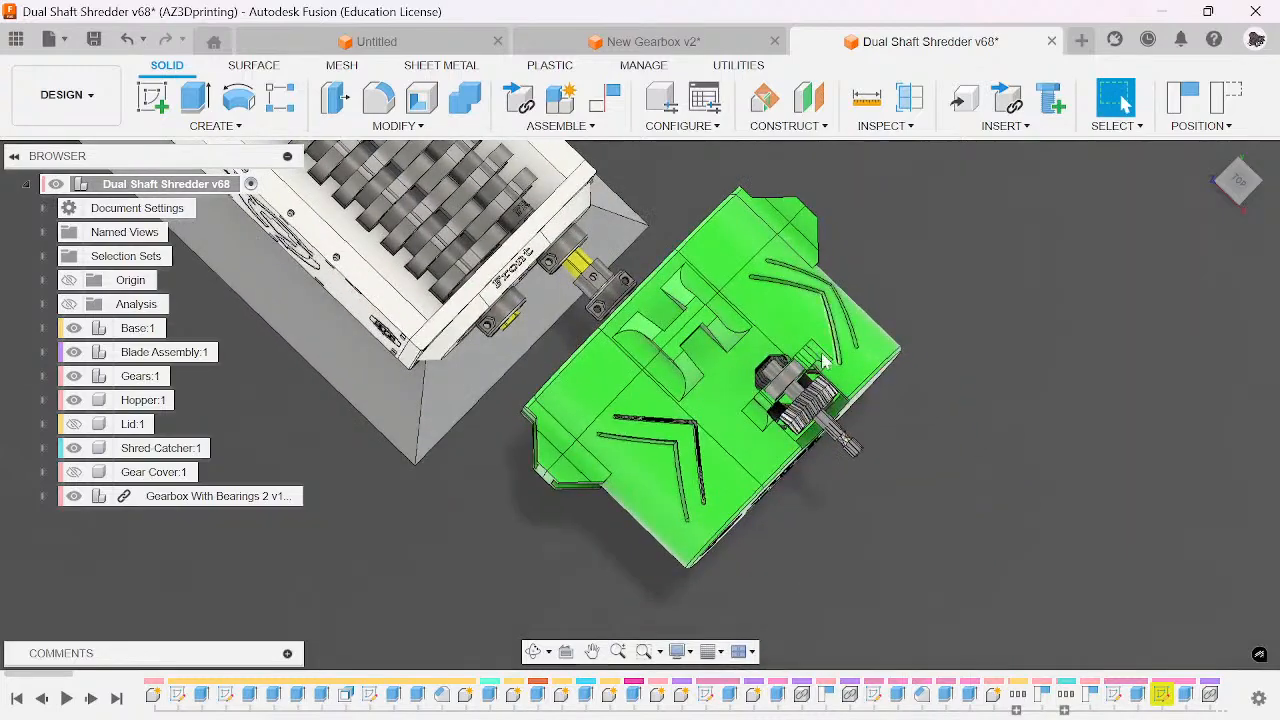
scroll(822, 366, up, 4)
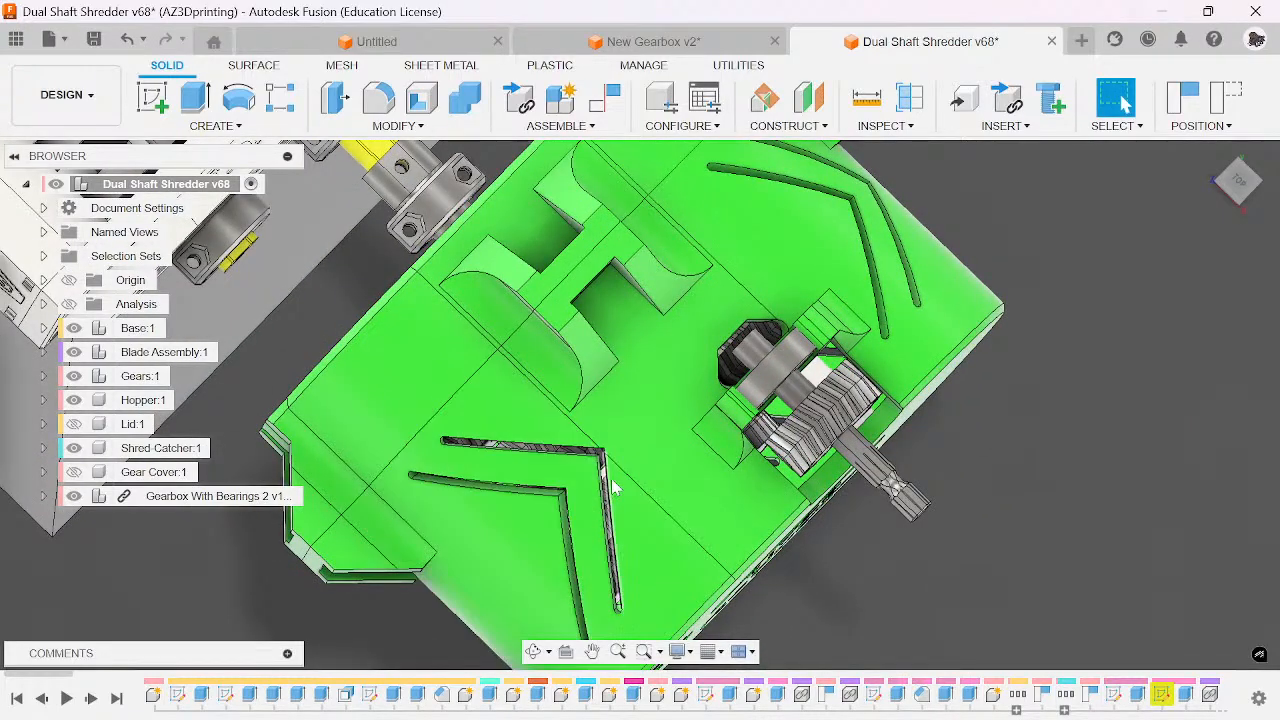
drag(611, 484, 1022, 643)
drag(472, 372, 213, 364)
scroll(646, 363, down, 3)
middle_drag(422, 328, 540, 520)
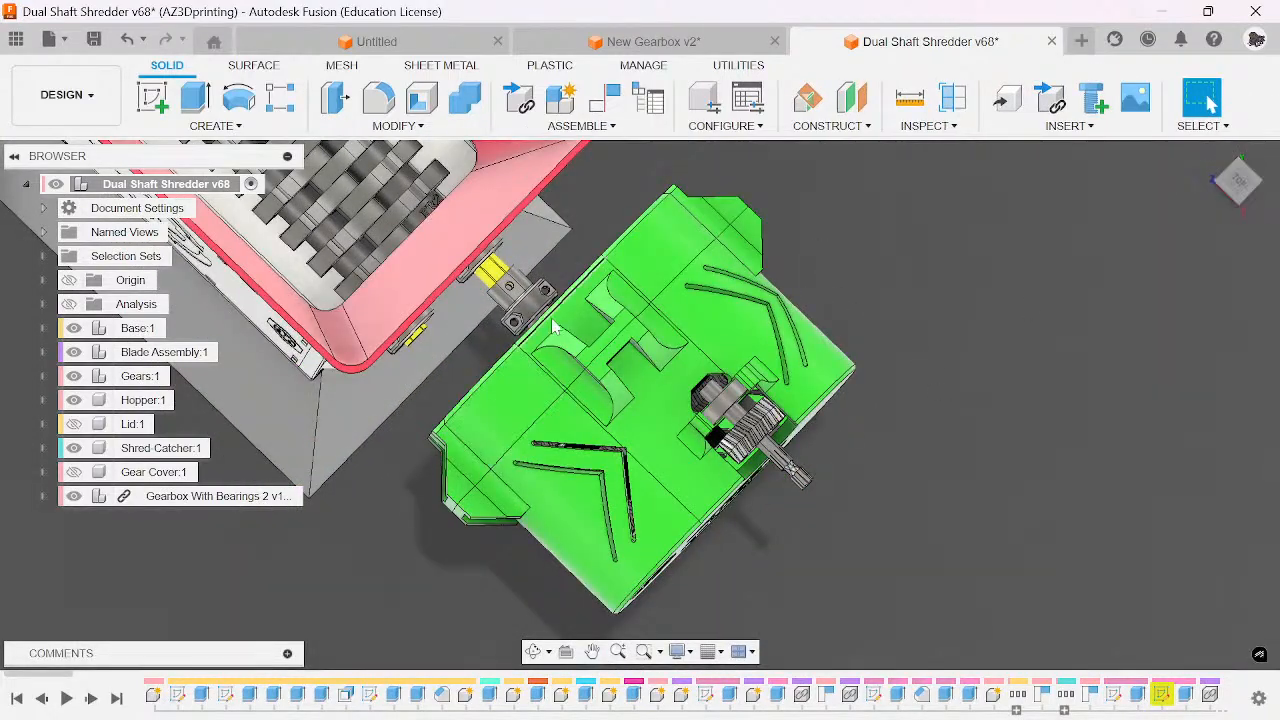
scroll(1010, 170, up, 3)
scroll(569, 399, down, 3)
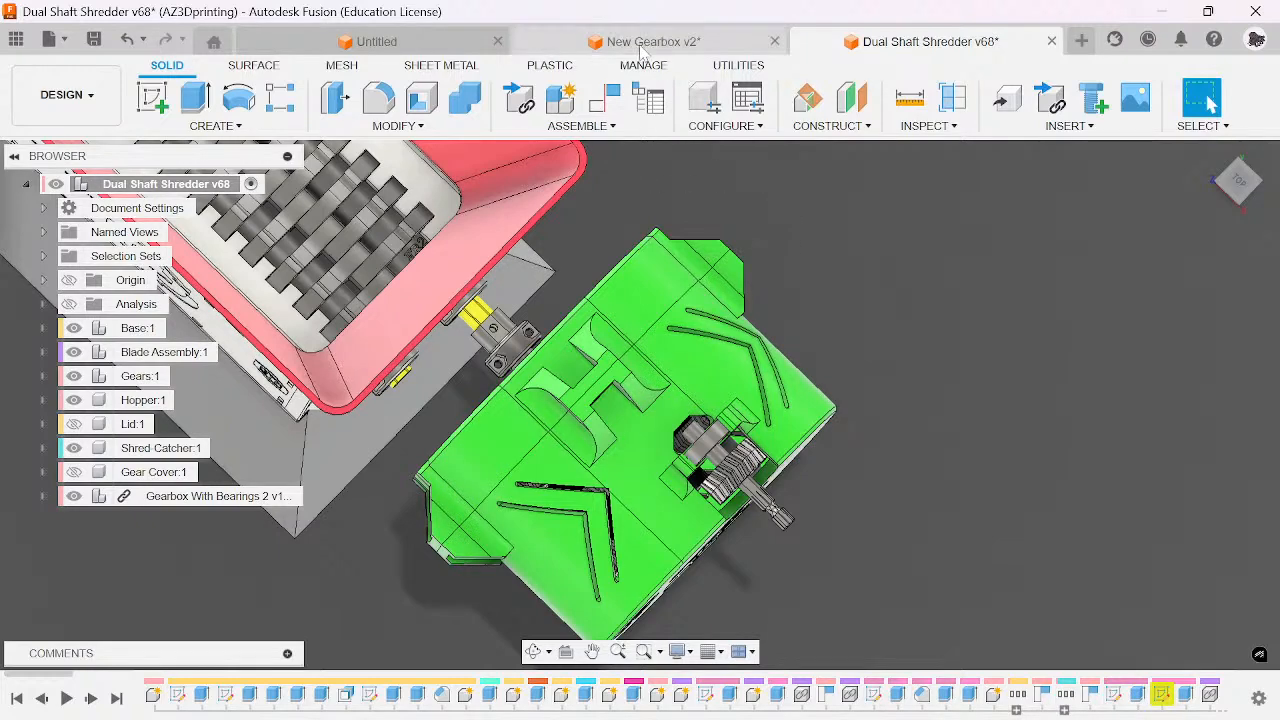
- Return to New Gearbox v2 and repair the flagged Extrude2 cut of Clockwise Gear 2:3:1 by reselecting its square shaft-hole profile
click(641, 45)
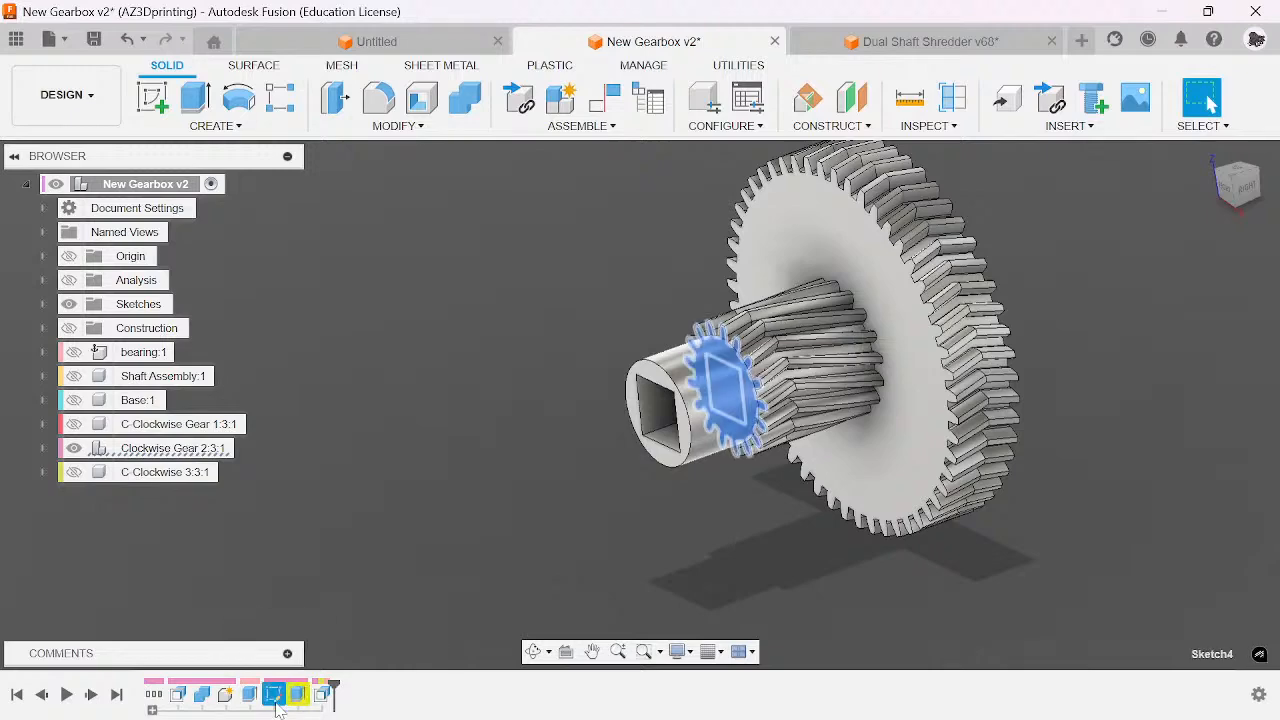
right_click(297, 694)
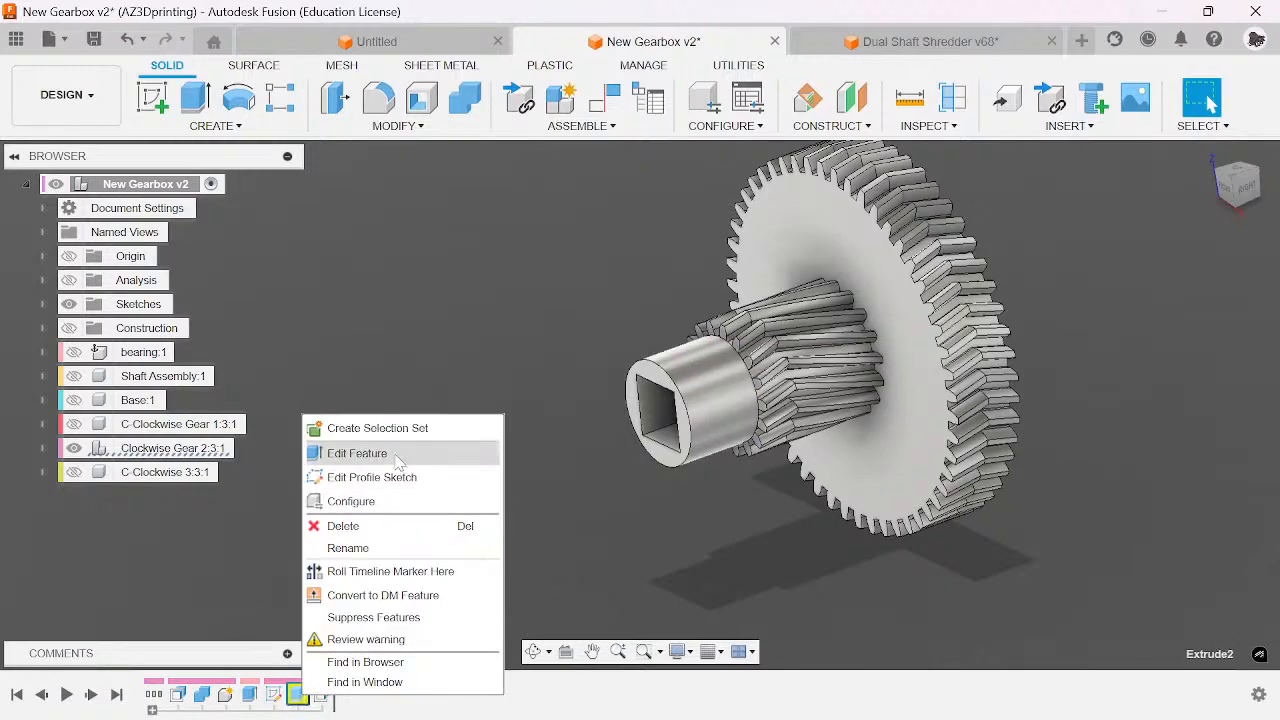
click(395, 458)
scroll(930, 380, up, 3)
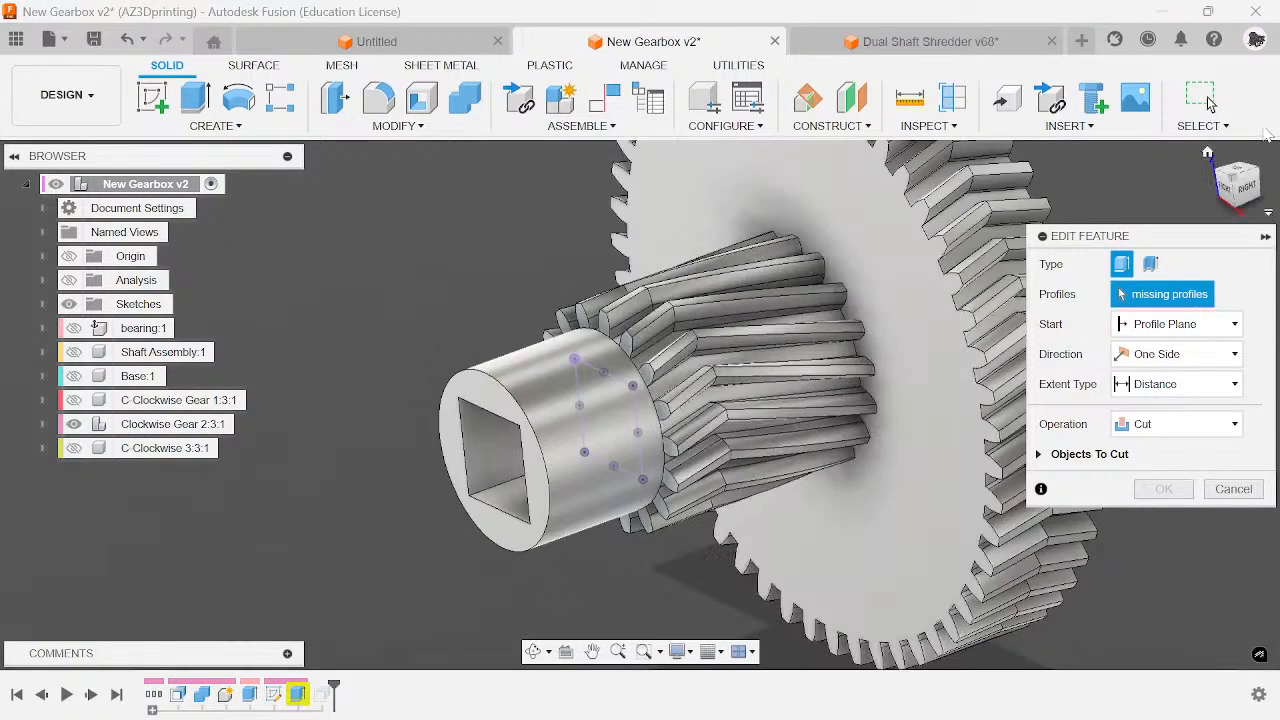
click(1240, 195)
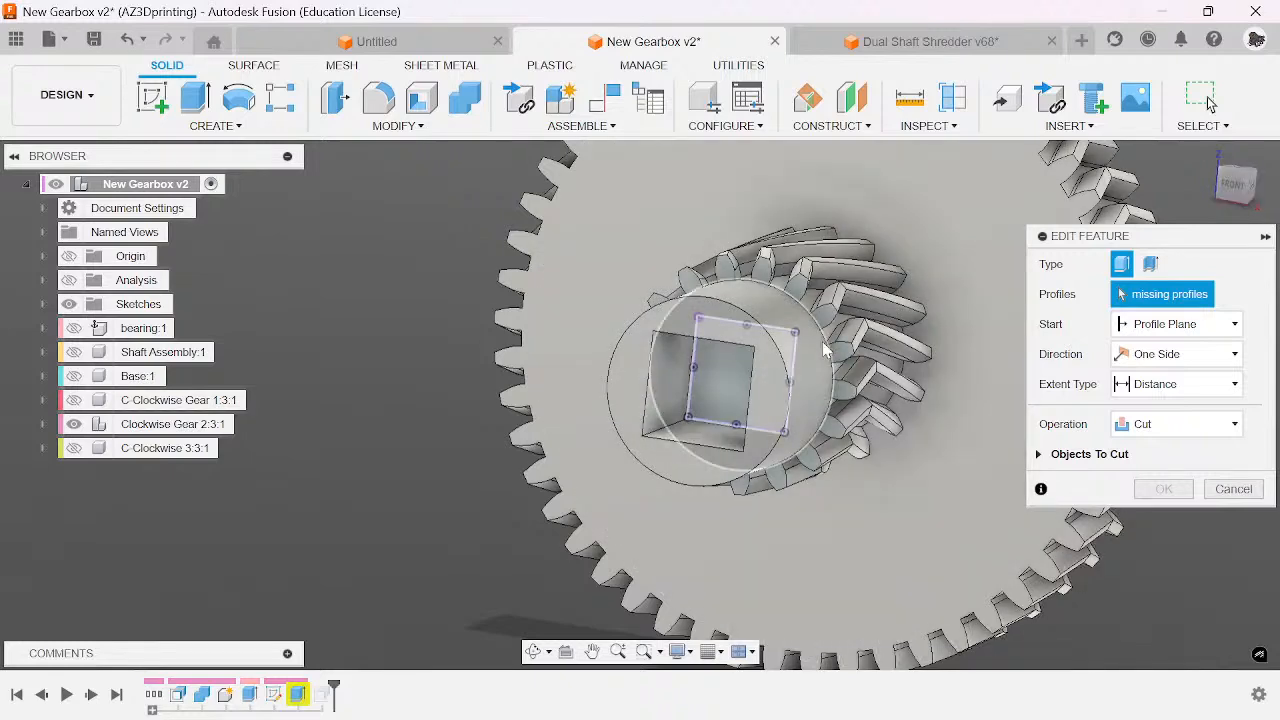
click(755, 375)
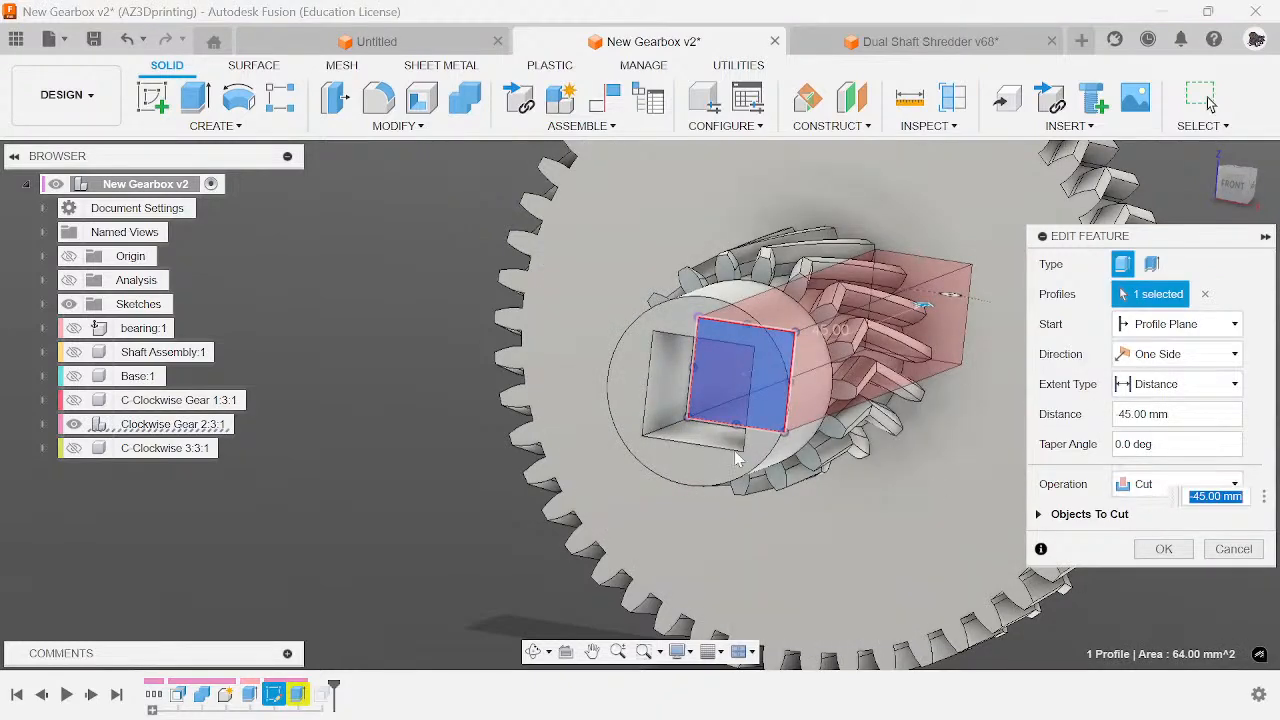
scroll(755, 375, down, 3)
click(1158, 550)
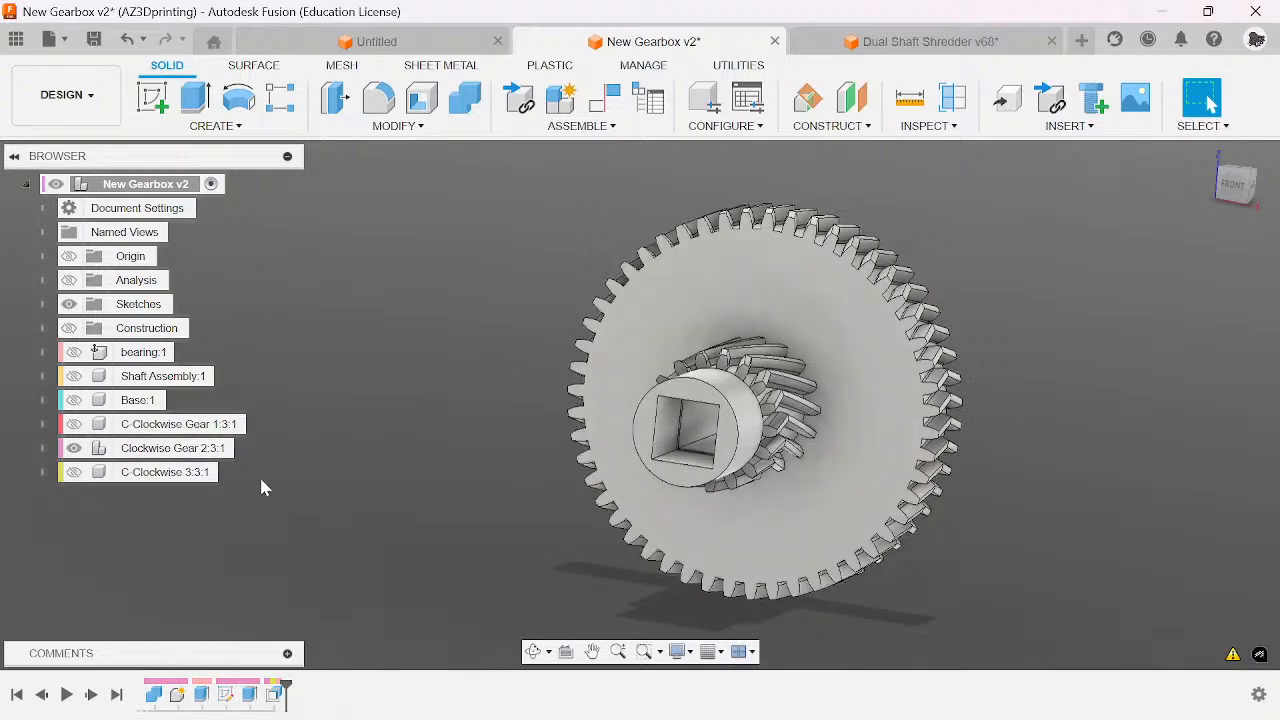
- Unisolate Clockwise Gear 2:3:1 so the other gears, shafts and bearings are shown again
right_click(226, 449)
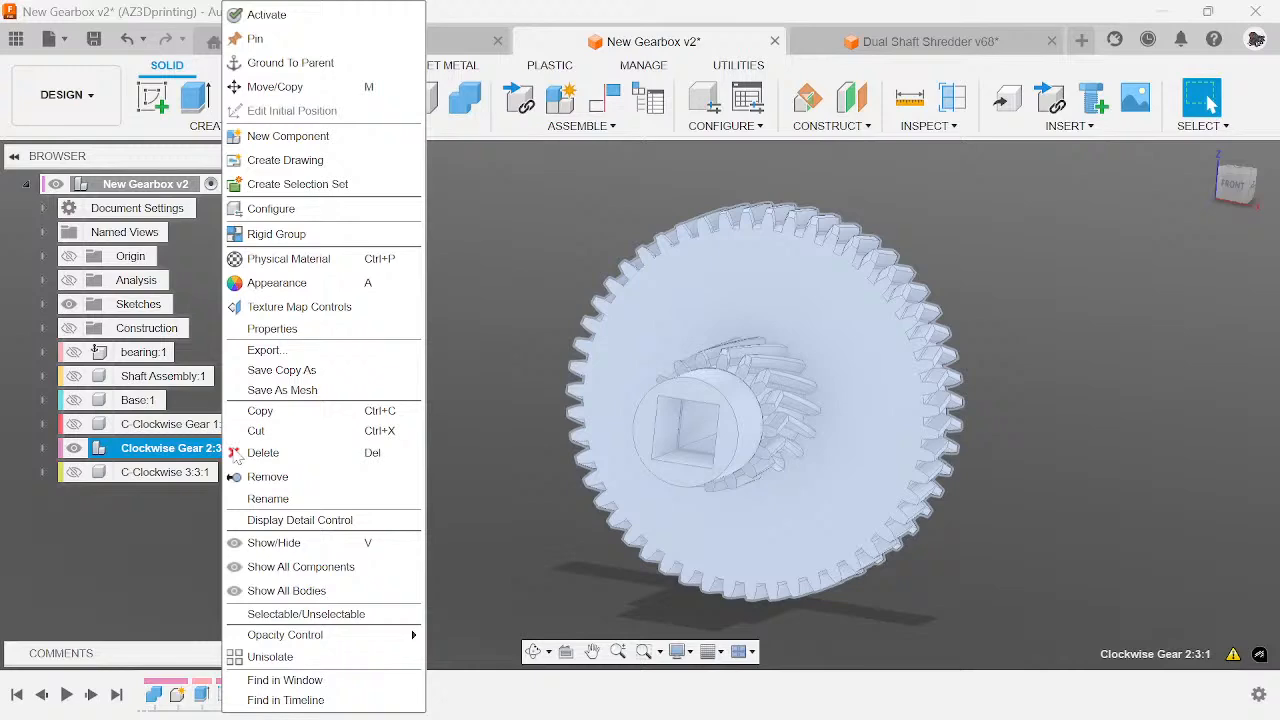
click(272, 656)
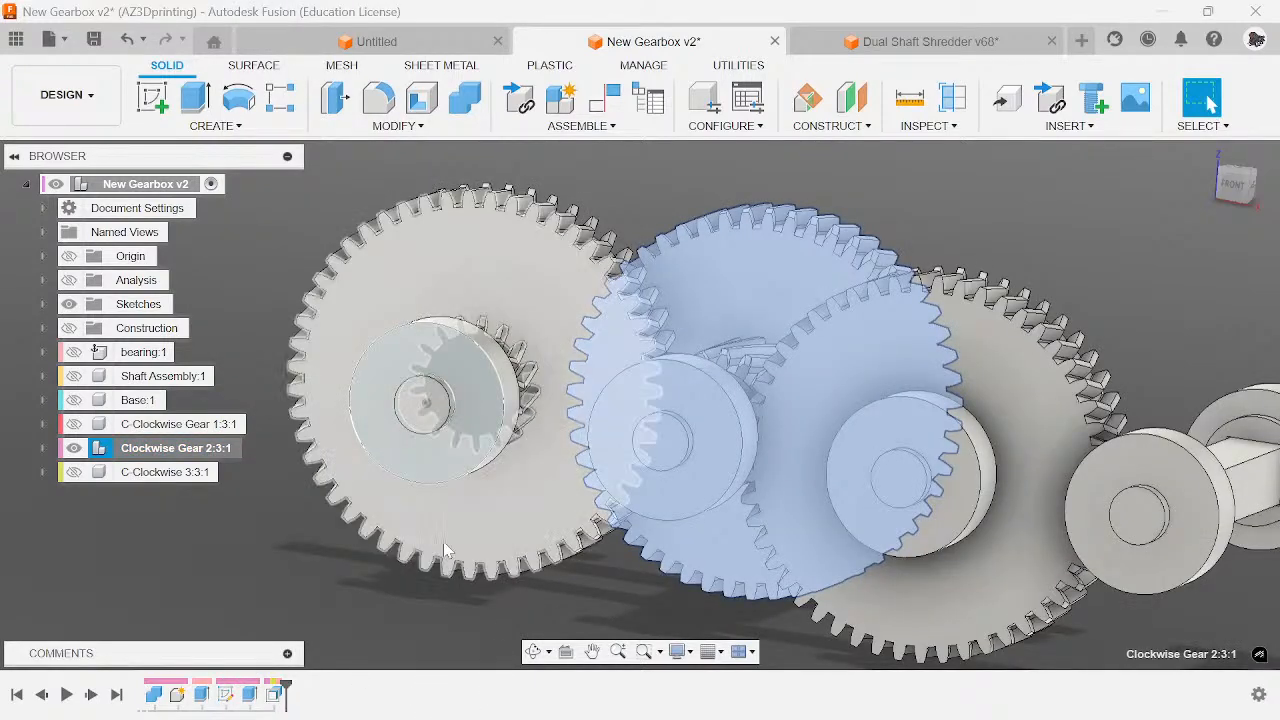
click(297, 550)
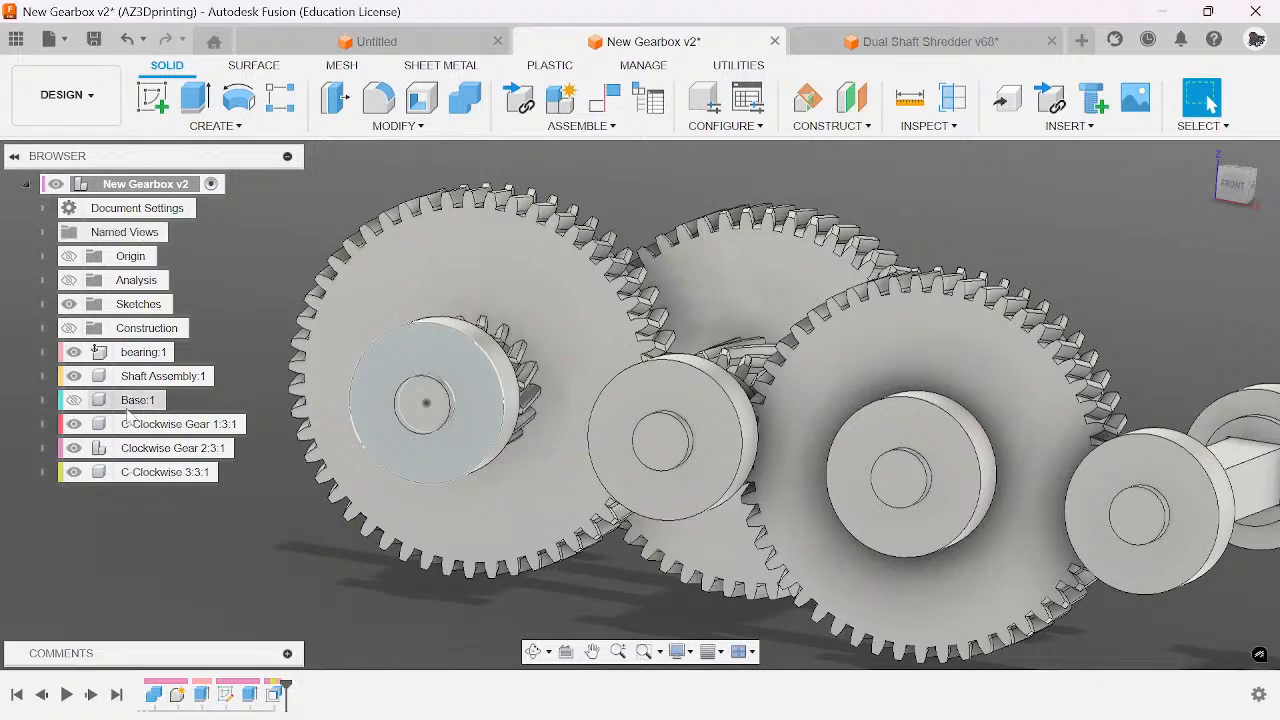
scroll(522, 566, down, 3)
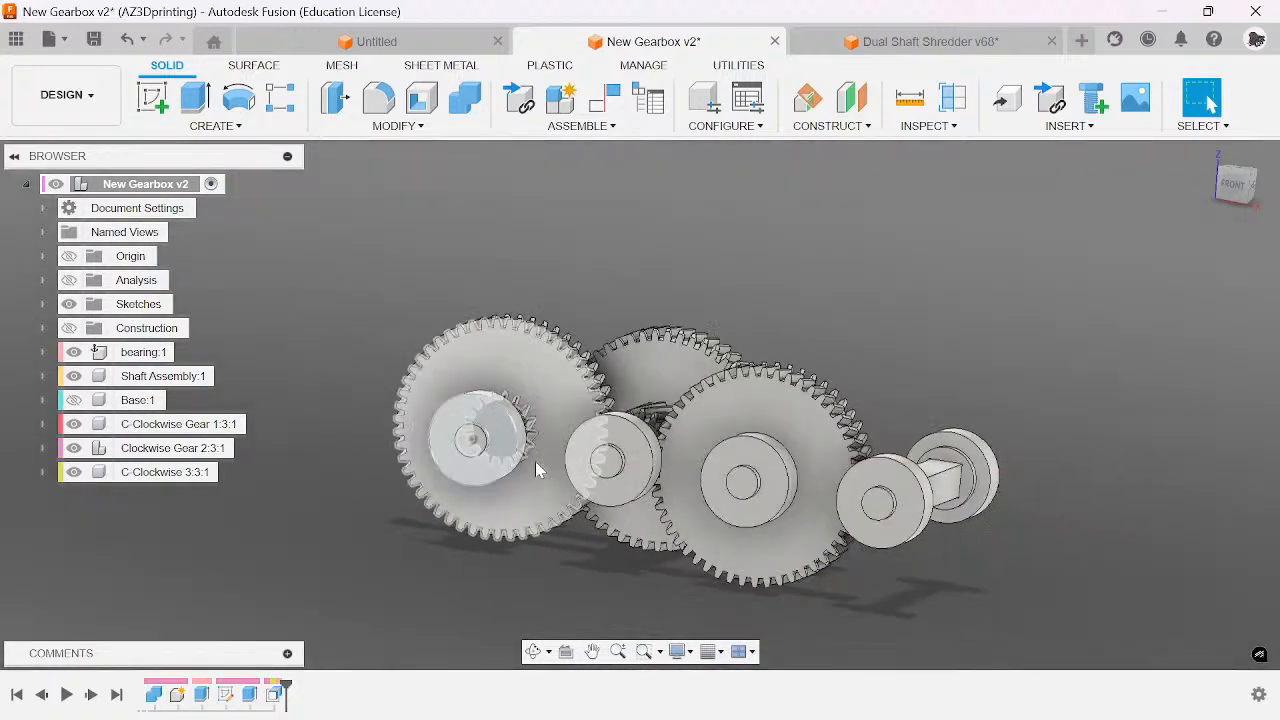
- Activate the Clockwise Gear 2:3:1 component briefly, and return to the top-level New Gearbox v2 assembly to restore the full timeline
click(196, 185)
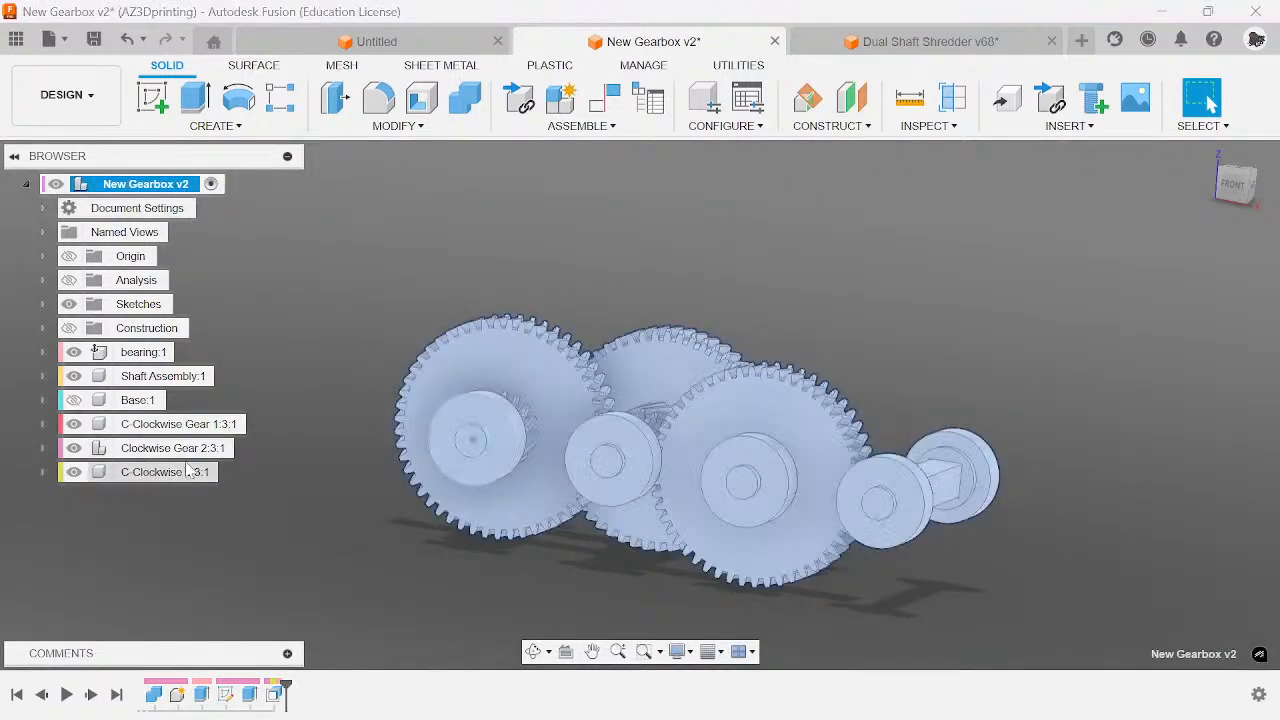
click(250, 449)
click(270, 514)
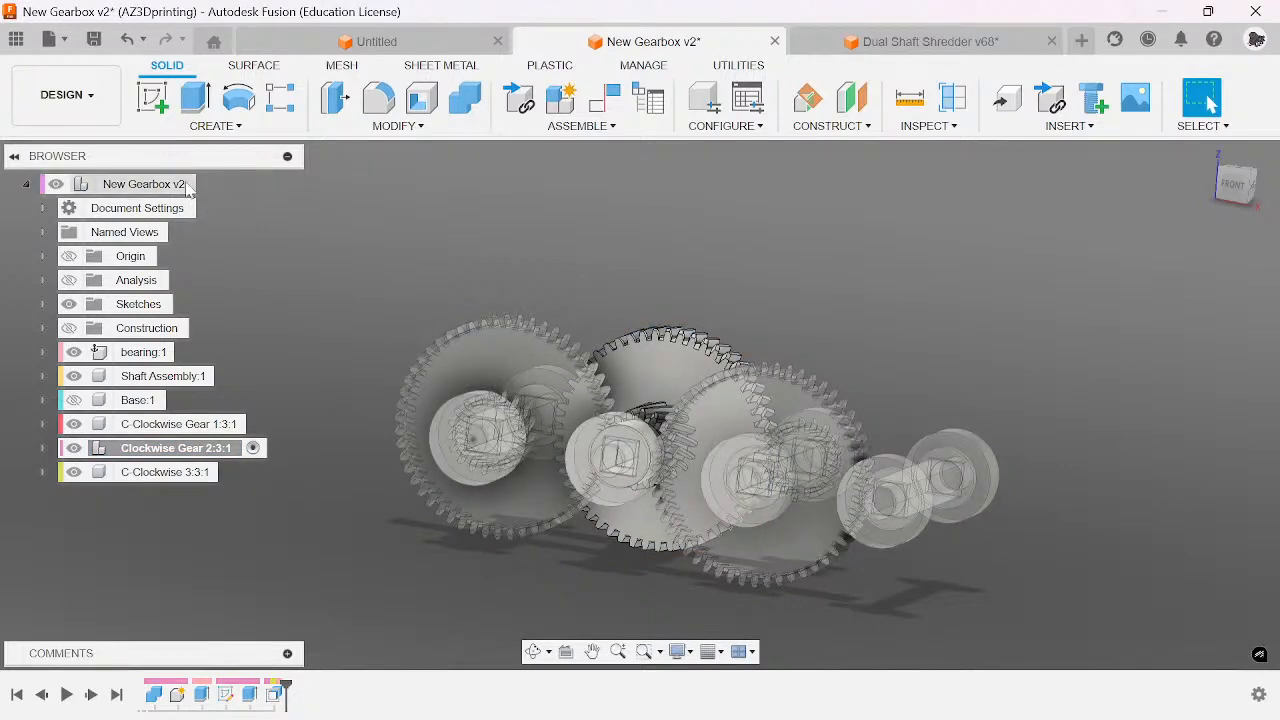
click(206, 184)
click(321, 286)
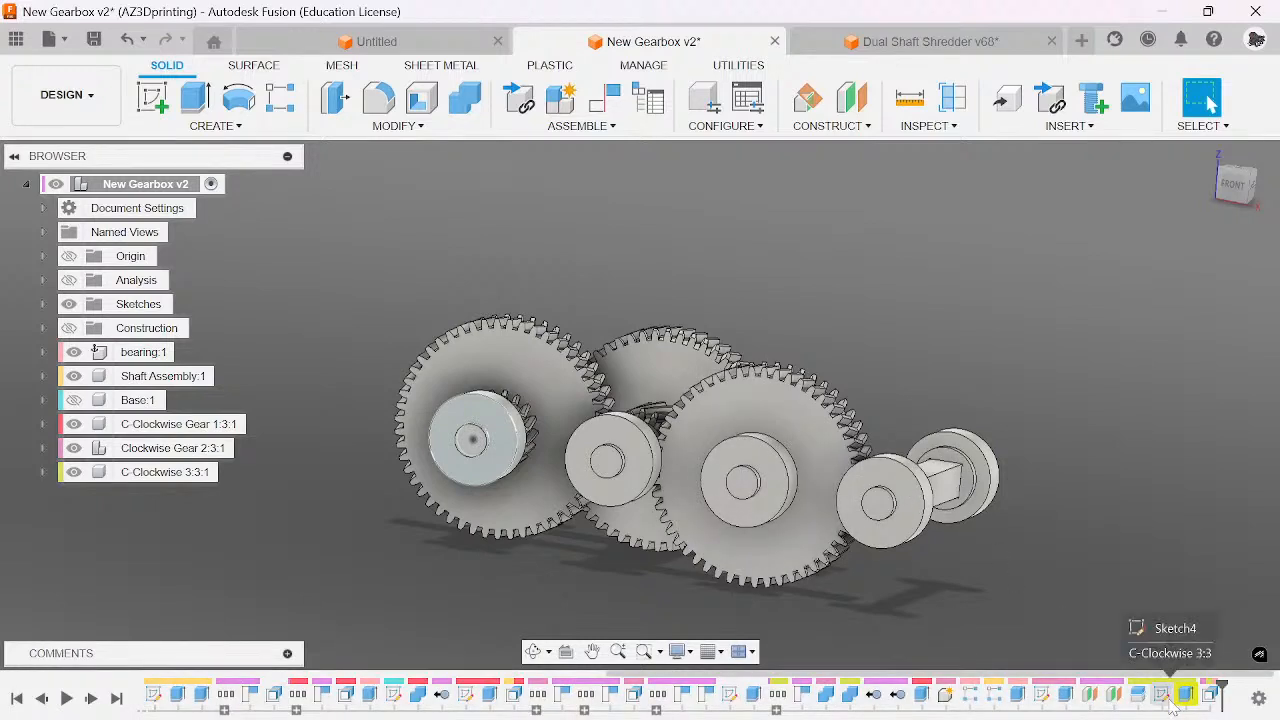
- Activate C-Clockwise 3:3:1 and repair its flagged Extrude2 cut by reselecting the square shaft-hole sketch profile
right_click(1184, 697)
click(222, 497)
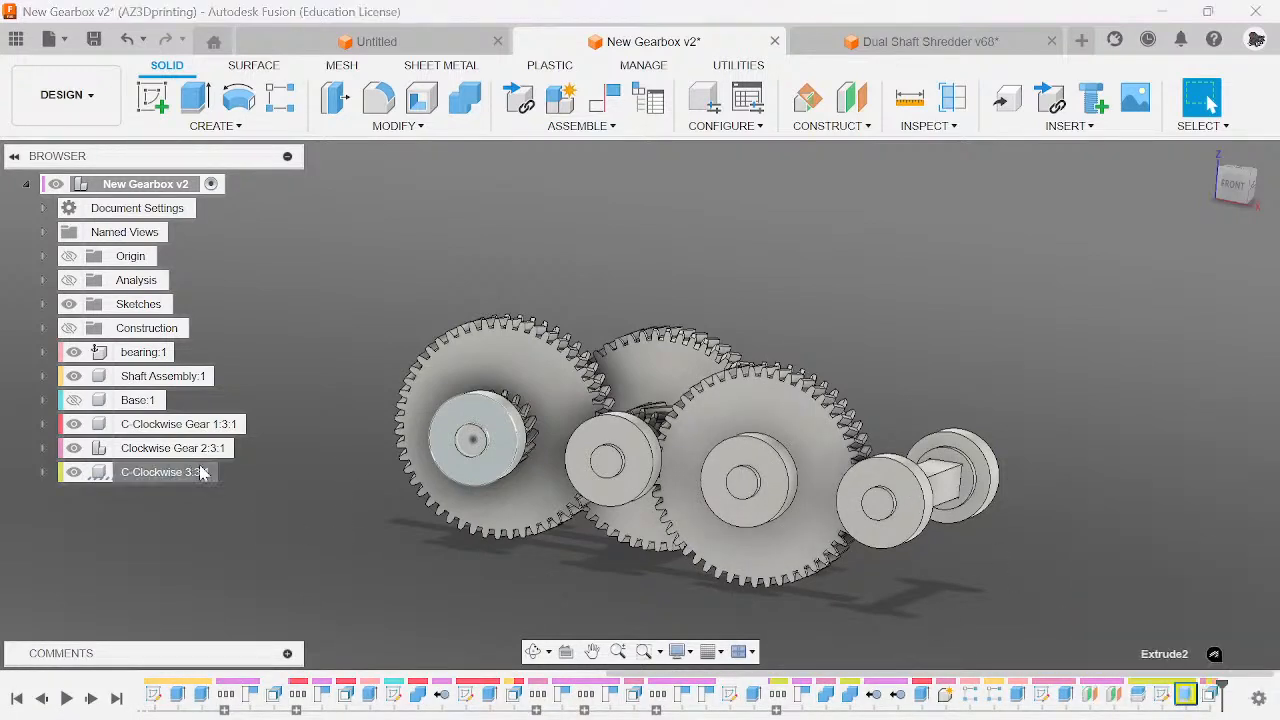
click(170, 472)
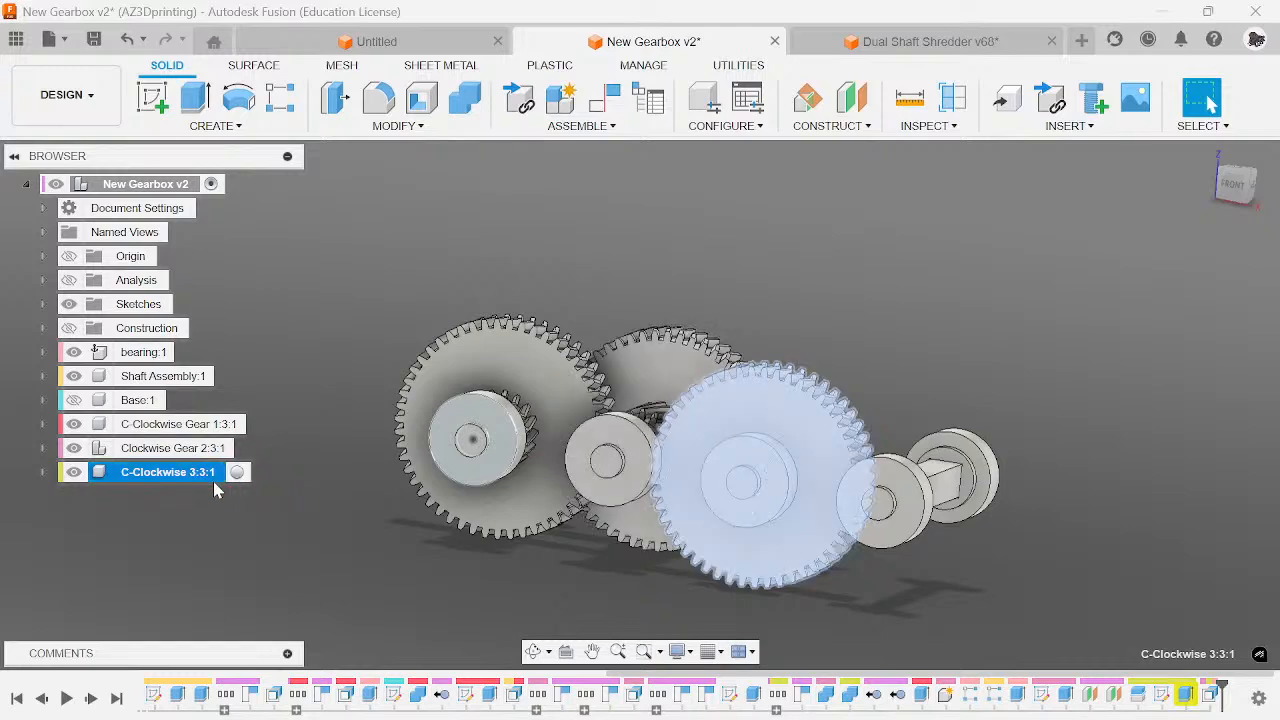
click(237, 472)
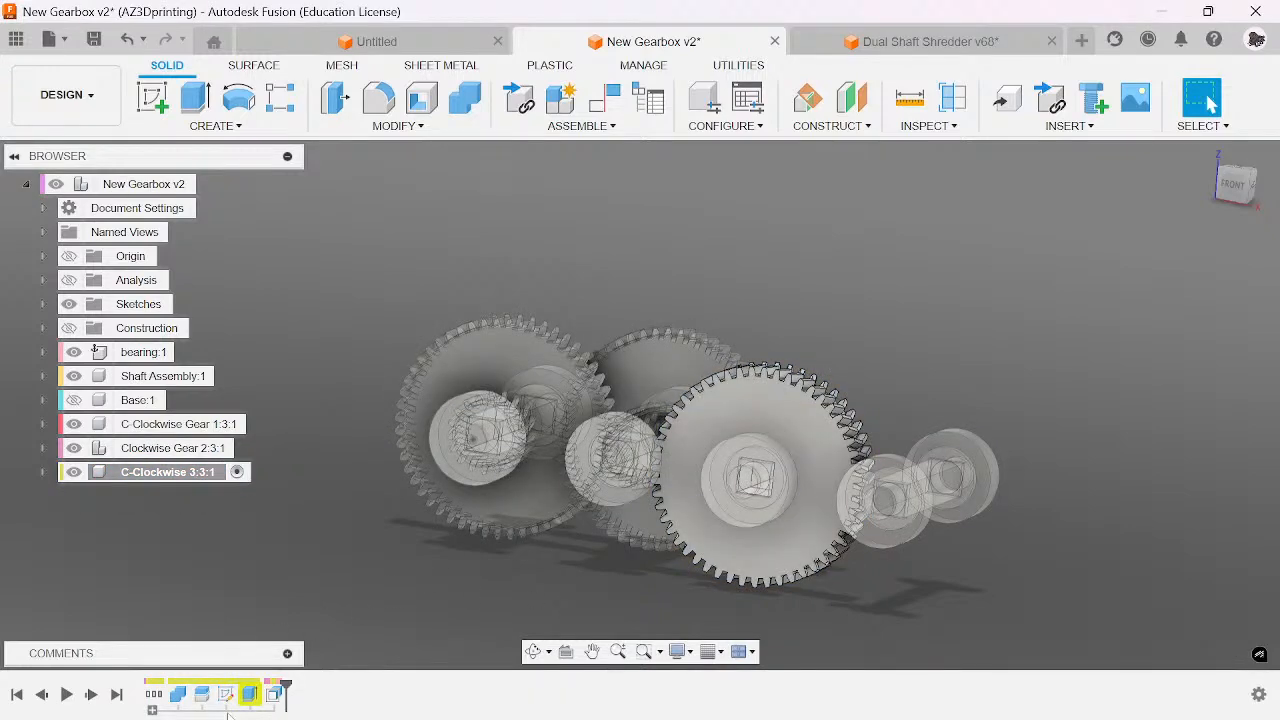
right_click(249, 694)
click(320, 452)
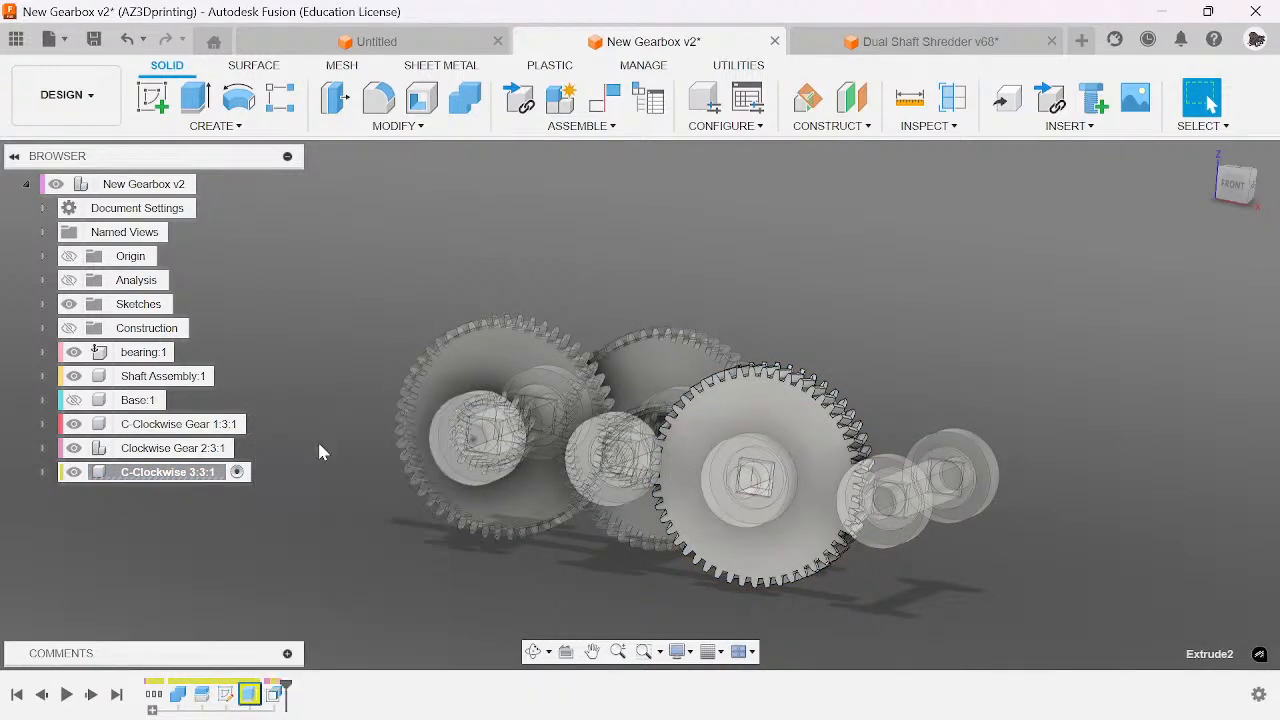
scroll(810, 475, up, 5)
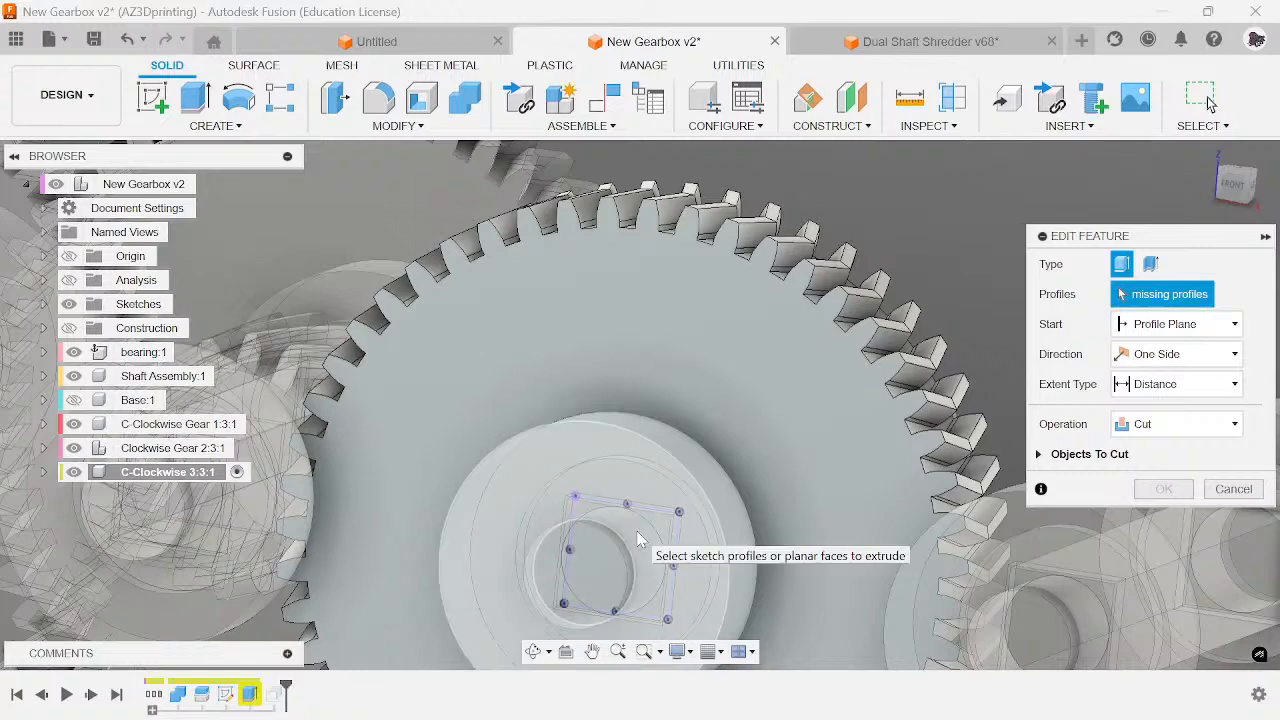
click(623, 575)
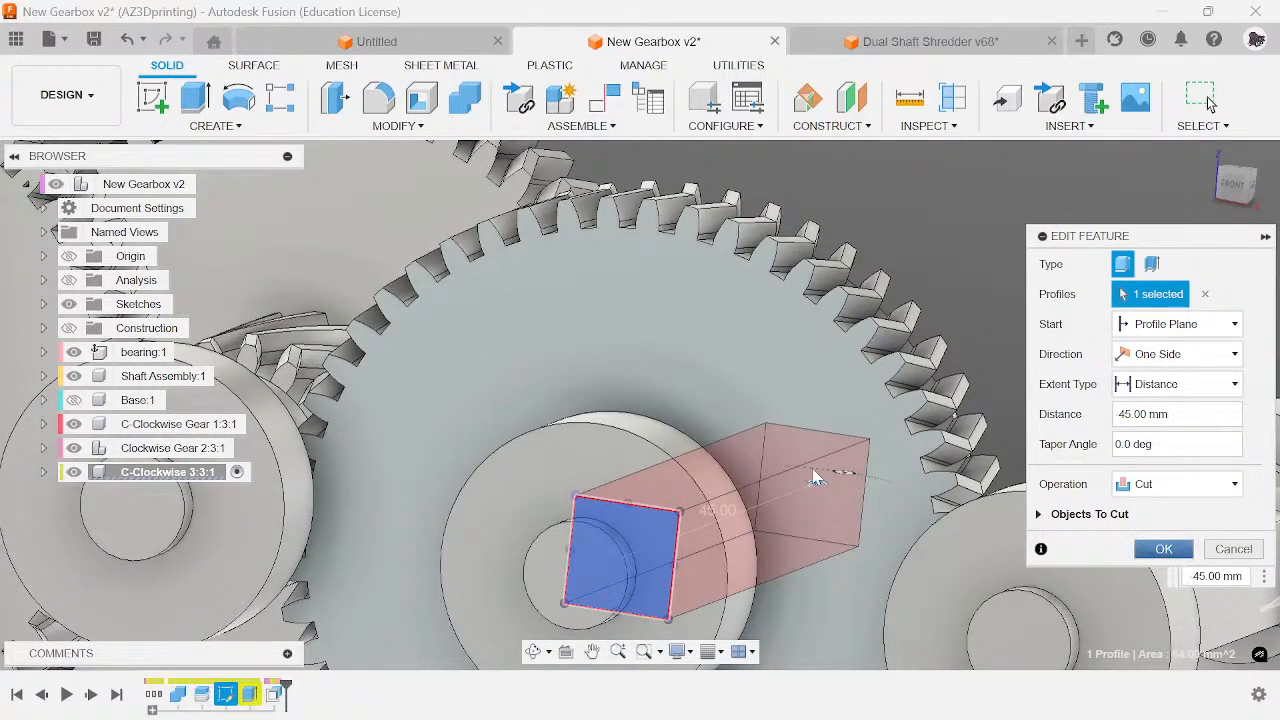
key(Return)
- Clear the stray face selection and reactivate the top-level New Gearbox v2 assembly
scroll(614, 267, down, 6)
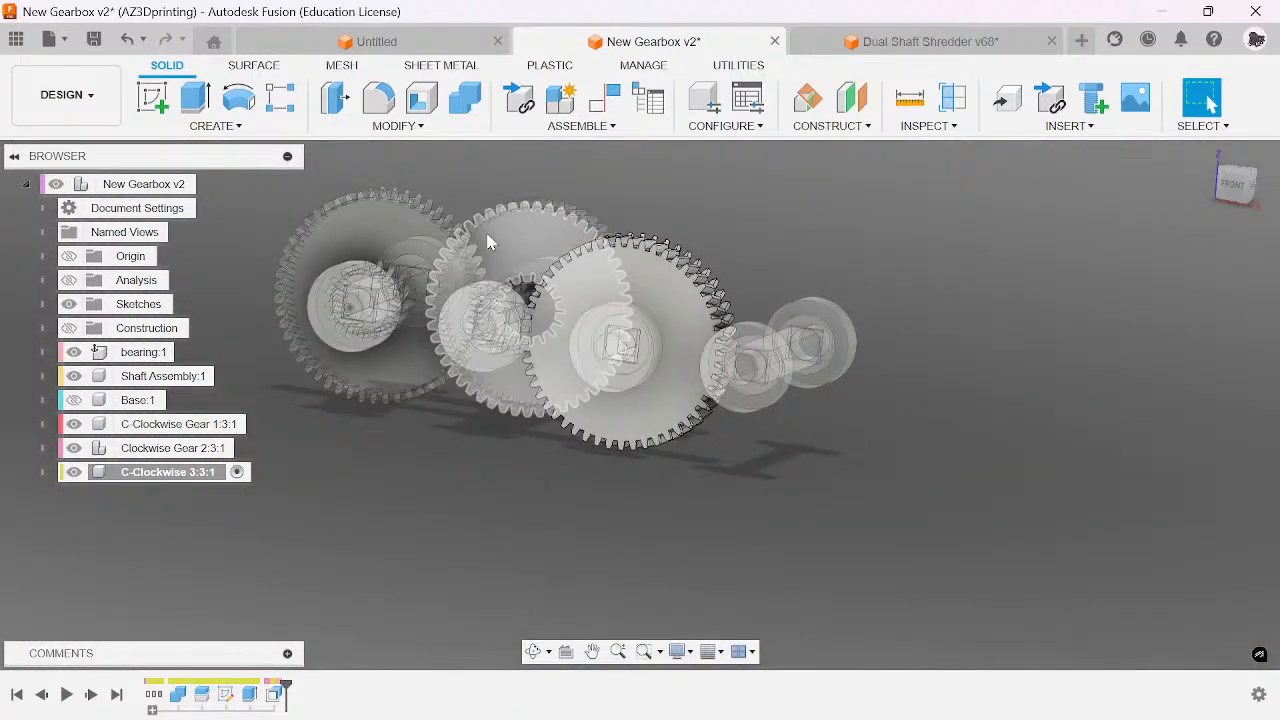
right_click(489, 238)
click(938, 332)
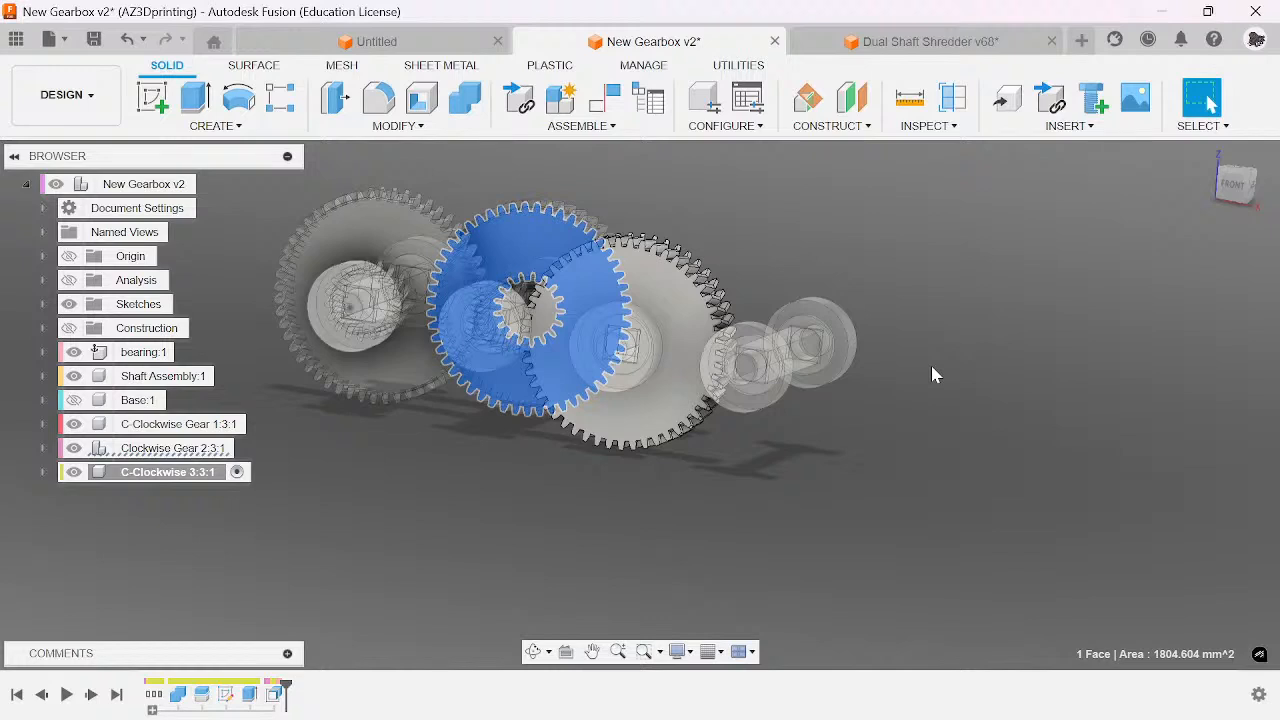
click(931, 365)
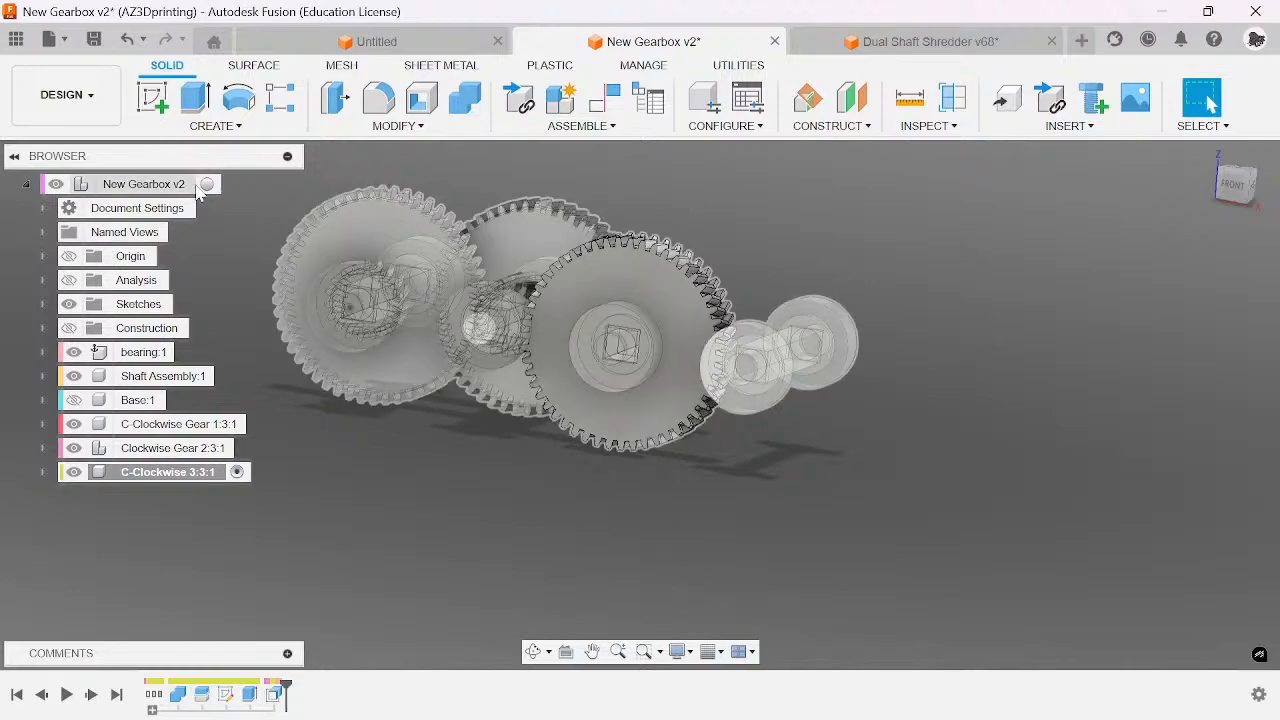
click(206, 185)
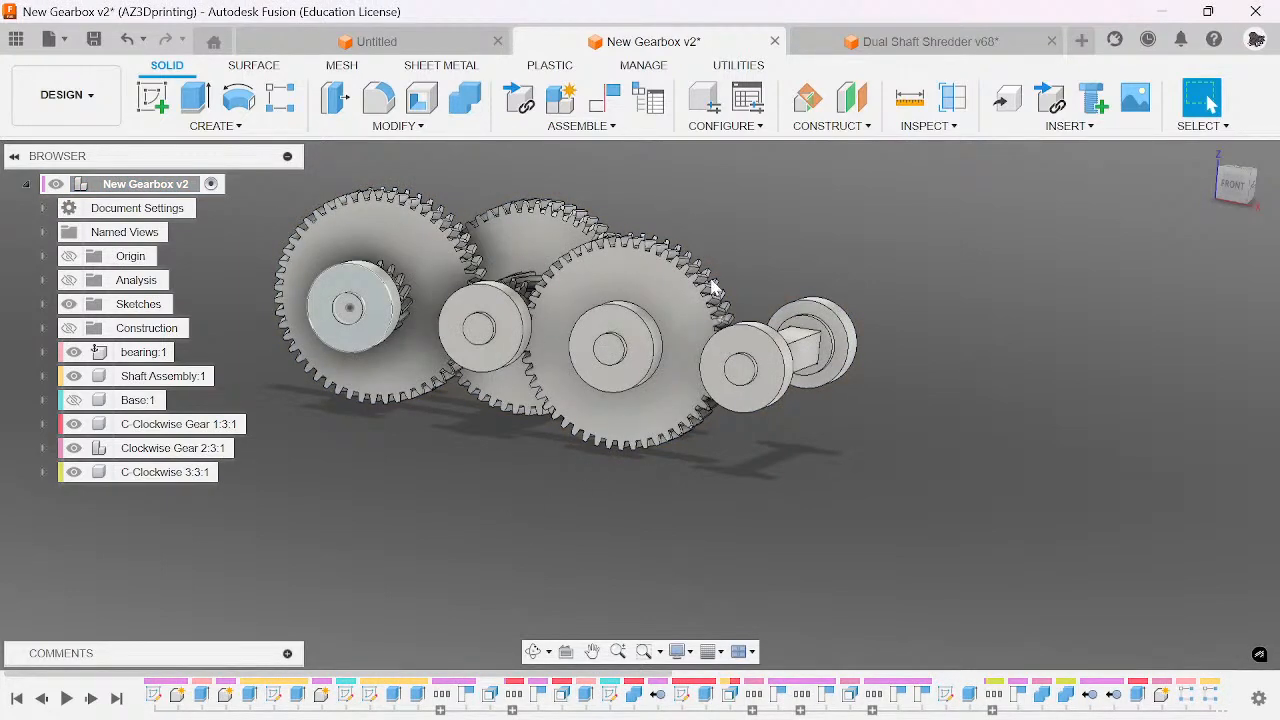
- Examine the meshing gears, bearings and square shafts of the complete gear train from the front and in the home view
scroll(517, 245, down, 4)
middle_drag(543, 256, 700, 334)
scroll(714, 318, up, 5)
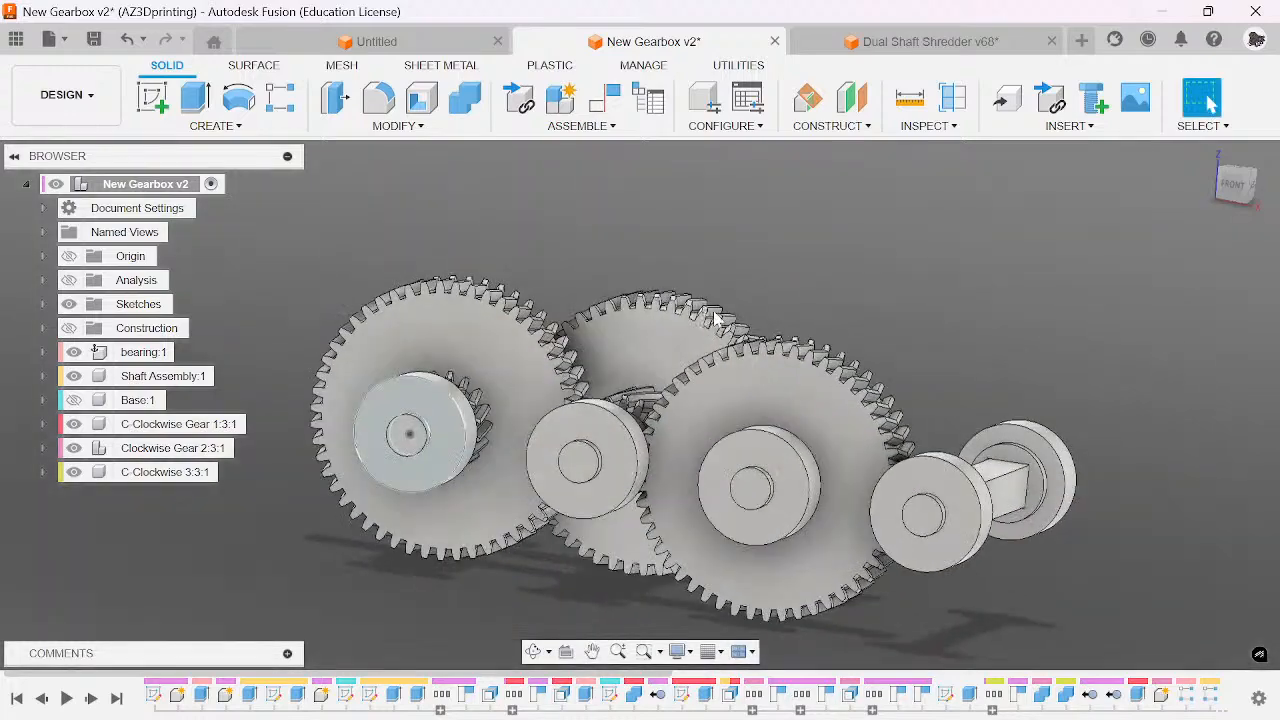
scroll(730, 300, up, 5)
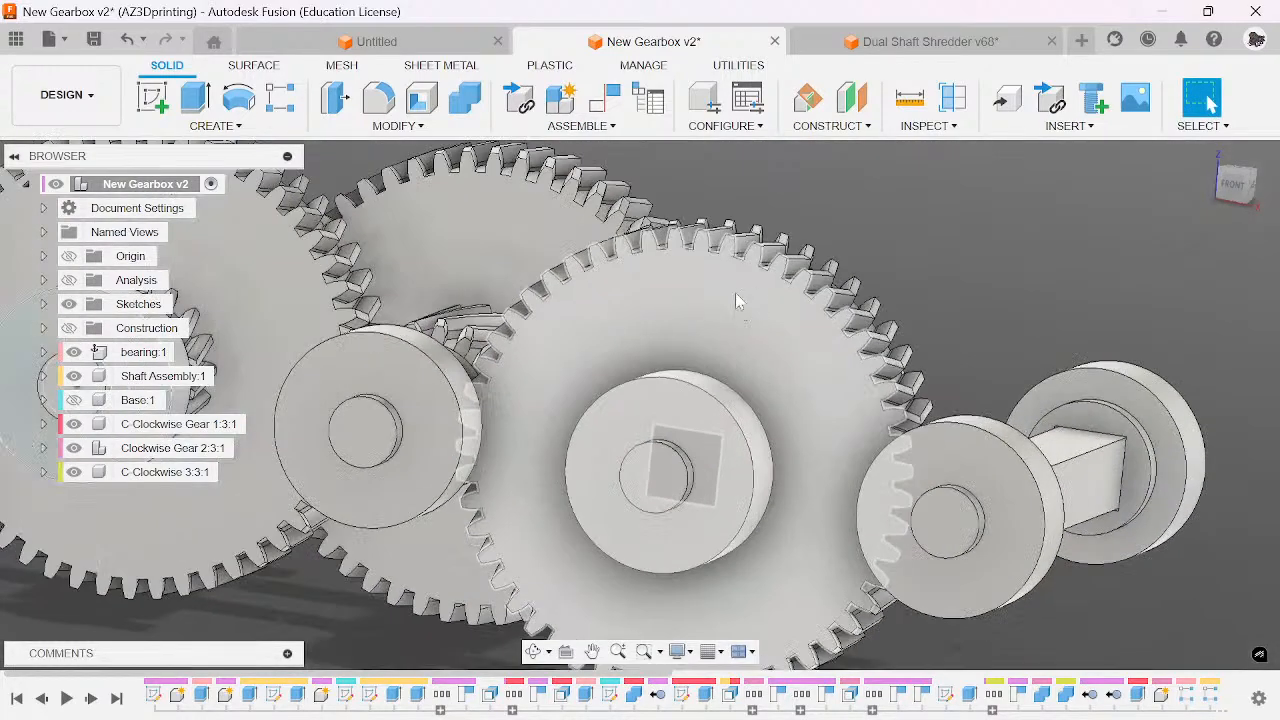
scroll(735, 292, down, 2)
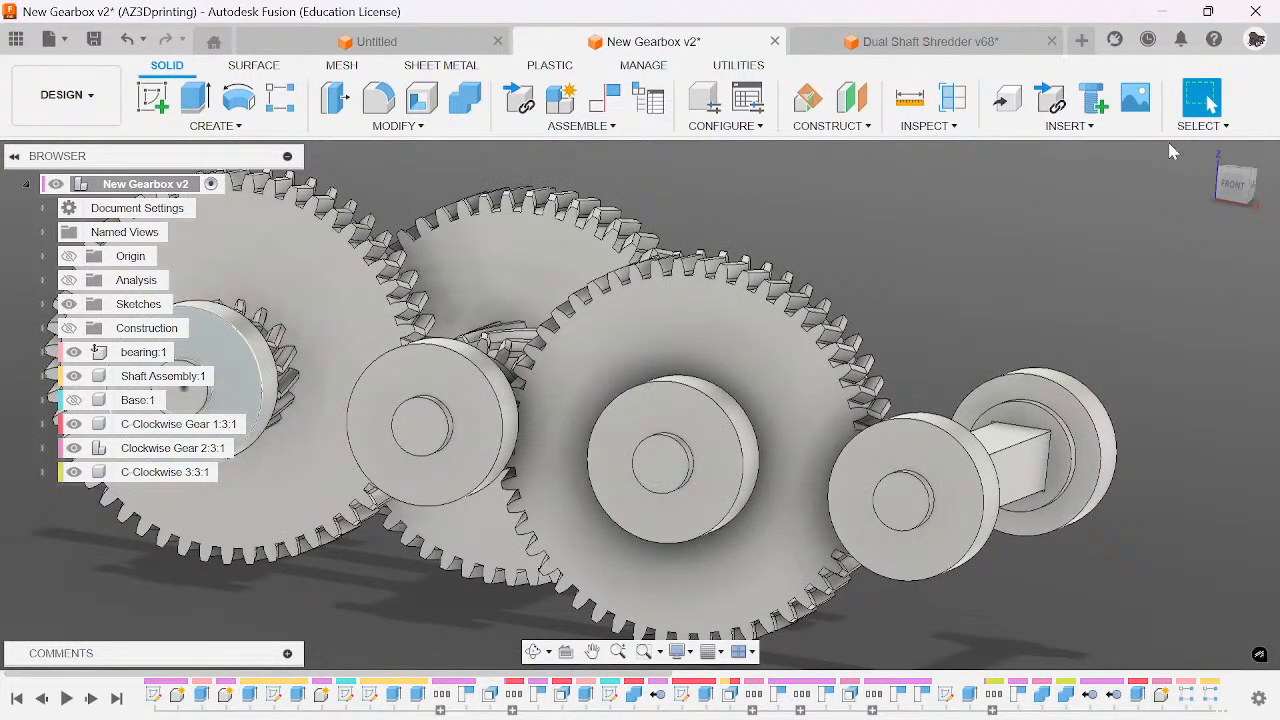
click(1209, 155)
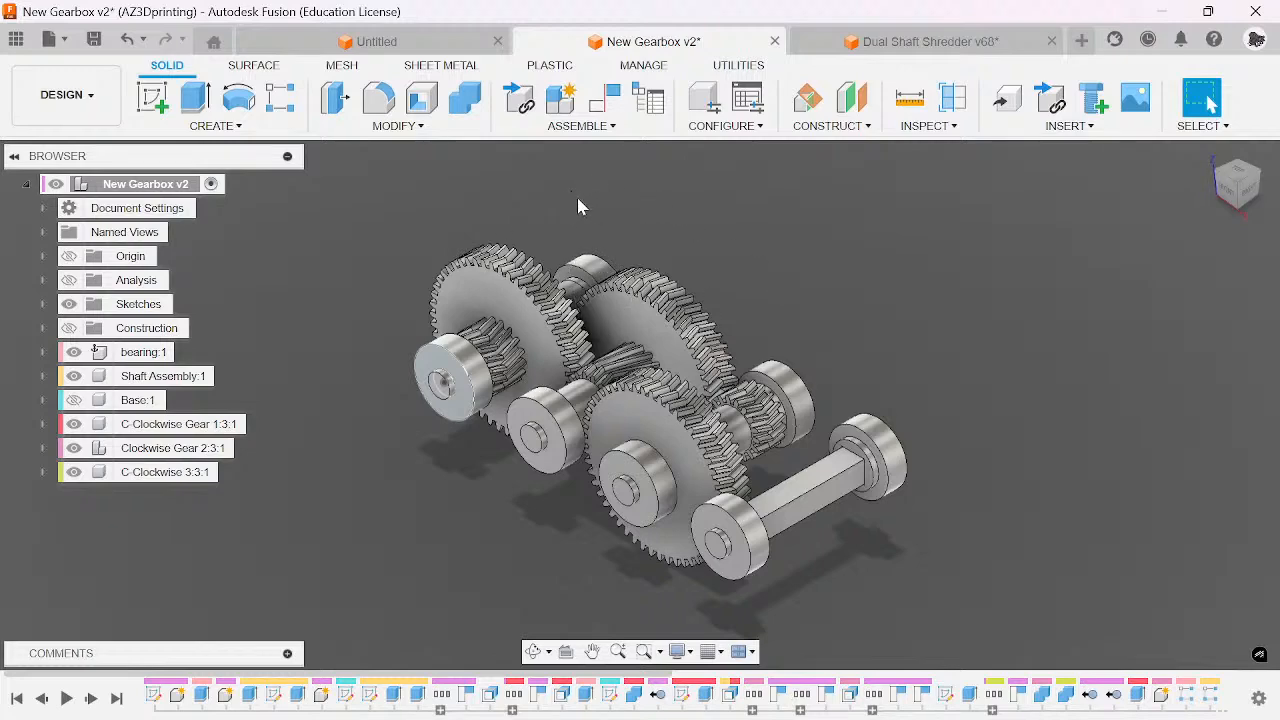
scroll(710, 467, up, 3)
scroll(815, 418, up, 3)
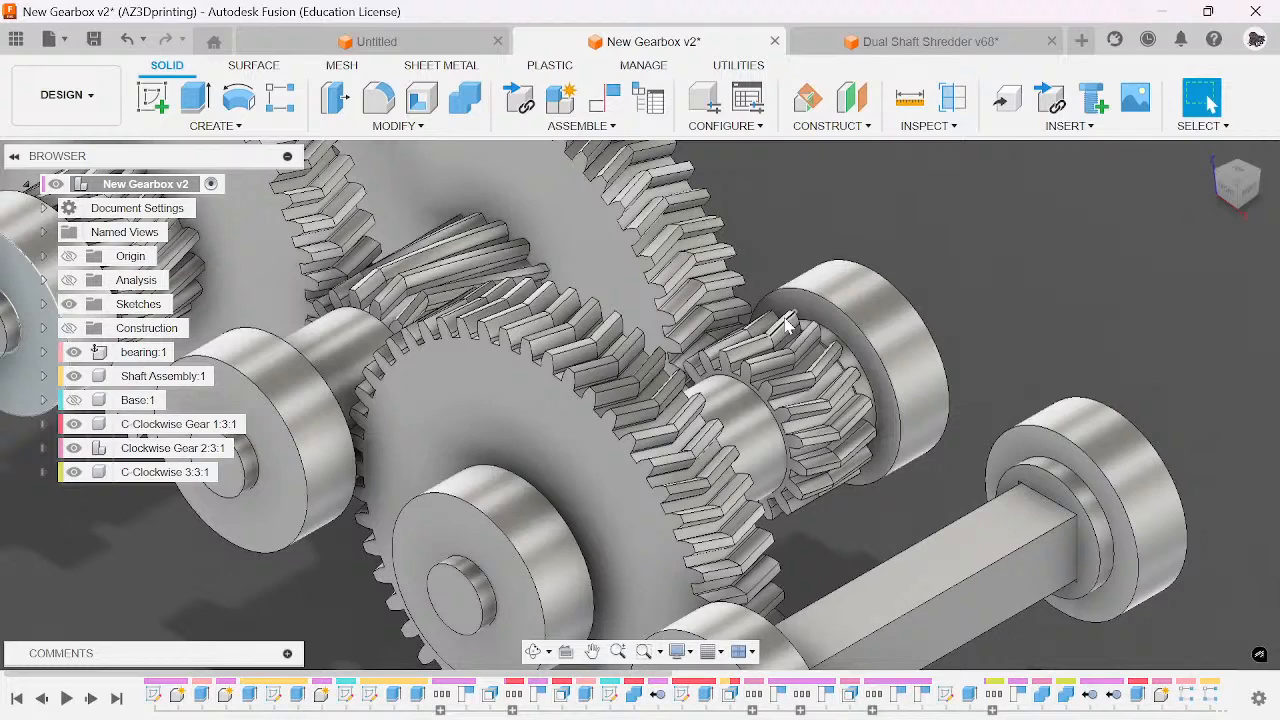
scroll(787, 323, down, 5)
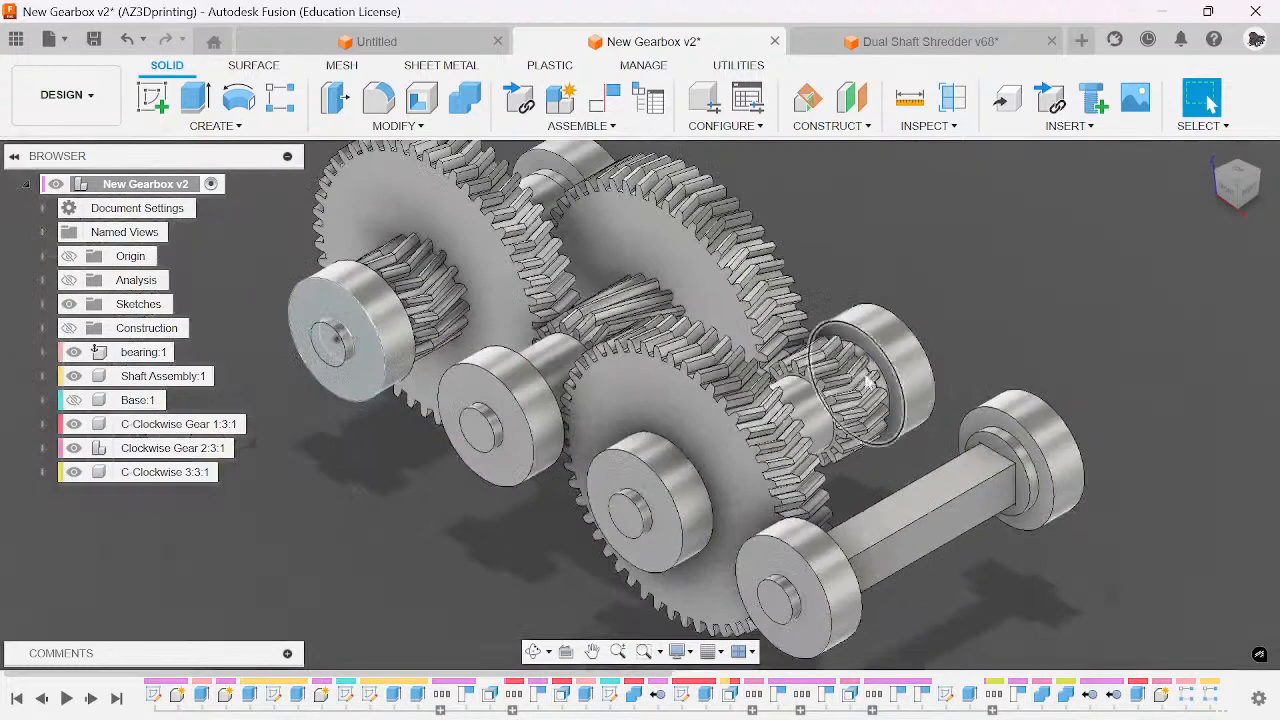
scroll(812, 315, up, 3)
- Pull the C-Clockwise 3:3:1 gear off its shaft twice to inspect its square hole and the shaft, reverting its position each time
drag(812, 315, 861, 264)
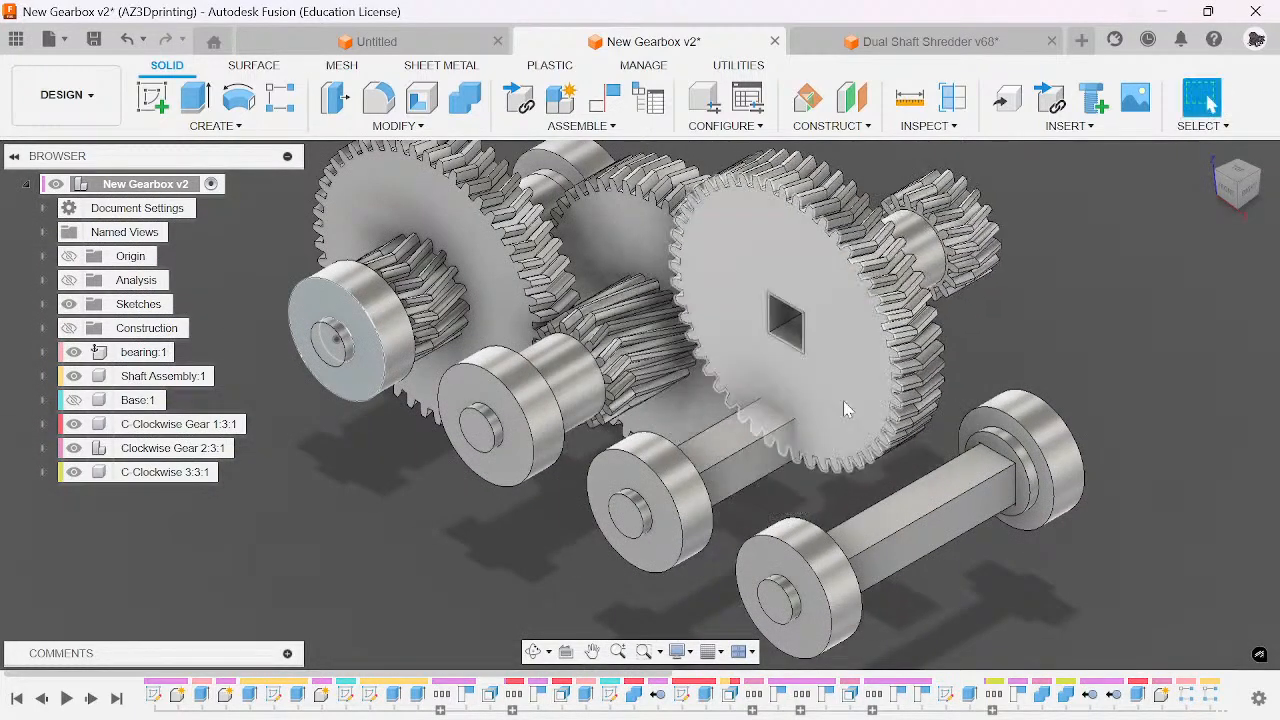
click(1229, 98)
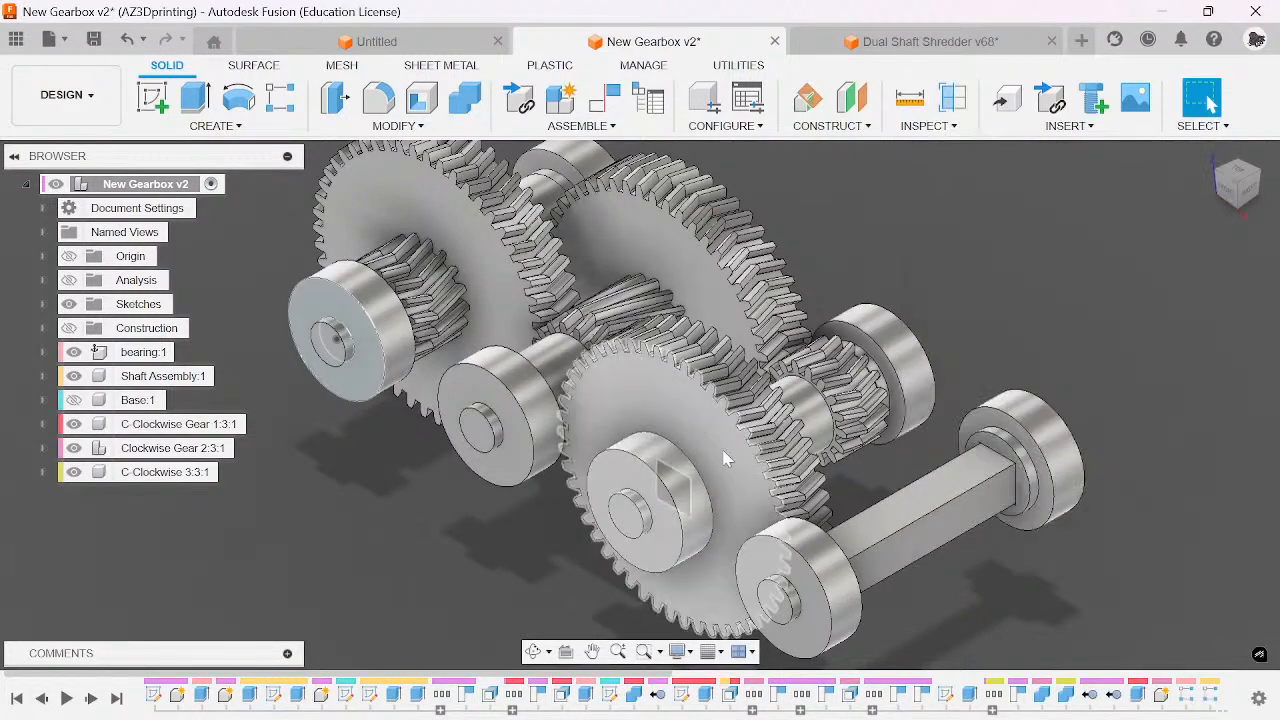
scroll(663, 373, down, 2)
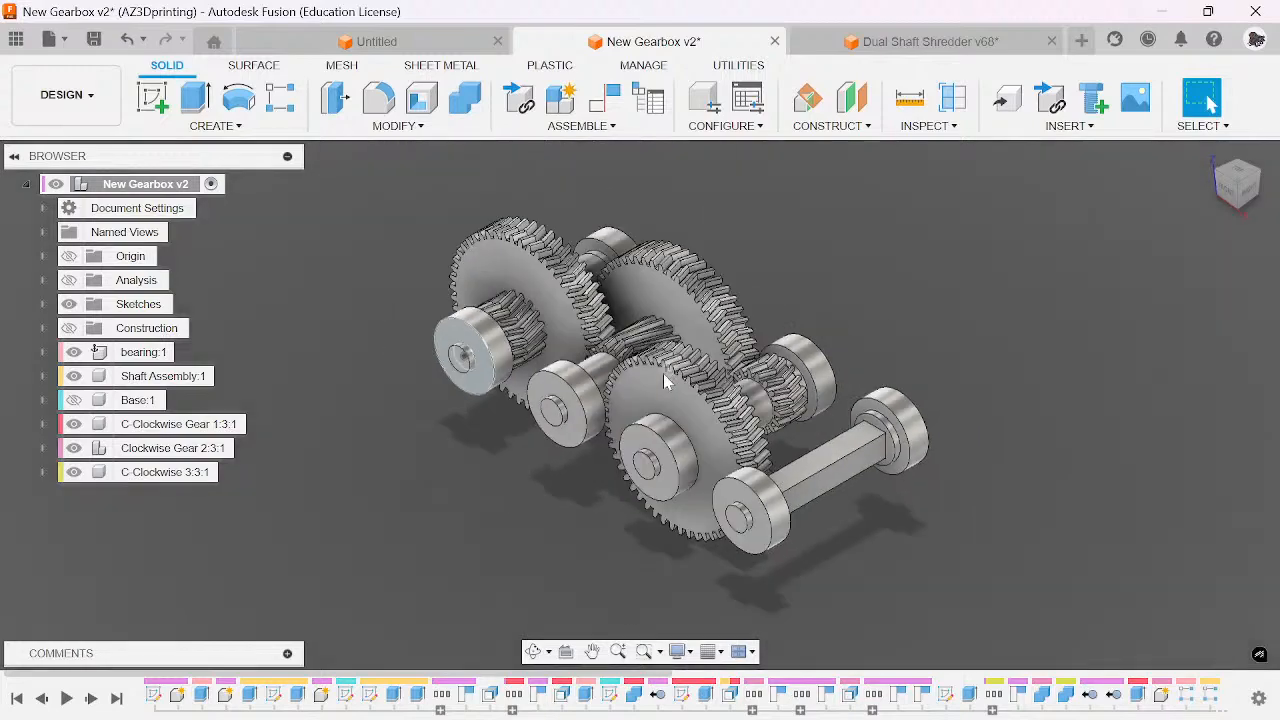
scroll(688, 355, up, 2)
mouse_move(1240, 190)
mouse_down()
mouse_move(1170, 200)
mouse_move(1252, 176)
mouse_up()
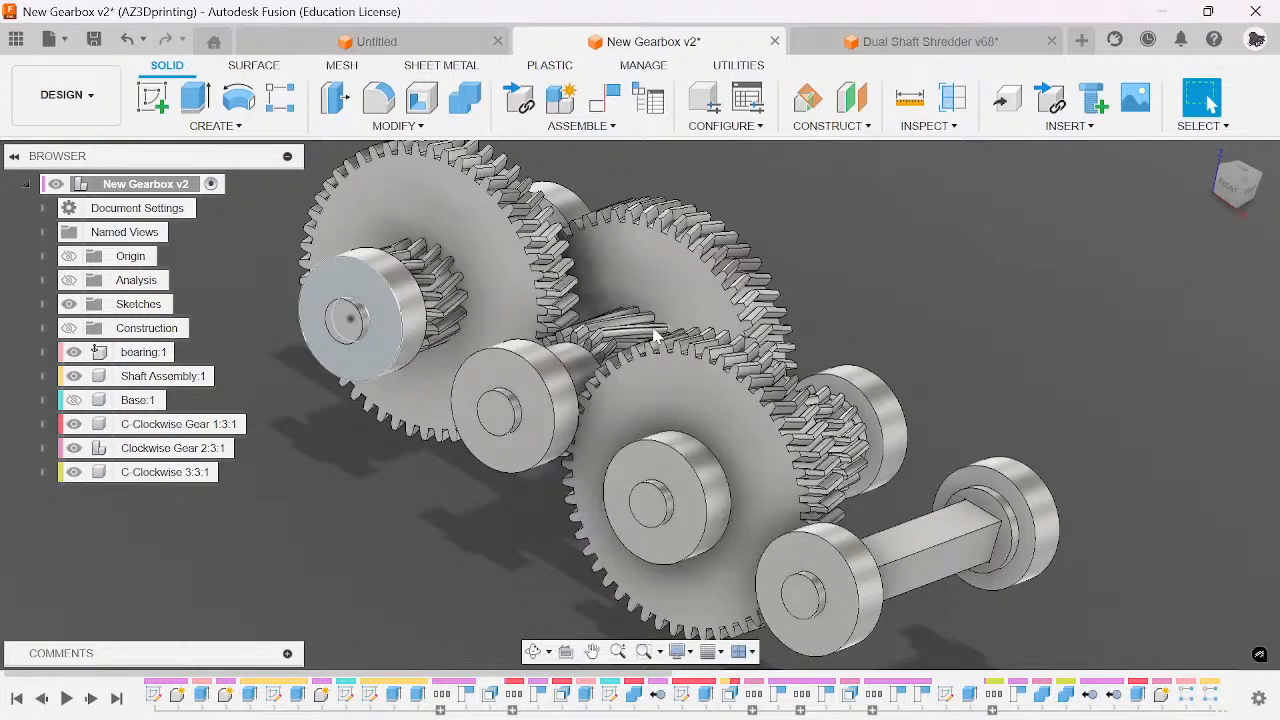
scroll(620, 290, up, 6)
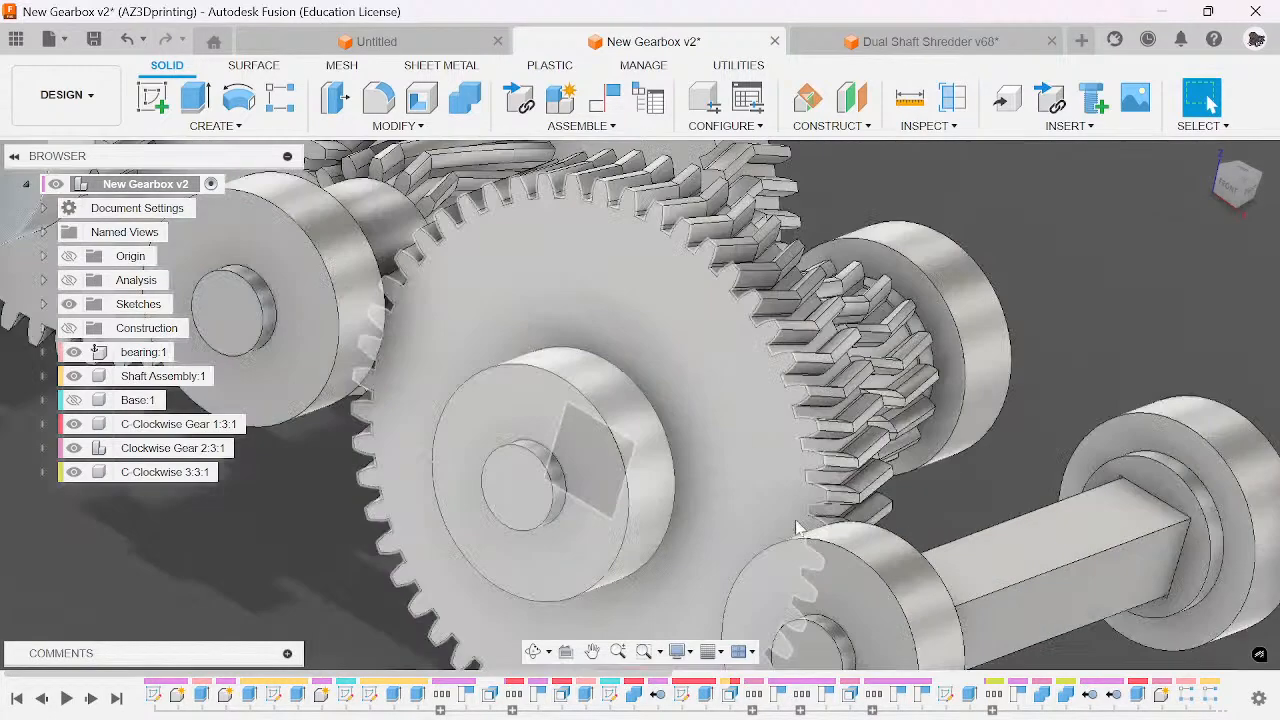
drag(694, 237, 453, 203)
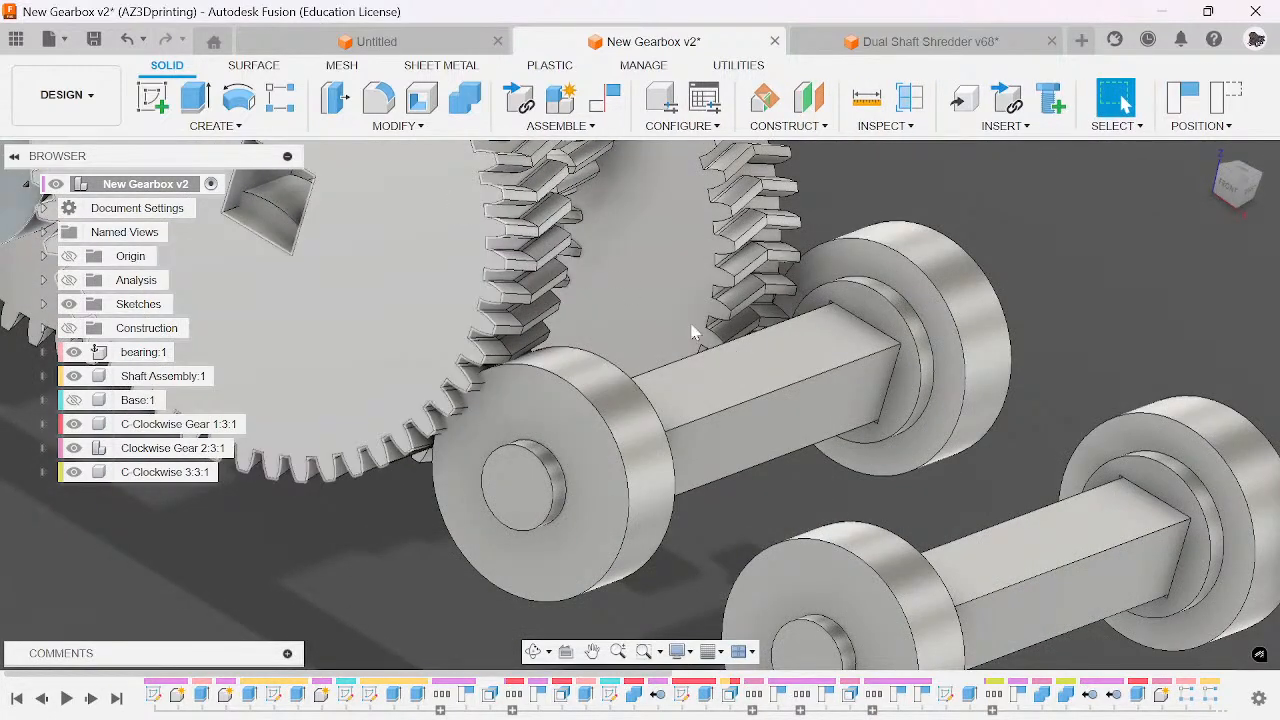
drag(691, 332, 783, 318)
click(1230, 99)
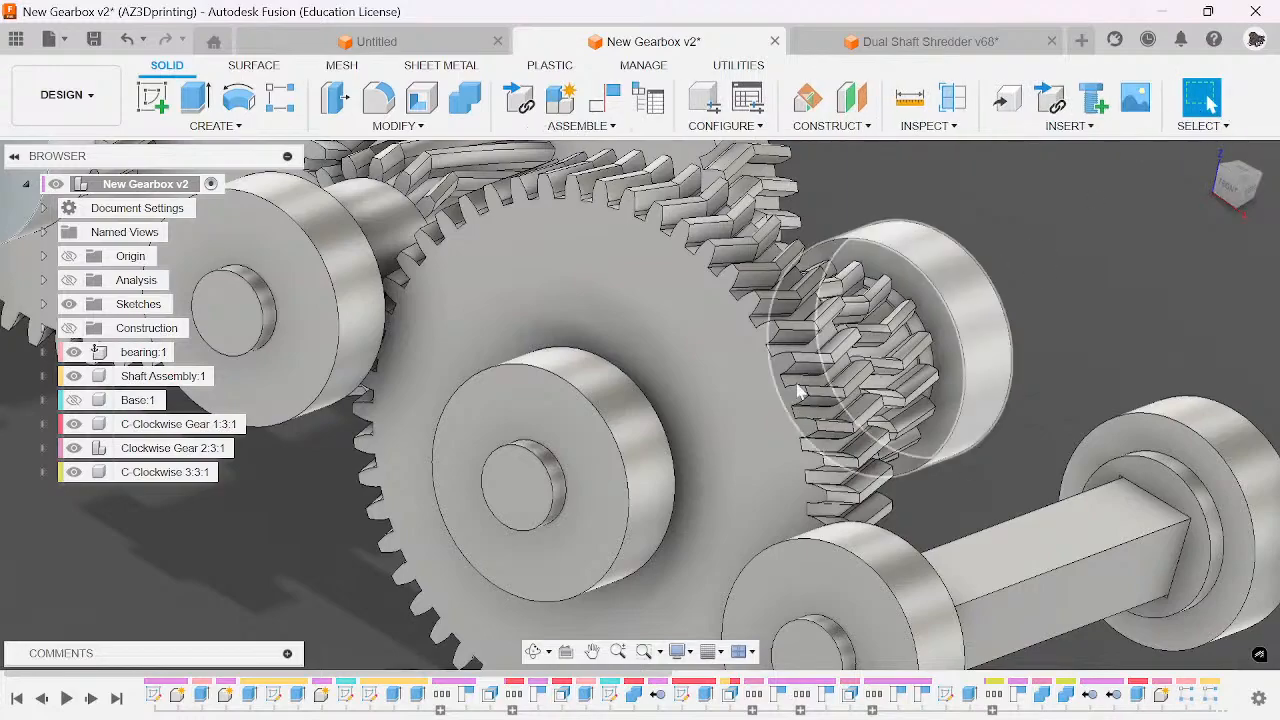
- Inspect the exposed square shaft beside the gear train from above the front, and clear the face selection
scroll(798, 392, down, 5)
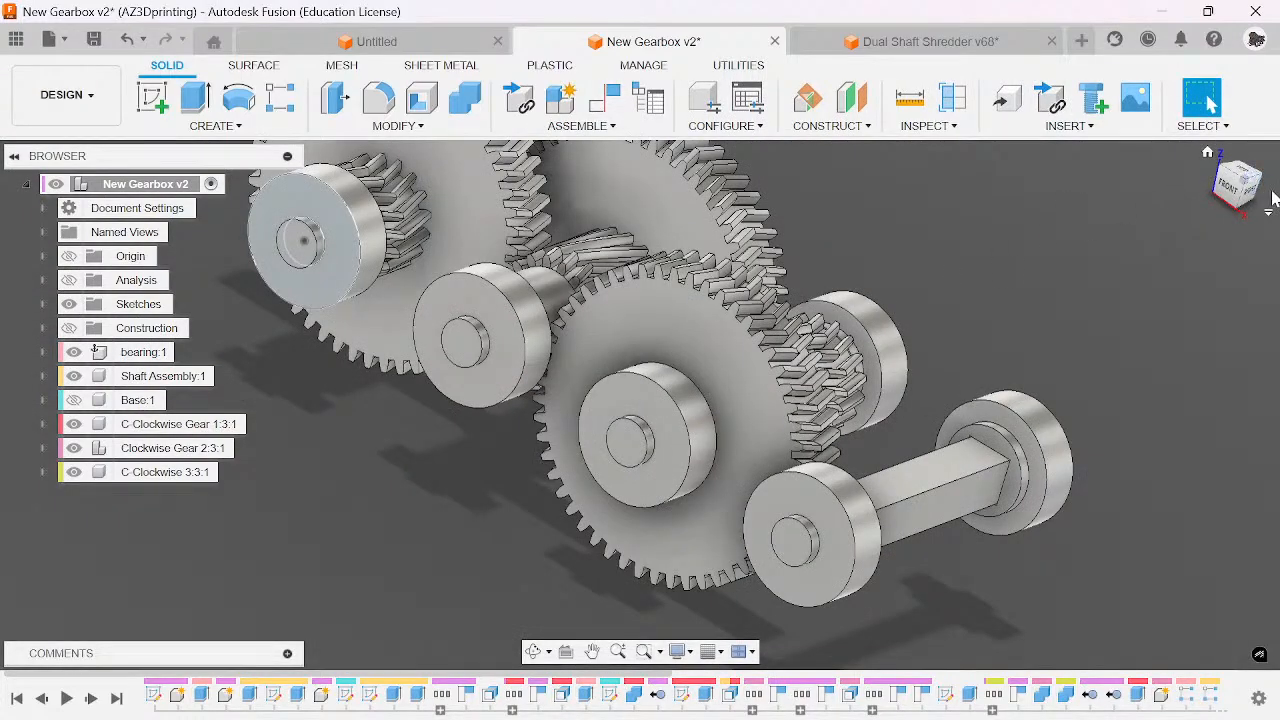
mouse_move(1244, 186)
mouse_down()
mouse_move(1204, 200)
mouse_move(1166, 284)
mouse_move(1232, 168)
mouse_move(1254, 246)
mouse_move(1196, 186)
mouse_up()
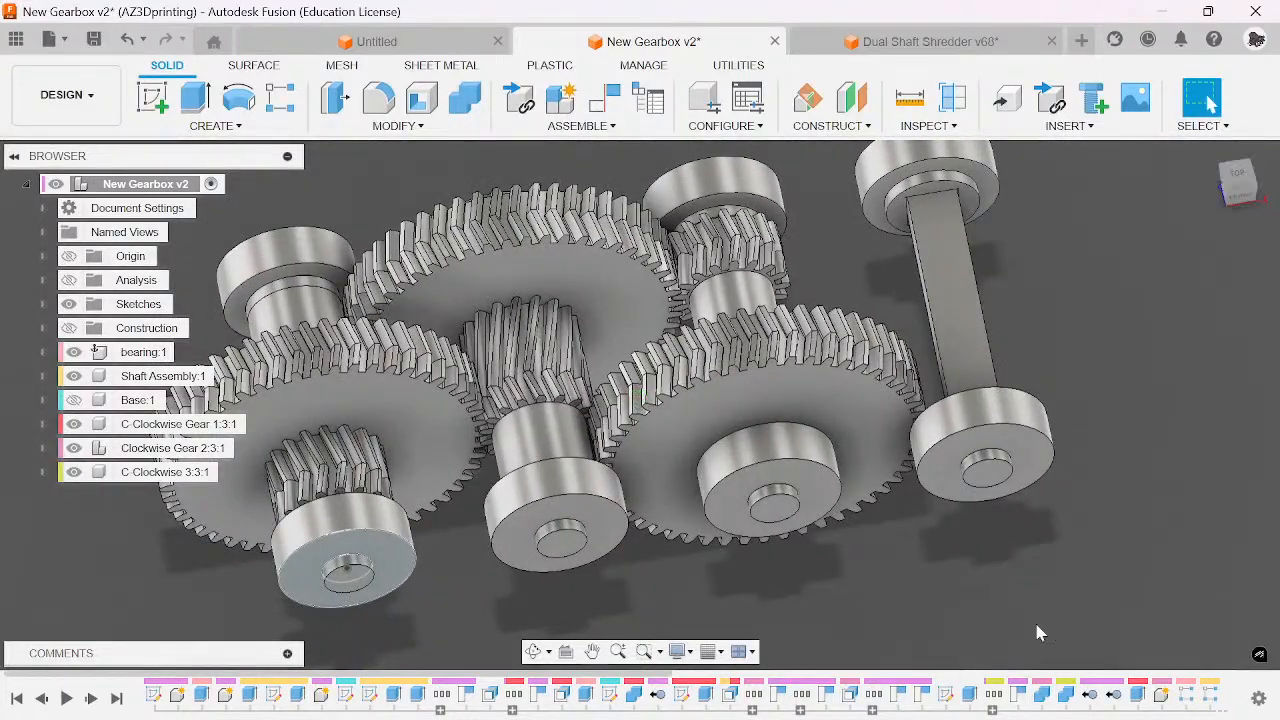
mouse_move(965, 718)
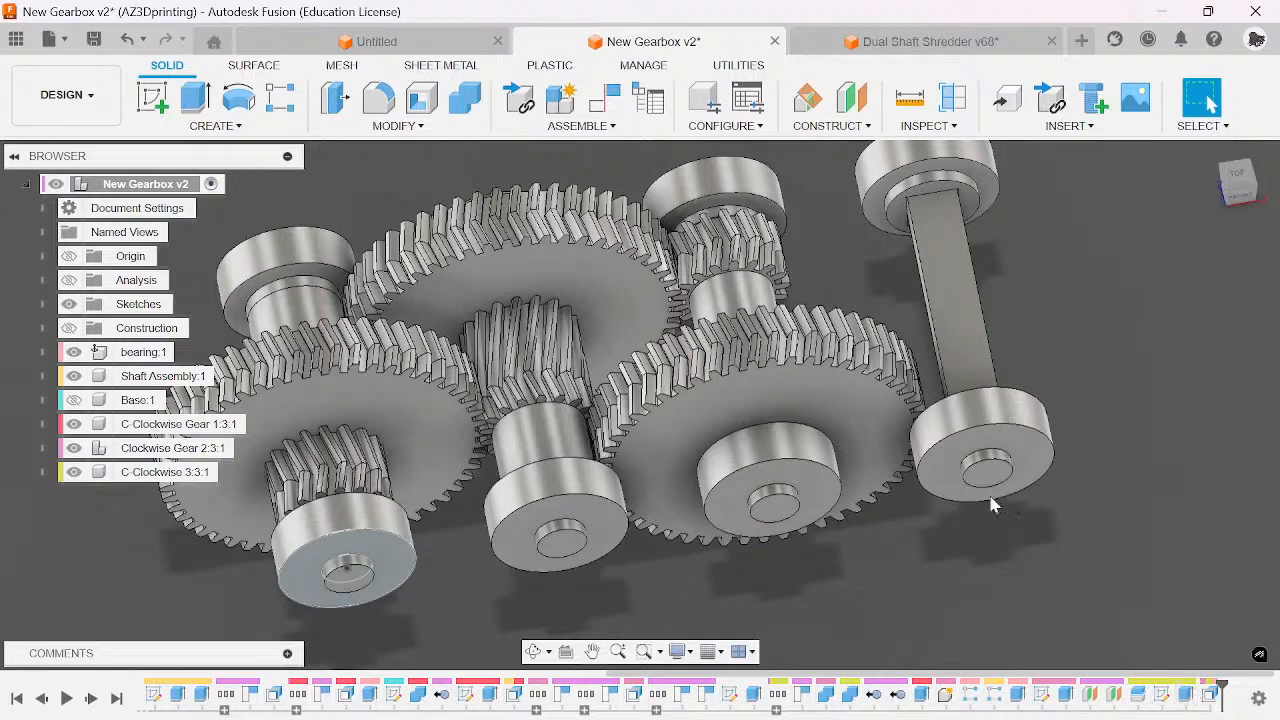
click(957, 270)
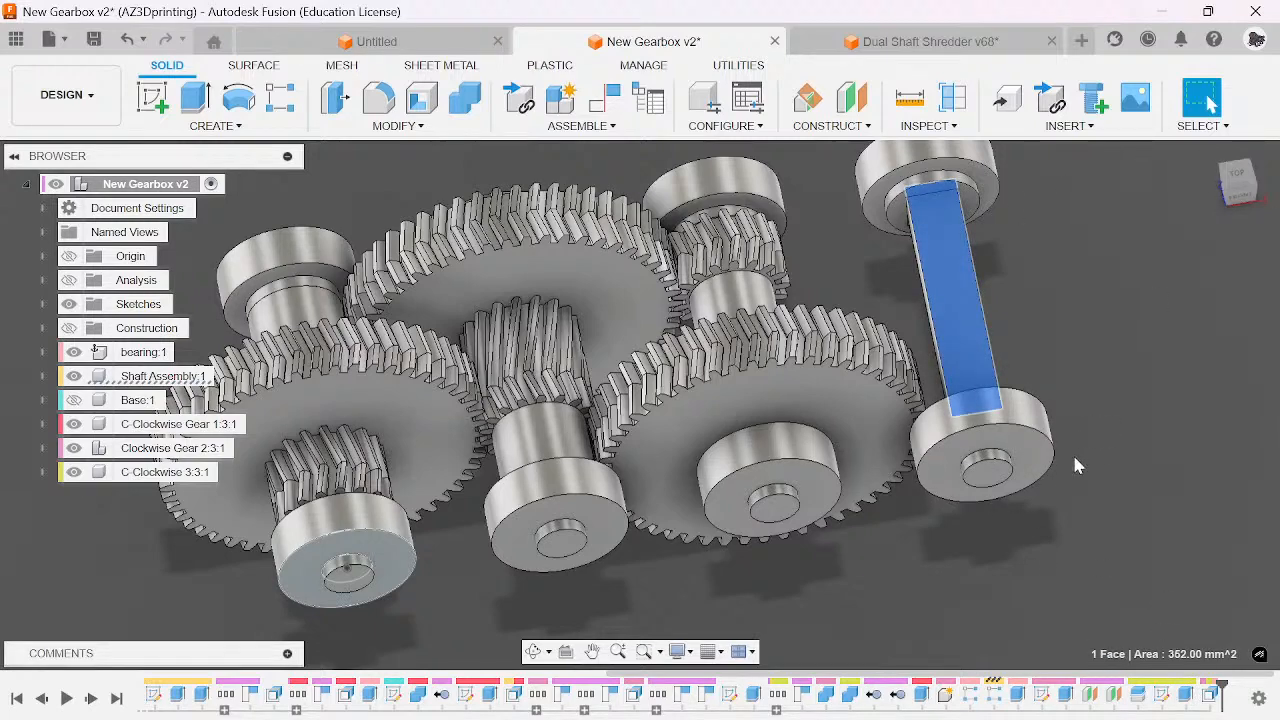
scroll(1077, 465, down, 3)
click(1175, 350)
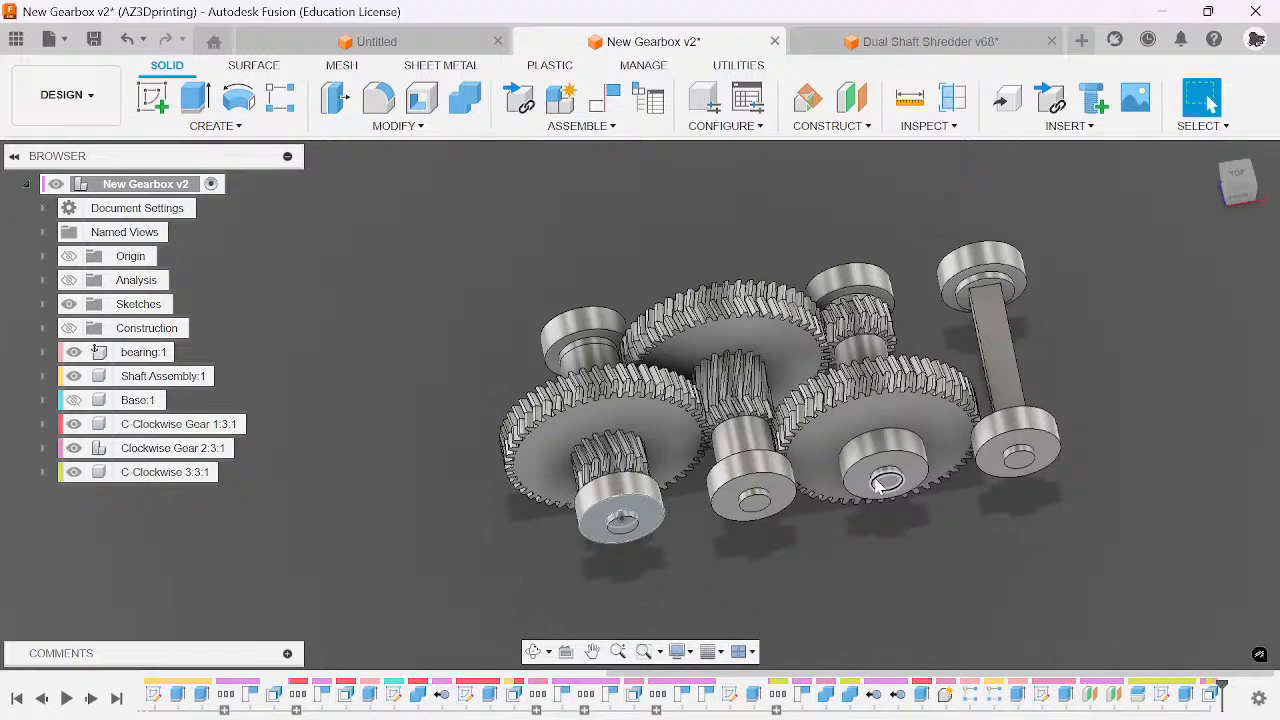
- Pull the Clockwise Gear 2:3:1 off its shaft to inspect the square shaft and hole, and revert its position
scroll(620, 370, up, 4)
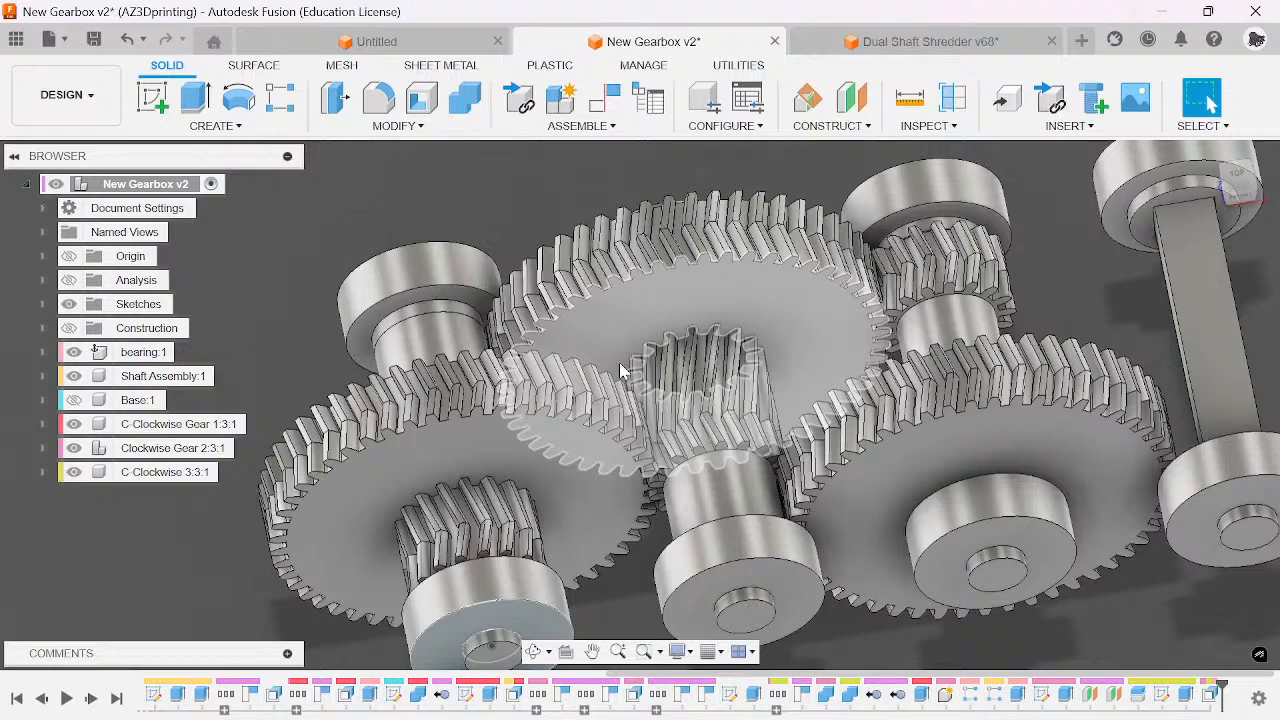
drag(743, 322, 562, 275)
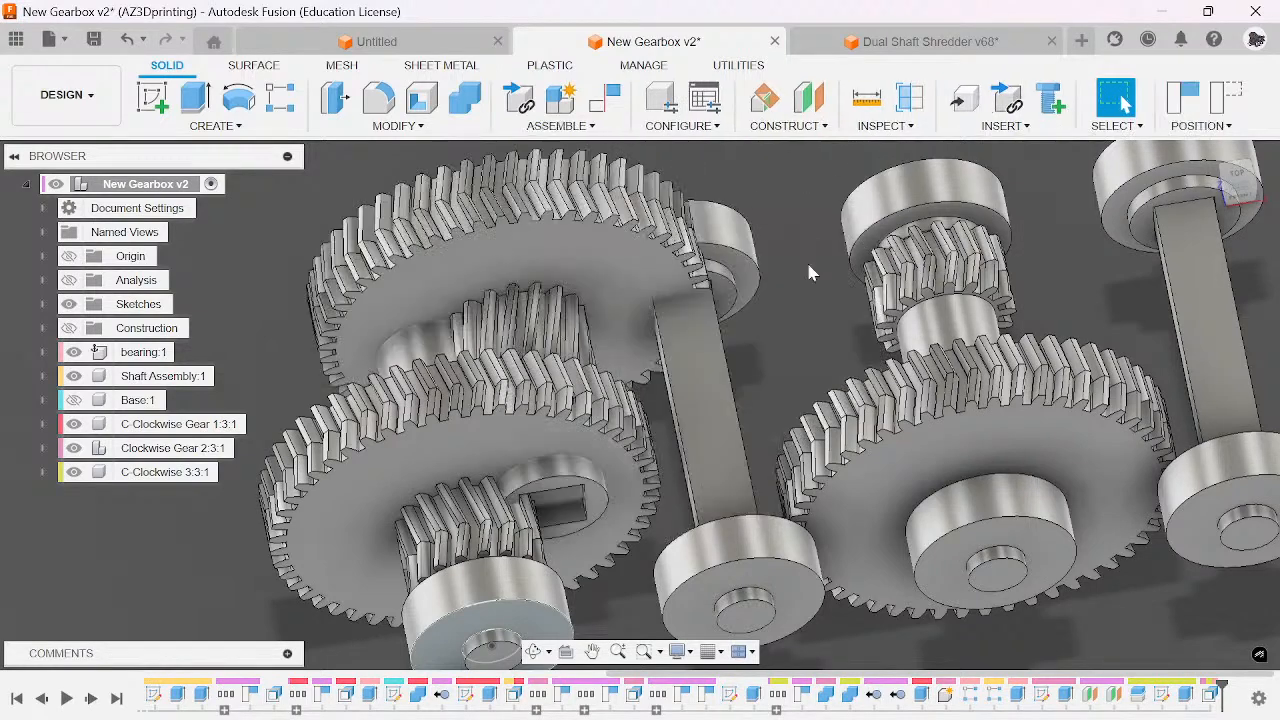
click(1226, 97)
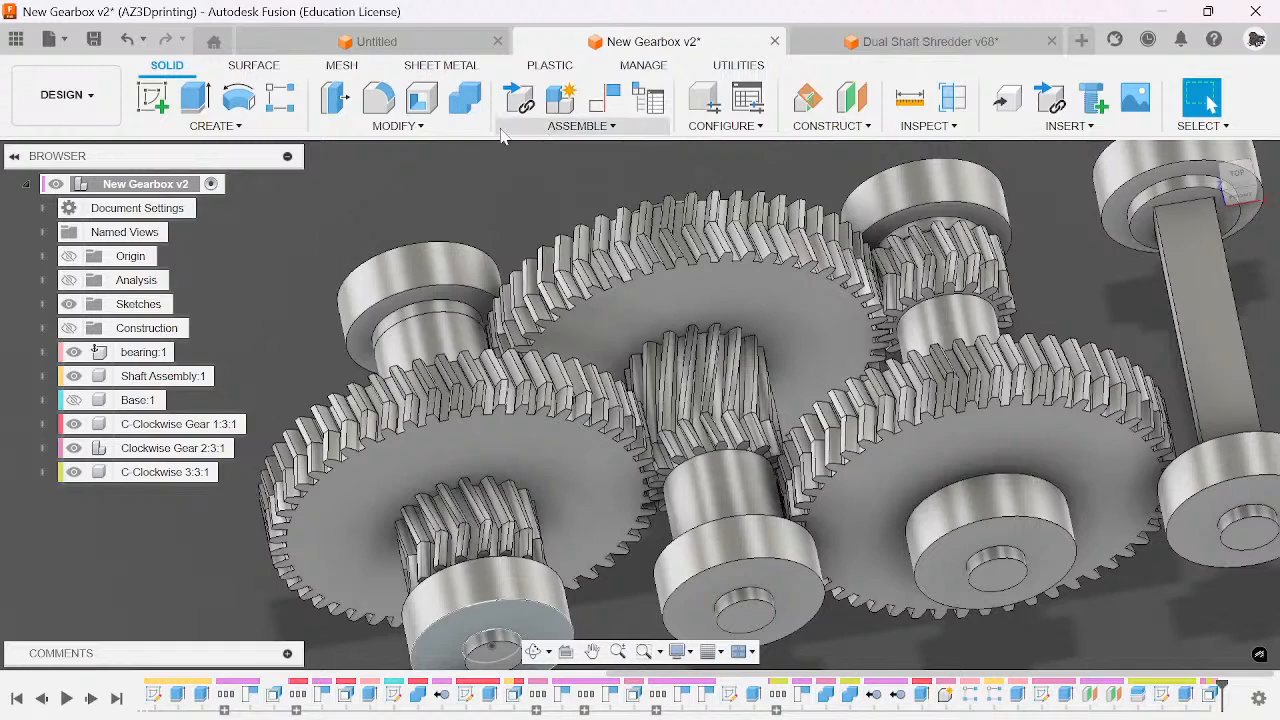
scroll(594, 331, down, 3)
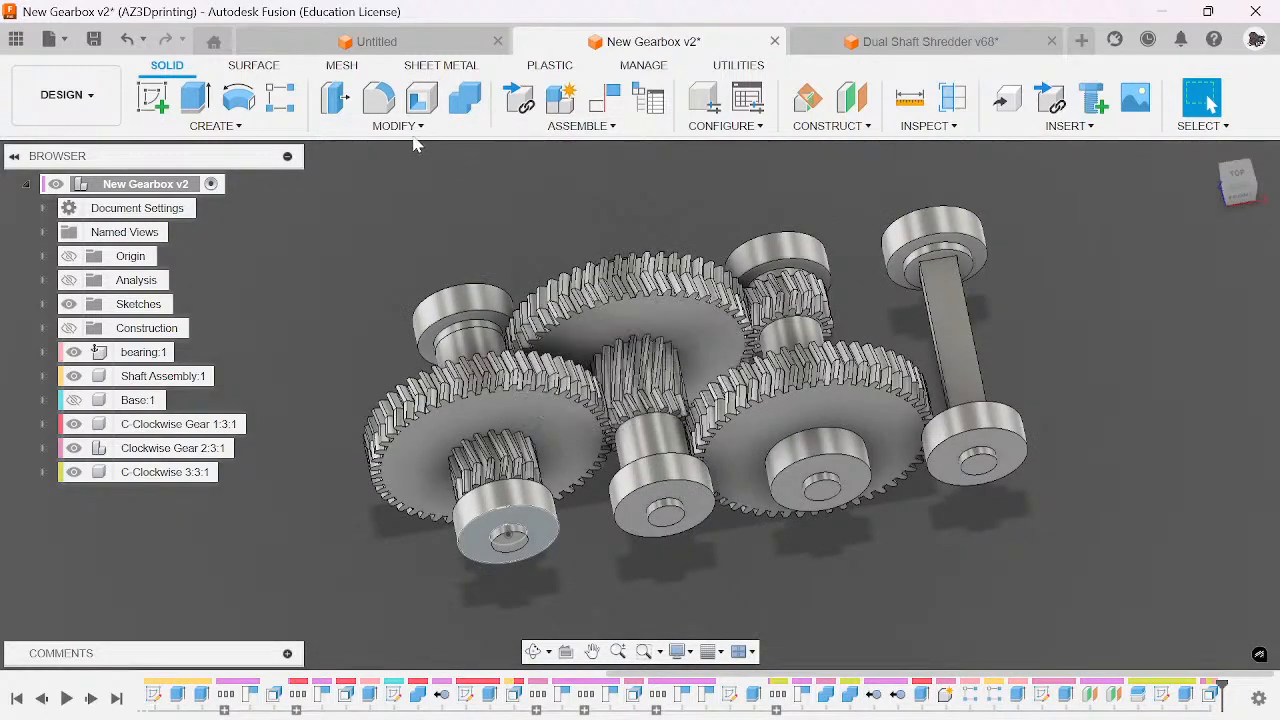
- Start a rectangular pattern of the two bodies of C-Clockwise Gear 1:3:1 along the X axis
click(405, 127)
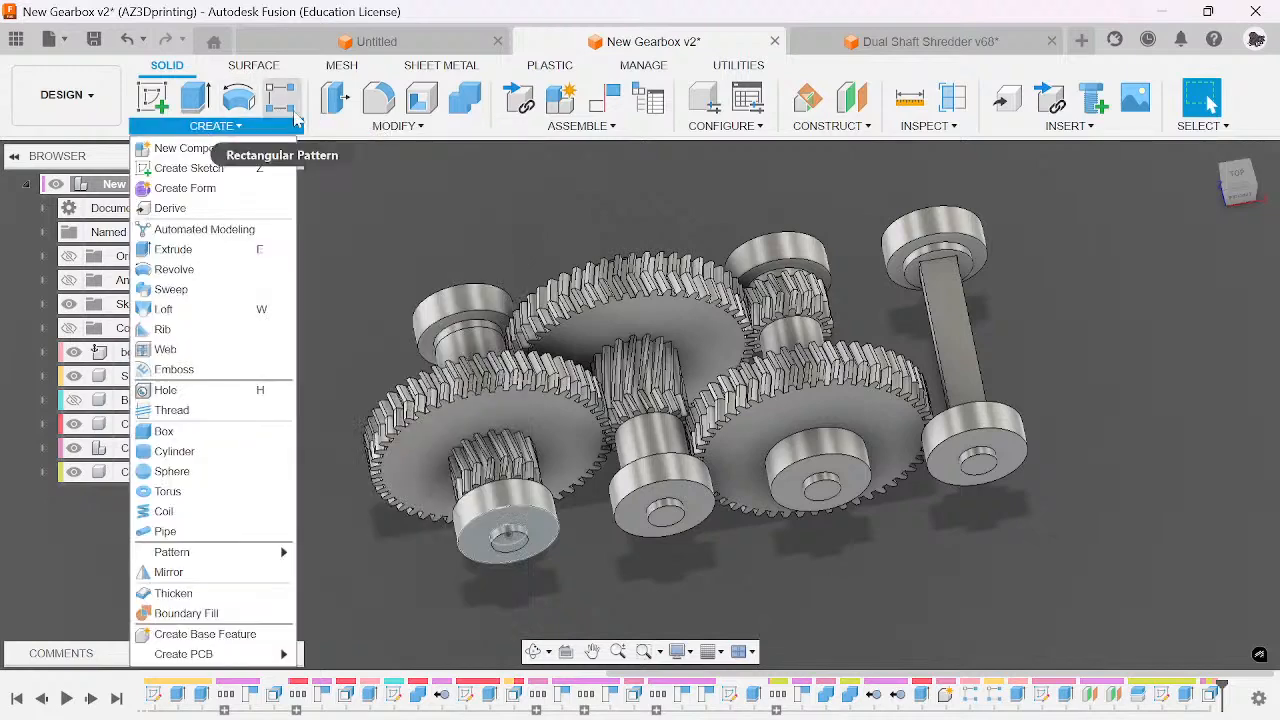
click(290, 108)
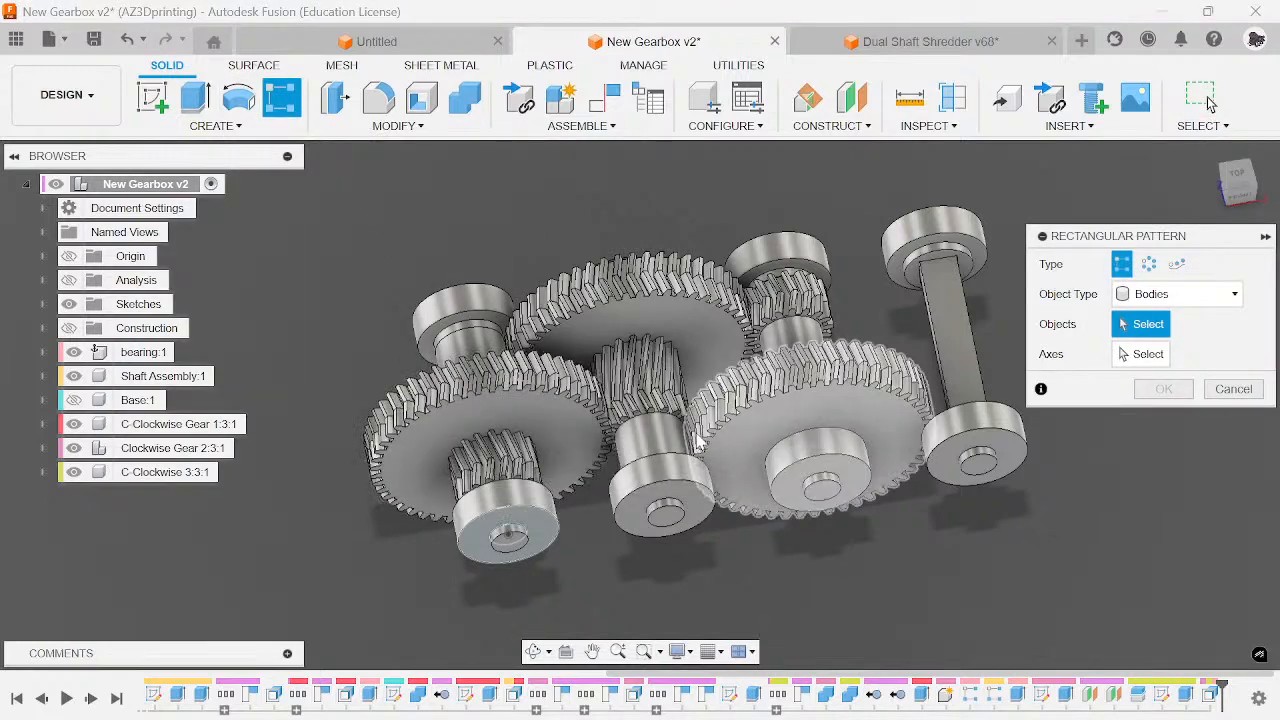
shift+middle_drag(785, 270, 797, 424)
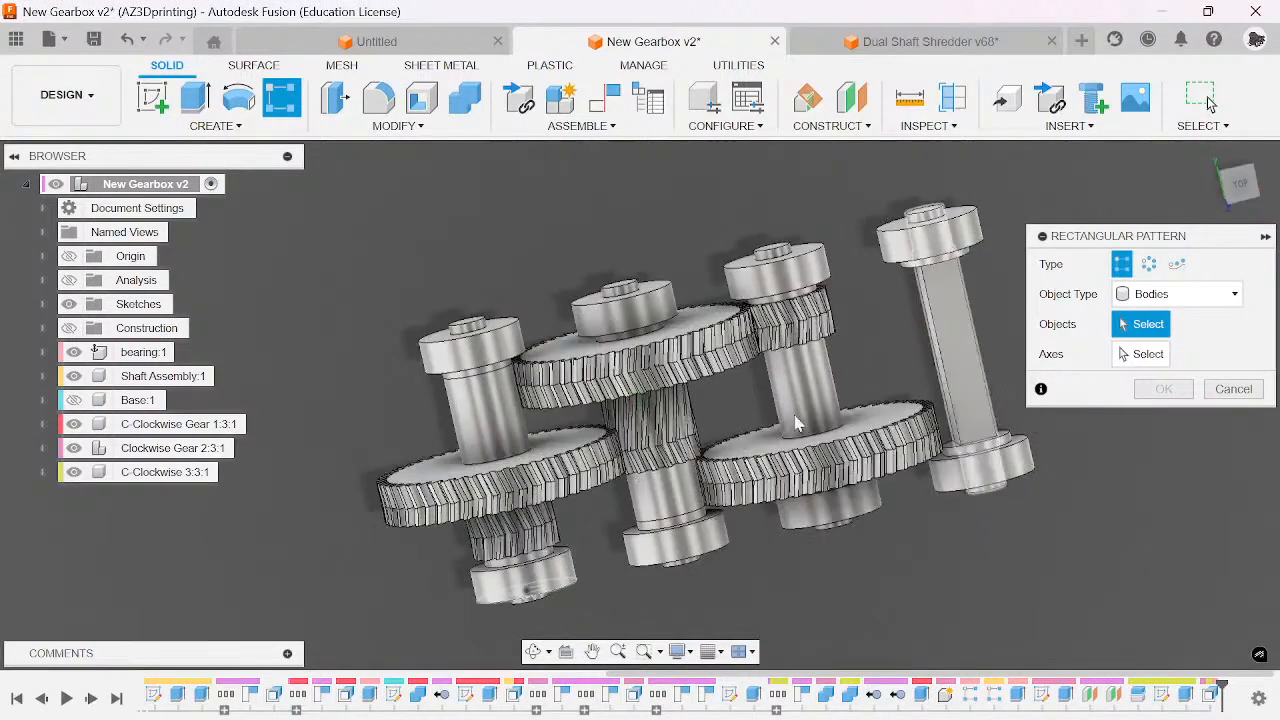
click(486, 538)
click(490, 442)
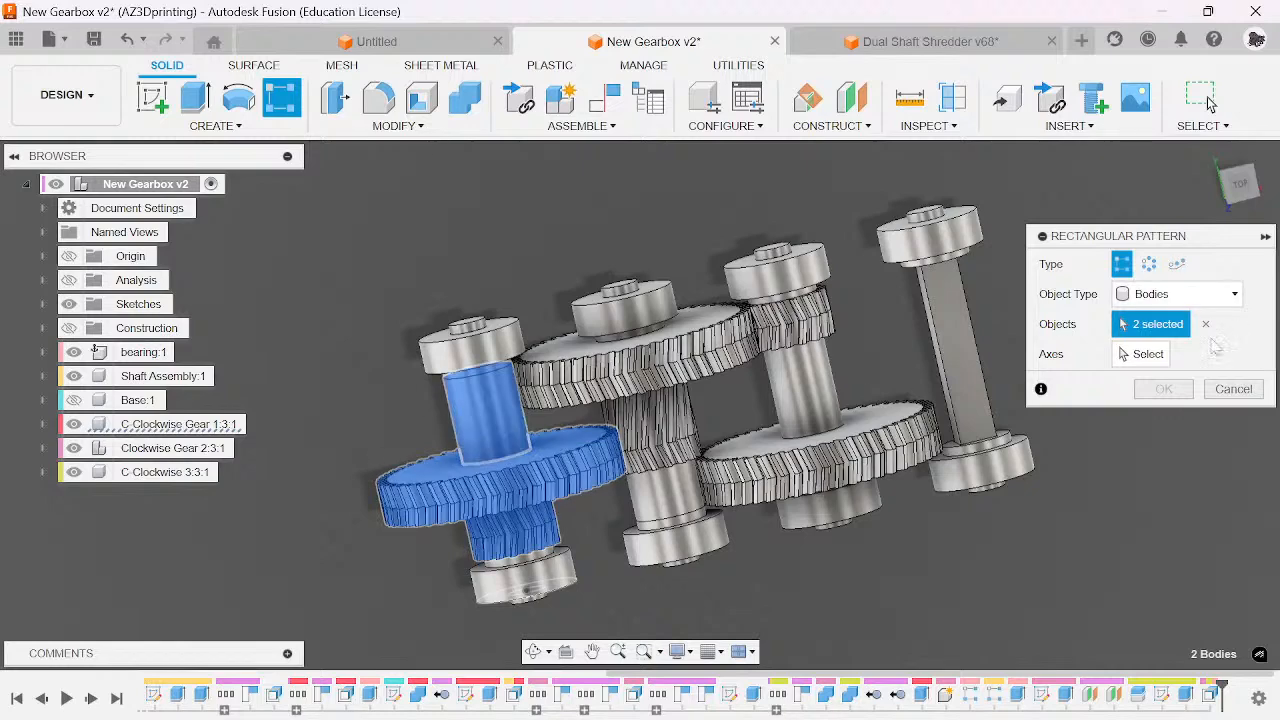
click(1141, 354)
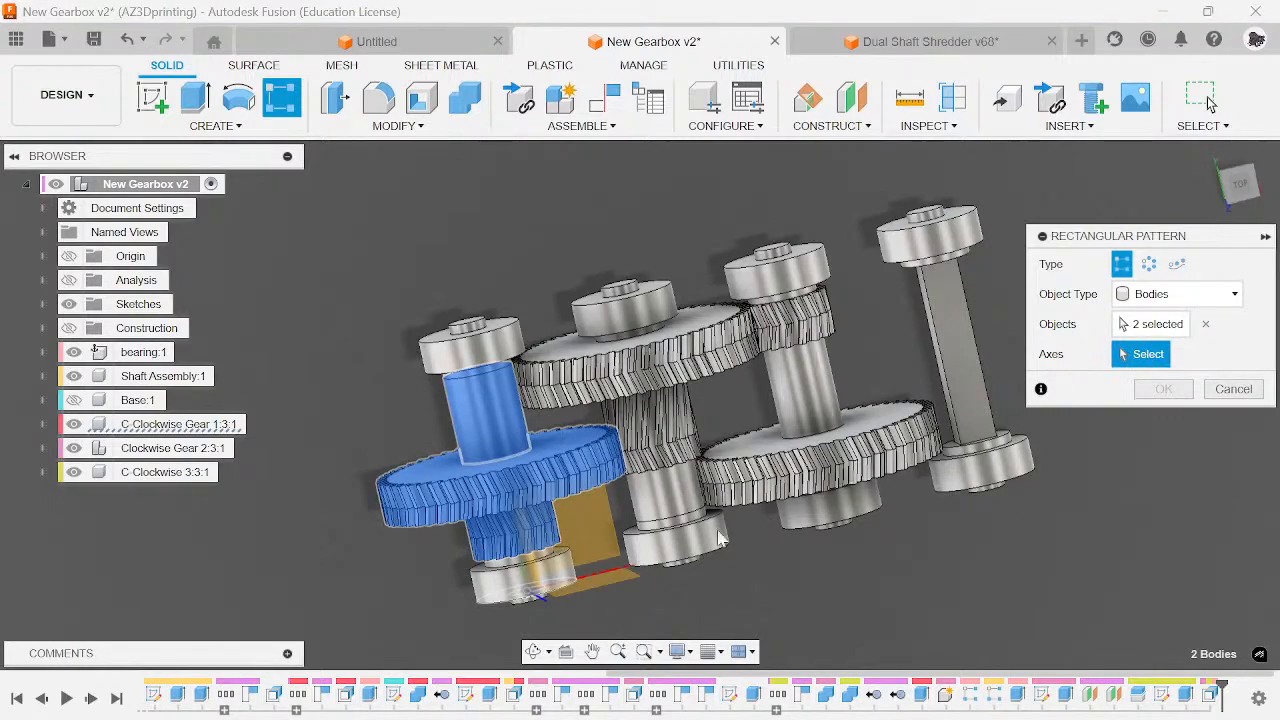
click(605, 572)
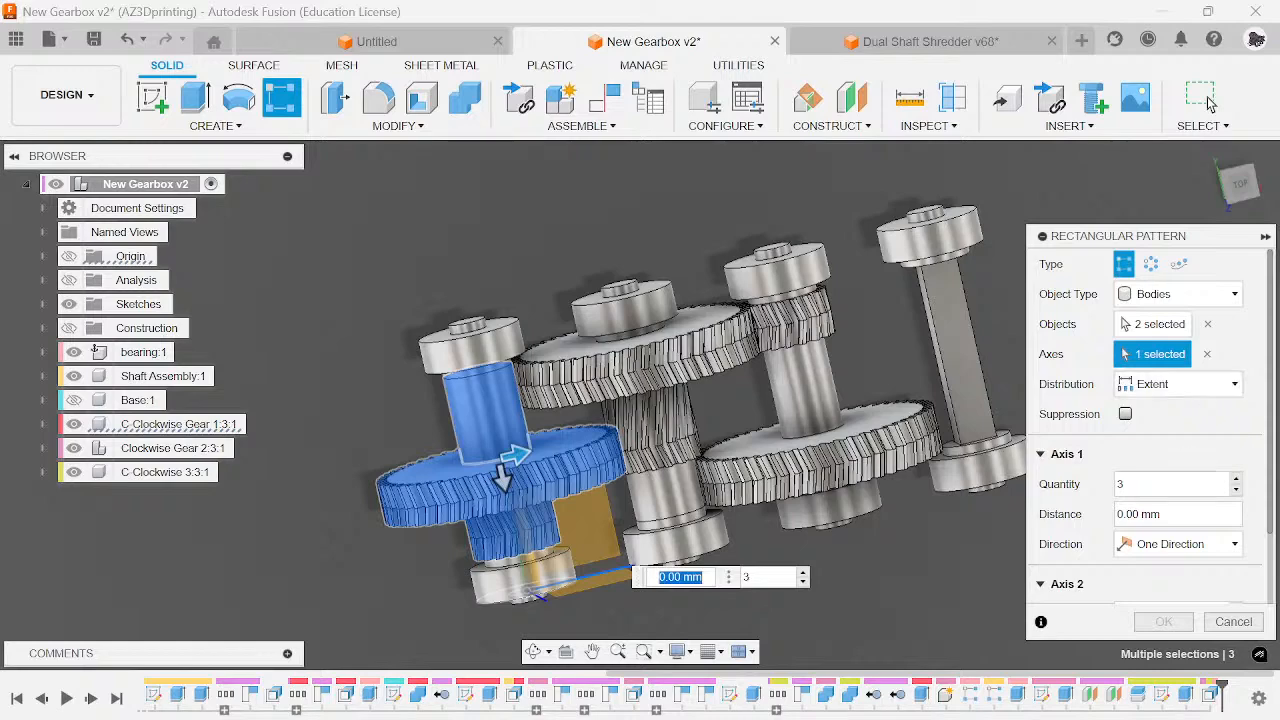
- Set the gear pattern's distribution to Spacing and its distance to the expression Spacing*3
click(1165, 385)
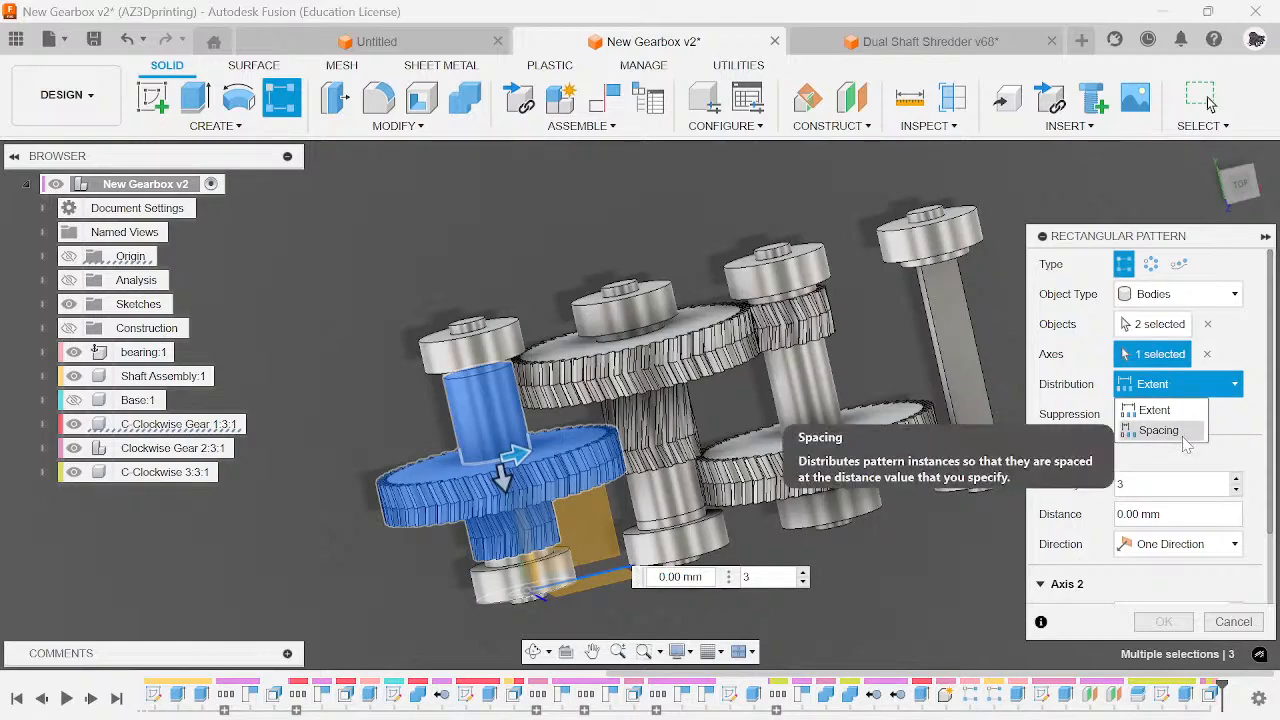
click(1160, 430)
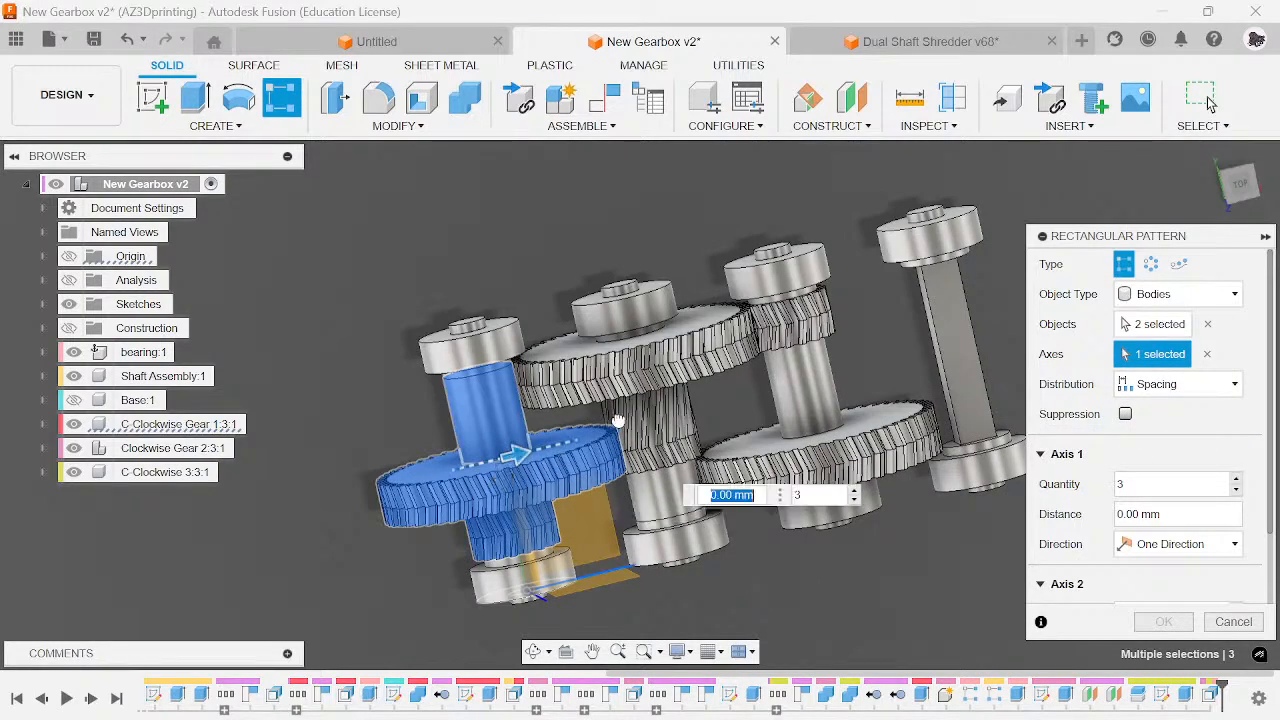
drag(618, 421, 891, 363)
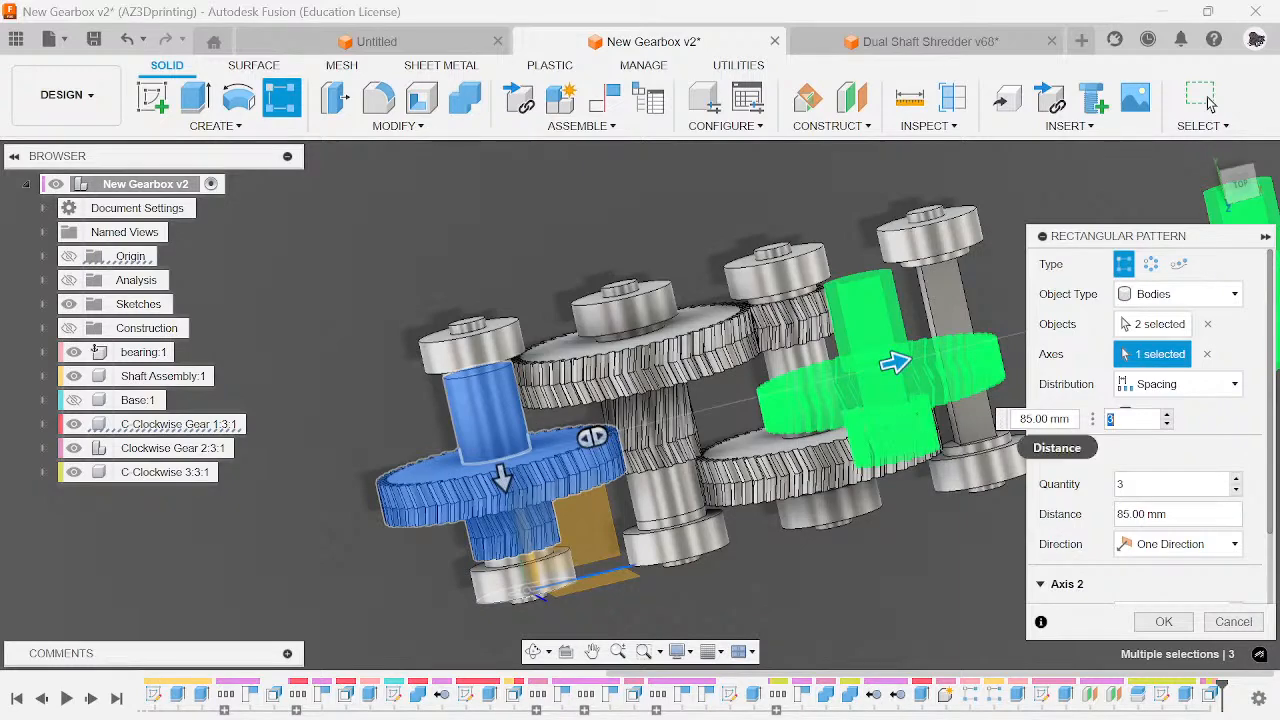
double_click(1027, 419)
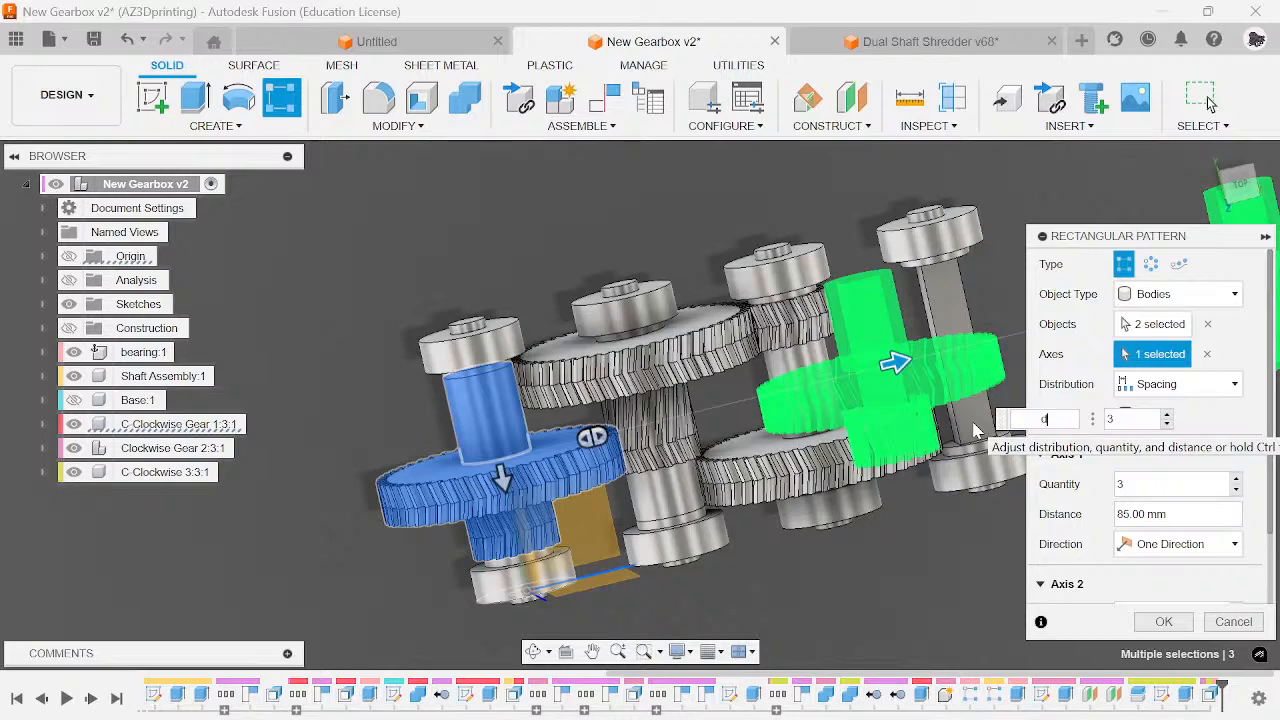
text(sp)
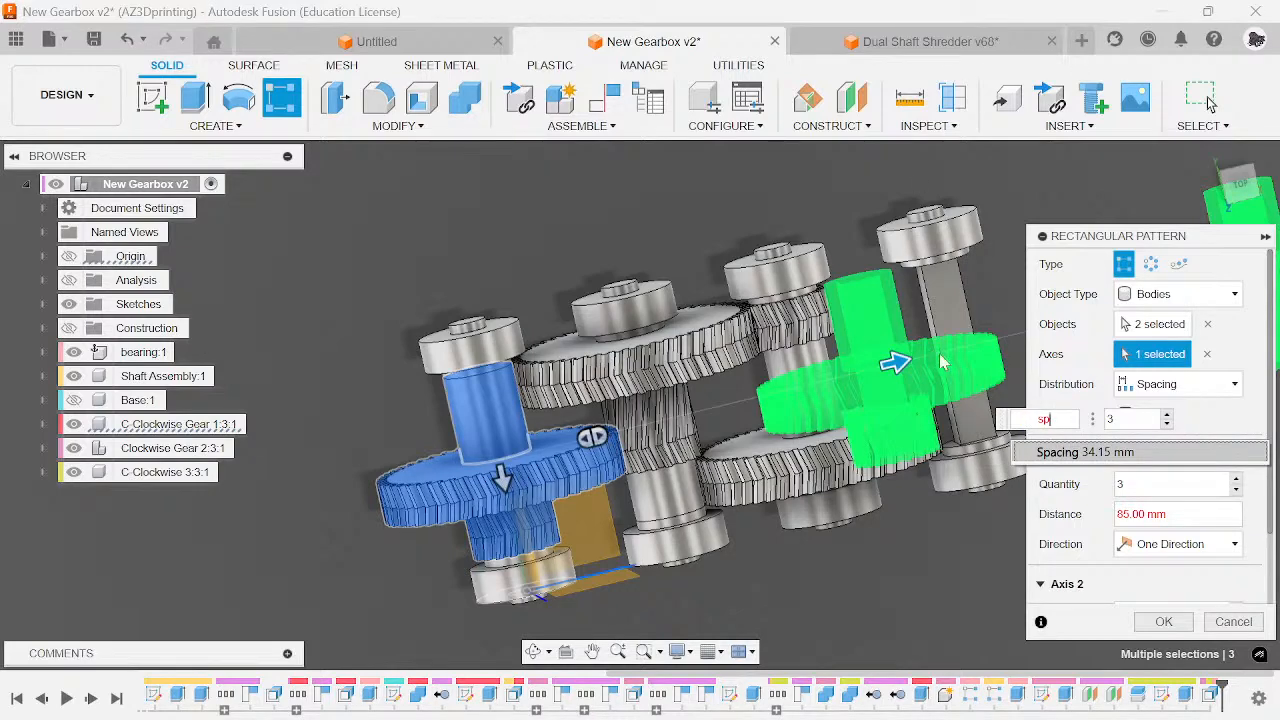
click(1070, 452)
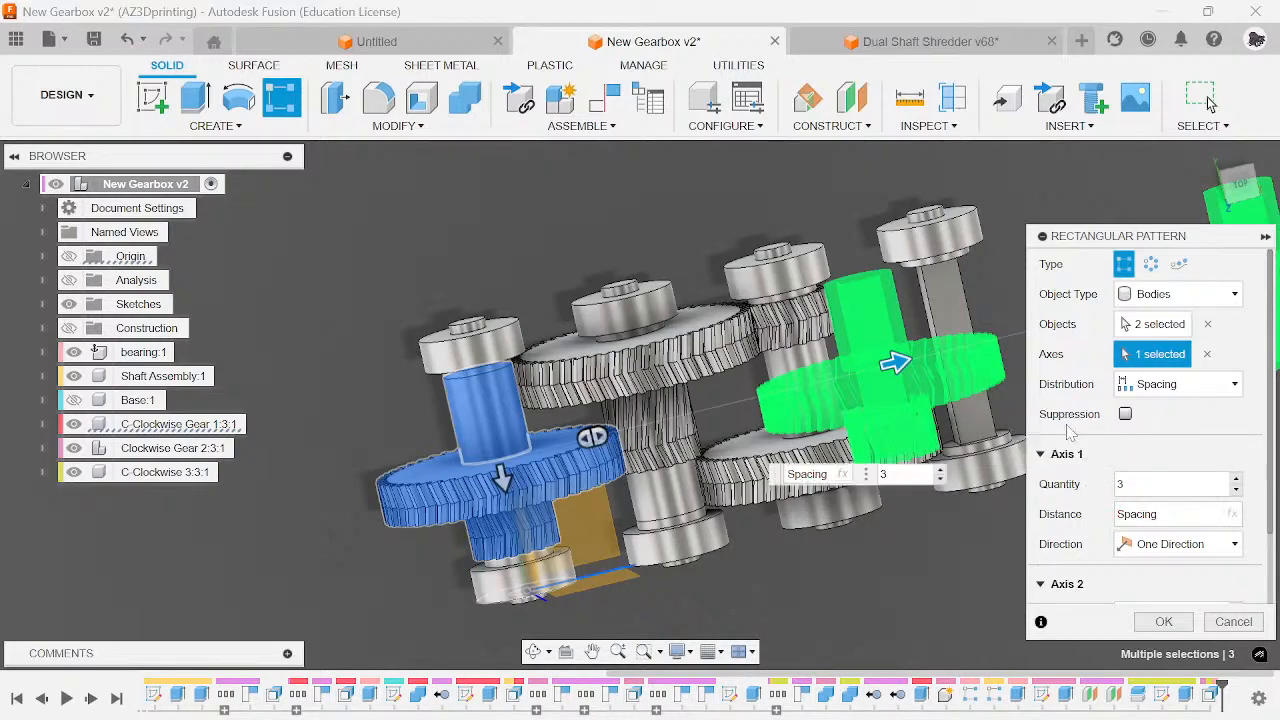
text(*)
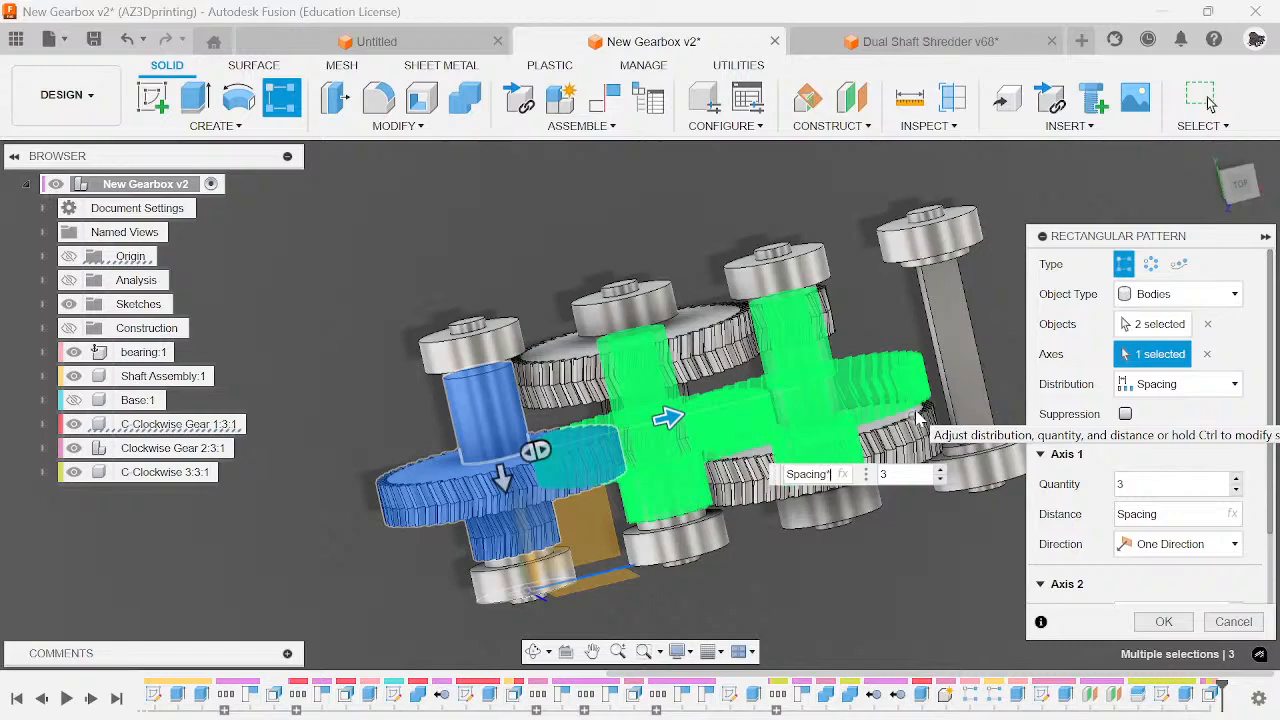
text(3)
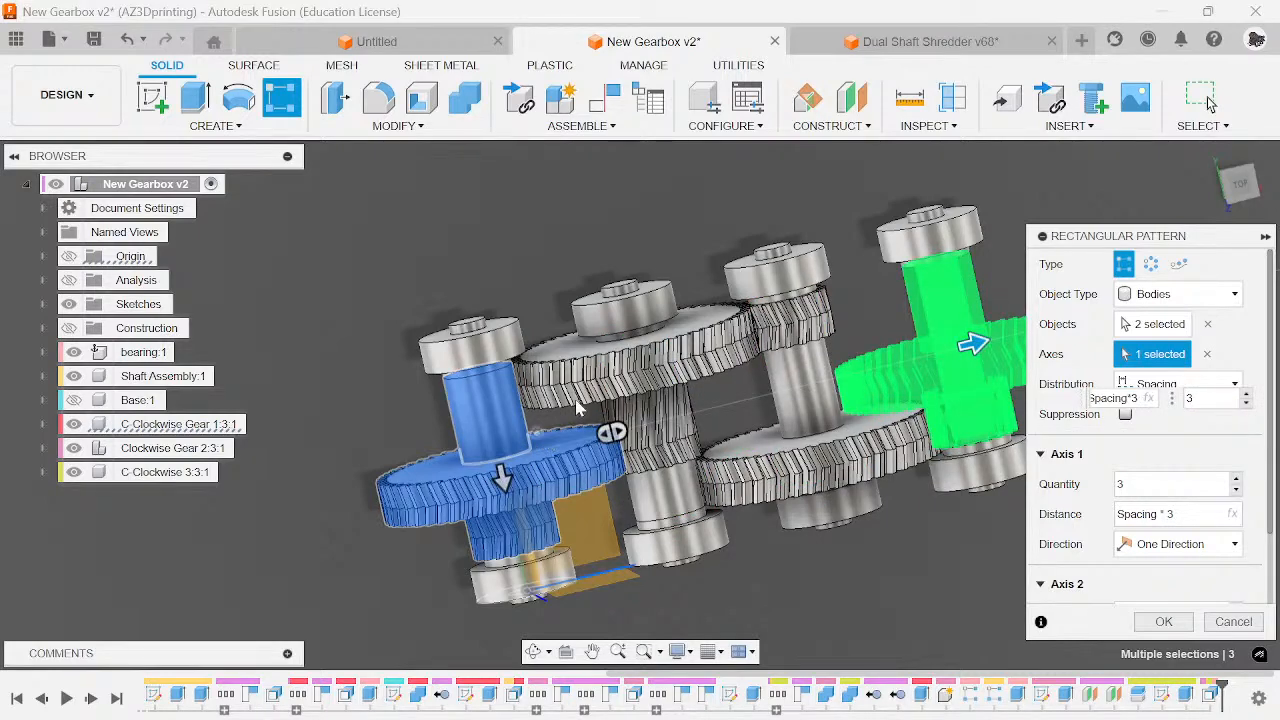
- Set the gear pattern's quantity to ceil(shaft_number/3) and create the pattern
scroll(950, 410, down, 3)
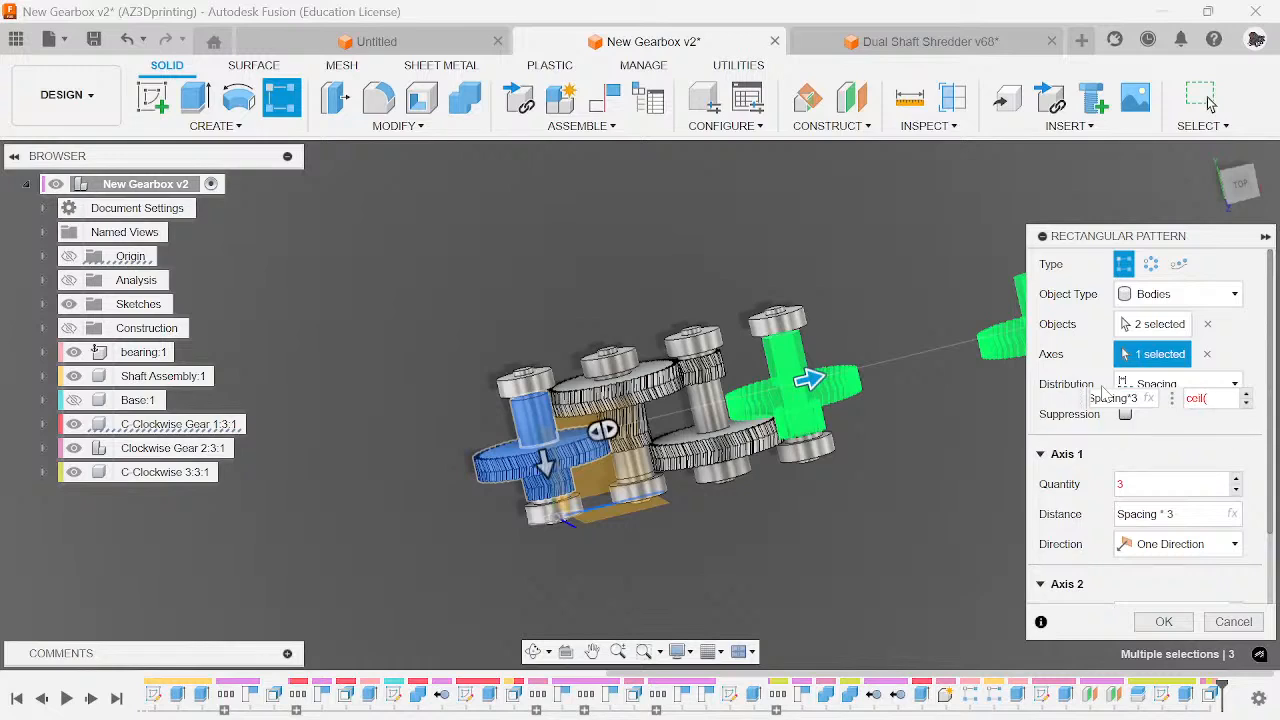
text(ceil(nu)
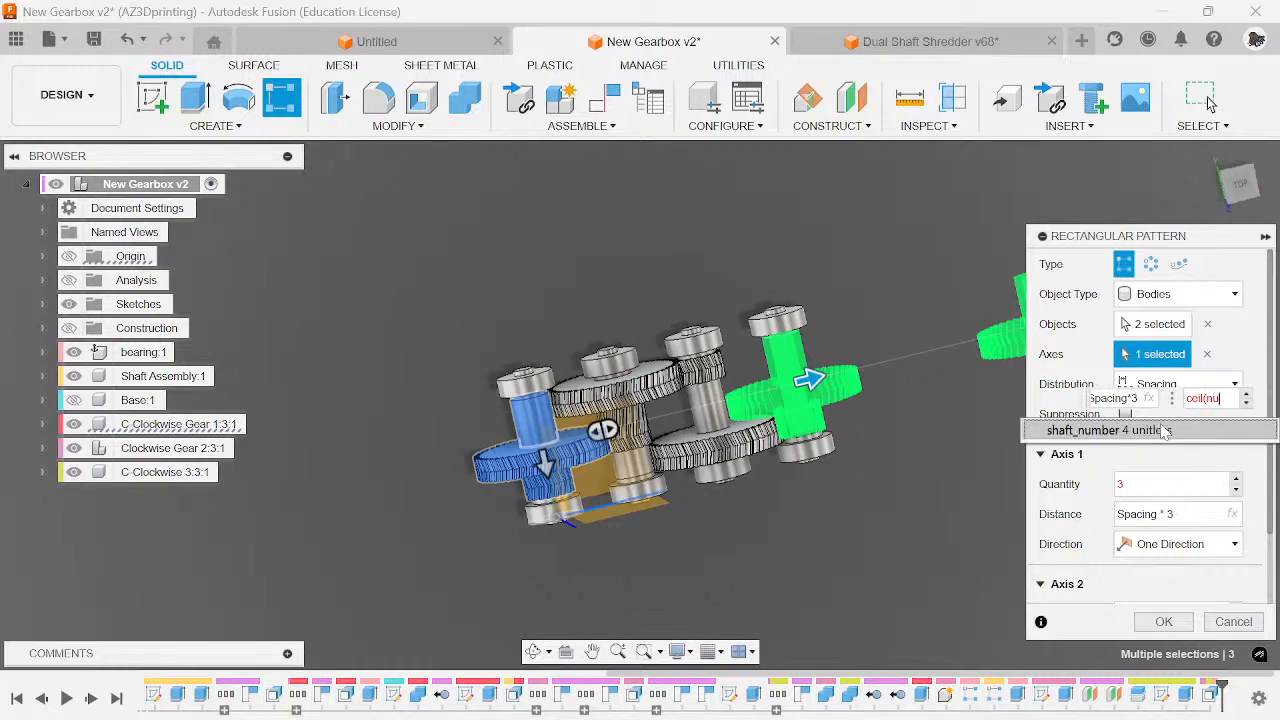
click(1105, 430)
text())
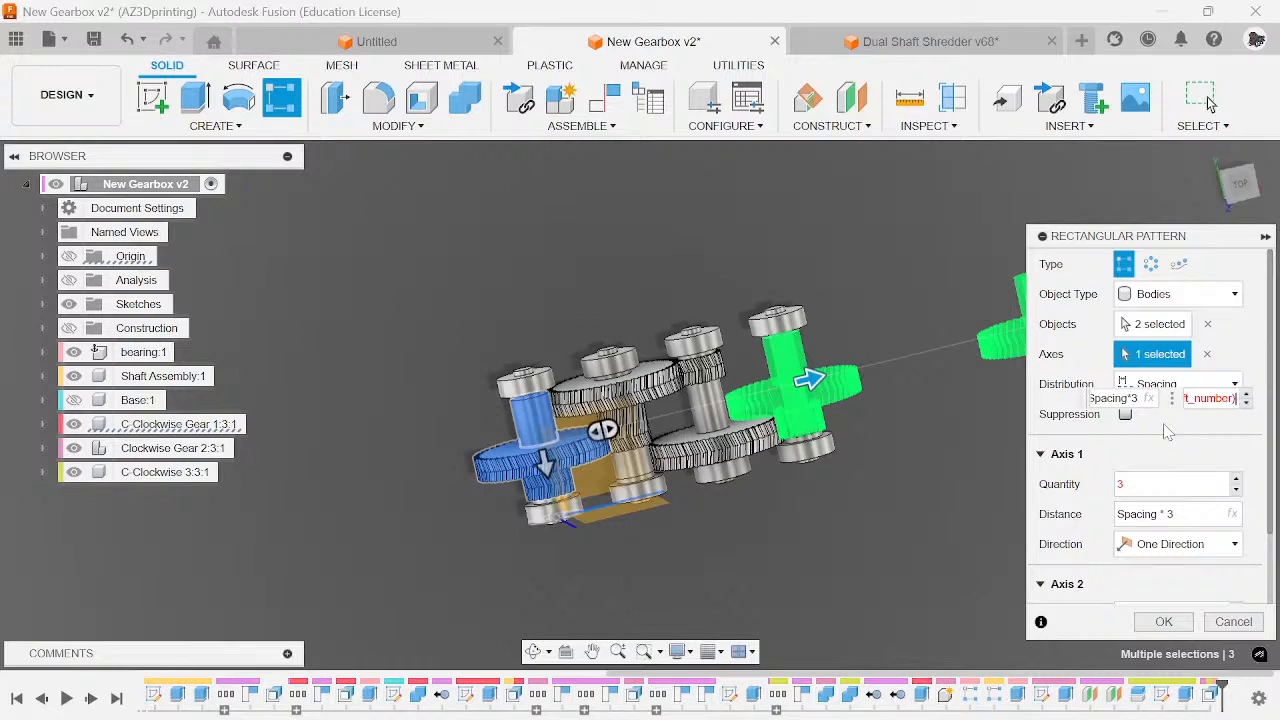
scroll(655, 510, down, 2)
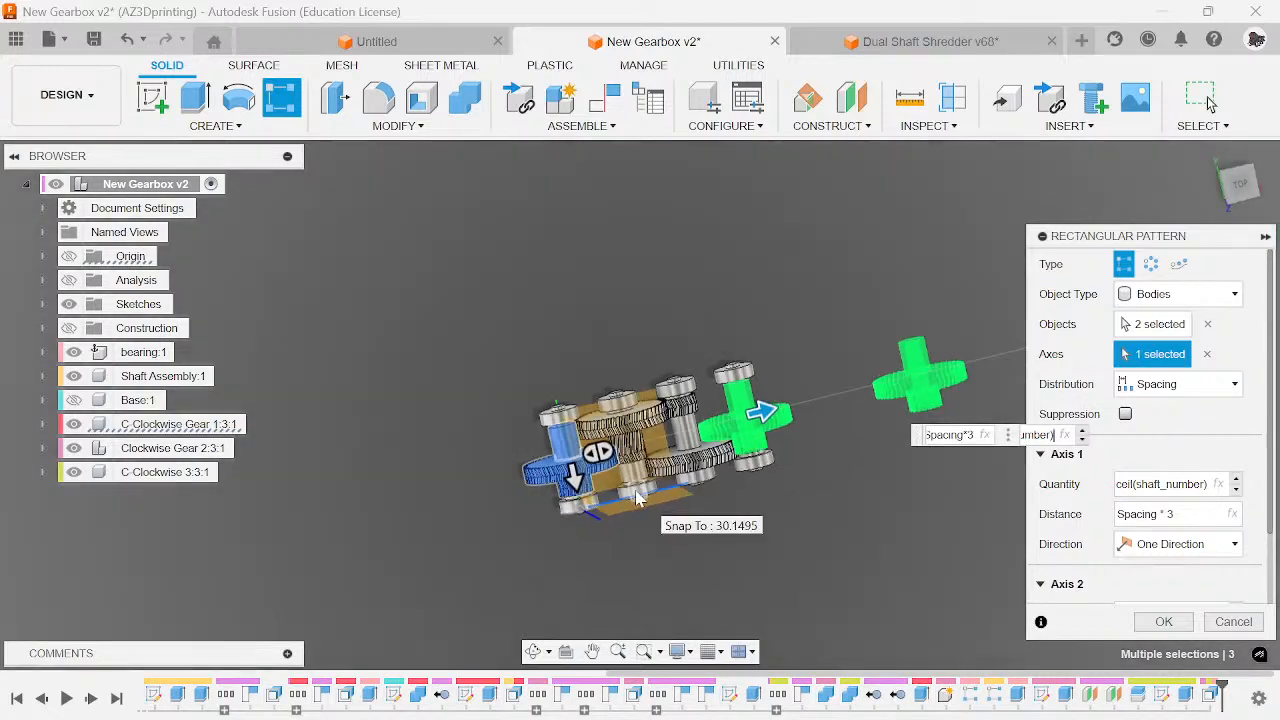
key(Left)
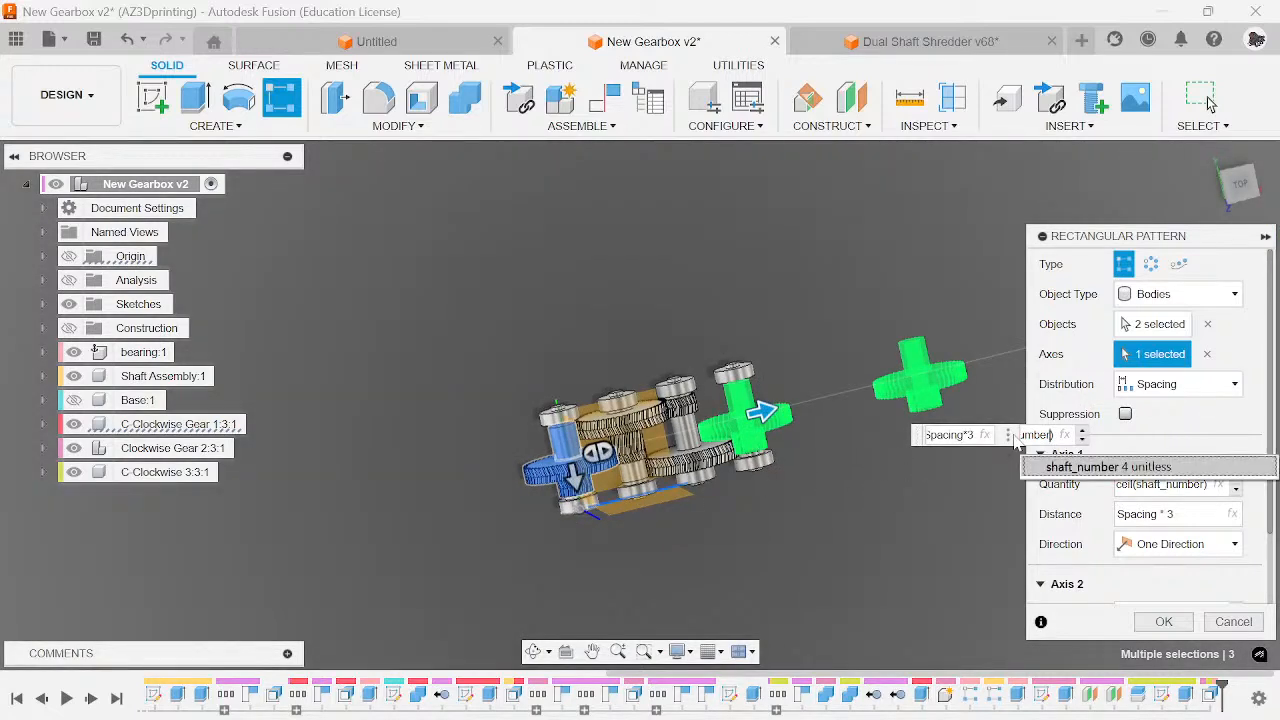
text(/2)
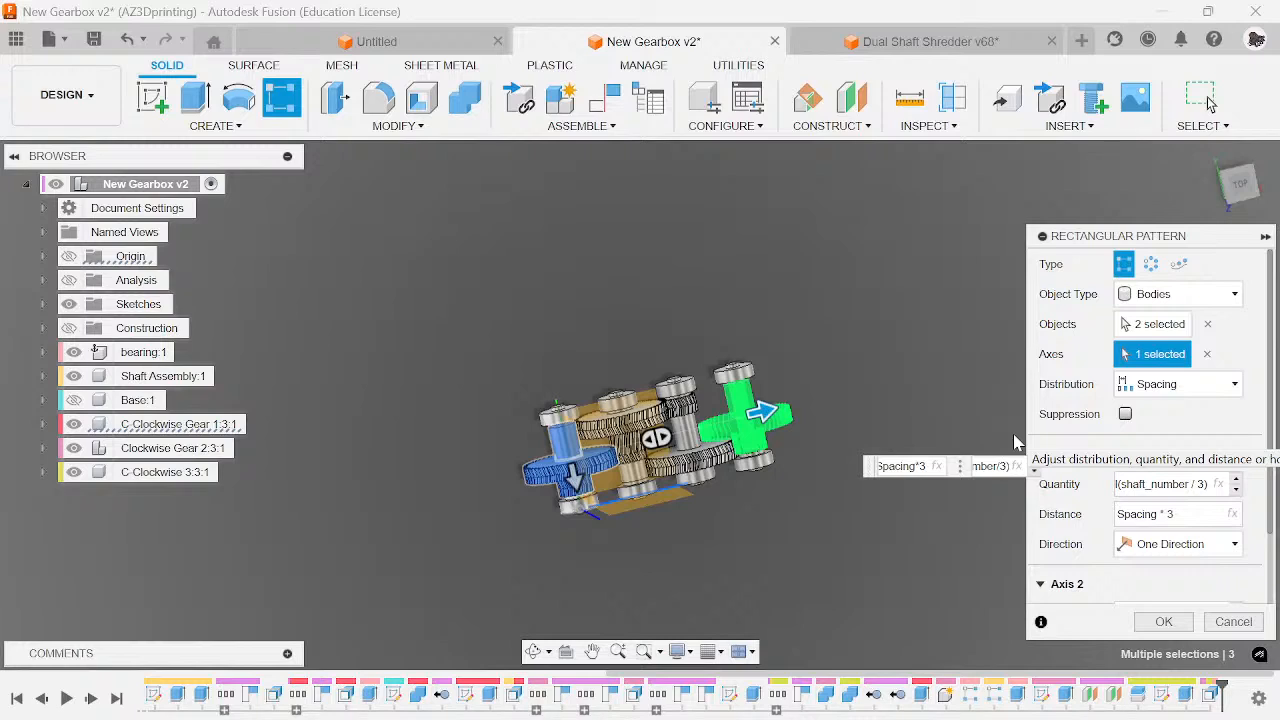
scroll(722, 405, up, 3)
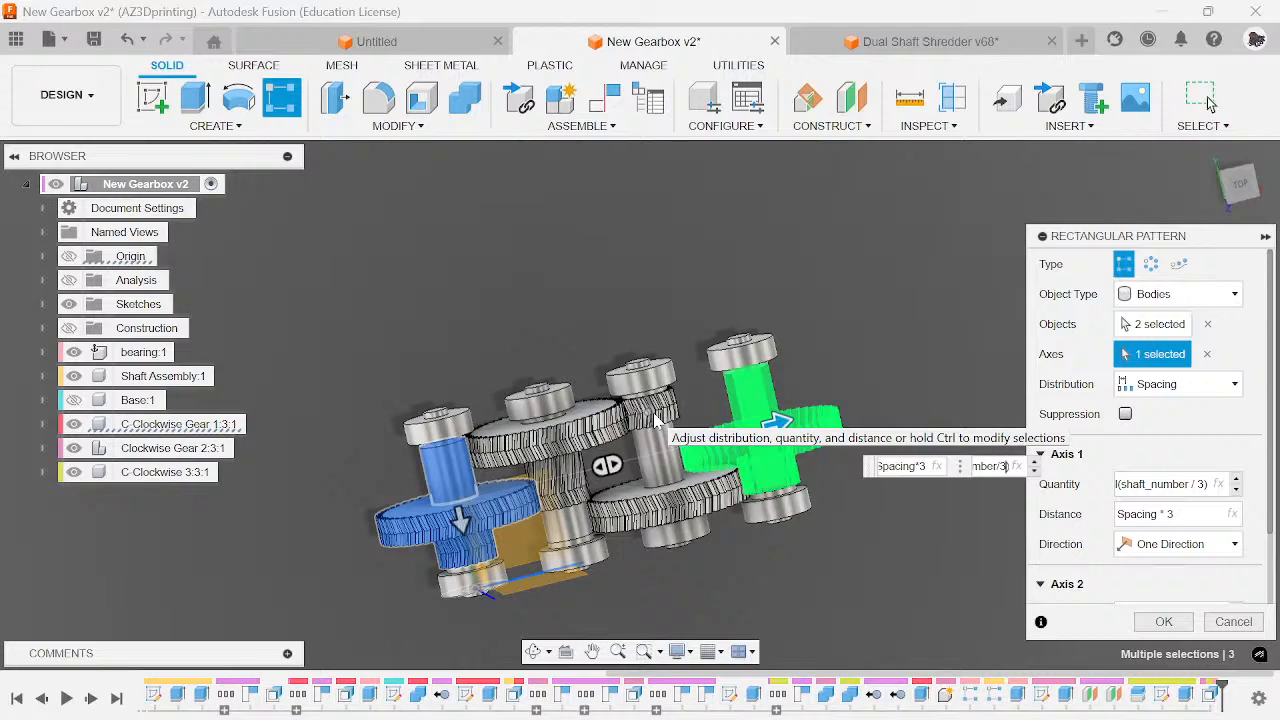
scroll(655, 518, down, 3)
scroll(770, 490, up, 5)
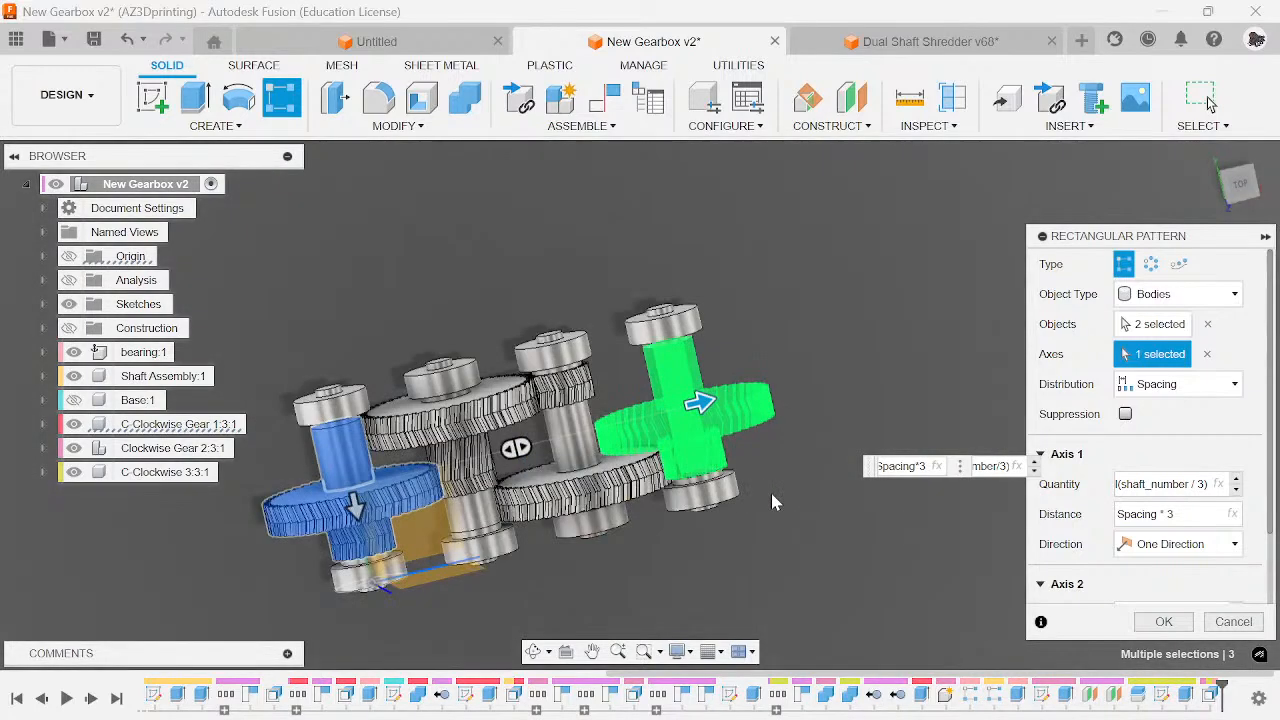
scroll(678, 447, up, 4)
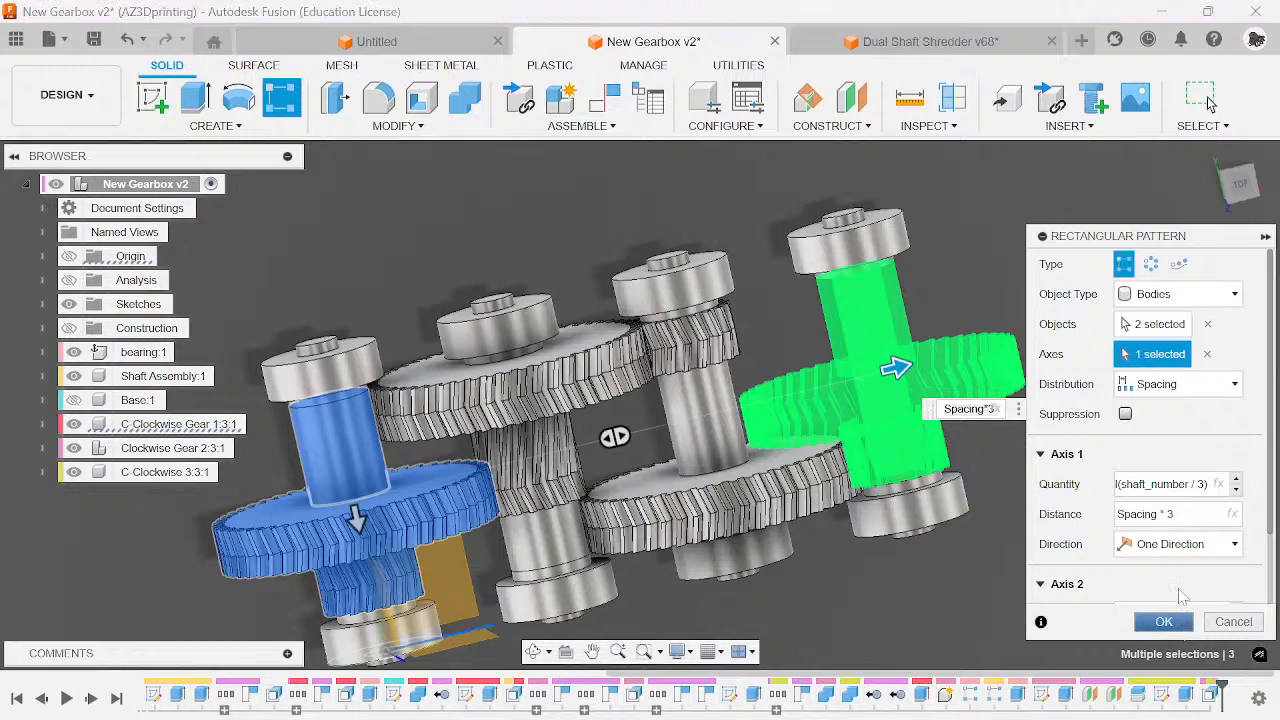
click(1164, 621)
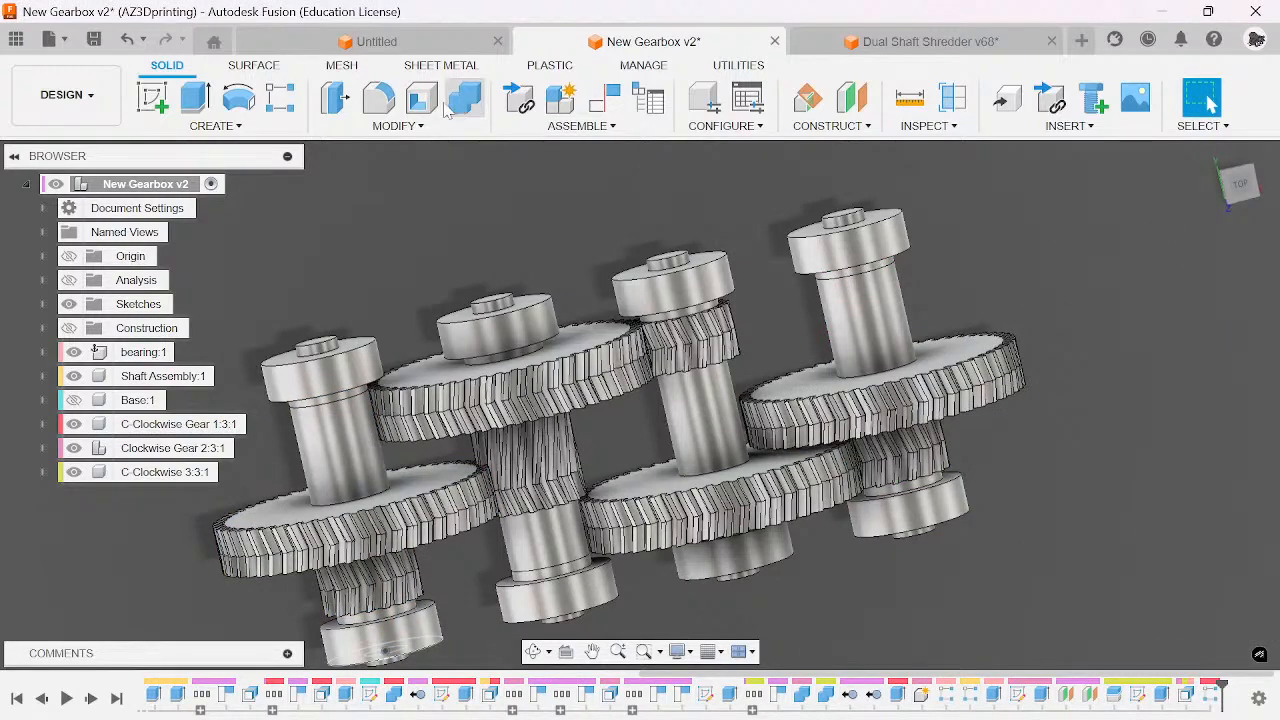
- Start a rectangular component pattern of Clockwise Gear 2:3:1 and its spacer along the X axis
click(282, 97)
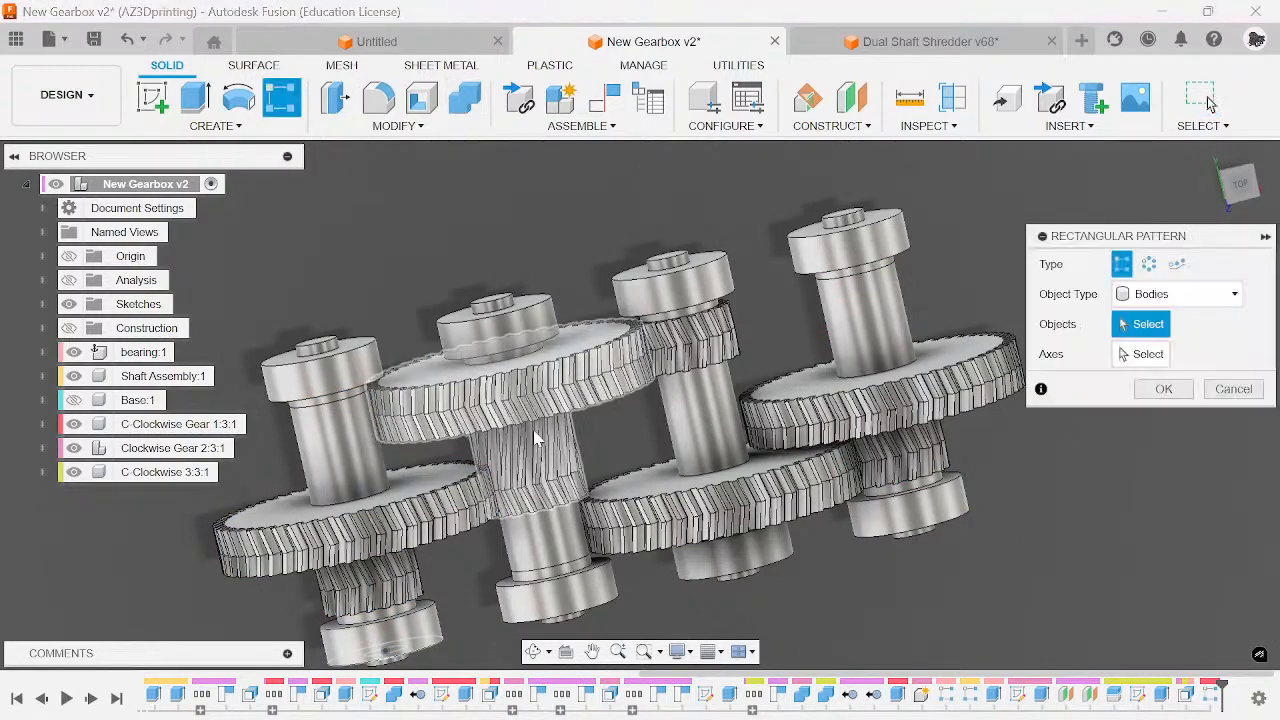
click(561, 521)
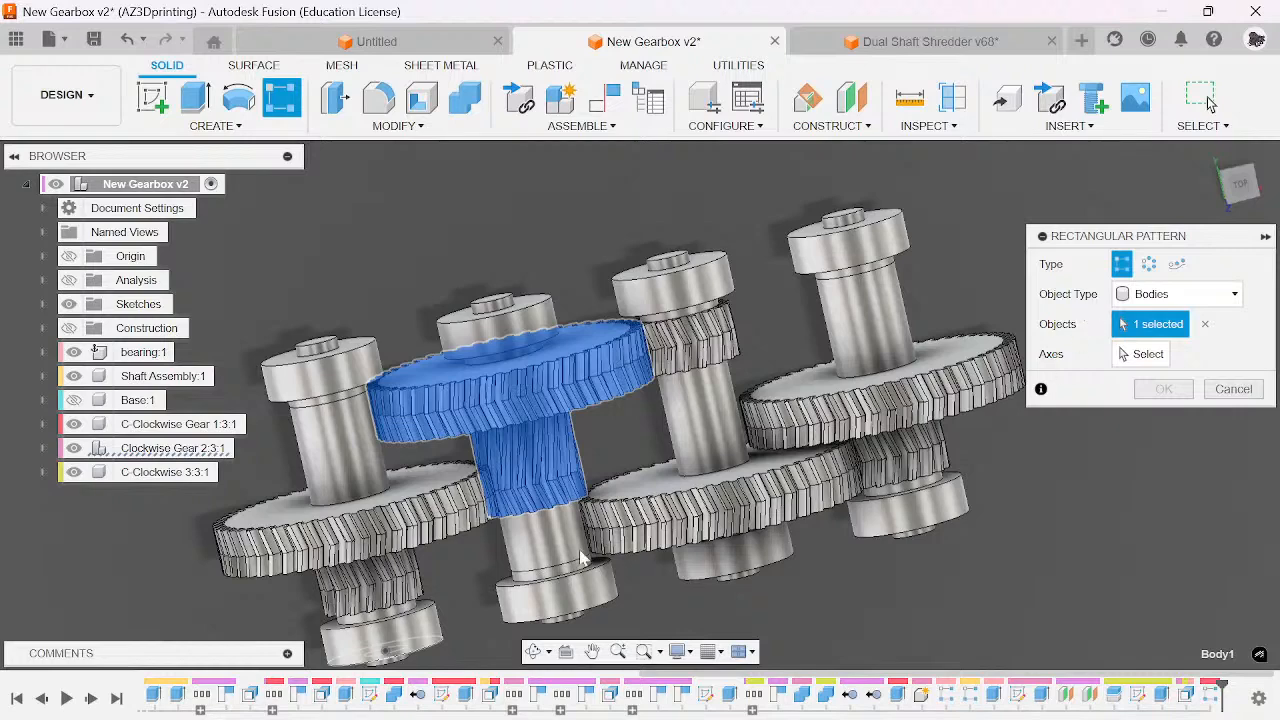
click(1180, 294)
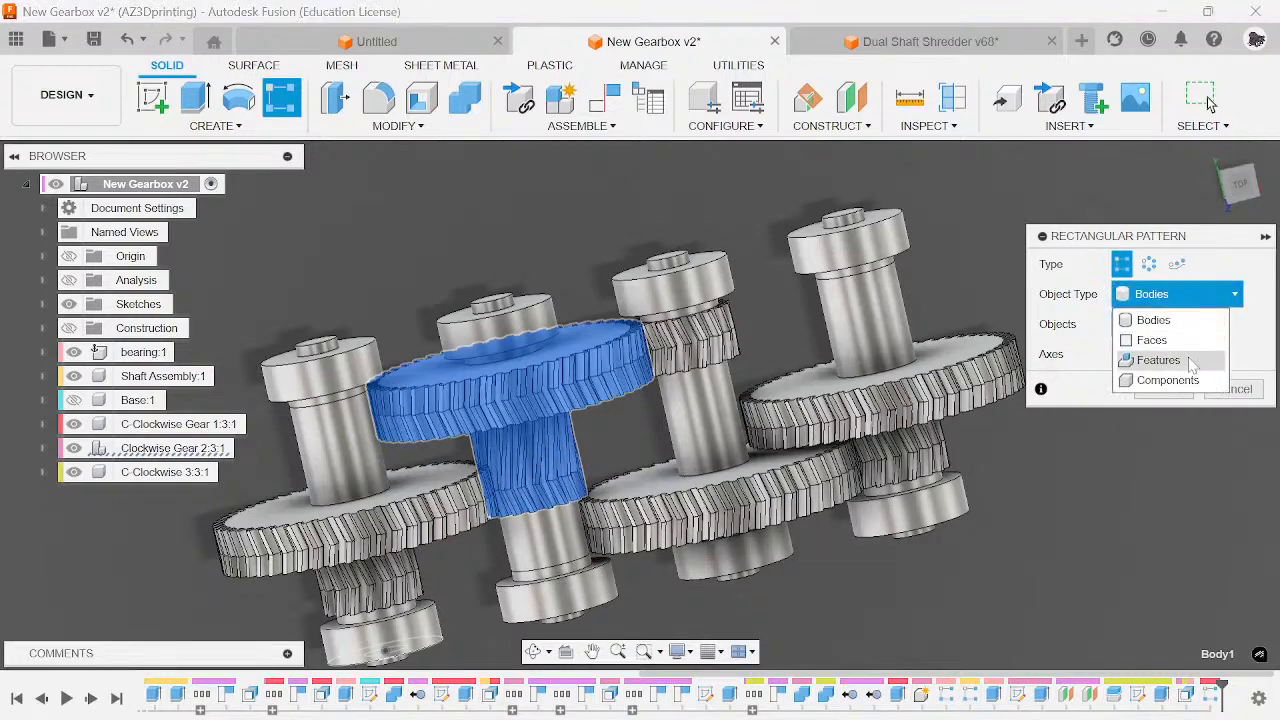
click(1095, 389)
click(175, 448)
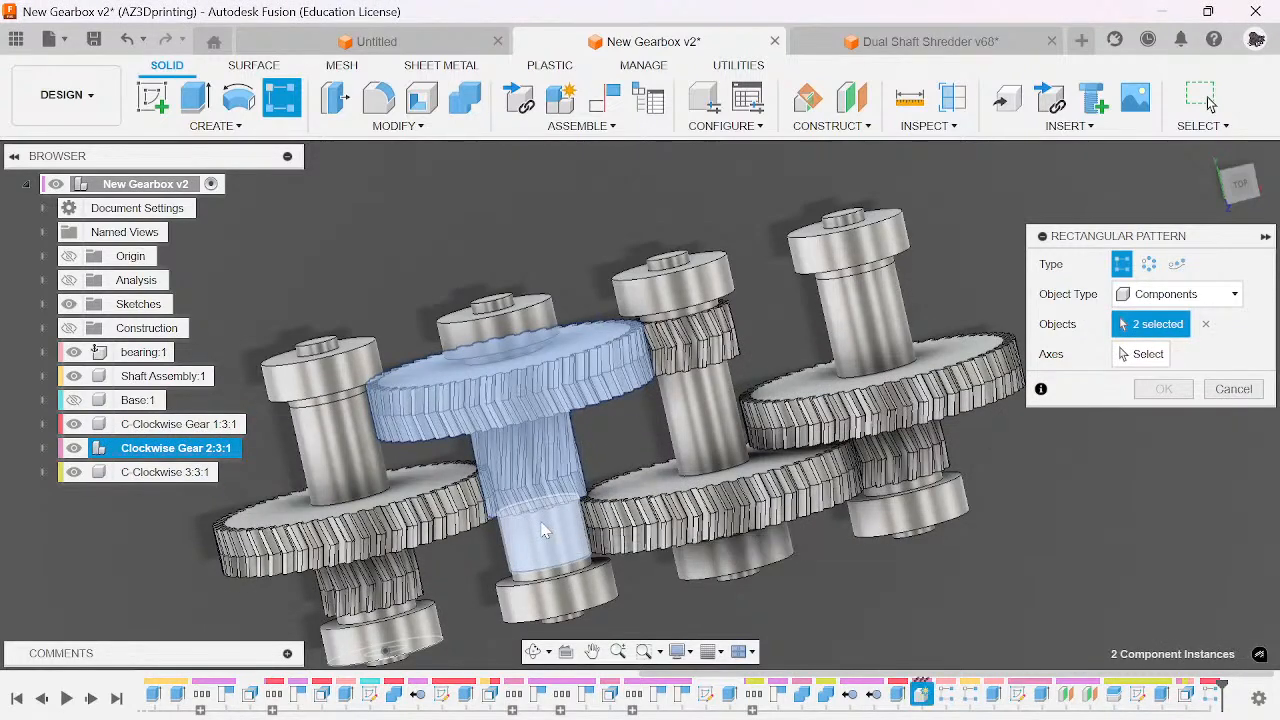
click(1146, 355)
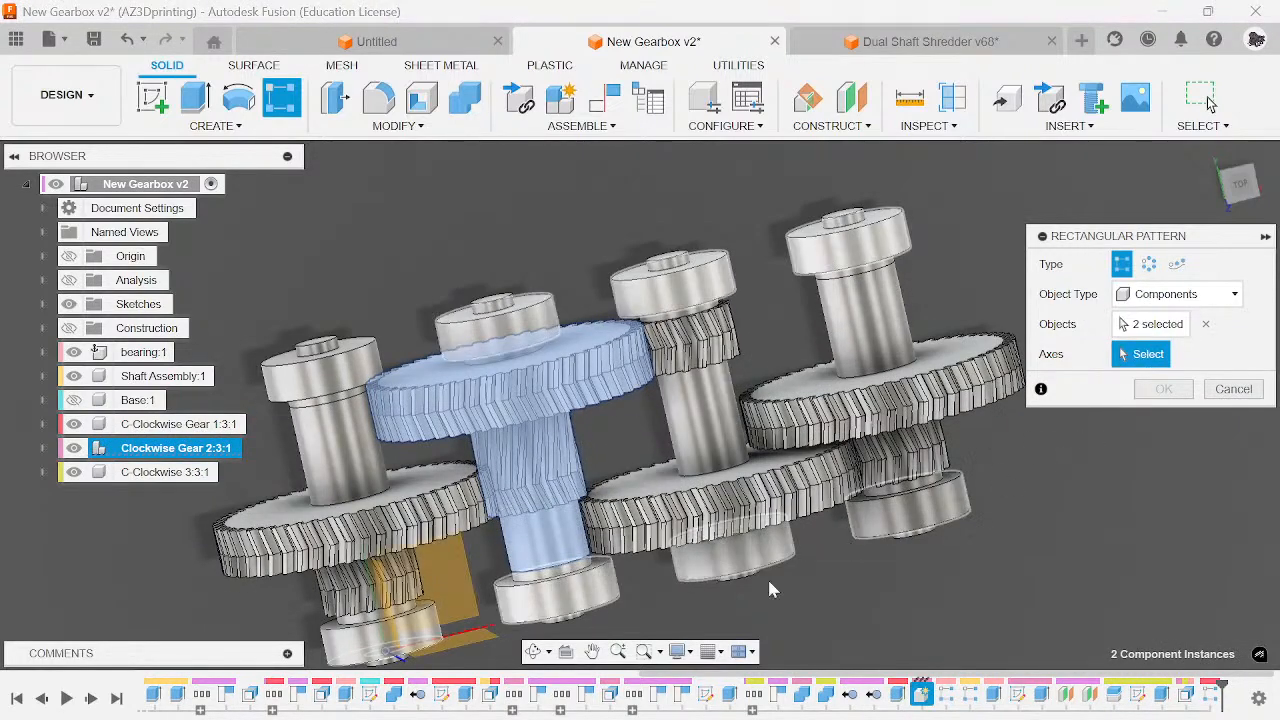
click(493, 628)
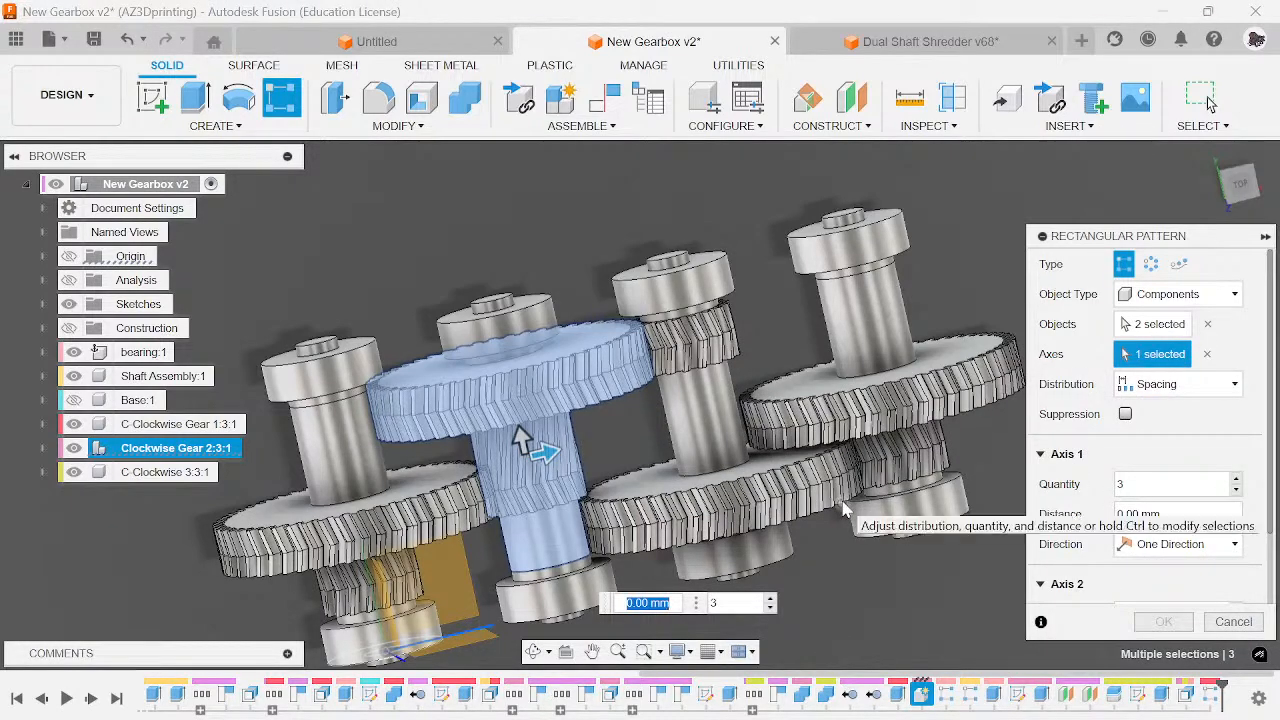
- Set the Clockwise Gear pattern's distance to the expression Spacing*3
text(sp)
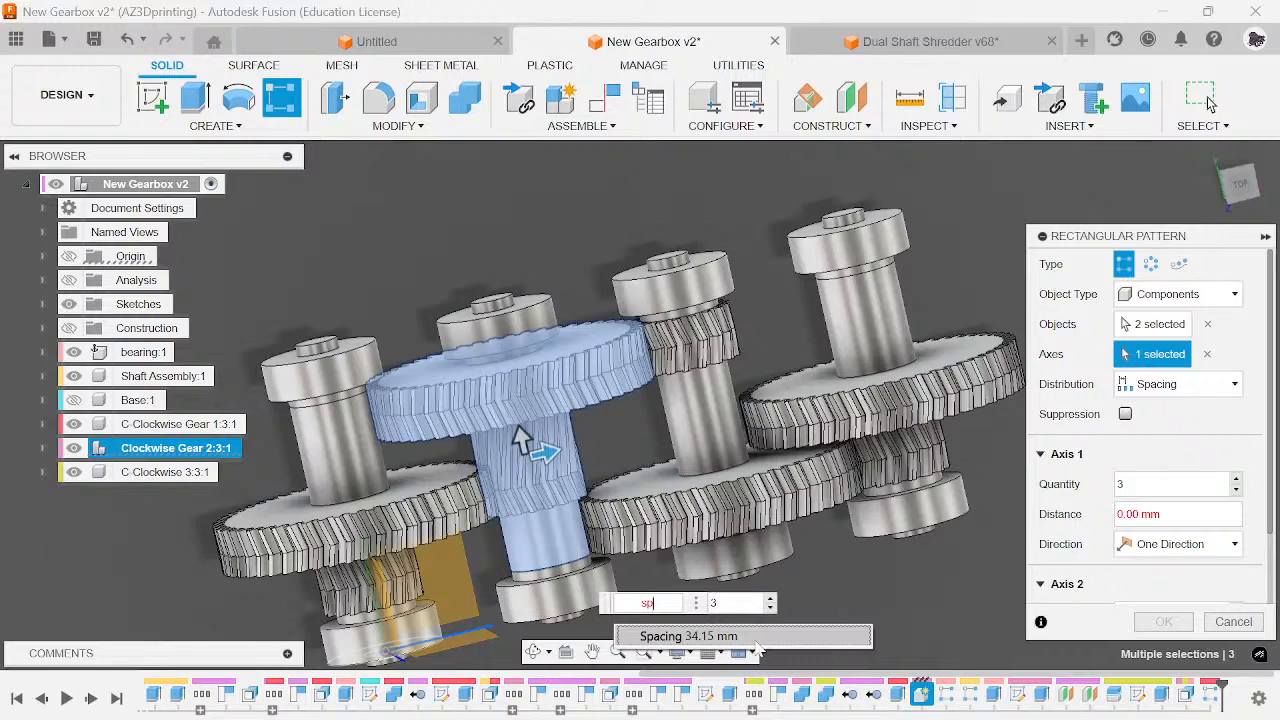
click(752, 638)
text(*3)
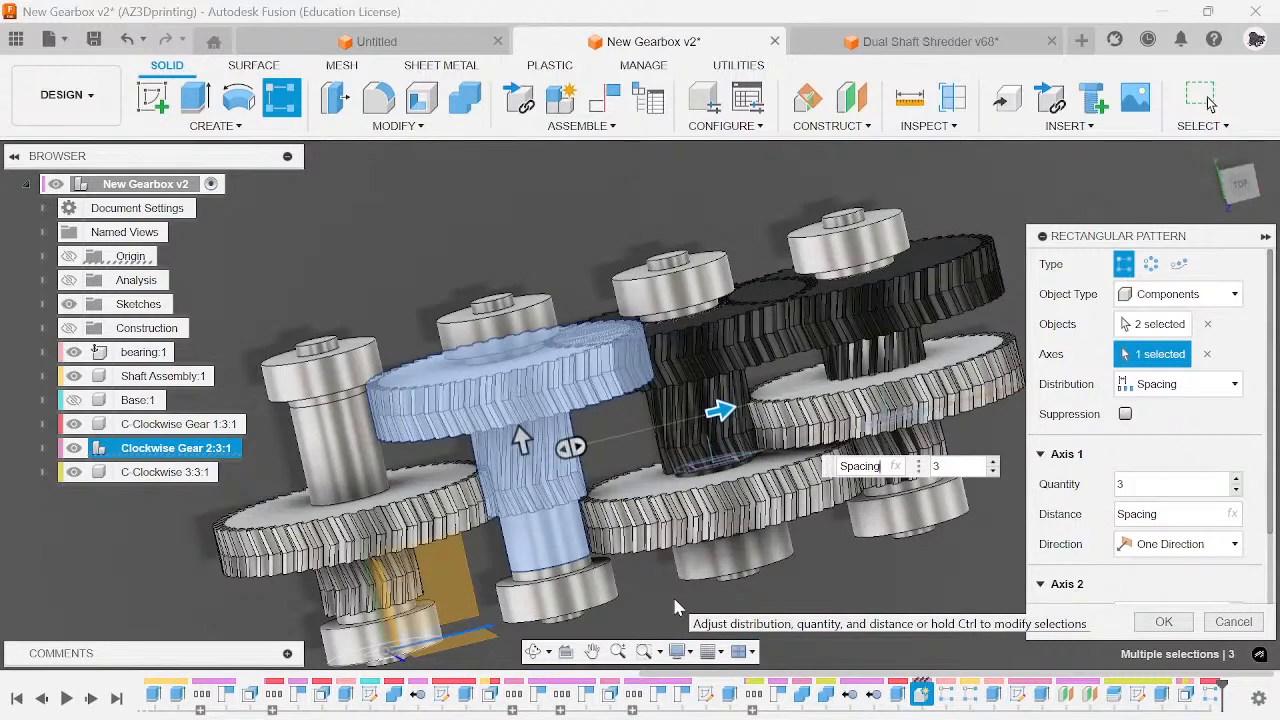
key(Tab)
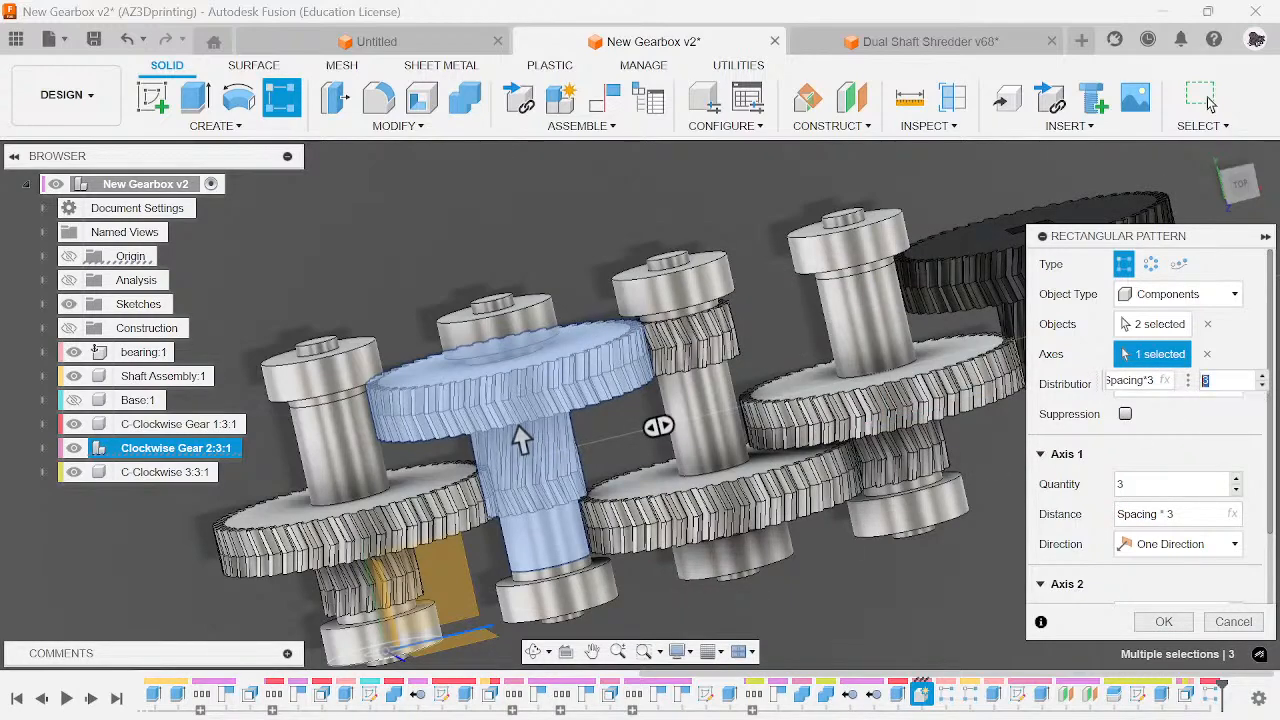
- Set the Clockwise Gear pattern's quantity to ceil(shaft_number/3)
text(coil(nu)
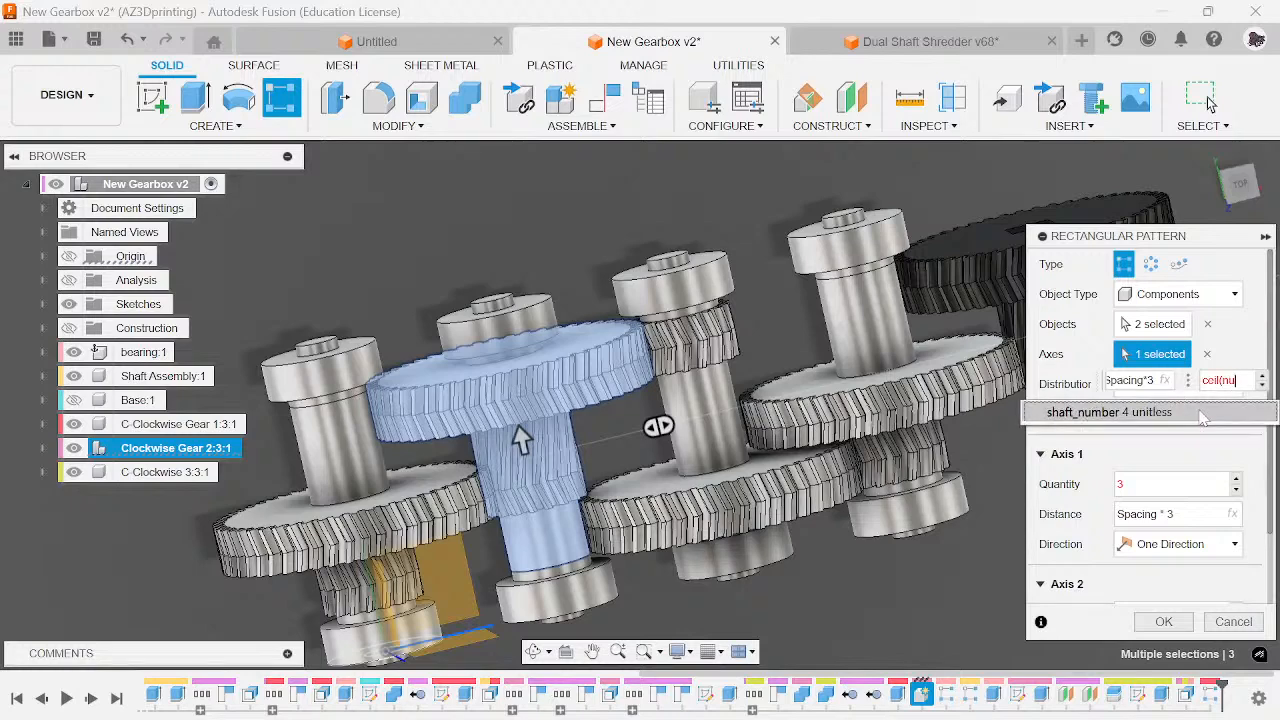
click(1206, 414)
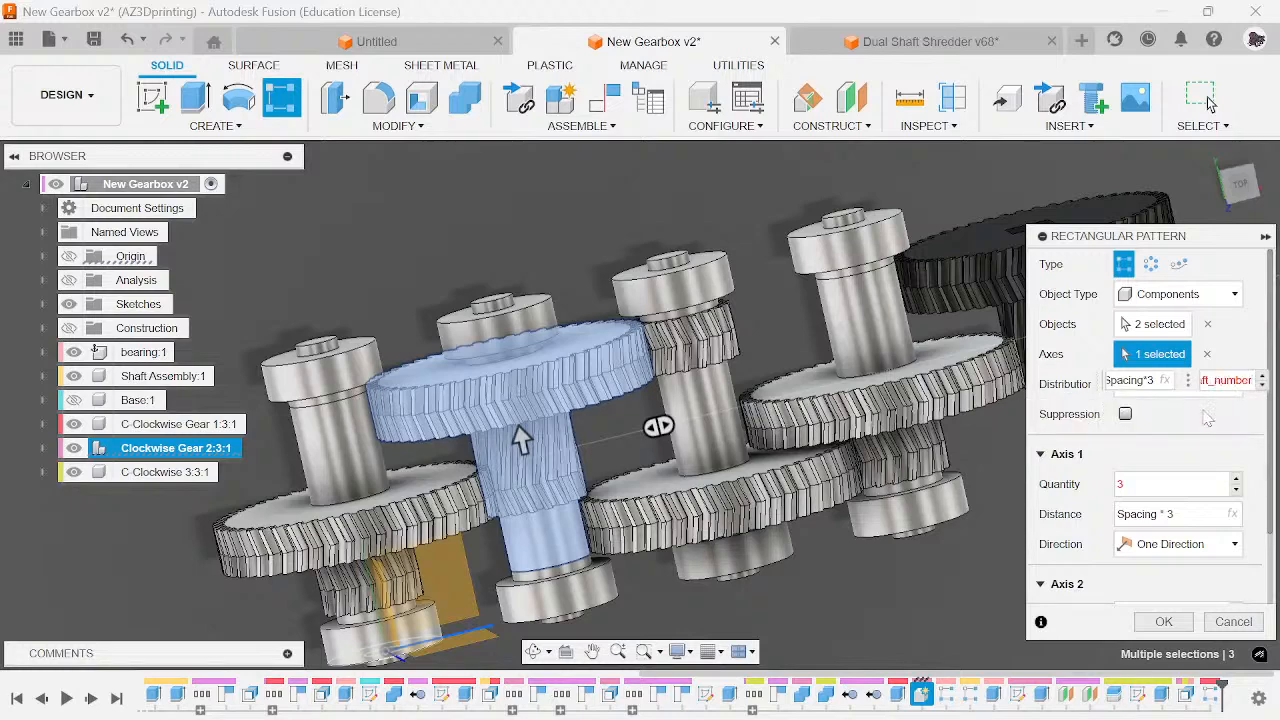
text(/3))
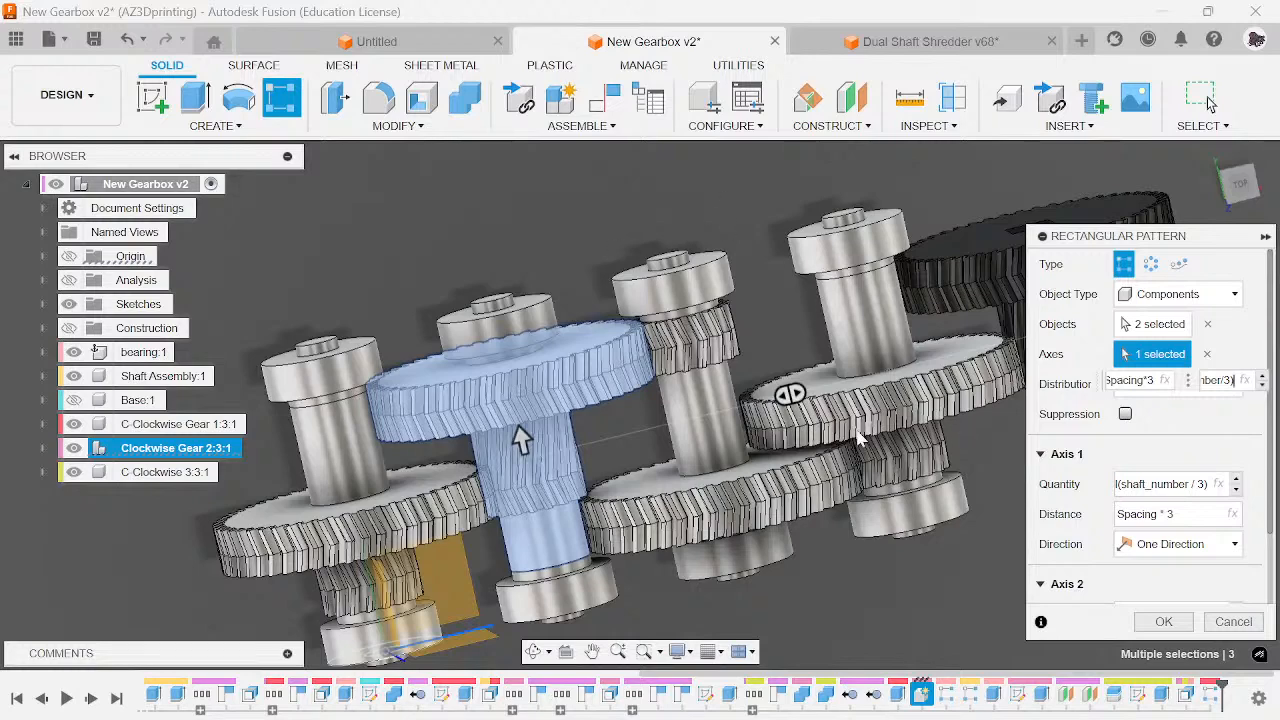
scroll(724, 432, down, 2)
middle_drag(724, 432, 625, 400)
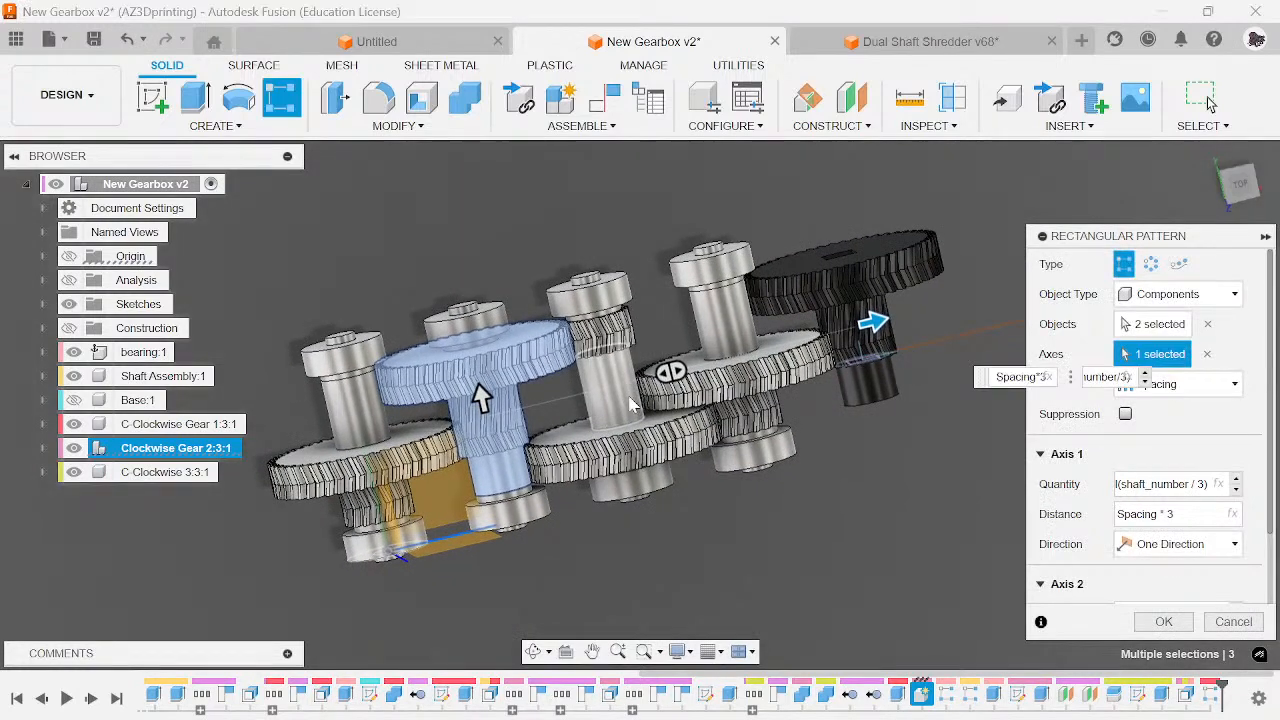
- Set the Clockwise Gear pattern's quantity to floor(shaft_number/3) and create the pattern
click(1130, 379)
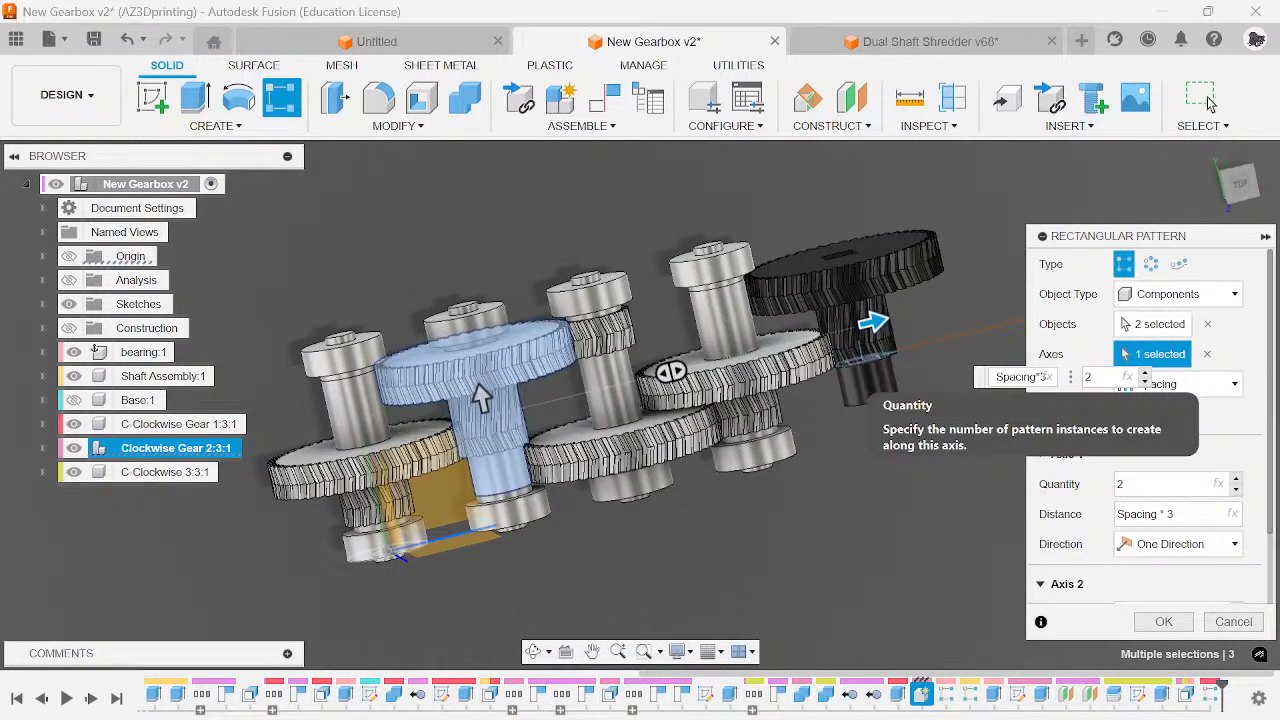
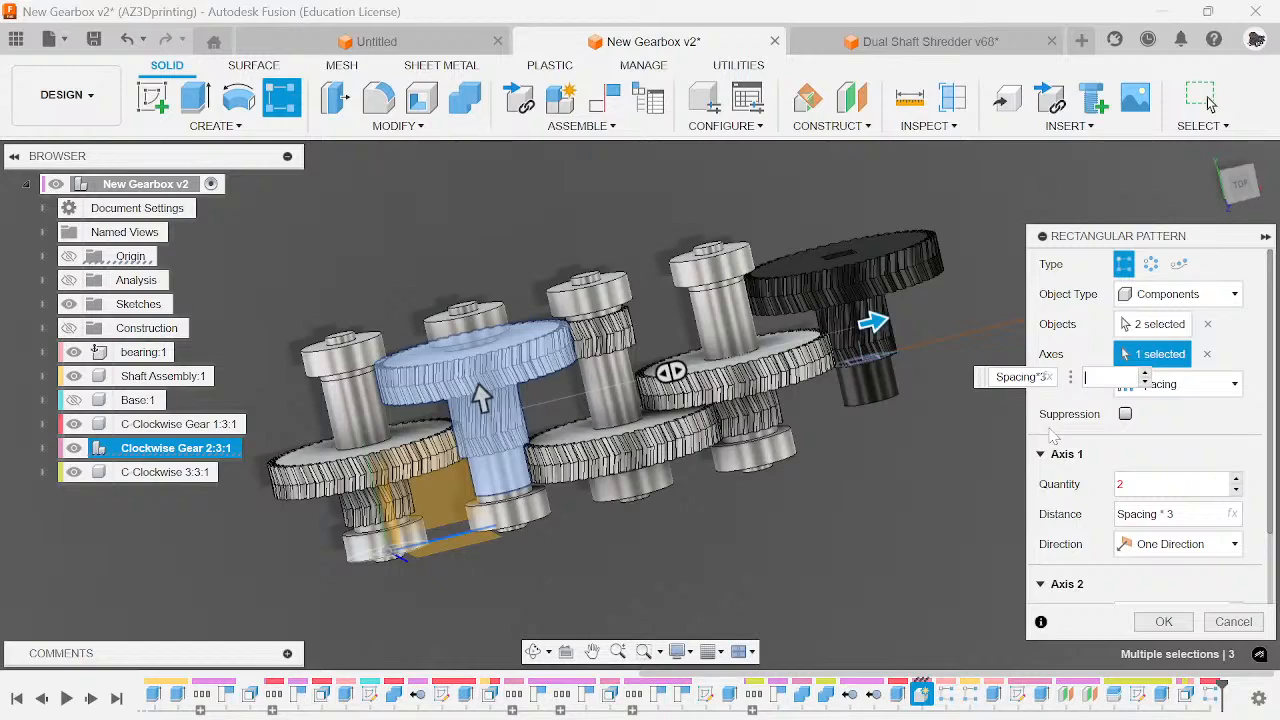
text(flo)
text(or(nu)
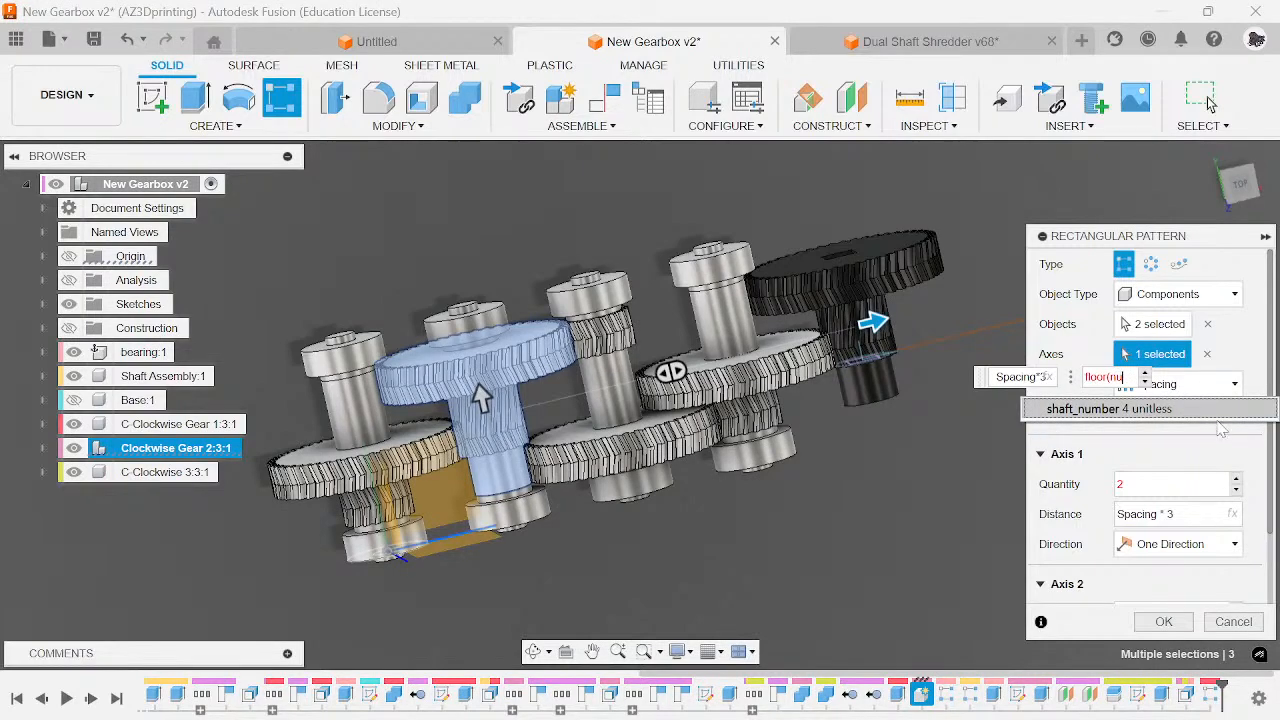
click(1150, 409)
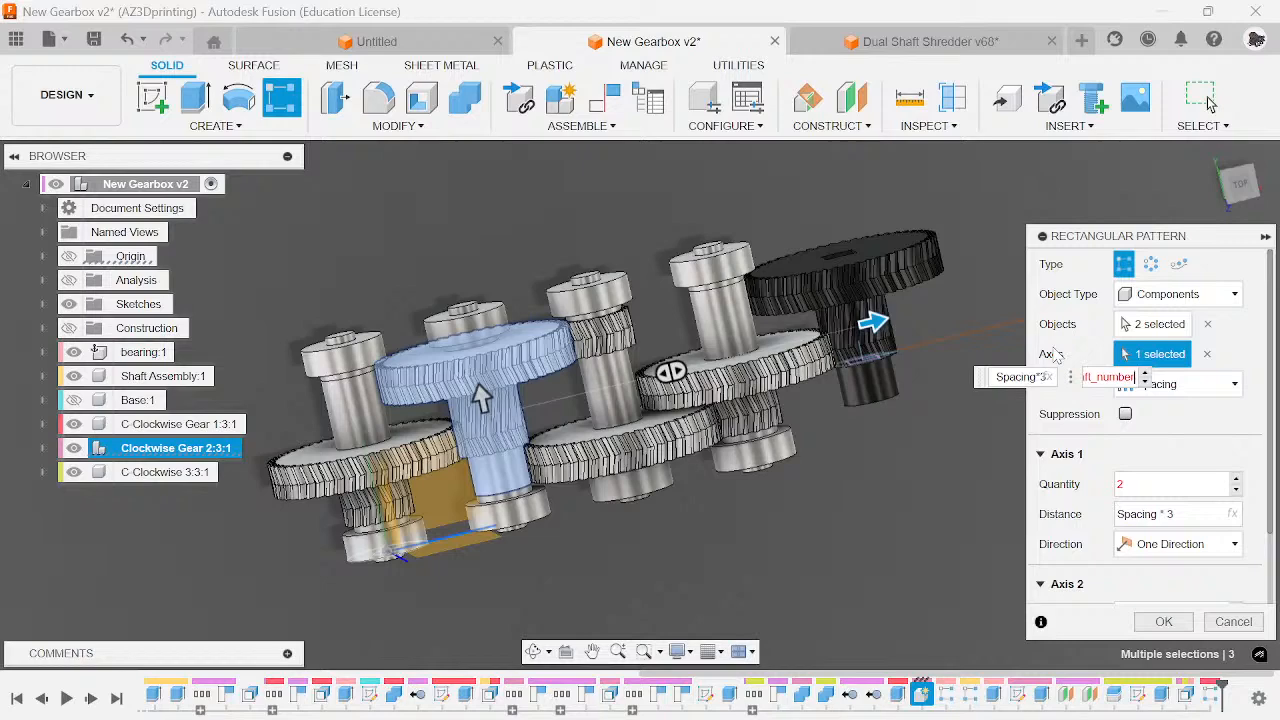
text(/2))
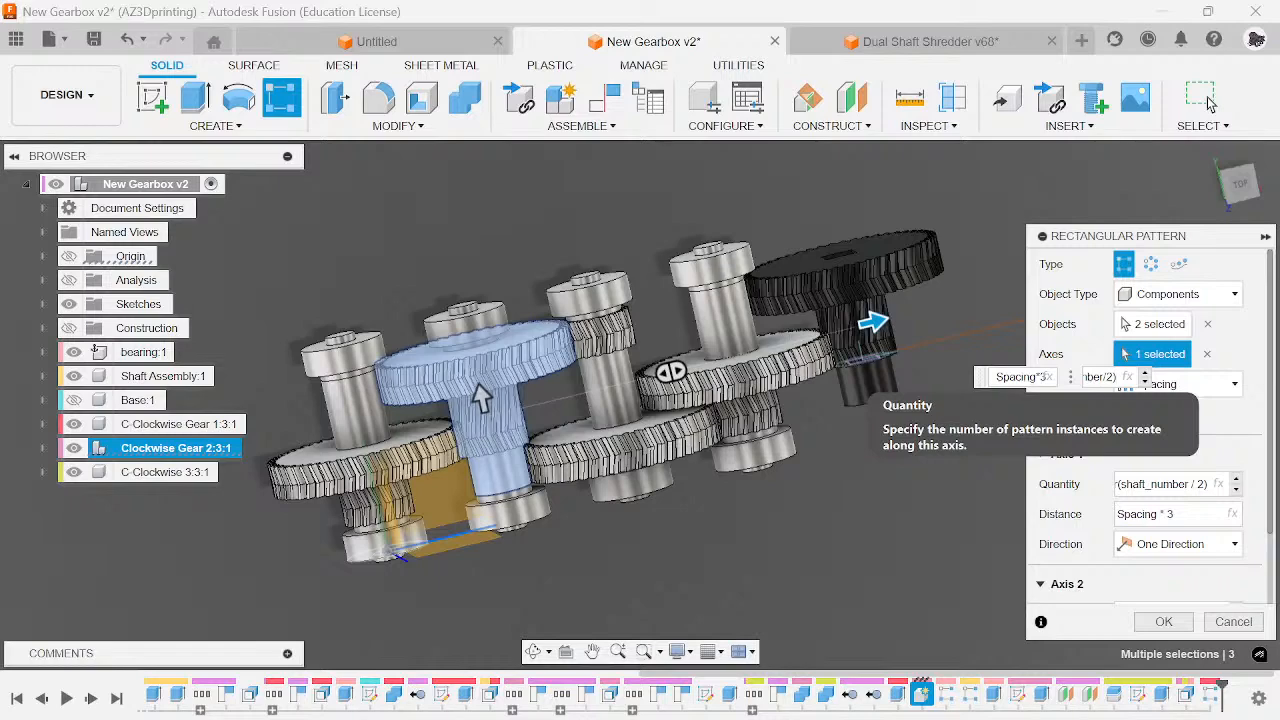
key(BackSpace)
text(3)
key(Tab)
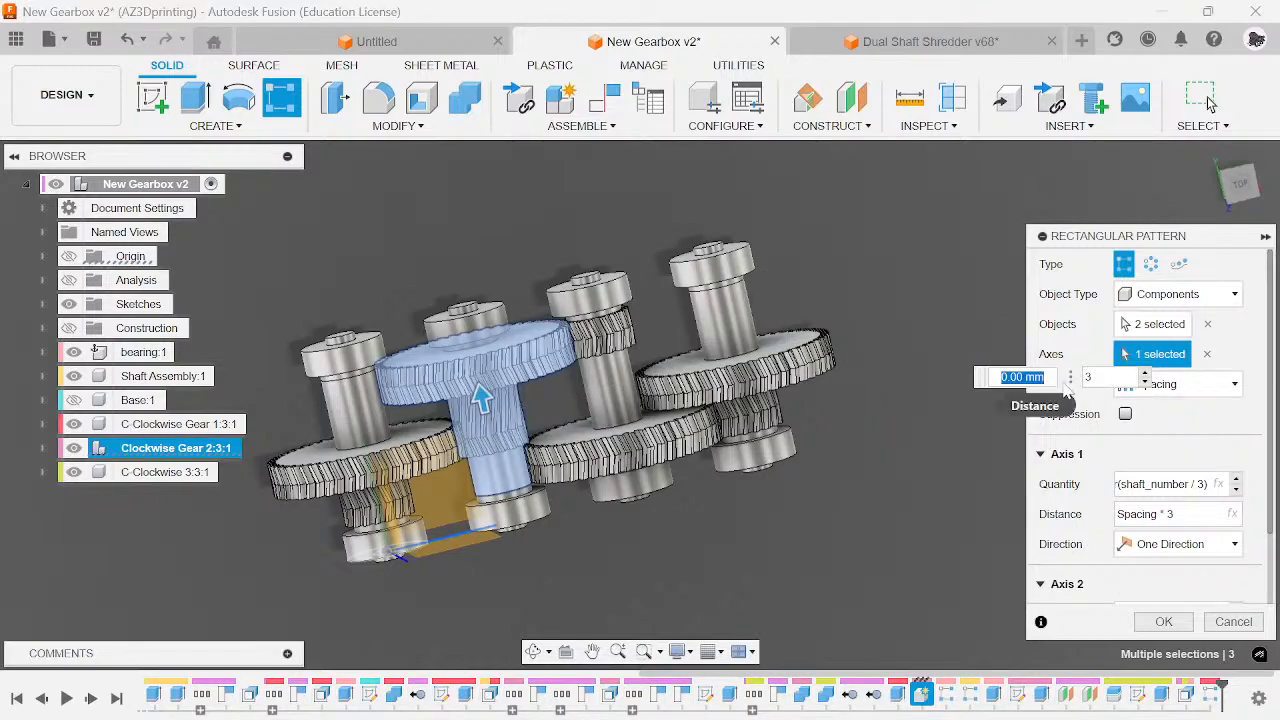
click(1137, 445)
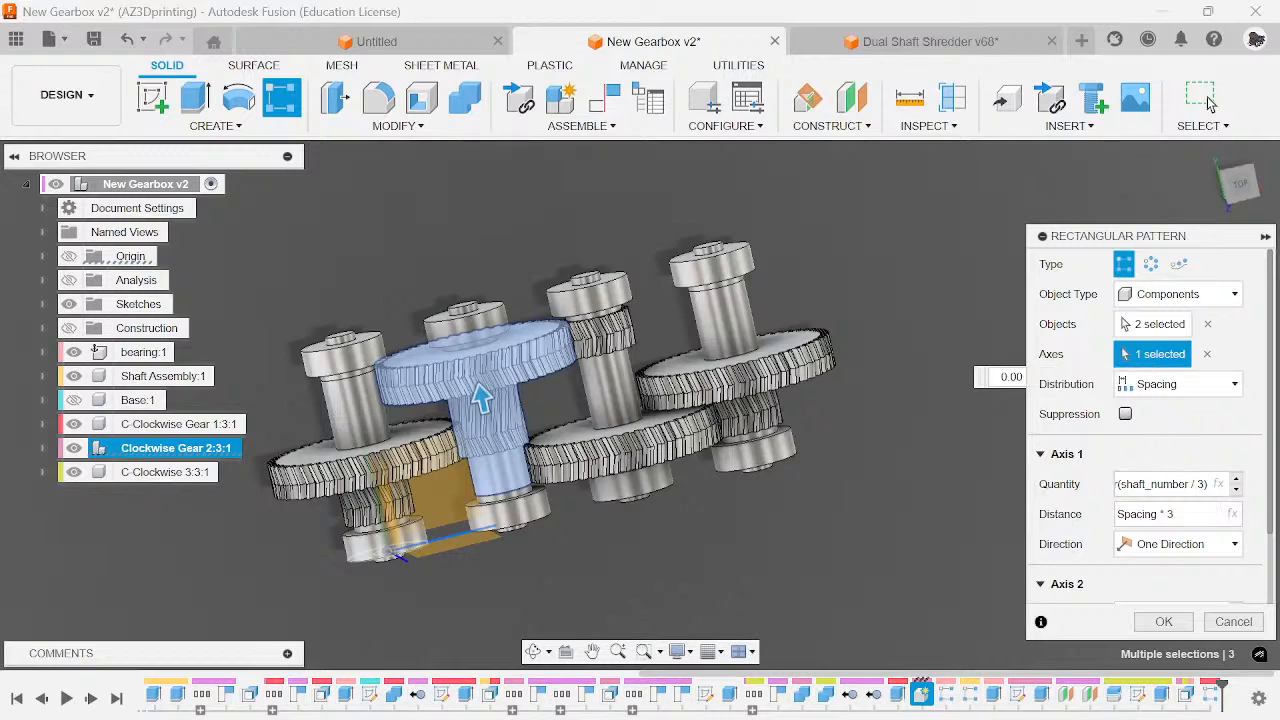
click(1175, 630)
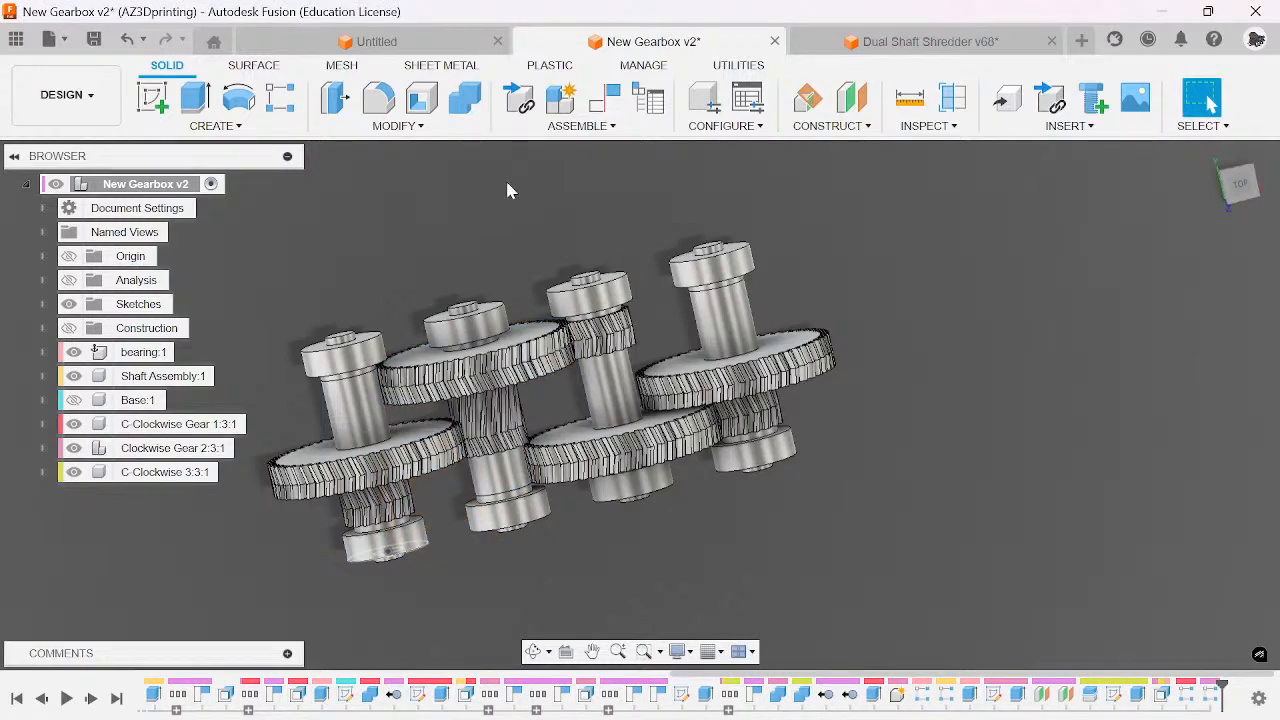
- Set the user parameter shaft_number to (8 mm)/mm
click(465, 127)
click(385, 594)
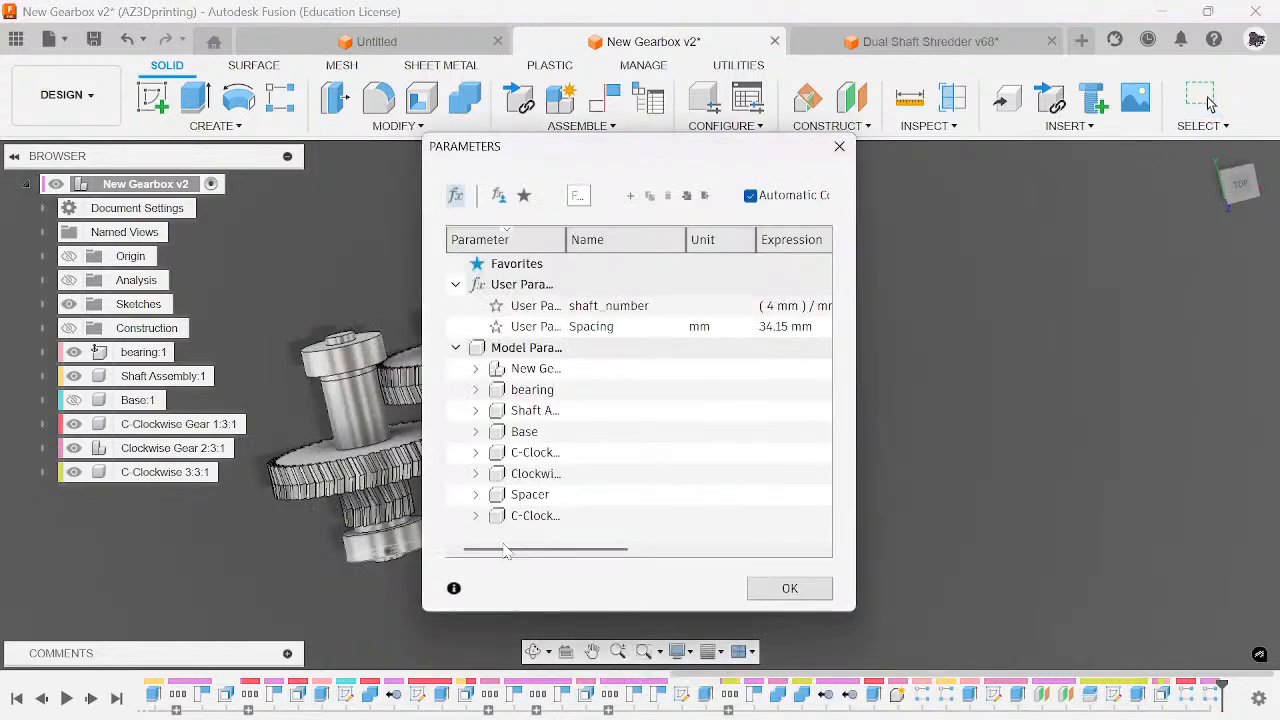
click(551, 306)
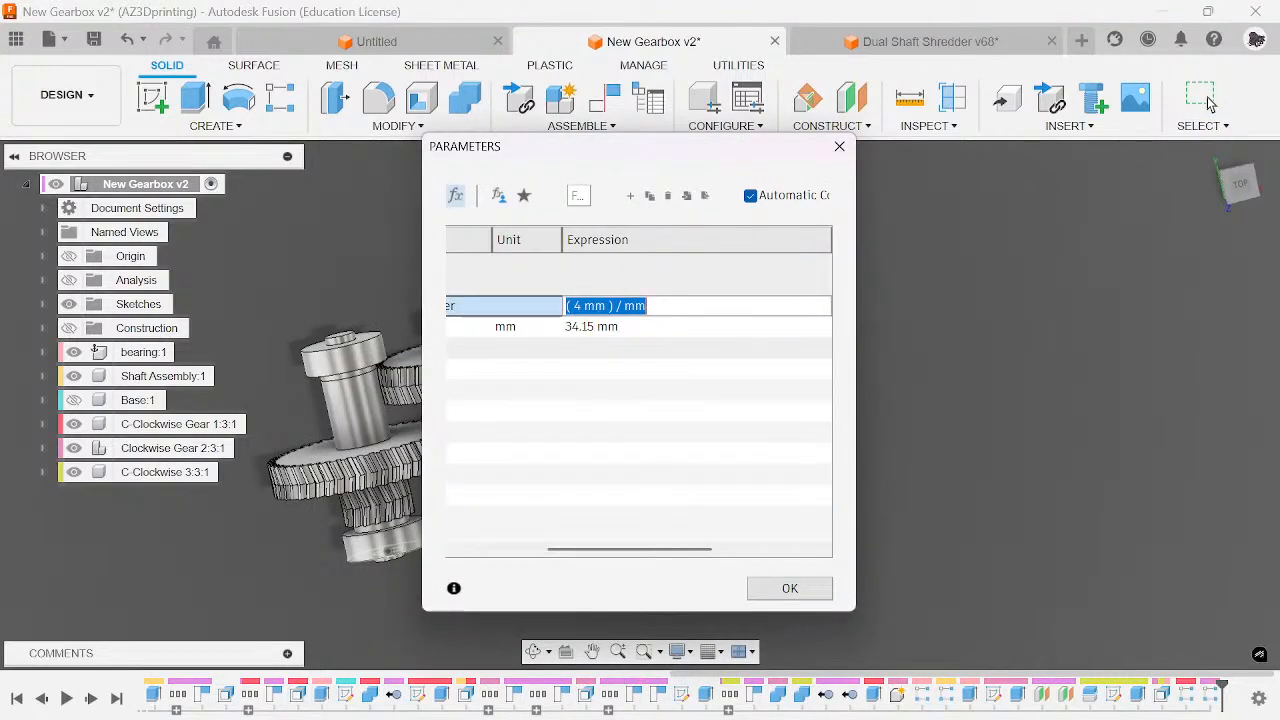
click(582, 306)
key(BackSpace)
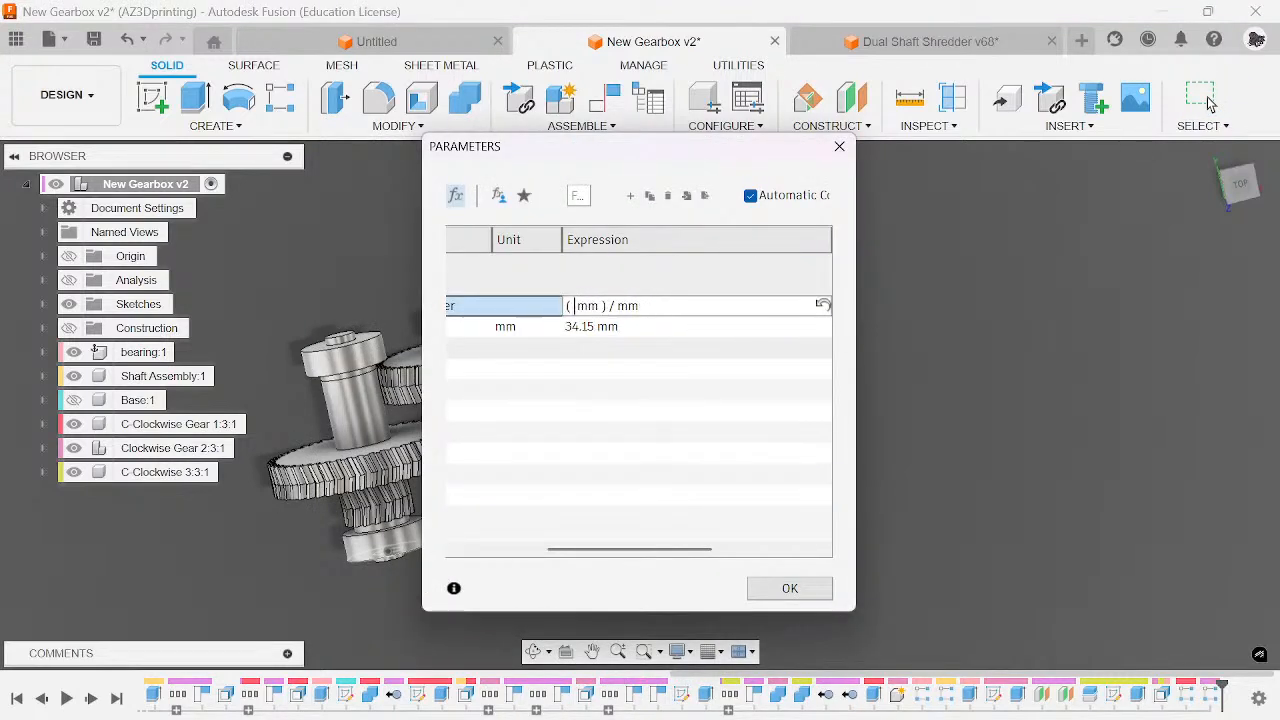
text(8)
key(Return)
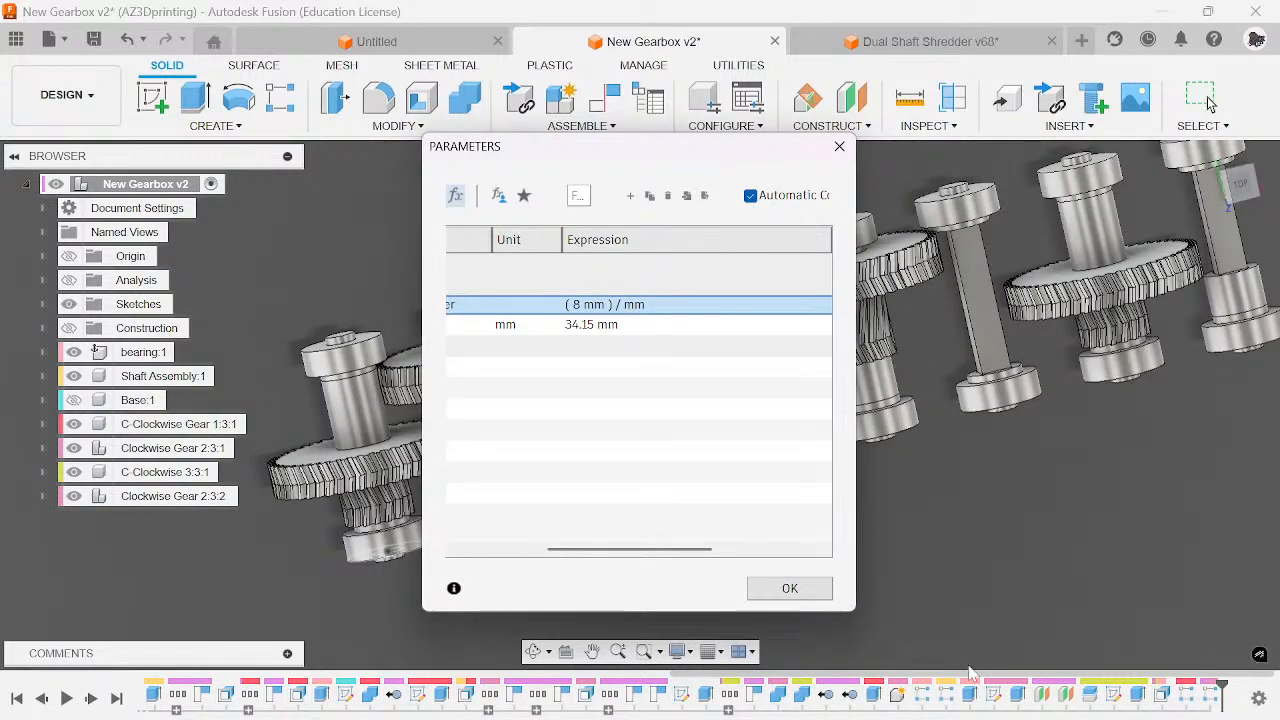
click(789, 589)
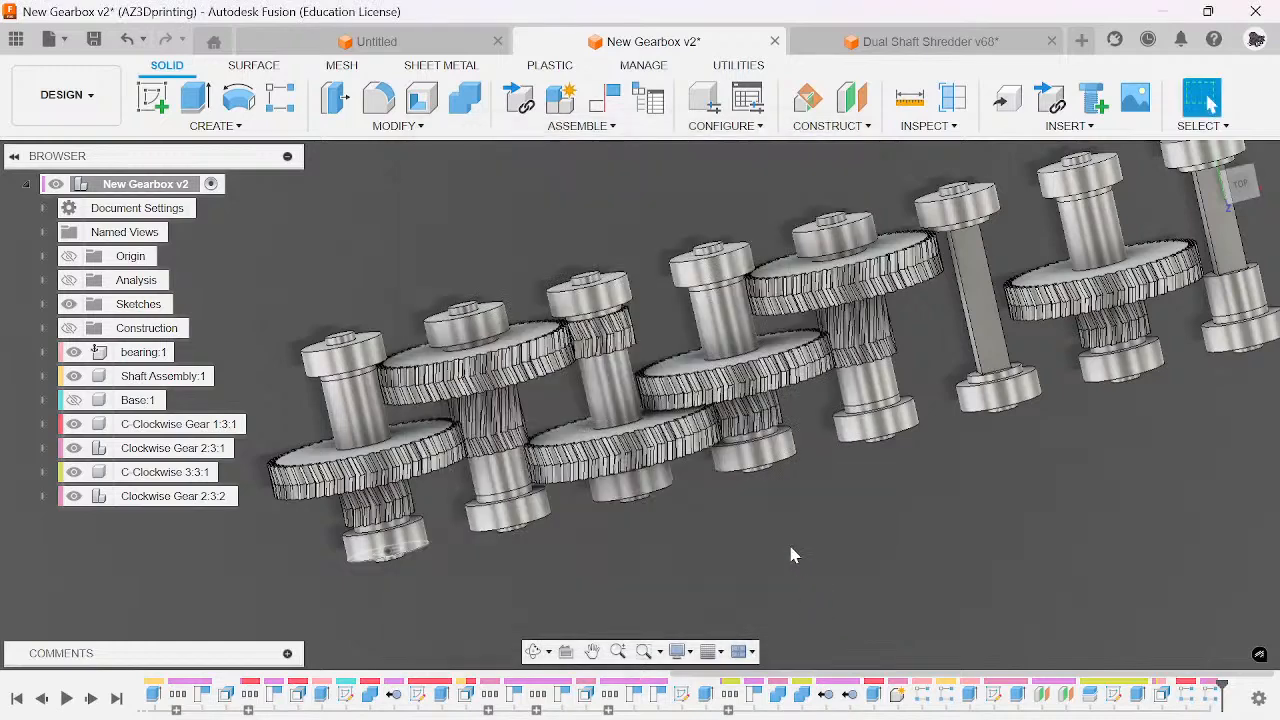
- Pull the clockwise gears off their shafts to check how the patterned components move, and revert their positions
scroll(790, 556, down, 5)
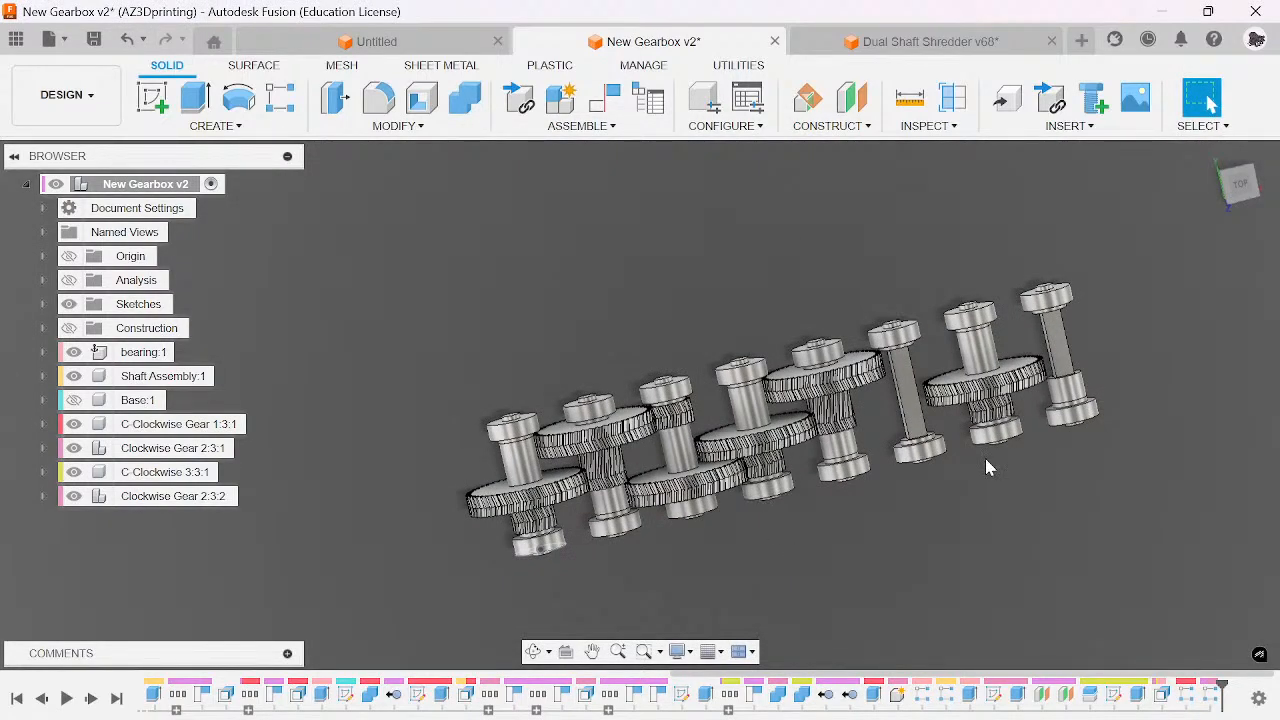
scroll(845, 375, up, 2)
mouse_move(848, 366)
mouse_down()
mouse_move(897, 335)
mouse_move(854, 346)
mouse_up()
drag(477, 449, 445, 190)
click(1213, 110)
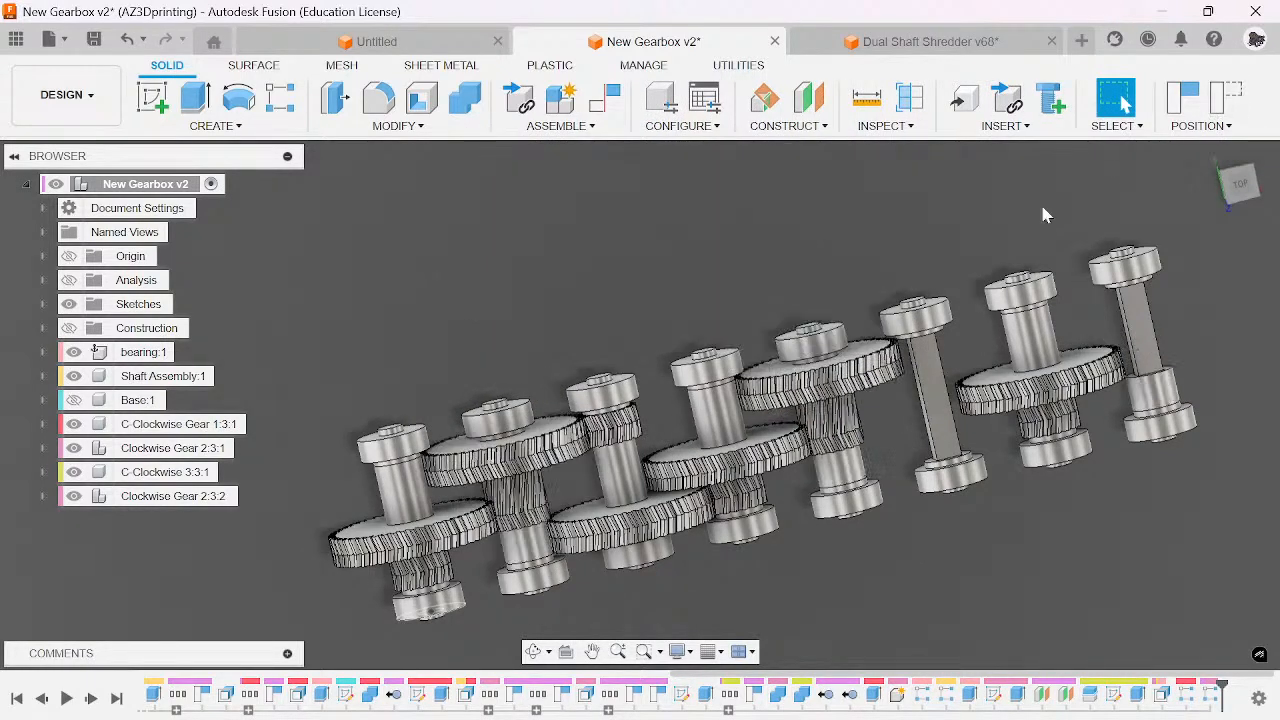
- Activate C-Clockwise 3:3:1 and examine its Extrude2 feature in the model
click(237, 472)
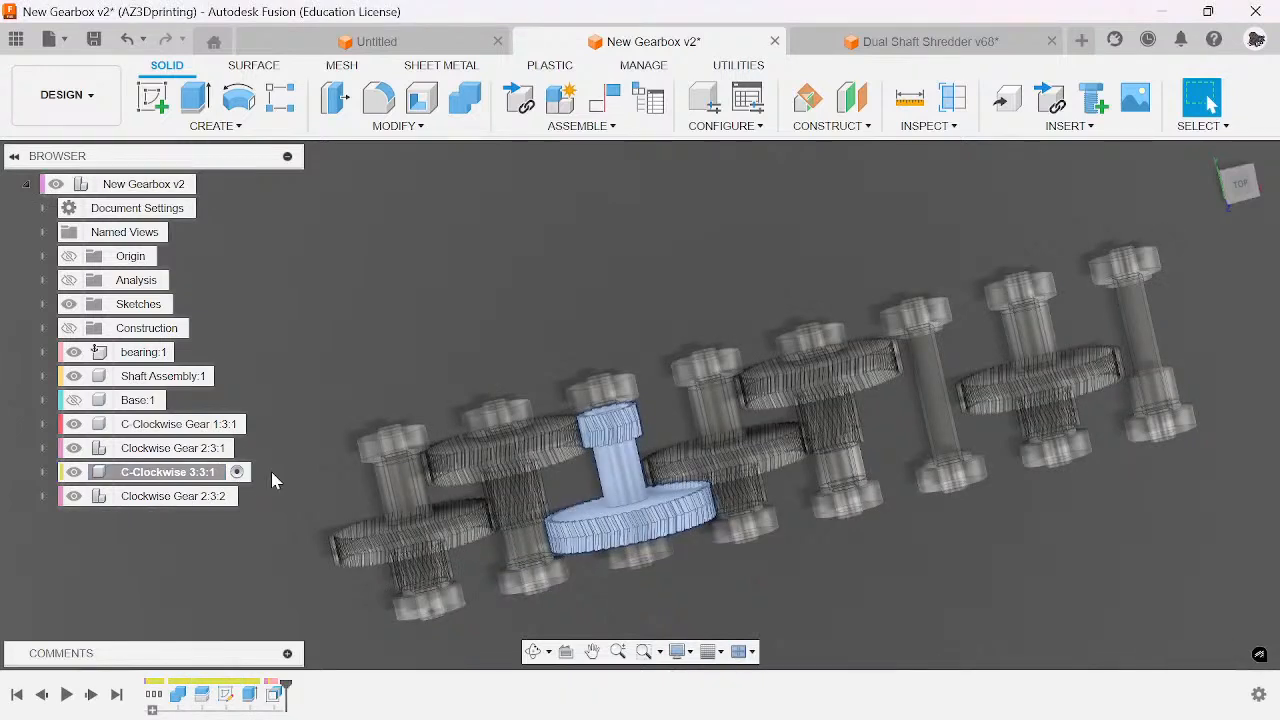
right_click(250, 694)
click(192, 579)
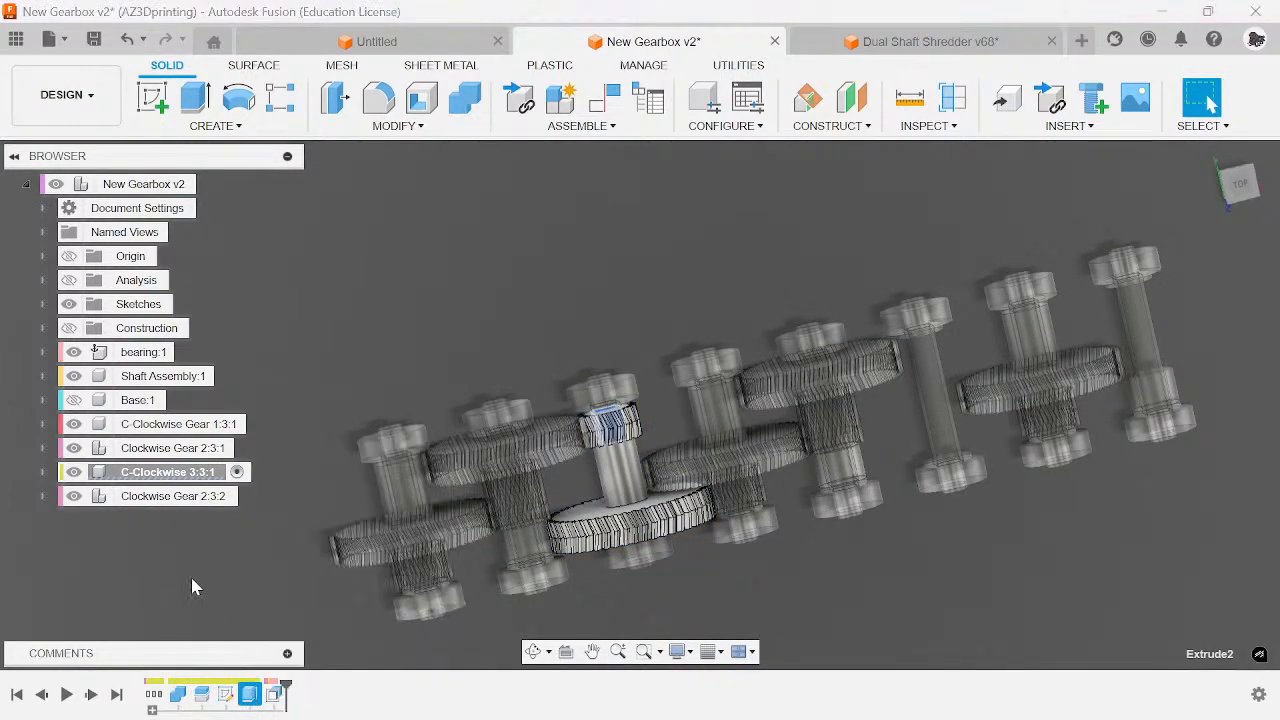
- Activate Clockwise Gear 2:3:1, open its spacer extrusion for editing to check the operation type, and cancel without changes
click(253, 448)
click(317, 443)
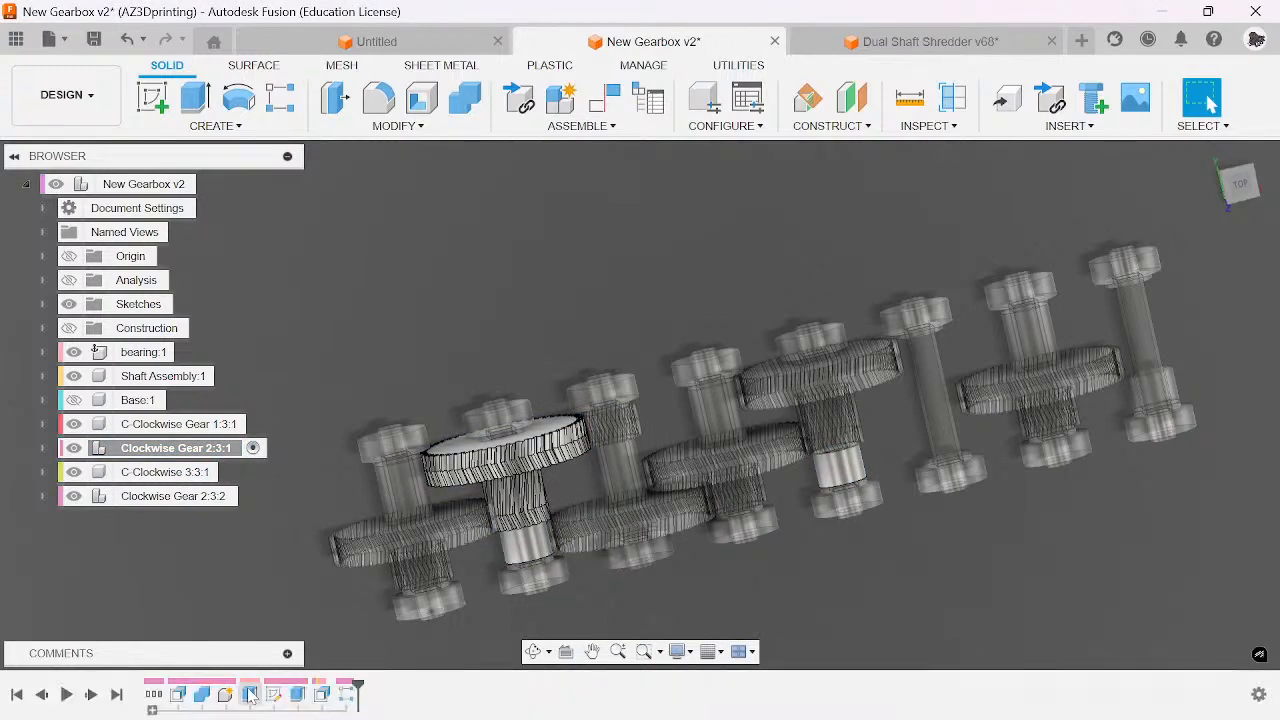
click(251, 693)
right_click(251, 694)
click(308, 508)
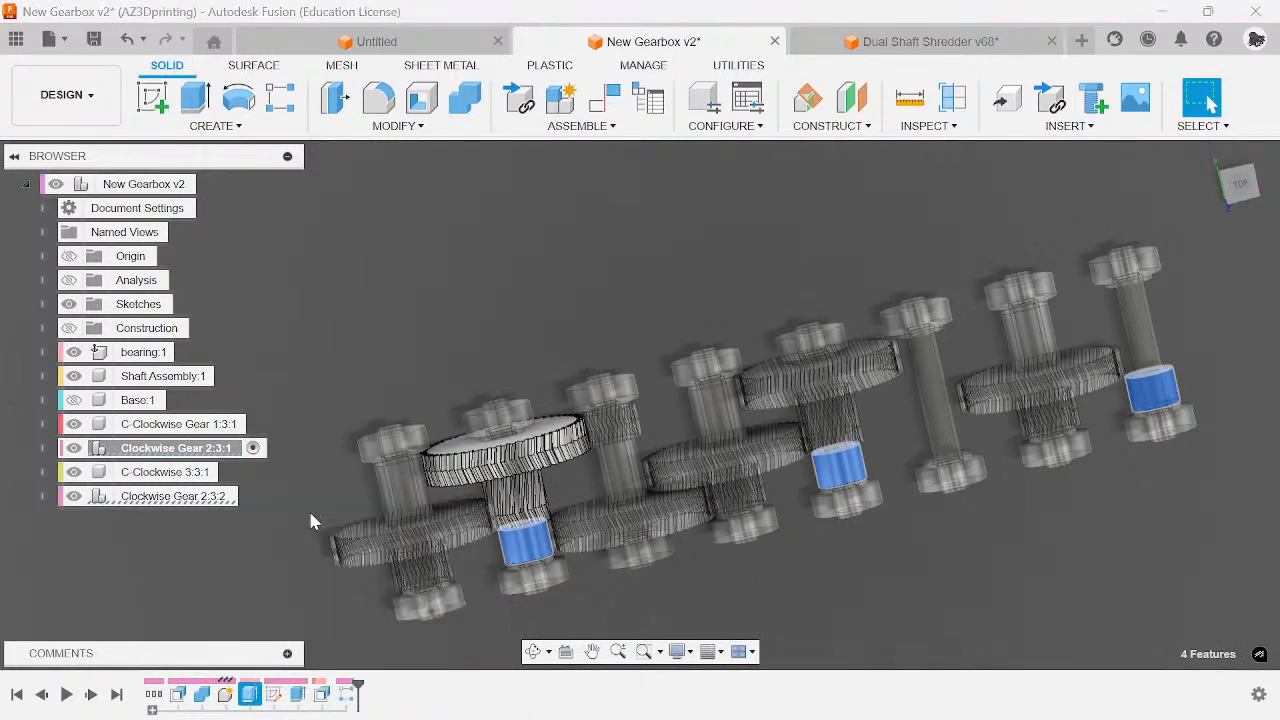
click(1165, 548)
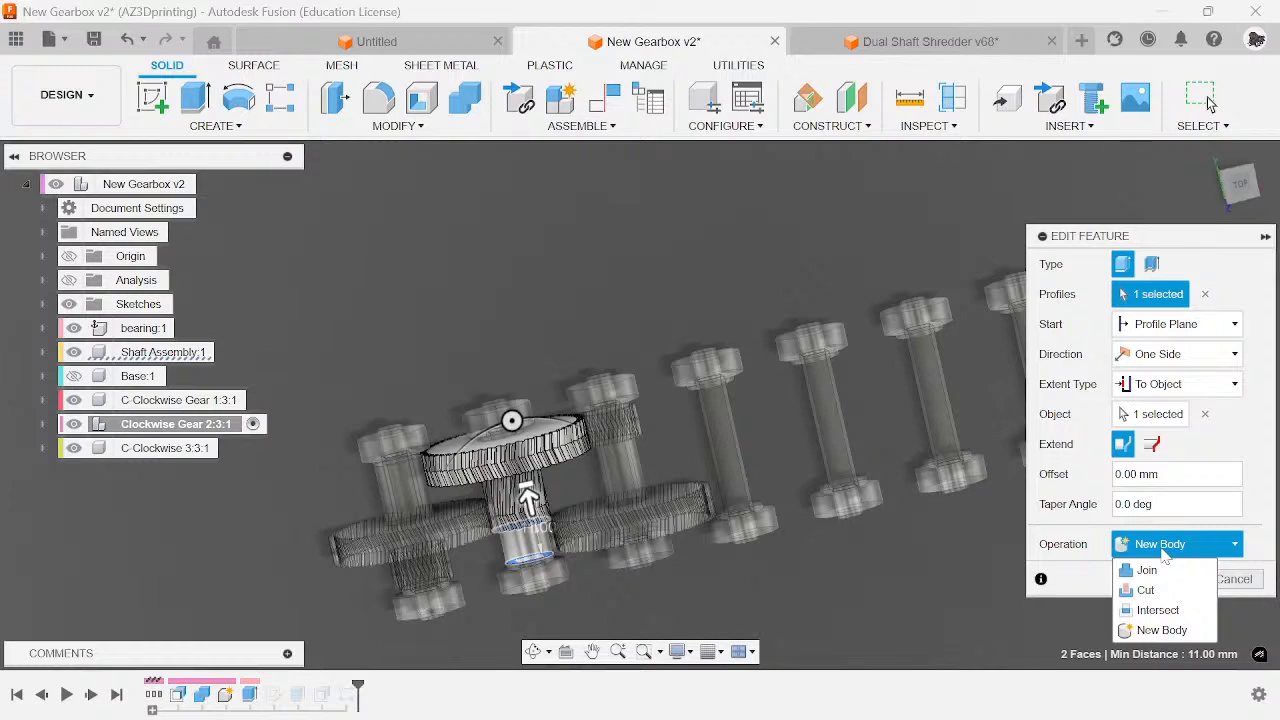
click(1168, 550)
click(1233, 579)
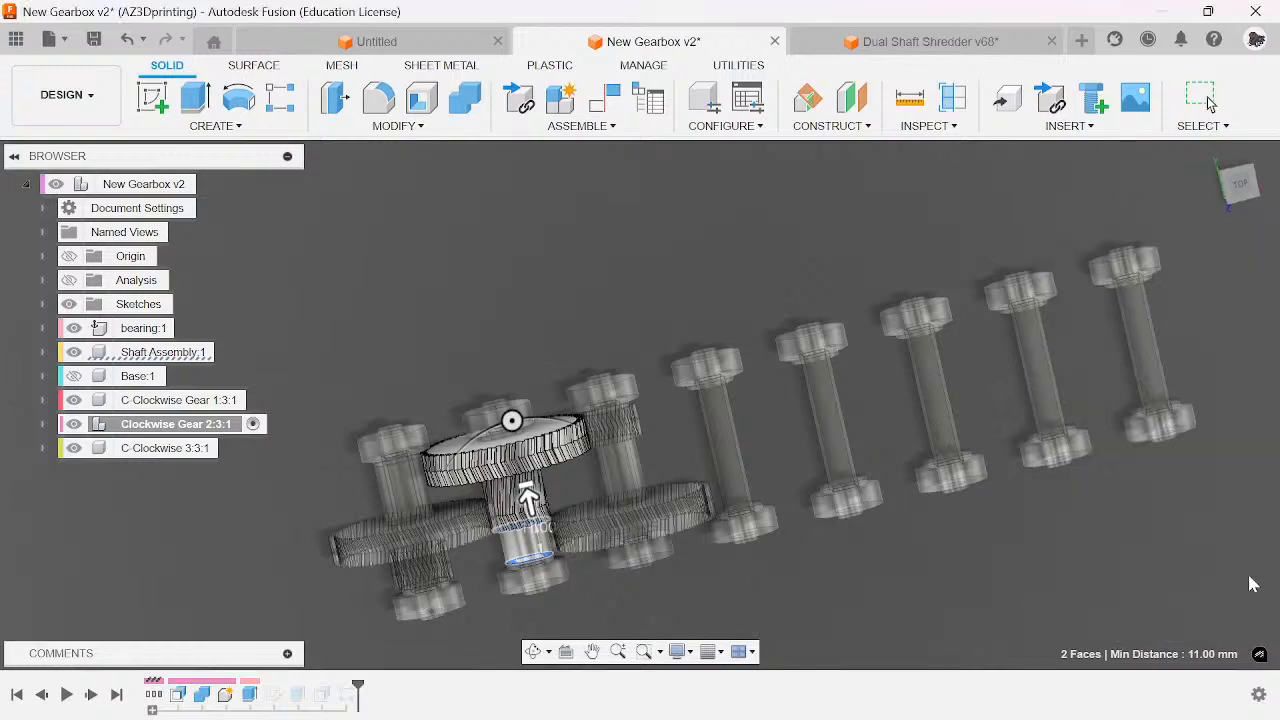
- Delete the Spacer component's creation feature from Clockwise Gear 2:3:1
right_click(241, 702)
click(340, 583)
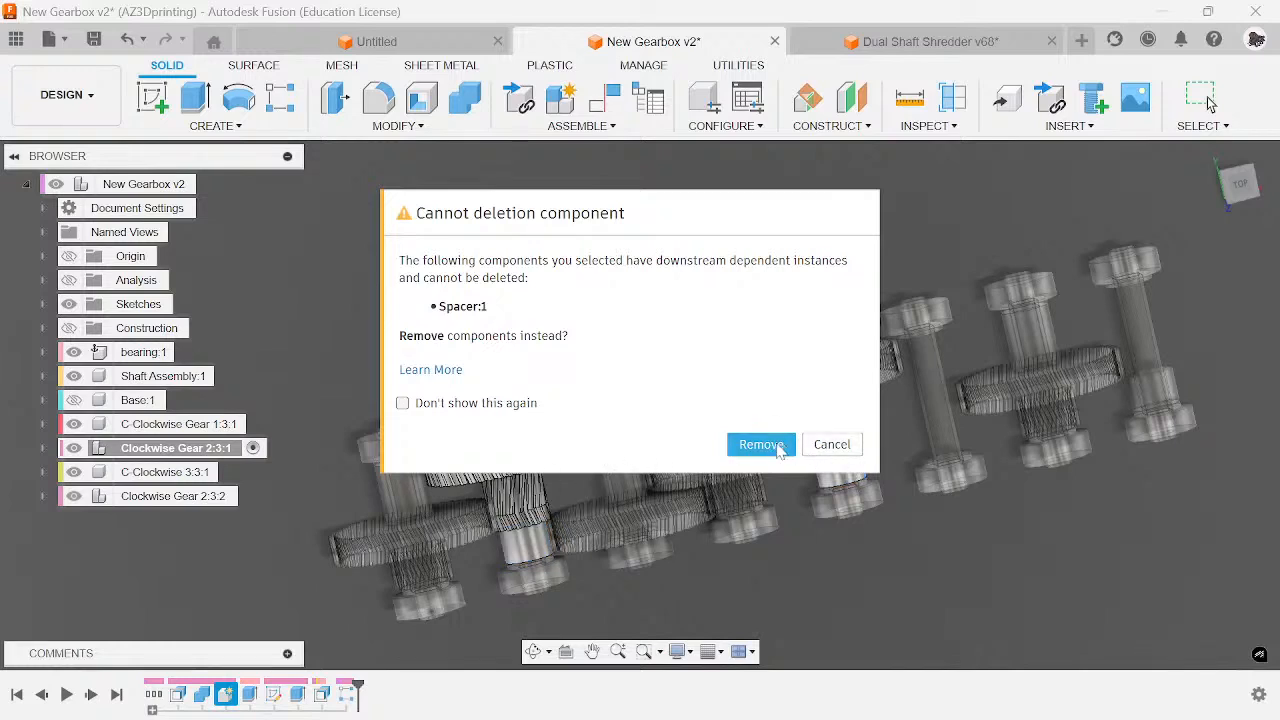
click(836, 447)
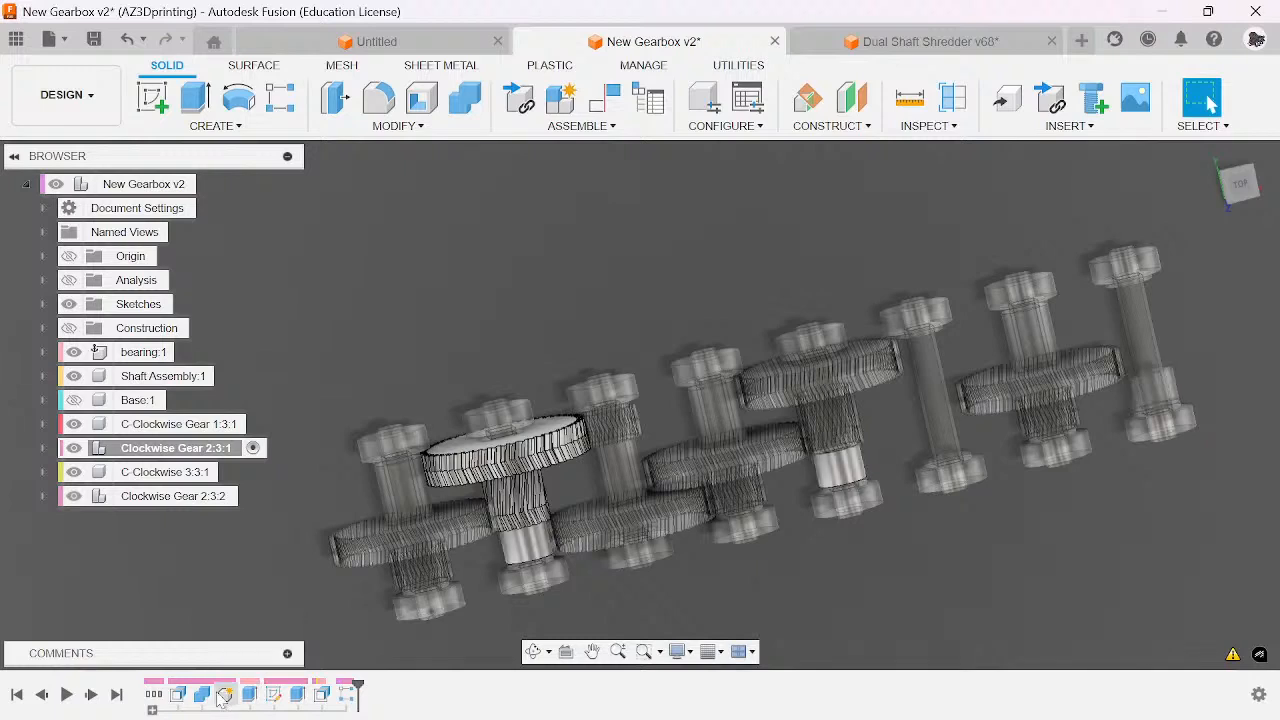
click(256, 699)
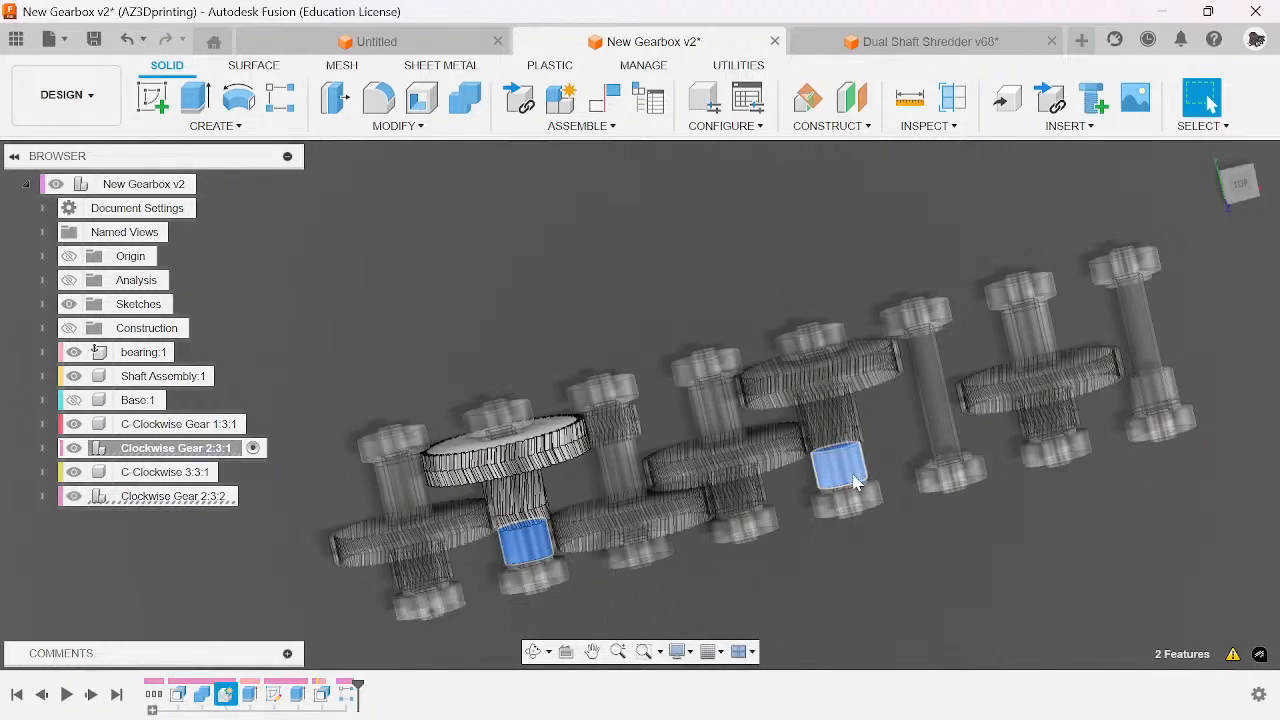
drag(836, 425, 682, 435)
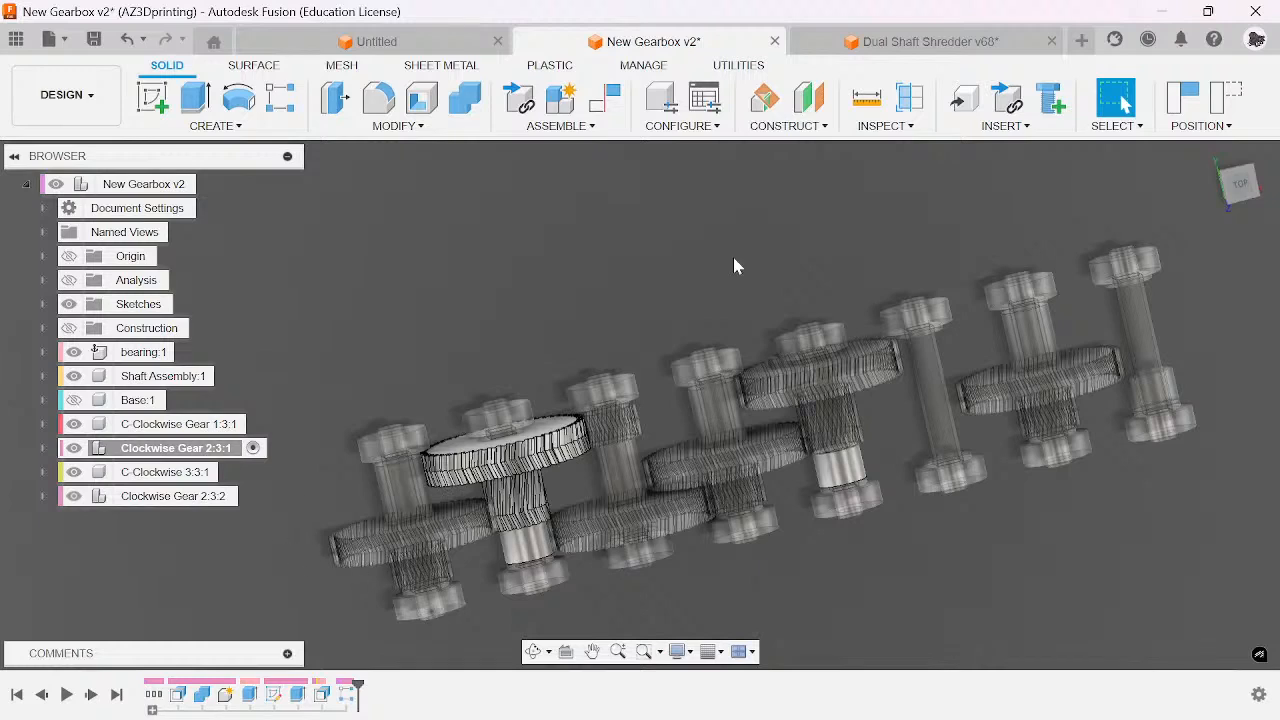
click(1224, 98)
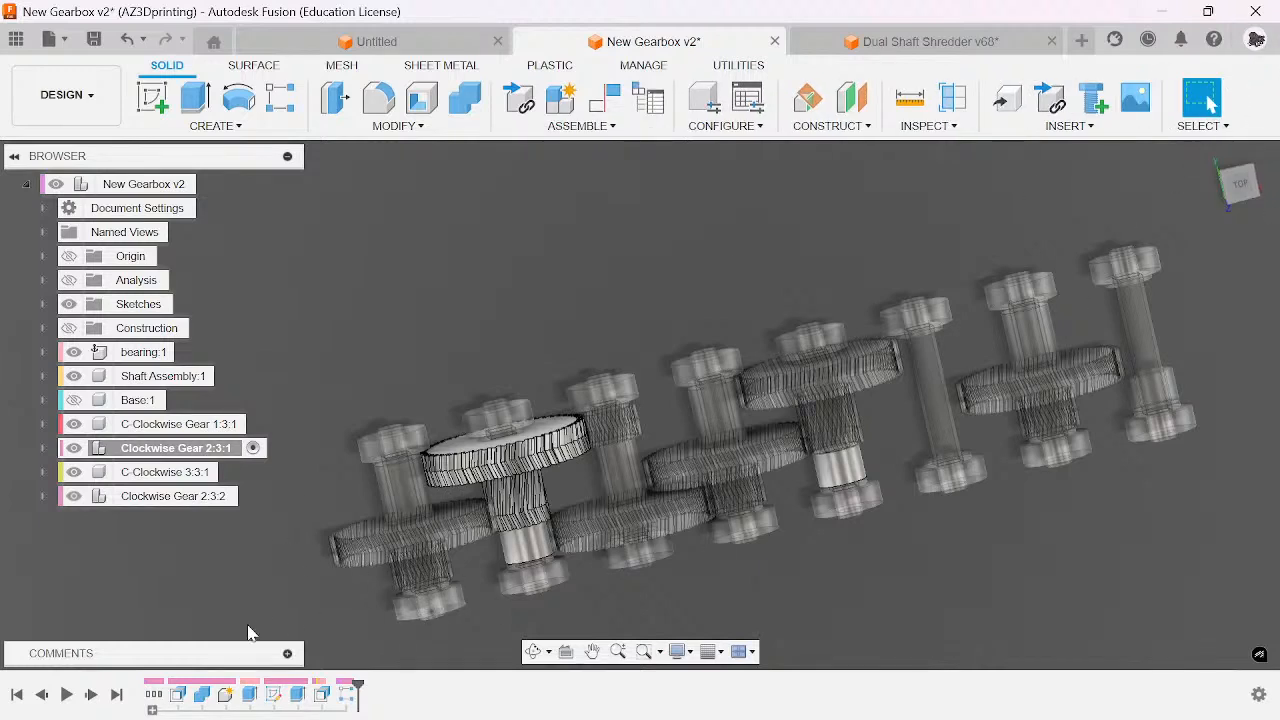
right_click(256, 694)
click(355, 508)
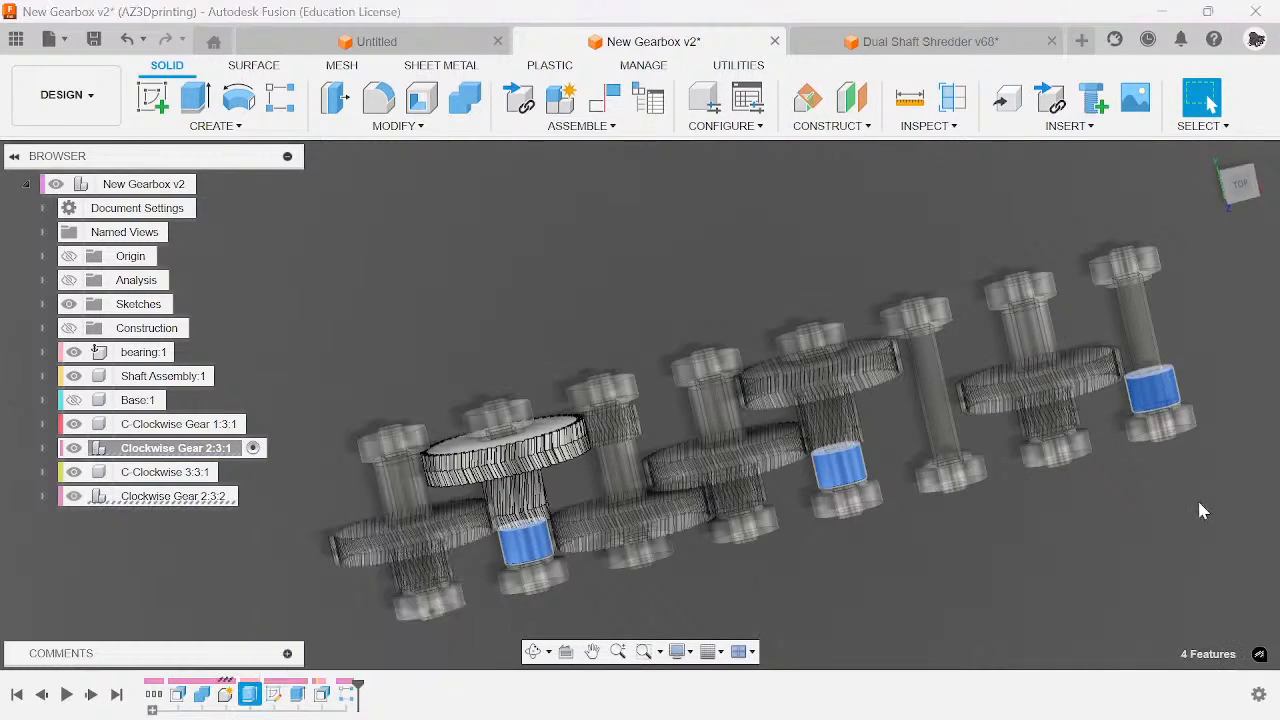
click(1235, 586)
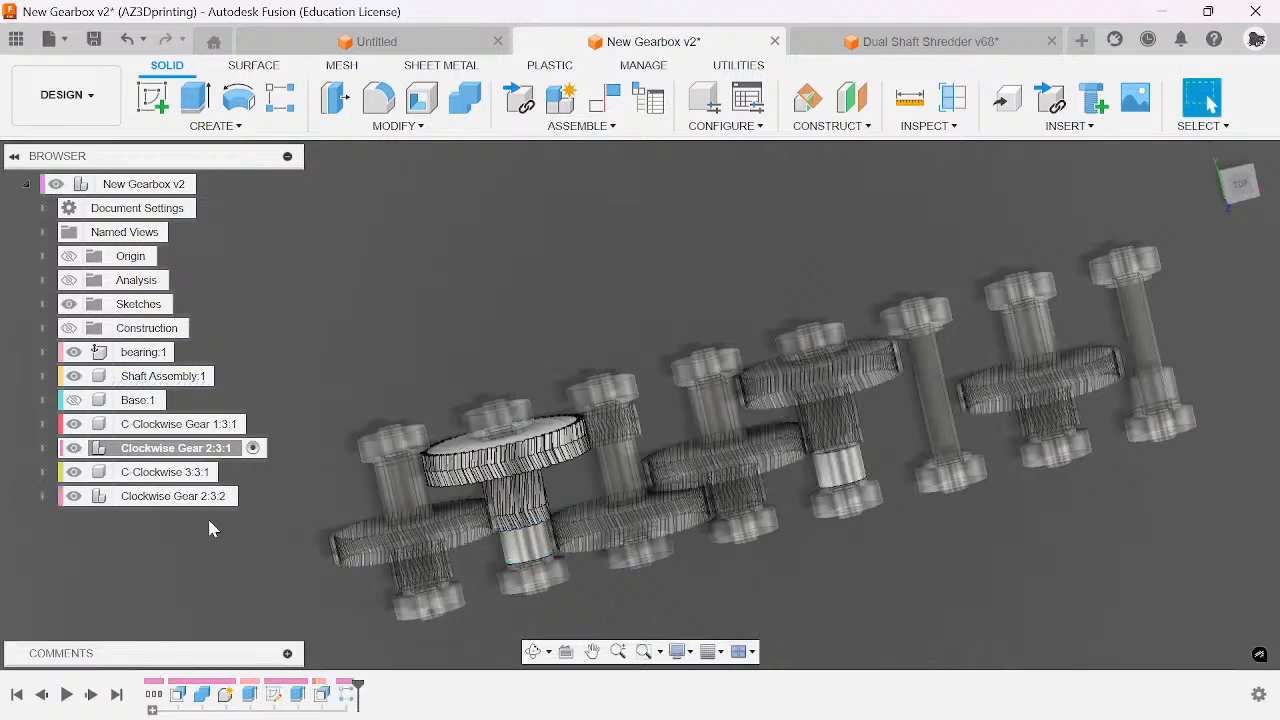
- Roll the timeline back to just after Spacer:1 is created, try removing that component, and undo the removal
drag(355, 683, 238, 683)
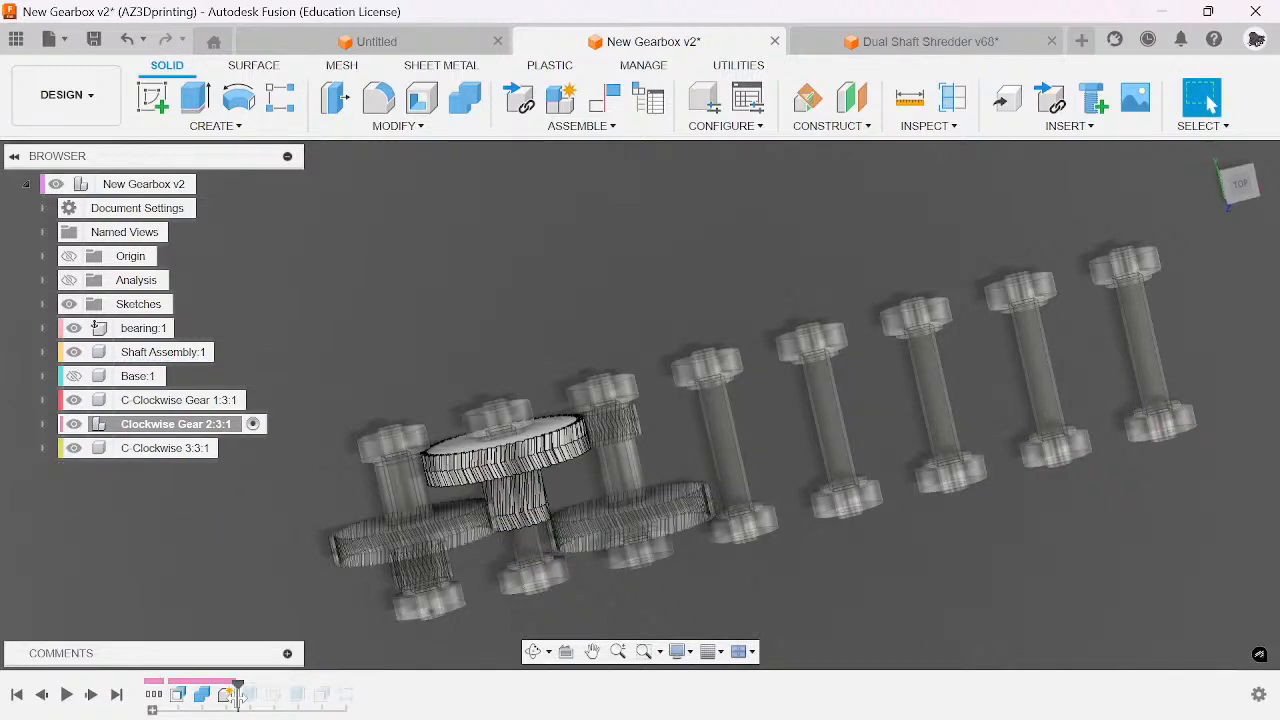
click(203, 697)
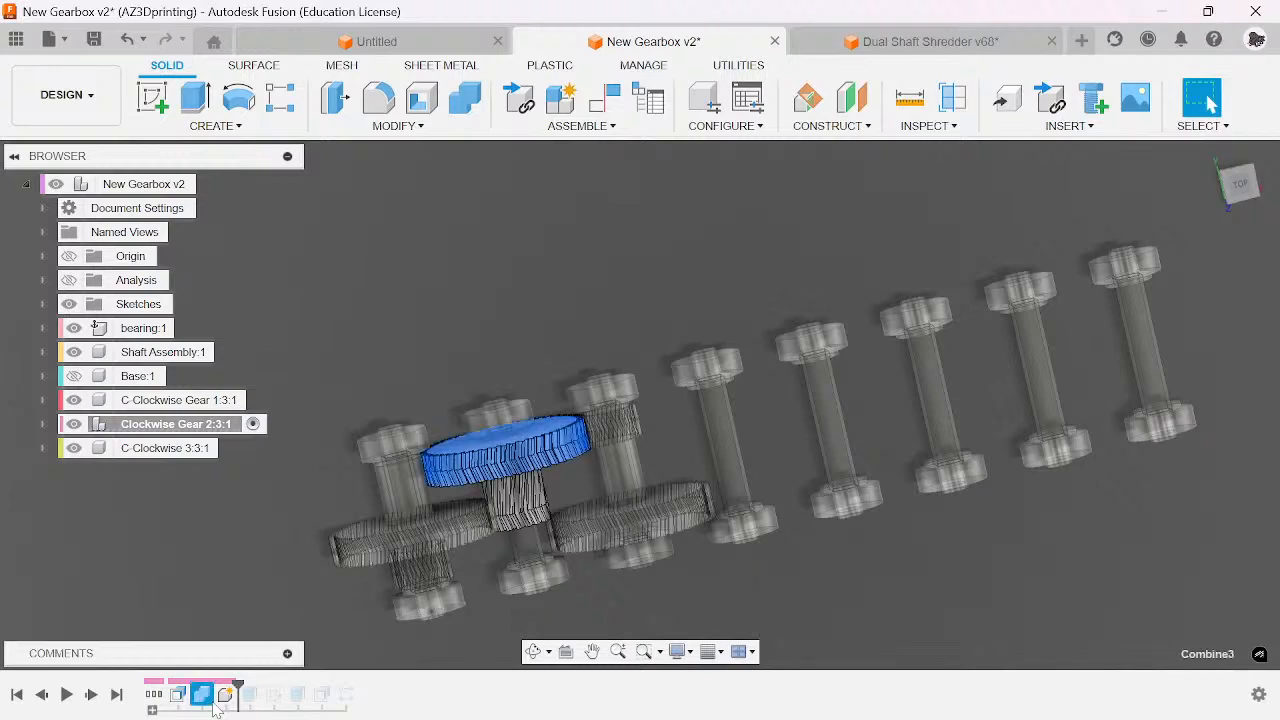
right_click(225, 695)
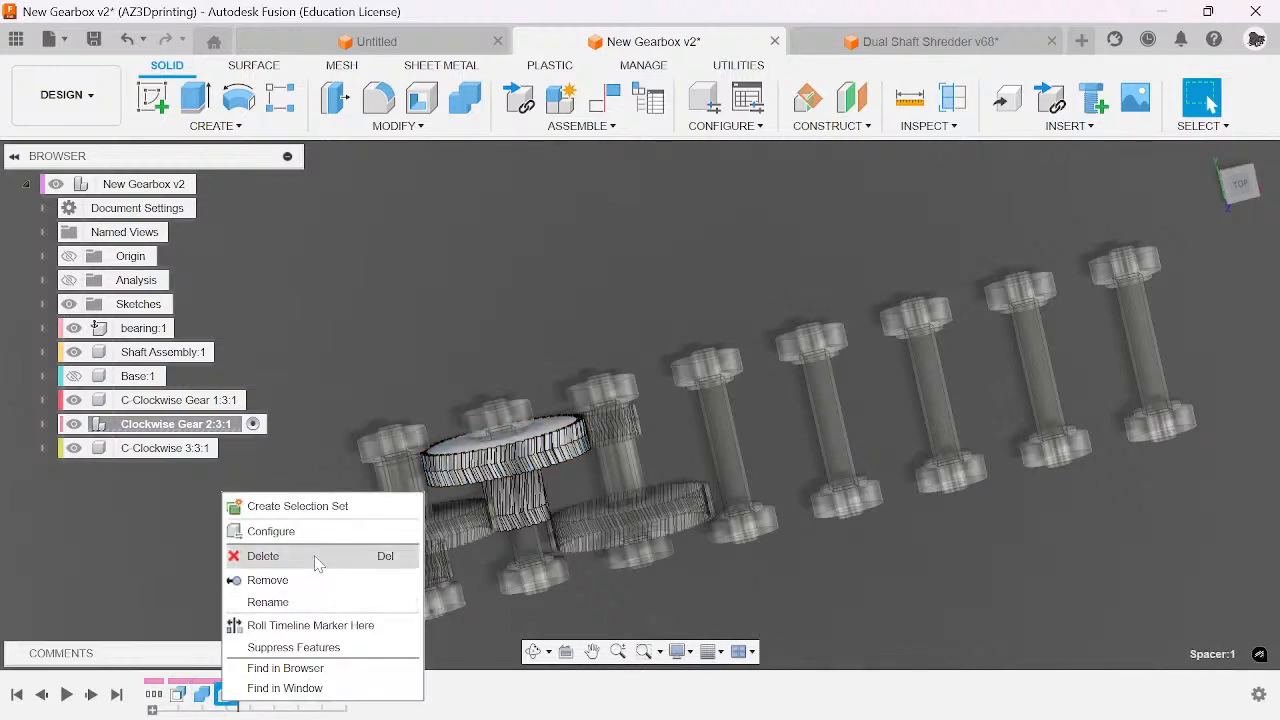
click(316, 563)
click(760, 445)
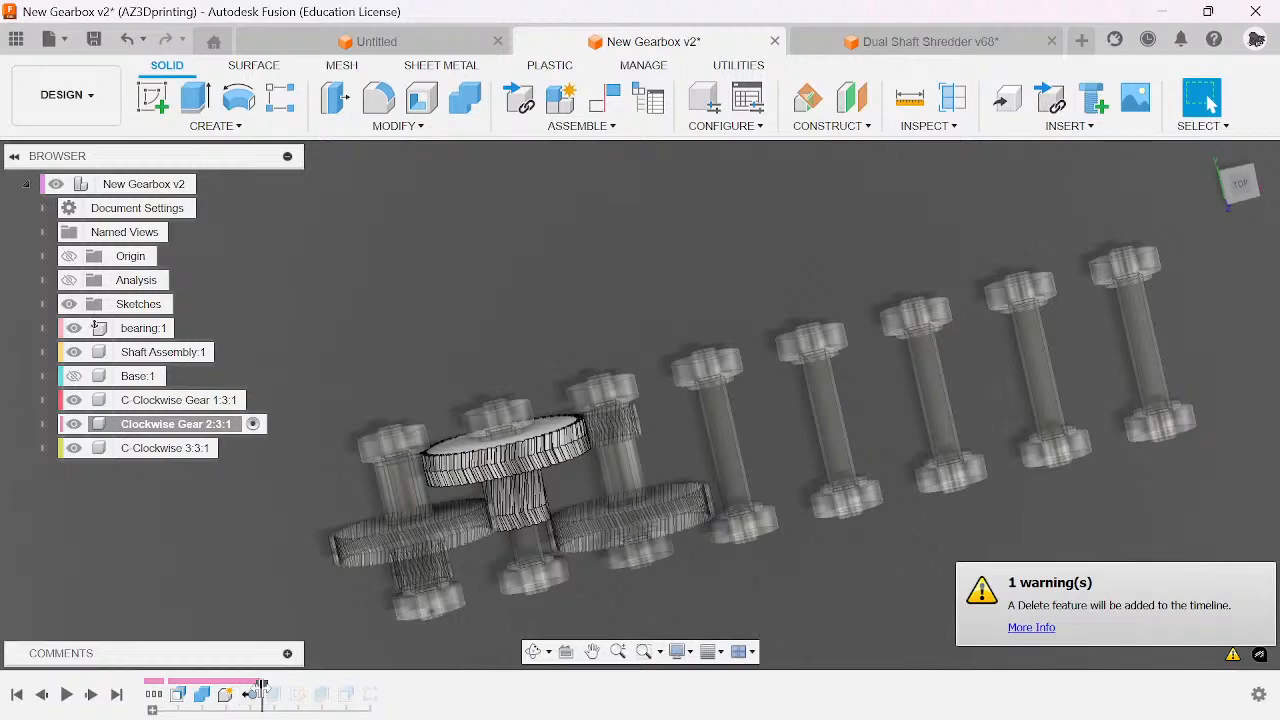
key(ctrl+z)
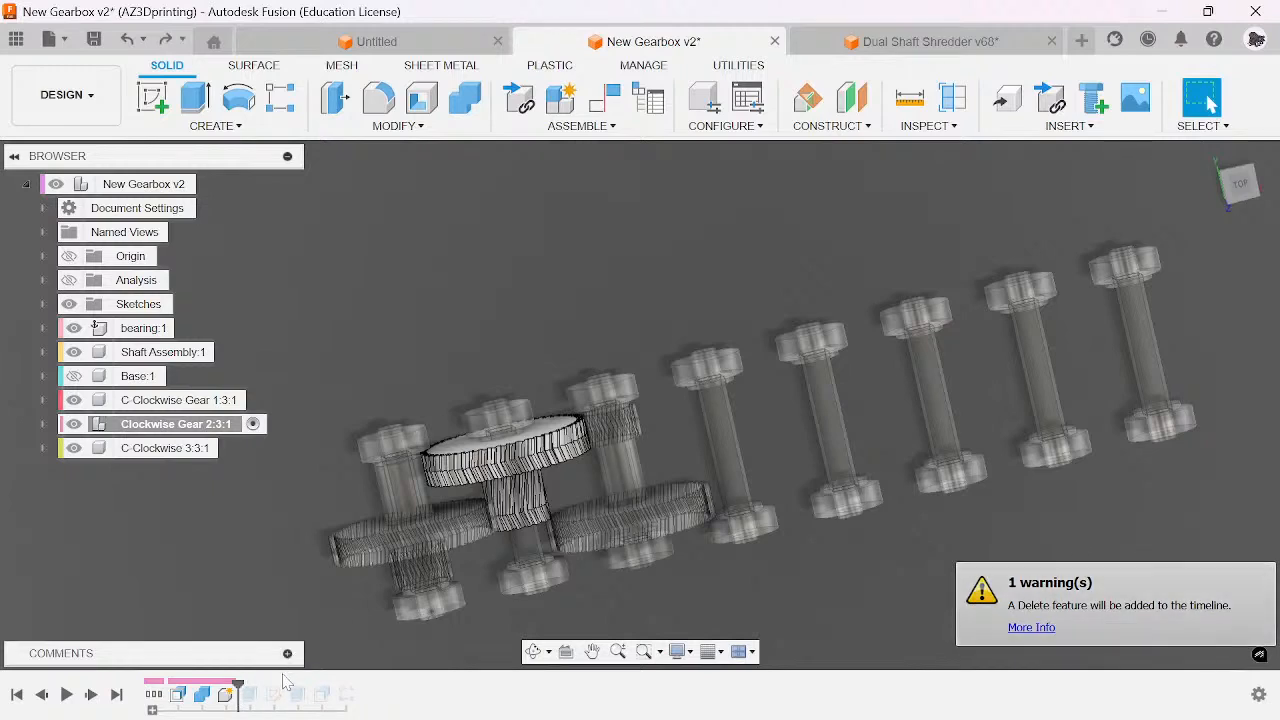
- Try to delete the Spacer:1 component through its timeline feature, accepting its removal instead
right_click(226, 694)
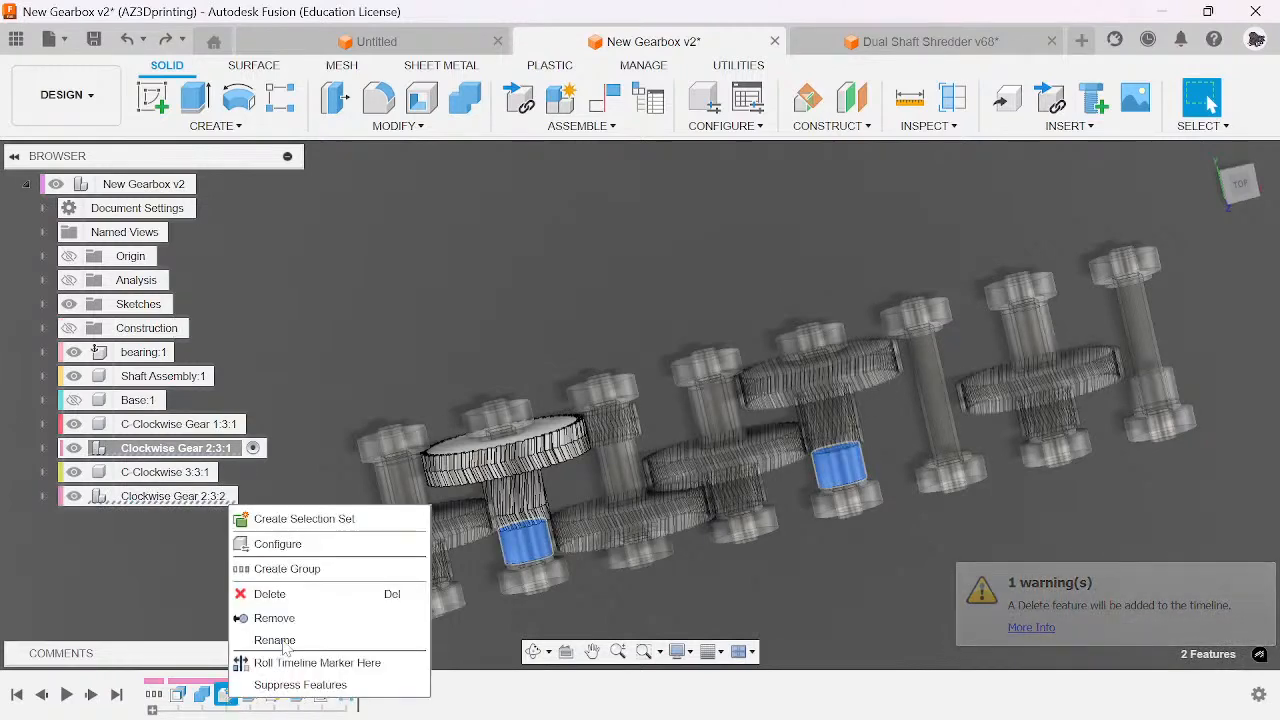
click(275, 591)
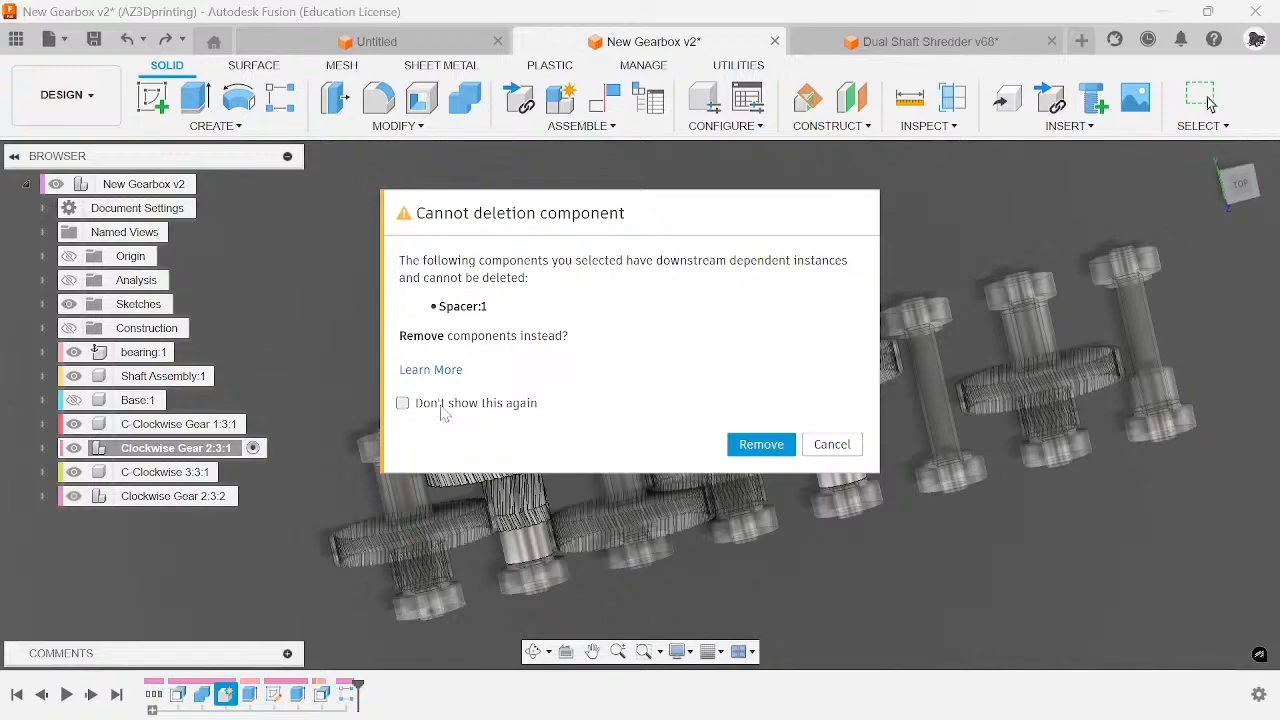
click(761, 444)
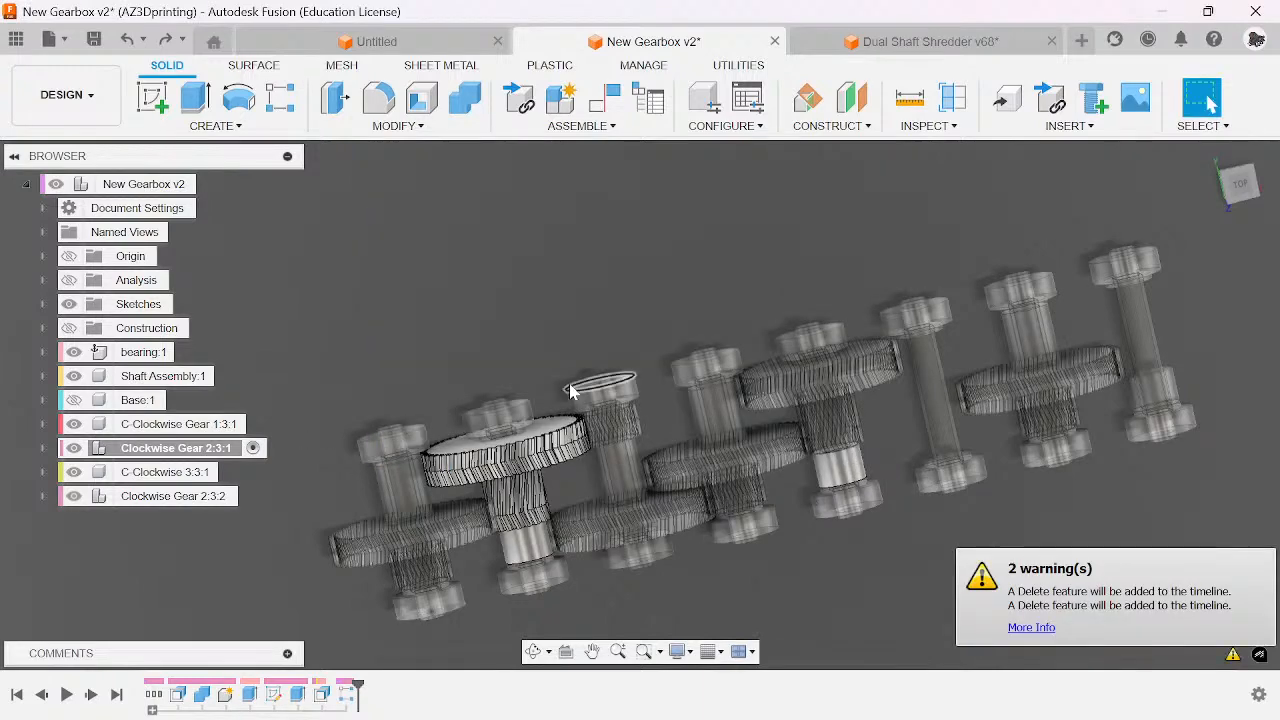
scroll(630, 452, down, 3)
scroll(598, 487, up, 4)
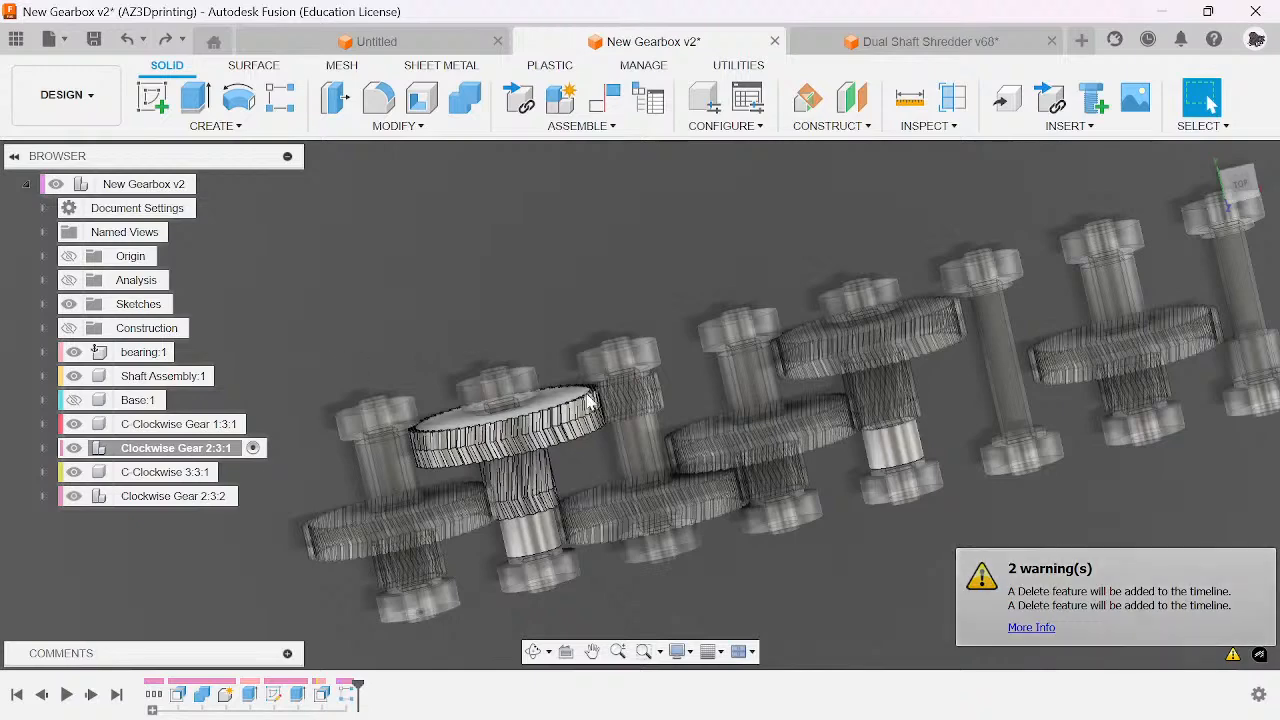
scroll(593, 397, down, 3)
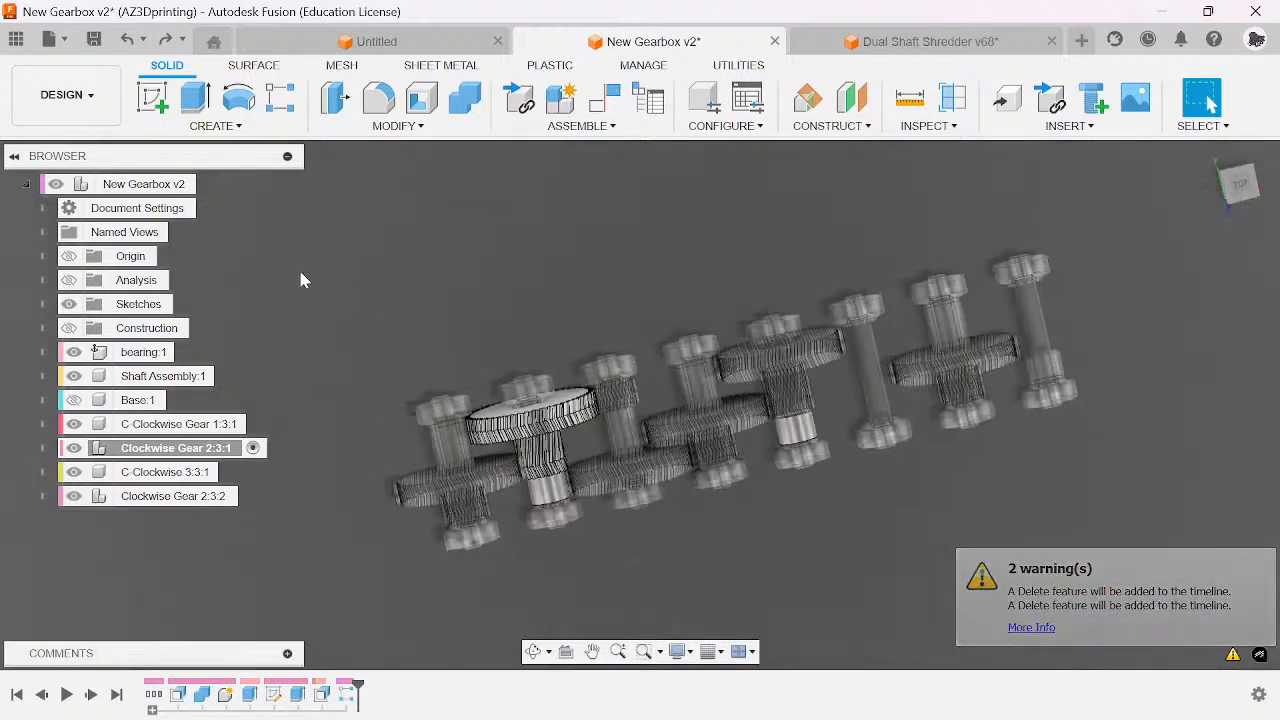
- Activate the root component New Gearbox v2 and roll the timeline back to the construction plane that follows the spacer's extrusion
click(208, 185)
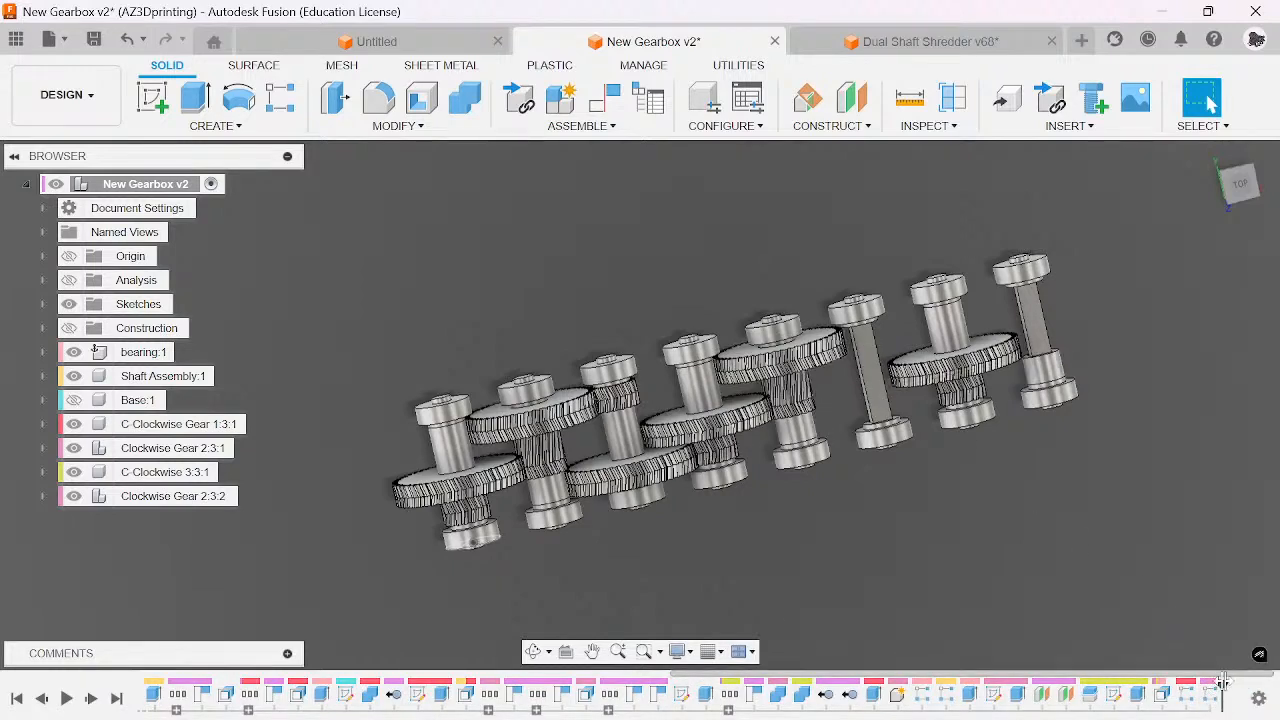
mouse_move(1222, 683)
mouse_down()
mouse_move(432, 690)
mouse_move(428, 668)
mouse_move(767, 668)
mouse_move(795, 697)
mouse_move(895, 693)
mouse_up()
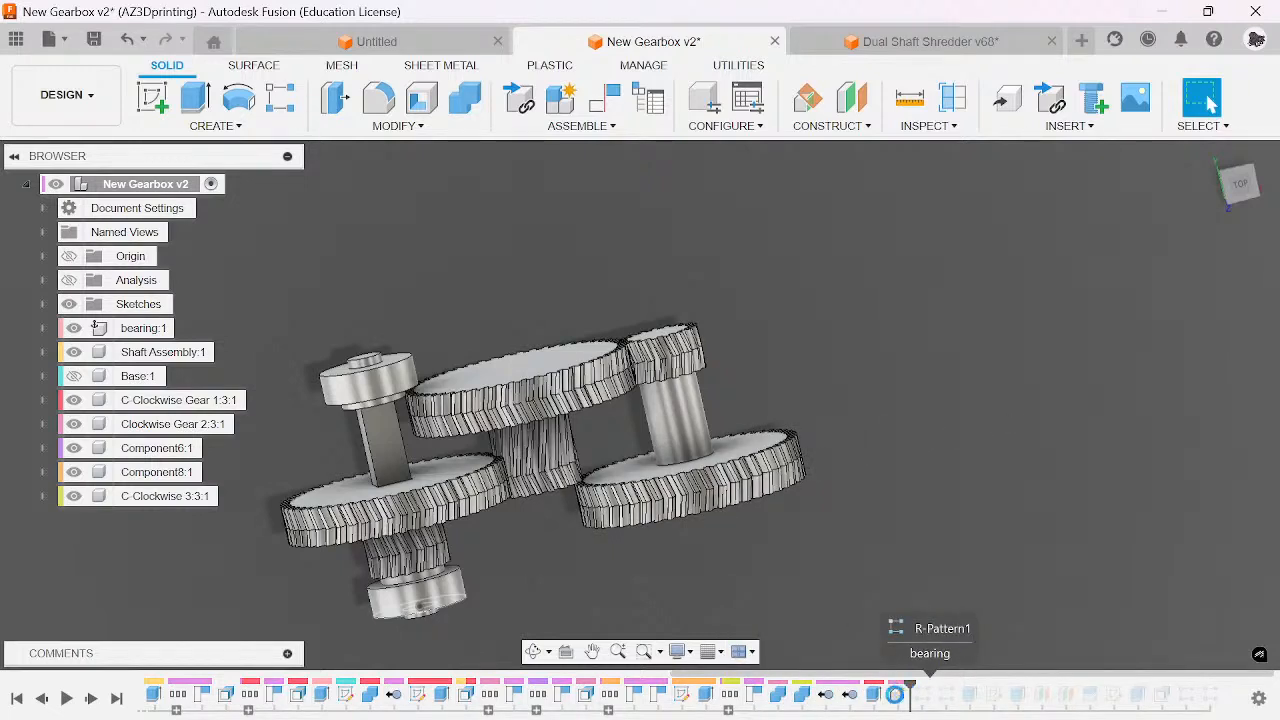
click(897, 694)
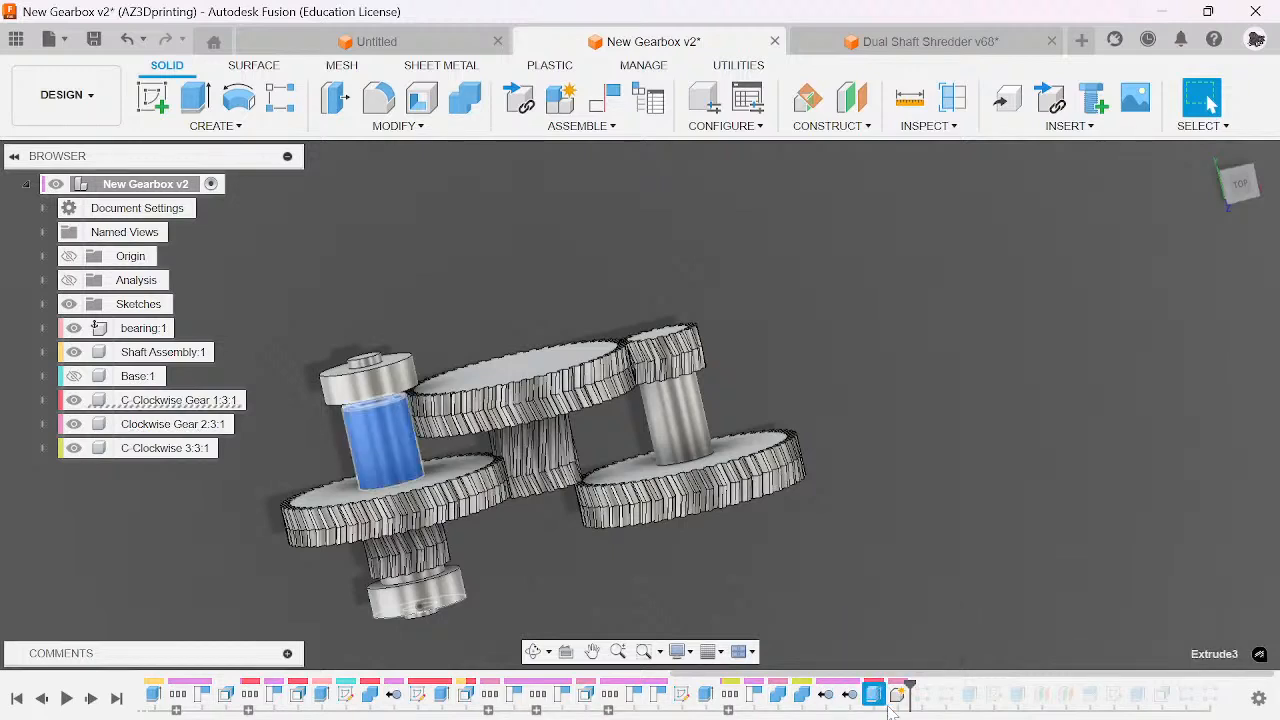
click(905, 686)
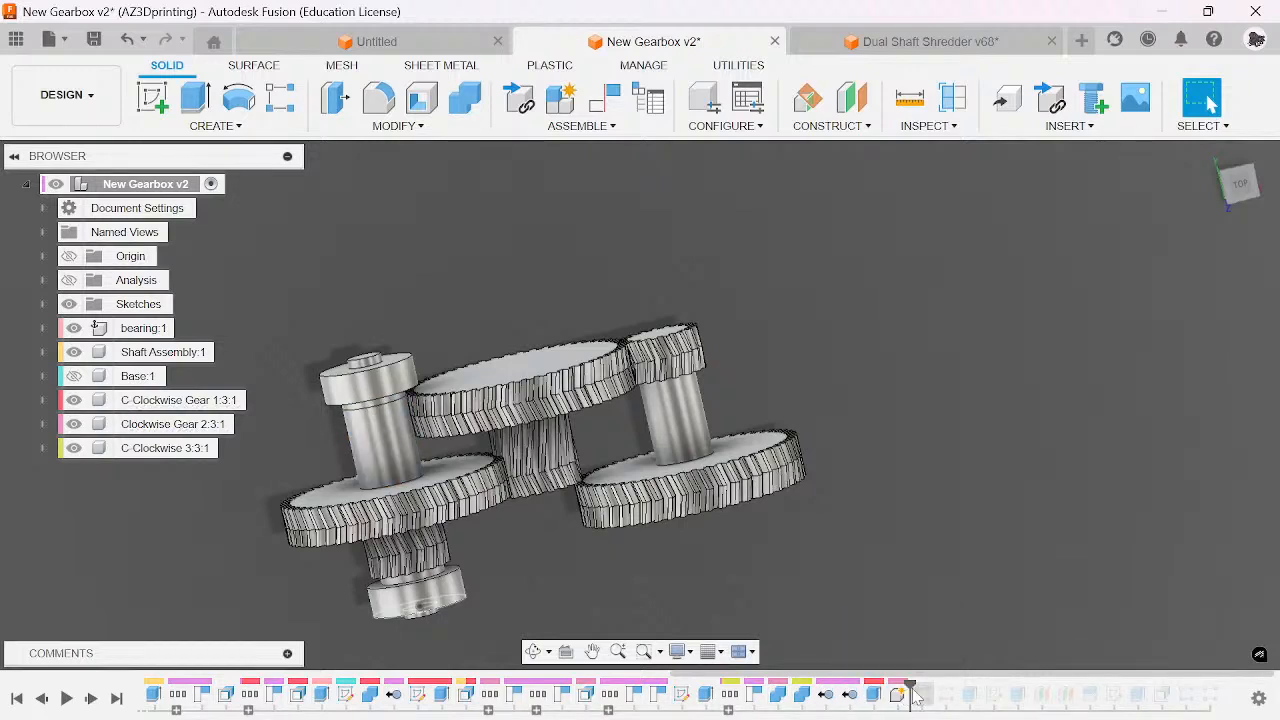
drag(905, 686, 1053, 688)
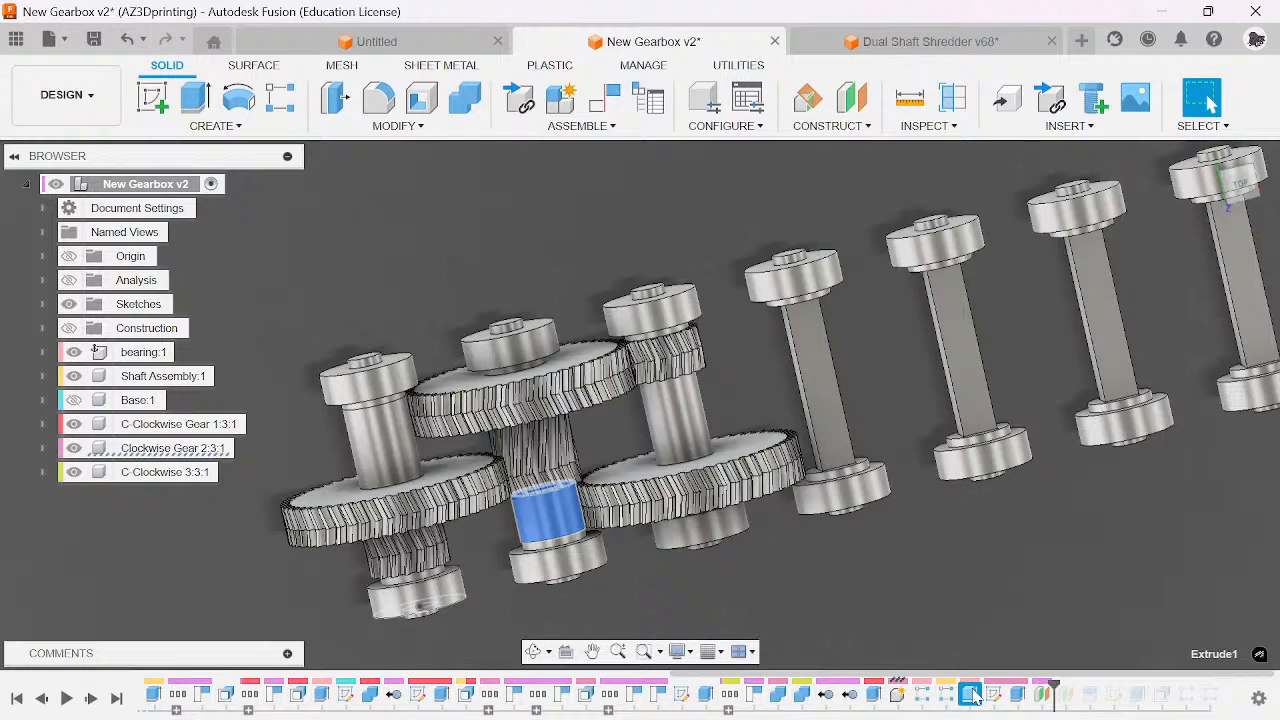
- Open Extrude1, the spacer extrusion of Clockwise Gear 2:3, for editing, review its operation options, and undo the edit
right_click(972, 697)
click(1012, 495)
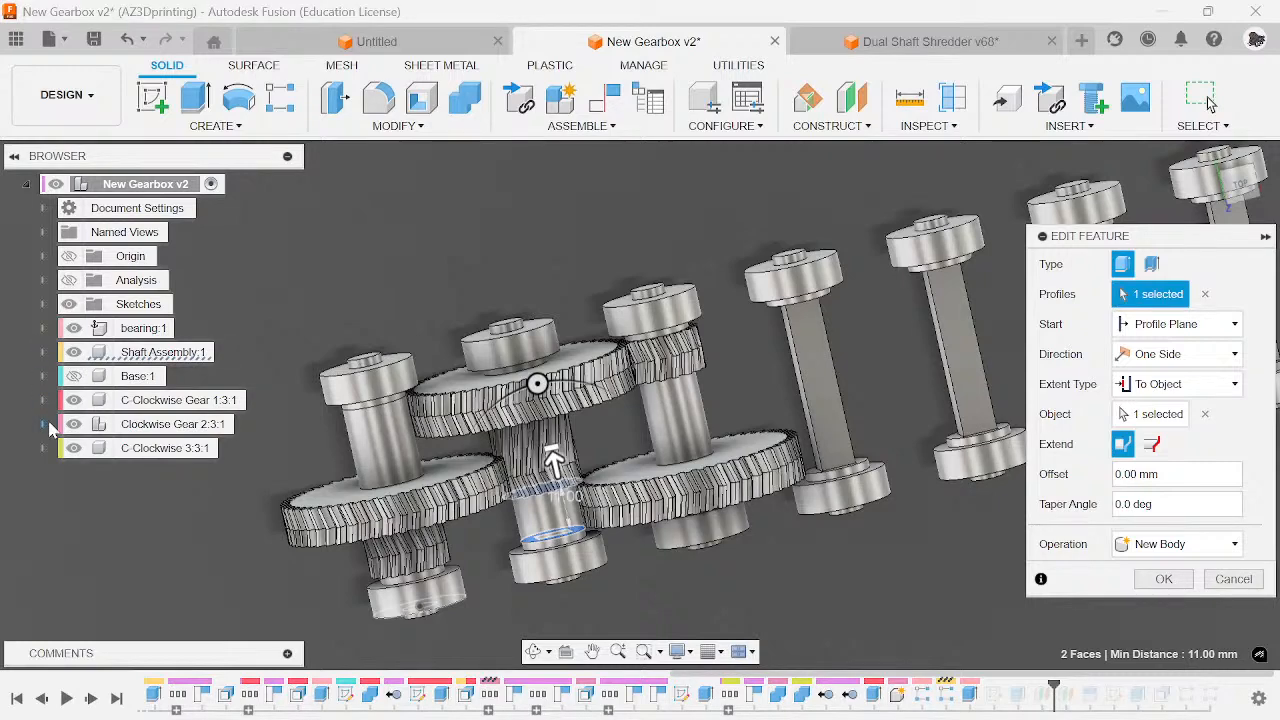
click(44, 424)
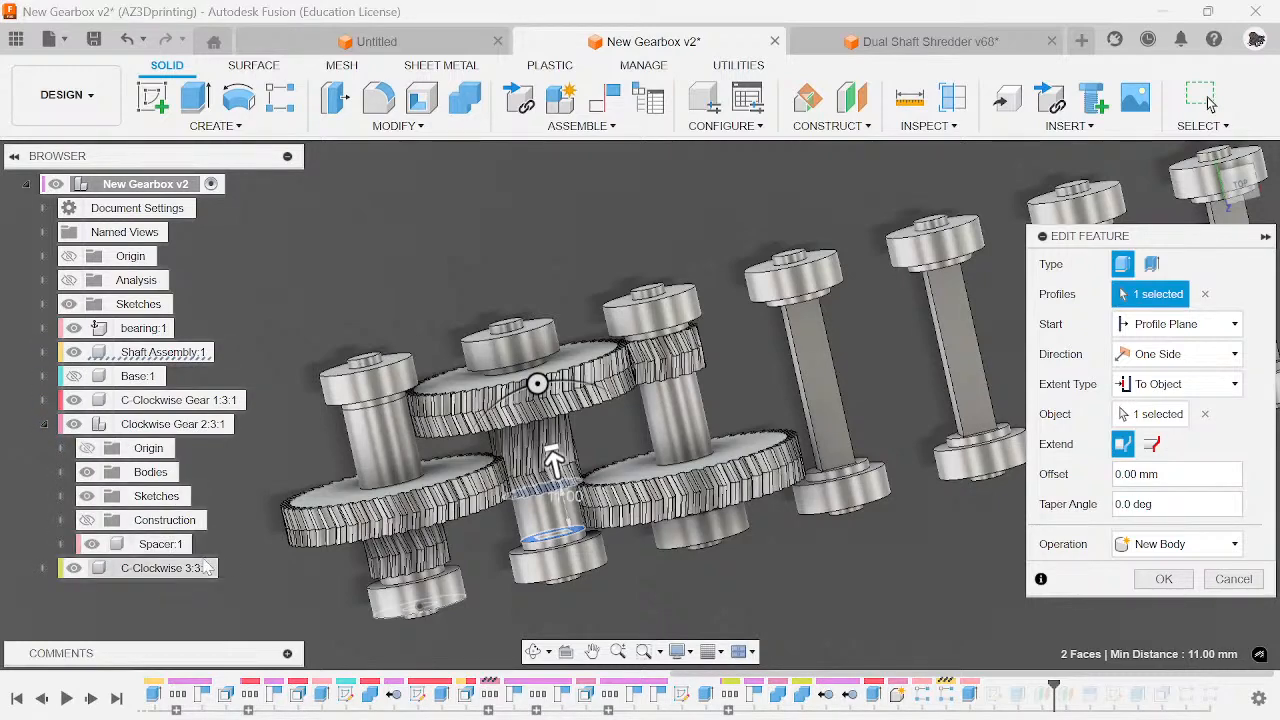
click(1175, 544)
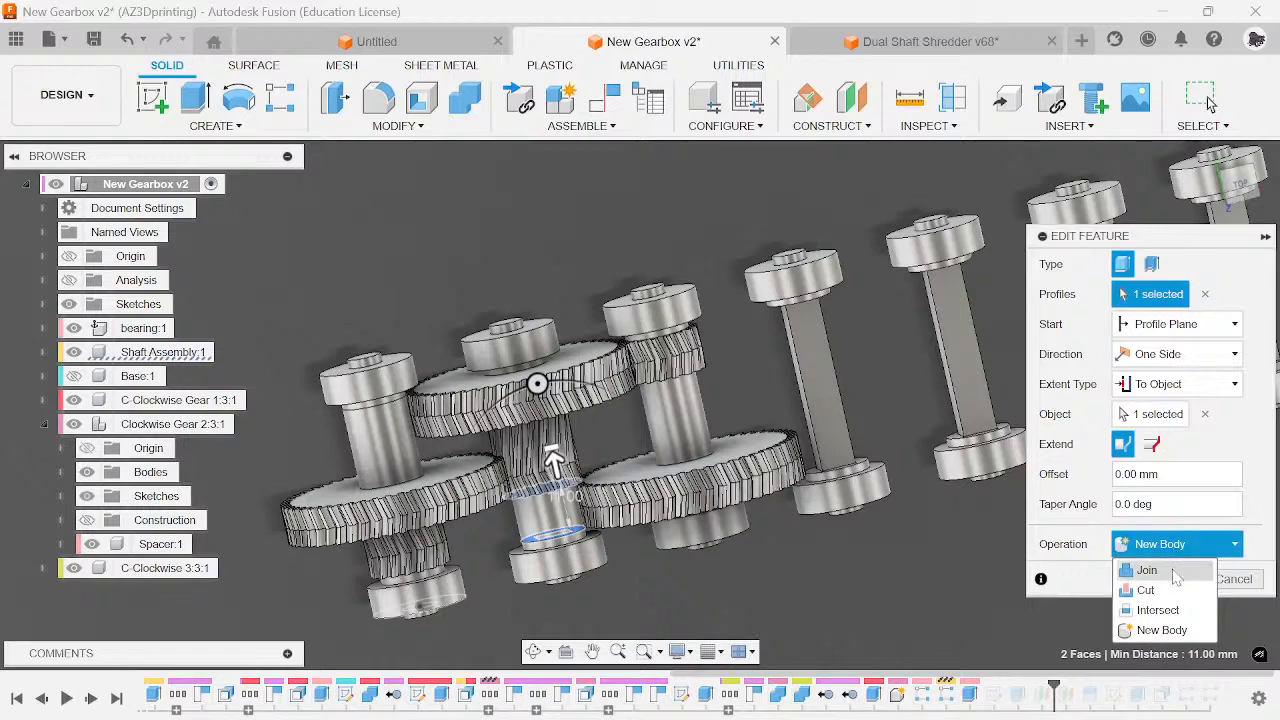
click(1080, 569)
click(1170, 582)
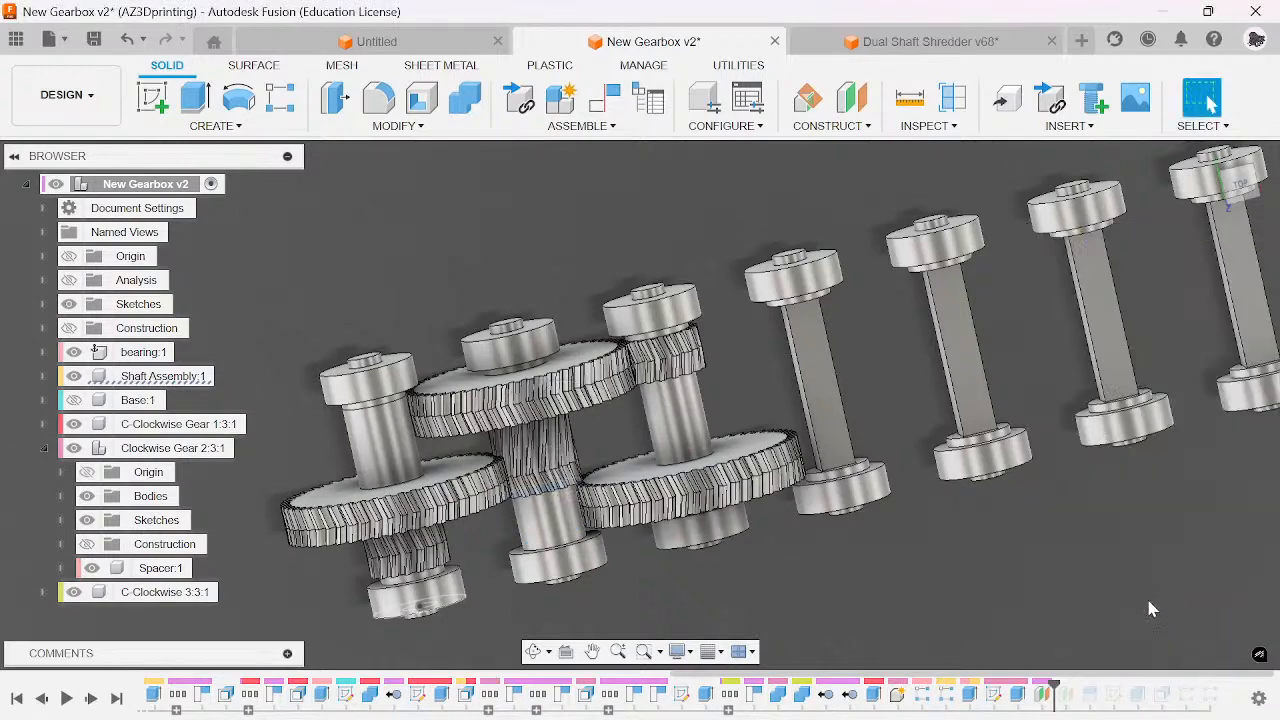
key(ctrl+z)
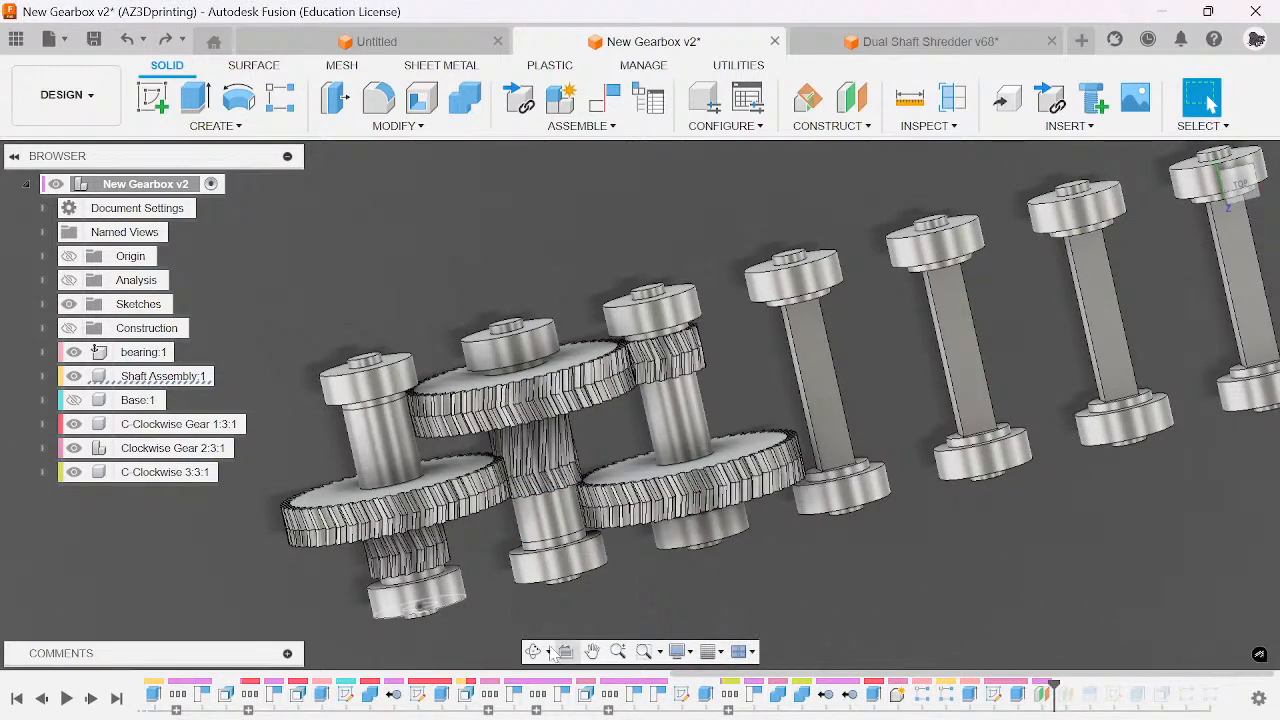
- Try to delete Spacer:1 under Clockwise Gear 2:3 through its timeline feature, choosing to remove the component instead
scroll(450, 500, up, 3)
click(596, 533)
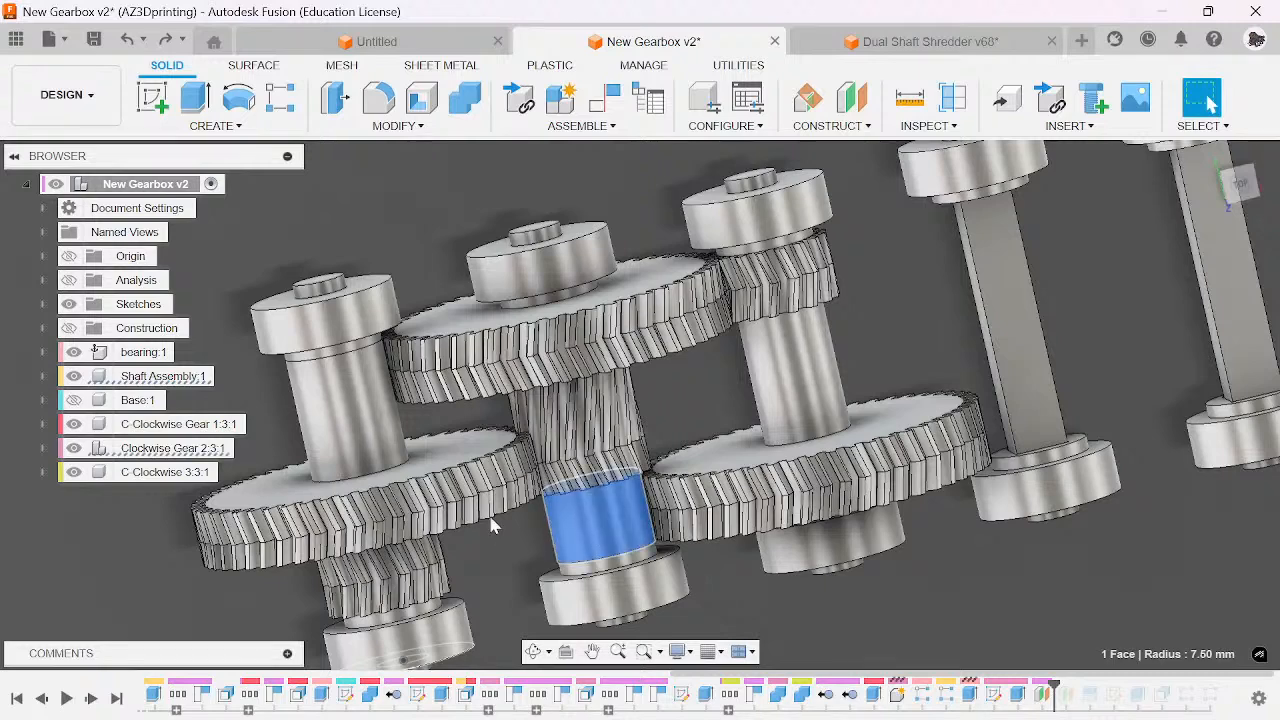
right_click(903, 698)
click(962, 547)
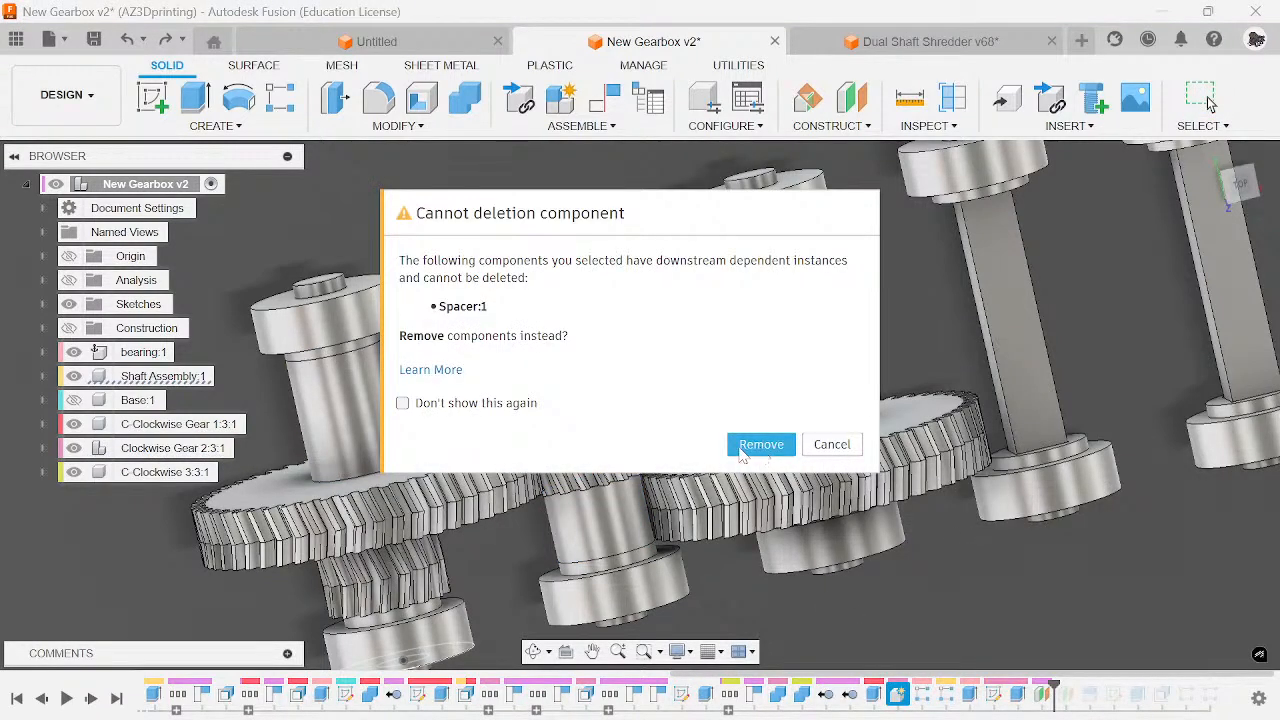
click(743, 452)
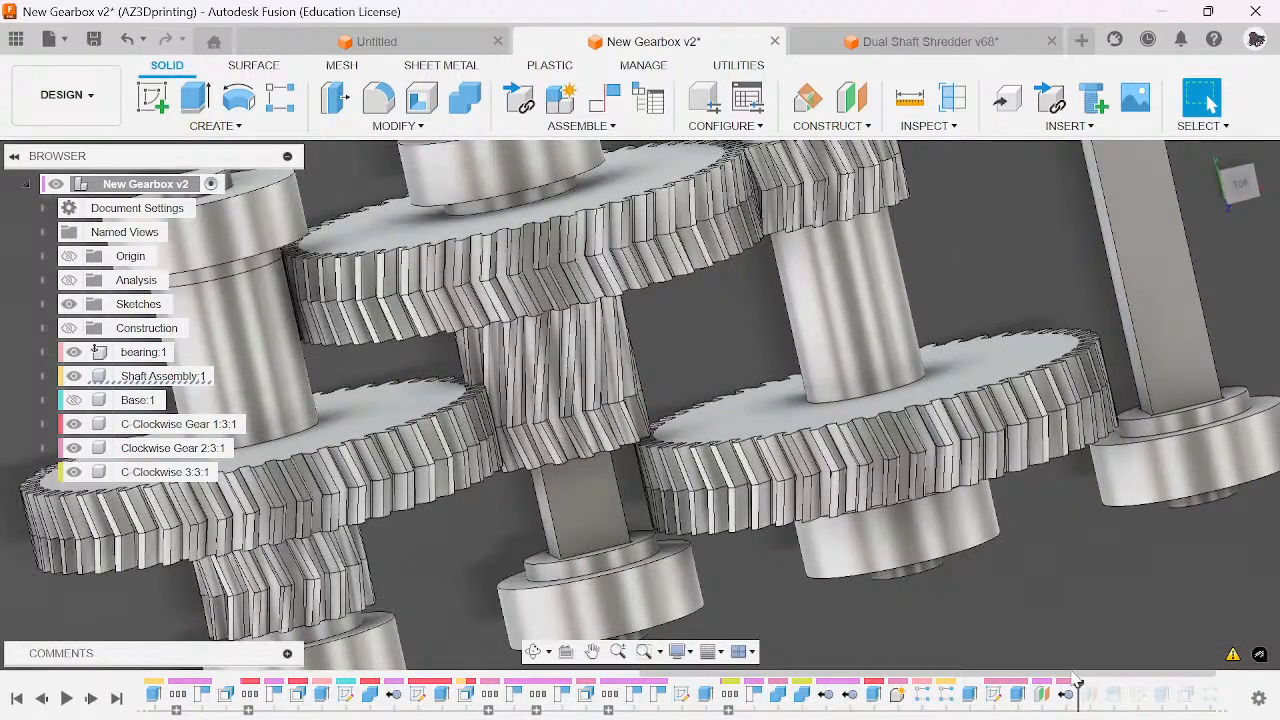
- Try to delete the Spacer:1 creation feature again, cancel the removal, and return the timeline to before the spacer's removal
click(899, 694)
right_click(899, 694)
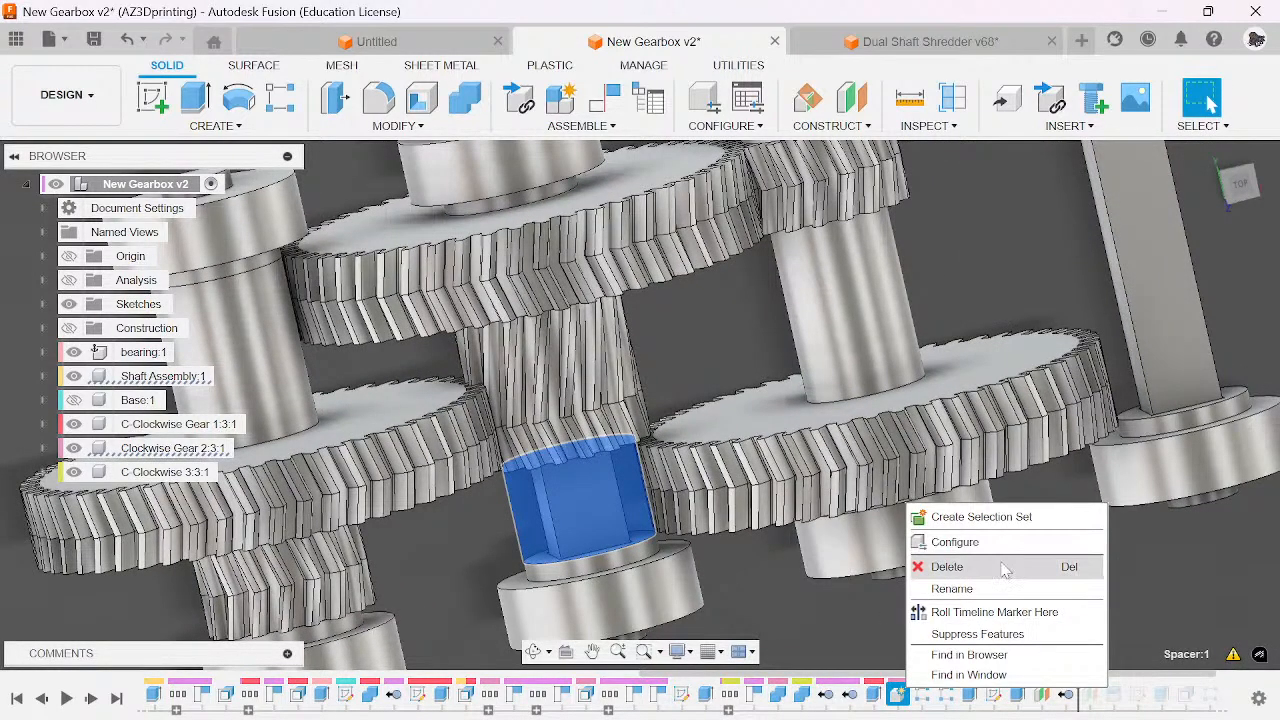
click(1005, 568)
click(838, 445)
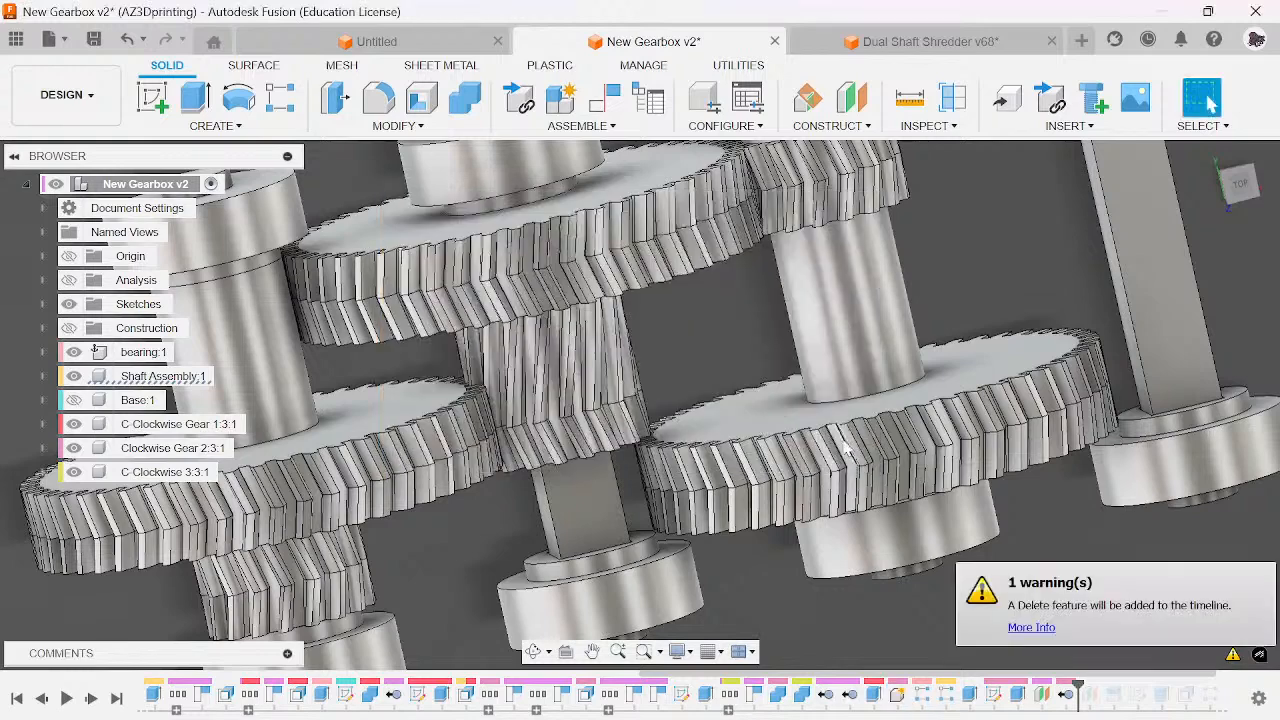
drag(1078, 688, 1058, 690)
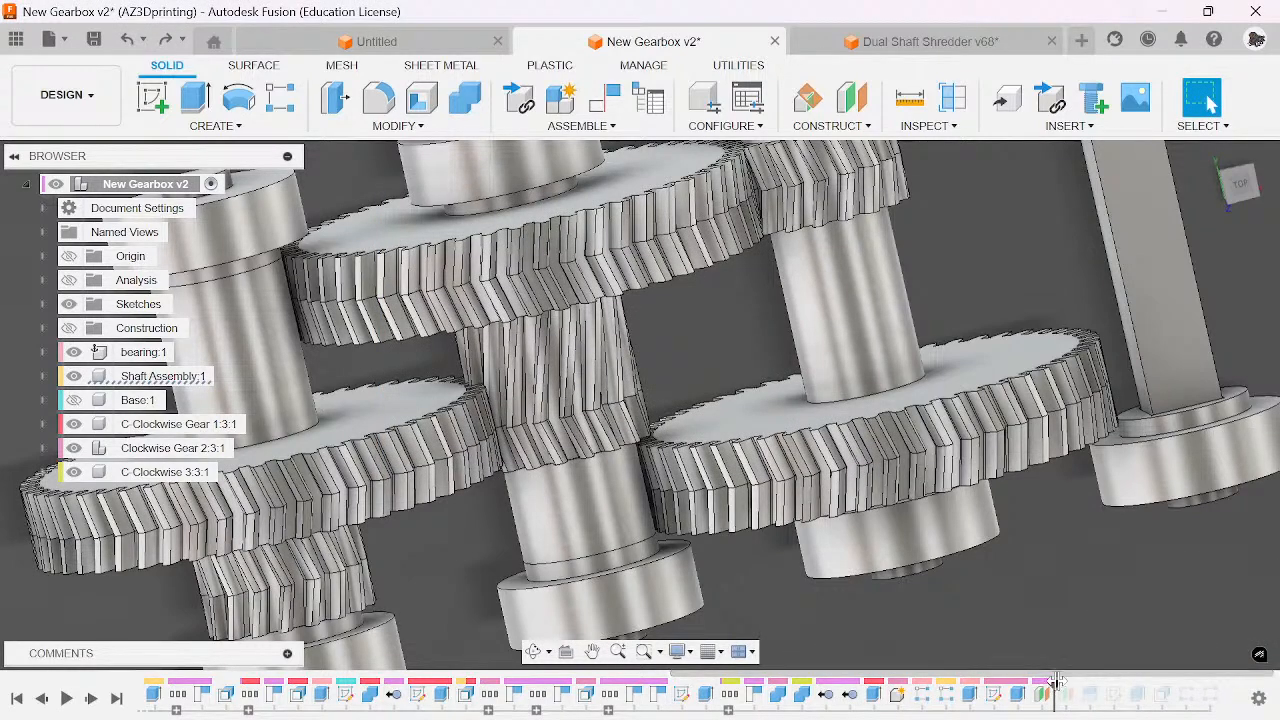
- Roll the timeline back to just after the Spacer:1 component is created in Clockwise Gear 2:3
click(1064, 694)
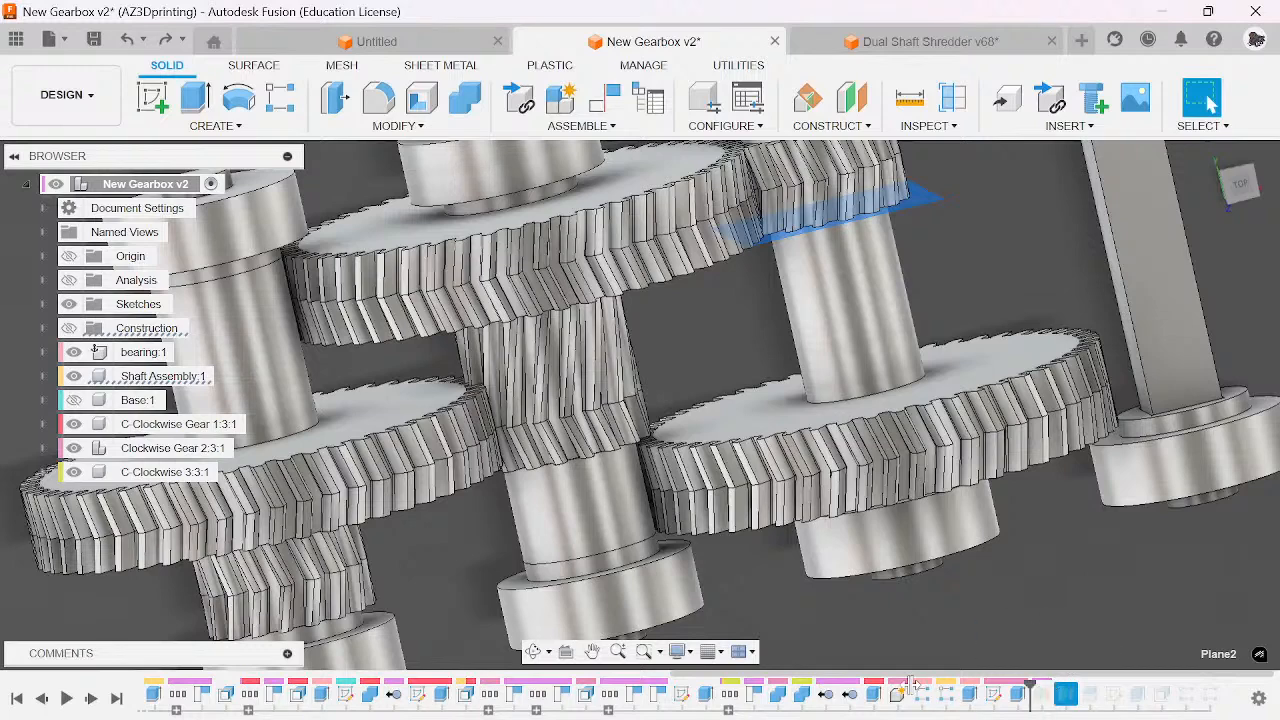
drag(1030, 688, 905, 692)
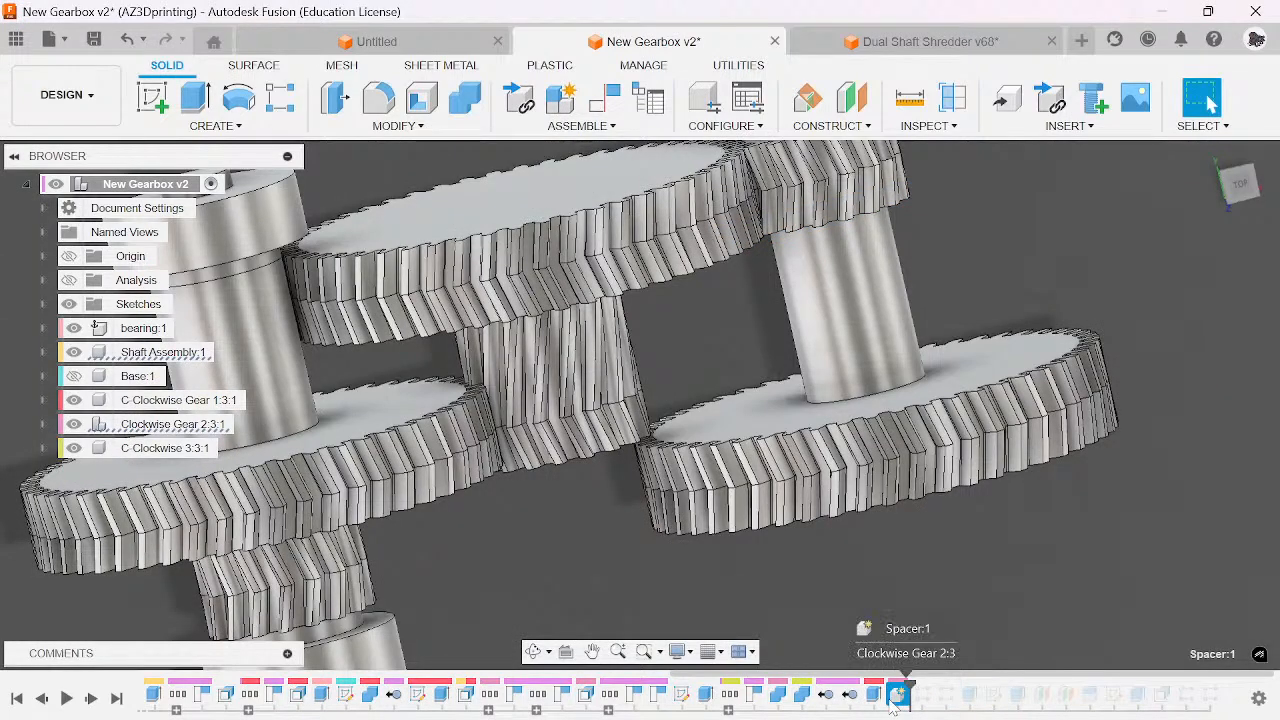
click(41, 354)
click(41, 354)
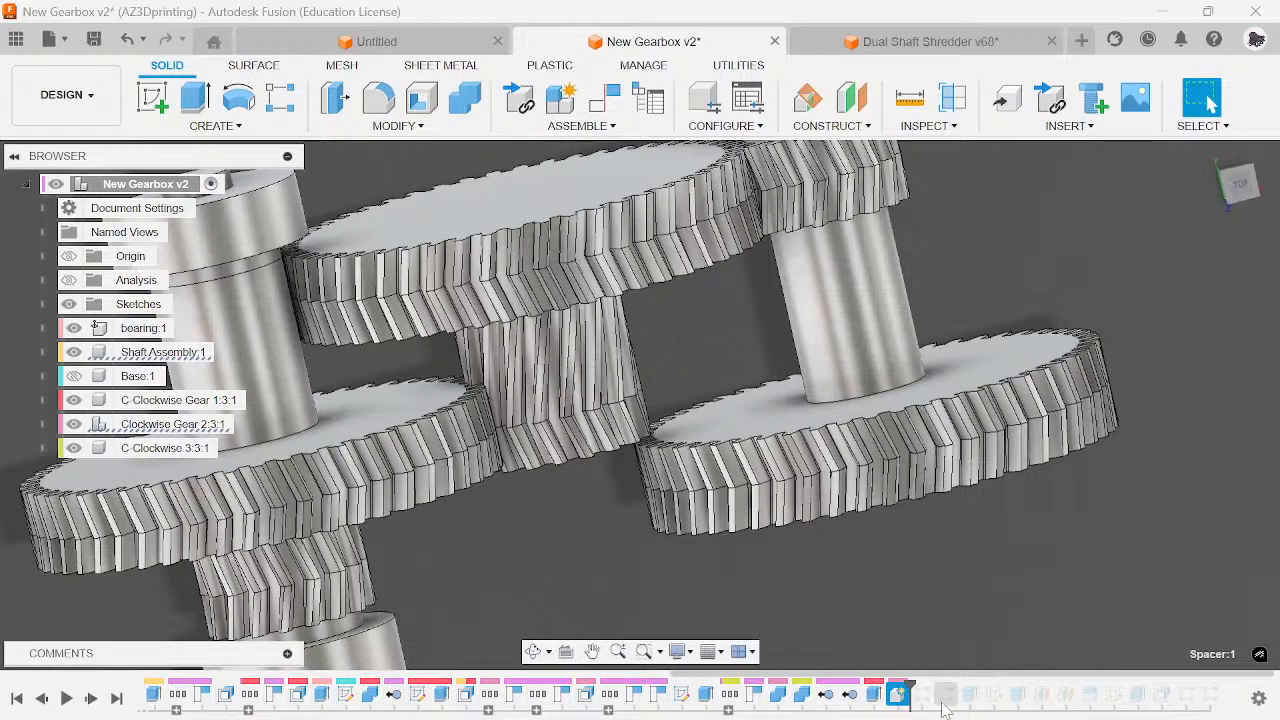
- Suppress the Spacer:1 creation feature of Clockwise Gear 2:3 and roll the timeline forward to just after the sketch that follows its patterns
click(42, 424)
click(145, 545)
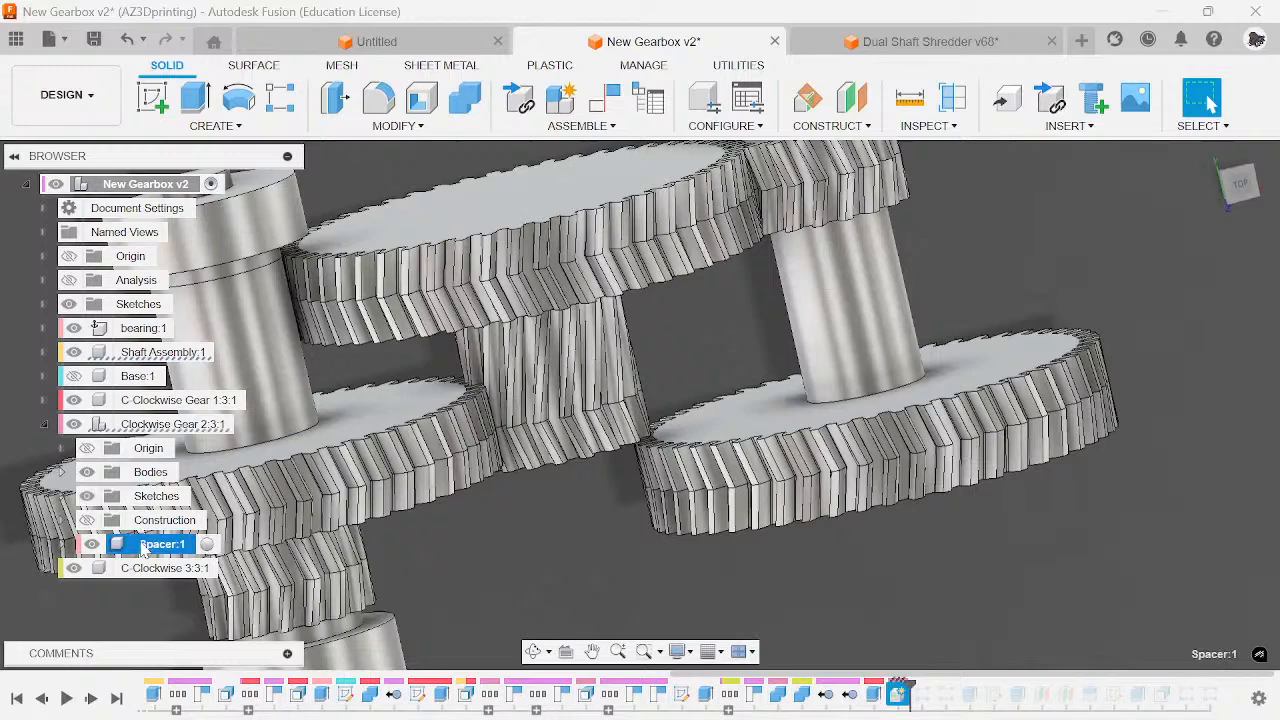
click(874, 697)
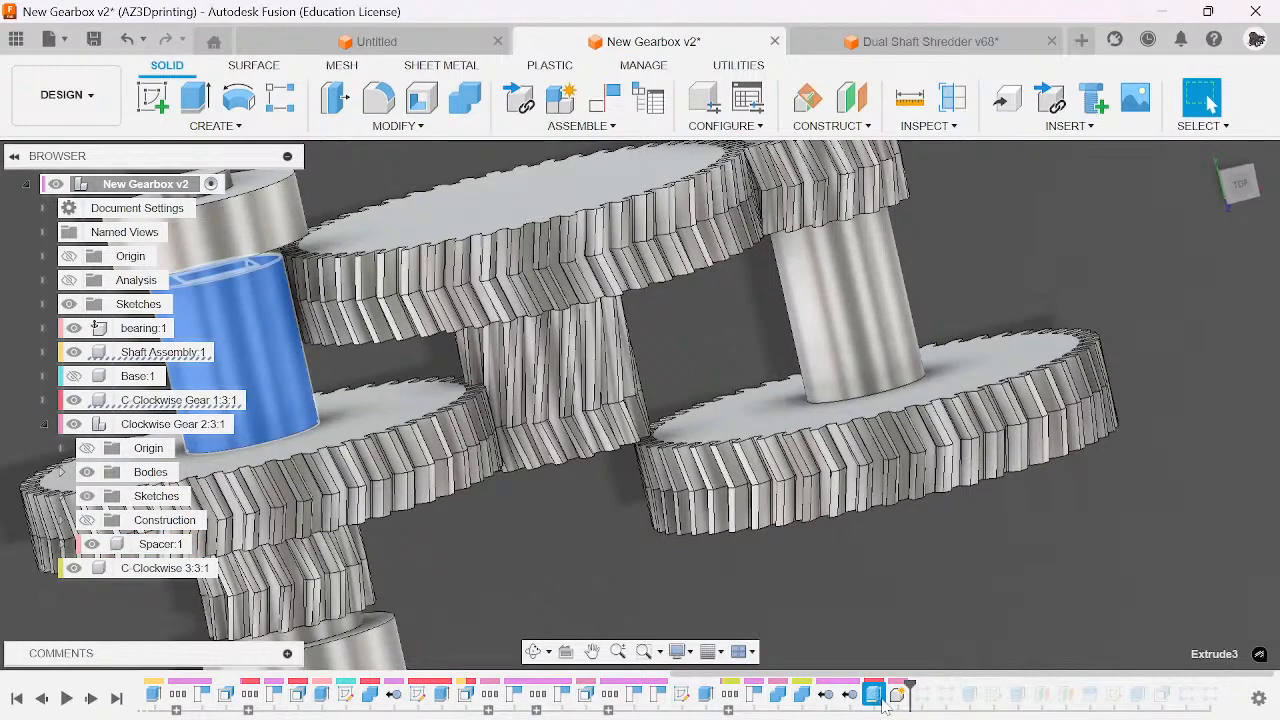
click(896, 698)
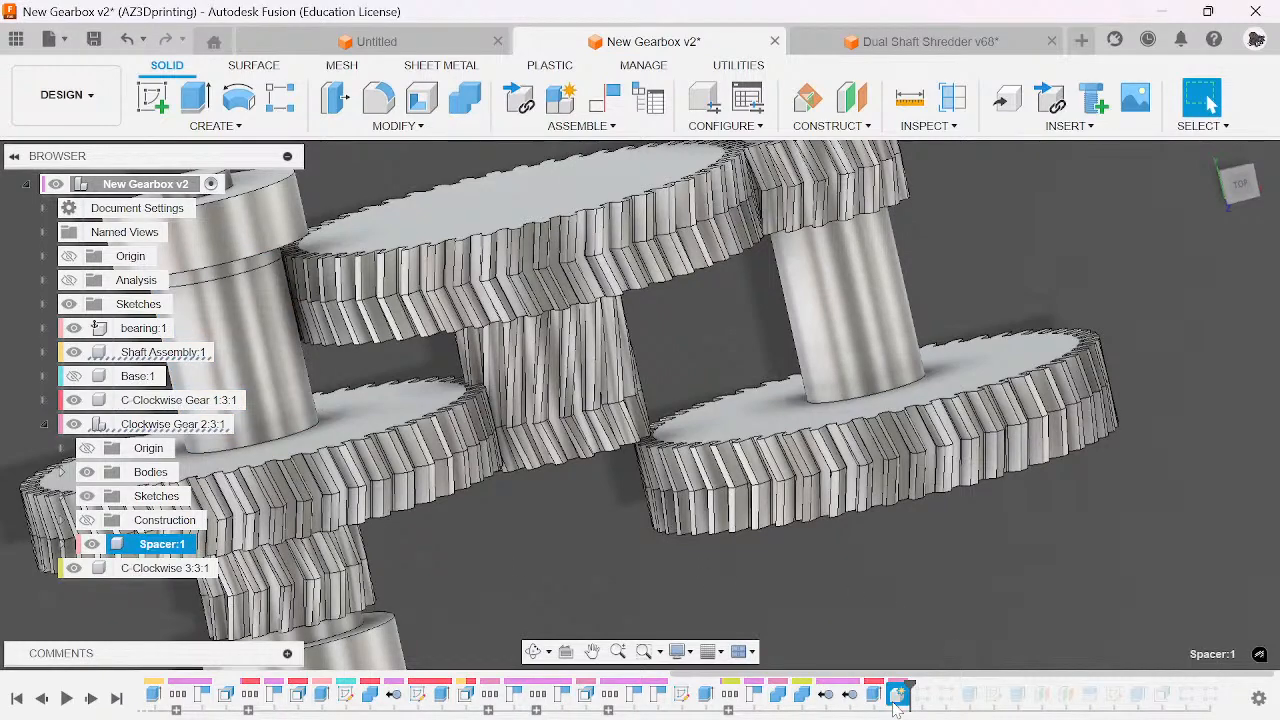
right_click(896, 697)
click(935, 646)
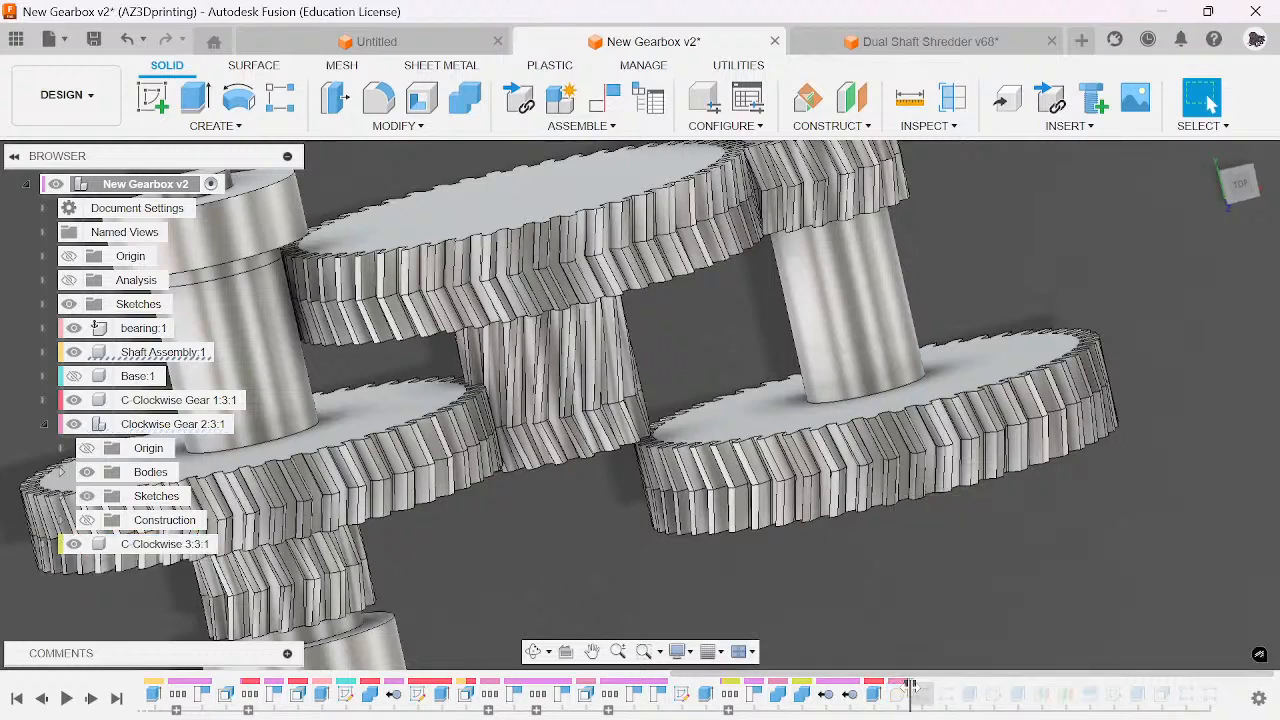
click(903, 696)
drag(911, 684, 1005, 686)
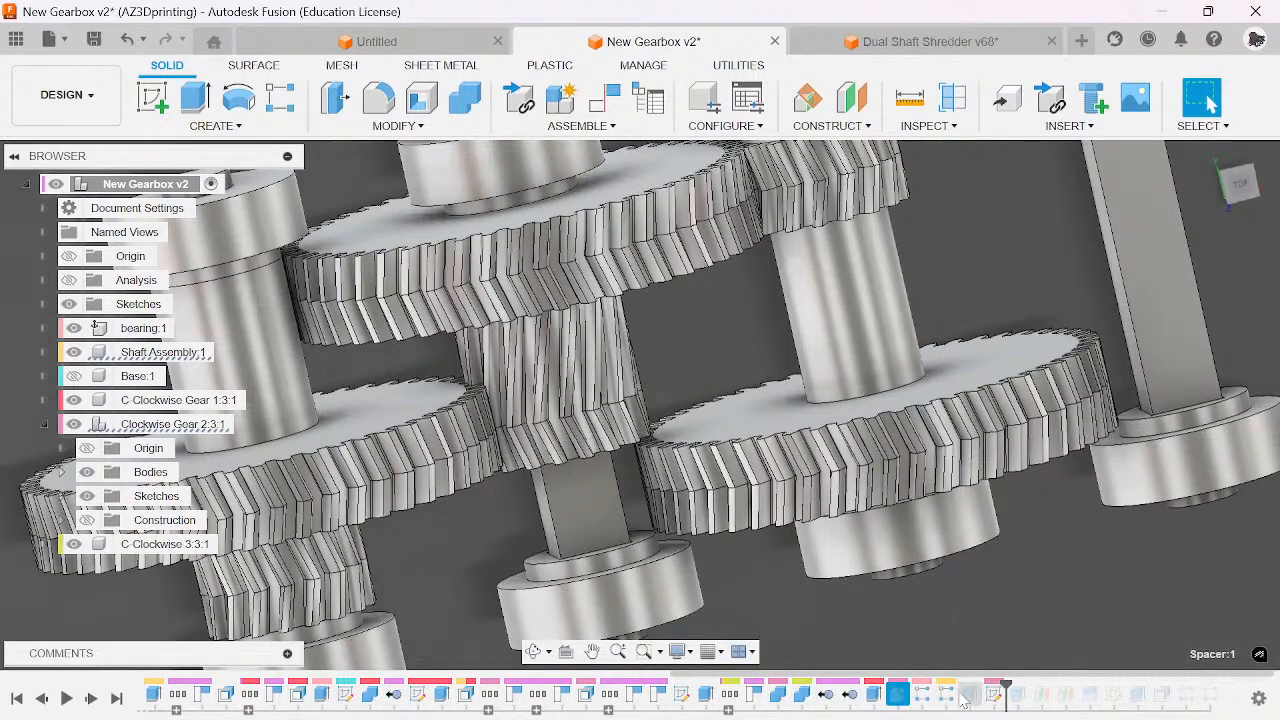
- Try to delete the suppressed Spacer:1 creation feature and decline removing the component instead
click(963, 697)
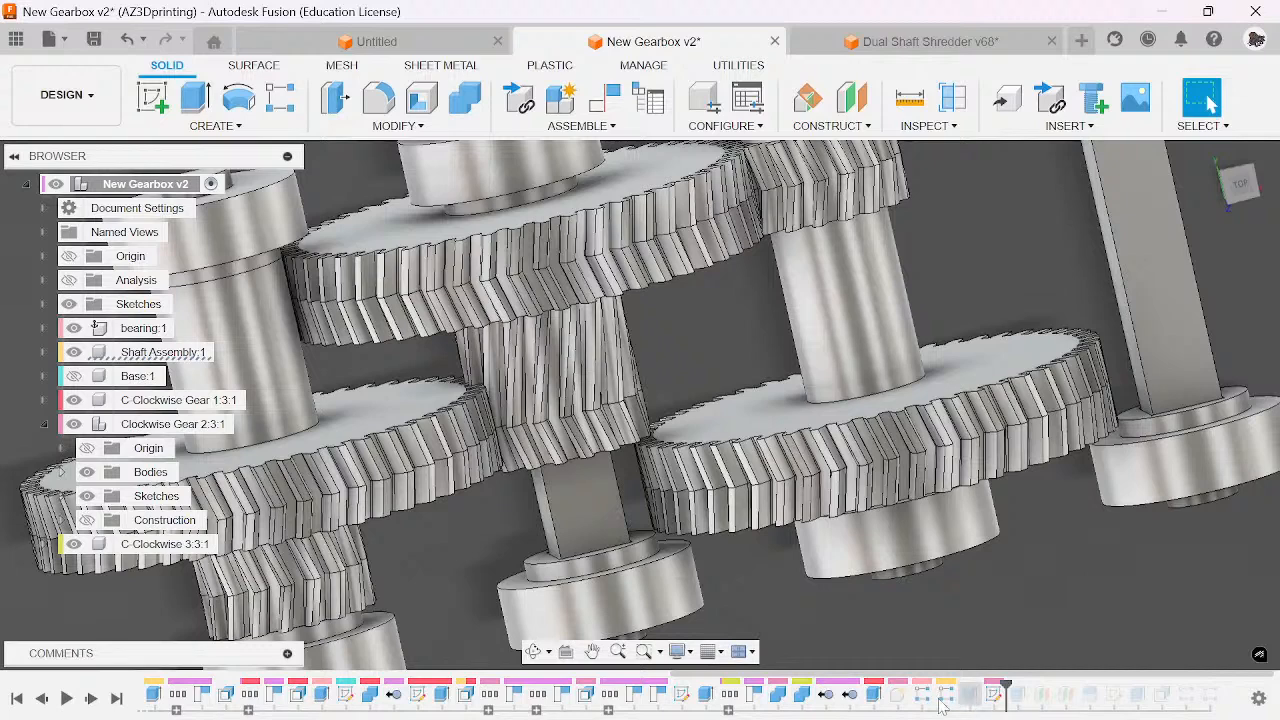
right_click(912, 698)
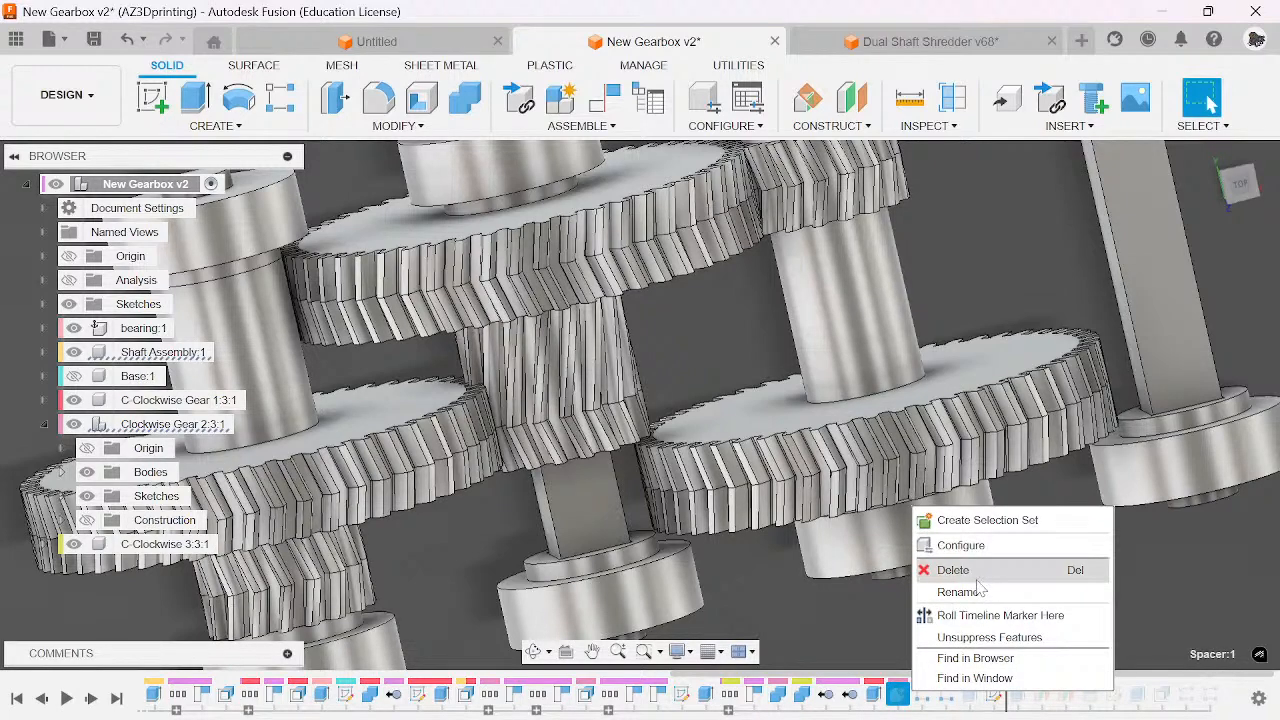
click(940, 568)
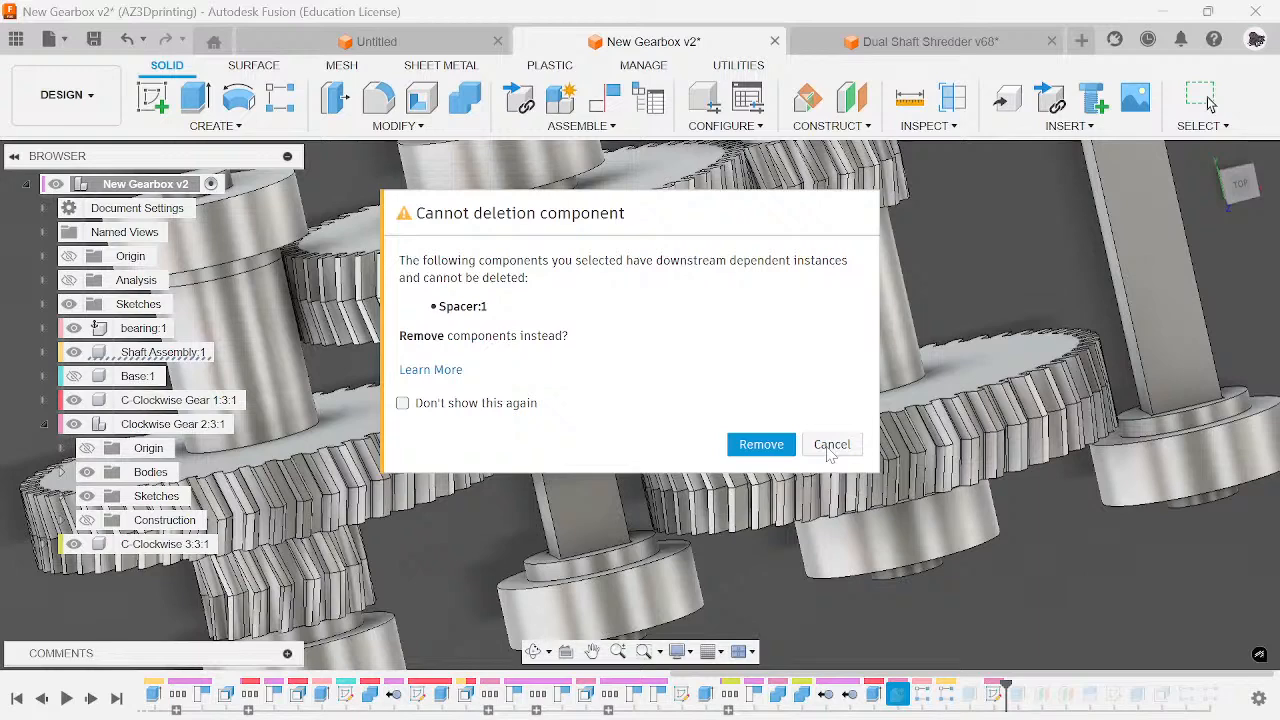
click(828, 447)
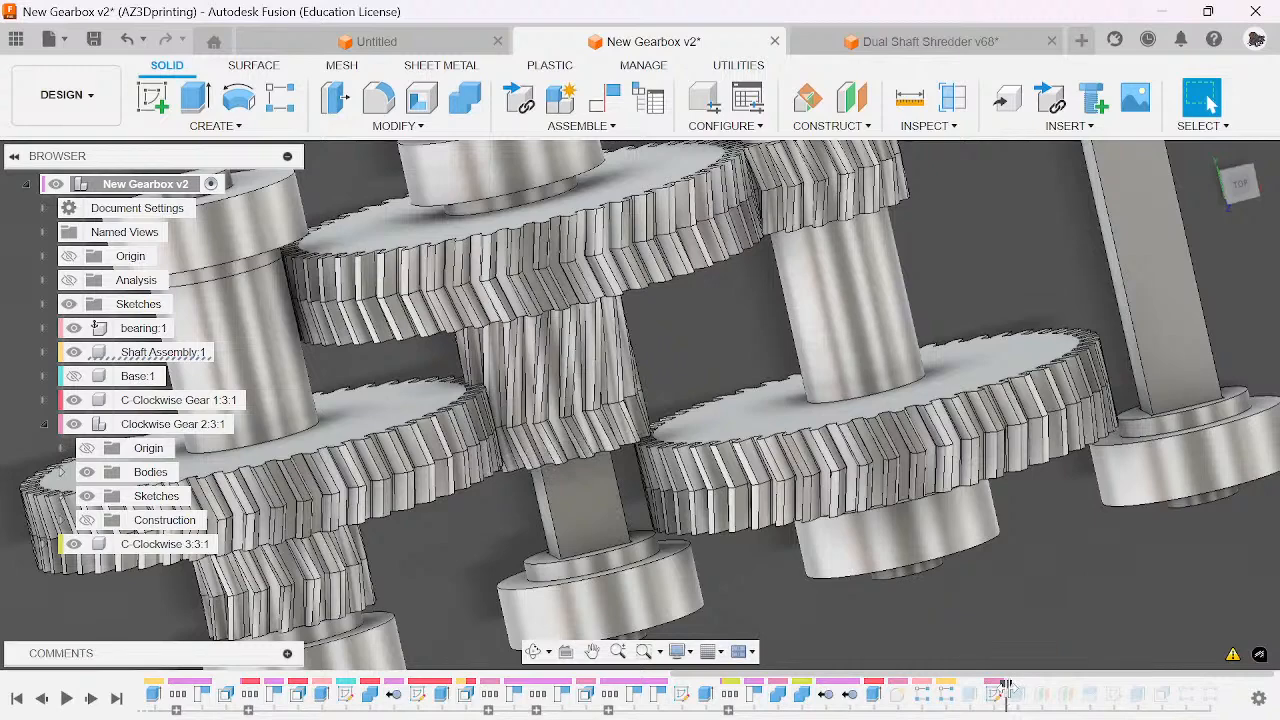
- Extrude the raised ring face of the bearing below Clockwise Gear 2:3 up to the small gear's underside as a new body
key(e)
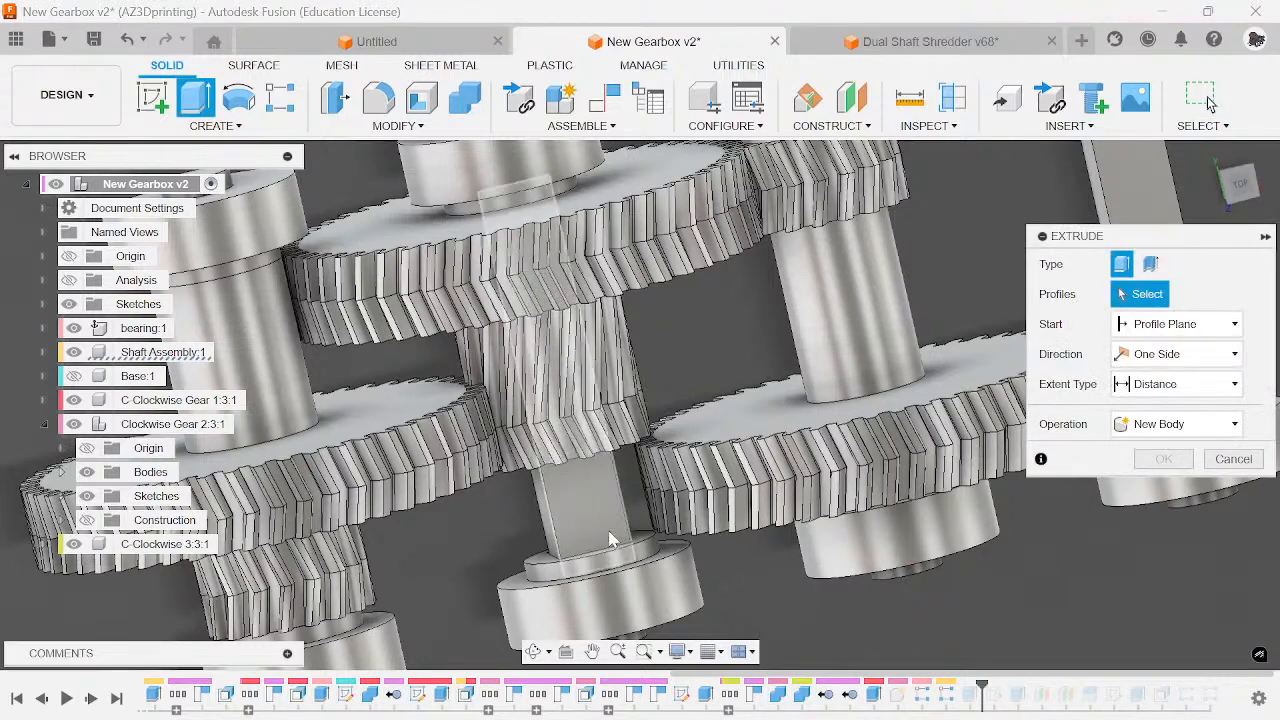
scroll(616, 552, up, 2)
click(661, 537)
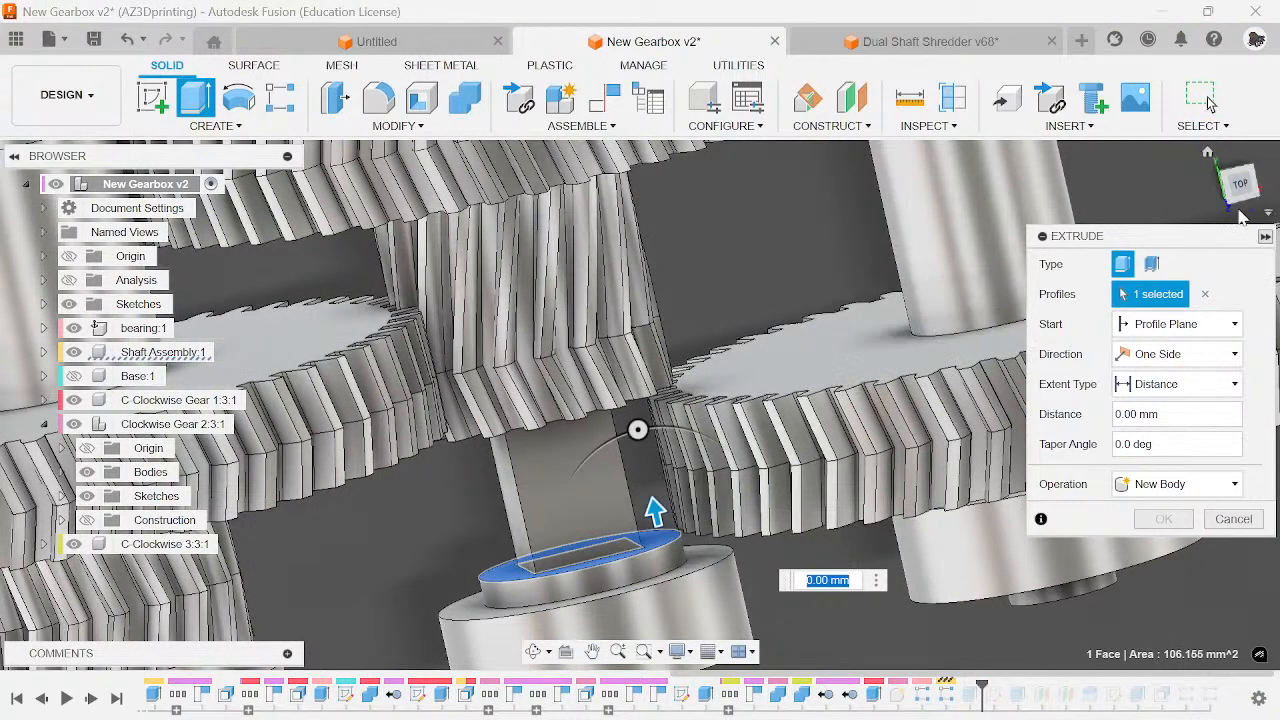
drag(1240, 197, 1234, 160)
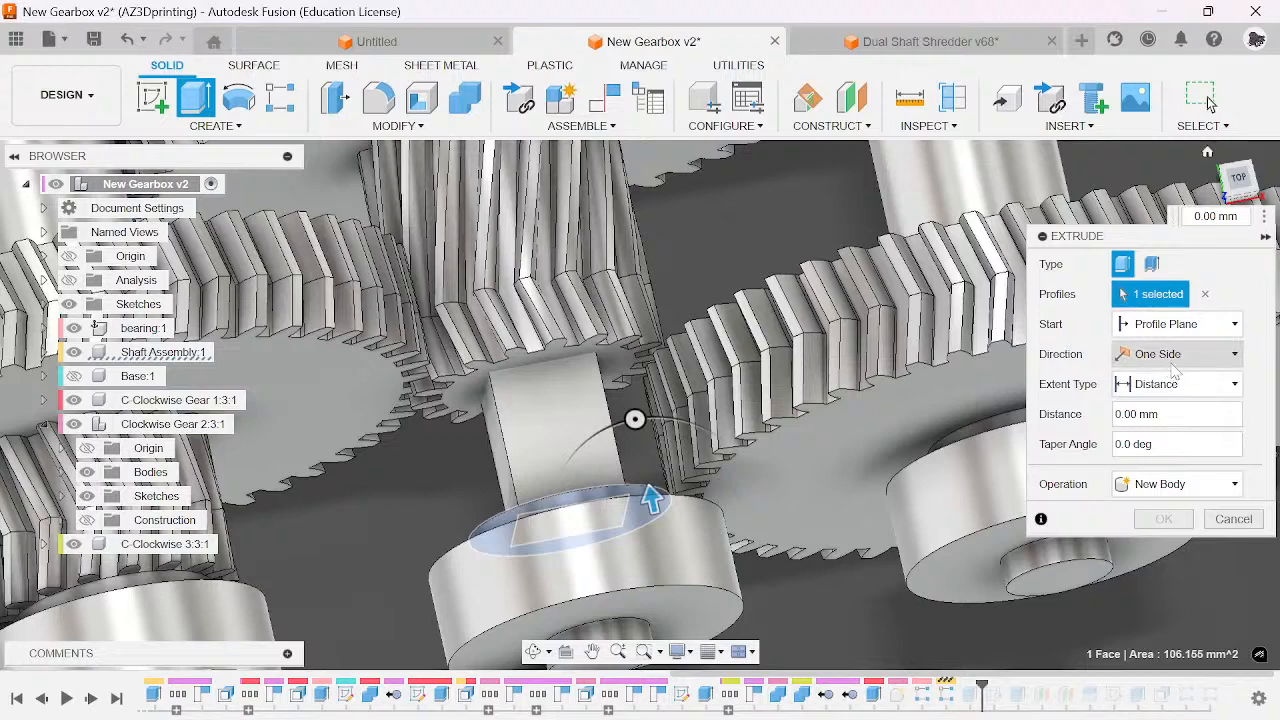
click(1177, 386)
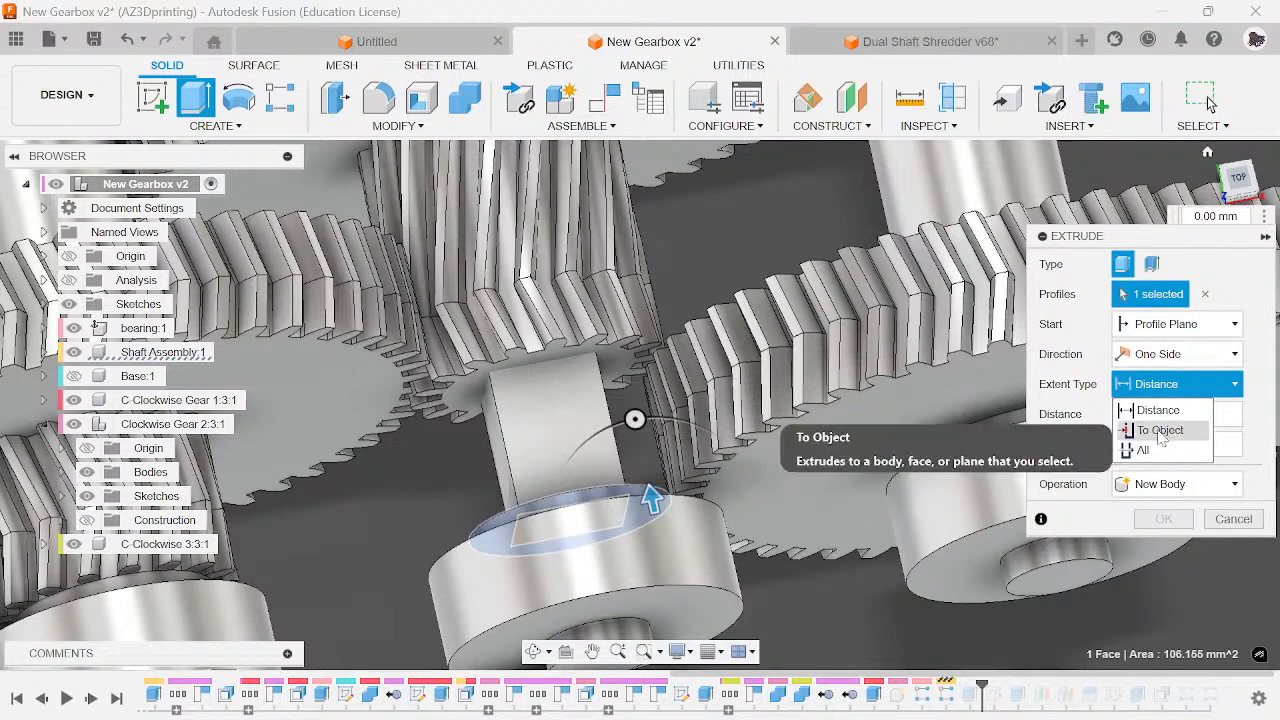
click(1160, 430)
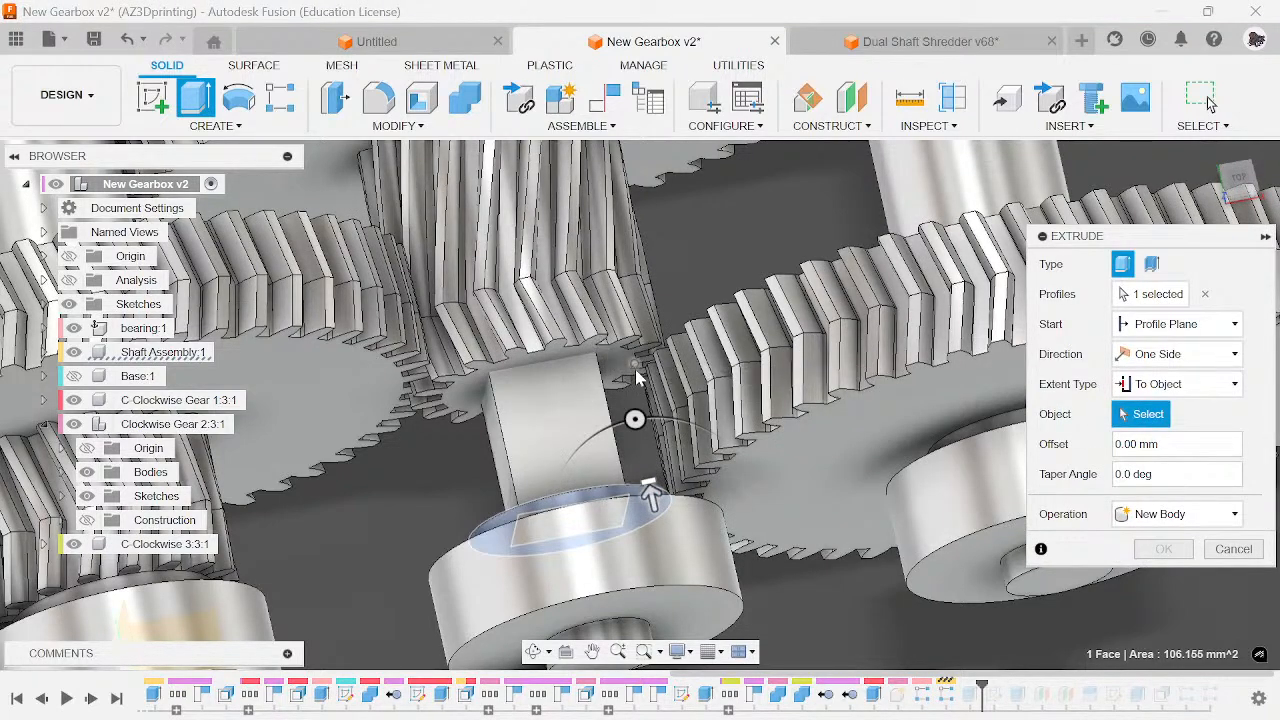
click(630, 372)
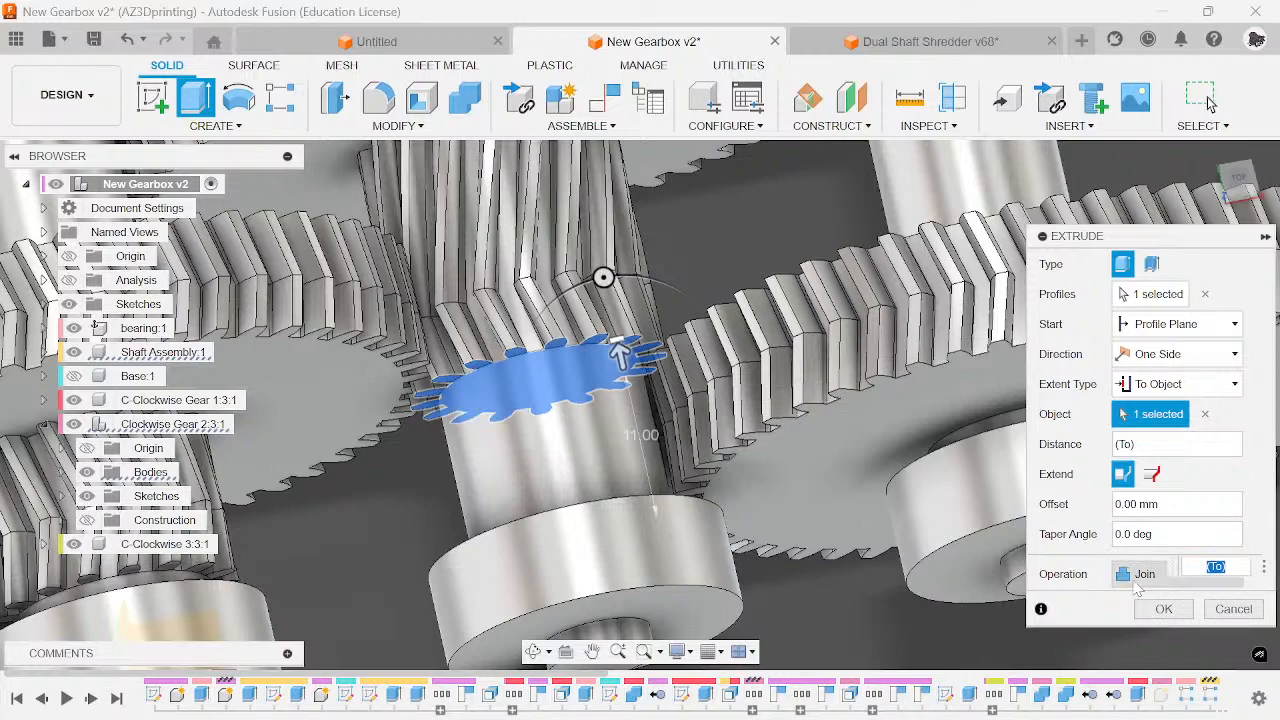
click(1180, 574)
click(1162, 660)
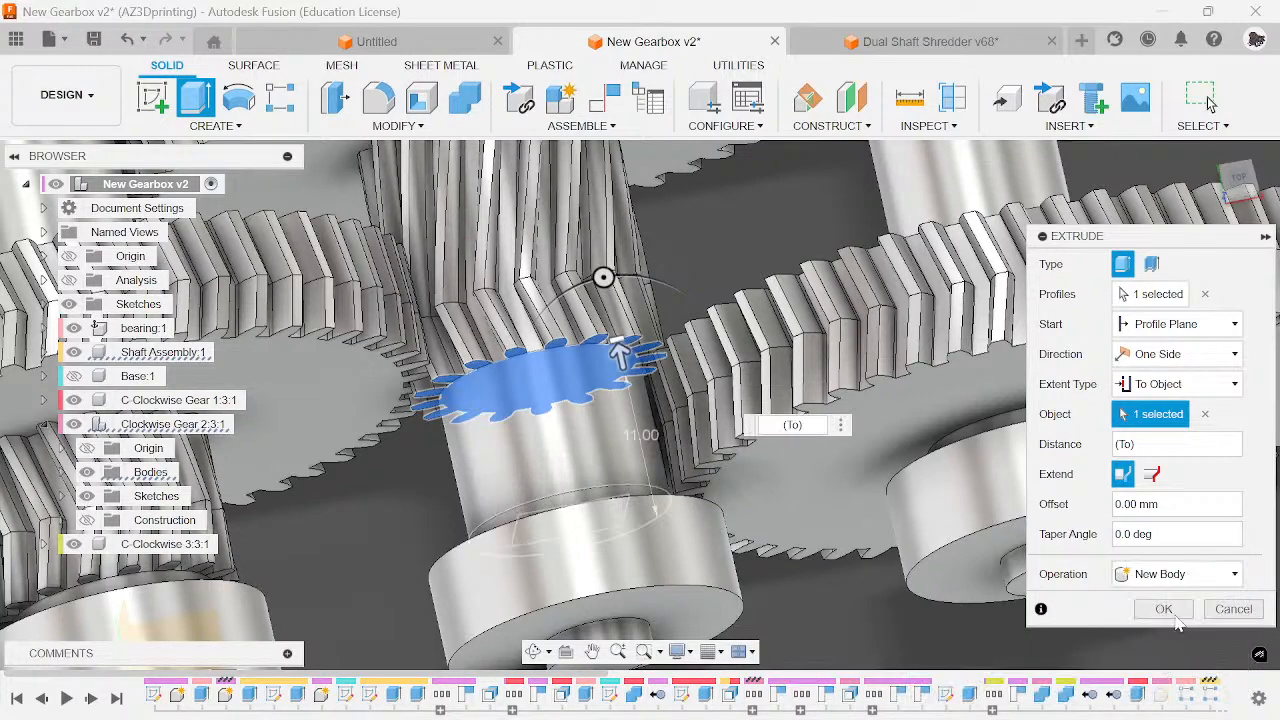
click(1176, 608)
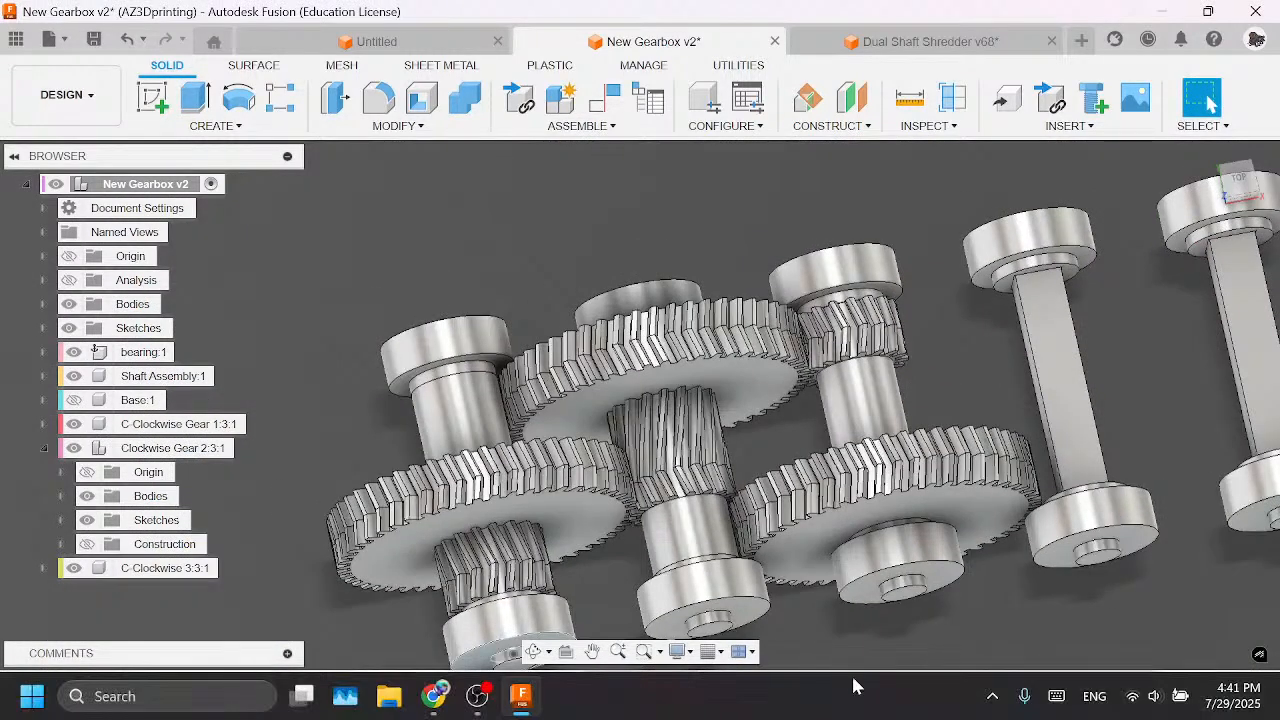
- Roll the timeline forward to the last feature
scroll(714, 714, down, 2)
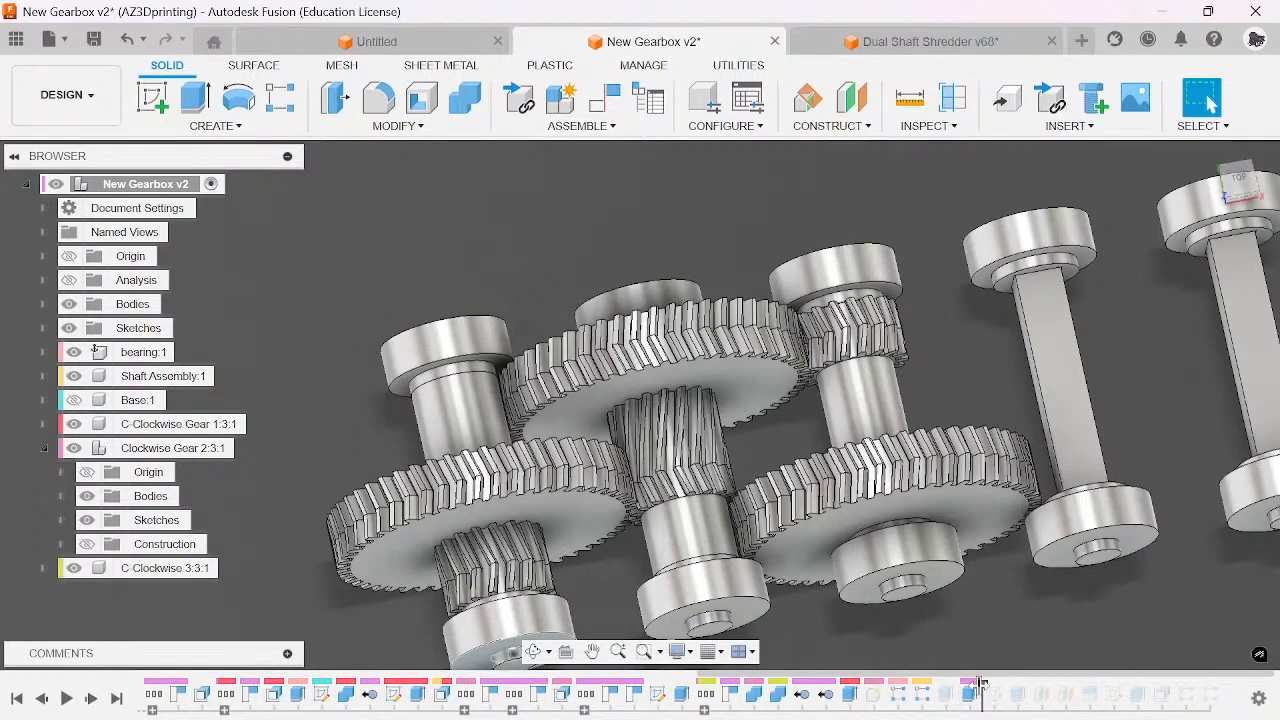
drag(980, 682, 1215, 690)
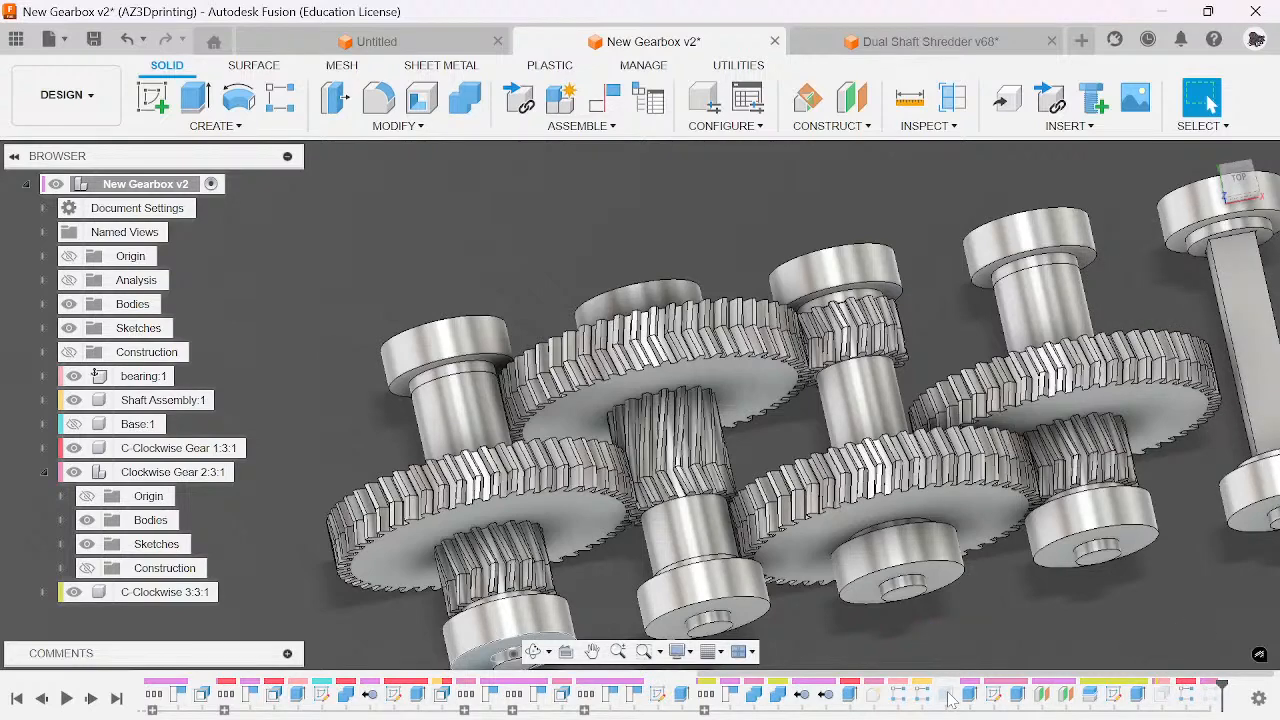
- Unsuppress the Spacer:1 creation feature and check the last pattern and both spacer occurrences in Clockwise Gear 2:3:1
right_click(872, 700)
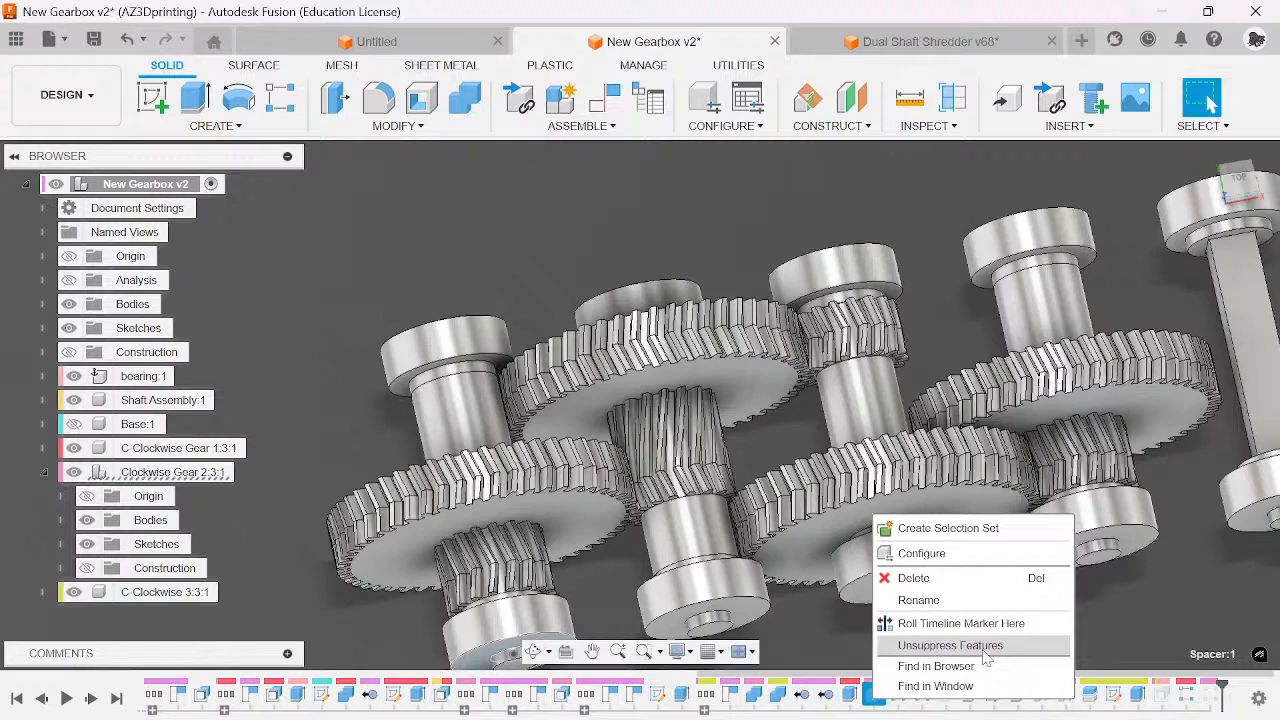
click(940, 645)
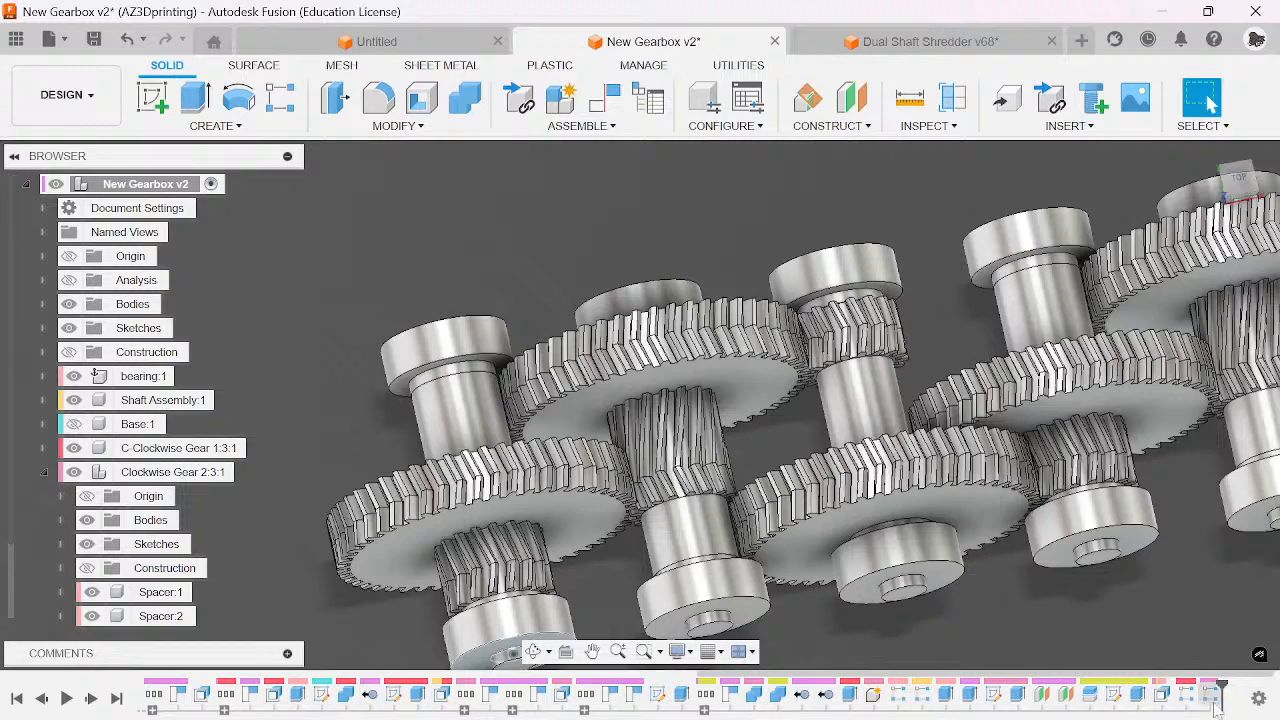
click(1213, 700)
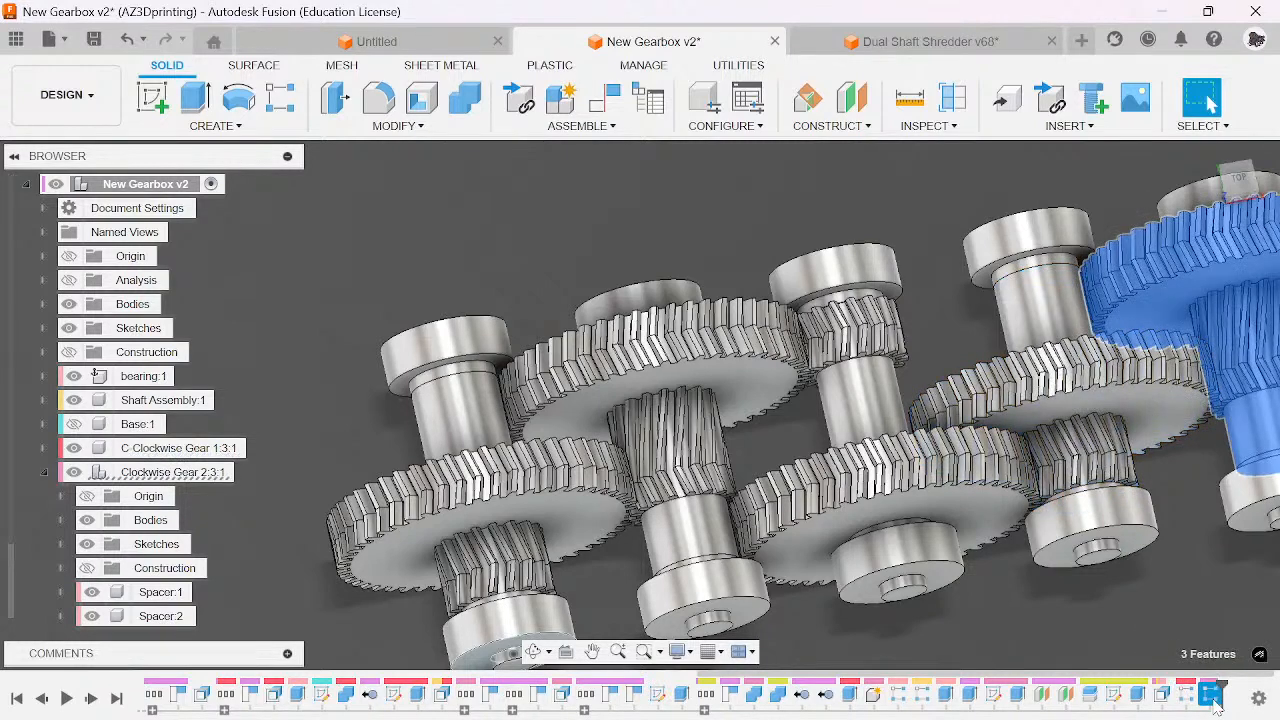
click(1038, 622)
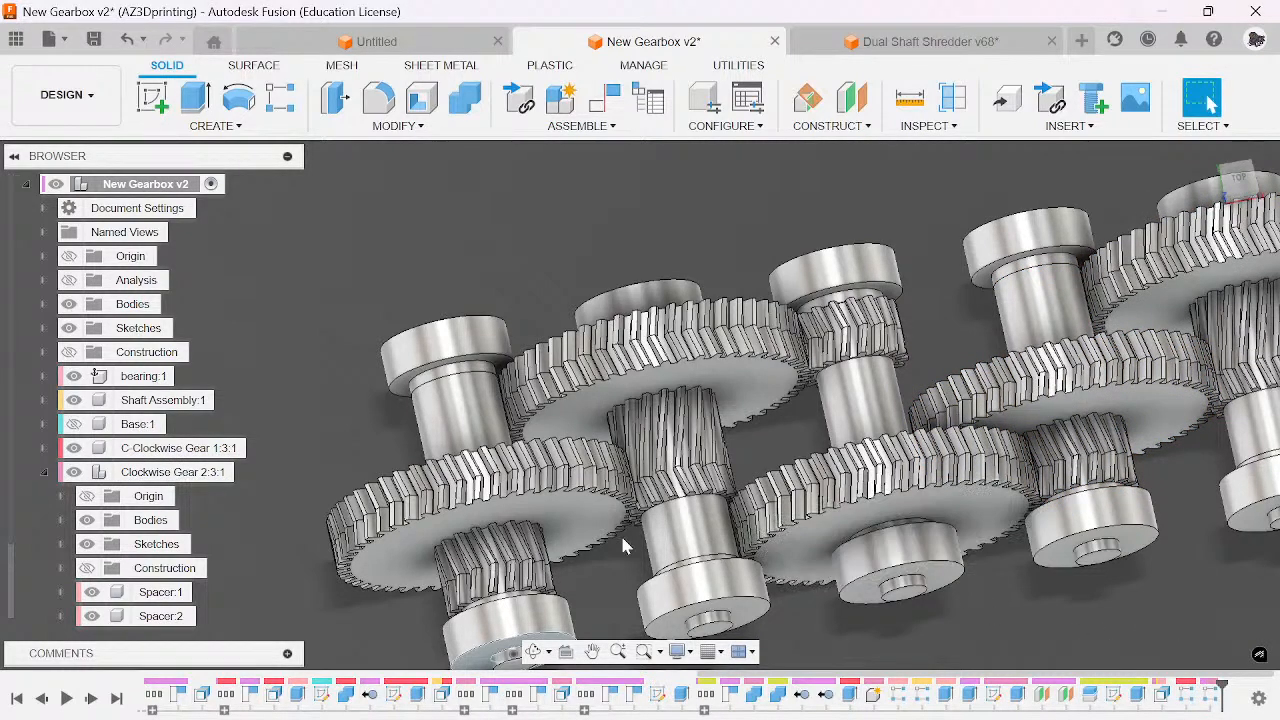
scroll(176, 560, down, 1)
click(168, 568)
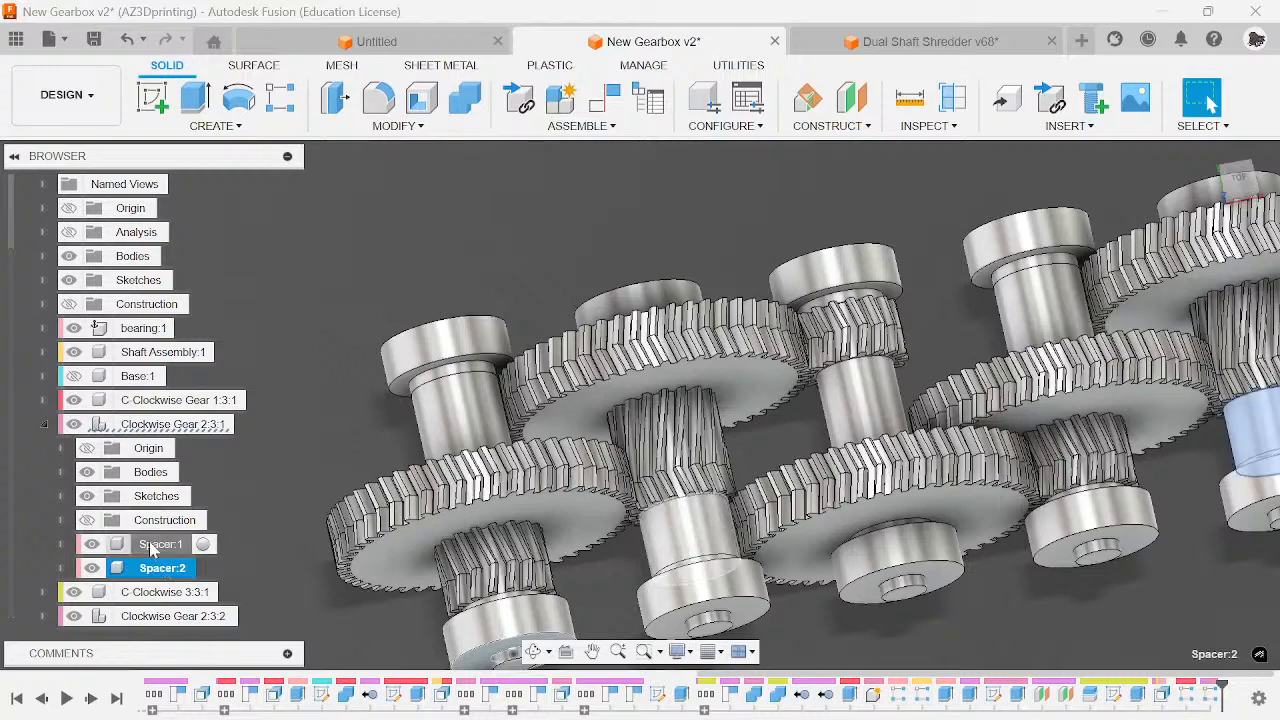
click(160, 544)
click(437, 418)
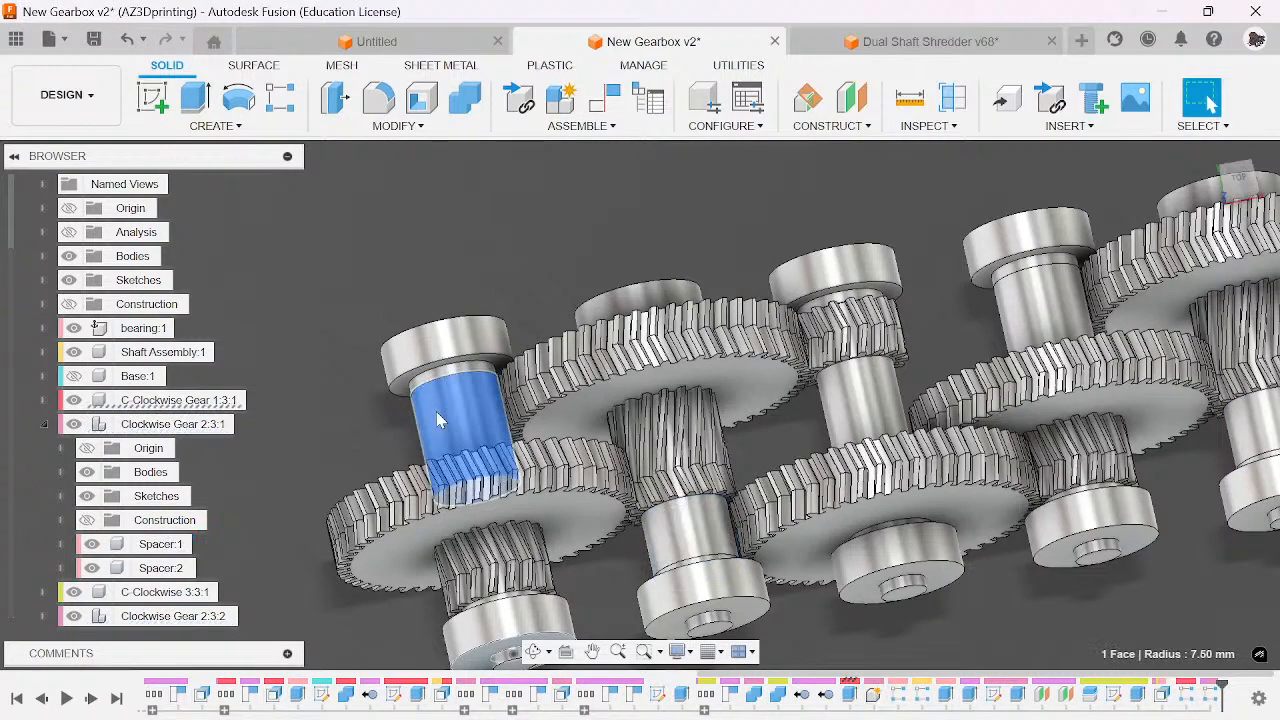
click(358, 349)
- Move the stray spacer off the last shaft to see what moves with it, and revert the position
scroll(752, 335, down, 5)
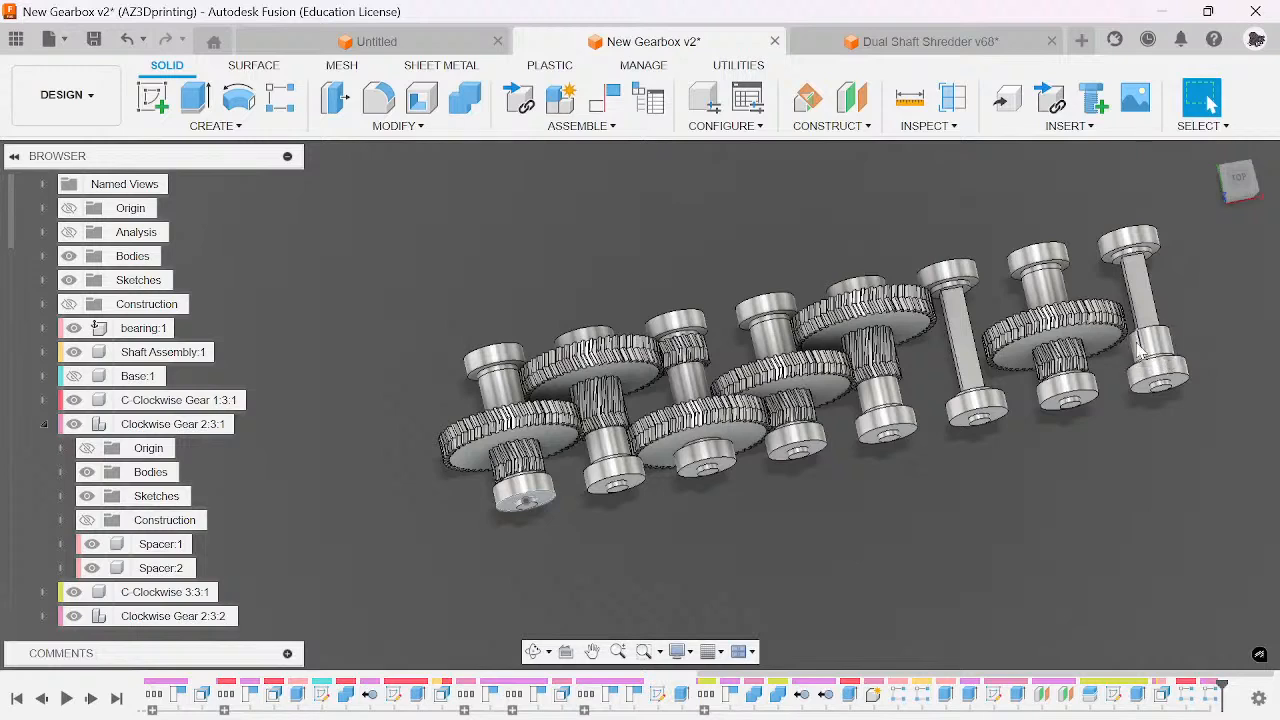
click(1138, 352)
mouse_move(1152, 347)
mouse_down()
mouse_move(1150, 309)
mouse_move(1170, 332)
mouse_move(1138, 412)
mouse_move(1016, 456)
mouse_move(1130, 352)
mouse_up()
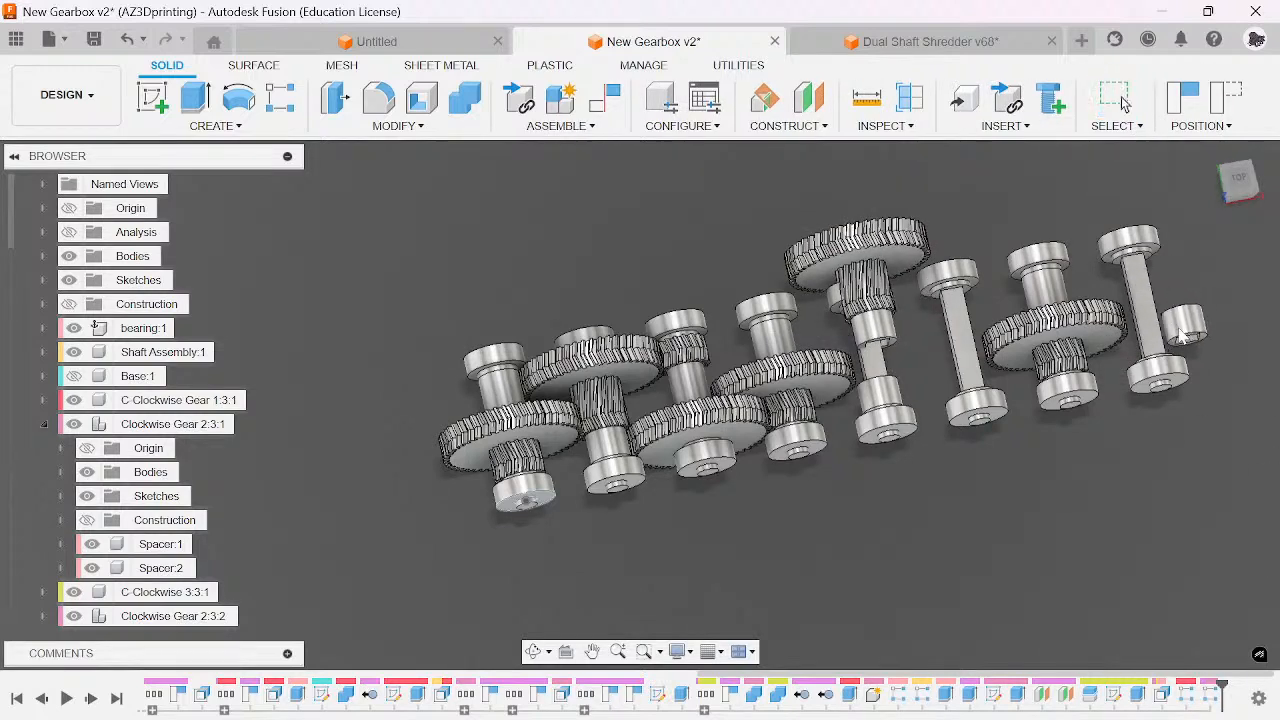
click(1226, 98)
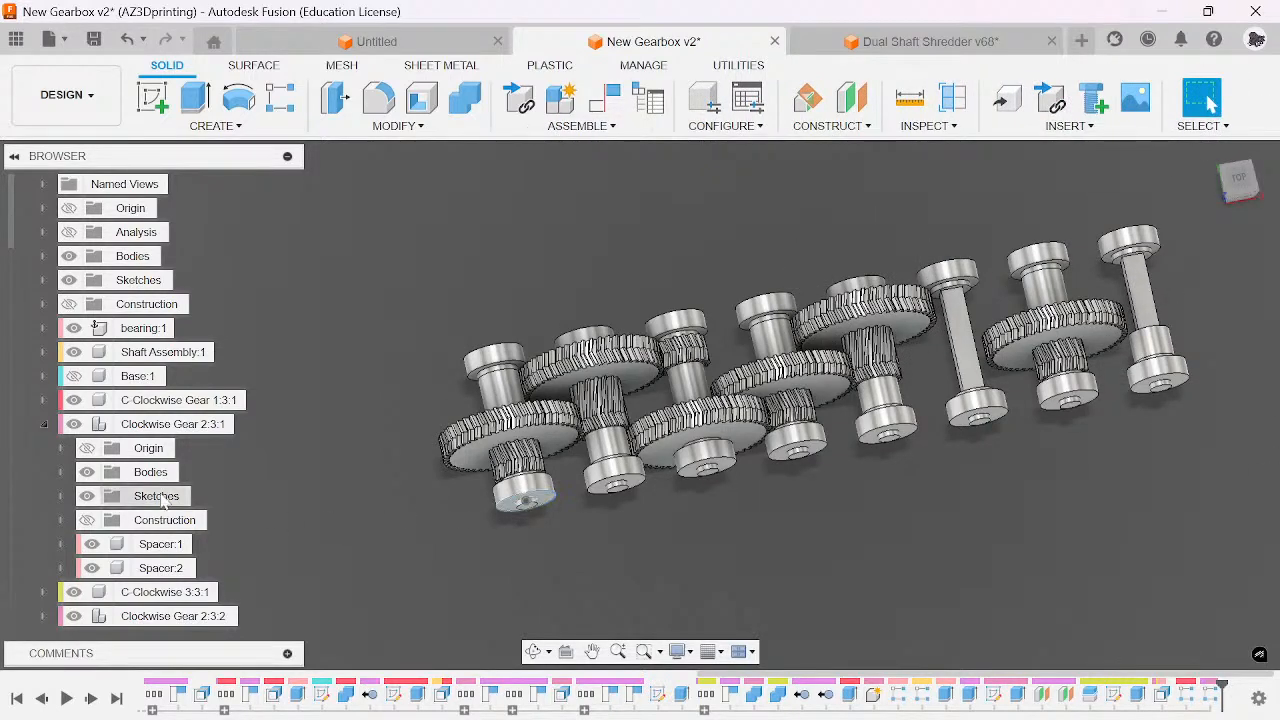
- Try to change the object selection of the rectangular pattern that copies Clockwise Gear 2:3 and Spacer:1, and cancel the edit
click(1211, 693)
right_click(1211, 693)
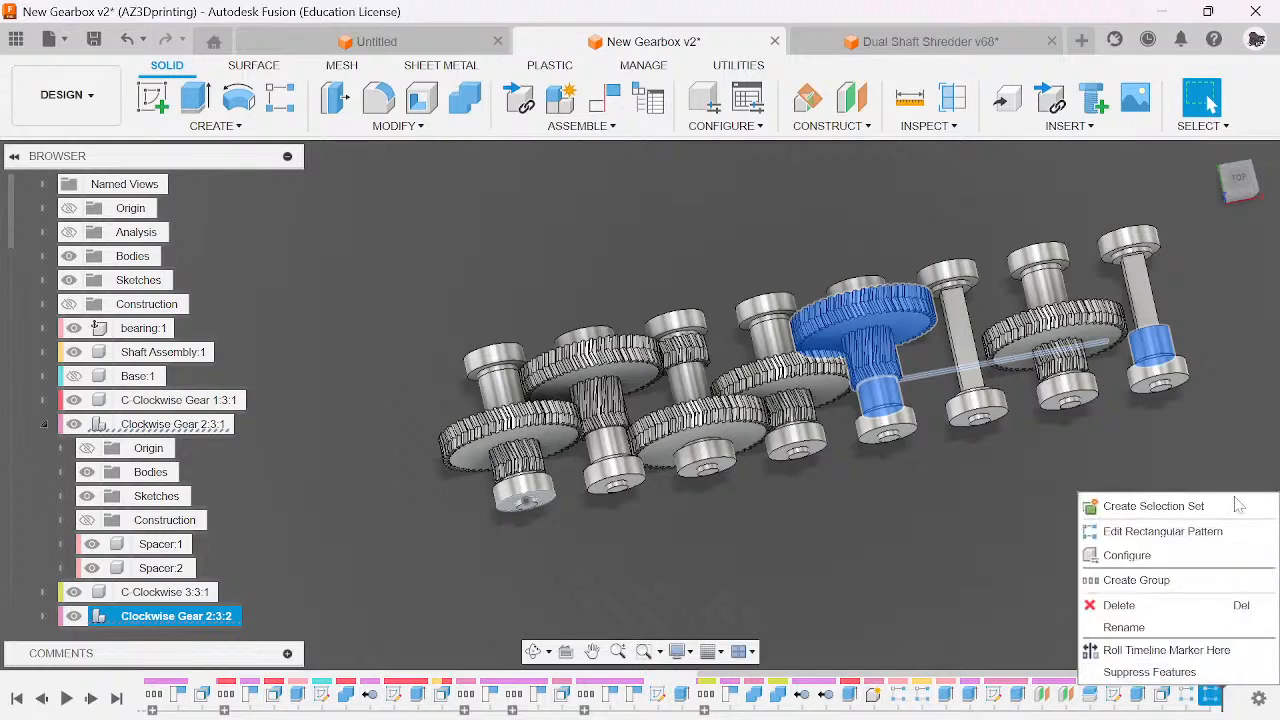
click(1188, 532)
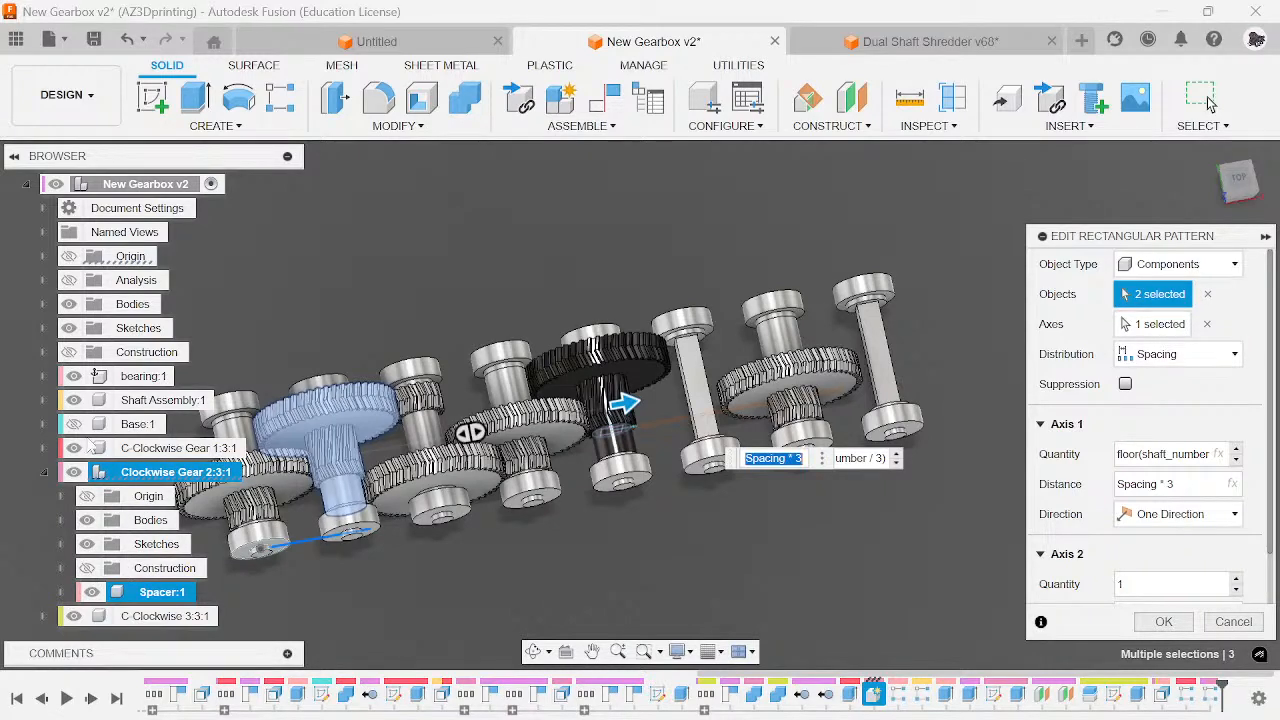
click(61, 520)
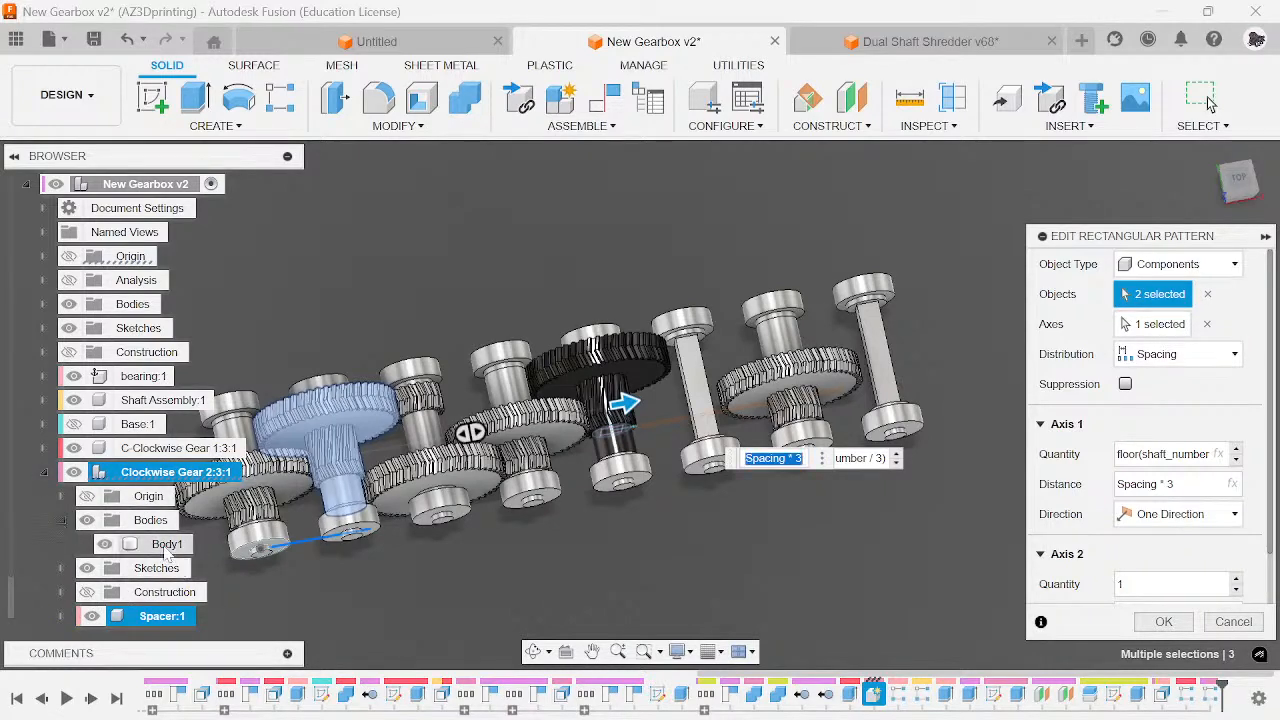
click(1180, 264)
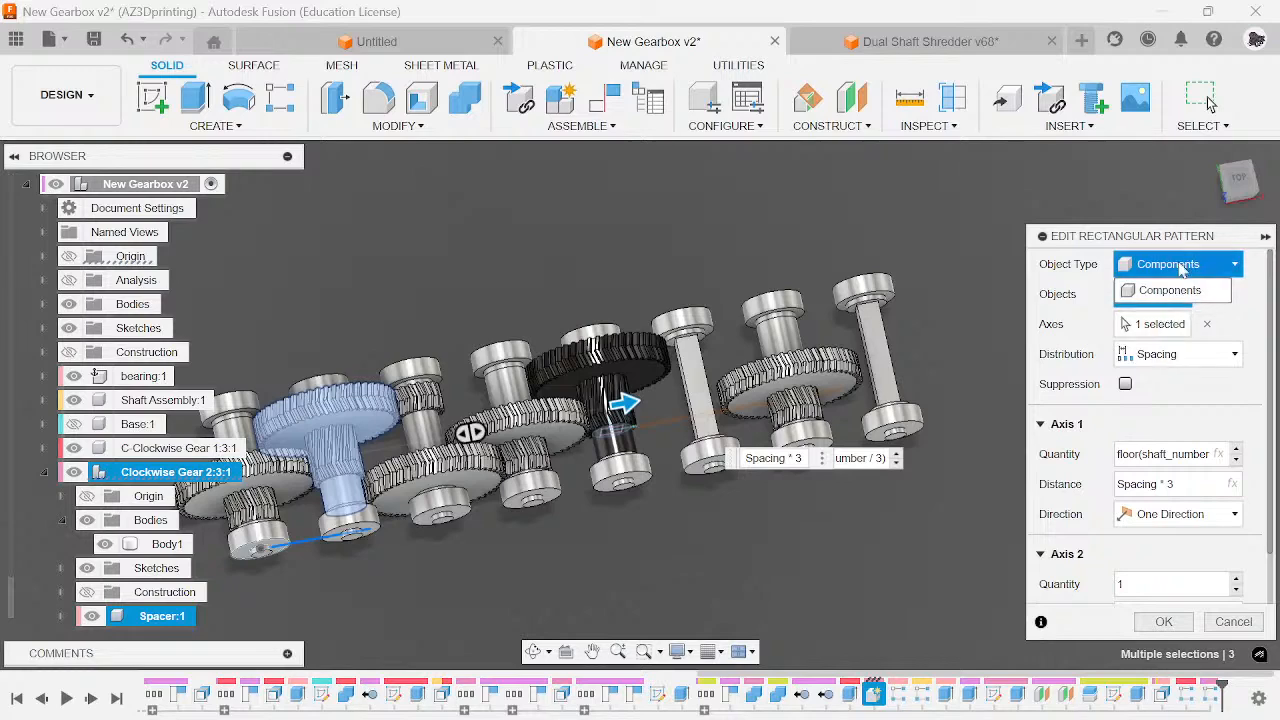
click(1183, 266)
click(1207, 296)
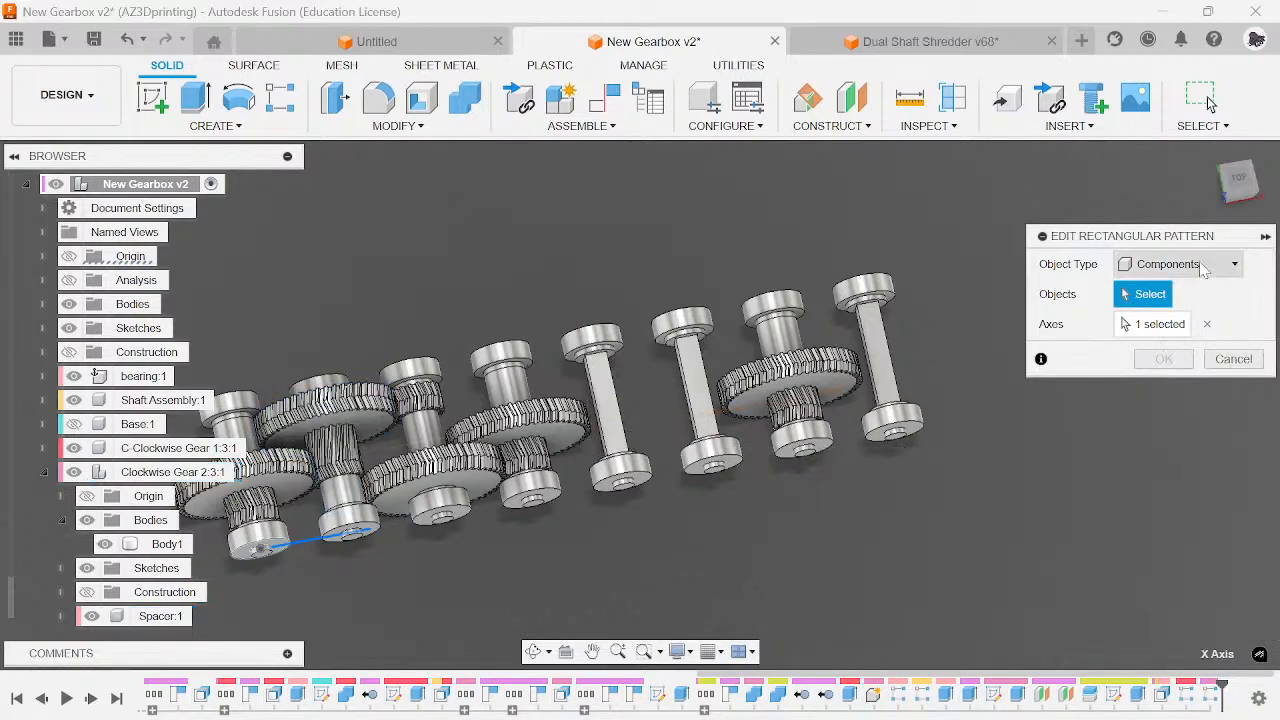
click(1233, 358)
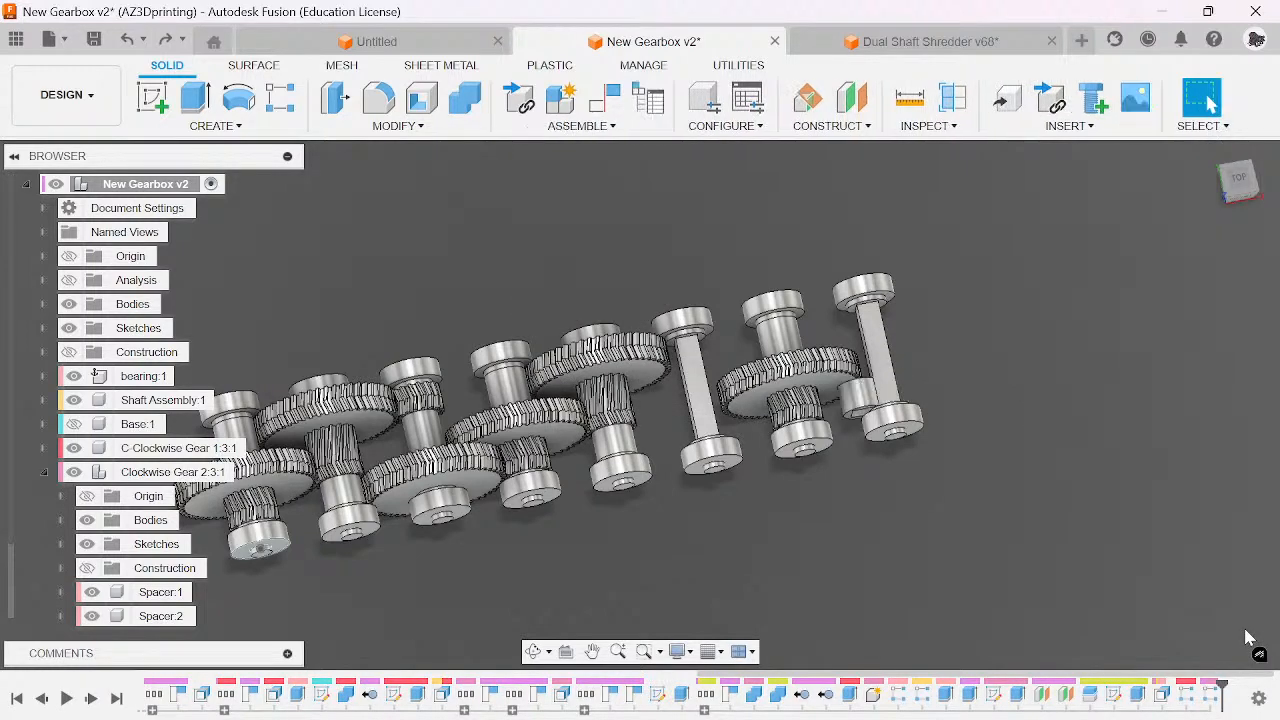
- Undo the unsuppression of the Spacer:1 creation feature
key(ctrl+z)
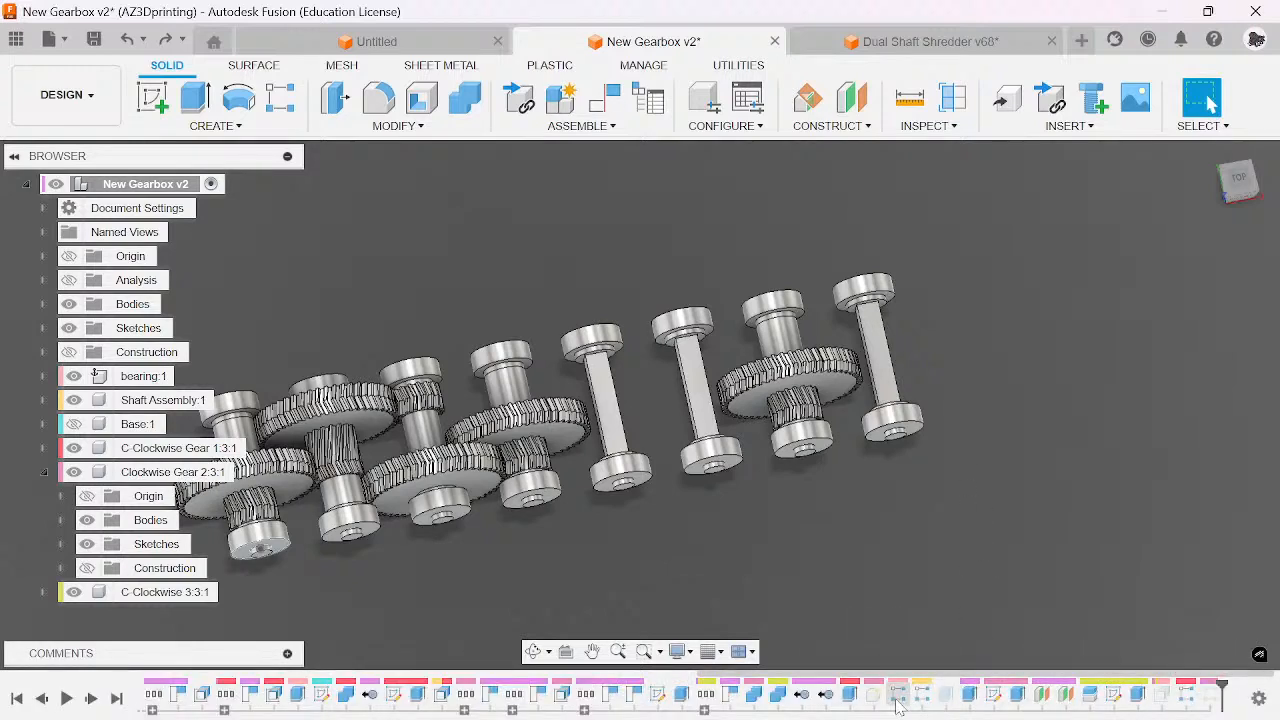
- Delete the suppressed pattern of Clockwise Gear 2:3 at the timeline's end and the suppressed feature just before the remaining gear pattern
click(887, 700)
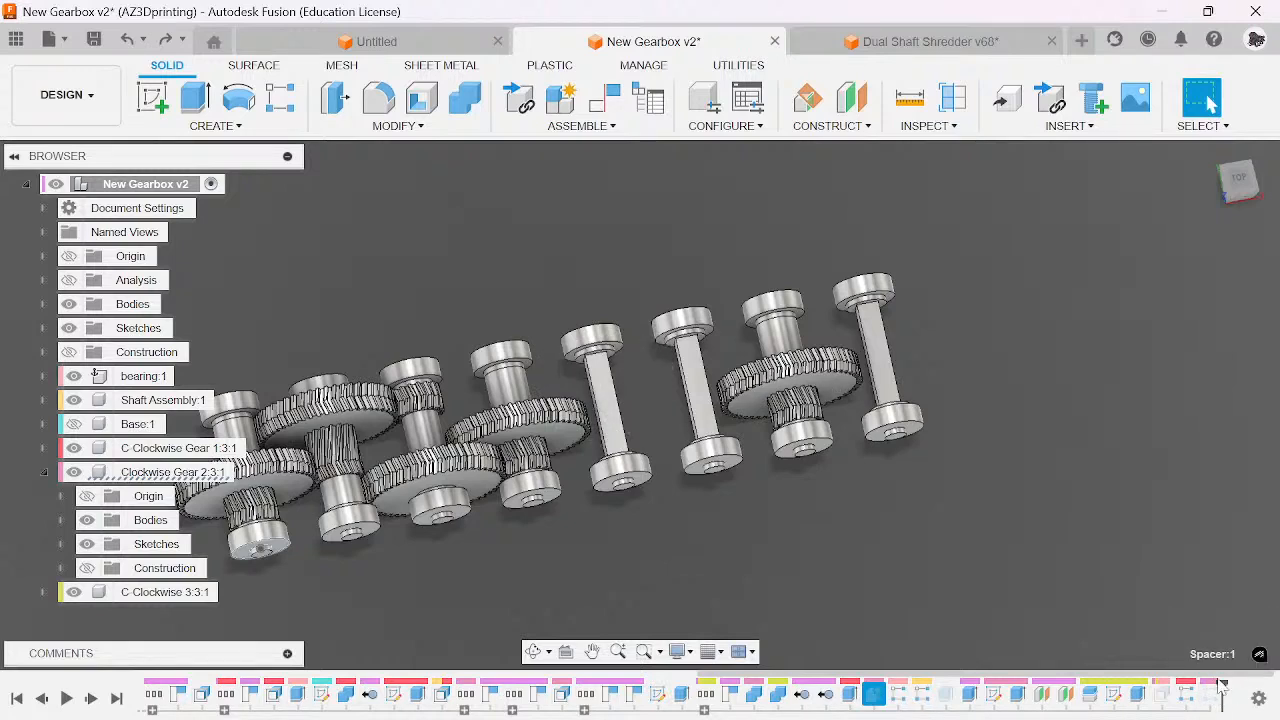
click(1203, 700)
right_click(1205, 697)
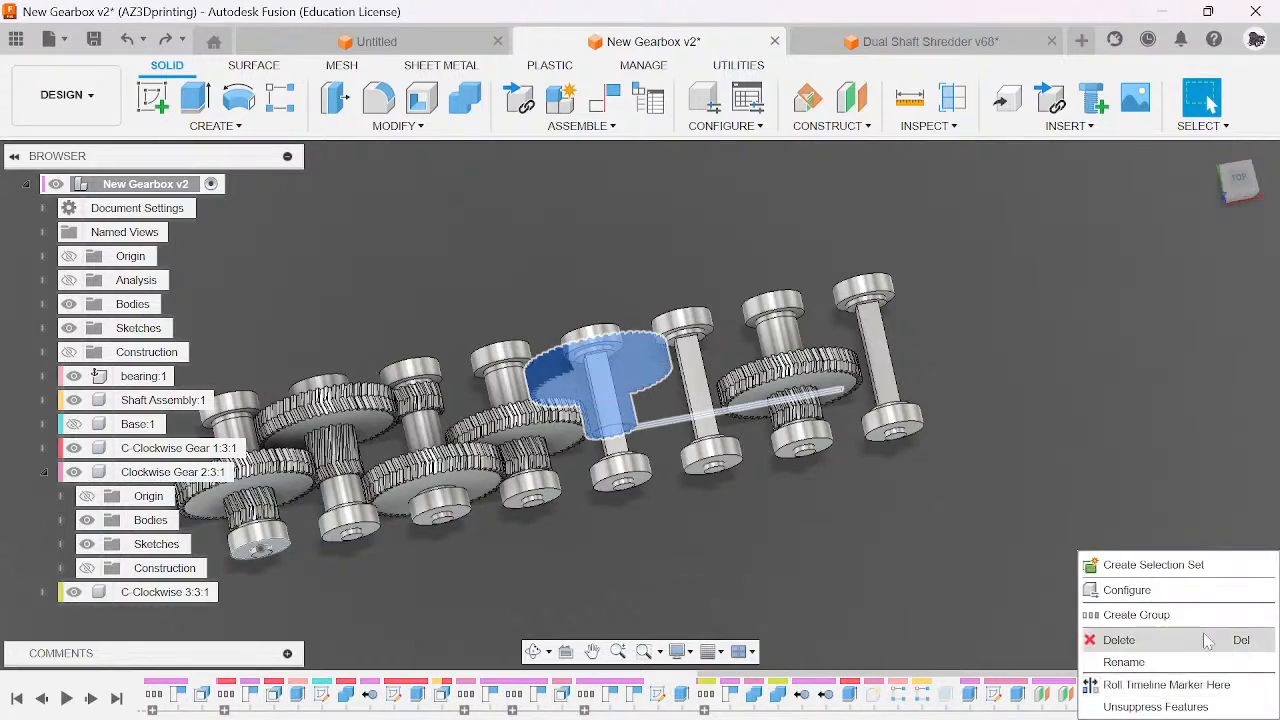
click(1204, 637)
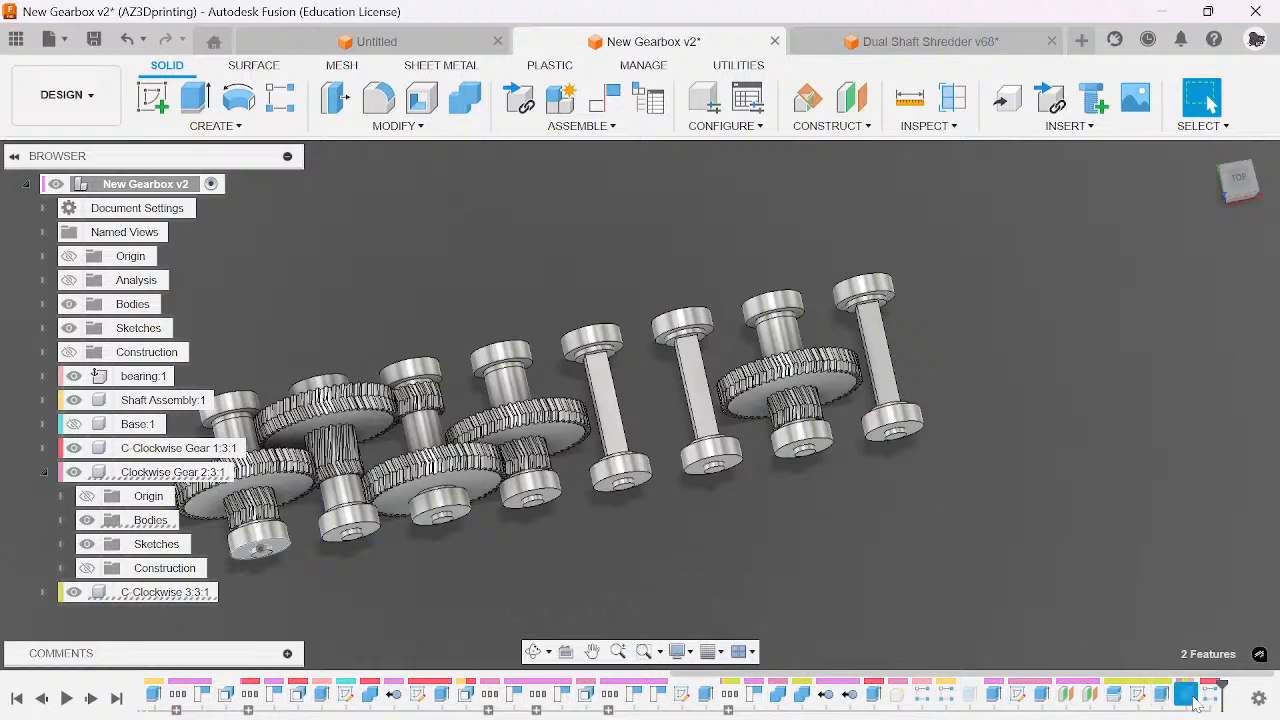
right_click(1195, 698)
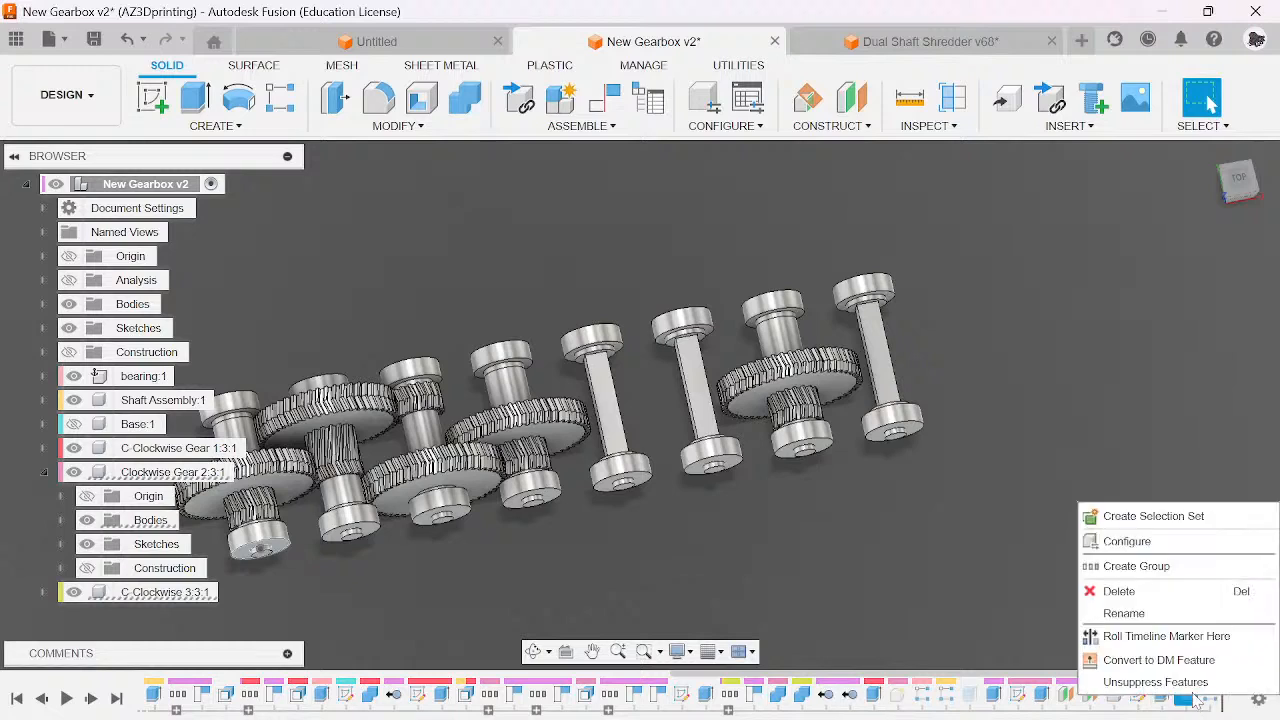
click(1188, 596)
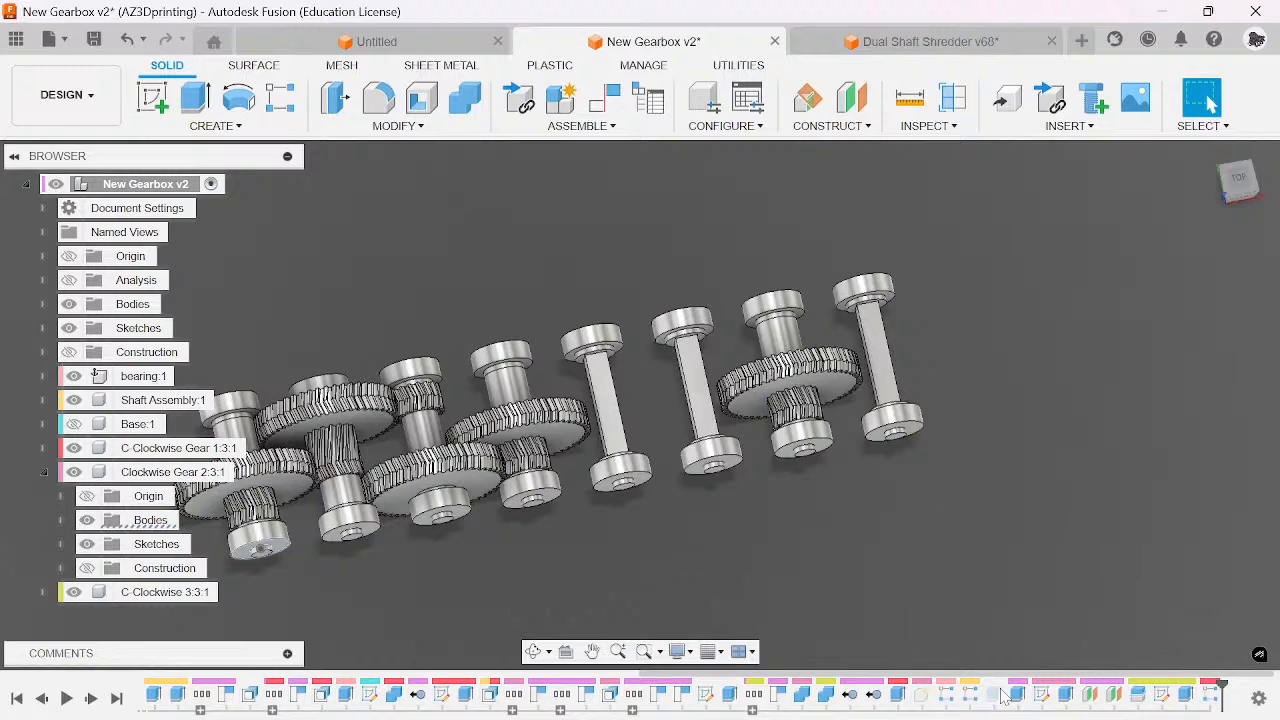
- Delete the suppressed Spacer:1 creation feature together with all features that reference it
click(970, 693)
click(922, 693)
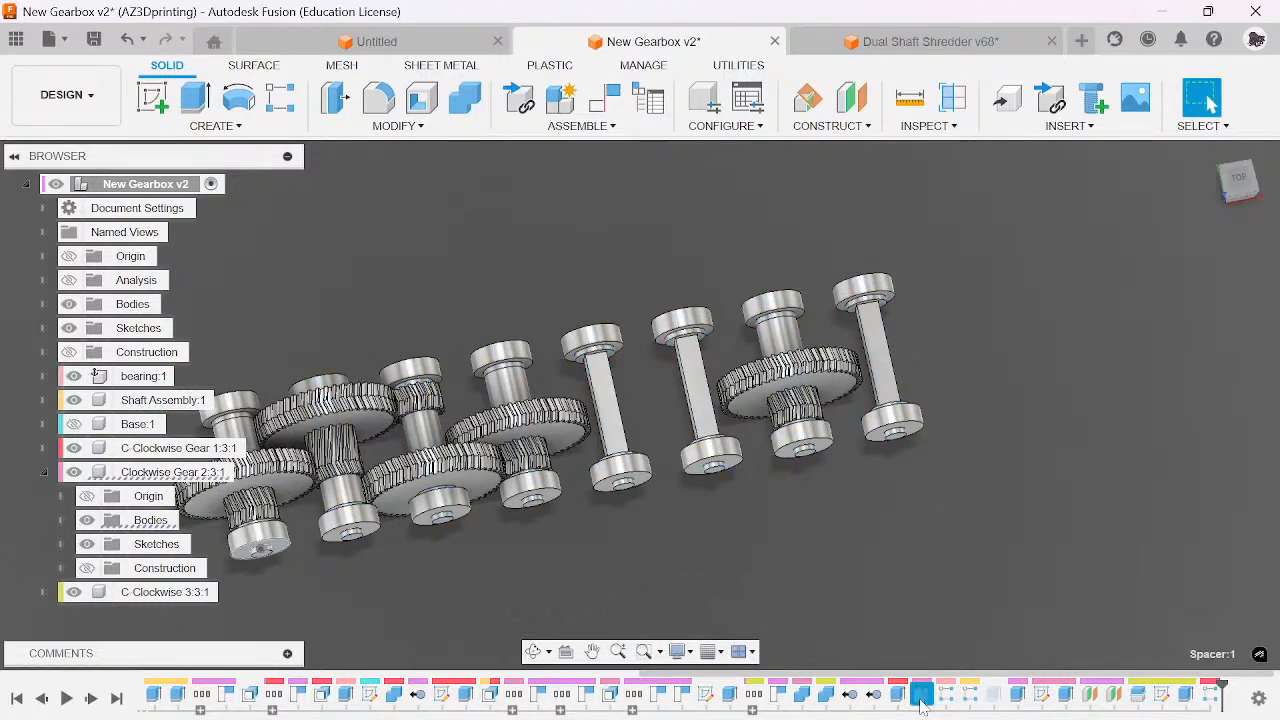
right_click(922, 693)
click(963, 578)
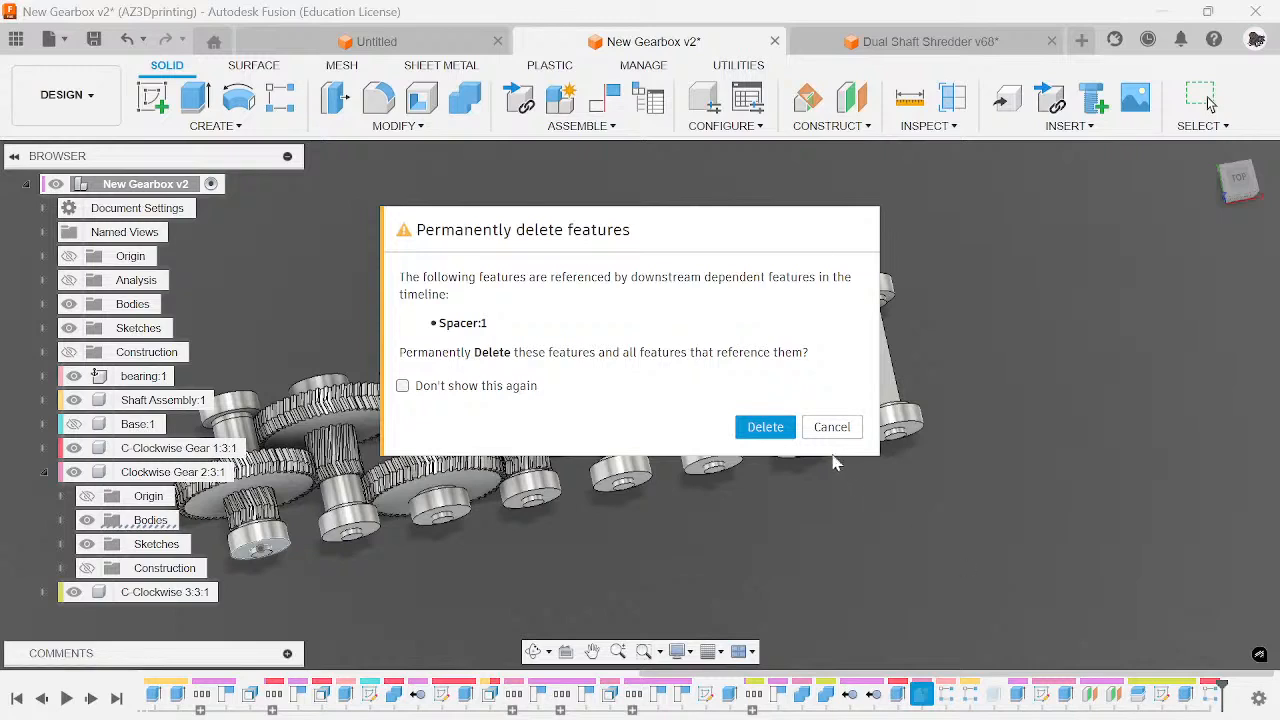
click(766, 427)
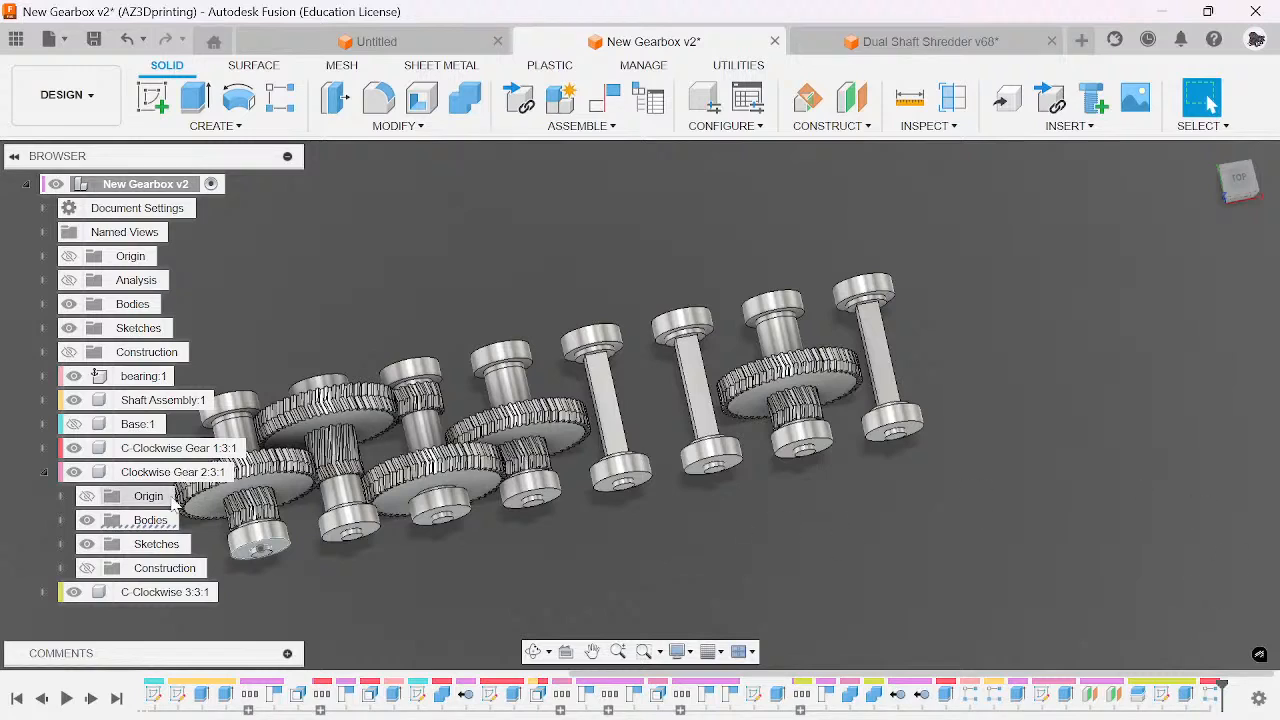
- Check whether the spacer body belongs to Clockwise Gear 2:3:1 or to the top-level bodies, and reactivate the top-level assembly
click(245, 472)
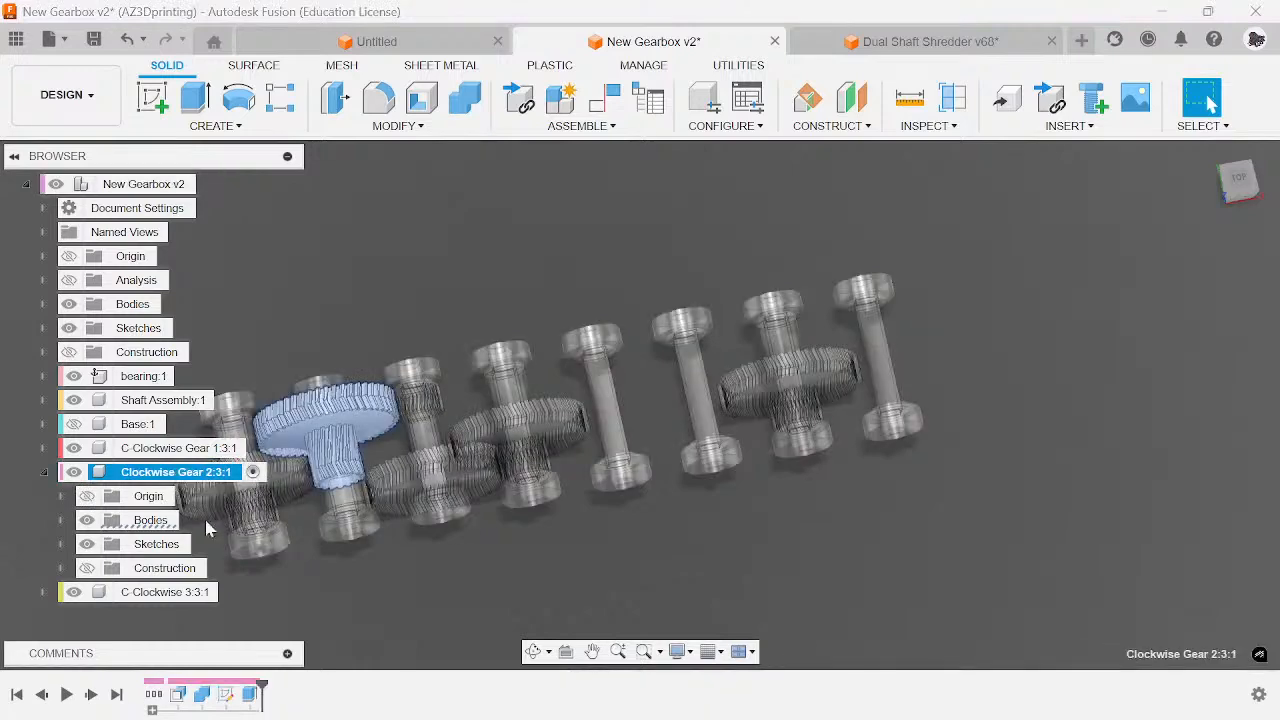
click(62, 520)
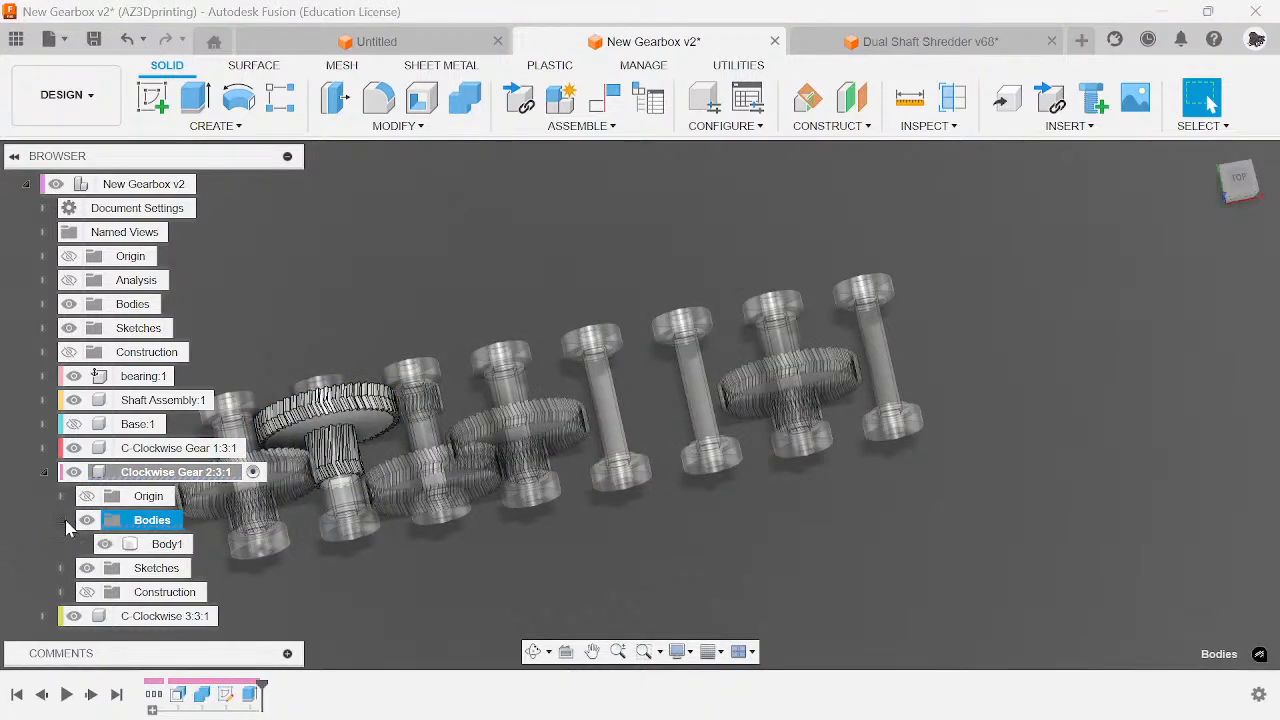
scroll(334, 569, up, 3)
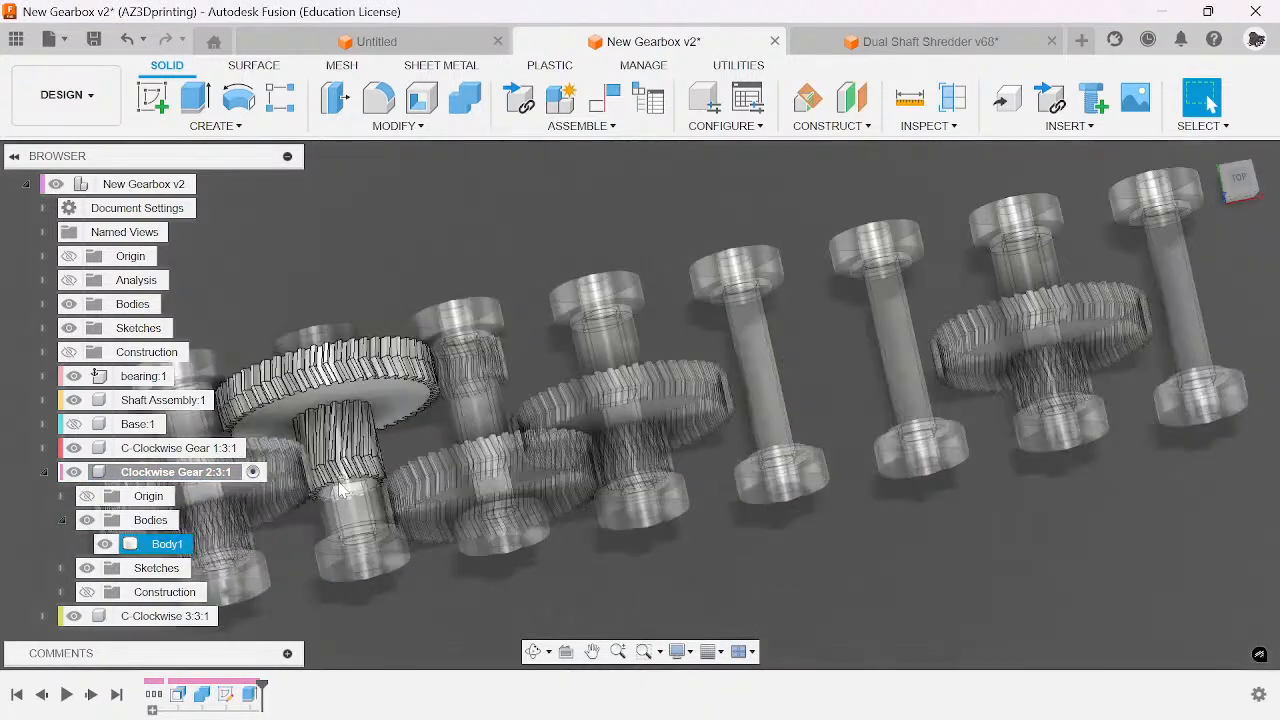
click(44, 306)
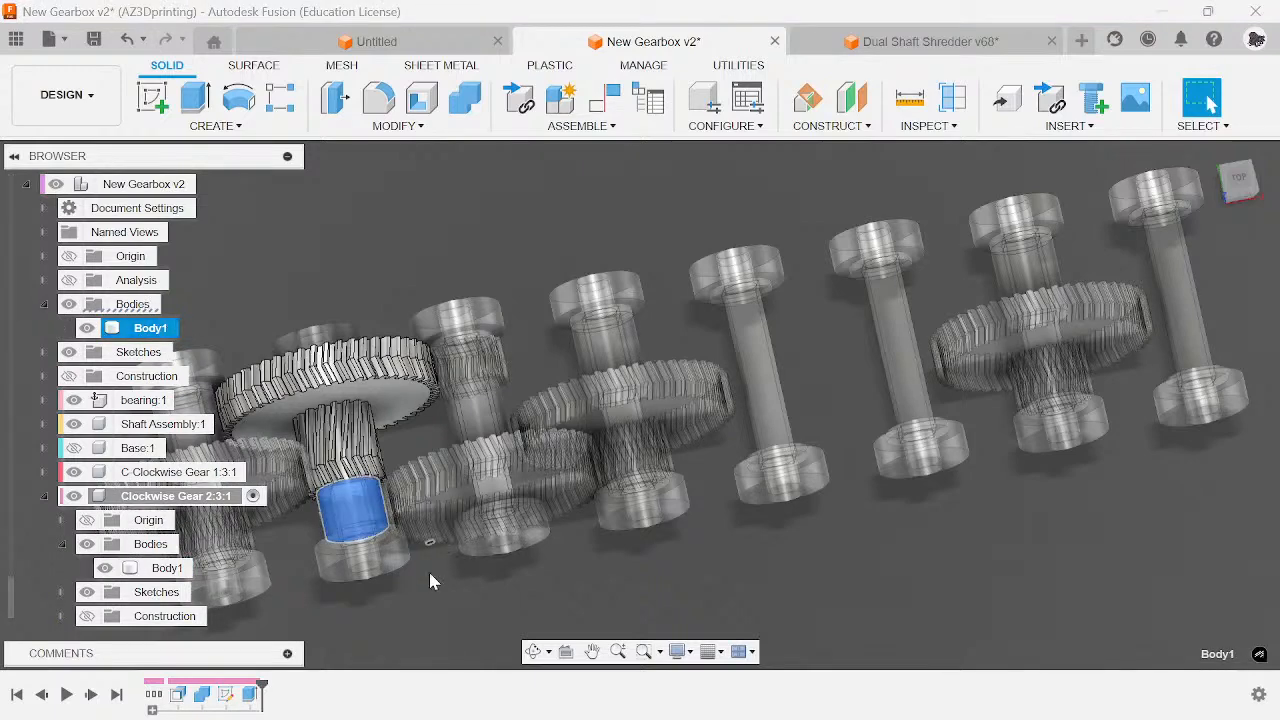
click(249, 697)
click(211, 184)
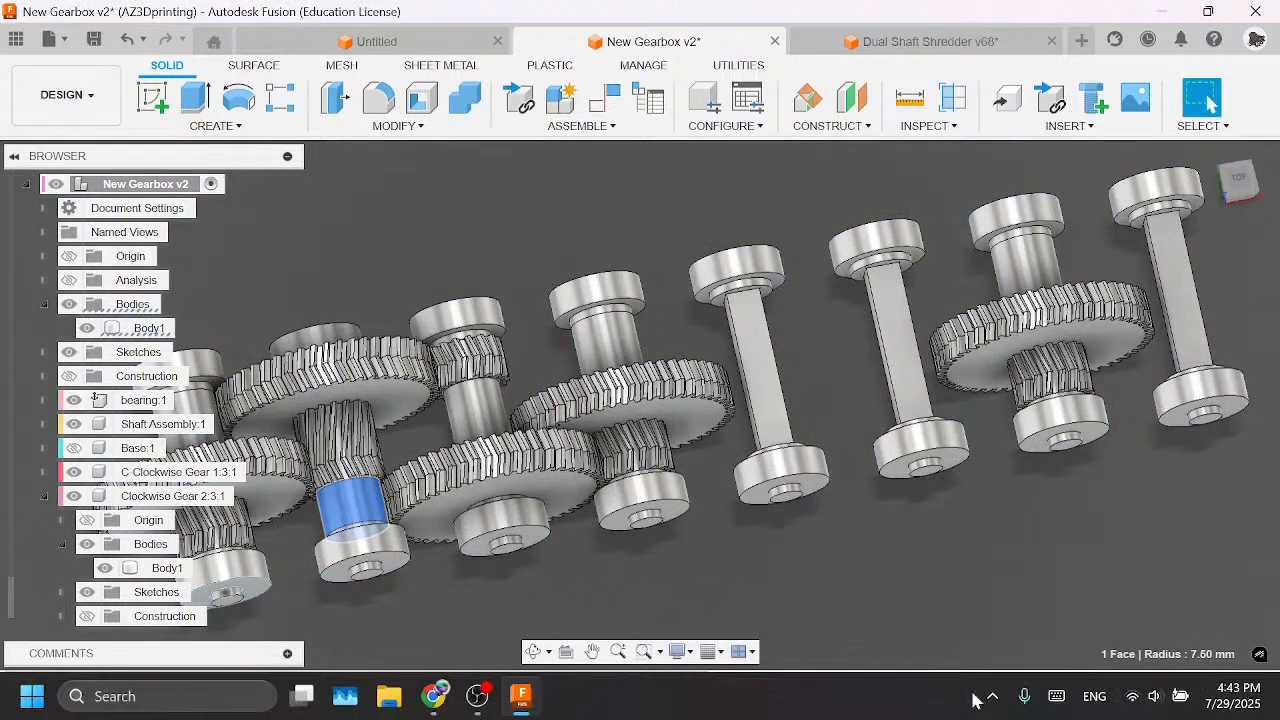
- Examine the spacer's extrude feature and top-level Body1 against the histories of Clockwise Gear 2:3:1 and C-Clockwise Gear 1:3:1
scroll(990, 701, down, 3)
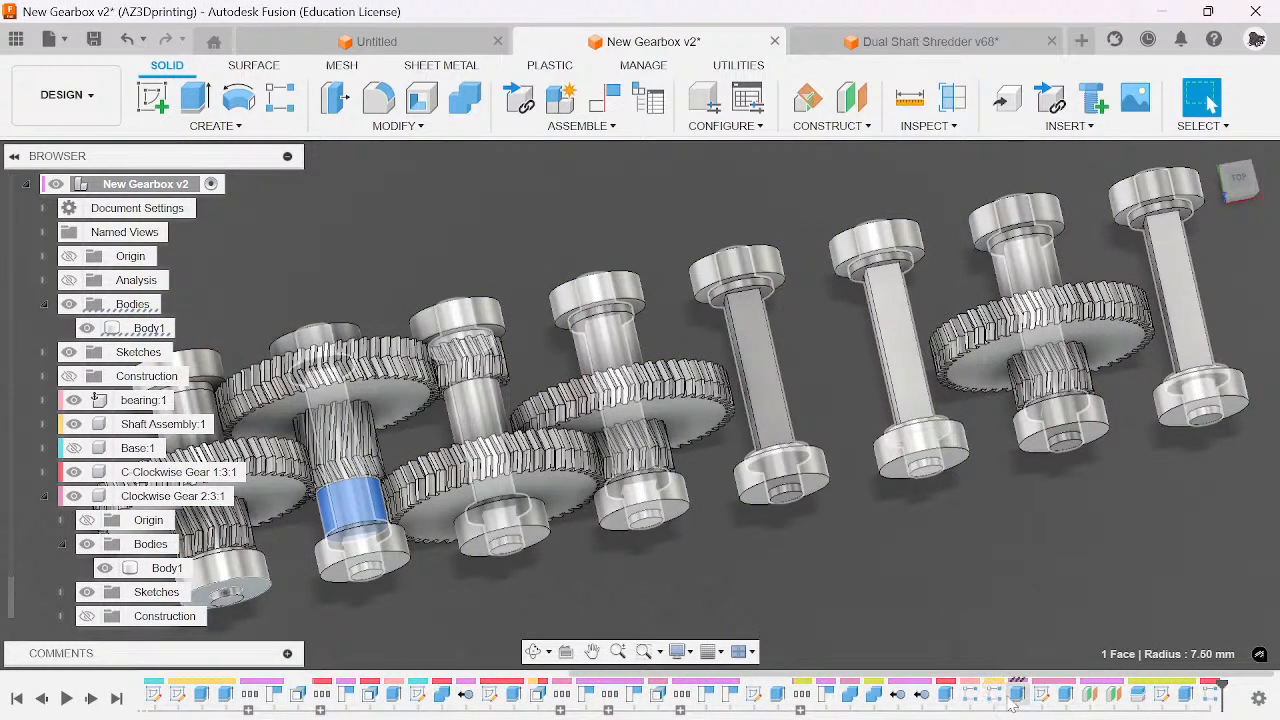
right_click(1016, 693)
click(1065, 526)
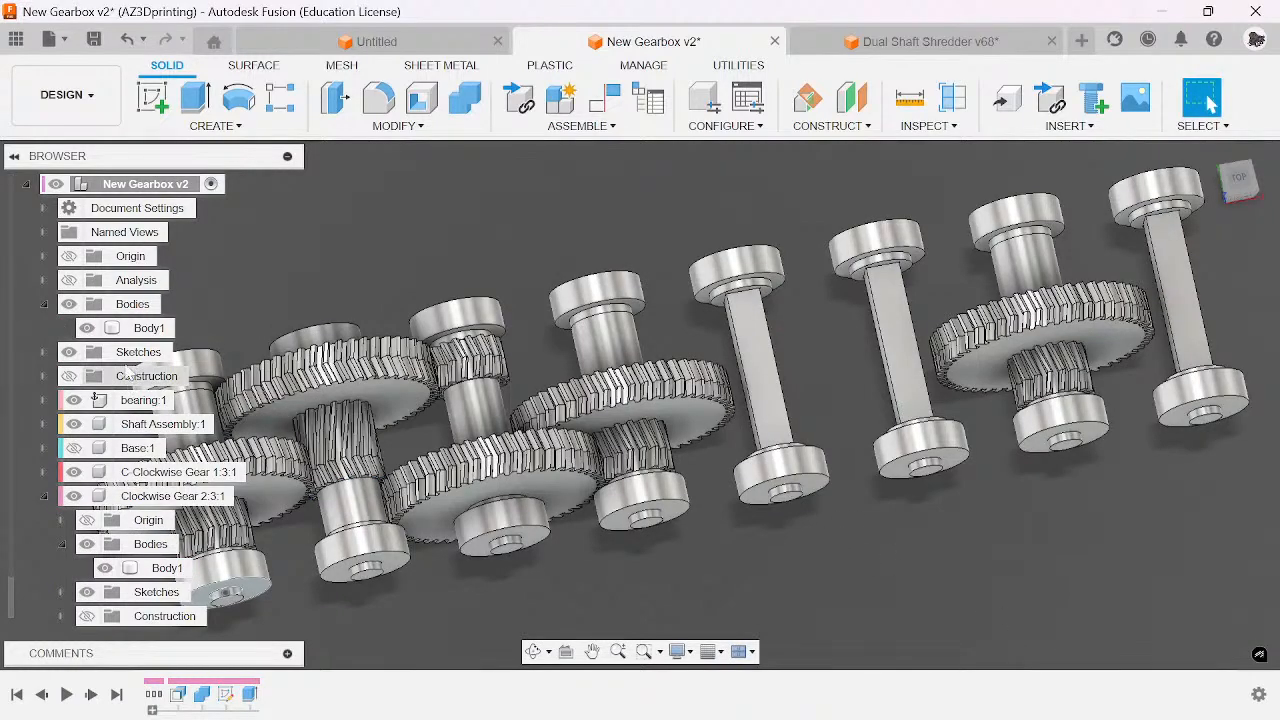
click(145, 328)
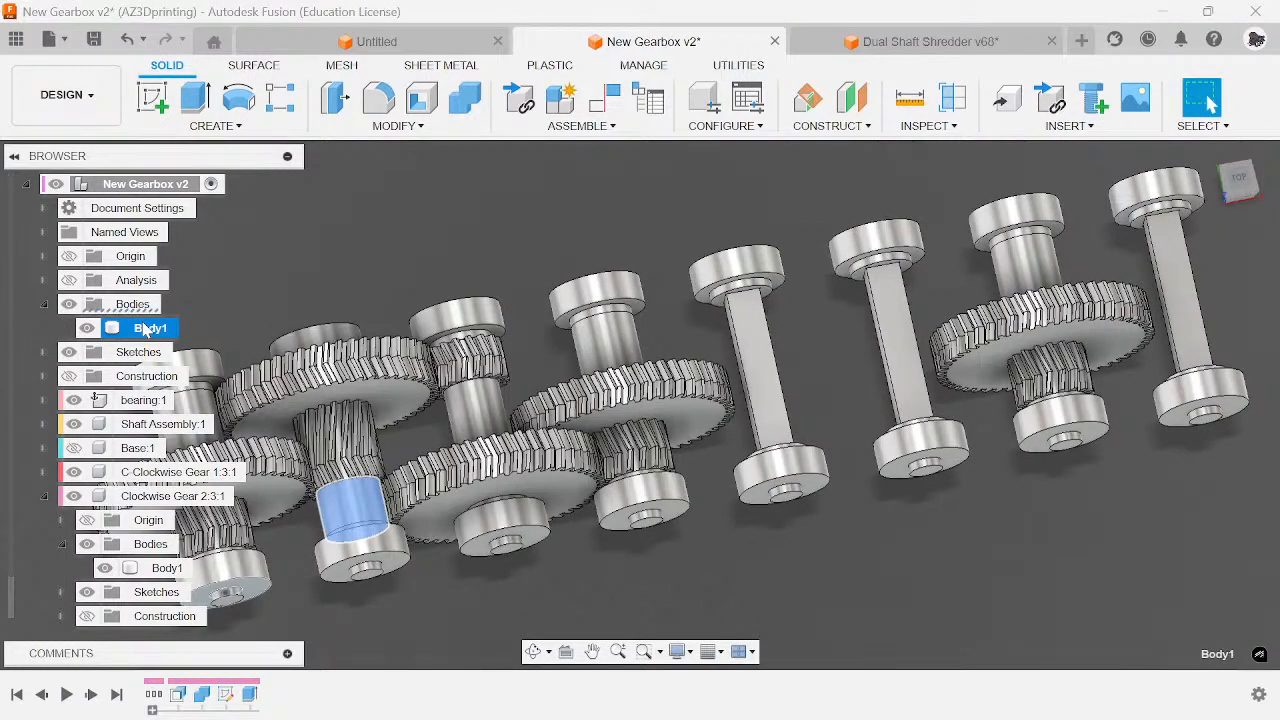
key(Escape)
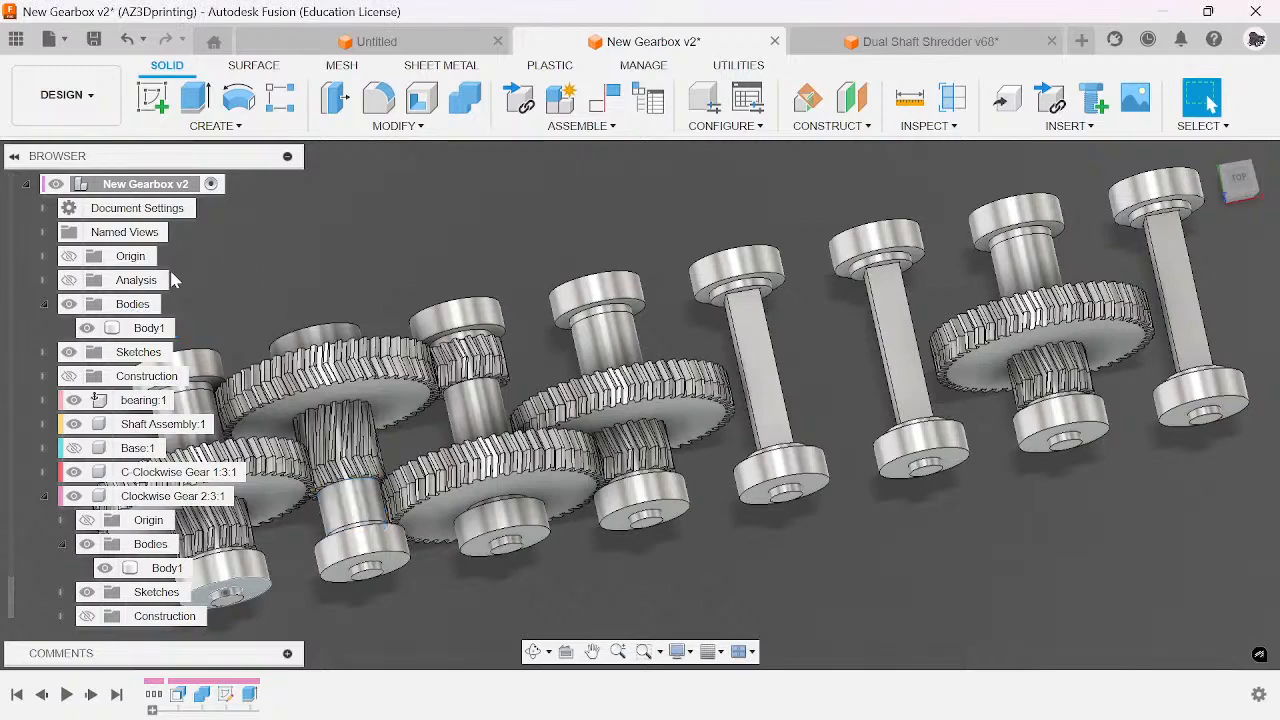
click(150, 376)
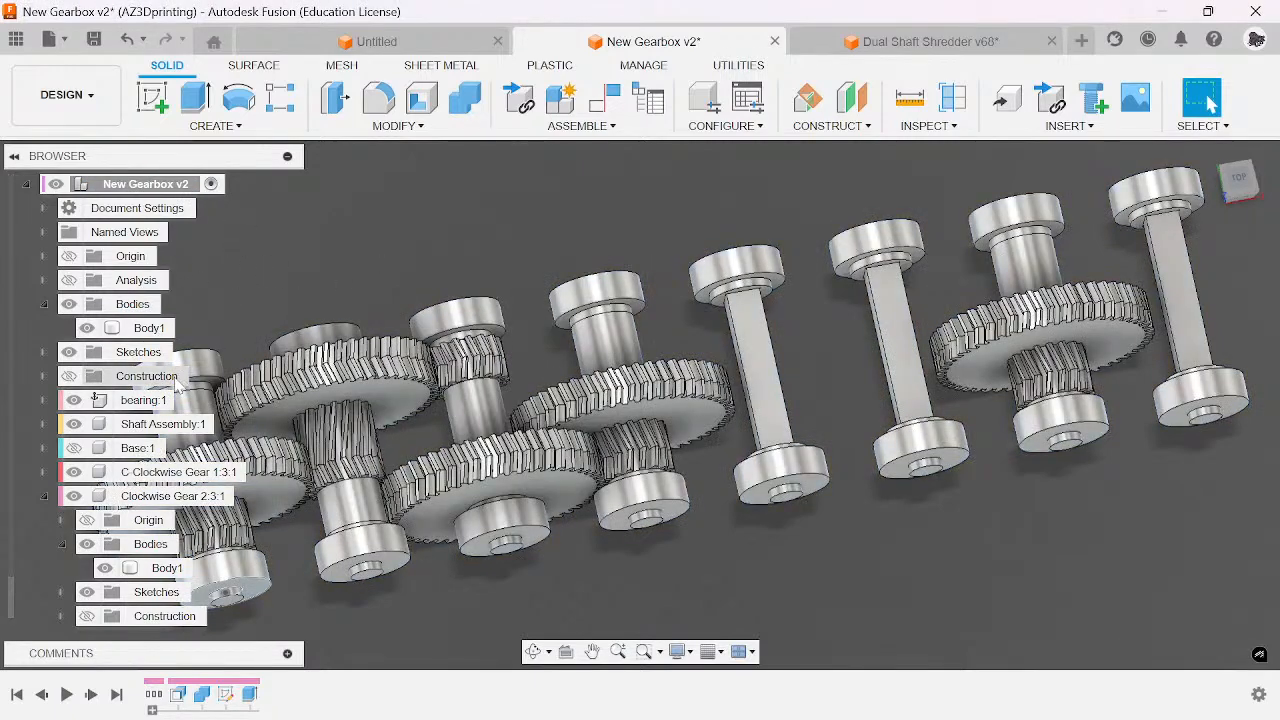
click(158, 331)
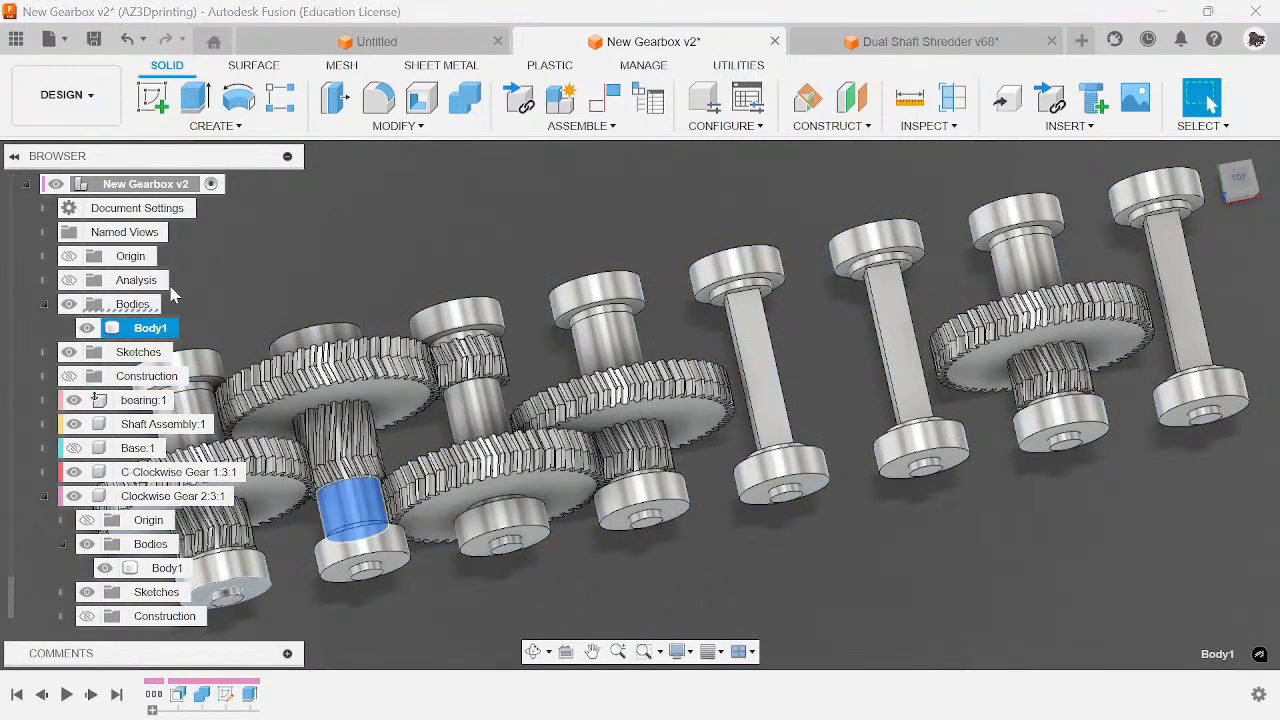
double_click(237, 497)
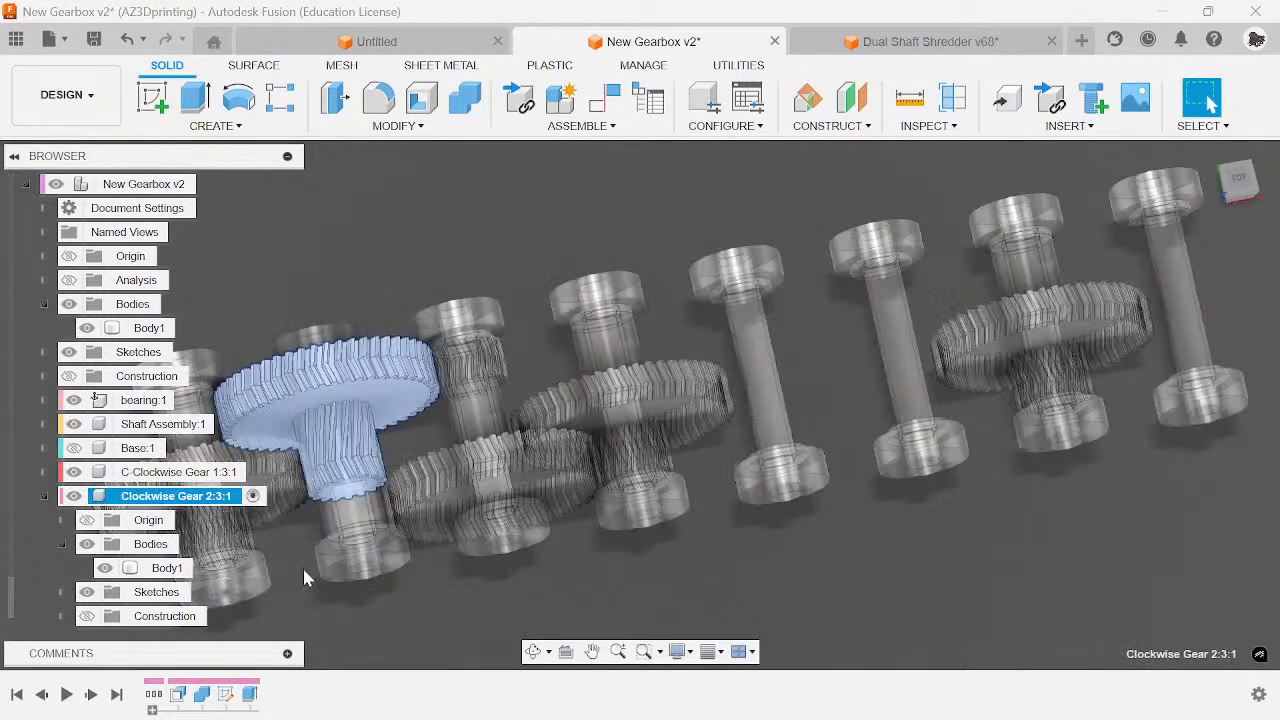
double_click(213, 472)
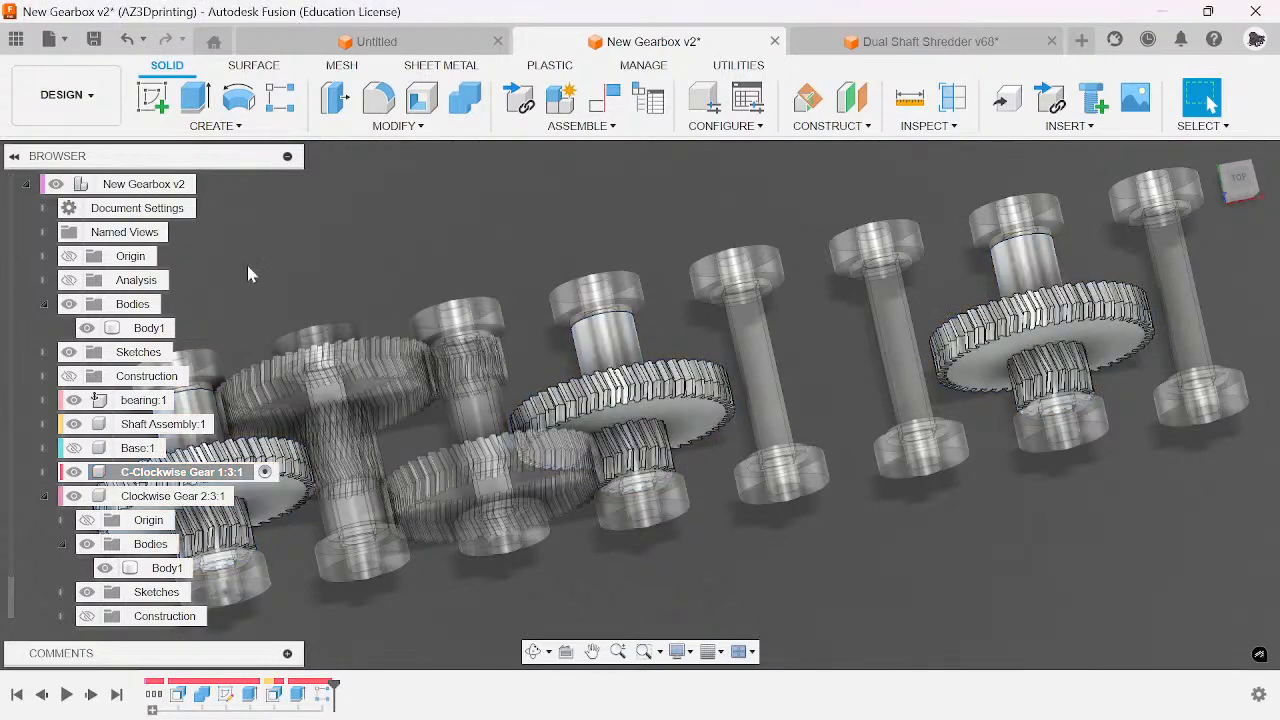
double_click(180, 188)
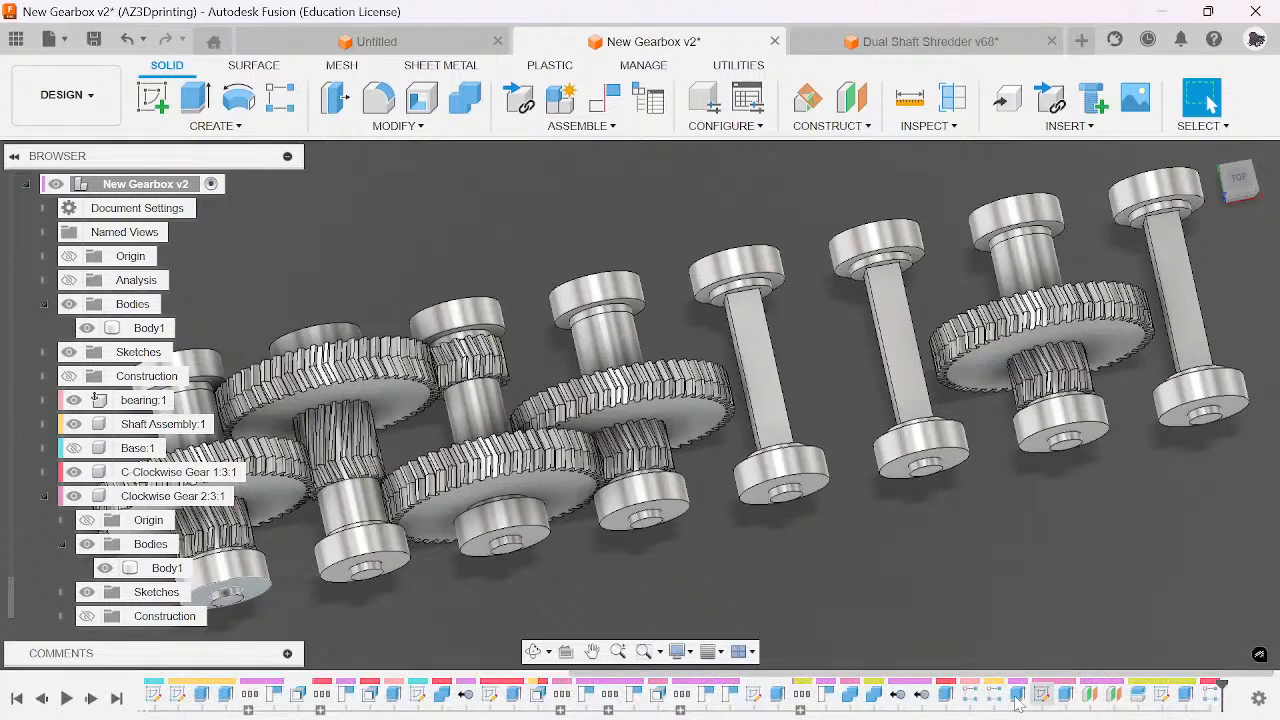
- Delete the spacer extrusion on the second shaft and roll the timeline back to just before the last gear pattern
click(352, 505)
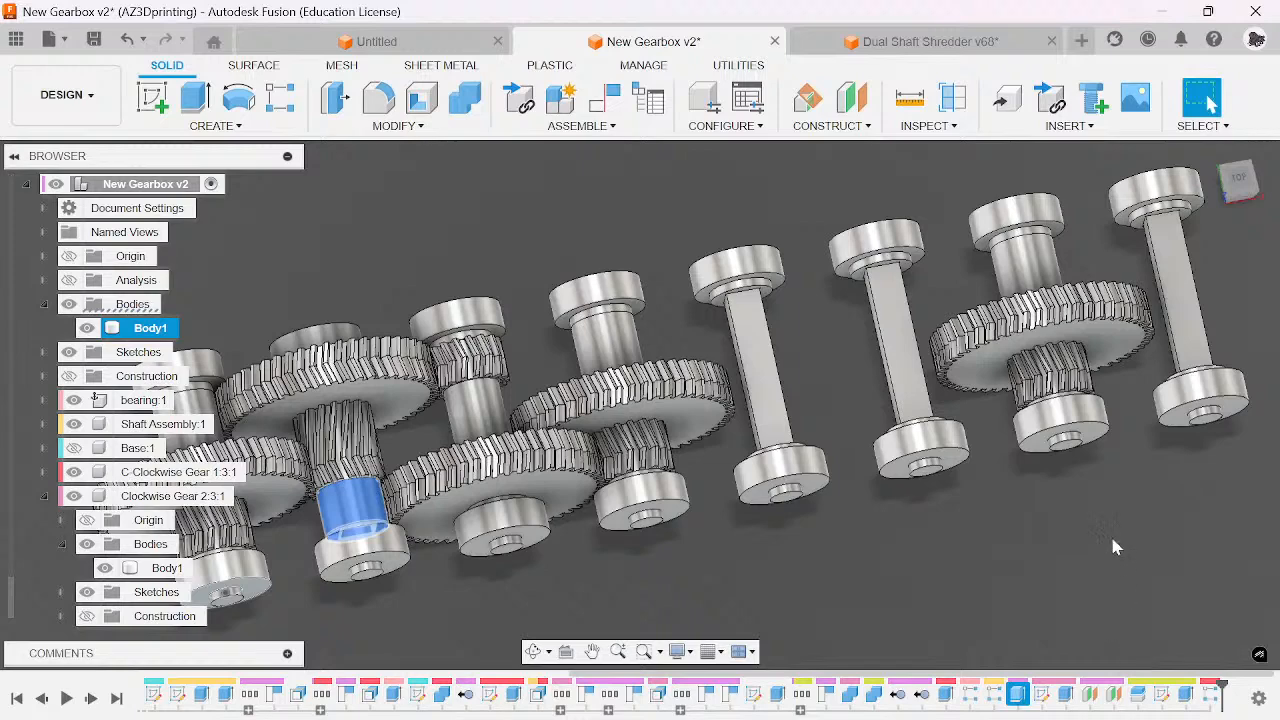
key(Delete)
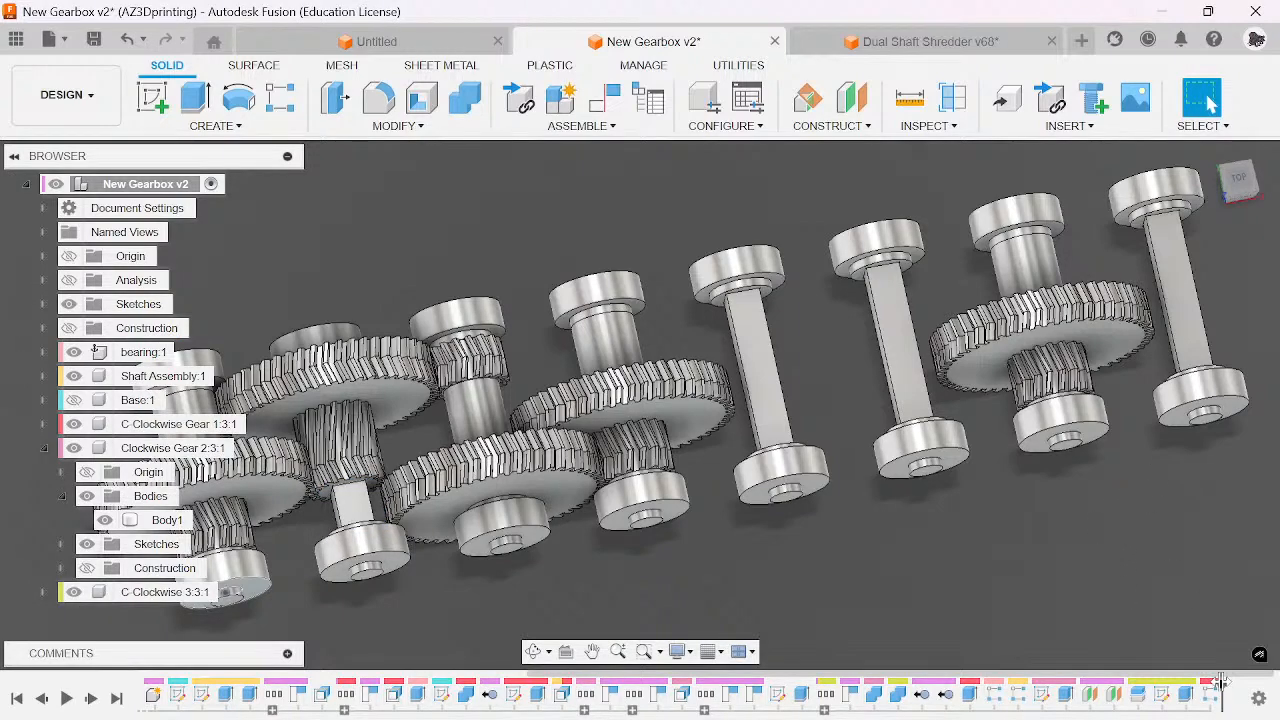
mouse_move(1193, 674)
mouse_down()
mouse_move(1183, 670)
mouse_move(1190, 682)
mouse_up()
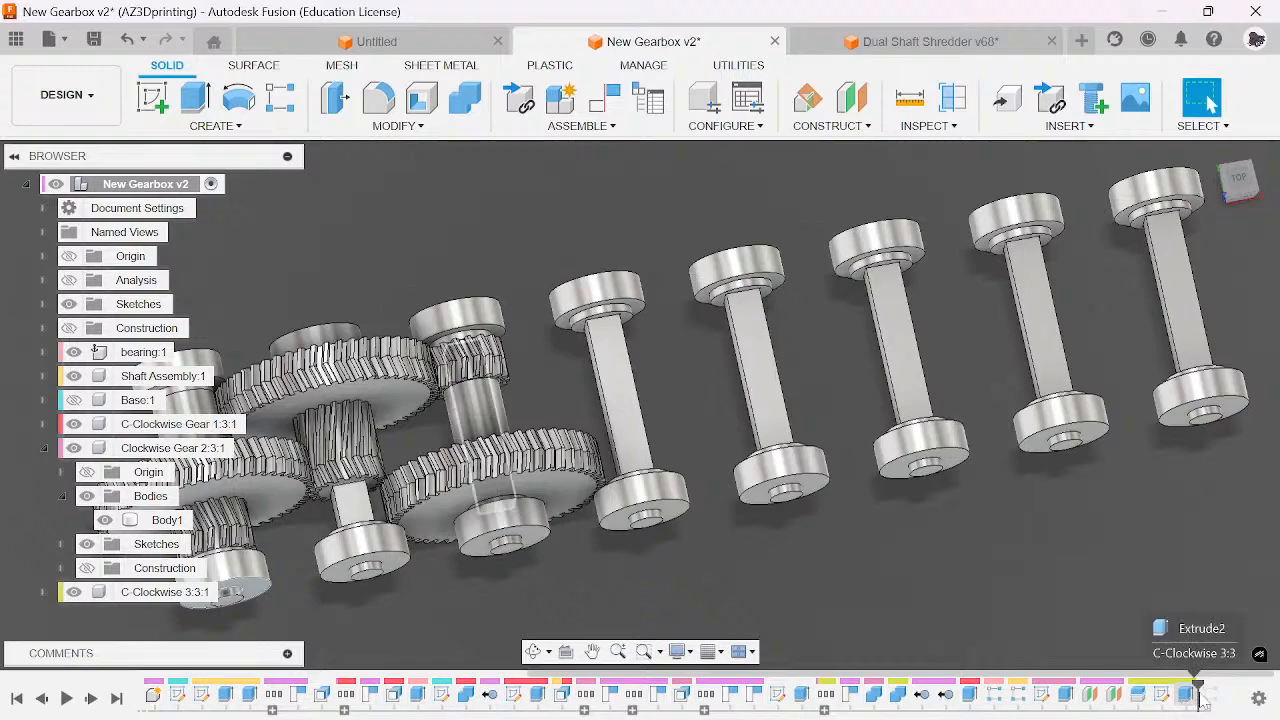
- Extrude the second shaft's round face above the end bearing up to the small gear's end face as a new body
scroll(370, 510, up, 3)
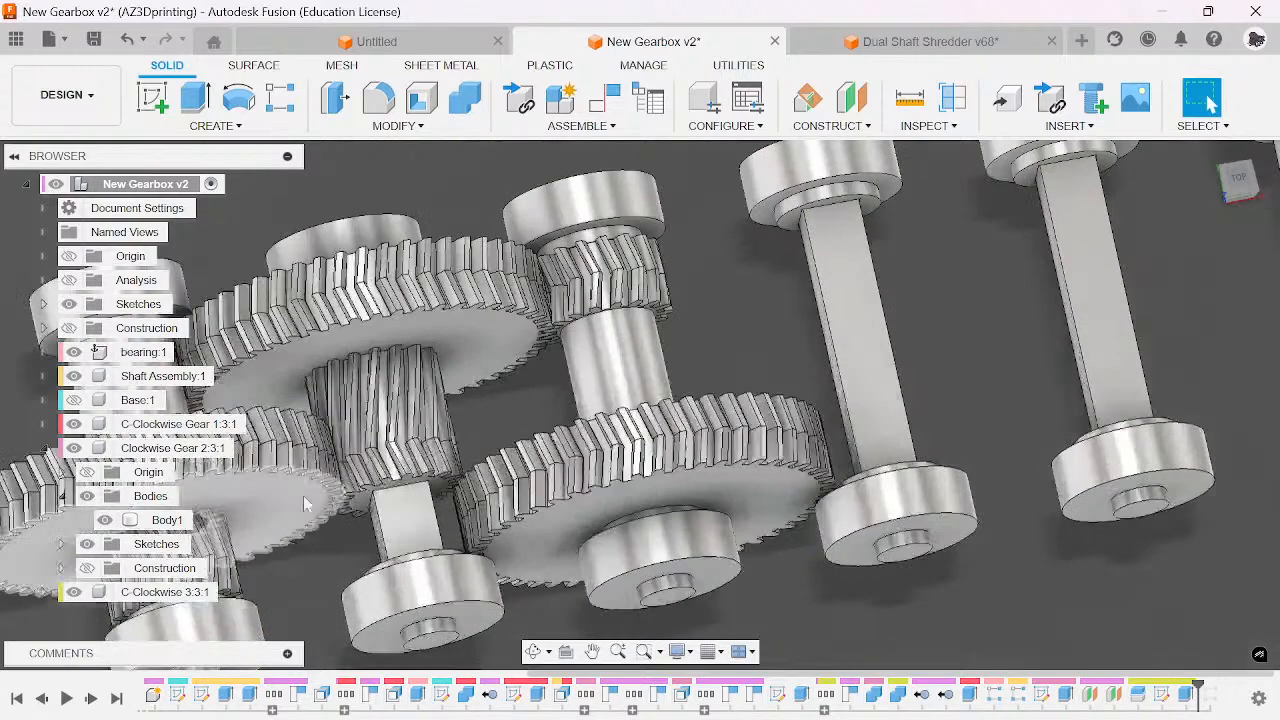
key(e)
mouse_move(1240, 177)
mouse_down()
mouse_move(1252, 214)
mouse_move(1238, 152)
mouse_up()
click(440, 579)
click(1175, 384)
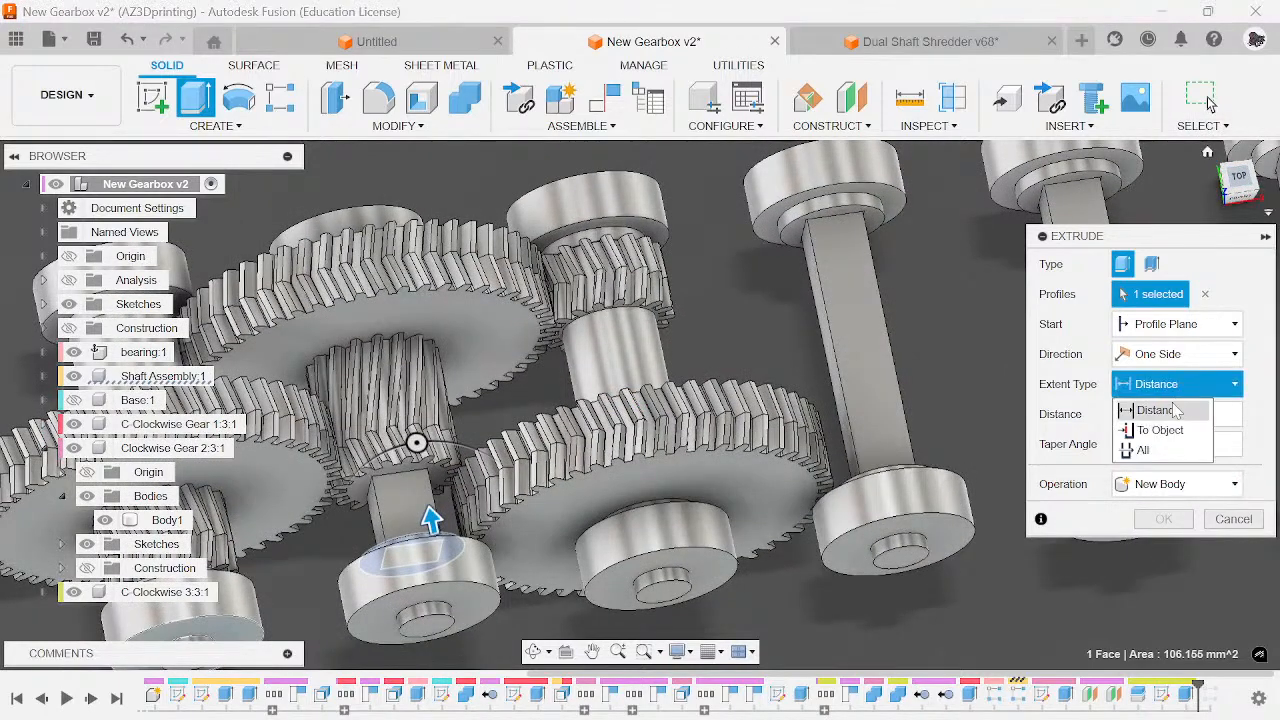
click(1165, 428)
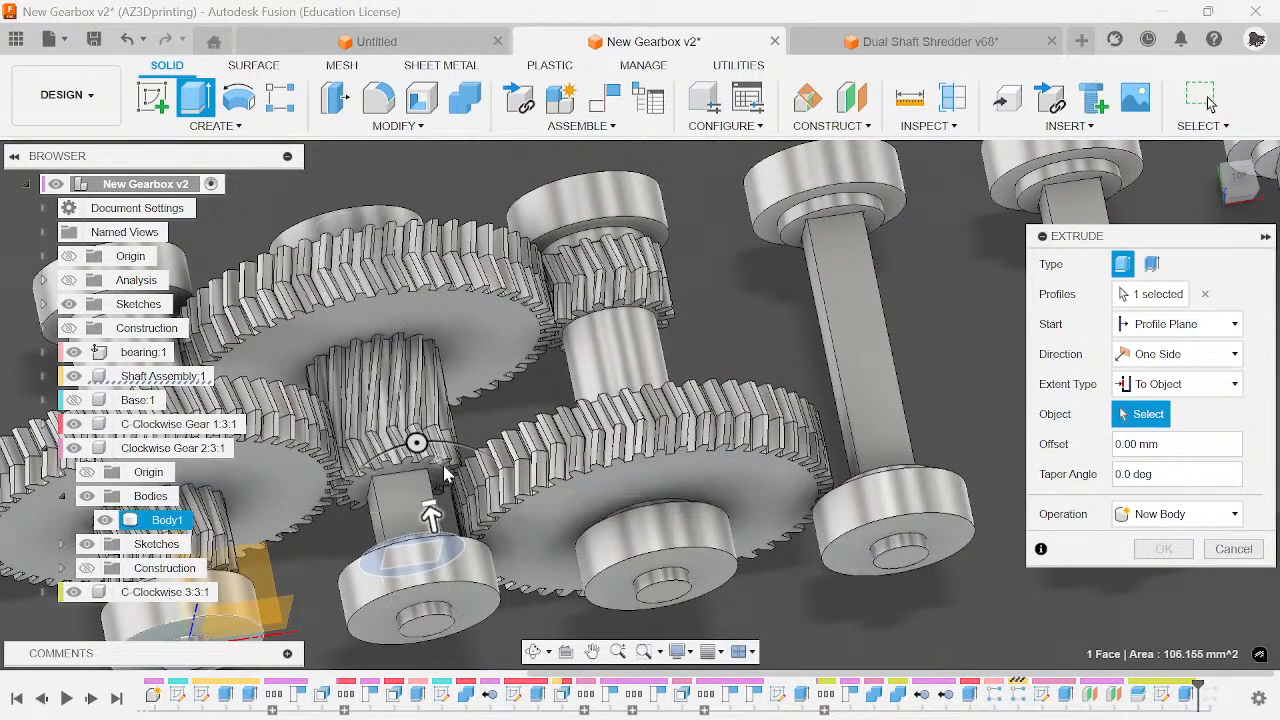
scroll(428, 484, up, 5)
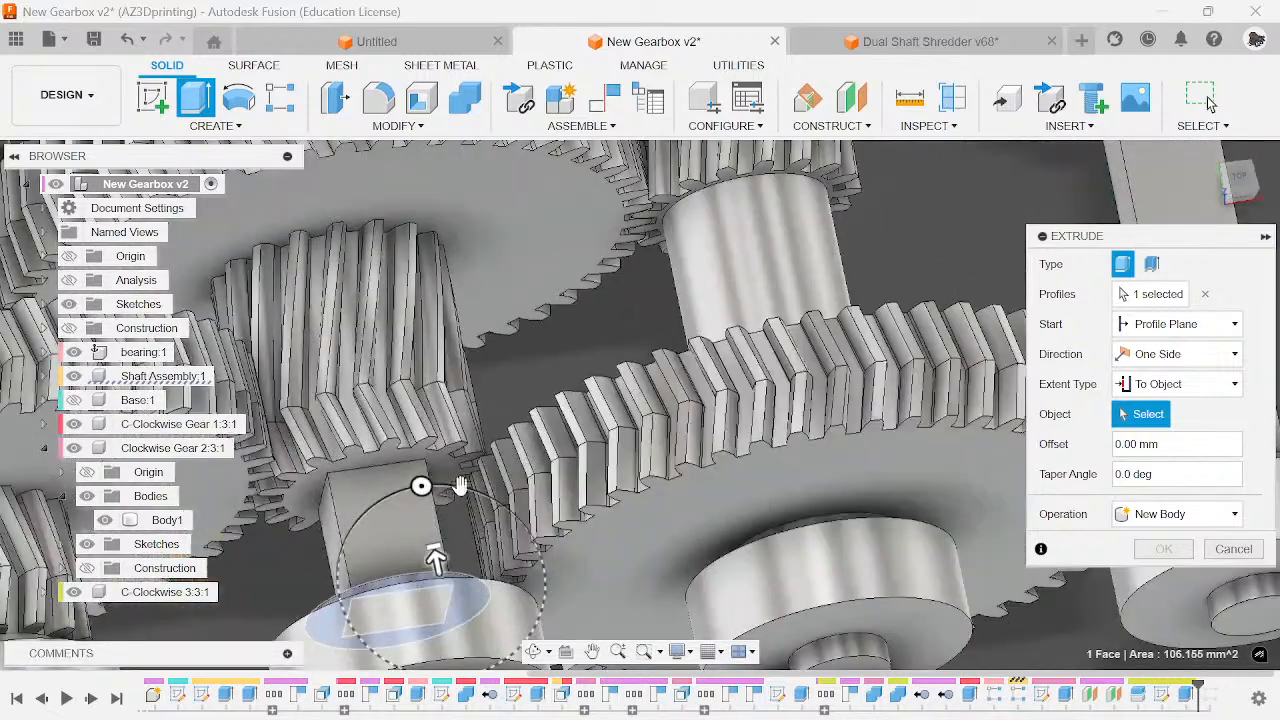
click(418, 470)
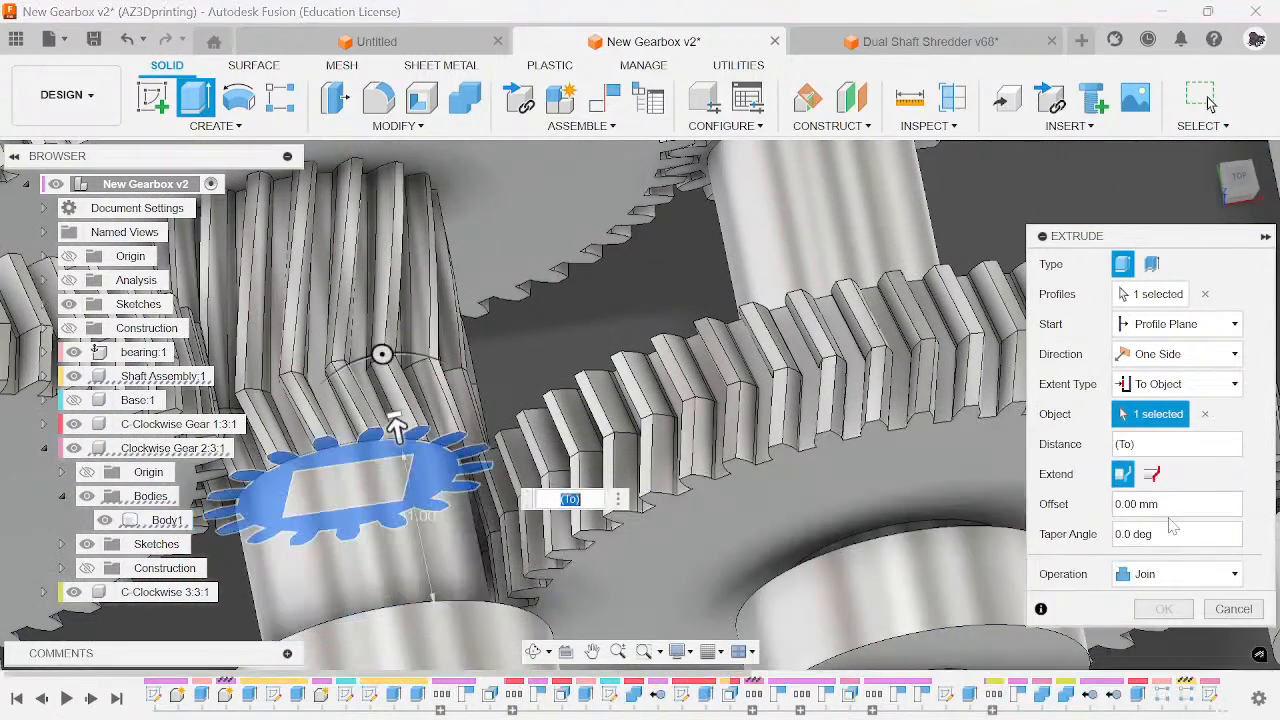
click(1136, 576)
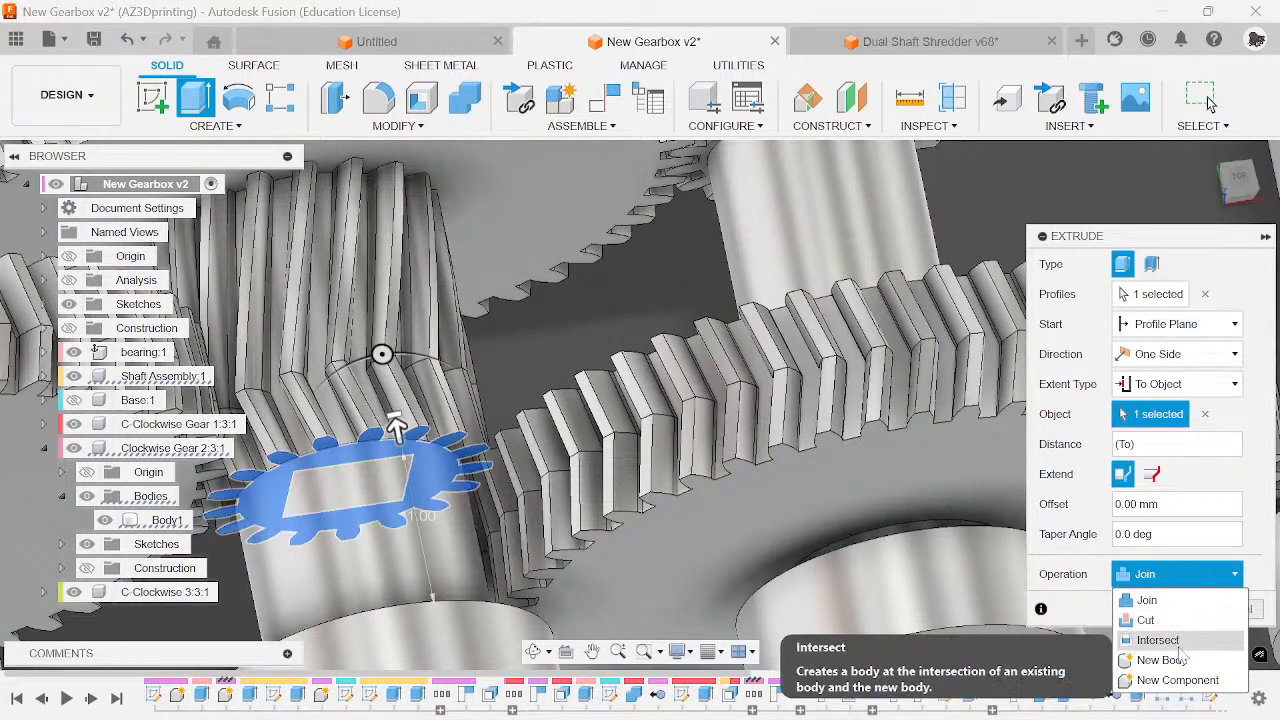
click(1160, 660)
click(1163, 610)
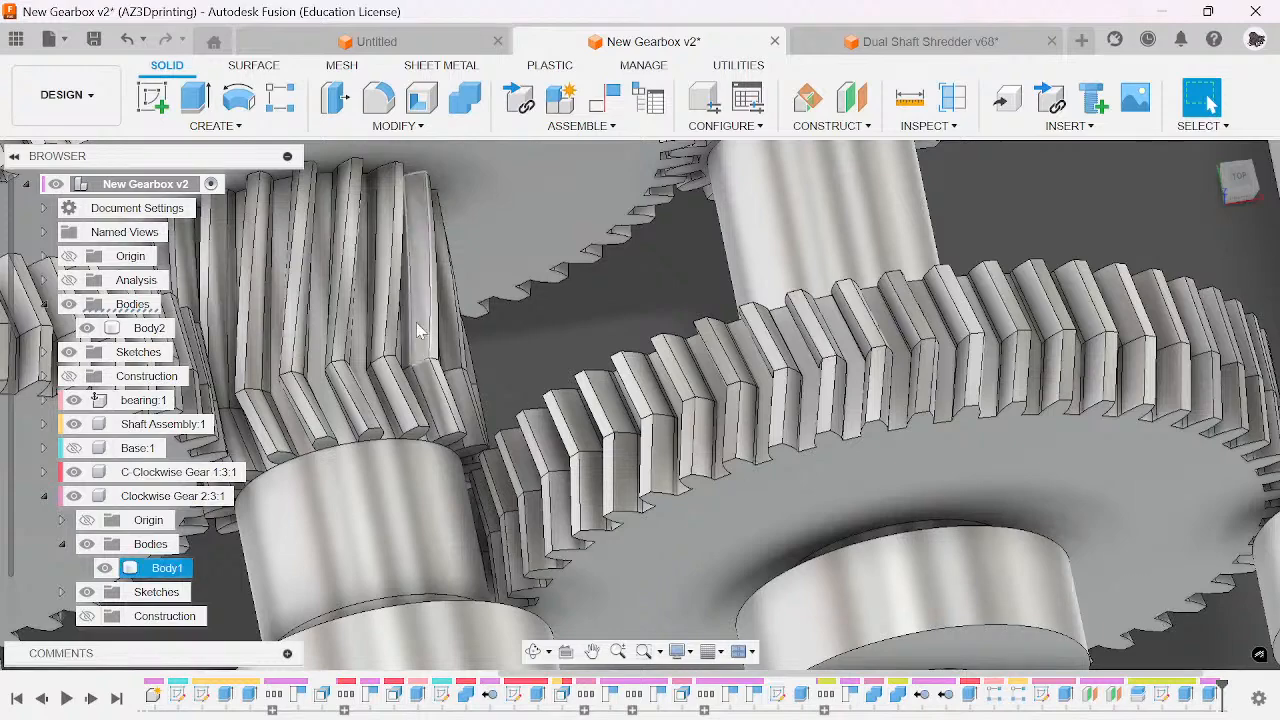
scroll(1120, 376, down, 5)
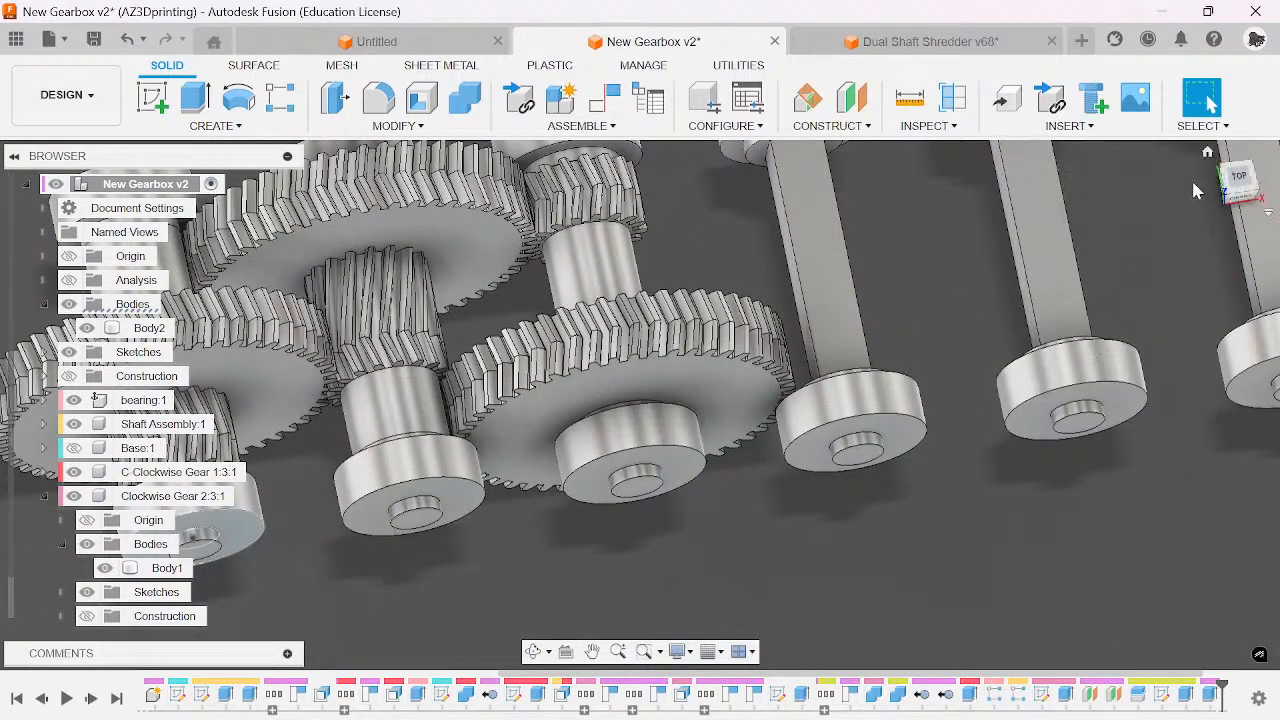
click(1208, 153)
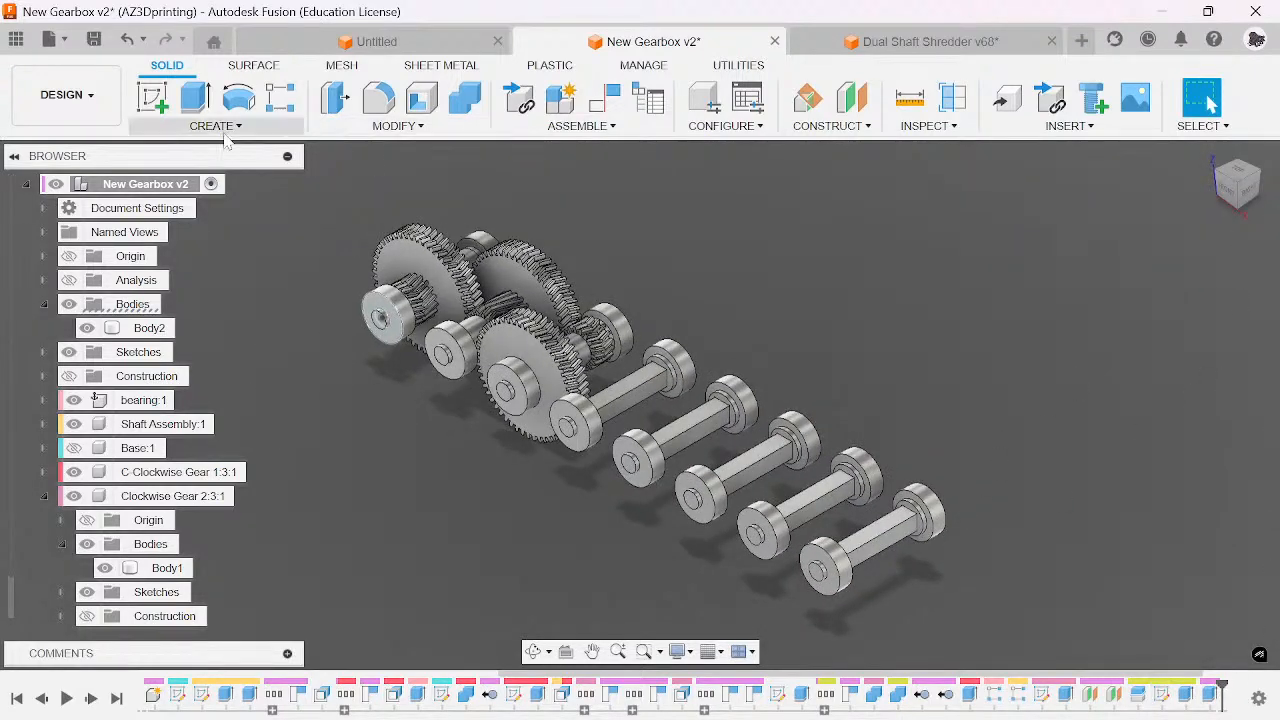
click(282, 97)
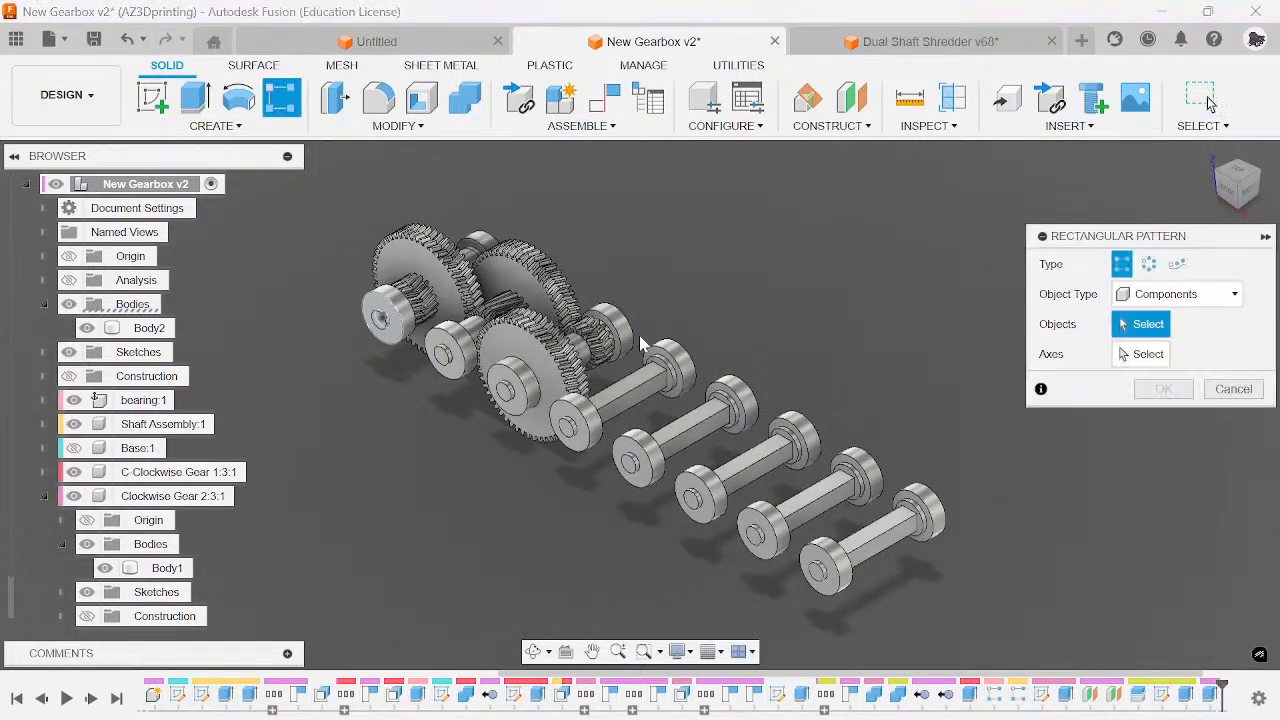
scroll(605, 330, up, 5)
click(1195, 294)
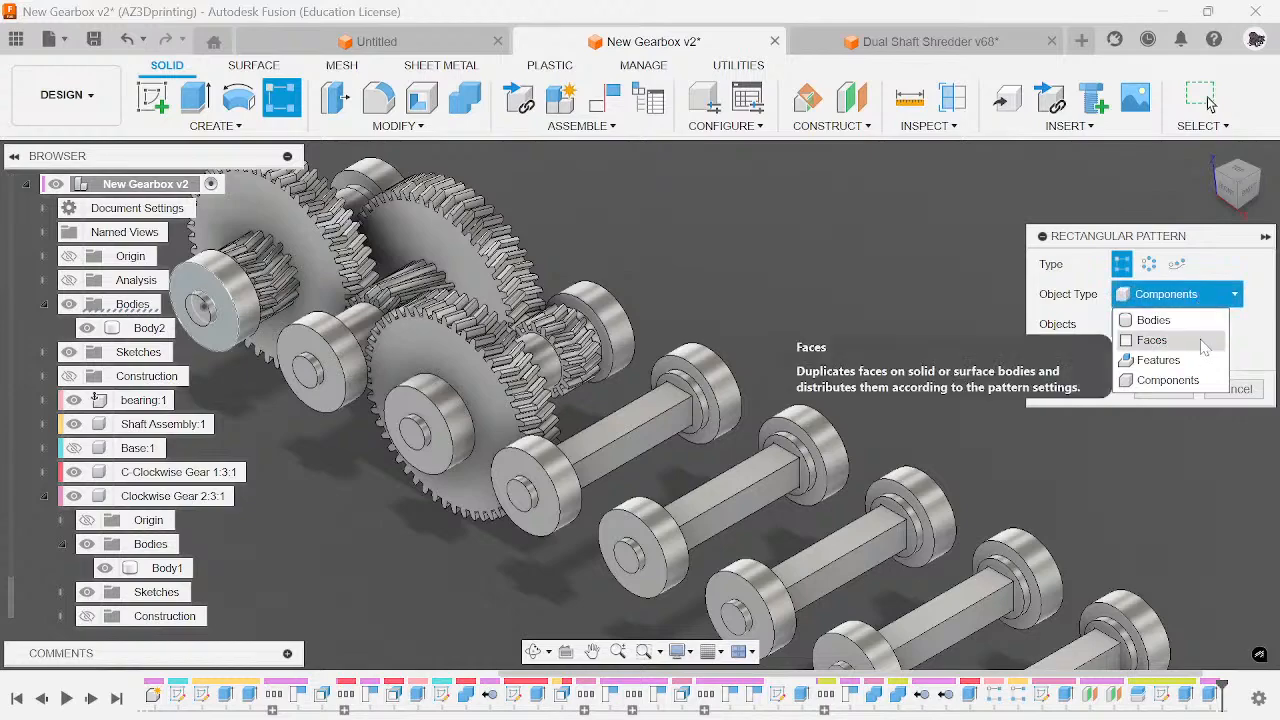
click(1152, 320)
click(524, 258)
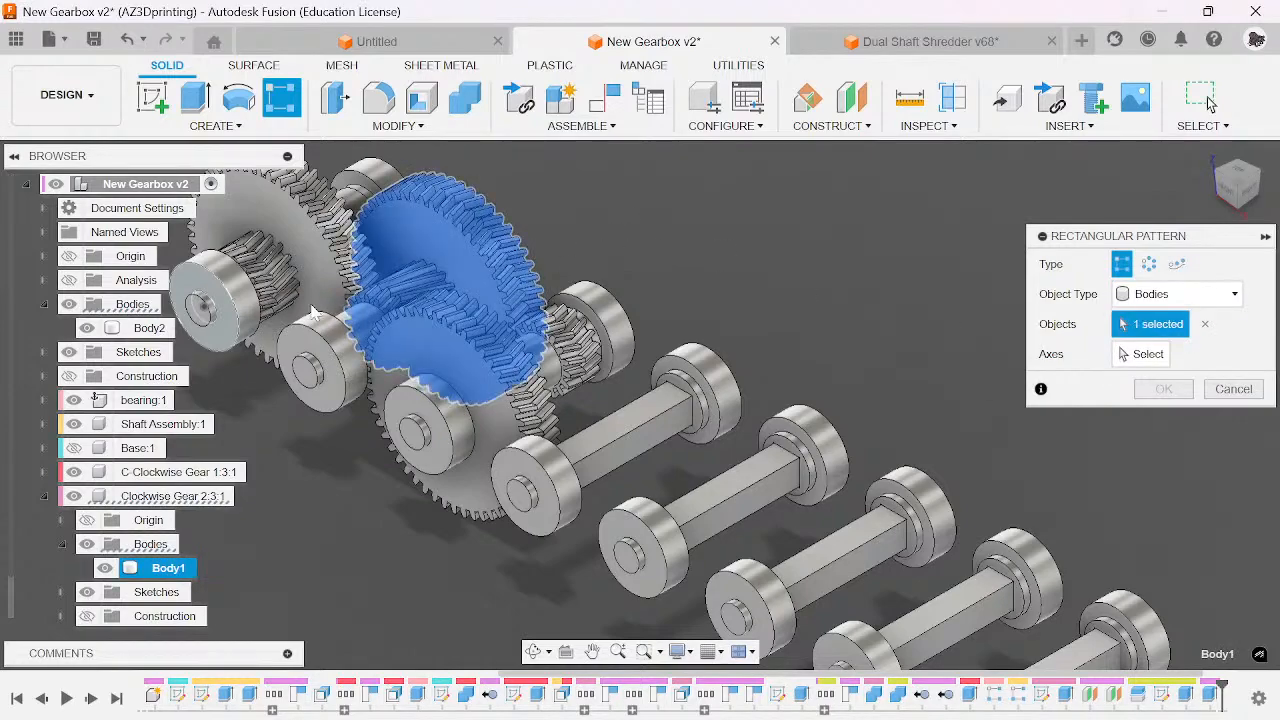
scroll(390, 275, up, 3)
scroll(340, 386, up, 2)
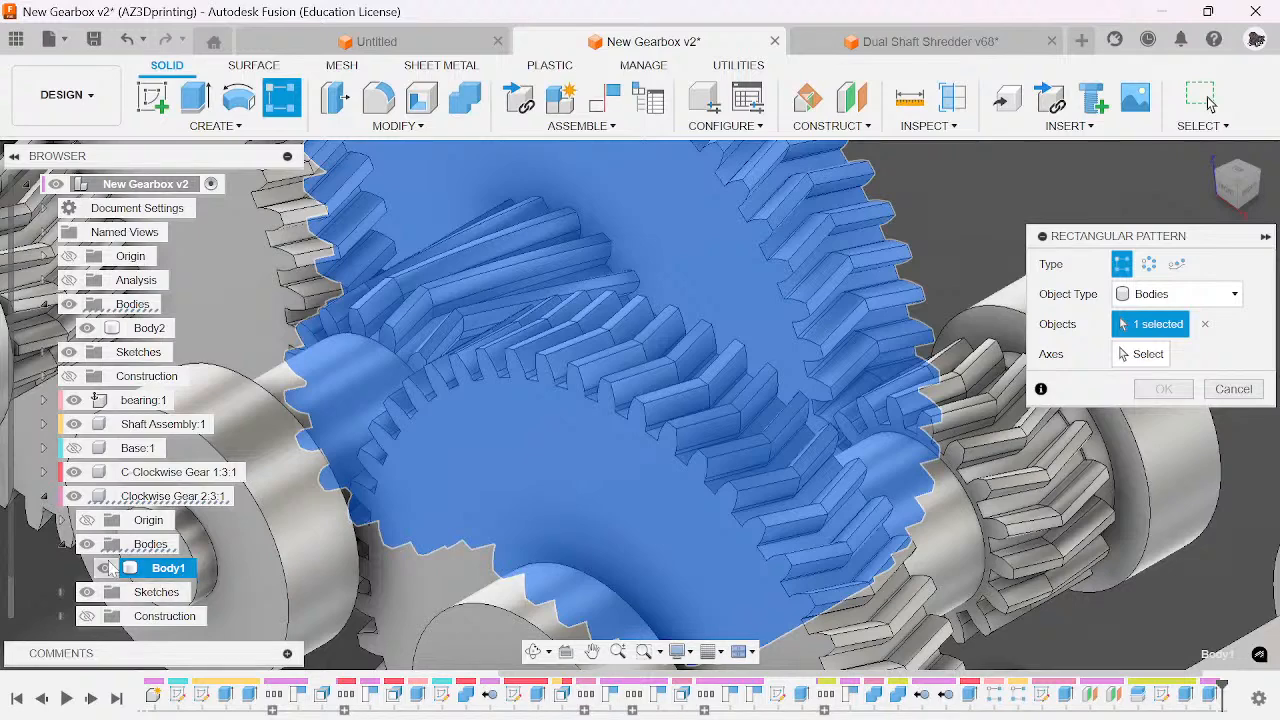
scroll(240, 470, down, 1)
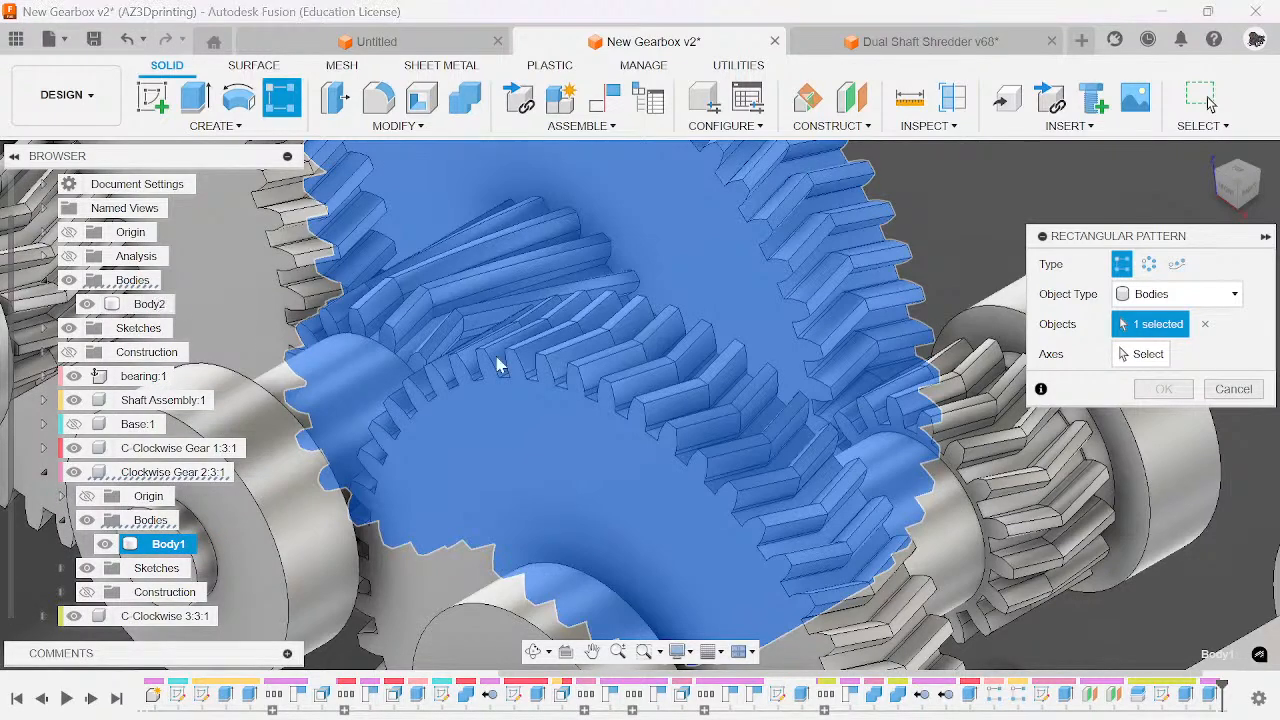
click(1231, 389)
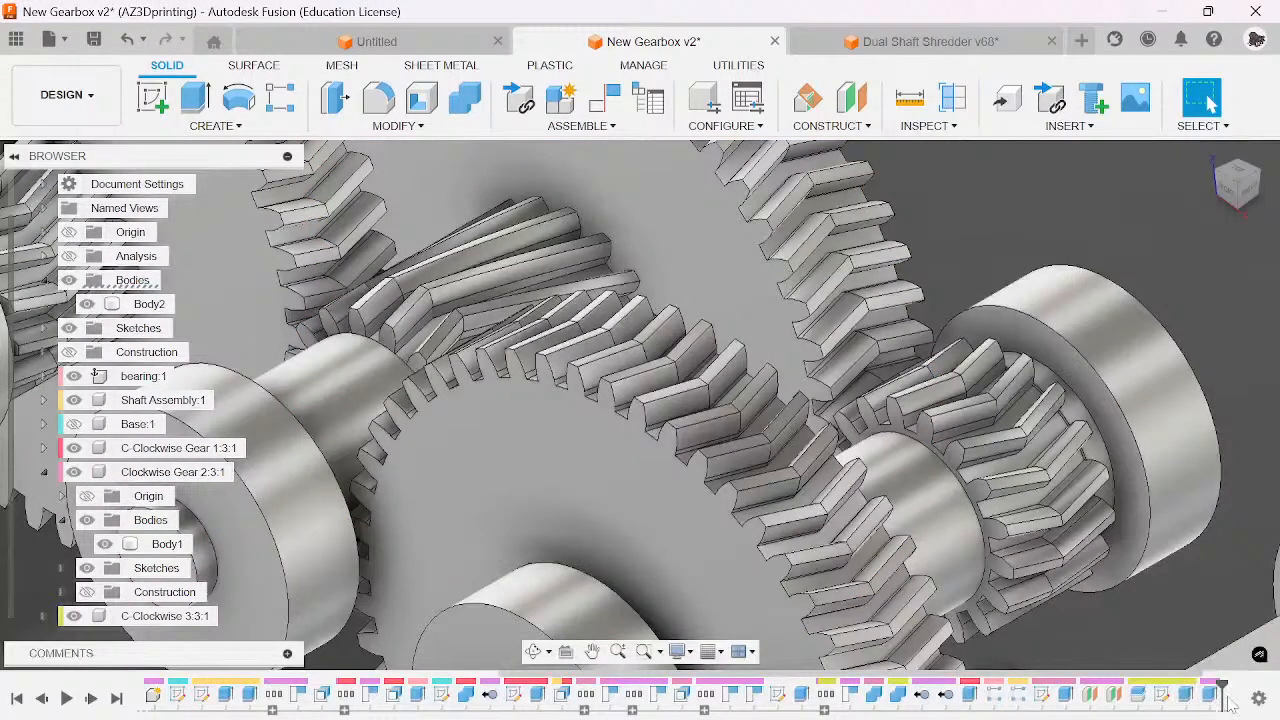
- Delete the top-level spacer extrusion from the timeline and activate the Clockwise Gear 2:3:1 component
click(1218, 691)
right_click(1218, 691)
click(1110, 535)
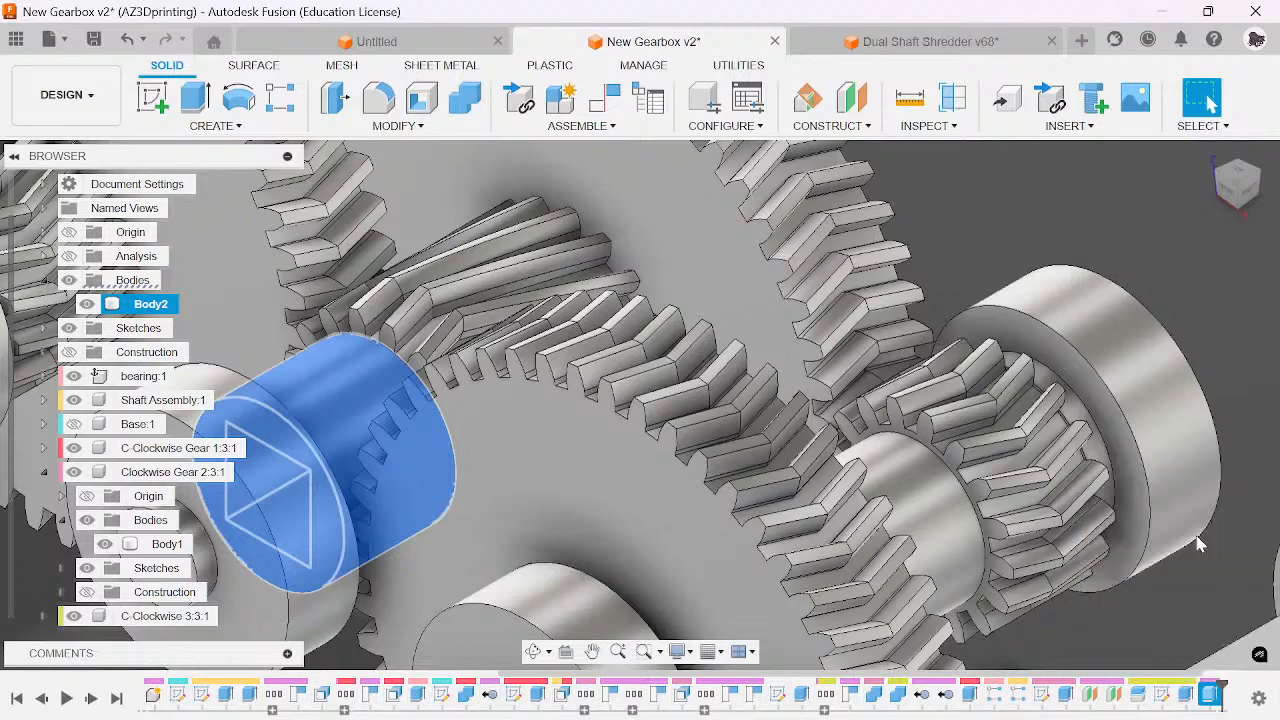
click(263, 455)
click(215, 450)
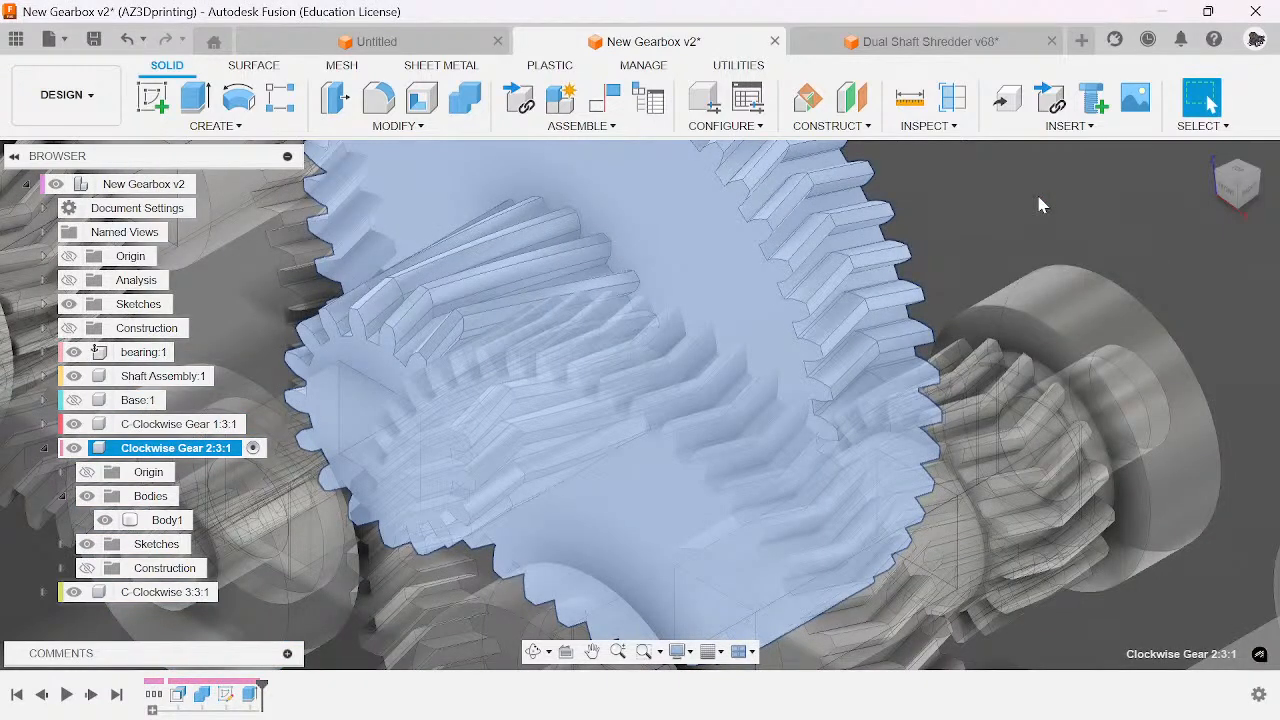
scroll(1090, 242, down, 3)
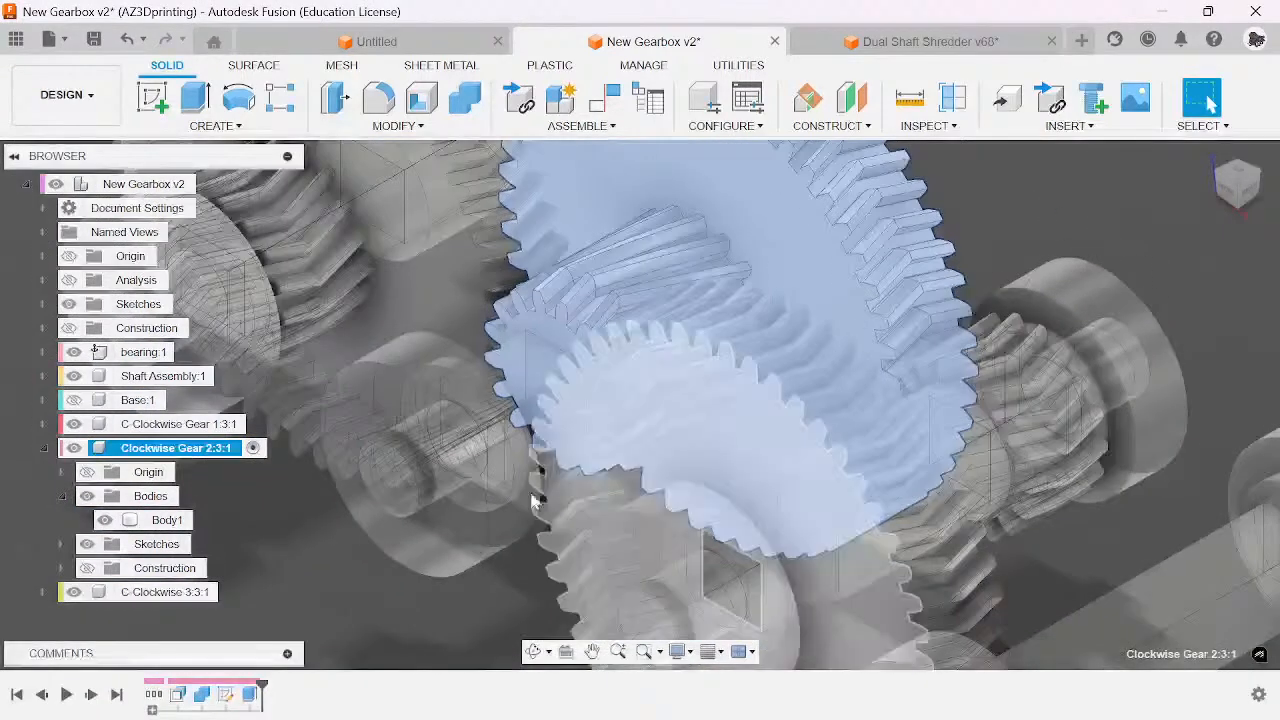
click(457, 545)
click(1119, 229)
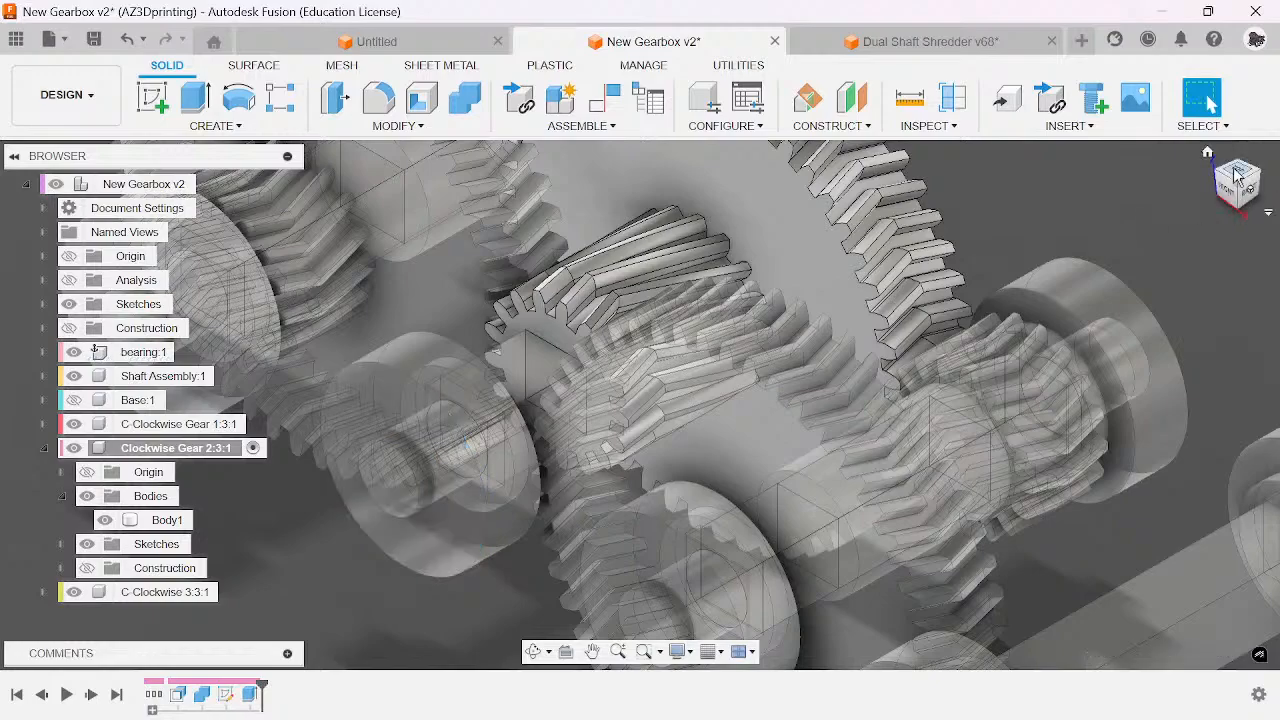
- Extrude the round shaft face above the second shaft's end bearing up to the small gear's end face as a new body
drag(1236, 177, 983, 228)
drag(1229, 171, 700, 385)
key(e)
click(578, 309)
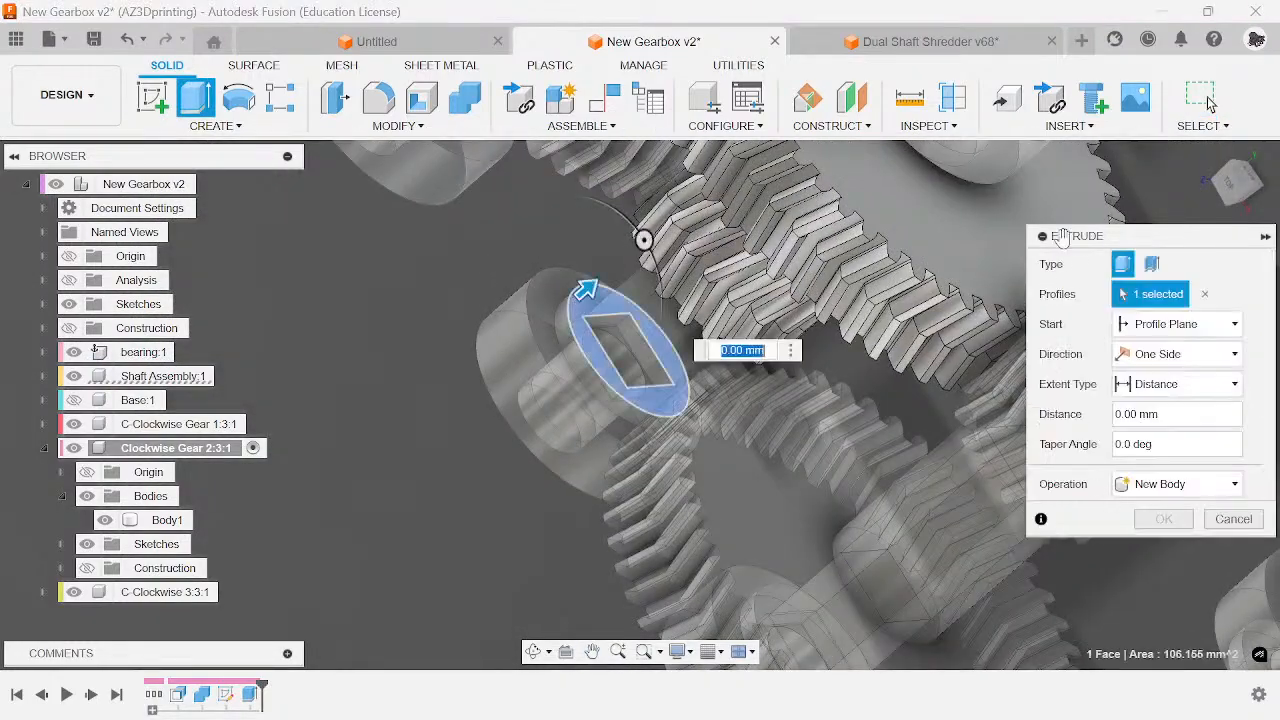
mouse_move(1238, 190)
mouse_down()
mouse_move(1245, 152)
mouse_move(1196, 238)
mouse_up()
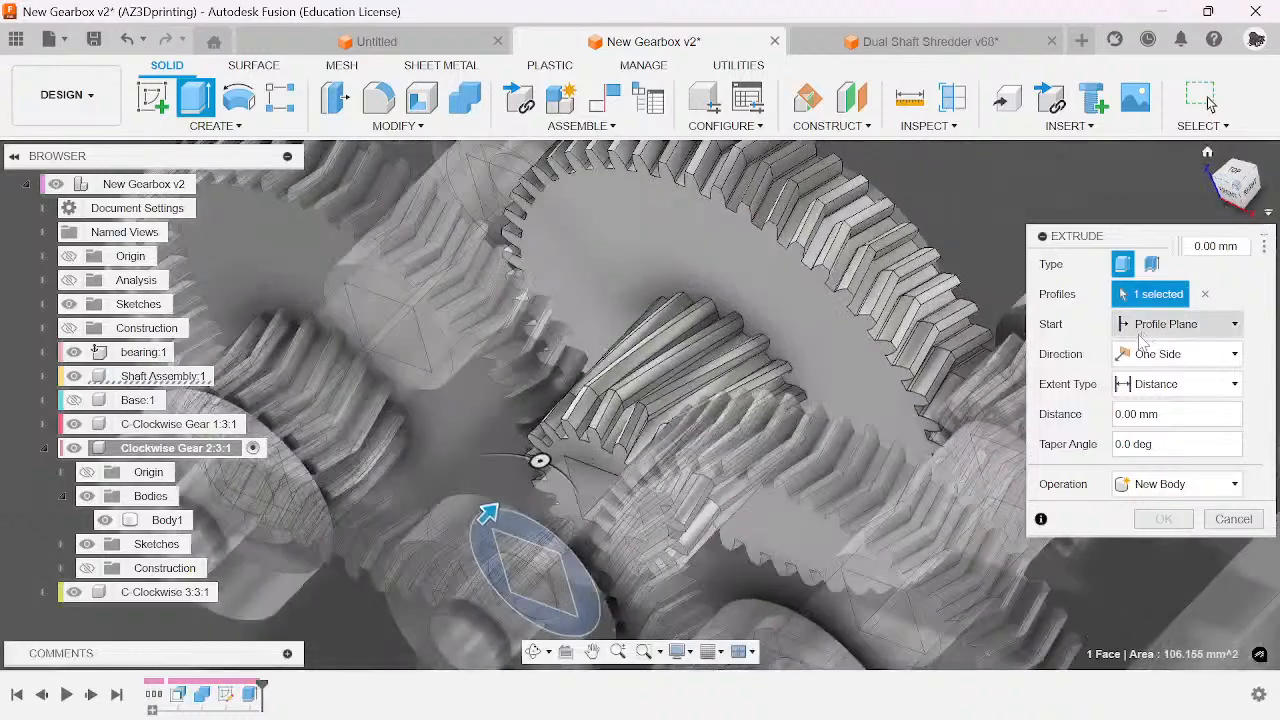
click(1175, 384)
click(1145, 428)
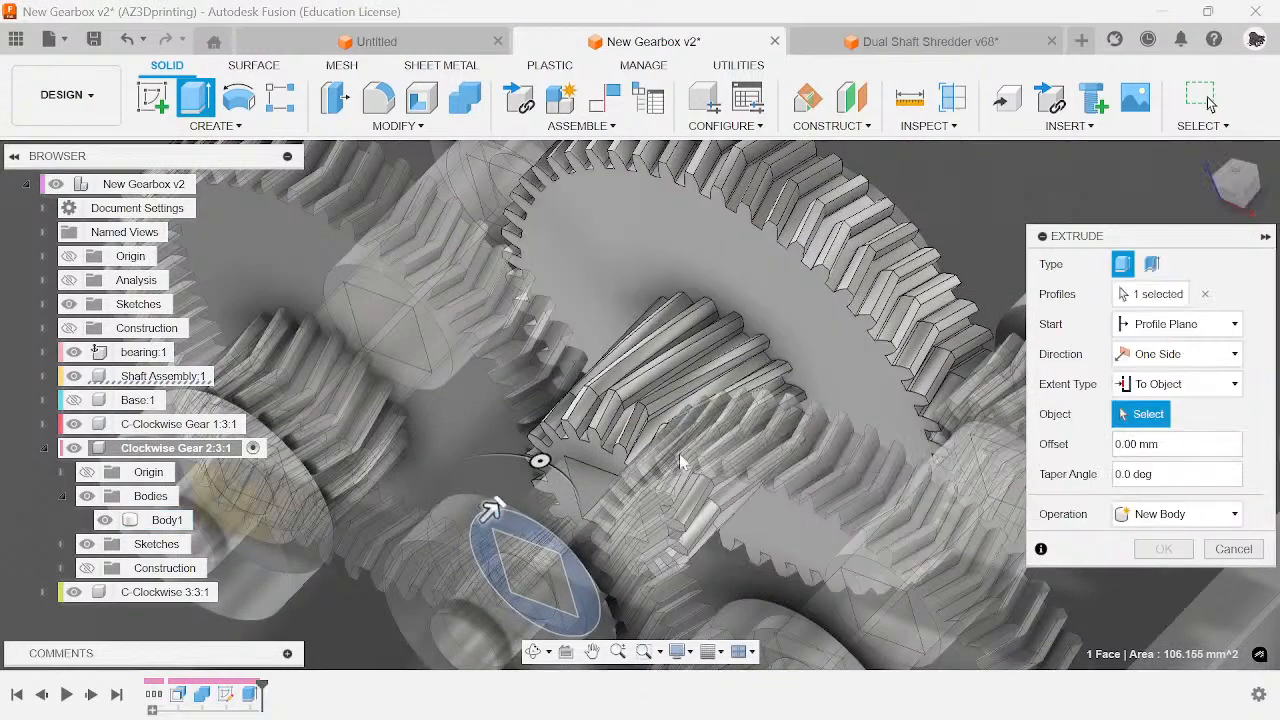
click(588, 459)
click(1190, 574)
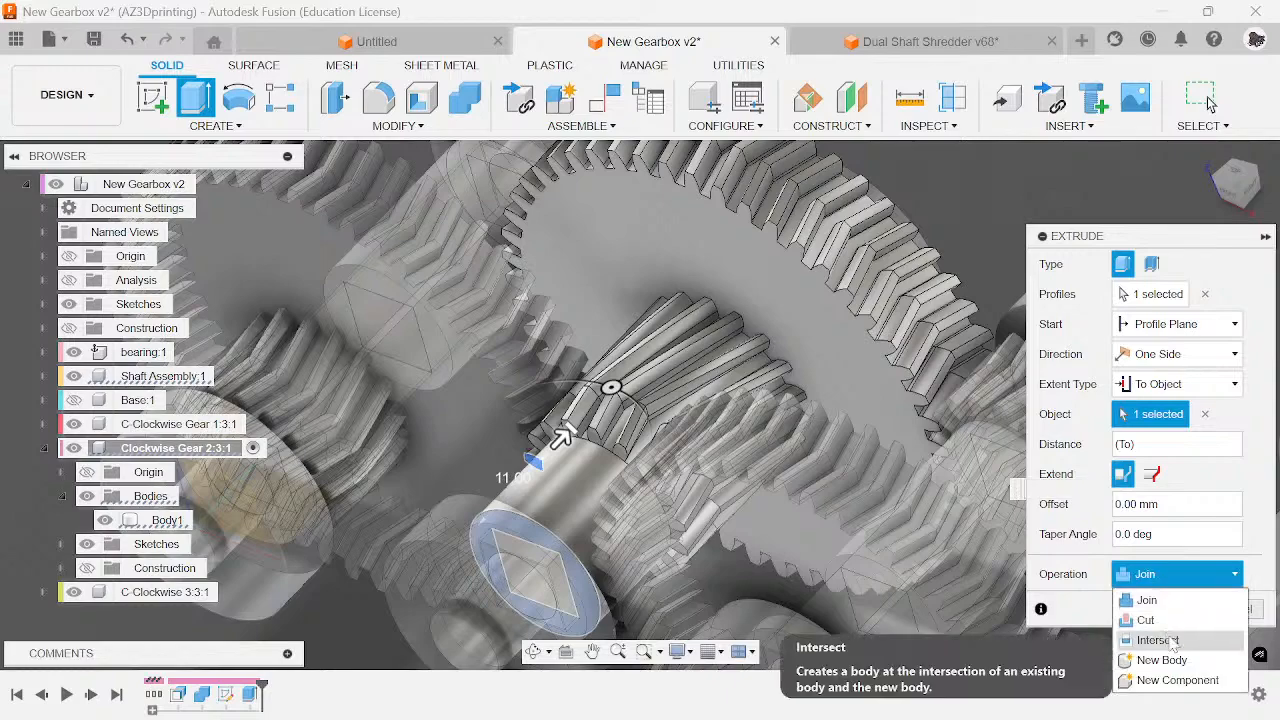
click(1162, 660)
key(Return)
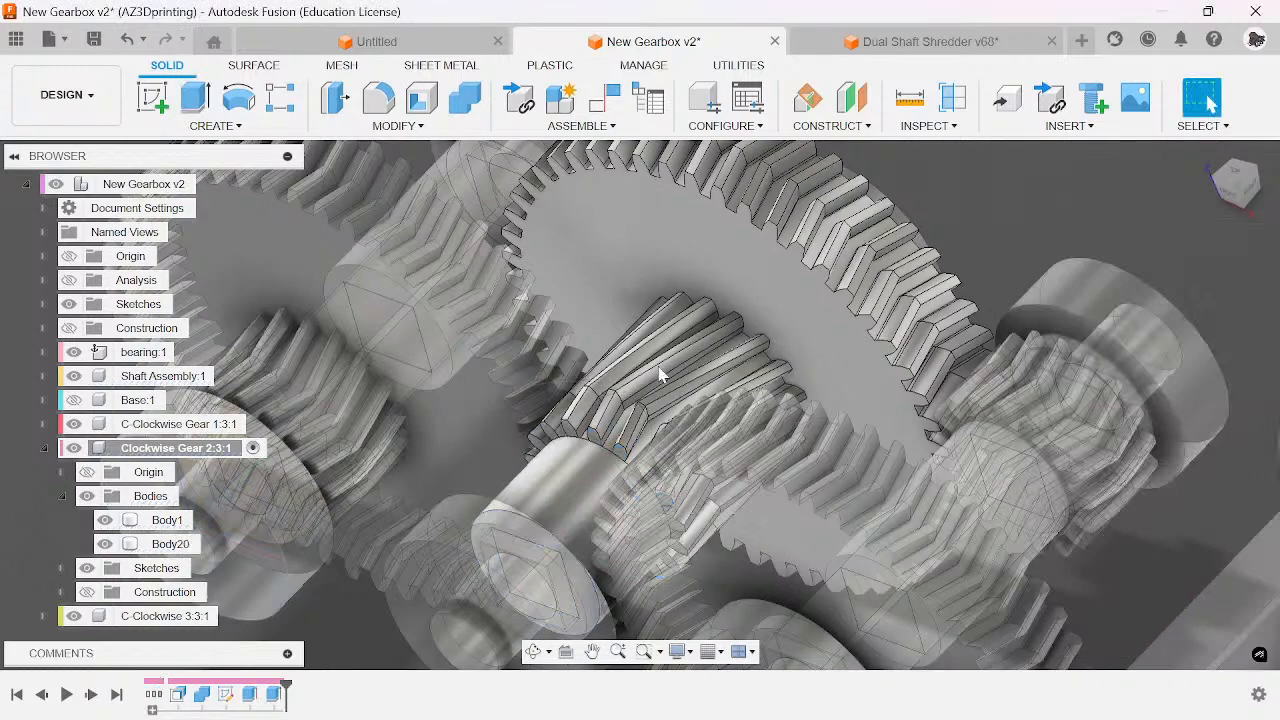
- Reactivate the top-level assembly and roll the timeline forward past the last gear pattern
scroll(534, 342, down, 3)
scroll(660, 352, down, 1)
middle_drag(1066, 298, 940, 221)
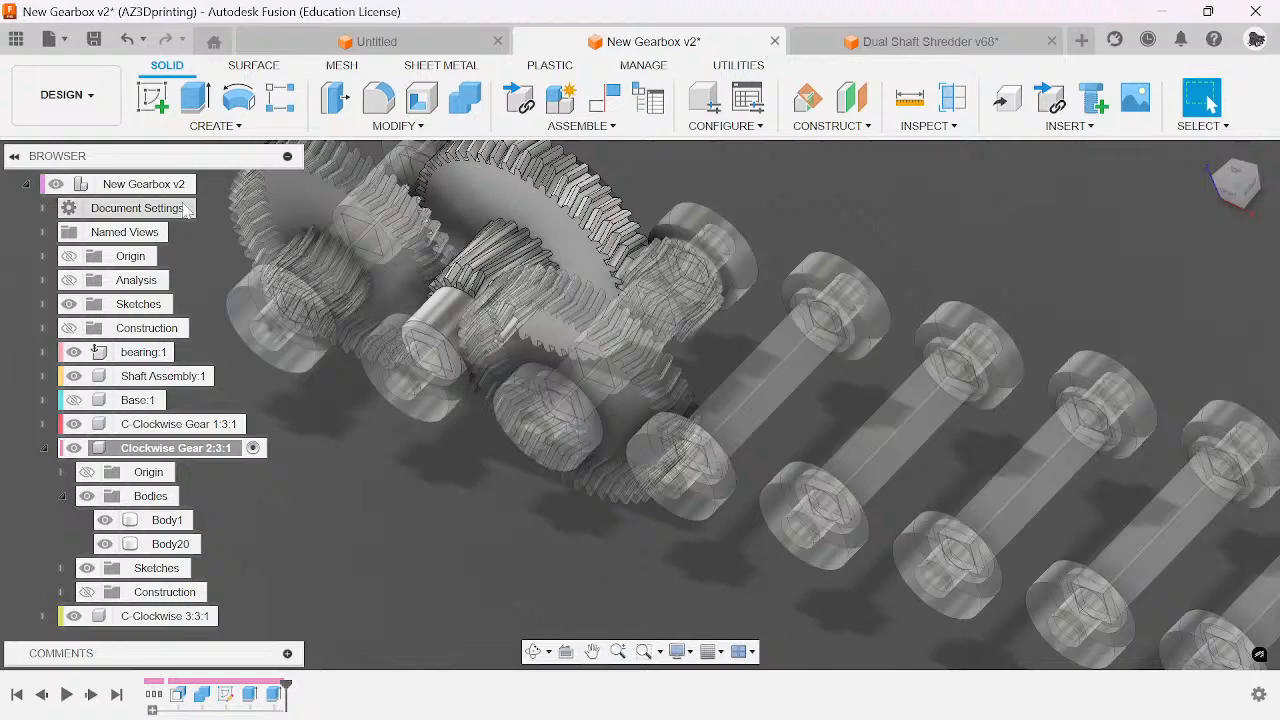
click(206, 184)
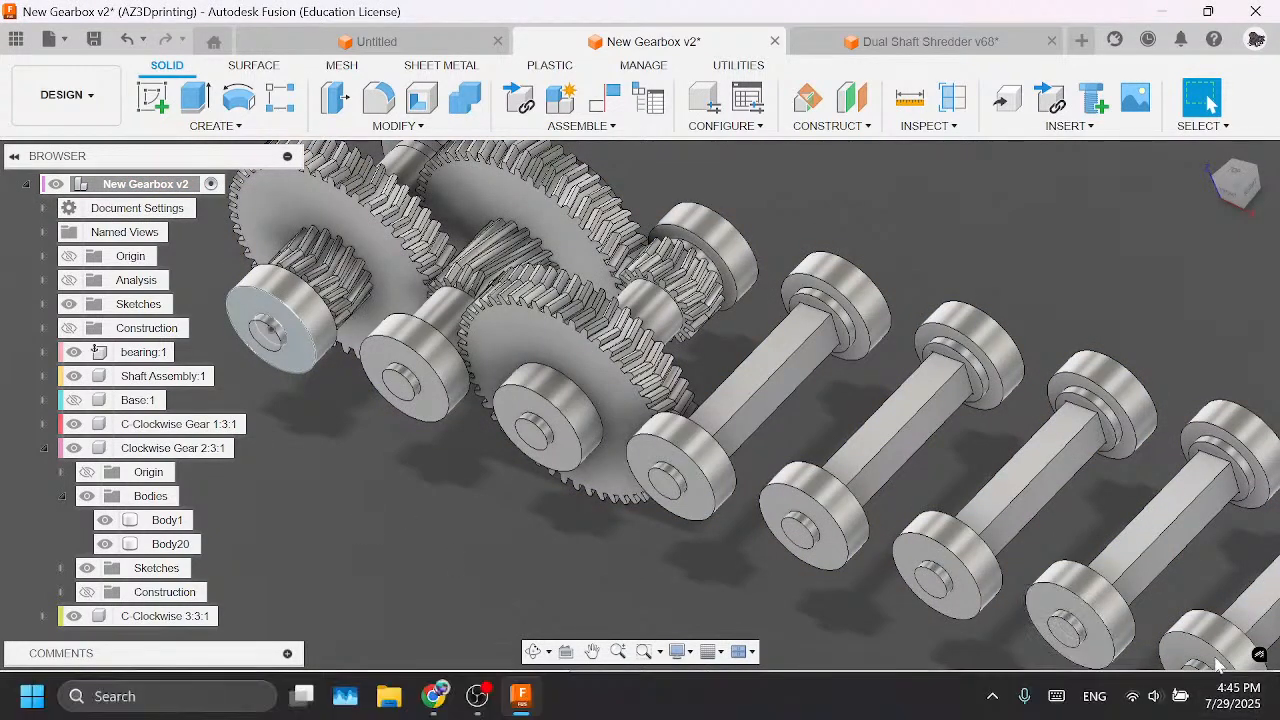
drag(1198, 692, 1215, 704)
right_click(1213, 700)
click(618, 565)
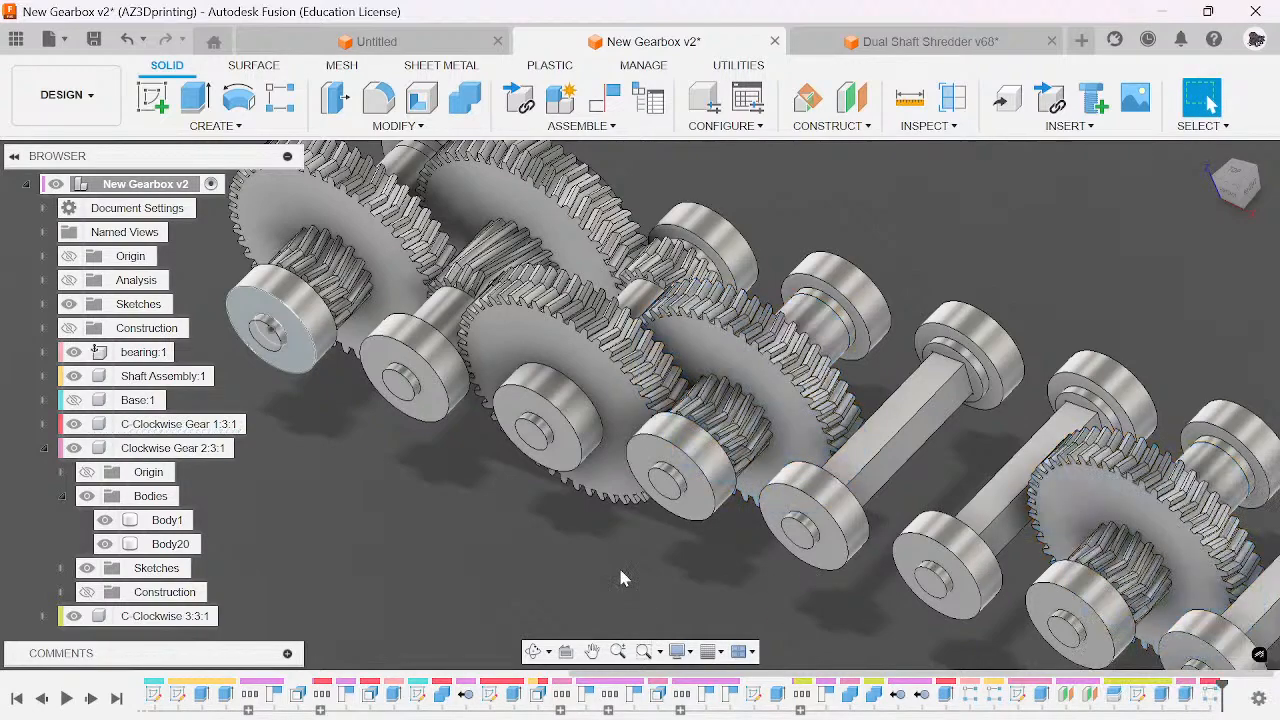
- Examine the patterned gears along the shafts and the settings of the last rectangular pattern
scroll(618, 565, down, 3)
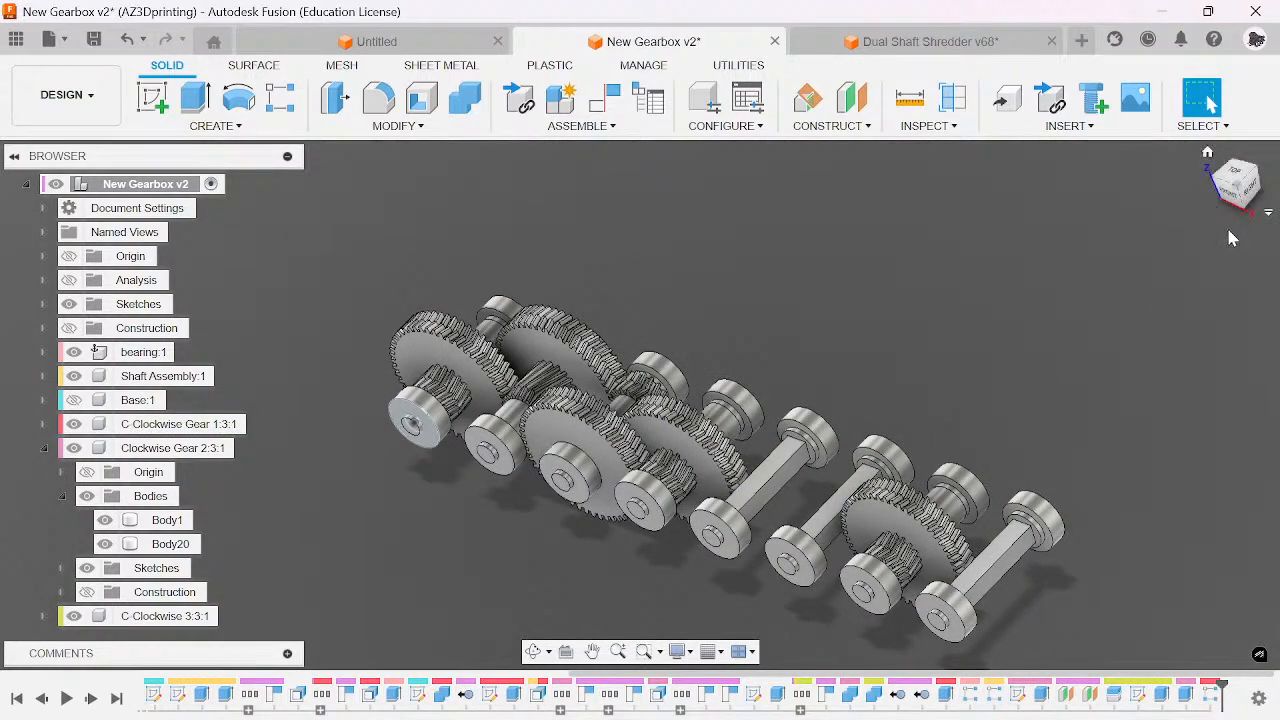
drag(1237, 185, 1165, 215)
middle_drag(1168, 215, 948, 183)
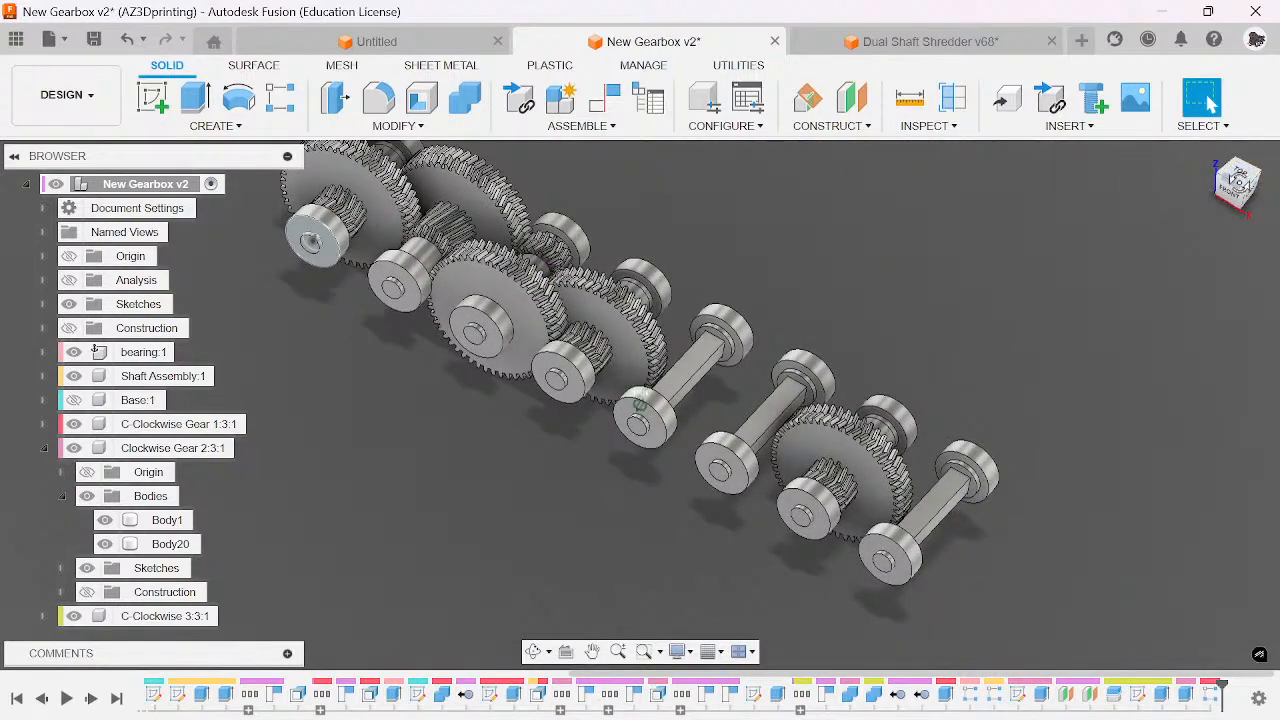
drag(1237, 182, 1232, 222)
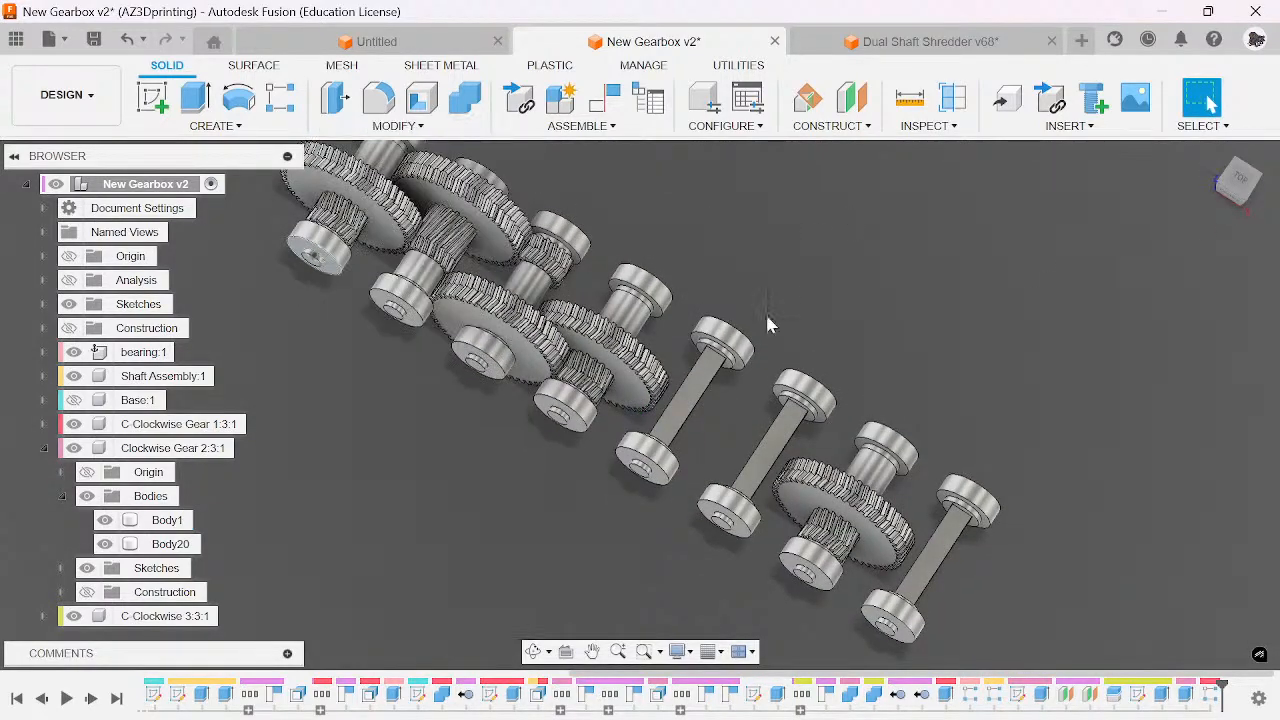
scroll(768, 323, down, 2)
scroll(617, 370, up, 4)
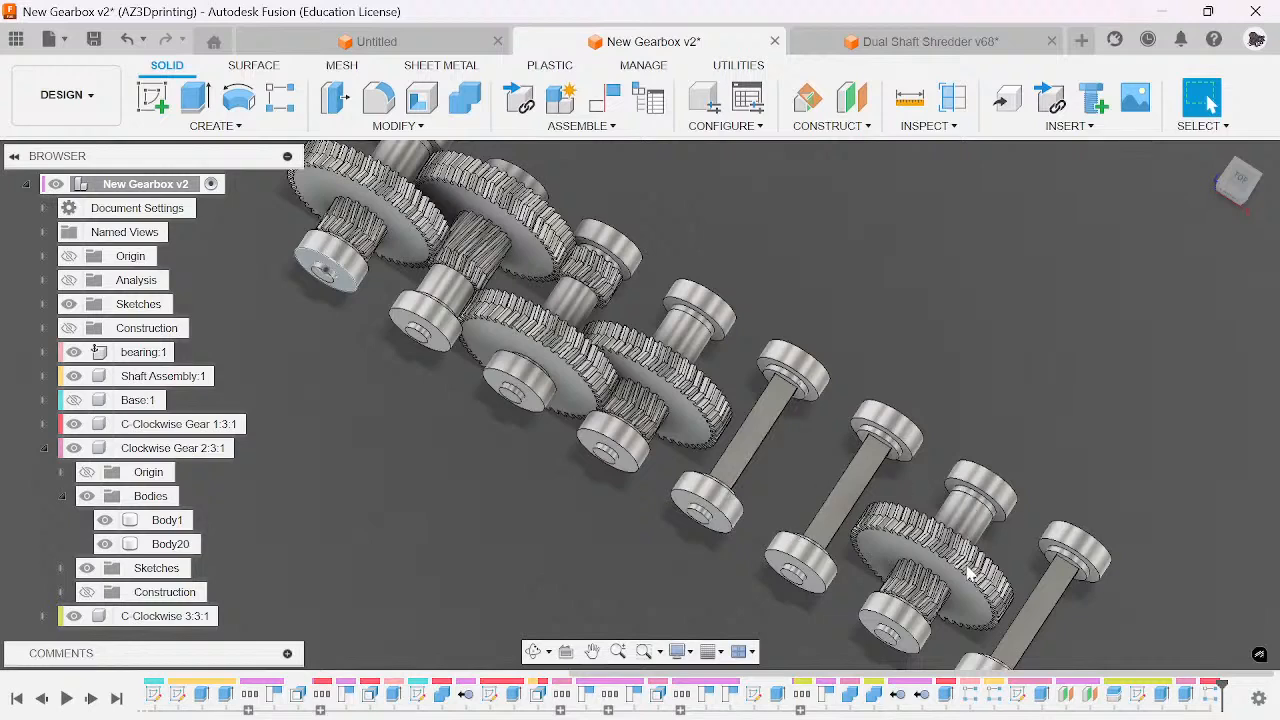
right_click(1209, 694)
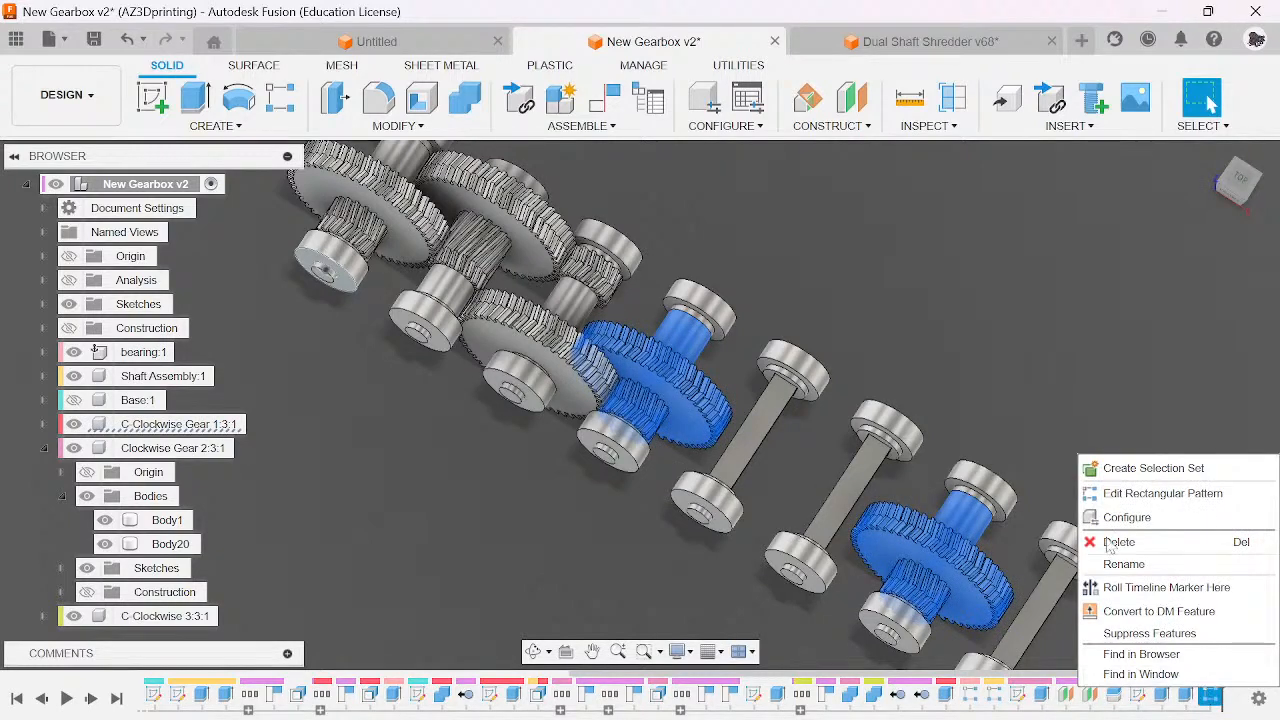
click(1193, 493)
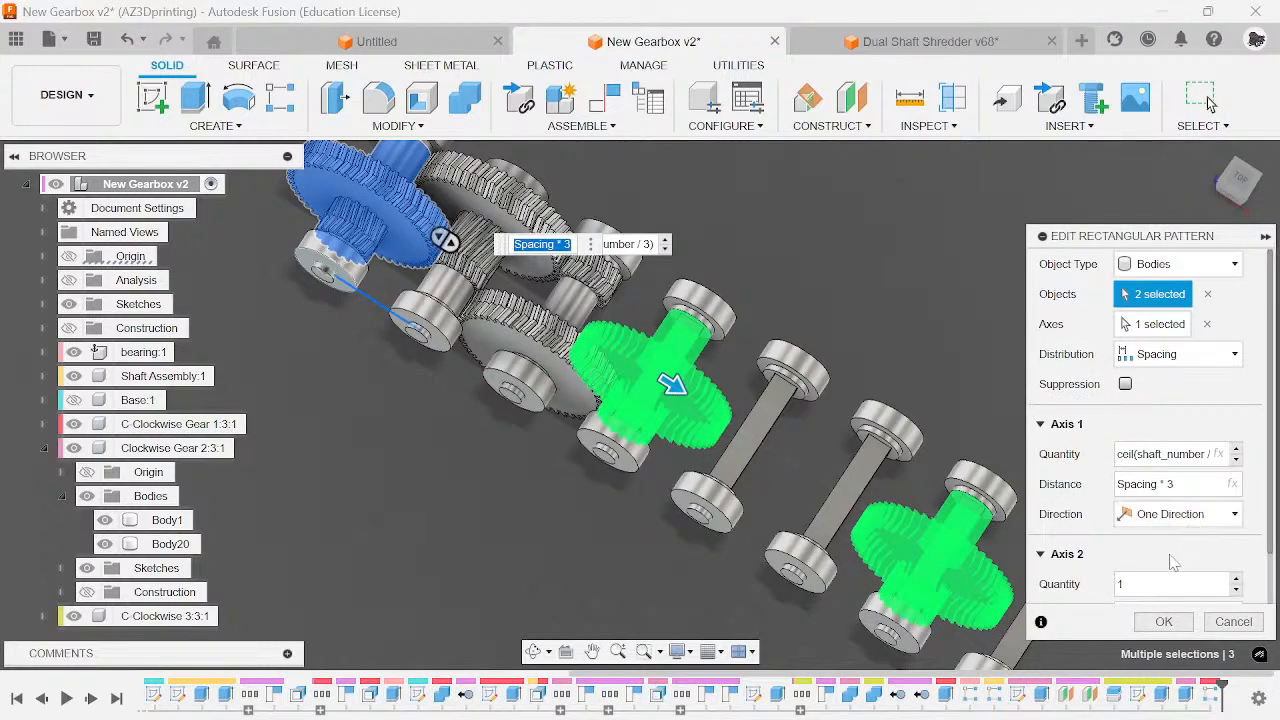
click(1233, 622)
- Roll the timeline back to just before the last rectangular gear pattern
scroll(1024, 536, down, 3)
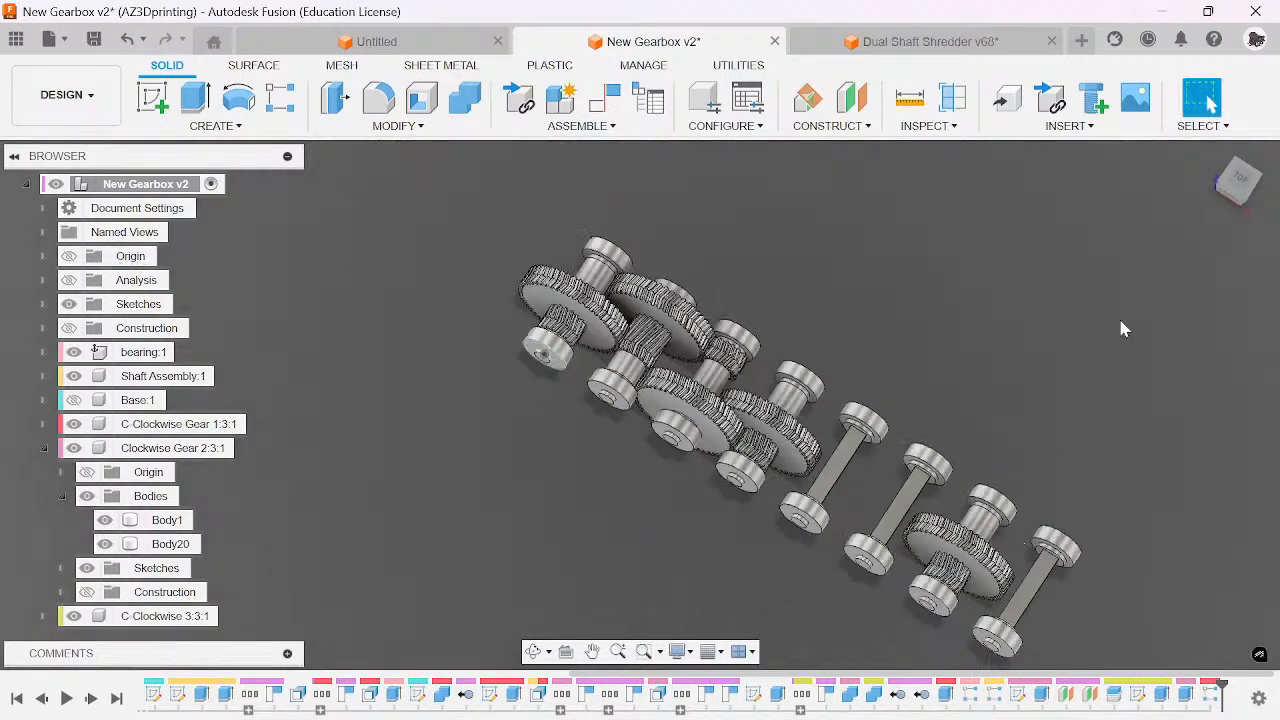
click(1237, 176)
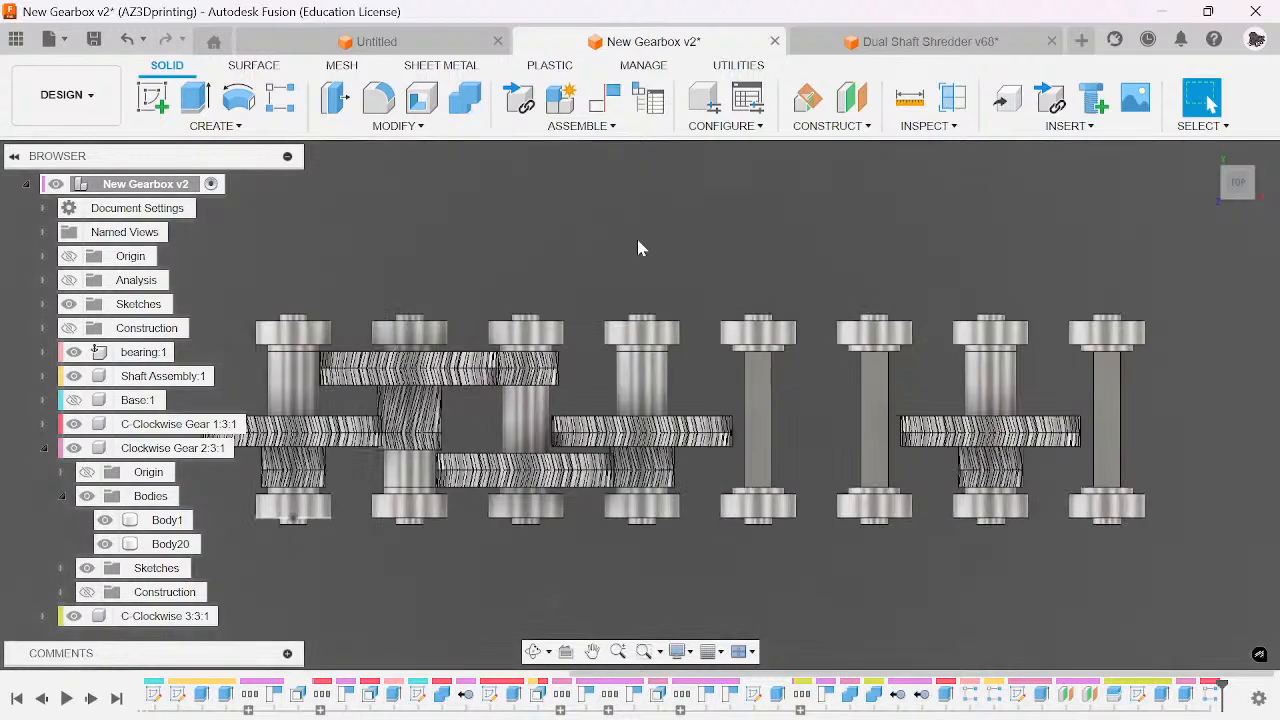
click(281, 97)
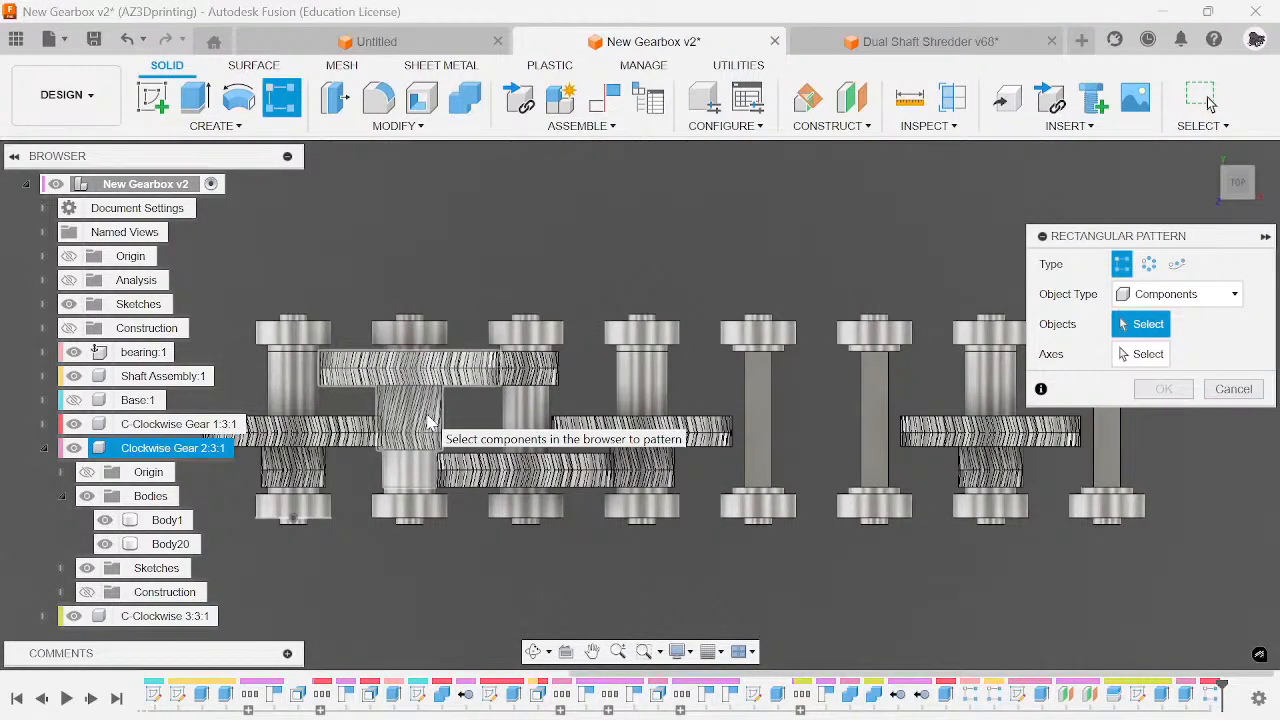
click(1246, 390)
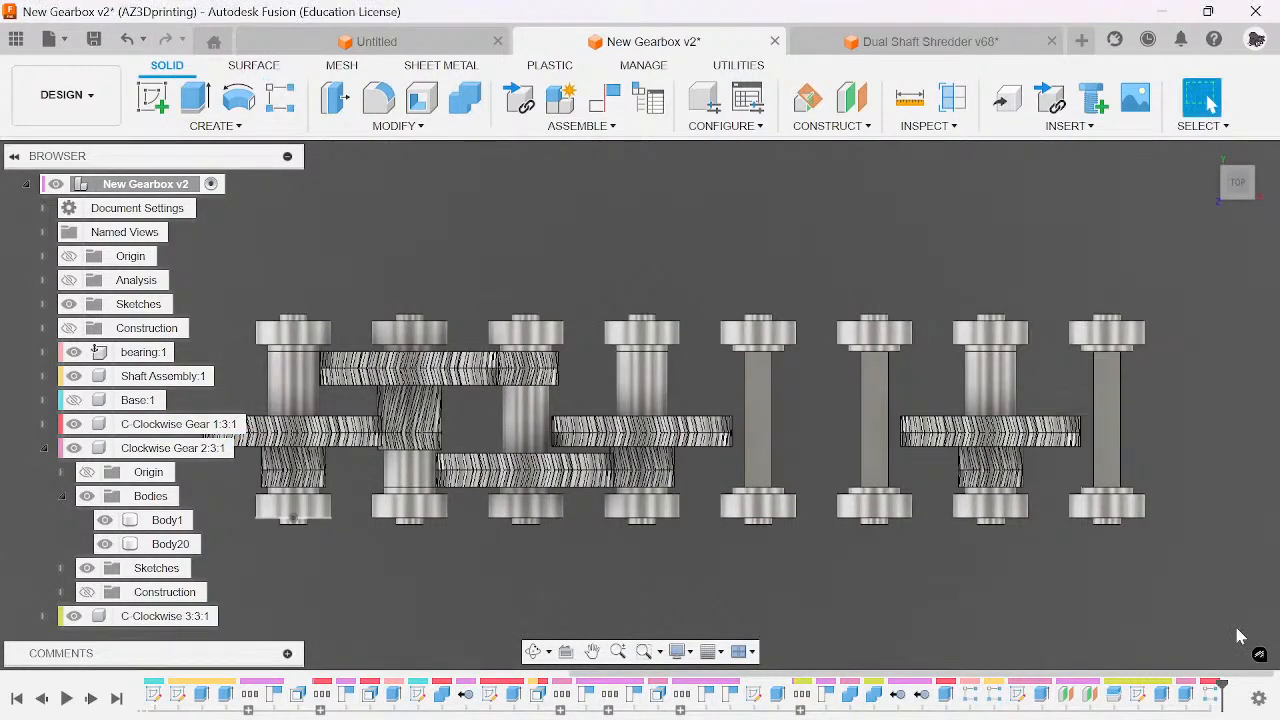
drag(1222, 690, 1200, 690)
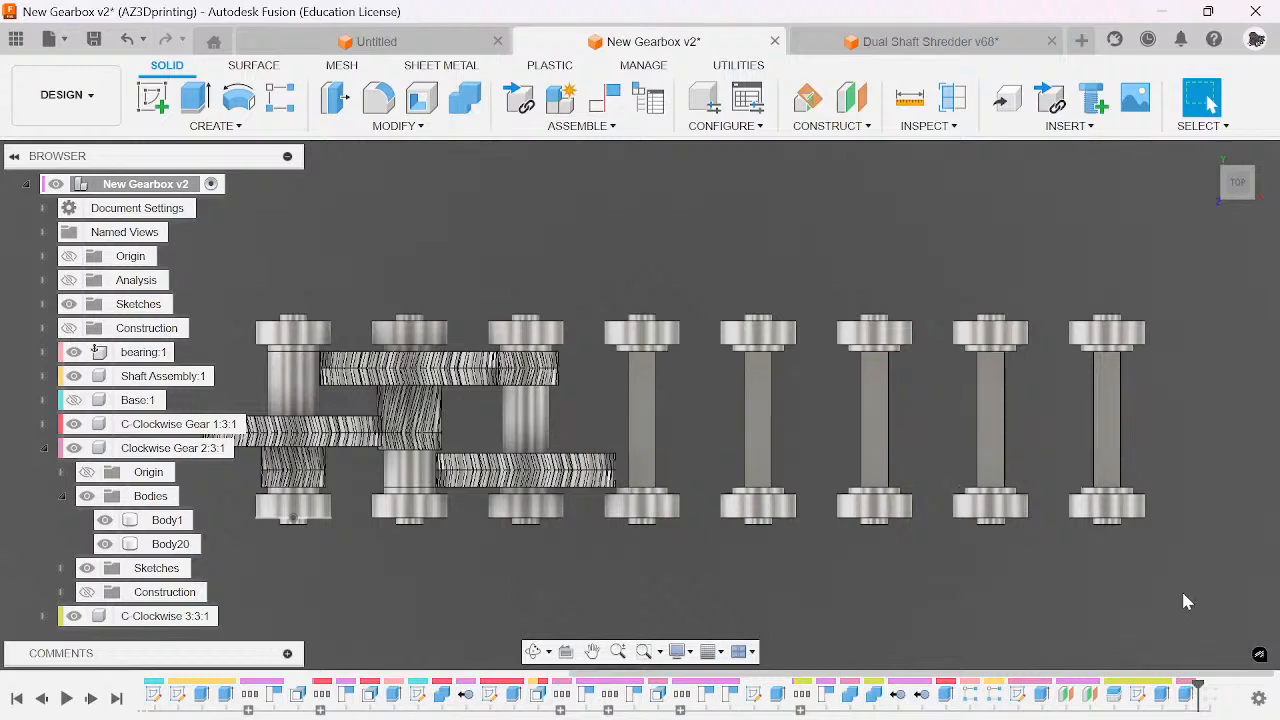
- Hide the bearings and shaft assembly, and select the bottom faces of the square bores in the second and third gear sets for Offset Face
key(q)
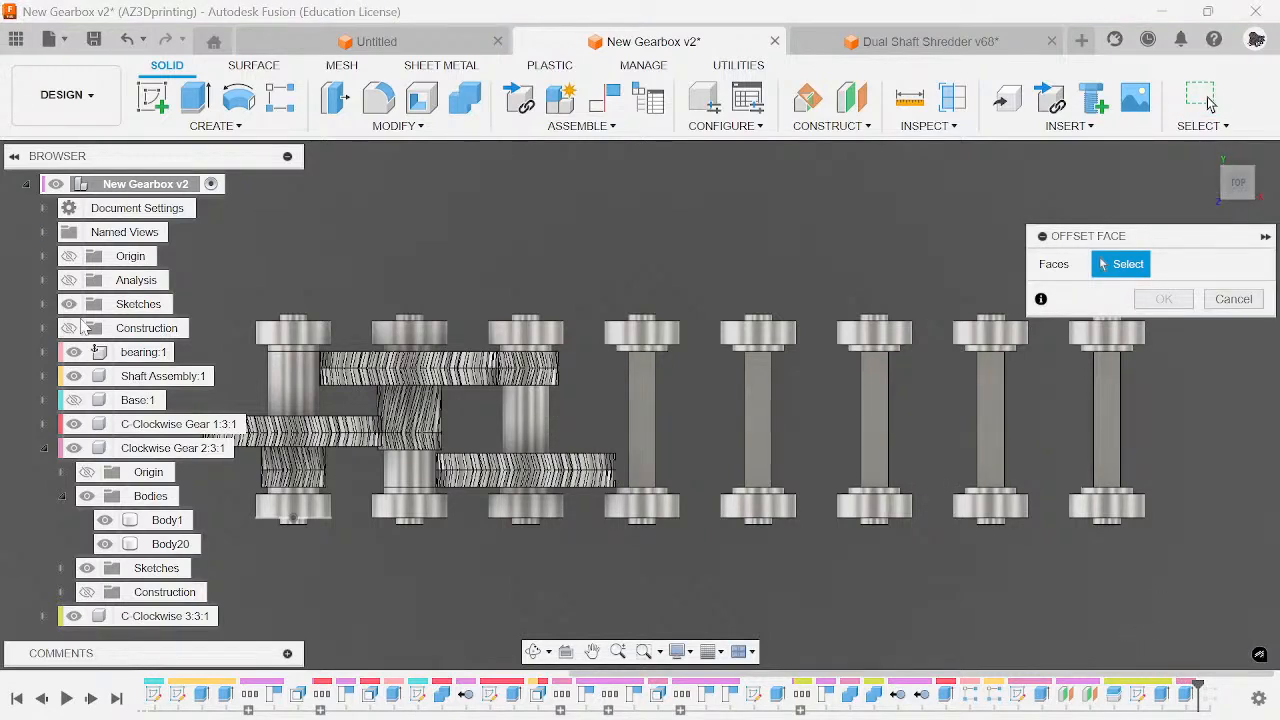
click(74, 376)
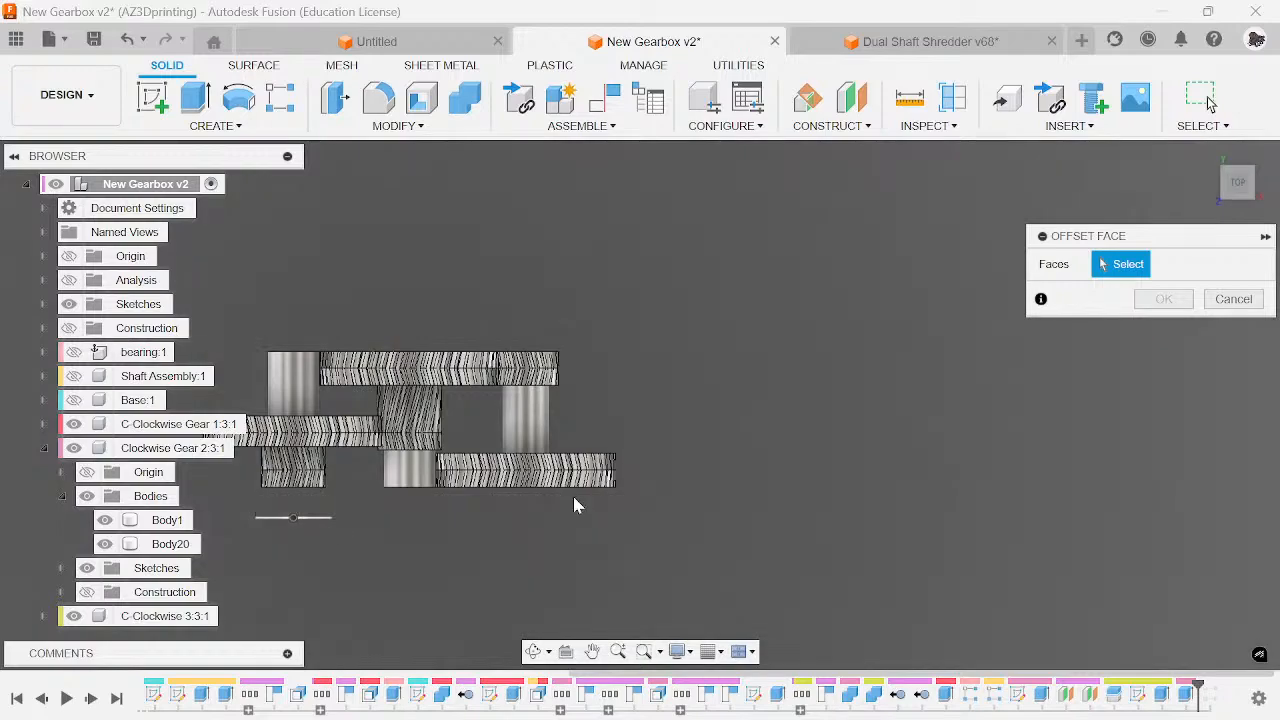
scroll(574, 503, up, 8)
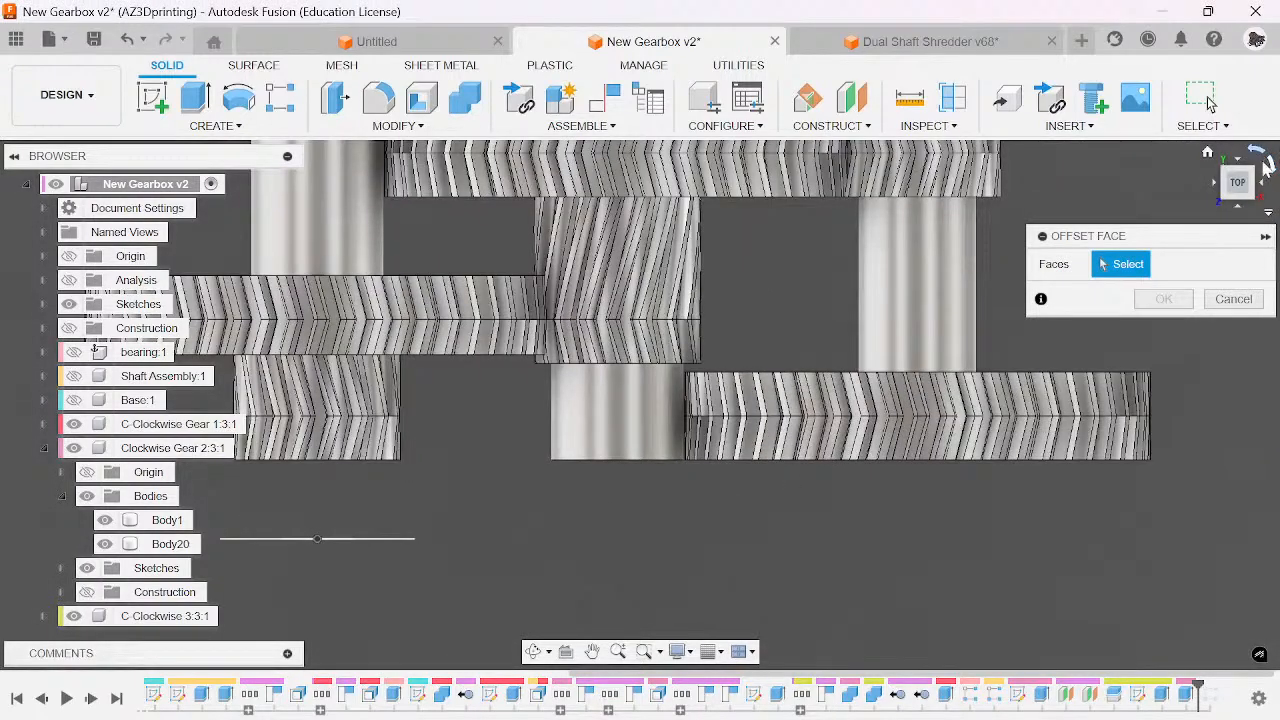
click(1259, 186)
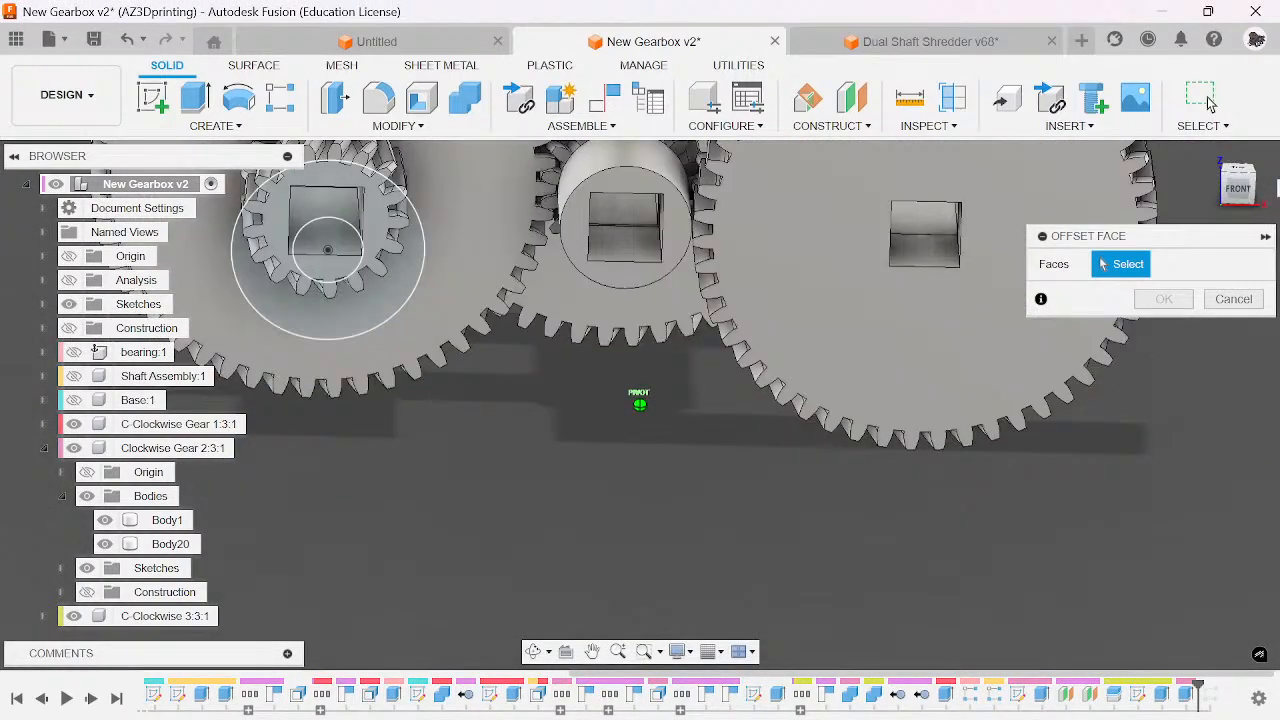
middle_drag(889, 257, 873, 372)
scroll(923, 338, up, 4)
click(911, 329)
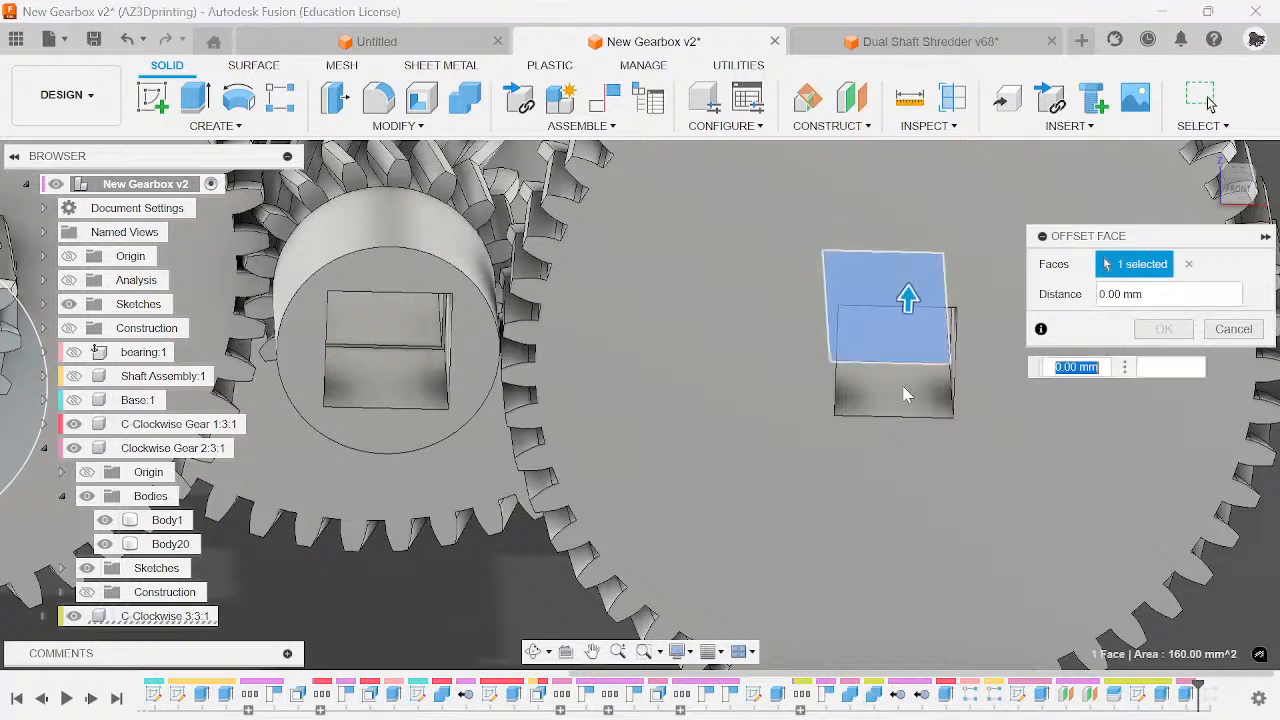
click(903, 395)
click(386, 375)
click(376, 260)
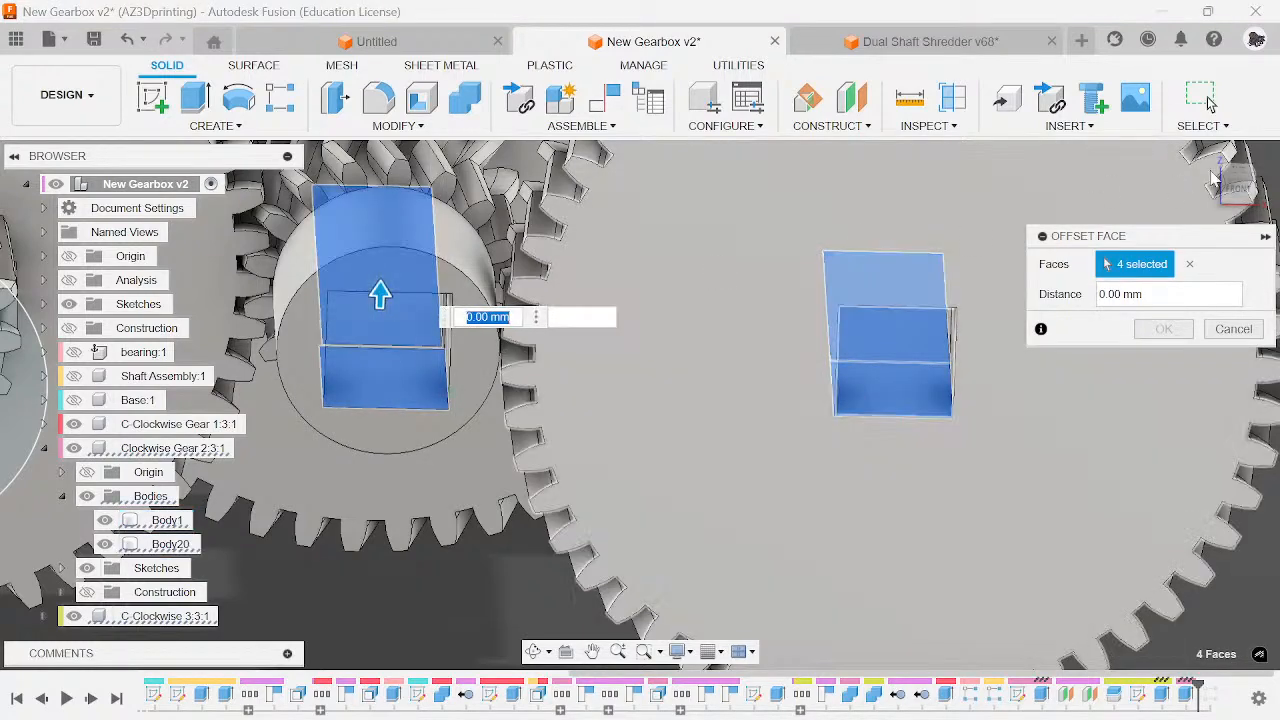
- Add the side faces on both sides of the second and third gear sets' square bores to the offset selection
click(1240, 180)
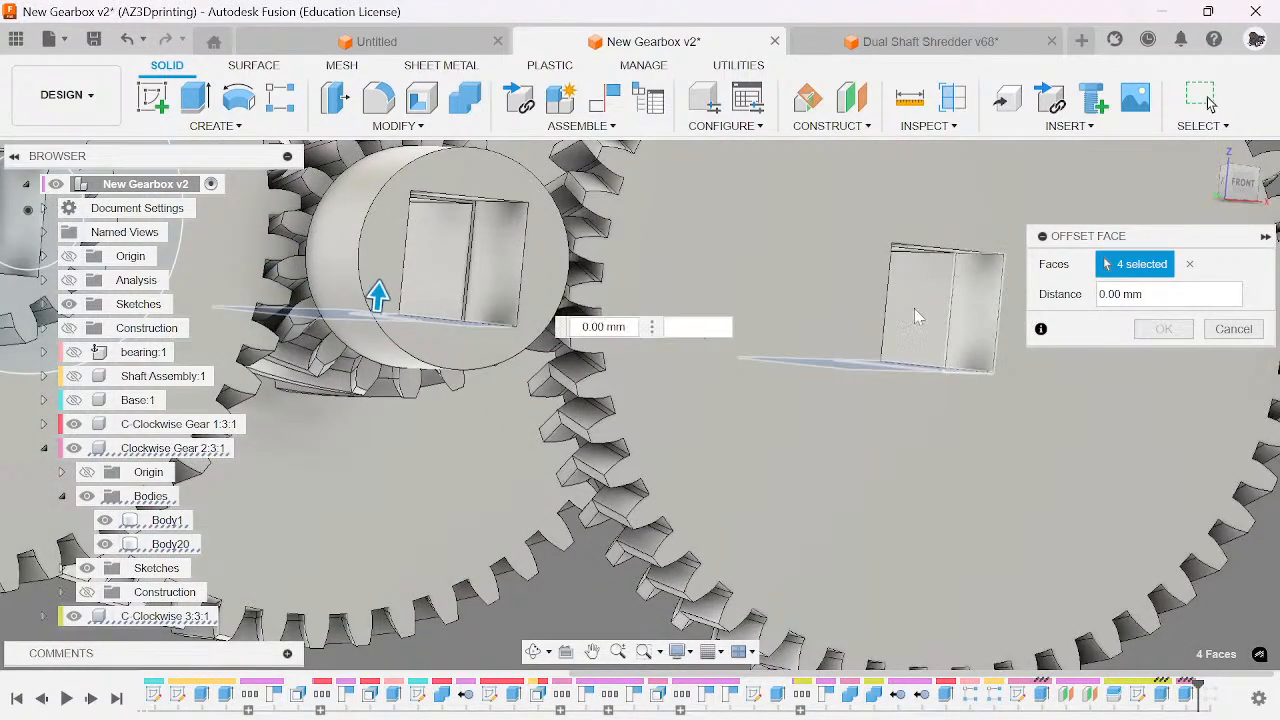
click(965, 312)
click(872, 310)
click(528, 292)
click(434, 260)
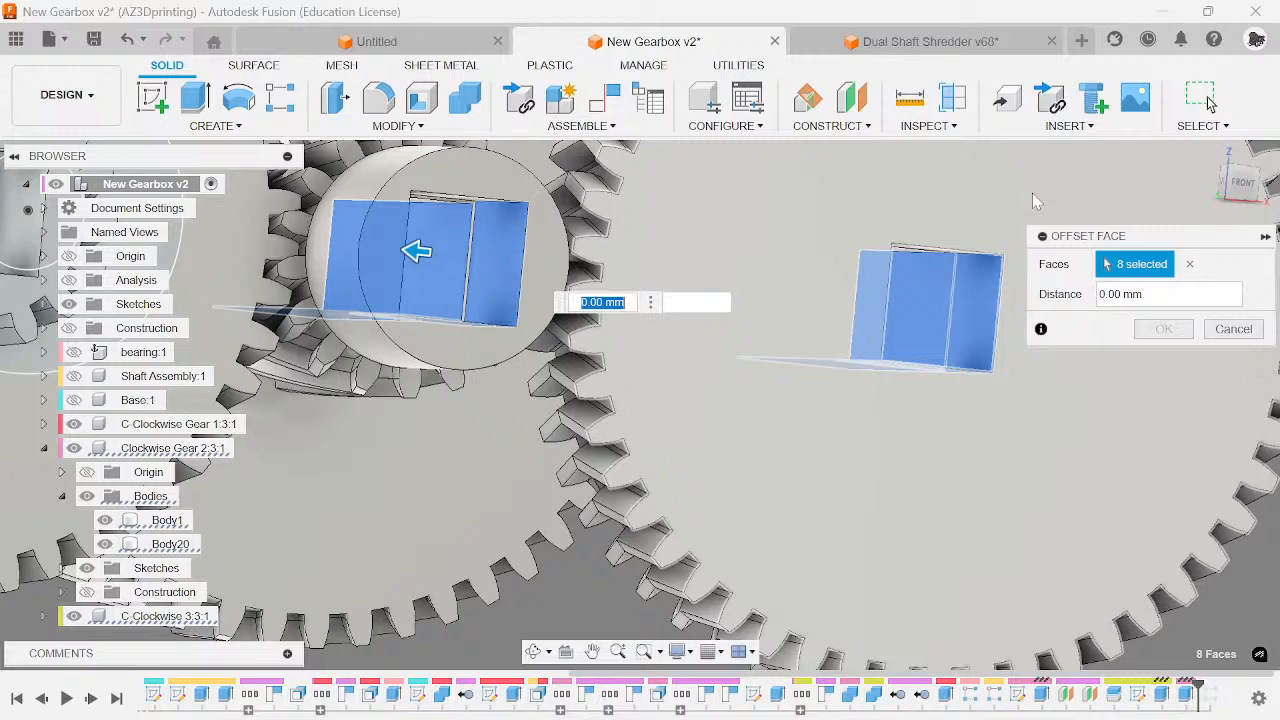
click(1240, 180)
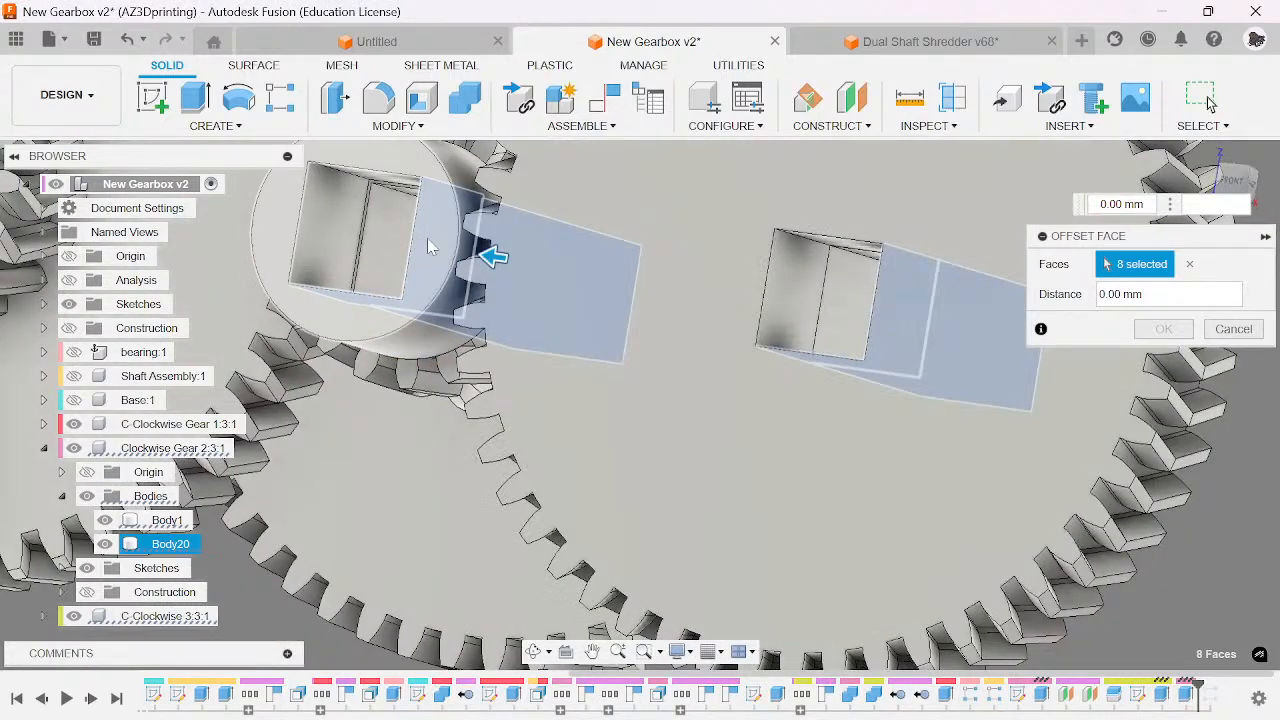
click(395, 244)
click(330, 230)
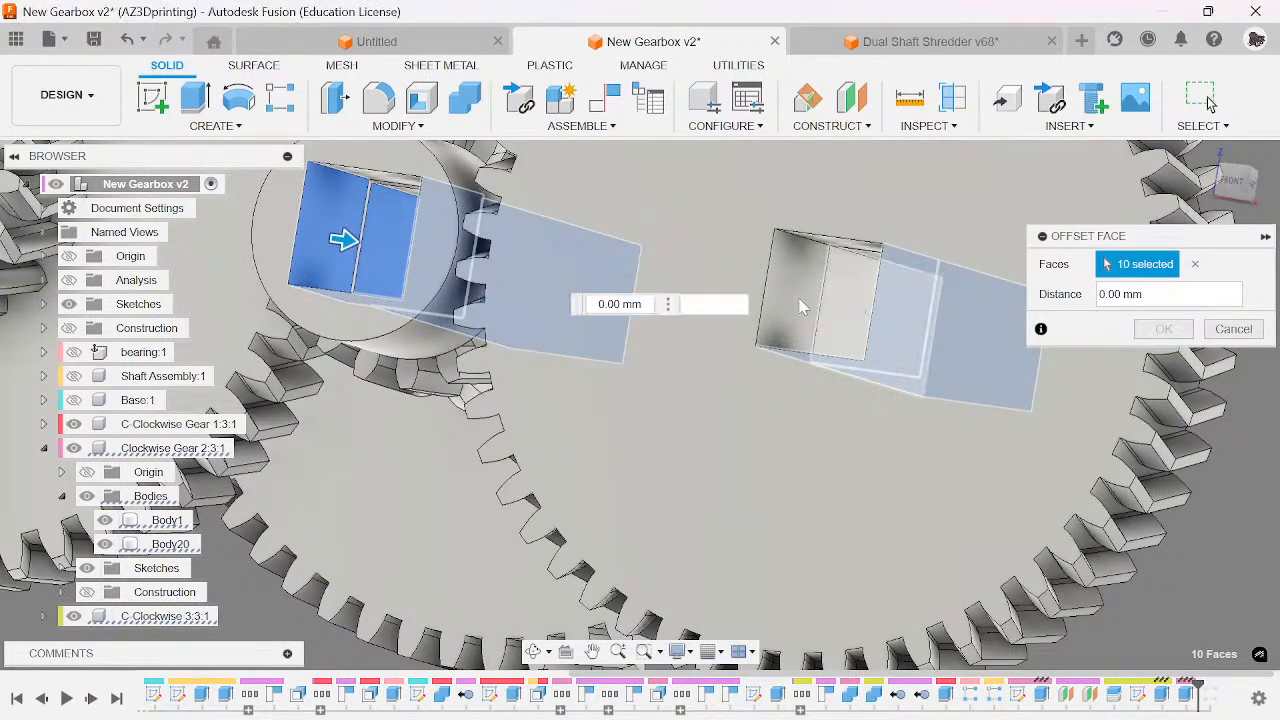
click(848, 300)
click(792, 290)
- Add the top faces of both square bores and offset all selected bore faces by -0.2 mm
shift+middle_drag(900, 330, 865, 255)
click(862, 248)
click(855, 203)
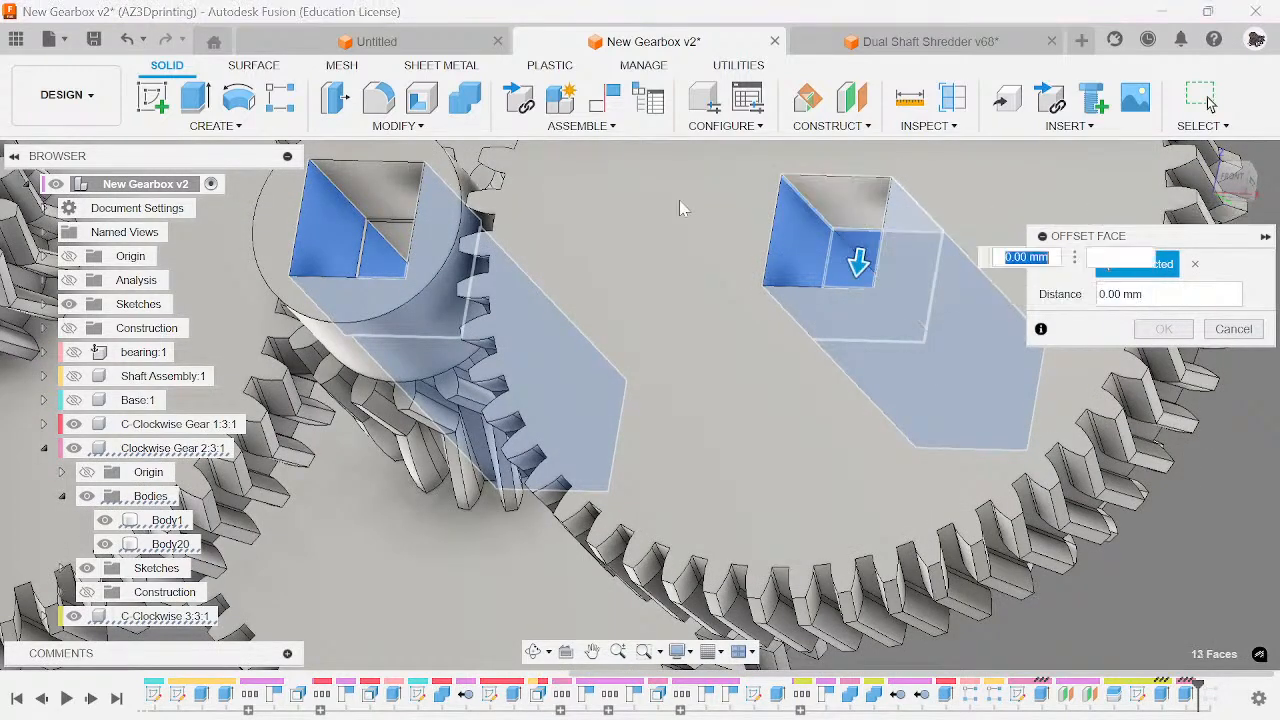
click(403, 243)
click(405, 203)
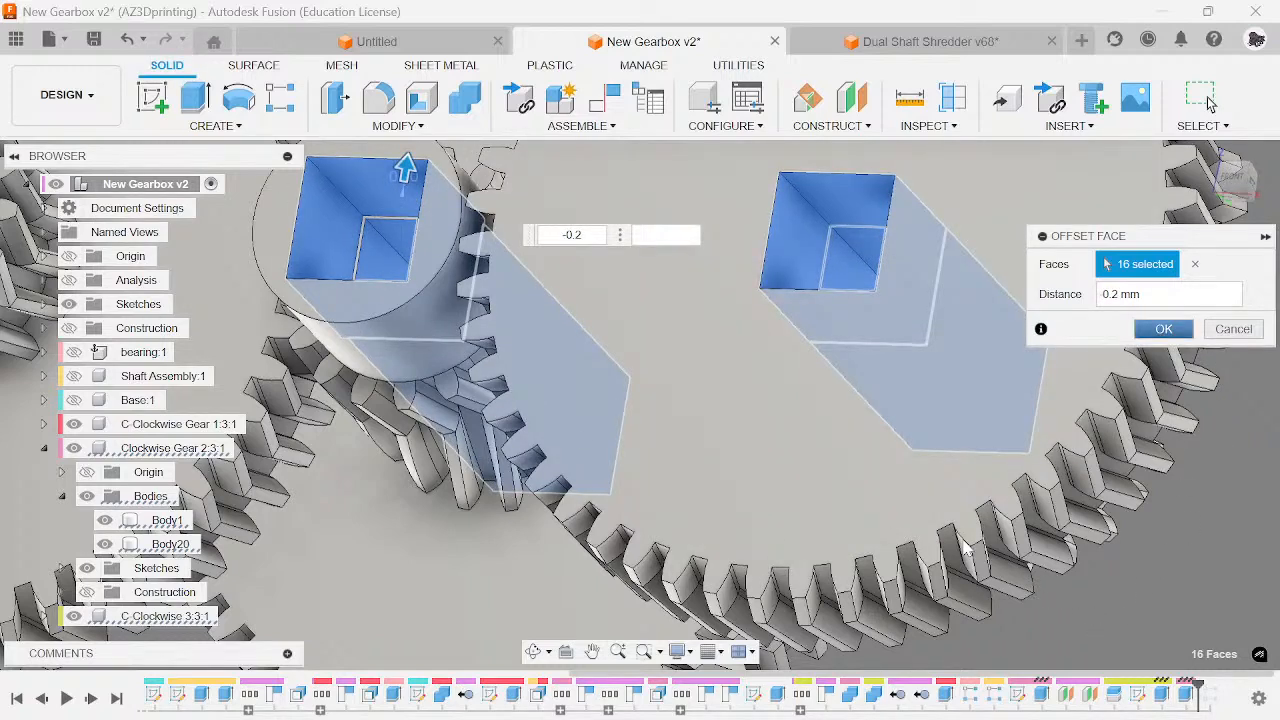
click(1207, 96)
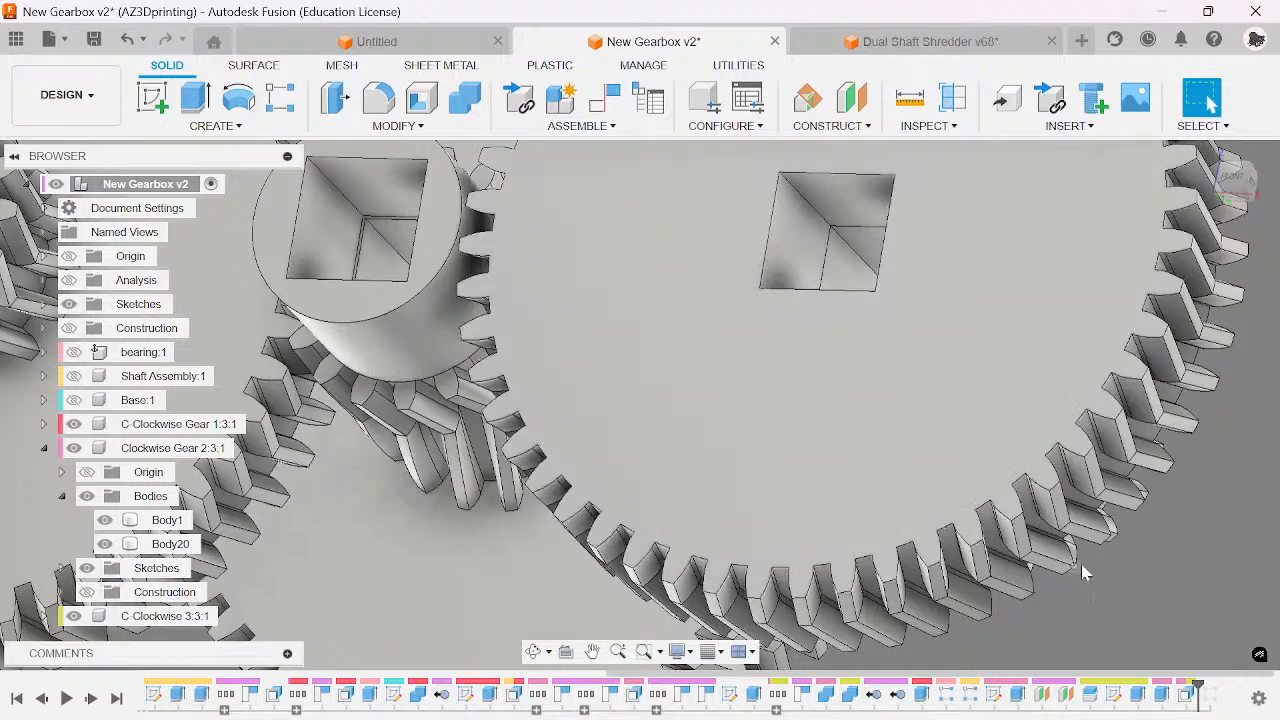
- Compare the square bore edge lengths of the third and first gears, hiding the sketches only for this check
click(879, 281)
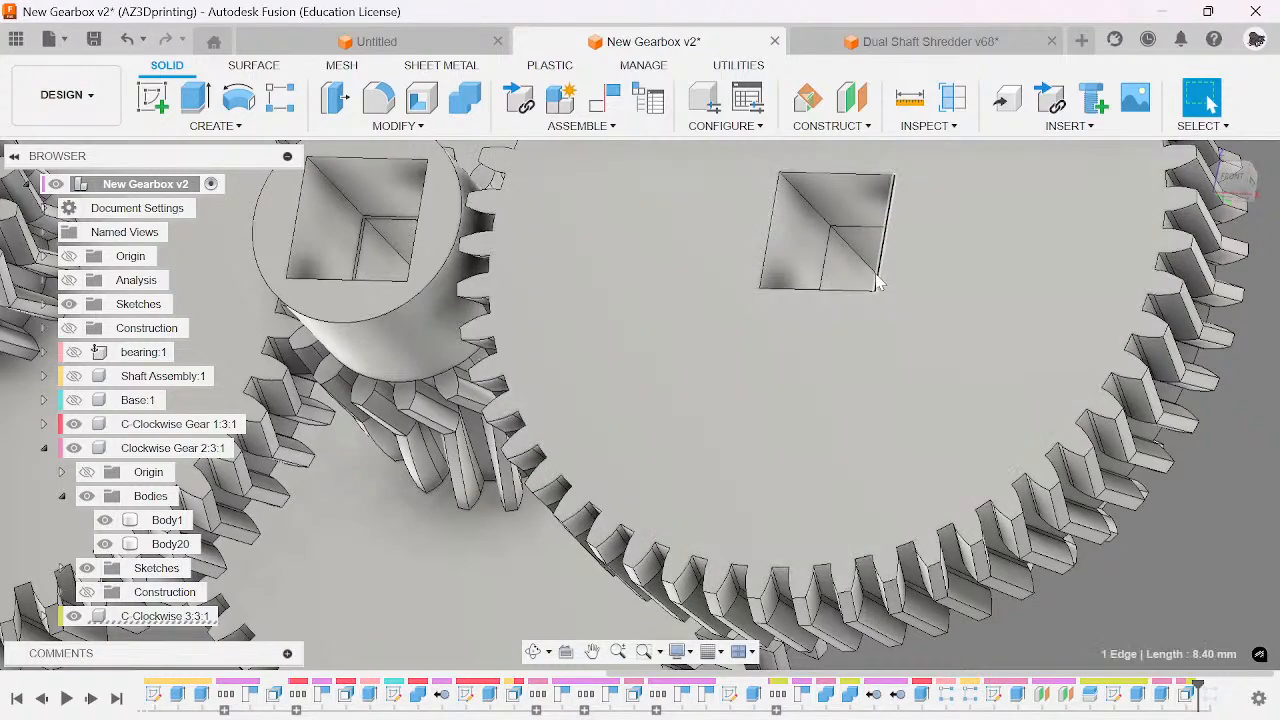
scroll(1180, 497, down, 3)
scroll(420, 336, up, 2)
scroll(405, 345, up, 4)
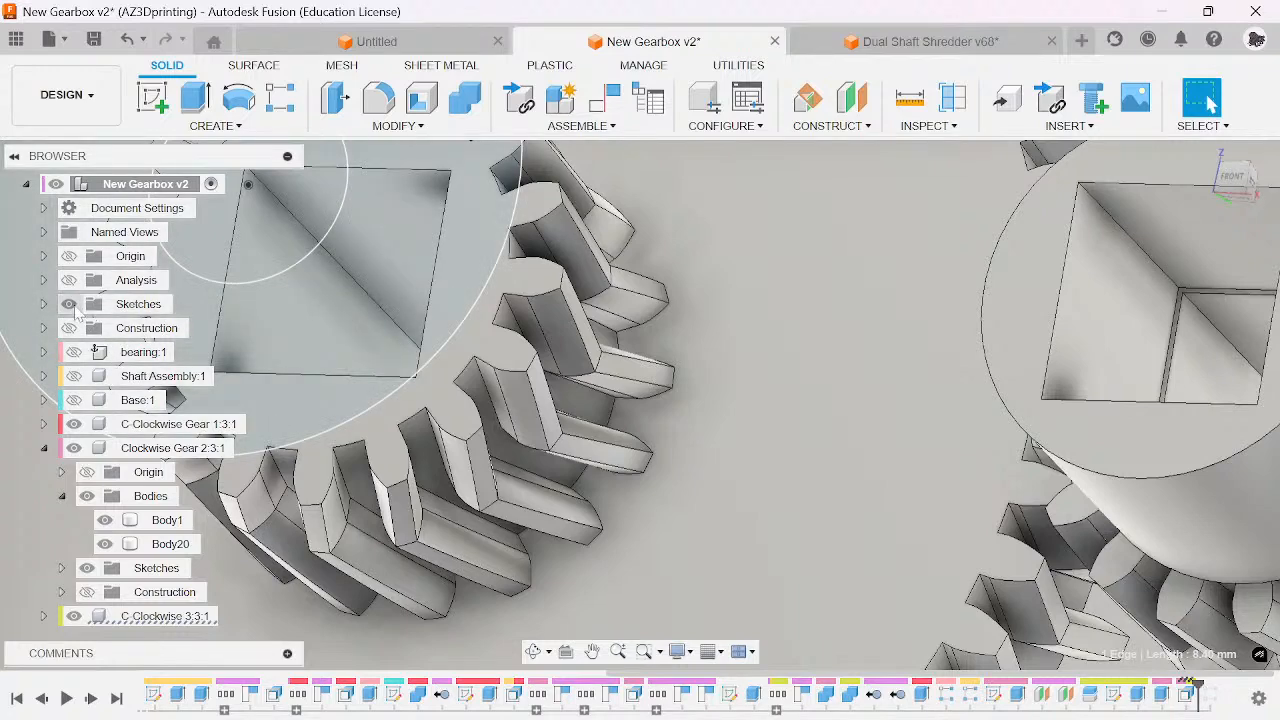
click(73, 305)
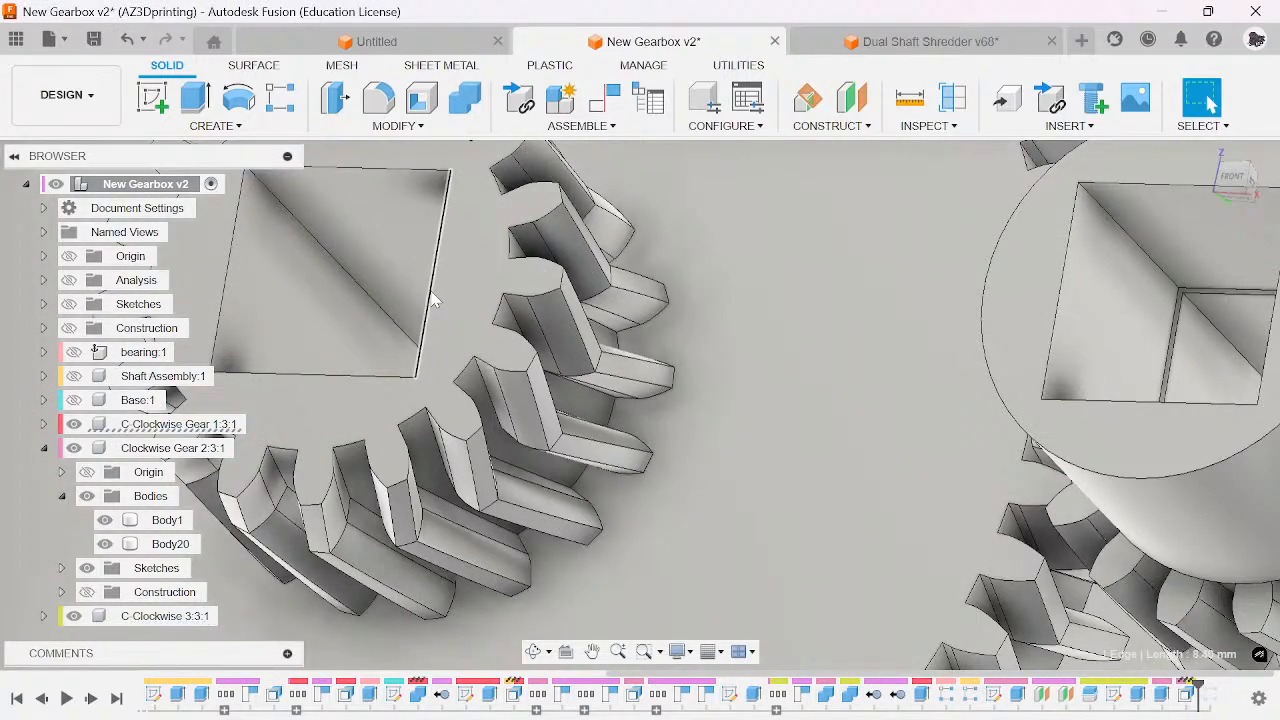
click(432, 300)
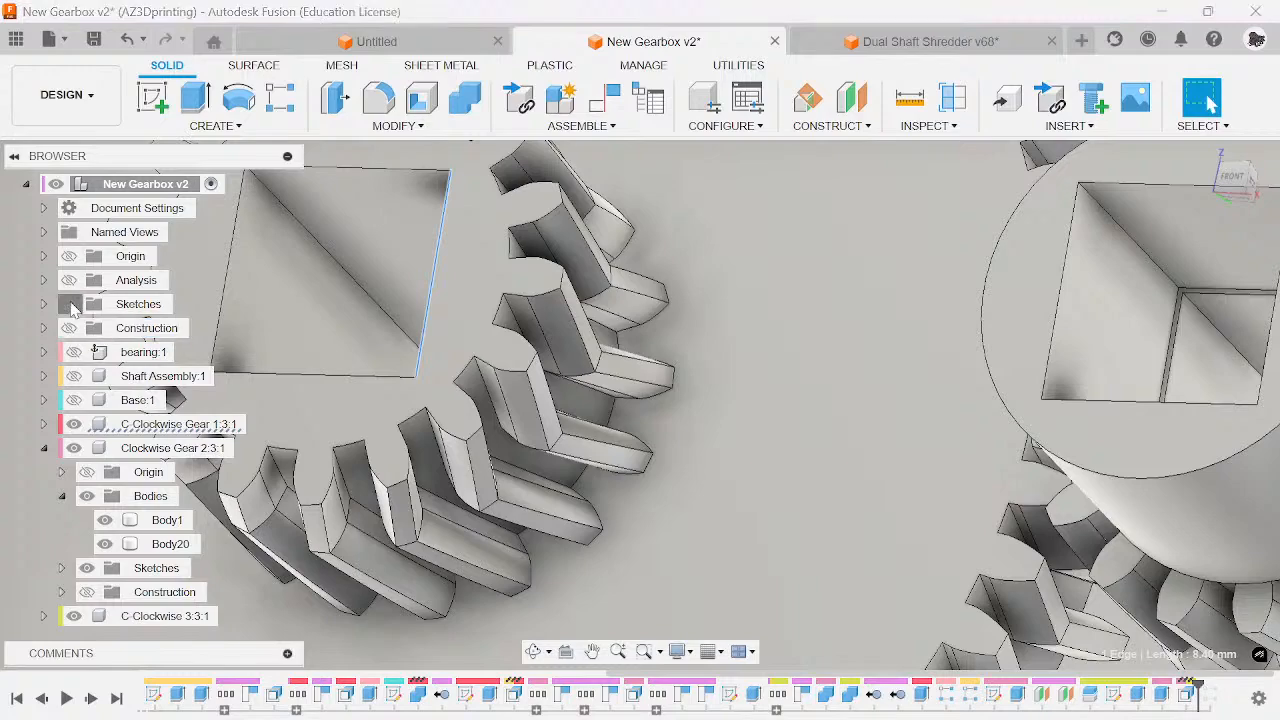
click(72, 305)
- Show the base, shaft assembly and bearings, and collapse the Clockwise Gear 2:3 component
scroll(288, 458, down, 8)
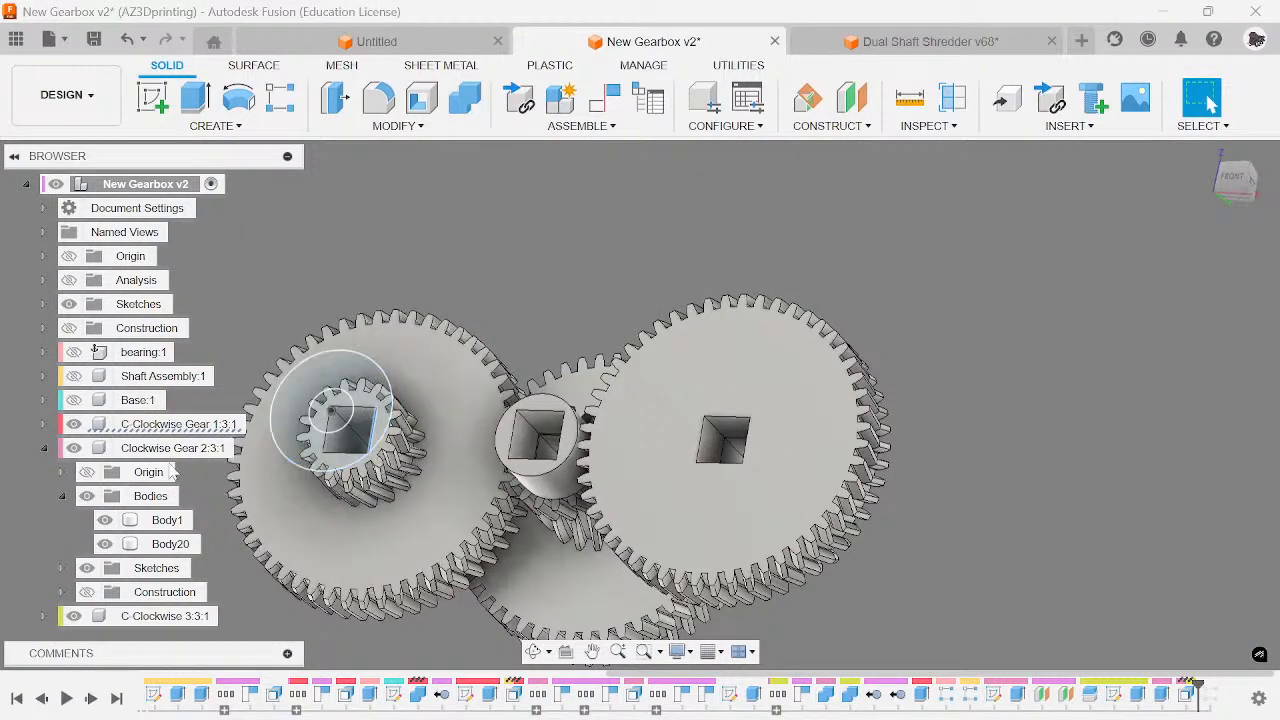
click(74, 401)
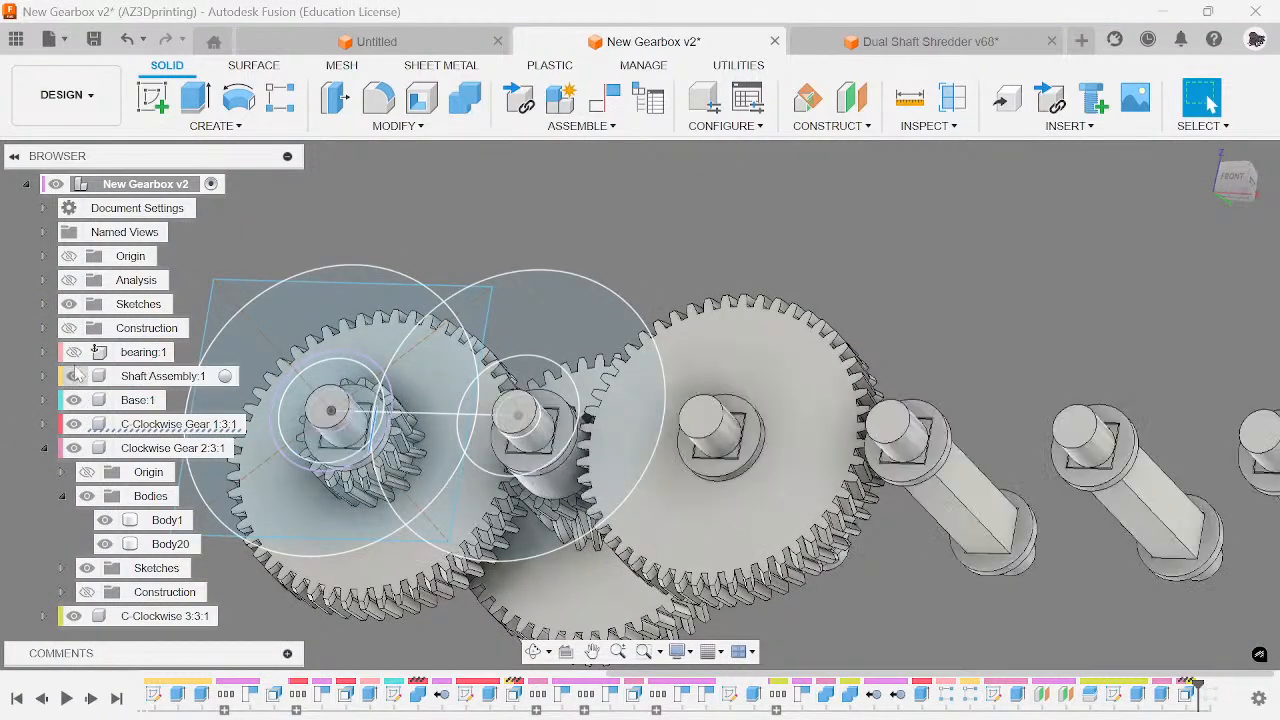
click(44, 448)
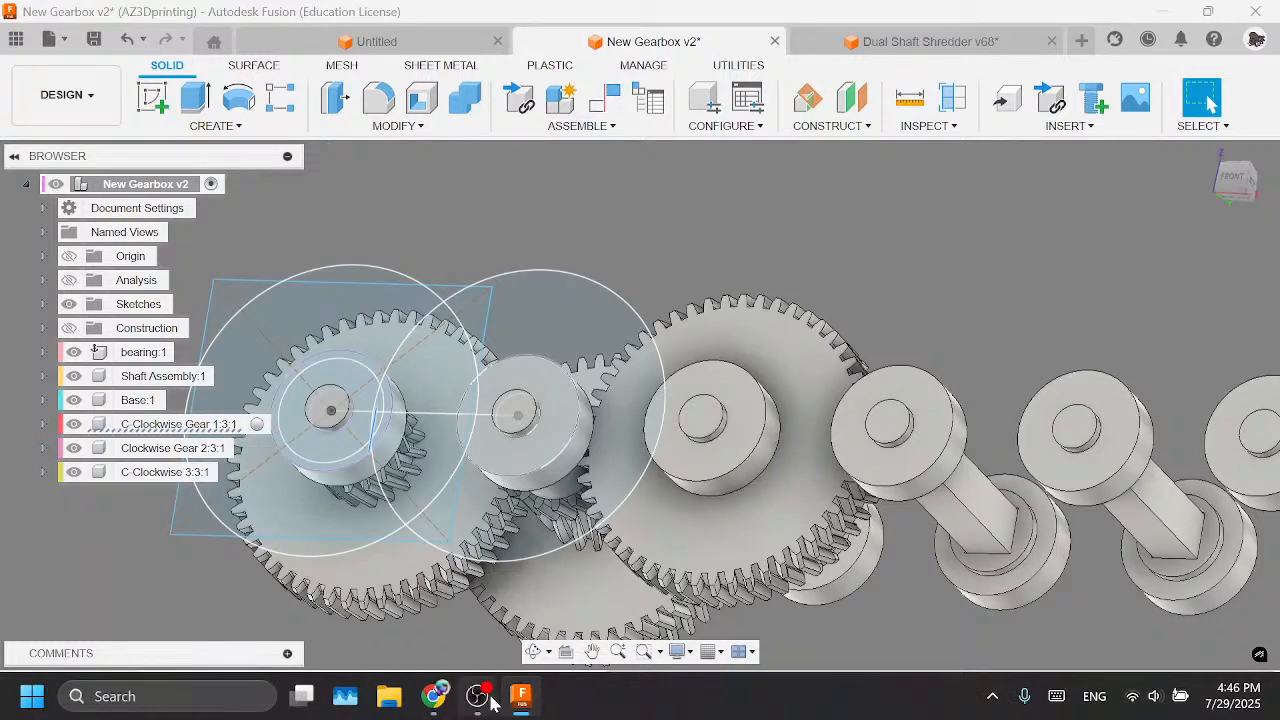
mouse_move(489, 703)
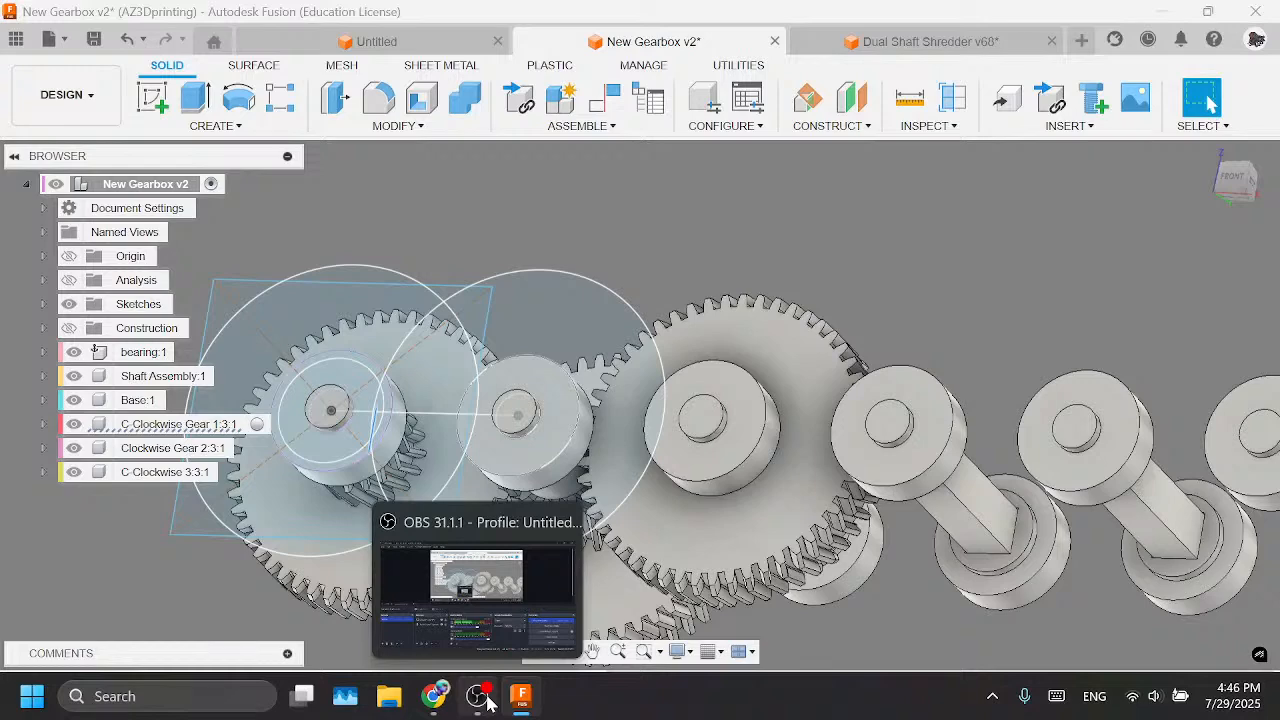
click(480, 697)
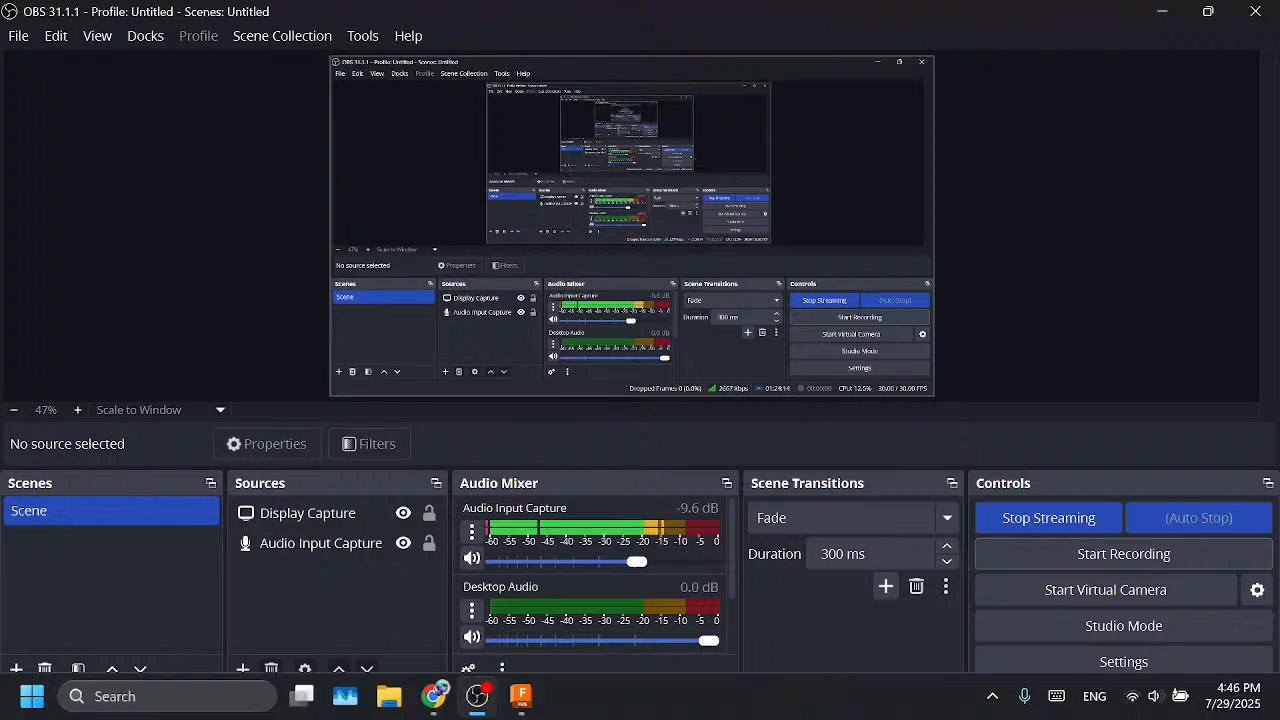
click(521, 695)
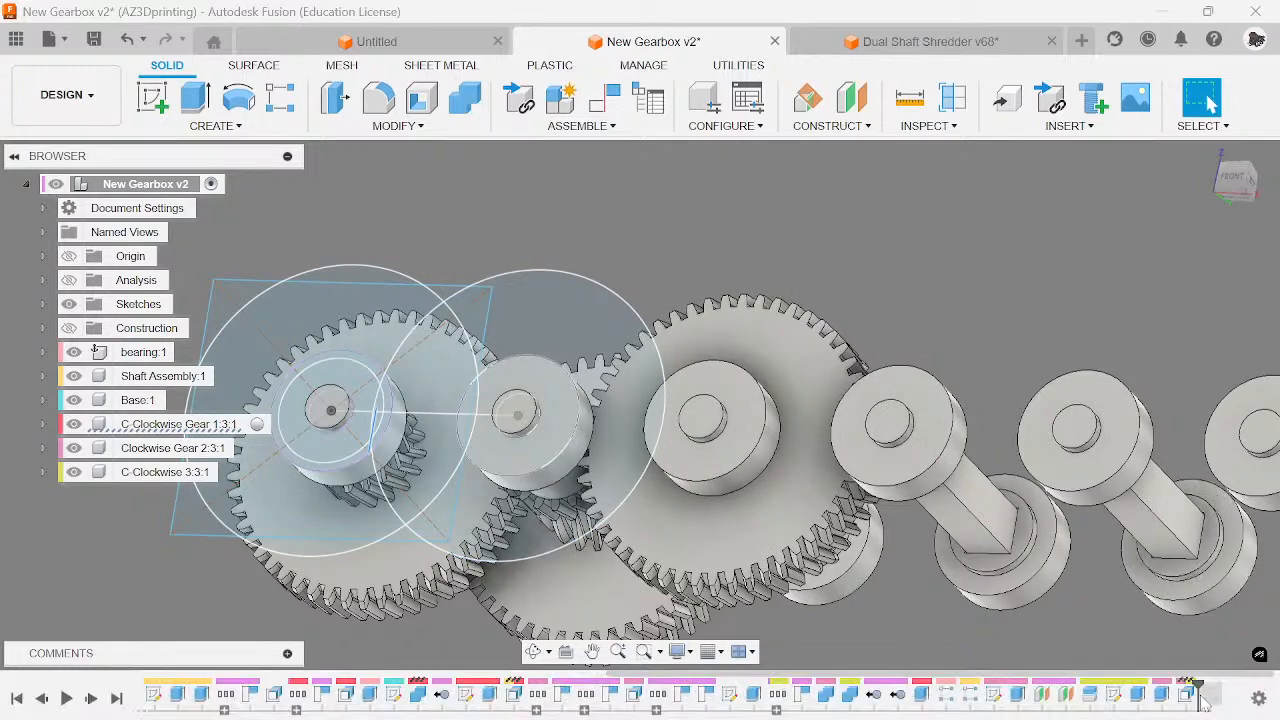
- Roll the timeline forward past the last rectangular gear pattern
scroll(808, 304, down, 3)
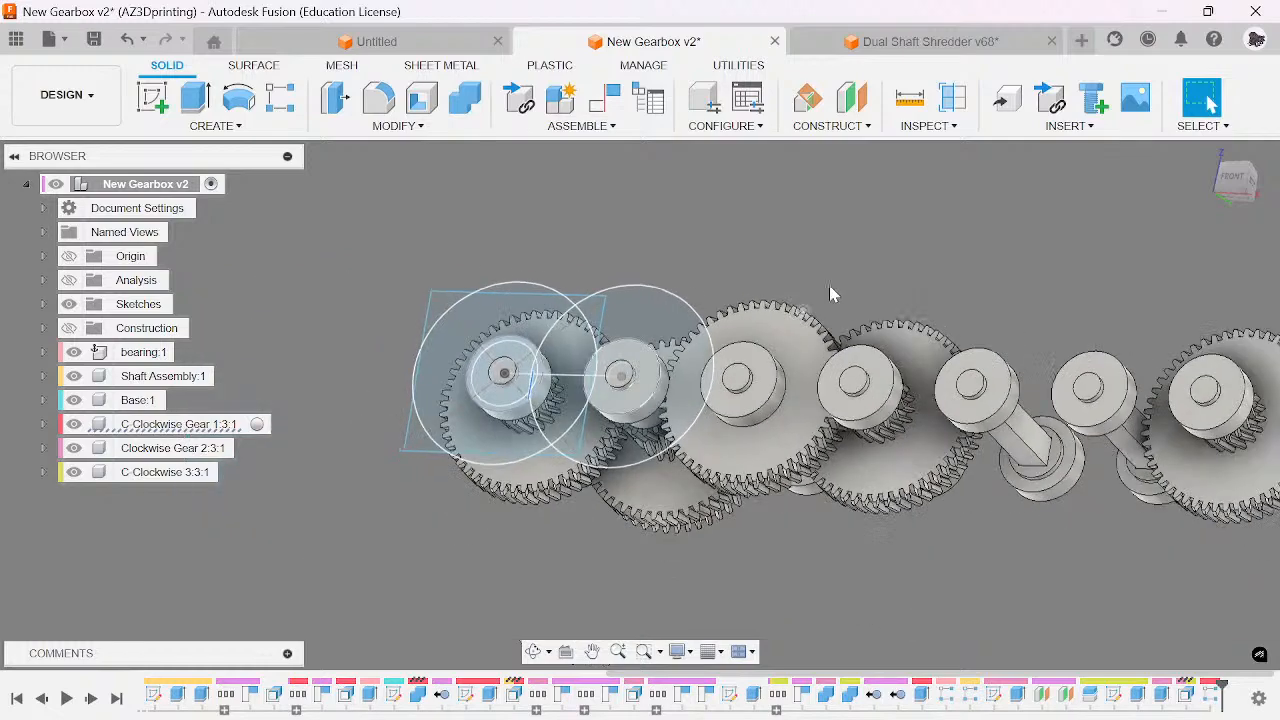
drag(1243, 184, 1232, 250)
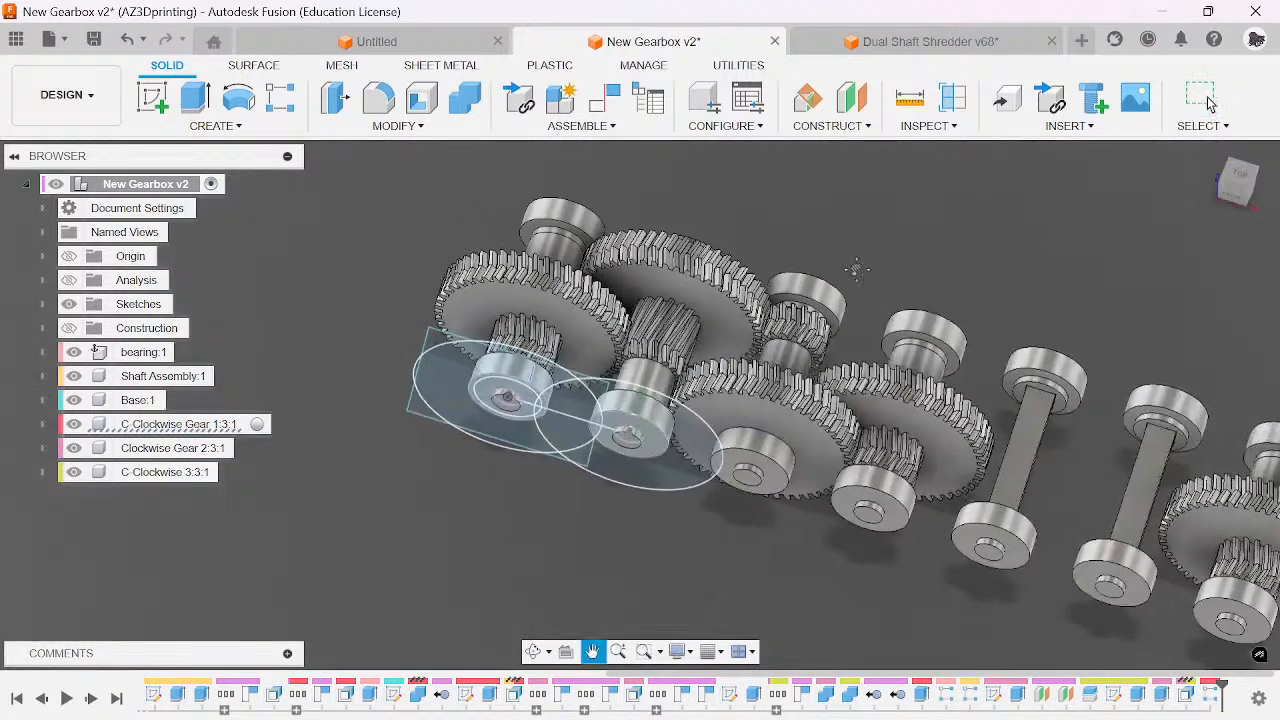
click(311, 76)
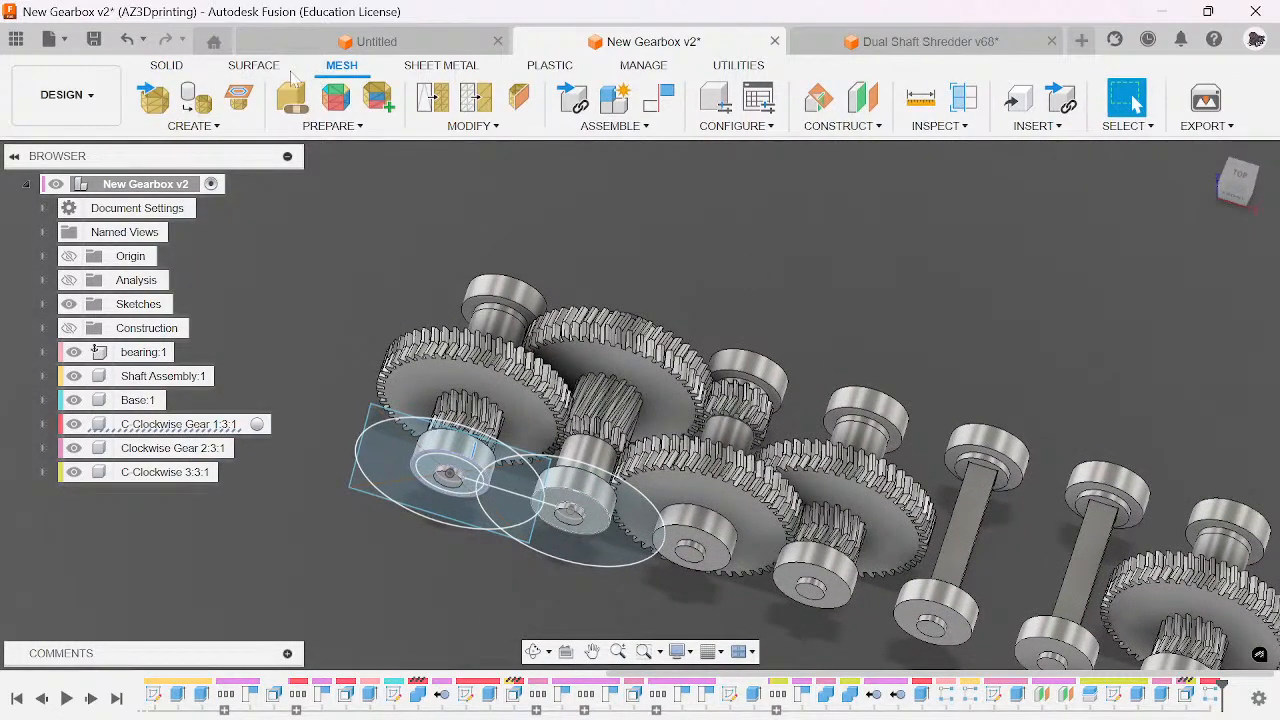
click(179, 72)
click(281, 97)
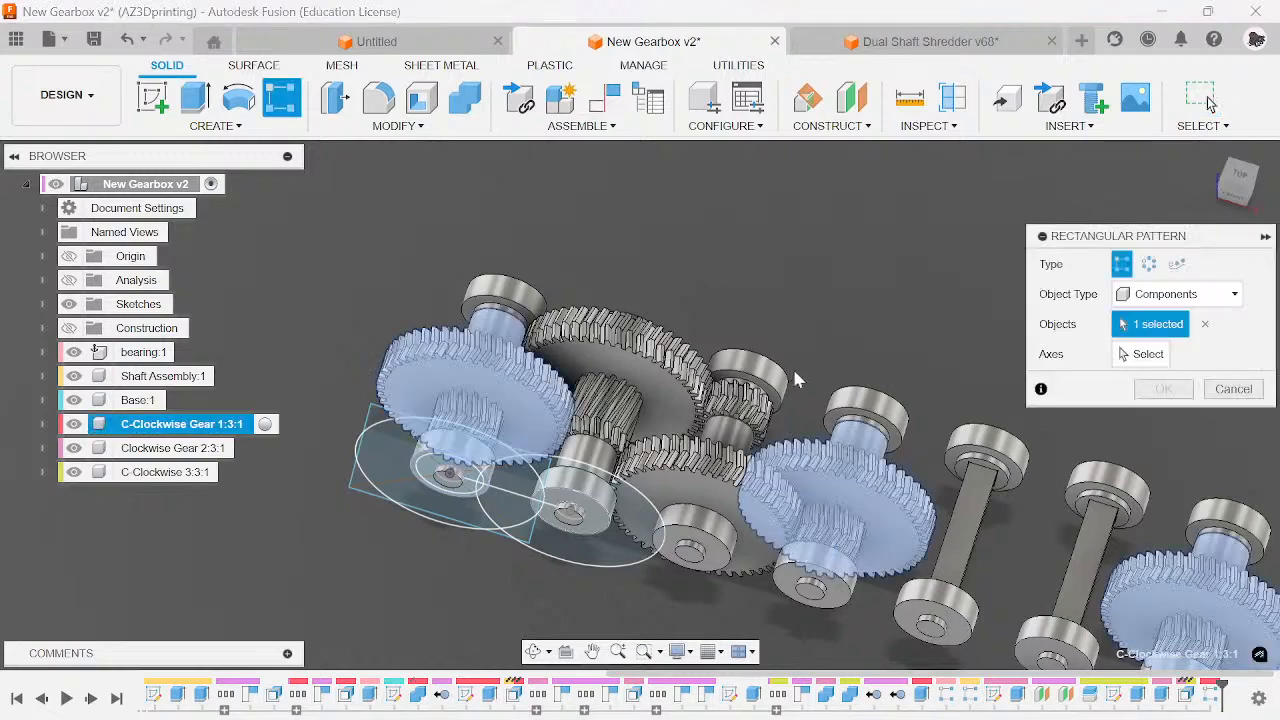
key(Return)
click(1259, 404)
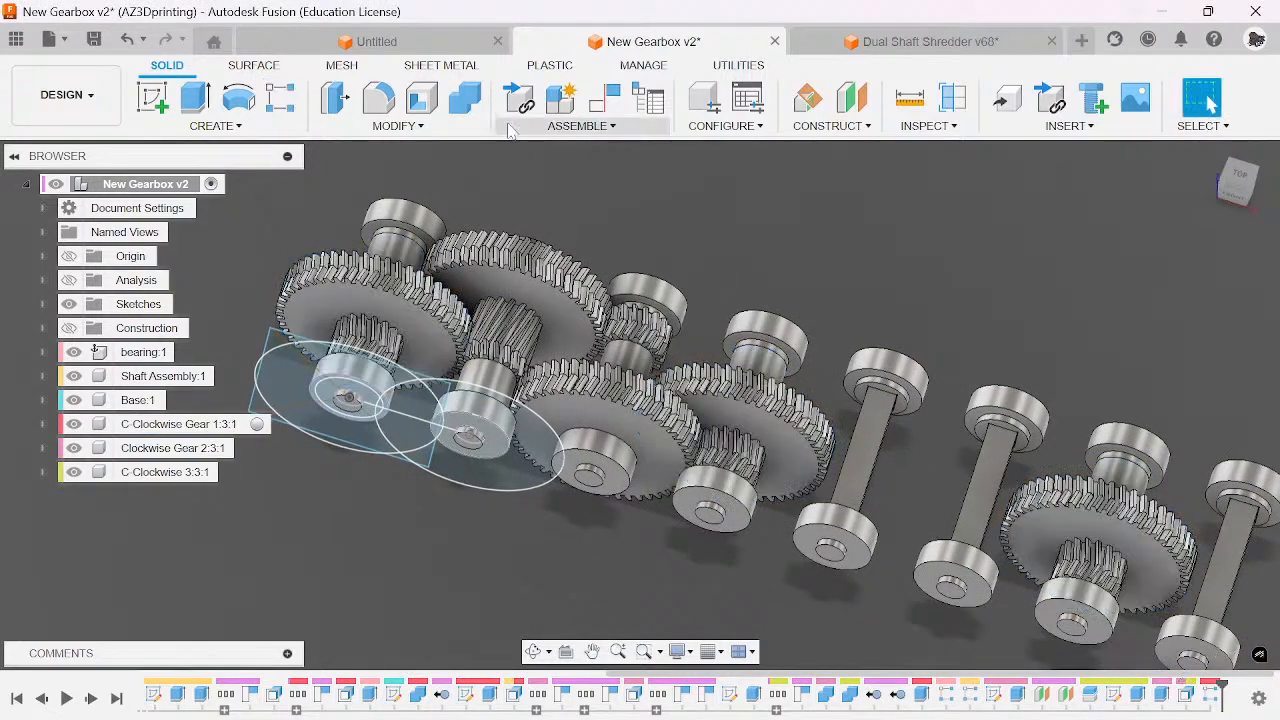
- Set up a rectangular component pattern of C-Clockwise 3:3 along the sketch line joining the first two shaft centres
click(281, 97)
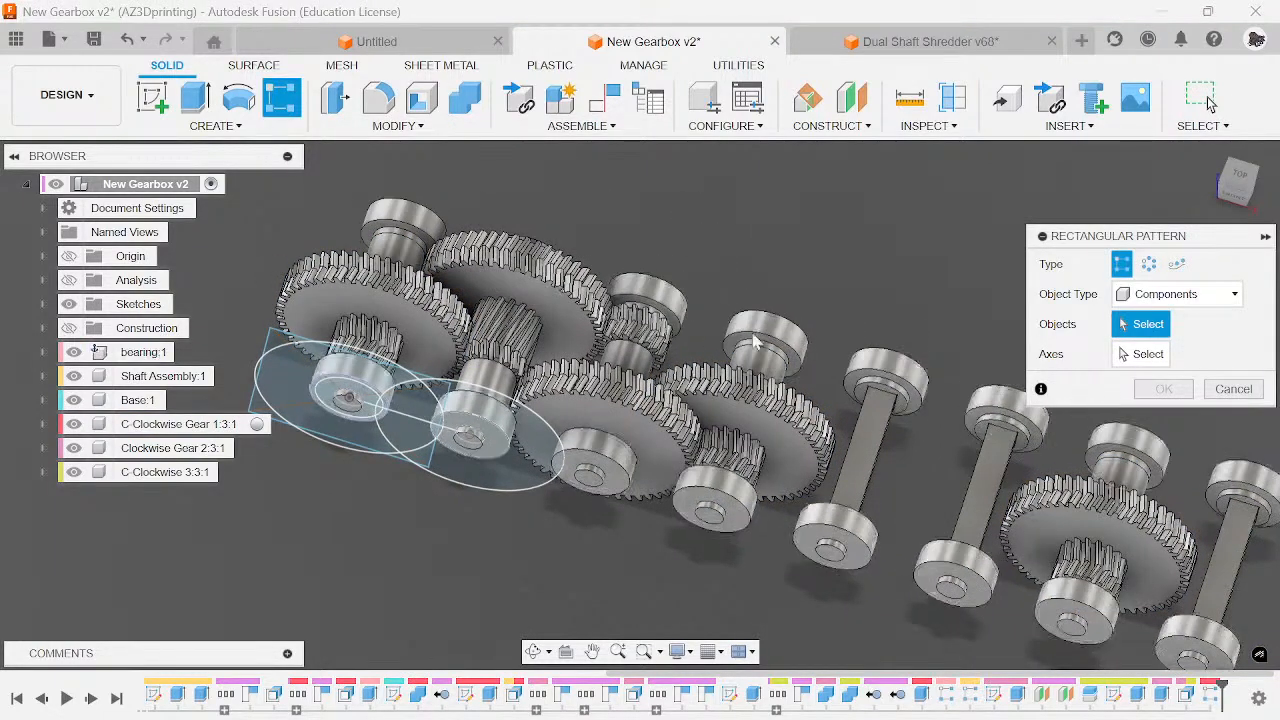
drag(1245, 161, 1252, 187)
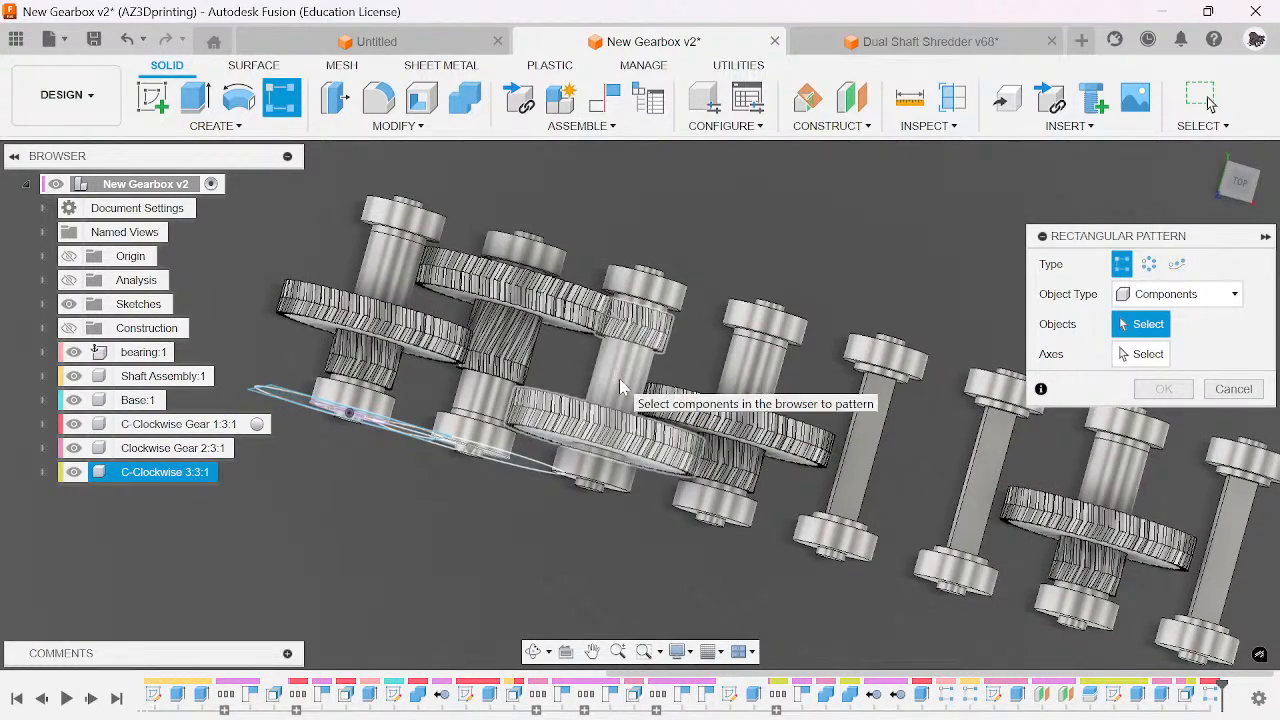
click(713, 393)
click(1148, 354)
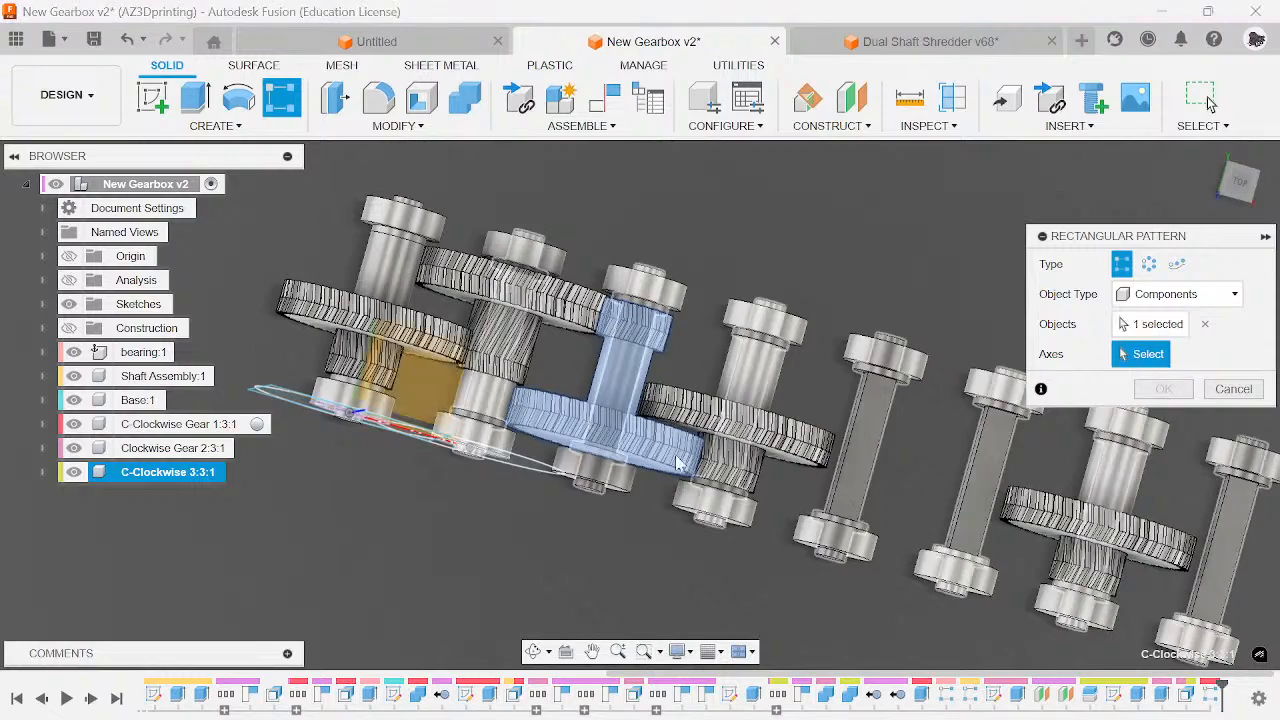
scroll(418, 468, up, 5)
click(420, 462)
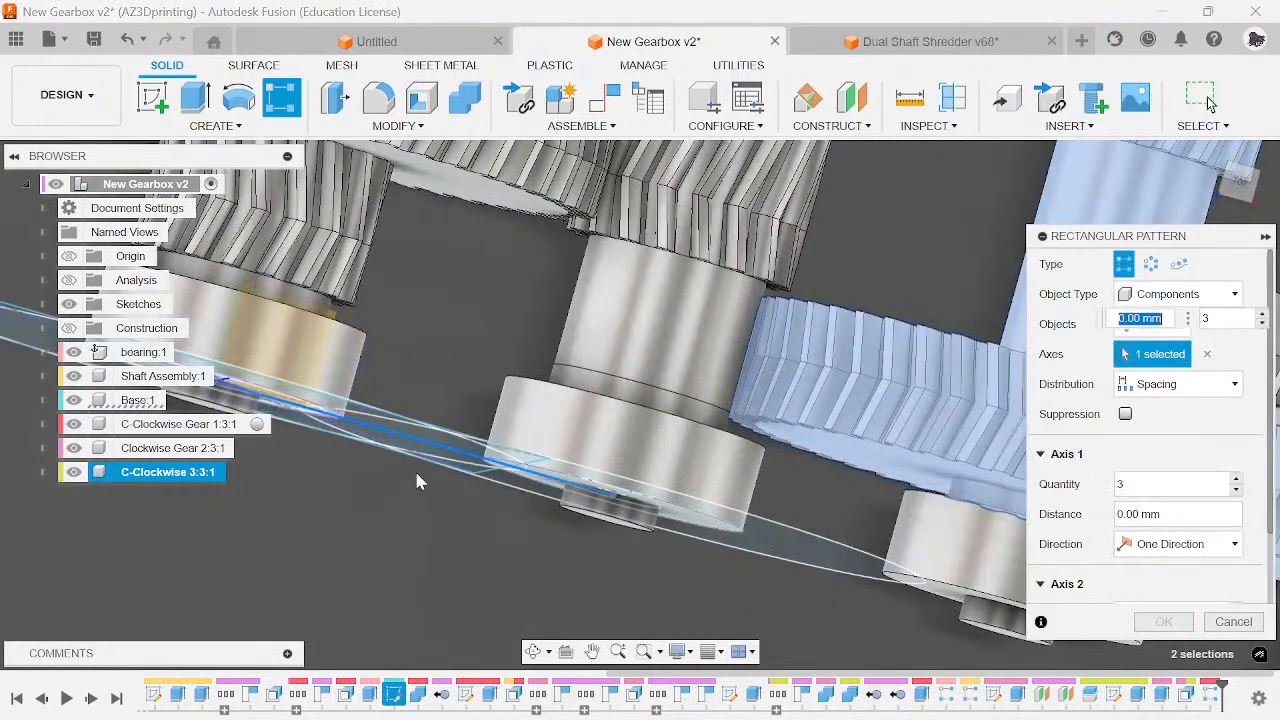
scroll(512, 508, down, 3)
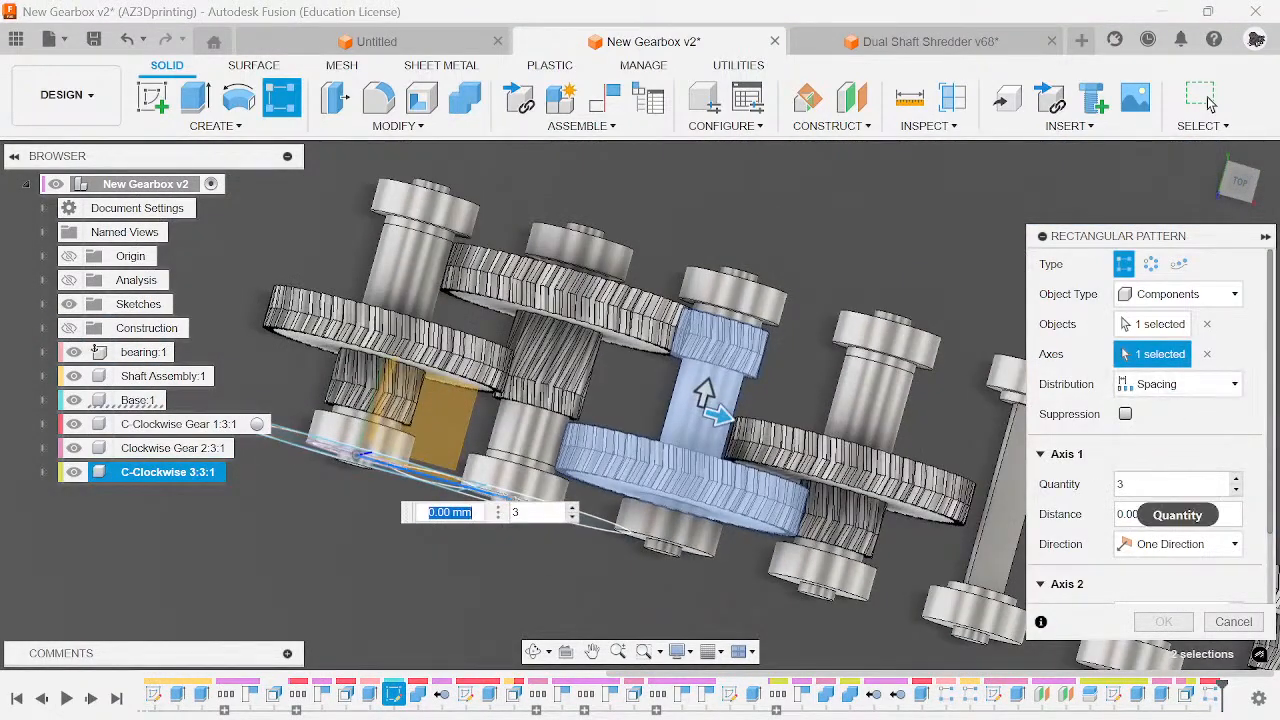
- Set the distance of the C-Clockwise 3:3 component pattern to the expression Spacing*3
double_click(1132, 514)
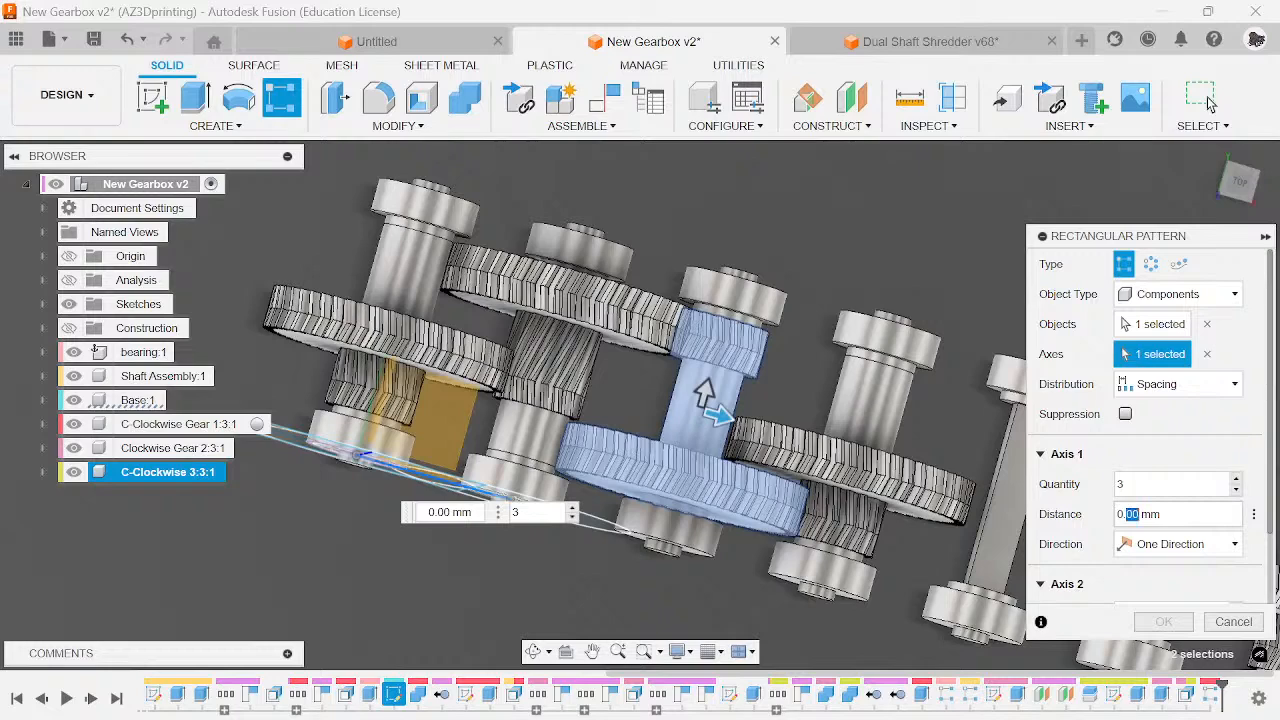
key(BackSpace)
key(BackSpace)
key(BackSpace)
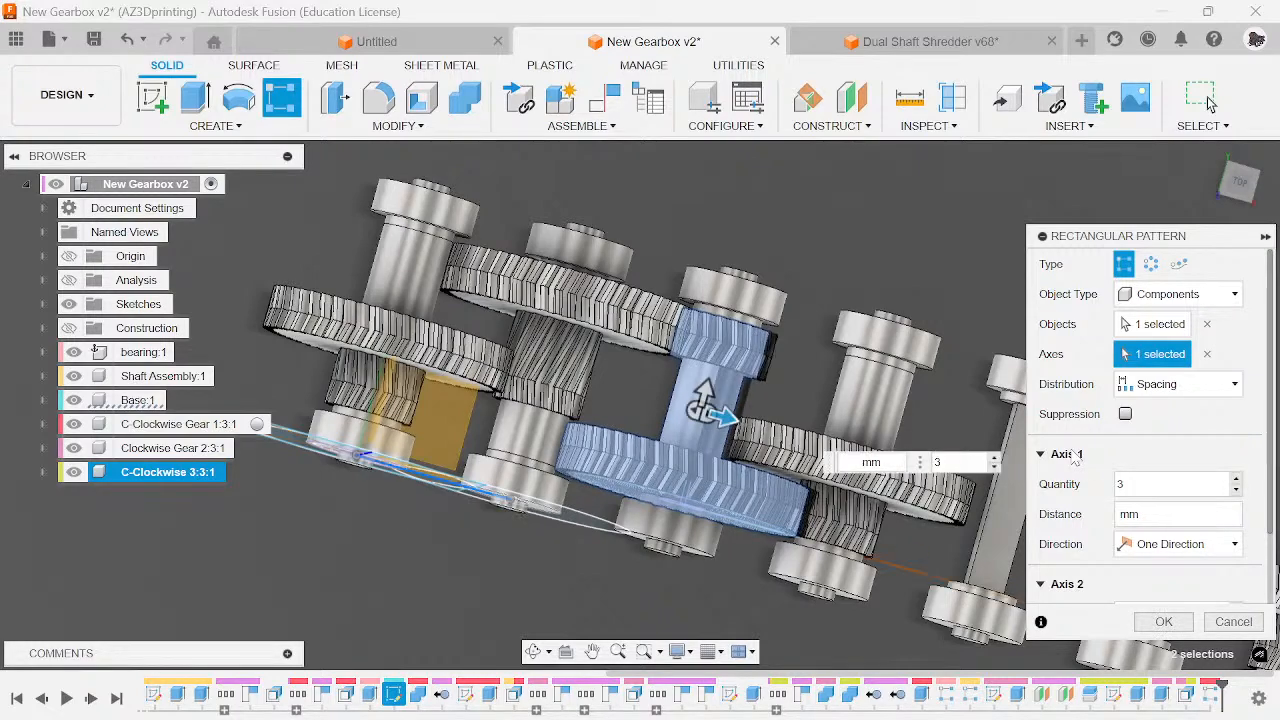
text(s)
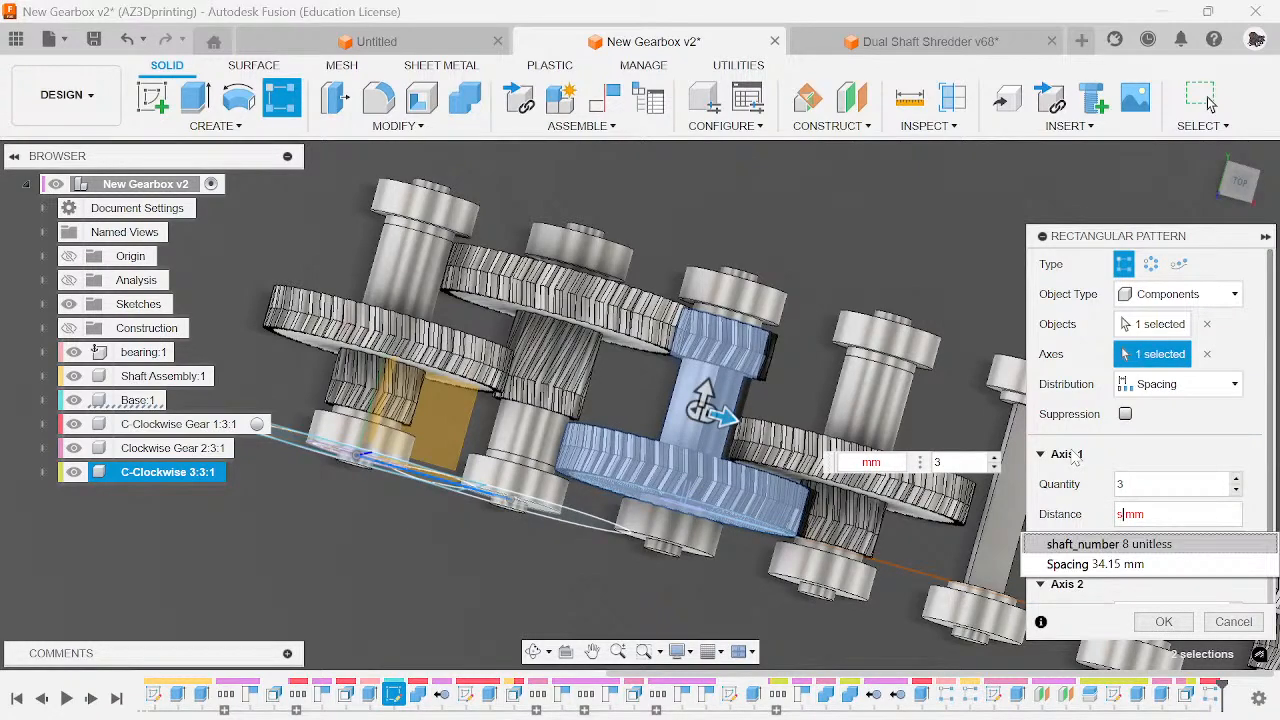
click(1098, 564)
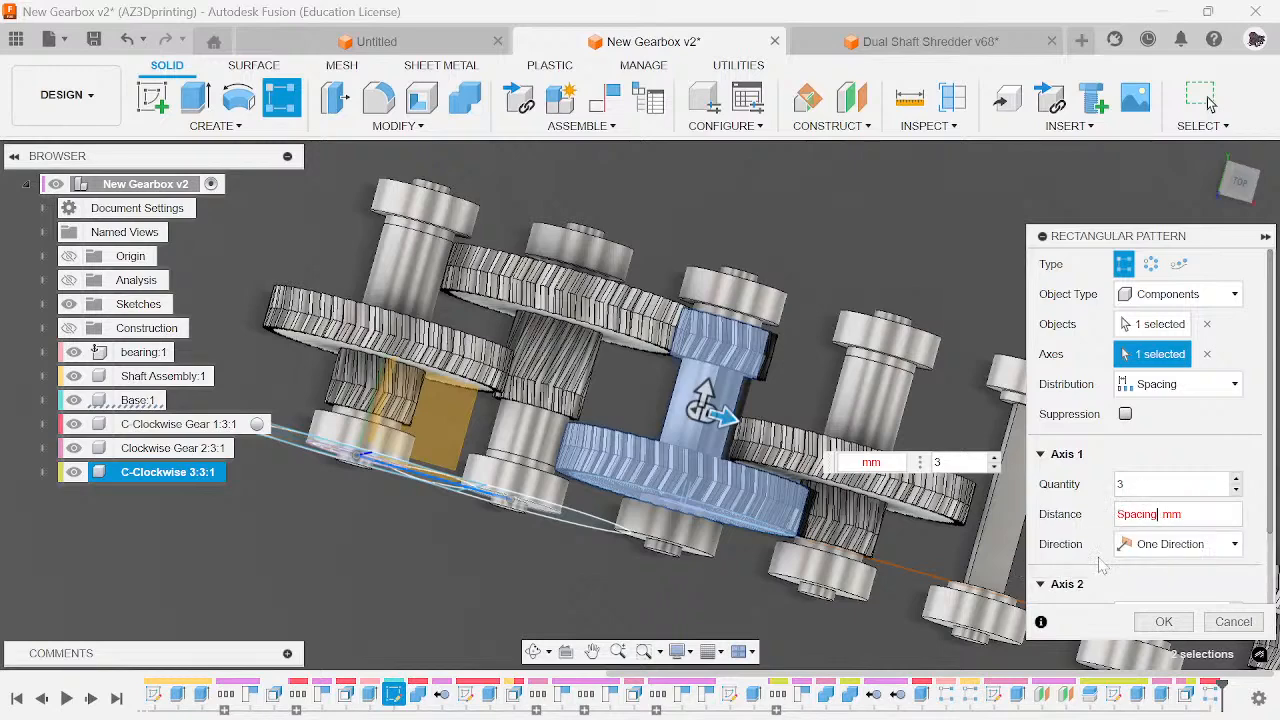
text(*3)
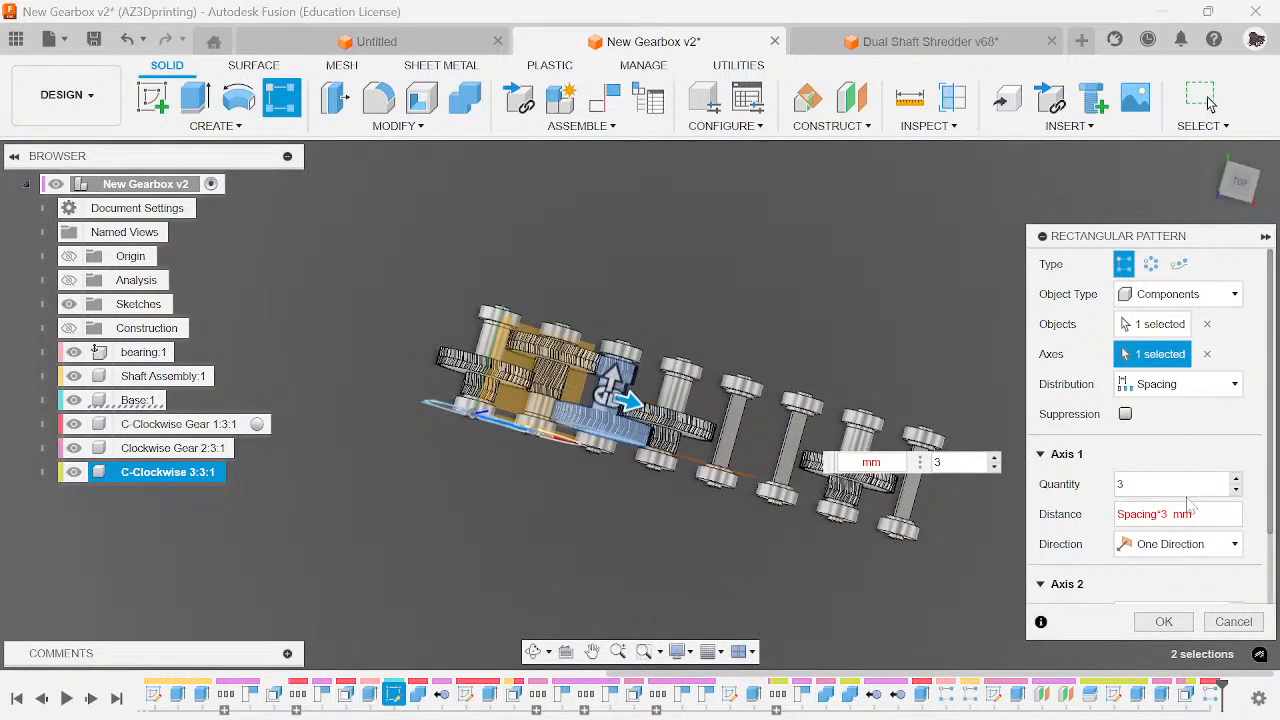
scroll(690, 429, up, 3)
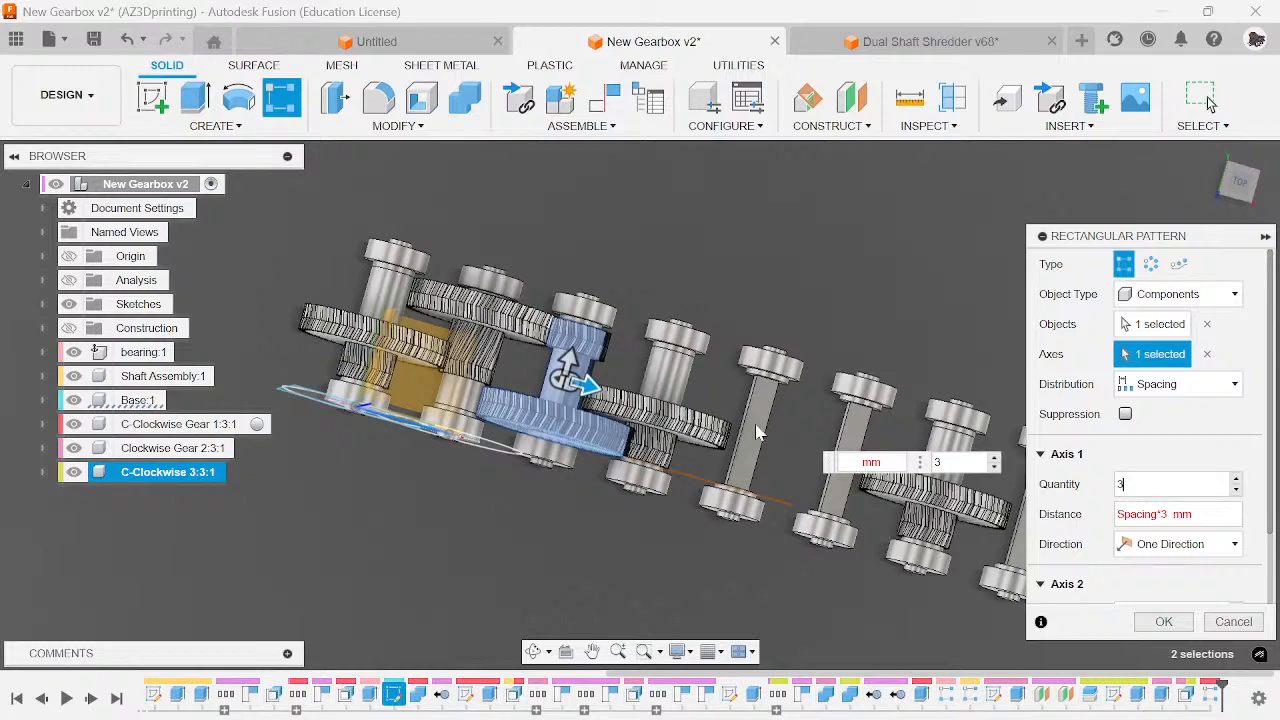
middle_drag(757, 427, 669, 423)
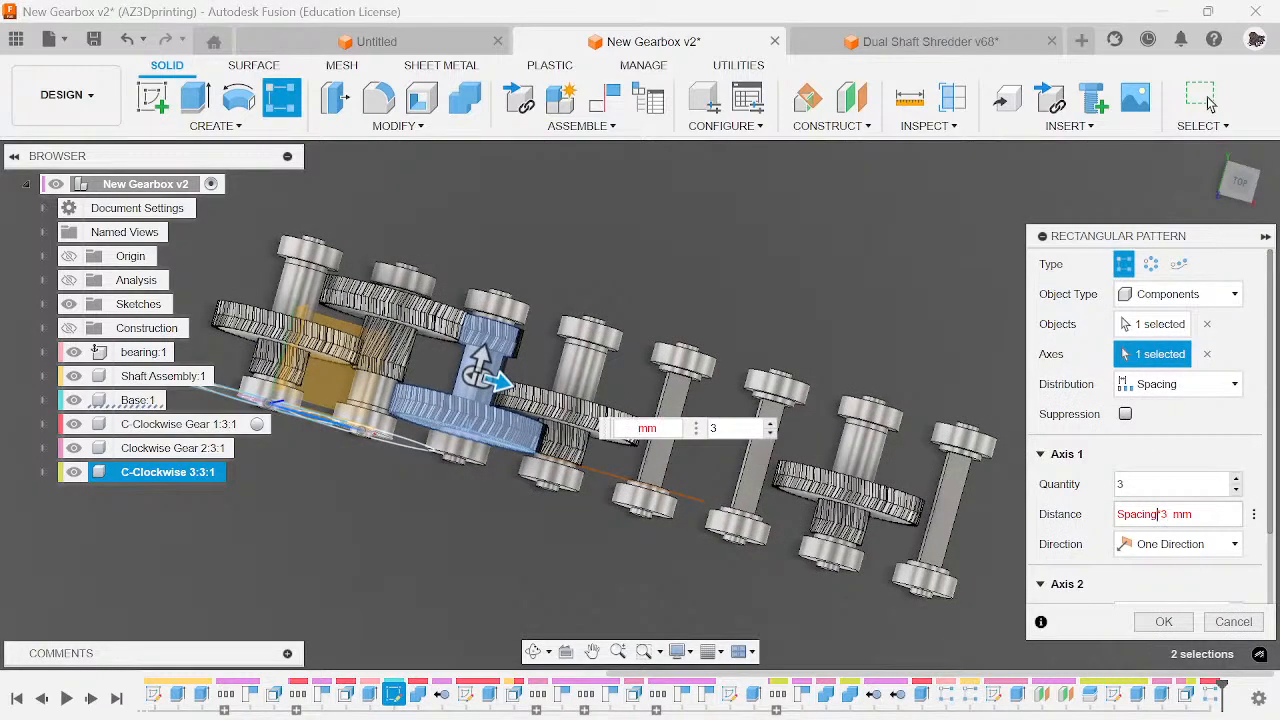
double_click(1182, 514)
key(BackSpace)
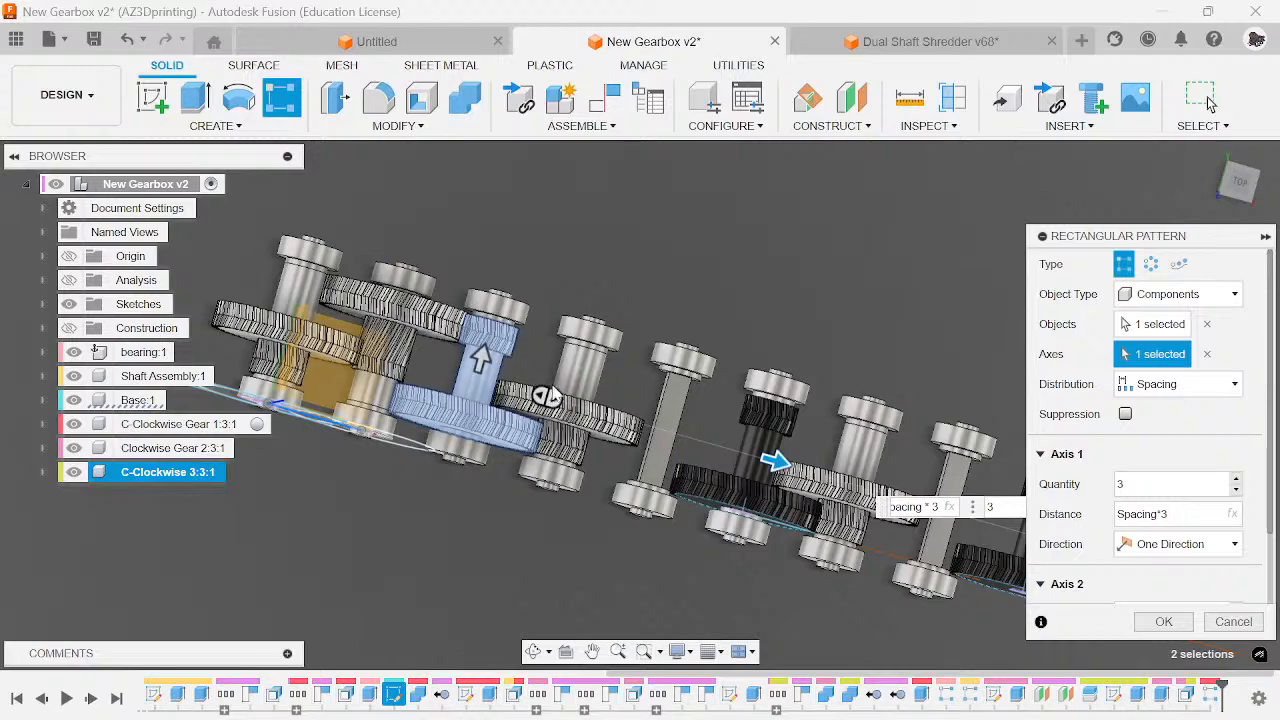
- Set the C-Clockwise 3:3 pattern quantity to the expression floor(shaft_number / 3)
scroll(736, 426, up, 2)
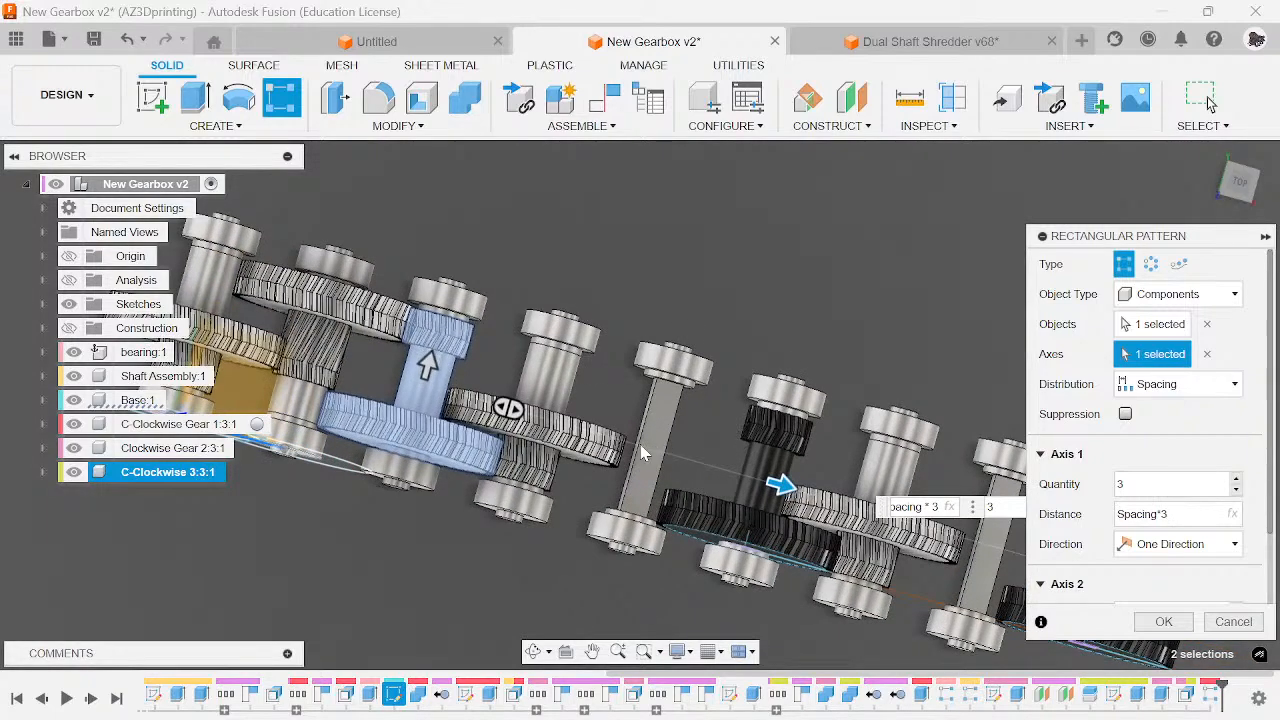
middle_drag(747, 432, 571, 343)
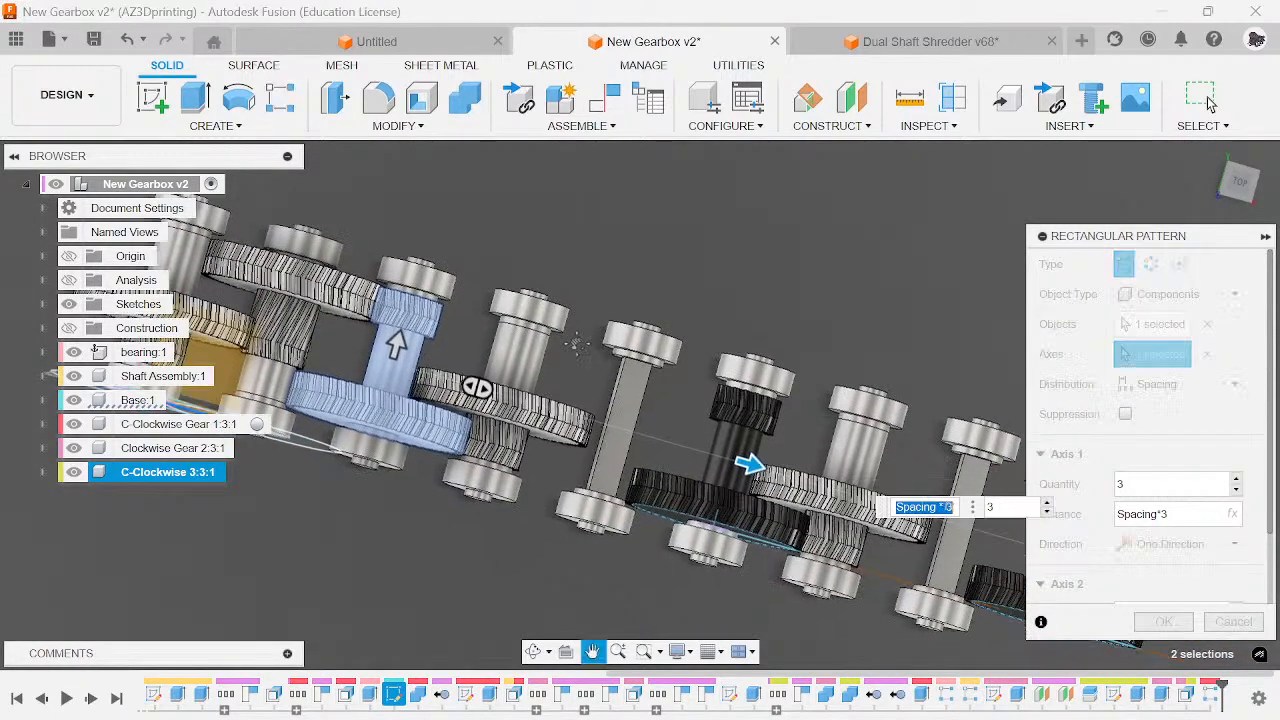
scroll(706, 393, down, 1)
scroll(799, 397, down, 3)
scroll(653, 337, up, 2)
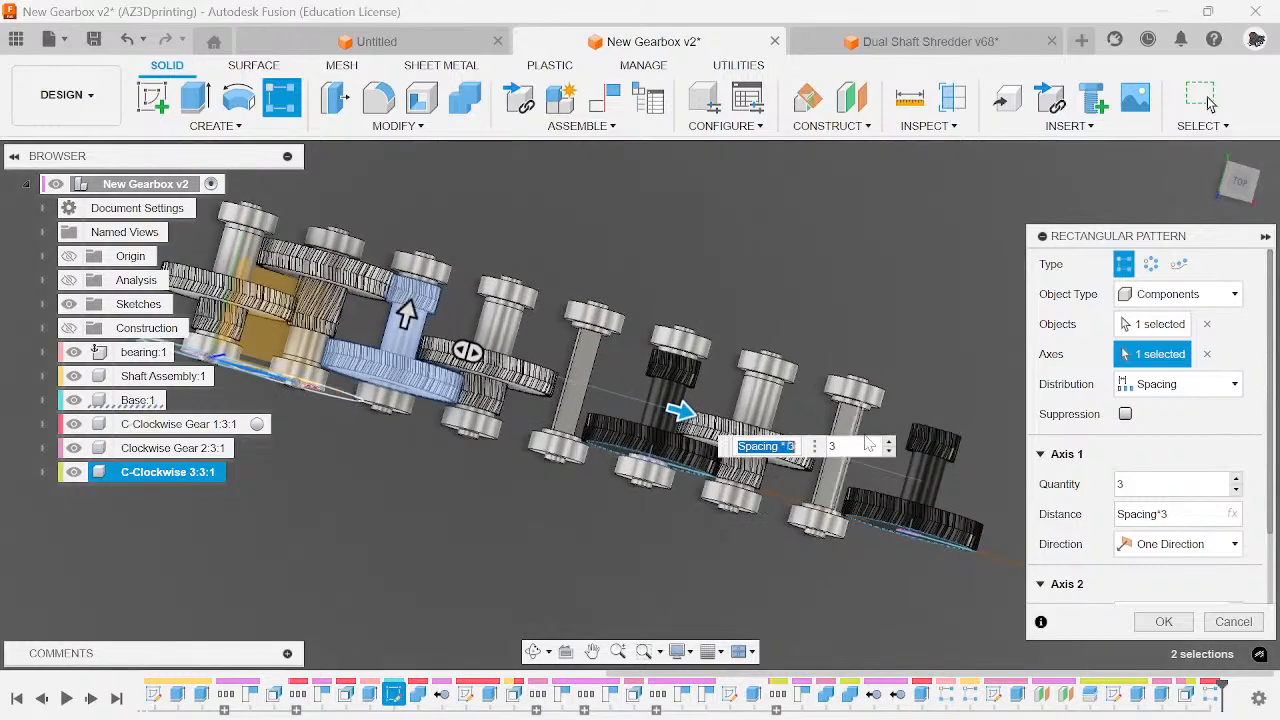
key(Tab)
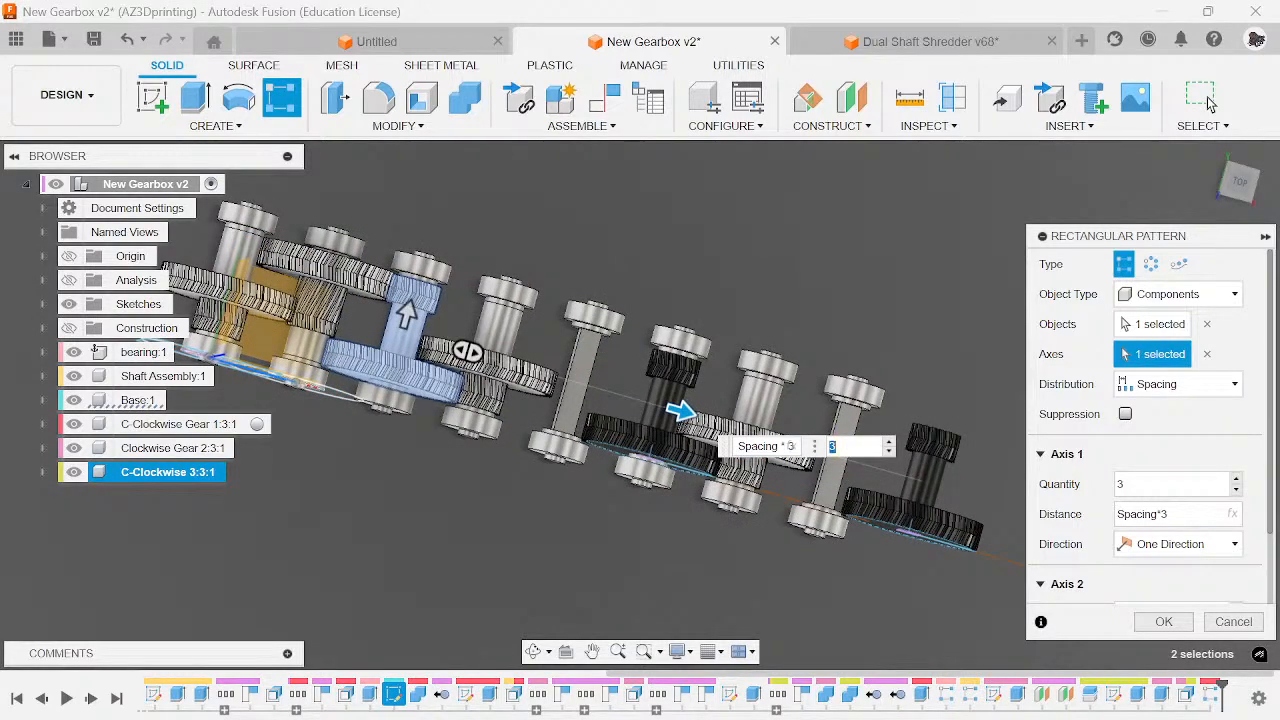
text(nu)
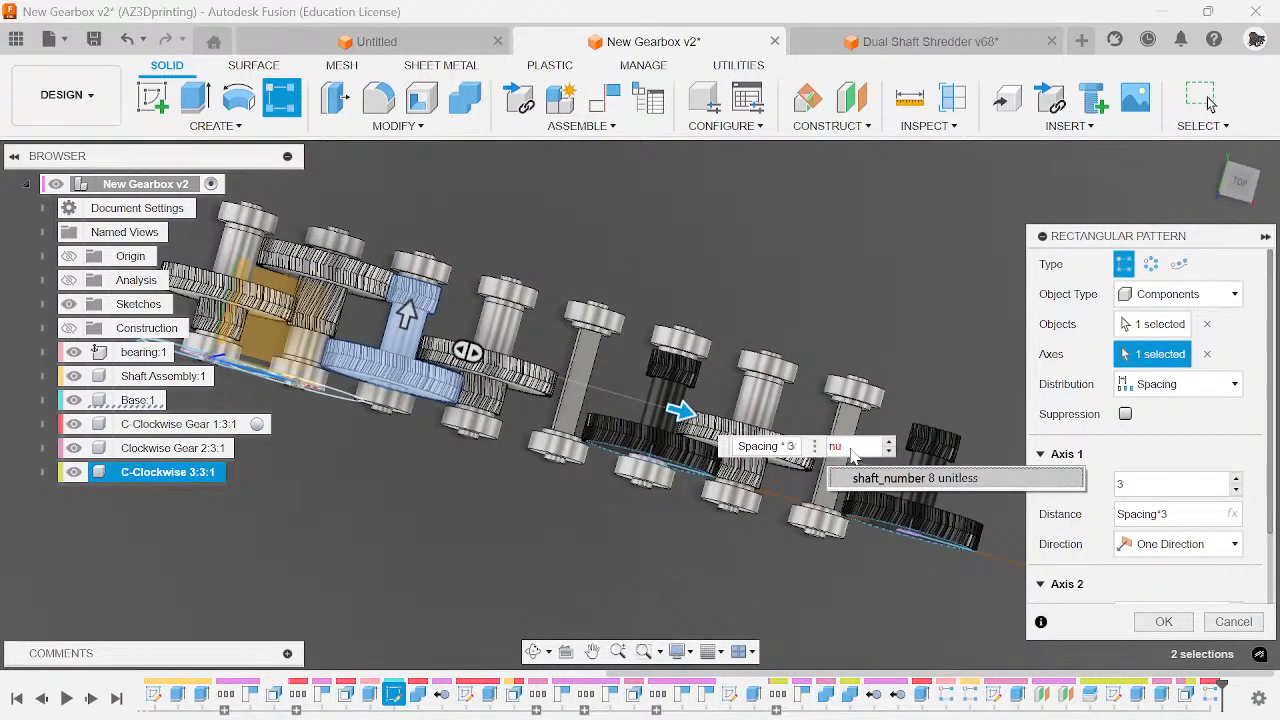
click(940, 478)
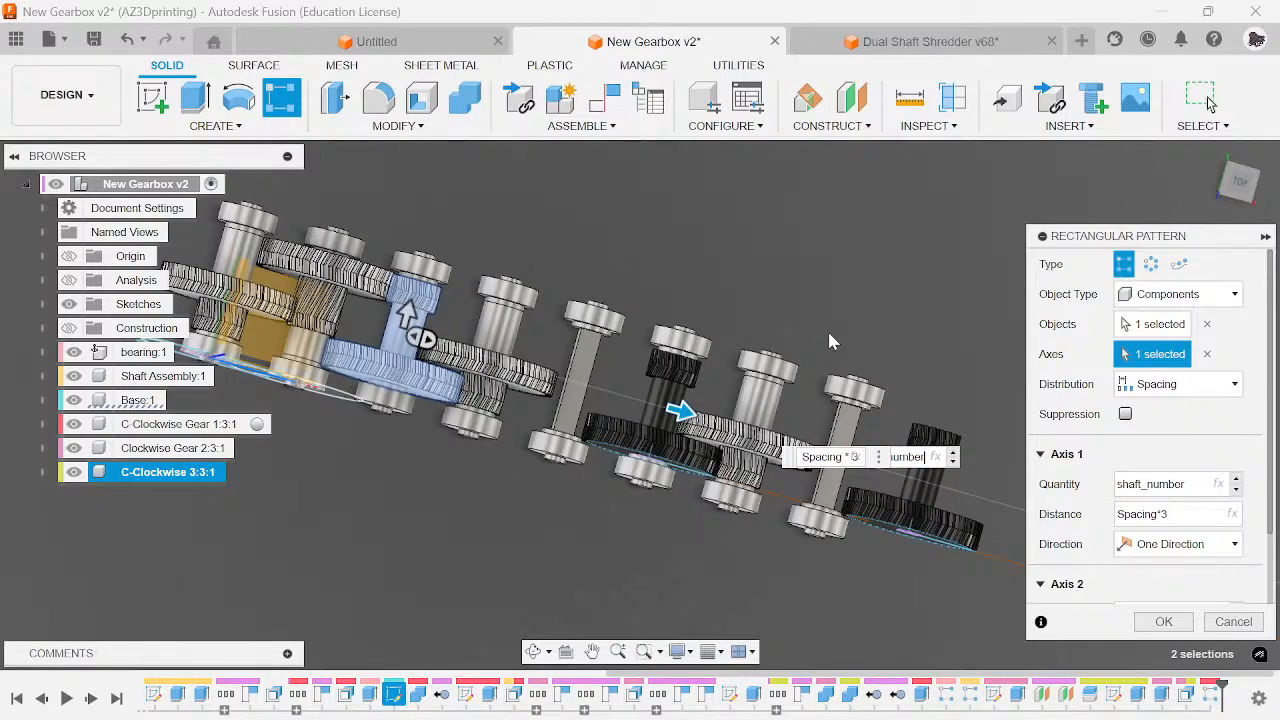
text(/3)
key(ctrl)
key(Left)
key(Left)
key(Left)
key(Left)
key(Left)
key(Left)
key(Left)
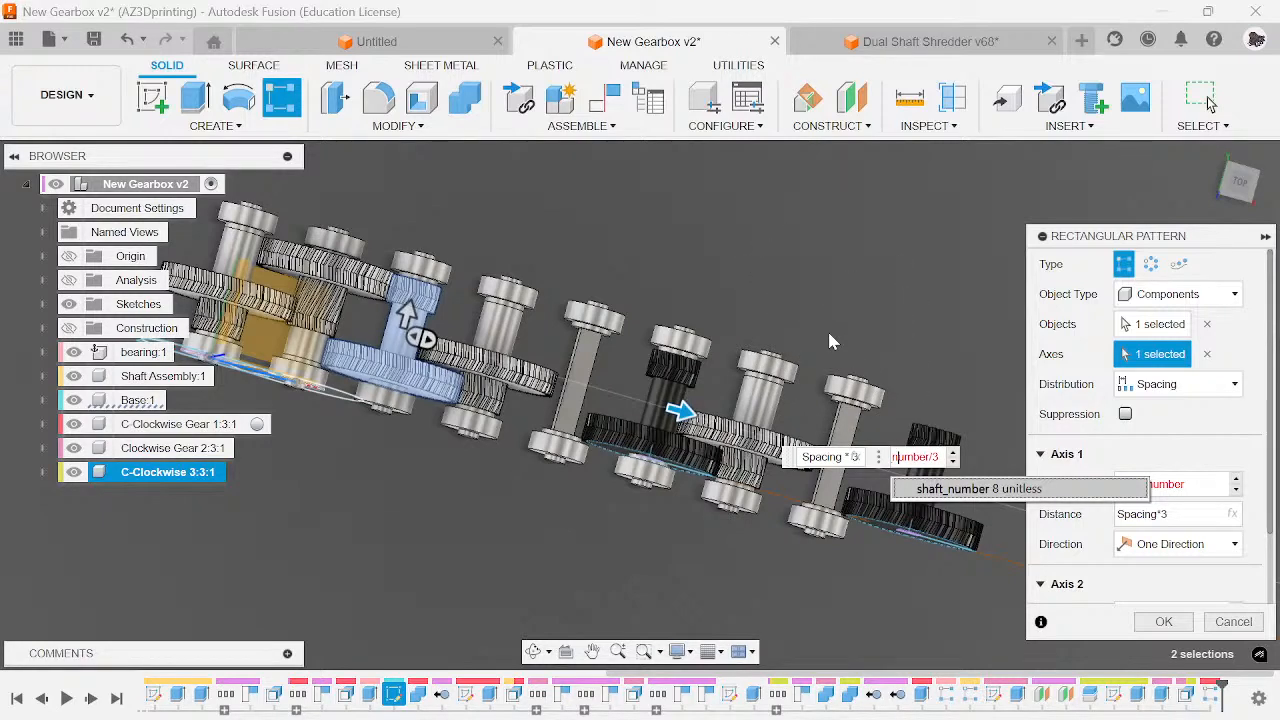
key(Home)
text(floor()
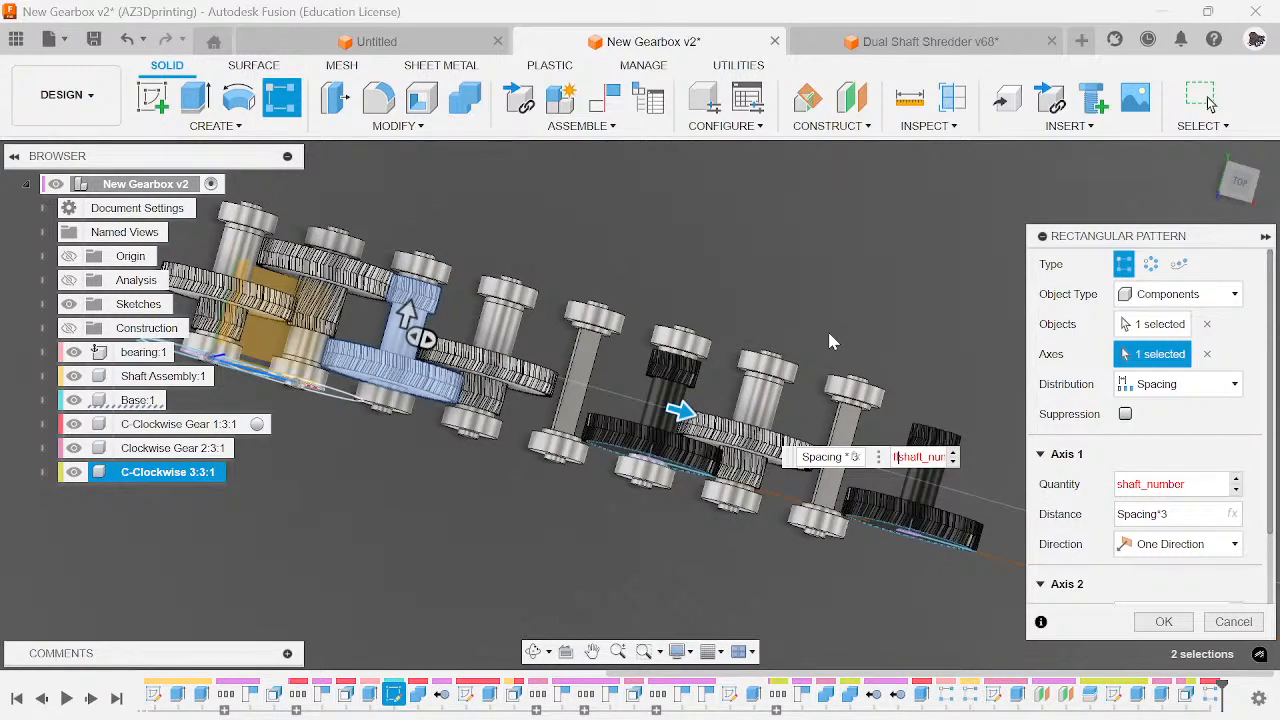
key(Right)
key(Right)
key(Right)
key(Right)
key(Right)
key(Right)
key(Right)
key(Right)
key(Right)
key(Right)
key(Right)
key(Right)
key(Right)
key(Right)
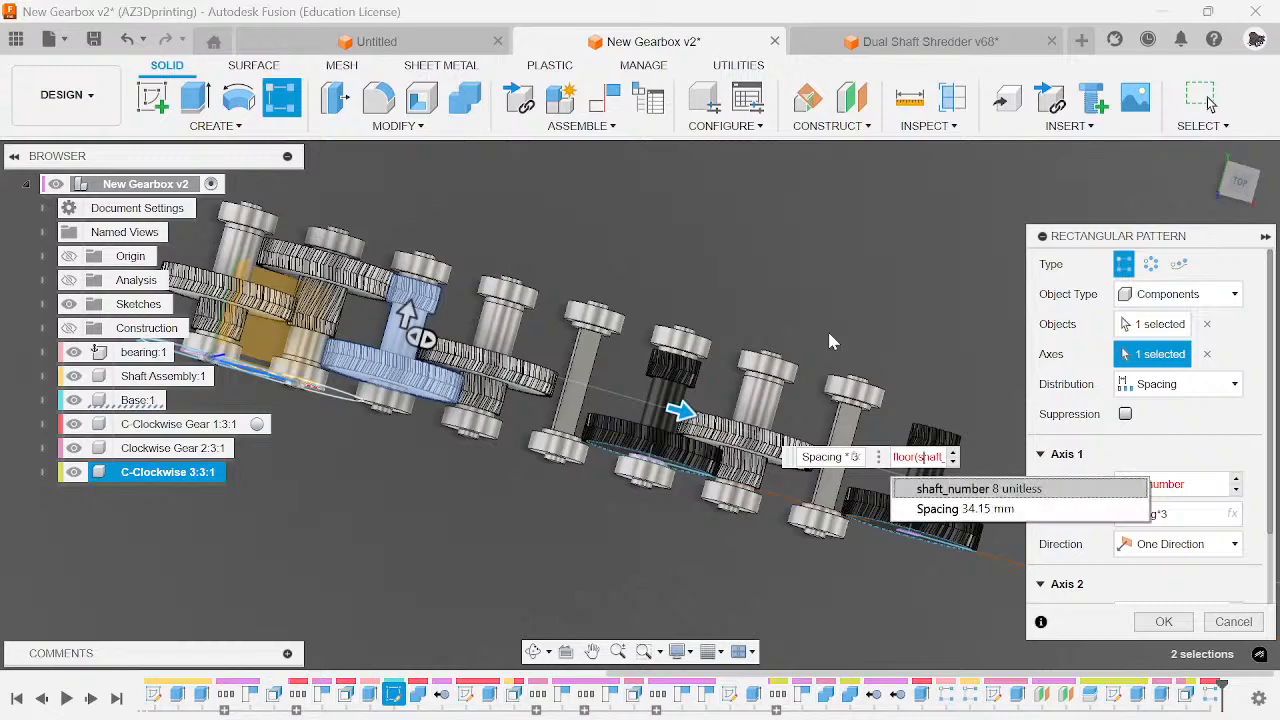
text())
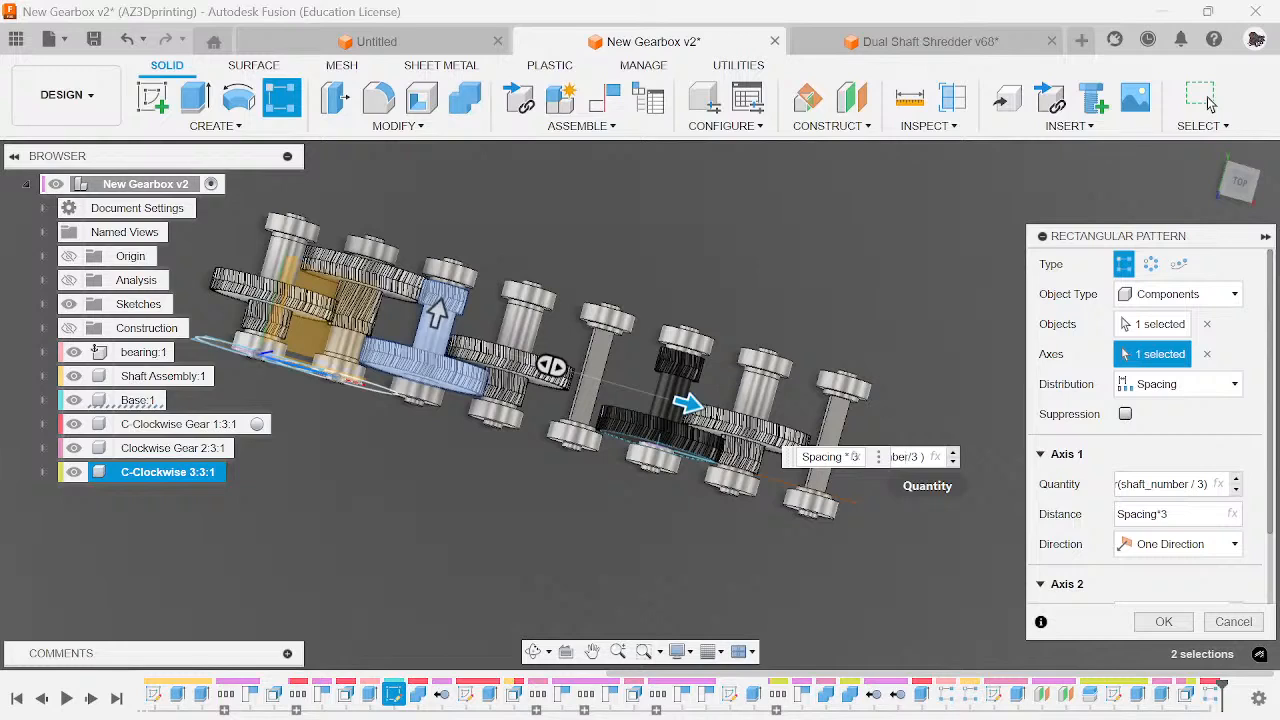
- Try rounding the pattern quantity up with ceil(shaft_number / 3)
click(904, 458)
key(Left)
key(Left)
key(Left)
key(Left)
key(Left)
key(Left)
key(Left)
key(Left)
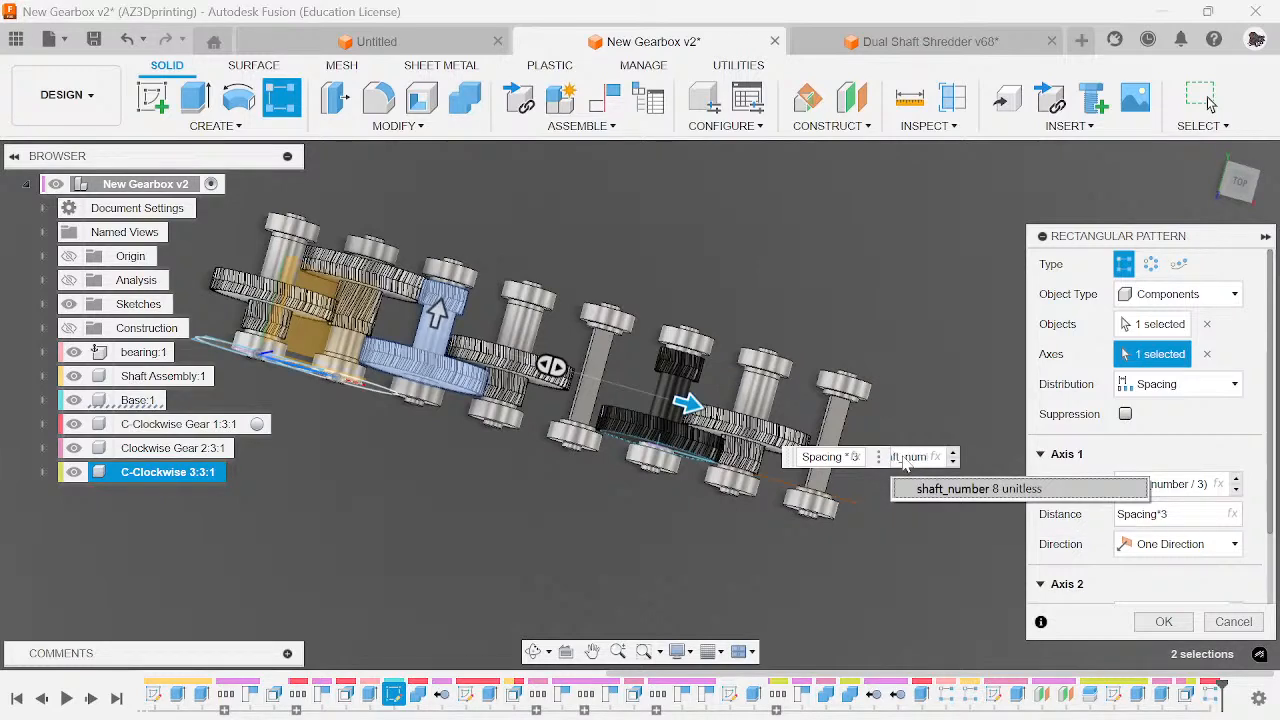
key(Left)
key(Left)
key(Left)
key(Left)
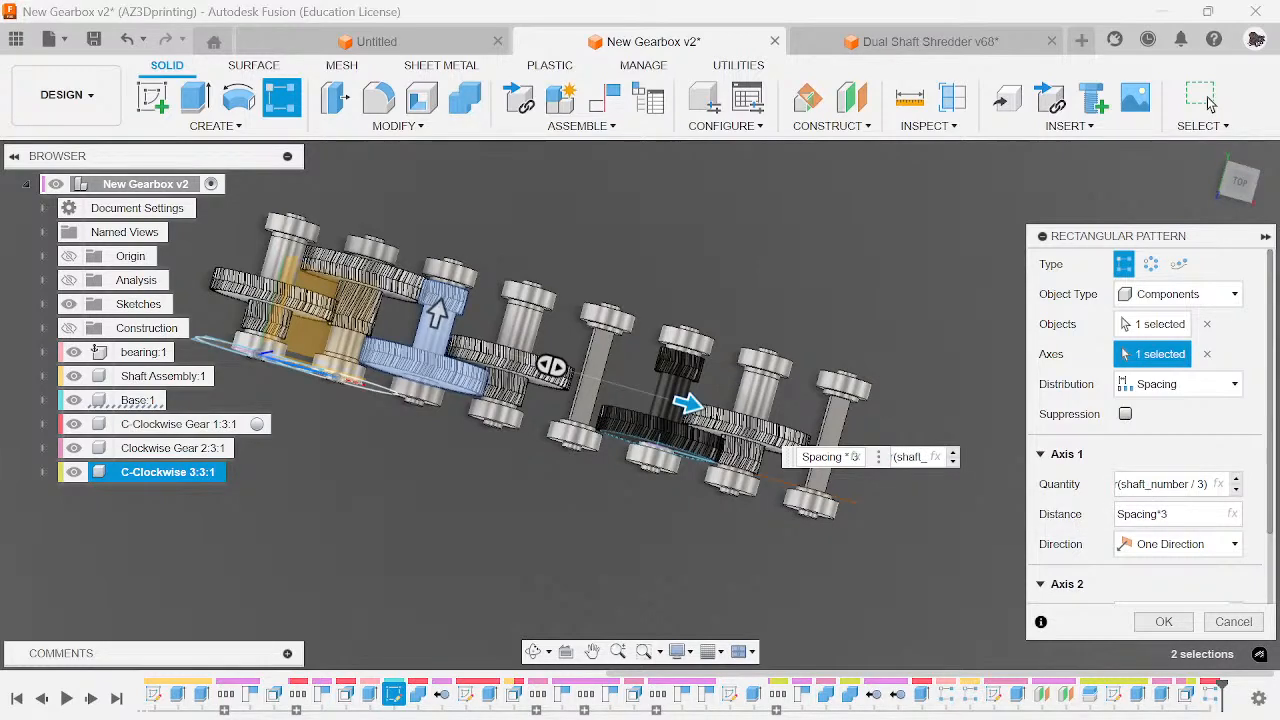
key(BackSpace)
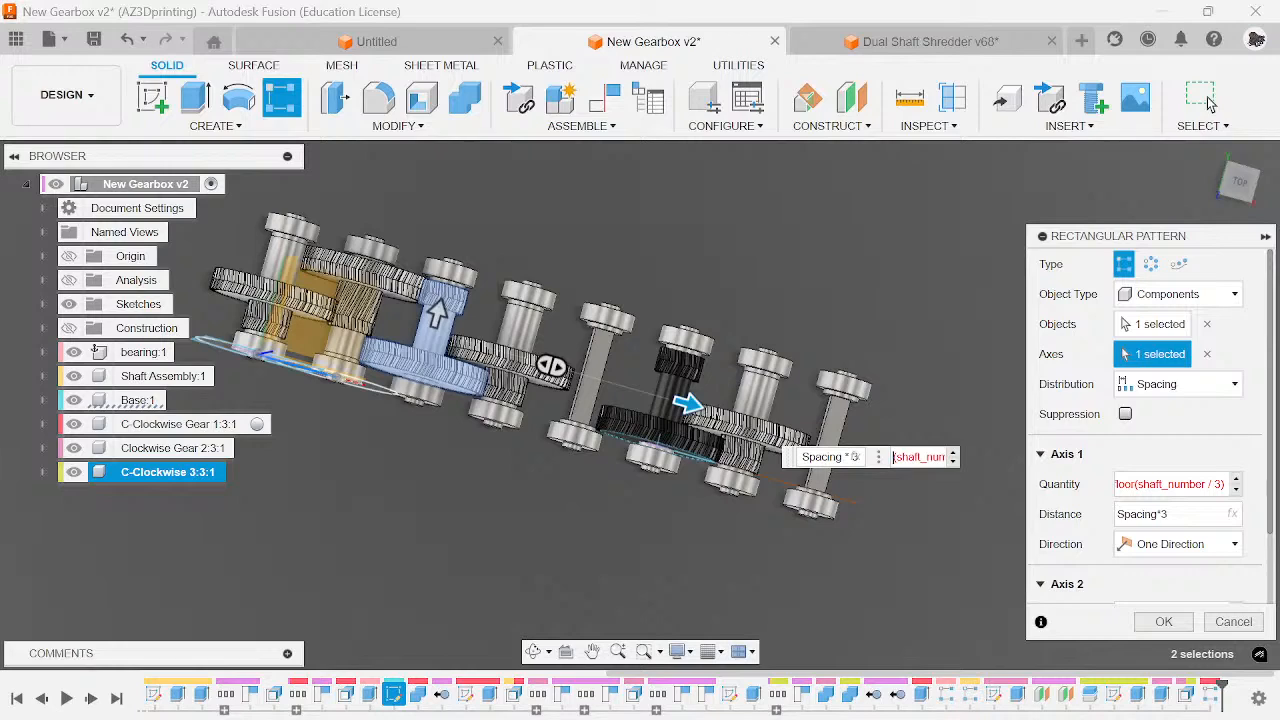
key(BackSpace)
key(BackSpace)
key(BackSpace)
key(BackSpace)
key(BackSpace)
text(ceil)
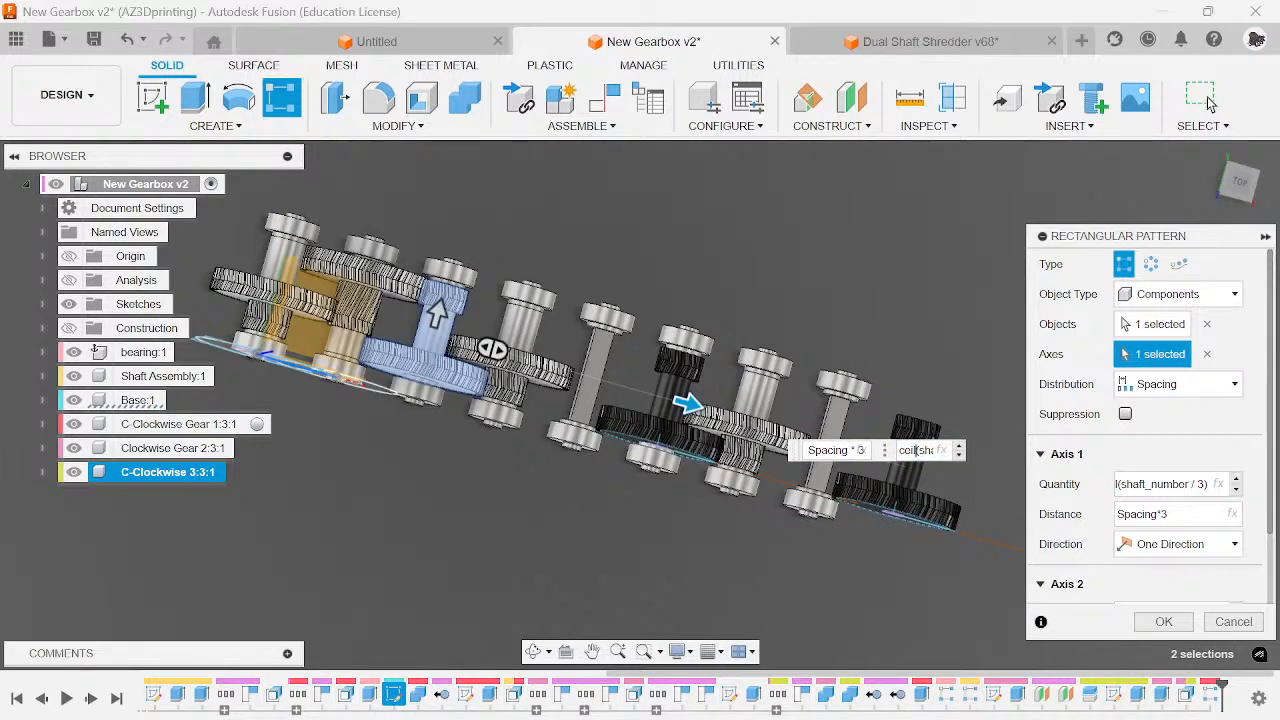
- Change the quantity expression back to floor(shaft_number / 3) and create the C-Clockwise 3:3 pattern
key(ctrl+shift+Left)
key(BackSpace)
text(floor)
key(Return)
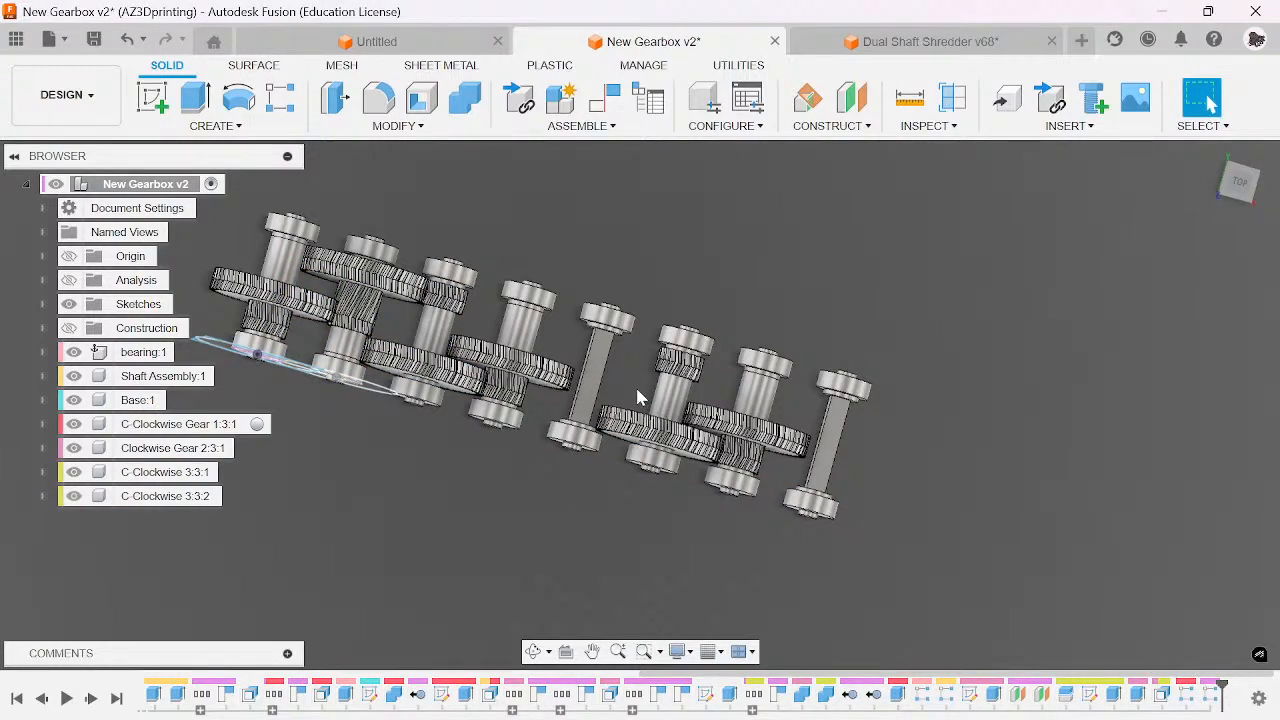
click(299, 100)
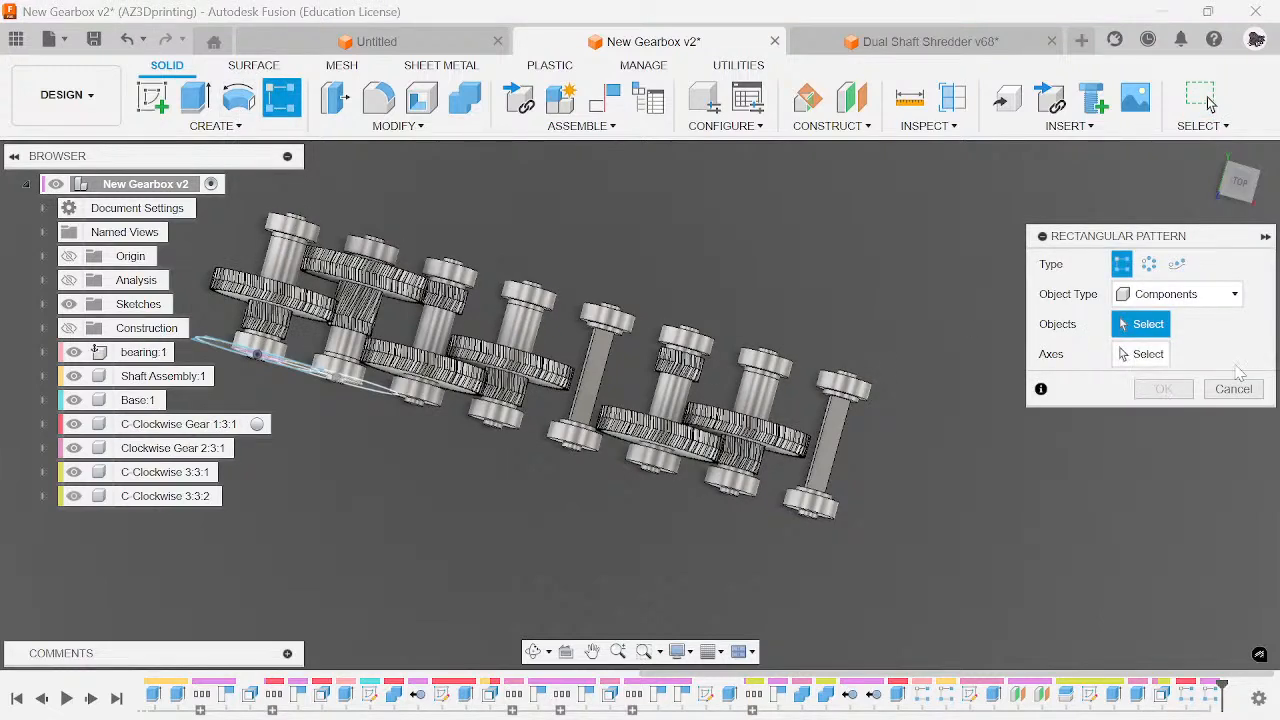
click(1233, 389)
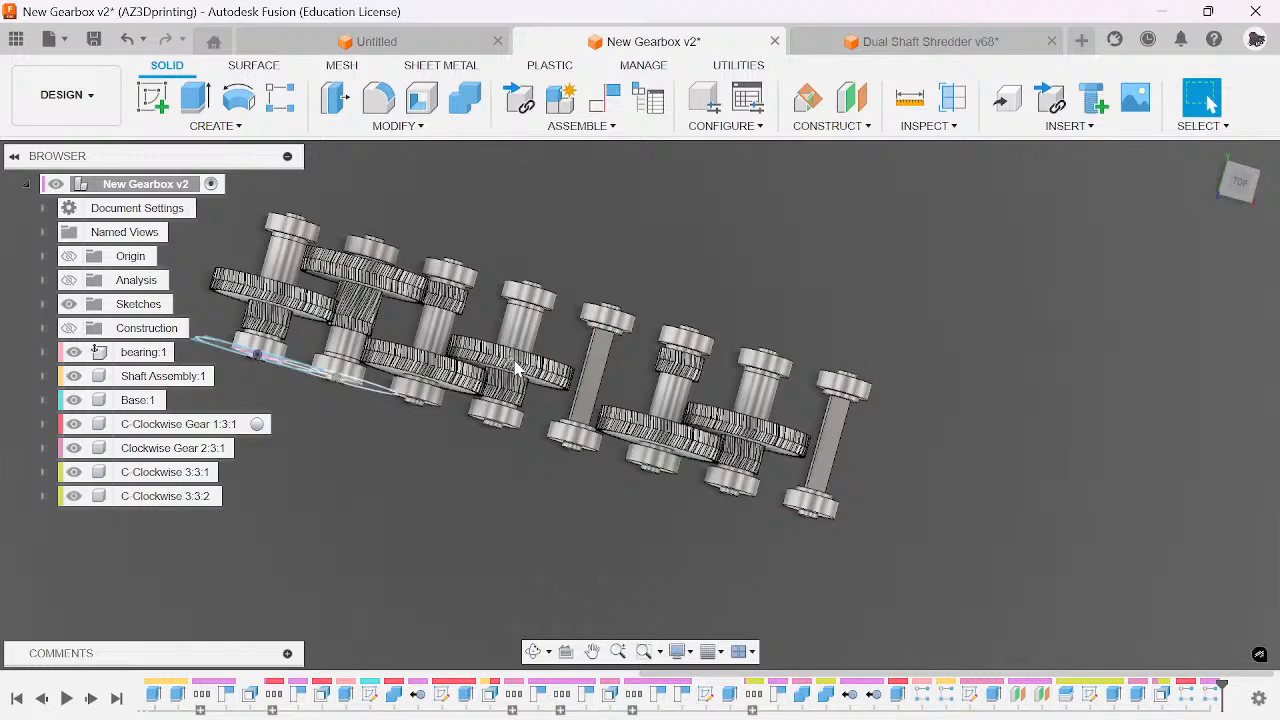
click(1208, 694)
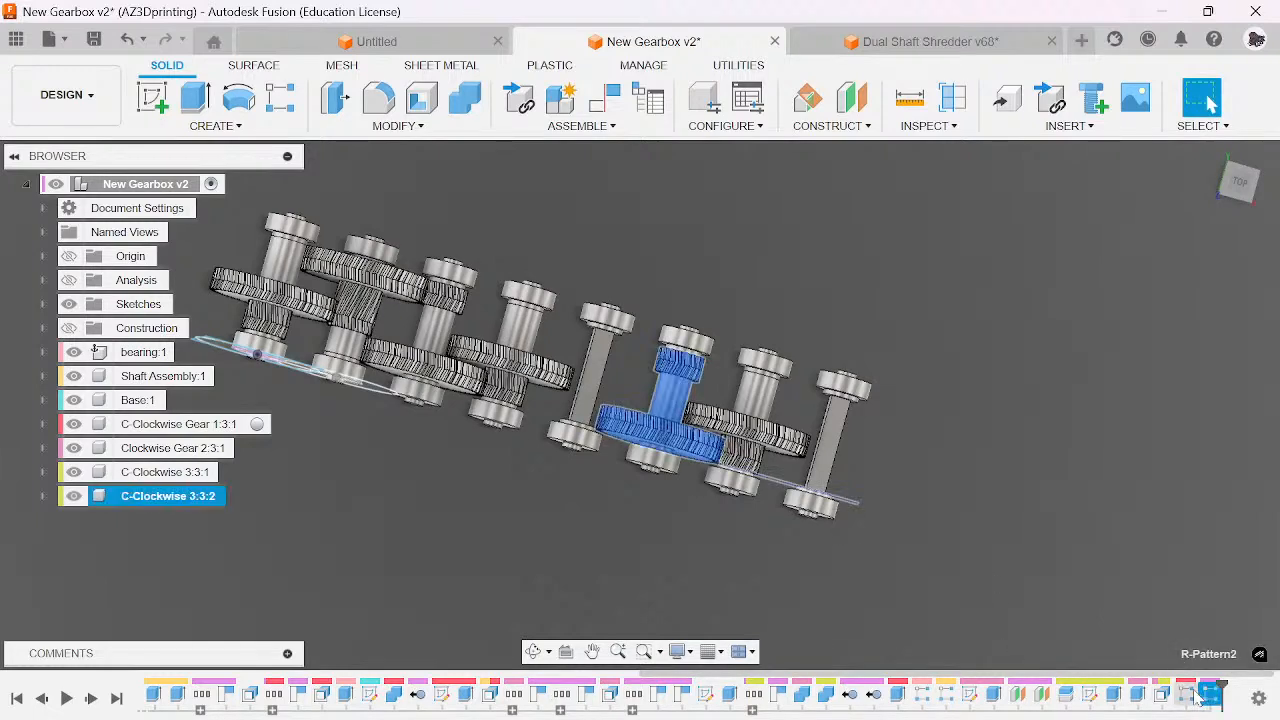
right_click(1199, 697)
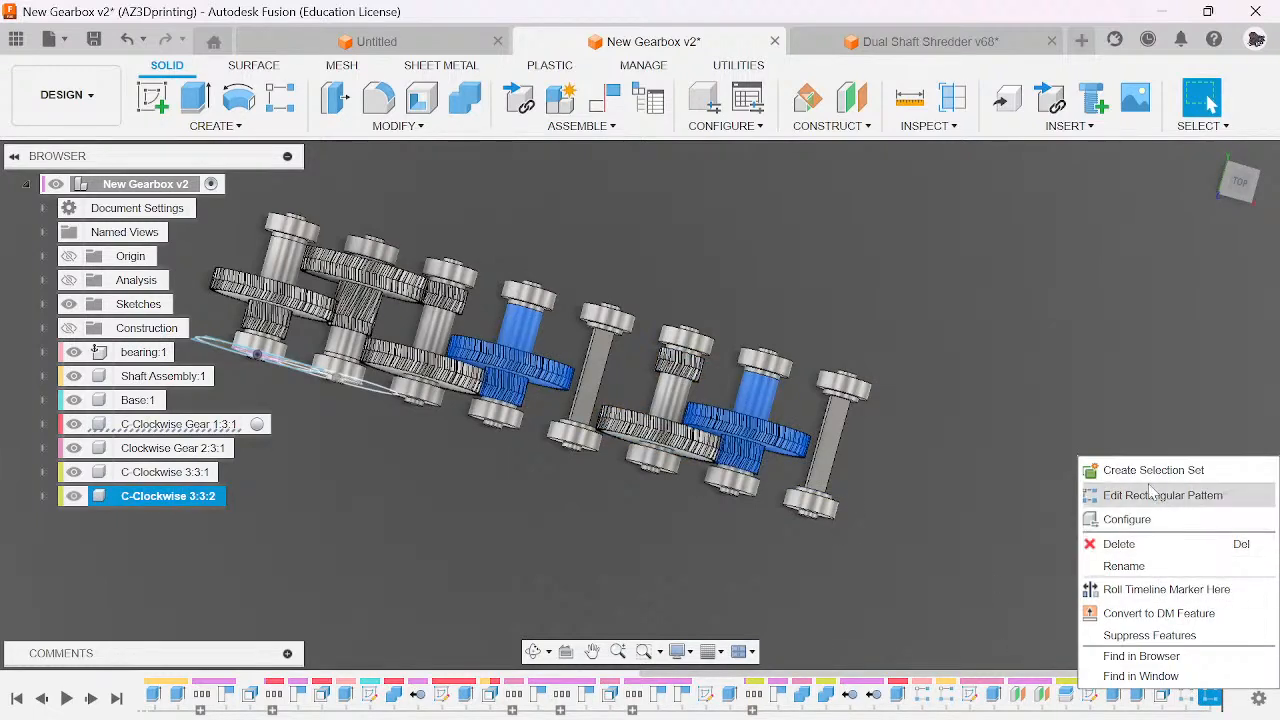
click(988, 468)
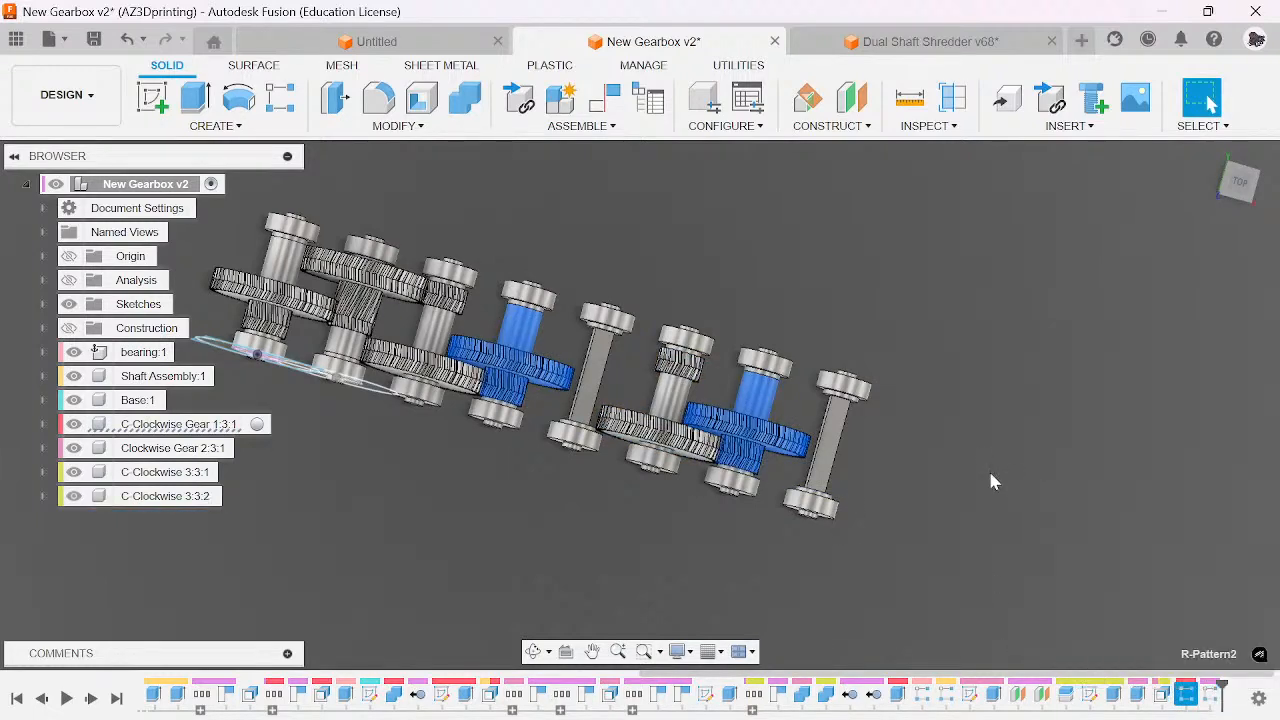
- Set up a rectangular component pattern of Clockwise Gear 2:3 along the sketch line joining the first two shaft centres
click(281, 97)
click(388, 295)
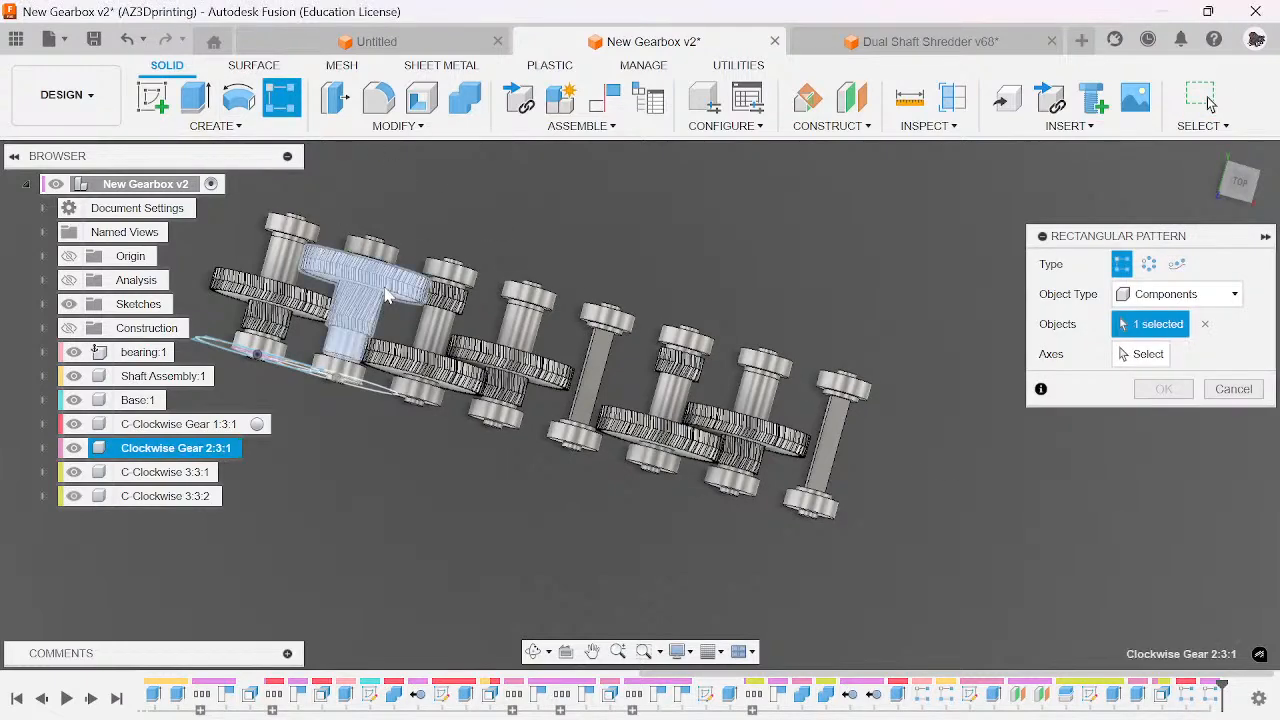
click(1142, 354)
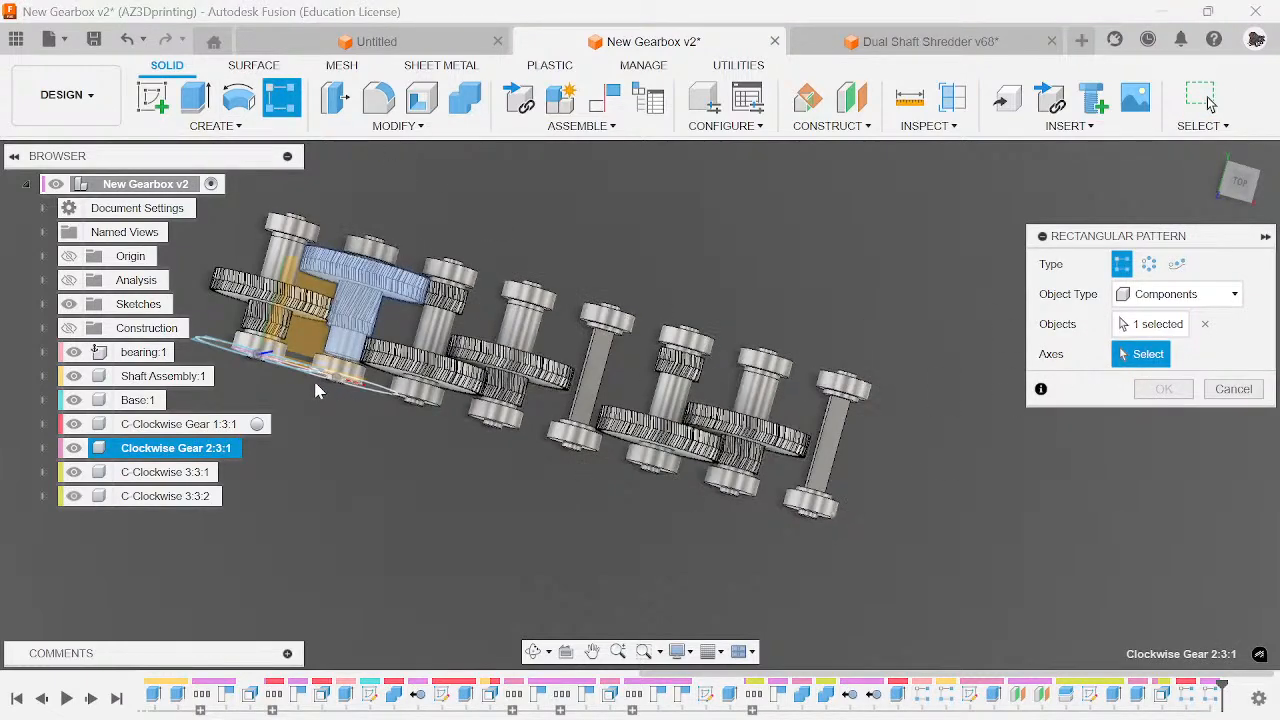
scroll(319, 390, up, 5)
click(277, 382)
scroll(461, 506, down, 2)
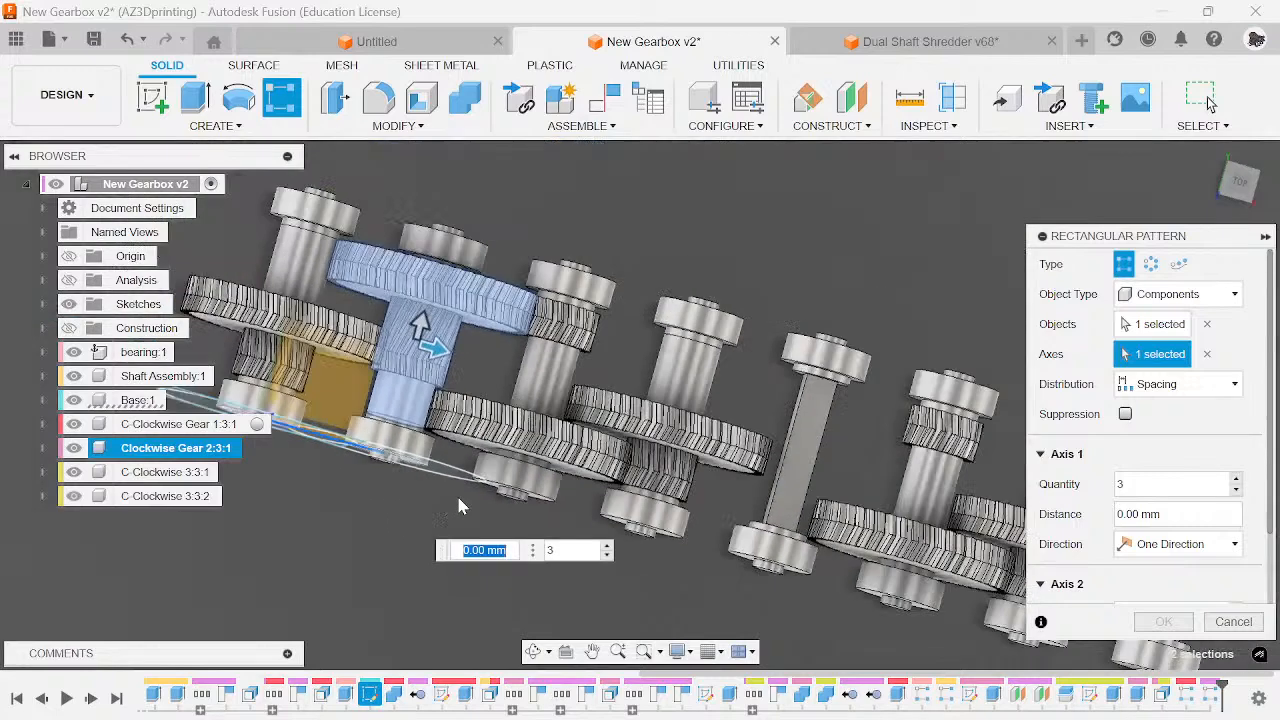
- Set the Clockwise Gear 2:3 pattern distance to Spacing*3 and create the pattern with a quantity of 3
click(1118, 514)
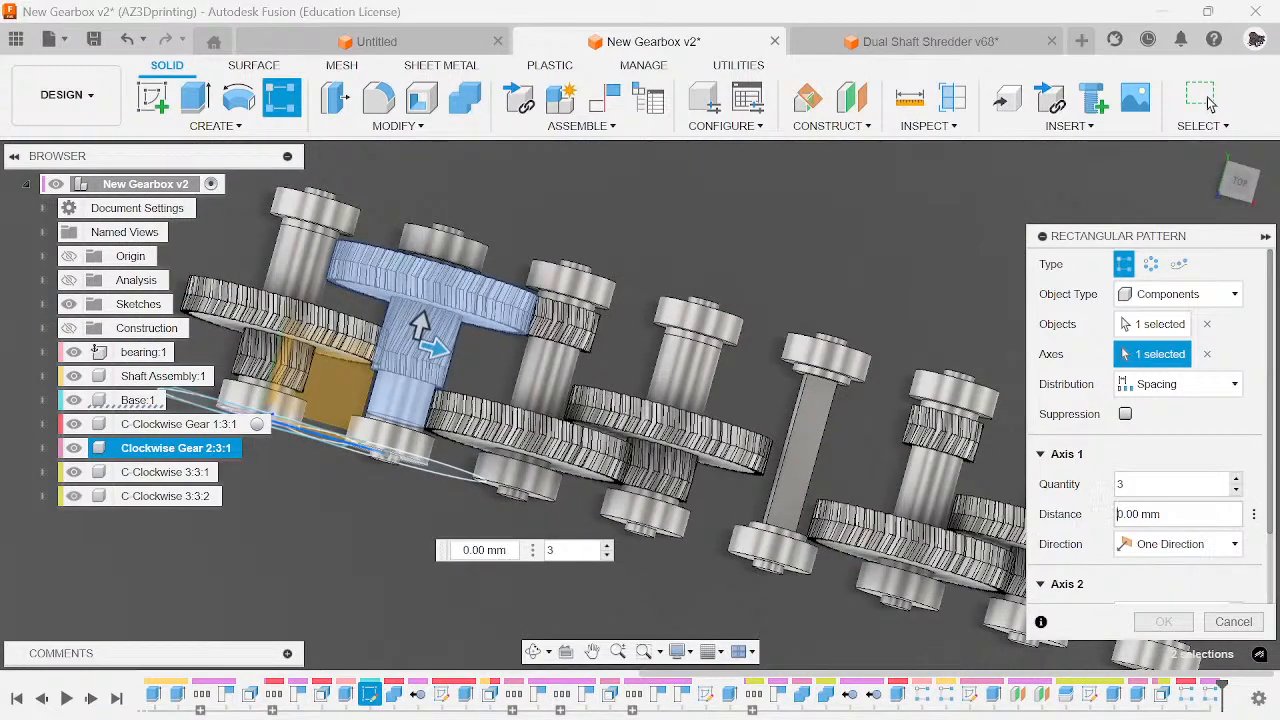
key(ctrl+a)
text(Sp)
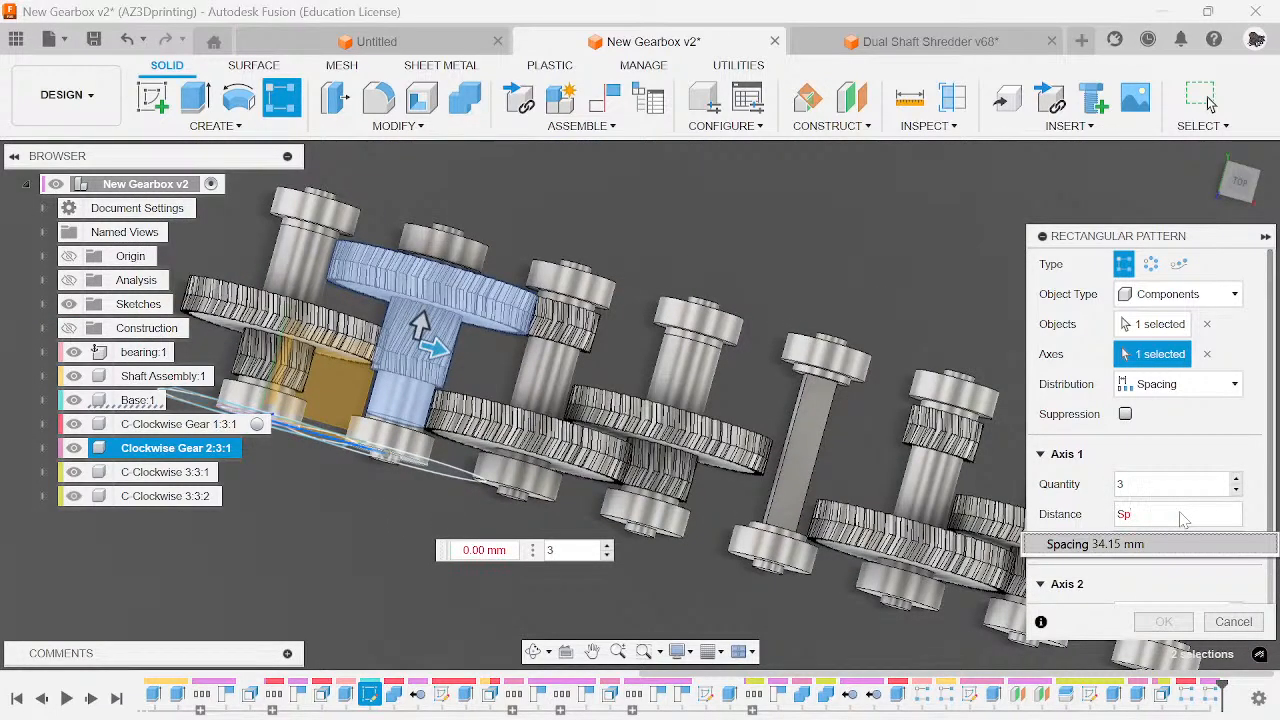
key(Tab)
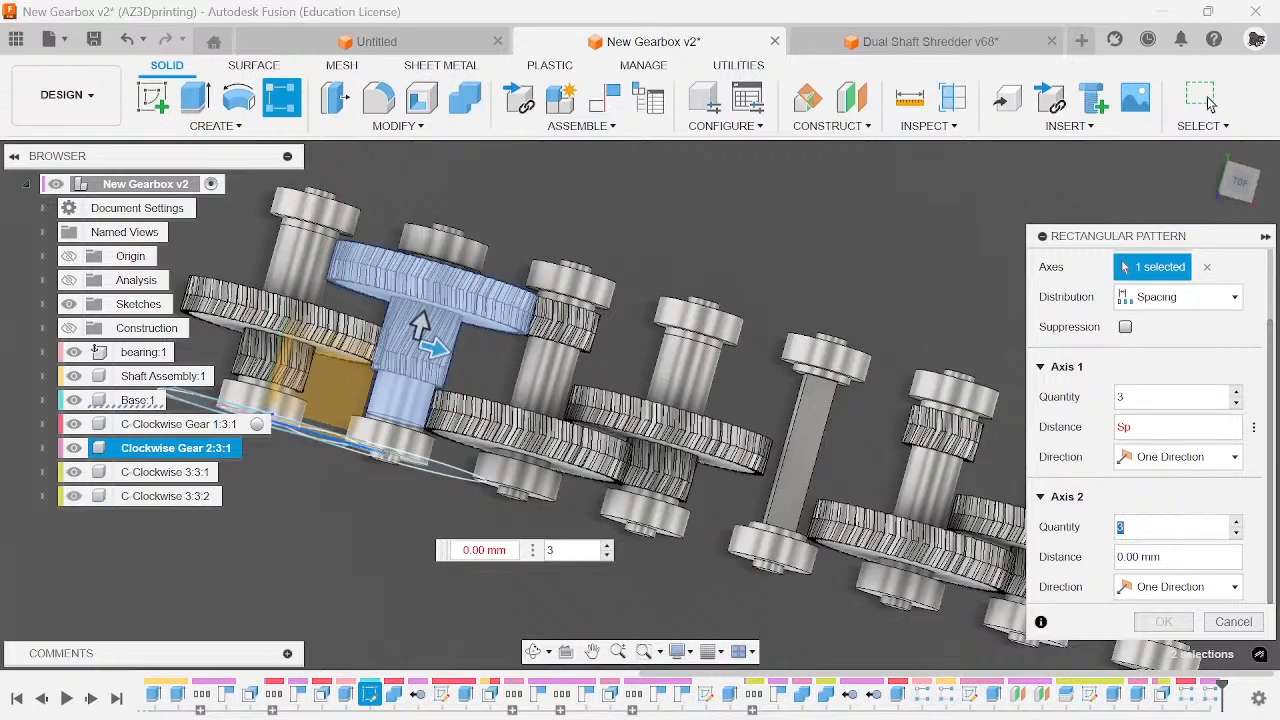
click(1150, 425)
text(acing*3)
key(Return)
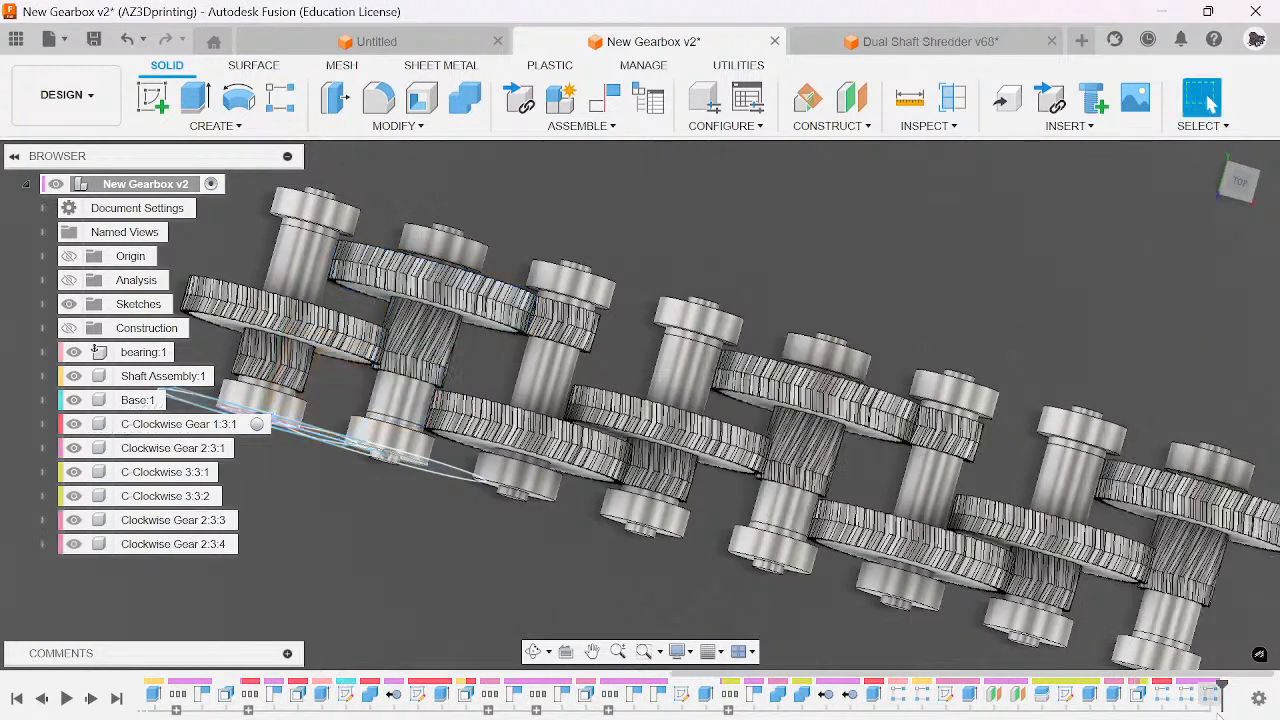
- Edit the Clockwise Gear 2:3 rectangular pattern and set its quantity to floor(shaft_number/3)
right_click(1218, 708)
click(1157, 531)
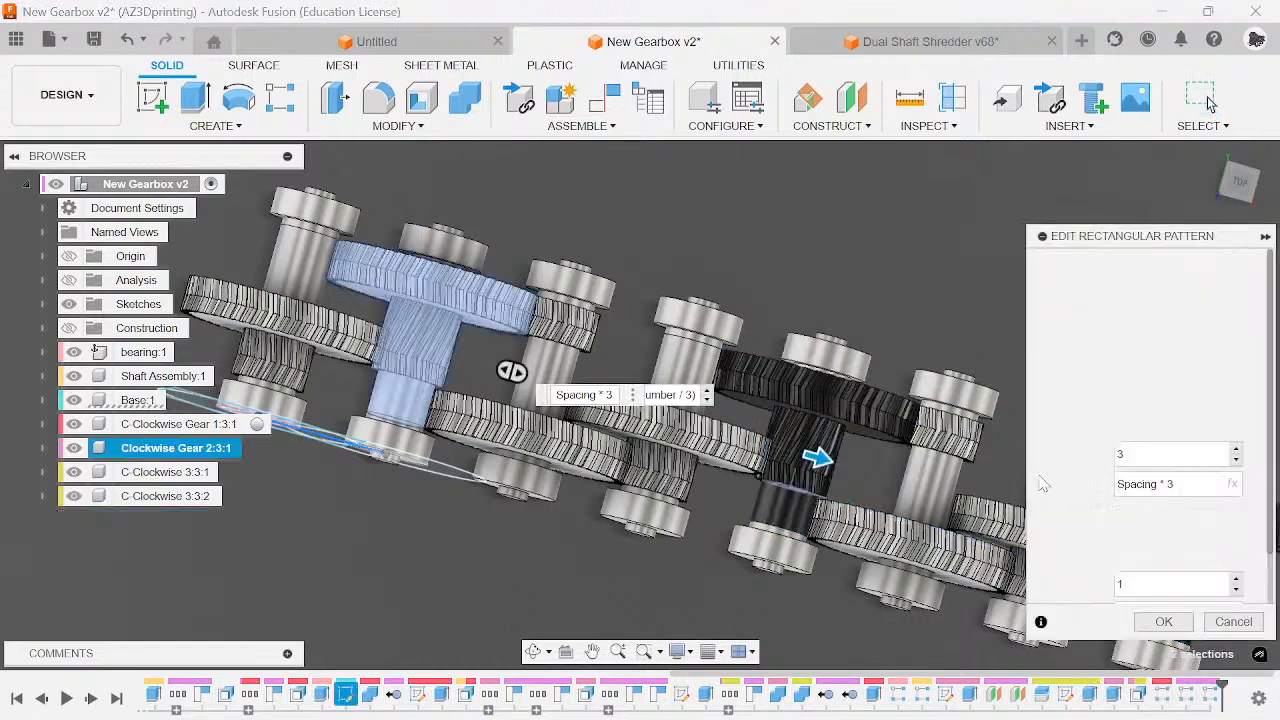
drag(1145, 455, 1071, 465)
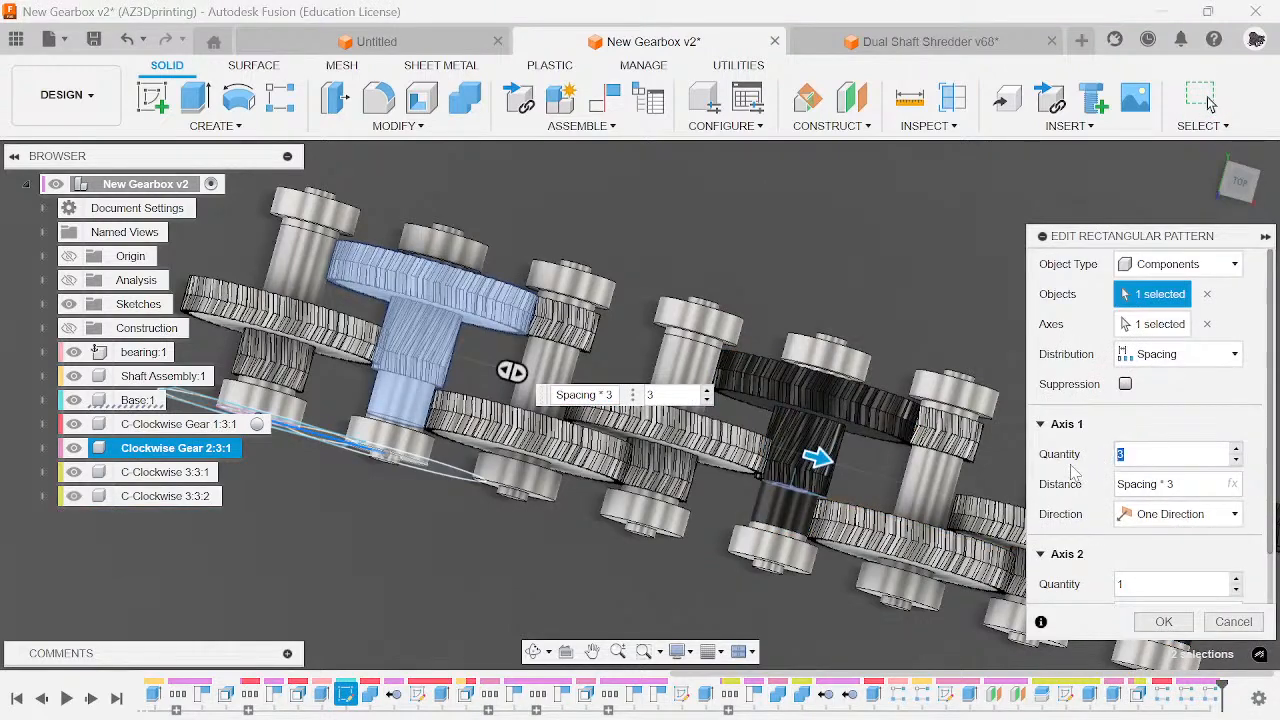
text(floor(nu)
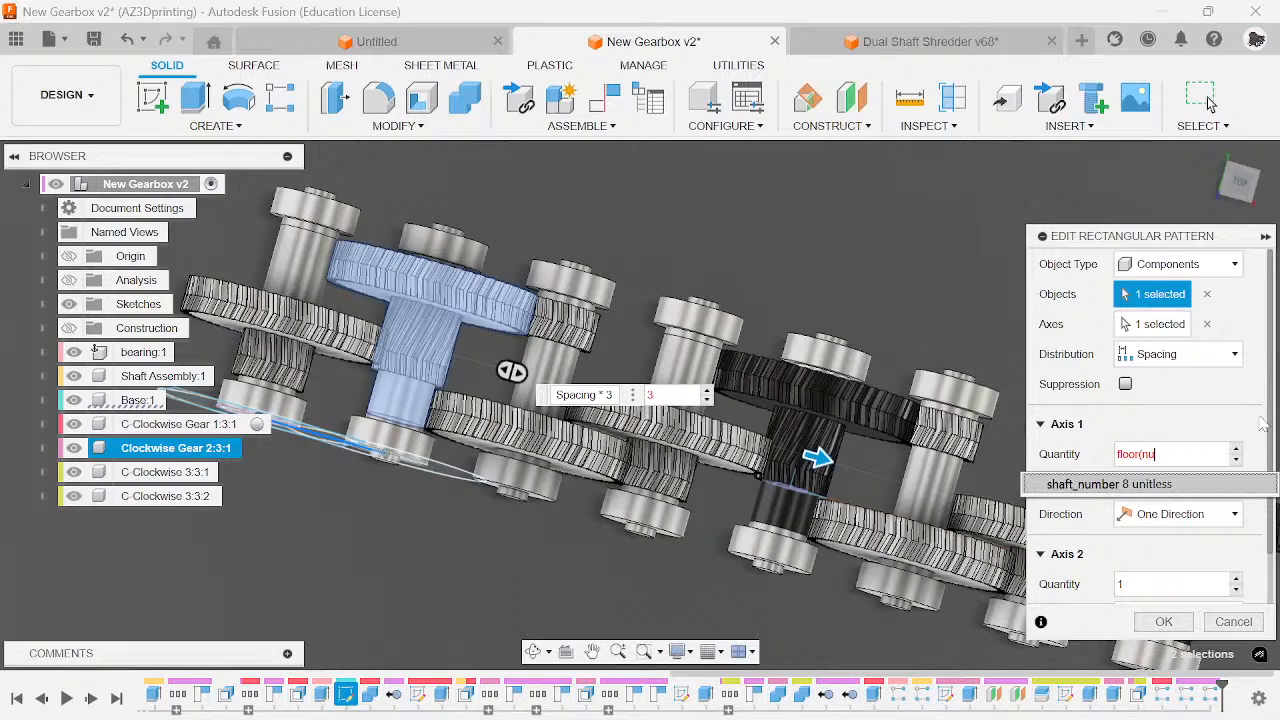
click(1126, 484)
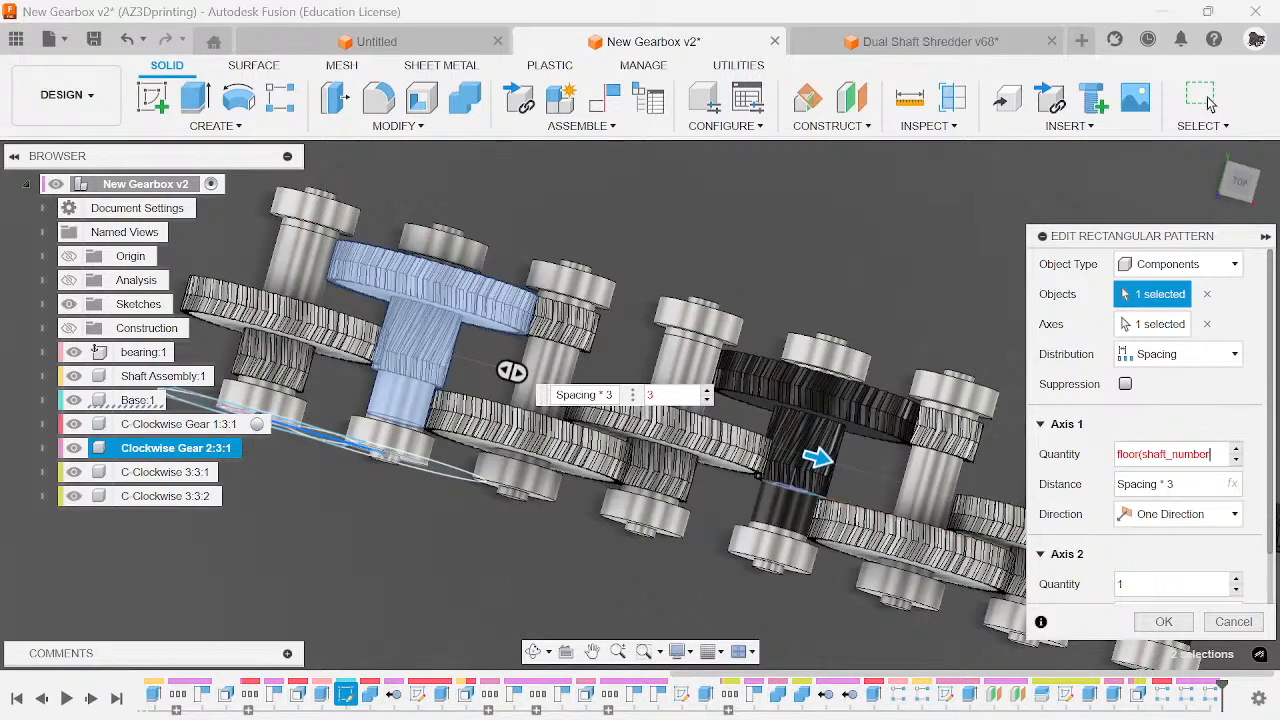
text(/3))
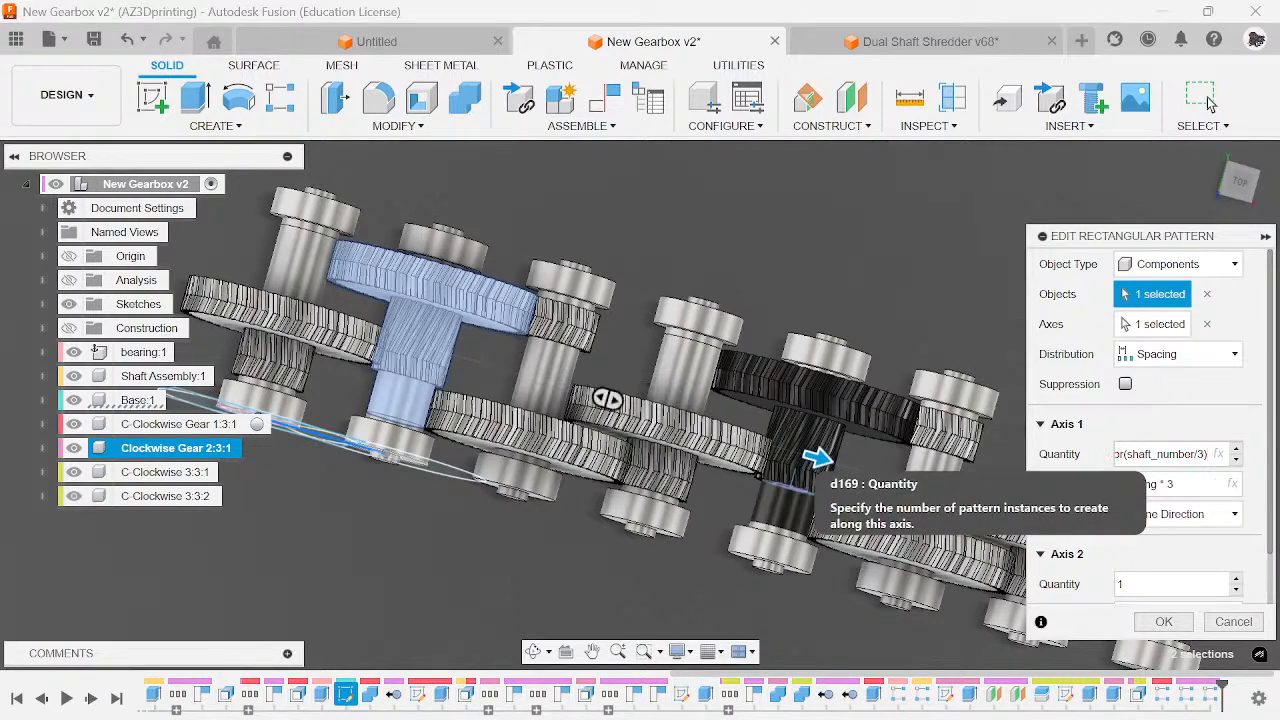
click(1148, 626)
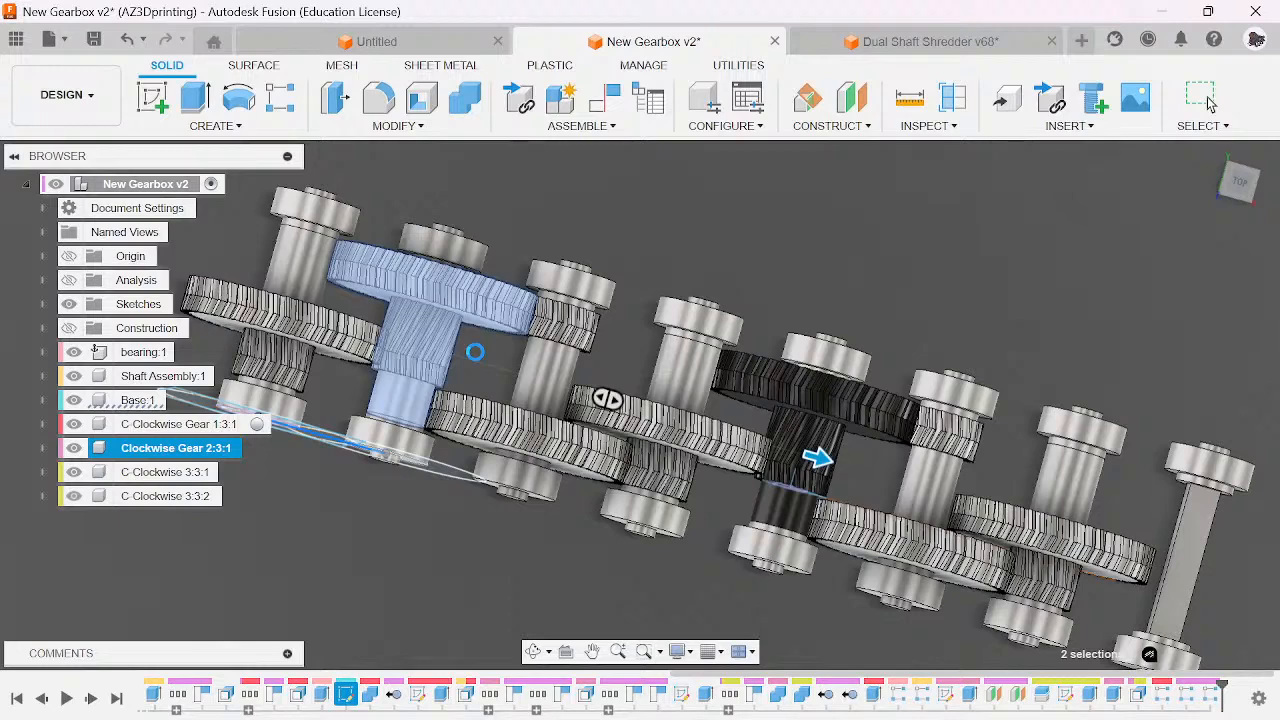
scroll(475, 350, down, 2)
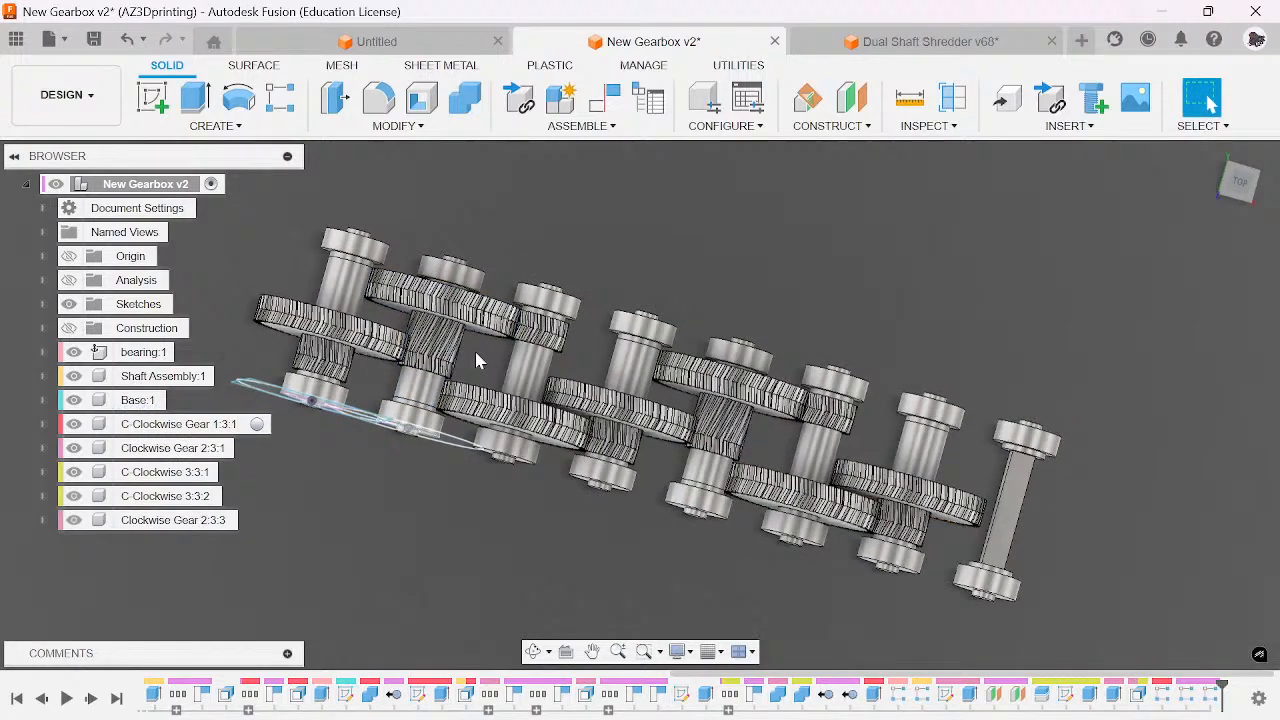
- Reopen the Clockwise Gear 2:3 pattern and change its quantity expression to ceil(shaft_number / 3)
right_click(1214, 690)
click(1190, 552)
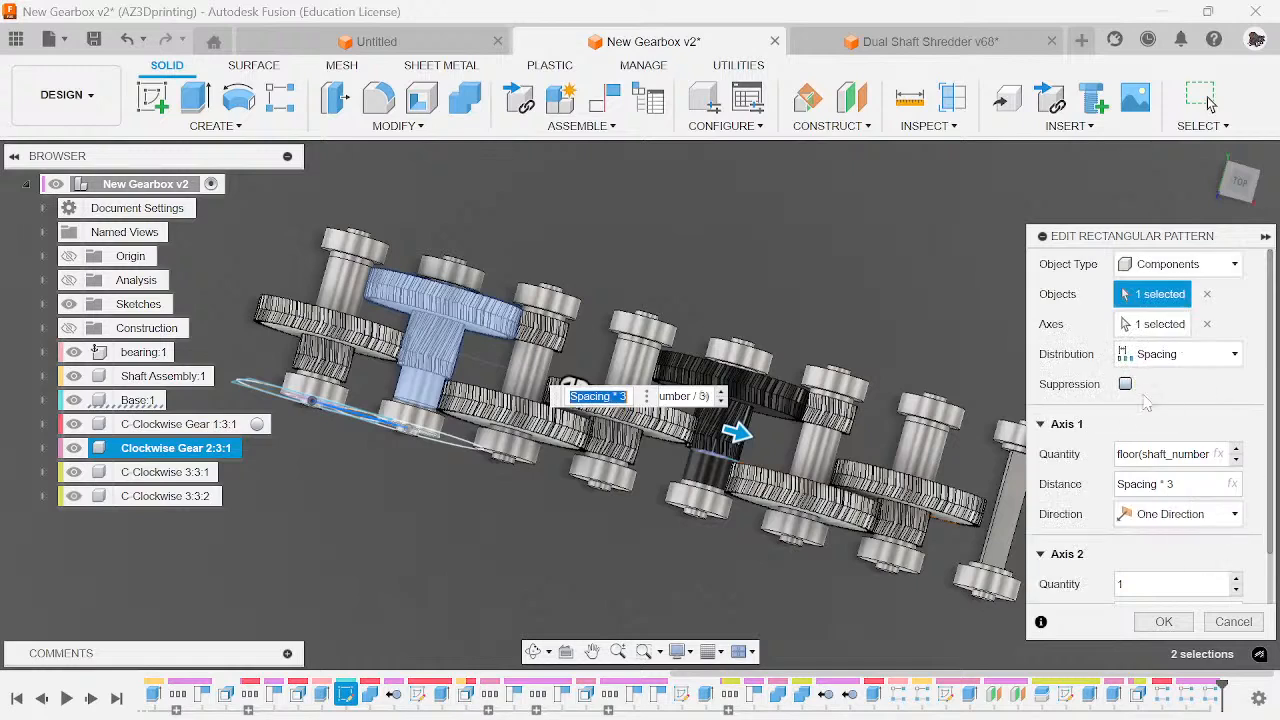
key(End)
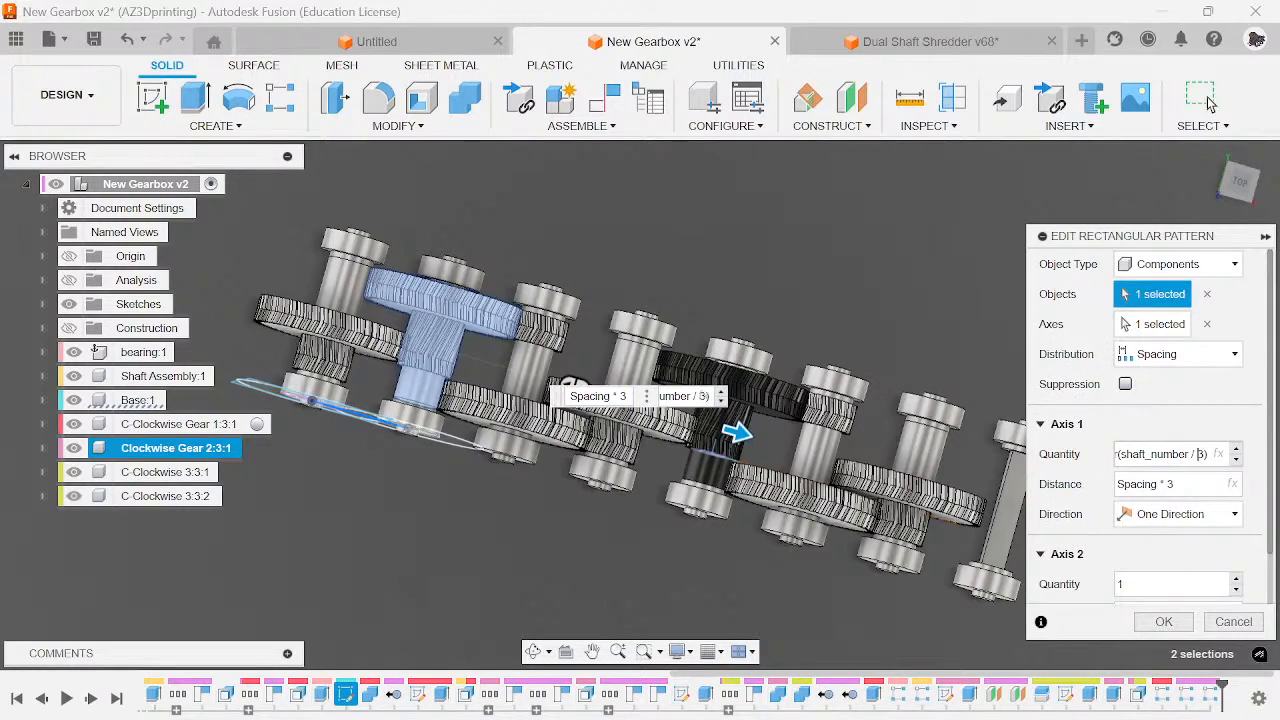
click(1118, 454)
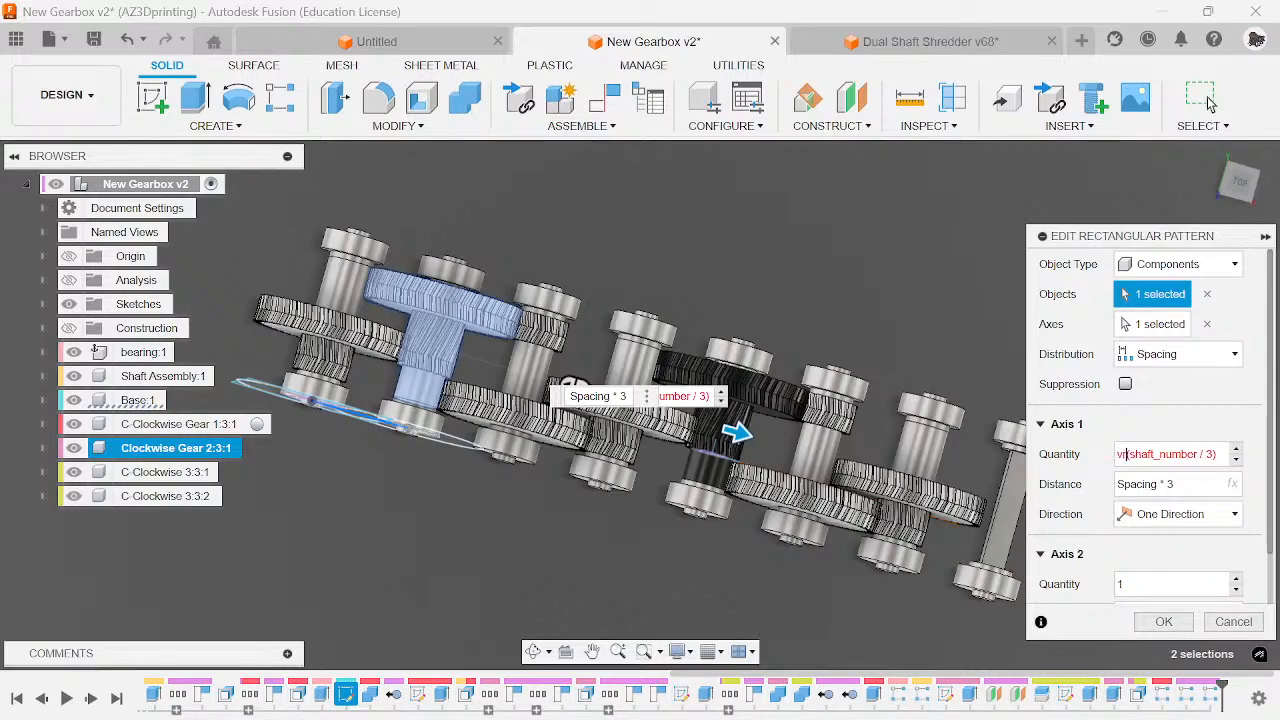
key(BackSpace)
key(BackSpace)
key(BackSpace)
key(BackSpace)
text(ceil)
key(Return)
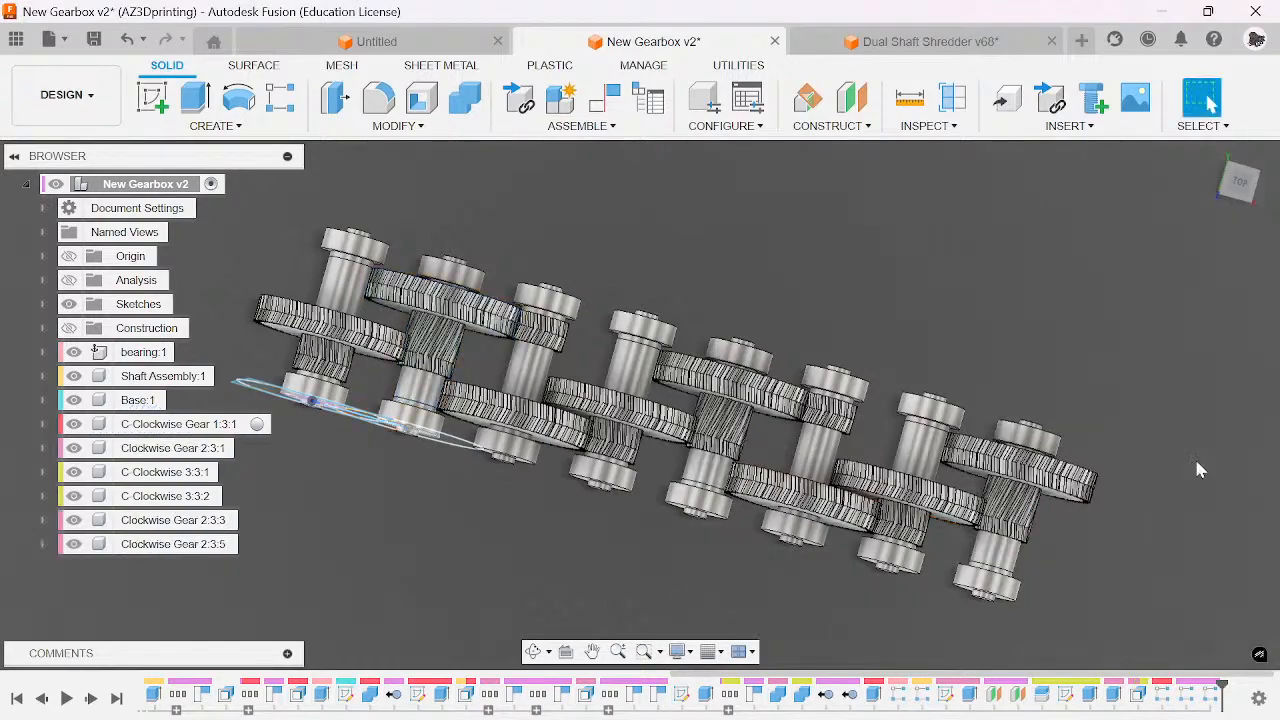
scroll(960, 400, down, 4)
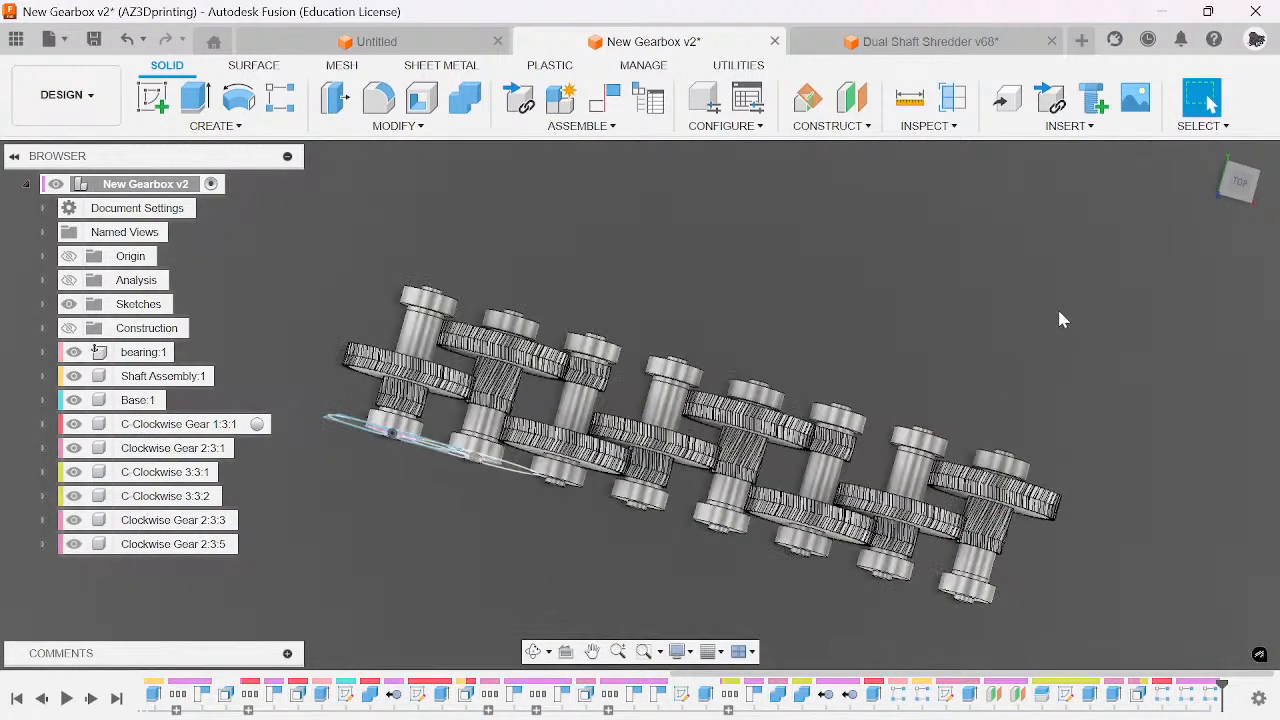
- Inspect the complete gear train from several angles and check the first shaft's cross-section using the section analysis
click(1246, 218)
mouse_move(636, 396)
shift+middle_down()
mouse_move(660, 300)
mouse_move(700, 330)
mouse_move(680, 380)
mouse_move(639, 403)
shift+middle_up()
scroll(1000, 222, down, 2)
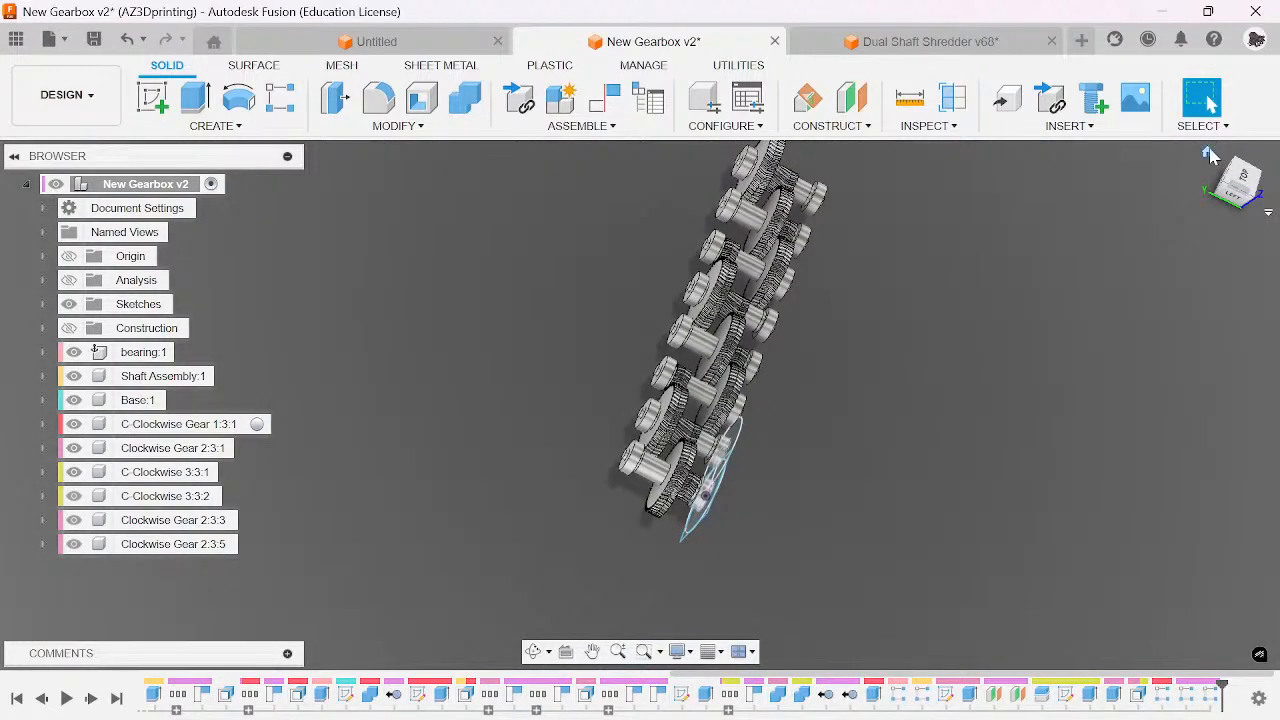
click(1208, 153)
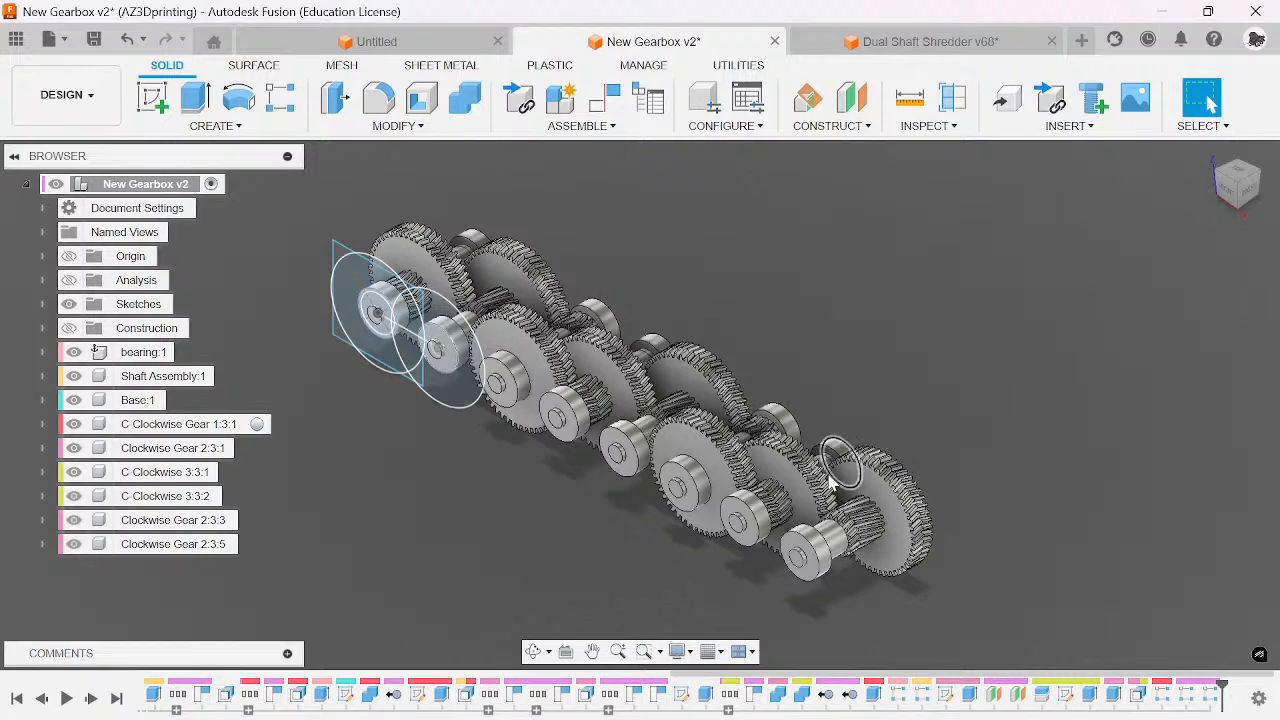
click(1238, 174)
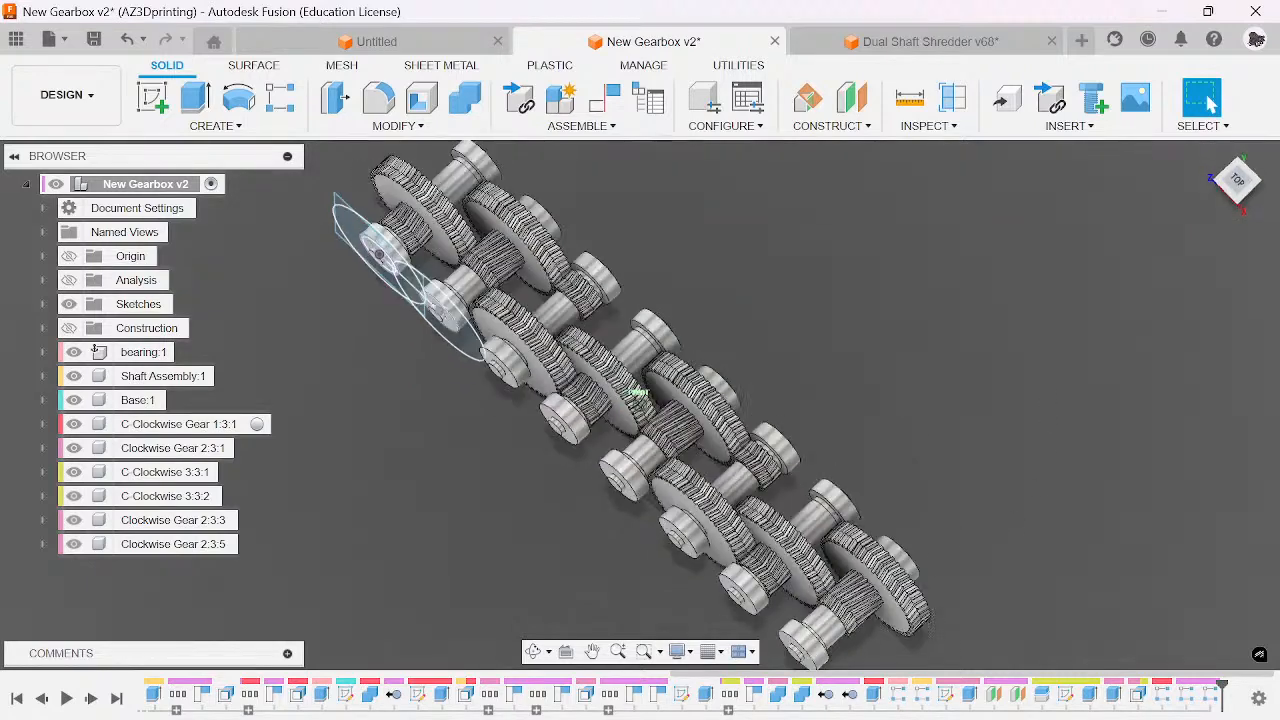
mouse_move(1238, 200)
mouse_down()
mouse_move(1238, 232)
mouse_move(1236, 170)
mouse_up()
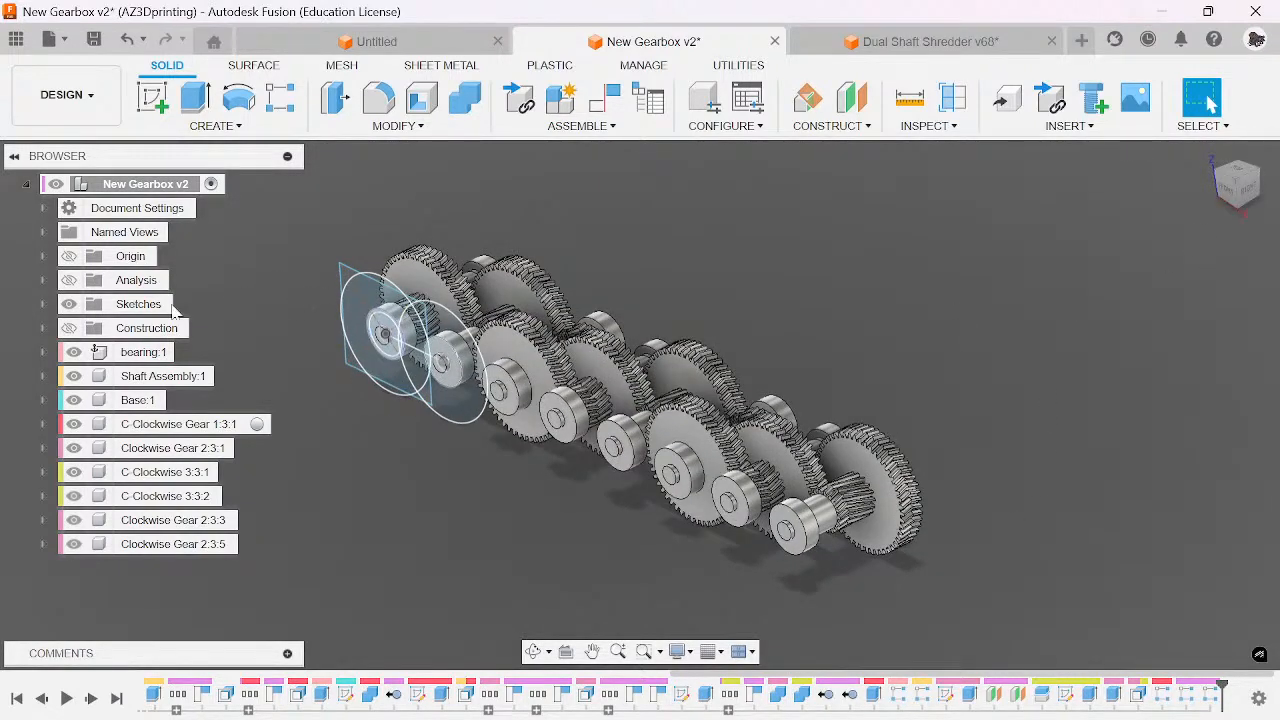
click(69, 280)
scroll(422, 351, up, 4)
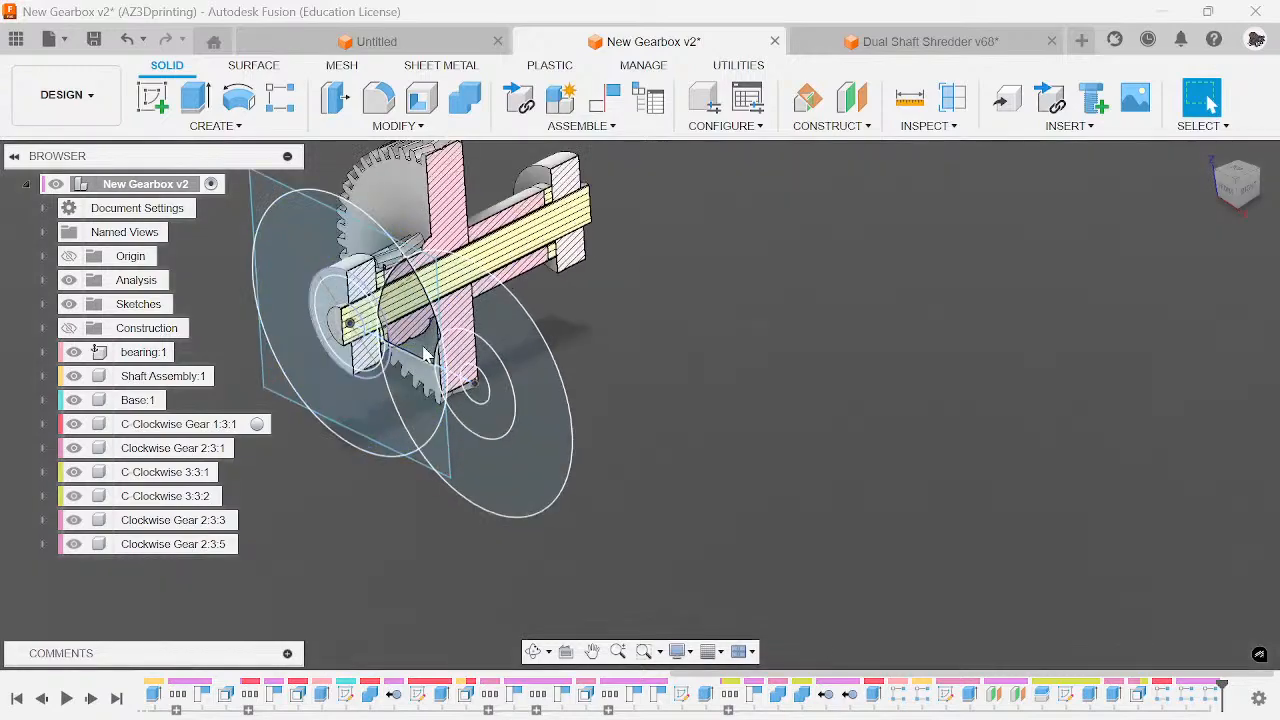
scroll(424, 355, up, 5)
scroll(922, 387, down, 2)
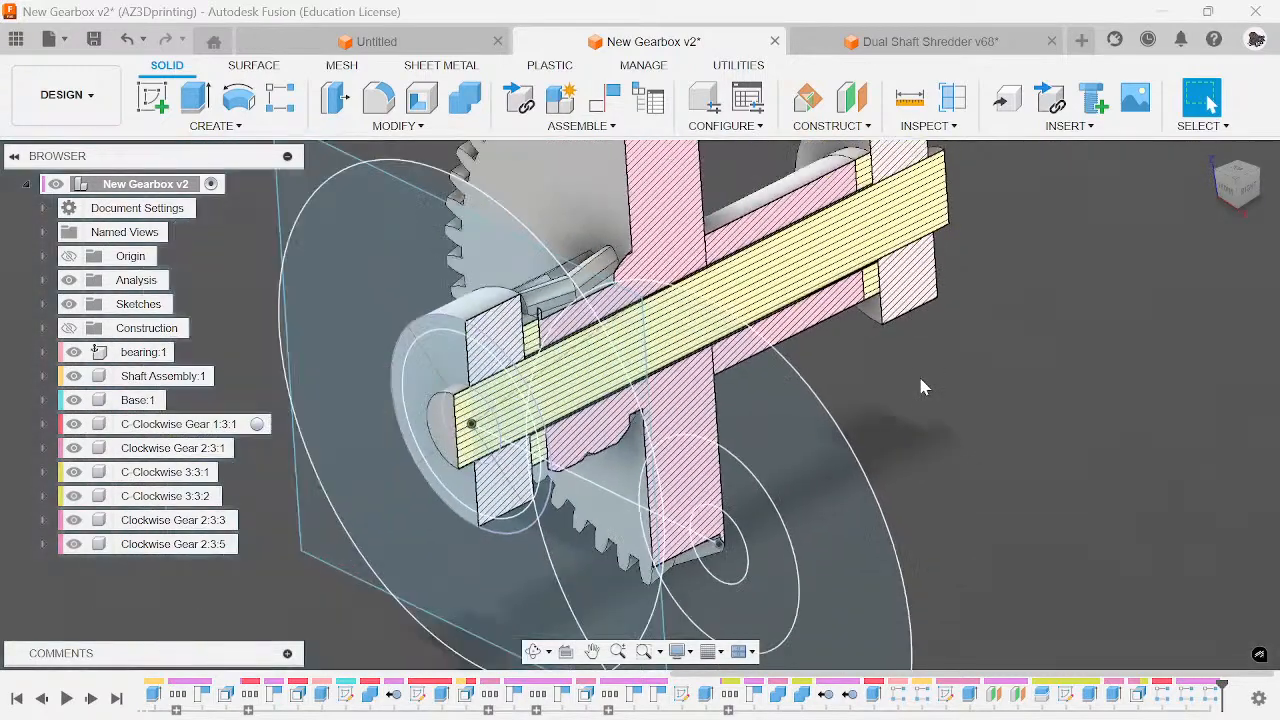
scroll(920, 383, down, 3)
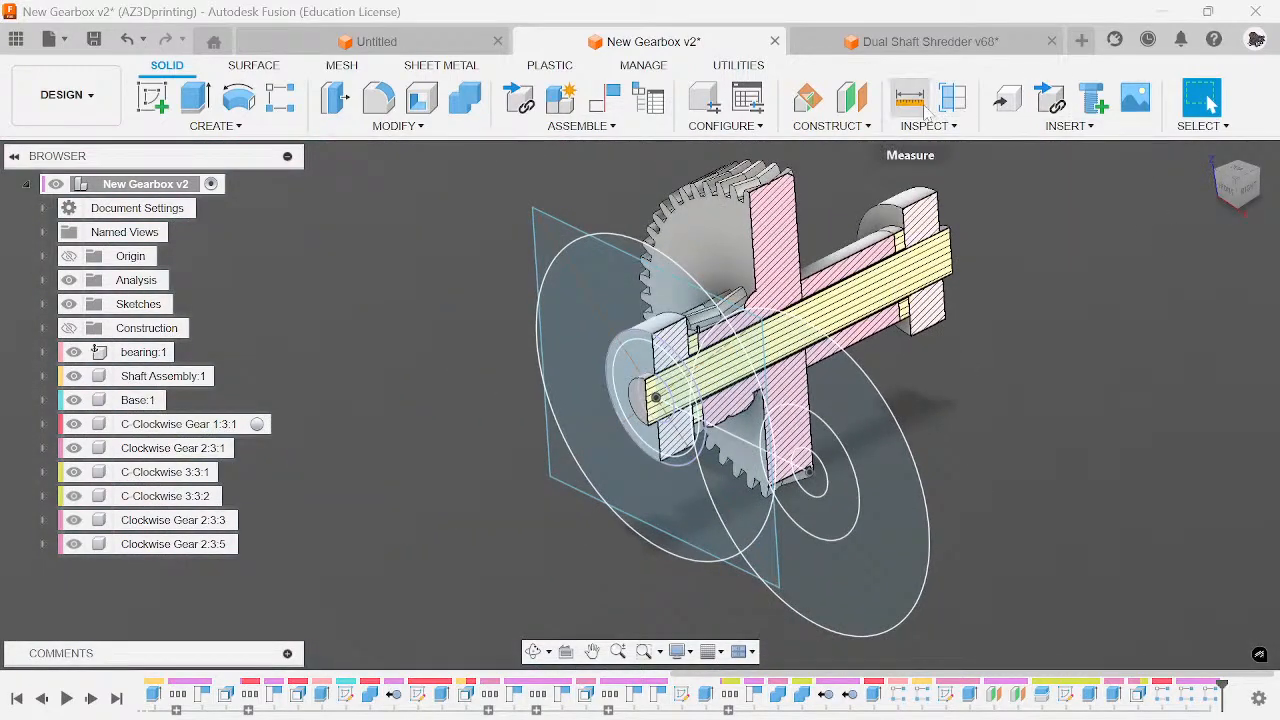
click(69, 281)
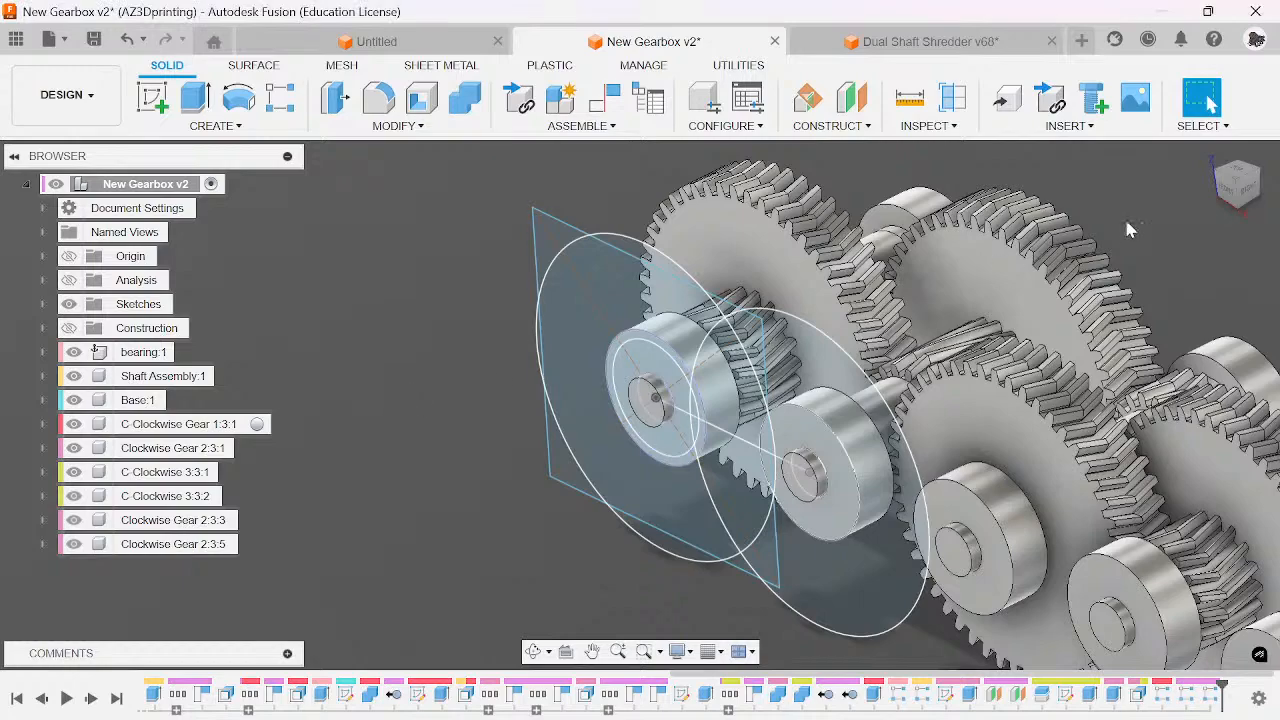
- Restore the home view and save the design with the version description User Saved
click(1207, 154)
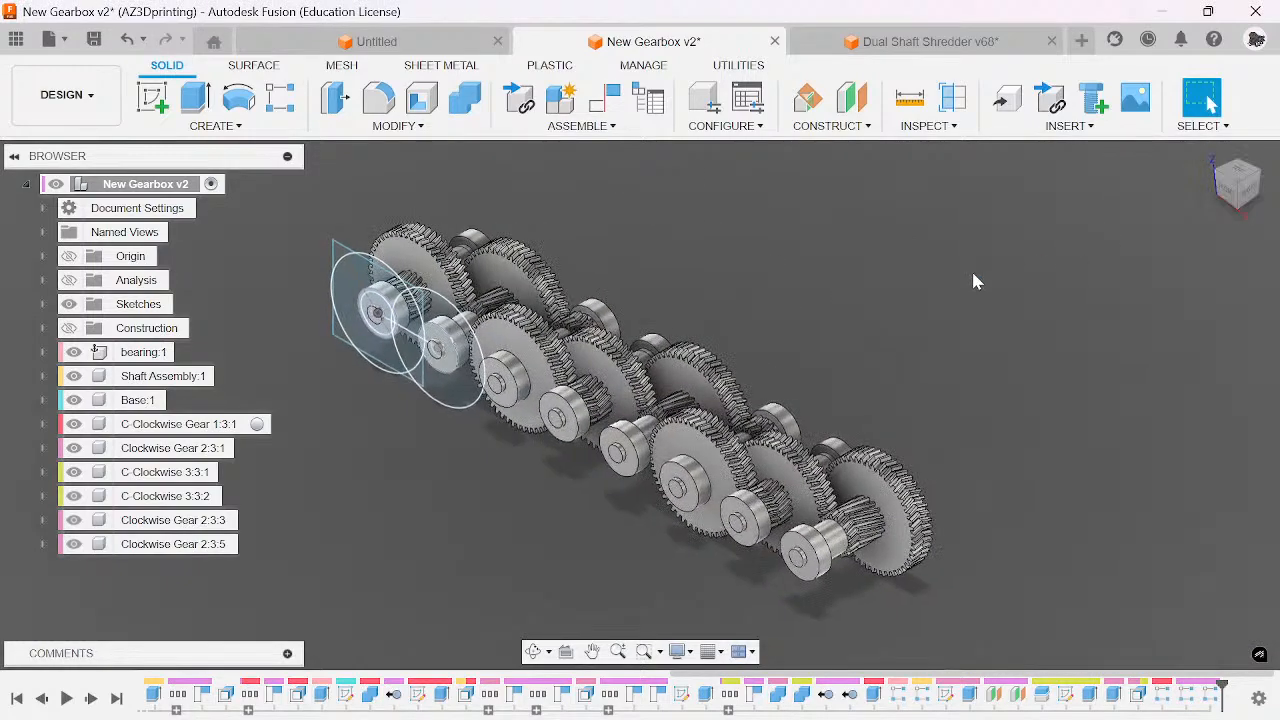
key(ctrl+s)
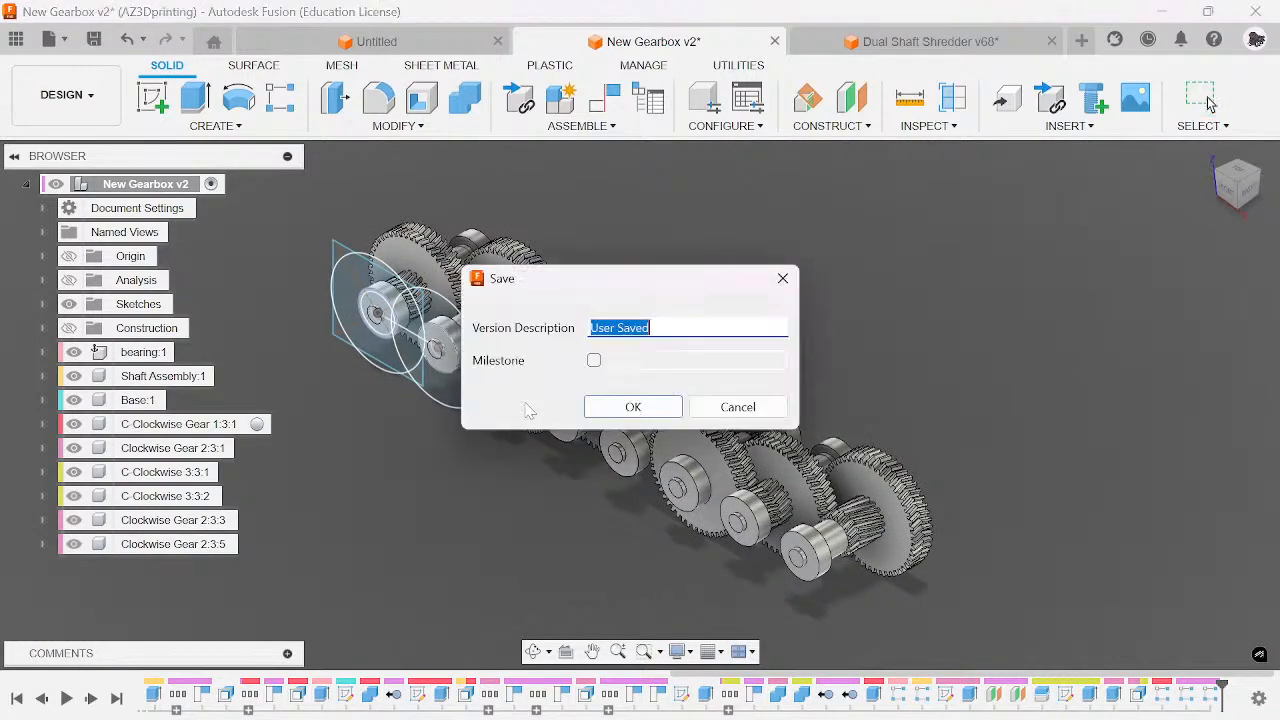
click(632, 405)
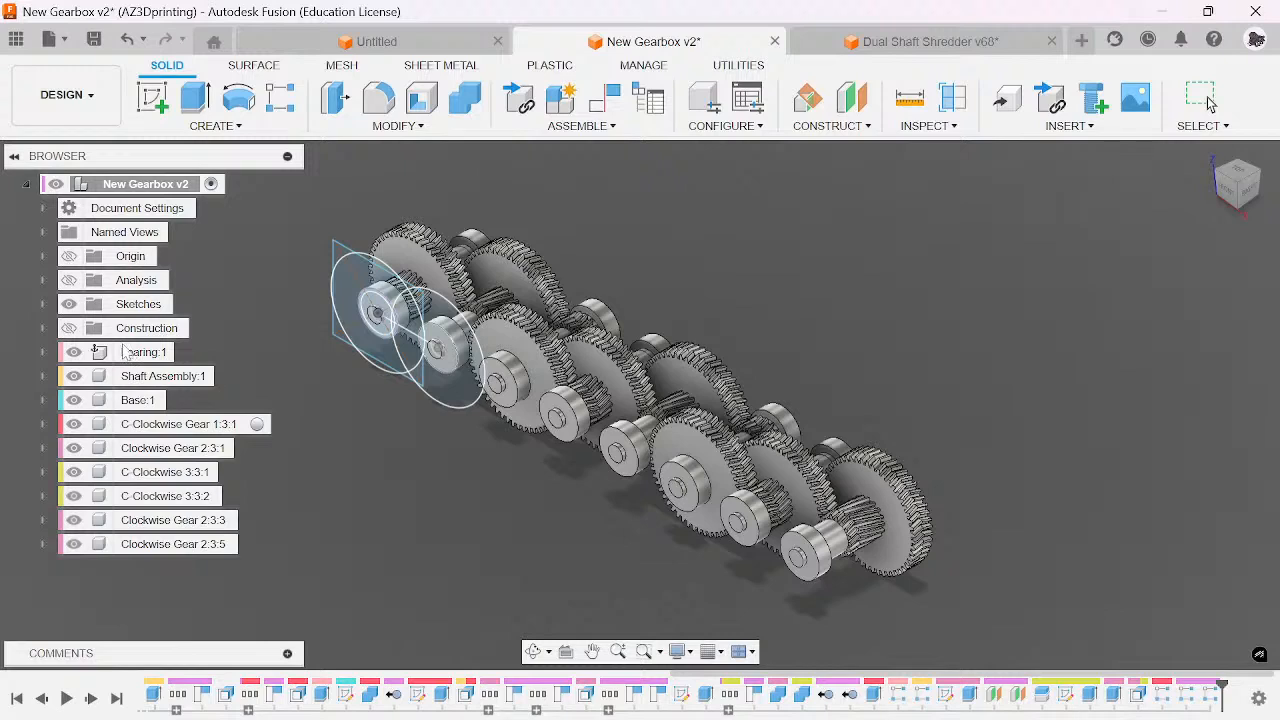
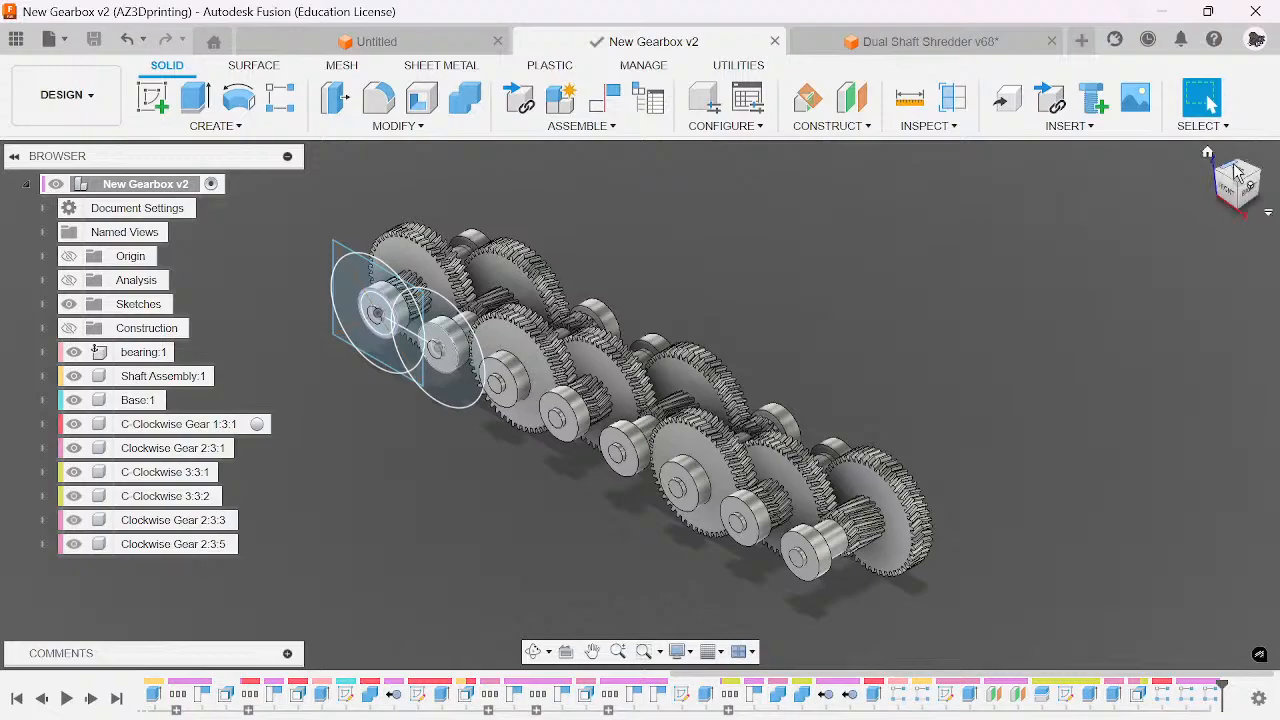
- Hide Sketch1 and Sketch2 in the Base component and activate the component for editing
mouse_move(1240, 177)
mouse_down()
mouse_move(1262, 166)
mouse_move(1260, 142)
mouse_move(1262, 166)
mouse_up()
mouse_move(640, 260)
shift+middle_down()
mouse_move(620, 335)
mouse_move(740, 380)
mouse_move(560, 345)
mouse_move(580, 294)
shift+middle_up()
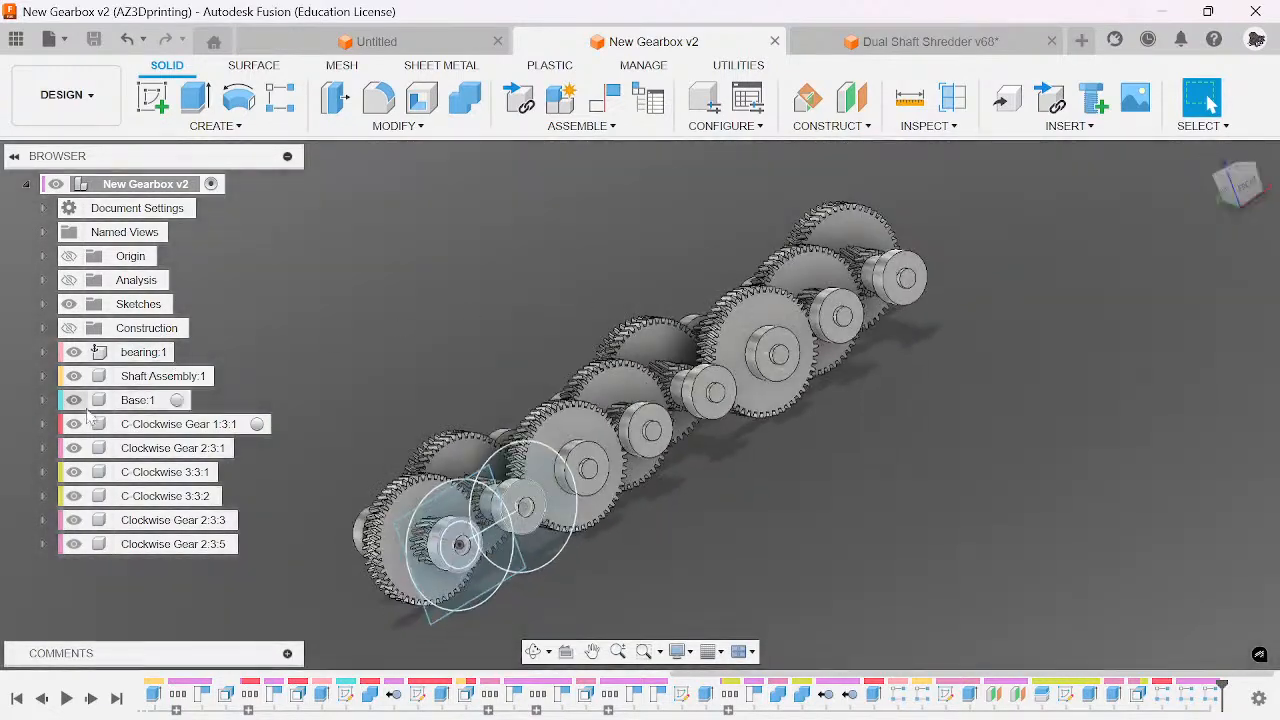
click(43, 400)
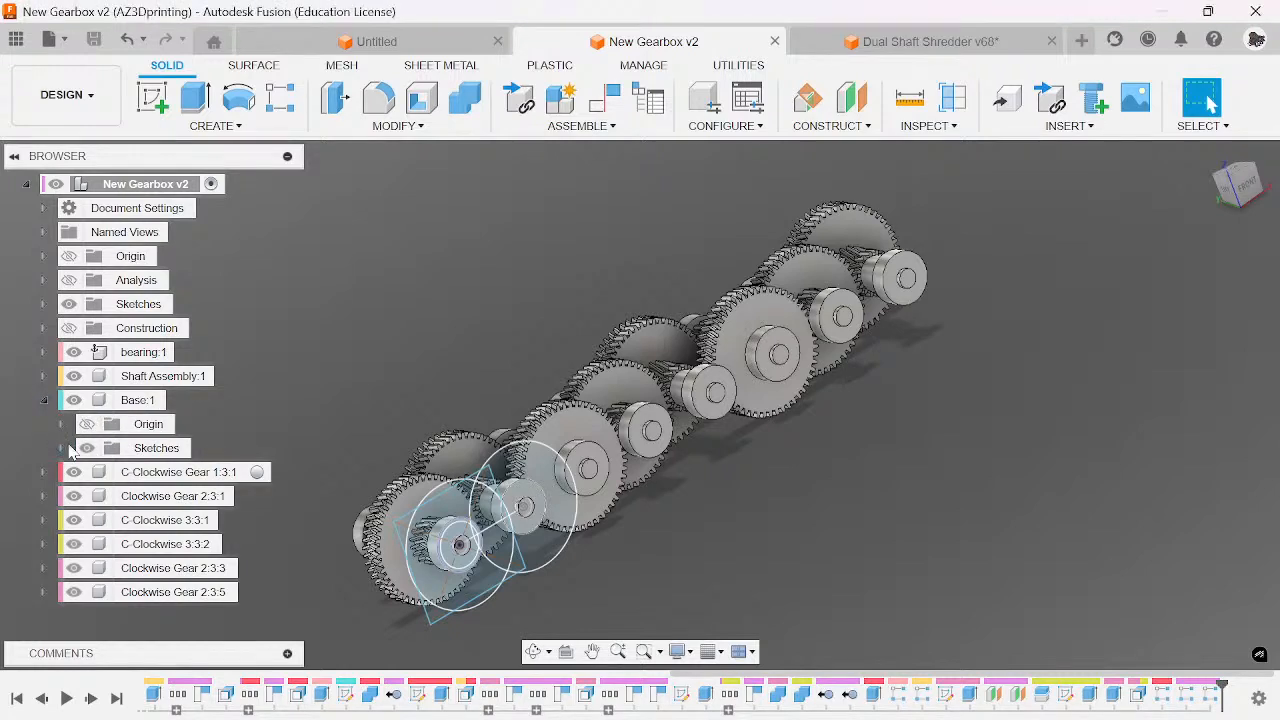
click(63, 448)
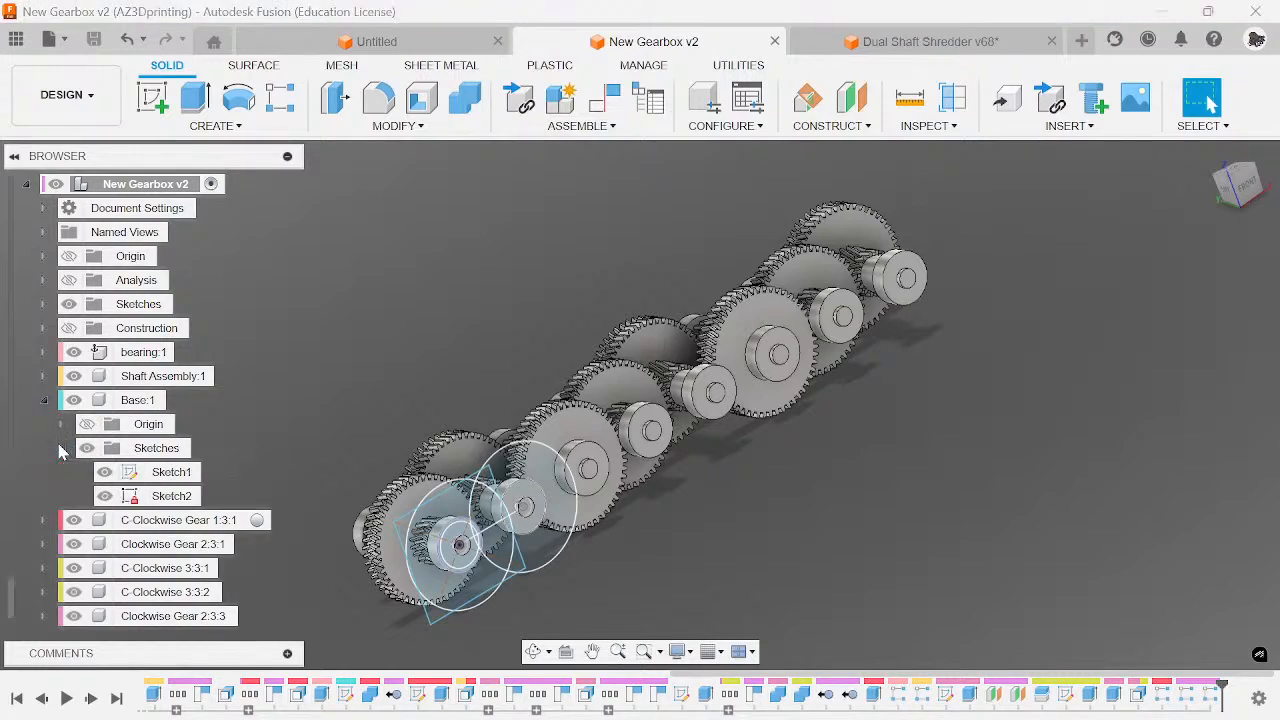
double_click(138, 400)
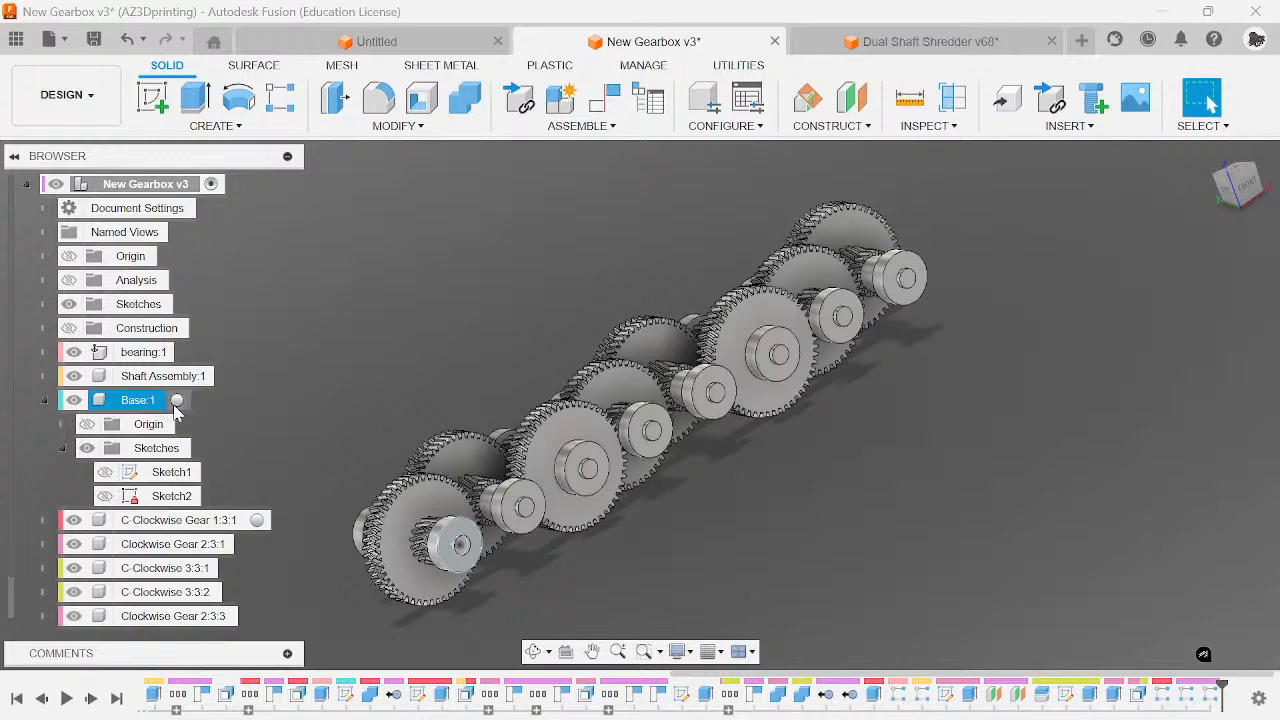
- Start a sketch on the front face of the first bearing and draw a rectangle enclosing the first gear, ending near the second shaft
scroll(452, 515, up, 2)
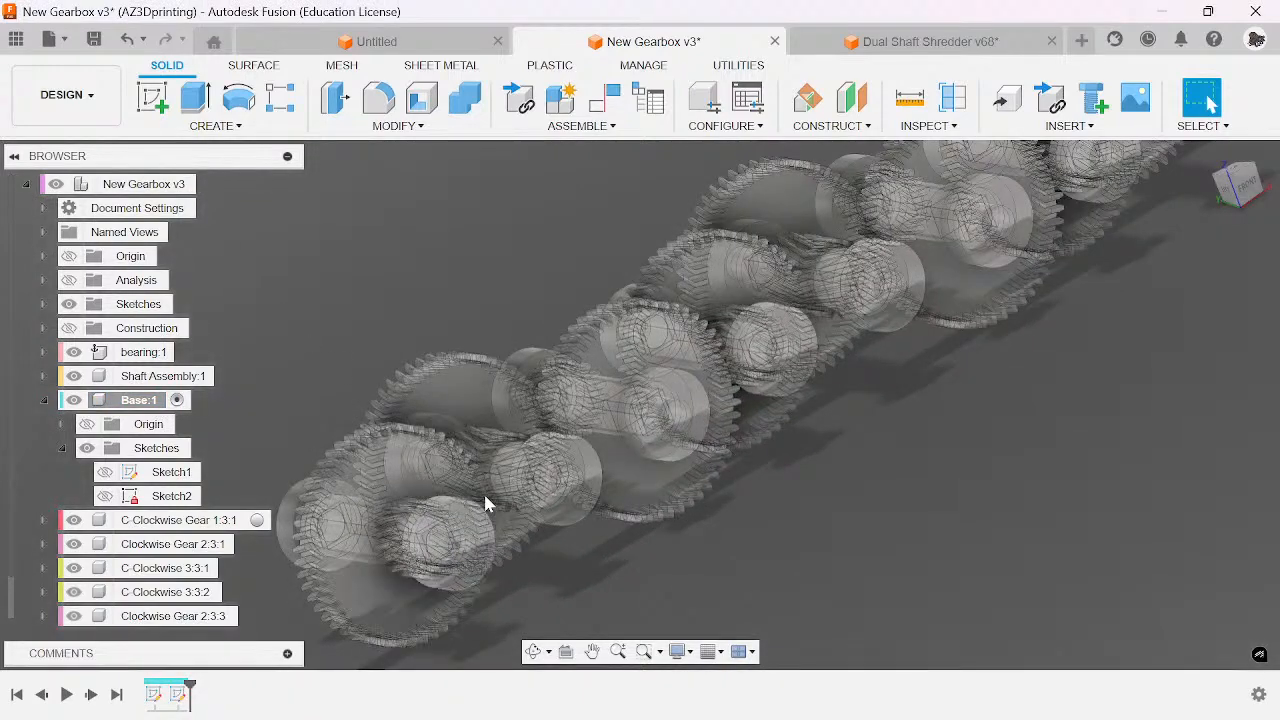
key(l)
click(476, 556)
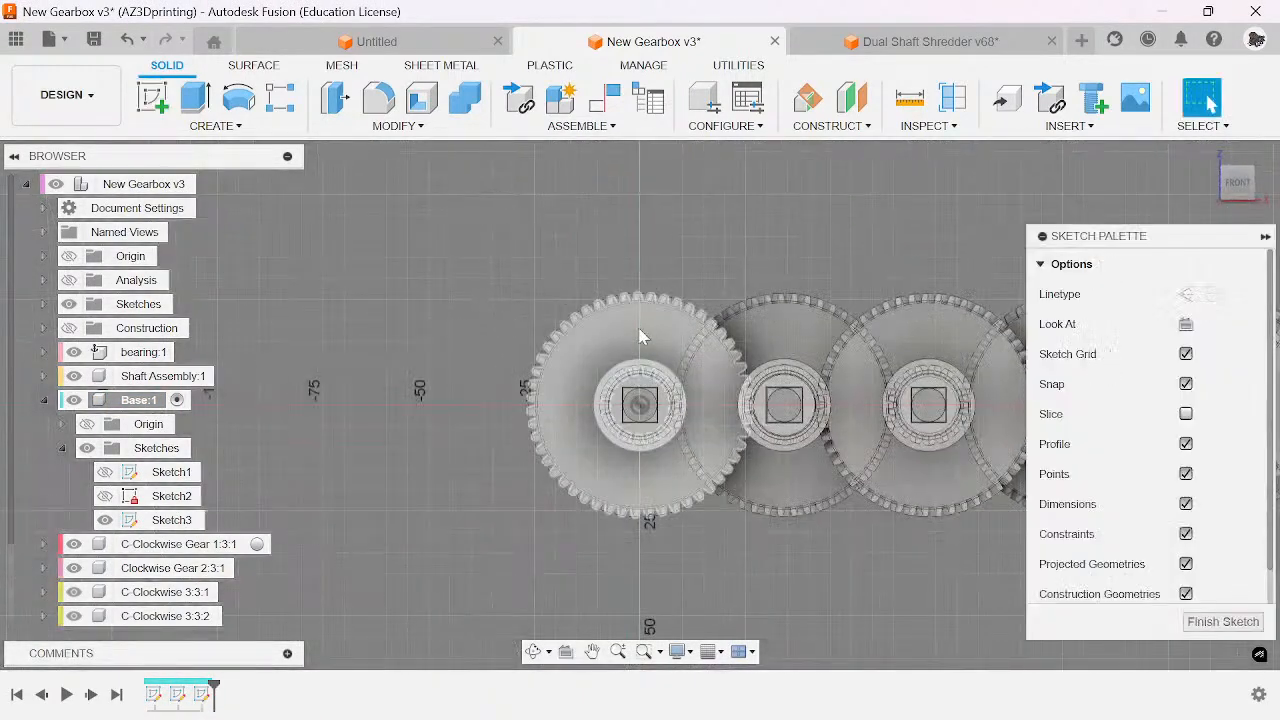
scroll(645, 340, up, 2)
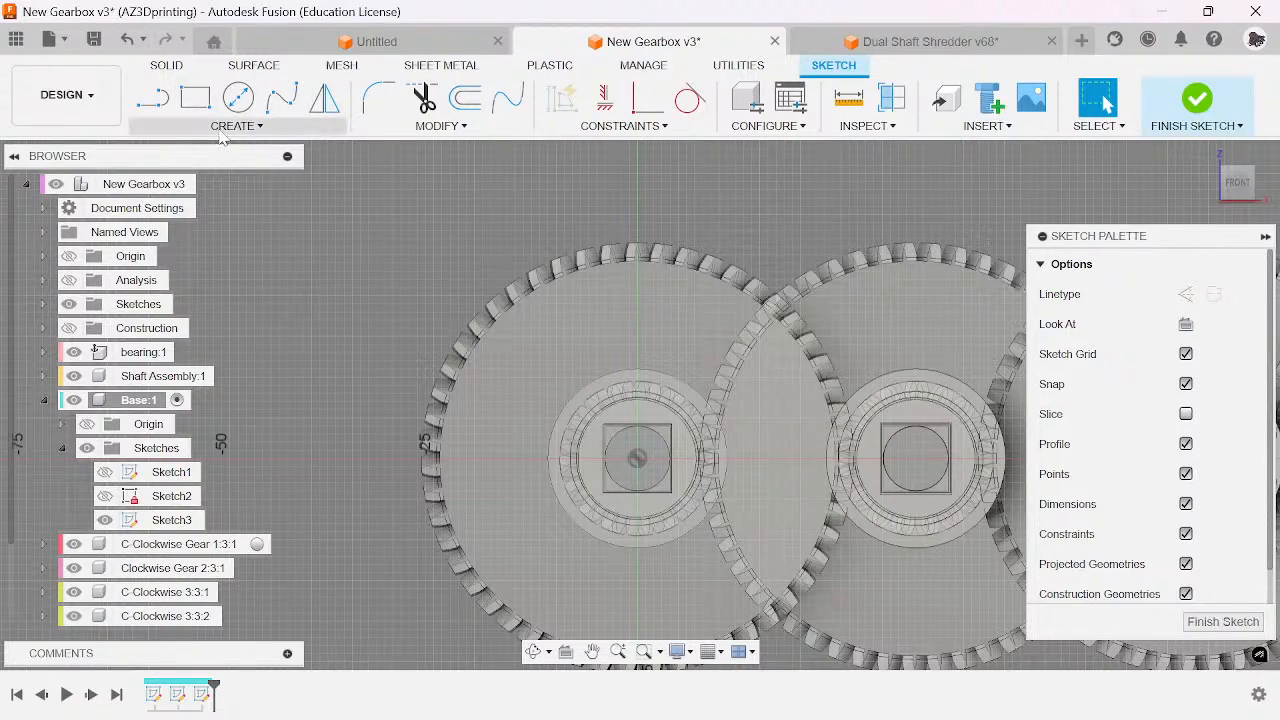
click(195, 97)
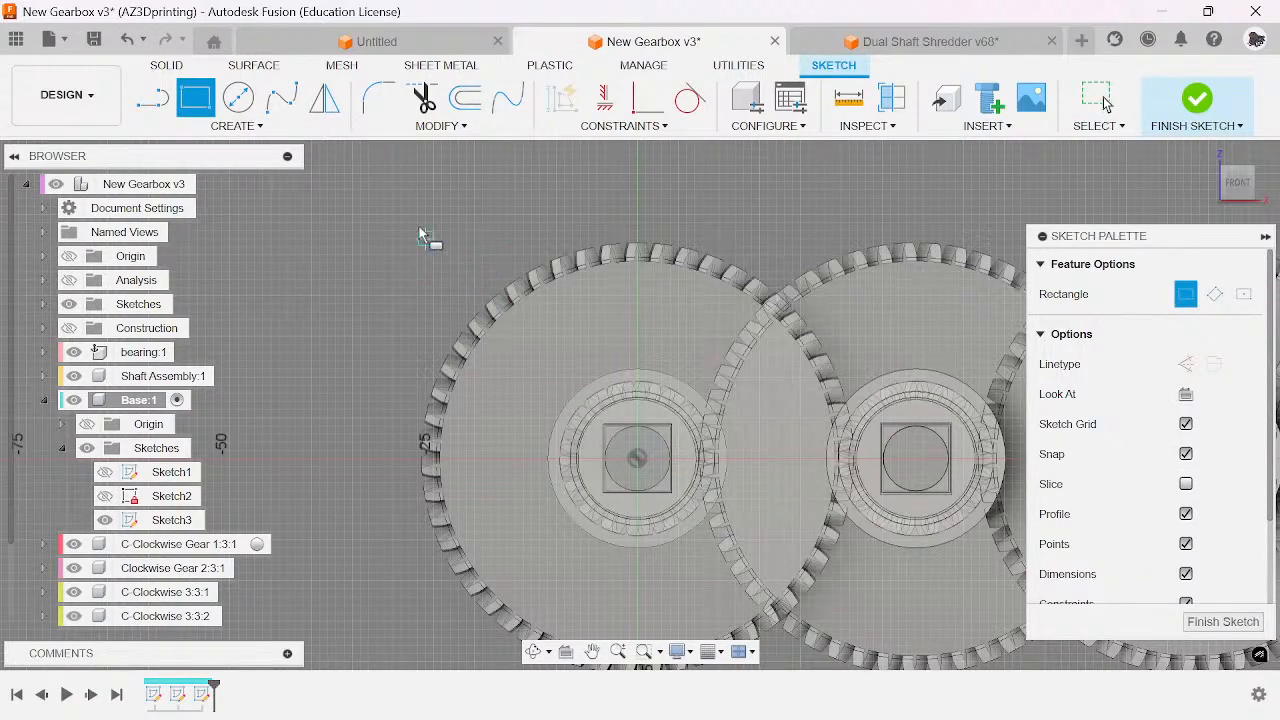
click(313, 224)
middle_drag(703, 539, 423, 307)
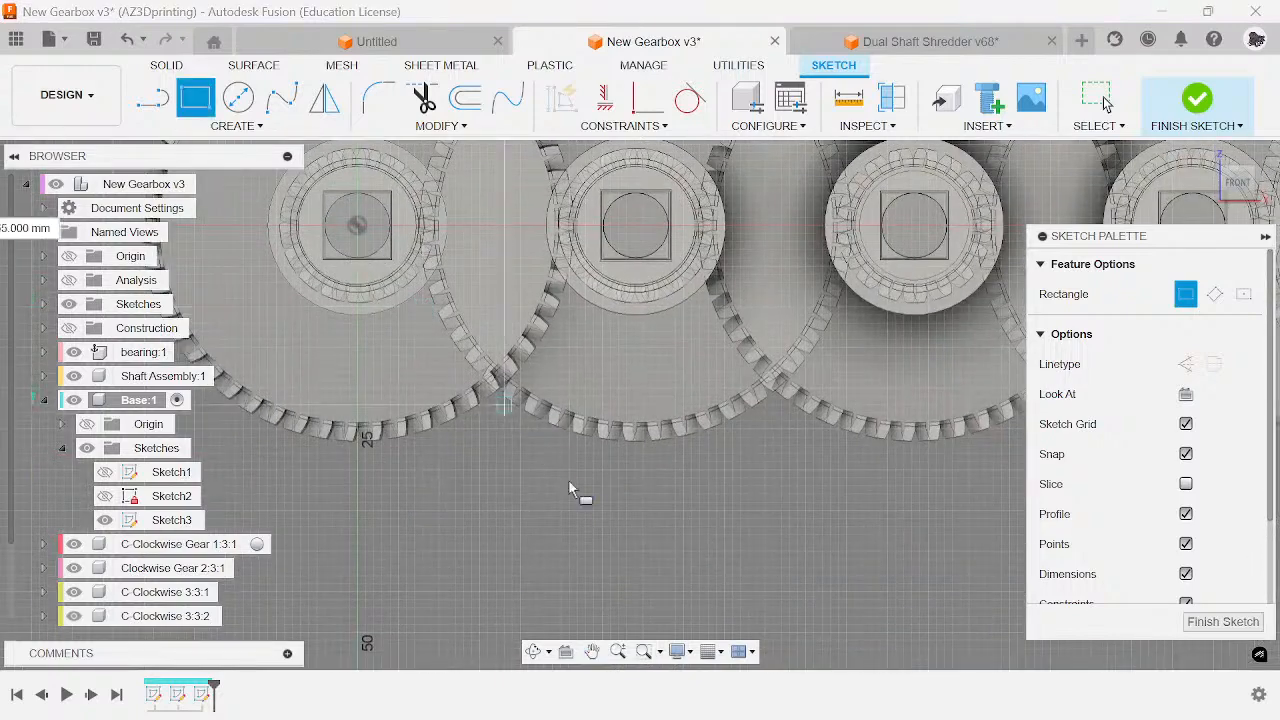
scroll(629, 480, down, 2)
click(629, 480)
scroll(803, 318, down, 1)
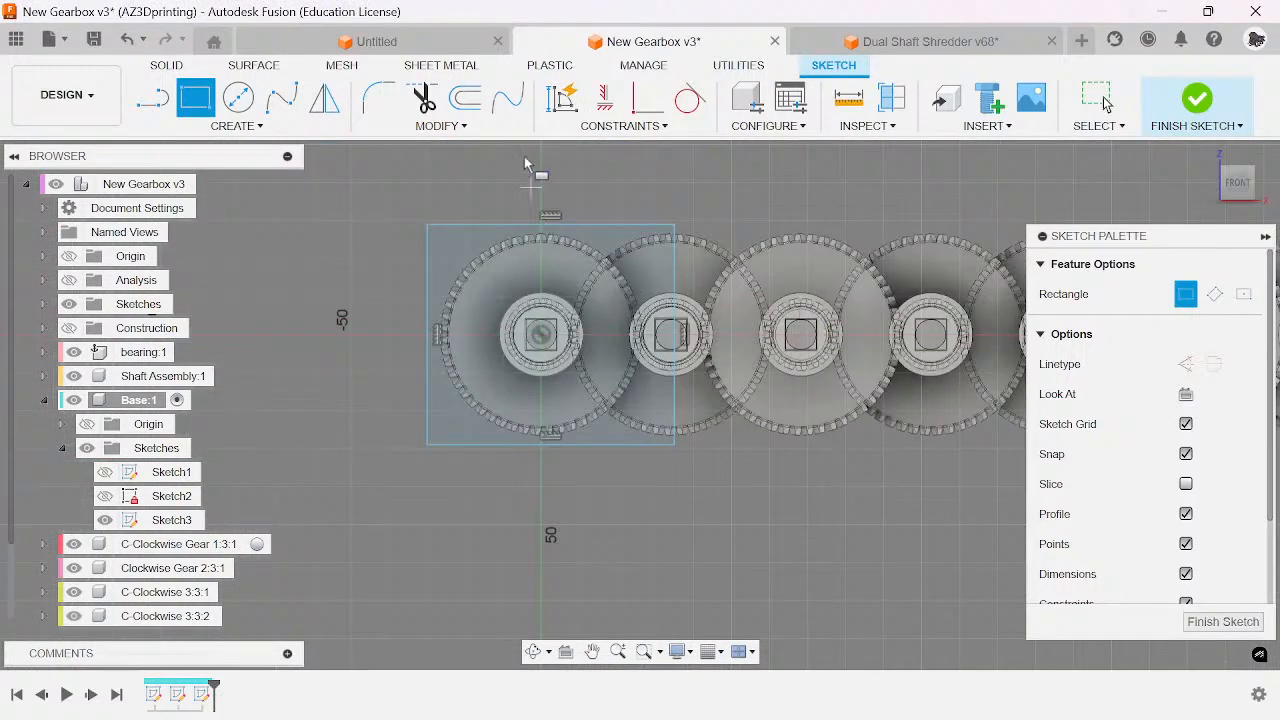
- Apply a Fix constraint to the rectangle's vertical edge beside the first gear
scroll(540, 160, up, 2)
click(620, 126)
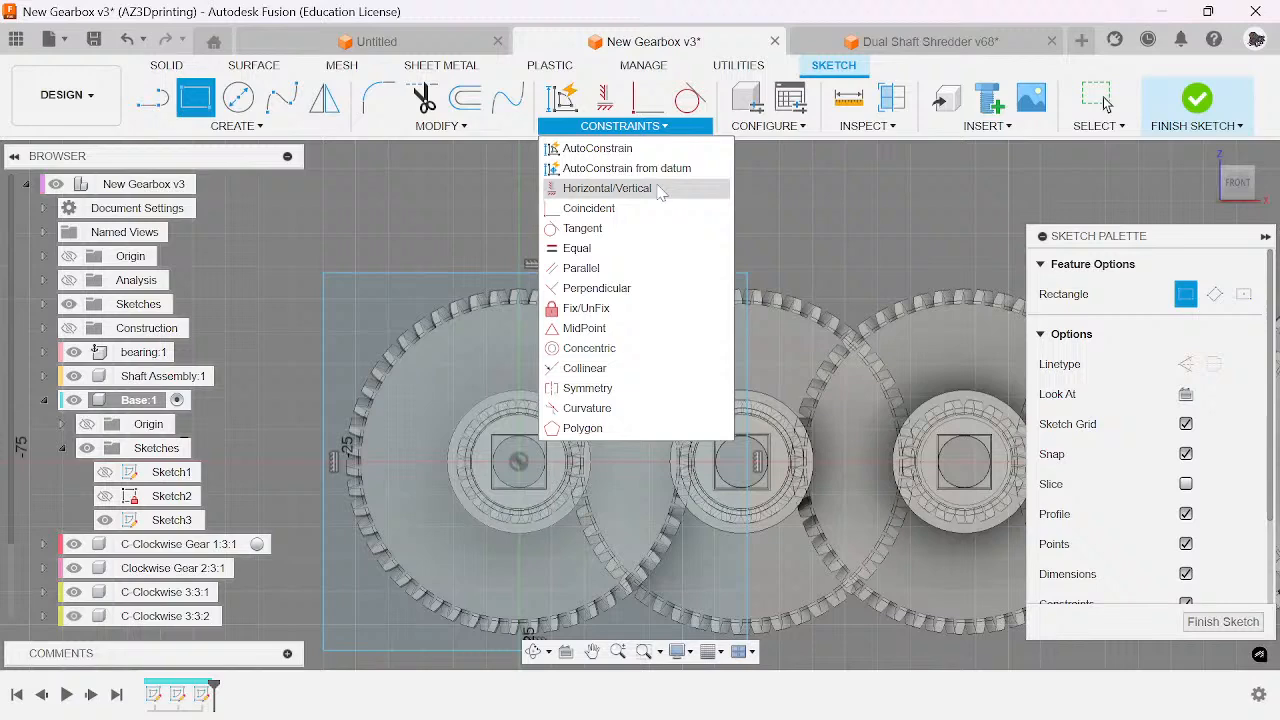
click(586, 308)
click(330, 373)
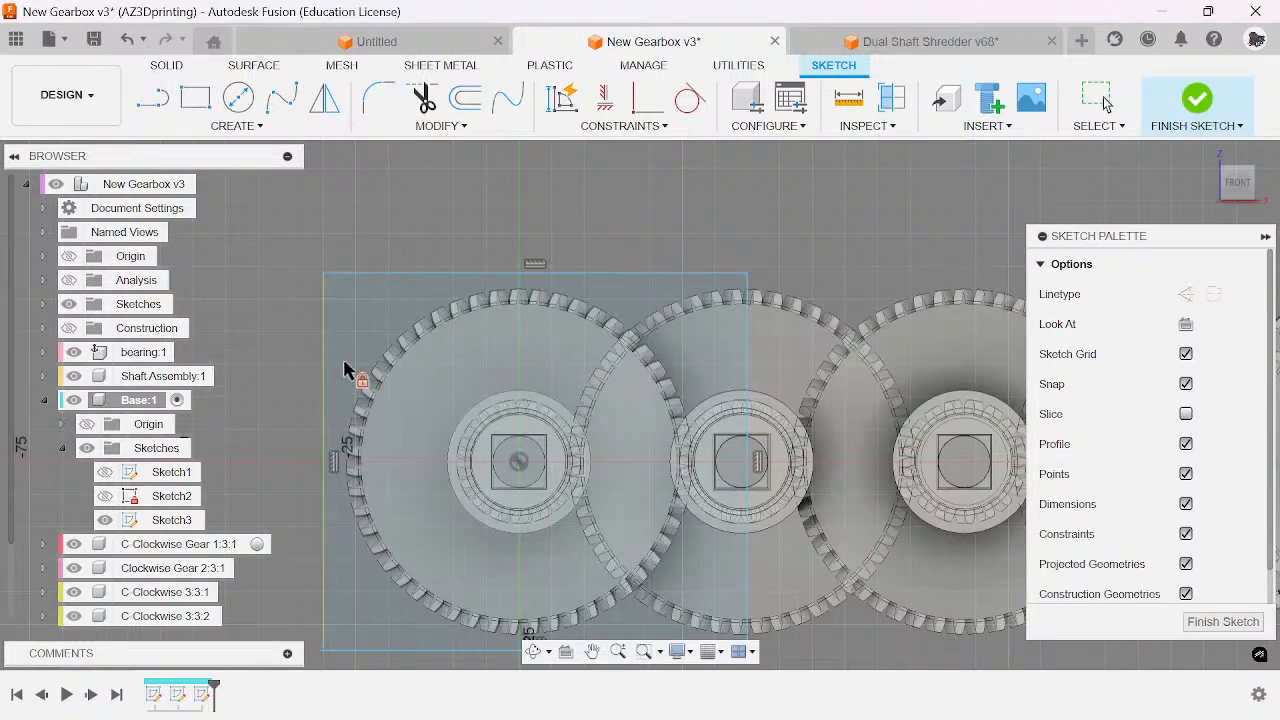
middle_drag(656, 366, 579, 326)
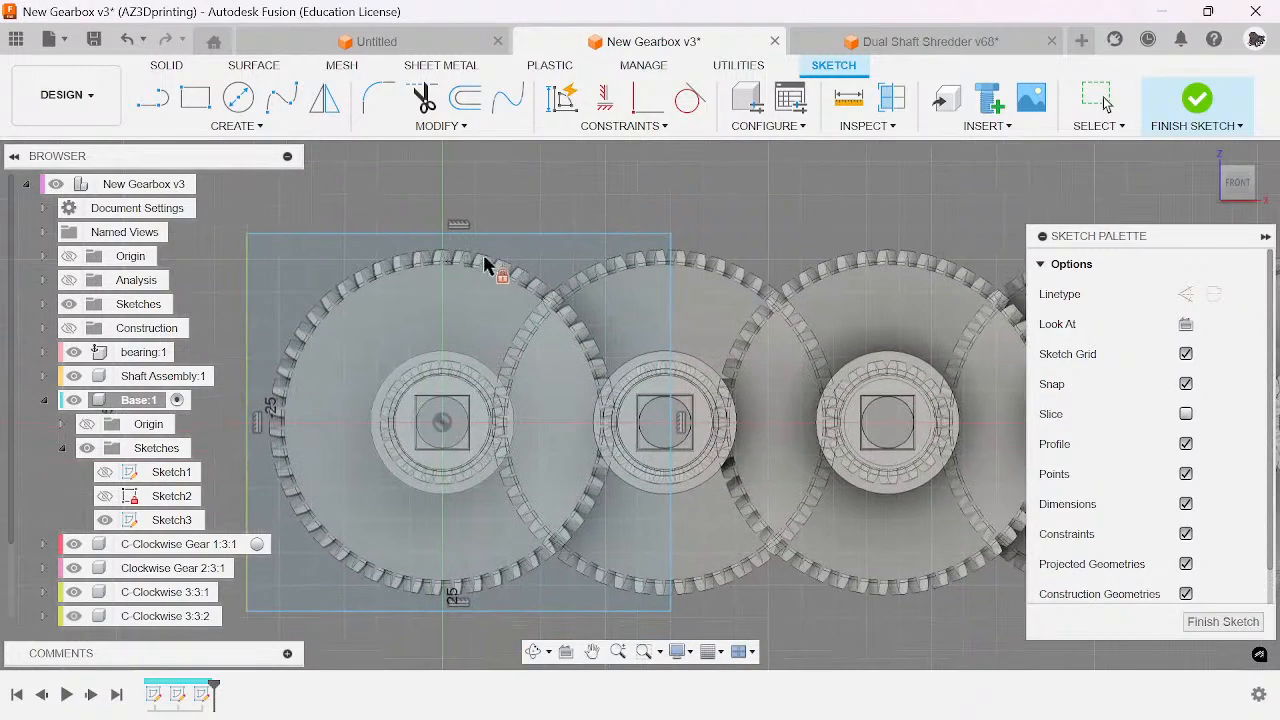
click(1097, 98)
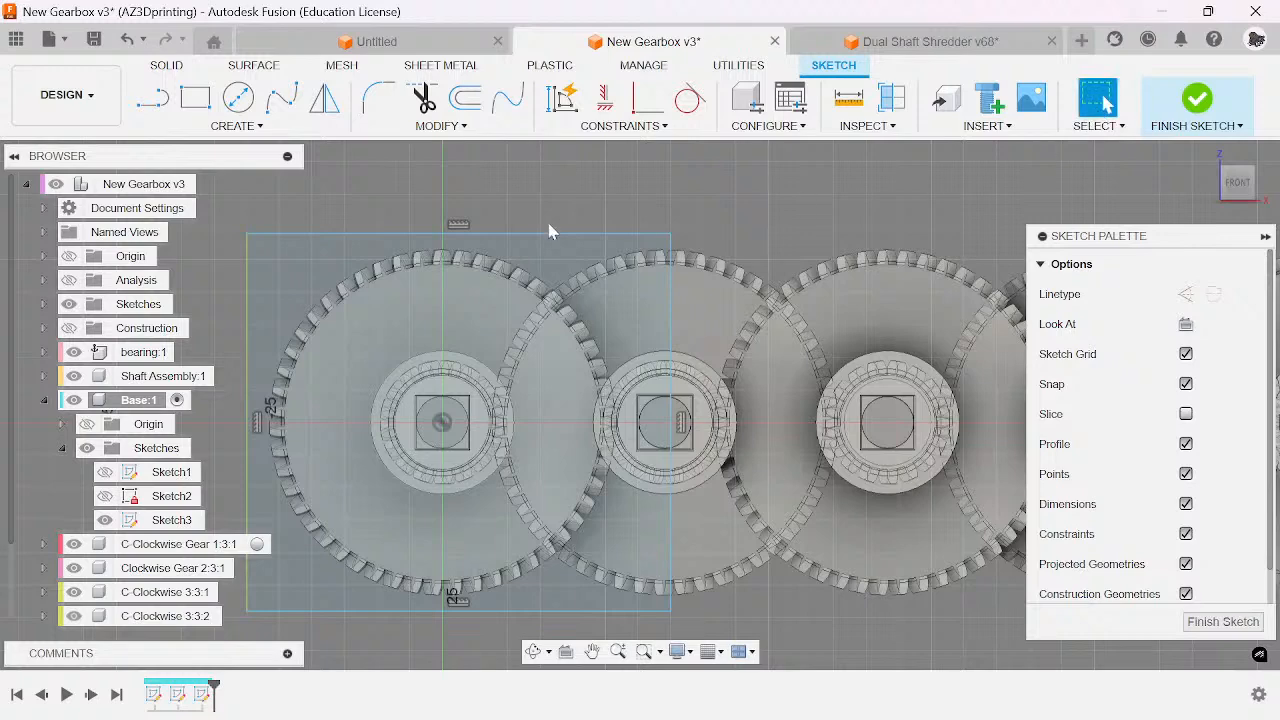
scroll(457, 238, down, 2)
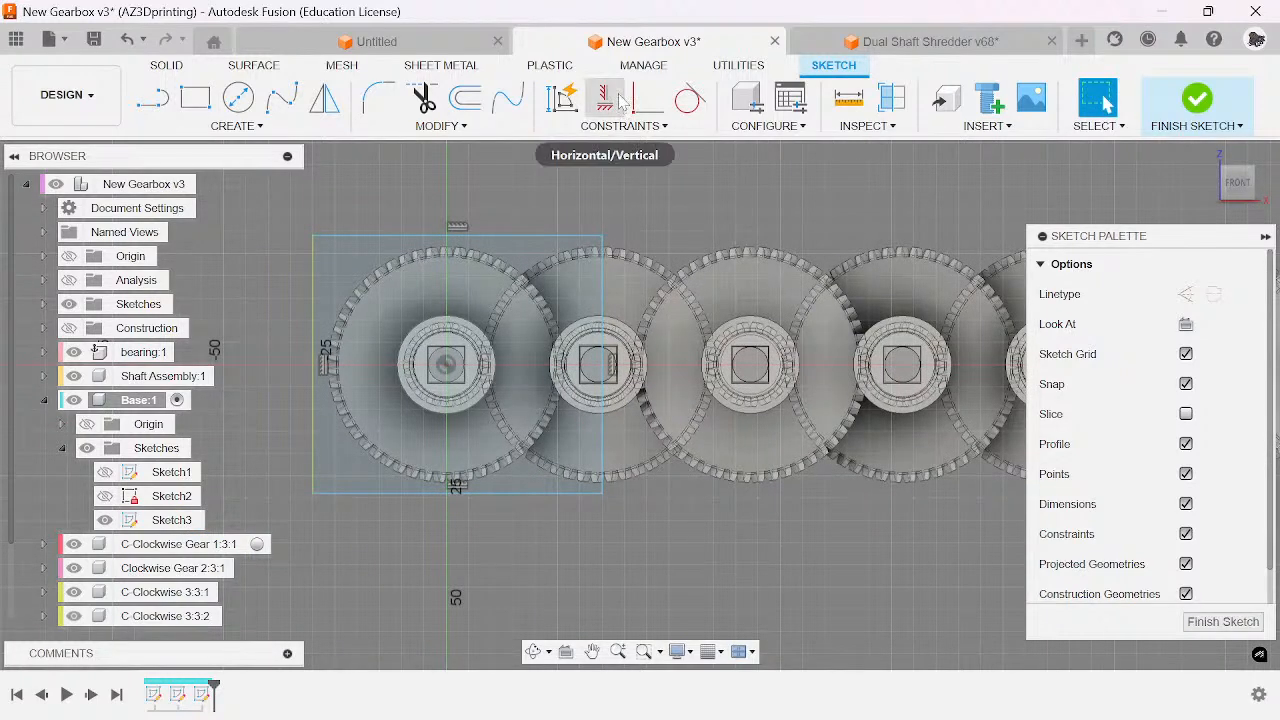
- Try to apply a Horizontal/Vertical constraint to the rectangle's vertical edge near the second shaft
click(620, 106)
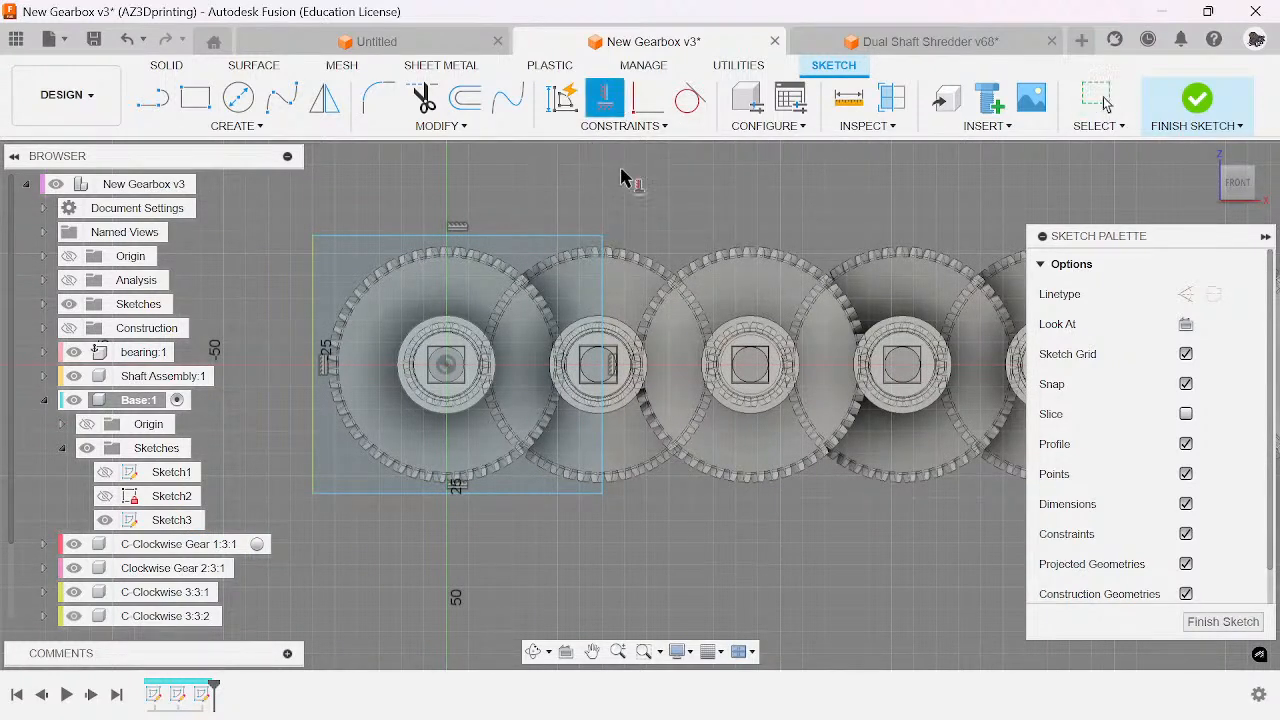
click(604, 296)
click(1097, 98)
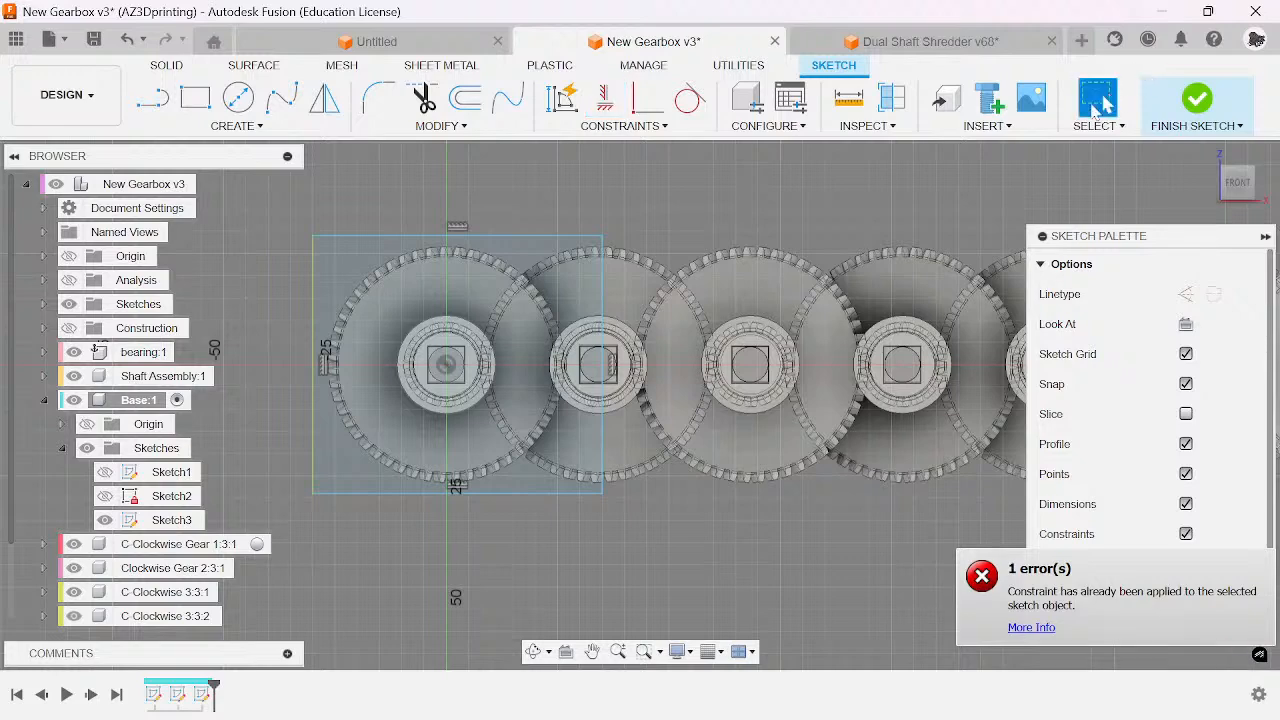
- Dimension the rectangle's horizontal length with the parameter expression Spacing*shaft_number
scroll(480, 434, down, 2)
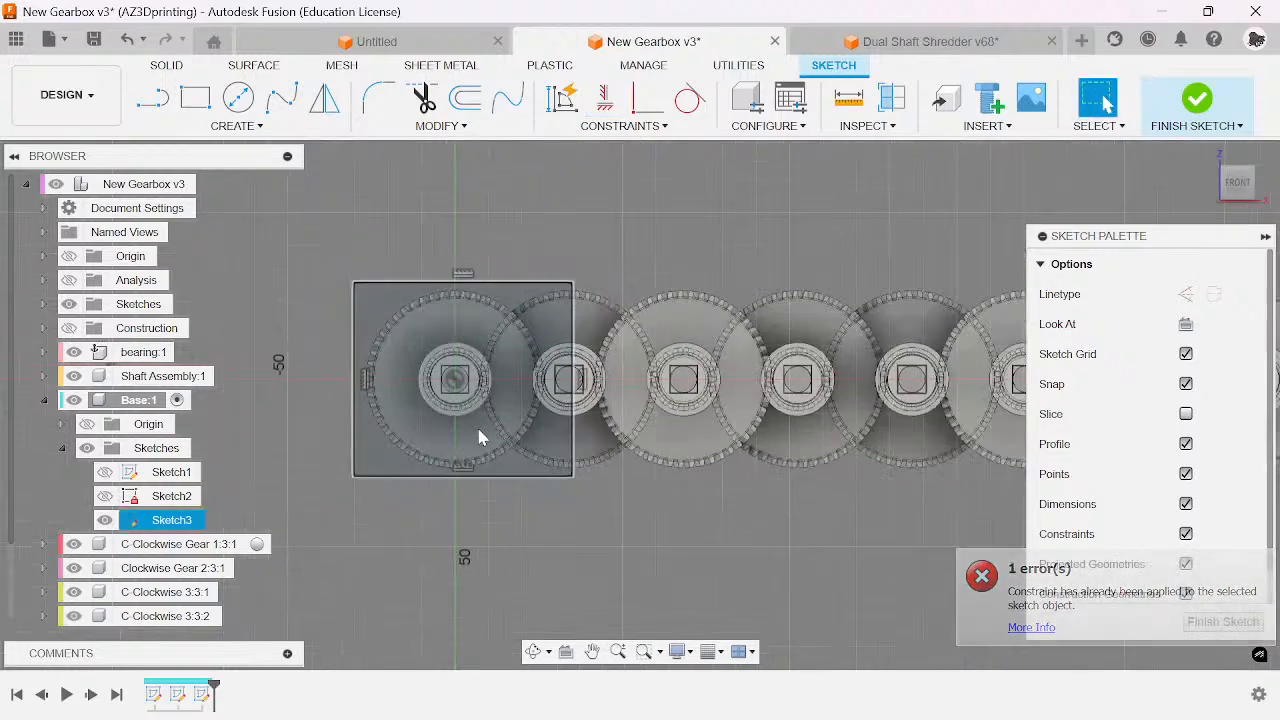
click(501, 475)
click(514, 508)
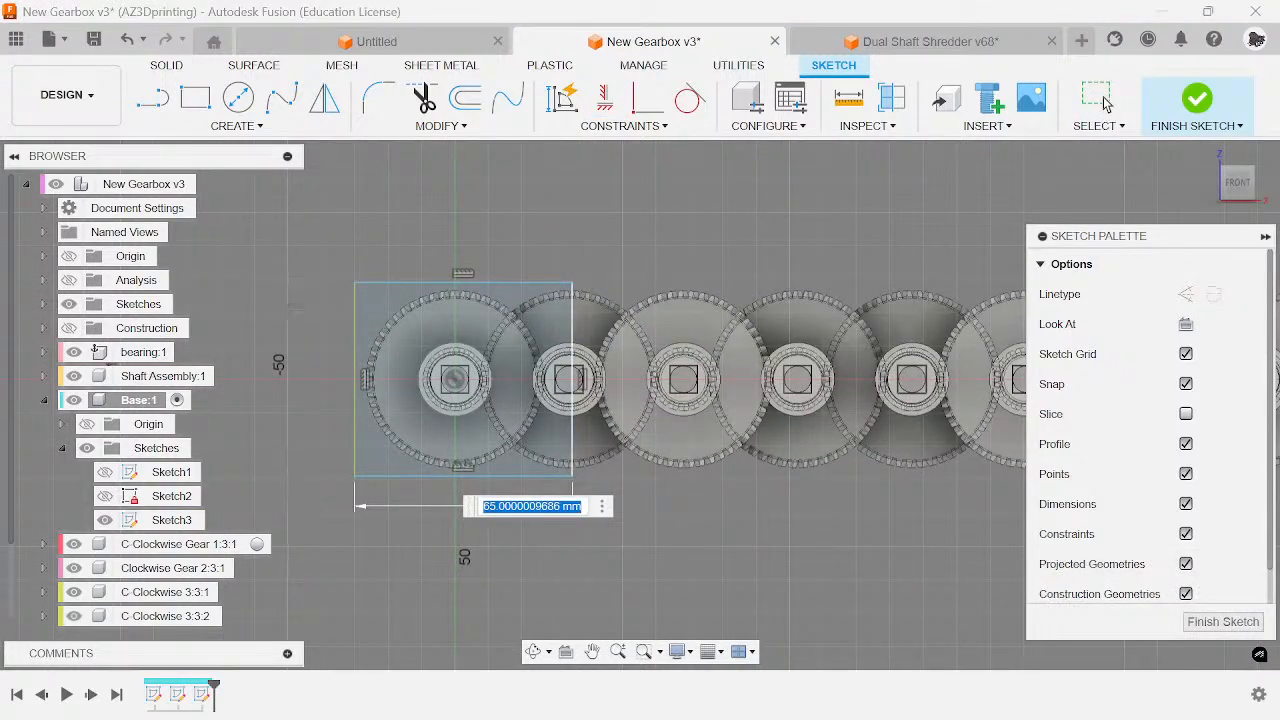
text(Sp)
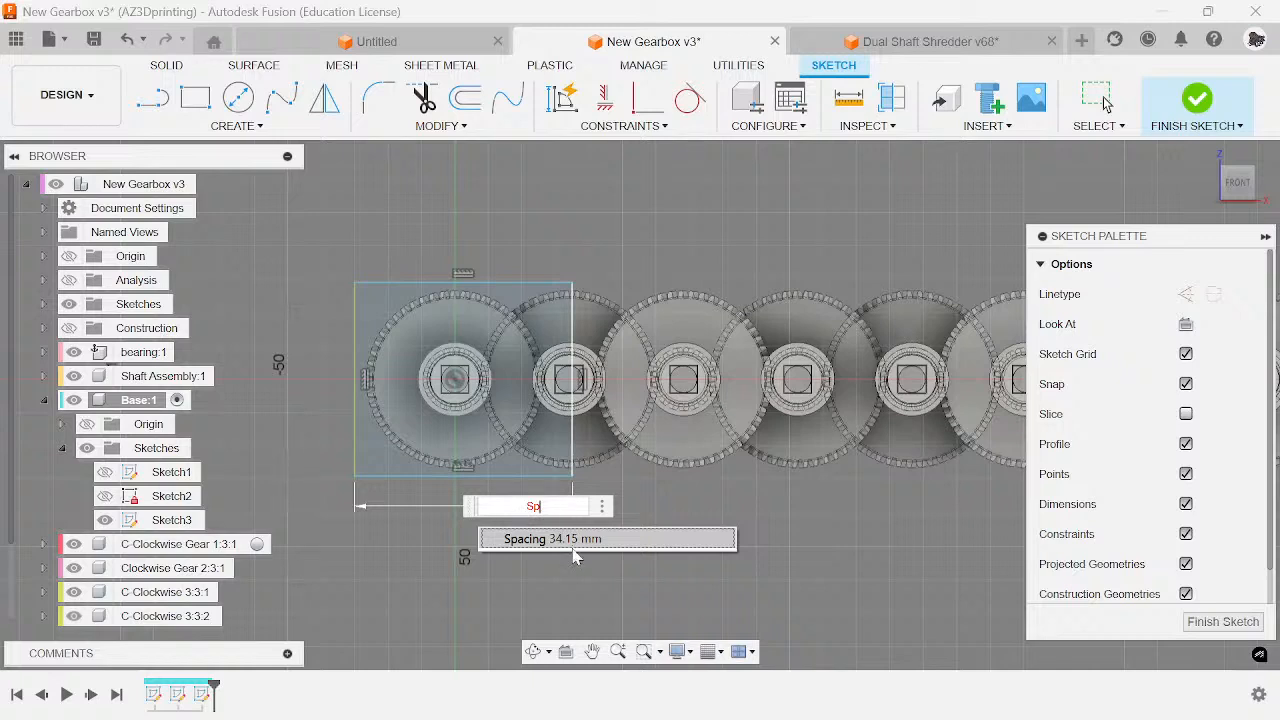
click(560, 538)
text(*)
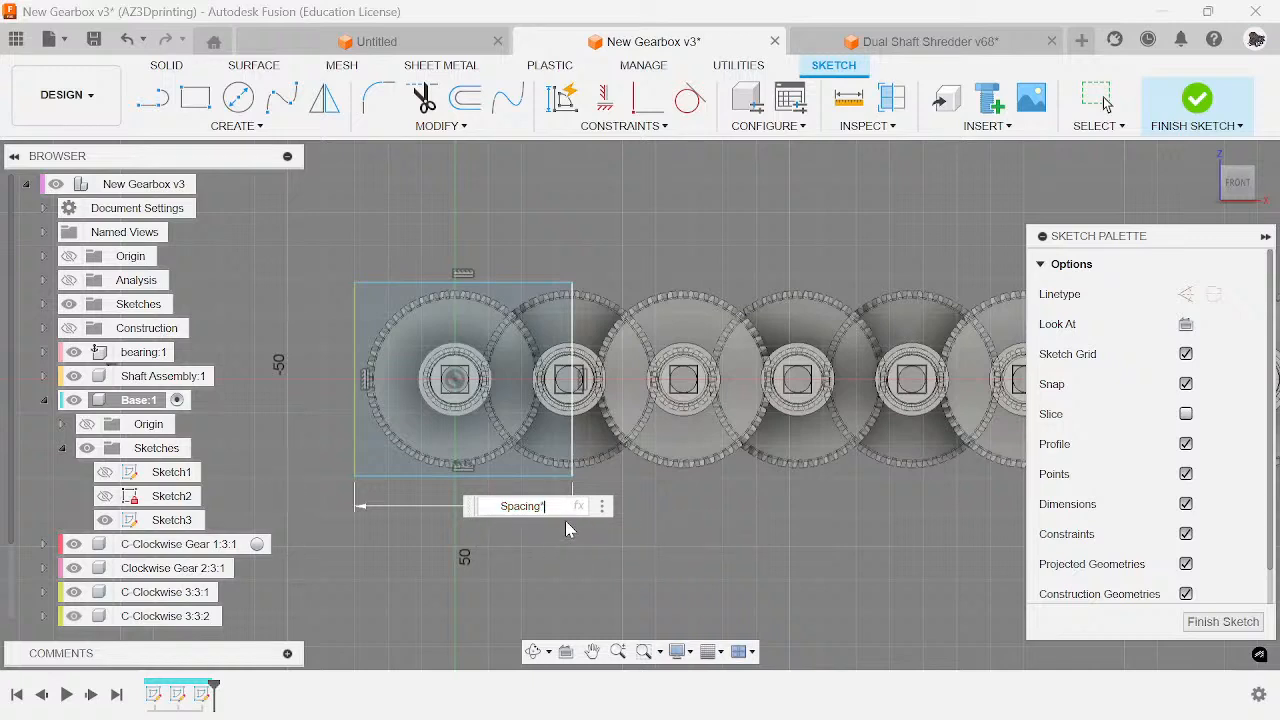
text(n)
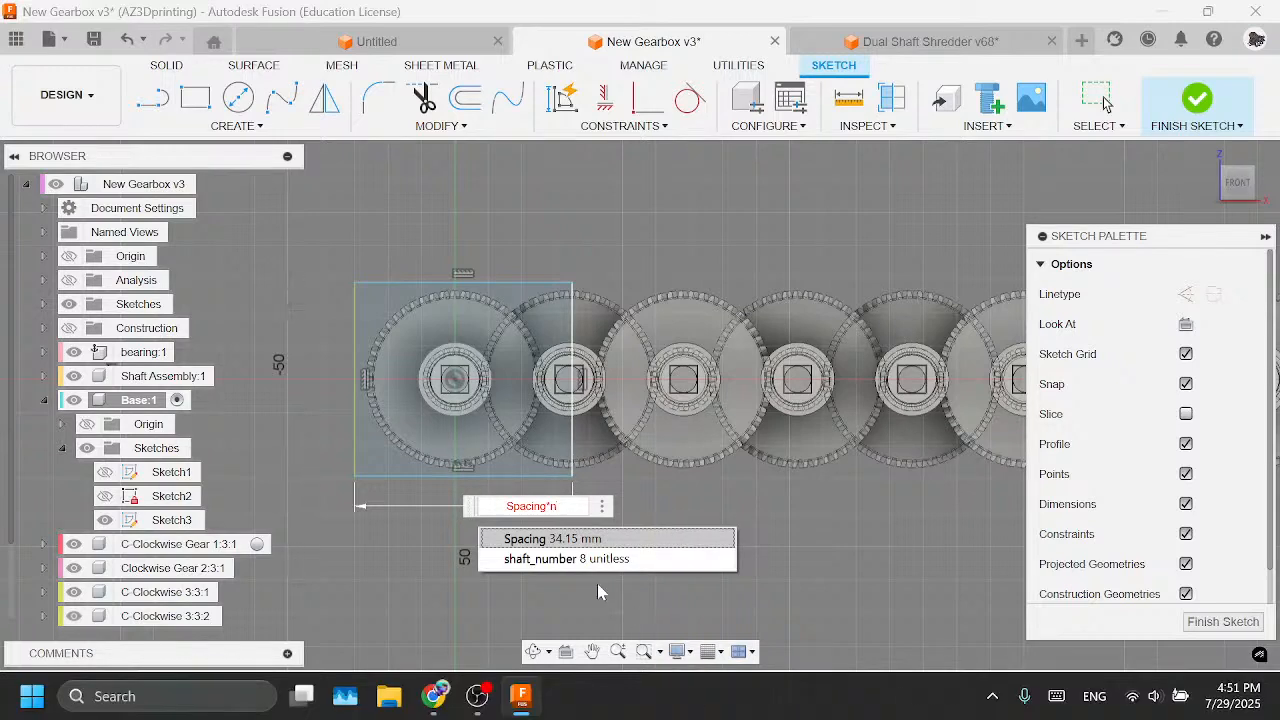
click(588, 559)
scroll(505, 557, down, 4)
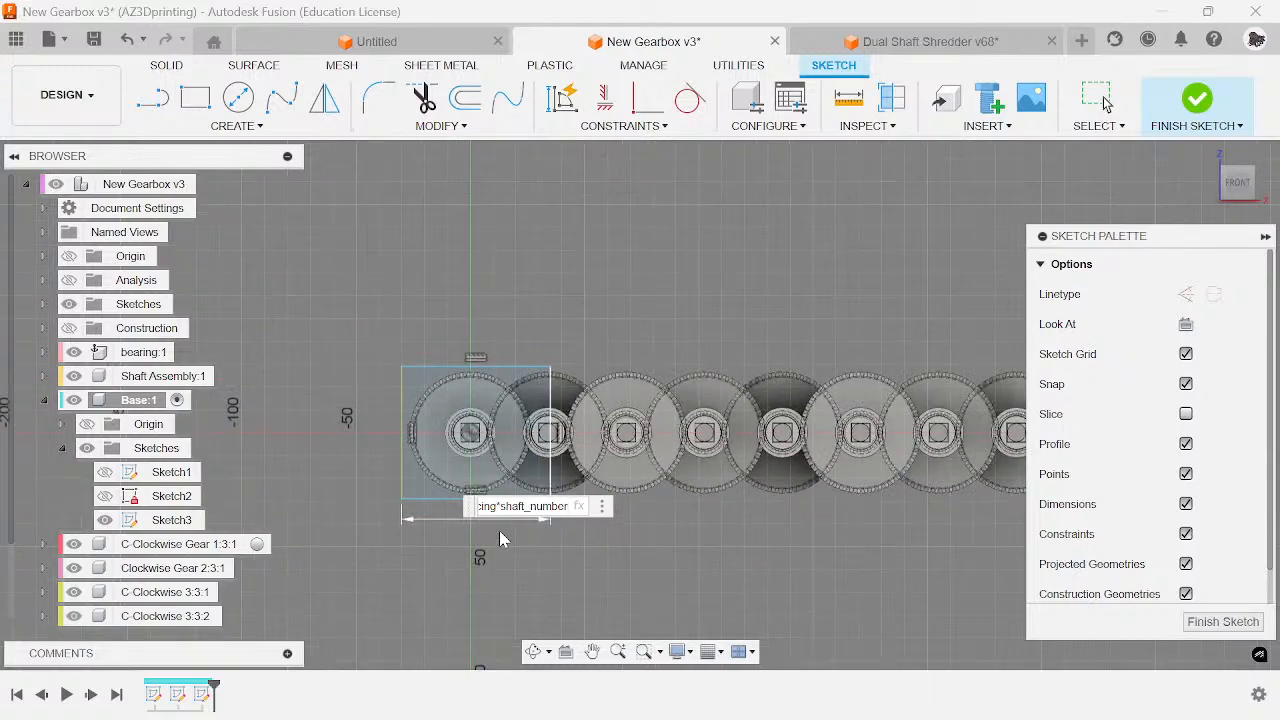
key(Return)
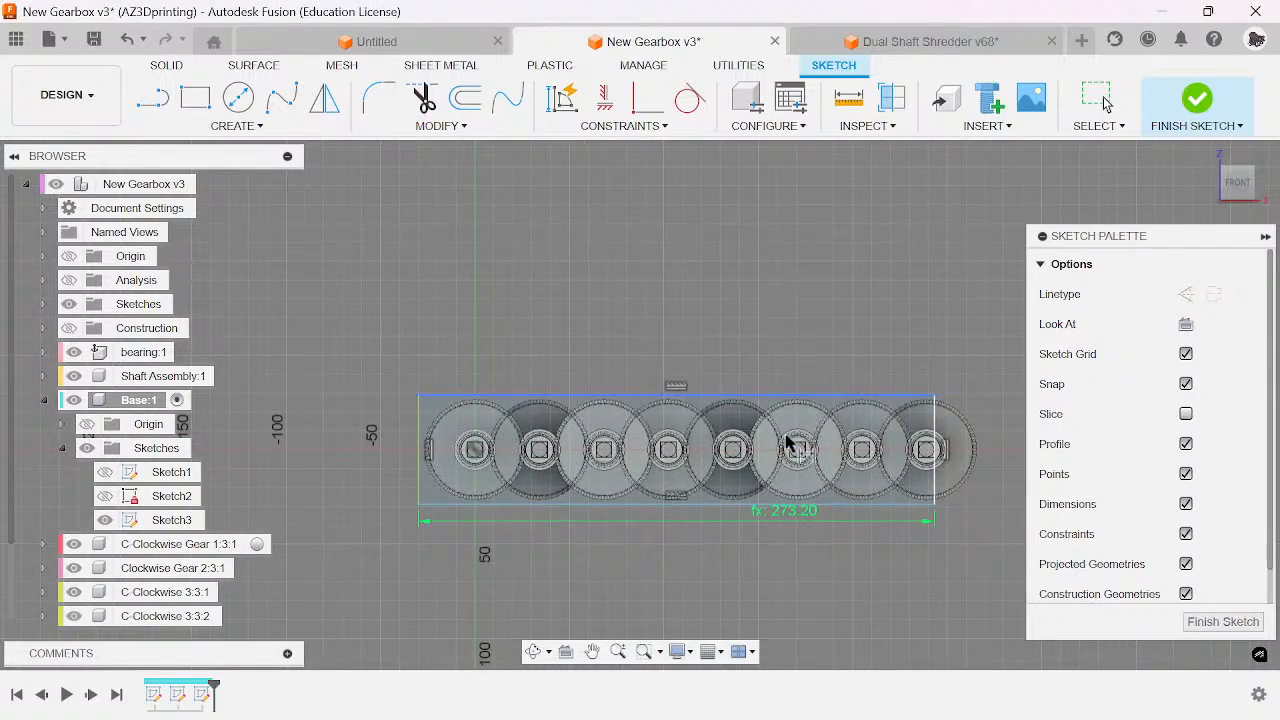
- Change the rectangle's length expression to Spacing * shaft_number * 1.25
double_click(806, 518)
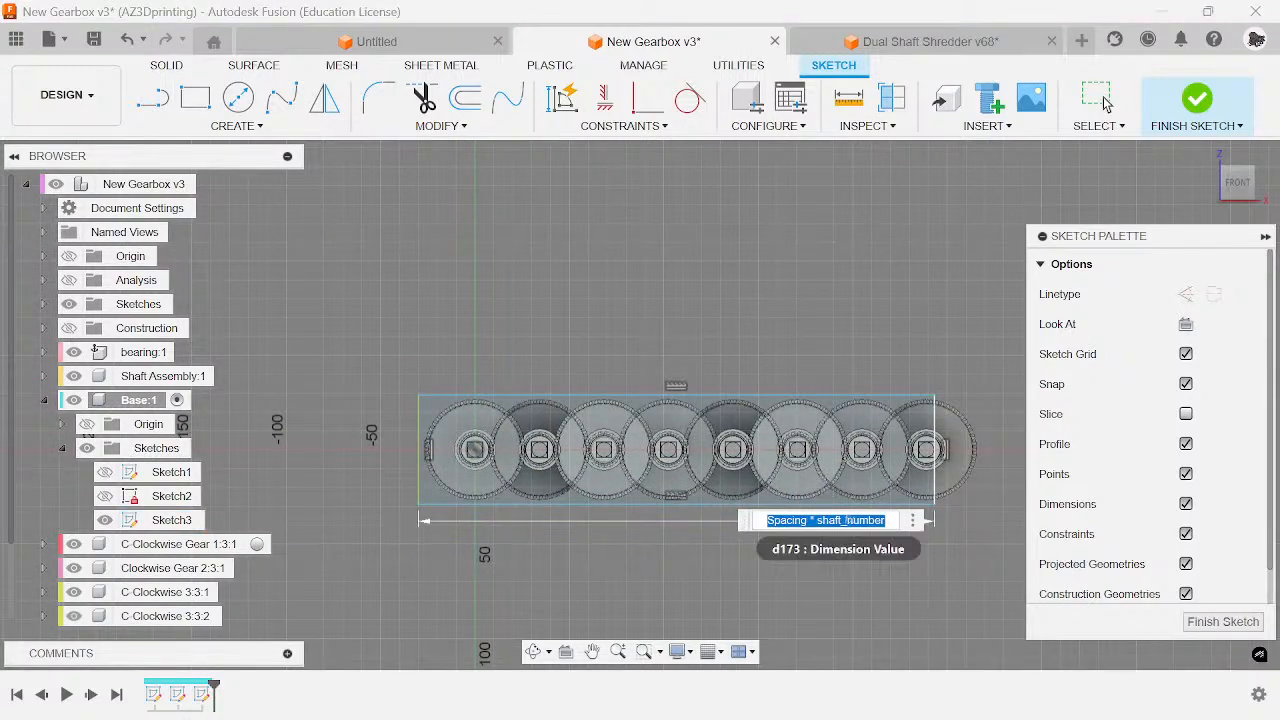
key(Right)
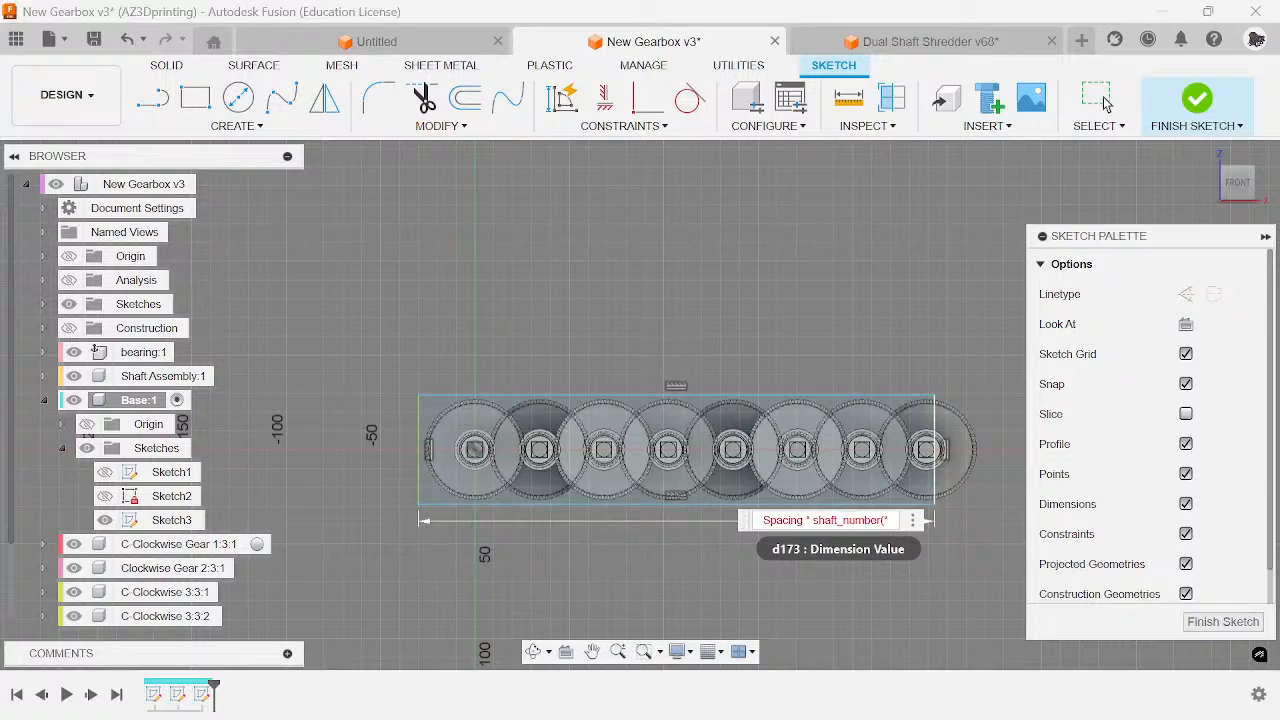
key(BackSpace)
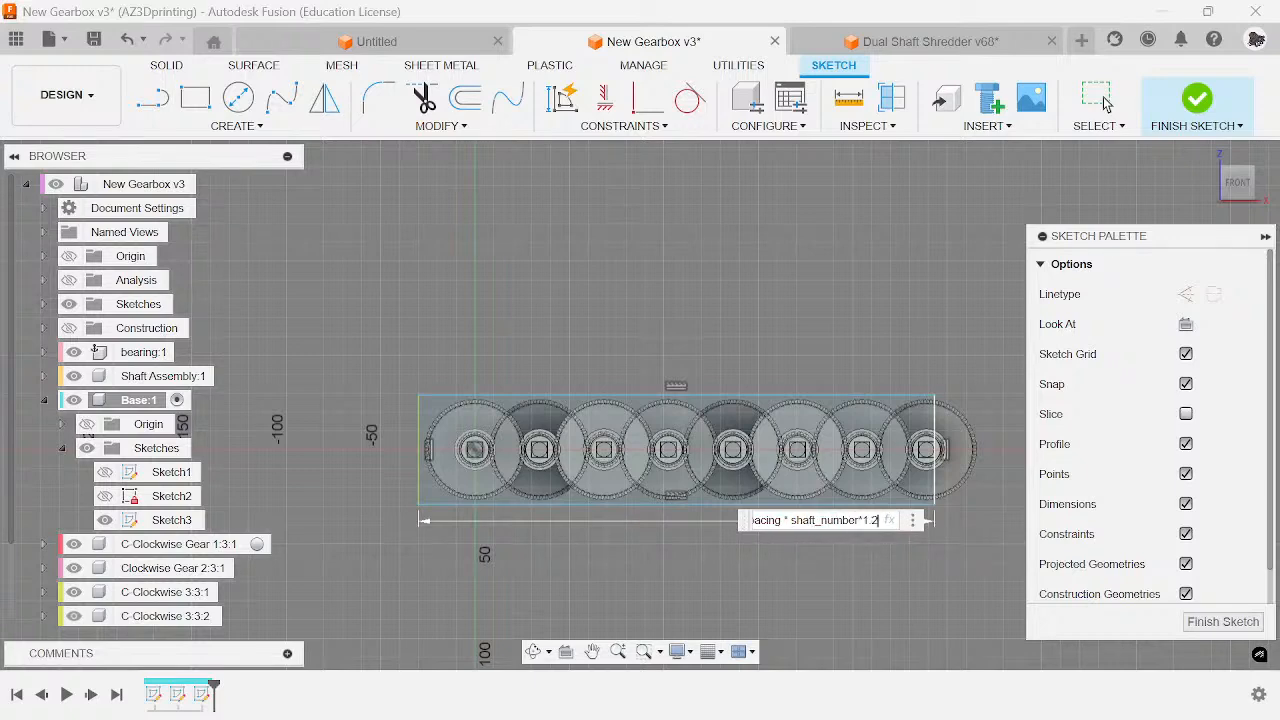
text(*1.25)
key(Return)
scroll(765, 470, down, 2)
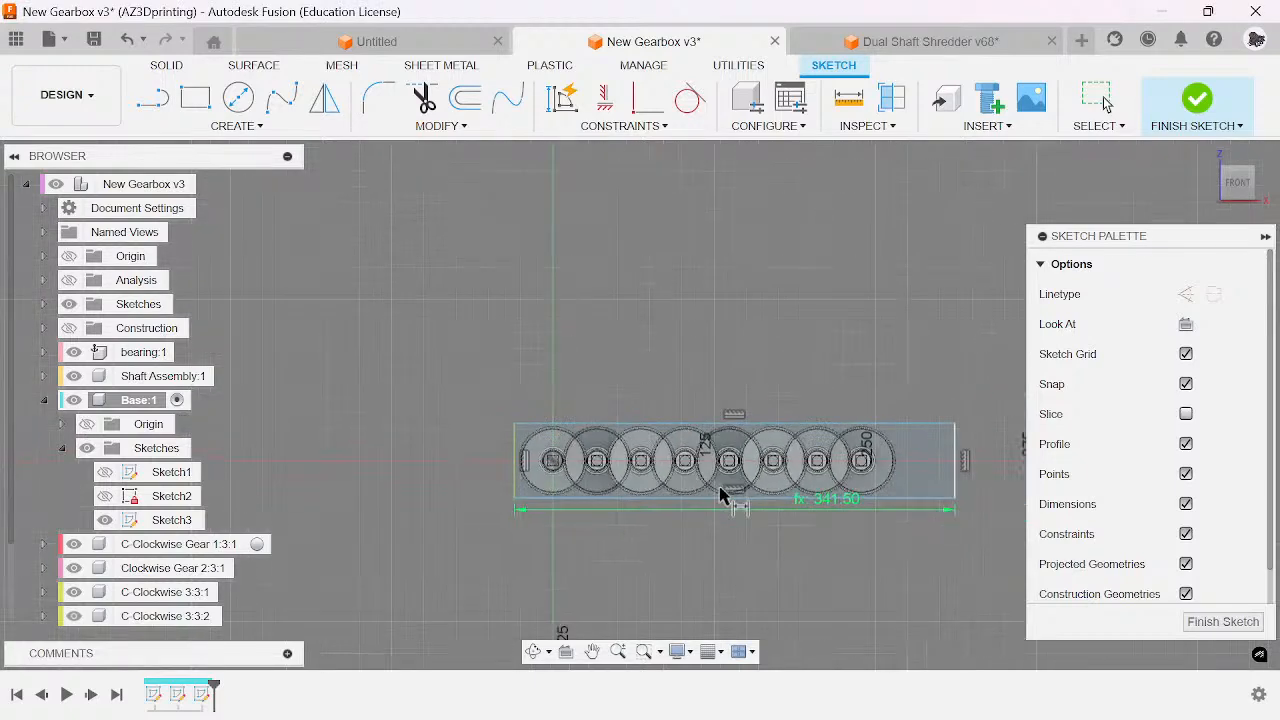
- Reduce the multiplier in the rectangle's length expression to 1.15
double_click(836, 499)
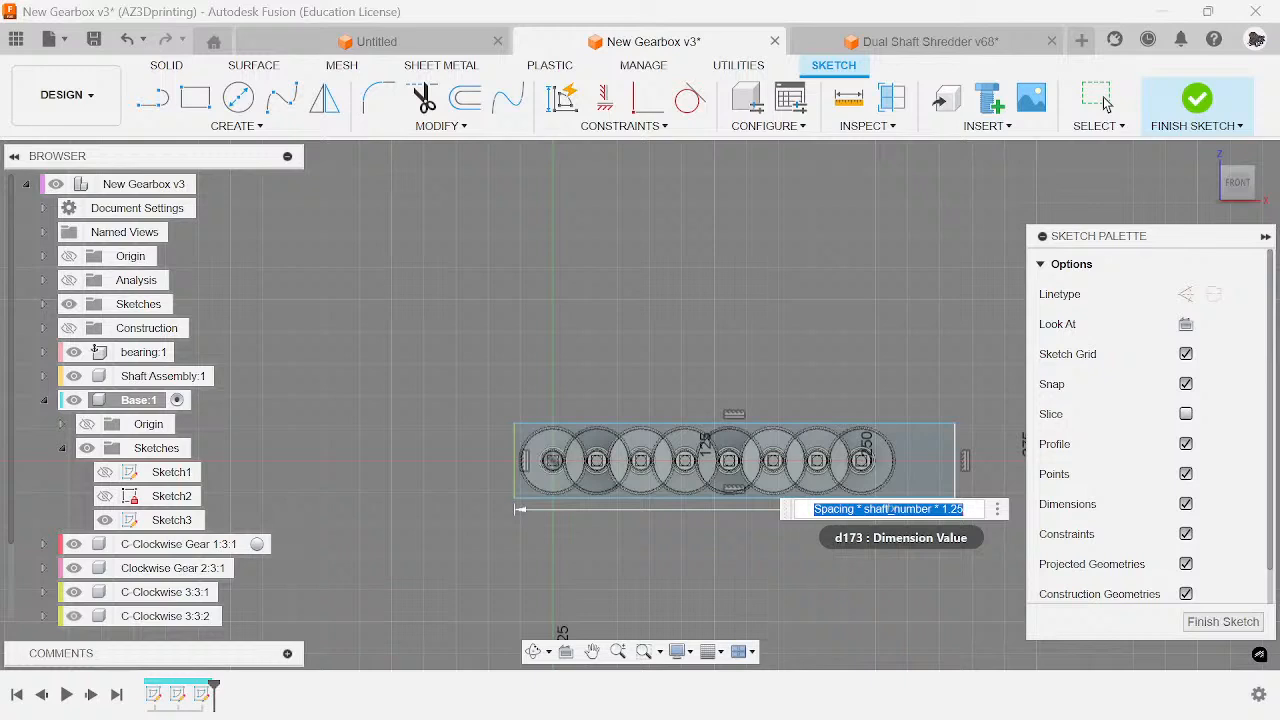
key(End)
key(BackSpace)
key(BackSpace)
text(15)
key(Return)
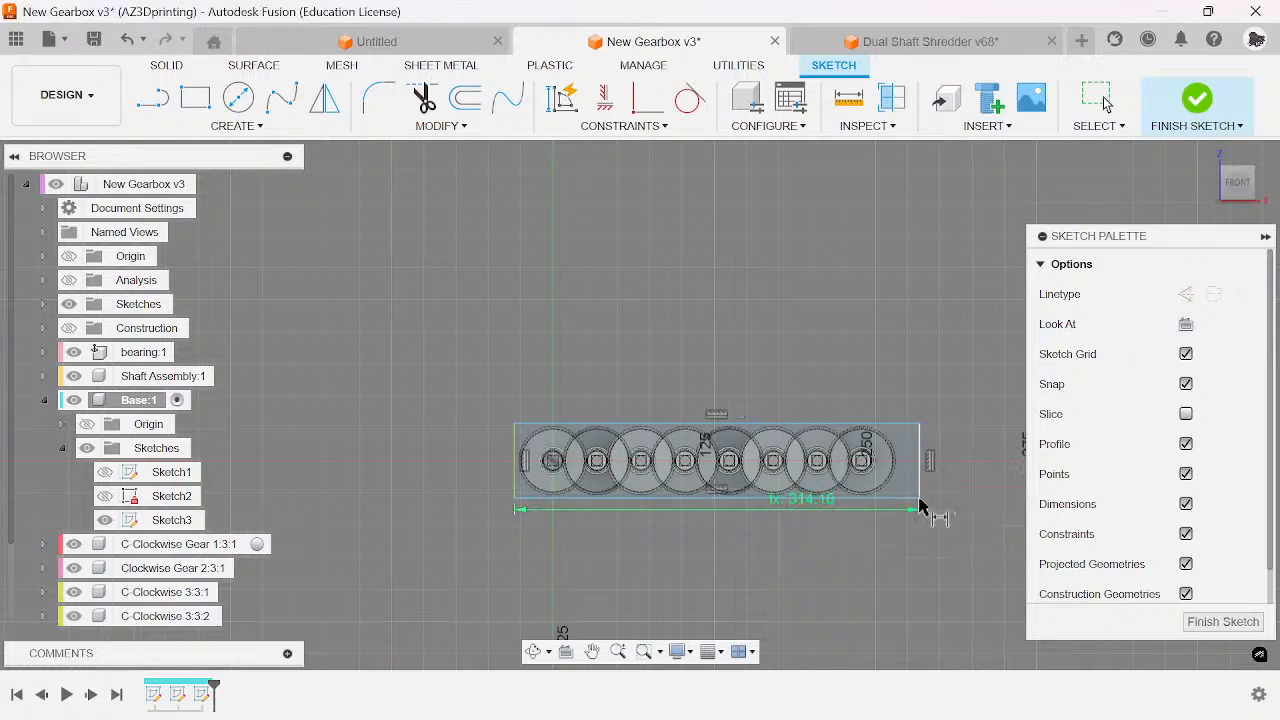
- Set the rectangle's length expression to Spacing * shaft_number * 1.1
double_click(815, 499)
key(End)
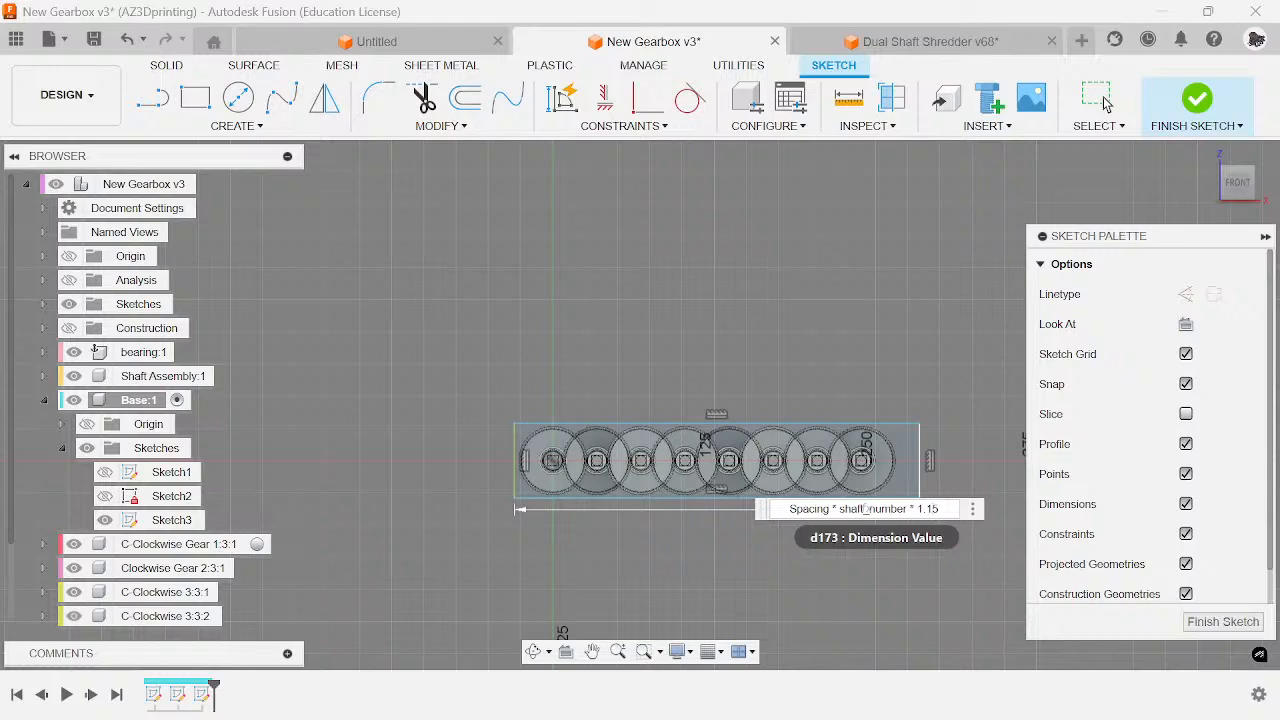
key(BackSpace)
key(Return)
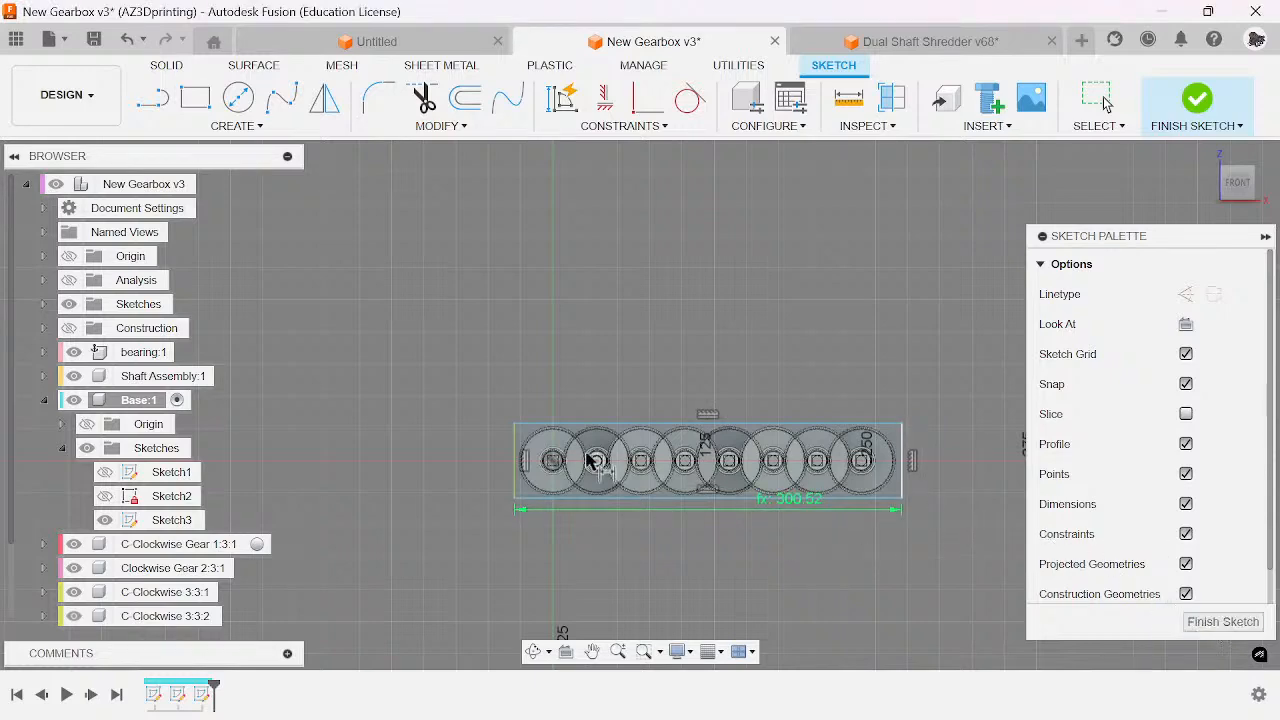
- Draw a 22 mm diameter circle centred on the first shaft
scroll(525, 460, up, 6)
key(c)
scroll(530, 460, up, 4)
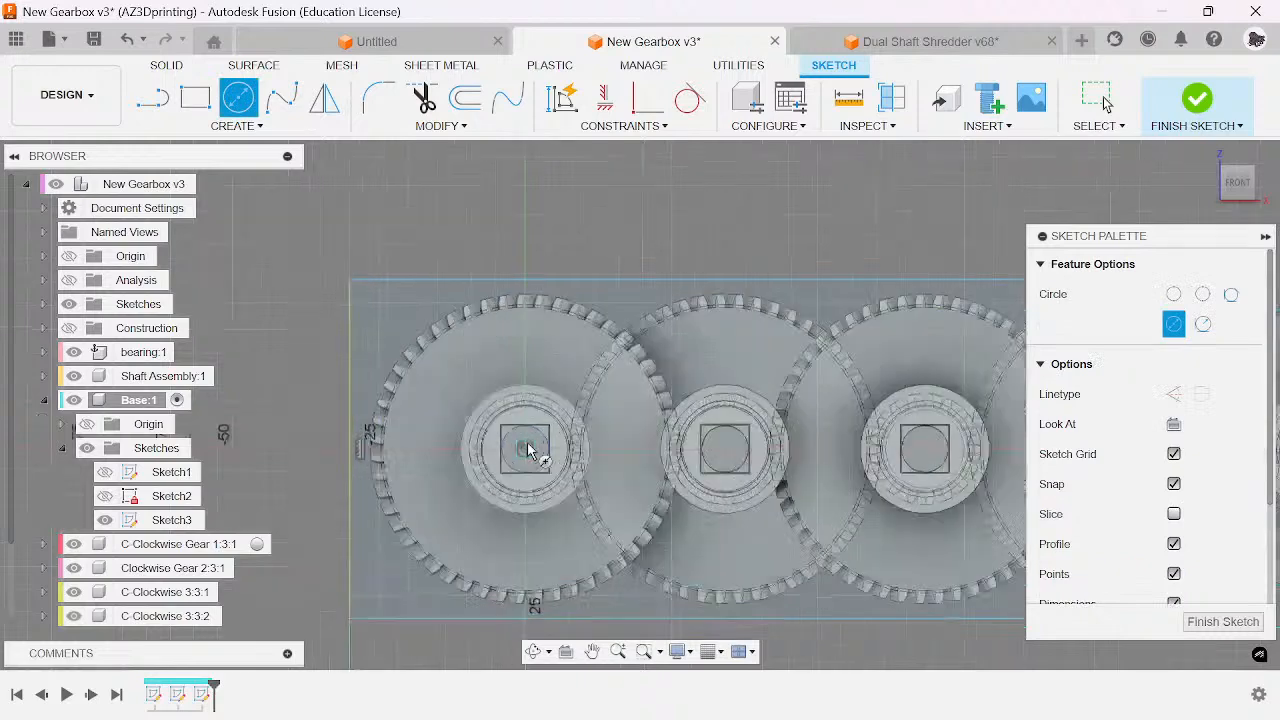
click(524, 452)
text(22)
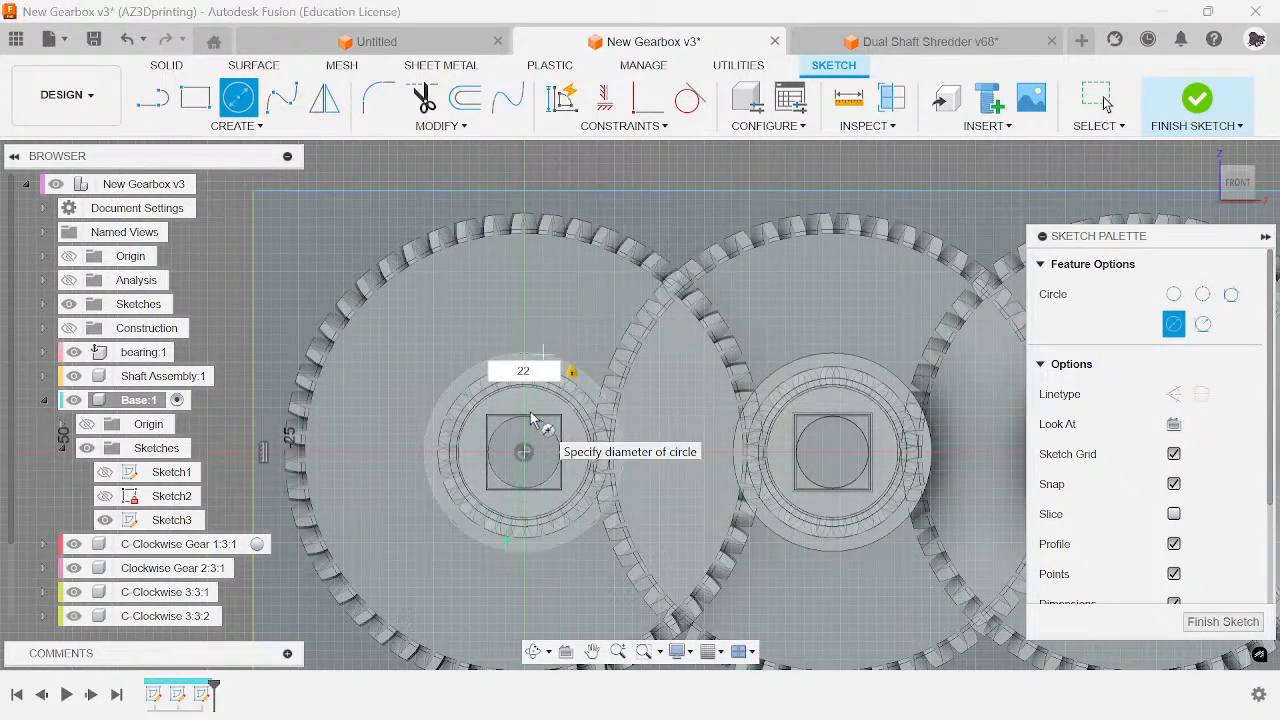
key(Return)
key(Escape)
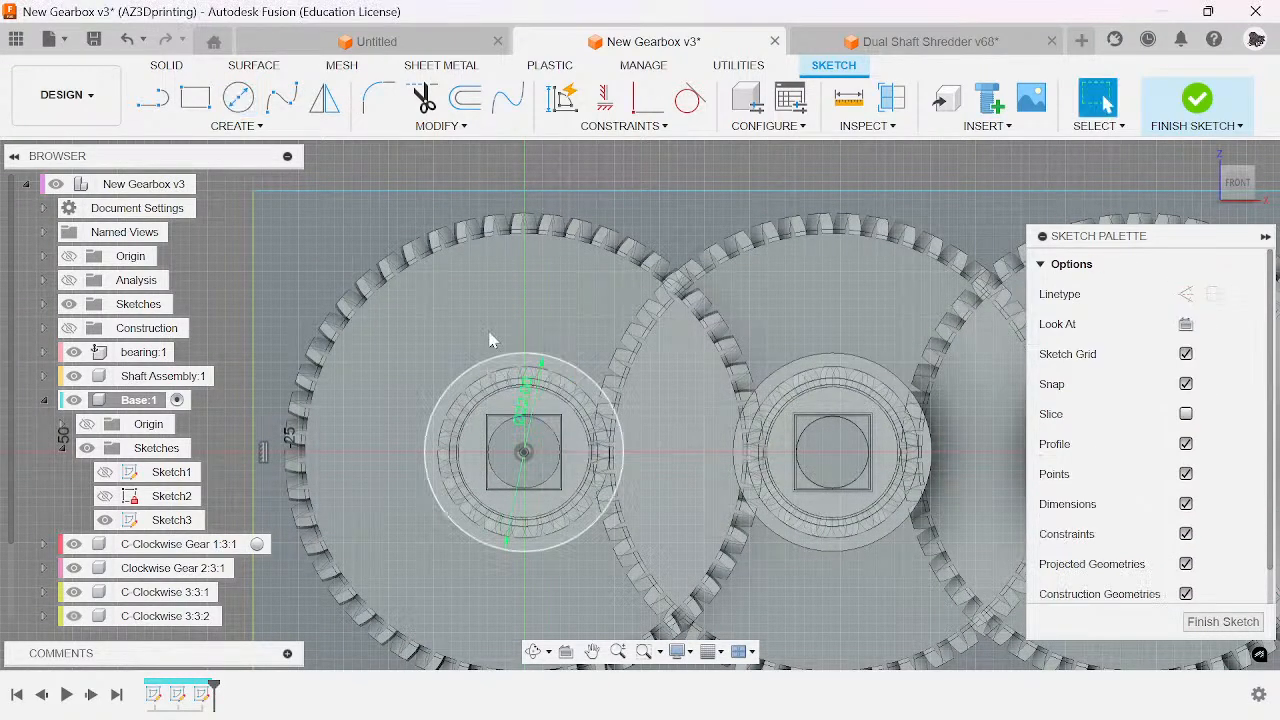
- Pattern the circle along the gear row with a rectangular pattern, using Spacing distribution, quantity shaft_number and distance Spacing
click(236, 126)
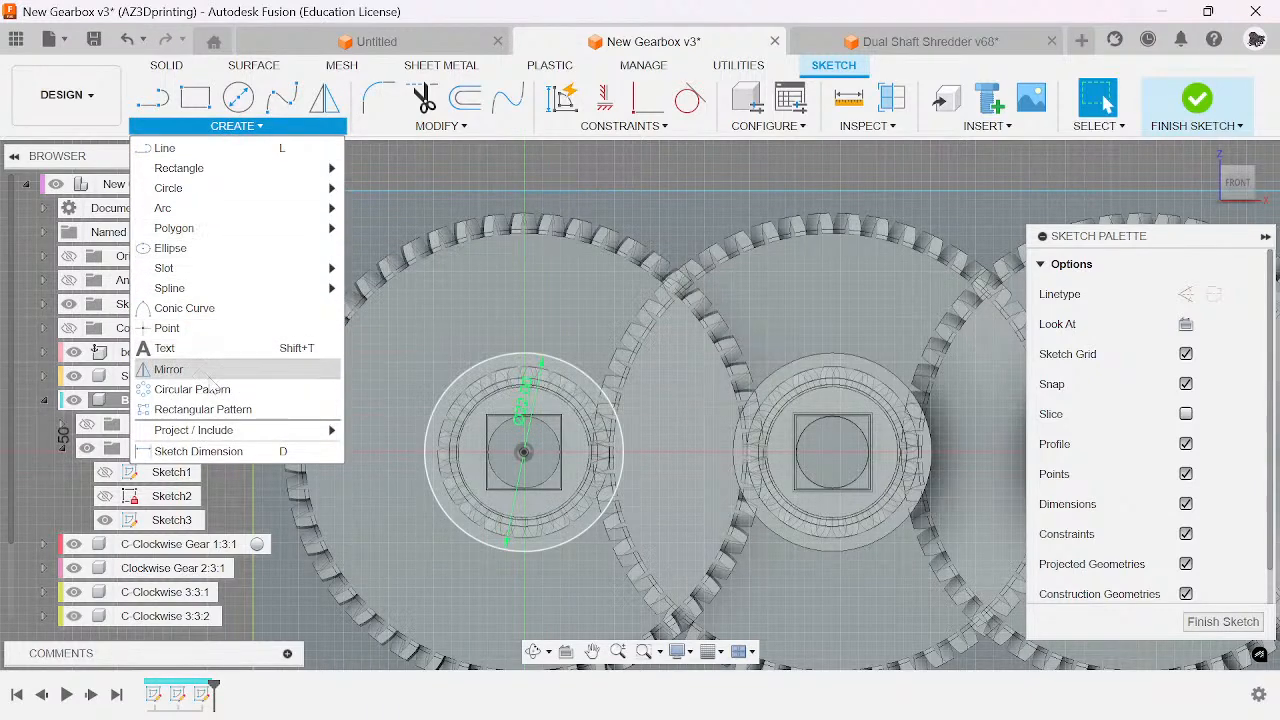
click(210, 409)
click(598, 400)
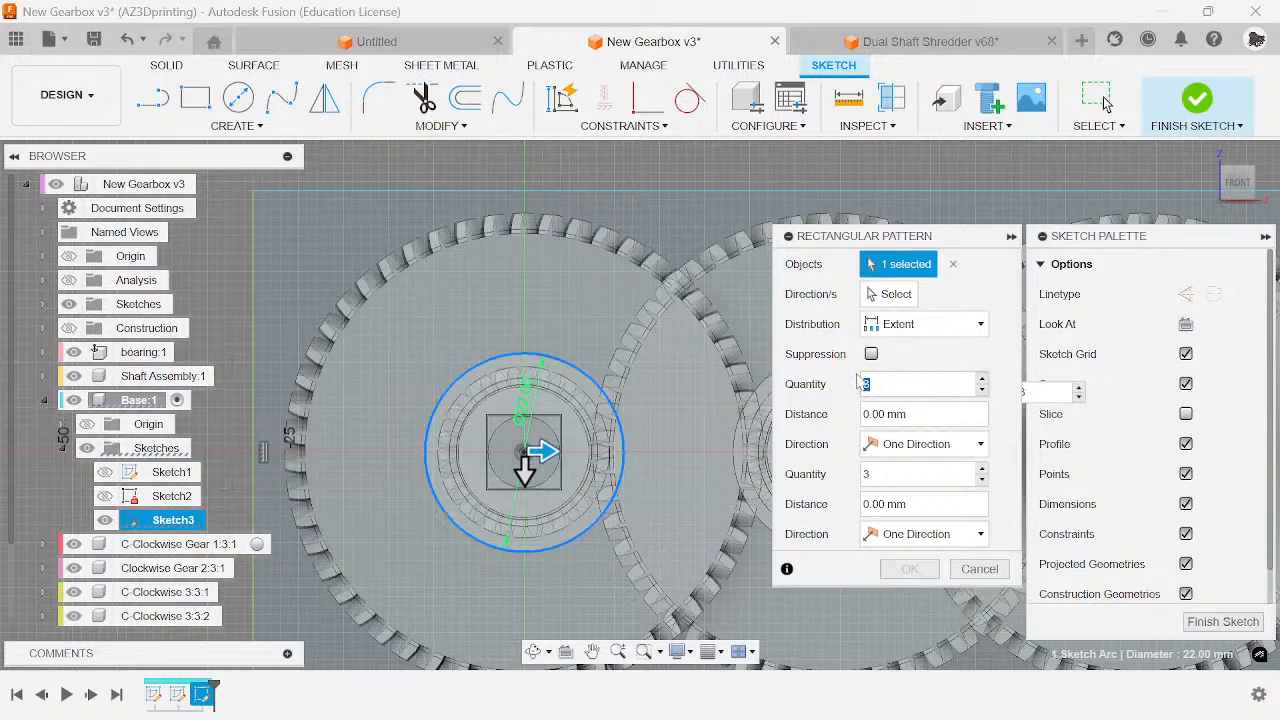
text(n)
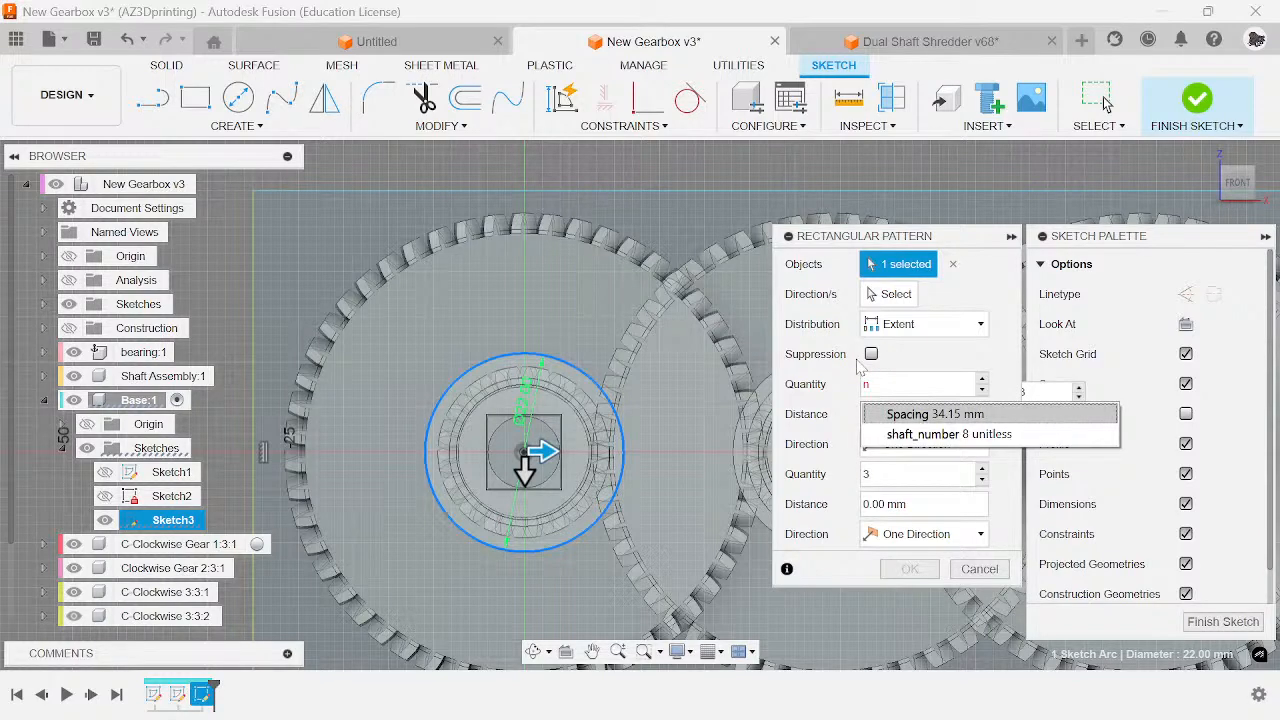
click(948, 434)
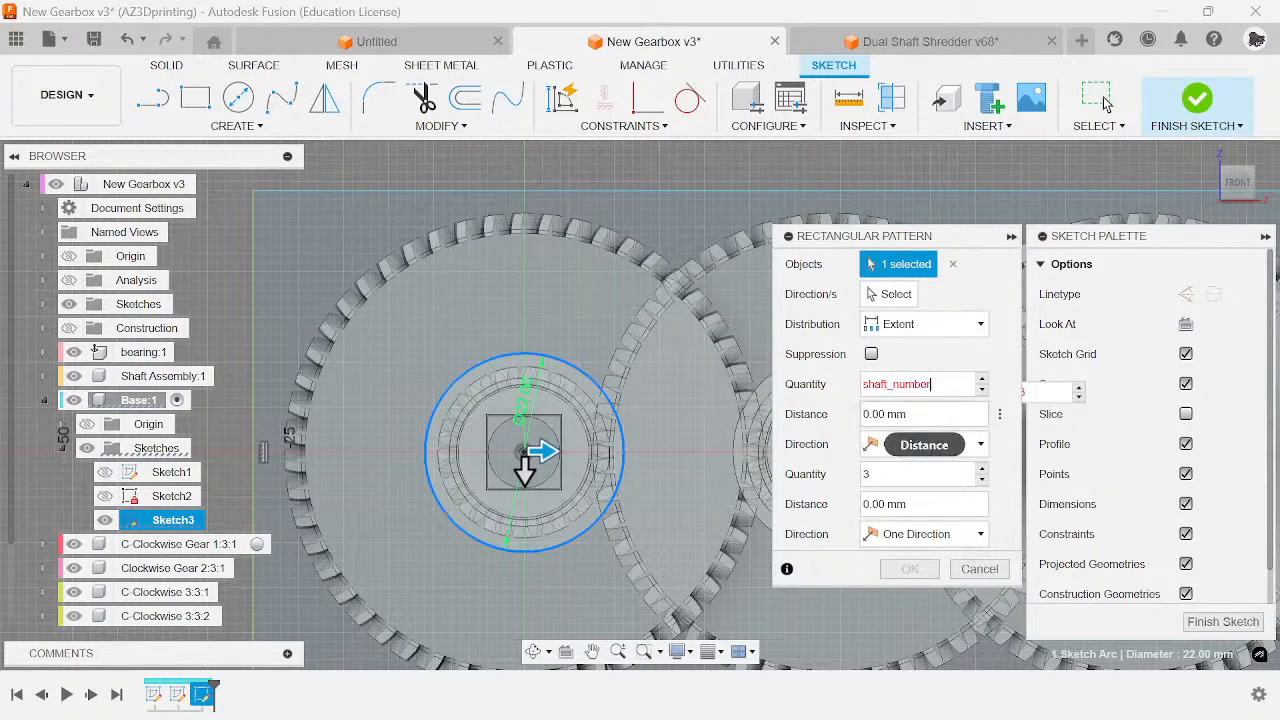
click(930, 324)
click(906, 371)
click(938, 418)
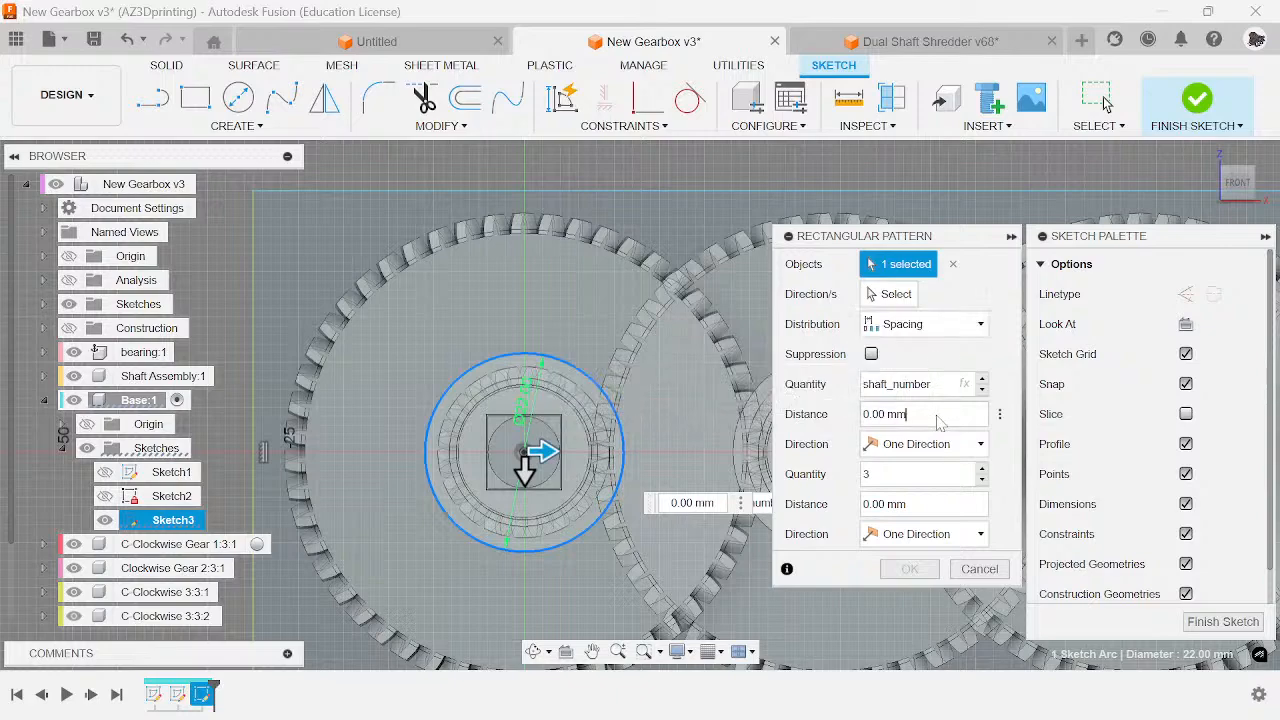
text(s)
key(Return)
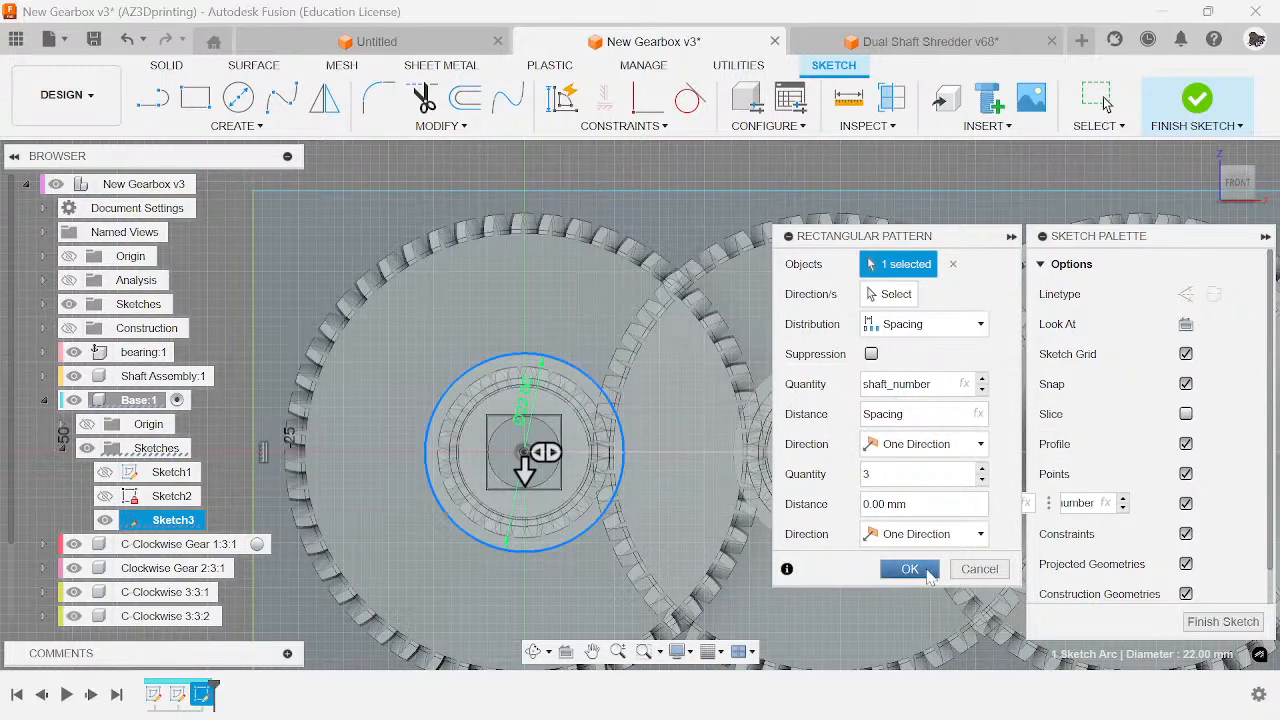
click(910, 569)
scroll(528, 480, down, 4)
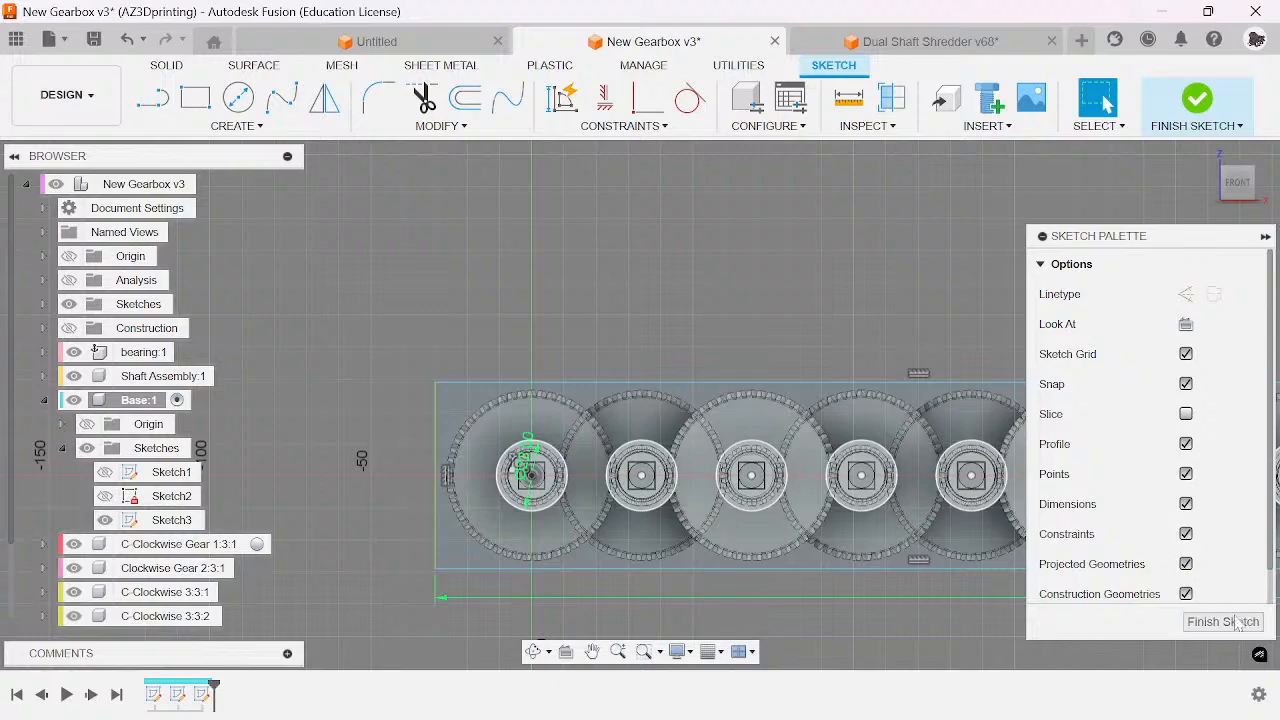
- Finish the base sketch and extrude the plate profile around the bearing holes 7 mm as a new body
click(1223, 622)
shift+middle_drag(1240, 190, 1000, 300)
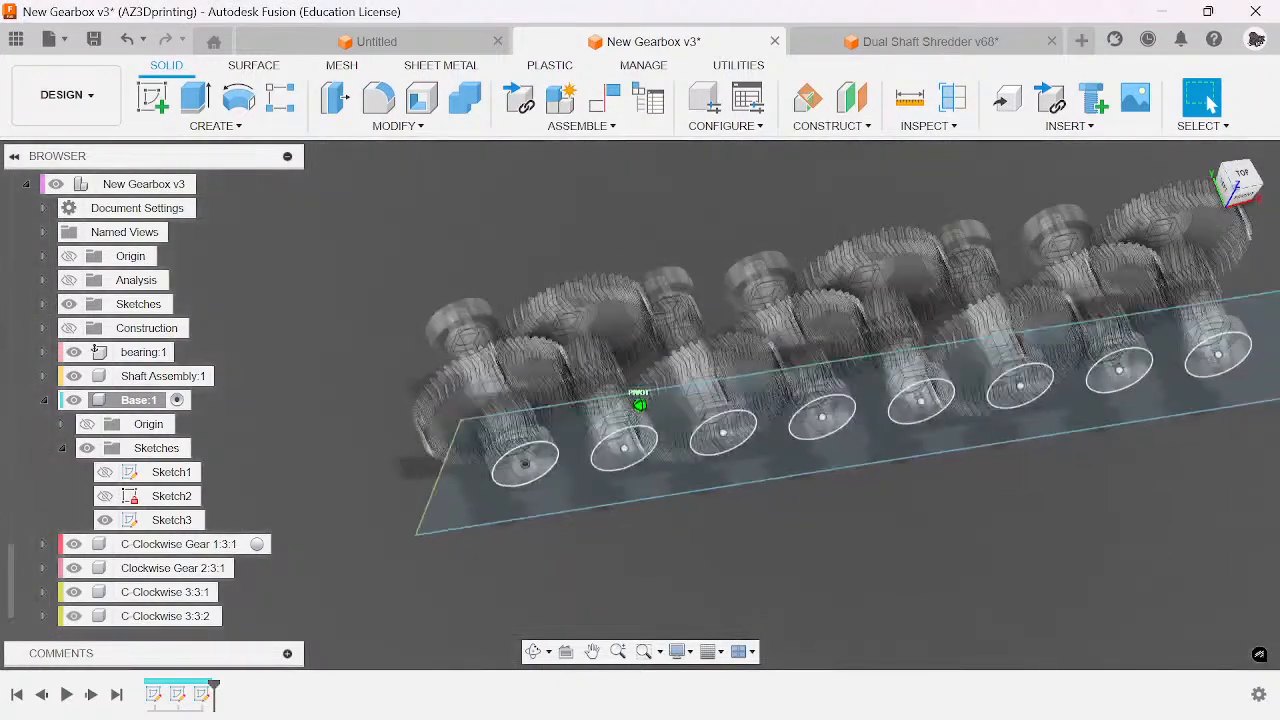
click(586, 472)
key(e)
scroll(586, 472, up, 3)
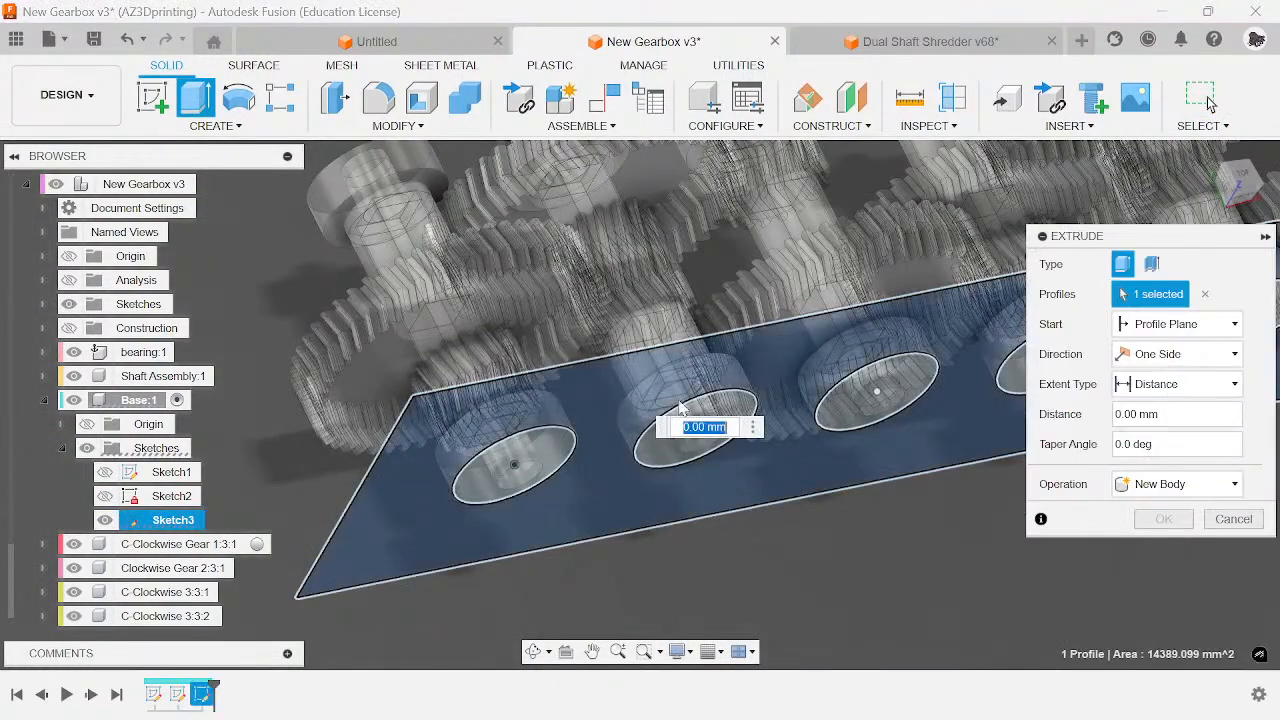
scroll(958, 370, down, 3)
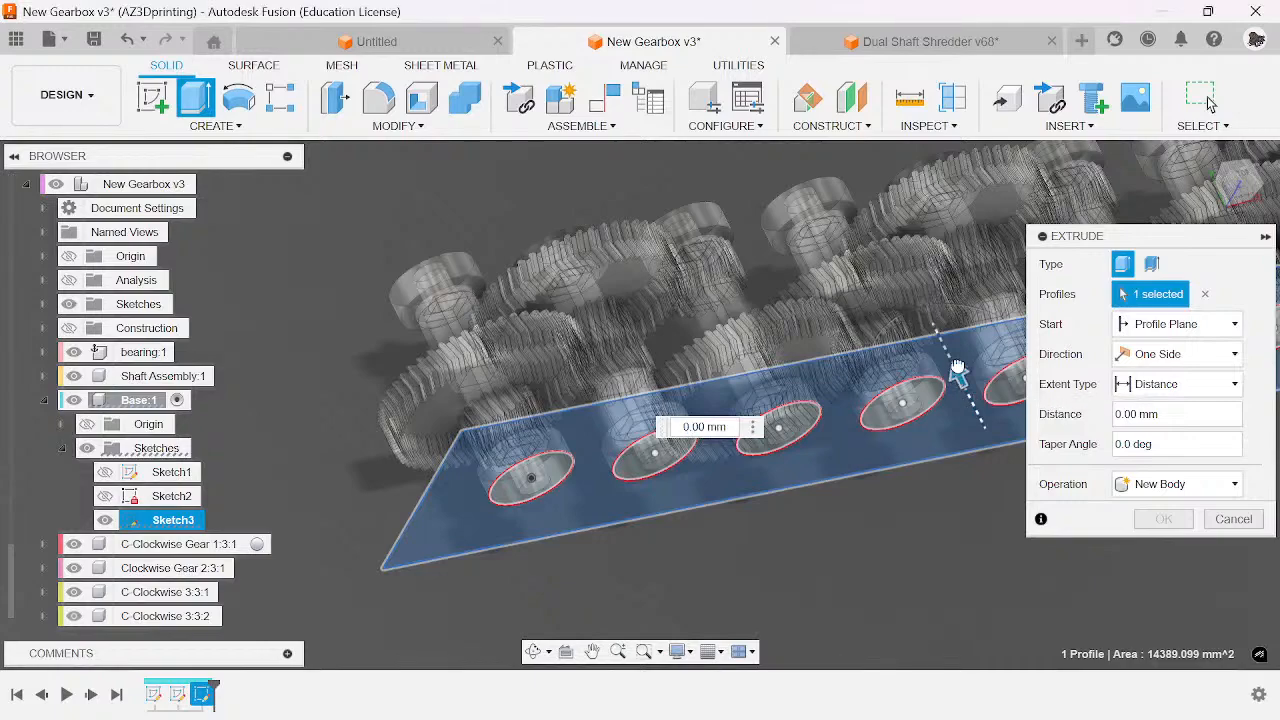
drag(958, 370, 943, 338)
text(7)
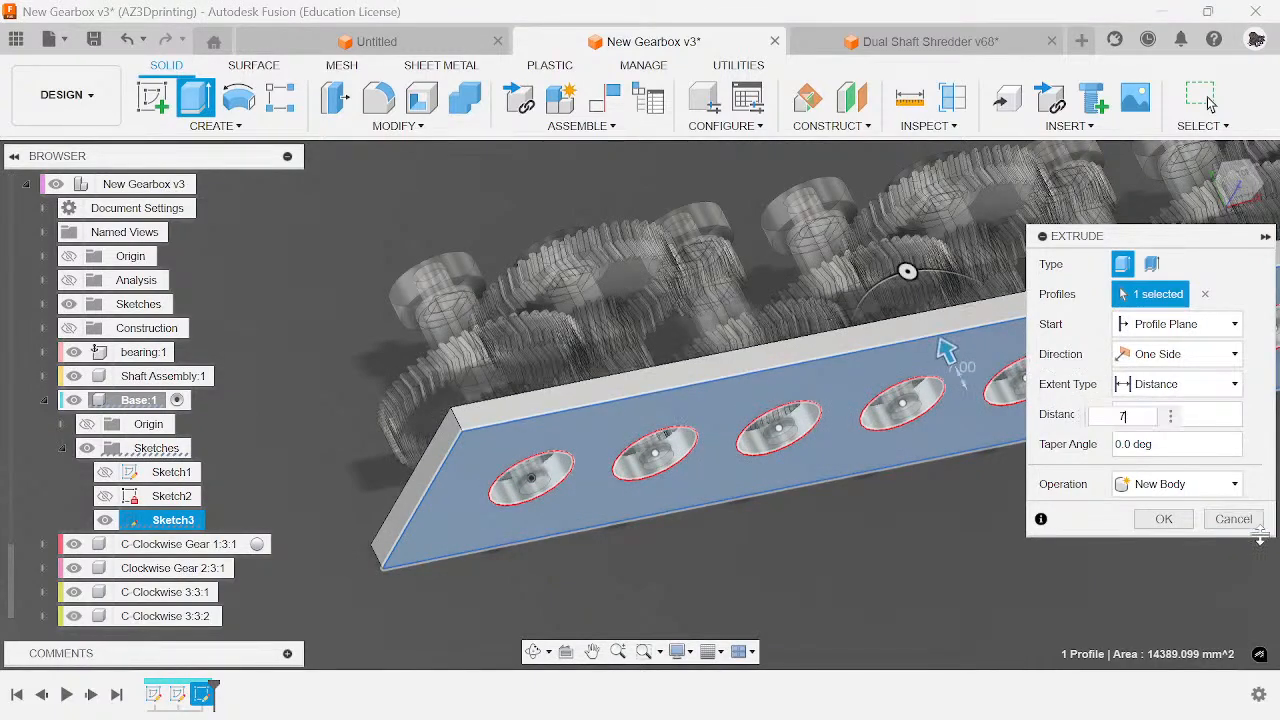
click(1170, 518)
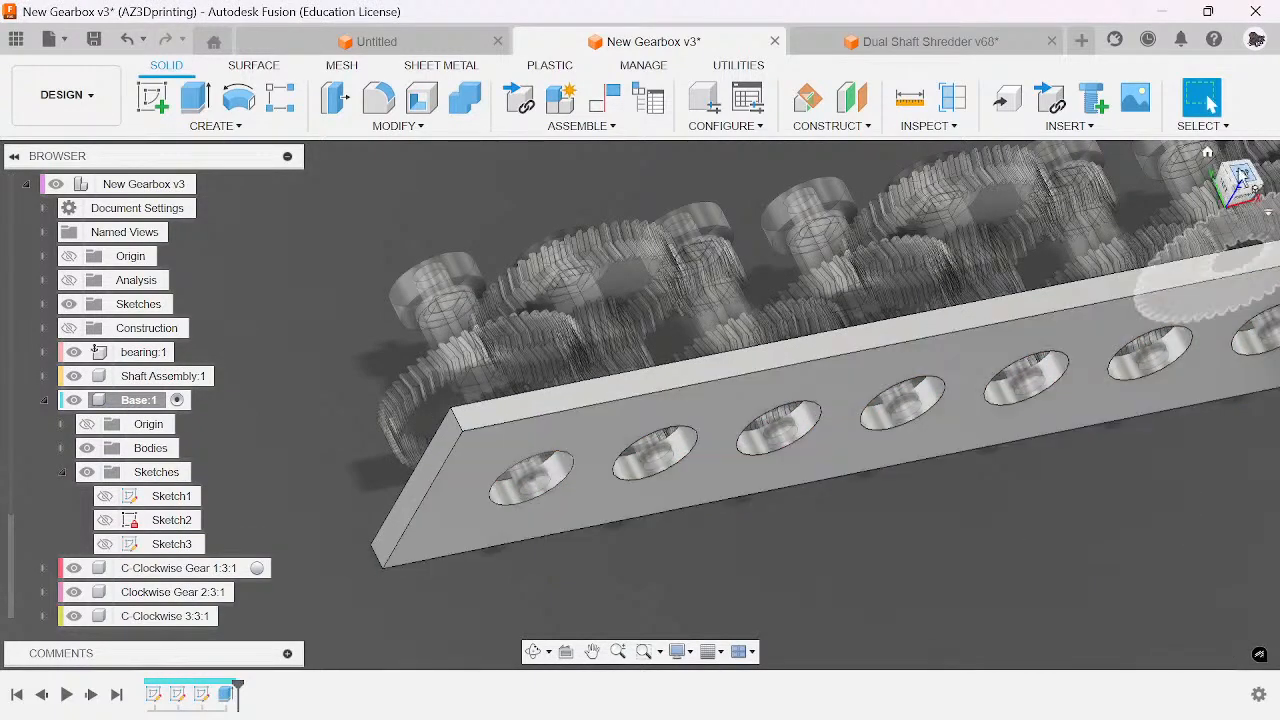
- Check the plate's long lower edge, reactivate the top-level New Gearbox assembly and return to the home view
shift+middle_drag(640, 404, 610, 380)
shift+middle_drag(790, 160, 742, 185)
scroll(740, 187, down, 5)
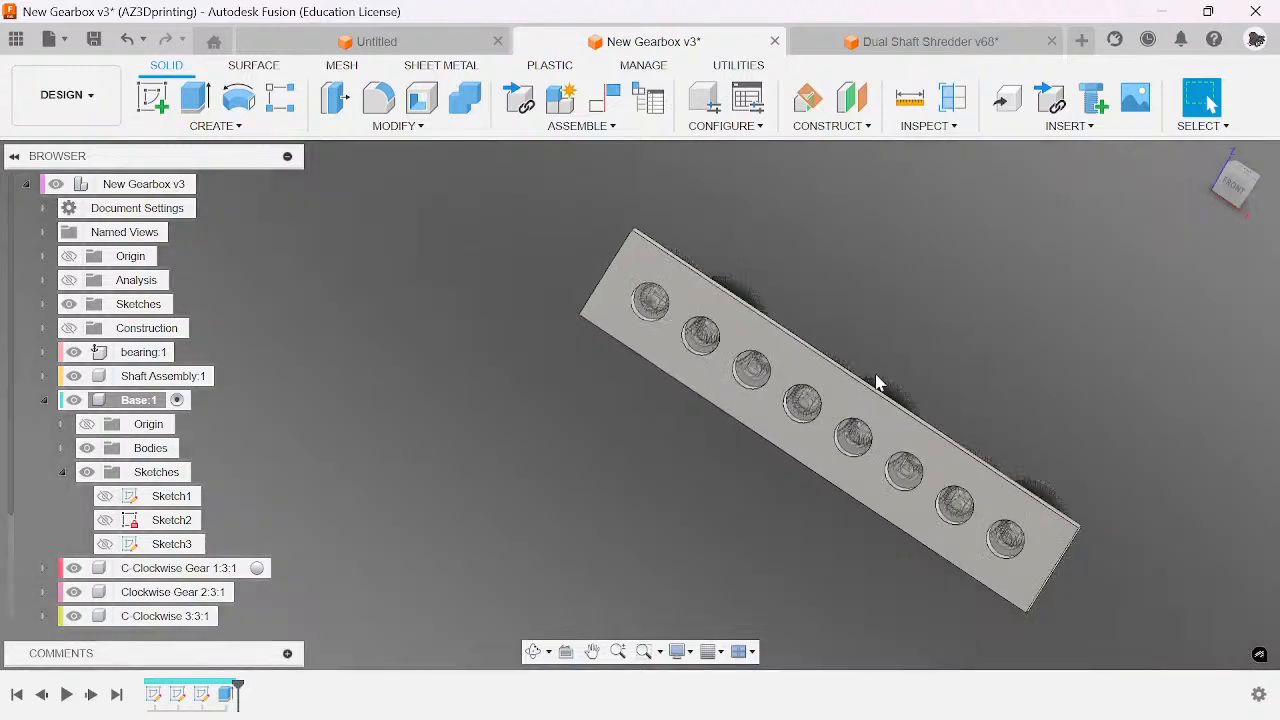
click(848, 493)
scroll(960, 568, up, 3)
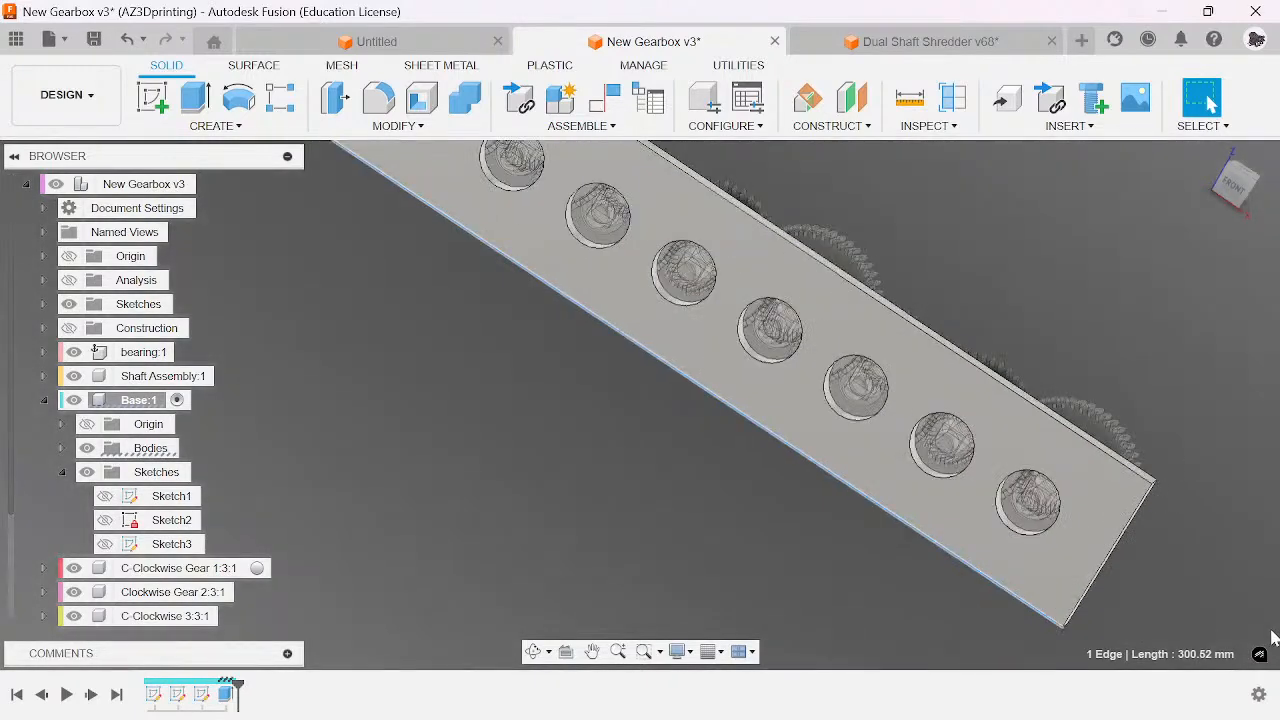
scroll(978, 420, down, 3)
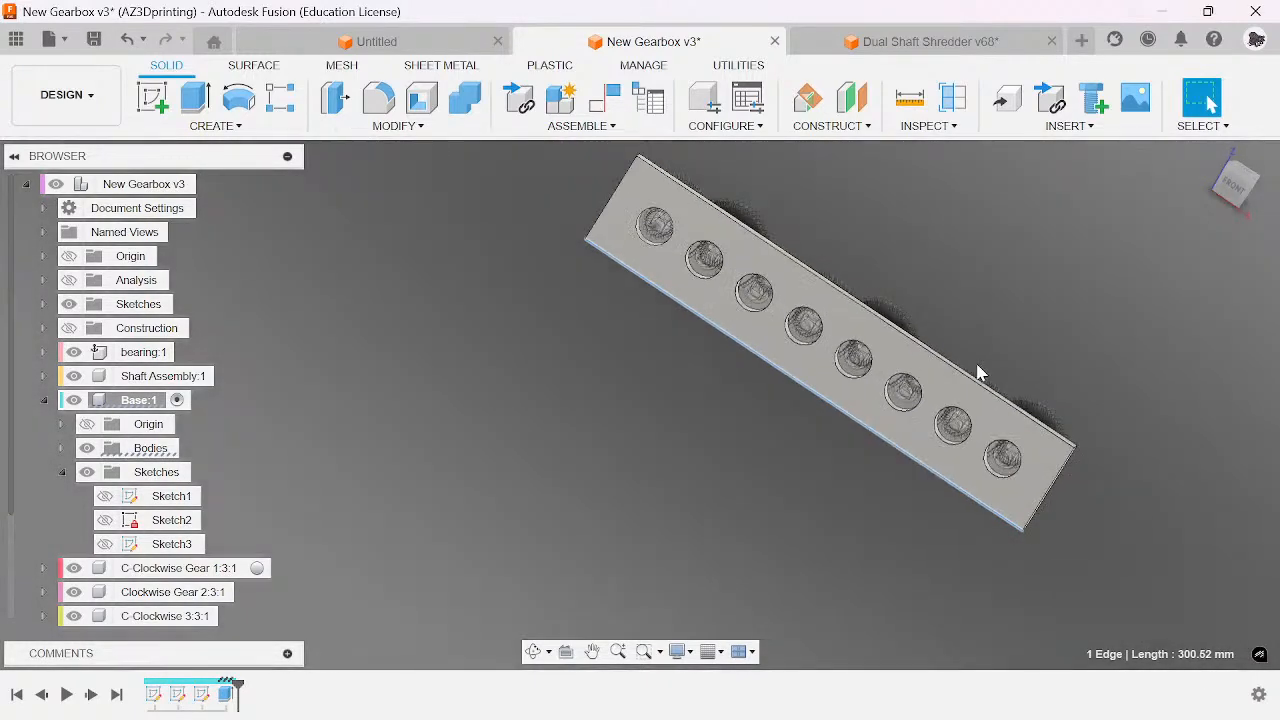
click(210, 184)
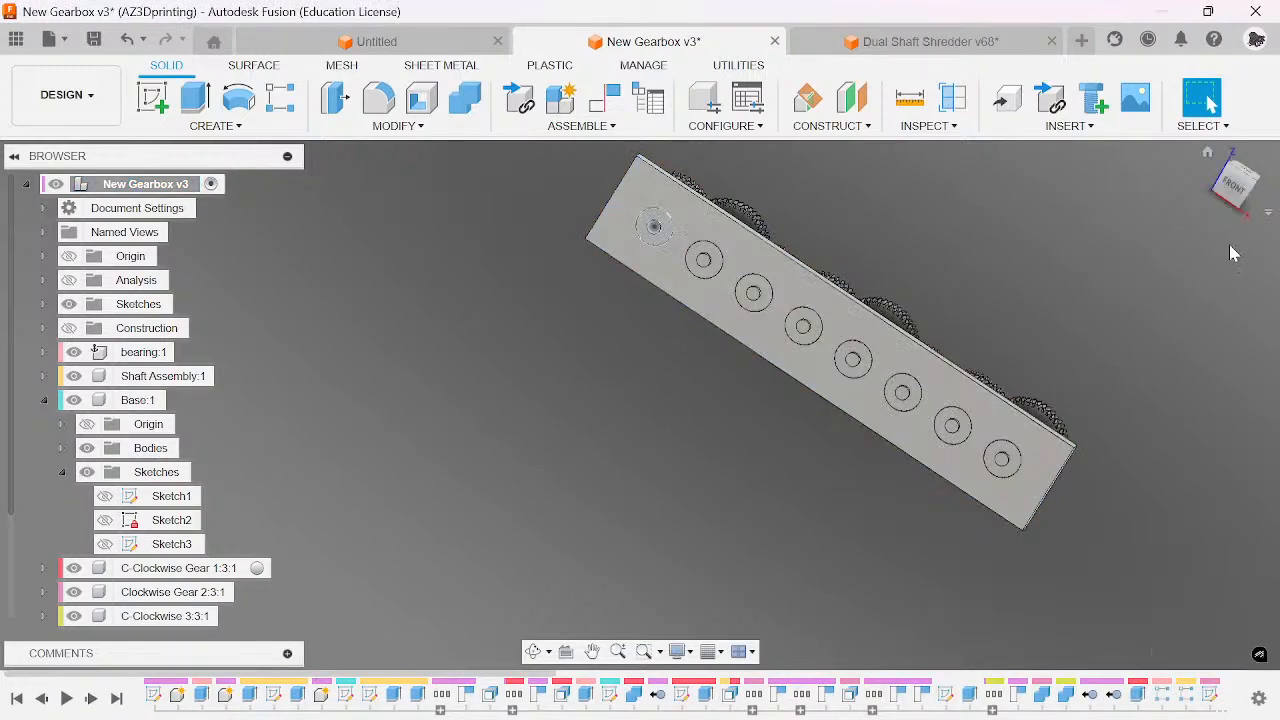
click(1216, 160)
scroll(388, 280, up, 3)
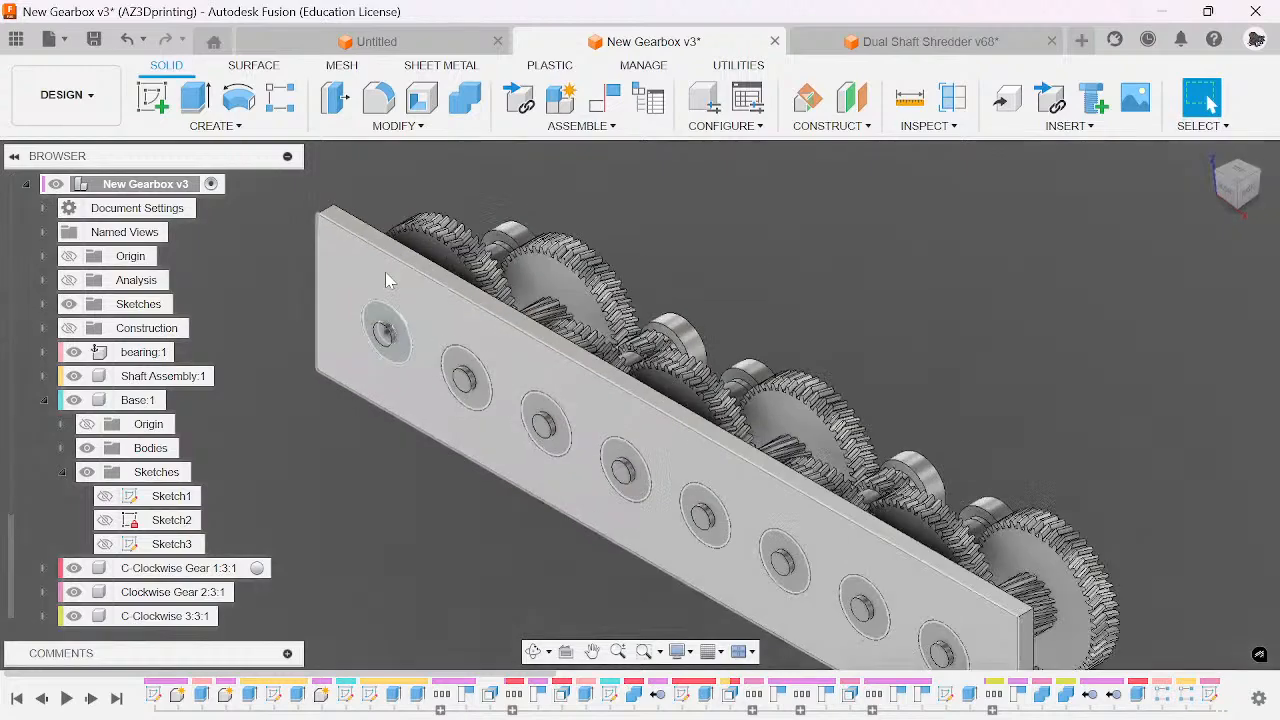
scroll(420, 363, up, 4)
scroll(372, 388, down, 3)
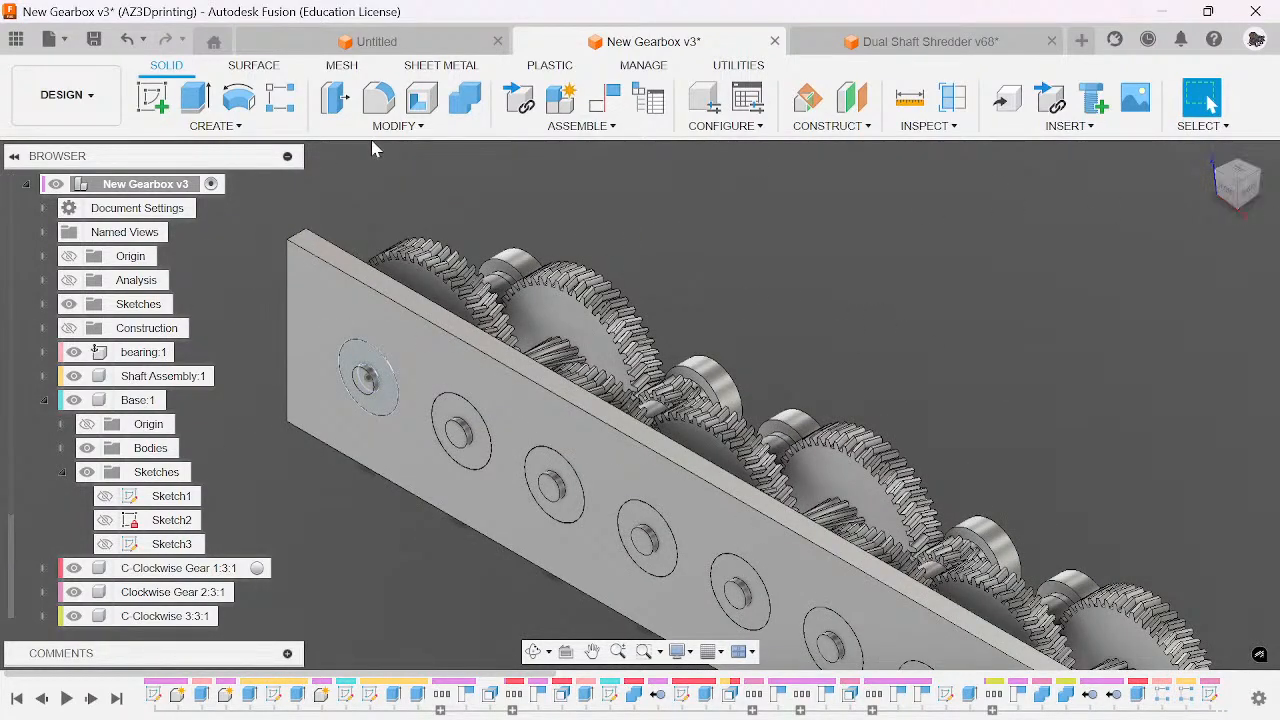
- Set the shaft_number user parameter's expression to ( 4 mm ) / mm
click(398, 126)
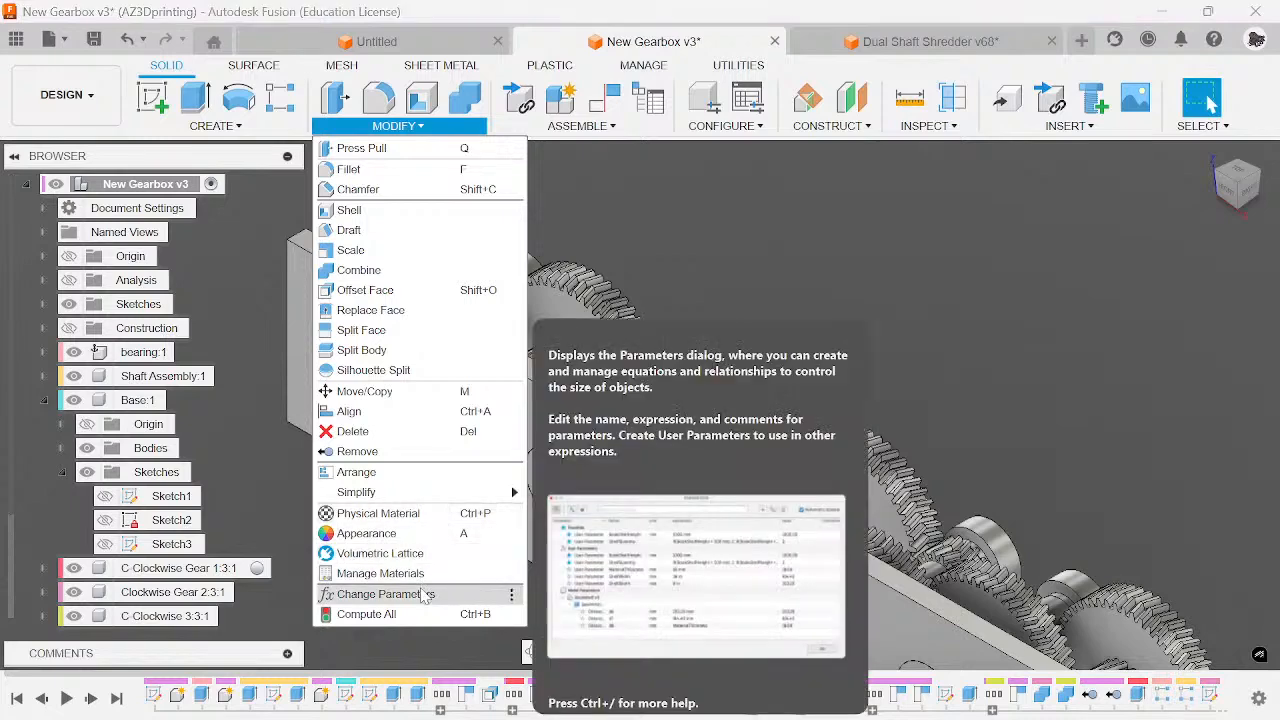
click(386, 594)
click(790, 305)
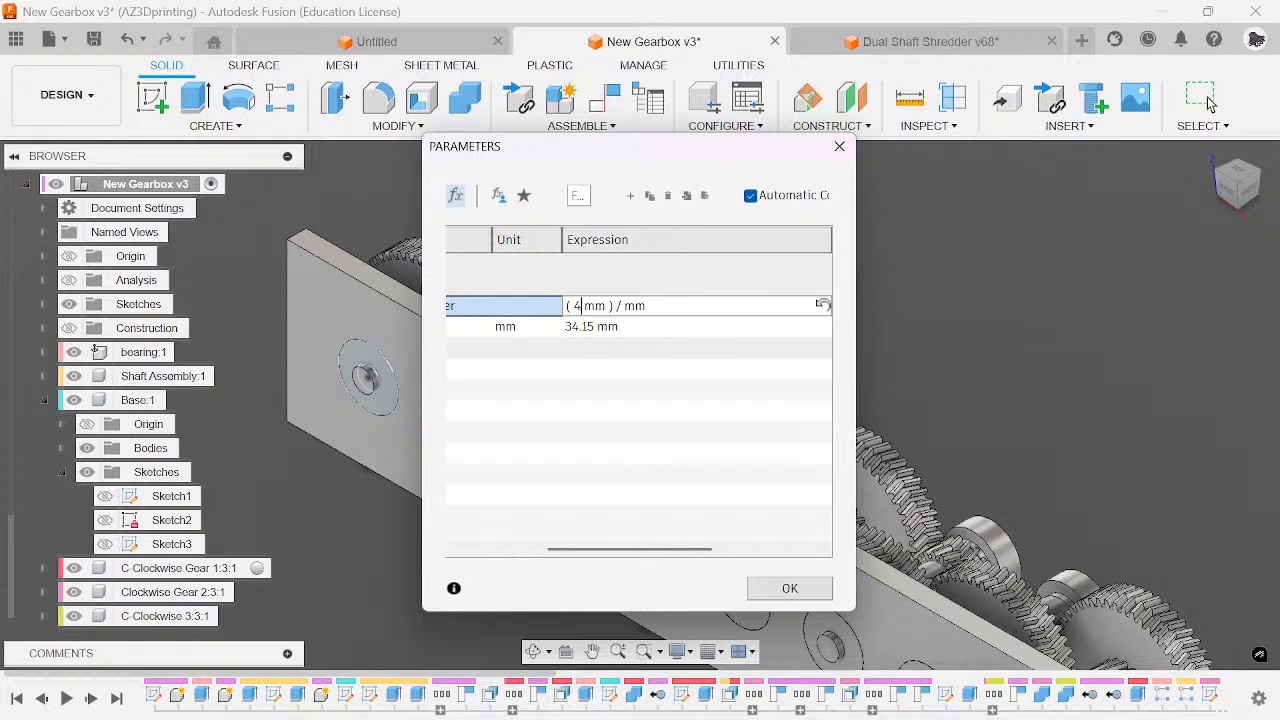
click(790, 588)
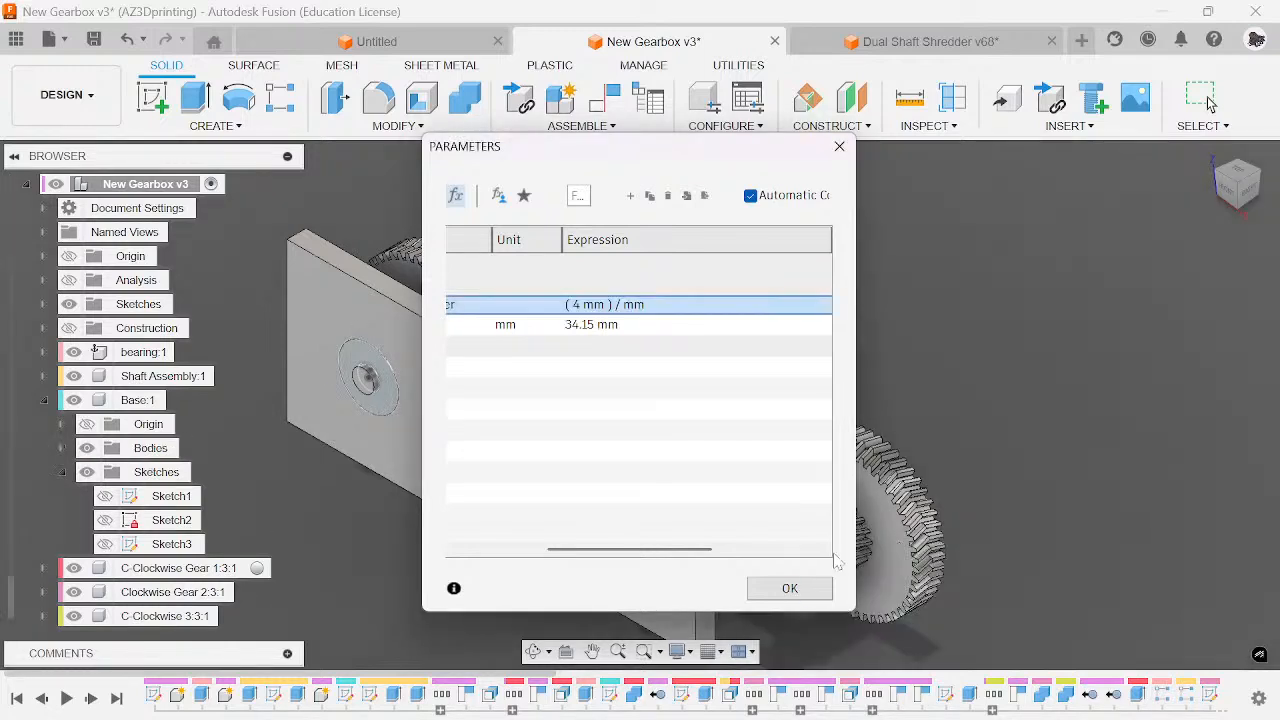
click(815, 589)
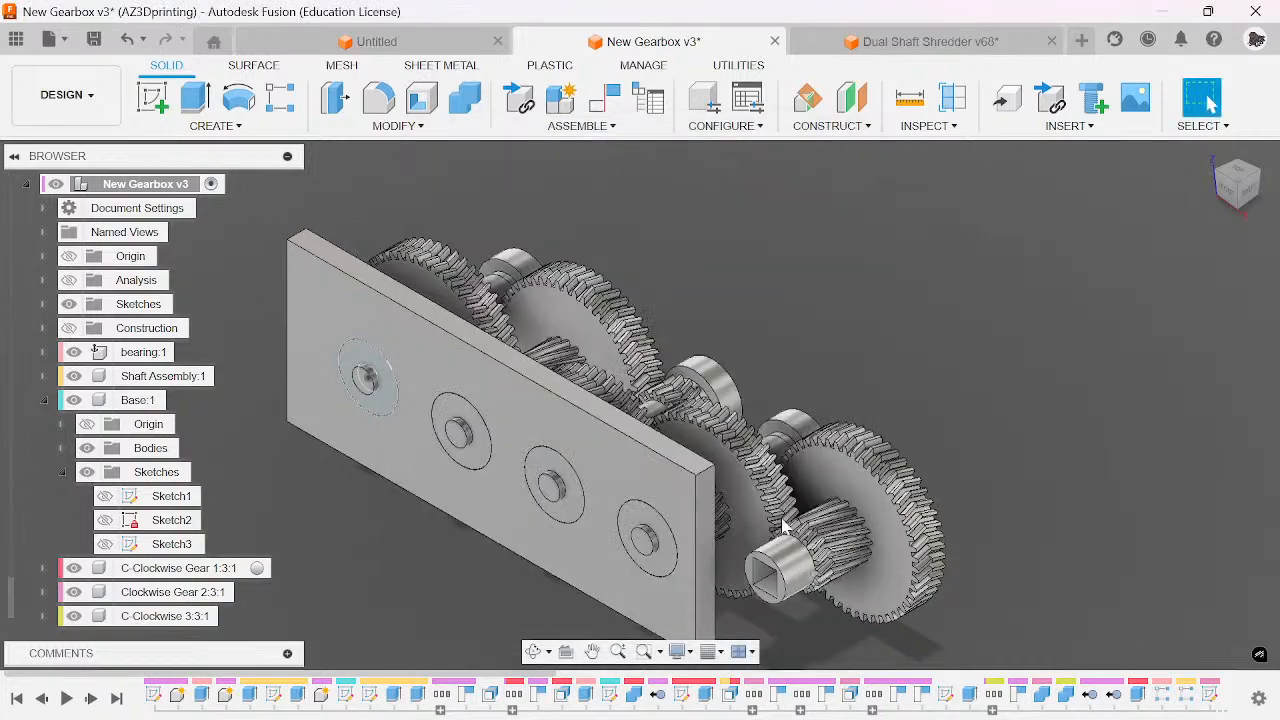
- Examine the updated base plate and gear row from the front and above, focusing on the gear beyond the last shaft
scroll(745, 440, down, 2)
shift+middle_drag(640, 403, 680, 450)
drag(1190, 305, 1184, 230)
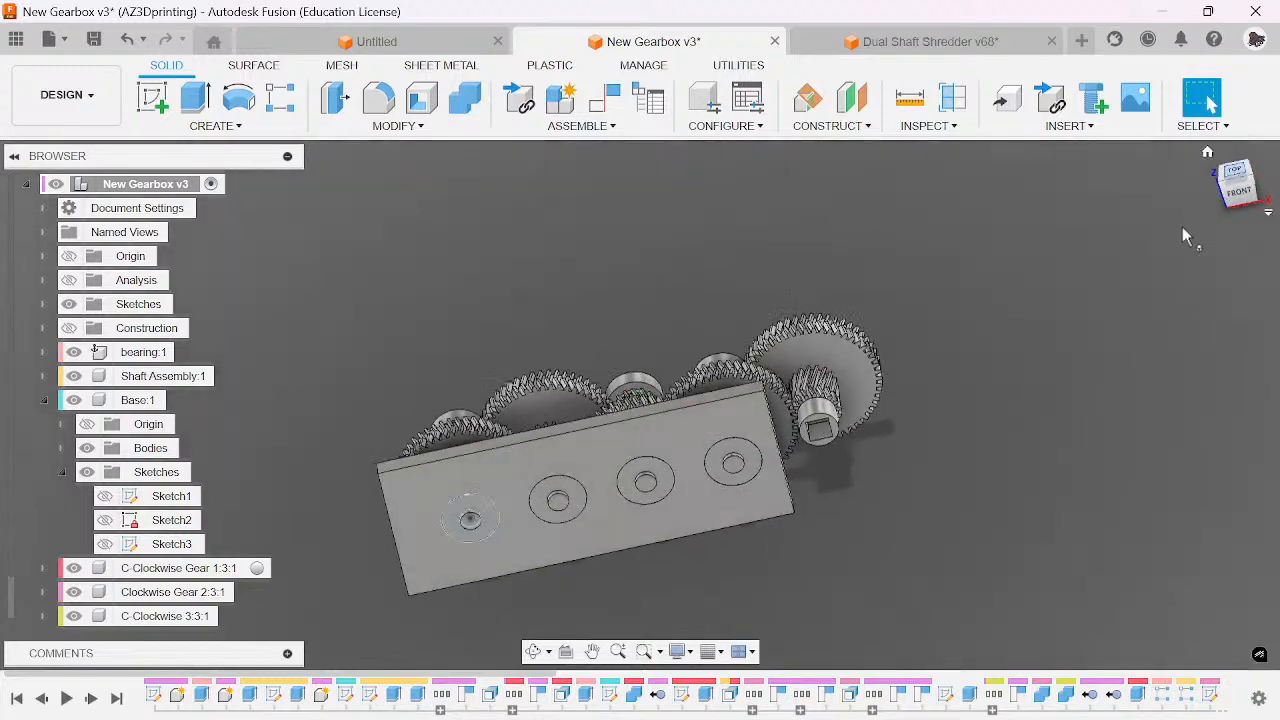
scroll(684, 446, up, 5)
scroll(810, 418, down, 3)
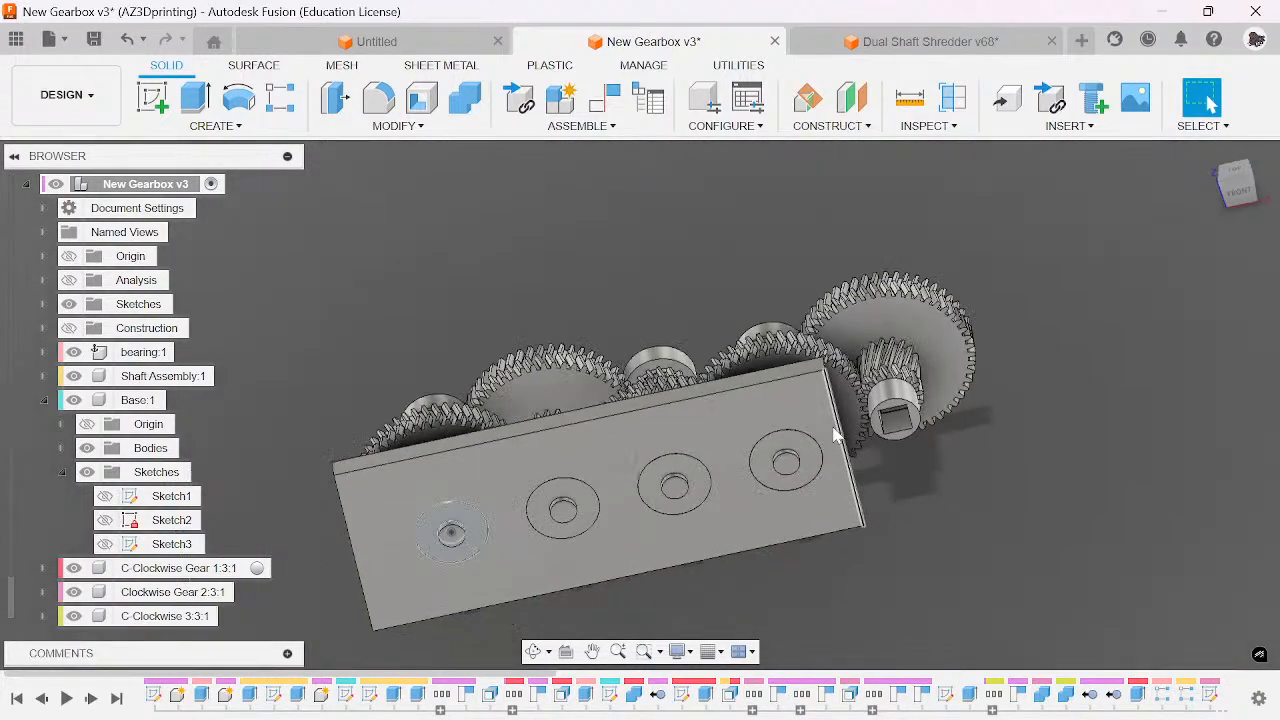
drag(1240, 188, 1260, 236)
middle_drag(925, 292, 886, 382)
scroll(838, 362, up, 3)
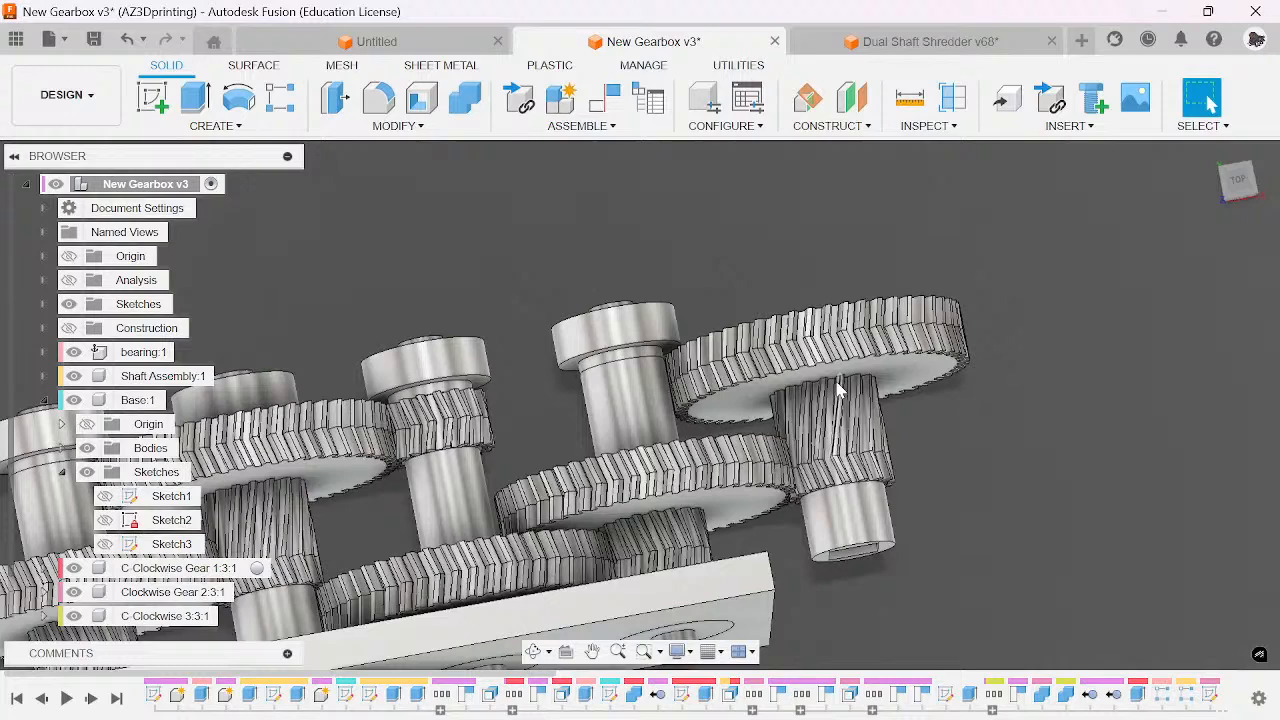
- Try moving the surplus gear beyond the last shaft away from the row and revert its position
click(812, 322)
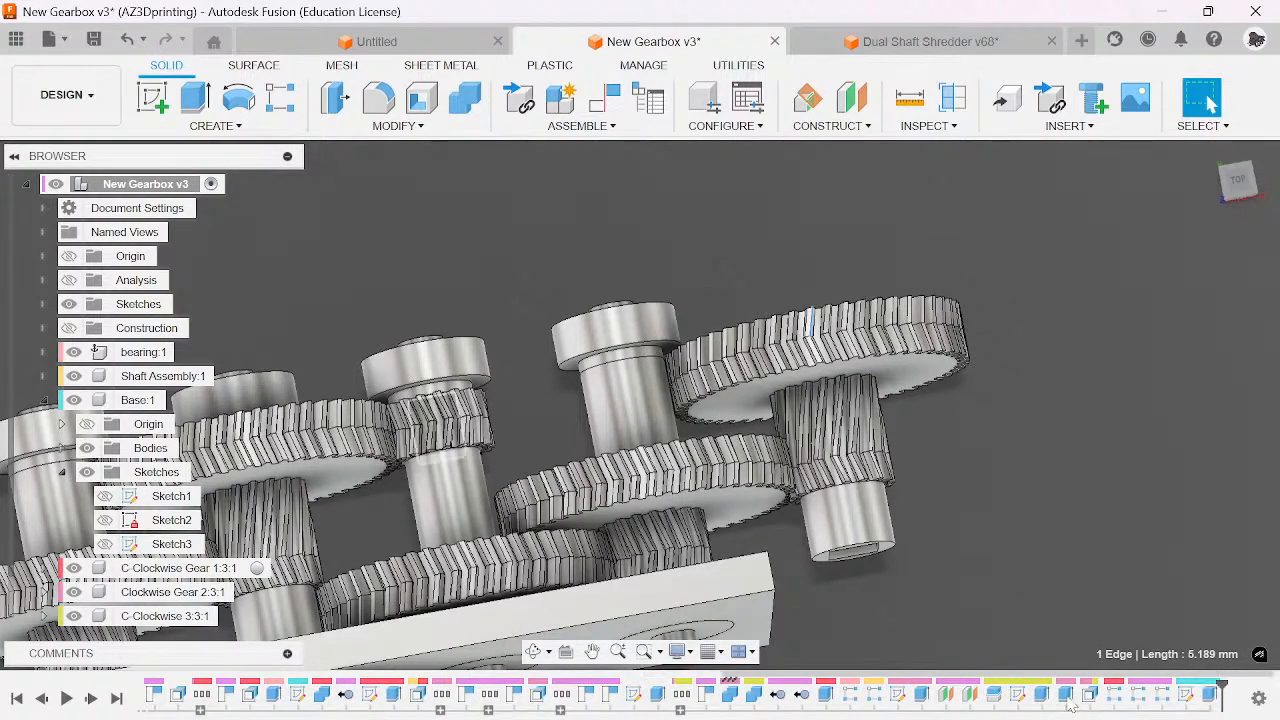
drag(872, 289, 924, 180)
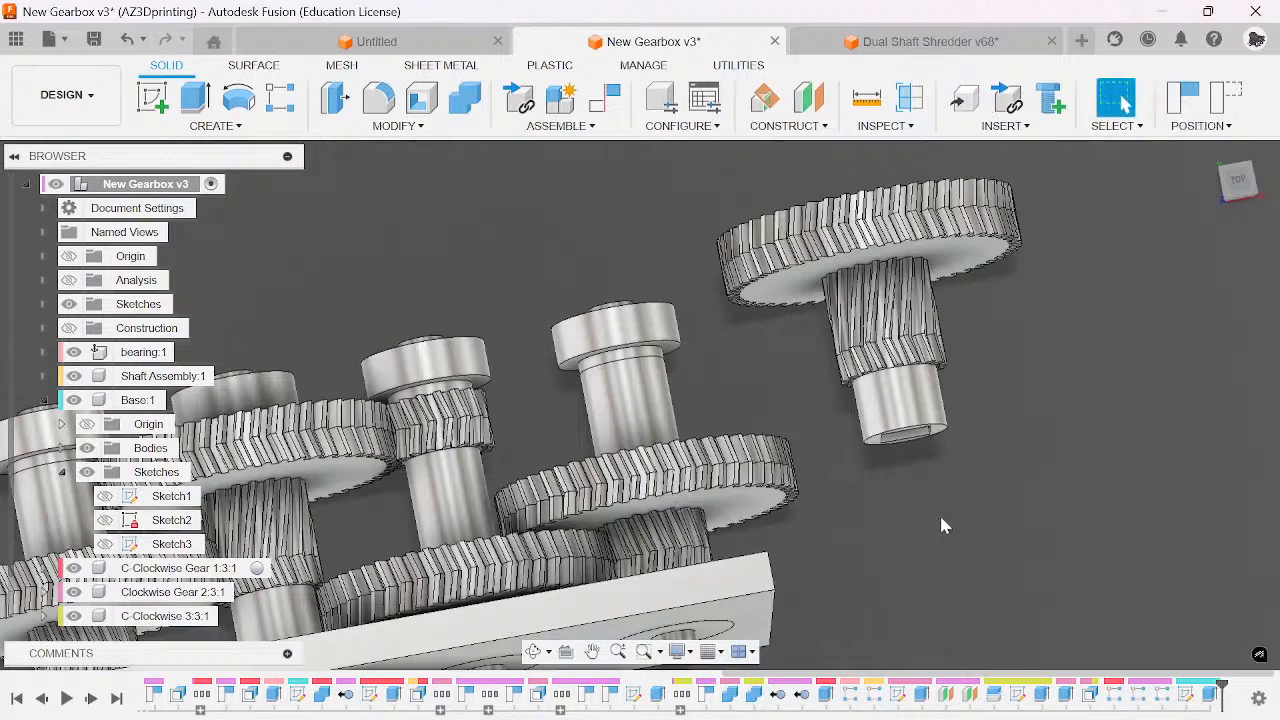
click(1224, 97)
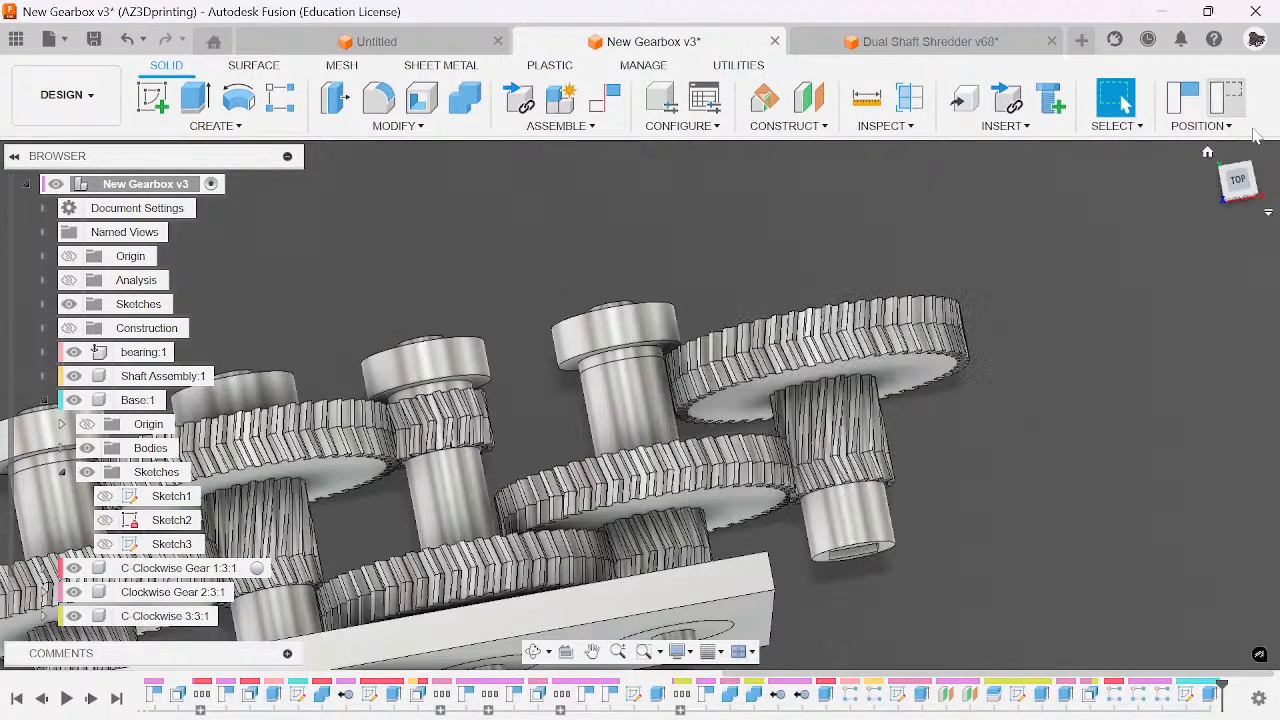
- Change the quantity expression of the Clockwise Gear 2:3 rectangular pattern to floor(shaft_number / 3)
scroll(1110, 603, down, 3)
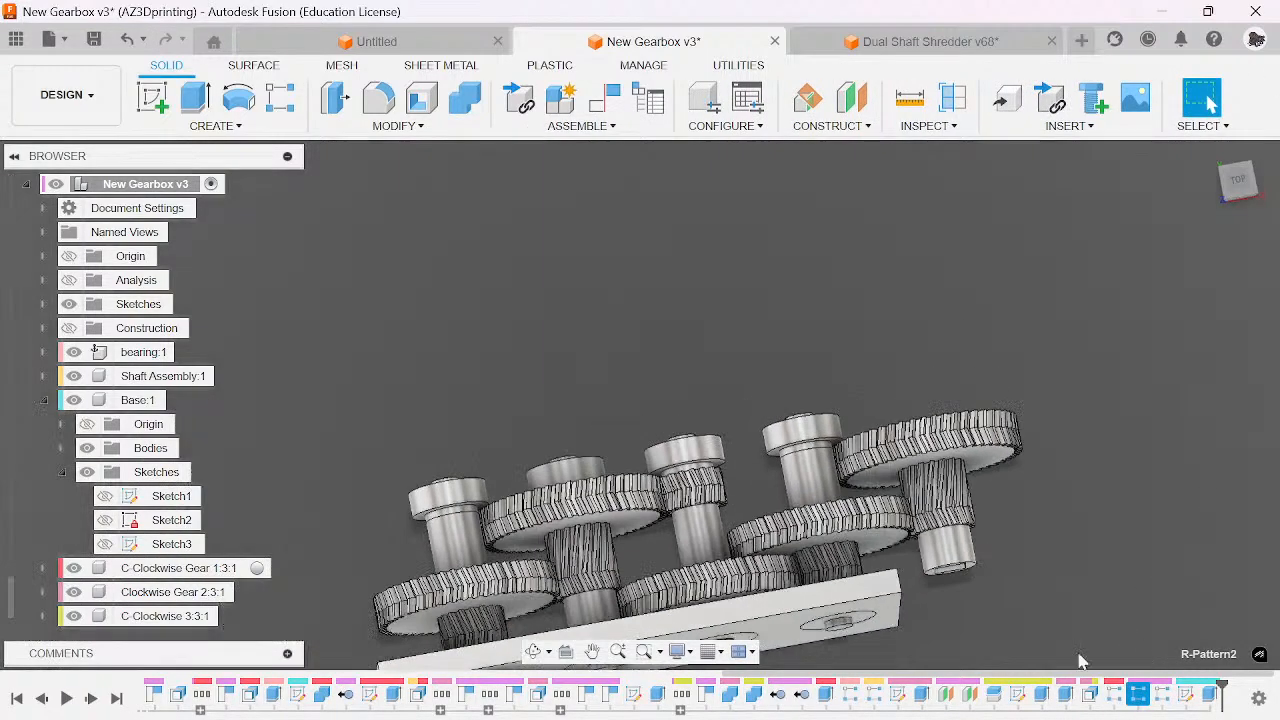
middle_drag(932, 632, 904, 540)
scroll(664, 500, up, 3)
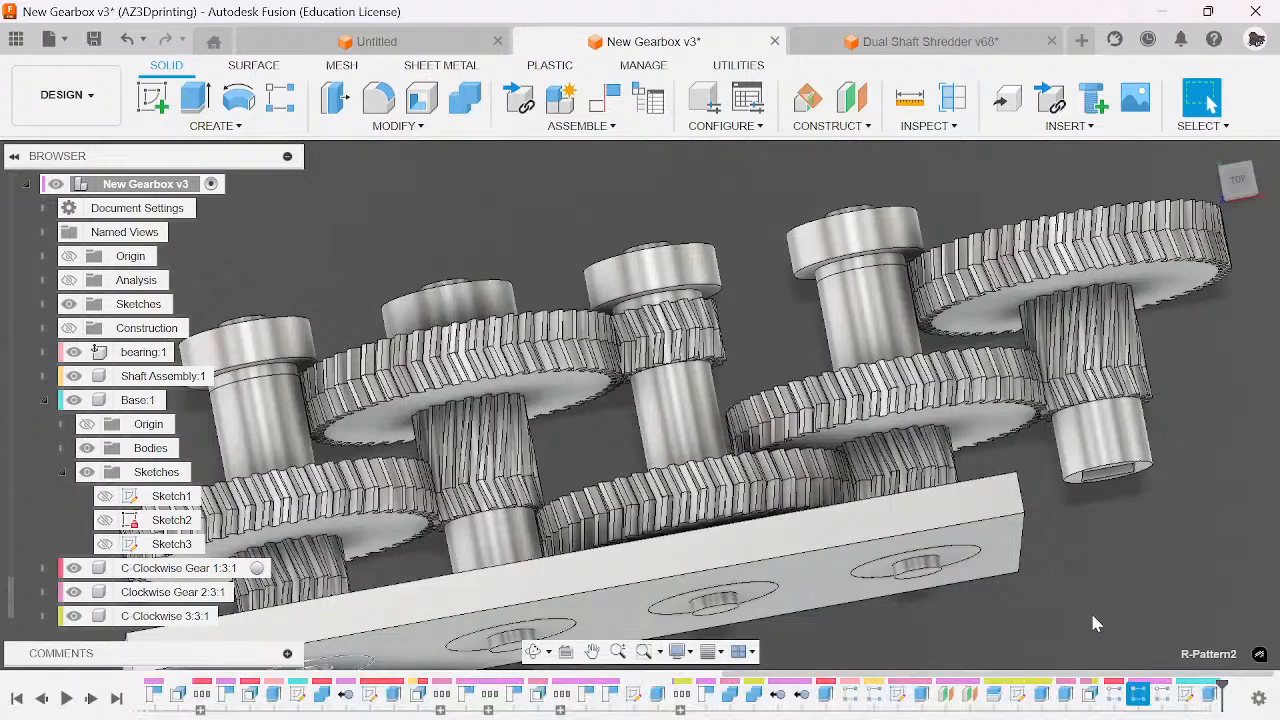
right_click(1160, 700)
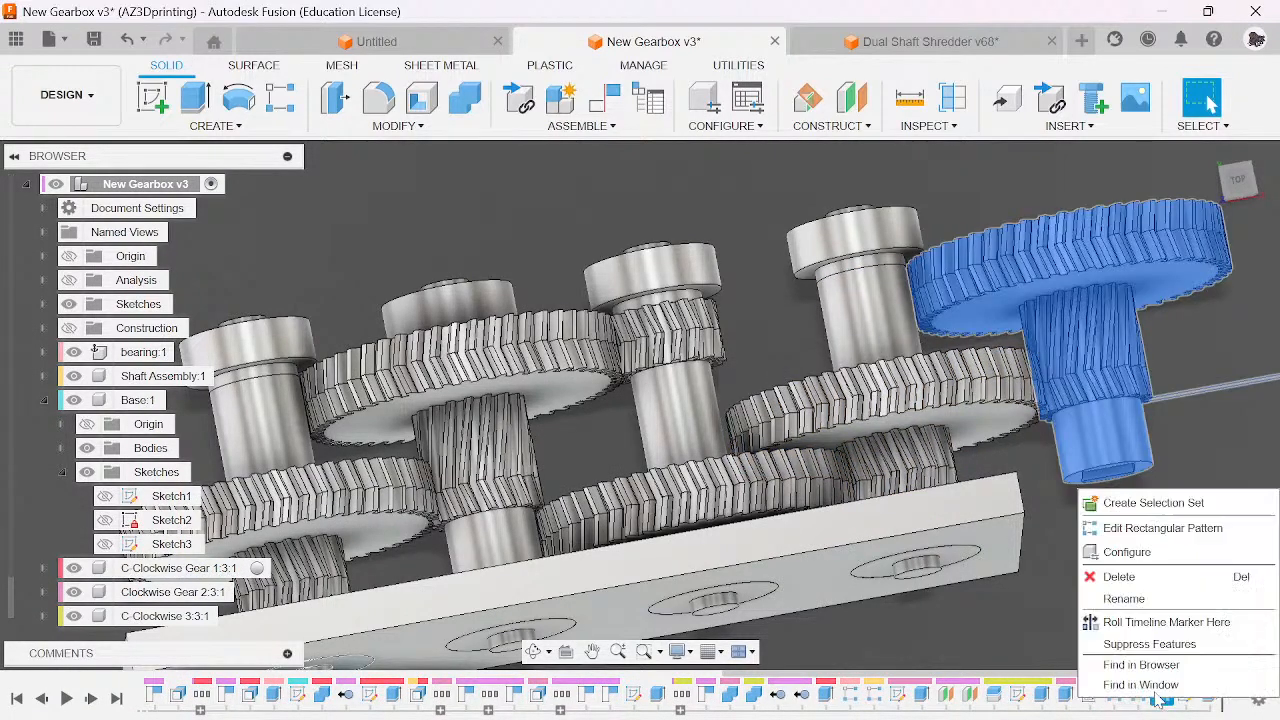
click(1155, 530)
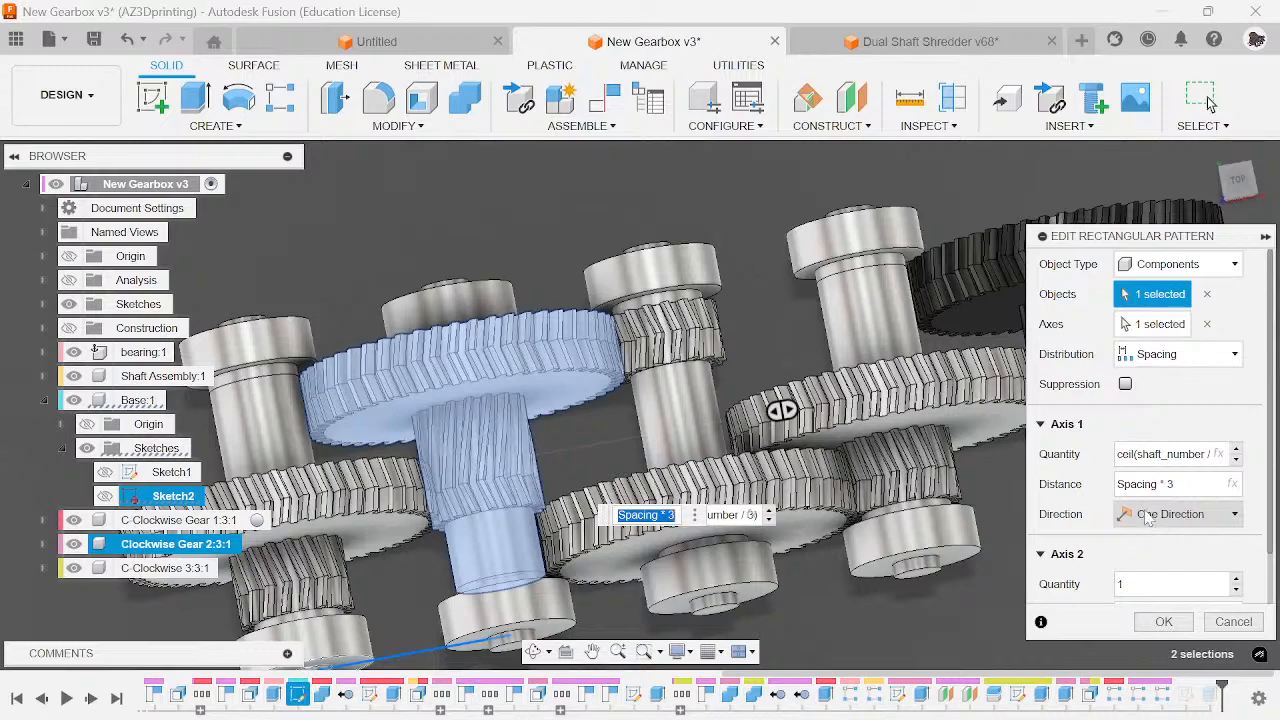
text(floor)
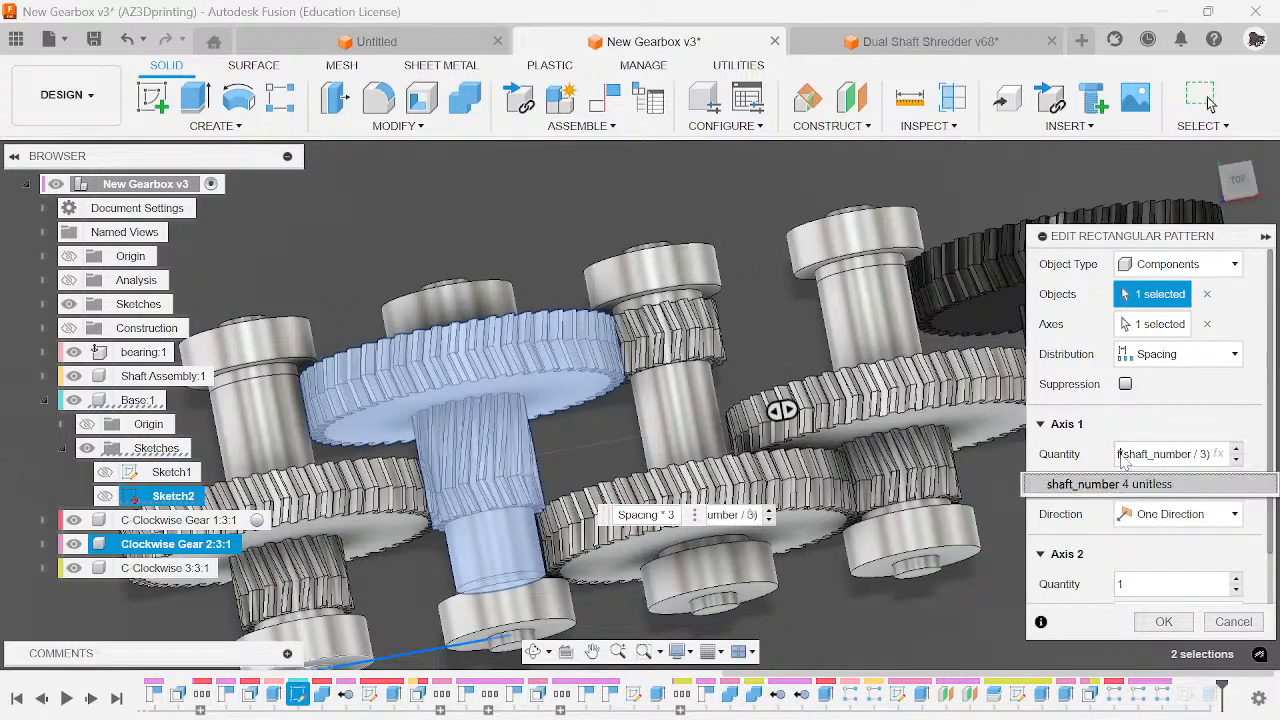
key(Return)
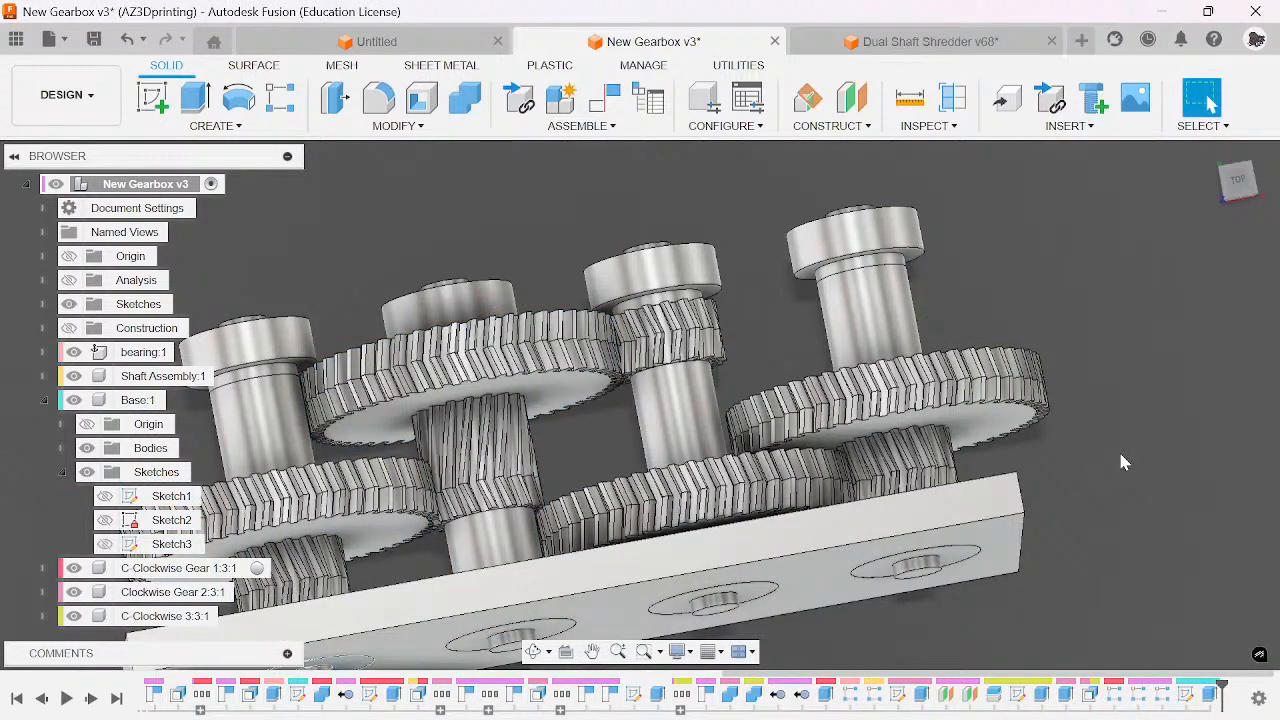
- Return to the home view and save the design with the version description User Saved
scroll(1118, 449, down, 2)
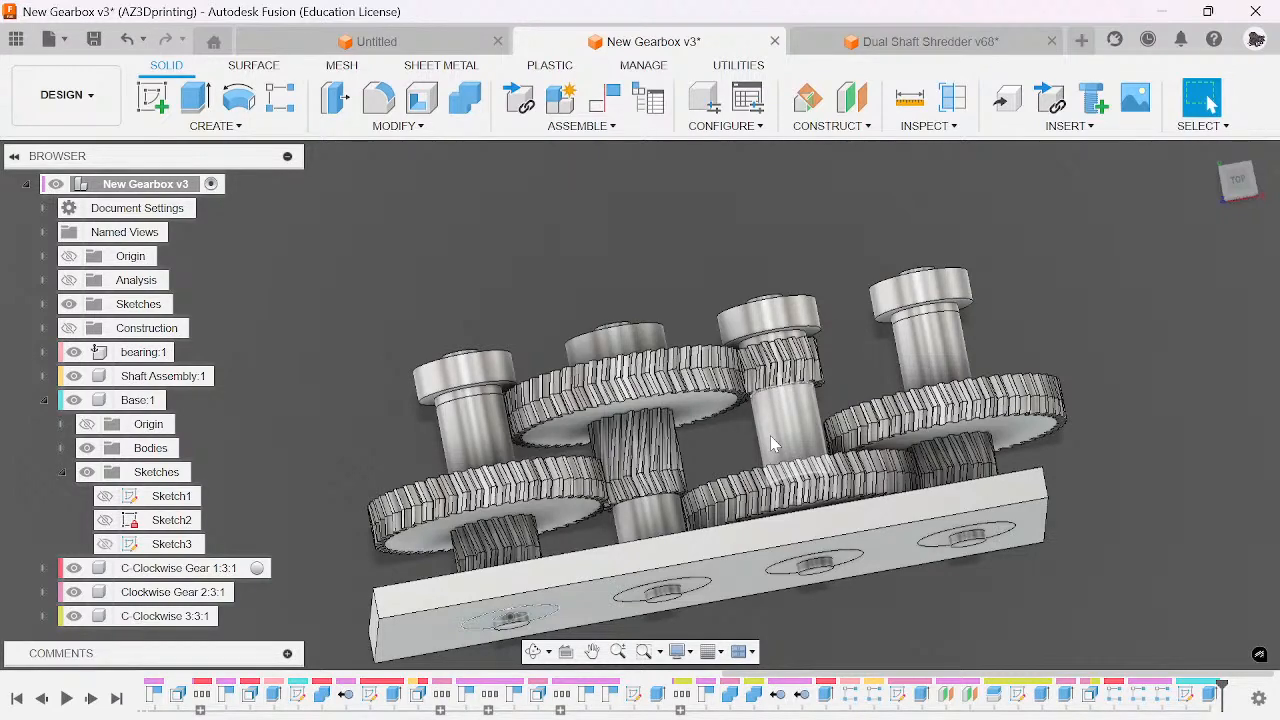
scroll(862, 432, down, 1)
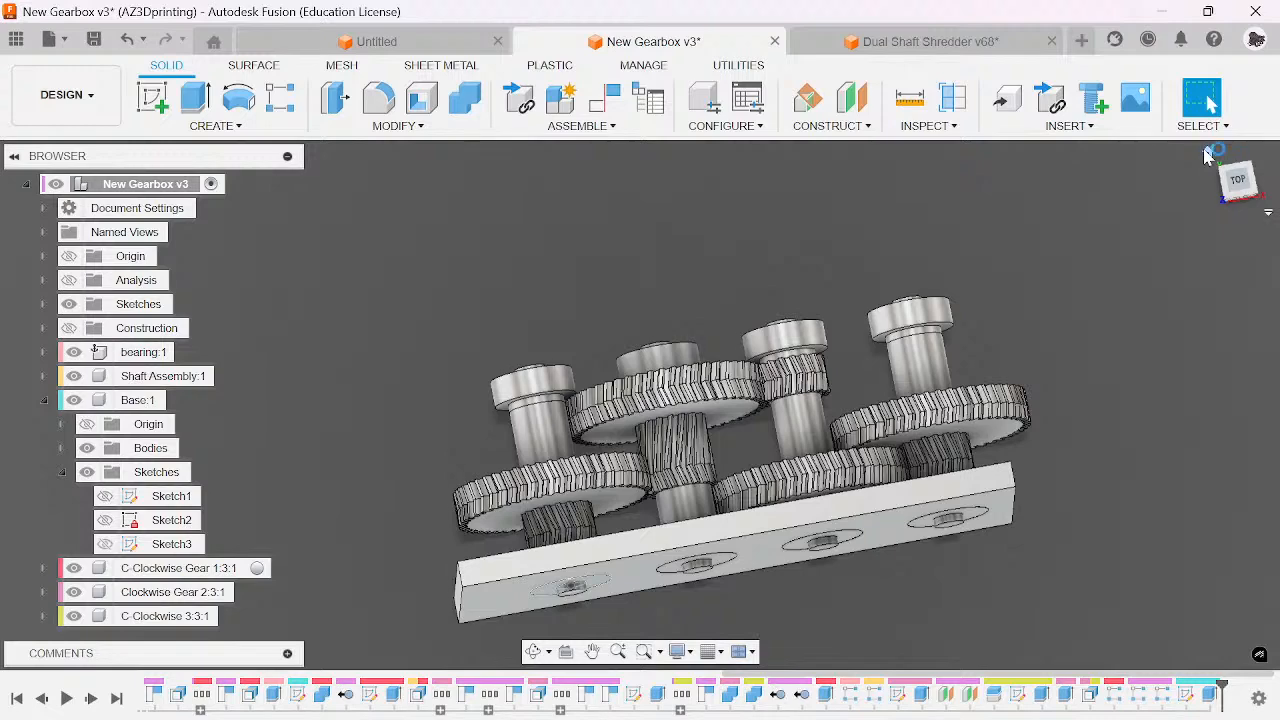
click(1210, 153)
key(ctrl+s)
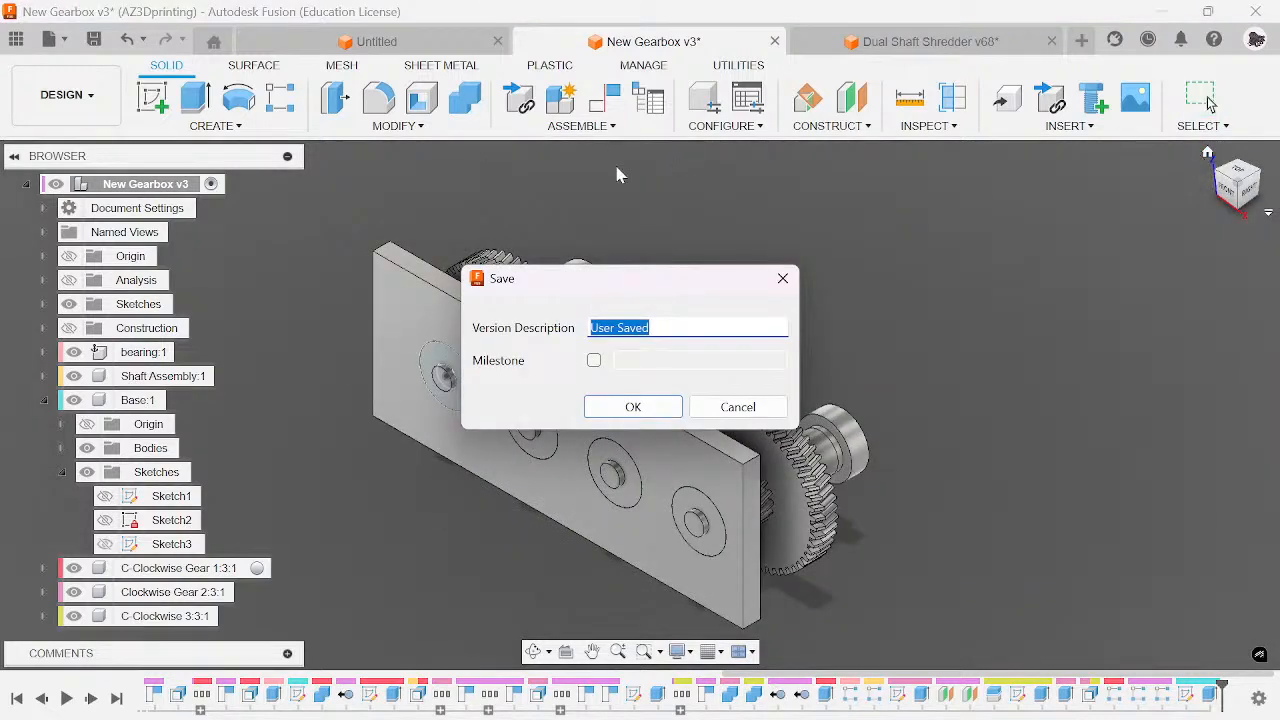
click(648, 408)
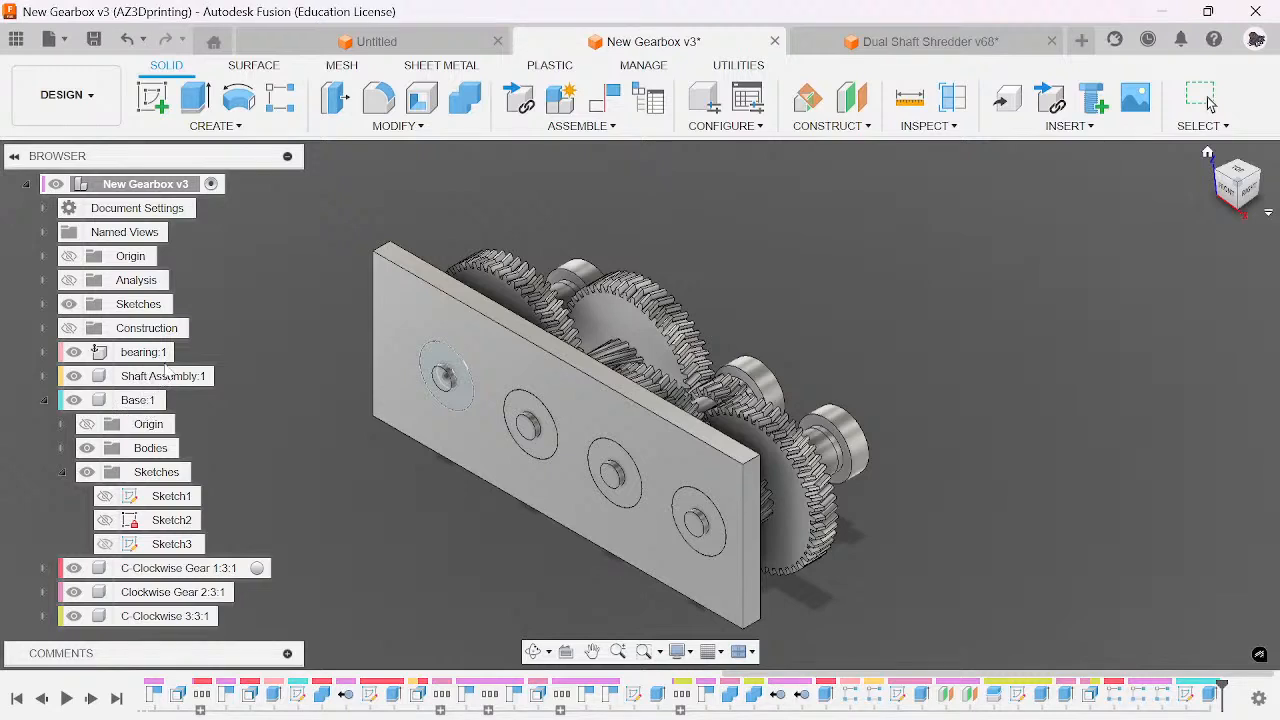
- Activate the Base component and set up an extrusion of the plate's front face, starting from the outer face of the end bearing at the rear
click(140, 400)
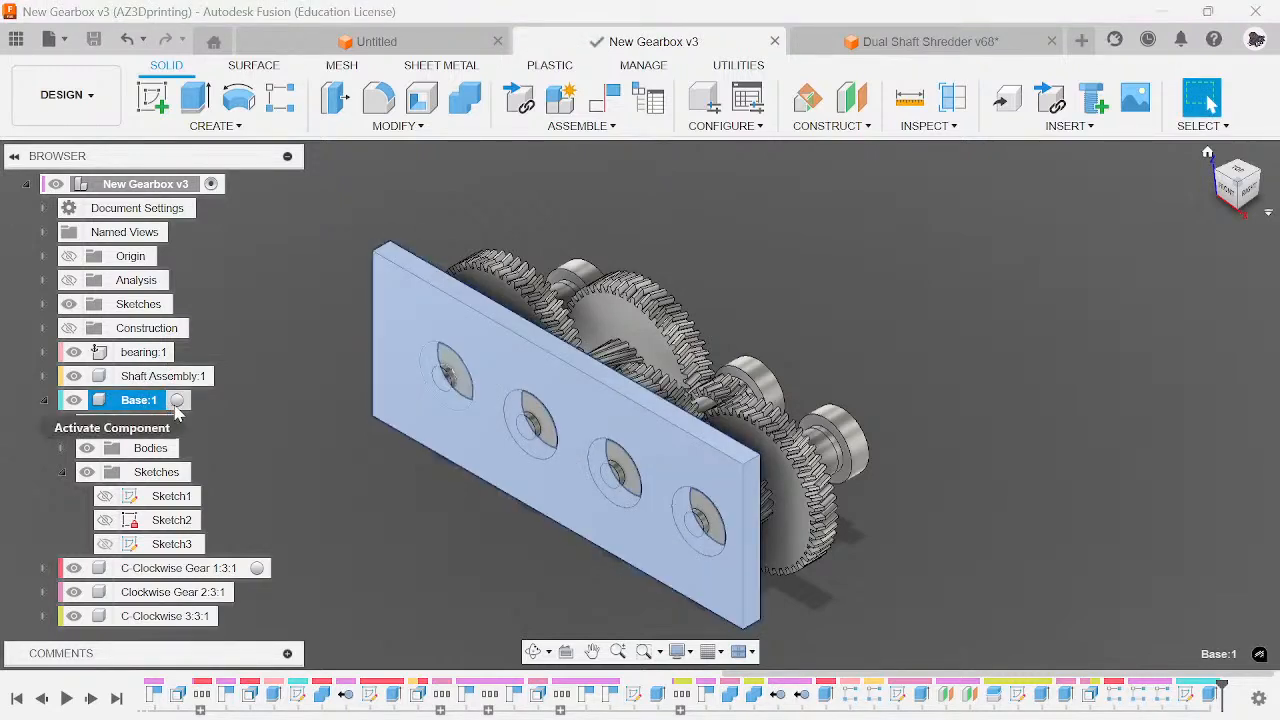
click(177, 400)
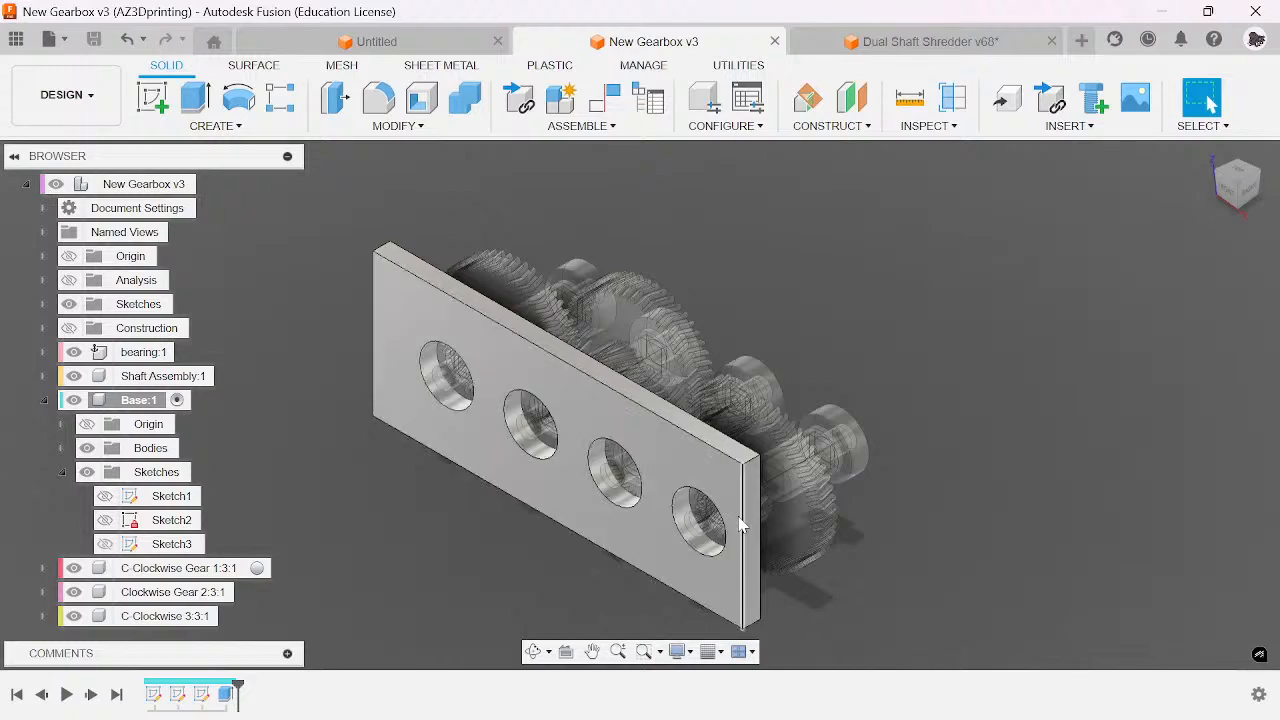
key(e)
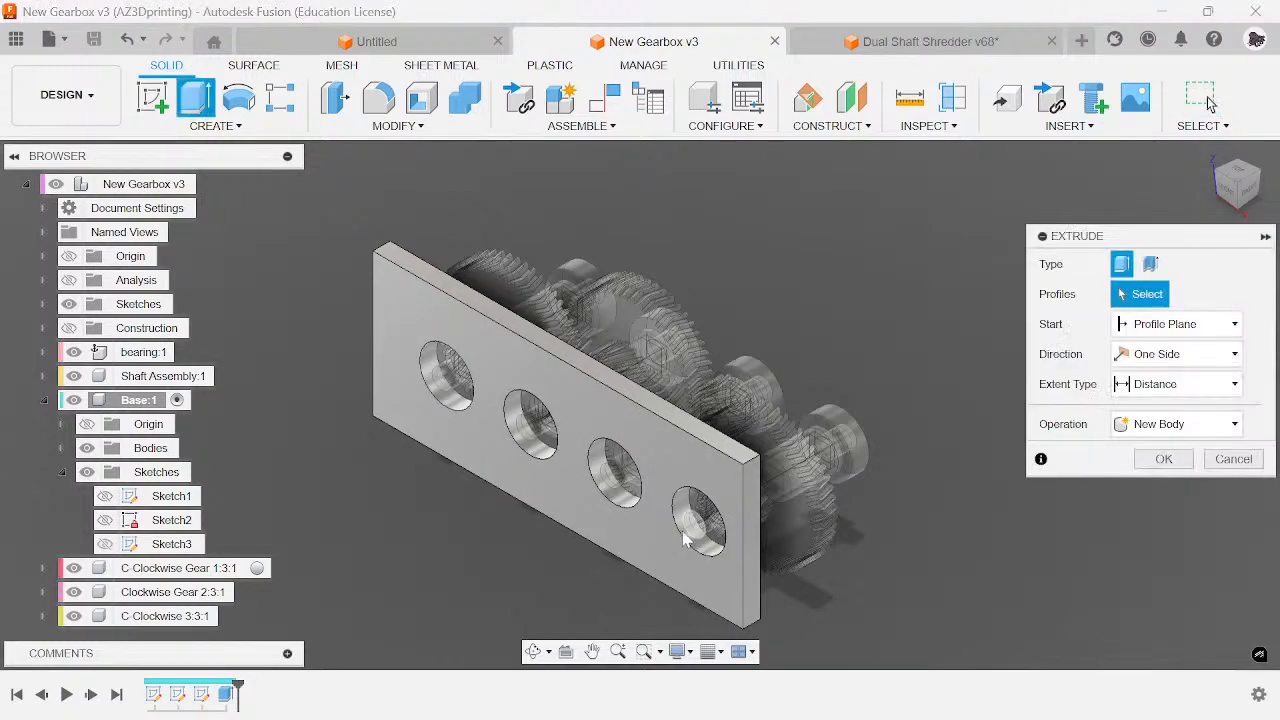
right_click(652, 462)
click(654, 461)
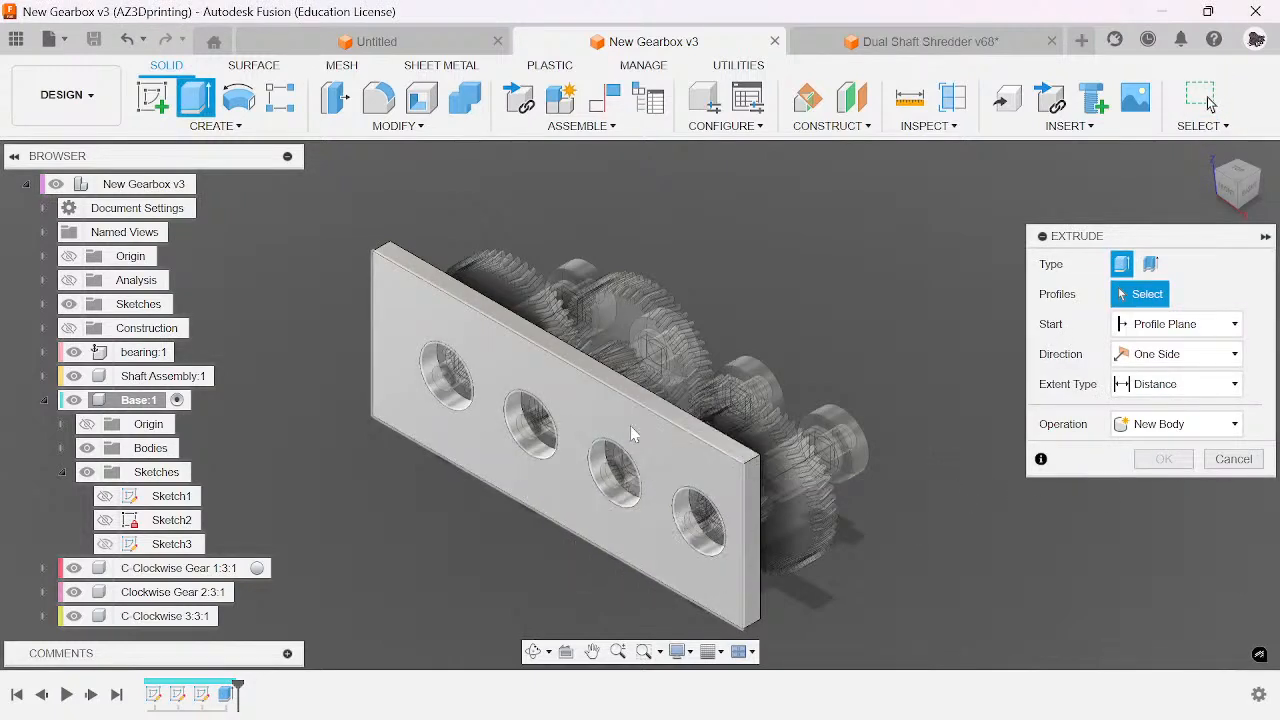
click(634, 432)
shift+middle_drag(557, 467, 490, 584)
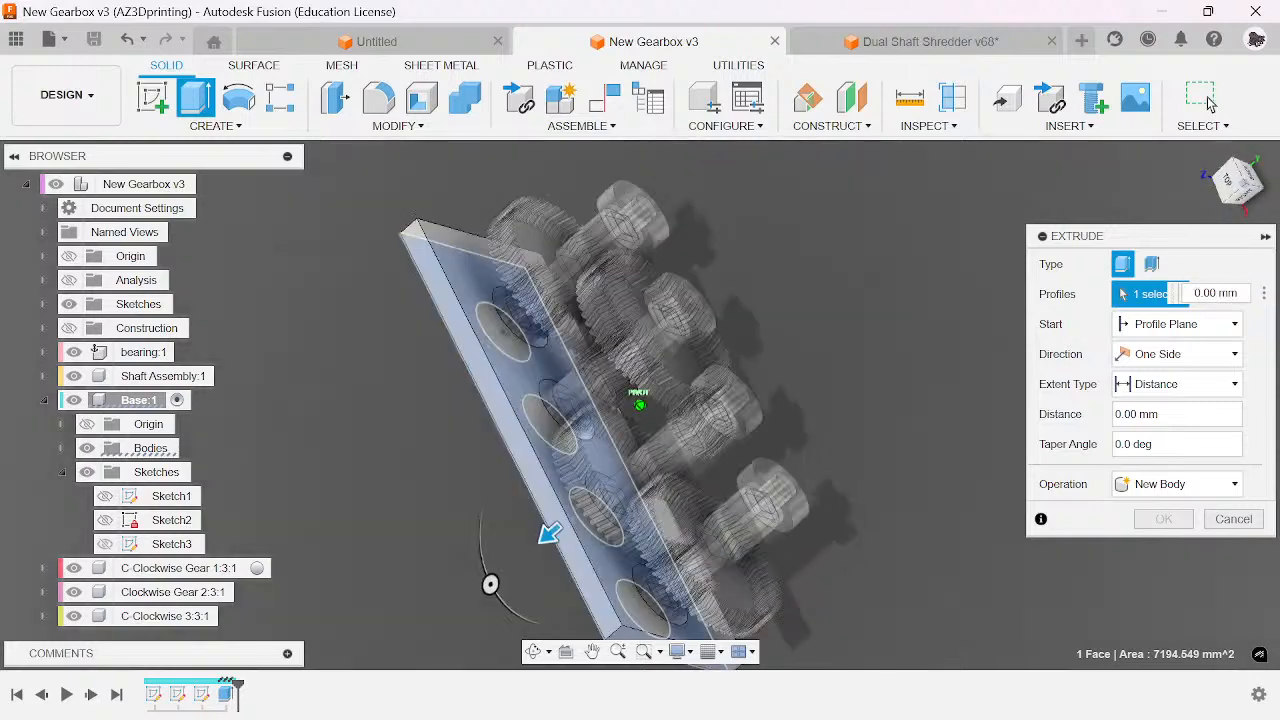
drag(1240, 140, 1254, 20)
scroll(832, 609, up, 4)
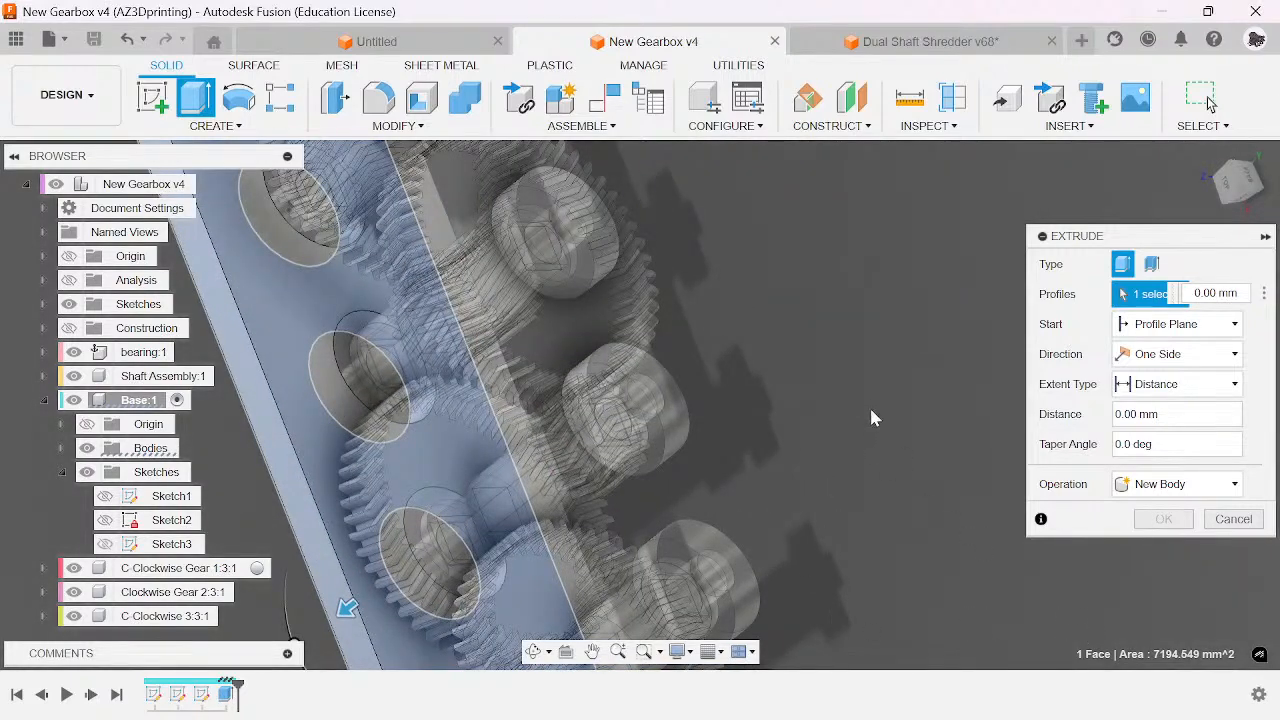
click(1175, 324)
click(1160, 366)
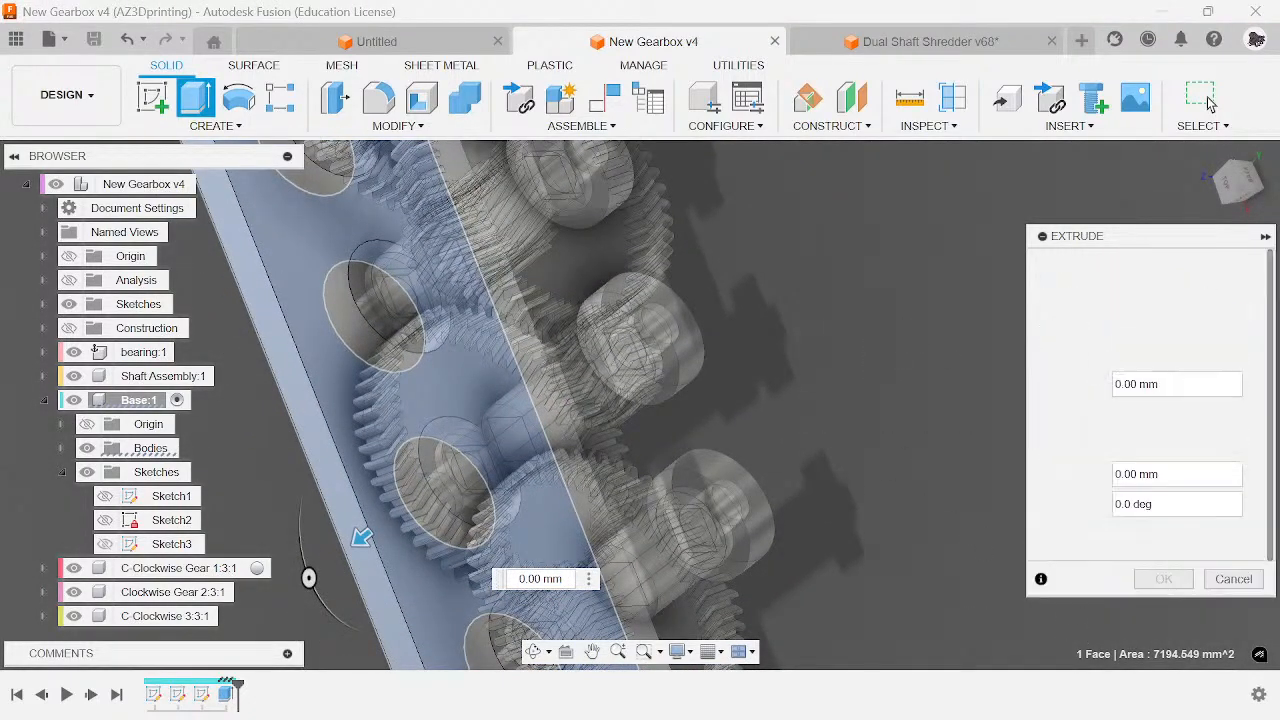
click(737, 540)
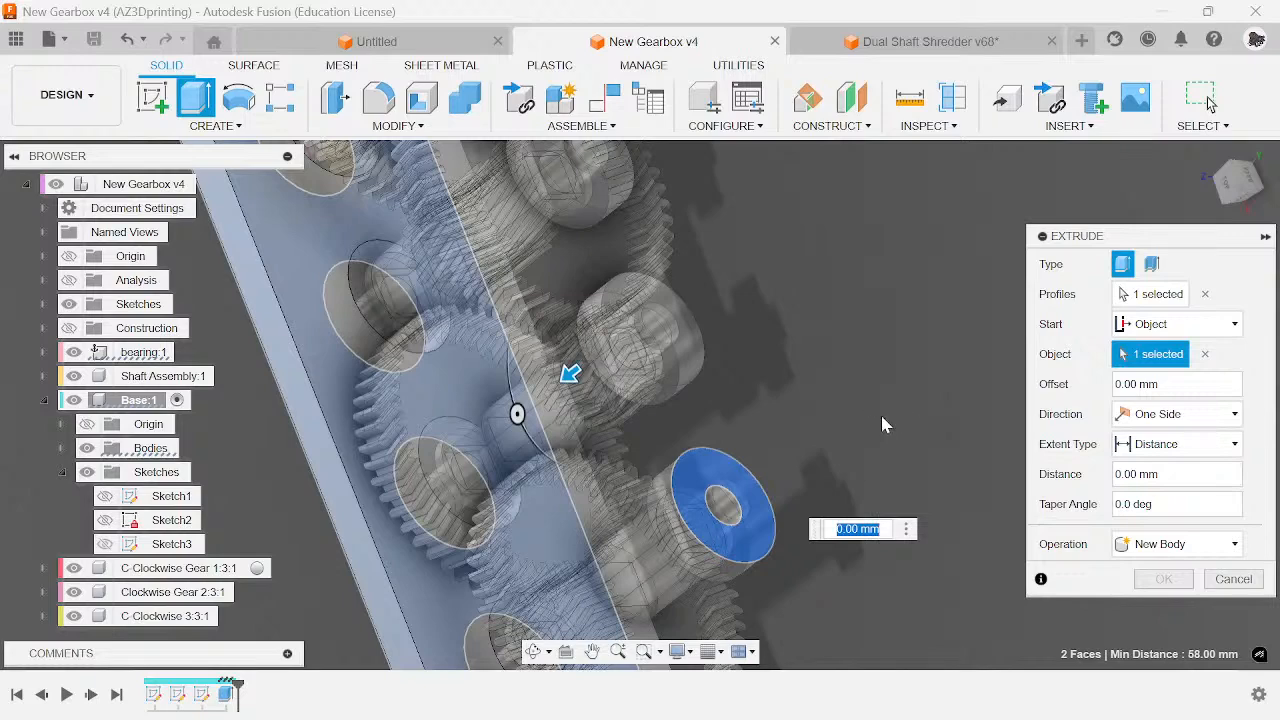
- Extrude the plate profile 7 mm from the bearing face as a new body to form the second side plate
text(7)
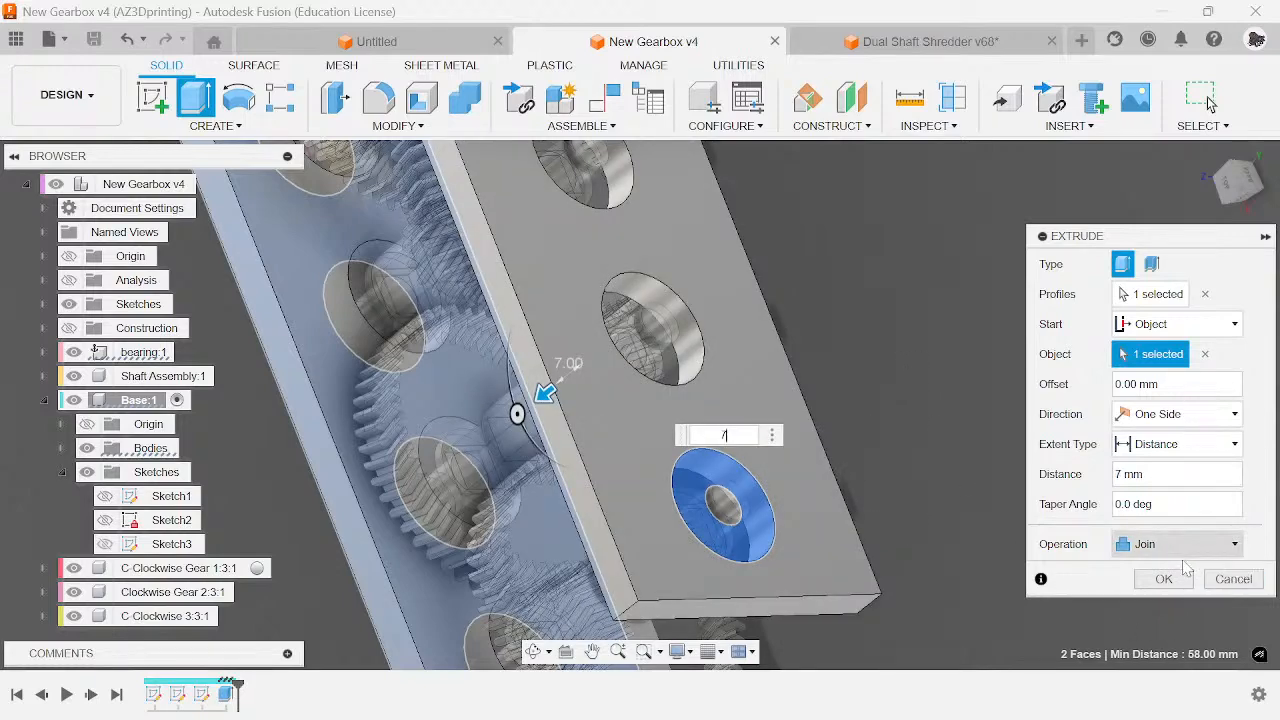
click(1140, 546)
click(1134, 551)
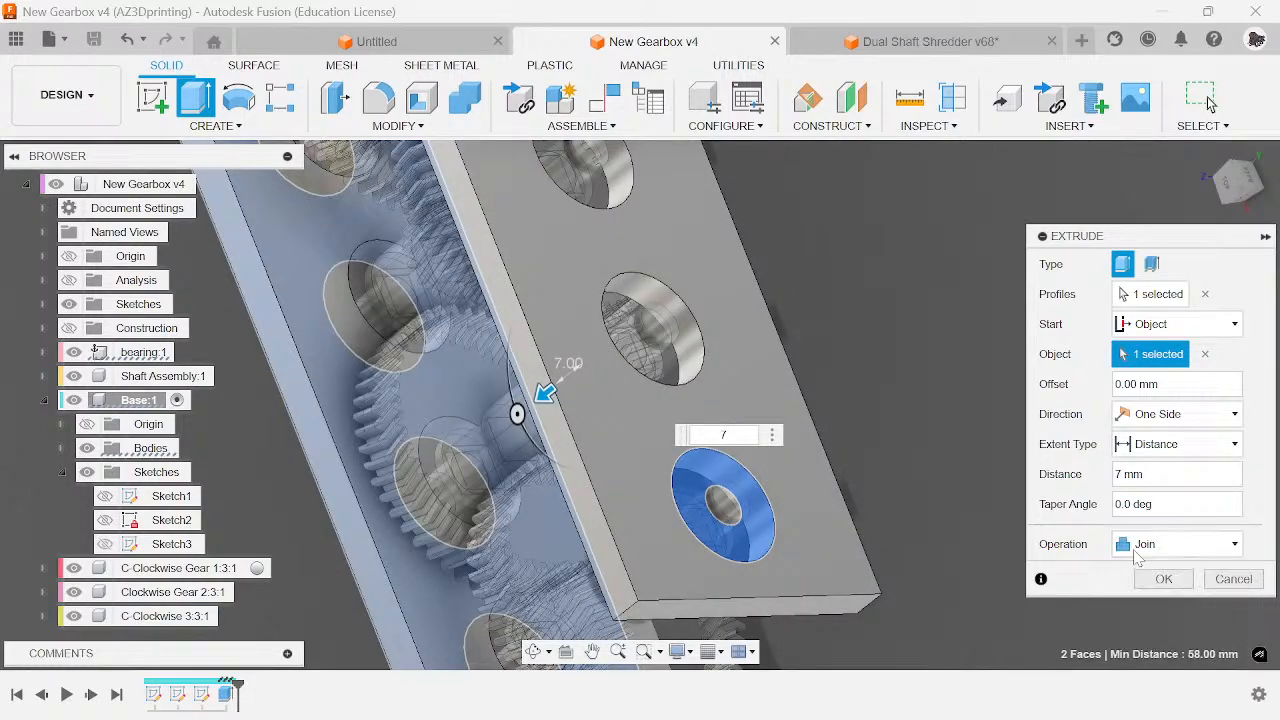
click(1148, 553)
click(1167, 618)
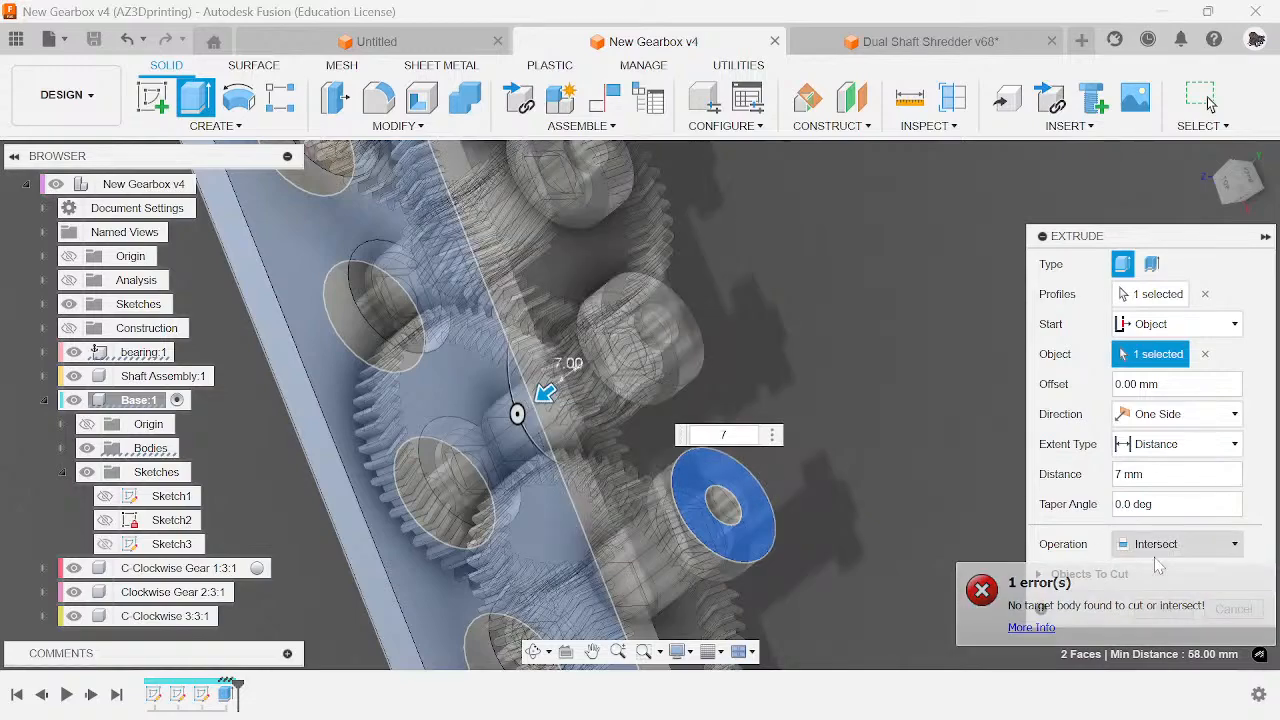
click(1175, 544)
click(1145, 626)
click(1162, 586)
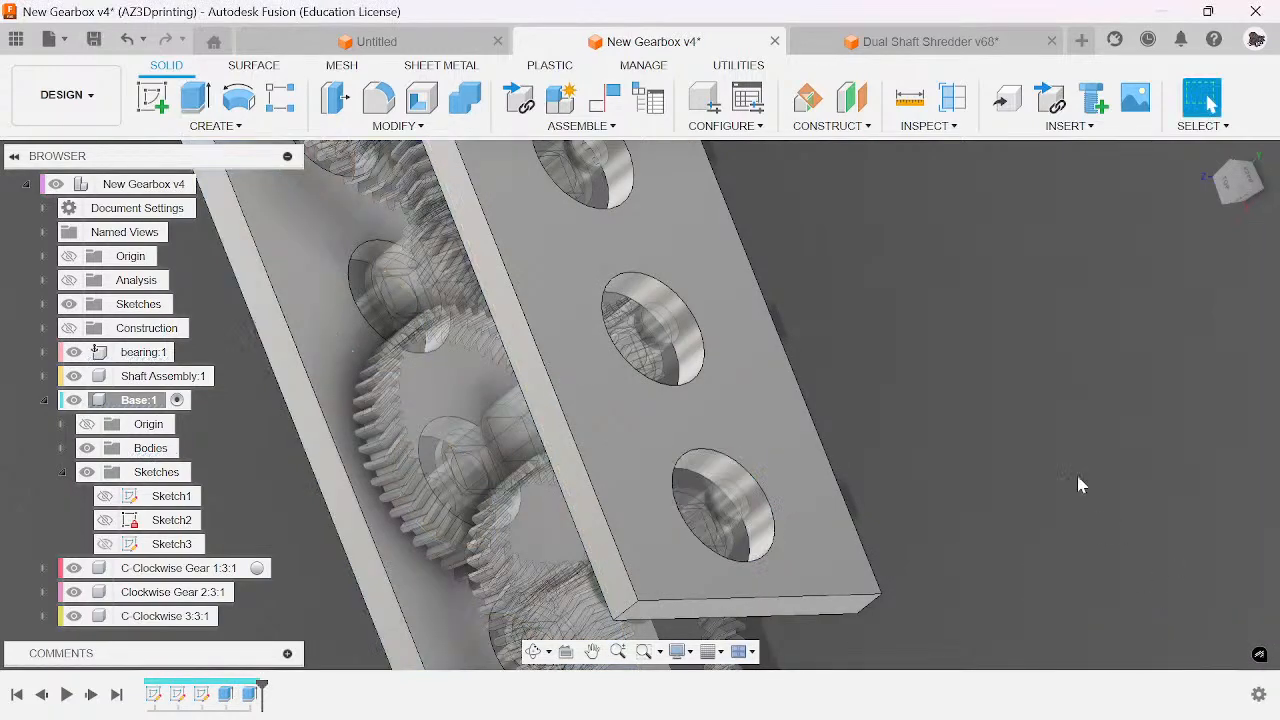
- Return to the home view, collapse the Base component, and reactivate the top-level New Gearbox assembly
scroll(1076, 472, down, 4)
mouse_move(1232, 186)
mouse_down()
mouse_move(1262, 178)
mouse_move(1206, 184)
mouse_move(1198, 208)
mouse_move(1150, 206)
mouse_move(1192, 194)
mouse_move(1212, 206)
mouse_move(1222, 176)
mouse_move(1246, 182)
mouse_move(1220, 190)
mouse_move(1240, 212)
mouse_move(1232, 180)
mouse_up()
mouse_move(640, 404)
shift+middle_down()
mouse_move(656, 384)
mouse_move(590, 372)
mouse_move(562, 384)
mouse_move(600, 410)
mouse_move(684, 430)
mouse_move(606, 456)
mouse_move(700, 360)
mouse_move(604, 398)
mouse_move(640, 404)
shift+middle_up()
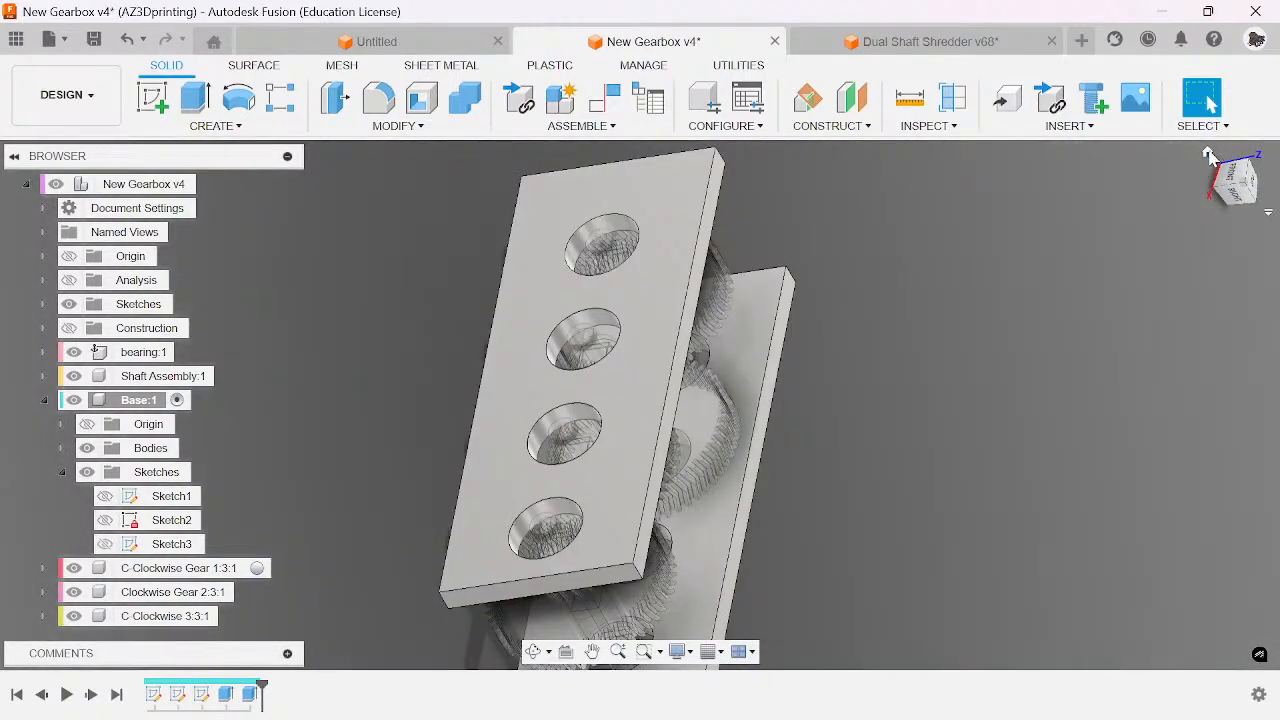
click(1208, 154)
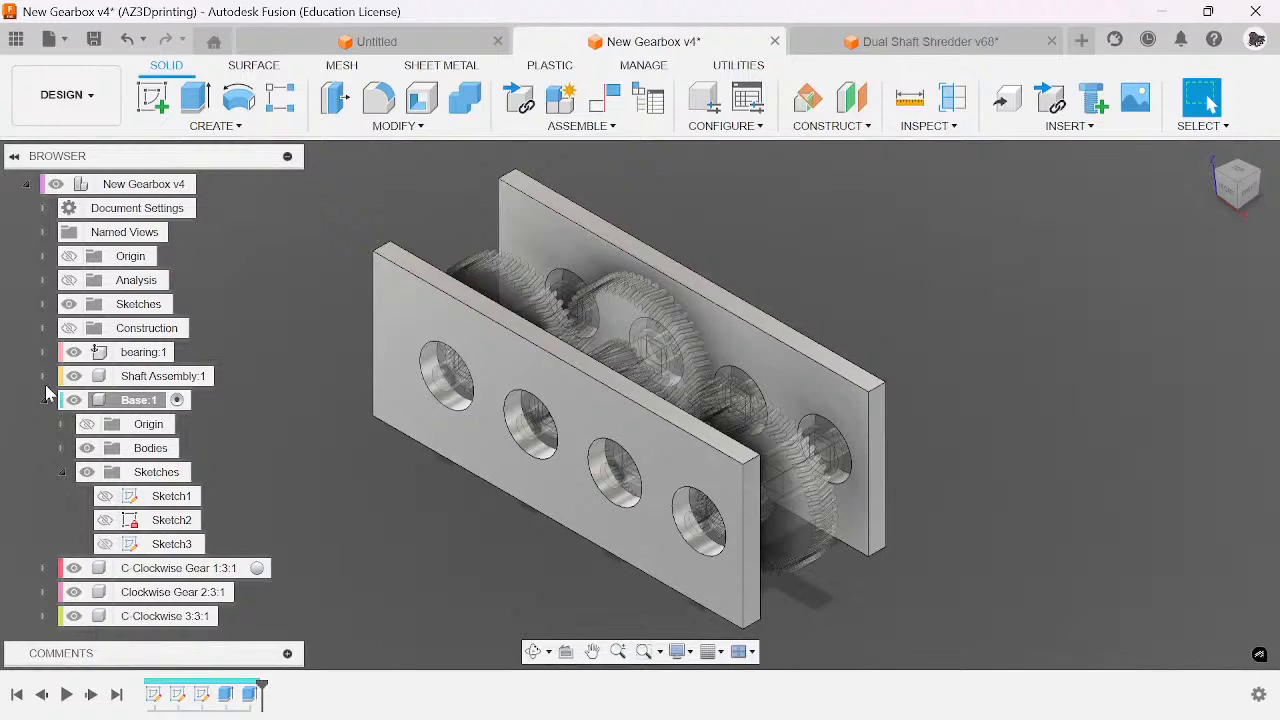
click(42, 400)
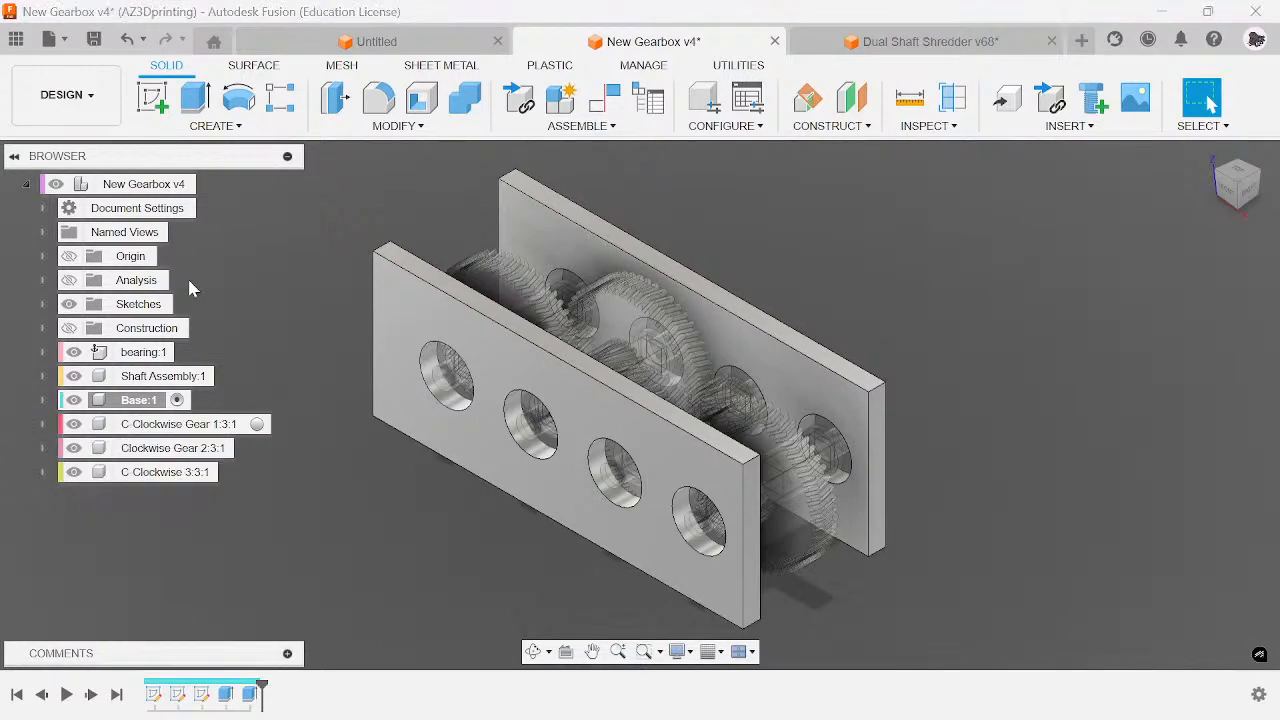
click(210, 183)
click(432, 225)
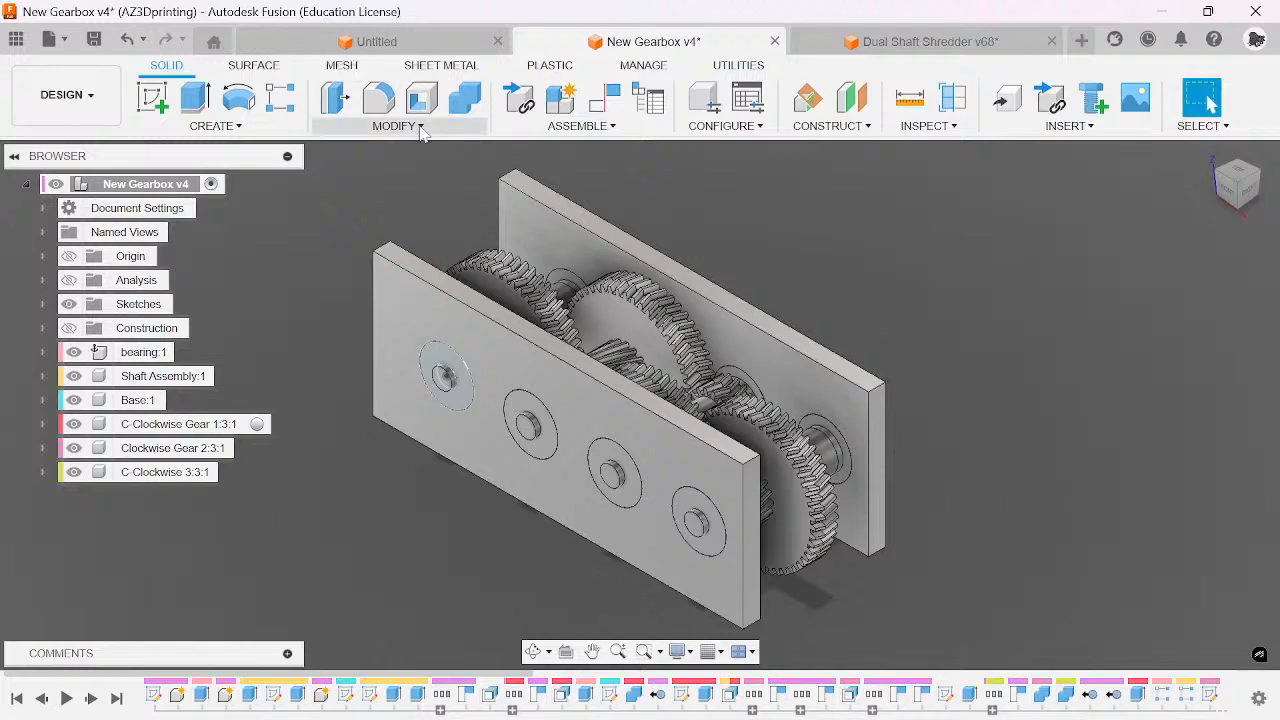
- Save the two-plate gearbox design with the version description User Saved
key(ctrl+s)
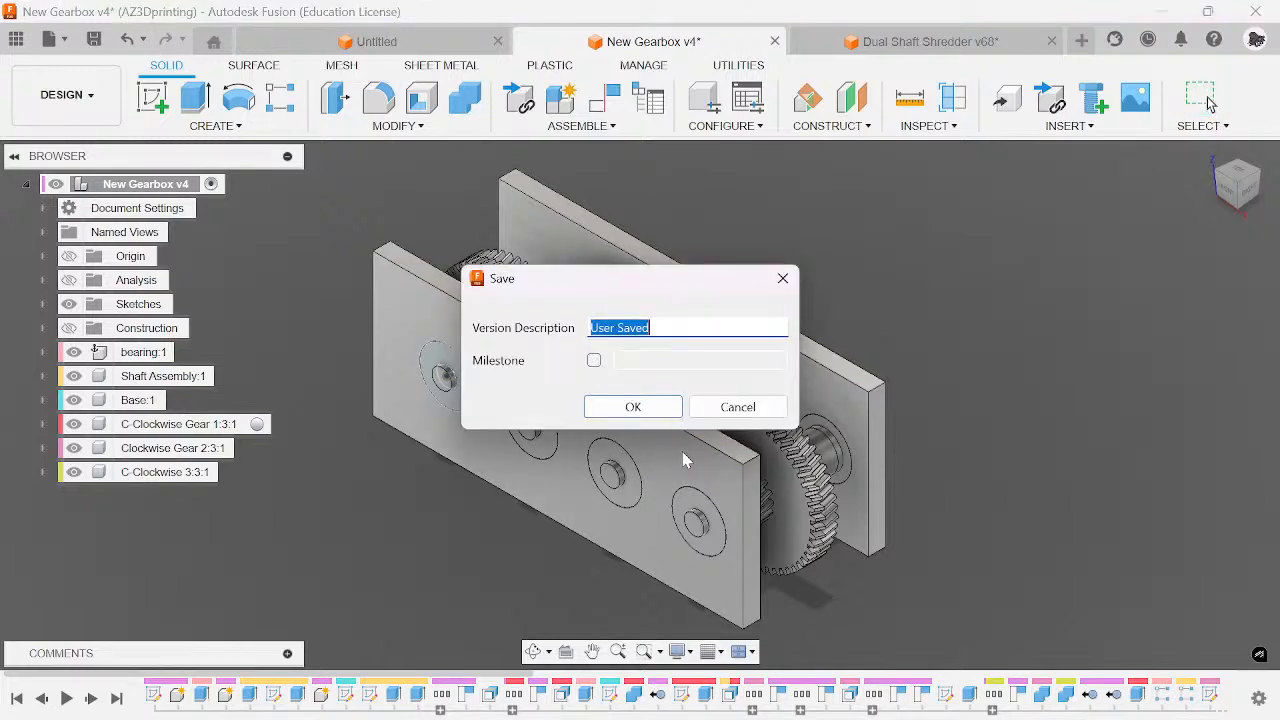
click(662, 401)
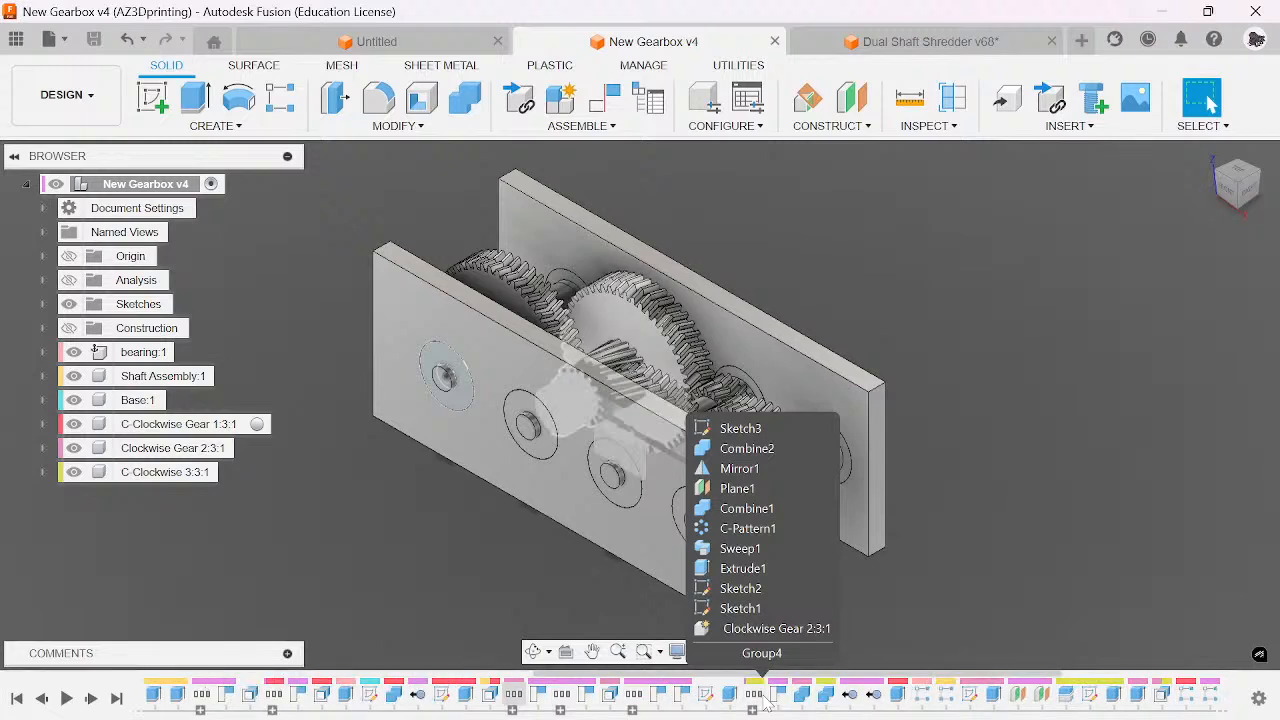
click(768, 697)
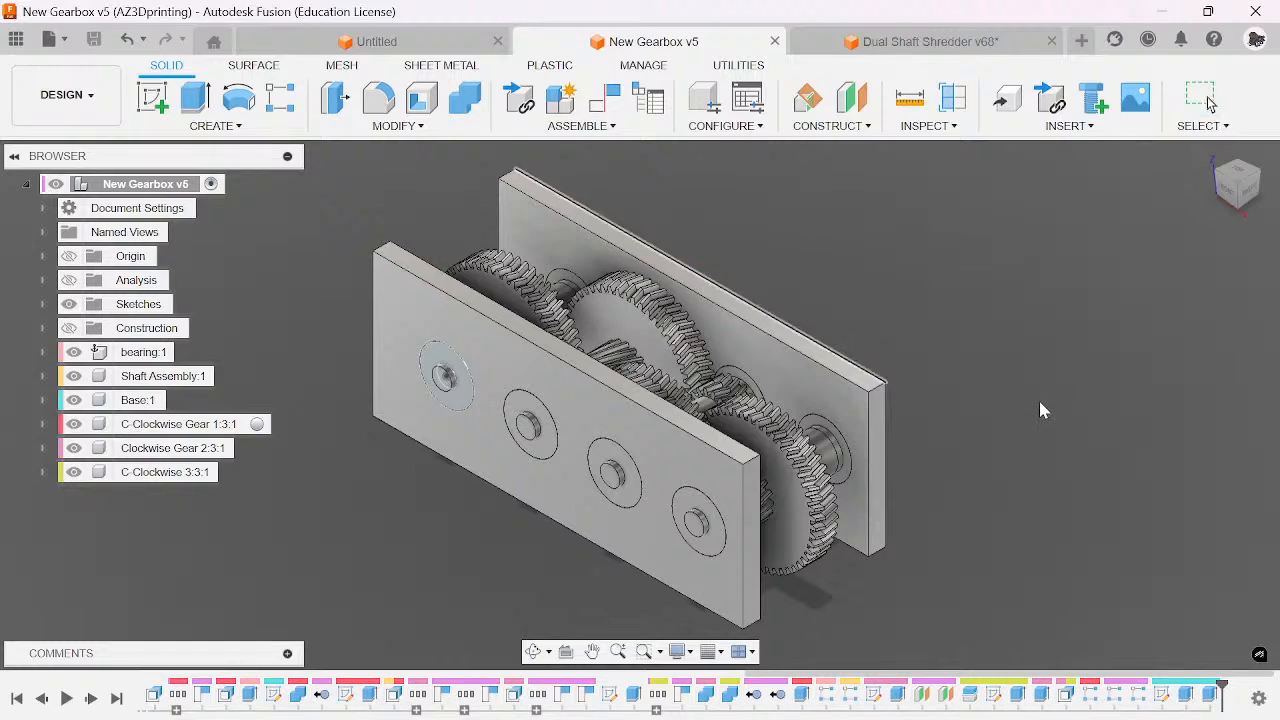
- Find the ABS (White) plastic in the Fusion appearance library and download it
key(a)
scroll(960, 525, down, 2)
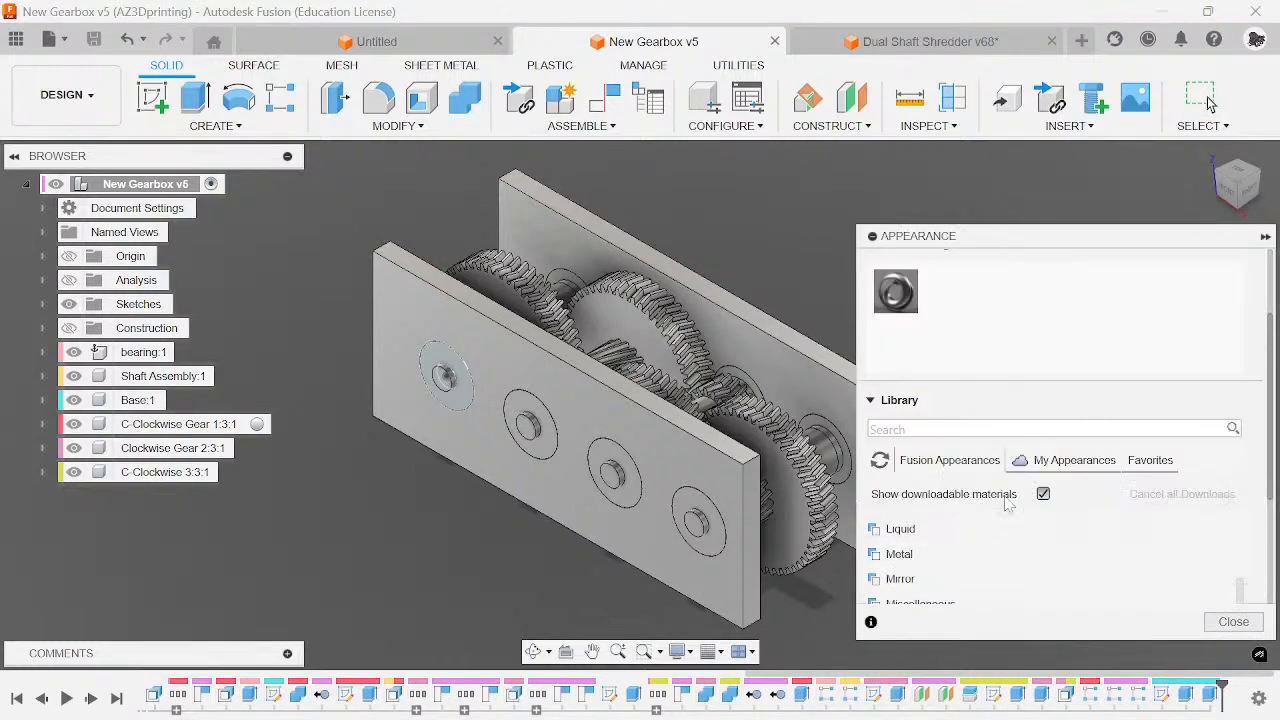
click(1042, 467)
scroll(955, 482, down, 2)
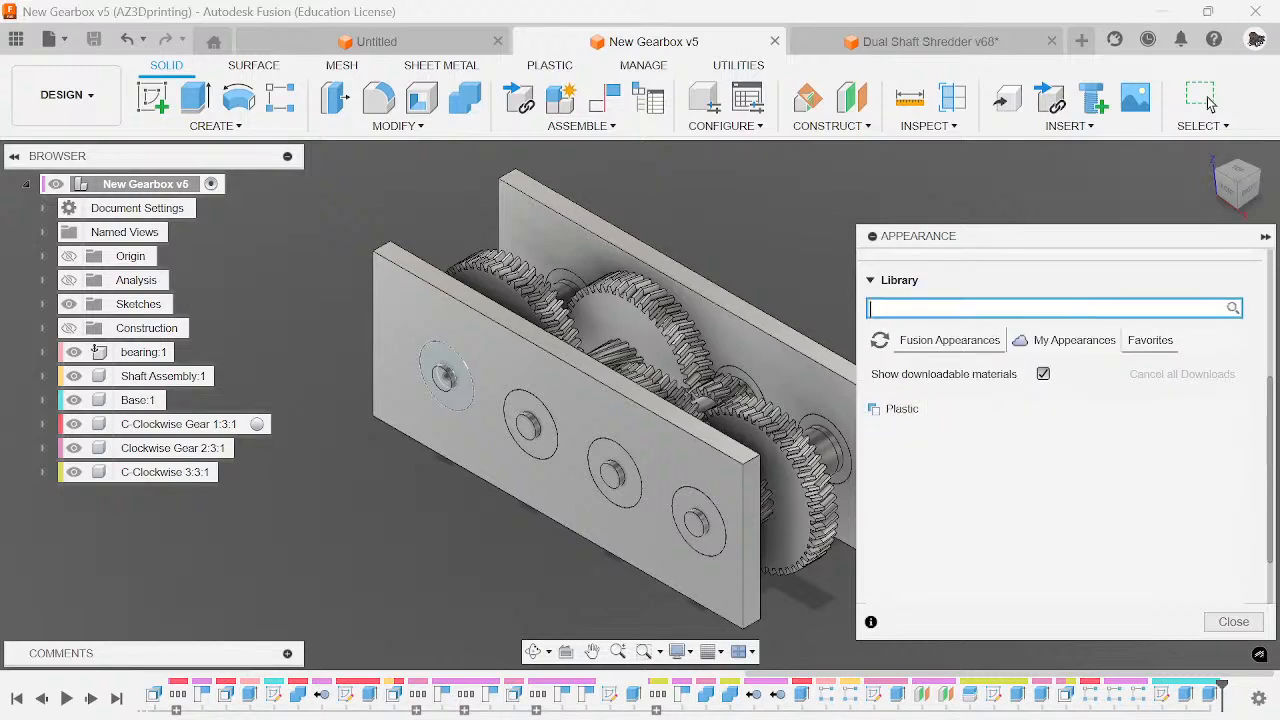
click(925, 341)
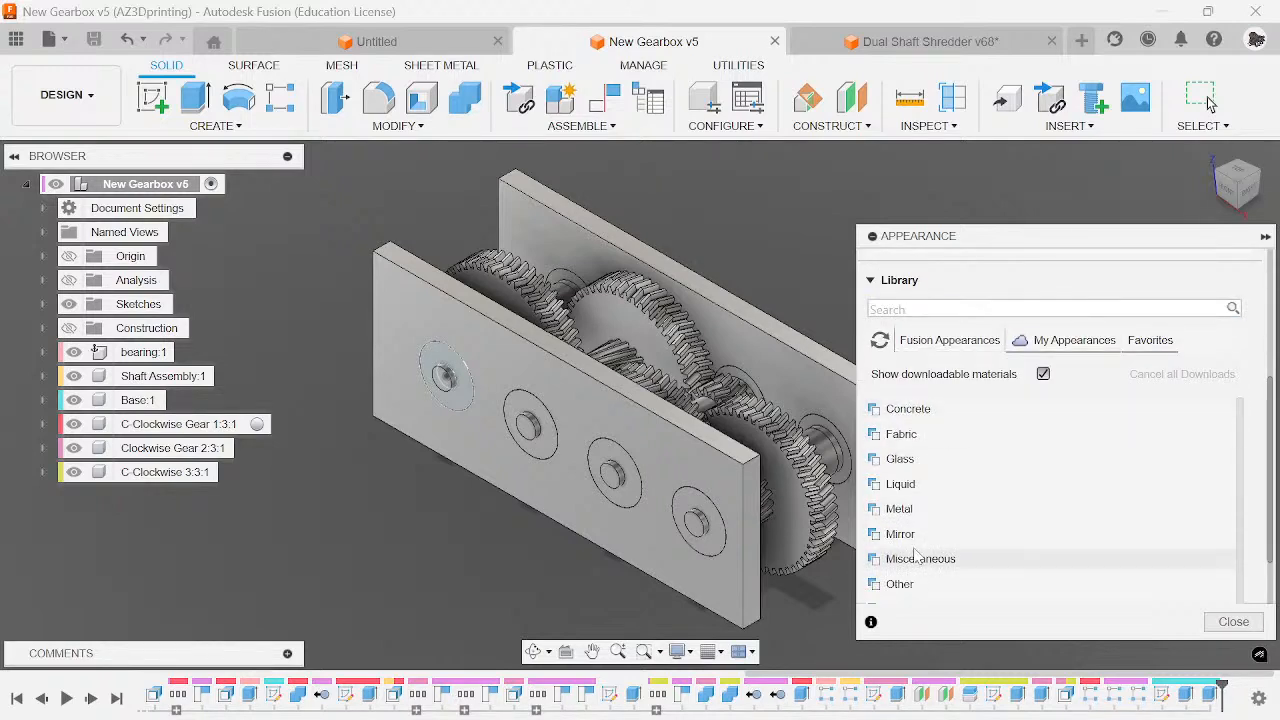
scroll(900, 520, down, 3)
click(902, 519)
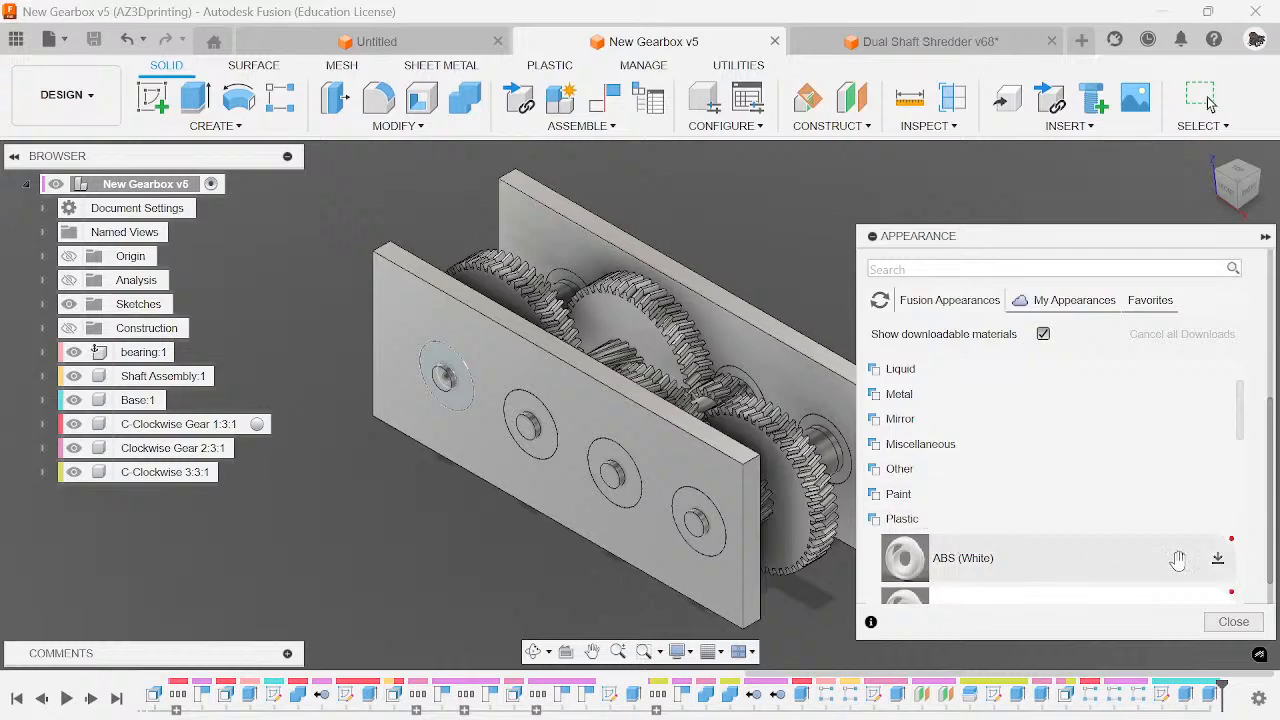
click(1216, 561)
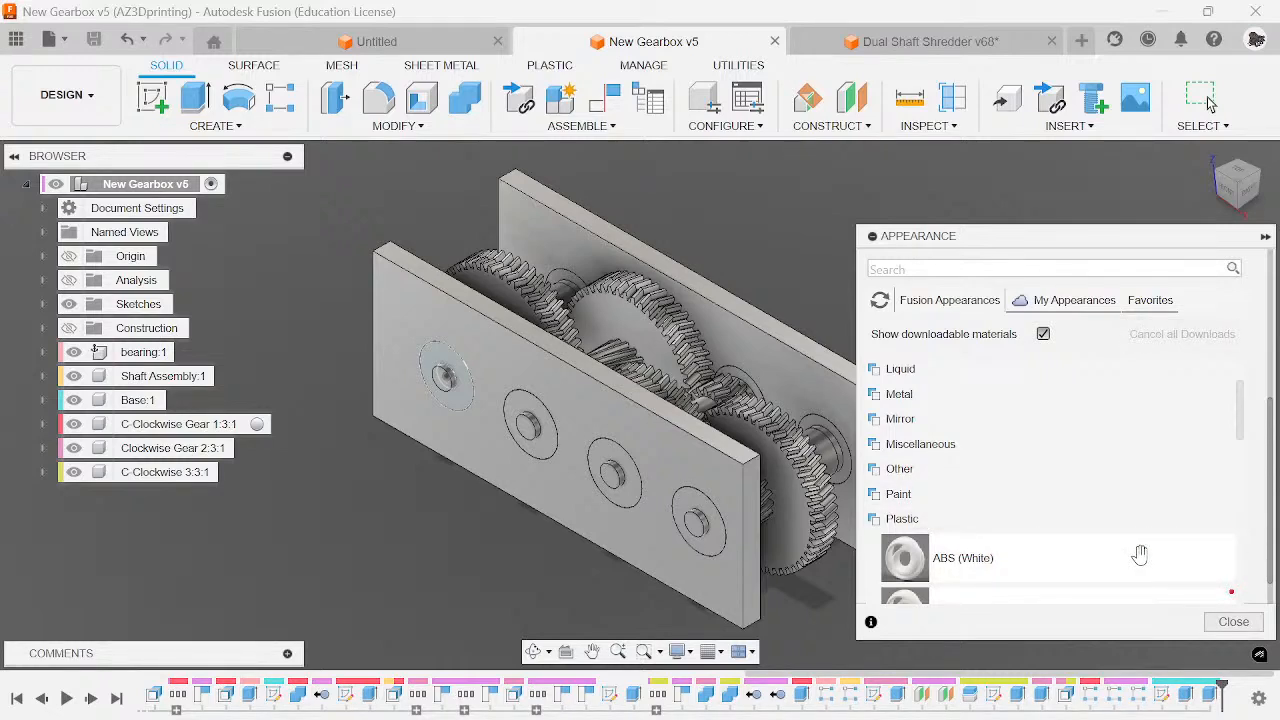
- Apply the ABS (White) appearance to both the front and rear side plates
drag(1129, 549, 699, 477)
drag(1091, 555, 797, 358)
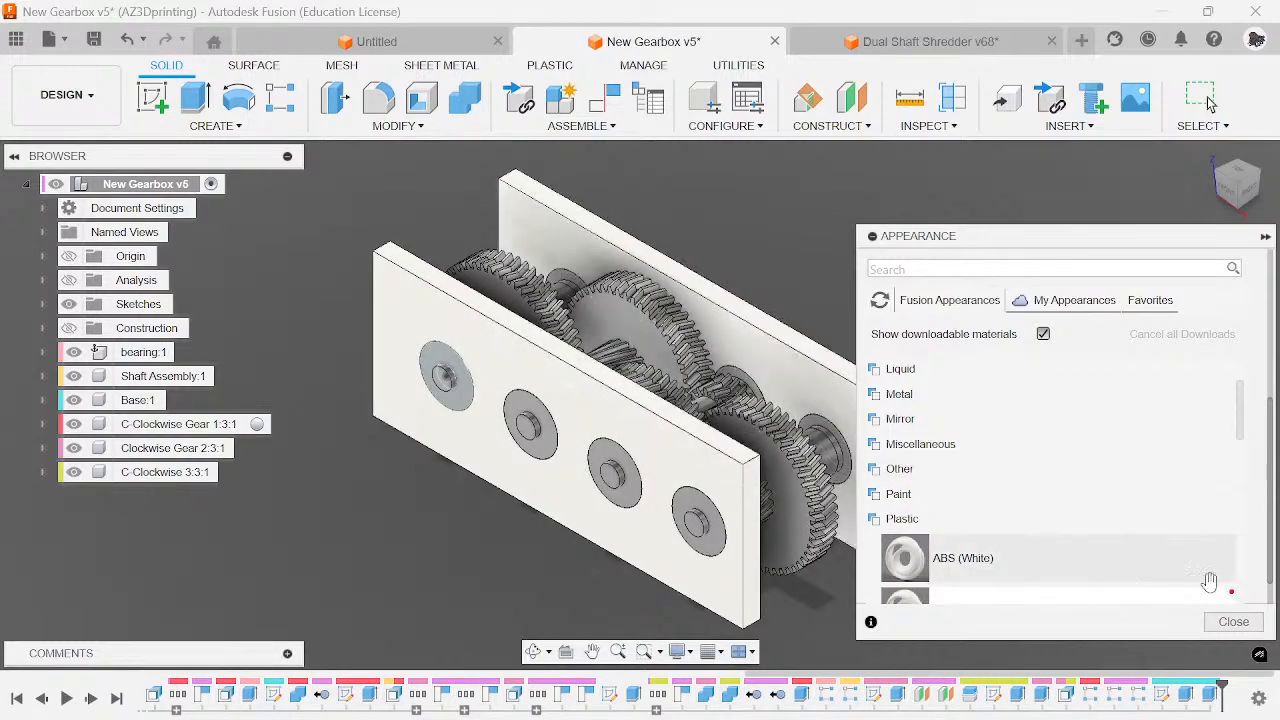
click(1233, 622)
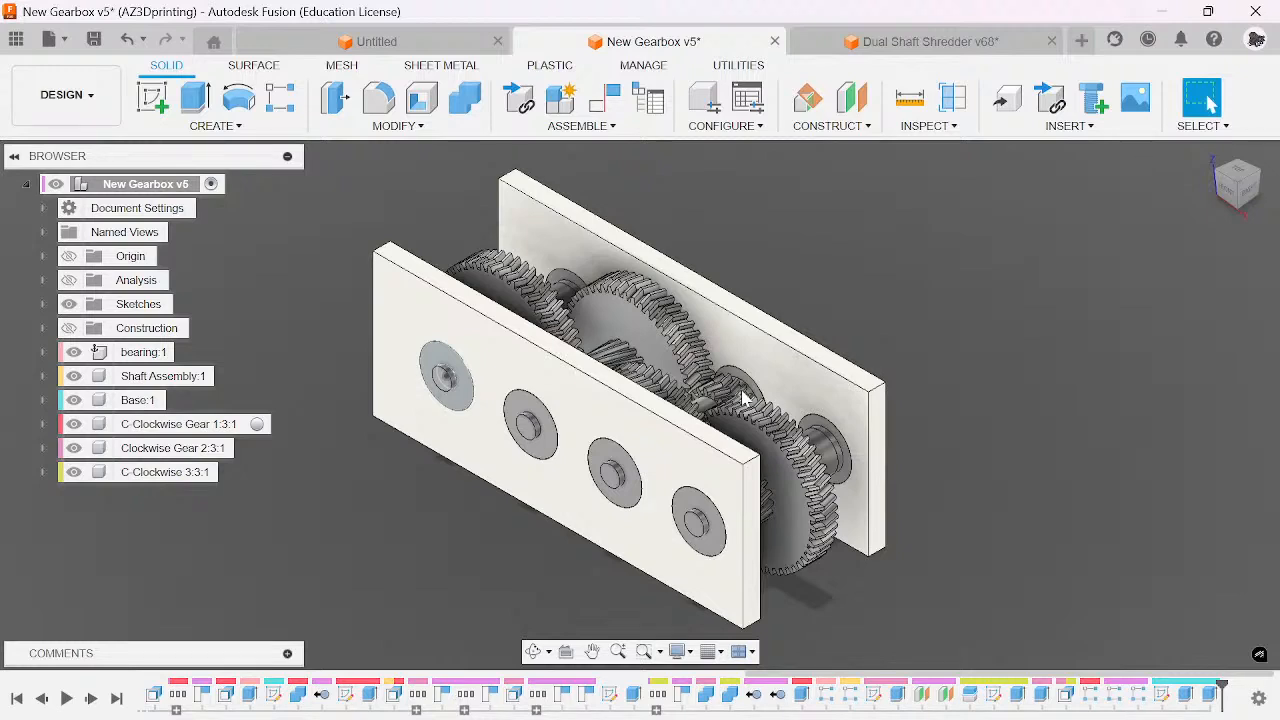
- Save the design with the new plate appearance, using the version description User Saved
key(ctrl+s)
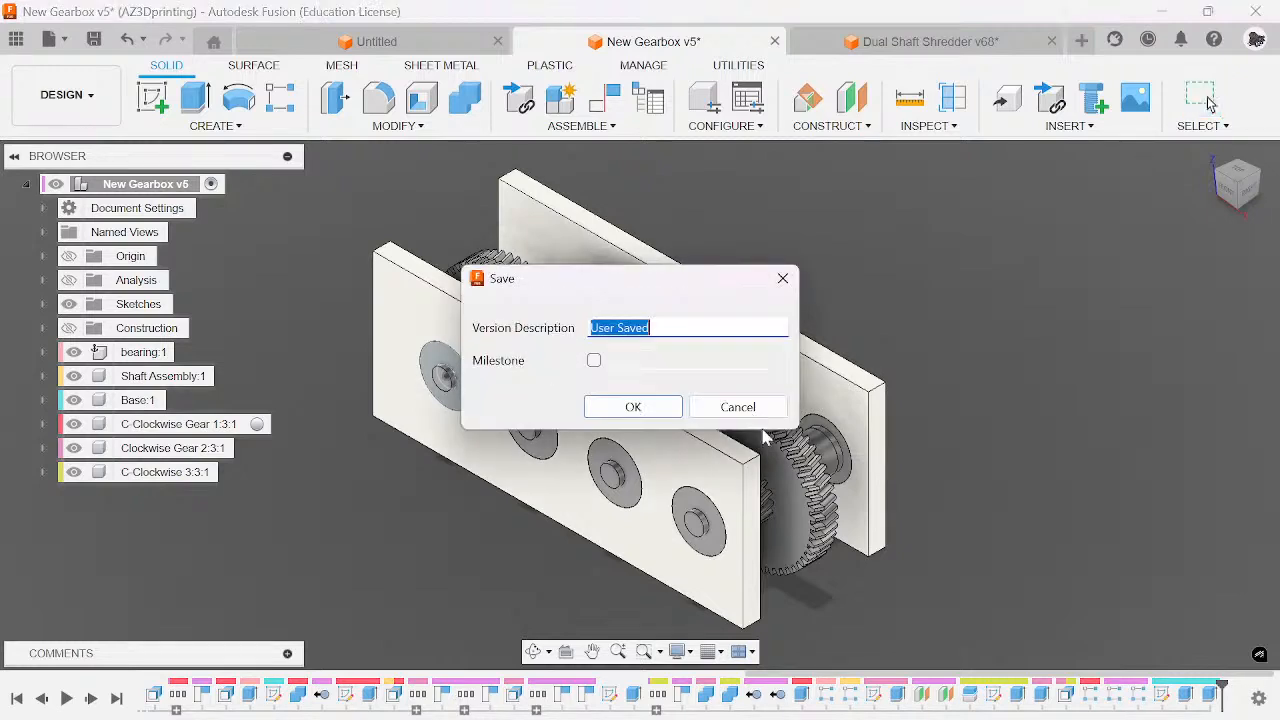
click(632, 407)
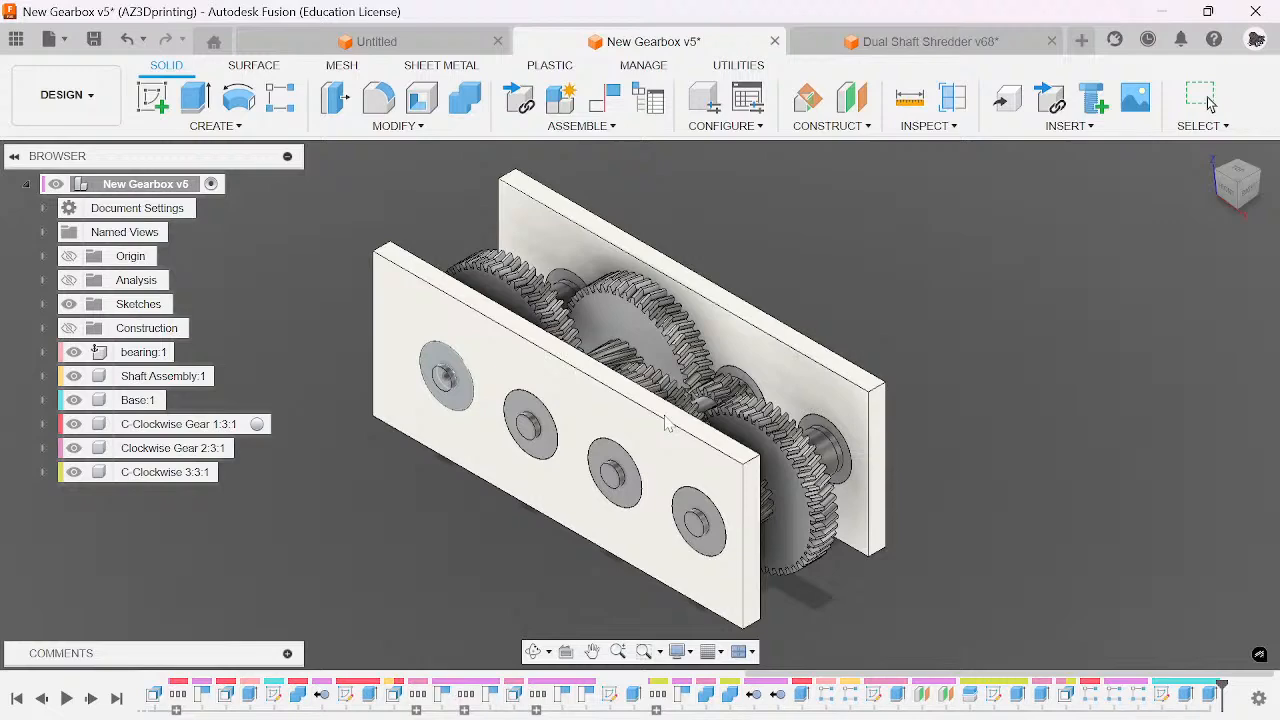
mouse_move(446, 717)
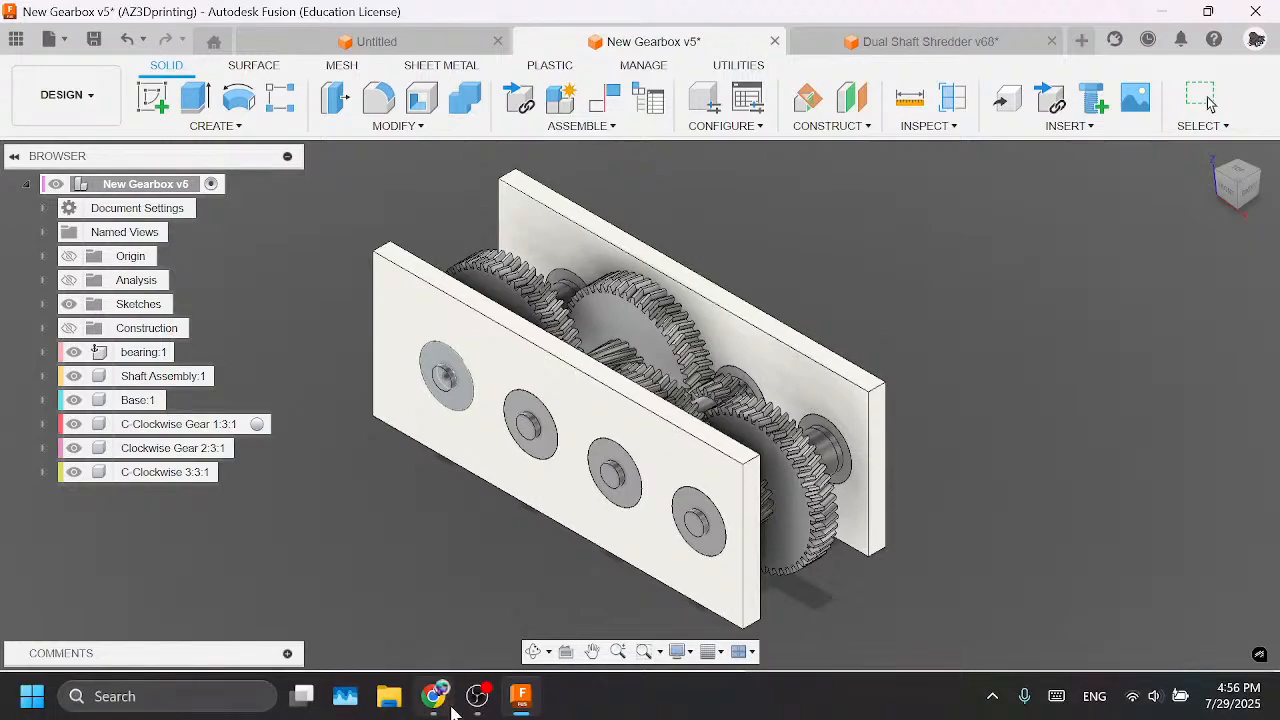